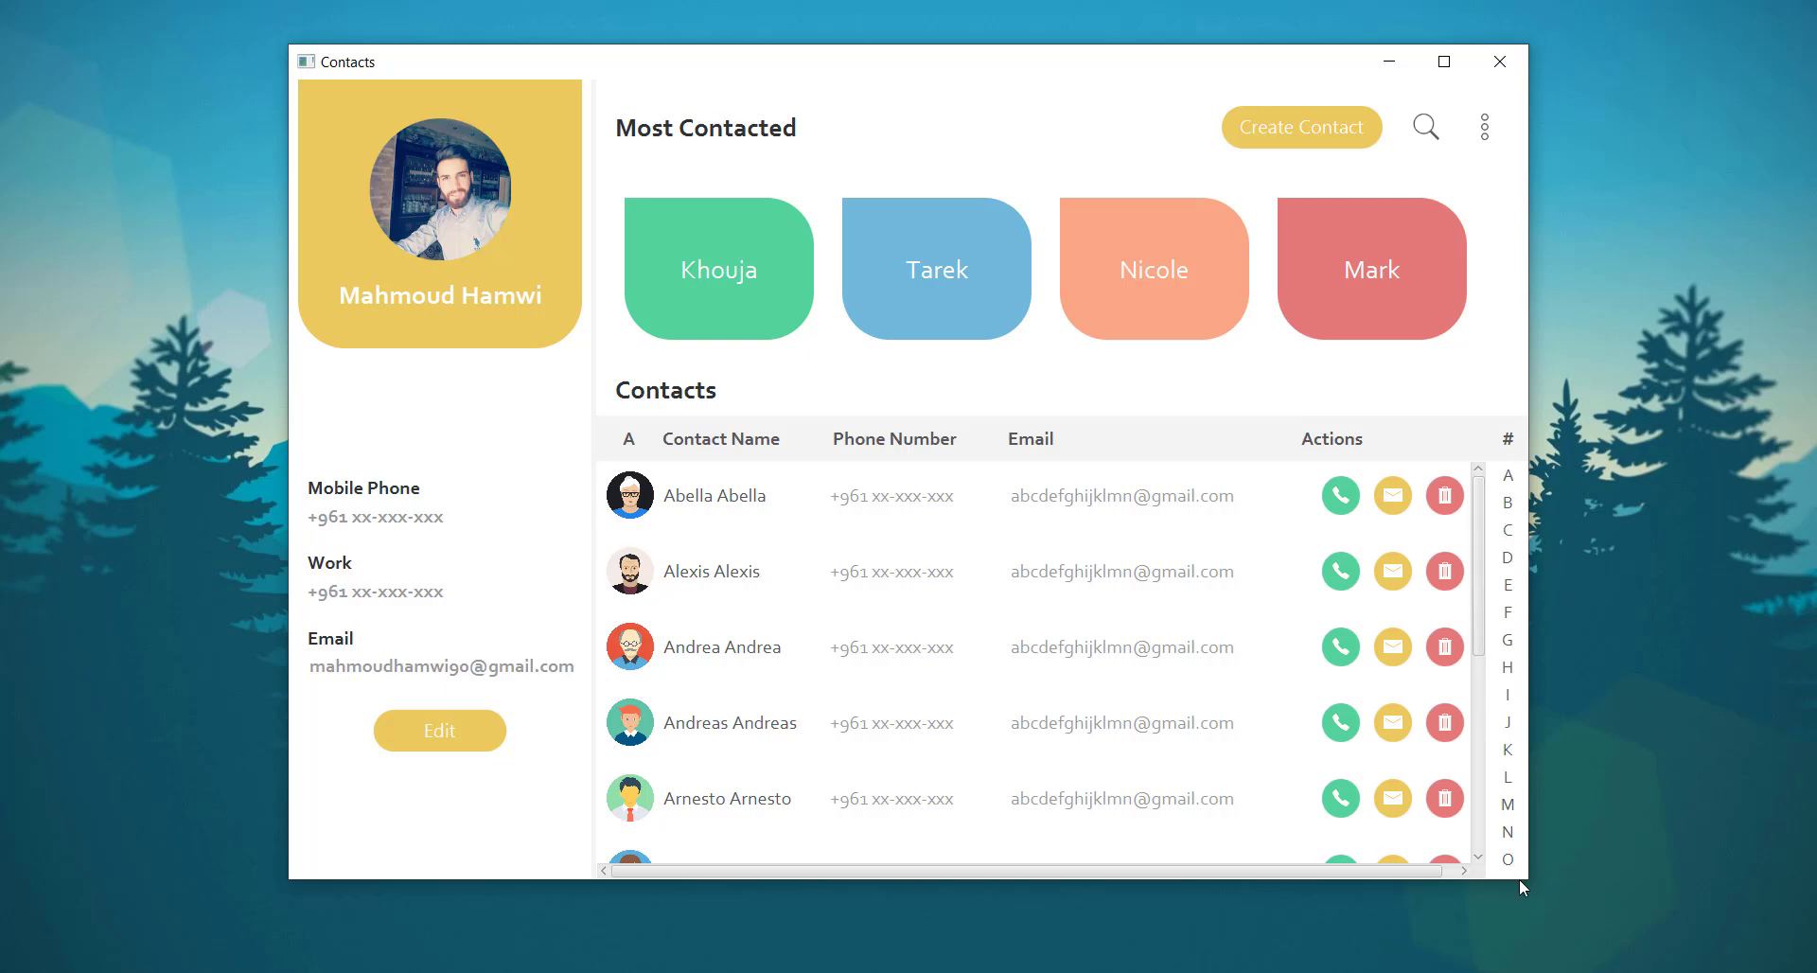
In Main.java, change the new Scene size from 300, 275 to 1310, 845
scroll(1051, 568, "down", 3)
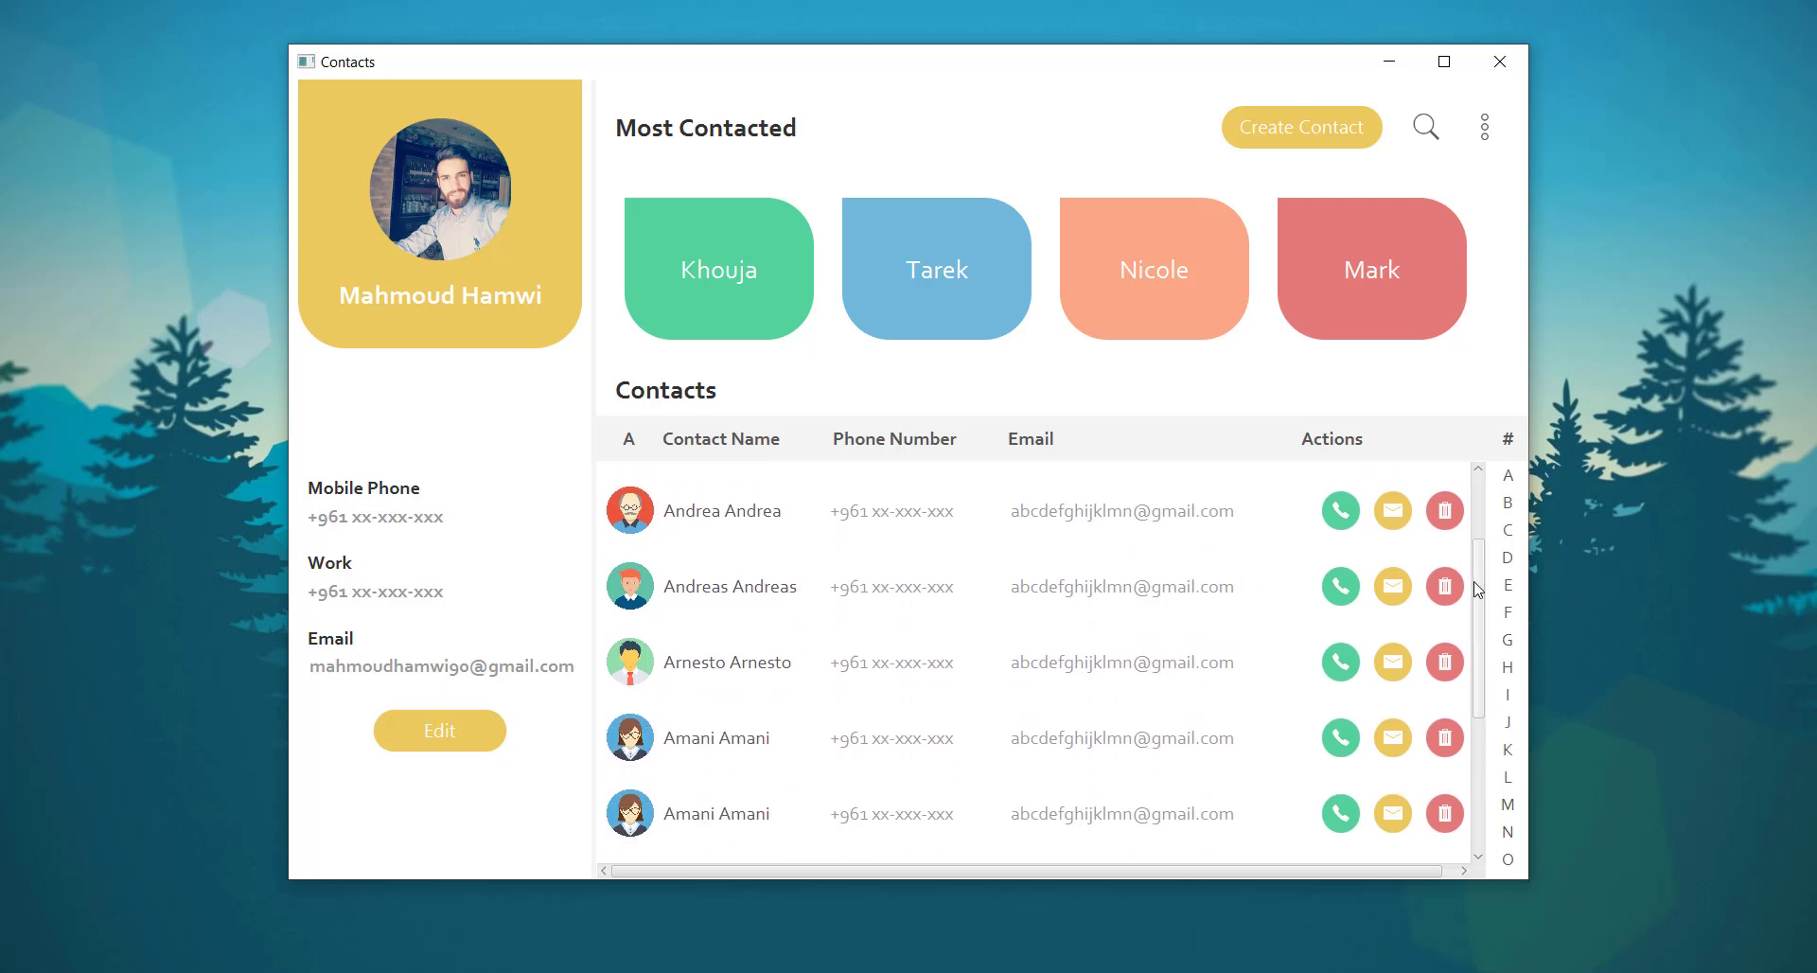
left_click_drag(1480, 630, 1488, 508)
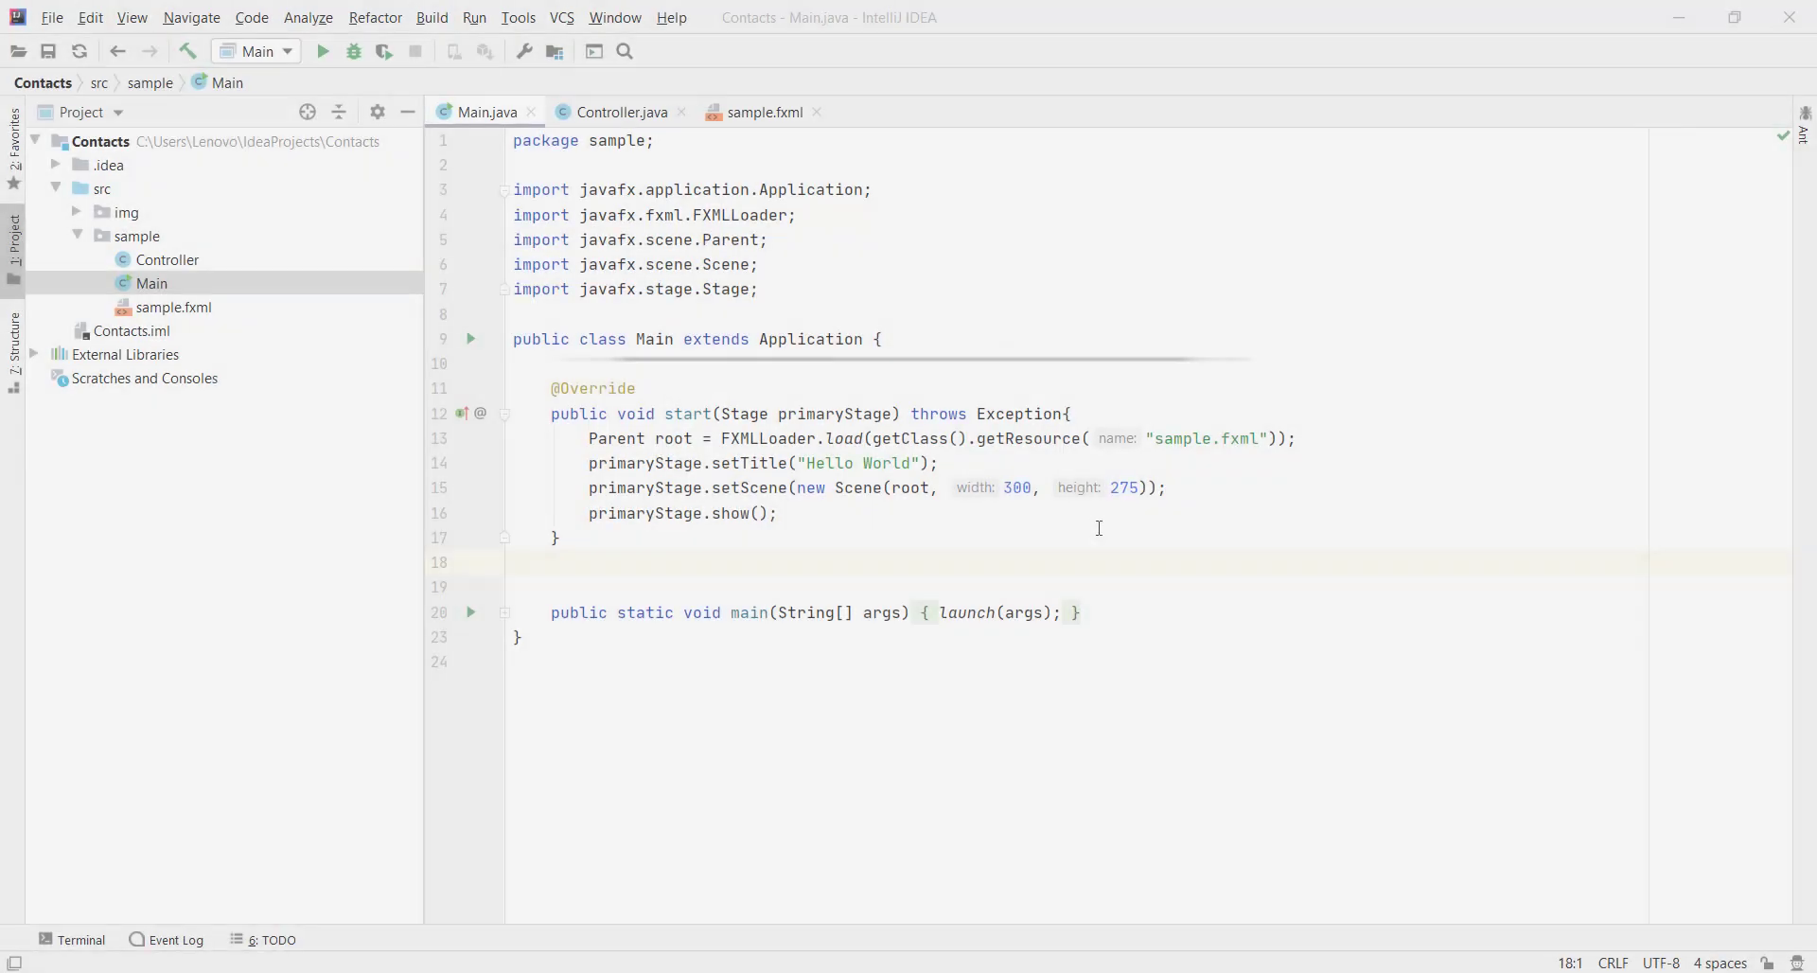
left_click_drag(1140, 488, 995, 484)
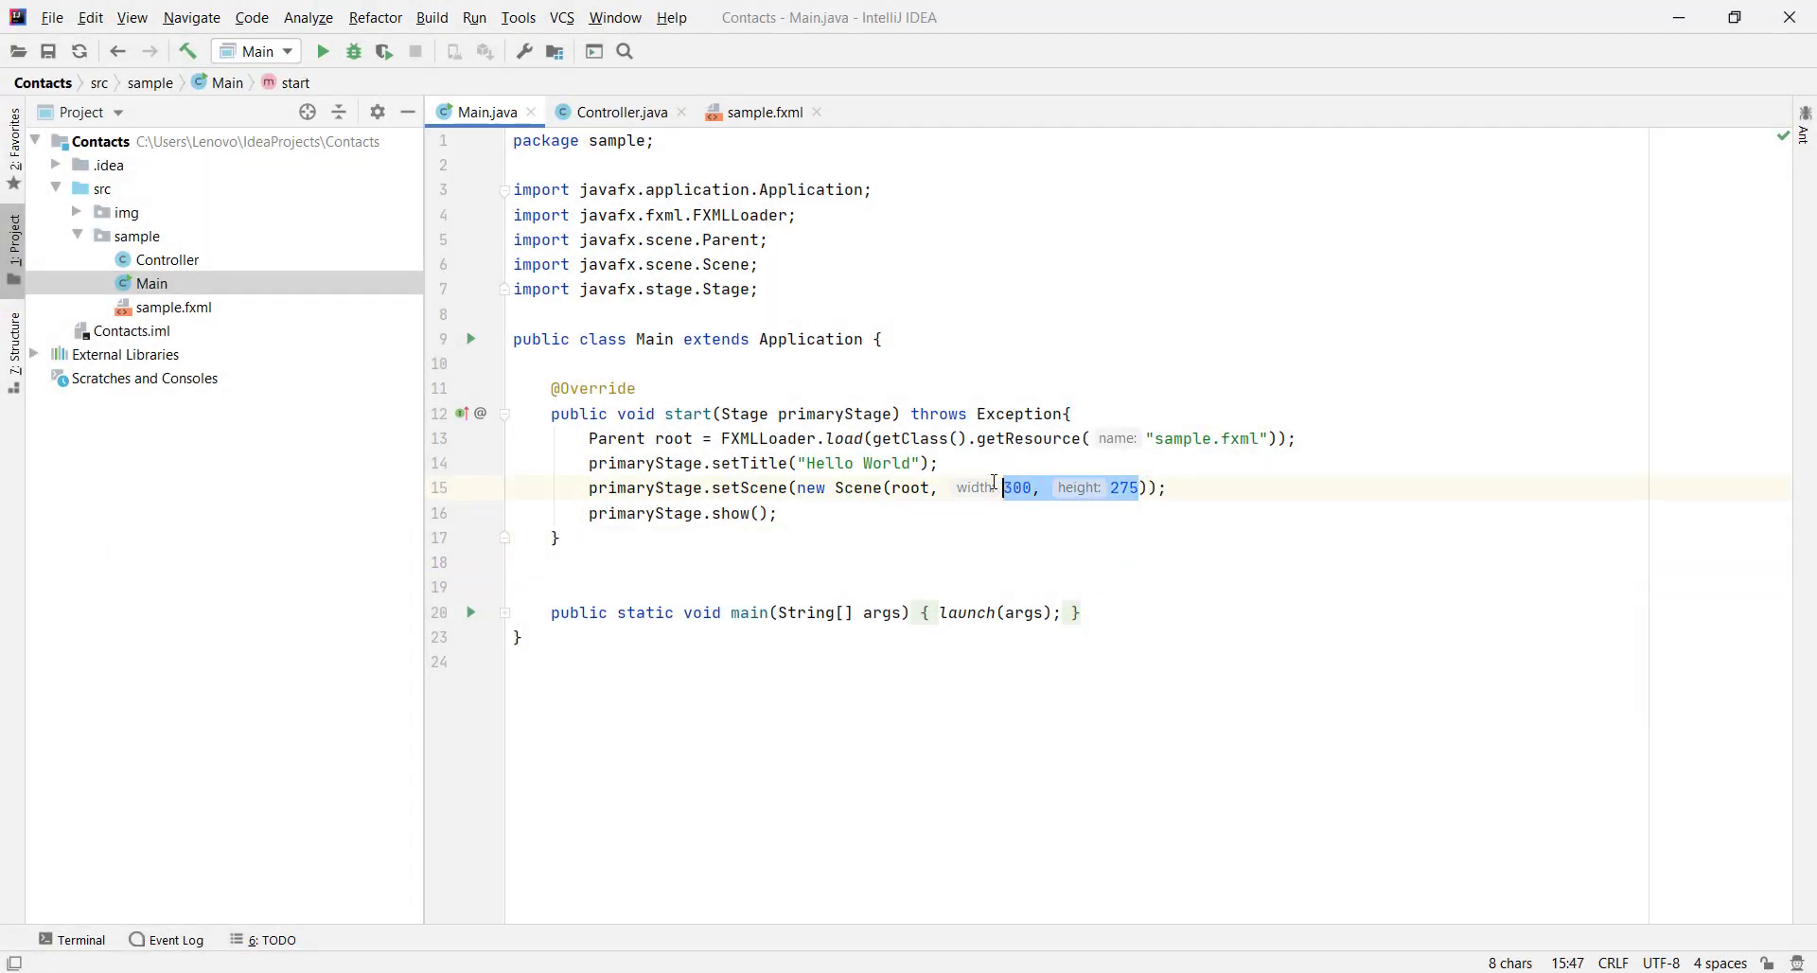
type("131")
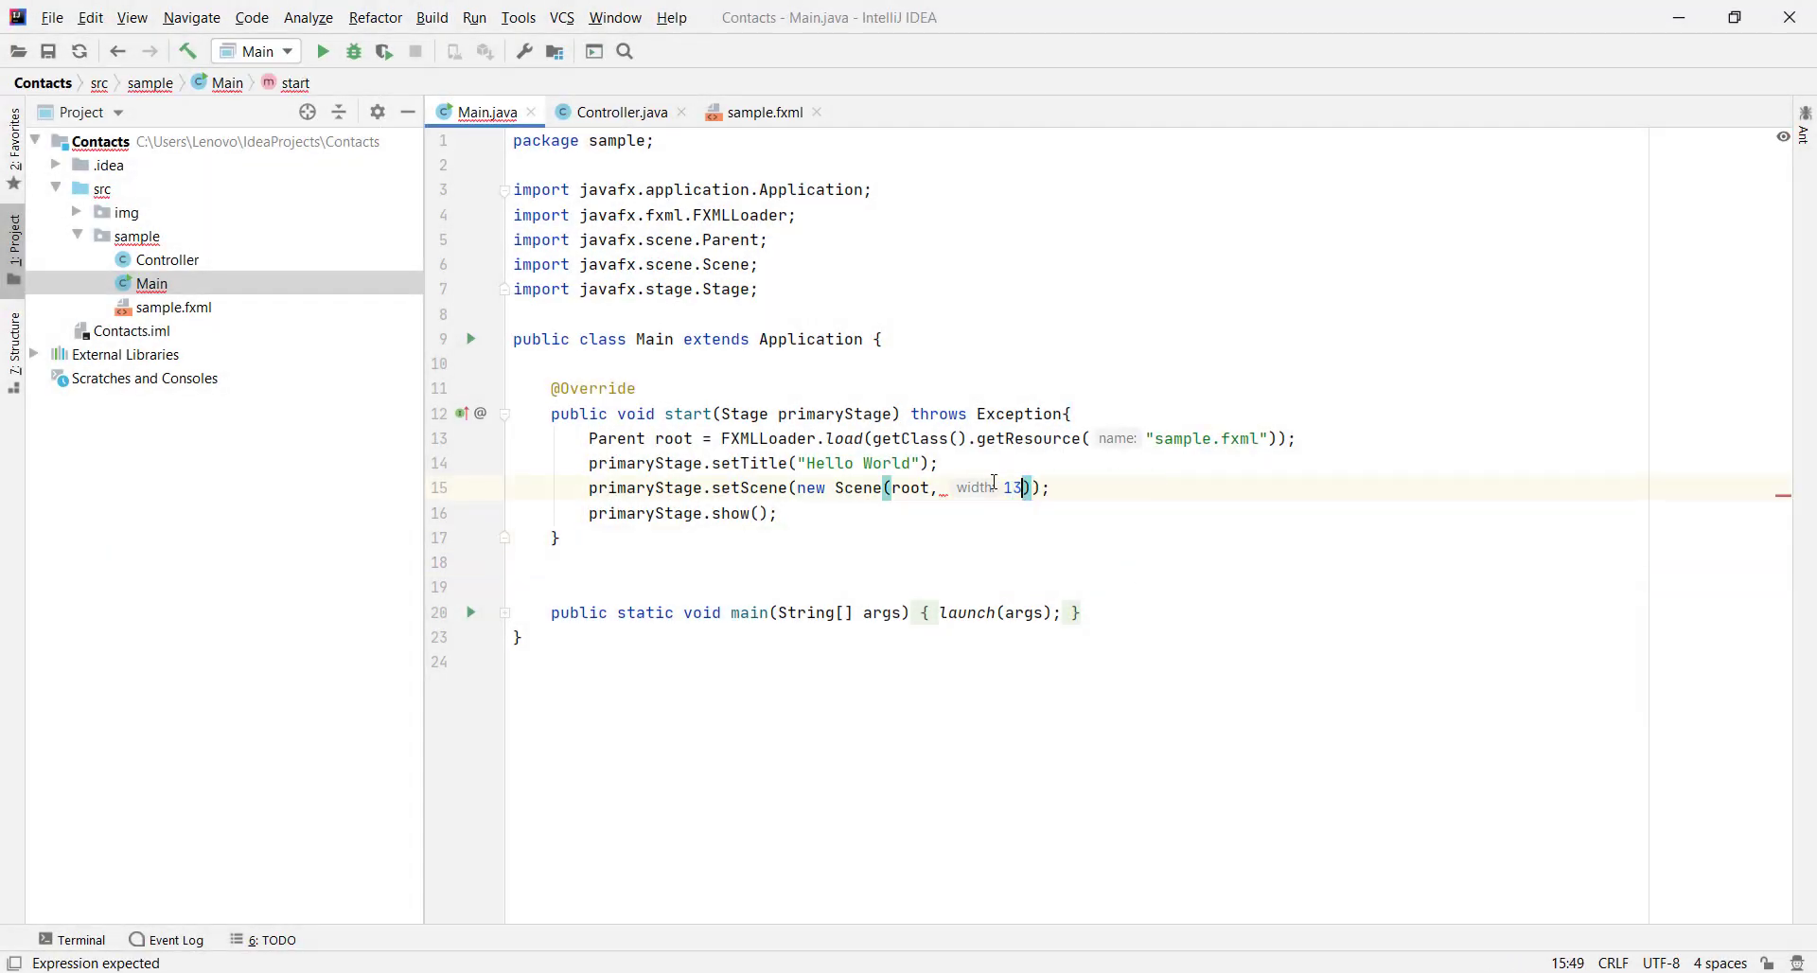
type("0, 845")
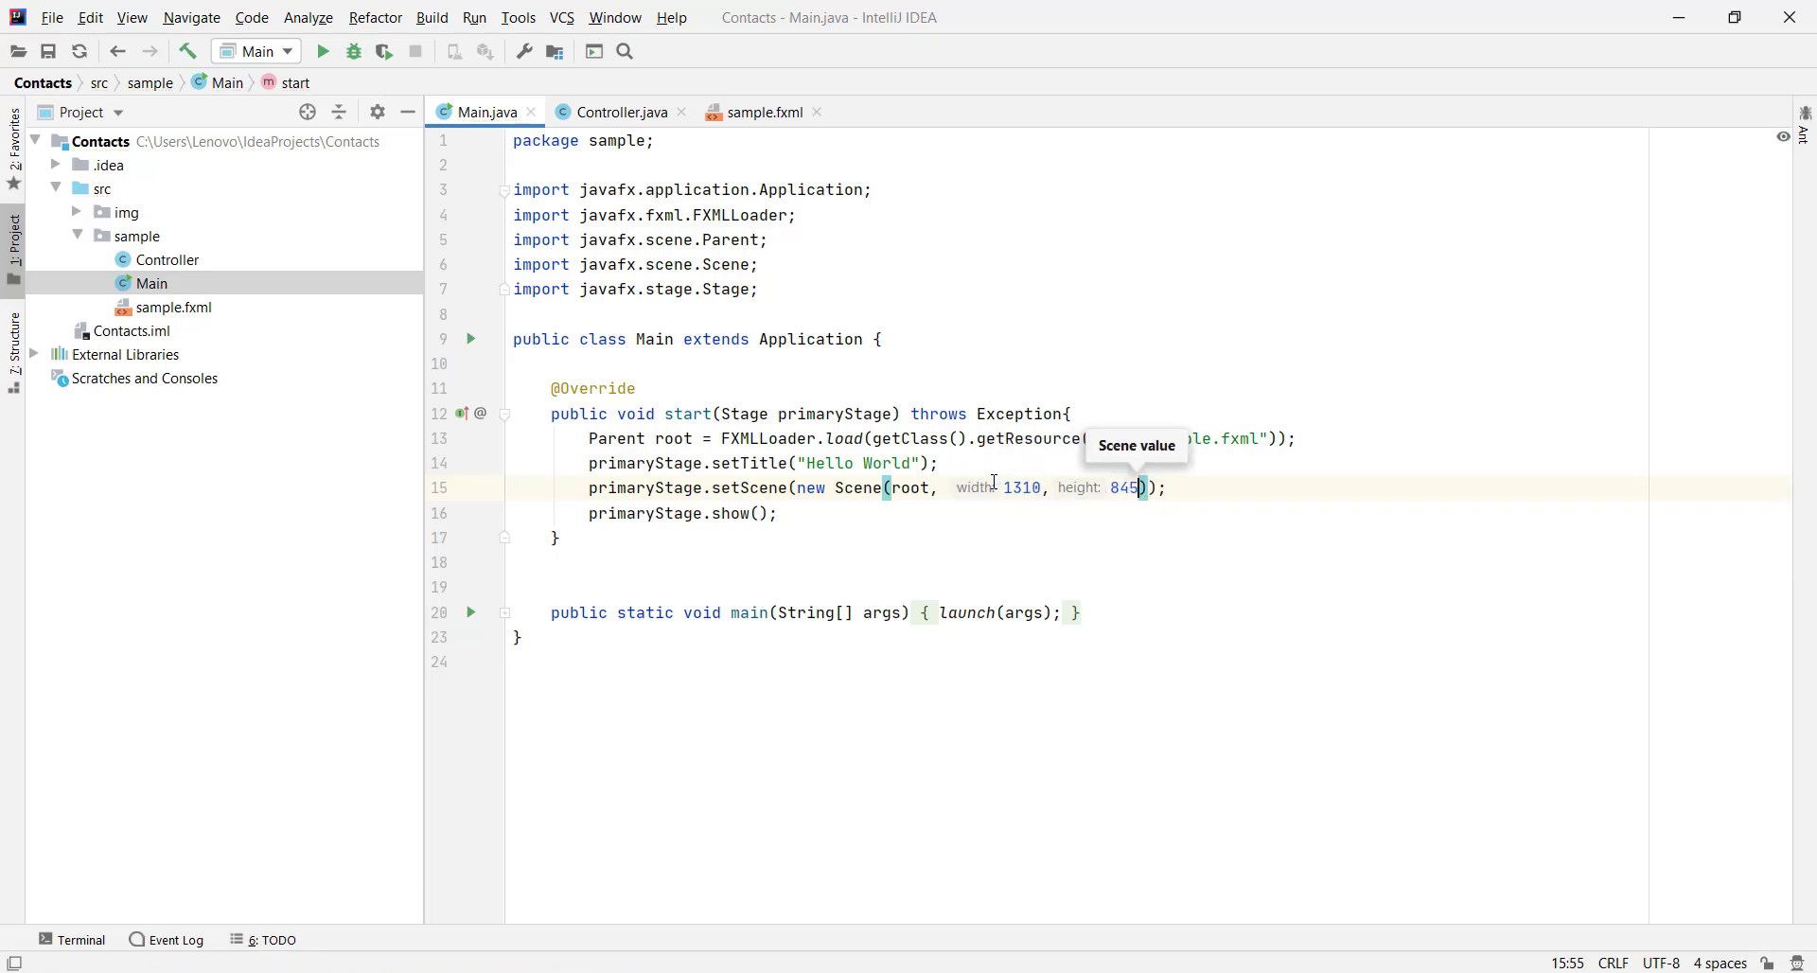
Change the window title in setTitle from "Hello World" to "Contacts"
double_click(885, 463)
key("BackSpace")
key("BackSpace")
key("BackSpace")
key("BackSpace")
key("BackSpace")
key("BackSpace")
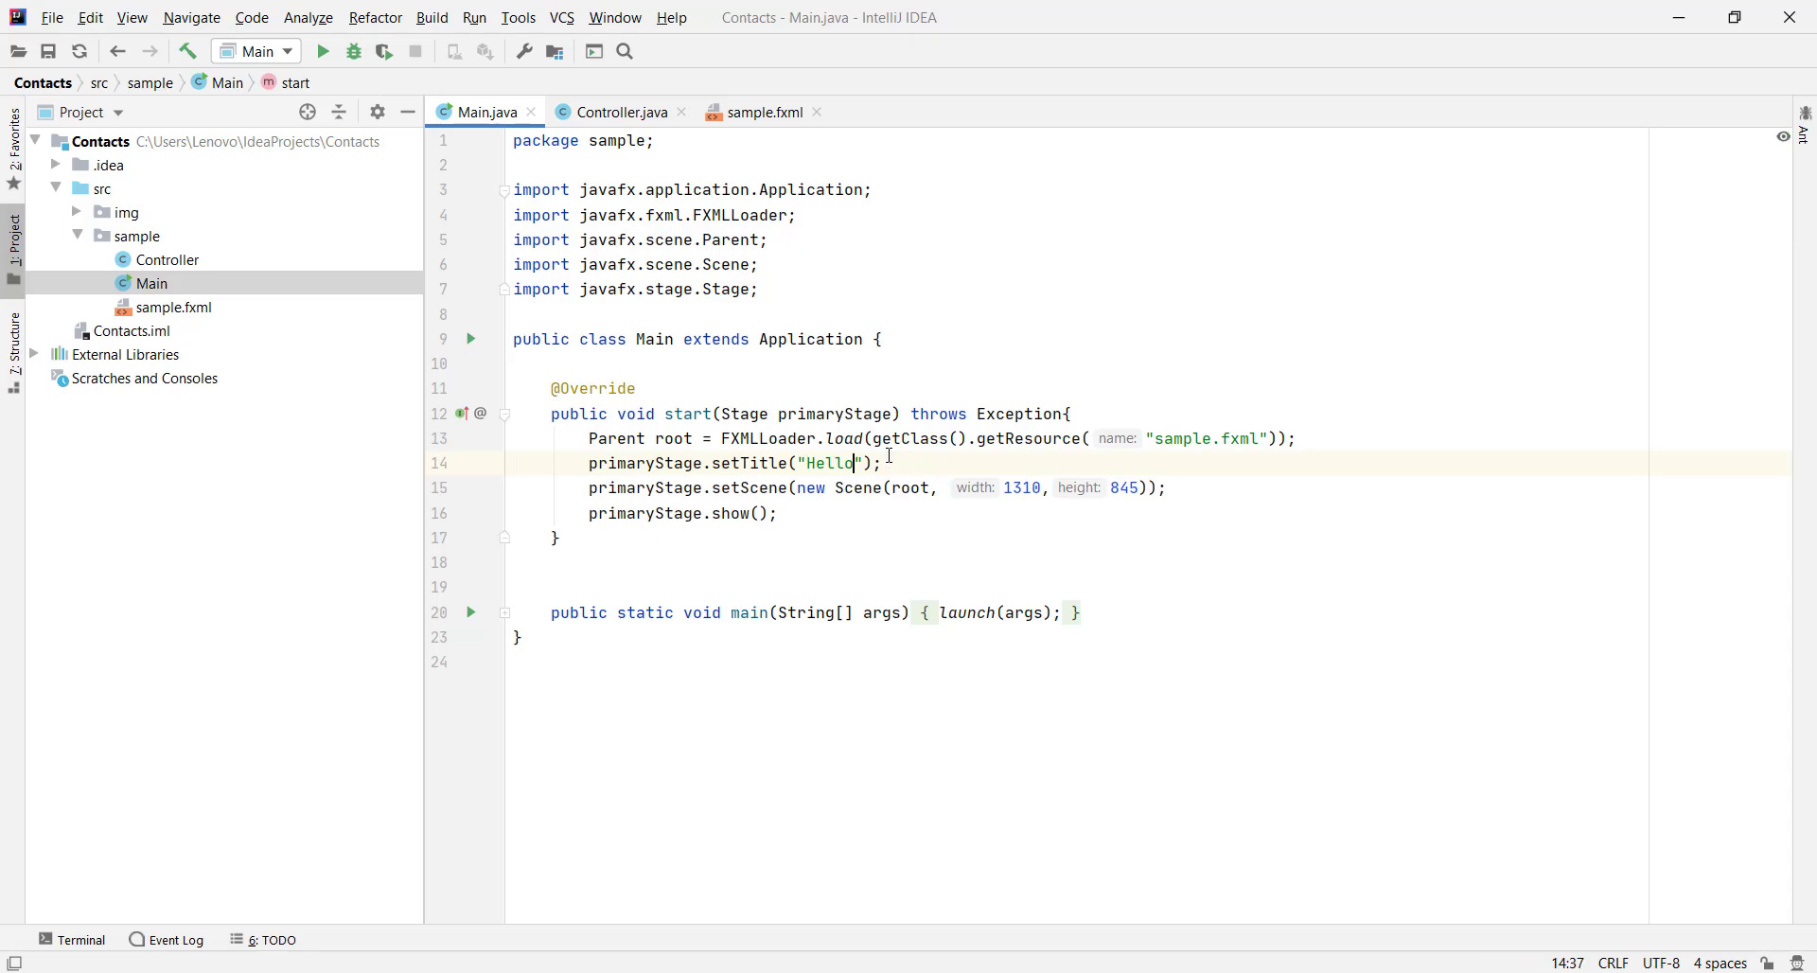
key("BackSpace")
type("Conta")
type("cts")
left_click(1032, 524)
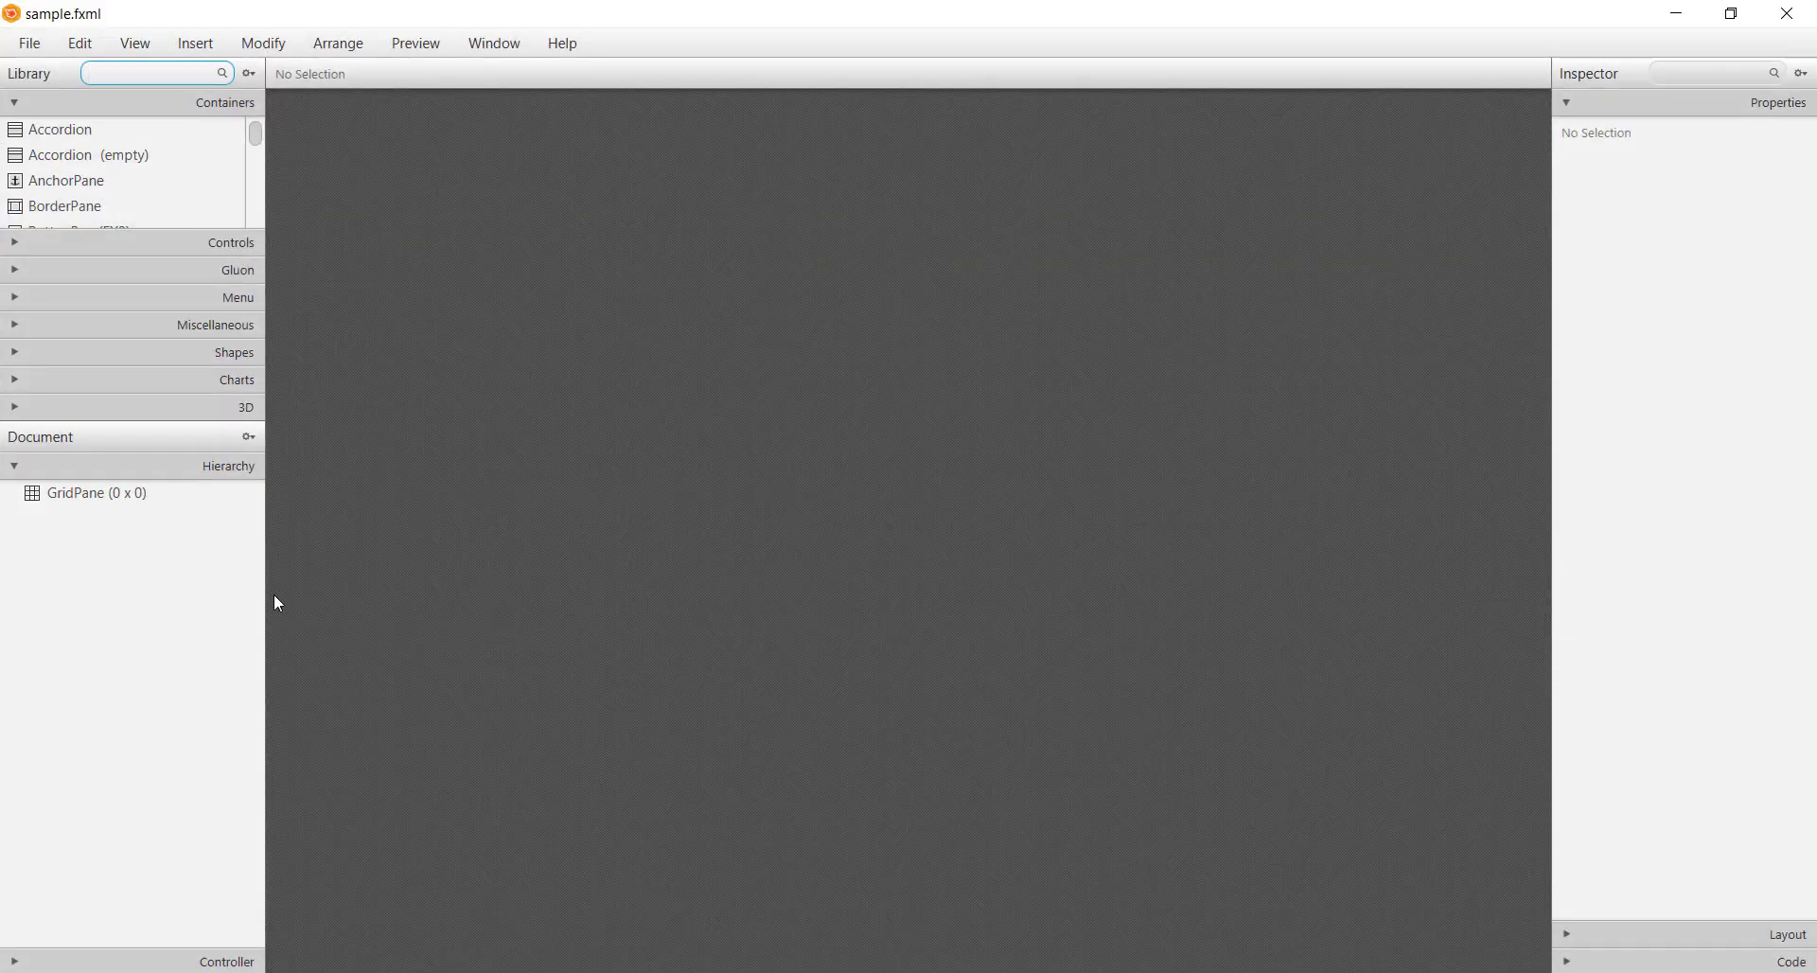
Delete the GridPane root and place a BorderPane on the canvas instead
left_click(143, 505)
left_click(152, 505)
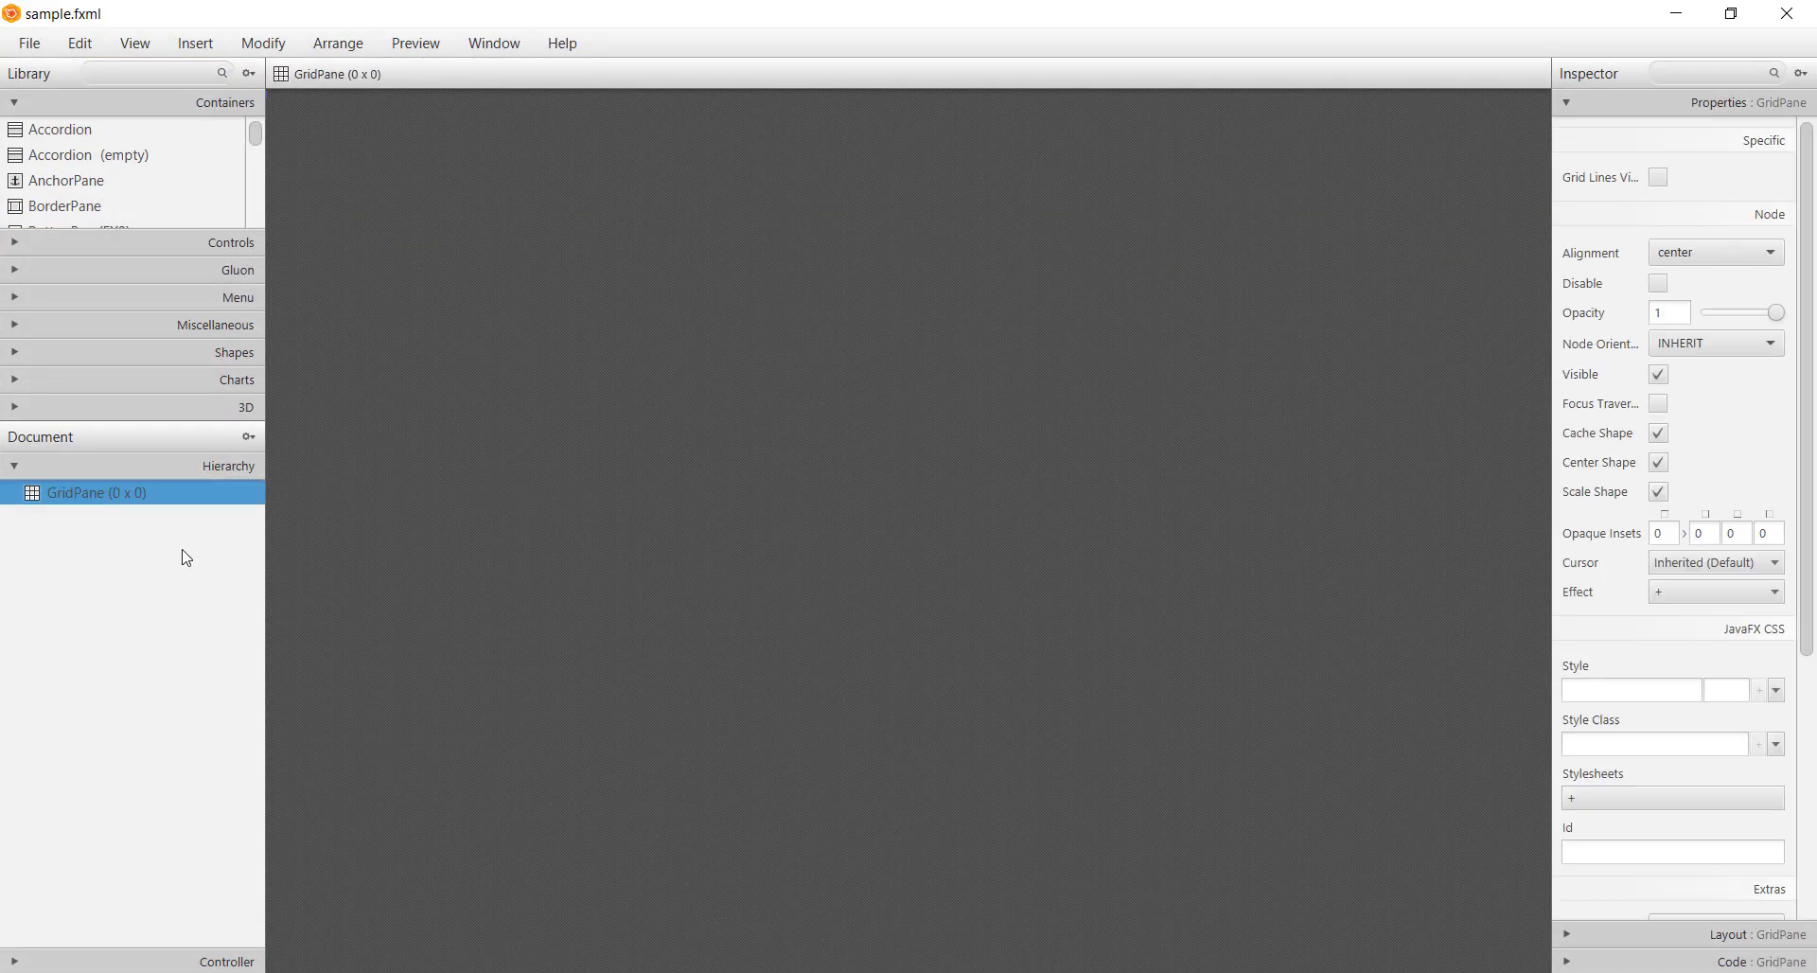
key("Delete")
left_click_drag(142, 423, 143, 643)
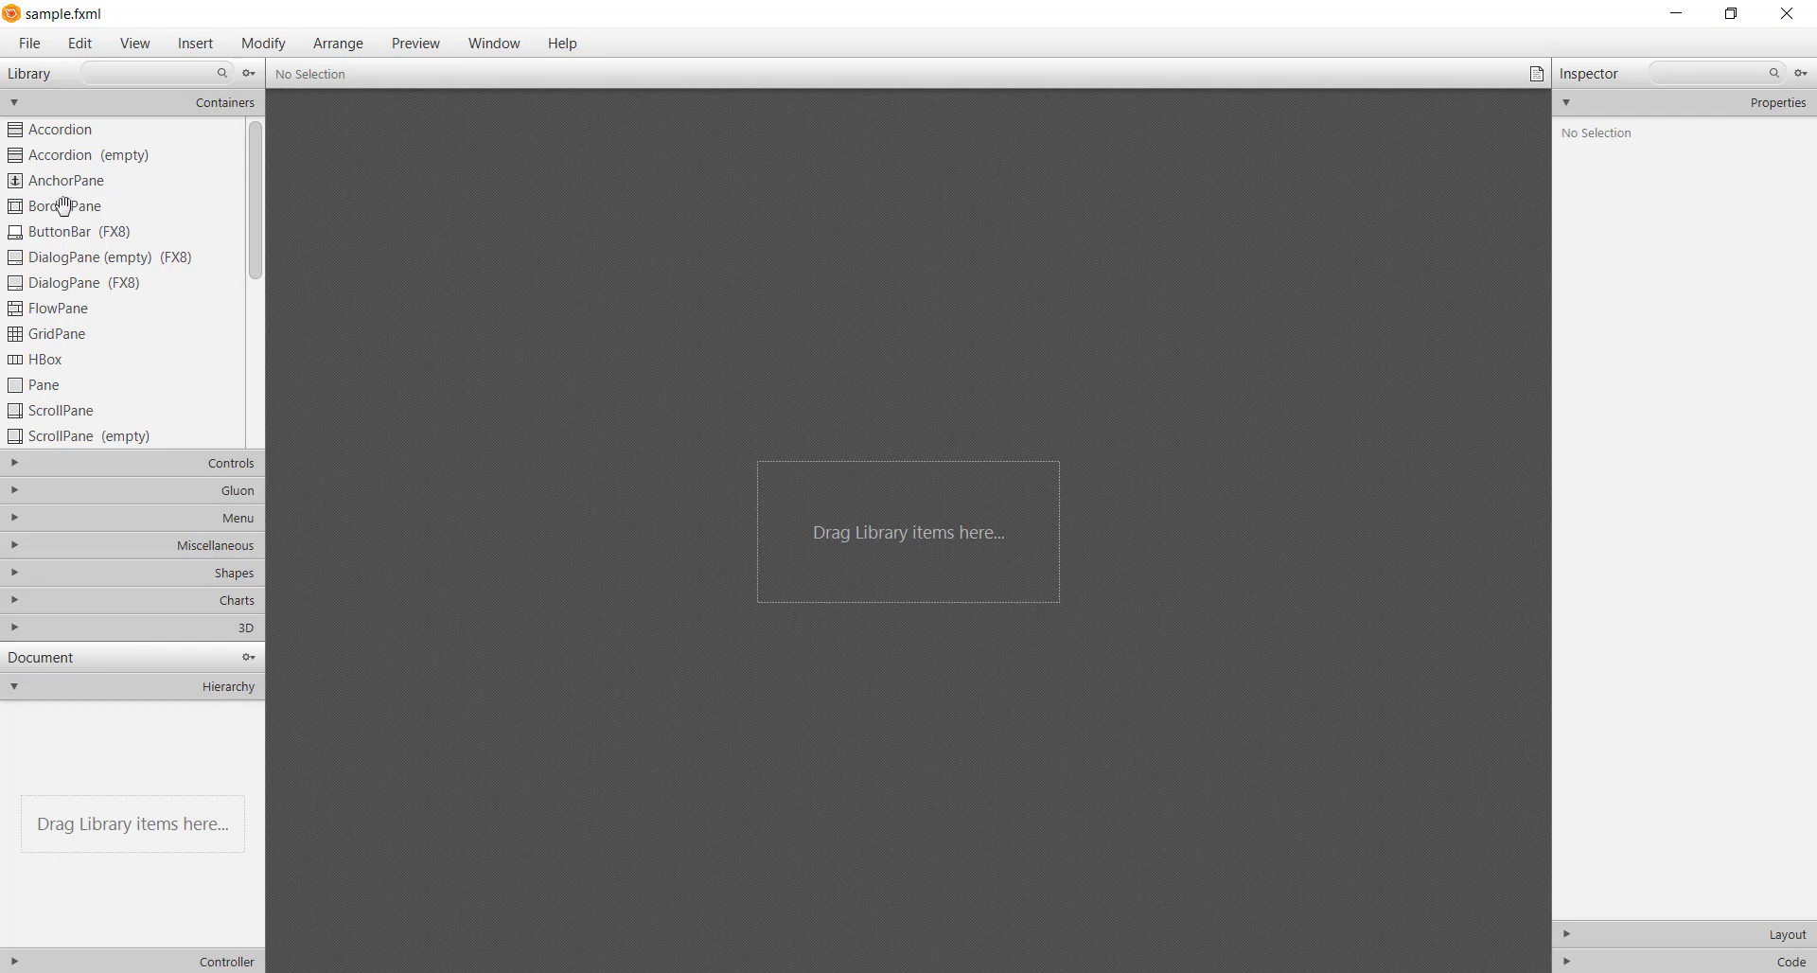
left_click_drag(63, 205, 946, 516)
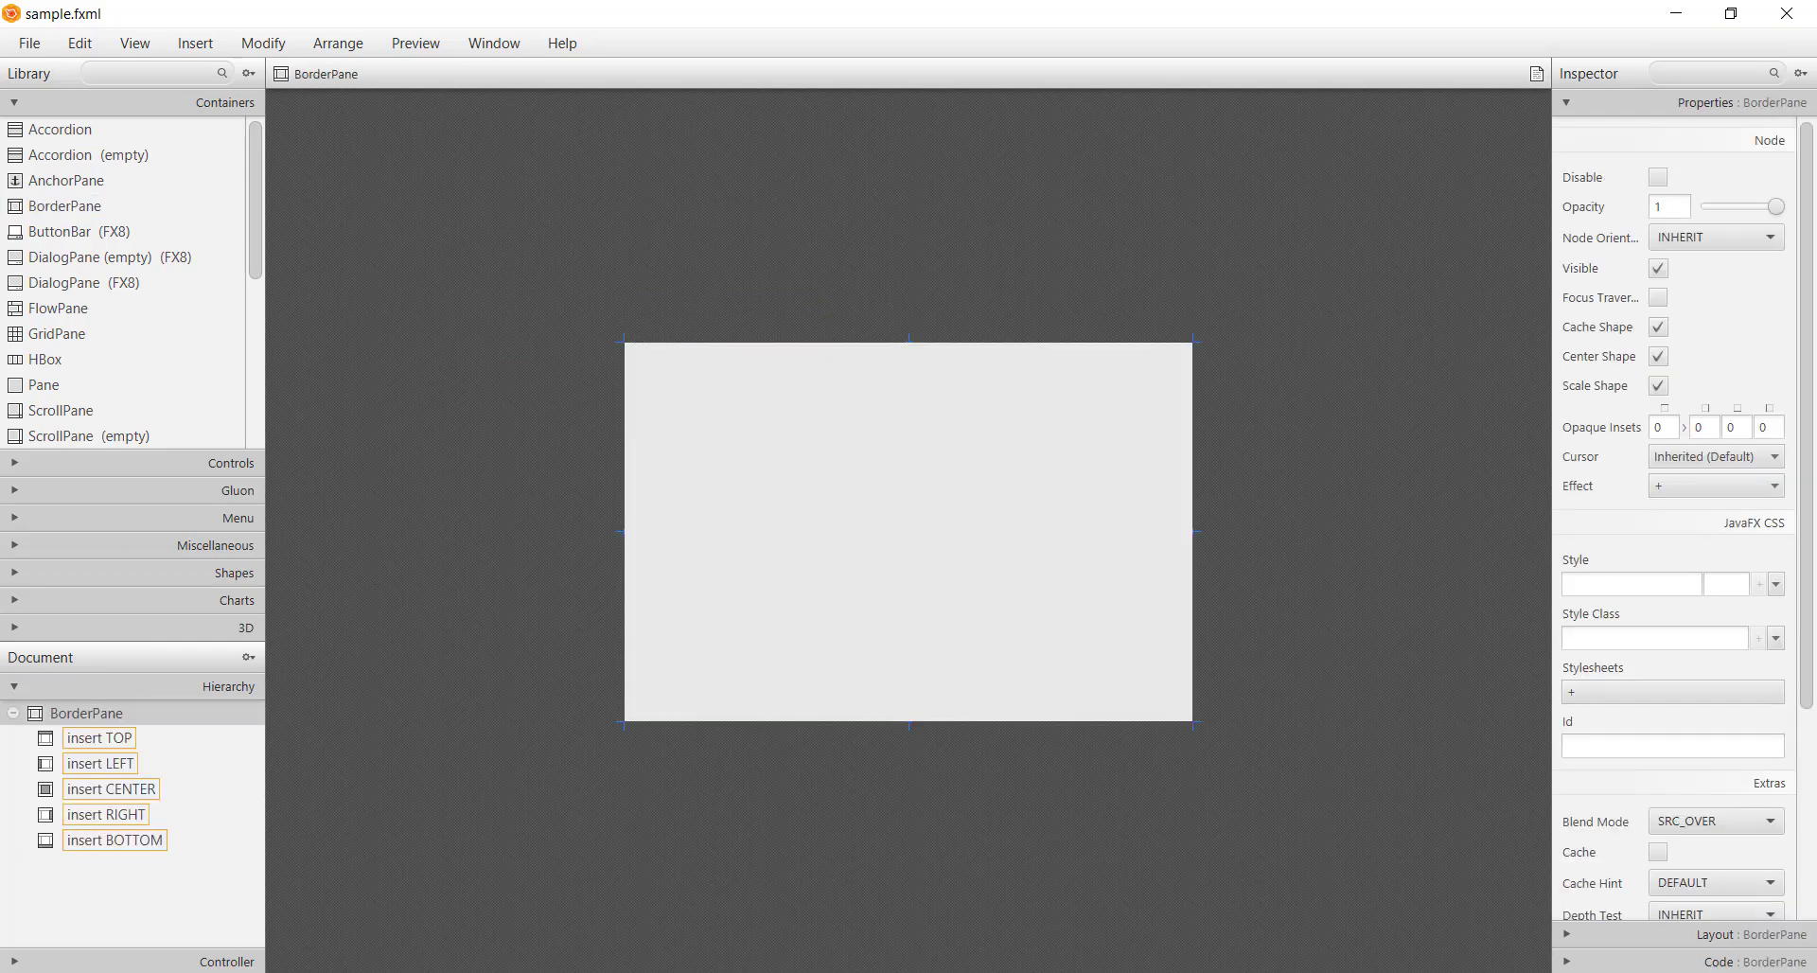
Give the BorderPane a preferred width of 1310 and preferred height of 845
left_click(1718, 935)
left_click(1690, 351)
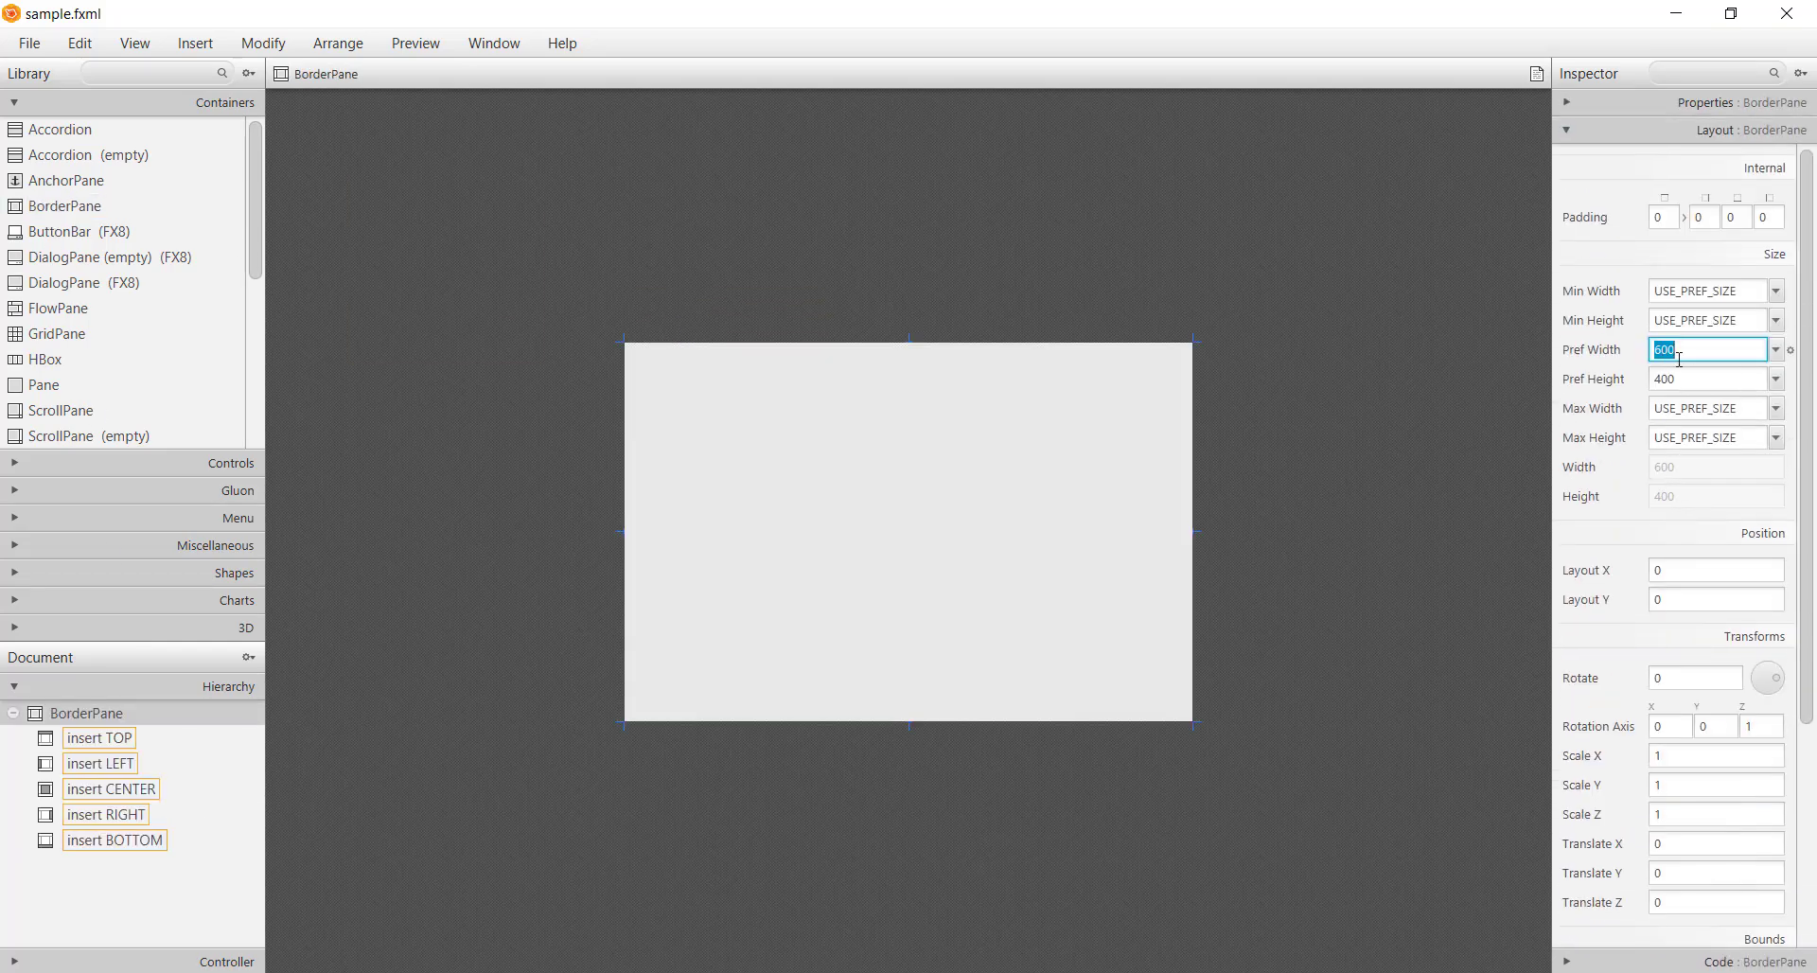
type("1310")
left_click(1688, 379)
type("8")
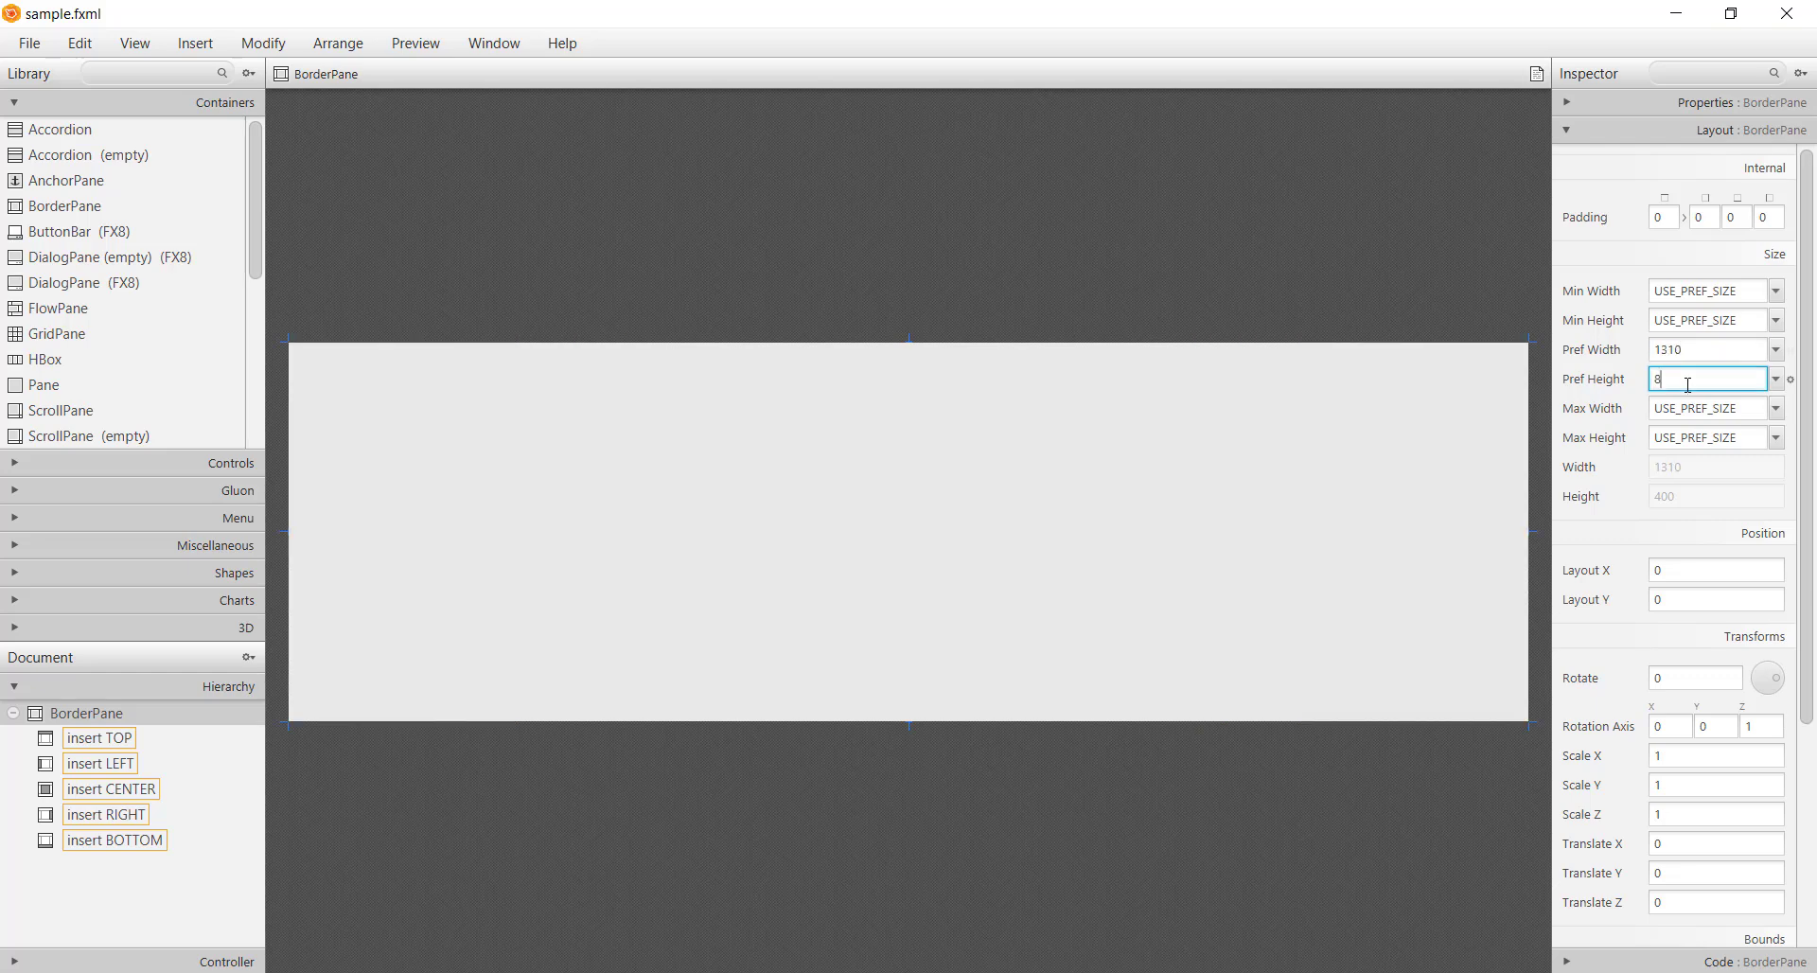
type("45")
key("Return")
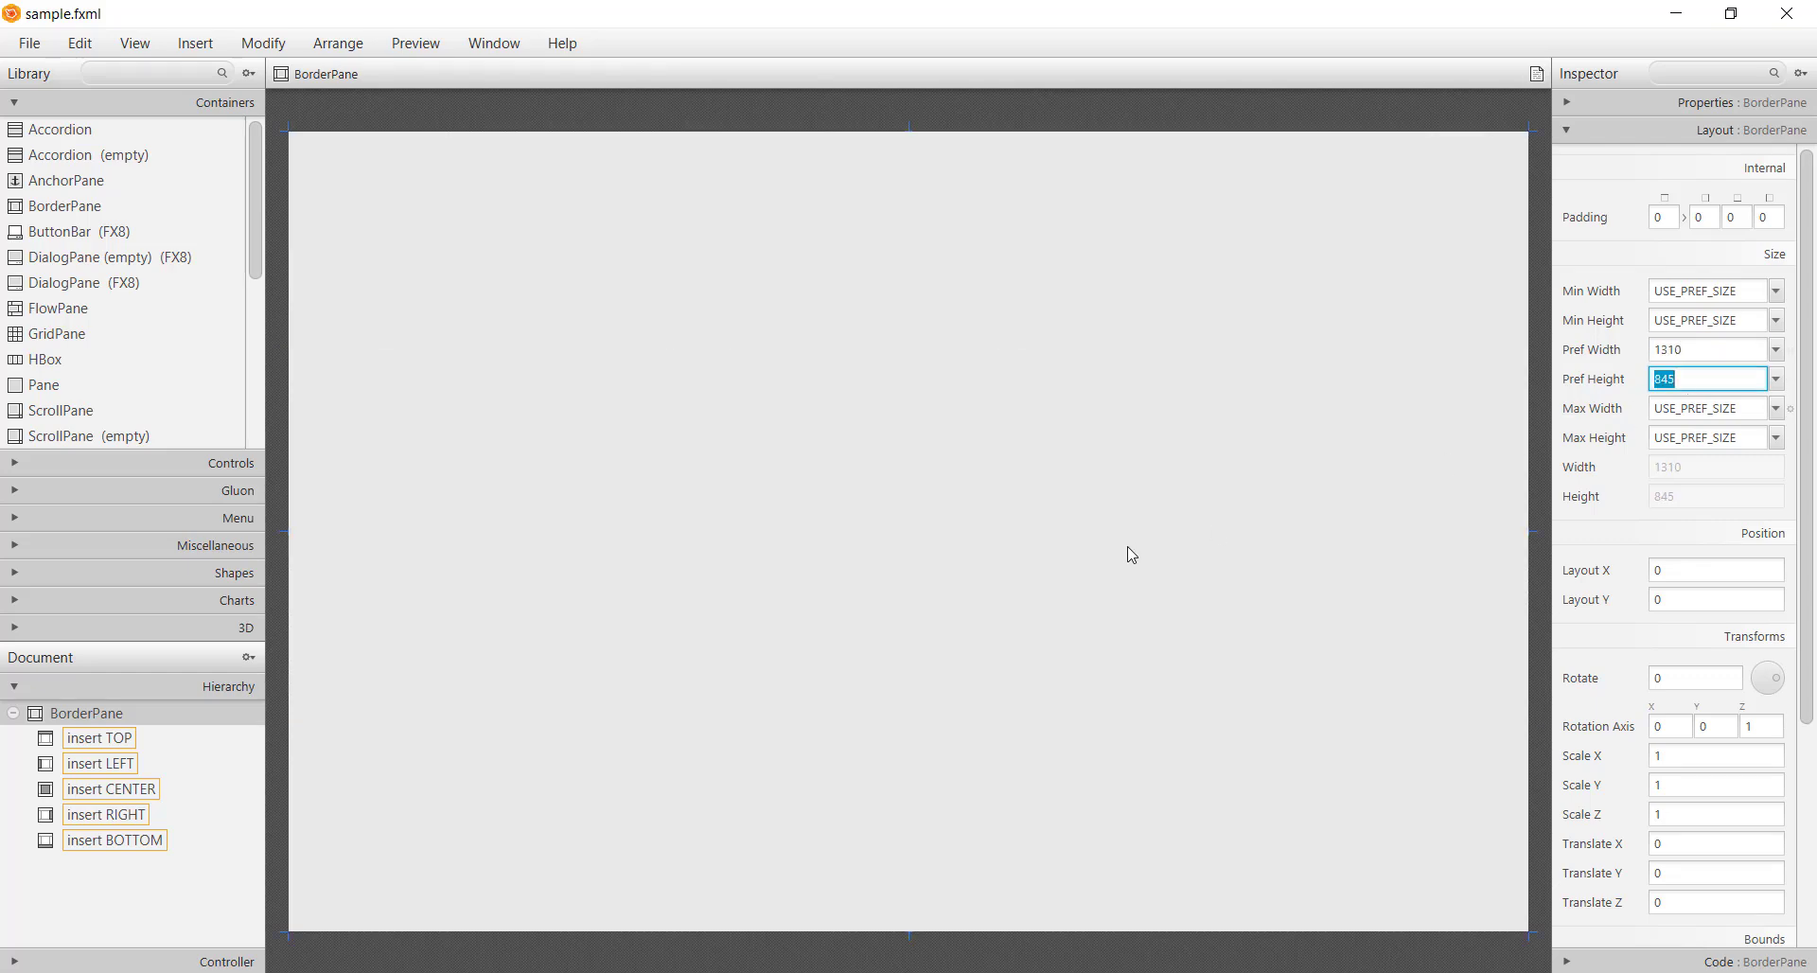
left_click(1132, 555)
Add a VBox to the BorderPane's left region with preferred width 320
scroll(95, 384, "down", 5)
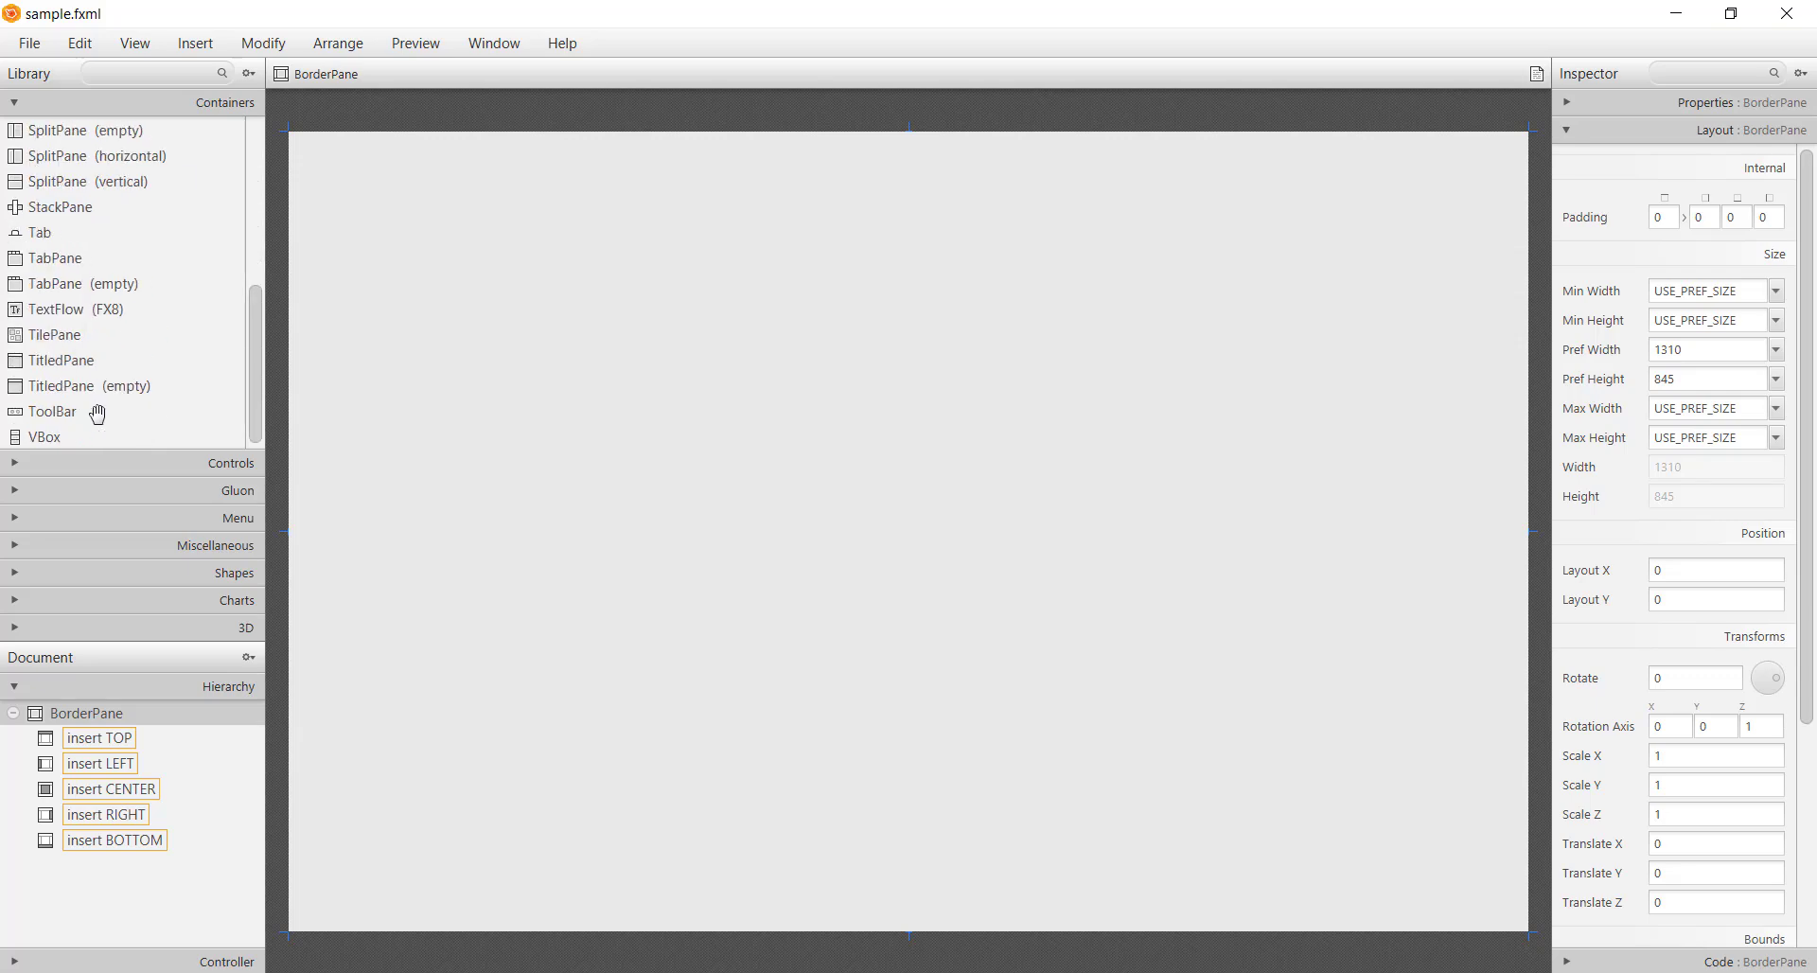
left_click_drag(45, 436, 449, 549)
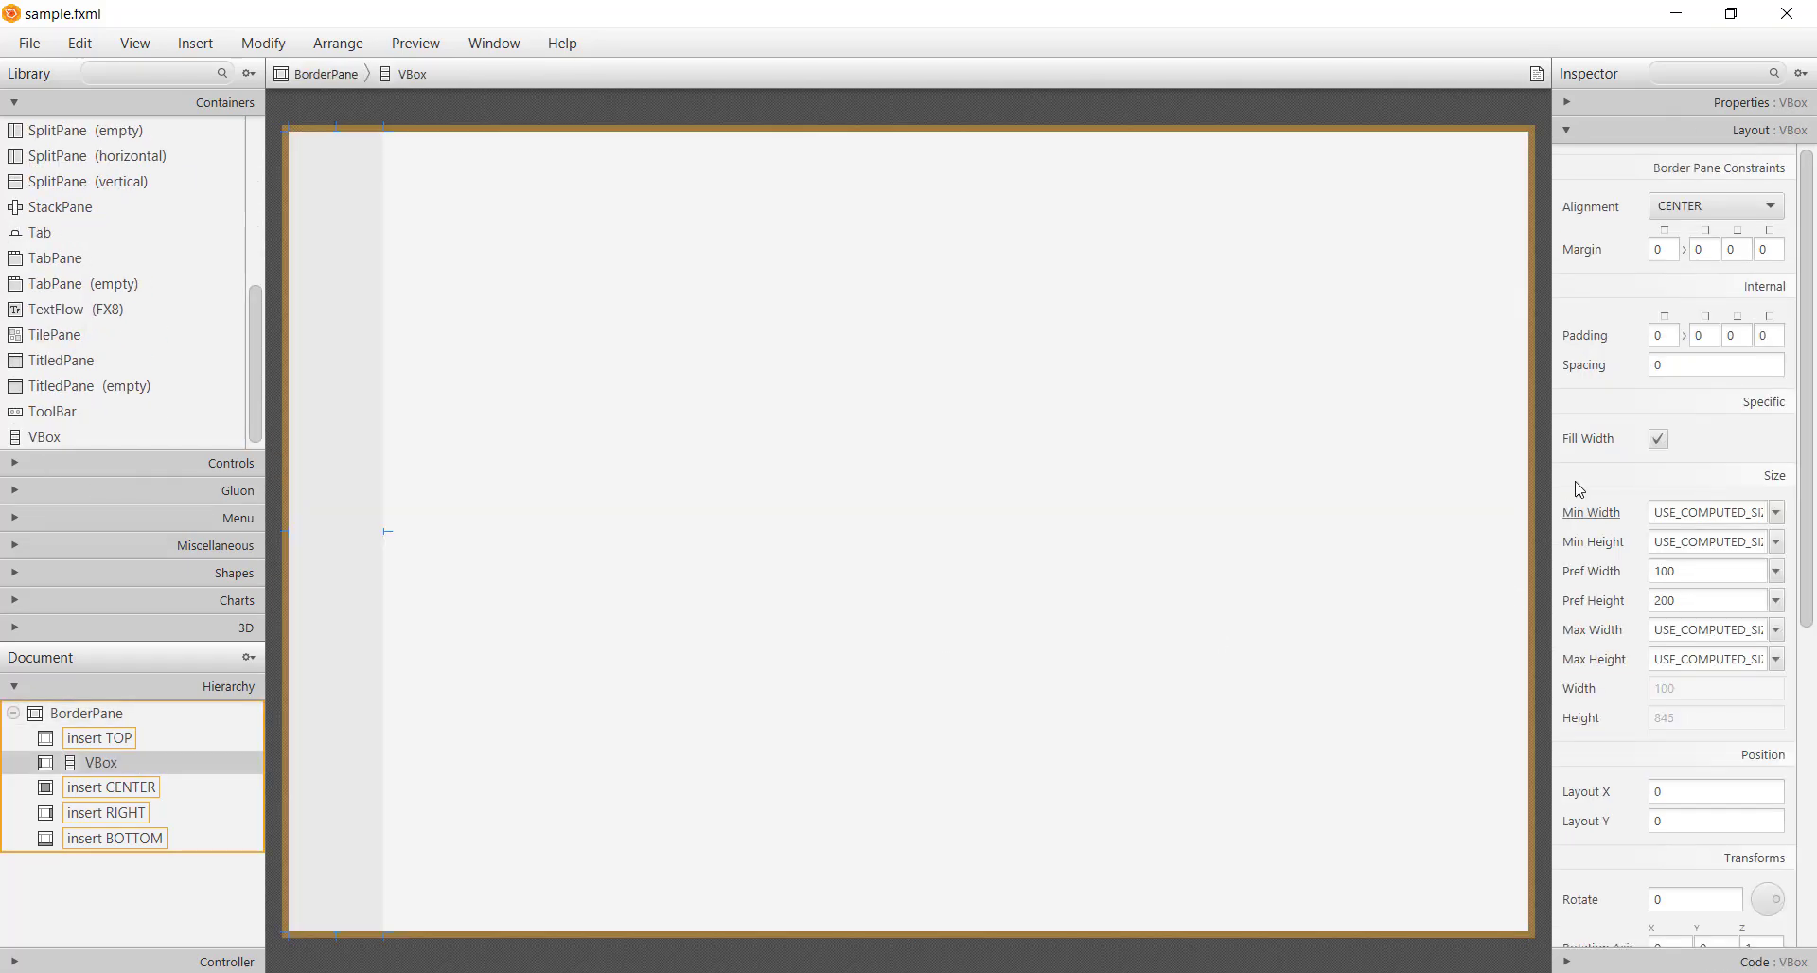
double_click(1701, 579)
type("320")
key("Return")
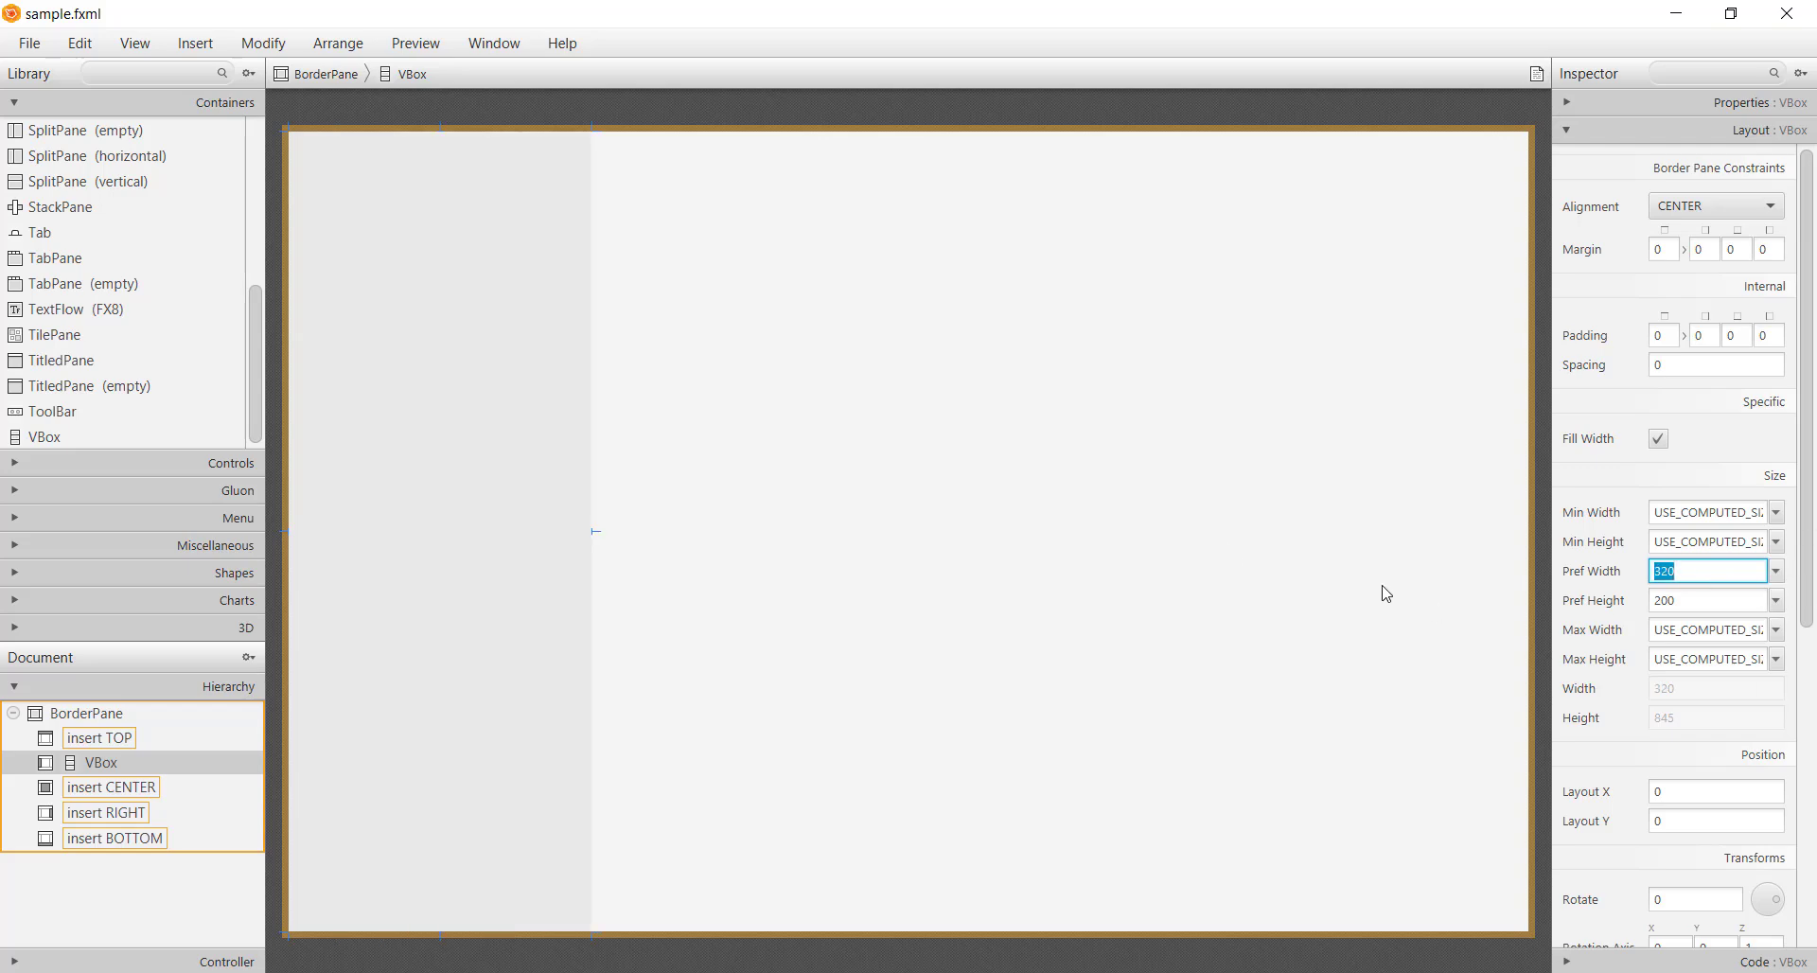
Nest a second VBox inside the left VBox with preferred height 380
left_click(95, 390)
left_click_drag(60, 445, 467, 436)
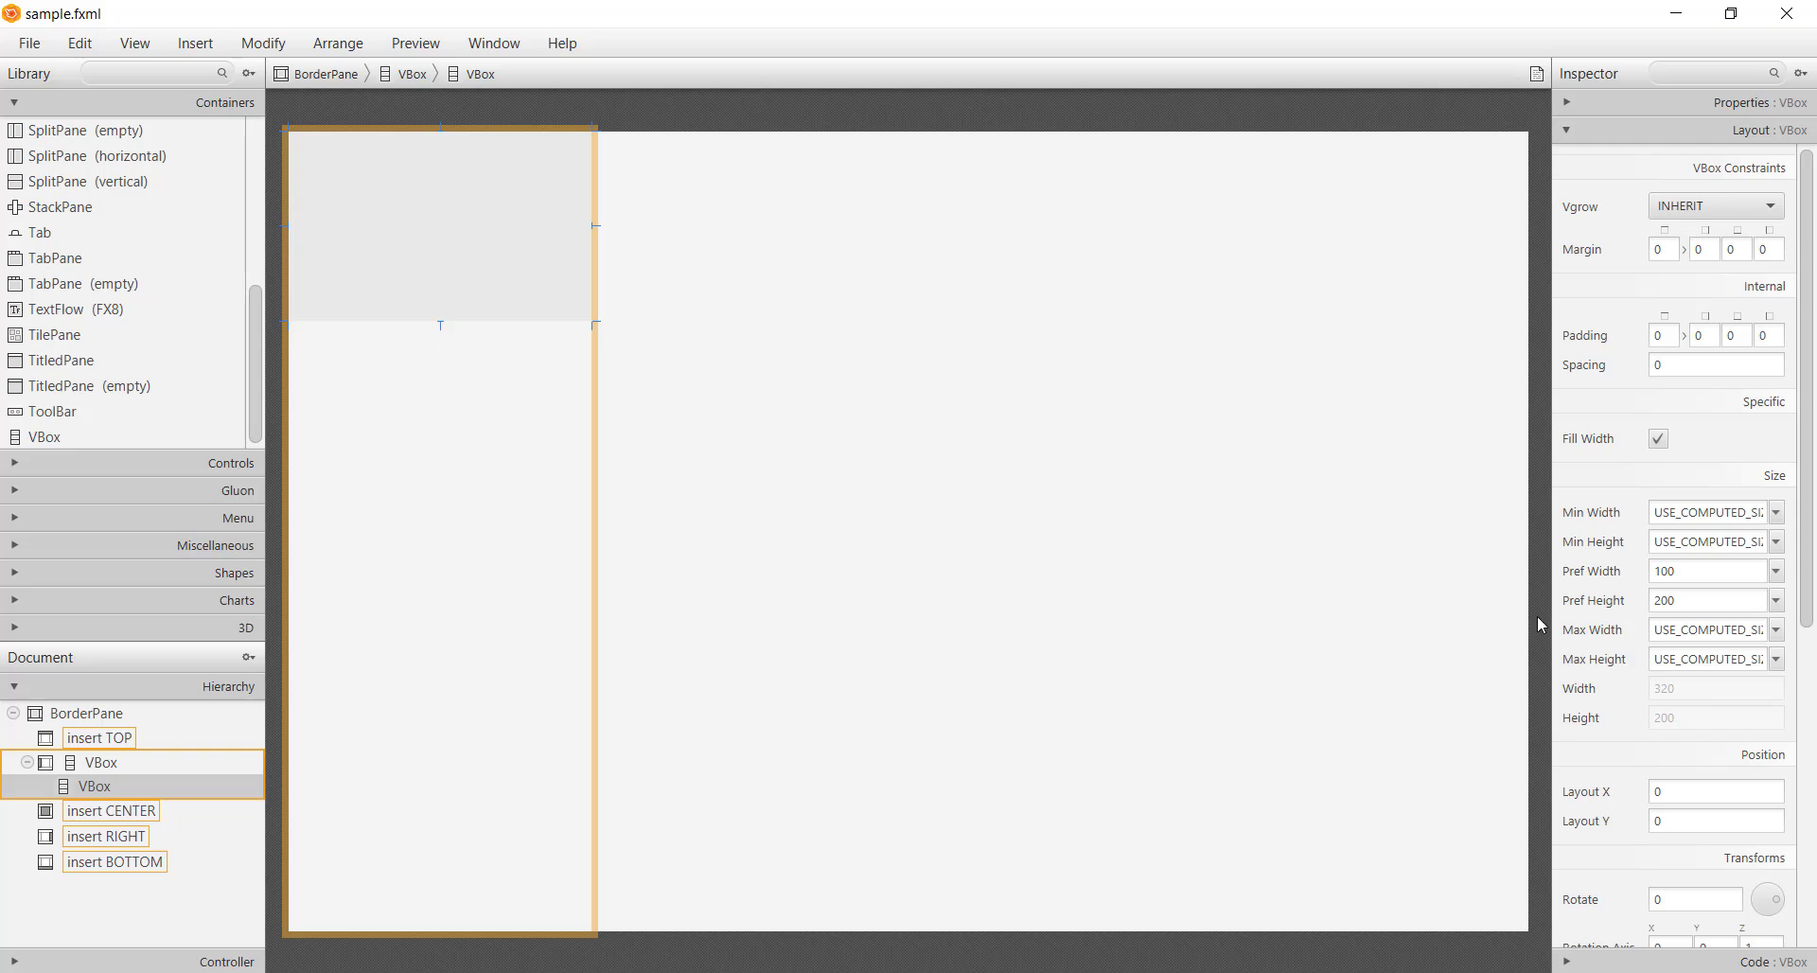
double_click(1693, 604)
type("380")
key("Return")
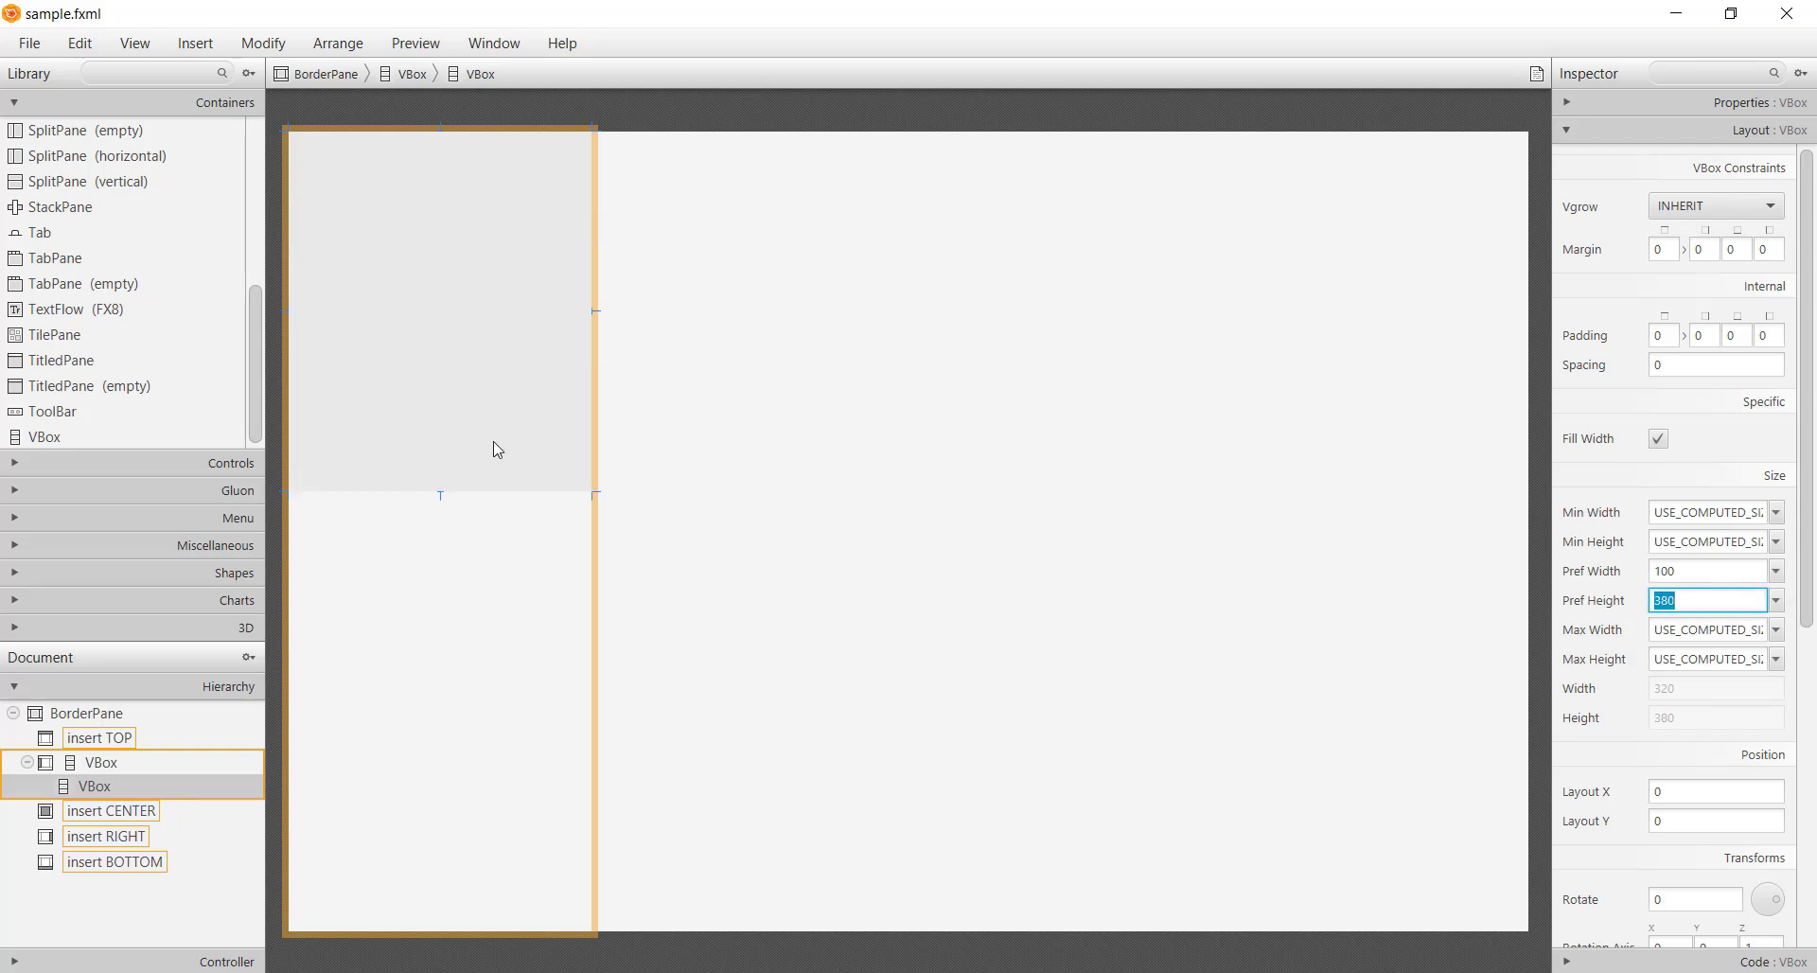
left_click(118, 463)
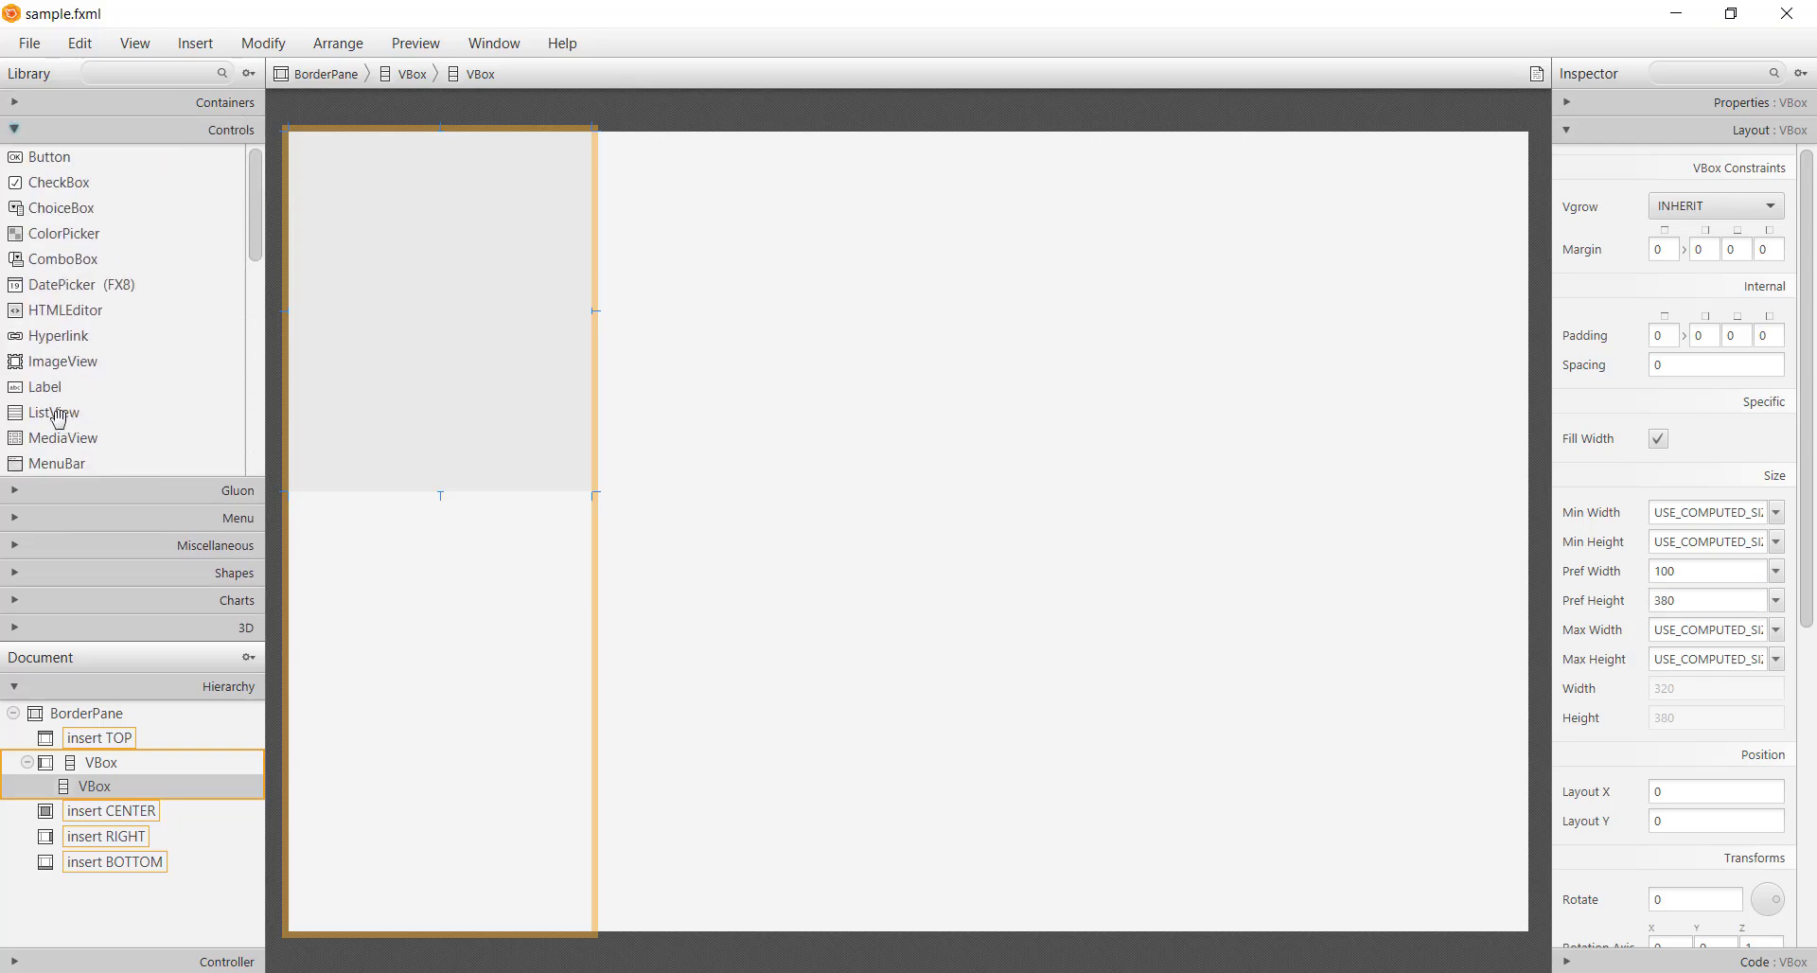
Add an ImageView and a Label to the nested VBox, showing img/my_profile.png
left_click_drag(57, 360, 435, 326)
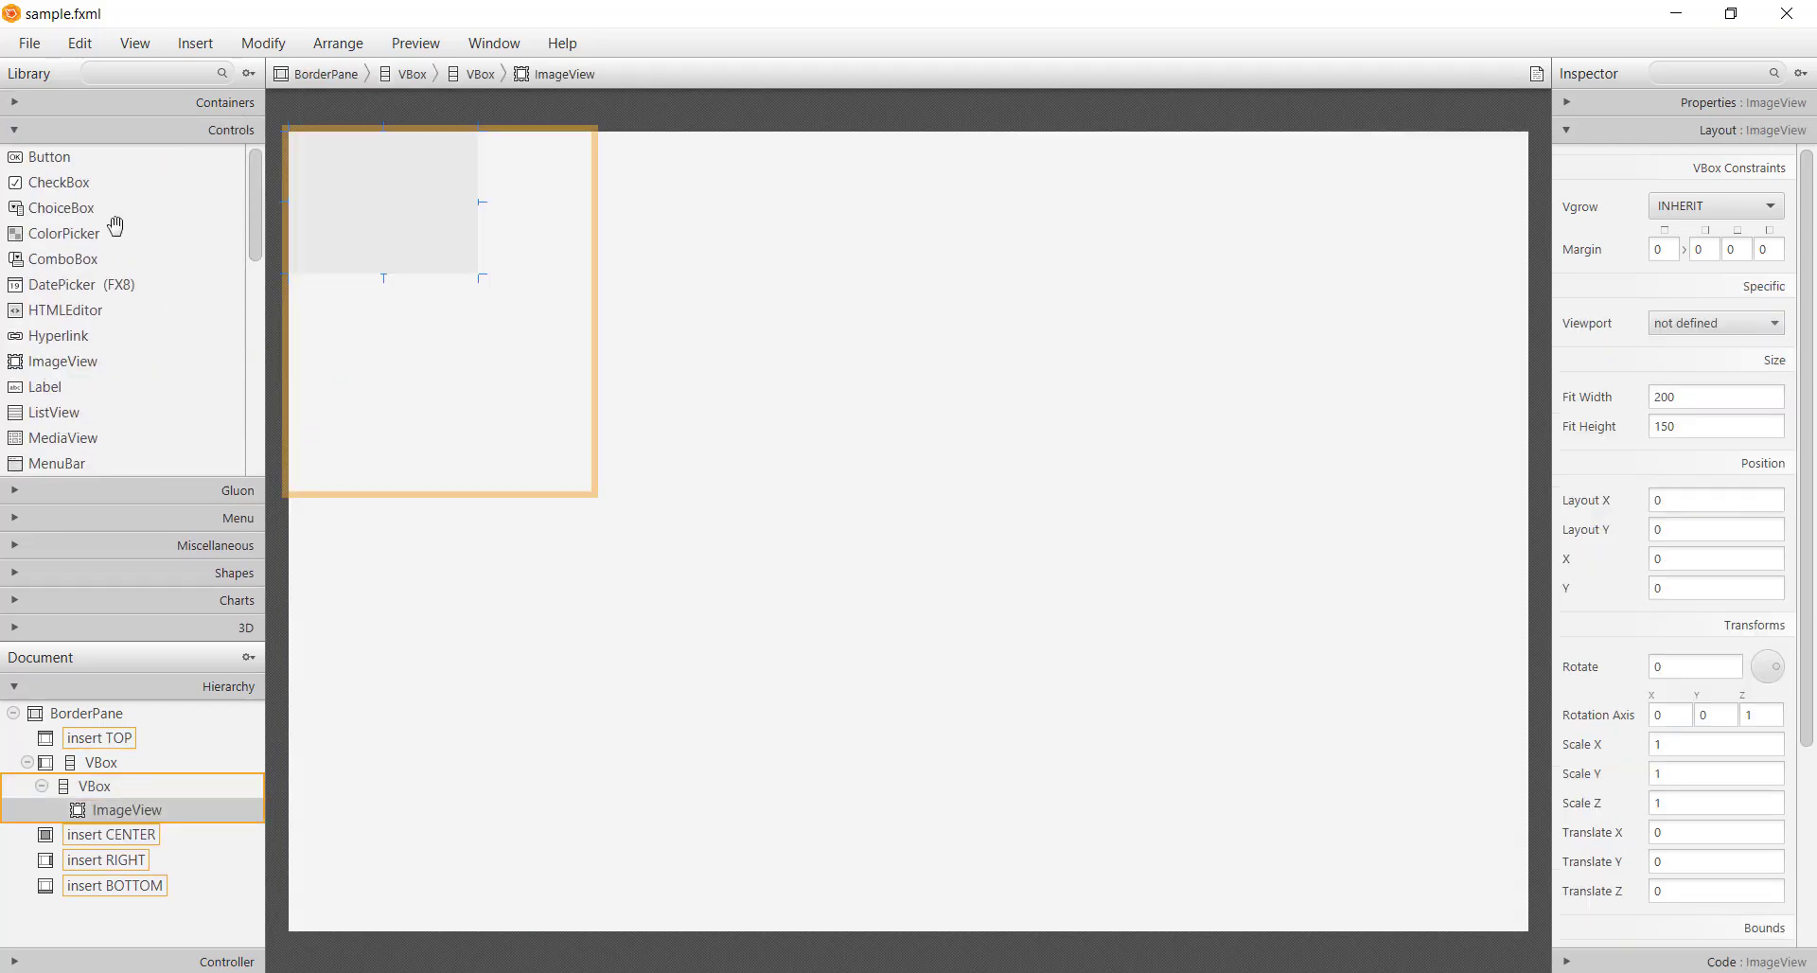
left_click_drag(53, 390, 407, 306)
left_click(375, 210)
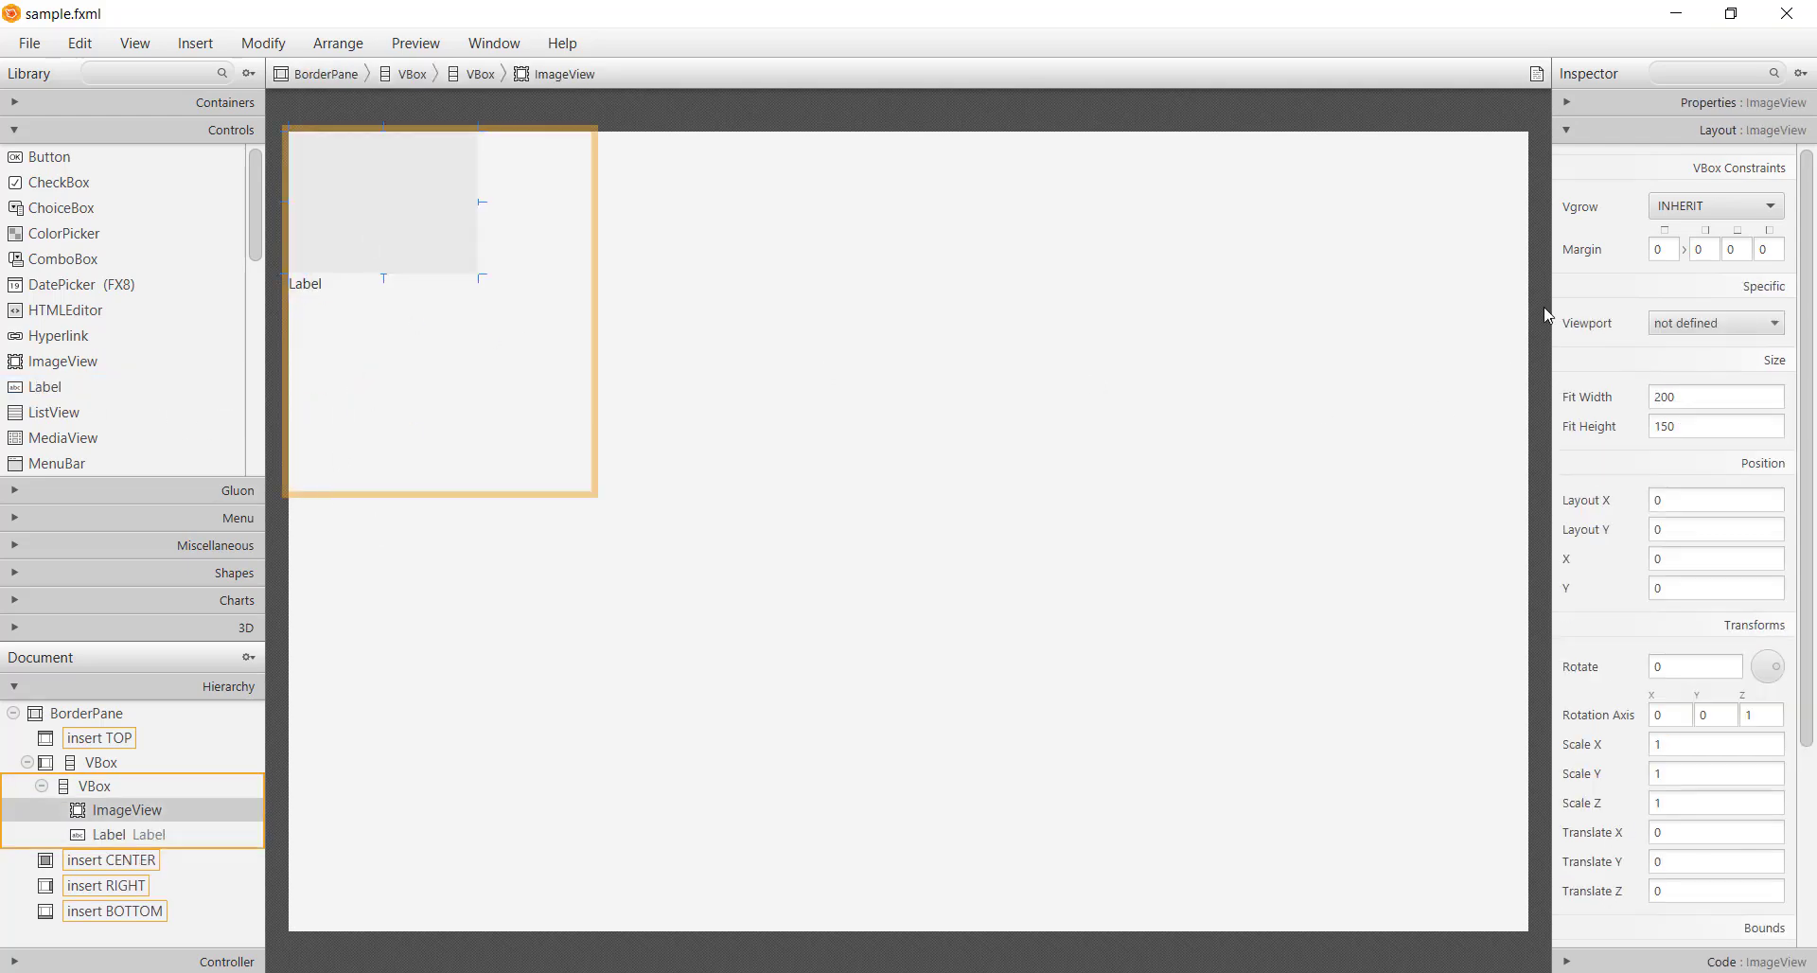
left_click(1649, 102)
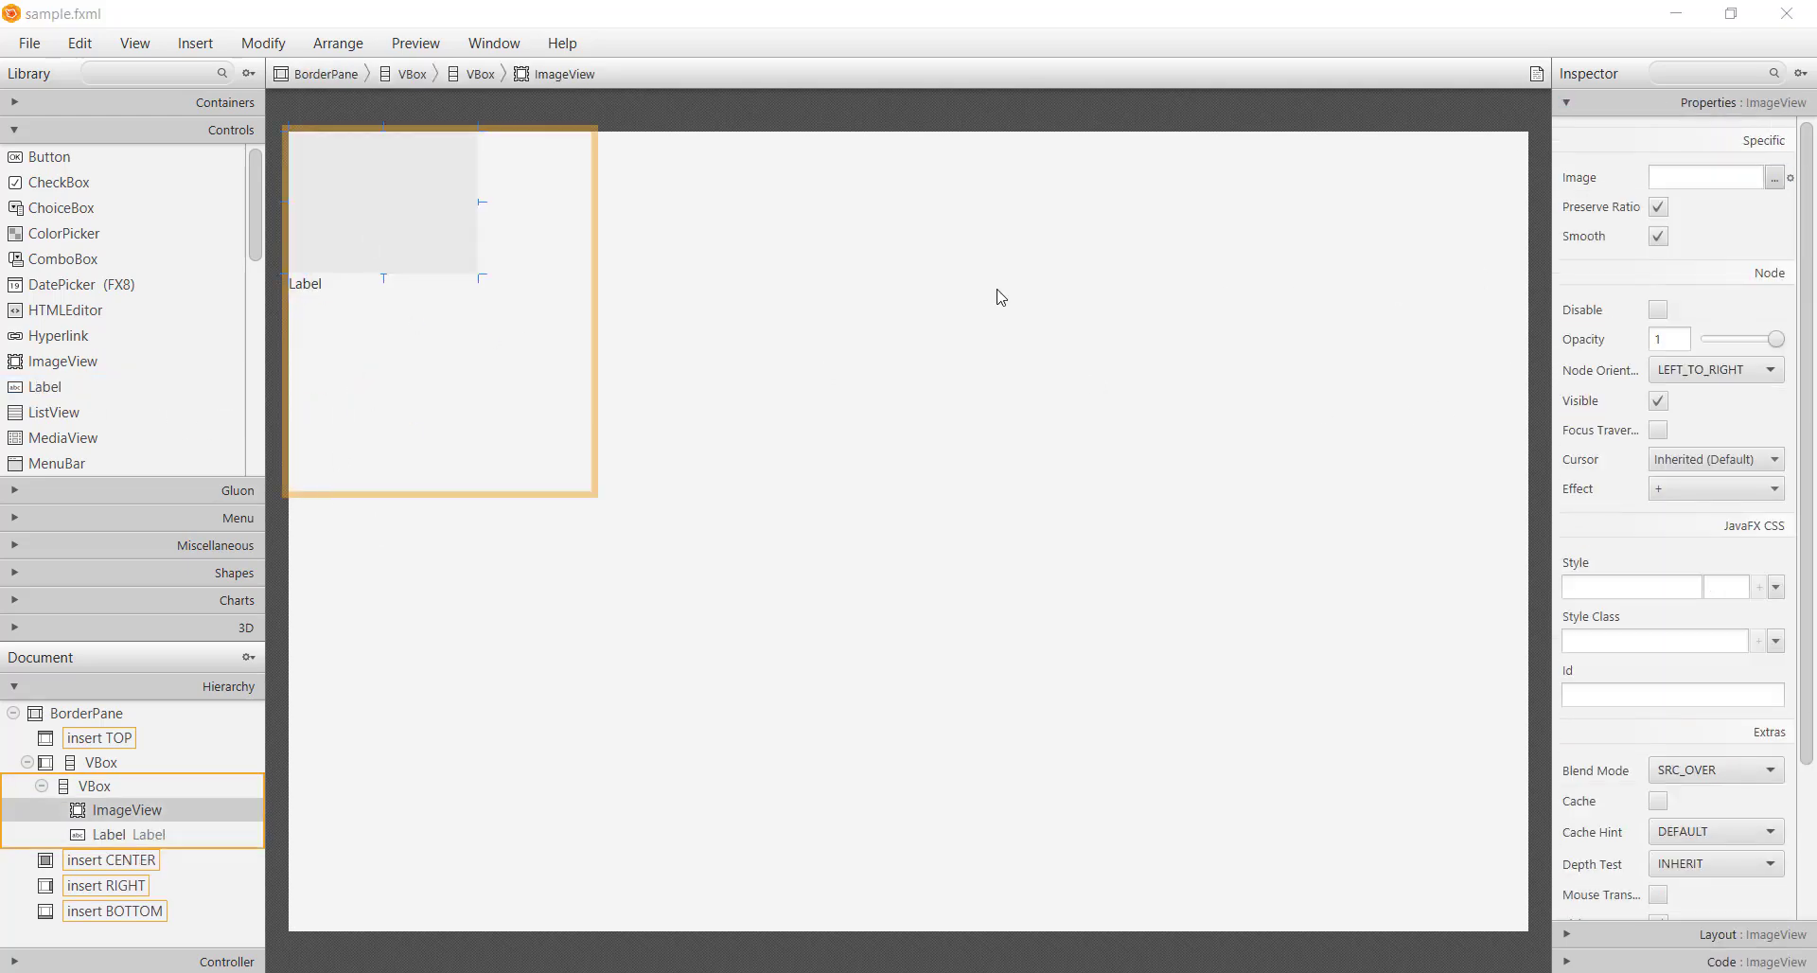
left_click(375, 87)
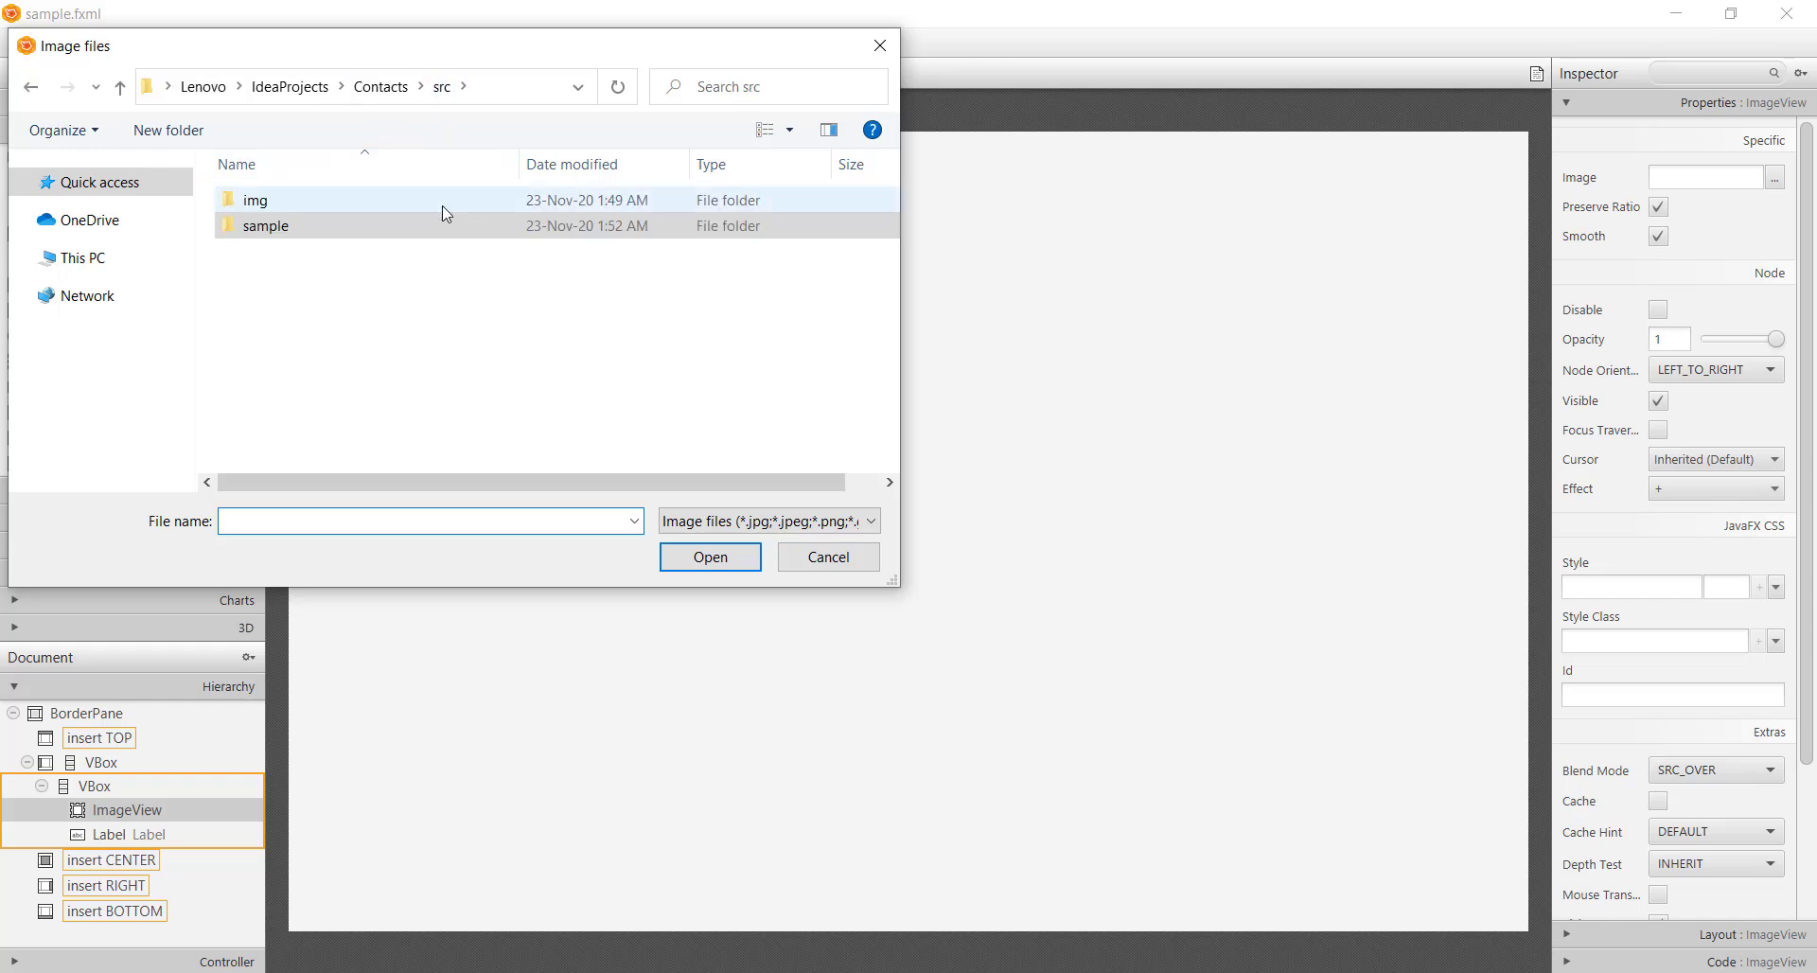
double_click(369, 203)
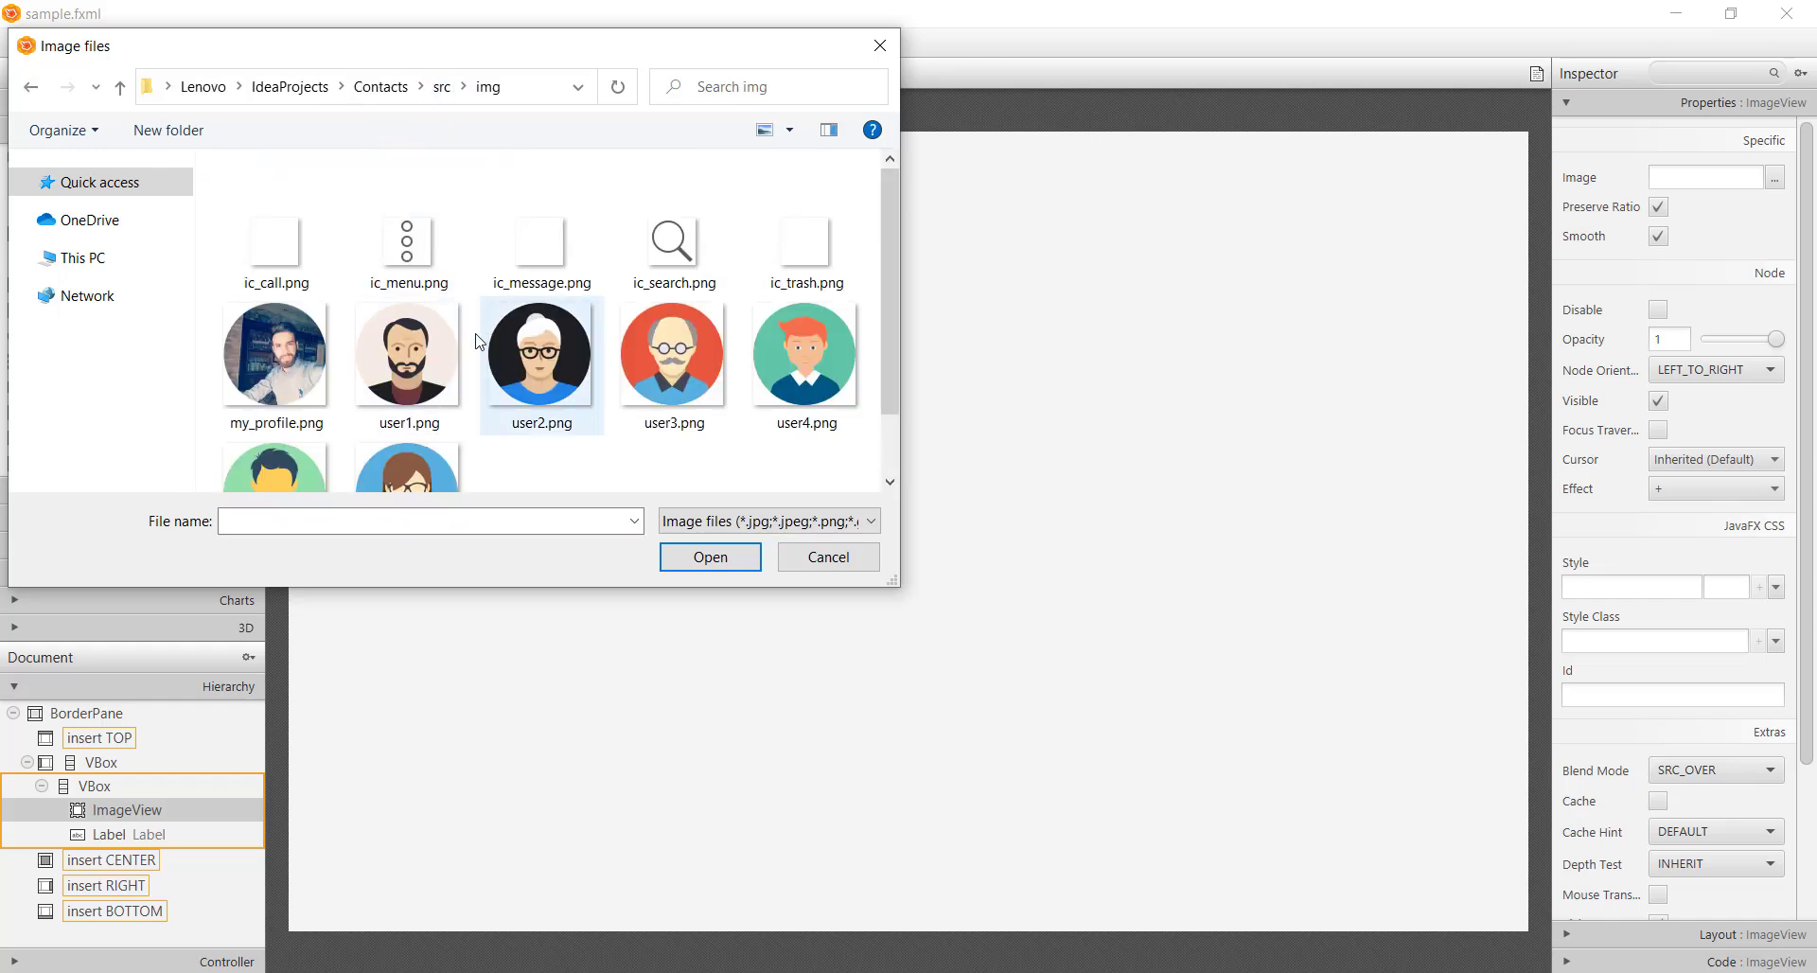
double_click(275, 355)
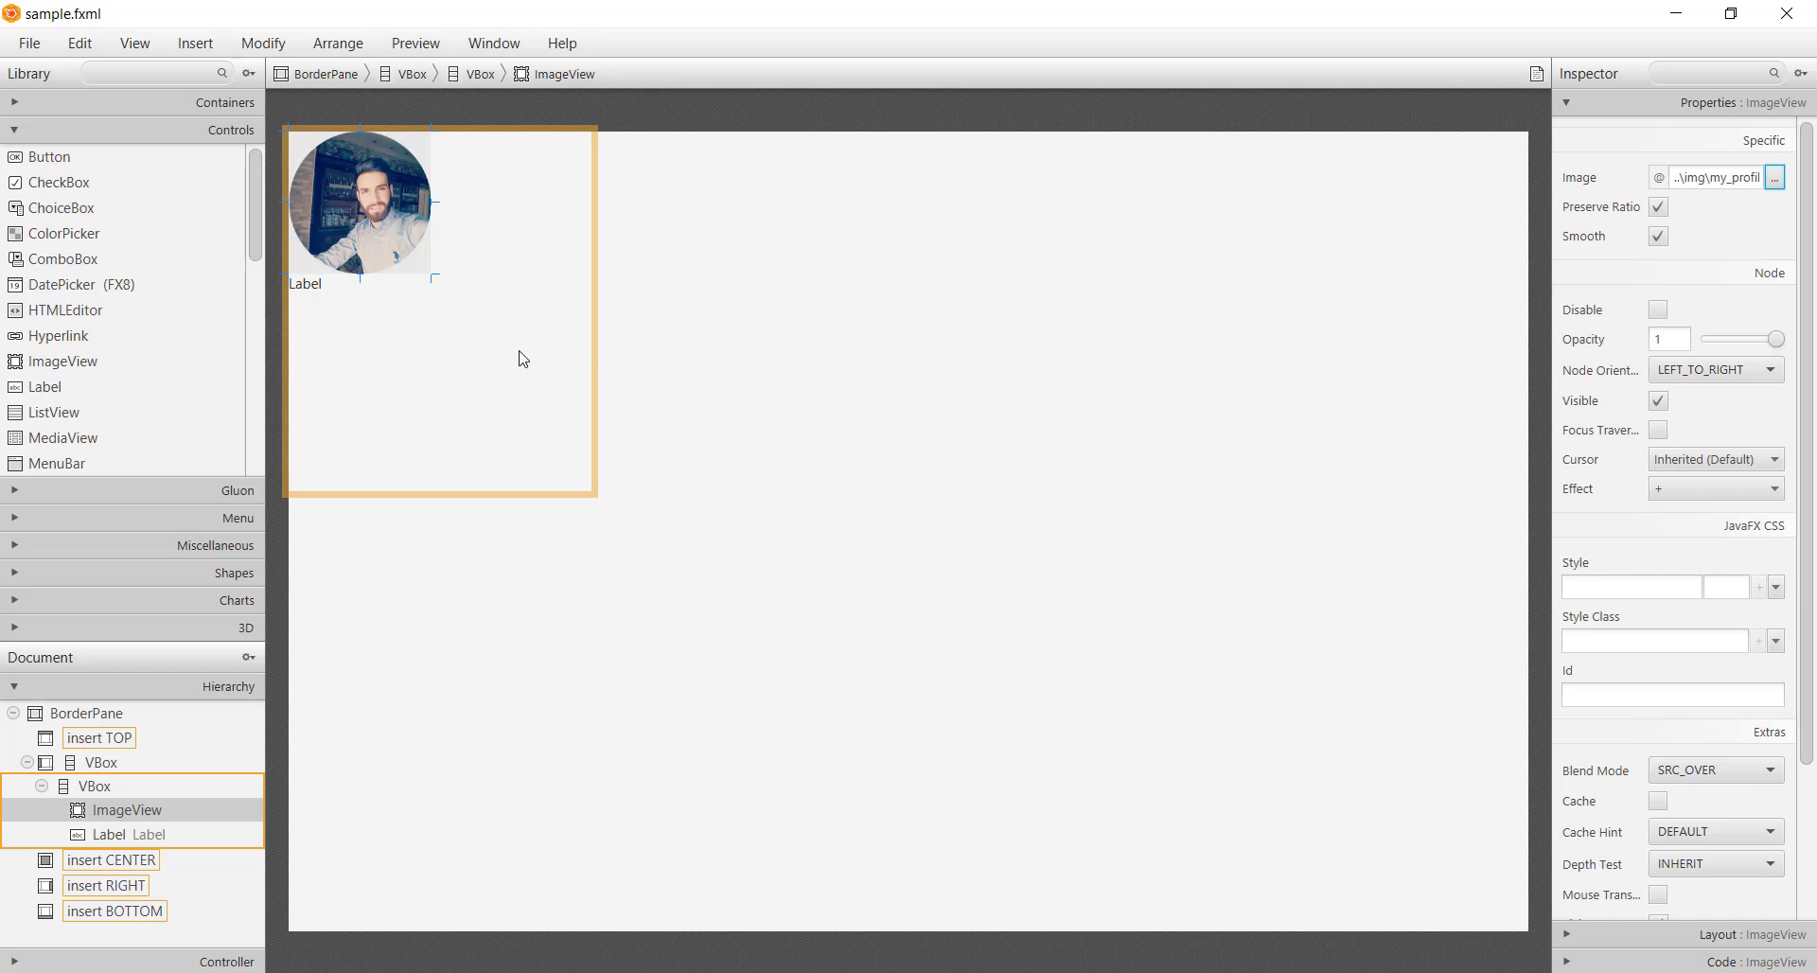
Set the ImageView's fit width to 150
left_click(1699, 934)
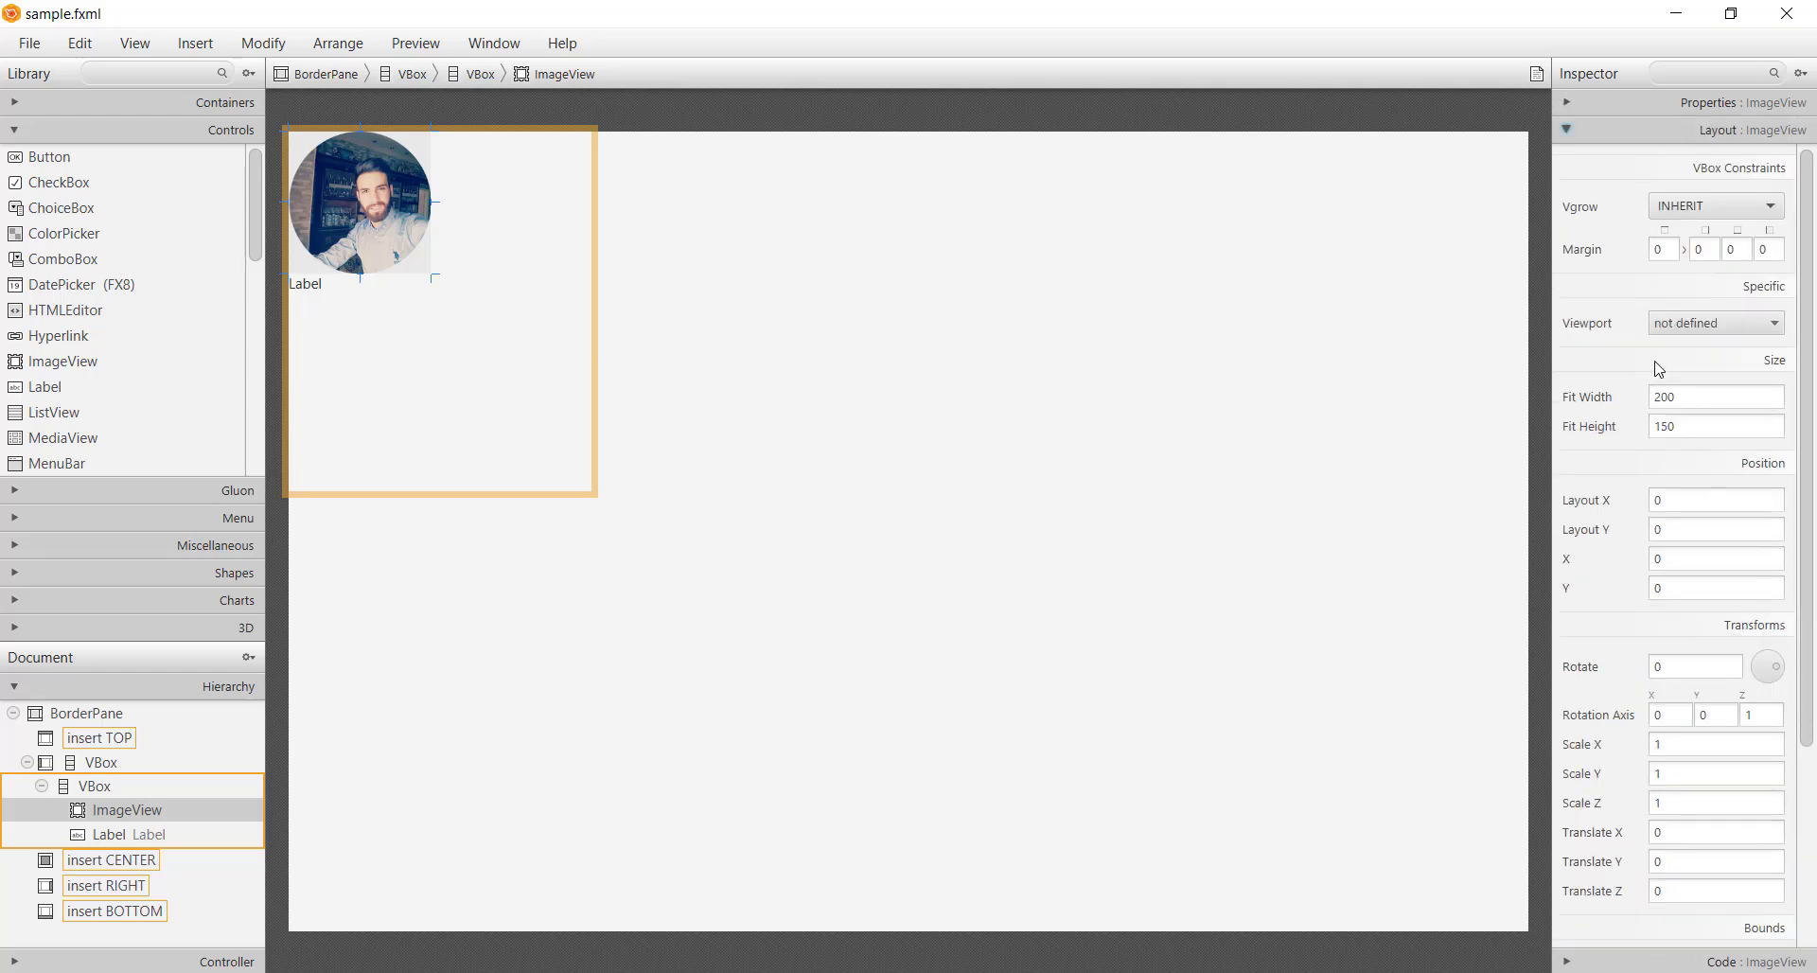
left_click(1696, 397)
type("1")
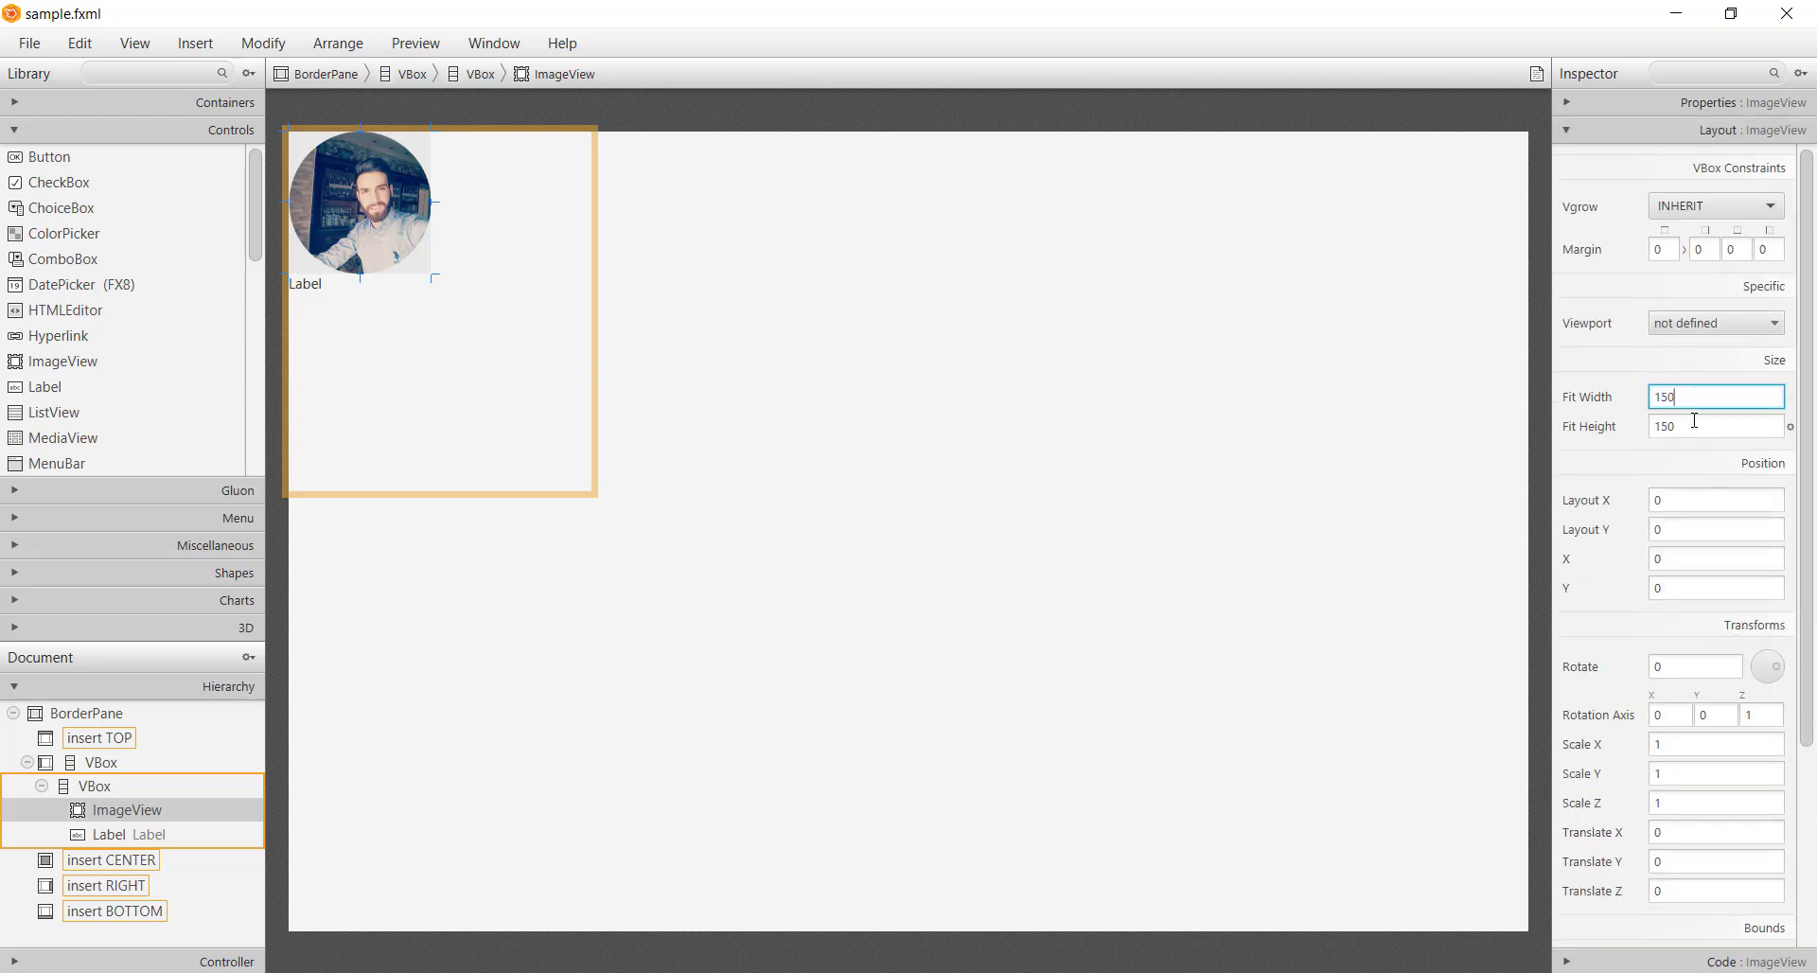
type("50")
key("Return")
Set the nested VBox alignment to CENTER so the photo and label are centred
left_click(336, 313)
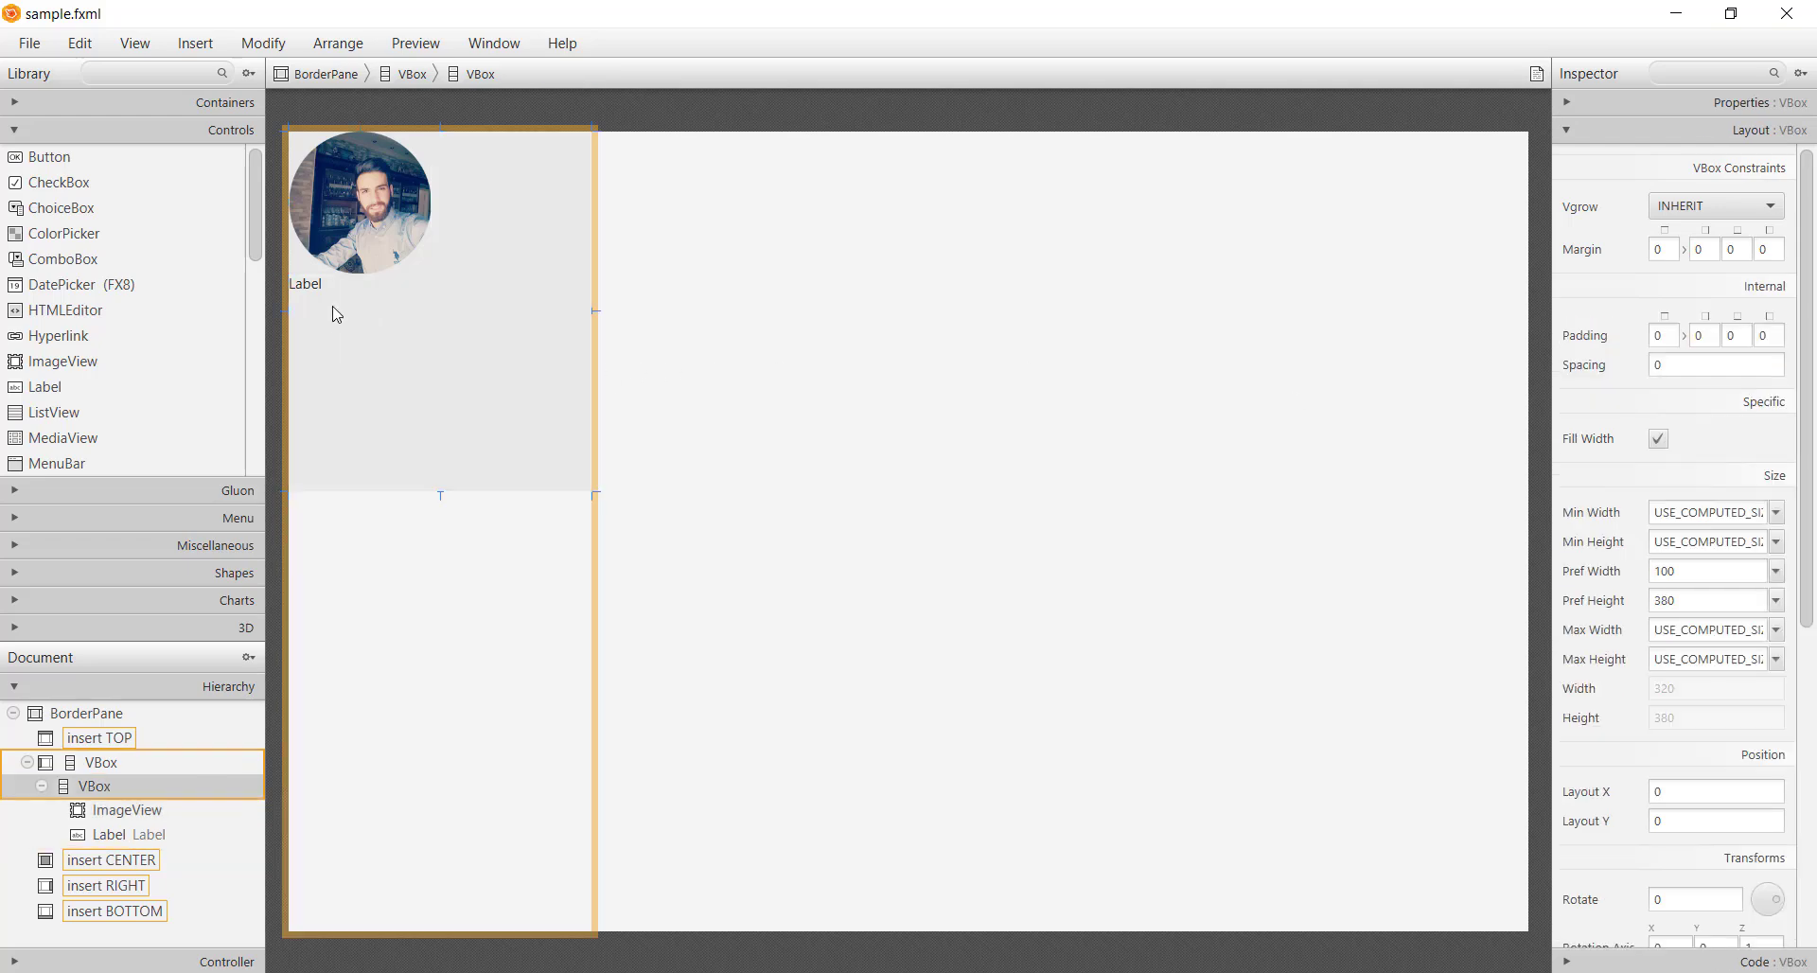
left_click(1694, 102)
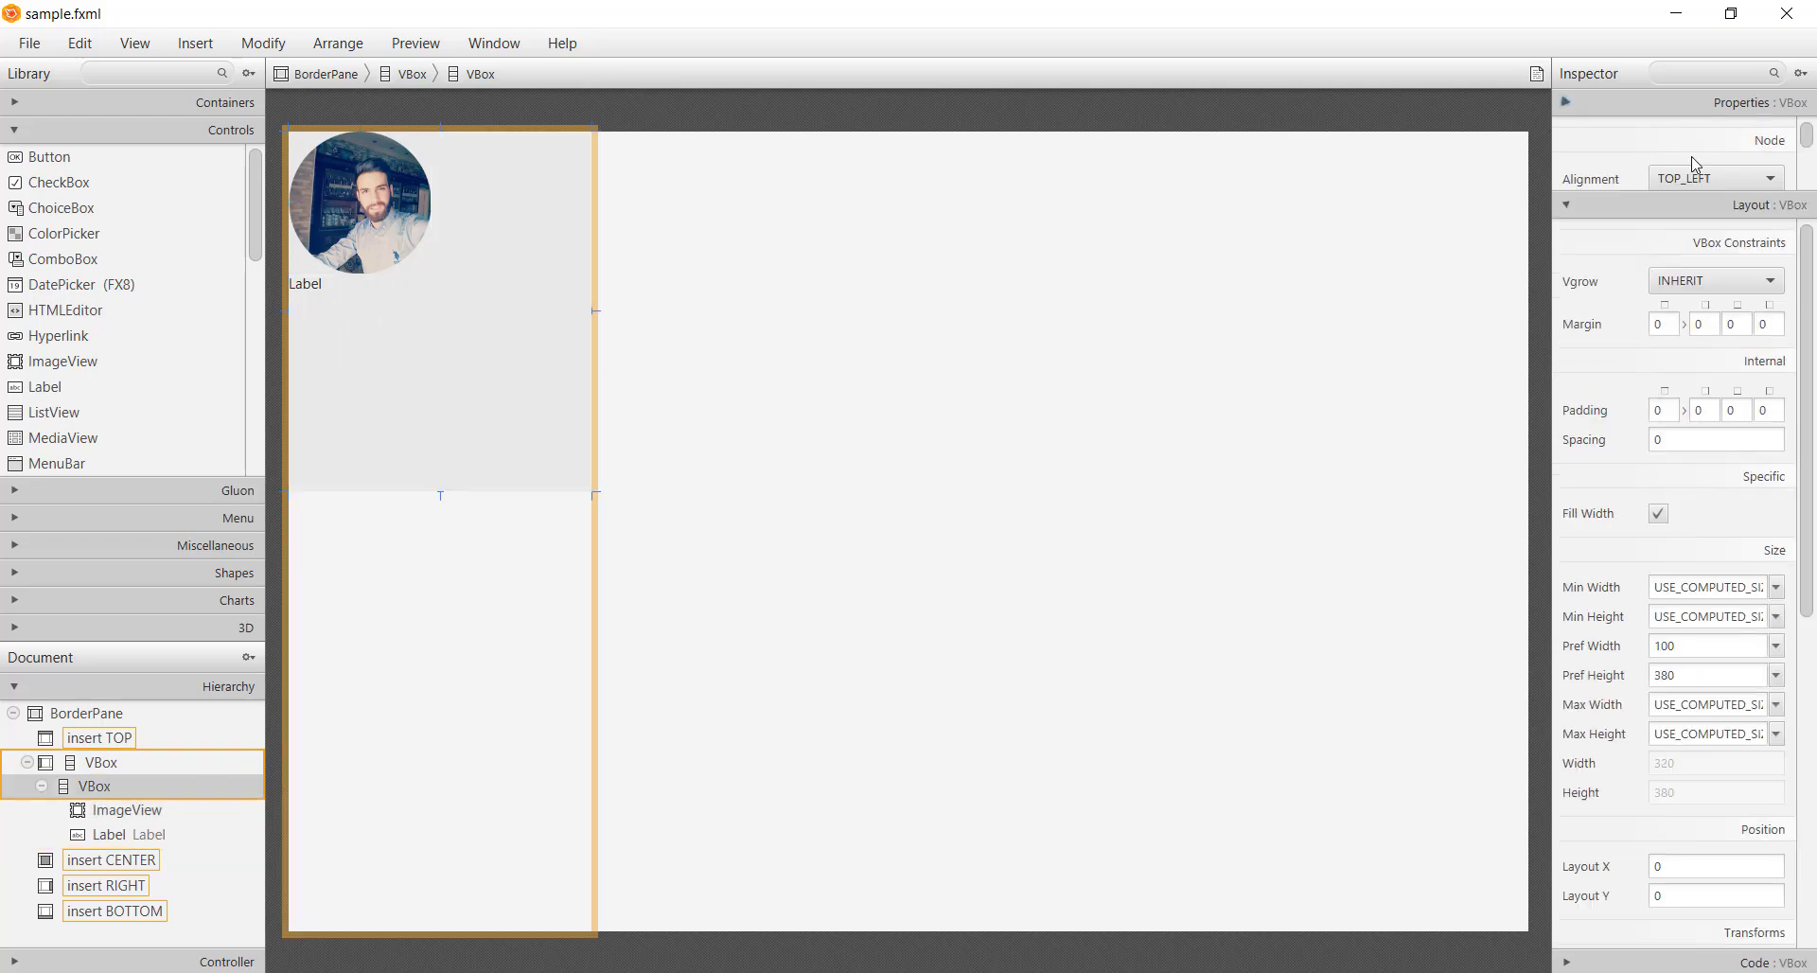
left_click(1705, 178)
left_click(1709, 308)
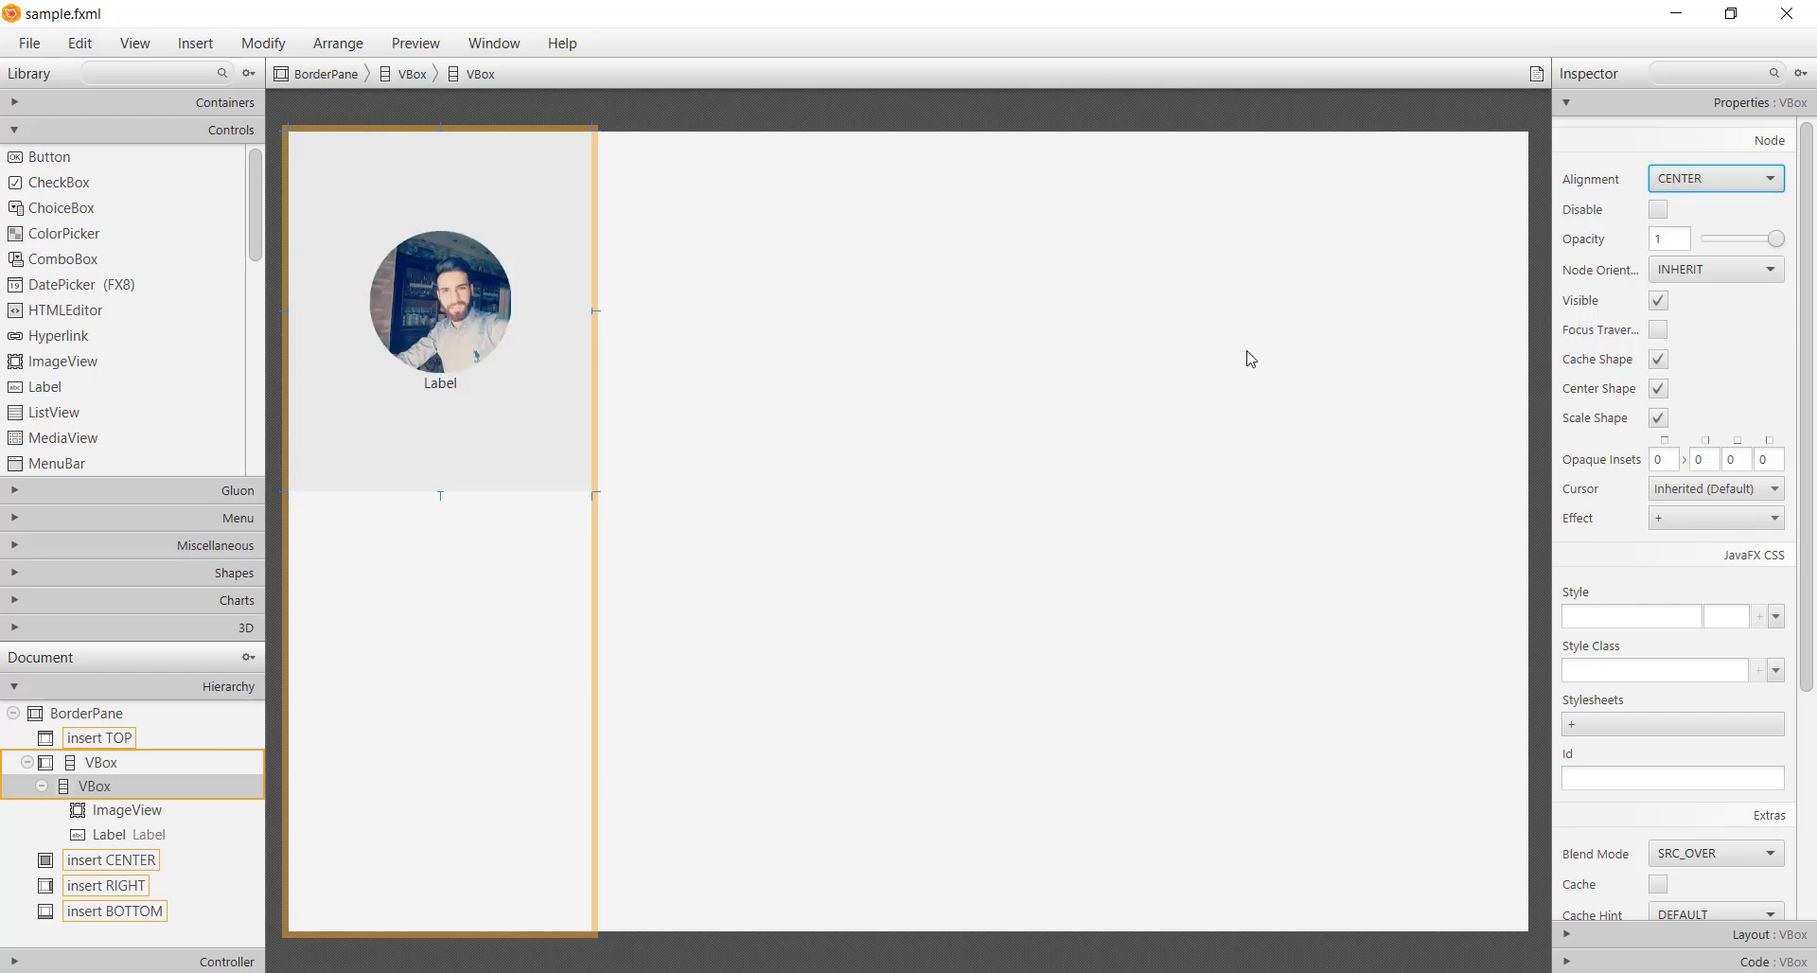
Give the label a top margin of 20
left_click(440, 388)
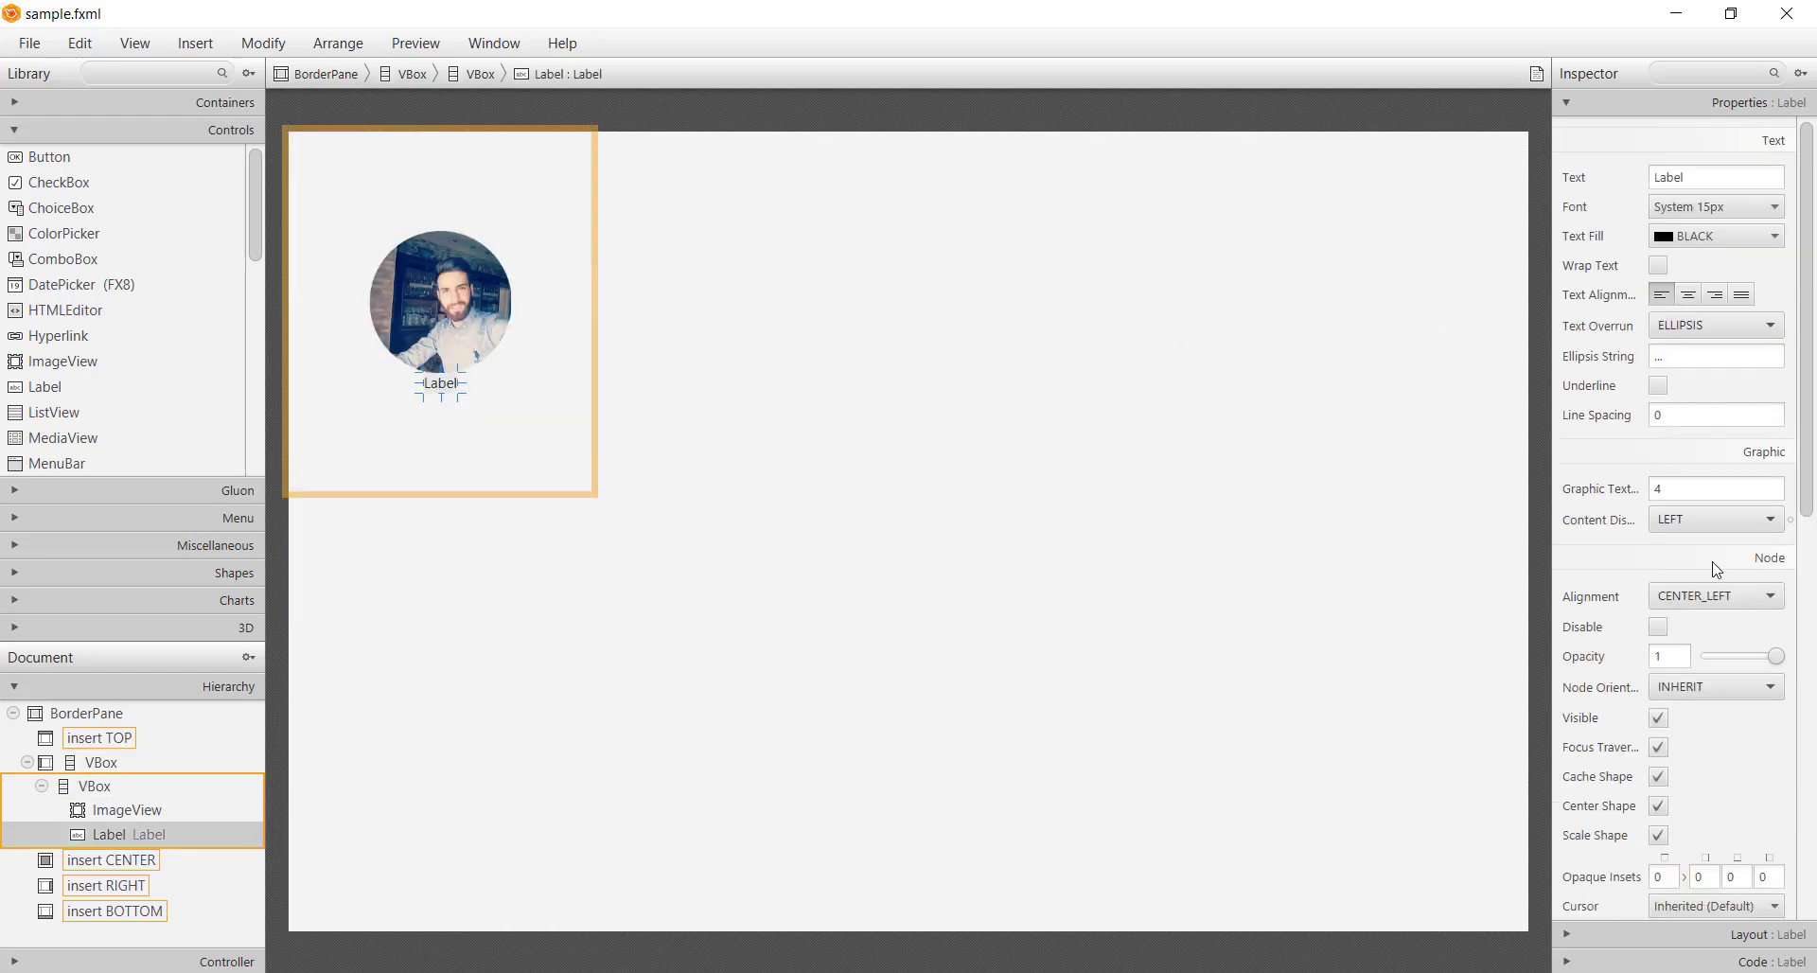
left_click(1673, 939)
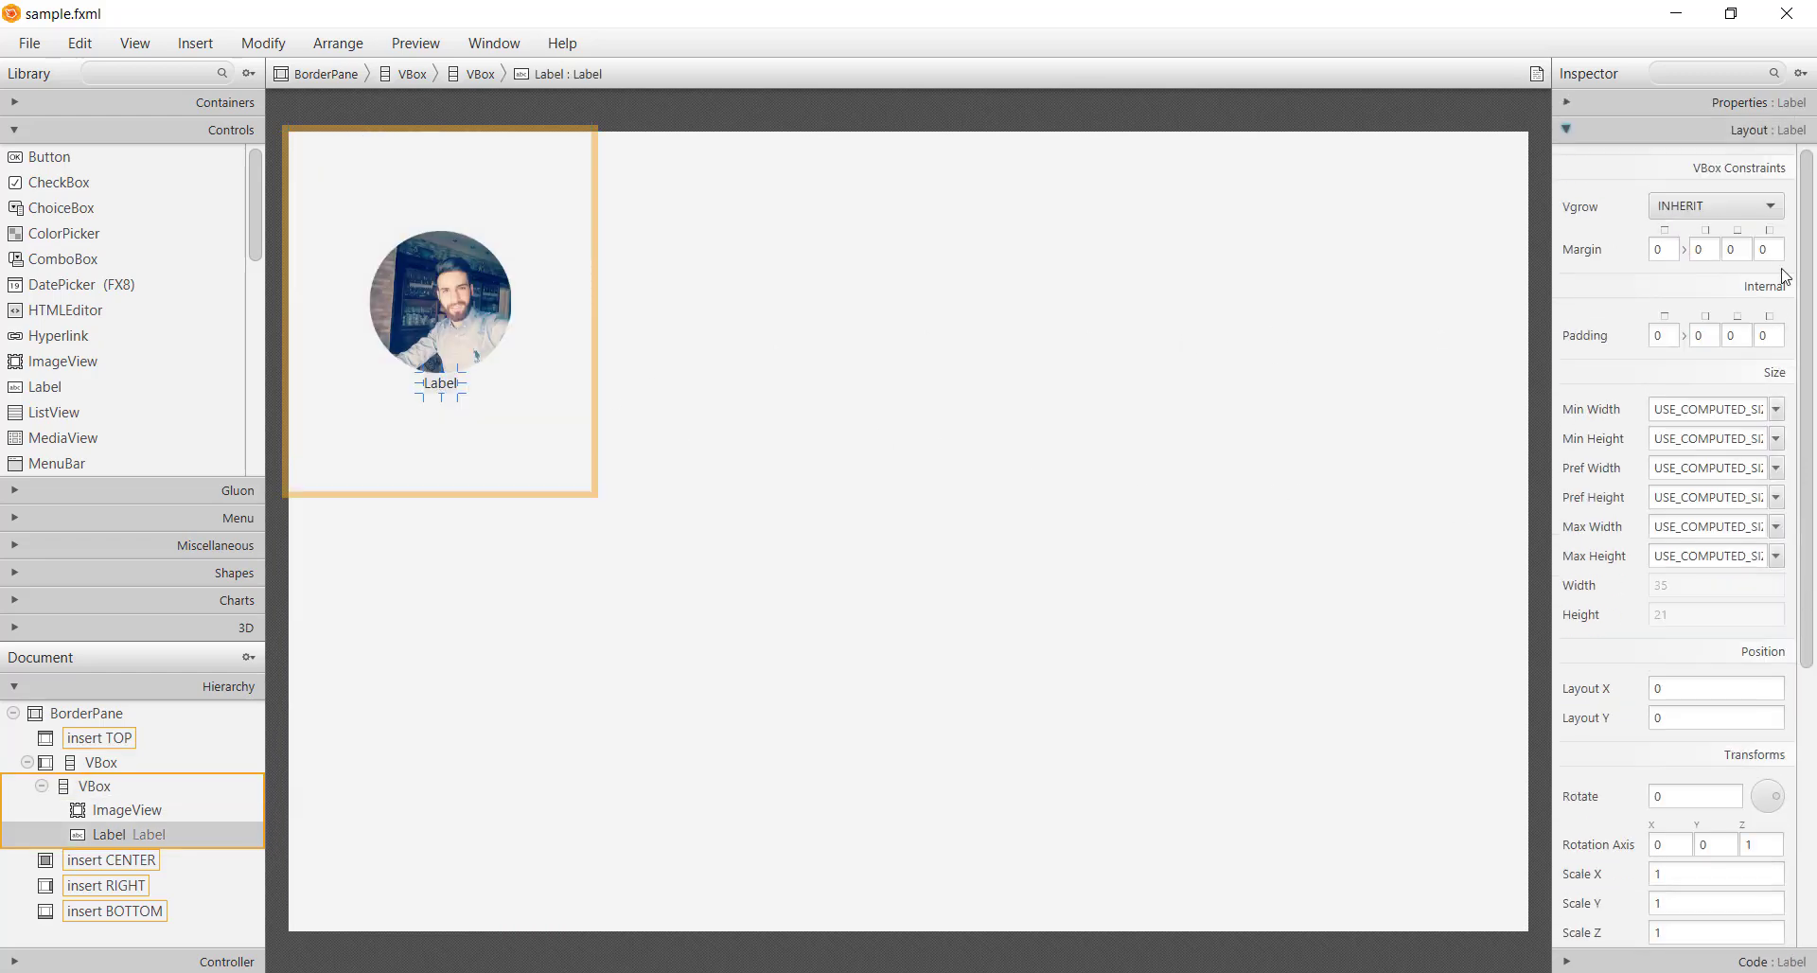
left_click(1670, 250)
type("20")
key("Return")
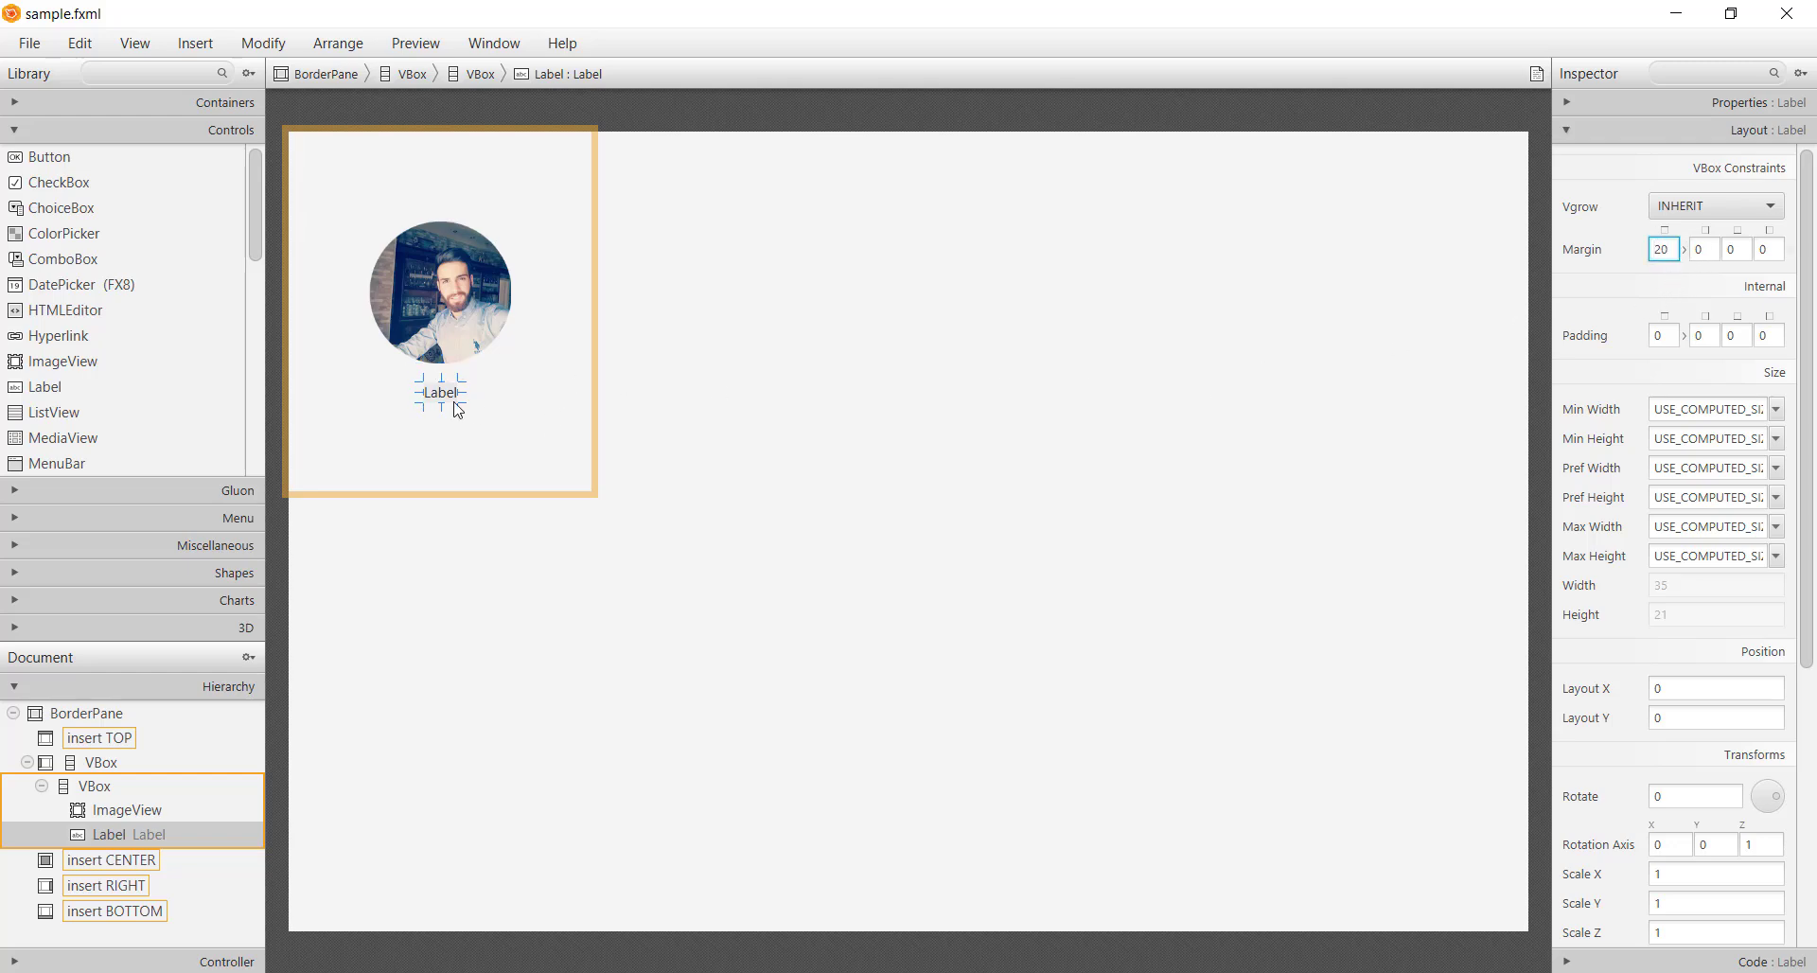
Change the label text to the user's full name and make its text fill white
double_click(449, 402)
key("Return")
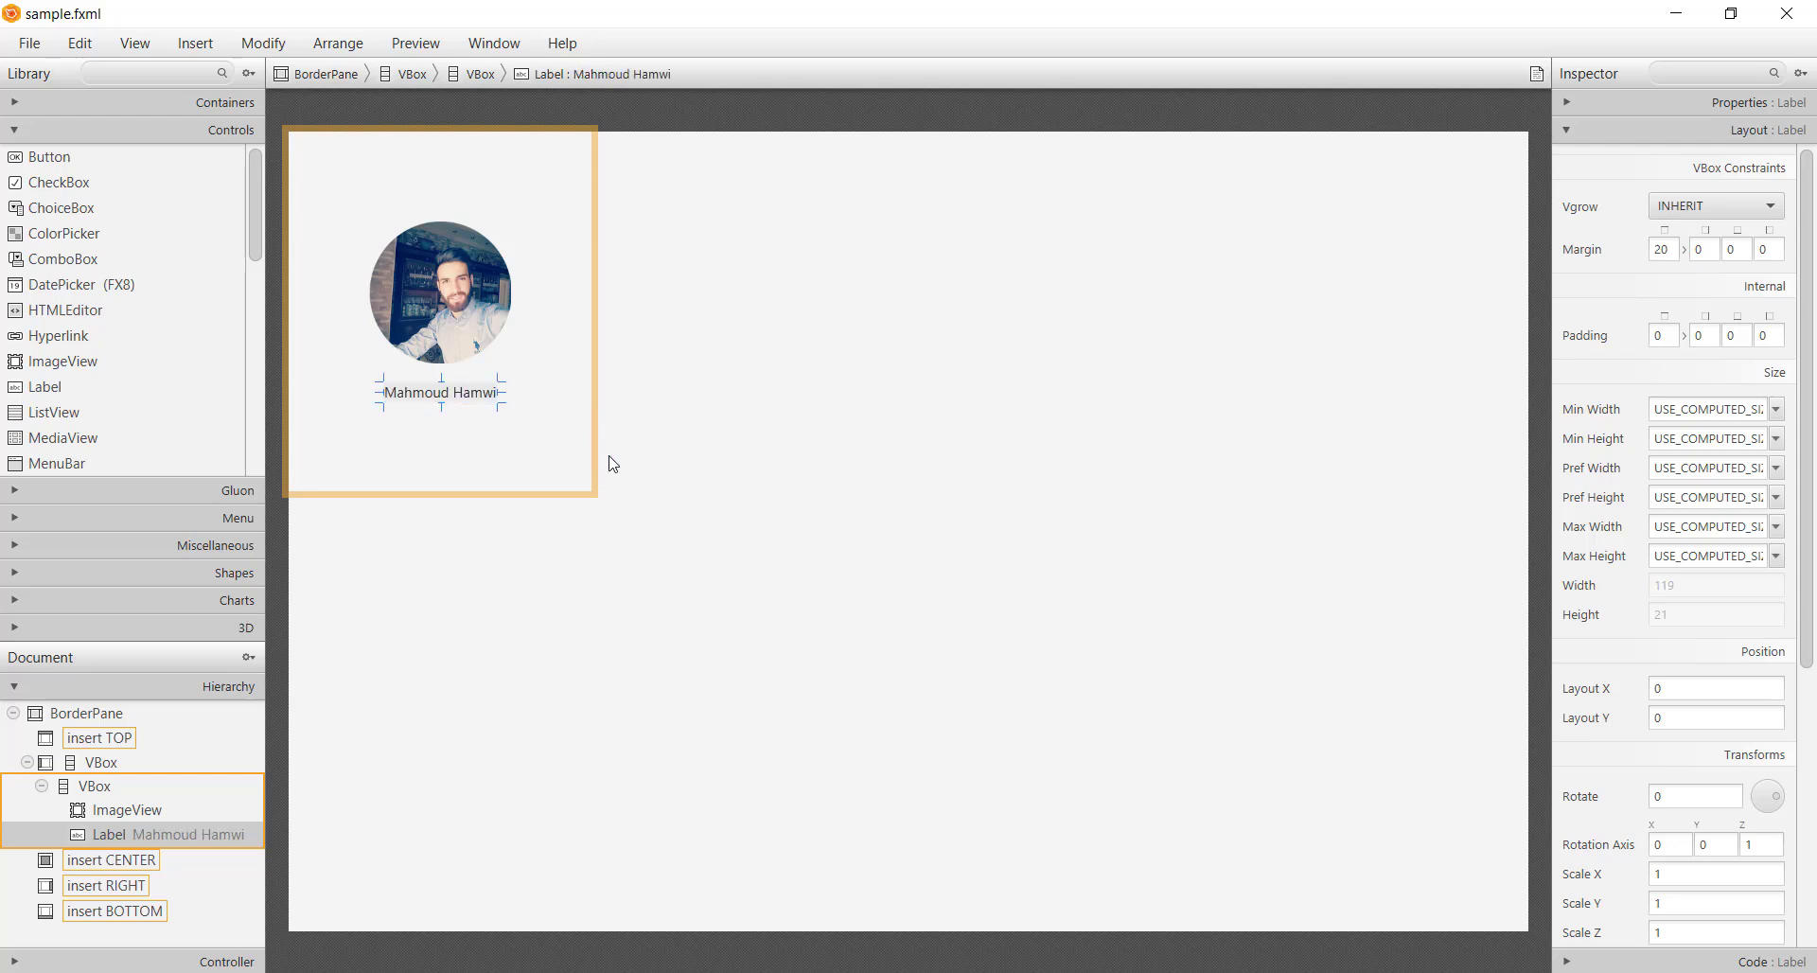
left_click(1701, 109)
left_click(1713, 236)
left_click_drag(1548, 326, 1313, 239)
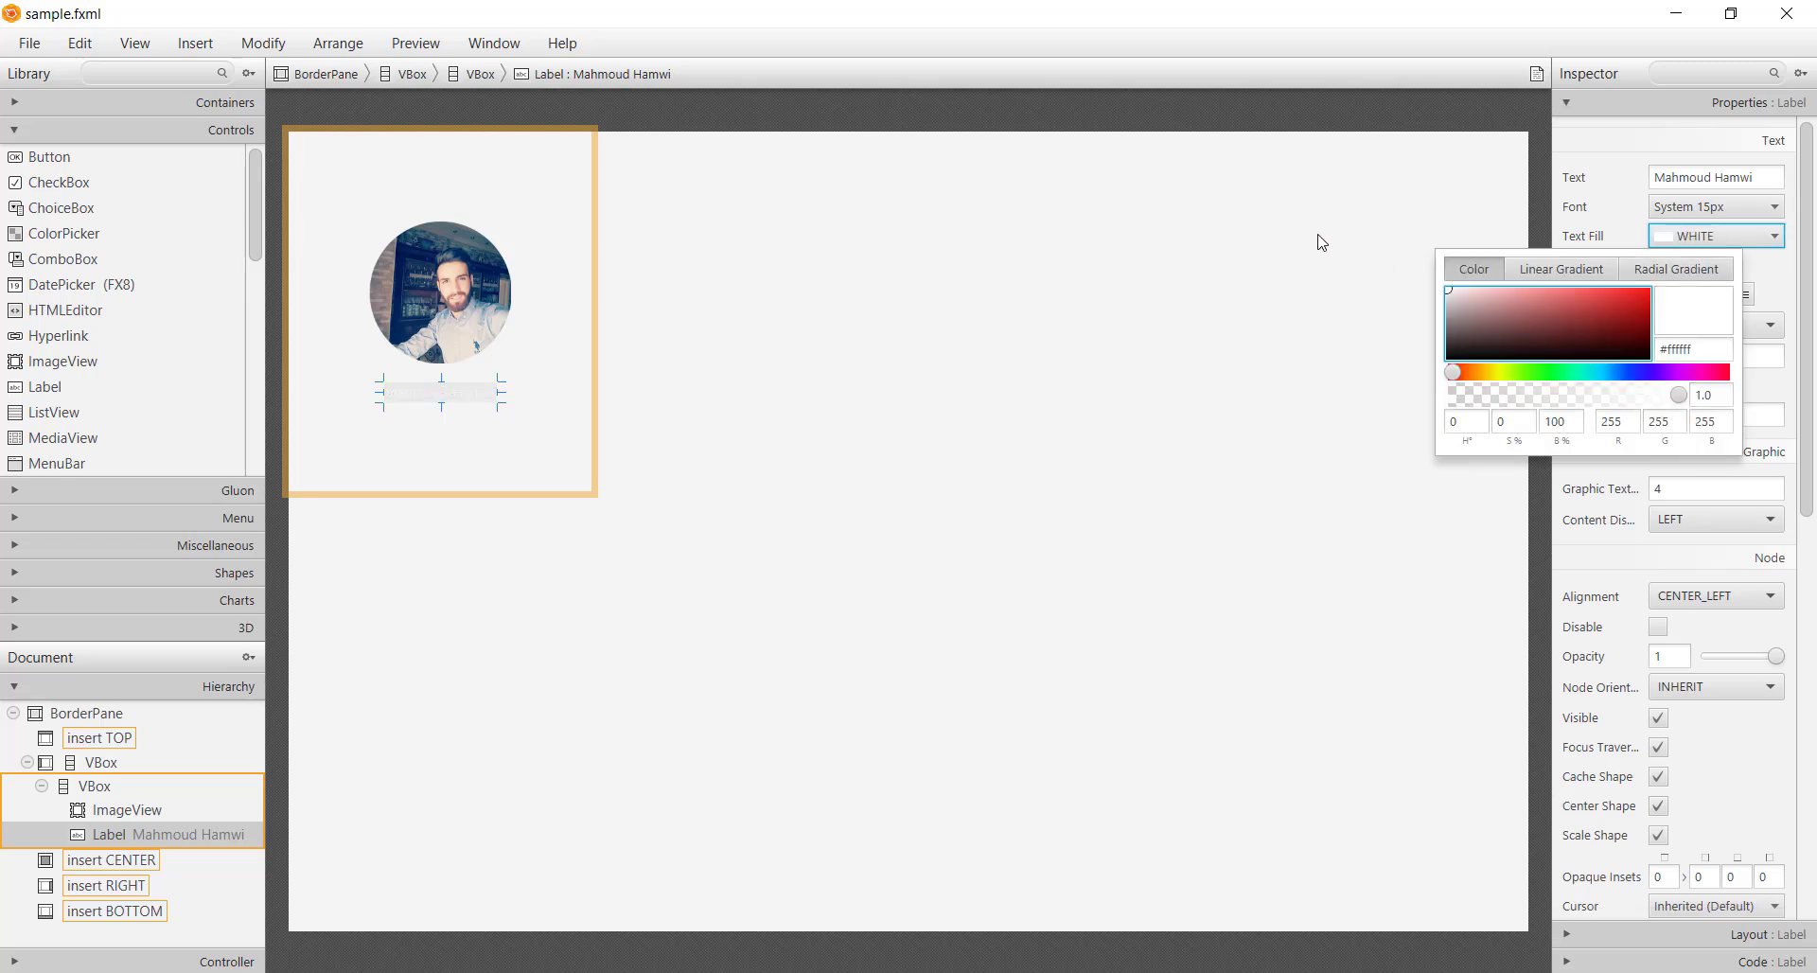
Set the label font to Corbel, size 28, Bold
left_click(1711, 207)
double_click(1683, 239)
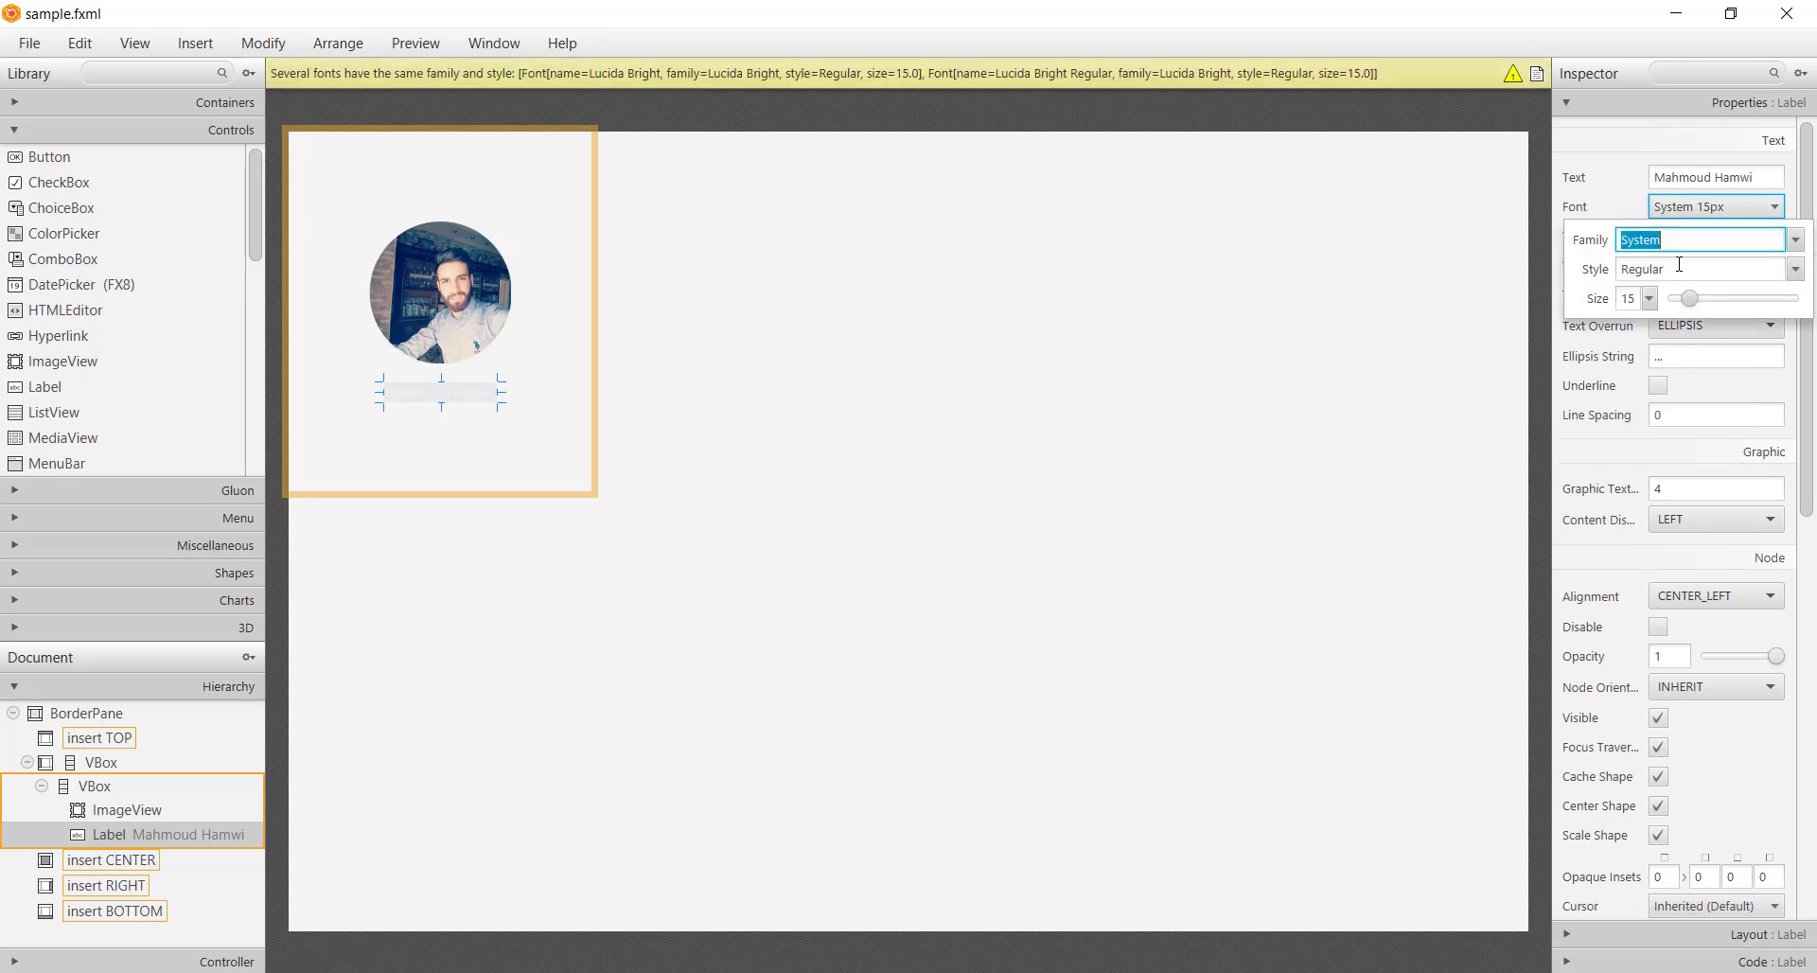
type("Corbel")
key("Return")
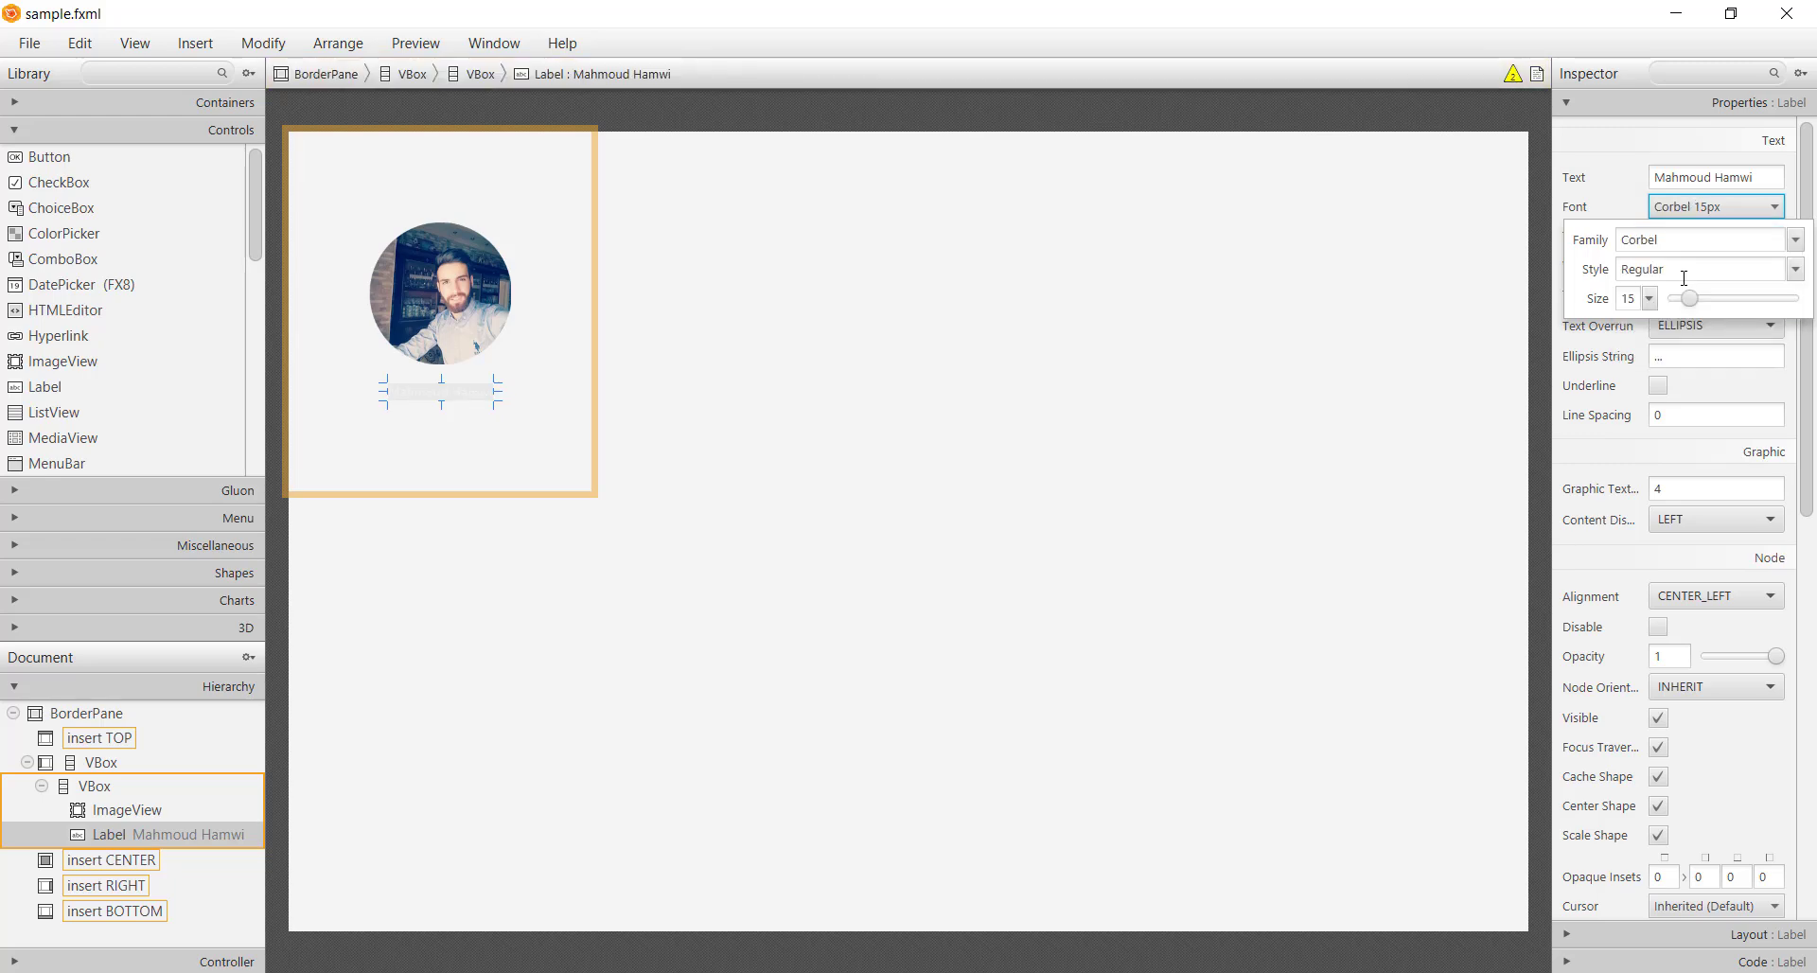
left_click(1648, 299)
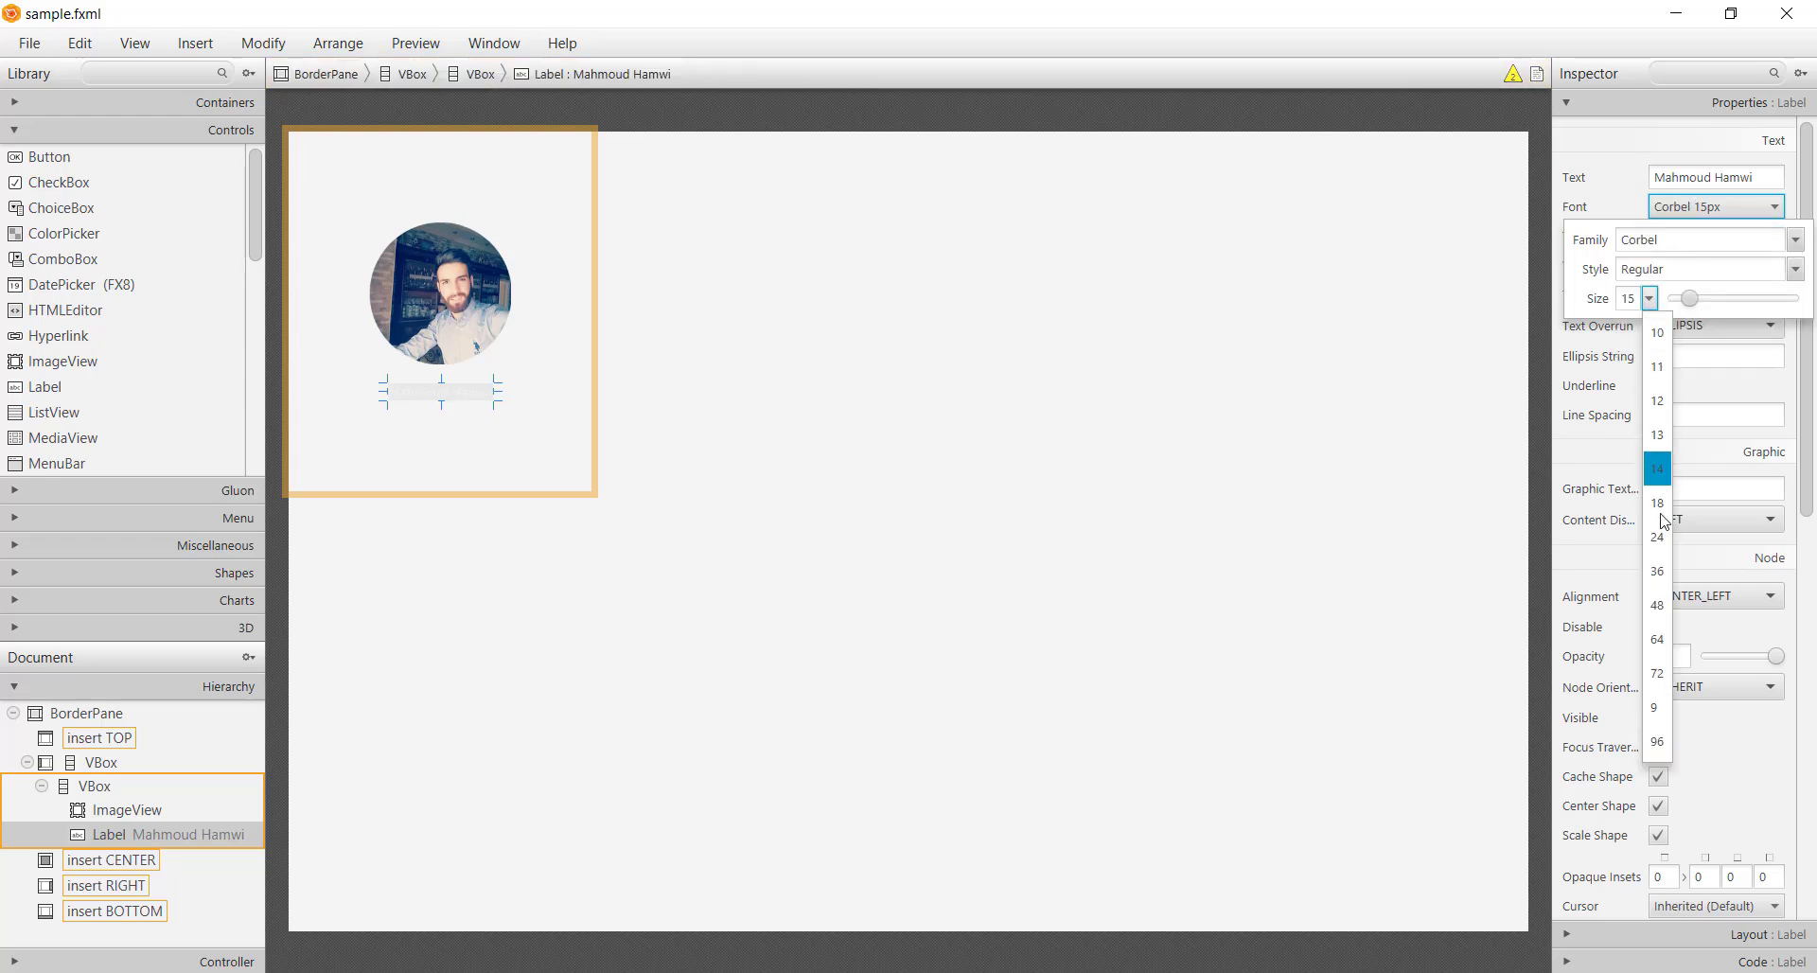
left_click(1626, 305)
double_click(1626, 303)
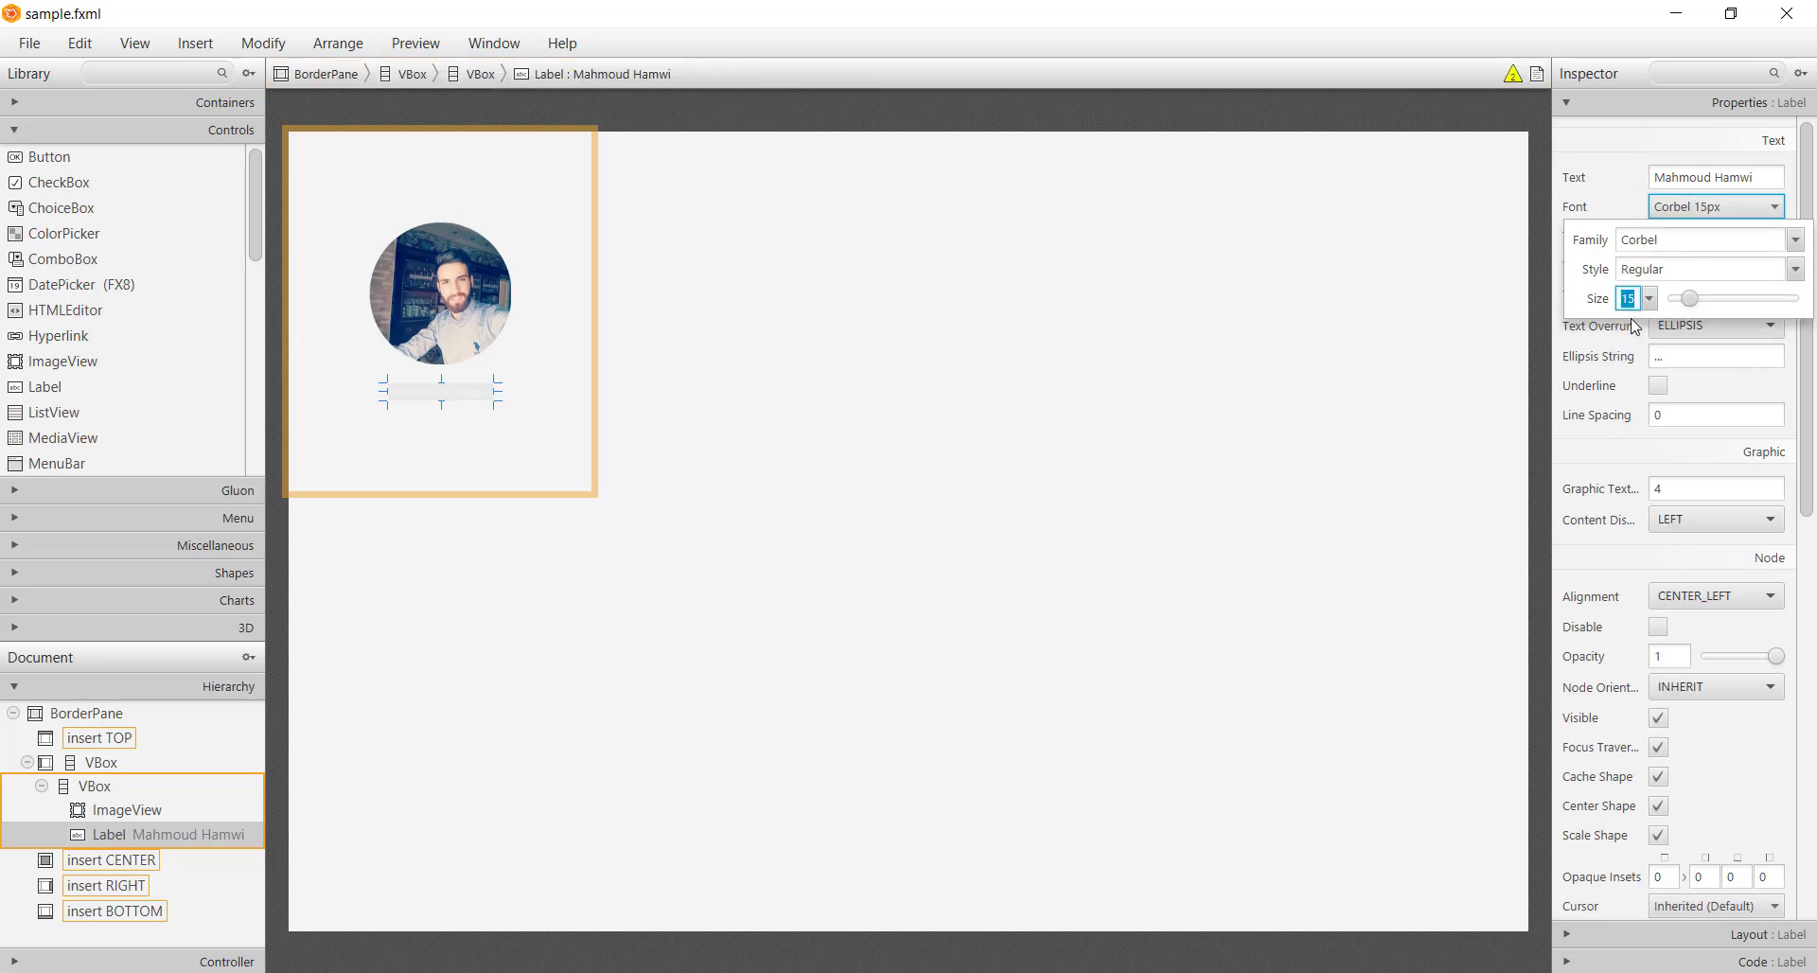
type("28")
key("Return")
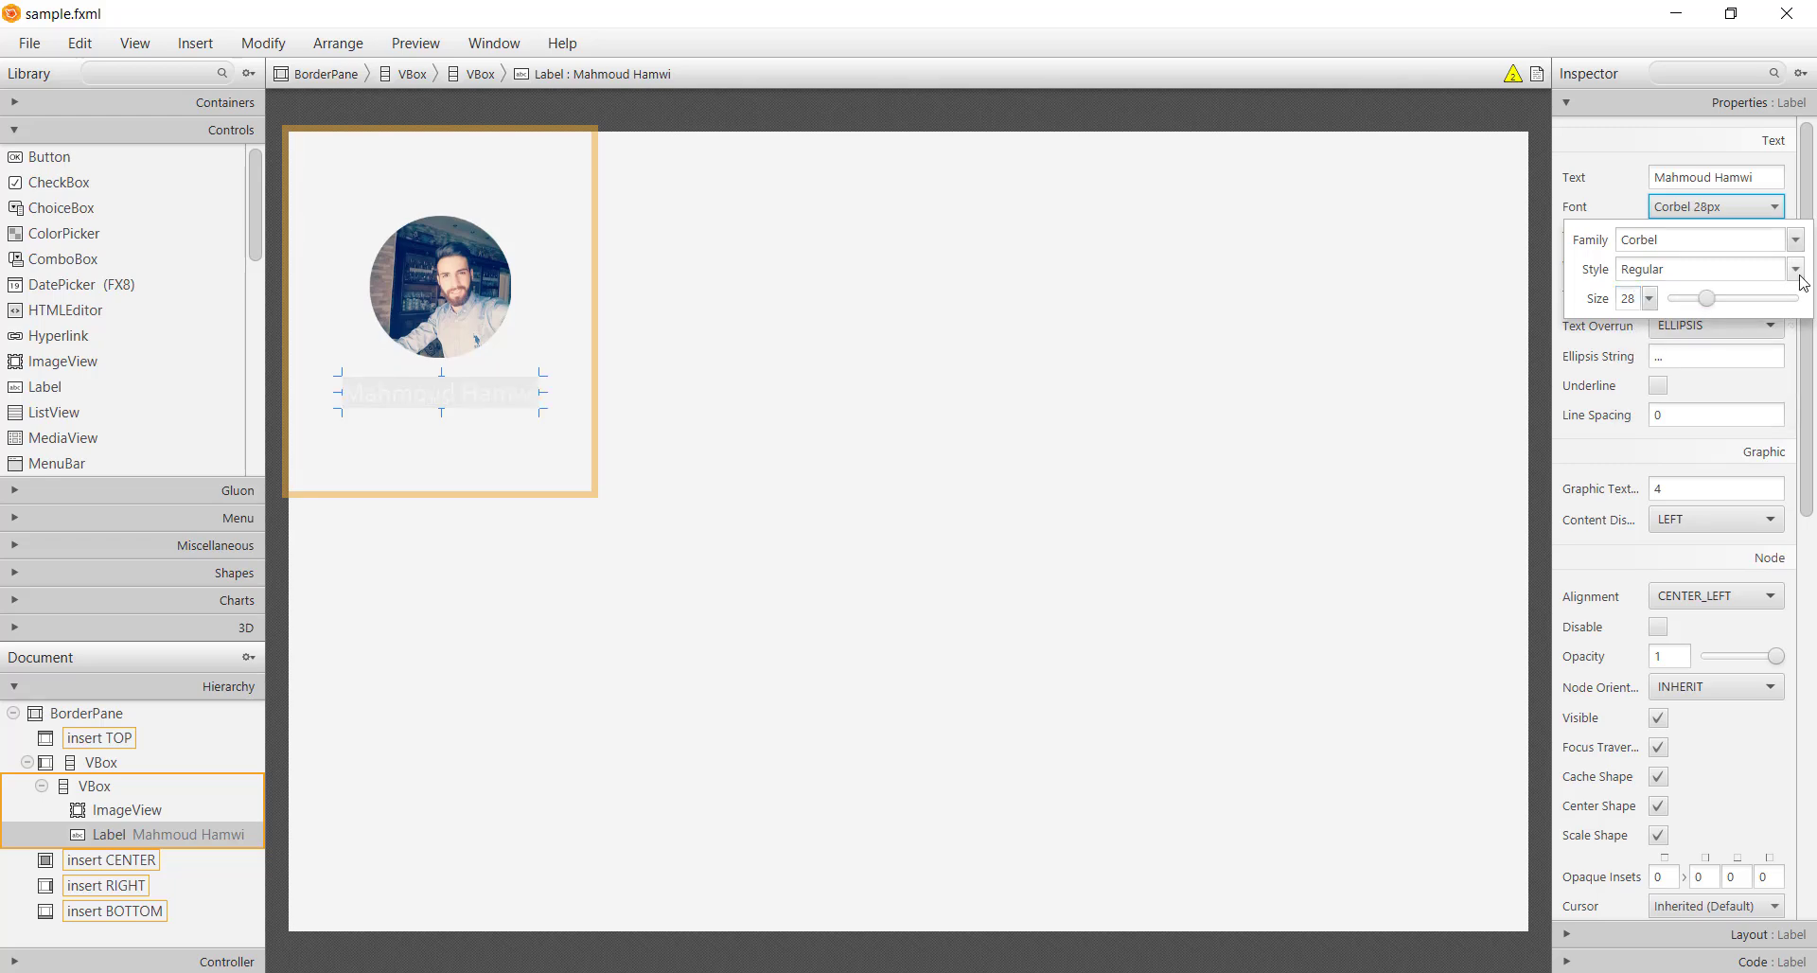
left_click(1797, 272)
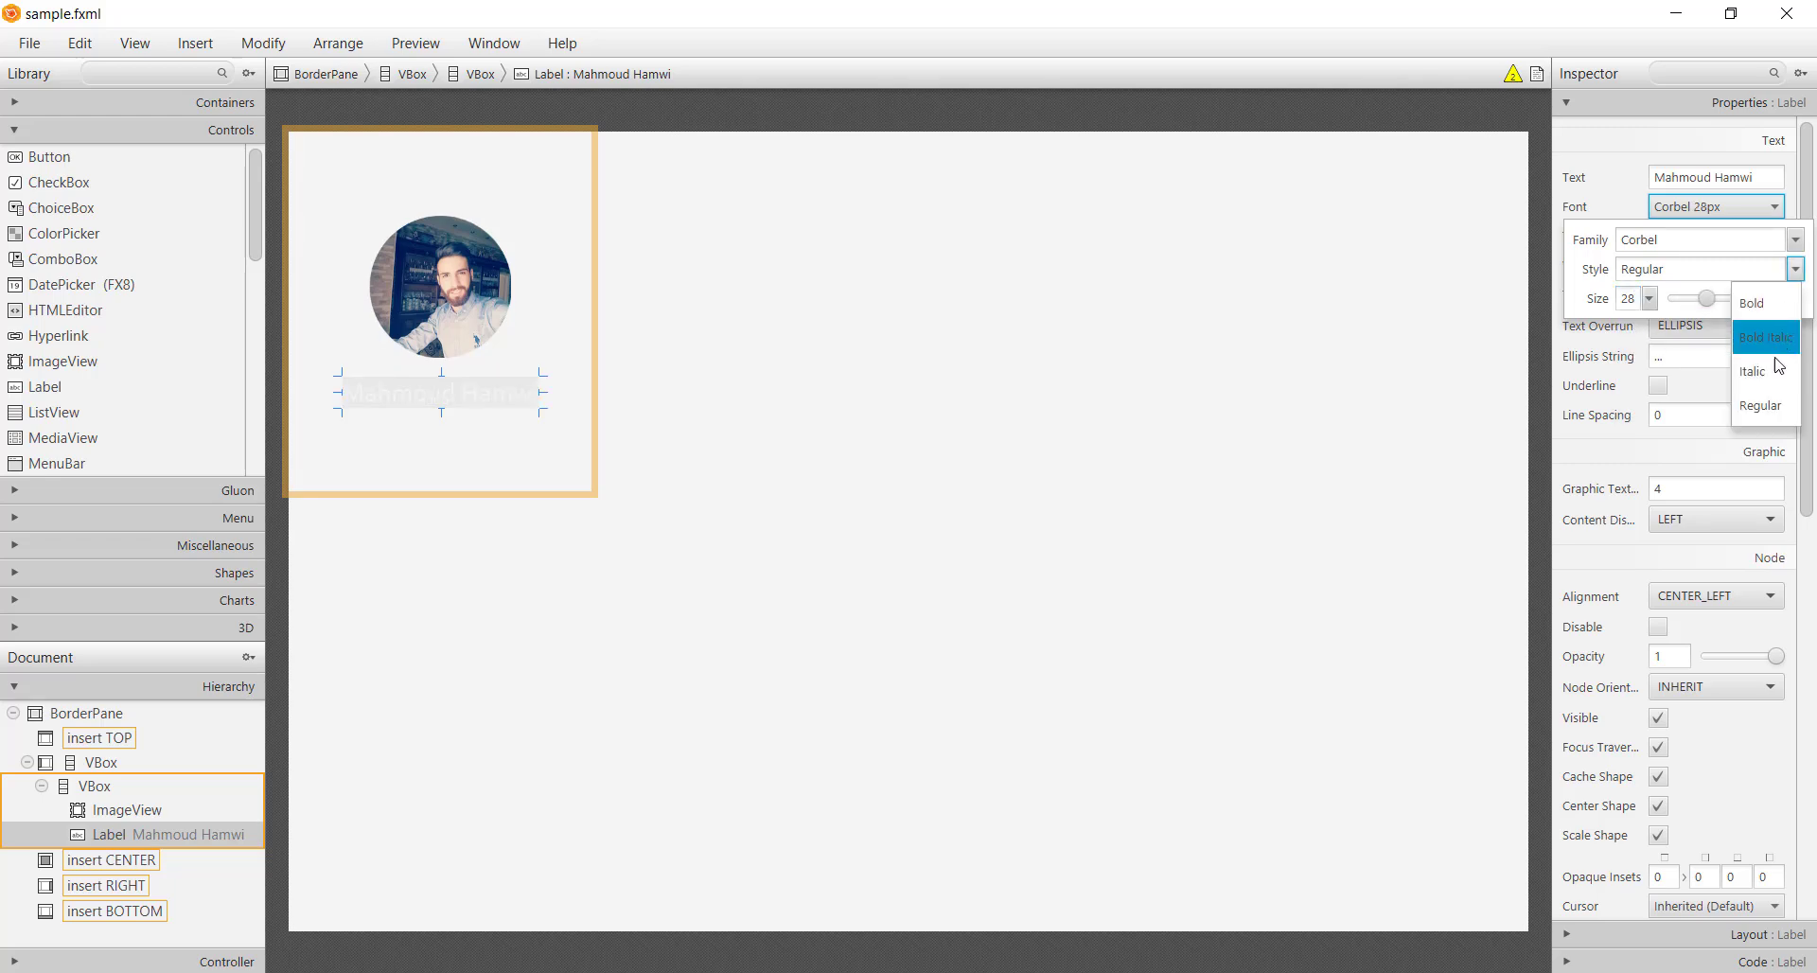
left_click(1747, 305)
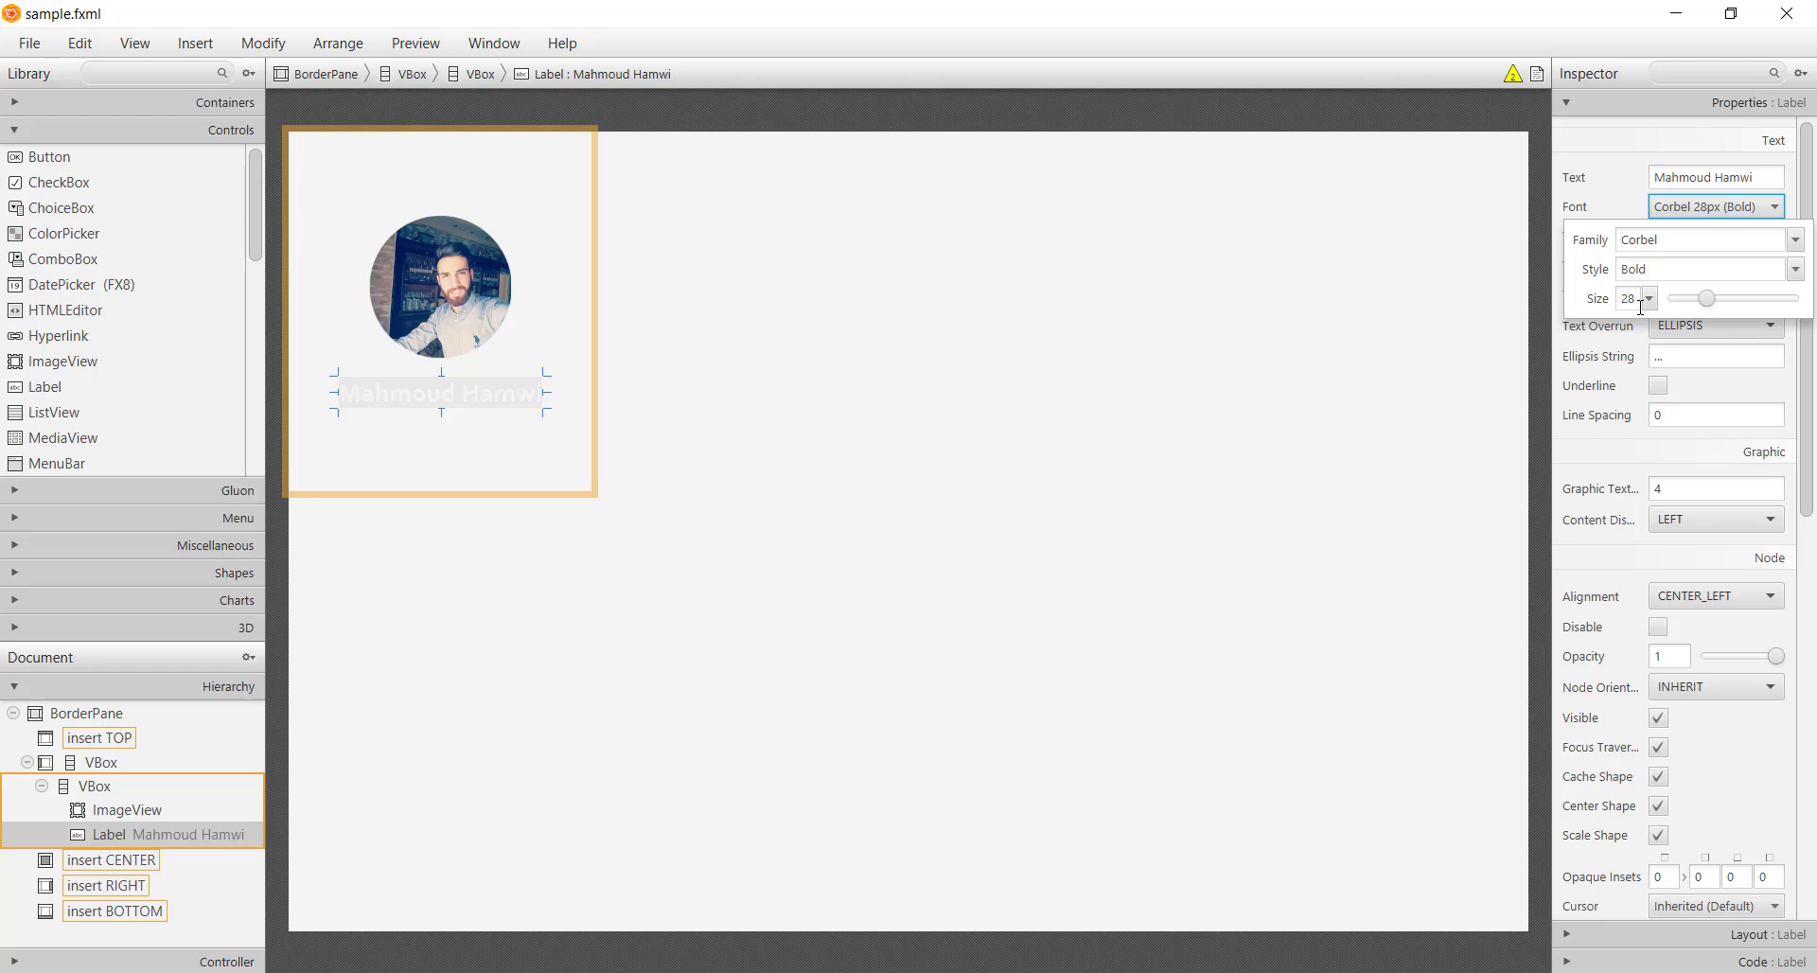
left_click(1613, 218)
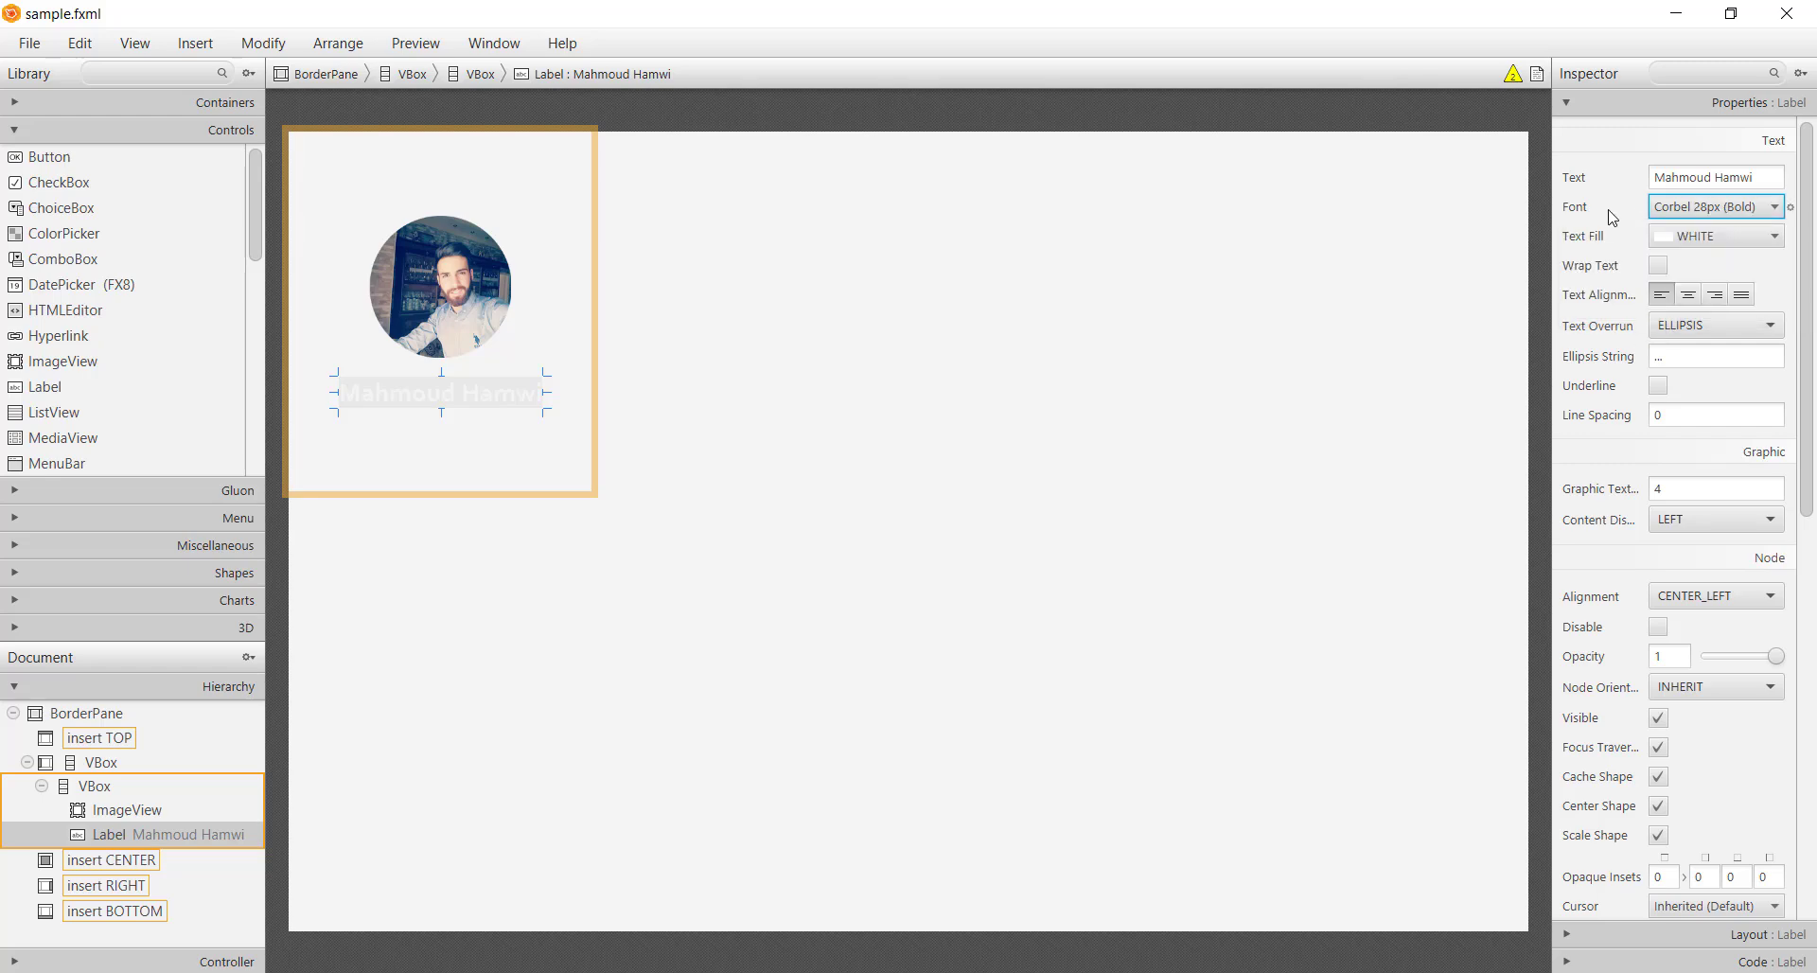
left_click(527, 470)
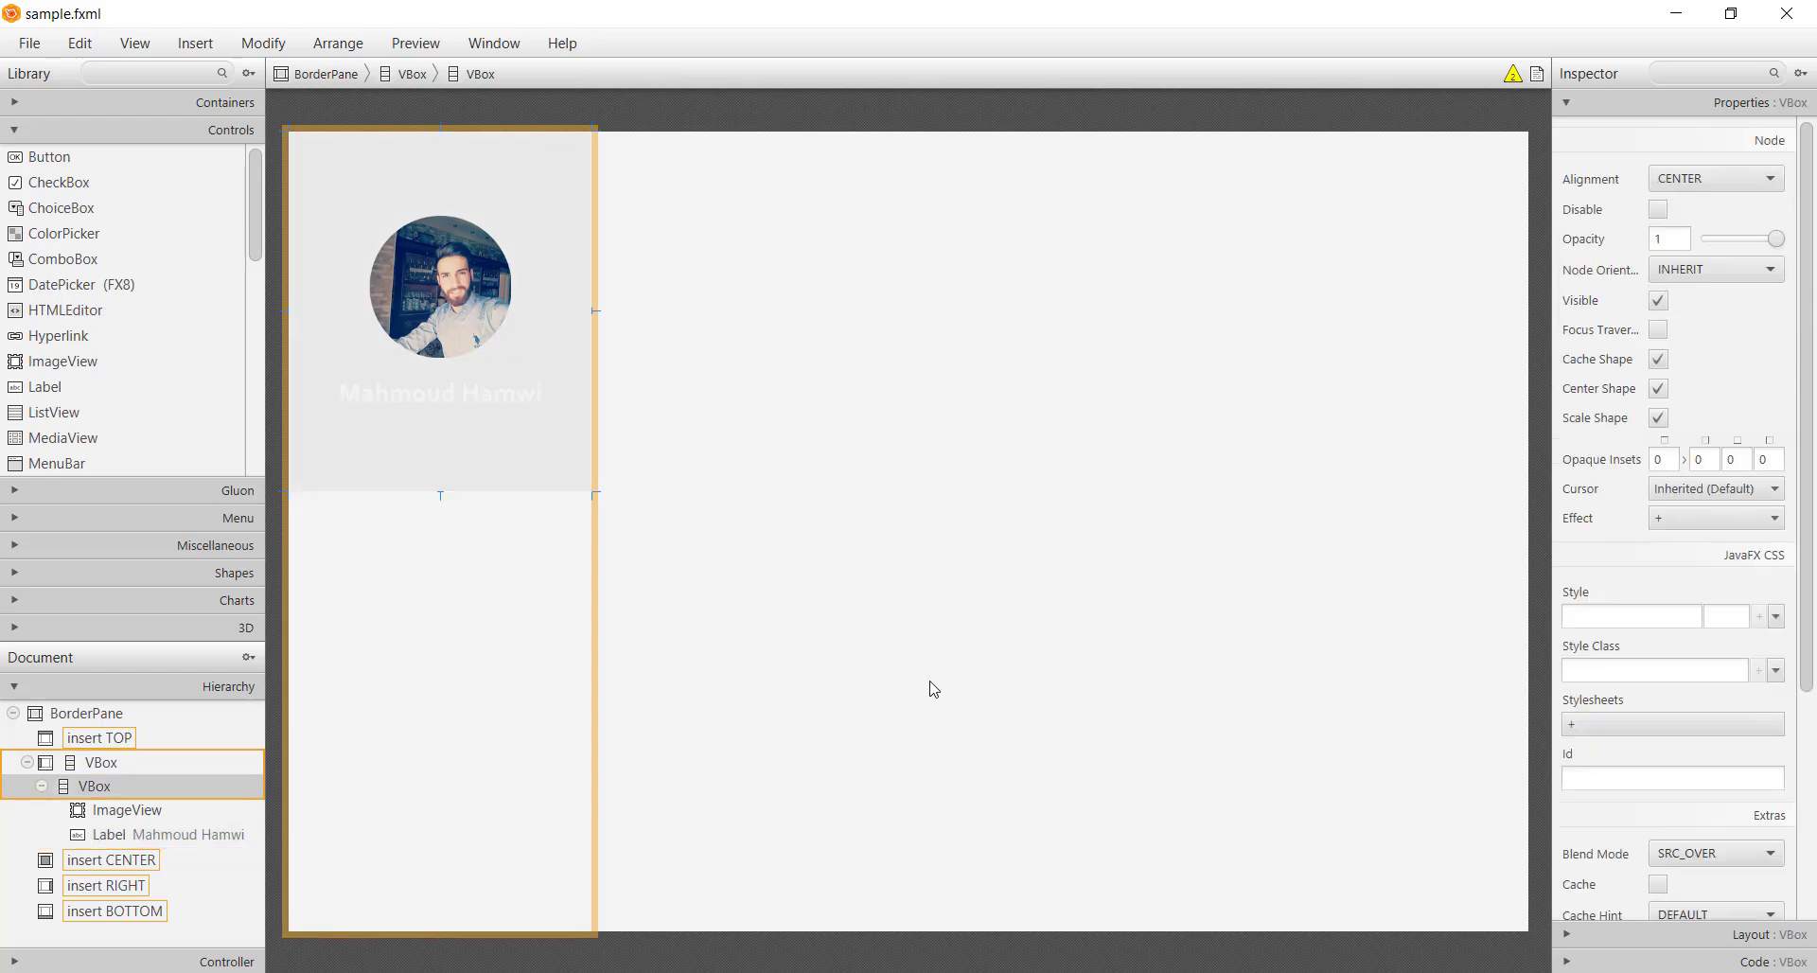
left_click(1146, 966)
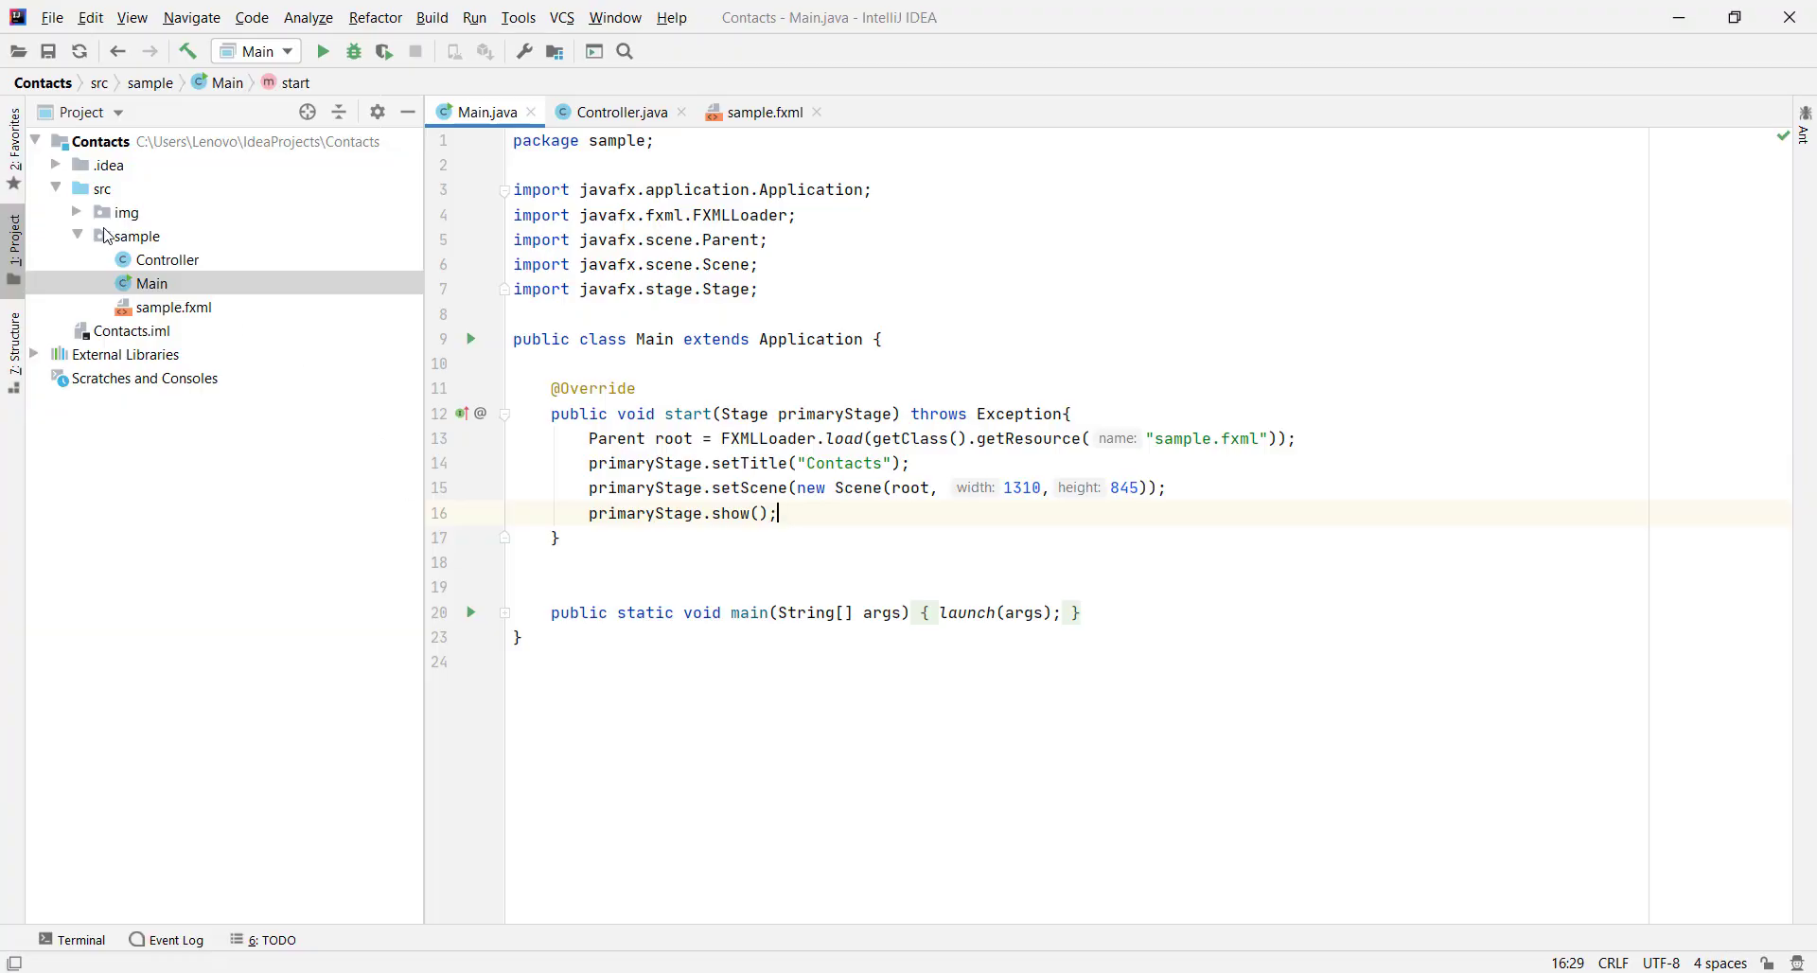
Create a new package named values under src
left_click(96, 190)
right_click(96, 189)
mouse_move(278, 202)
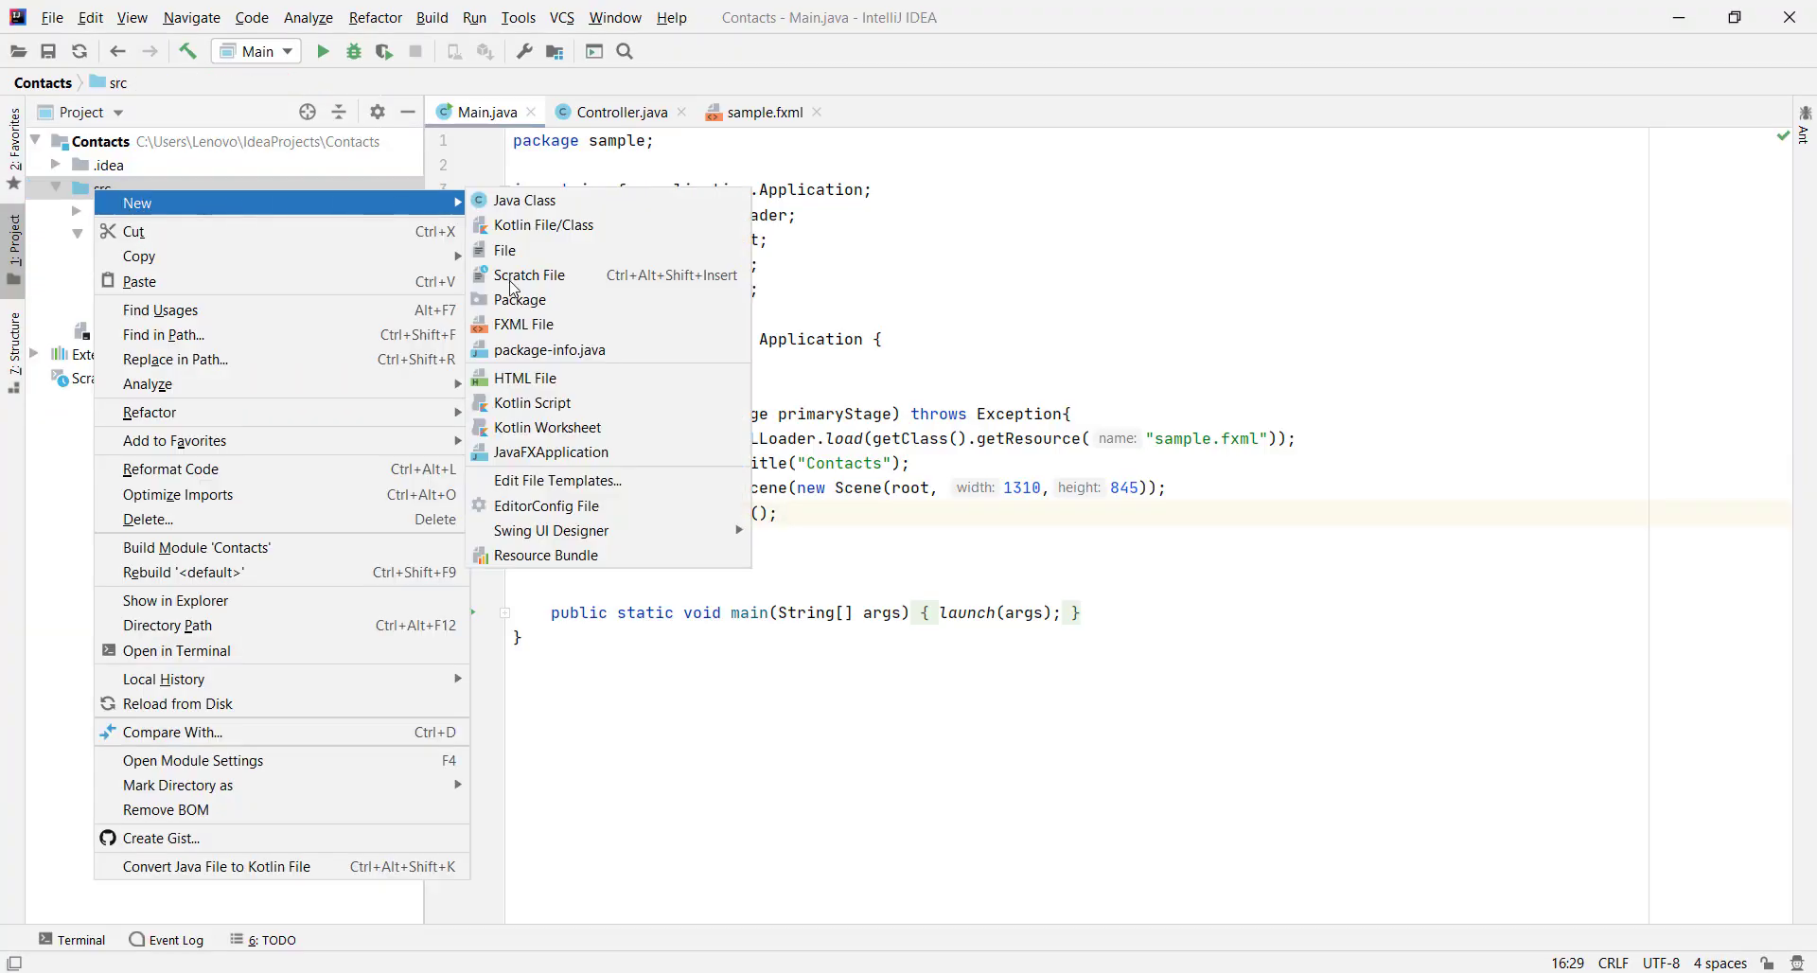
left_click(517, 299)
type("value")
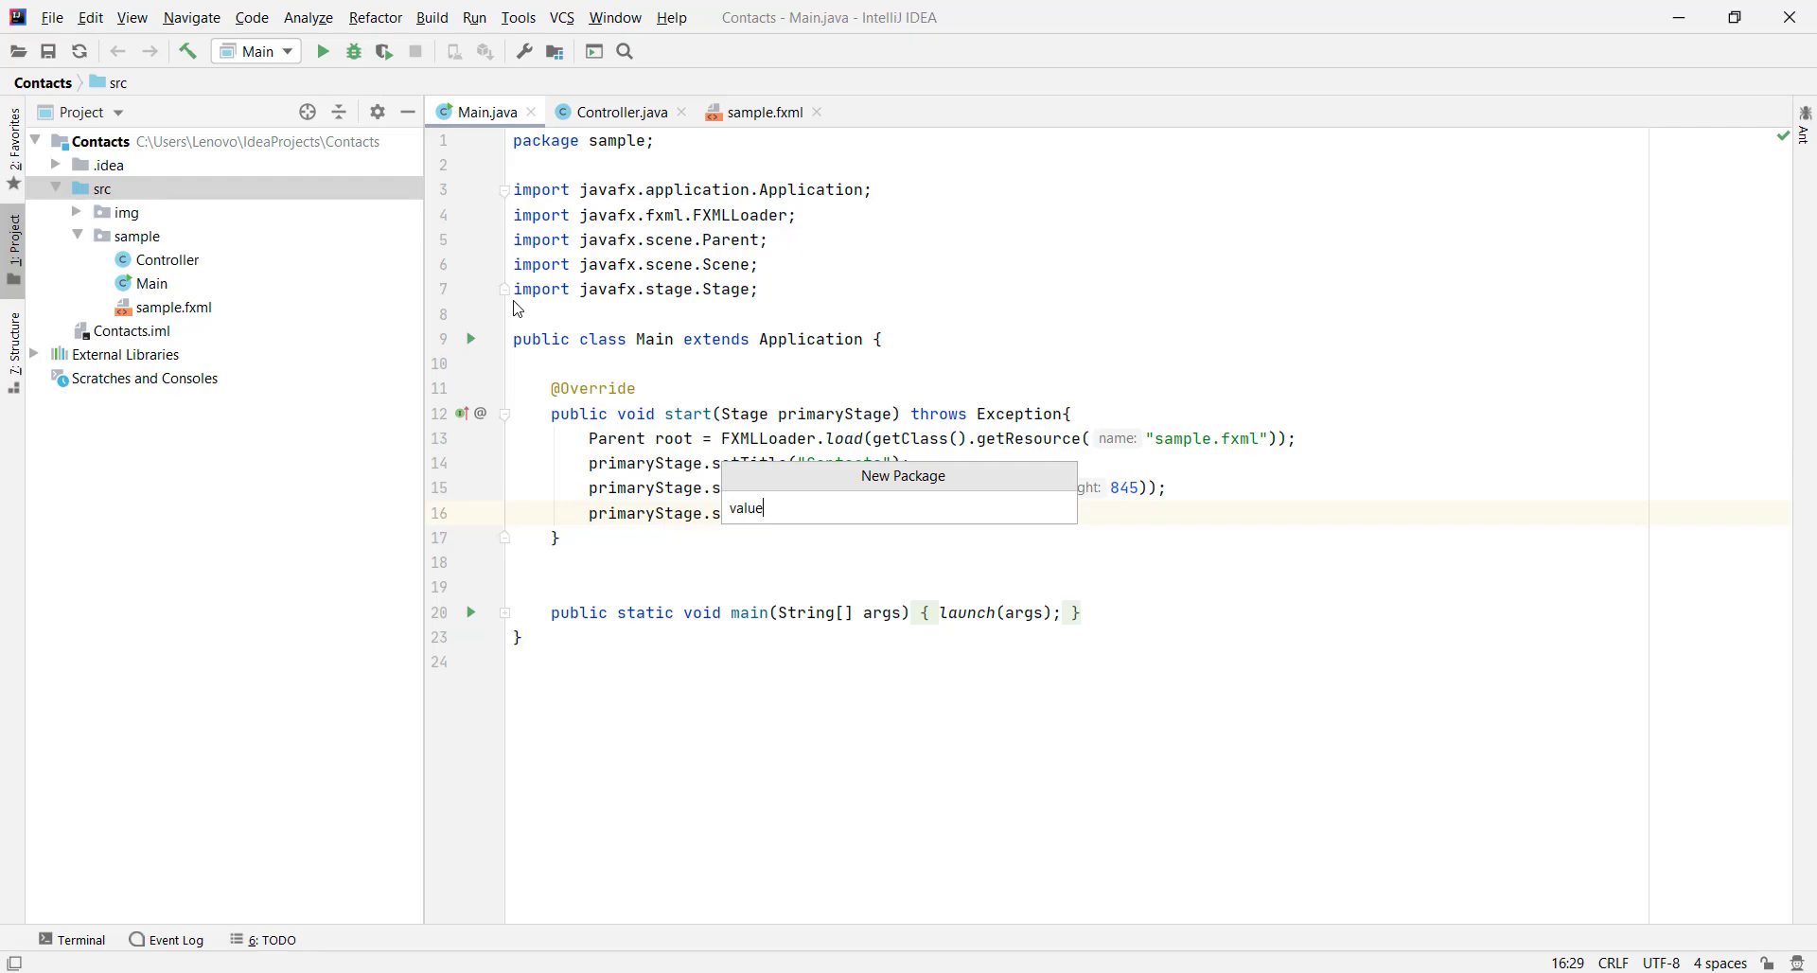
key("Return")
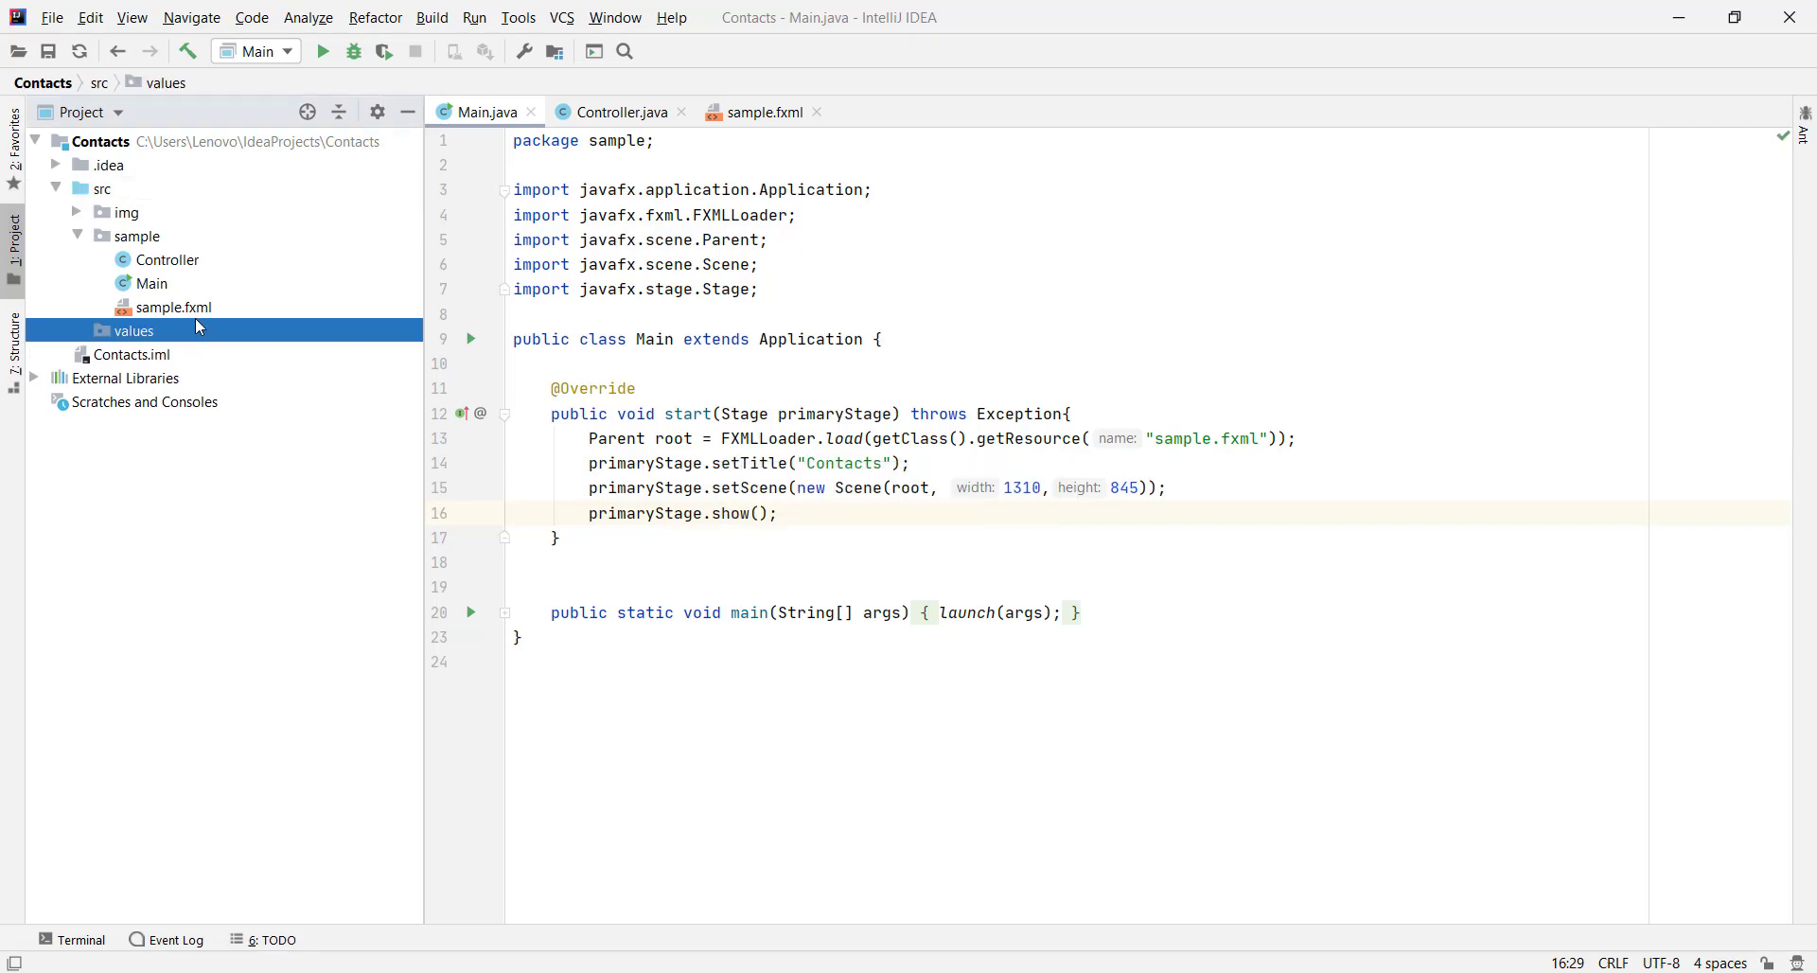
Add a new FXML file named styles.css to the values package
right_click(199, 326)
mouse_move(237, 339)
left_click(641, 463)
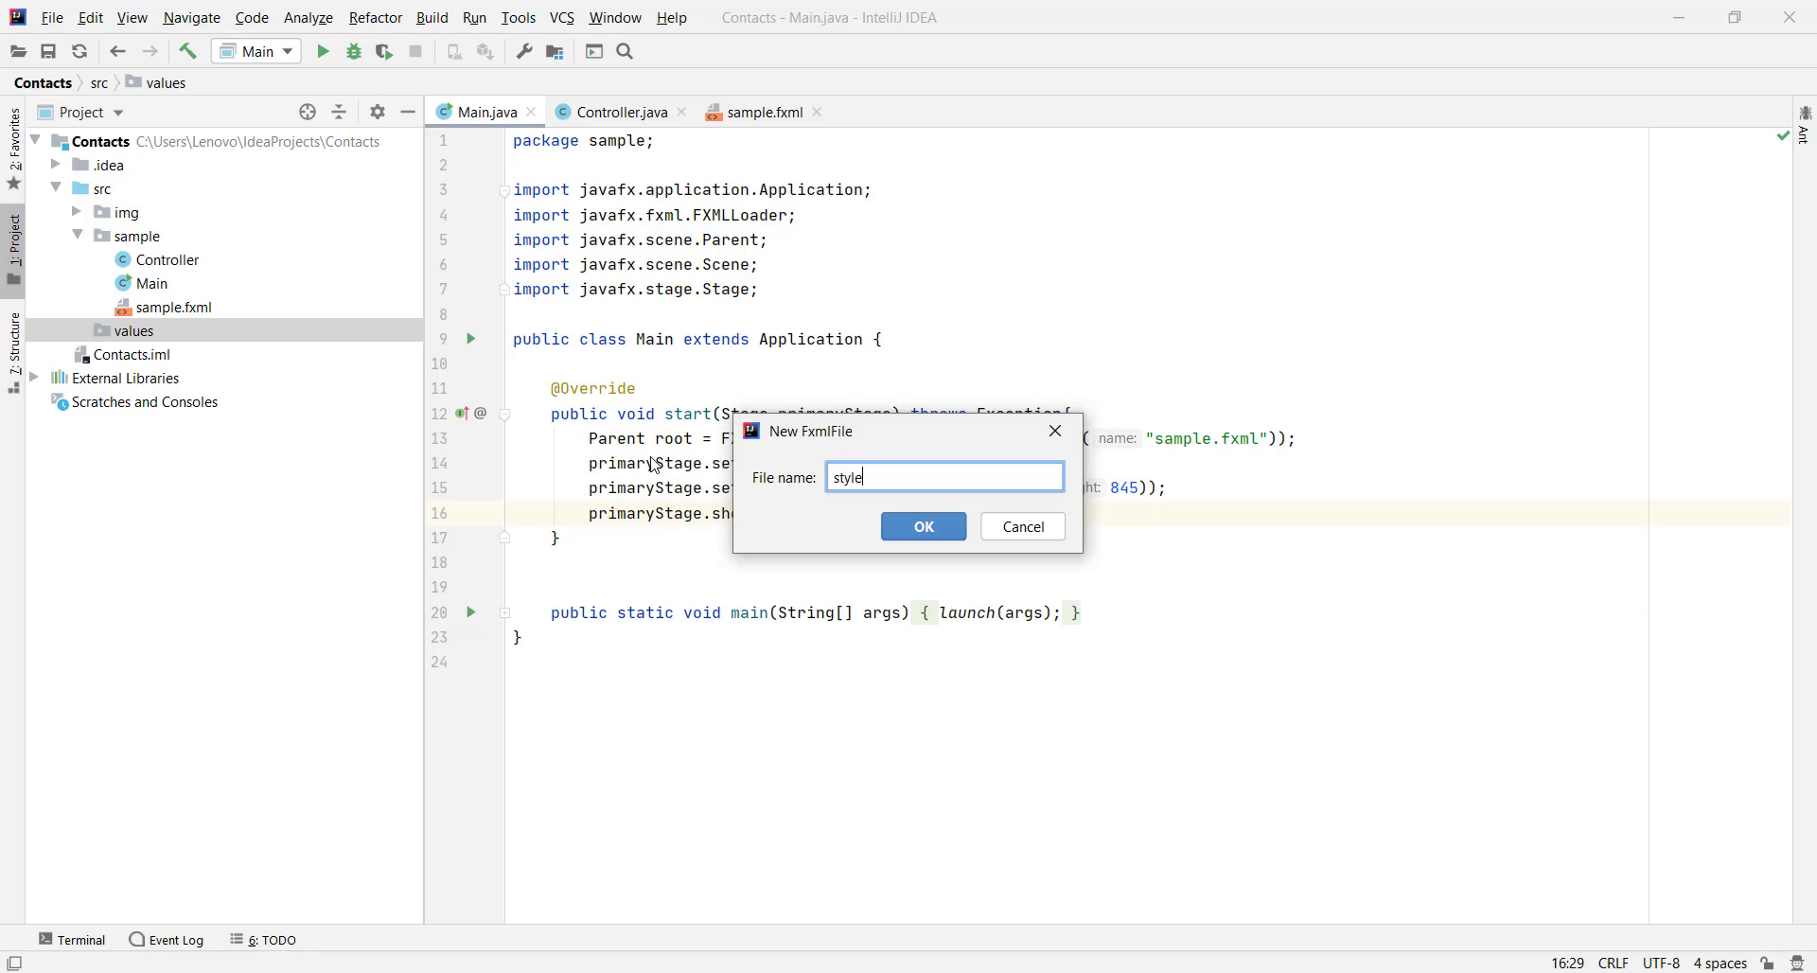
type("styles.css")
key("Return")
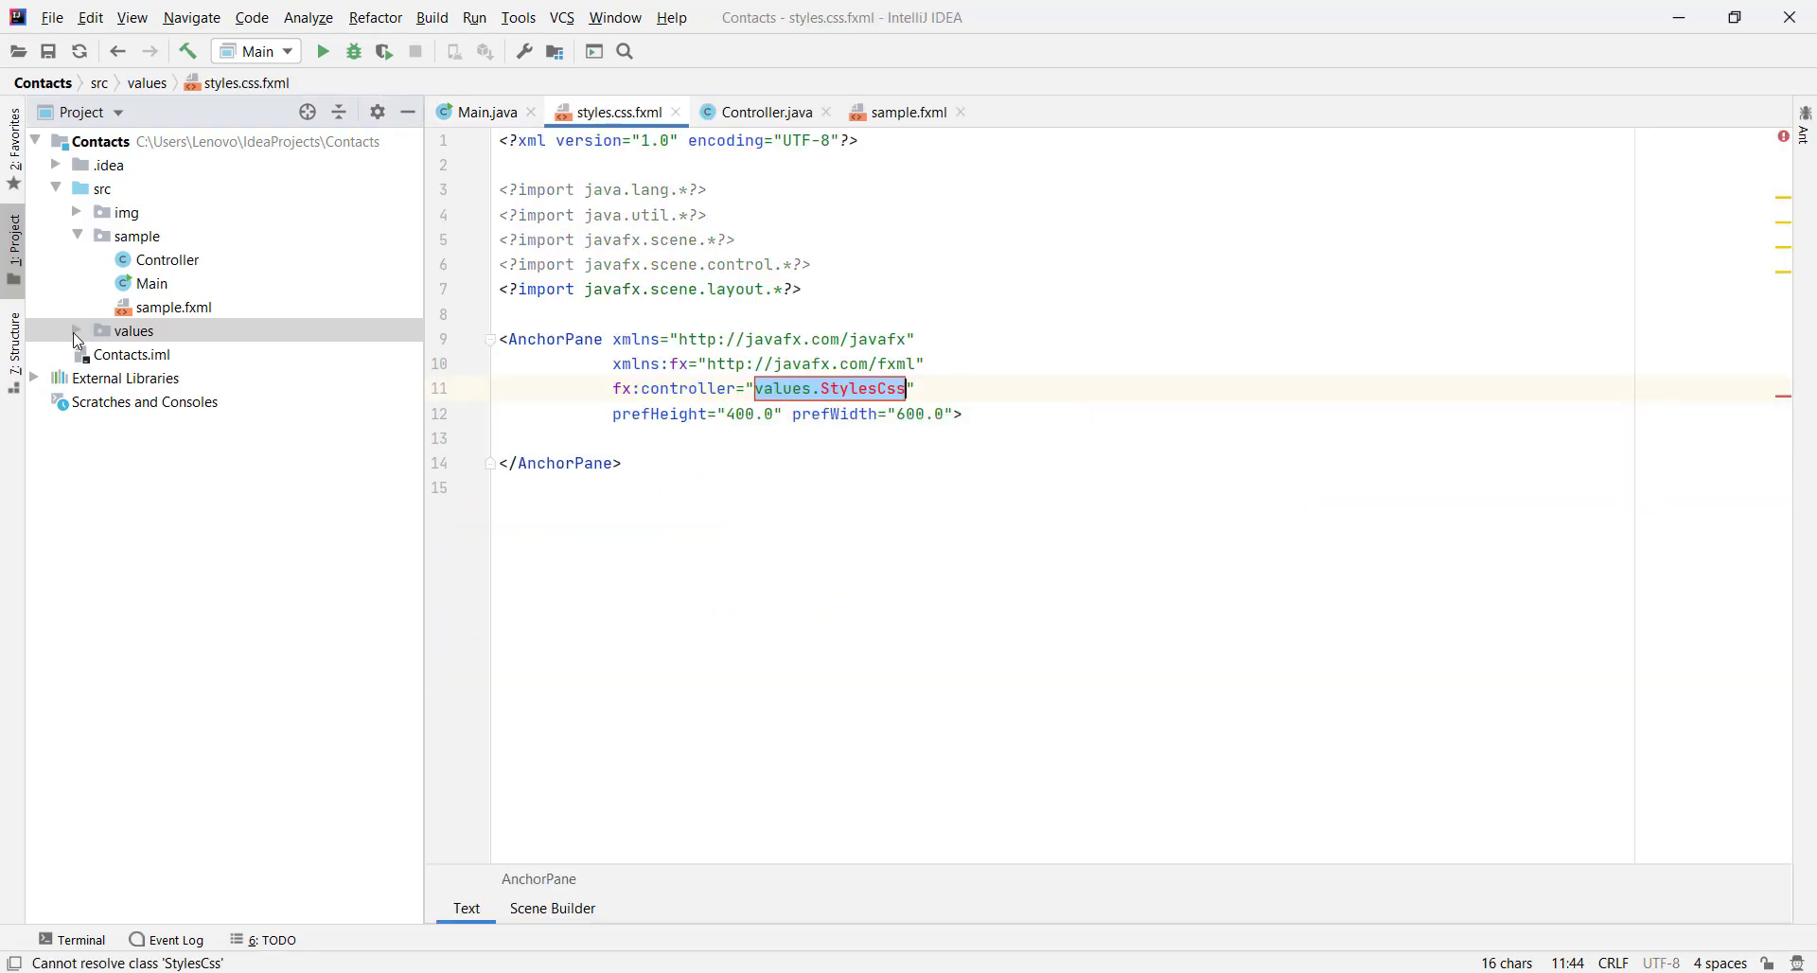
Rename styles.css.fxml to styles.css by removing the .fxml extension
left_click(74, 332)
left_click(77, 330)
left_click(144, 355)
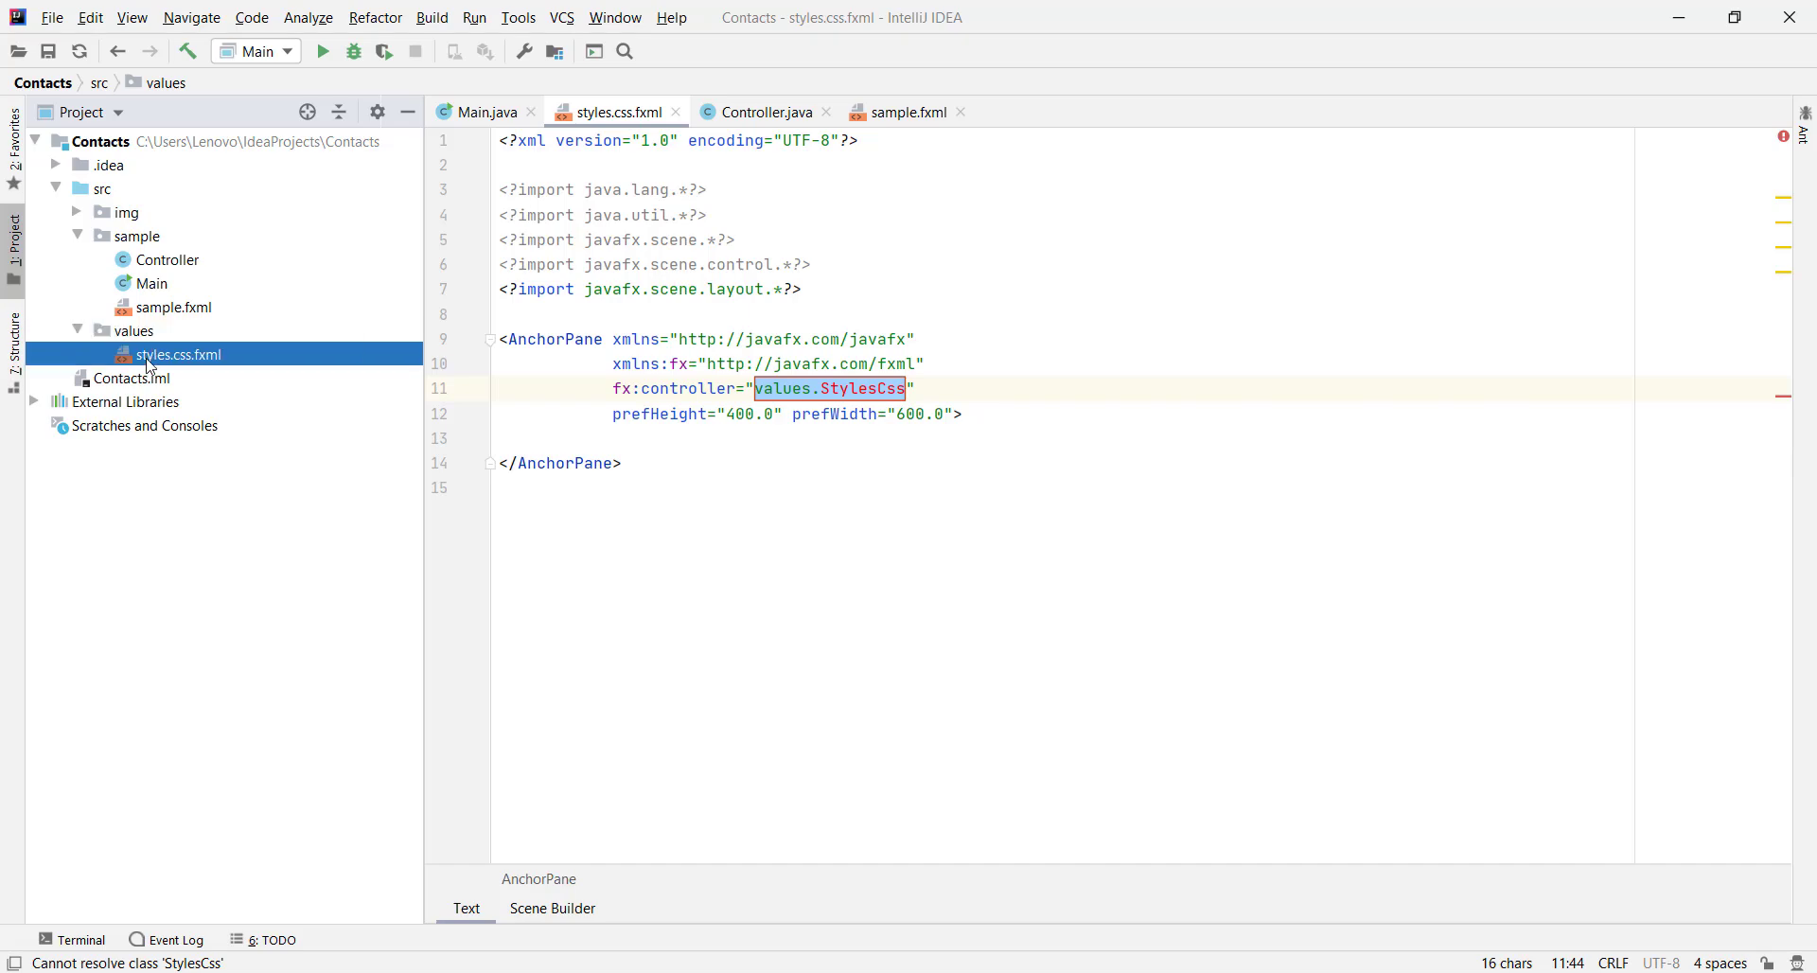
right_click(148, 356)
mouse_move(258, 529)
left_click(464, 530)
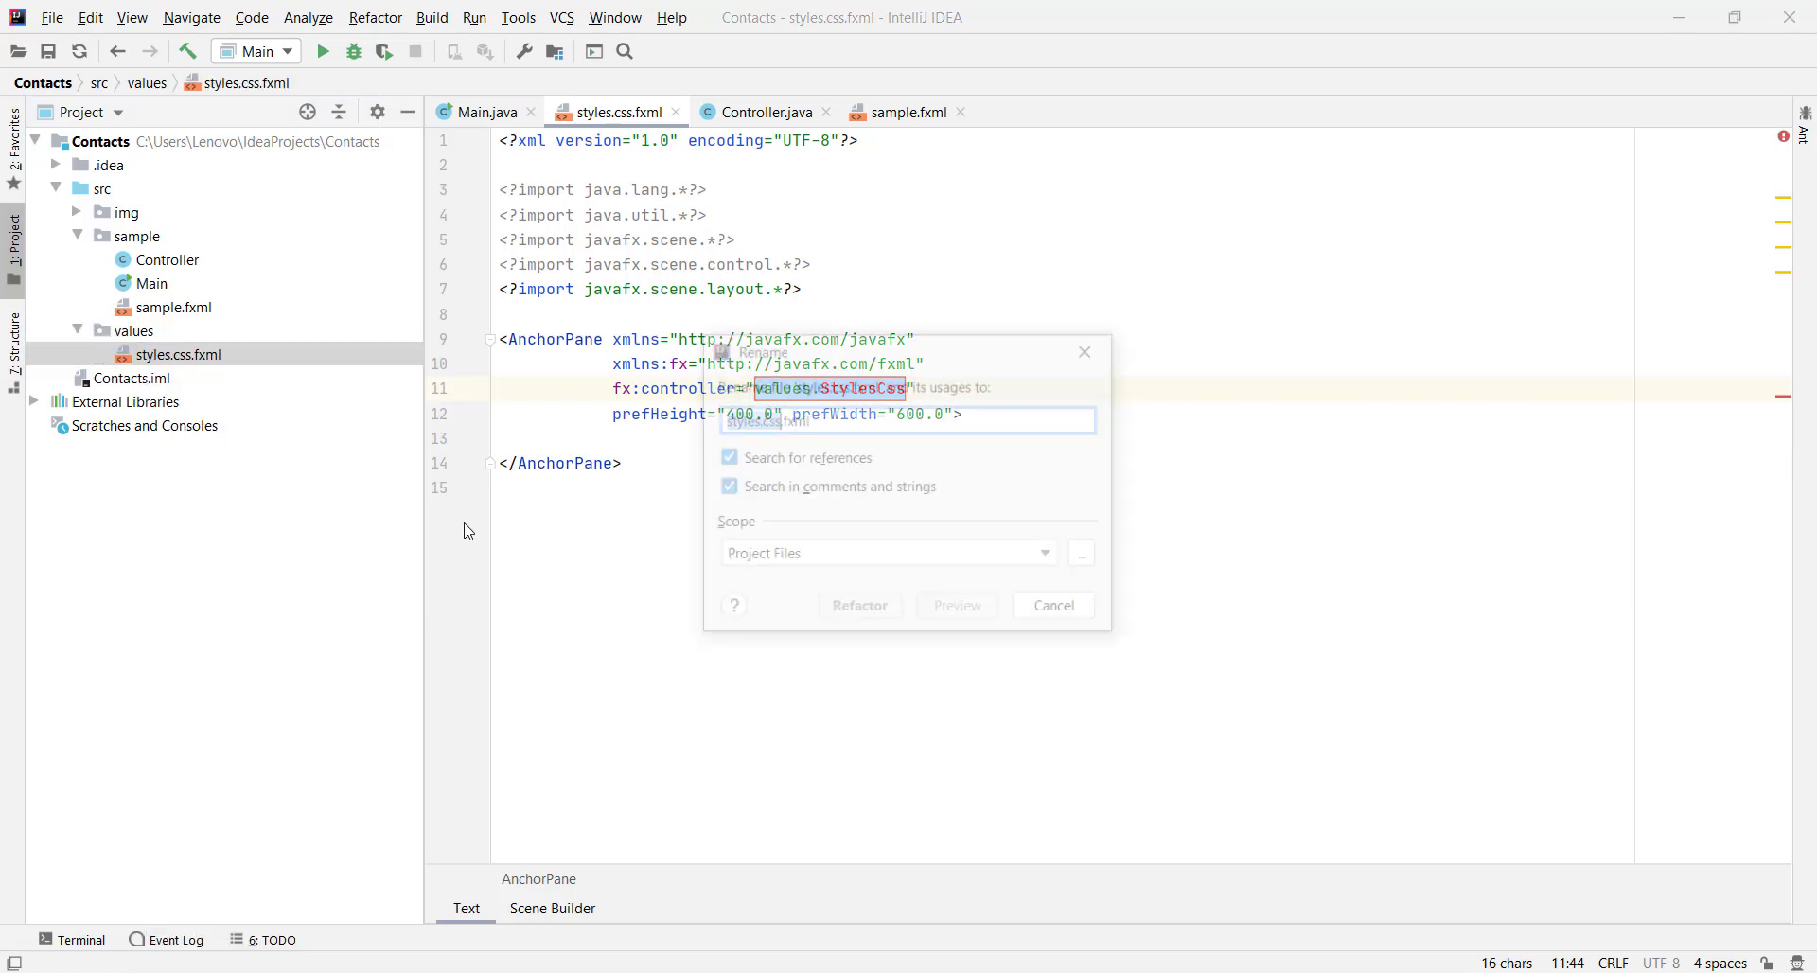
key("Right")
key("shift+End")
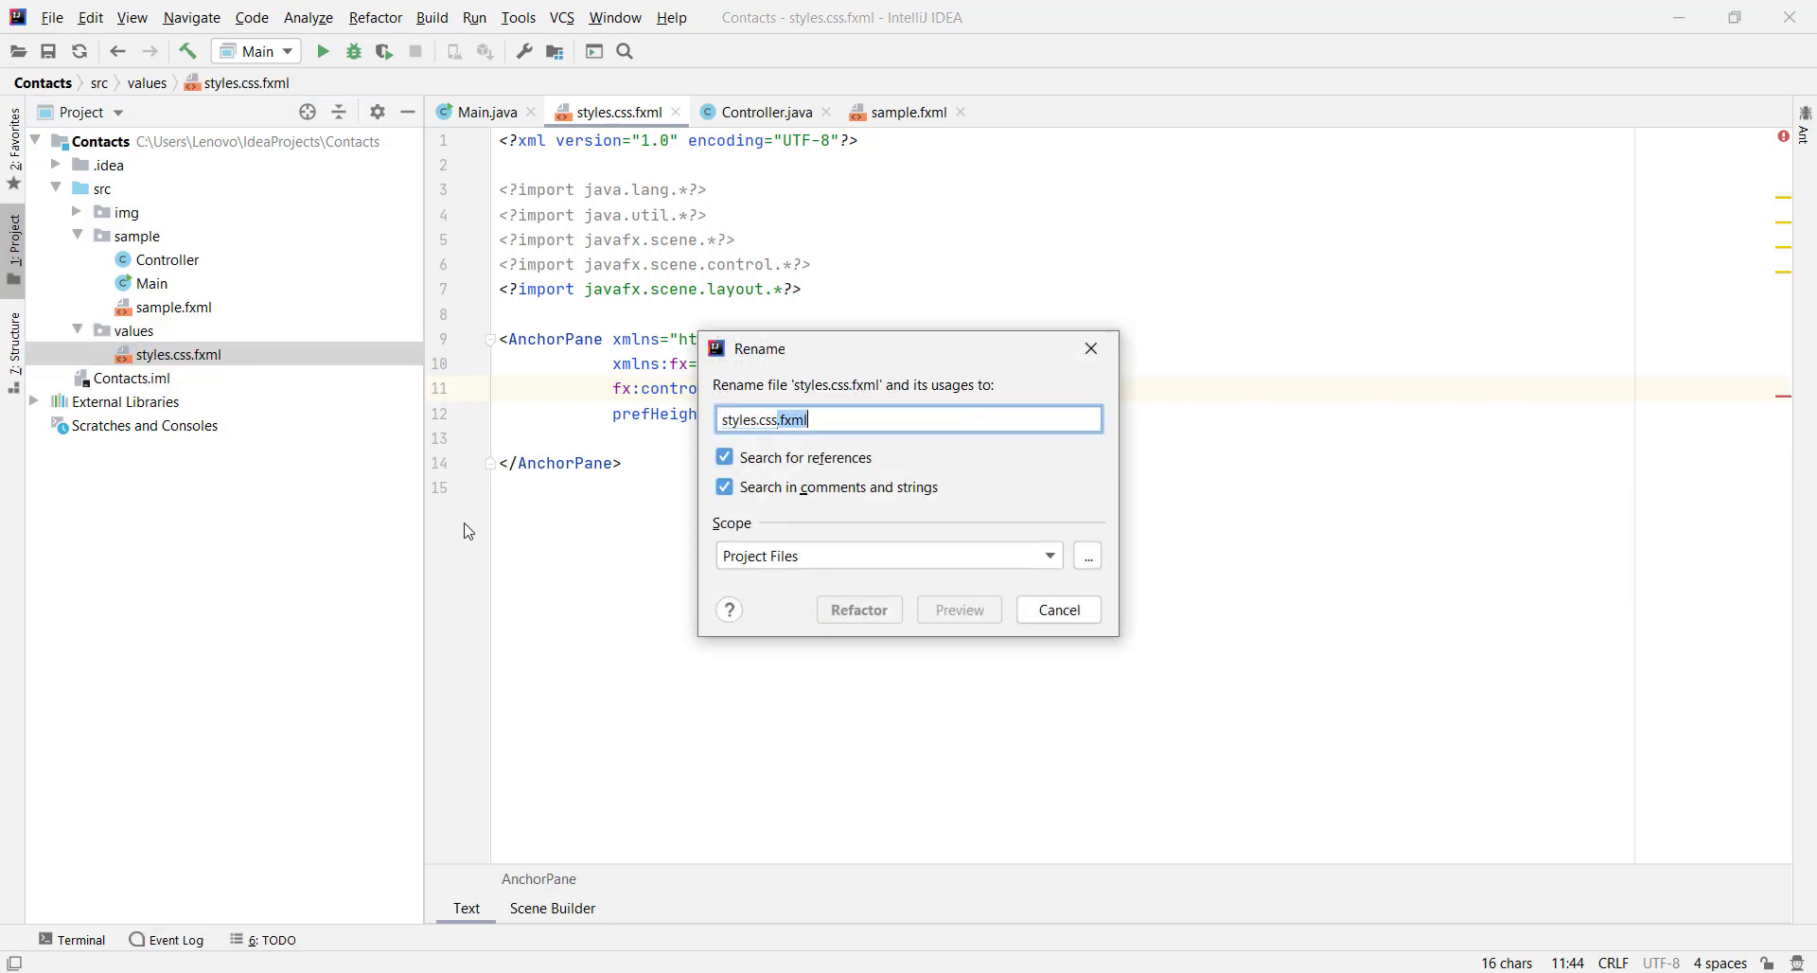
key("BackSpace")
key("Return")
Replace the generated file content with an opening .profile-layout{ rule
left_click(699, 498)
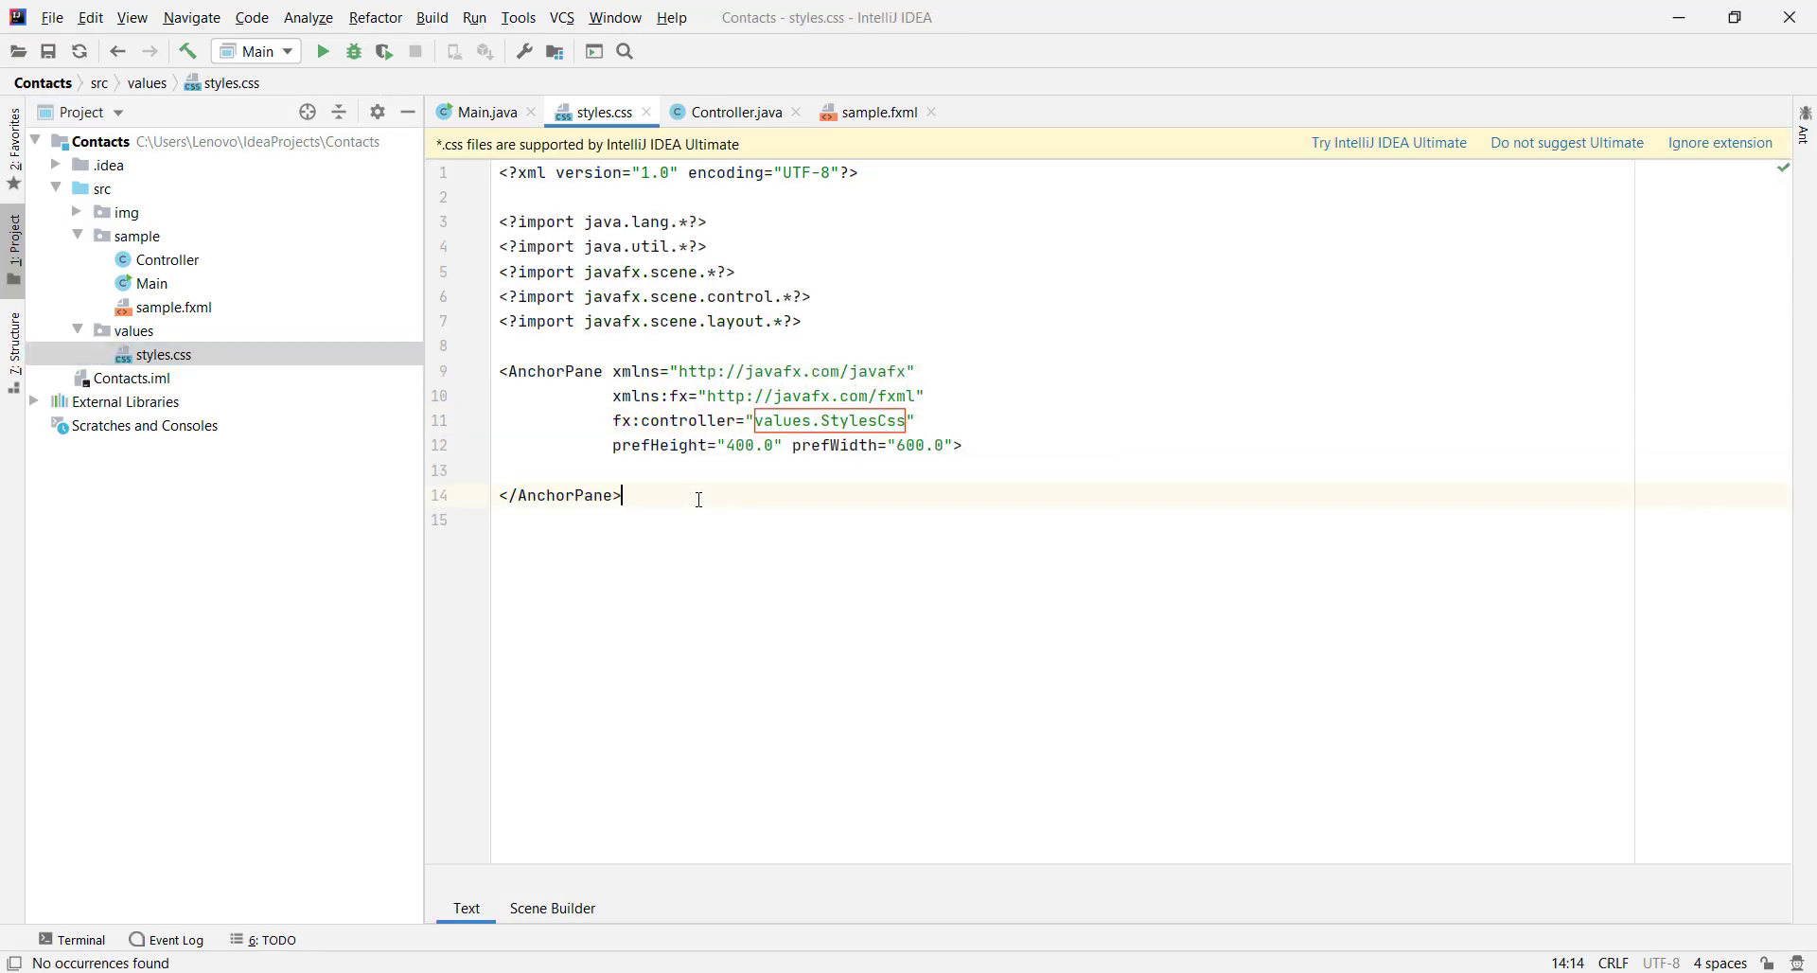
key("ctrl+a")
key("BackSpace")
type(".")
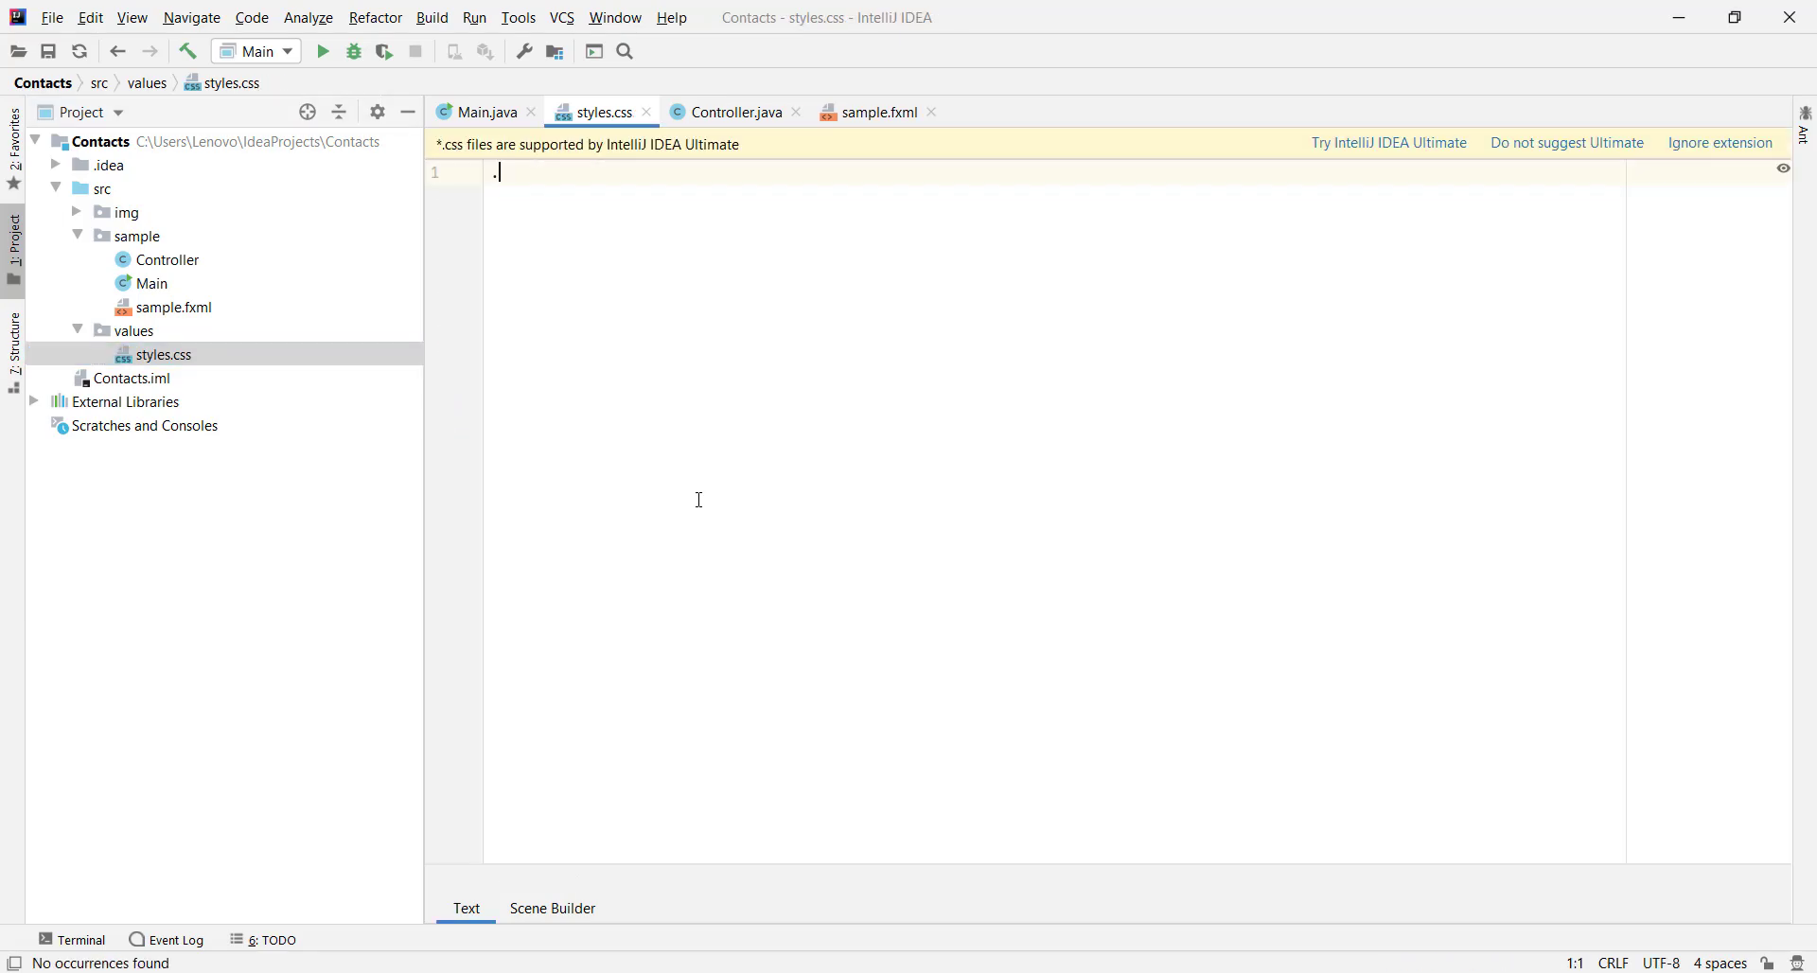
type("profile-layout{")
key("Return")
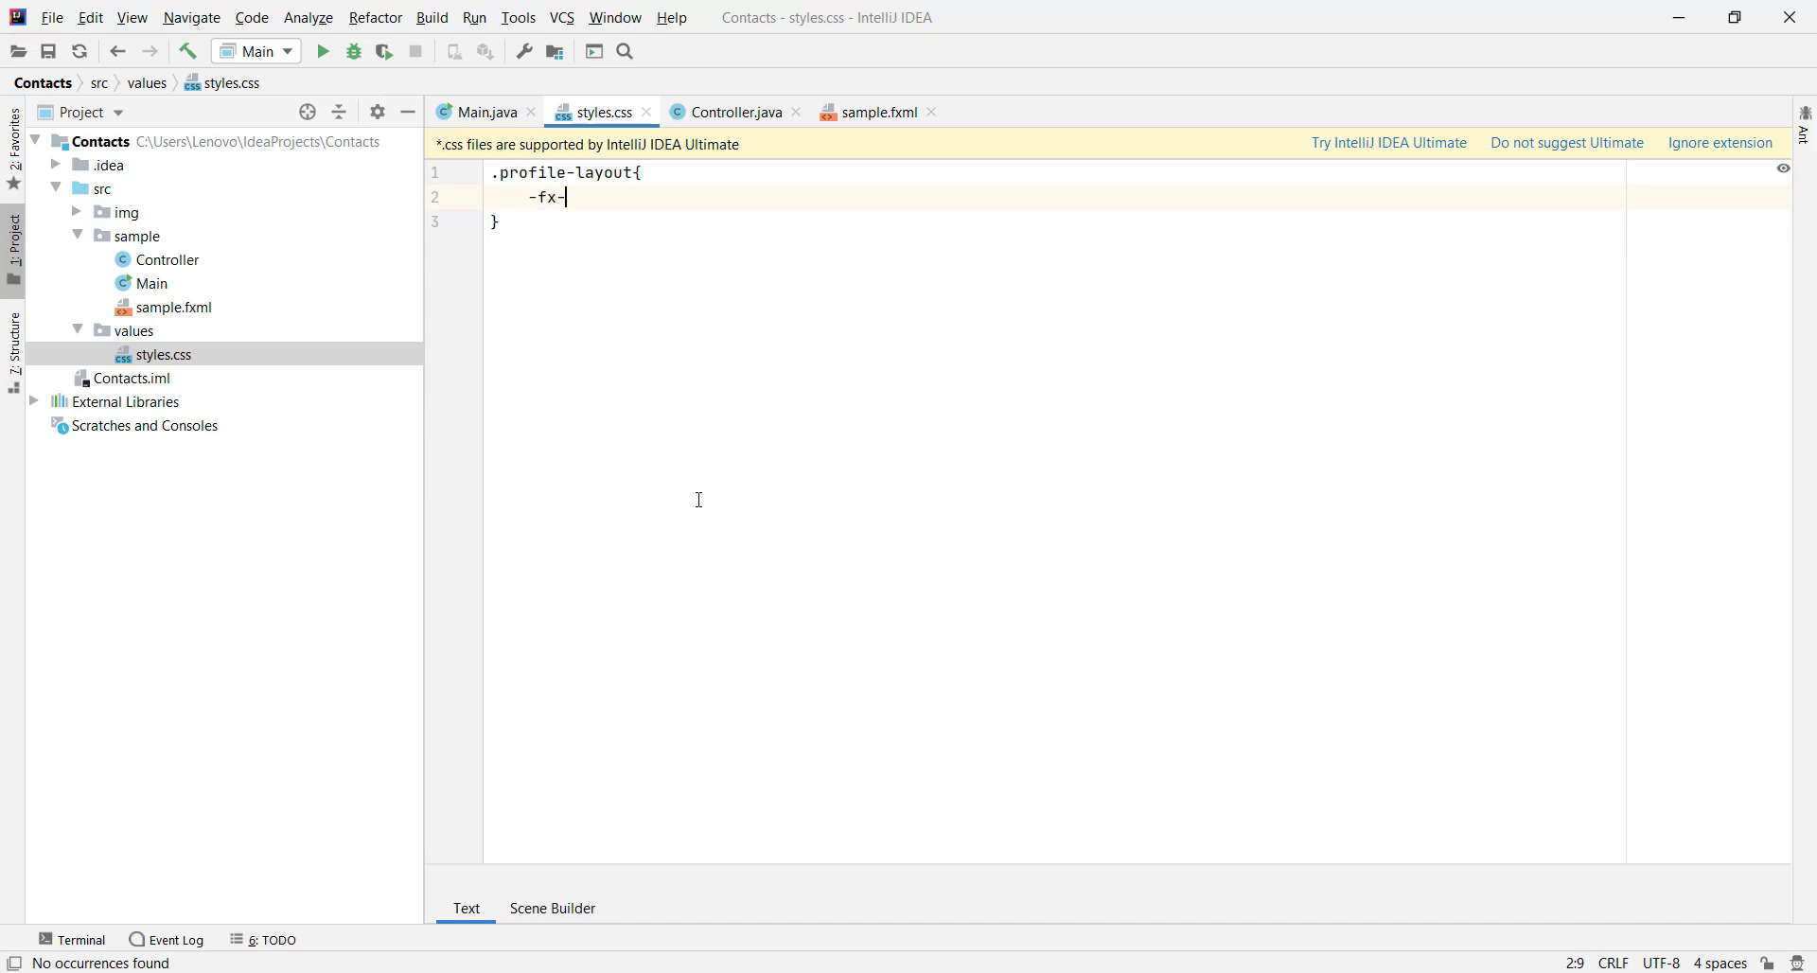
Add -fx-background-color: #EBC95E; and -fx-background-radius: 0 0 50 50; to the rule
type("-fx-background-color: ")
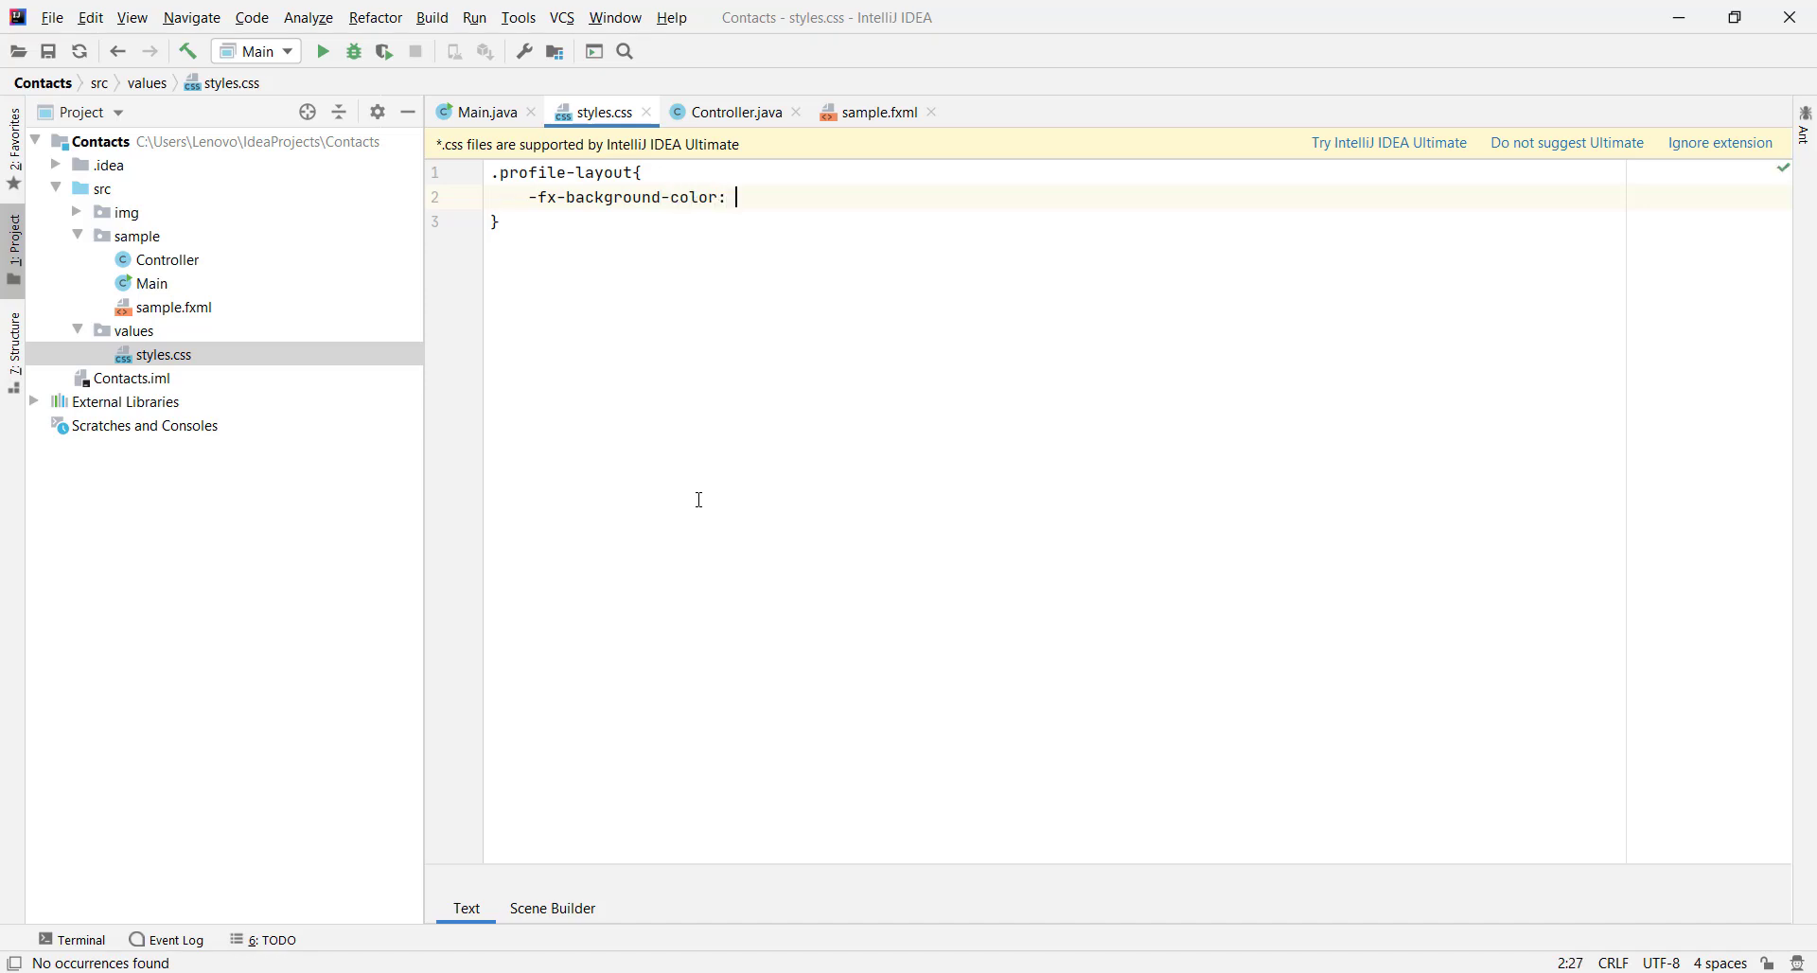
type("#")
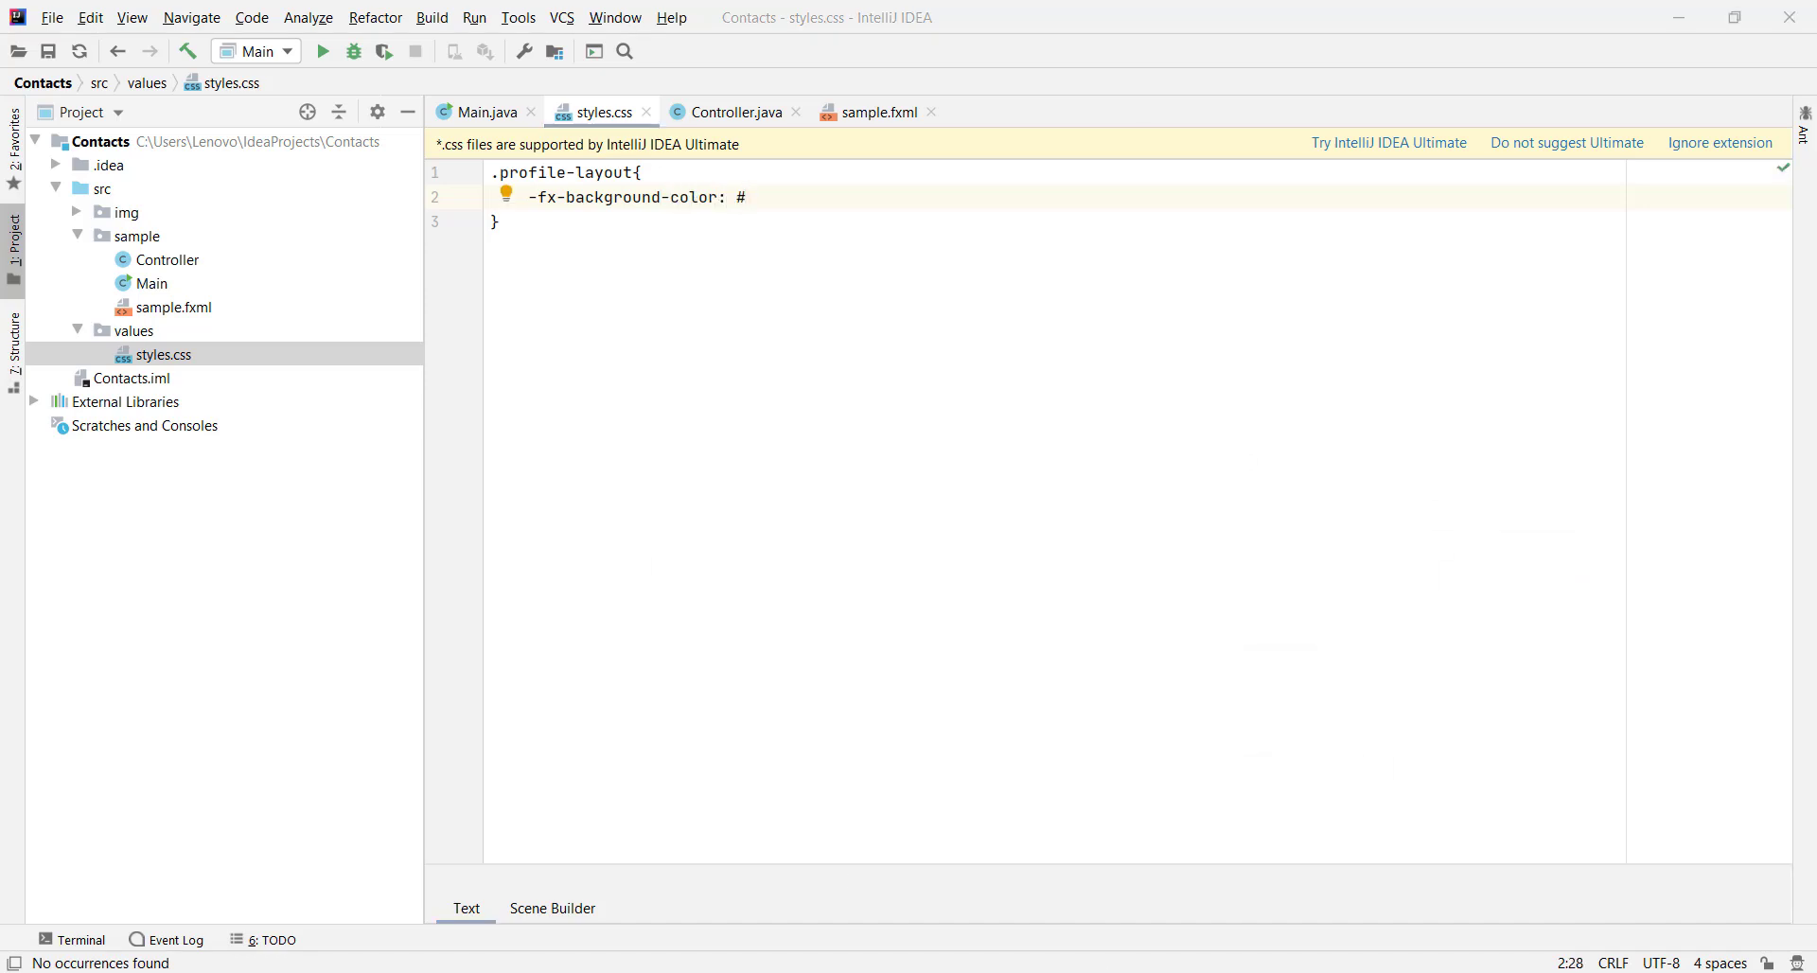
key("alt+Tab")
left_click(1629, 451)
key("ctrl+c")
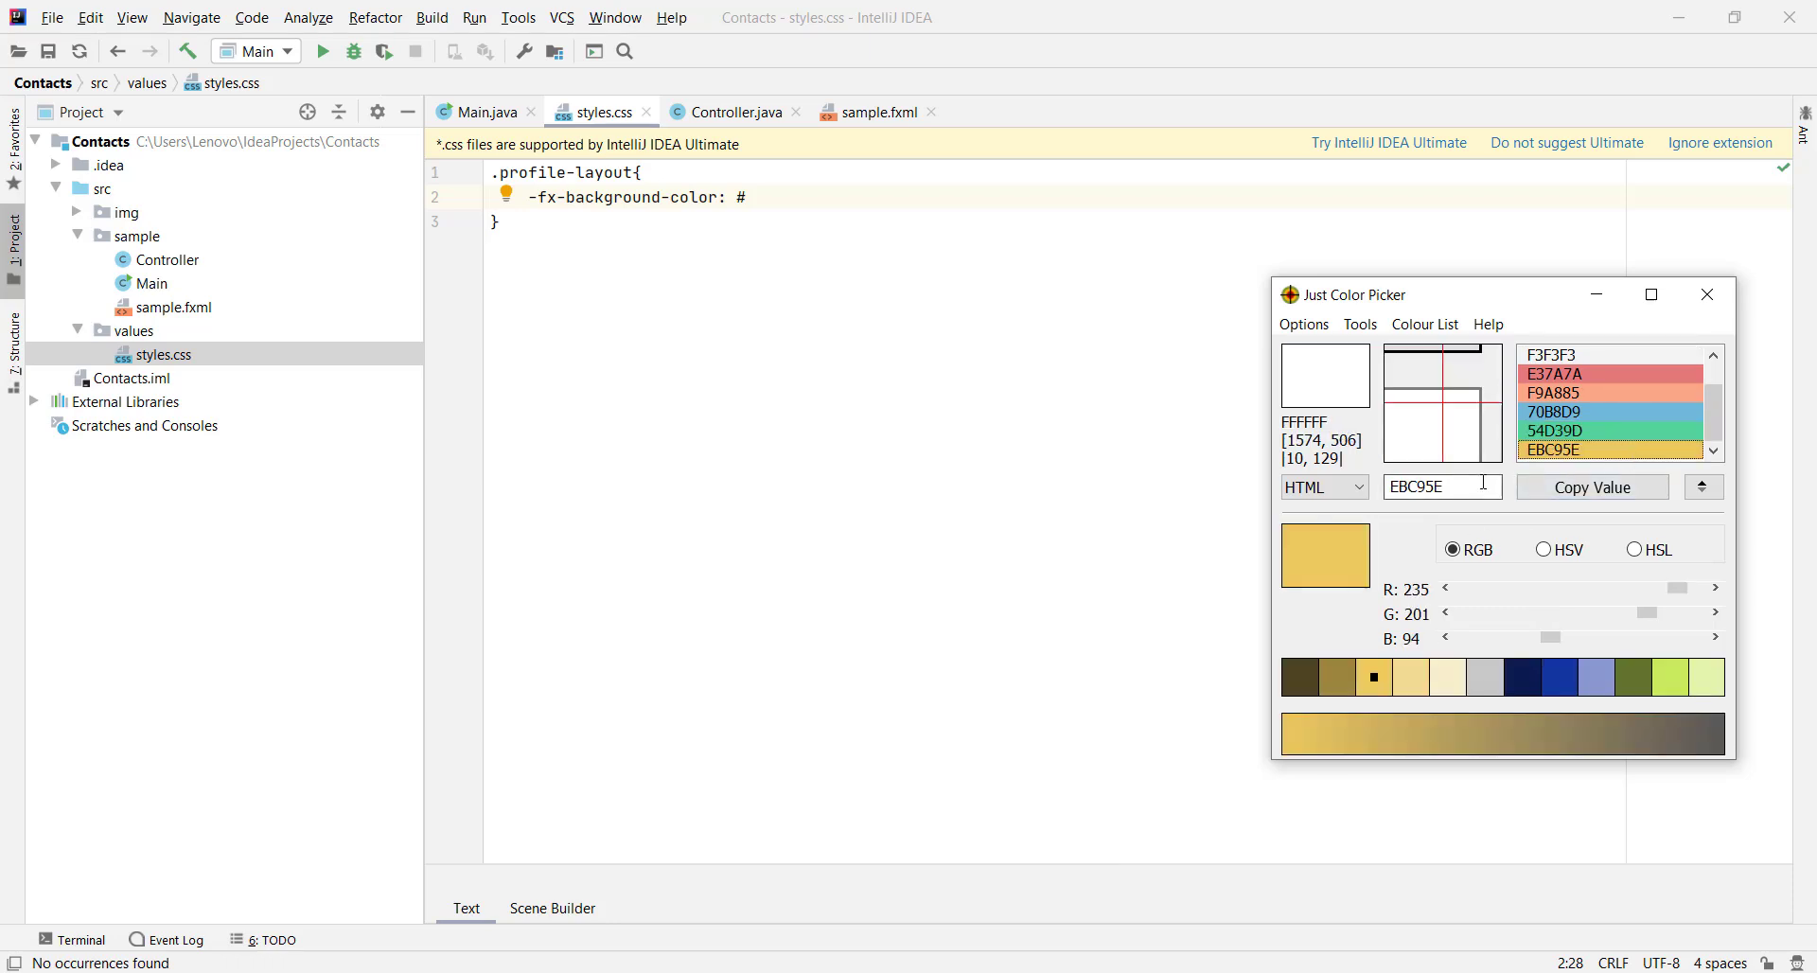
left_click(775, 198)
key("ctrl+v")
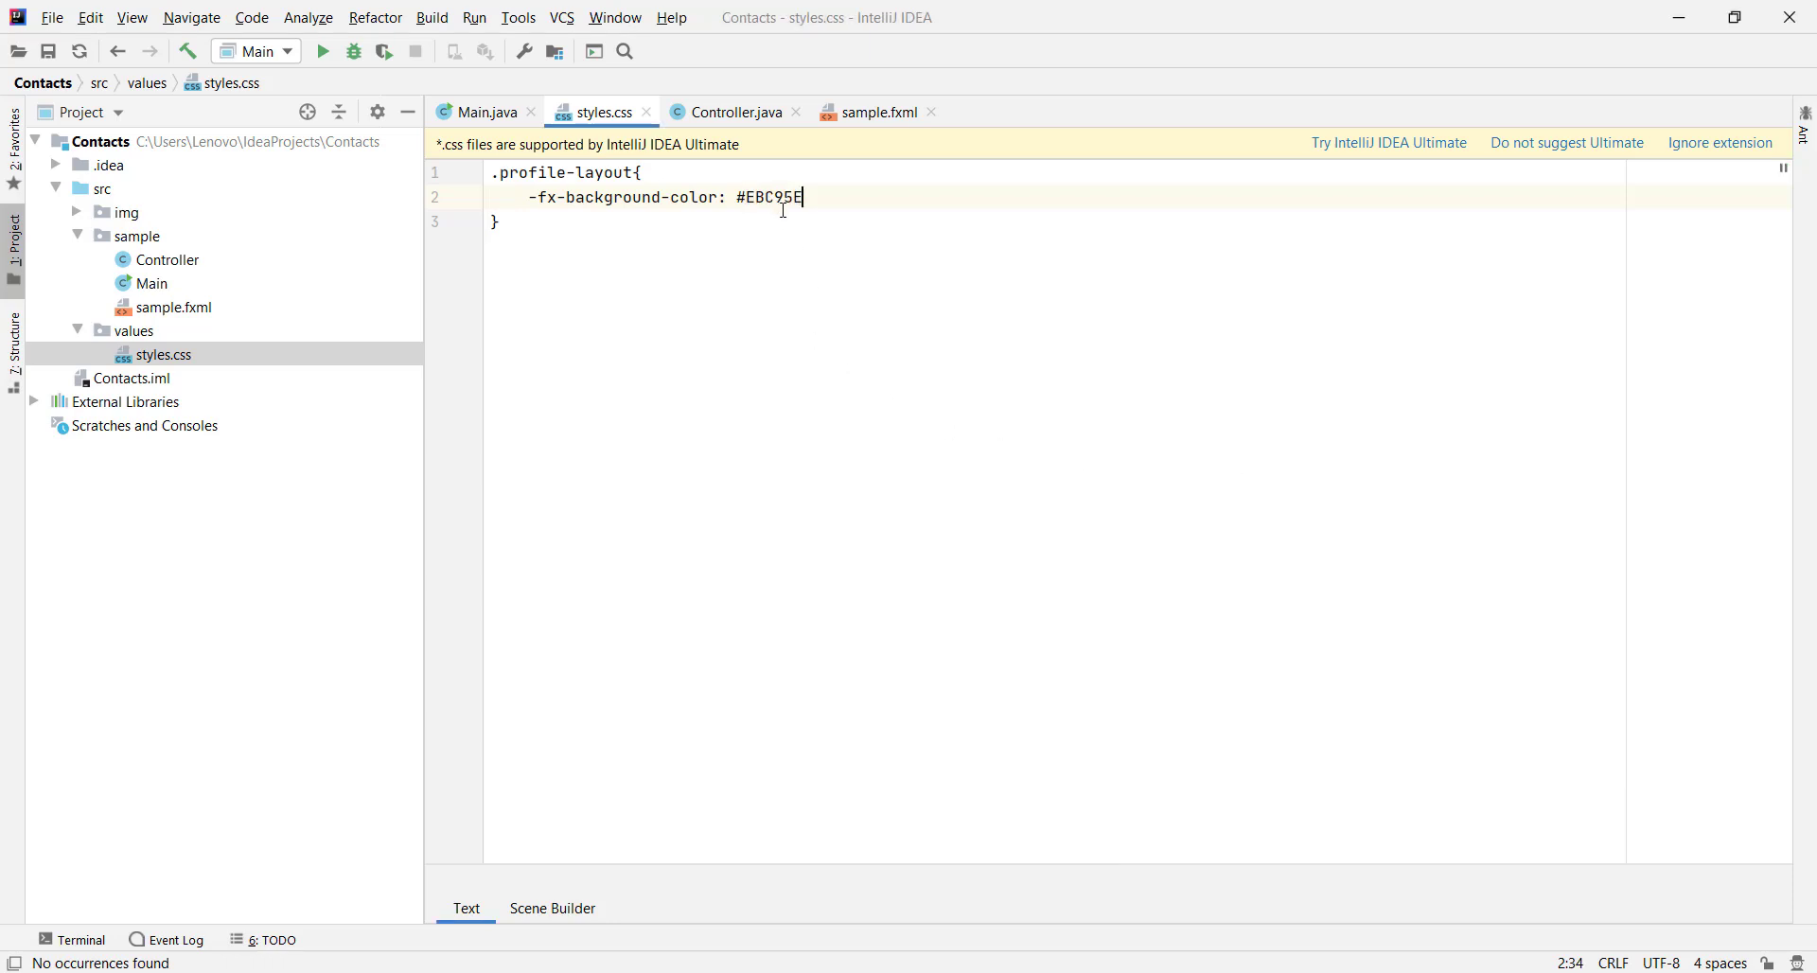
type(";")
key("Return")
type("-fx-background-rad")
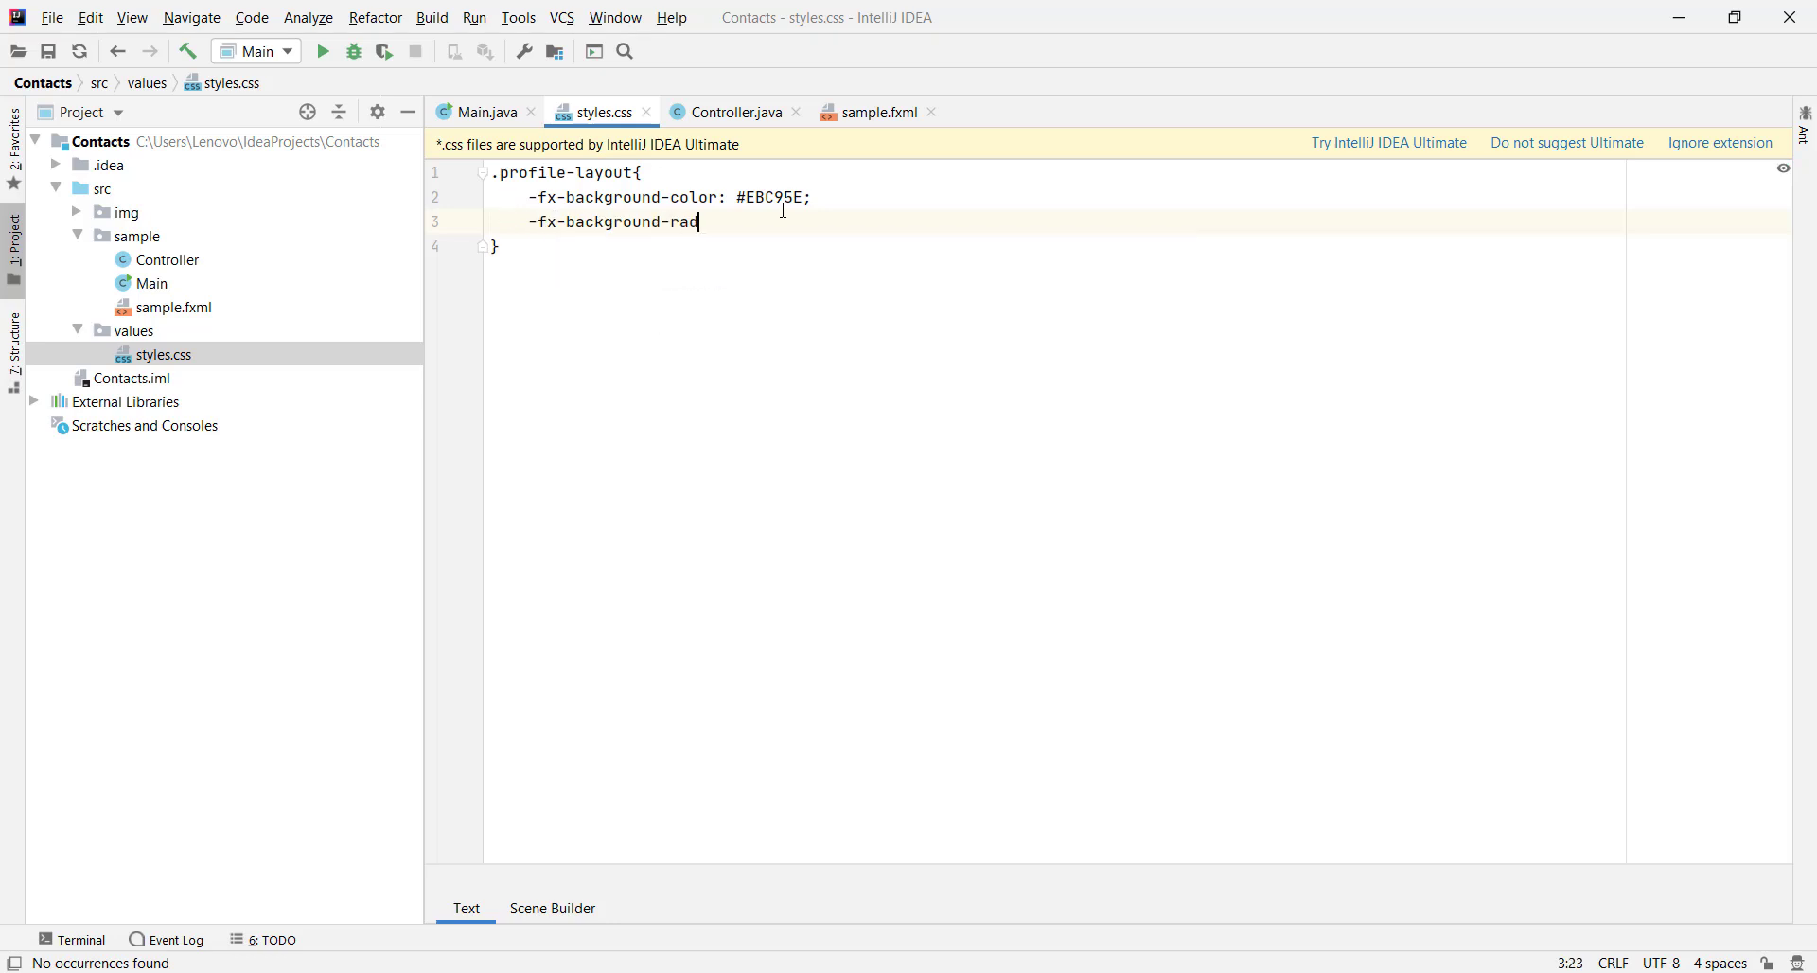
type("ius: 0 0 50 50;")
Attach src/values/styles.css to the nested VBox and apply the profile-layout style class
key("alt+Tab")
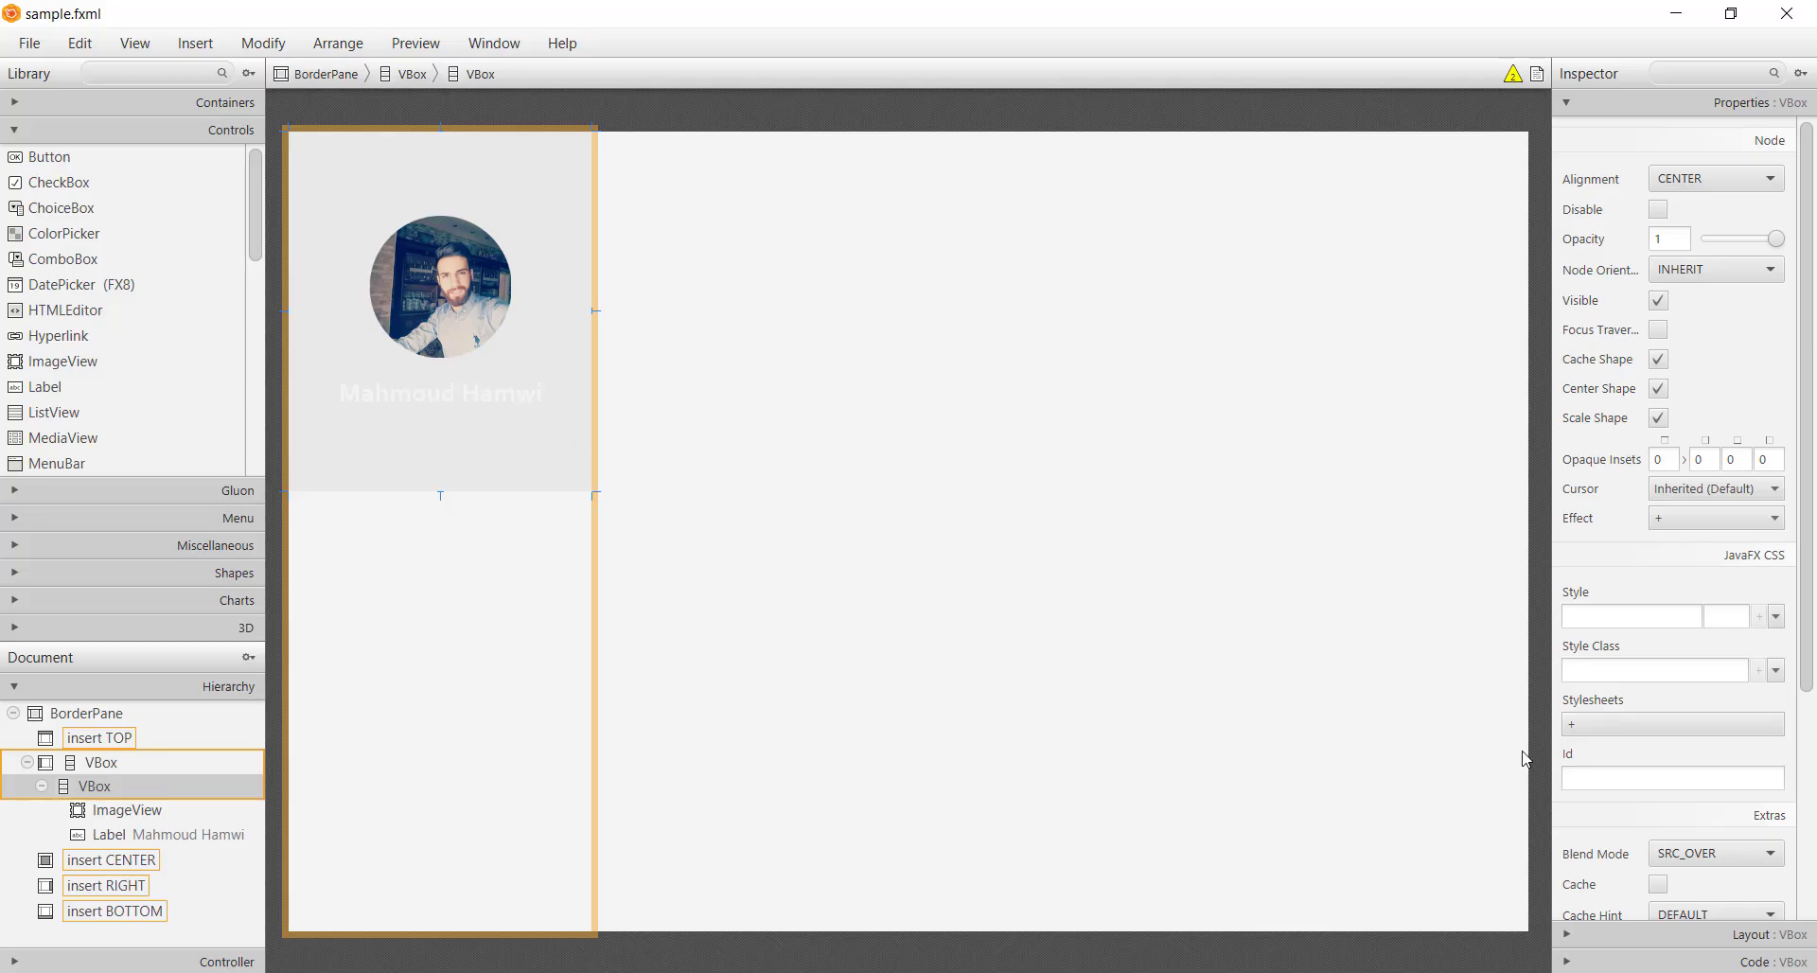
left_click(1674, 725)
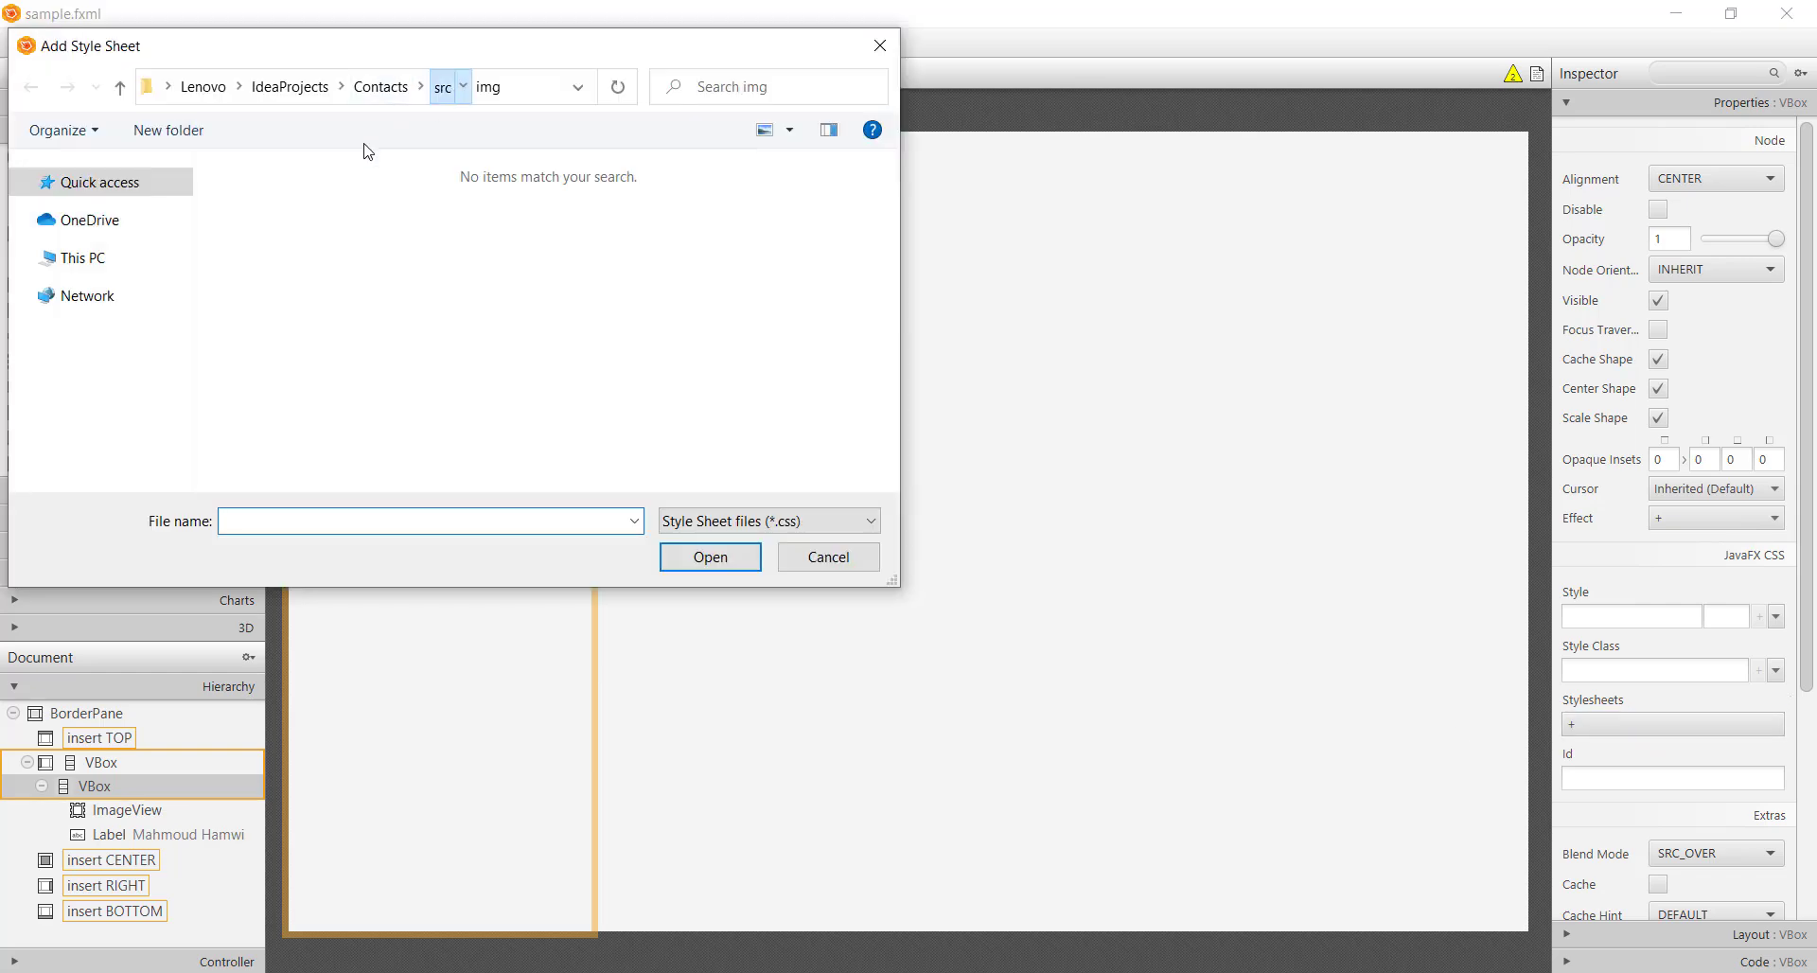
double_click(266, 256)
double_click(276, 202)
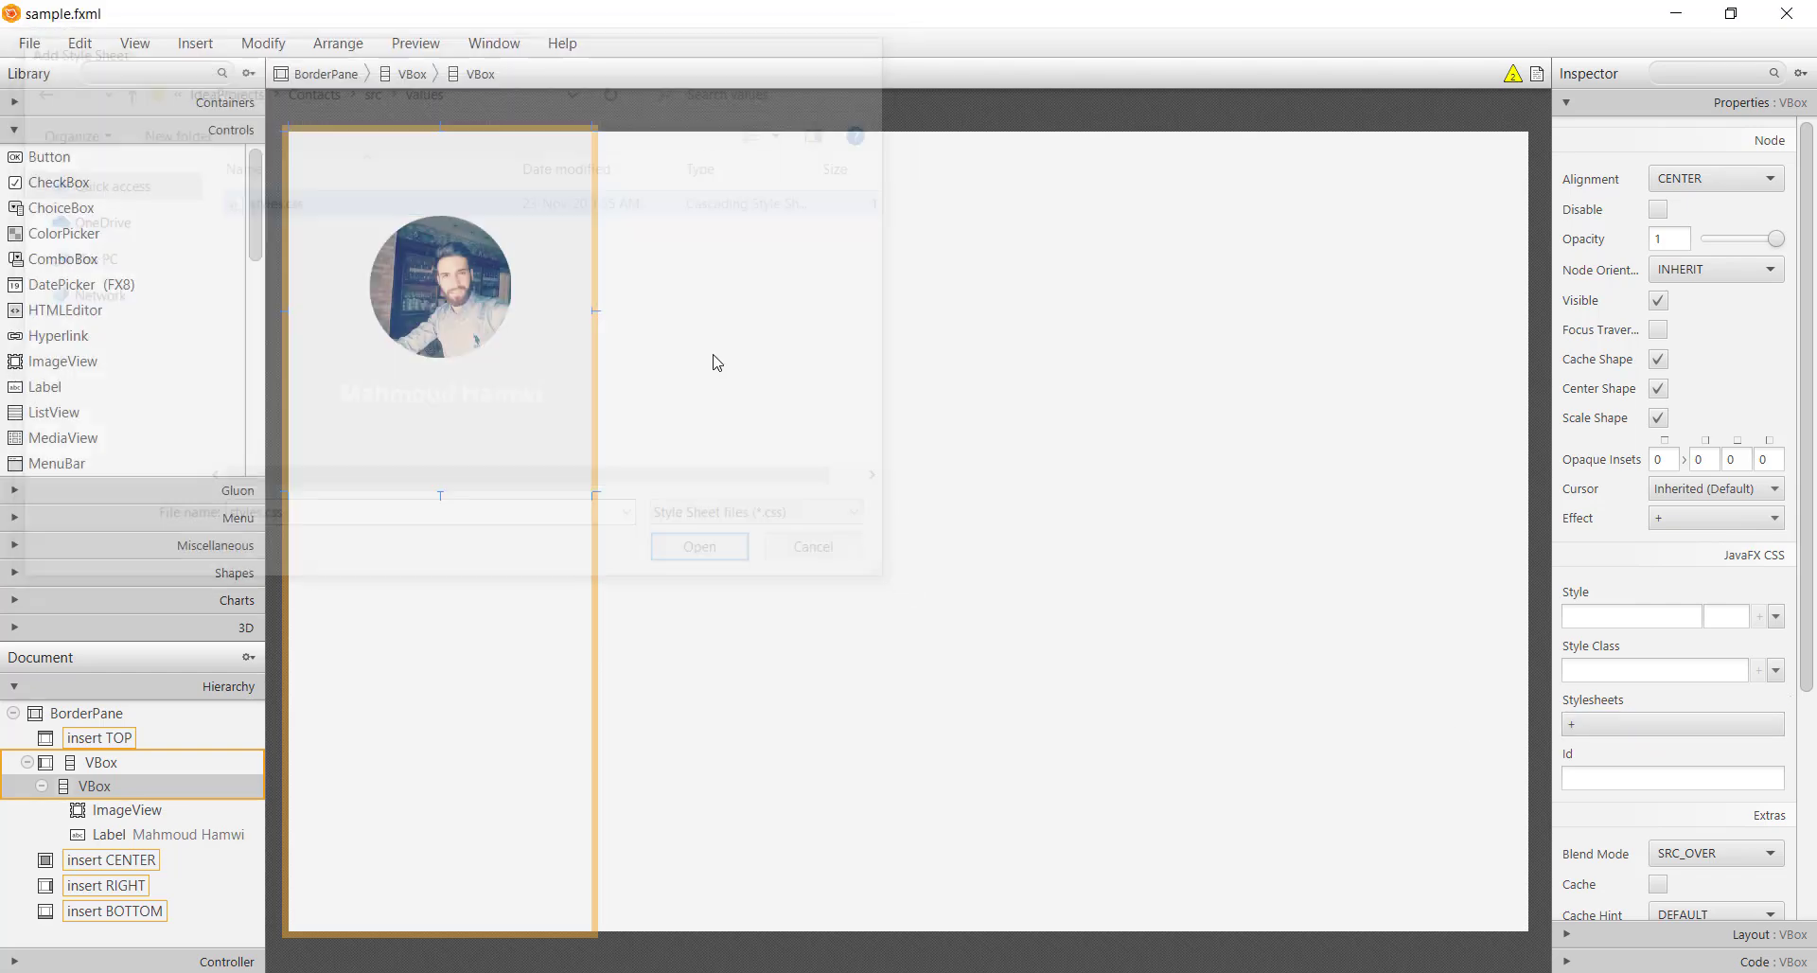
left_click(1601, 670)
left_click(1620, 698)
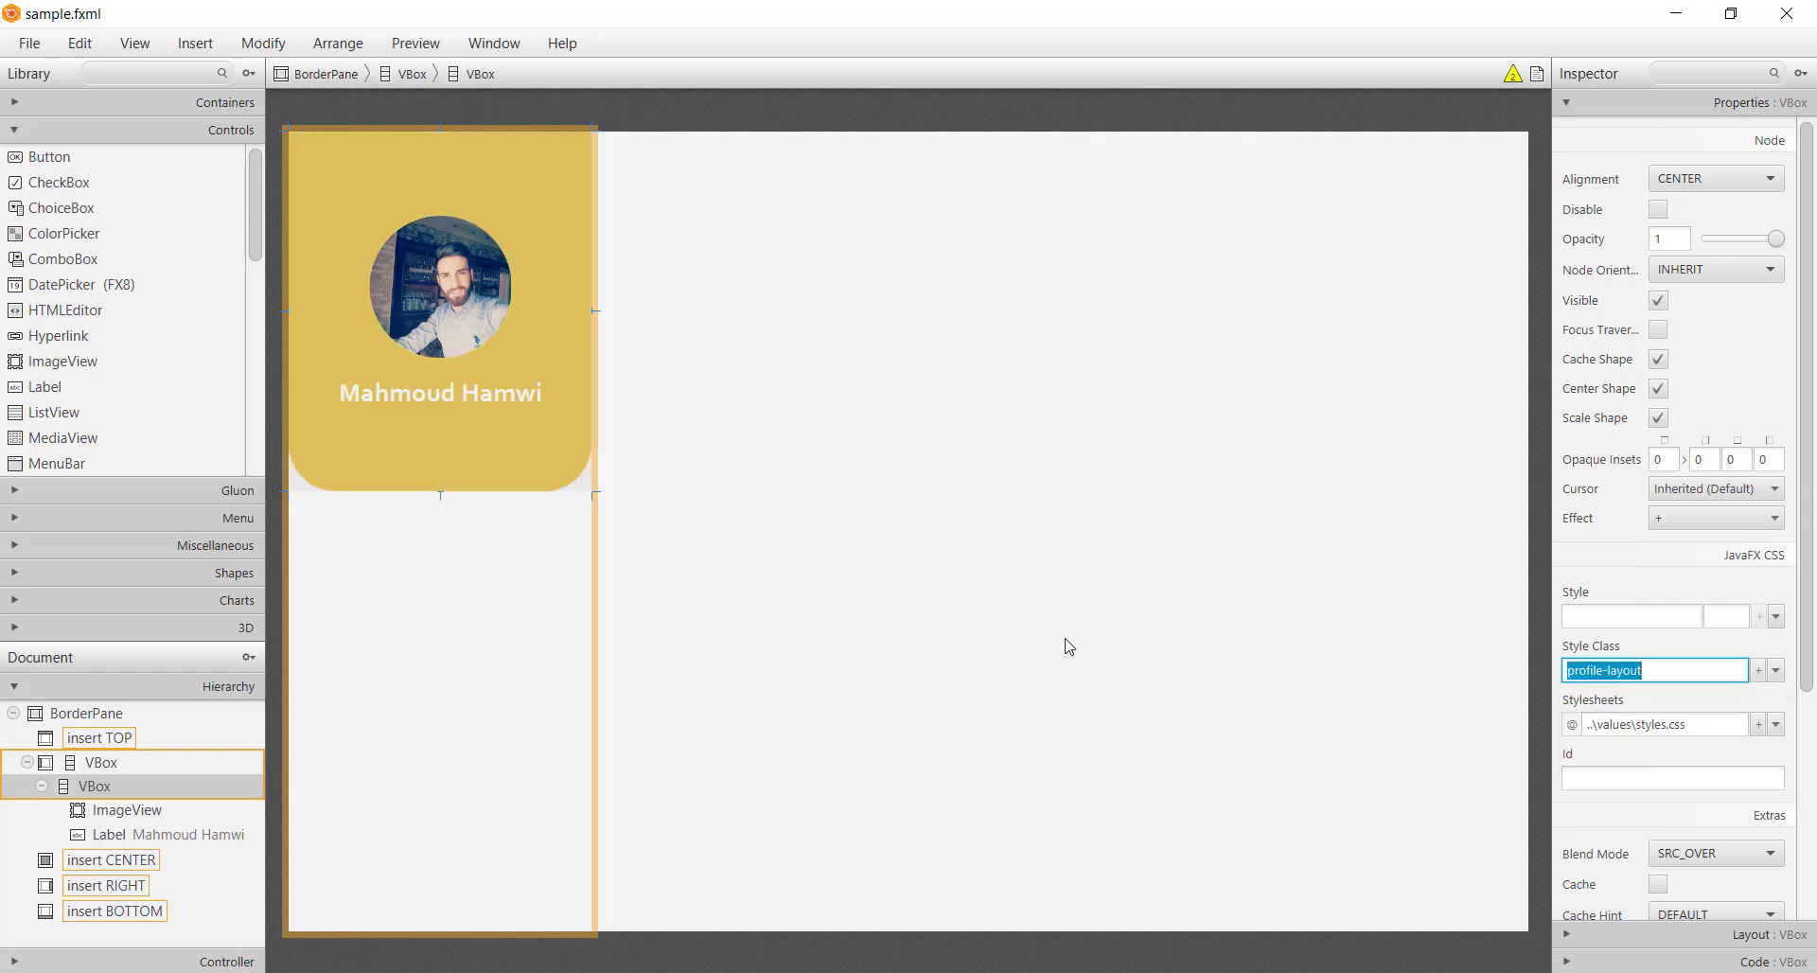
left_click(622, 532)
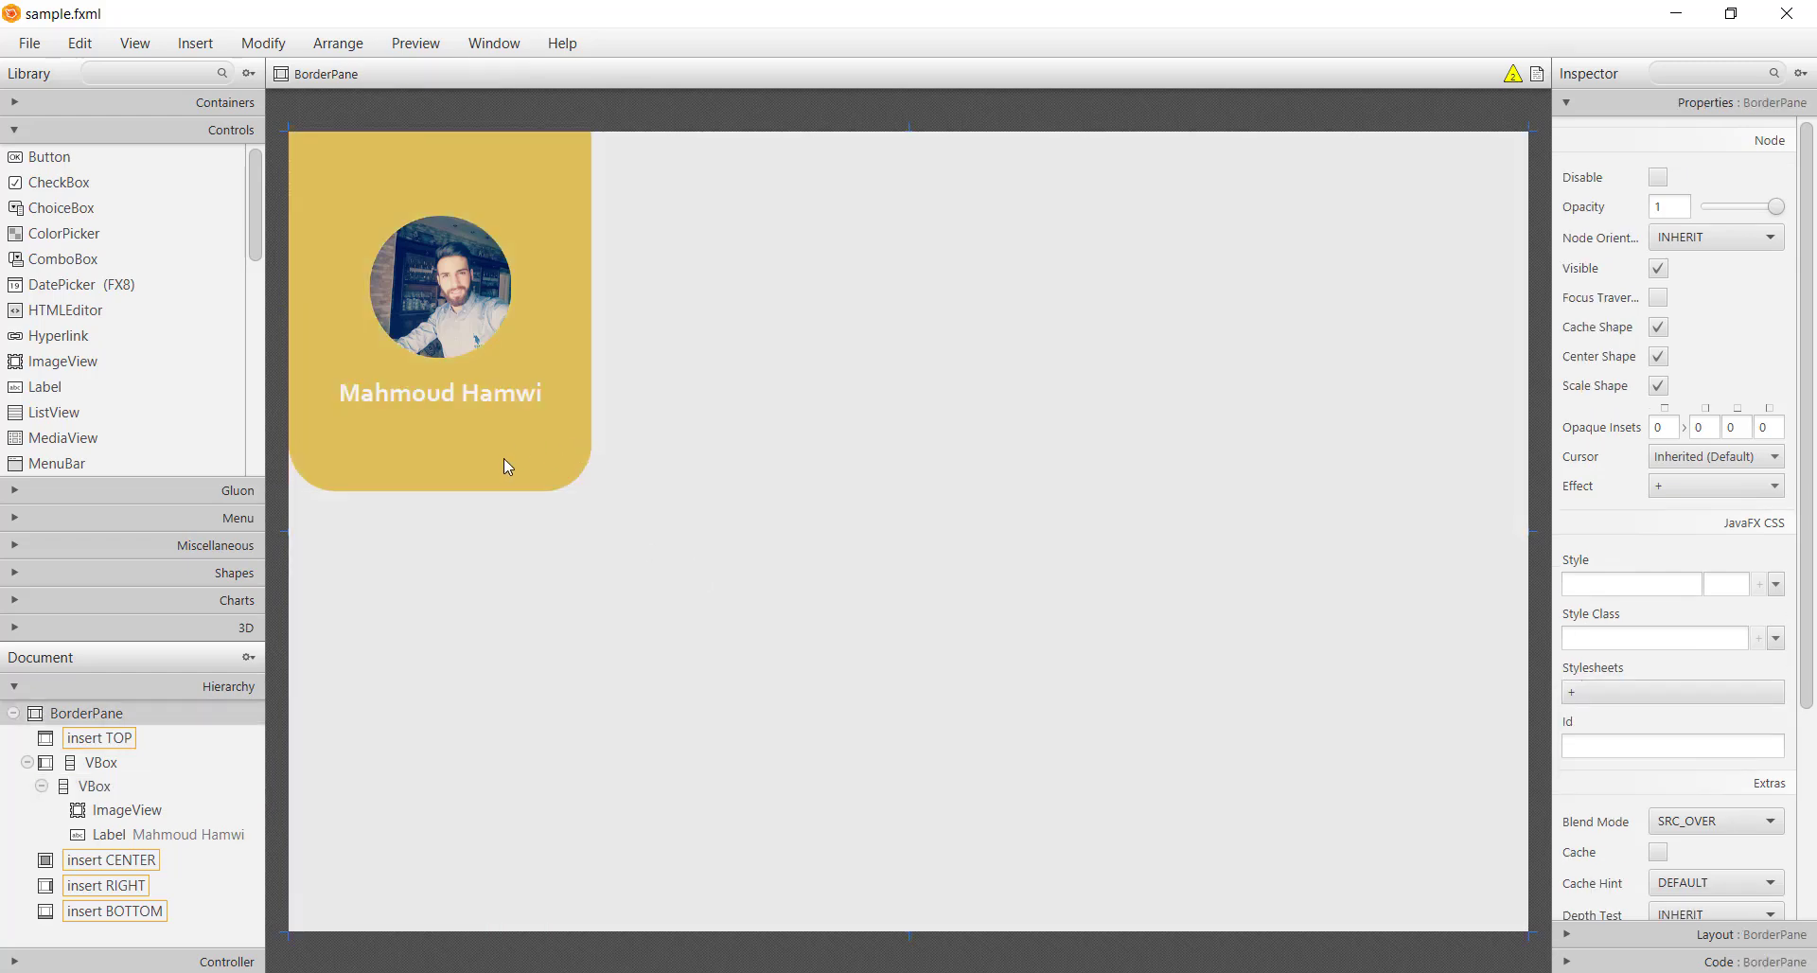
left_click(465, 600)
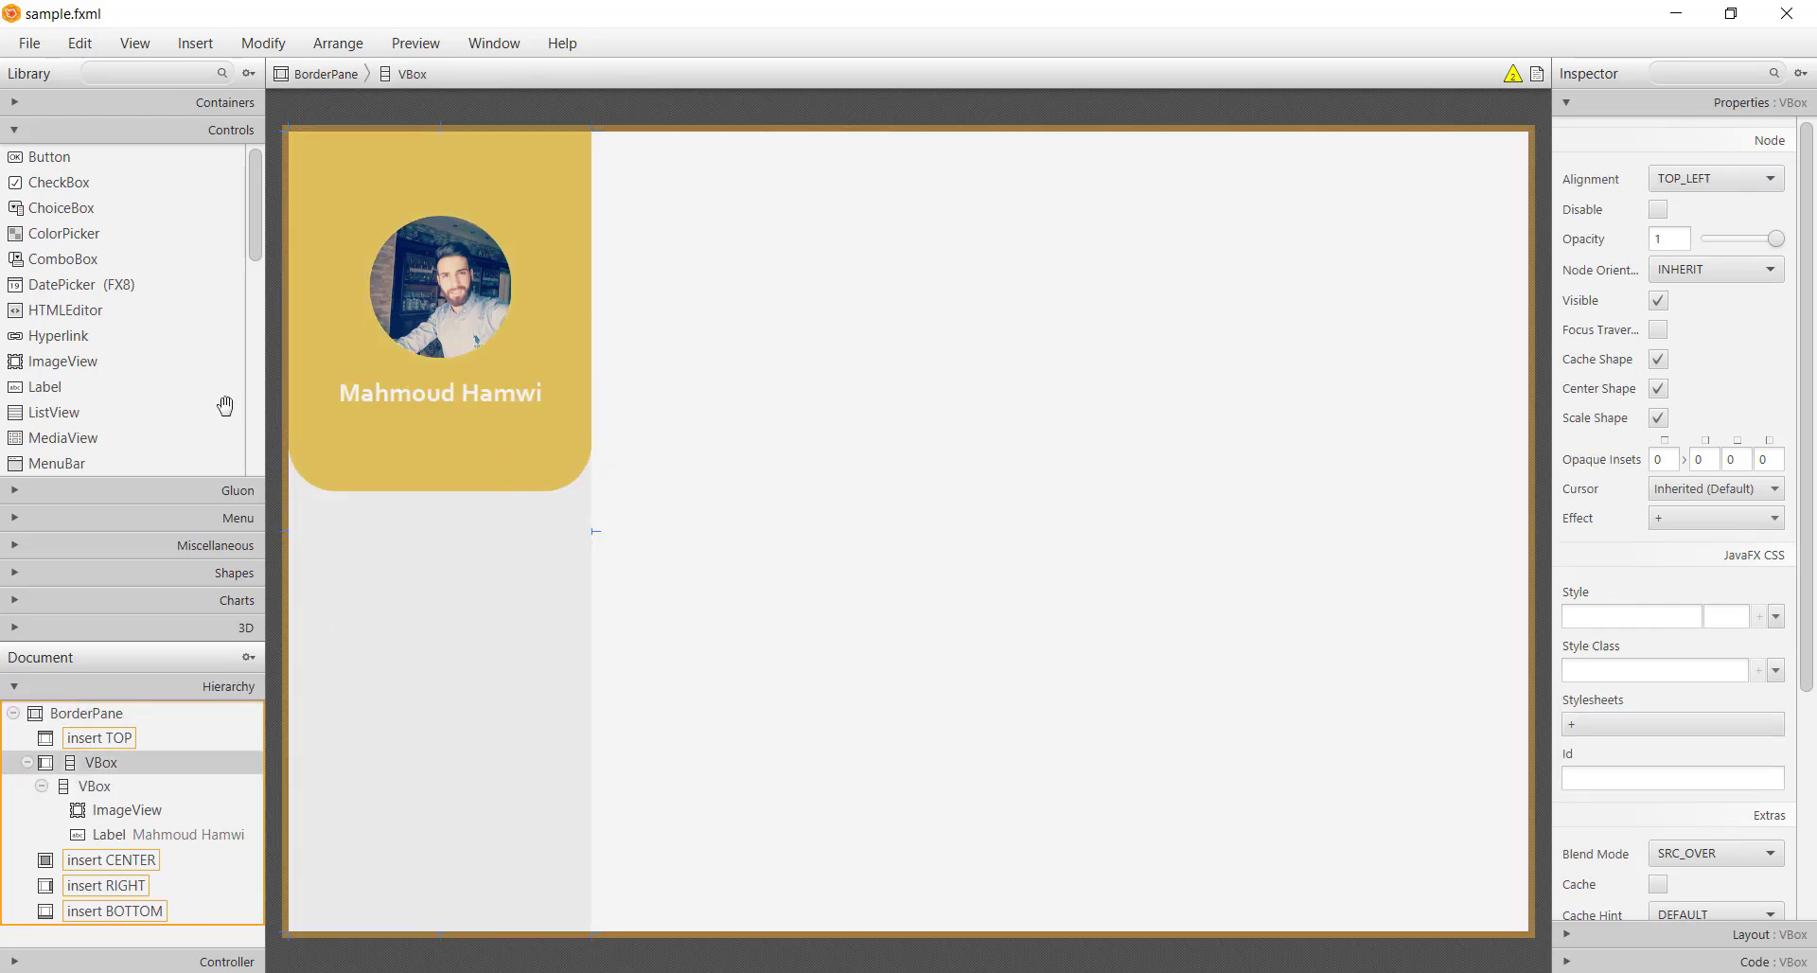
Add a VBox below the yellow card with preferred height 450
scroll(88, 412, "down", 6)
left_click(106, 104)
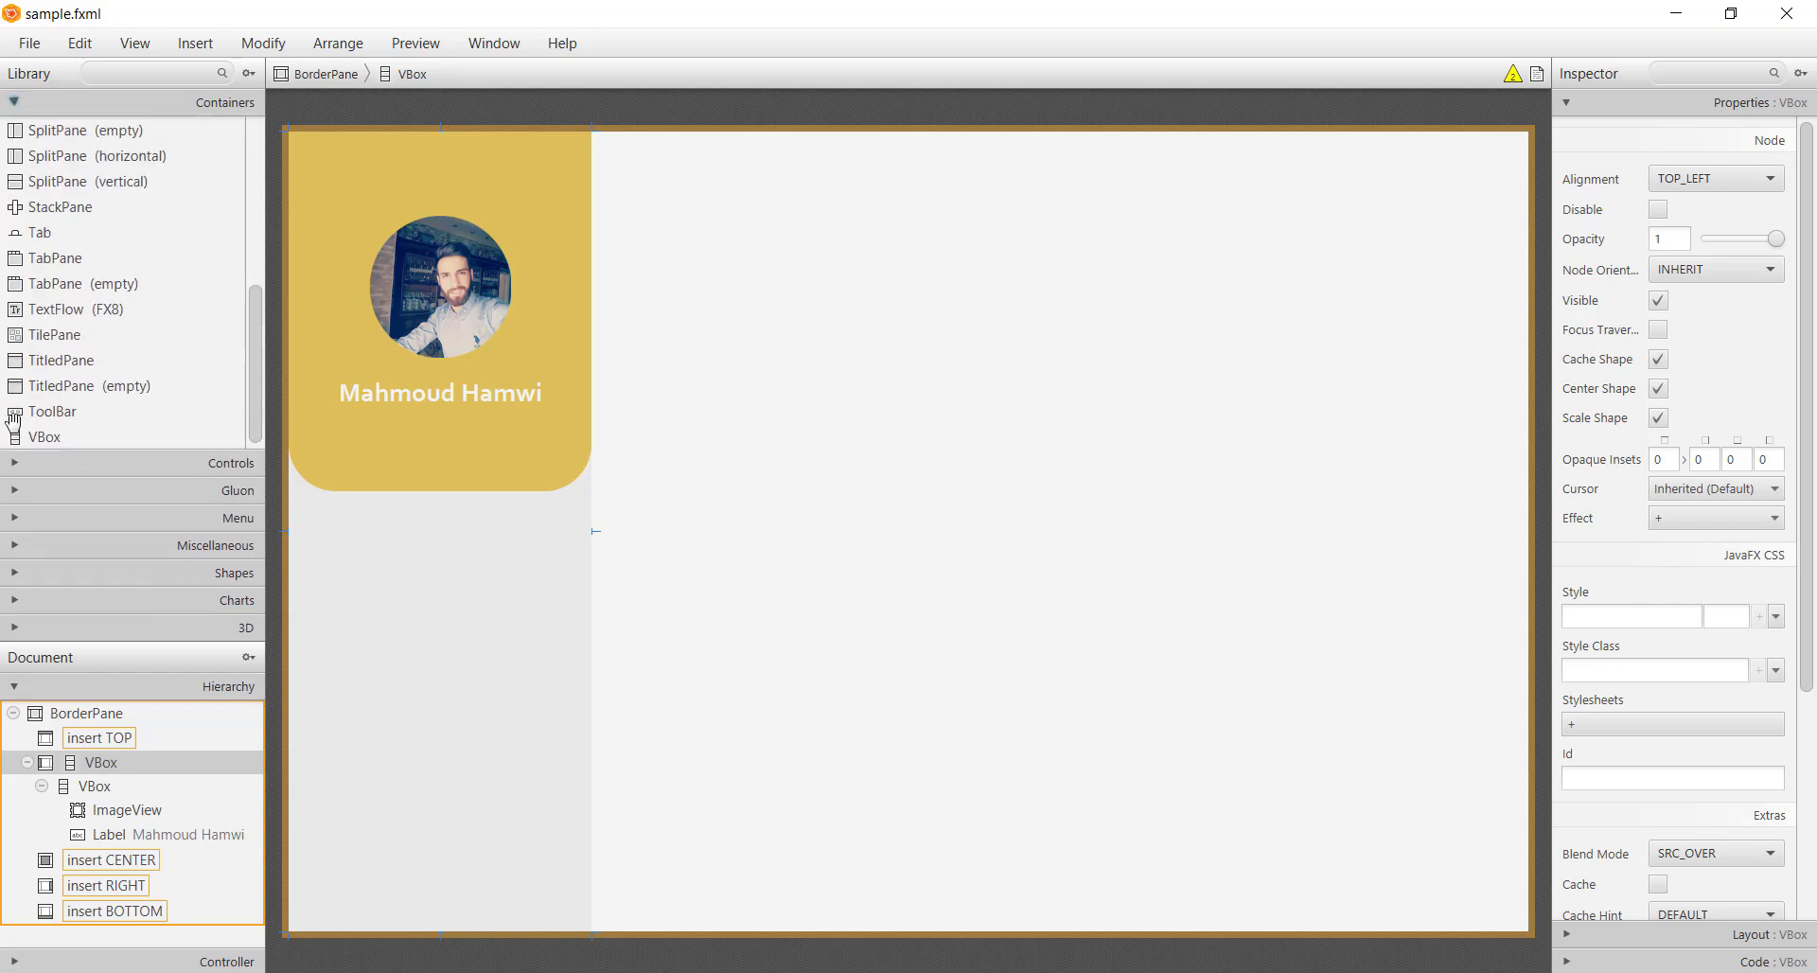
left_click_drag(15, 436, 482, 696)
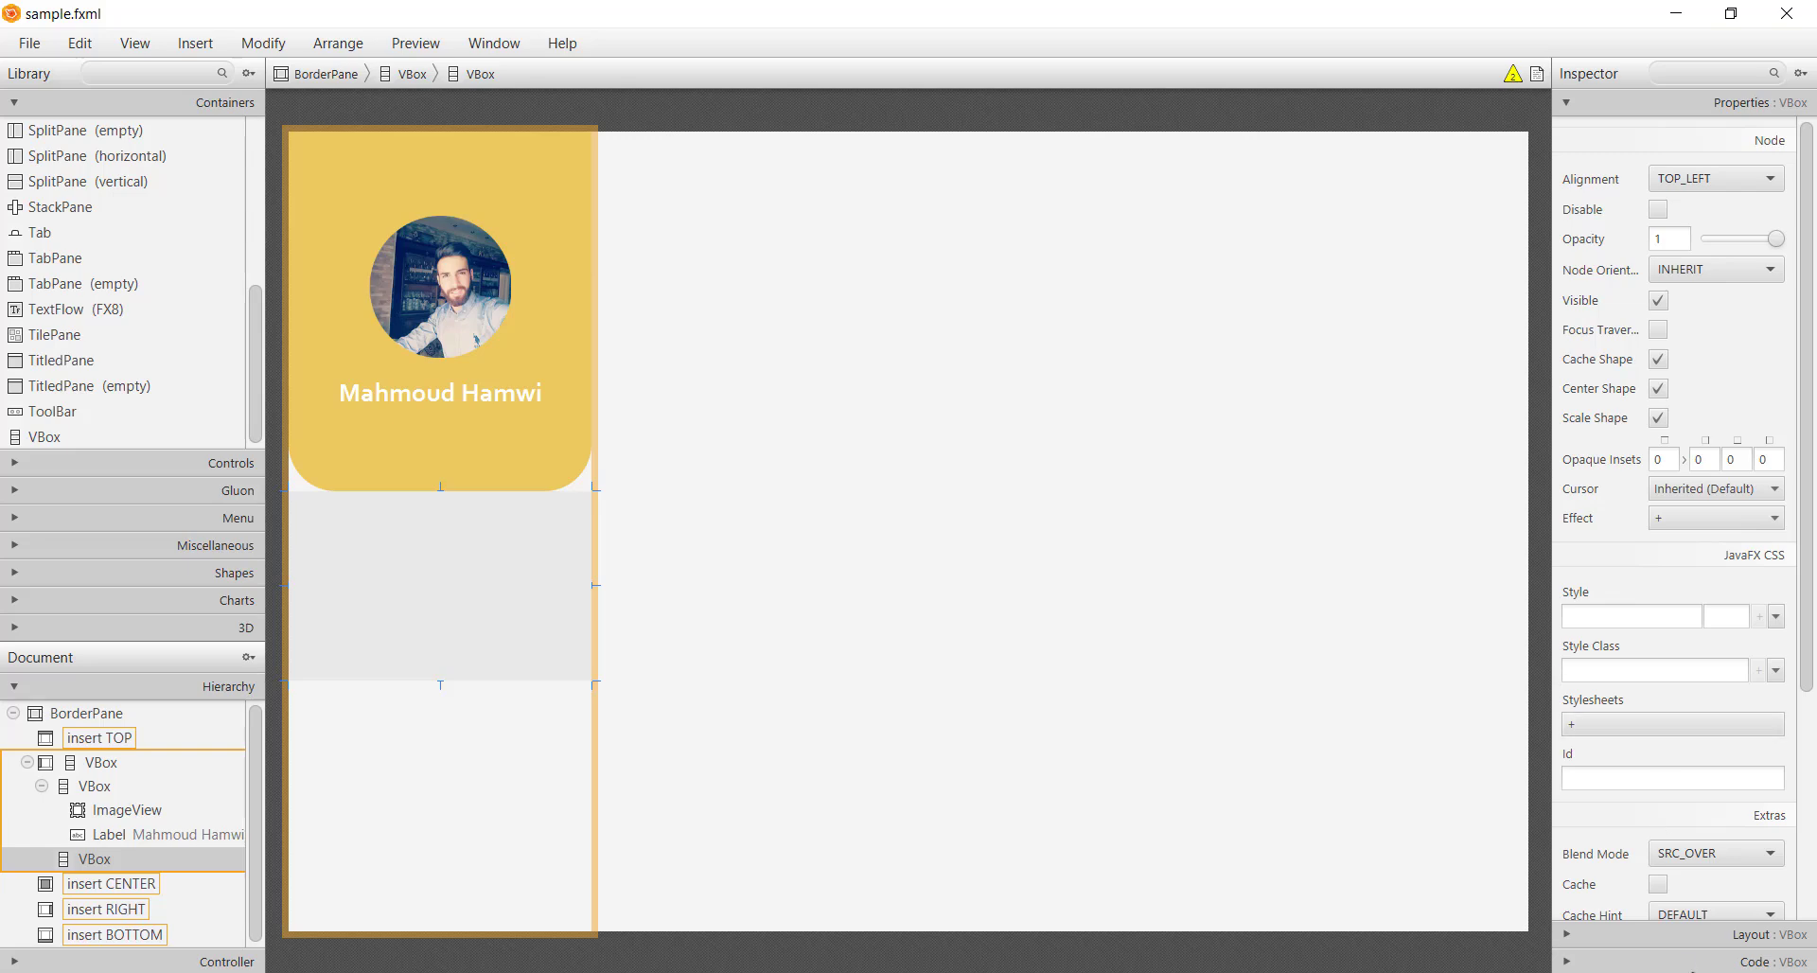
left_click(1677, 935)
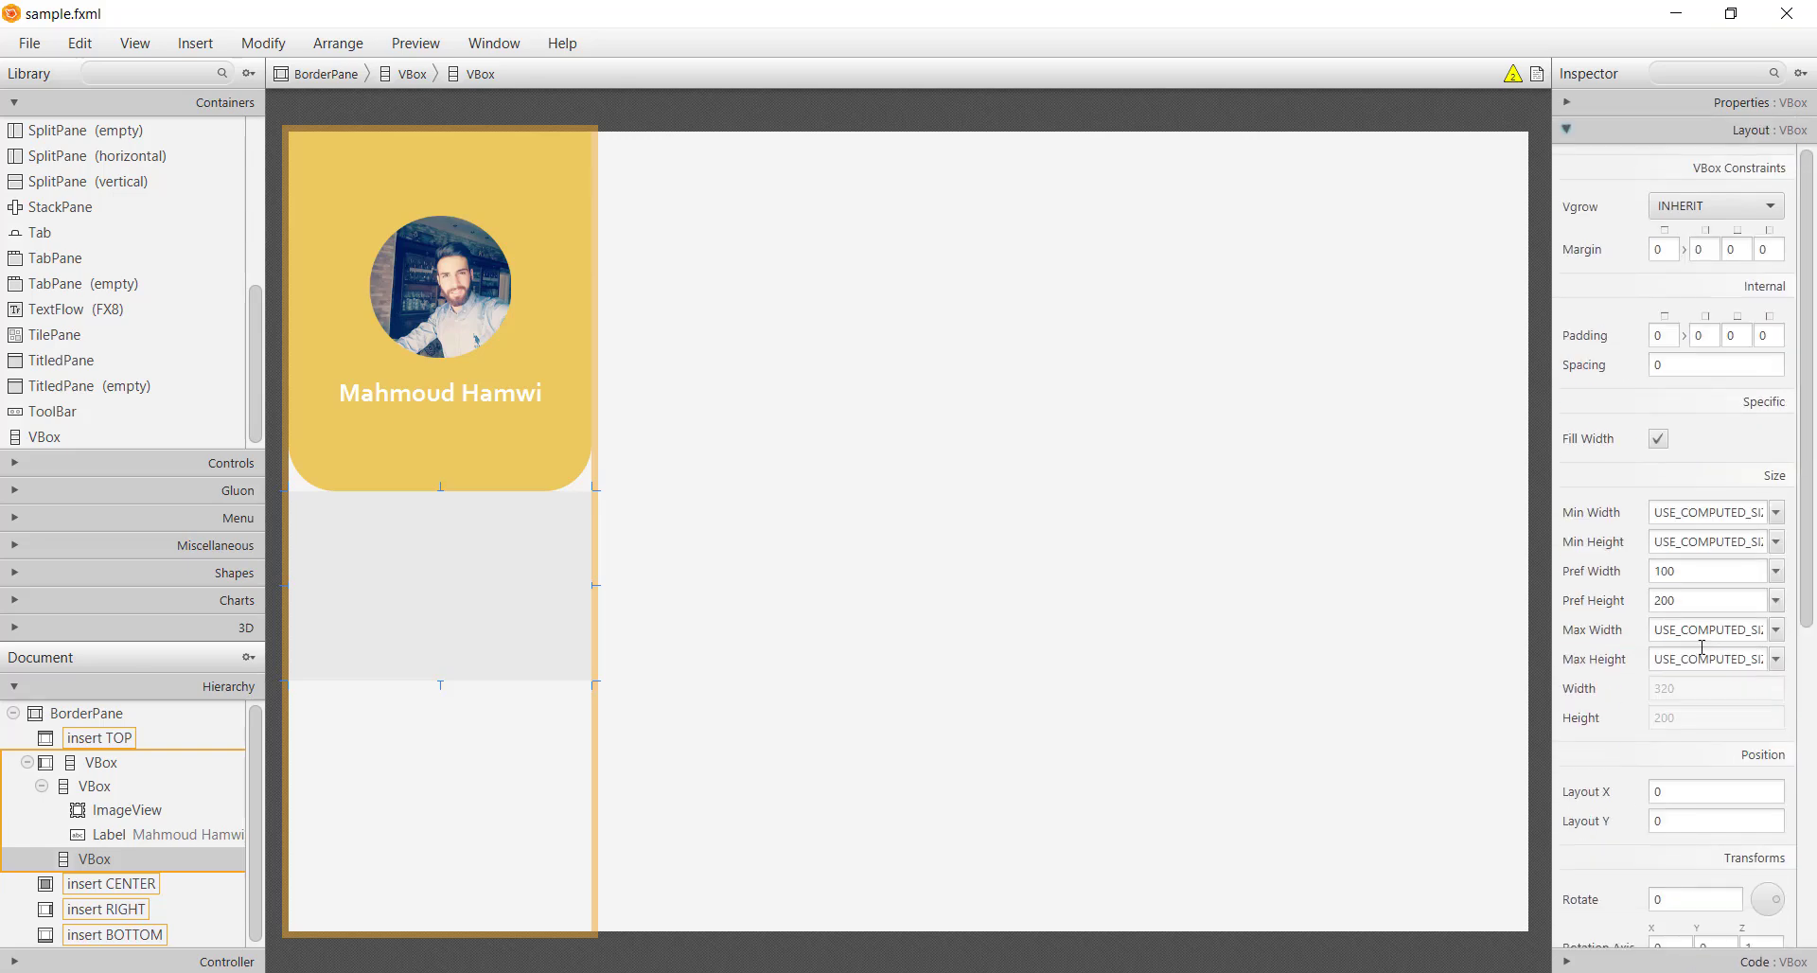
double_click(1700, 597)
type("450")
key("Return")
Set the new VBox's left and right margins to 10
double_click(1766, 249)
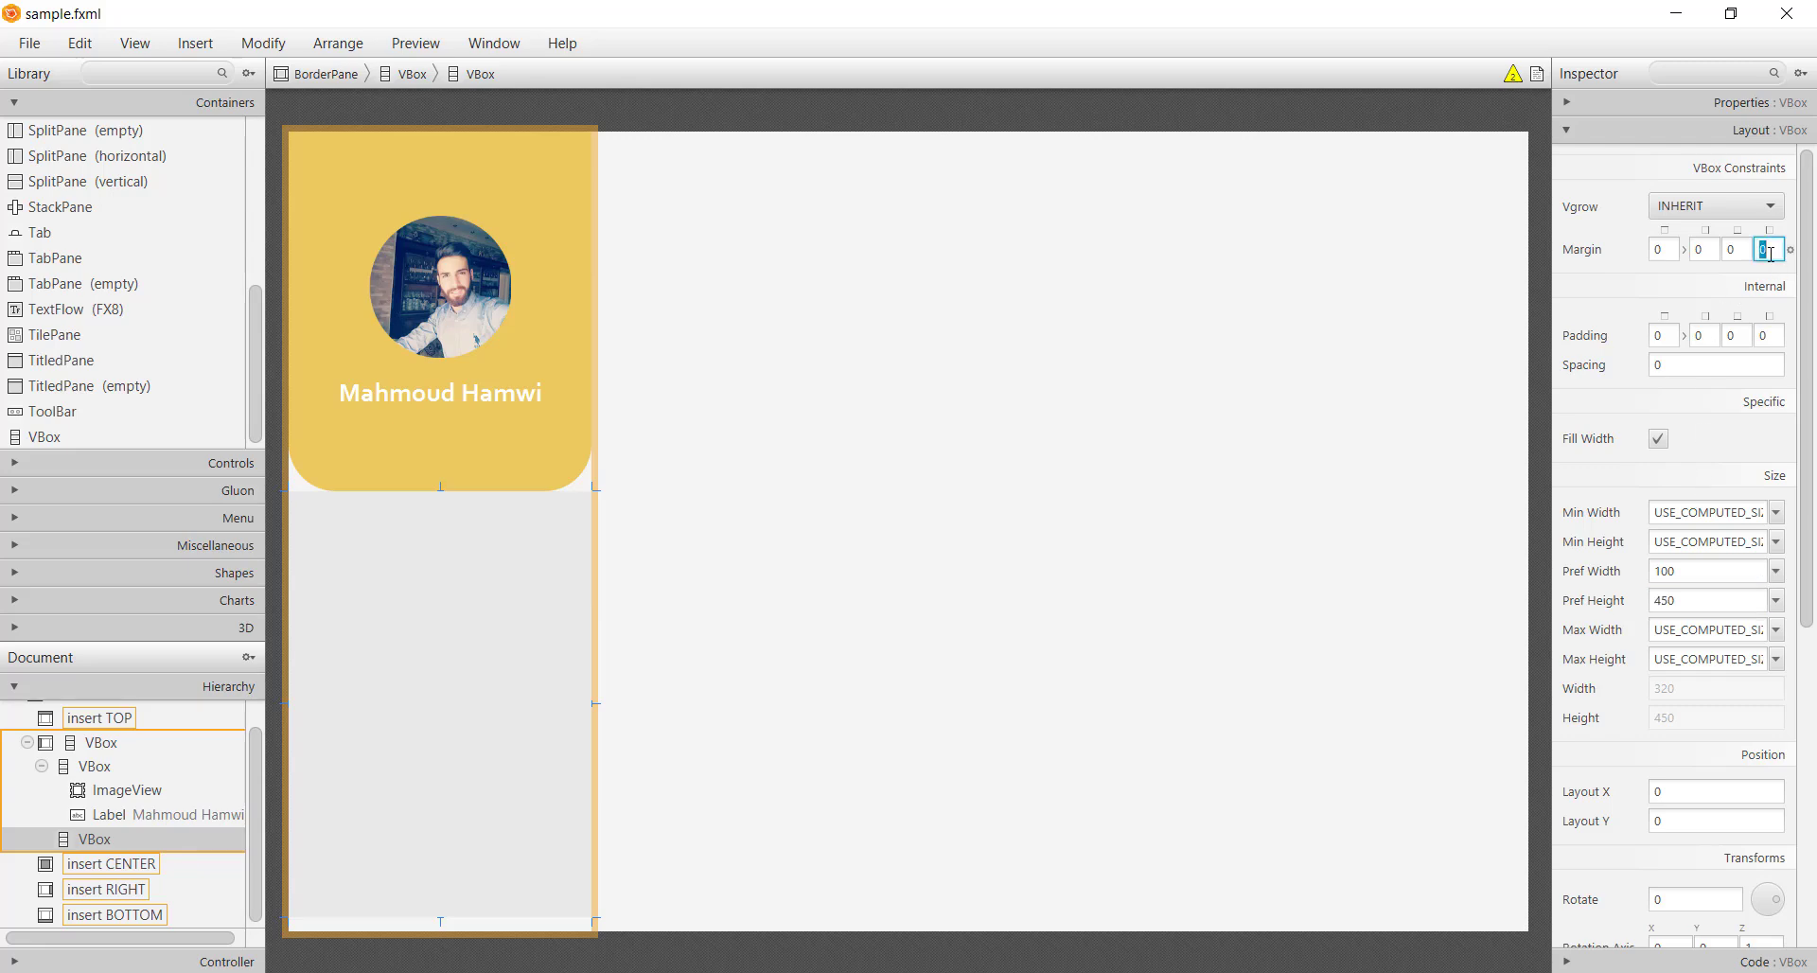
type("10")
key("Return")
double_click(1698, 251)
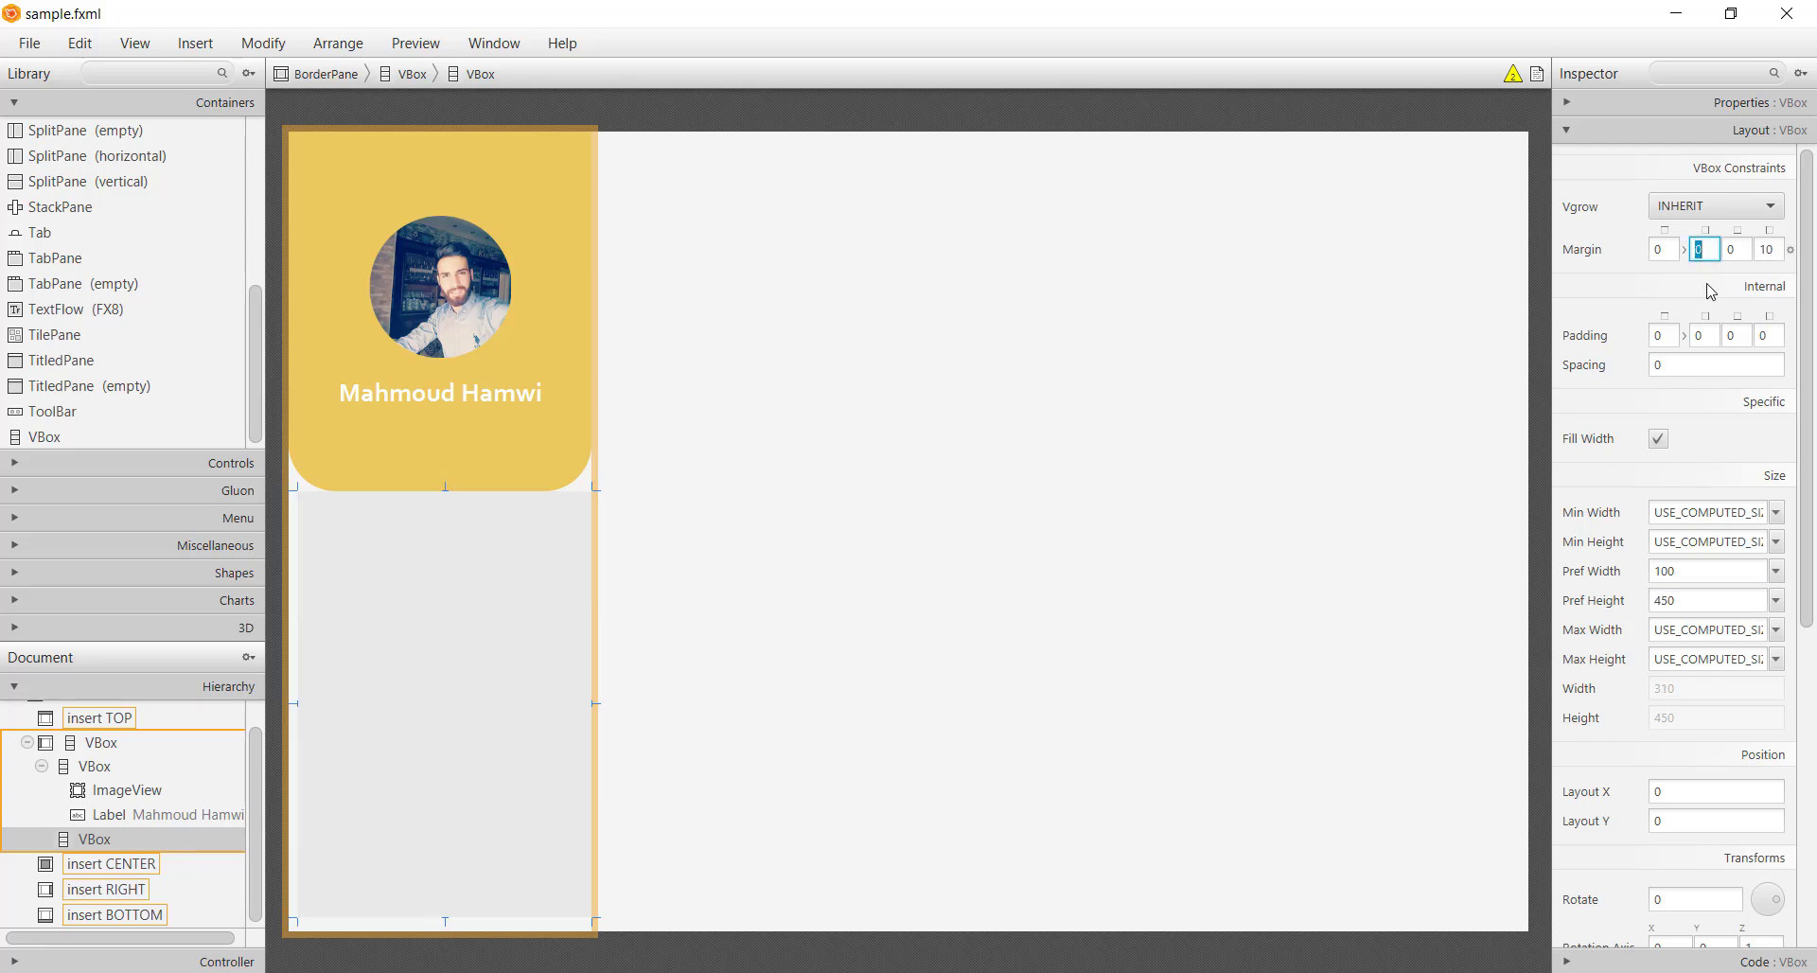
key("Return")
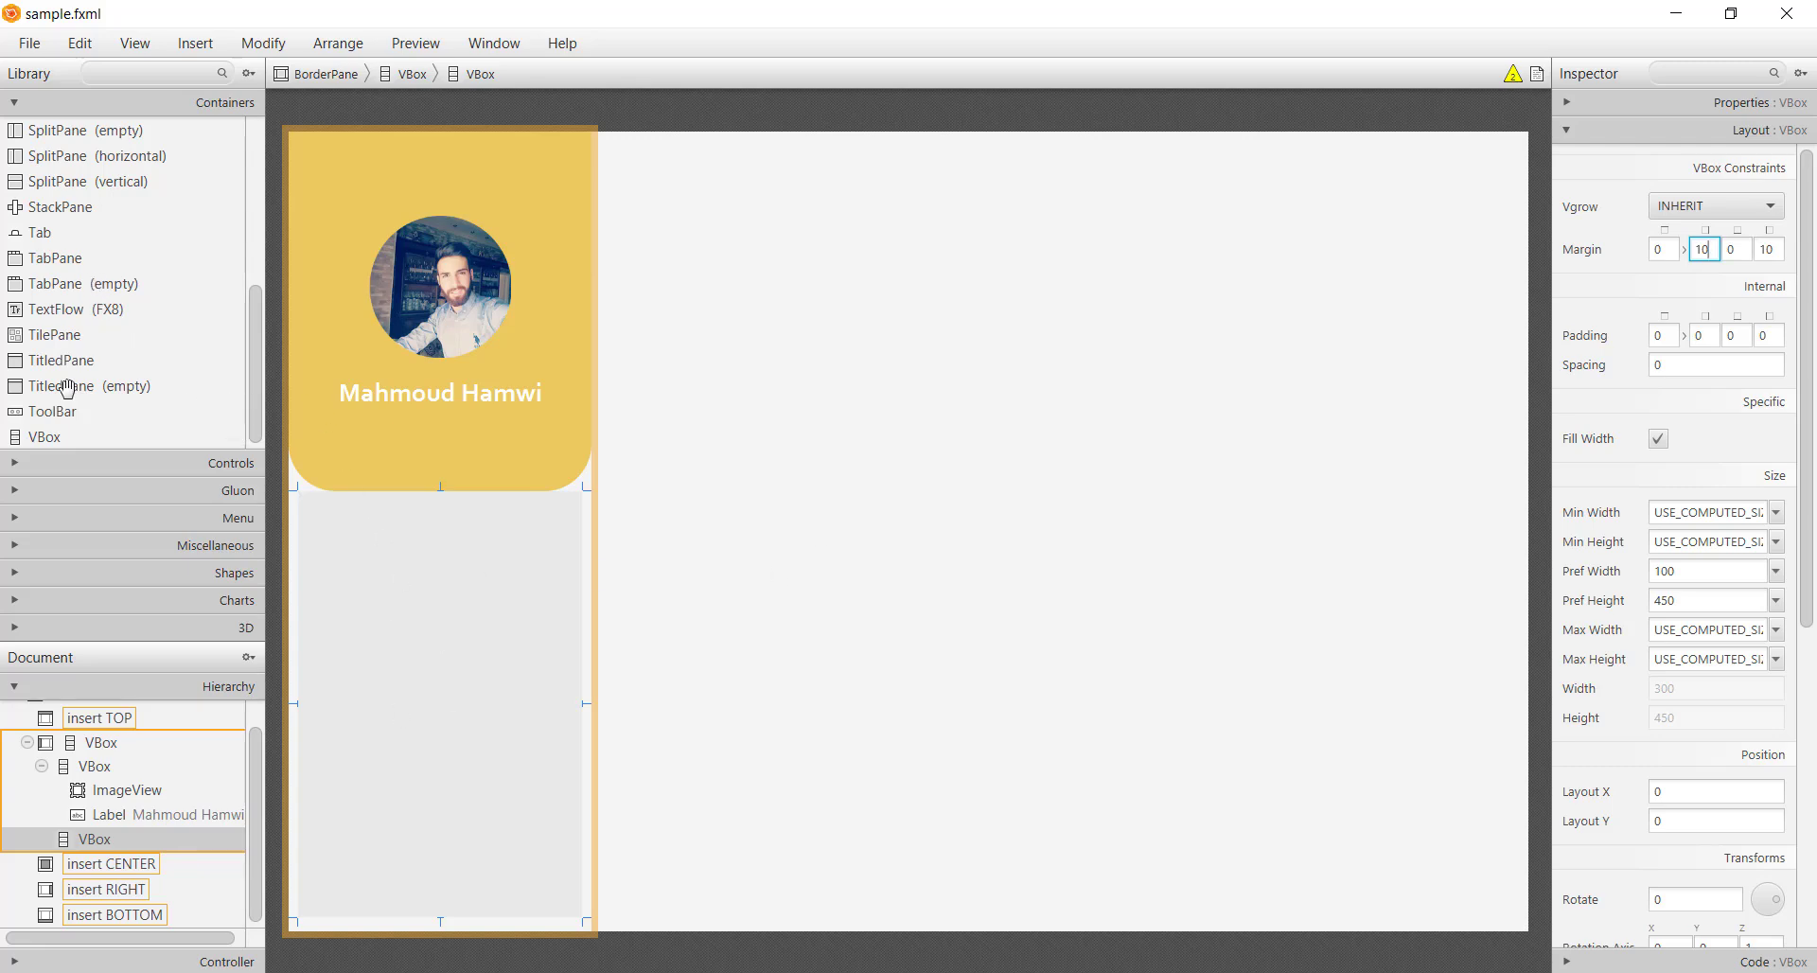
Place a Label from Controls inside the new VBox
left_click(95, 462)
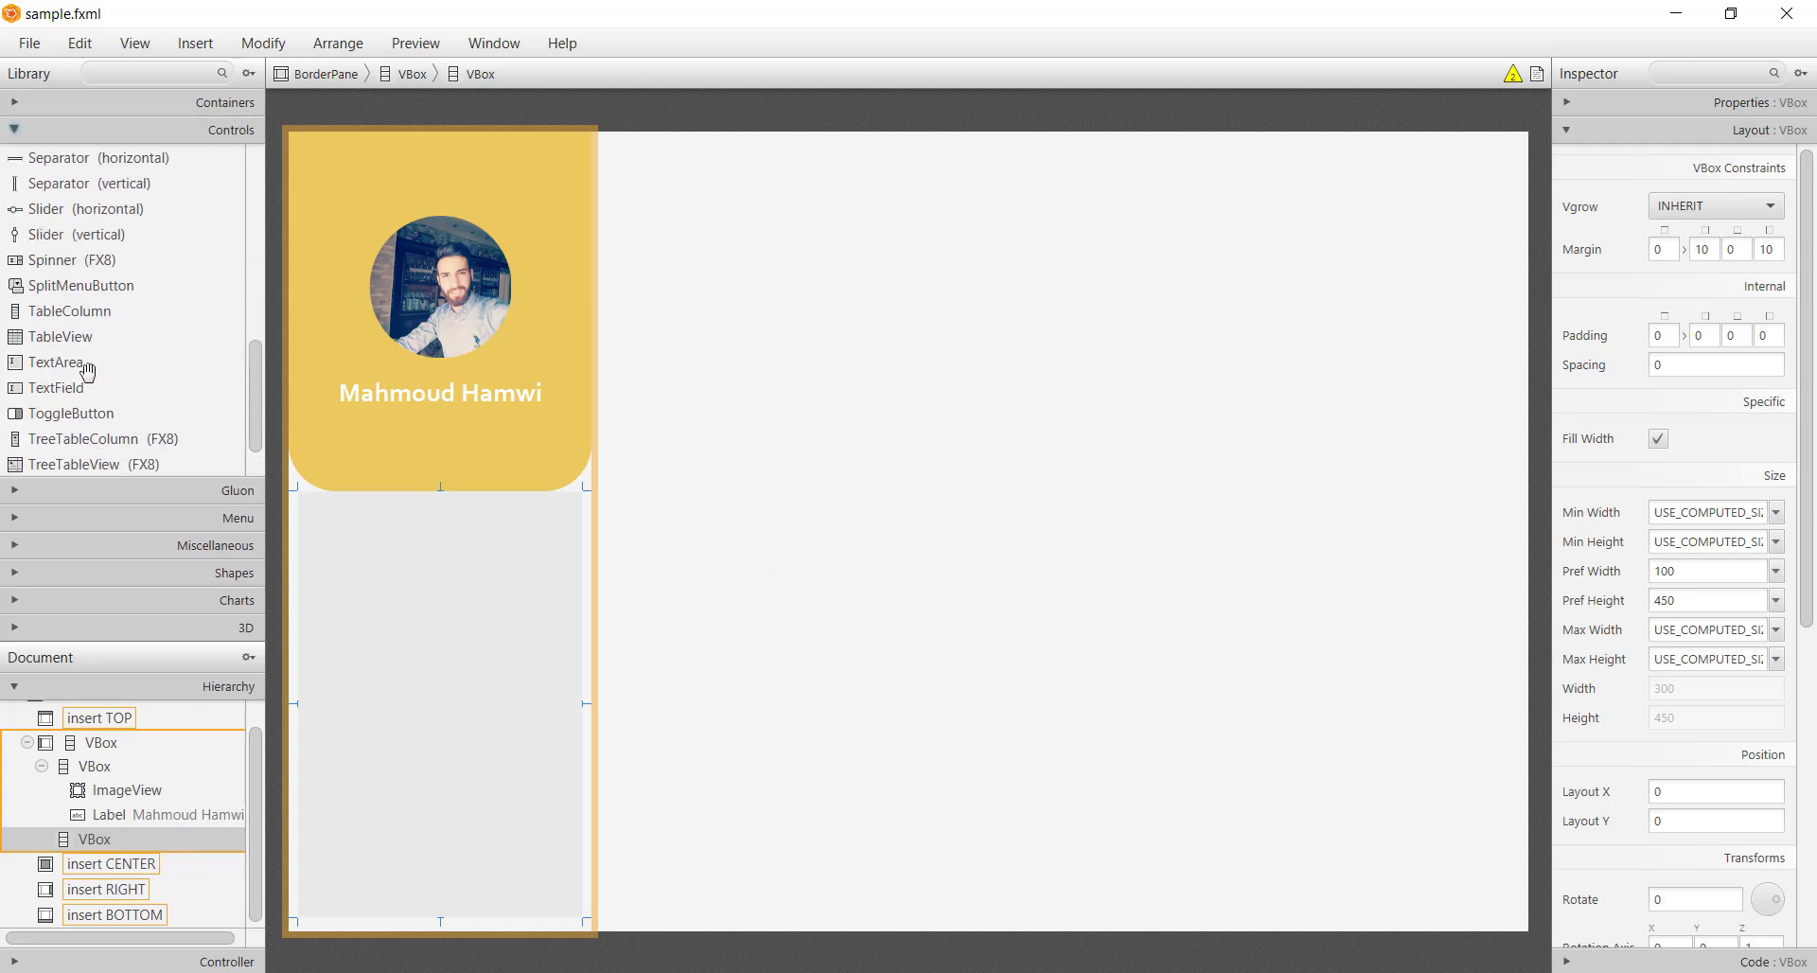
scroll(82, 336, "up", 10)
scroll(69, 405, "up", 1)
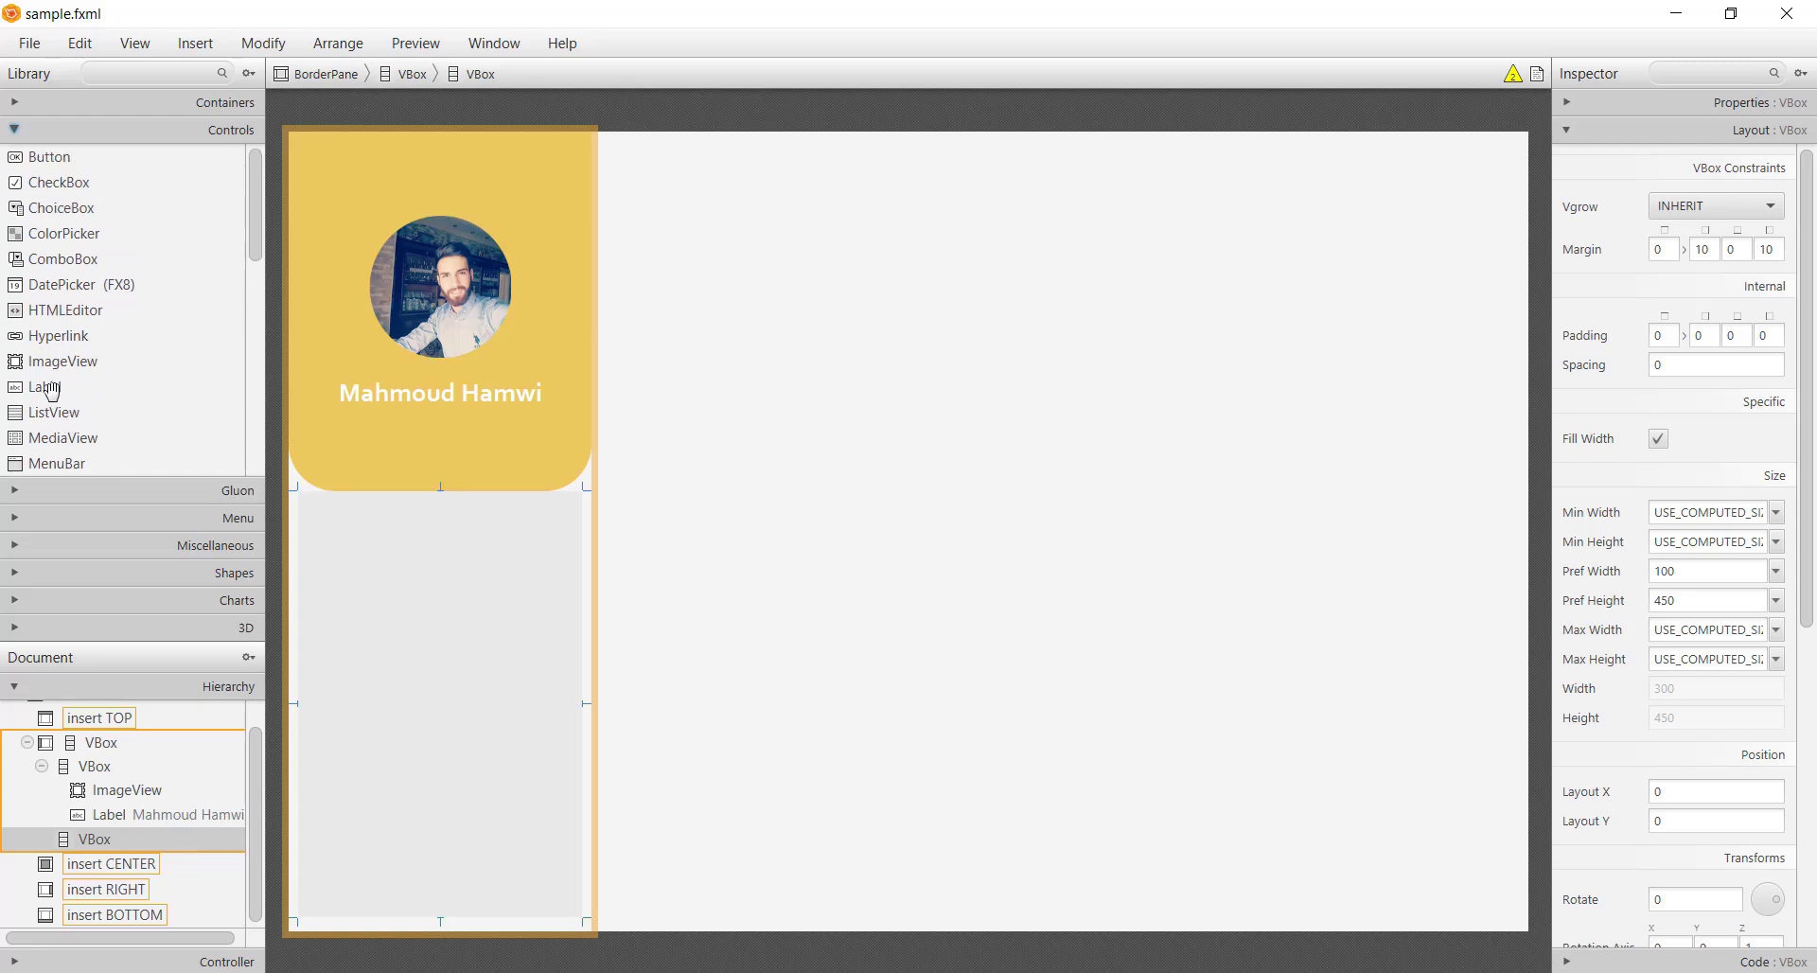
left_click_drag(57, 388, 358, 570)
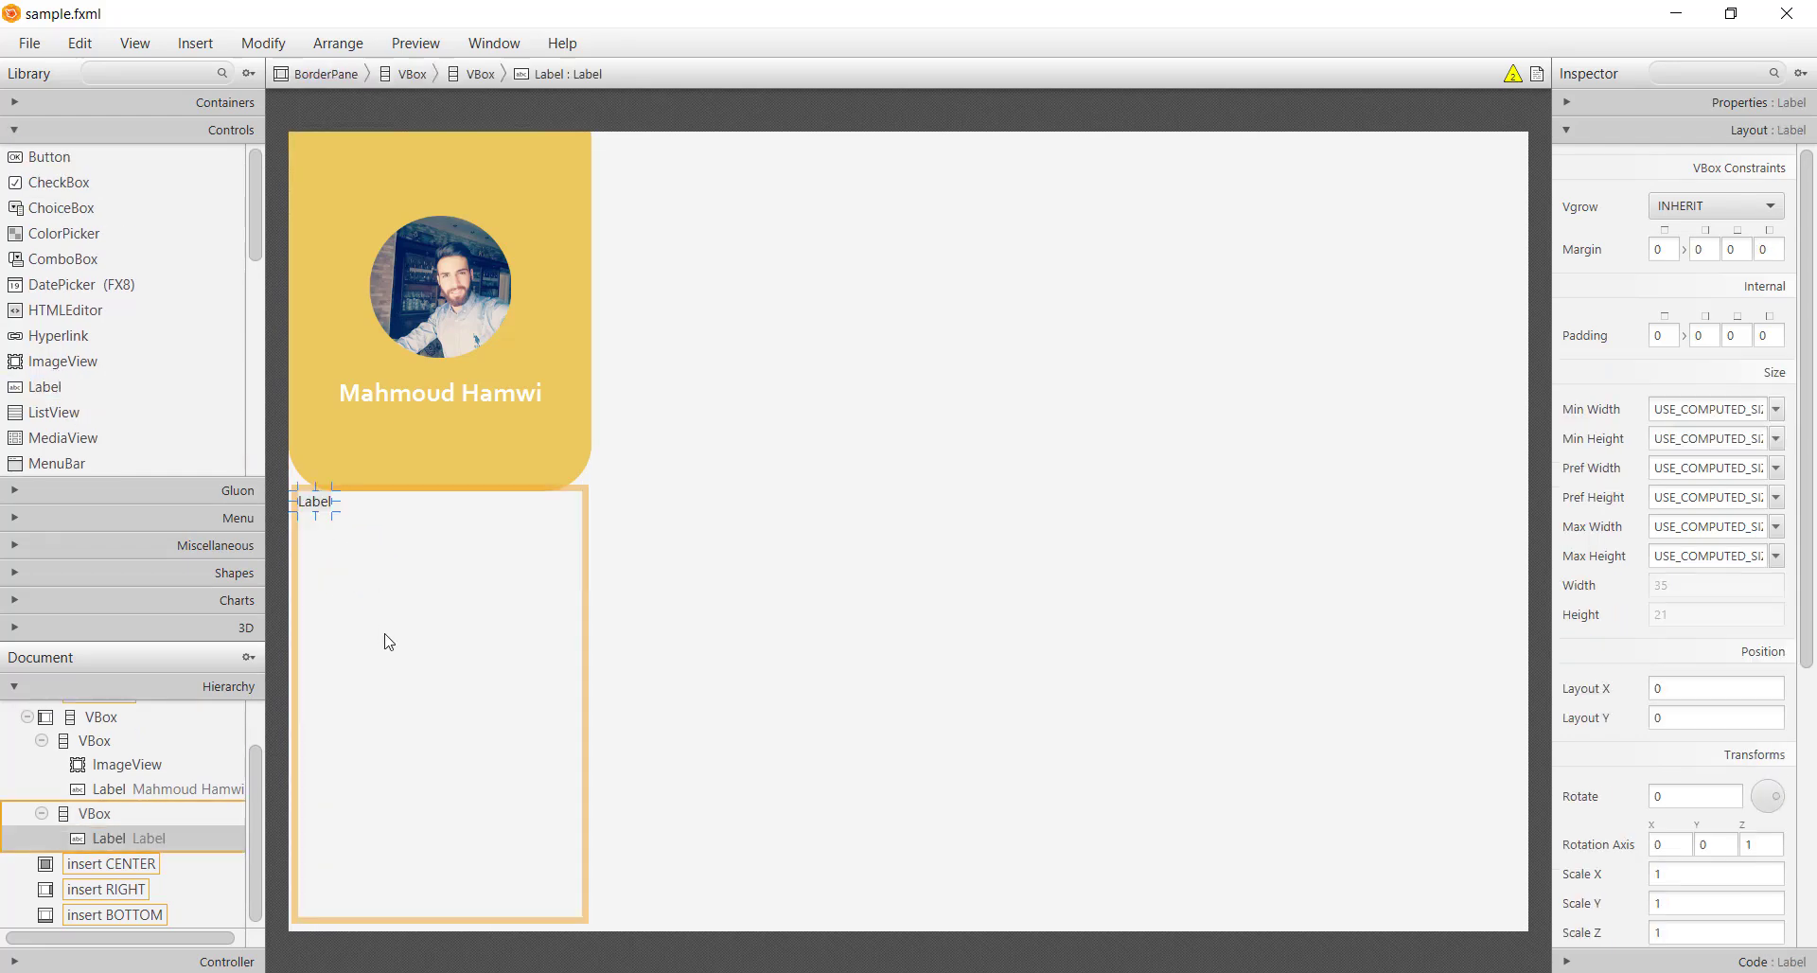
Rename the new label in the lower VBox to 'Work'
double_click(325, 509)
type("Work")
key("Return")
Set the Work label's font to Corbel at size 20
left_click(1708, 104)
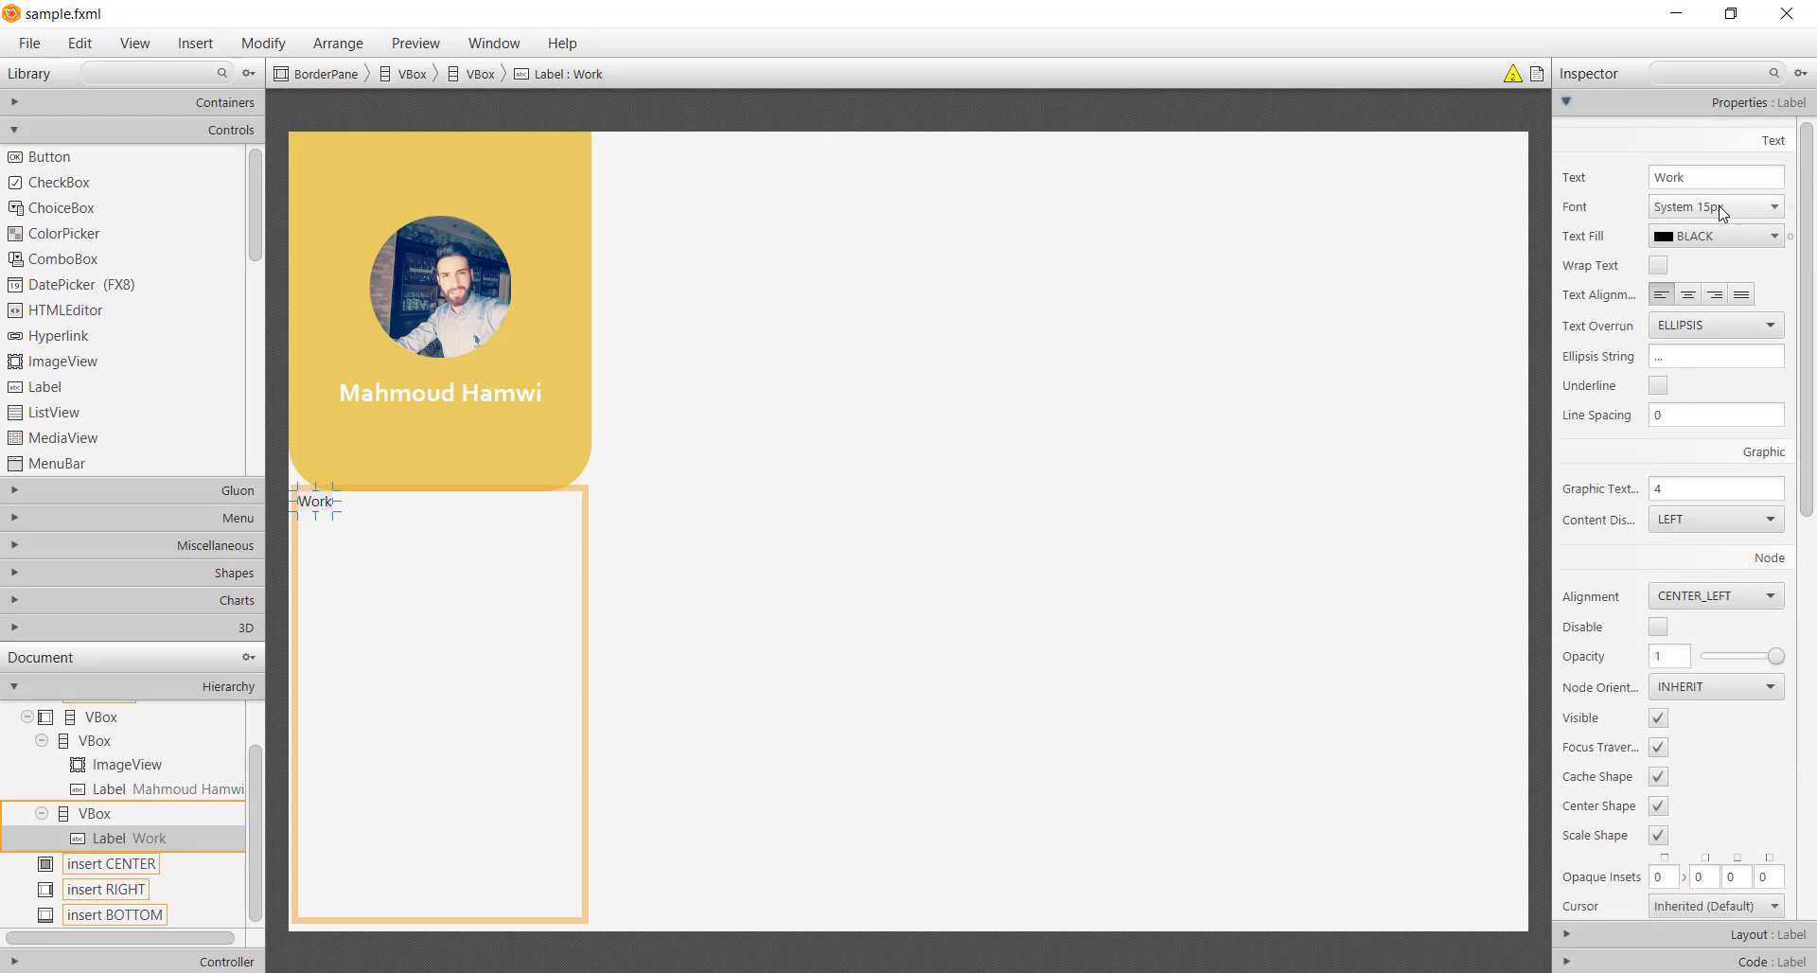
left_click(1716, 206)
left_click(1694, 244)
type("co")
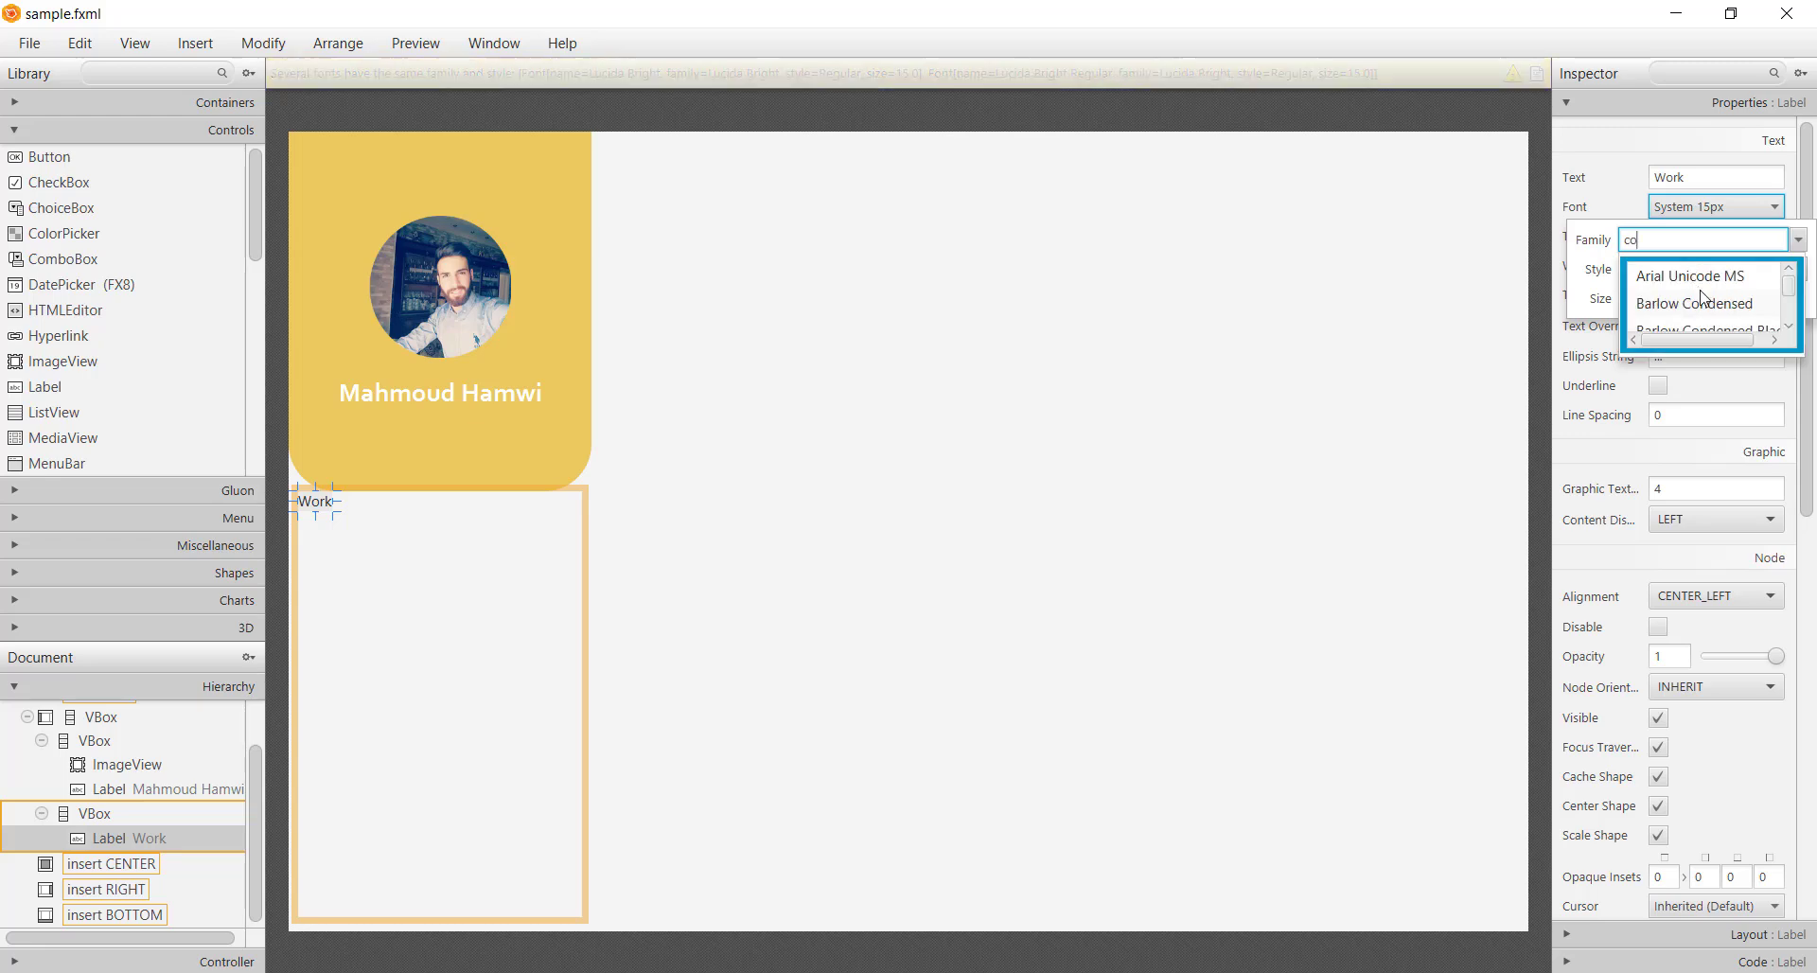
type("r")
left_click(1690, 277)
key("Tab")
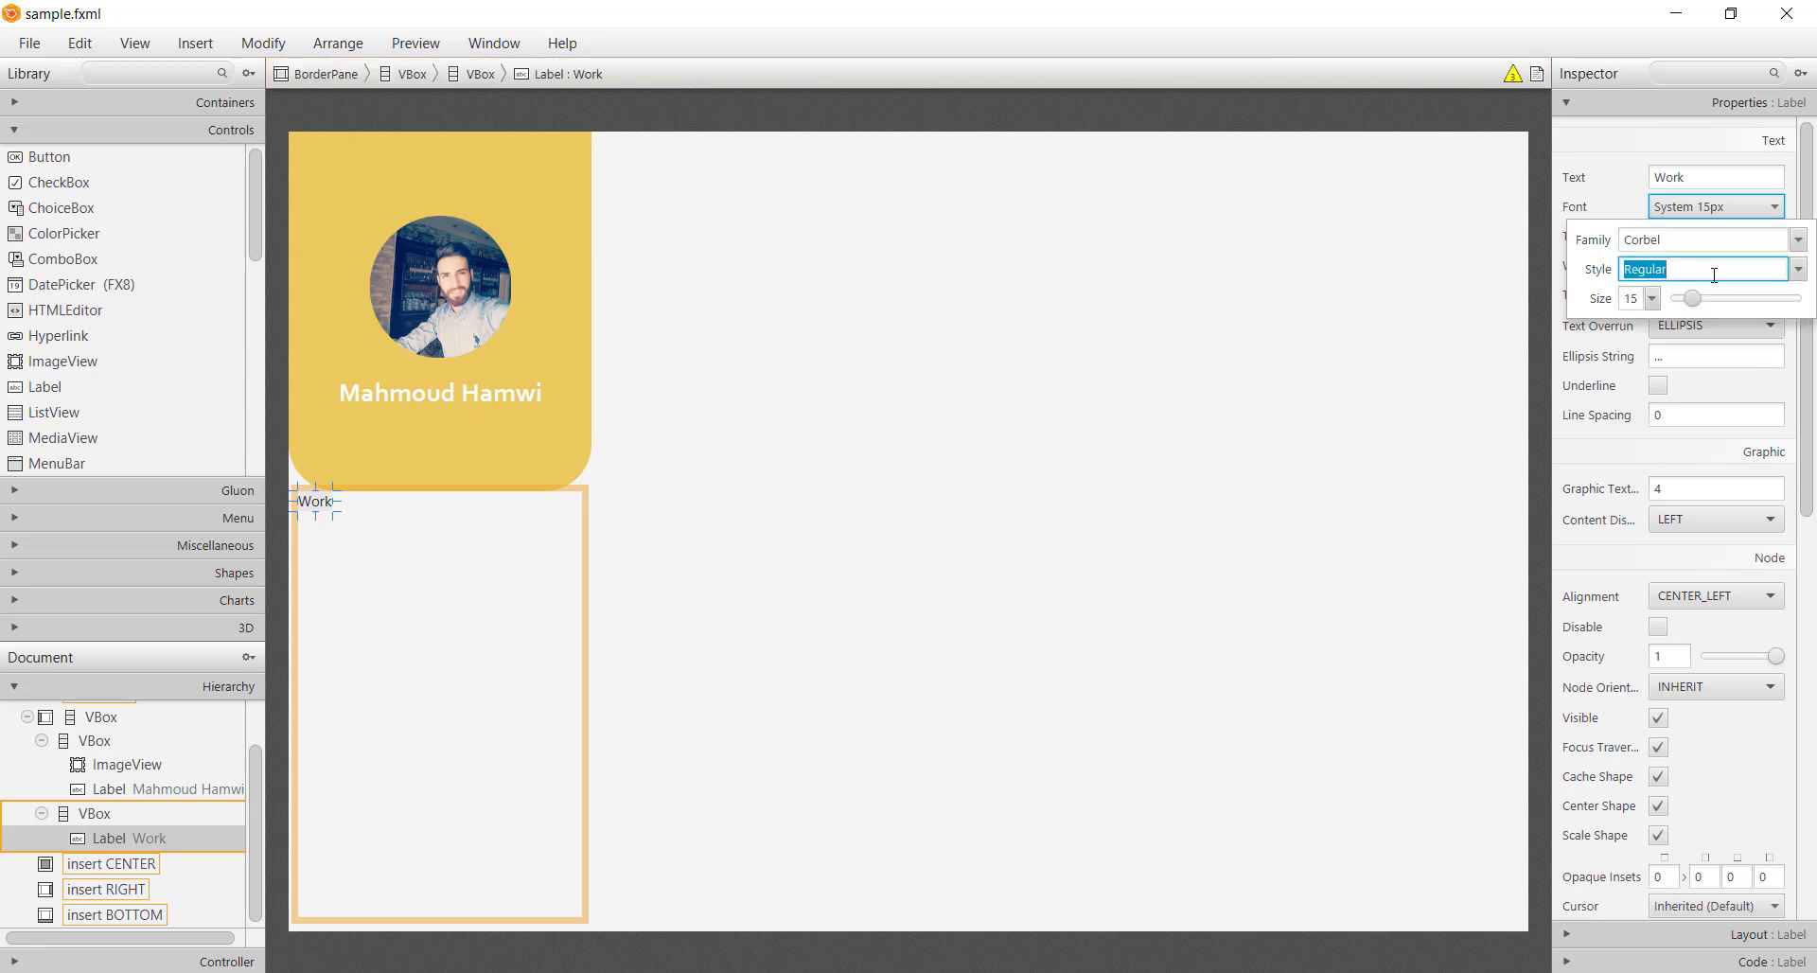
double_click(1641, 299)
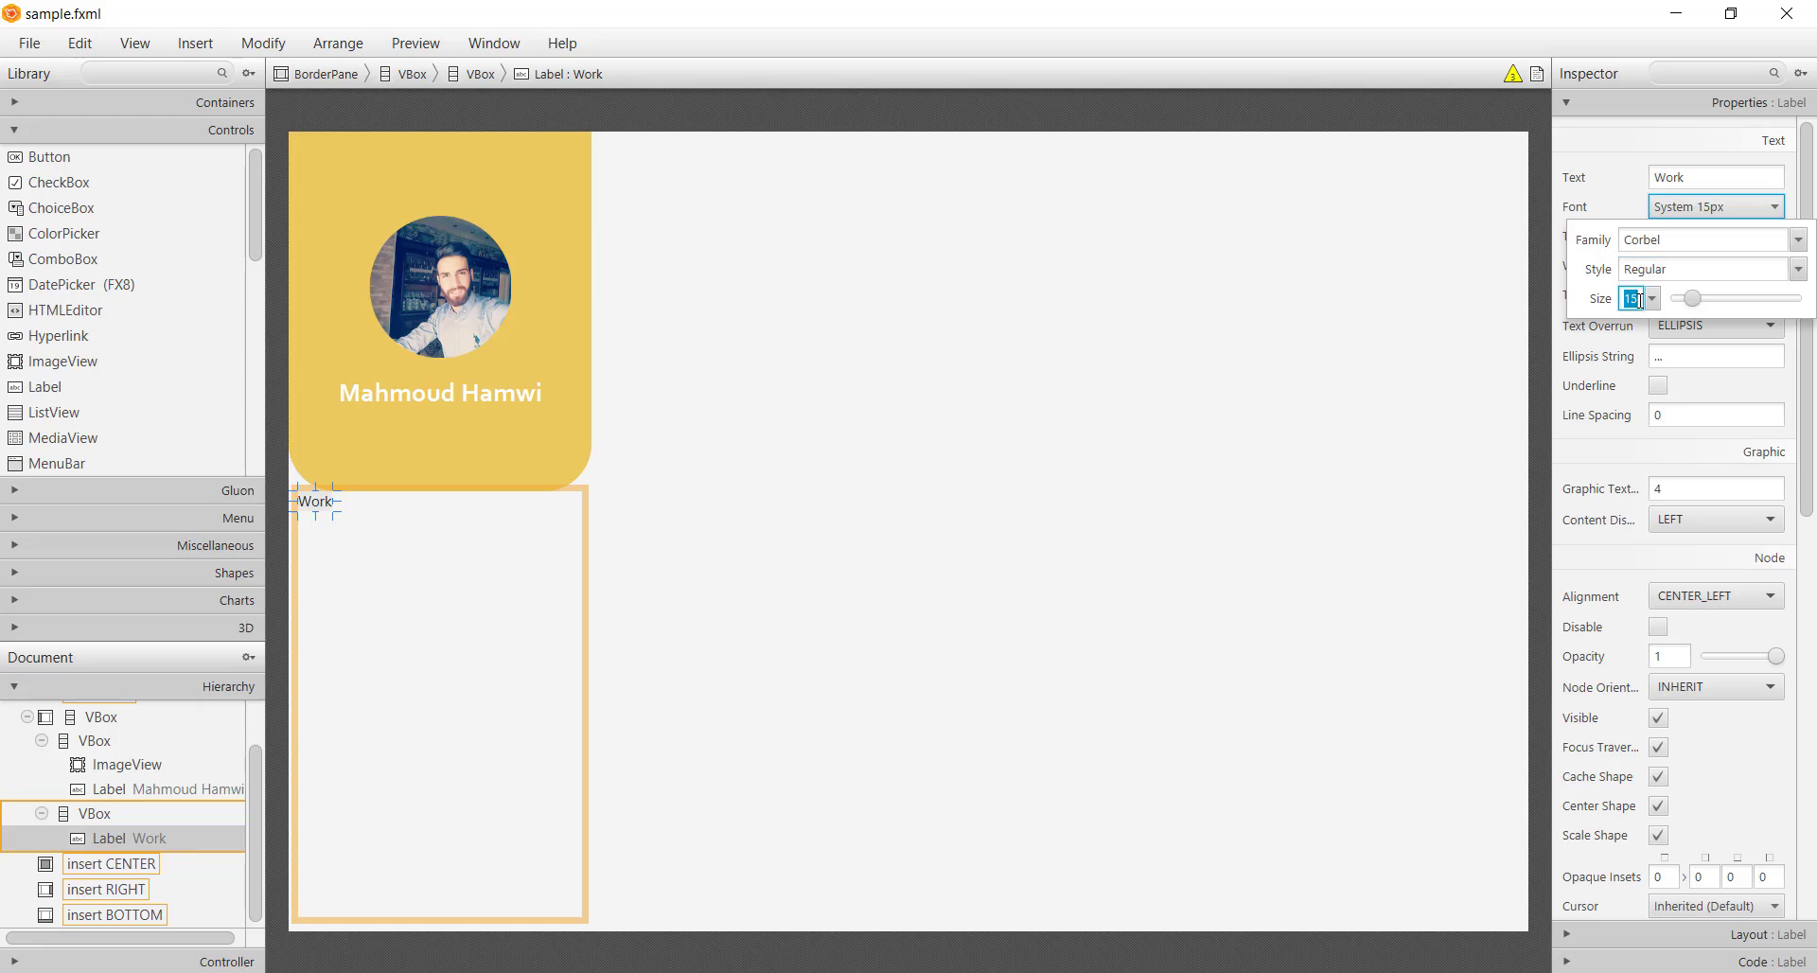
type("20")
key("Return")
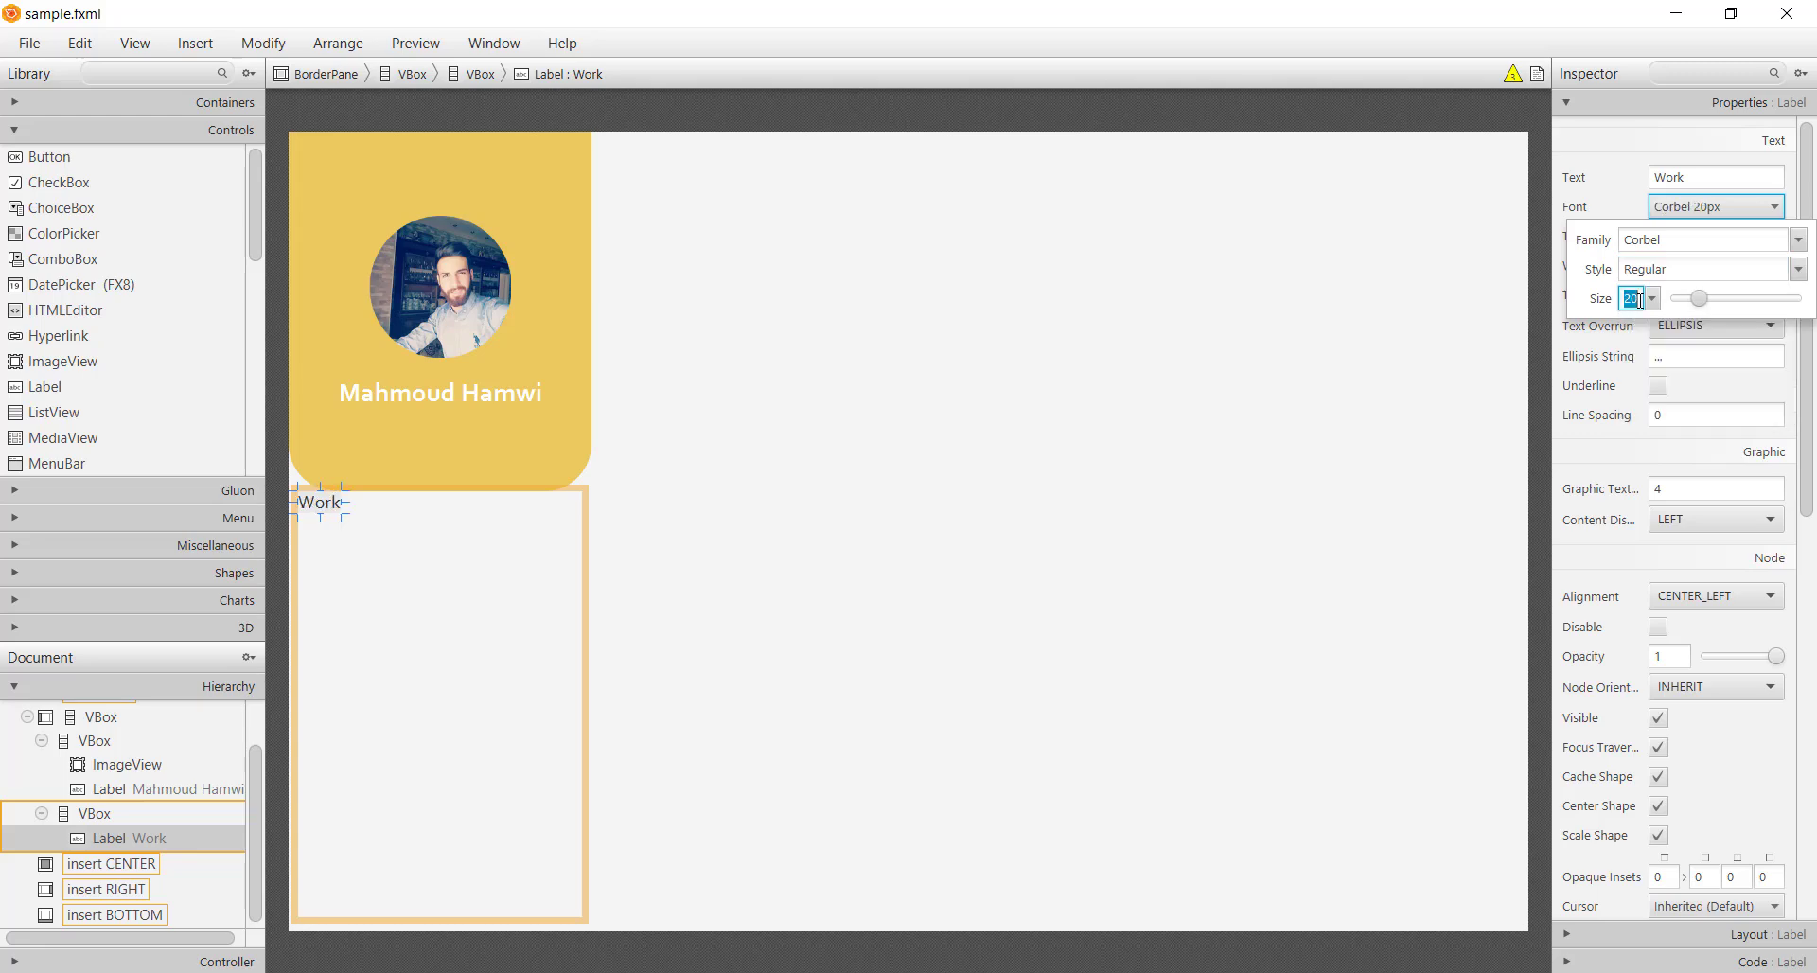
Change the Work label's font style to Bold
left_click(1703, 209)
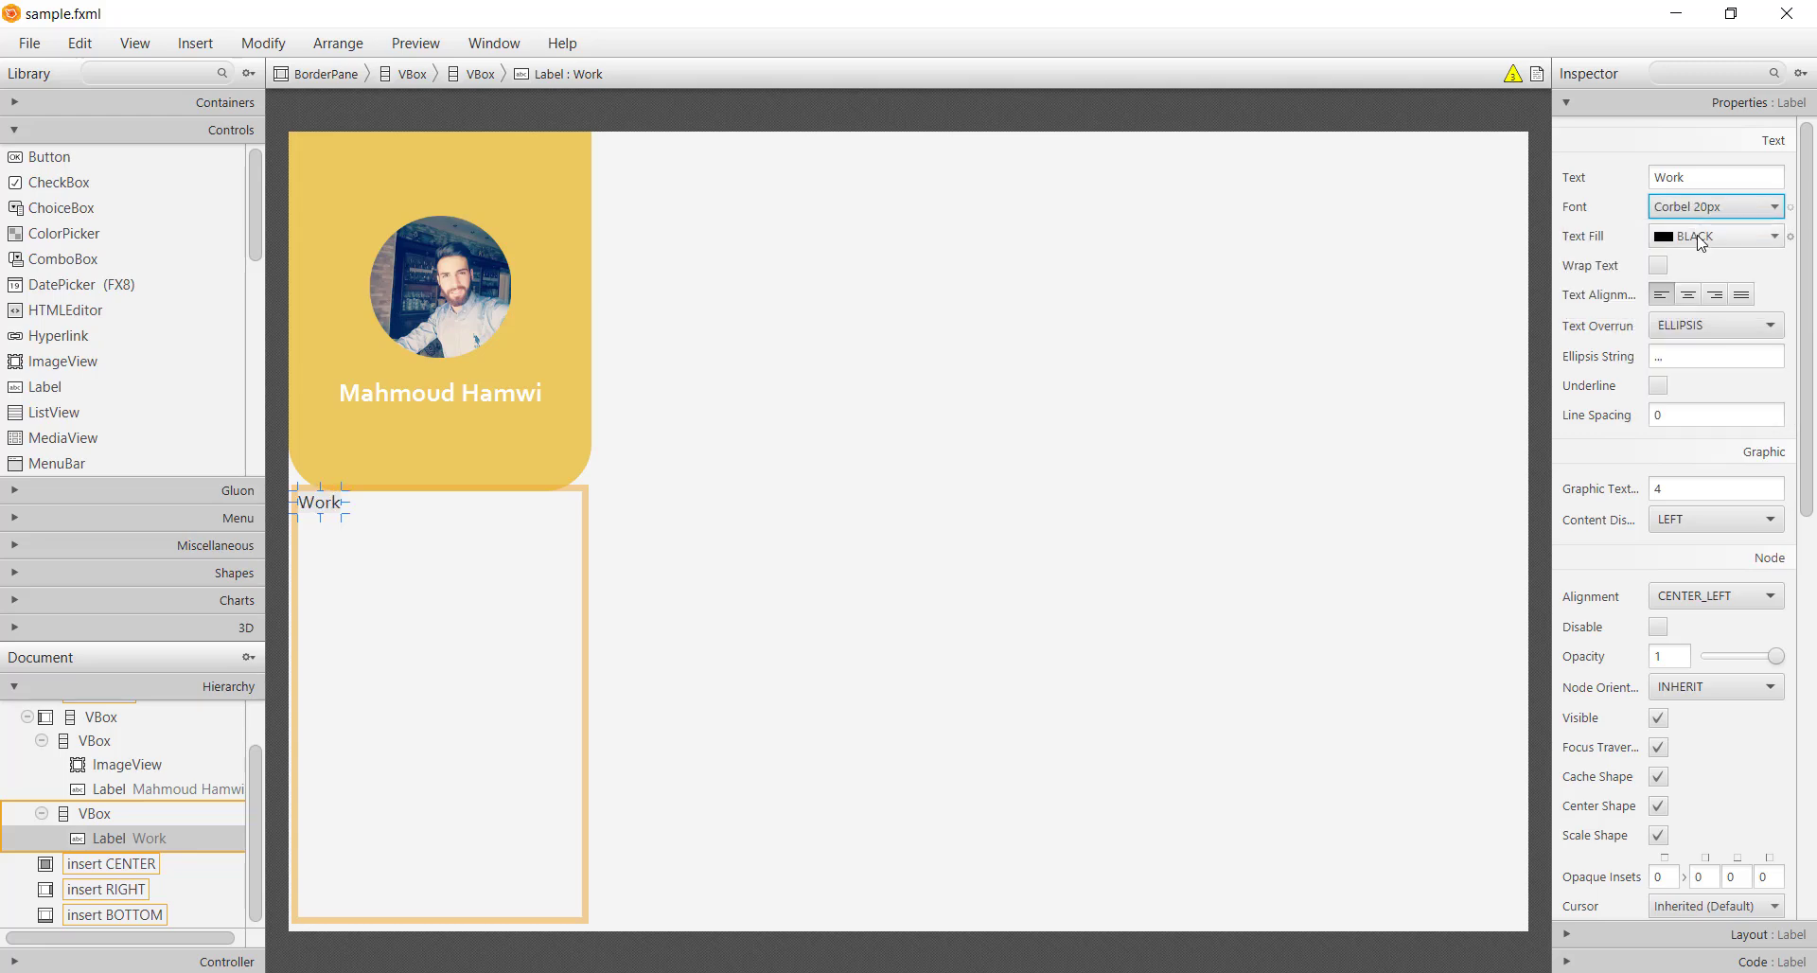
left_click(1703, 217)
left_click(1721, 267)
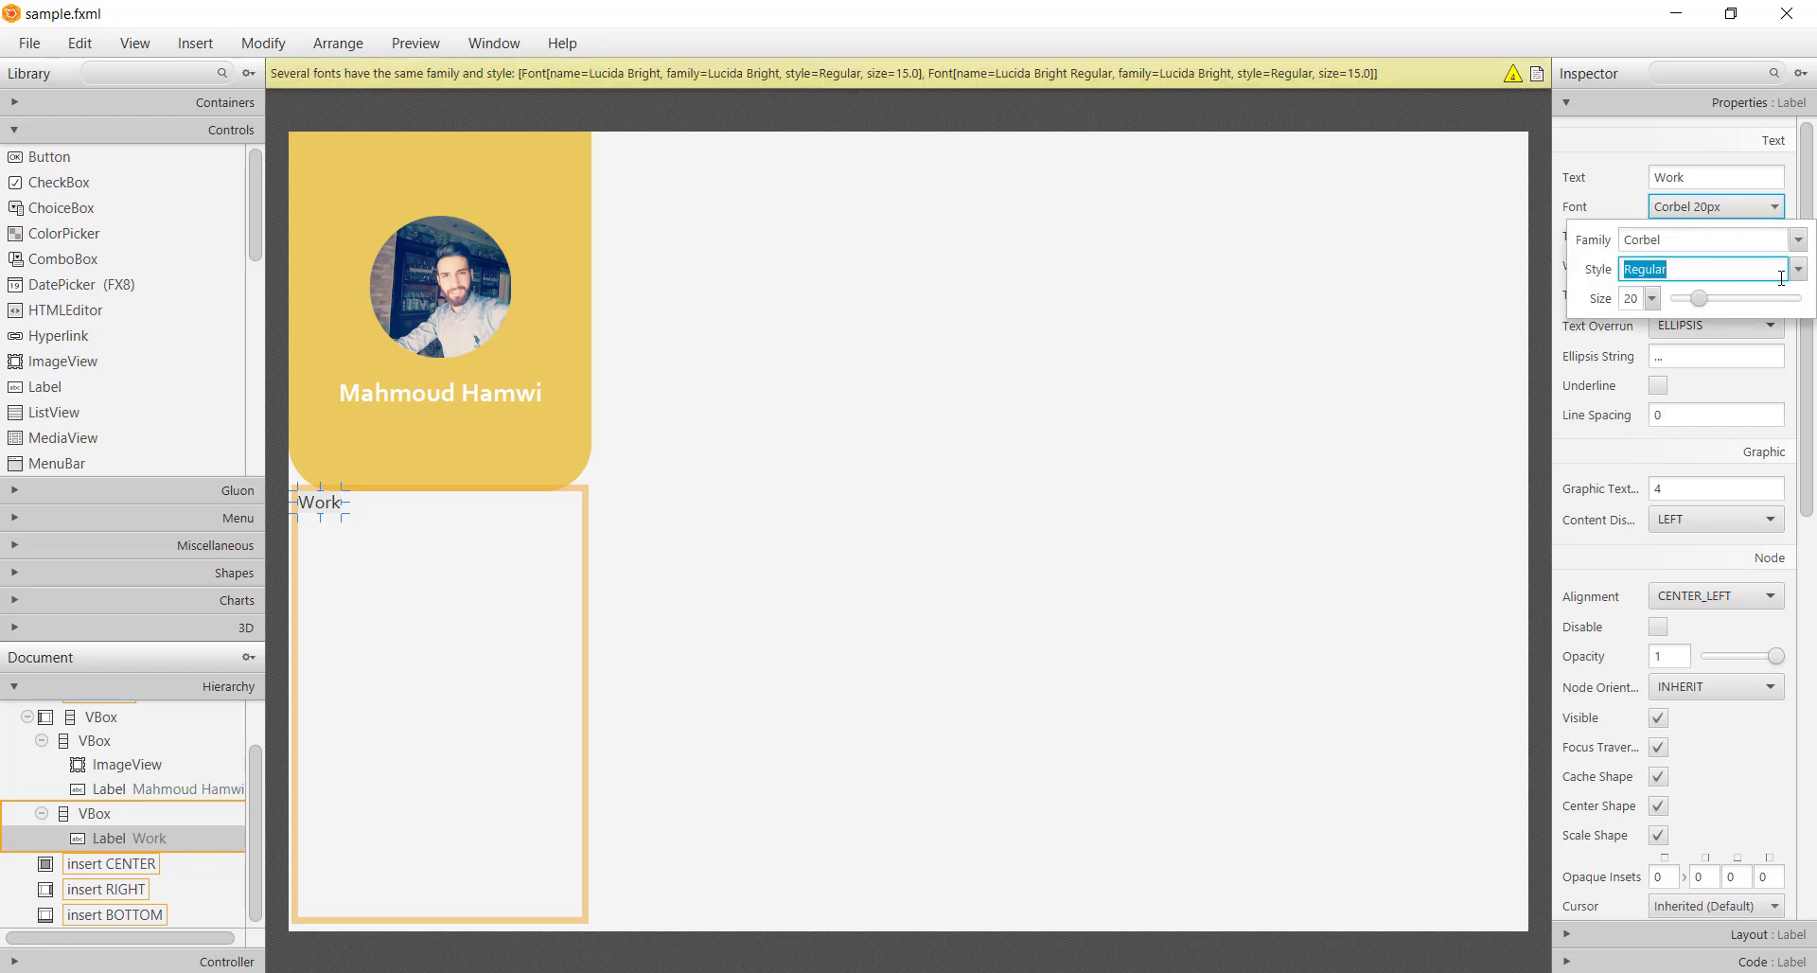
left_click(1797, 269)
left_click(1796, 304)
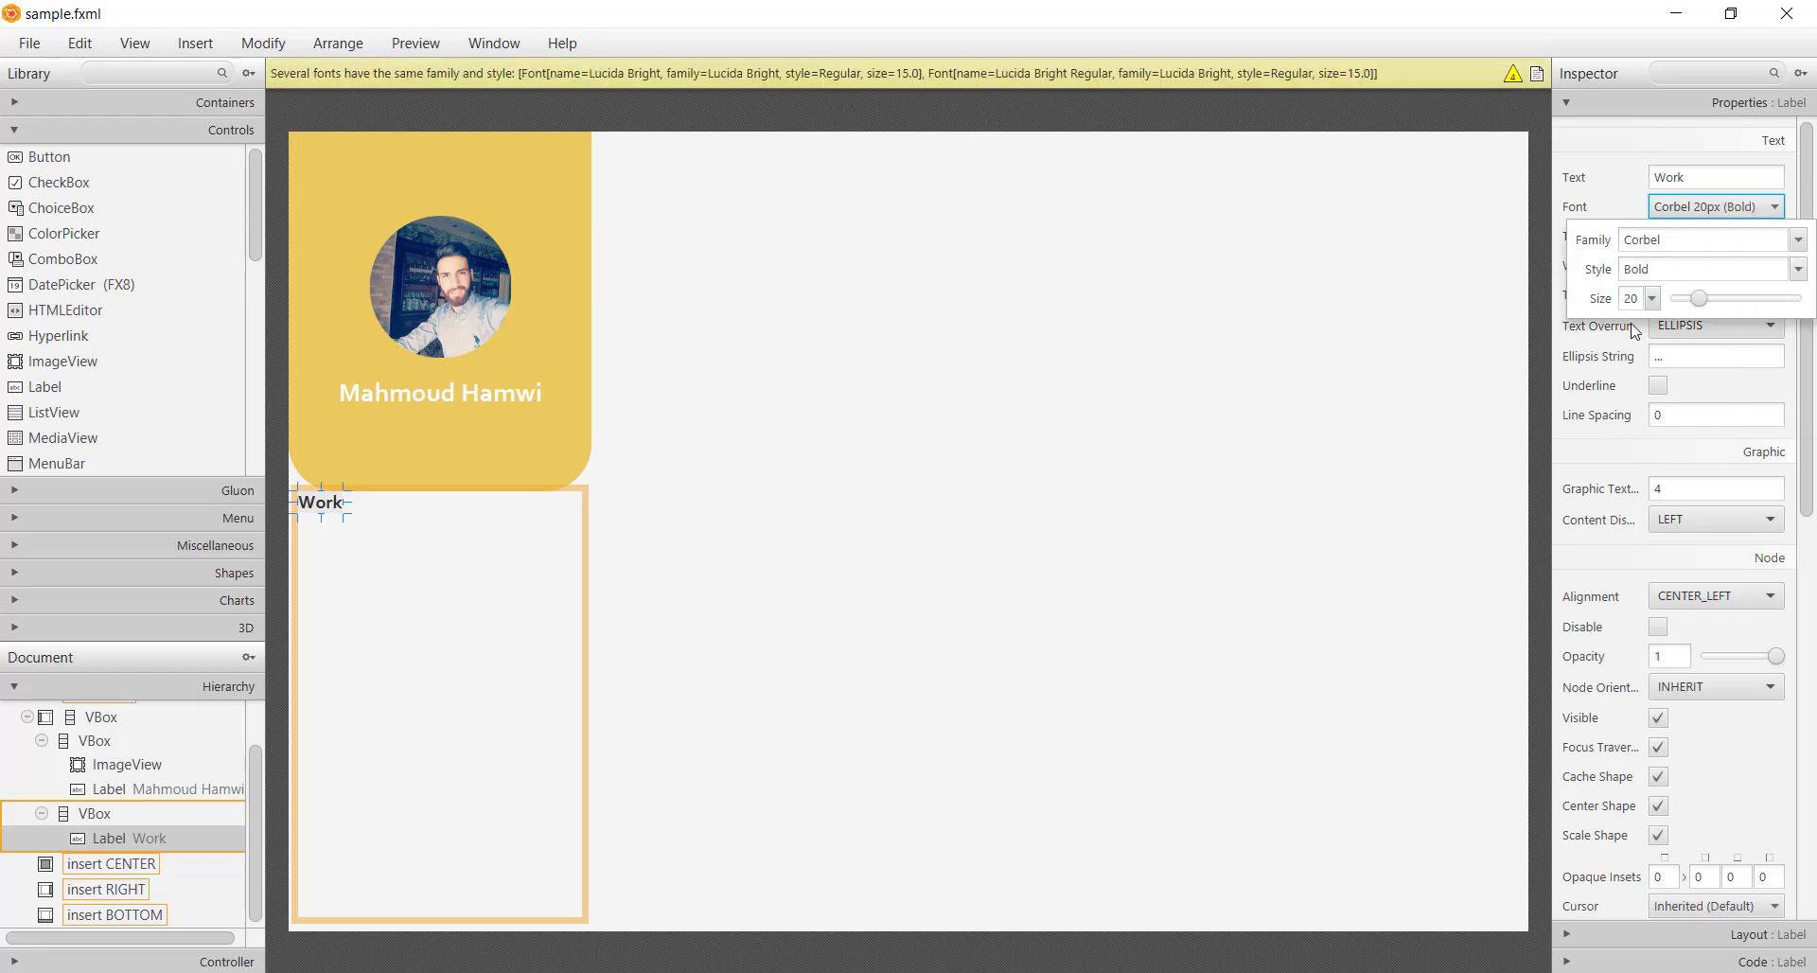
left_click(626, 672)
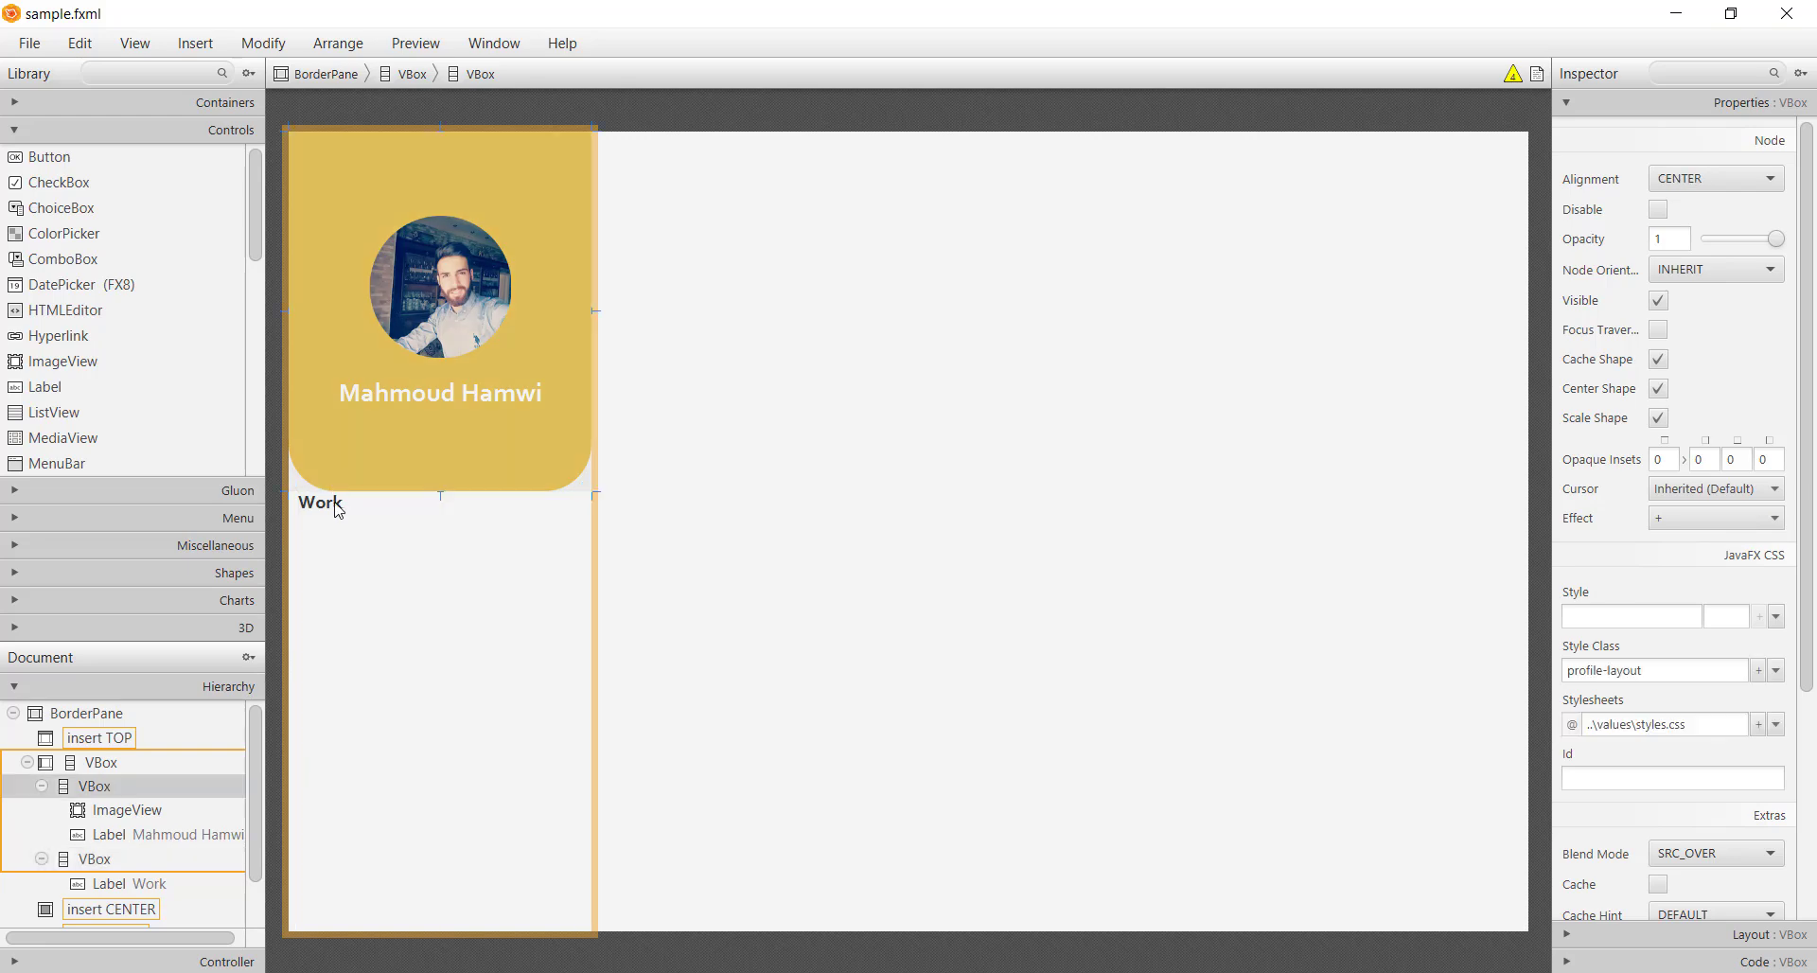
Duplicate the Work label and change the copy's text to a placeholder phone number
key("ctrl+d")
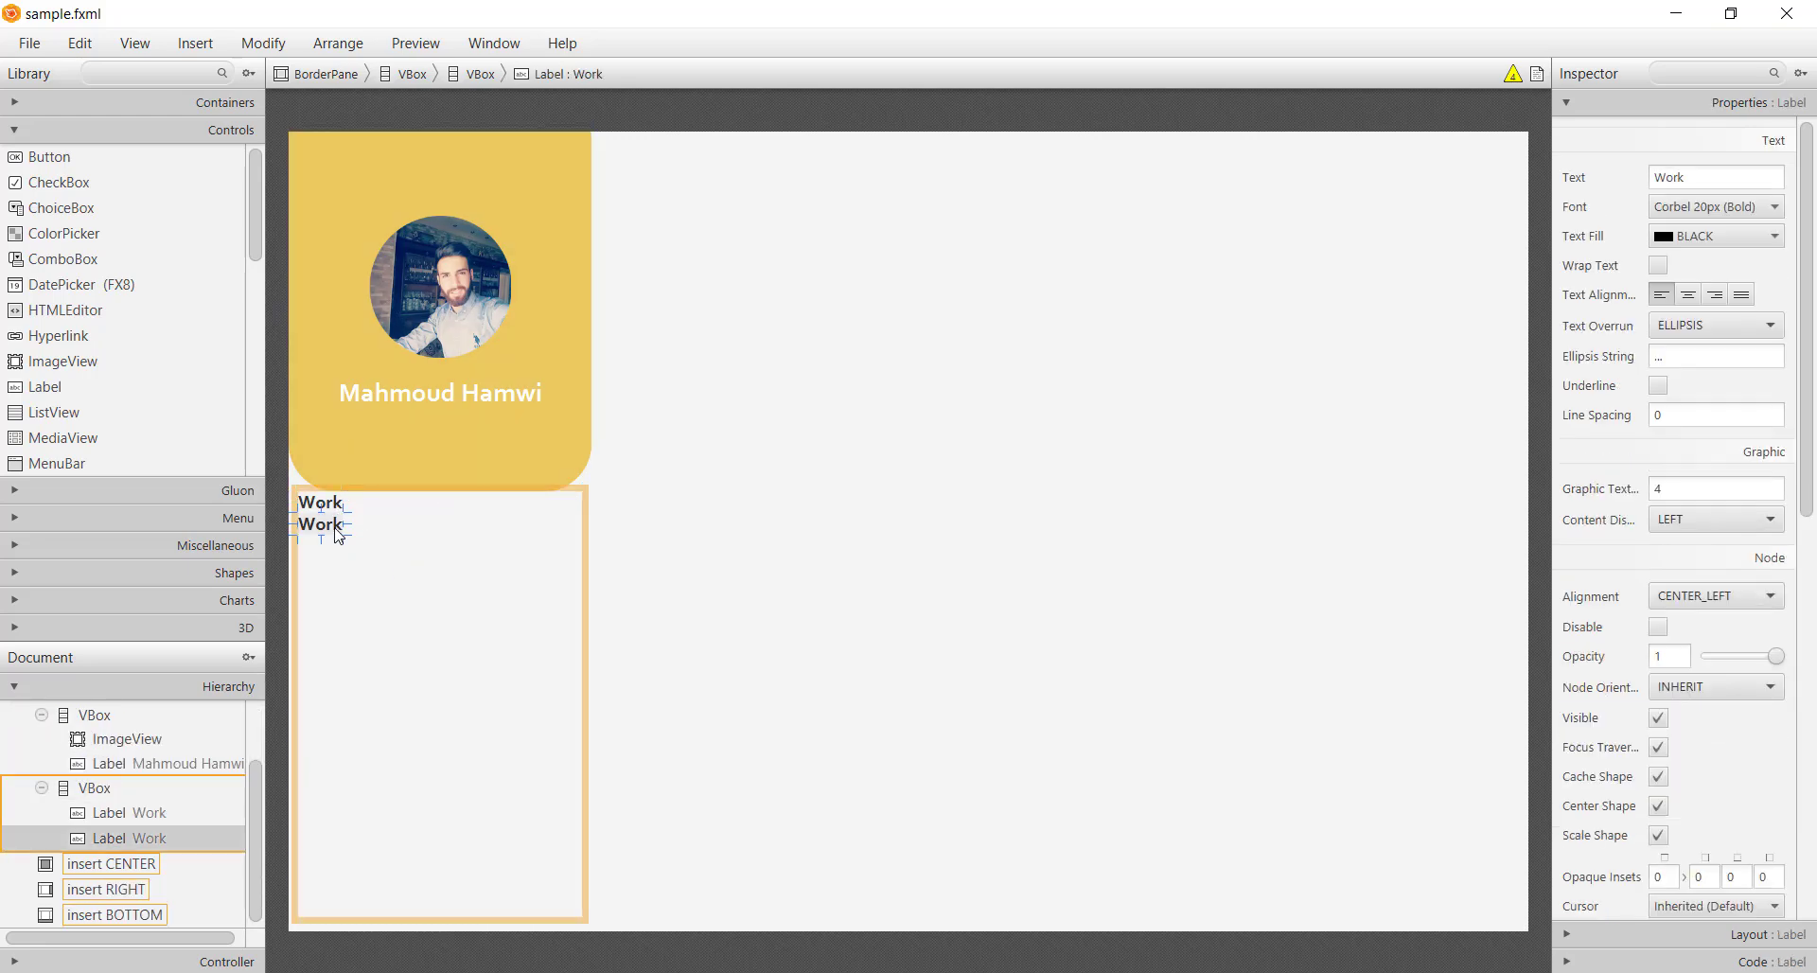
double_click(336, 526)
key("BackSpace")
type("+961 xx-xxx-xxx")
key("Return")
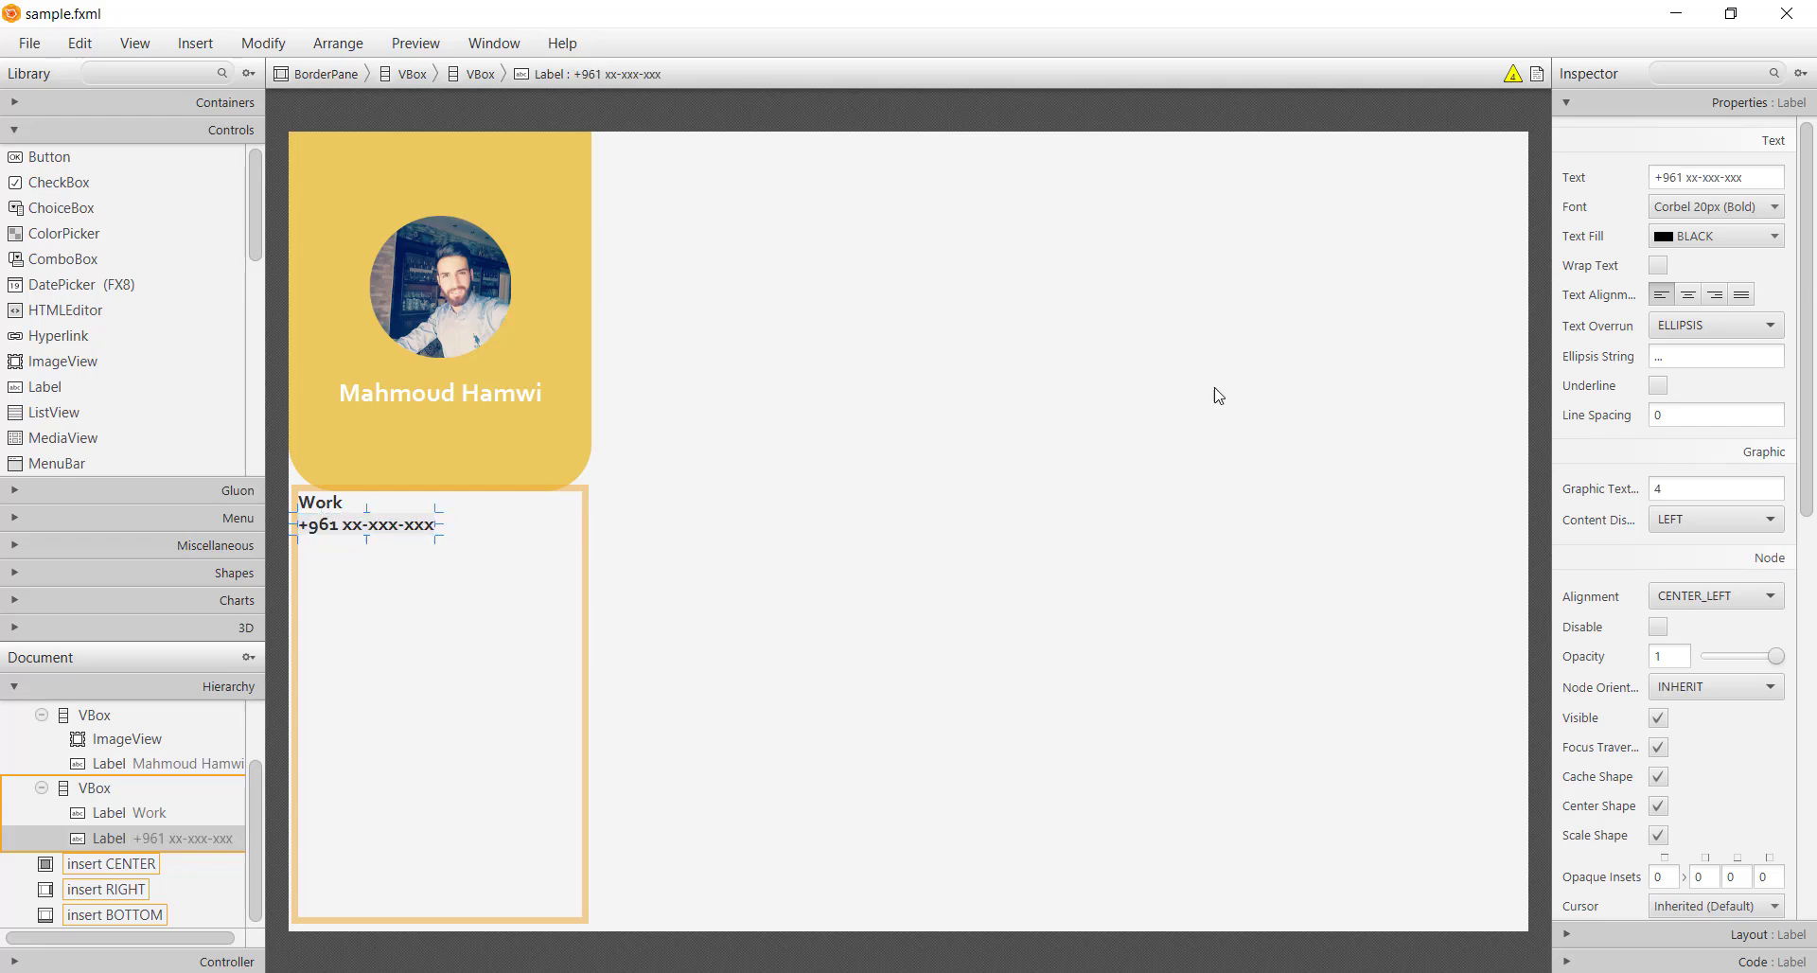
Set the phone number label's text fill to grey #9A9A9A
left_click(1699, 237)
key("alt+Tab")
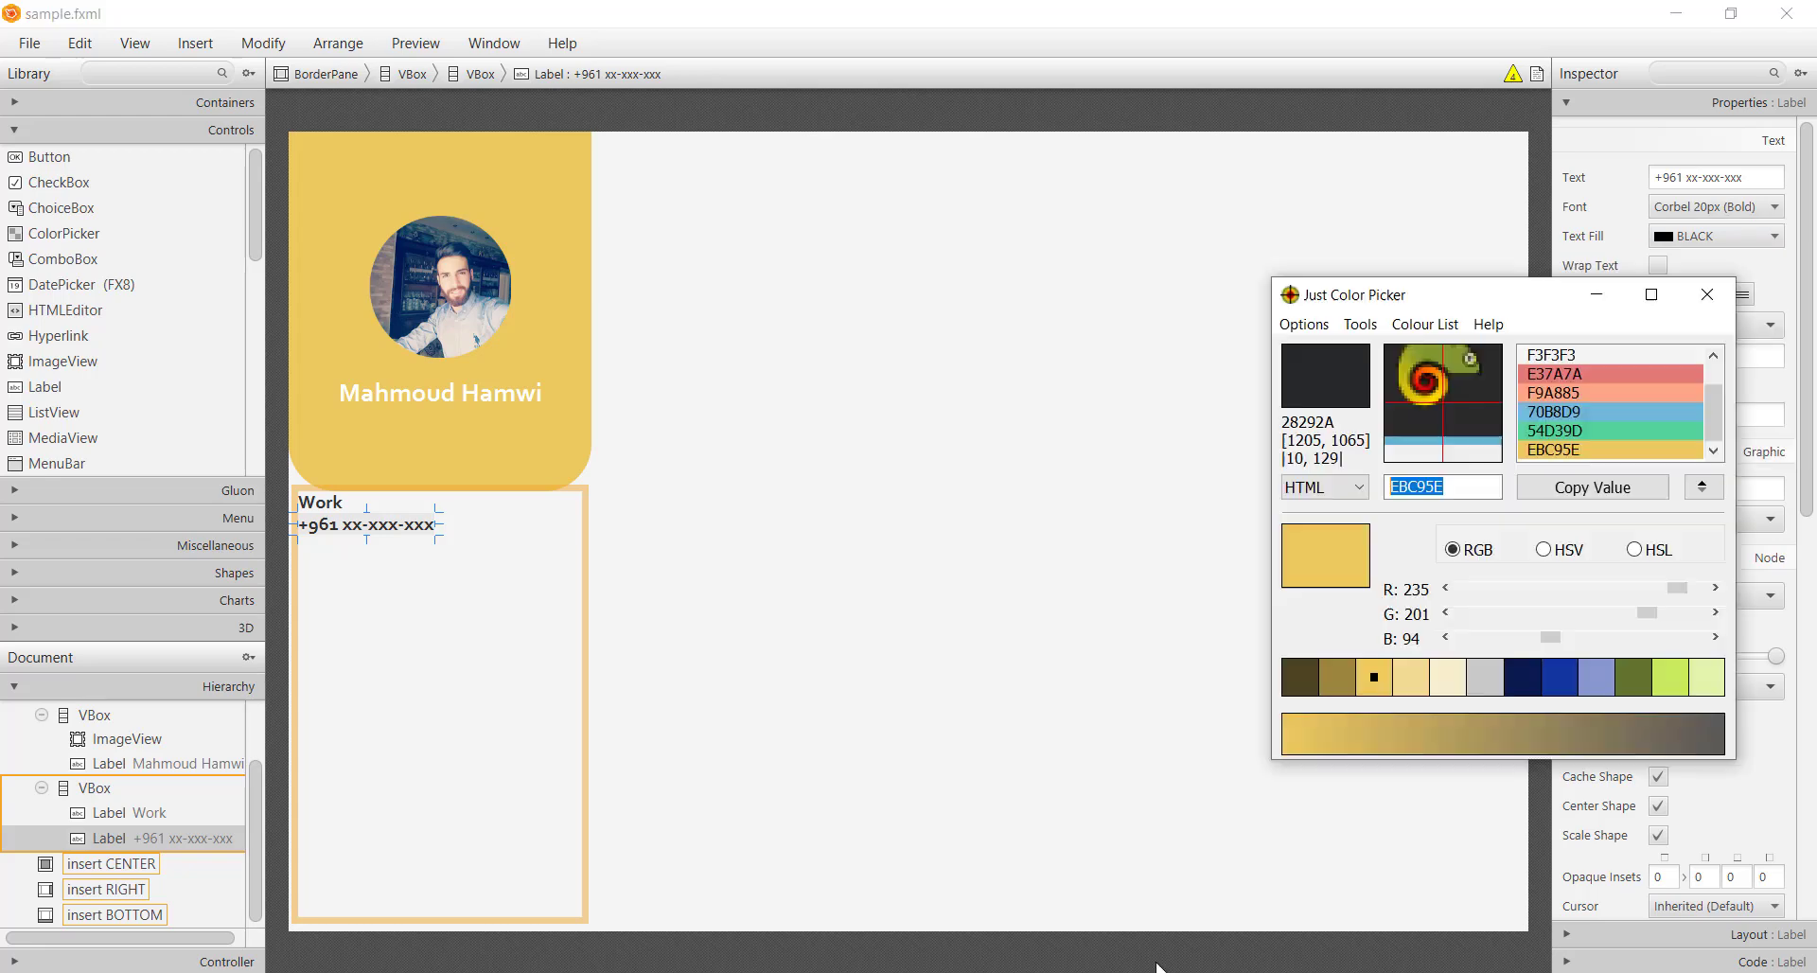
scroll(1597, 358, "up", 1)
left_click(1591, 377)
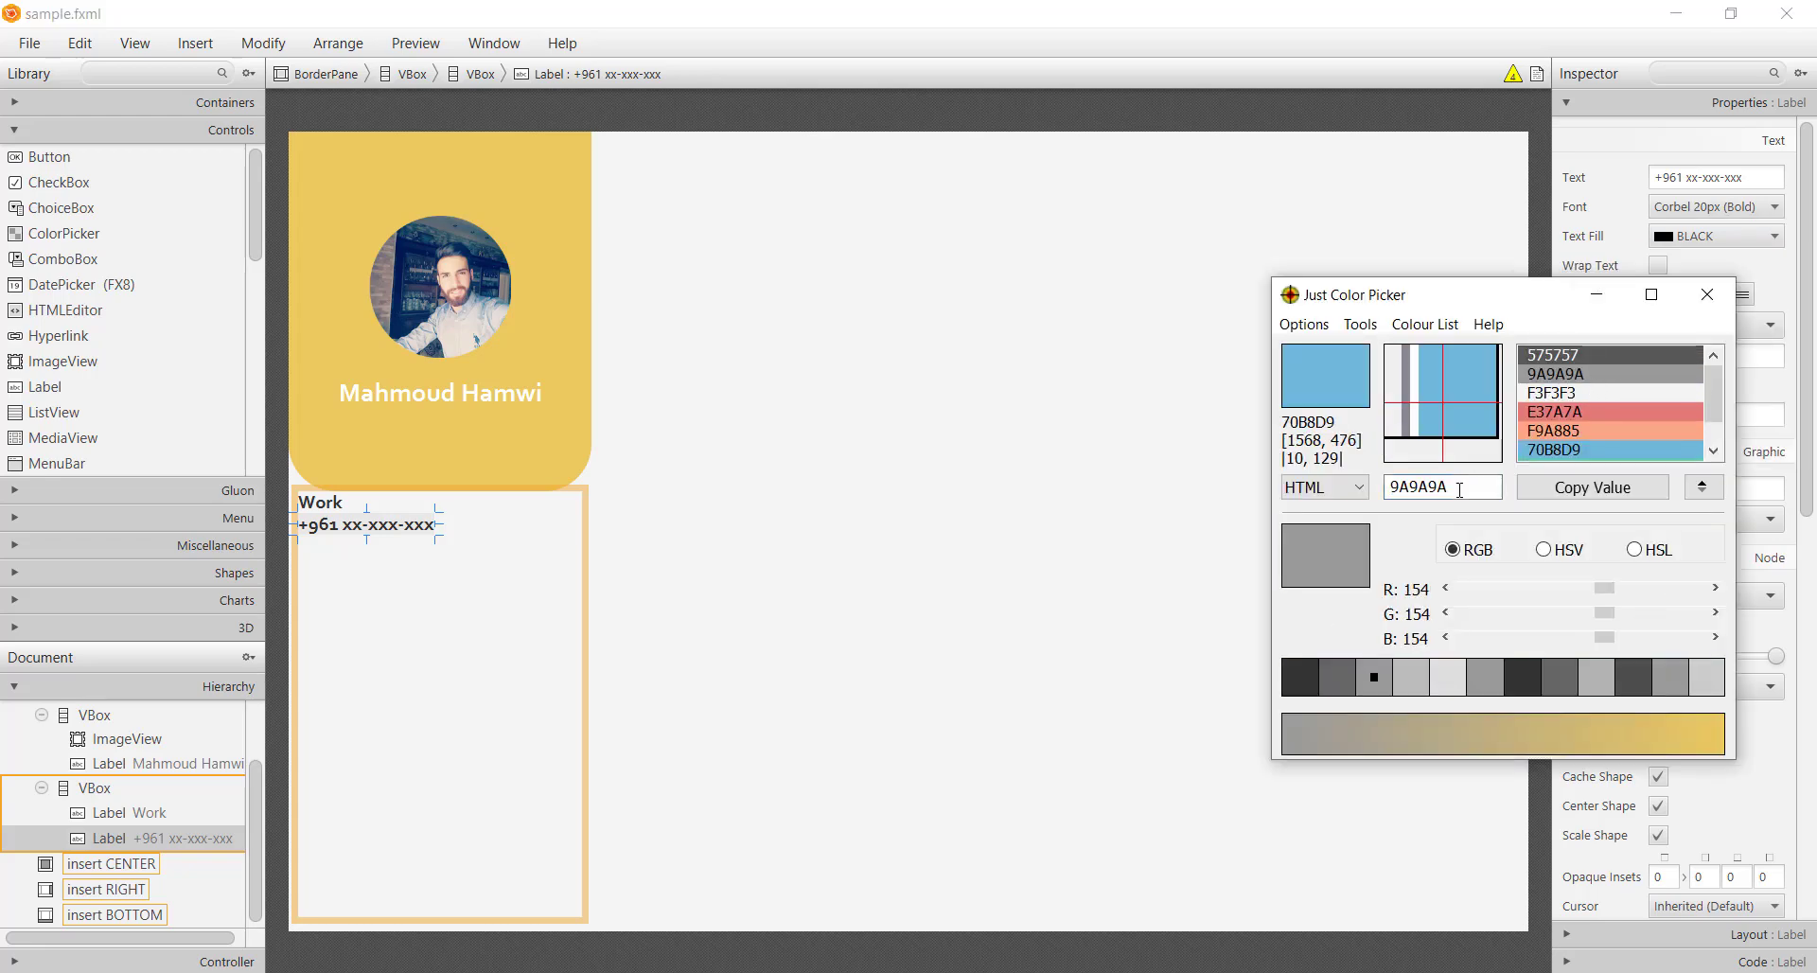
left_click(1603, 295)
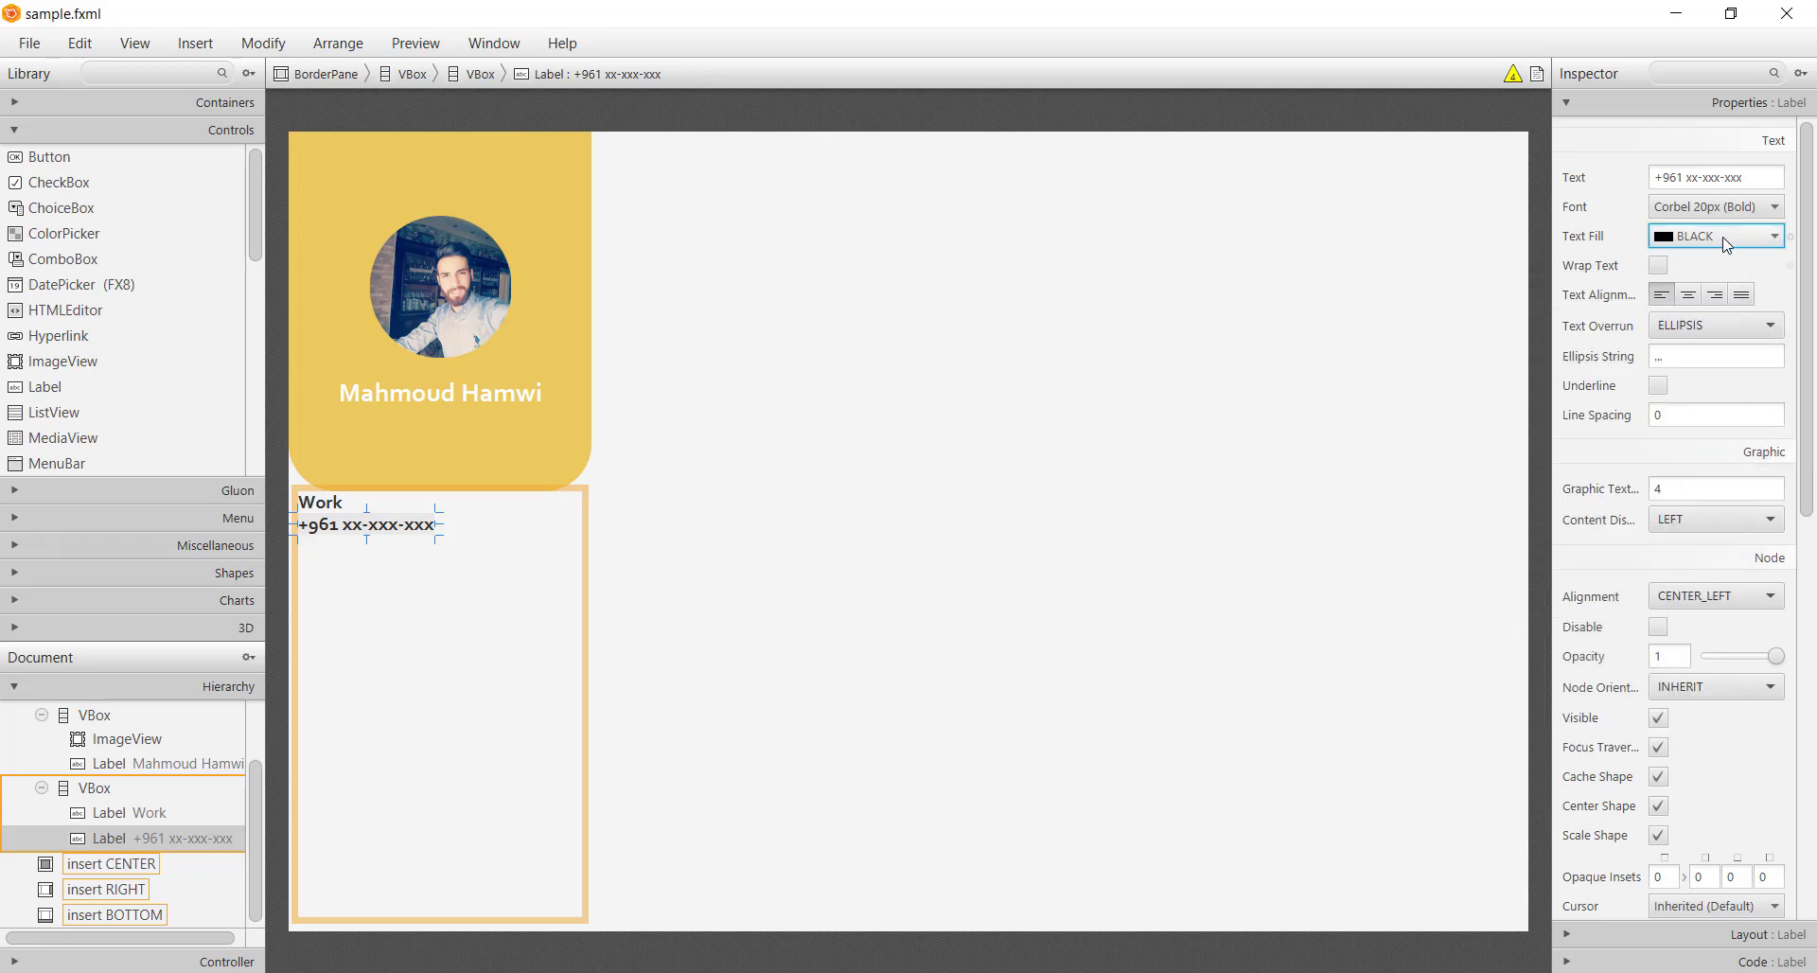
left_click(1714, 236)
type("9A9A9A")
key("Return")
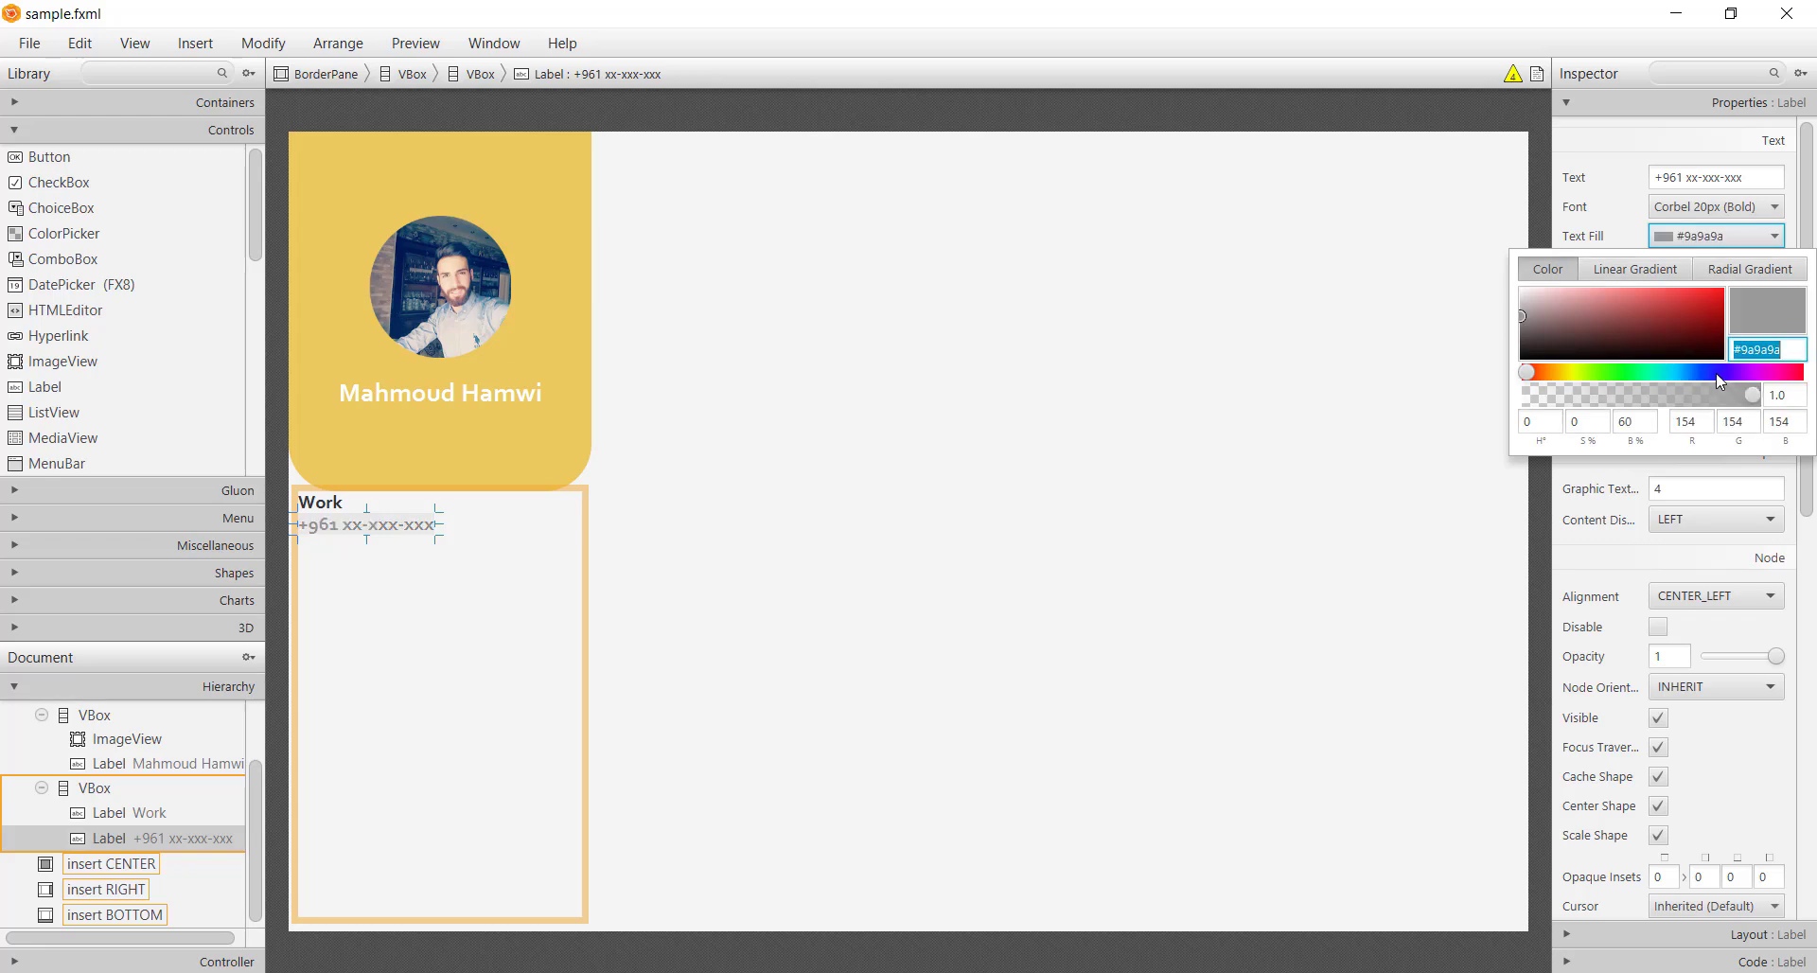
left_click(1680, 239)
Duplicate the Work and number labels and give the copied heading a 20 top margin
left_click(863, 586)
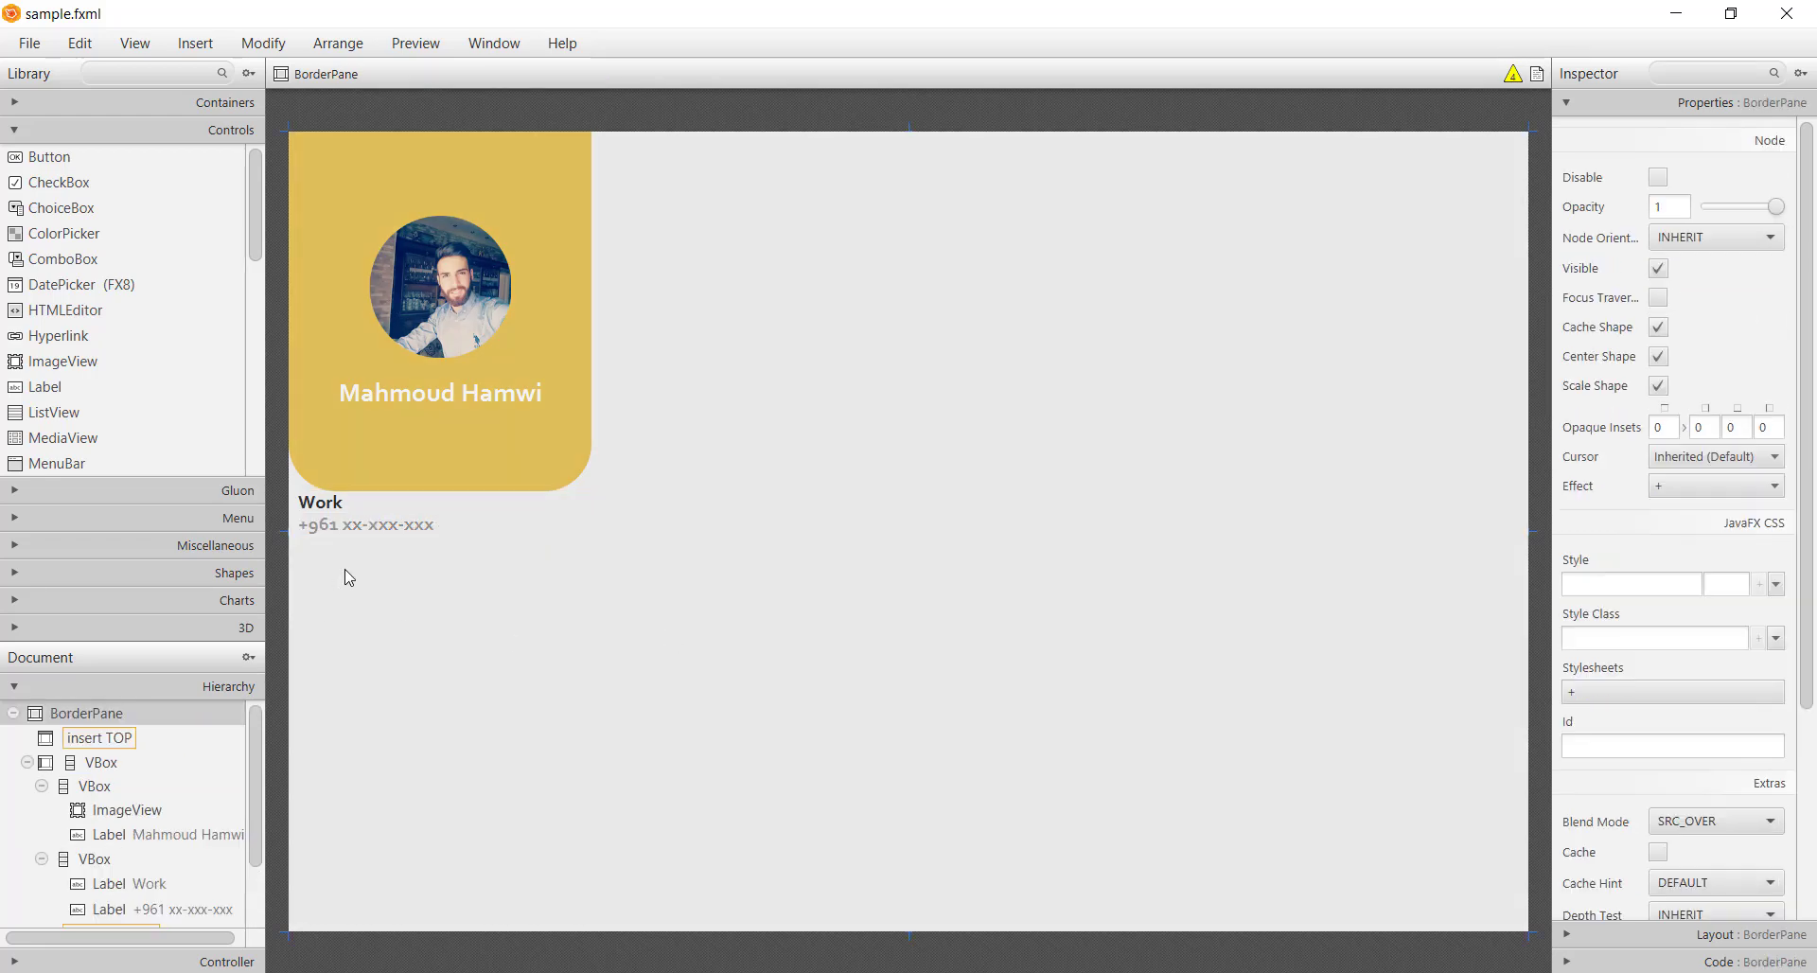
left_click(344, 571)
left_click(333, 530, "shift")
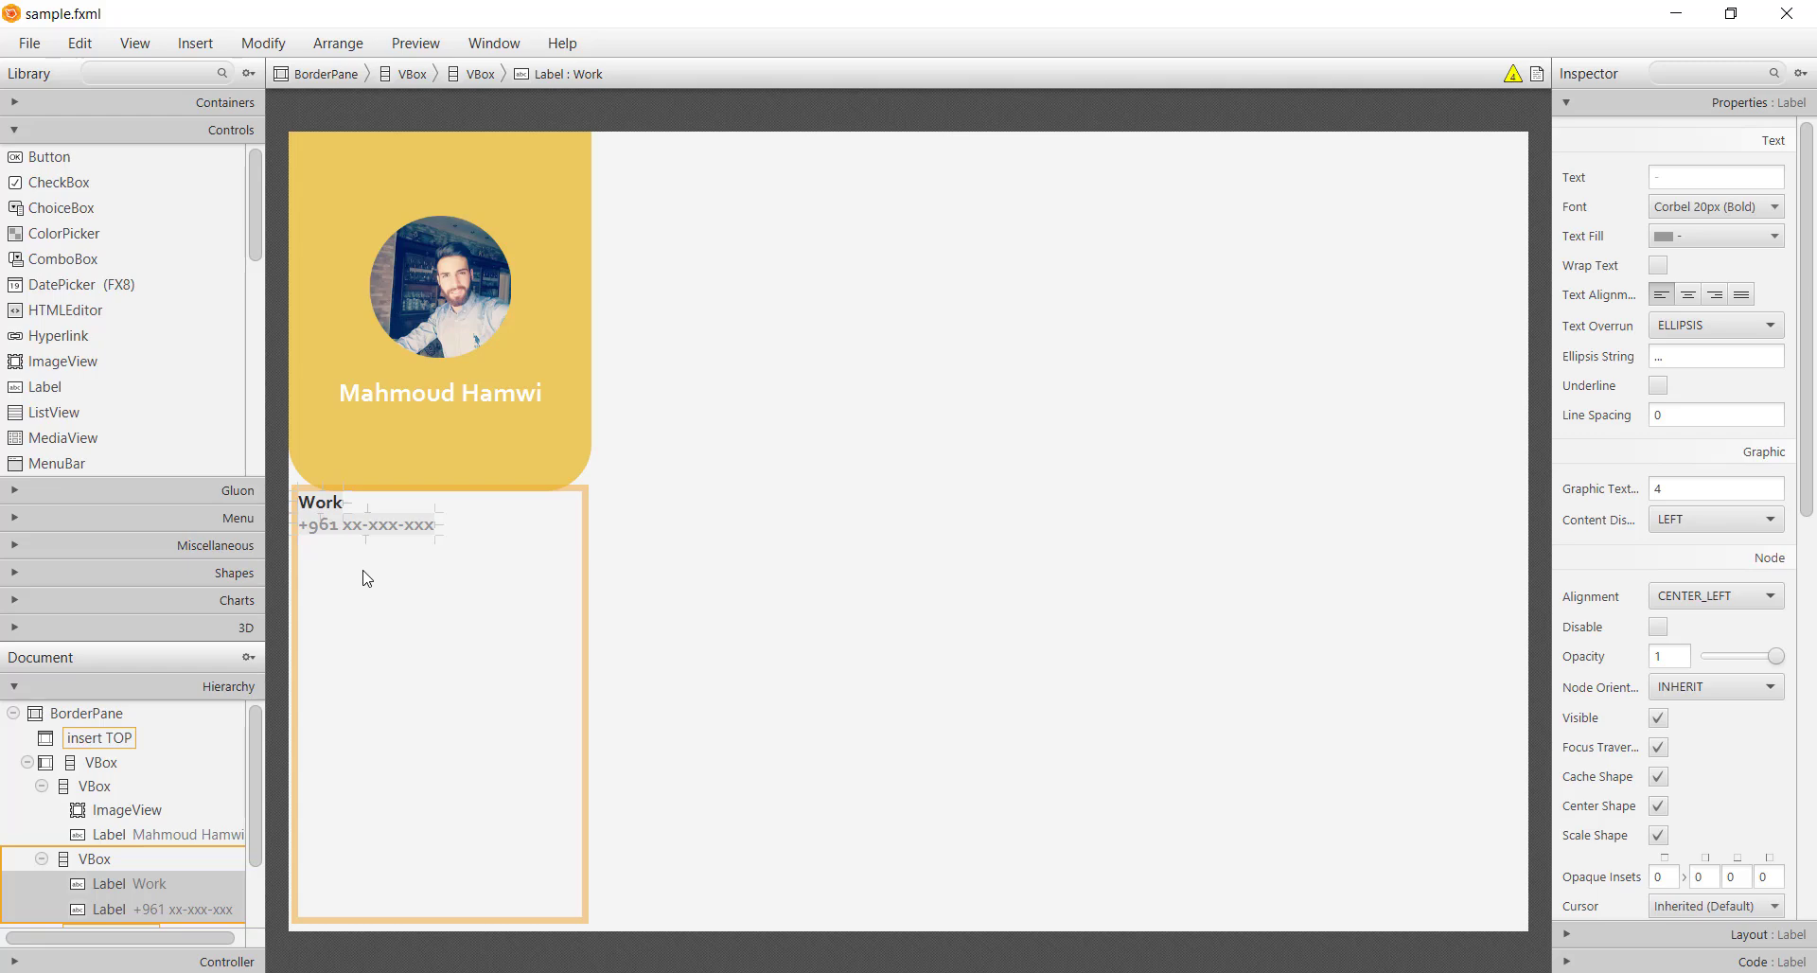
key("ctrl+d")
left_click(338, 552)
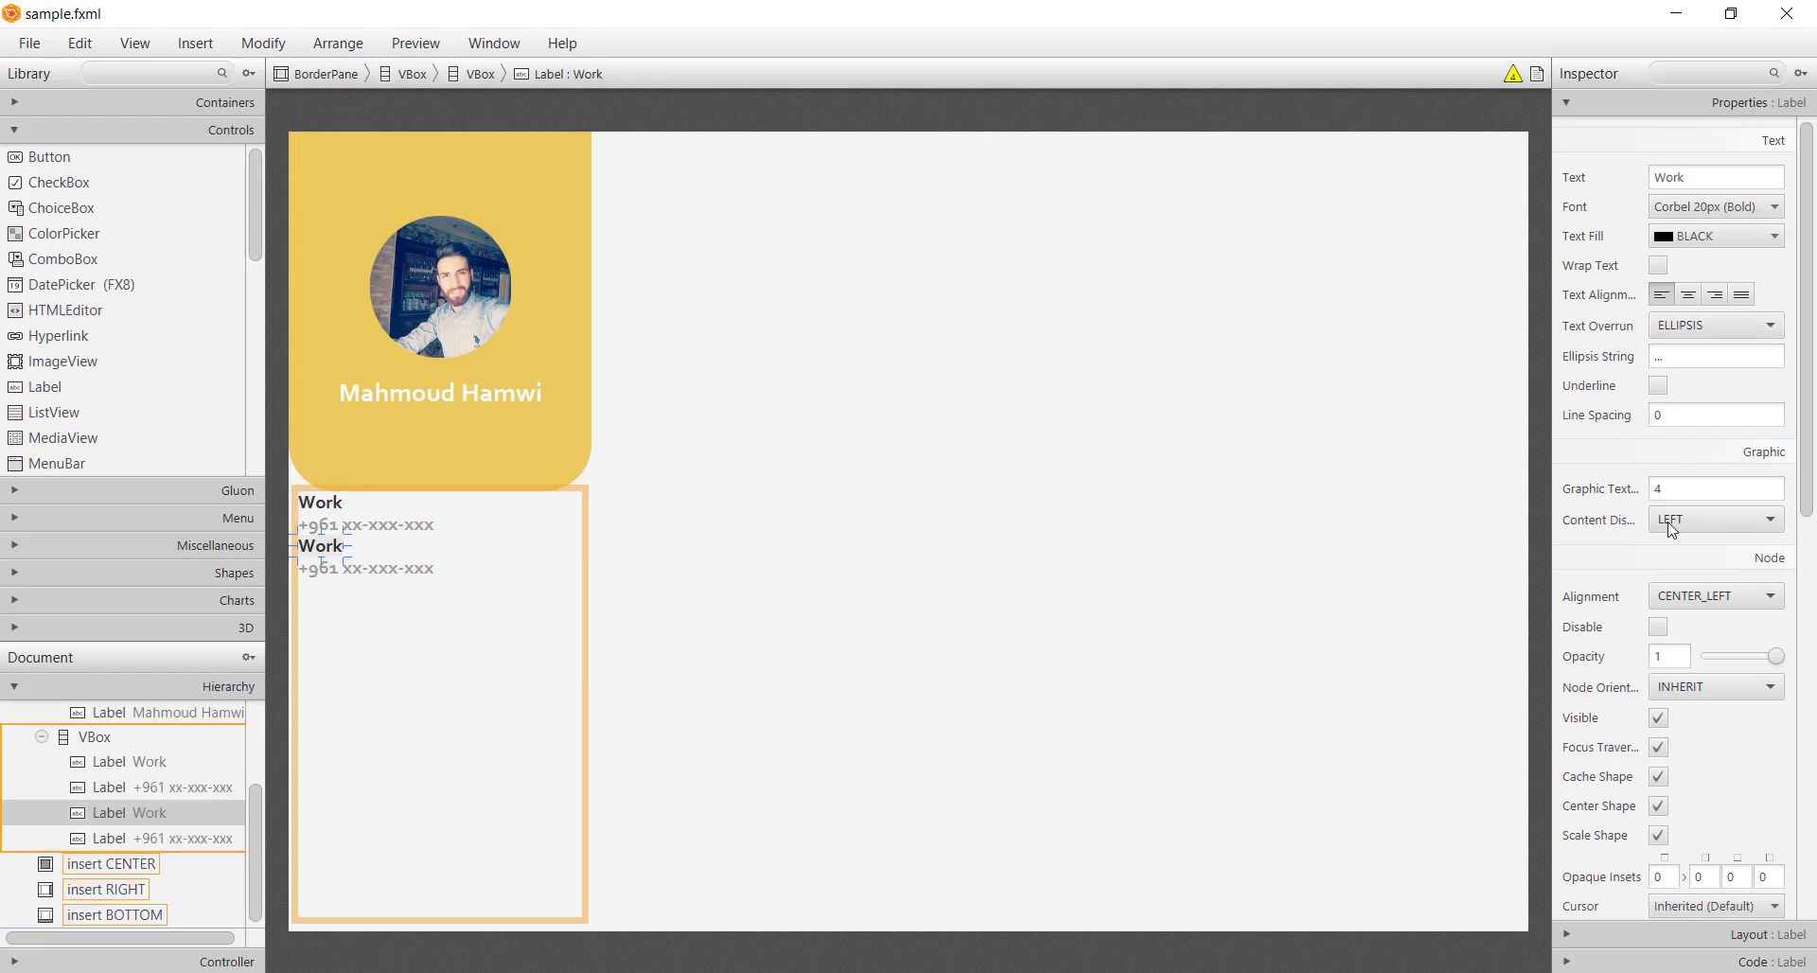
left_click(1624, 936)
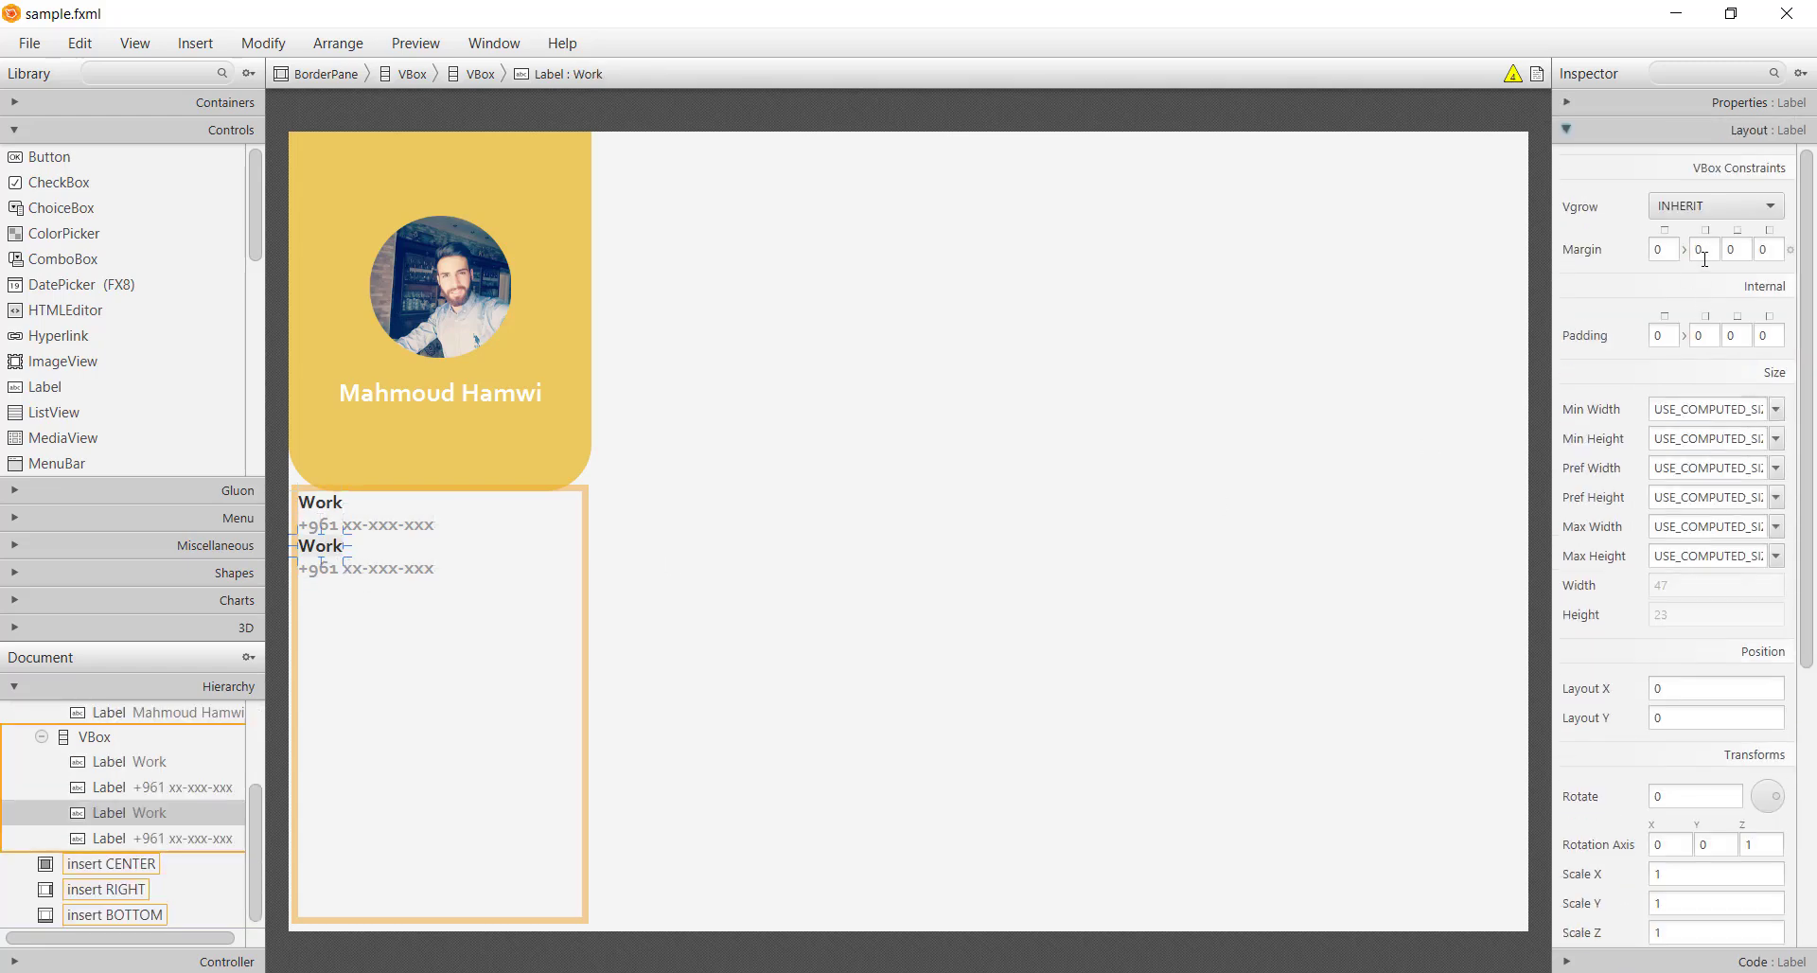
left_click(1671, 252)
type("20")
left_click(417, 660)
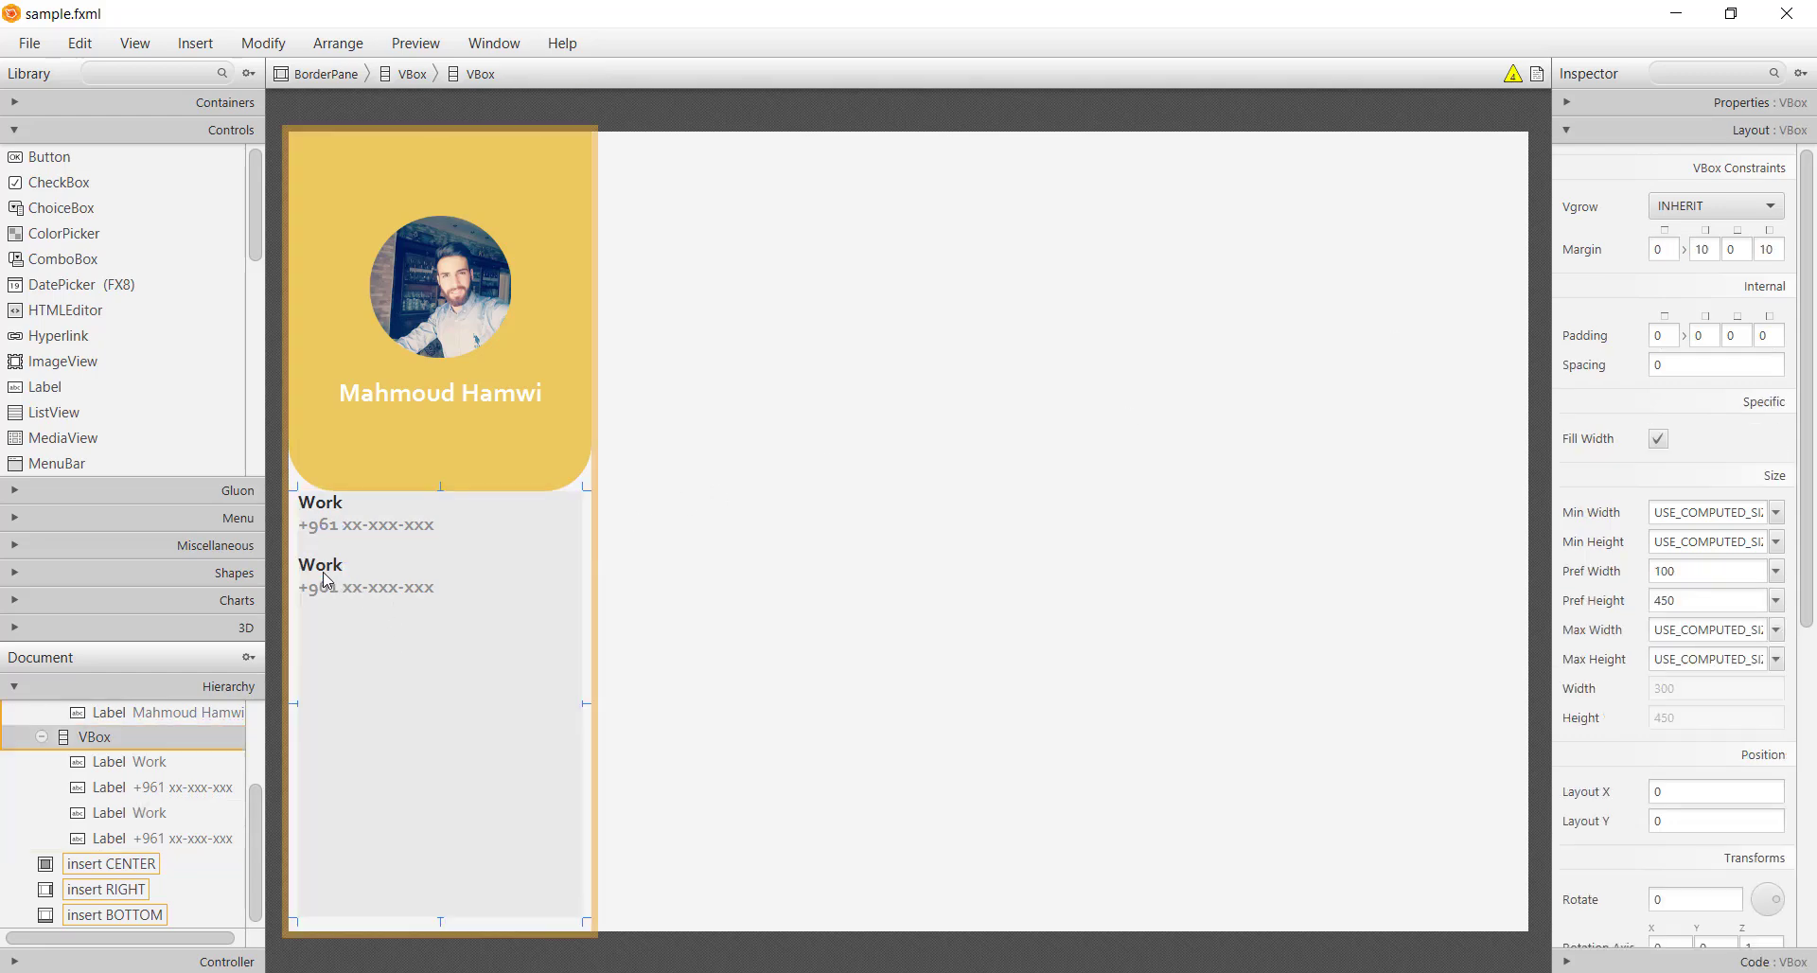
Rename the first Work heading to 'Mobile Phone'
left_click(322, 570)
double_click(333, 511)
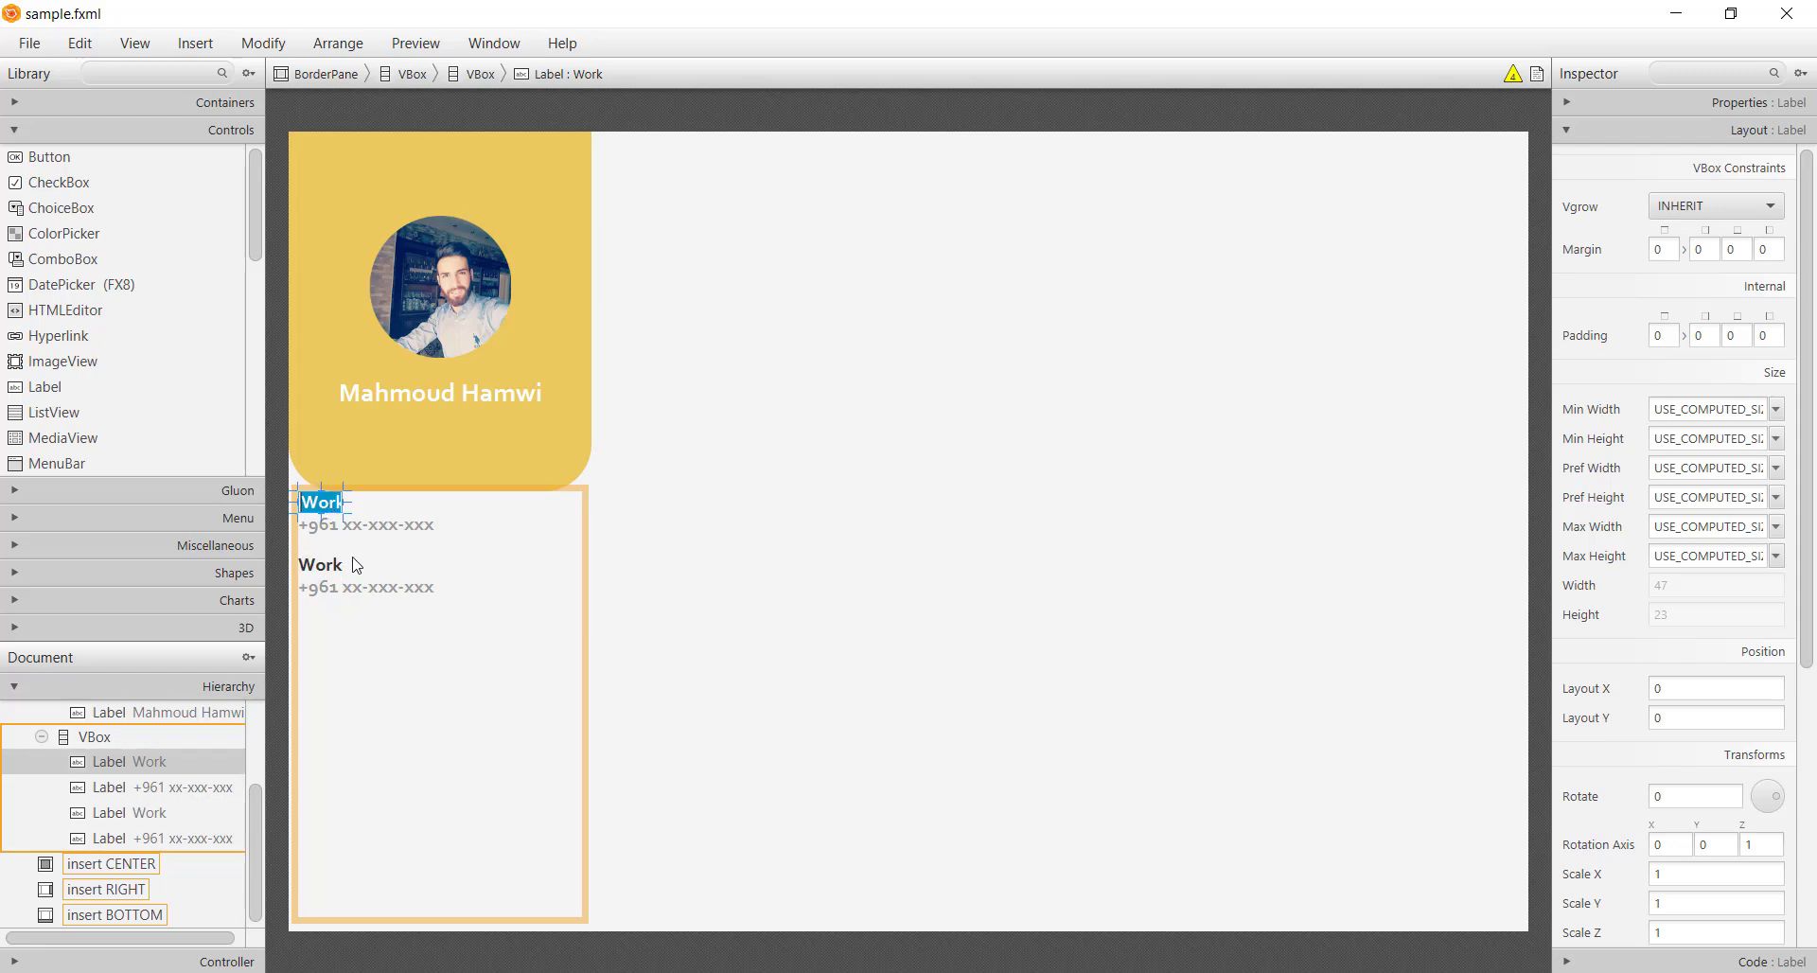
type("Mobile Phone")
key("Return")
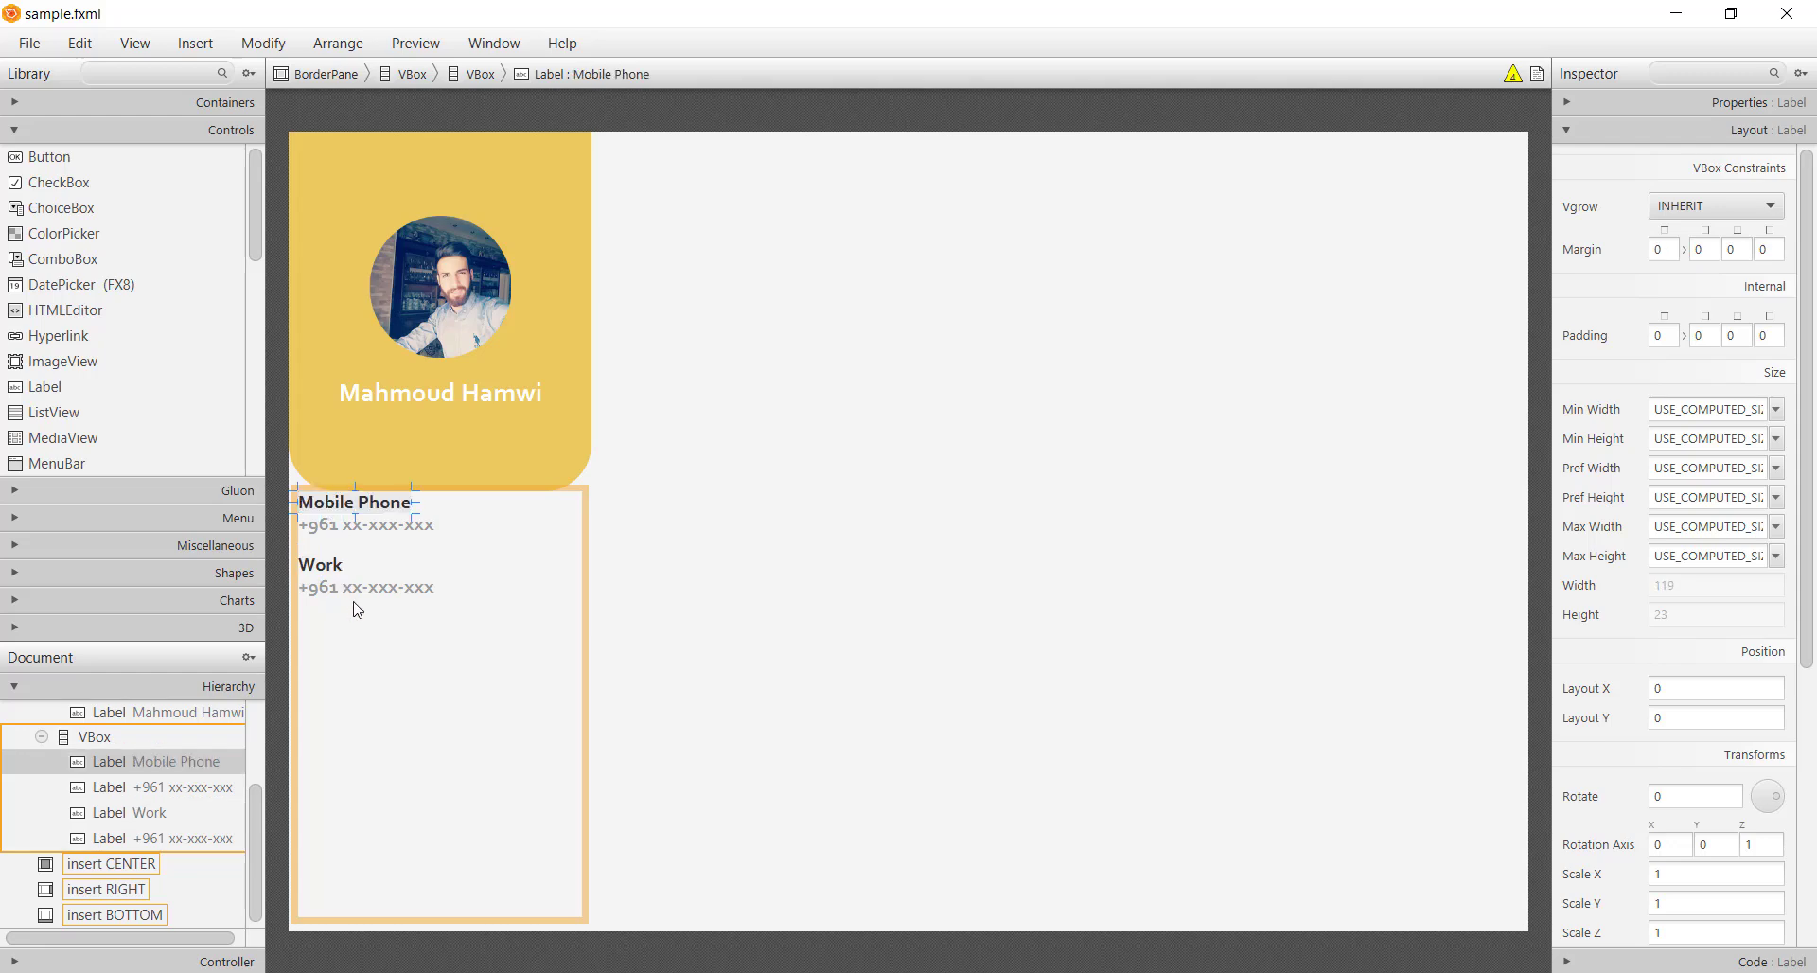
Duplicate the second Work heading and its number, with a 20 top margin on the copy
left_click(410, 653)
left_click(316, 568)
left_click(349, 594, "shift")
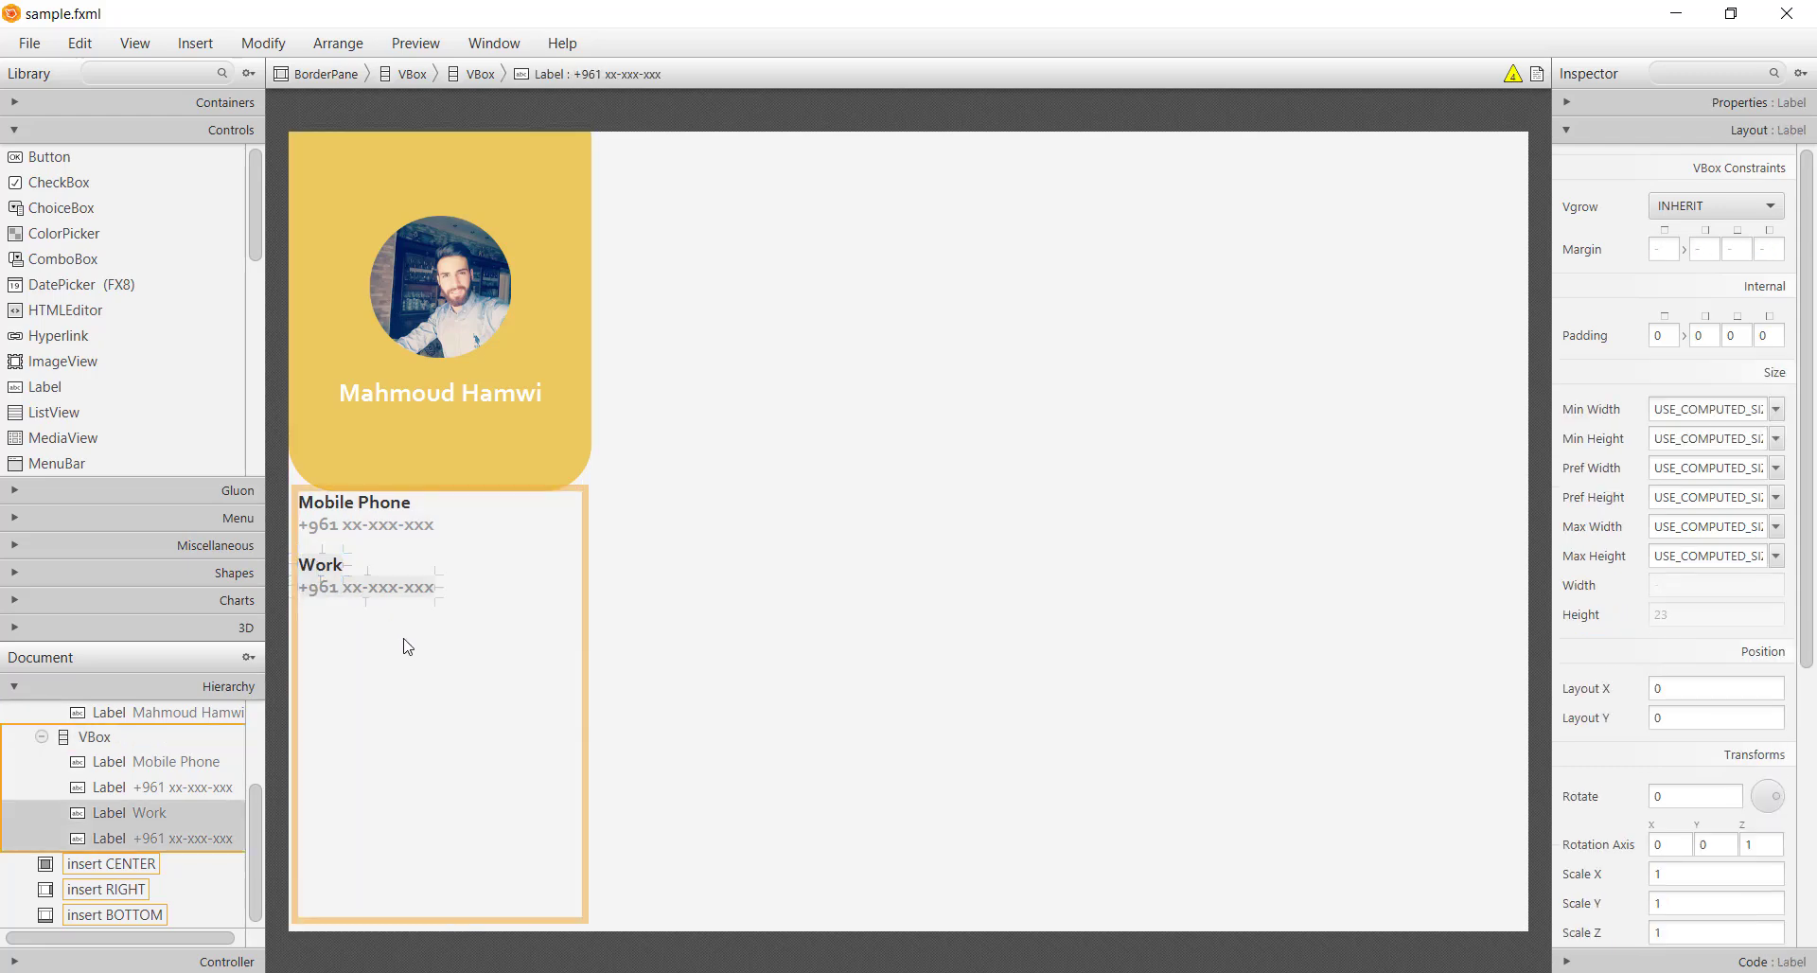
key("ctrl+d")
left_click(331, 611)
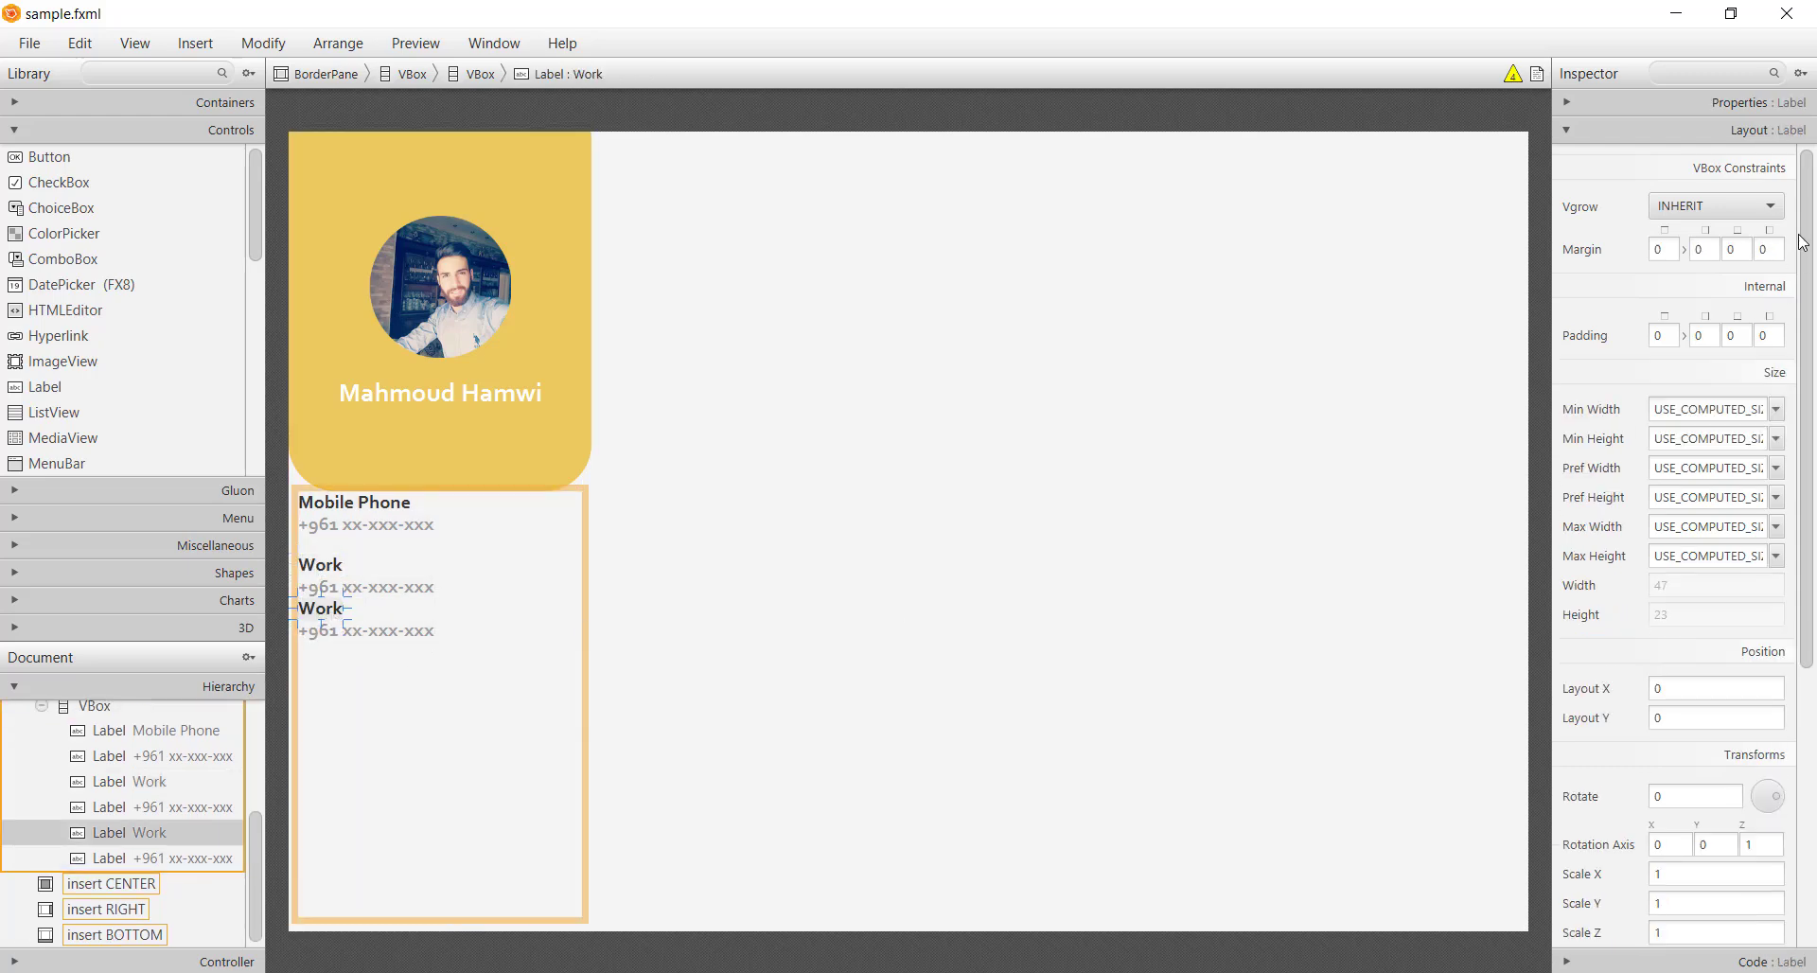
left_click(1663, 250)
key("Return")
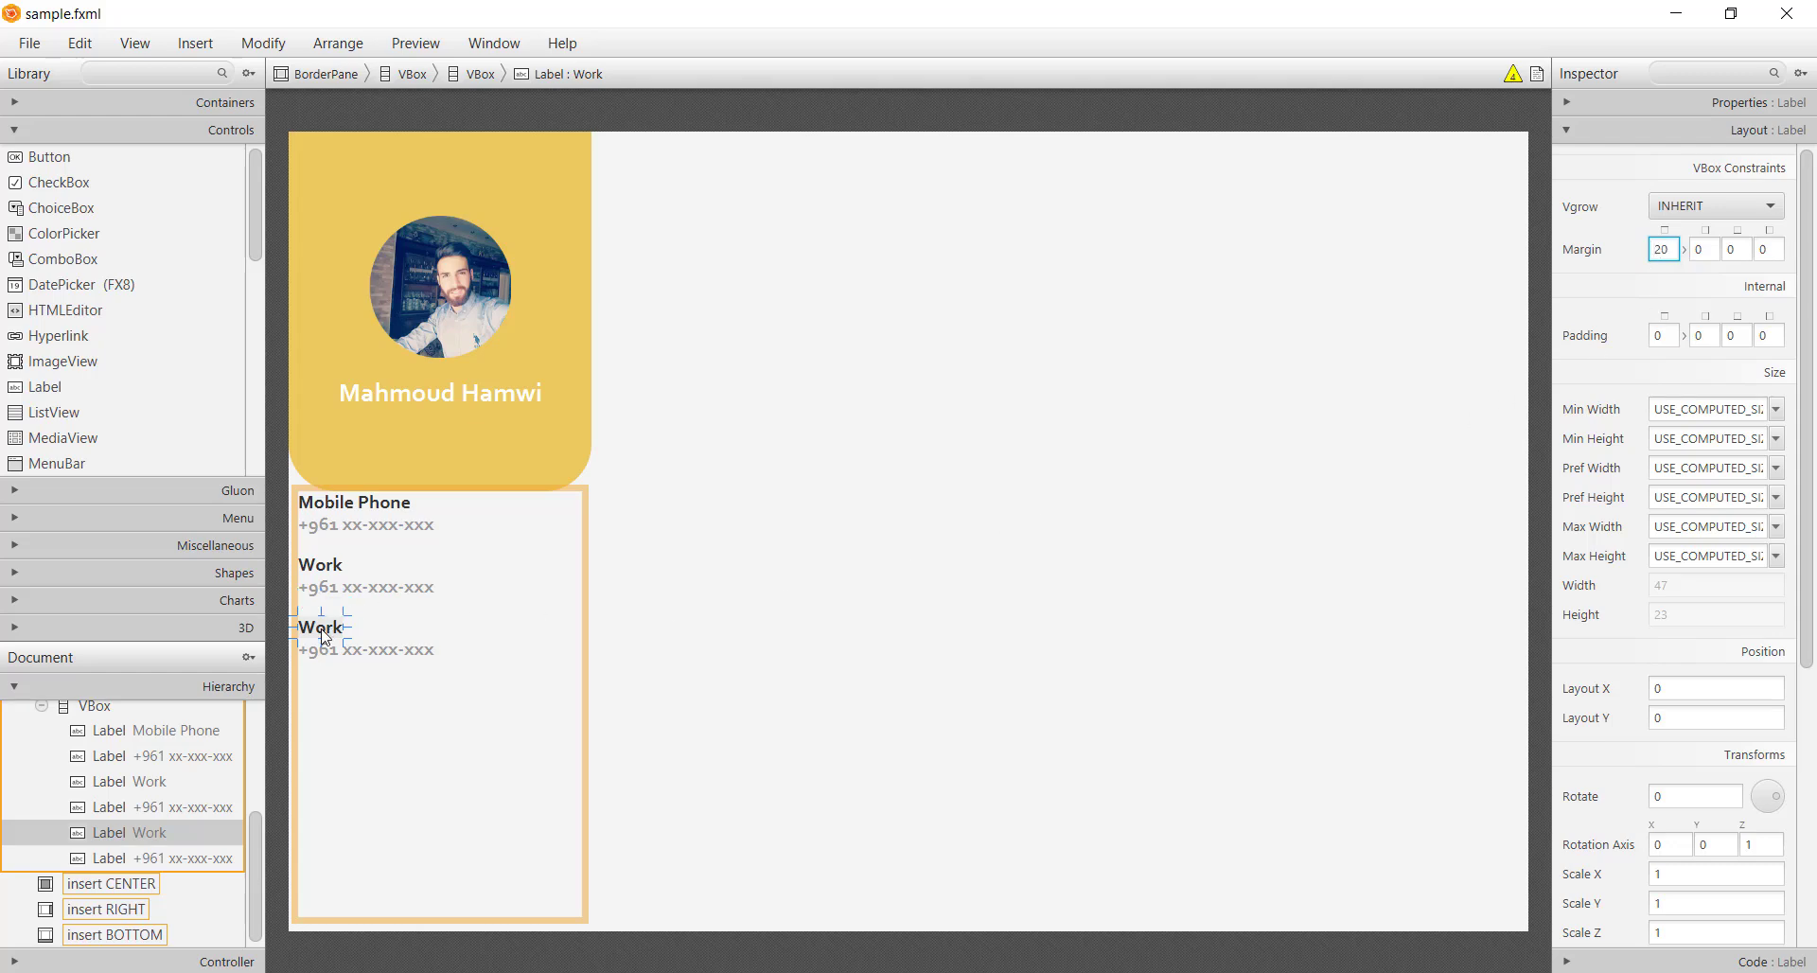
Rename the third heading to 'Email', enter the contact's e-mail below it, and save
double_click(323, 634)
type("Email")
key("Return")
double_click(370, 654)
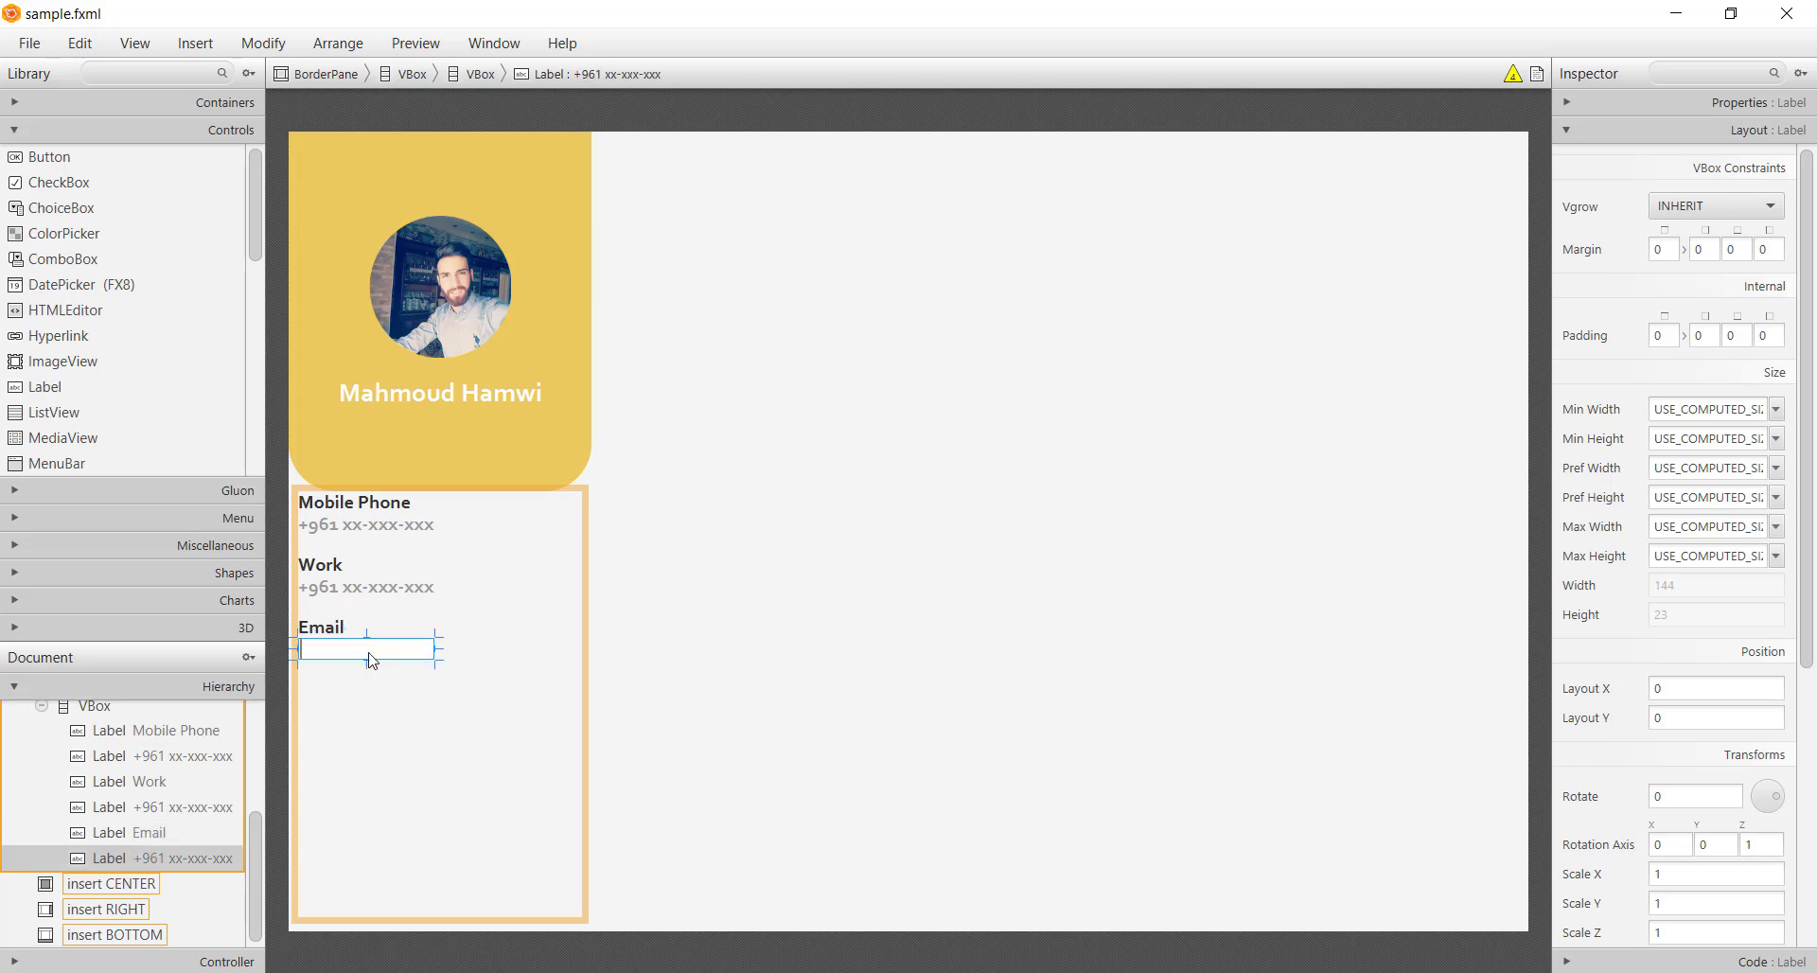
key("Return")
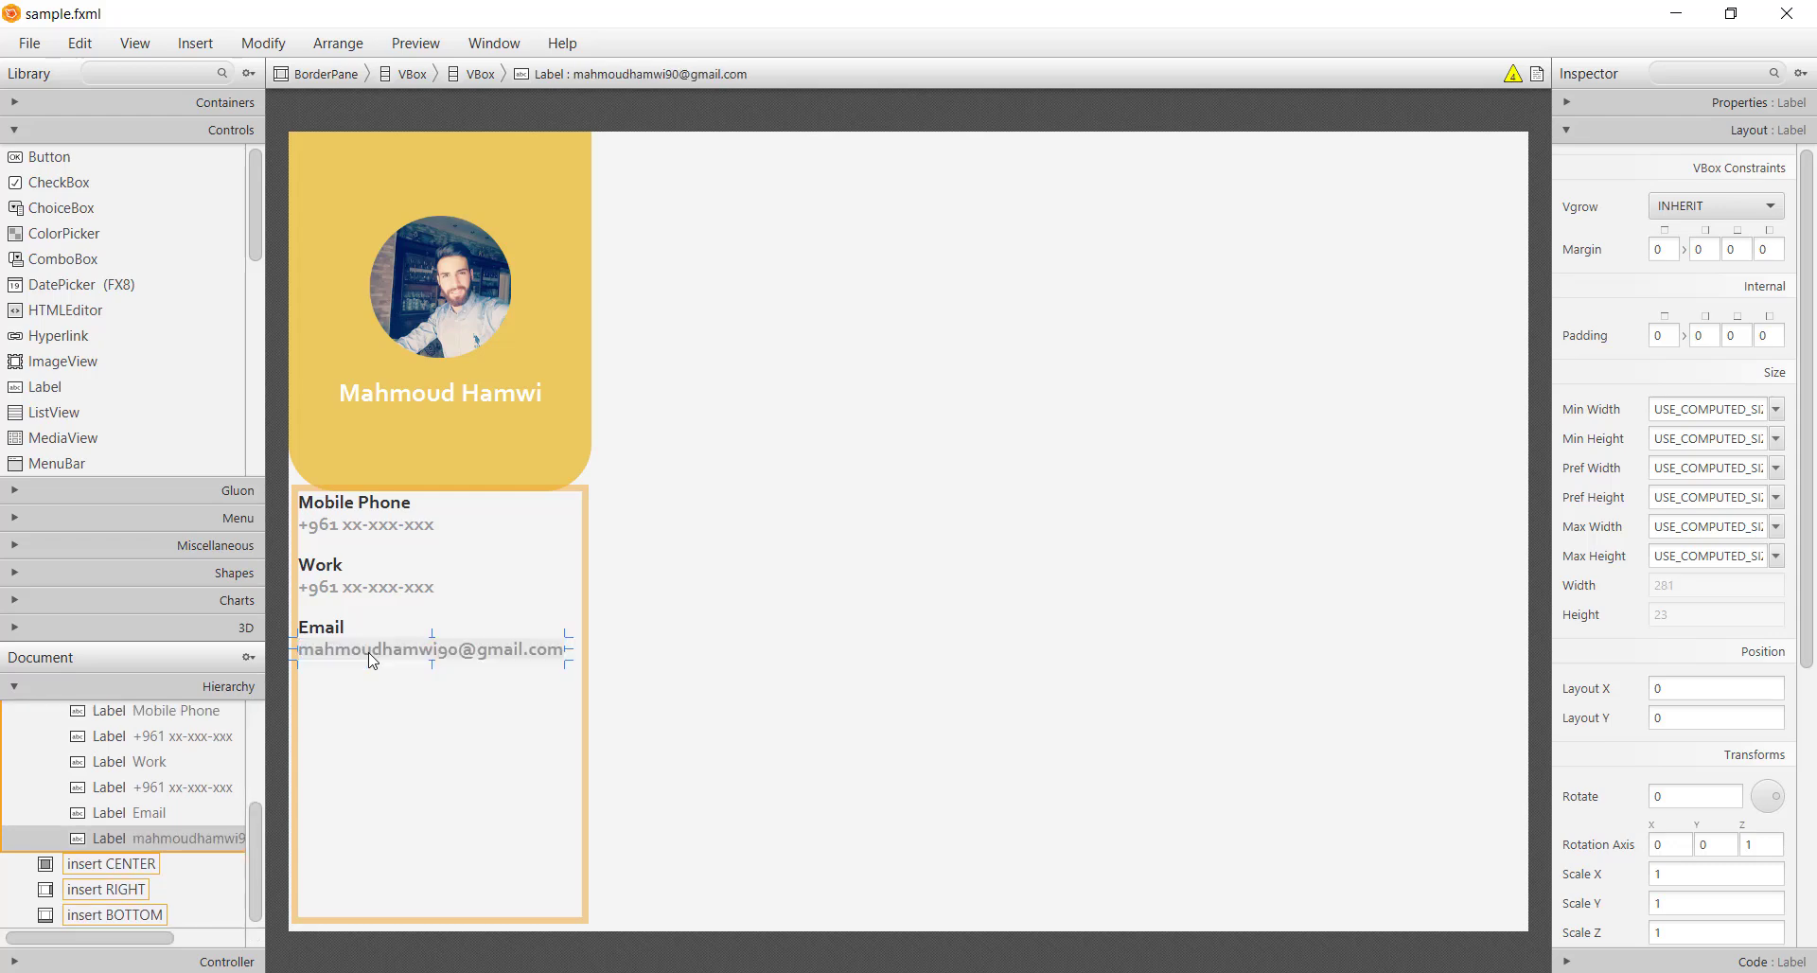
left_click(616, 774)
key("ctrl+s")
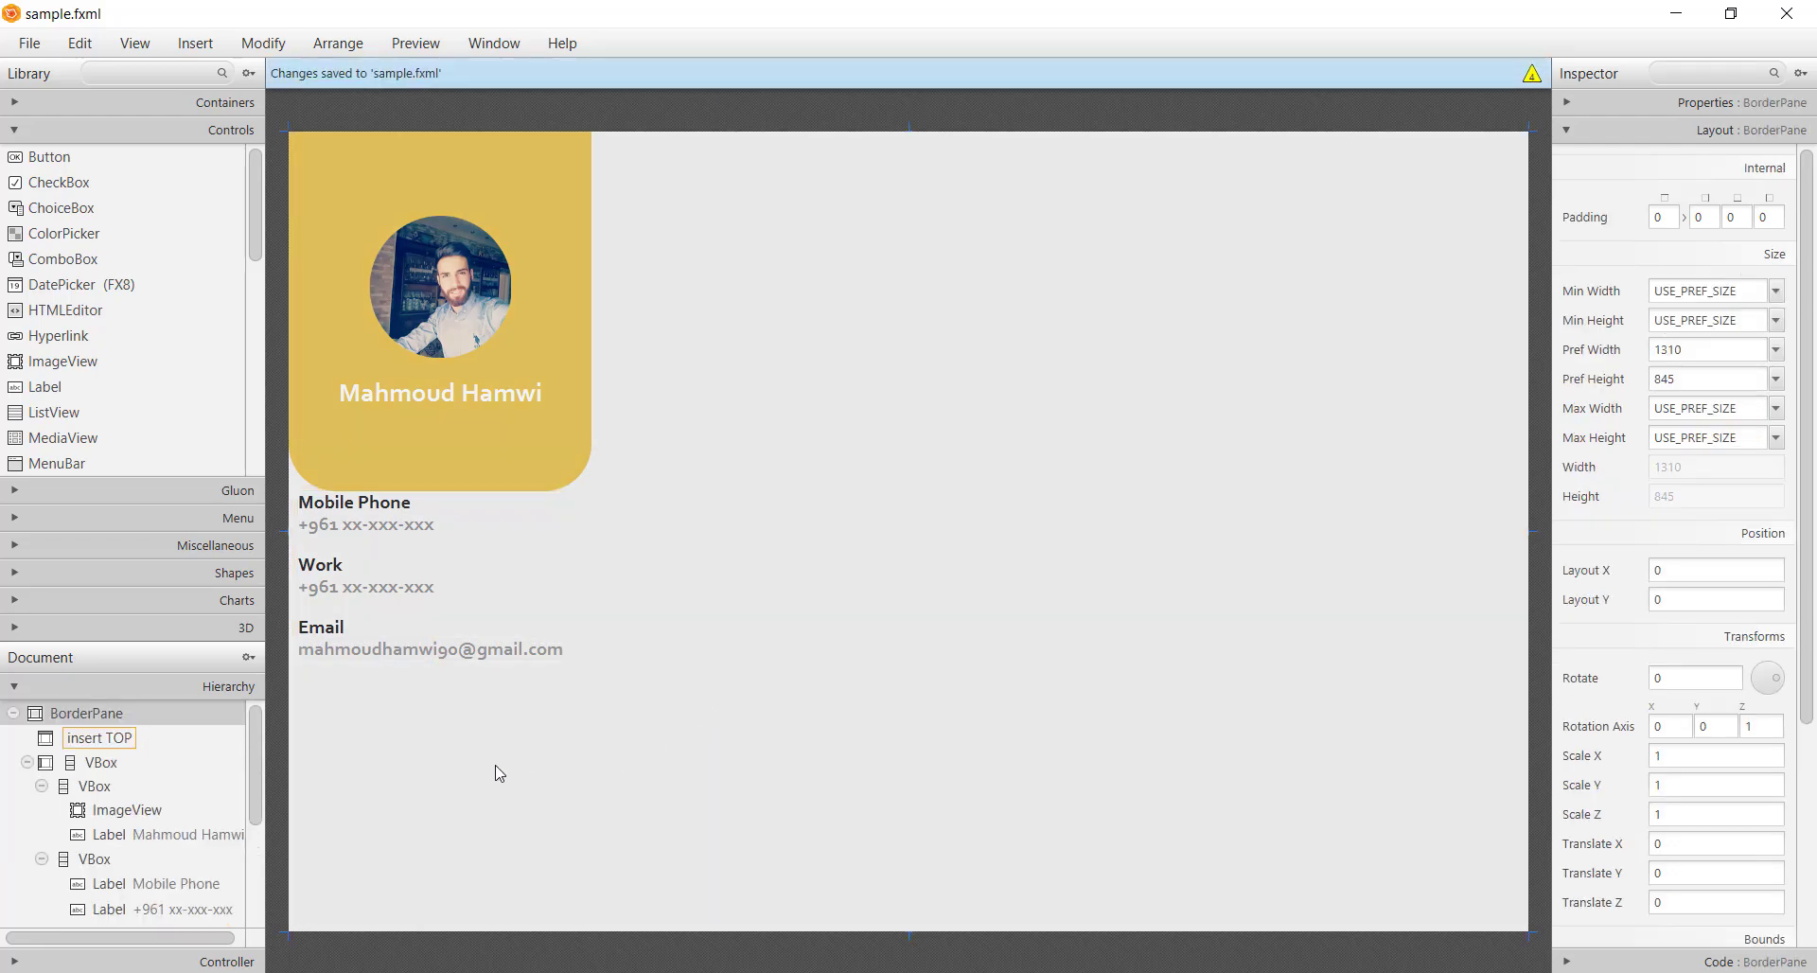
Set the contact details VBox alignment to CENTER_LEFT
left_click(500, 774)
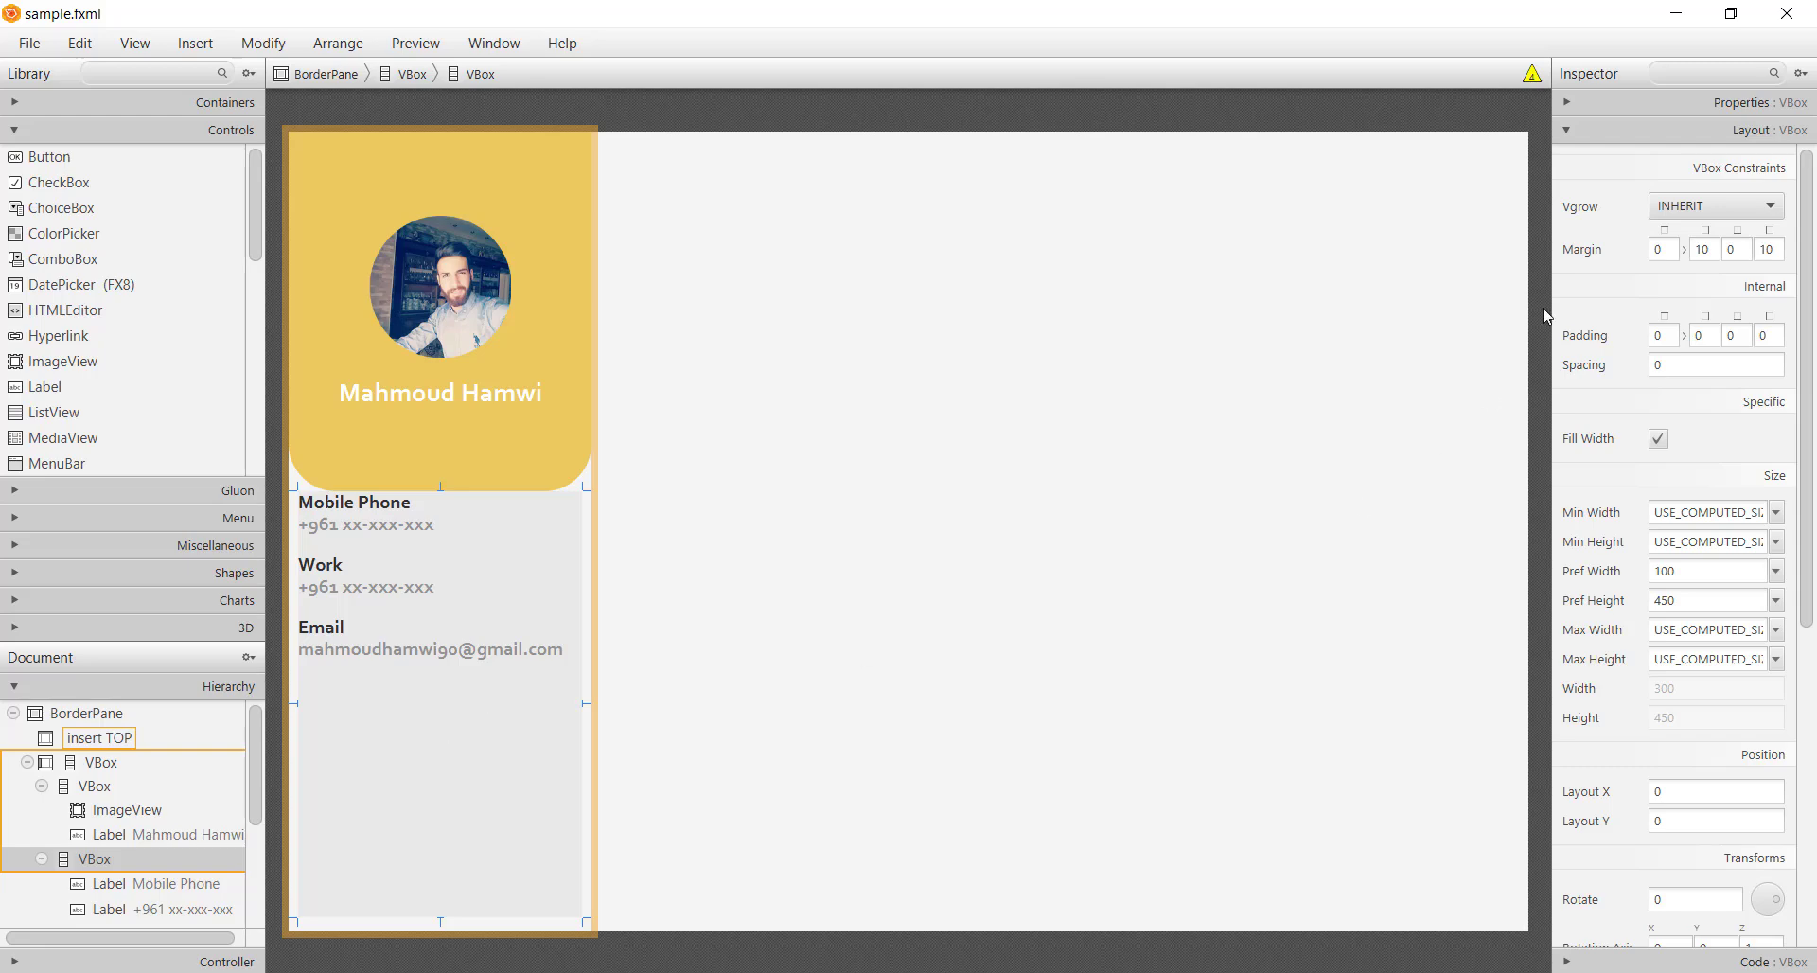
left_click(1704, 104)
left_click(1708, 178)
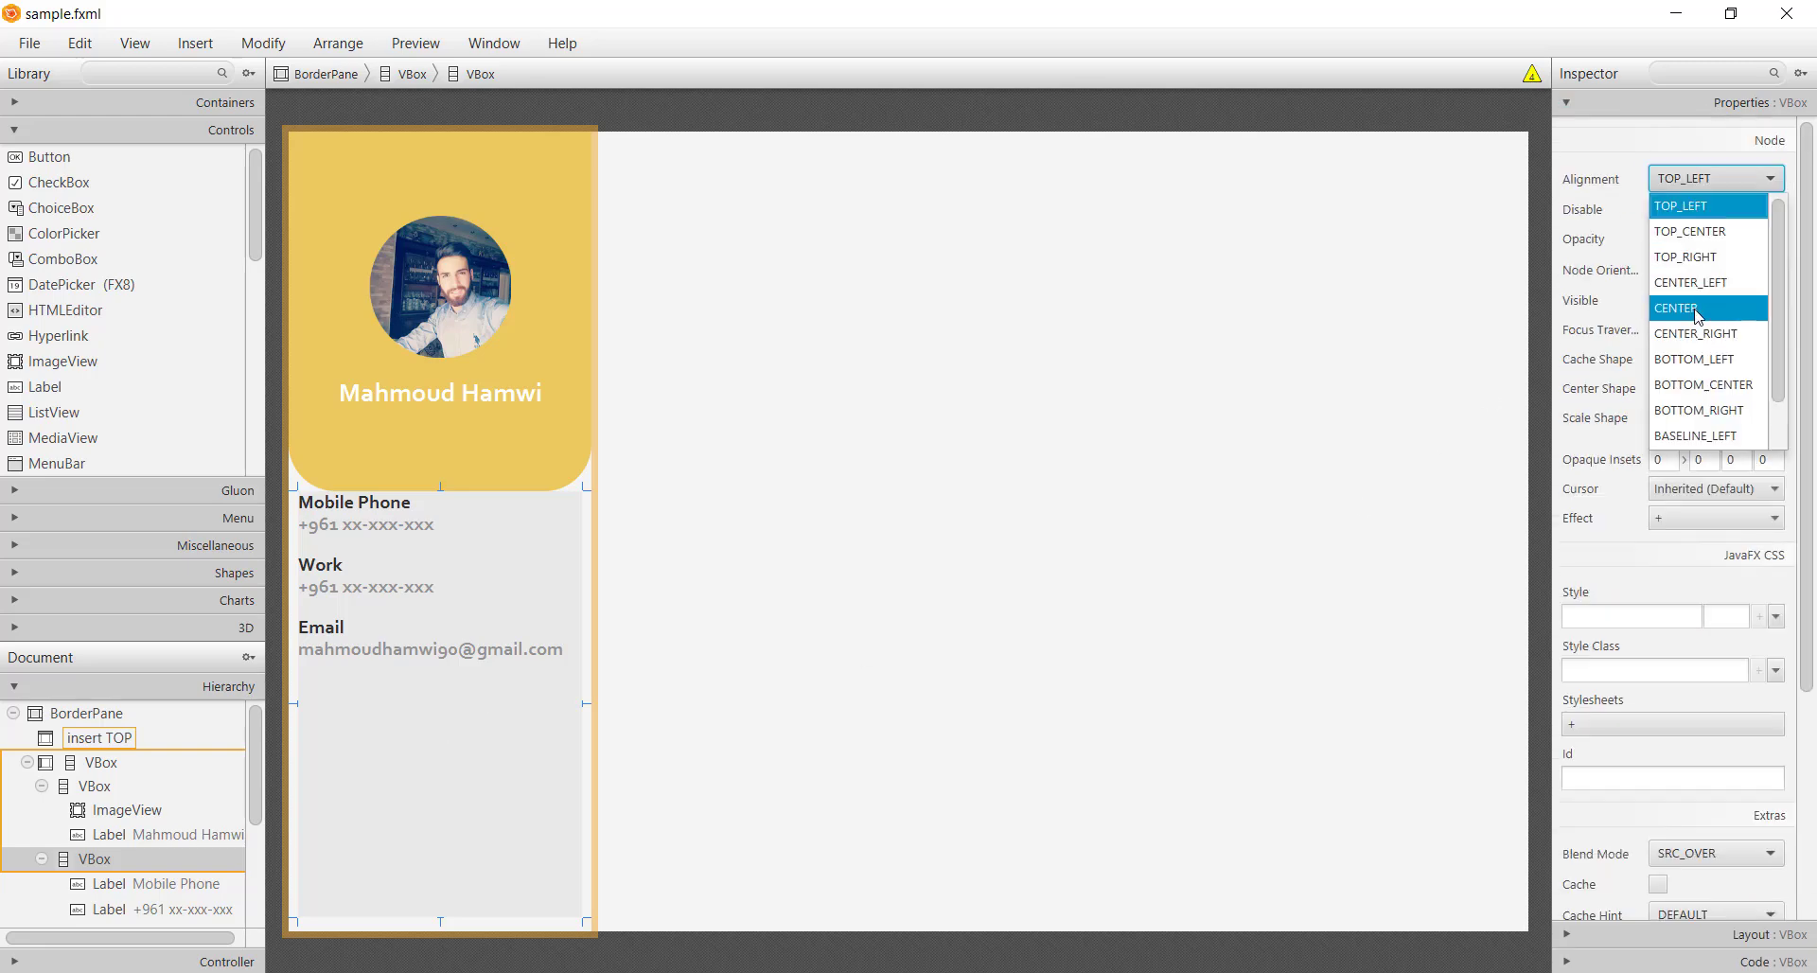
left_click(1696, 313)
left_click(1670, 179)
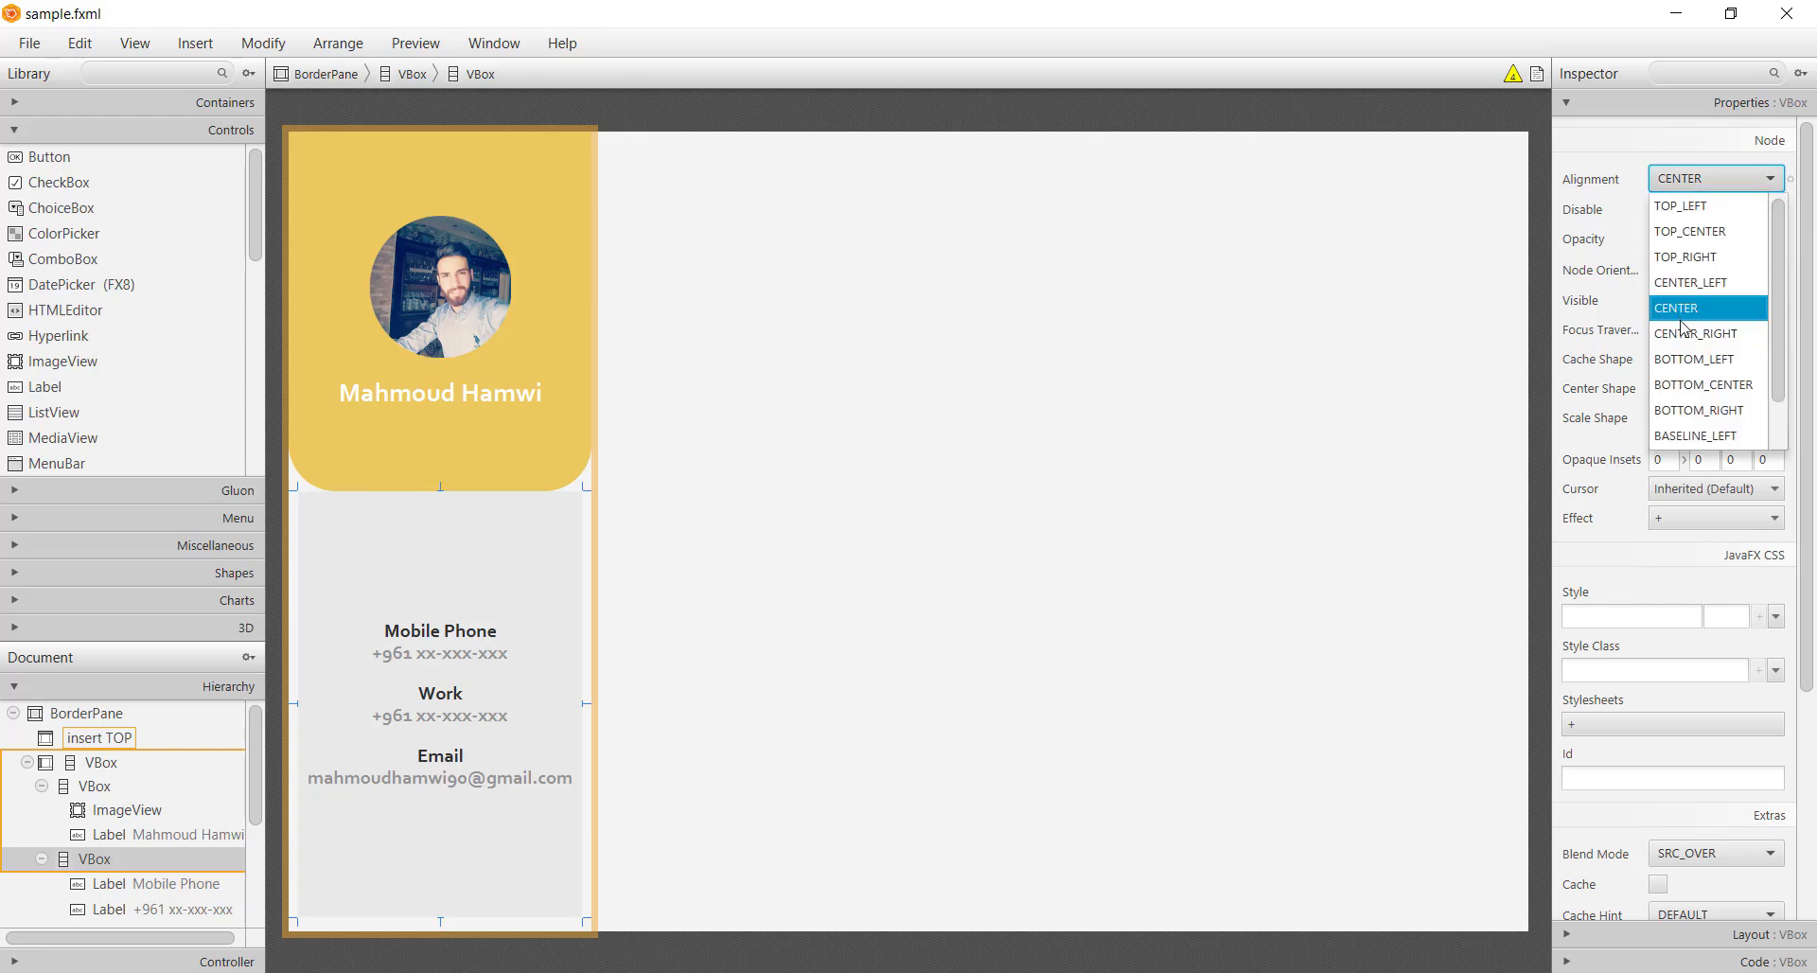
left_click(1694, 282)
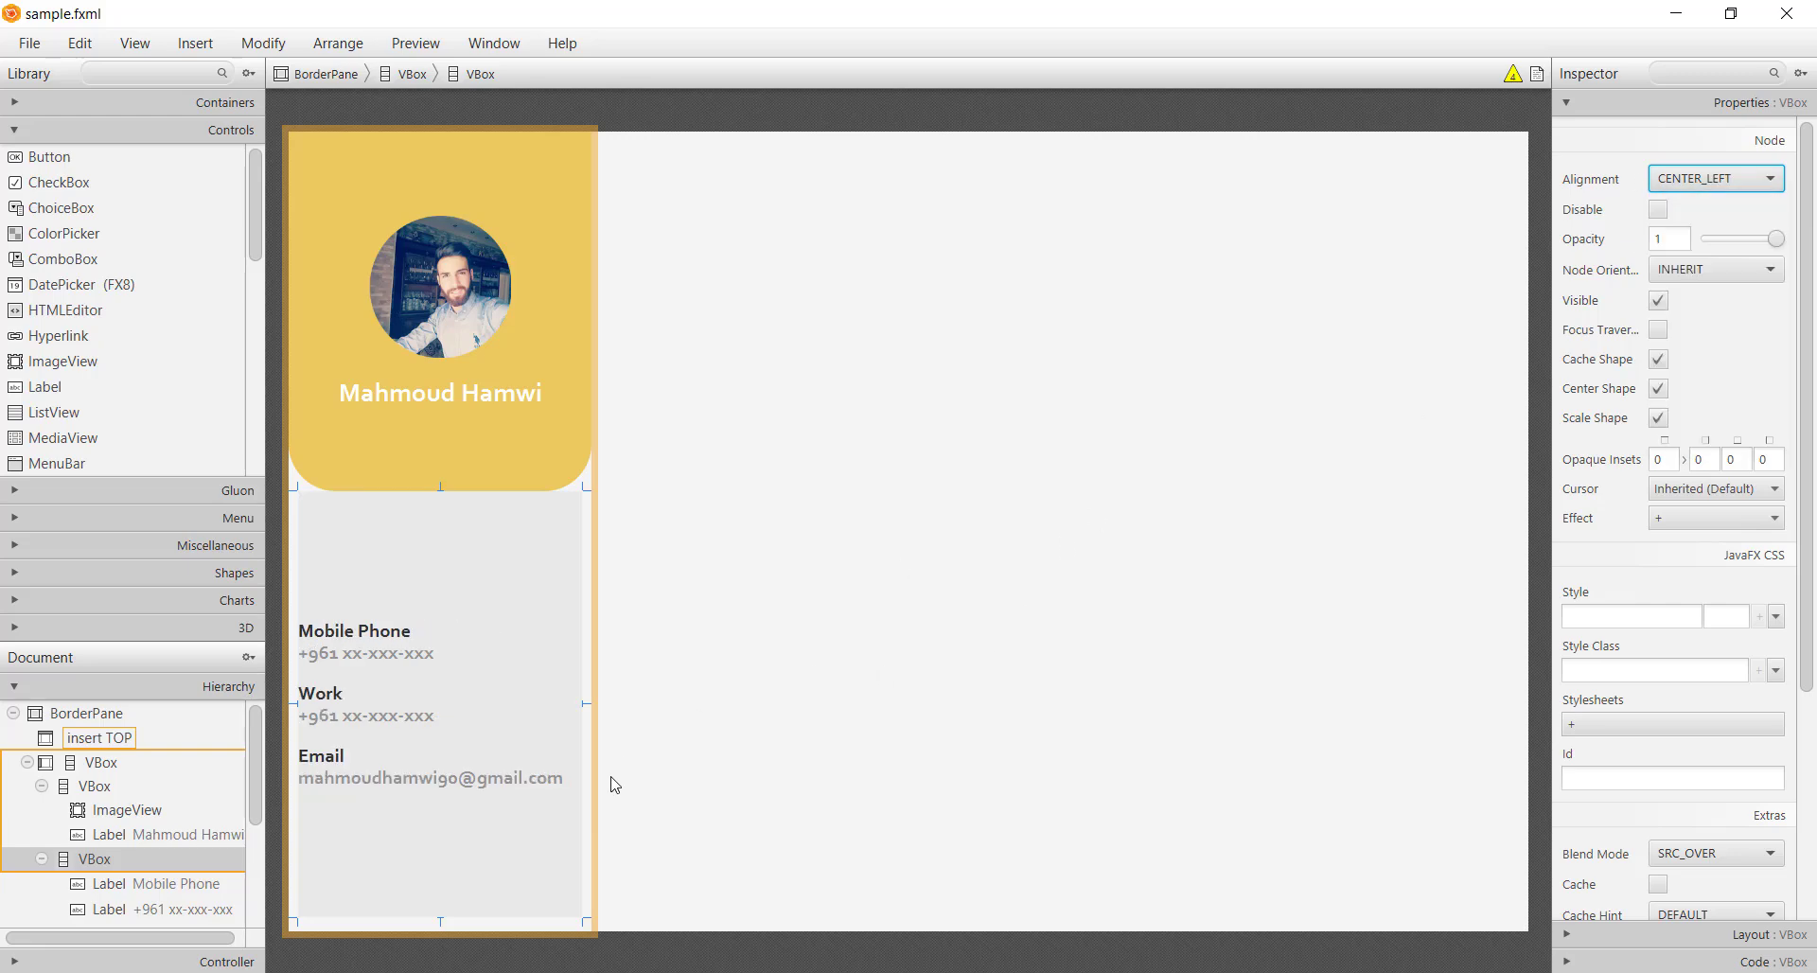
left_click(448, 832)
Add a Button below the email address and label it 'Edit'
left_click(56, 159)
left_click_drag(52, 159, 474, 866)
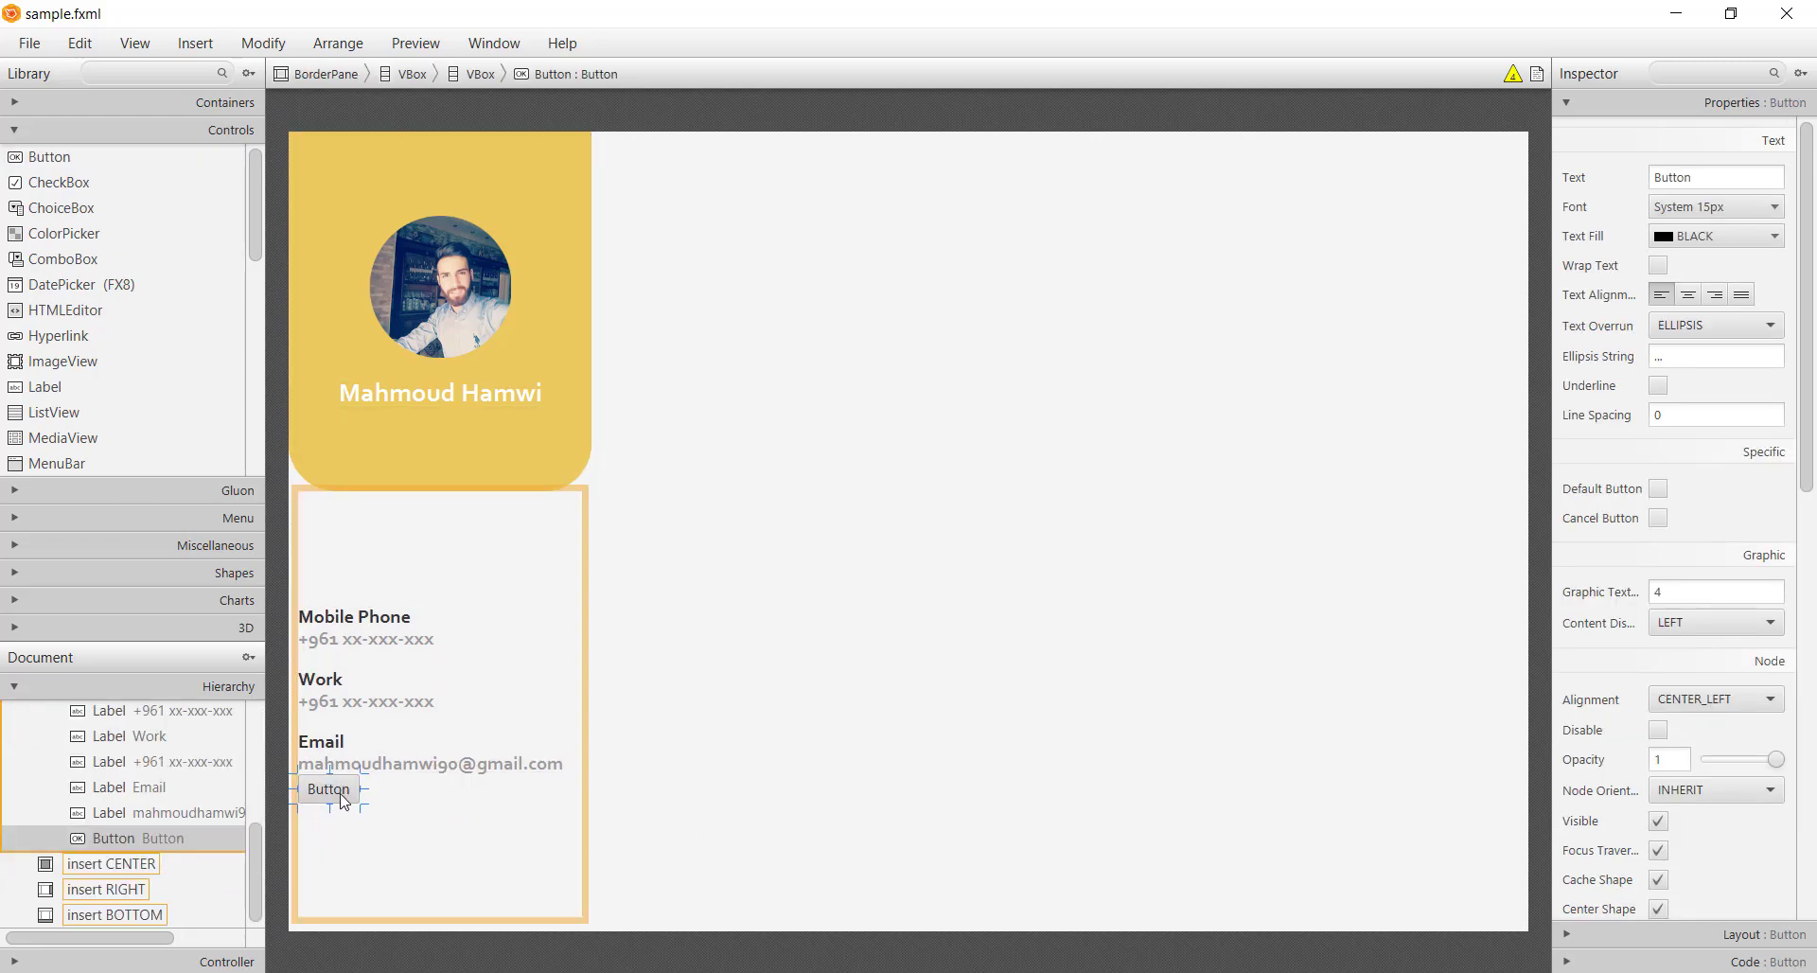
double_click(344, 801)
type("Edit")
key("Return")
Give the Edit button preferred size 140 by 40 and a 30 top margin
left_click(1629, 936)
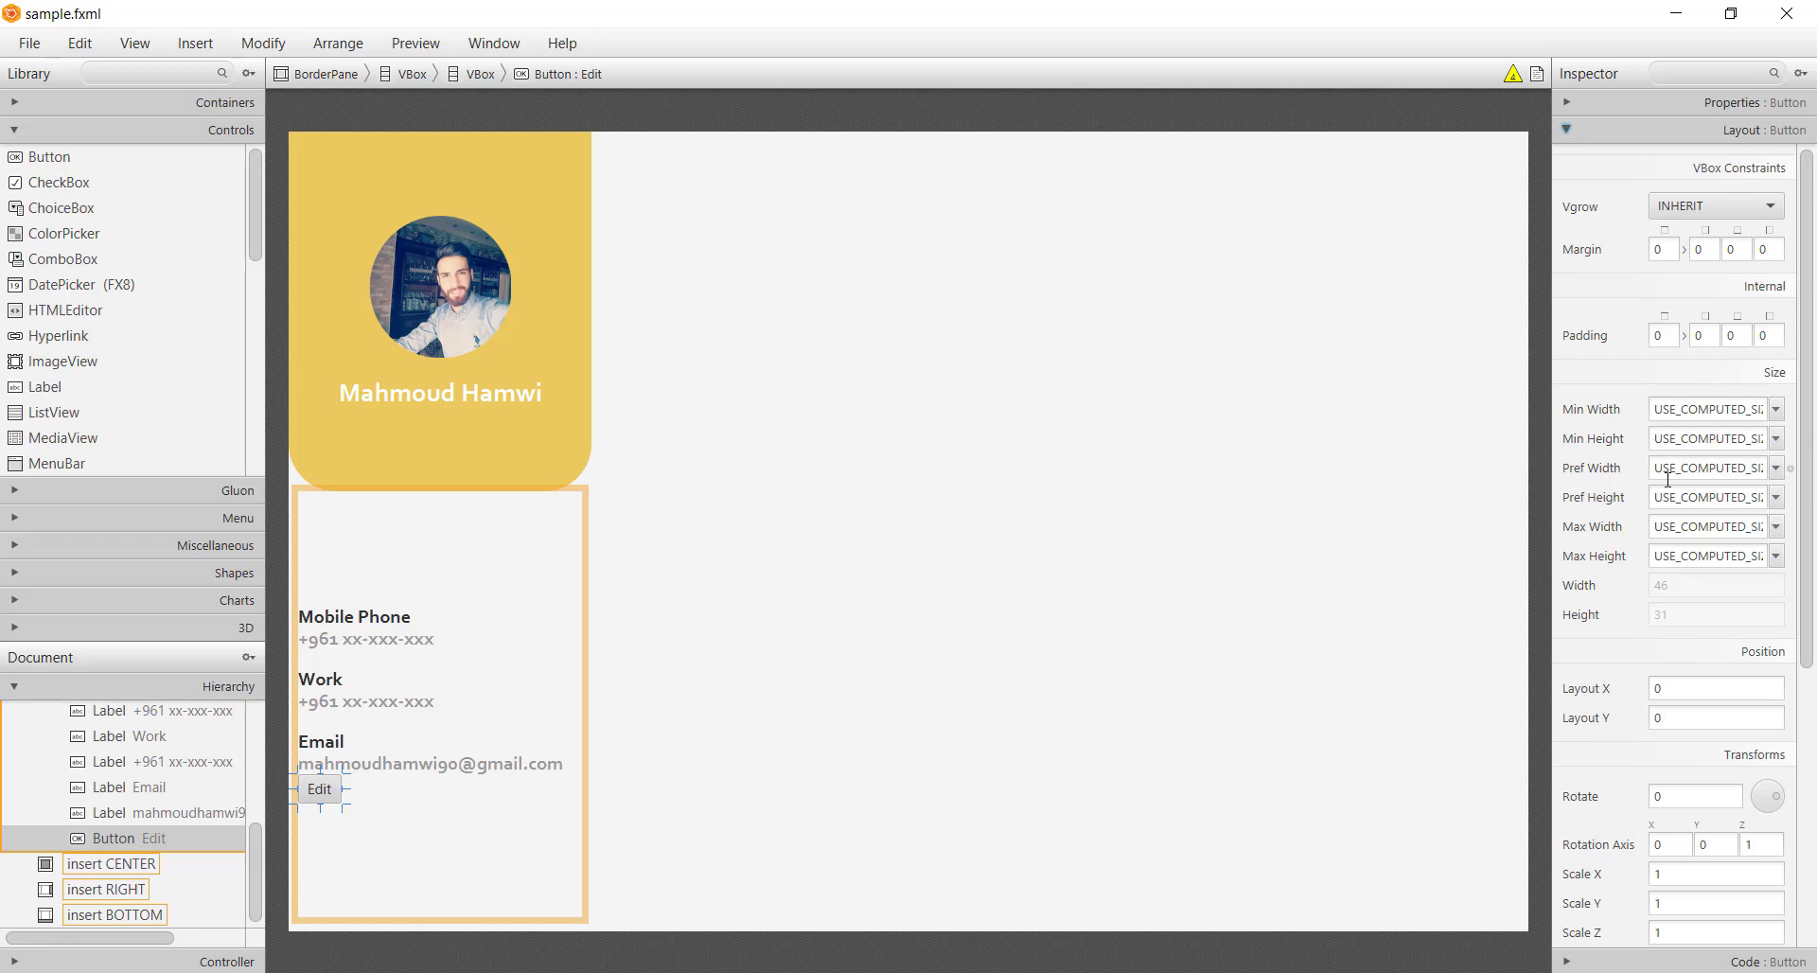
left_click(1695, 497)
left_click(1681, 467)
type("1")
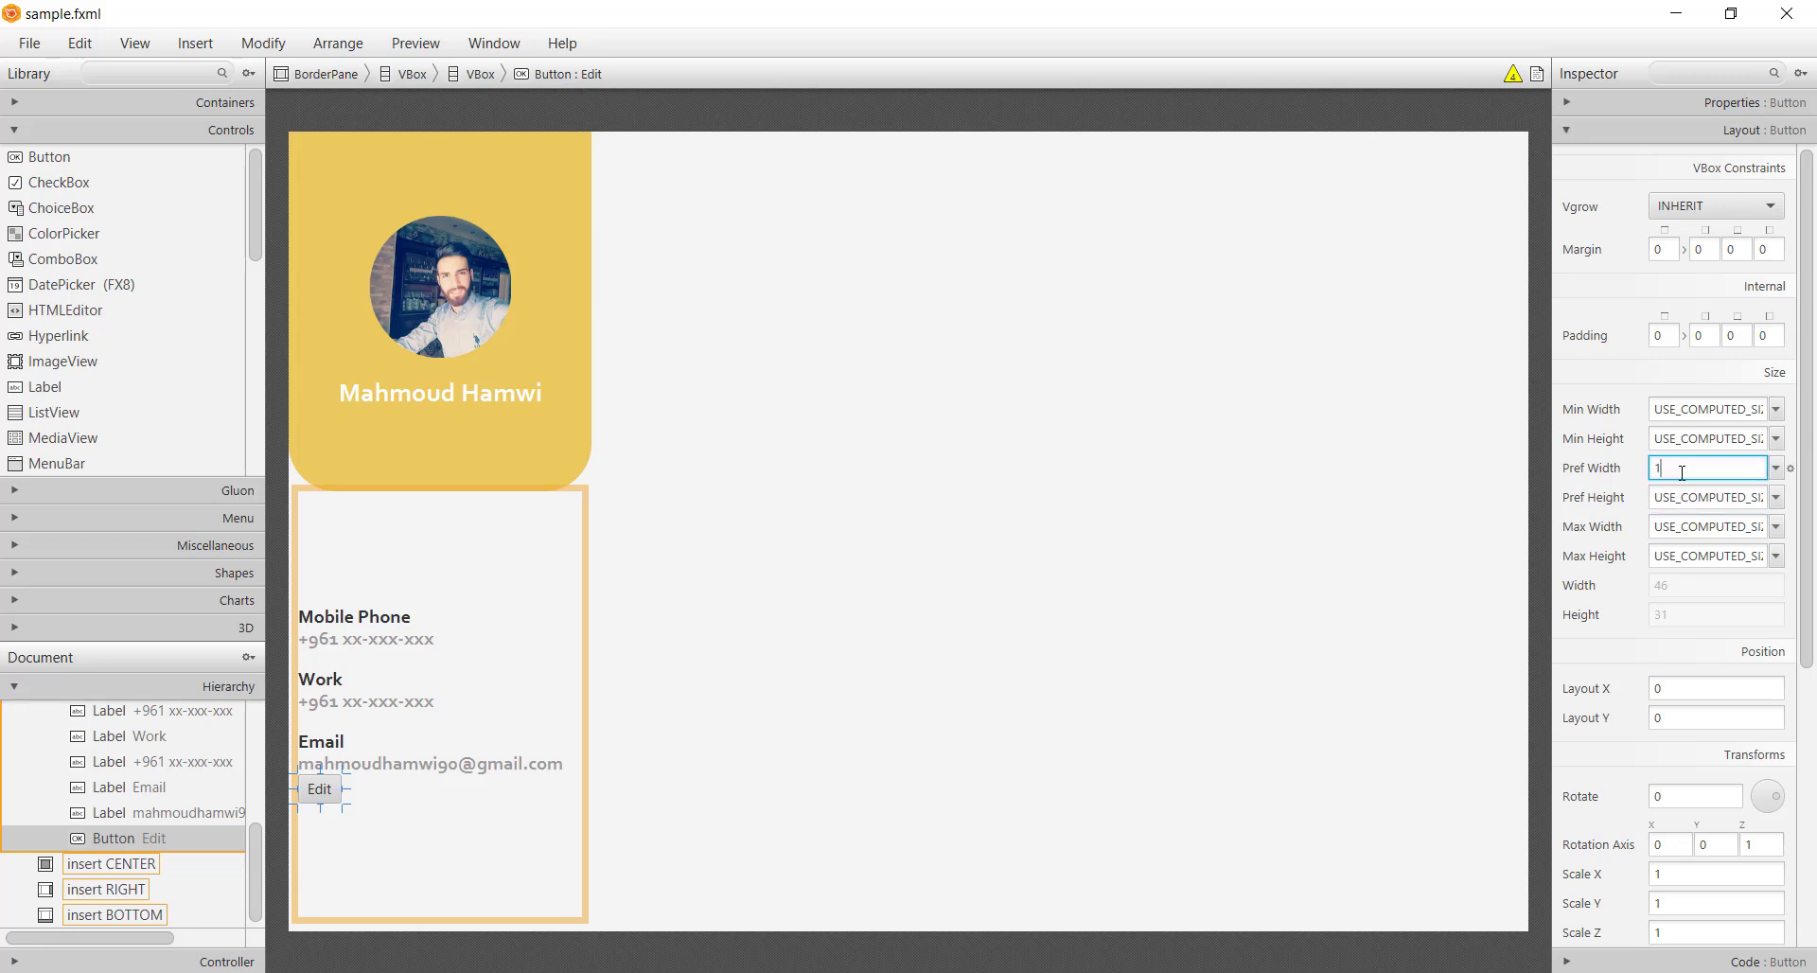
type("40")
left_click(1698, 497)
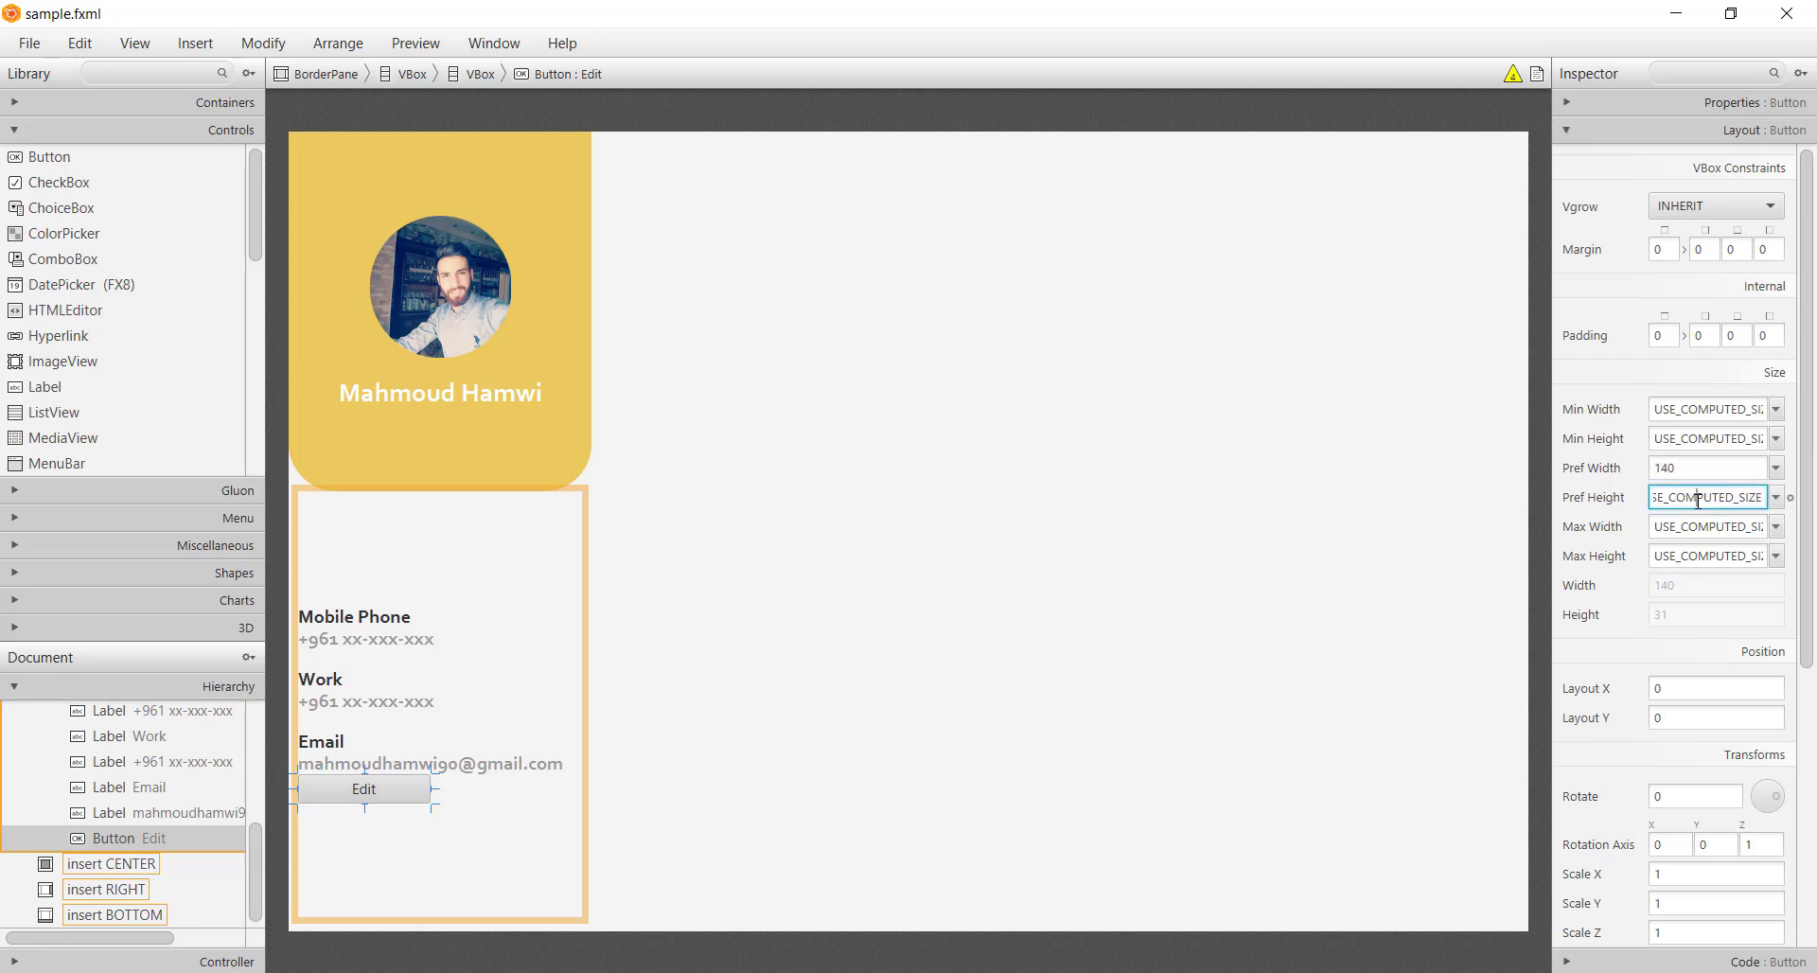
key("ctrl+a")
type("40")
key("Return")
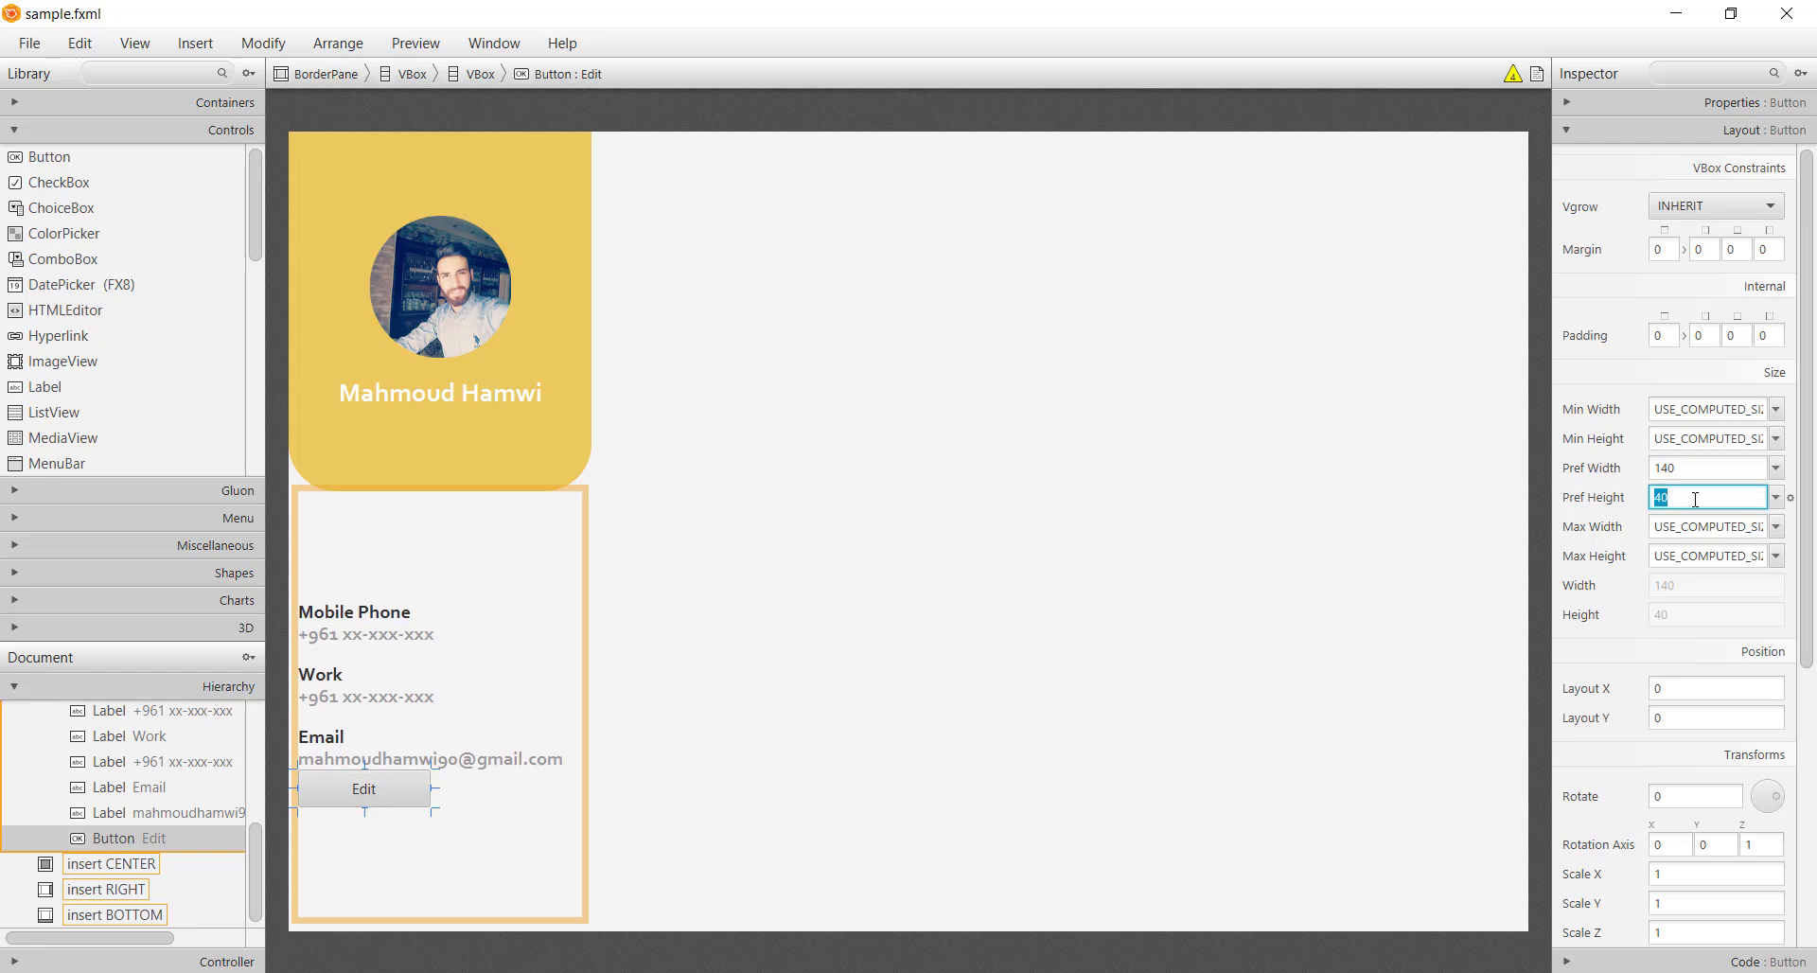
left_click(1674, 254)
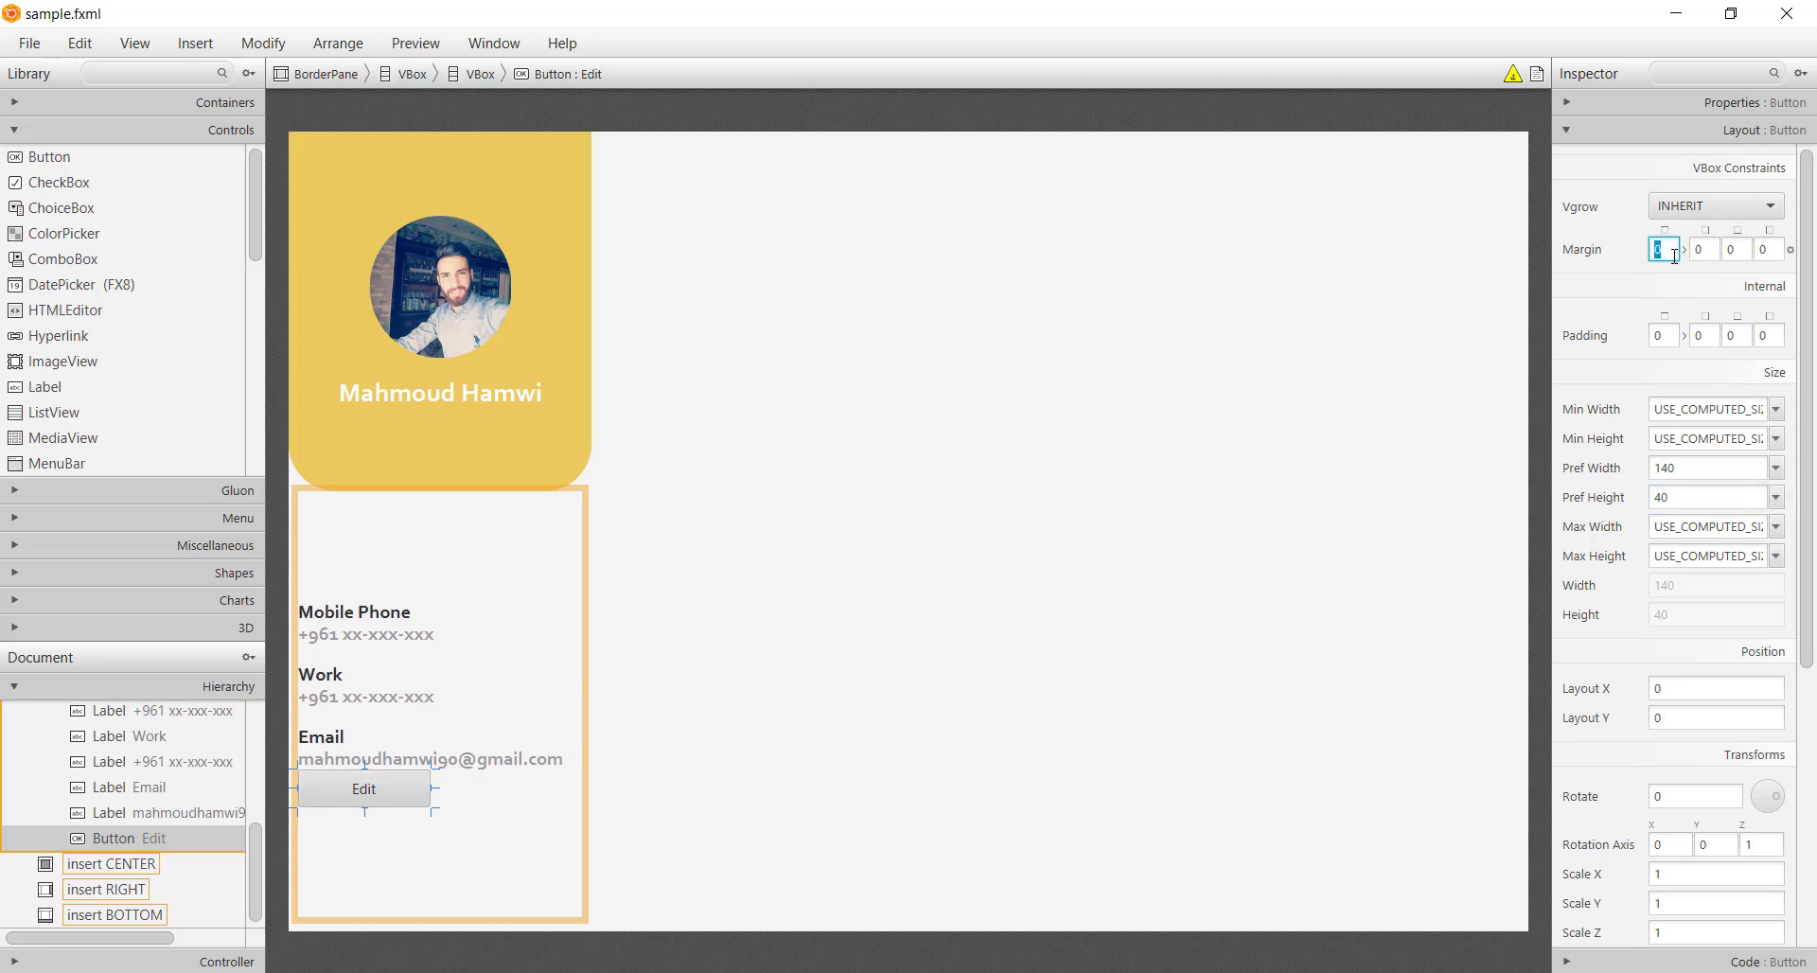
key("Return")
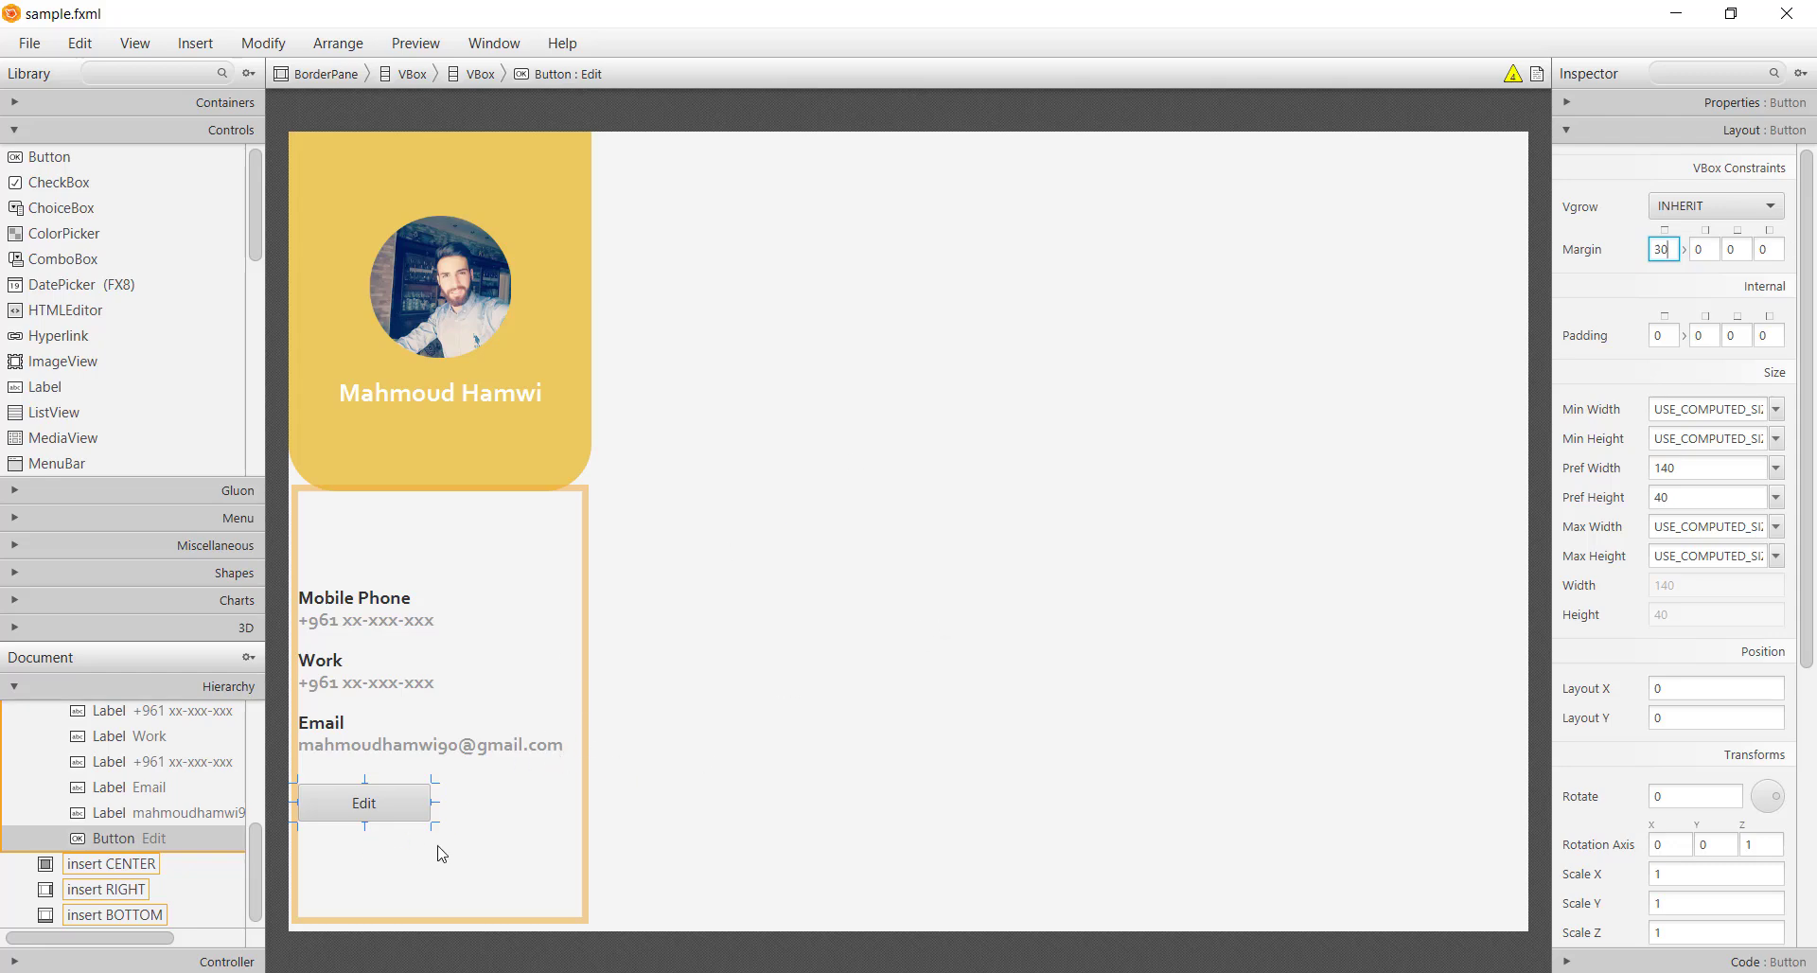
left_click(467, 854)
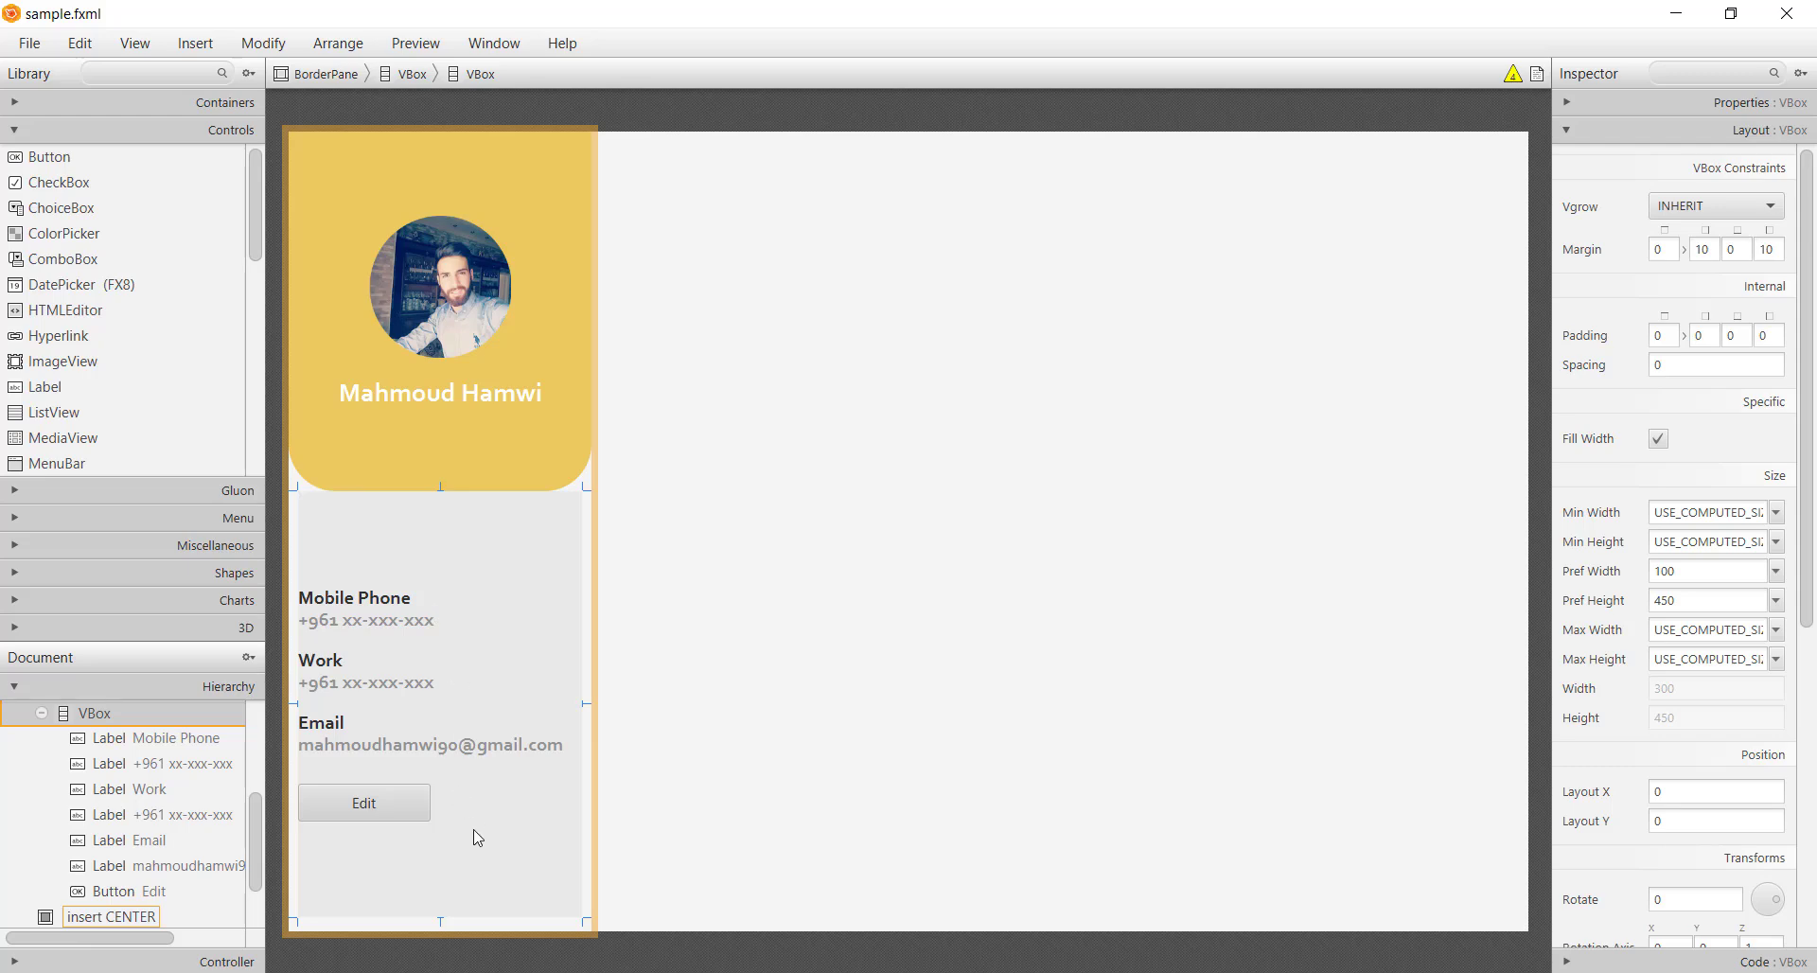
Set the contact VBox alignment to CENTER and widen the Mobile Phone label to the left edge
left_click(422, 819)
left_click(501, 836)
left_click(1727, 103)
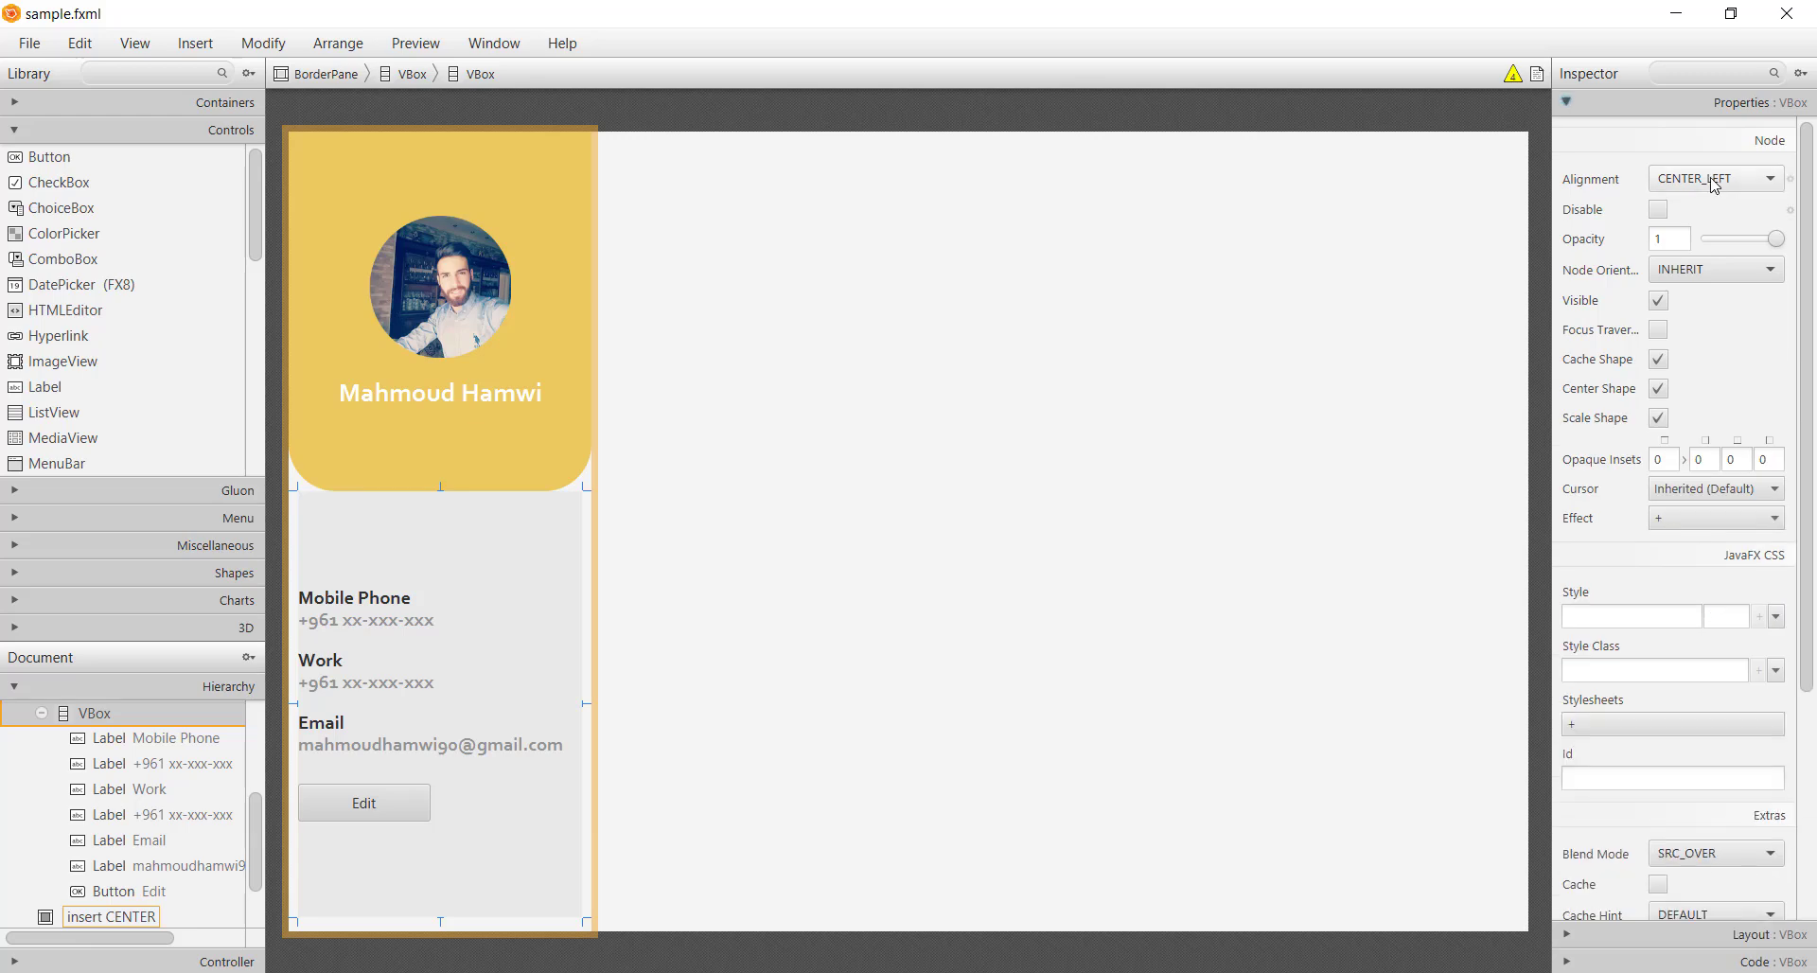
left_click(1722, 180)
left_click(1711, 303)
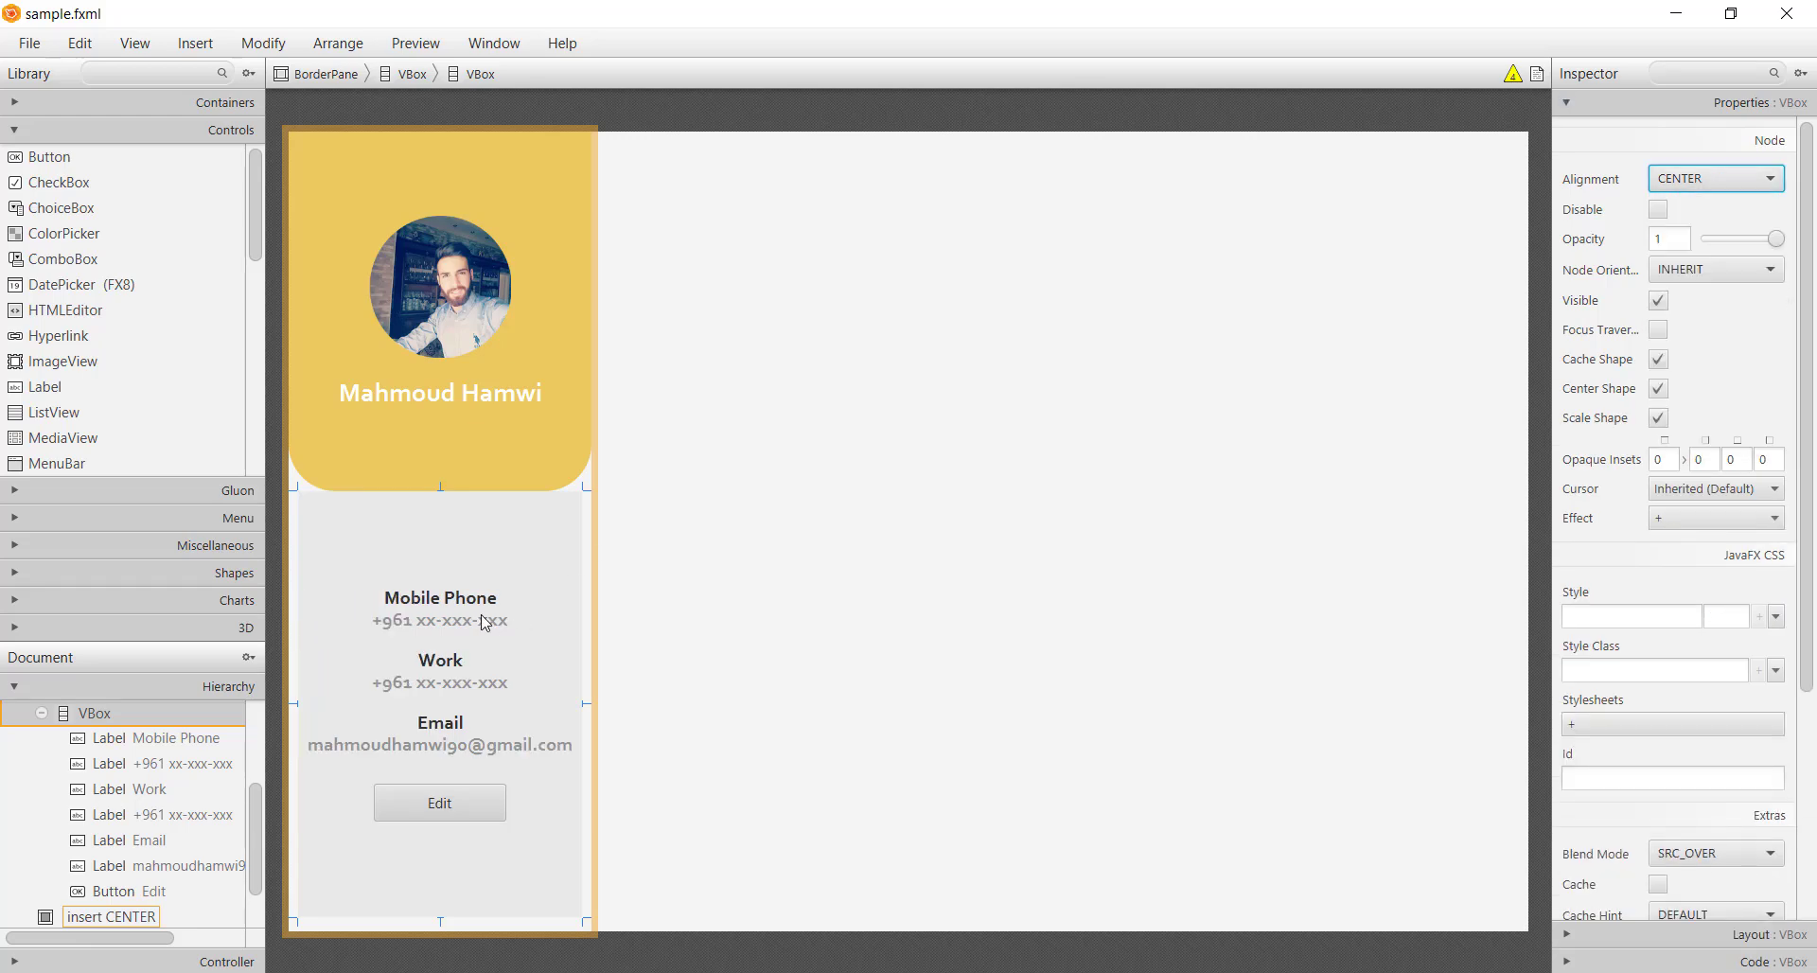
left_click(407, 598)
left_click_drag(378, 597, 217, 580)
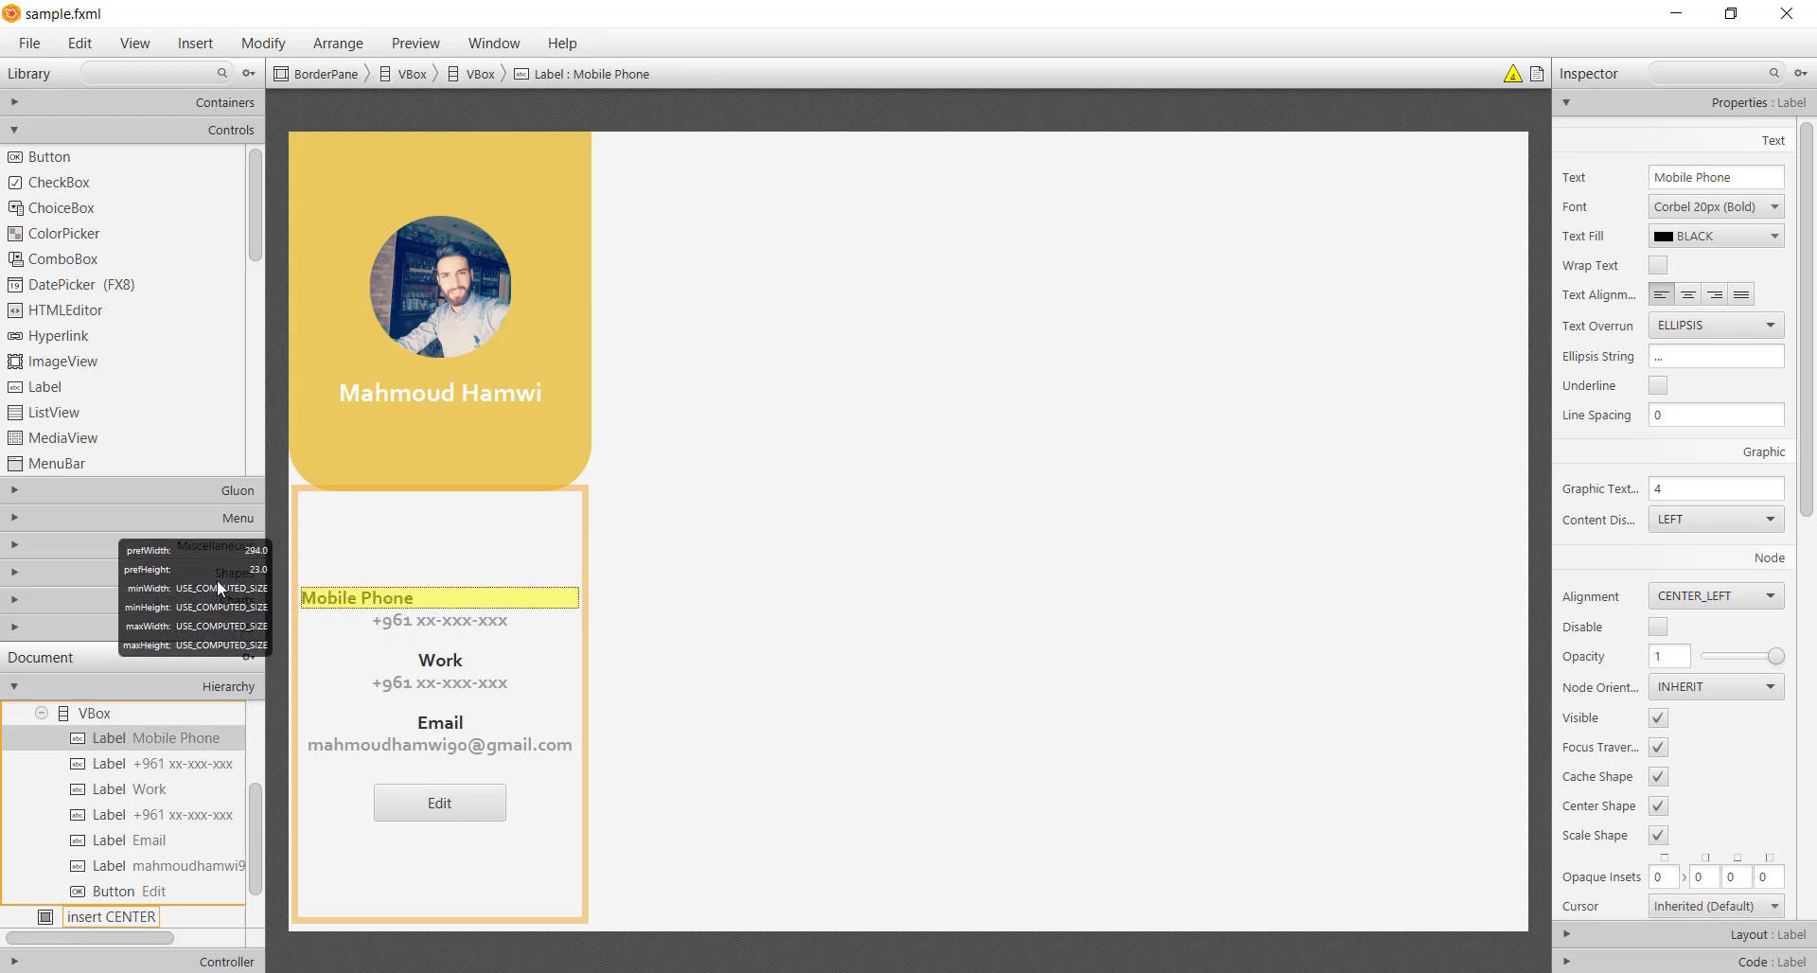
Widen the phone number, Work, second number and Email labels to the VBox's left edge, then save
left_click(378, 622)
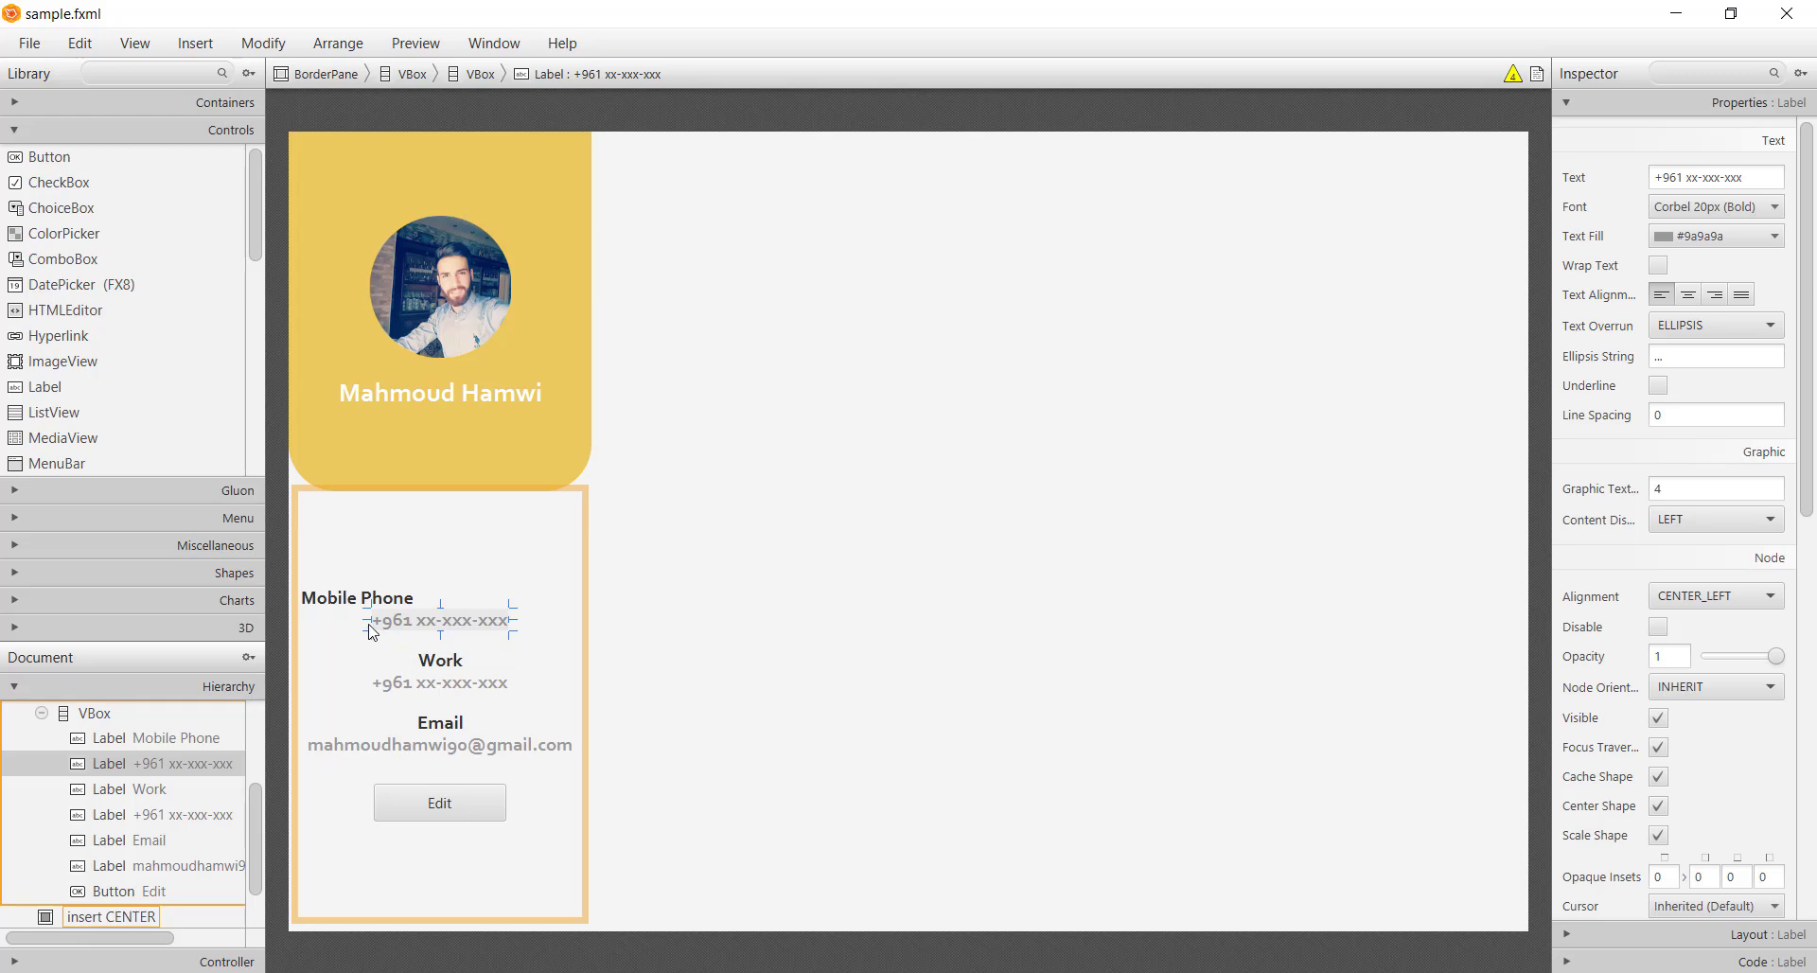
left_click_drag(369, 625, 220, 625)
left_click(441, 660)
left_click_drag(418, 660, 220, 663)
left_click(440, 682)
left_click_drag(372, 682, 220, 686)
left_click(422, 724)
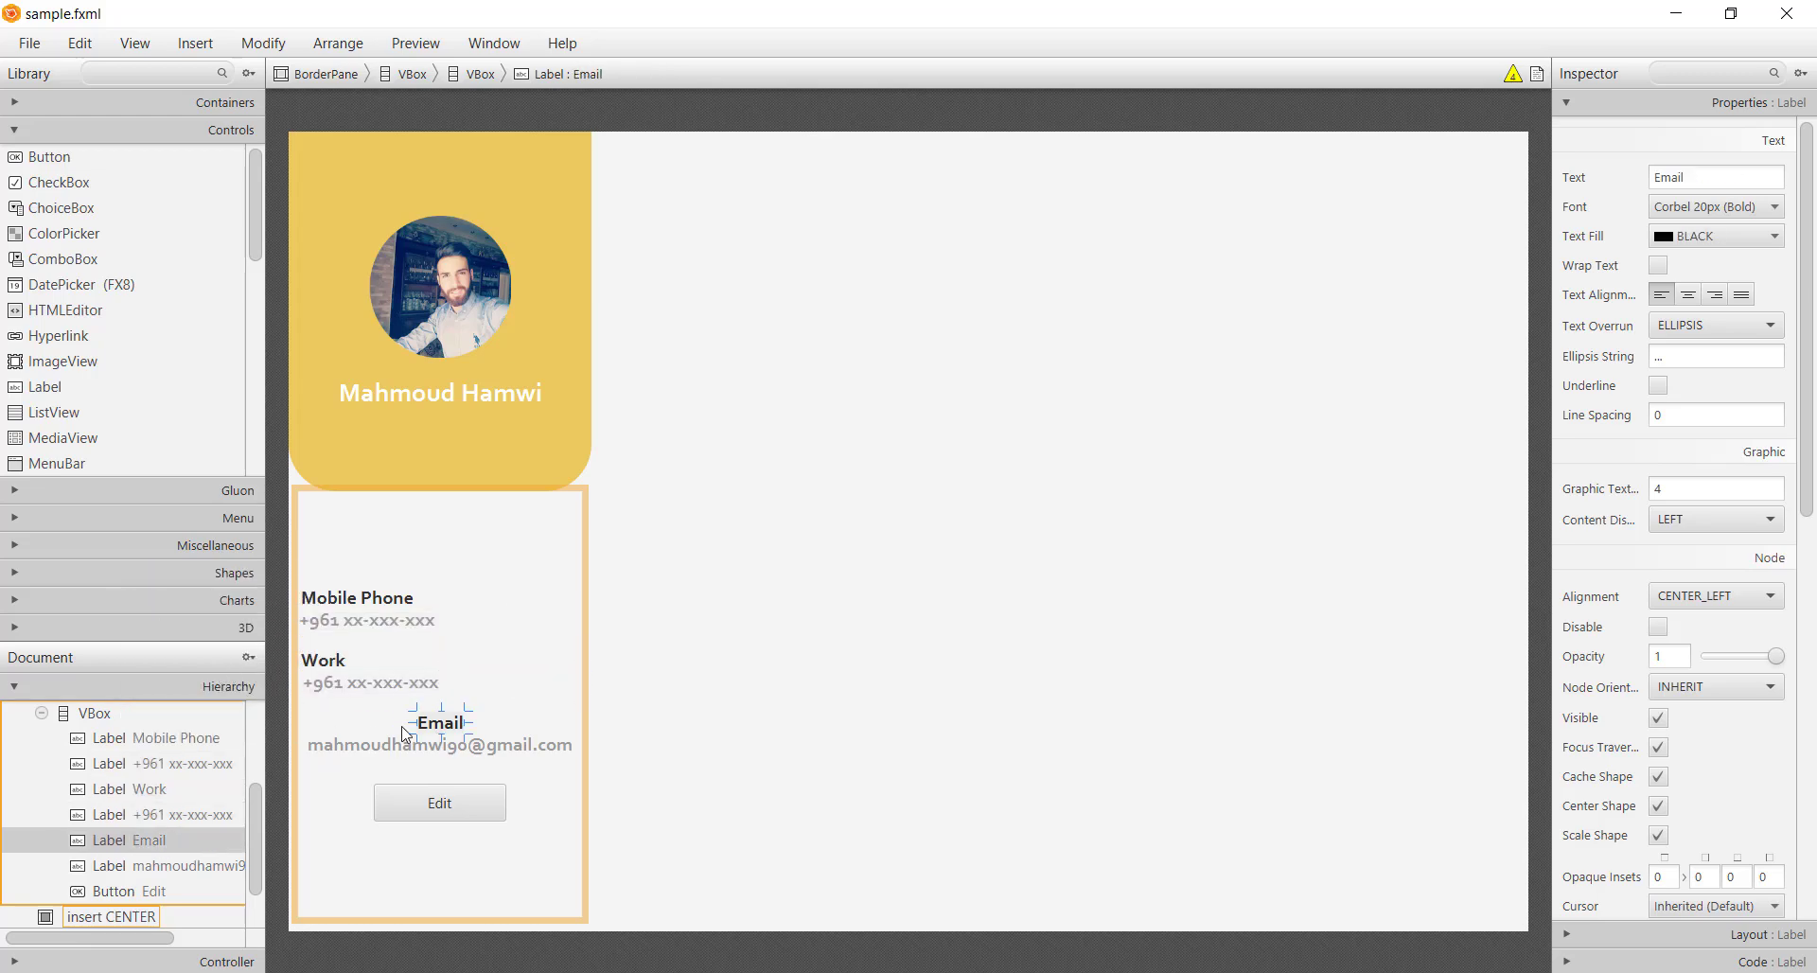
left_click_drag(405, 733, 220, 724)
key("ctrl+s")
Give all six contact labels a 10 px left margin and save
left_click(372, 607)
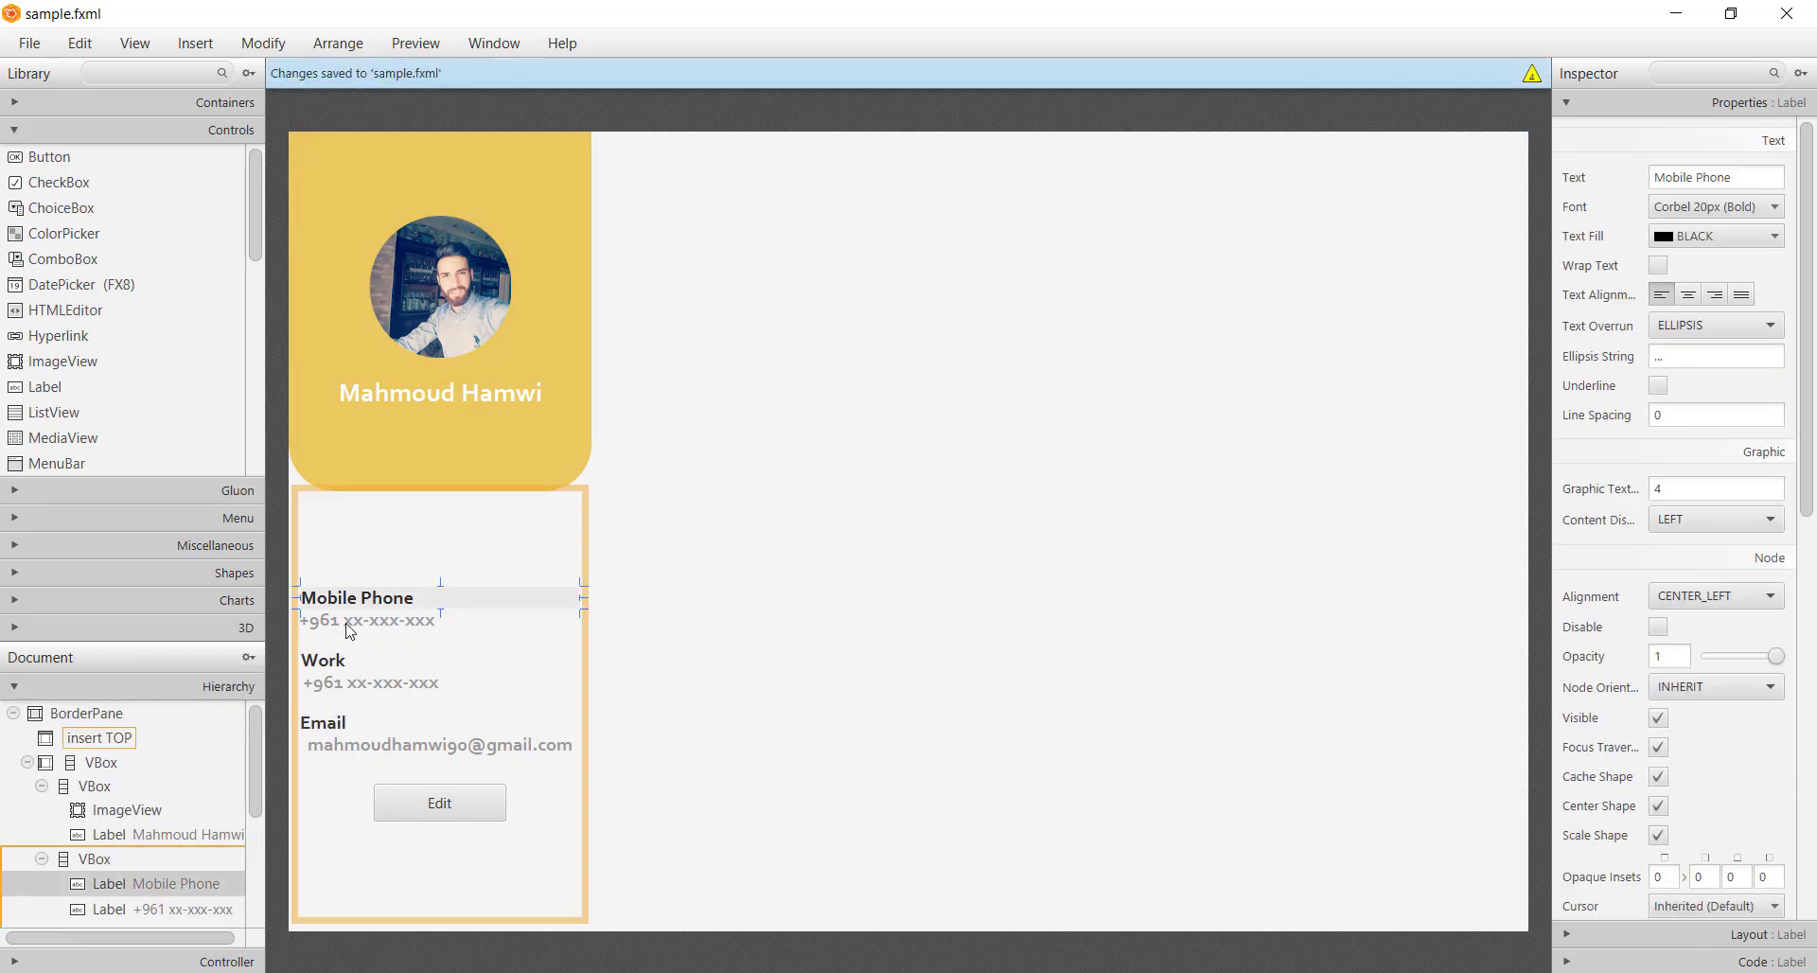
left_click(369, 621, "shift")
left_click(336, 733, "shift")
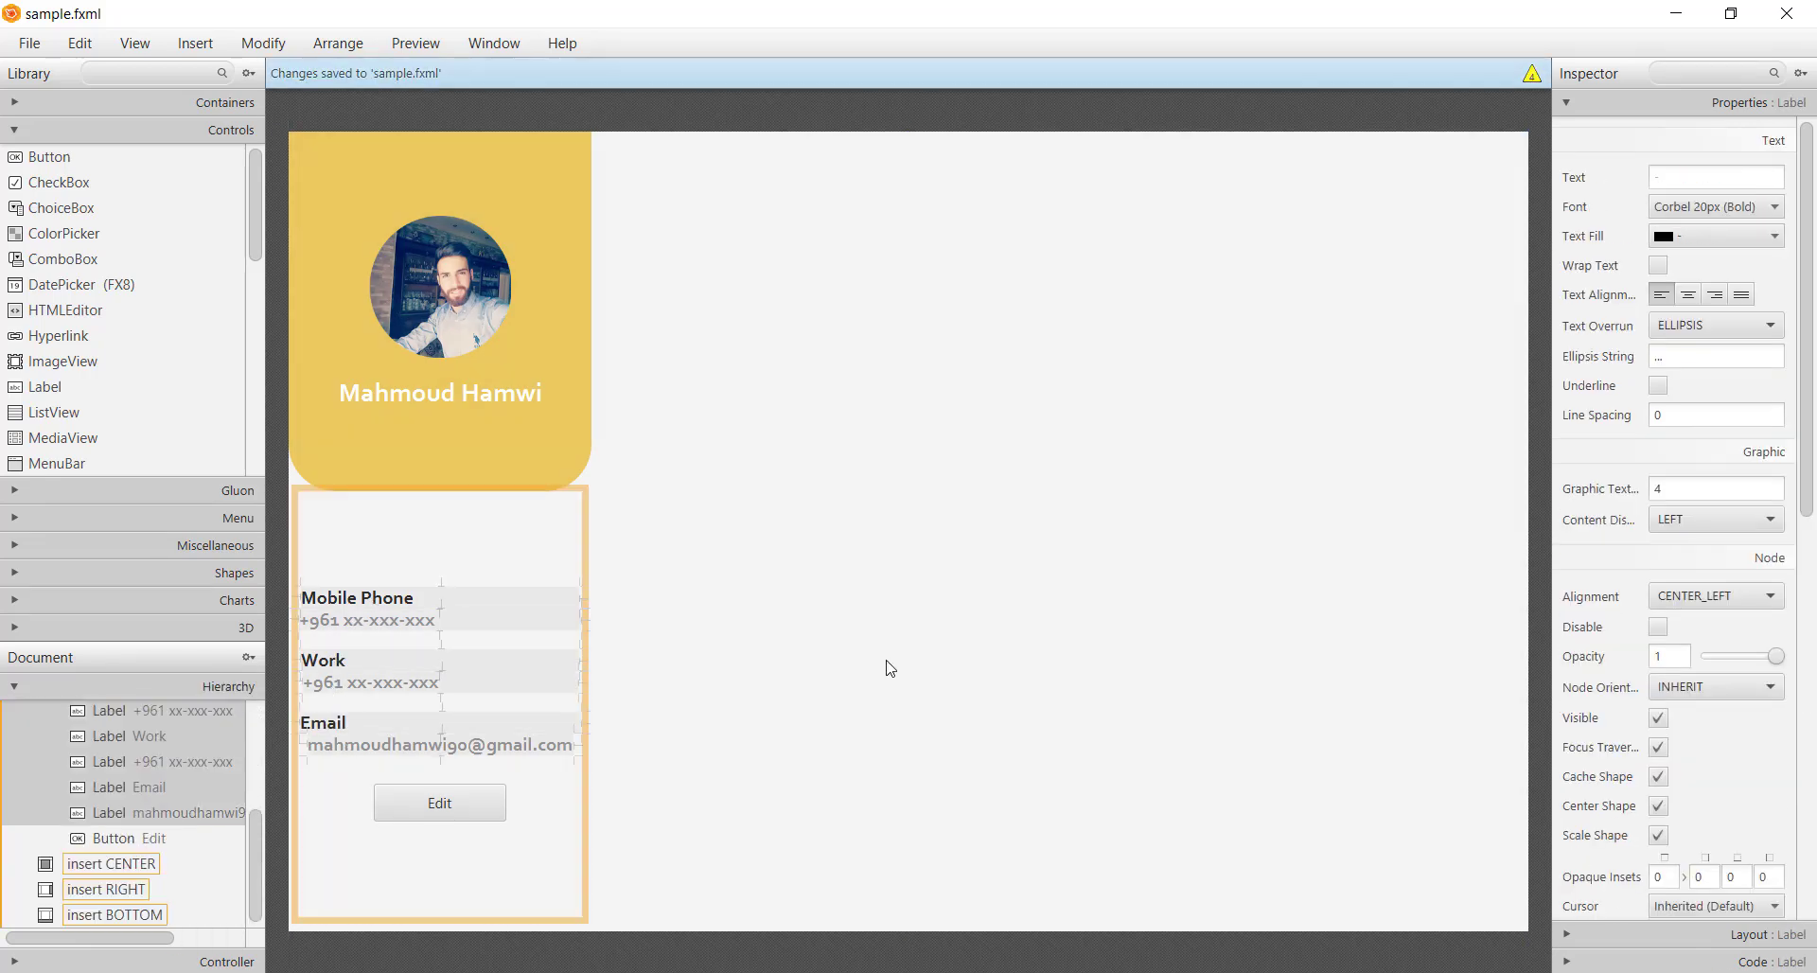
left_click(1654, 935)
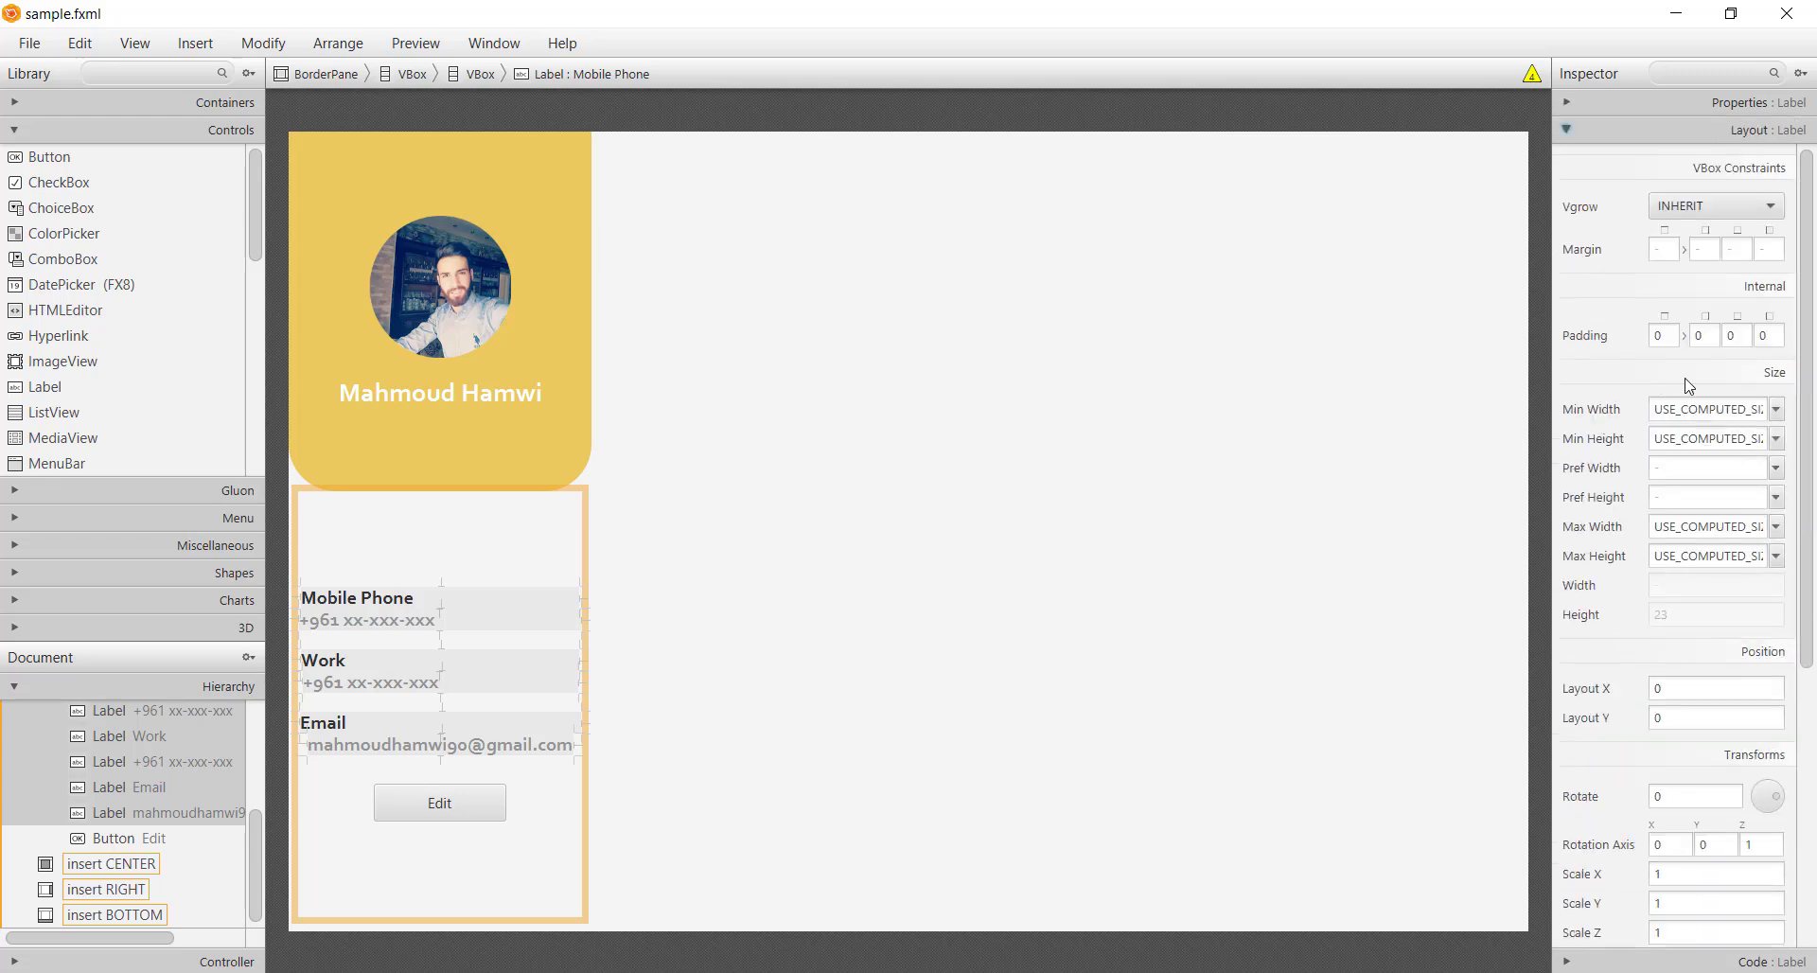
left_click(1766, 246)
key("Return")
left_click(811, 807)
key("ctrl+s")
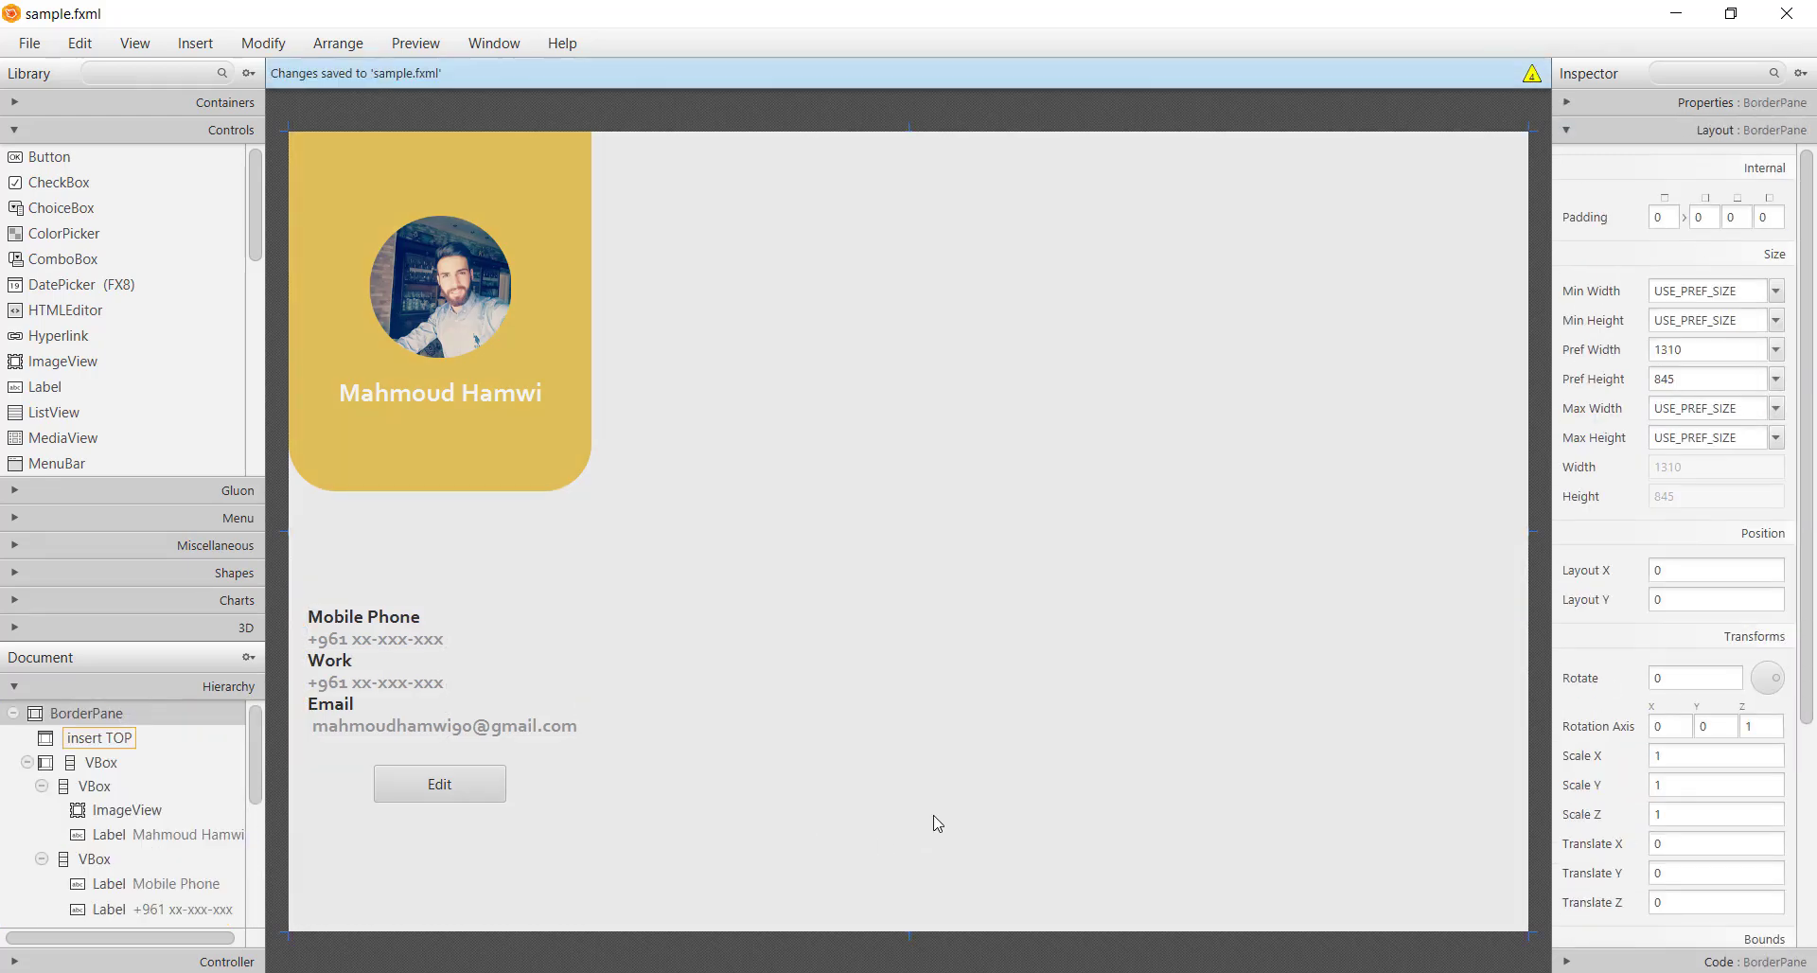
Set a 20 px top margin on the Work and Email labels and save
left_click(356, 676)
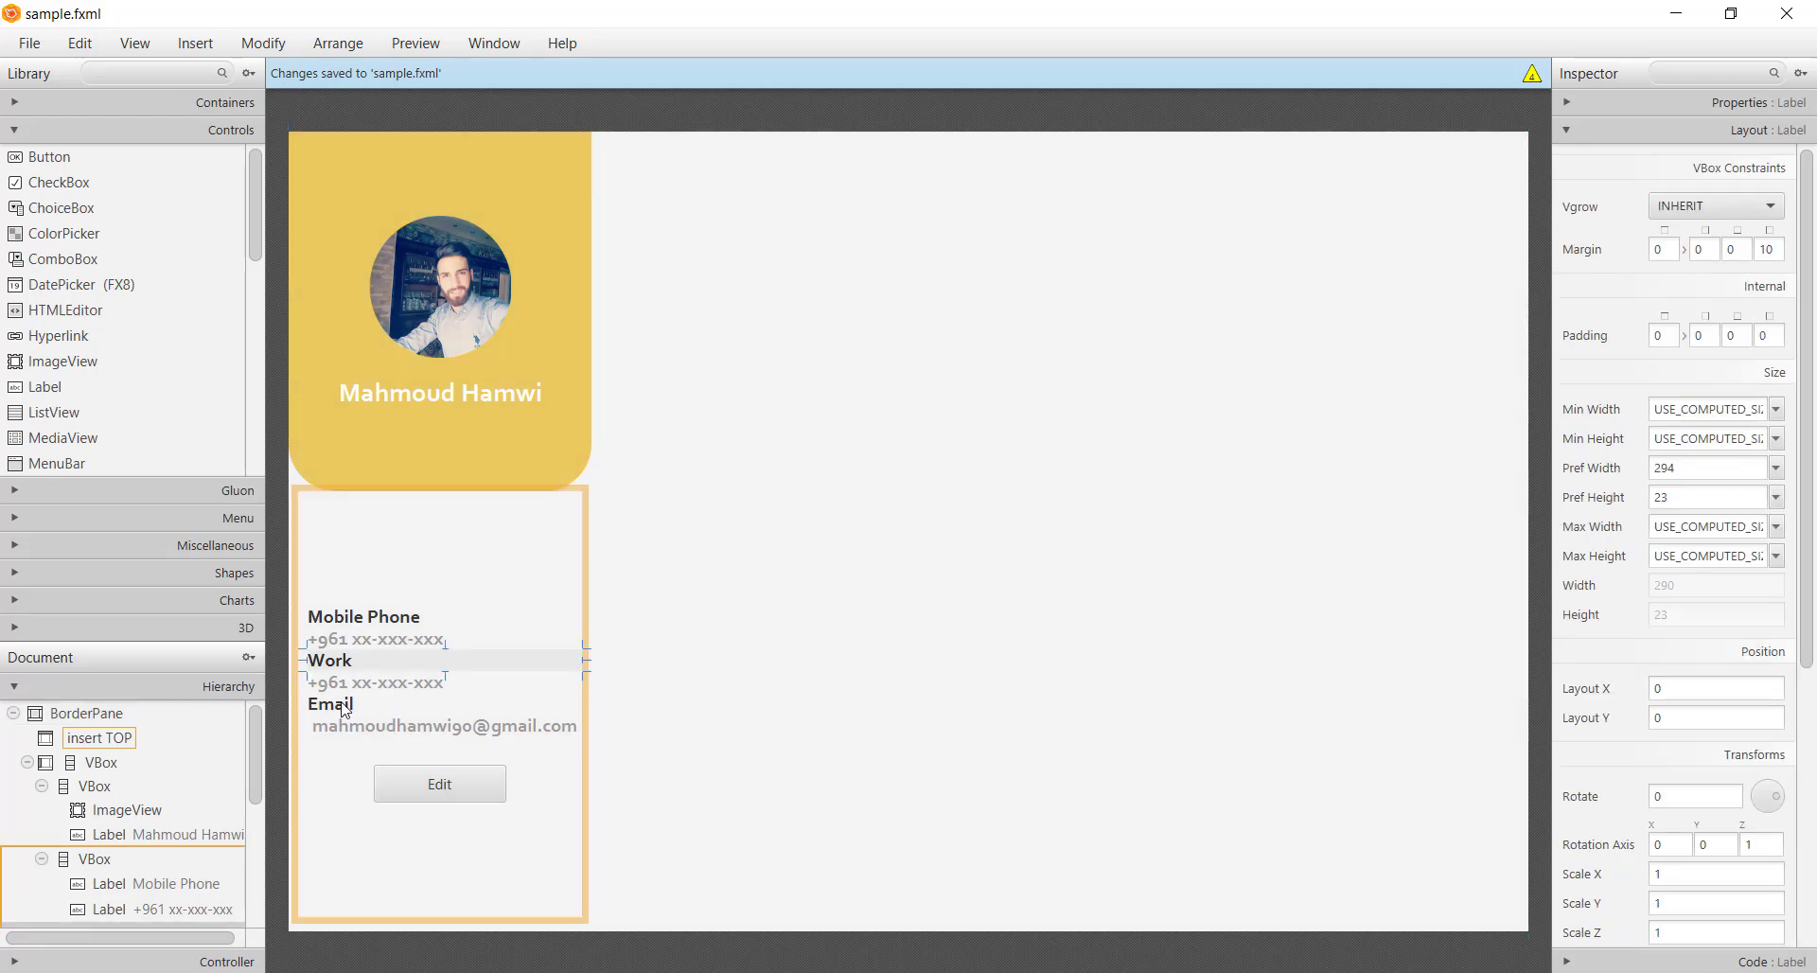
left_click(346, 708, "ctrl")
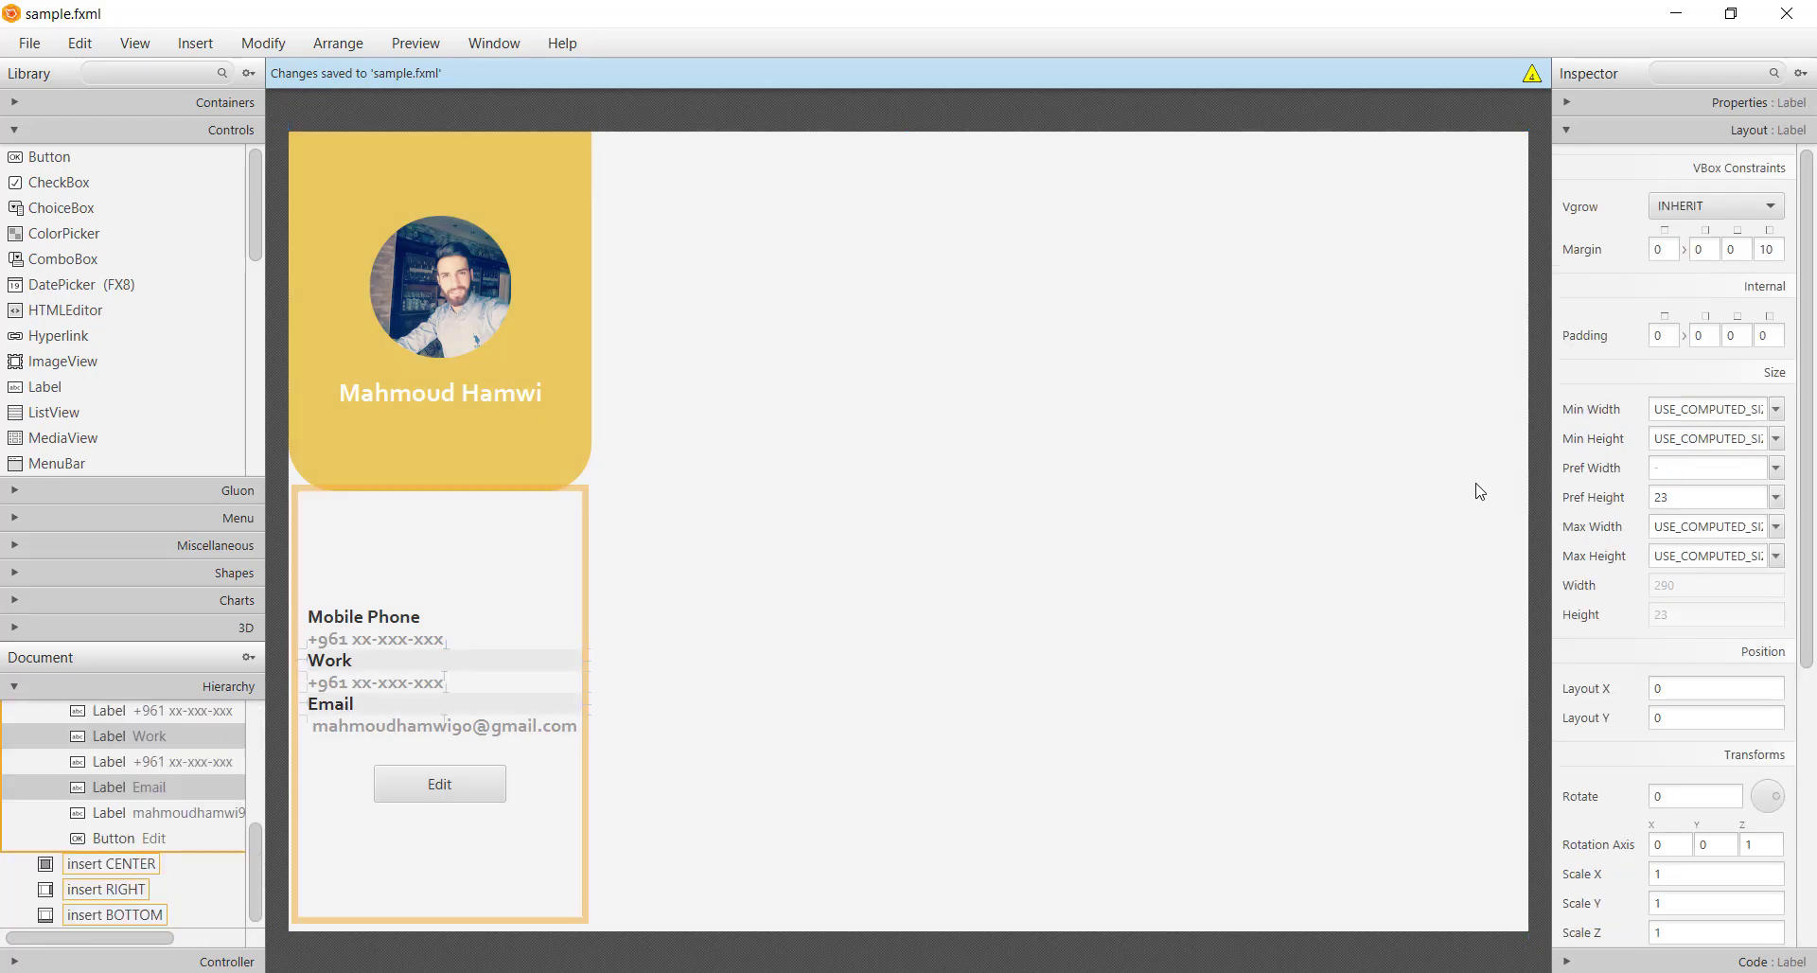
left_click(1676, 251)
type("20")
key("Return")
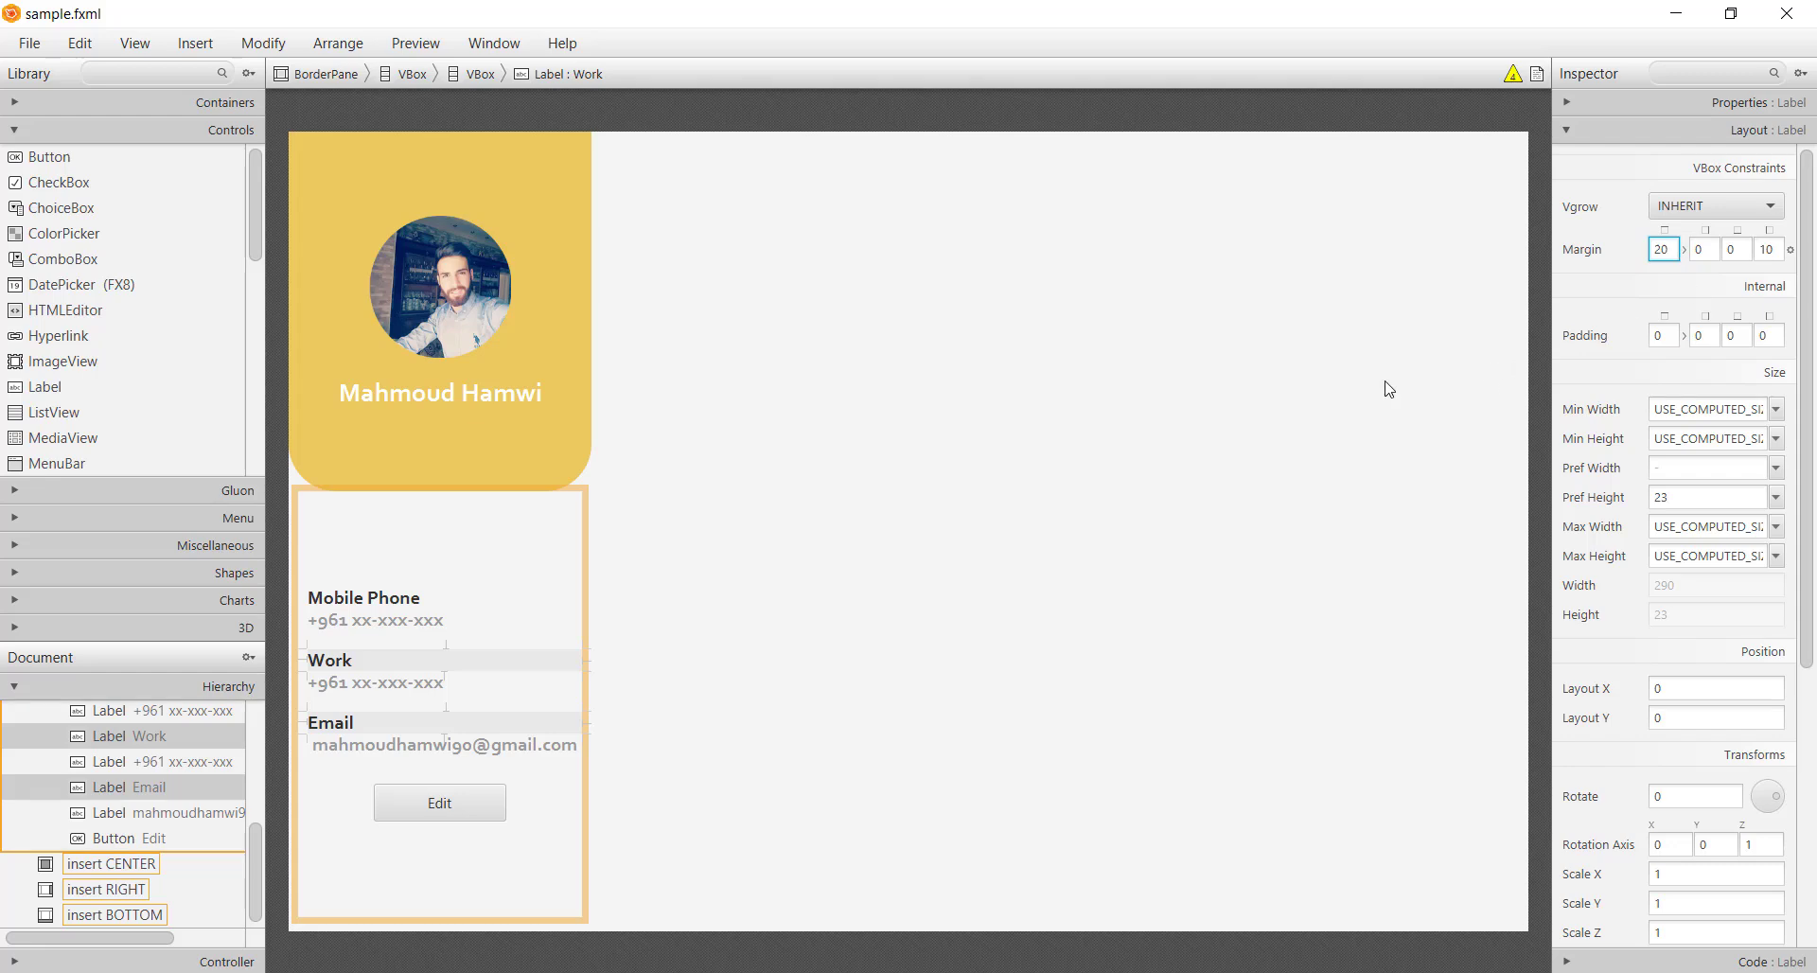
left_click(1175, 517)
key("ctrl+s")
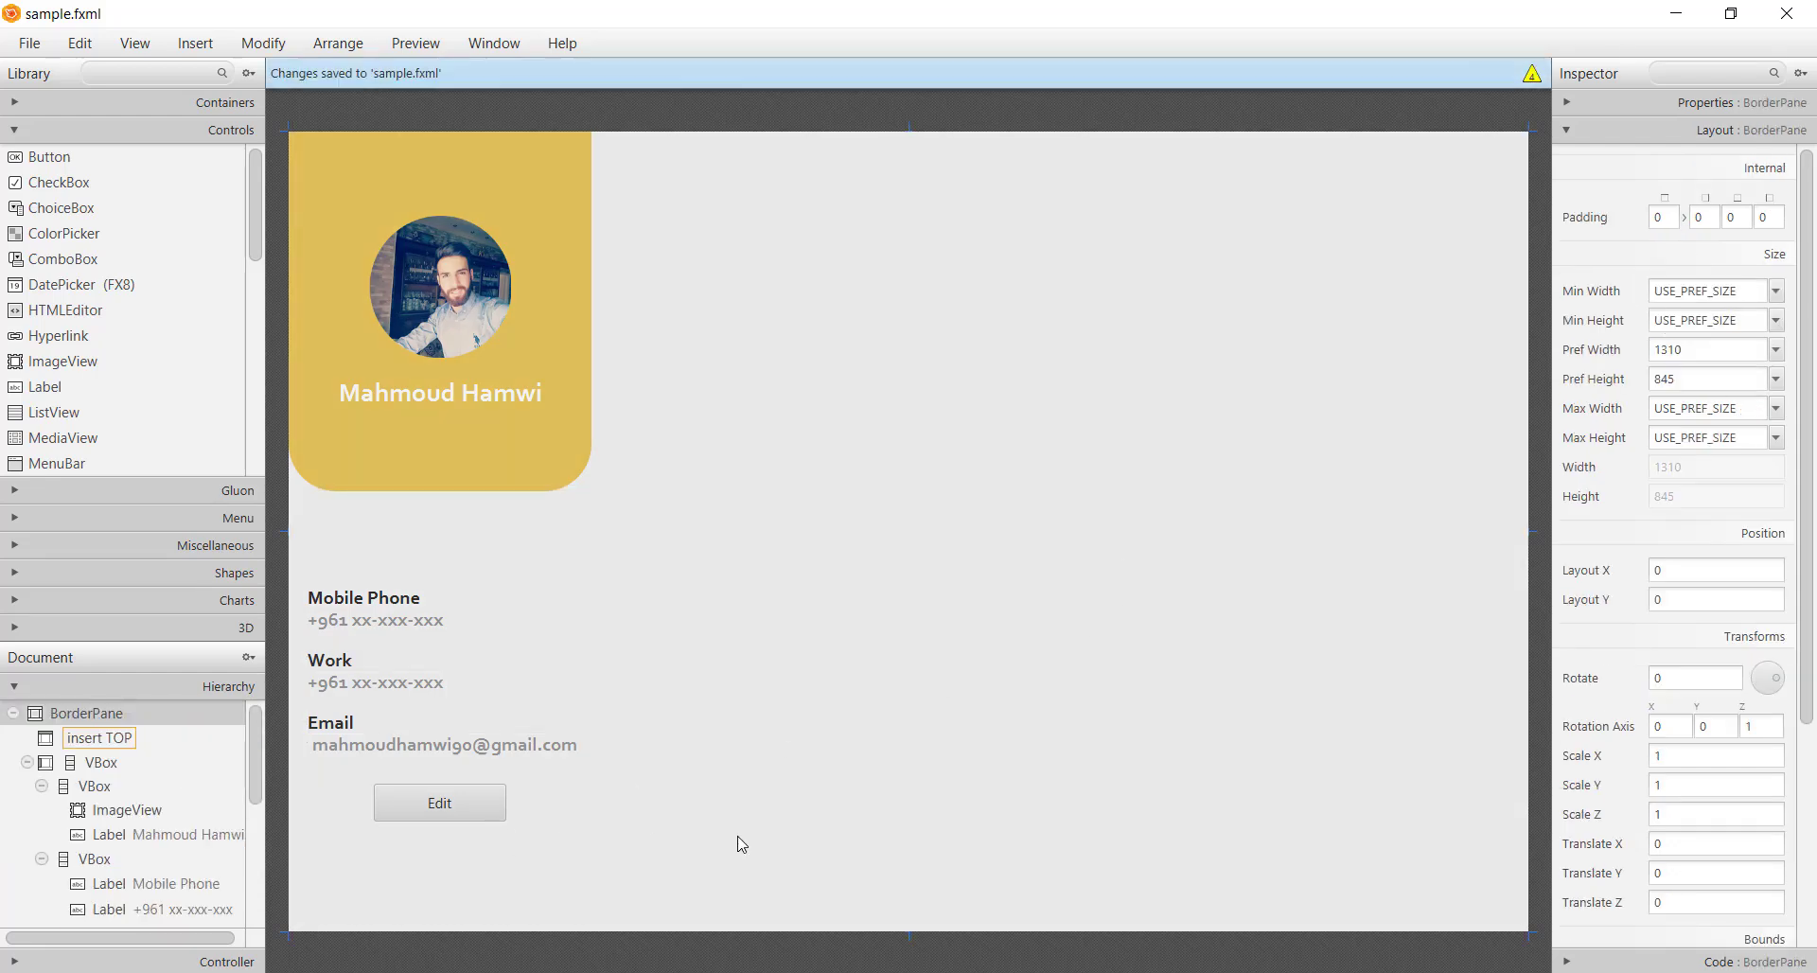
key("alt+Tab")
Add a .button rule in styles.css with -fx-background-color #EBC95E
left_click(613, 402)
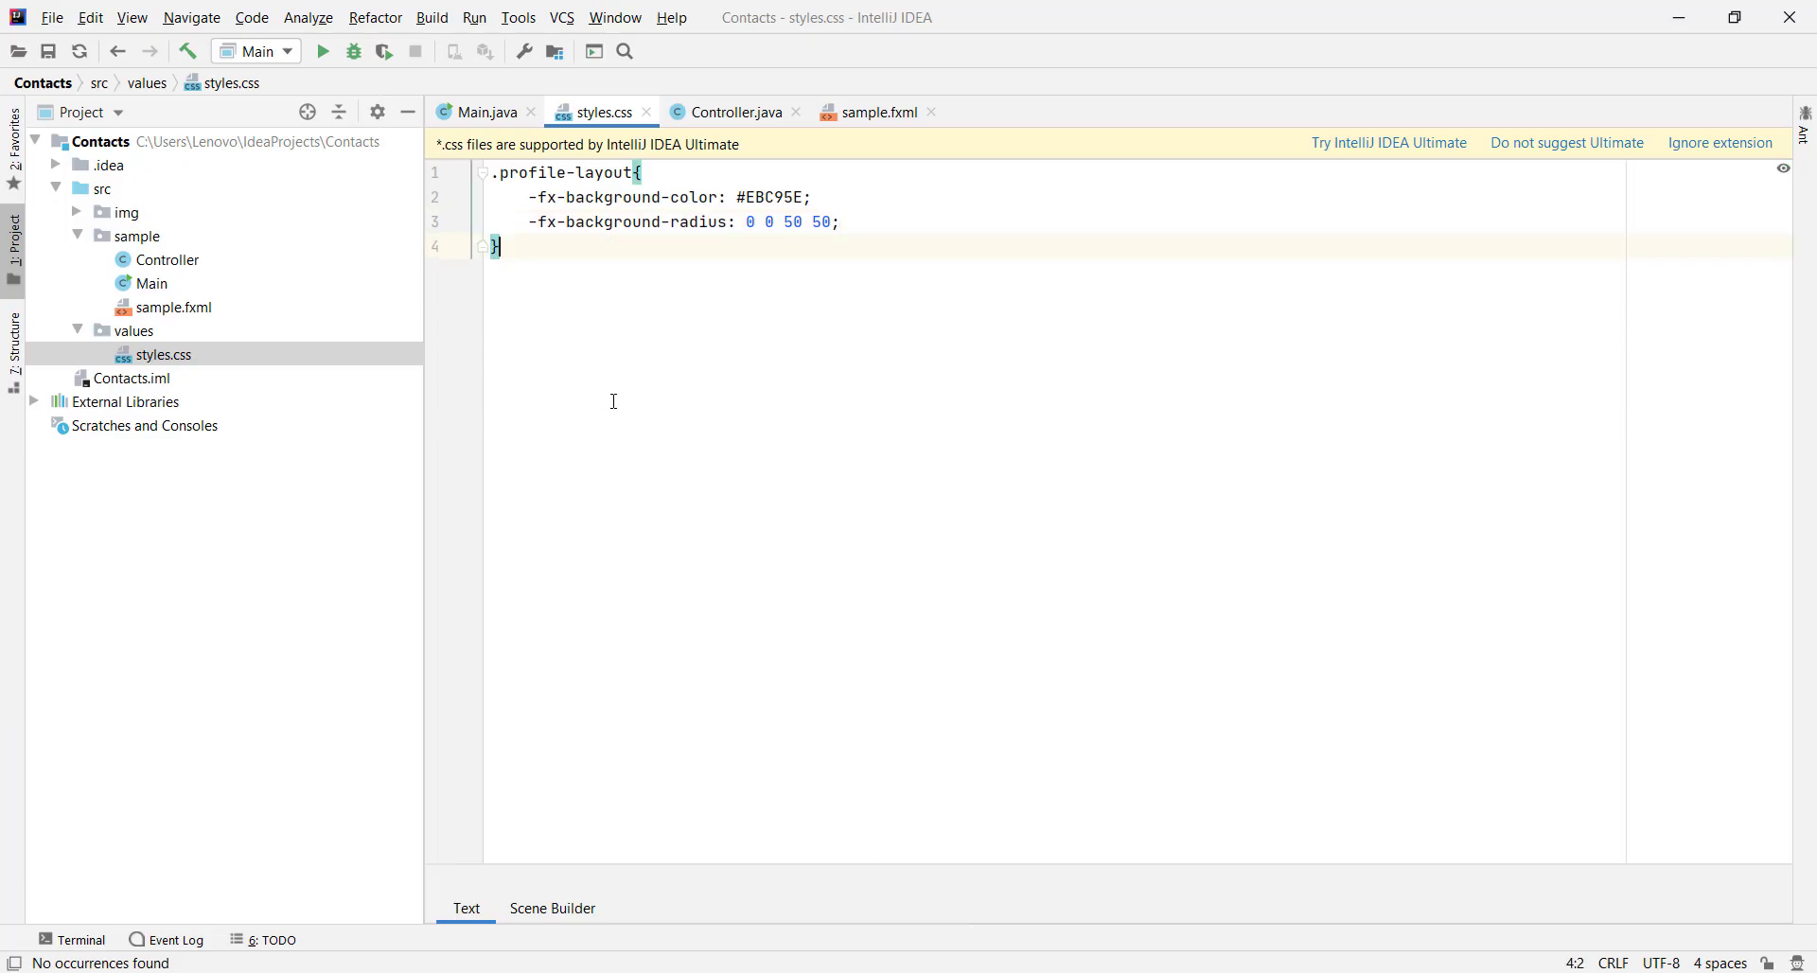
key("Return")
key("Return")
type(".button{")
key("Return")
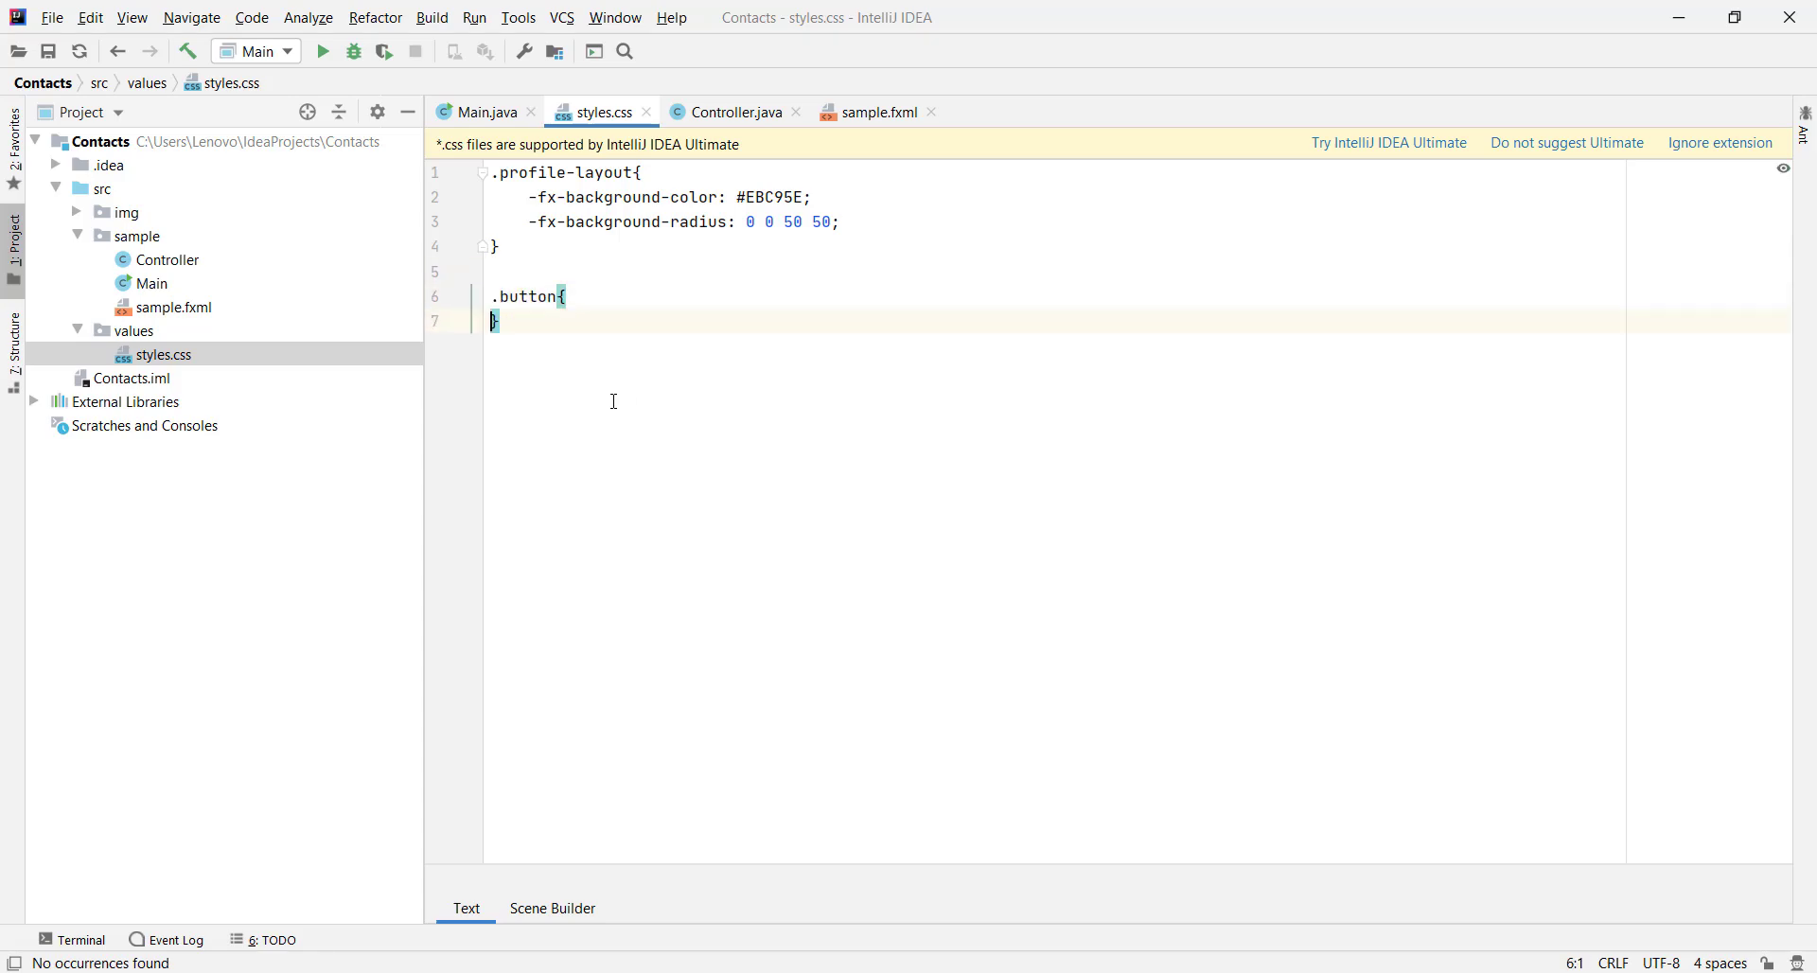
key("Return")
type("-fx-background-color:")
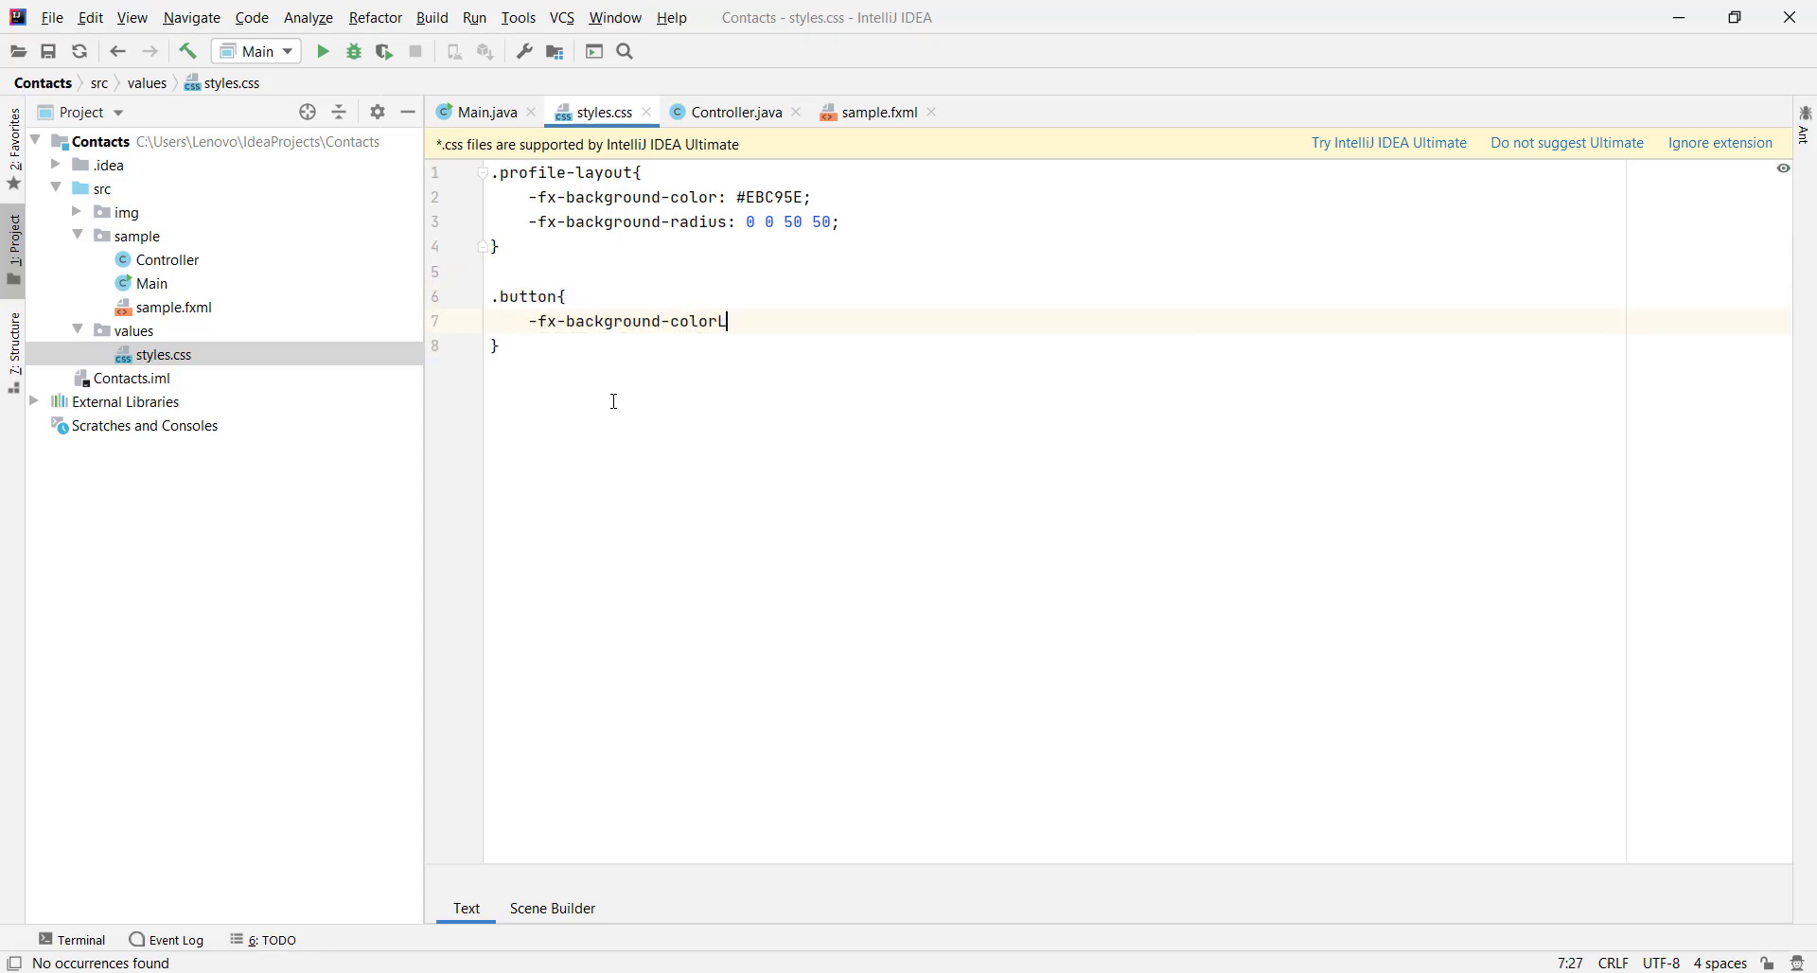
key("alt+Tab")
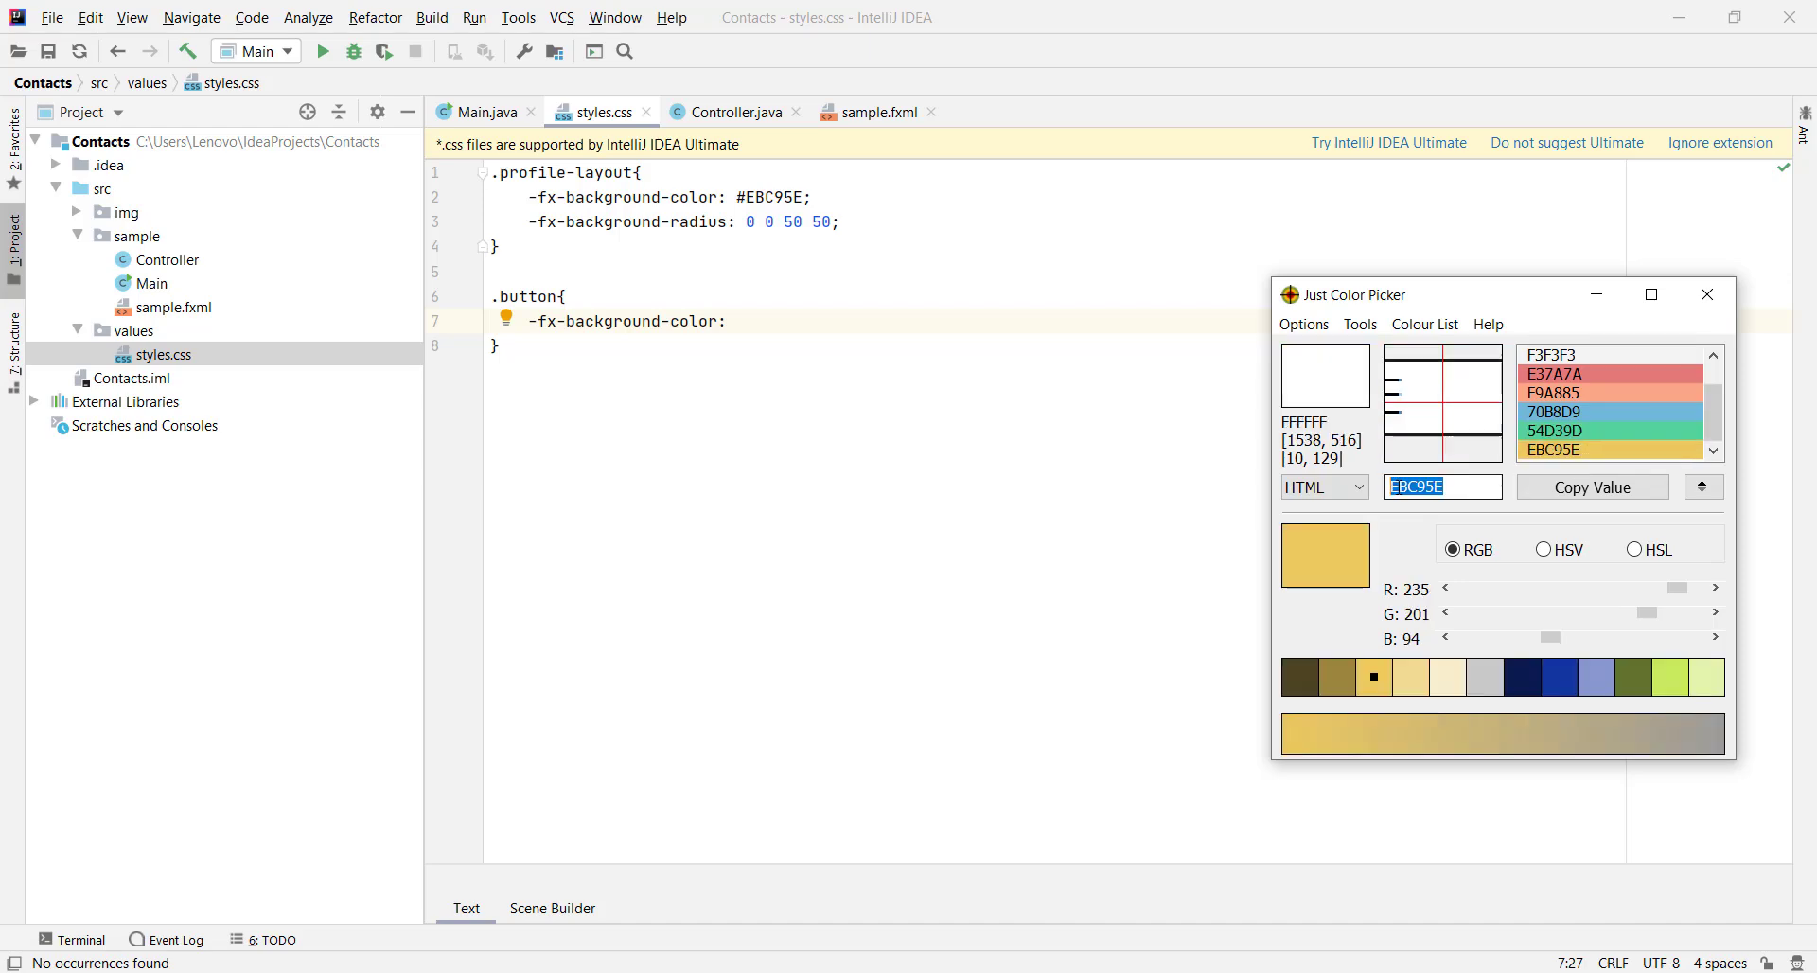
key("alt+Tab")
type("EBC95E")
type(";#")
Add -fx-background-radius: 50 to the .button rule
key("End")
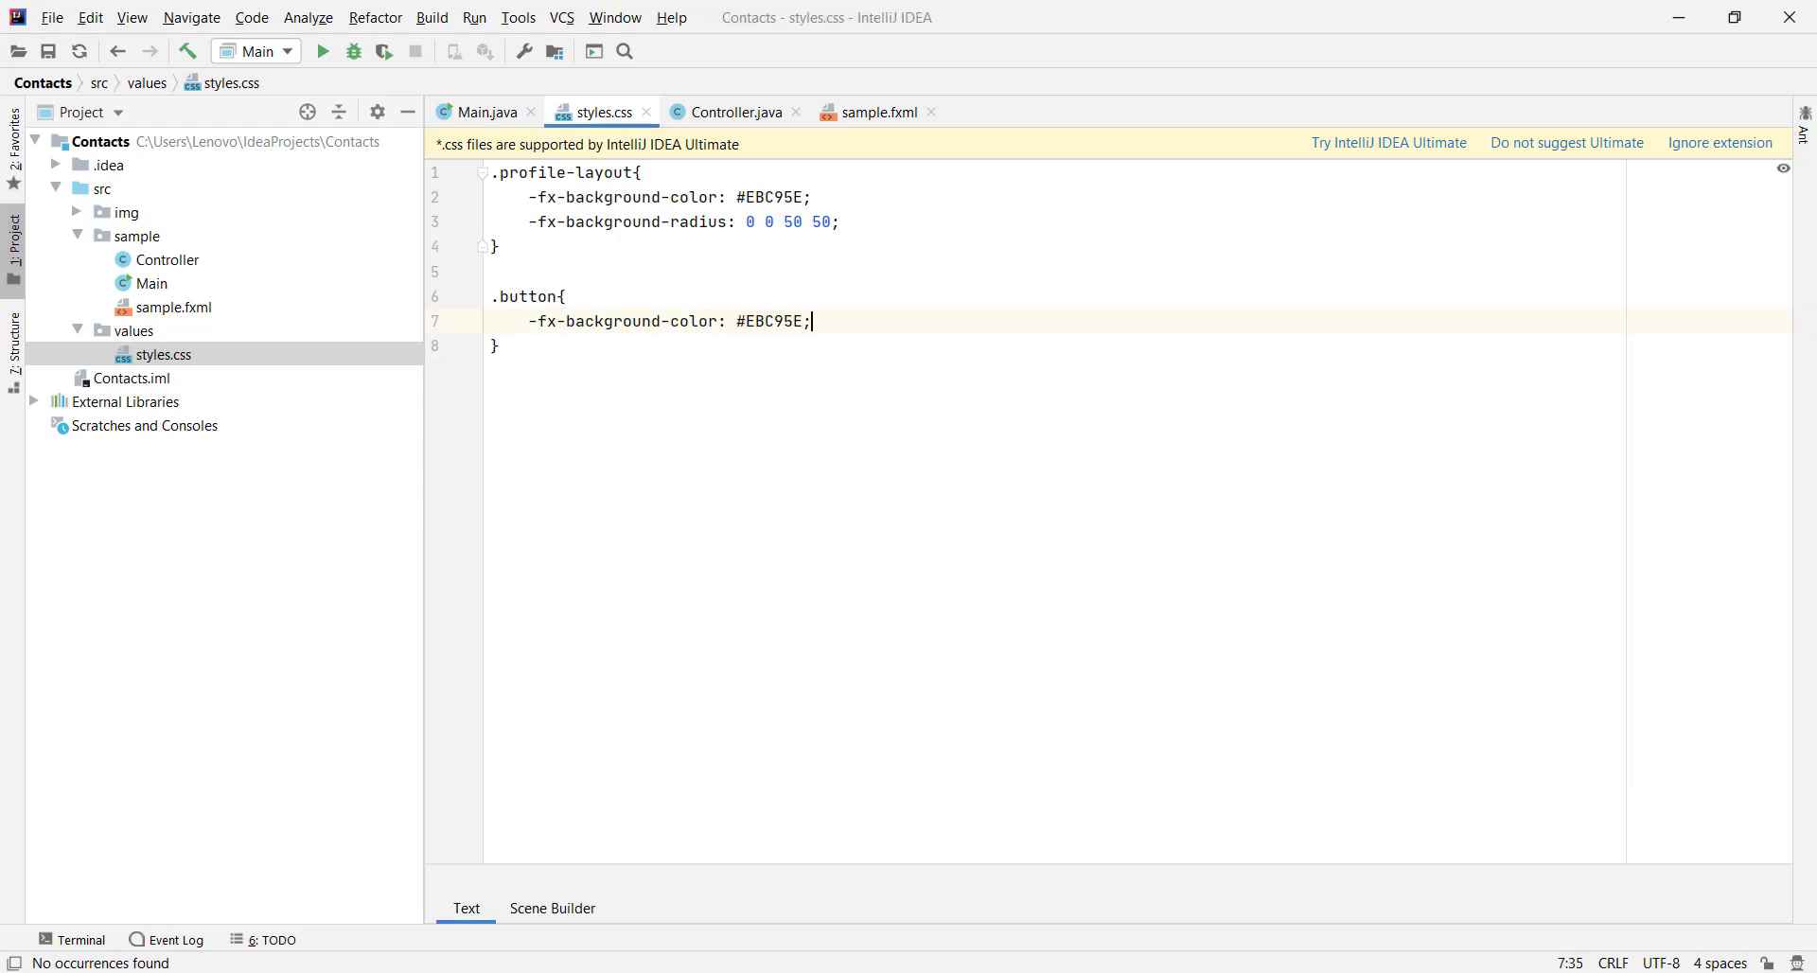
key("Return")
type("-fx-background-radiu")
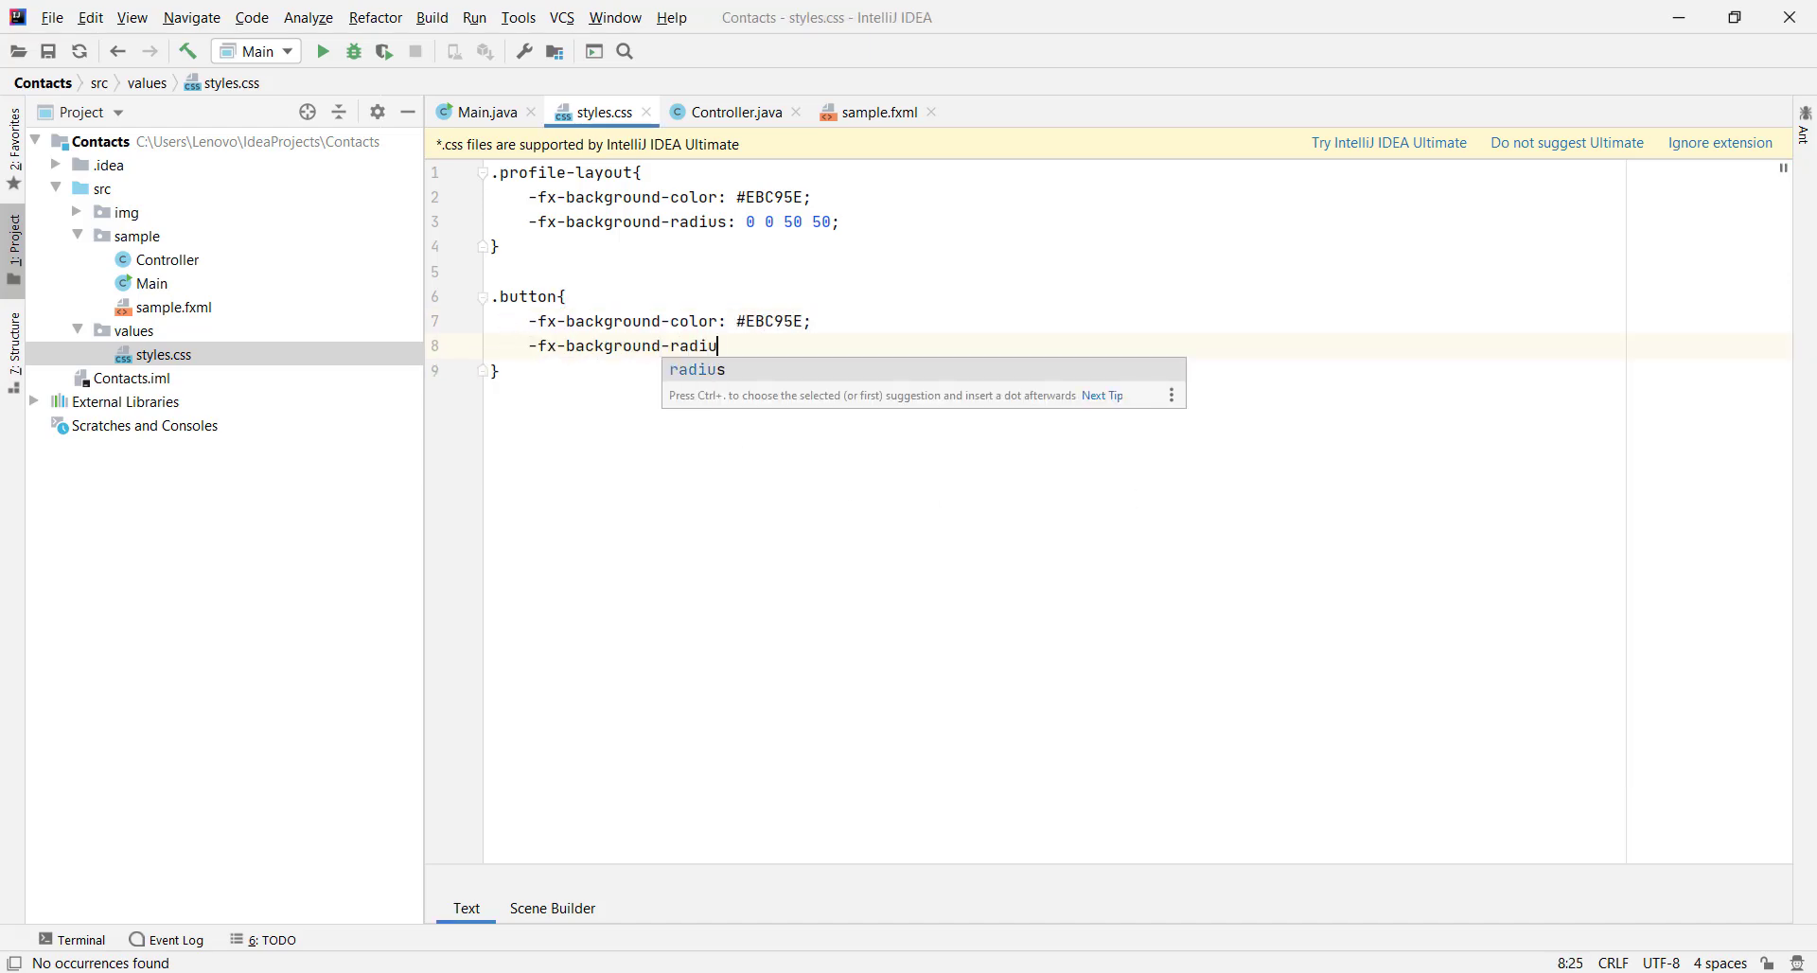
type("s: 50;")
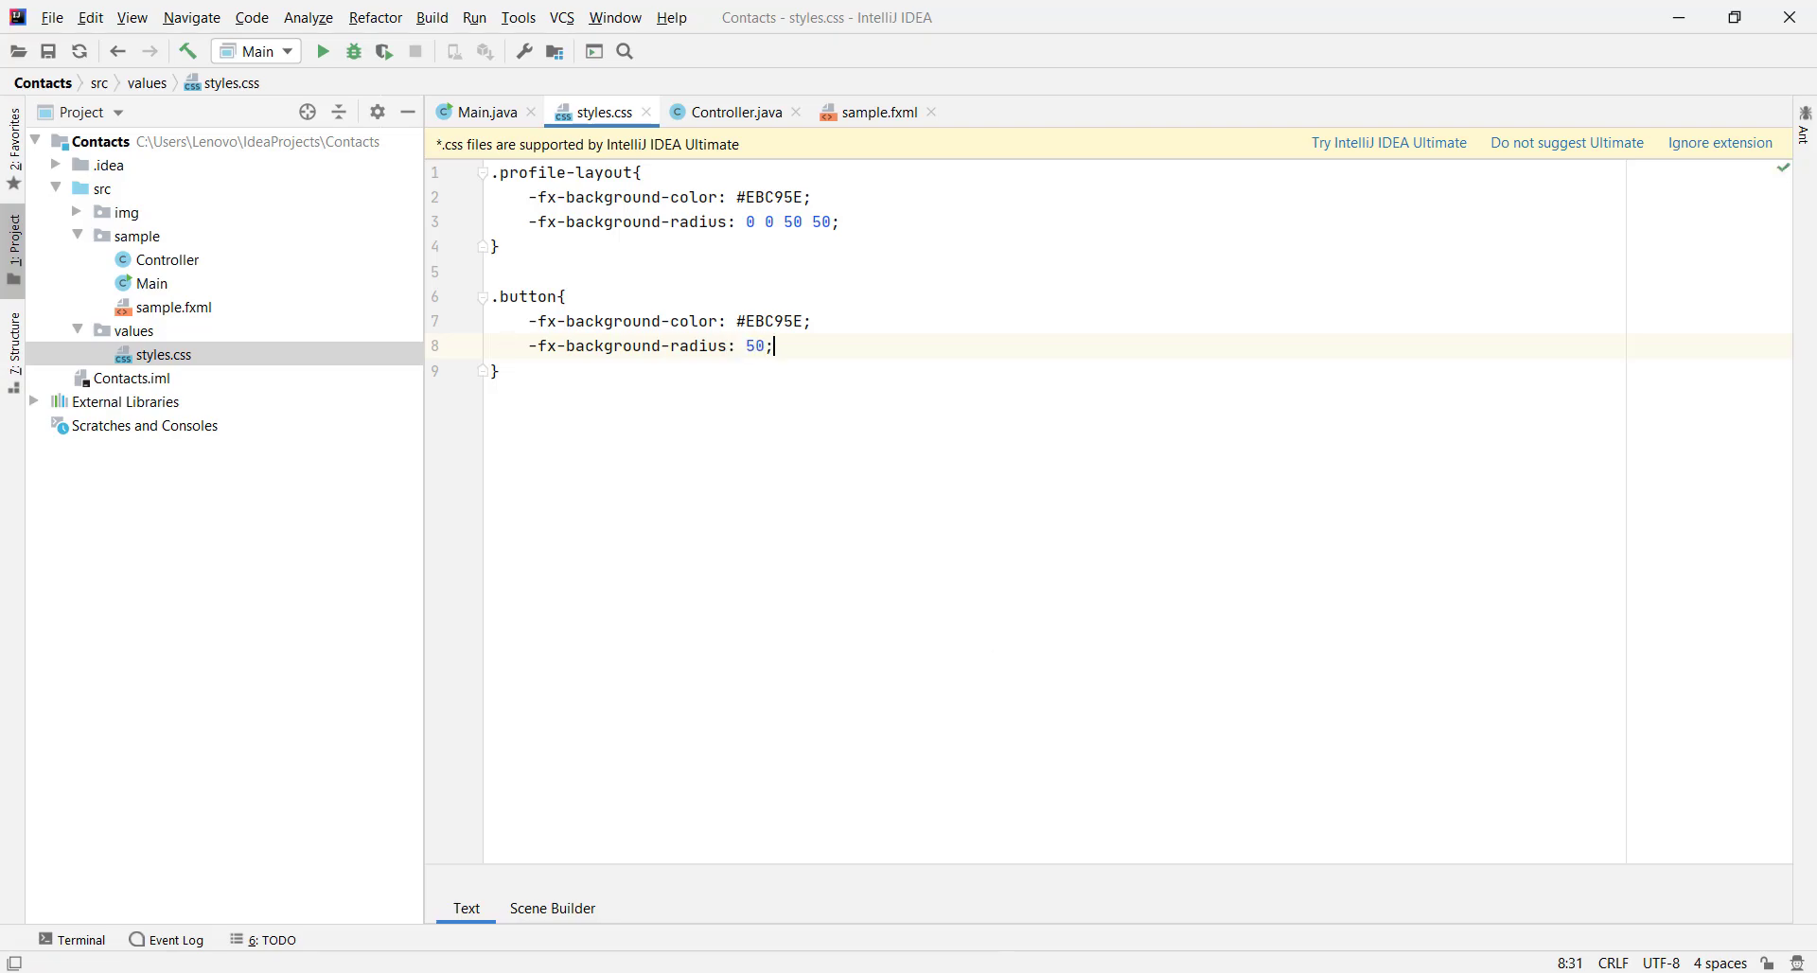
key("alt+Tab")
Attach styles.css to the Edit button and give it the button style class
left_click(448, 802)
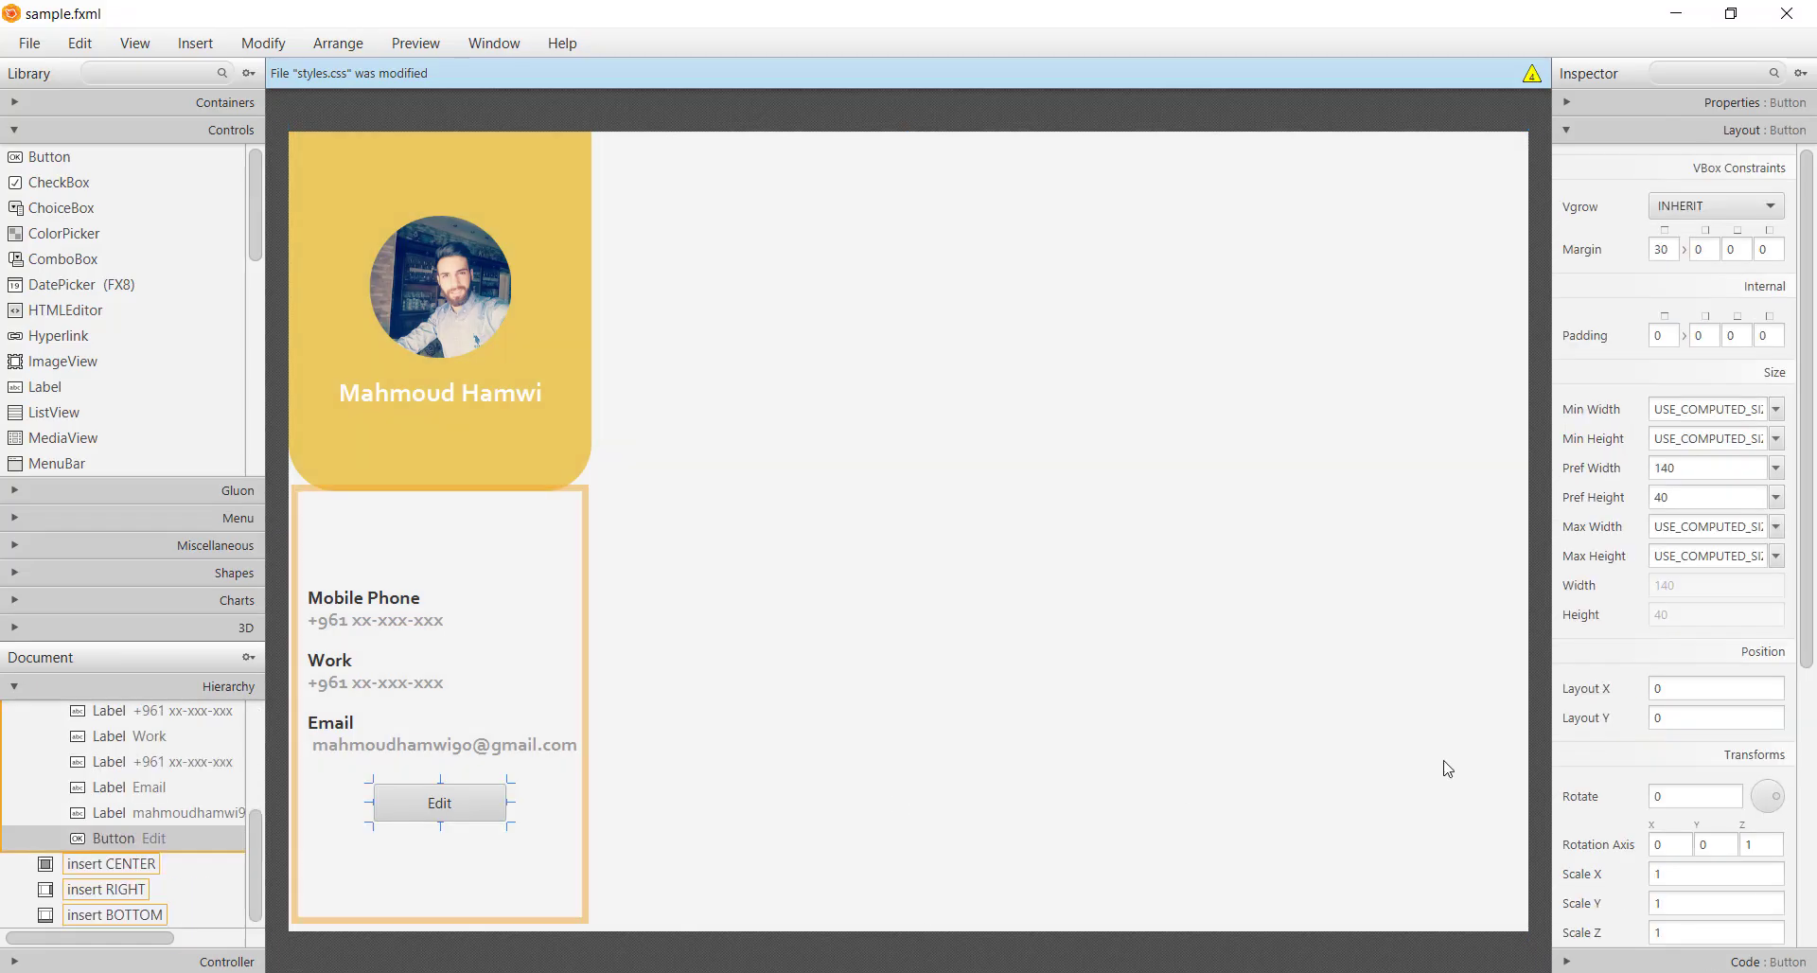
left_click(1713, 134)
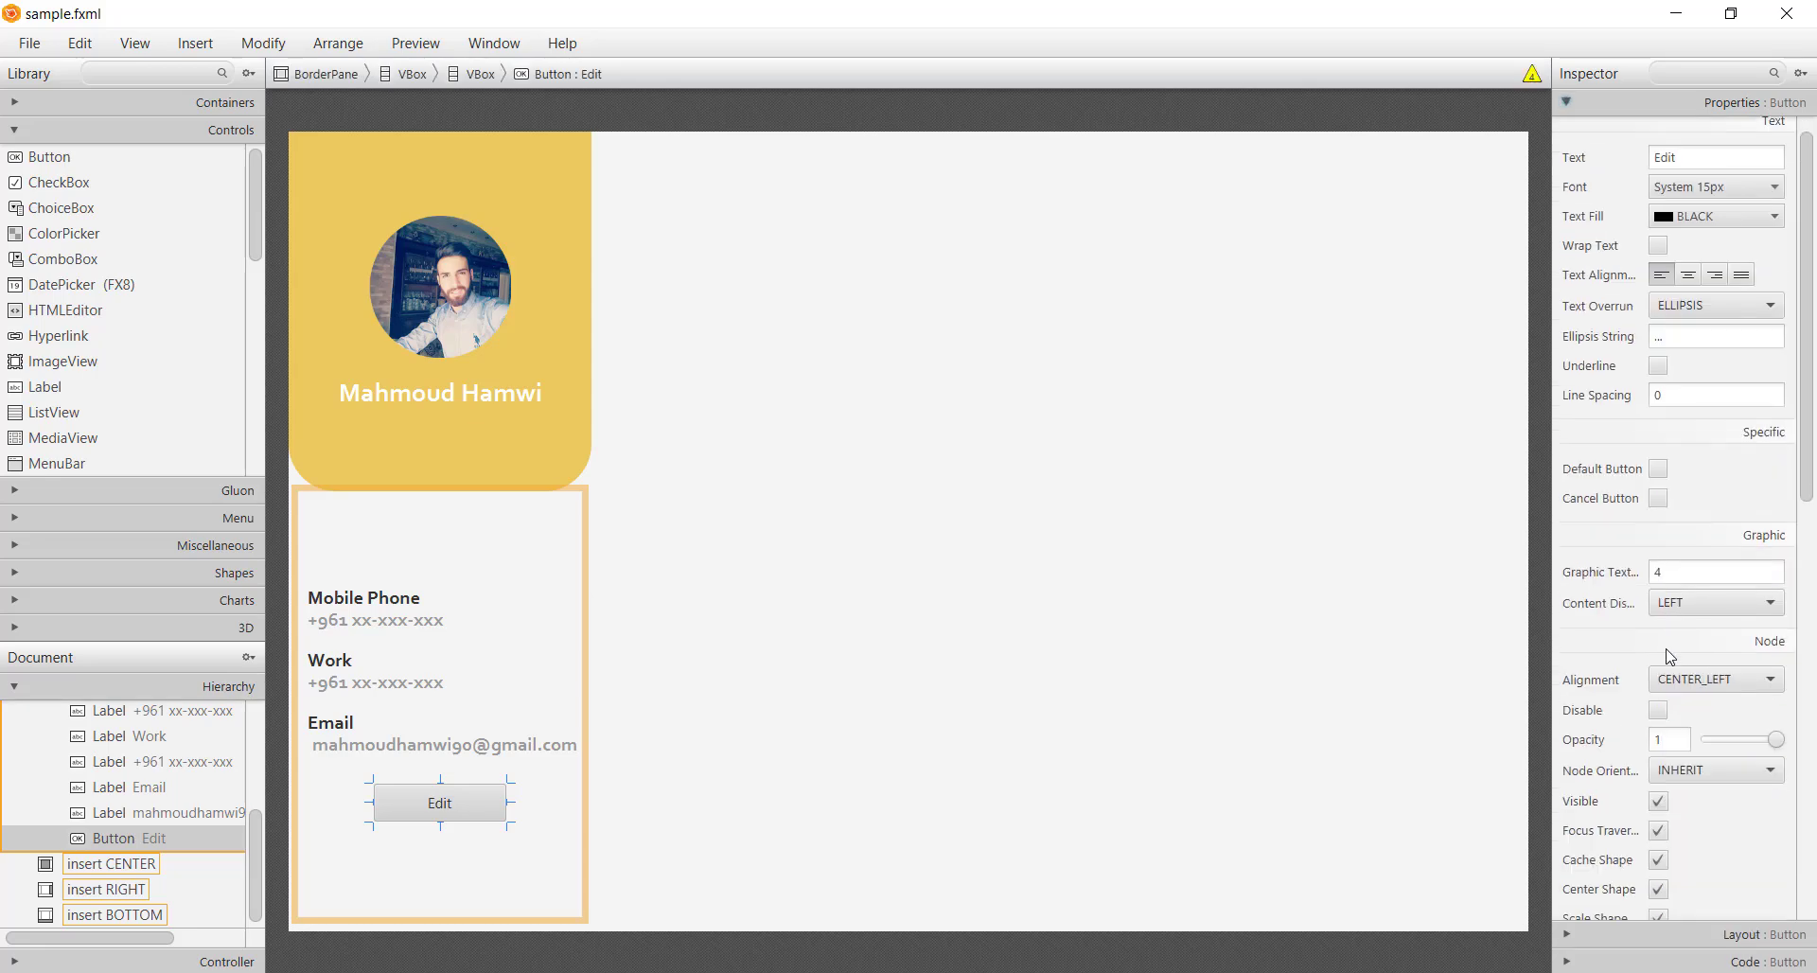
scroll(1708, 688, "down", 5)
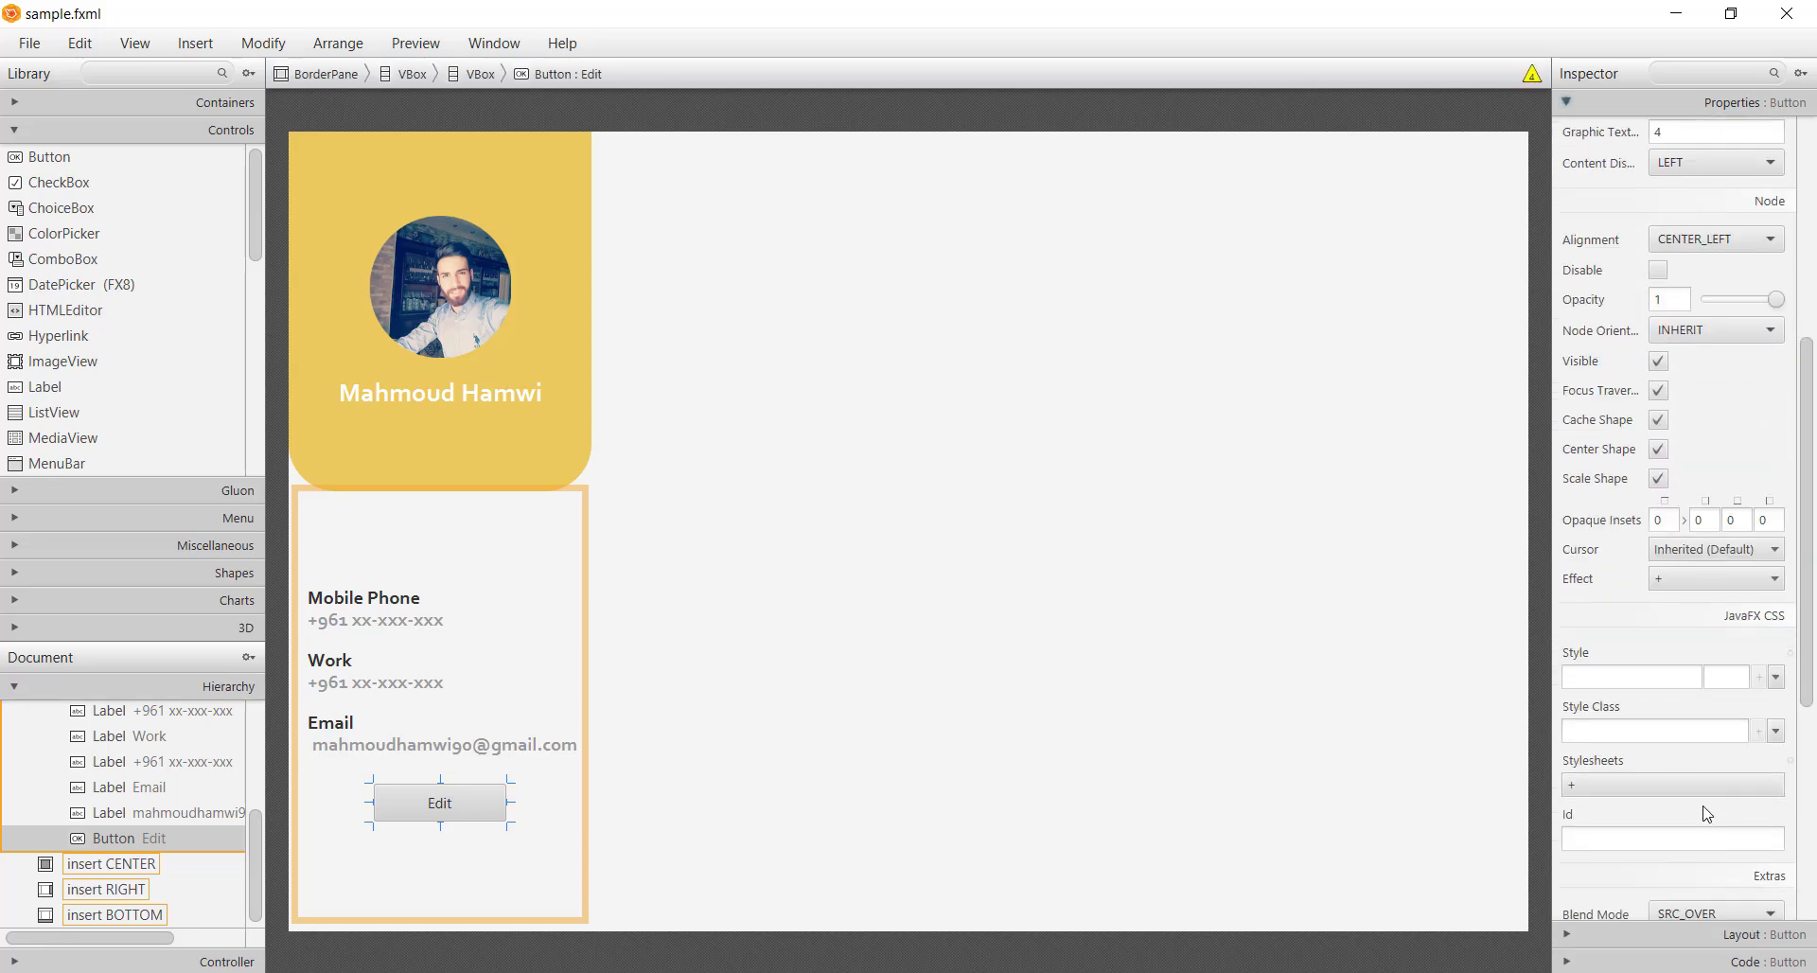
left_click(1704, 785)
double_click(316, 201)
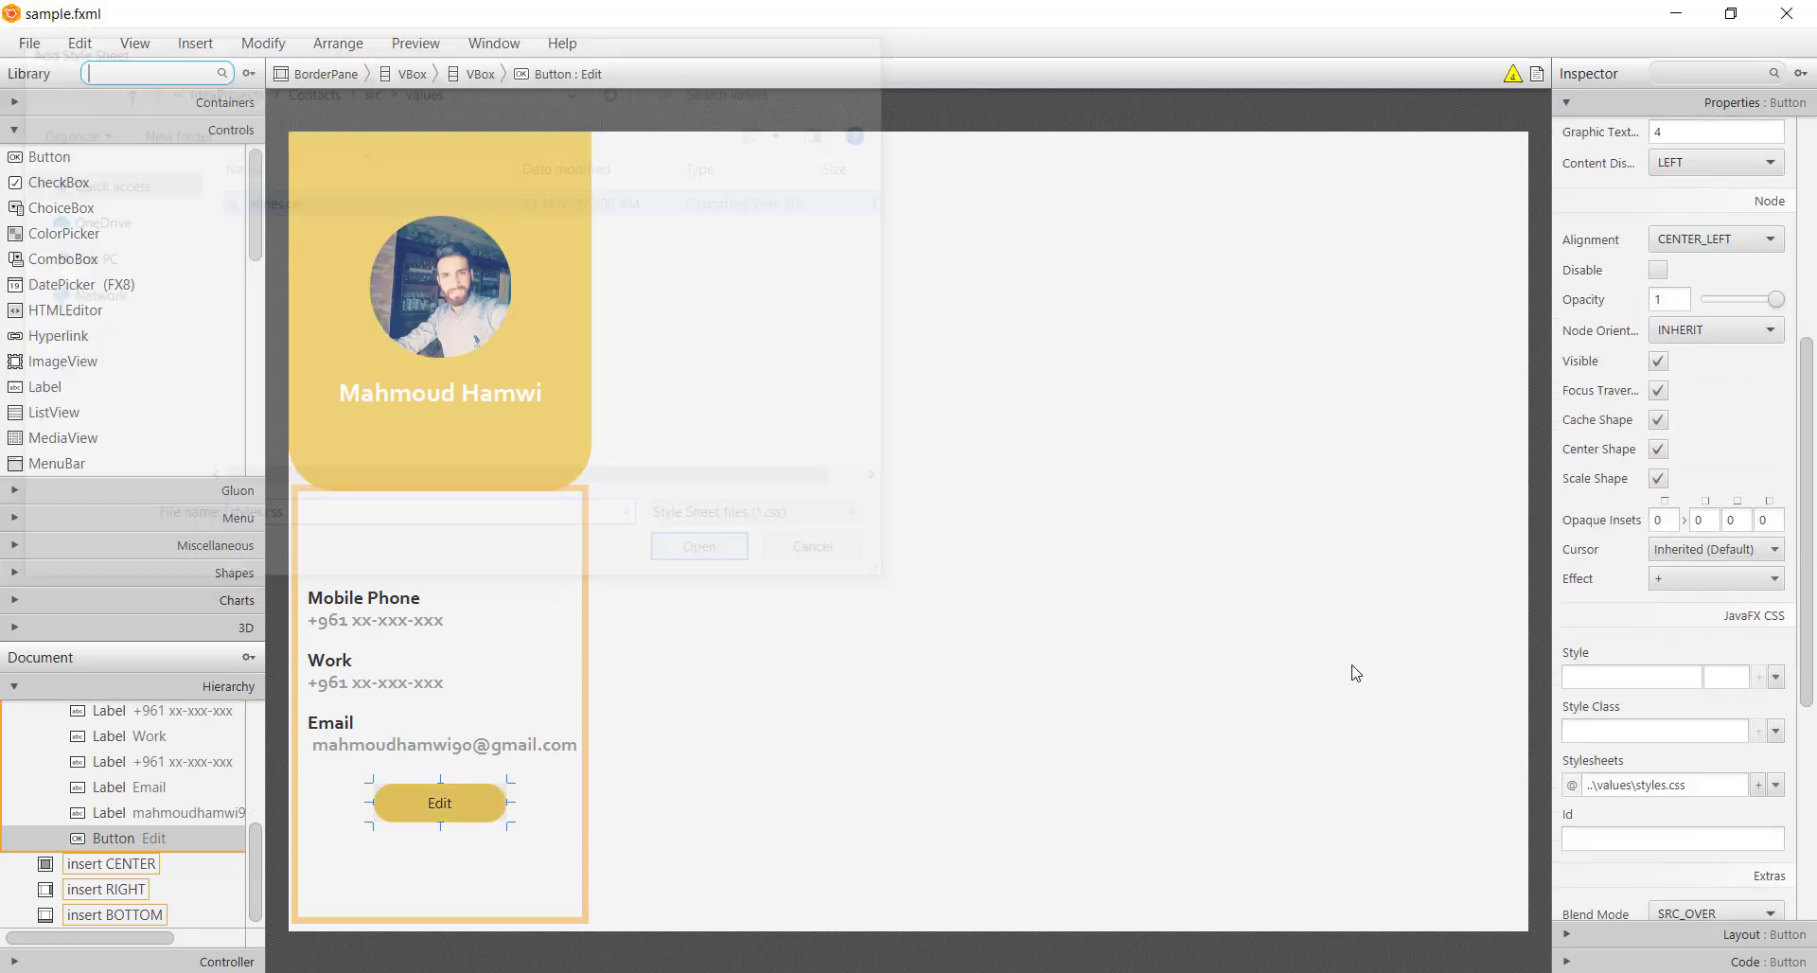
left_click(1578, 730)
type("b")
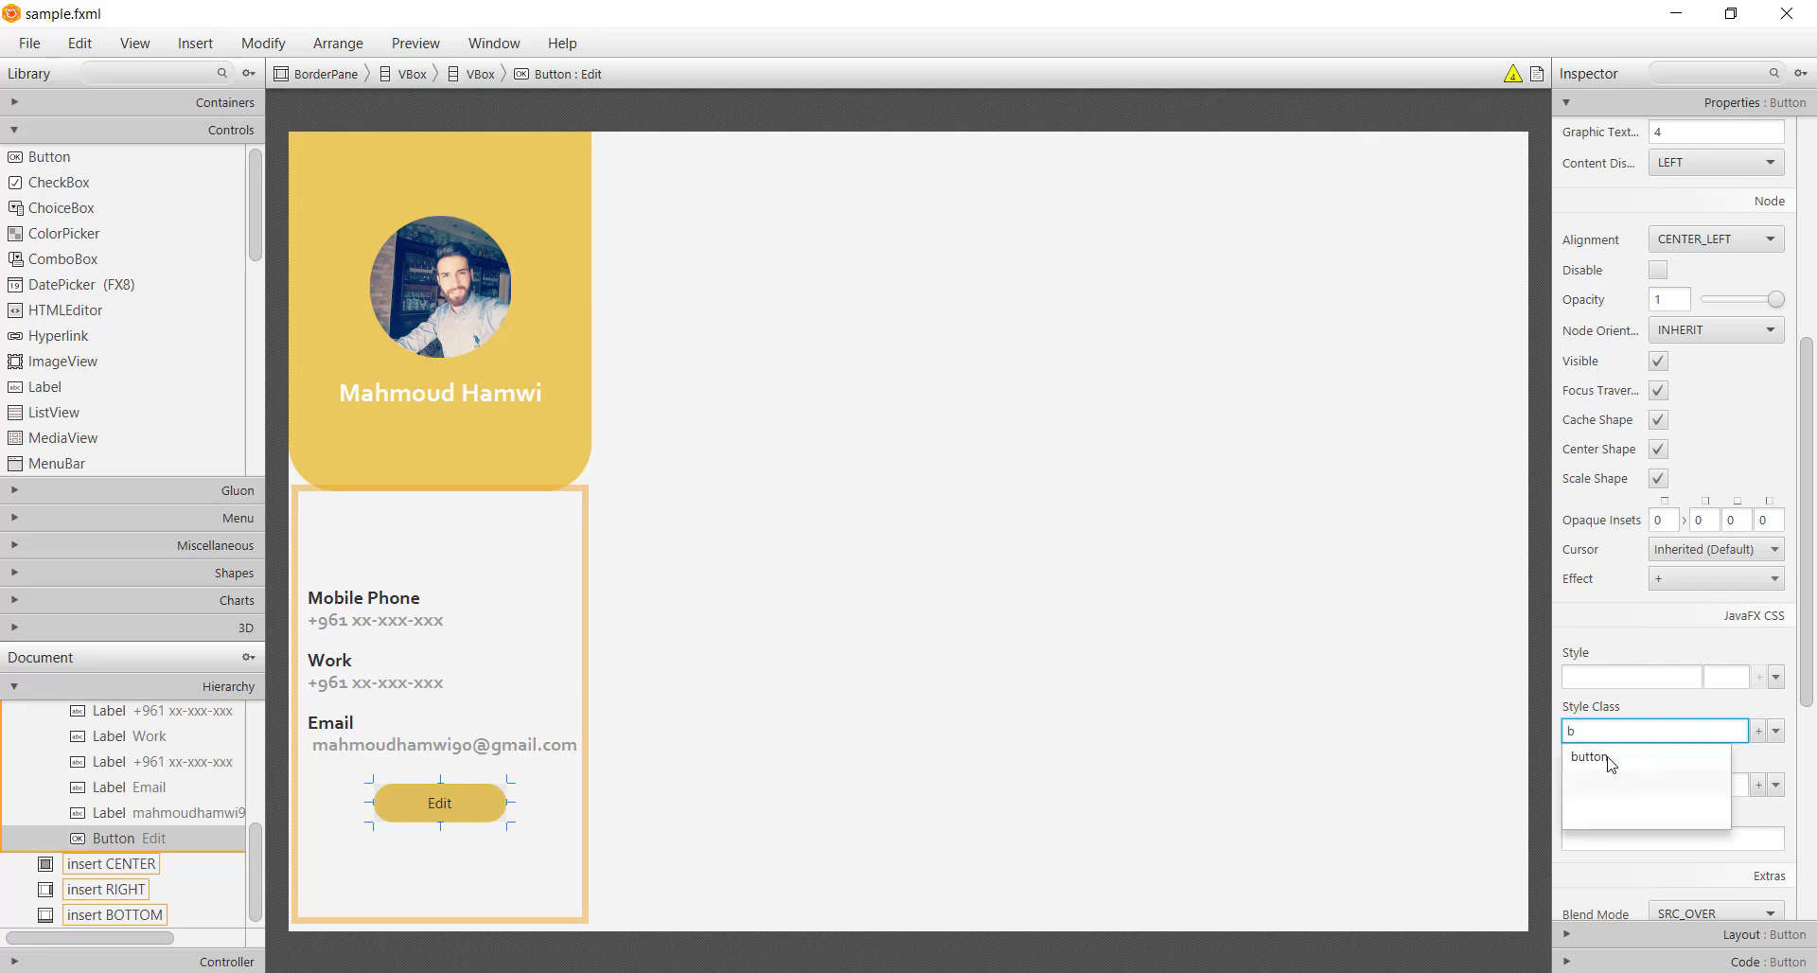
left_click(1590, 756)
left_click(1082, 803)
left_click(452, 818)
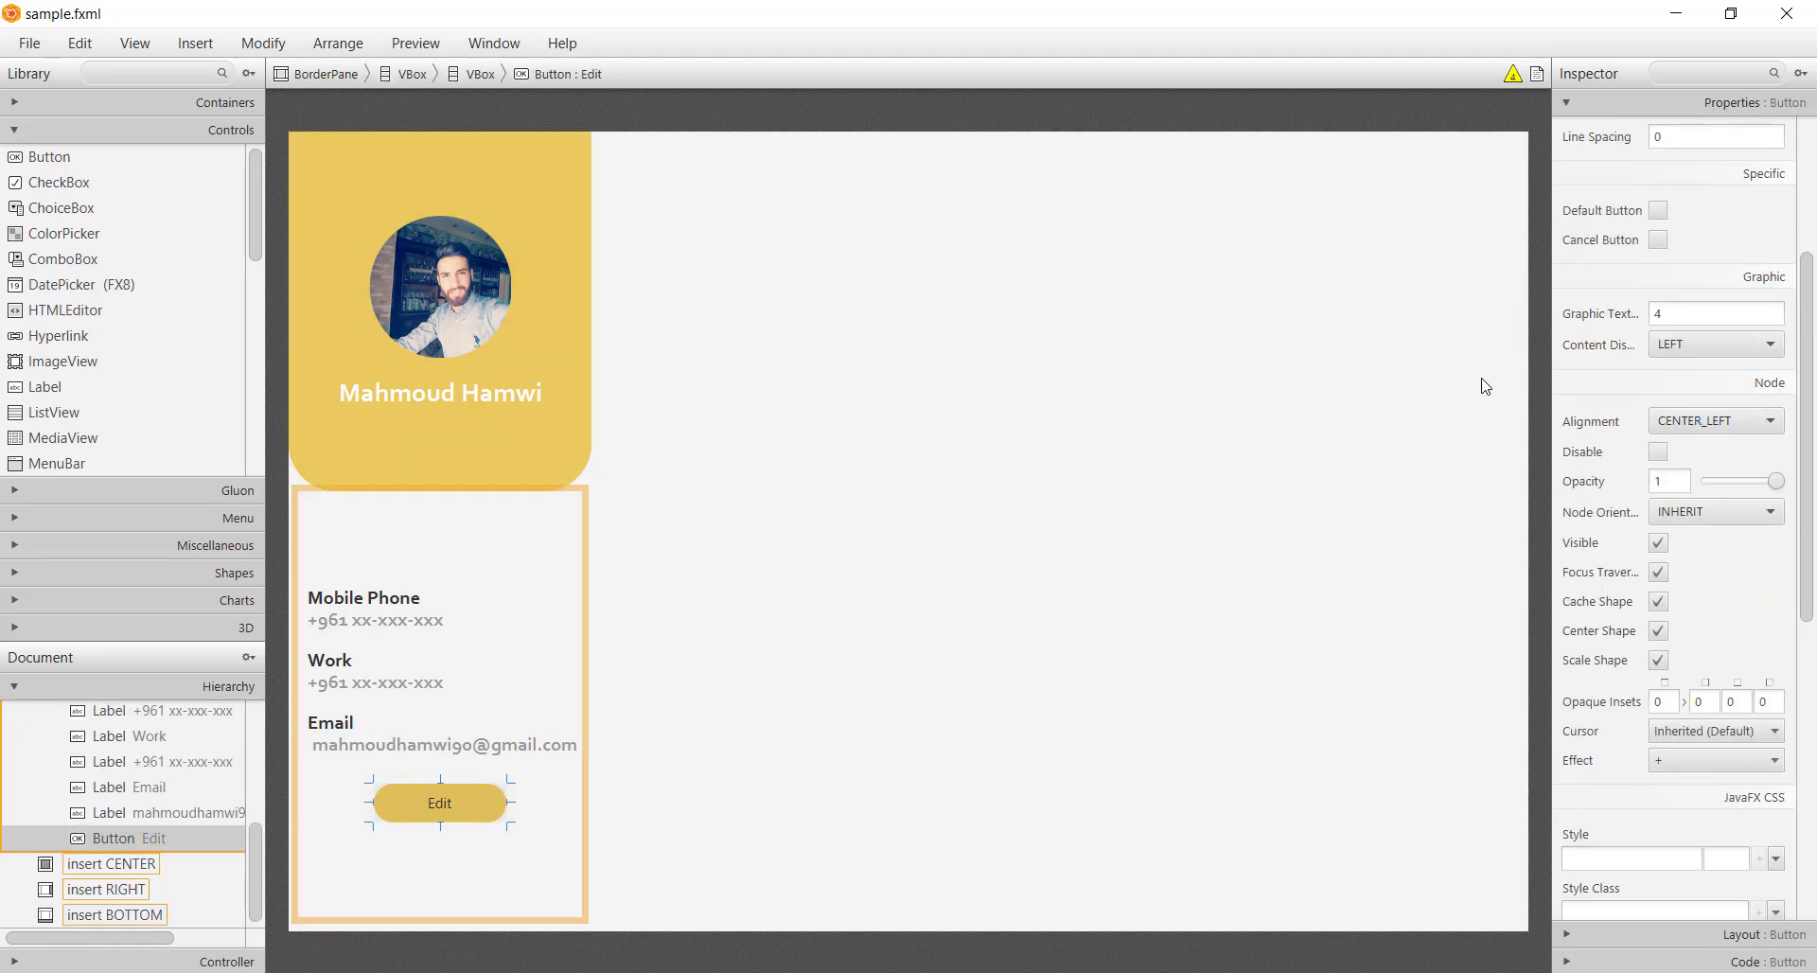
Give the Edit button WHITE text fill and a 20px Corbel font
scroll(1735, 246, "up", 1)
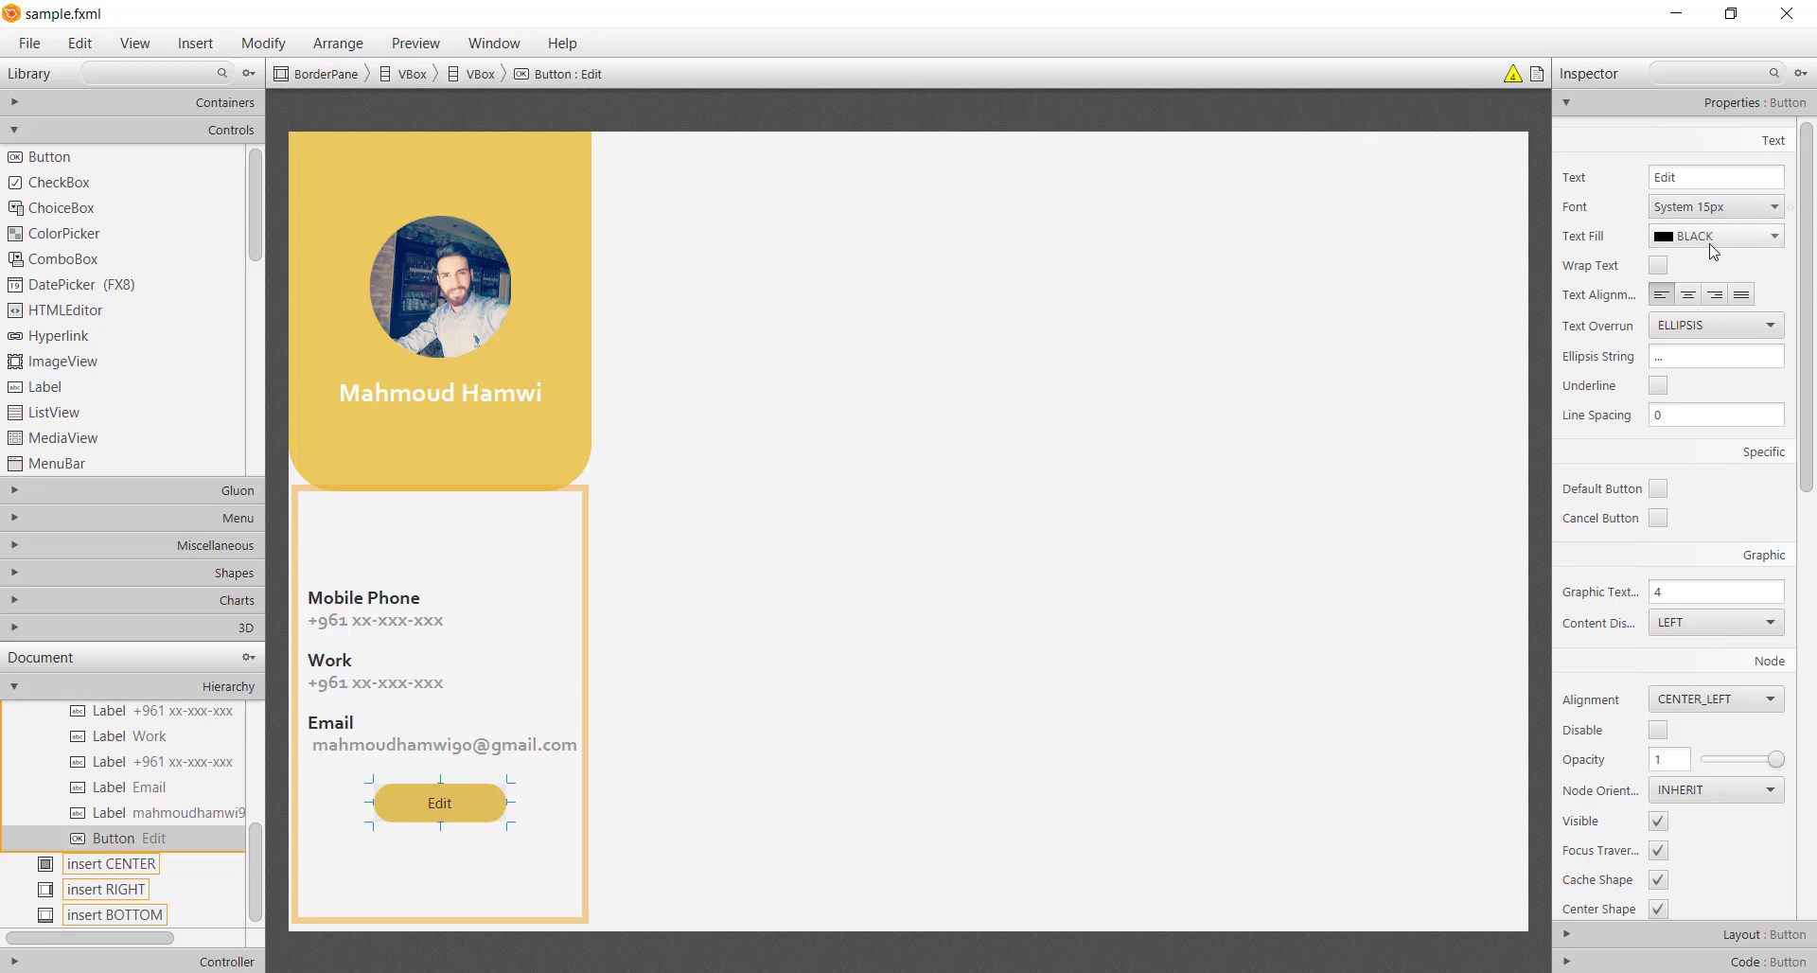
left_click(1715, 235)
left_click(1523, 290)
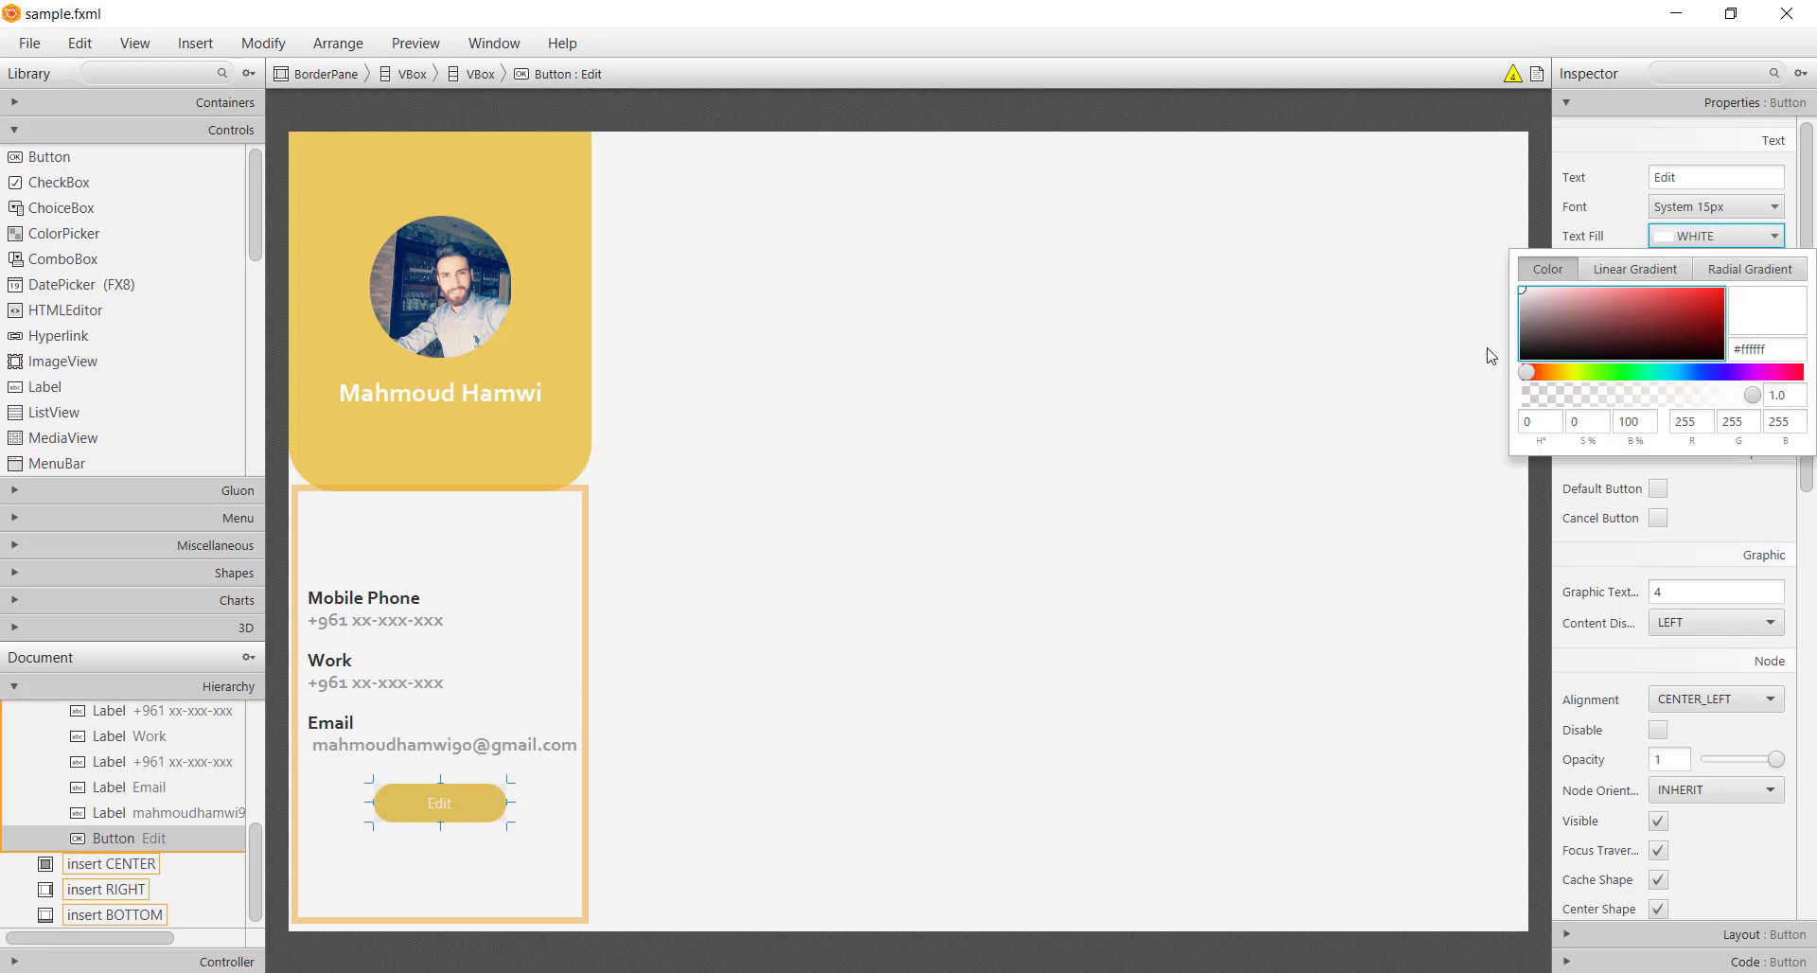
left_click(1715, 208)
double_click(1630, 301)
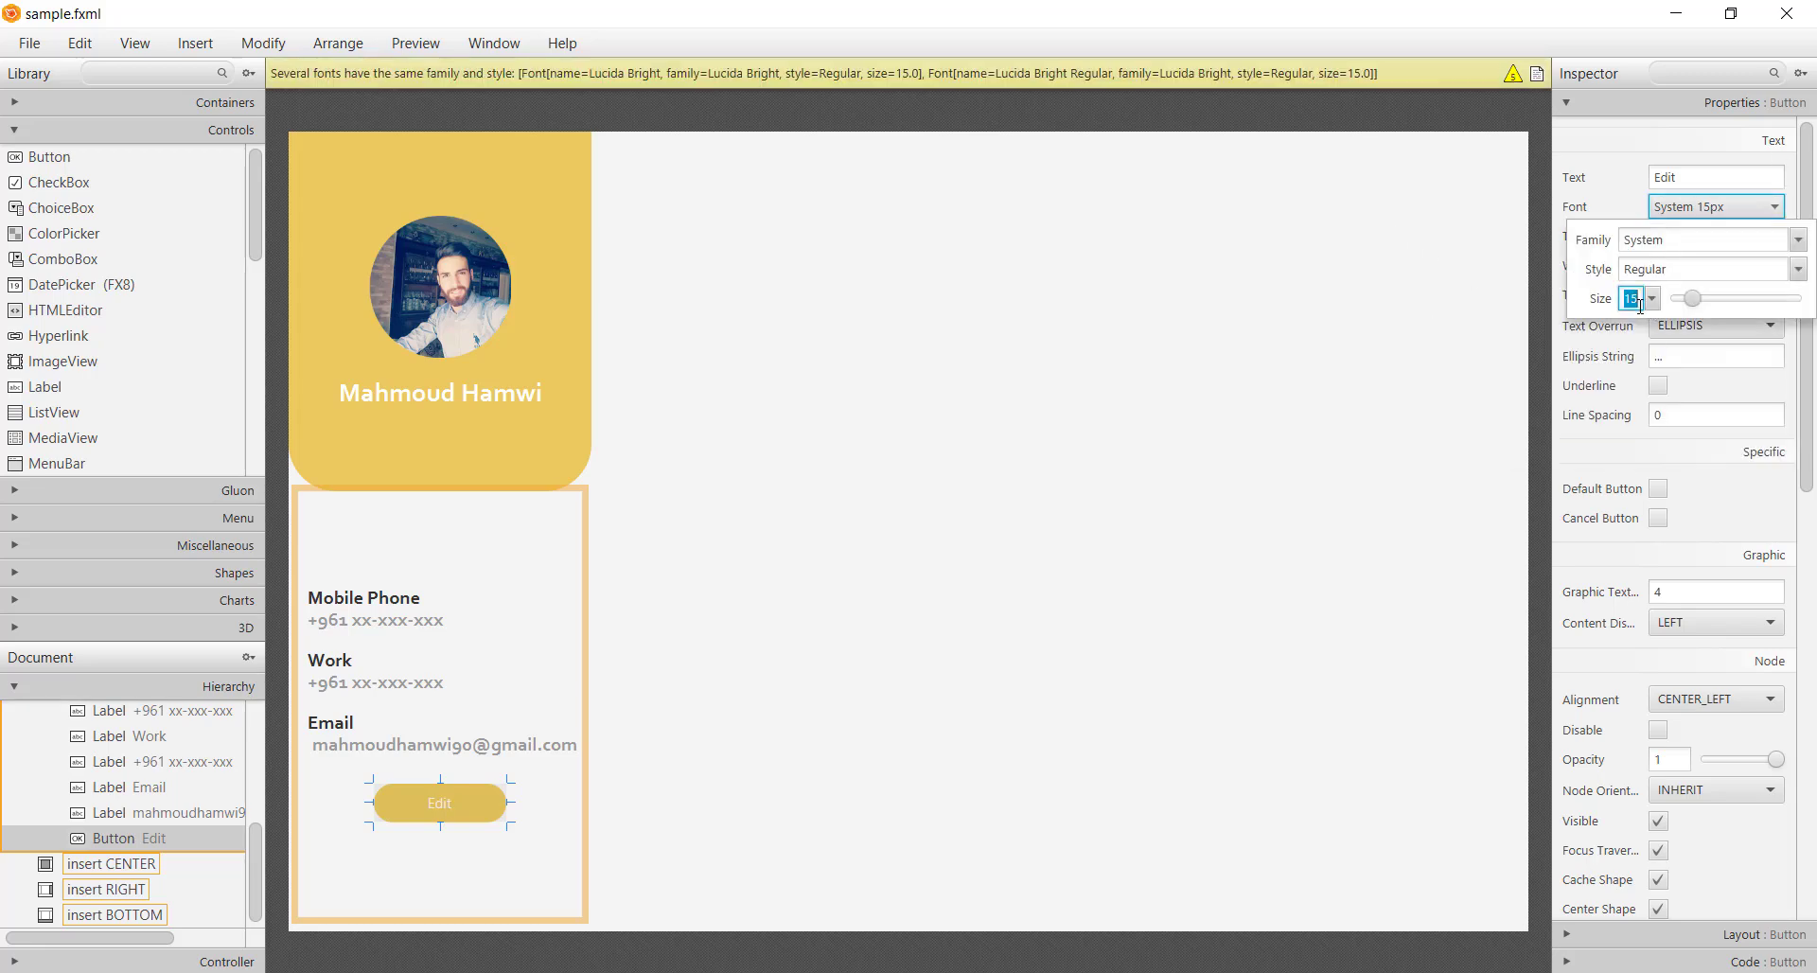
left_click(1651, 299)
left_click(1650, 321)
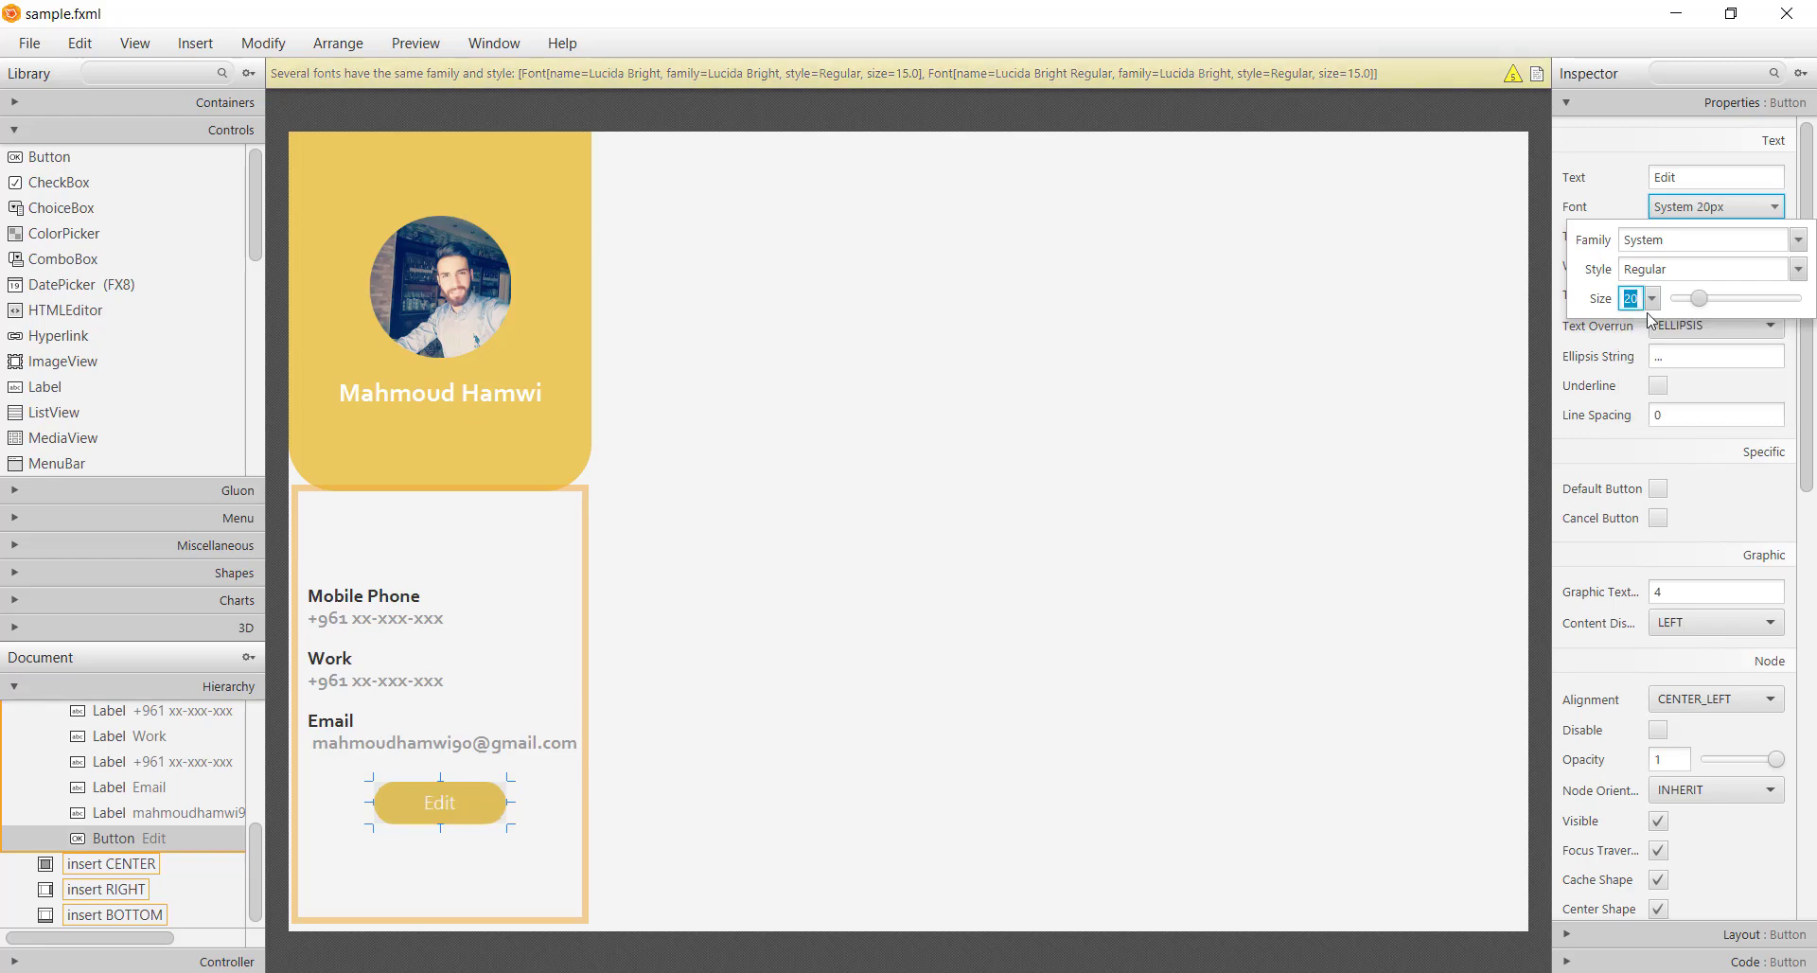
double_click(1715, 240)
type("cor")
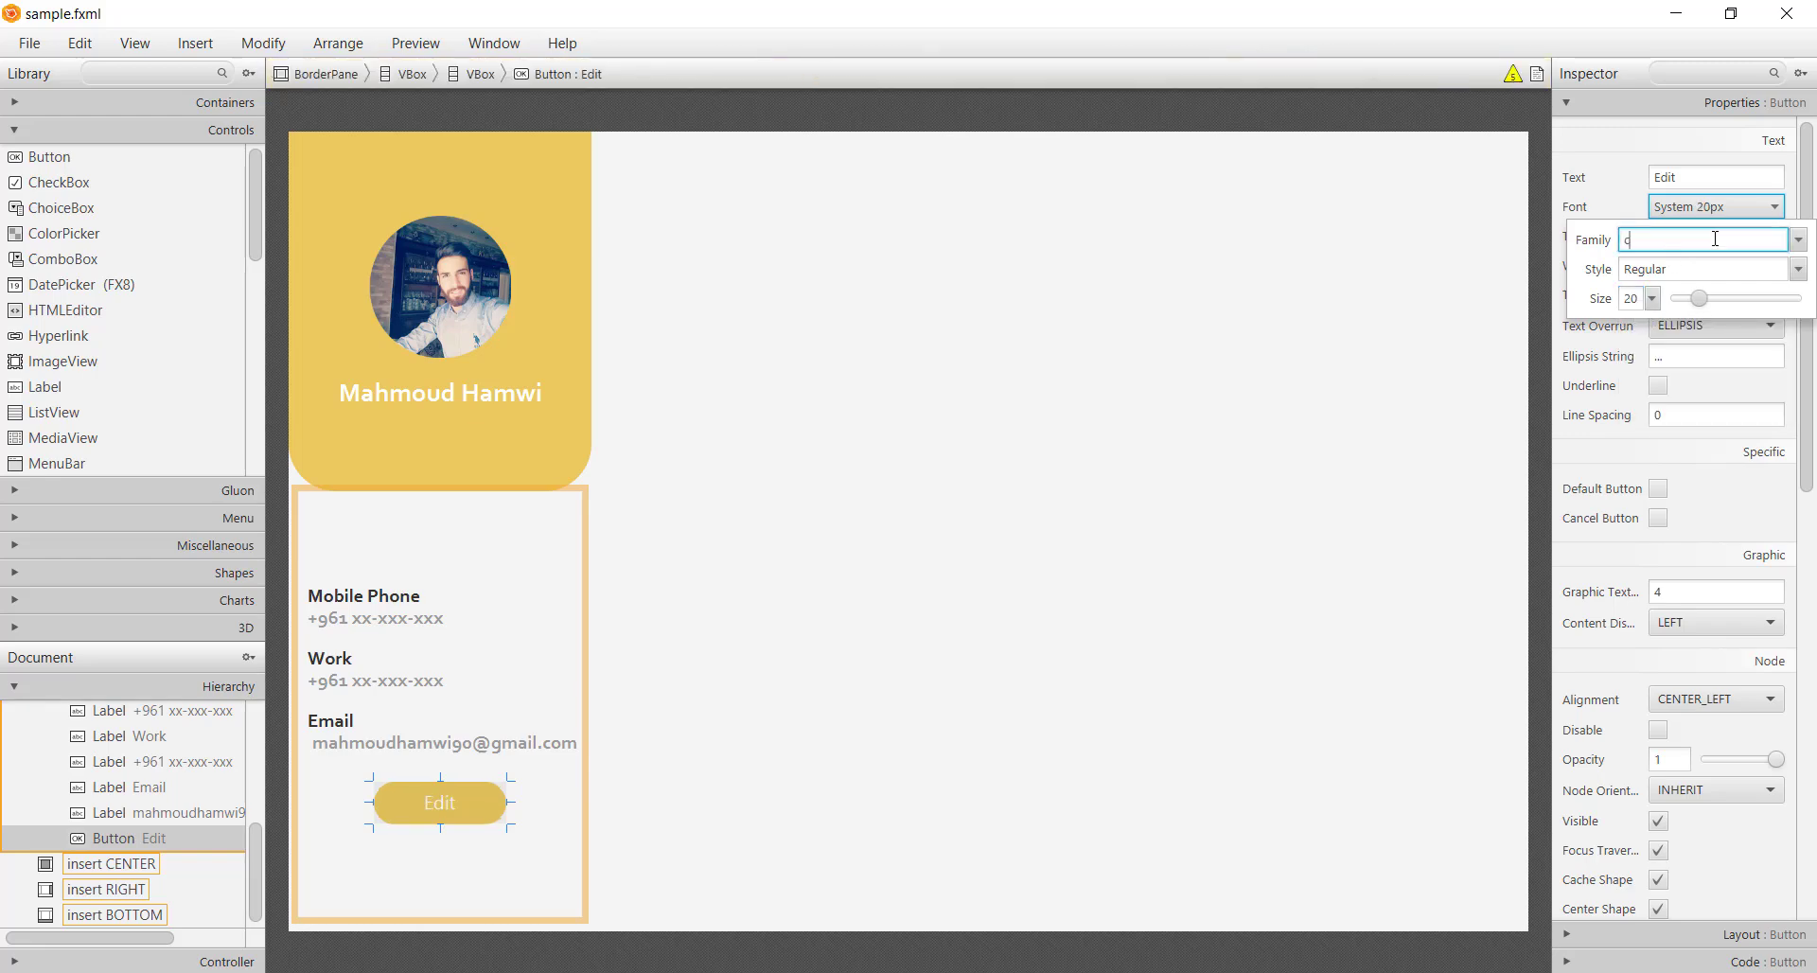
key("Down")
key("Down")
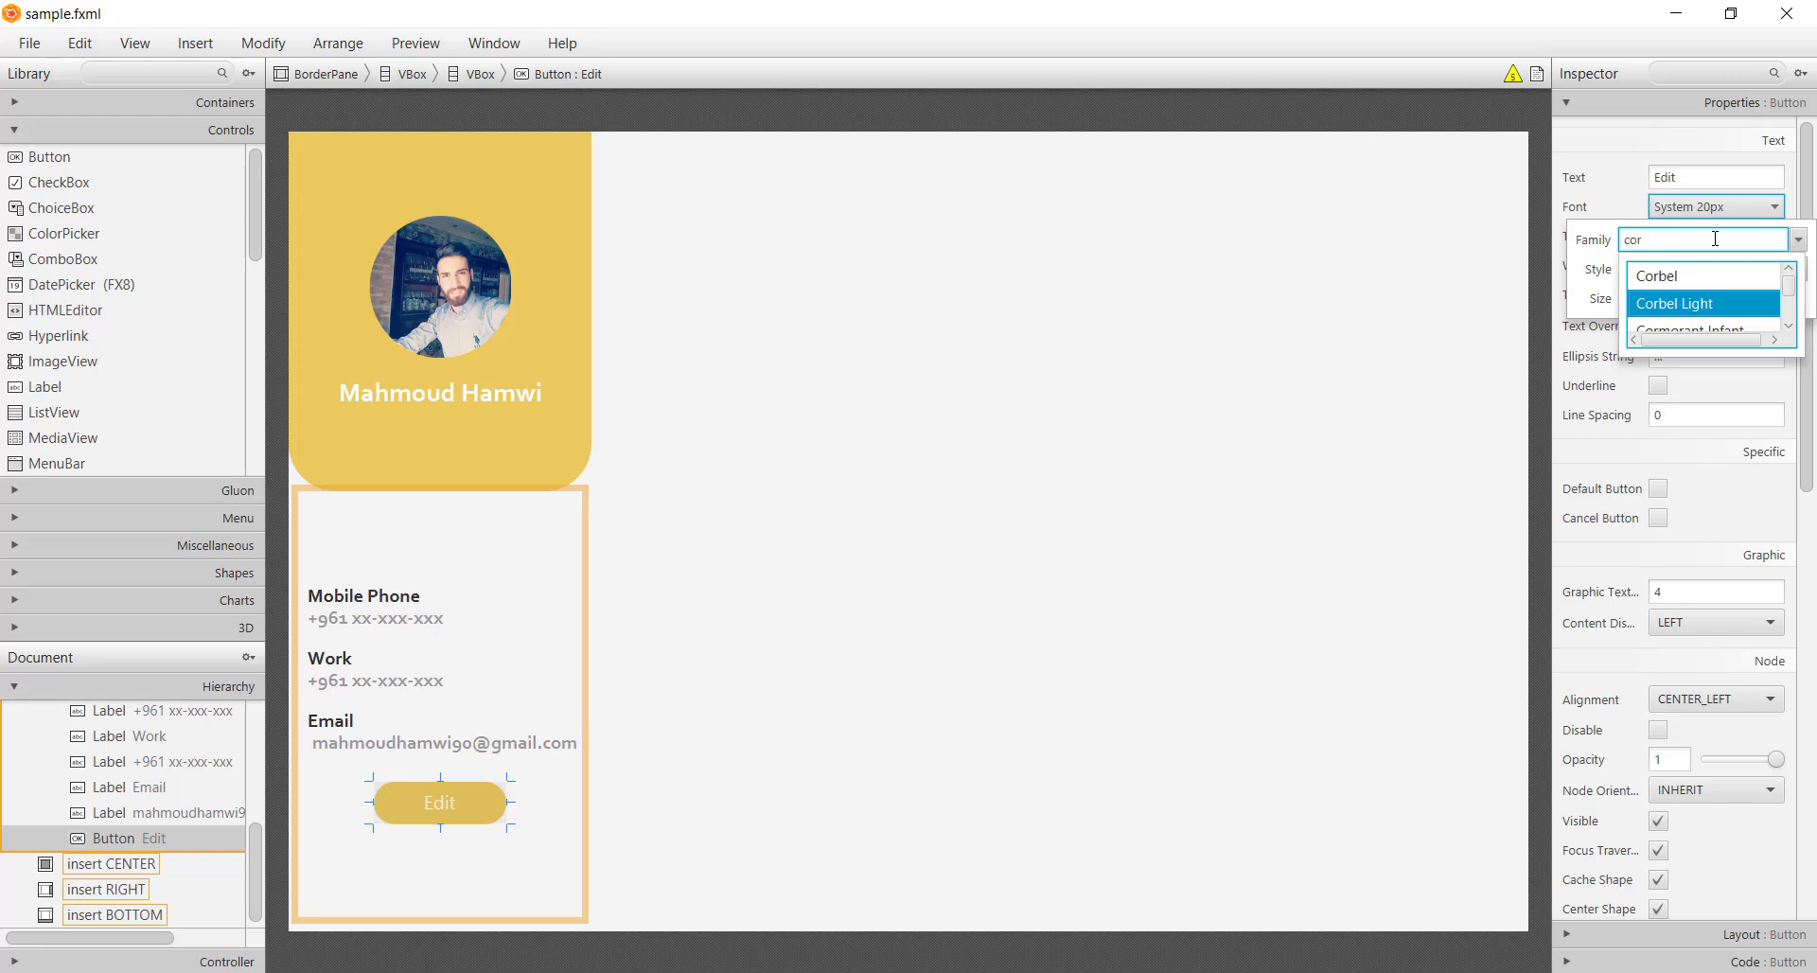
key("Return")
left_click(1030, 594)
Save sample.fxml and select the whole sidebar column
key("ctrl+s")
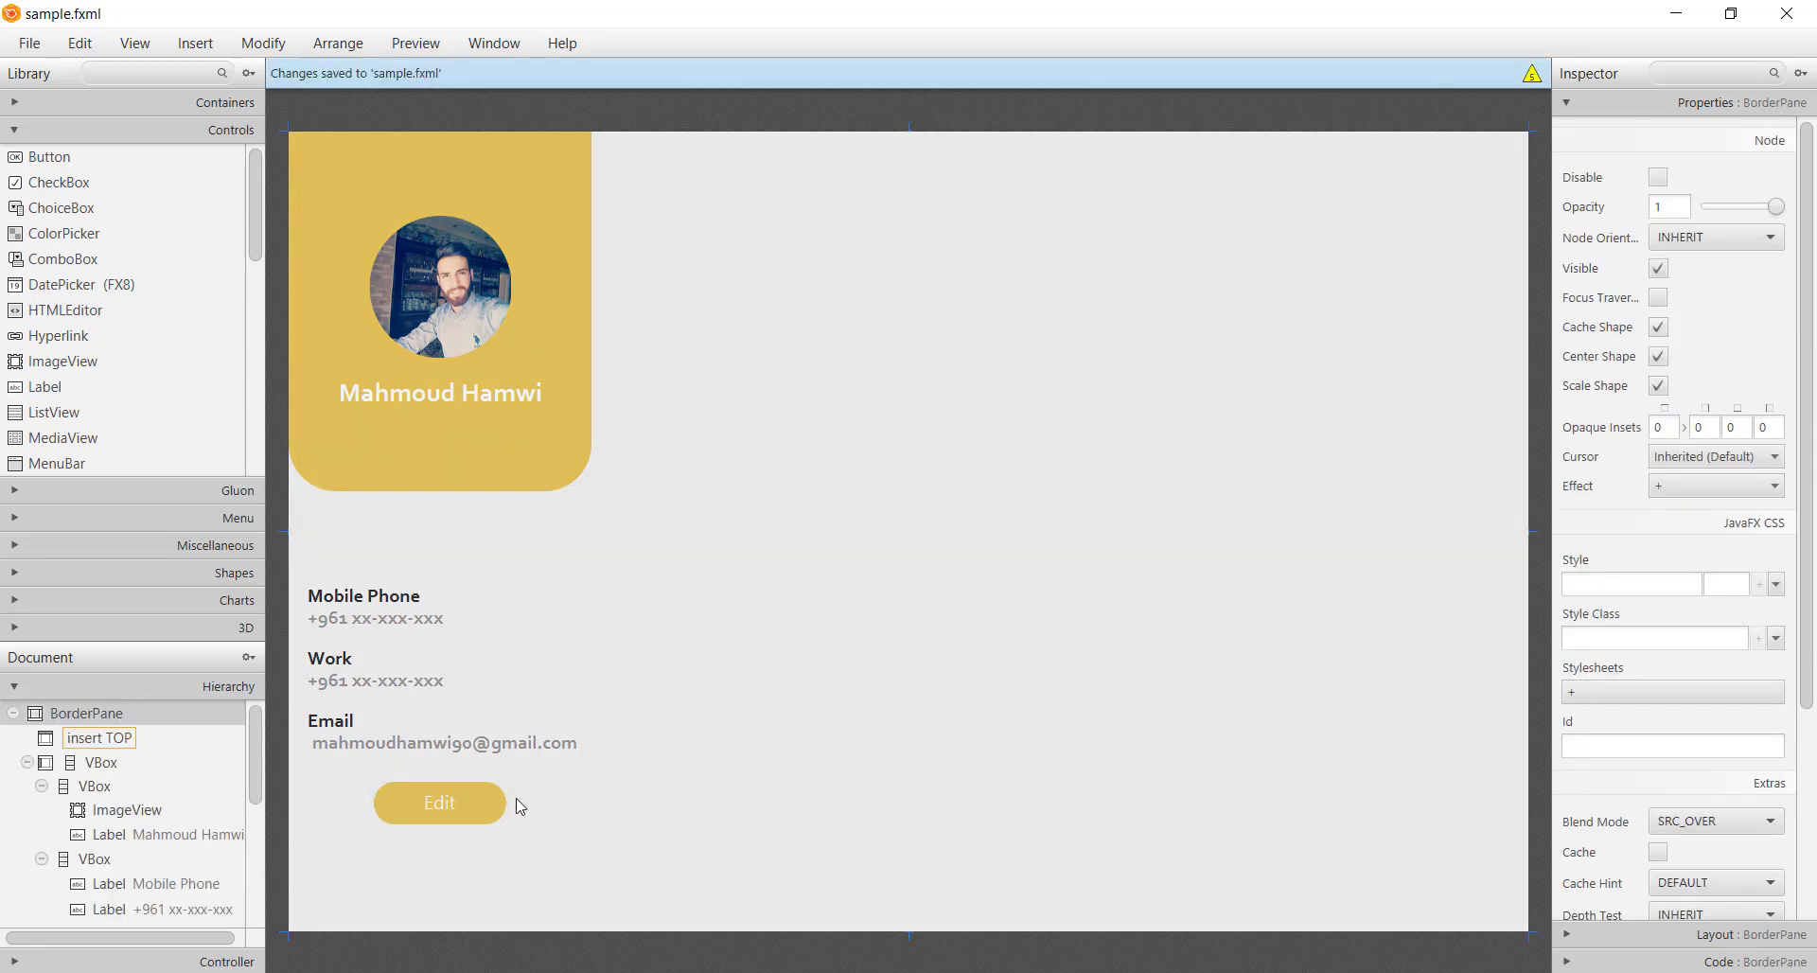
left_click(558, 893)
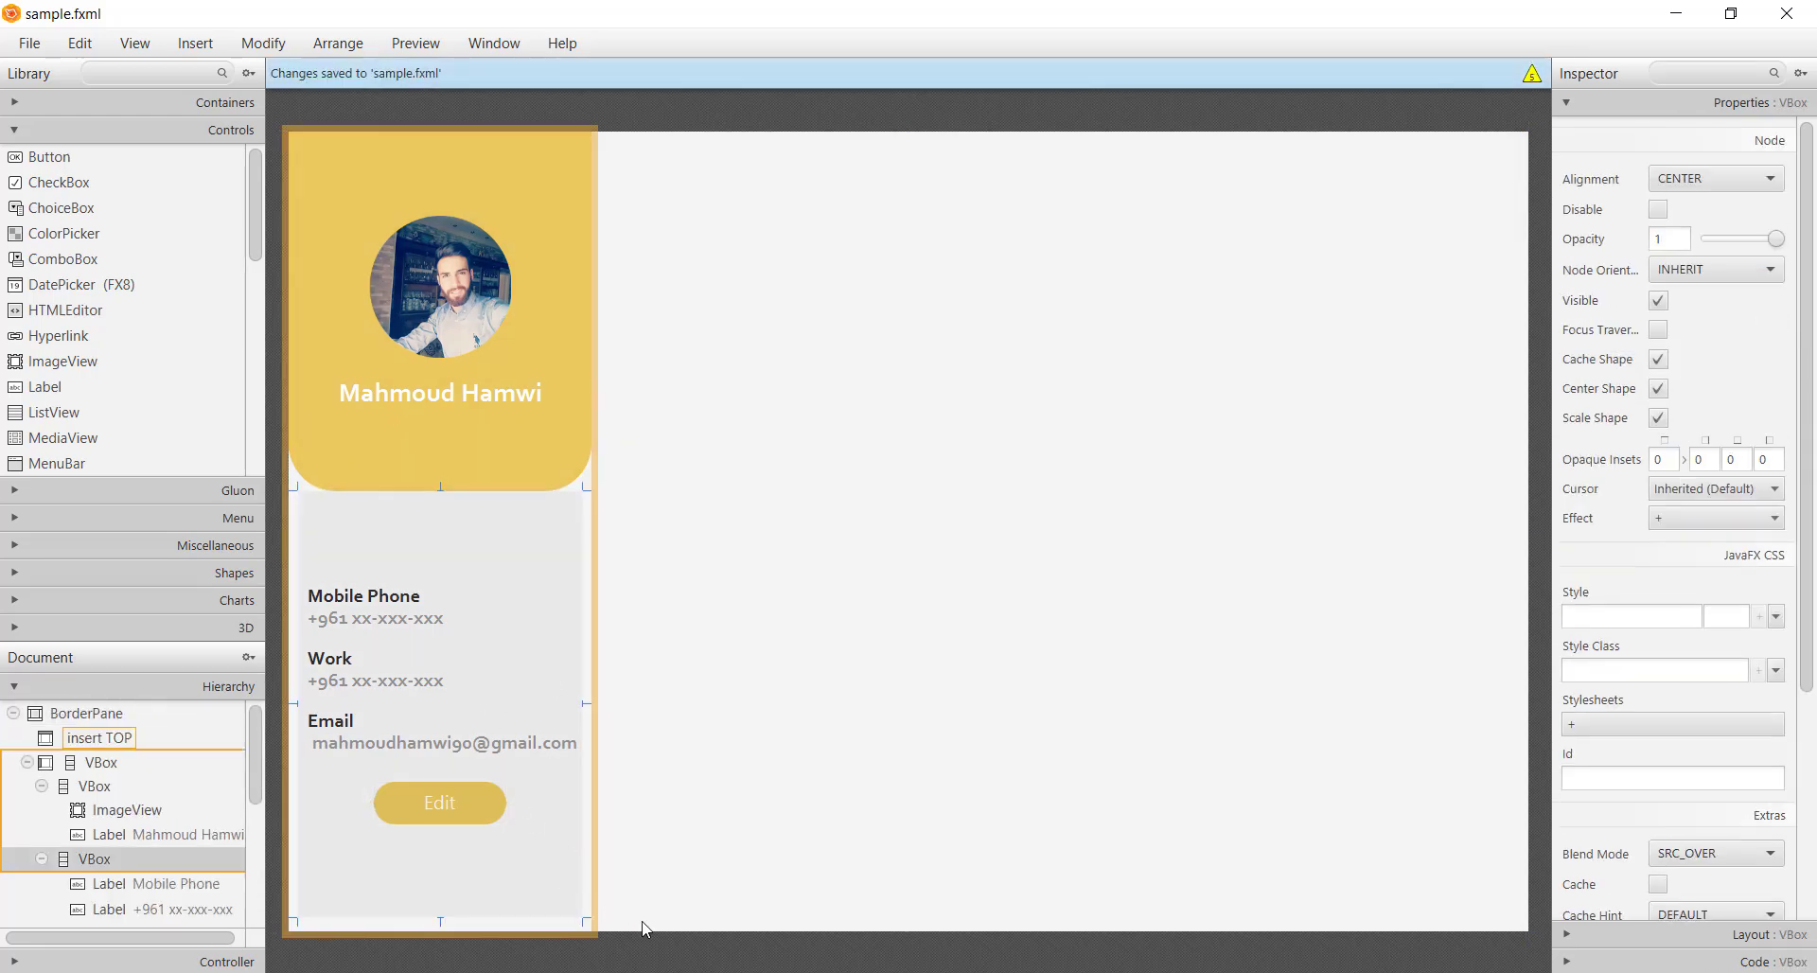
left_click(591, 915)
Add a .white-background rule to styles.css setting -fx-background-color to white (#fff)
key("alt+Tab")
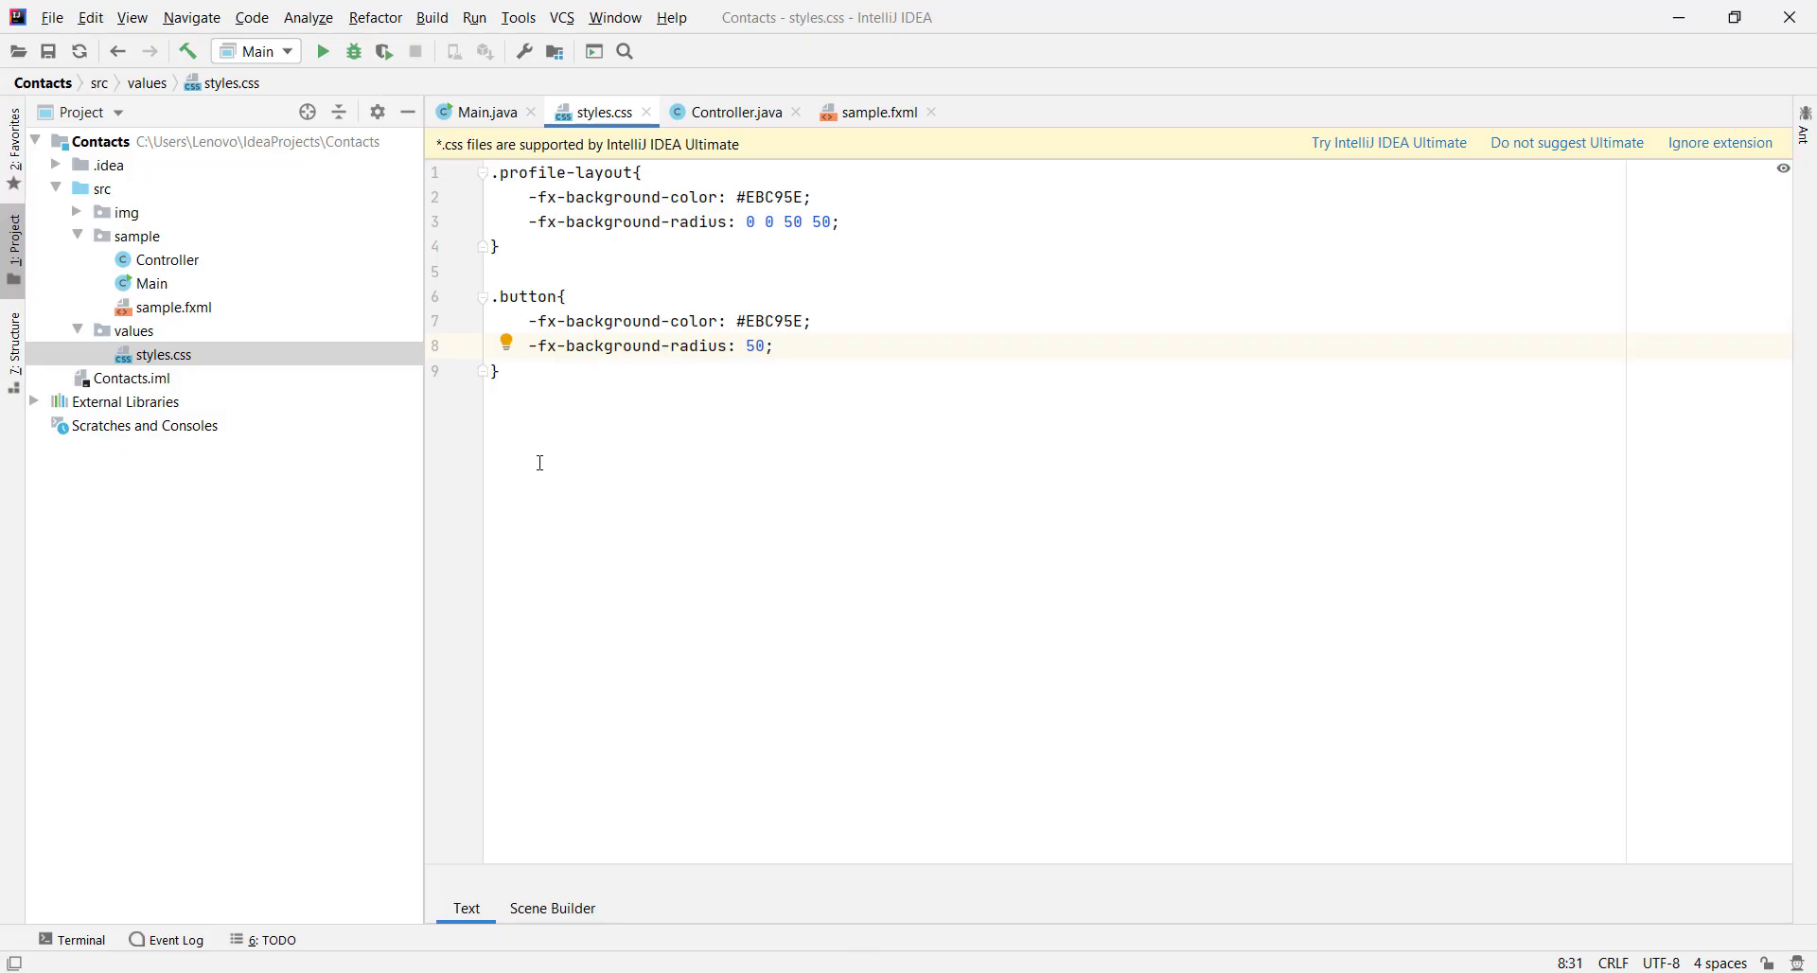
left_click(540, 456)
key("Return")
key("Return")
type(".white-")
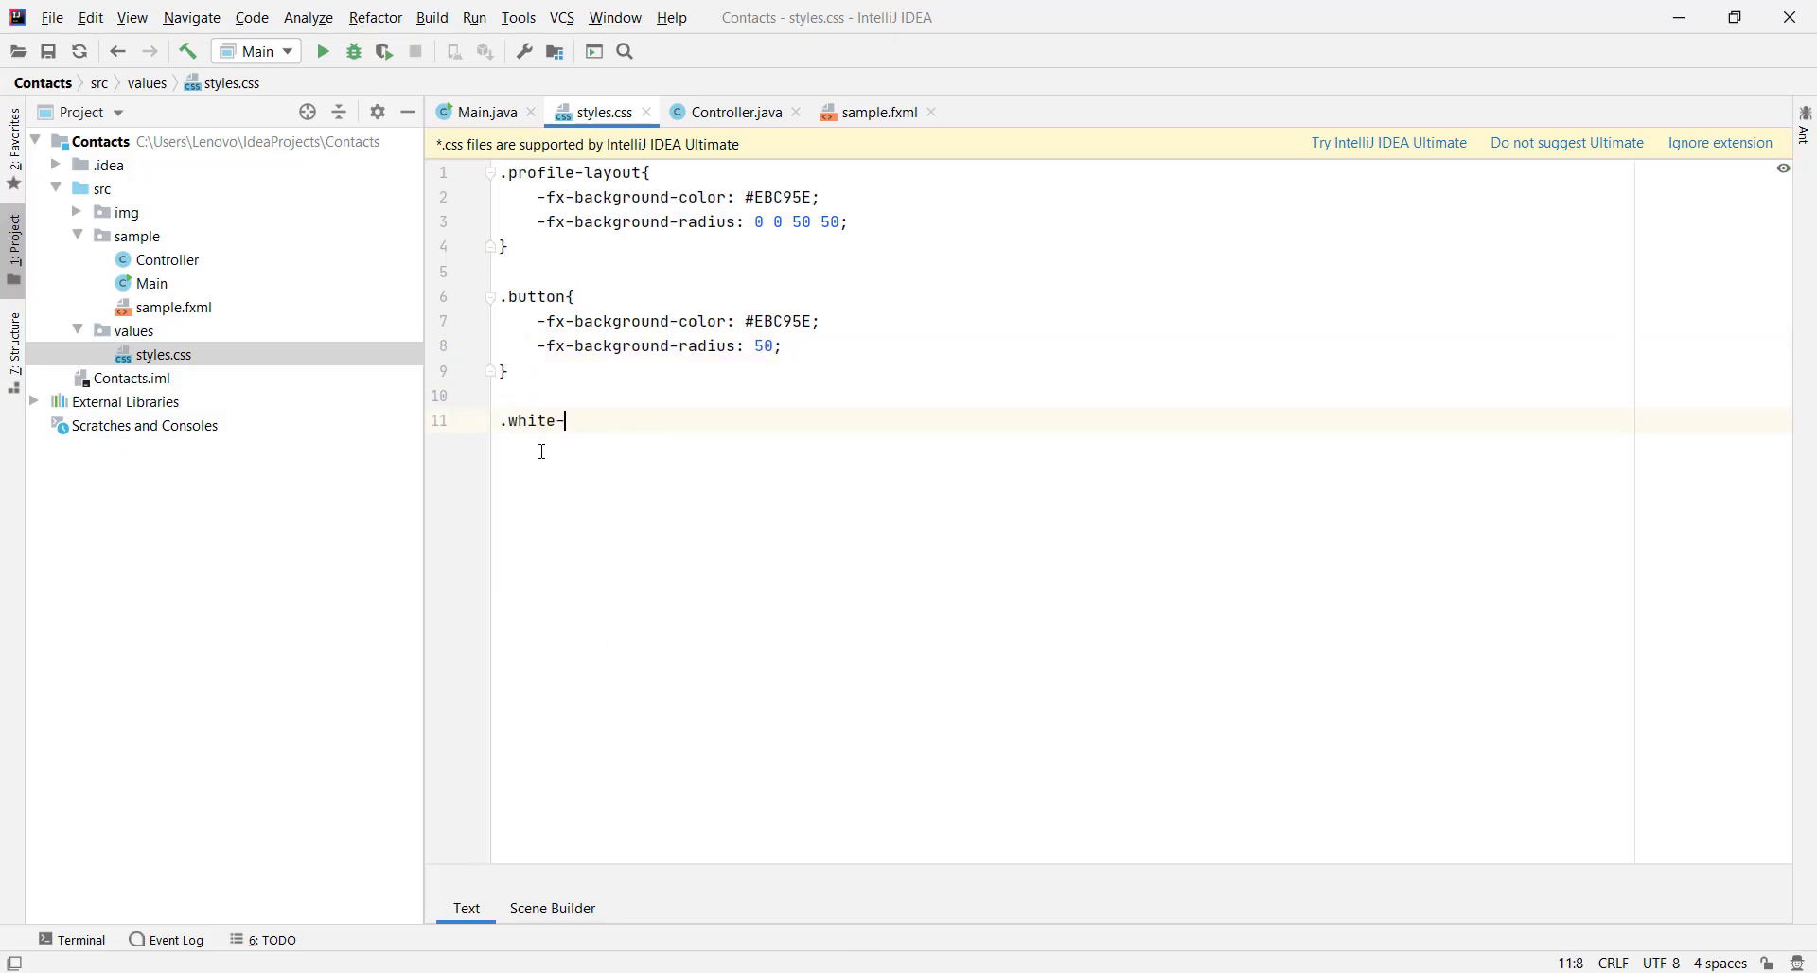
type("background{")
key("Return")
type("-fx-background-color")
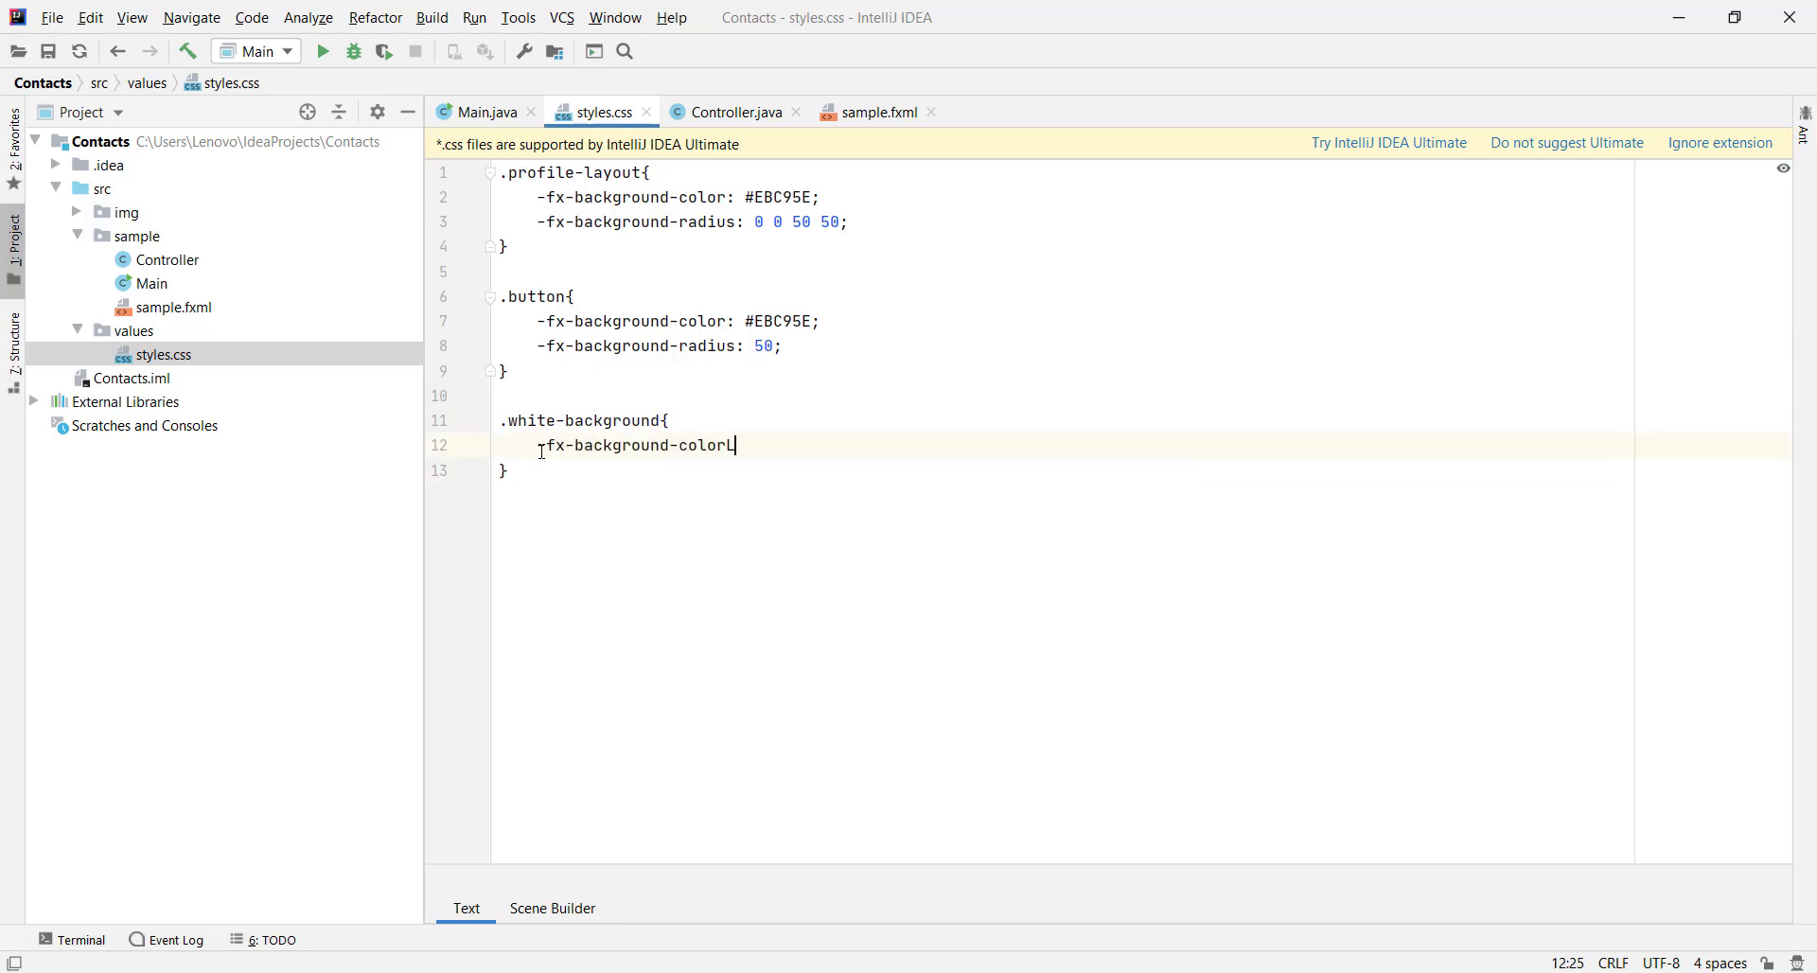
type(": #fff;")
Attach styles.css to the sidebar VBox, apply the white-background style class, and save
key("alt+Tab")
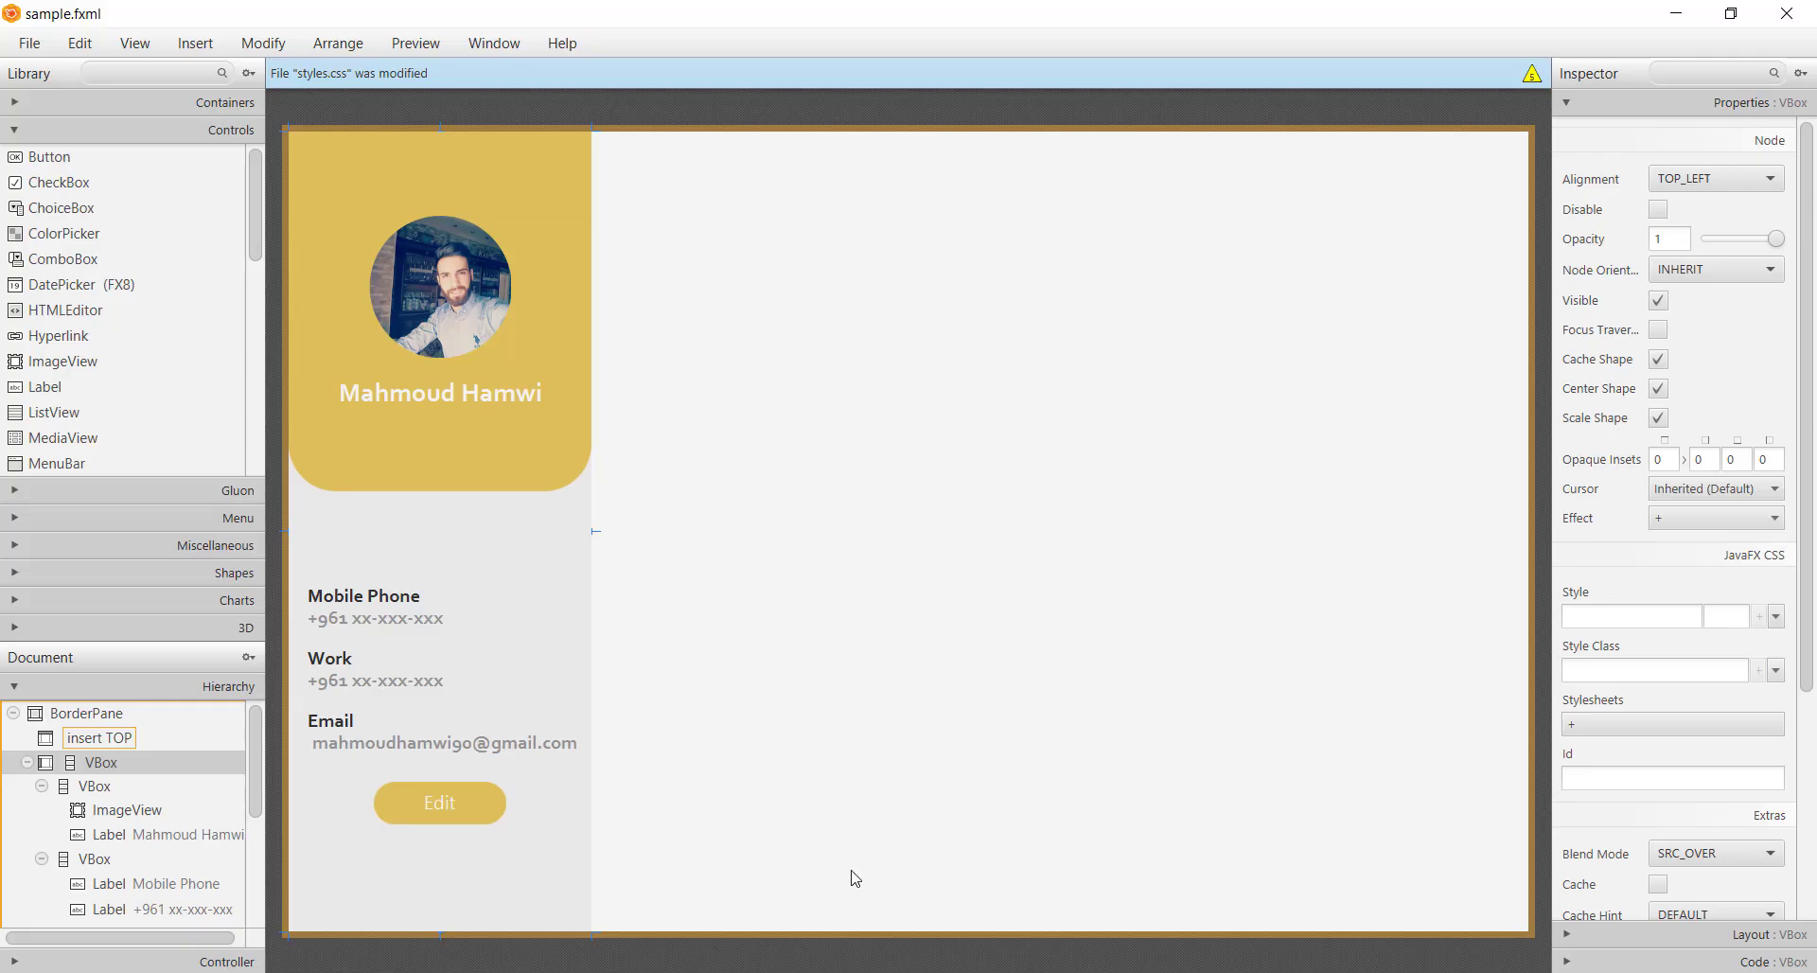
left_click(1652, 725)
left_click(1609, 747)
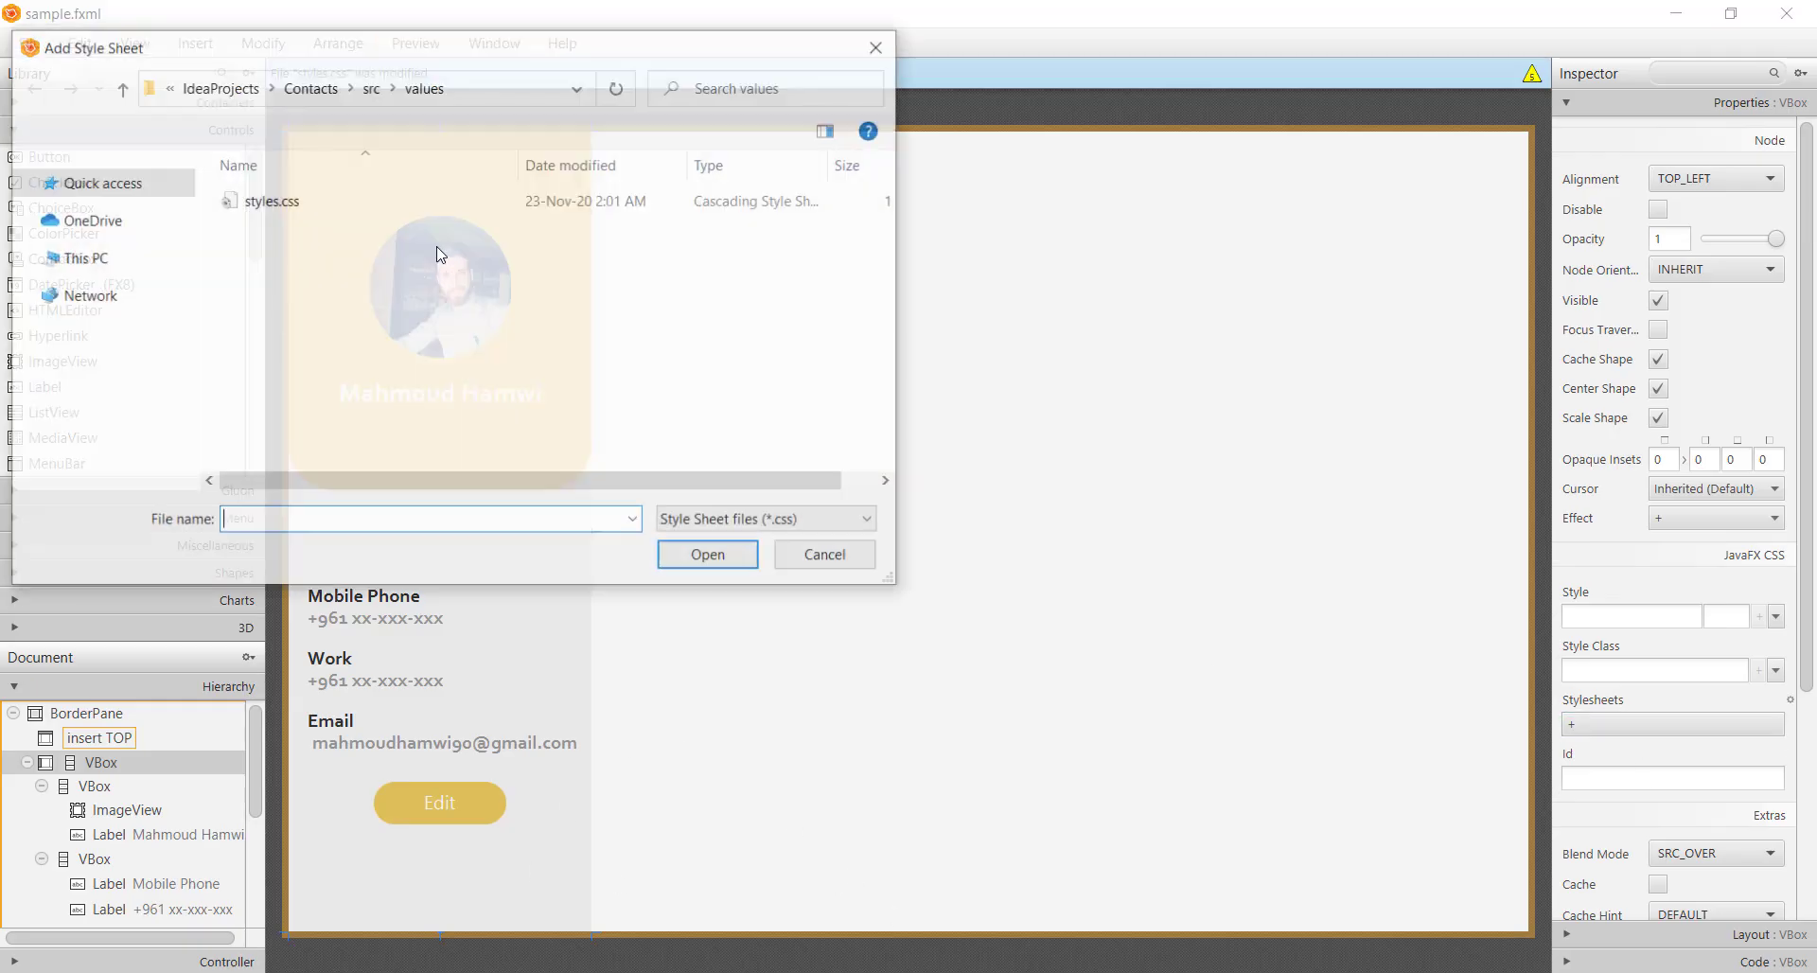
double_click(389, 199)
left_click(1595, 670)
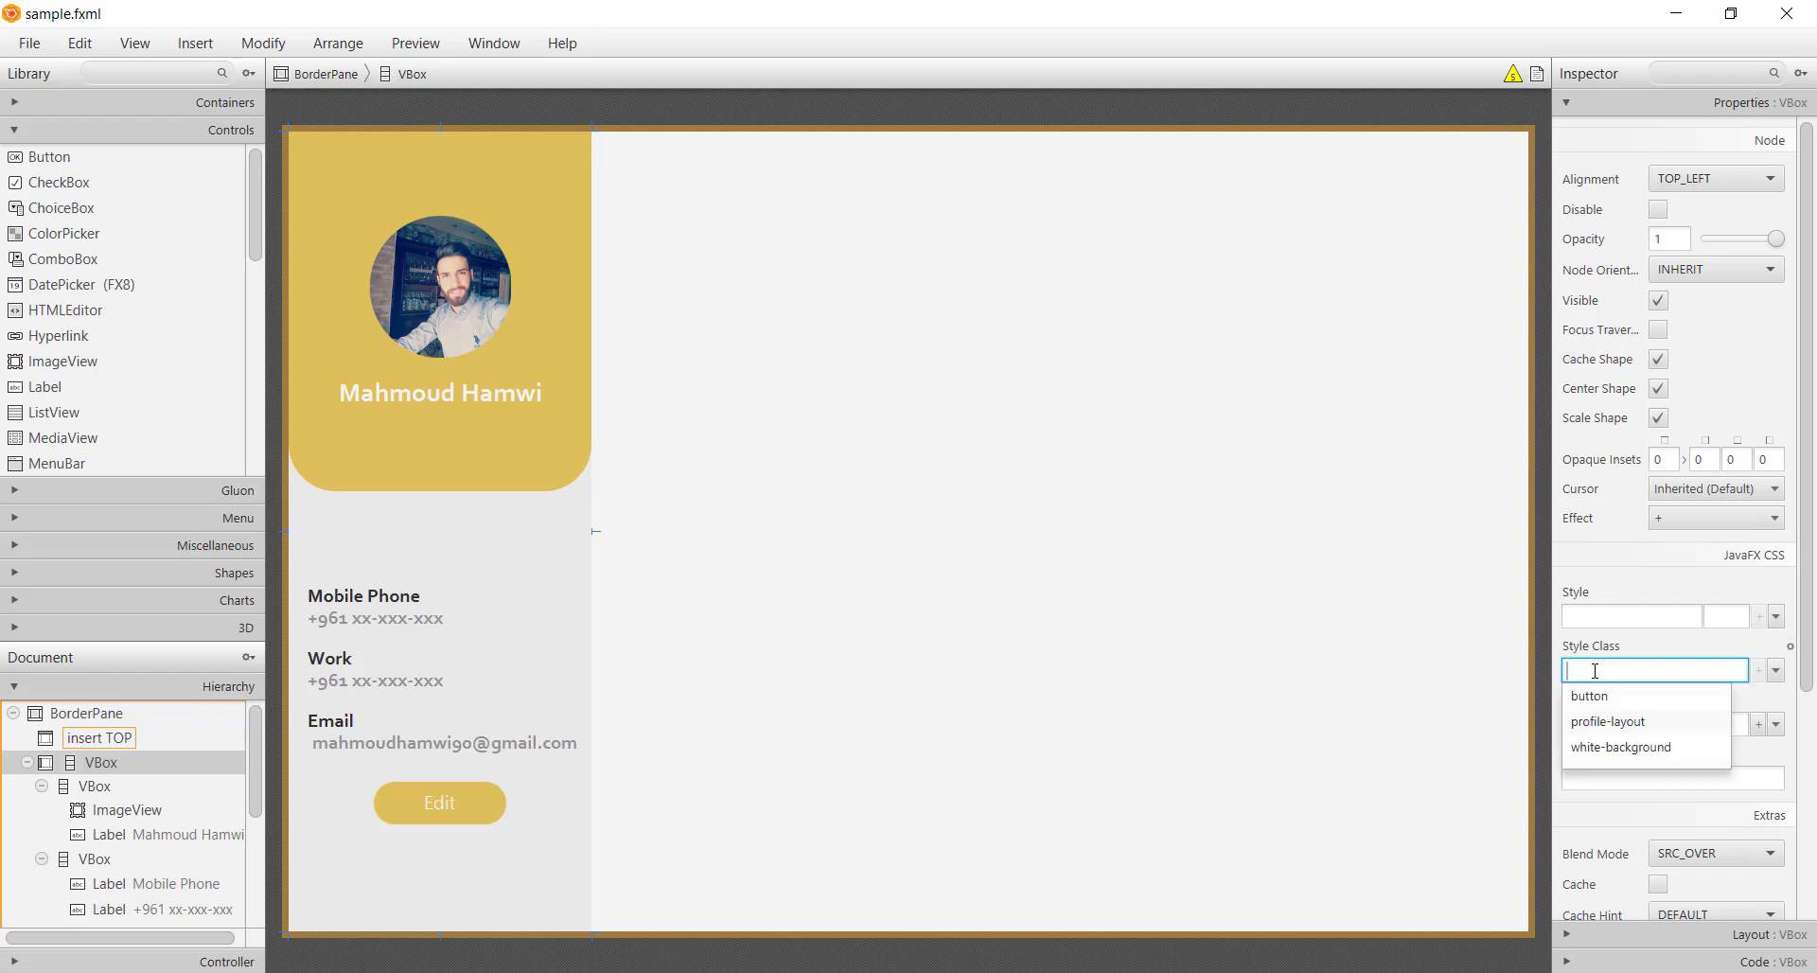
type("whi")
key("Down")
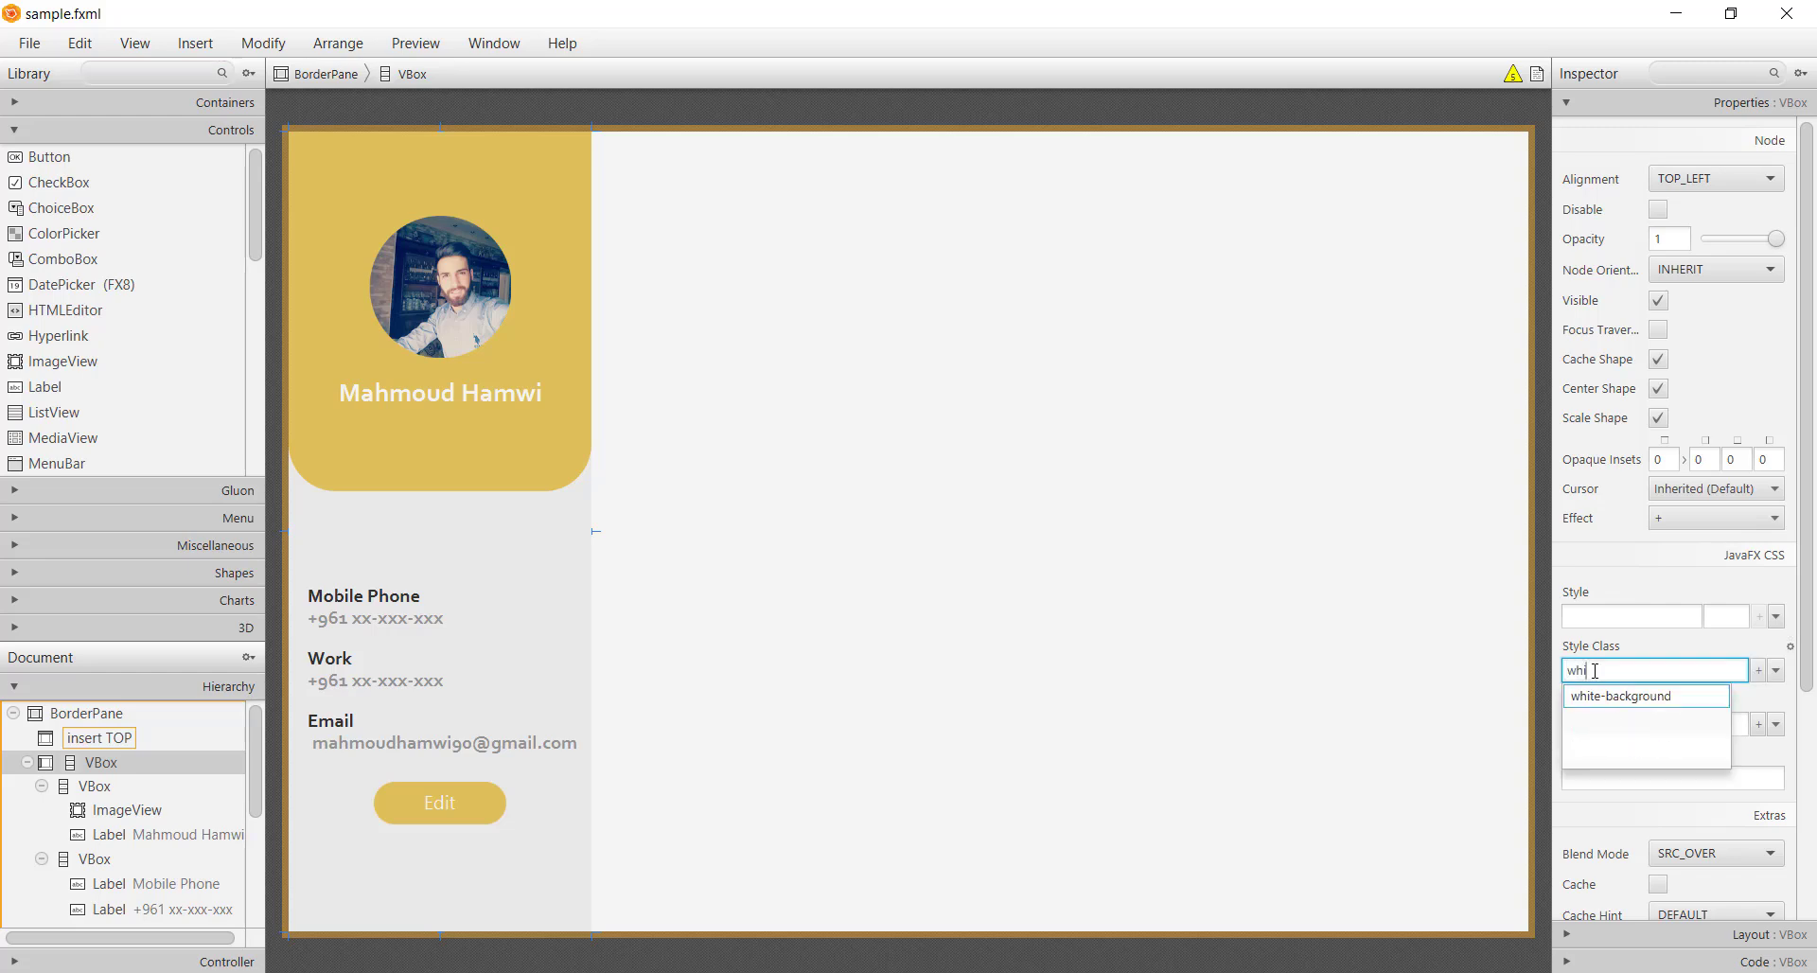
key("Return")
left_click(1112, 721)
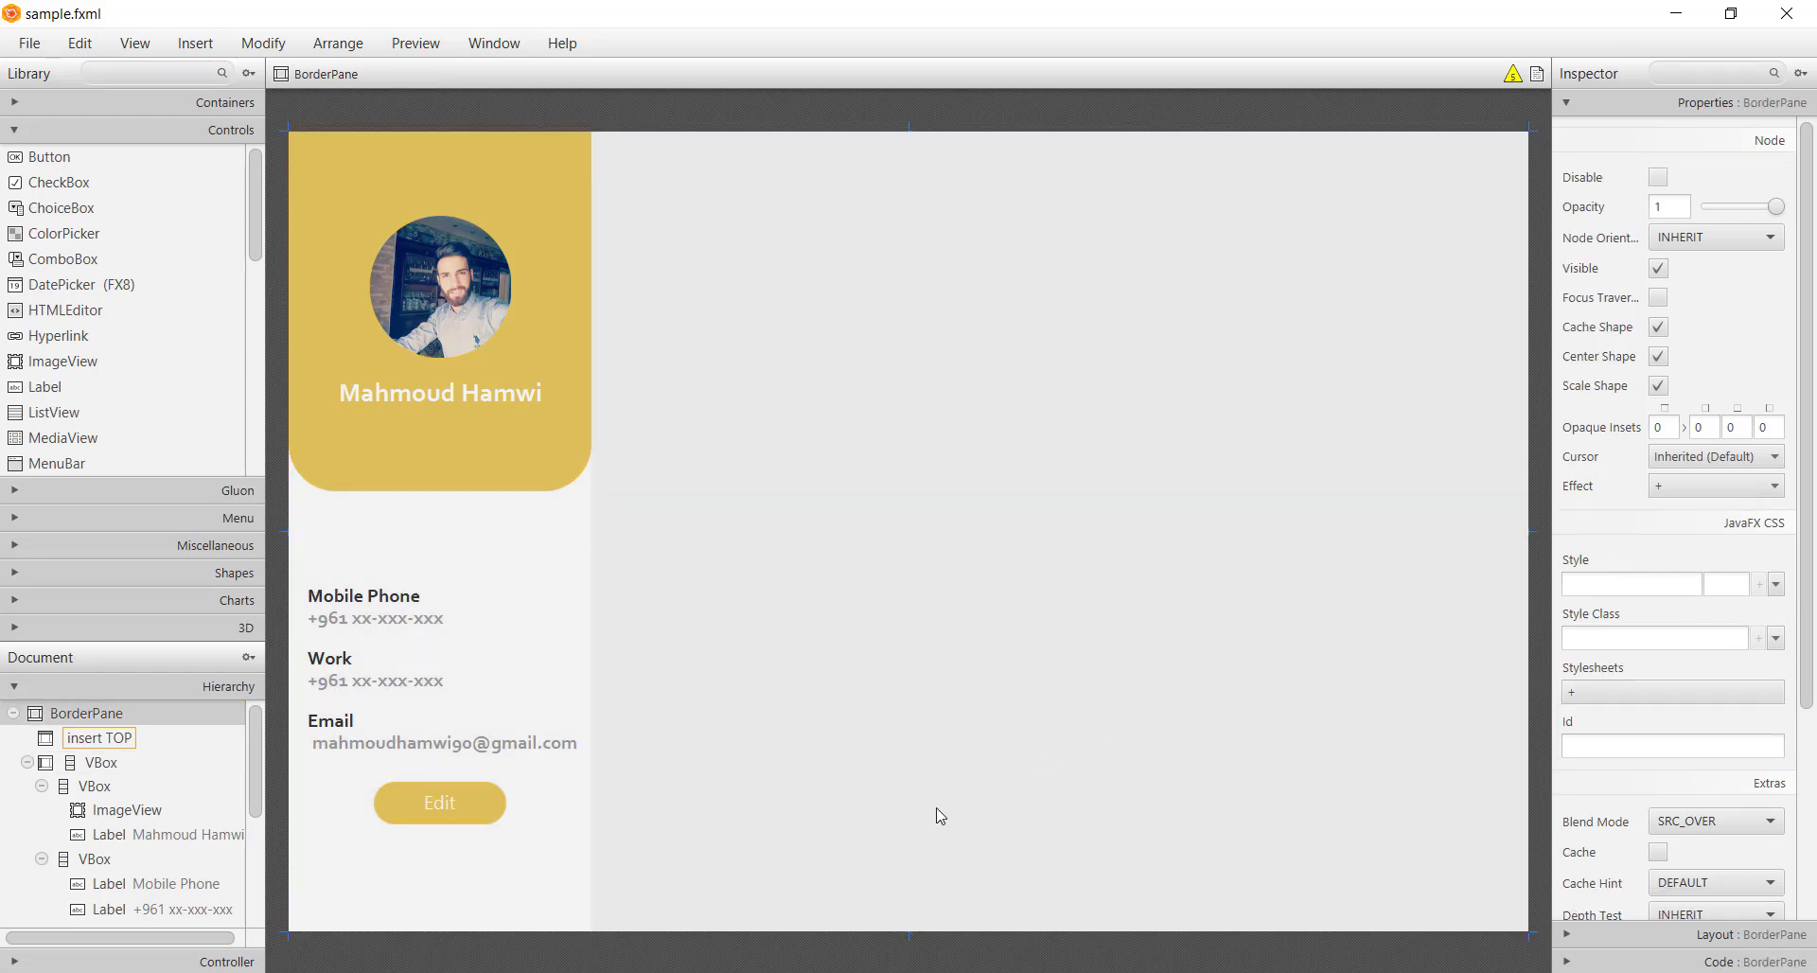
key("ctrl+s")
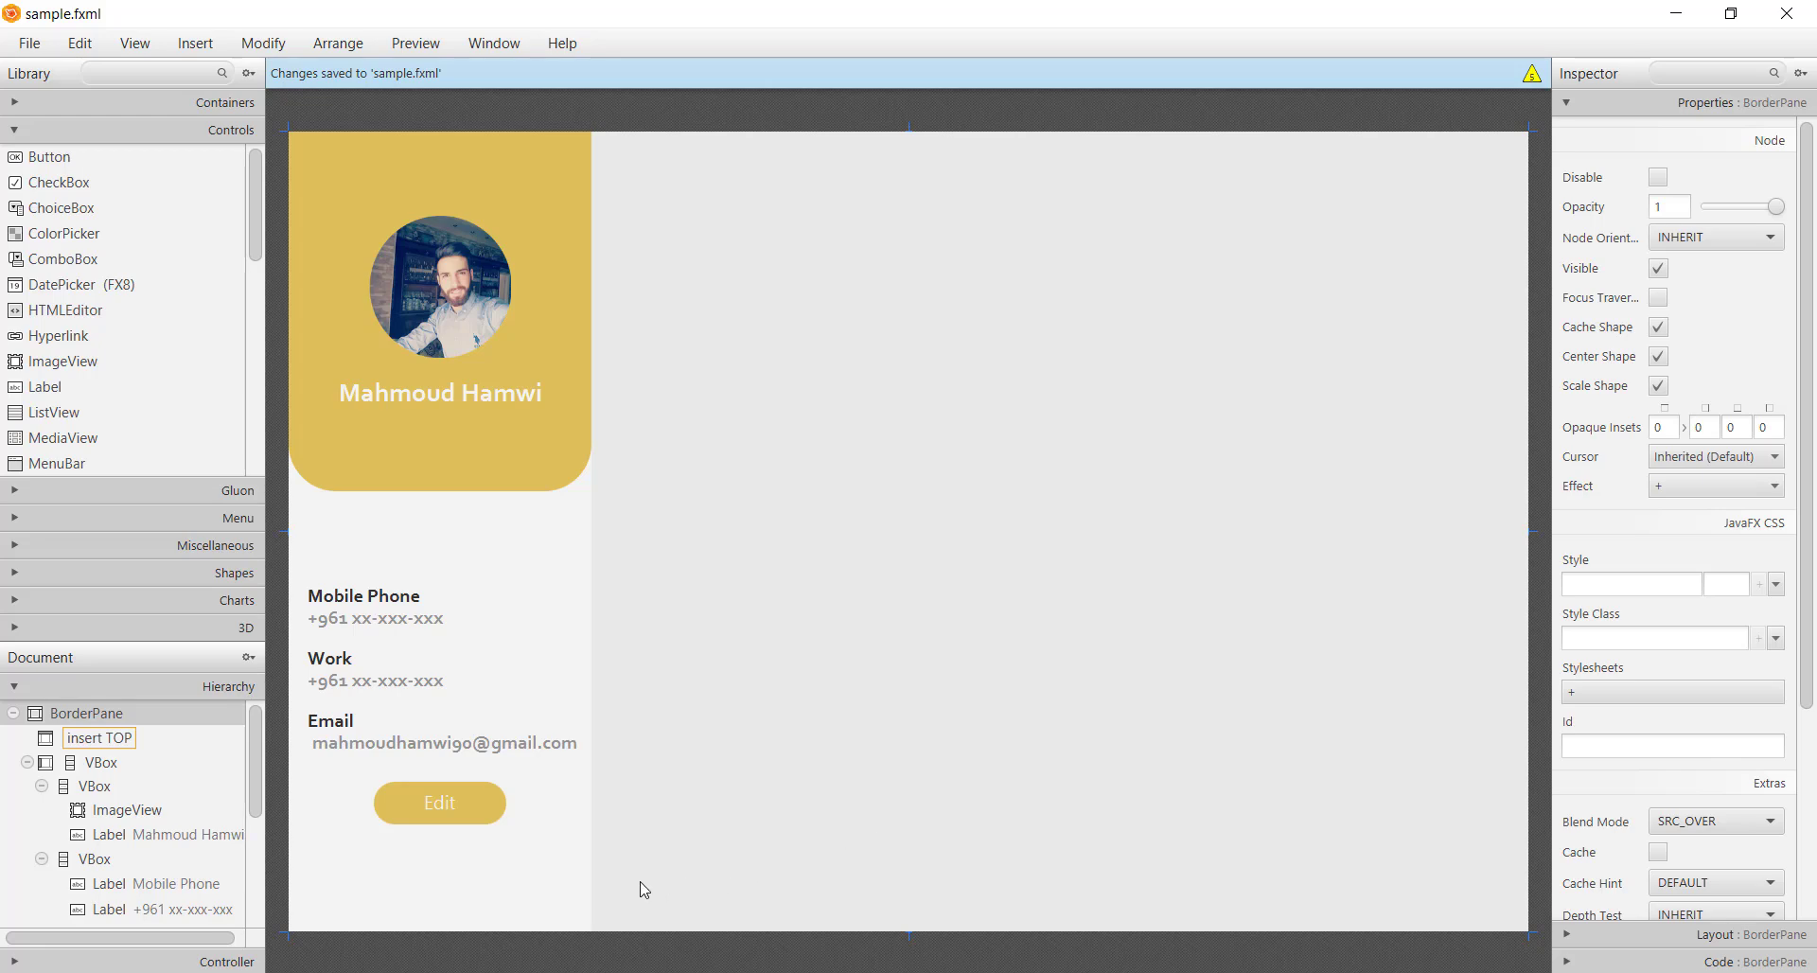
Inspect the contact details container and its Email, Work and Mobile phone labels
left_click(370, 748)
left_click(820, 860)
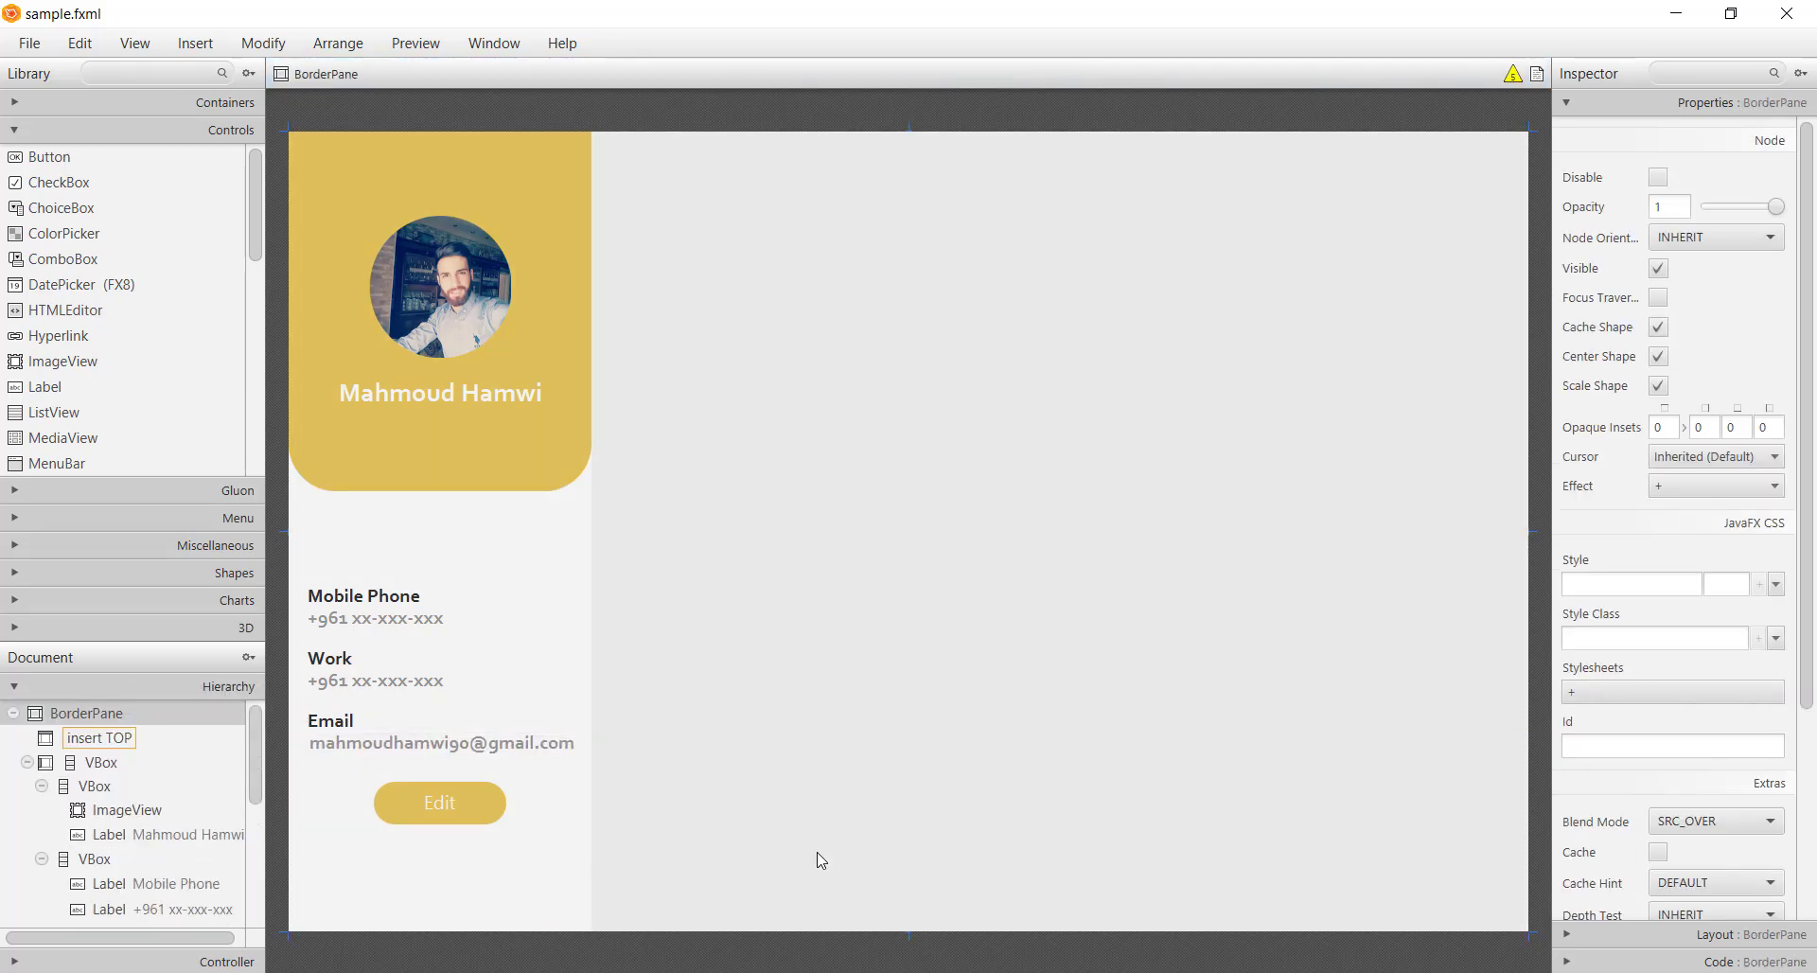
left_click(438, 747)
left_click(438, 674)
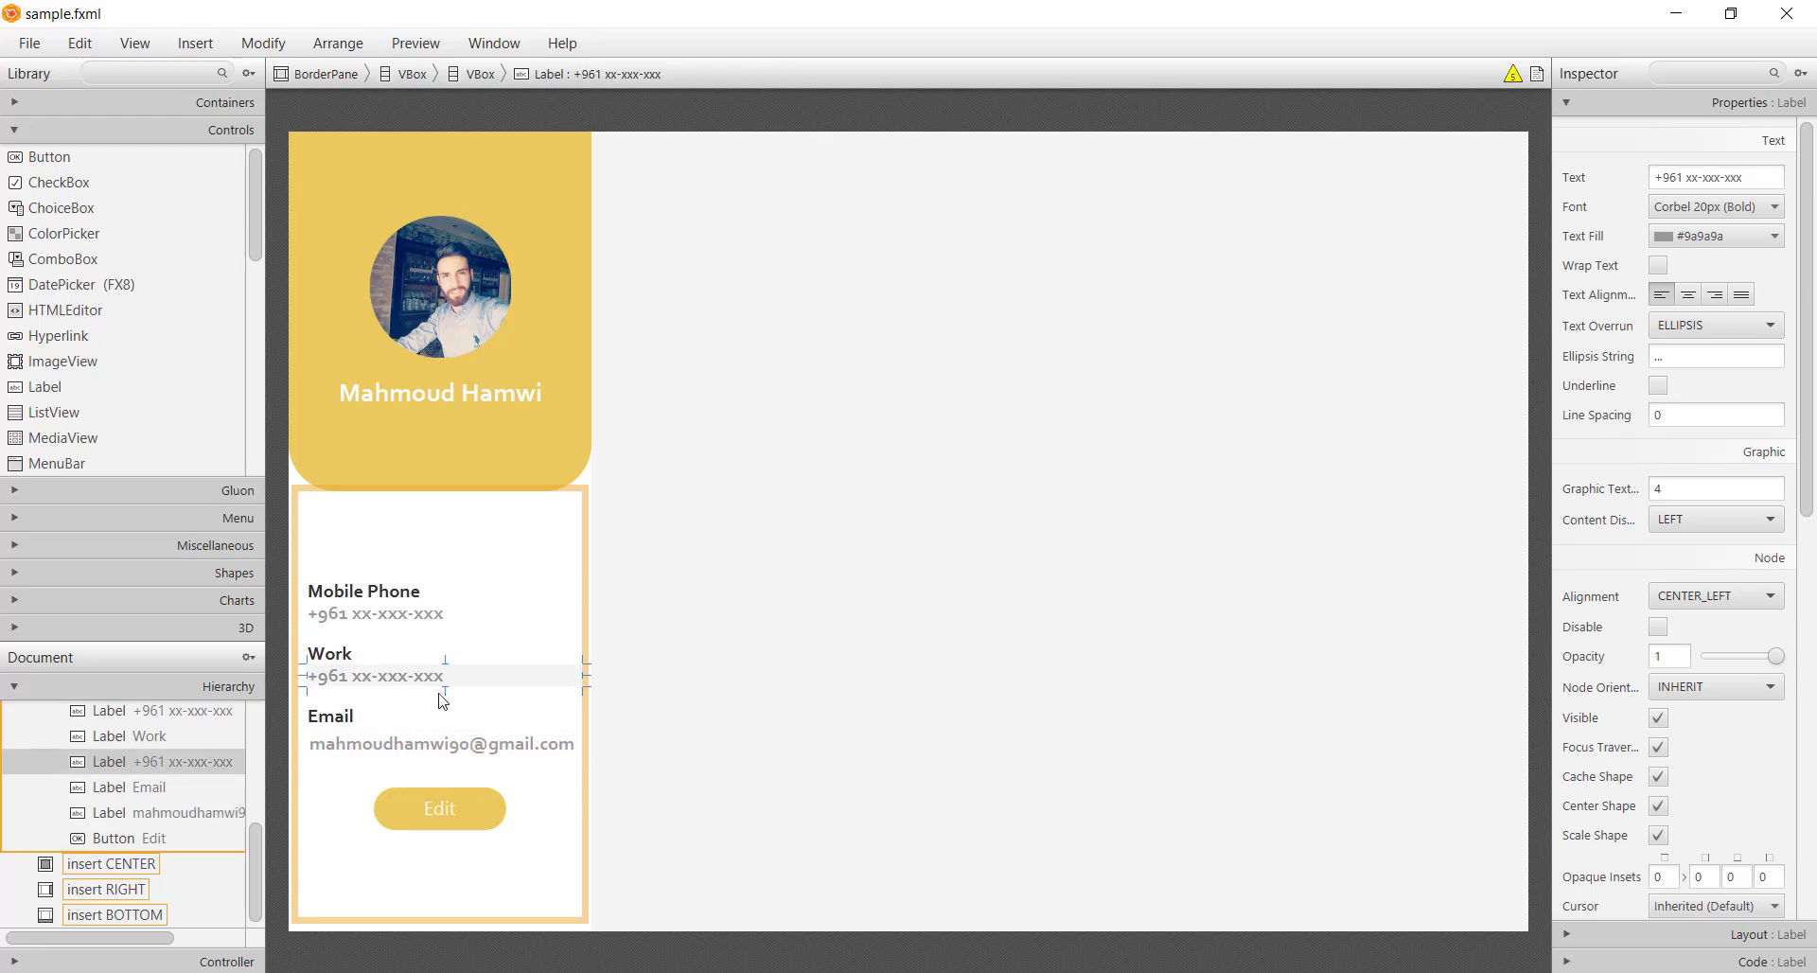
left_click(446, 615)
left_click(785, 732)
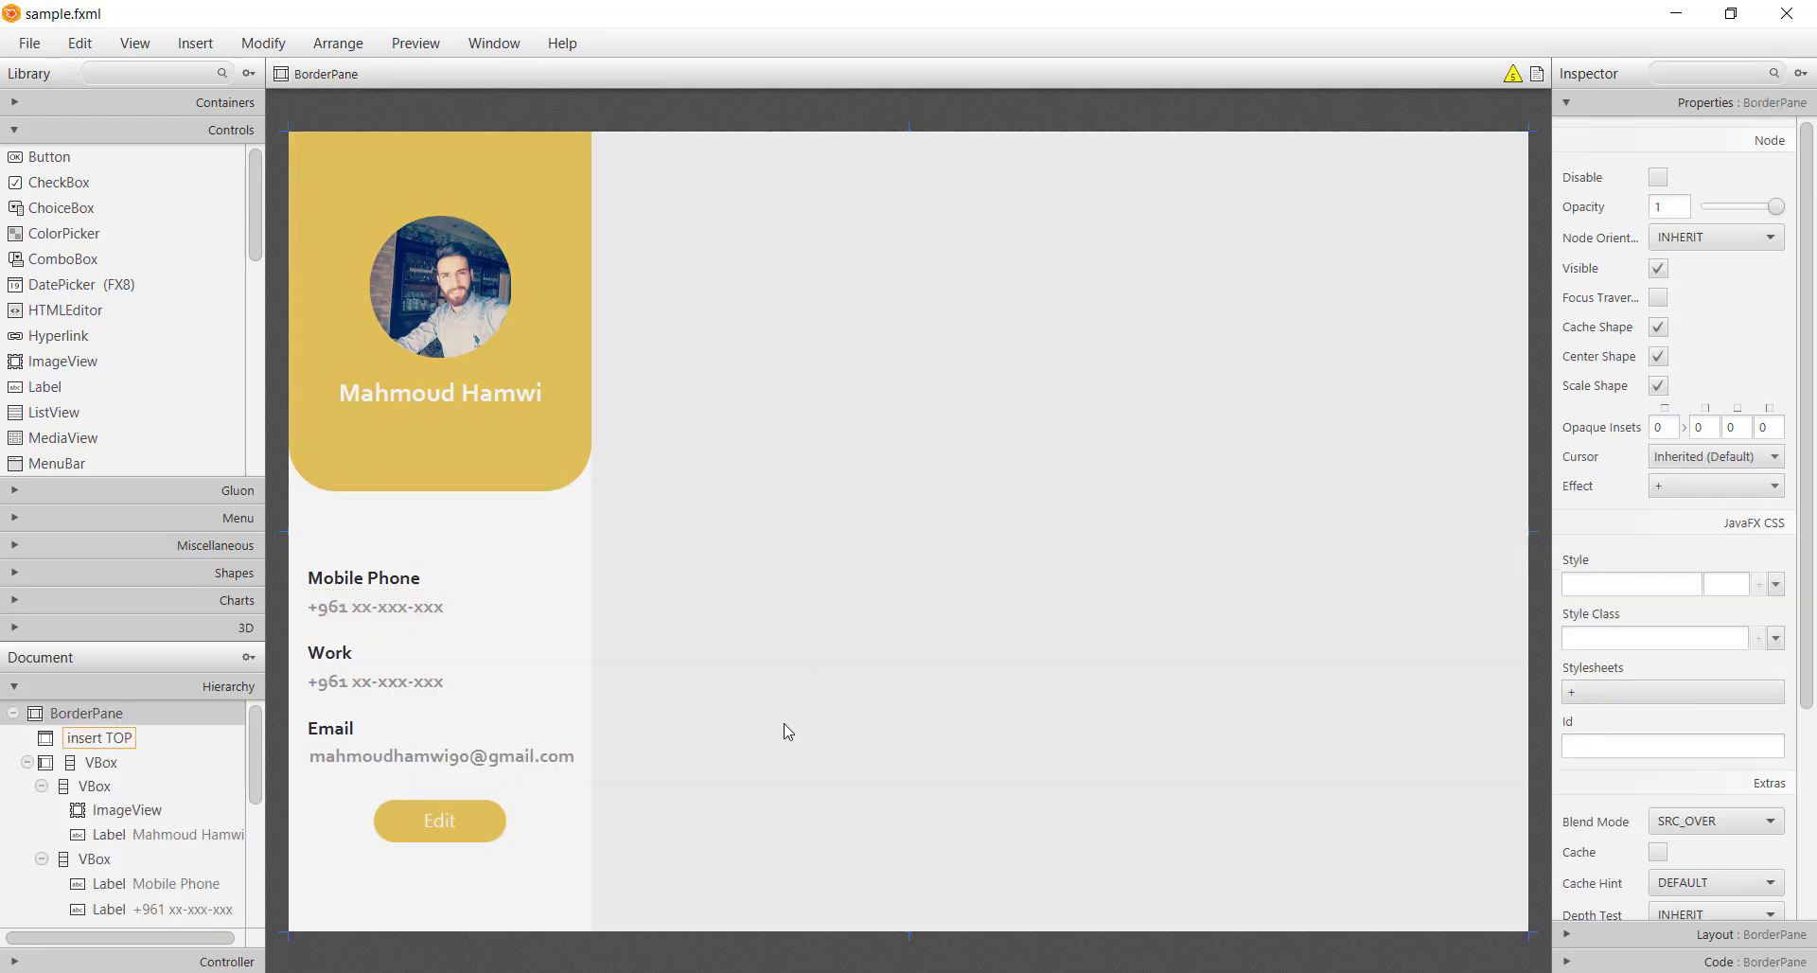
left_click(530, 530)
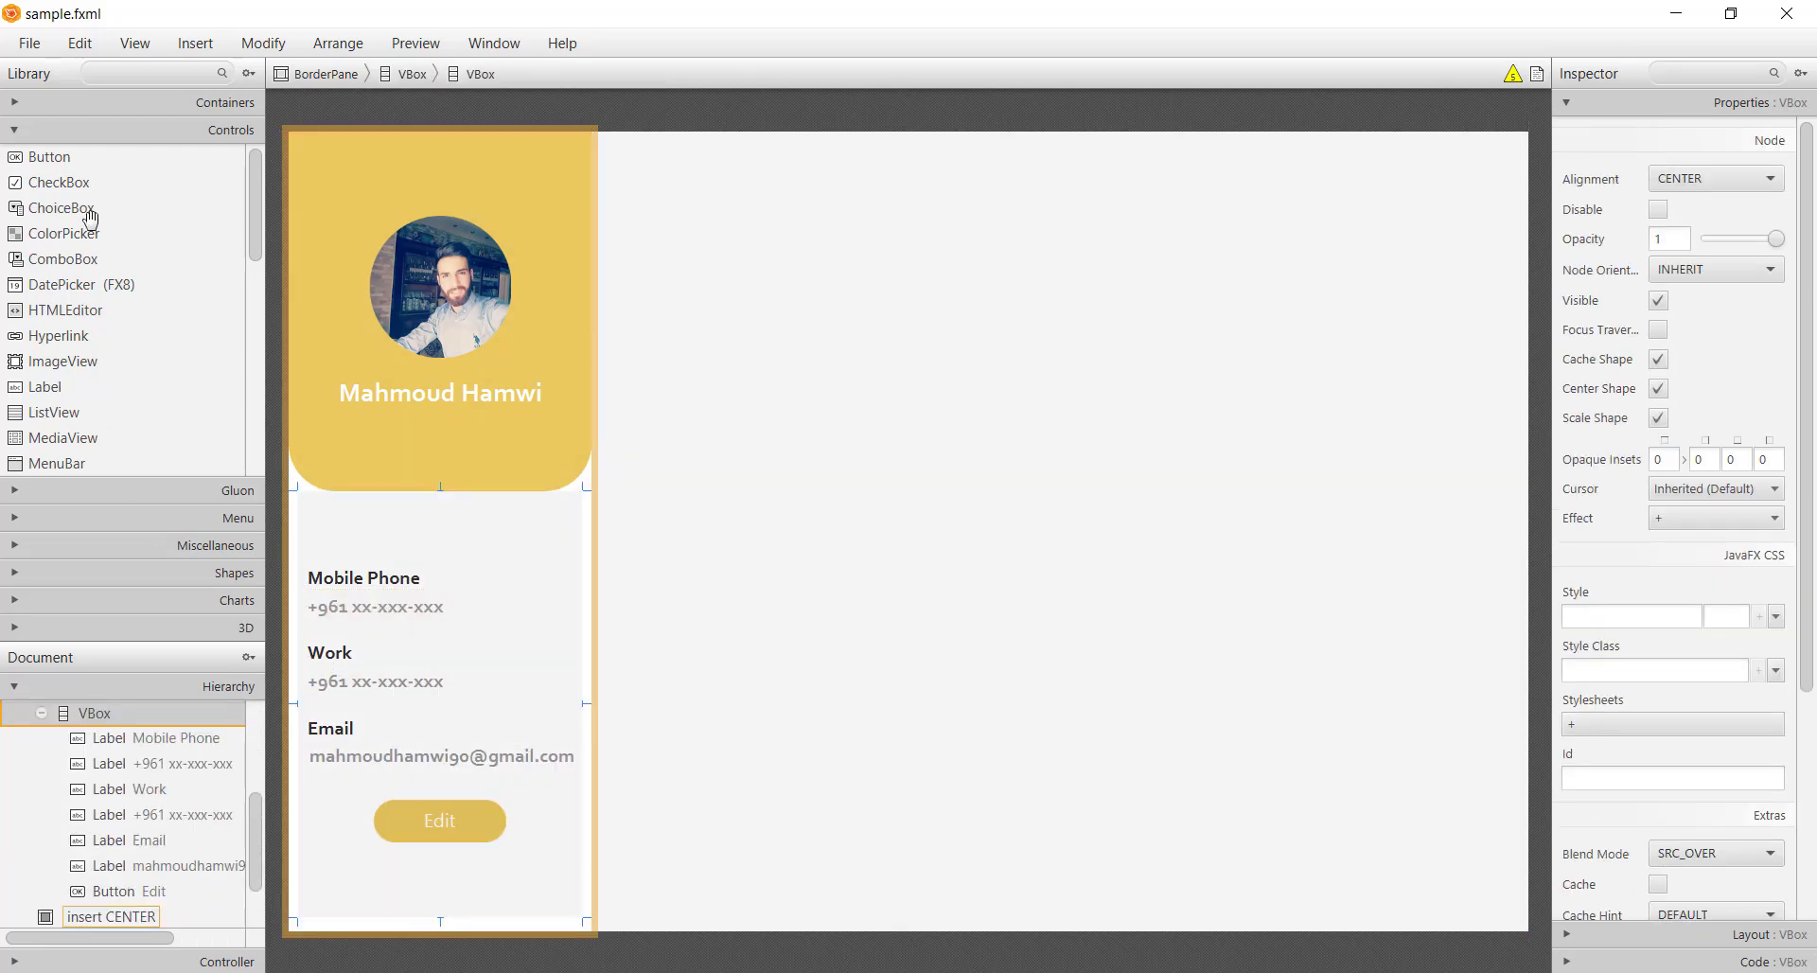
Add an empty Pane to the sidebar between the yellow header and contact details
left_click(135, 104)
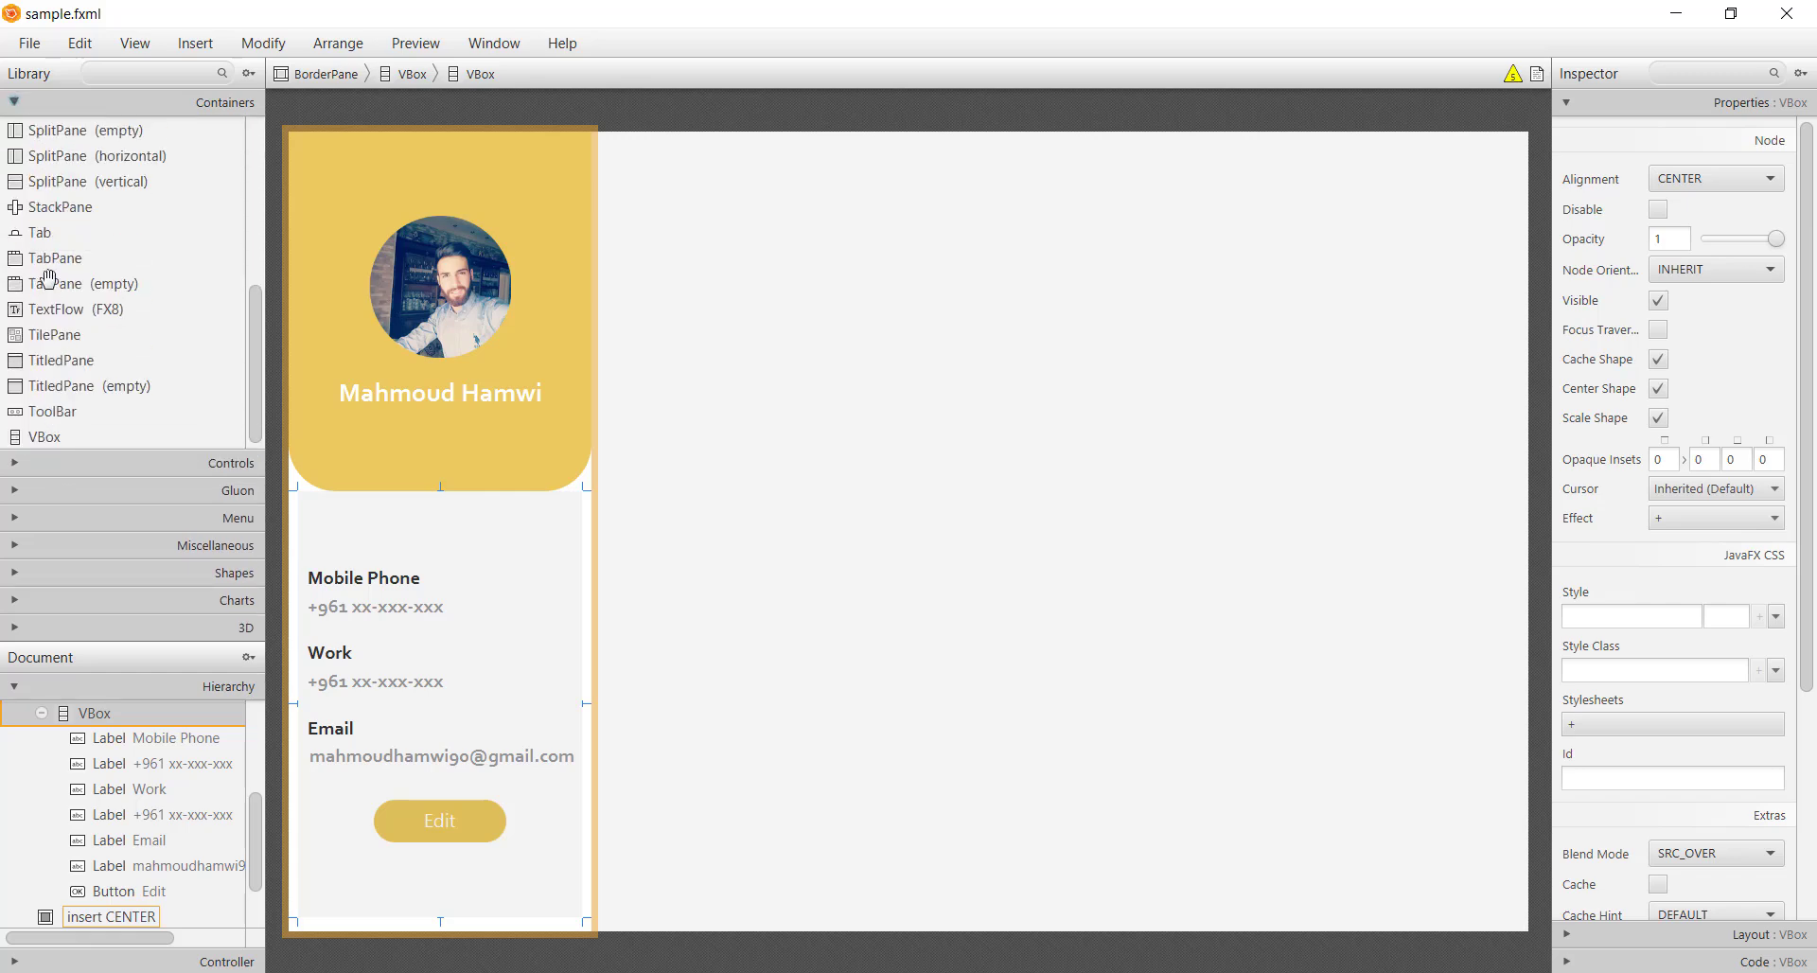
scroll(49, 270, "up", 10)
left_click_drag(45, 384, 426, 927)
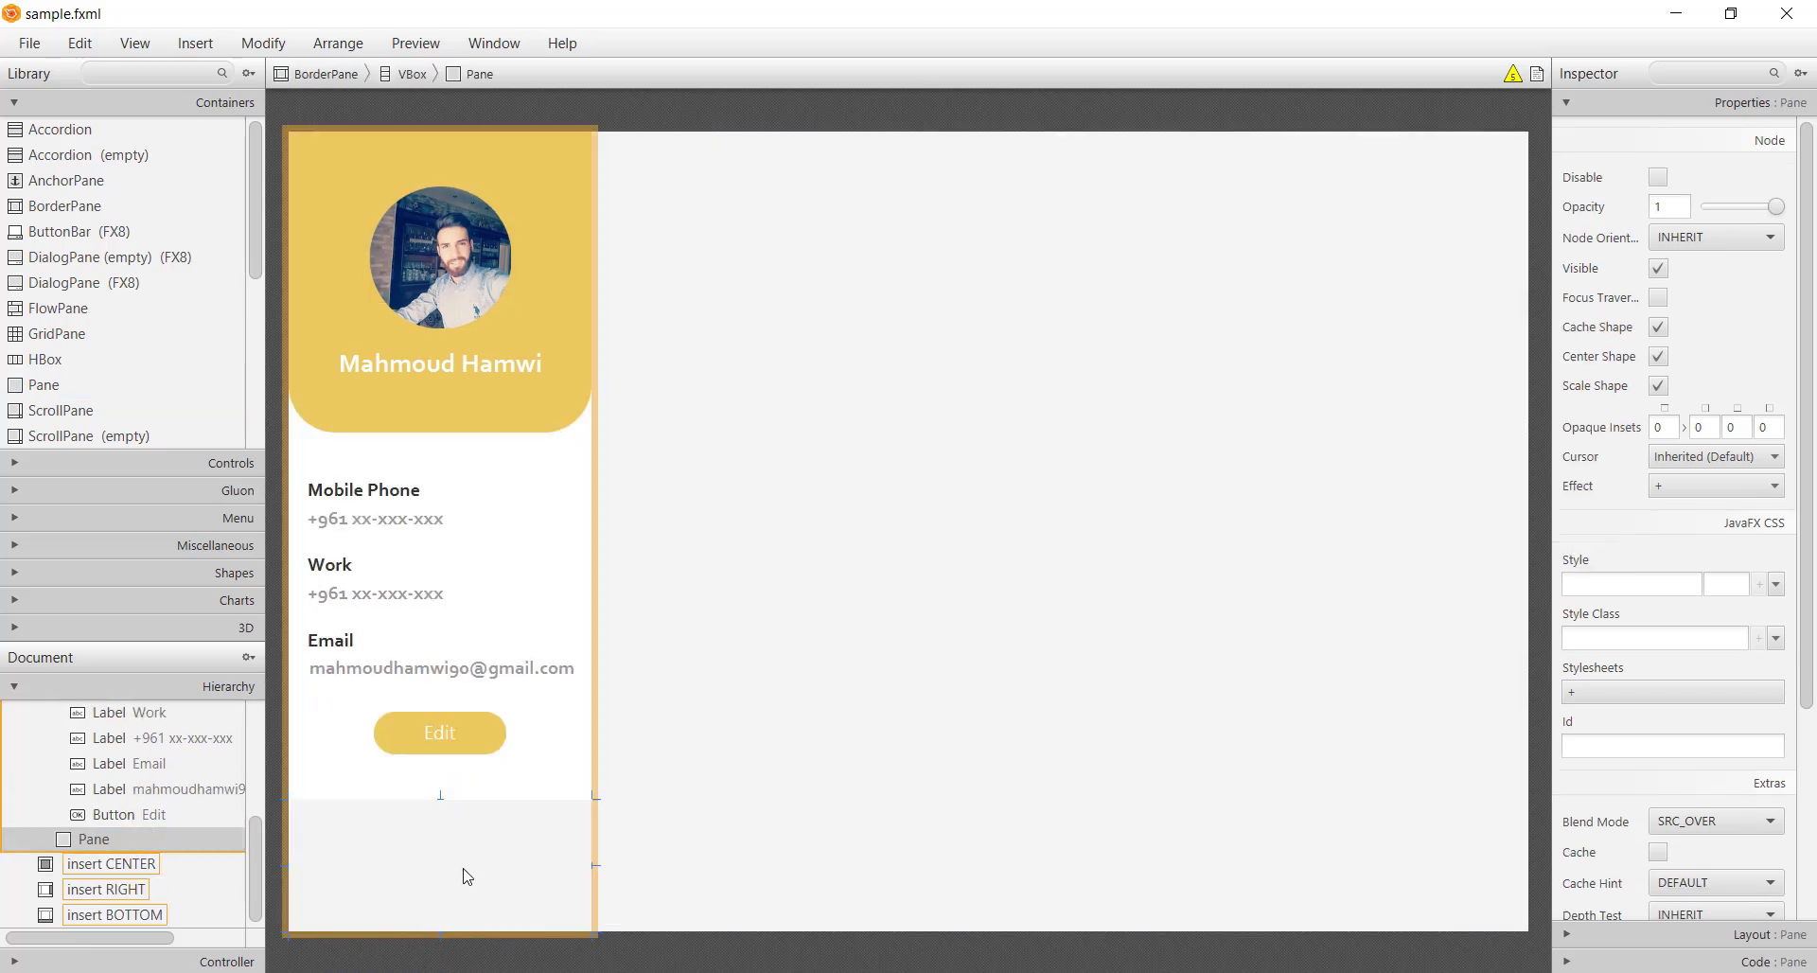
left_click_drag(142, 840, 26, 857)
left_click_drag(404, 802, 531, 894)
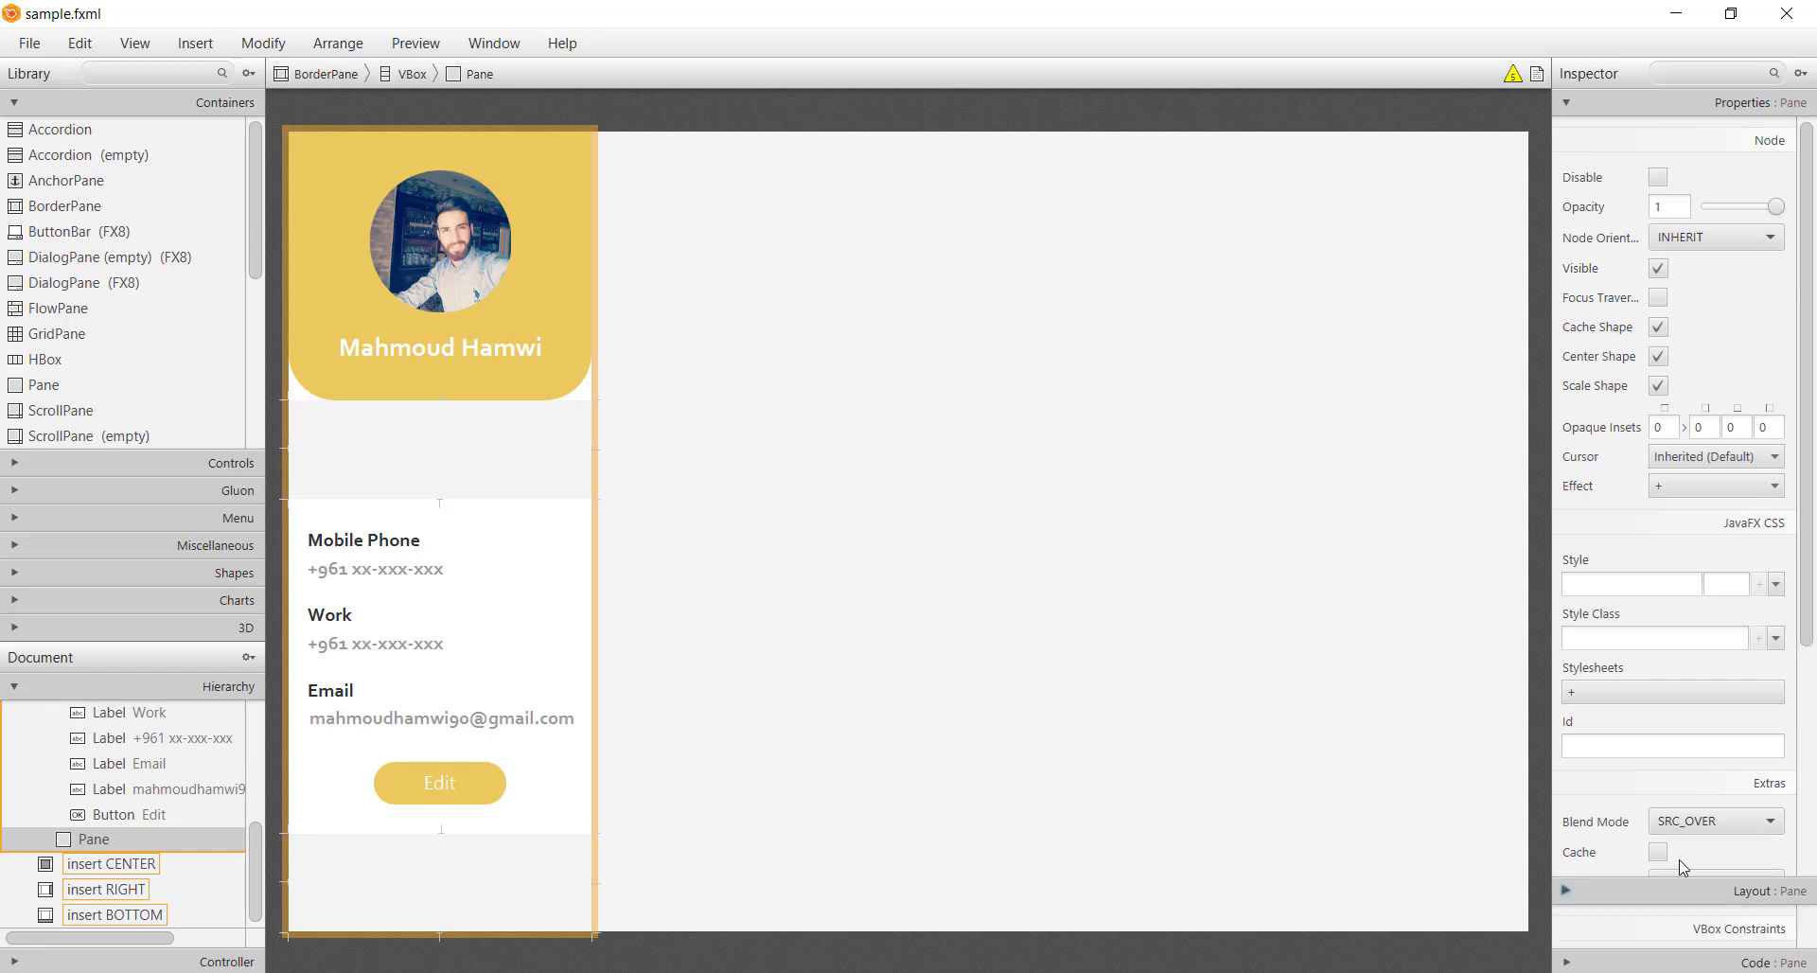
left_click(1677, 934)
left_click(1718, 207)
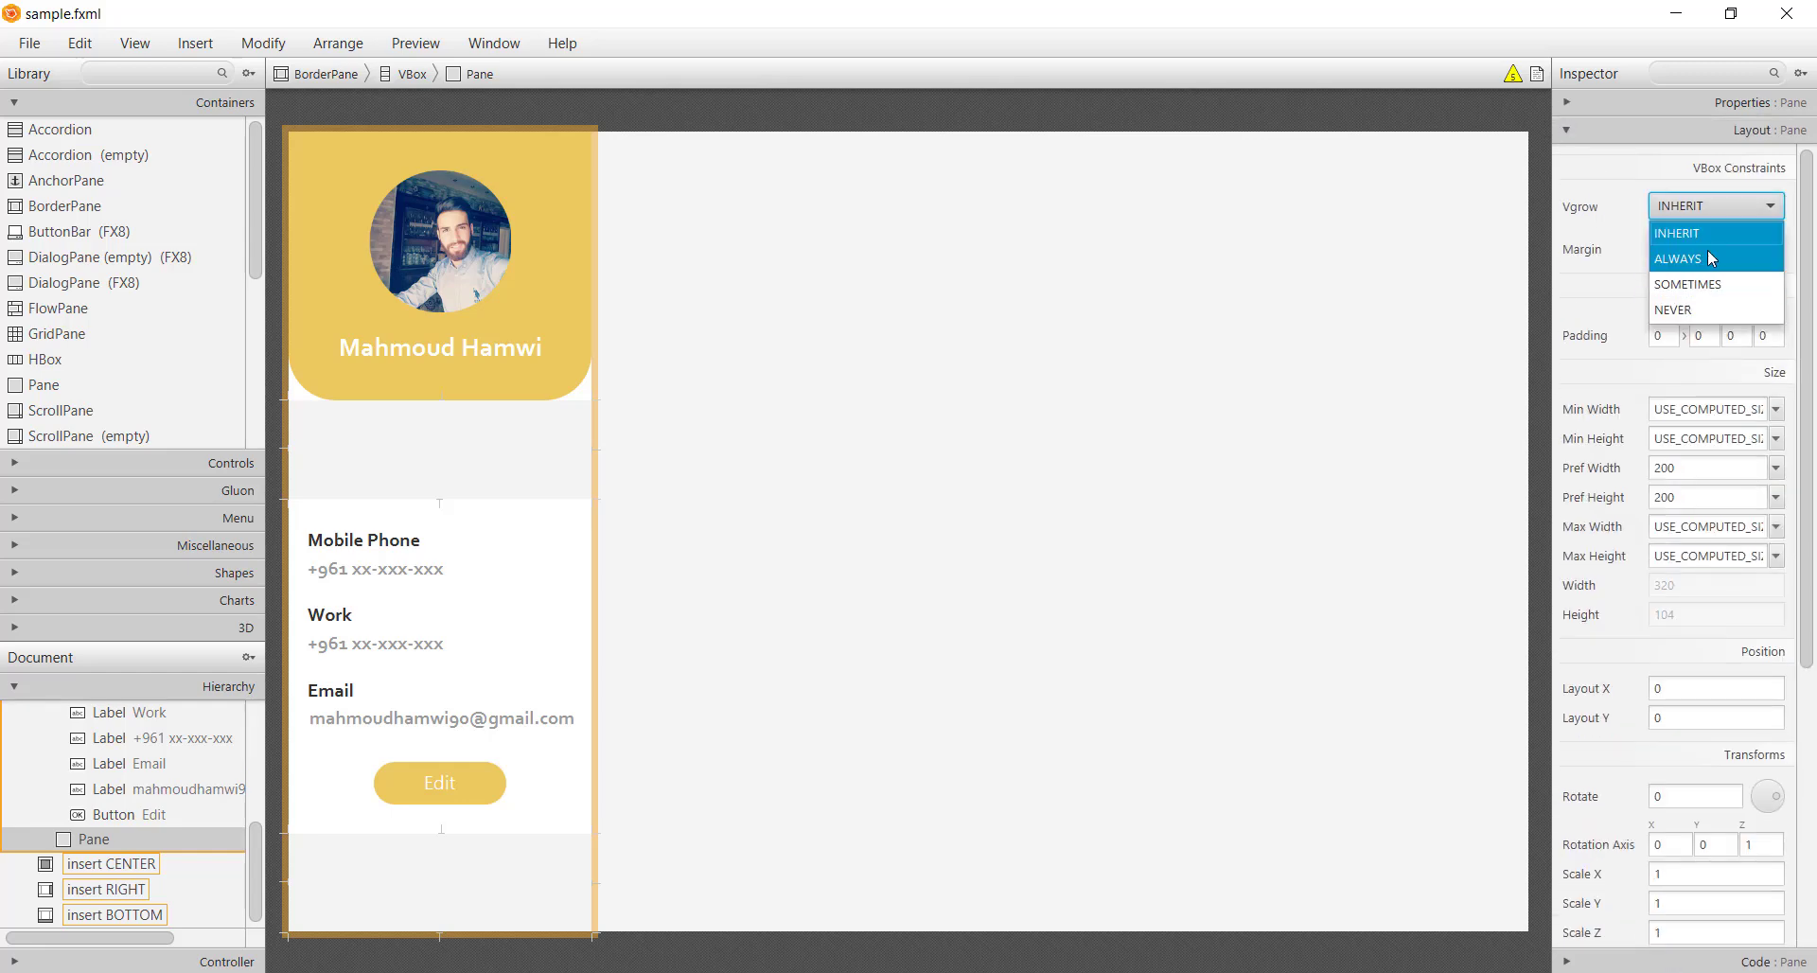
left_click(1709, 258)
key("ctrl+z")
key("ctrl+z")
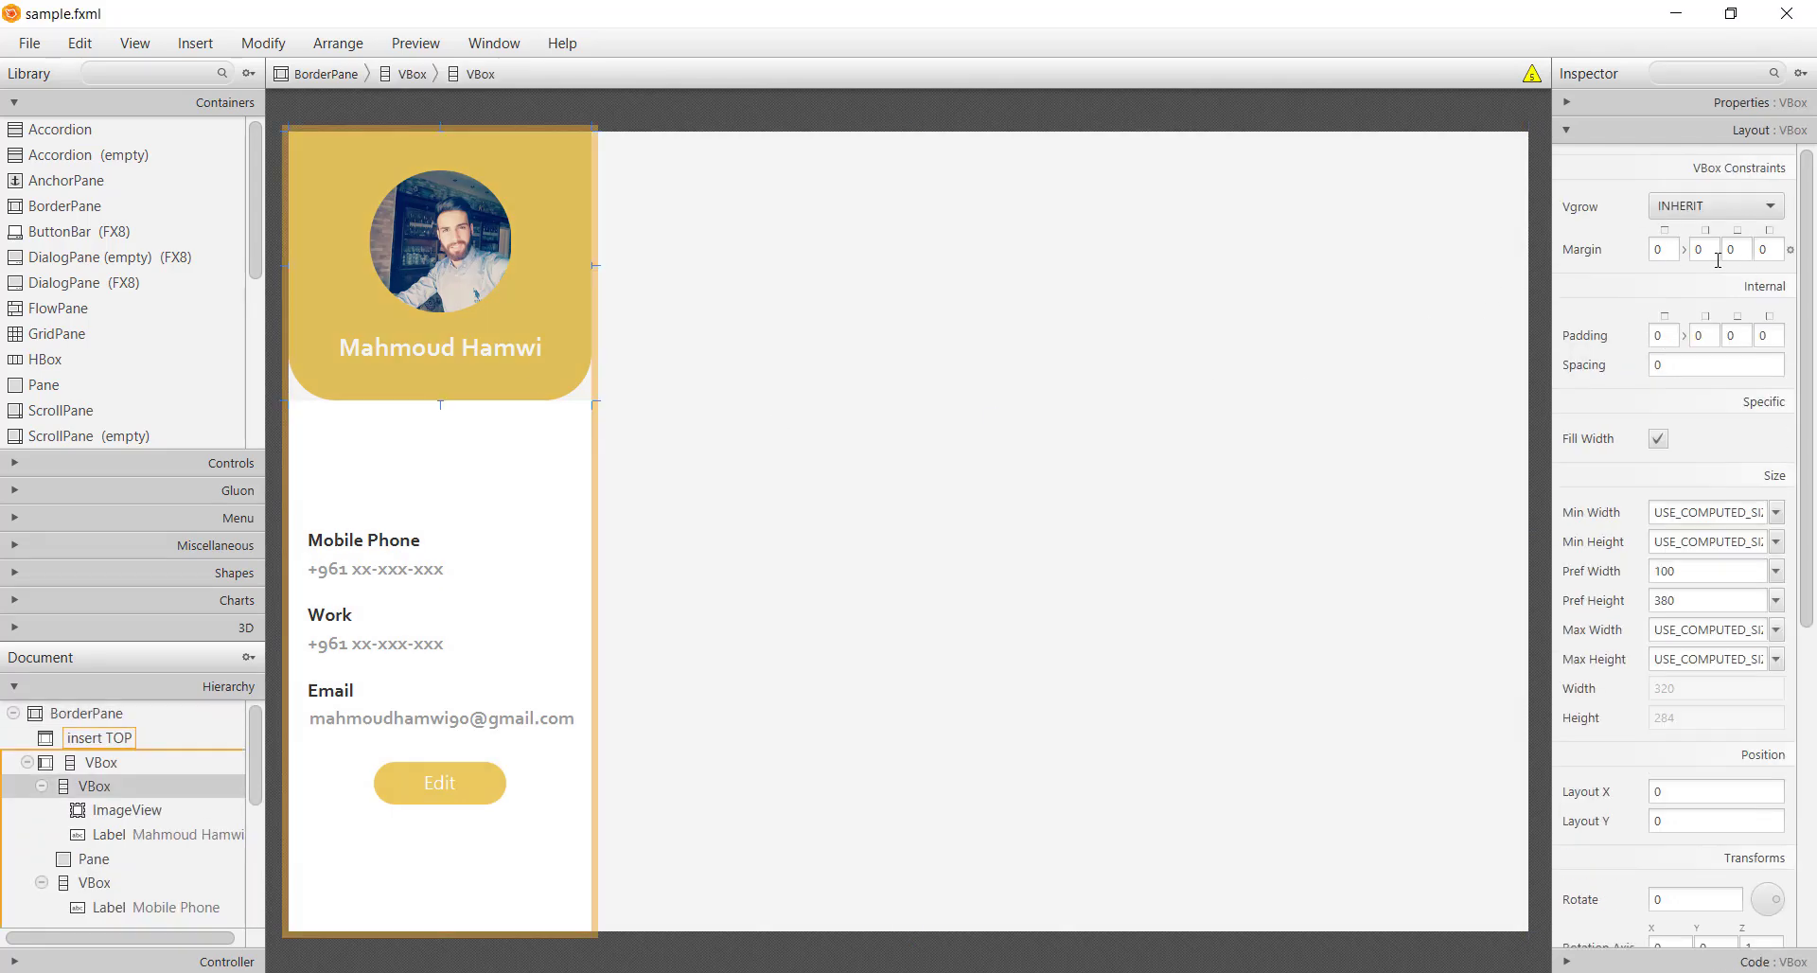
Give the header VBox left and right margins of 10 and save
left_click(1698, 254)
type("10")
left_click(1773, 249)
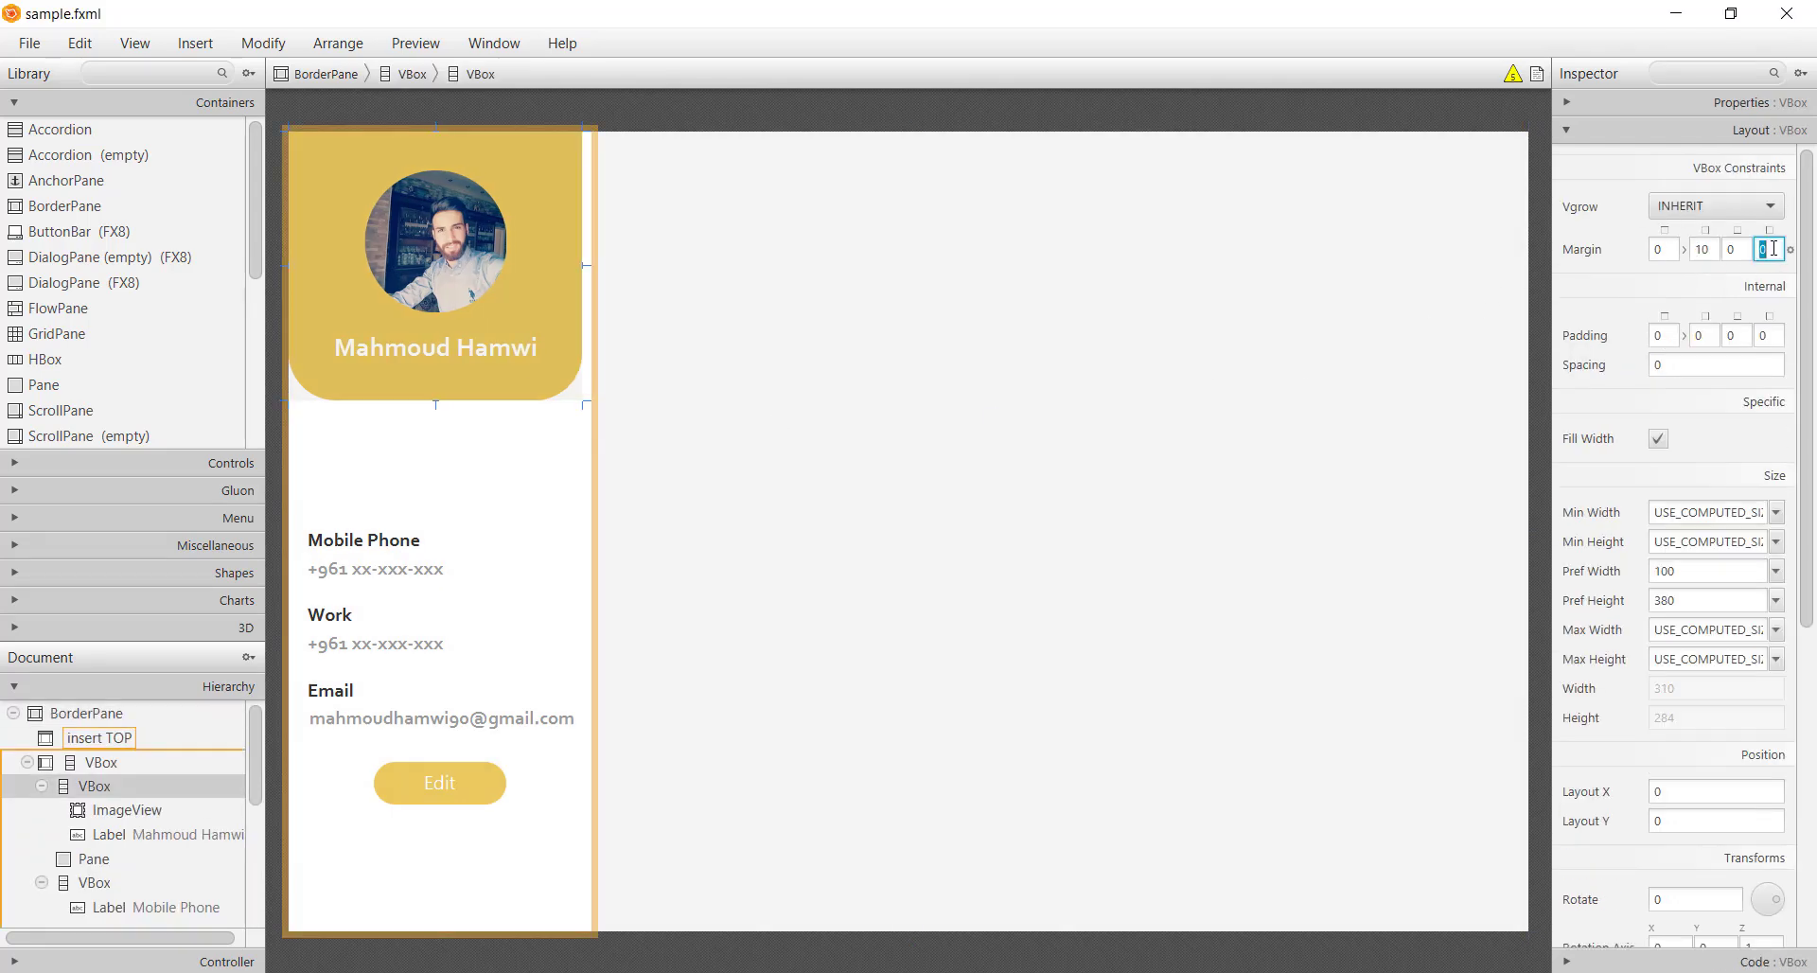
type("10")
key("Return")
left_click(957, 559)
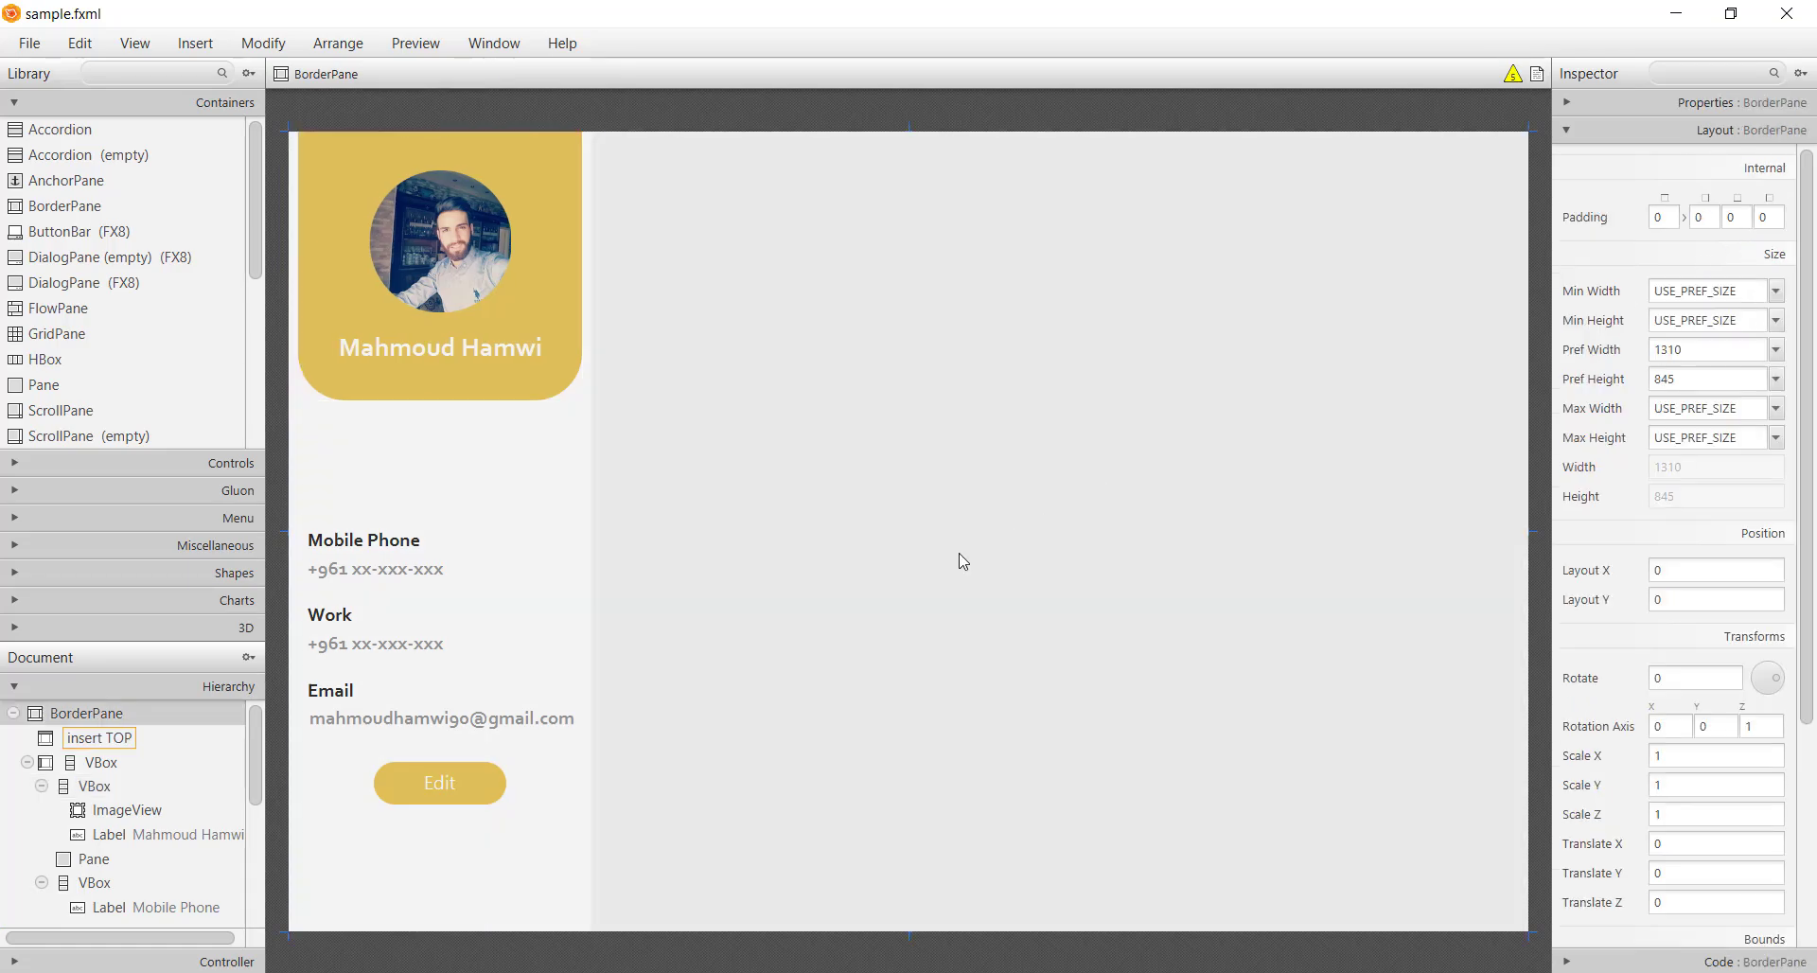
key("ctrl+s")
Run Main from IntelliJ to preview, close the Contacts window, and return to Scene Builder
key("alt+Tab")
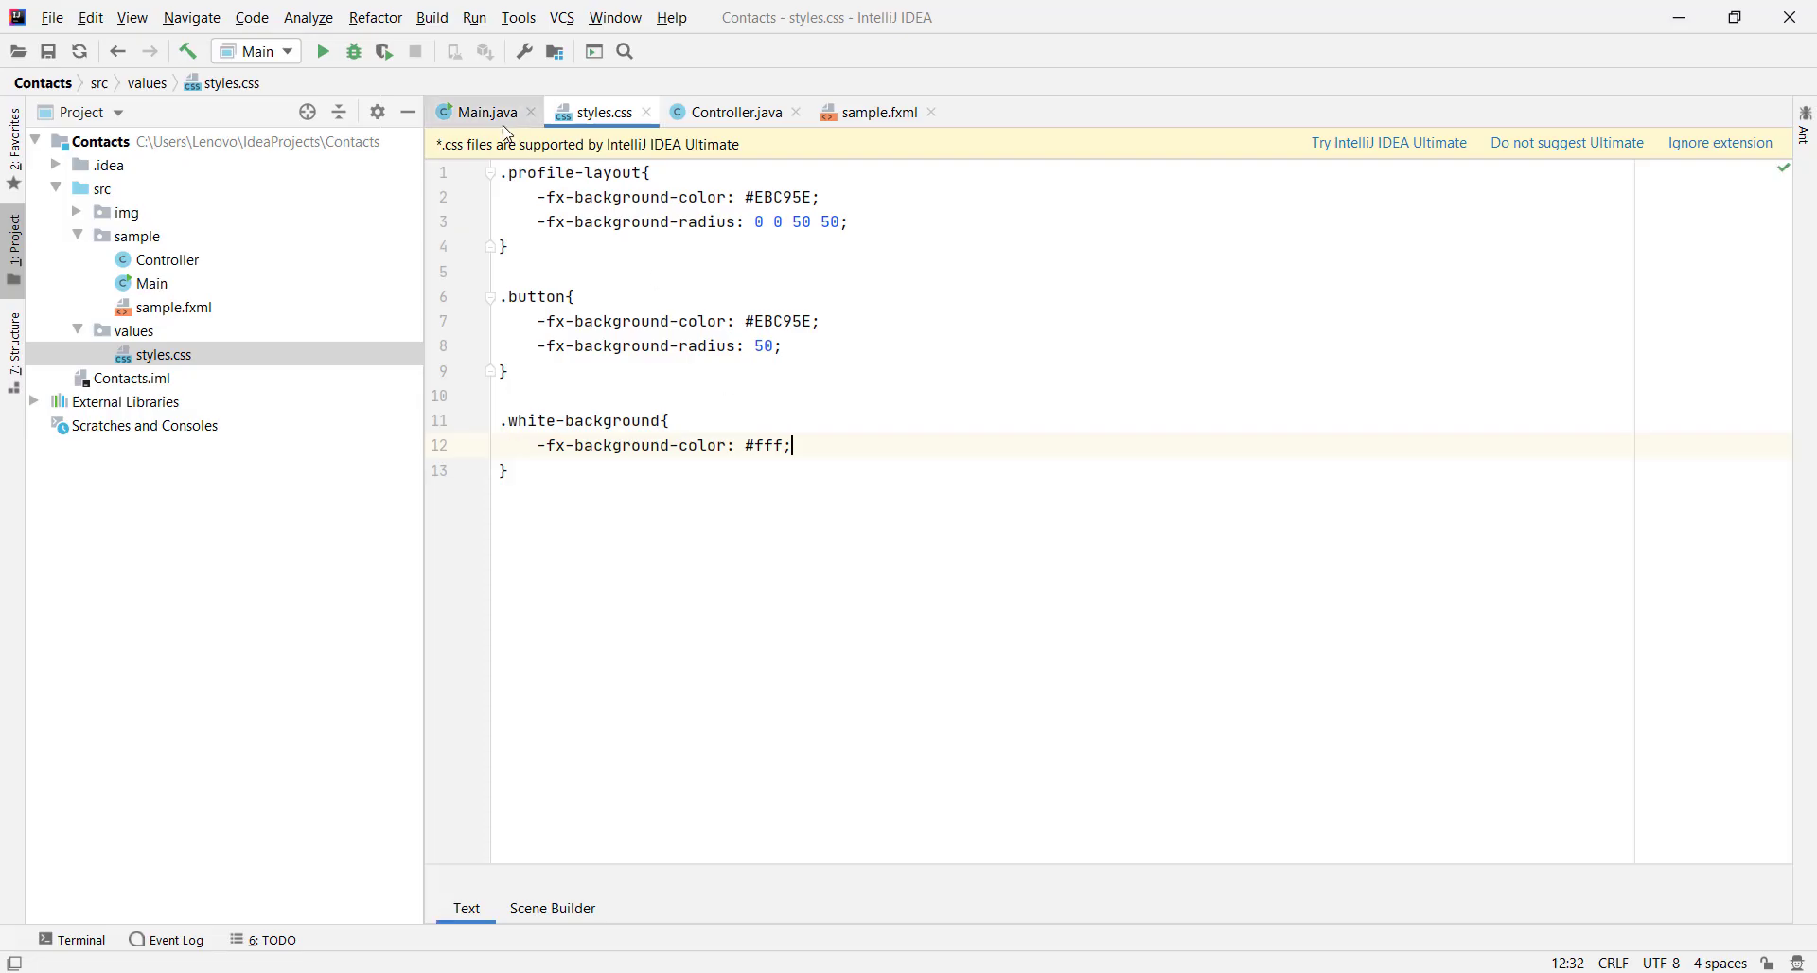
left_click(476, 112)
right_click(985, 250)
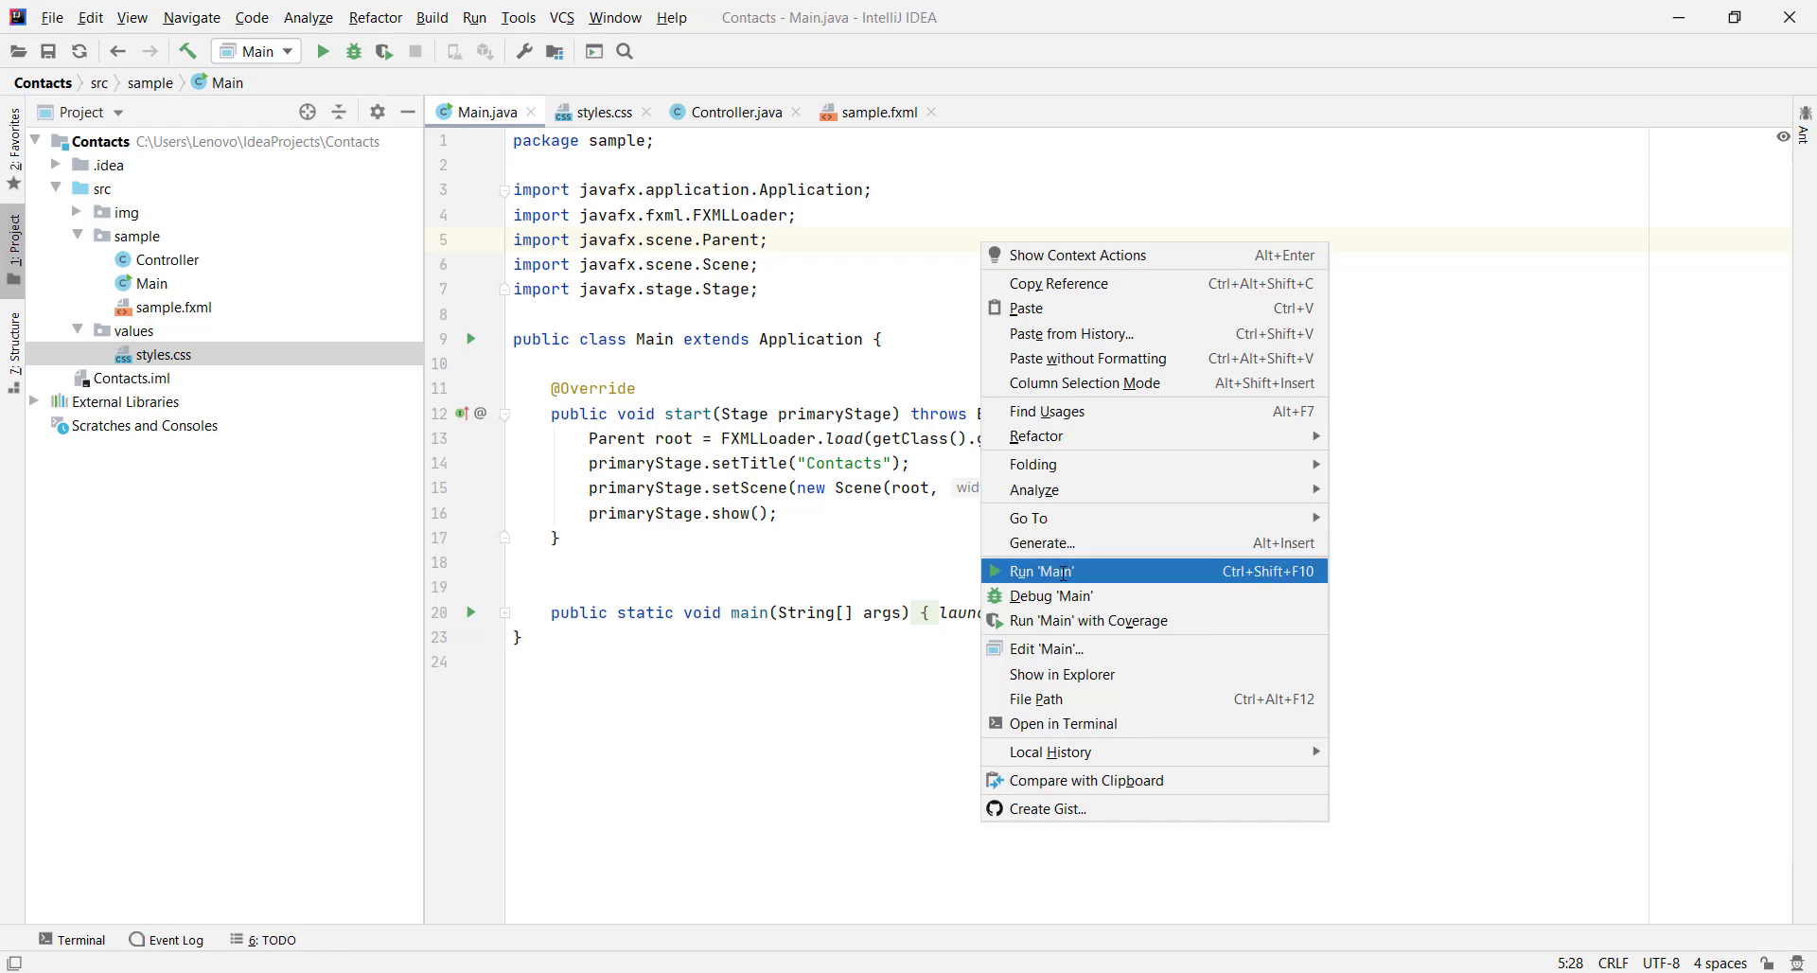
left_click(1049, 568)
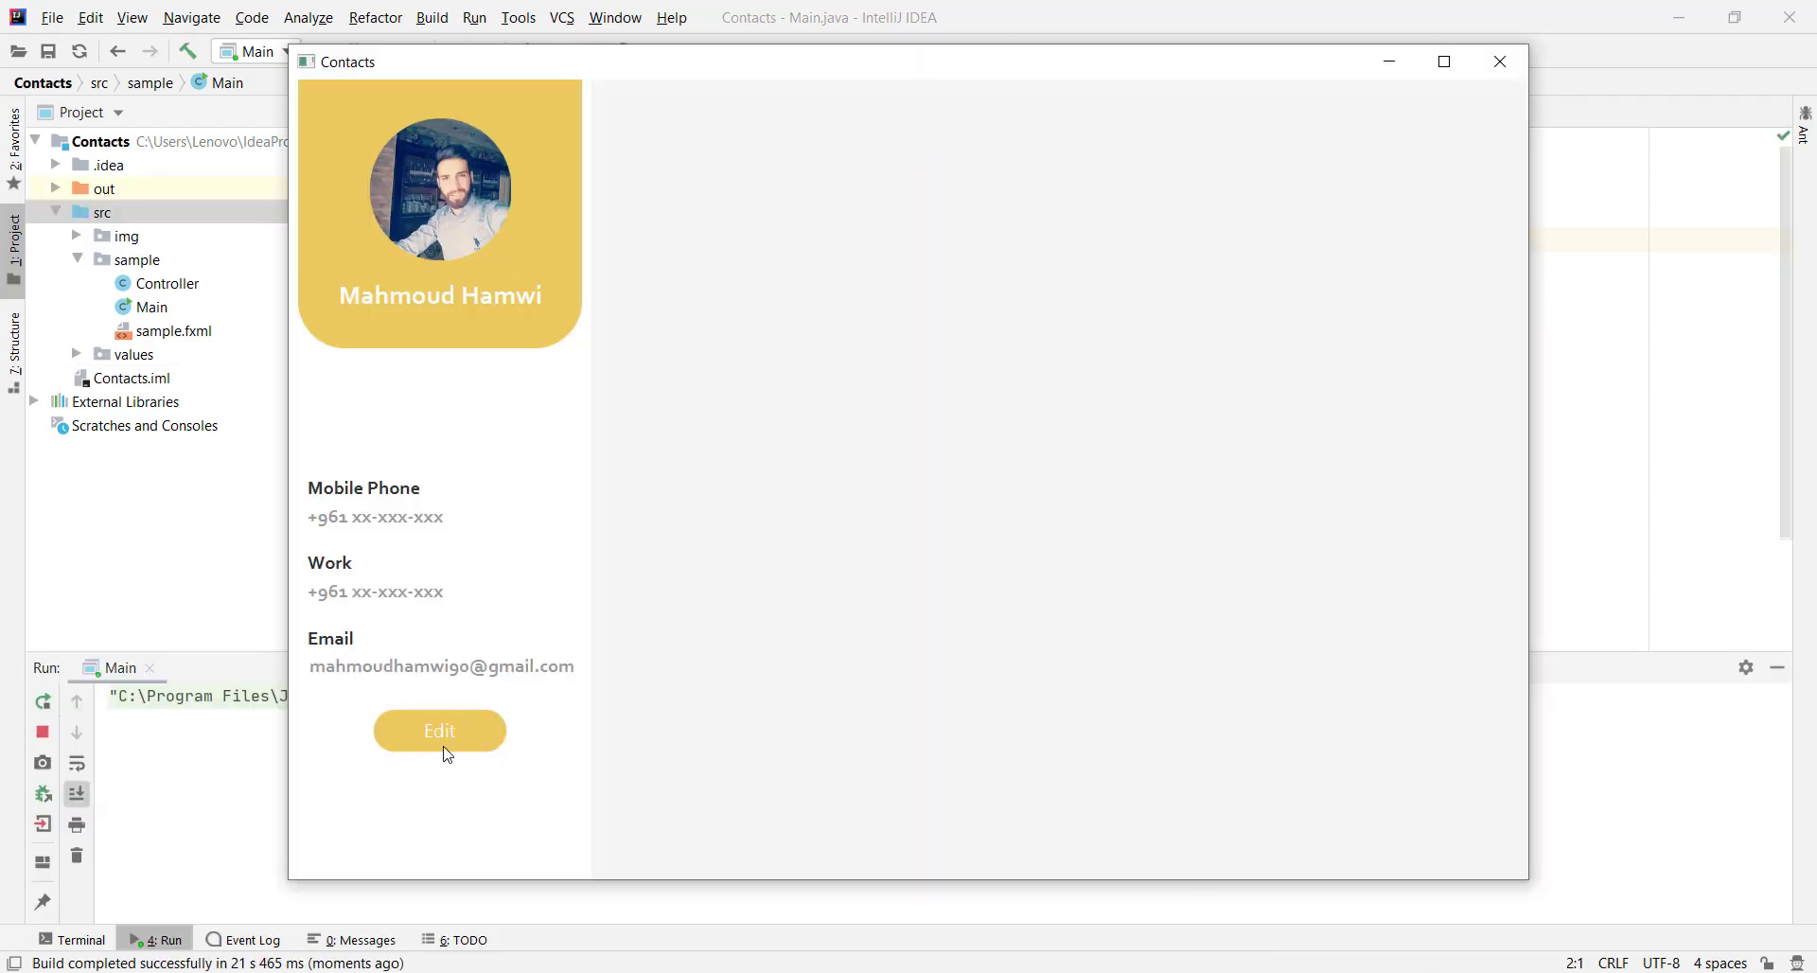
left_click(1500, 62)
left_click(1776, 676)
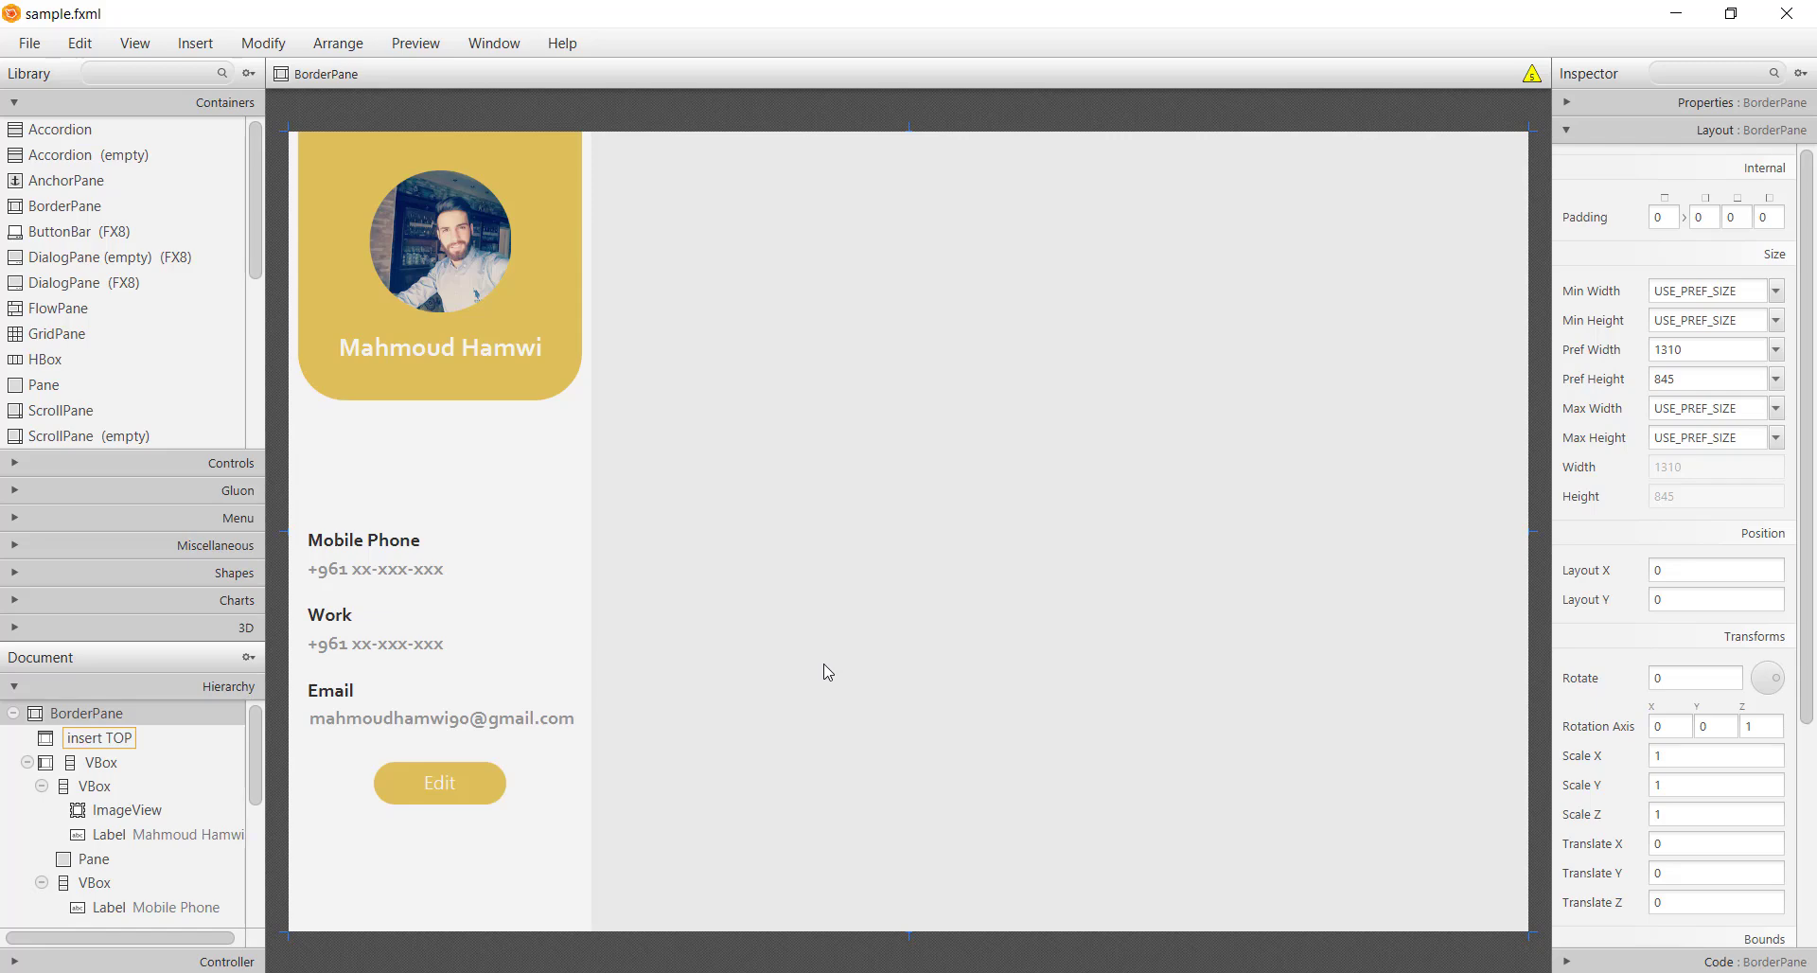
Place a VBox in the BorderPane center with an HBox inside, and move the name label in
scroll(68, 383, "down", 5)
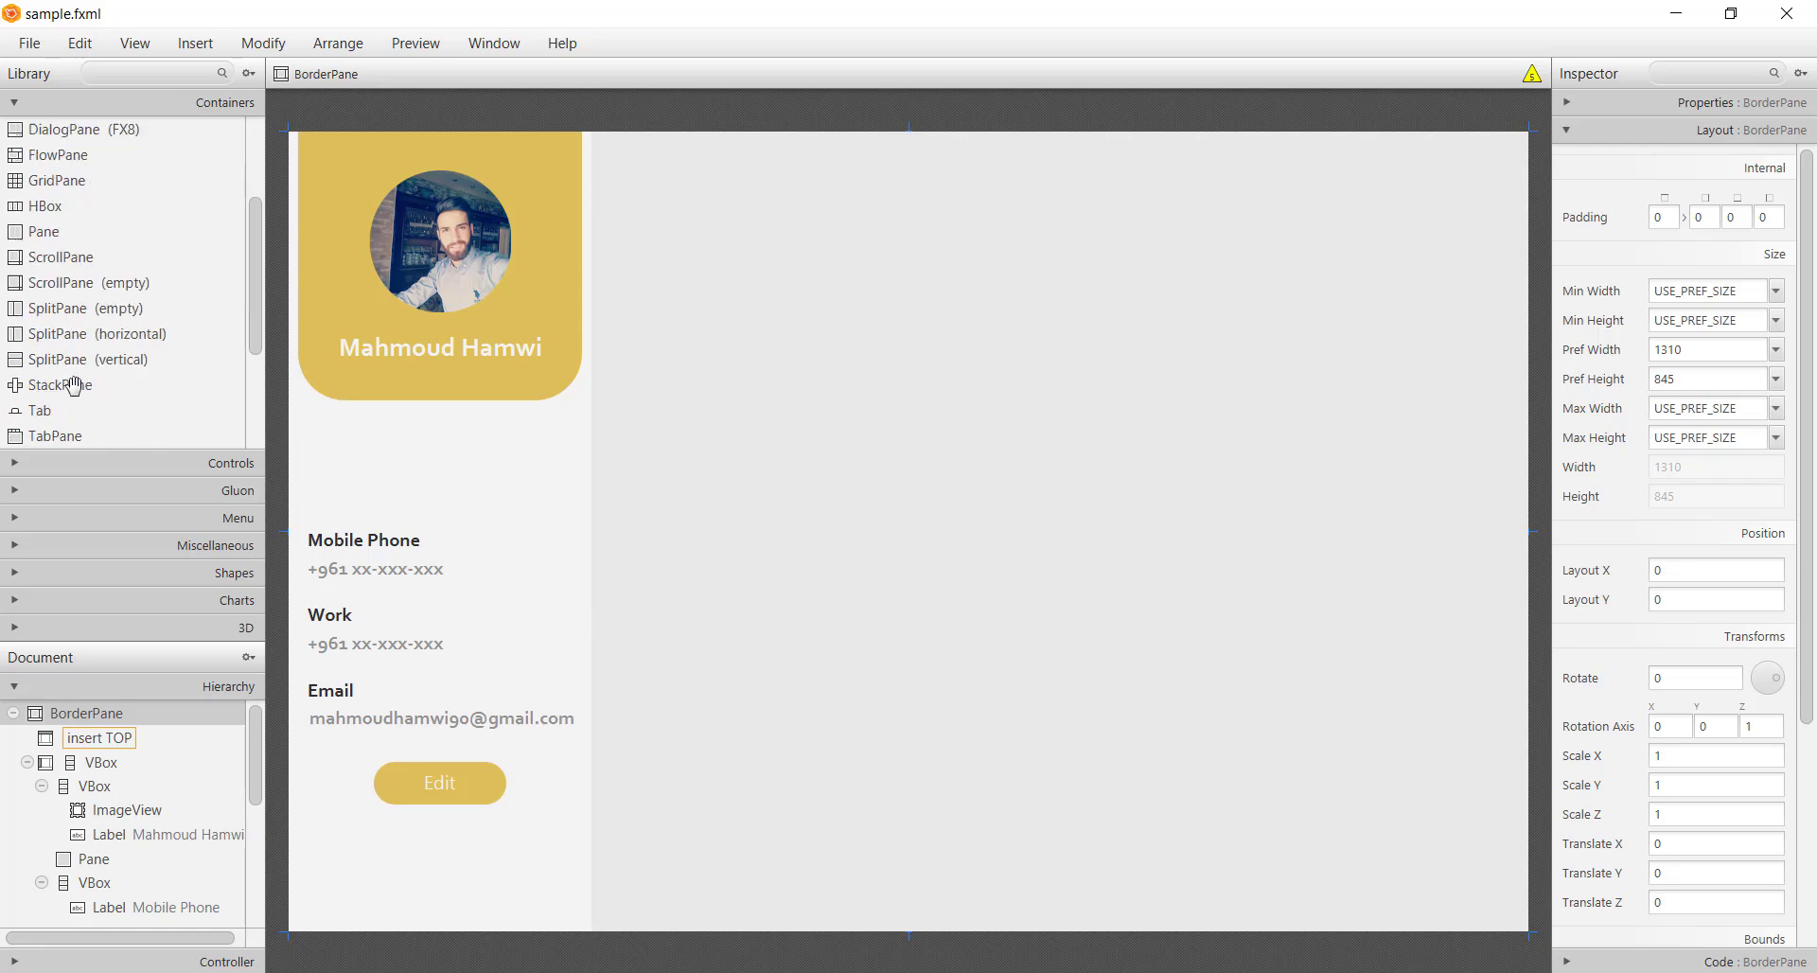
left_click_drag(66, 439, 933, 526)
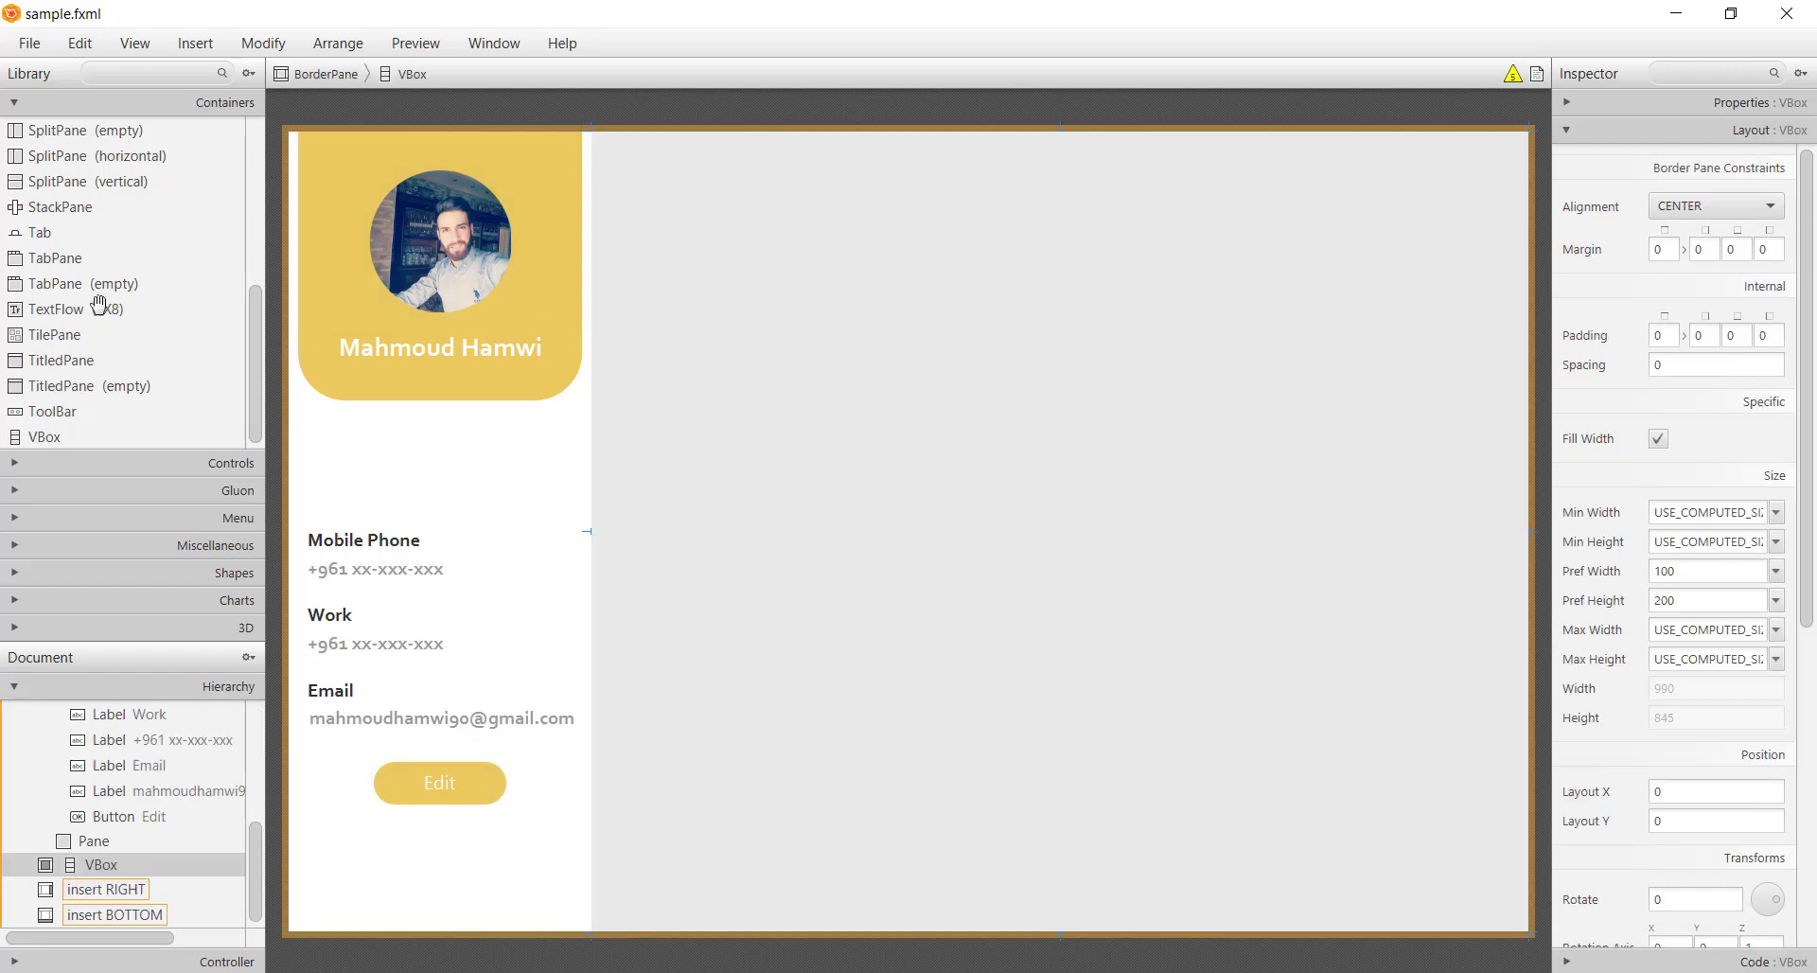
scroll(96, 301, "up", 3)
left_click_drag(76, 183, 826, 413)
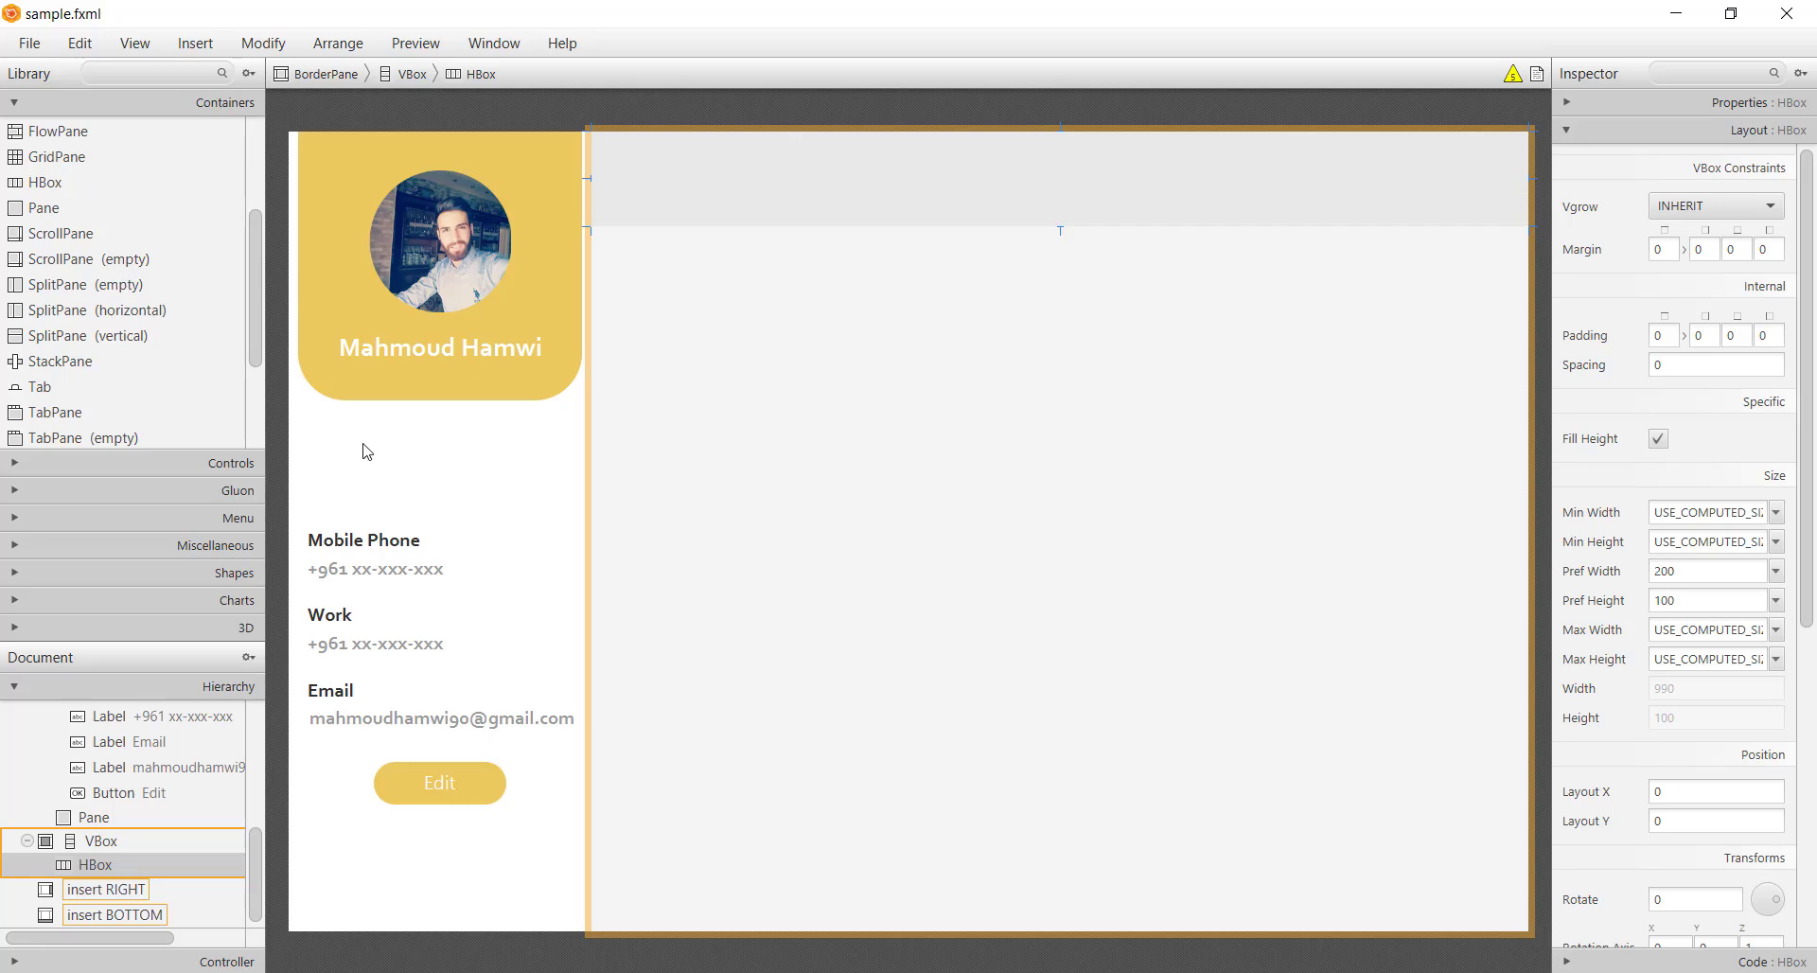
left_click(411, 358)
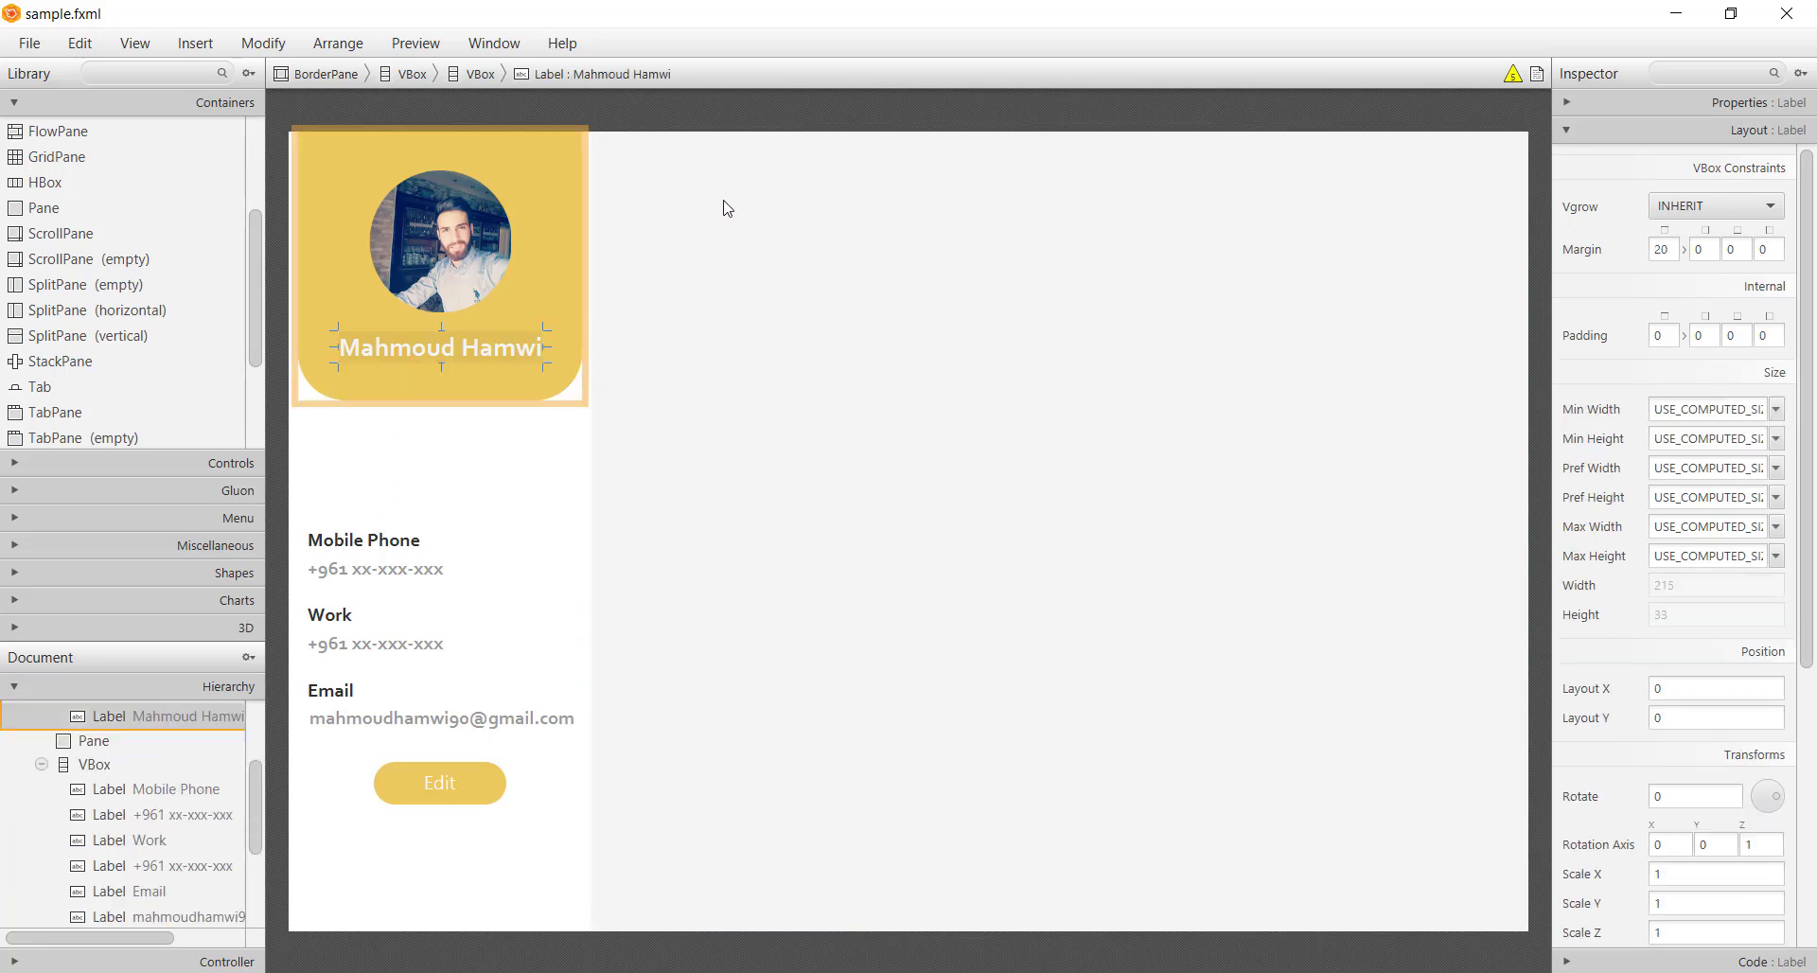
left_click_drag(727, 207, 748, 199)
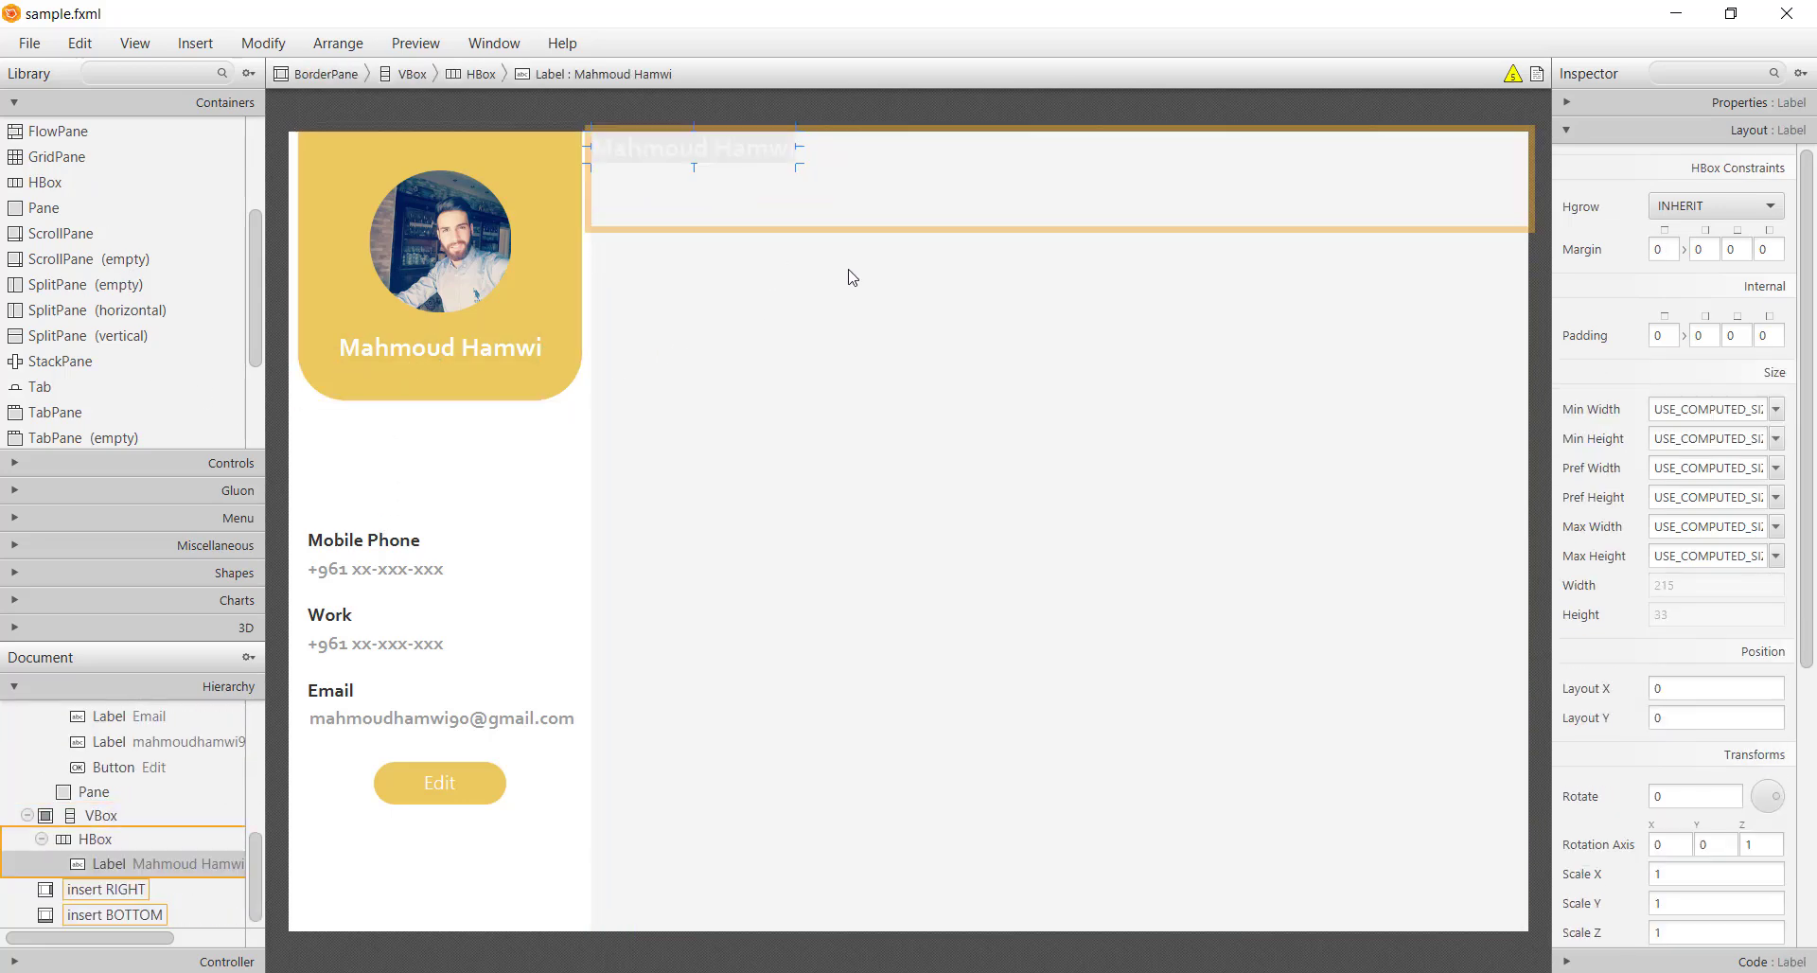
Align the HBox CENTER_LEFT and give its label a left margin of 20
left_click(1015, 204)
left_click(1713, 102)
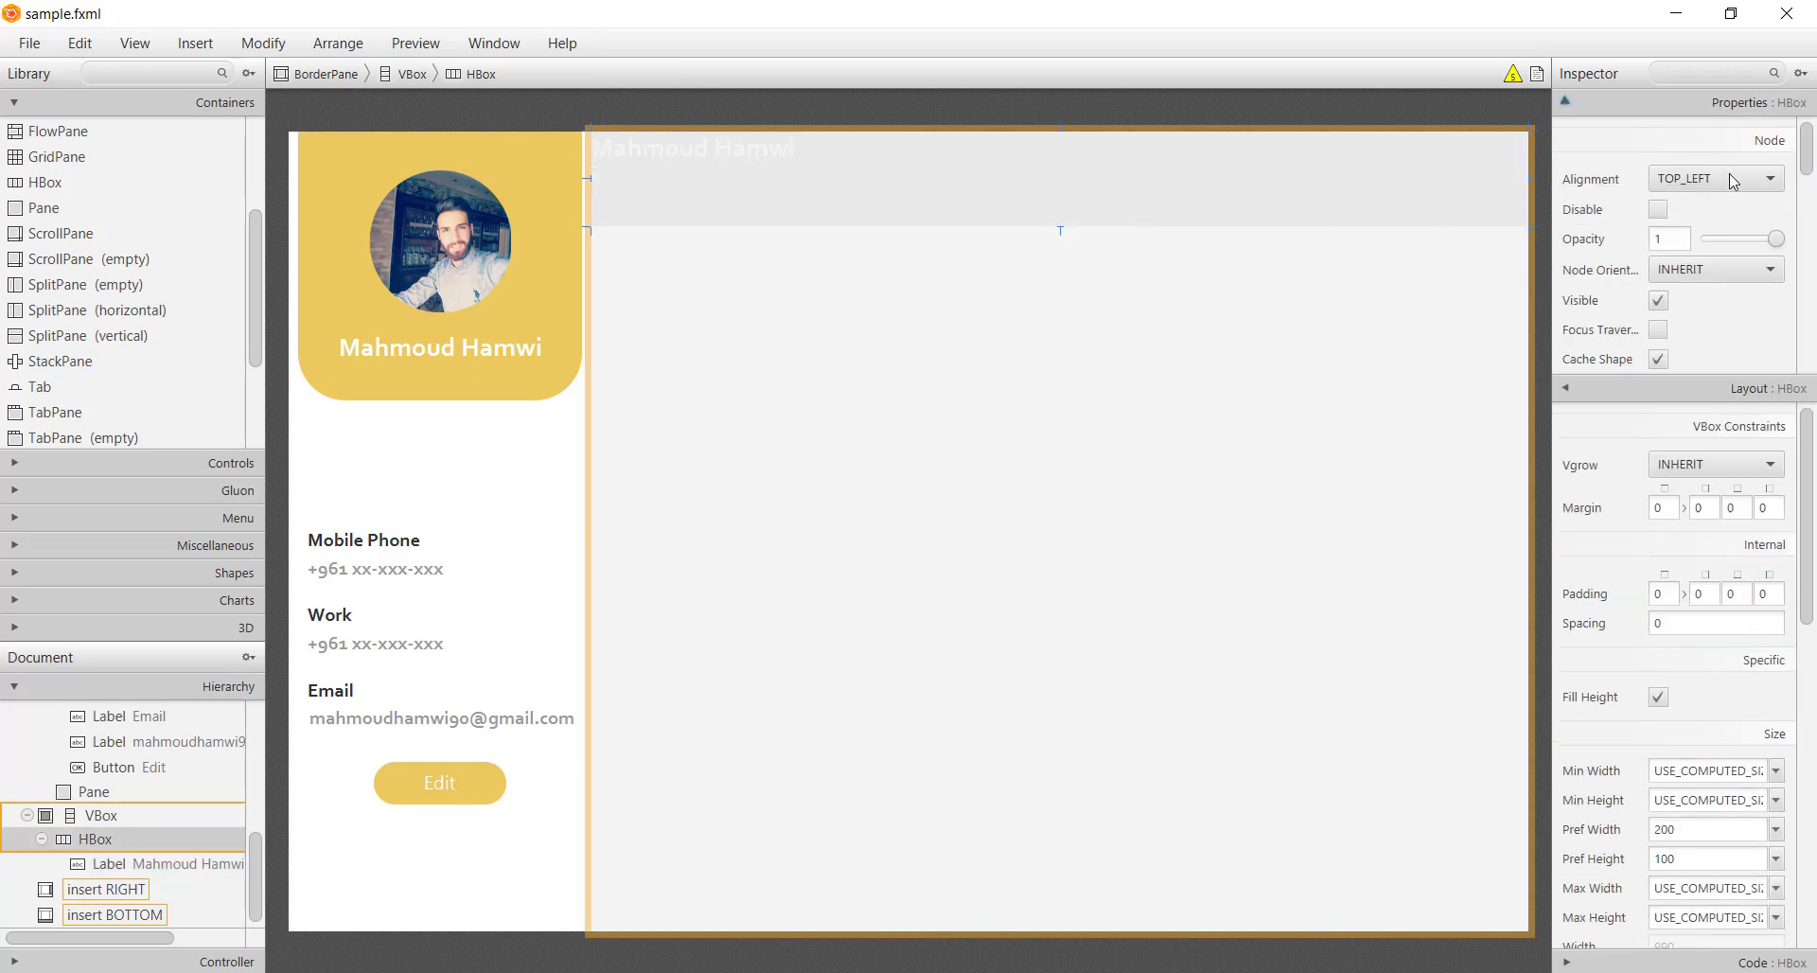
left_click(1715, 180)
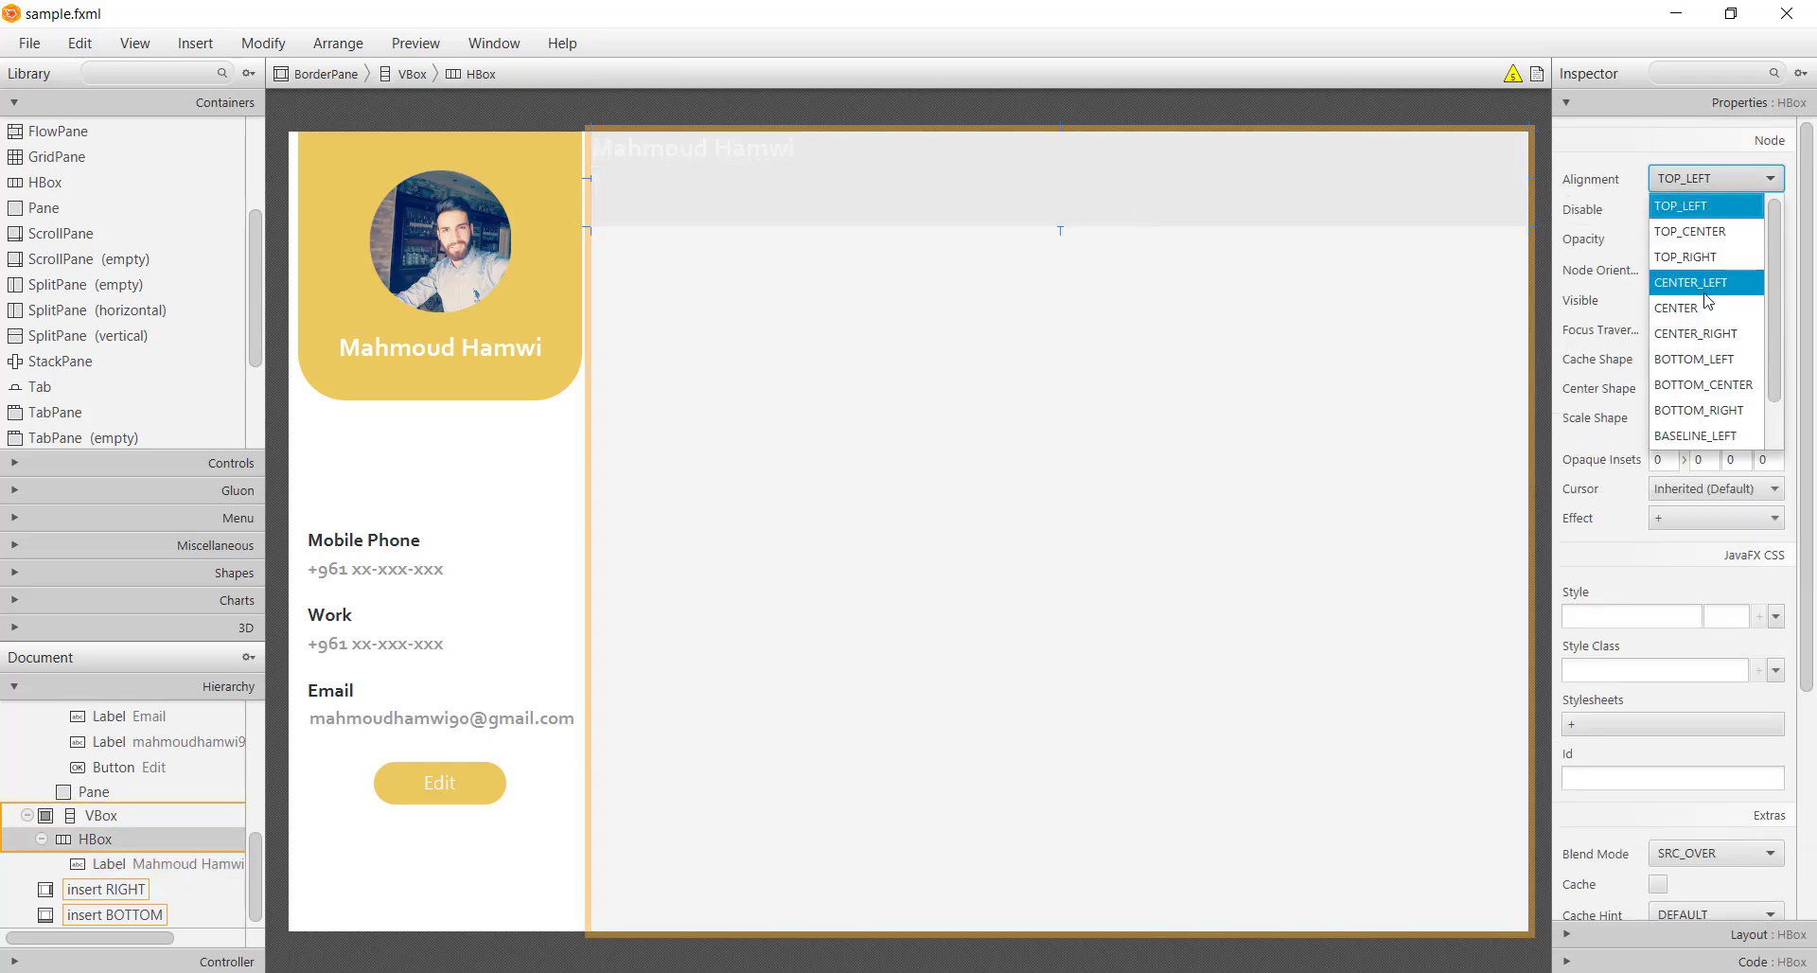
left_click(1709, 301)
left_click(748, 180)
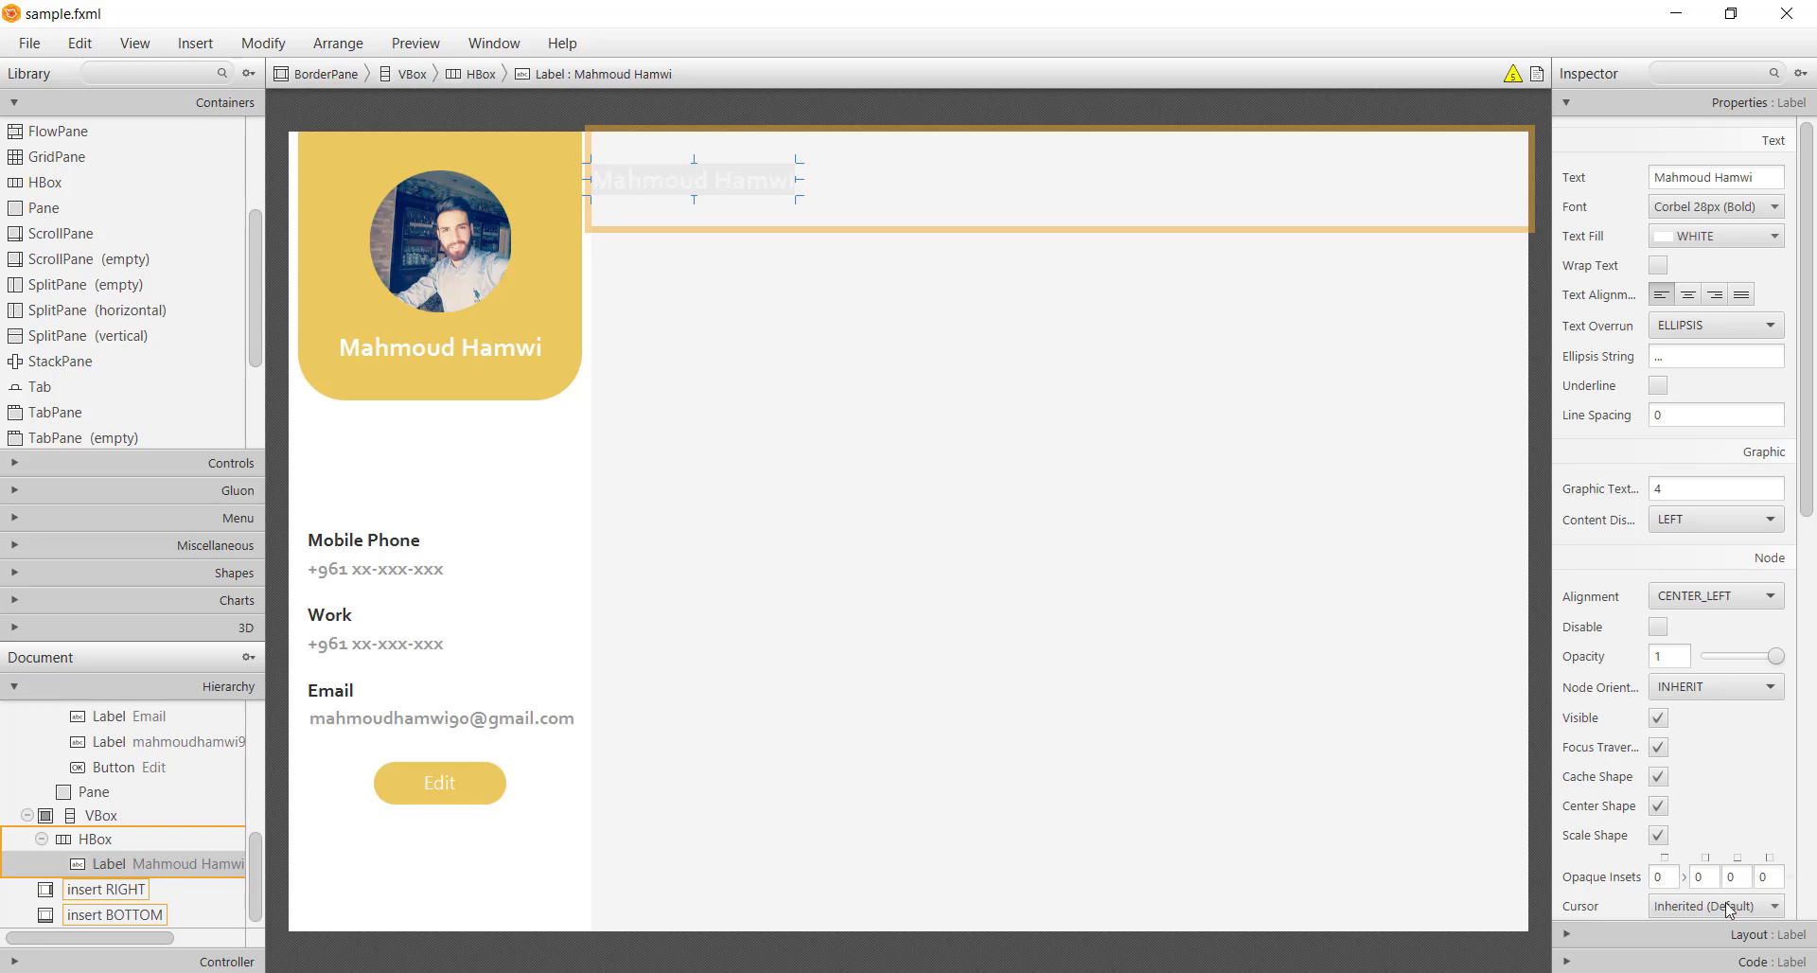
left_click(1729, 937)
left_click(1766, 250)
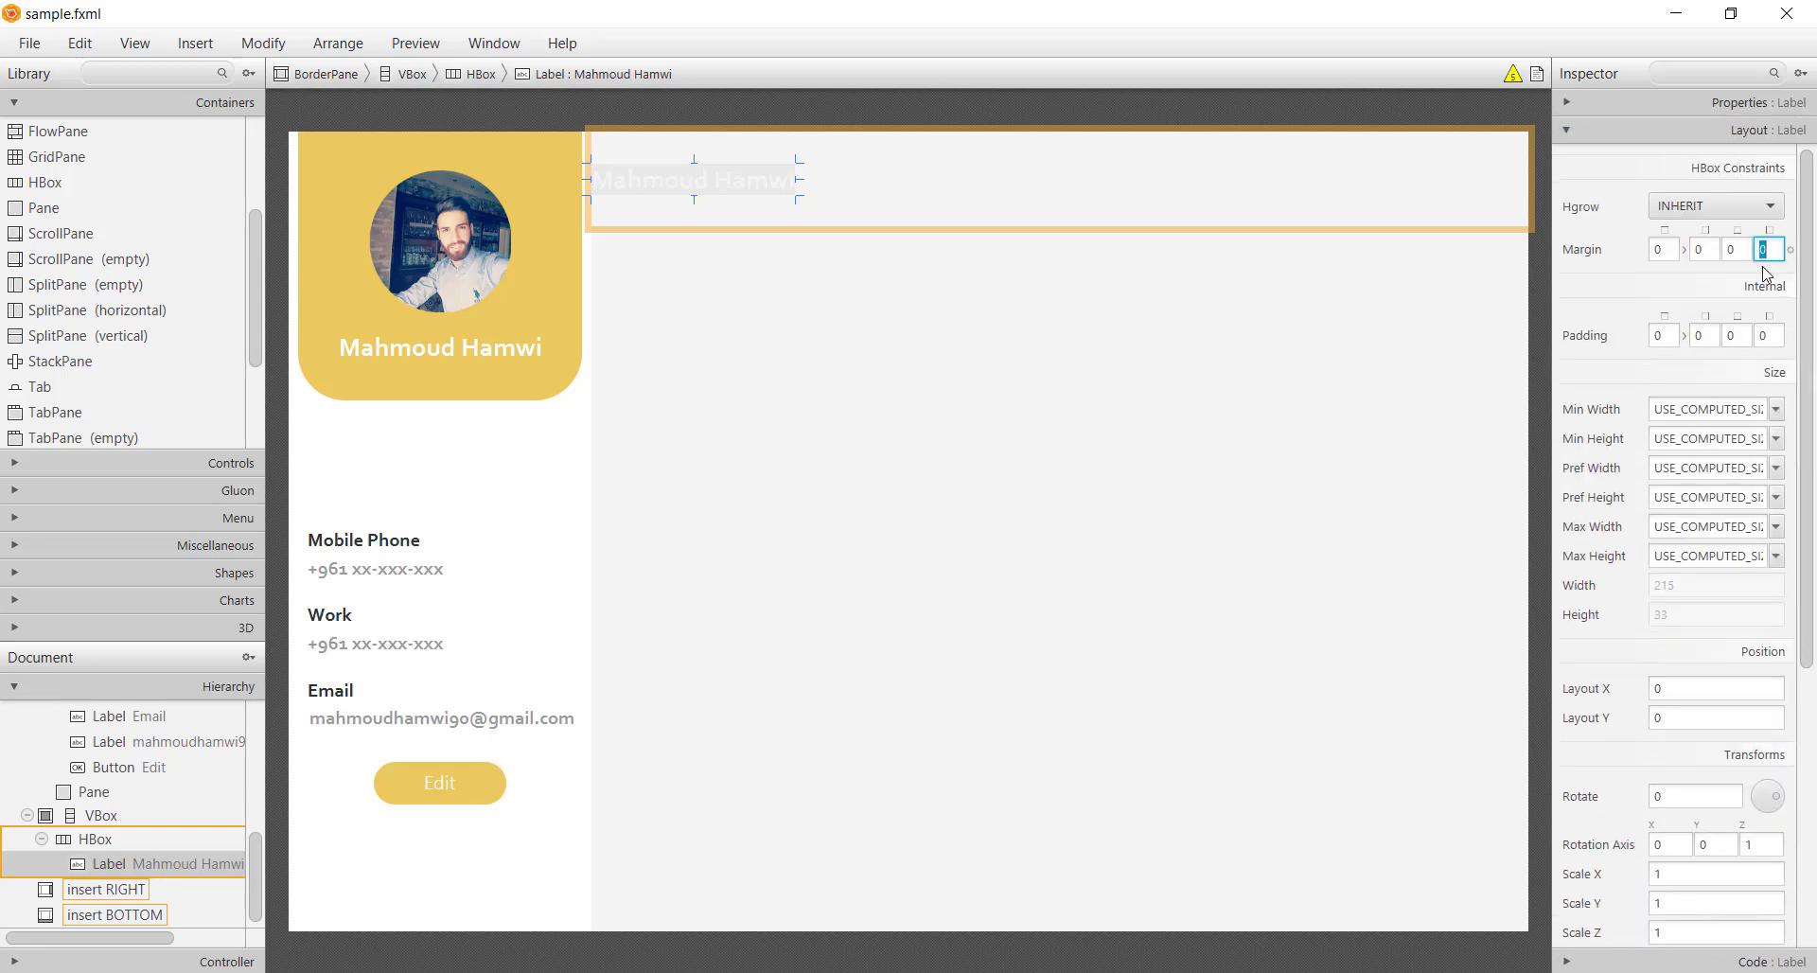
type("20")
key("Return")
Change the label's text to 'Most Contacted'
double_click(757, 194)
type("M")
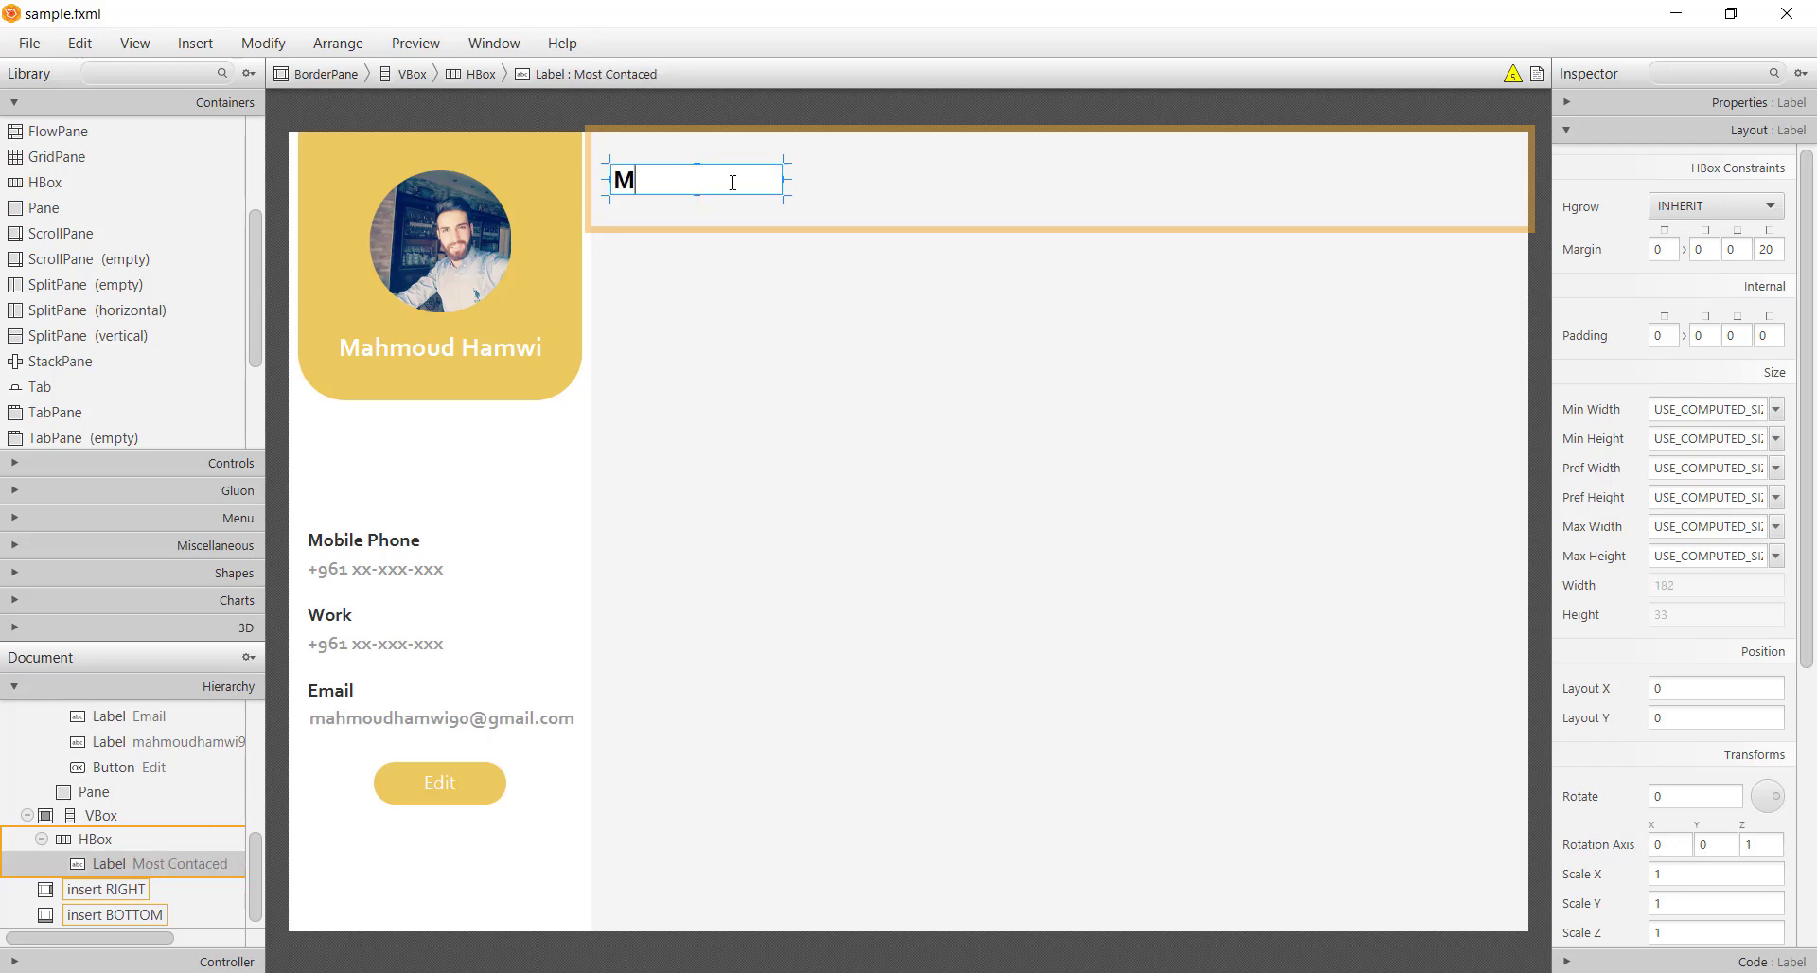
type("ost Contacedt Contacted")
key("Return")
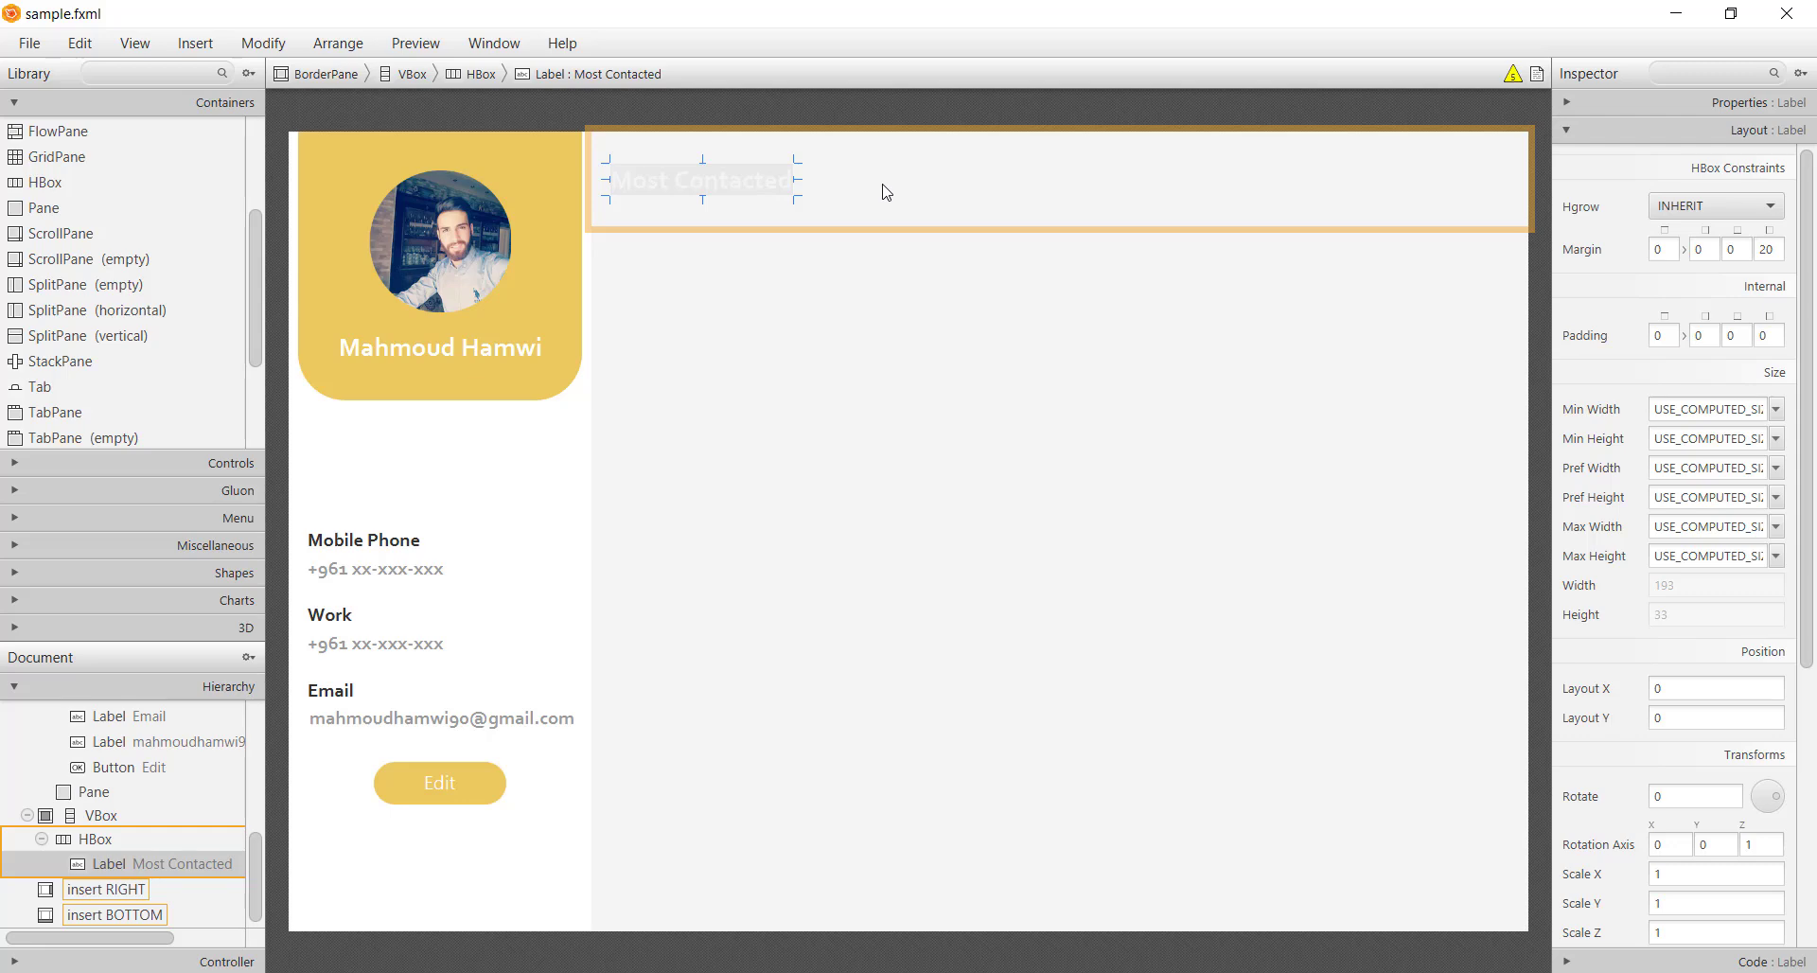
left_click(887, 192)
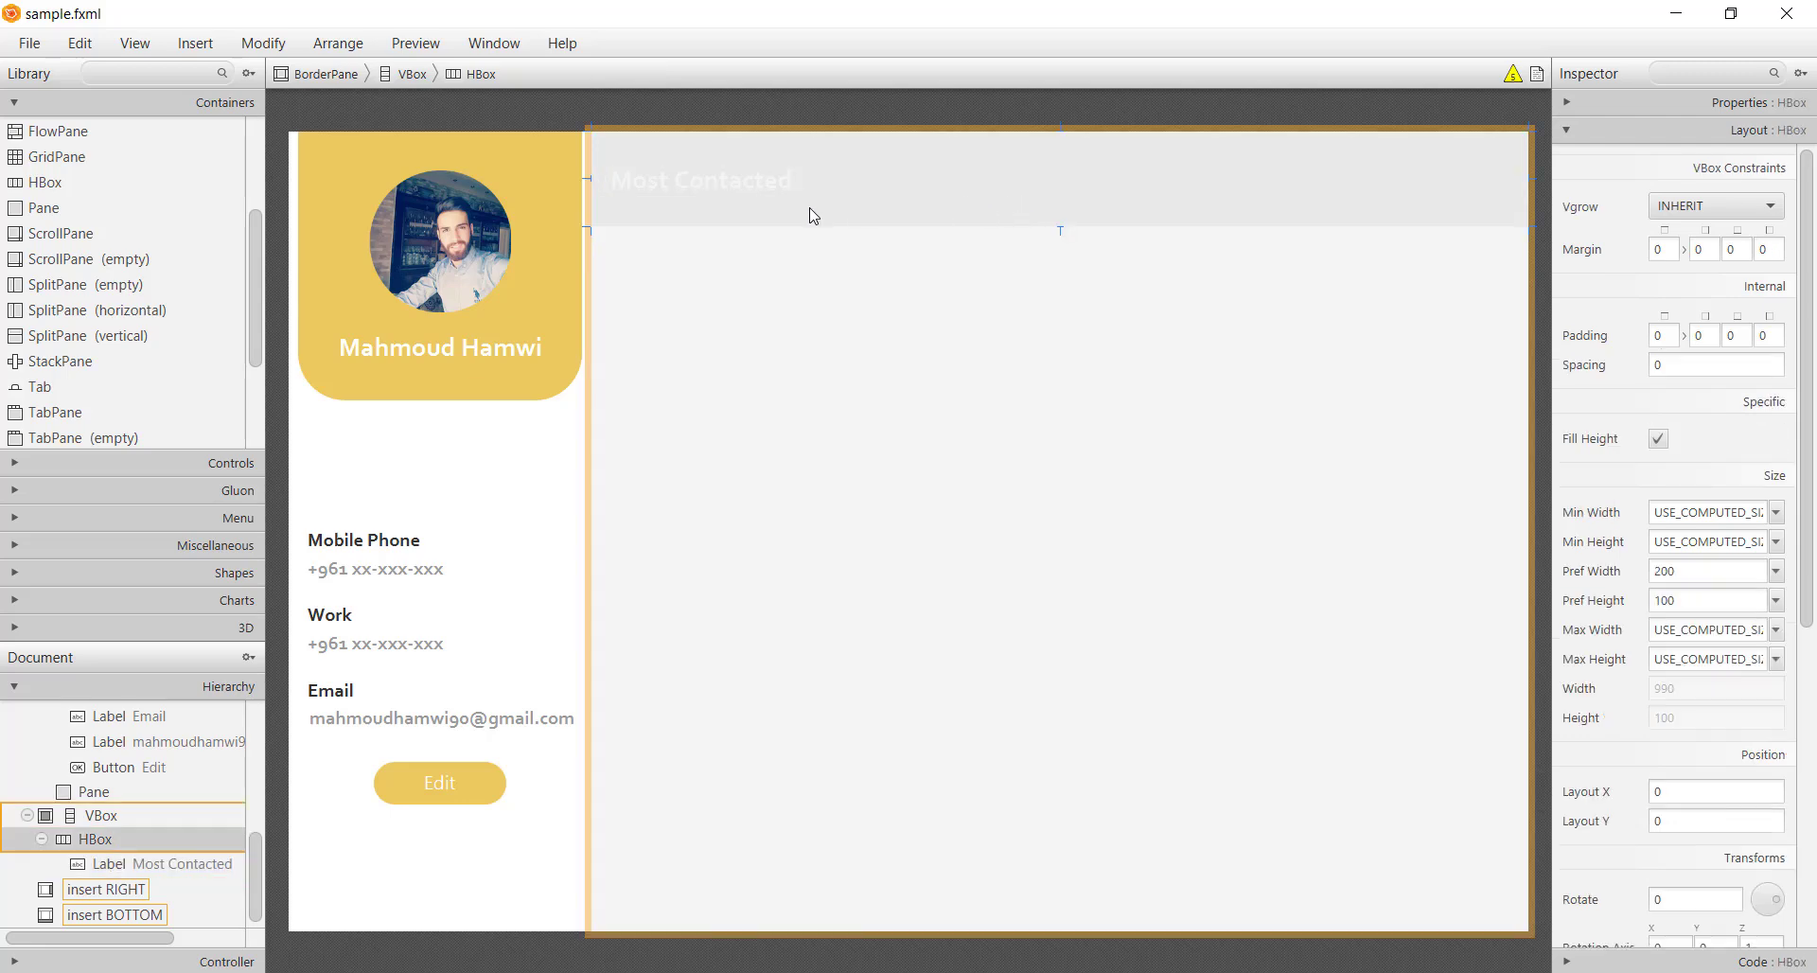
left_click(88, 460)
Add a Button with empty text beside the header and nest an ImageView inside it
left_click_drag(94, 158, 876, 189)
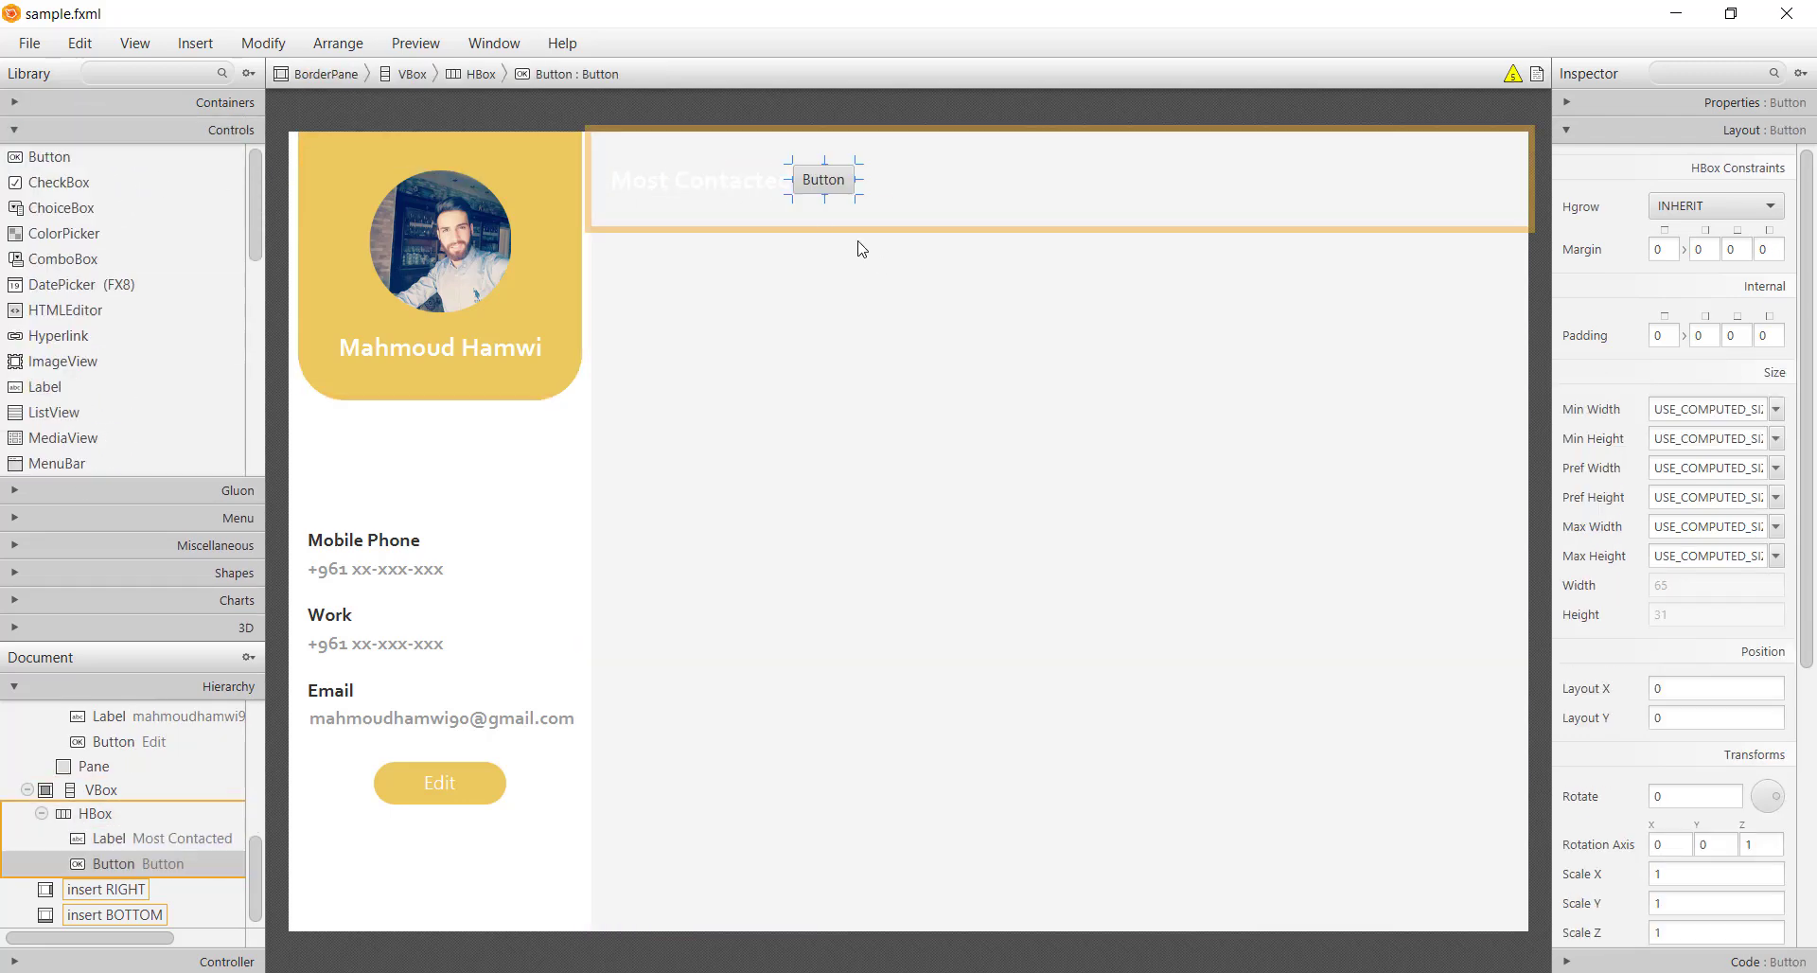
double_click(823, 180)
key("BackSpace")
key("Return")
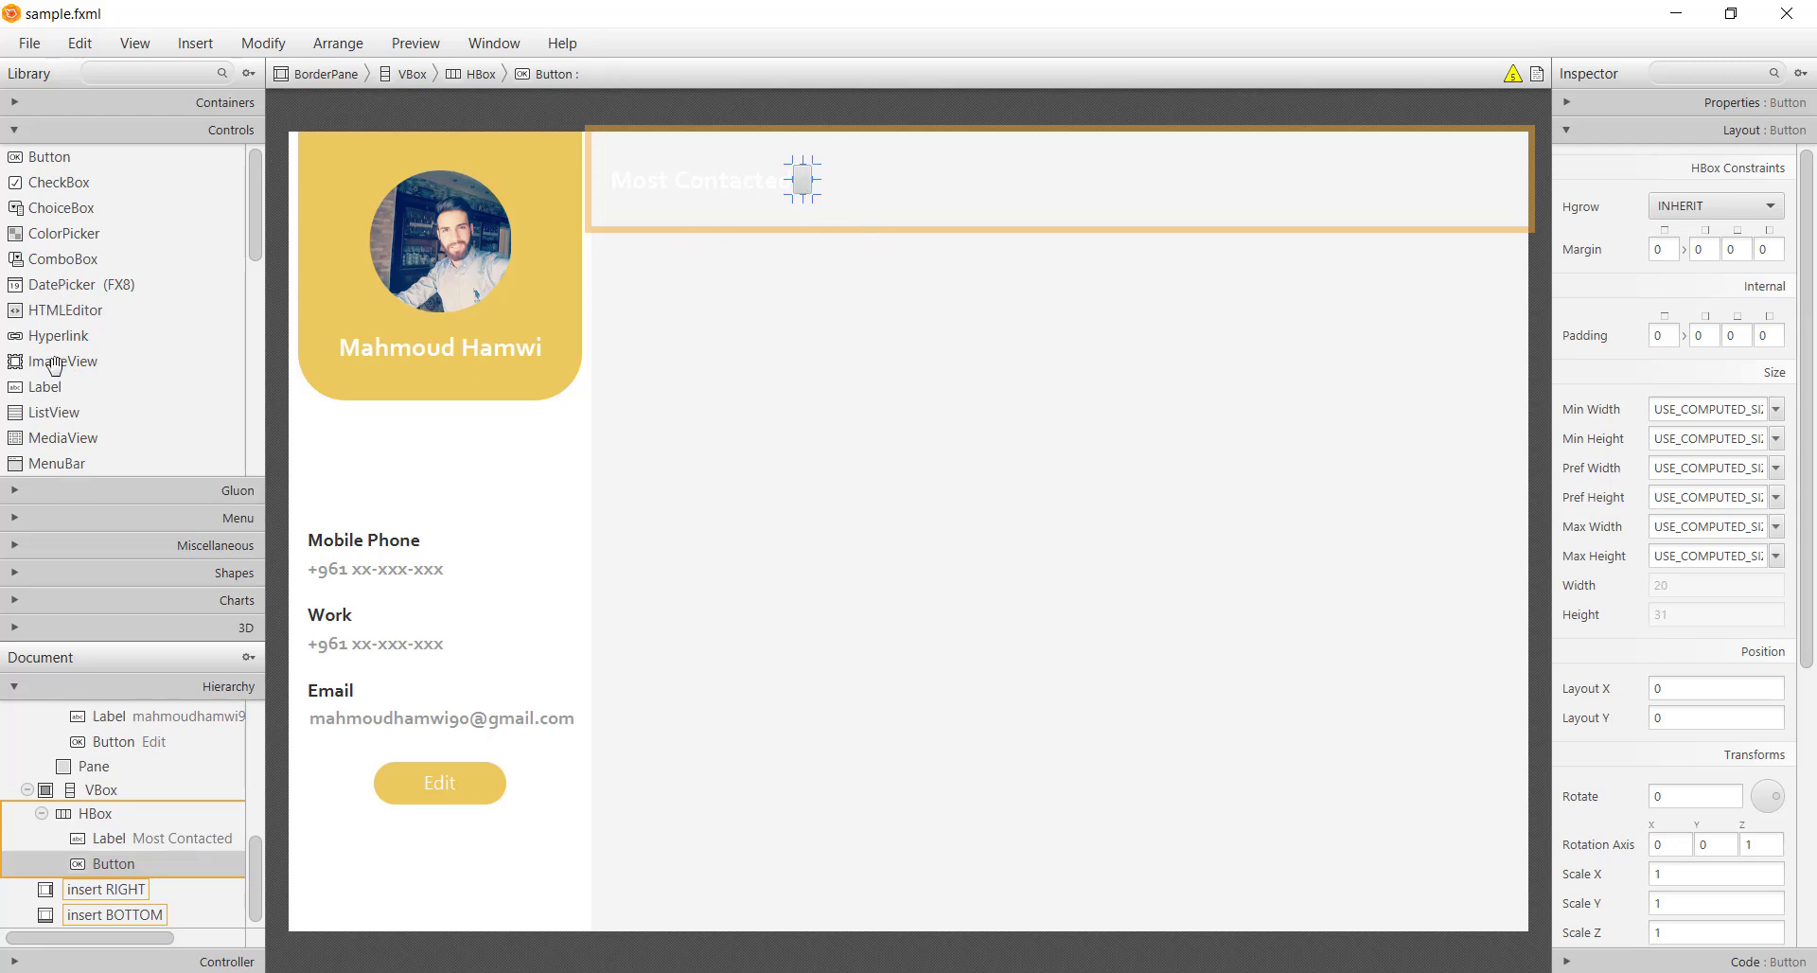
left_click_drag(54, 361, 833, 180)
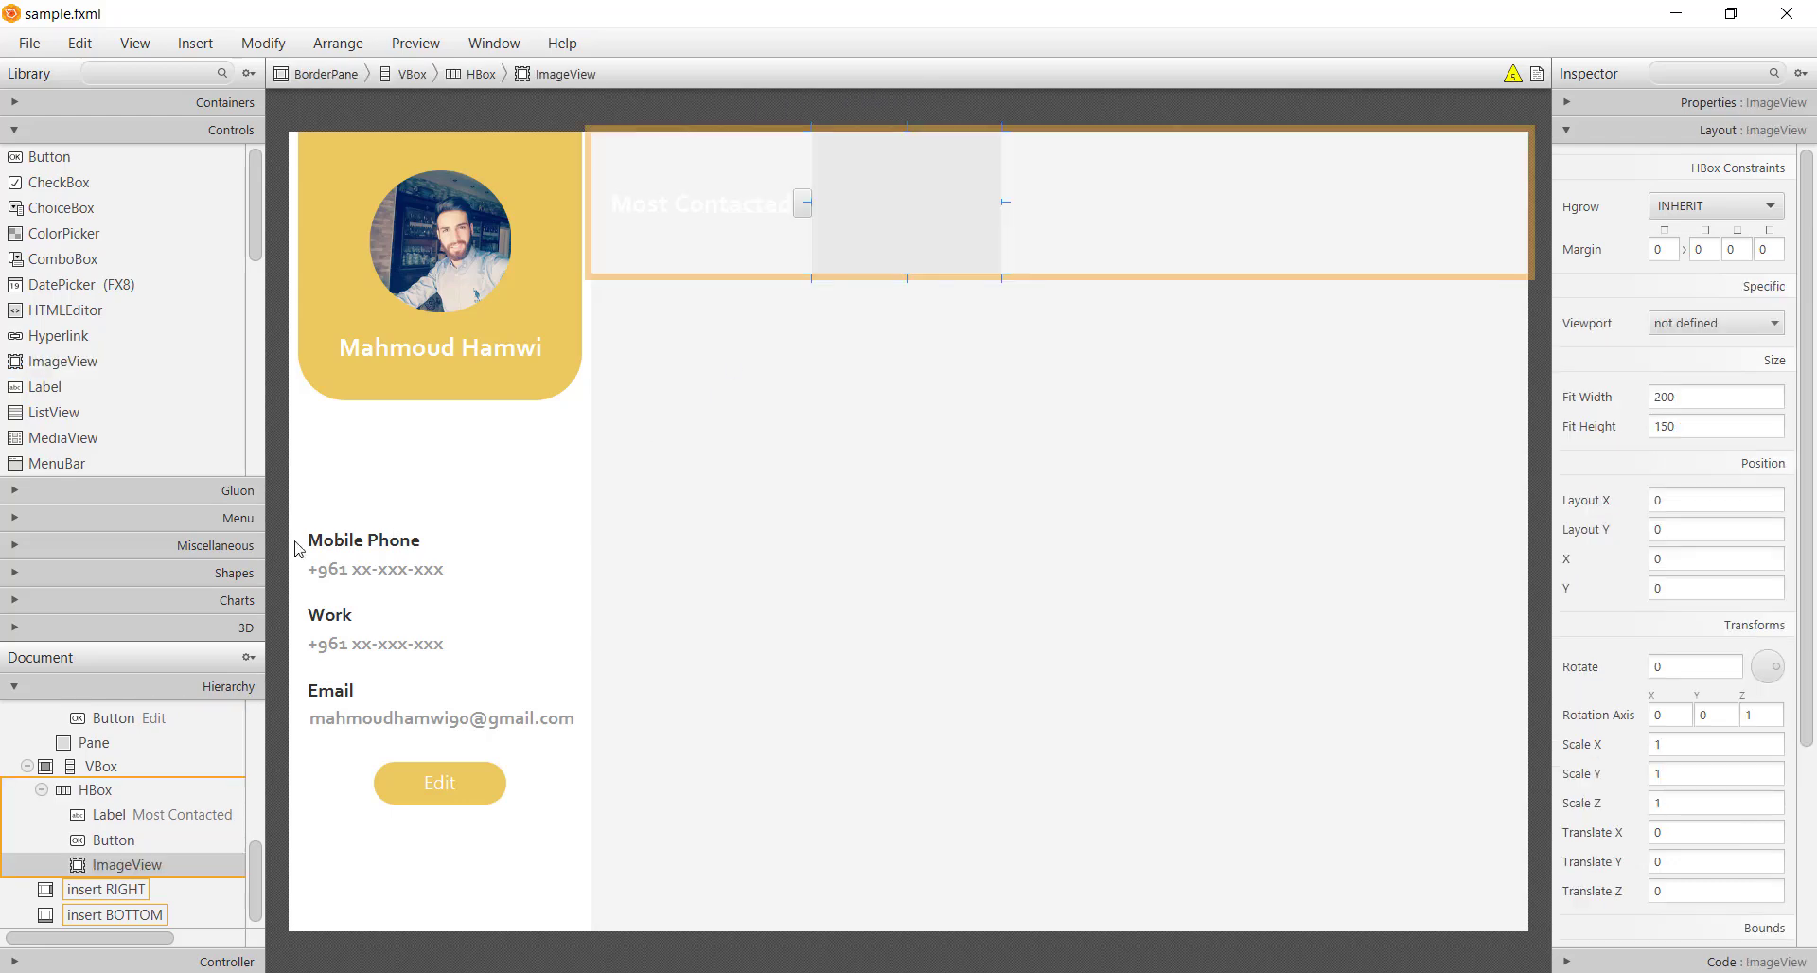
left_click_drag(123, 850, 117, 842)
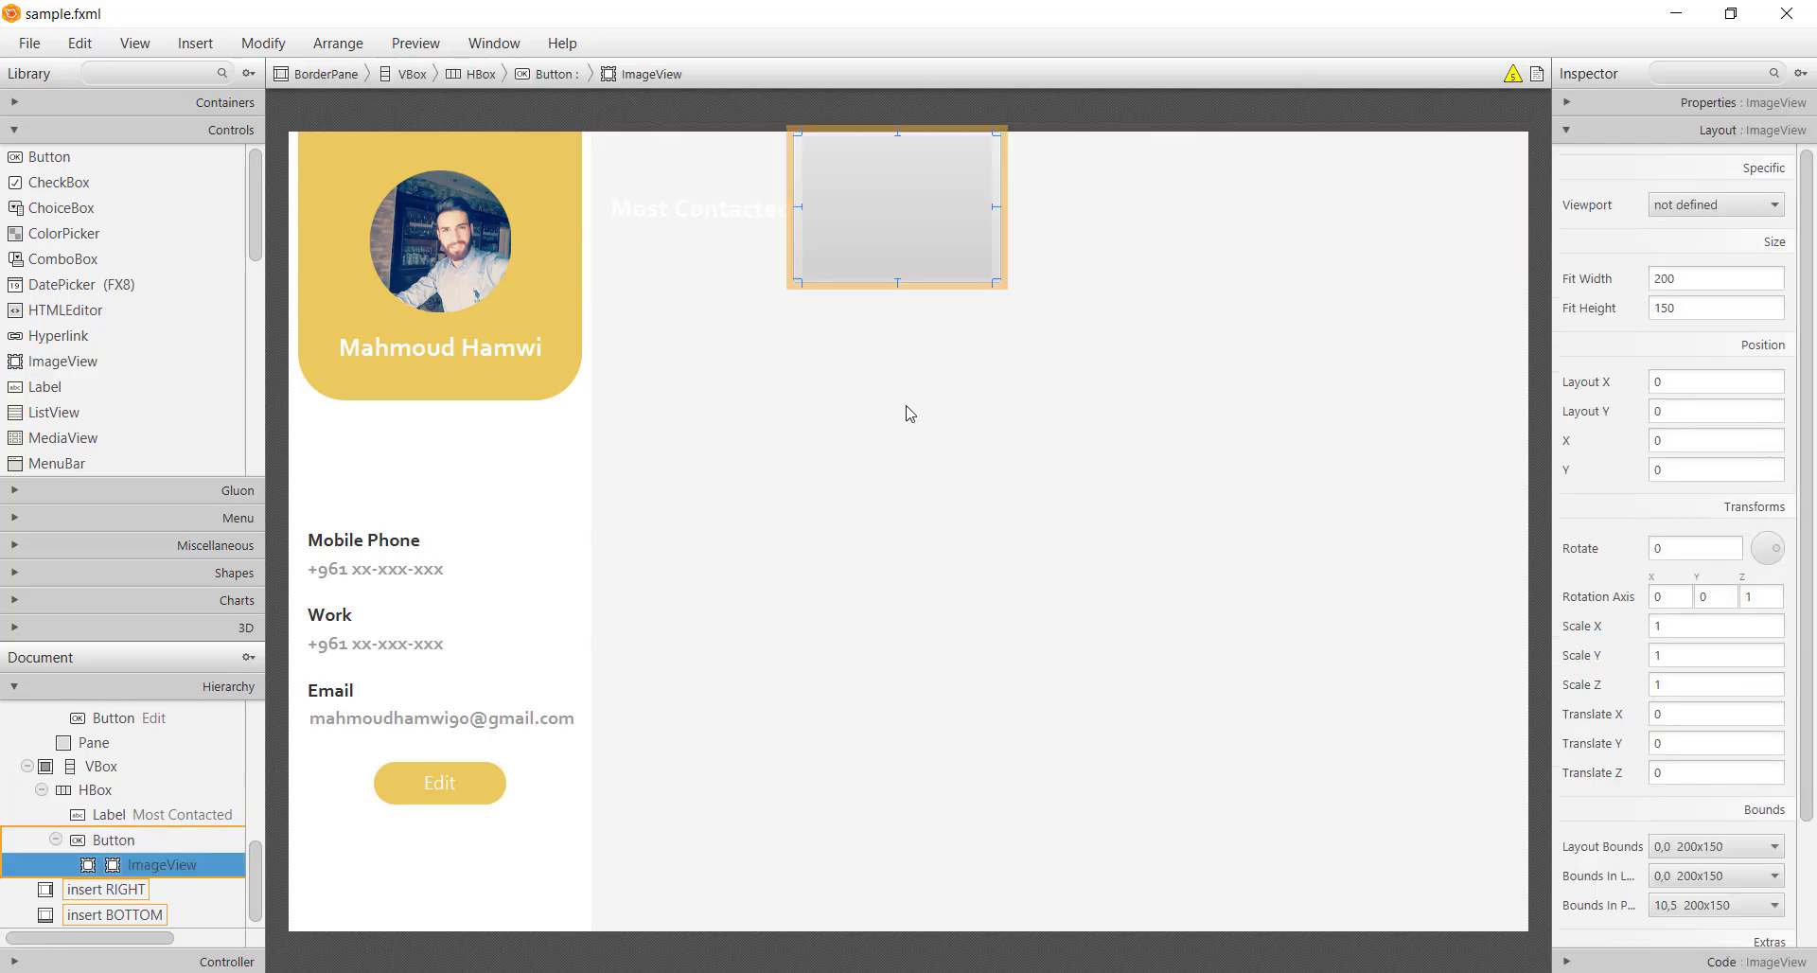
Set the ImageView image to ic_search.png with fit width and height 32
left_click(1679, 104)
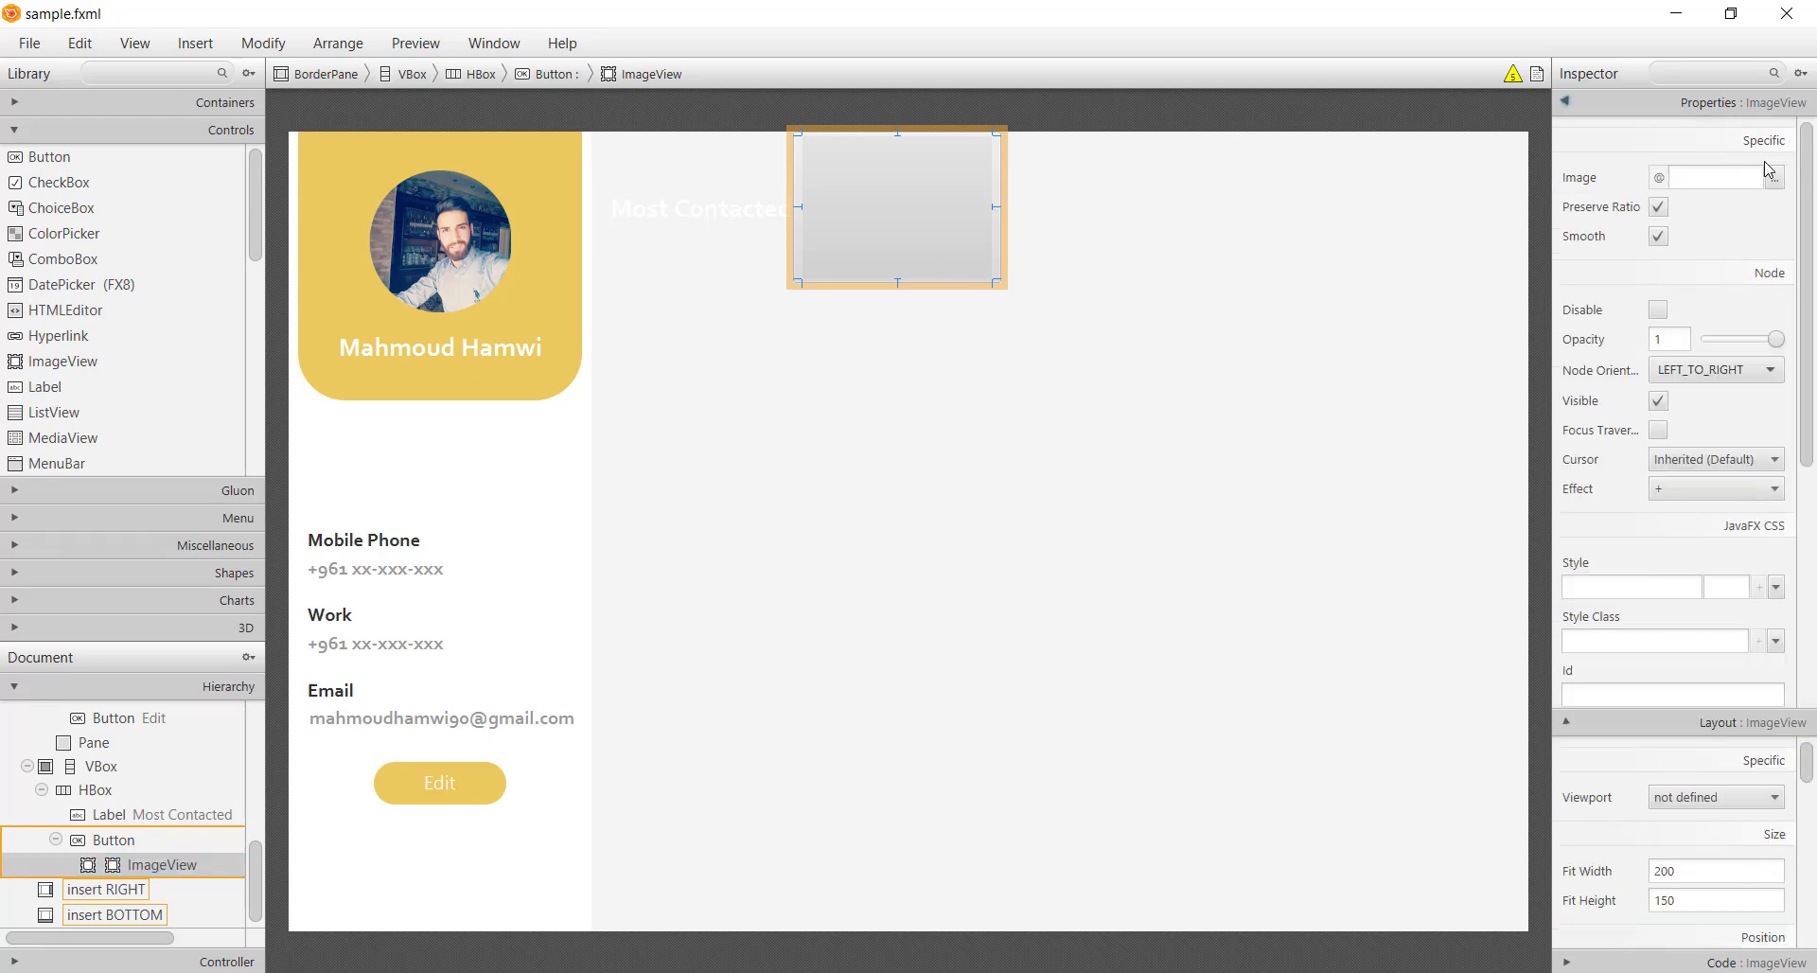
left_click(1774, 177)
left_click(383, 91)
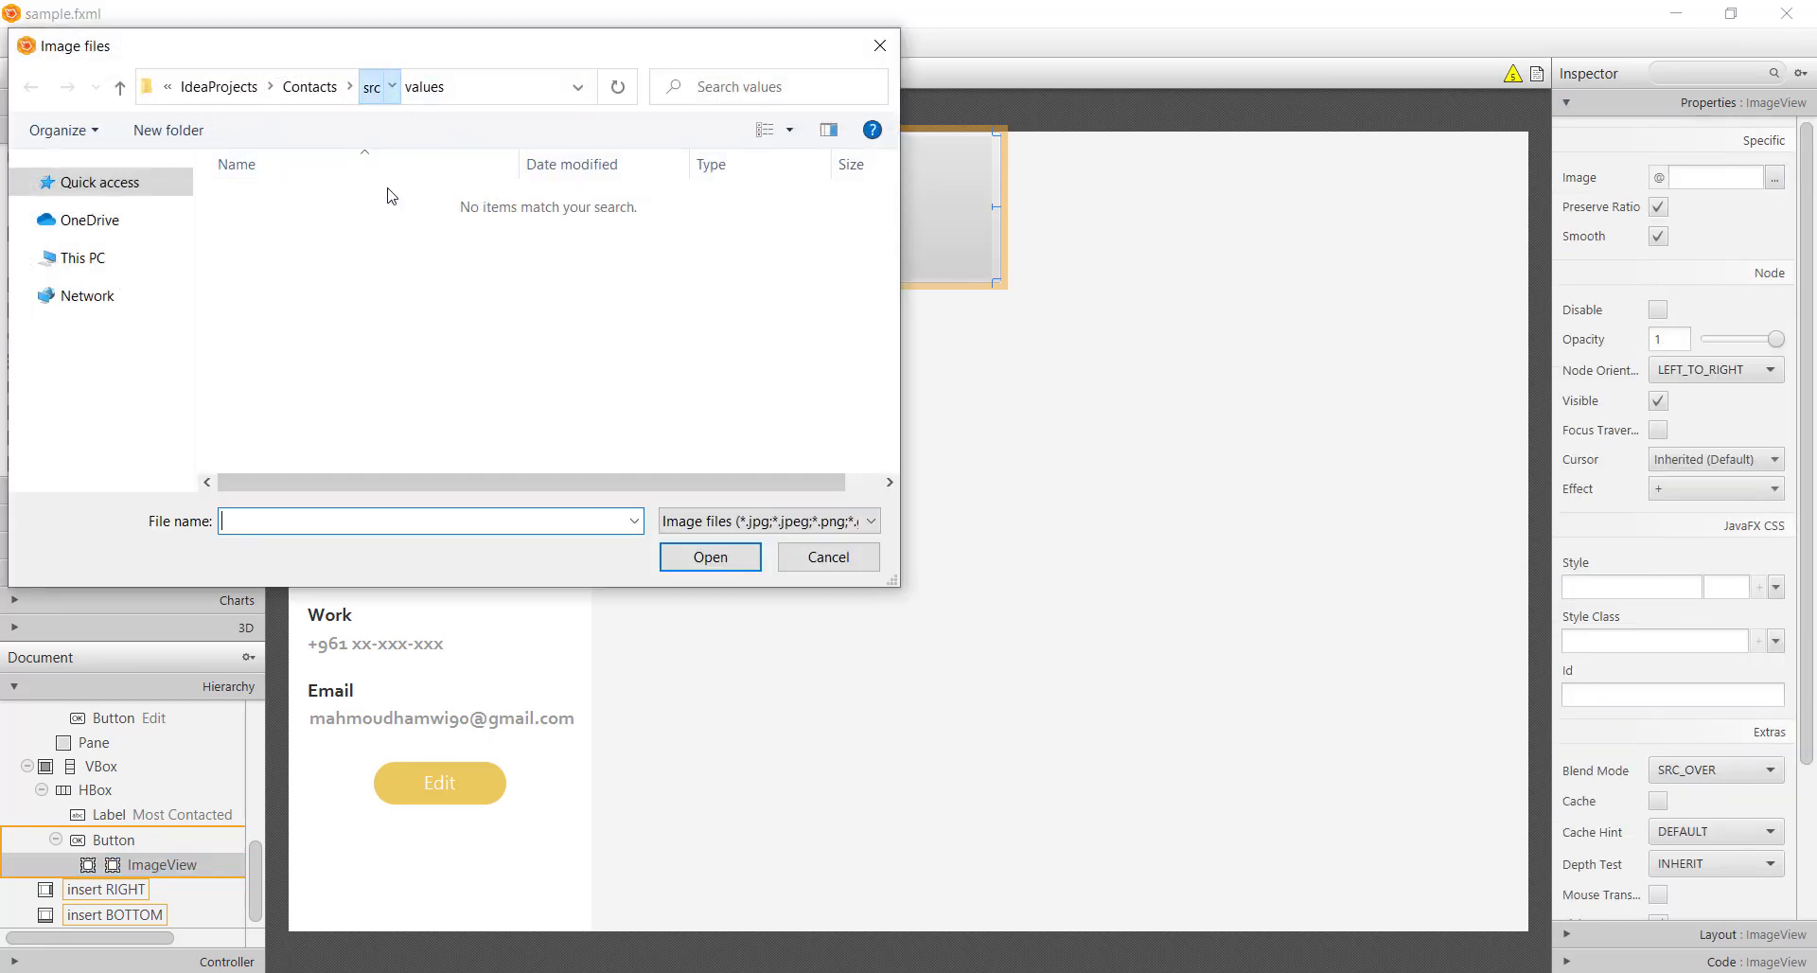
double_click(276, 201)
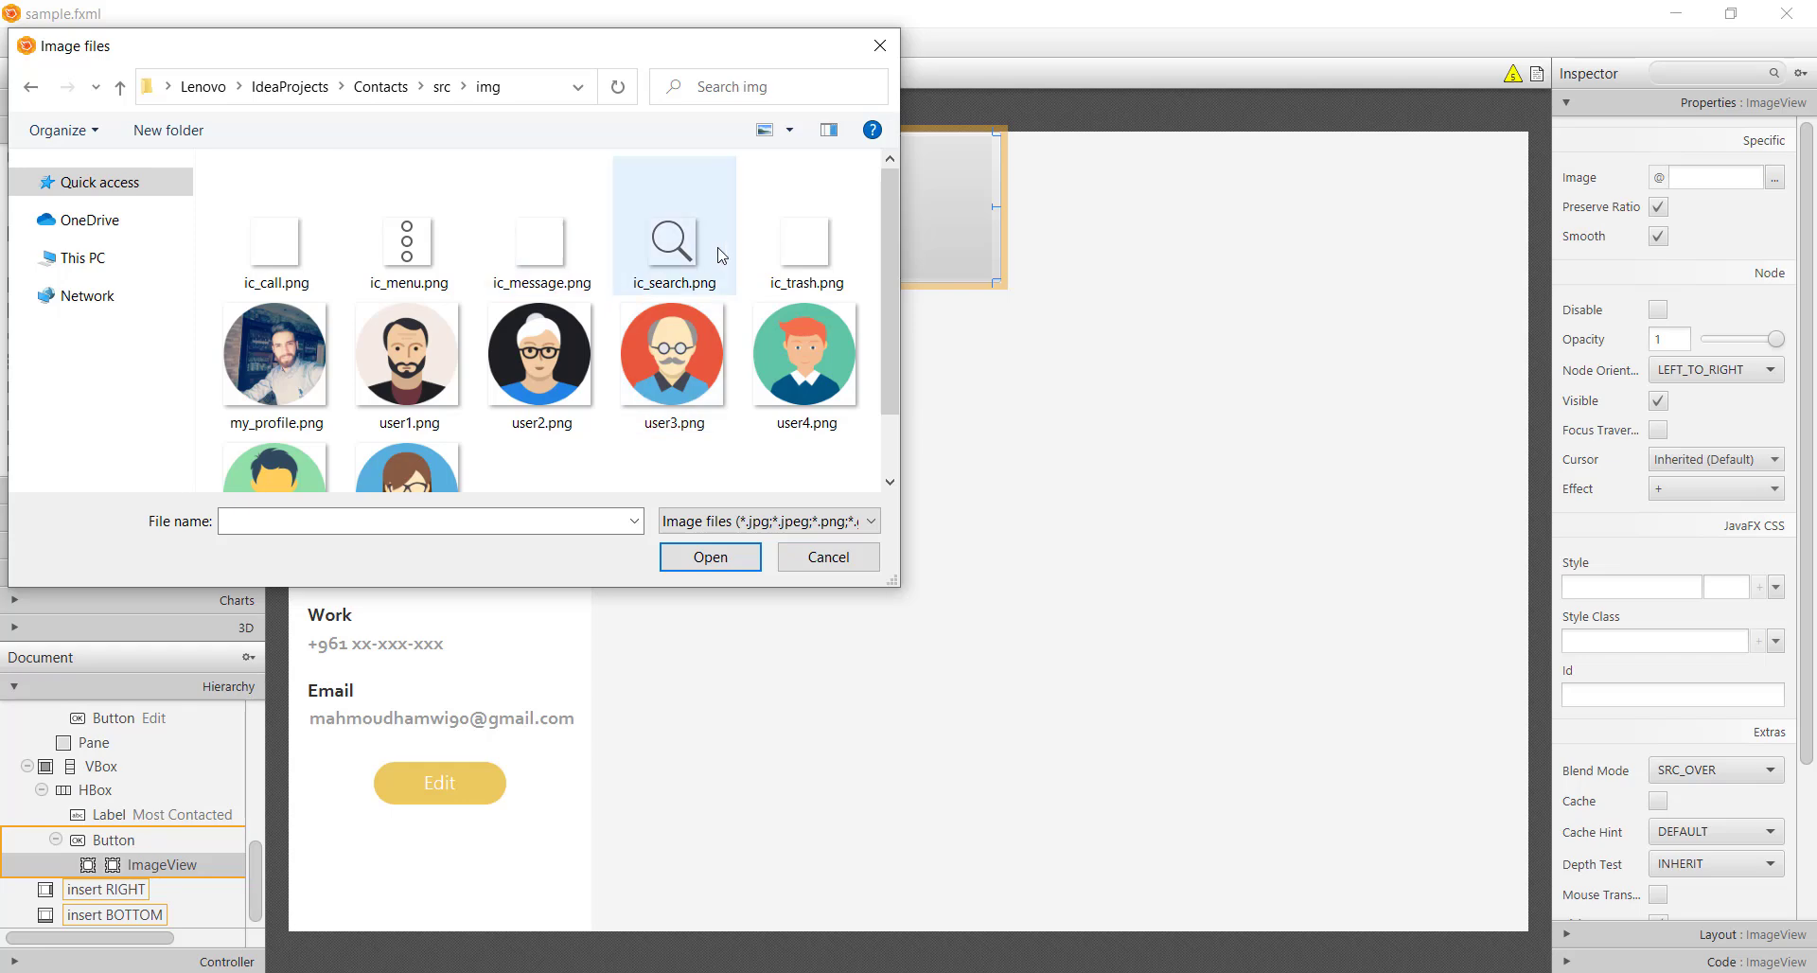
double_click(699, 250)
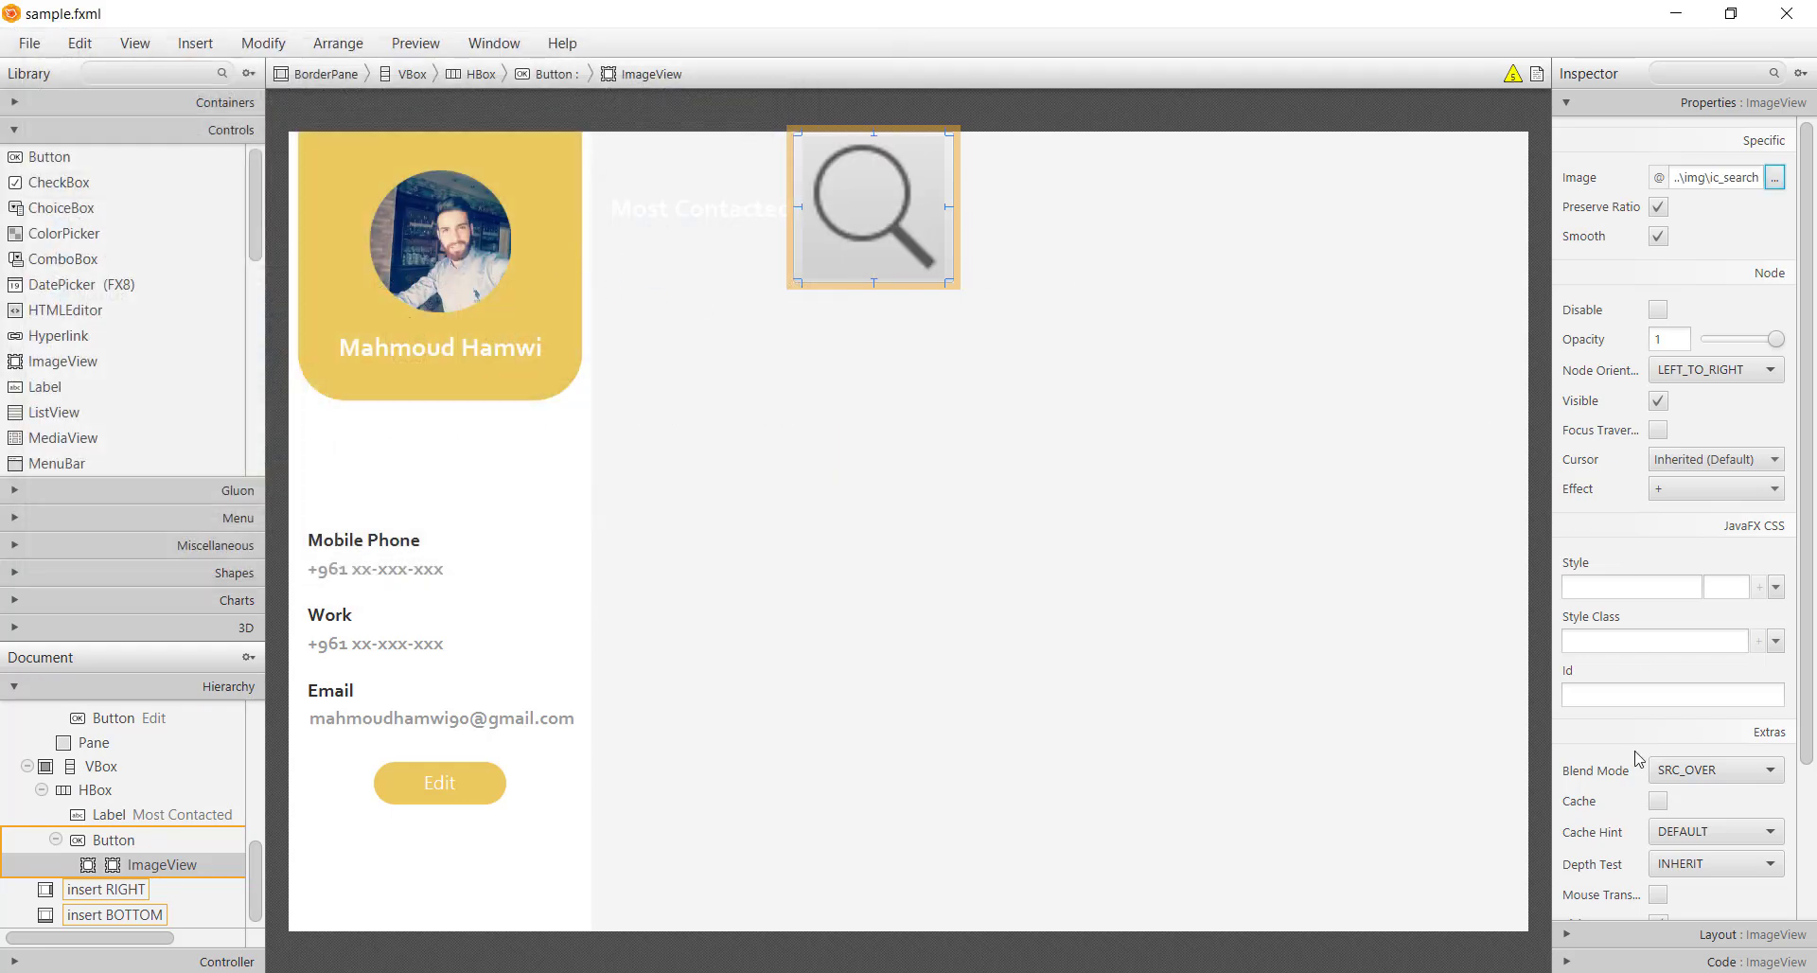
left_click(1651, 936)
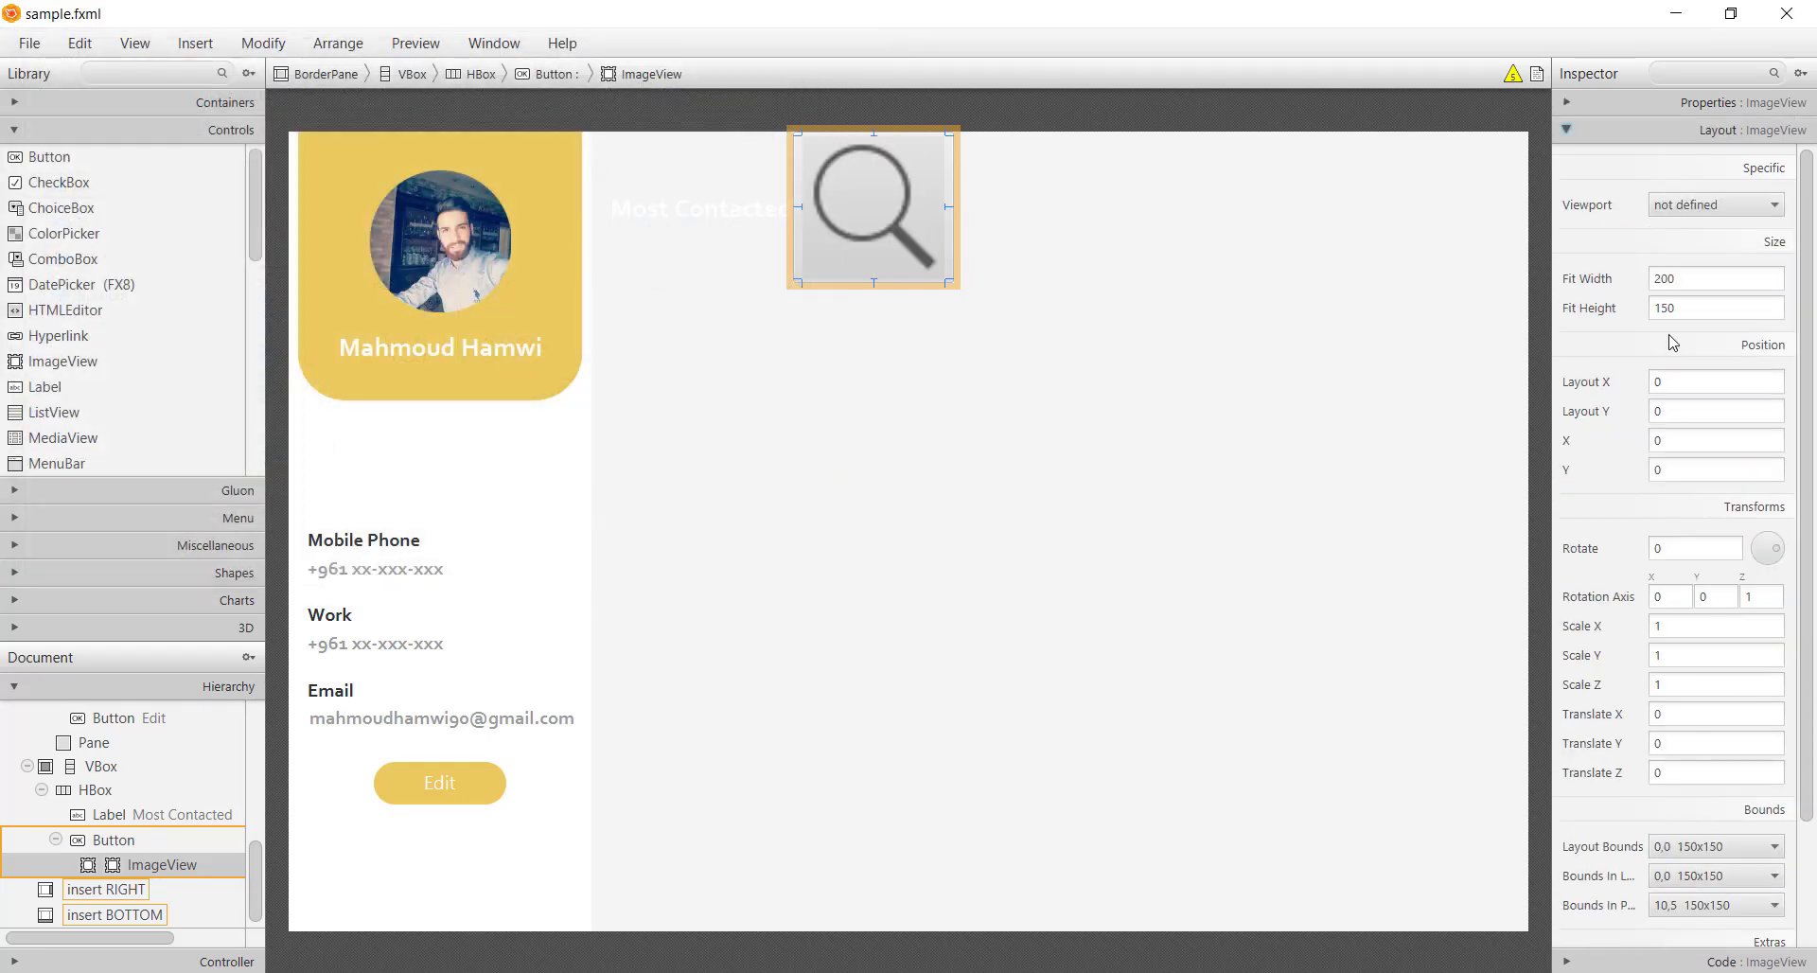
double_click(1674, 280)
type("32")
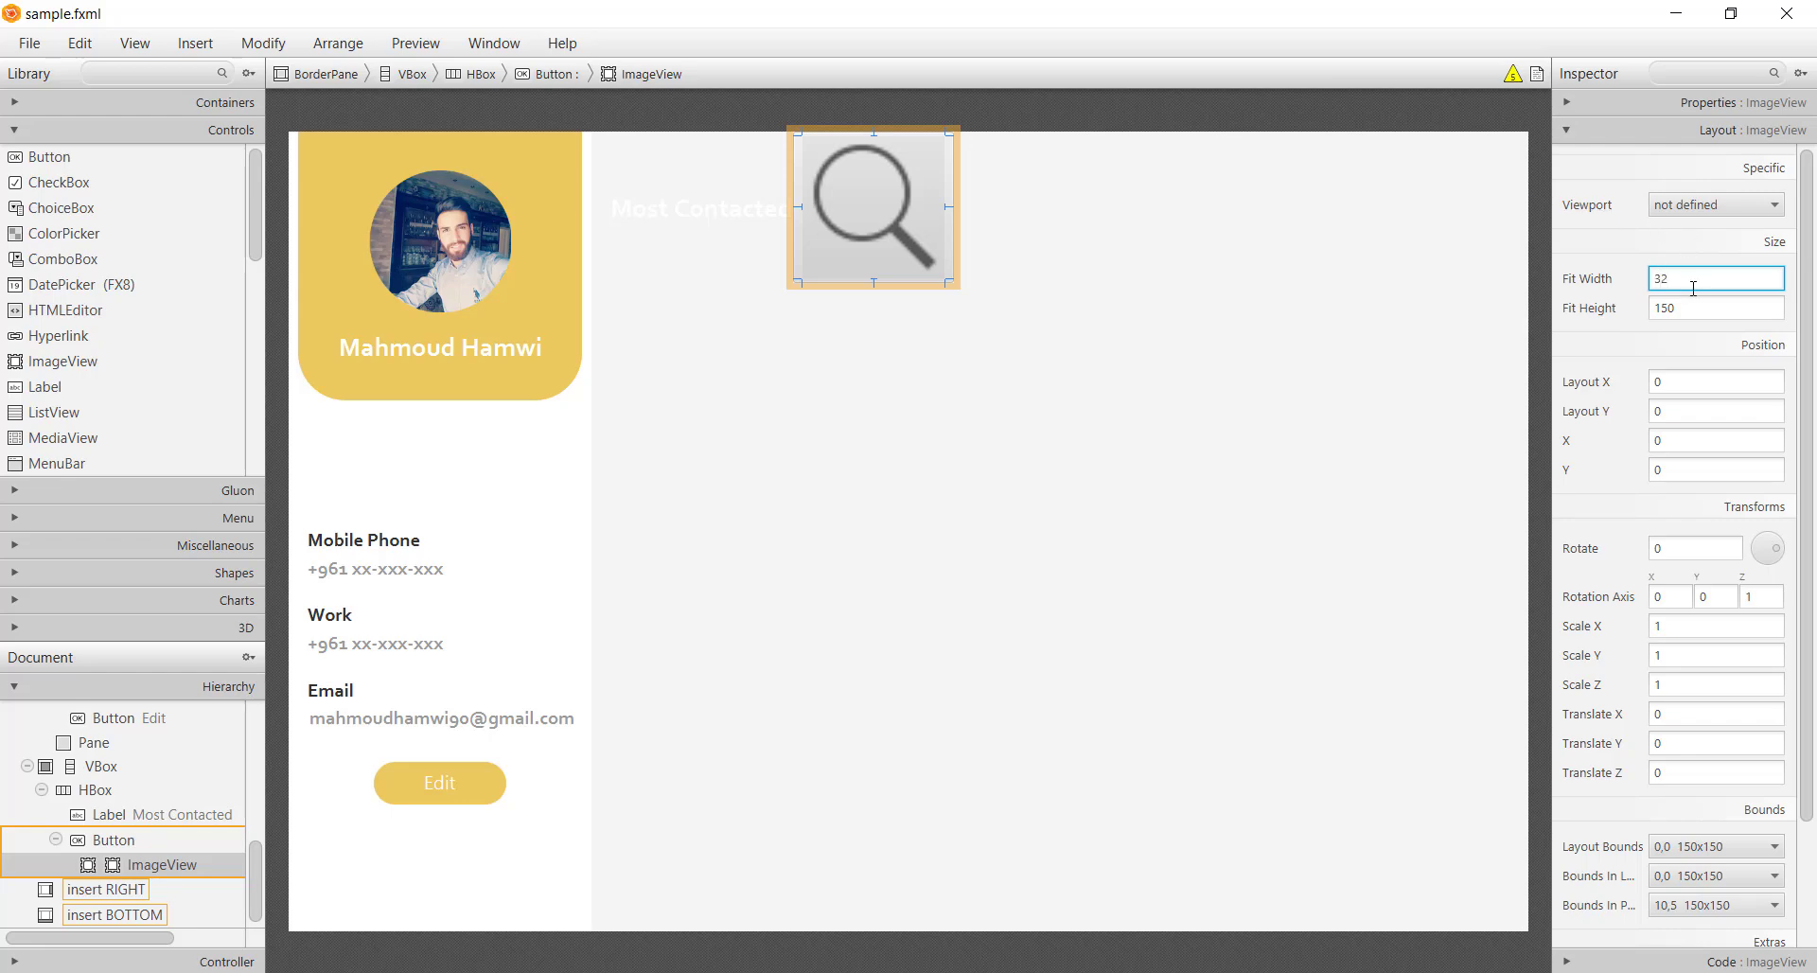
double_click(1694, 306)
type("32")
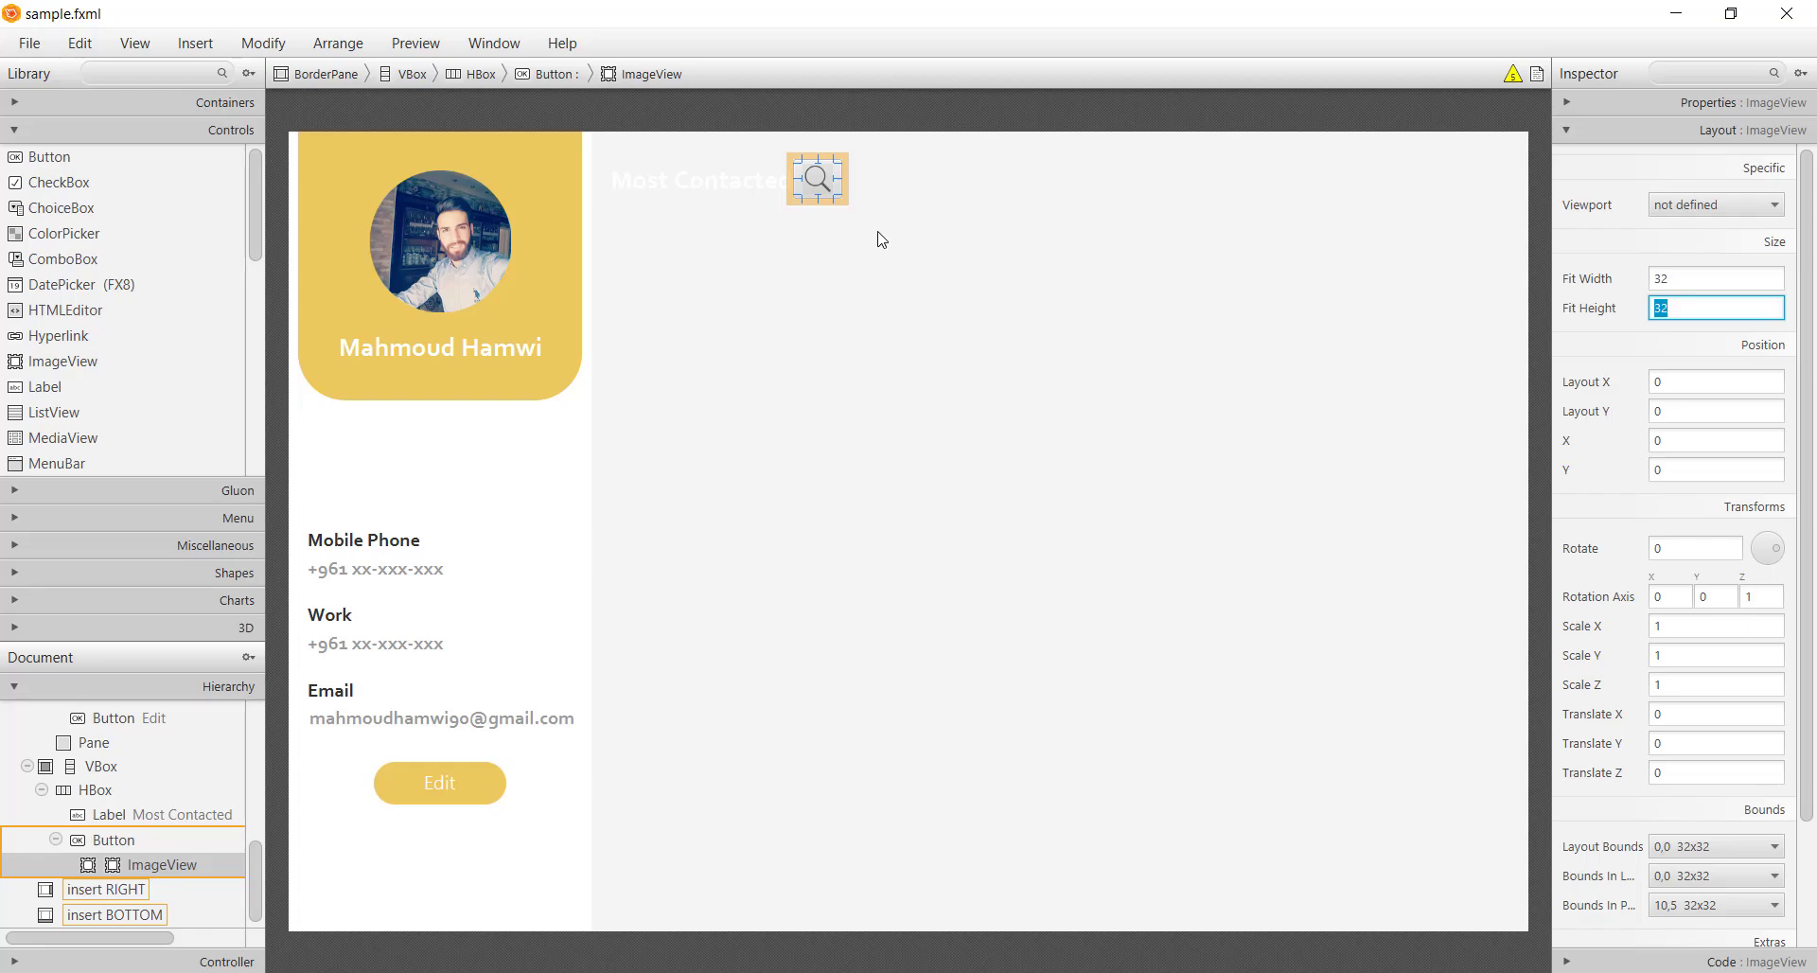
In IntelliJ's styles.css, add a .transparent rule with -fx-background-color: rgba(0,0,0,0);
key("alt+Tab")
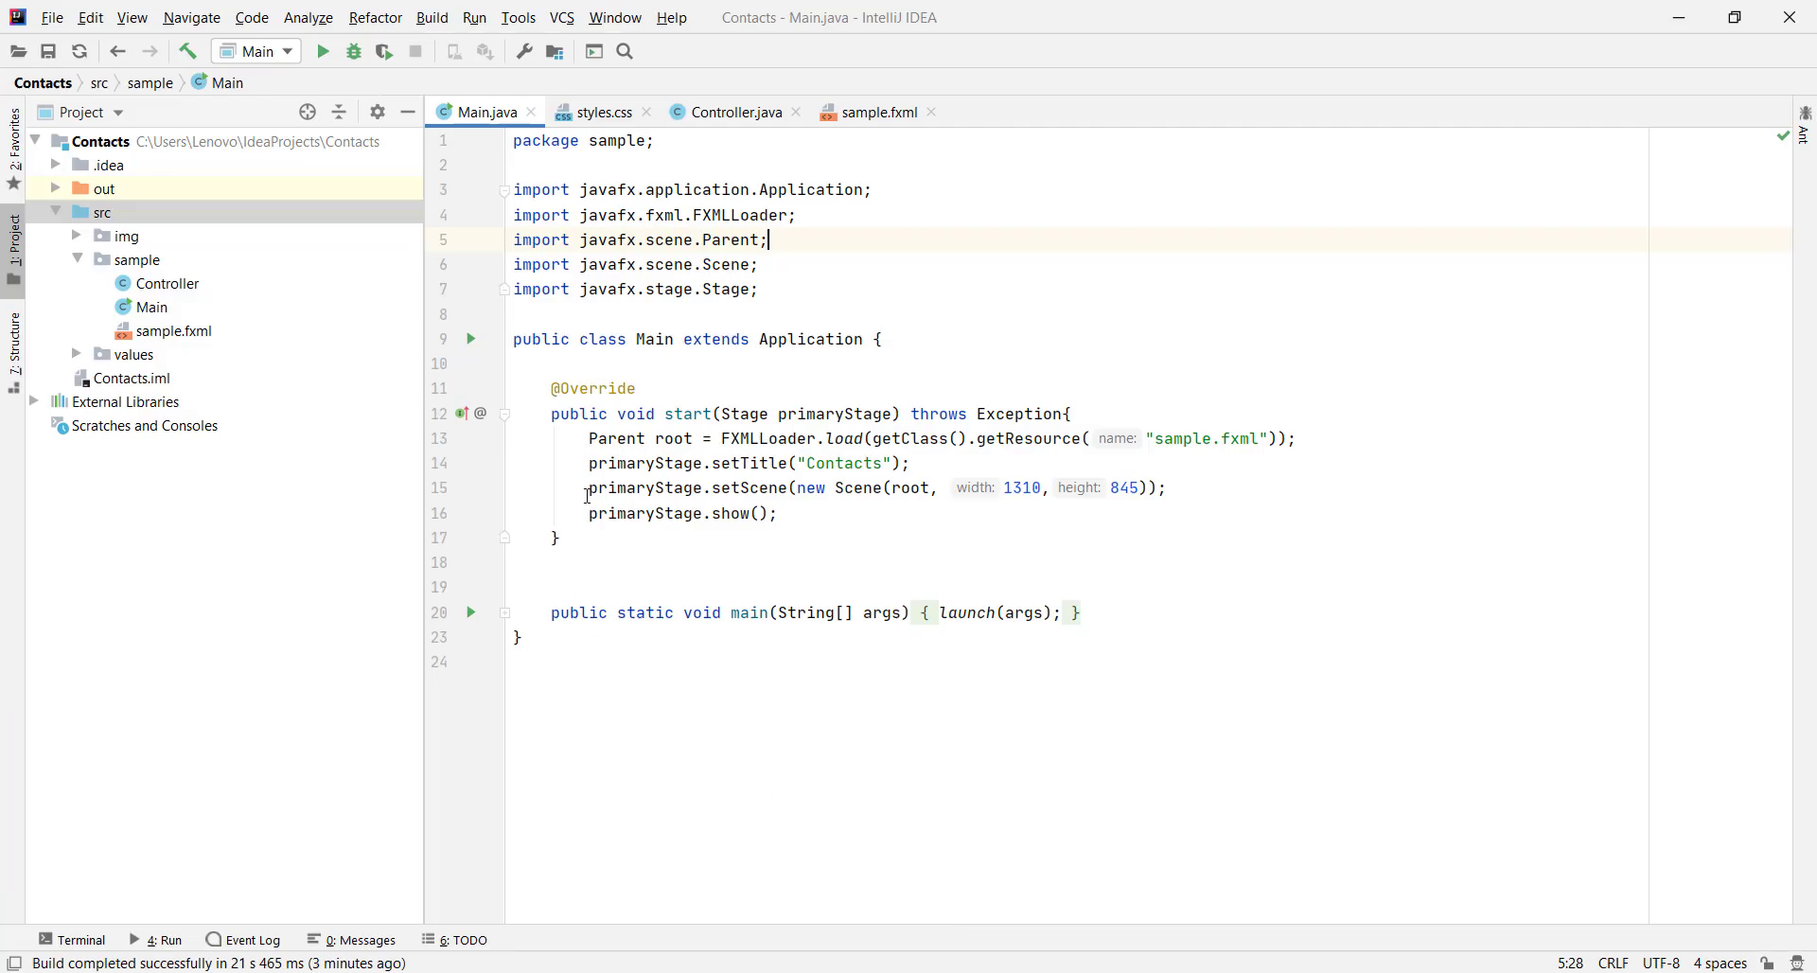
left_click(597, 112)
left_click(624, 531)
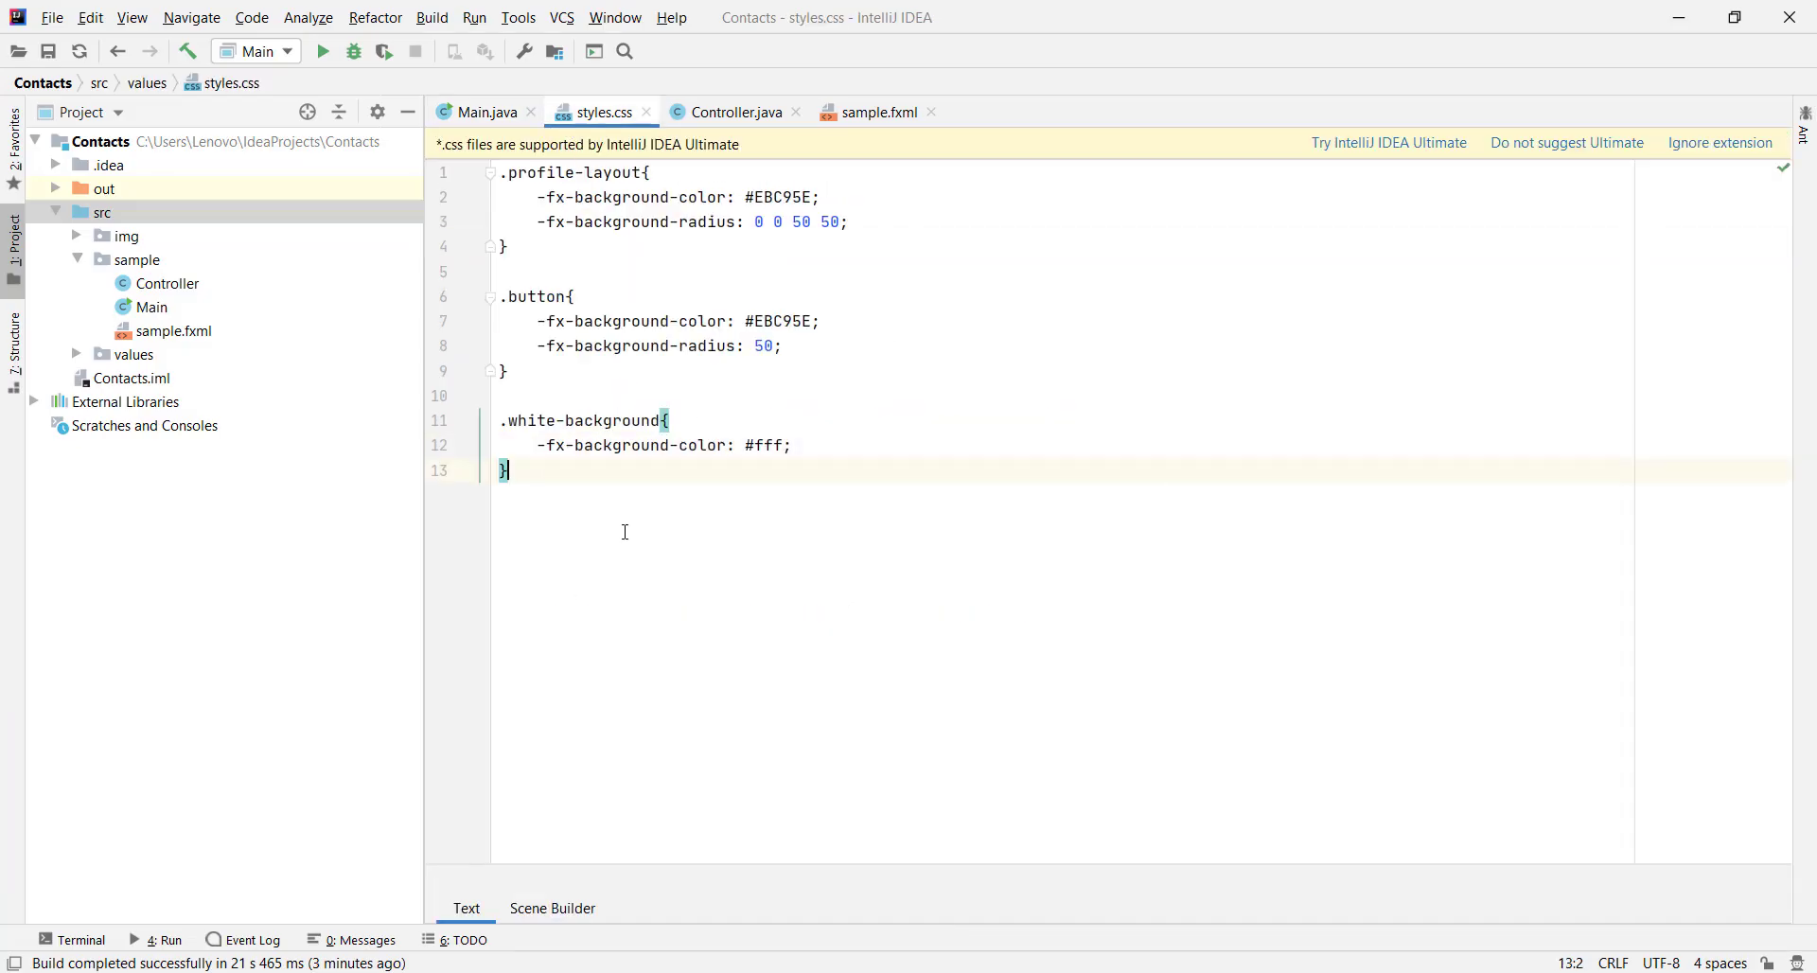
type(".transparent{")
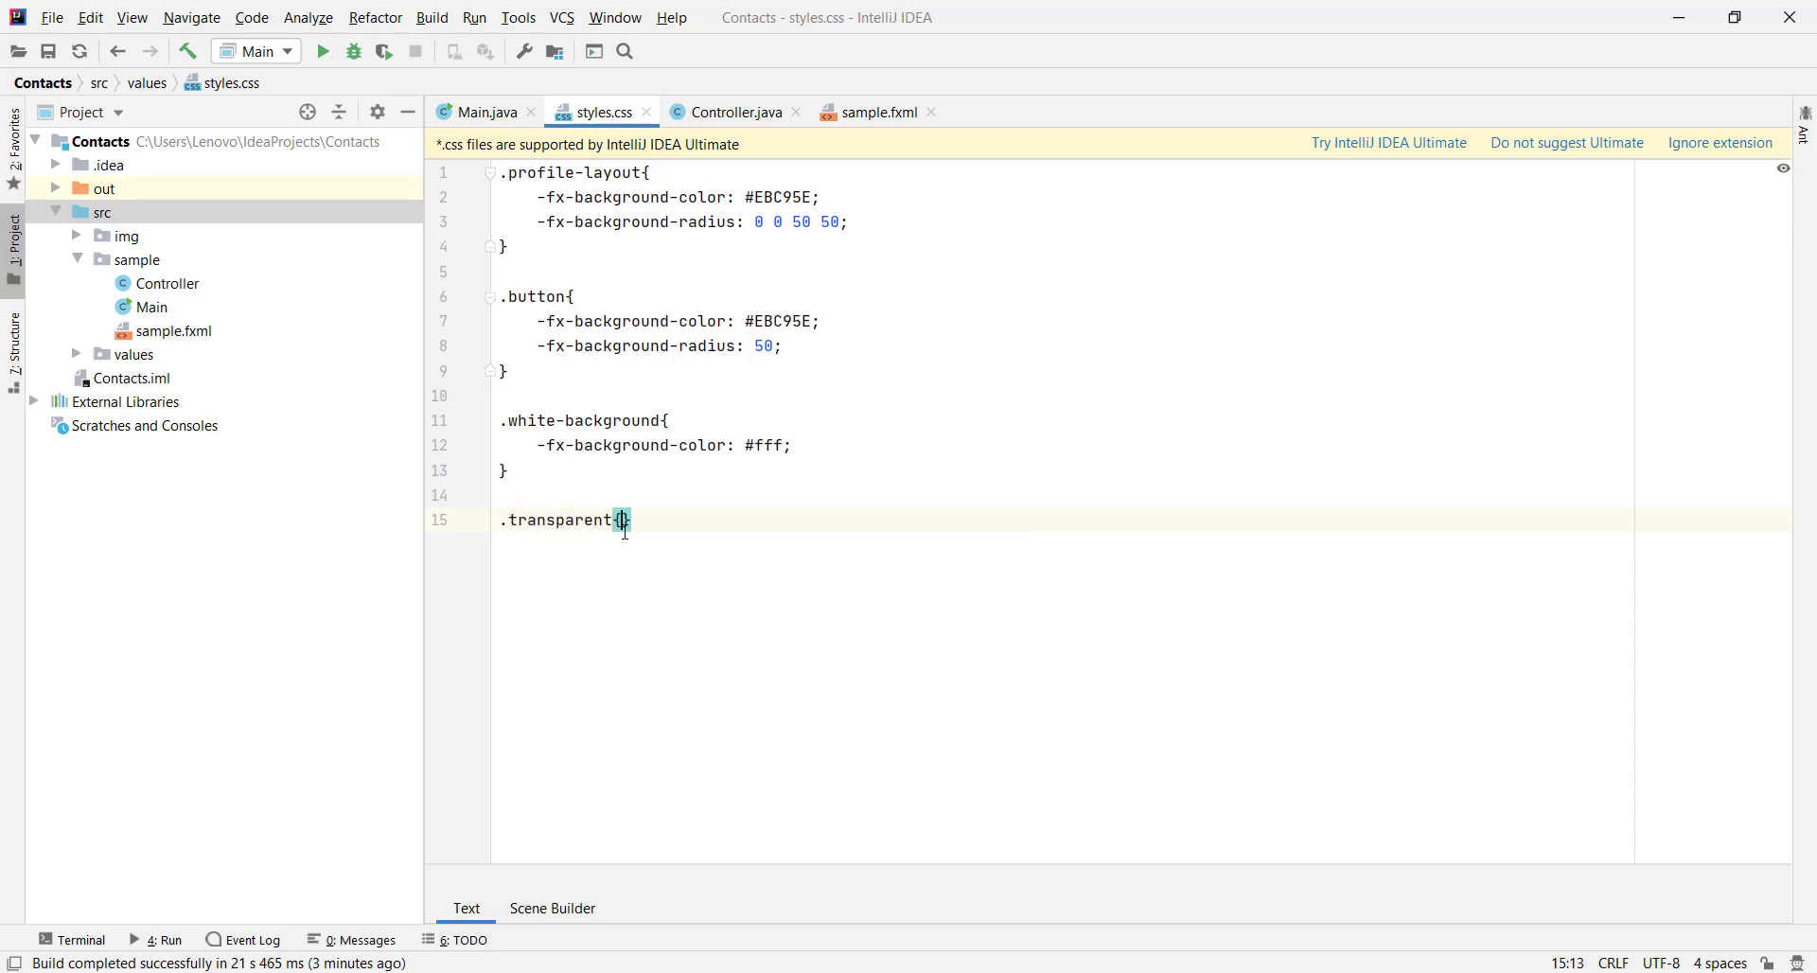
key("Return")
type("-fx-ba")
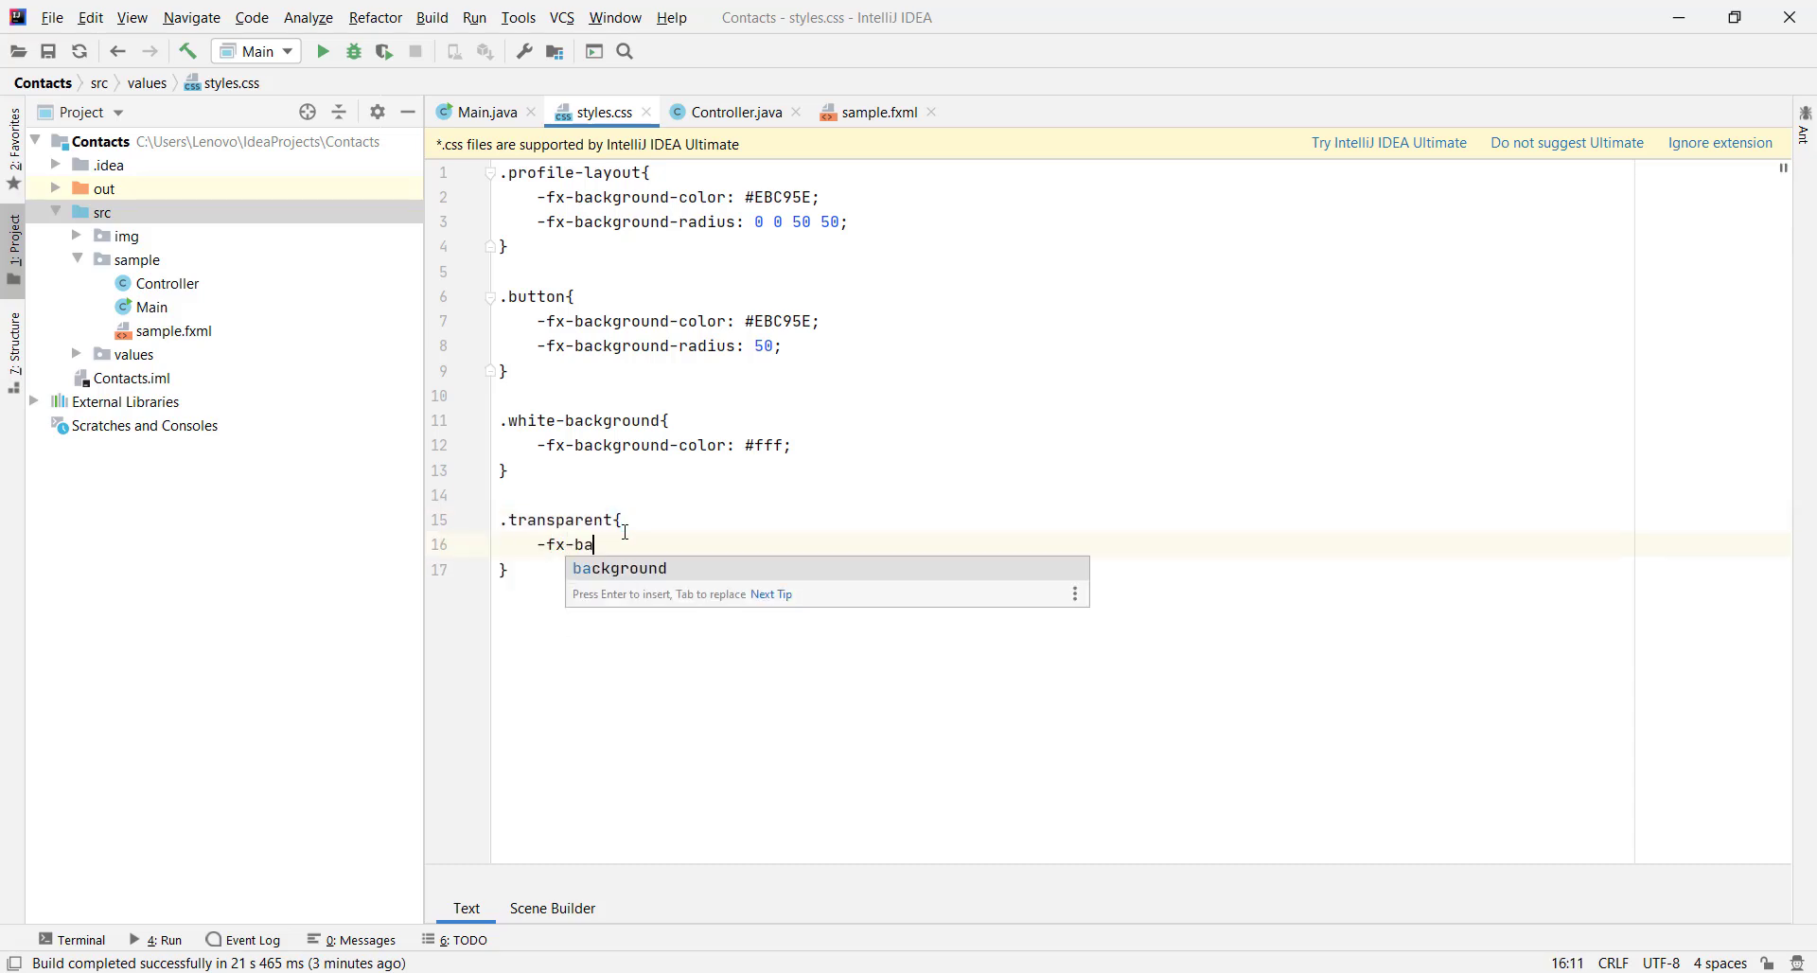
type("ckground-color")
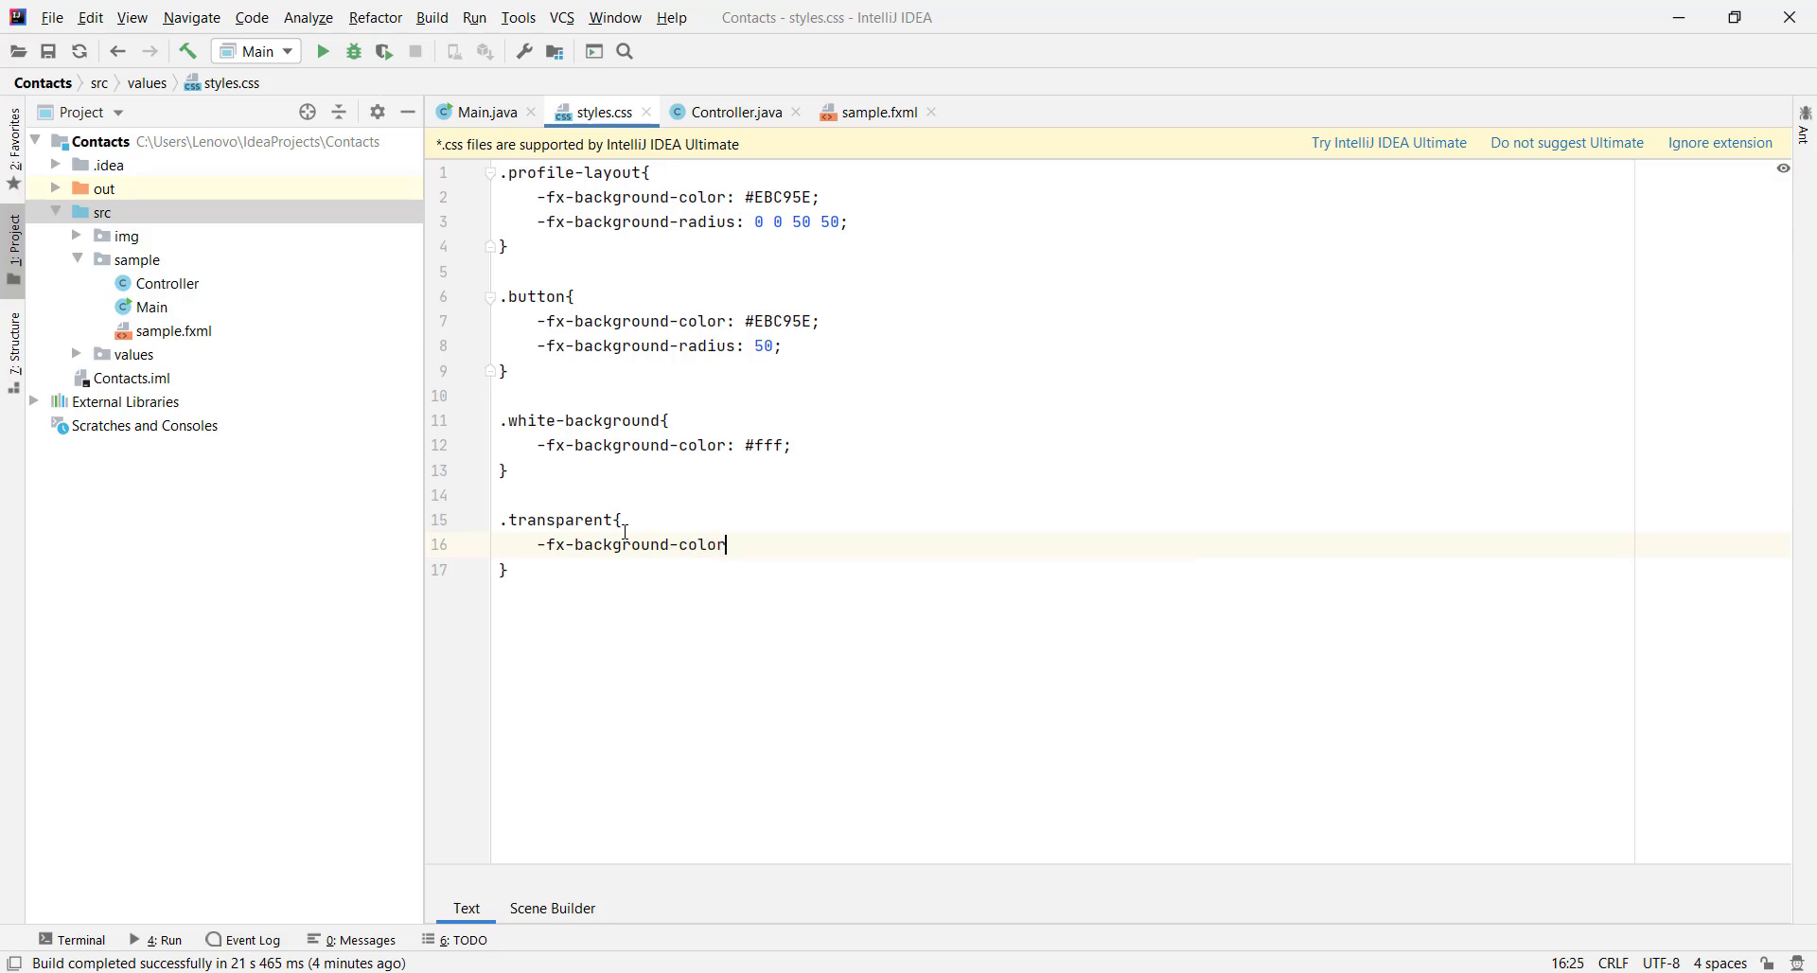
type(": rgba(0,0,0,0);")
key("Return")
key("alt+Tab")
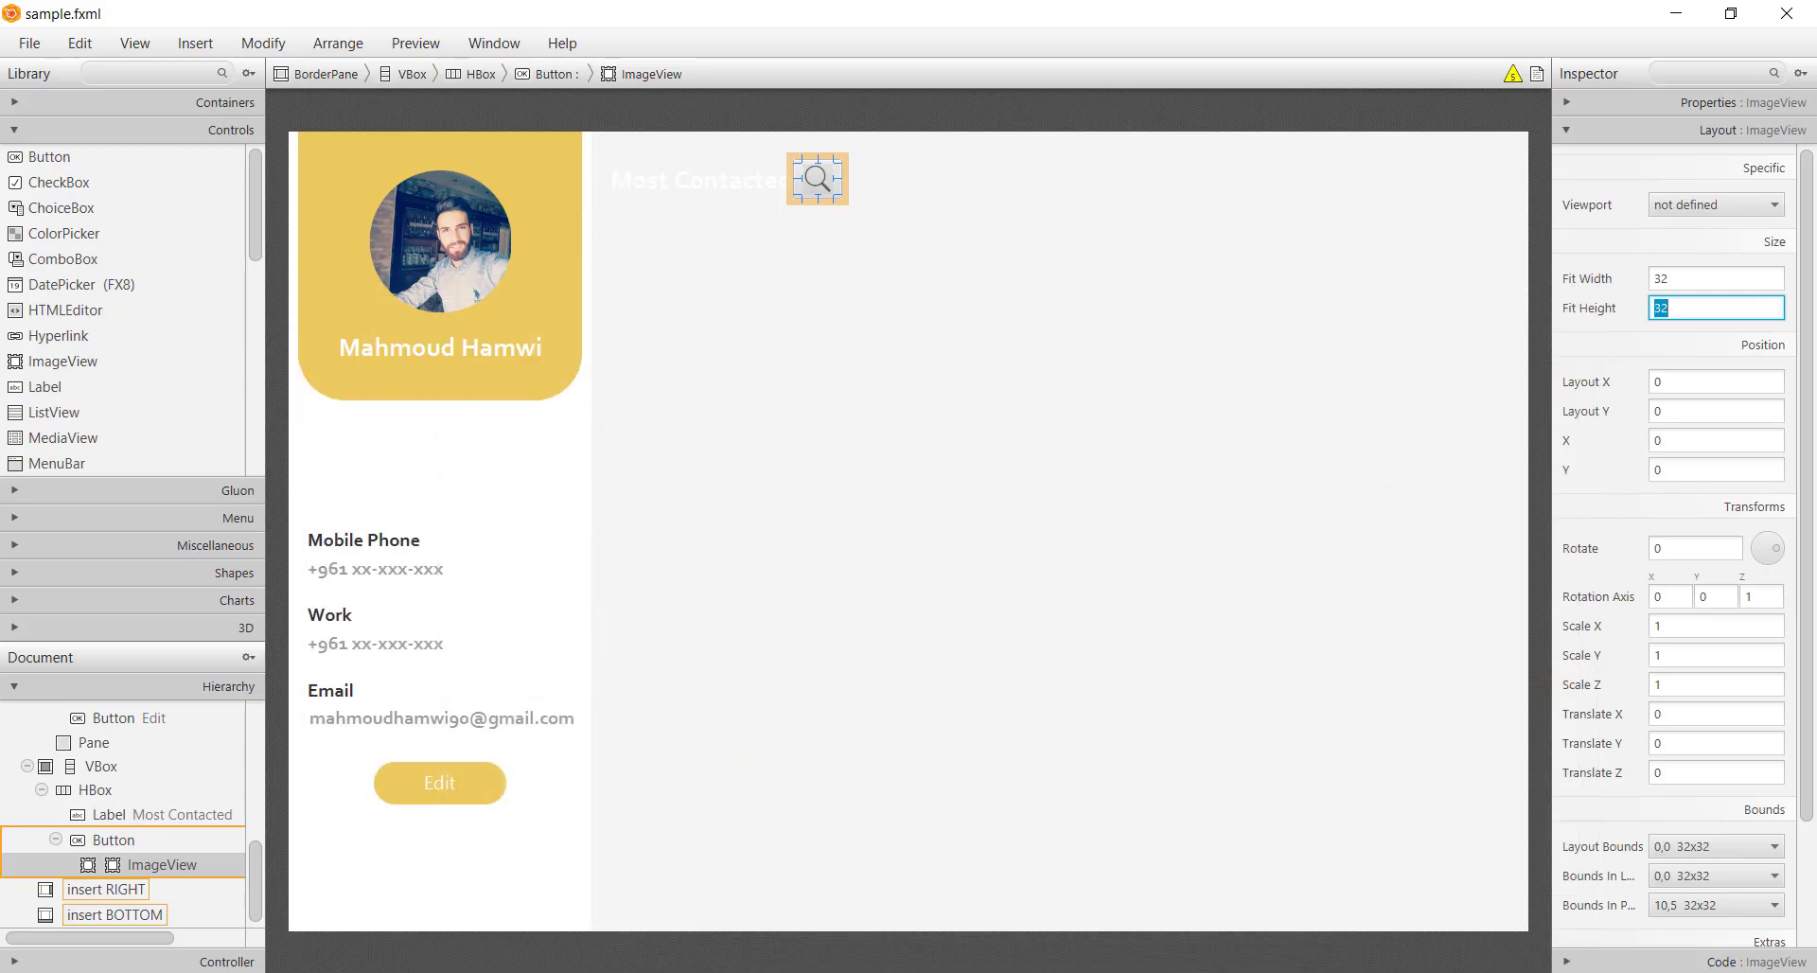
Attach the values/styles.css stylesheet to the search button
left_click(848, 201)
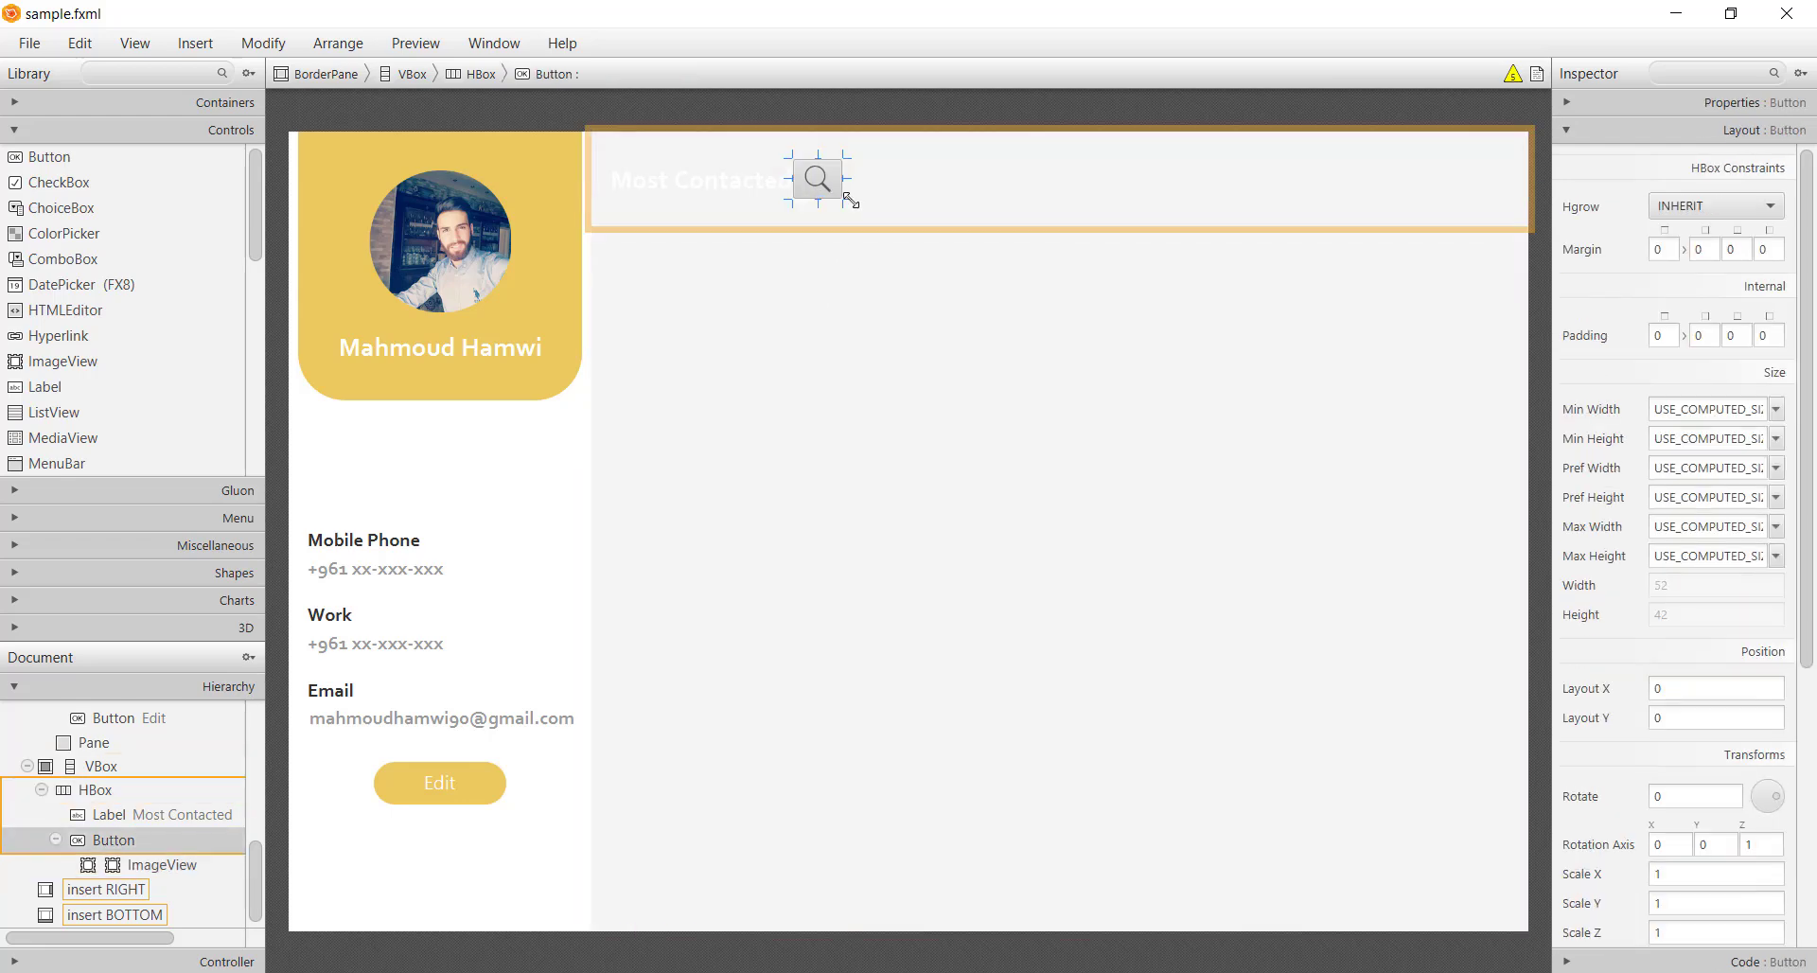
left_click(1716, 104)
scroll(1697, 752, "down", 5)
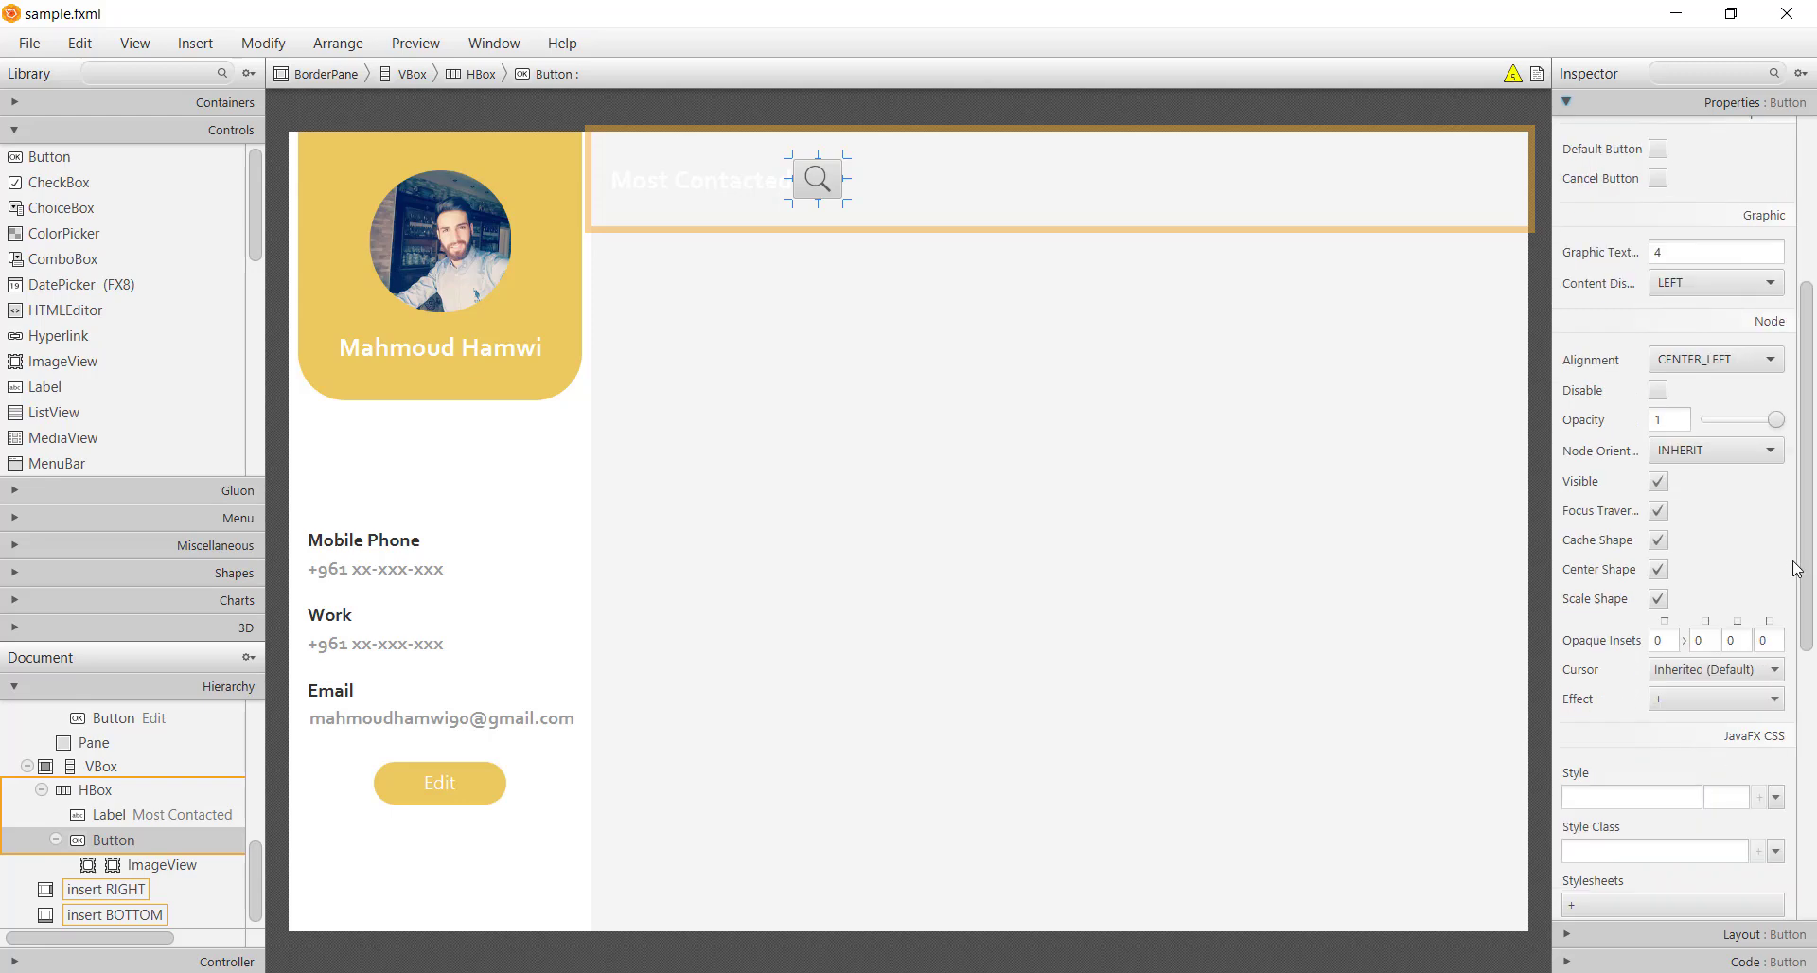
left_click(1571, 679)
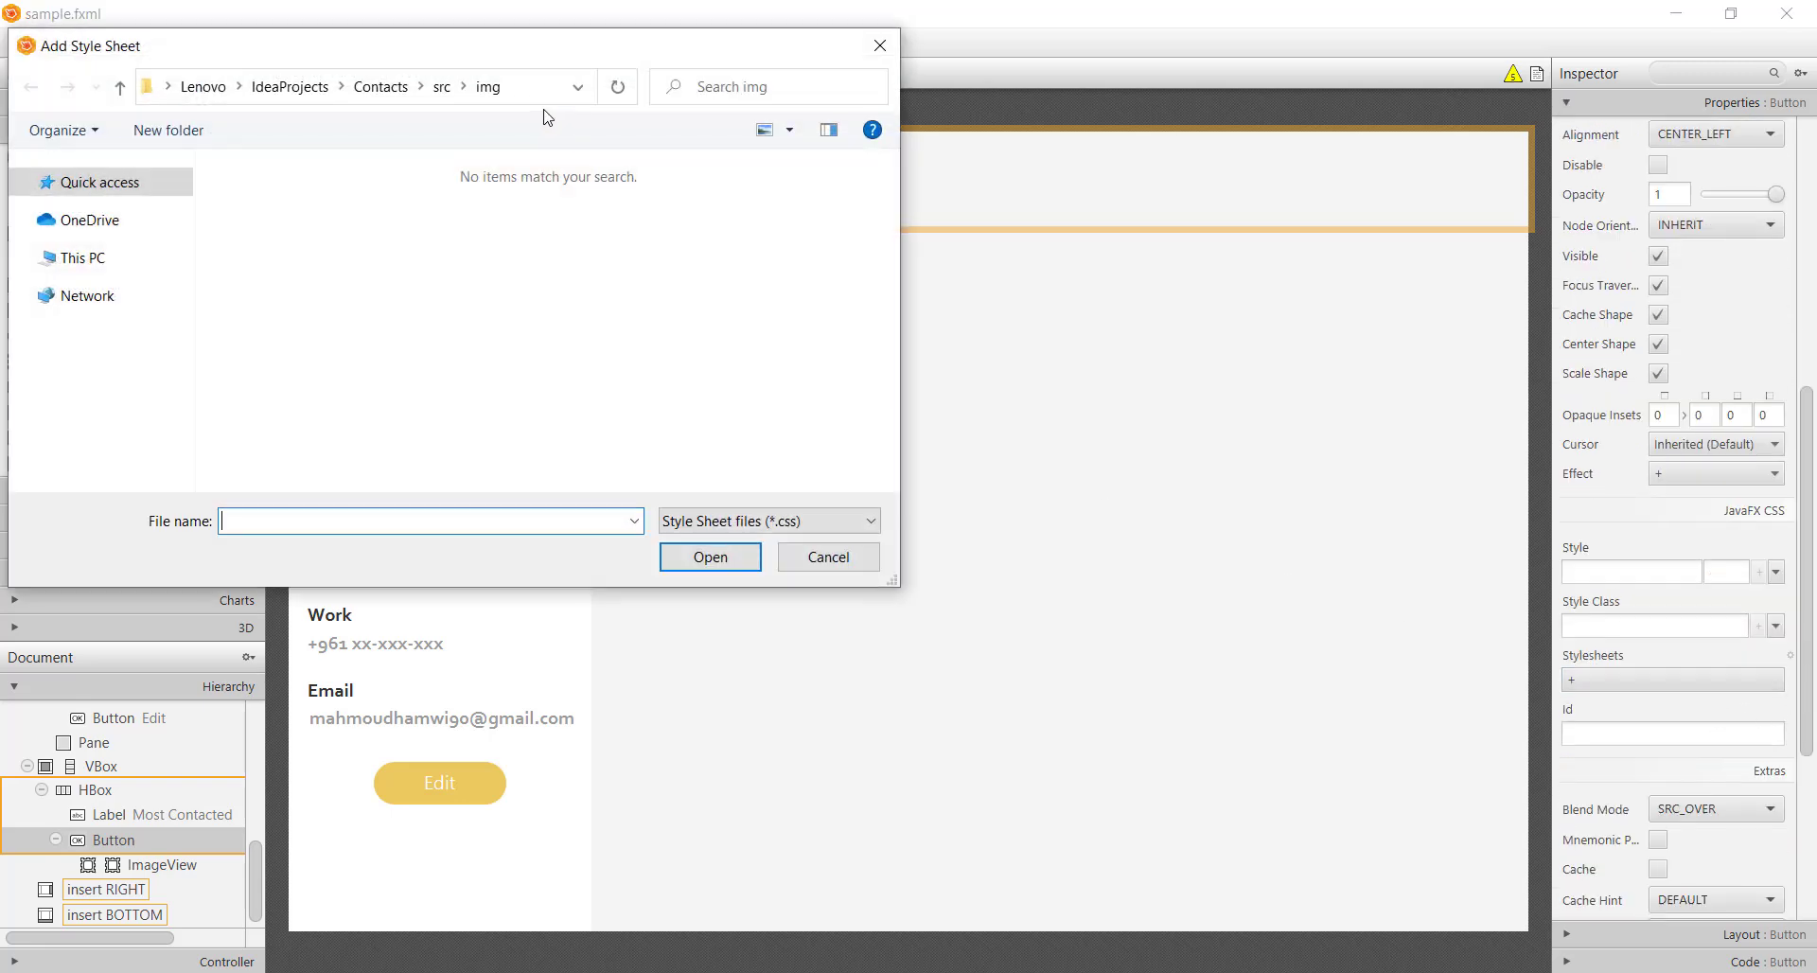
left_click(441, 86)
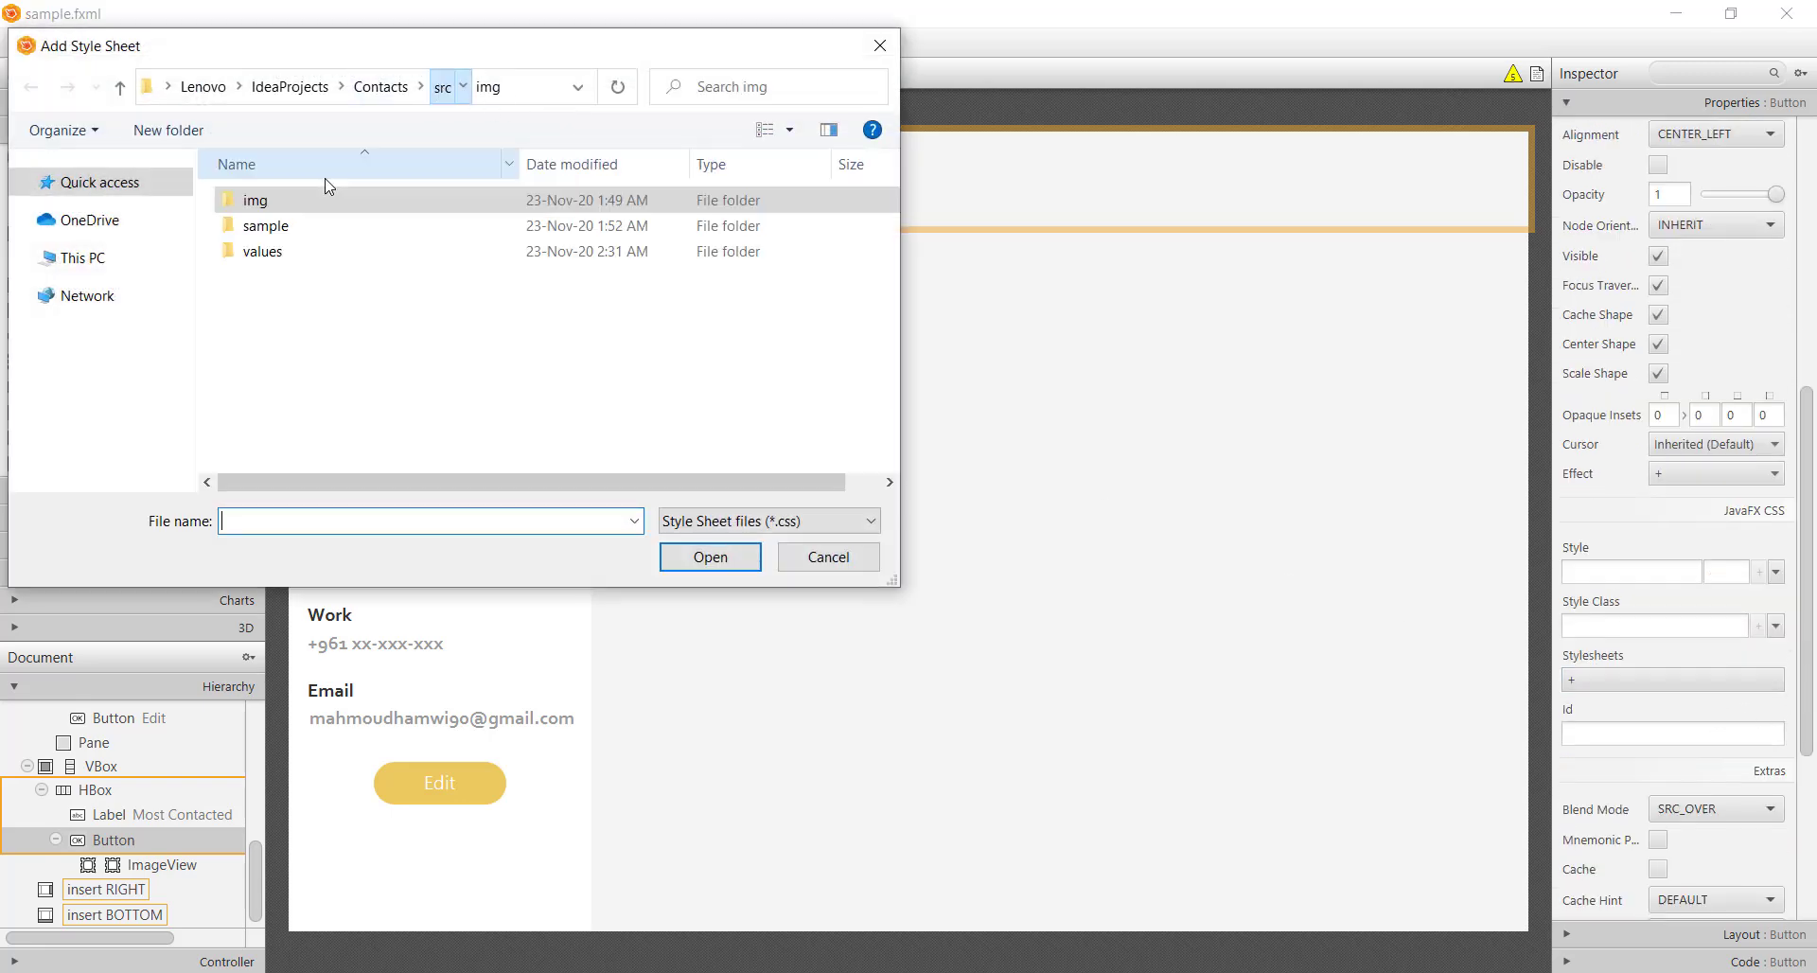
double_click(268, 252)
double_click(274, 203)
Set the search button's Style Class to transparent
left_click(1667, 626)
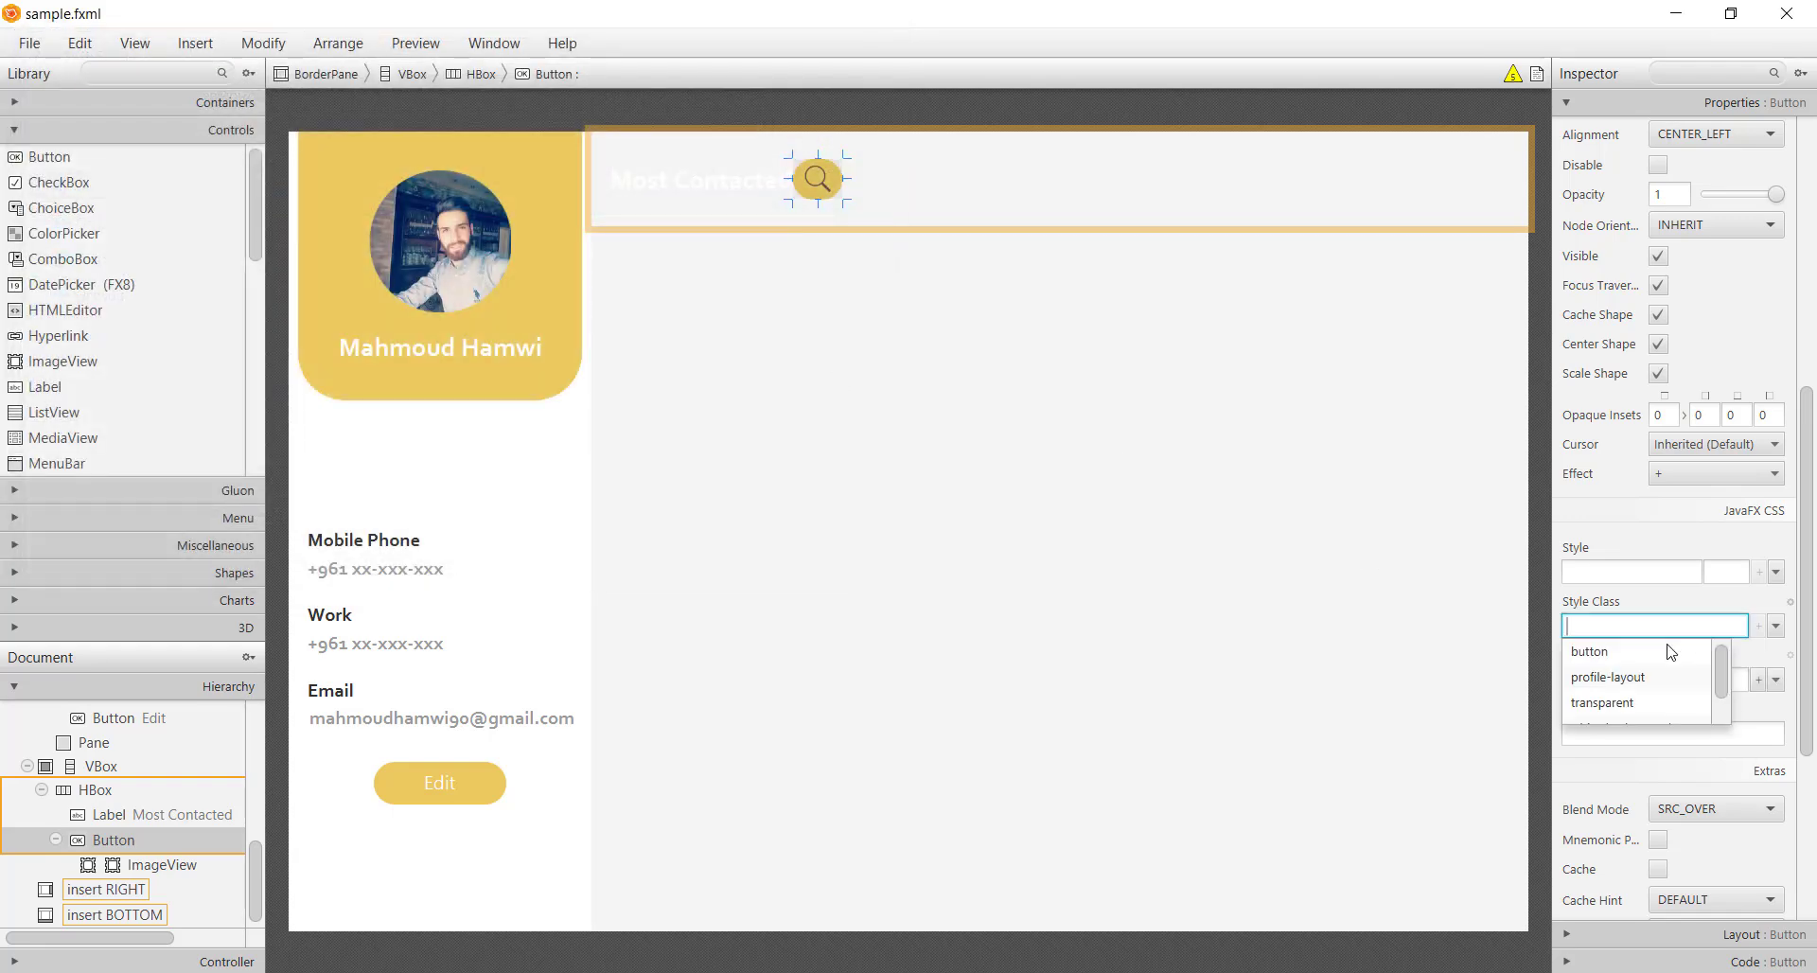
type("tra")
left_click(1609, 653)
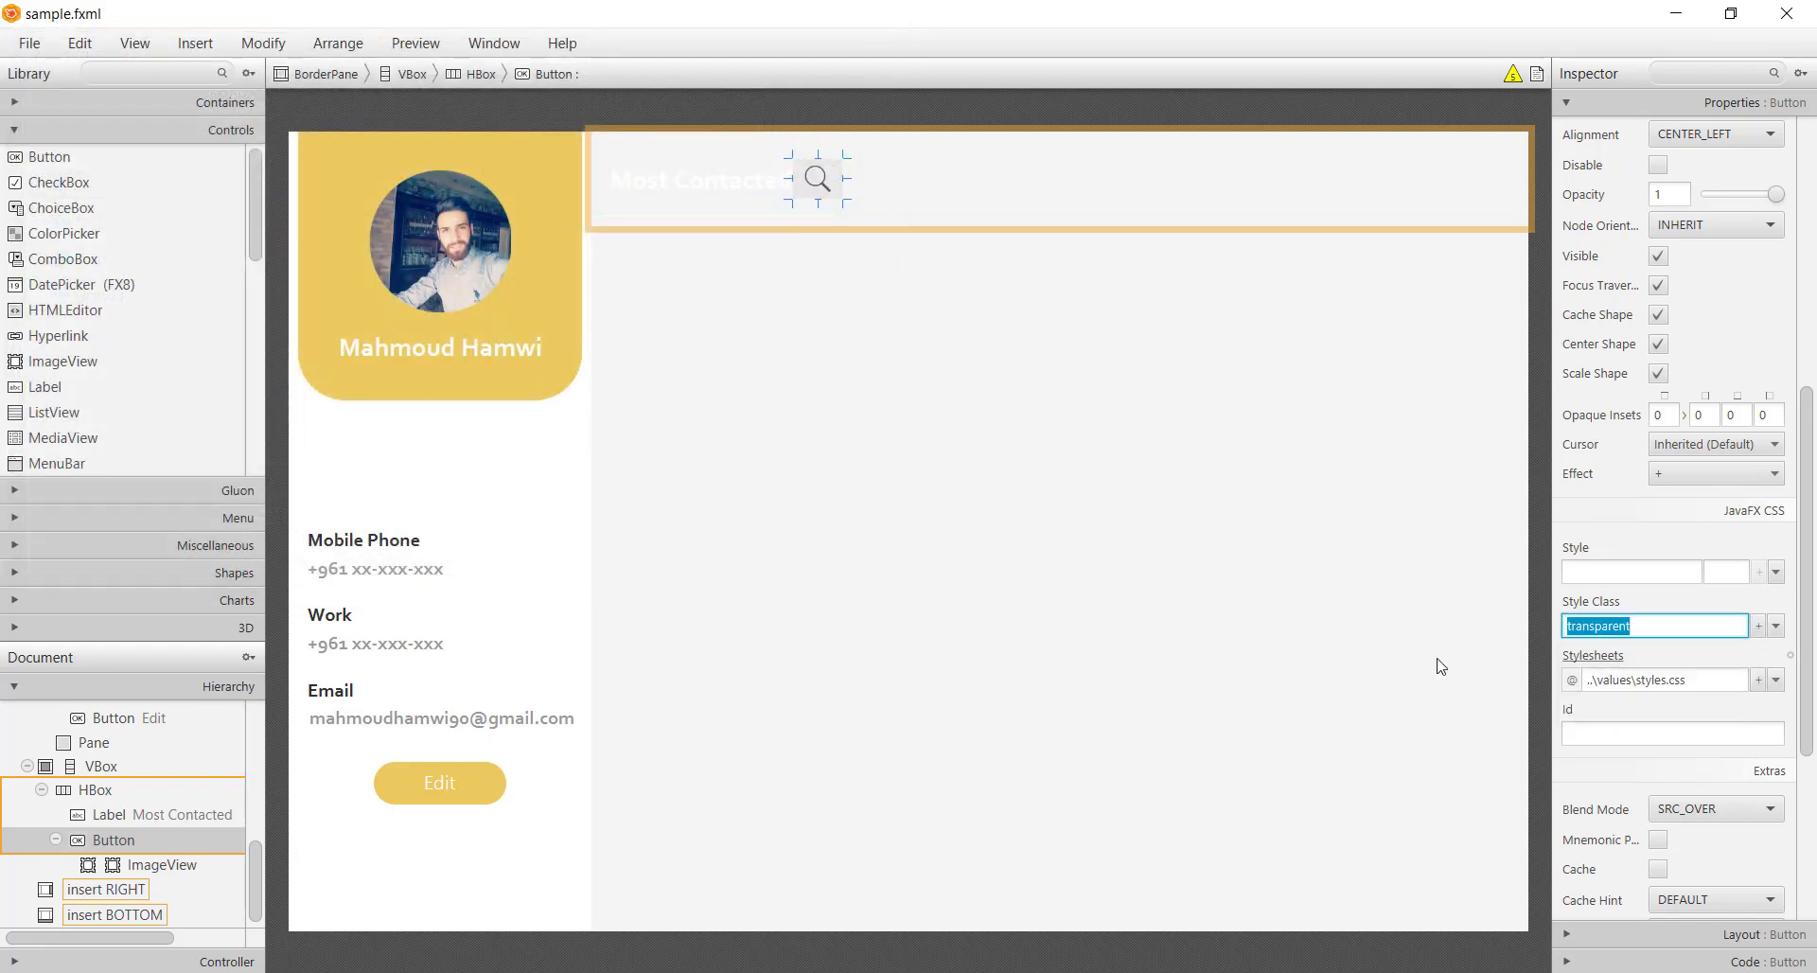
left_click(819, 336)
left_click(817, 179)
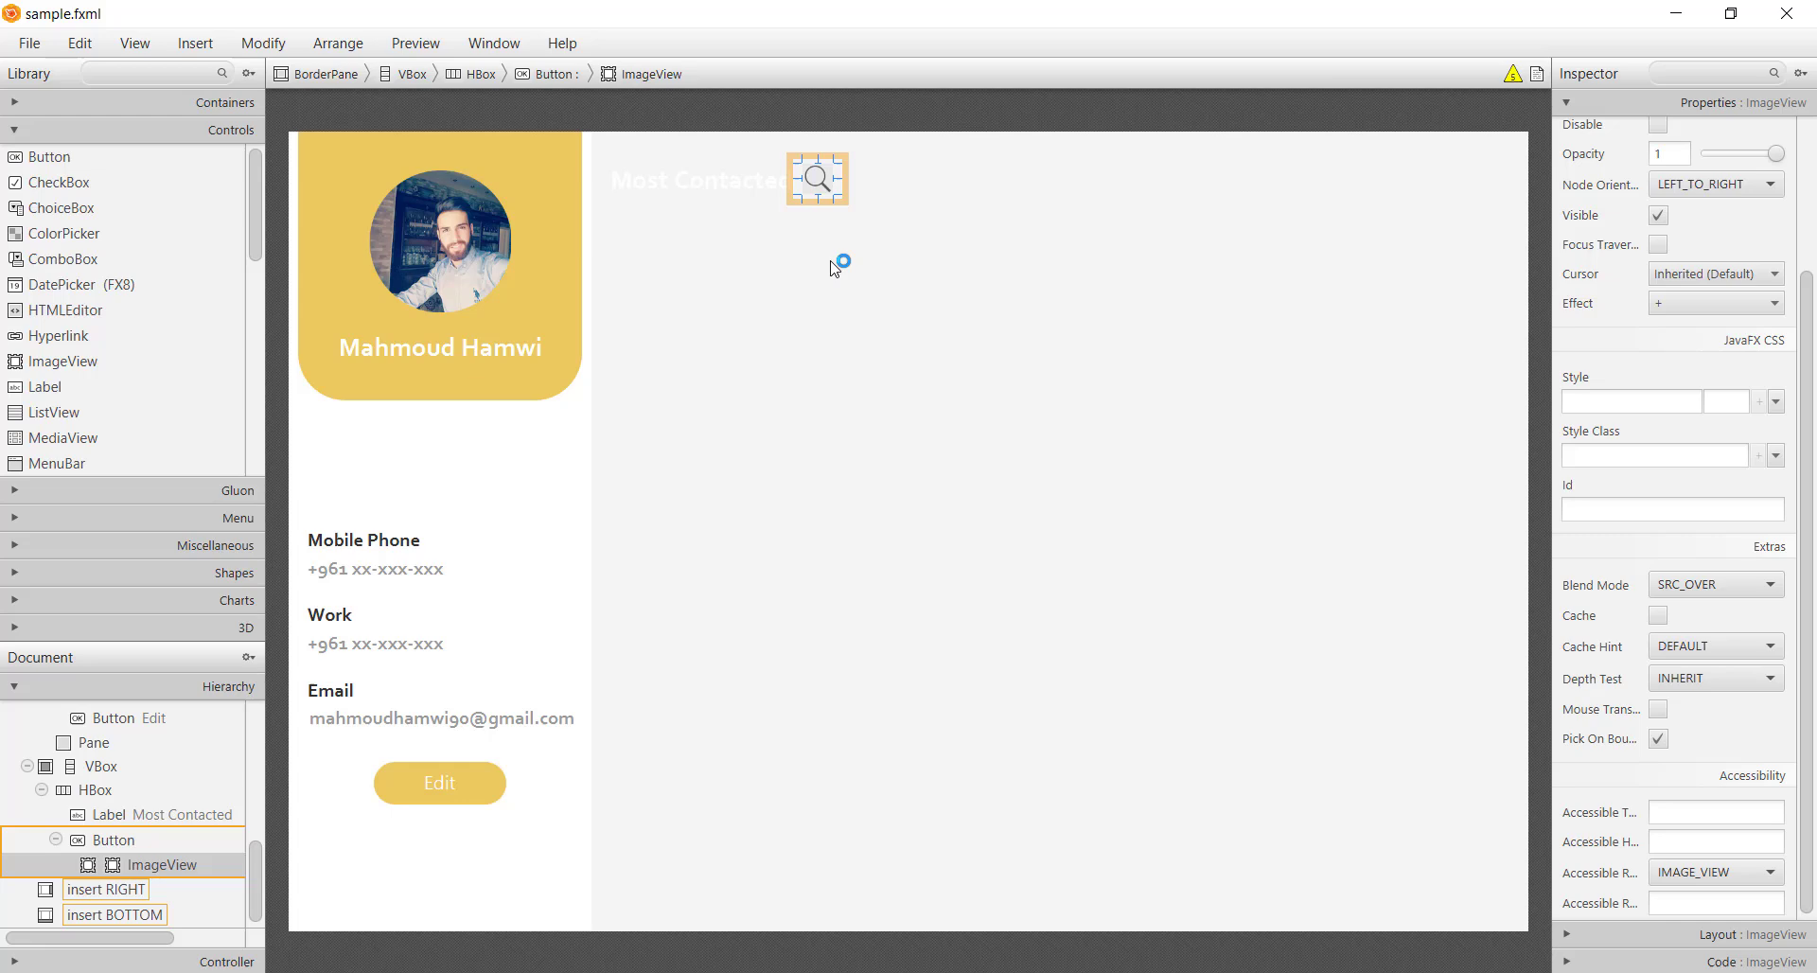
Duplicate the search button with Ctrl+D and select the copy's image
left_click(841, 210)
key("ctrl+d")
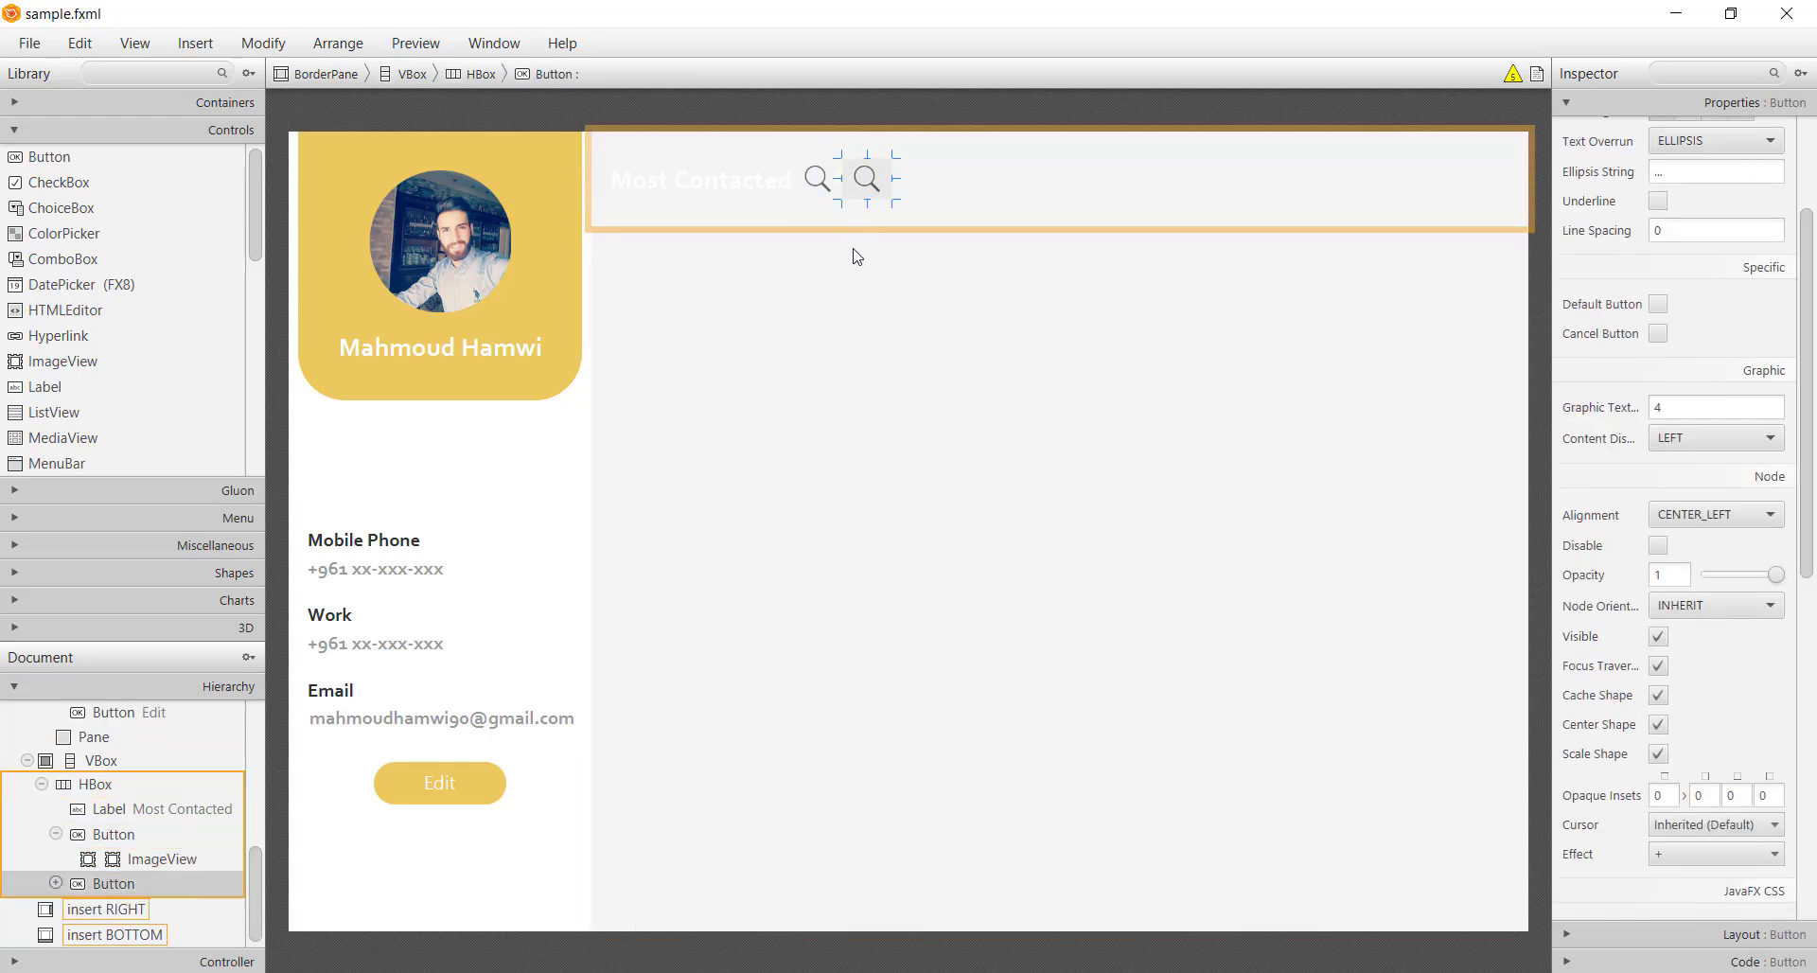
left_click(890, 182)
Set the duplicated button's image to img/ic_menu.png
scroll(1772, 118, "up", 5)
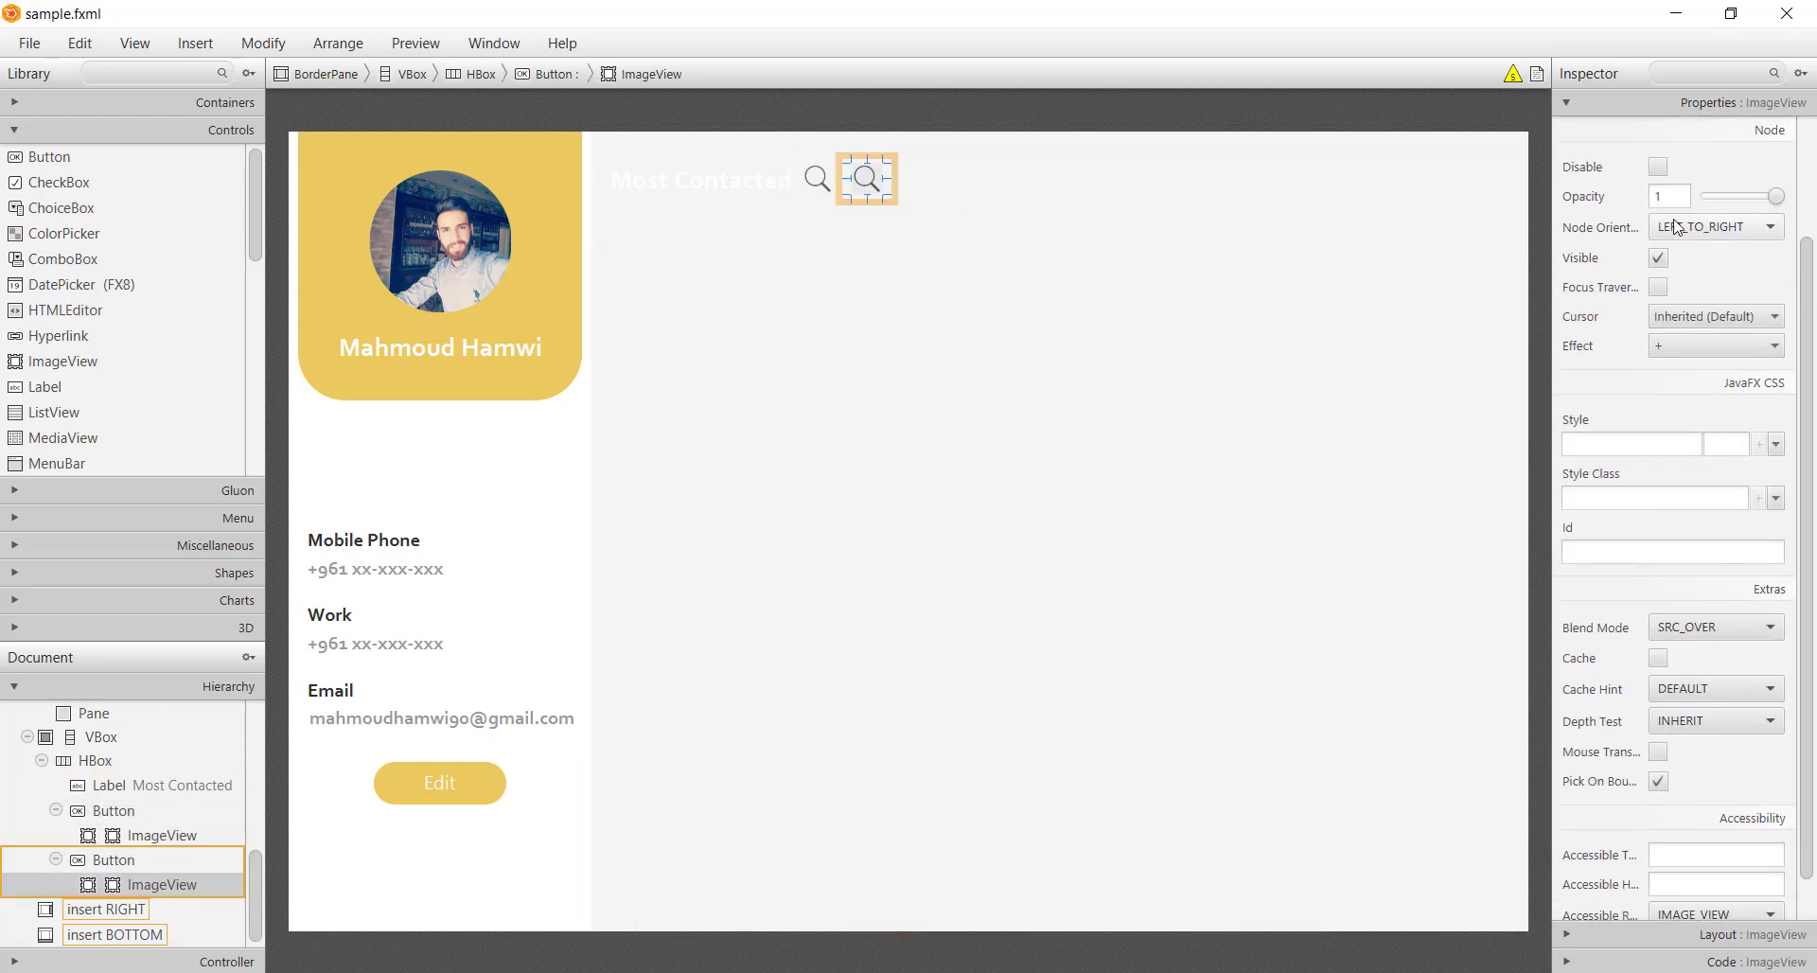
left_click(1775, 177)
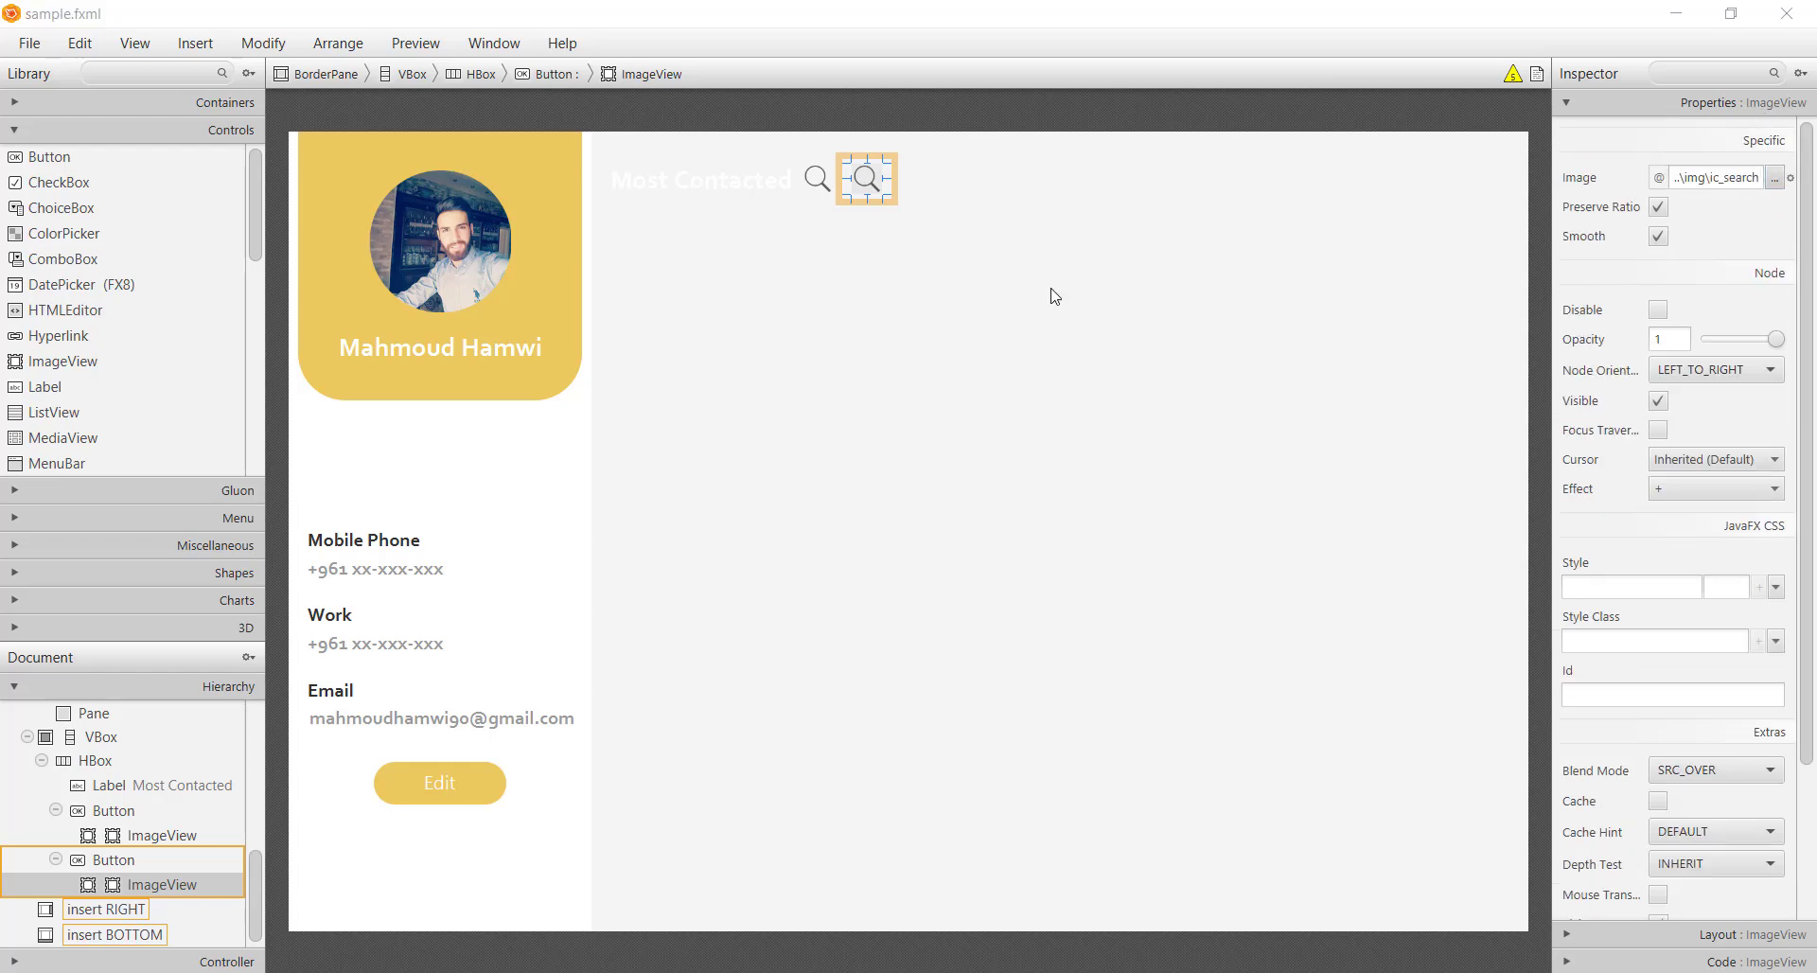
left_click(371, 86)
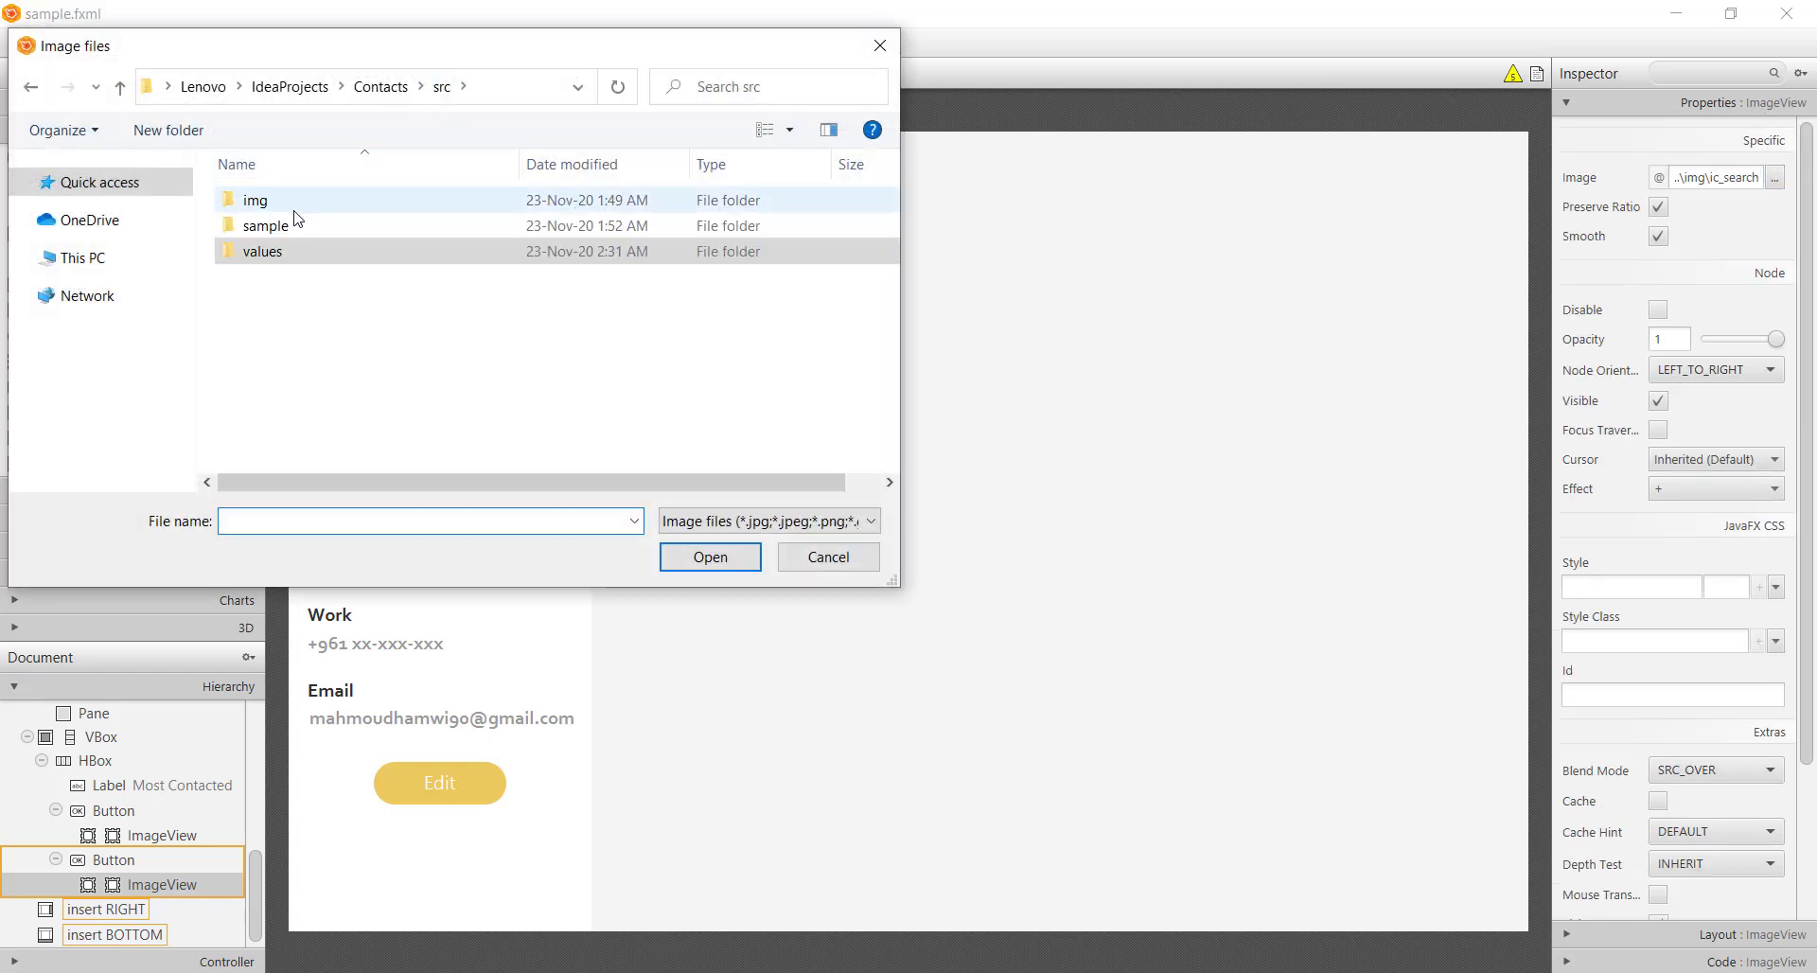
double_click(322, 199)
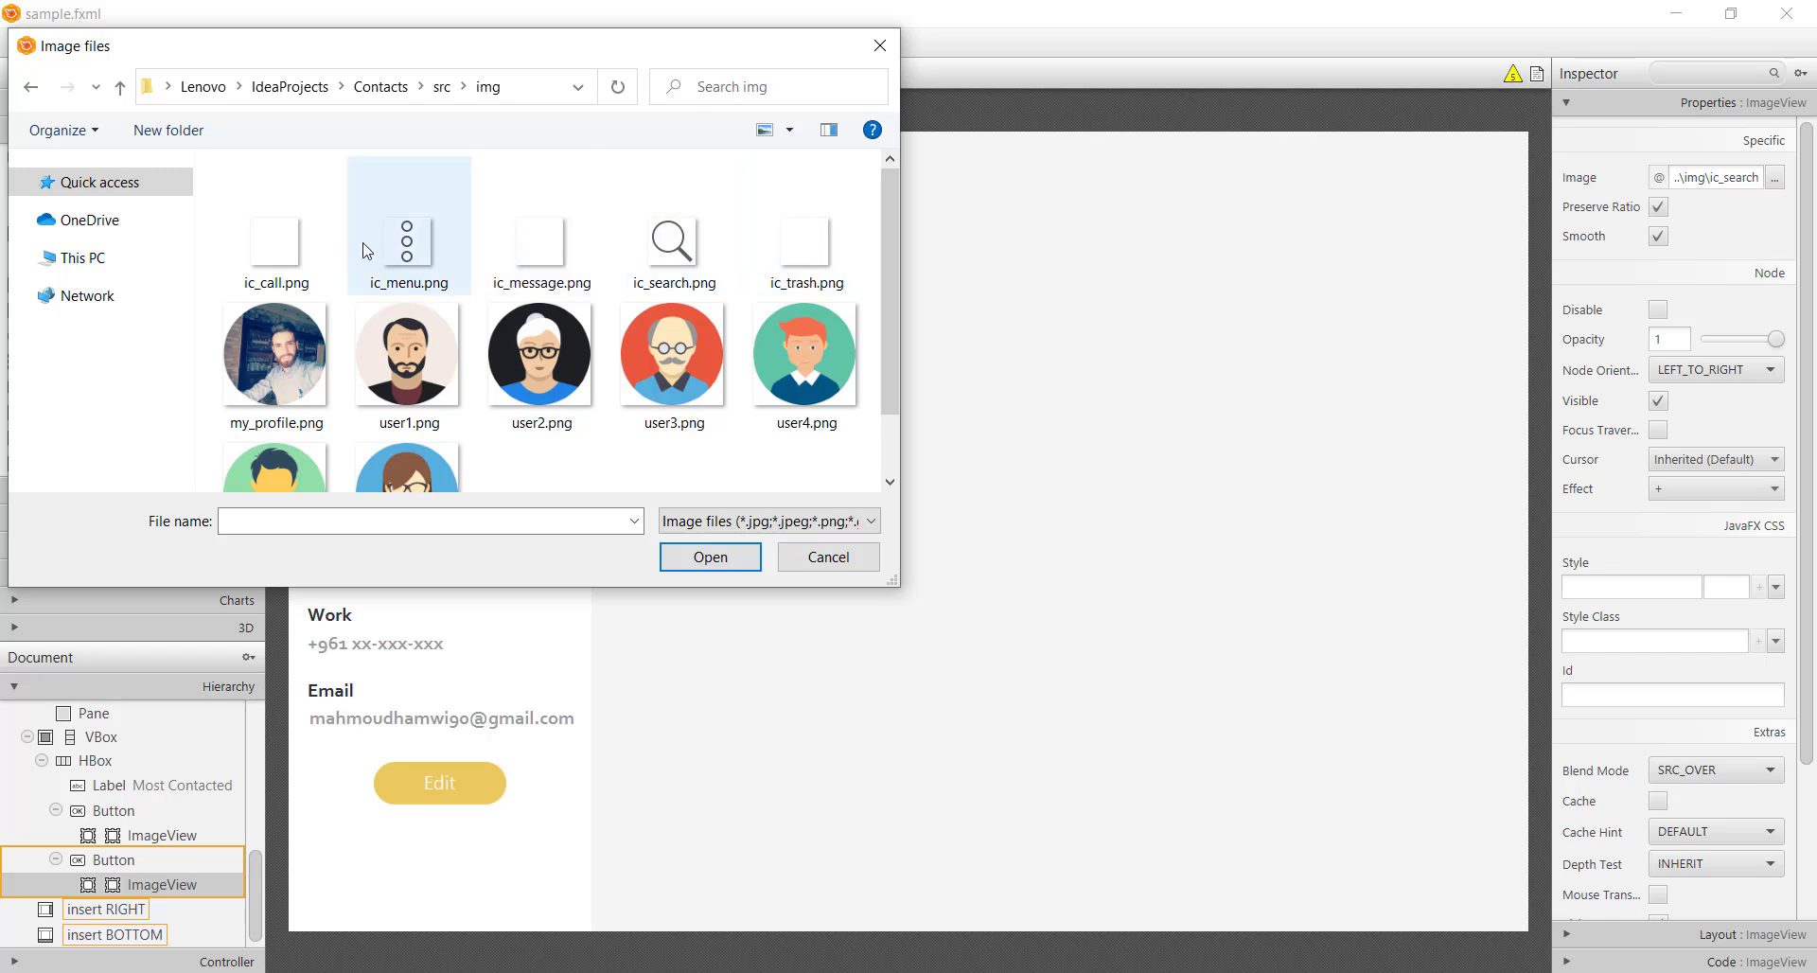
double_click(404, 252)
left_click(906, 338)
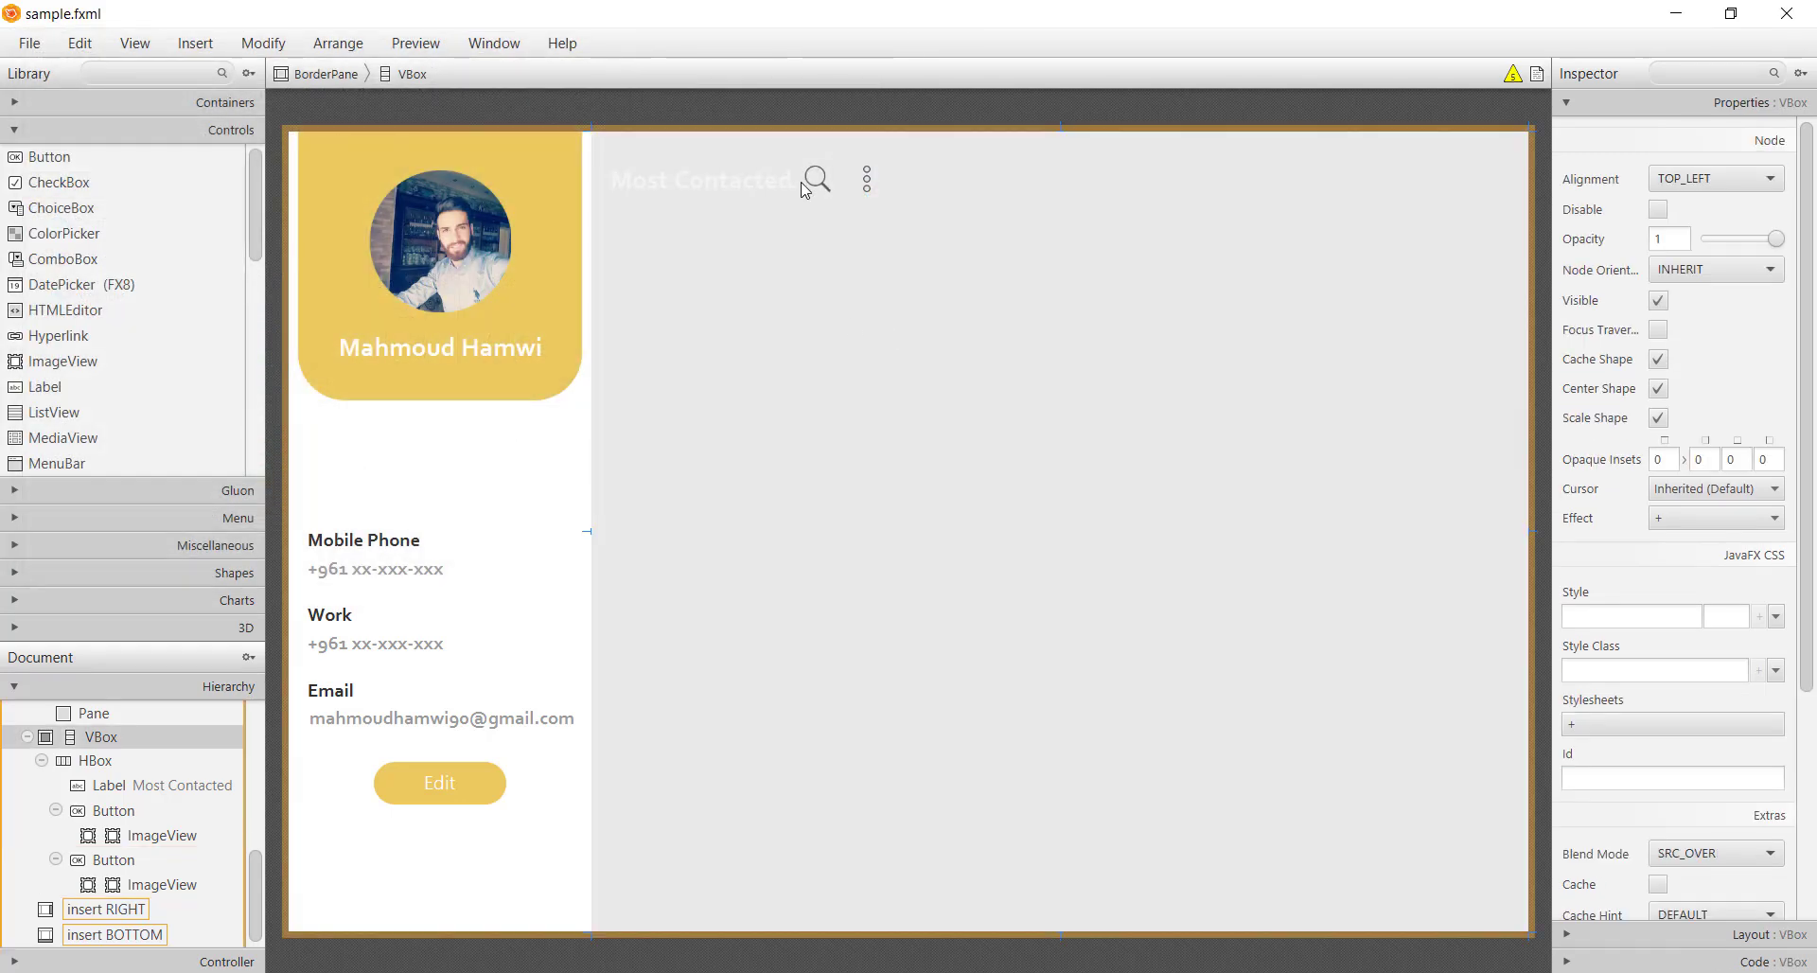
left_click(819, 189)
left_click(954, 206)
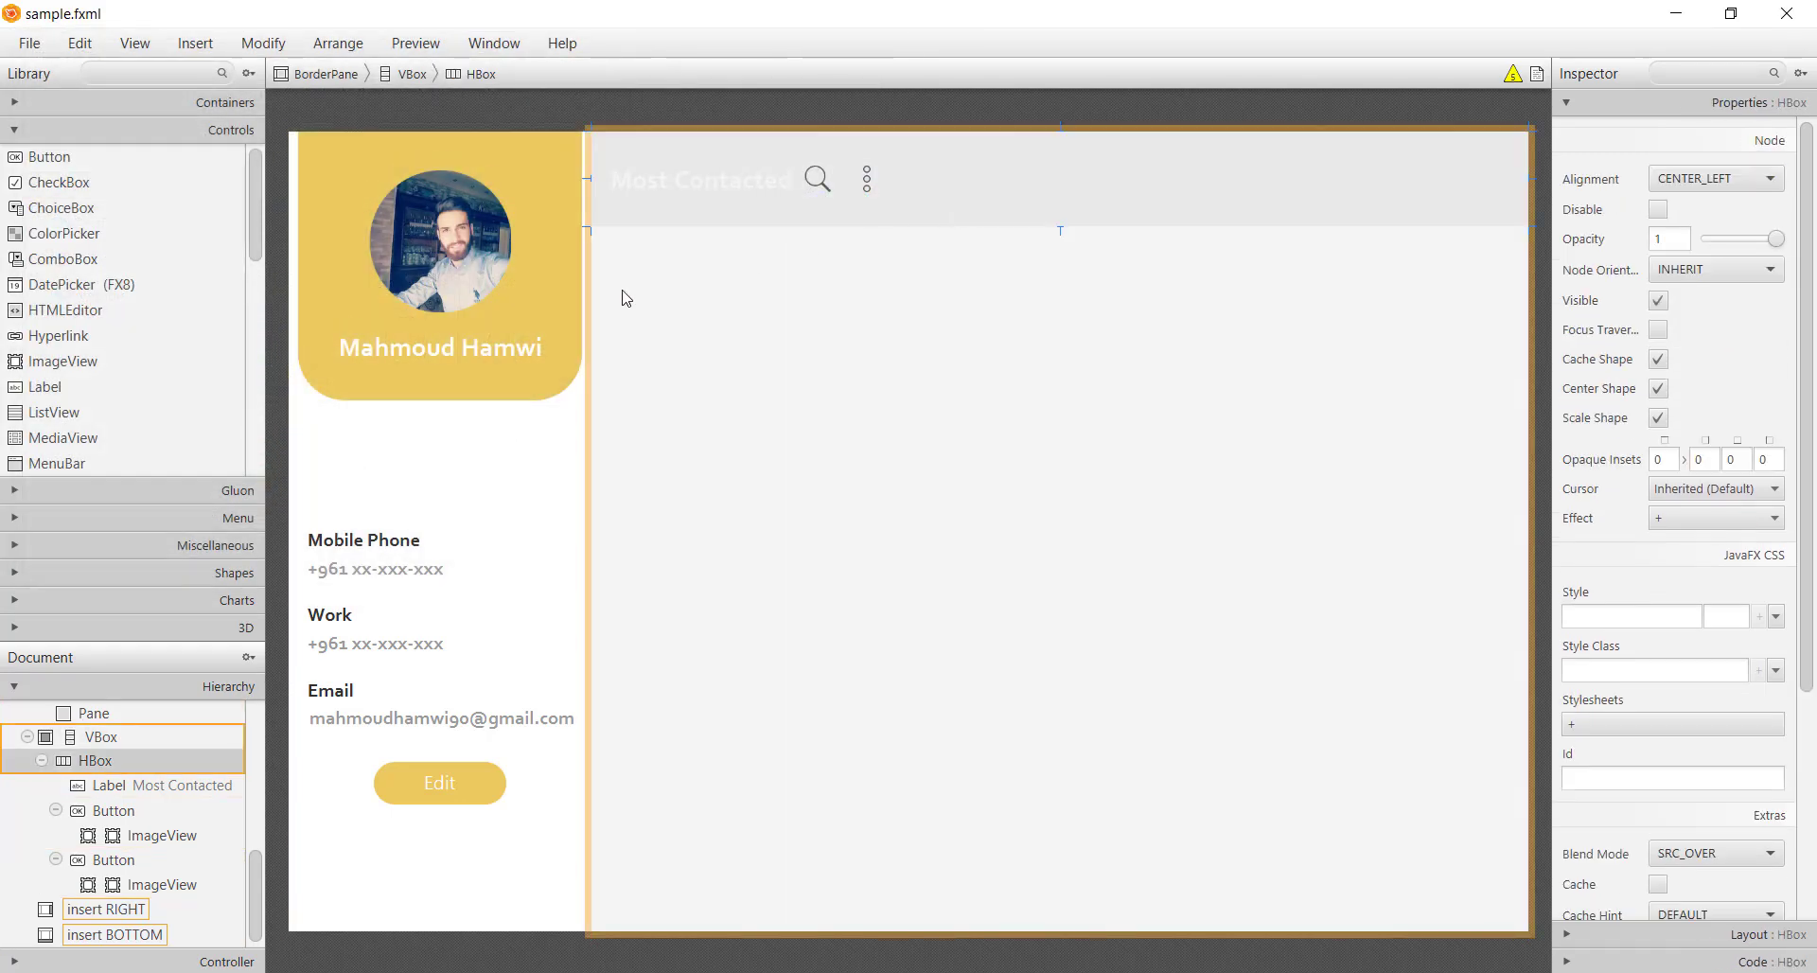
left_click(59, 161)
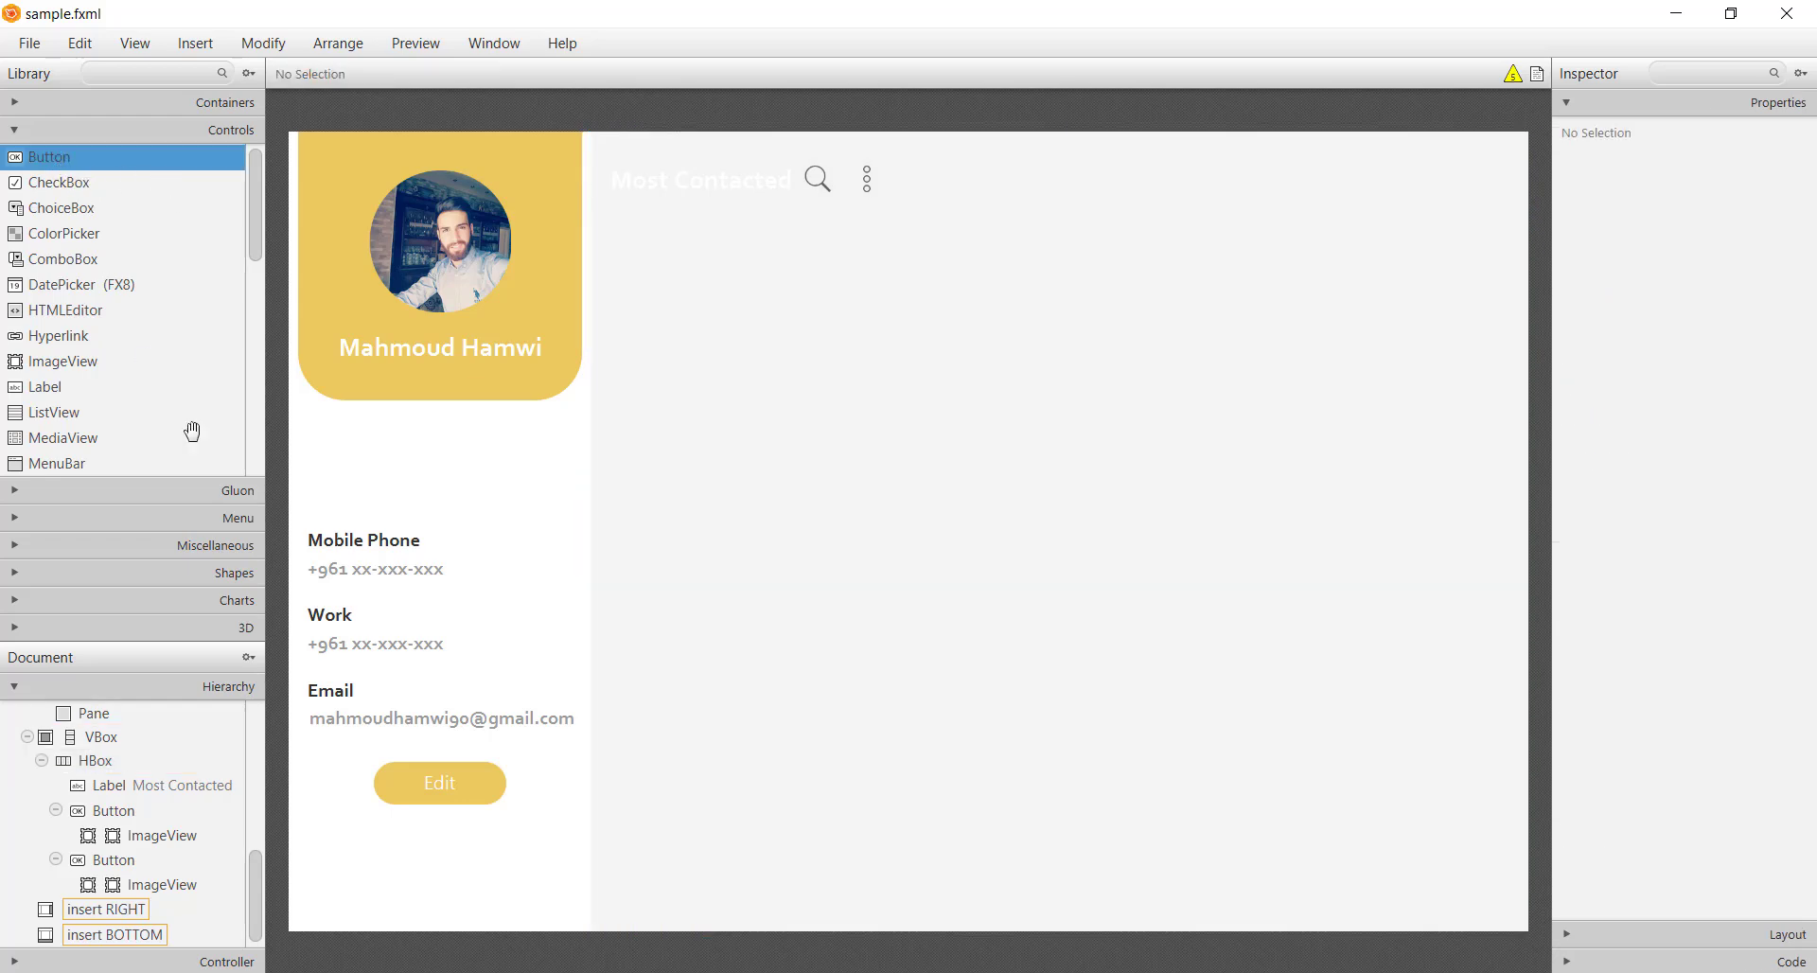
Paste a copy of the Edit button into the Most Contacted row, before the search icon
left_click(466, 799)
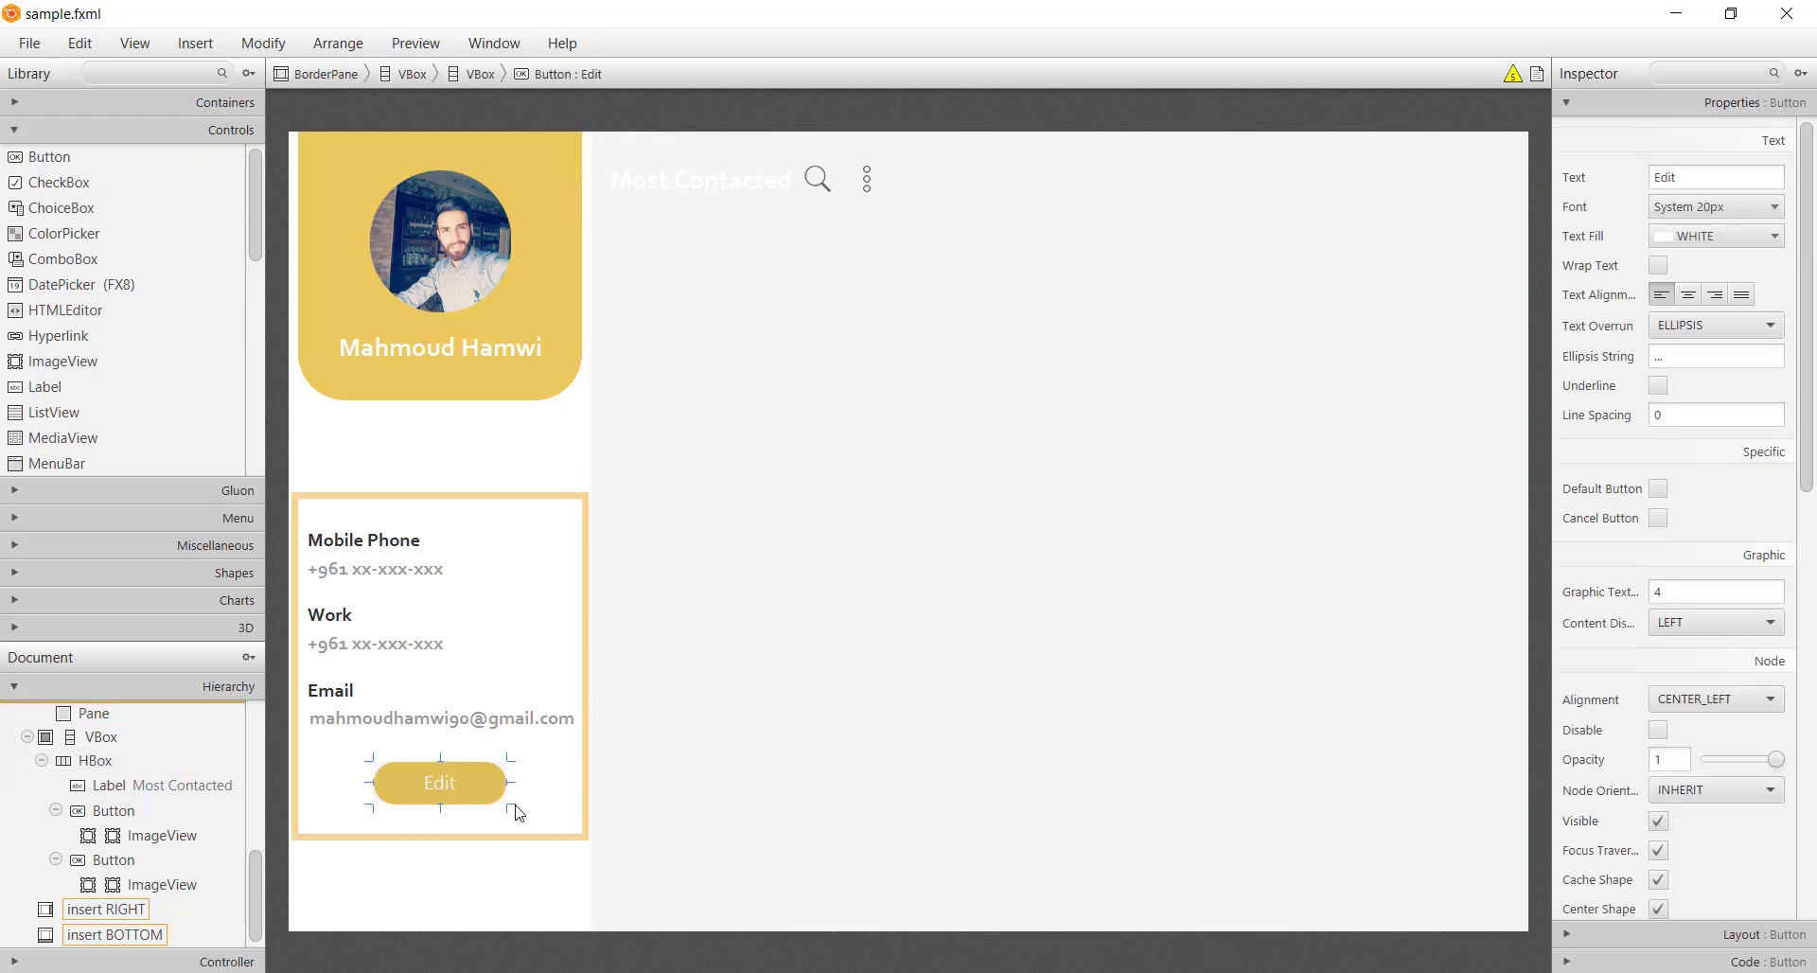
left_click(1066, 206)
left_click(819, 189)
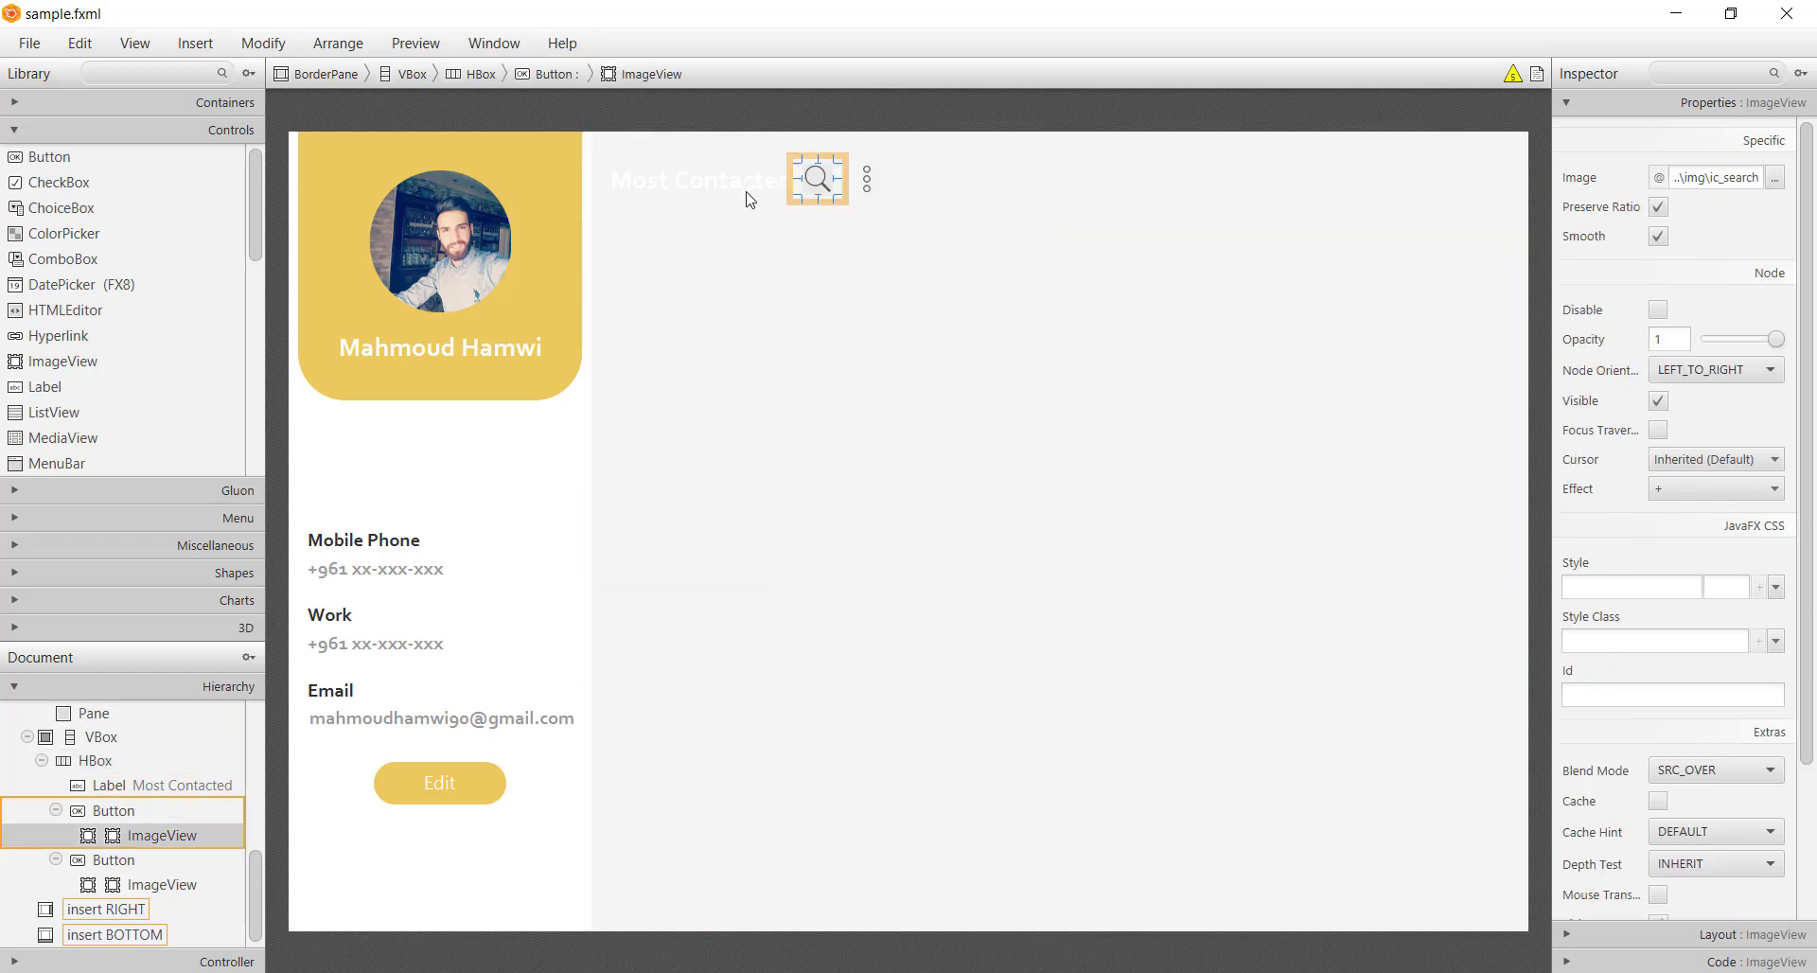
key("ctrl+v")
left_click_drag(1003, 194, 810, 197)
left_click(868, 324)
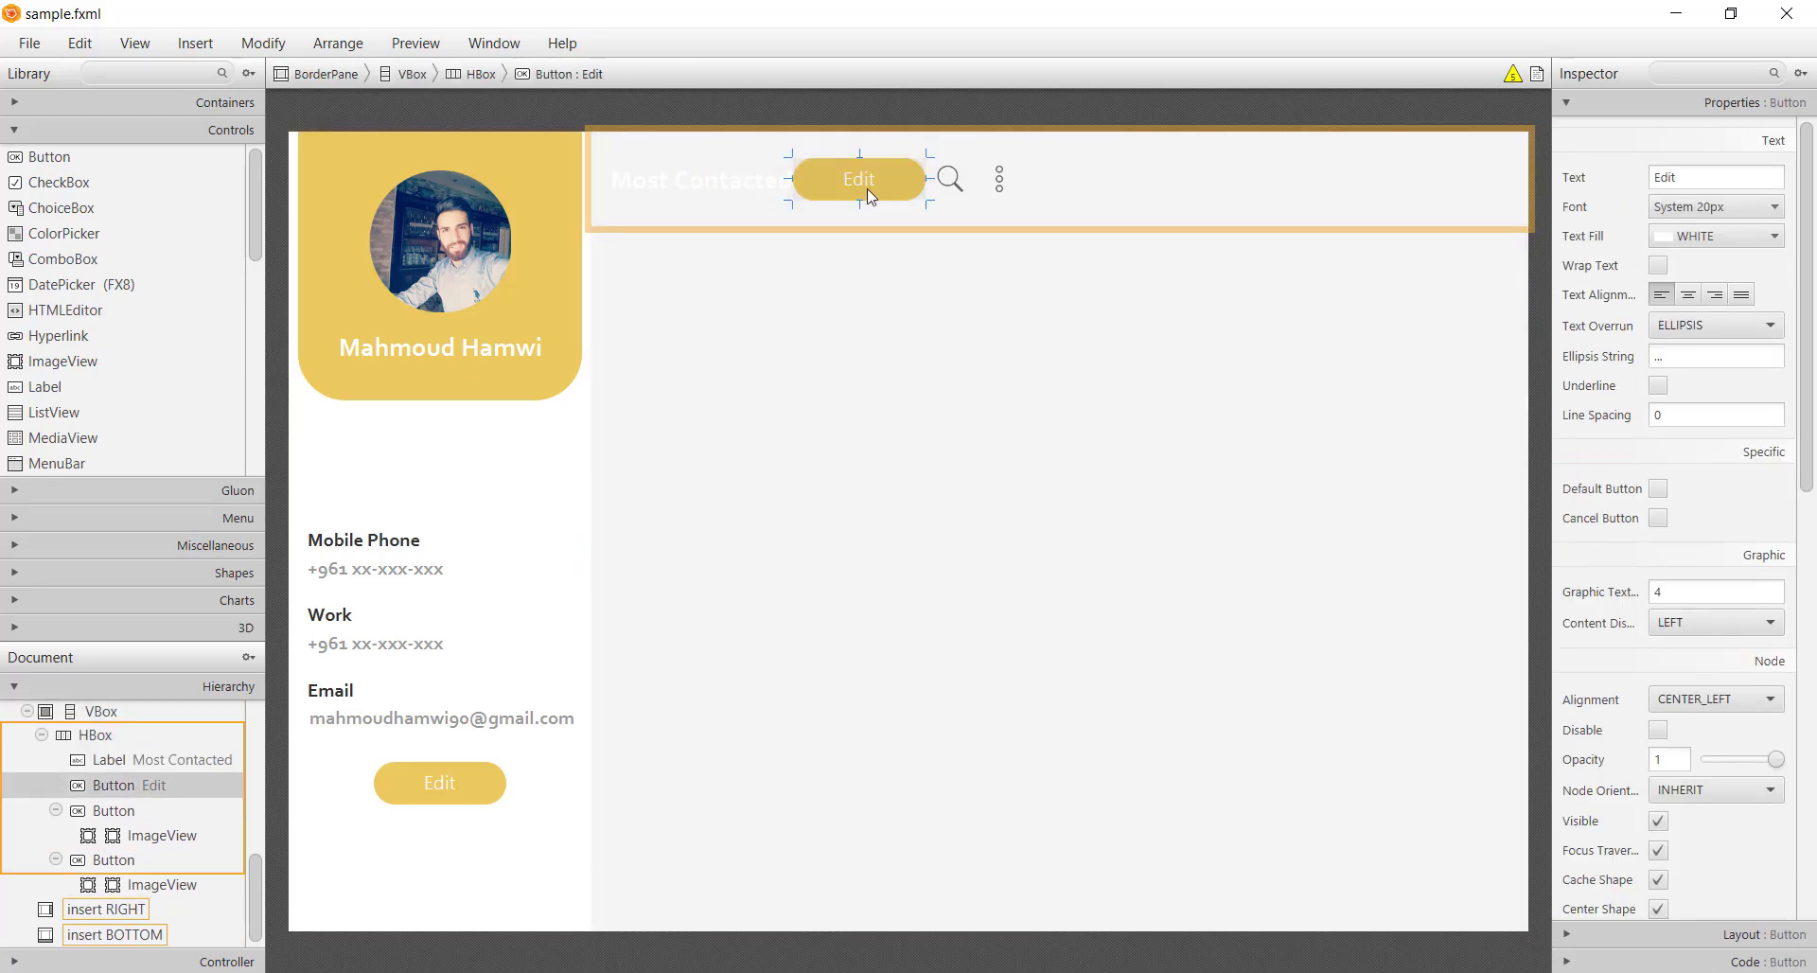
Label the pasted button 'Create Contact' and set its preferred width to 170
double_click(859, 180)
type("Create Contact")
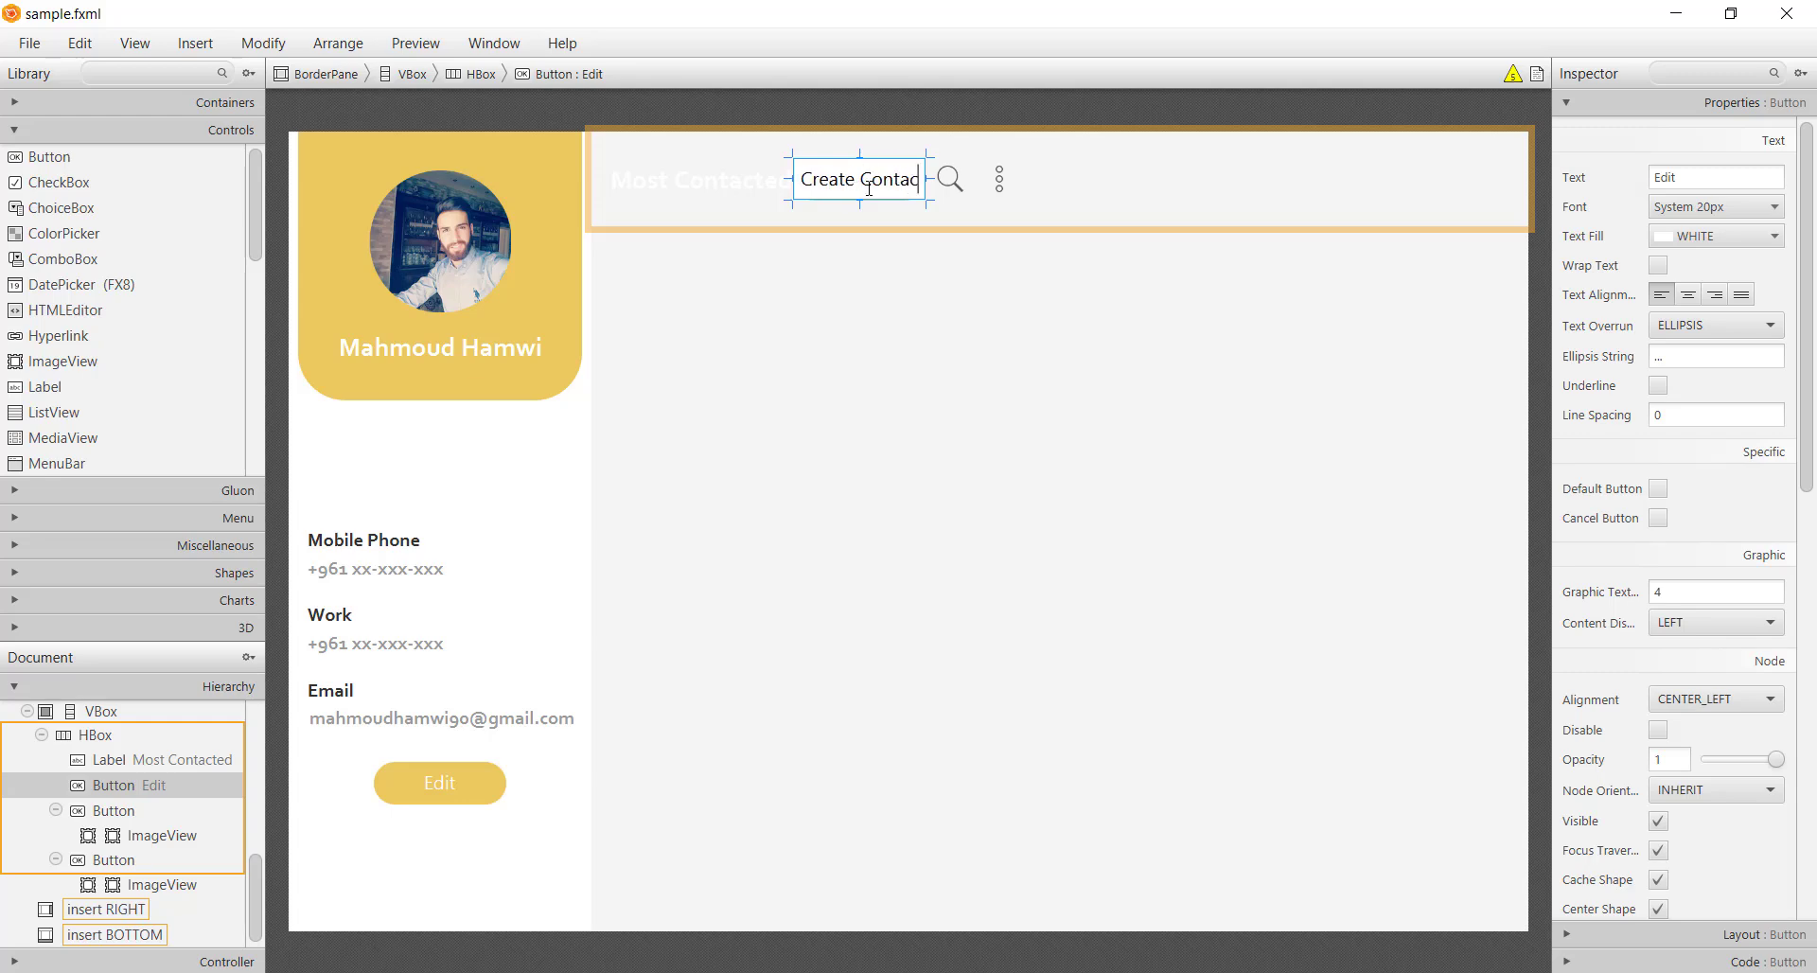
key("Return")
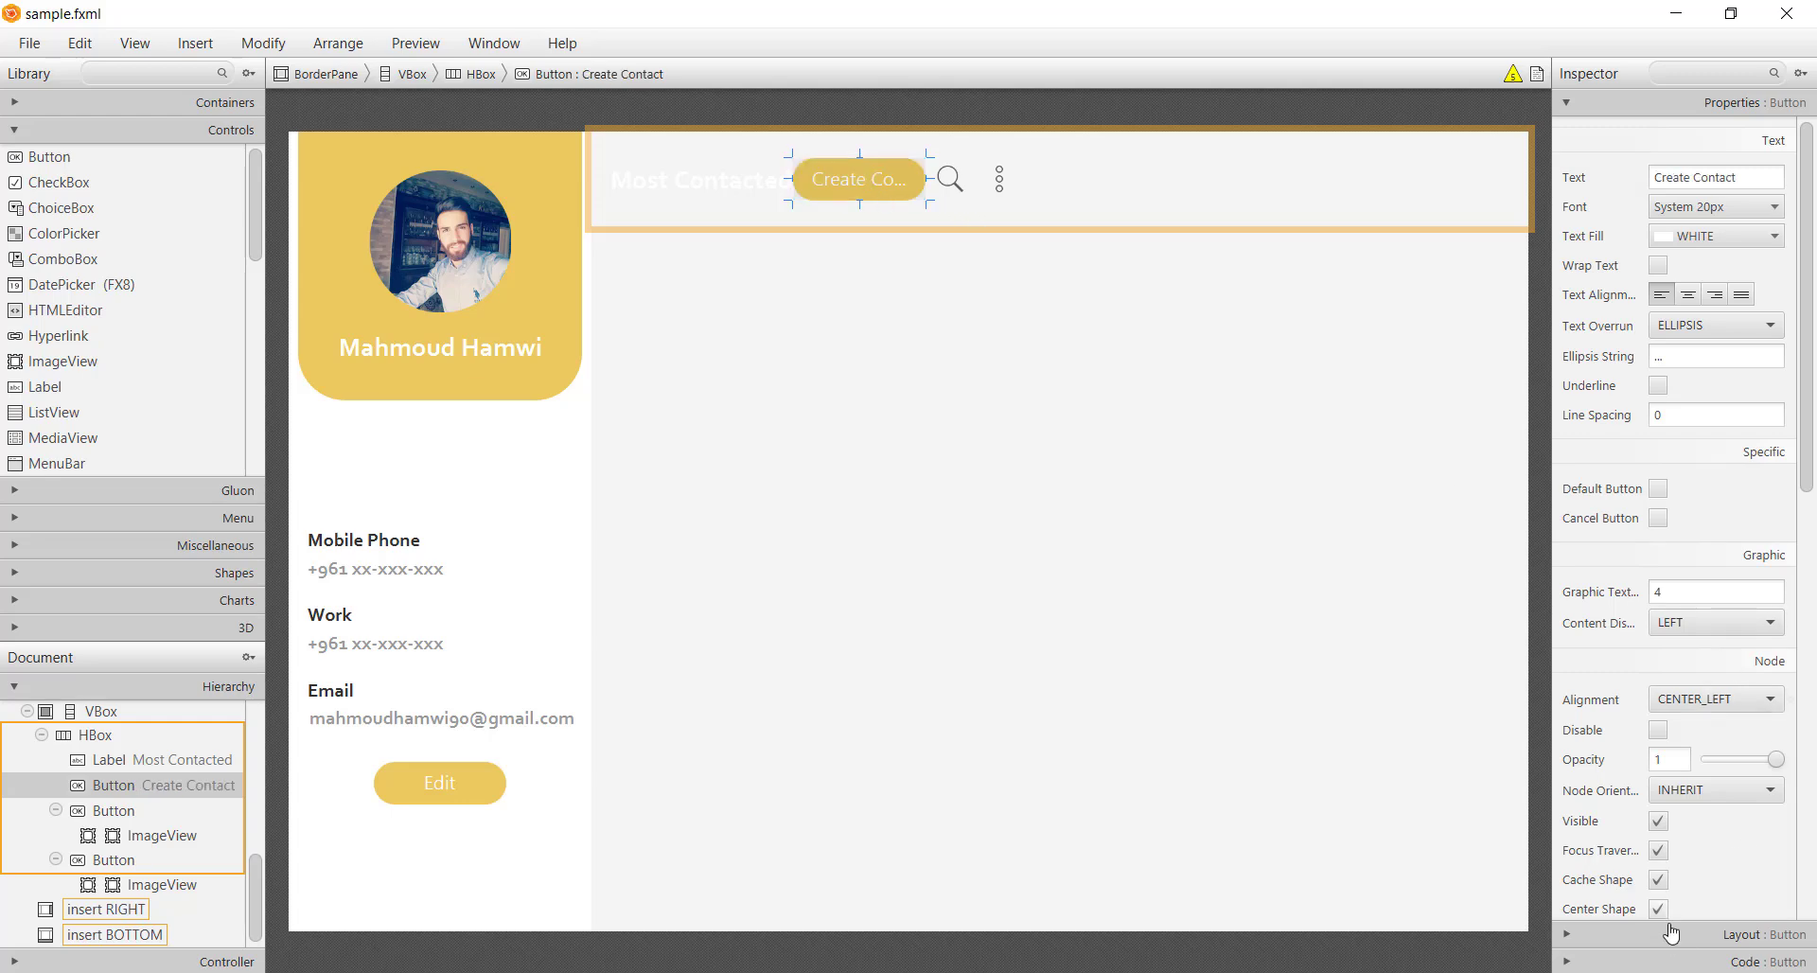
left_click(1670, 935)
left_click(1692, 469)
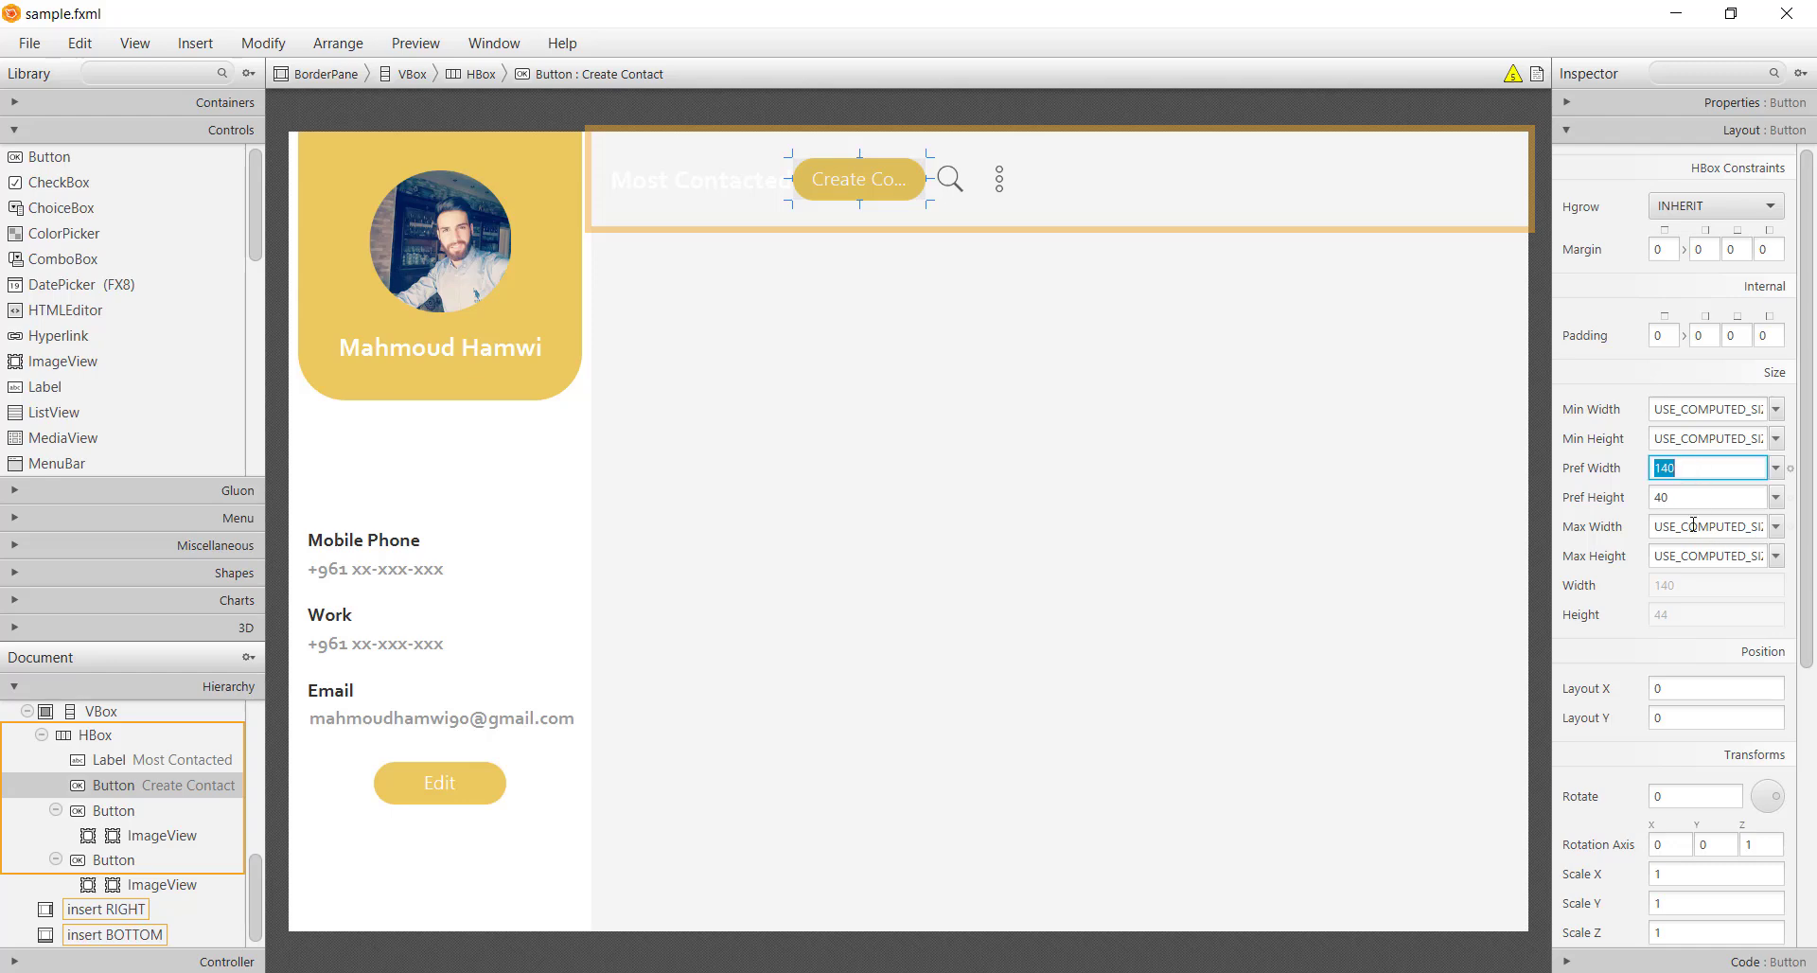
type("170")
key("Return")
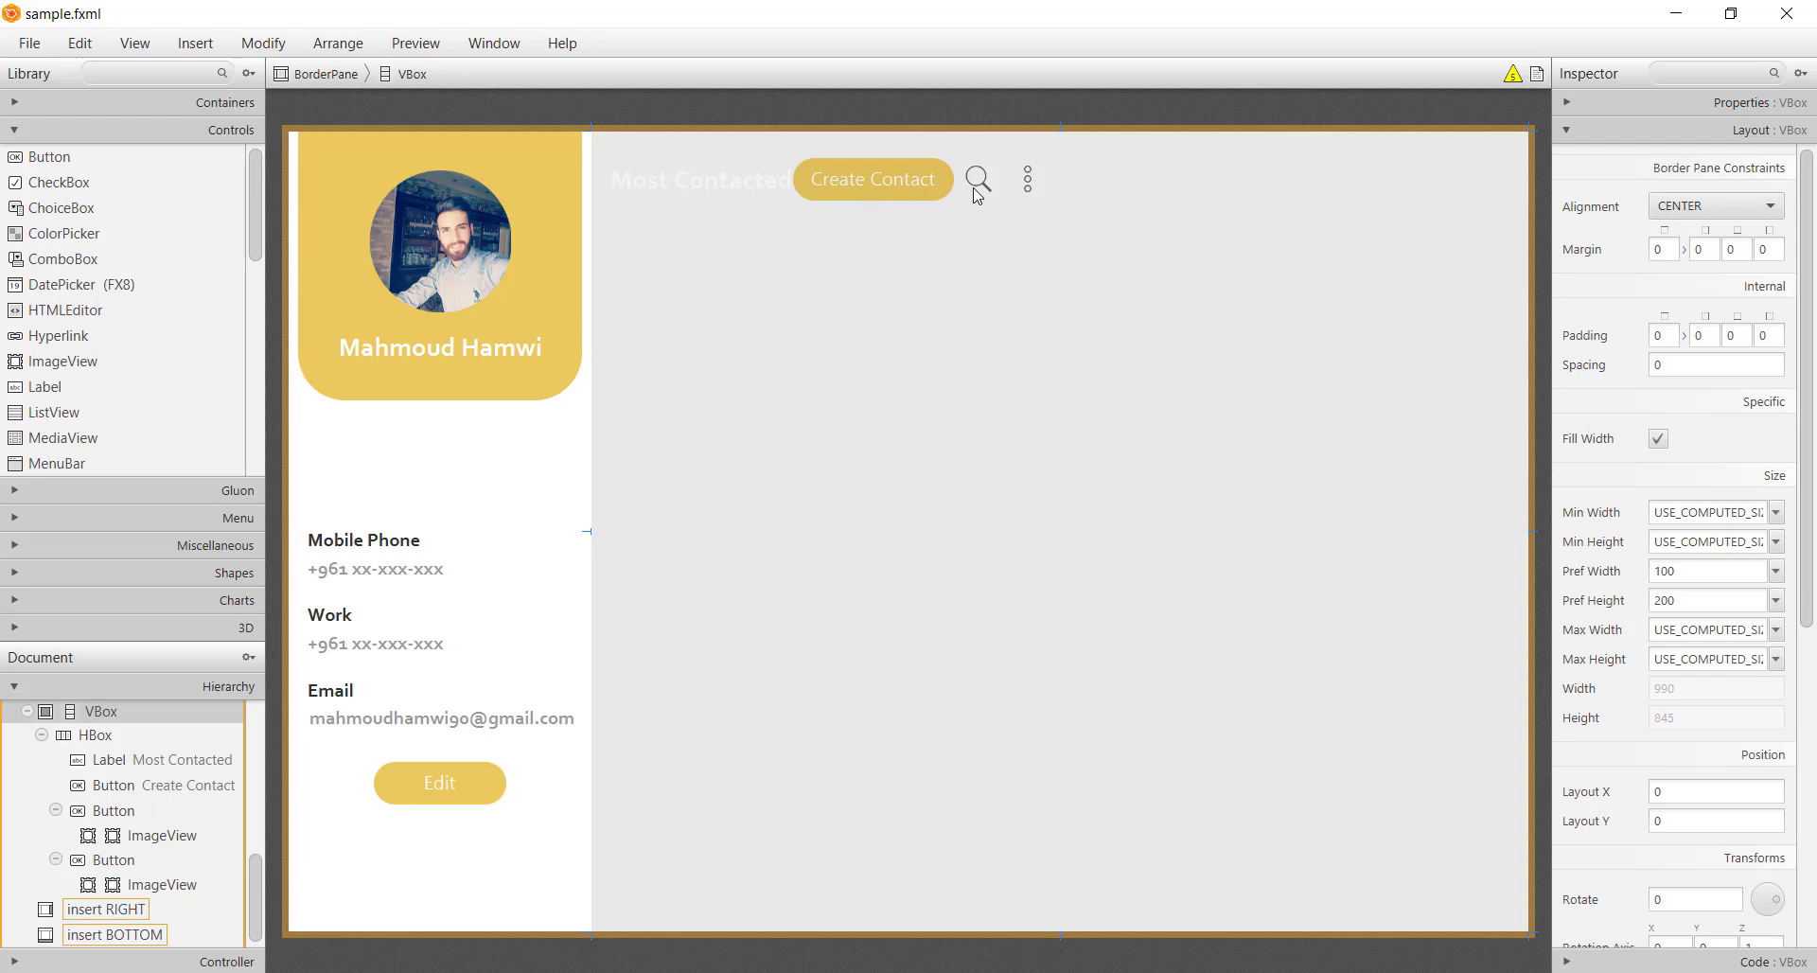
Enter a margin value of 20 on the search button
left_click(974, 189)
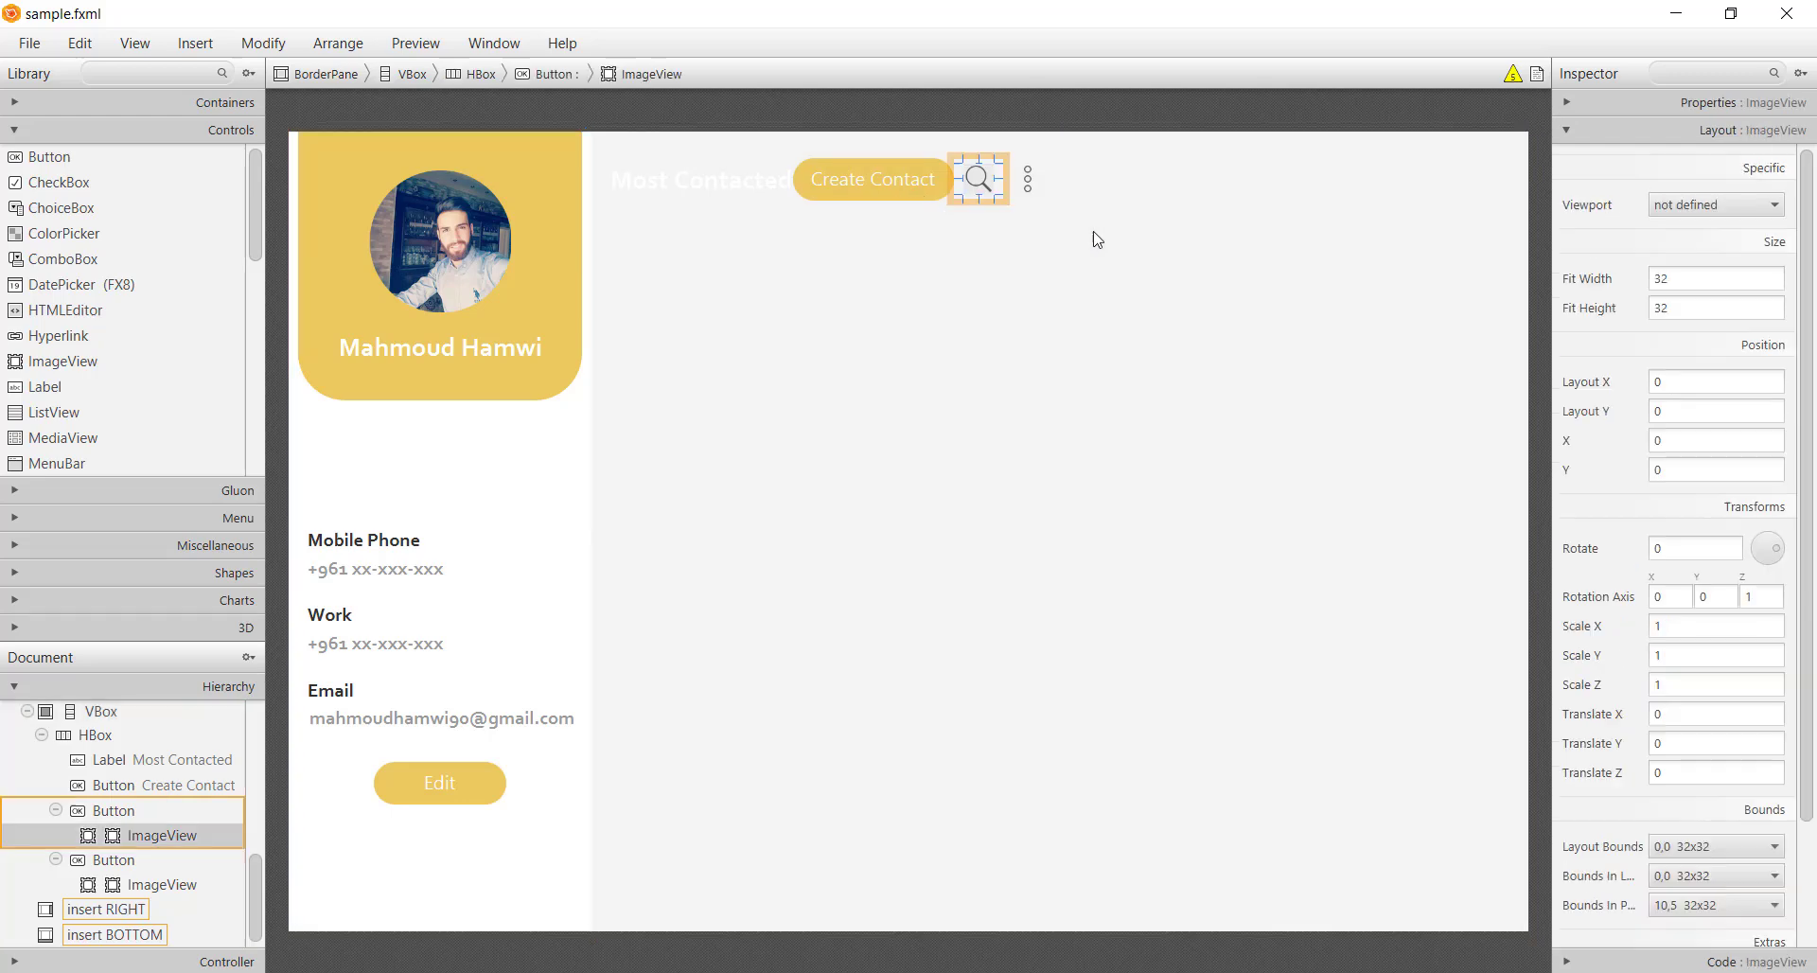
left_click(1009, 205)
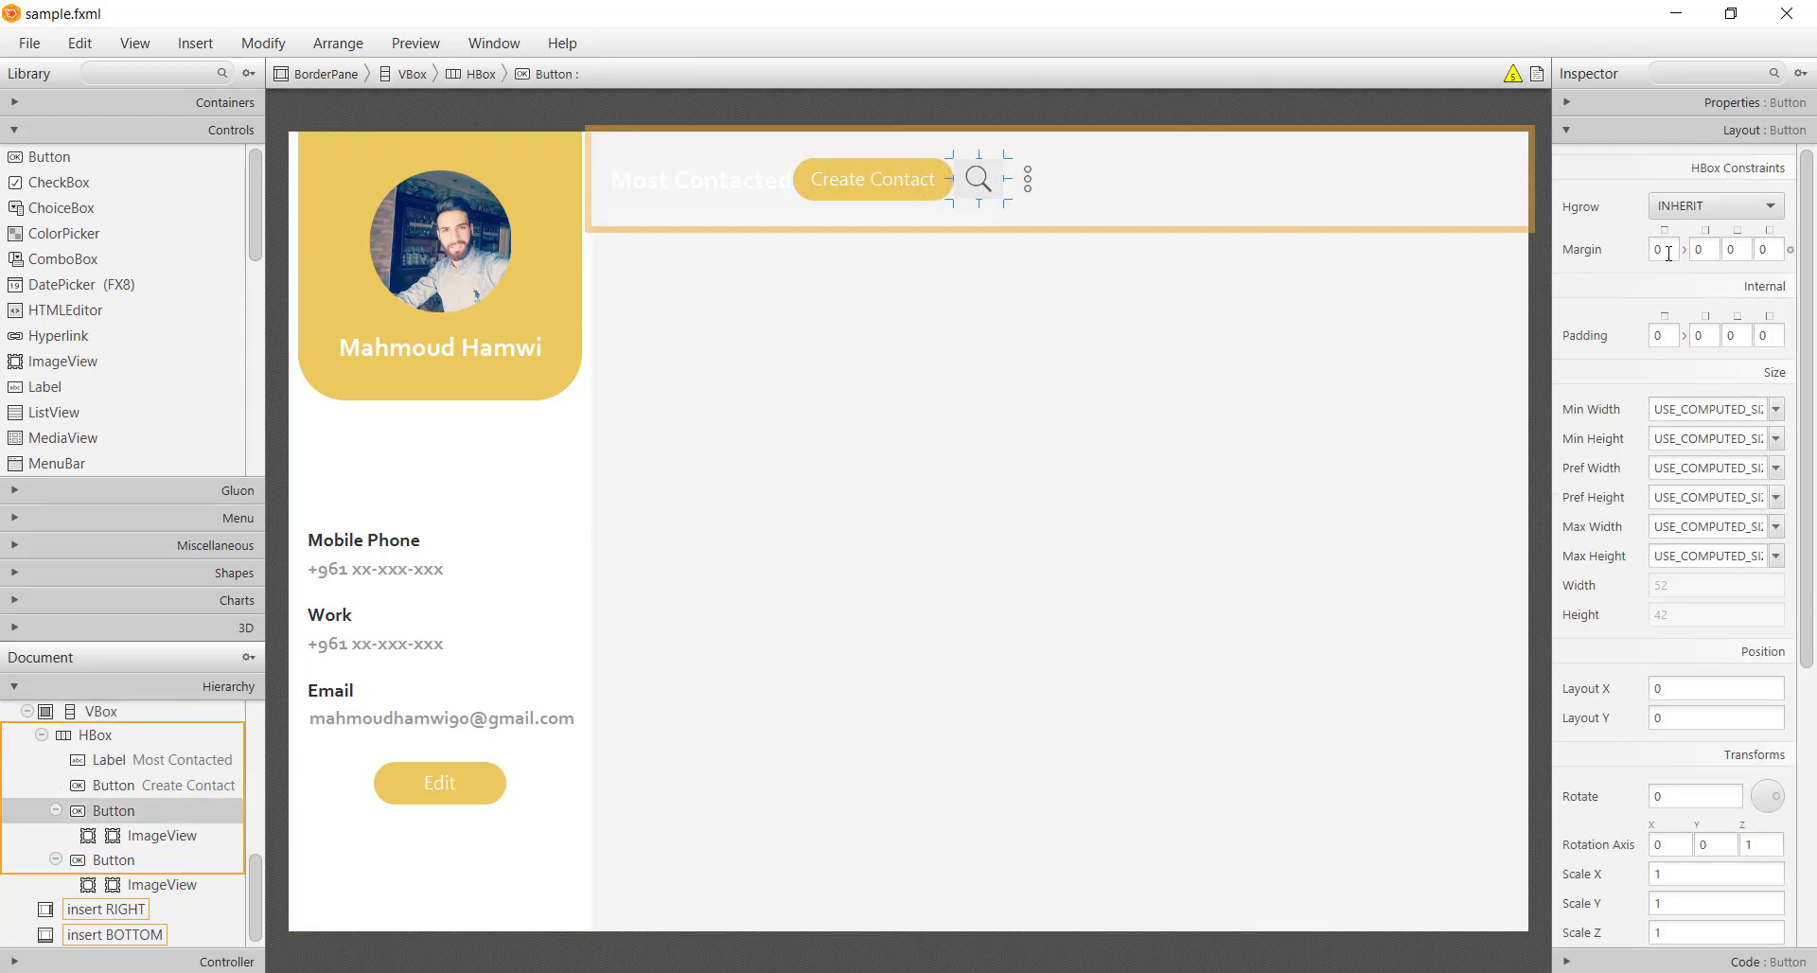
double_click(1758, 247)
type("20")
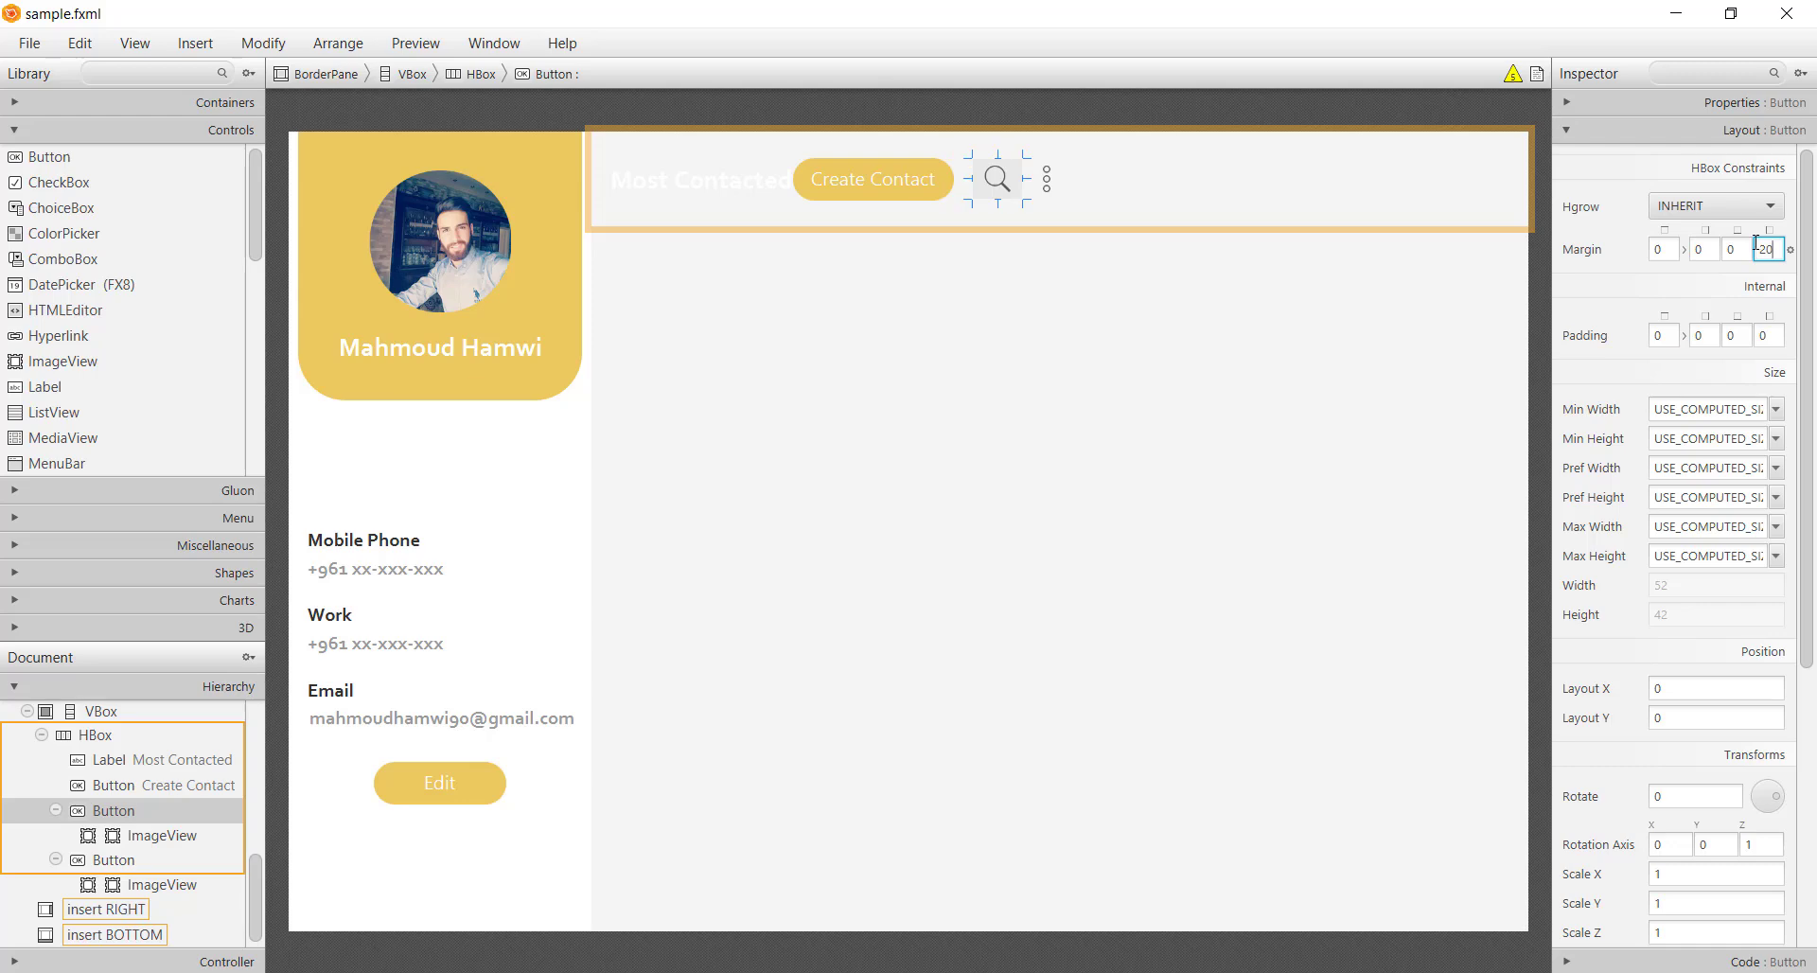
Give the three-dot menu button a left margin of 10 and a right margin of 20
left_click(1062, 195)
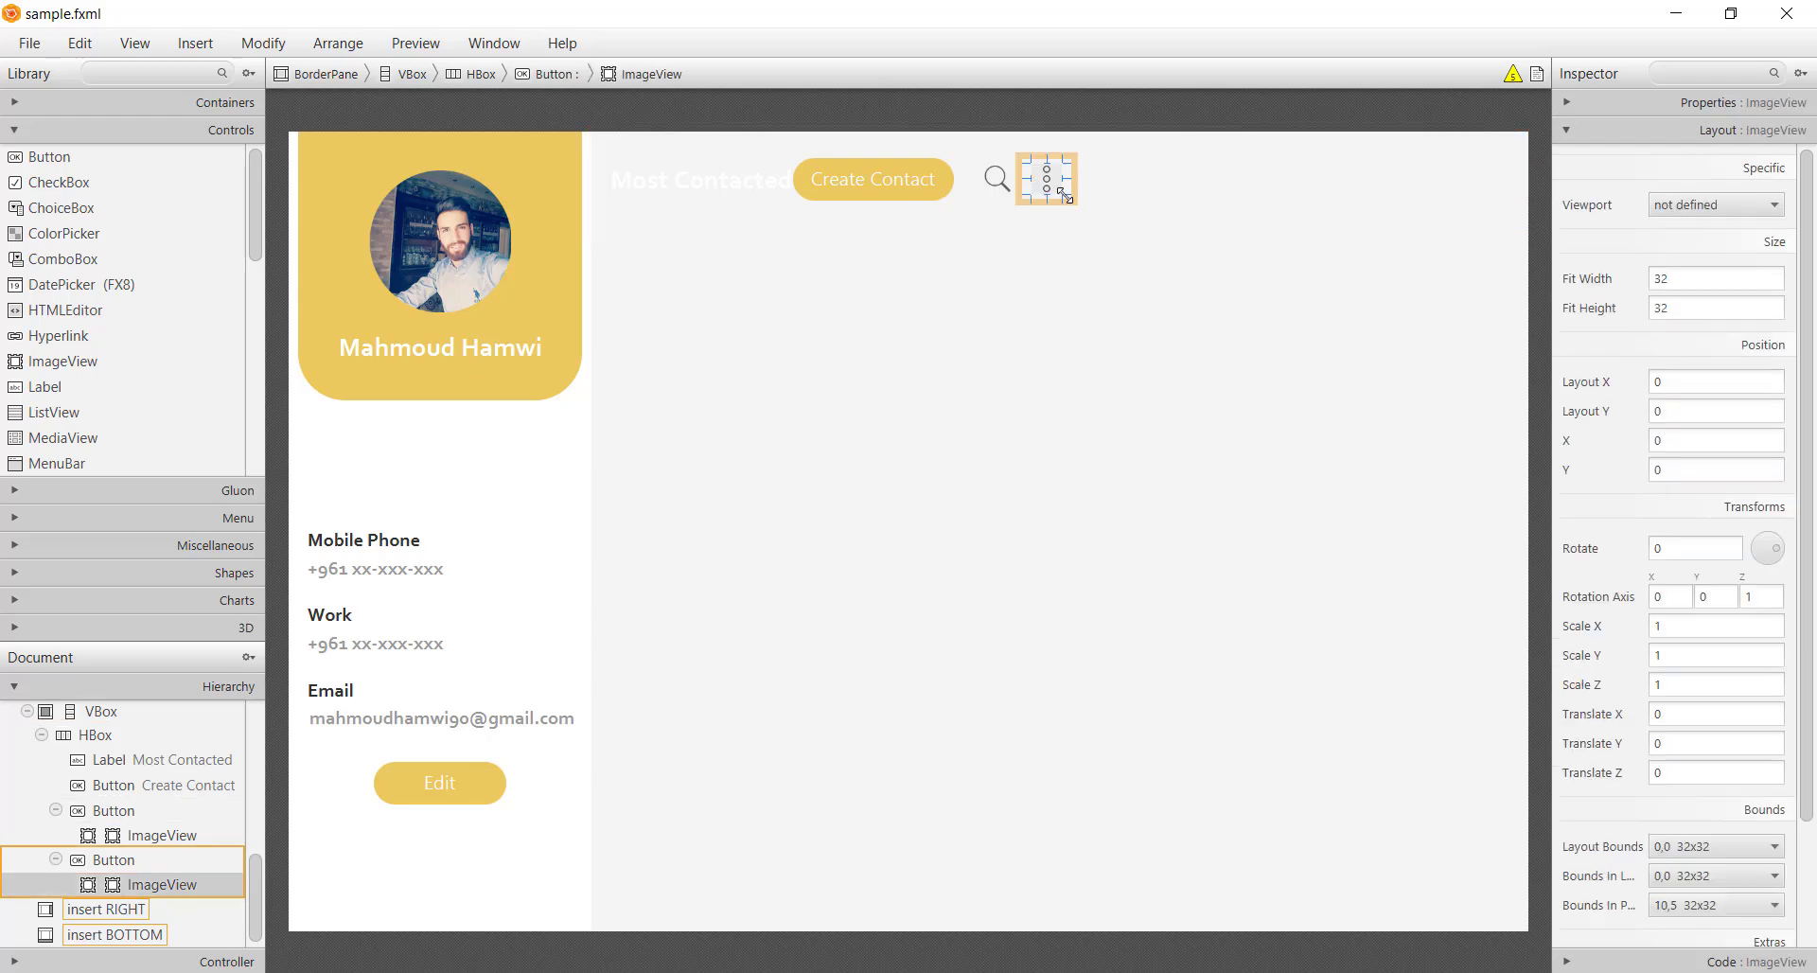
left_click(1075, 214)
left_click(1071, 197)
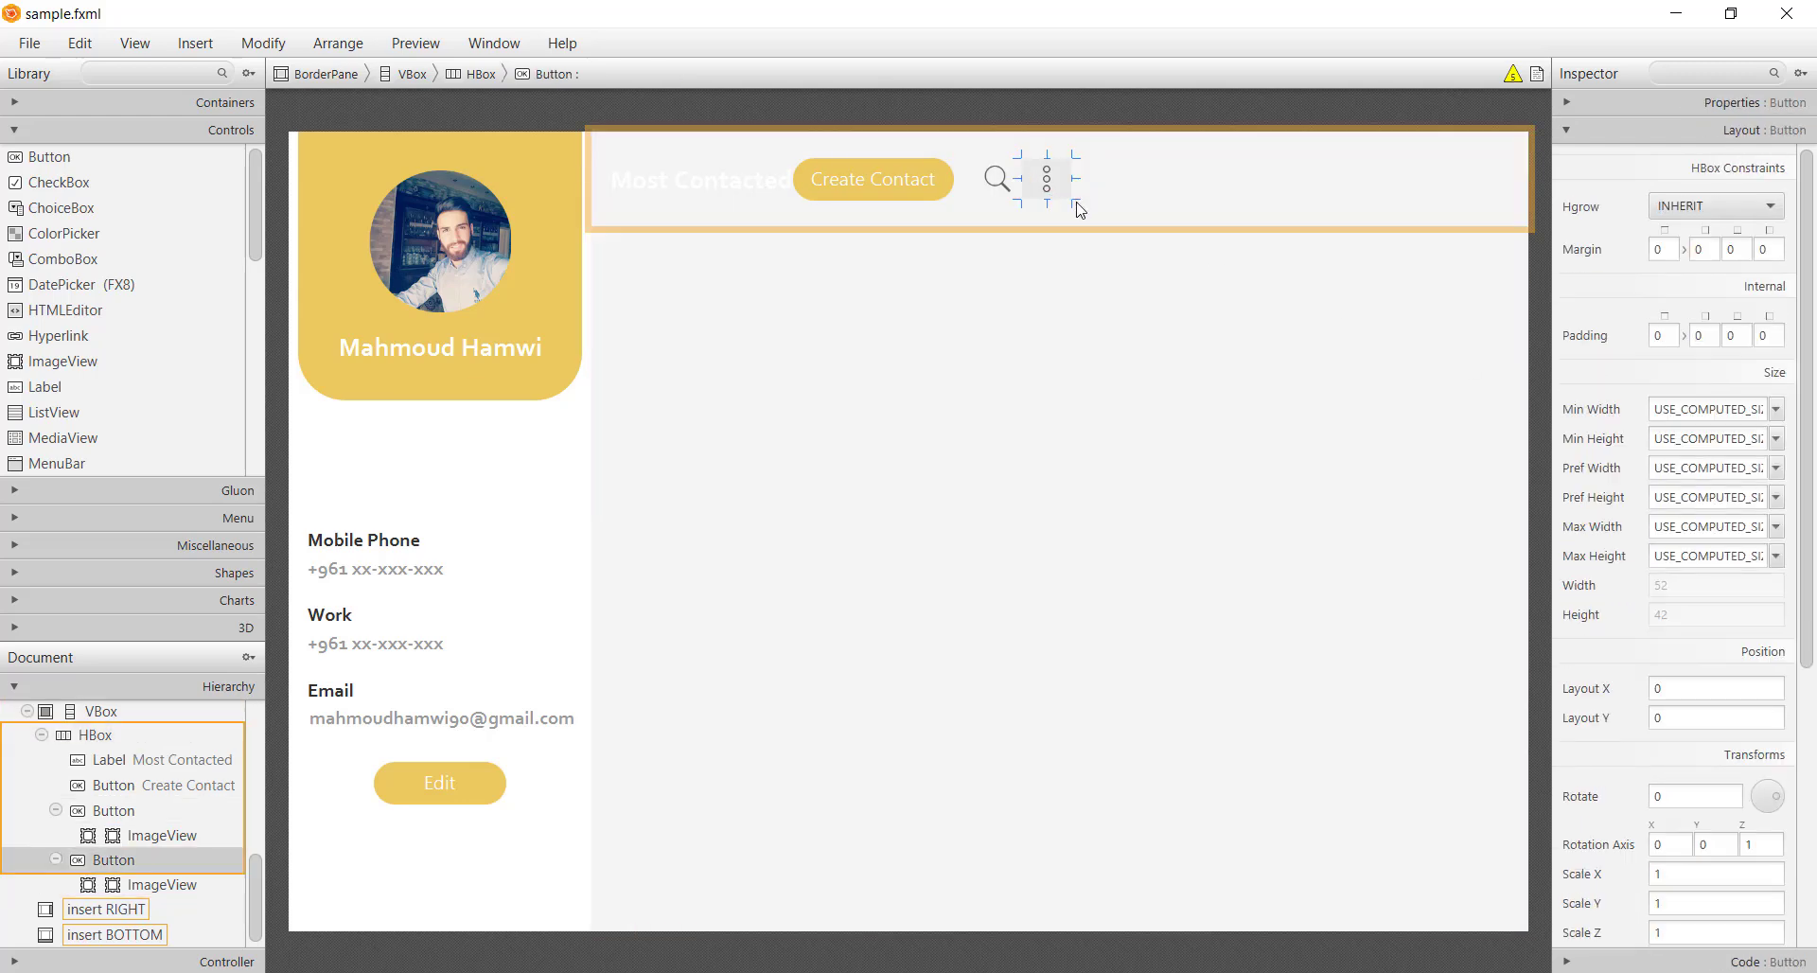
double_click(1761, 249)
key("Return")
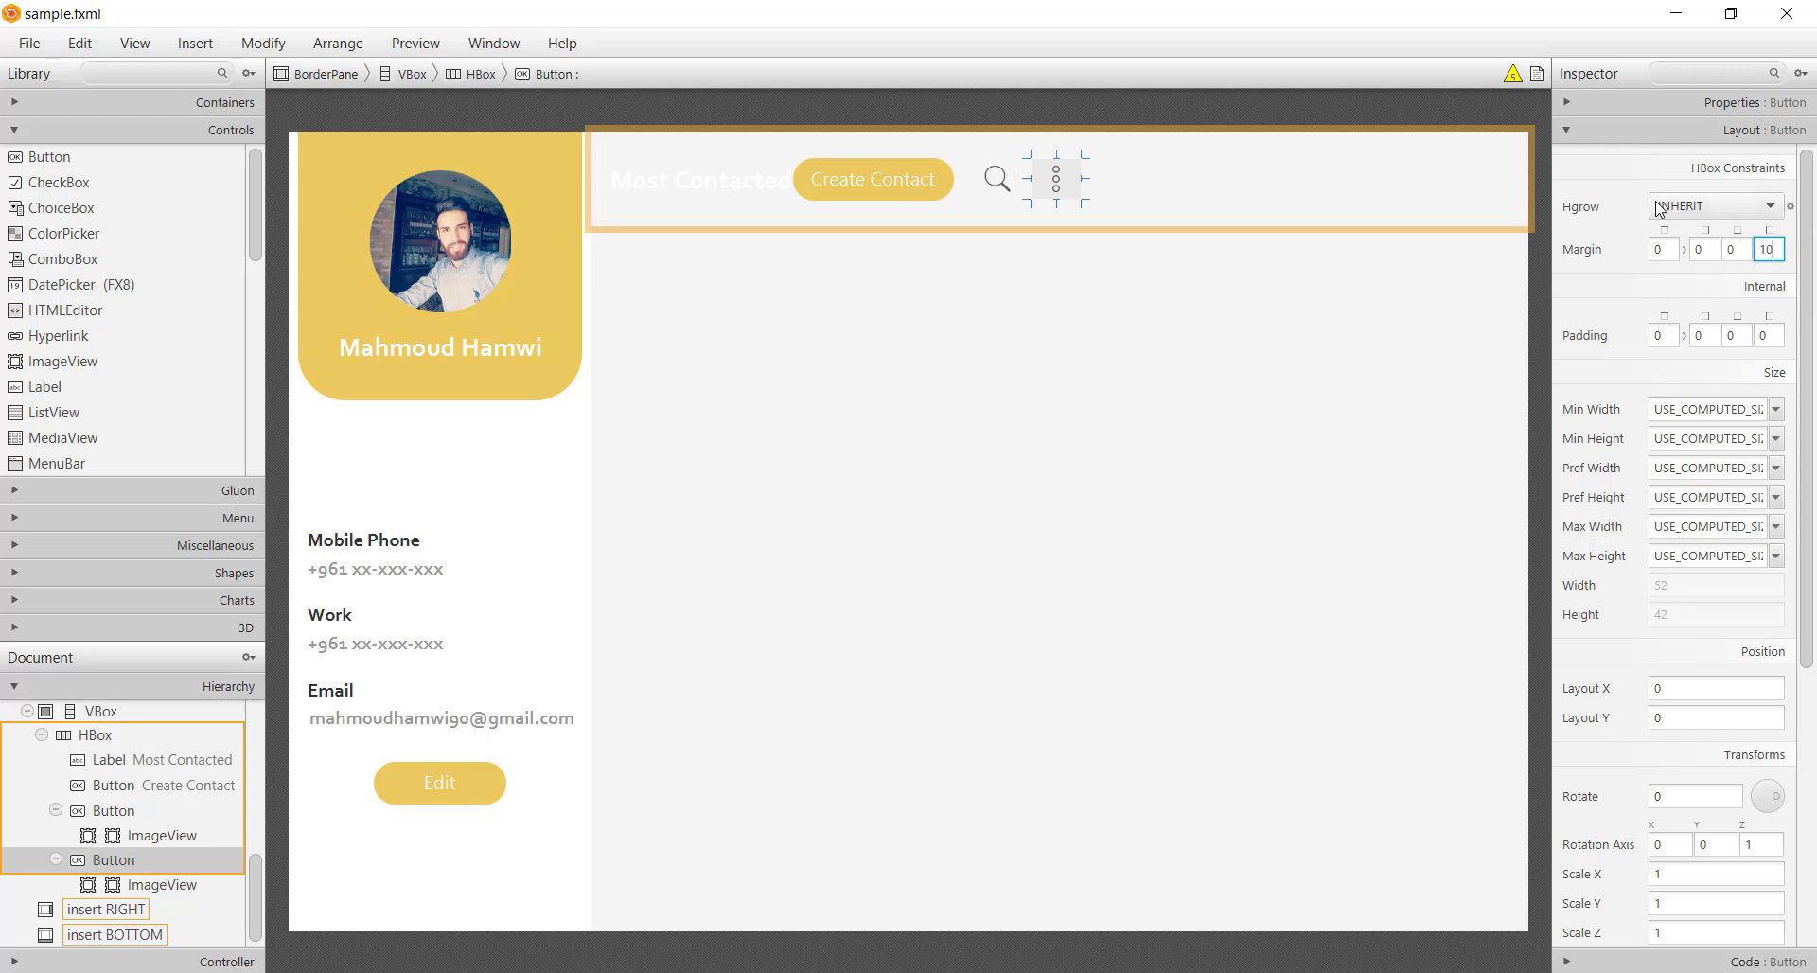
double_click(1700, 249)
type("20")
left_click(965, 367)
Add a spacer Pane after the Most Contacted title with Hgrow set to ALWAYS
left_click(165, 102)
scroll(154, 223, "down", 3)
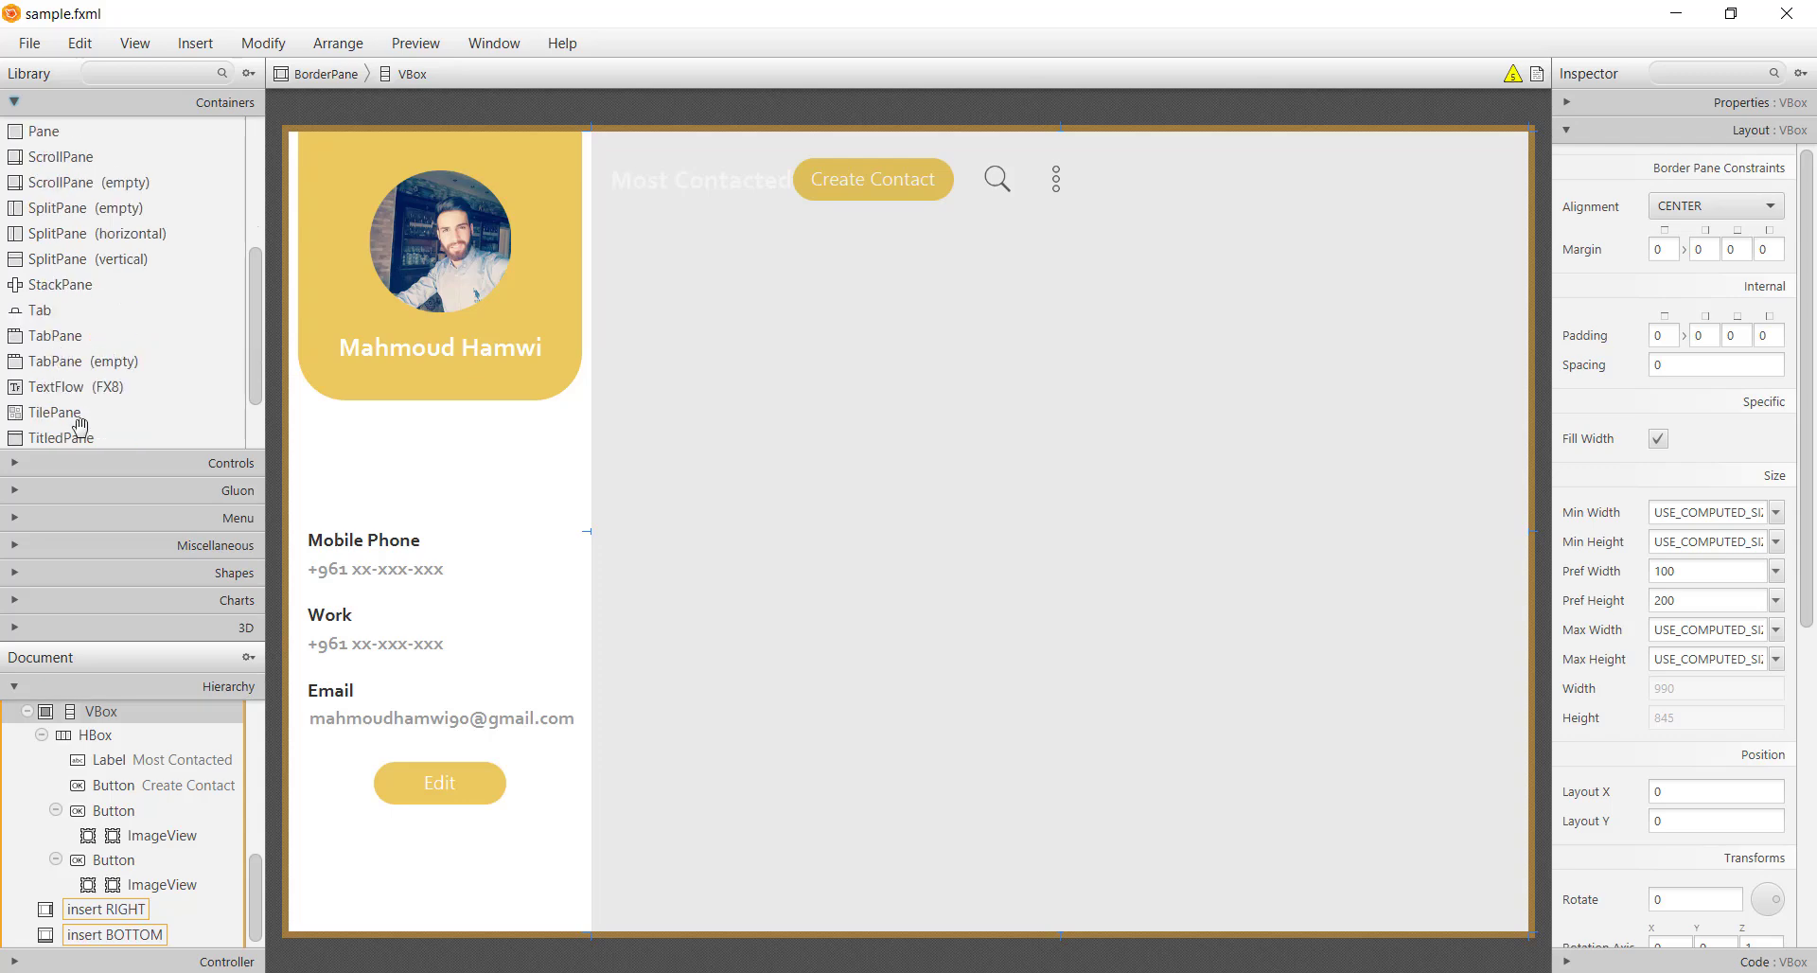
left_click_drag(22, 129, 930, 220)
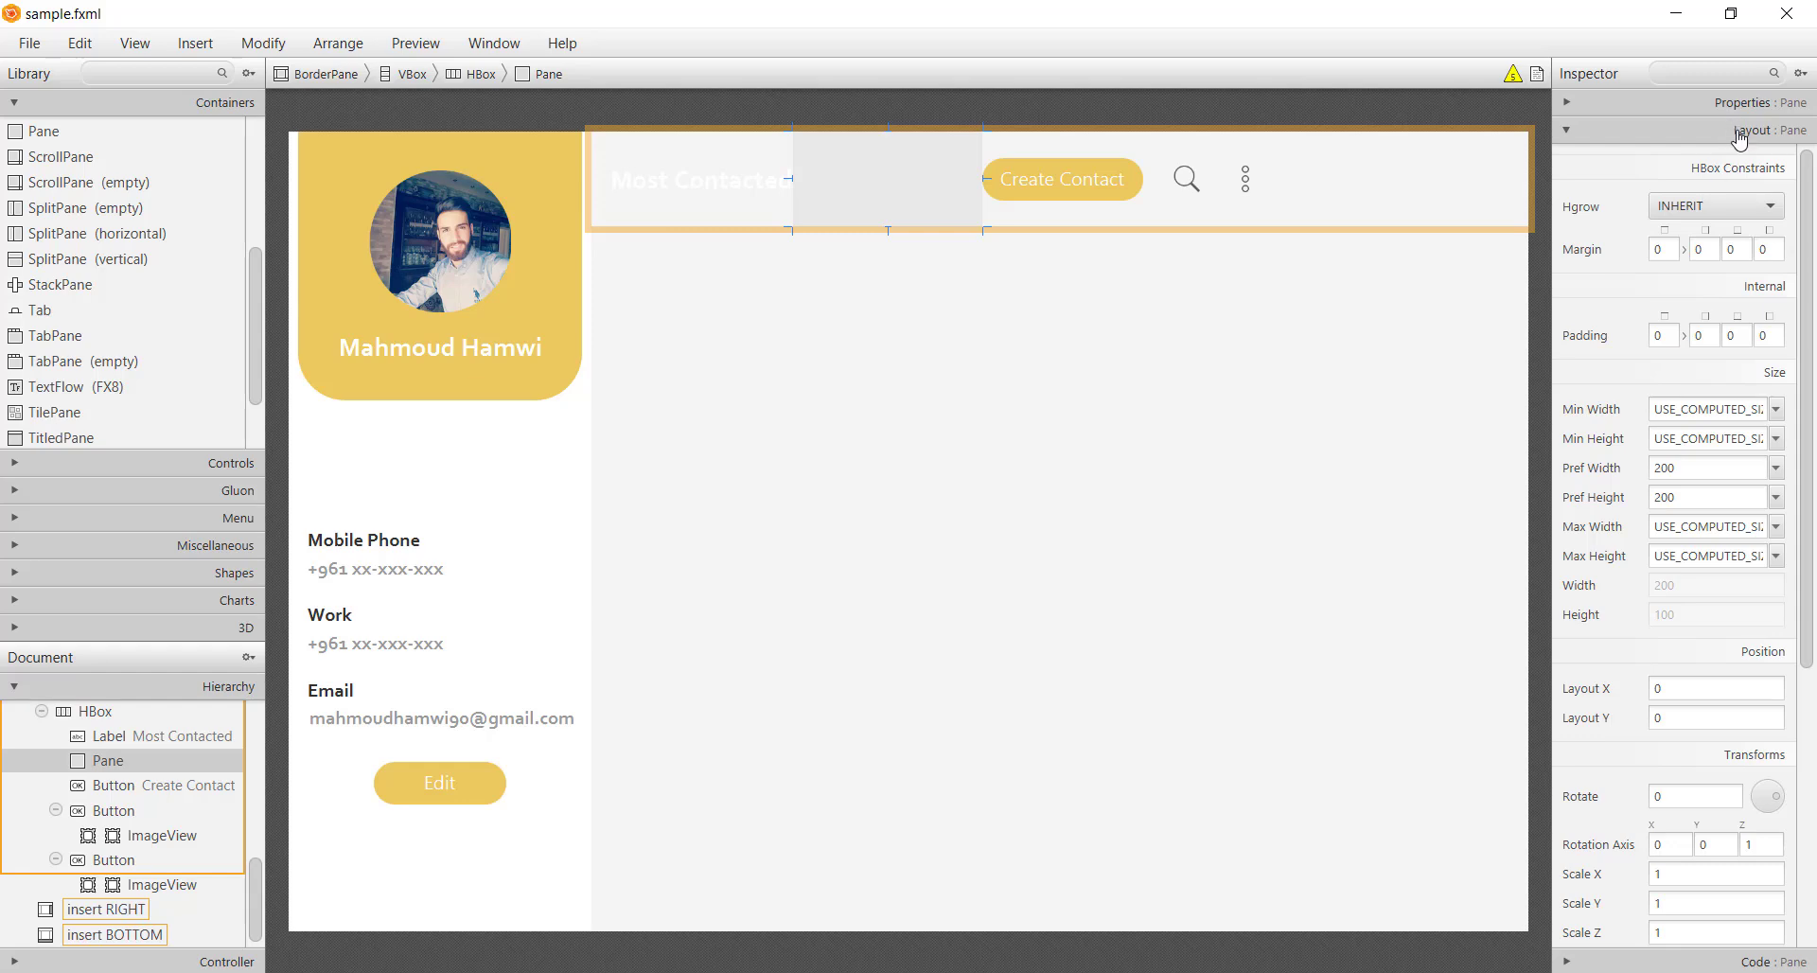
left_click(1739, 206)
left_click(1714, 260)
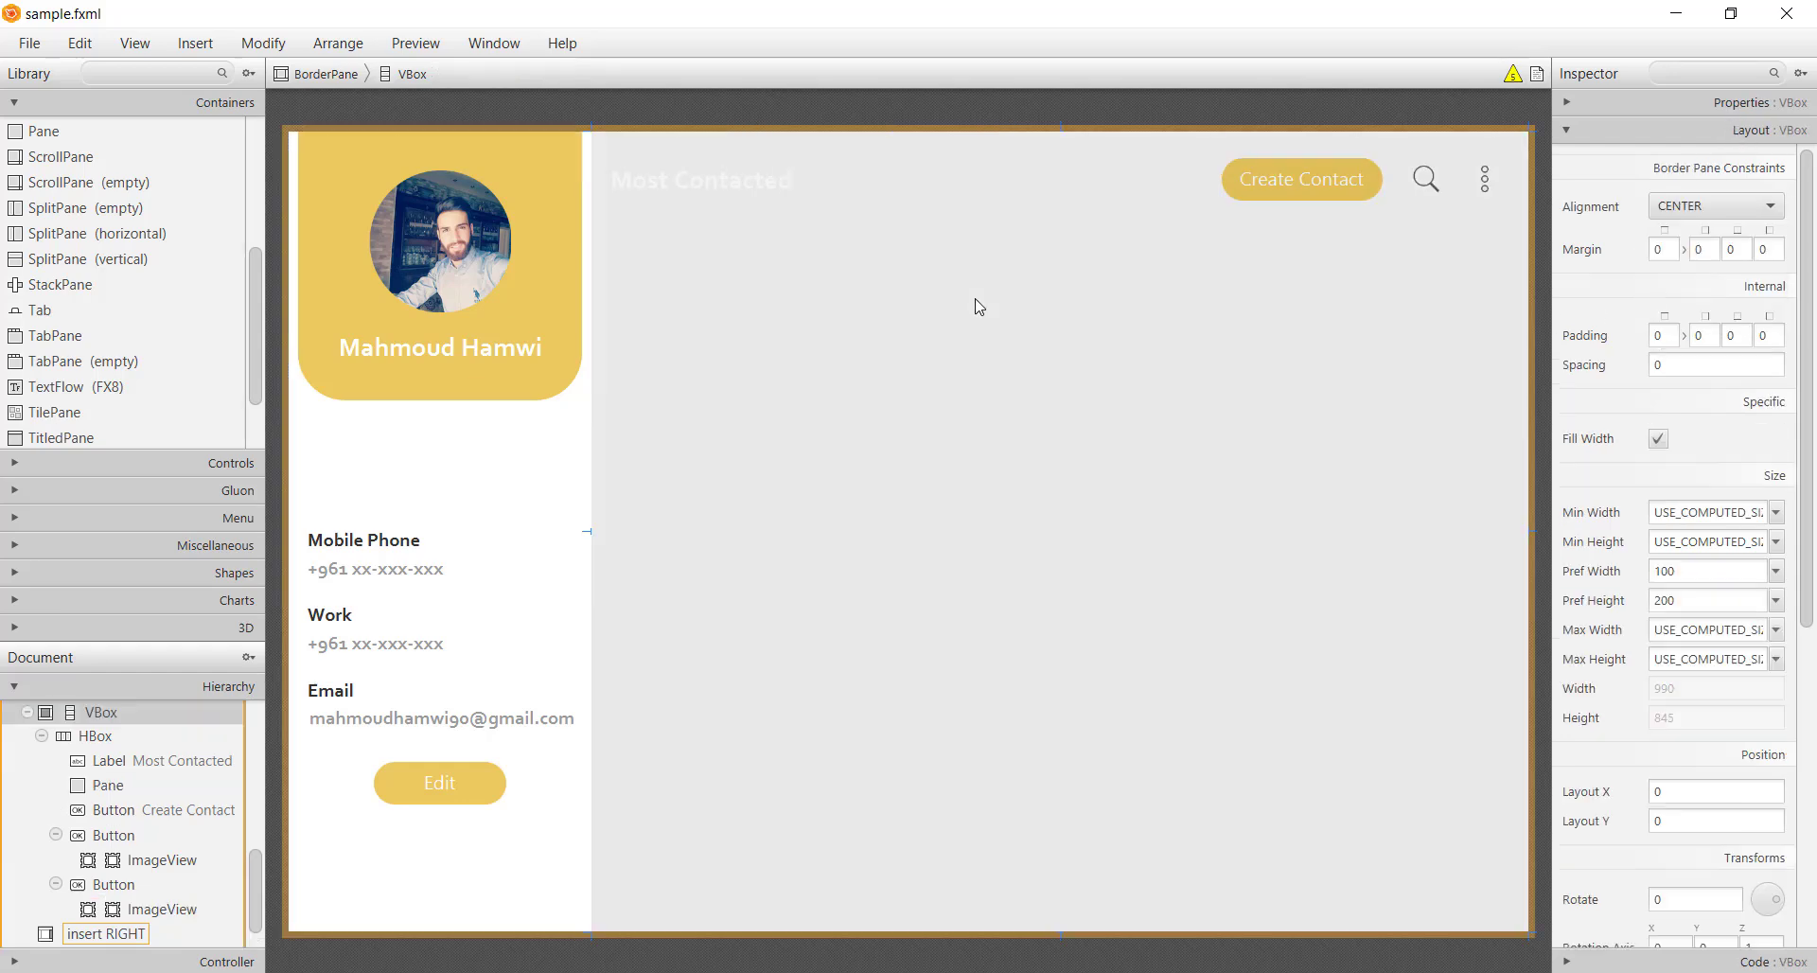
Make the Most Contacted title text dark and save sample.fxml
left_click(719, 189)
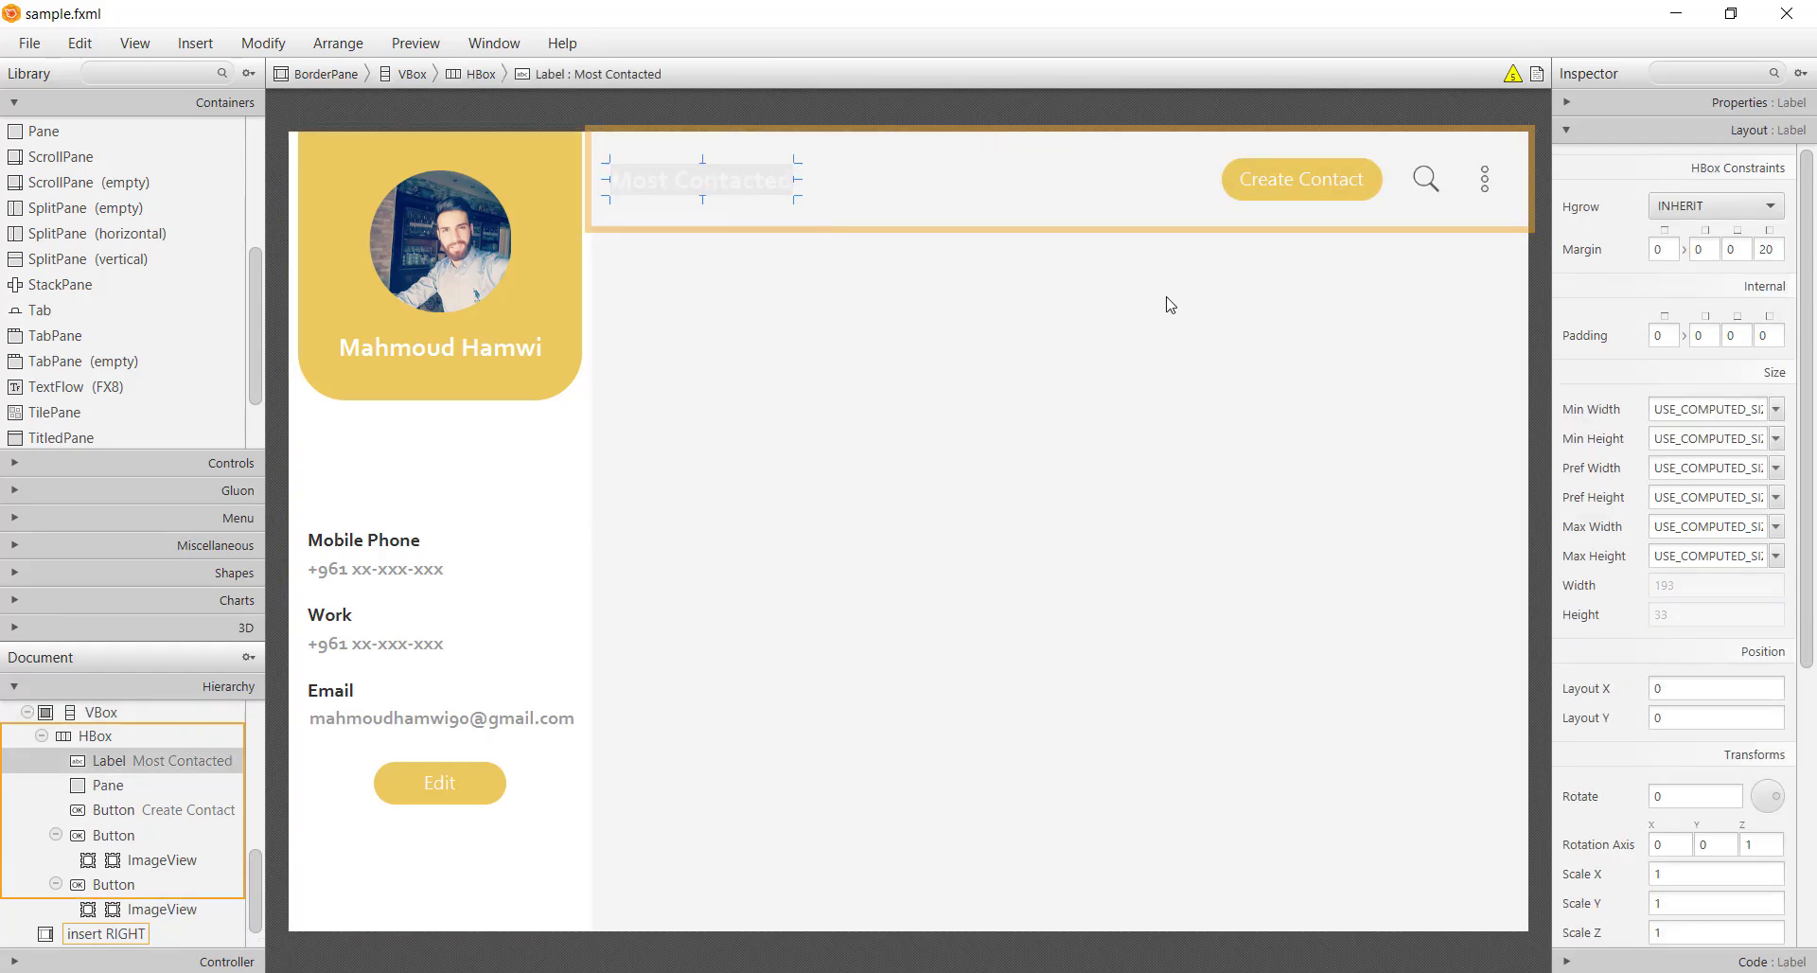
left_click(1715, 102)
left_click(1715, 236)
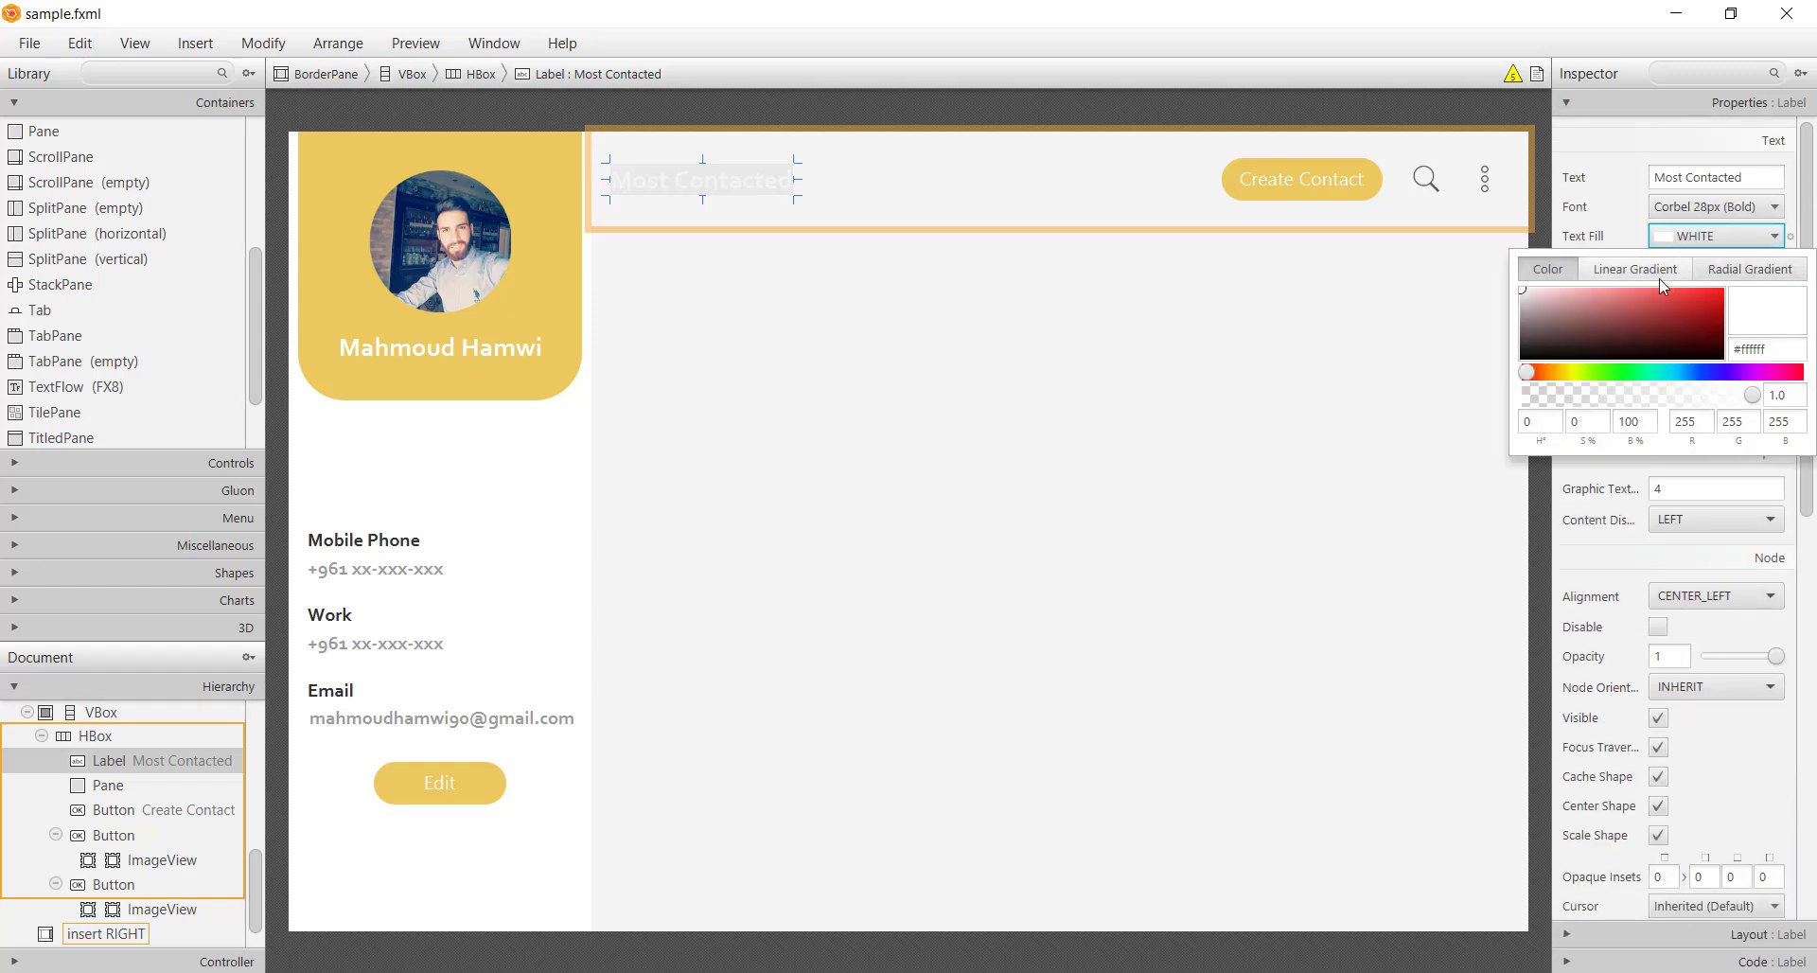
left_click(1573, 331)
left_click(812, 274)
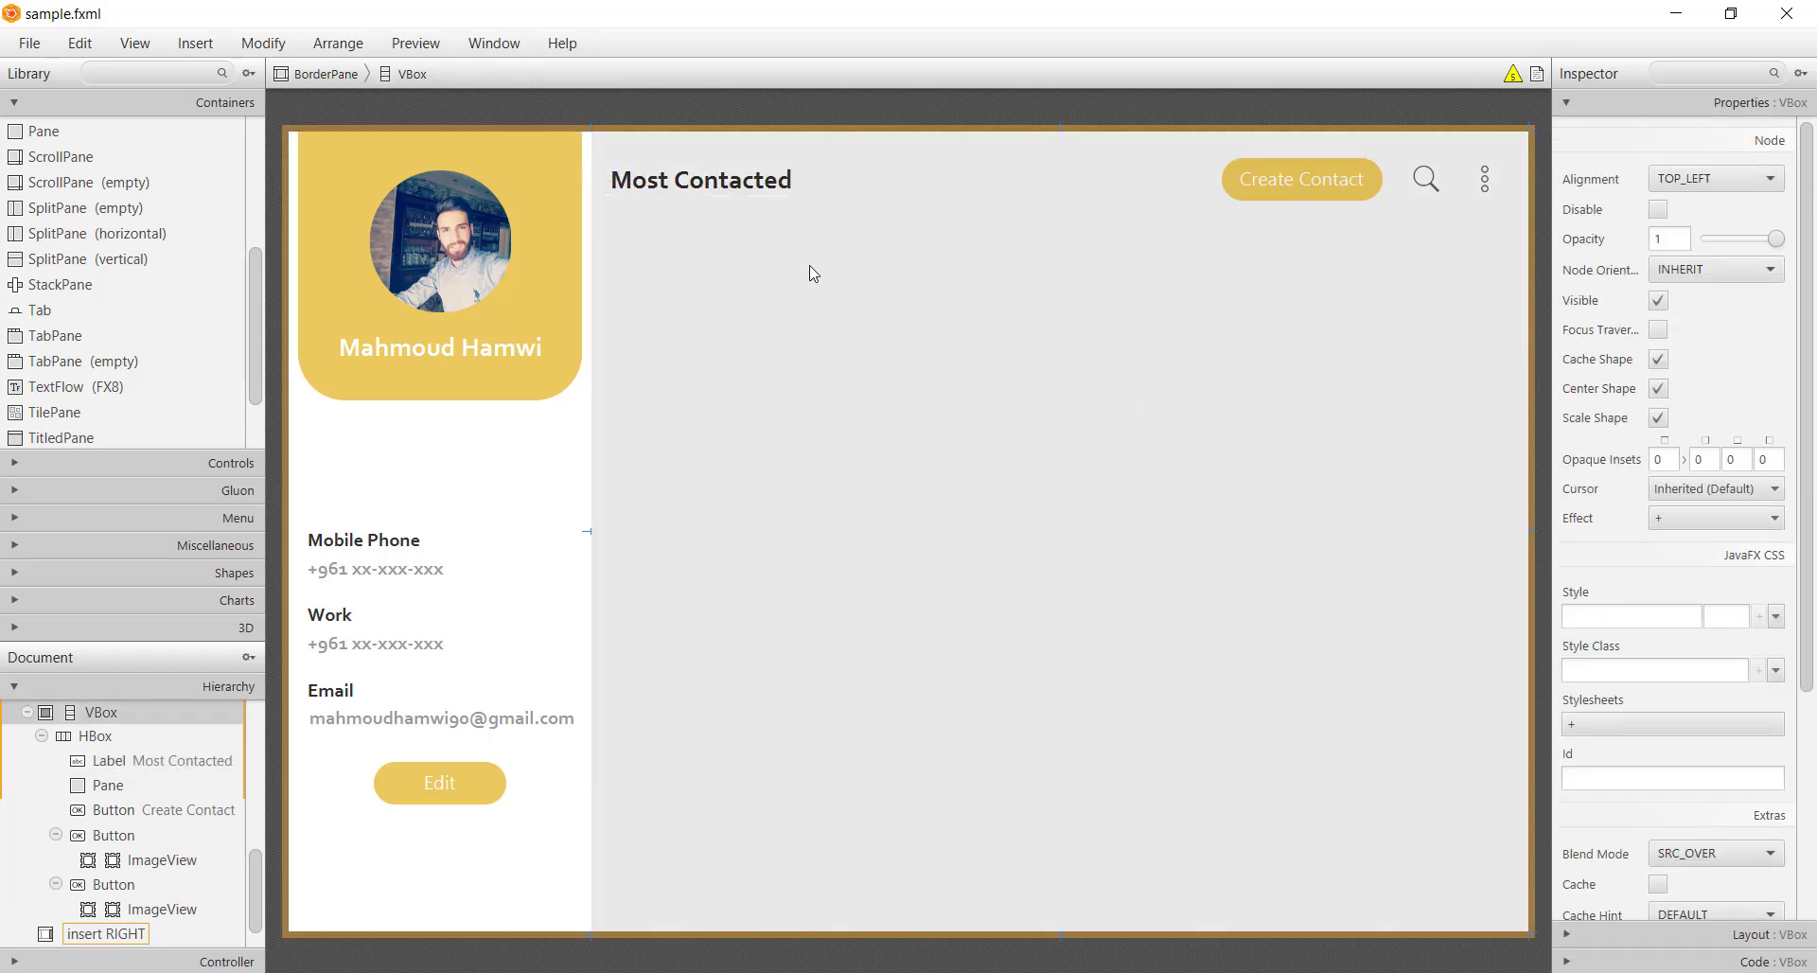
key("ctrl+s")
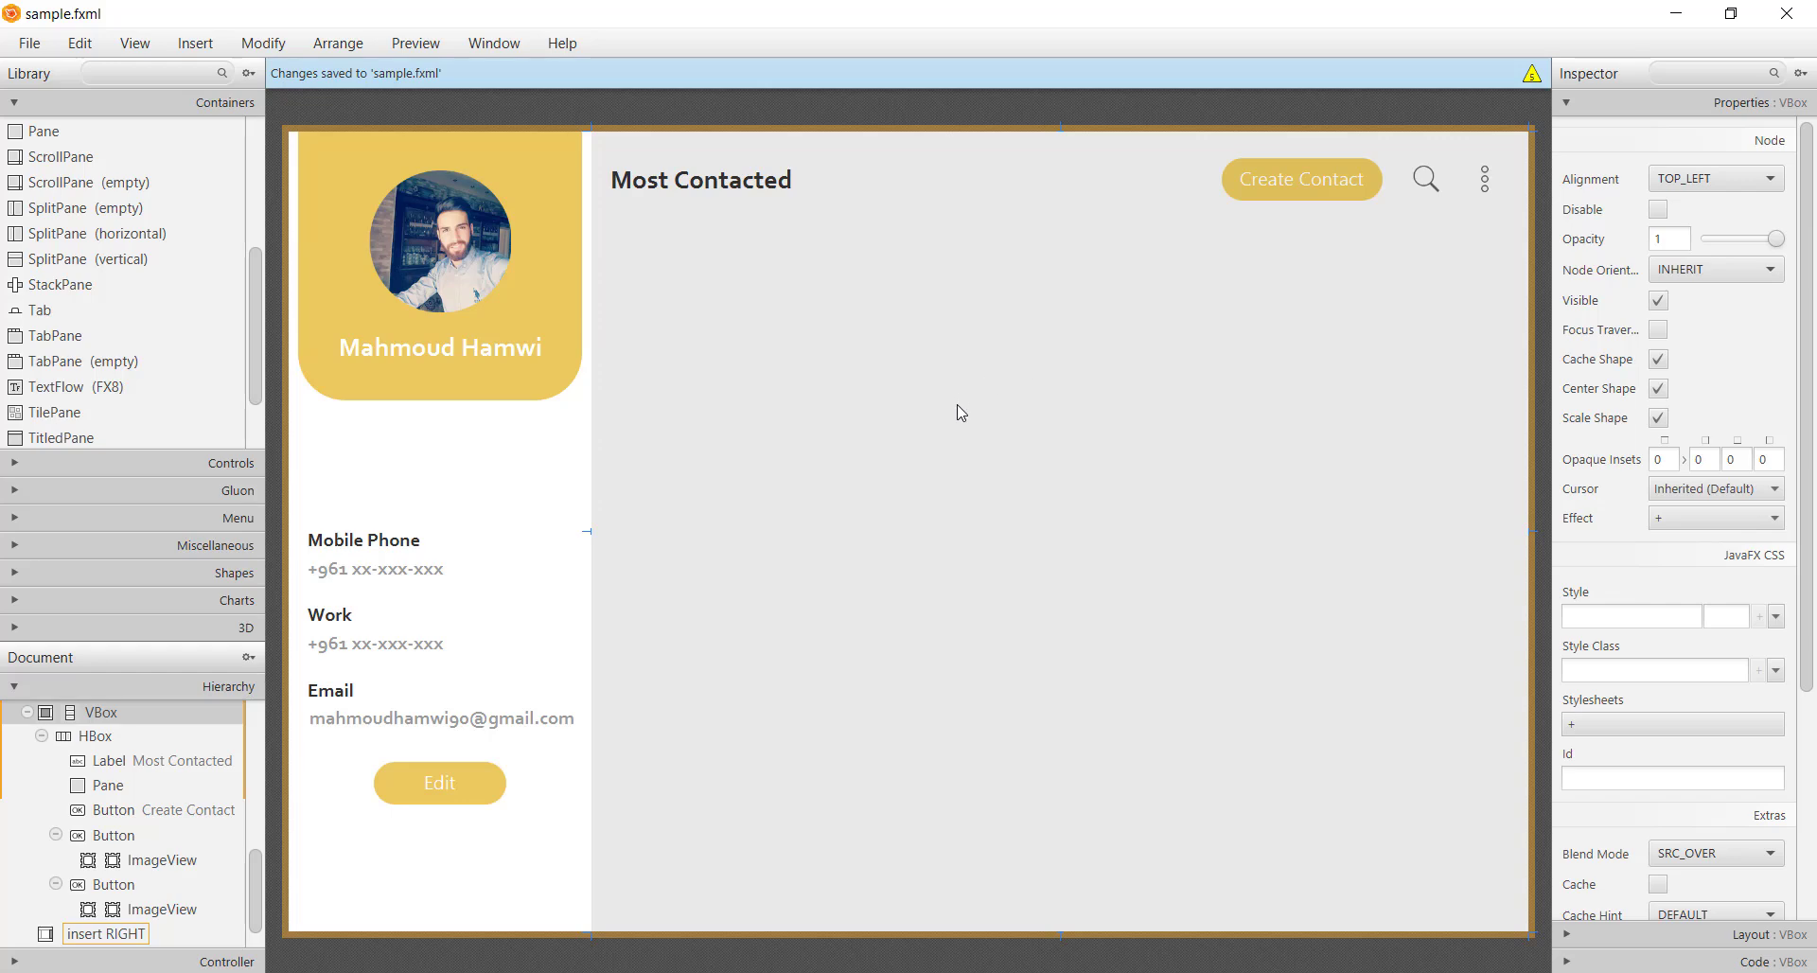
Link the header HBox to values/styles.css with the white-background style class
left_click(1083, 228)
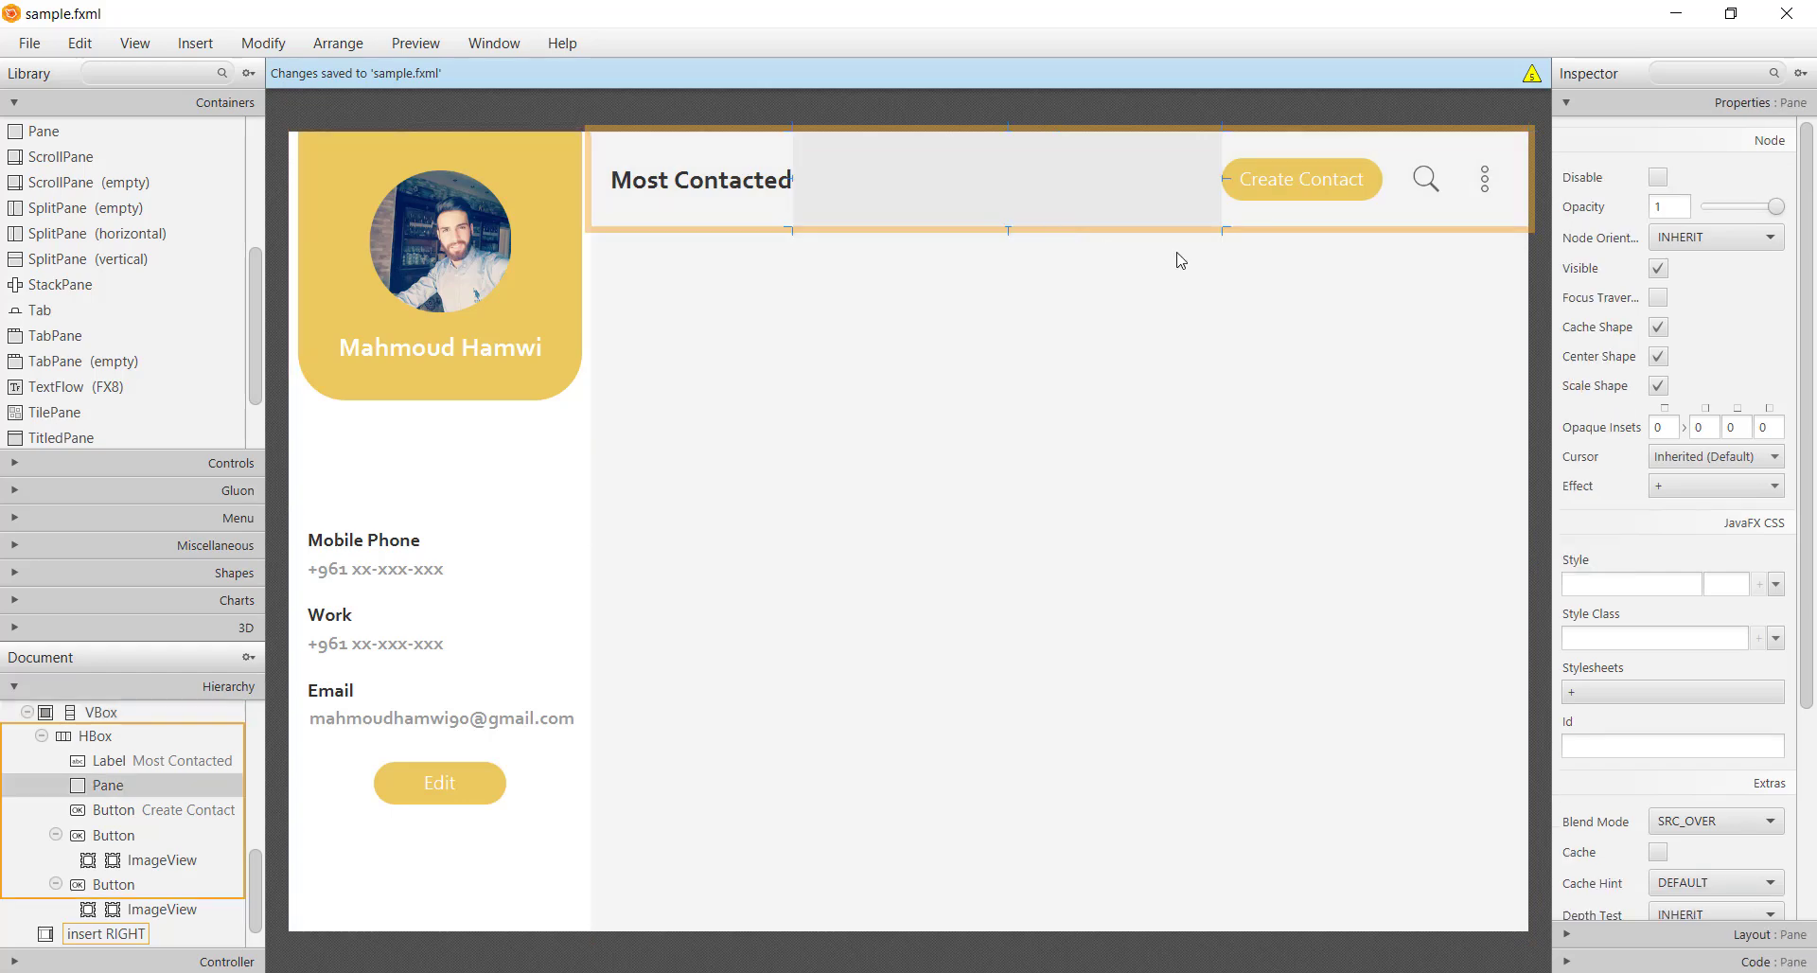
left_click(1302, 233)
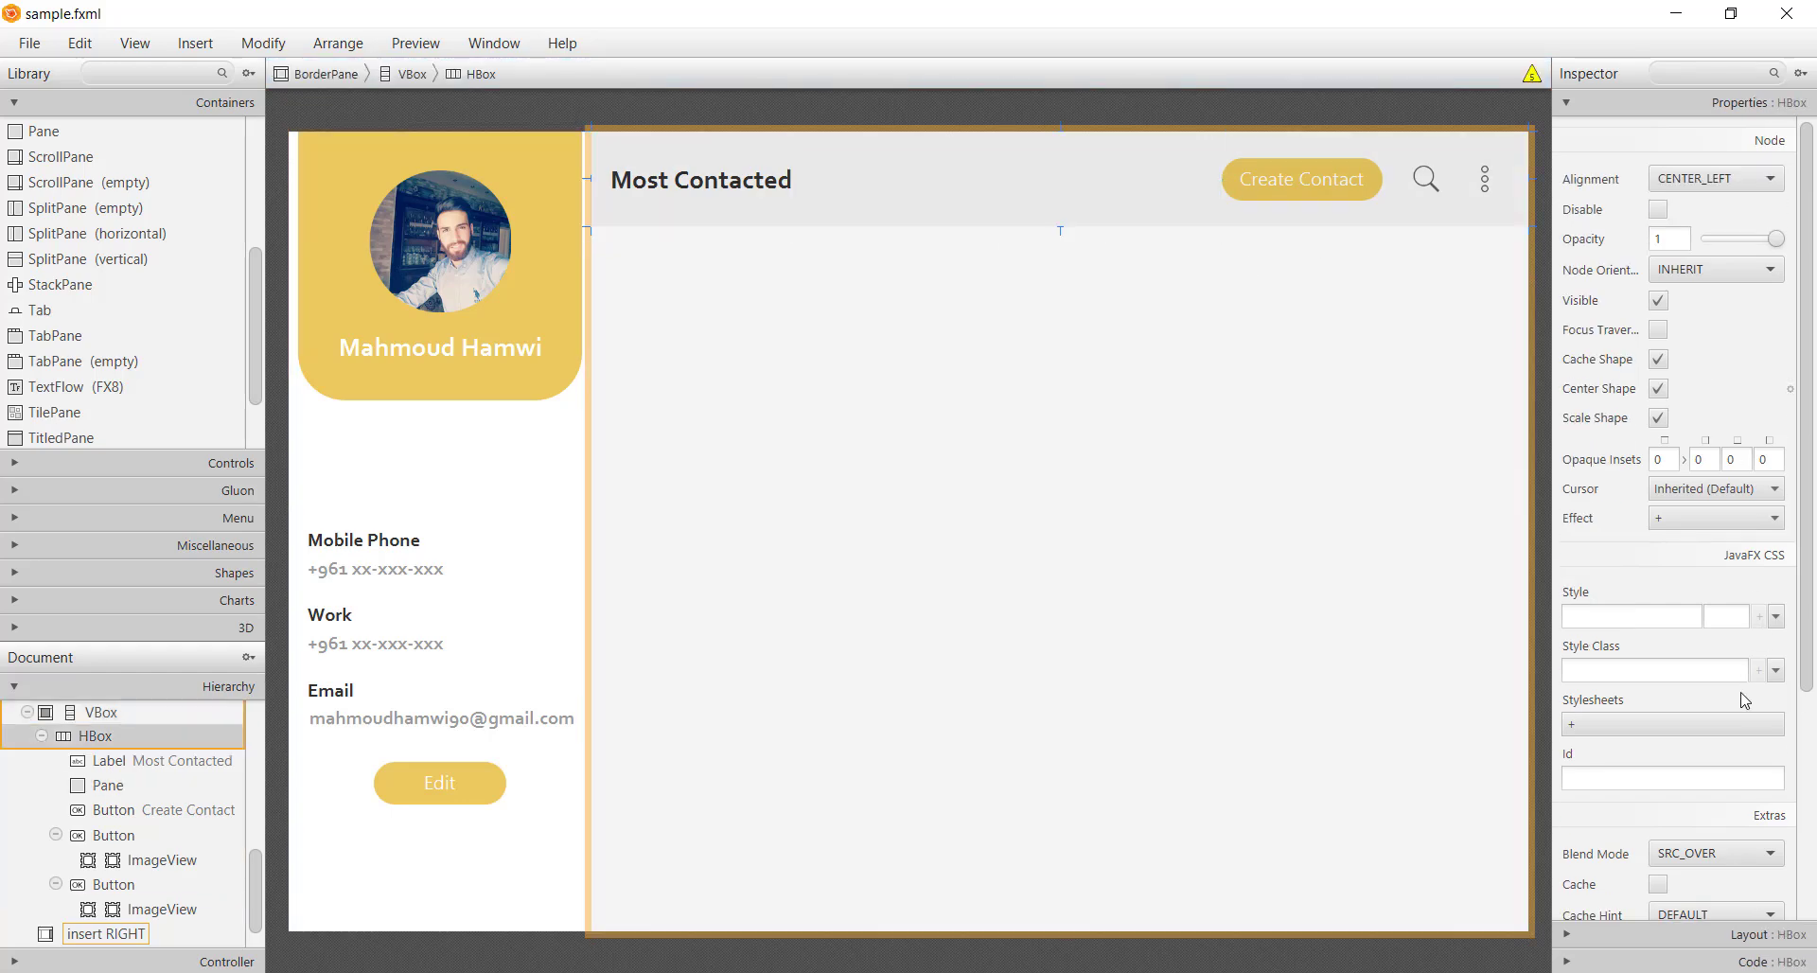
left_click(1682, 724)
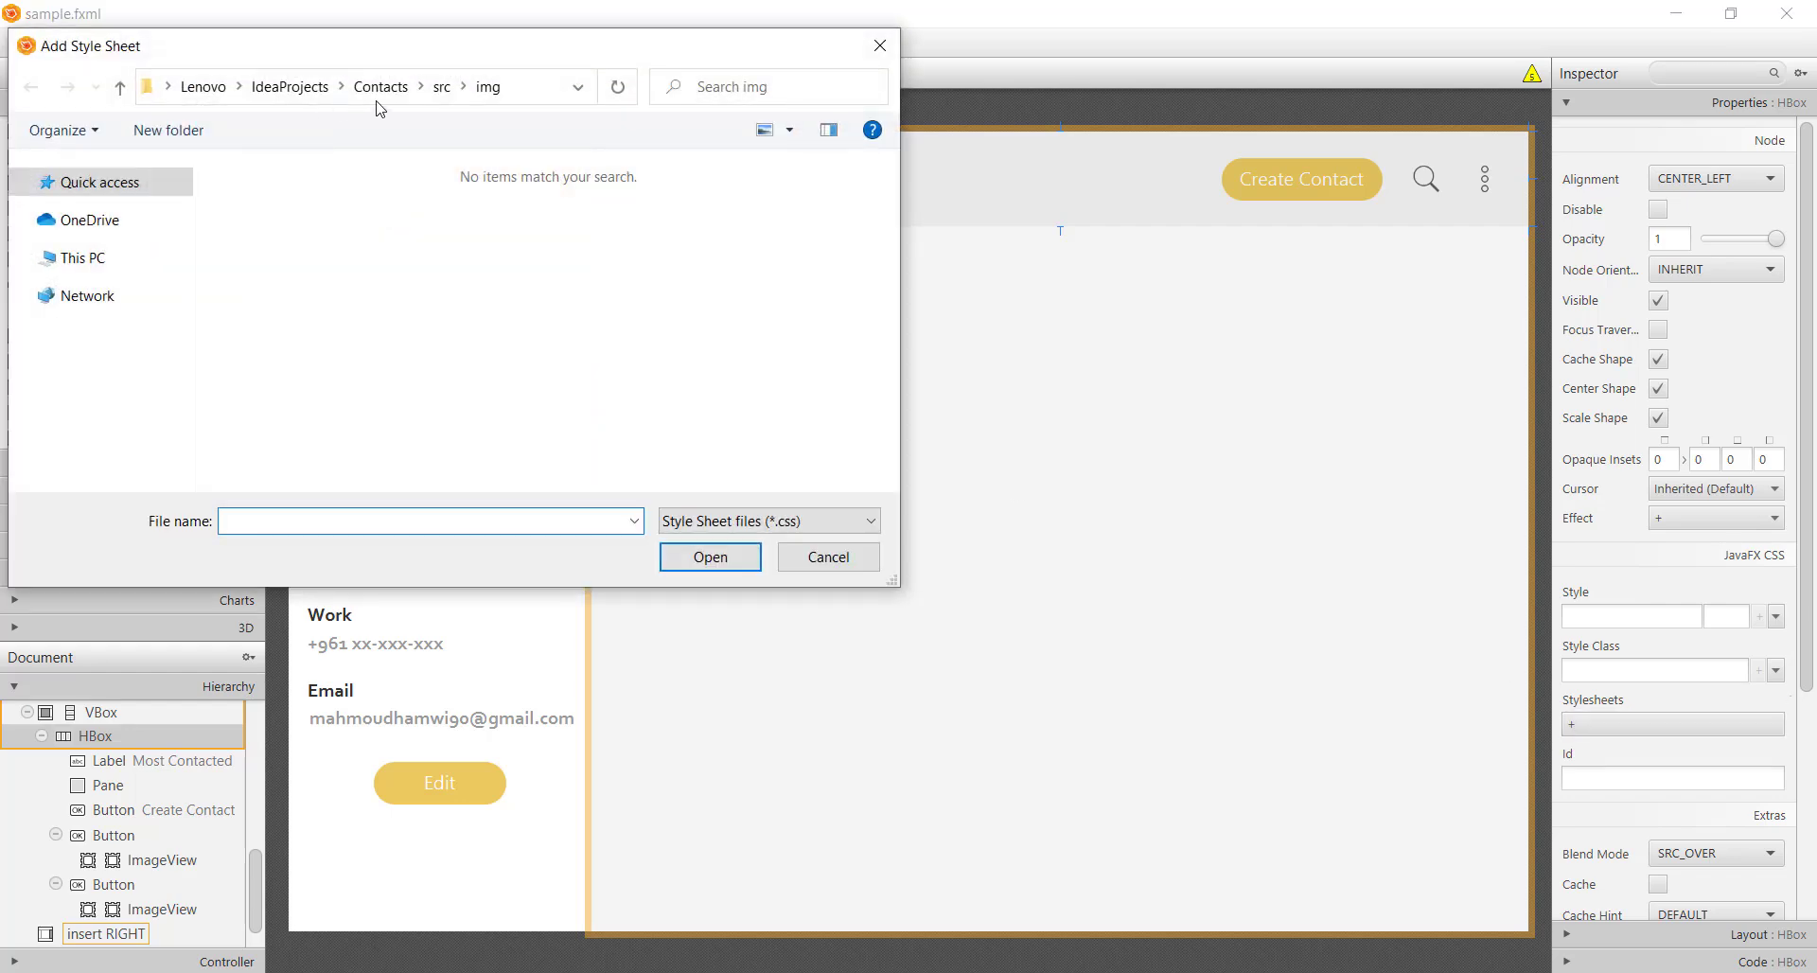
left_click(441, 86)
double_click(270, 212)
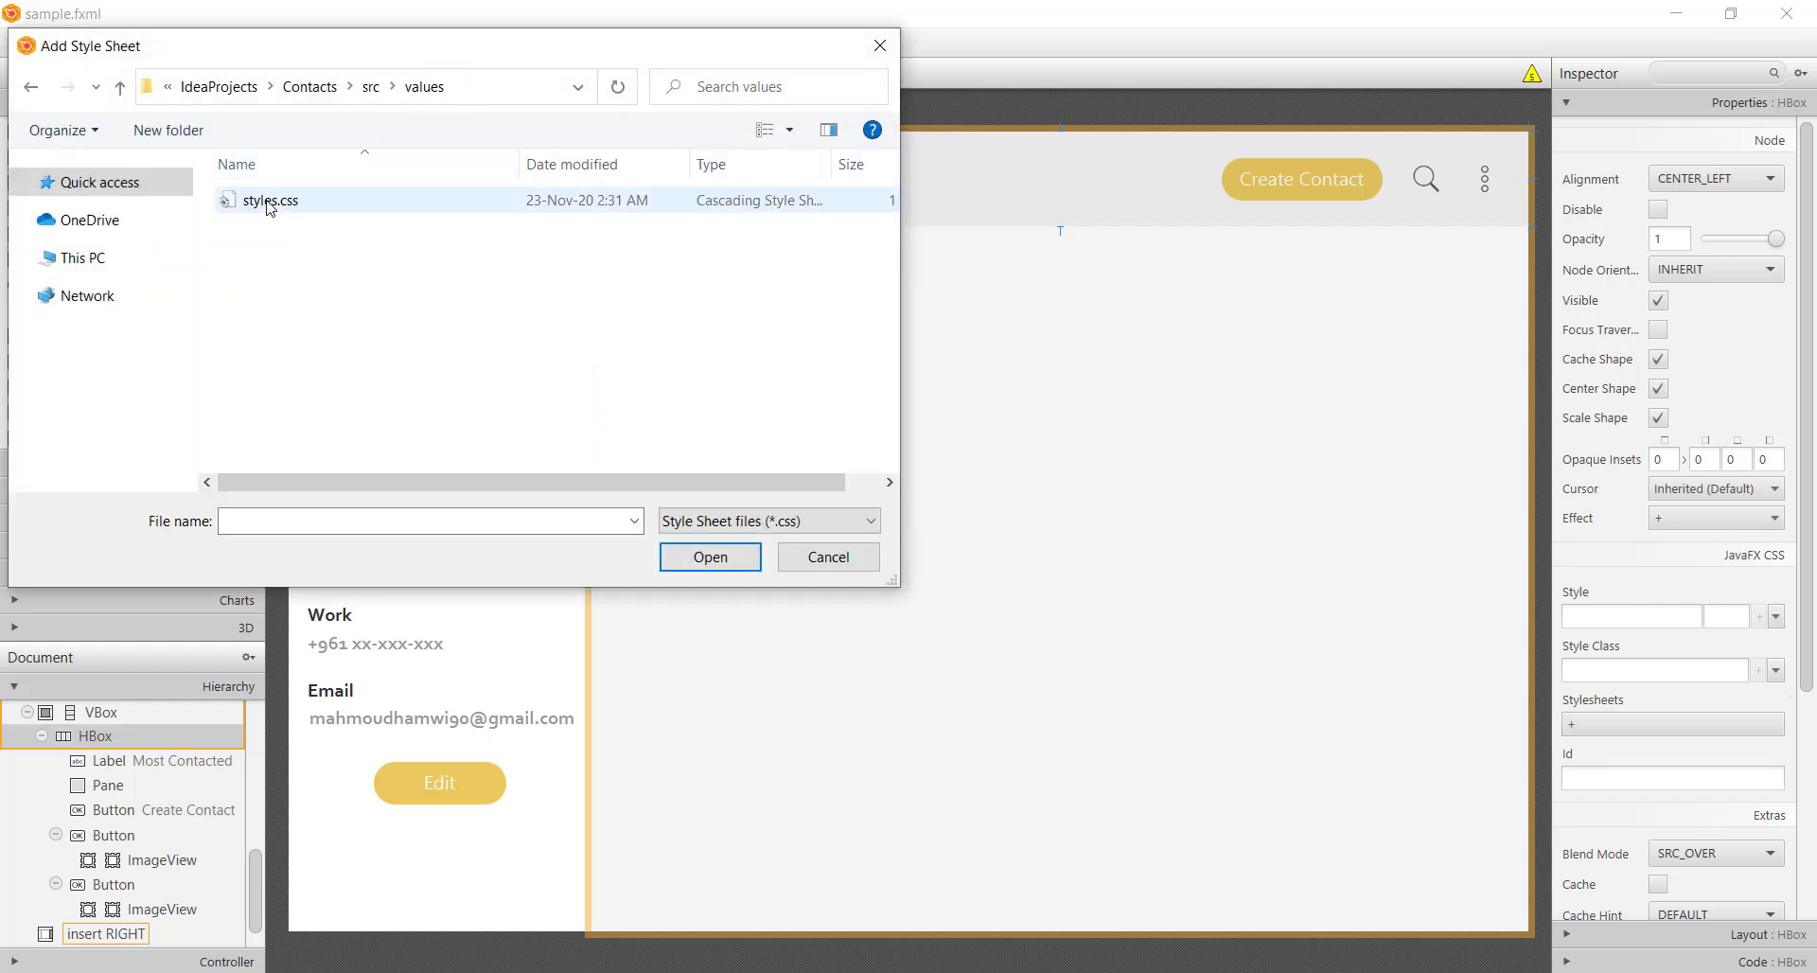
double_click(270, 206)
left_click(1658, 669)
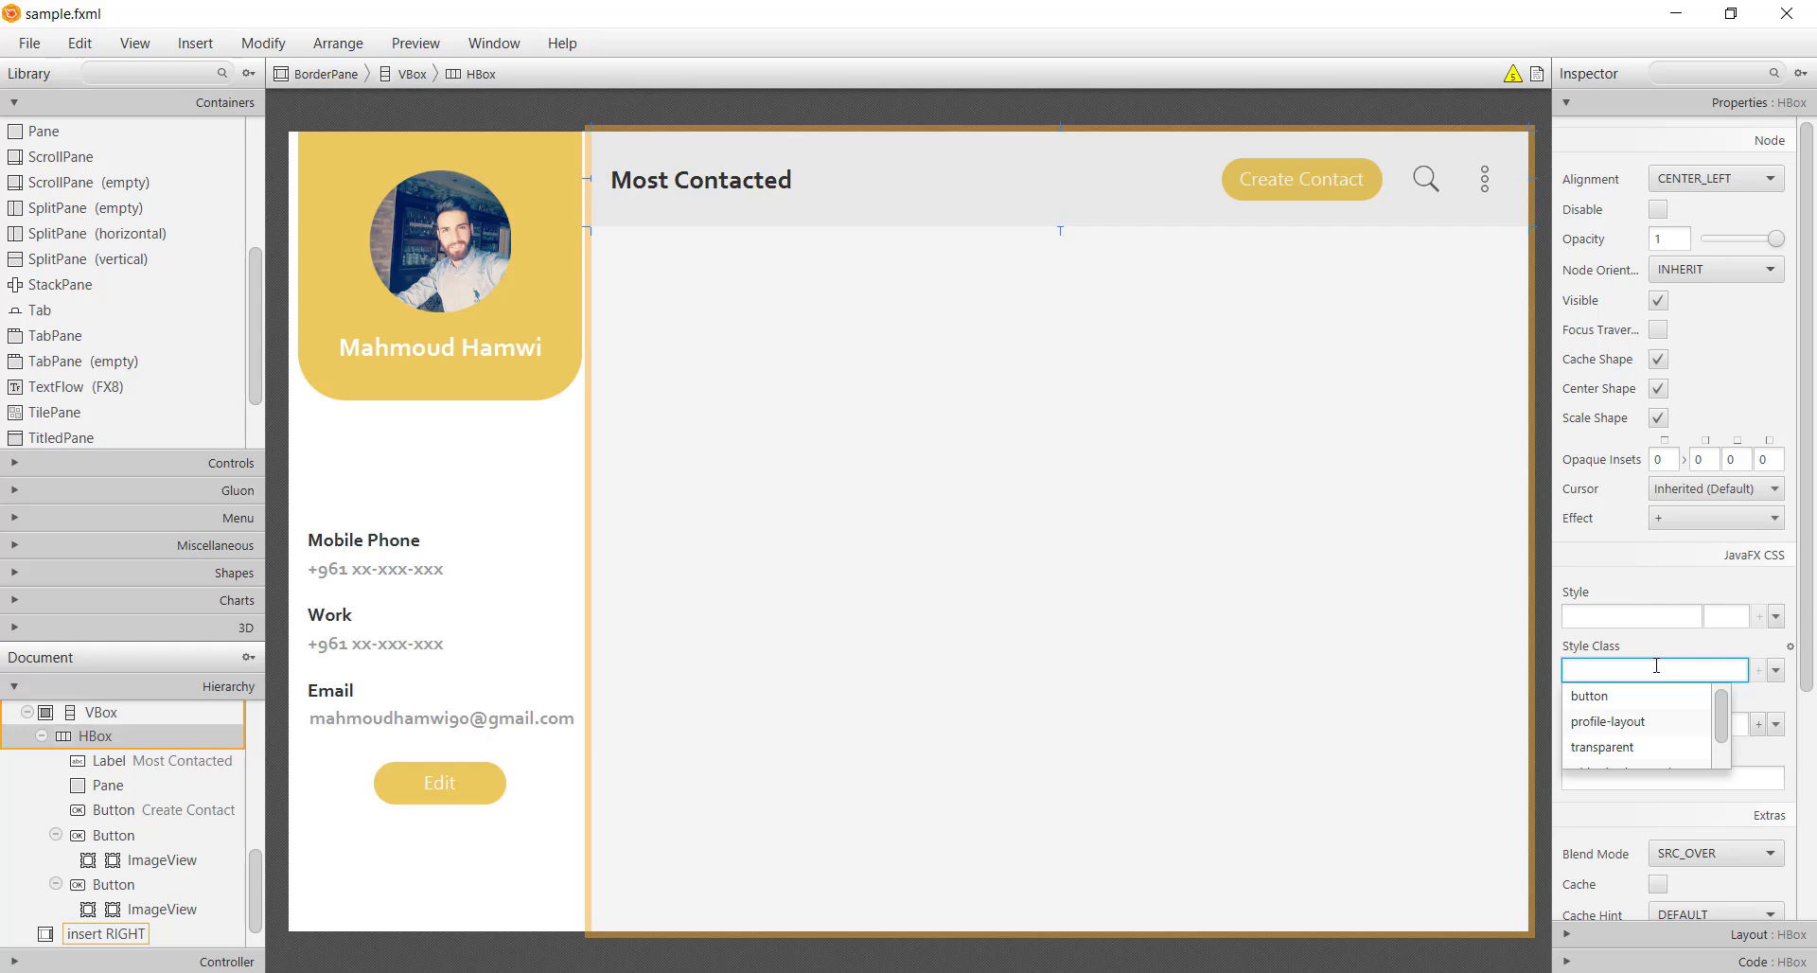
type("white")
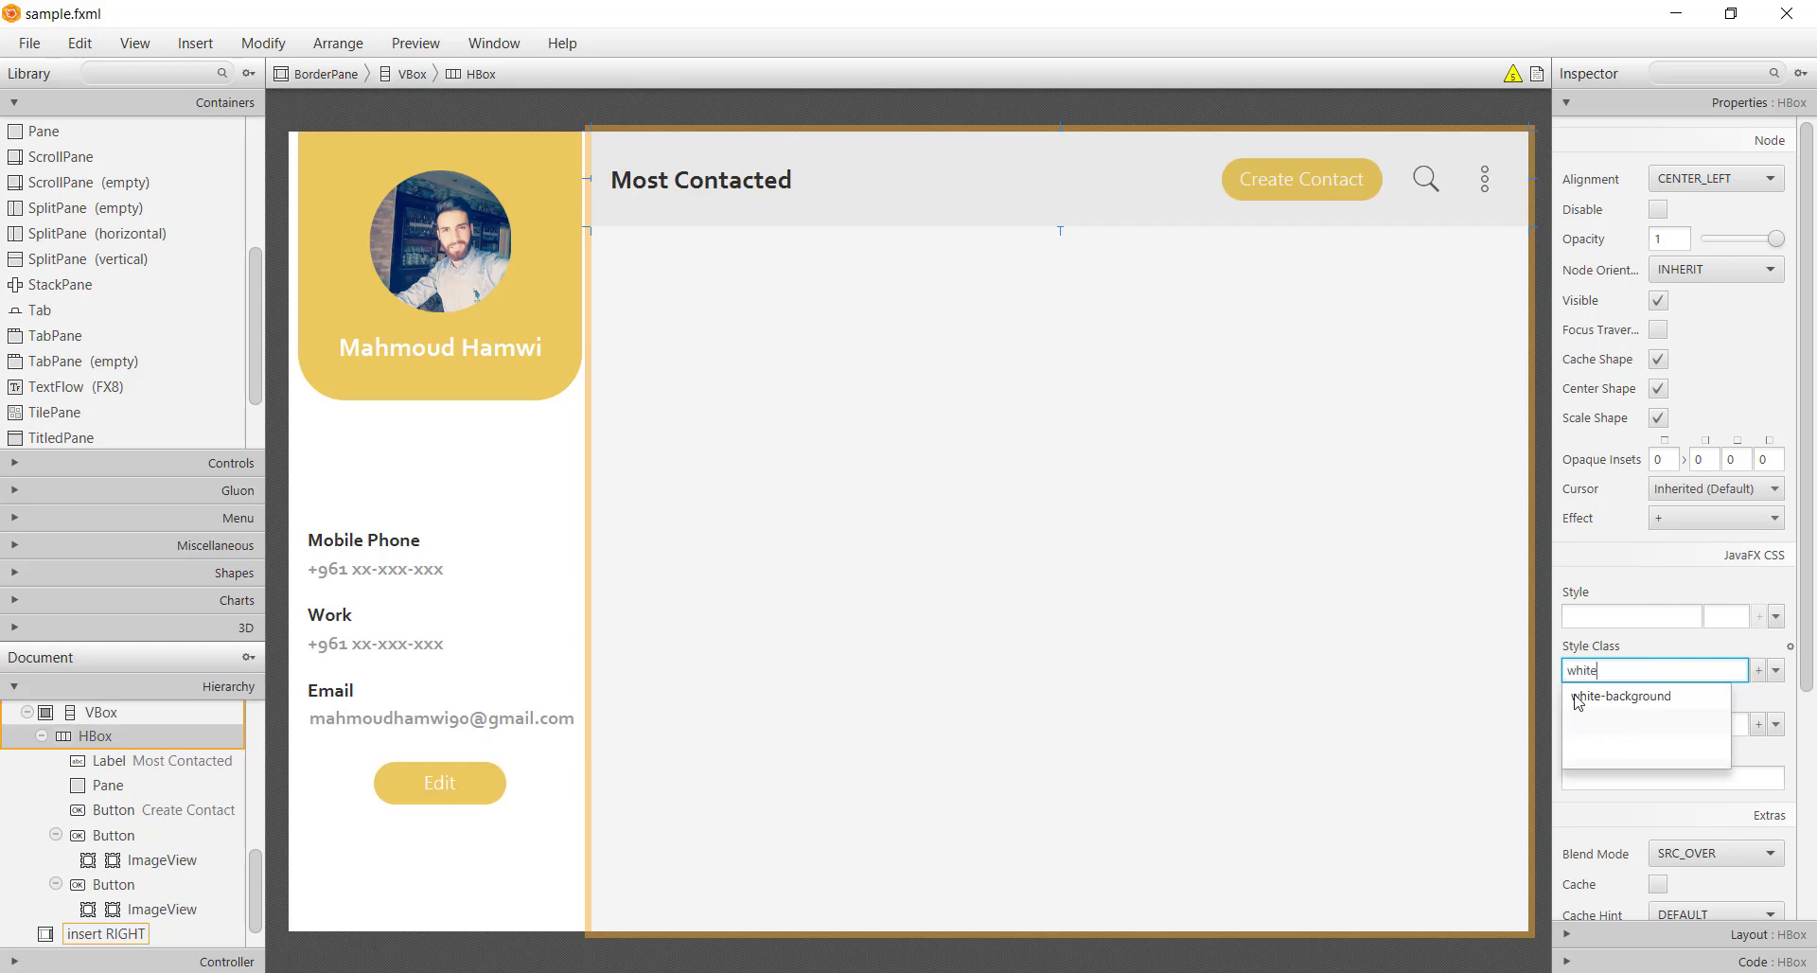
left_click(1624, 705)
Link the right-hand VBox to styles.css with the white-background style class
left_click(1032, 640)
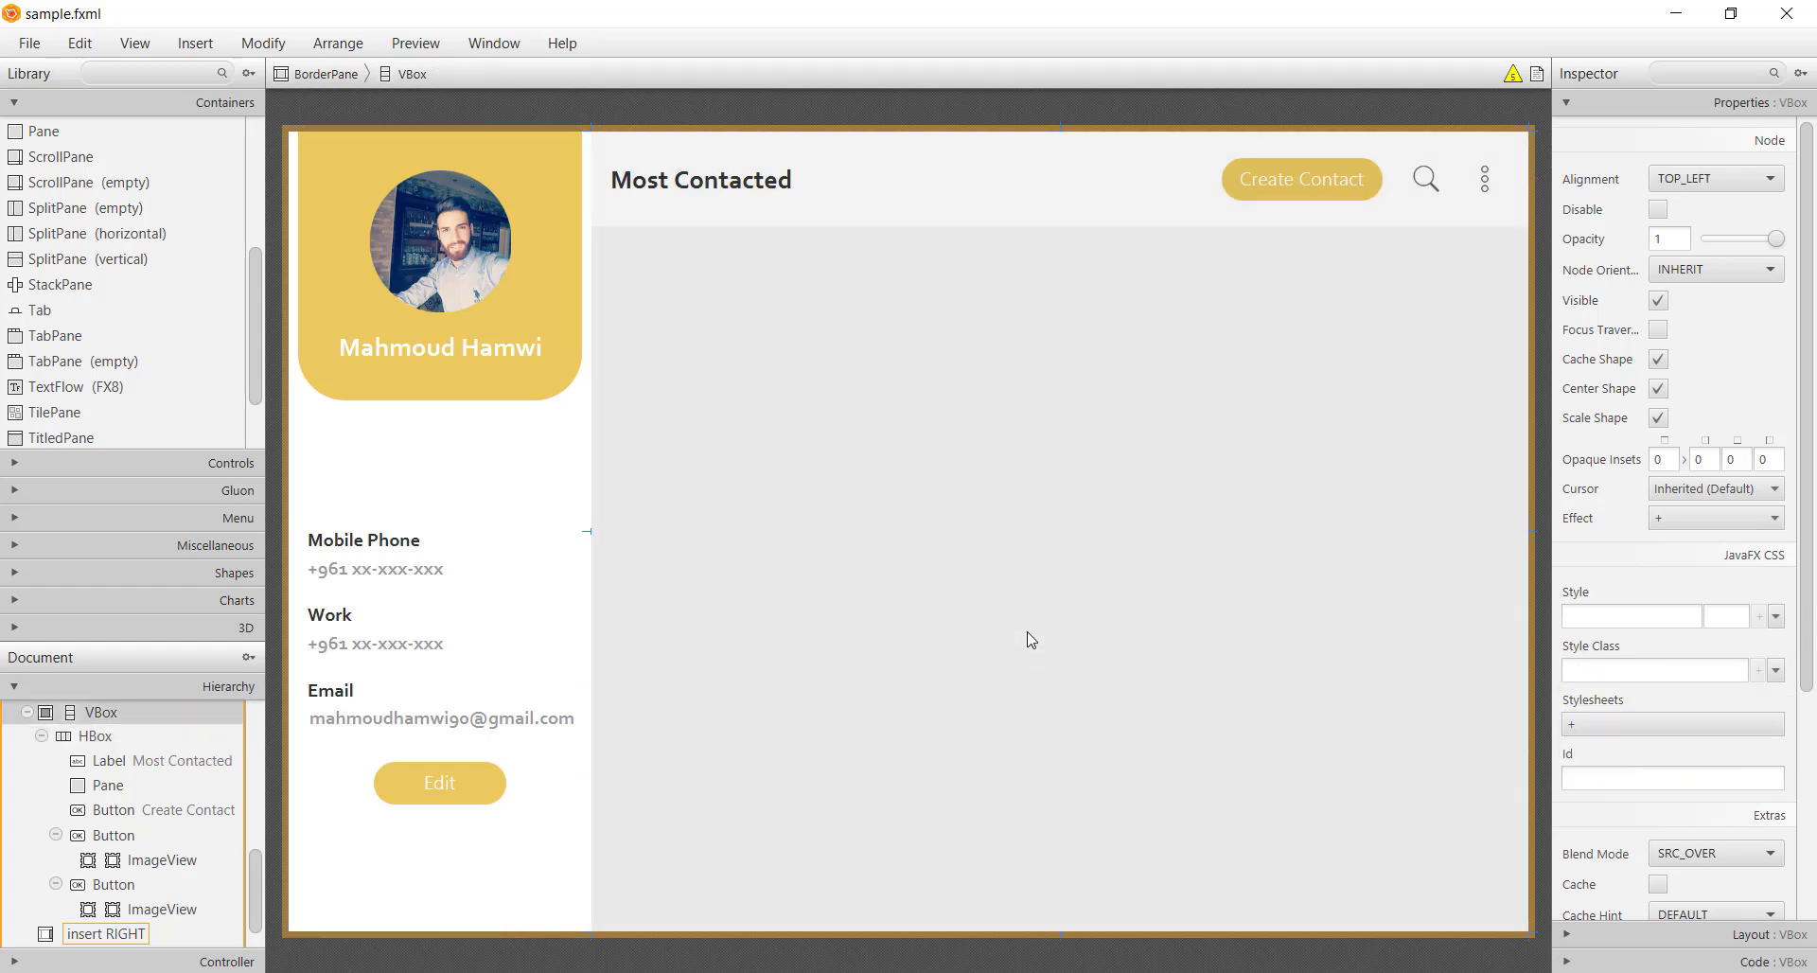
left_click(1645, 724)
double_click(338, 204)
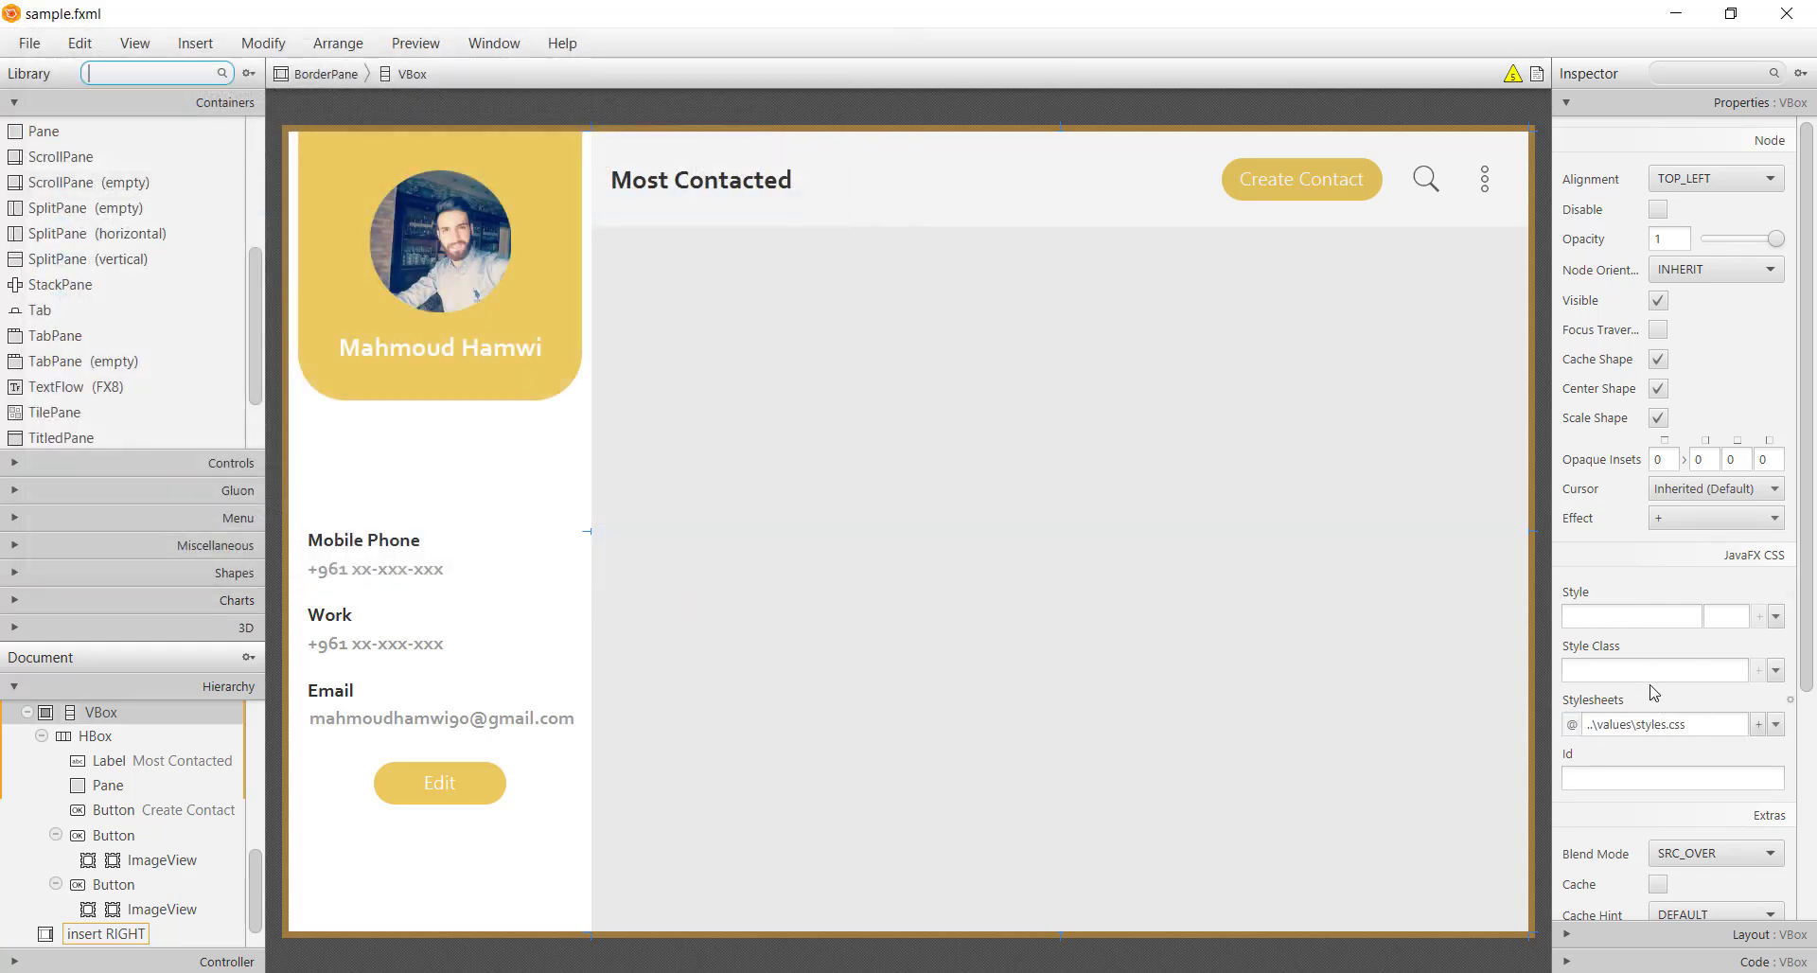
left_click(1651, 670)
type("w")
left_click(1621, 698)
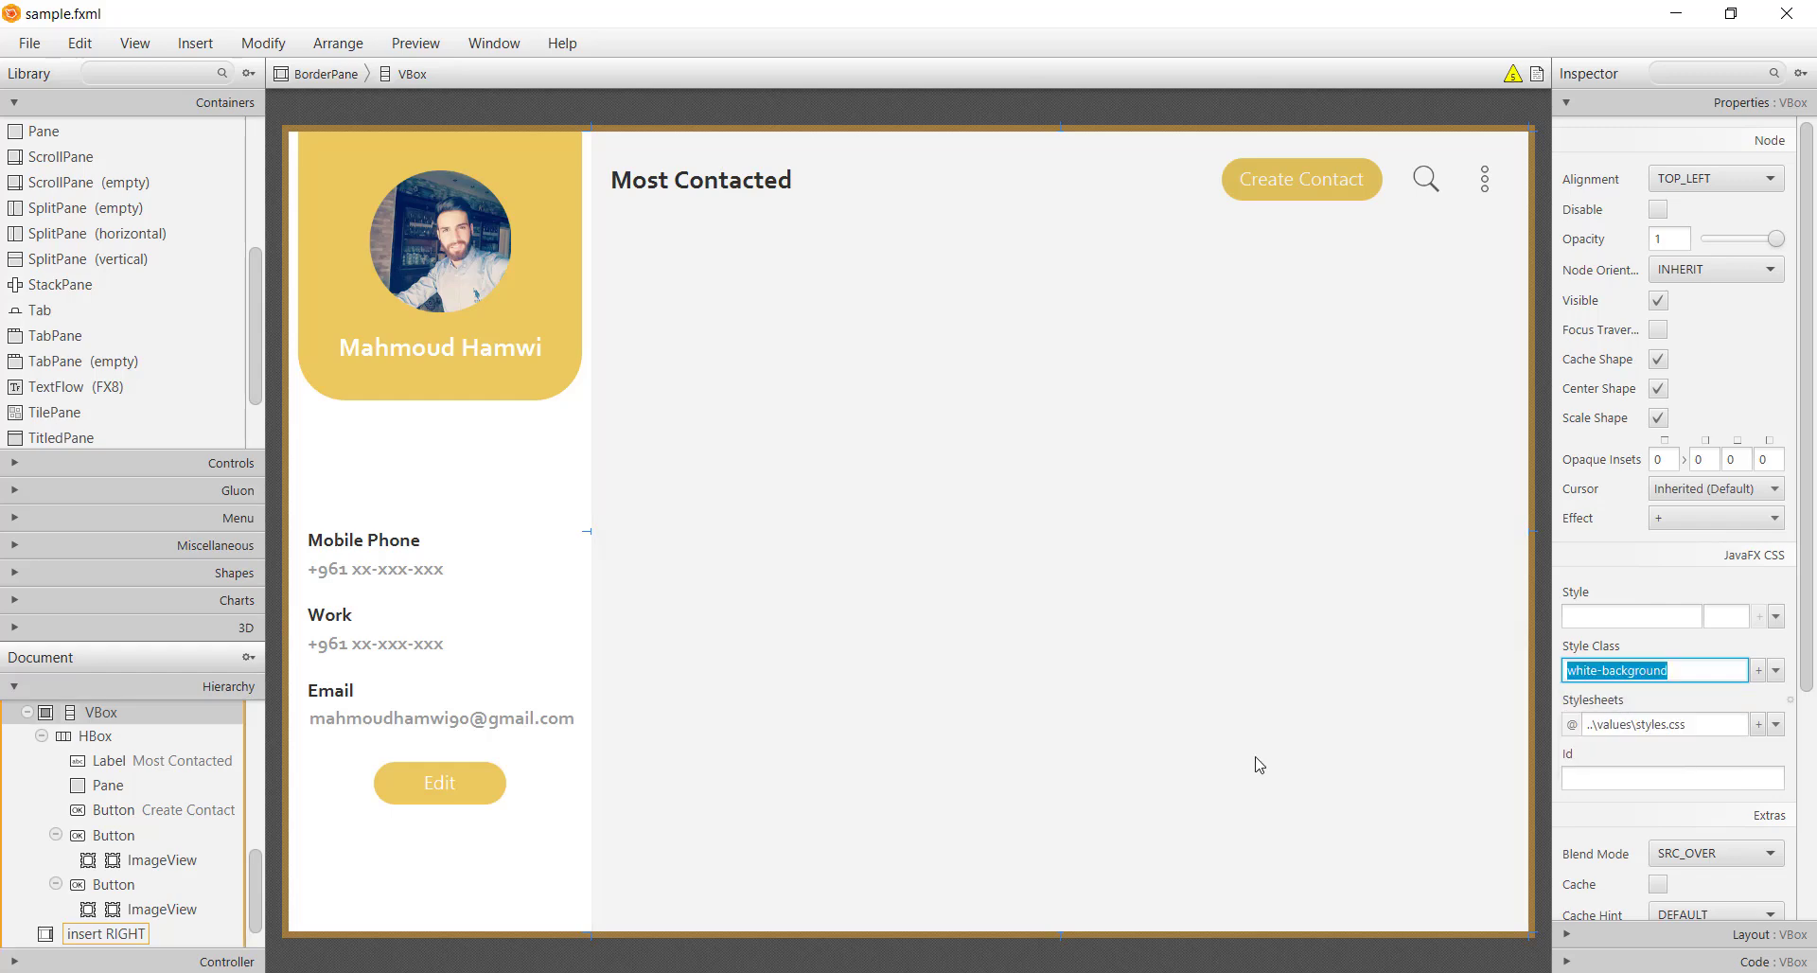
Give the right-hand panel a left margin of 10 and save
left_click(1651, 934)
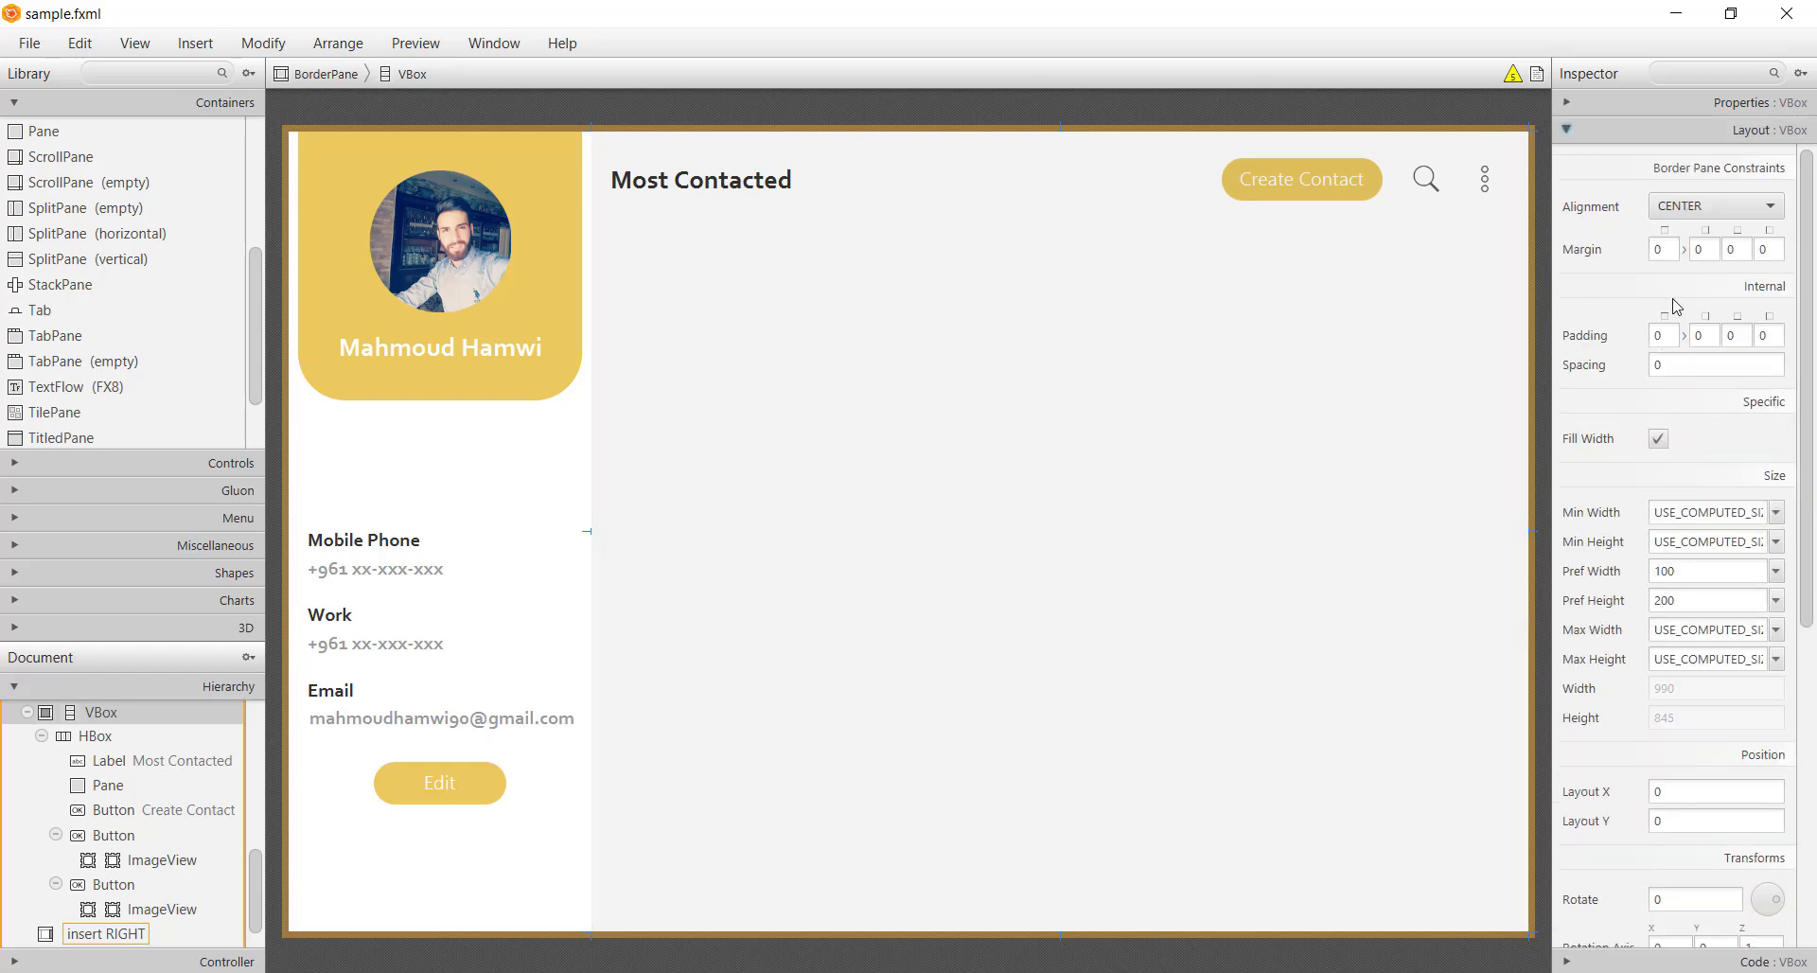
left_click(1774, 250)
key("Return")
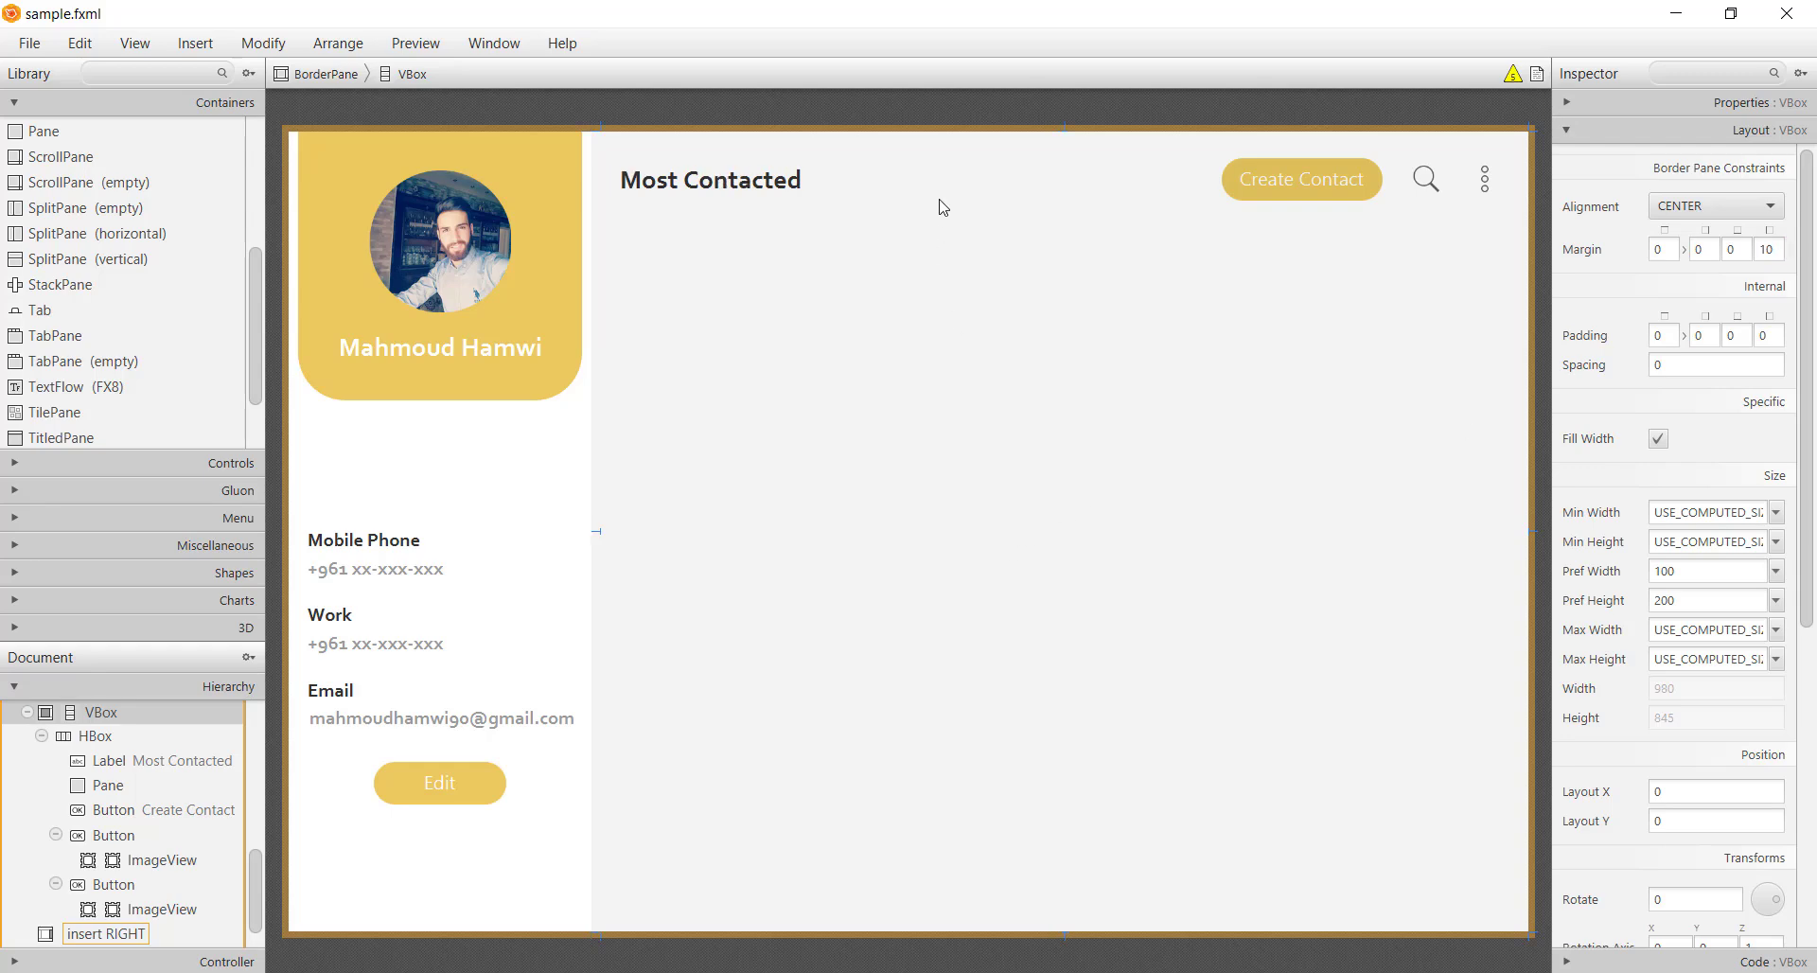
left_click(918, 130)
key("ctrl+s")
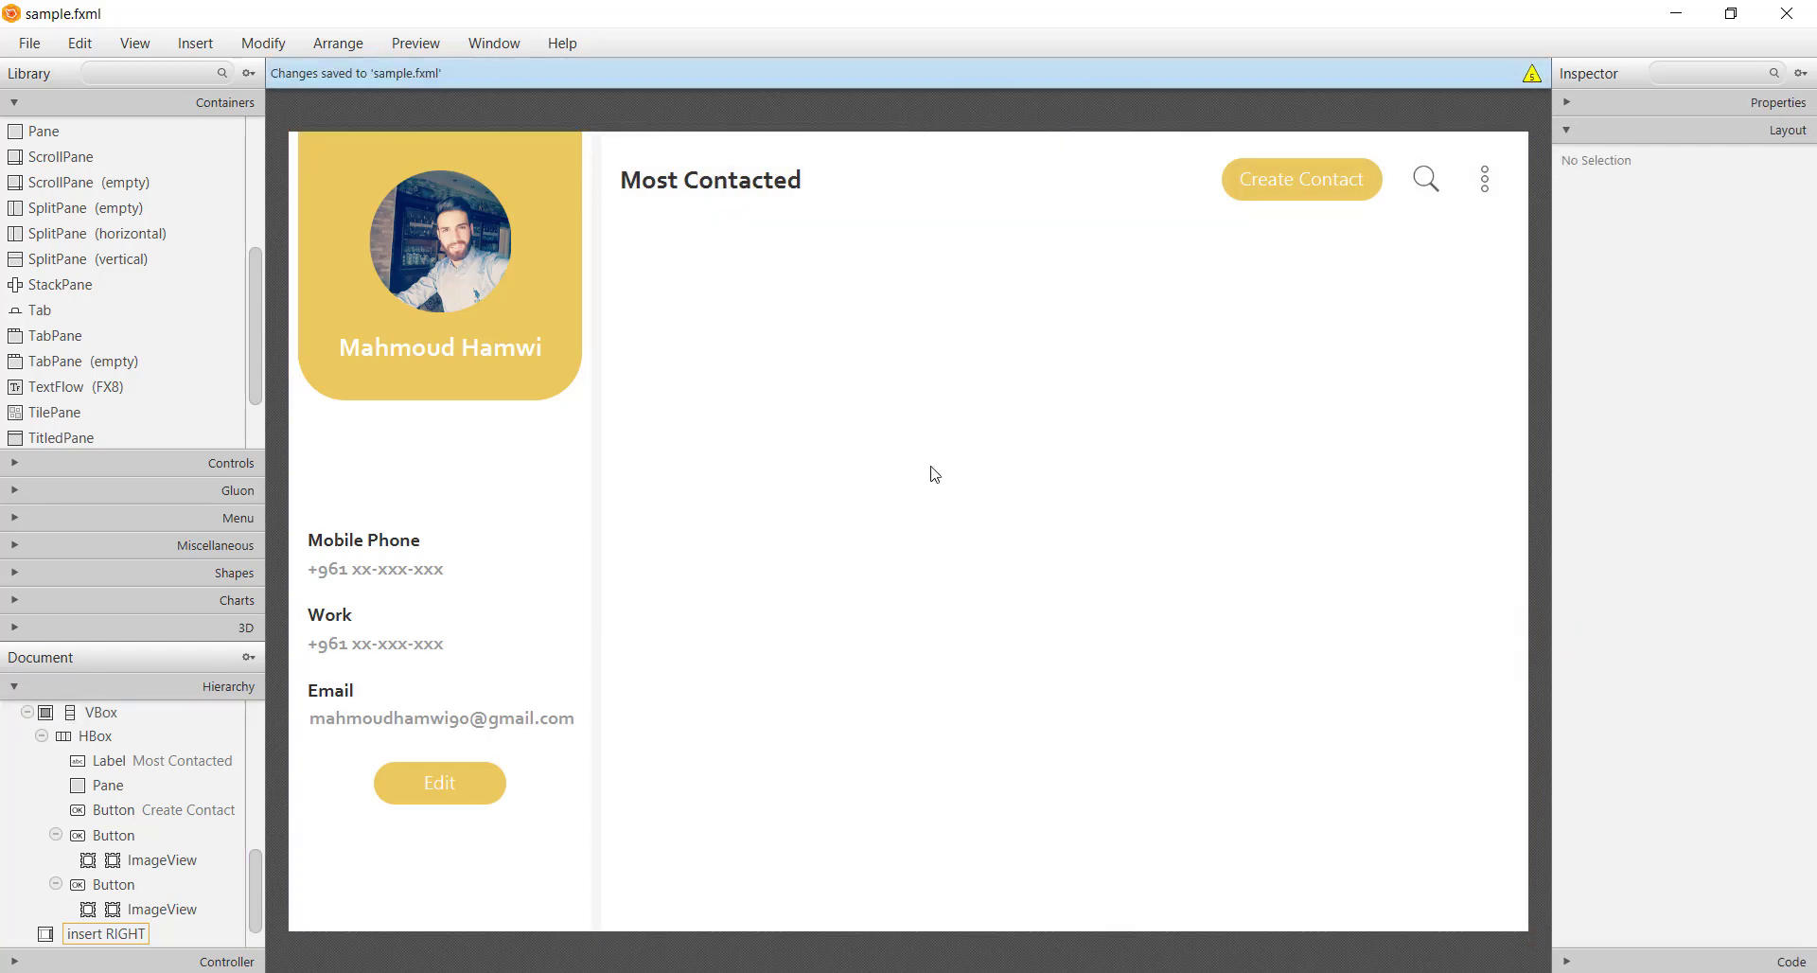
Reduce the panel's left margin to 5 and save sample.fxml
left_click(857, 483)
double_click(1768, 249)
type("5")
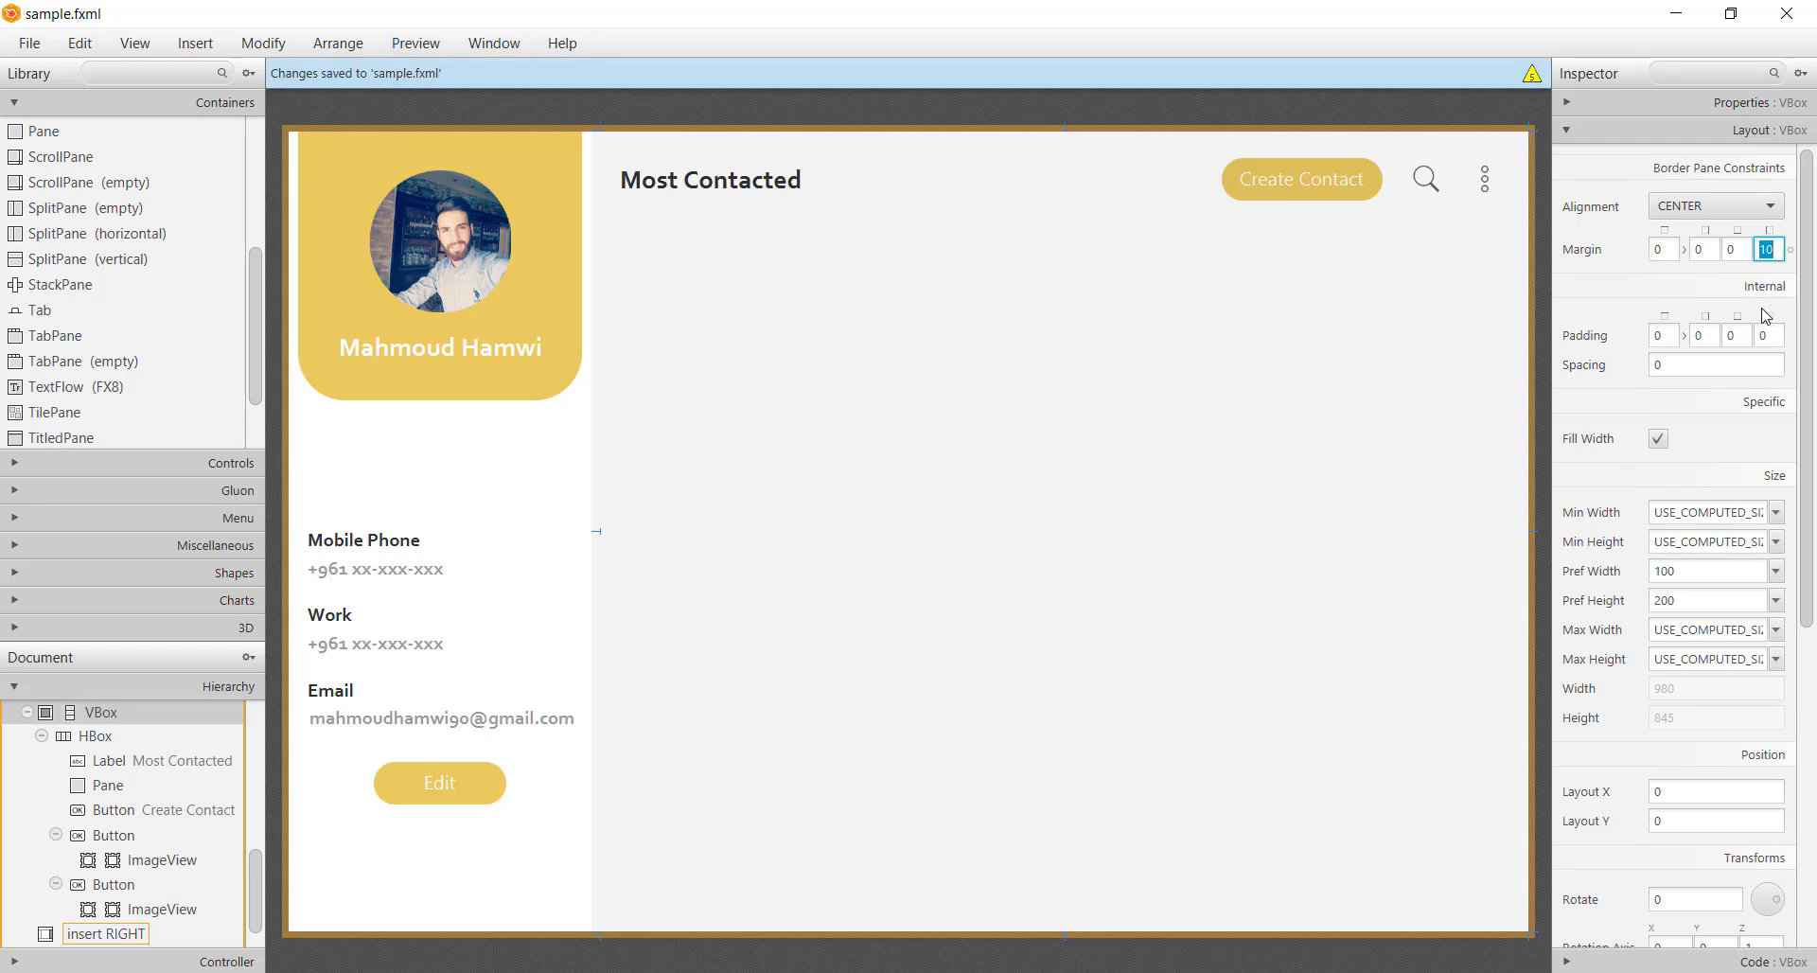
key("Return")
left_click(793, 111)
key("ctrl+s")
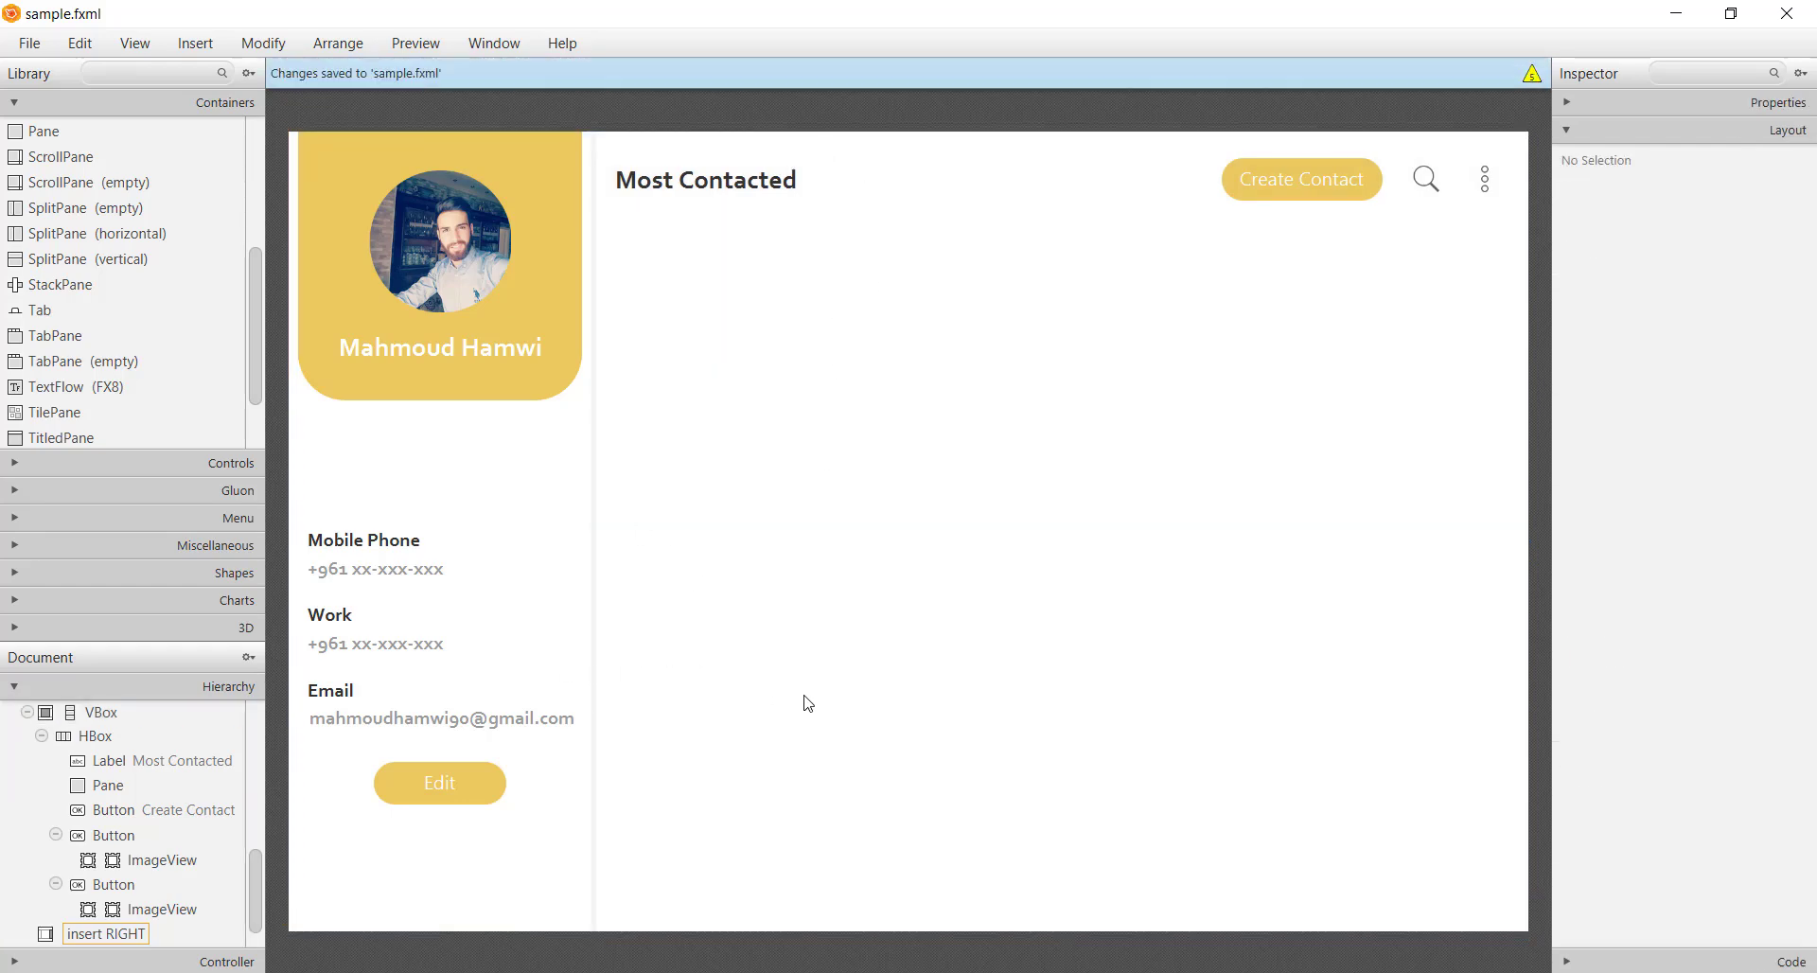
Add a new HBox row below the header with a preferred height of 200
left_click(884, 377)
left_click(58, 372)
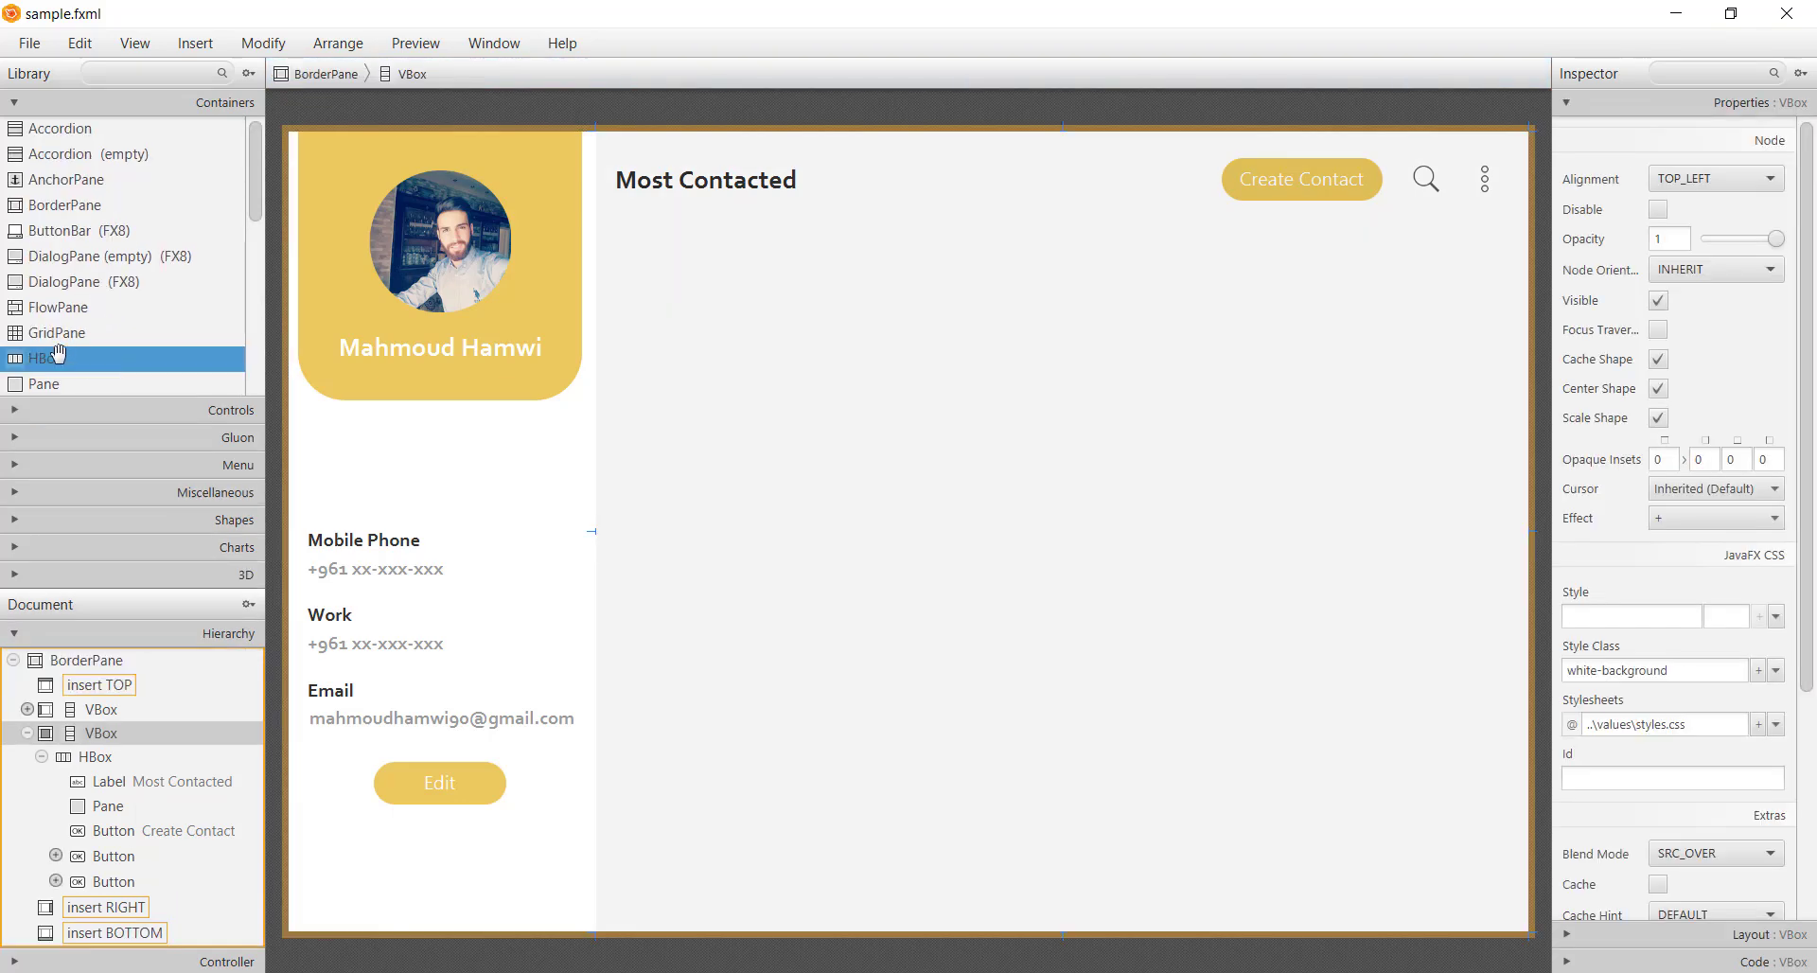
left_click_drag(53, 360, 967, 366)
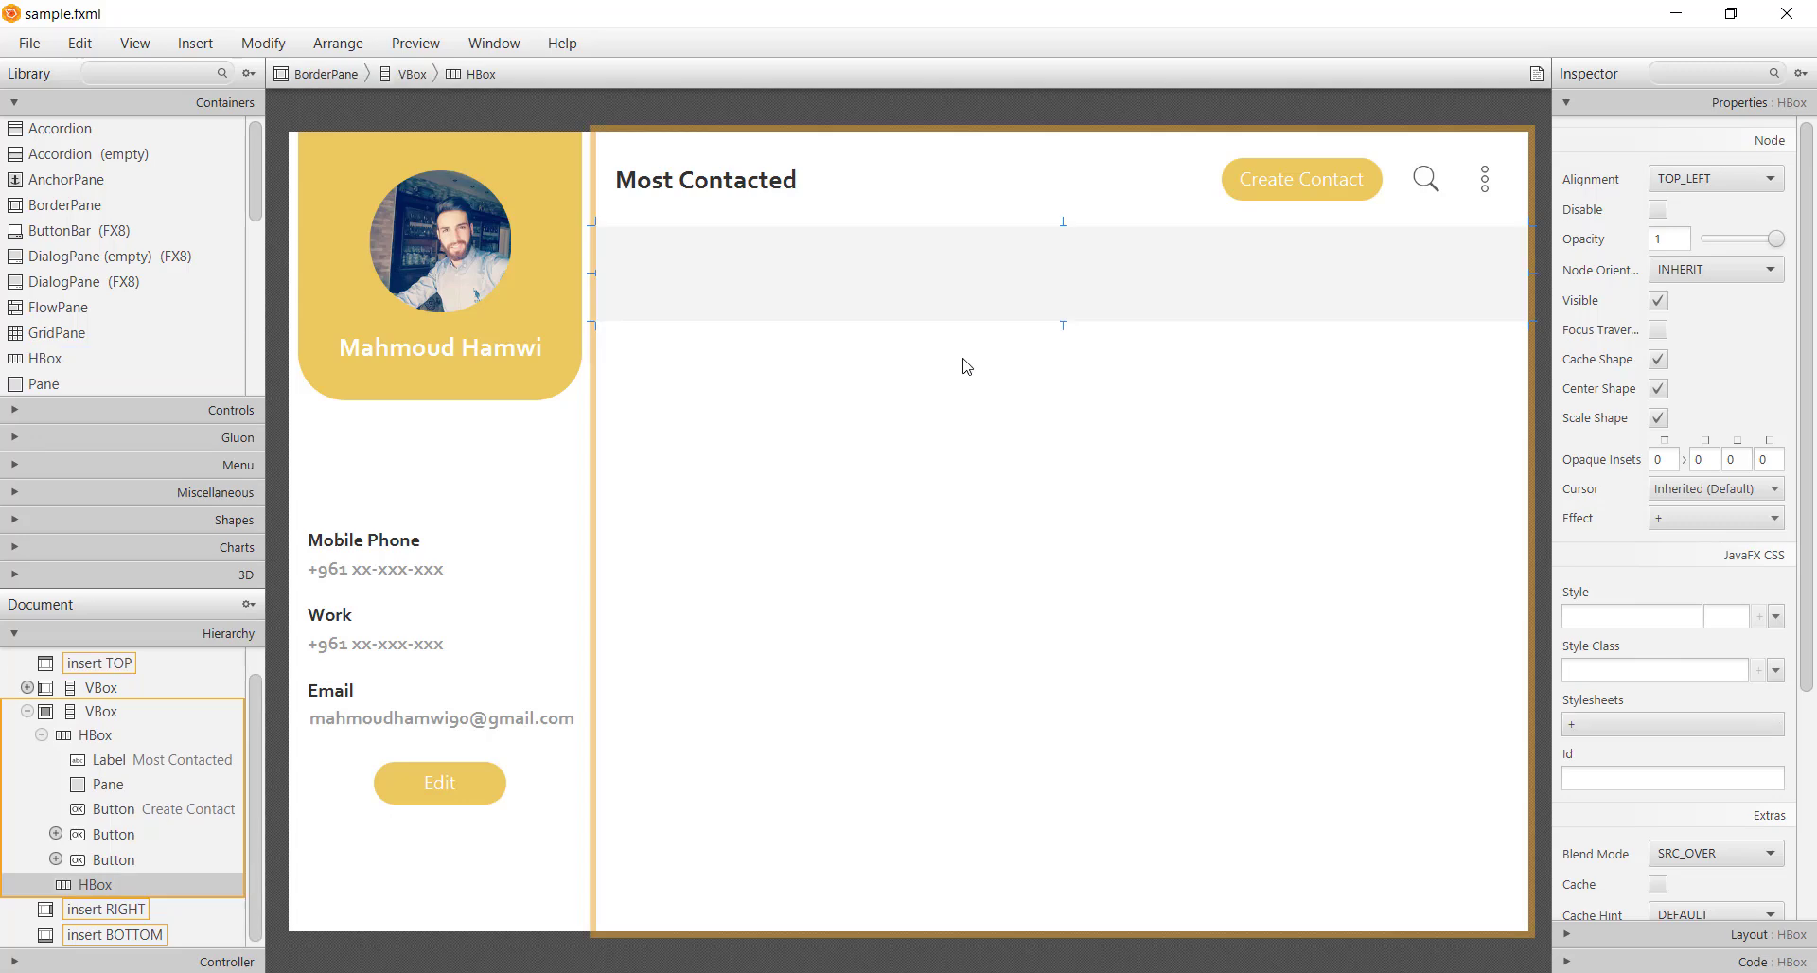
left_click(1694, 935)
double_click(1690, 608)
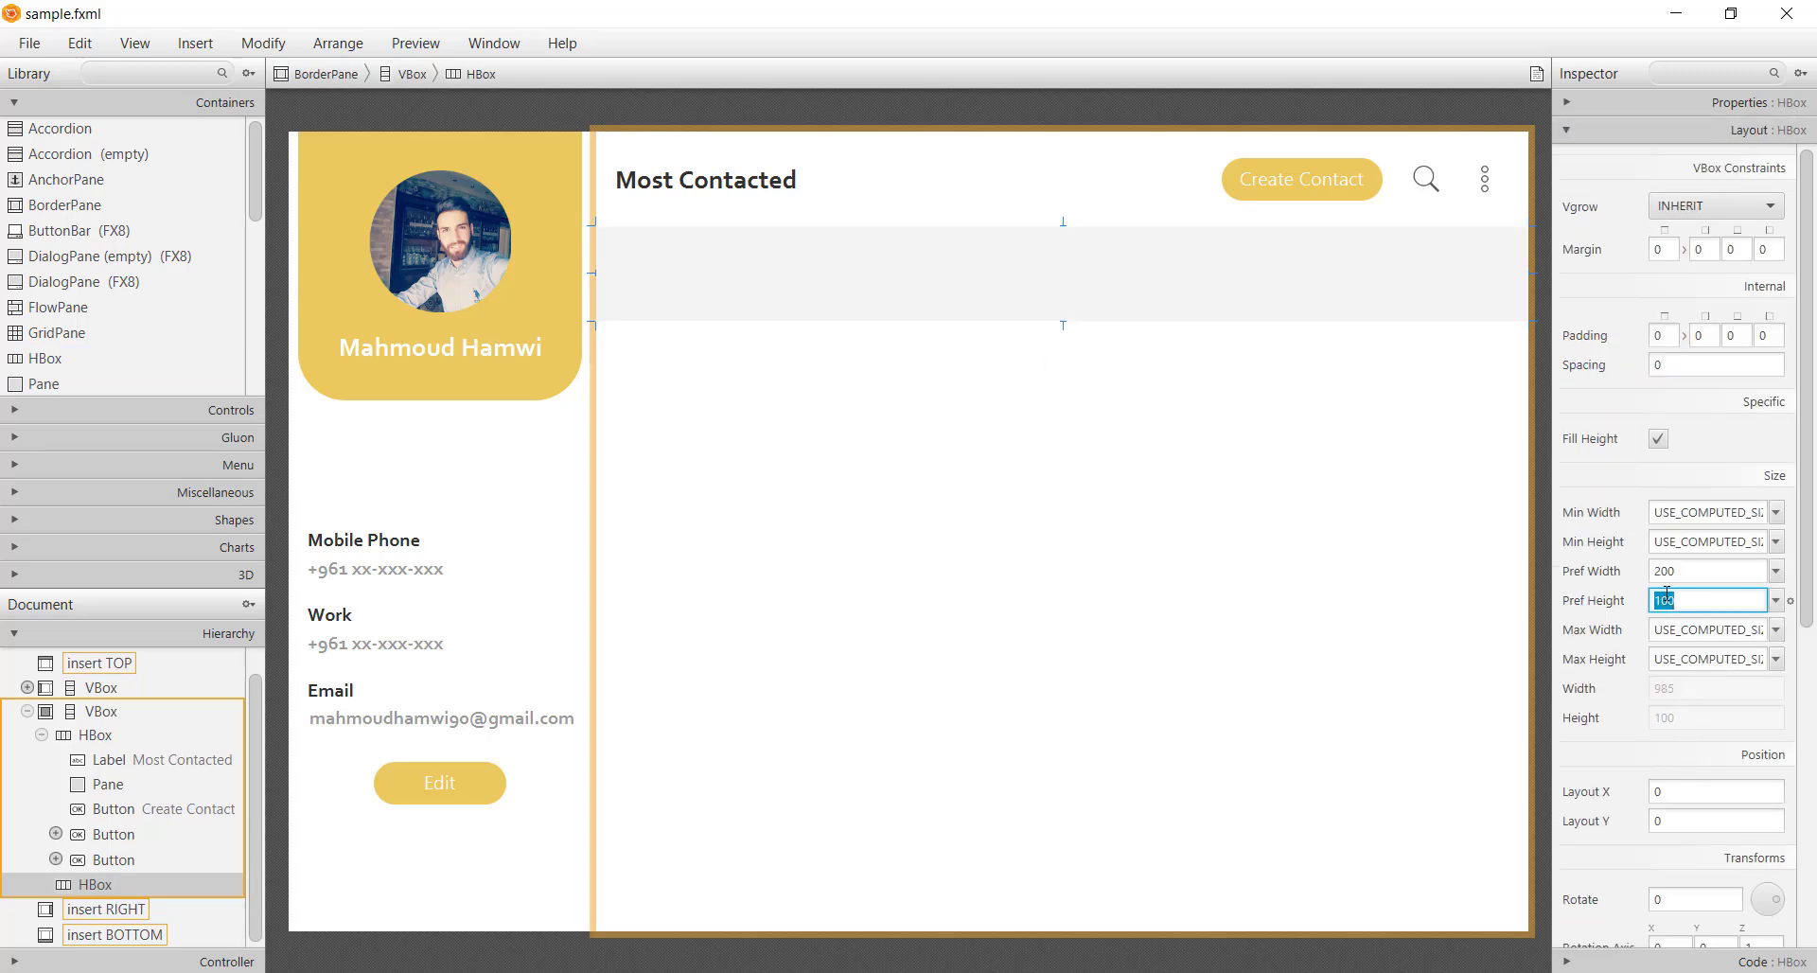
type("20")
key("Return")
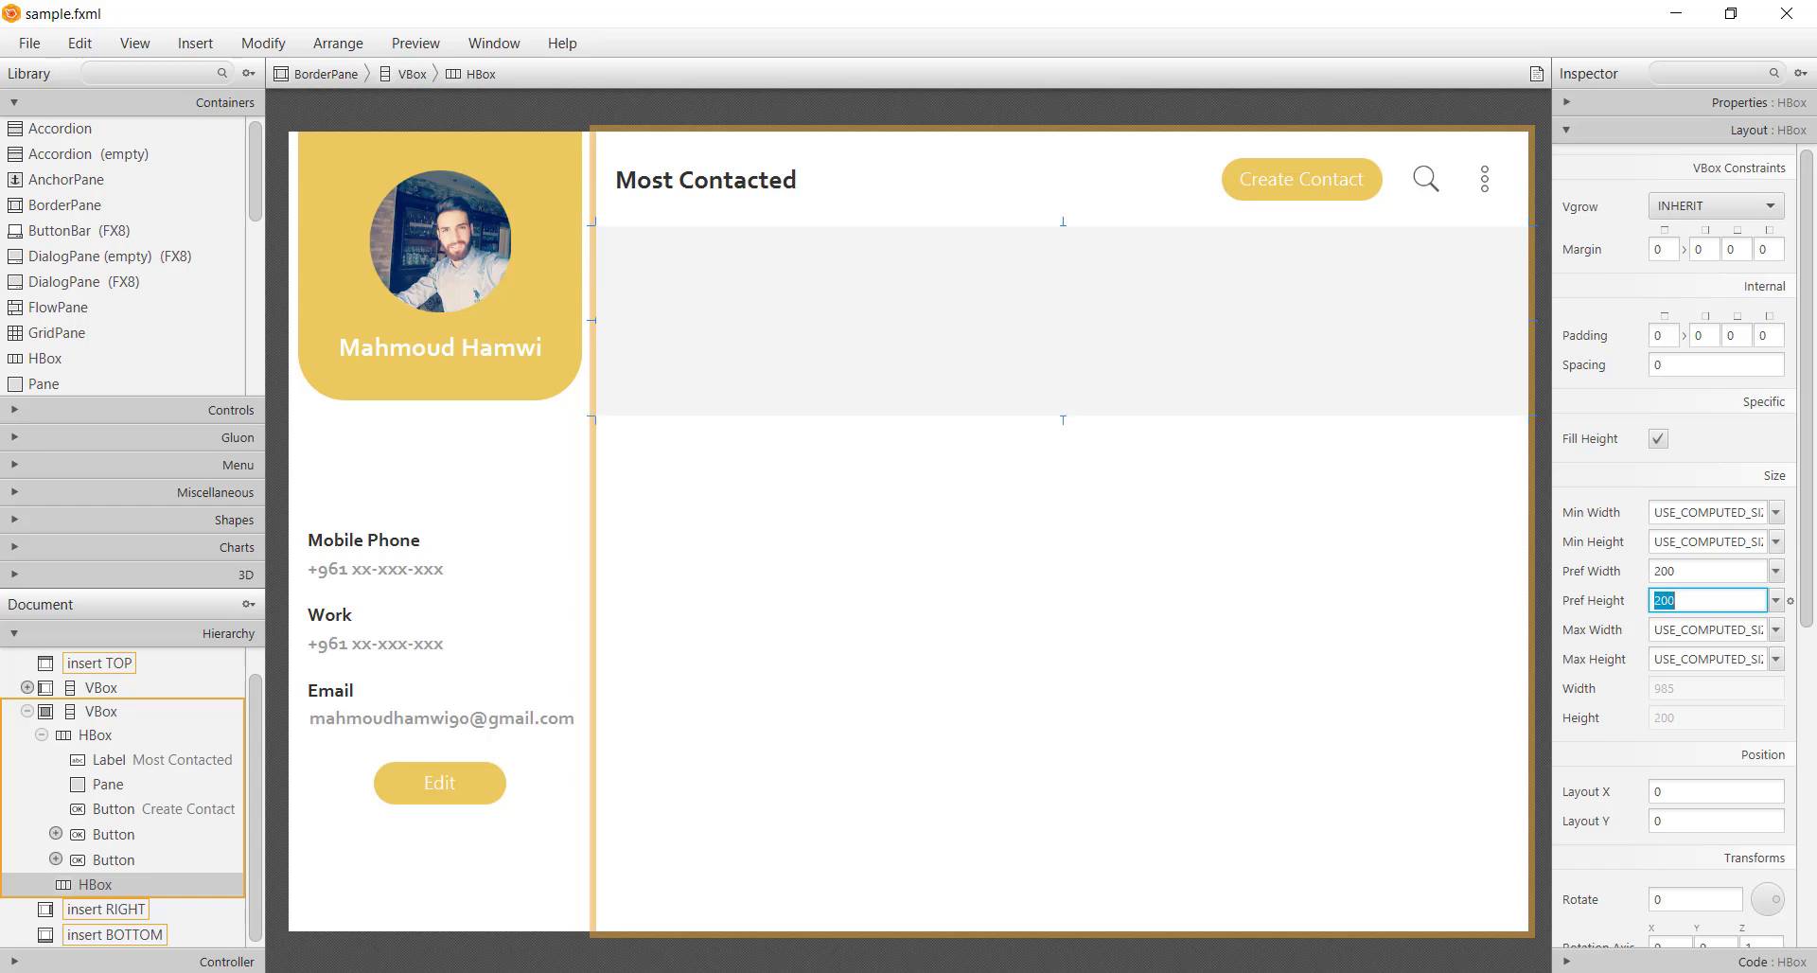
Place a Label in the new row, sized to preferred width 200 and height 250
scroll(66, 331, "down", 3)
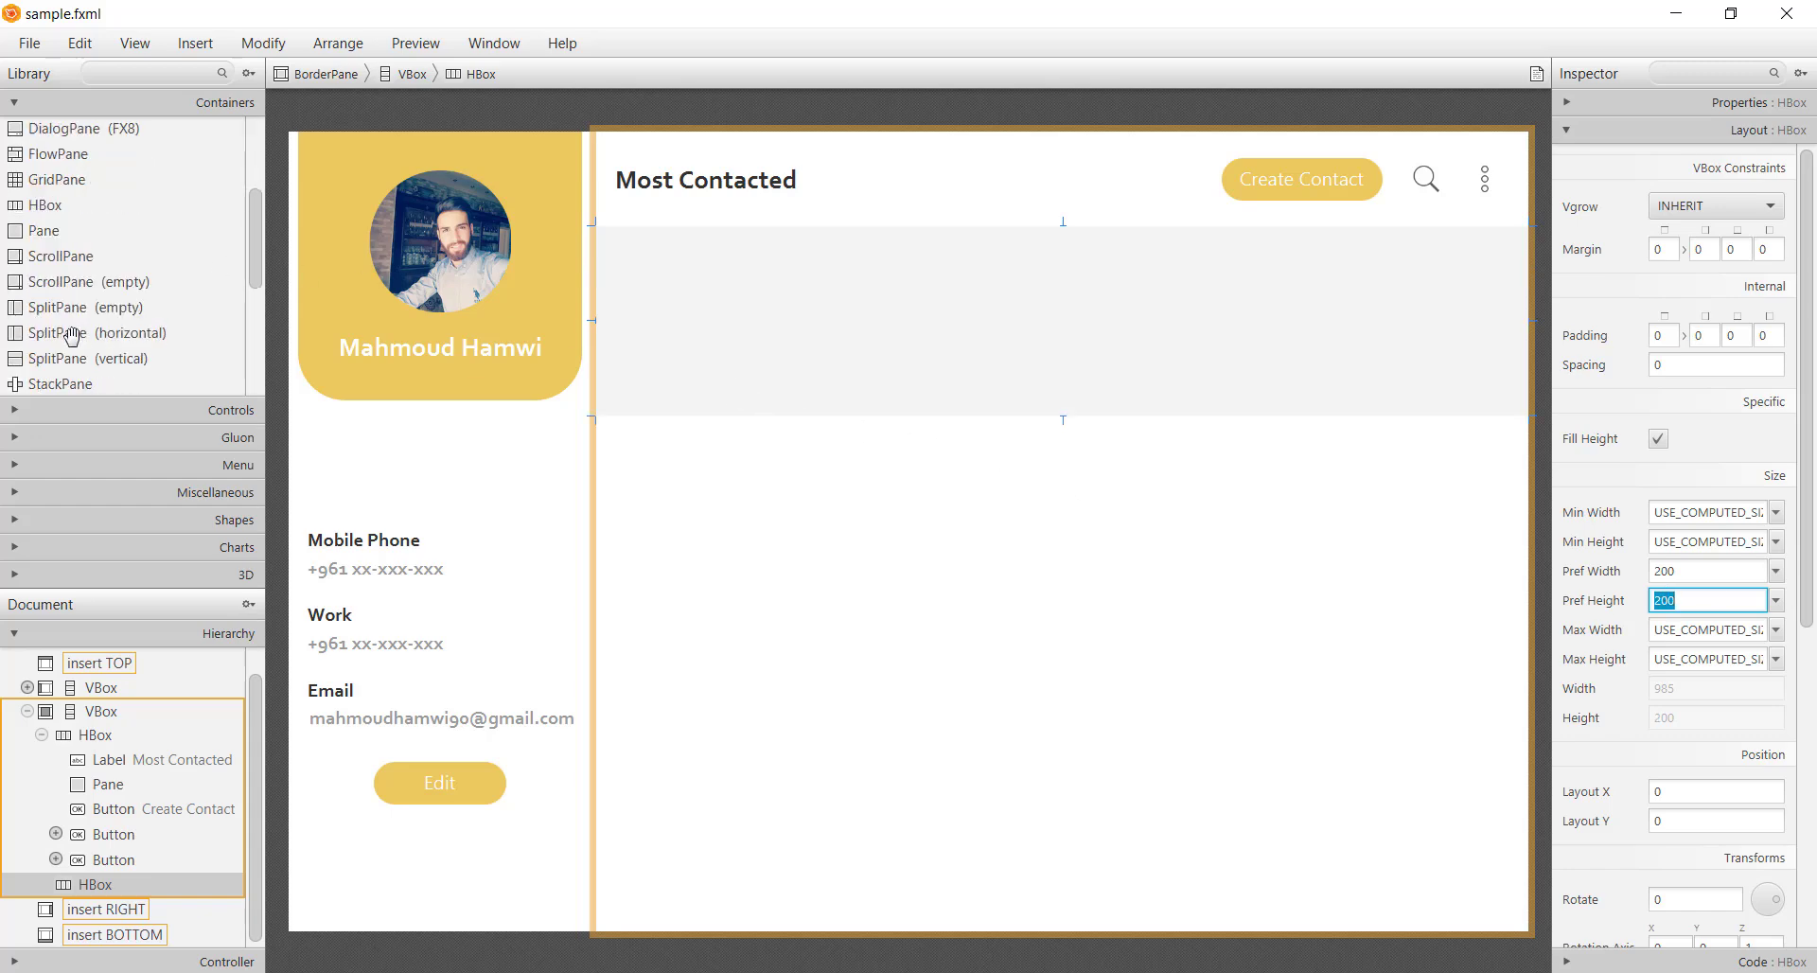
scroll(75, 363, "up", 3)
left_click(102, 413)
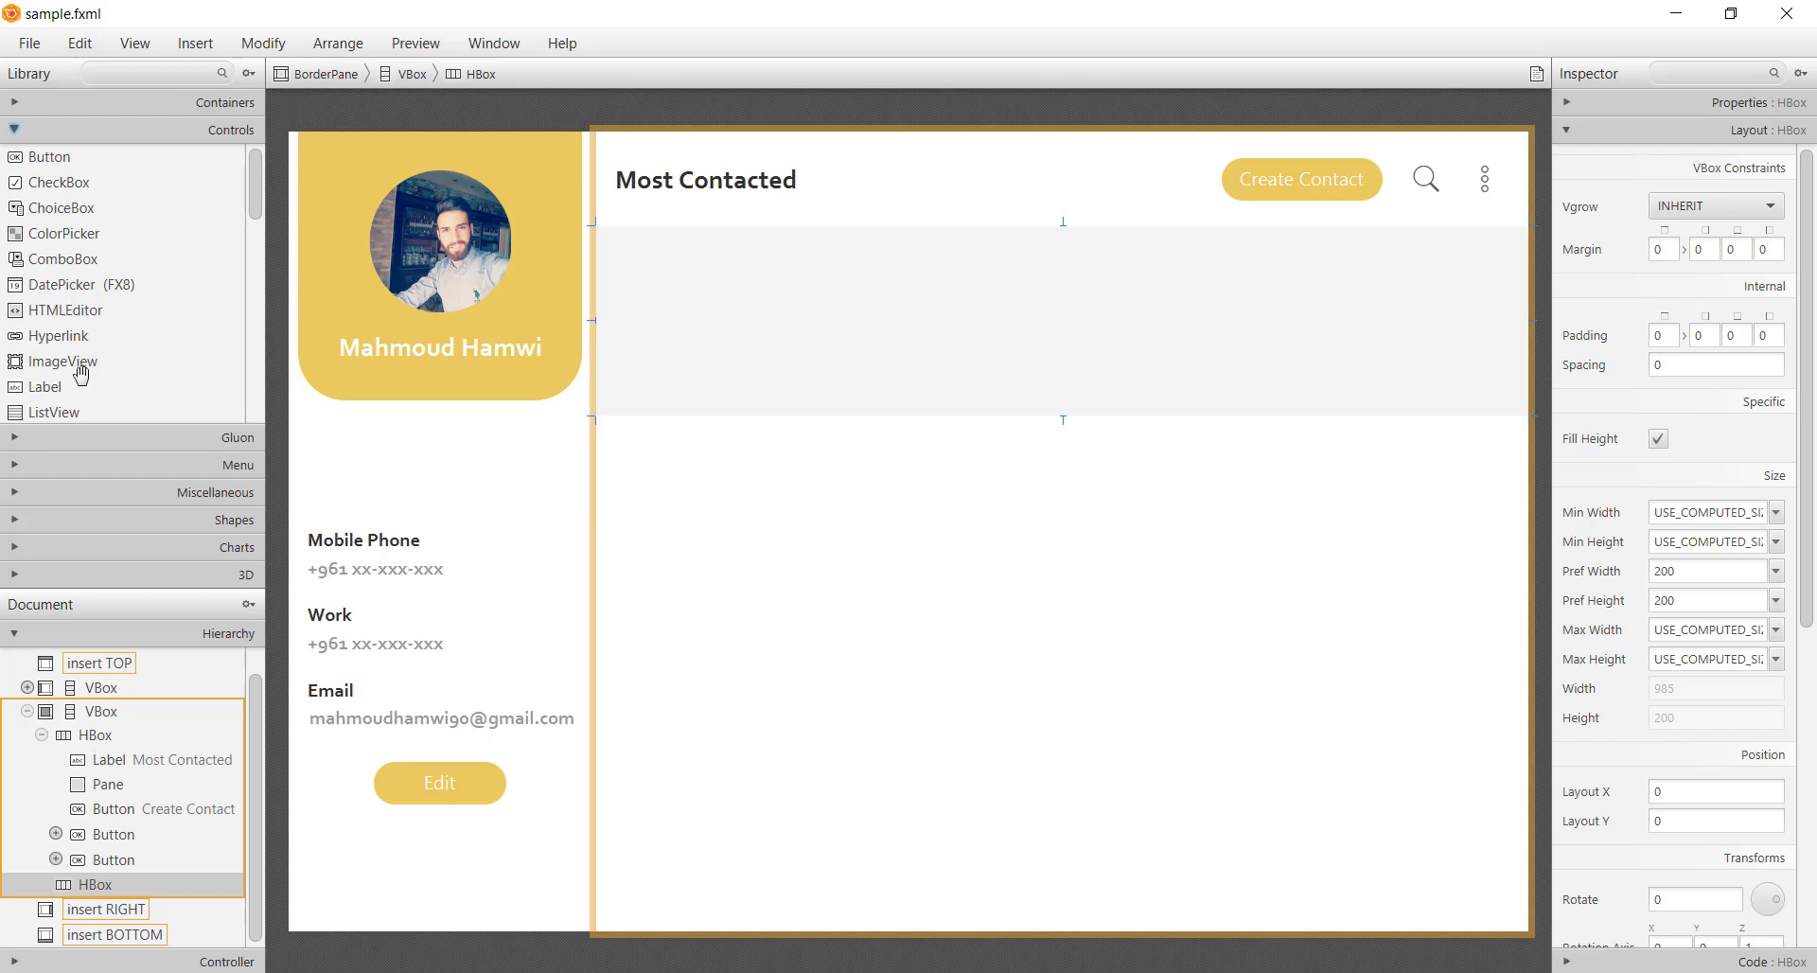
scroll(90, 274, "down", 1)
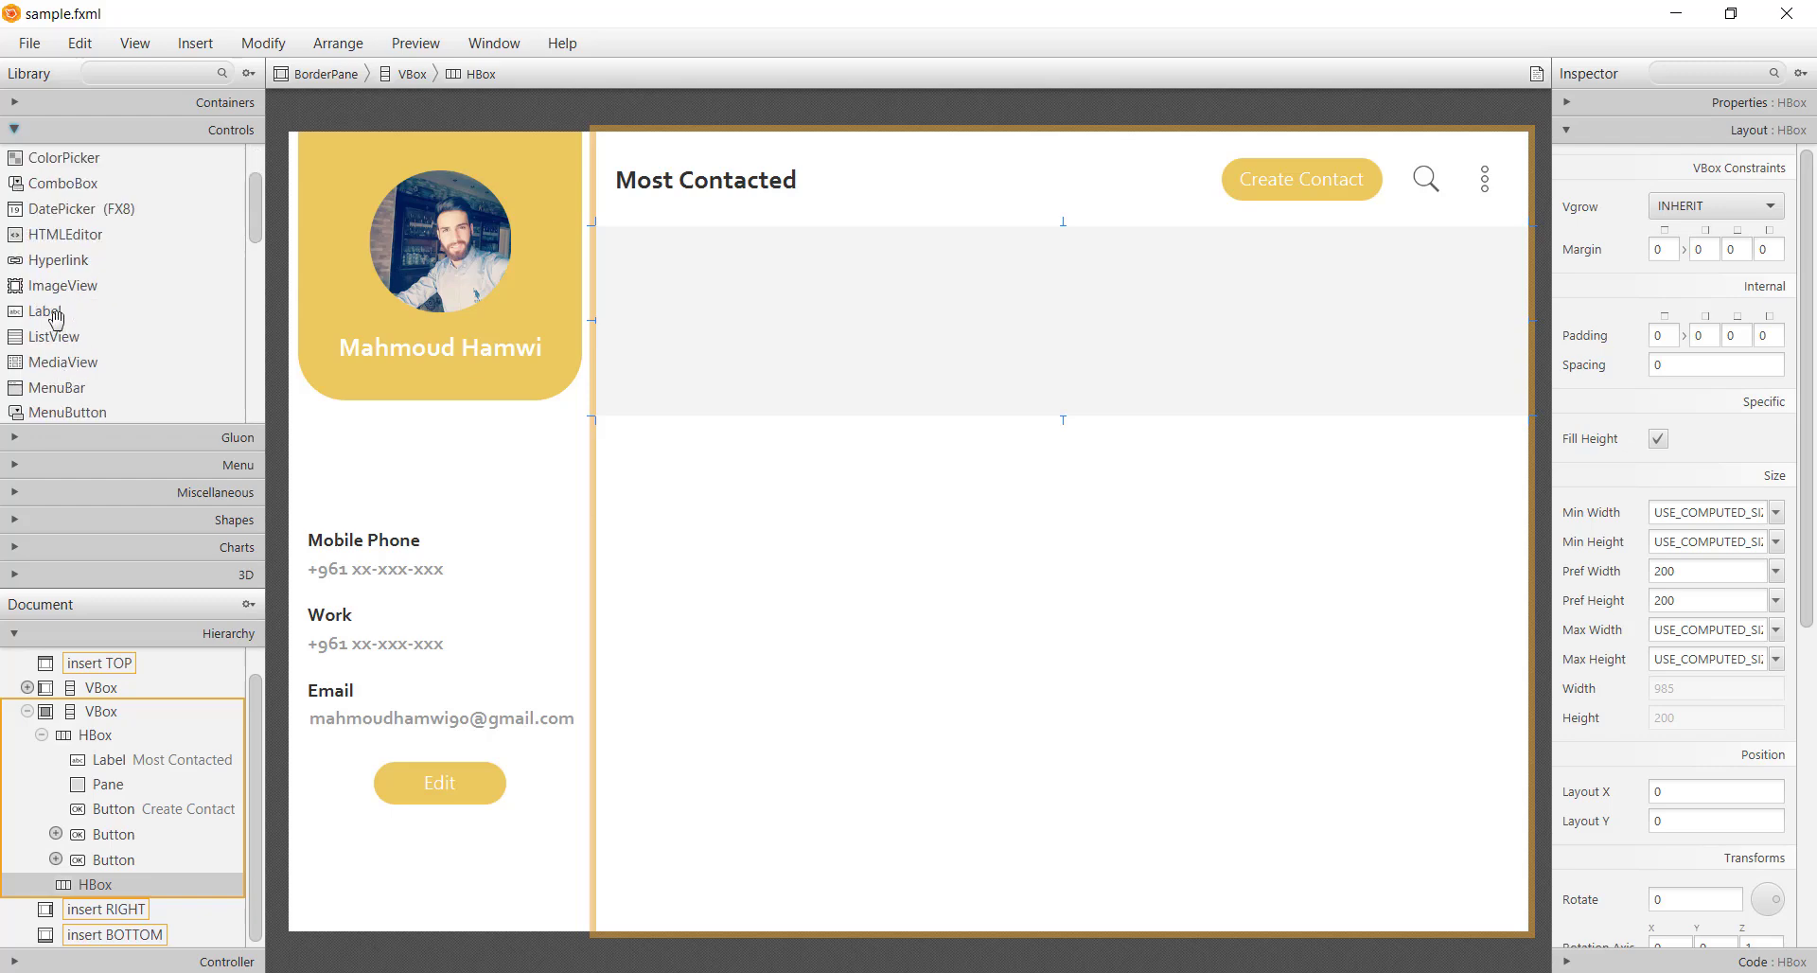
left_click_drag(53, 312, 752, 293)
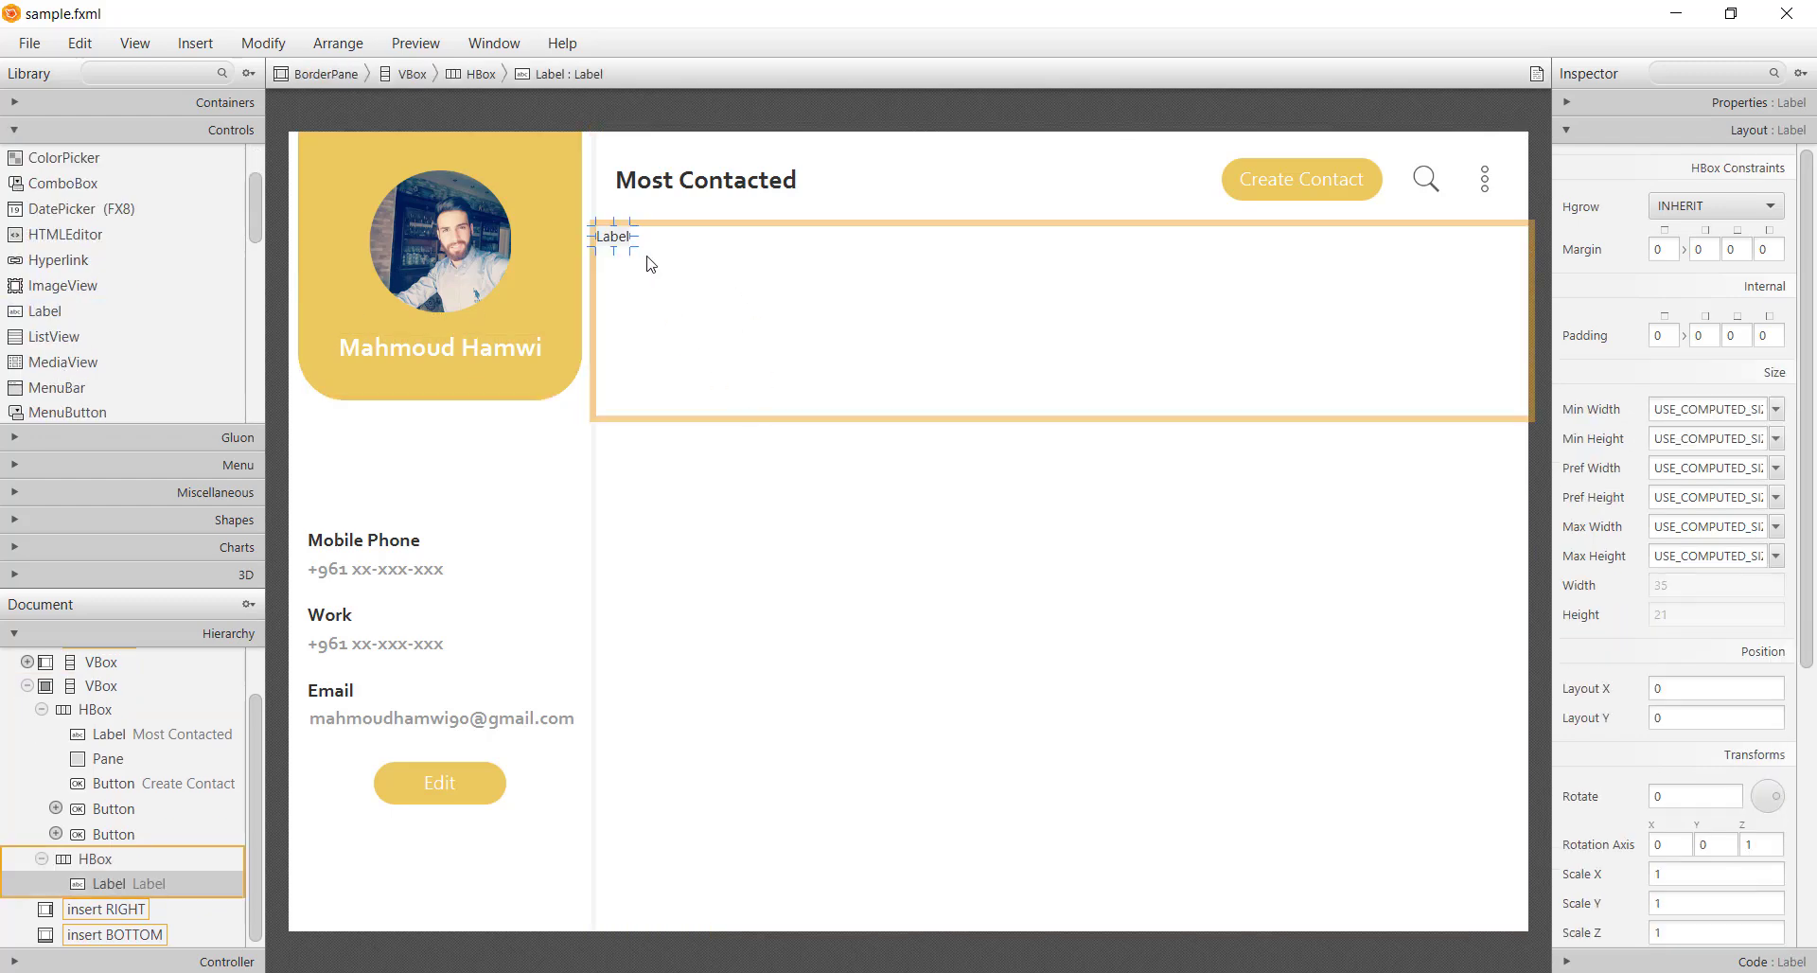
left_click_drag(634, 251, 815, 363)
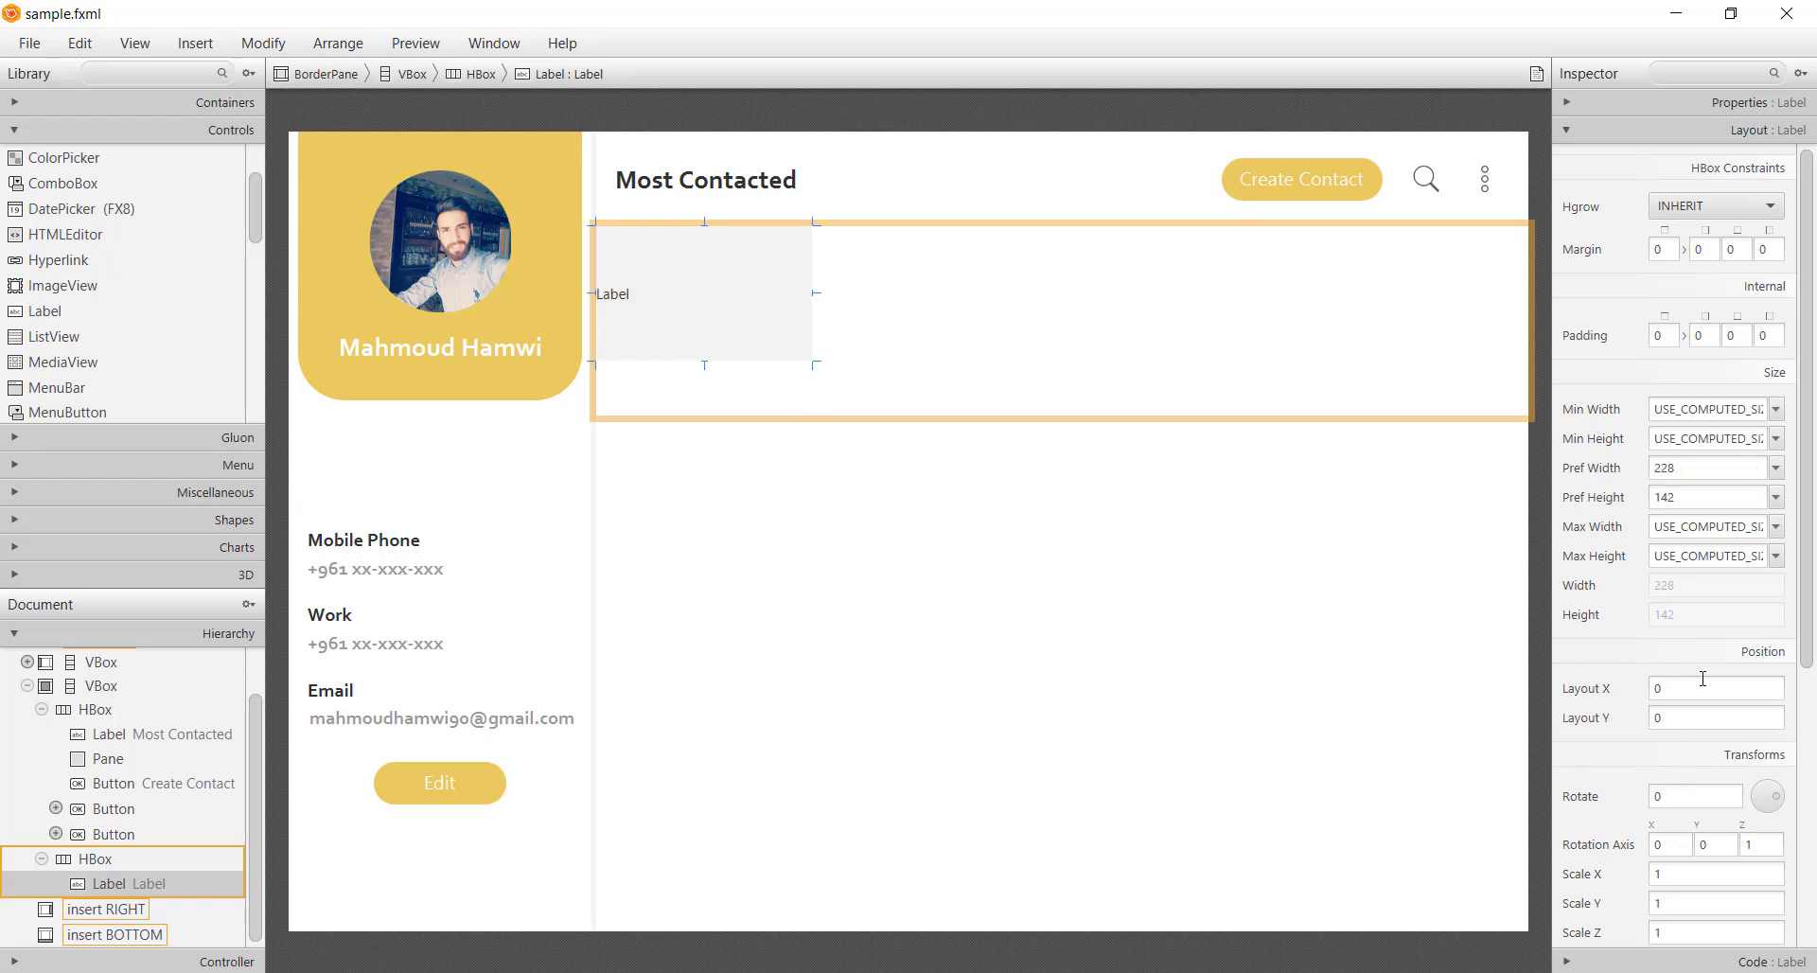
left_click(1684, 468)
type("200")
left_click(1691, 496)
type("250")
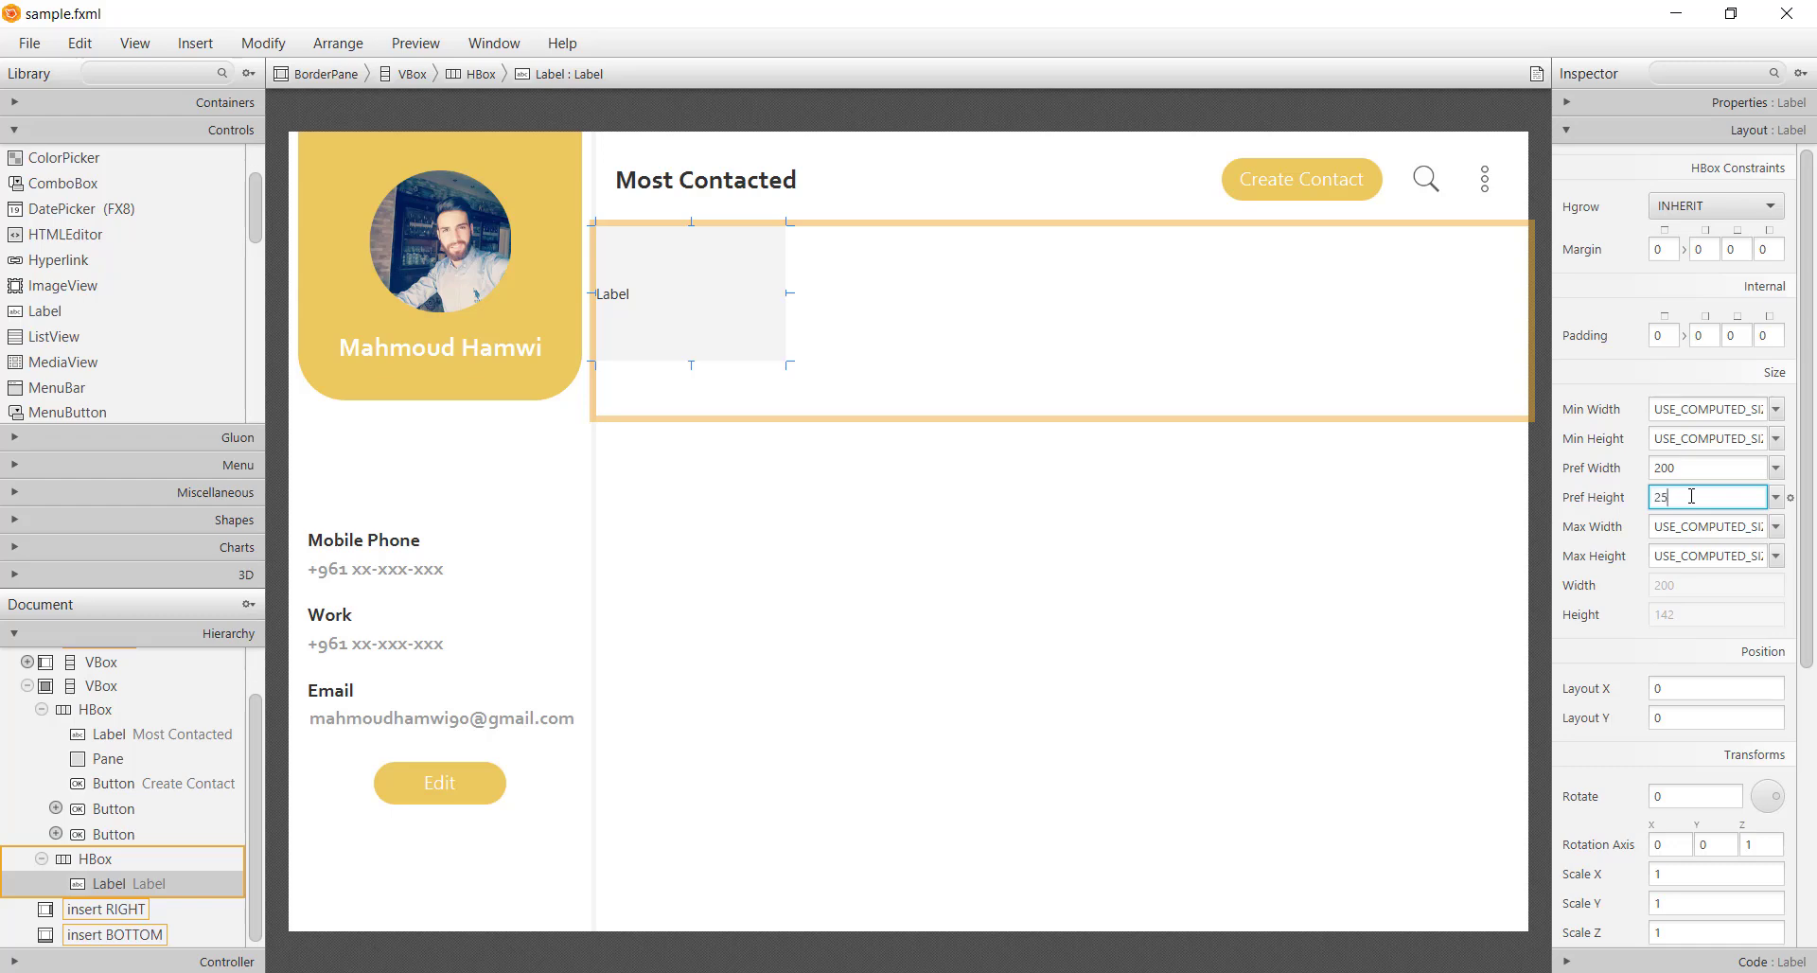
key("Return")
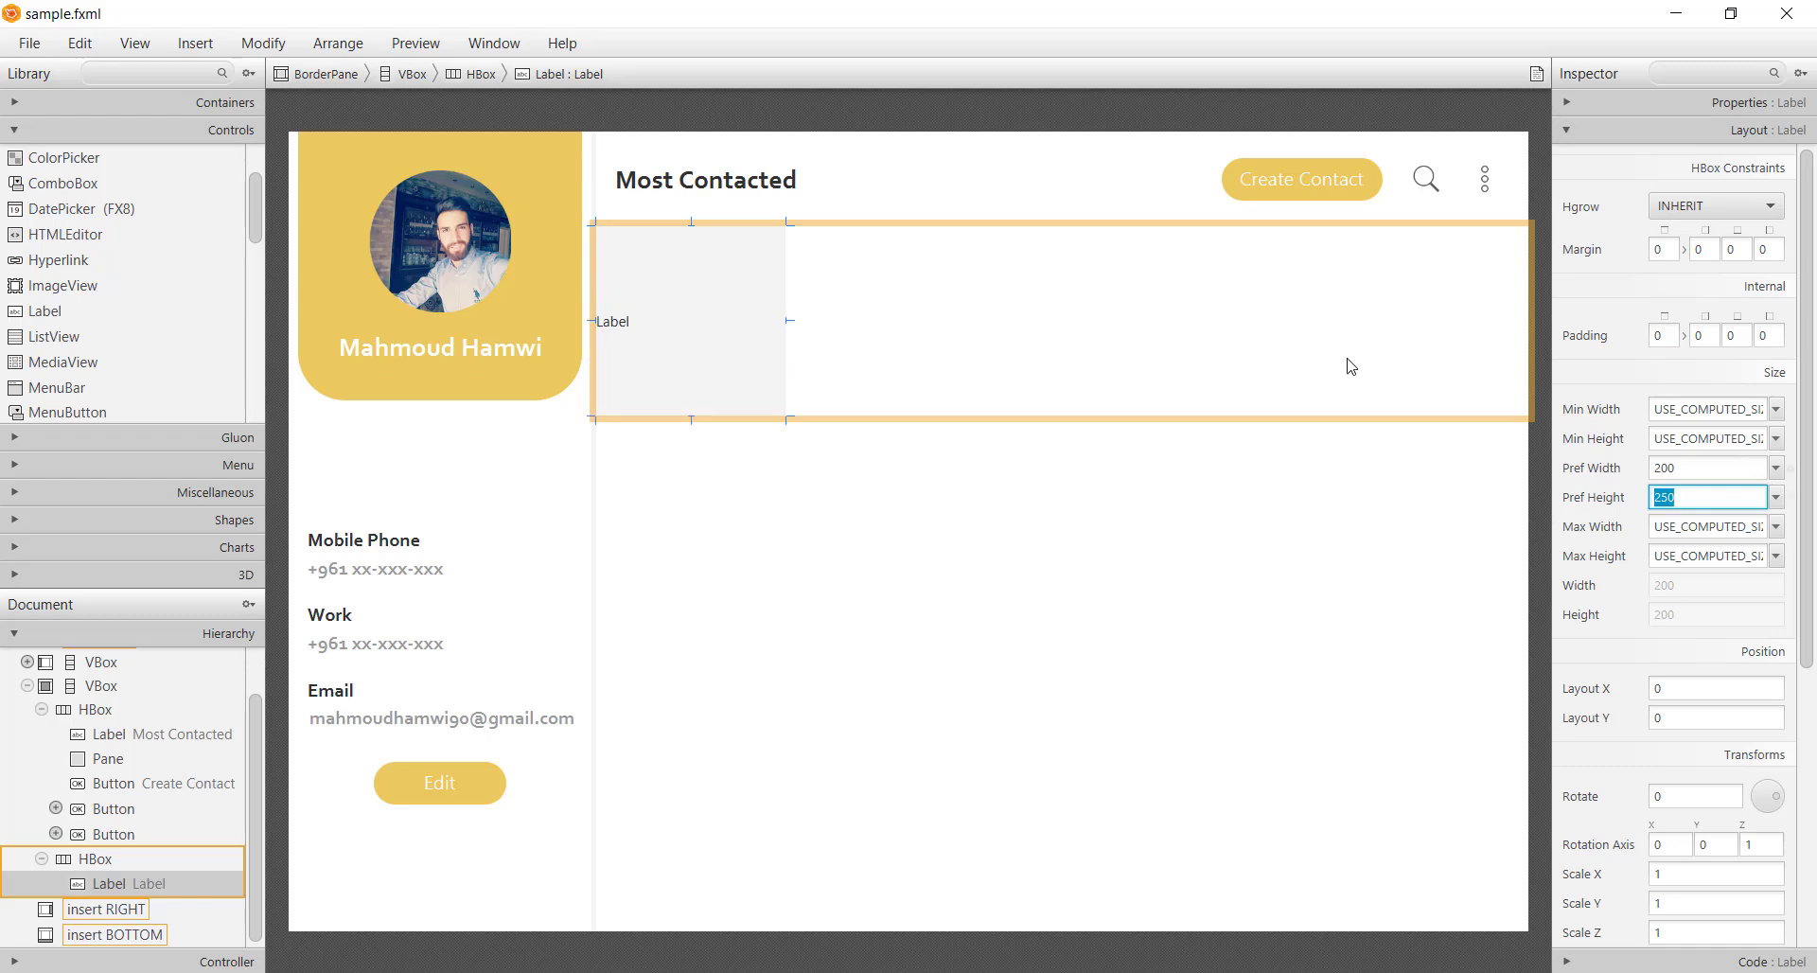
Give the label's parent row a left margin of 30
key("ctrl+Up")
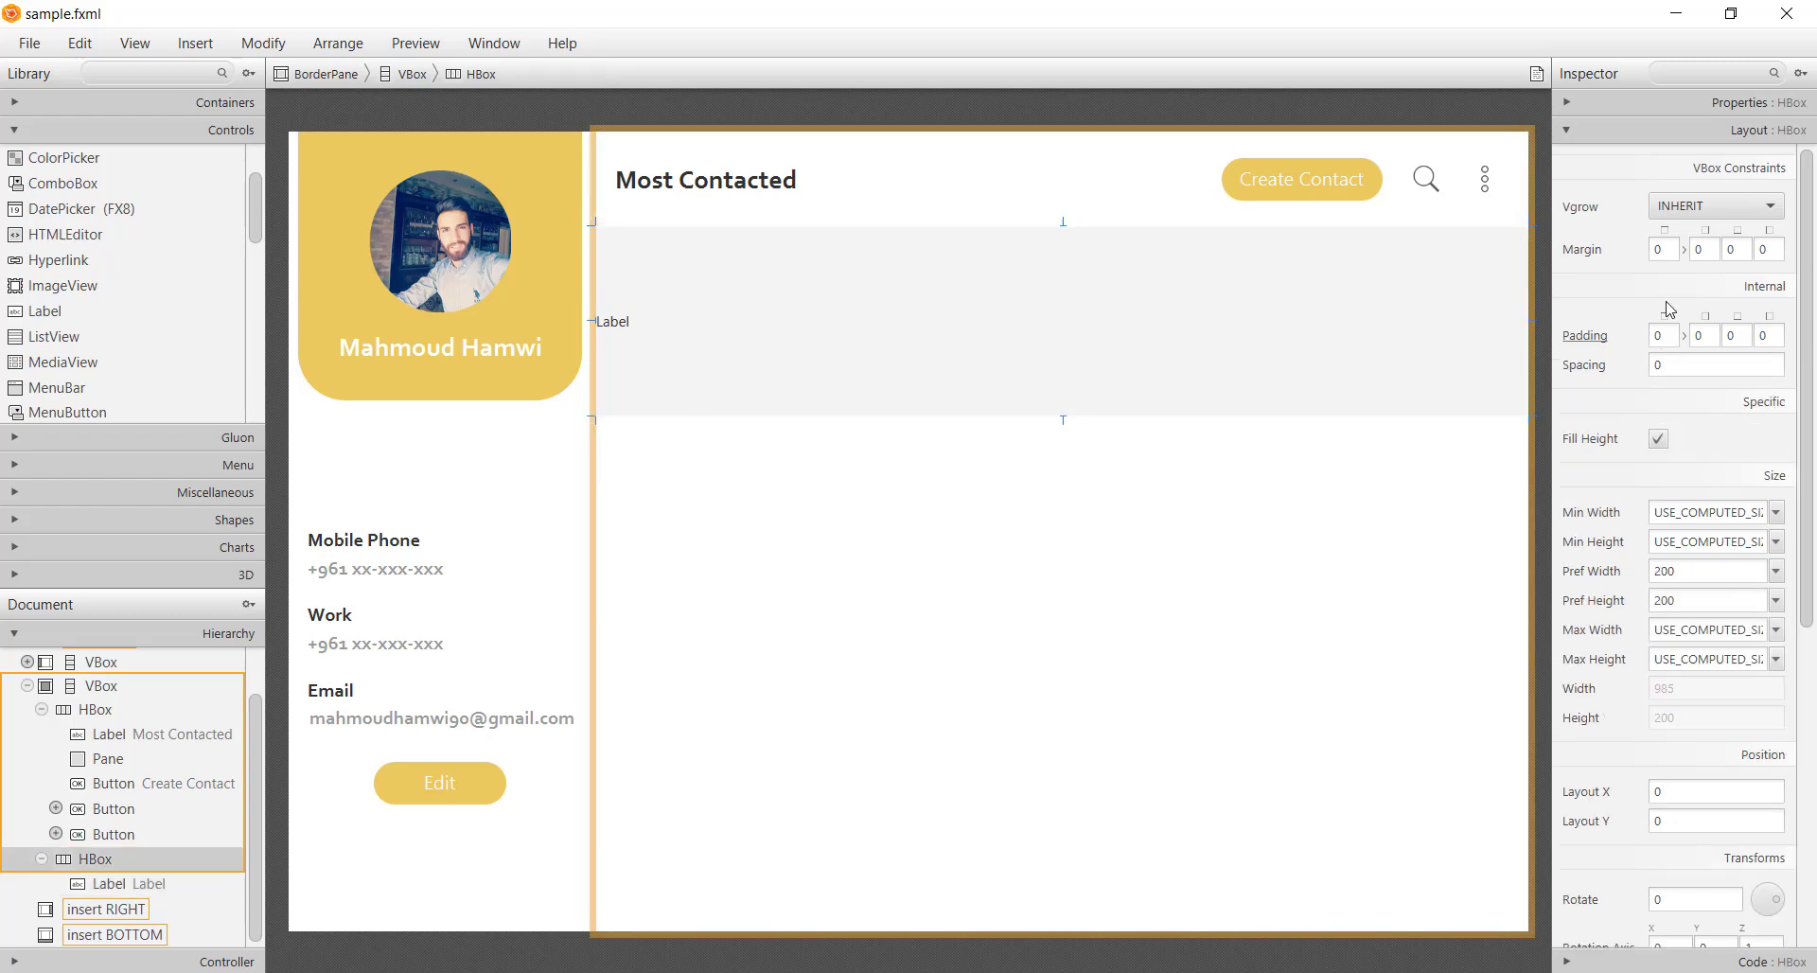
left_click(1755, 250)
type("30")
key("Return")
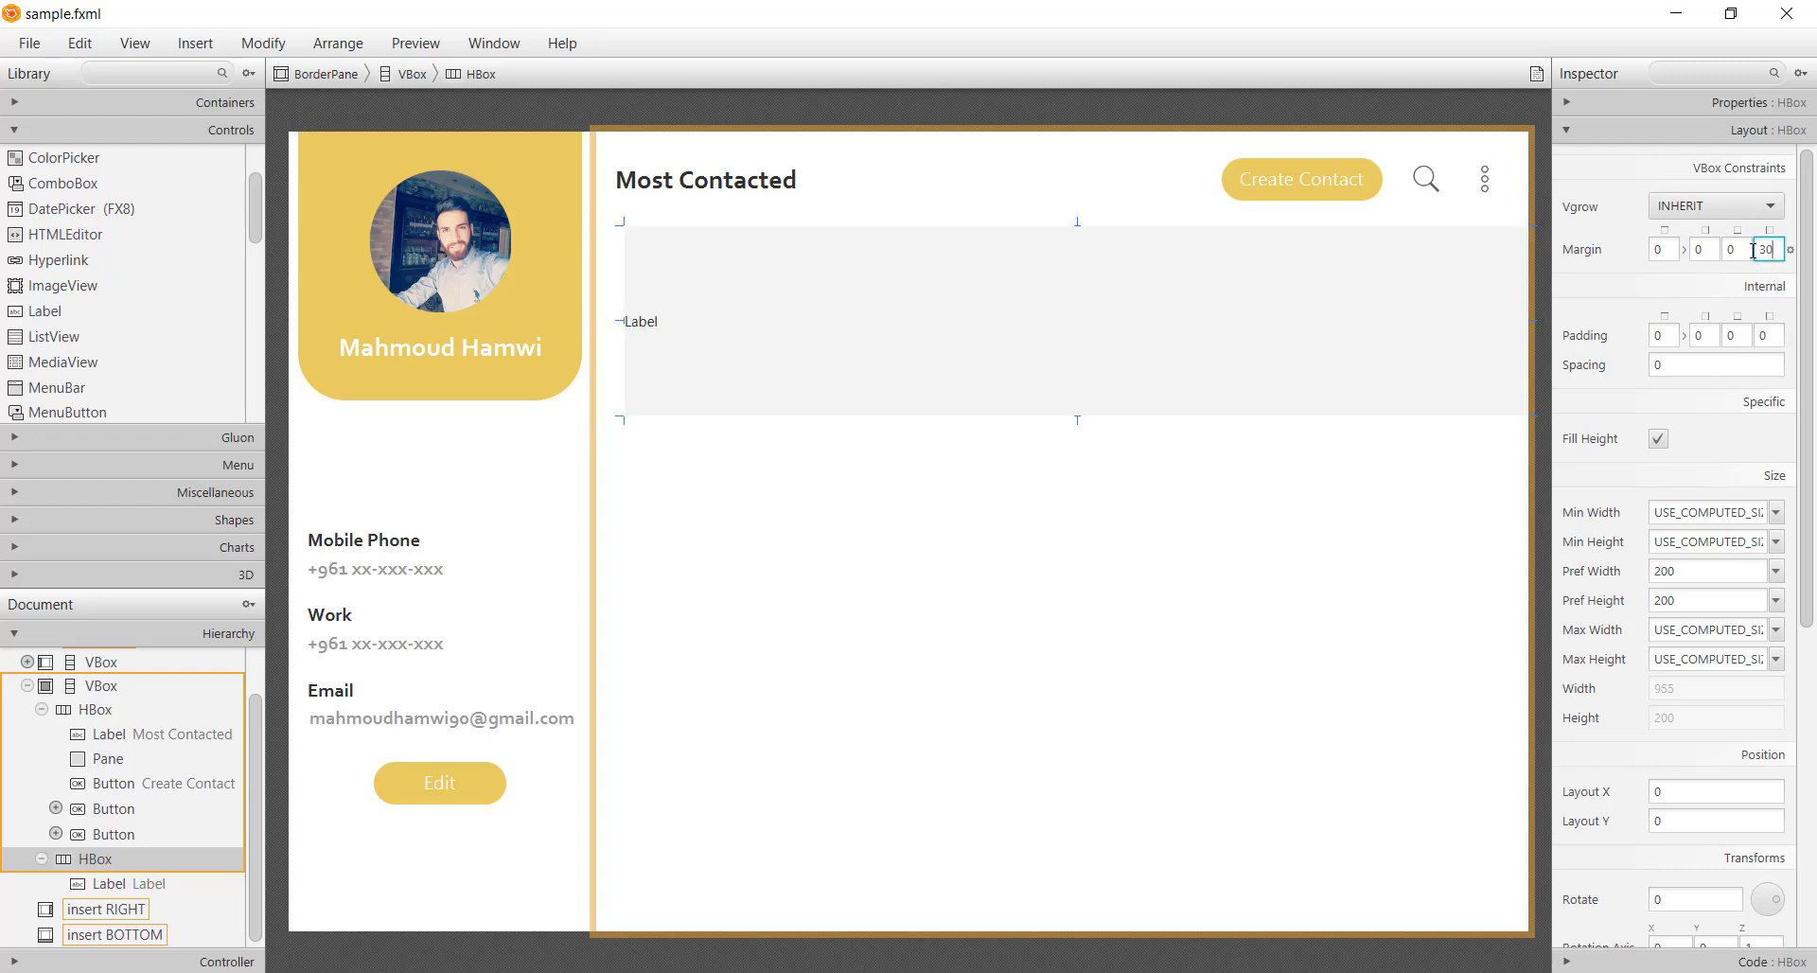
Change the label's text to a contact's name
left_click(661, 341)
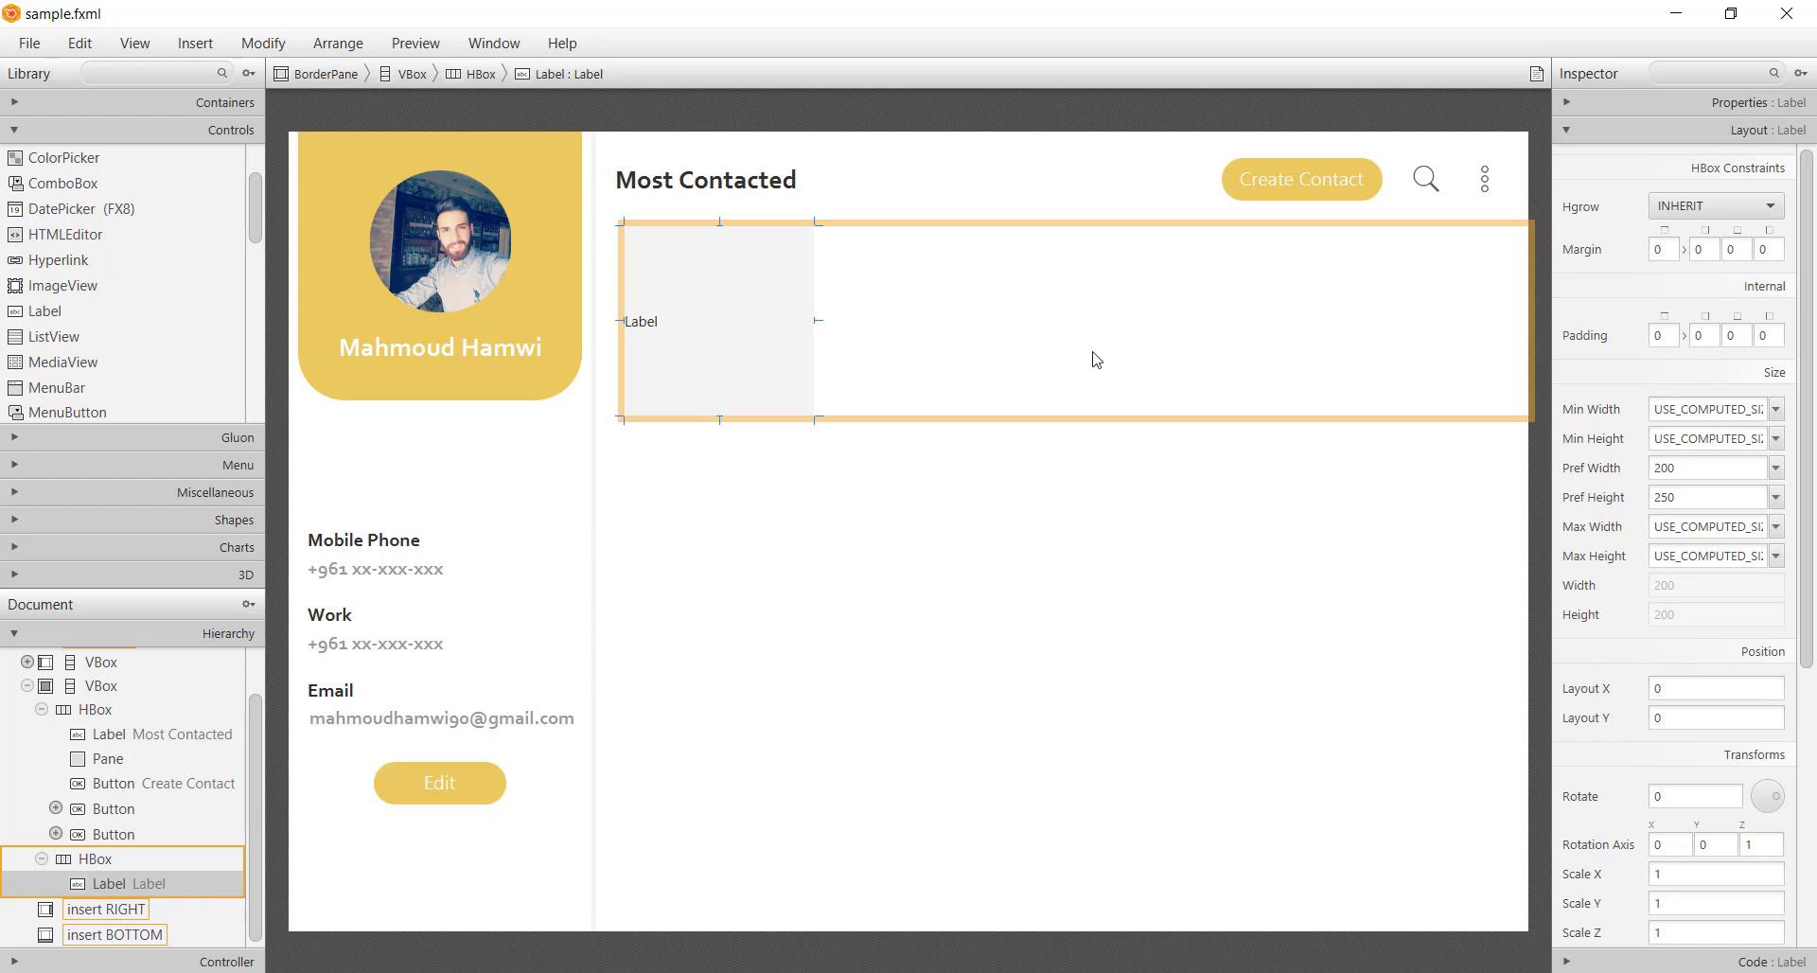
double_click(729, 336)
type("Khouja")
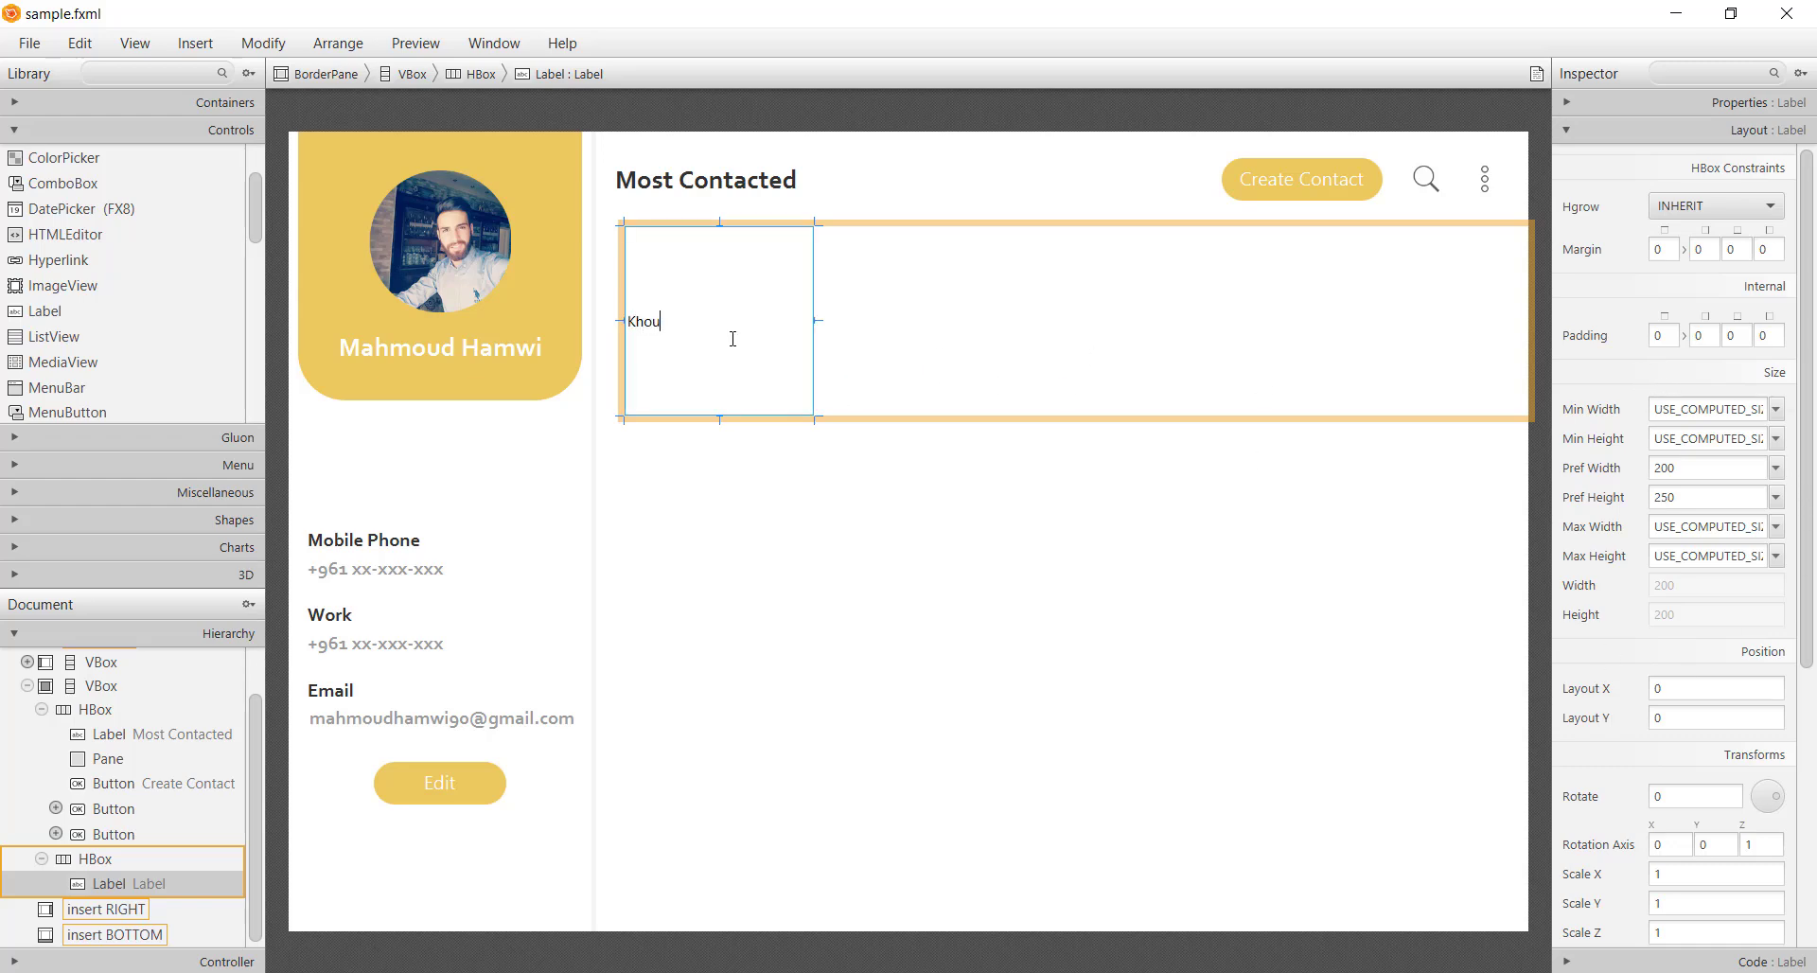
key("Return")
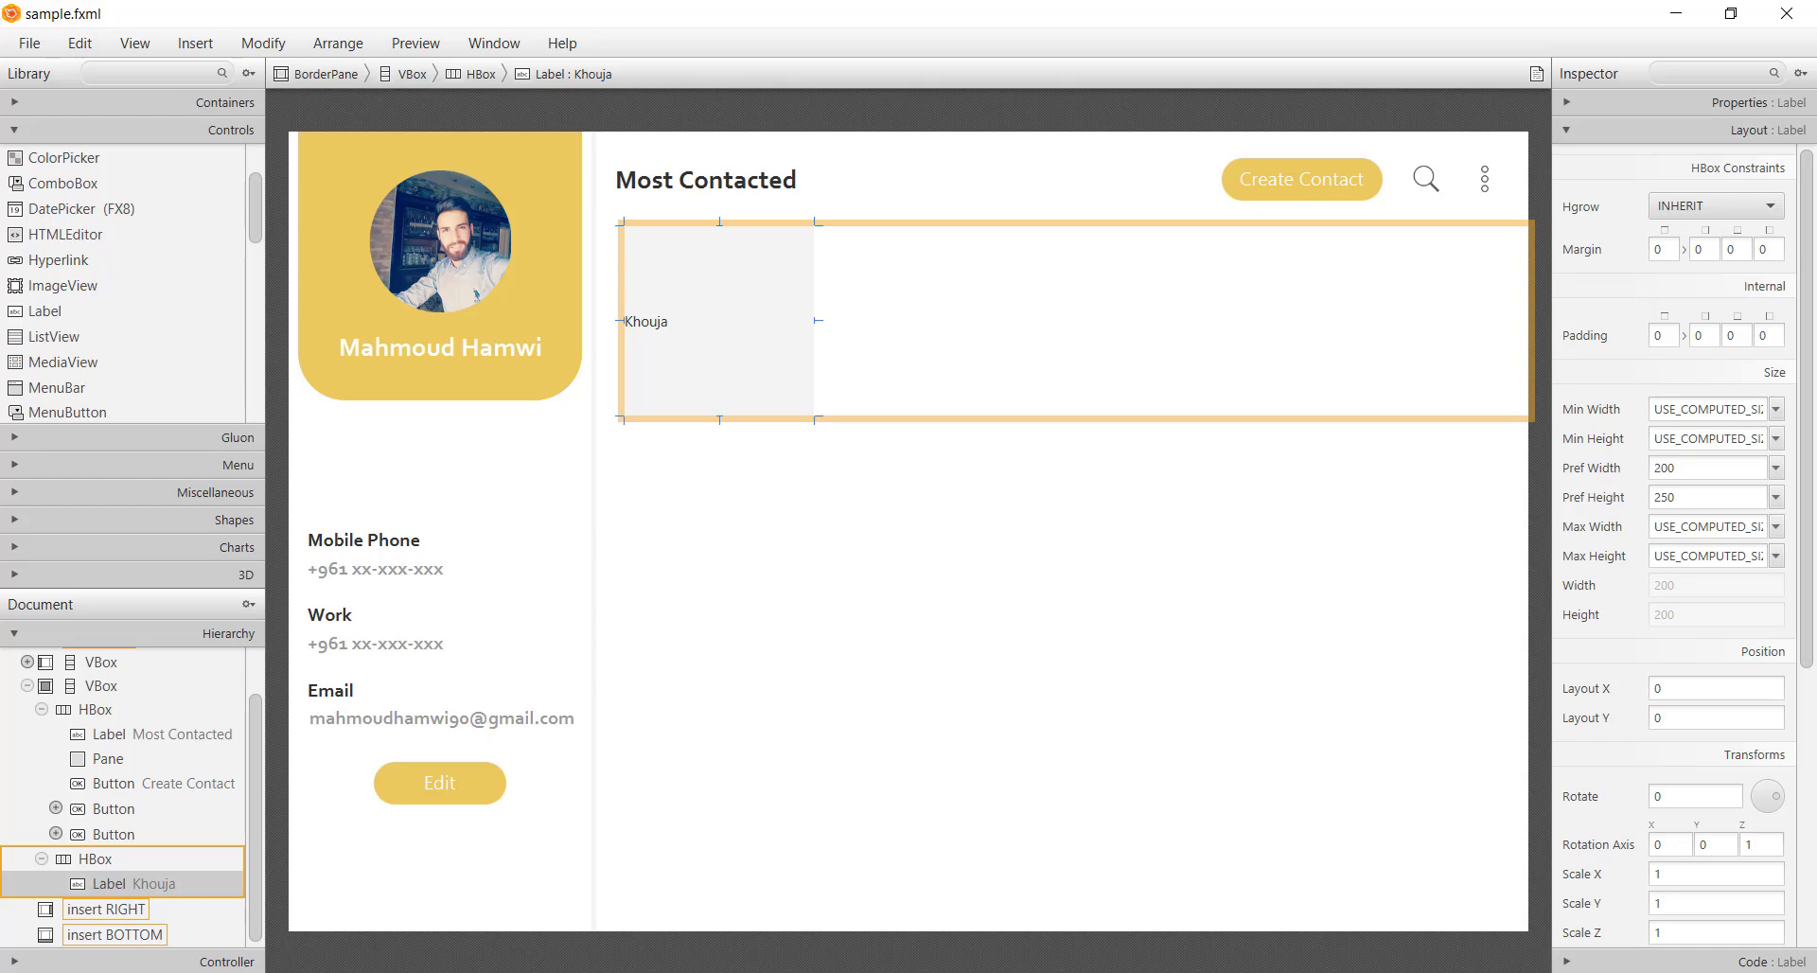
key("alt+Tab")
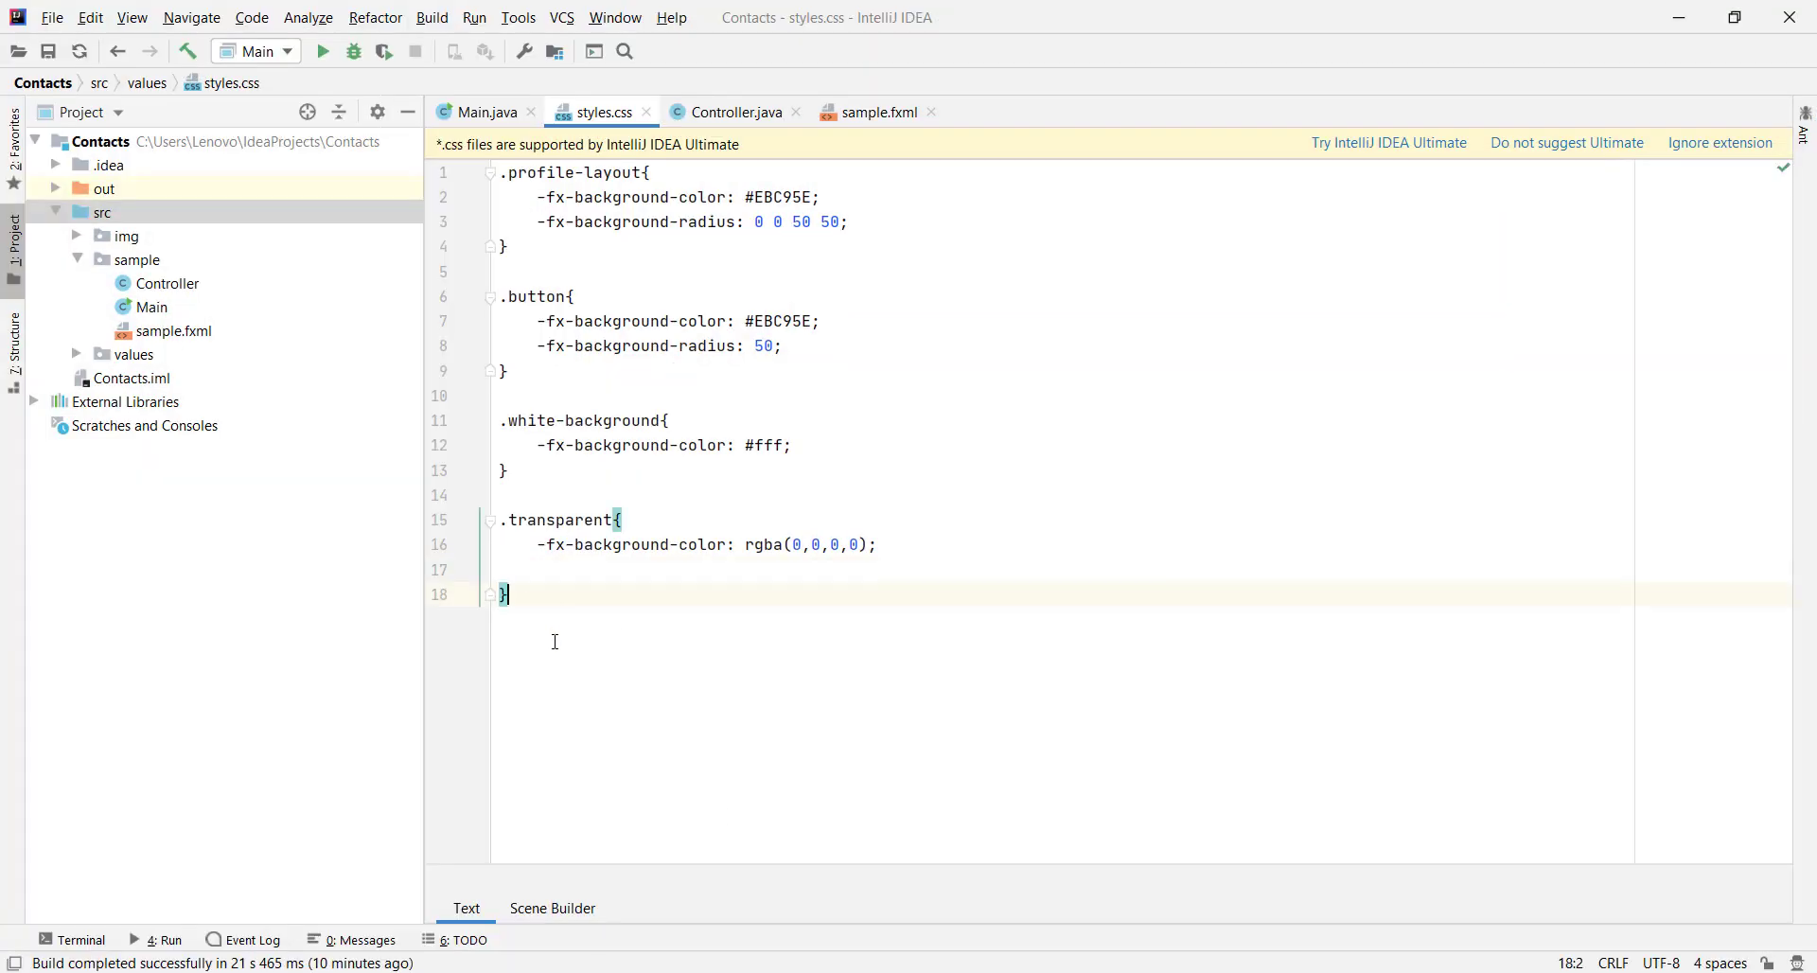
Start a new .most-contacted-layout rule after the .transparent rule in styles.css
key("Up")
key("Delete")
key("End")
key("Return")
type(".most-co")
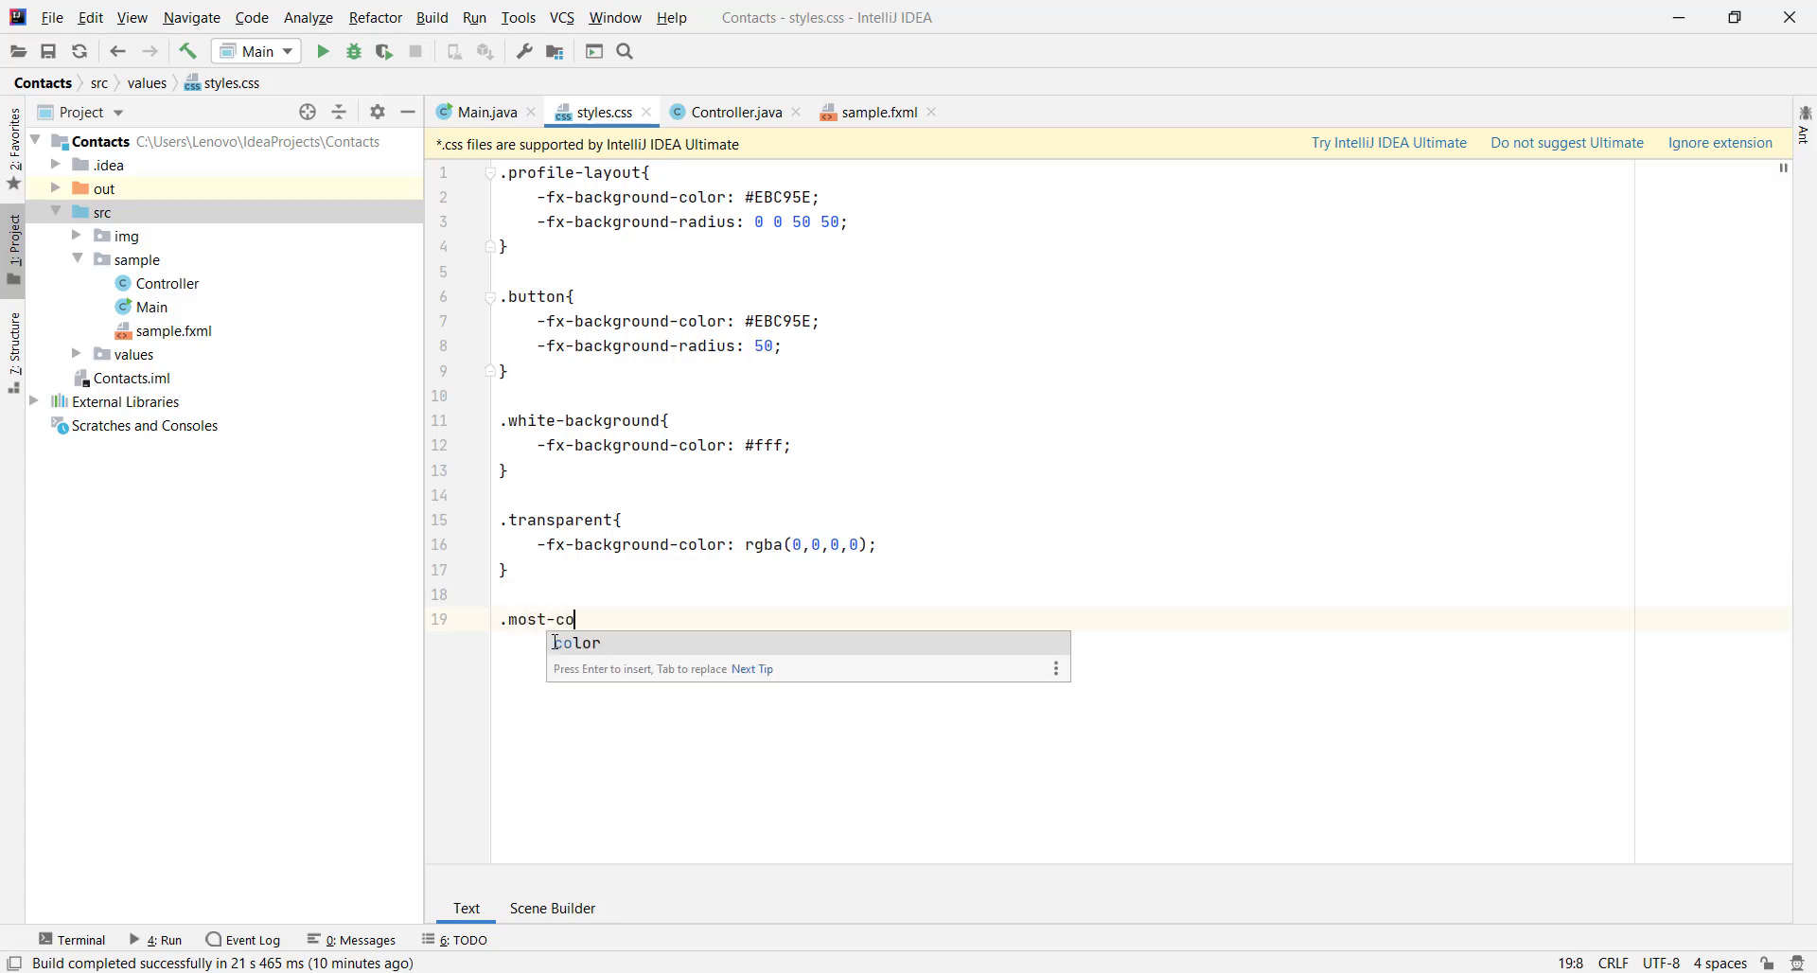
type("ntacted")
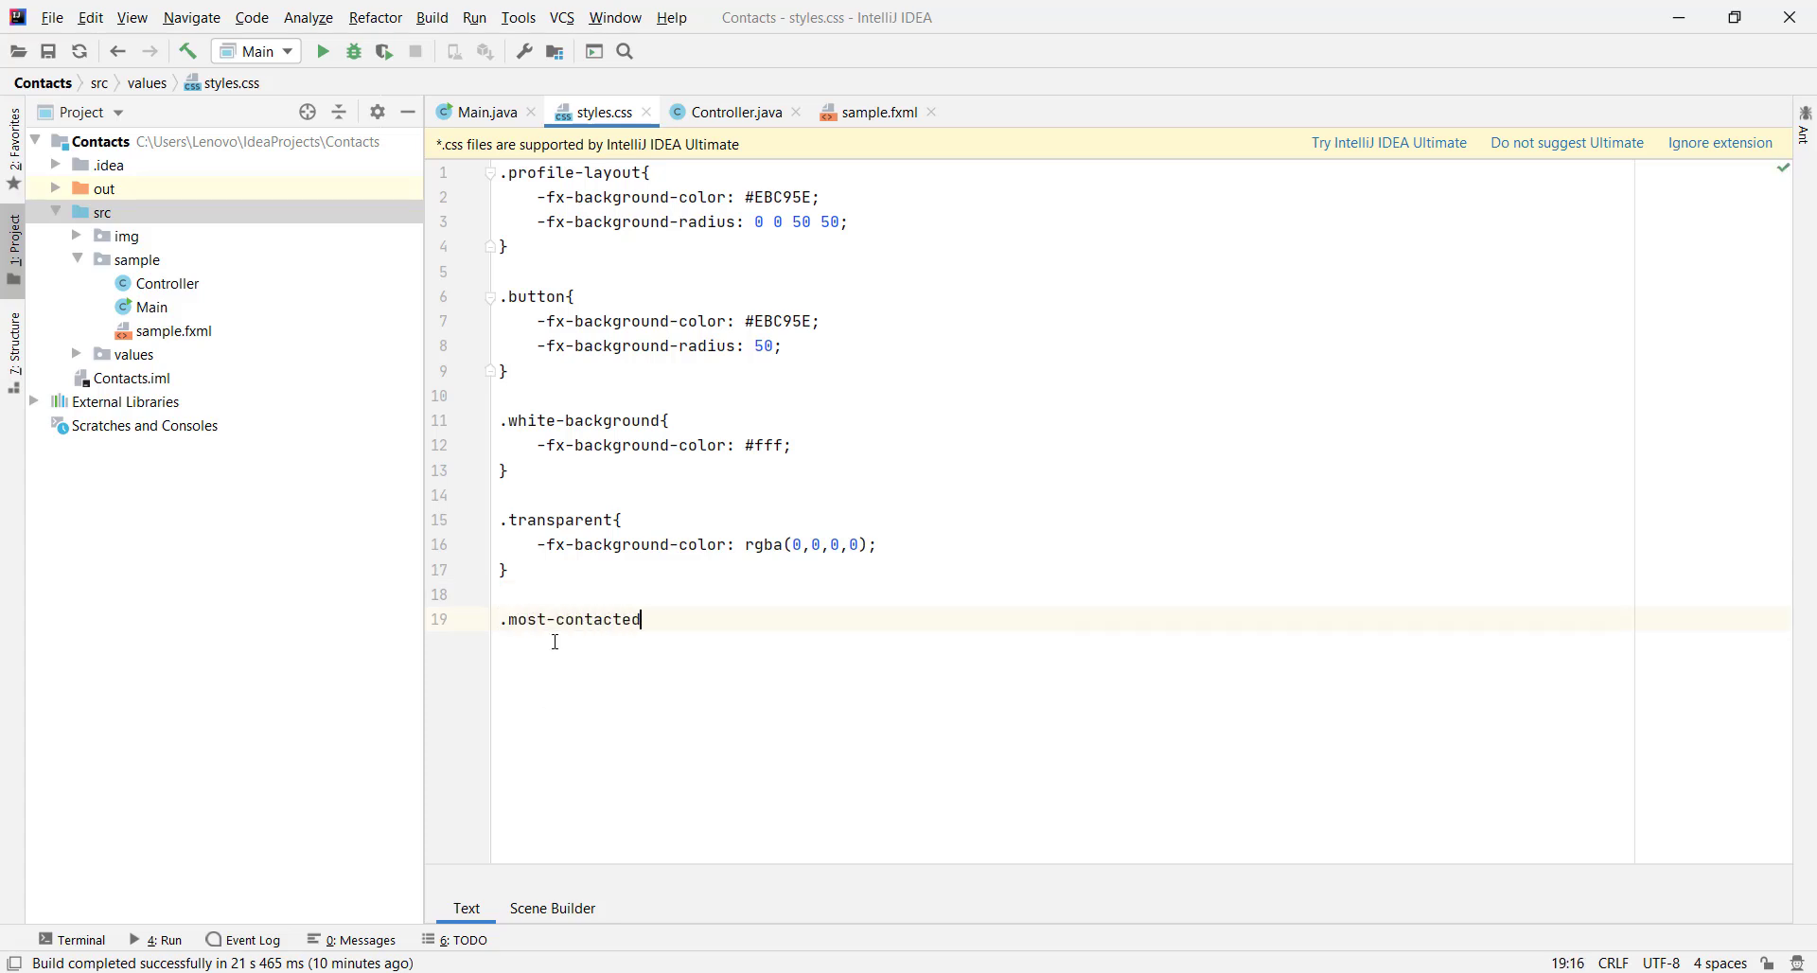
type("-layout{")
key("Return")
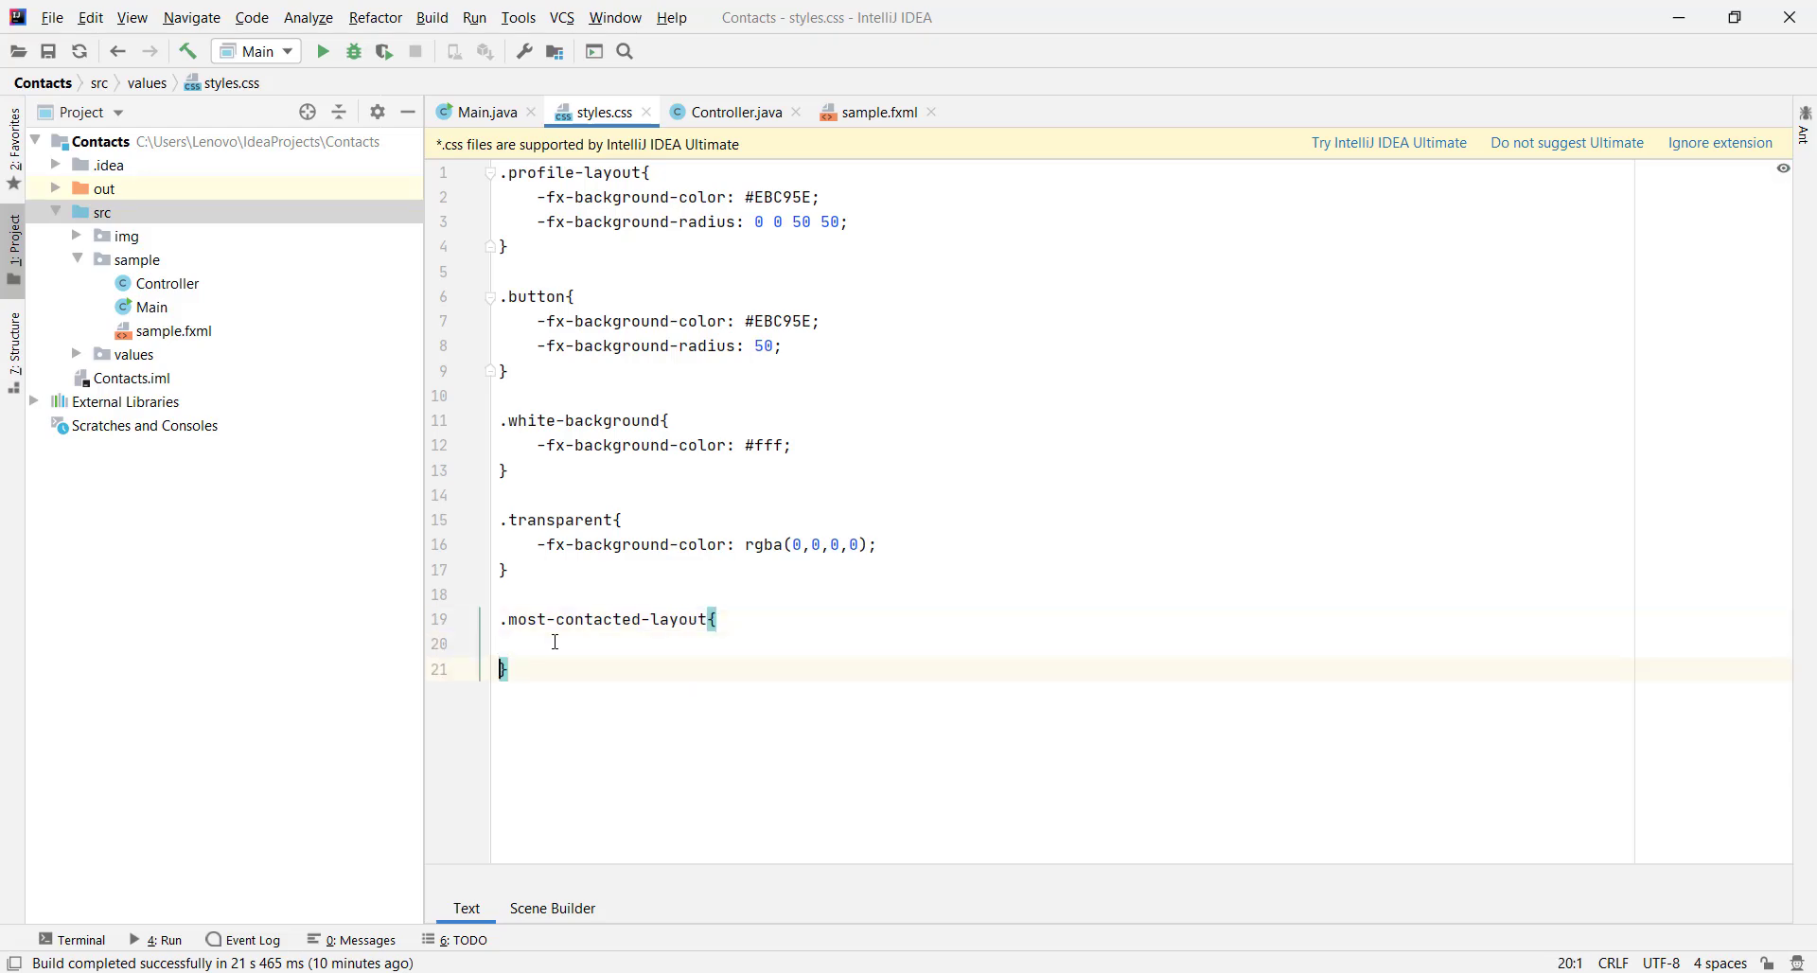
key("Tab")
Set -fx-background-radius to 0 50 50 50 inside the .most-contacted-layout rule
type("-fx-background")
key("Return")
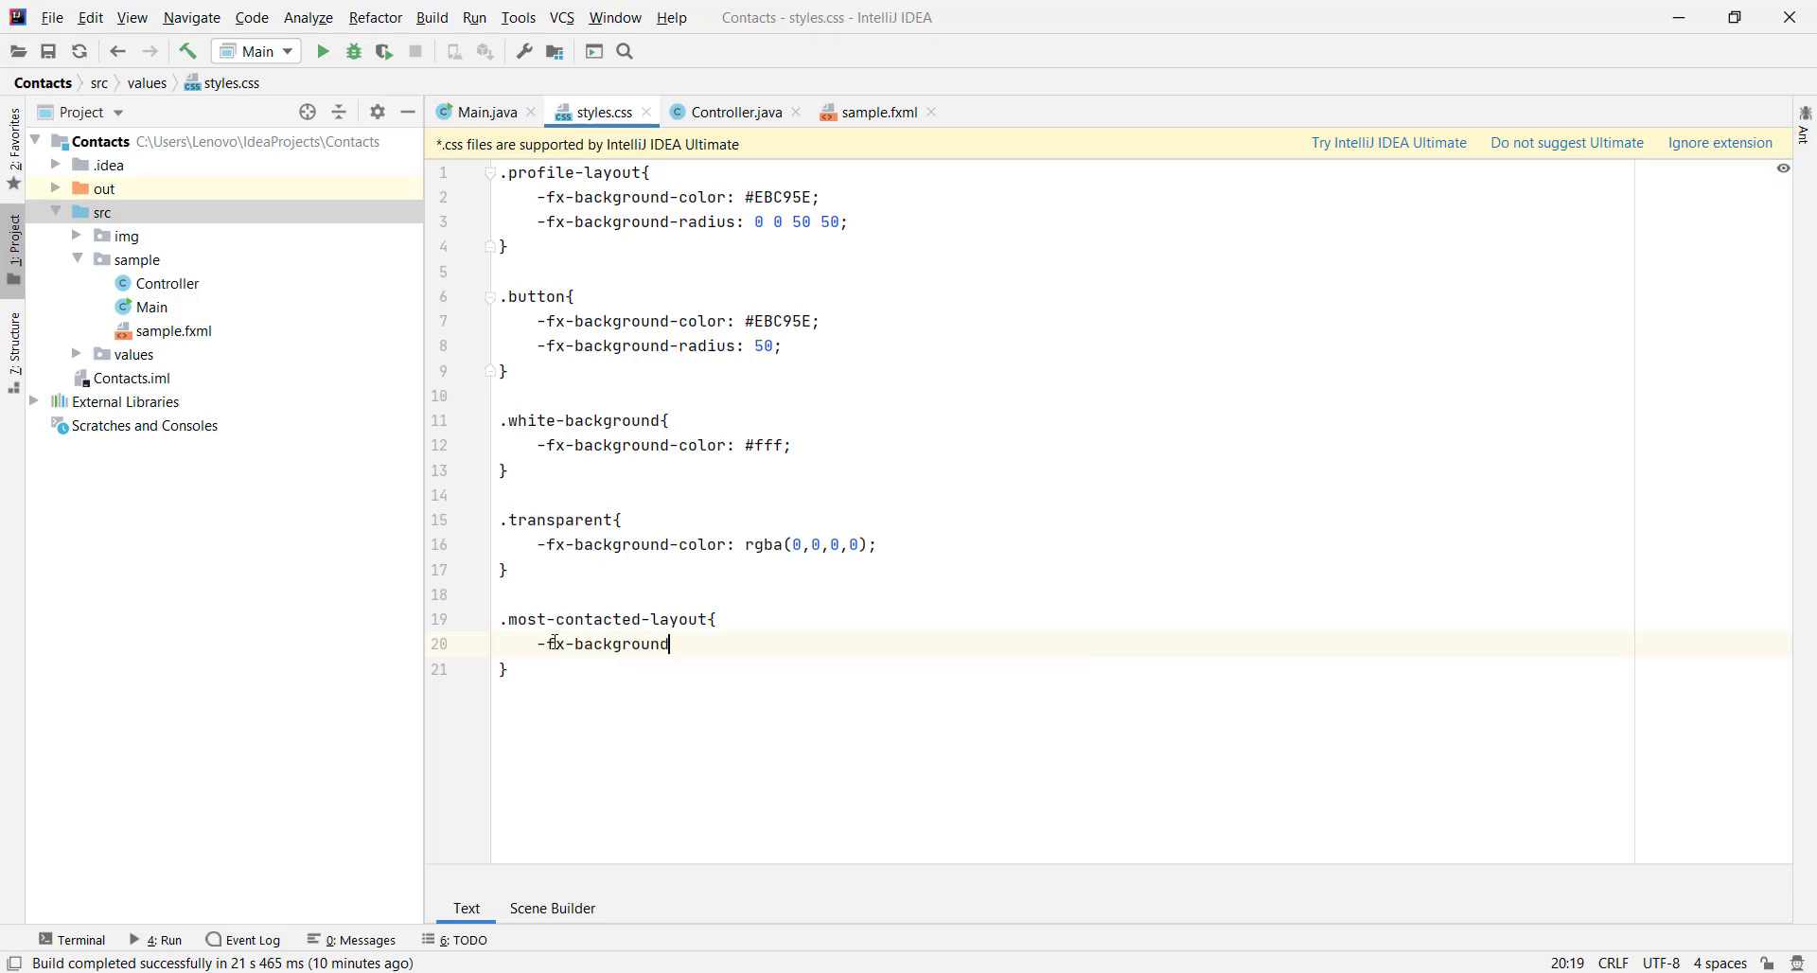
type("-radius")
key("Return")
type(": 0 50 50 50;")
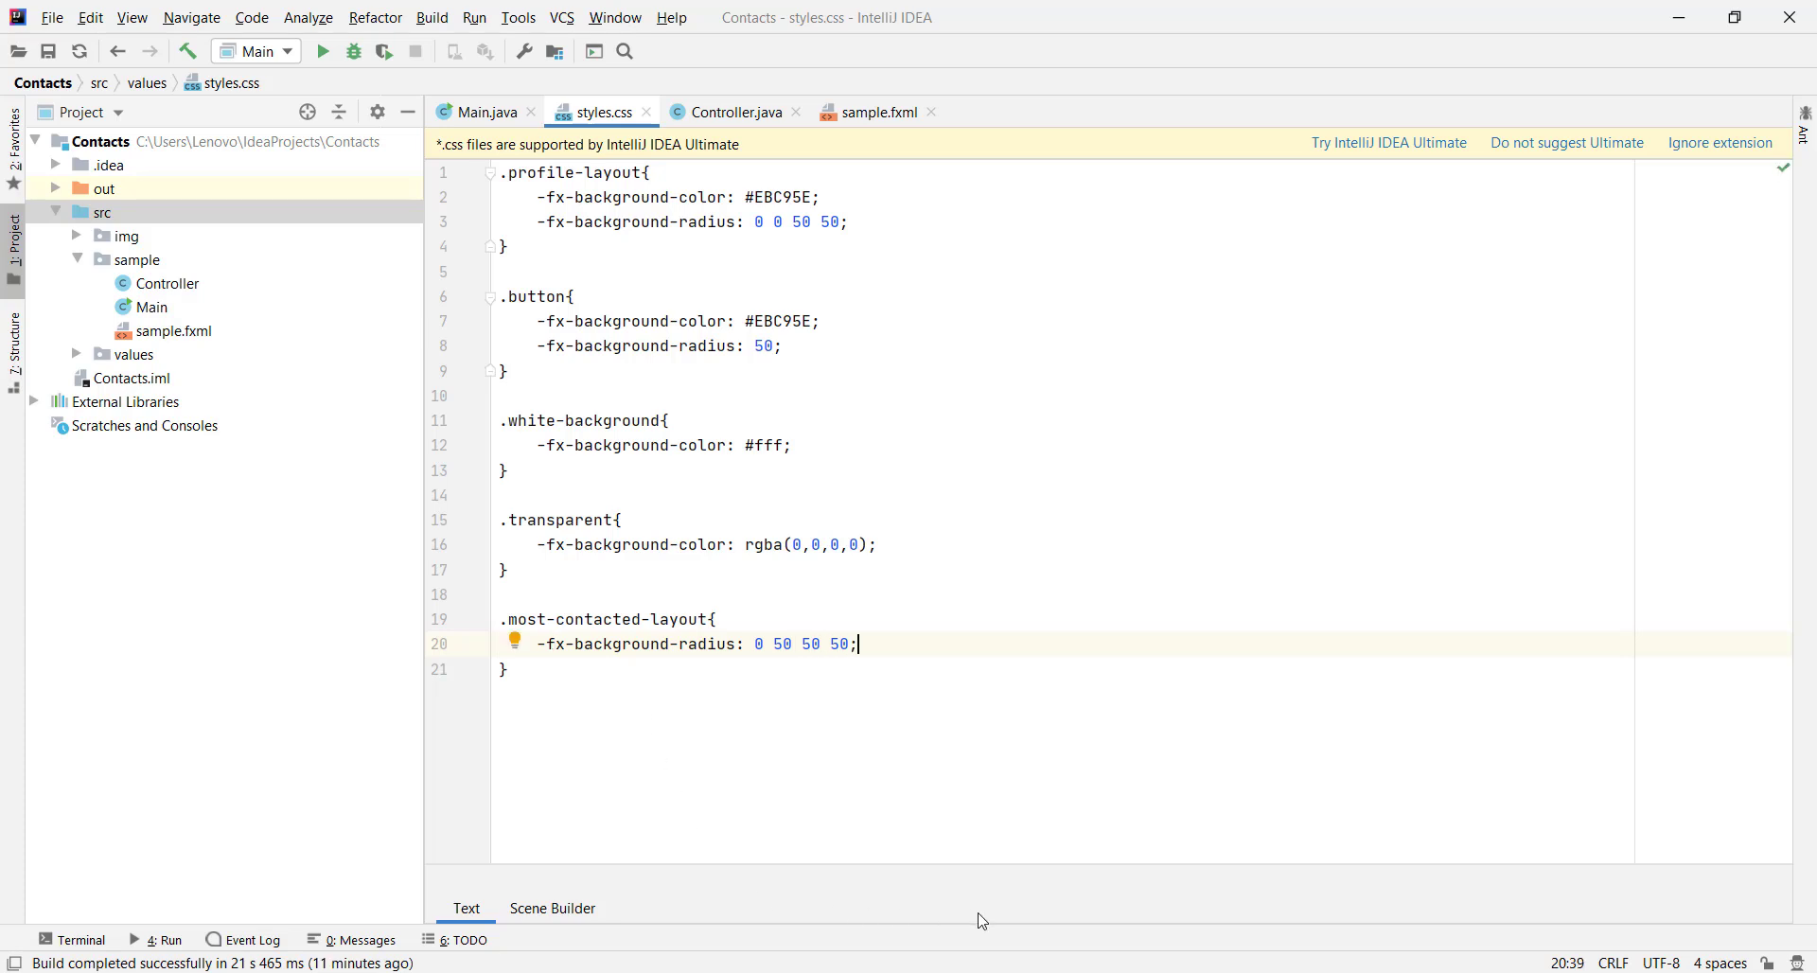
key("alt+Tab")
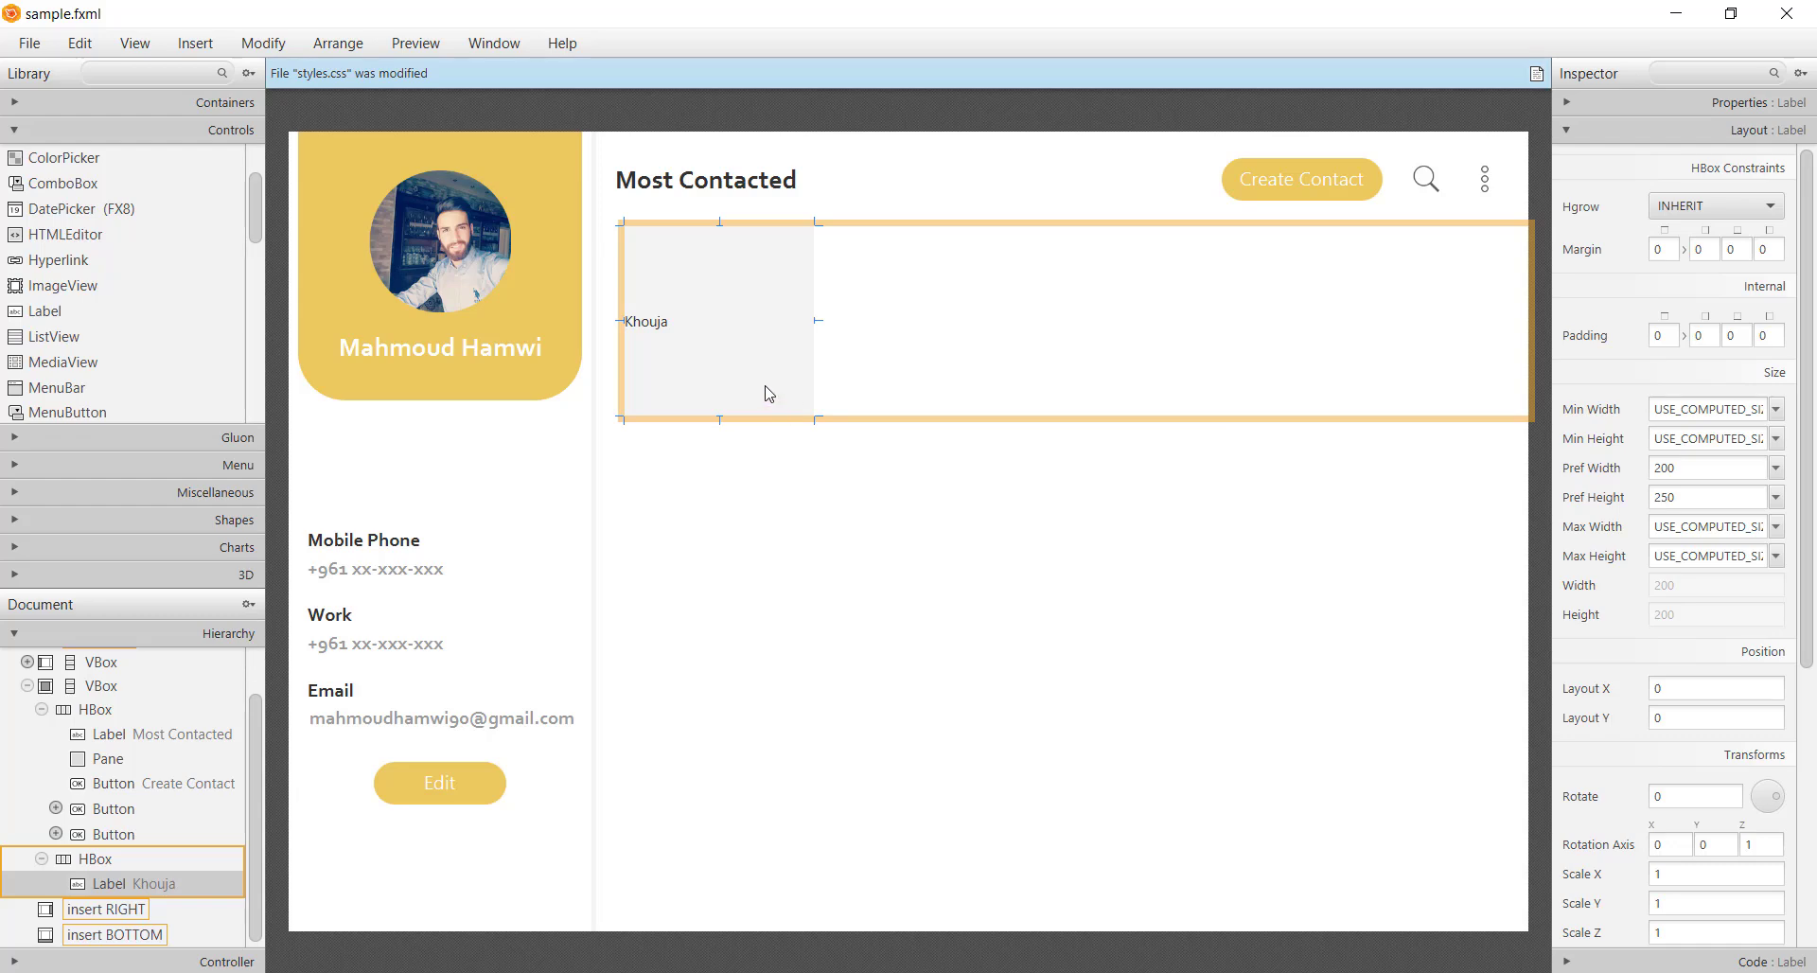
Give the Khouja label an inline -fx-background-color of #54D39D copied from Just Color Picker
left_click(1677, 104)
scroll(1677, 517, "down", 5)
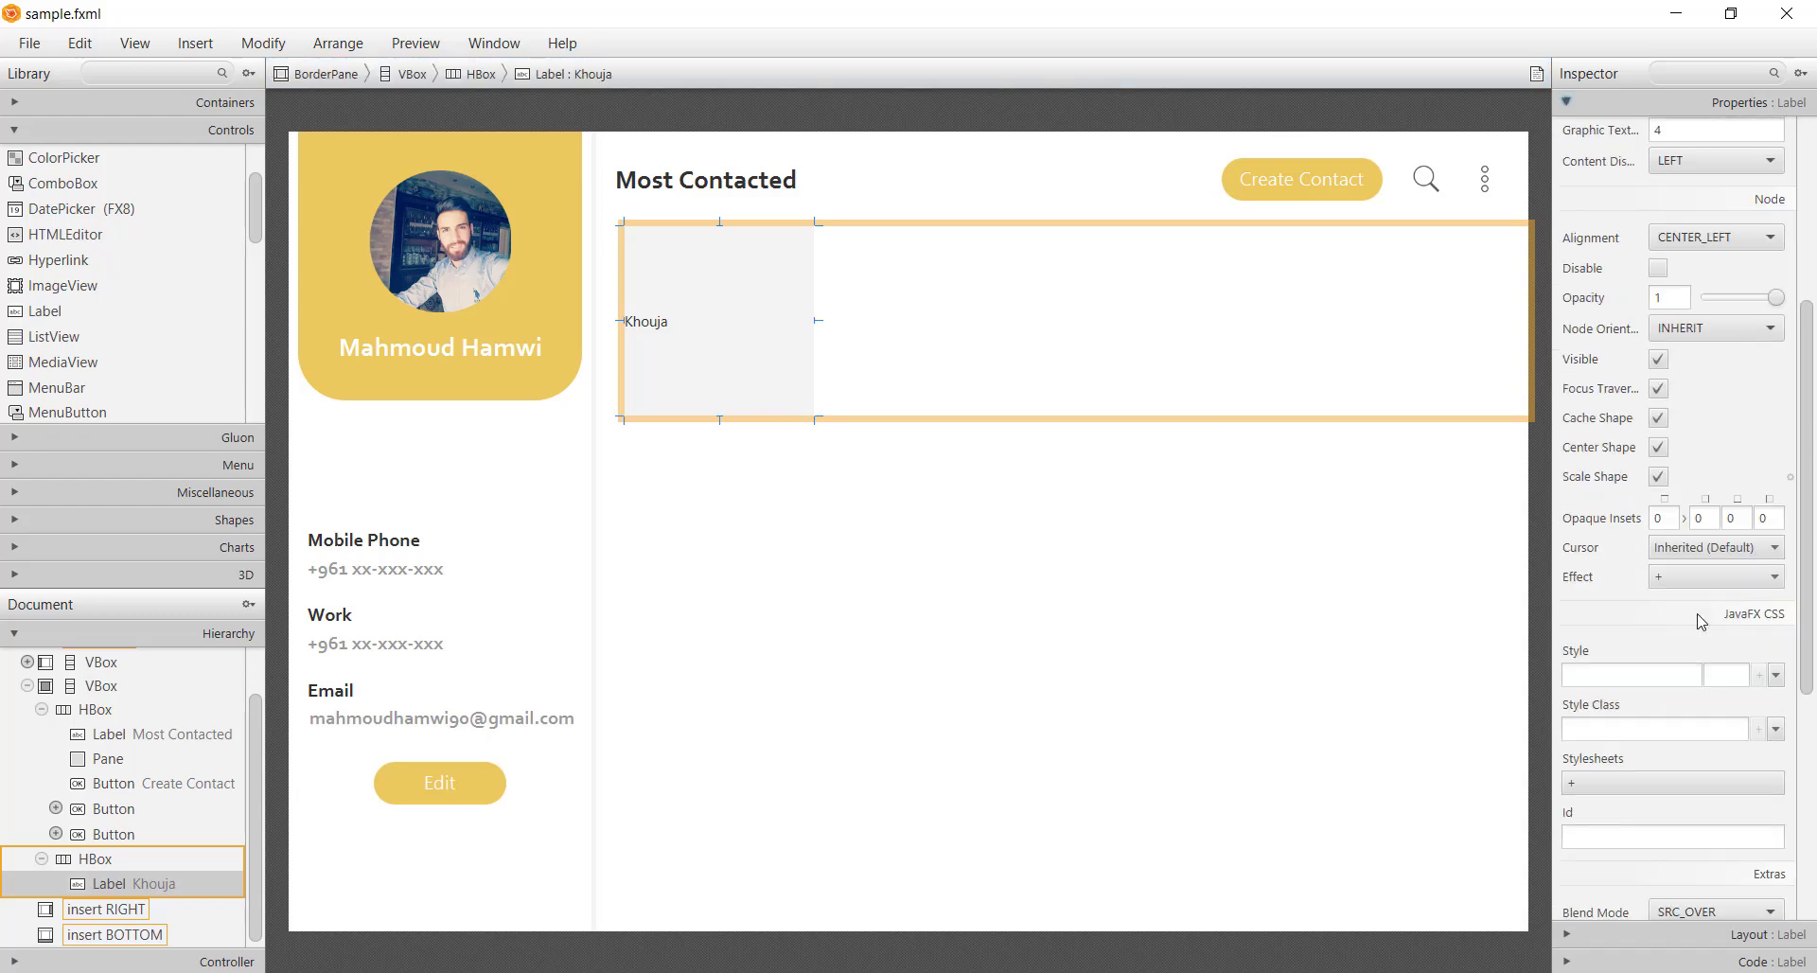
left_click(1652, 680)
left_click(1671, 717)
left_click(1724, 675)
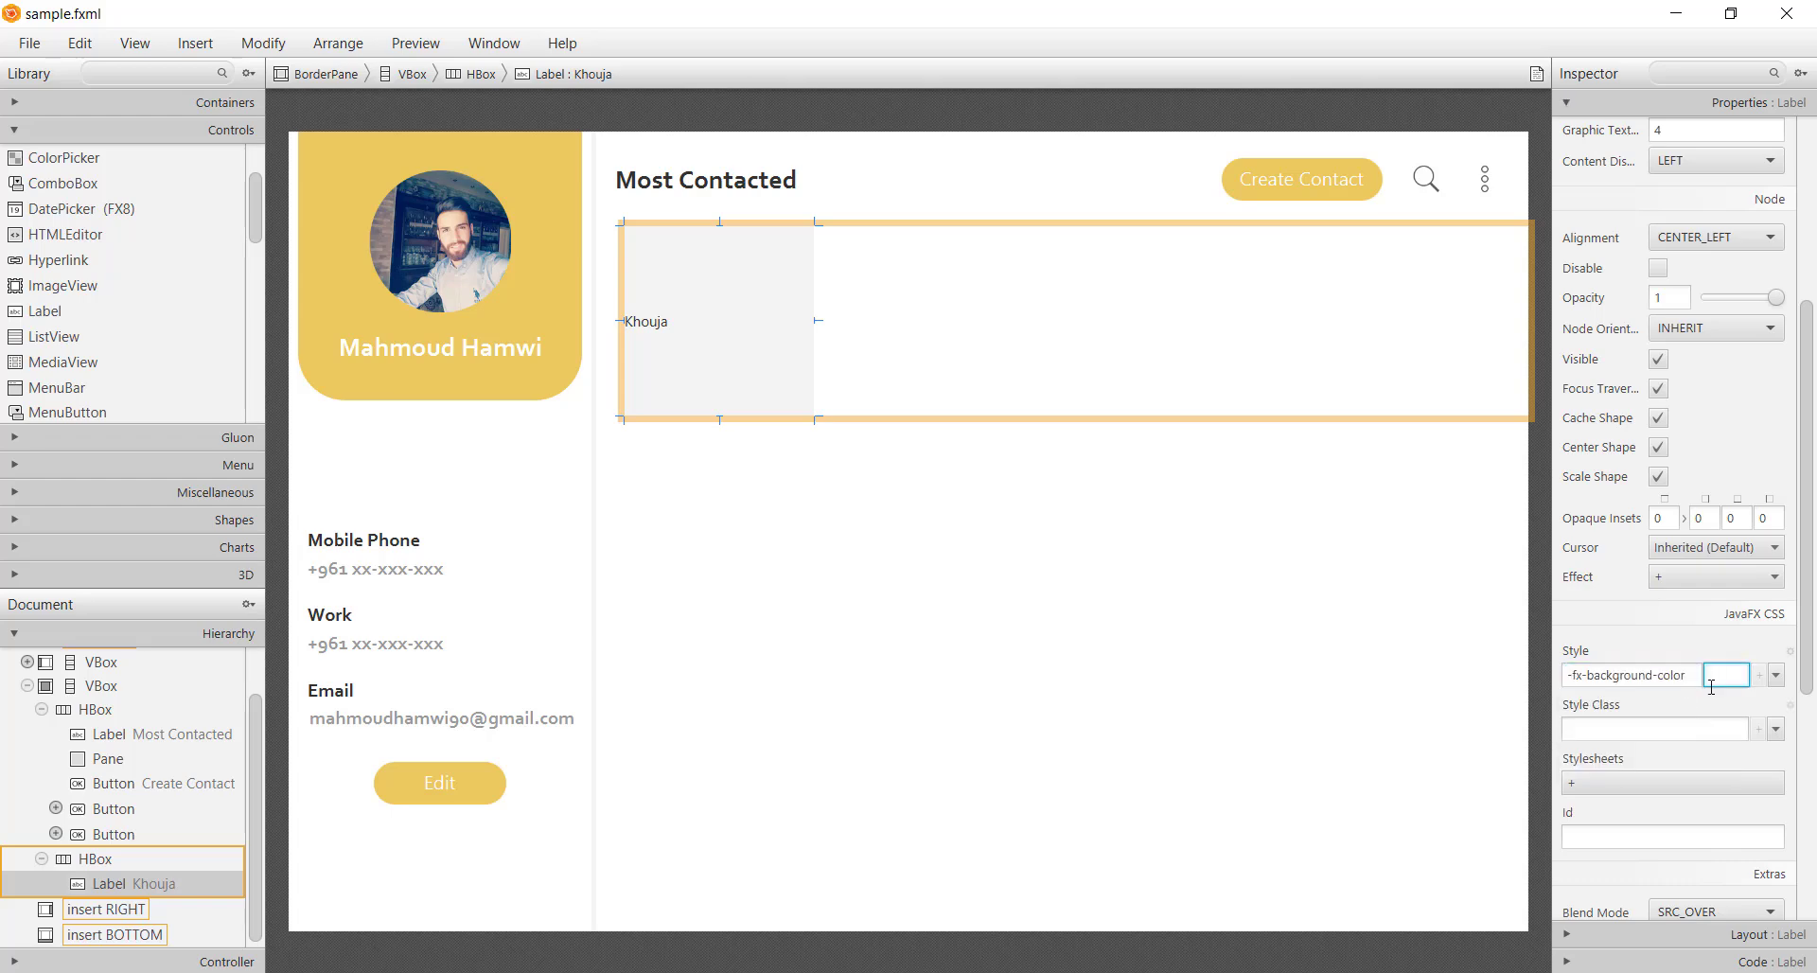
key("alt+Tab")
left_click(1595, 431)
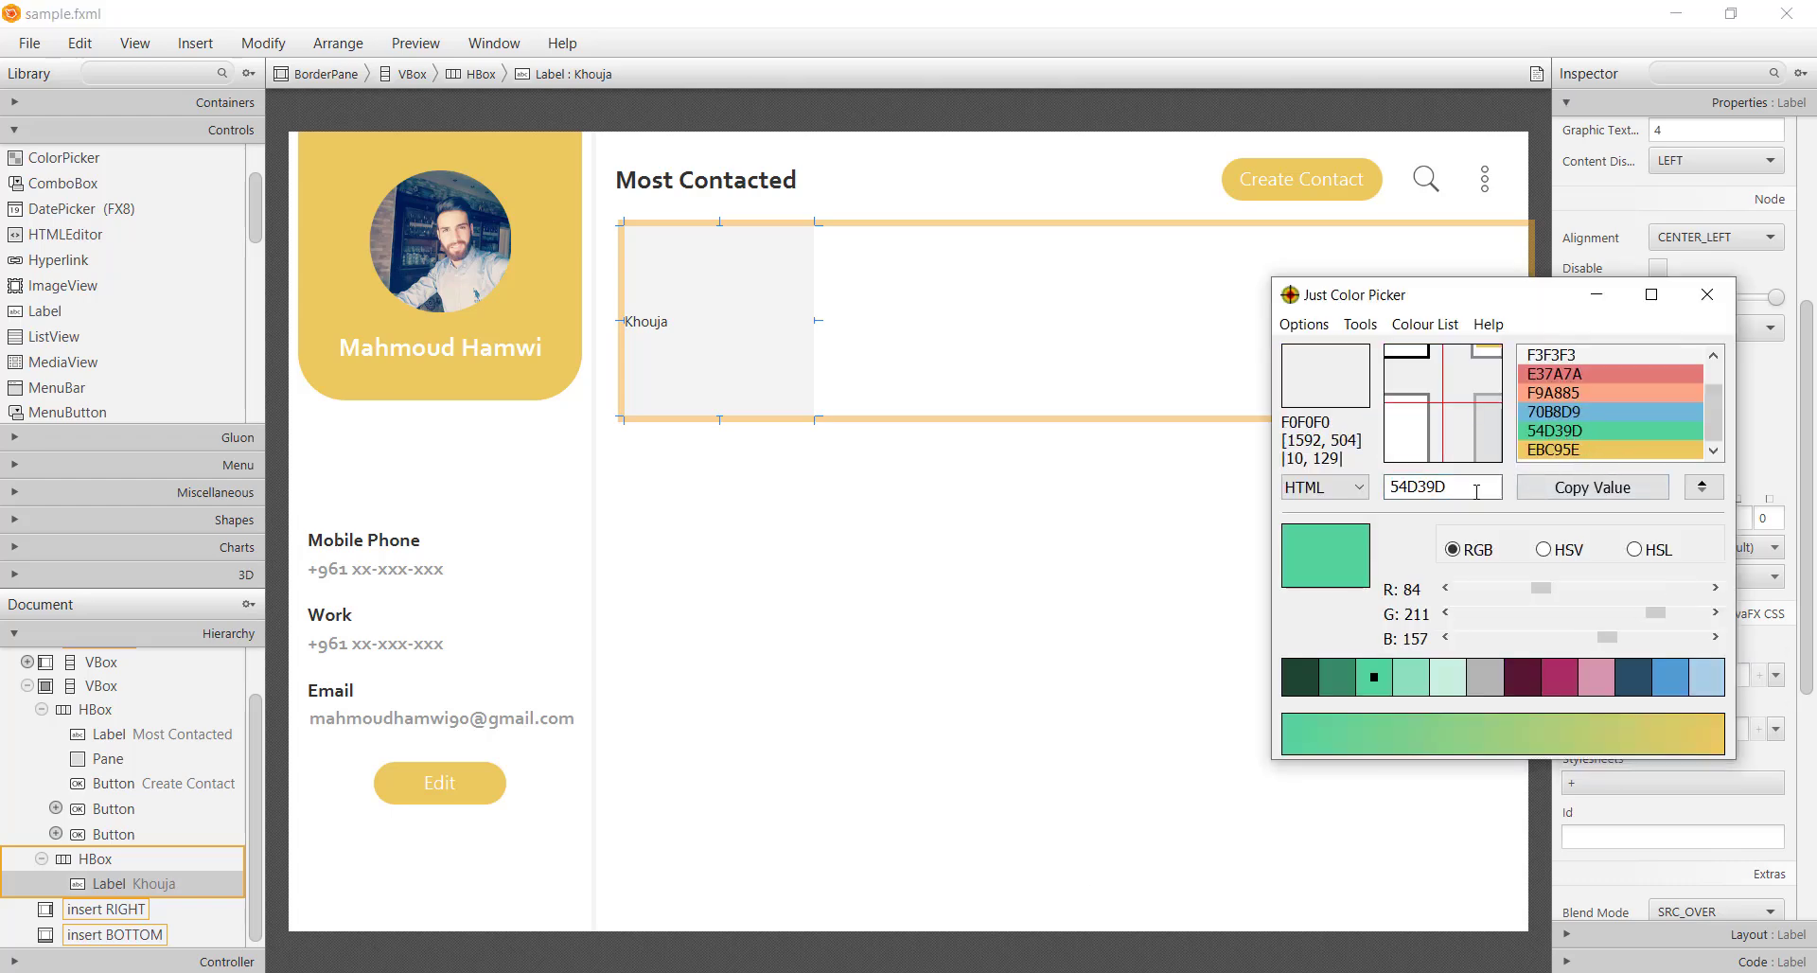
key("alt+Tab")
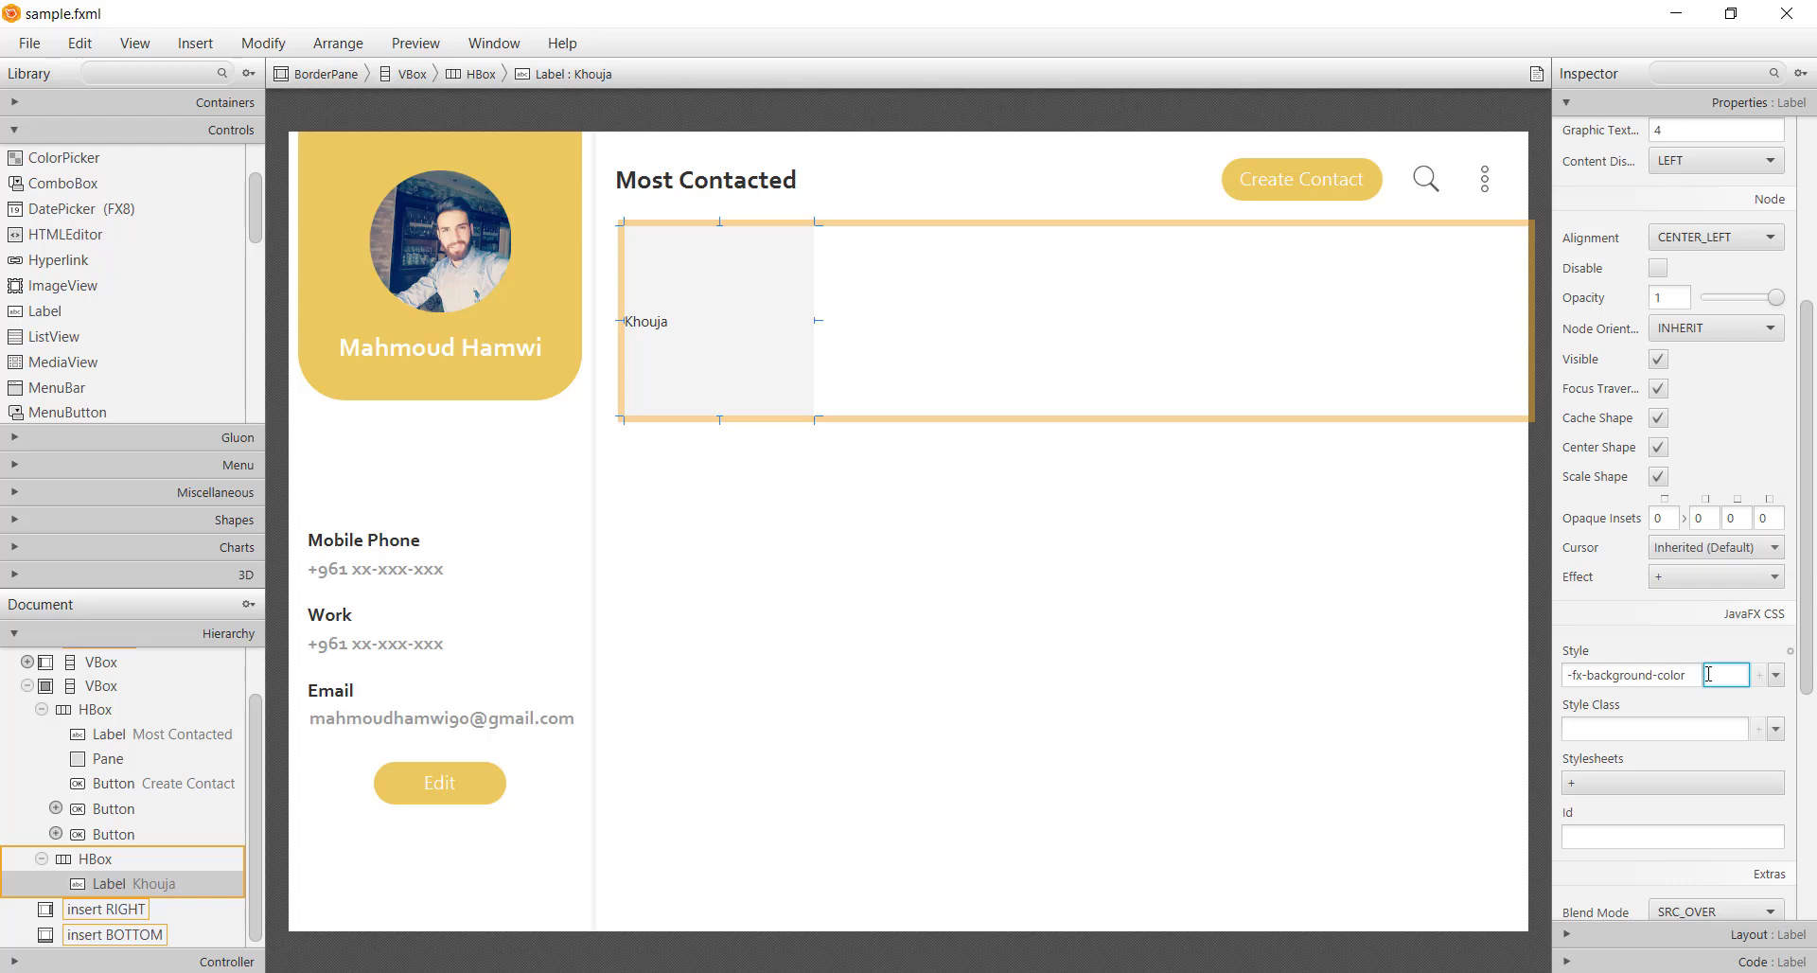
type("#54D39D")
key("Return")
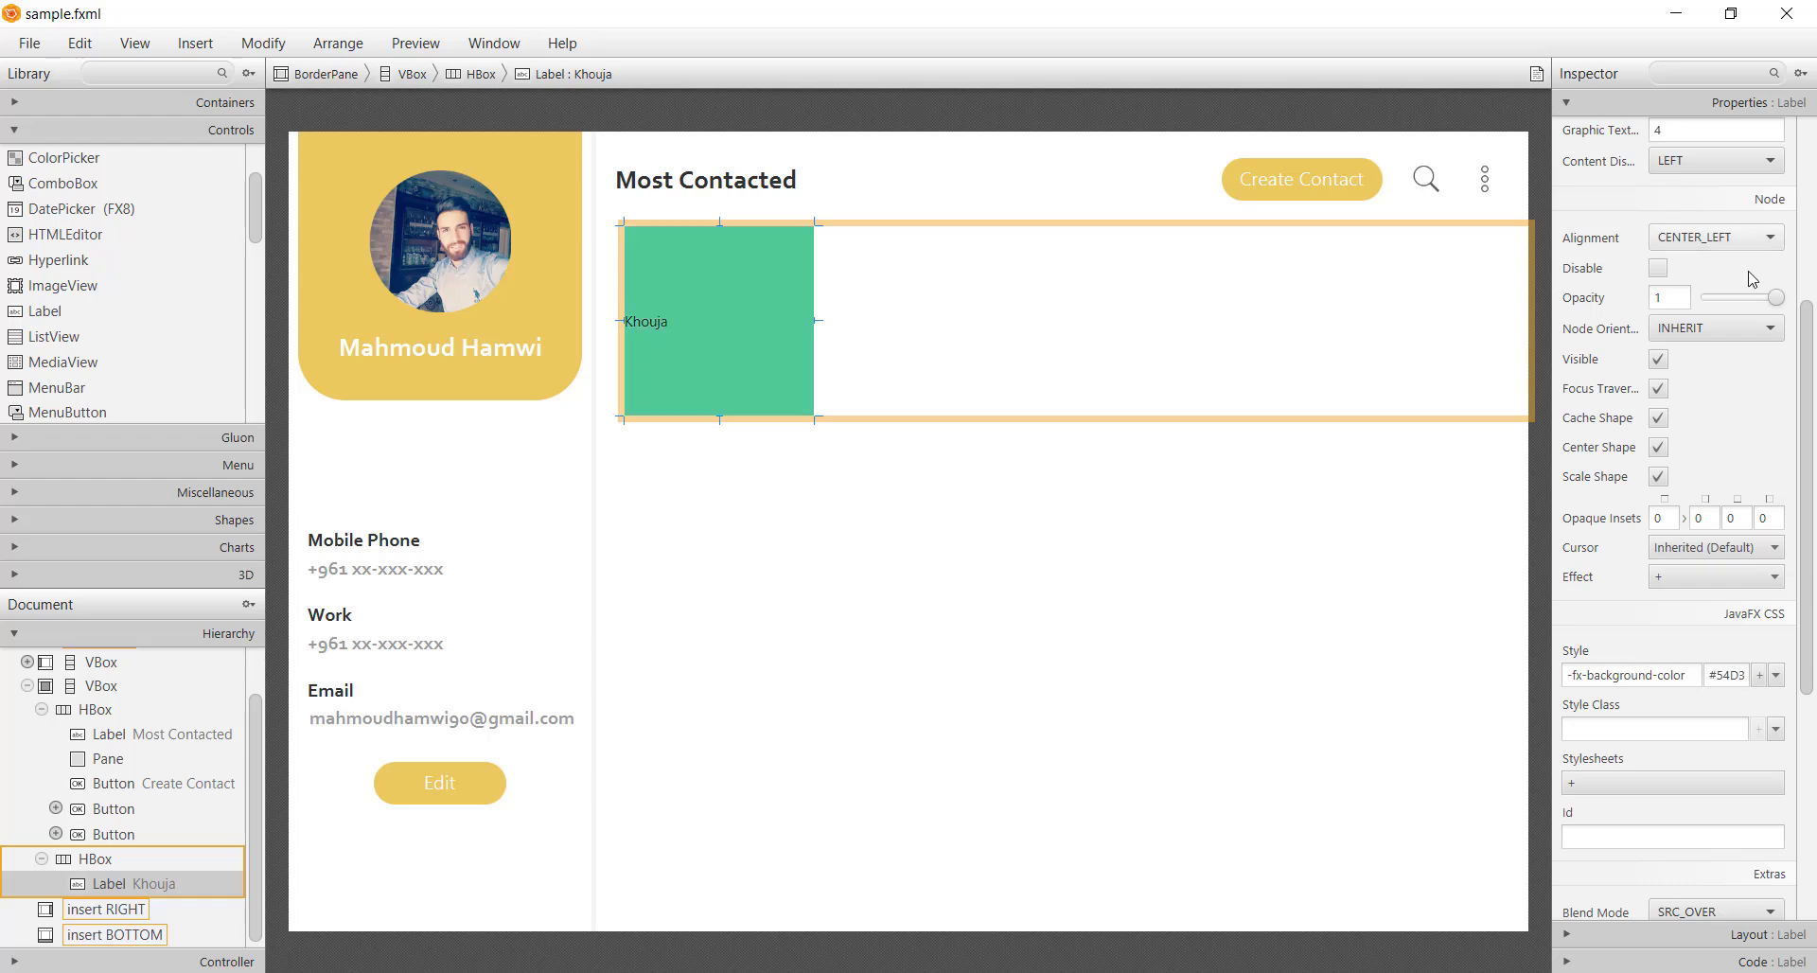
Set the Khouja label's text fill to white
scroll(1815, 435, "up", 5)
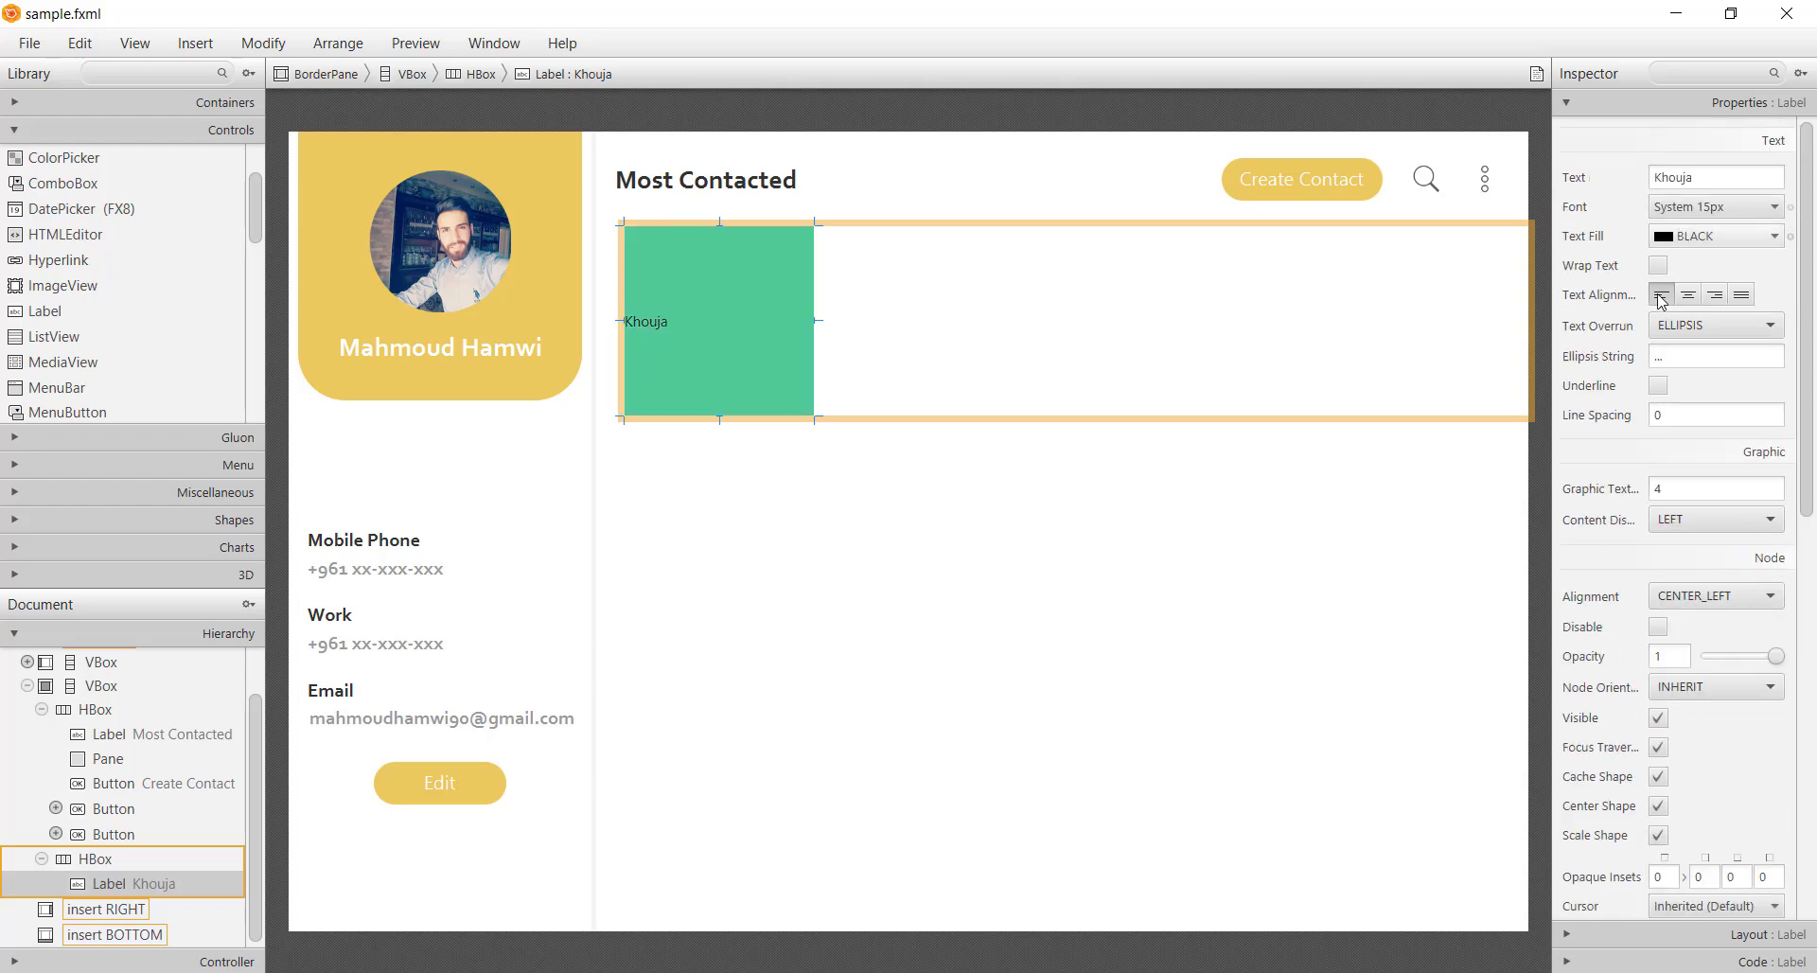
left_click(1717, 235)
left_click_drag(1622, 294, 1310, 267)
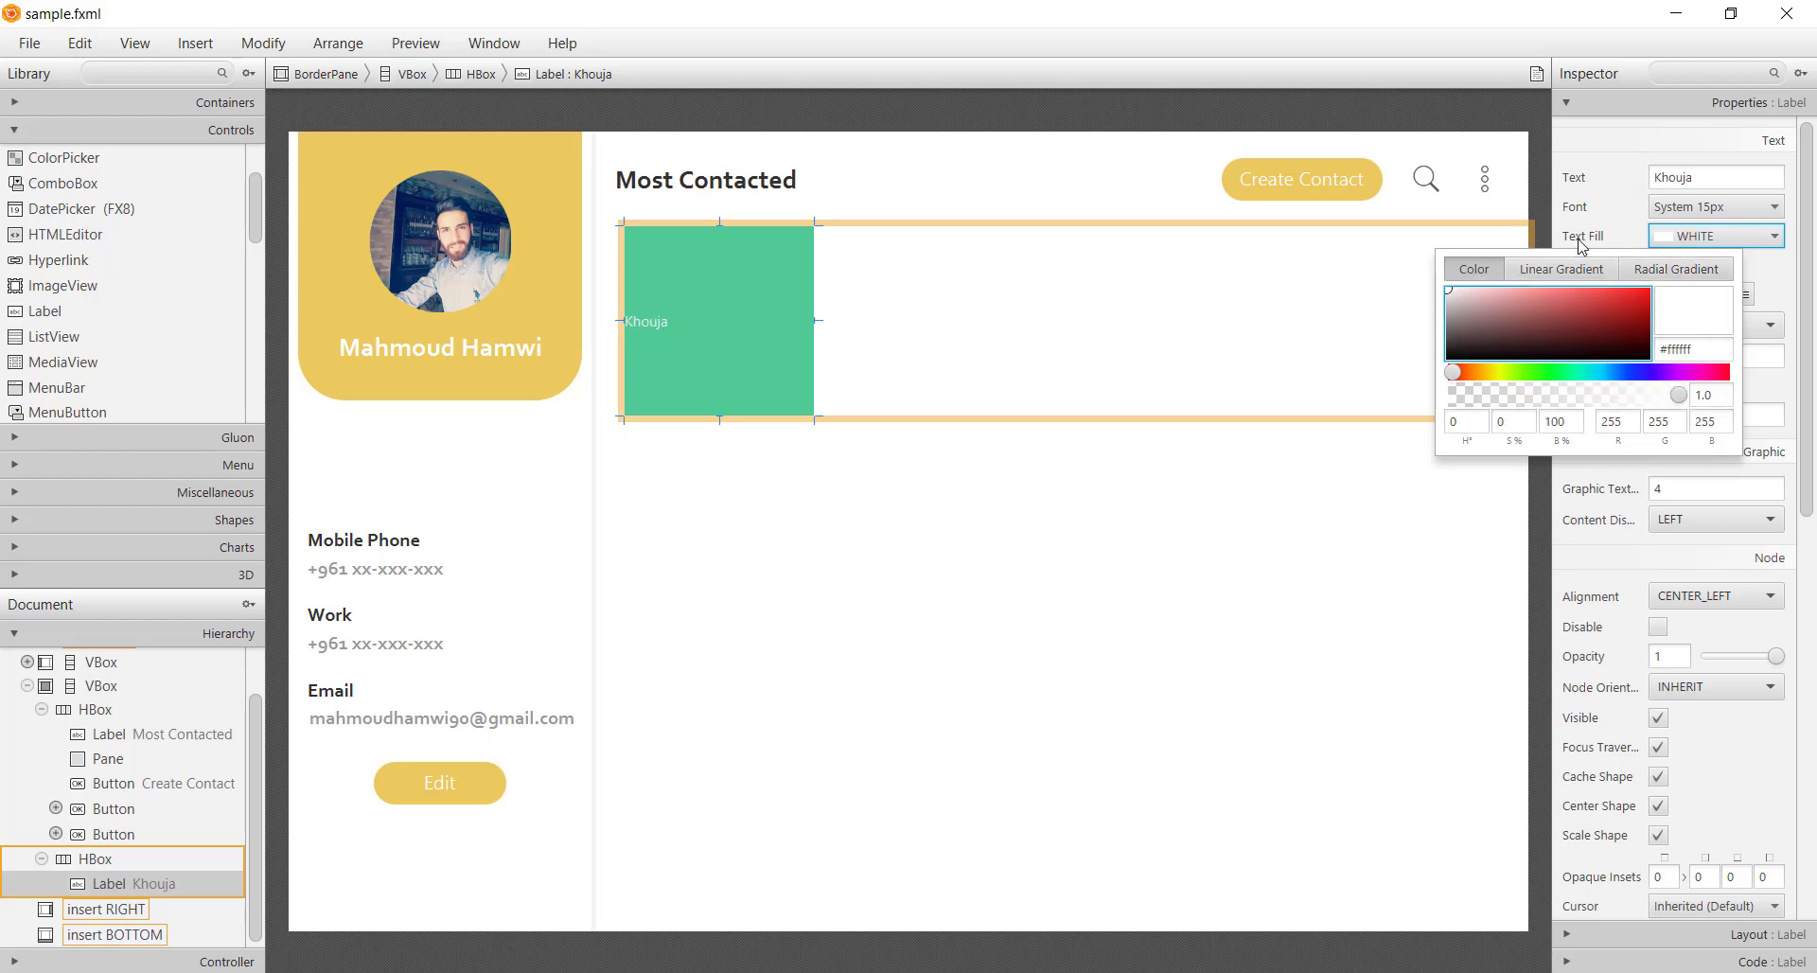
left_click(1715, 214)
Change the Khouja label's font to Corbel, size 28
left_click(1702, 218)
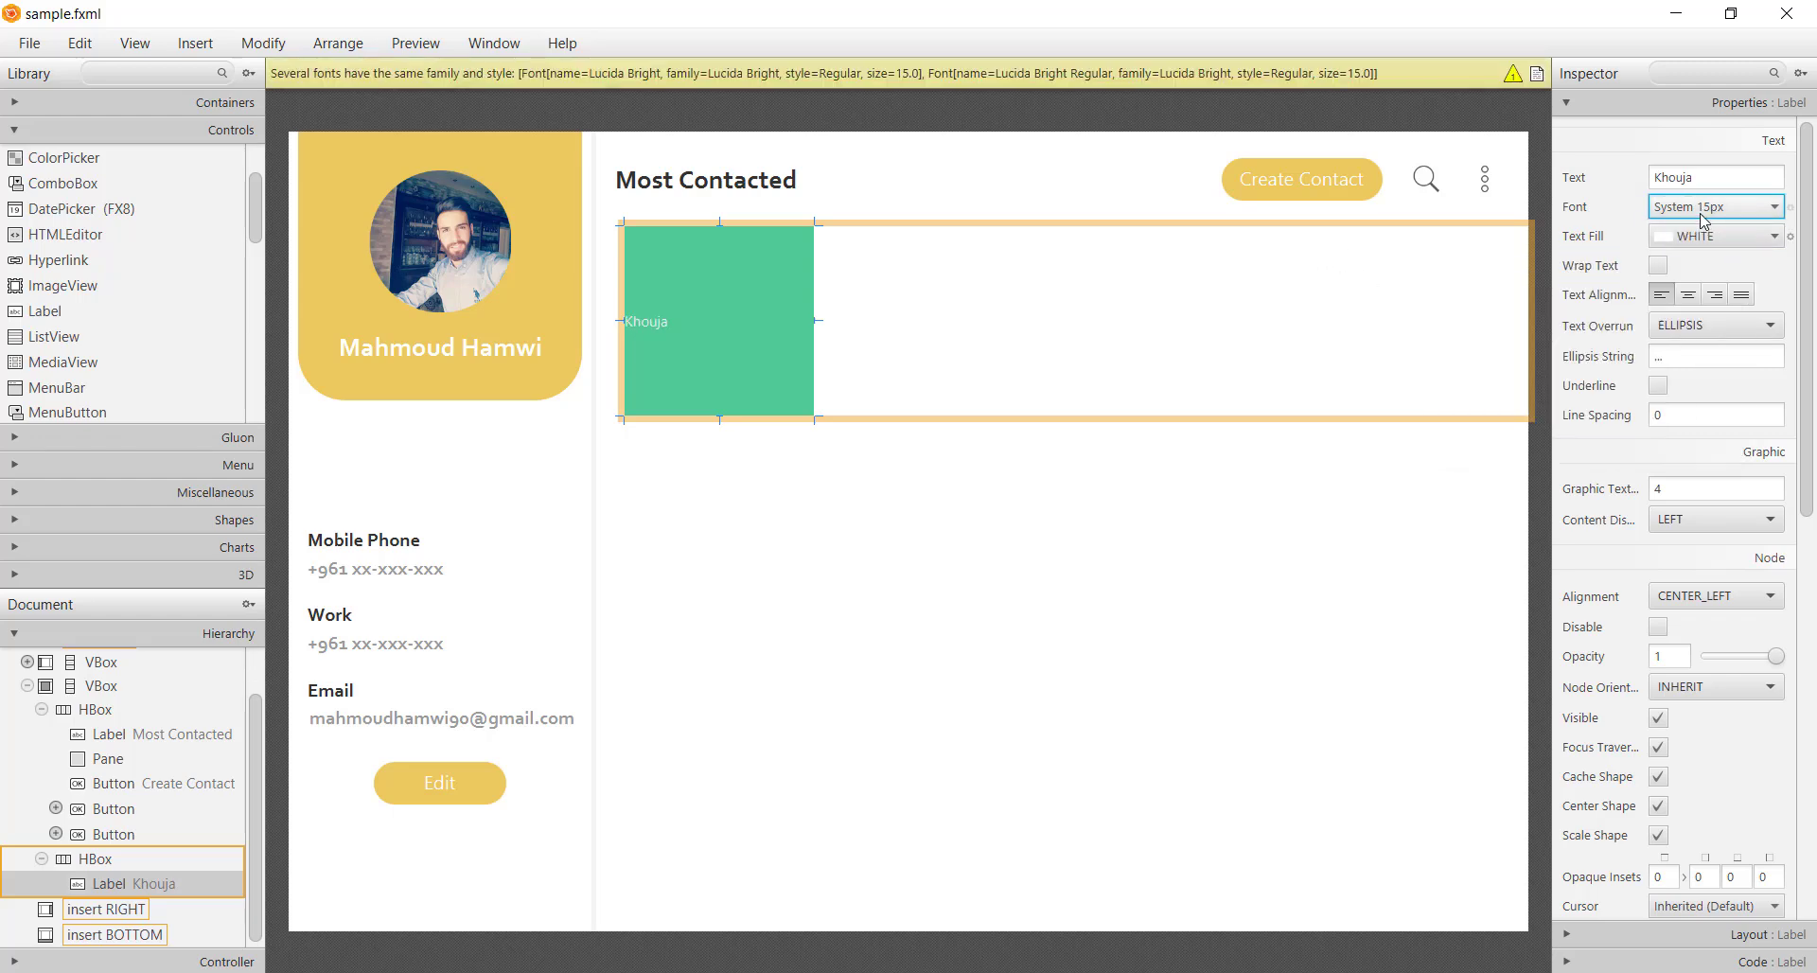
left_click(1702, 216)
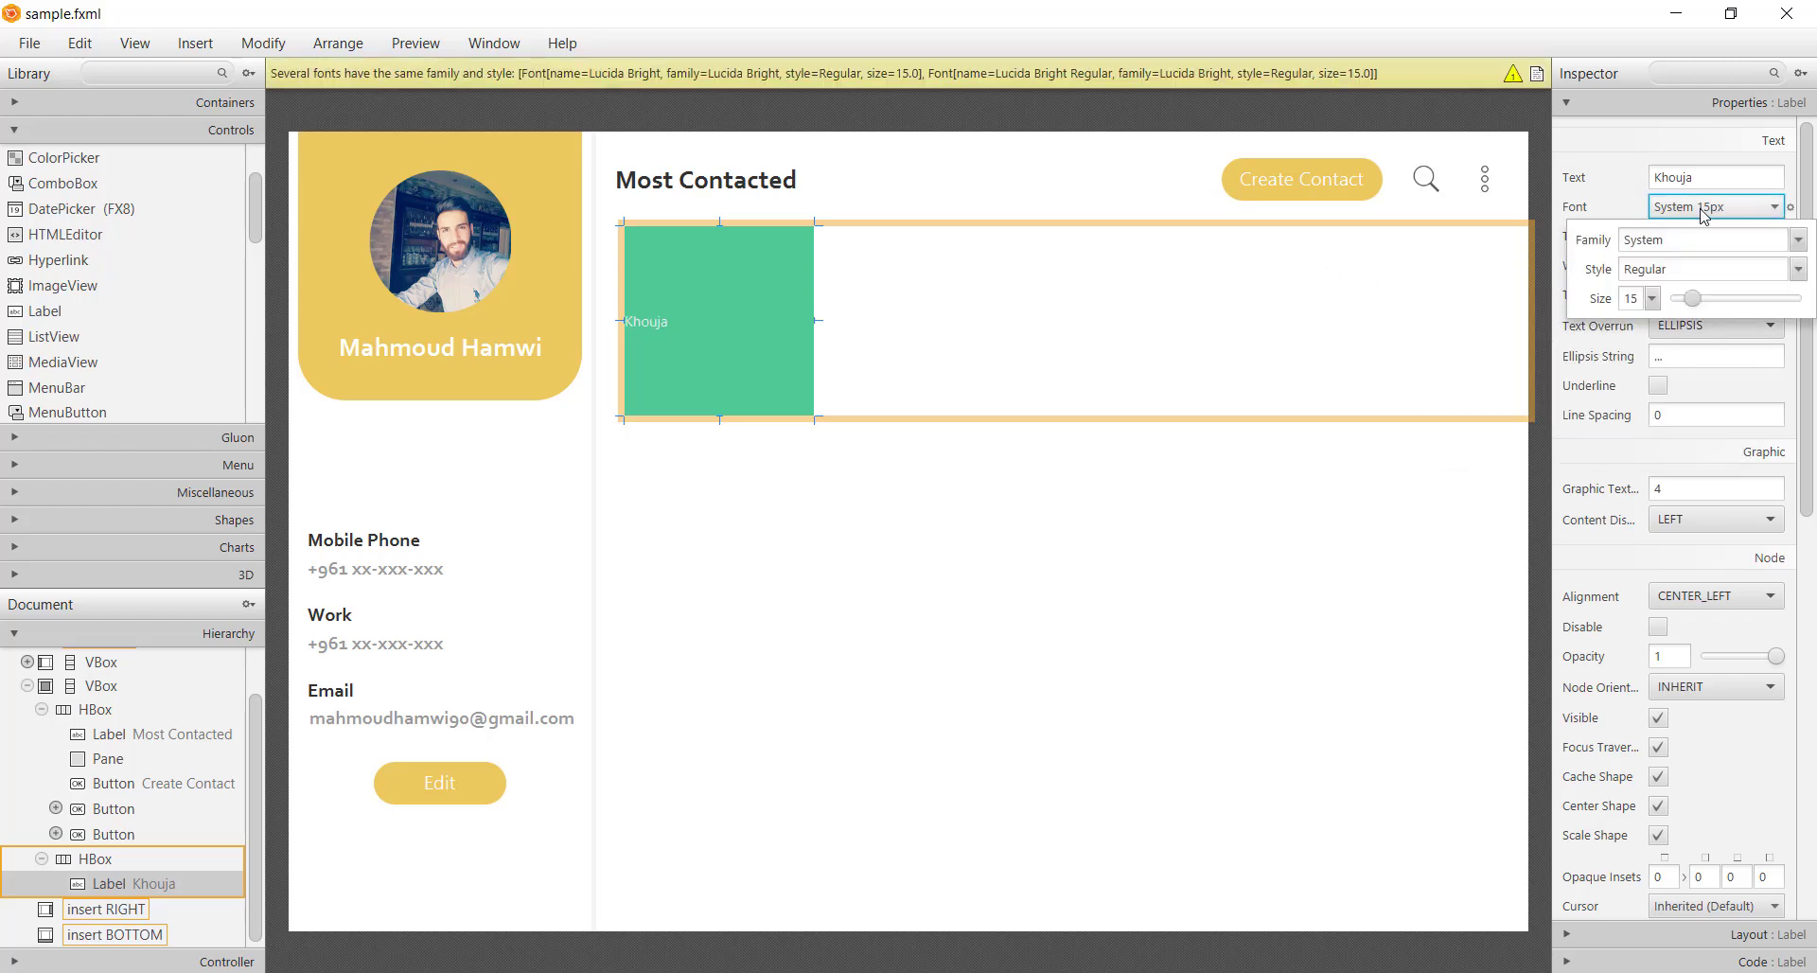
left_click(1653, 301)
left_click(1652, 299)
type("25")
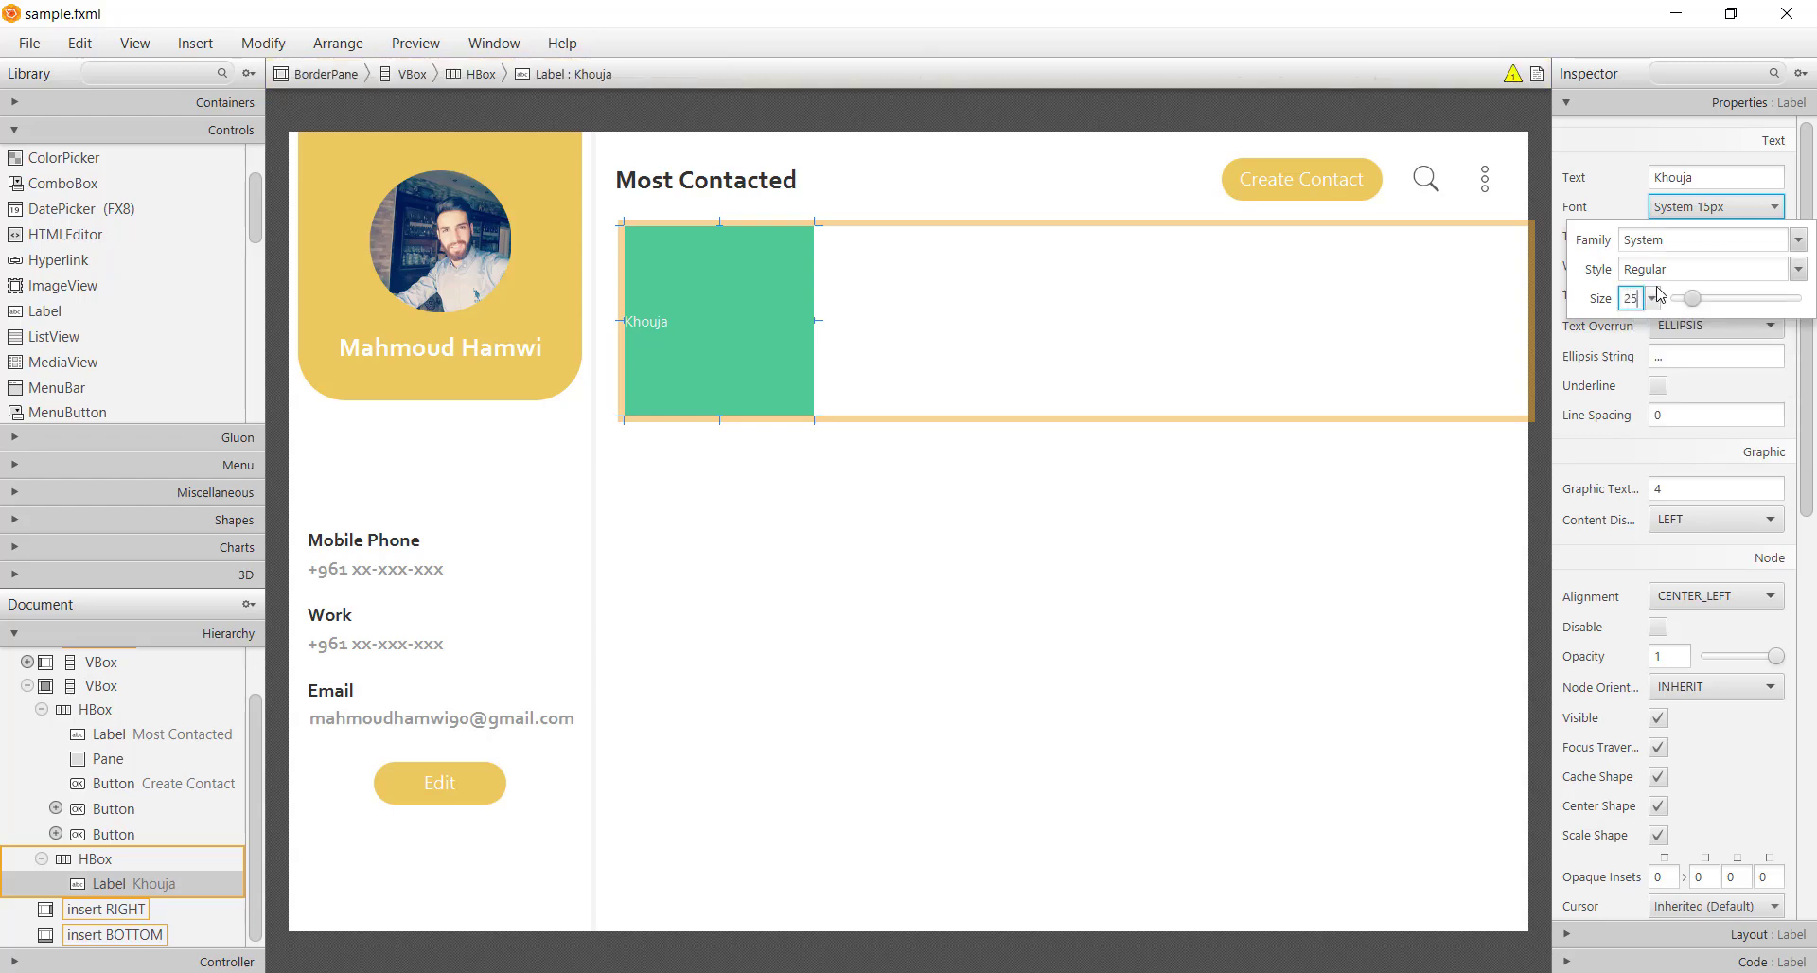
type("8")
double_click(1687, 250)
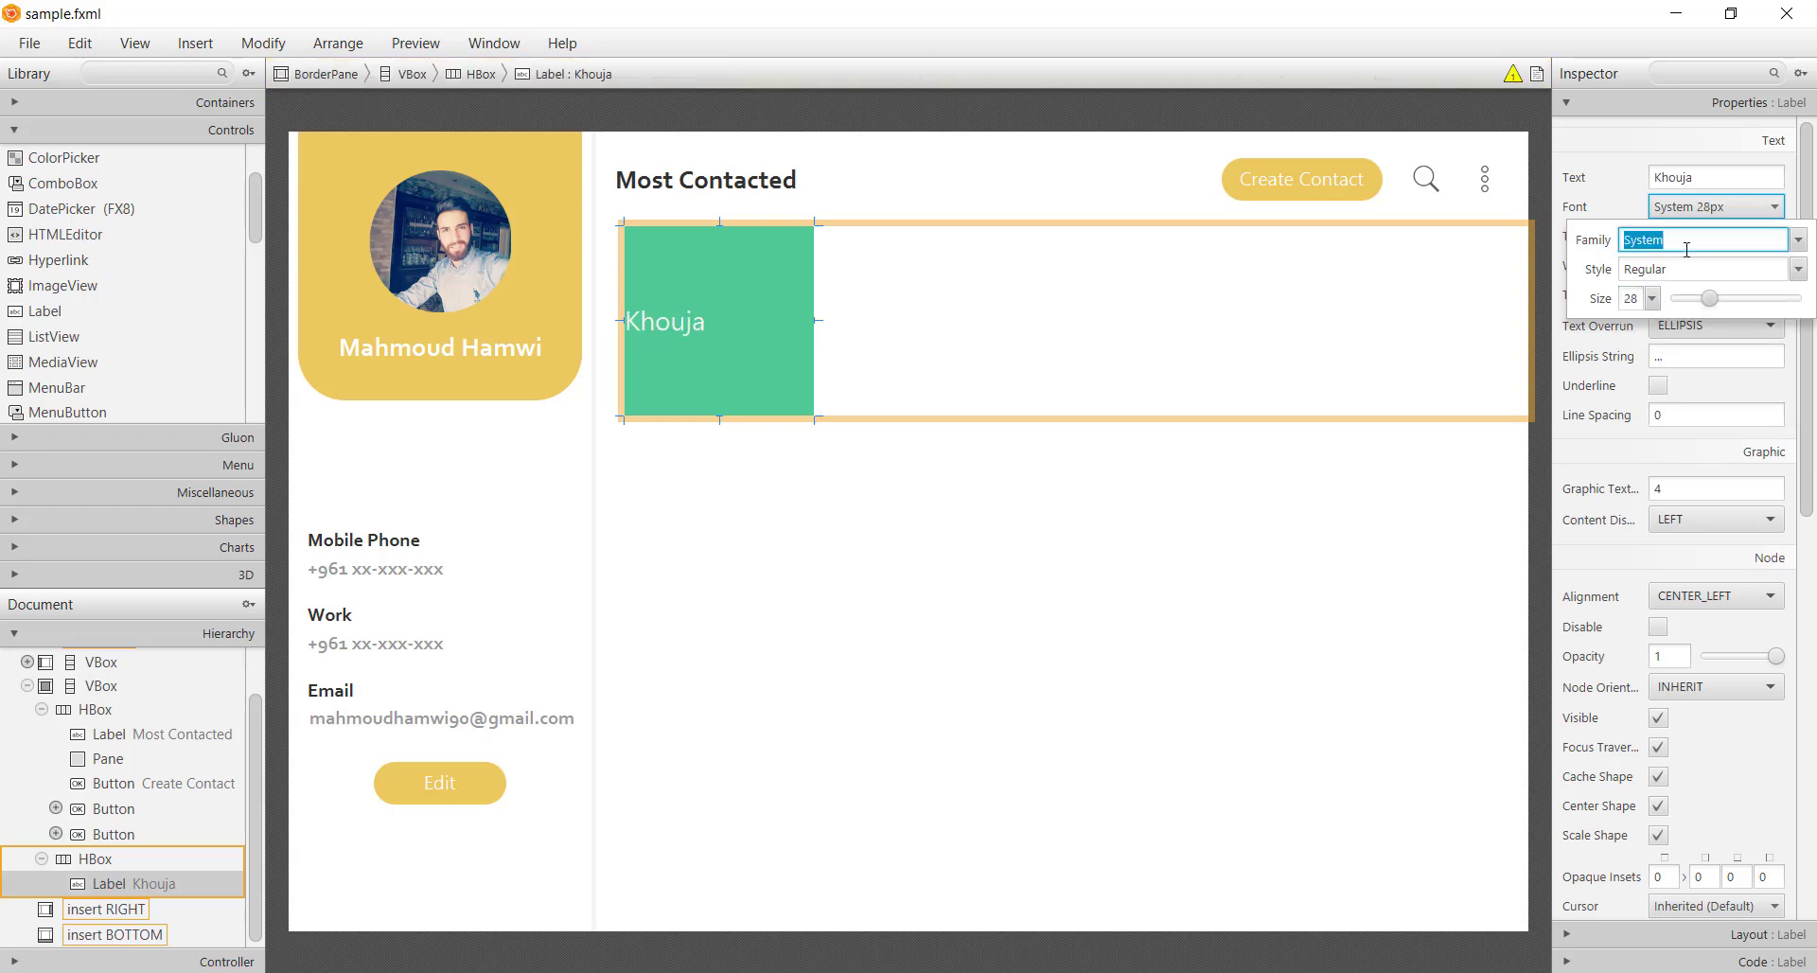
type("cor")
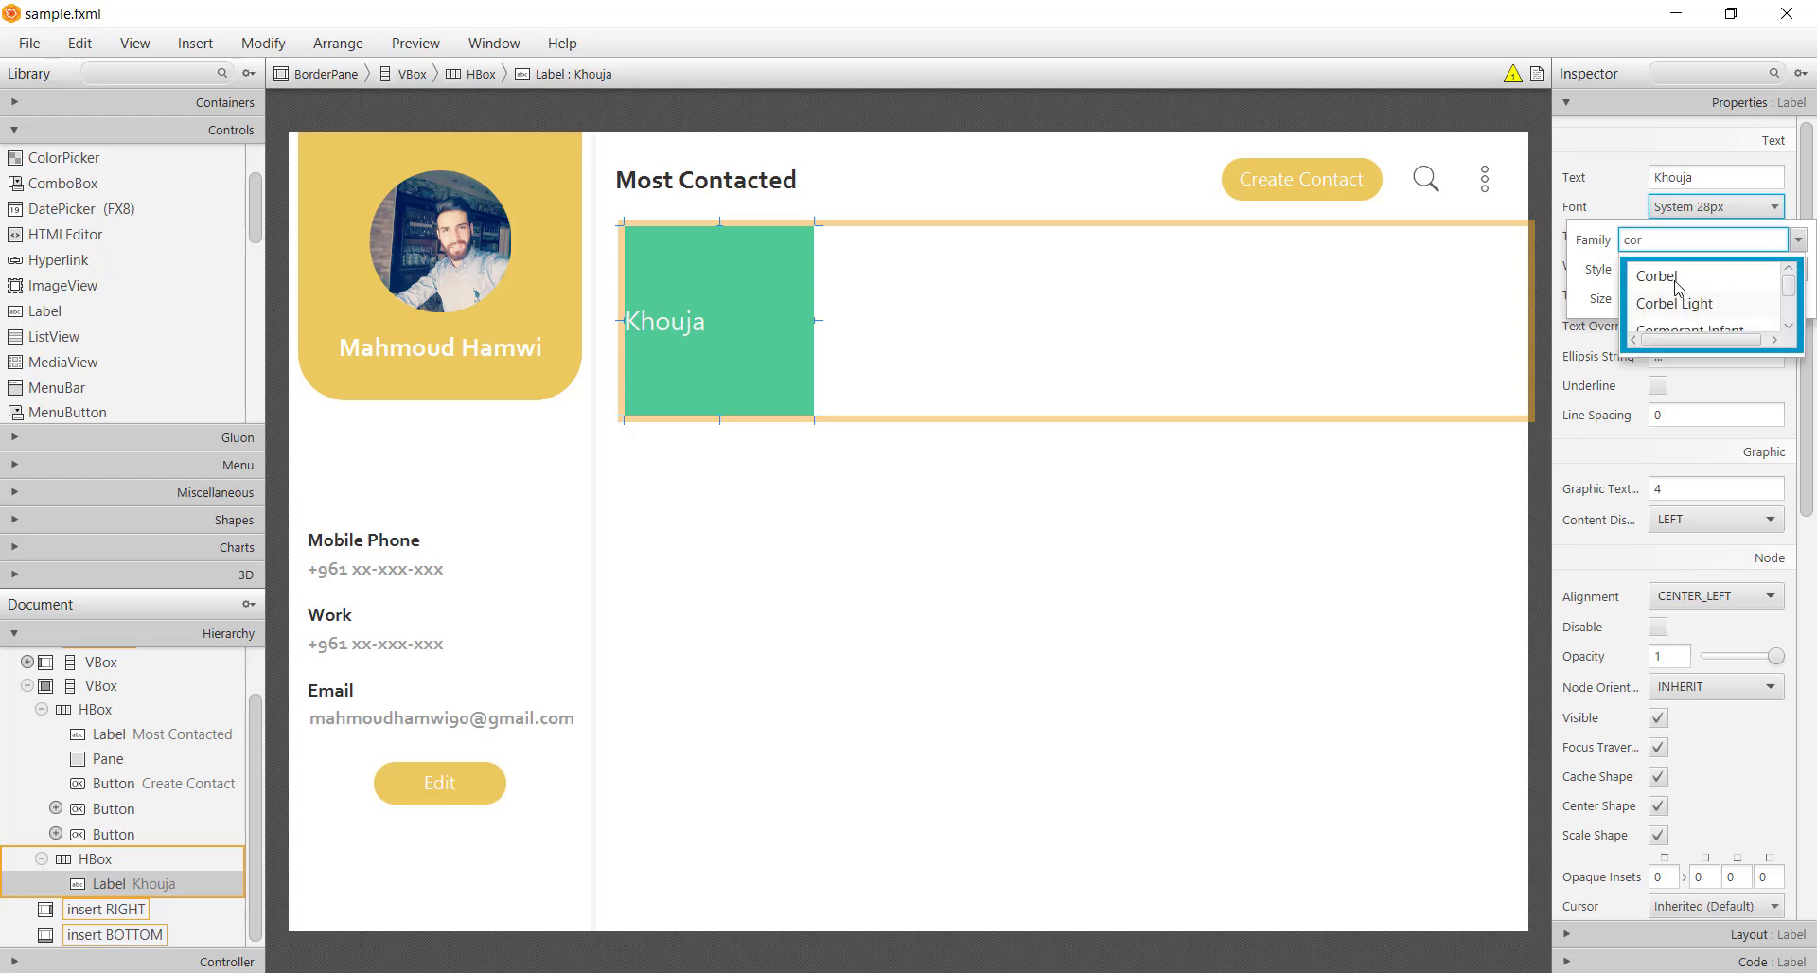
left_click(1675, 280)
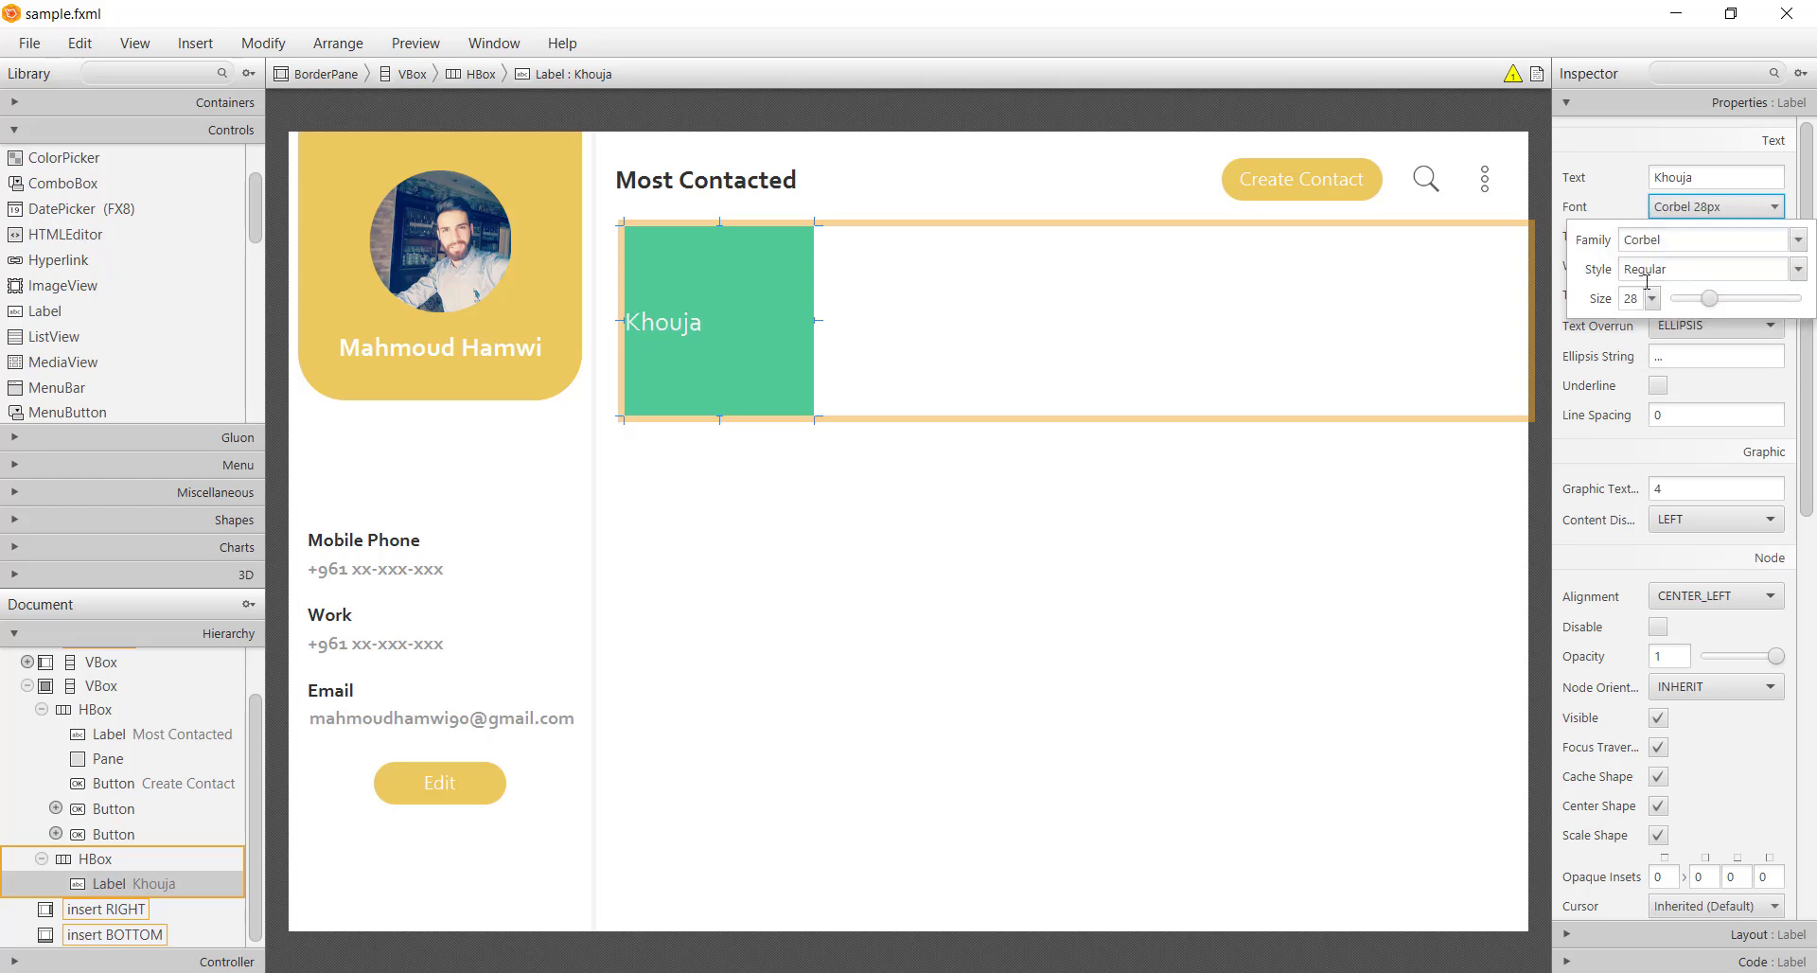
left_click(1699, 210)
Set the Khouja label's alignment to CENTER
left_click(1709, 603)
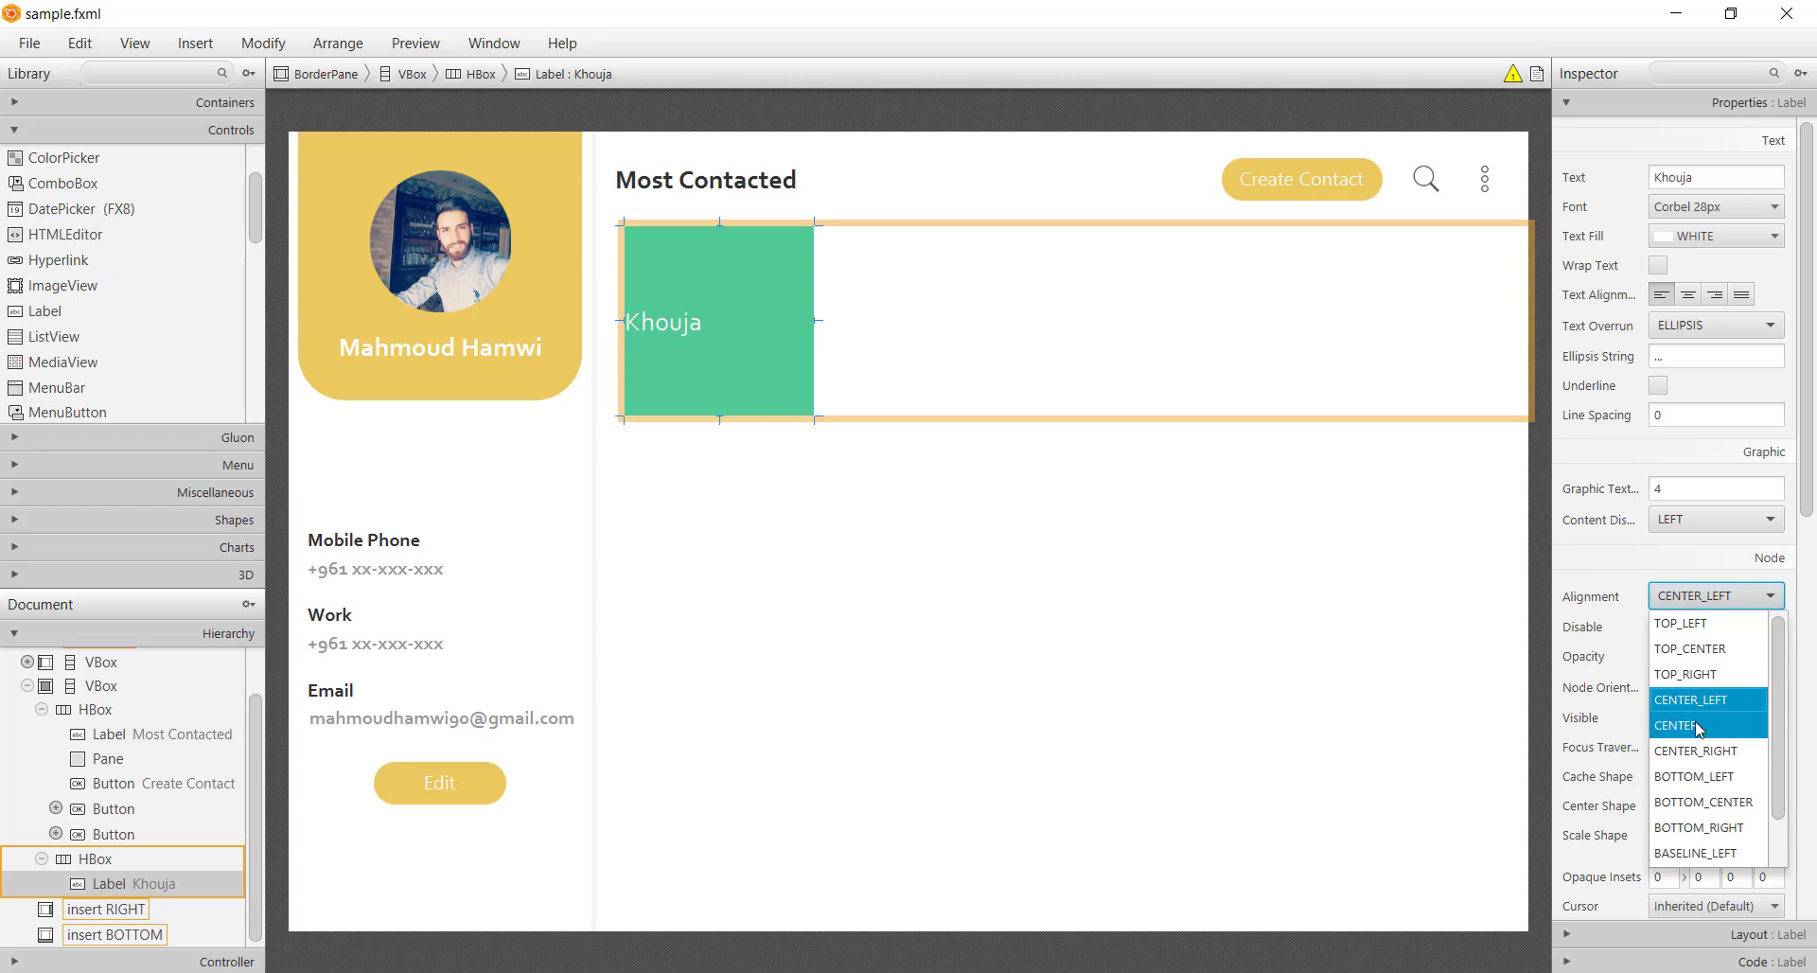
left_click(1689, 713)
scroll(1749, 688, "down", 10)
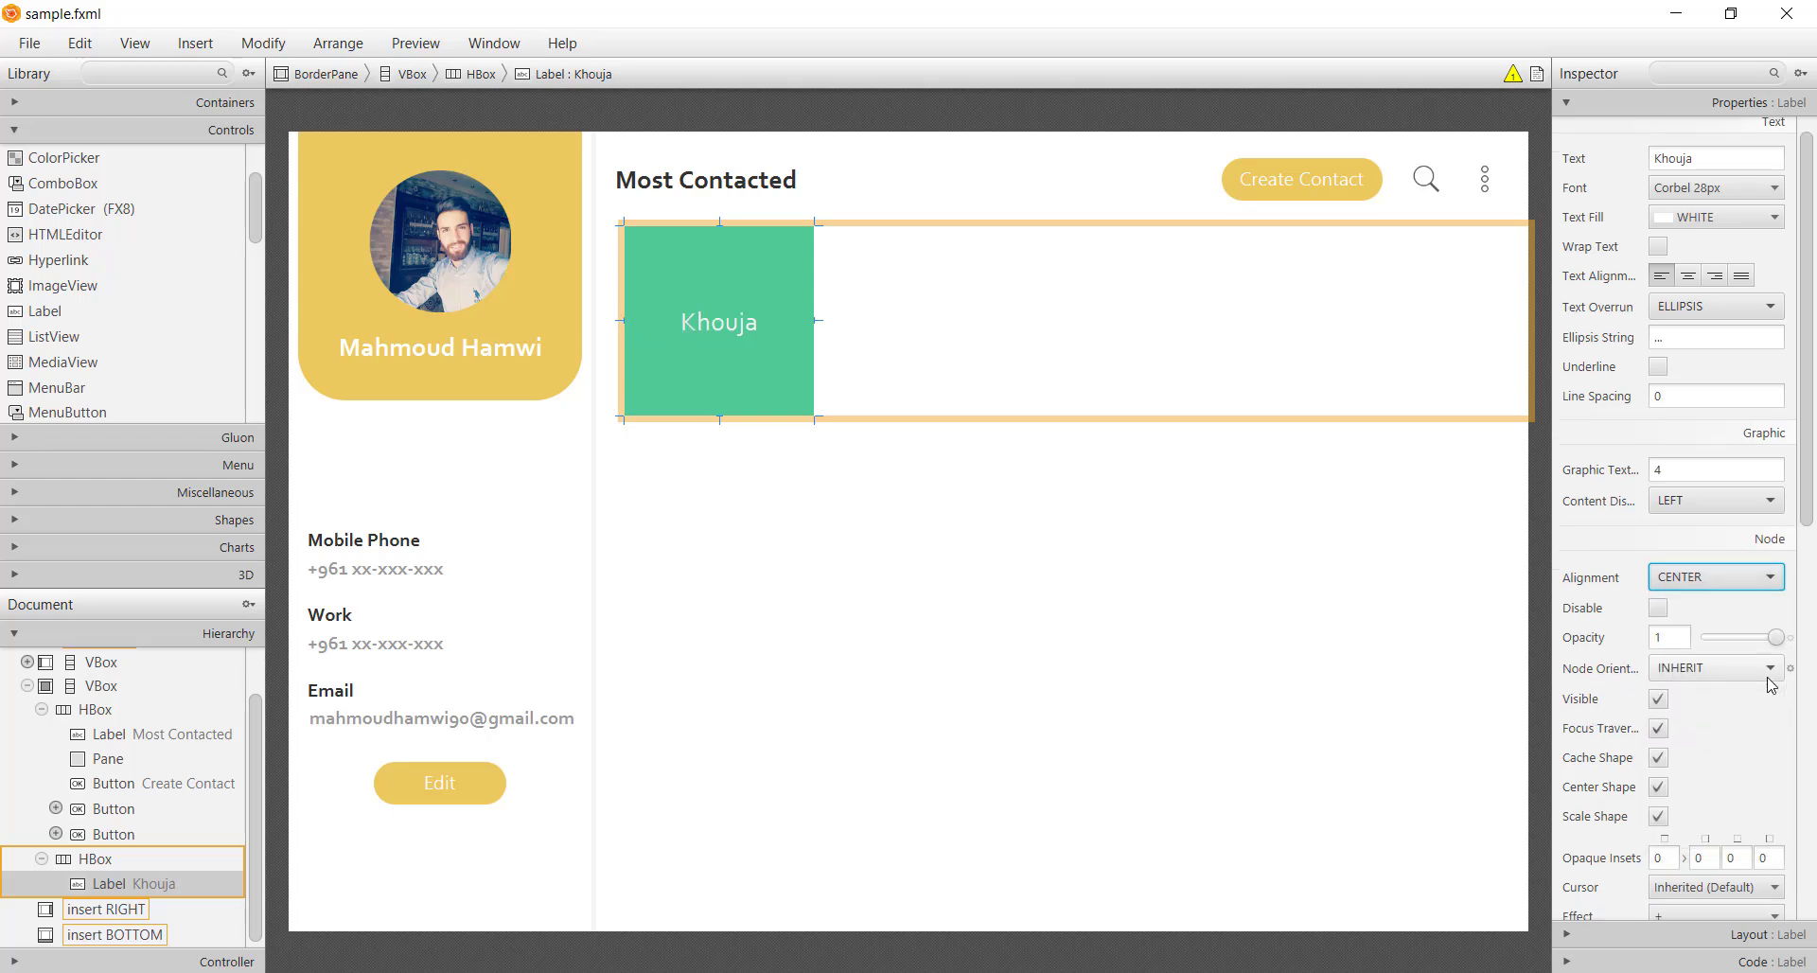
left_click(1746, 726)
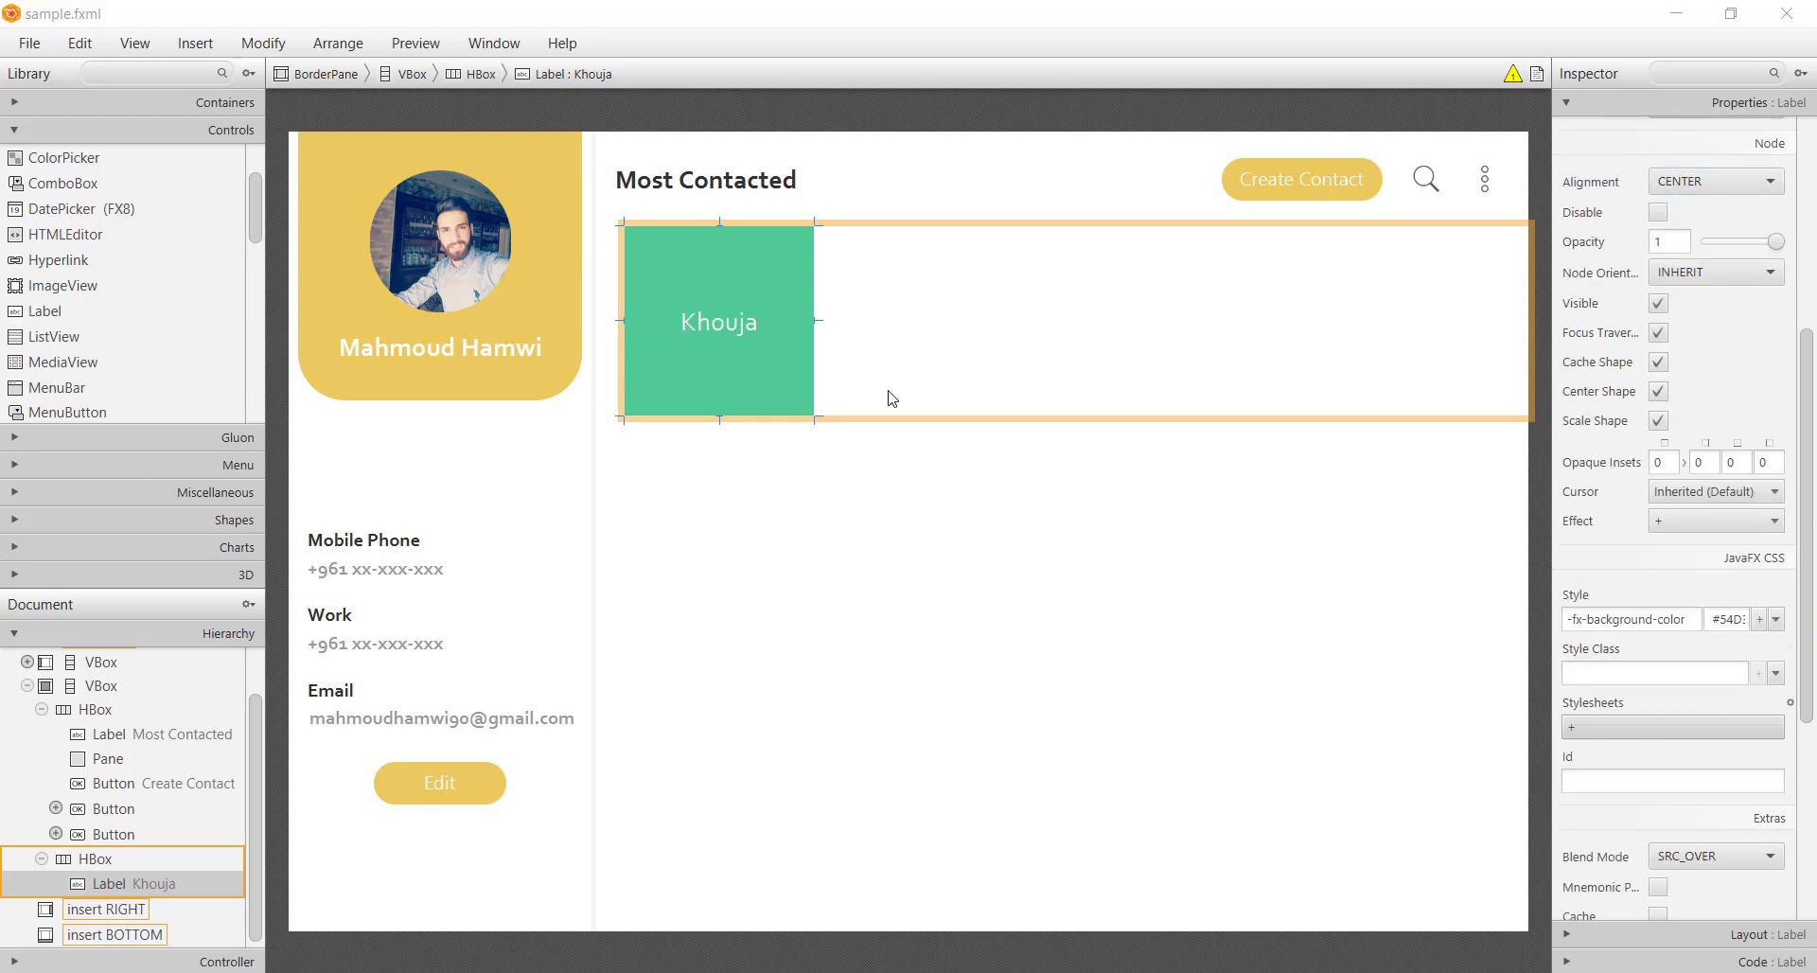
Attach styles.css to the Khouja card and give it the most-contacted-layout style class
left_click(371, 86)
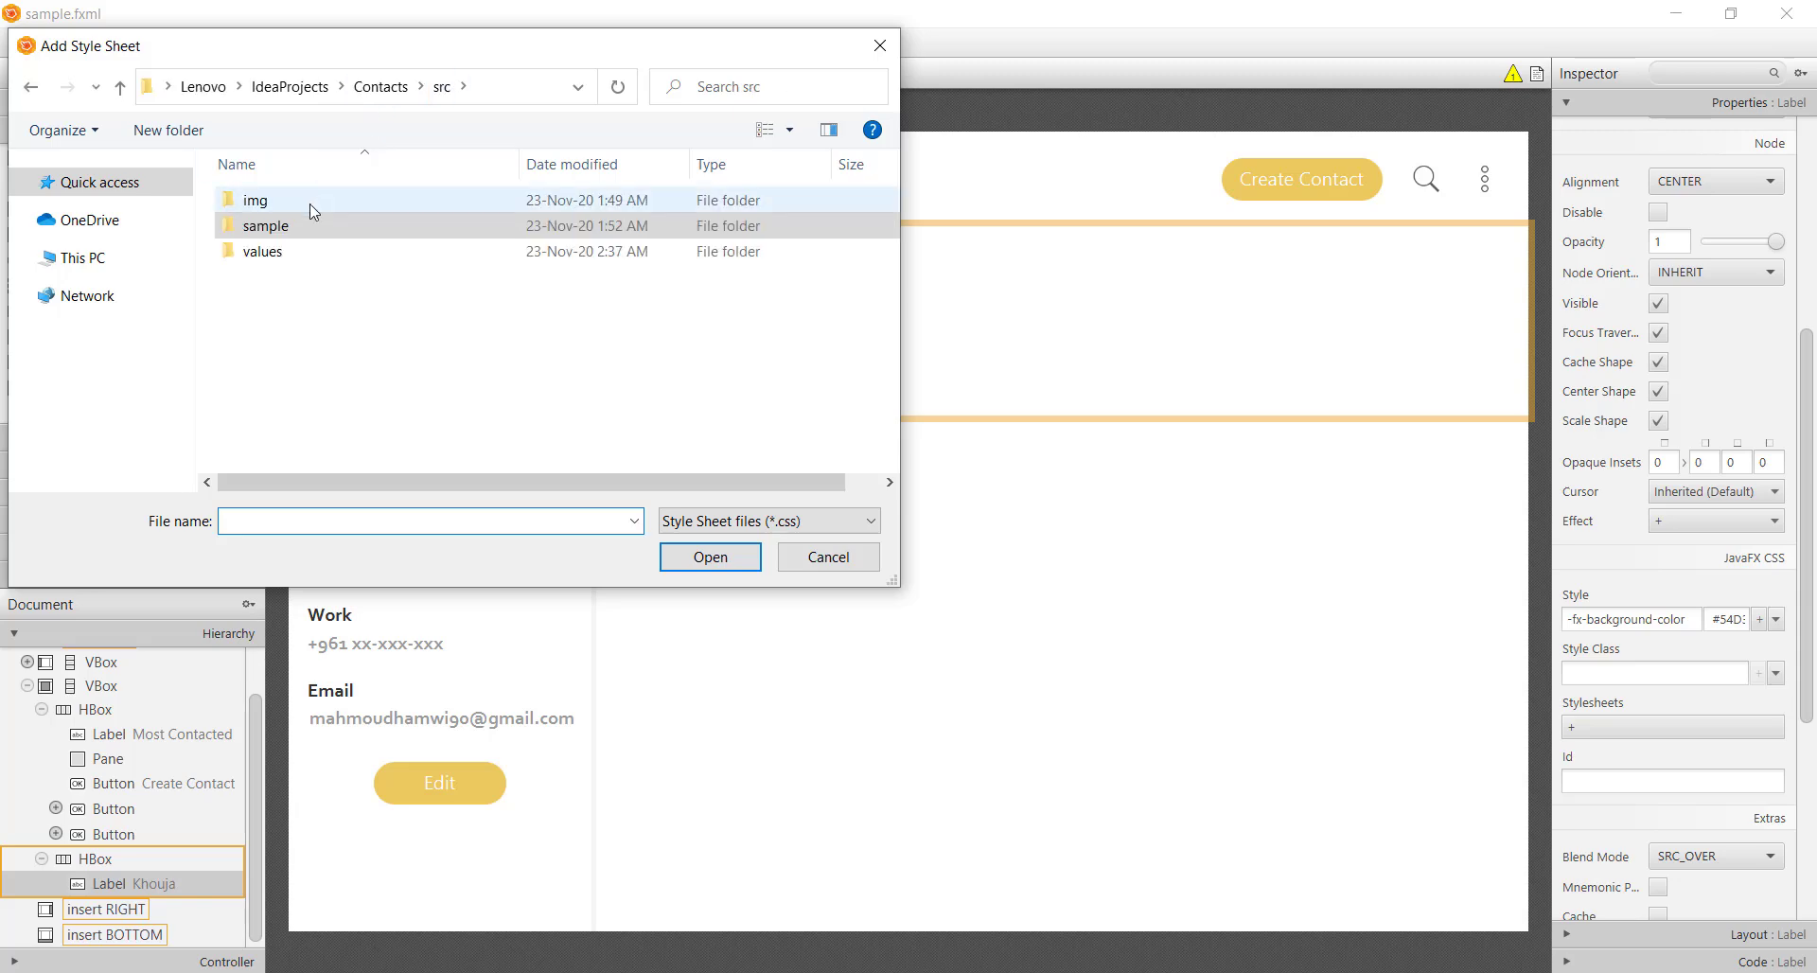
double_click(304, 251)
double_click(275, 200)
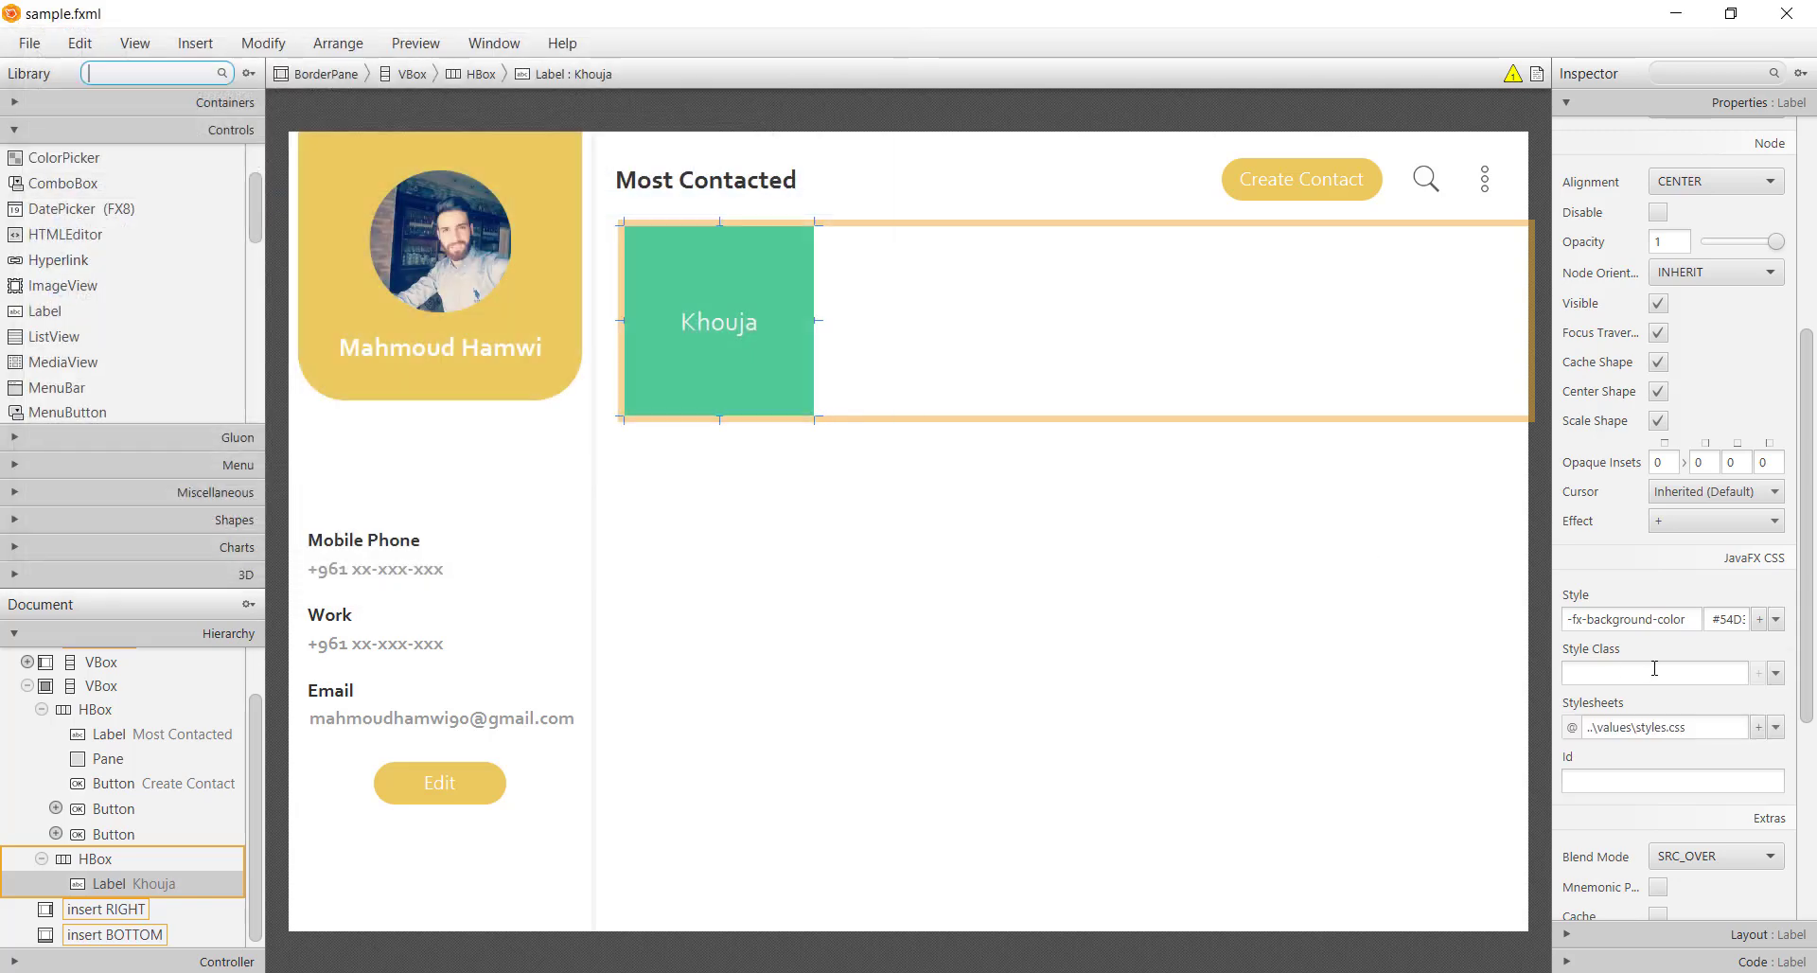
left_click(1663, 673)
type("m")
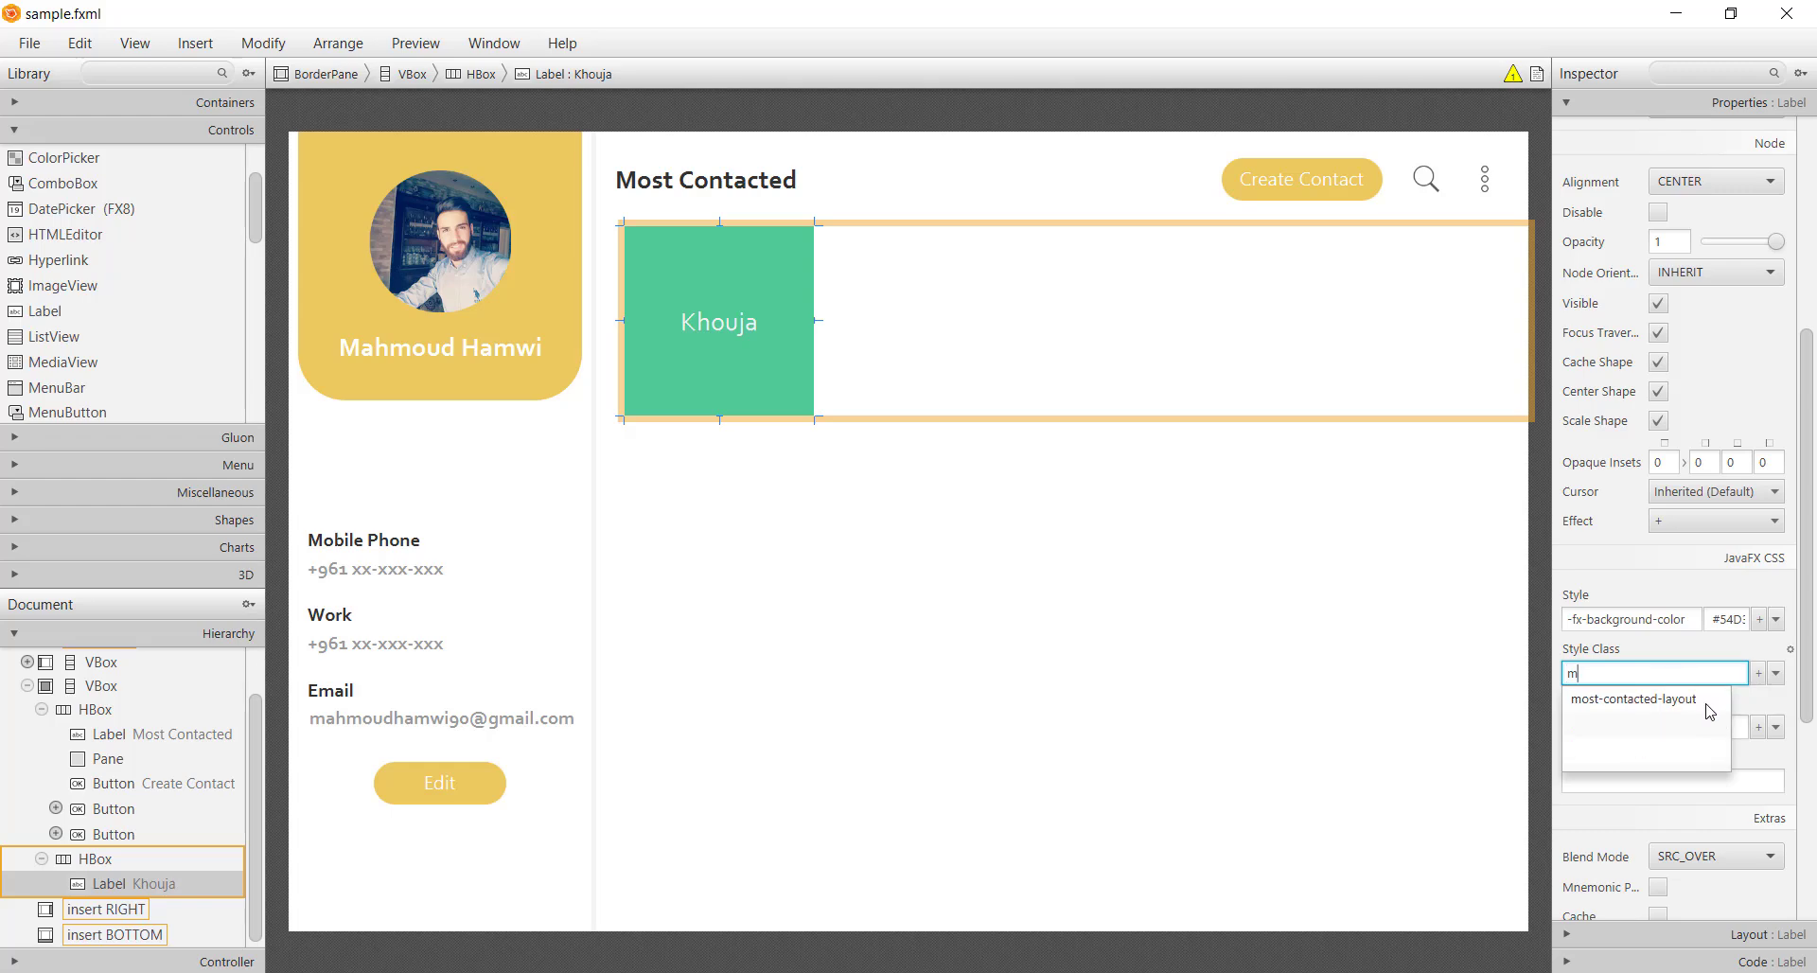
left_click(1691, 705)
left_click(929, 620)
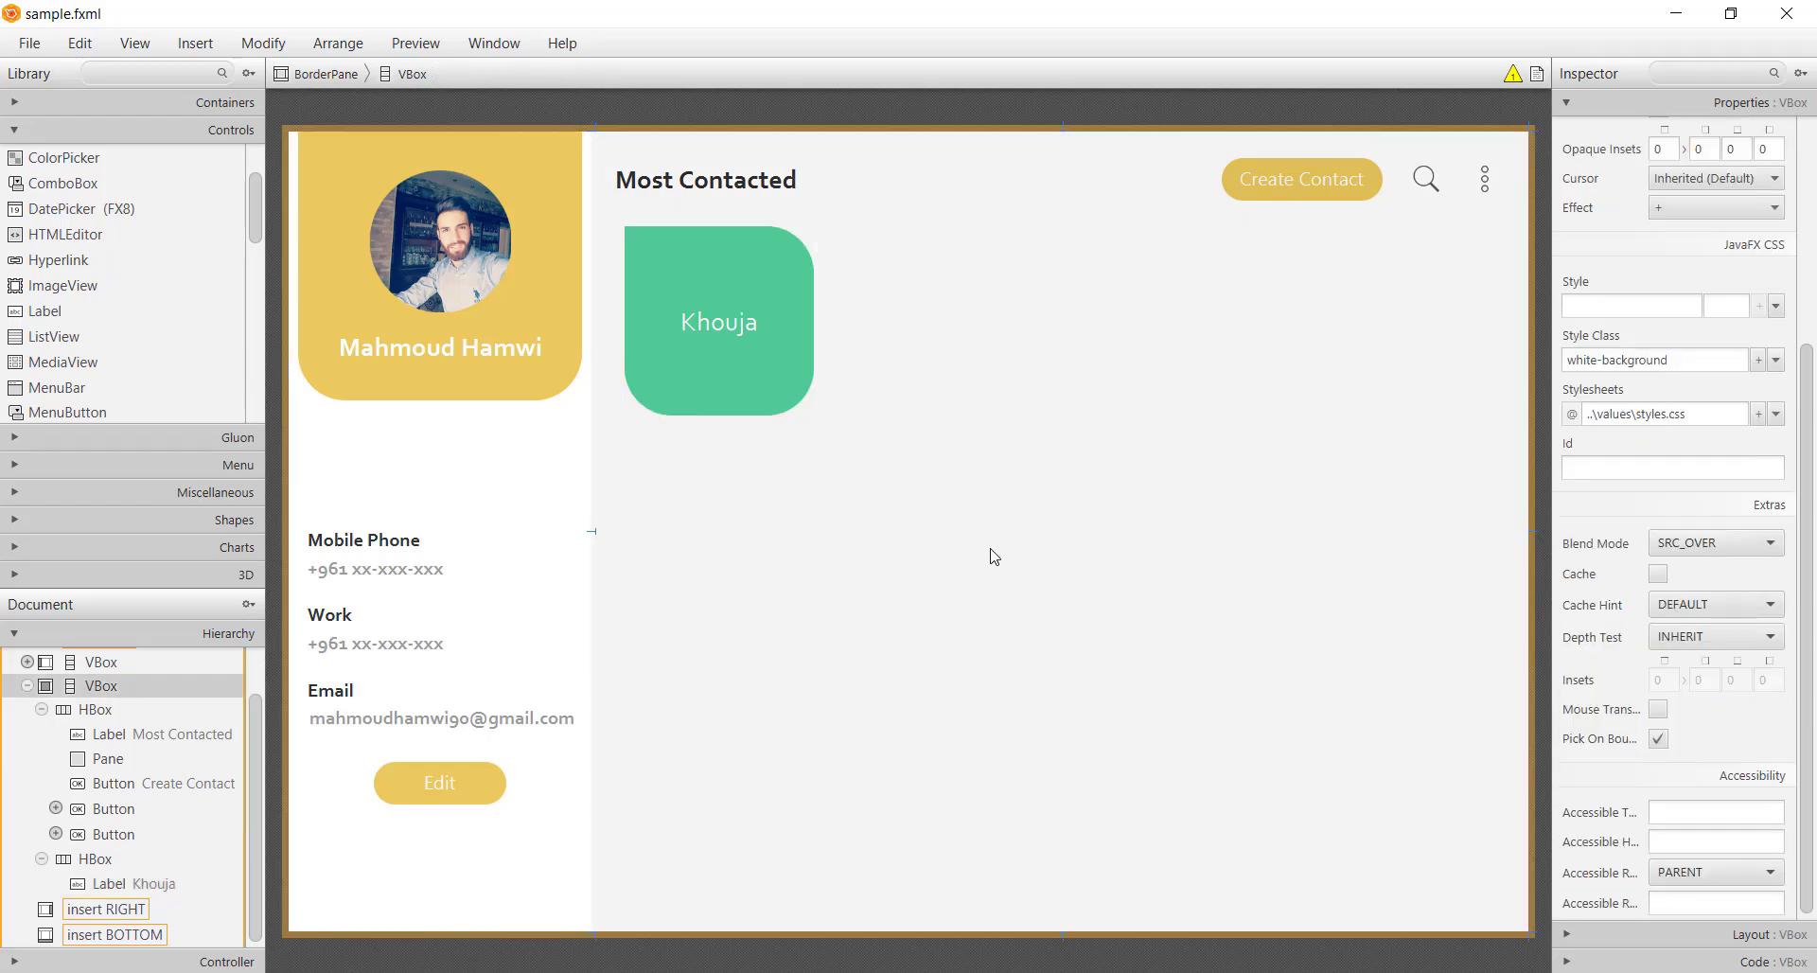
left_click(810, 374)
key("ctrl+d")
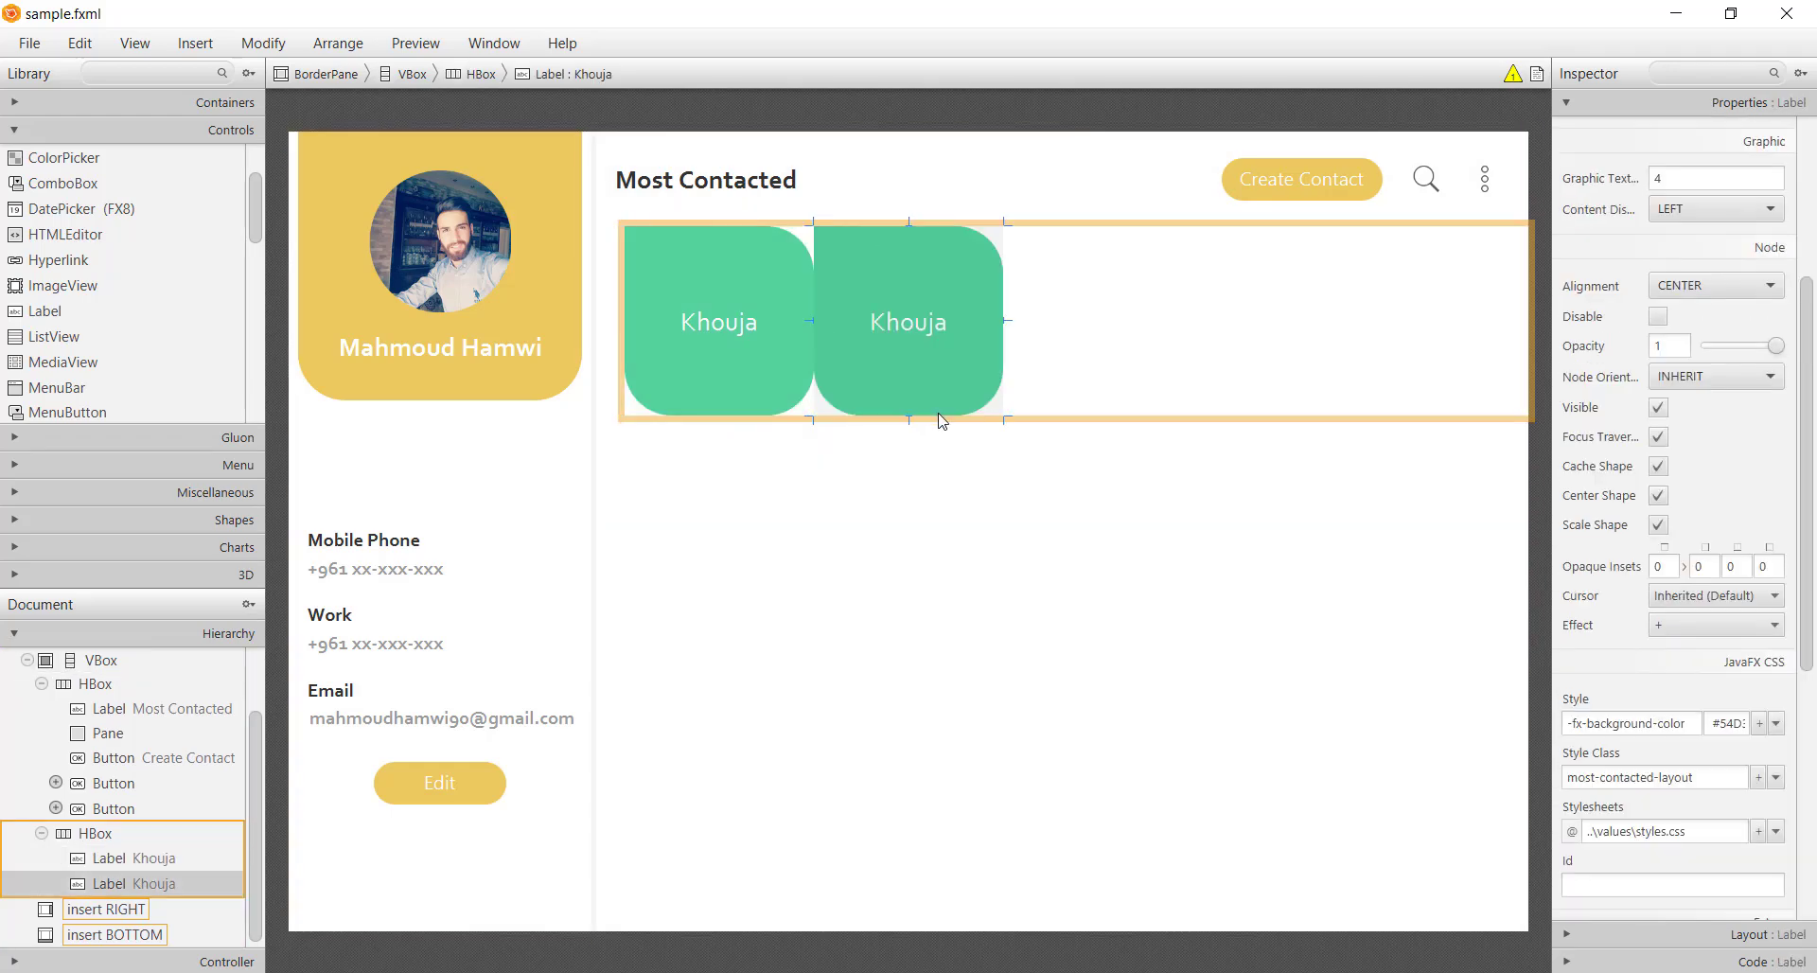
key("ctrl+d")
key("ctrl+d")
double_click(946, 365)
type("Tarek")
key("Return")
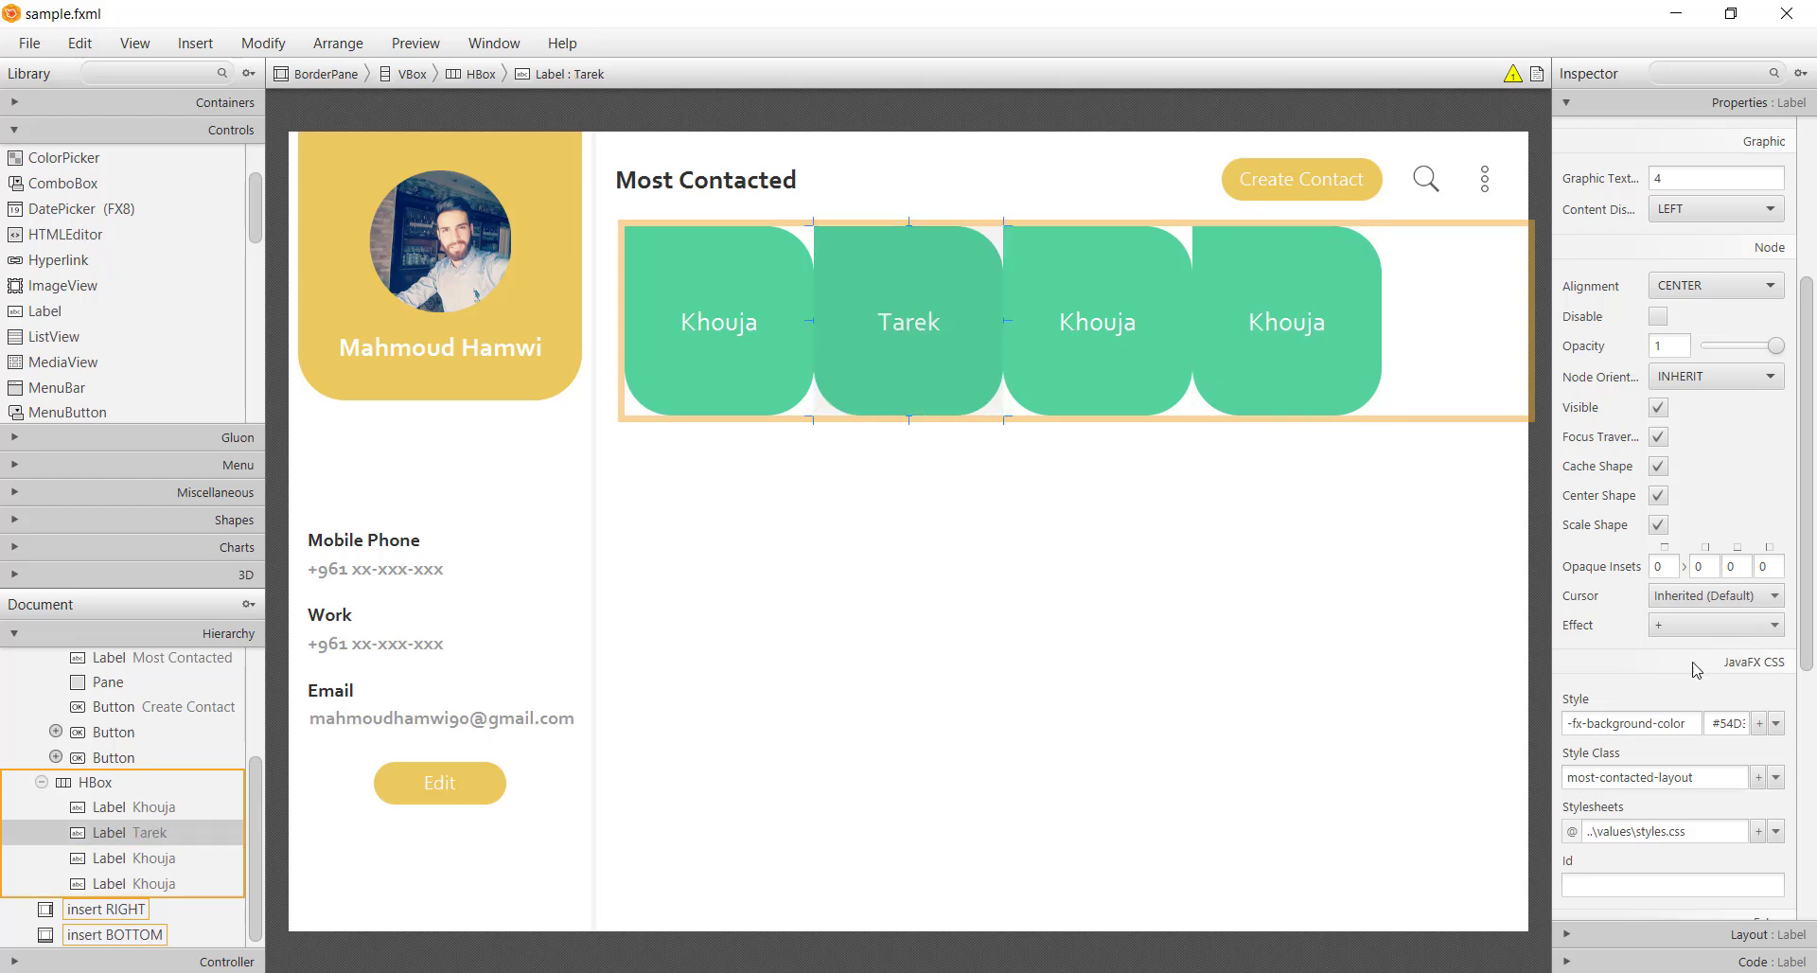
Paste blue, salmon and red background colours into the Tarek, third and fourth cards
triple_click(1726, 723)
left_click(1194, 967)
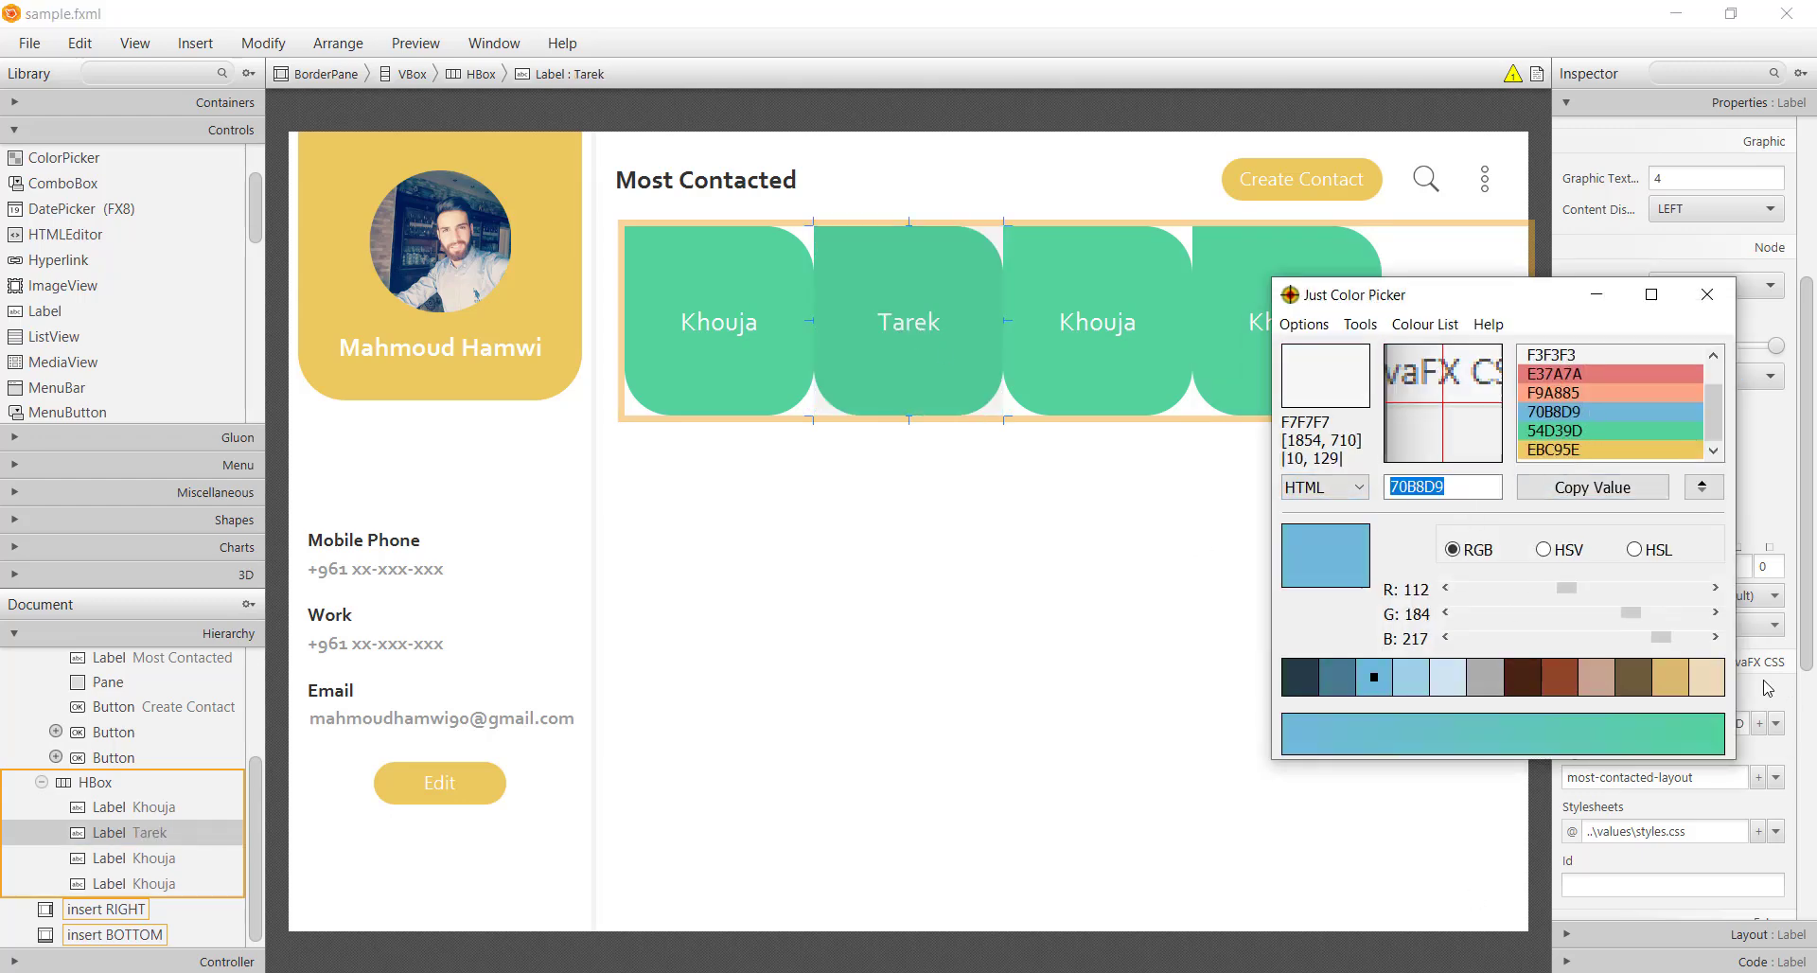
left_click(1718, 723)
key("alt+Tab")
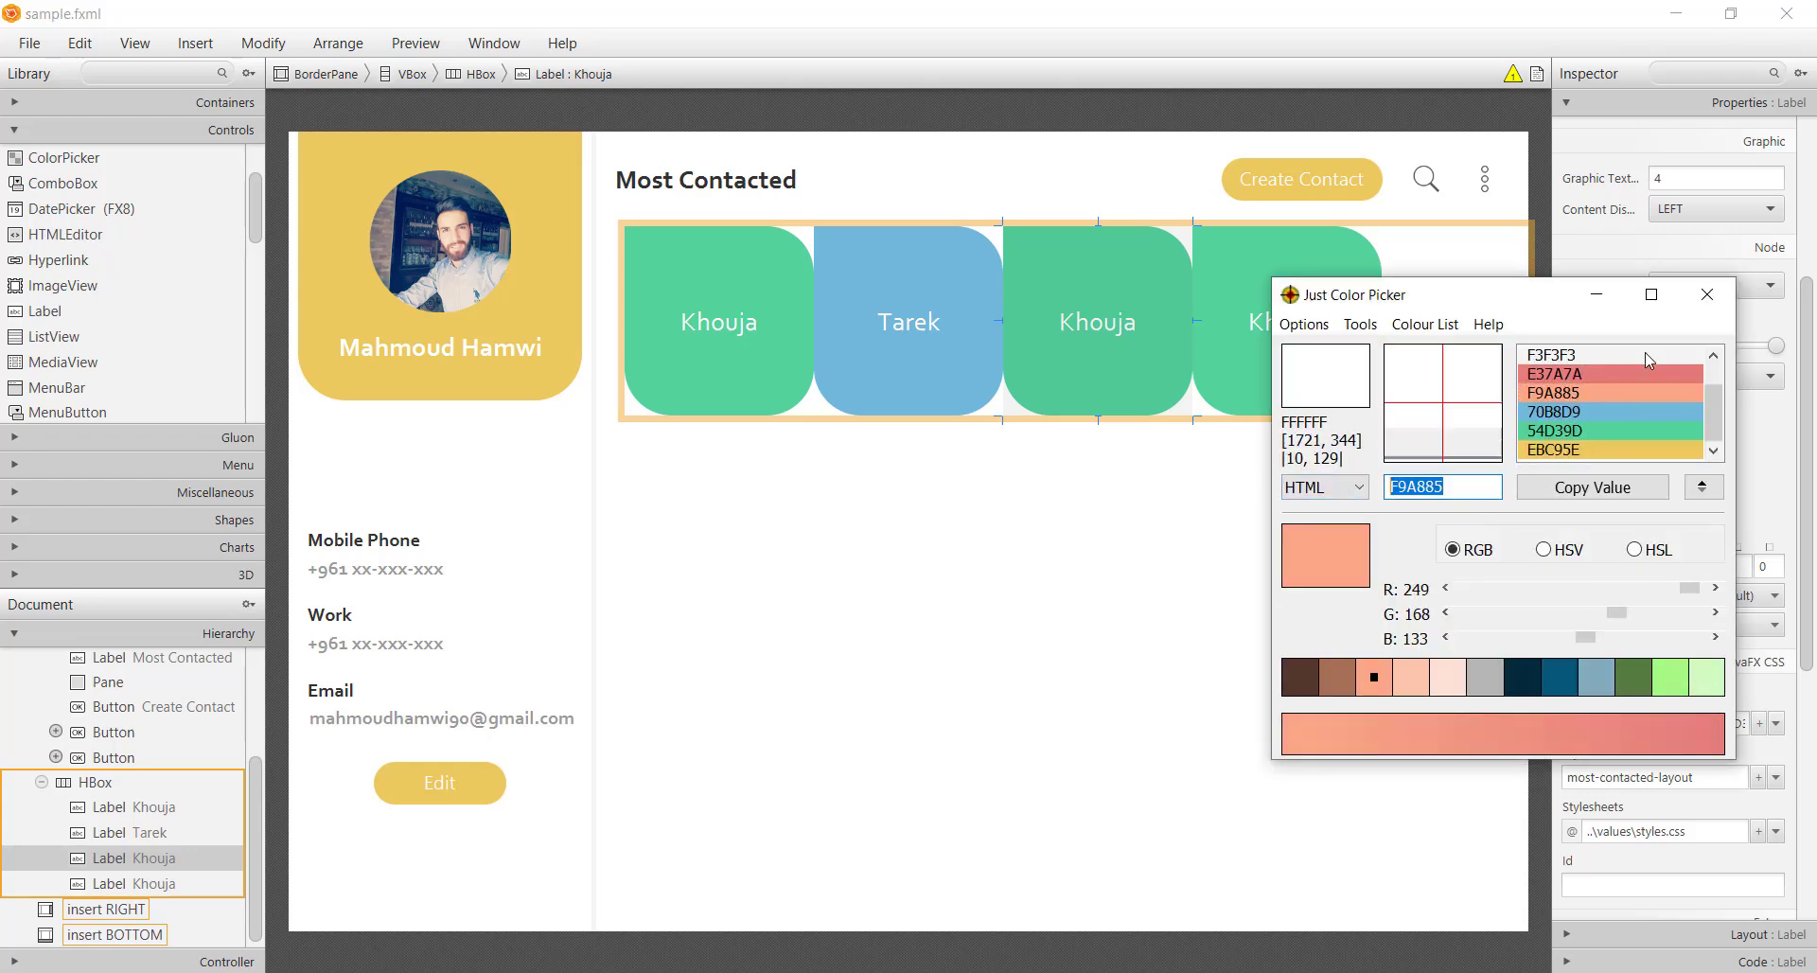
left_click(1743, 724)
type("#F9A885")
key("Return")
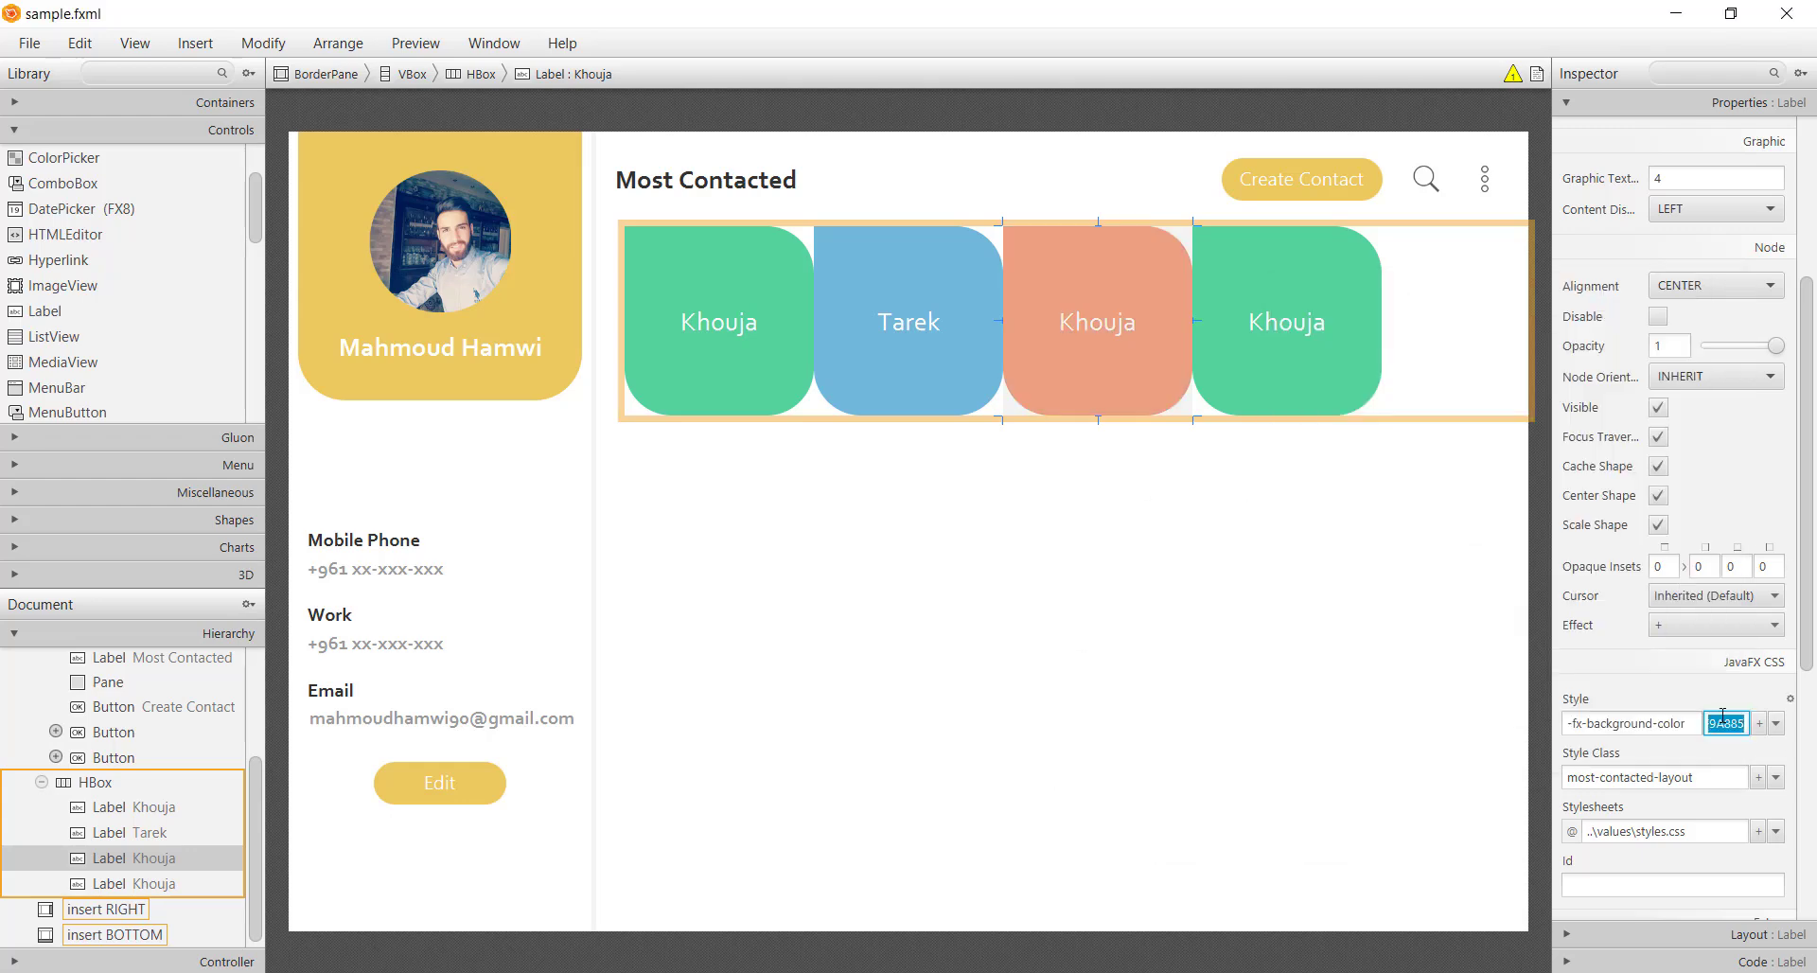
key("alt+Tab")
key("alt+Tab")
left_click(1287, 322)
left_click(1727, 723)
key("ctrl+v")
key("Return")
left_click(1472, 344)
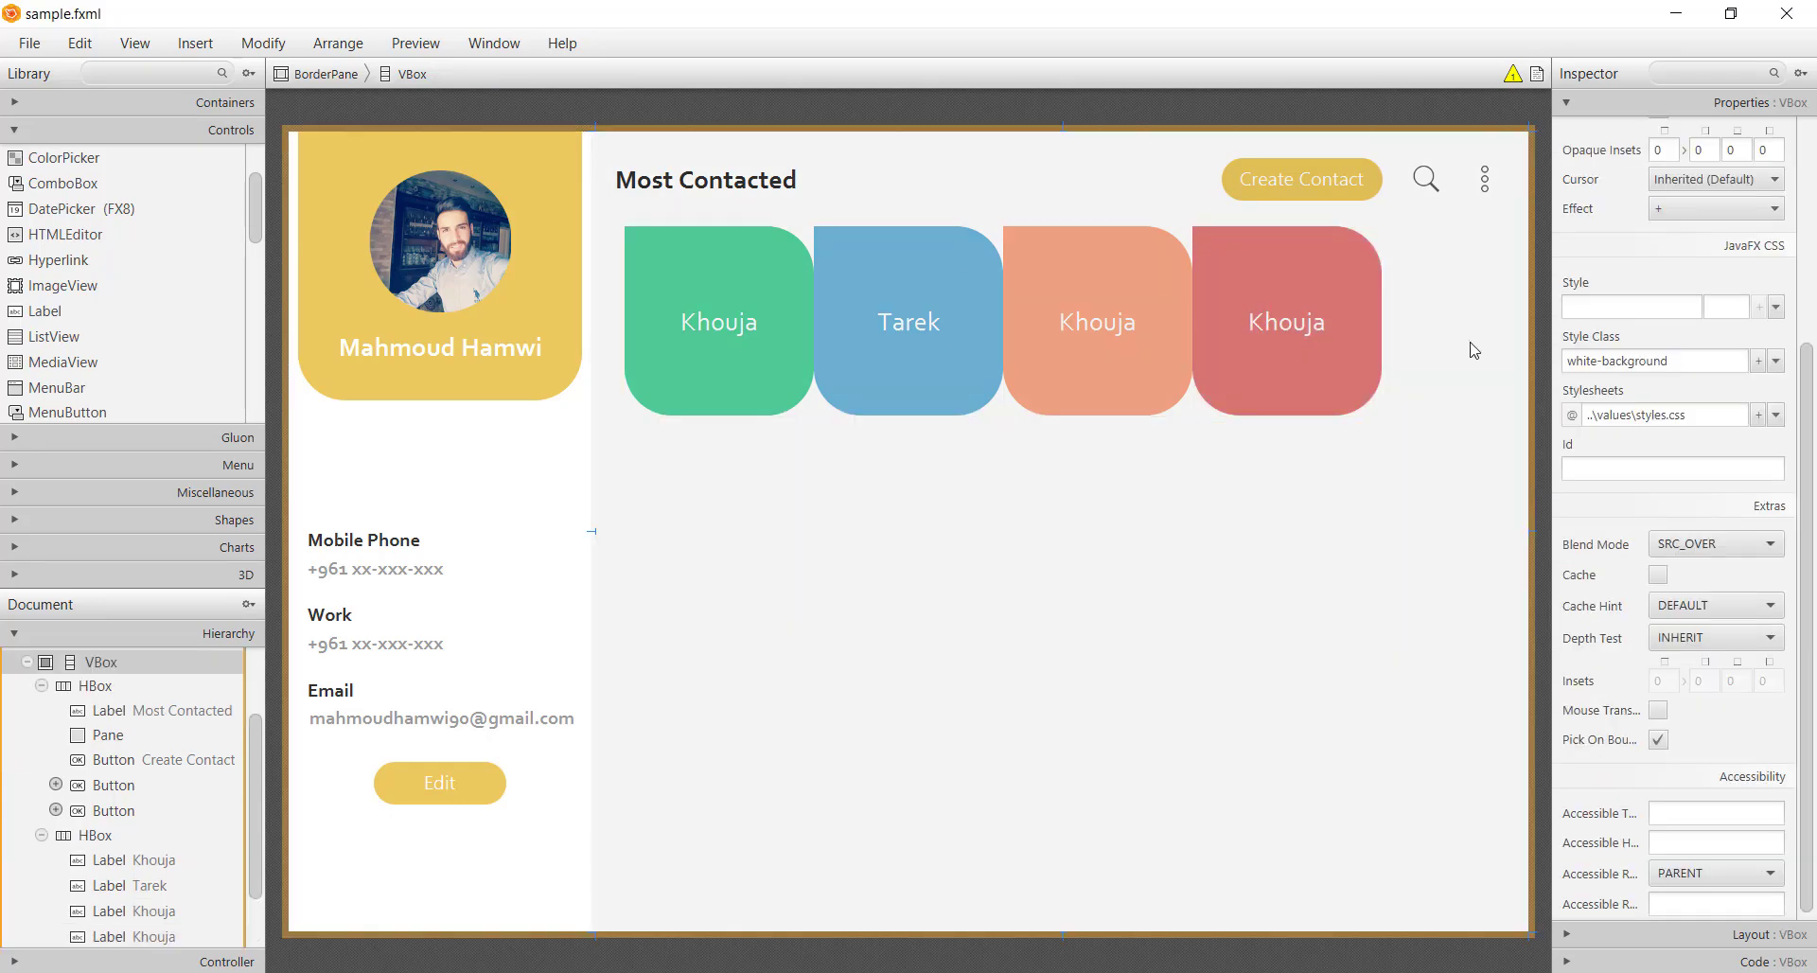
Set the card row's HBox spacing to 30 and save sample.fxml
scroll(1766, 401, "up", 5)
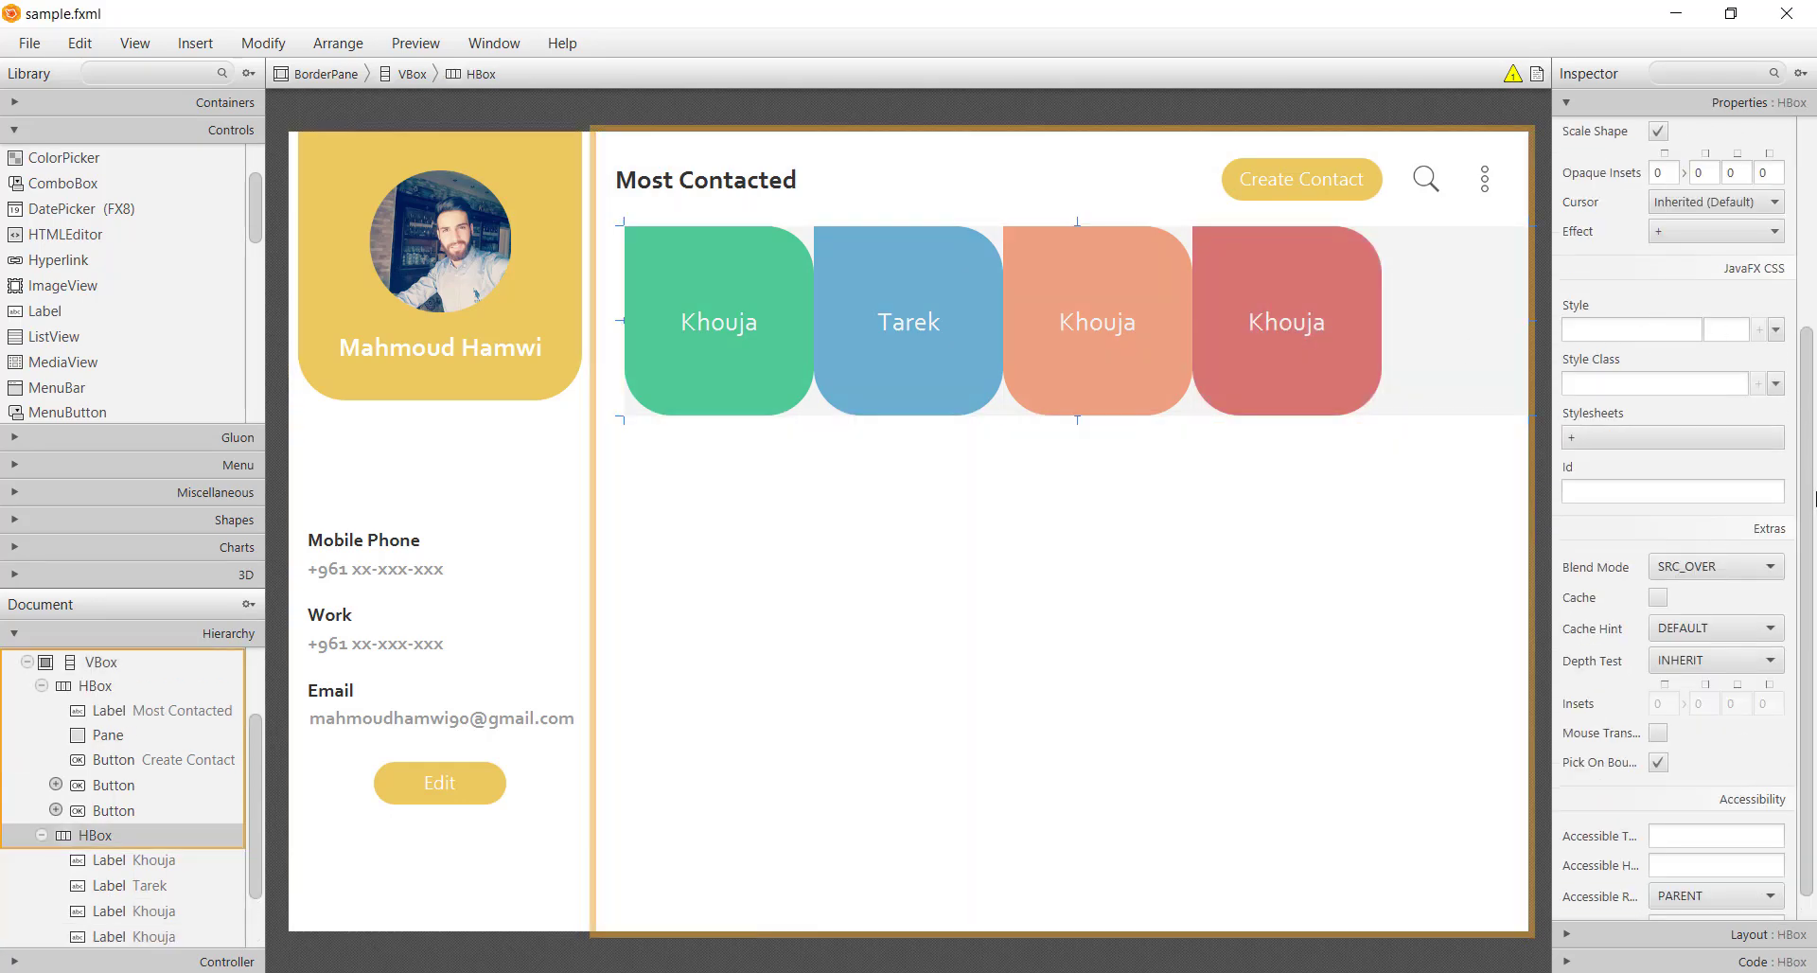
left_click(1738, 936)
left_click(1682, 361)
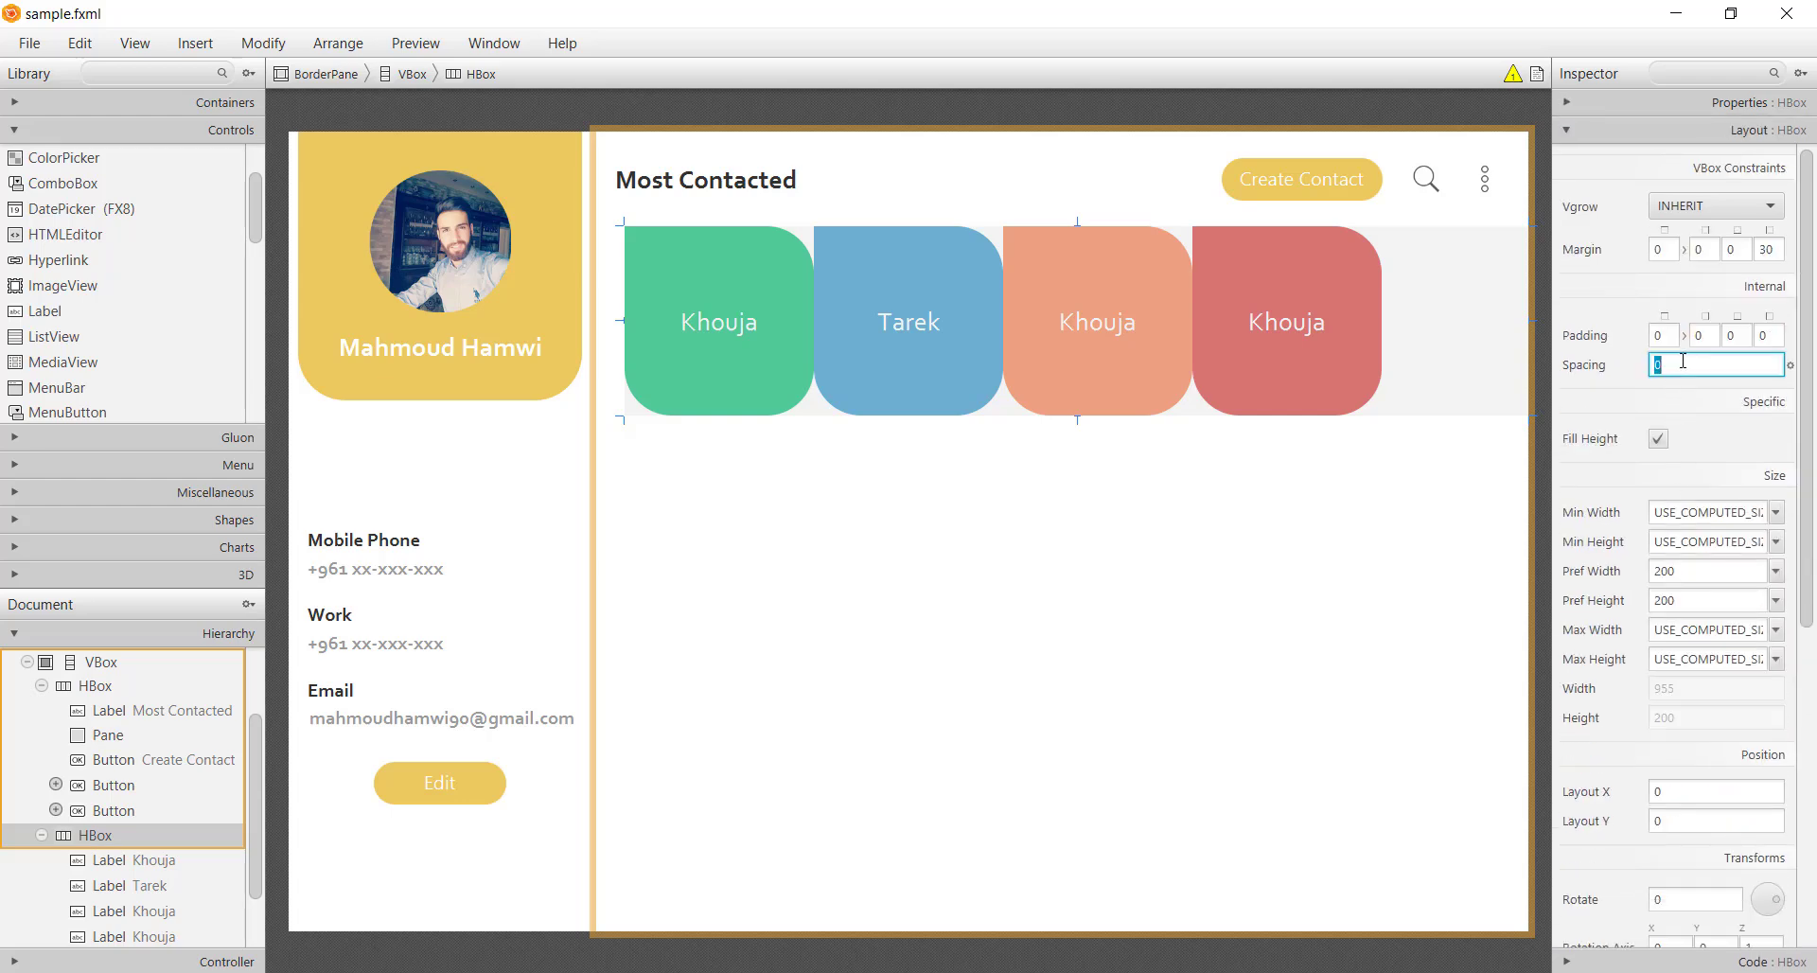
key("Return")
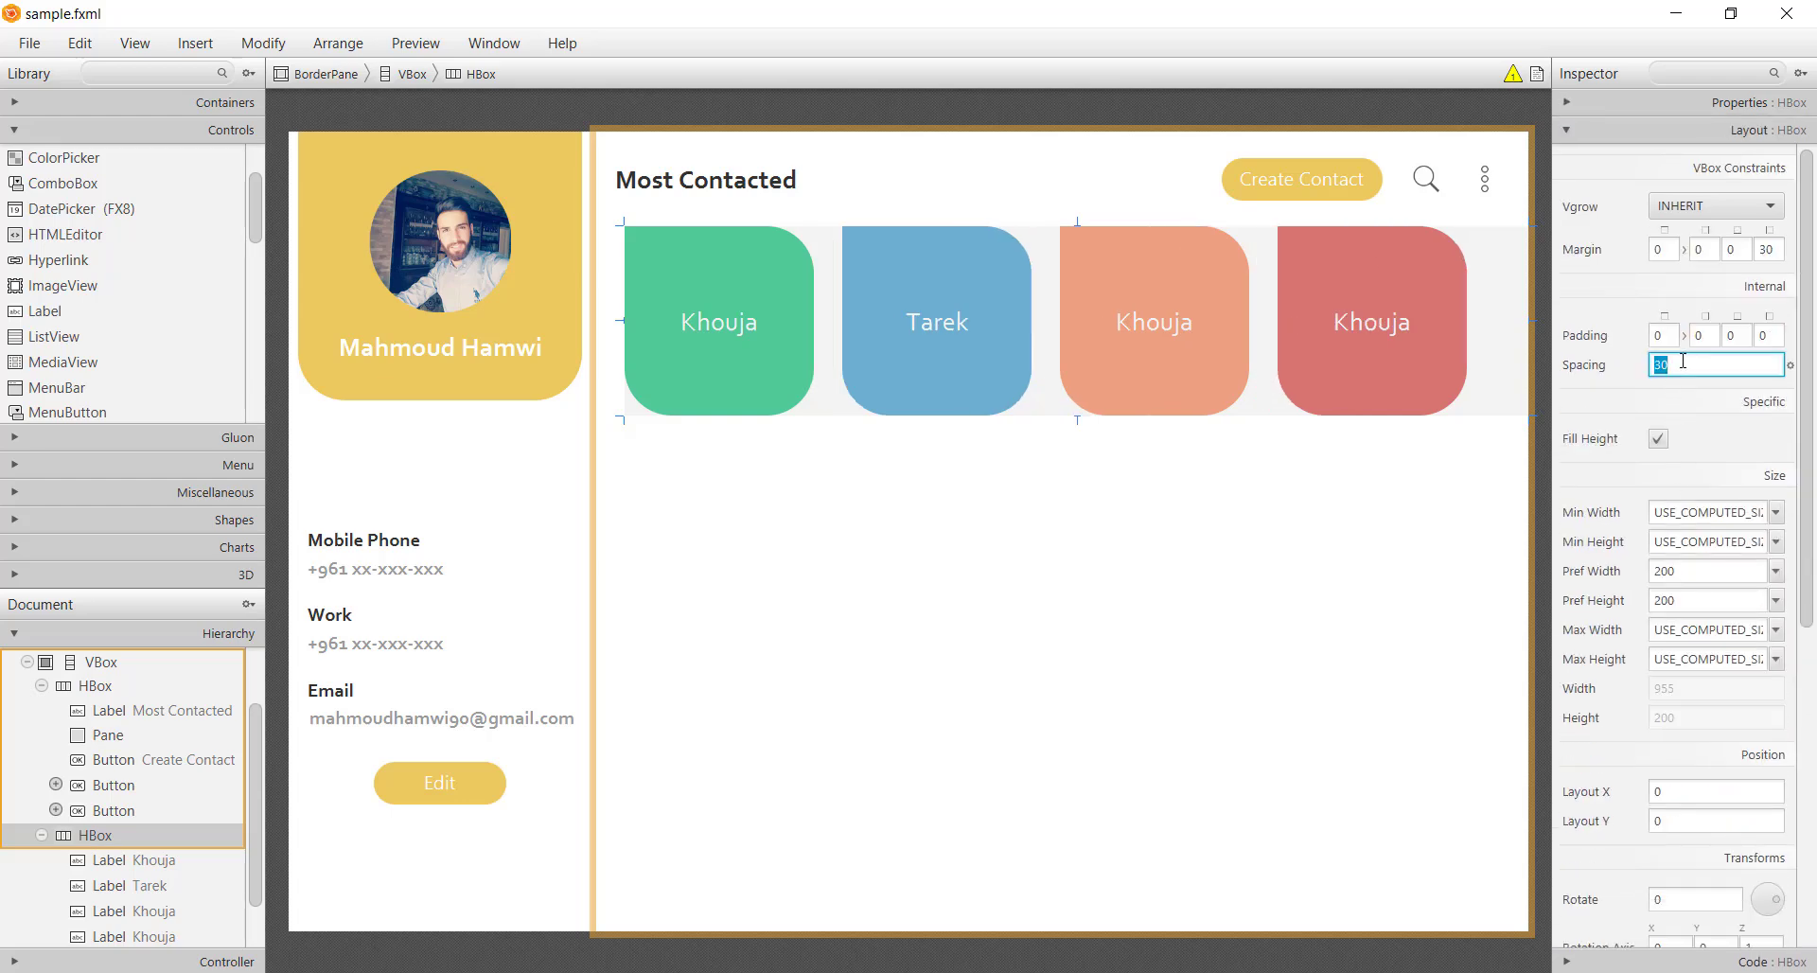
key("ctrl+s")
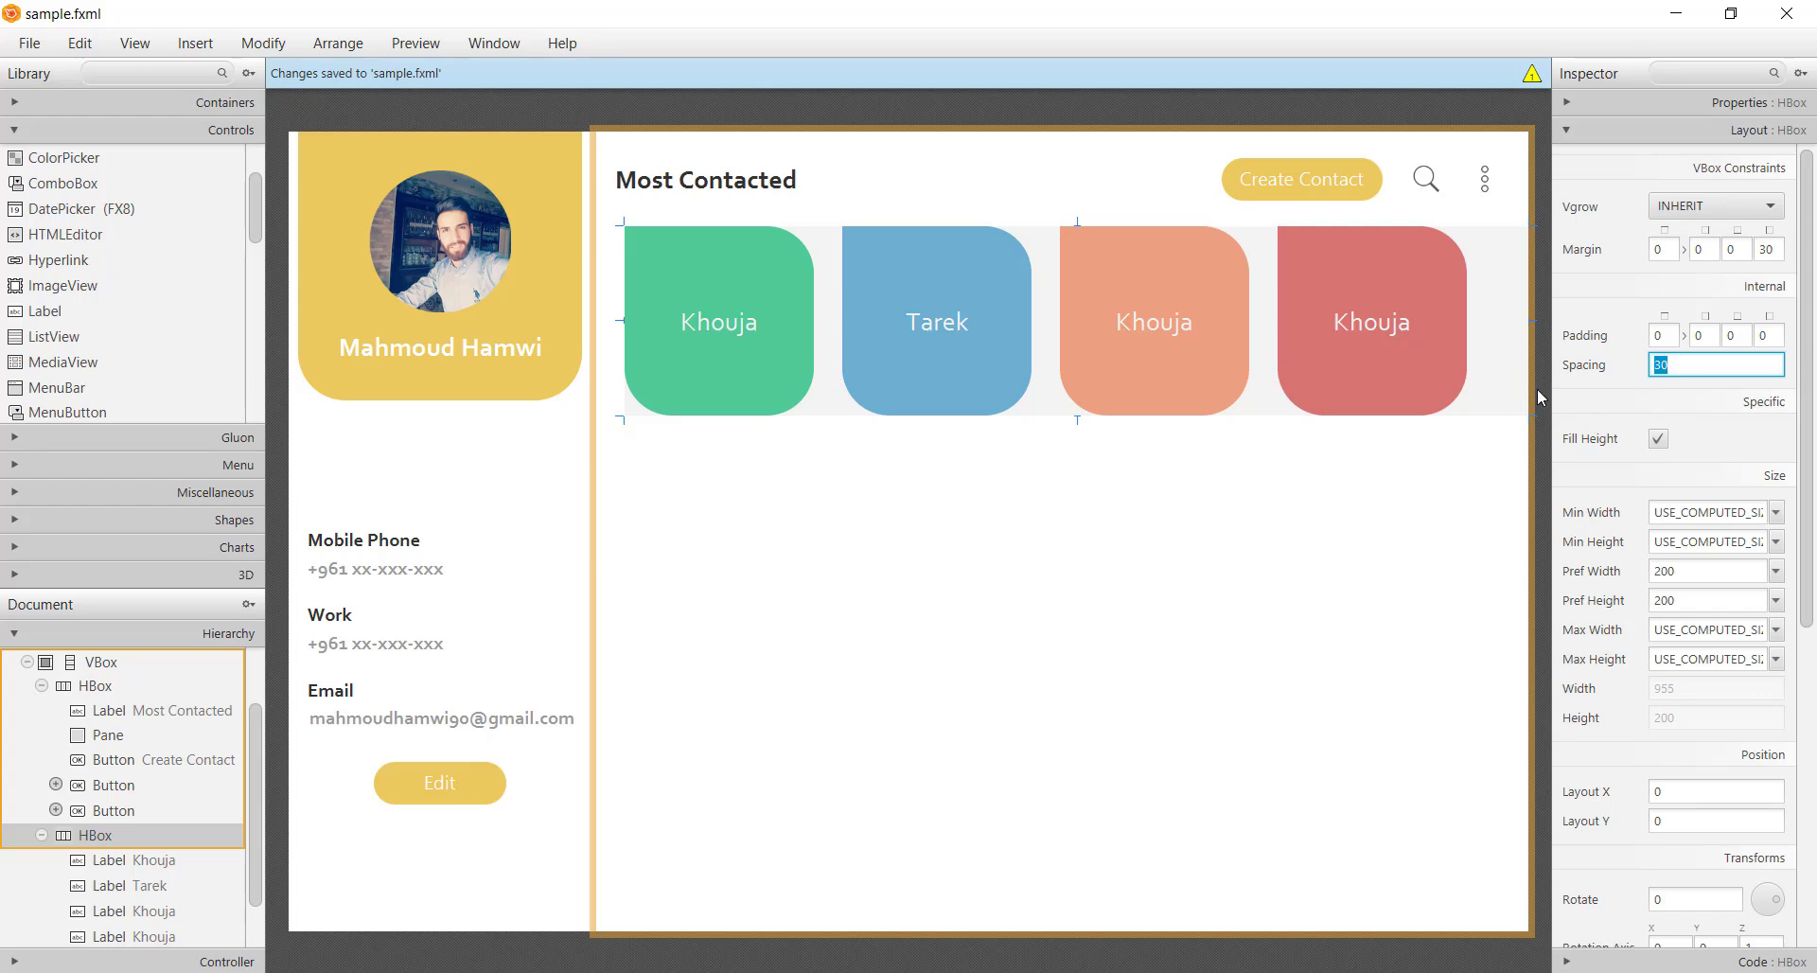
left_click(1533, 482)
left_click(1201, 518)
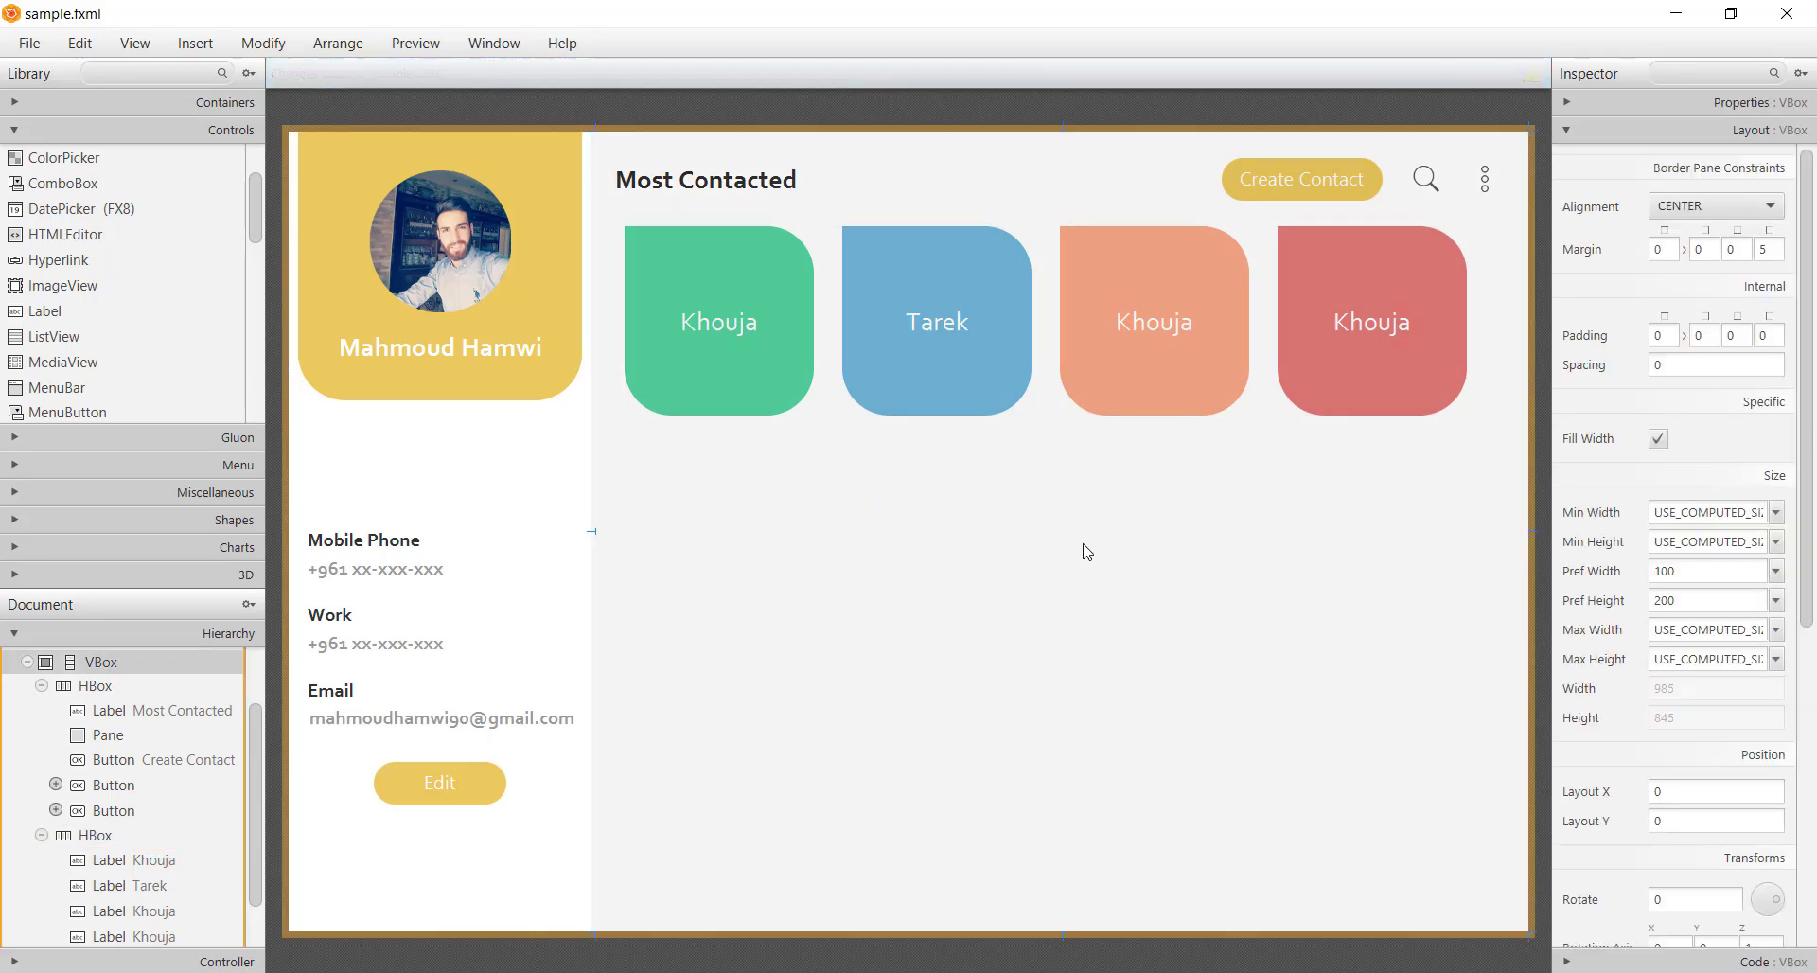
Duplicate the Most Contacted heading below the cards with a preferred height of 100
left_click(705, 192)
key("ctrl+d")
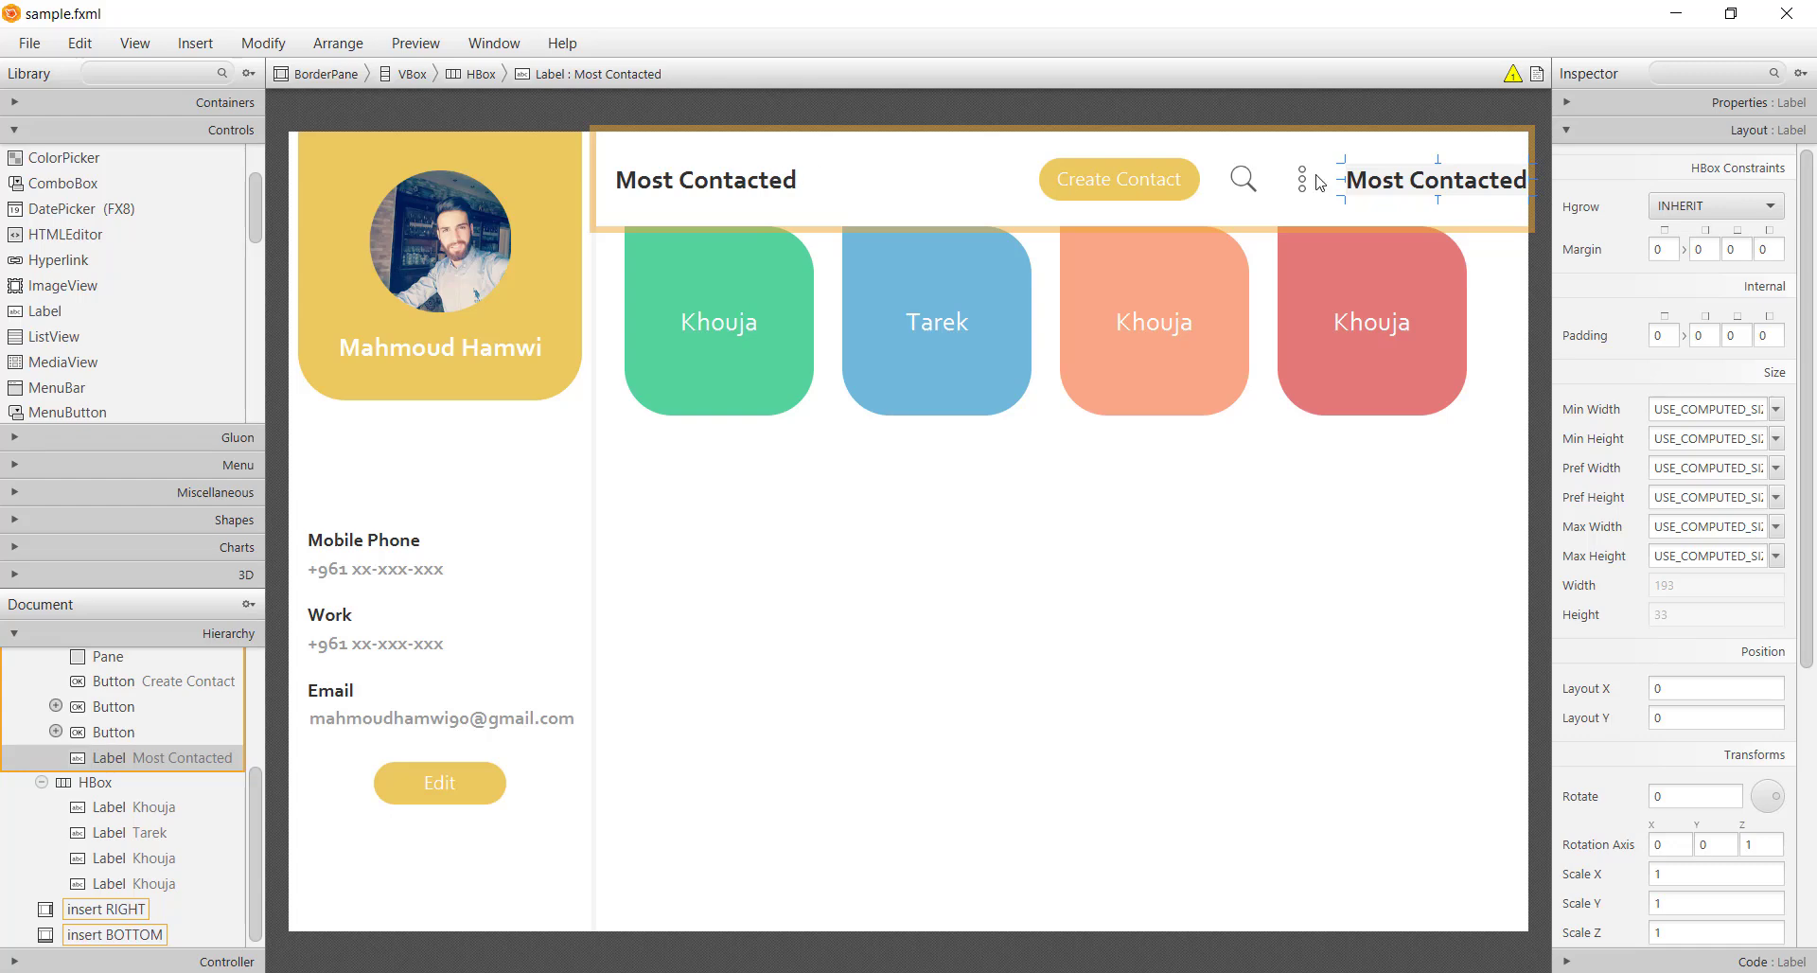
left_click_drag(1353, 182, 752, 438)
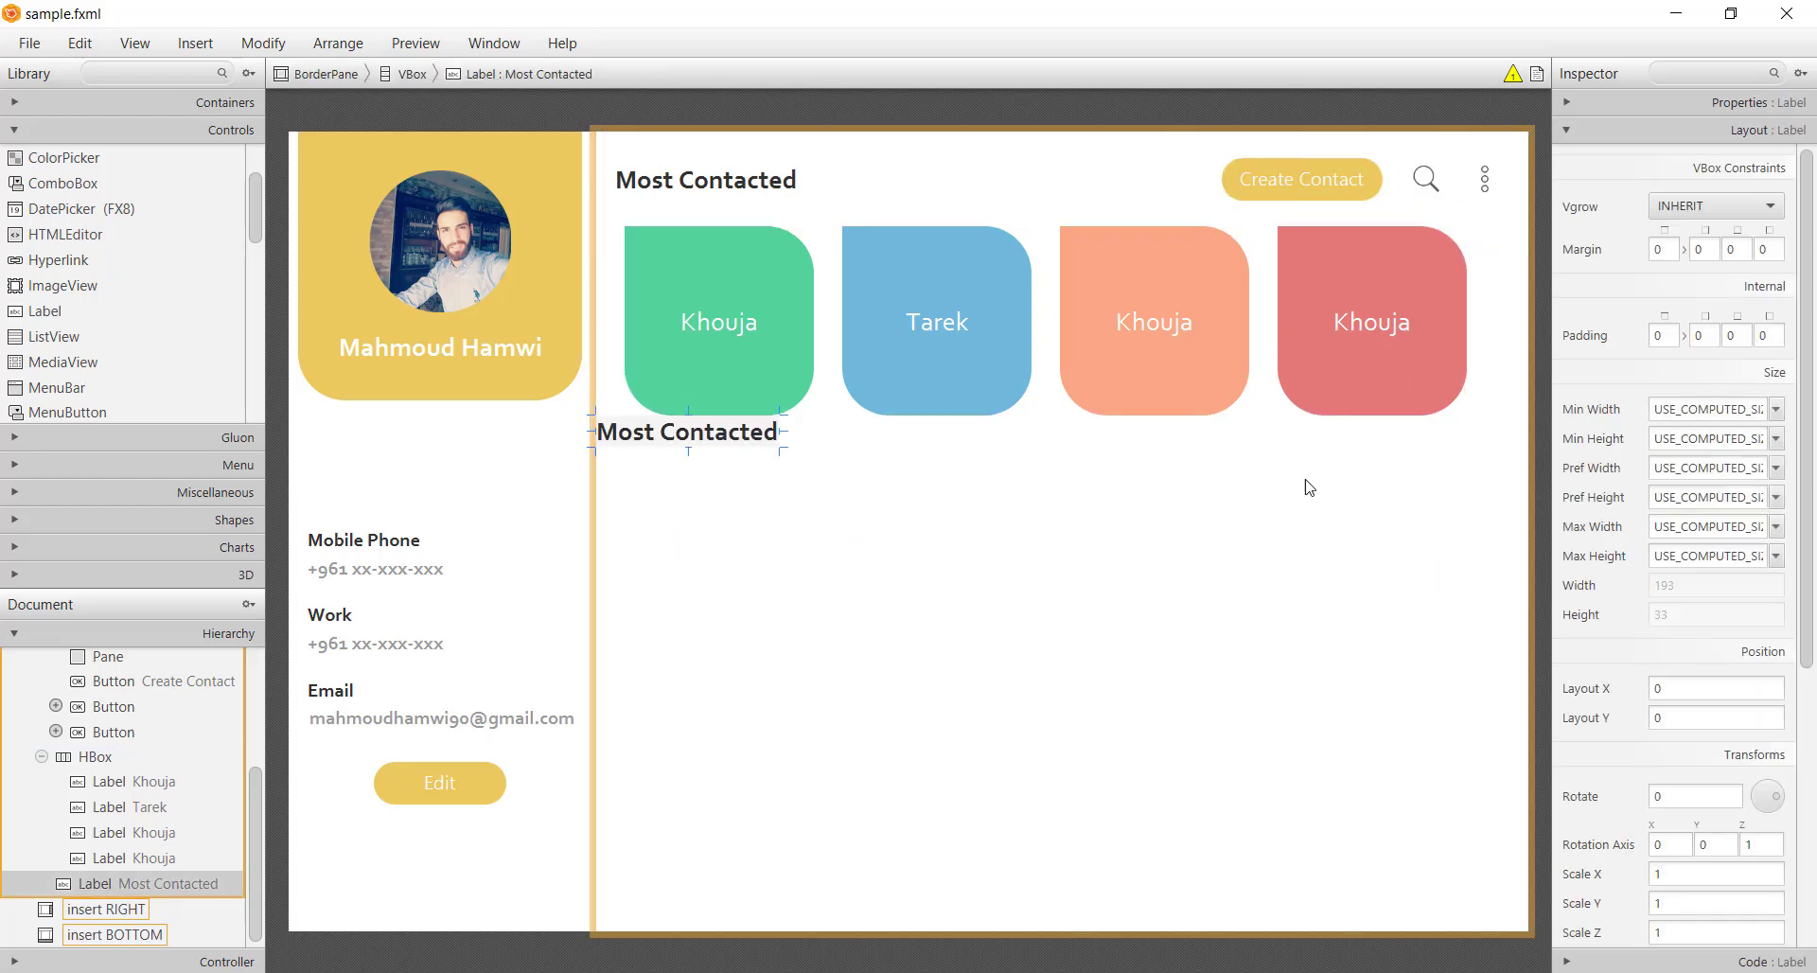
left_click(1658, 496)
type("100")
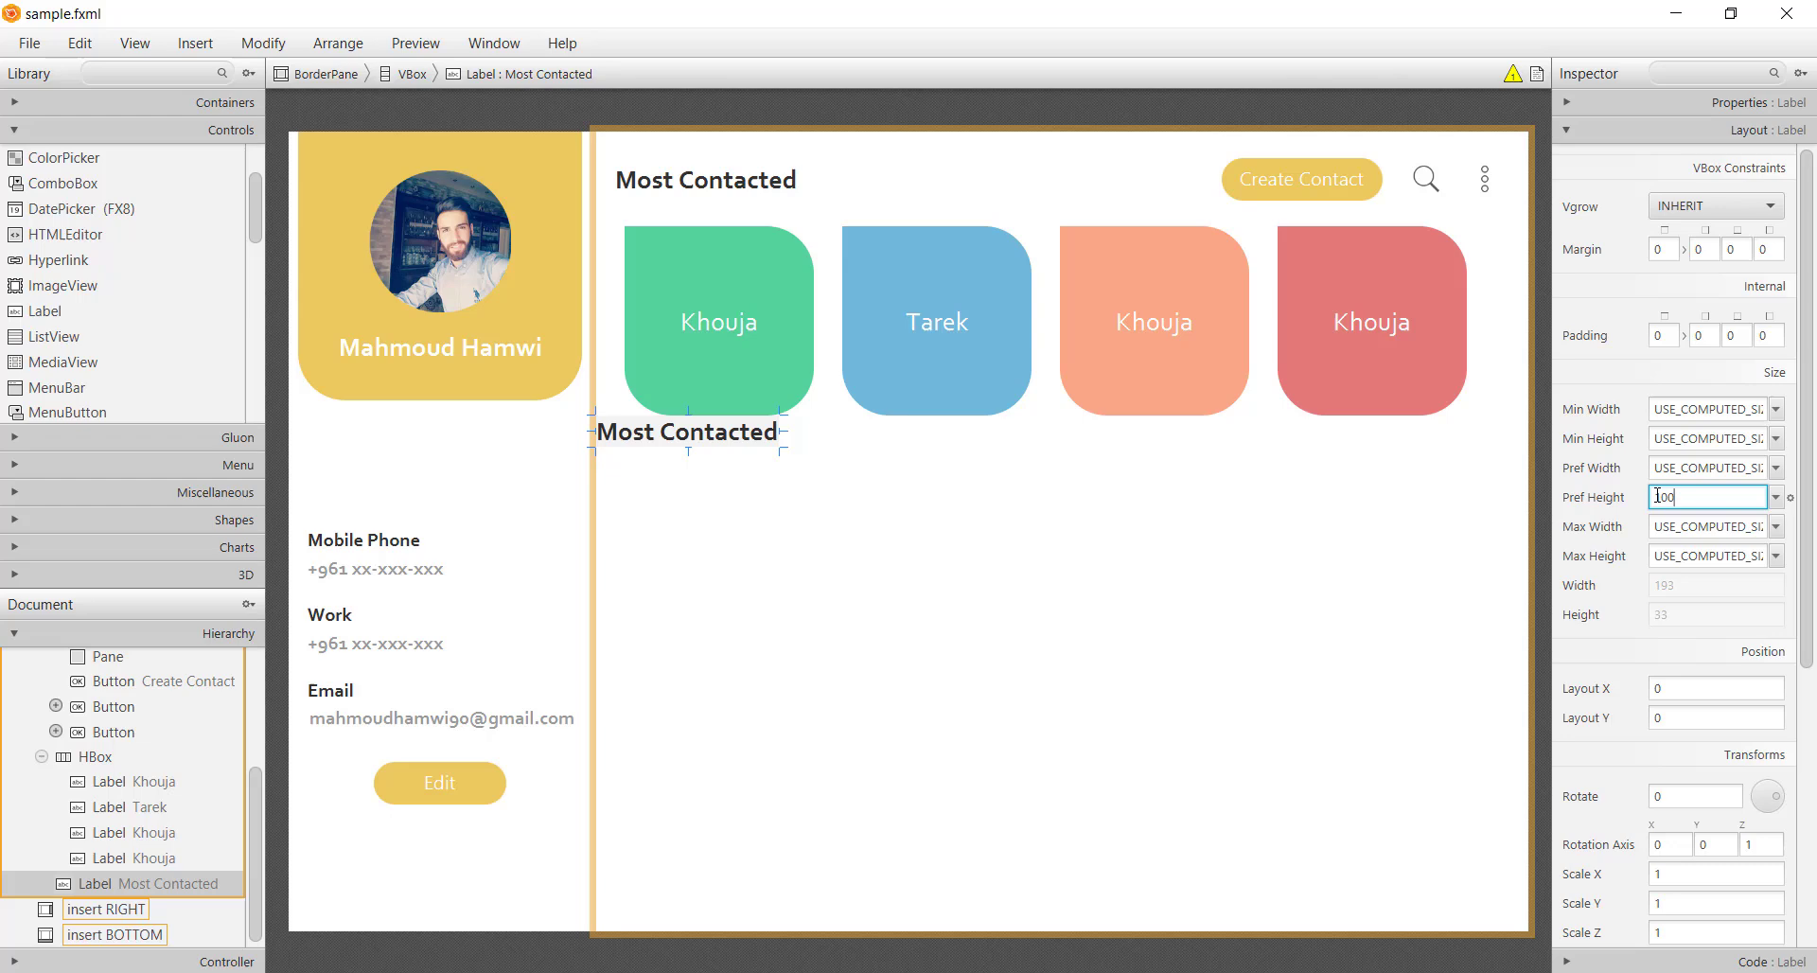
key("Return")
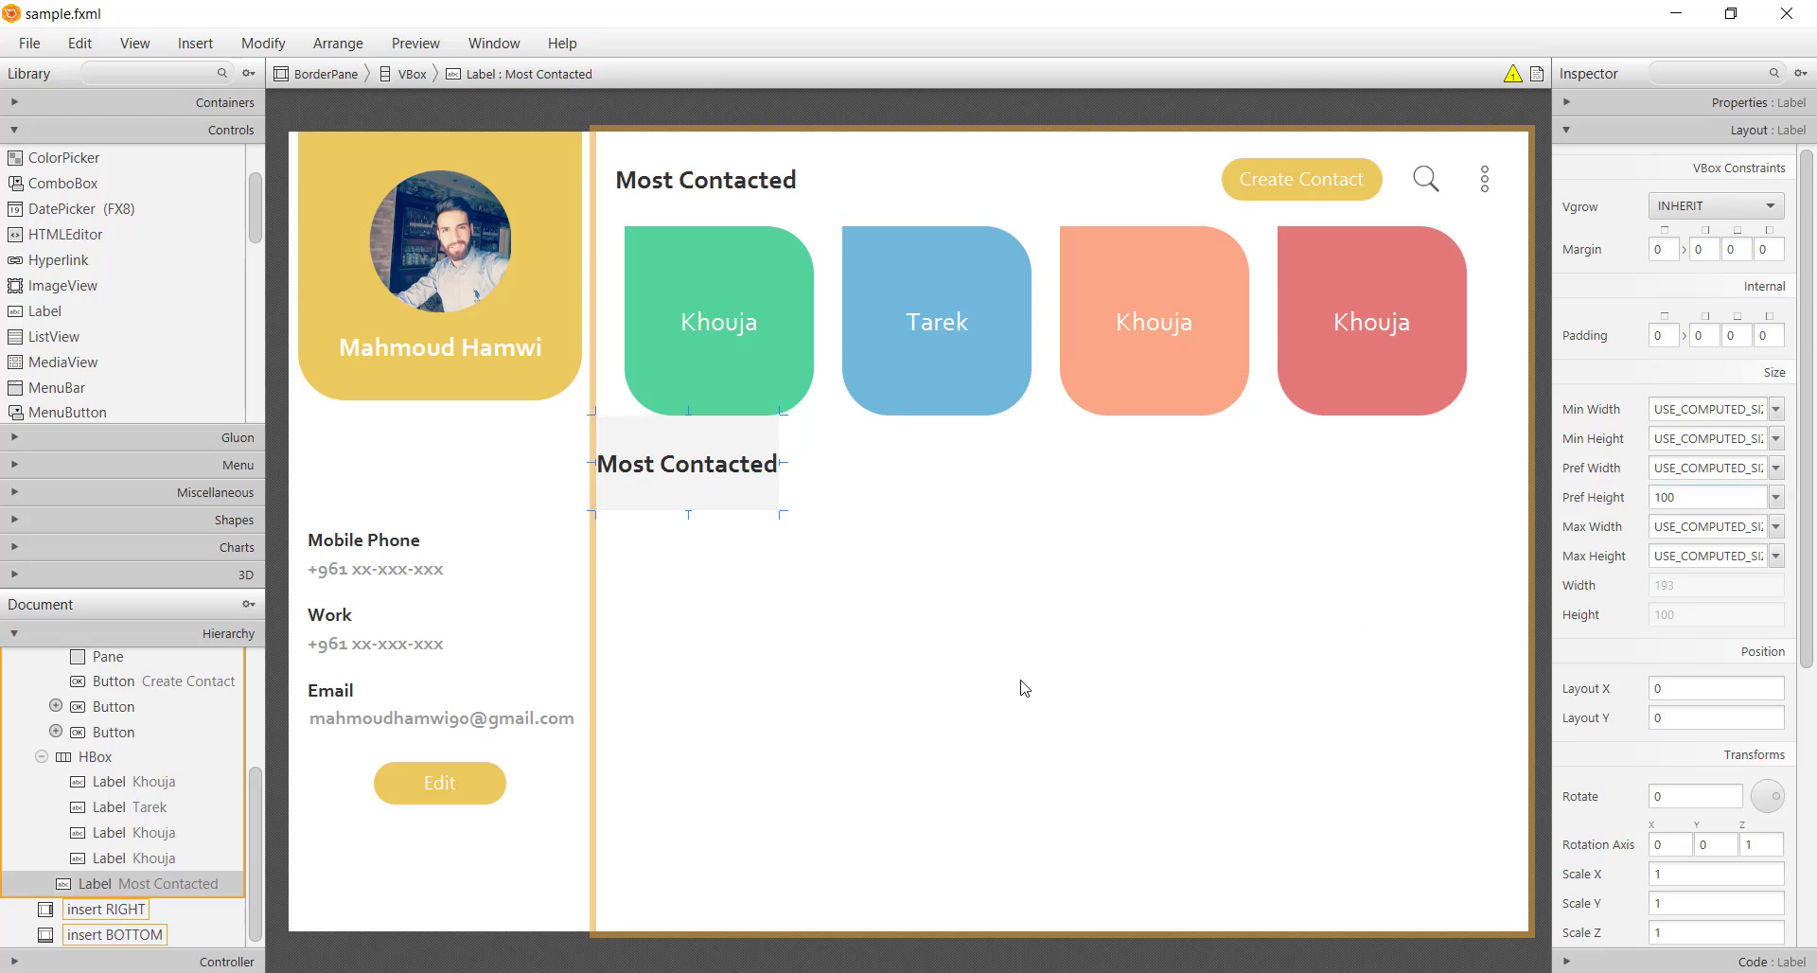
key("ctrl+s")
left_click(660, 522)
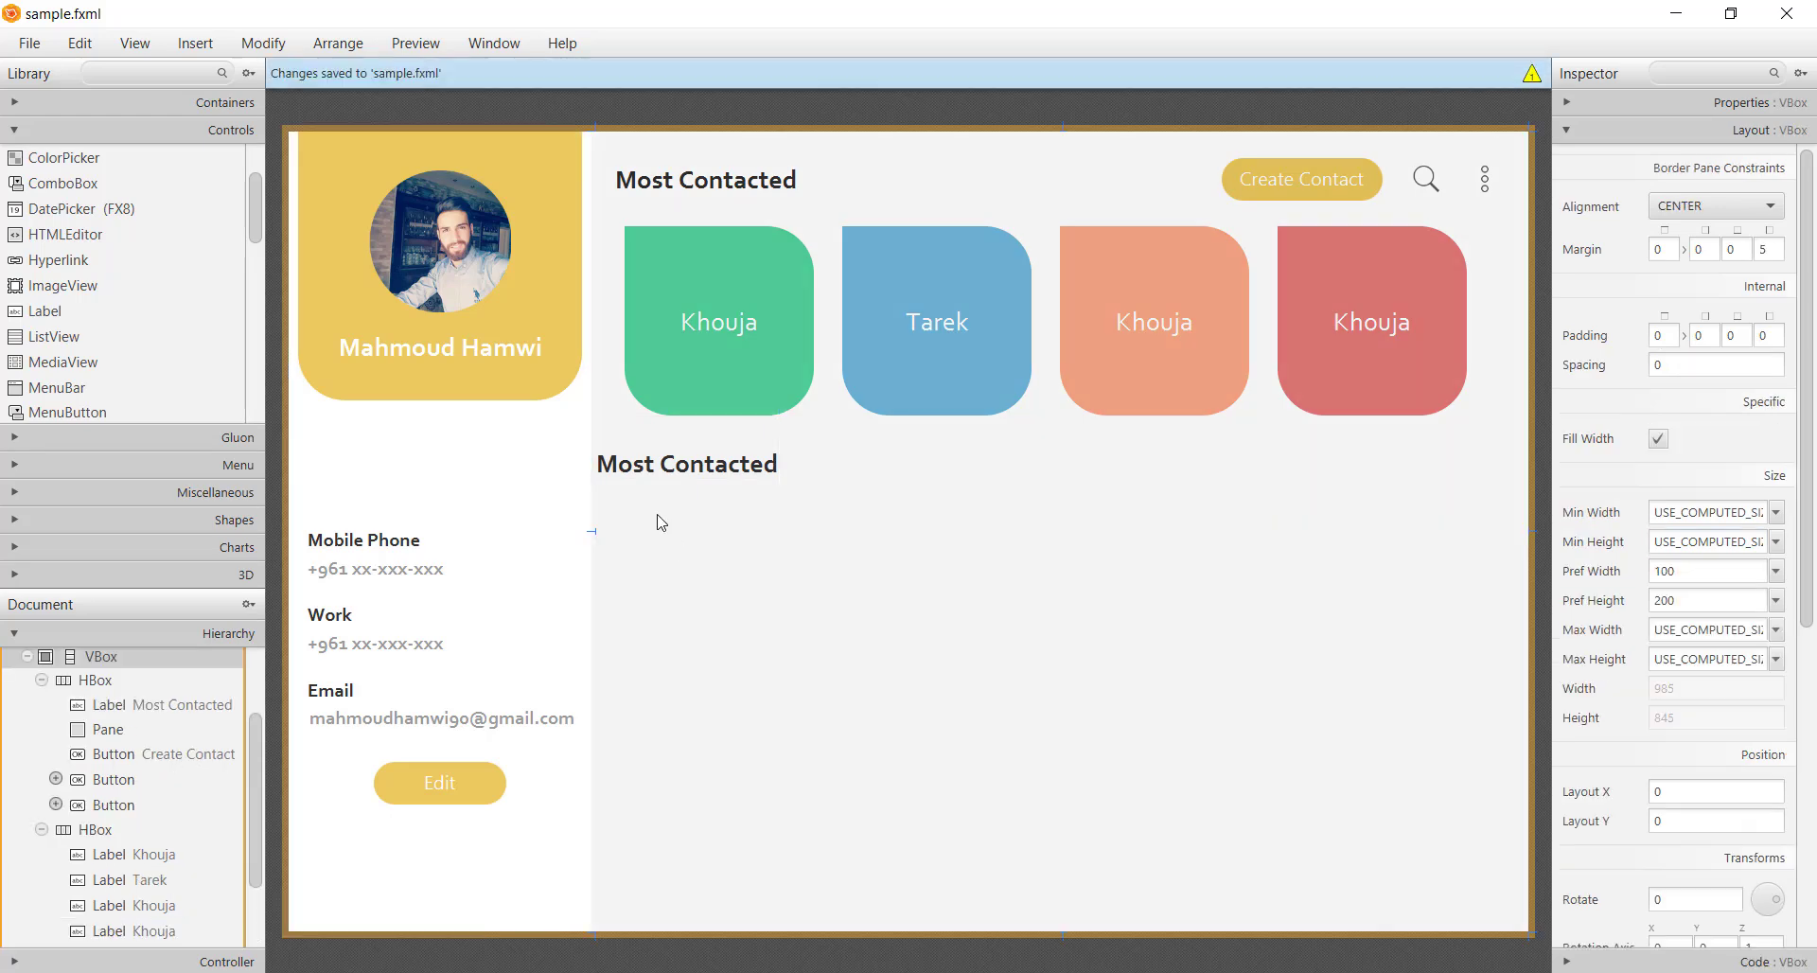
Give the heading copy a left margin of 20 and save sample.fxml
left_click(757, 489)
left_click(1760, 250)
type("10")
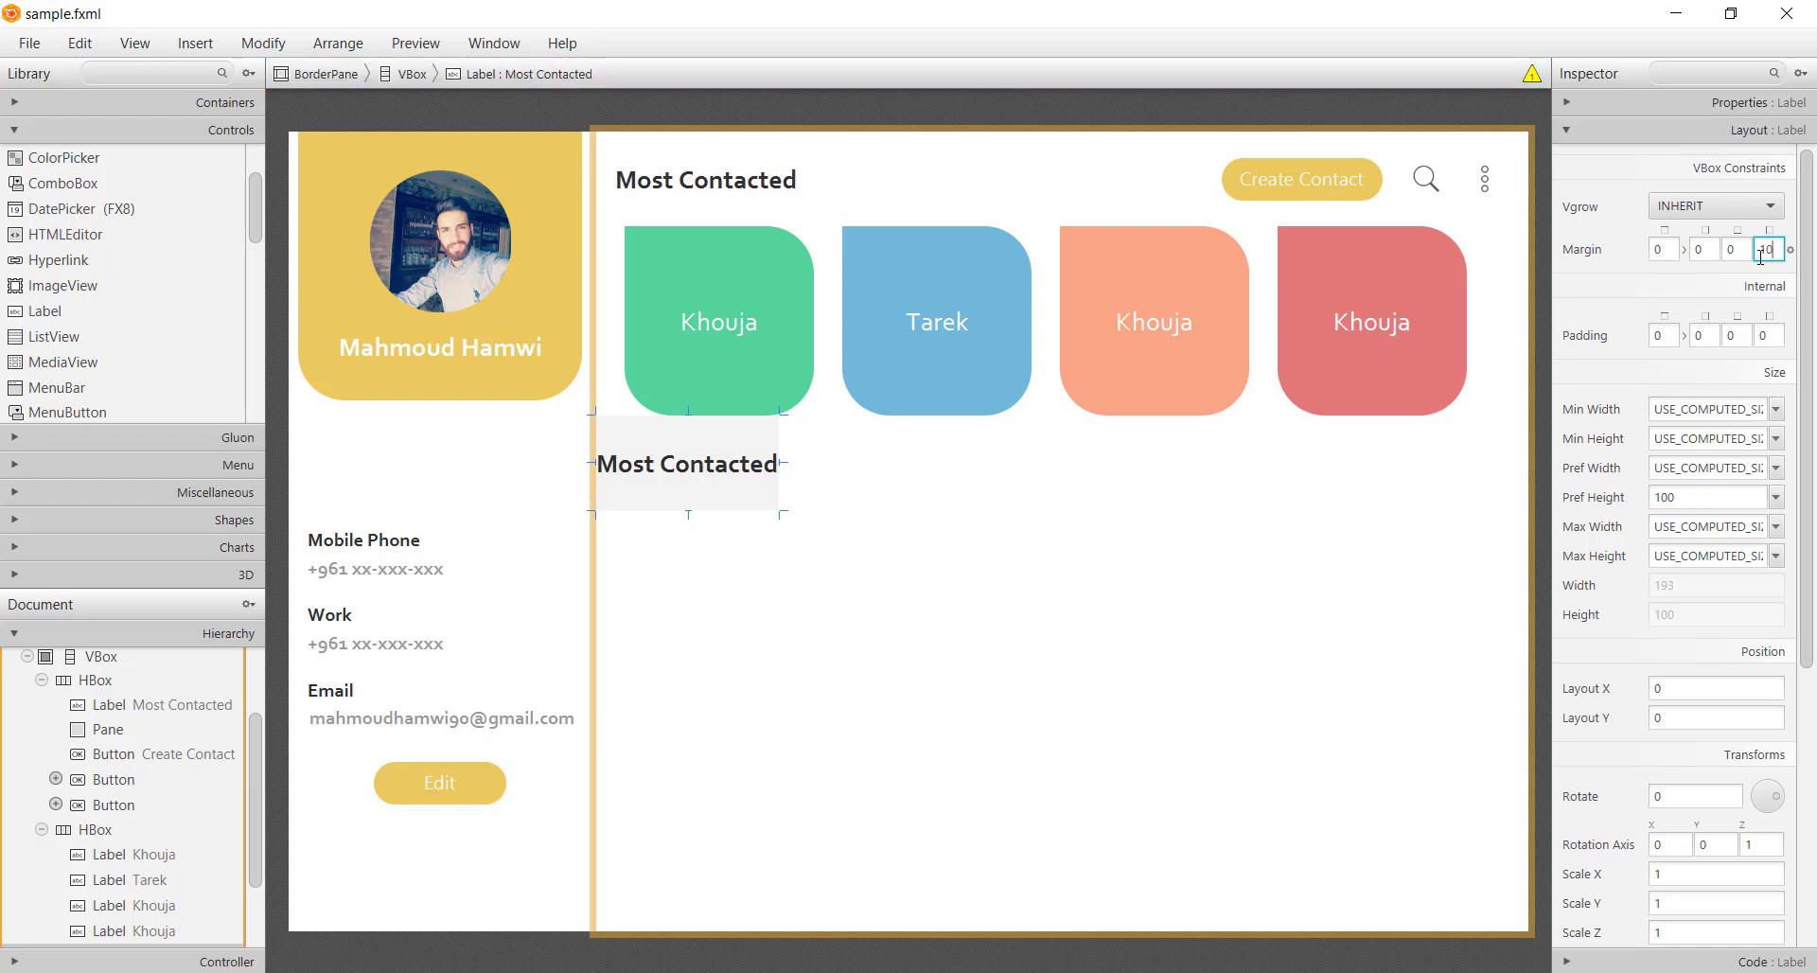
key("Return")
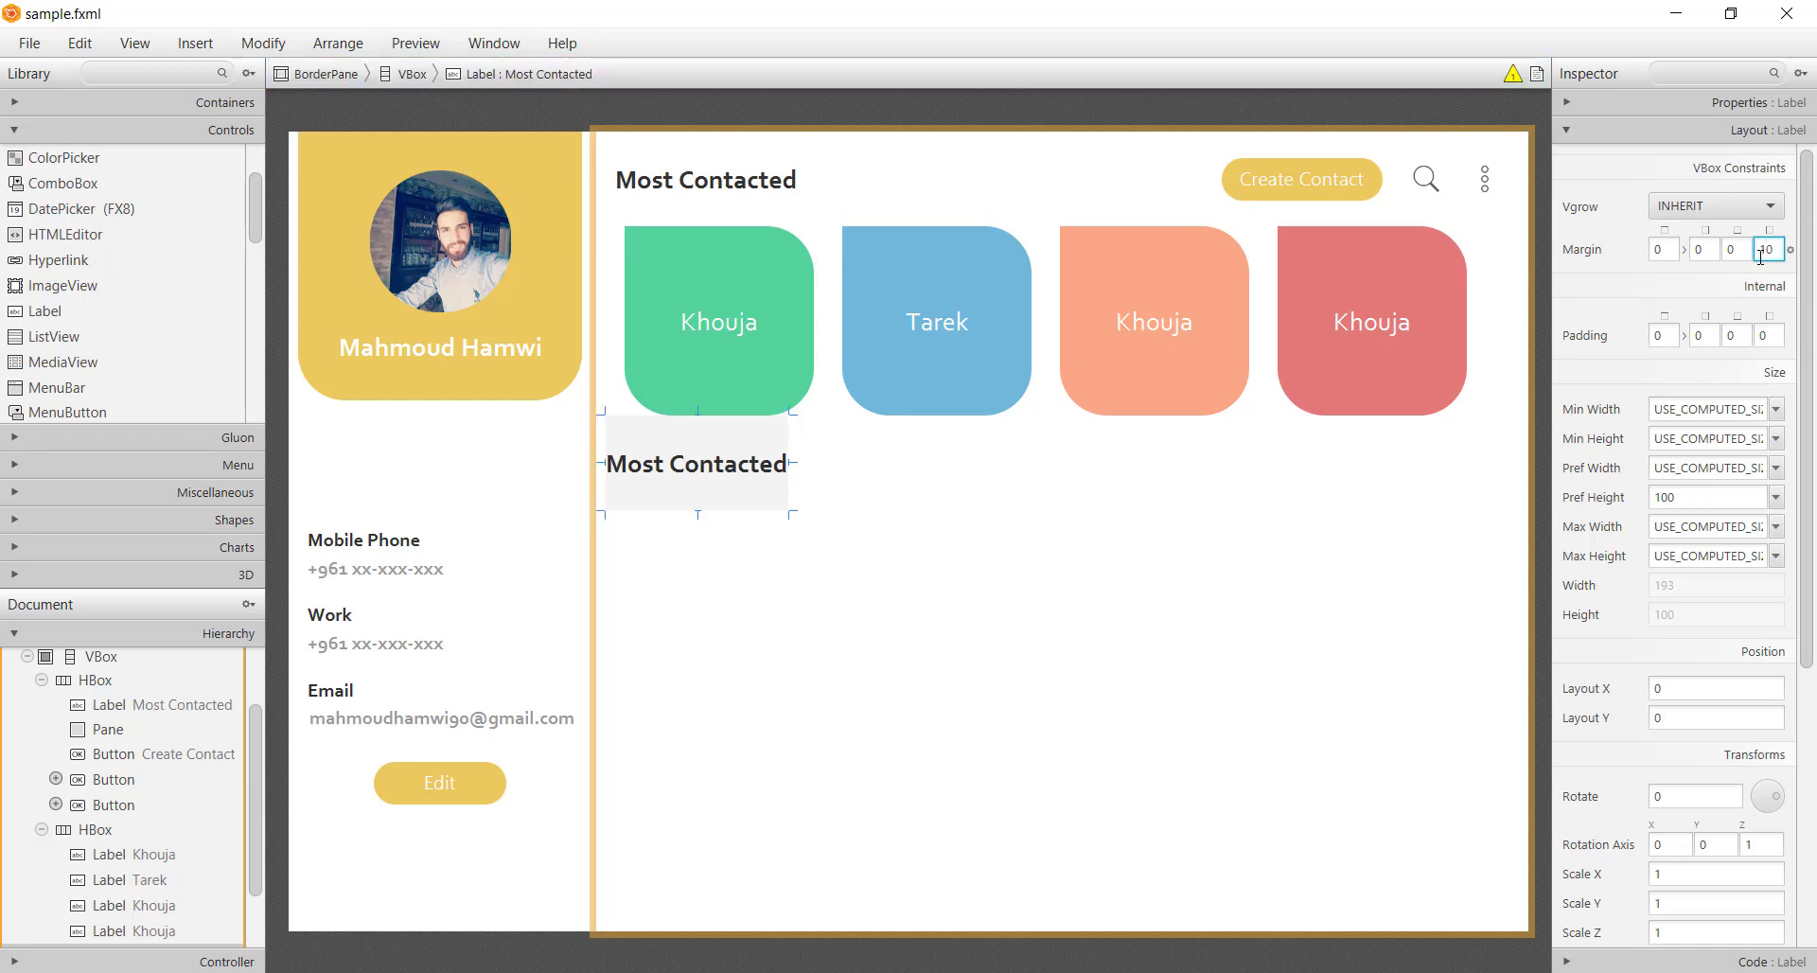
type("2")
key("Return")
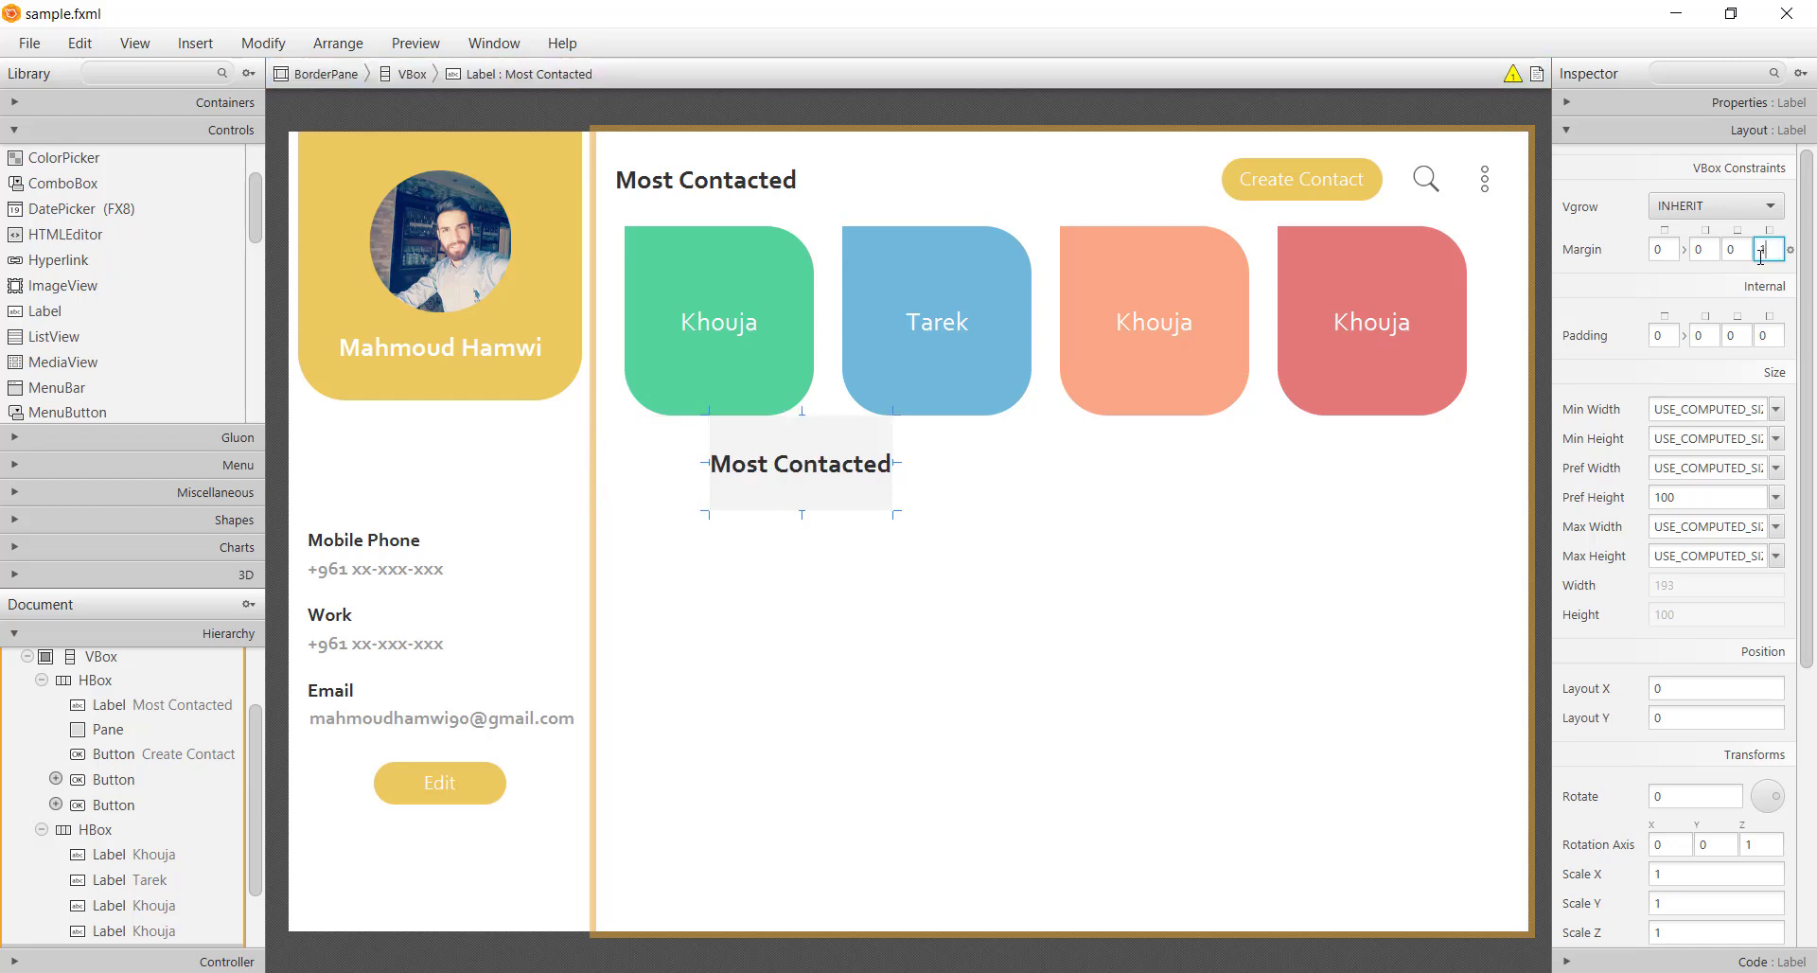
key("BackSpace")
type("20")
key("Return")
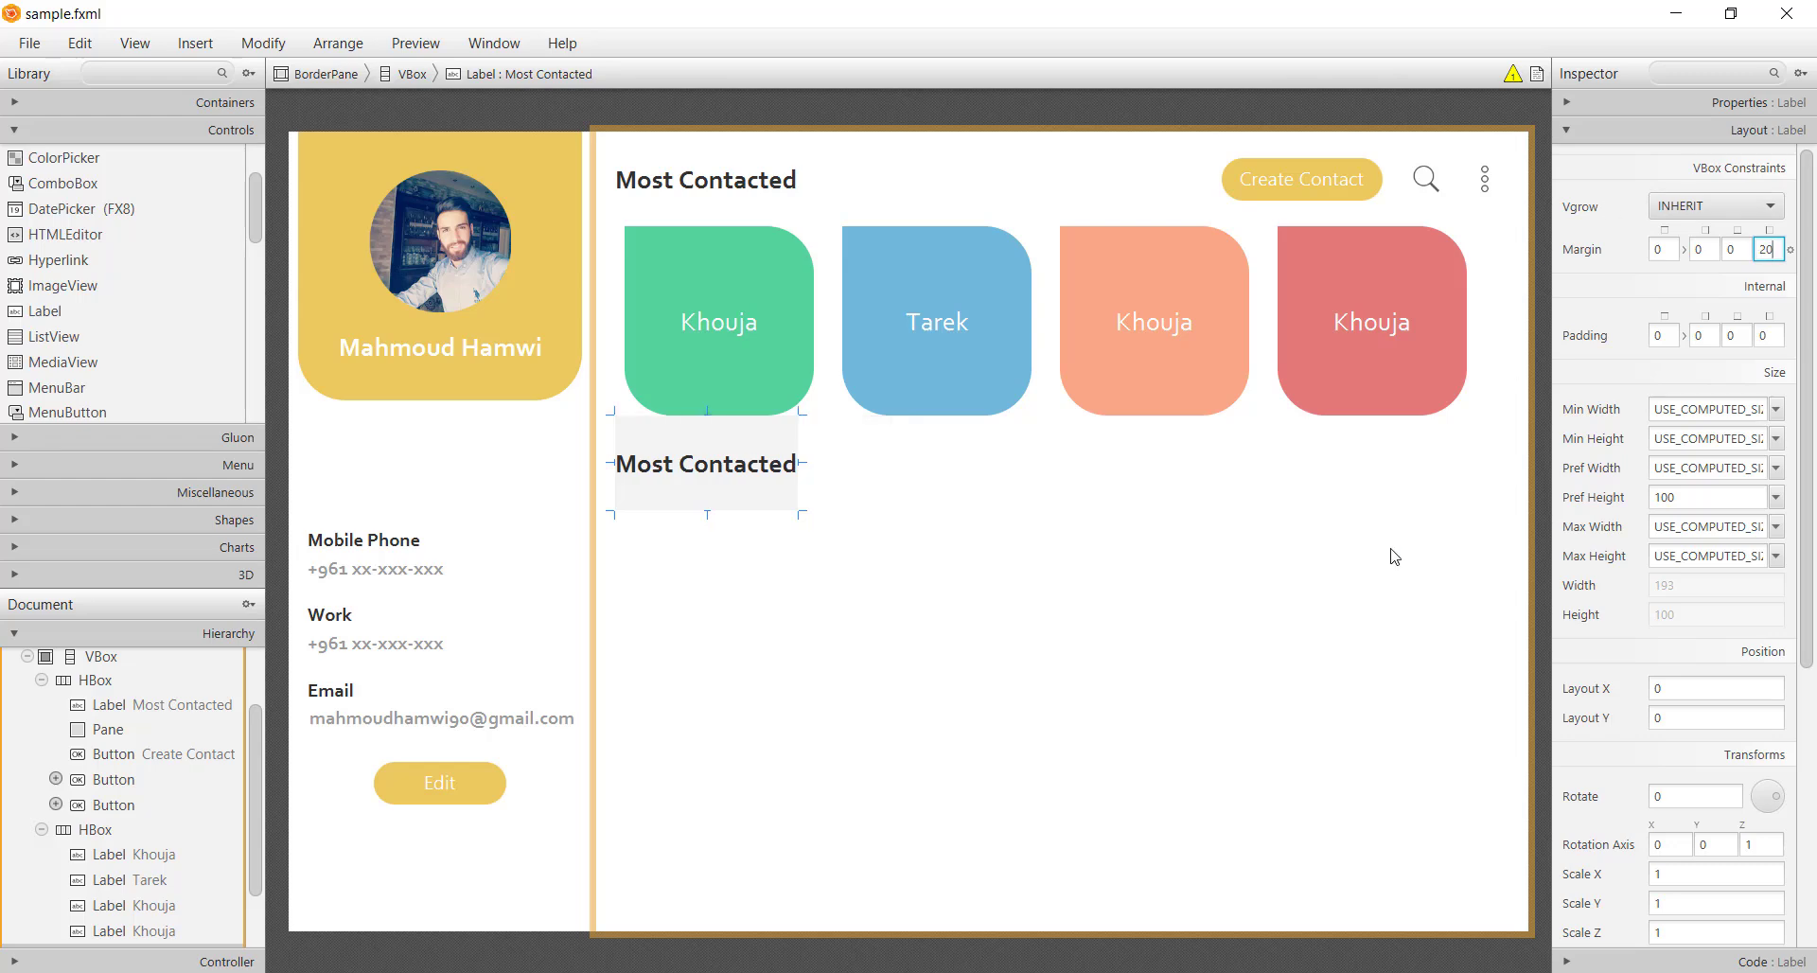
left_click(1299, 616)
key("ctrl+s")
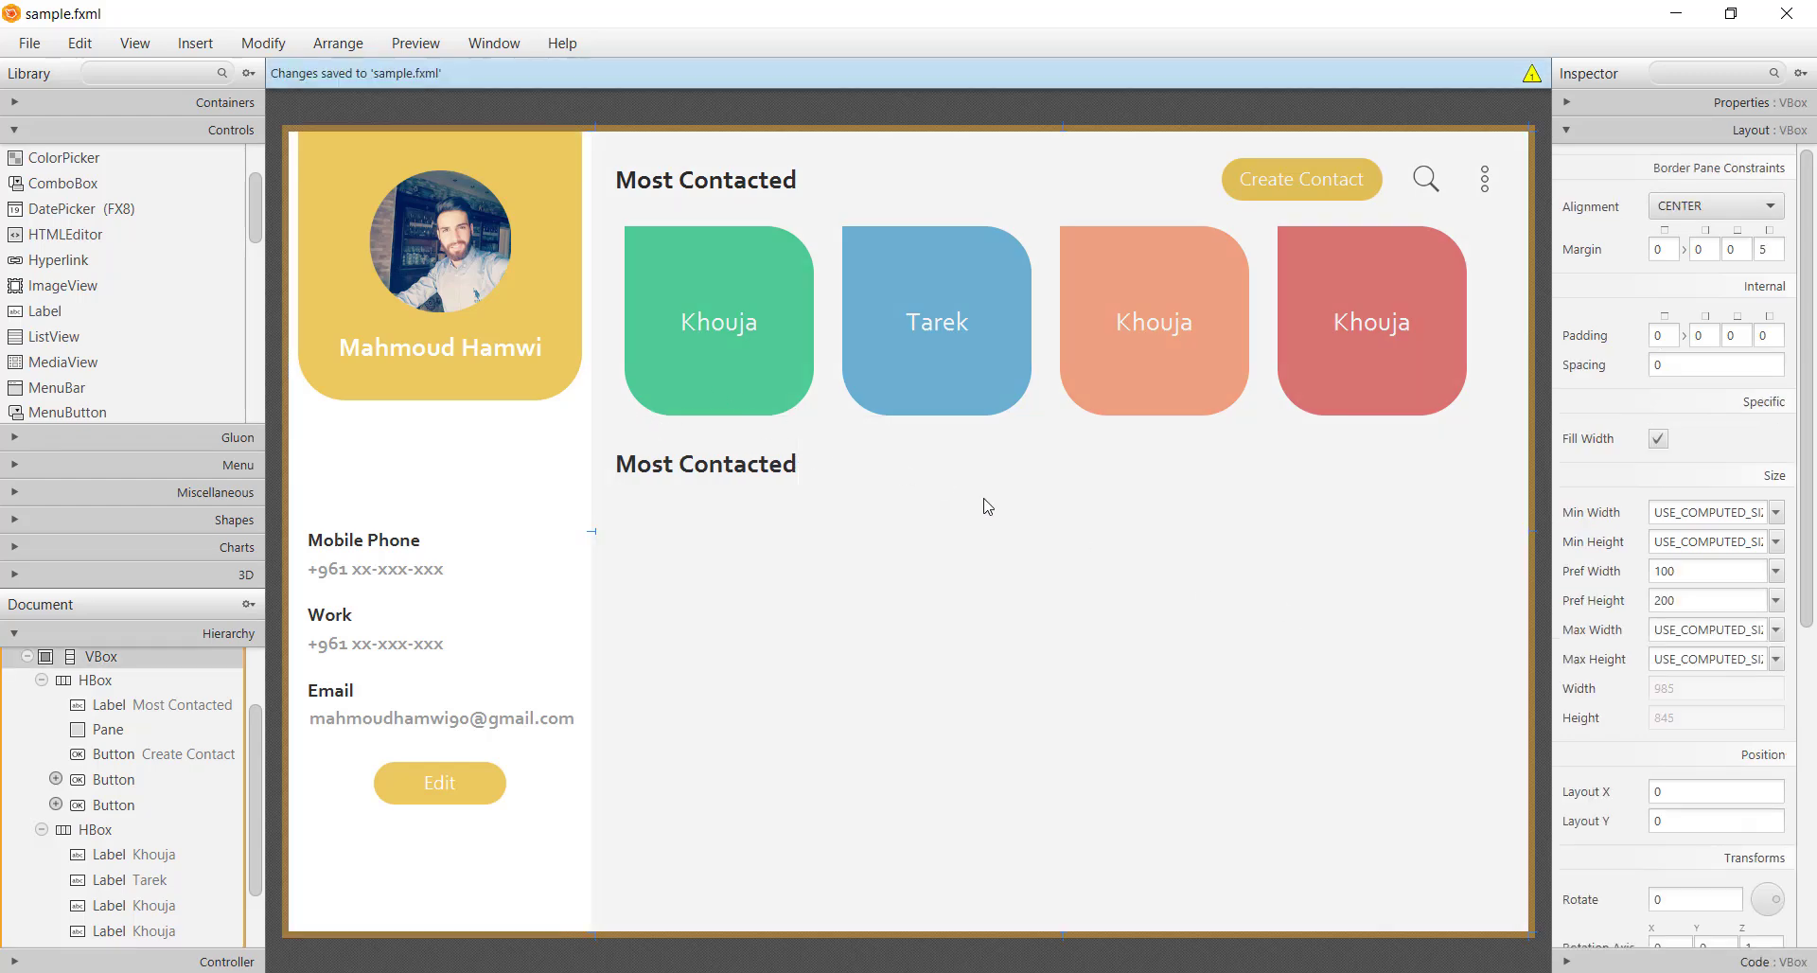
Rename the heading copy to 'Contacts'
double_click(769, 466)
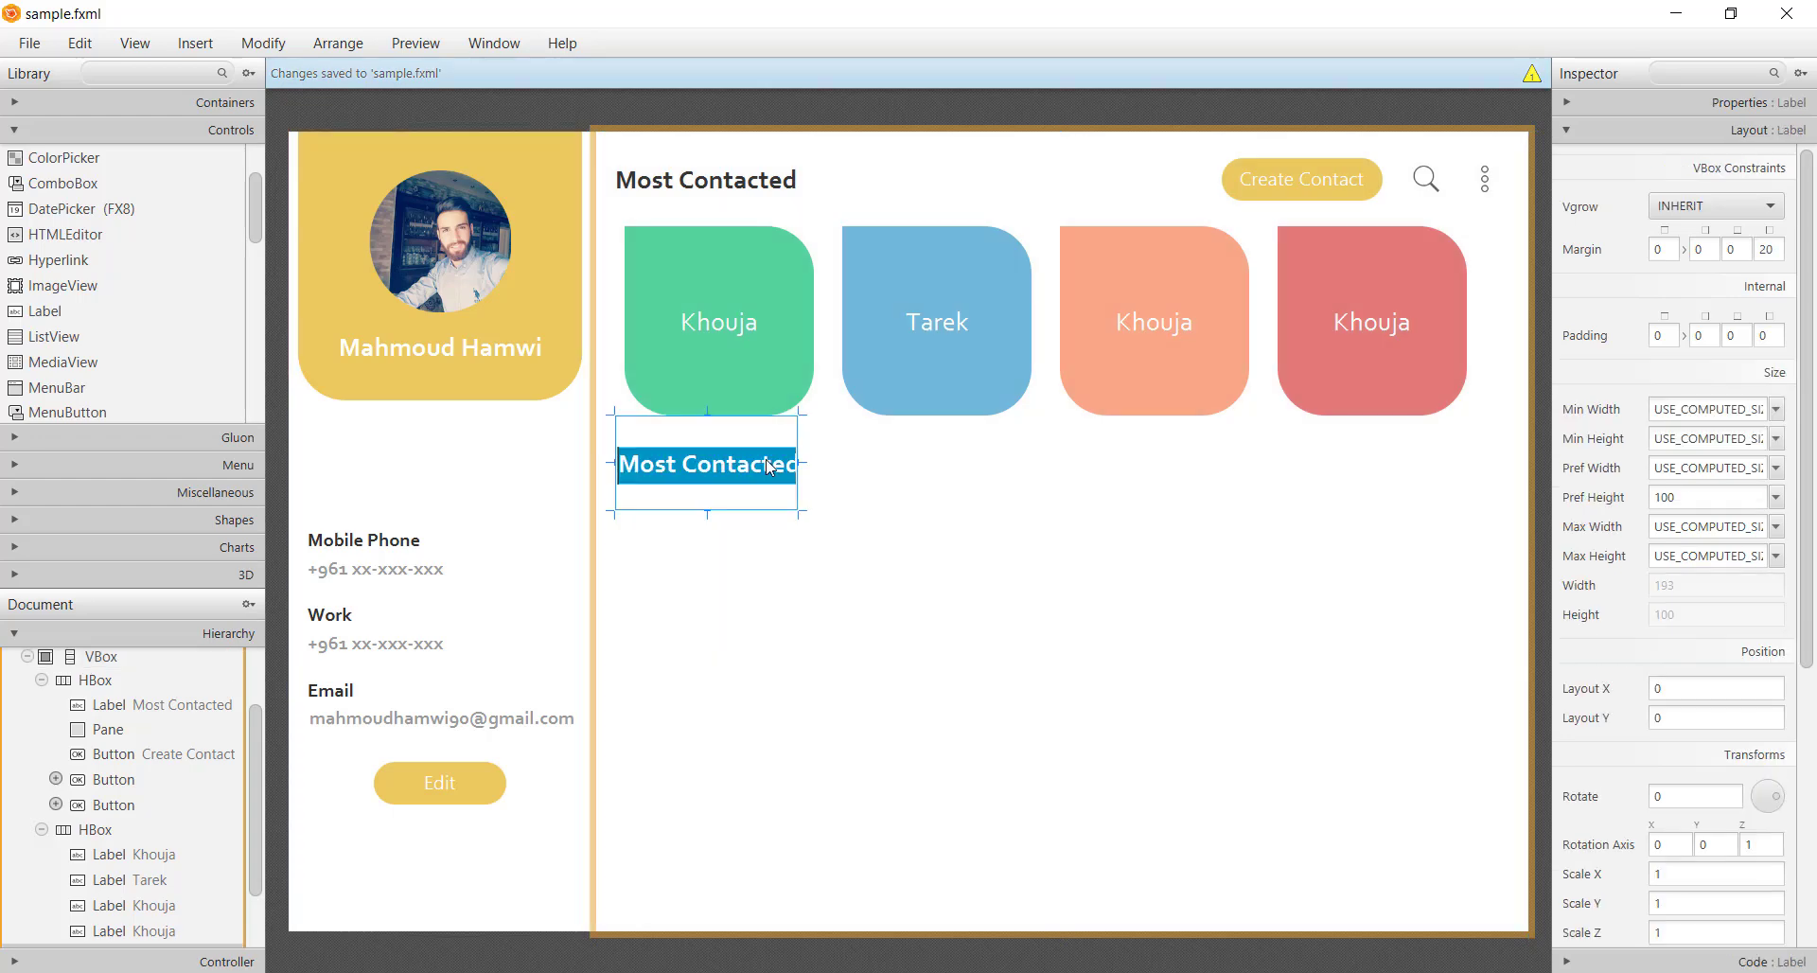
type("Contacts")
key("Return")
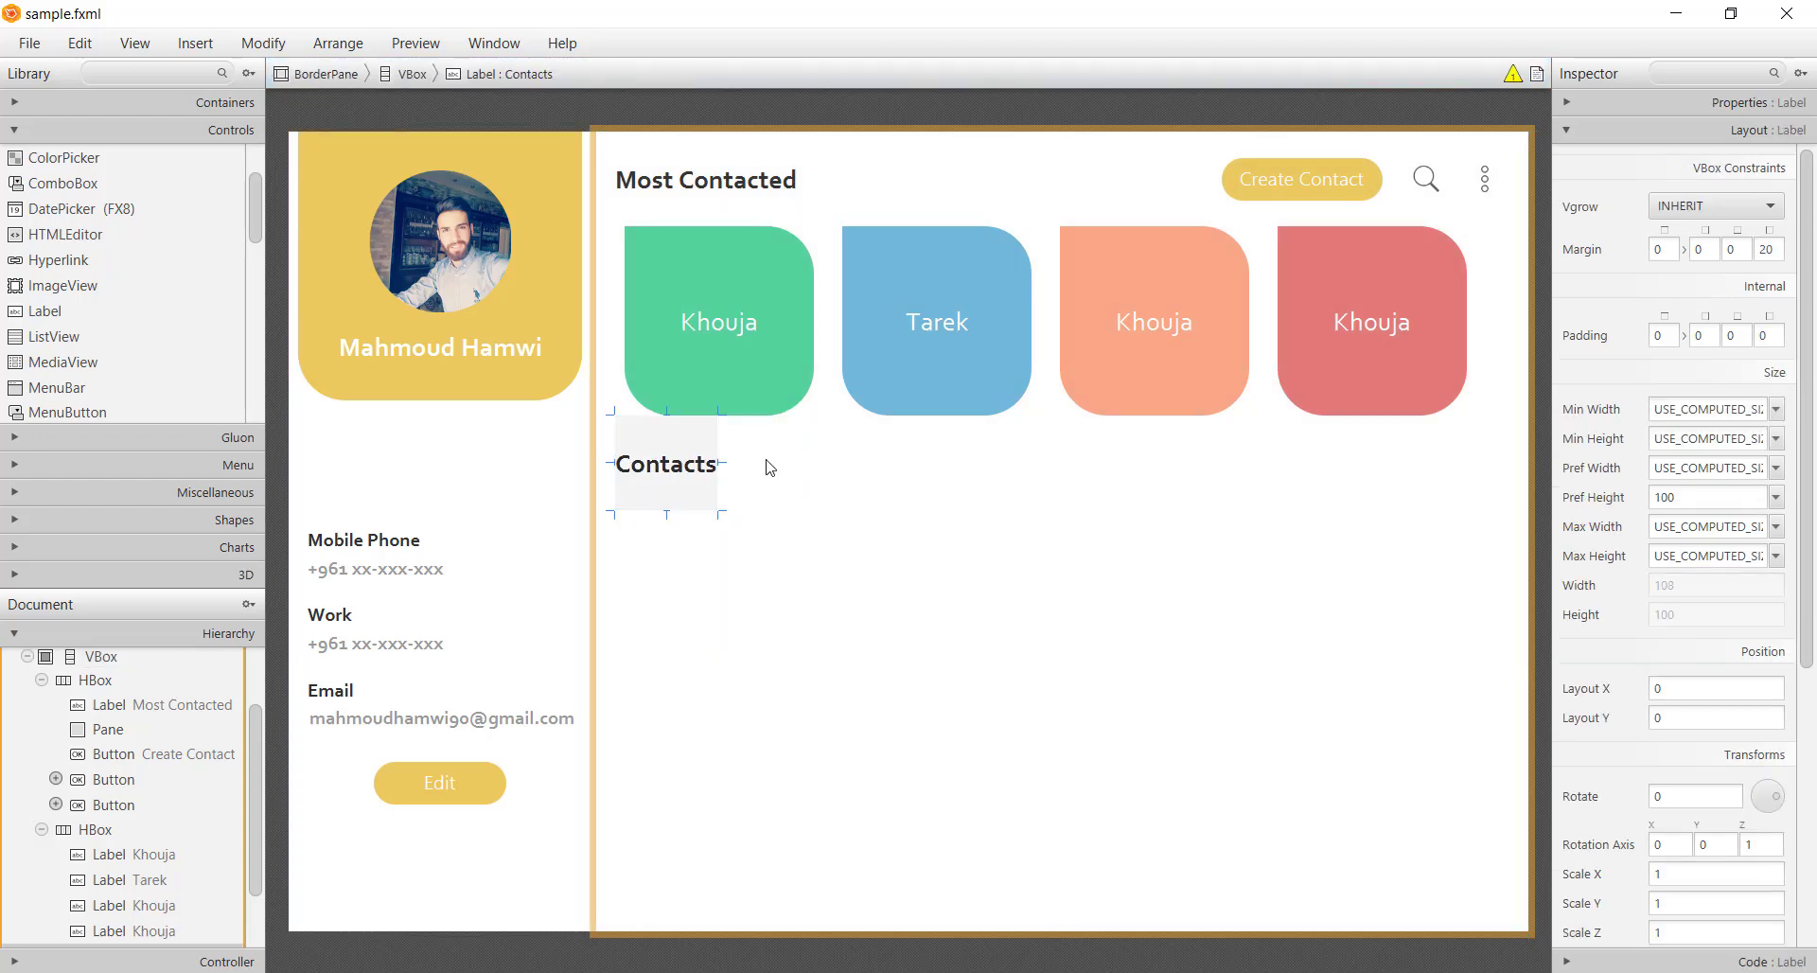
Add a new HBox row below the Contacts heading
left_click(802, 598)
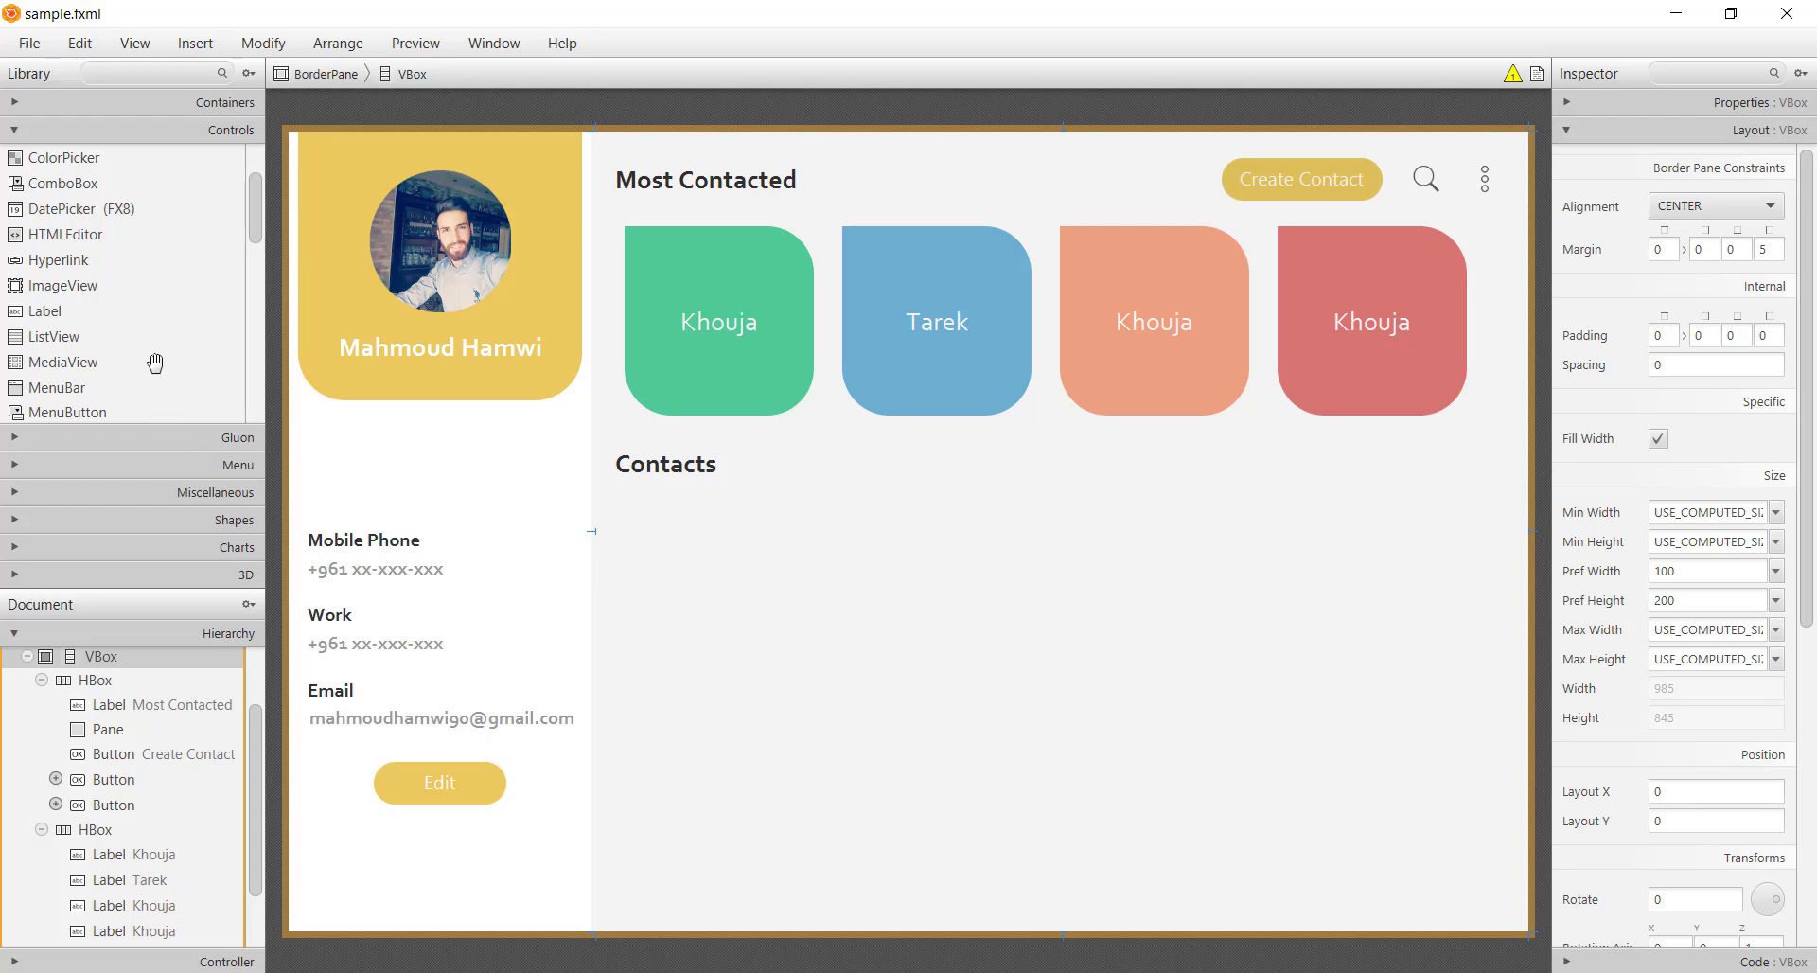
left_click(152, 103)
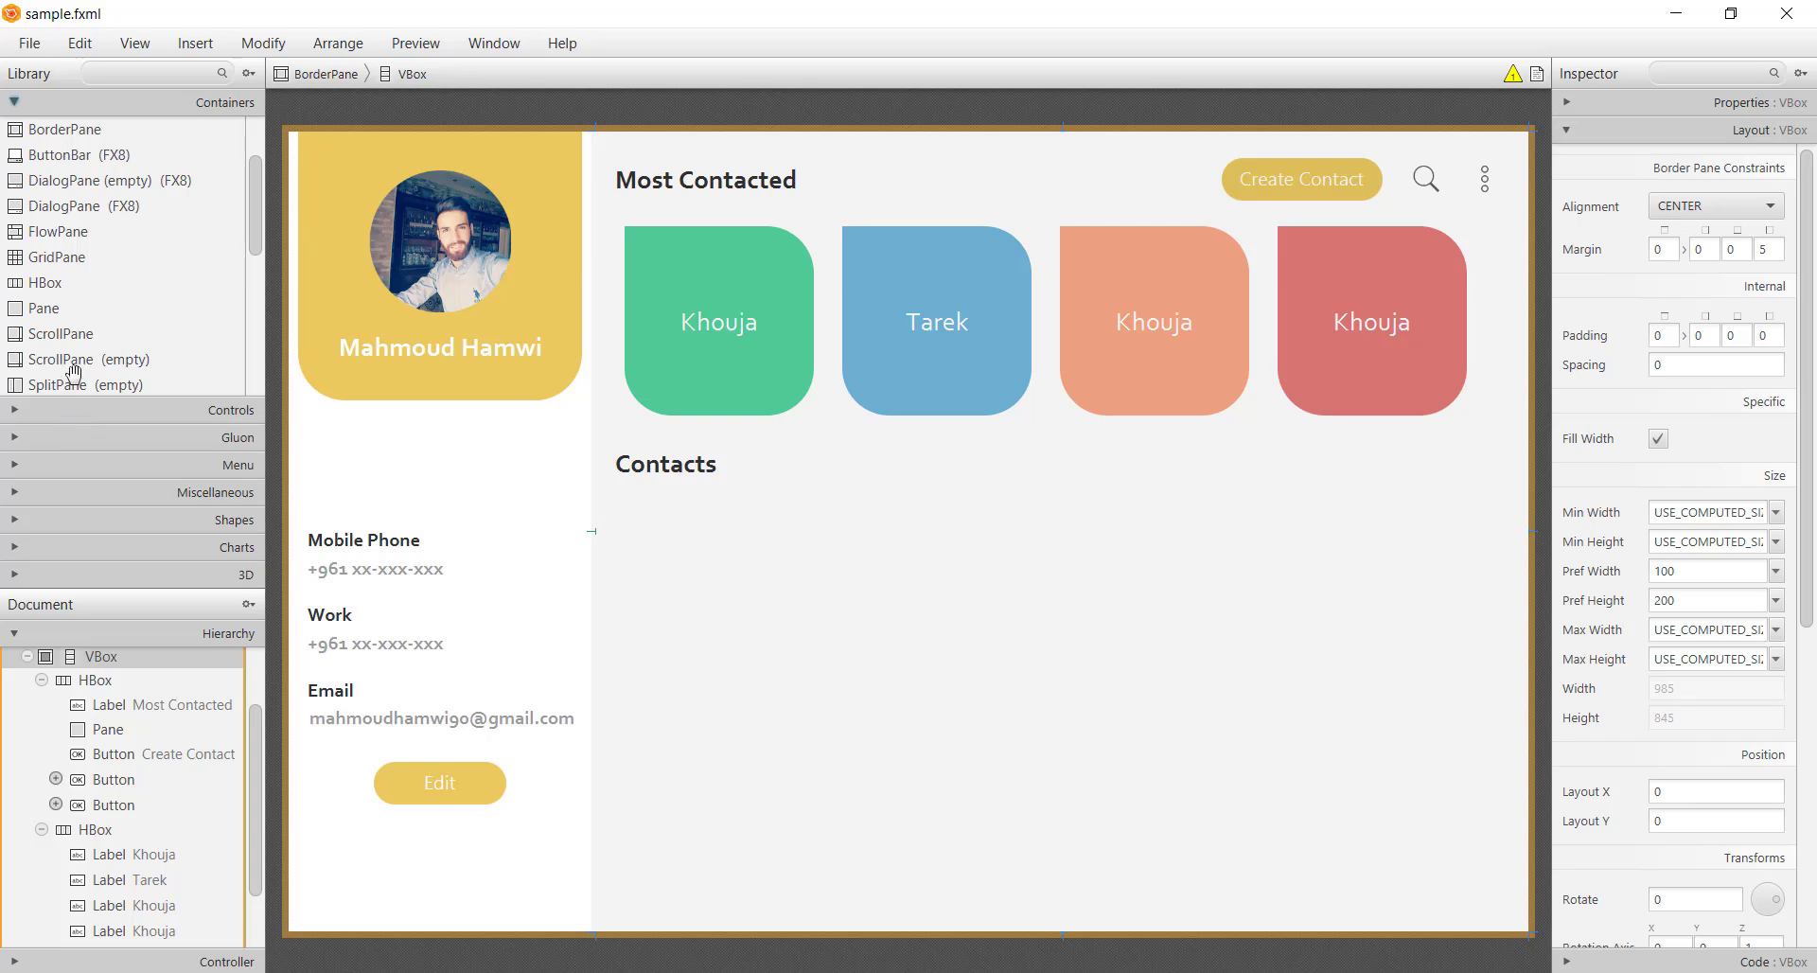
left_click_drag(68, 284, 1273, 513)
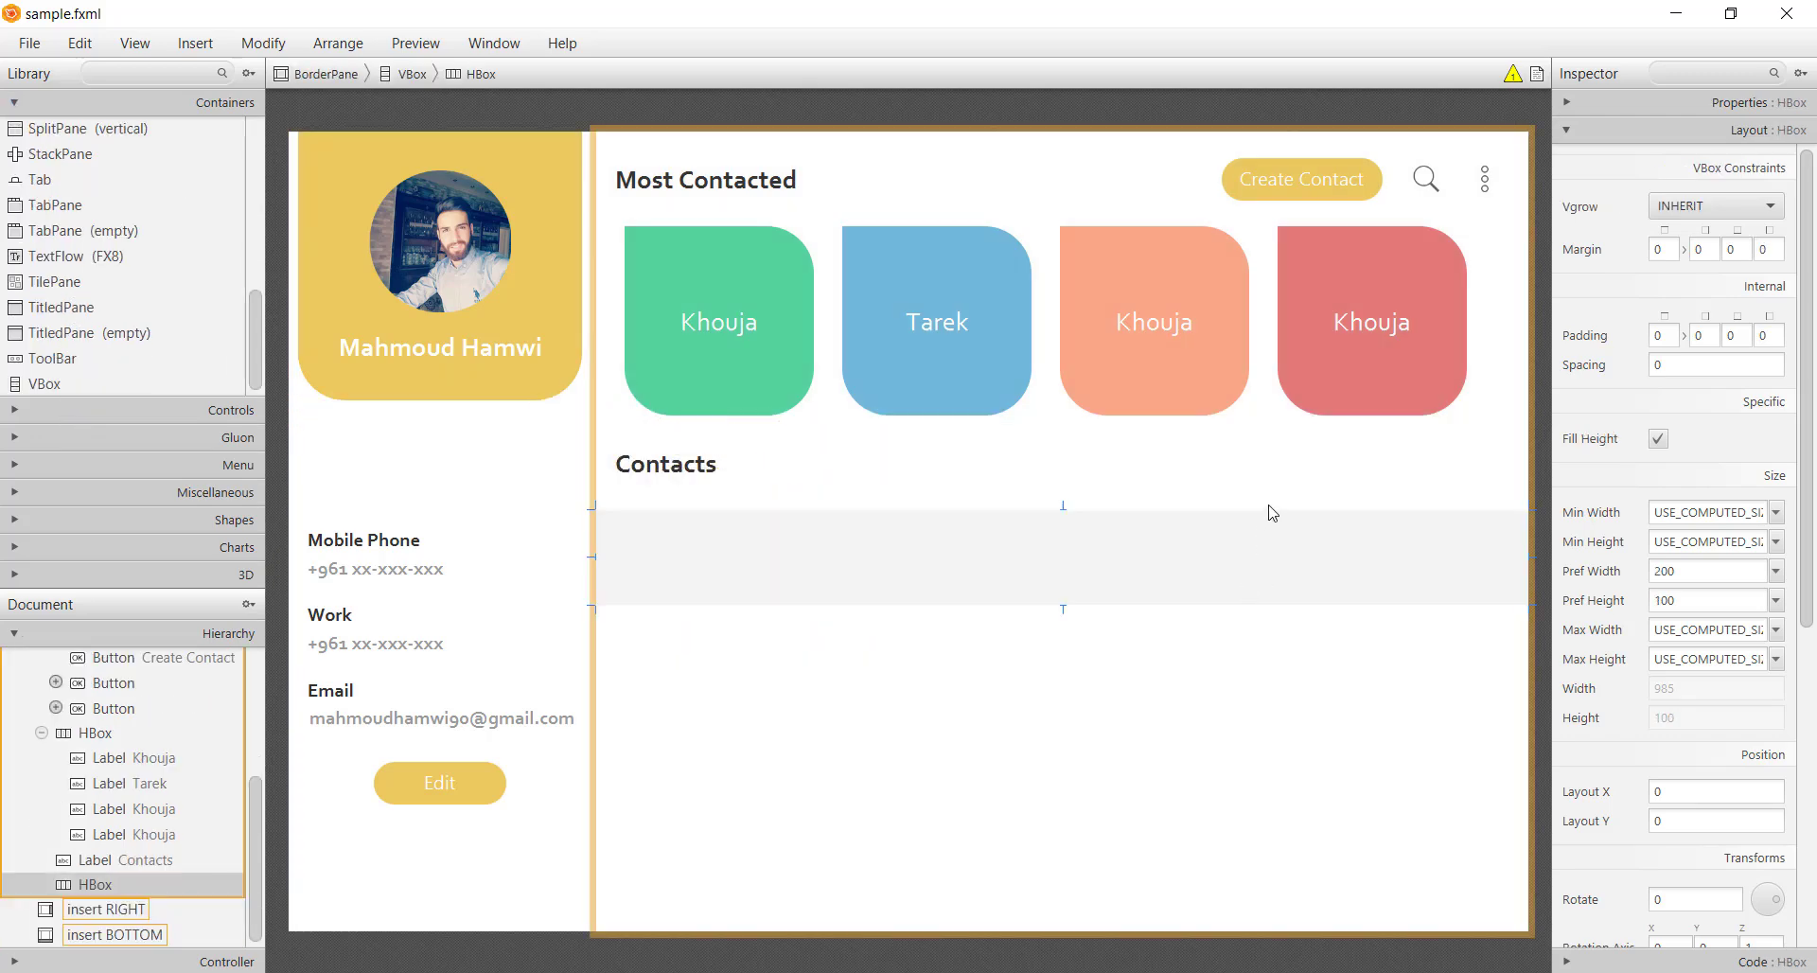
Set all four contact cards' preferred height to 150
left_click(1326, 384)
left_click(1185, 378, "shift")
left_click(924, 386, "shift")
left_click(755, 409, "shift")
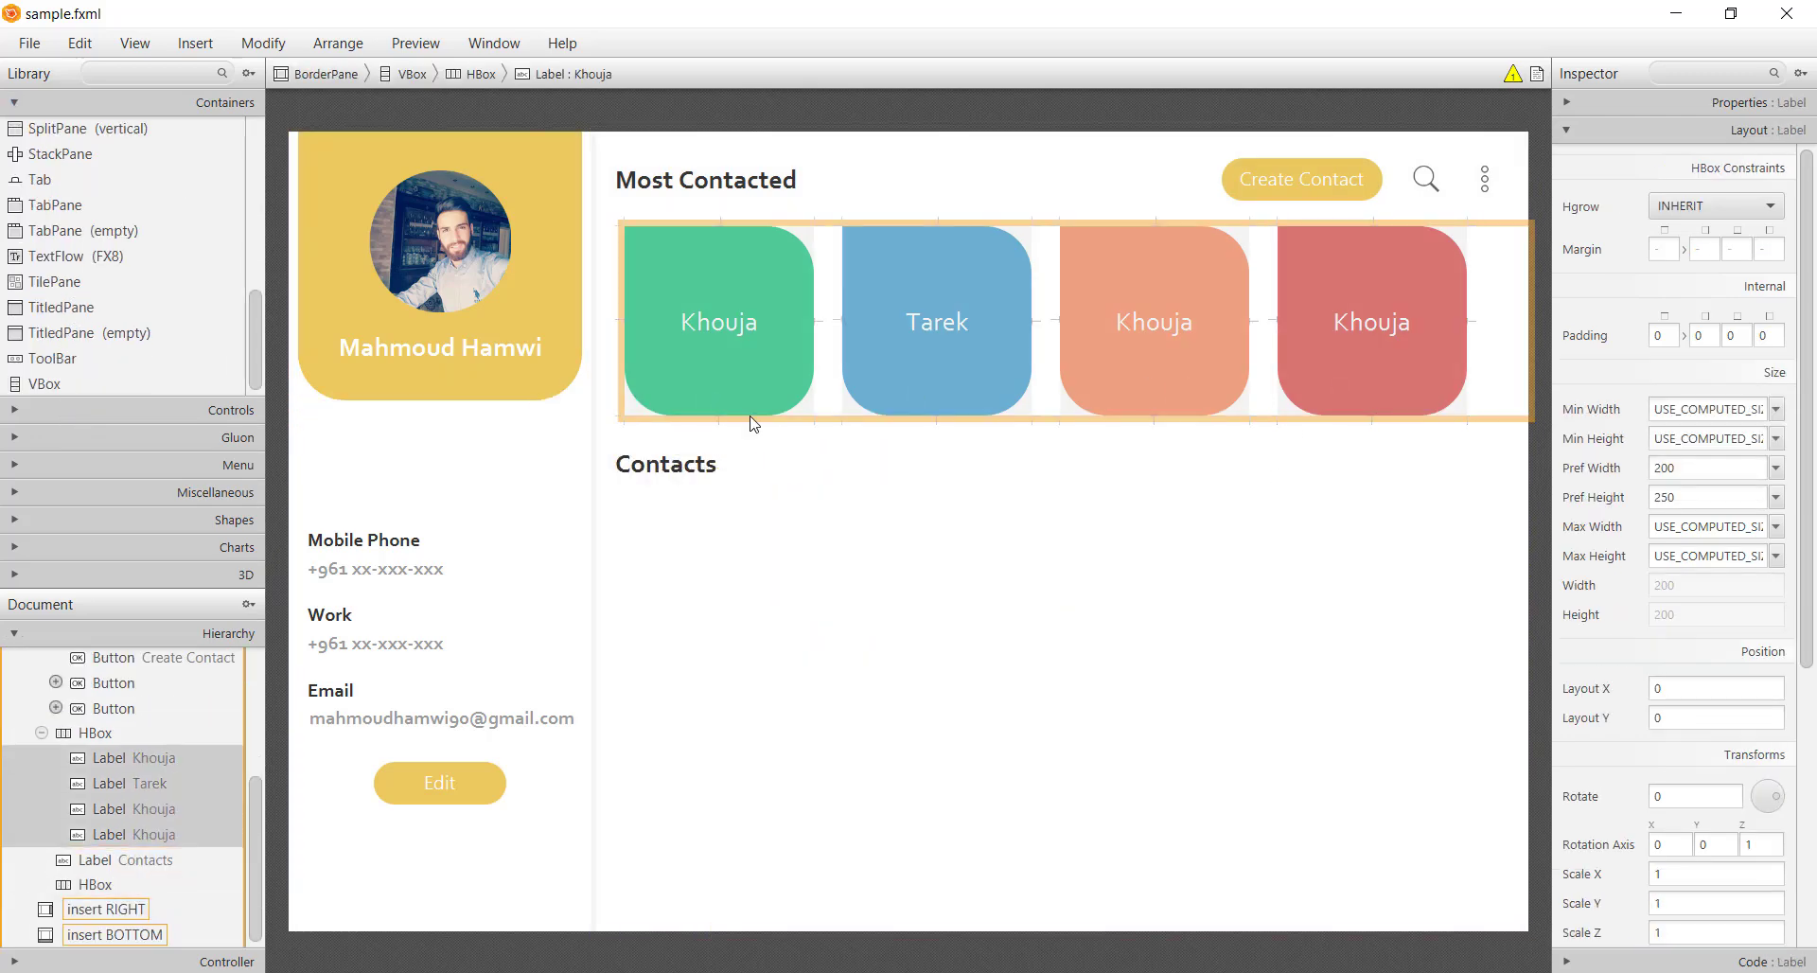
left_click(1708, 495)
type("150")
key("Return")
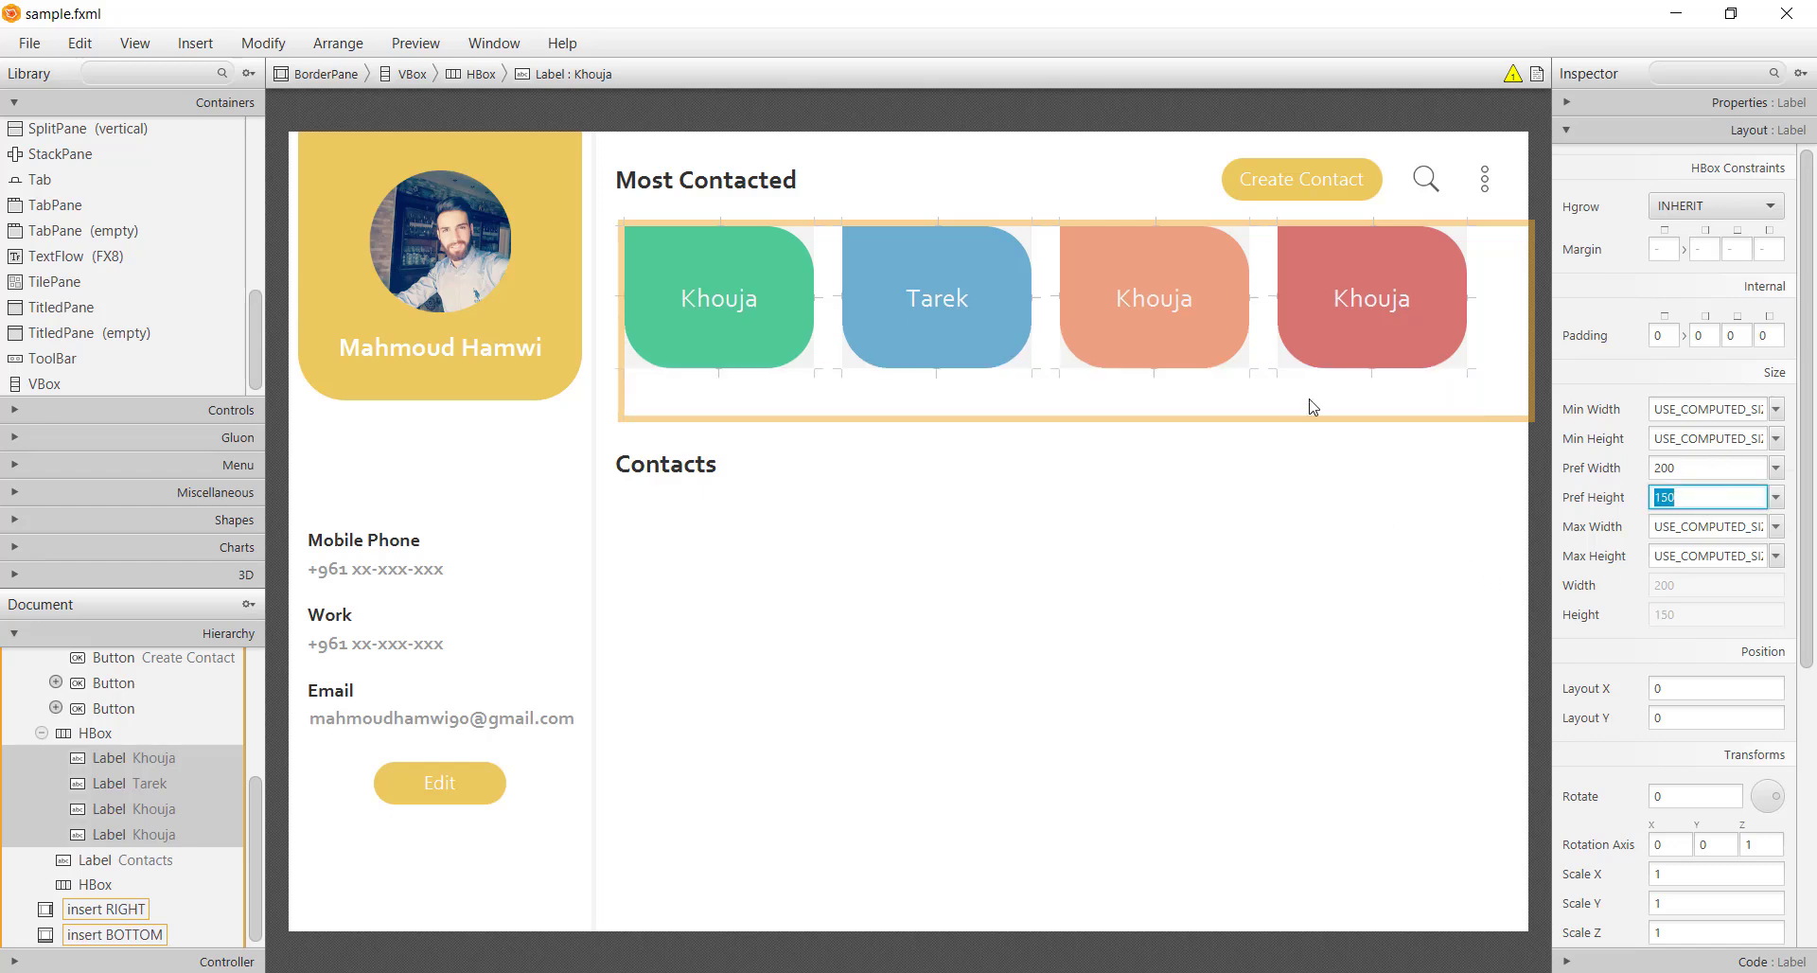
Align the cards row CENTER_LEFT and save sample.fxml
left_click(1325, 403)
left_click(1734, 104)
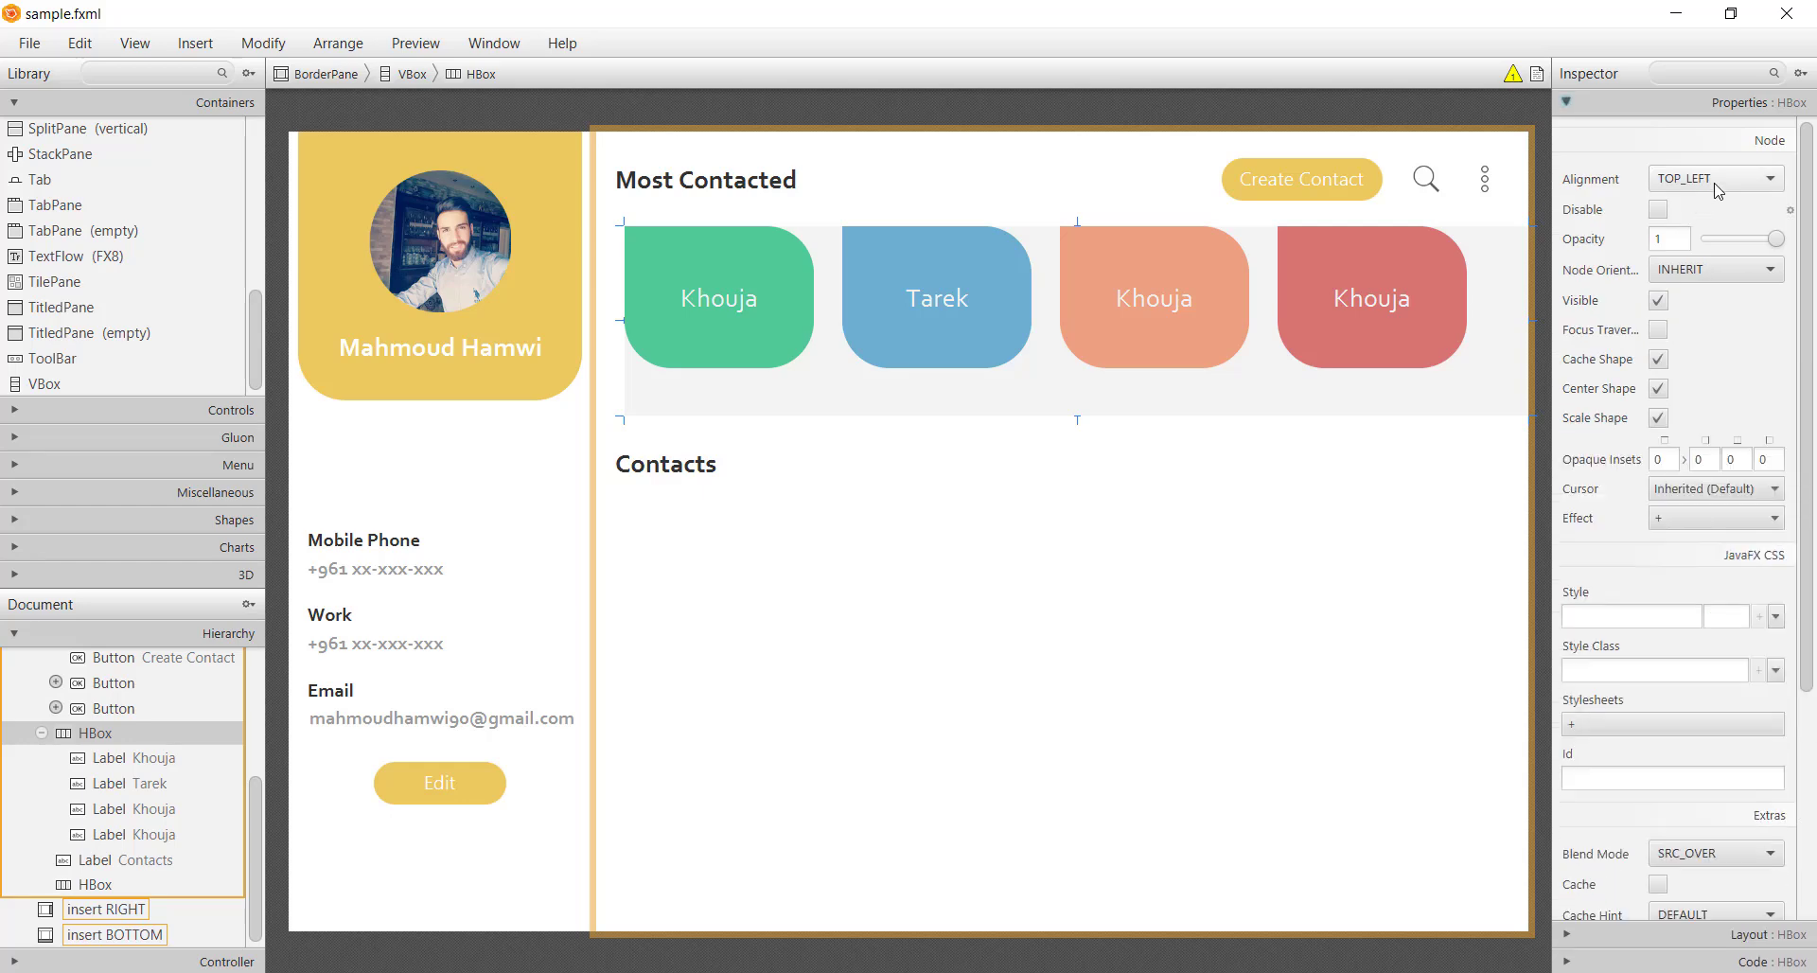
left_click(1719, 191)
left_click(1700, 283)
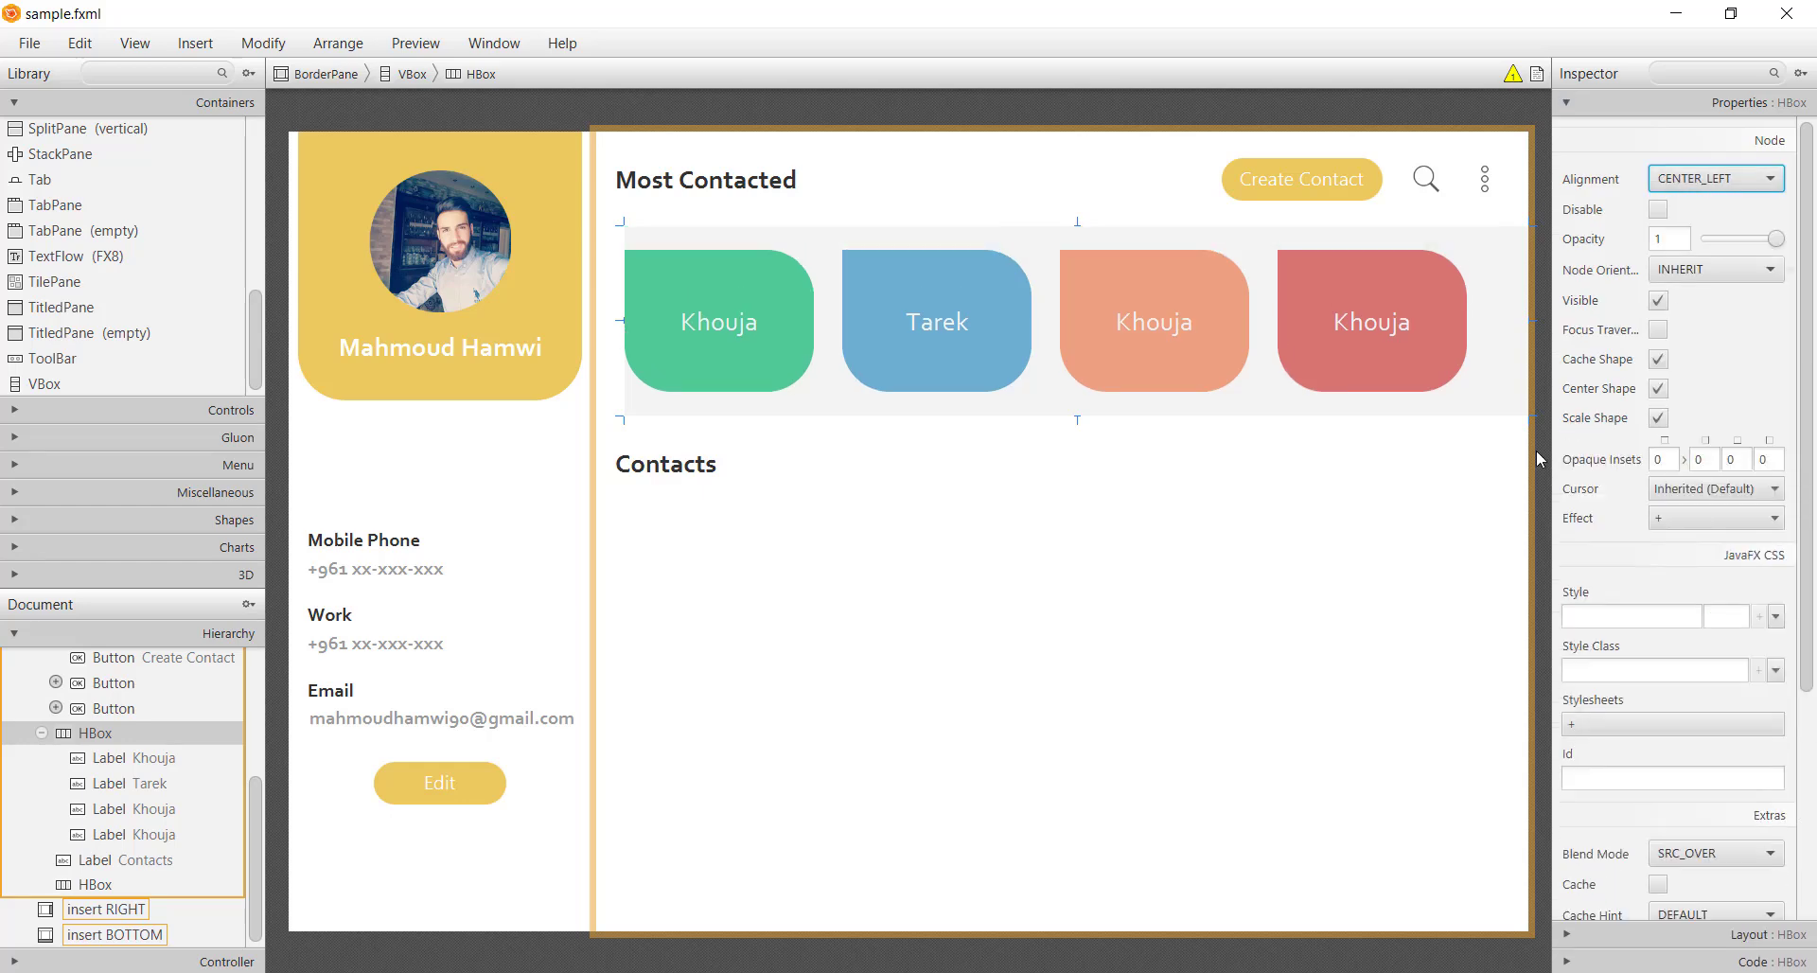
left_click(994, 639)
key("ctrl+s")
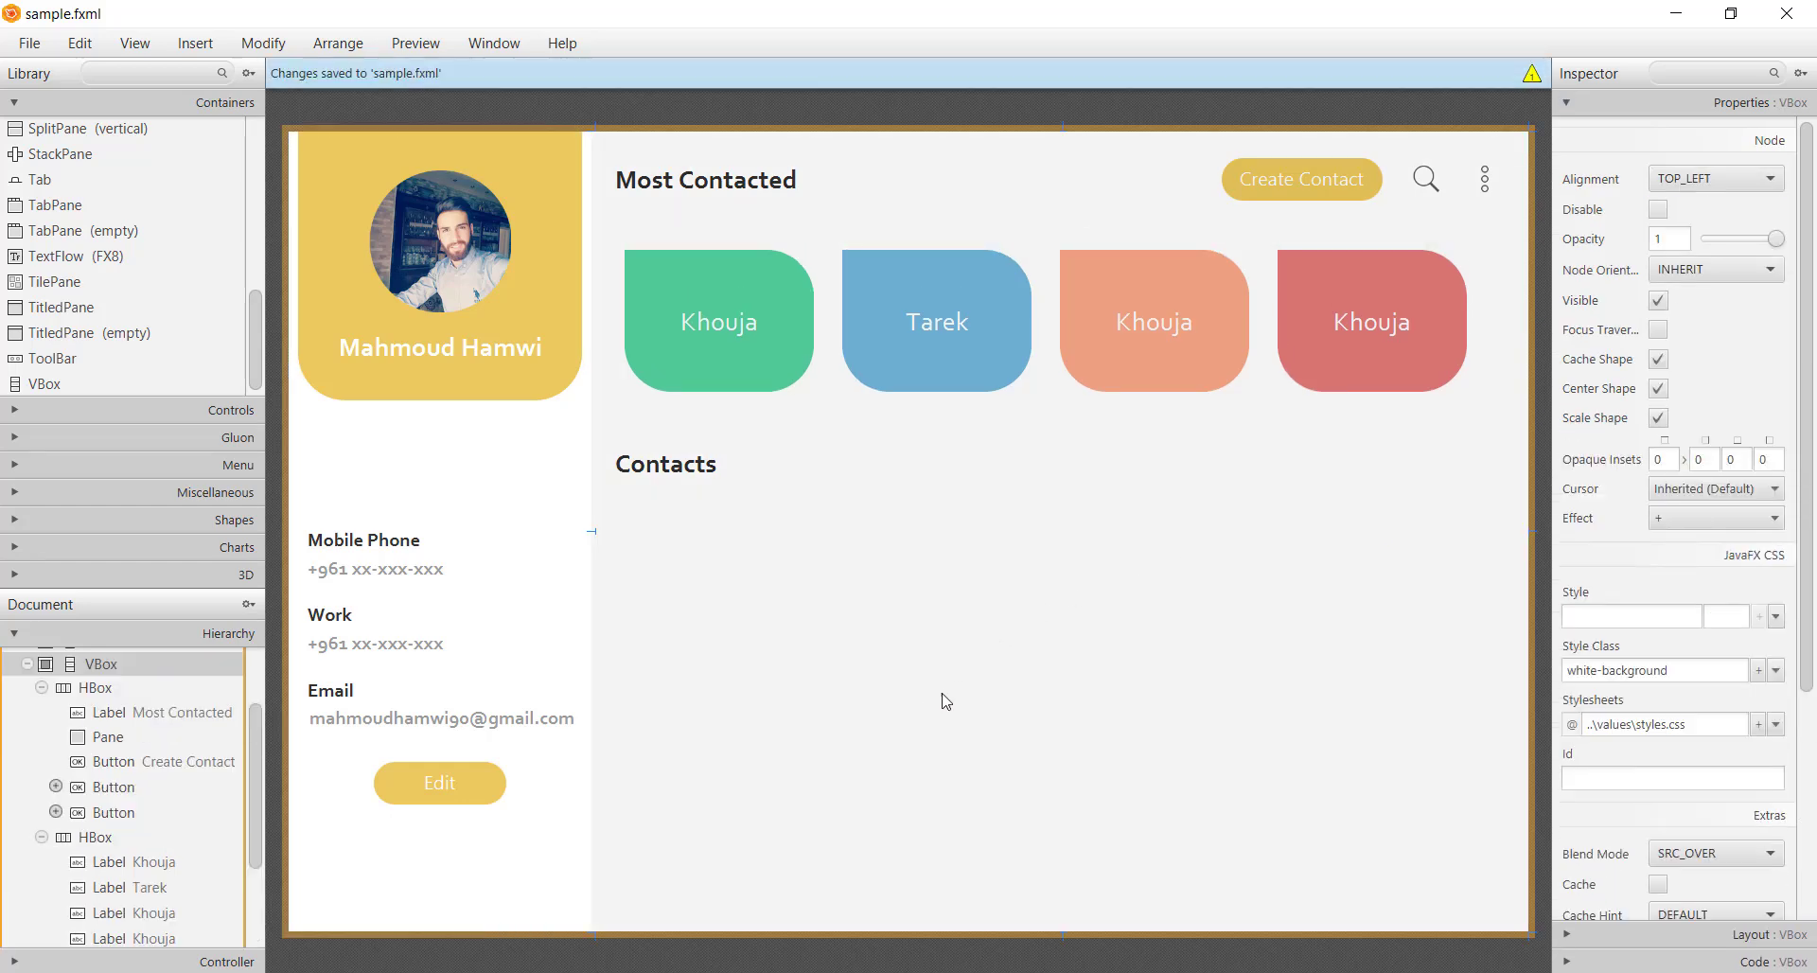
Set the empty row under Contacts to Vgrow ALWAYS
left_click(1336, 573)
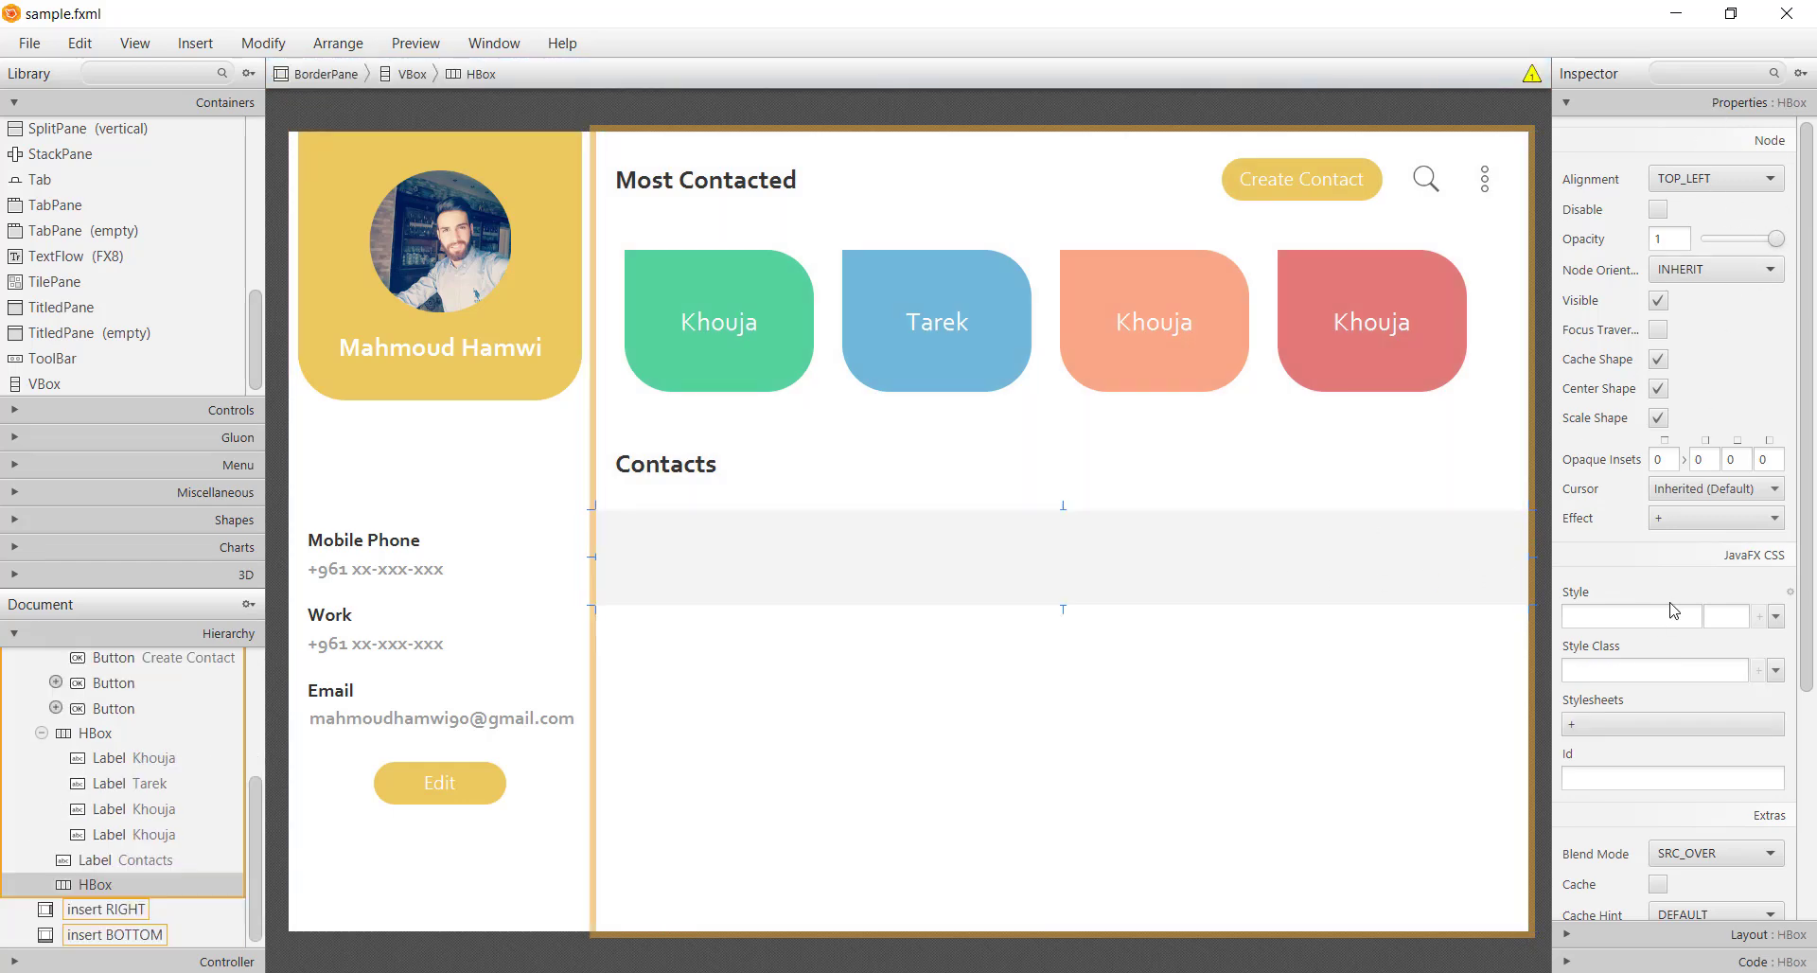
left_click(1677, 935)
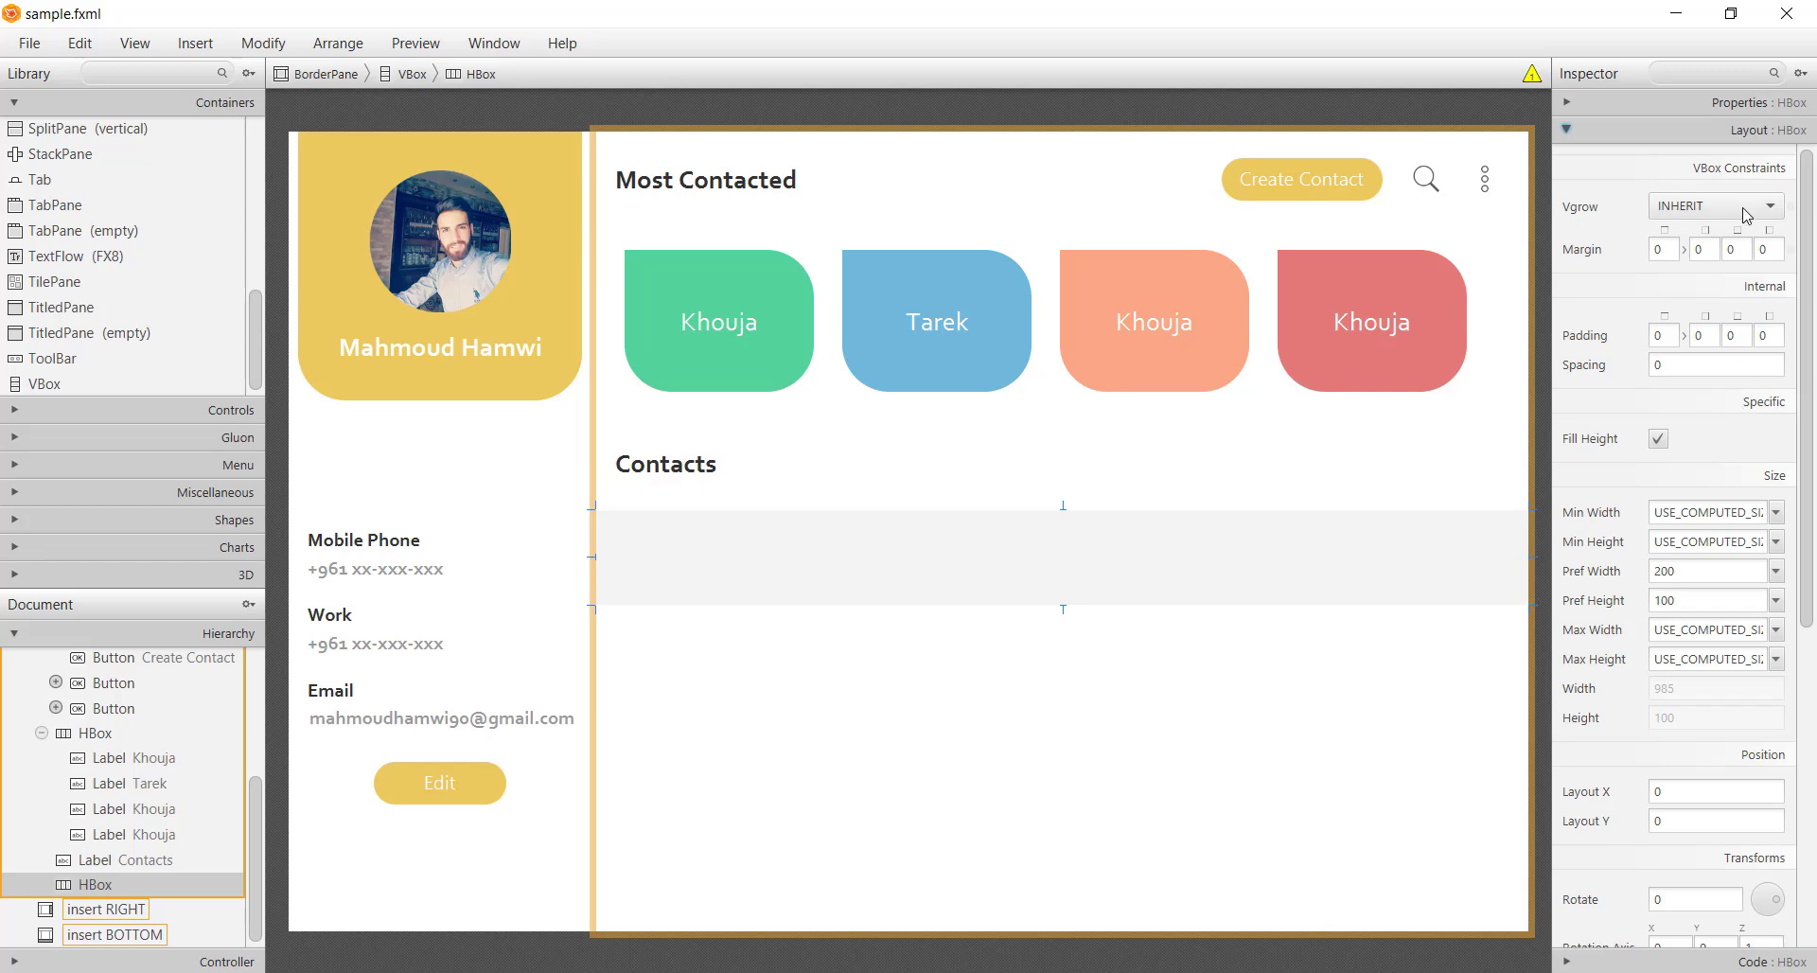
left_click(1746, 214)
left_click(1699, 252)
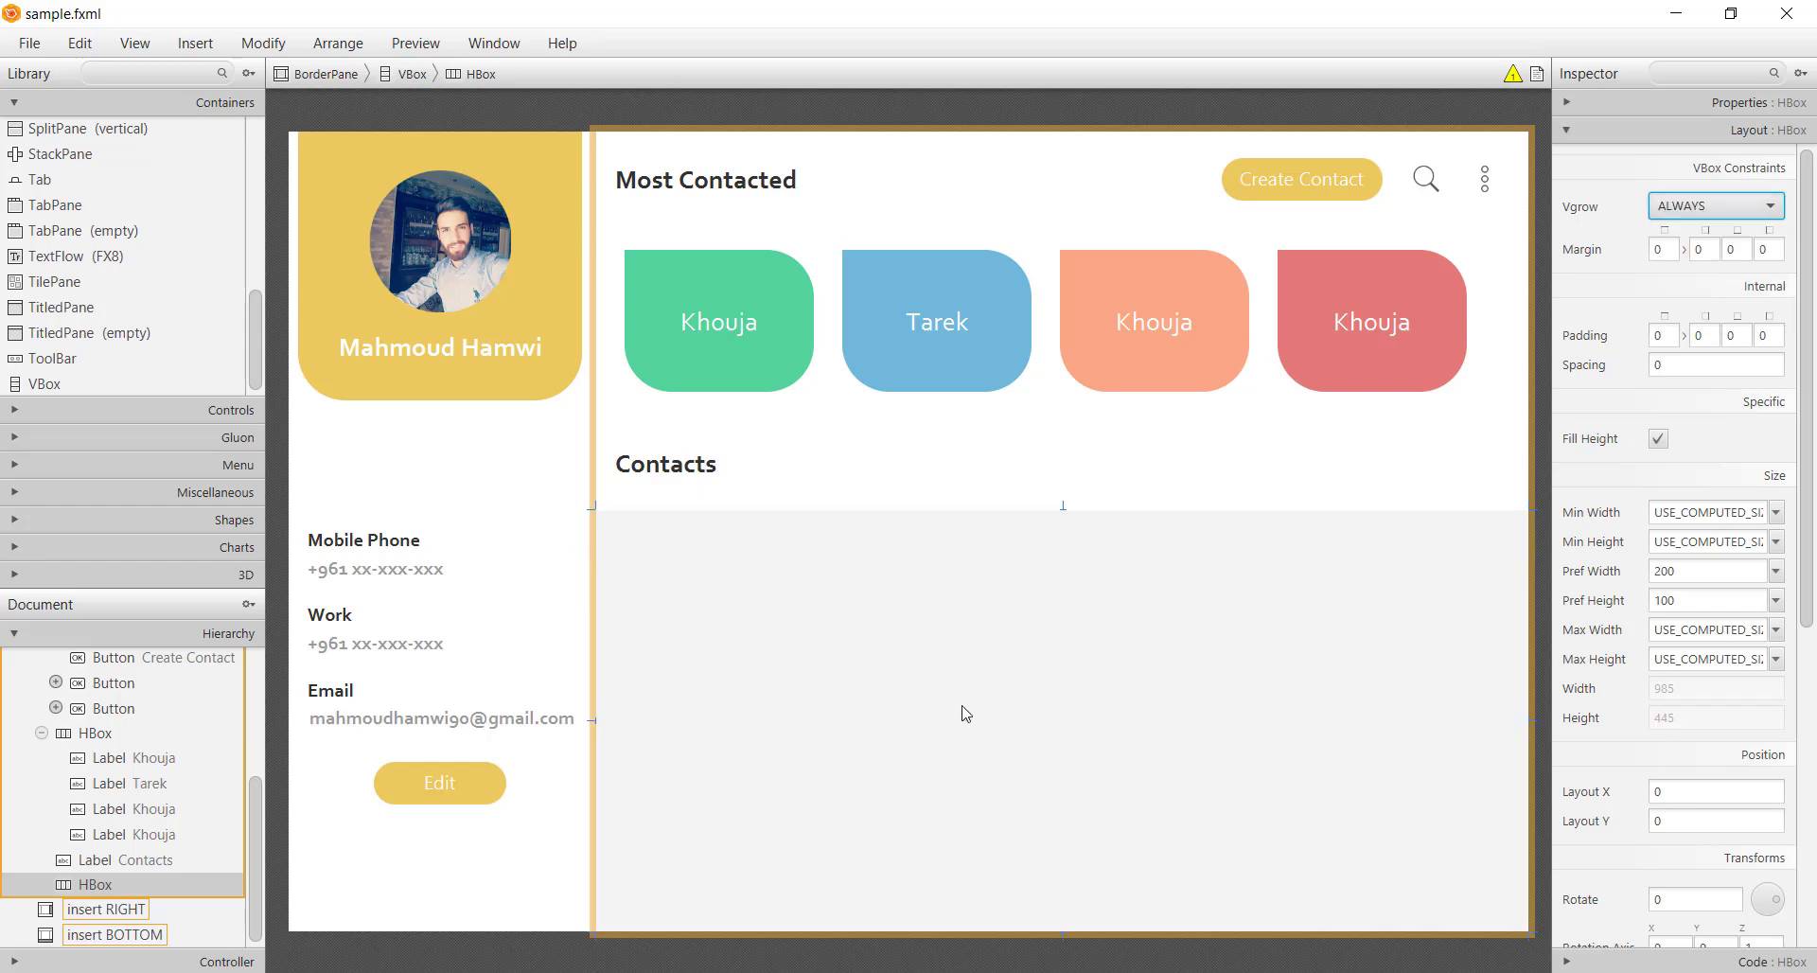
left_click(151, 73)
Add a ScrollPane to the row under Contacts and widen it across the area
type("s")
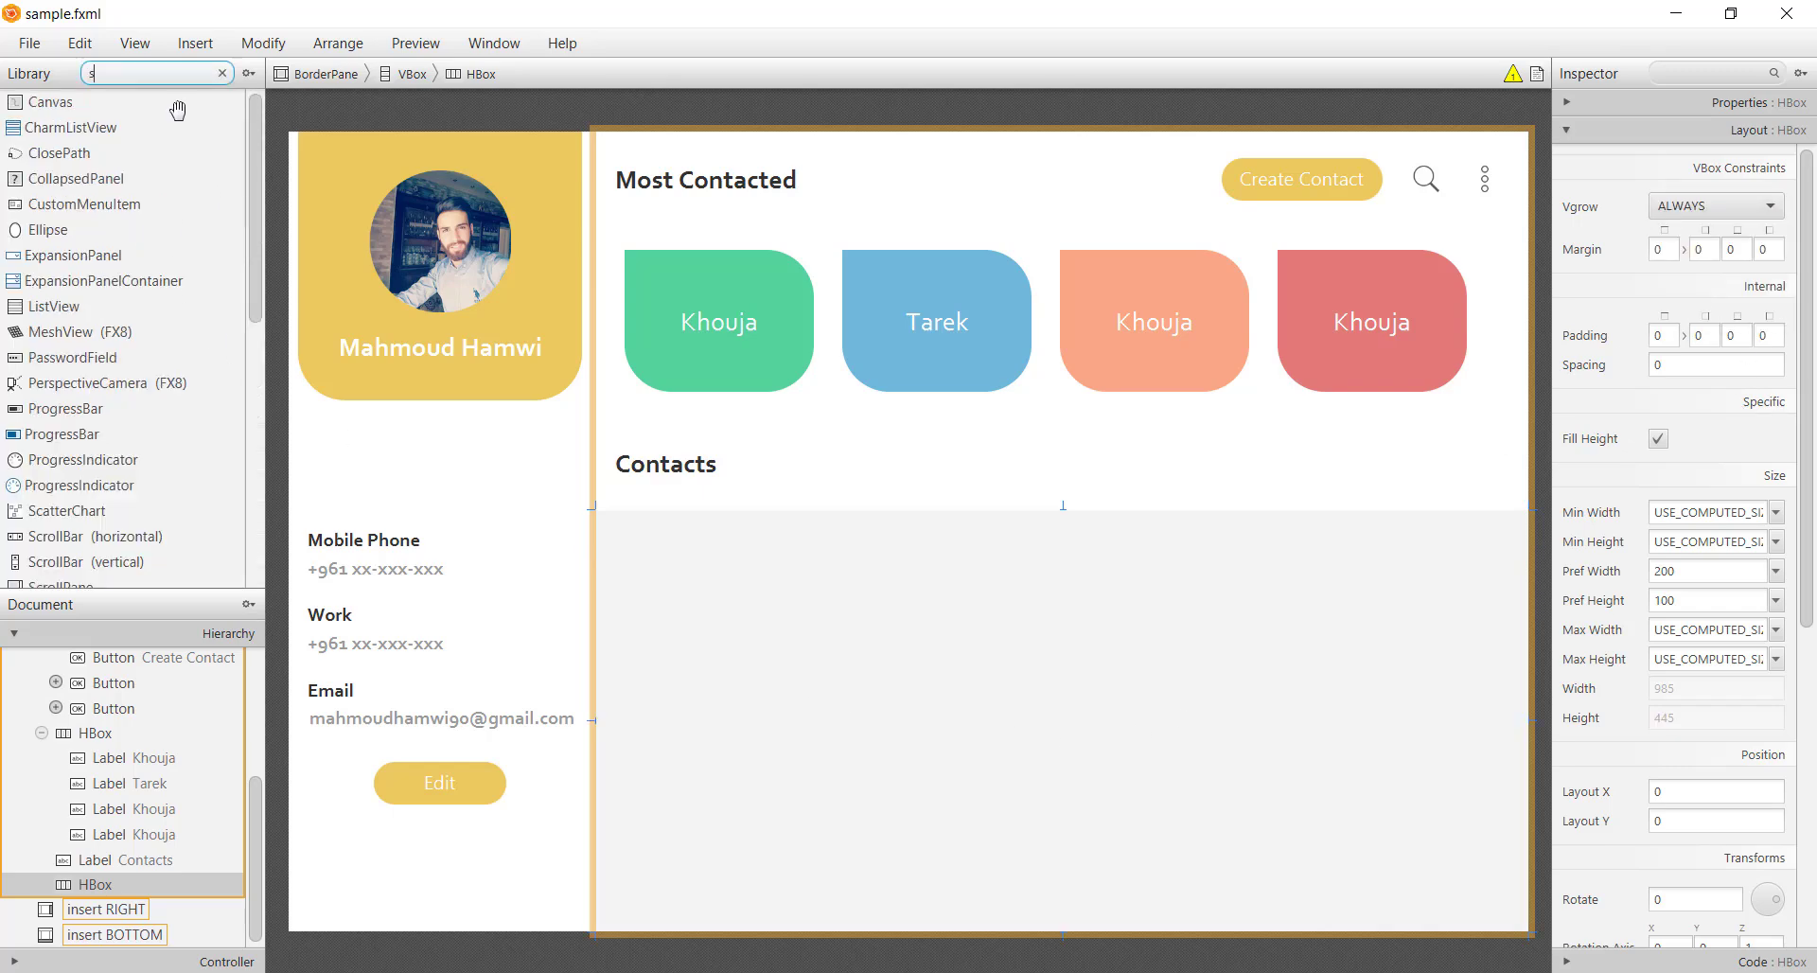
type("c")
left_click_drag(85, 204, 899, 738)
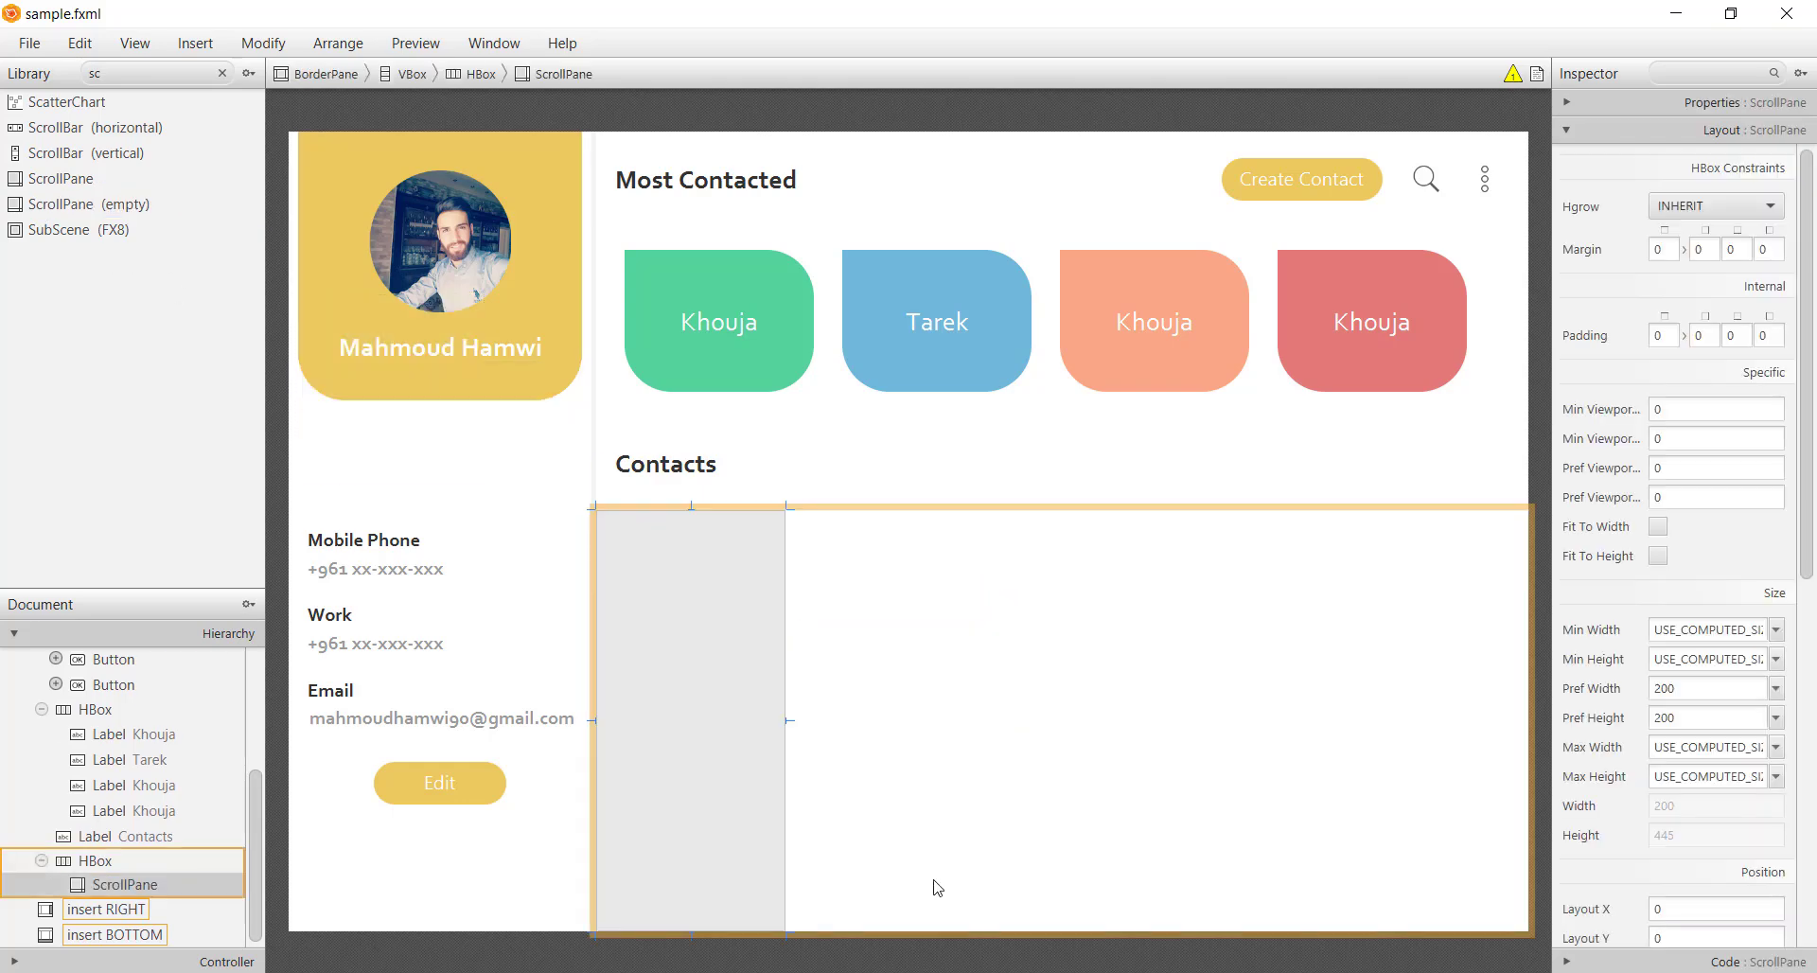
left_click_drag(787, 719, 1142, 729)
scroll(1717, 343, "down", 5)
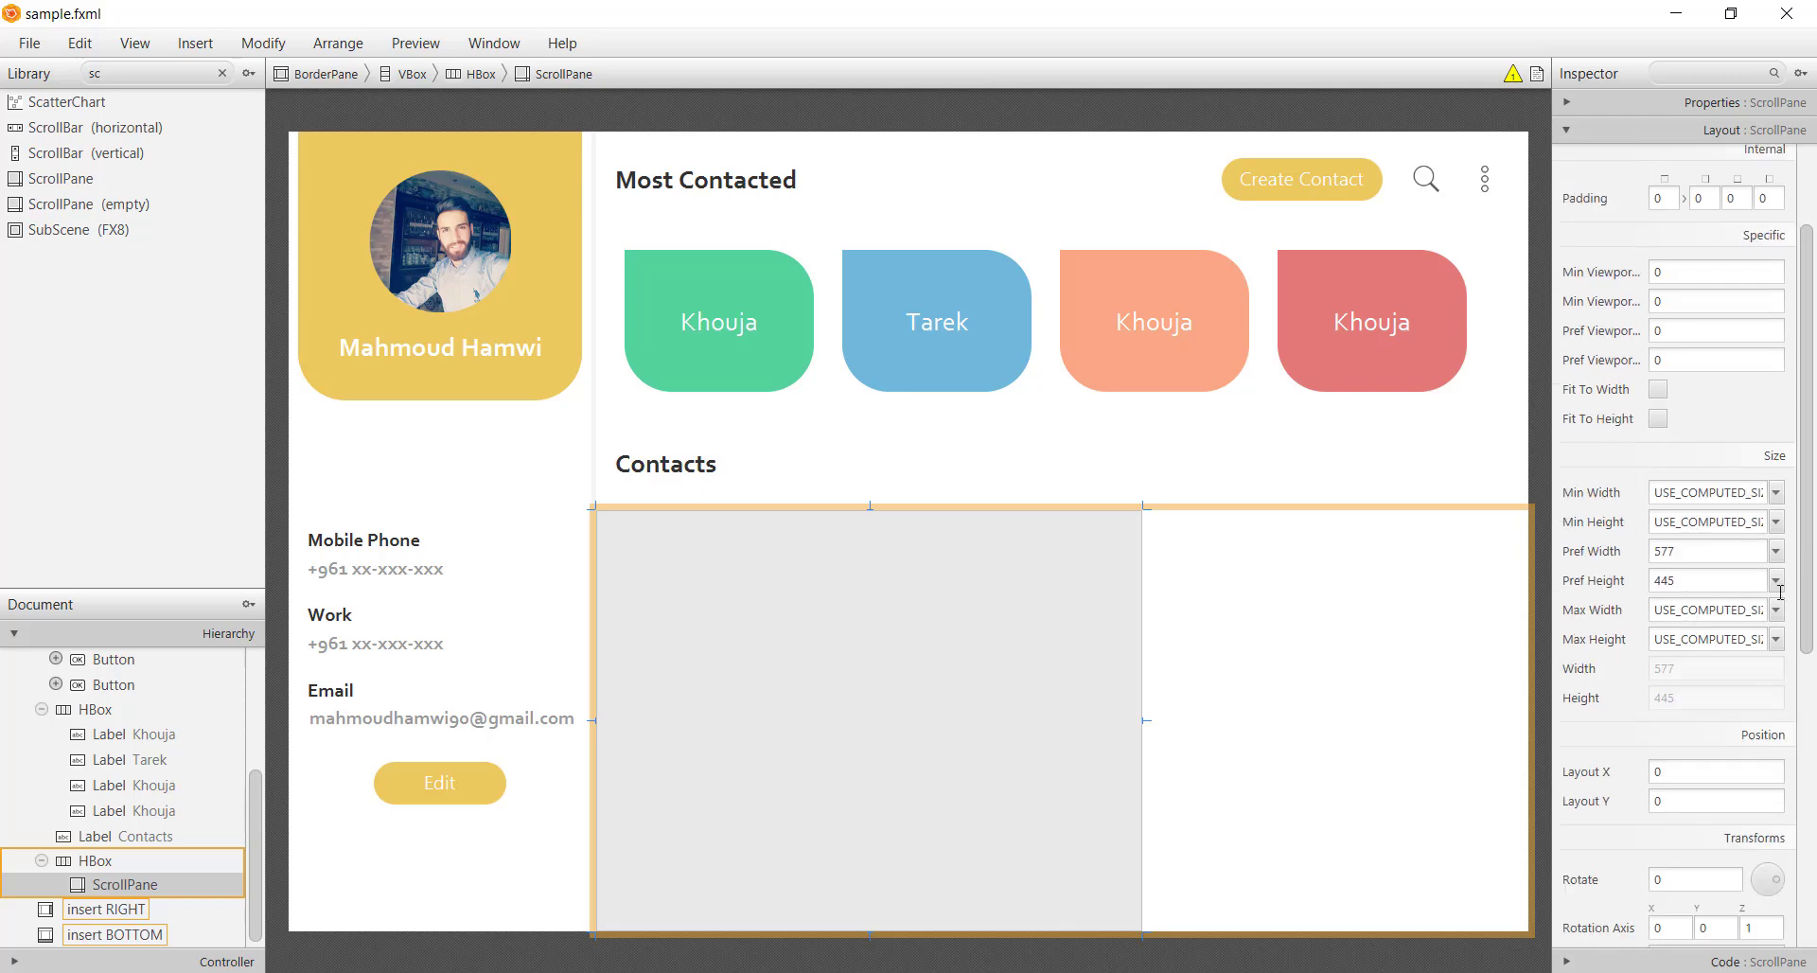
left_click(1742, 103)
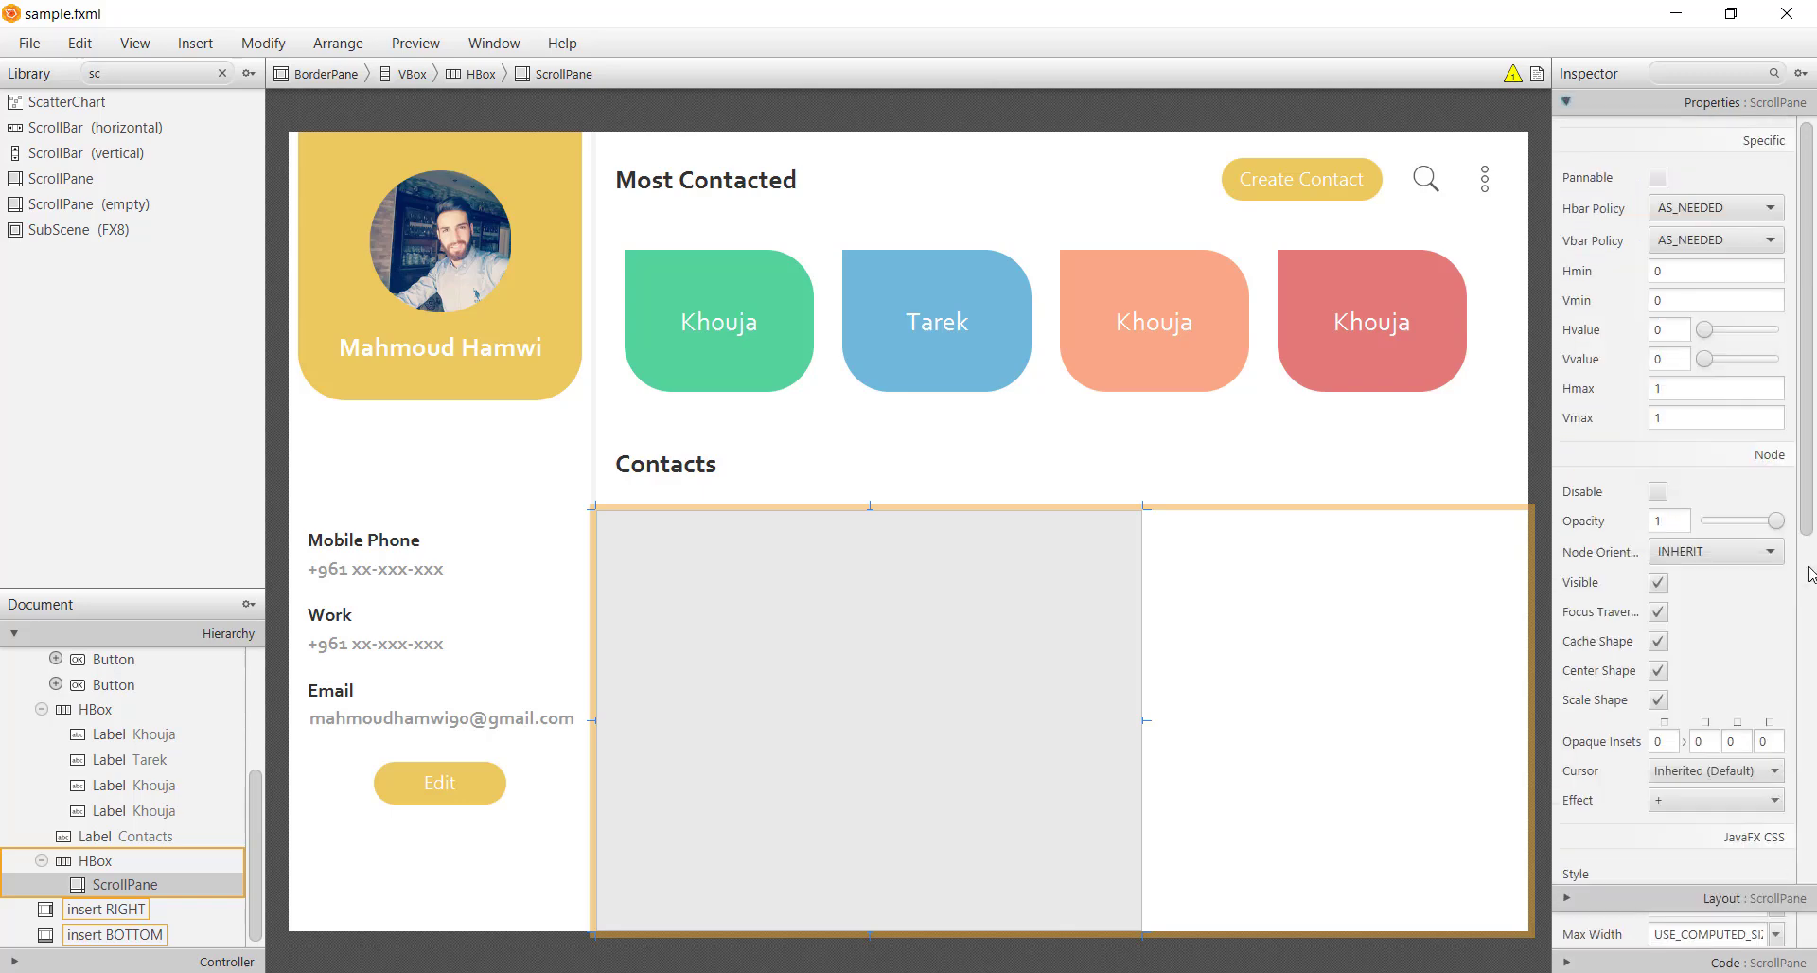
scroll(1751, 719, "down", 3)
Attach styles.css to the scroll pane and give it the transparent style class
left_click(1659, 793)
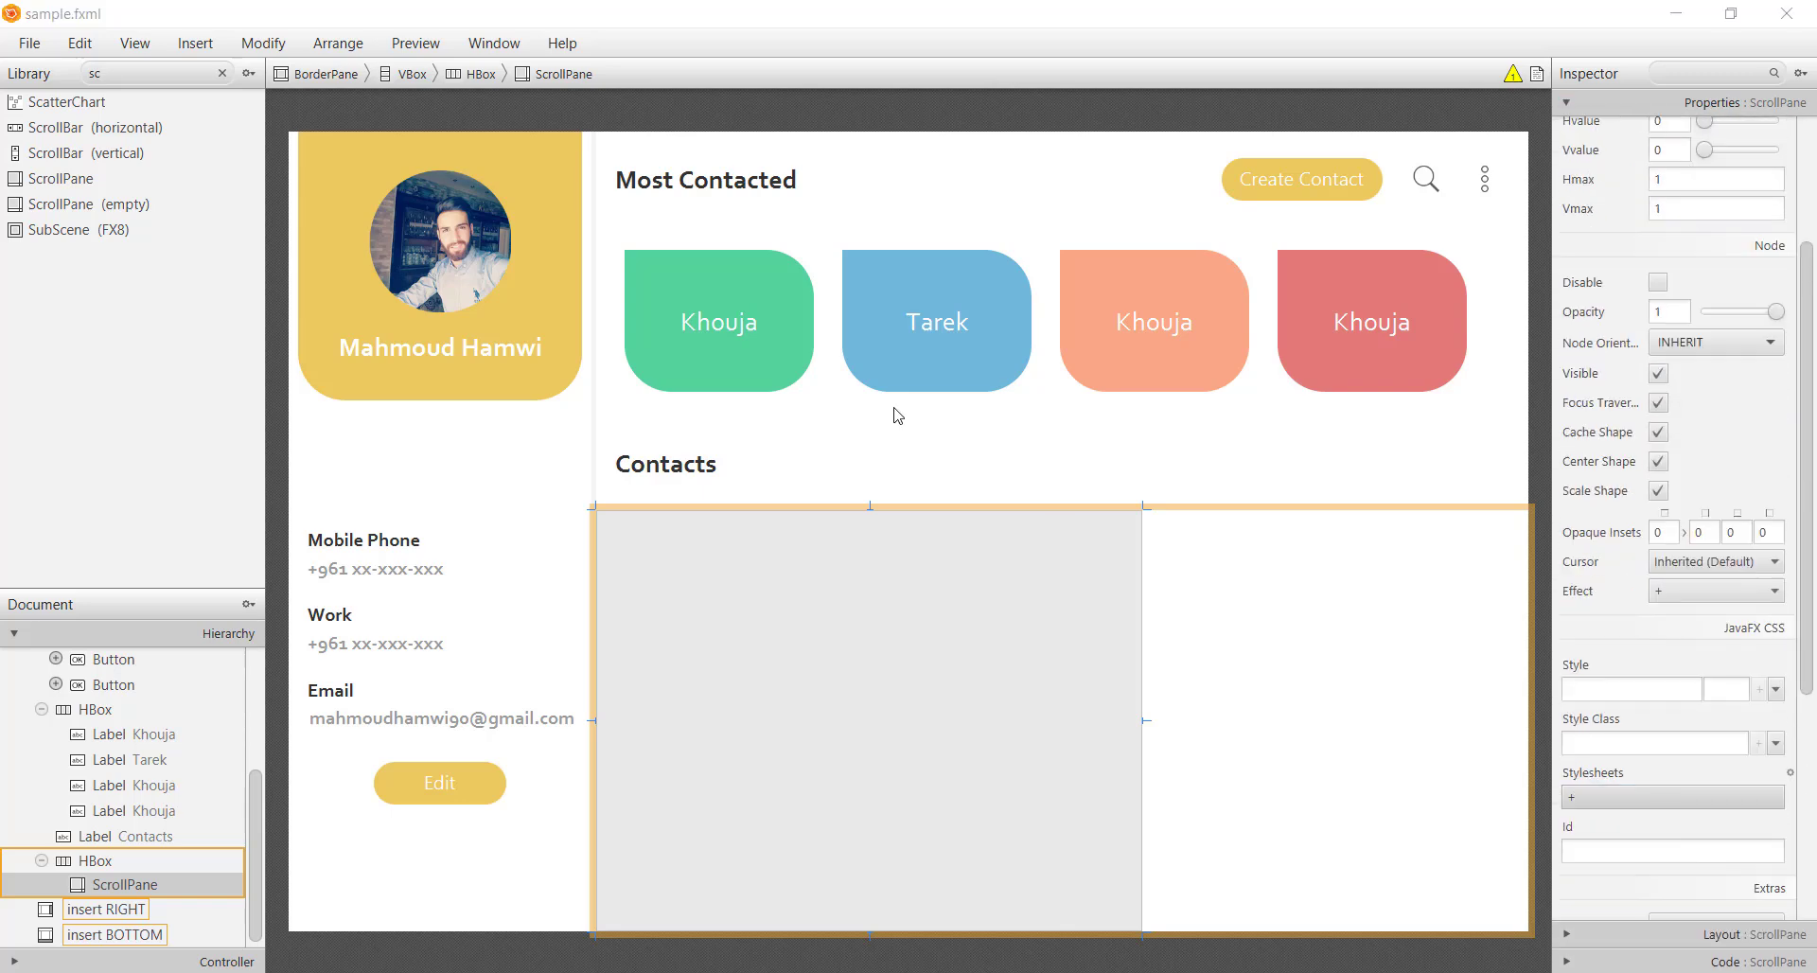
left_click(385, 211)
double_click(385, 211)
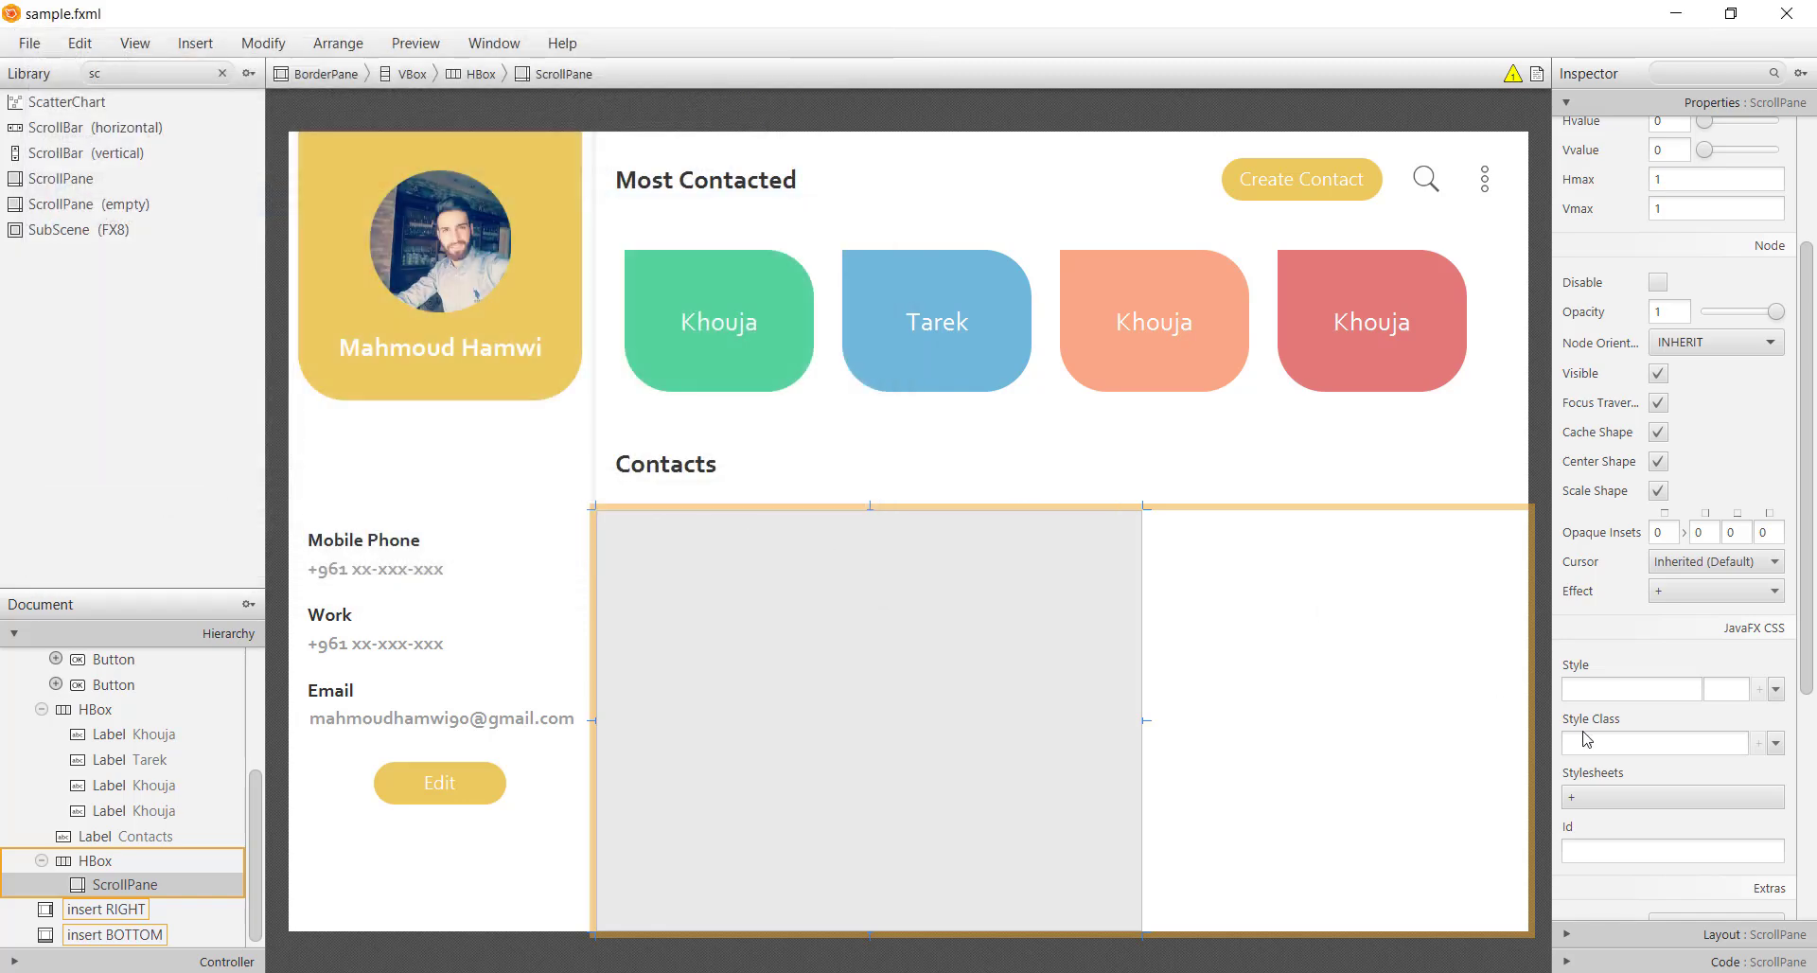
left_click(1647, 743)
scroll(1648, 805, "down", 3)
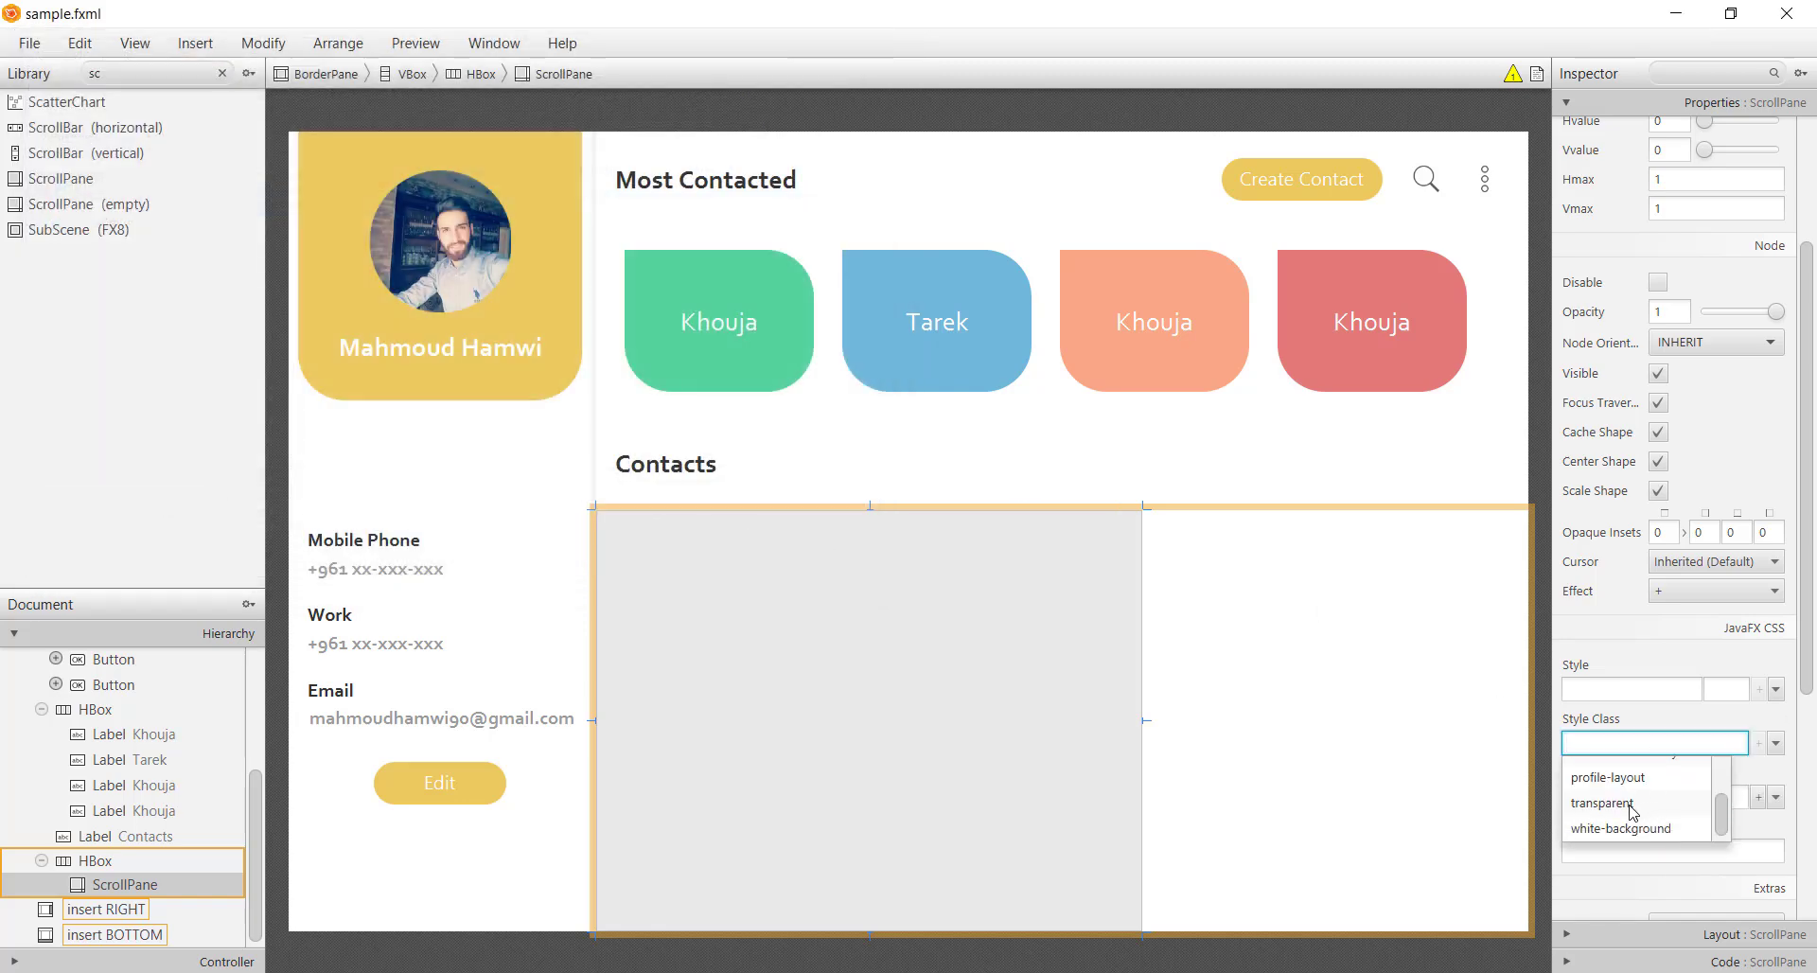
left_click(1651, 804)
left_click(1008, 781)
left_click(1126, 796)
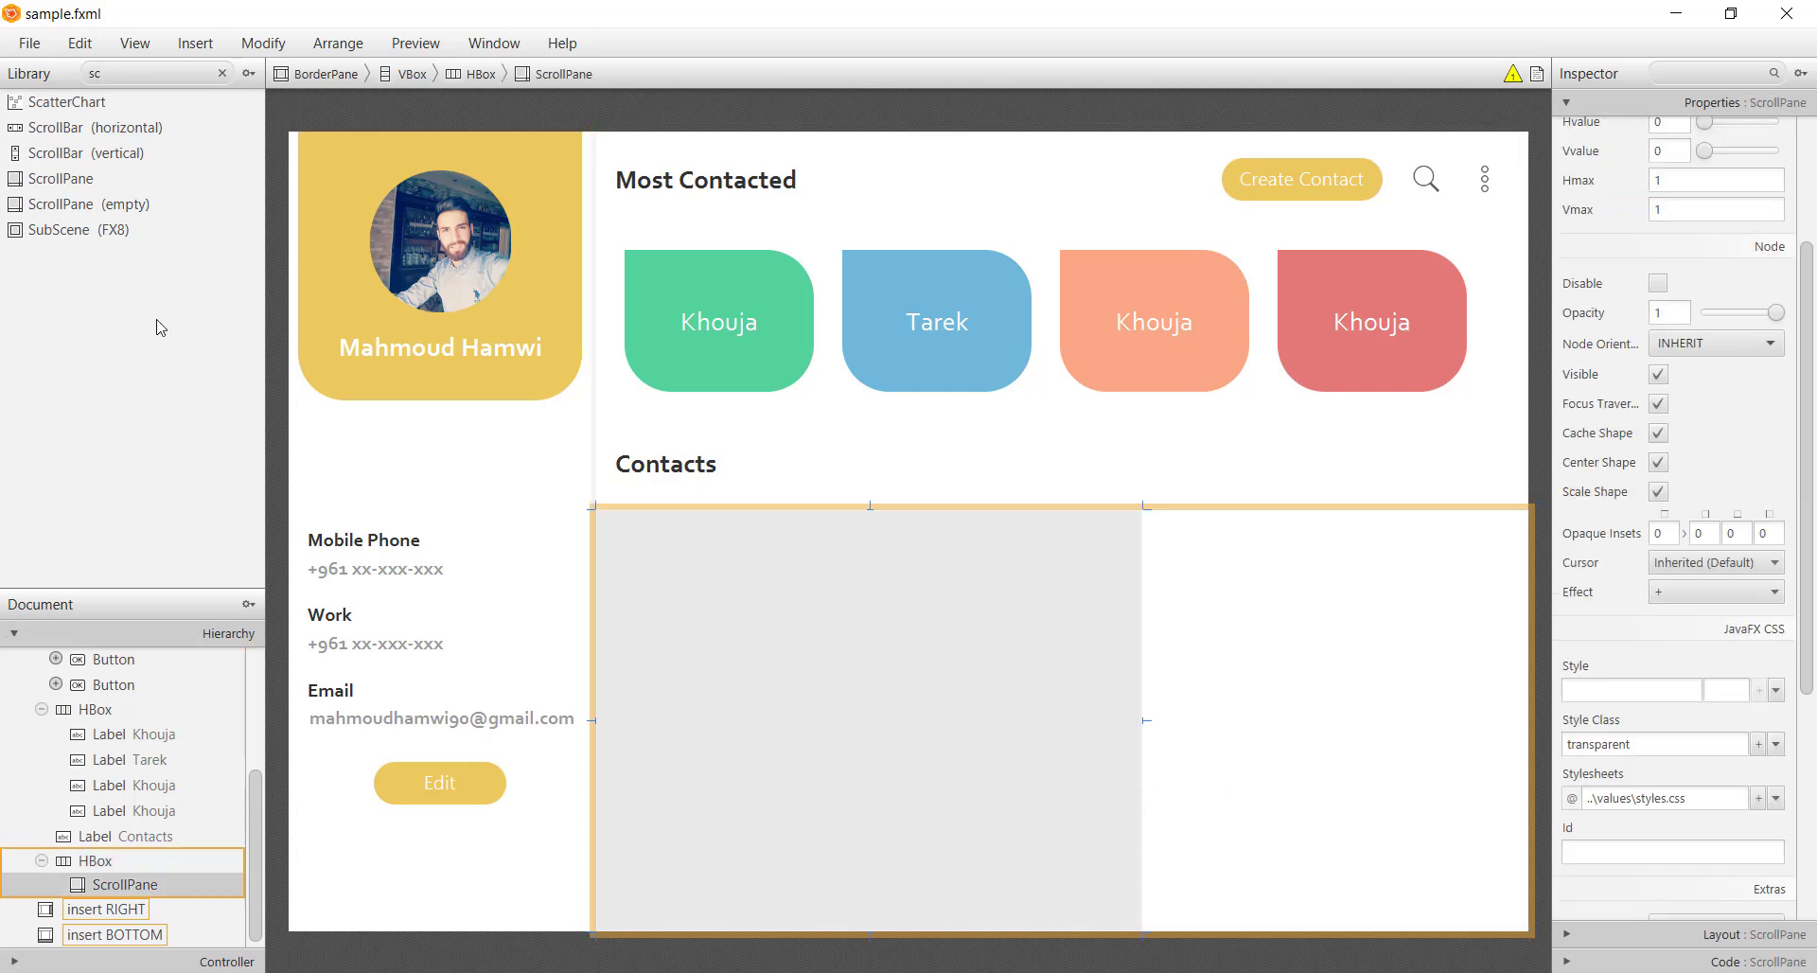
Place a VBox inside the scroll pane and stretch it to fill the pane
double_click(152, 76)
key("BackSpace")
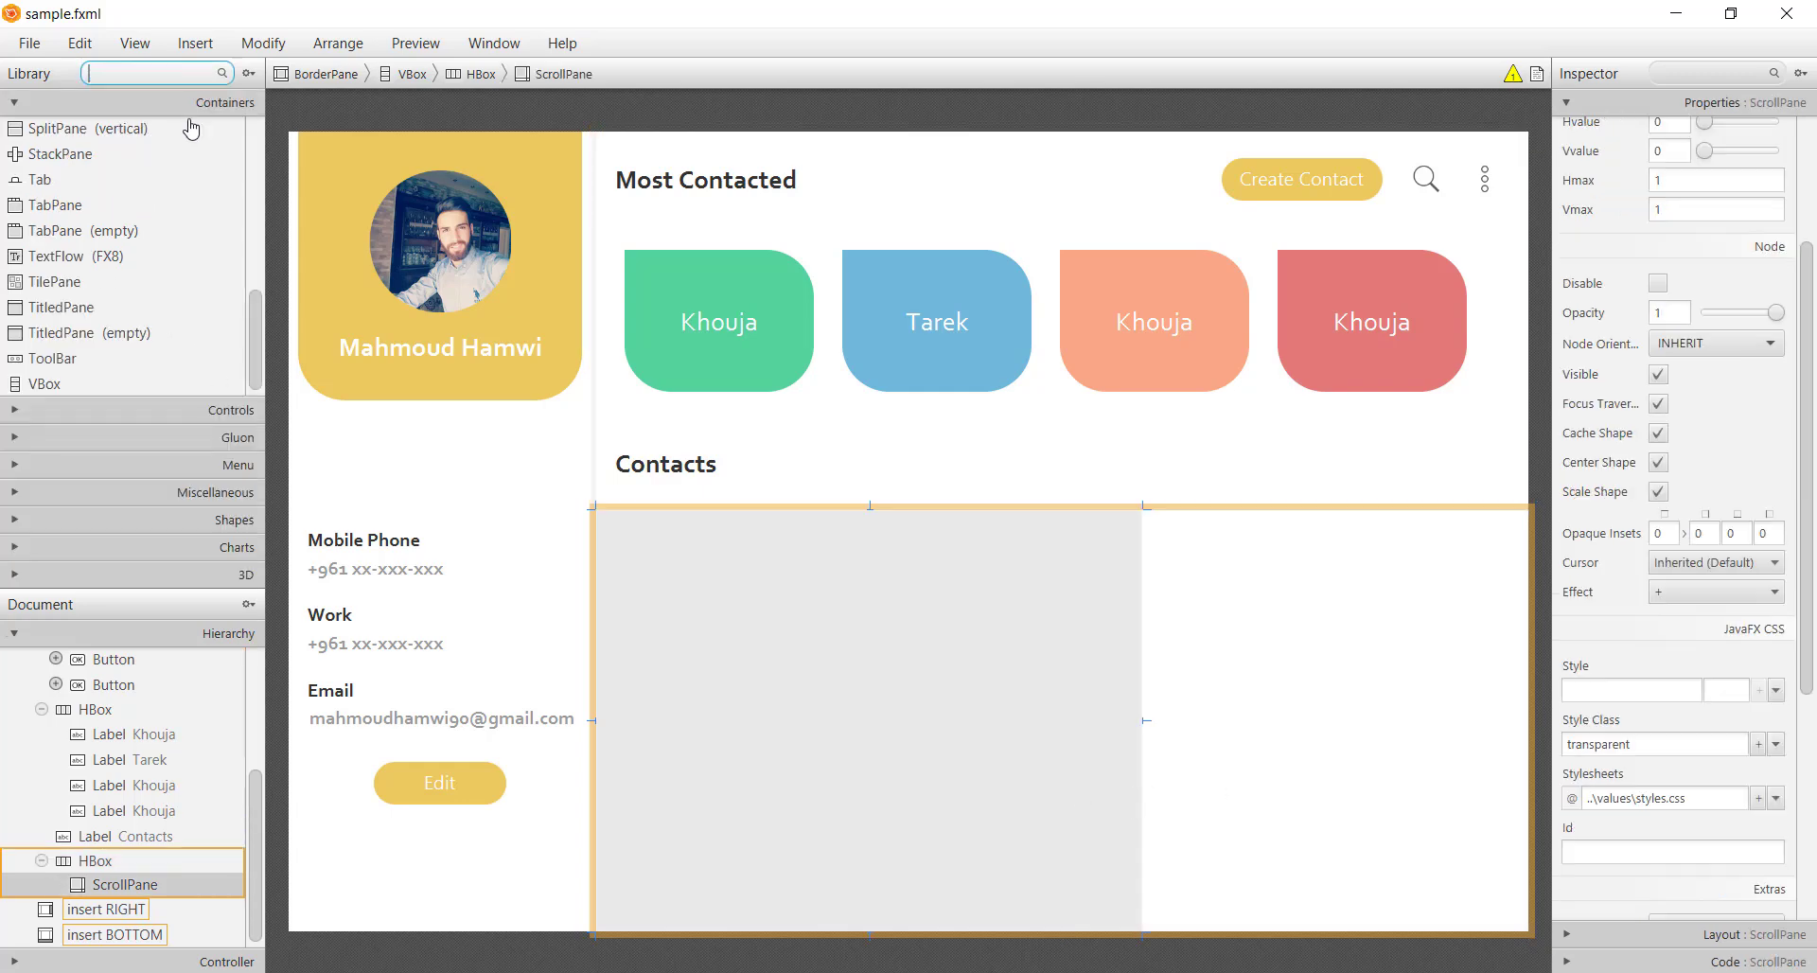
type("v")
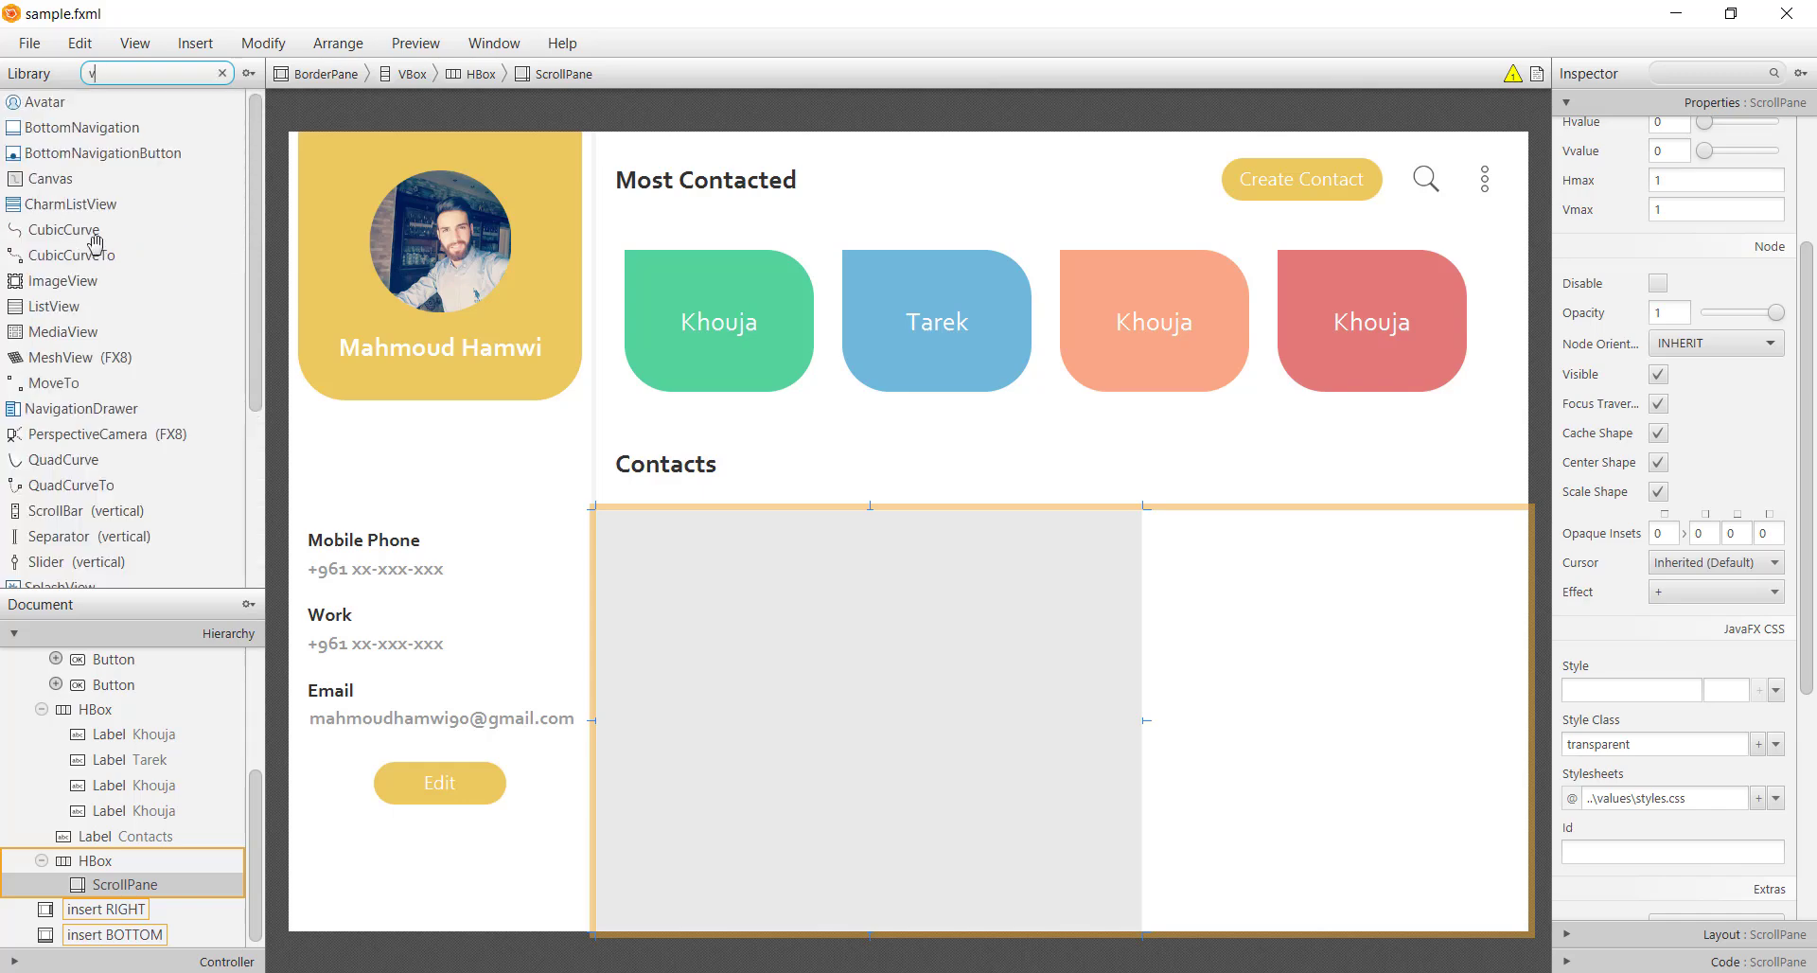
type("b")
left_click(32, 106)
left_click_drag(31, 106, 957, 730)
left_click_drag(1143, 719, 1494, 717)
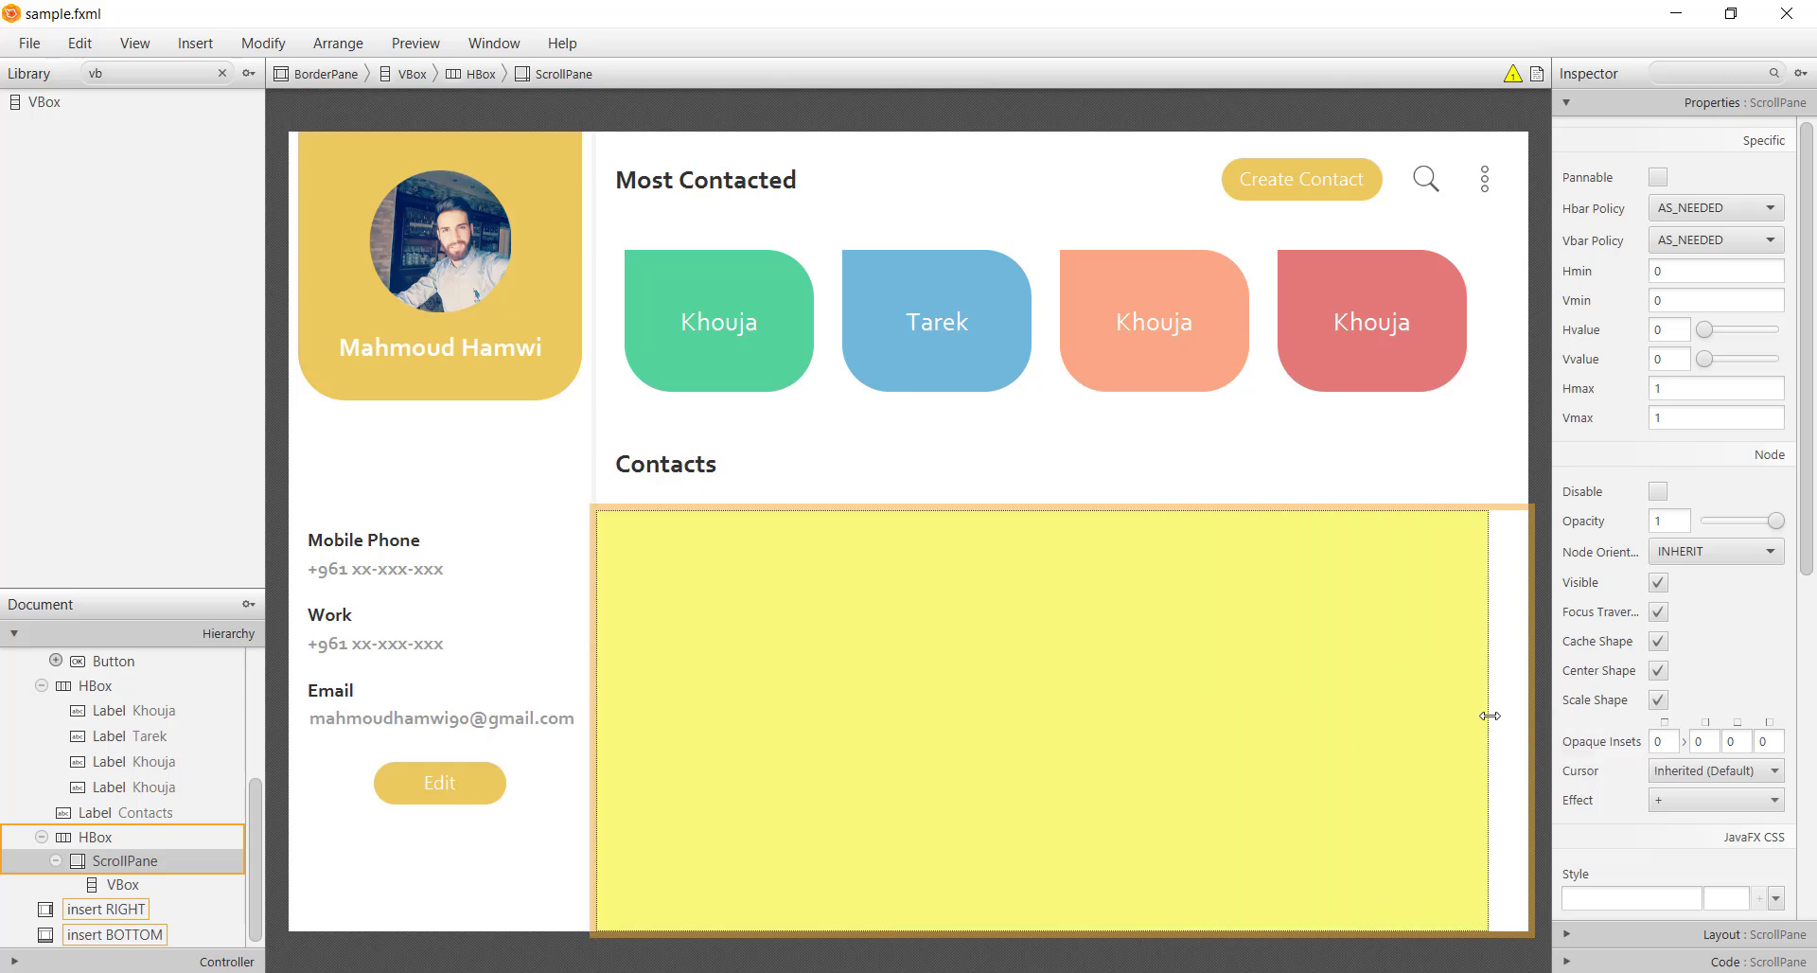
left_click(1539, 763)
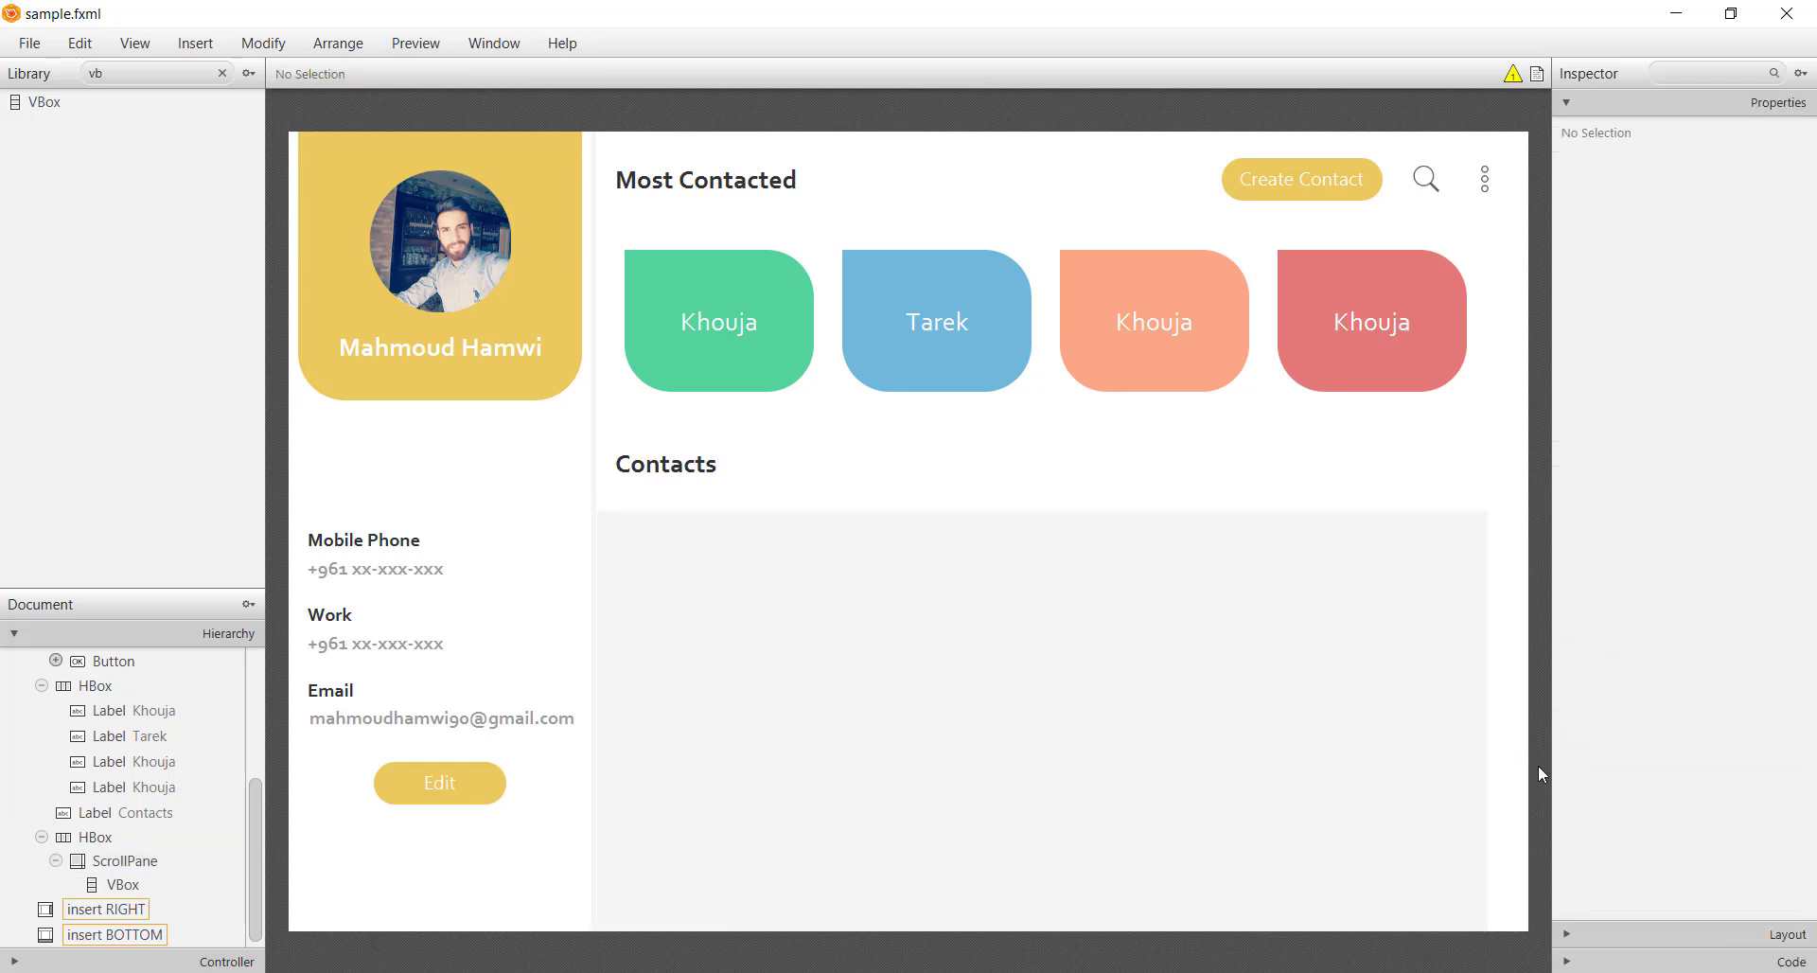
left_click(1424, 785)
key("ctrl+s")
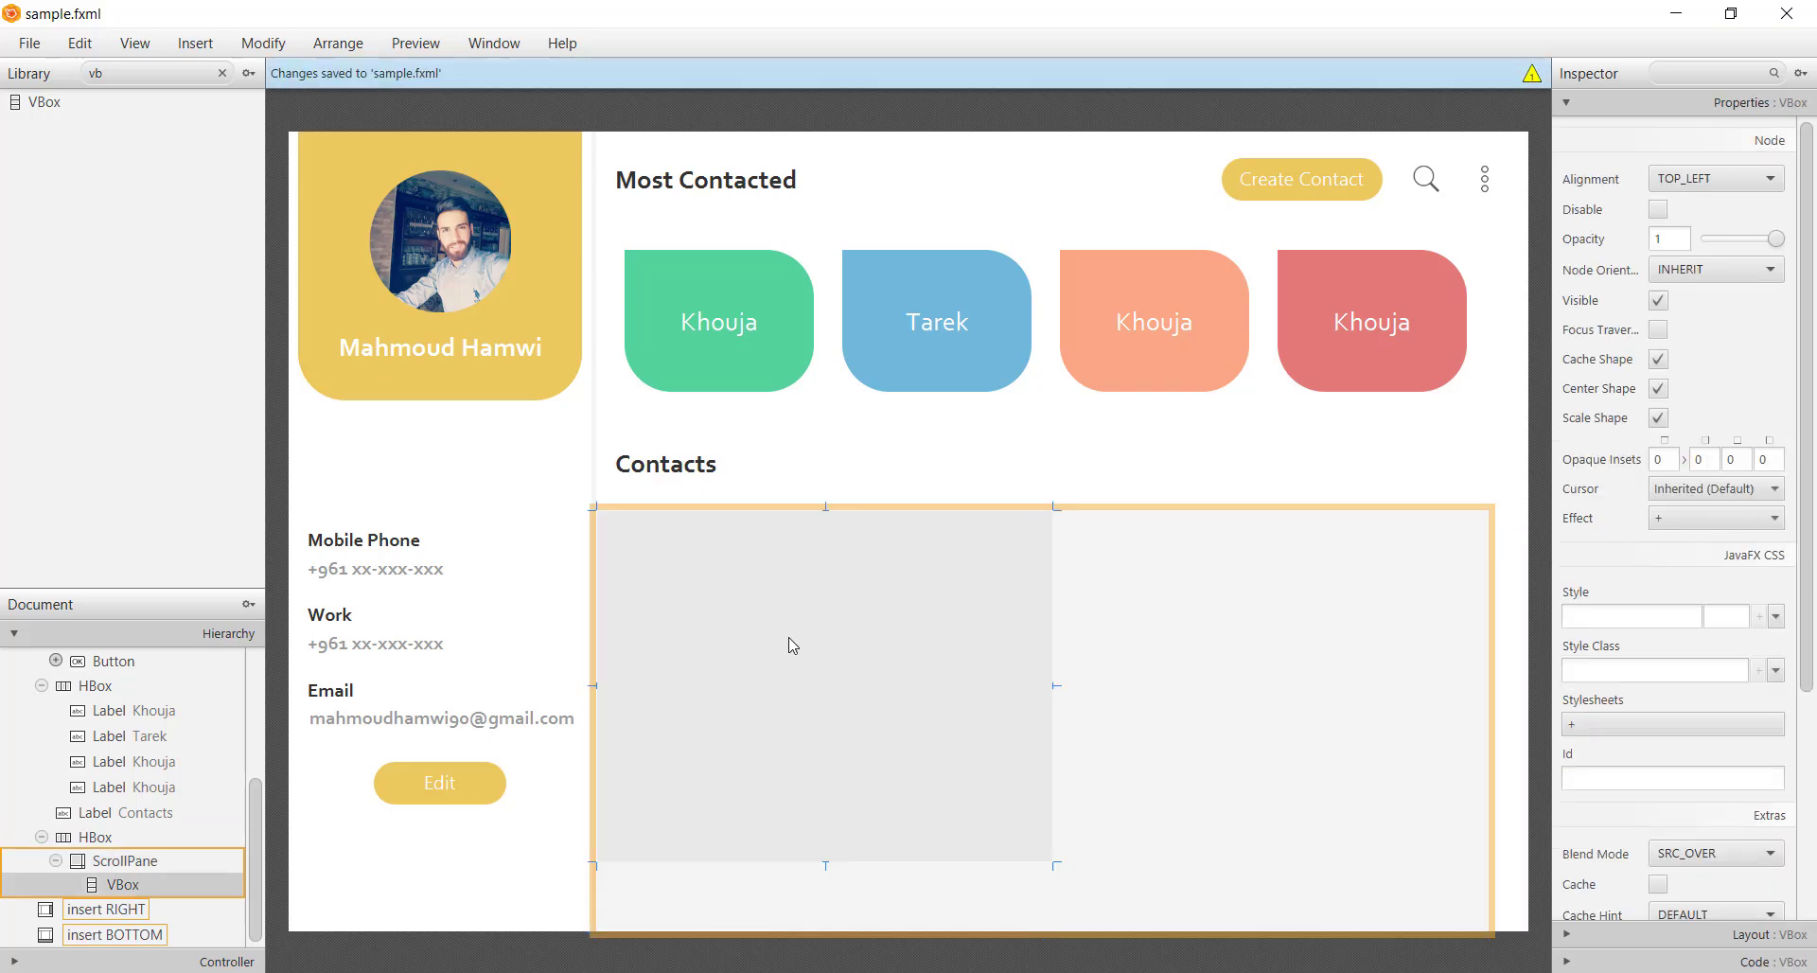
left_click_drag(1053, 866, 1487, 935)
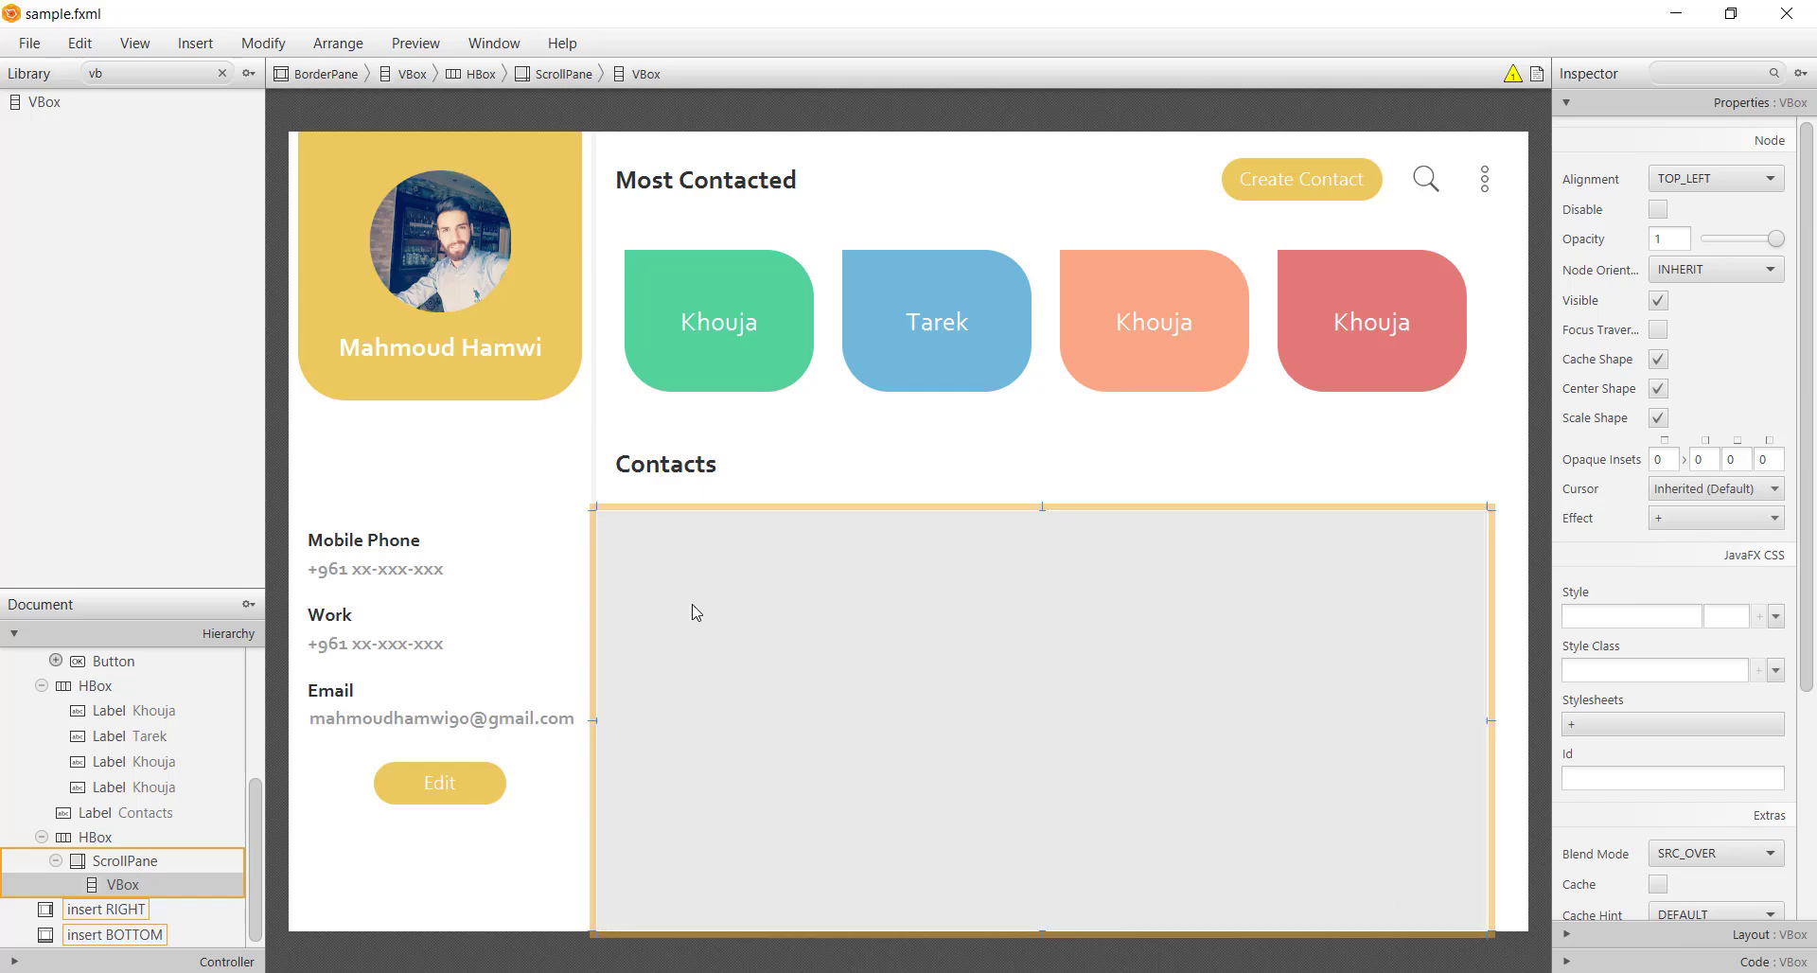
key("ctrl+z")
key("ctrl+y")
Attach styles.css to the VBox with the white-background style class and save
left_click(1622, 724)
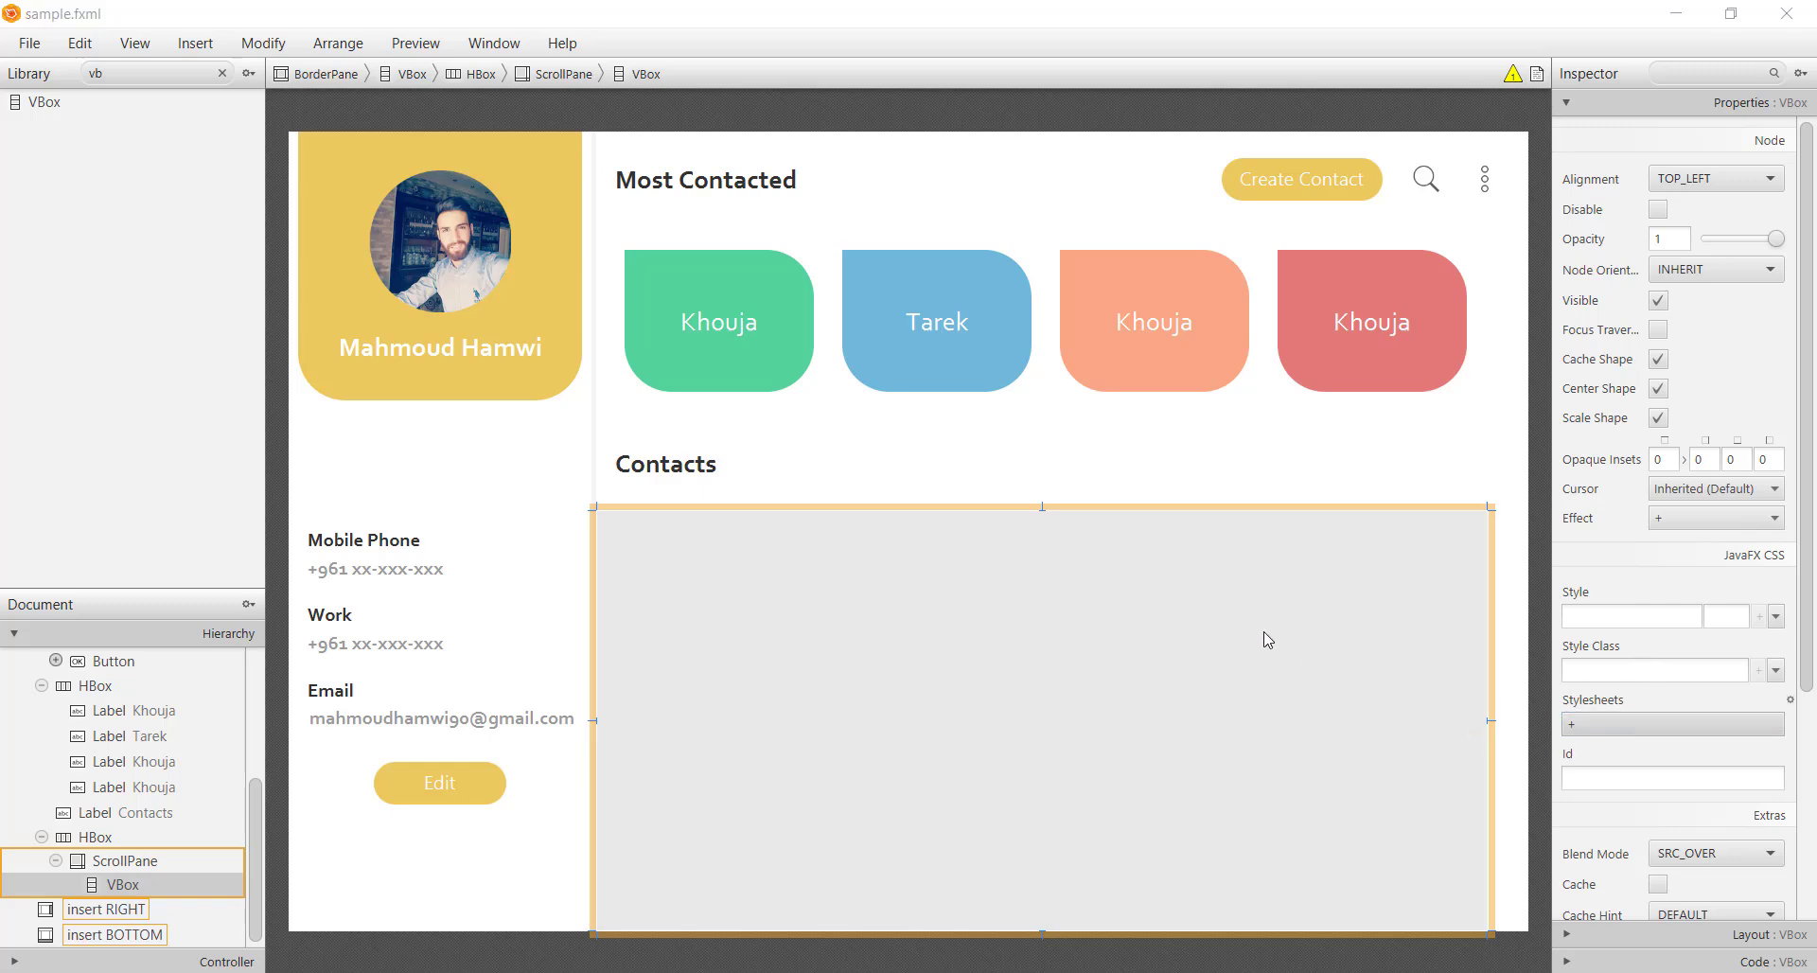
left_click(275, 202)
double_click(276, 201)
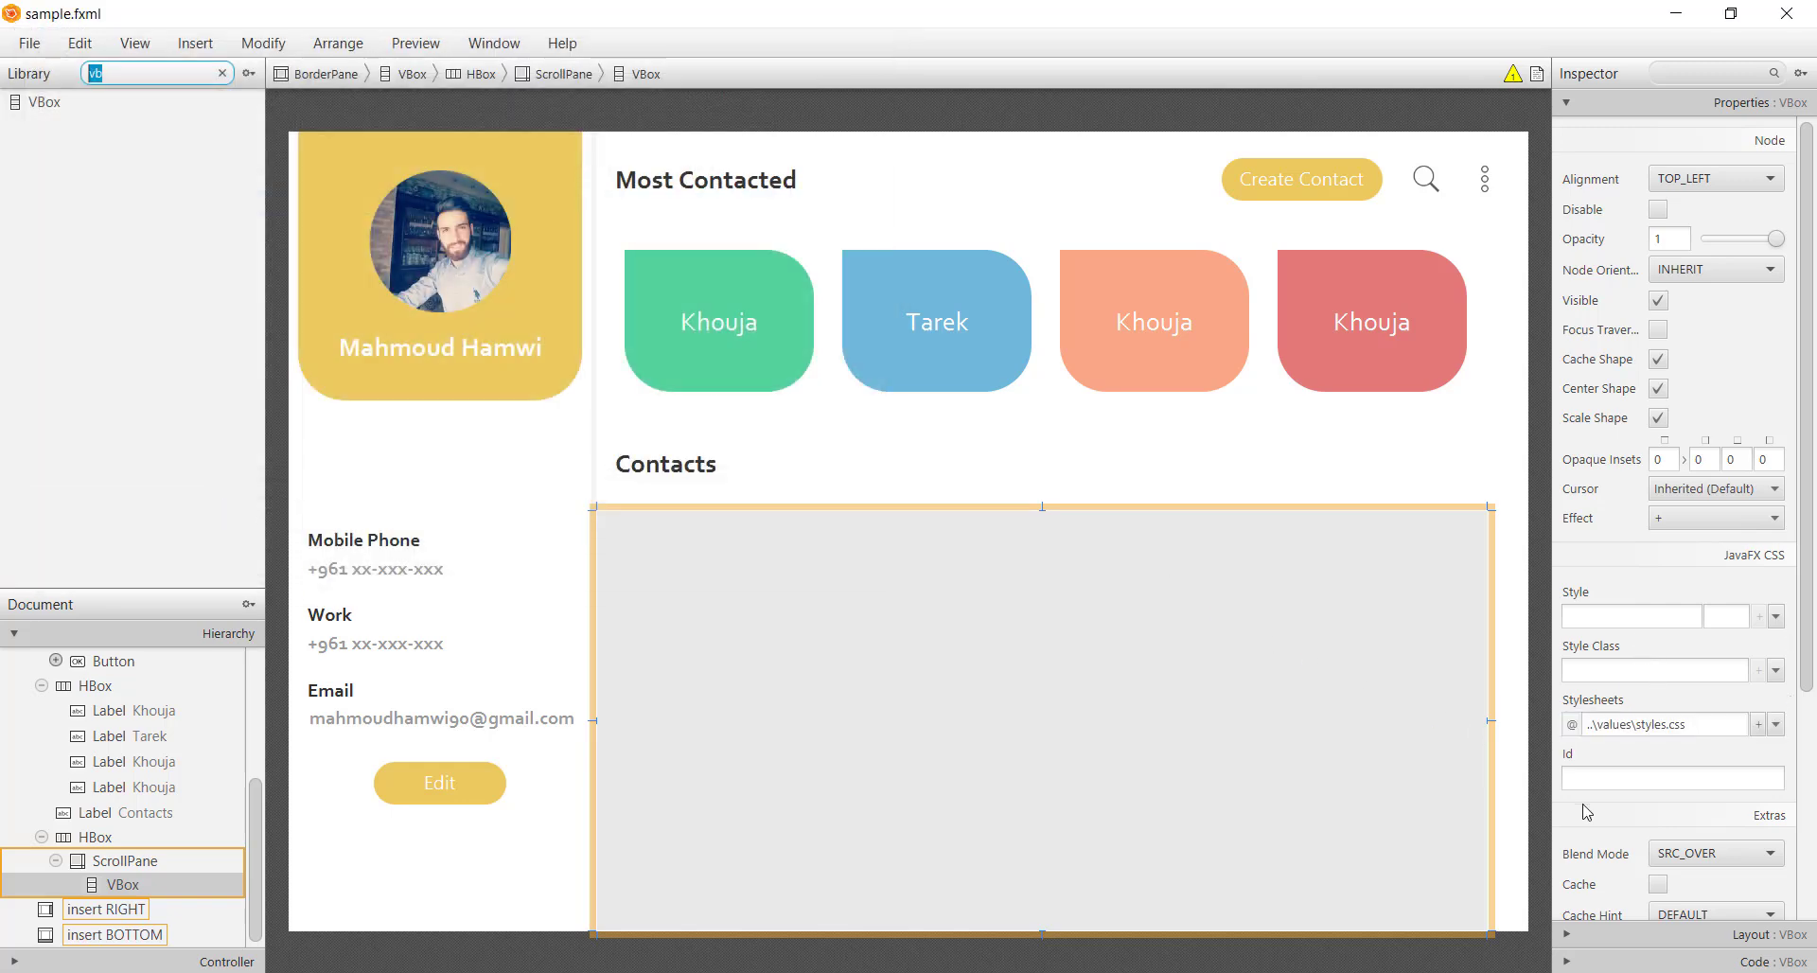
left_click(1623, 670)
type("w")
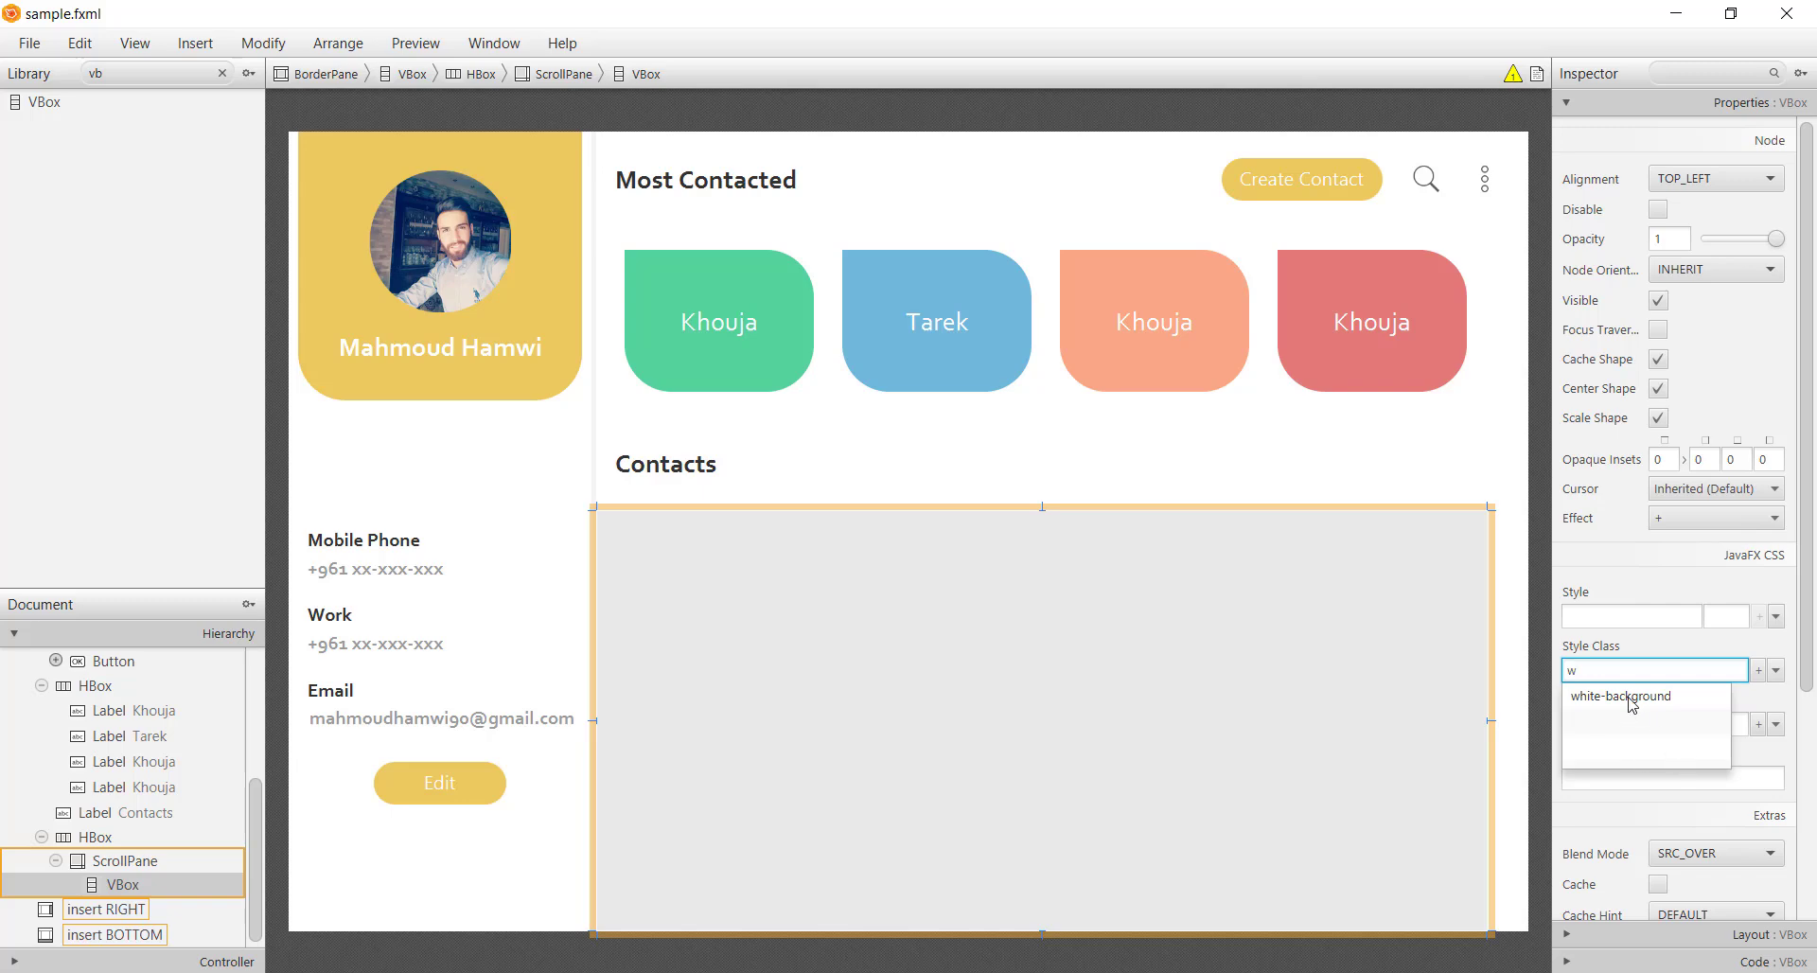
left_click(1630, 699)
left_click(1427, 814)
key("ctrl+s")
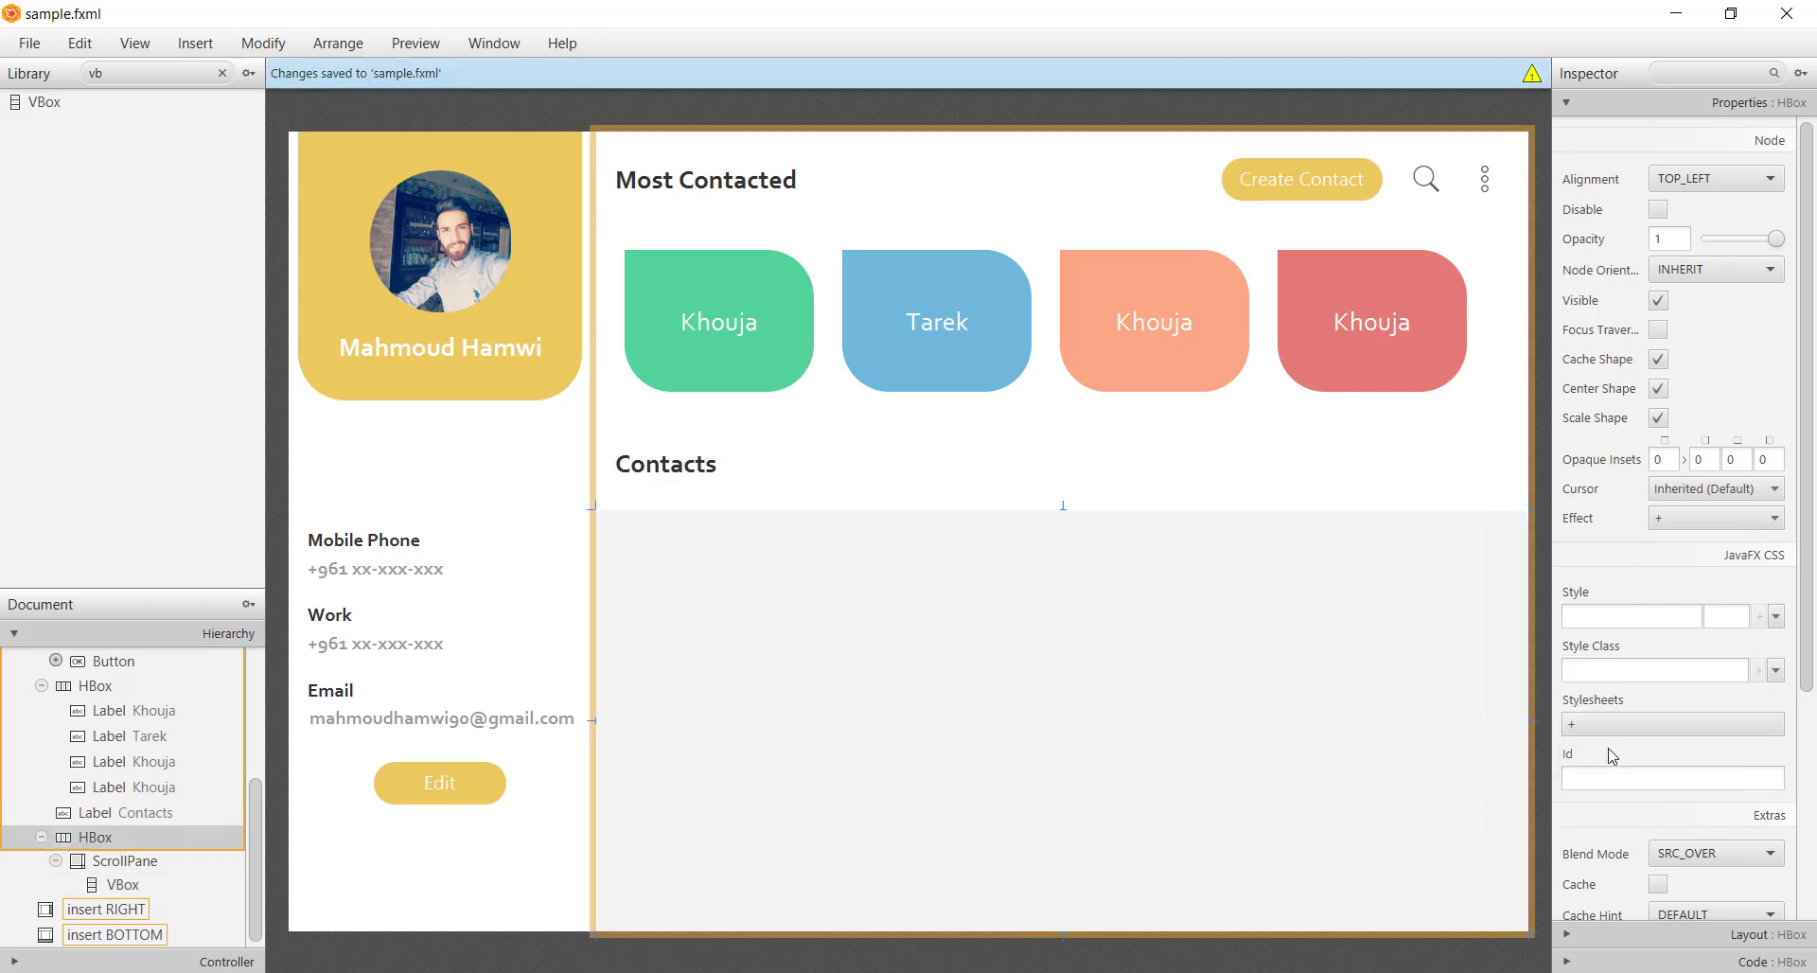
left_click(1541, 757)
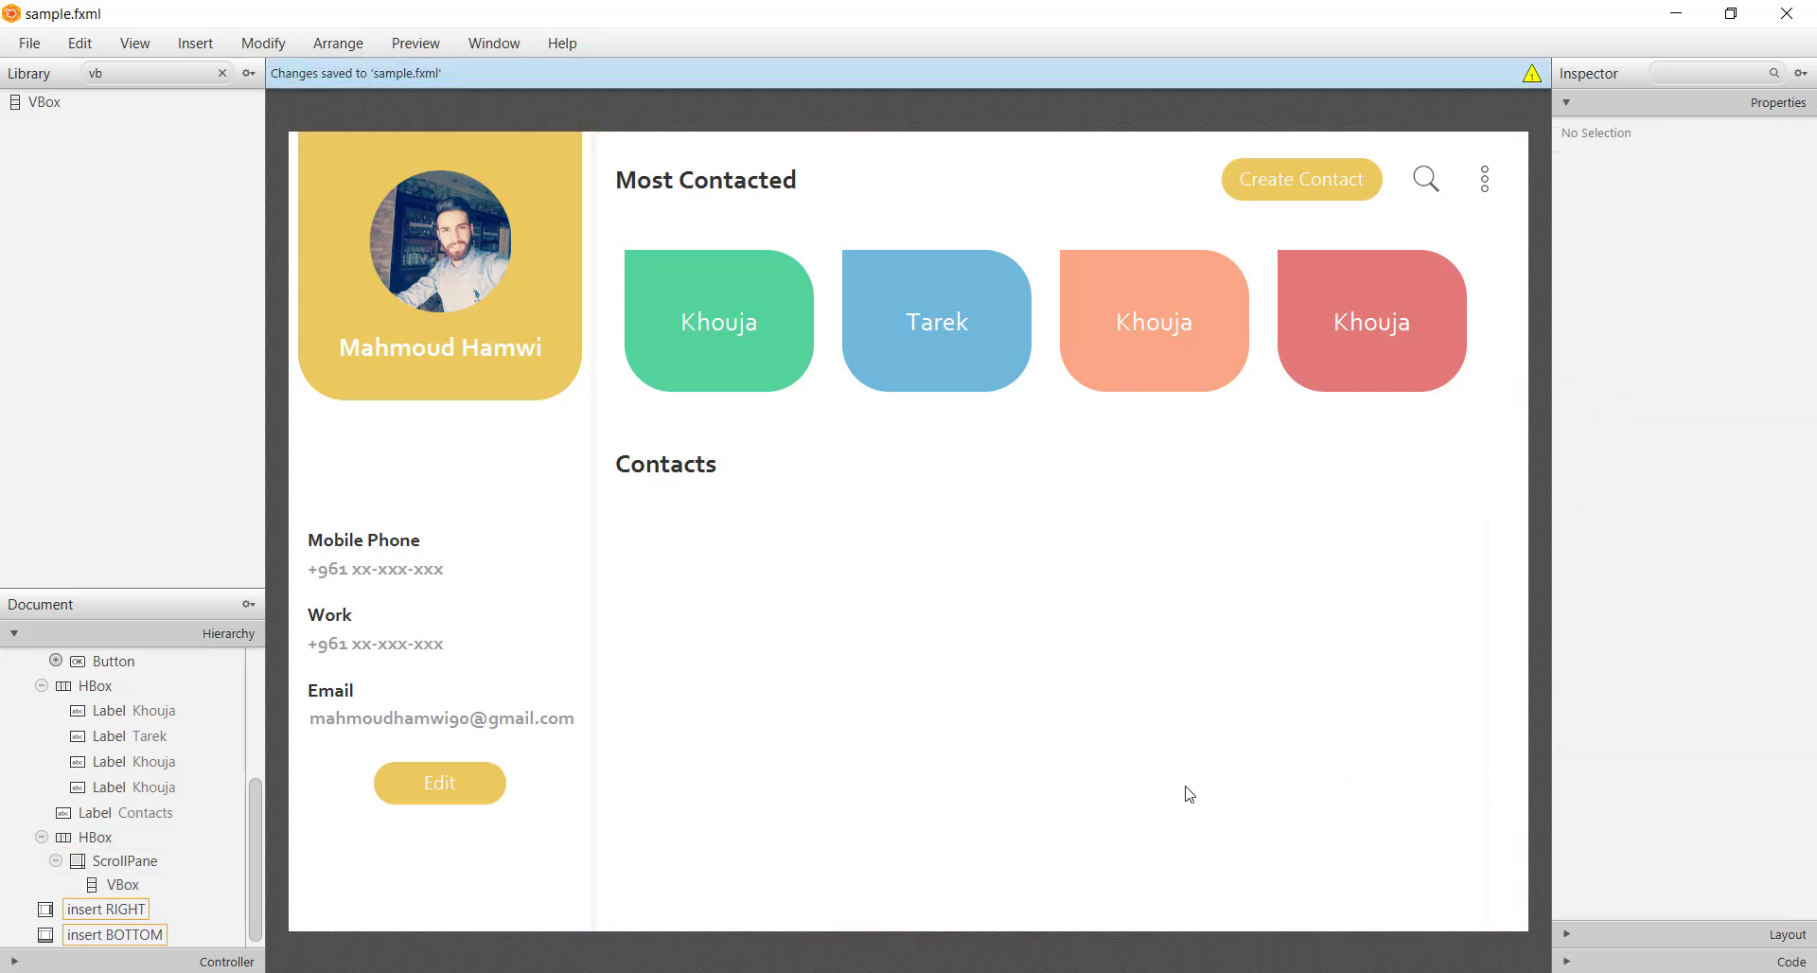
left_click(1014, 729)
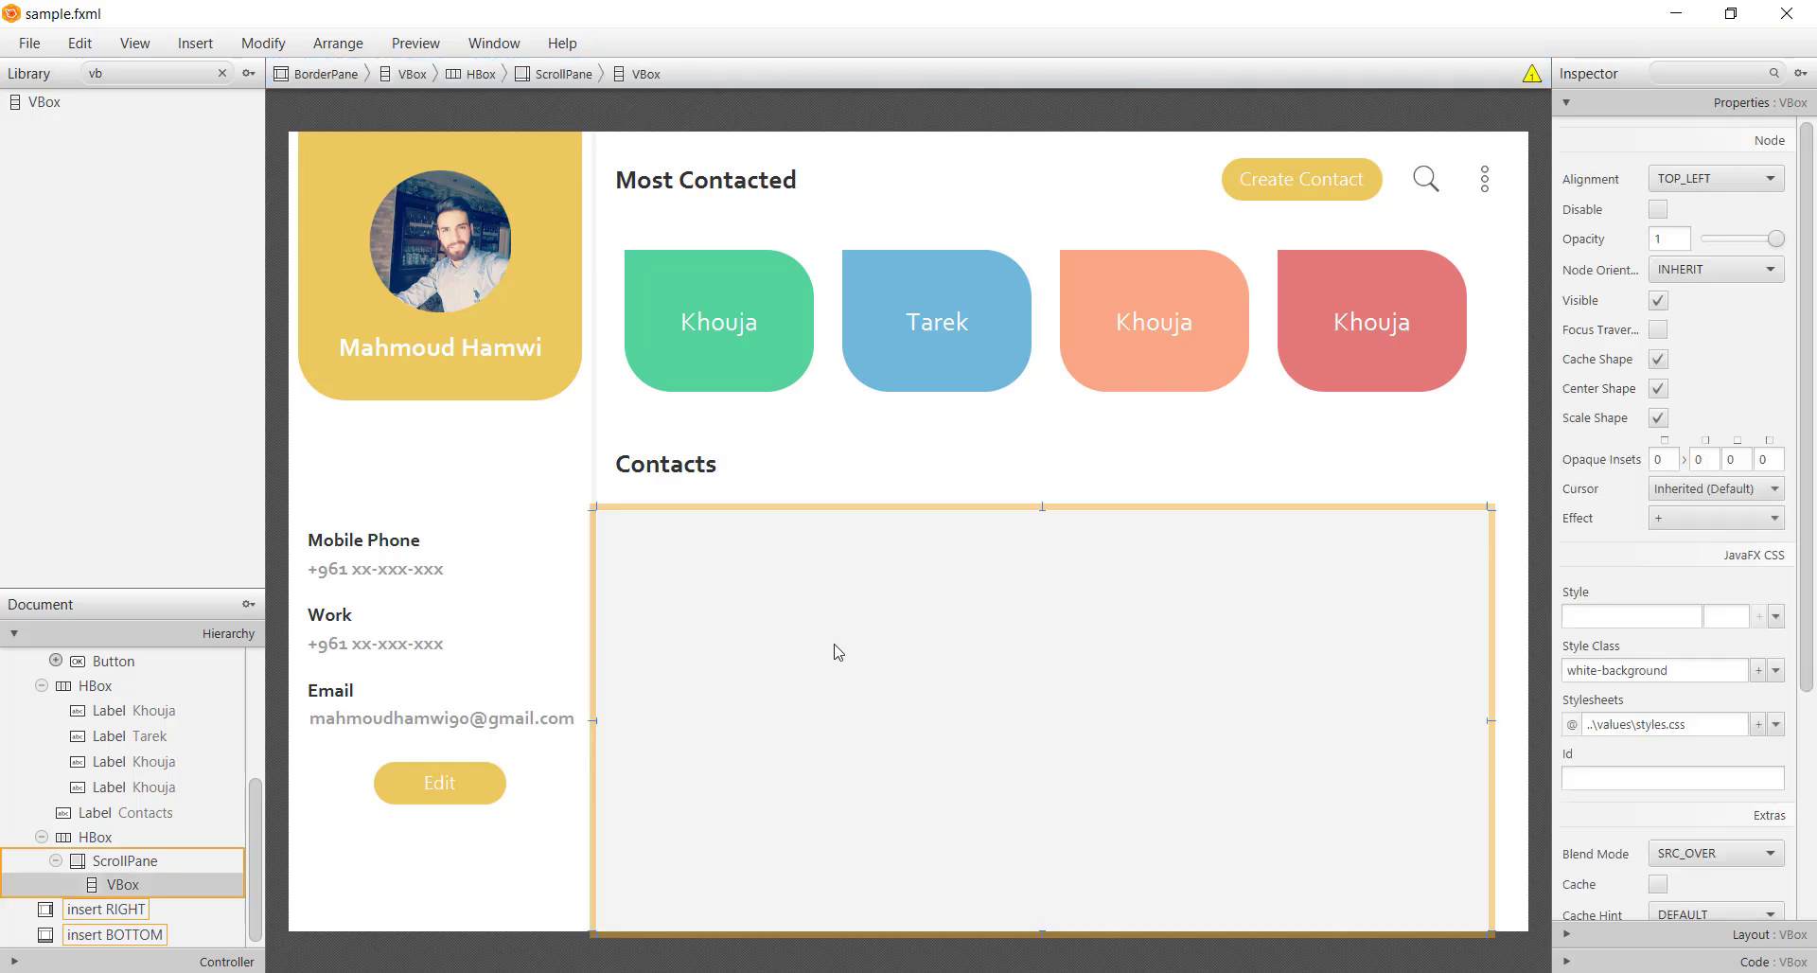
key("BackSpace")
key("BackSpace")
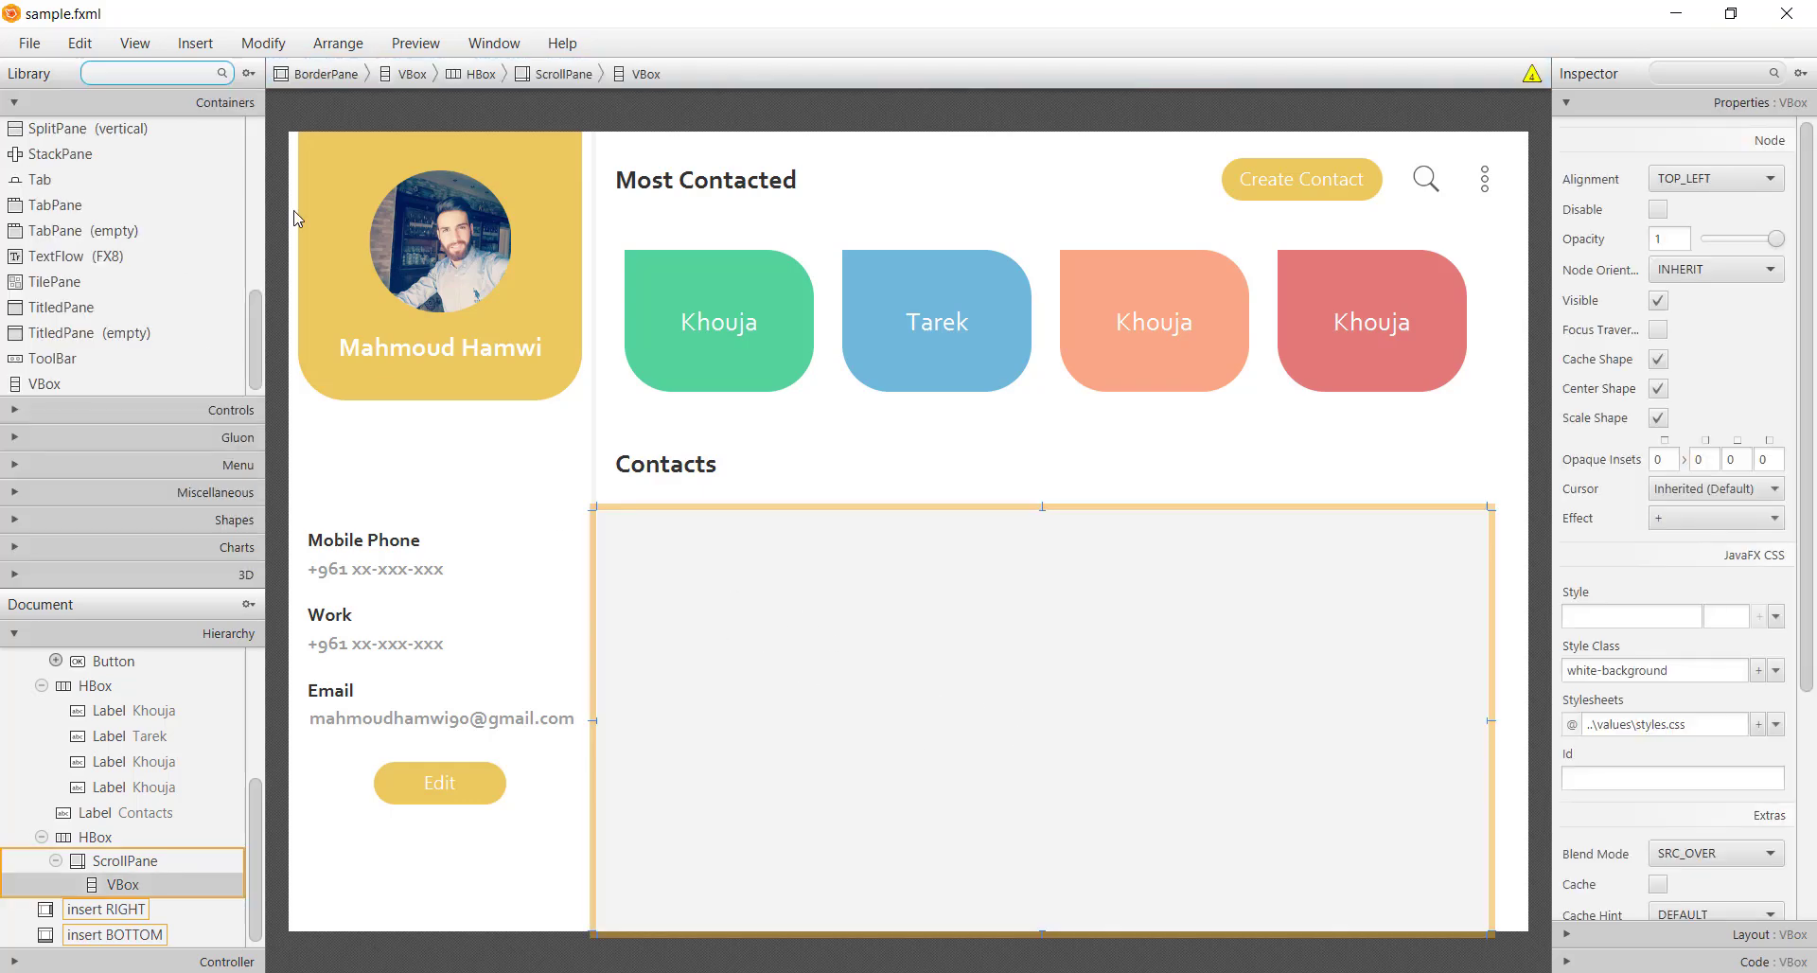
Add an HBox row inside the VBox with a preferred height of 55
type("bo")
left_click_drag(45, 280, 878, 597)
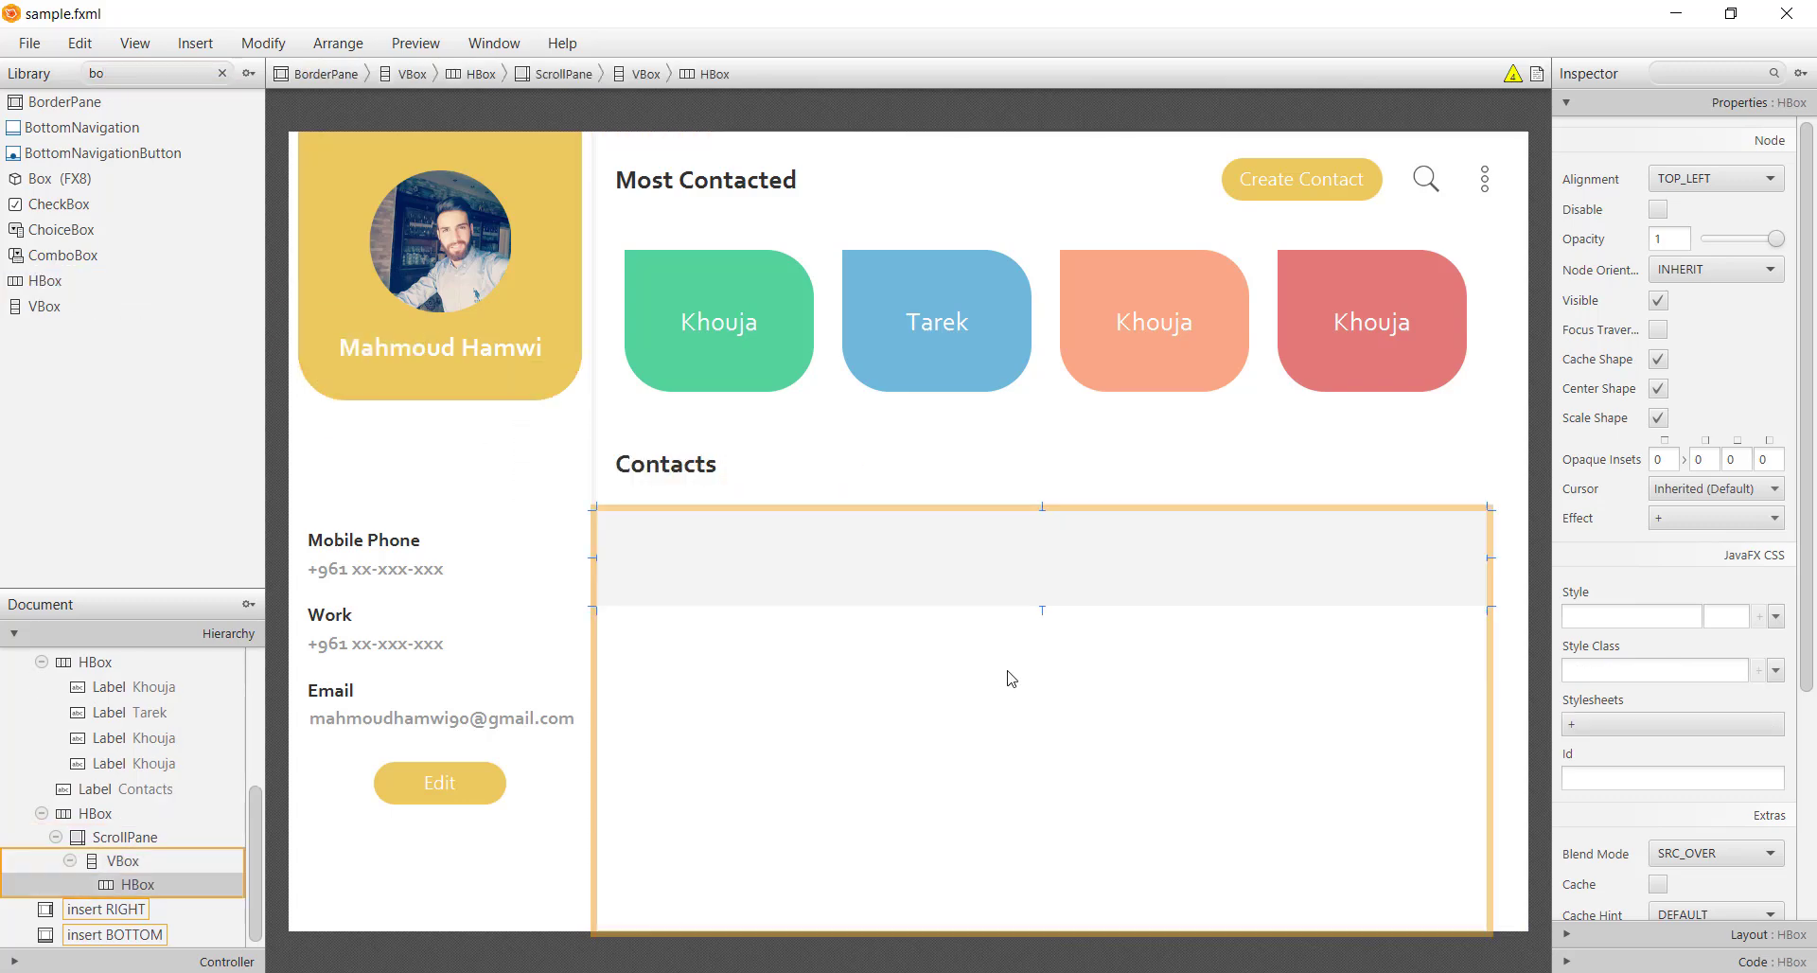
left_click(1698, 935)
double_click(1704, 600)
type("5")
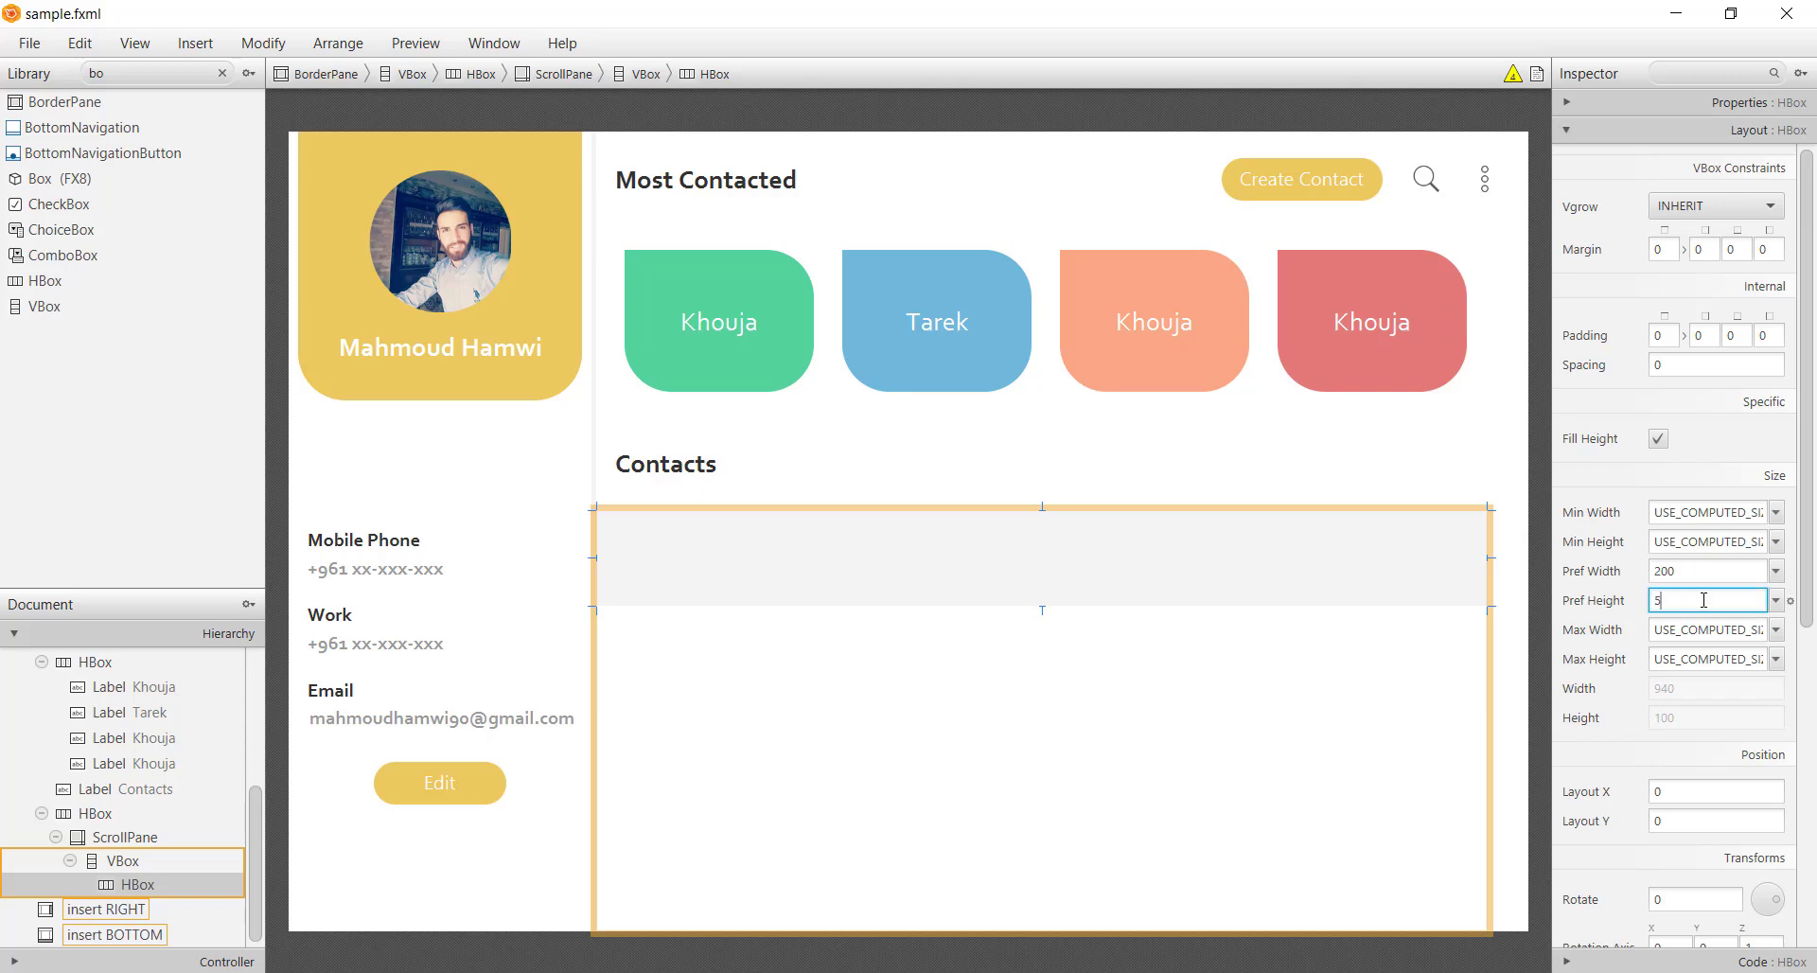
type("5")
key("Return")
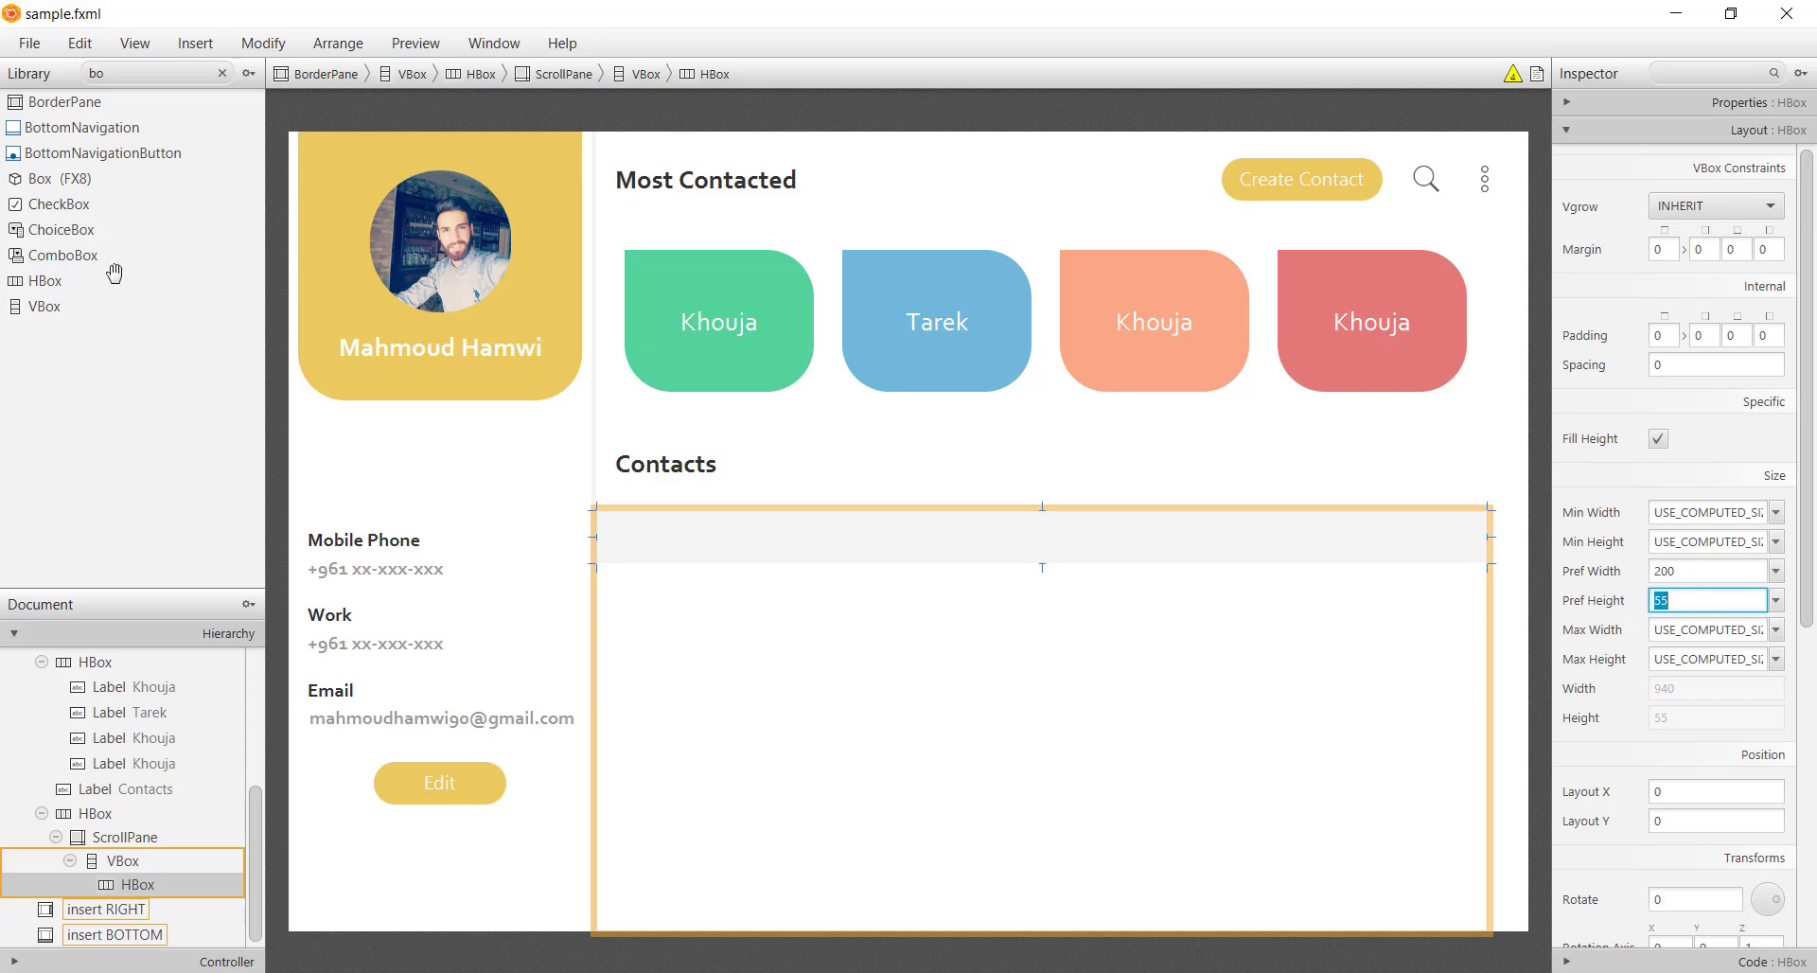
Add a label to the new row with a preferred width of 50
left_click(143, 79)
type("la")
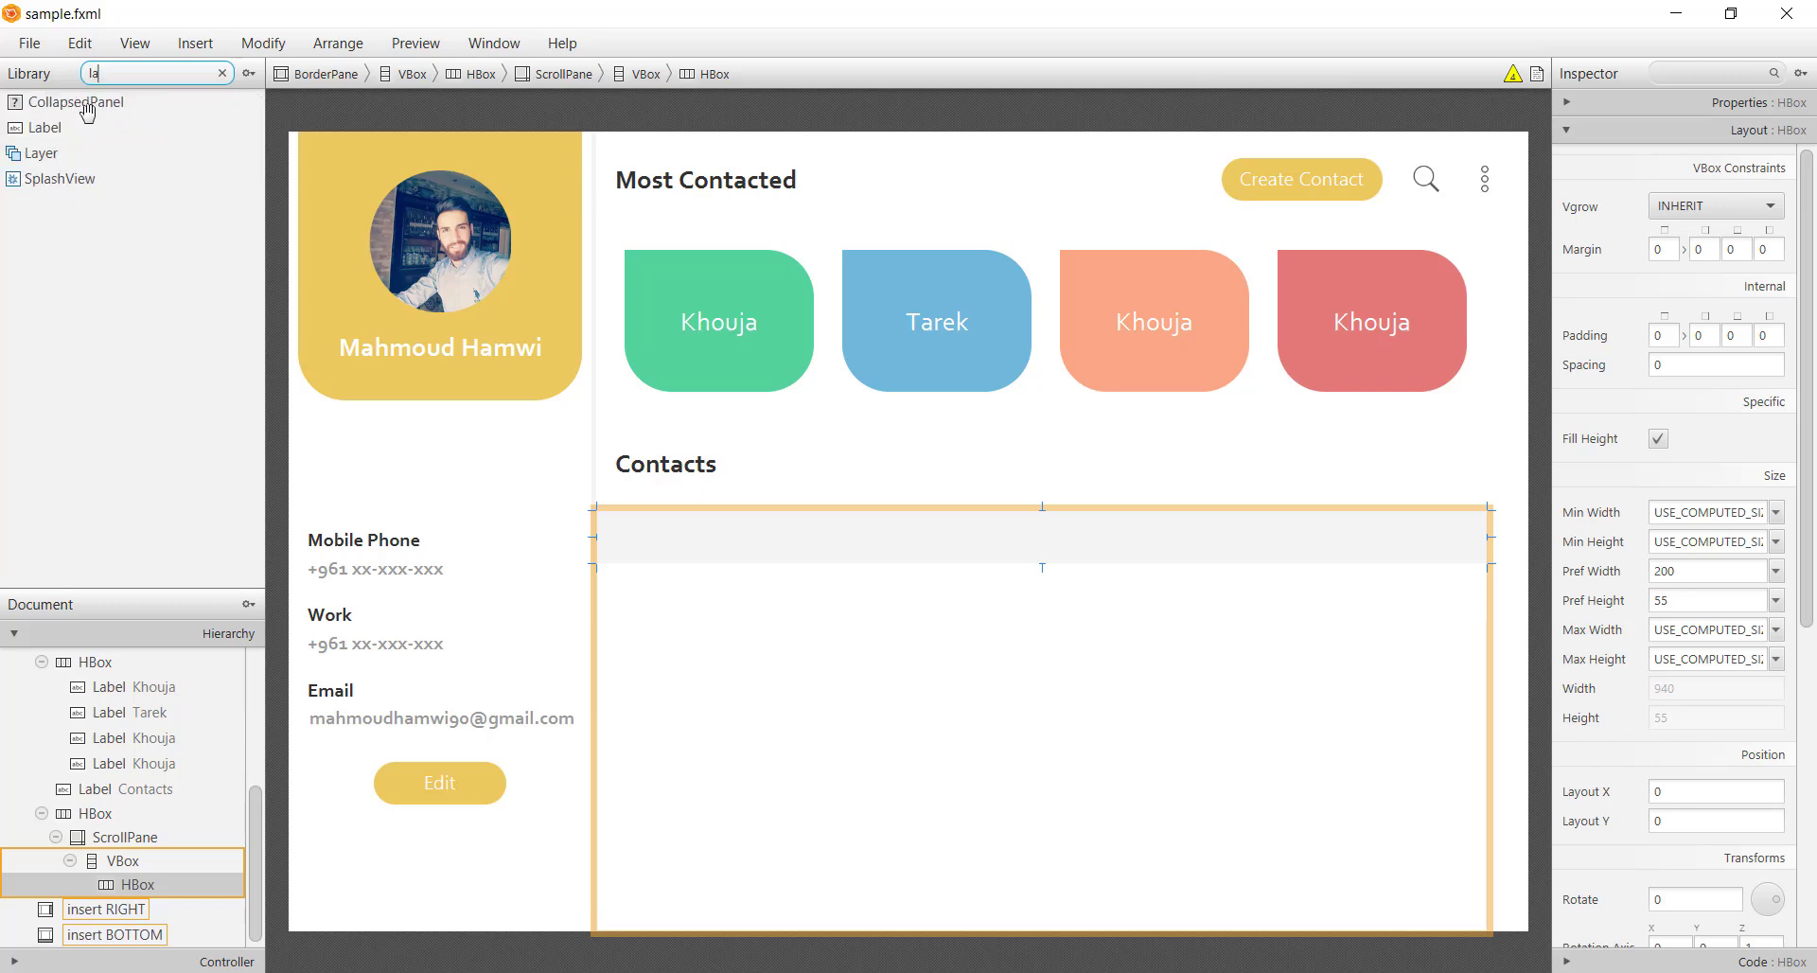
left_click_drag(38, 126, 704, 577)
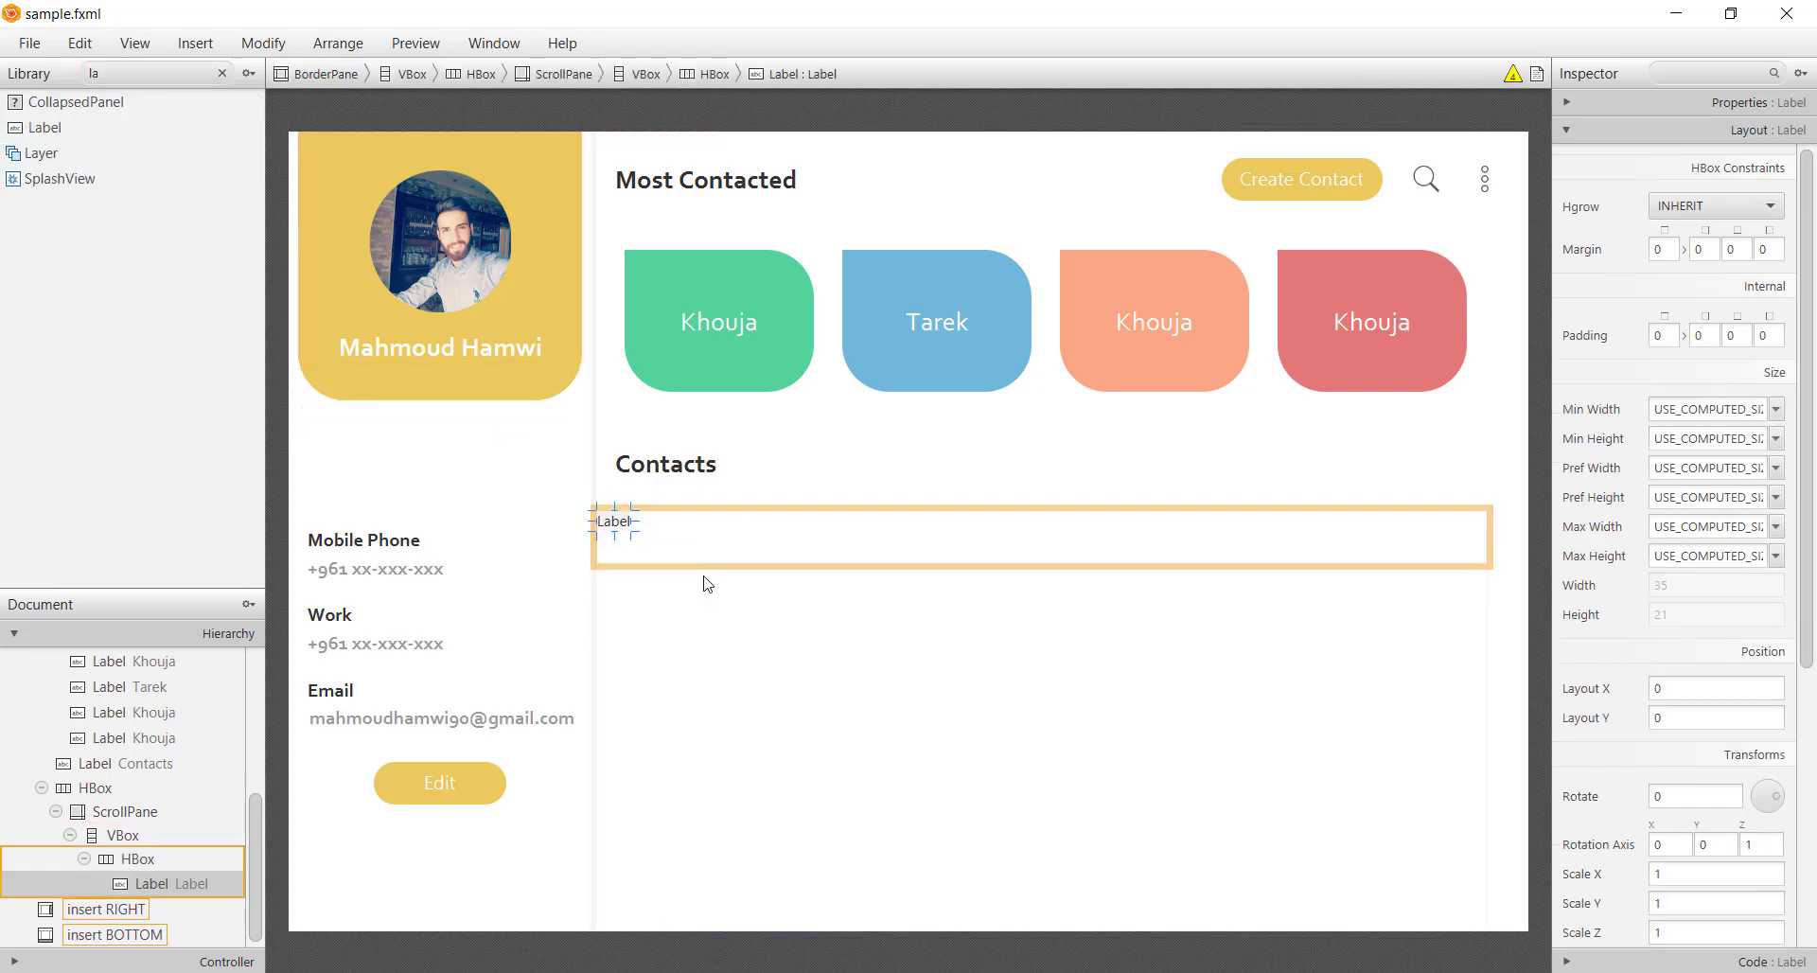
double_click(1704, 467)
type("50")
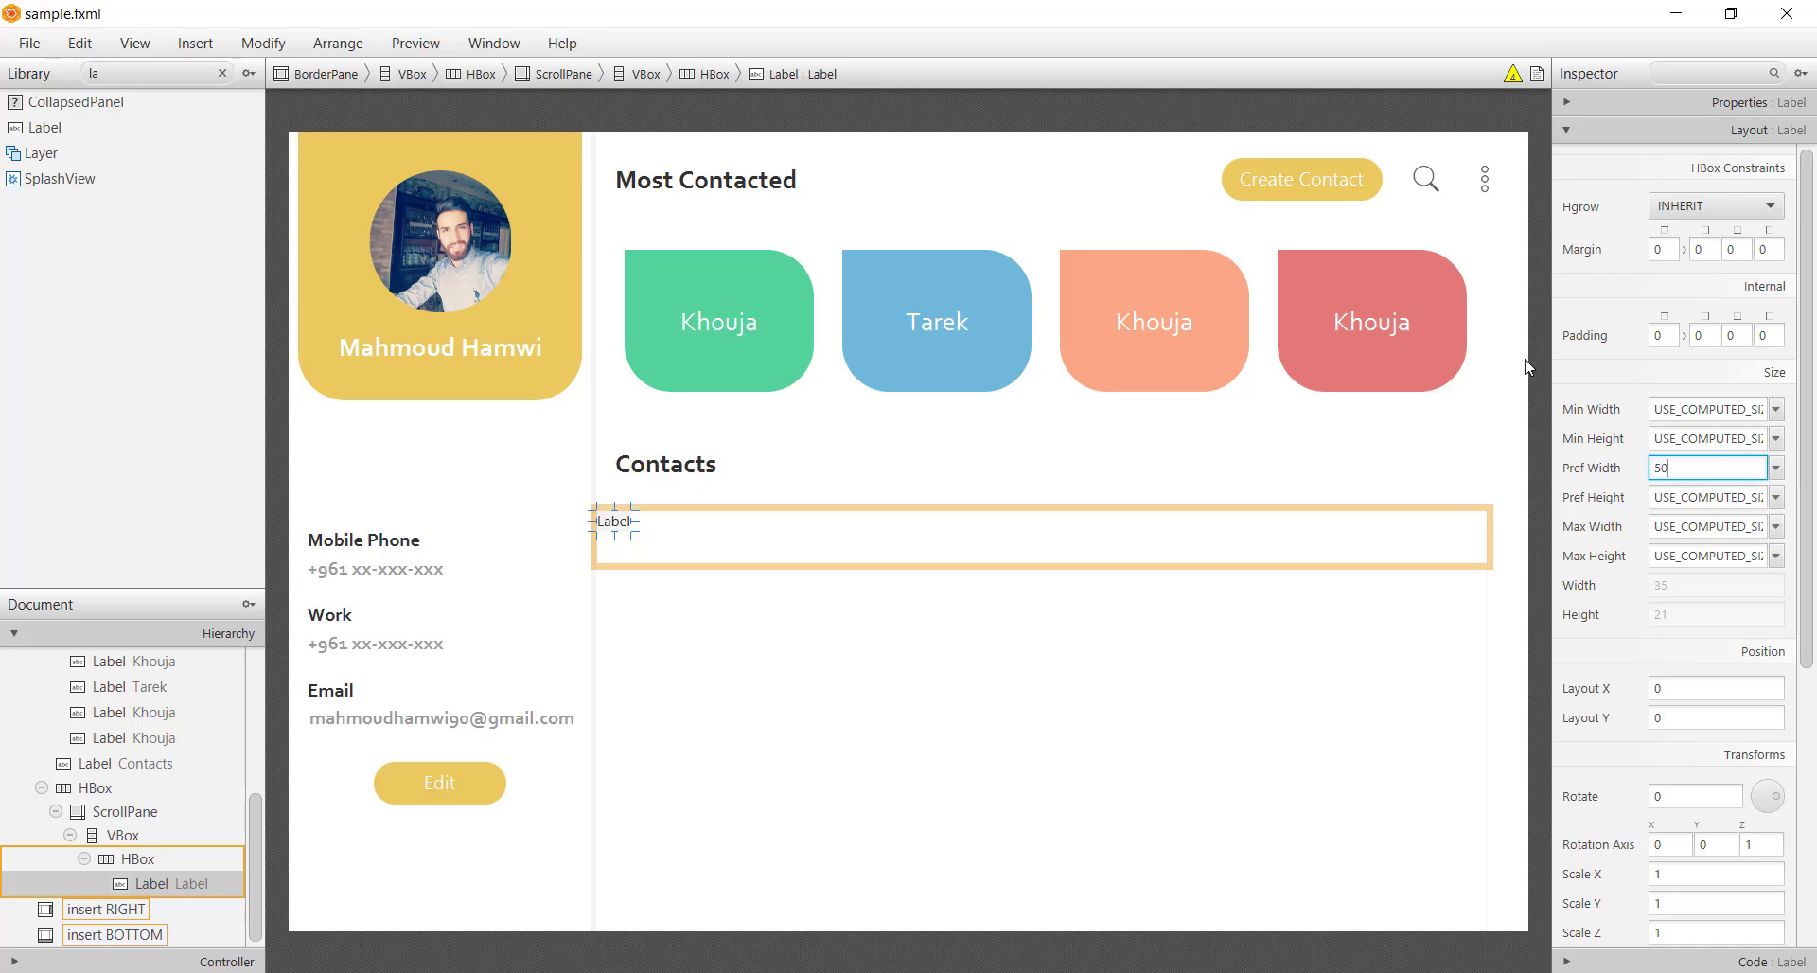
key("Return")
Set the header row's alignment to CENTER_LEFT
left_click(1455, 551)
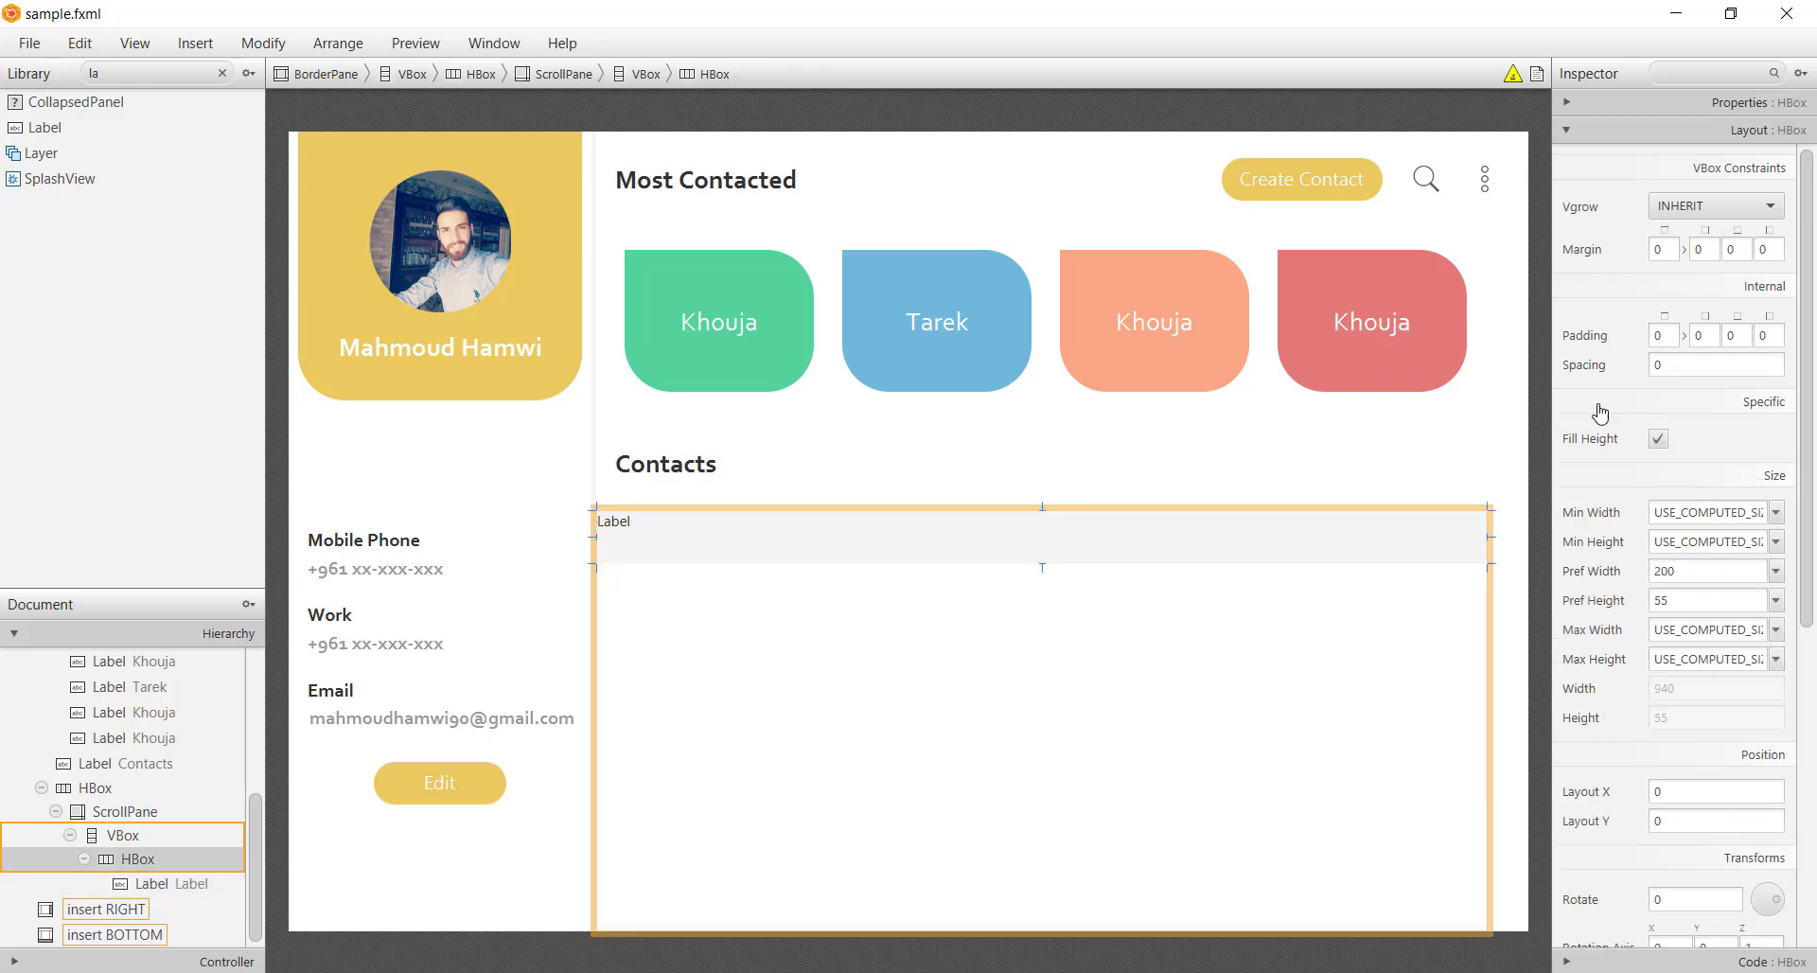
left_click(1761, 103)
left_click(1737, 182)
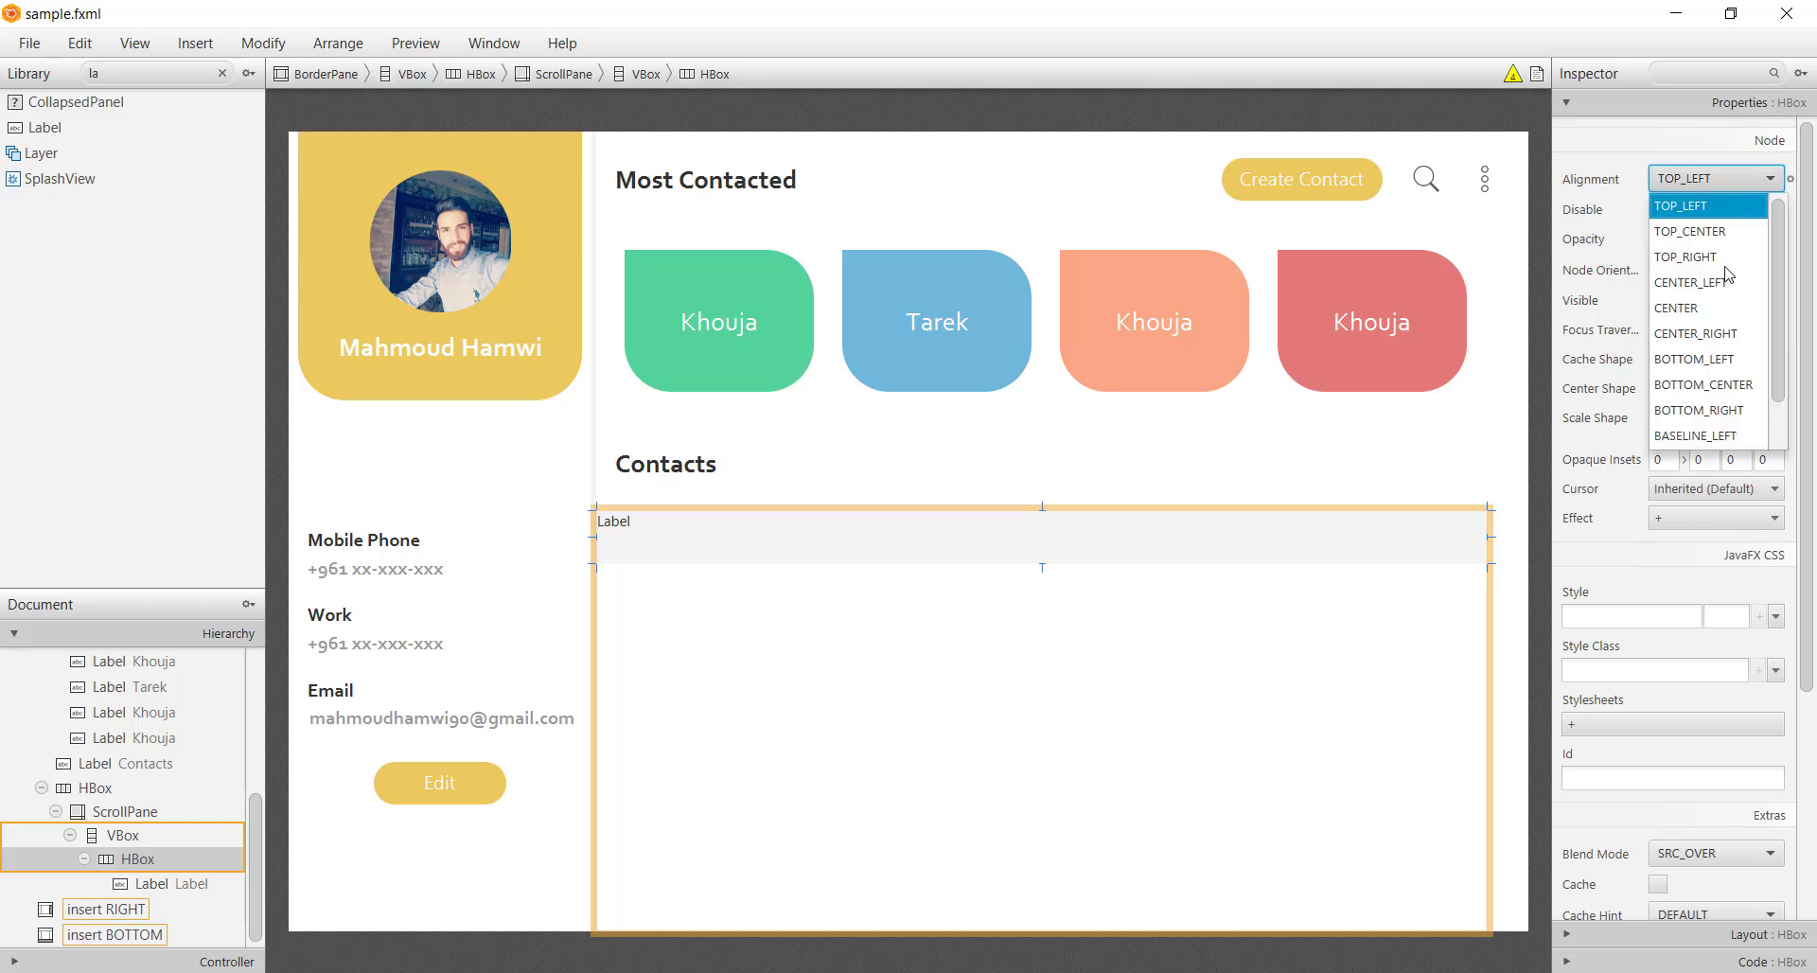
left_click(1699, 281)
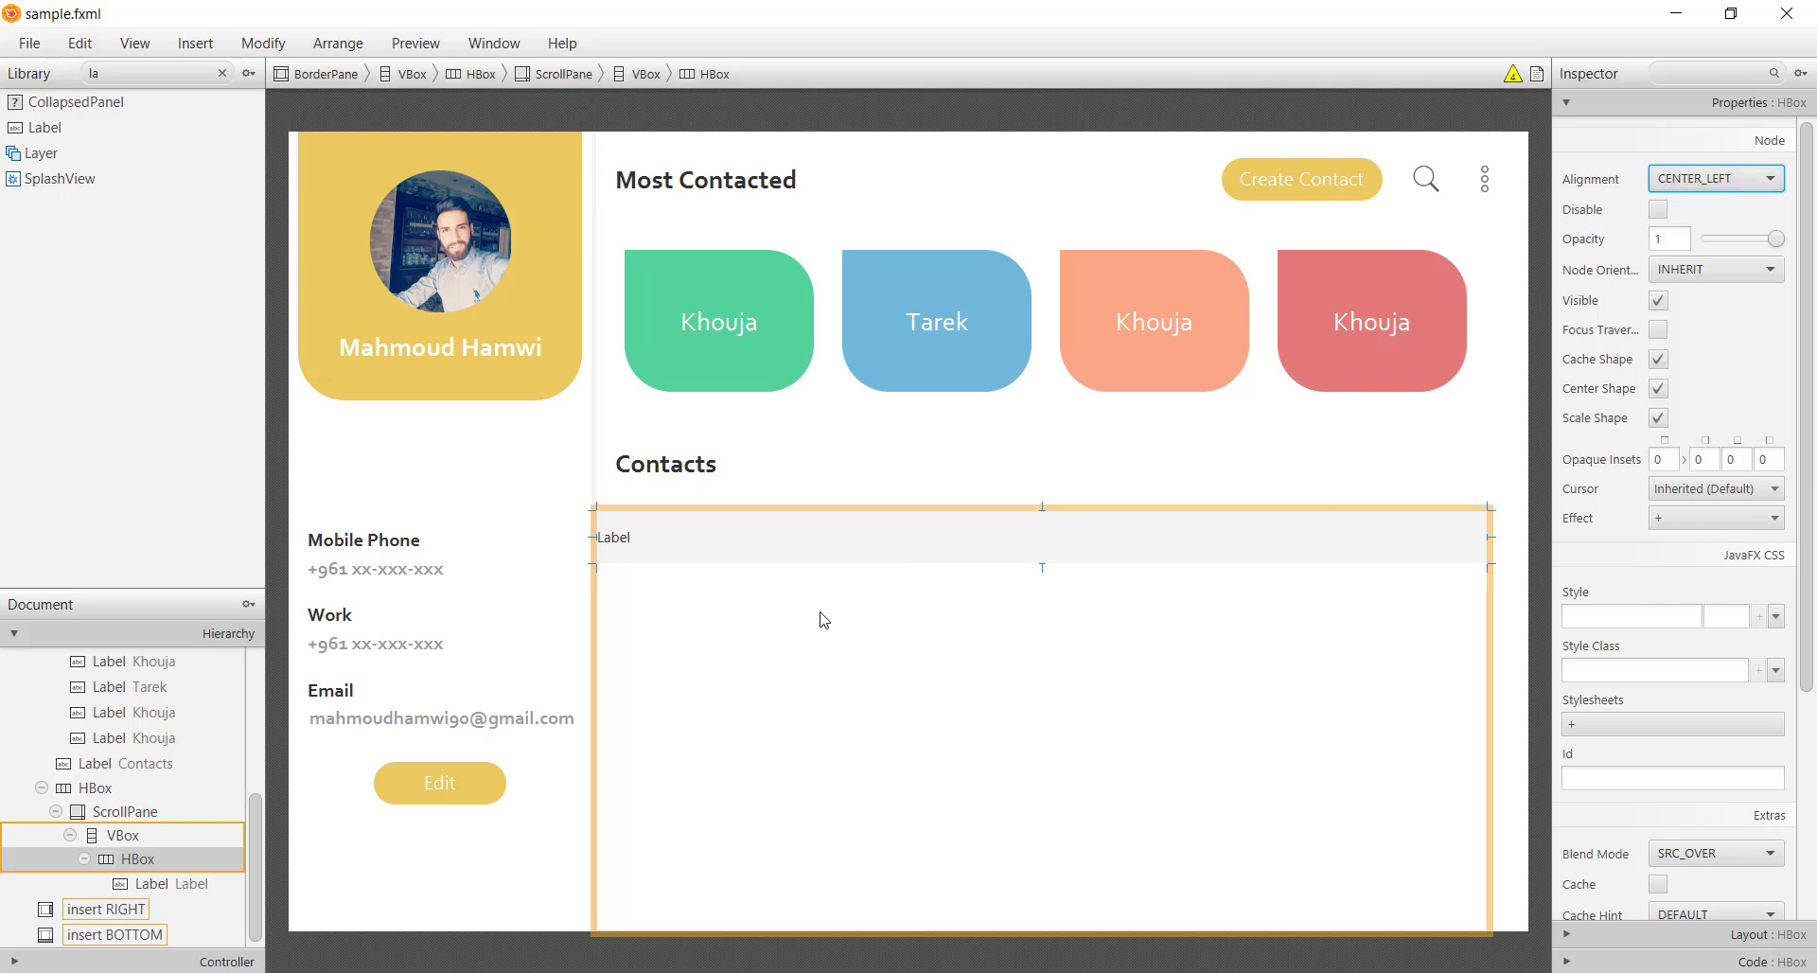
Rename the label to A and set its font family to Corbel
double_click(646, 544)
type("A")
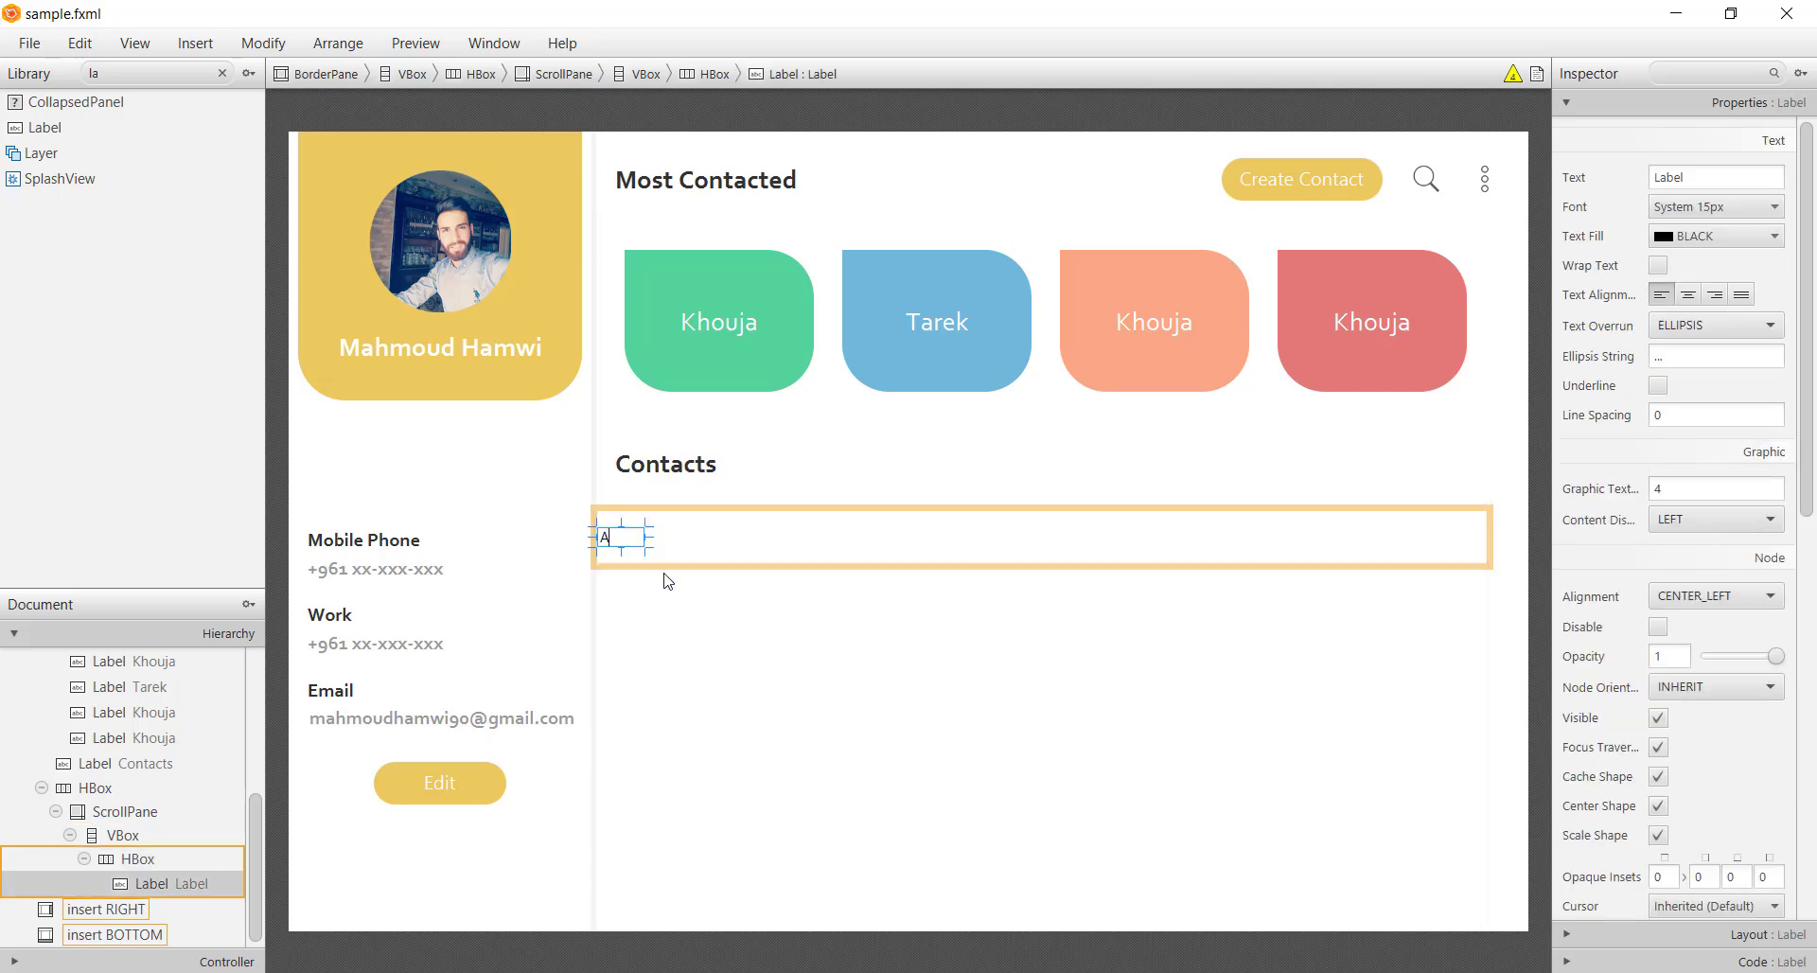
key("Return")
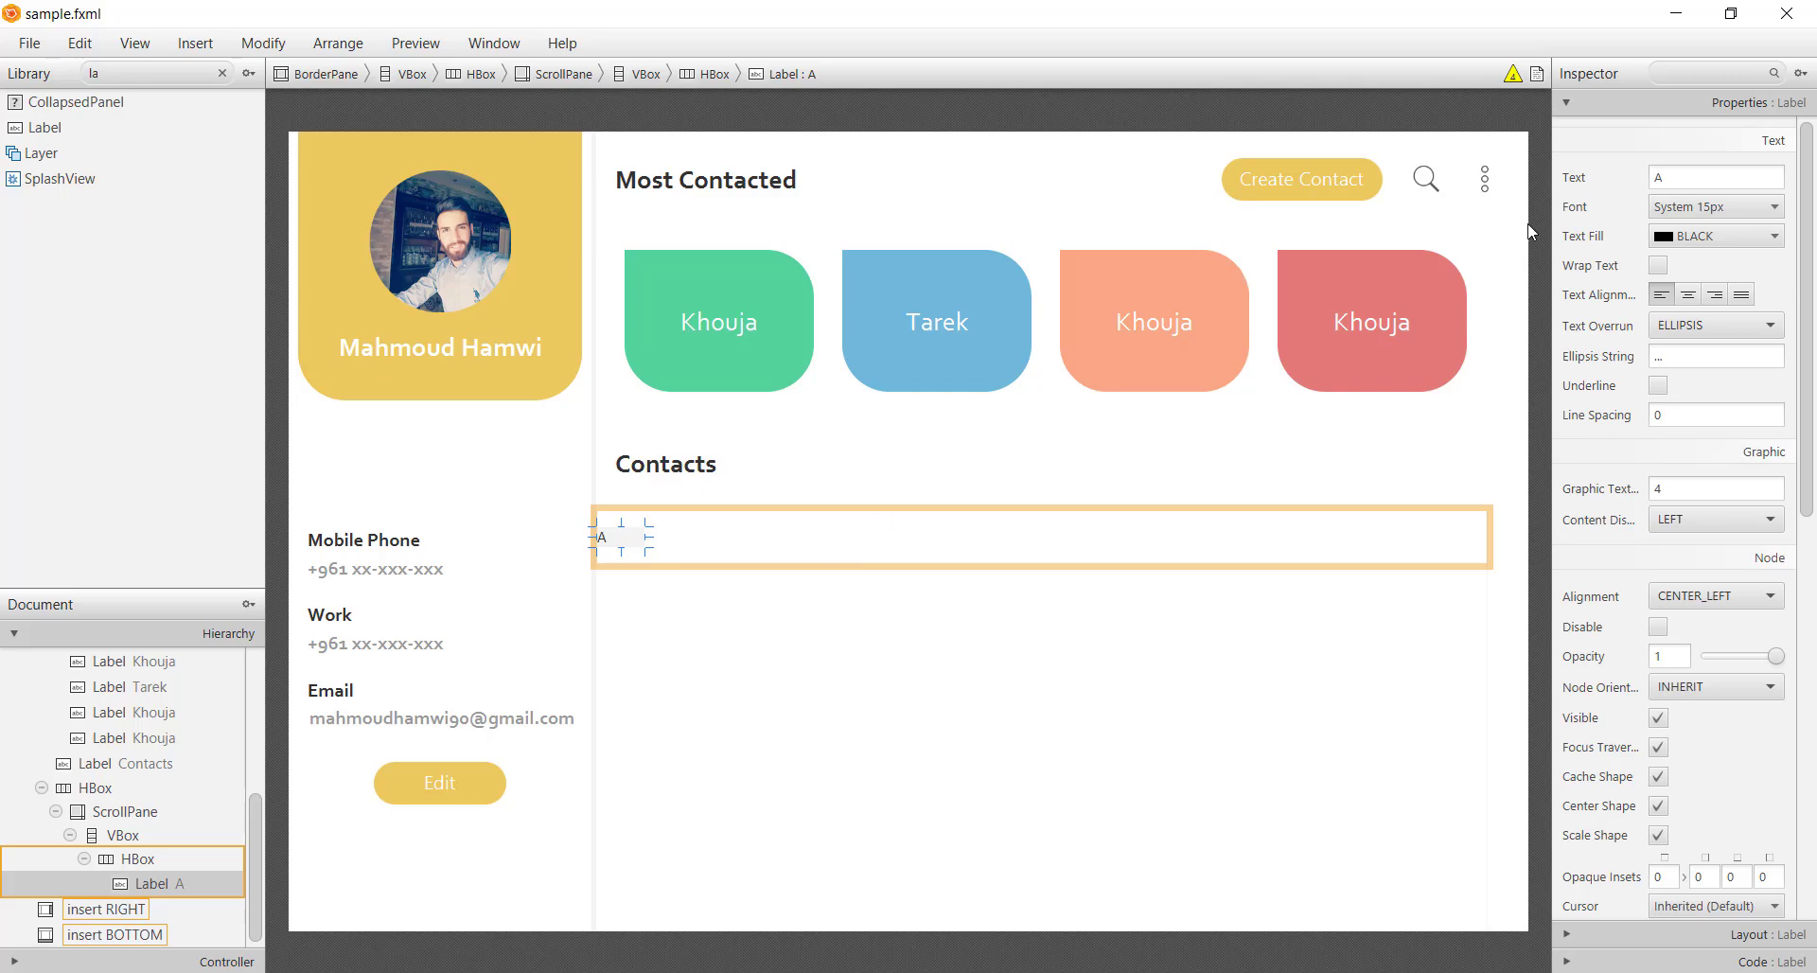
left_click(1666, 208)
left_click(1677, 245)
key("BackSpace")
type("c")
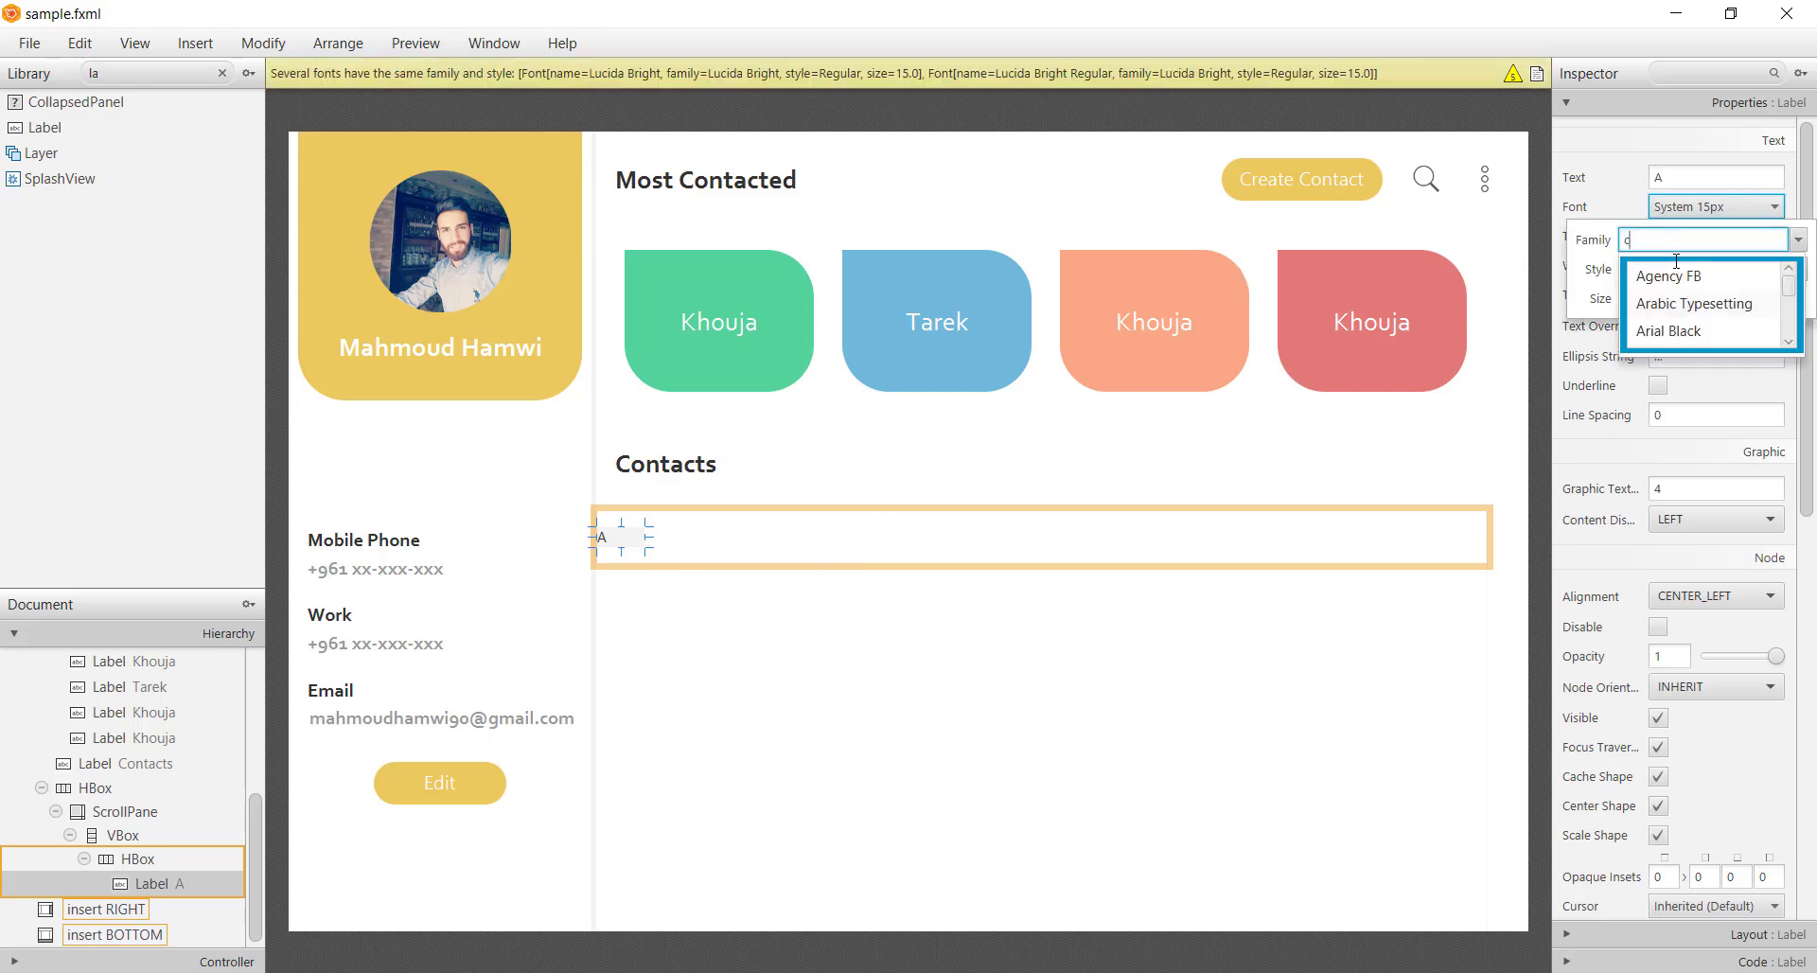
type("orb")
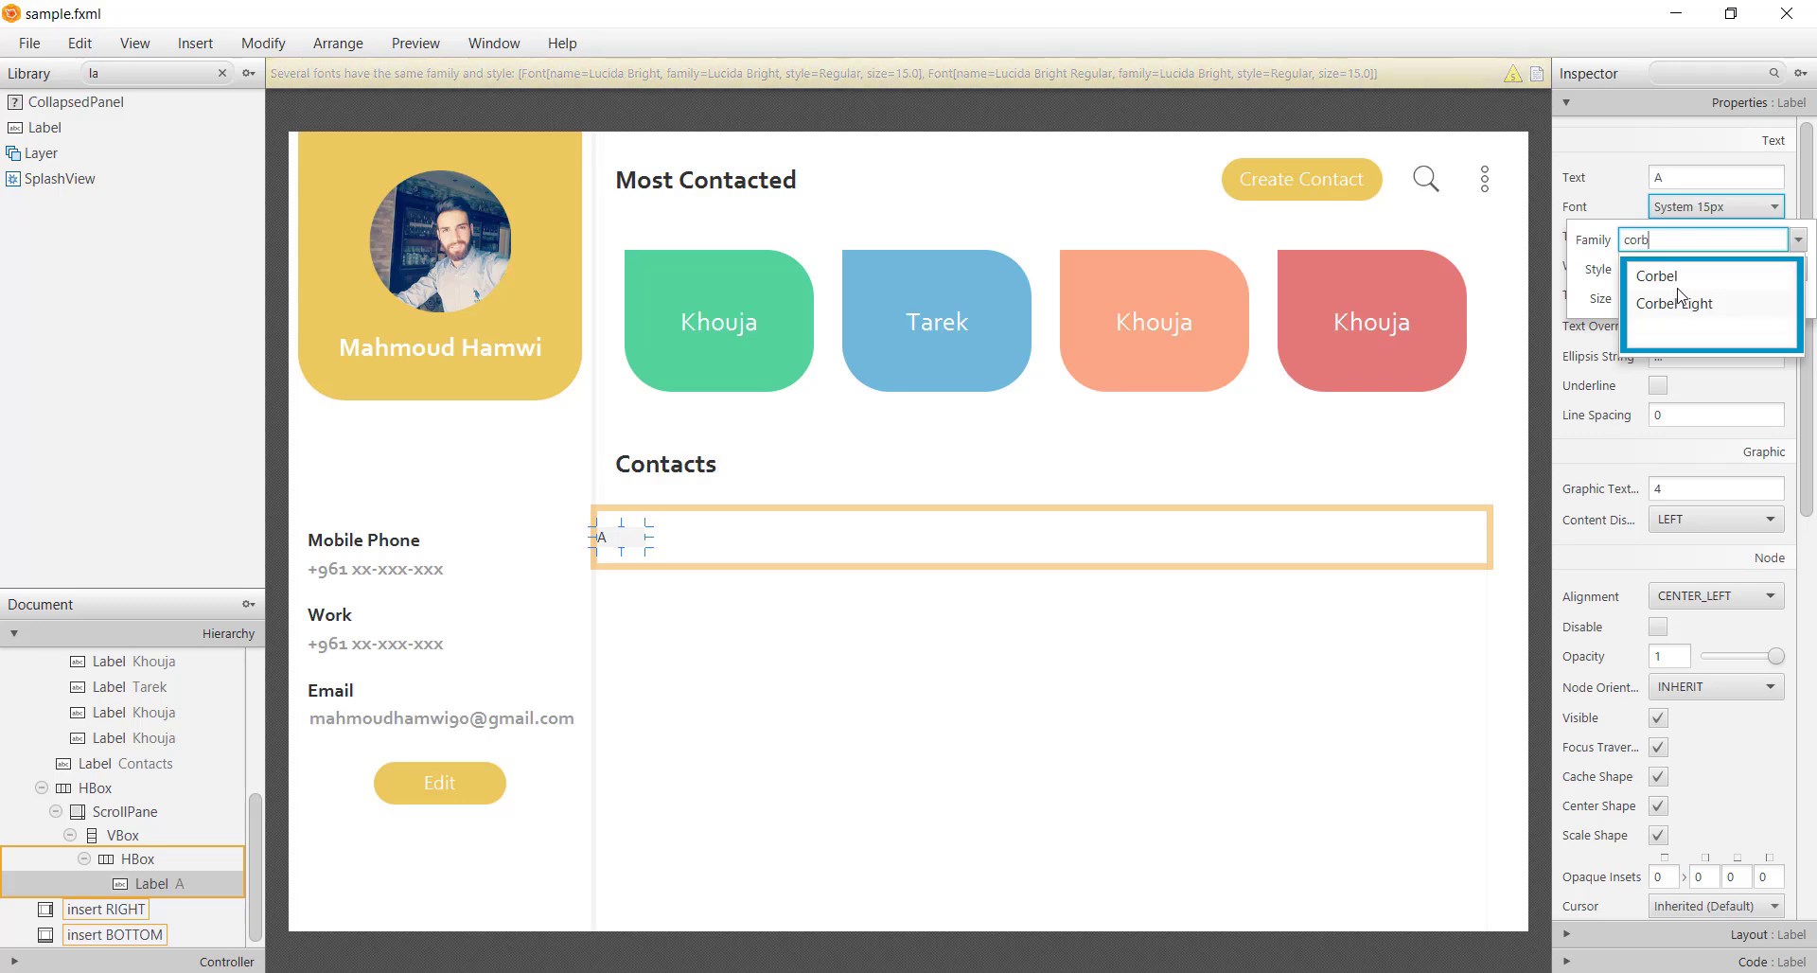
left_click(1680, 277)
Make the A label Bold at 20px and set its alignment to CENTER
left_click(1796, 270)
left_click(1760, 305)
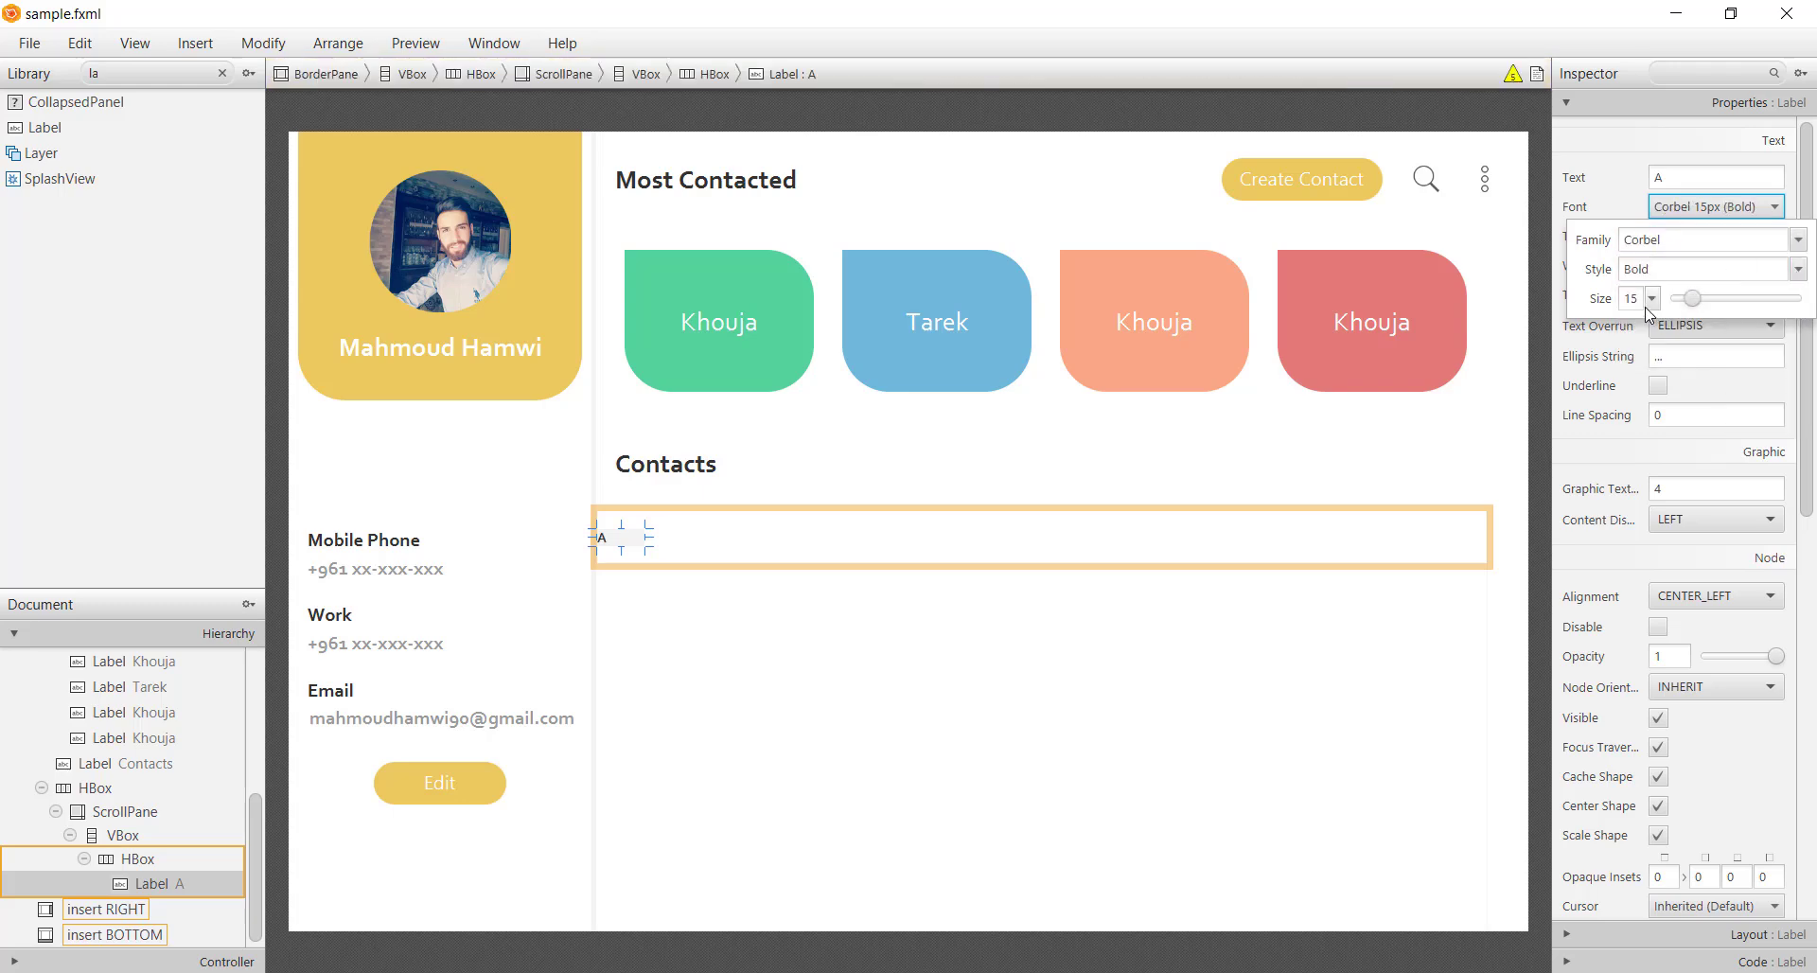
double_click(1640, 299)
left_click(1649, 303)
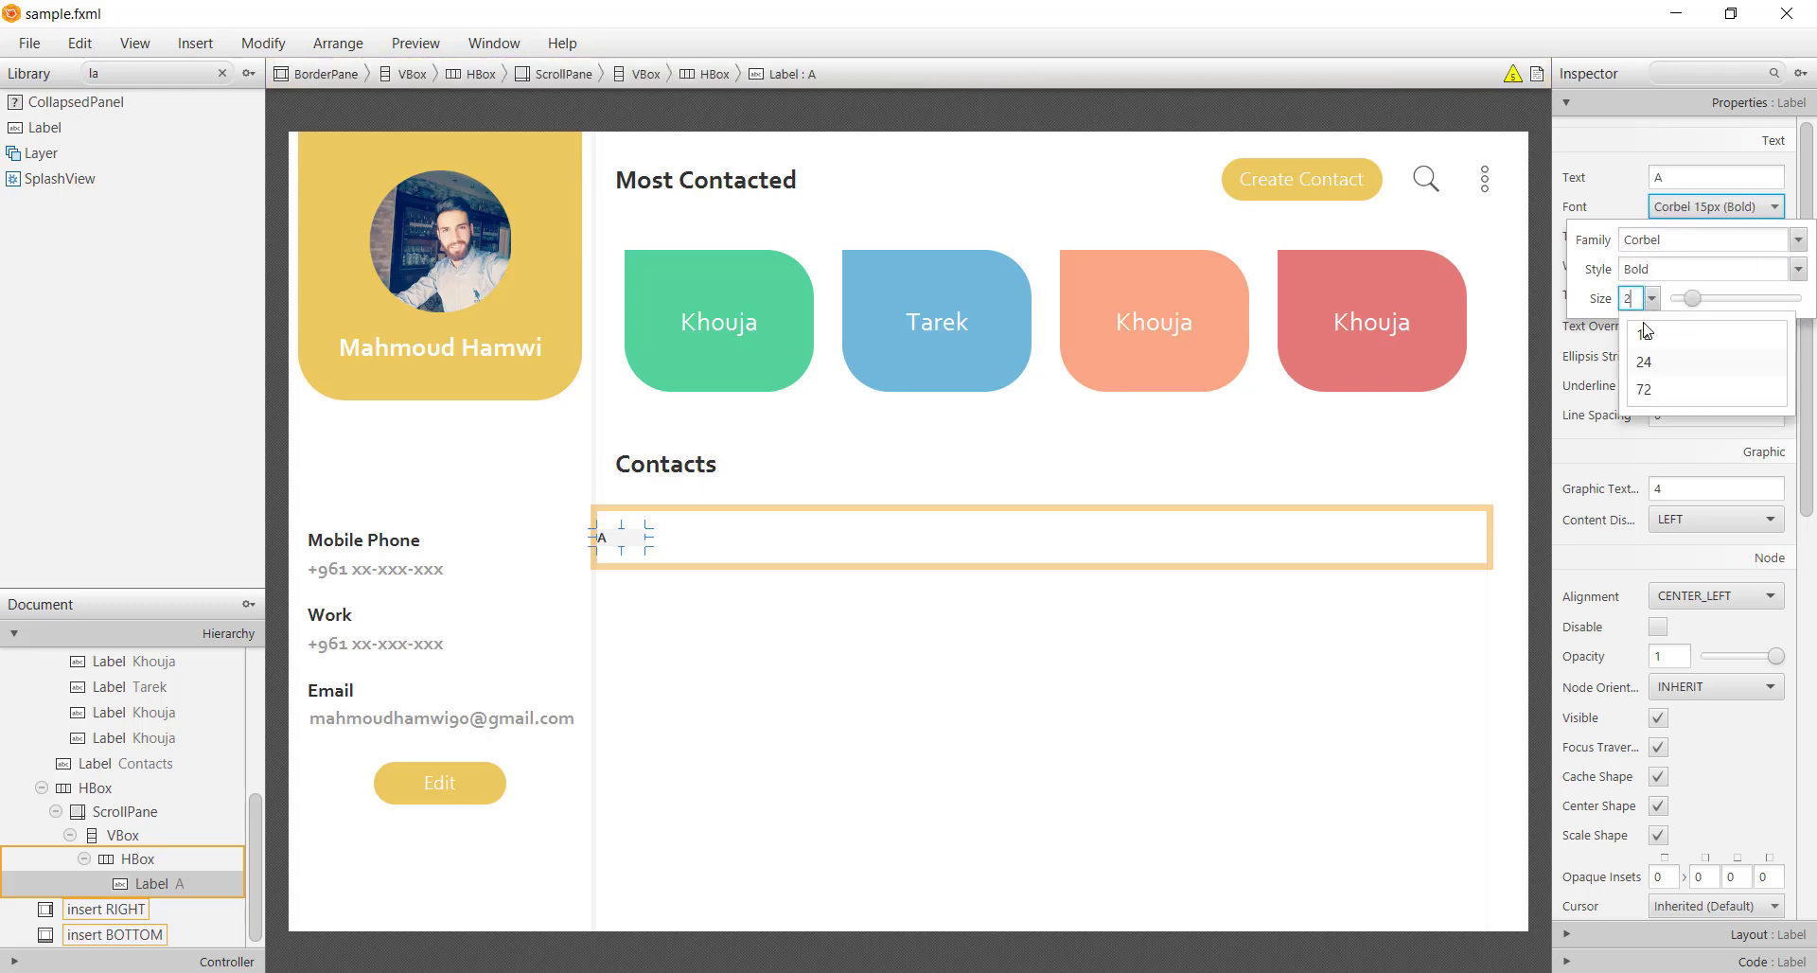
left_click(1632, 332)
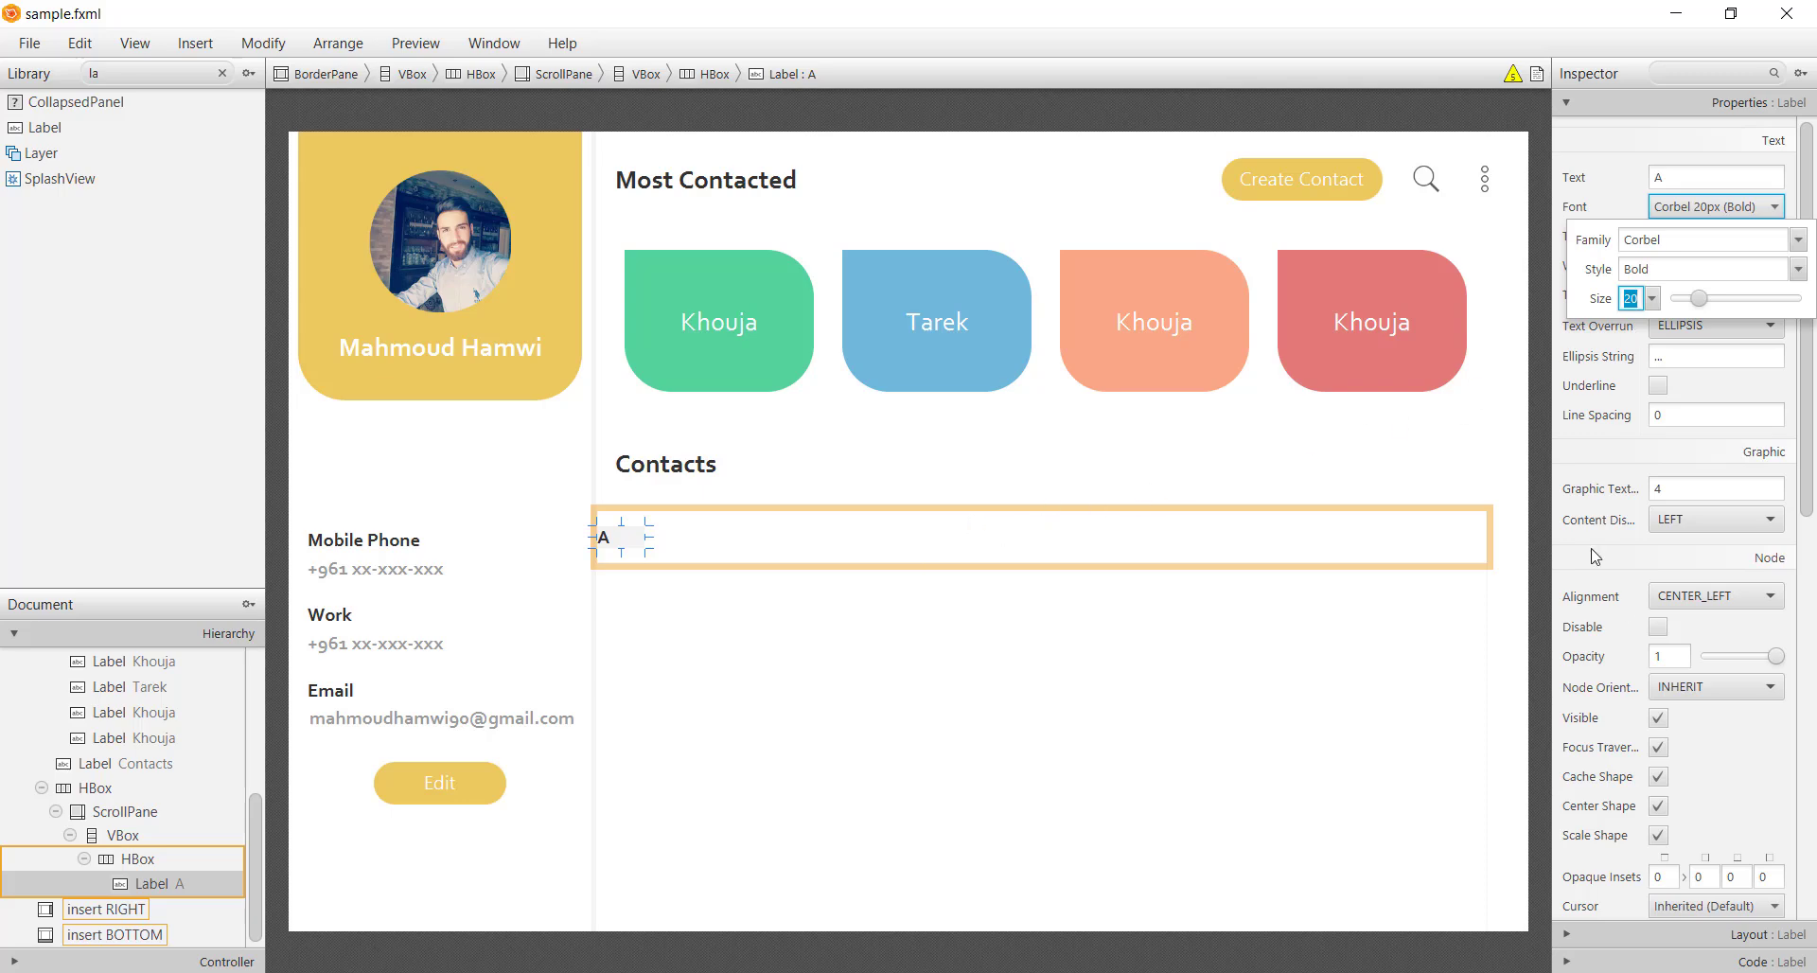
left_click(1715, 596)
left_click(1699, 728)
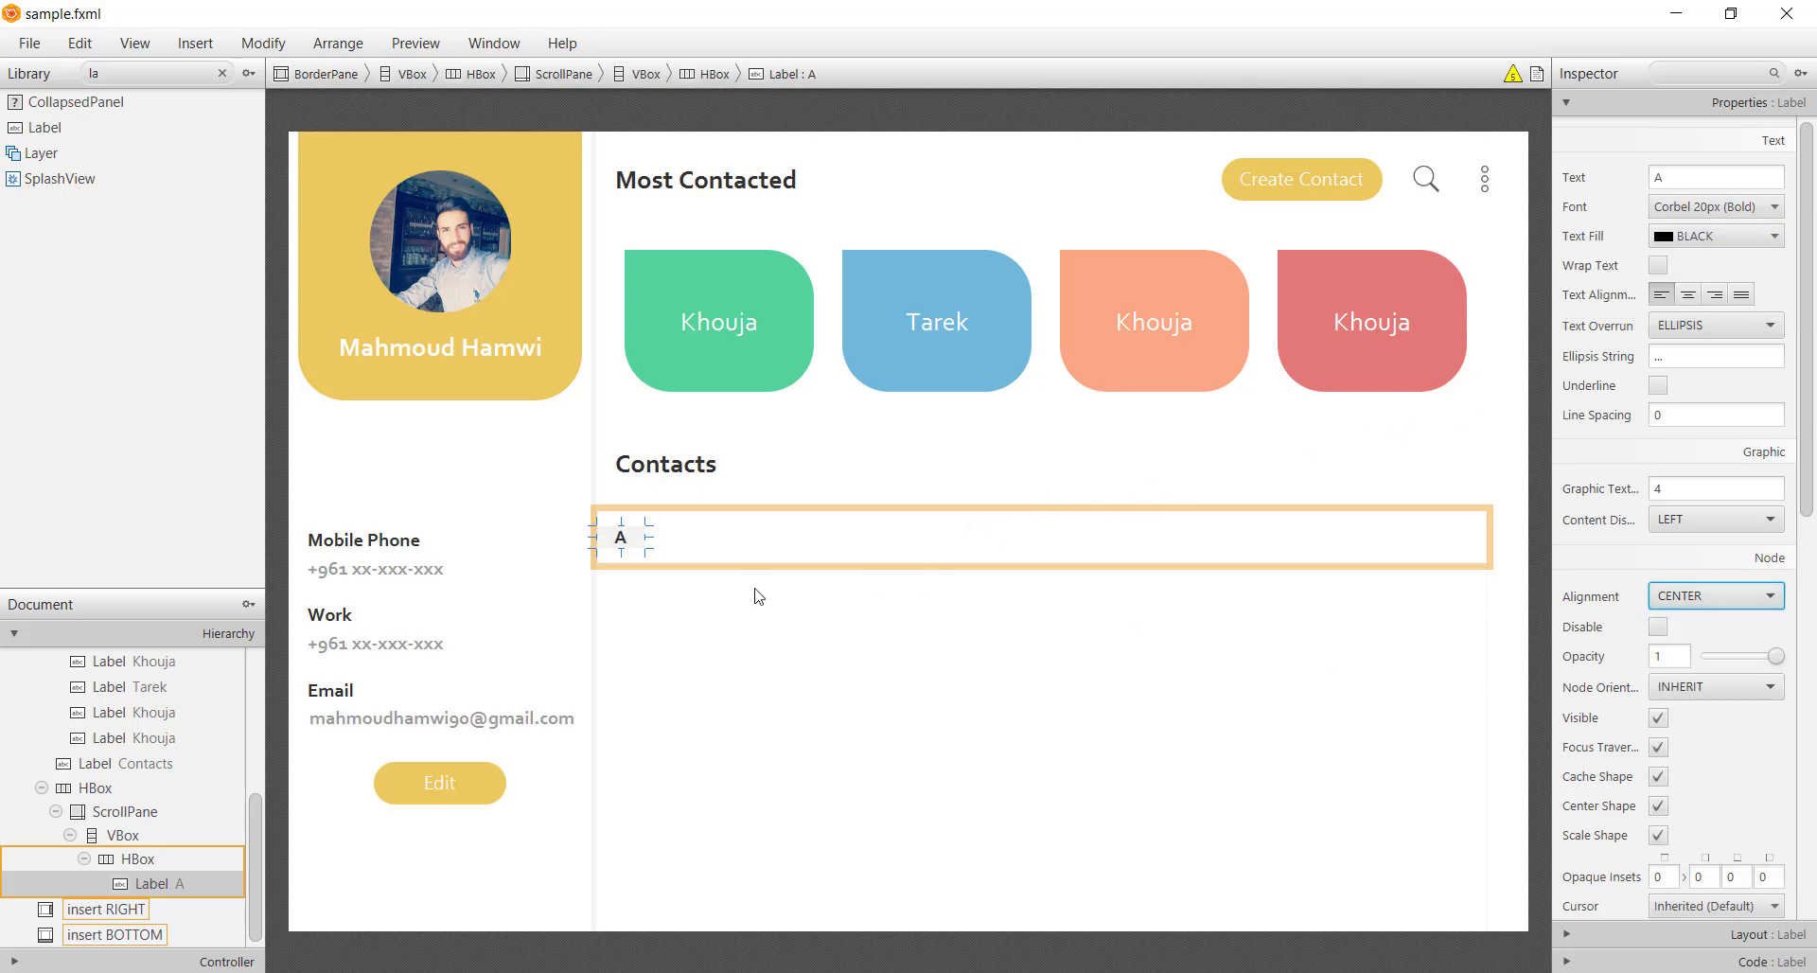
Set the A label's text fill to #575757, sampled with a colour picker
left_click(720, 559)
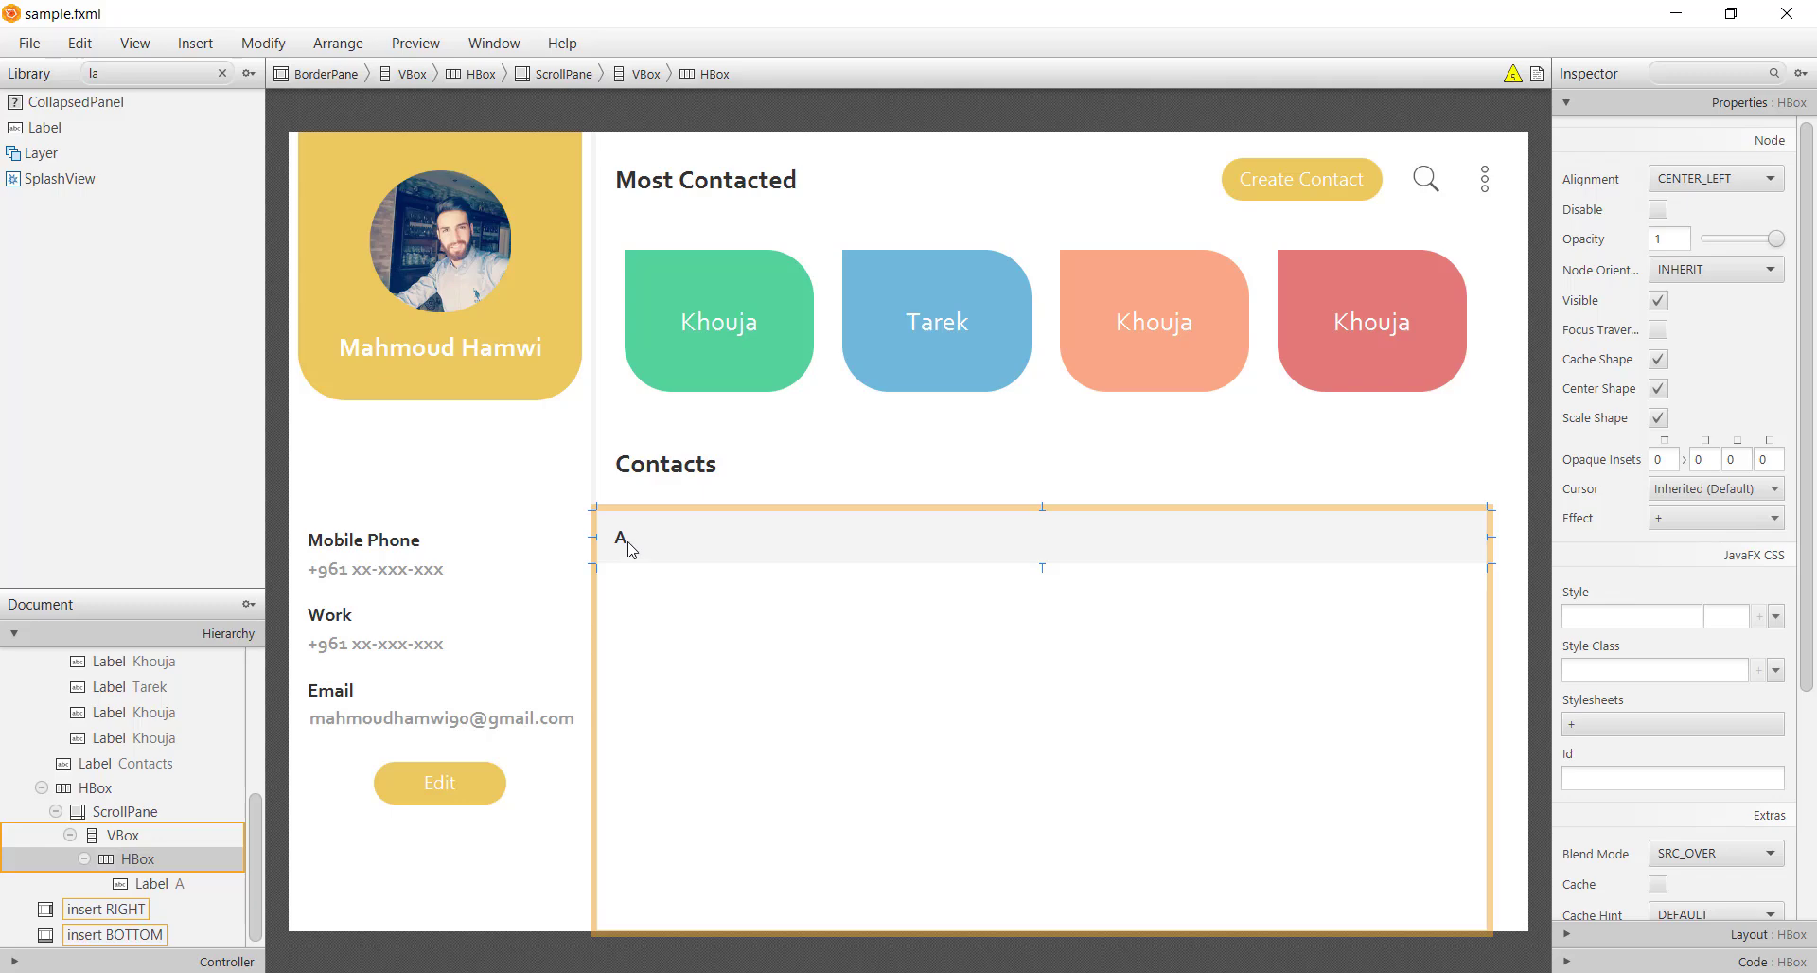
left_click(636, 548)
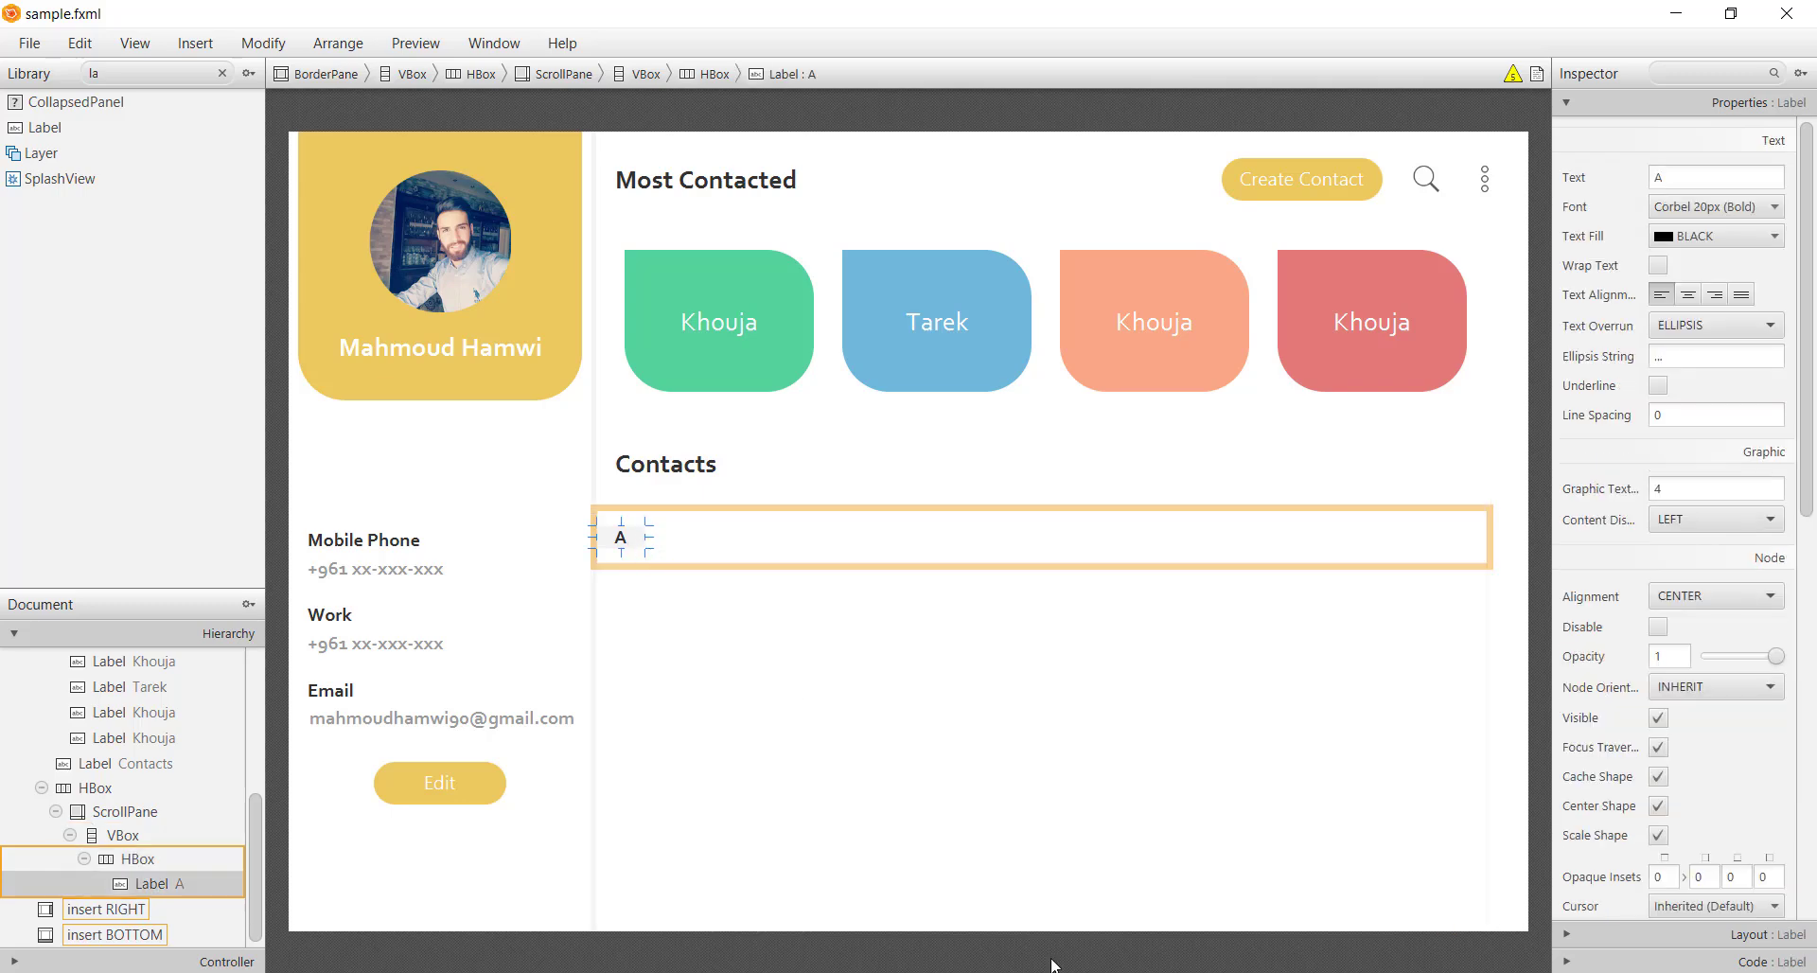
key("alt+x")
key("alt+x")
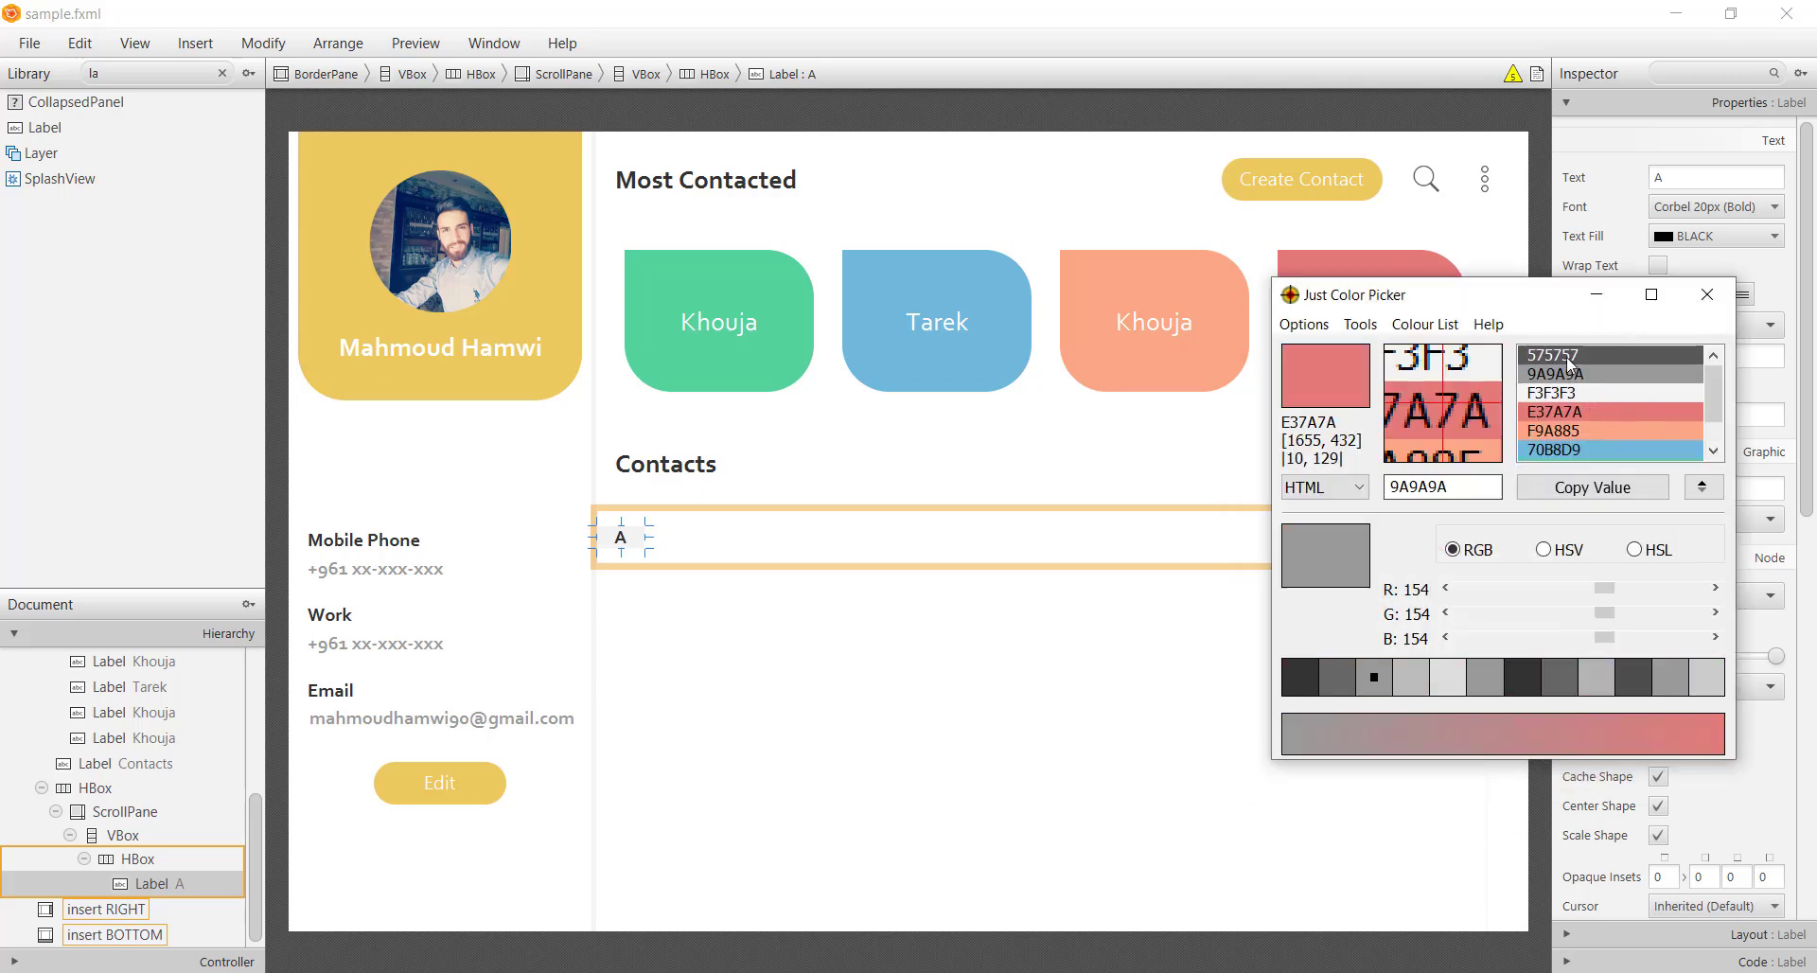
left_click(1498, 485)
key("ctrl+c")
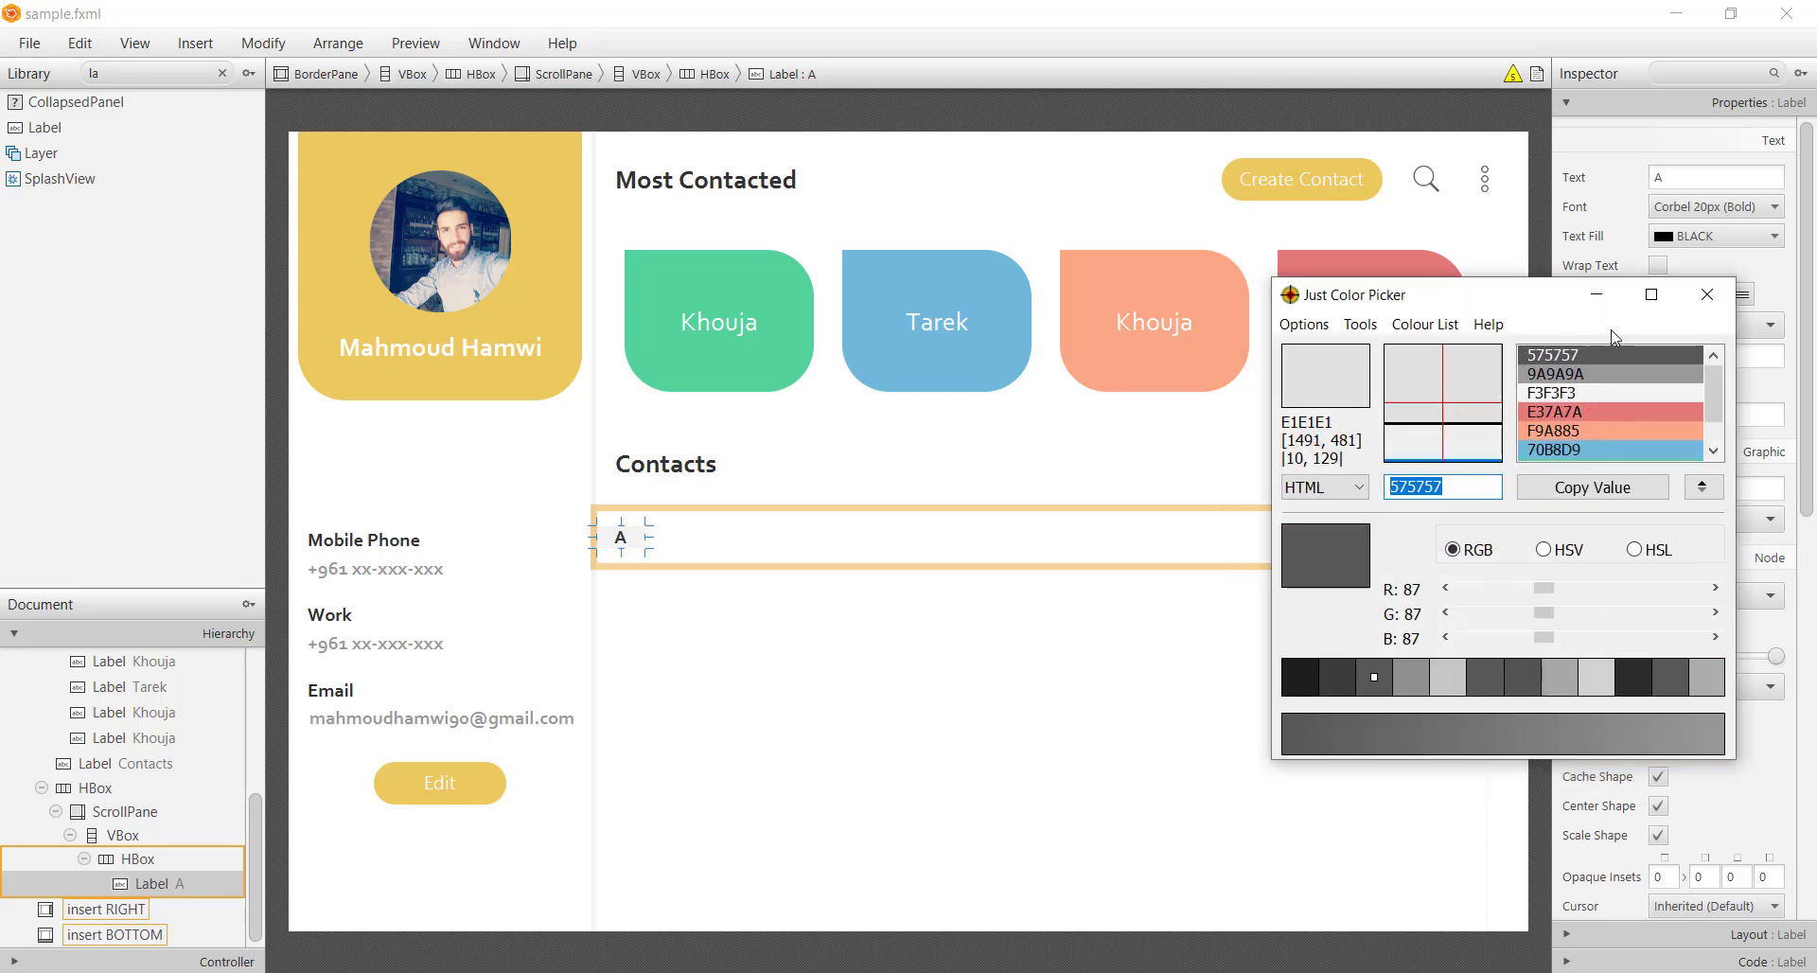
left_click(1596, 295)
left_click(1717, 236)
key("ctrl+v")
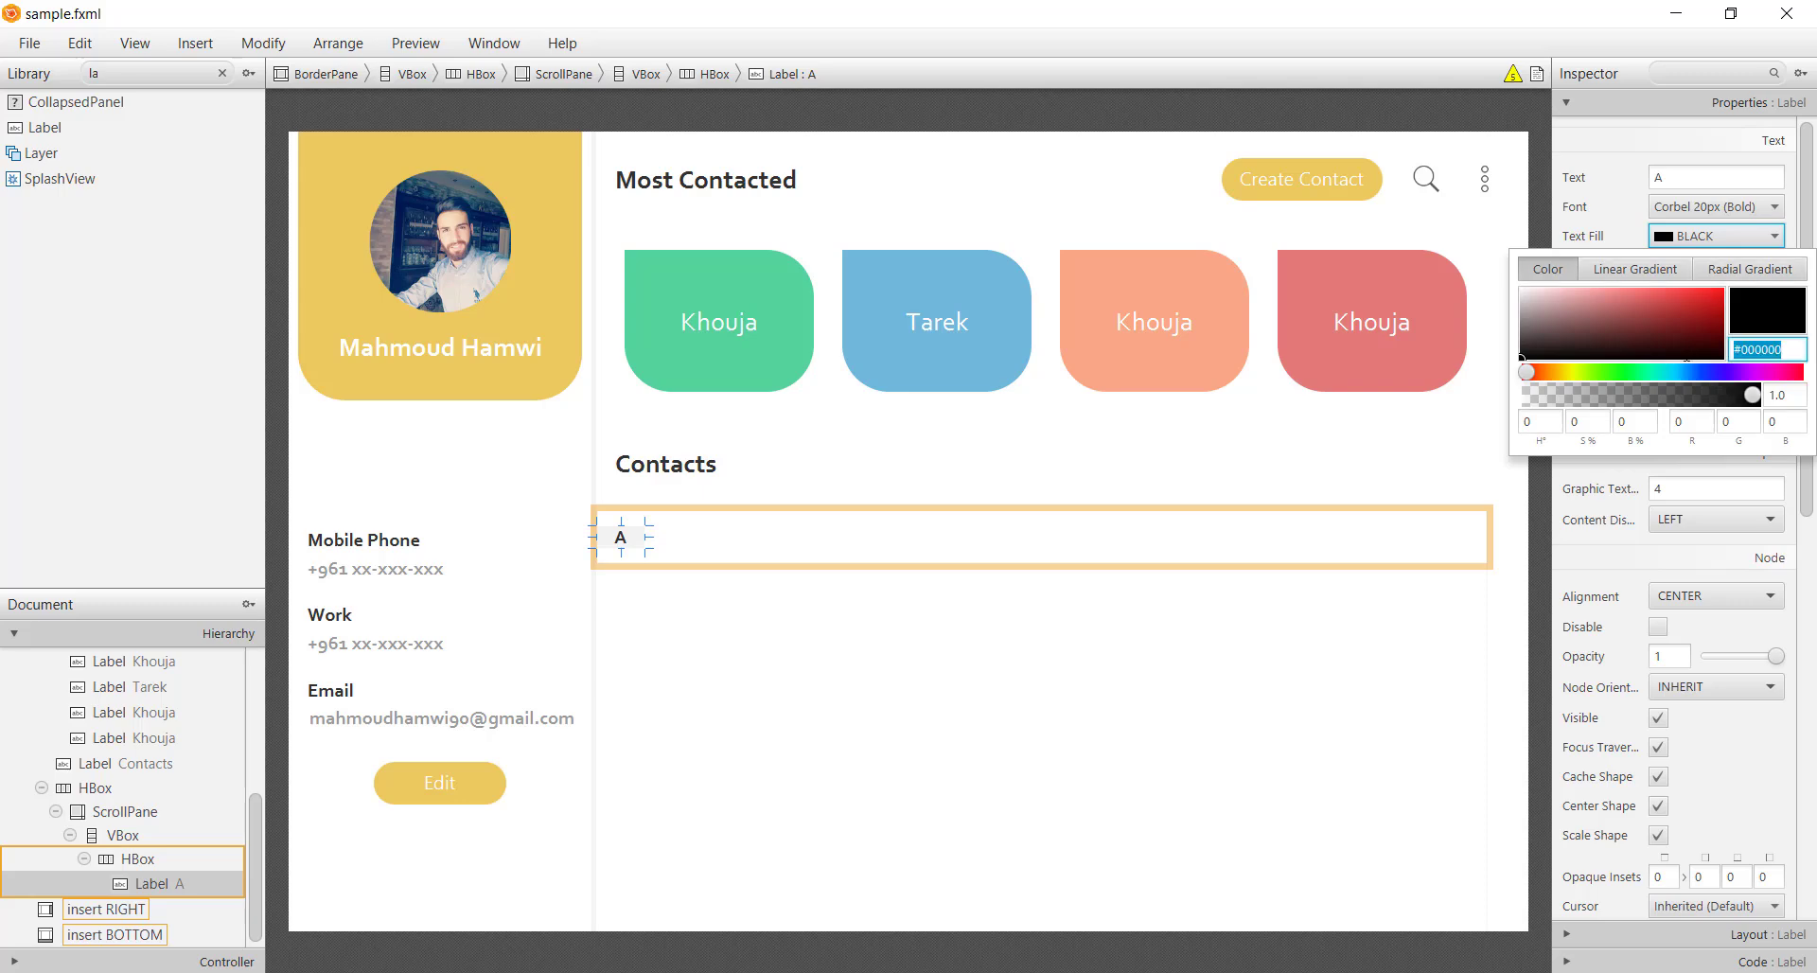
key("Return")
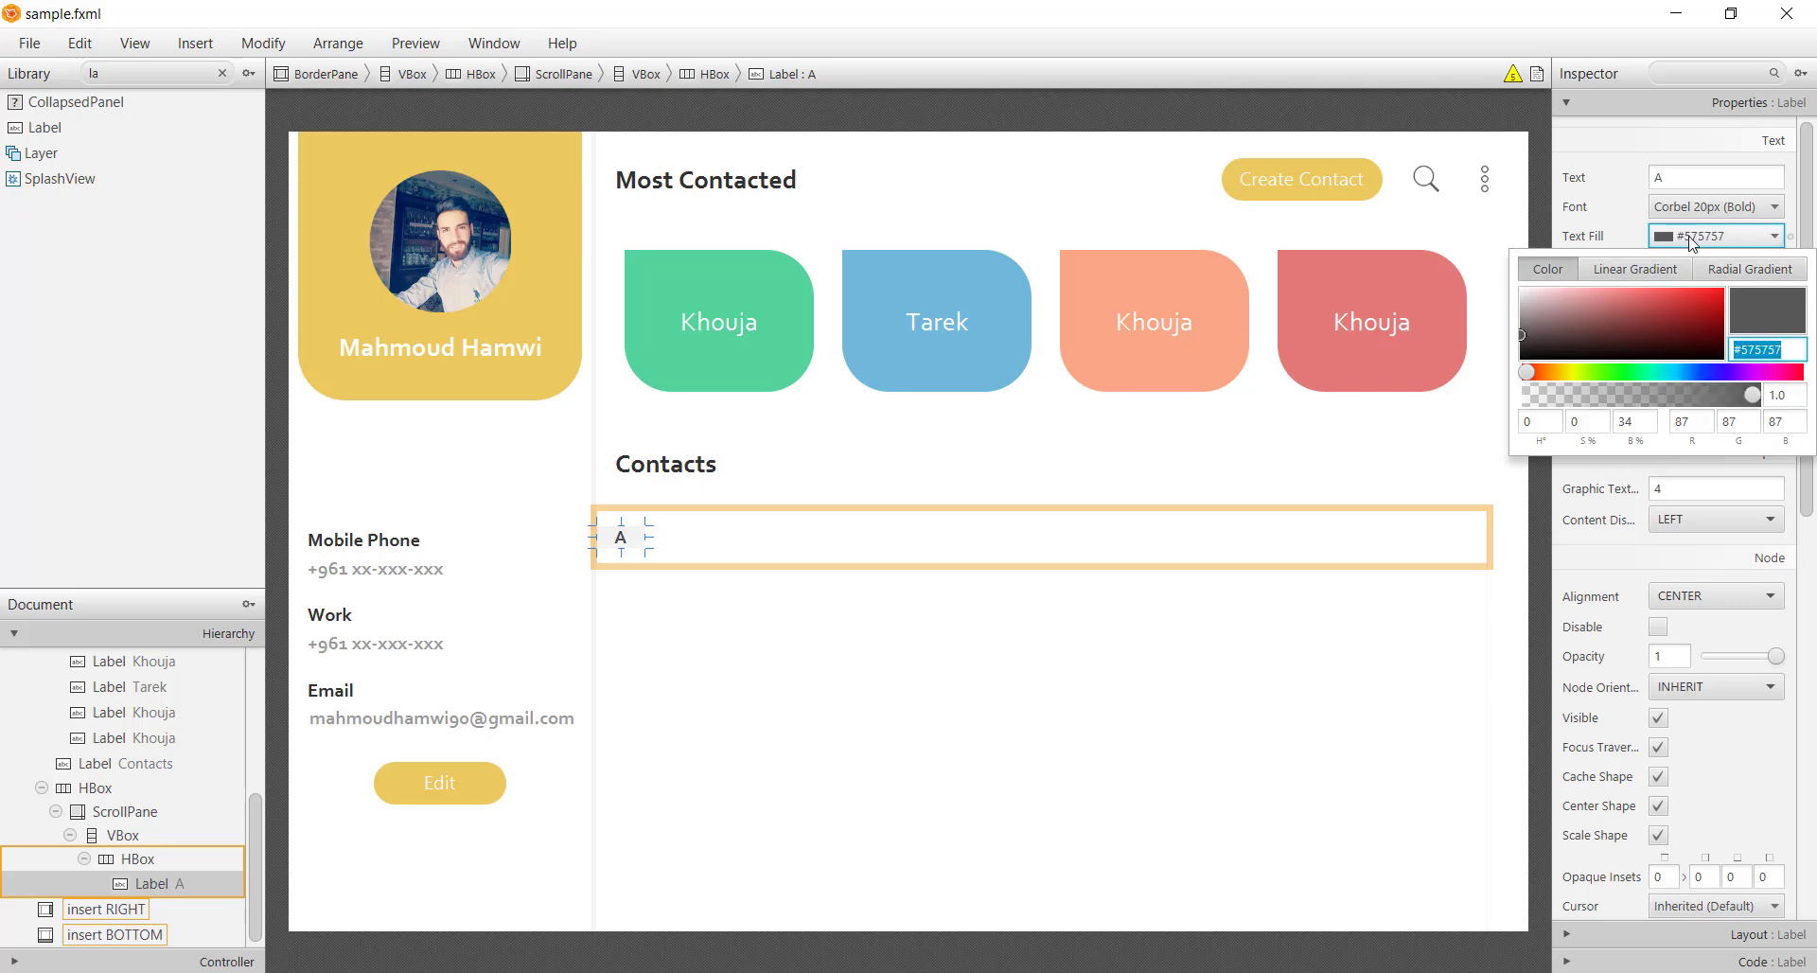
left_click(952, 575)
Duplicate the A label
left_click(667, 587)
left_click(631, 544)
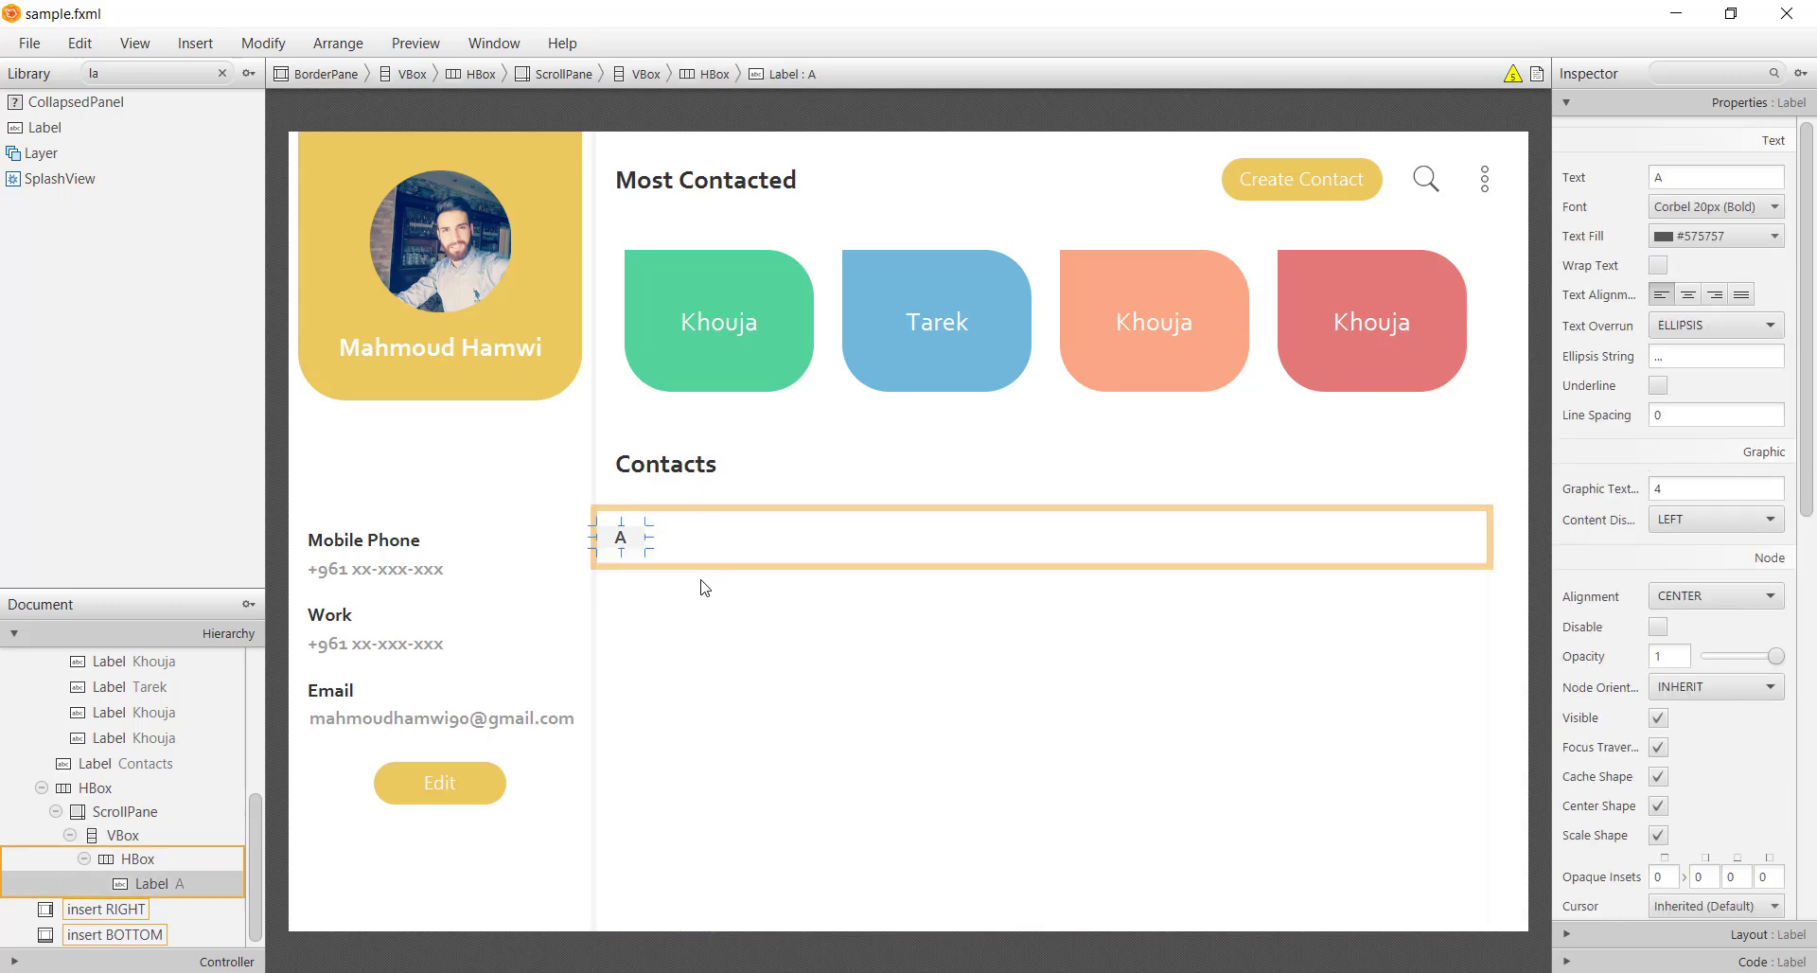
key("ctrl+d")
Rename the copy to Contact Name with a preferred width of 170
double_click(675, 545)
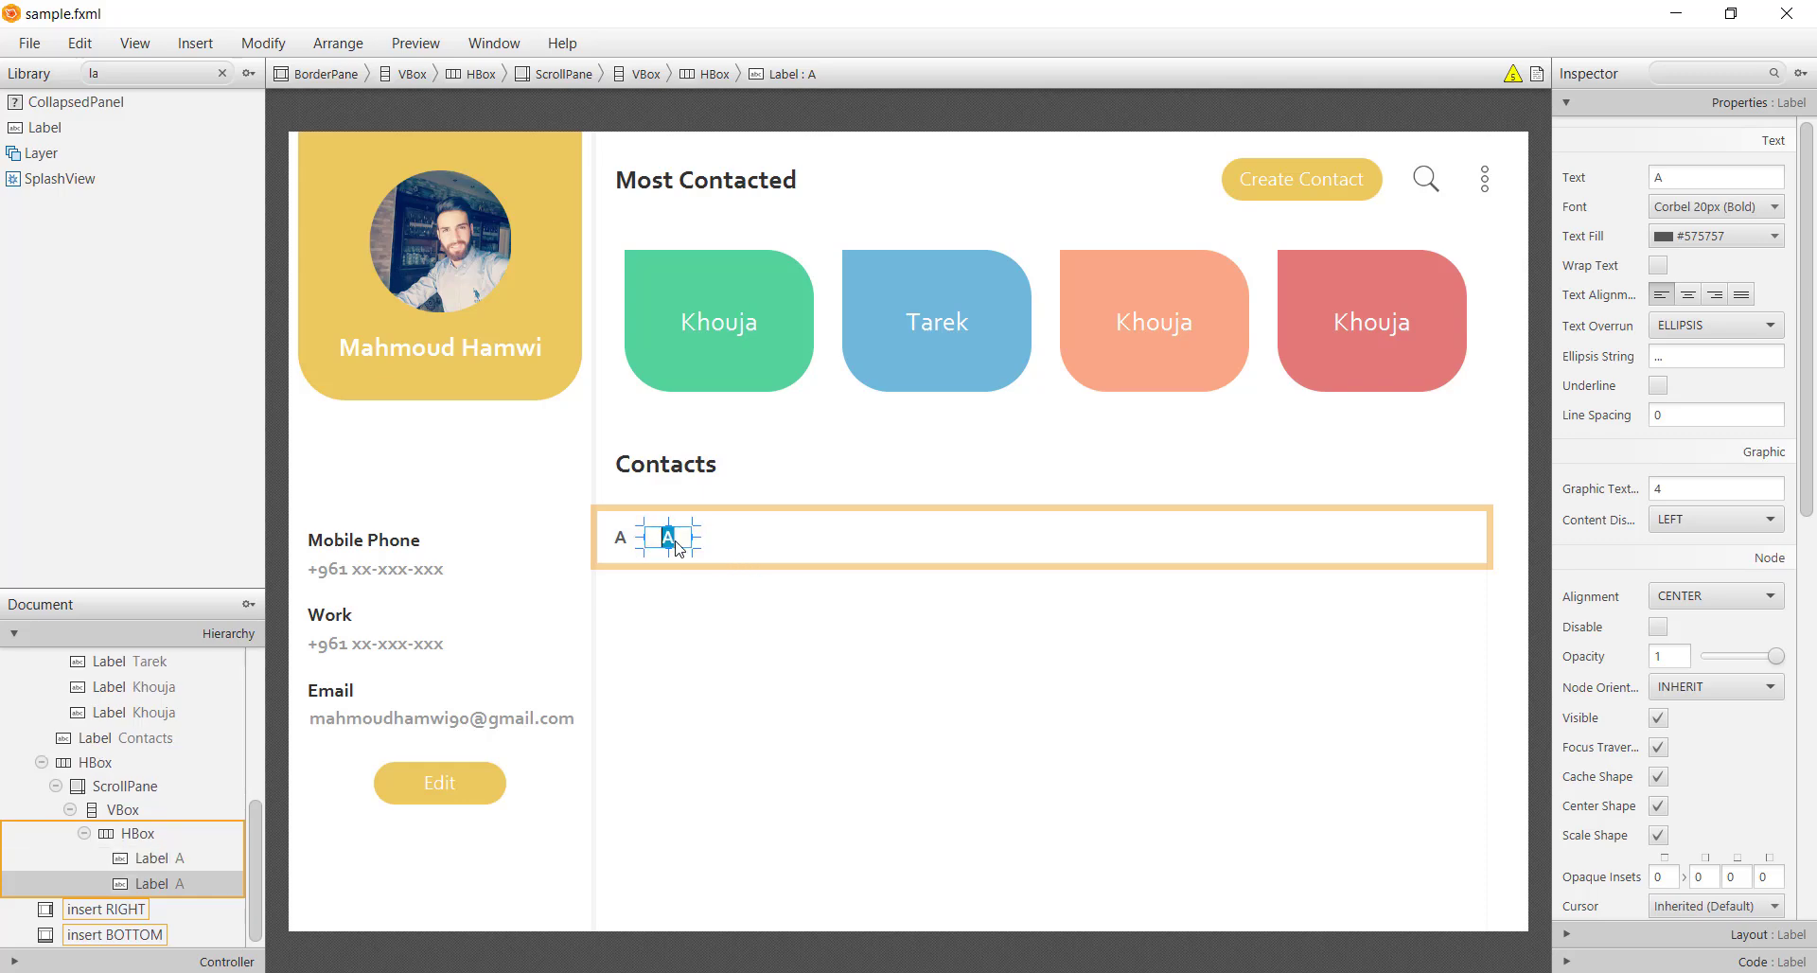
type("Contact Name")
key("Return")
left_click(1704, 934)
left_click(1702, 468)
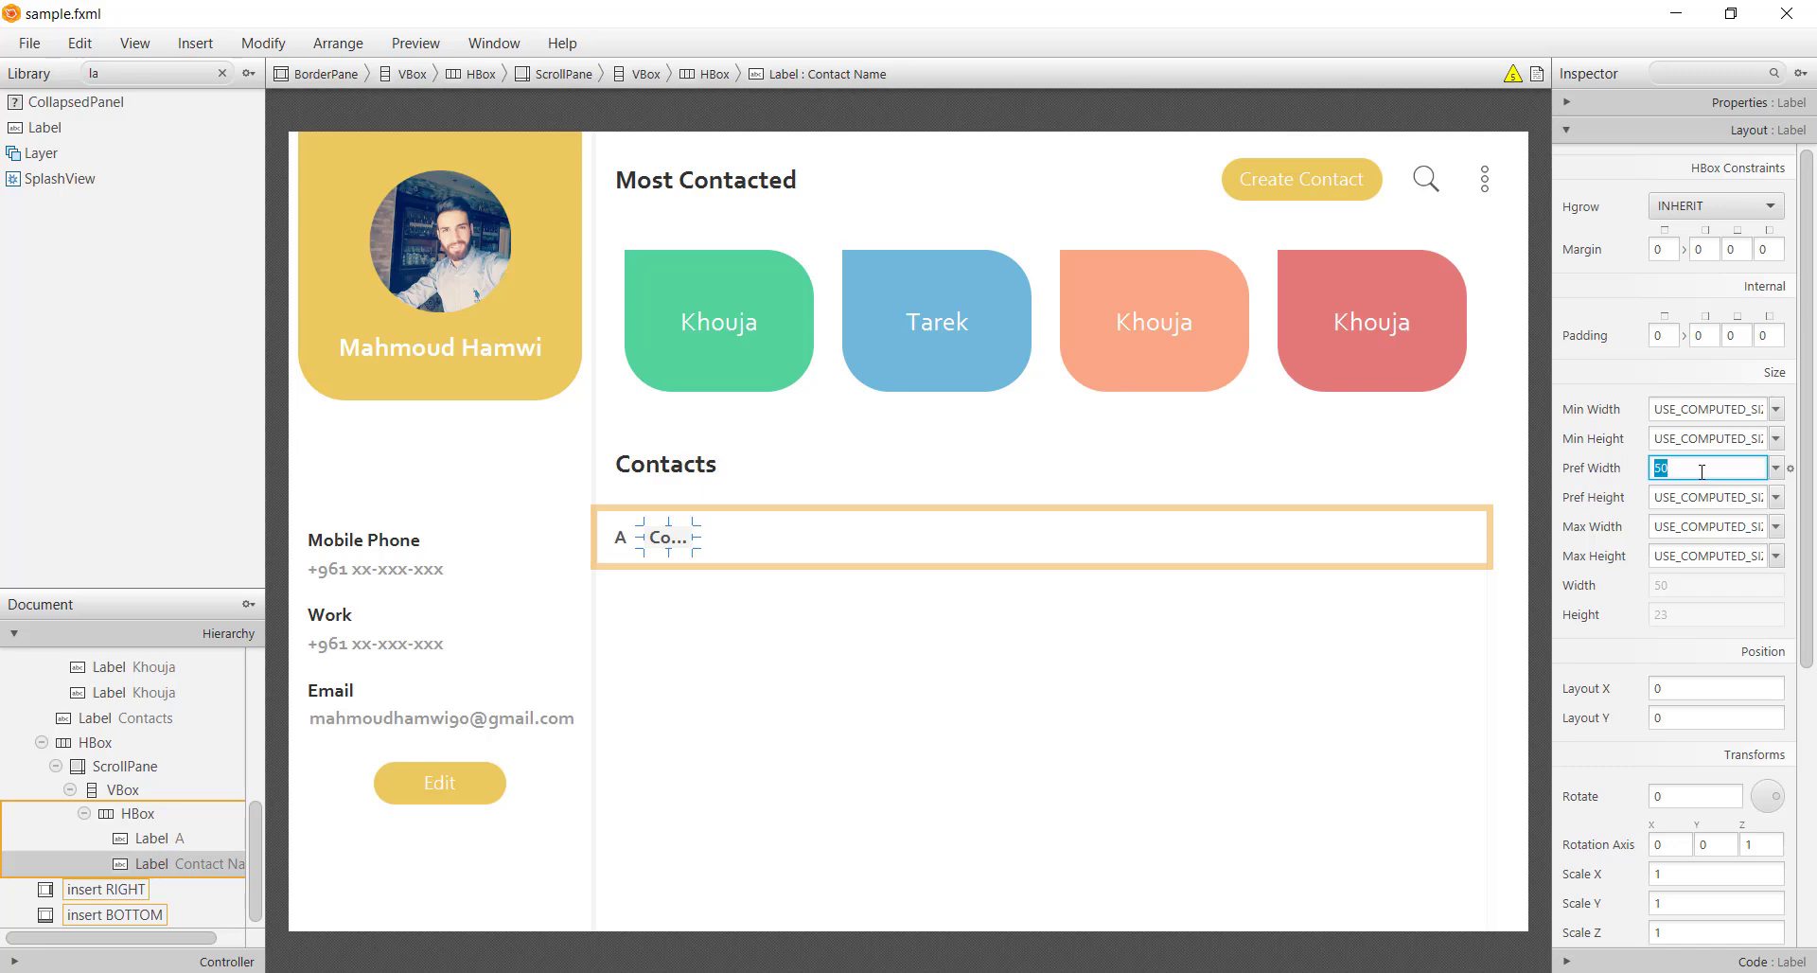
type("170")
key("Return")
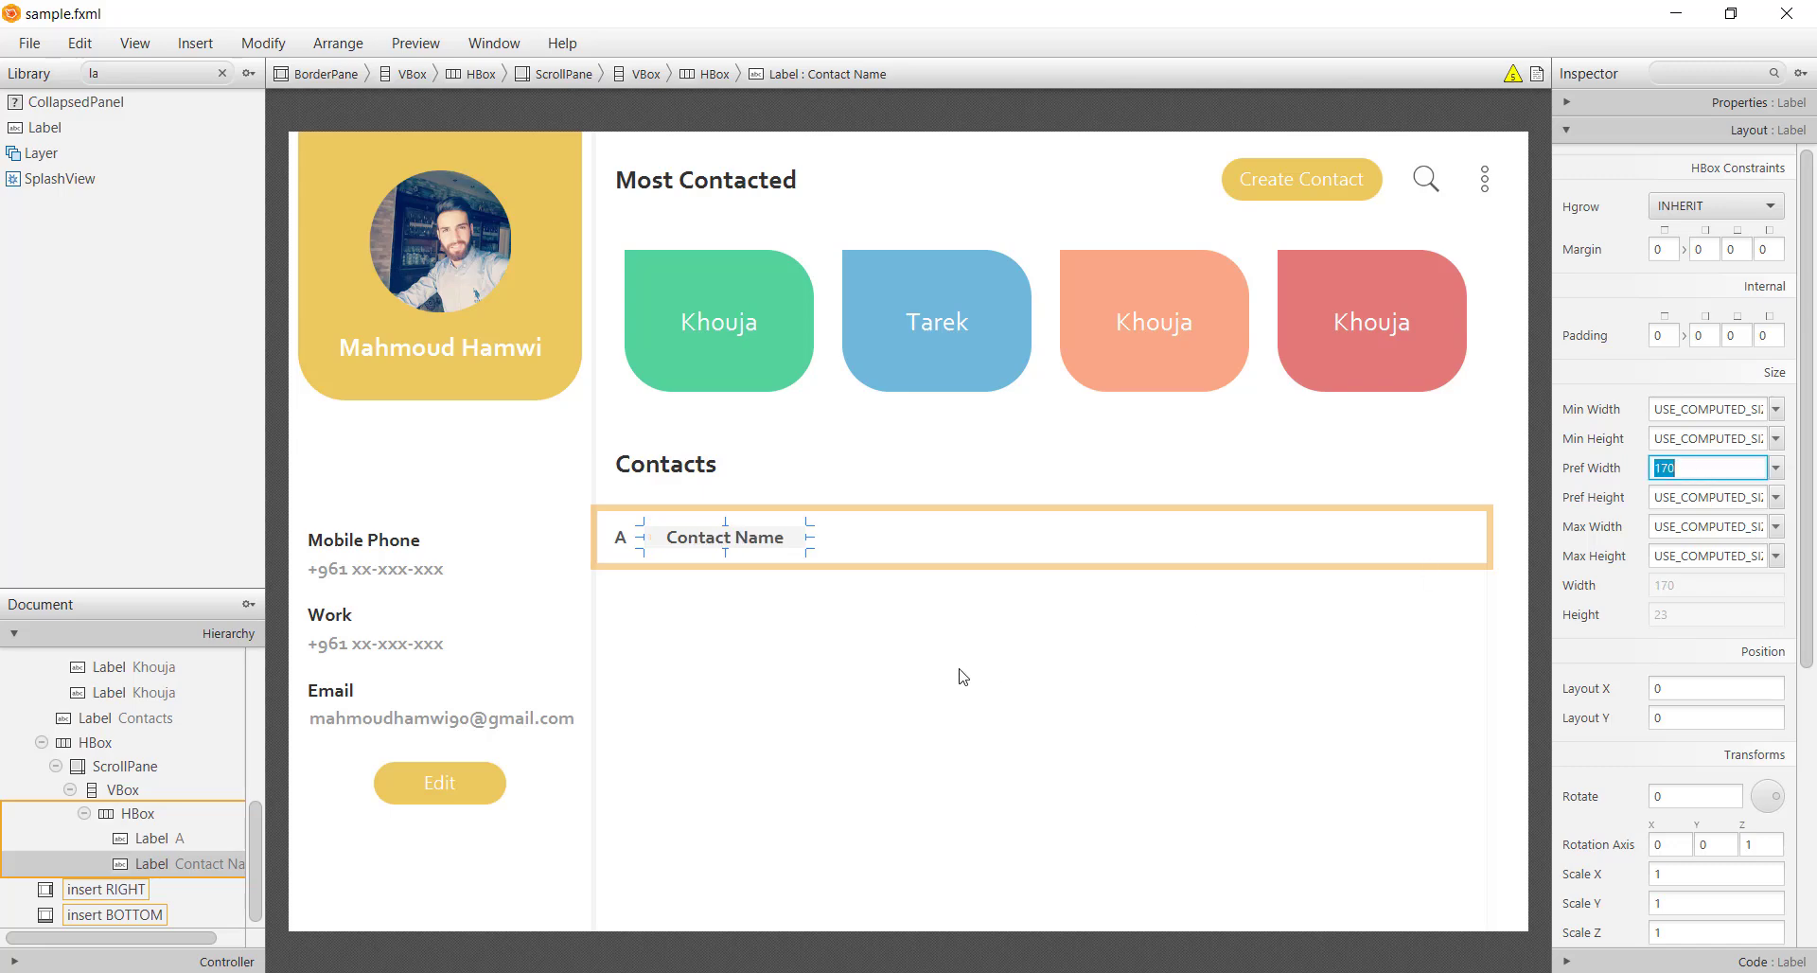
Duplicate it as a Phone Number label with preferred width 175
key("ctrl+d")
double_click(886, 538)
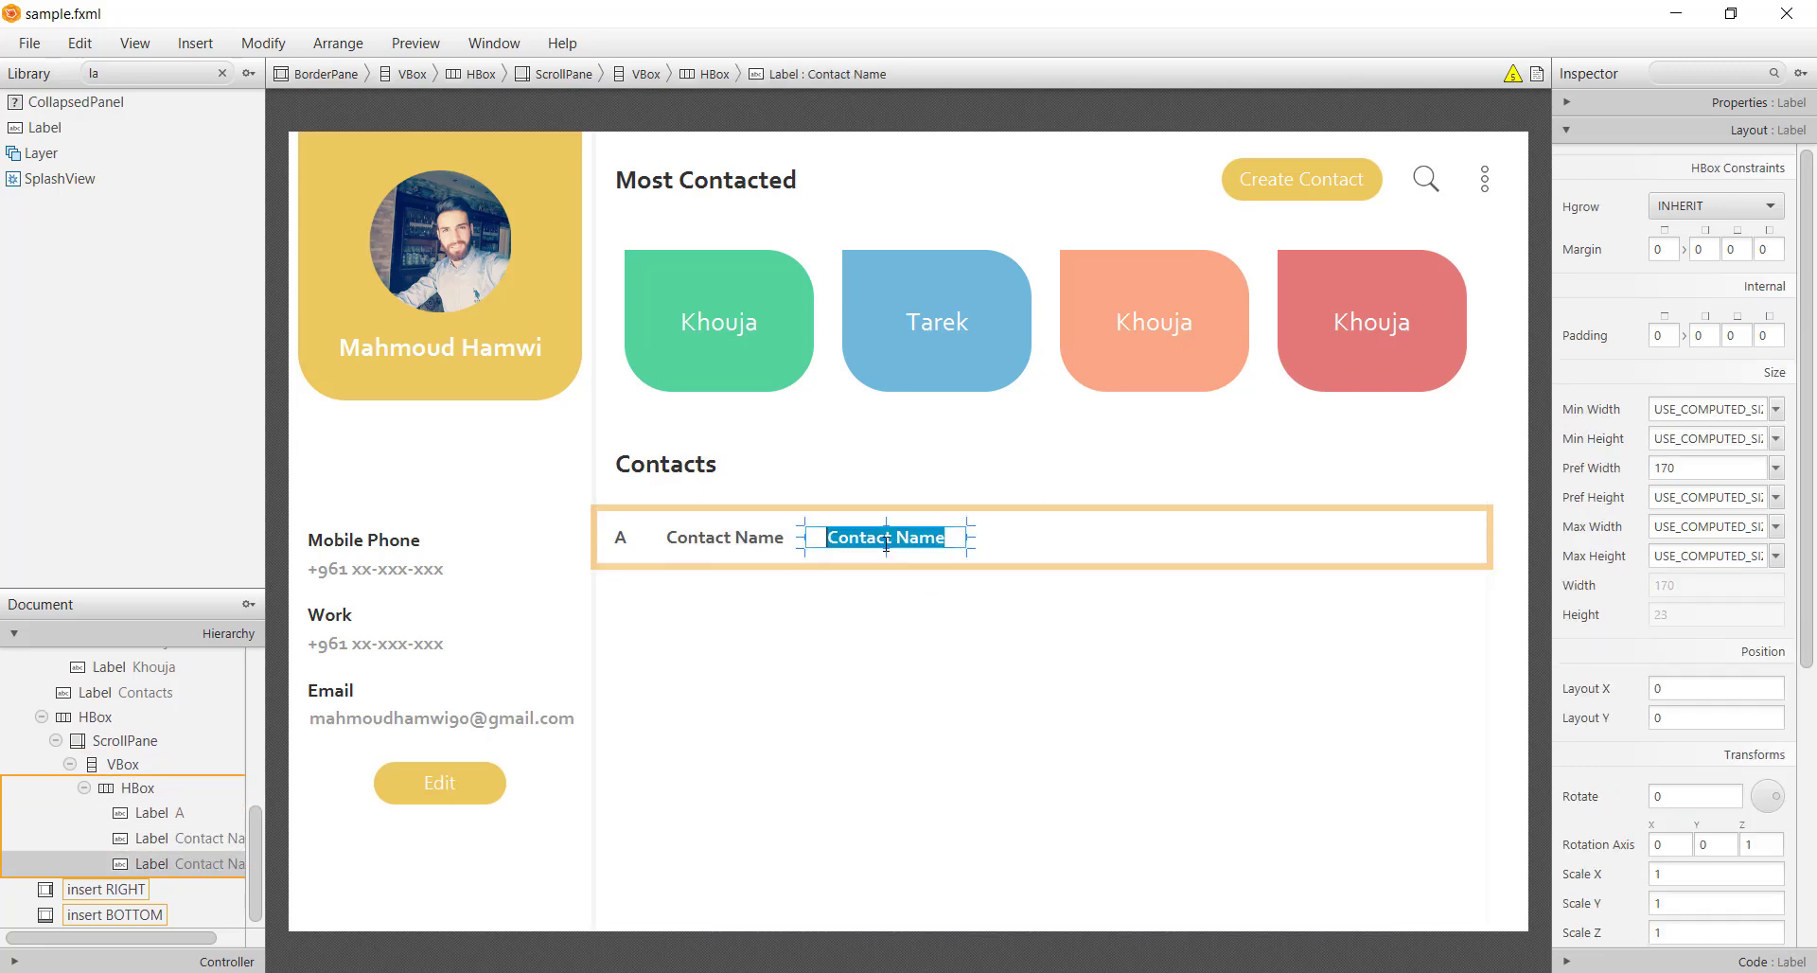
type("Phone Number")
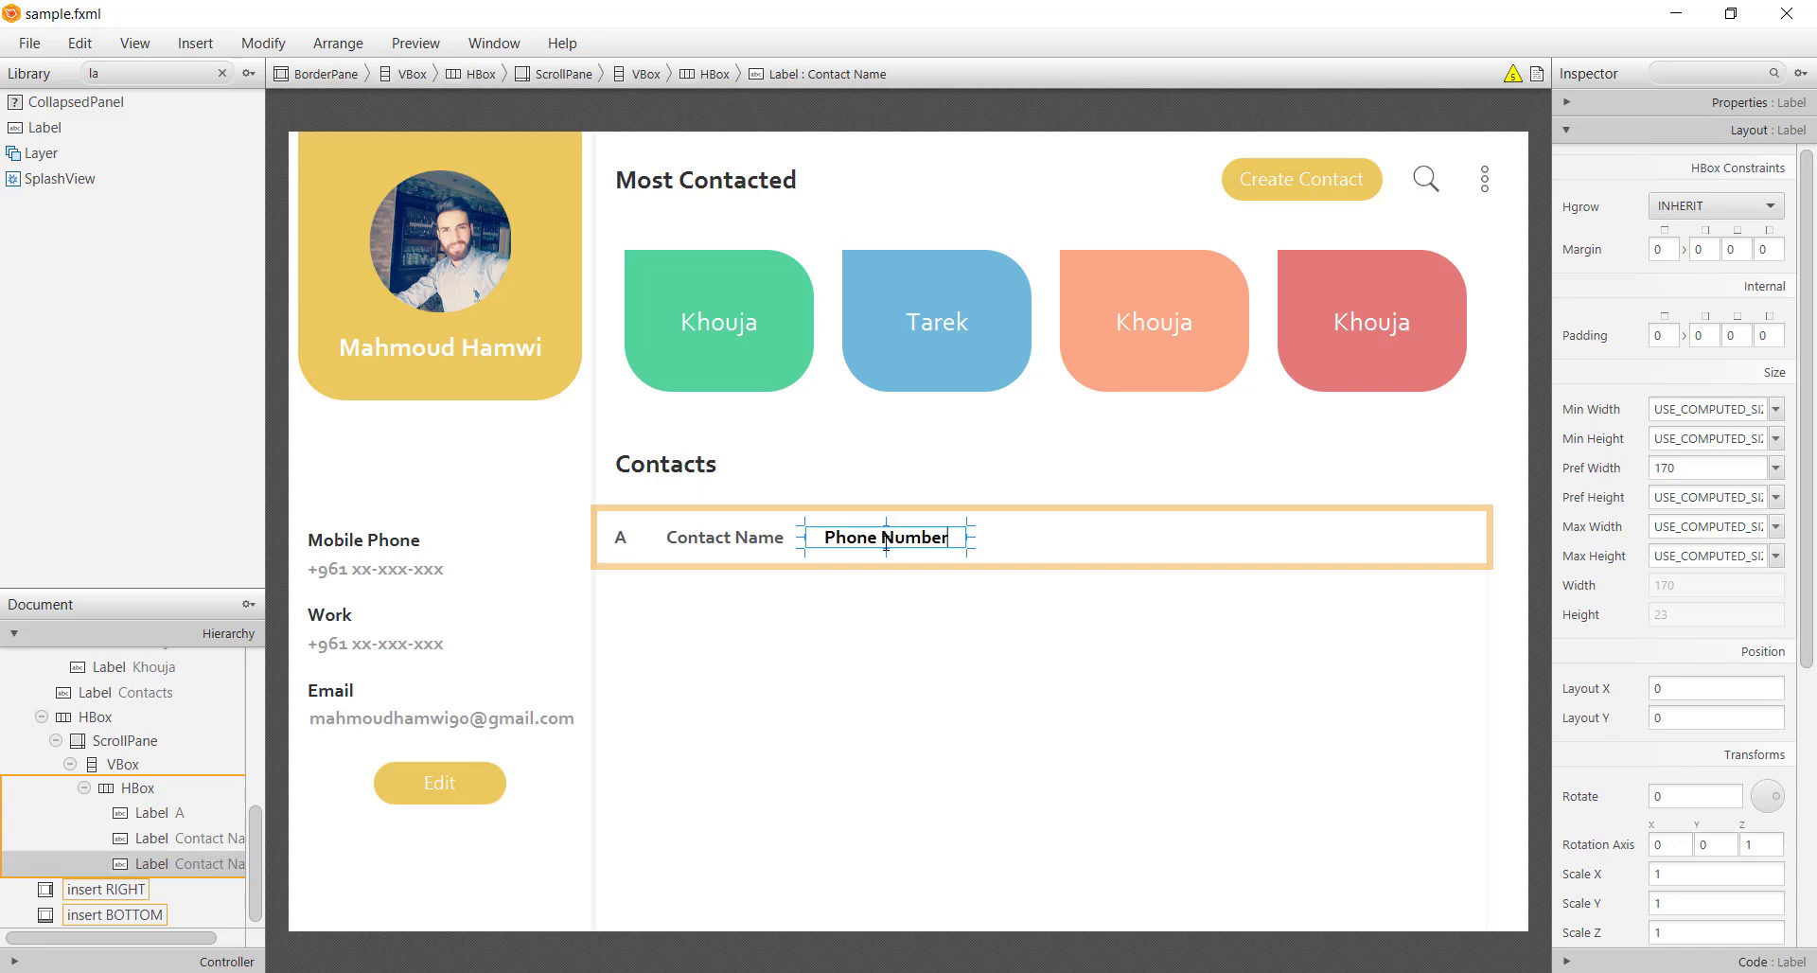
key("Return")
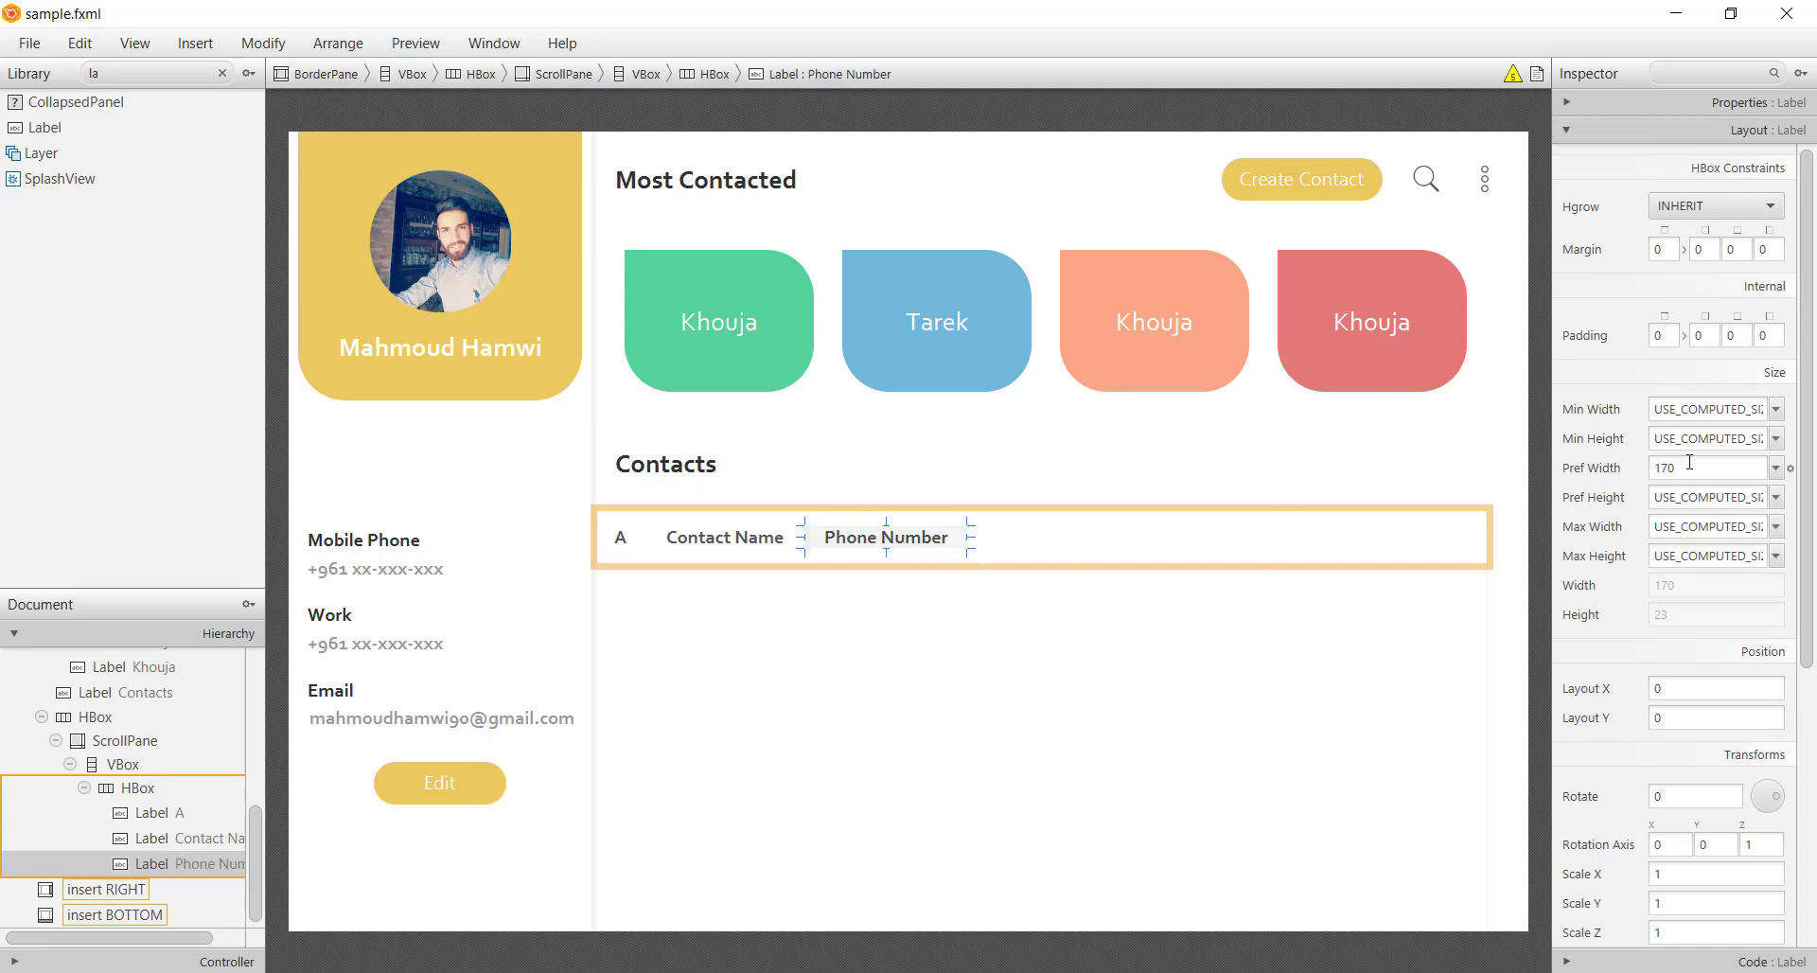
double_click(1690, 461)
type("1")
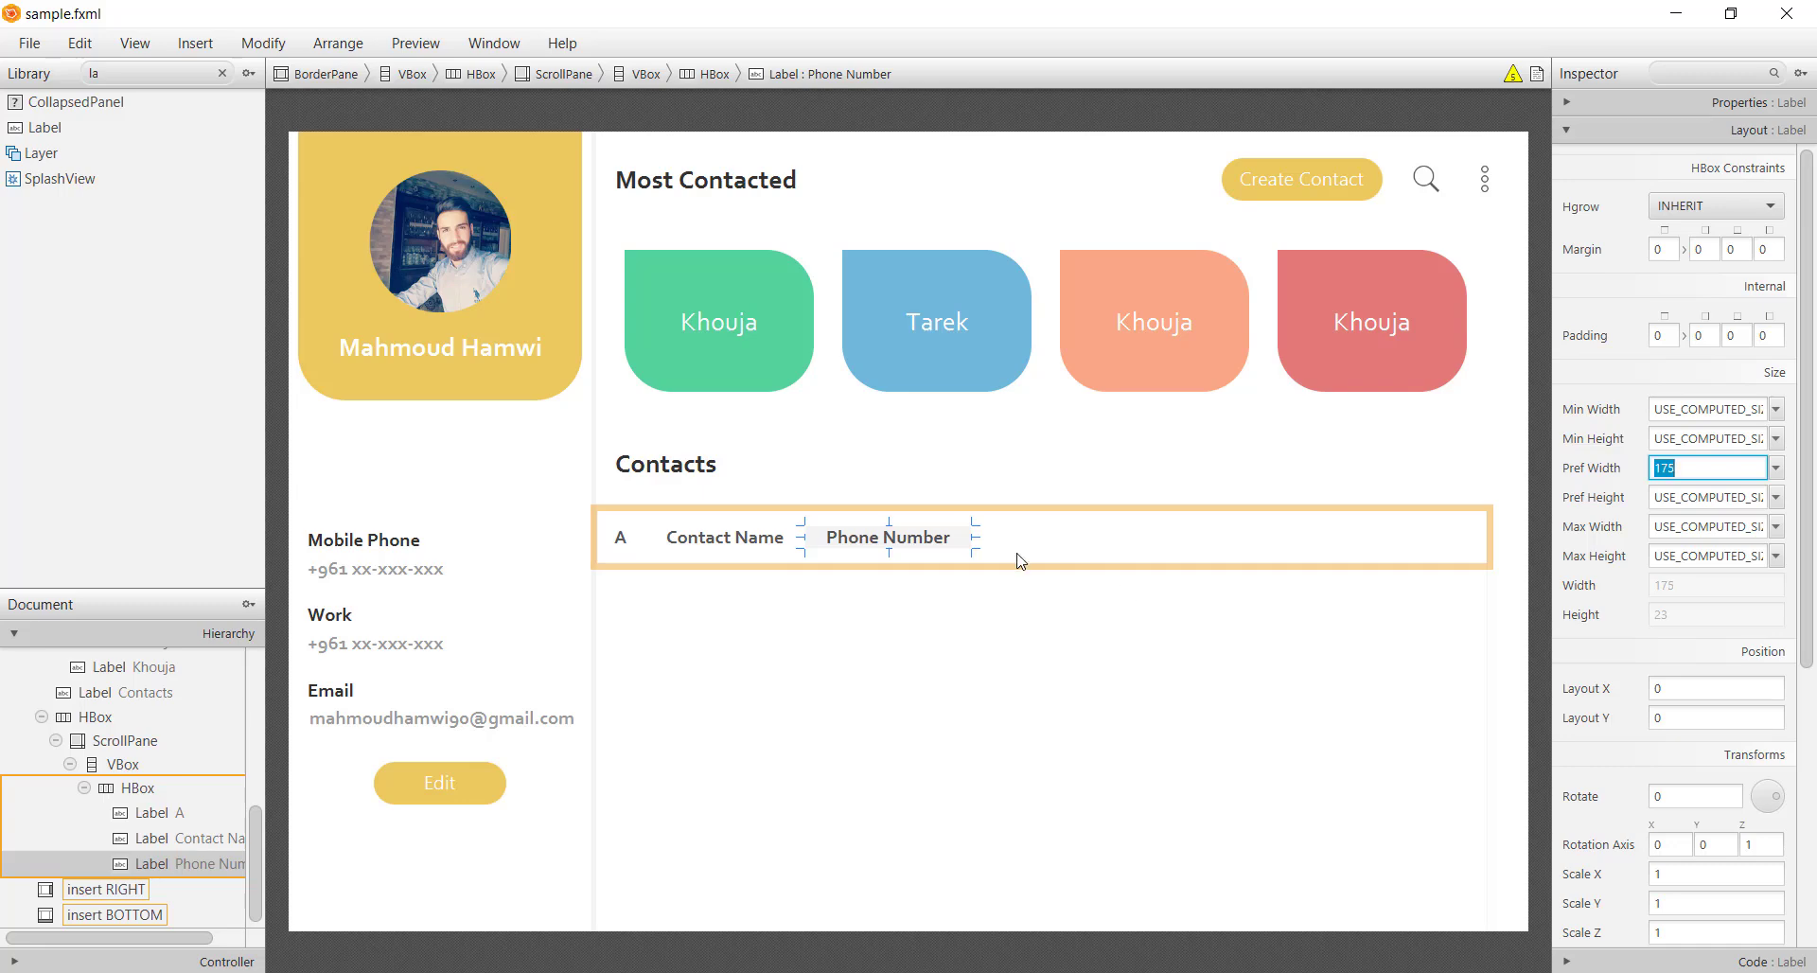
Duplicate it as an Email label with preferred width 300
key("ctrl+d")
double_click(1053, 536)
type("Email")
key("Return")
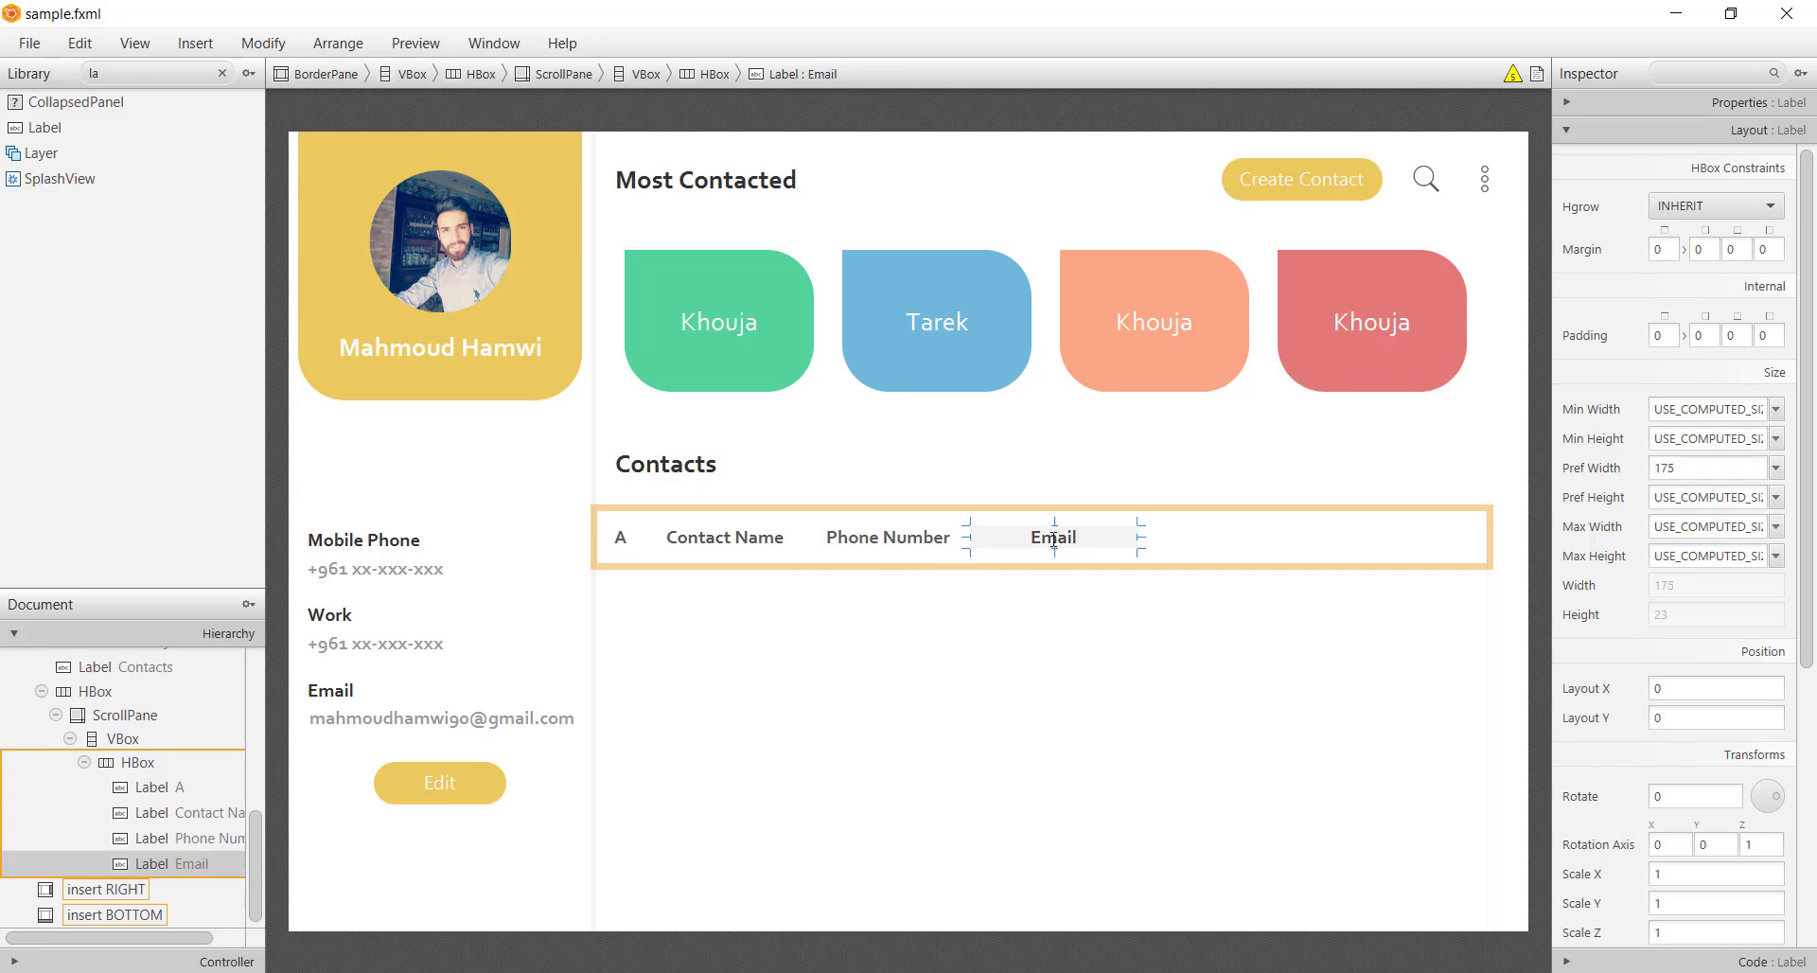
double_click(1694, 467)
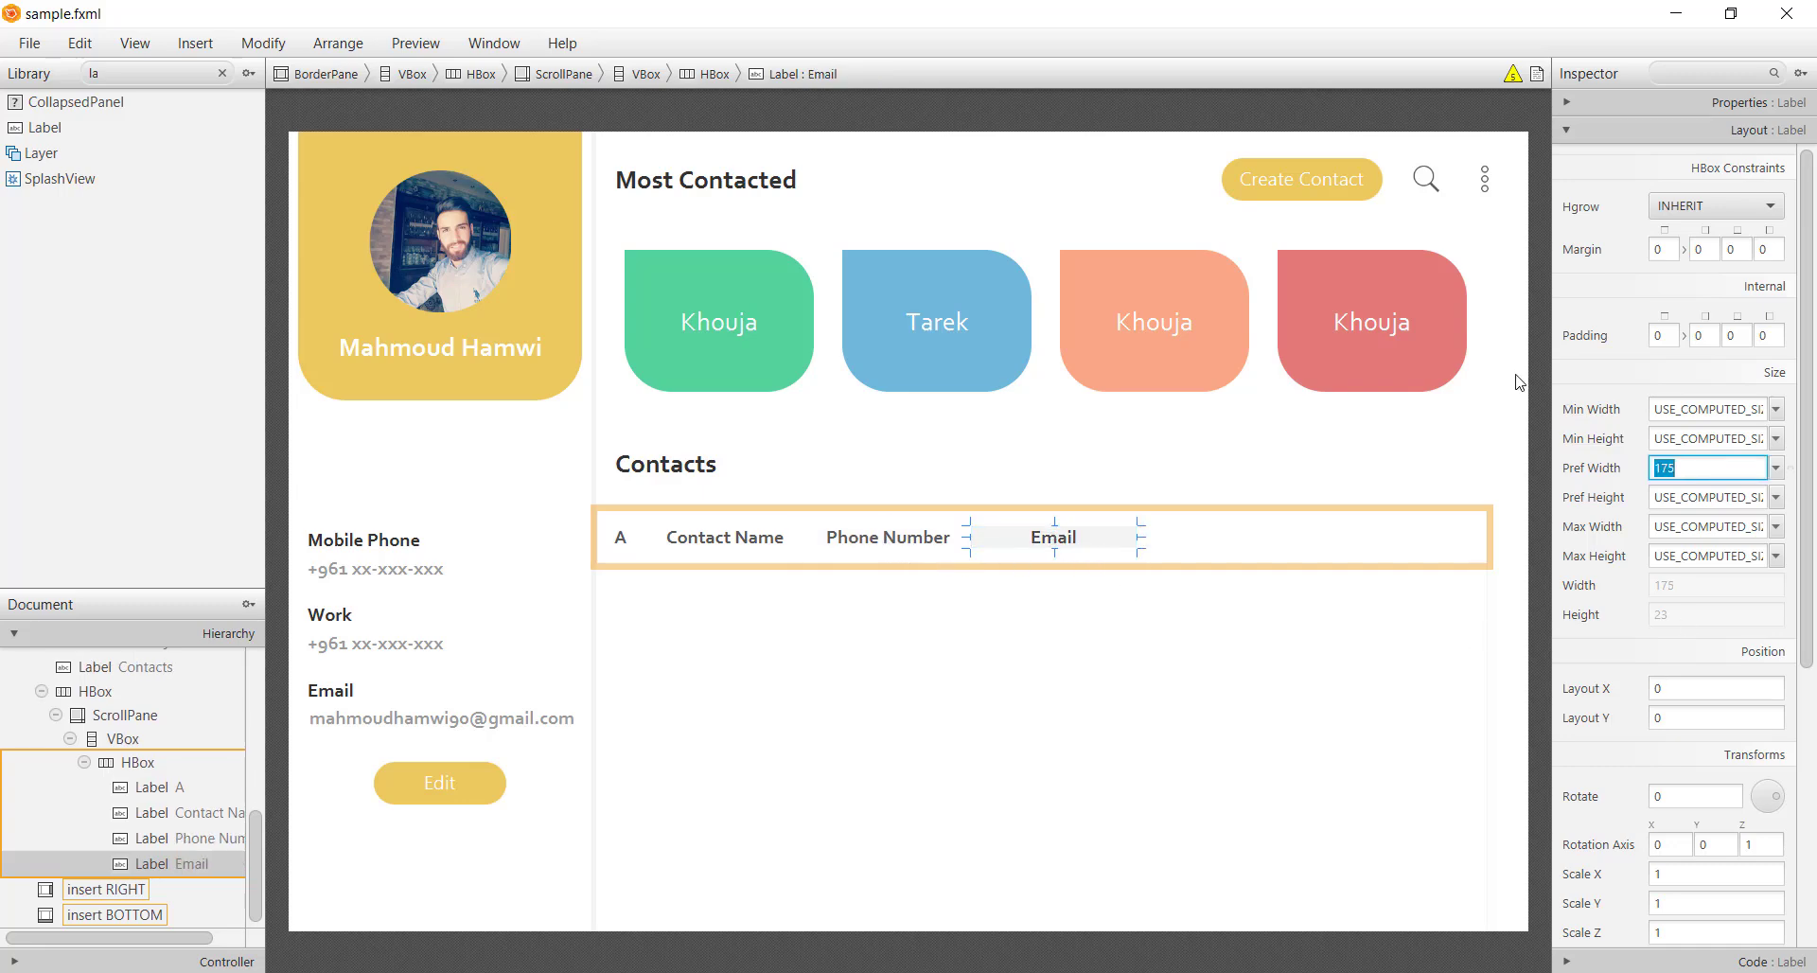
type("300")
key("Return")
Duplicate it as an Actions label and narrow it to about 173 wide
key("ctrl+d")
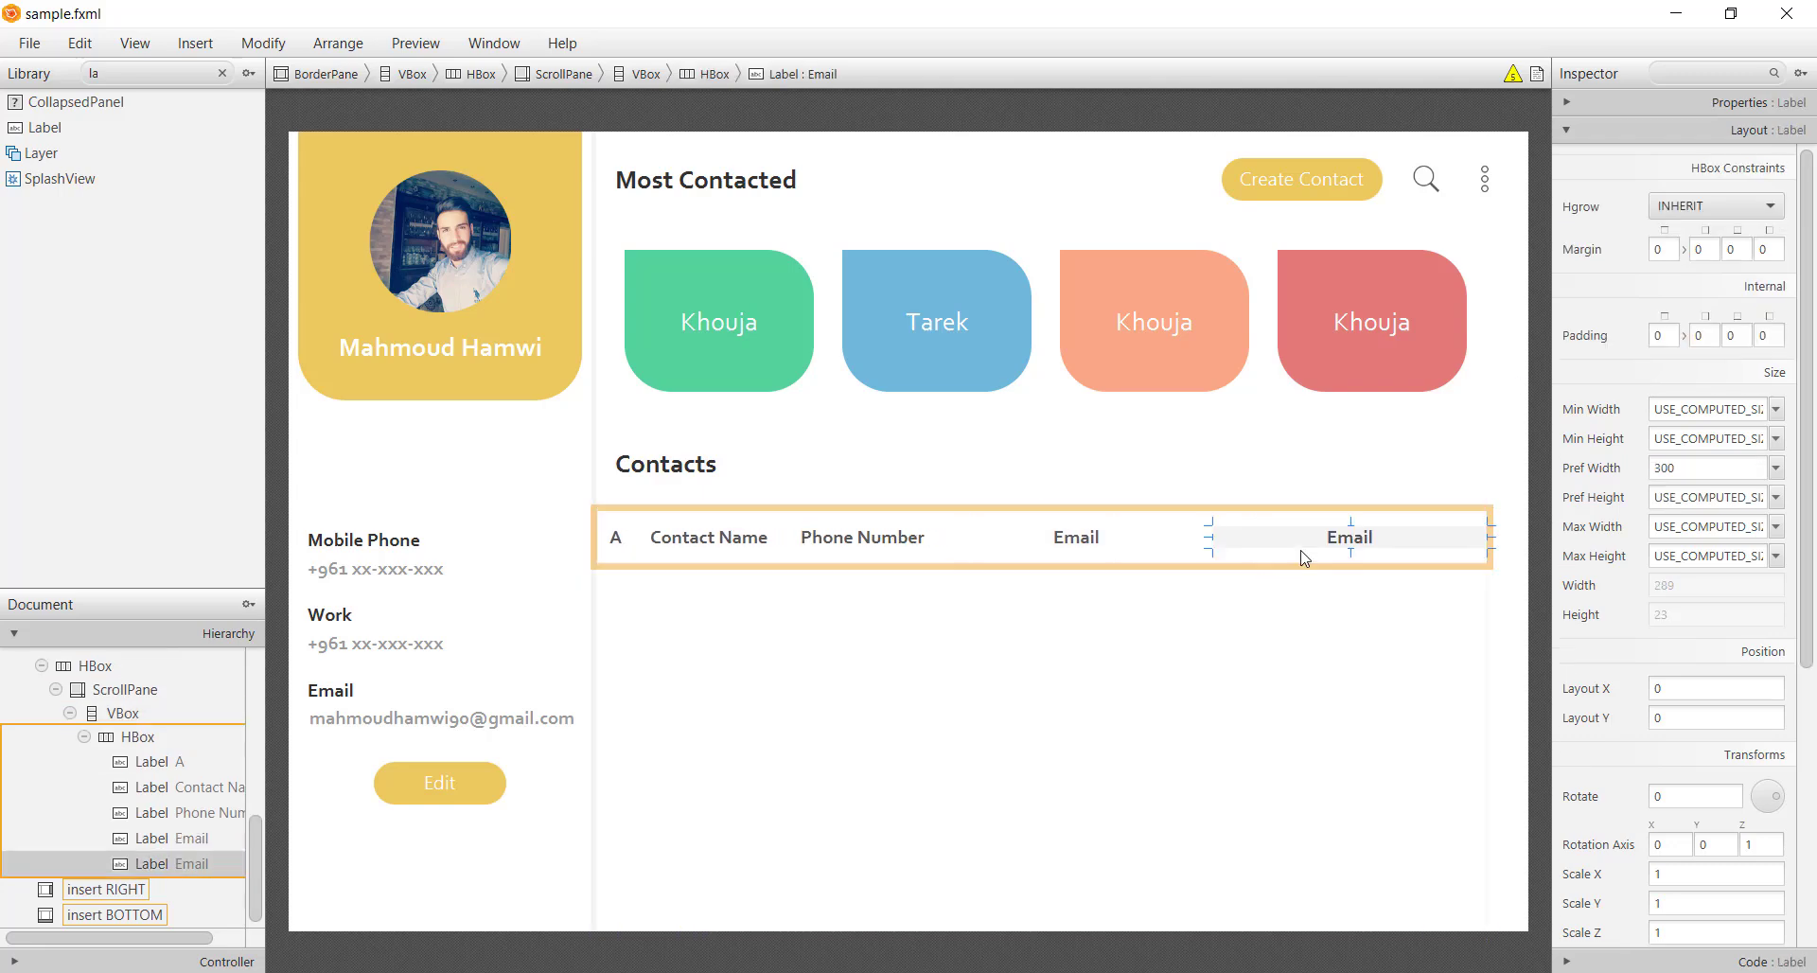
double_click(1330, 530)
type("Actions")
key("Return")
double_click(1734, 466)
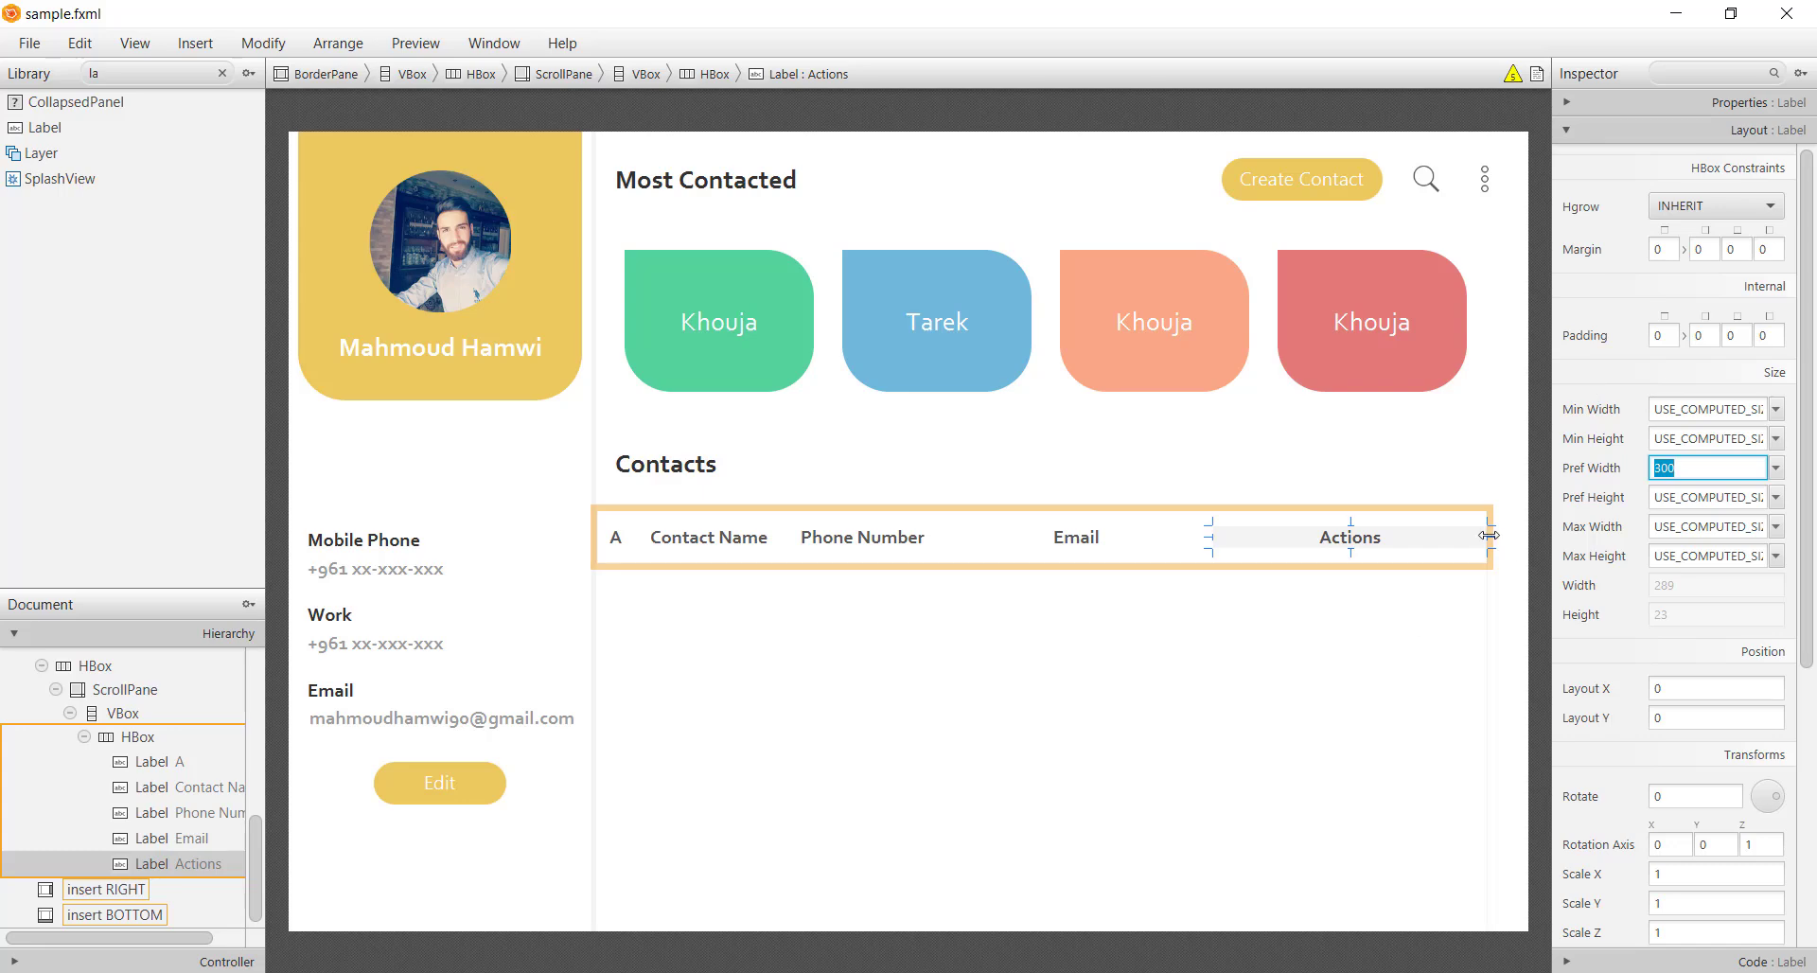
left_click_drag(1488, 535, 1379, 537)
Multi-select the Phone Number, Email and Actions labels
left_click(886, 560)
left_click(1098, 553)
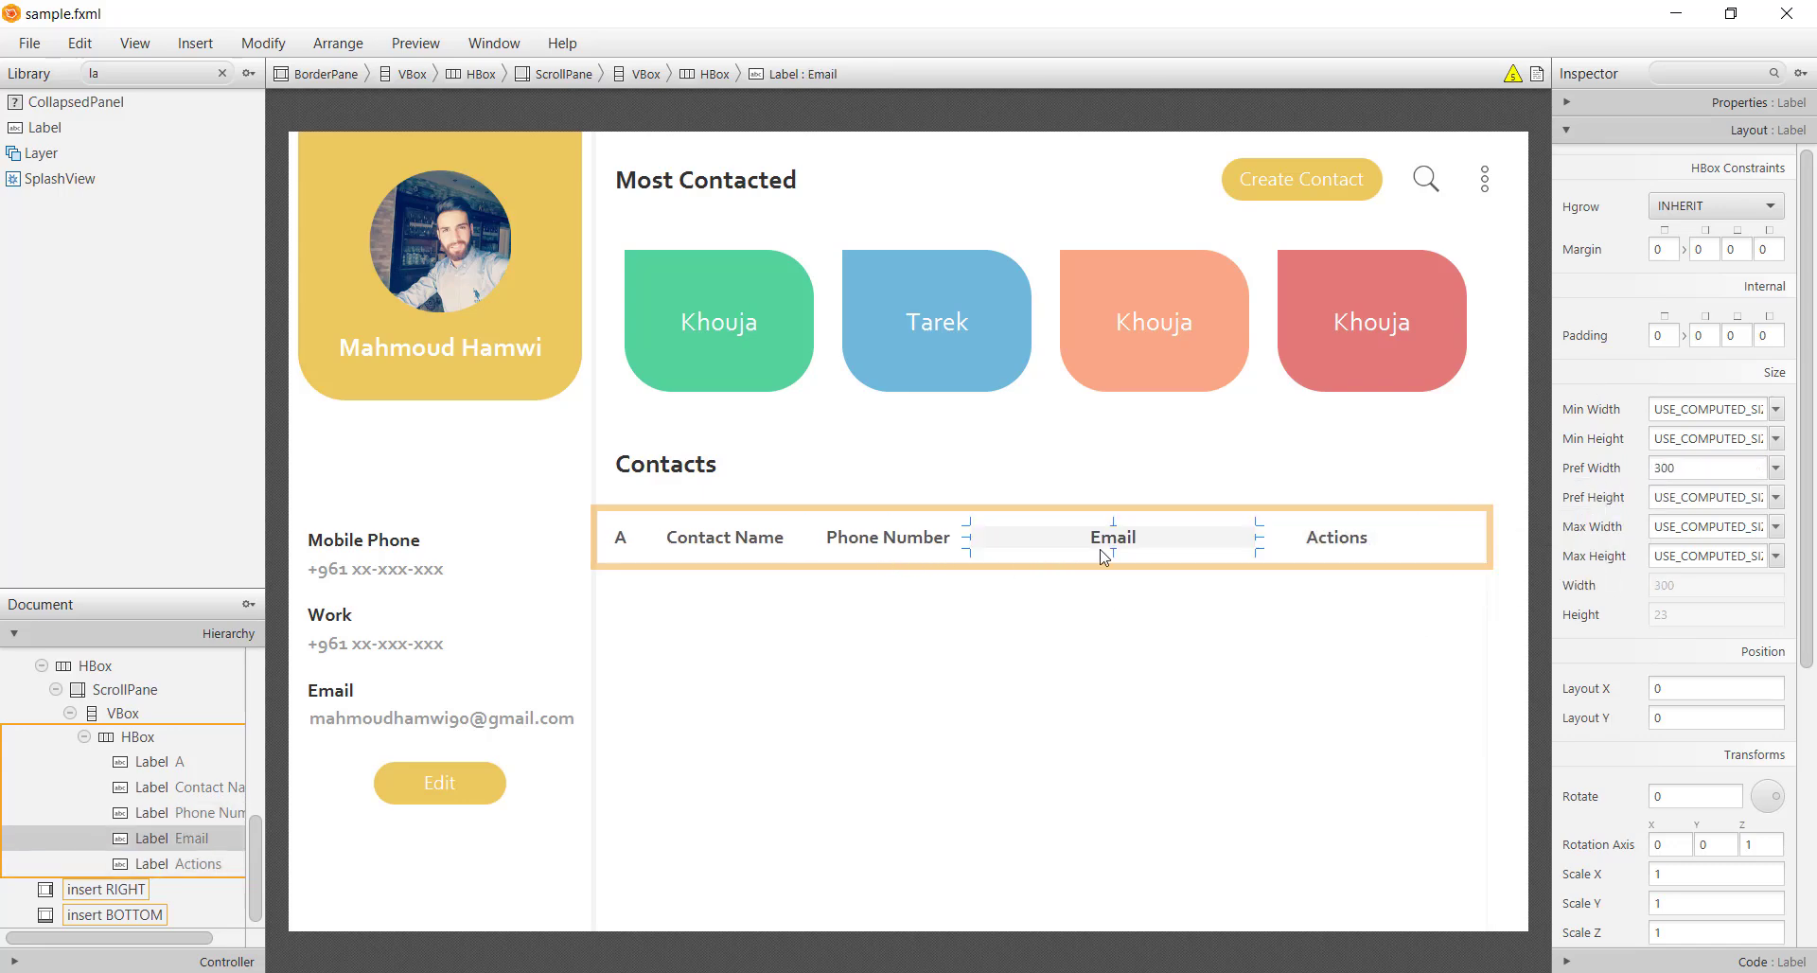
left_click(1339, 556, "shift")
left_click(854, 564, "shift")
Add Contact Name to the selection and set all header labels' alignment to CENTER_LEFT
left_click(752, 541, "shift")
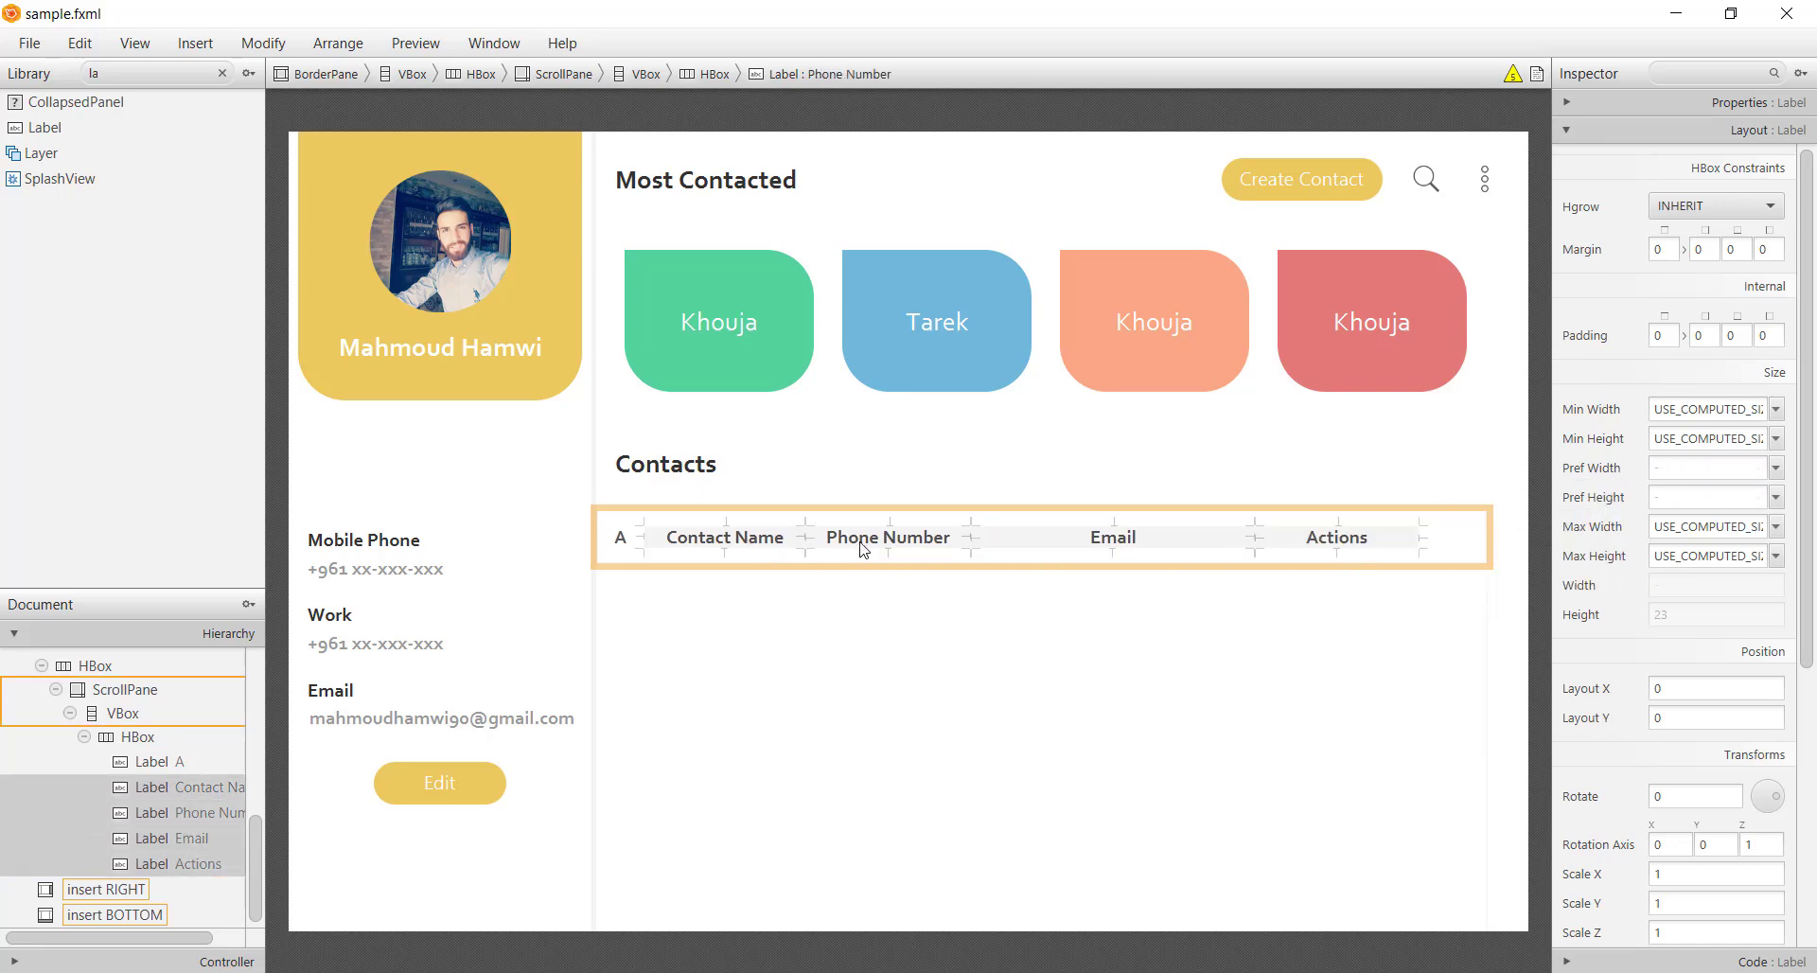
left_click(1761, 106)
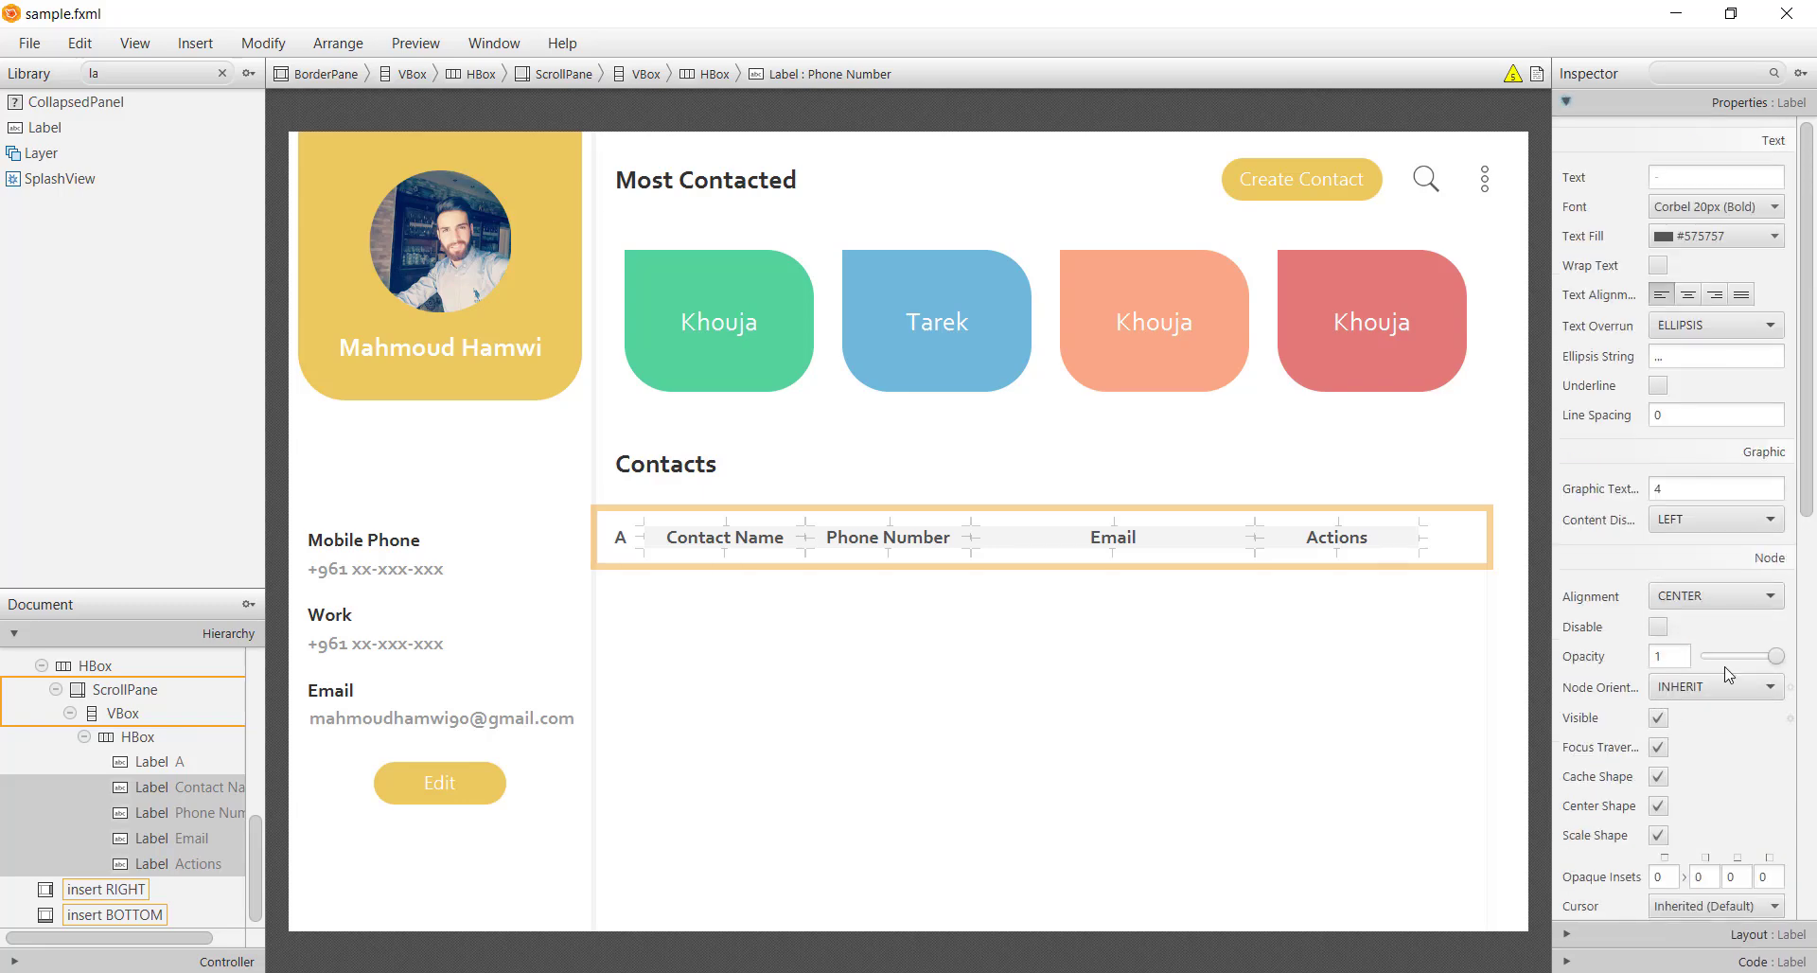
left_click(1717, 595)
key("Return")
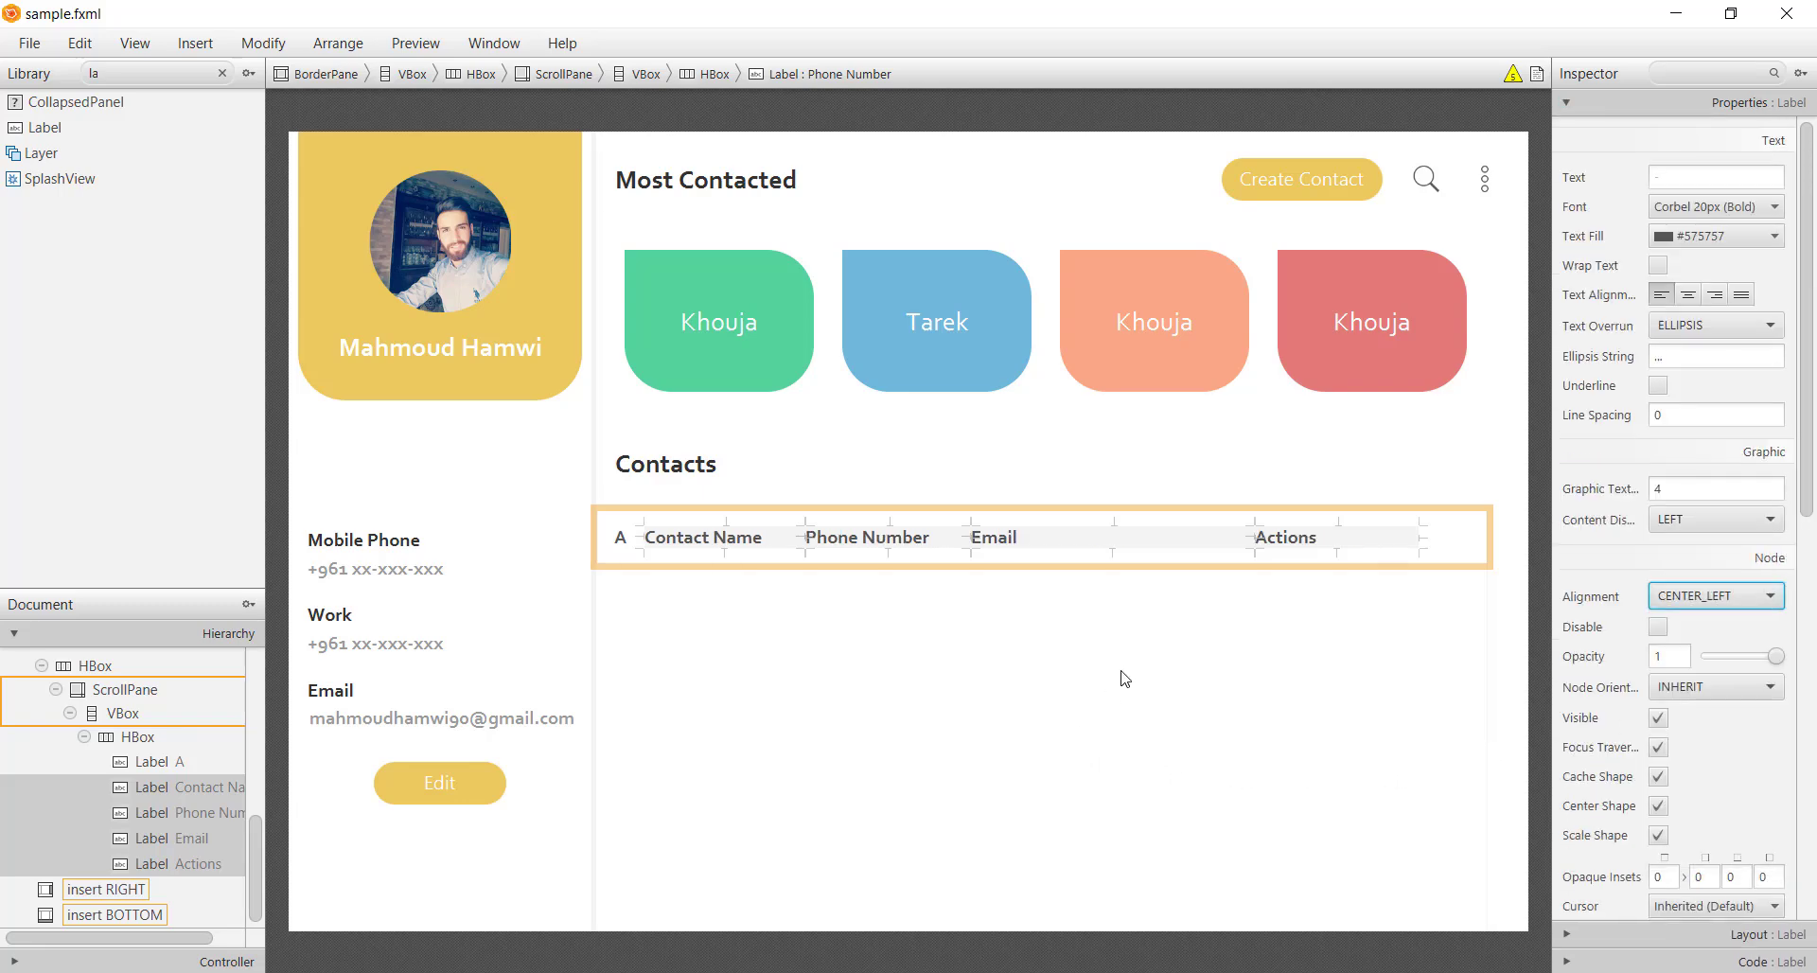
Set the header row's spacing to 10
key("ctrl+Up")
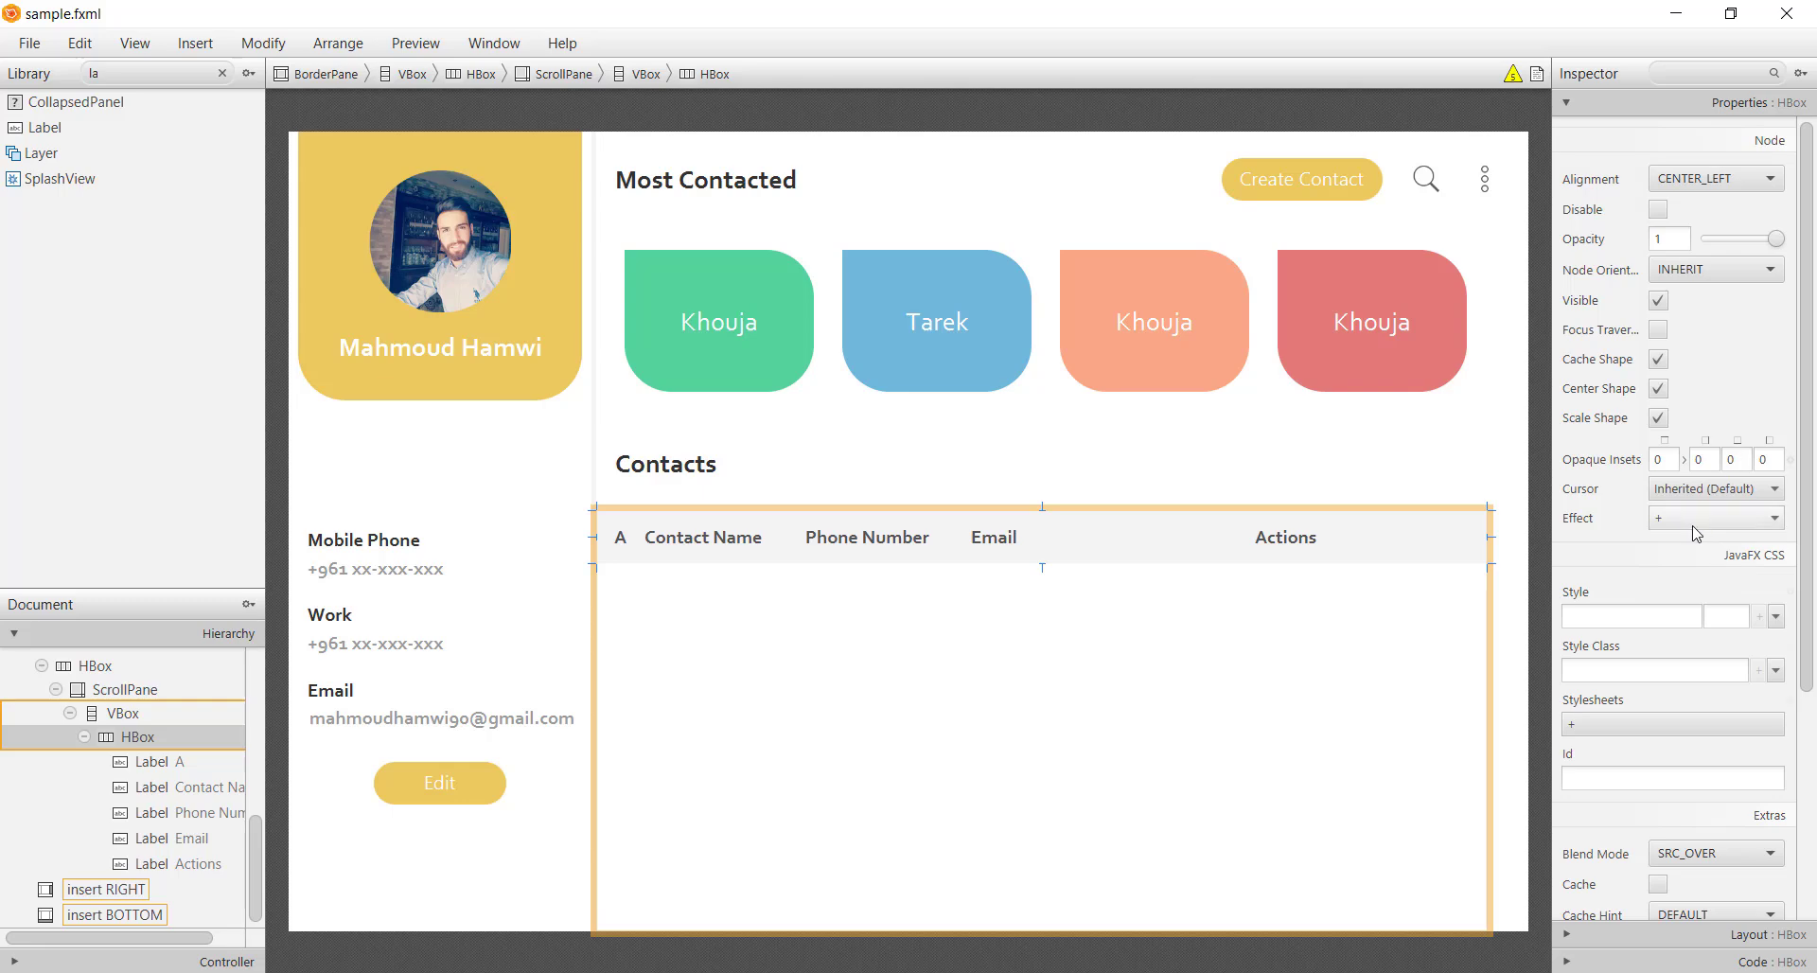
left_click(1682, 934)
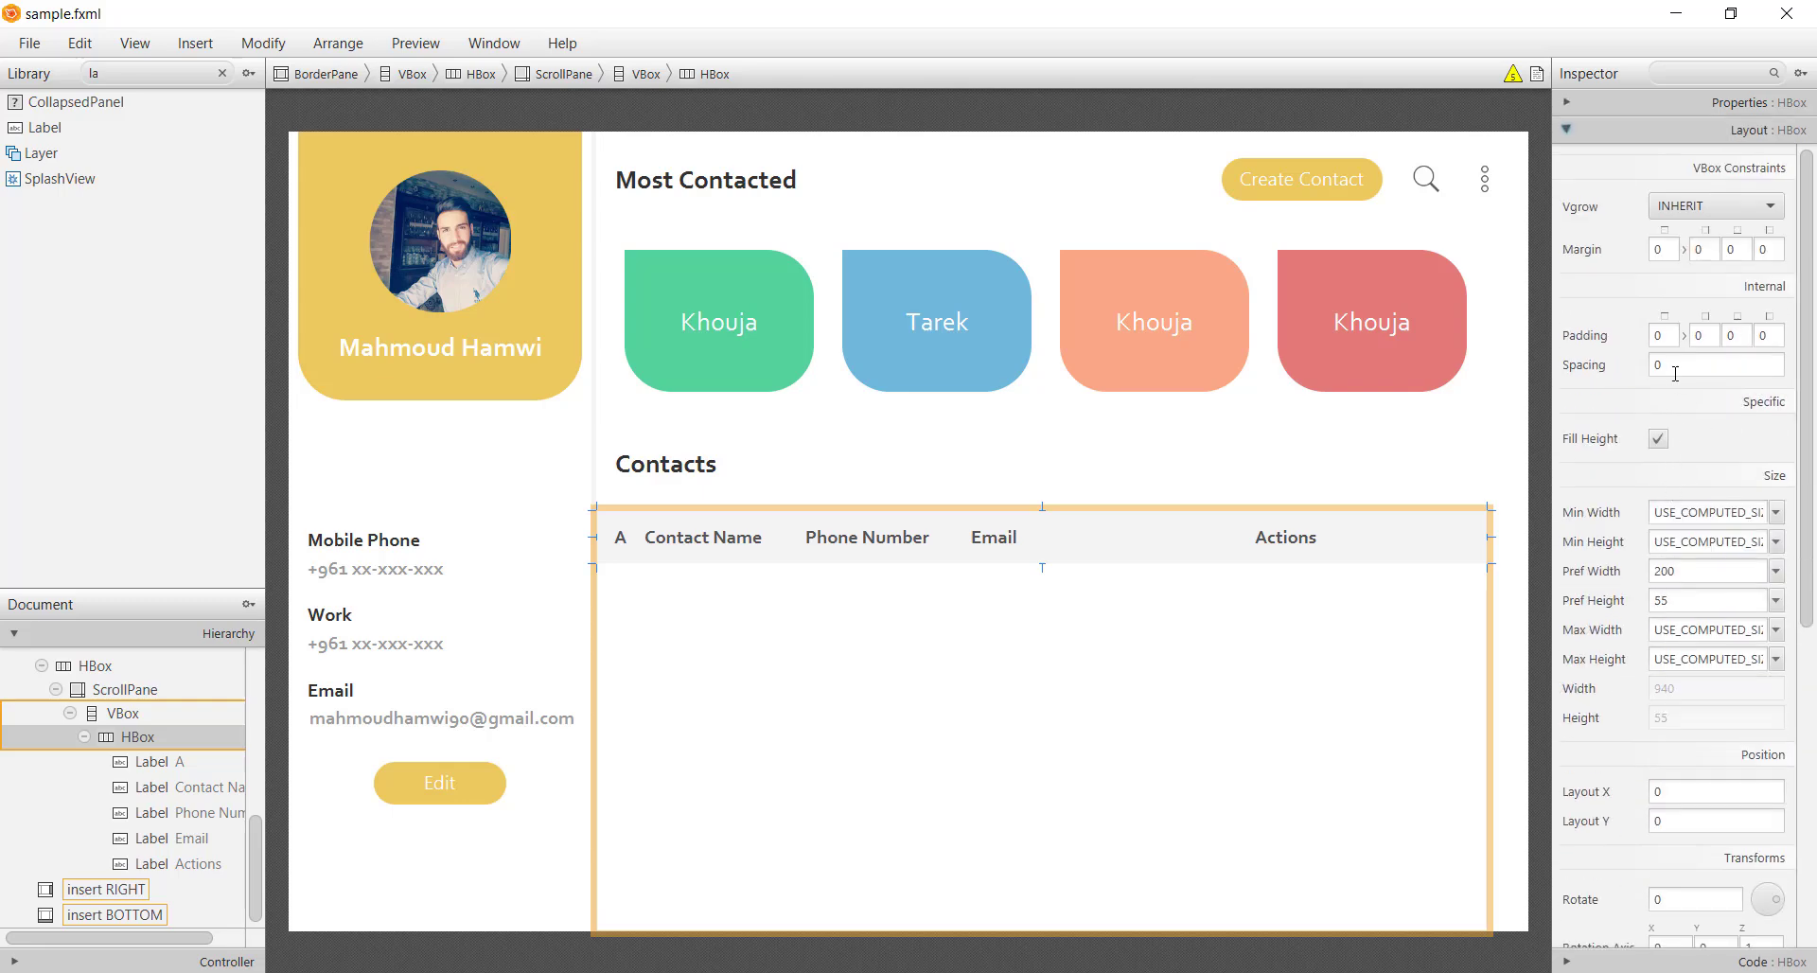
left_click(1675, 367)
type("10")
key("Return")
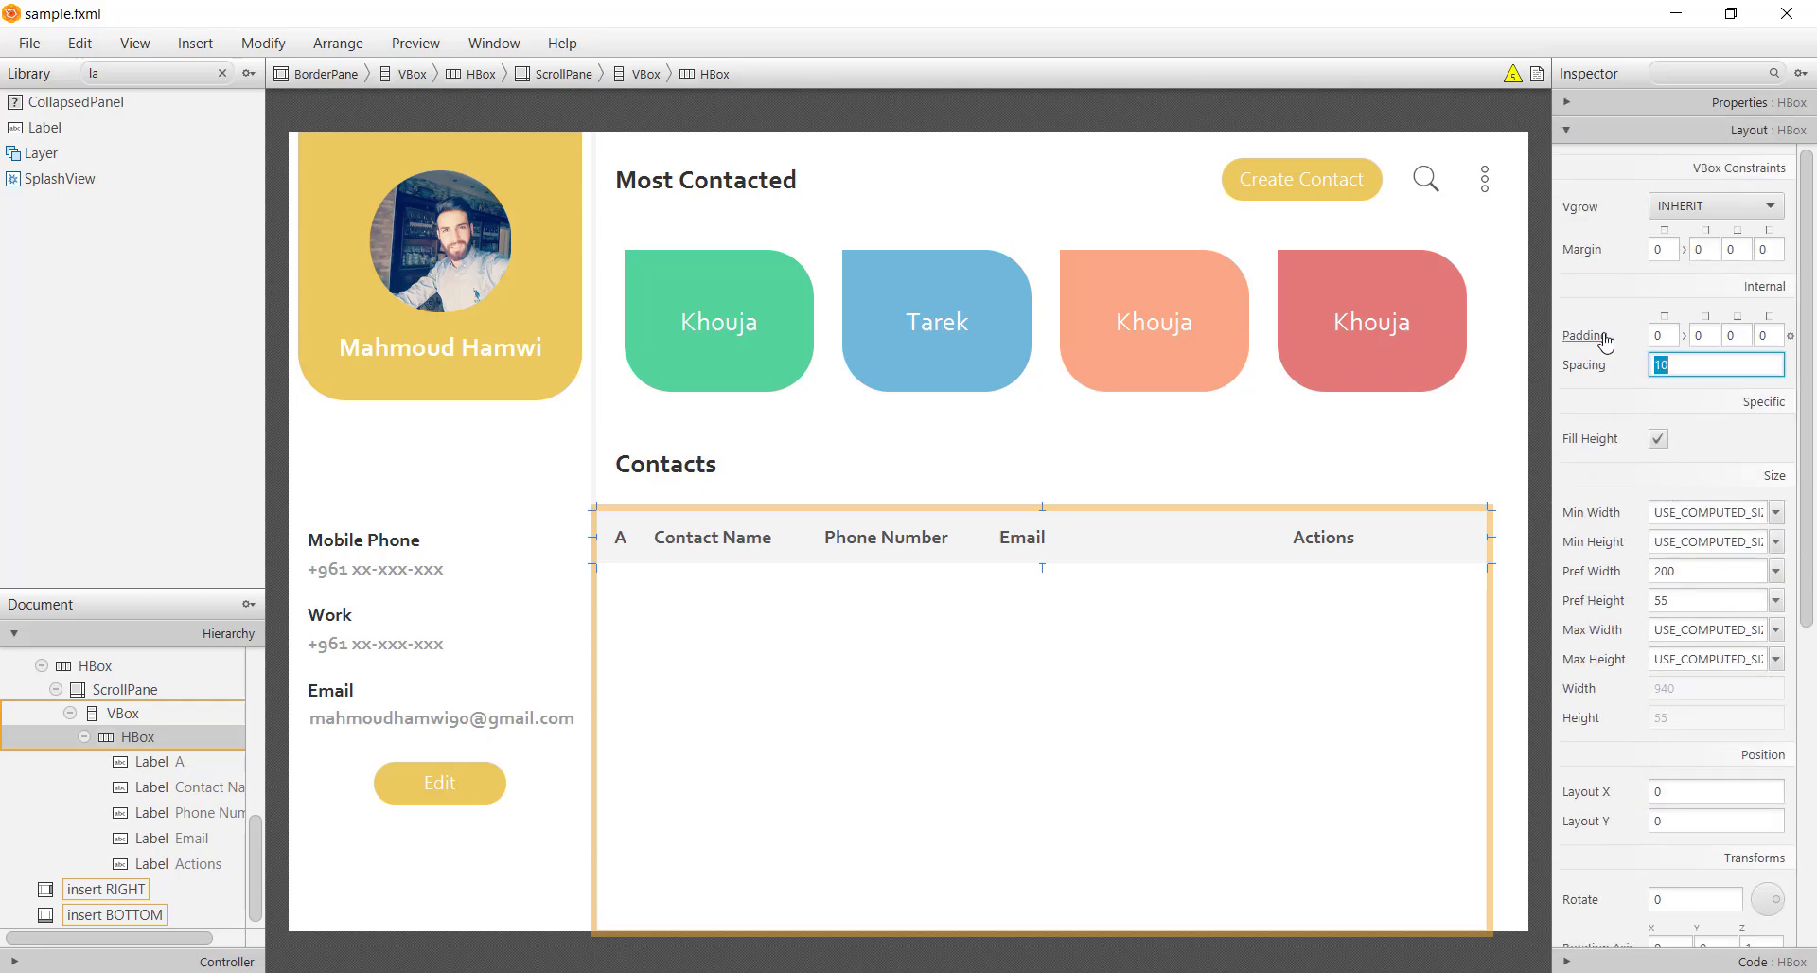
Give the A label a 10 px left margin and save sample.fxml
left_click(628, 544)
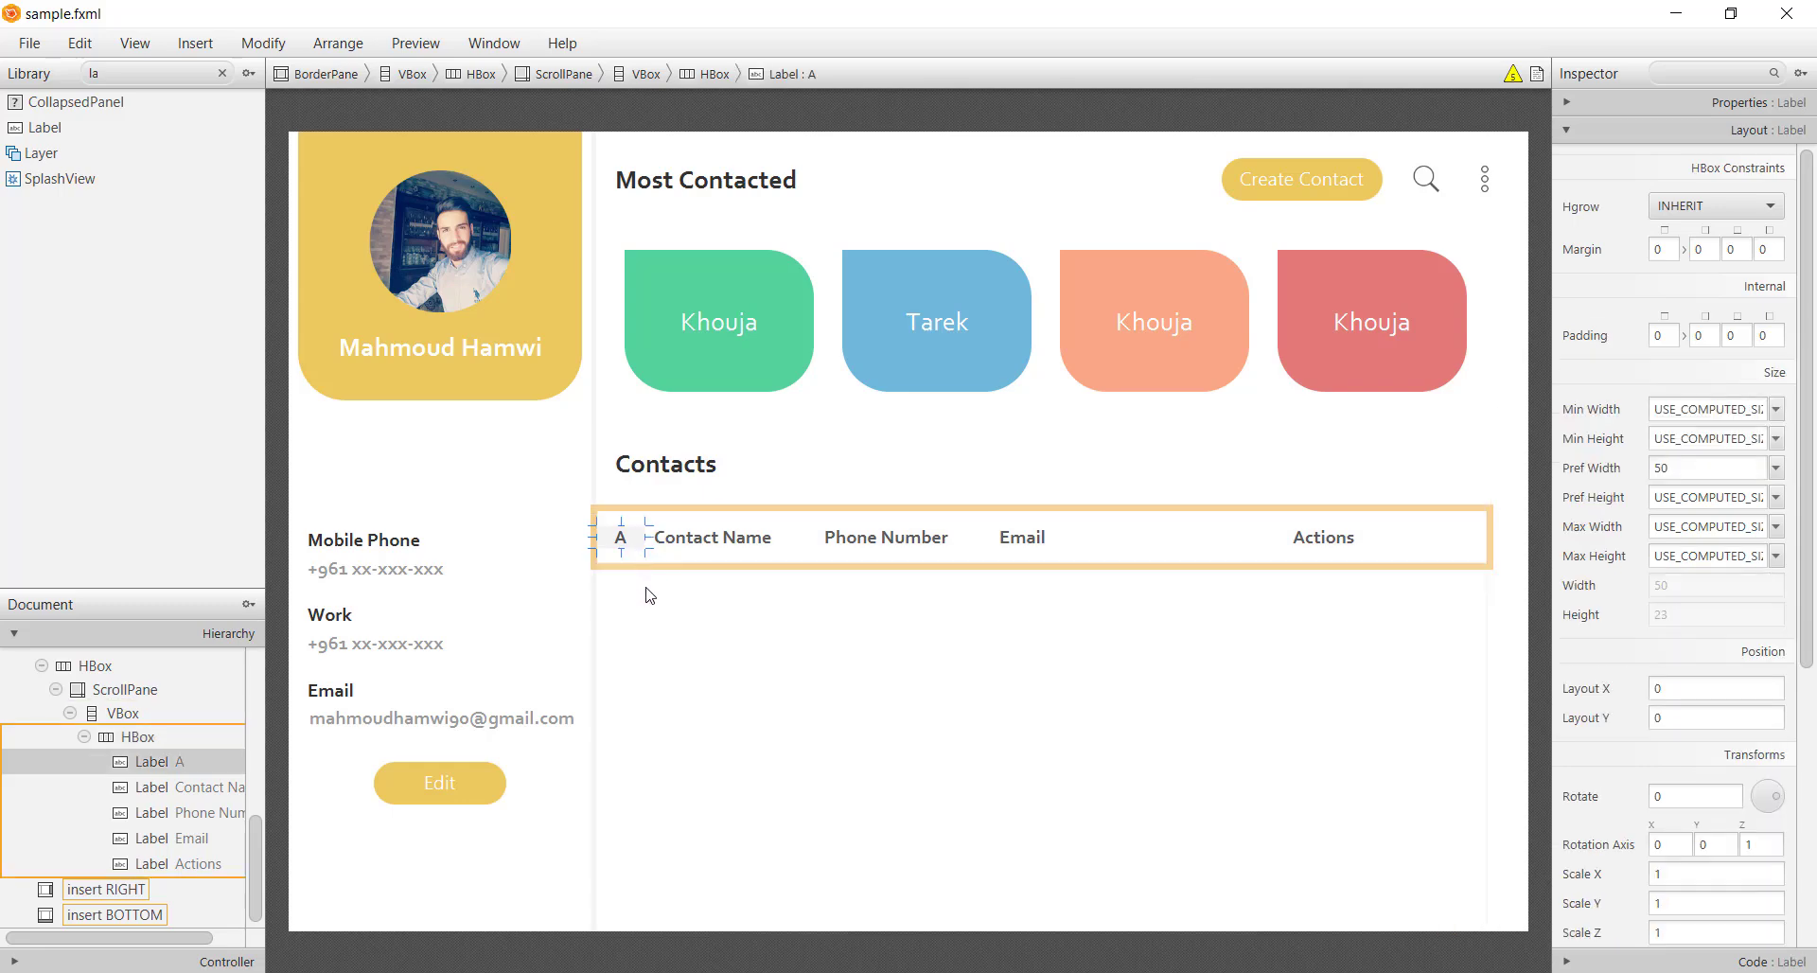
left_click(1765, 248)
type("10")
key("Return")
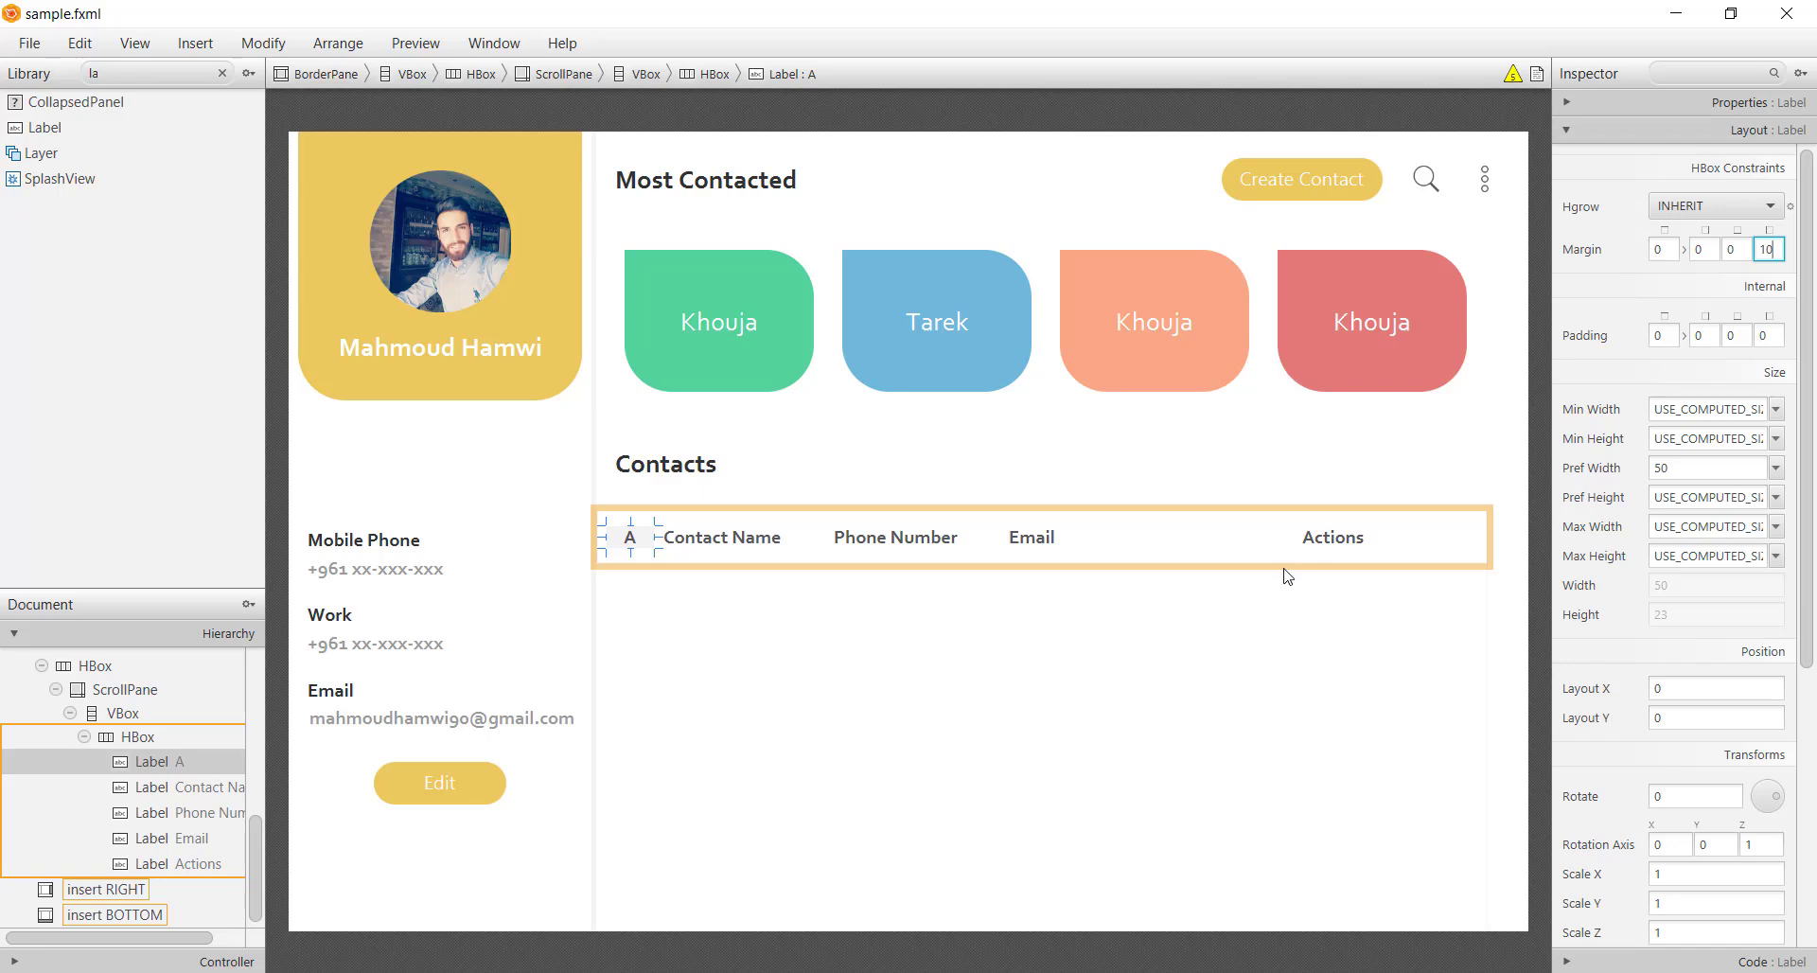
left_click(1261, 669)
key("ctrl+s")
left_click(1505, 687)
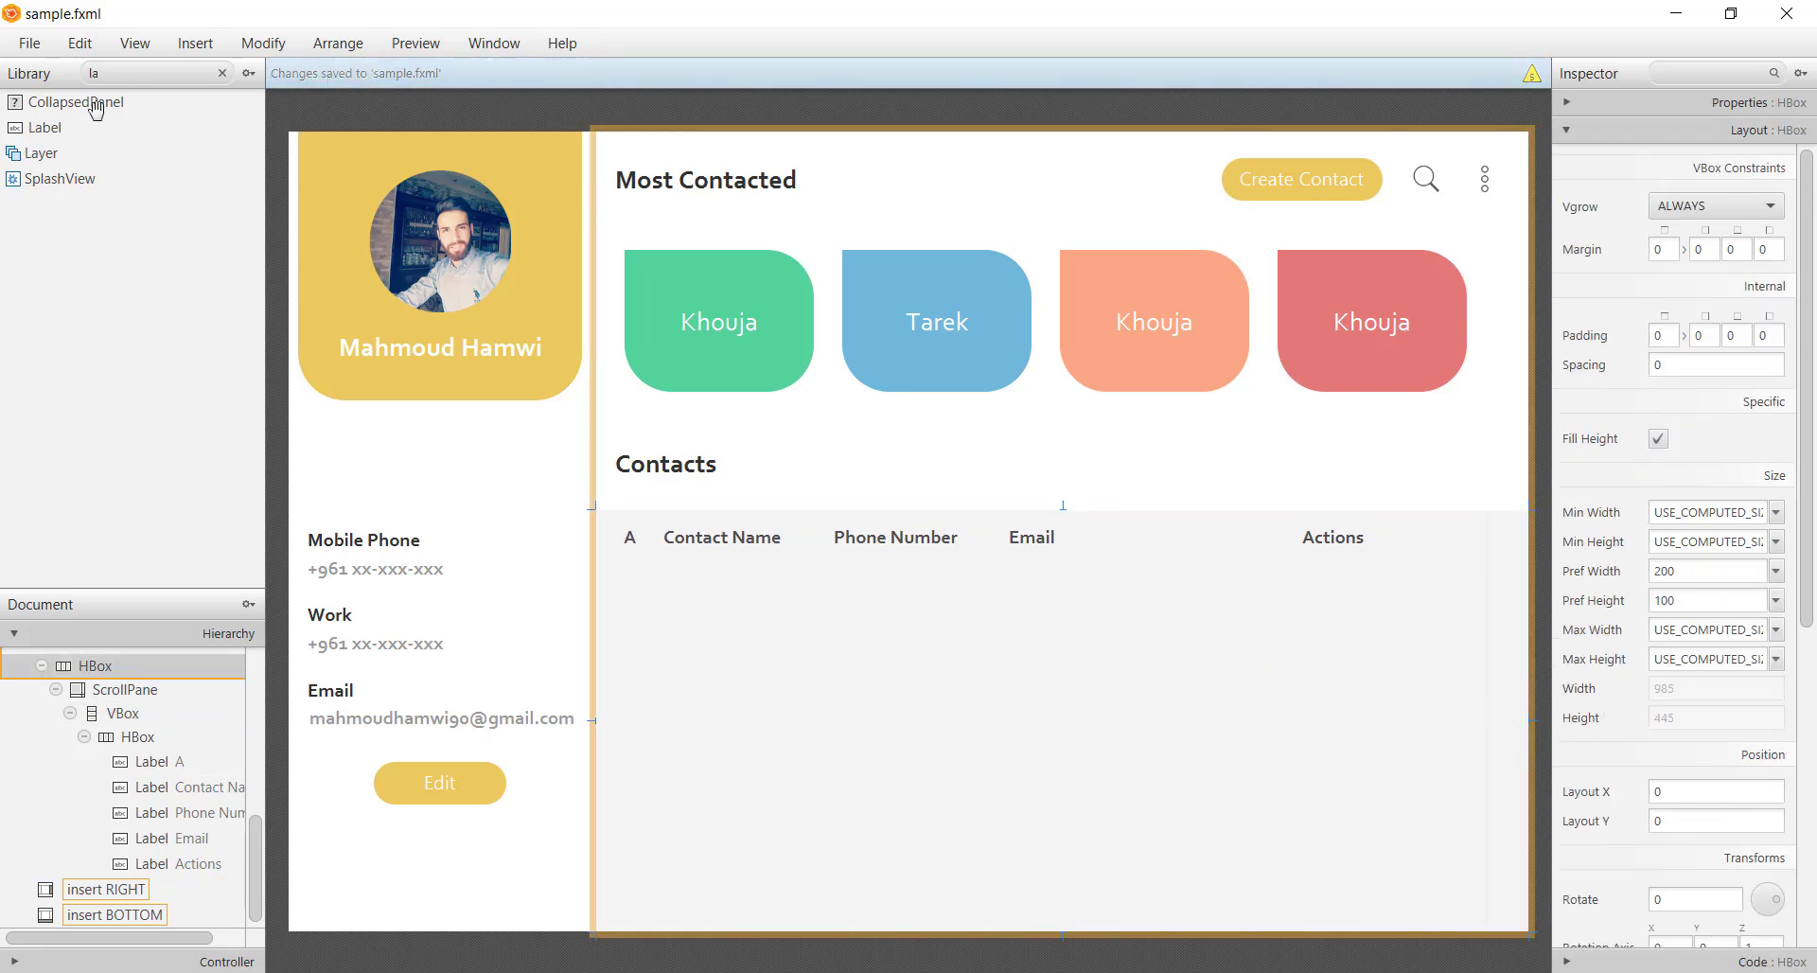
Place a new VBox beside the contacts table and narrow it to about 44 wide
double_click(128, 74)
type("vb")
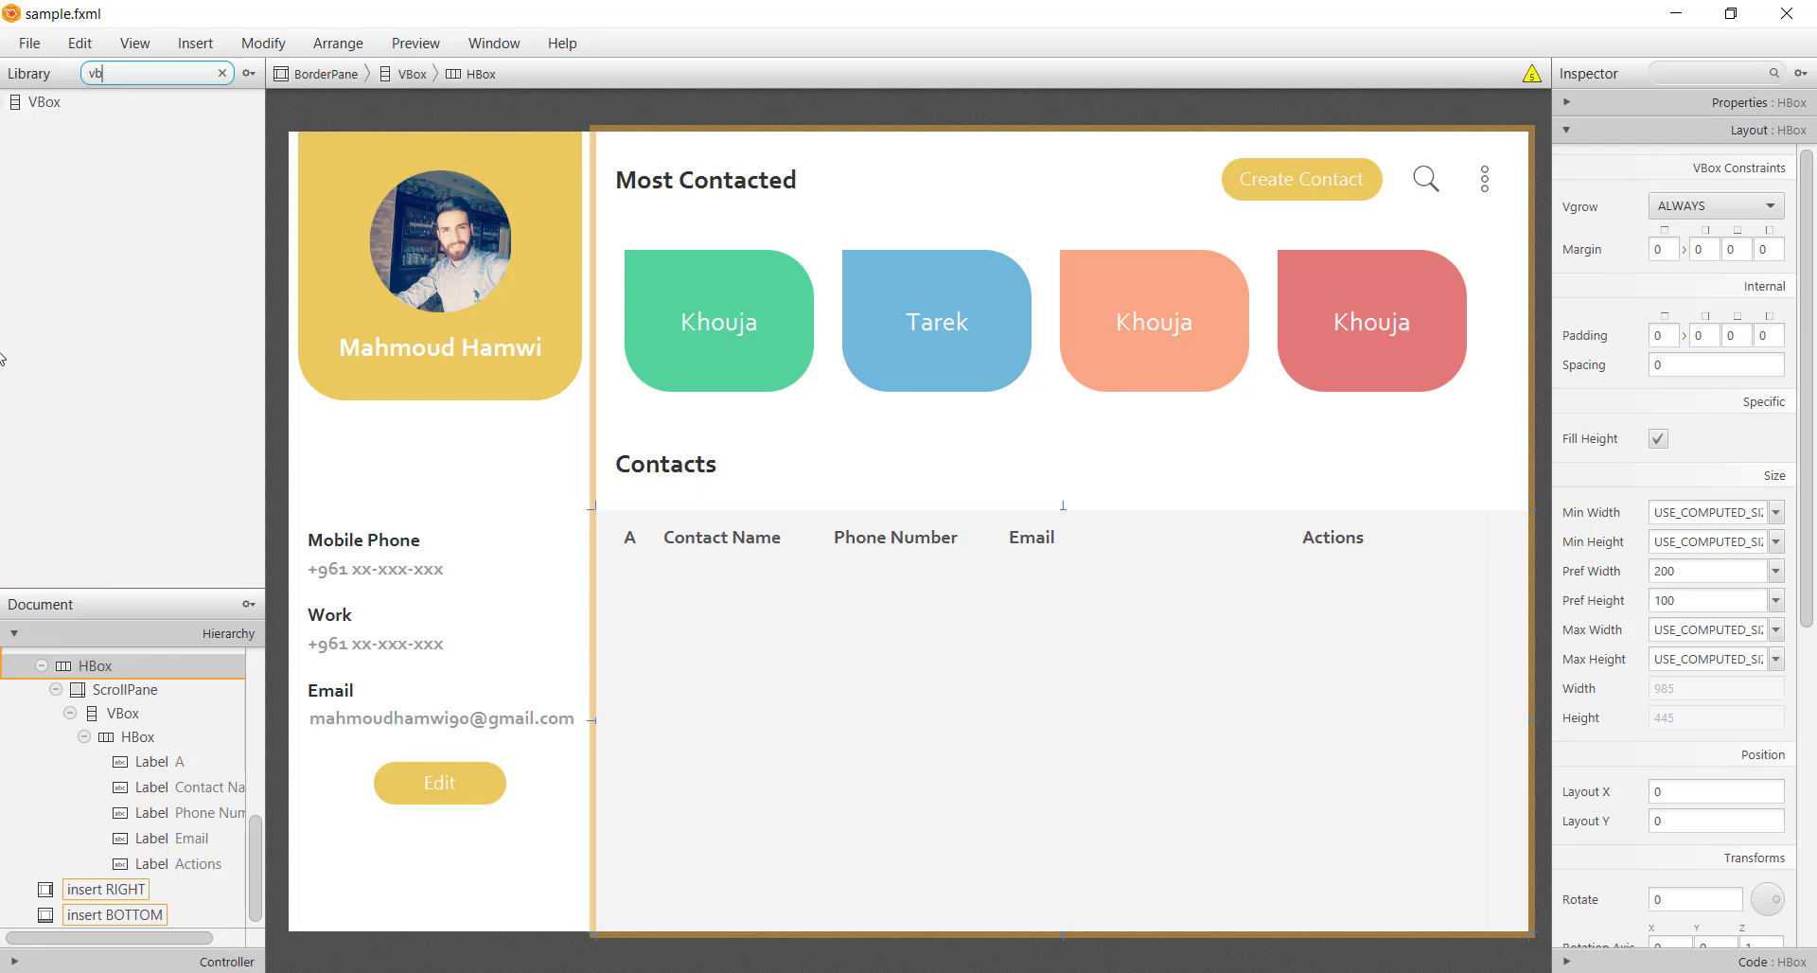
left_click_drag(48, 104, 1508, 661)
left_click_drag(1457, 722, 1483, 725)
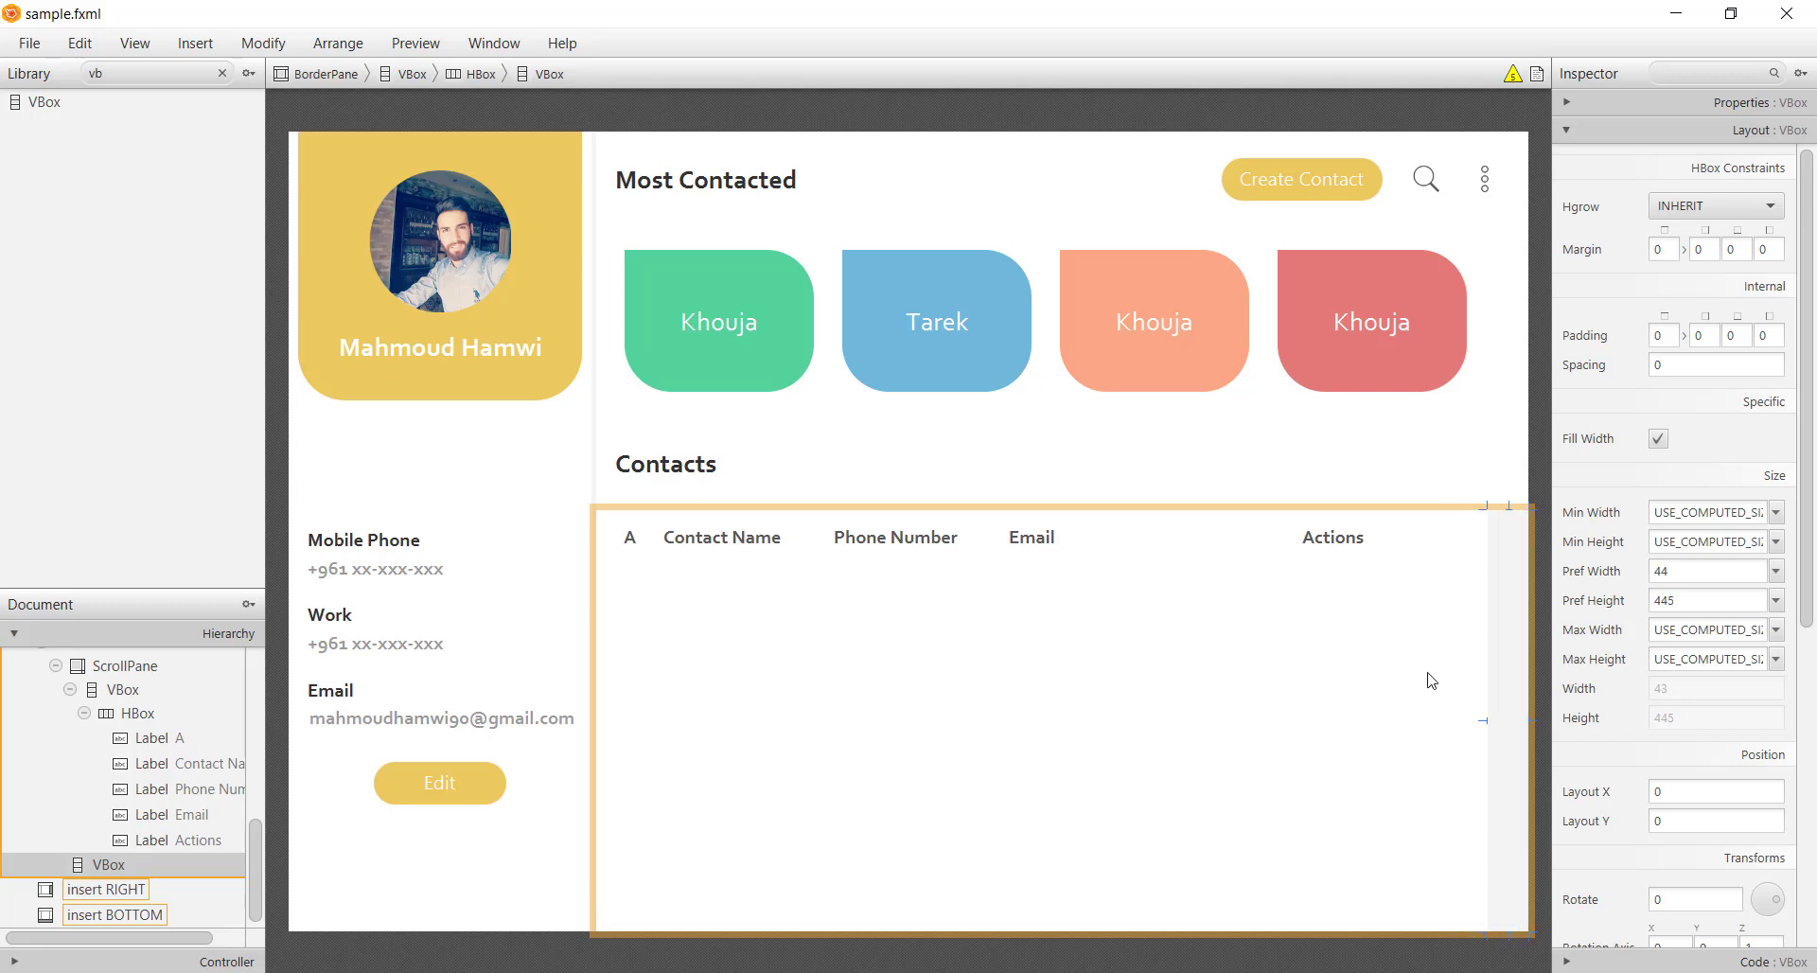
Copy the Actions label, rename it # and move it into the new VBox
left_click(1329, 544)
left_click_drag(1480, 600, 1507, 639)
left_click_drag(1422, 520, 1515, 536)
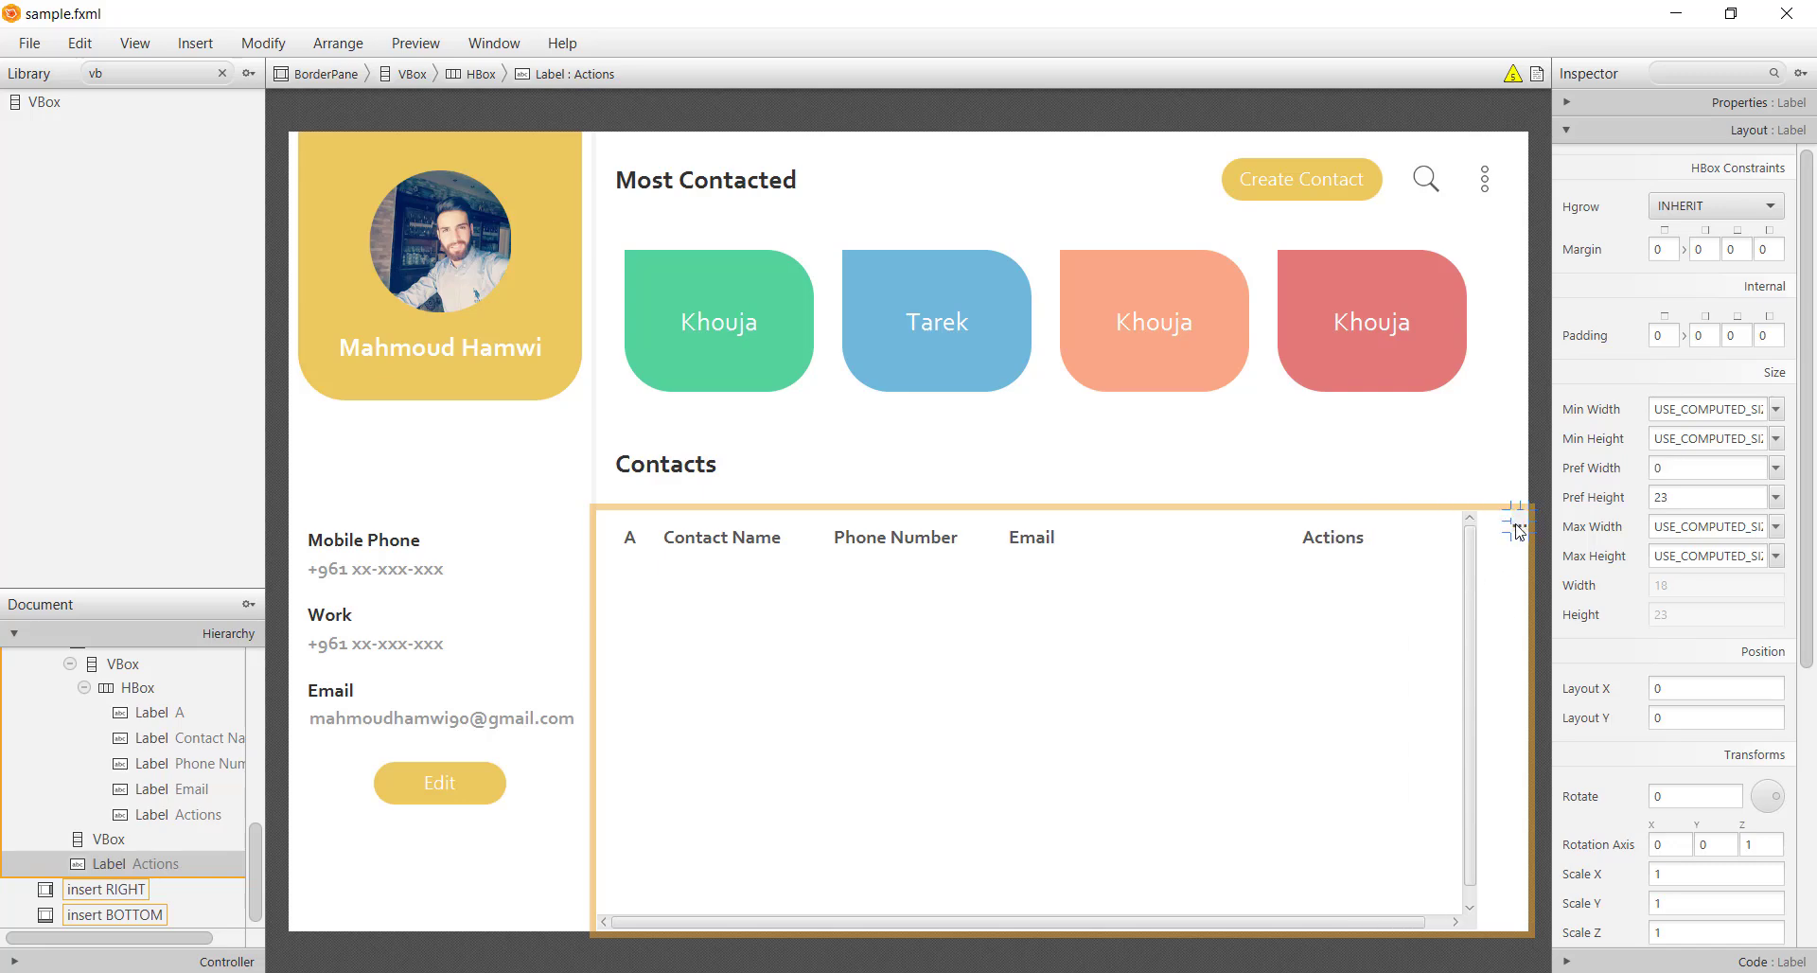
double_click(1517, 528)
type("#")
key("Return")
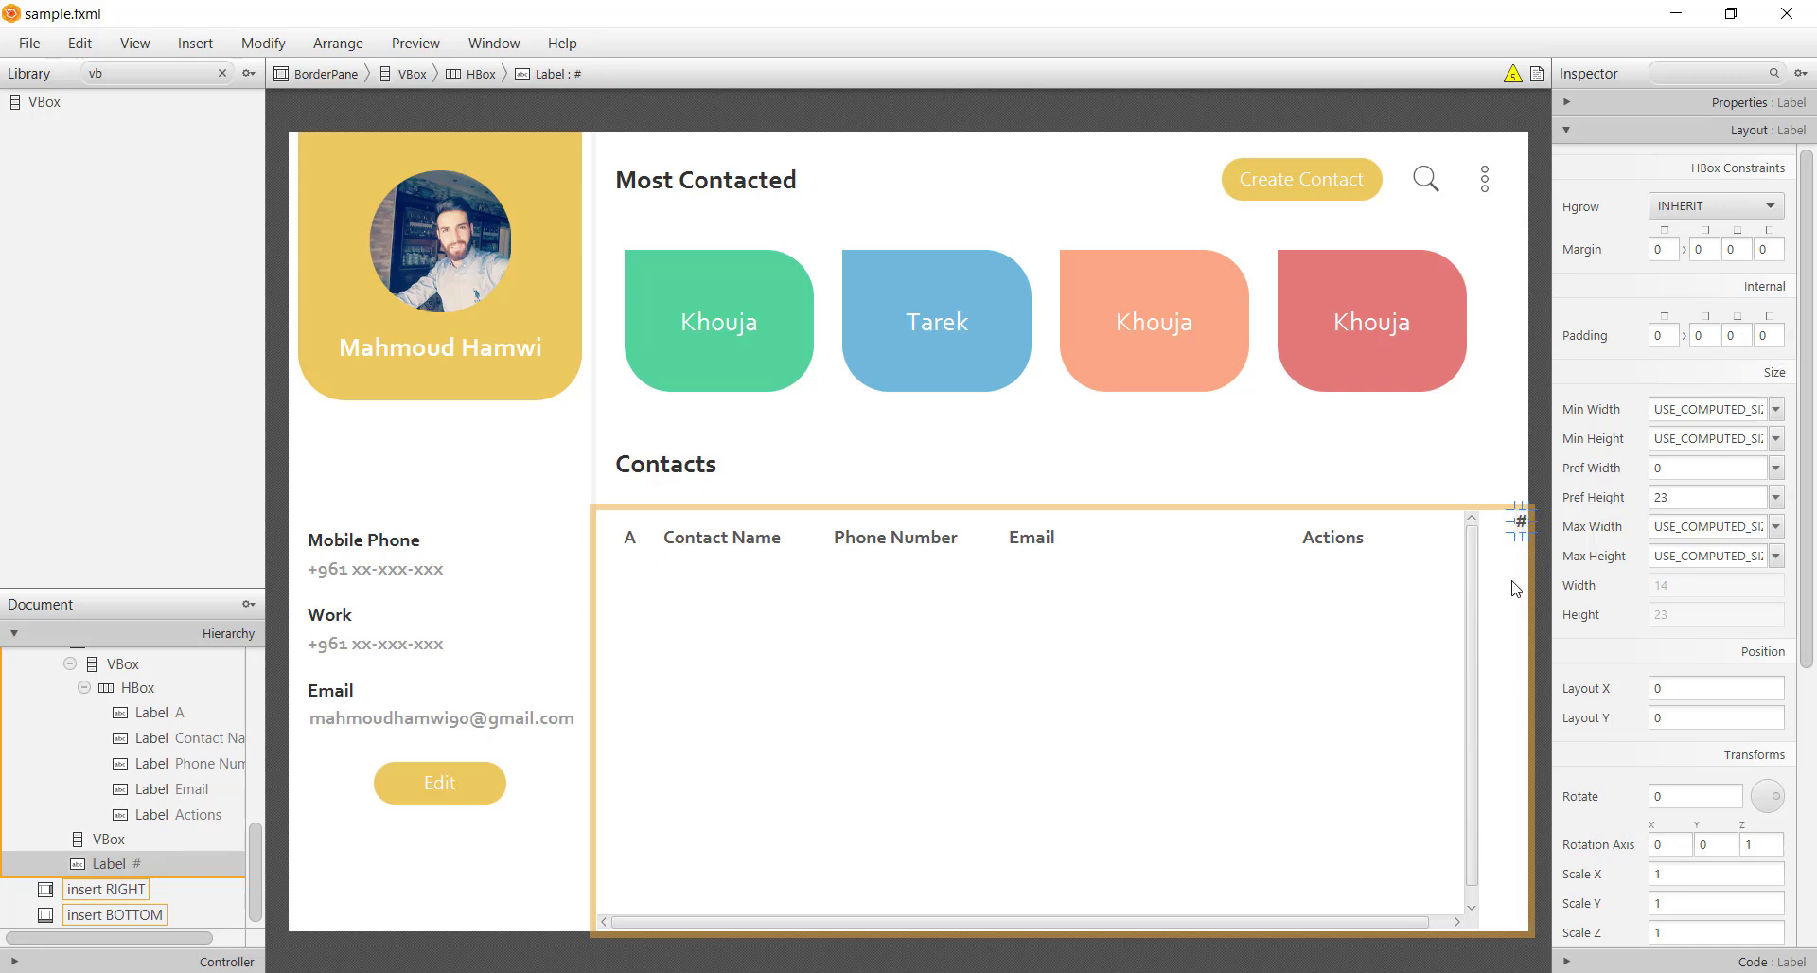
left_click(1606, 497)
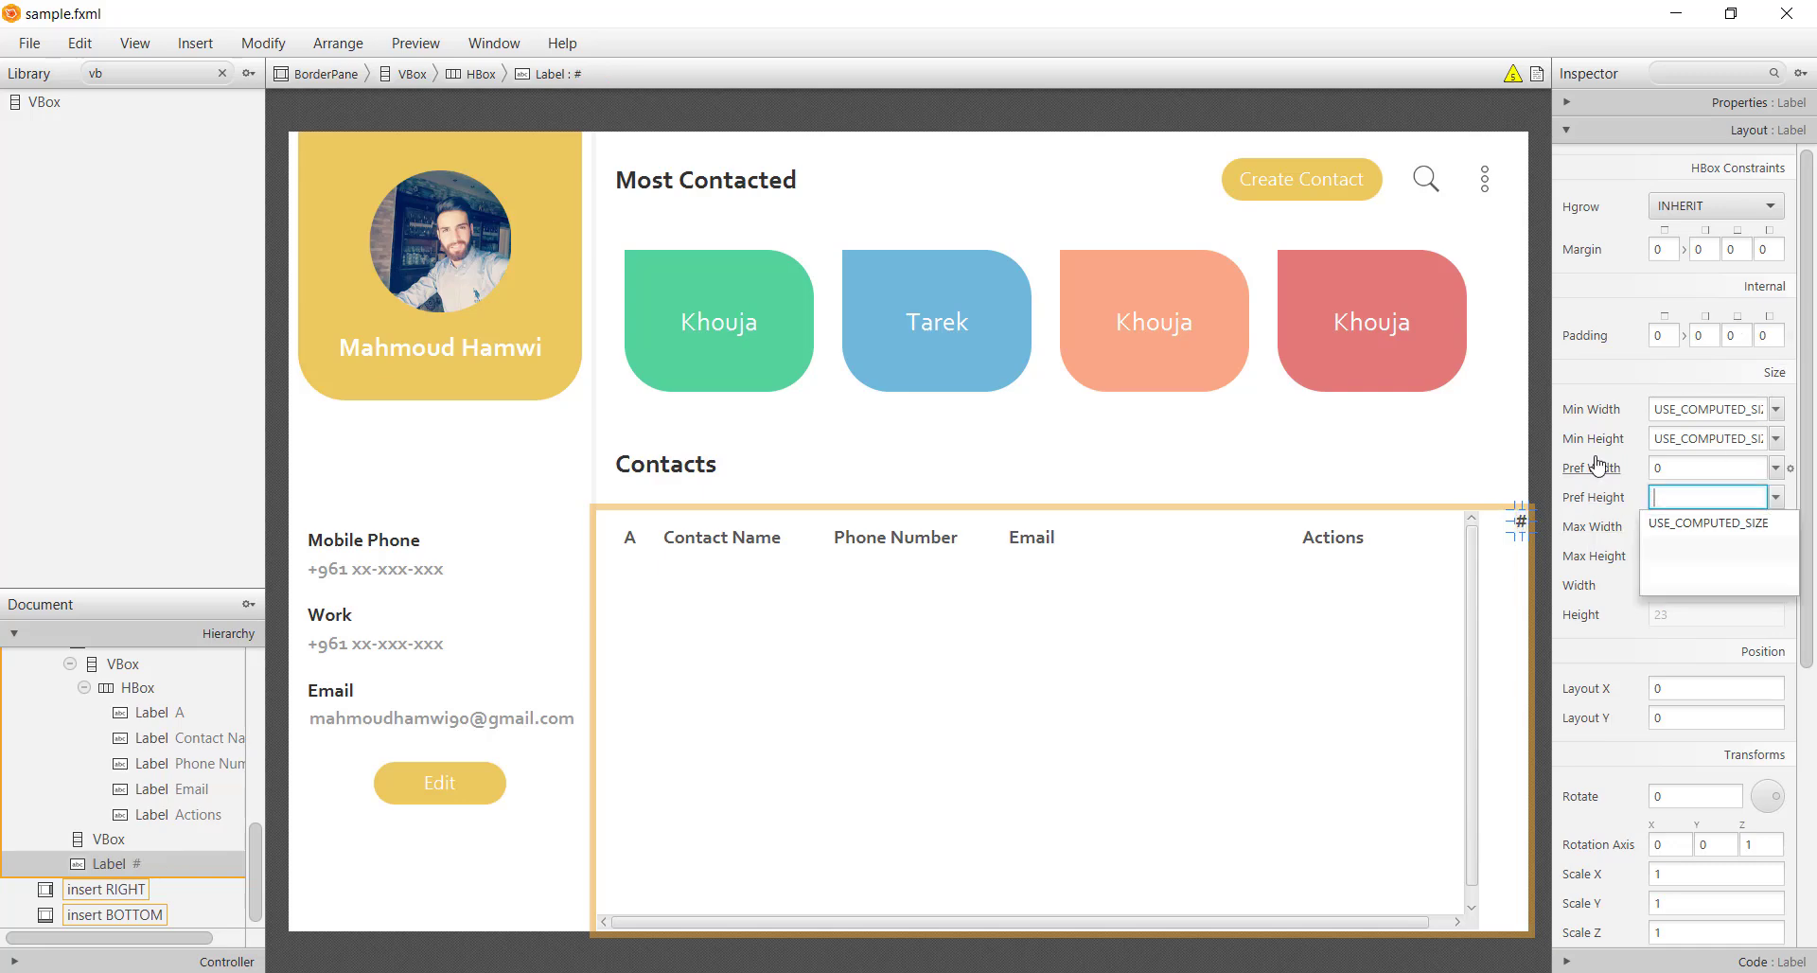
left_click(1733, 533)
left_click_drag(1517, 523, 1516, 534)
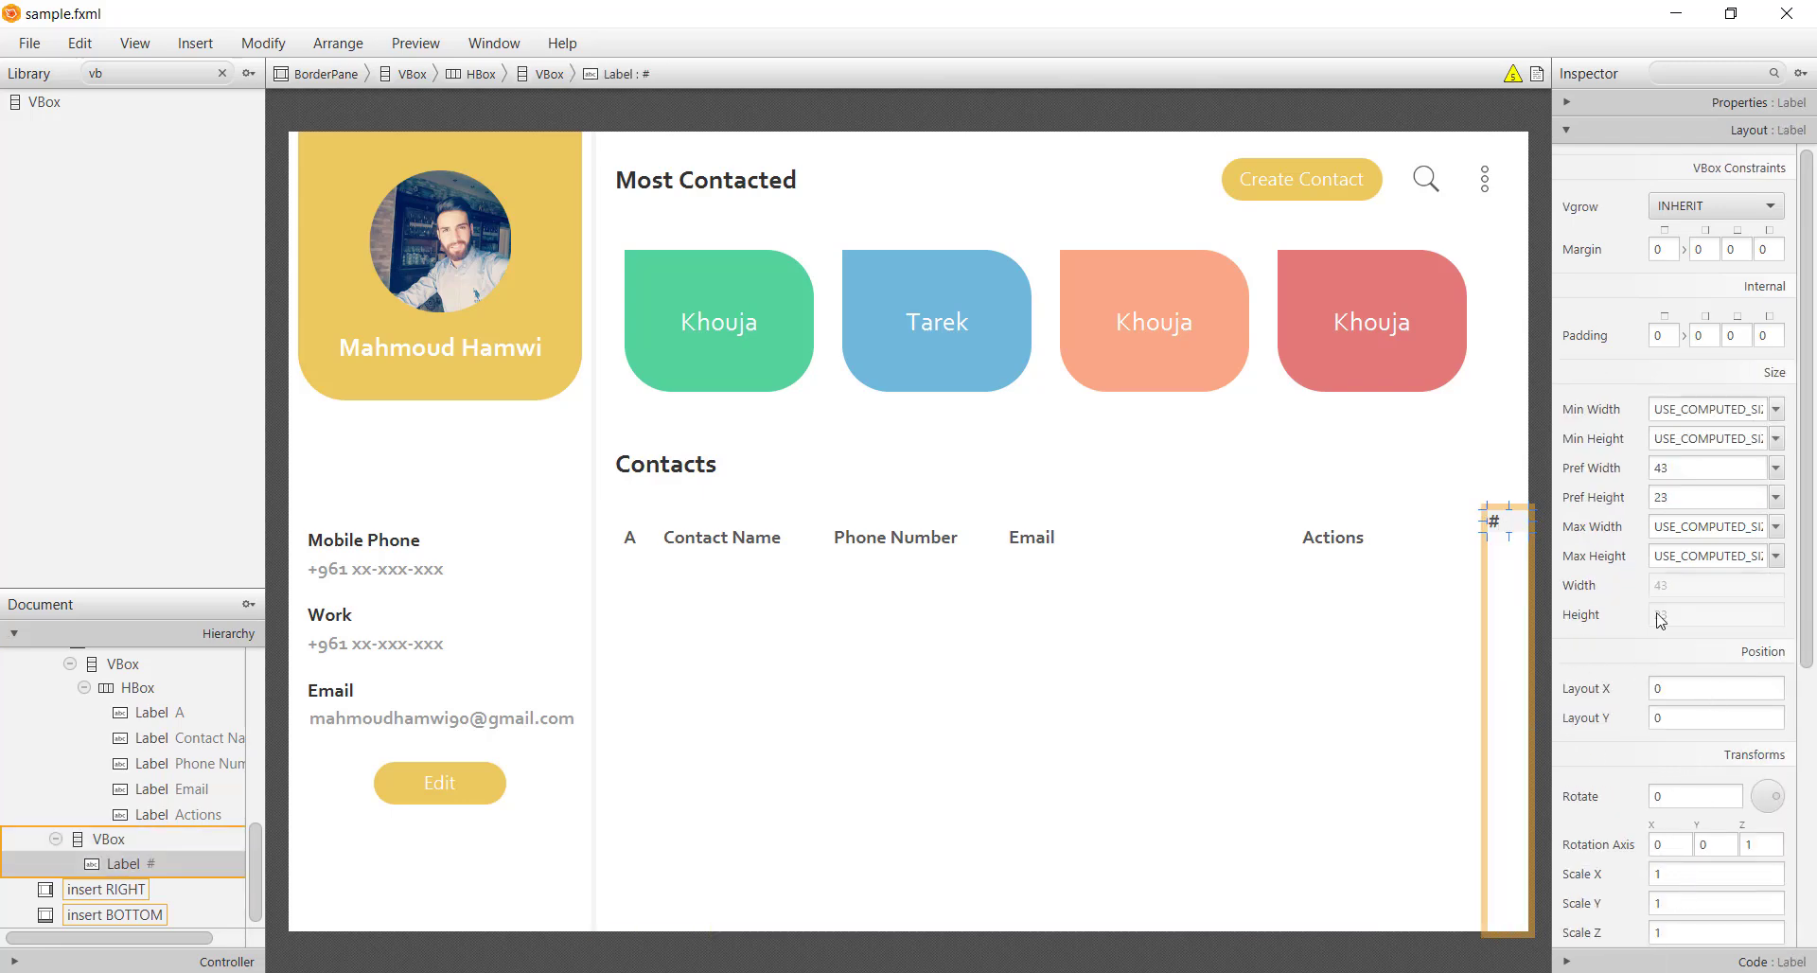
Set the # label's alignment to CENTER
left_click(1666, 129)
left_click(1716, 595)
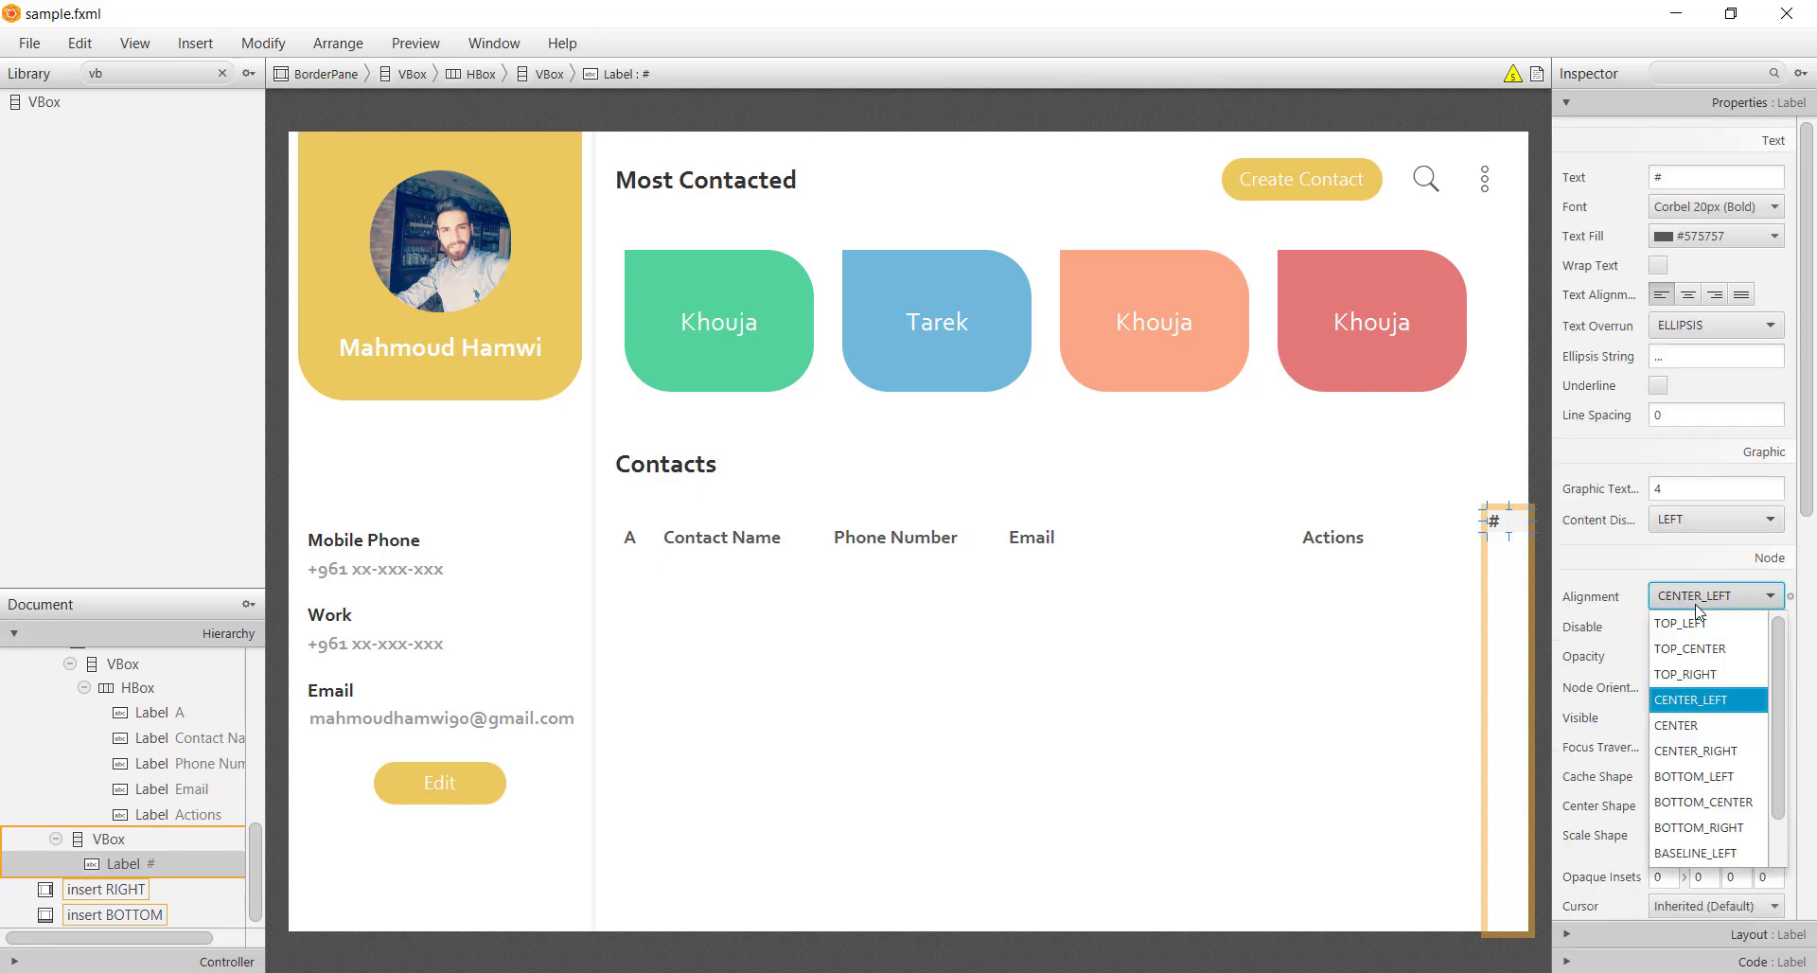
left_click(1698, 723)
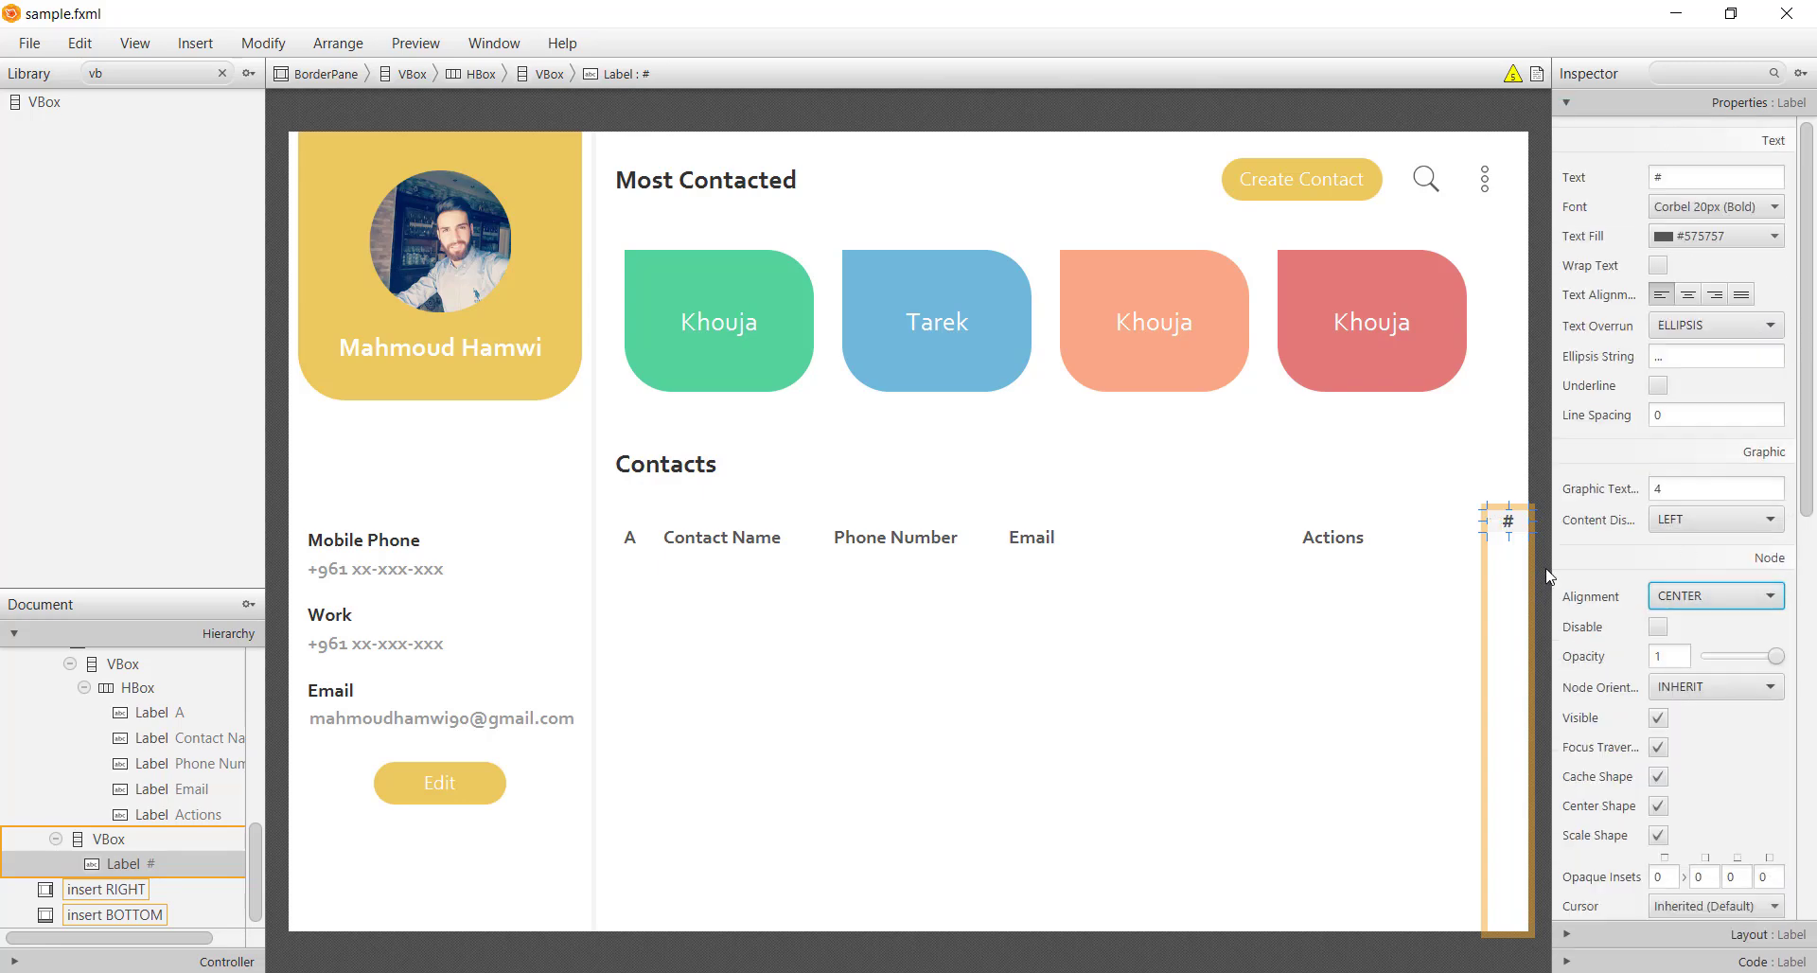
left_click(1389, 549)
left_click(1511, 548)
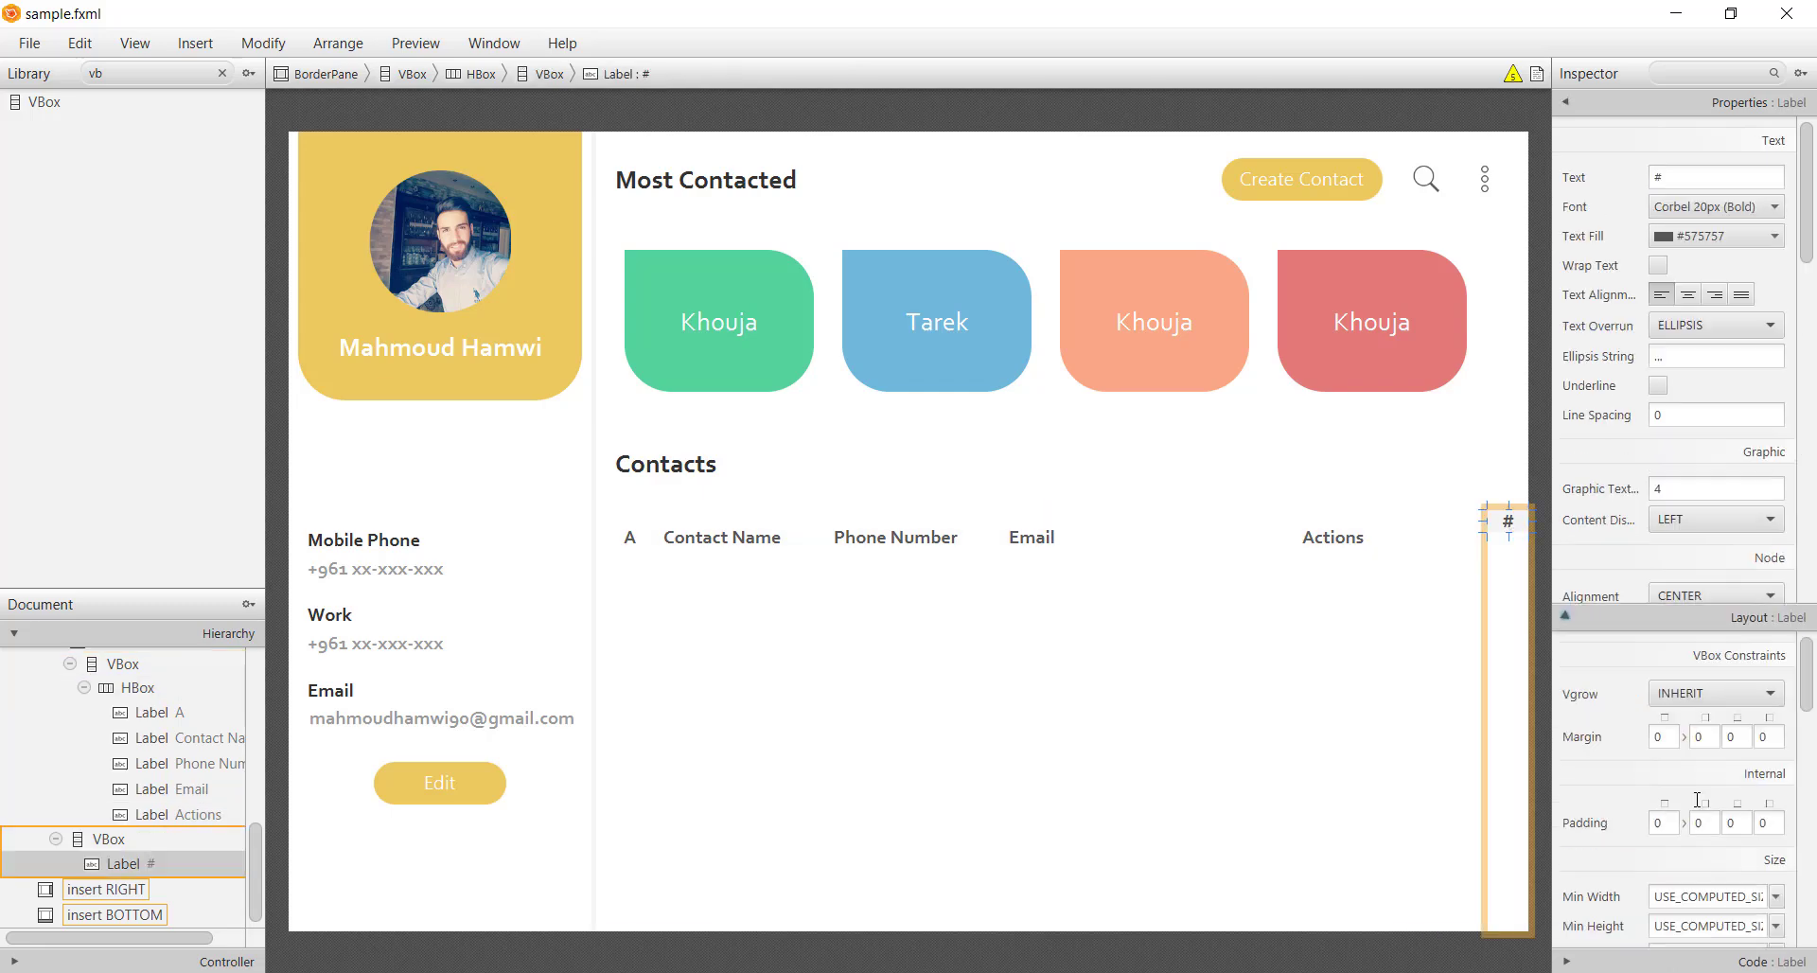
Set the # label's preferred height to 55
left_click(1673, 935)
left_click(1703, 473)
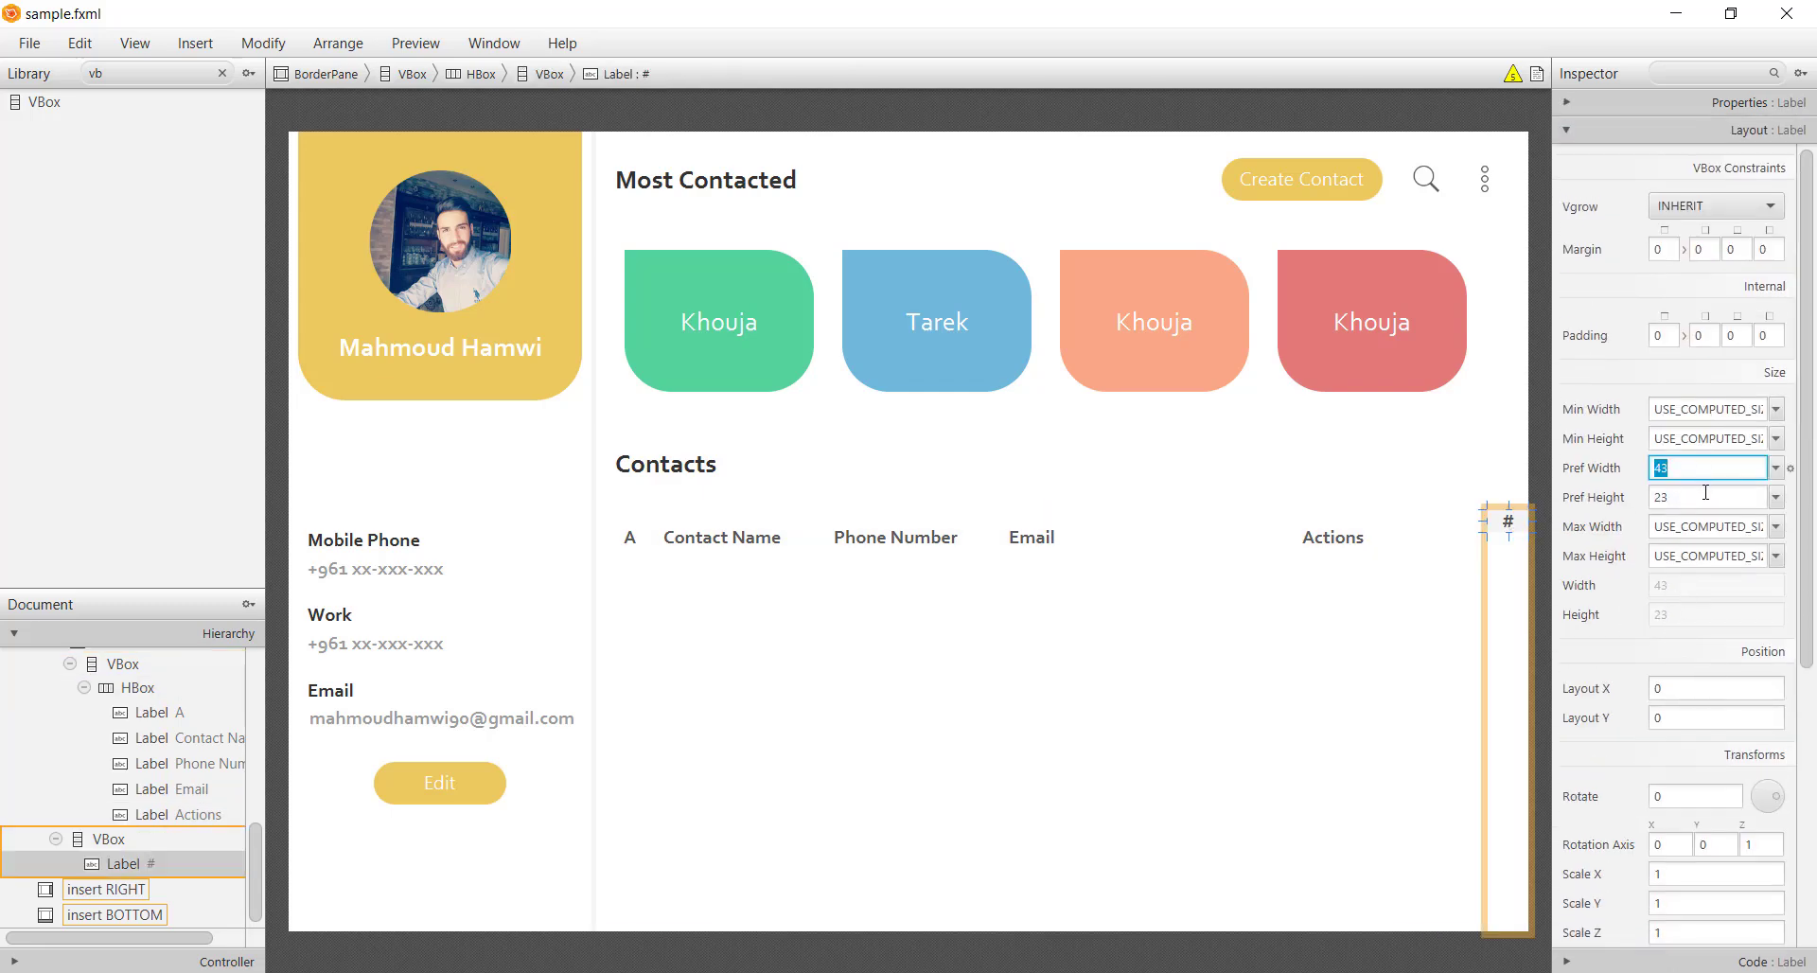
left_click(1702, 499)
type("55")
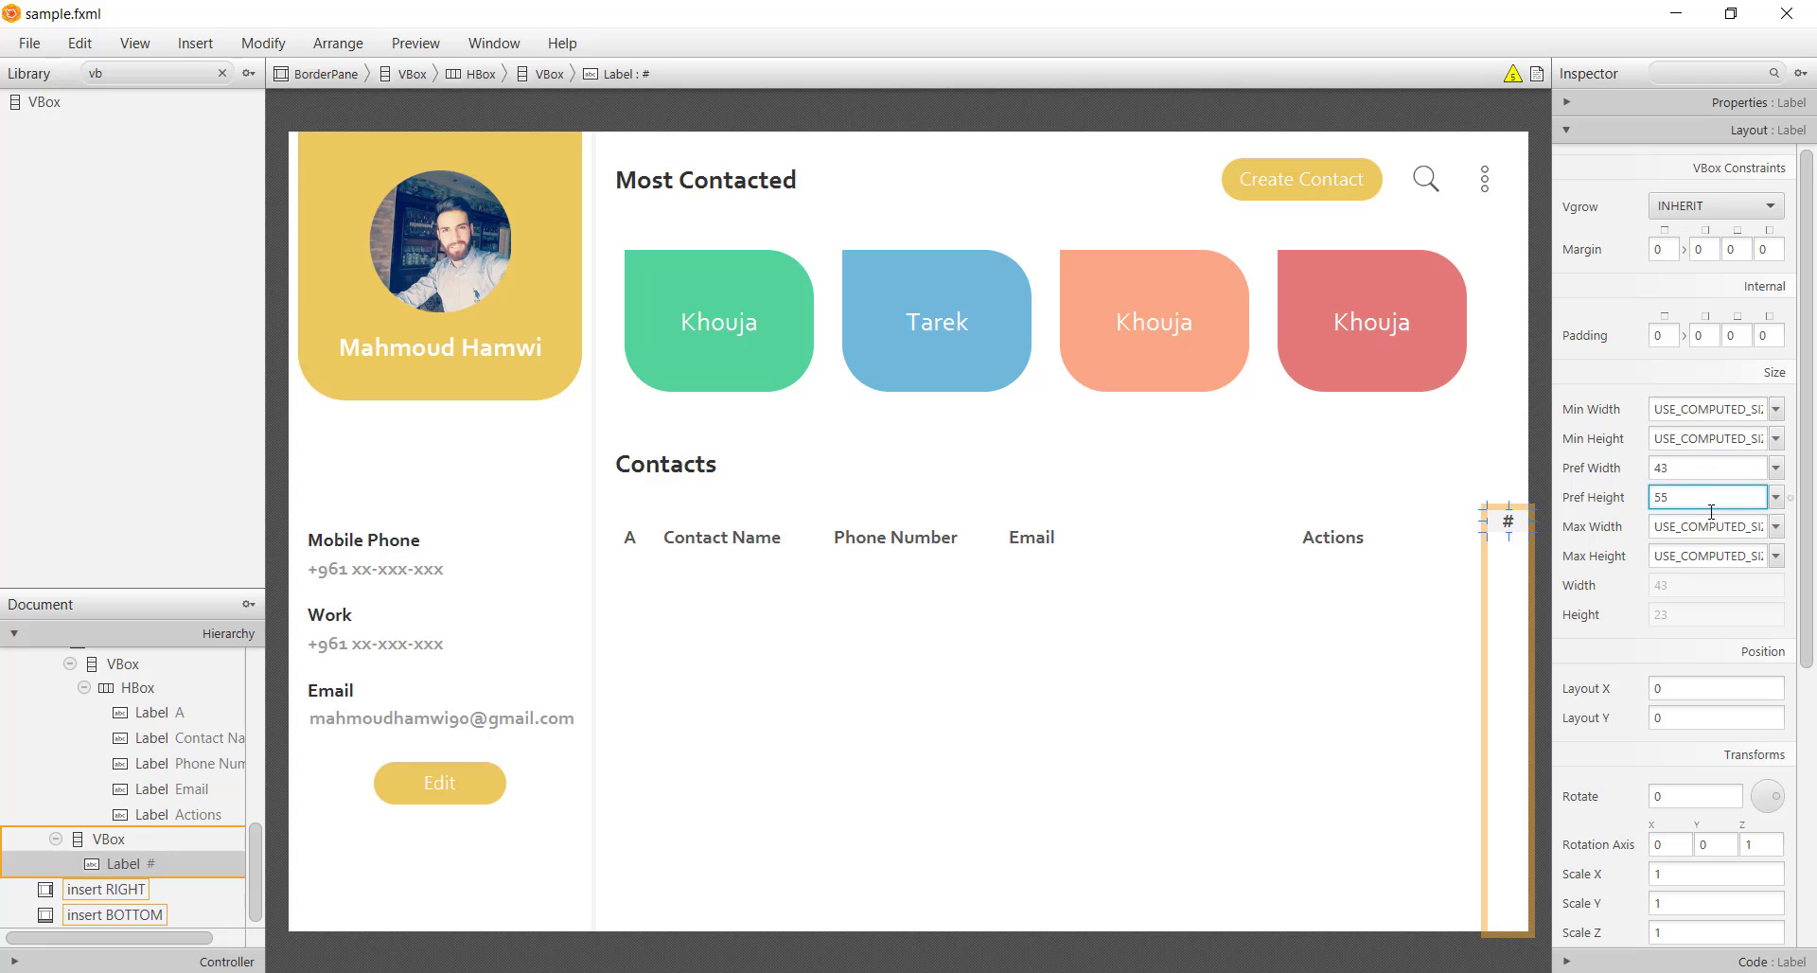
key("Return")
left_click(1425, 579)
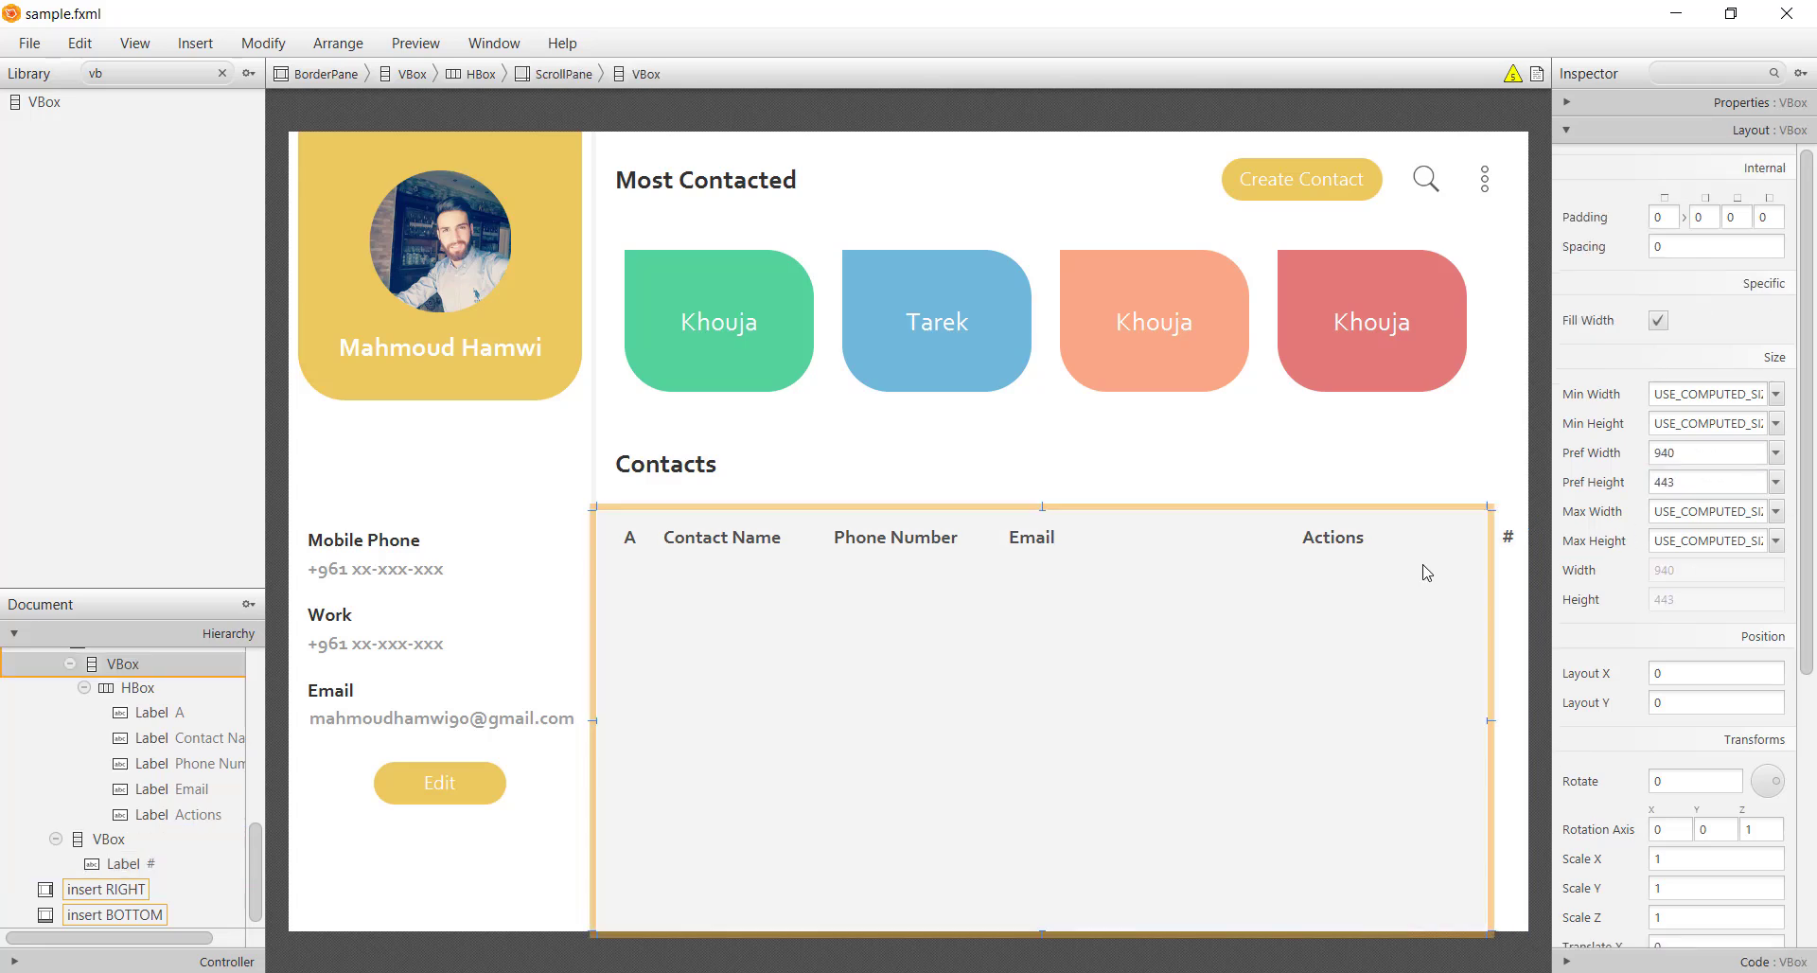
left_click(1510, 566)
In styles.css, start a .light-gray-background rule with an -fx-background-color property
key("alt+Tab")
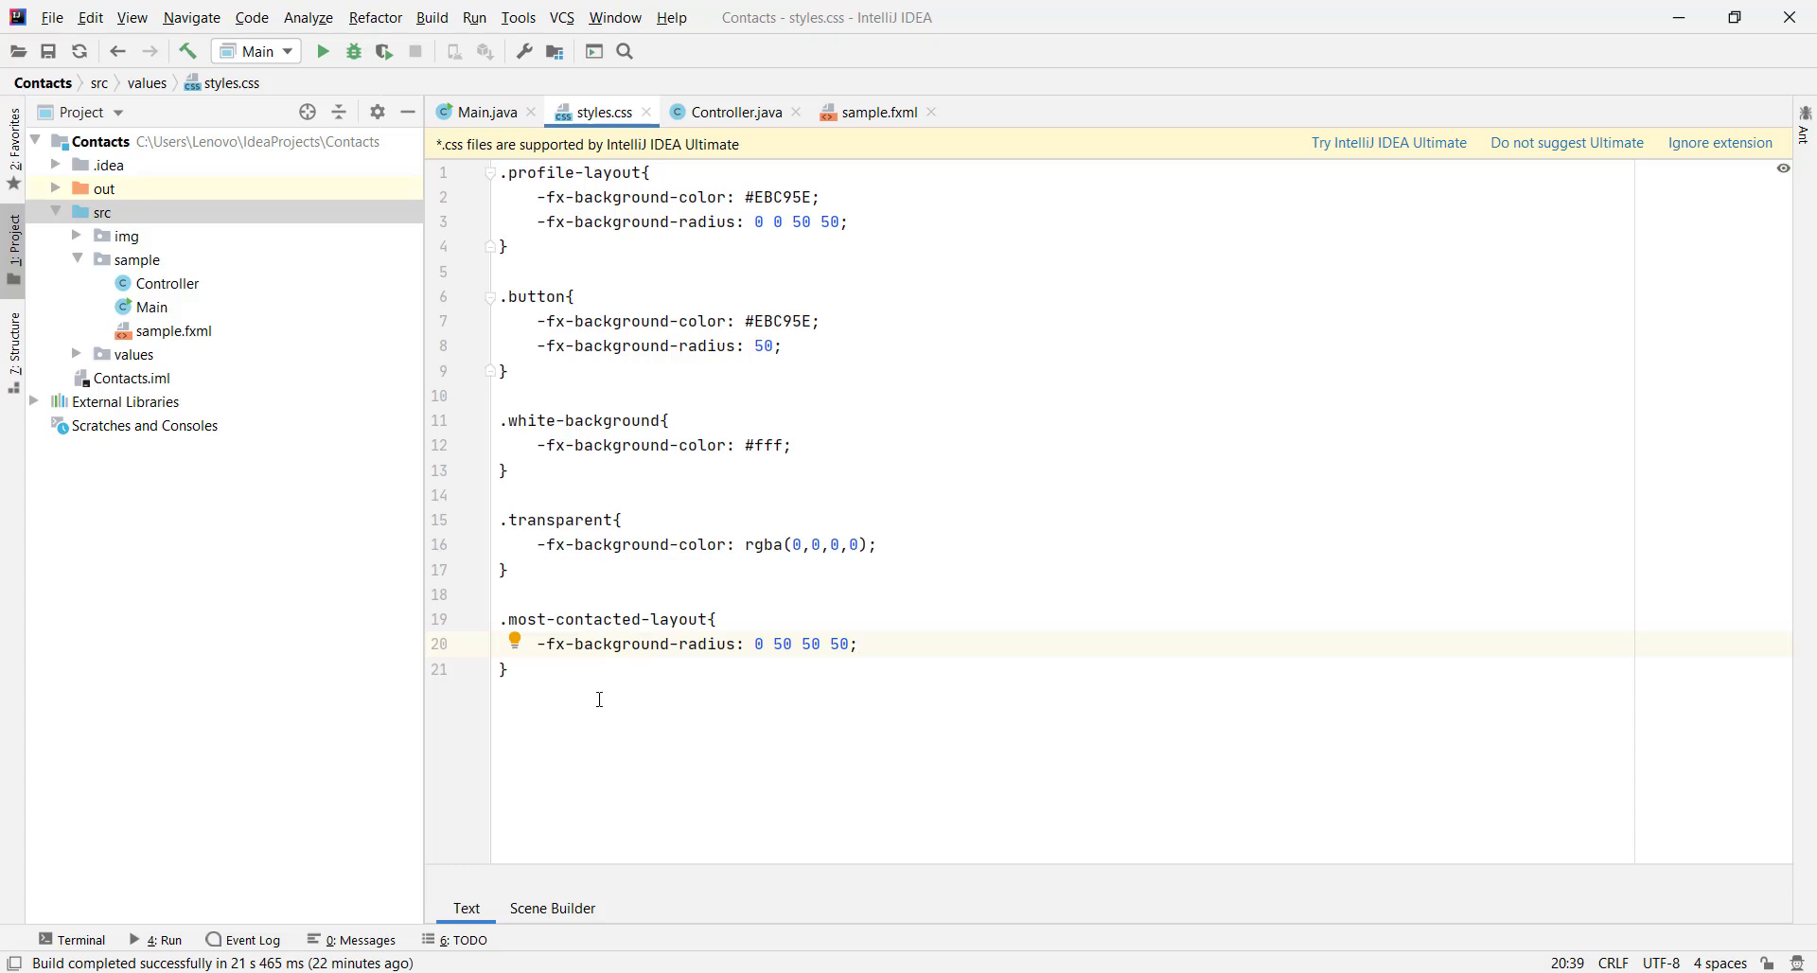
left_click(588, 699)
key("Return")
key("Return")
type(".light-gray-background{")
key("Return")
key("Return")
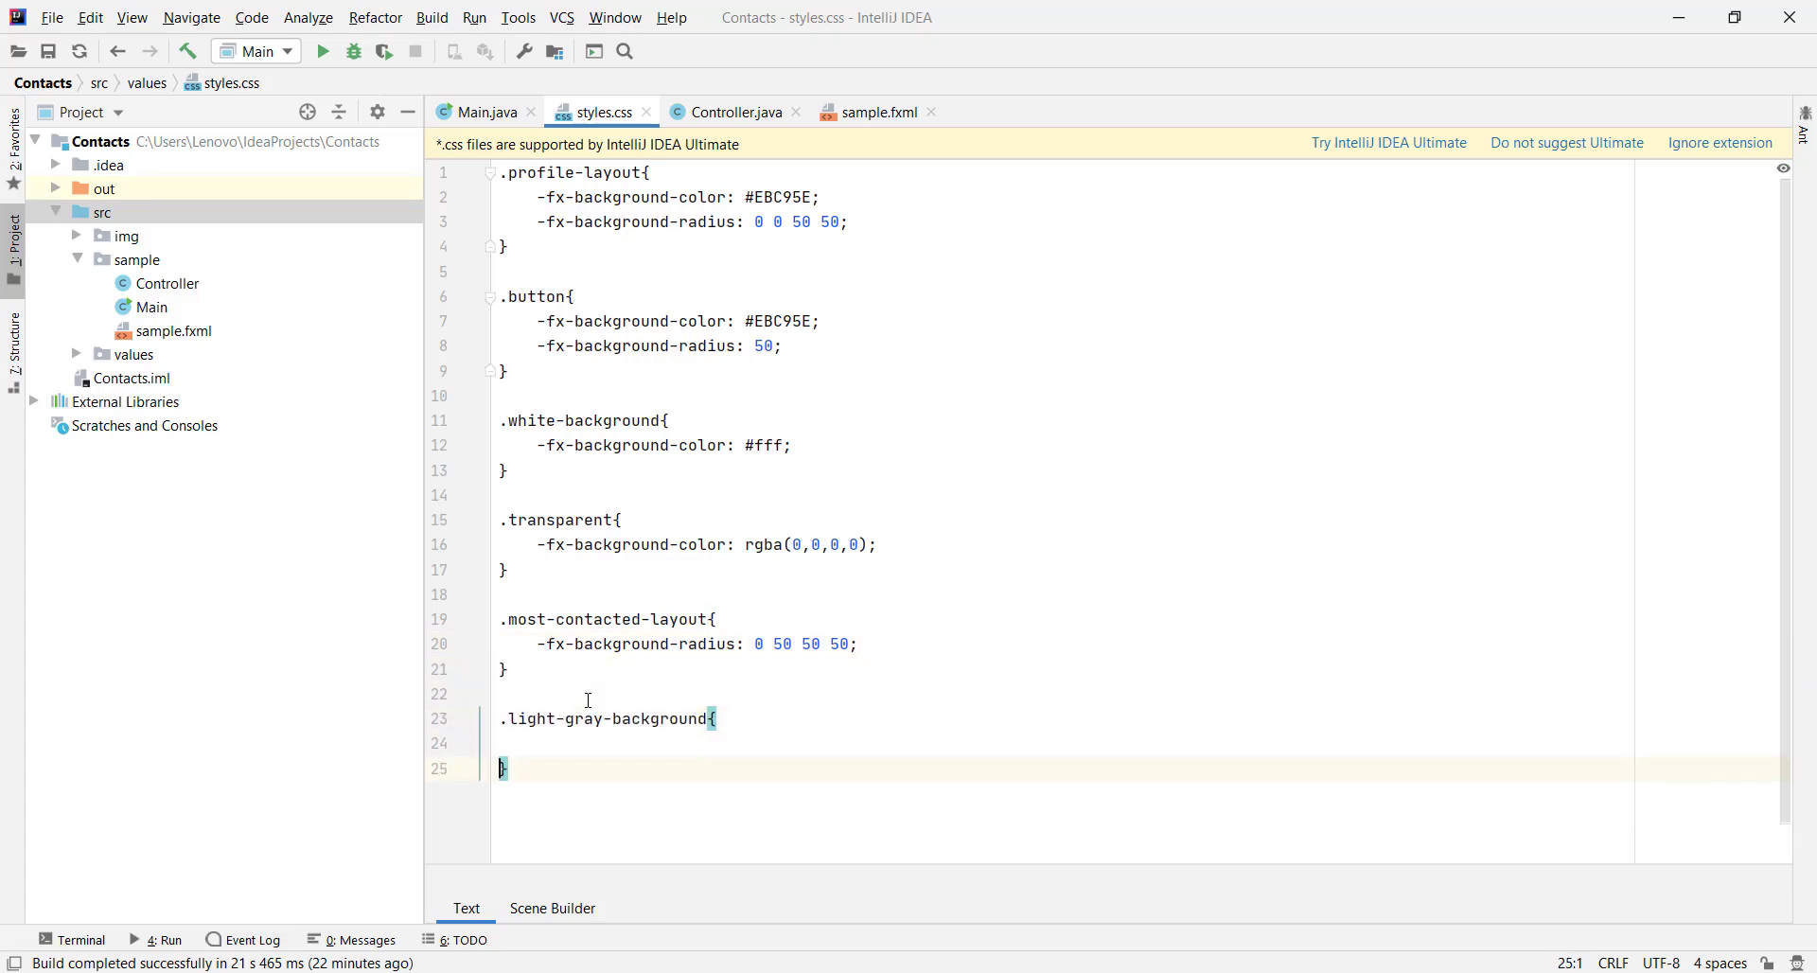
key("Up")
type("-fx-background-c")
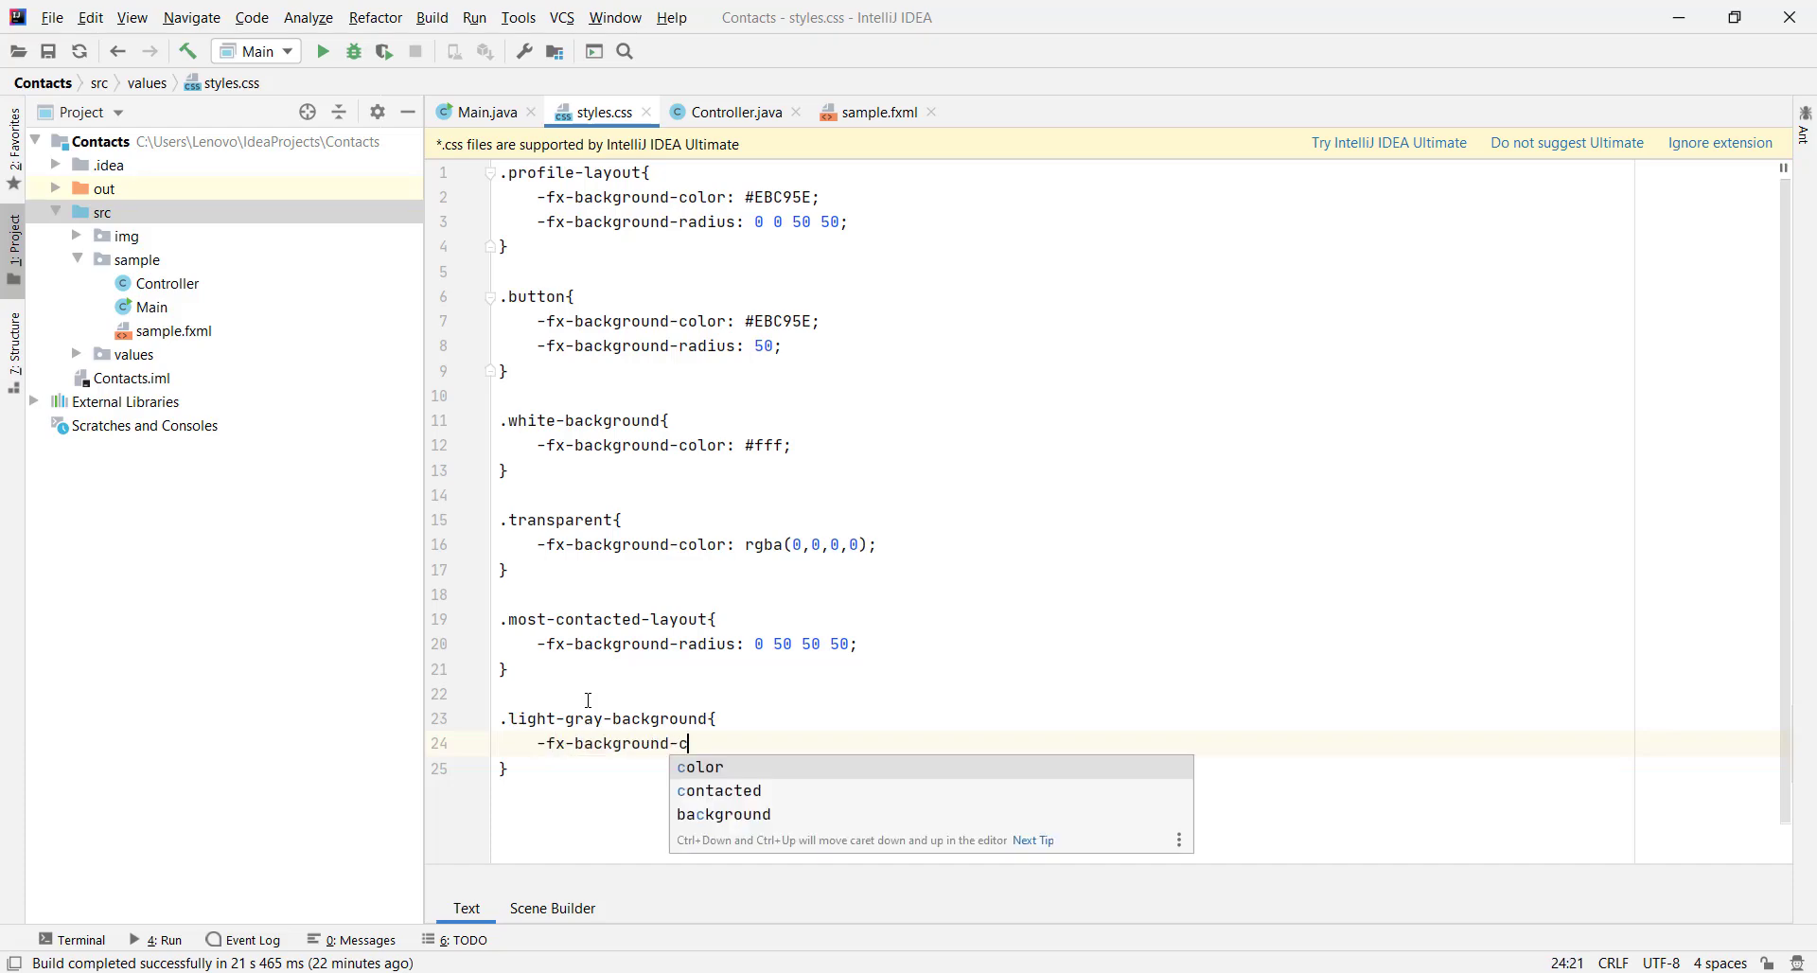
key("Return")
type(":")
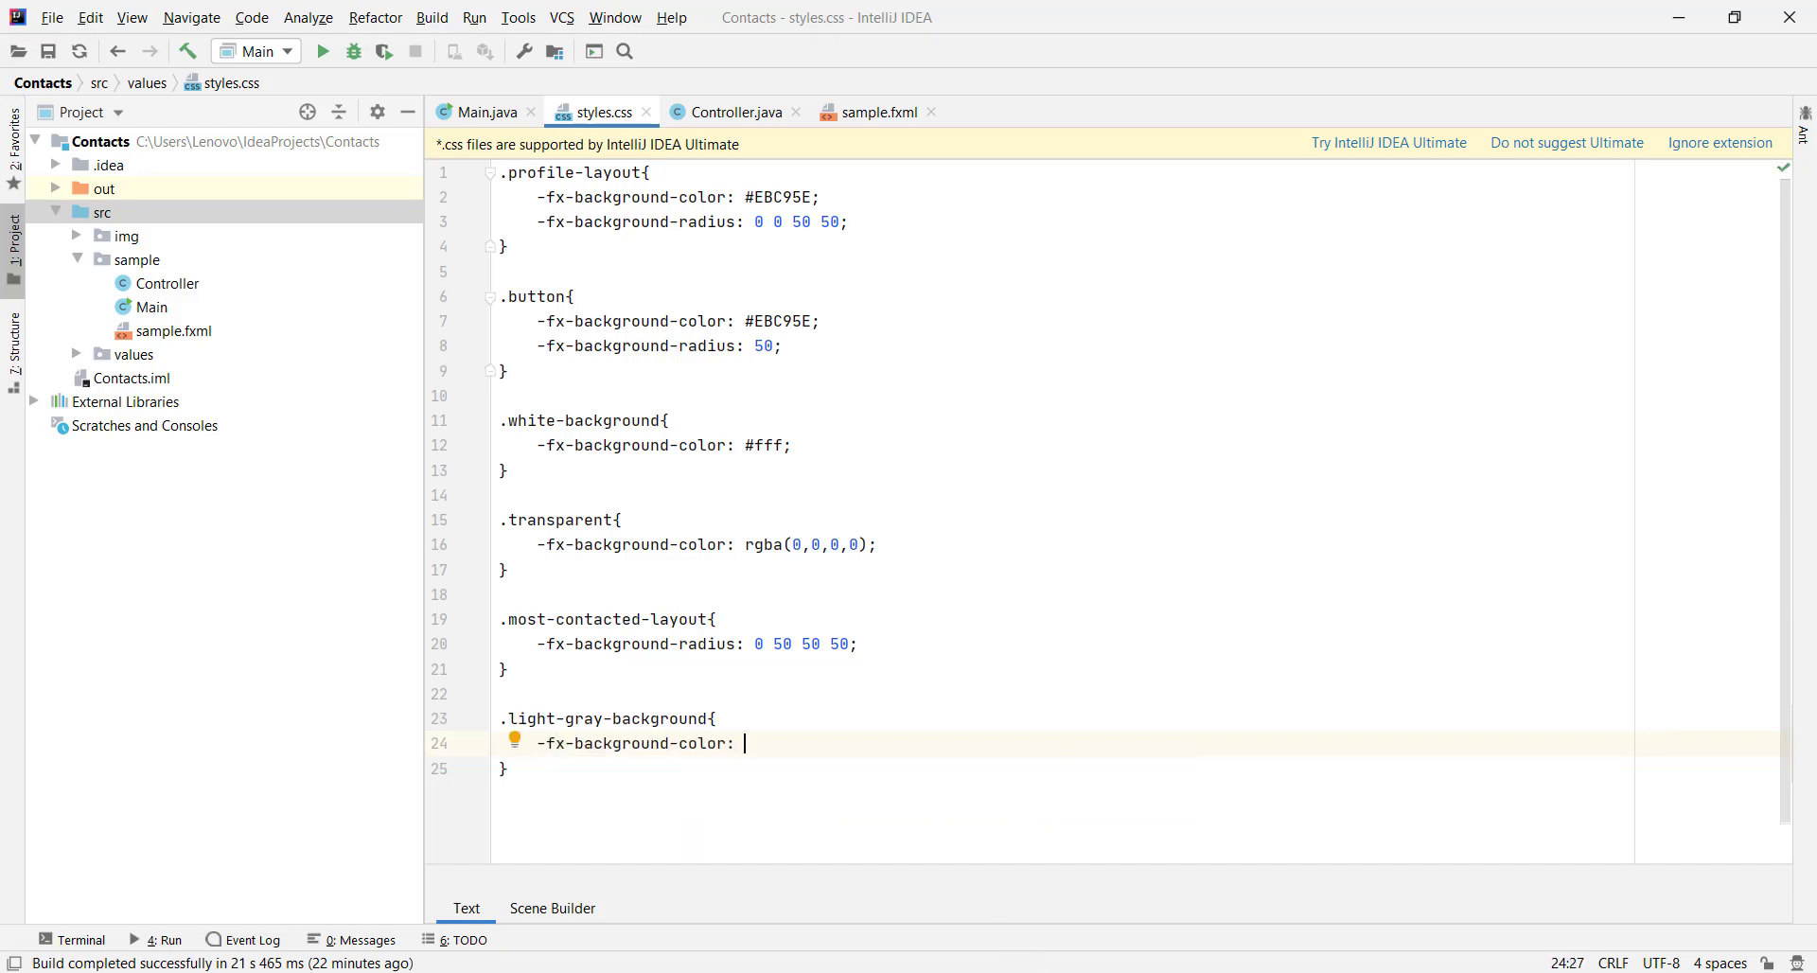
Sample the light gray #F3F3F3 with a colour picker and paste it as the value
key("alt+Tab")
key("alt+x")
key("alt+Tab")
type("F3F3F3")
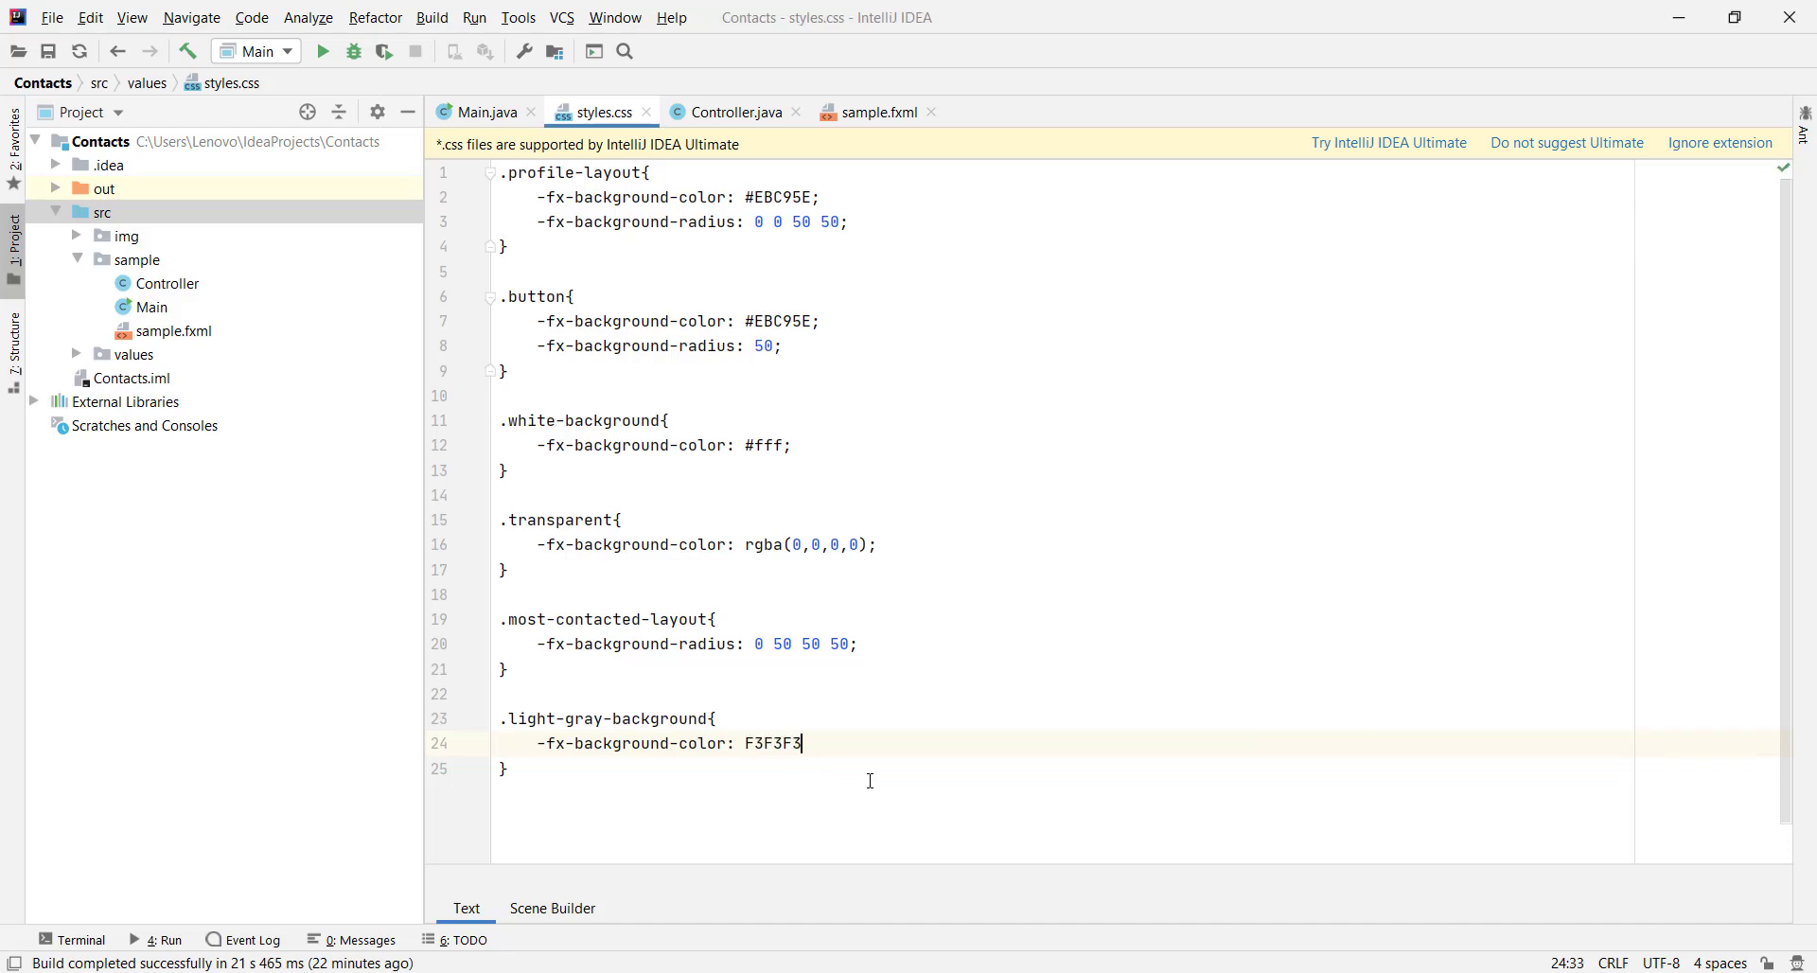
type("#")
key("alt+Tab")
Select the Contacts header row and # label and attach styles.css as their stylesheet
left_click(1188, 533)
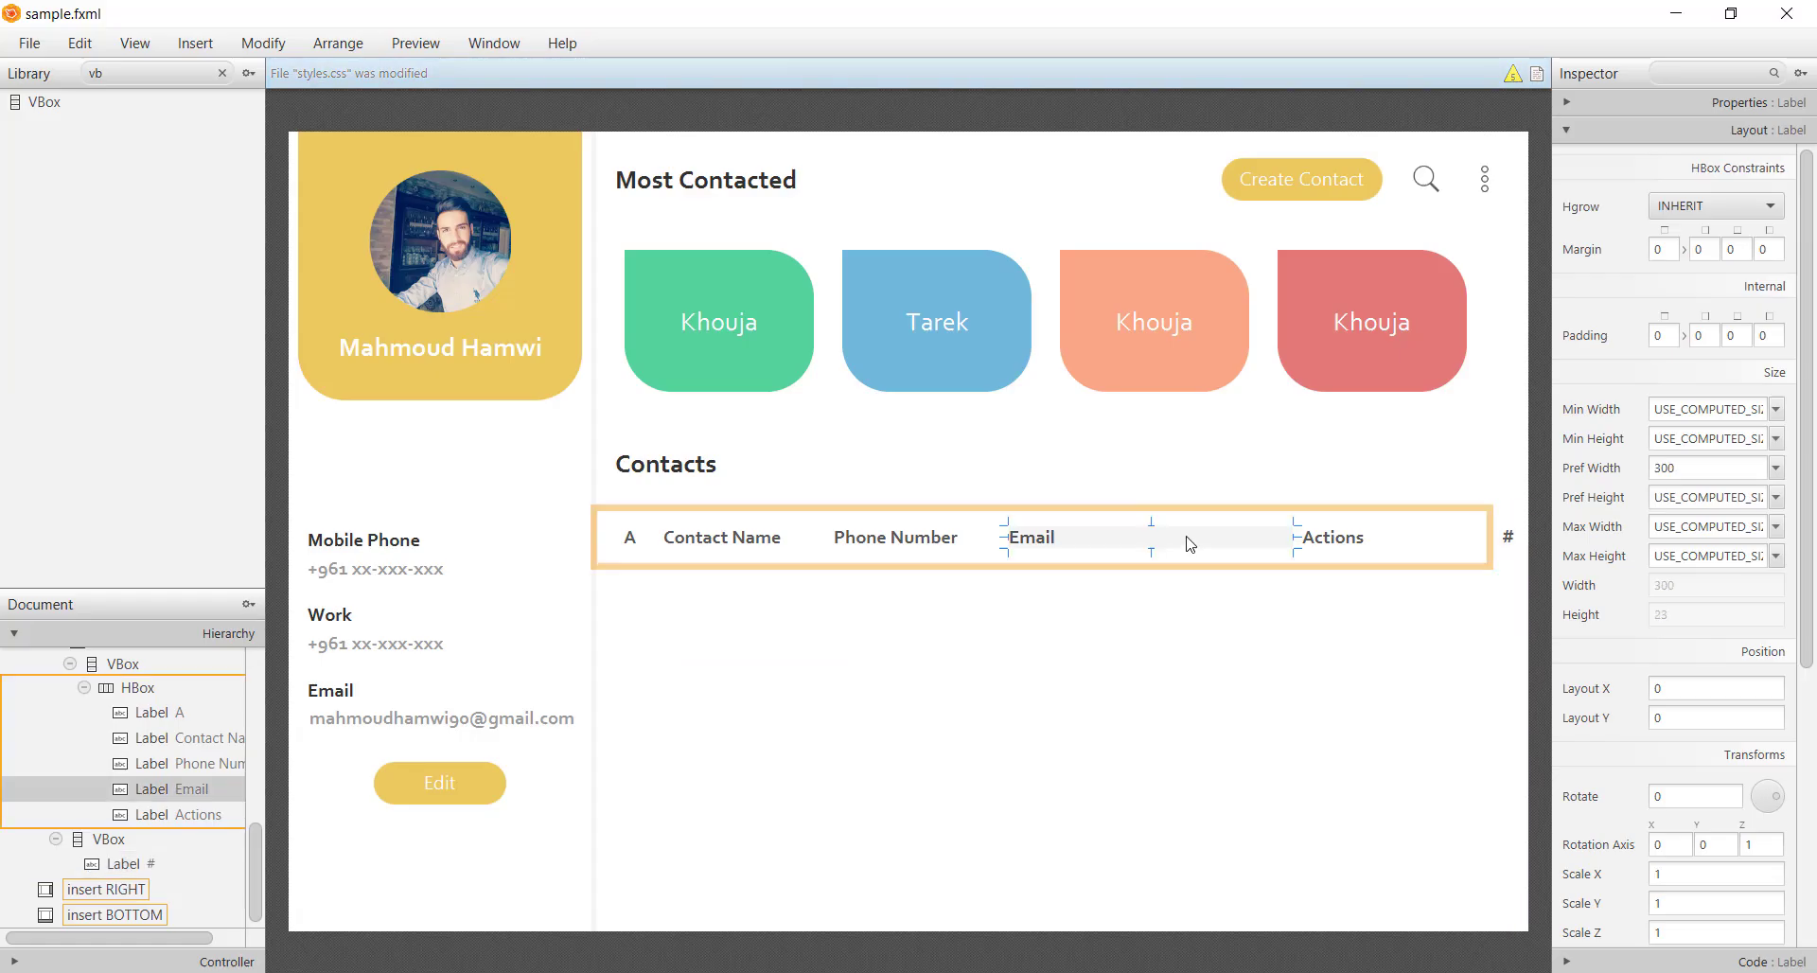
left_click(1363, 565)
left_click(1521, 576, "shift")
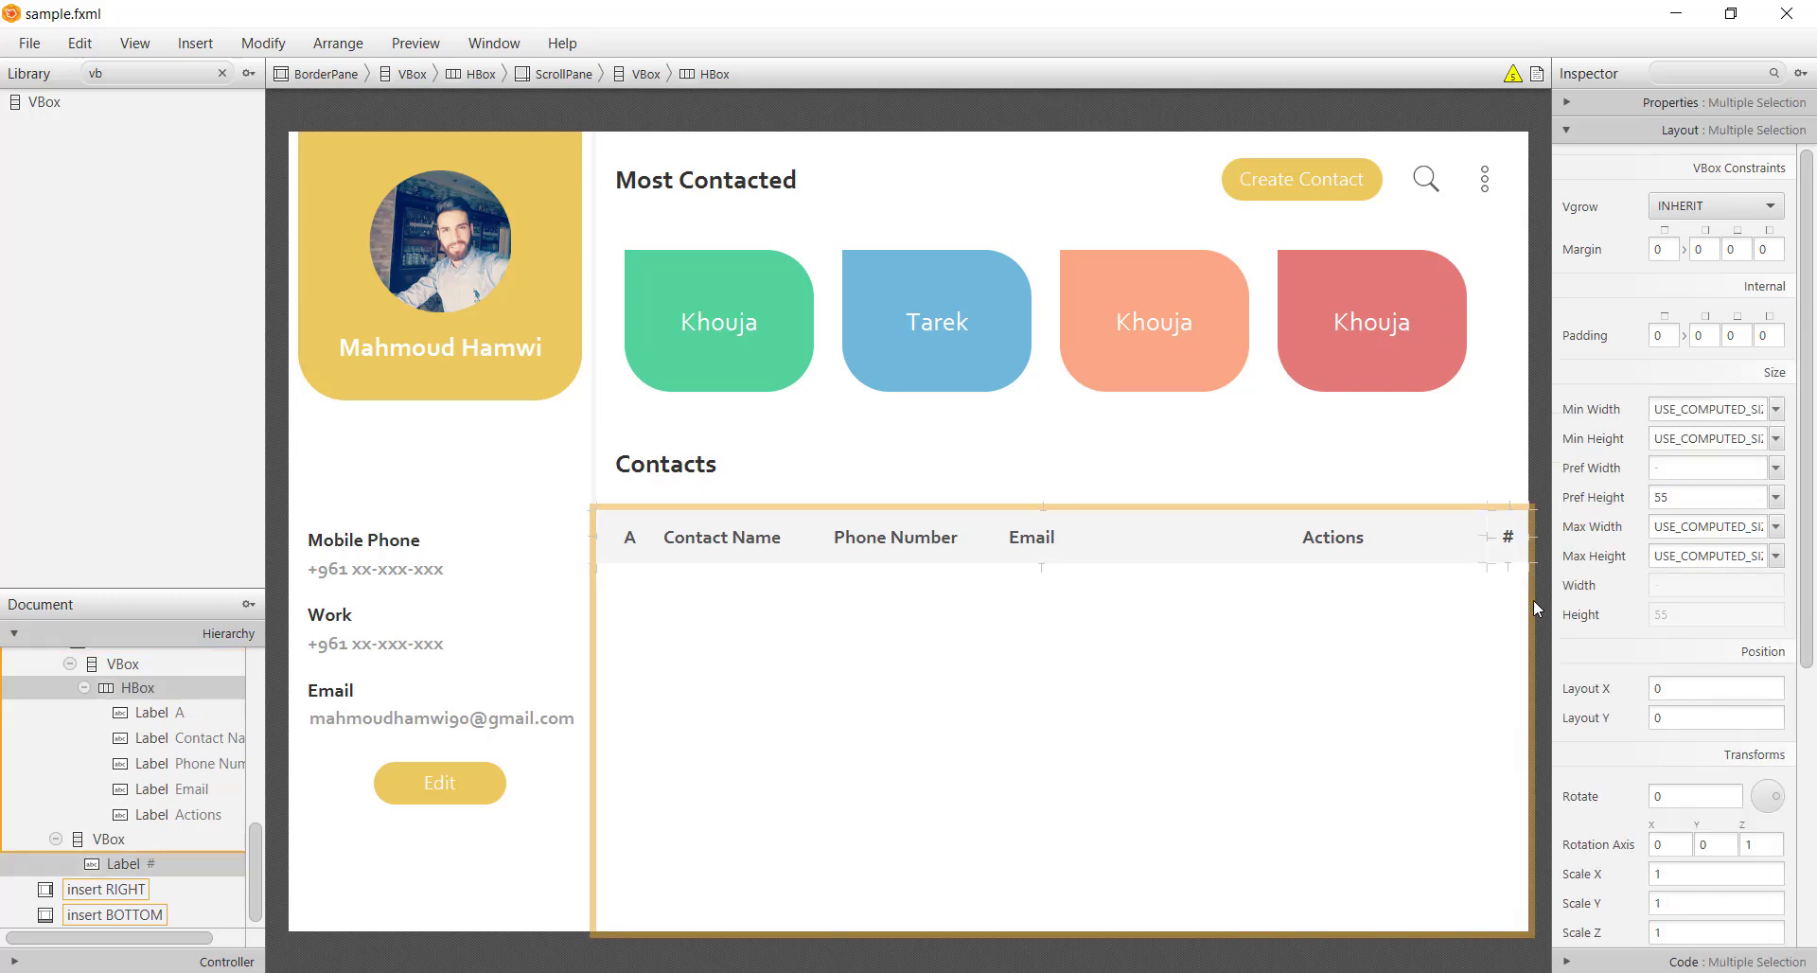
left_click(1680, 104)
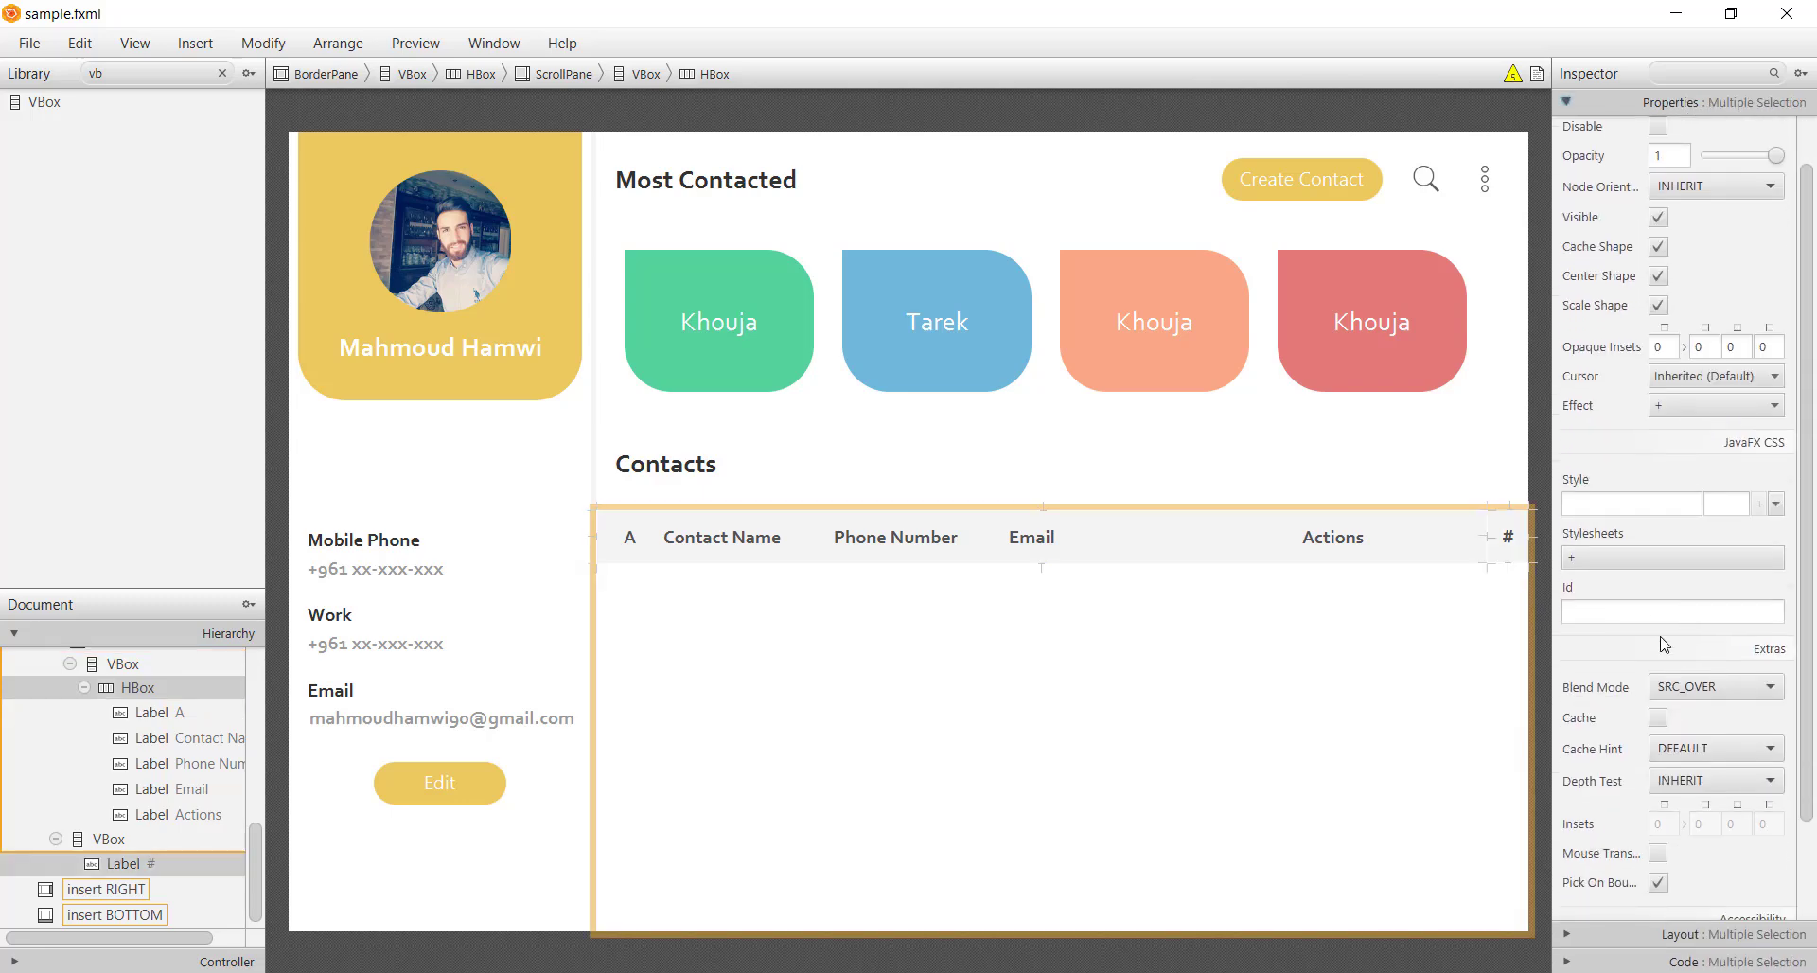
left_click(1642, 558)
left_click(474, 190)
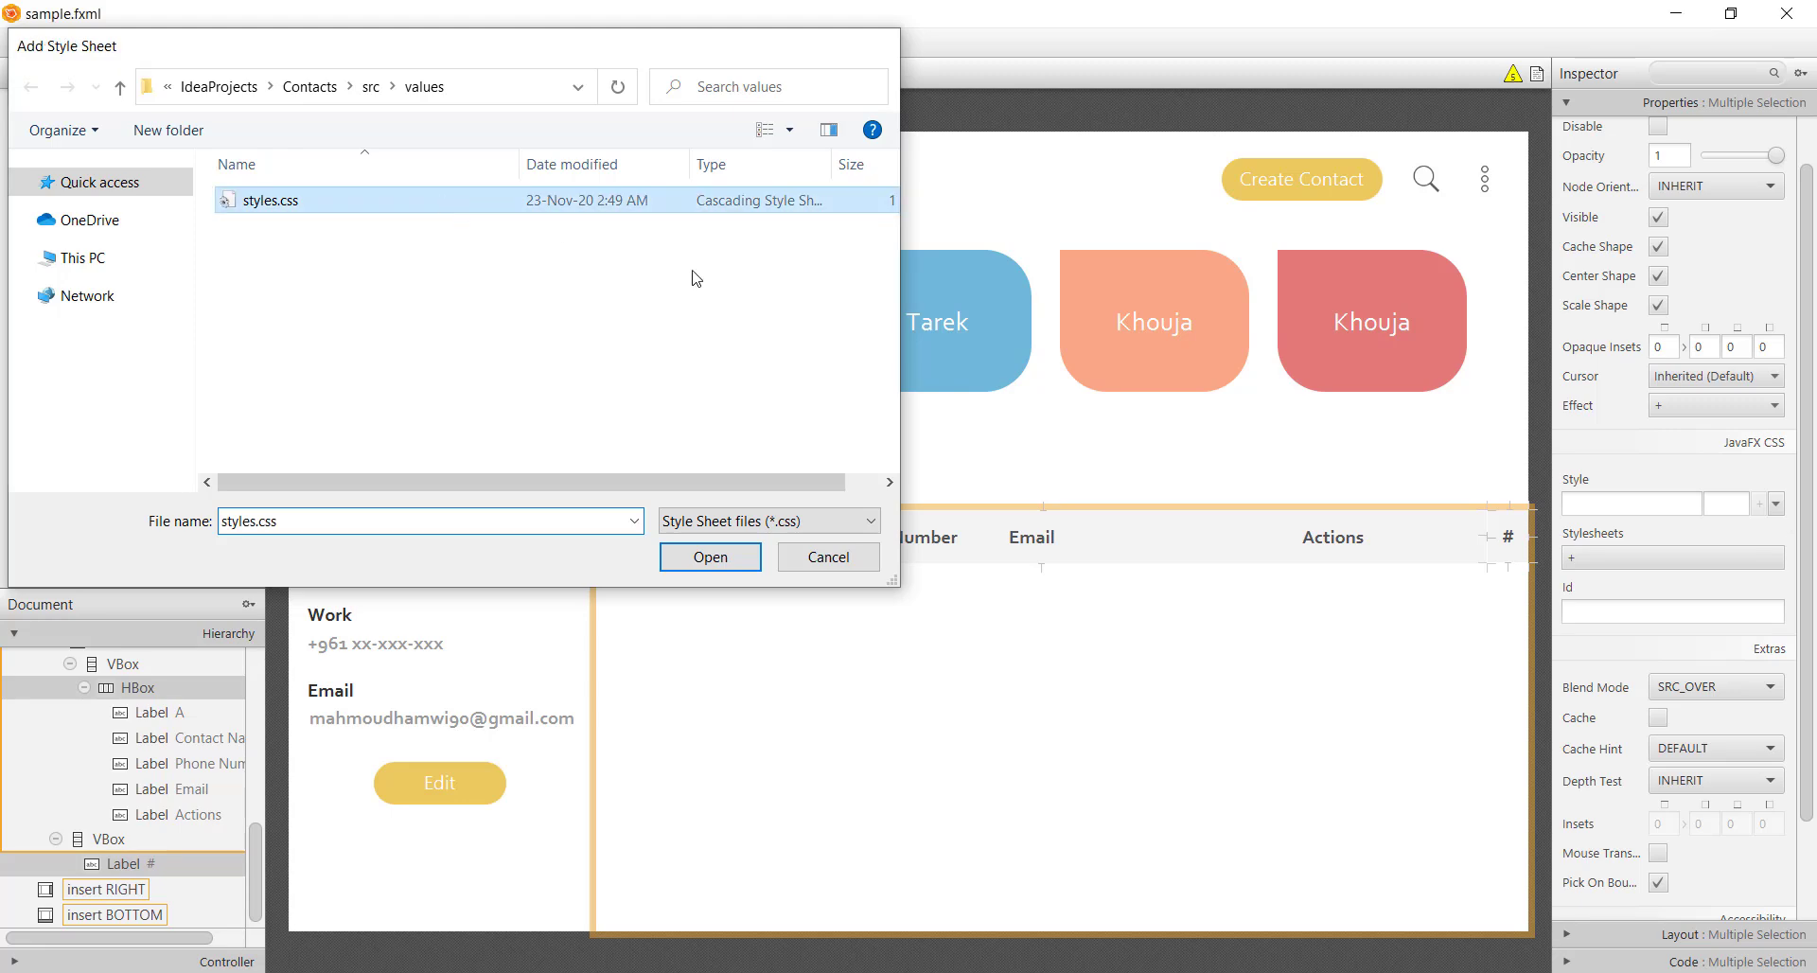
key("Return")
Give the header row and the # label the light-gray-background style class, then save sample.fxml
left_click(1475, 612)
left_click(1650, 650)
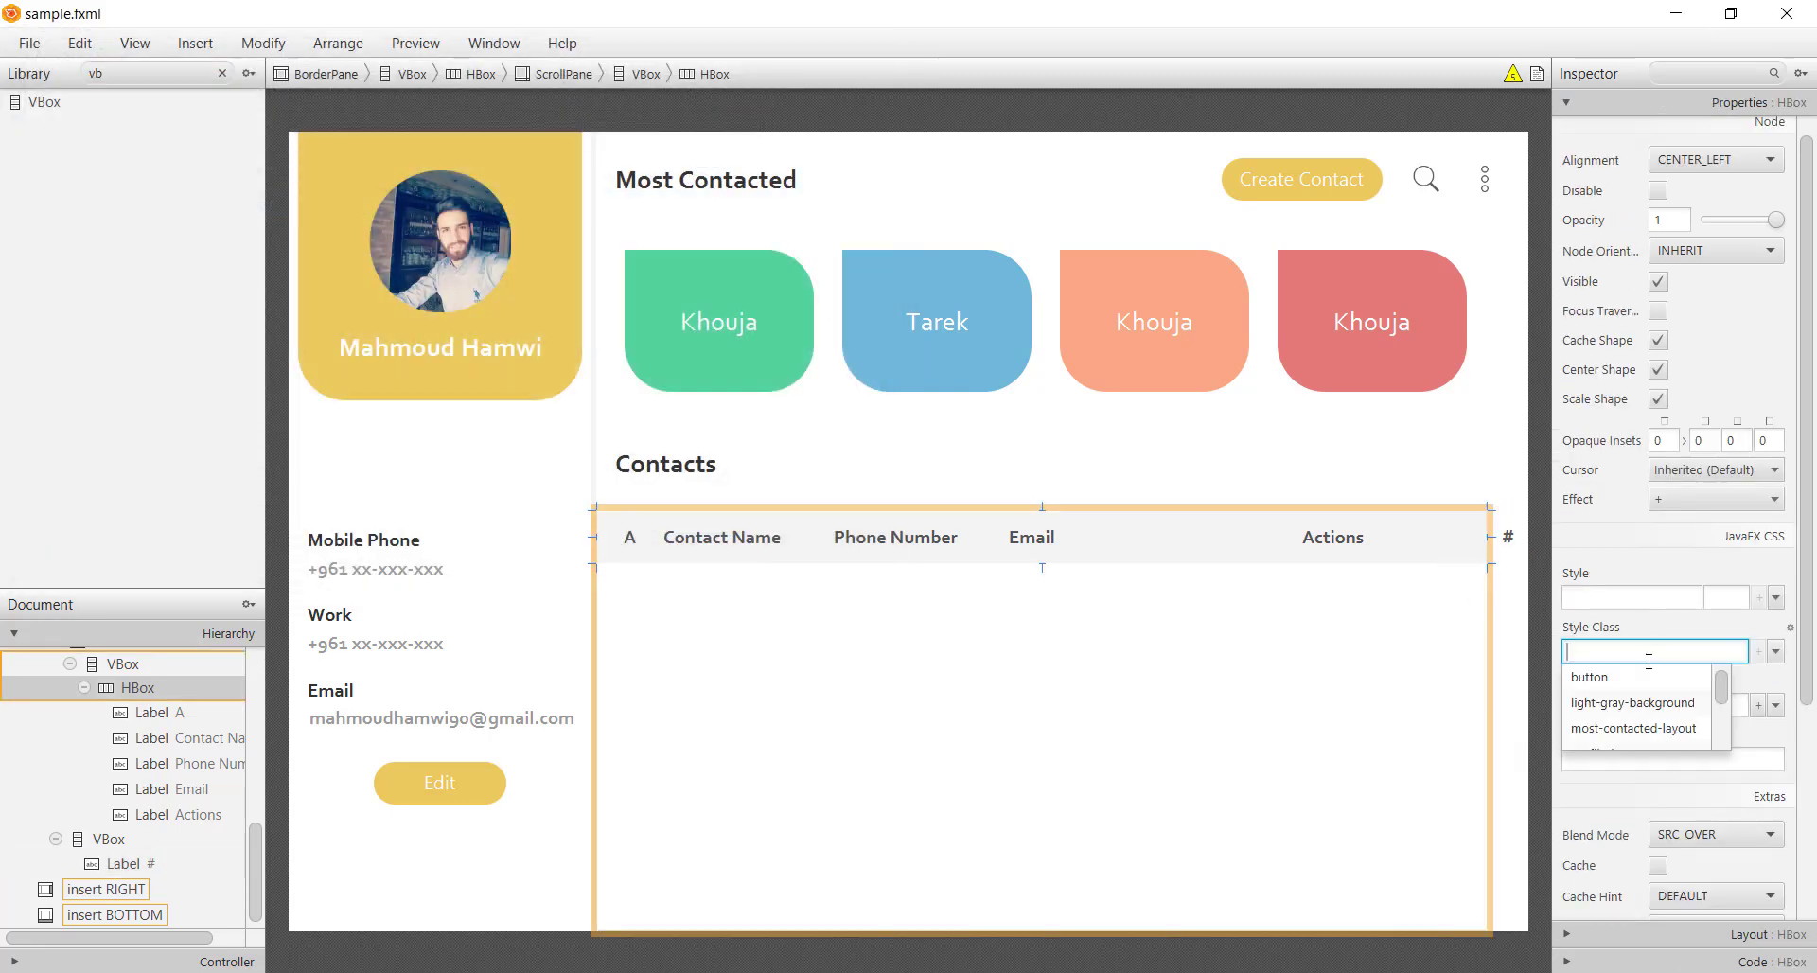
left_click(1668, 701)
left_click(1501, 545)
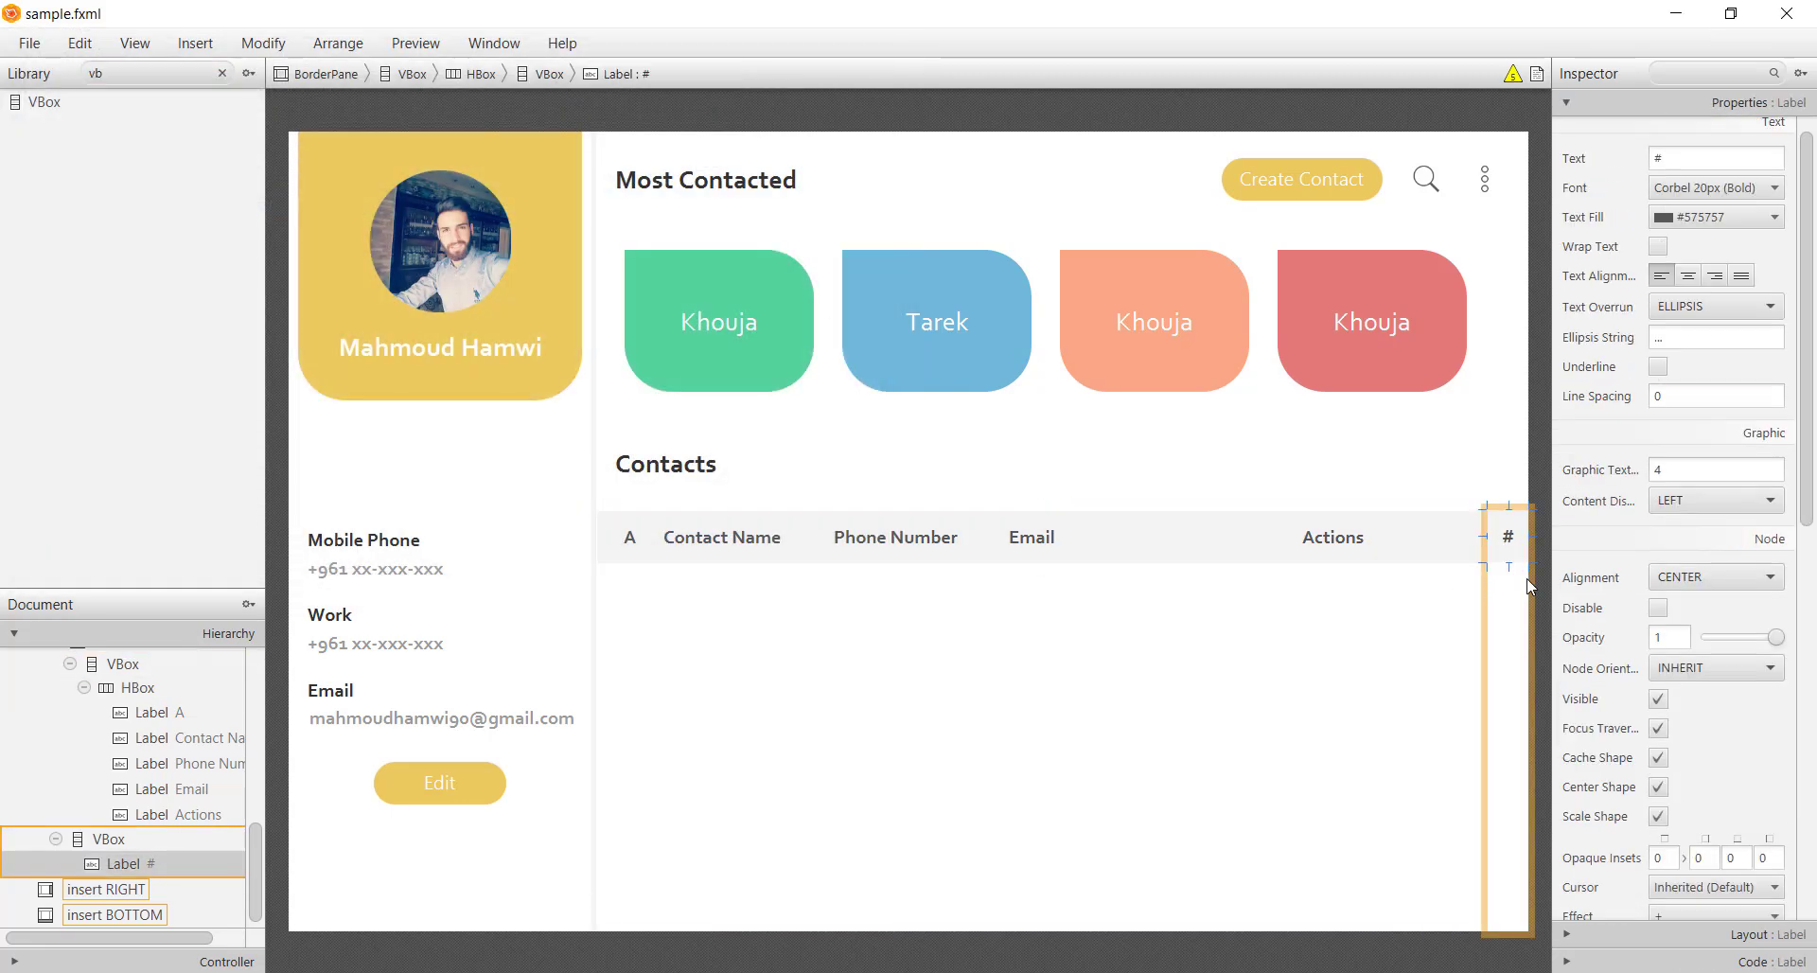
scroll(1629, 681, "down", 5)
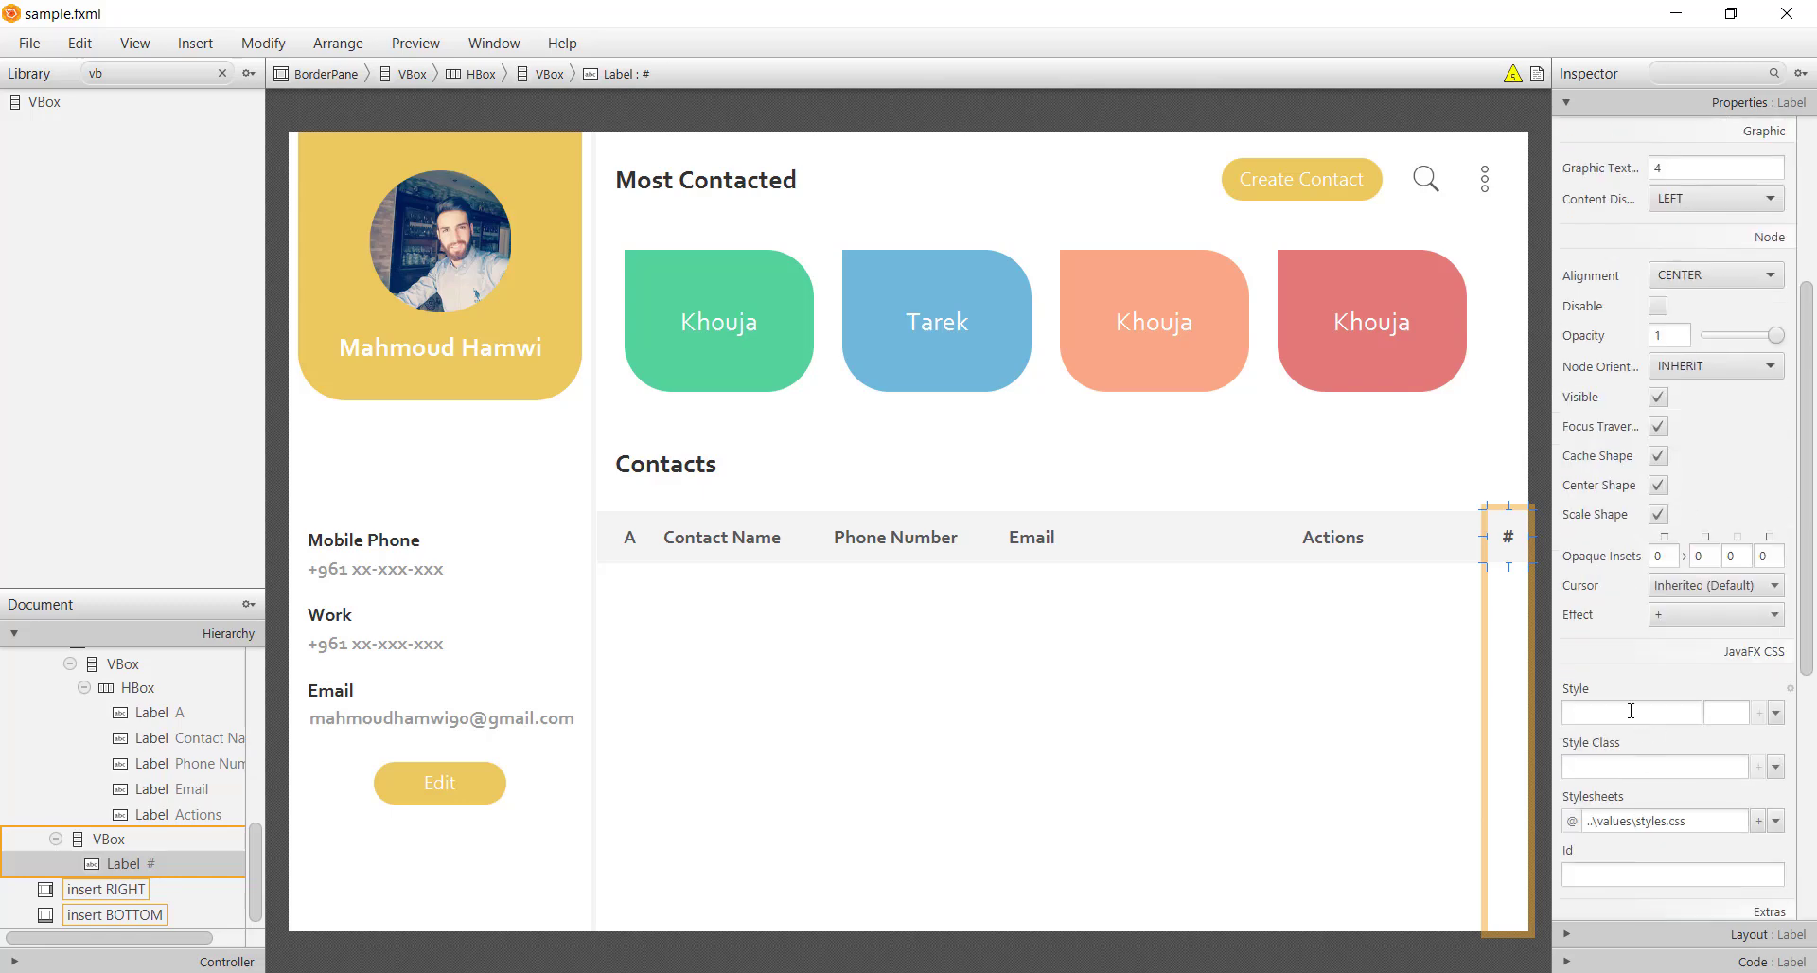
left_click(1649, 769)
type("li")
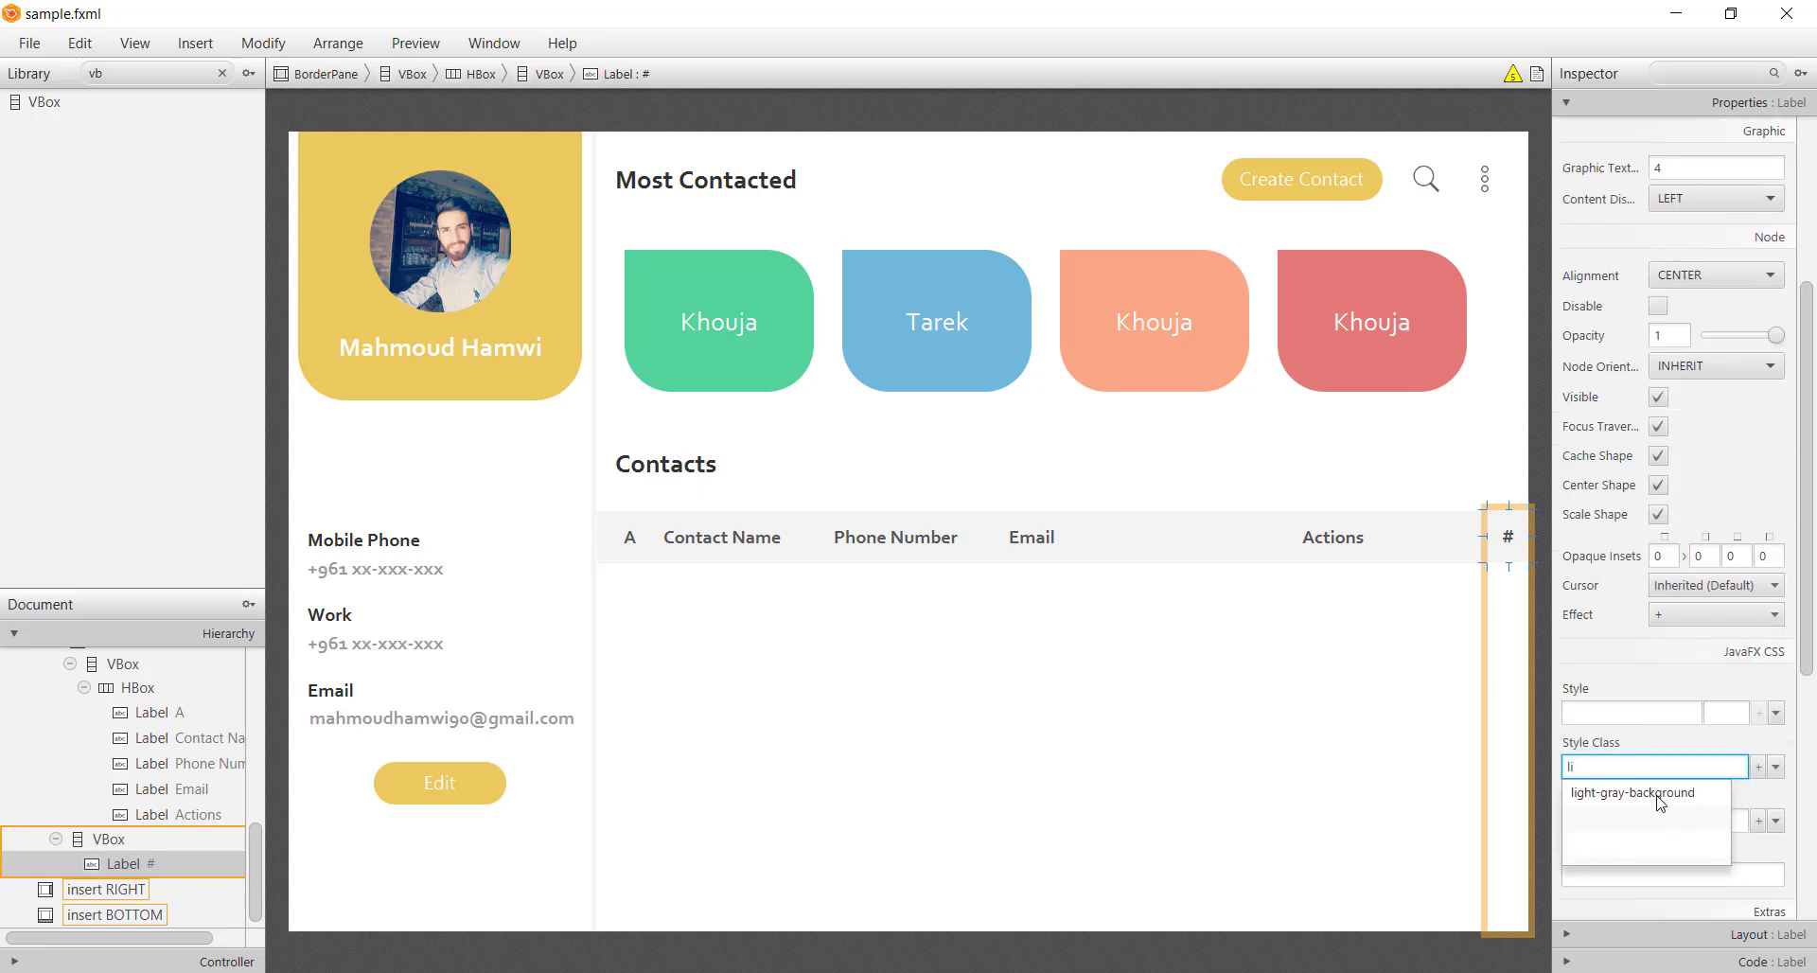
left_click(1661, 795)
left_click(1519, 724)
key("ctrl+s")
left_click(1537, 708)
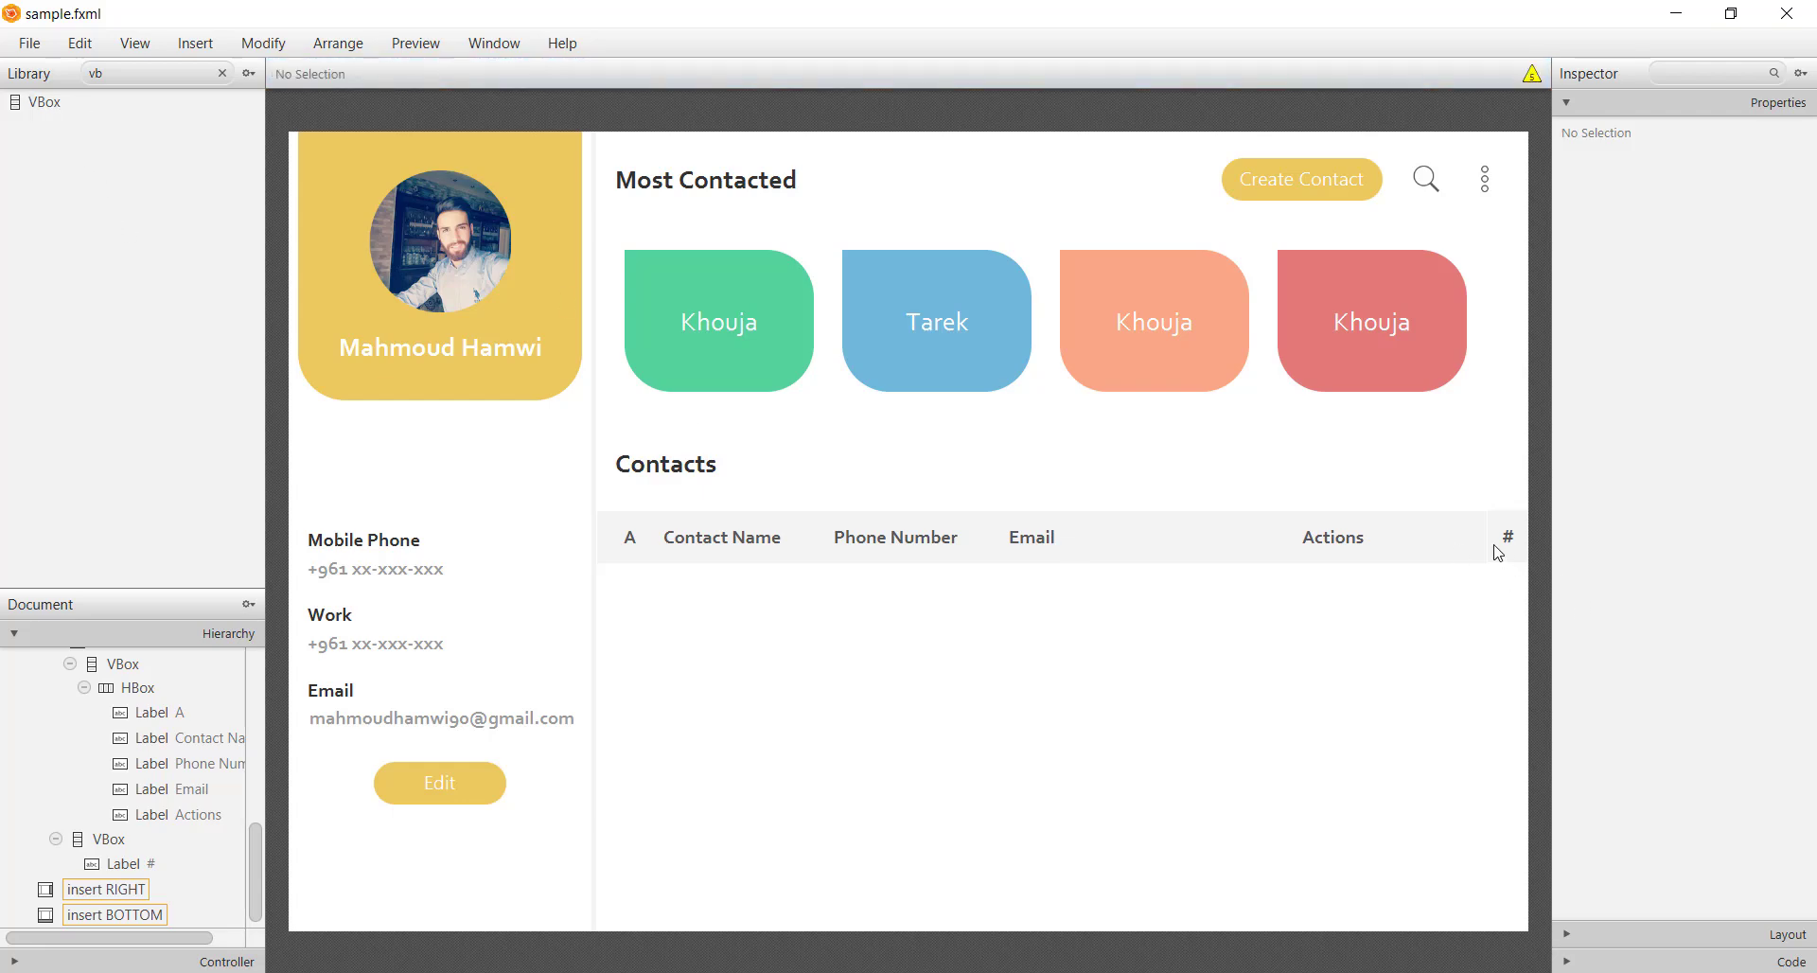
Clear the Library search, duplicate the # label, and rename the copy to A
left_click(99, 73)
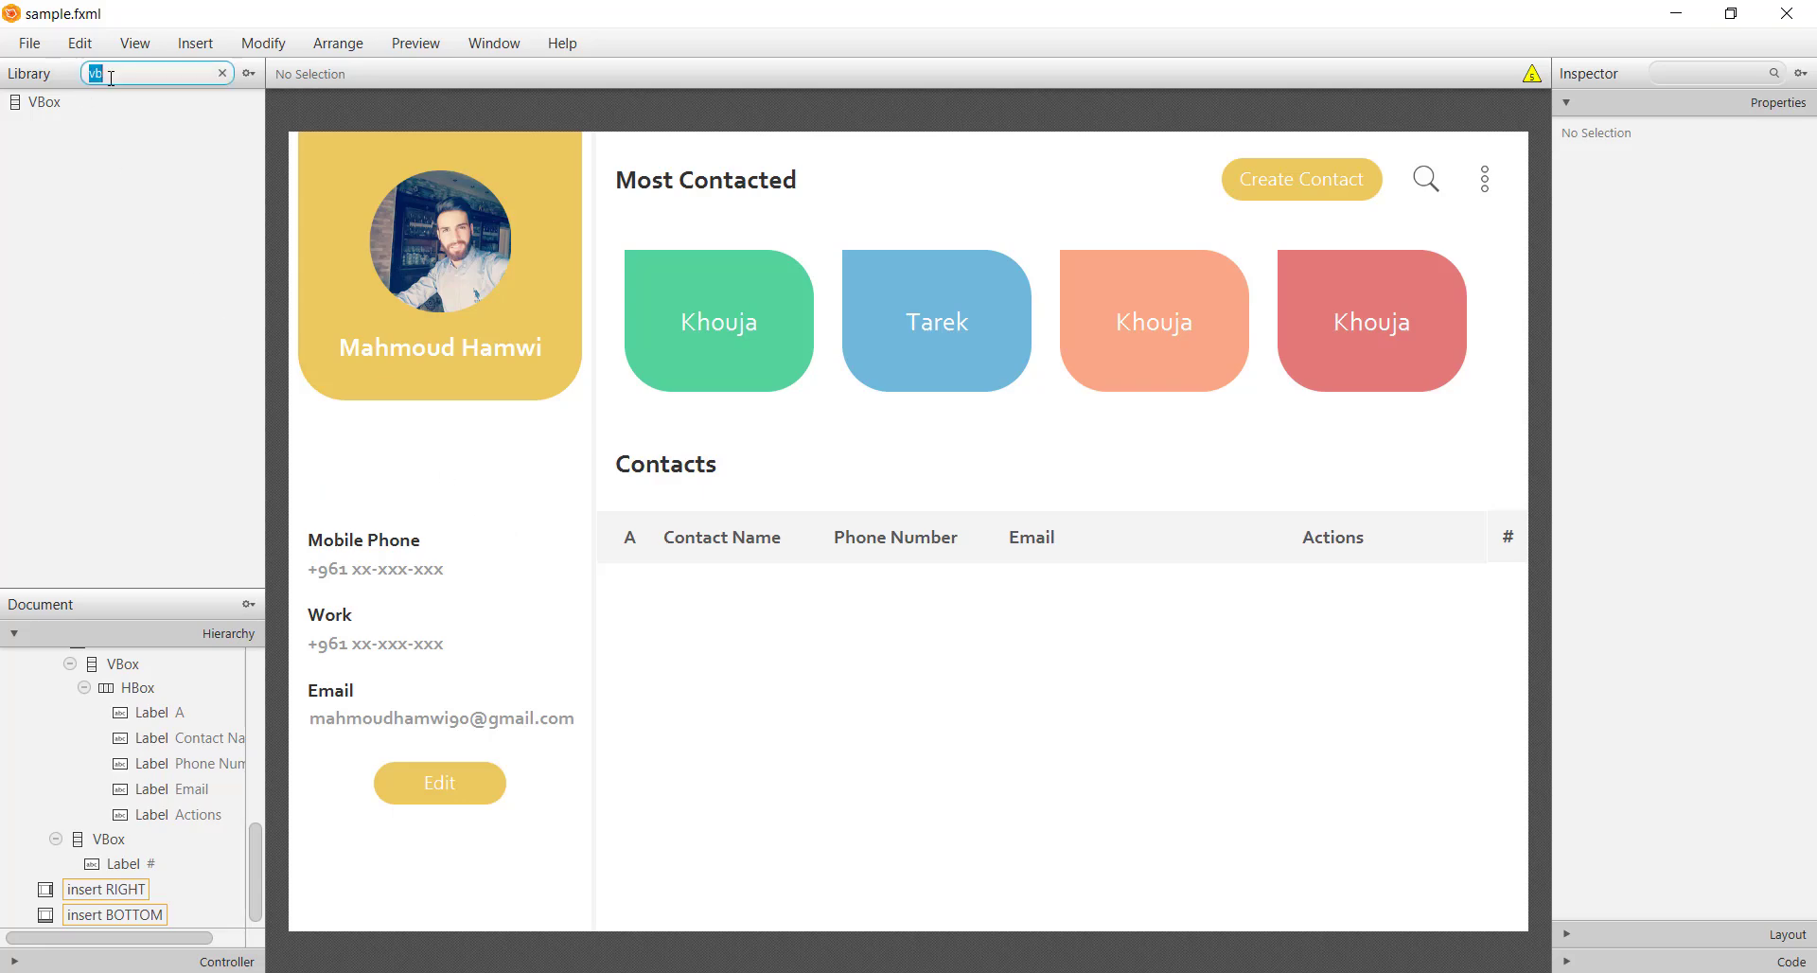
key("BackSpace")
key("BackSpace")
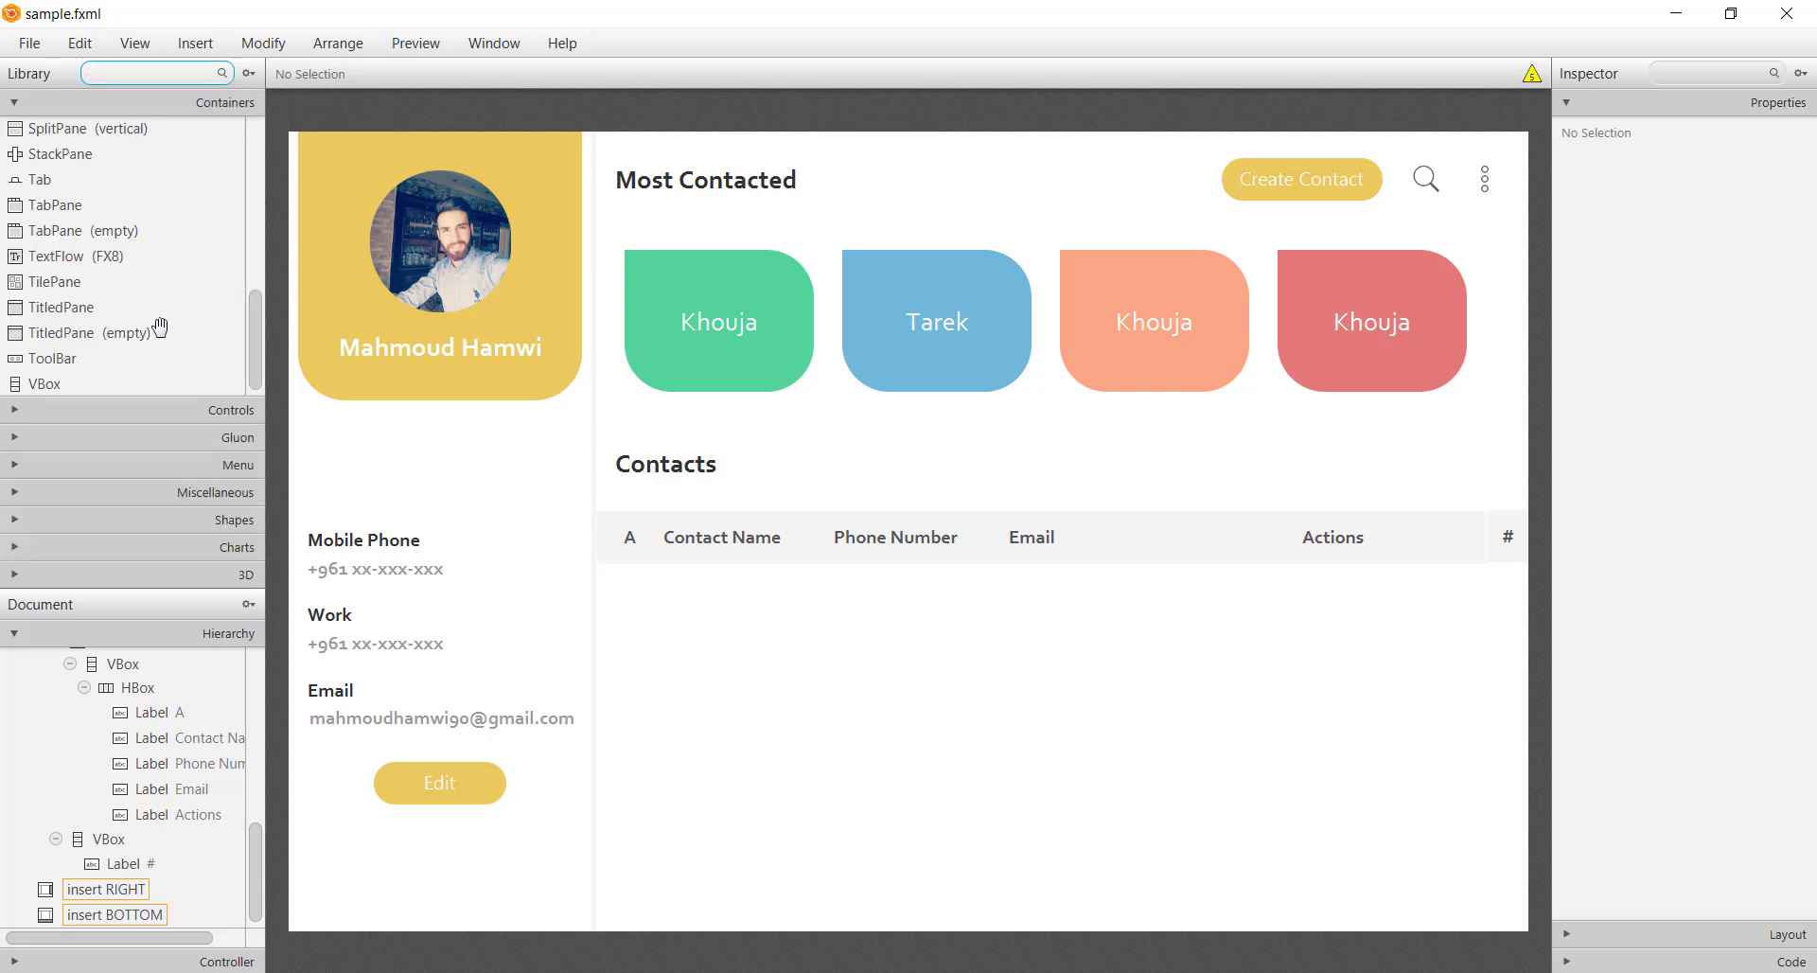
type("l")
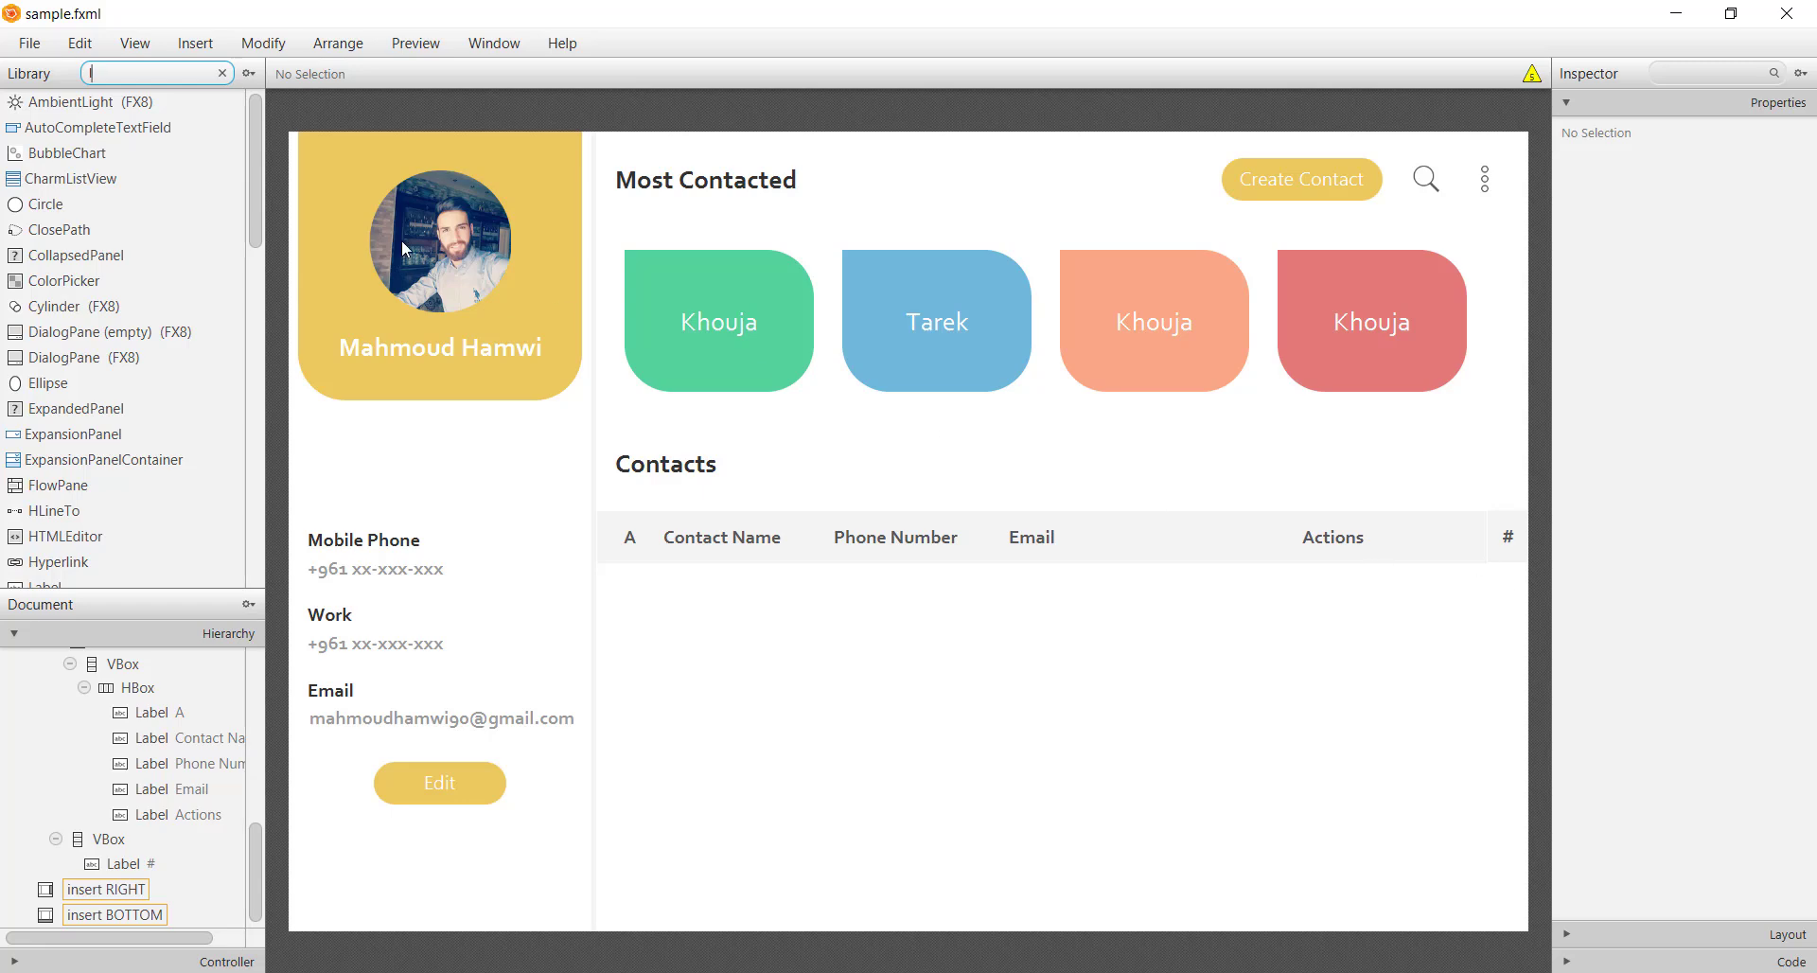
key("BackSpace")
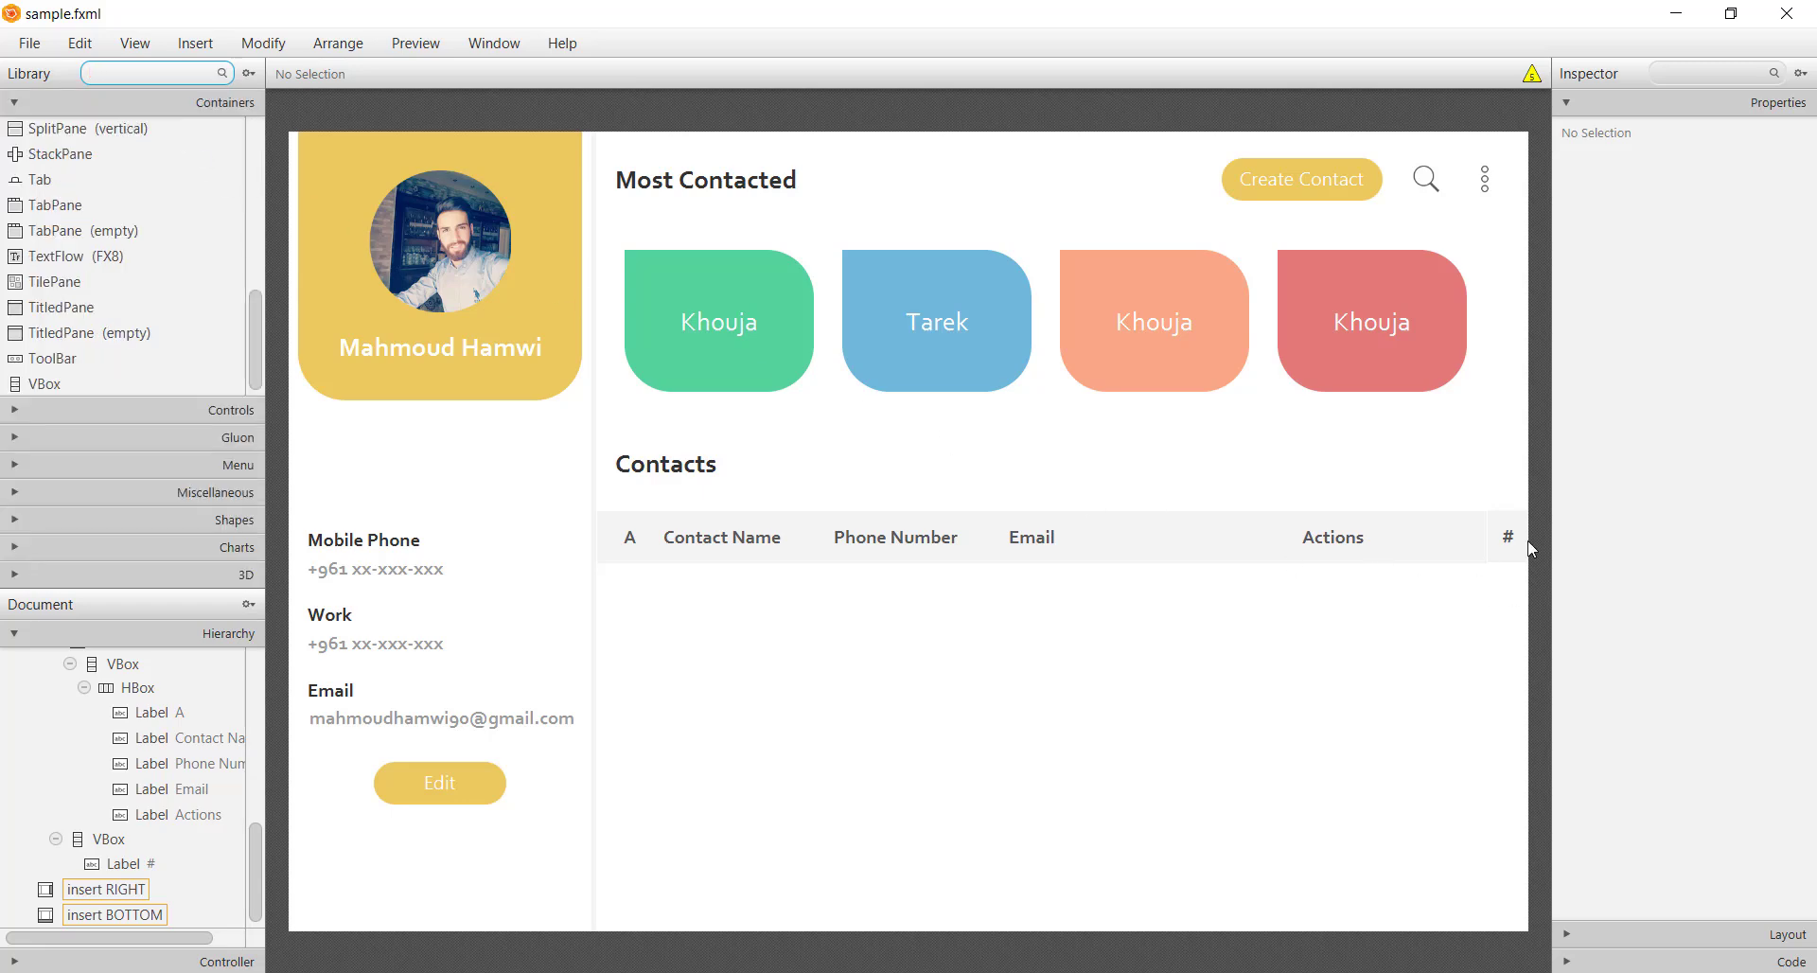
left_click(1516, 546)
key("ctrl+d")
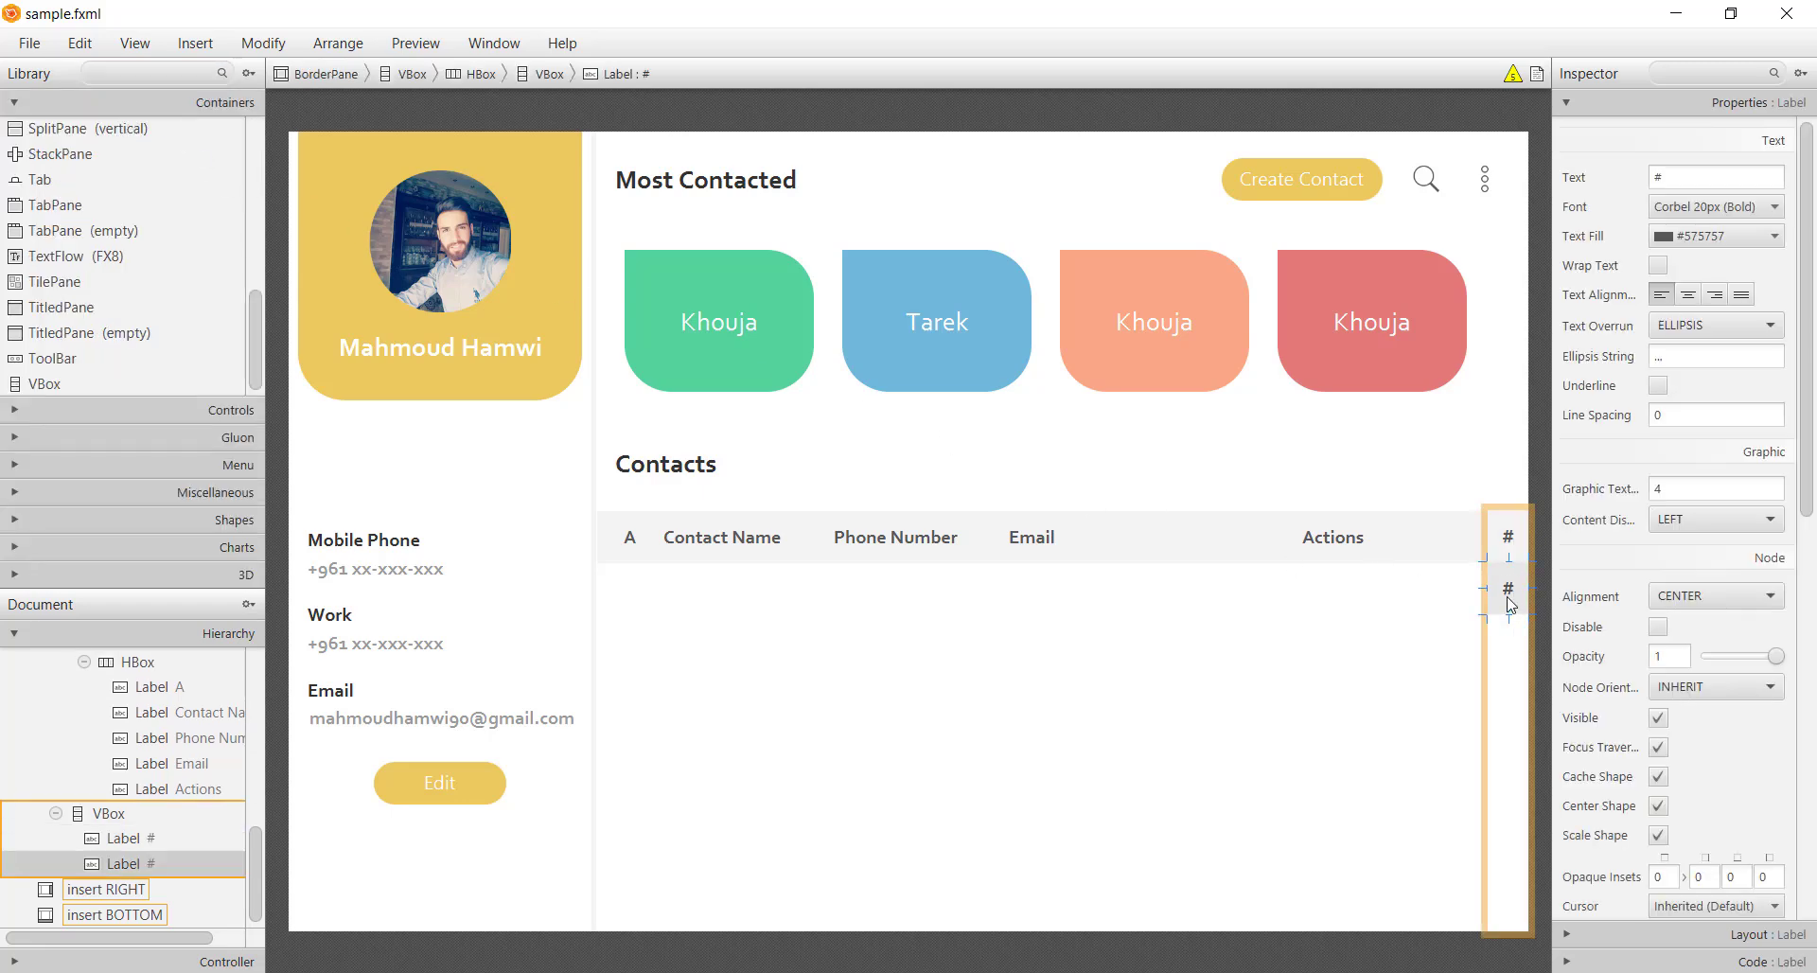
double_click(1509, 591)
type("A")
key("Return")
Set label A's text fill to #575757
left_click(1722, 236)
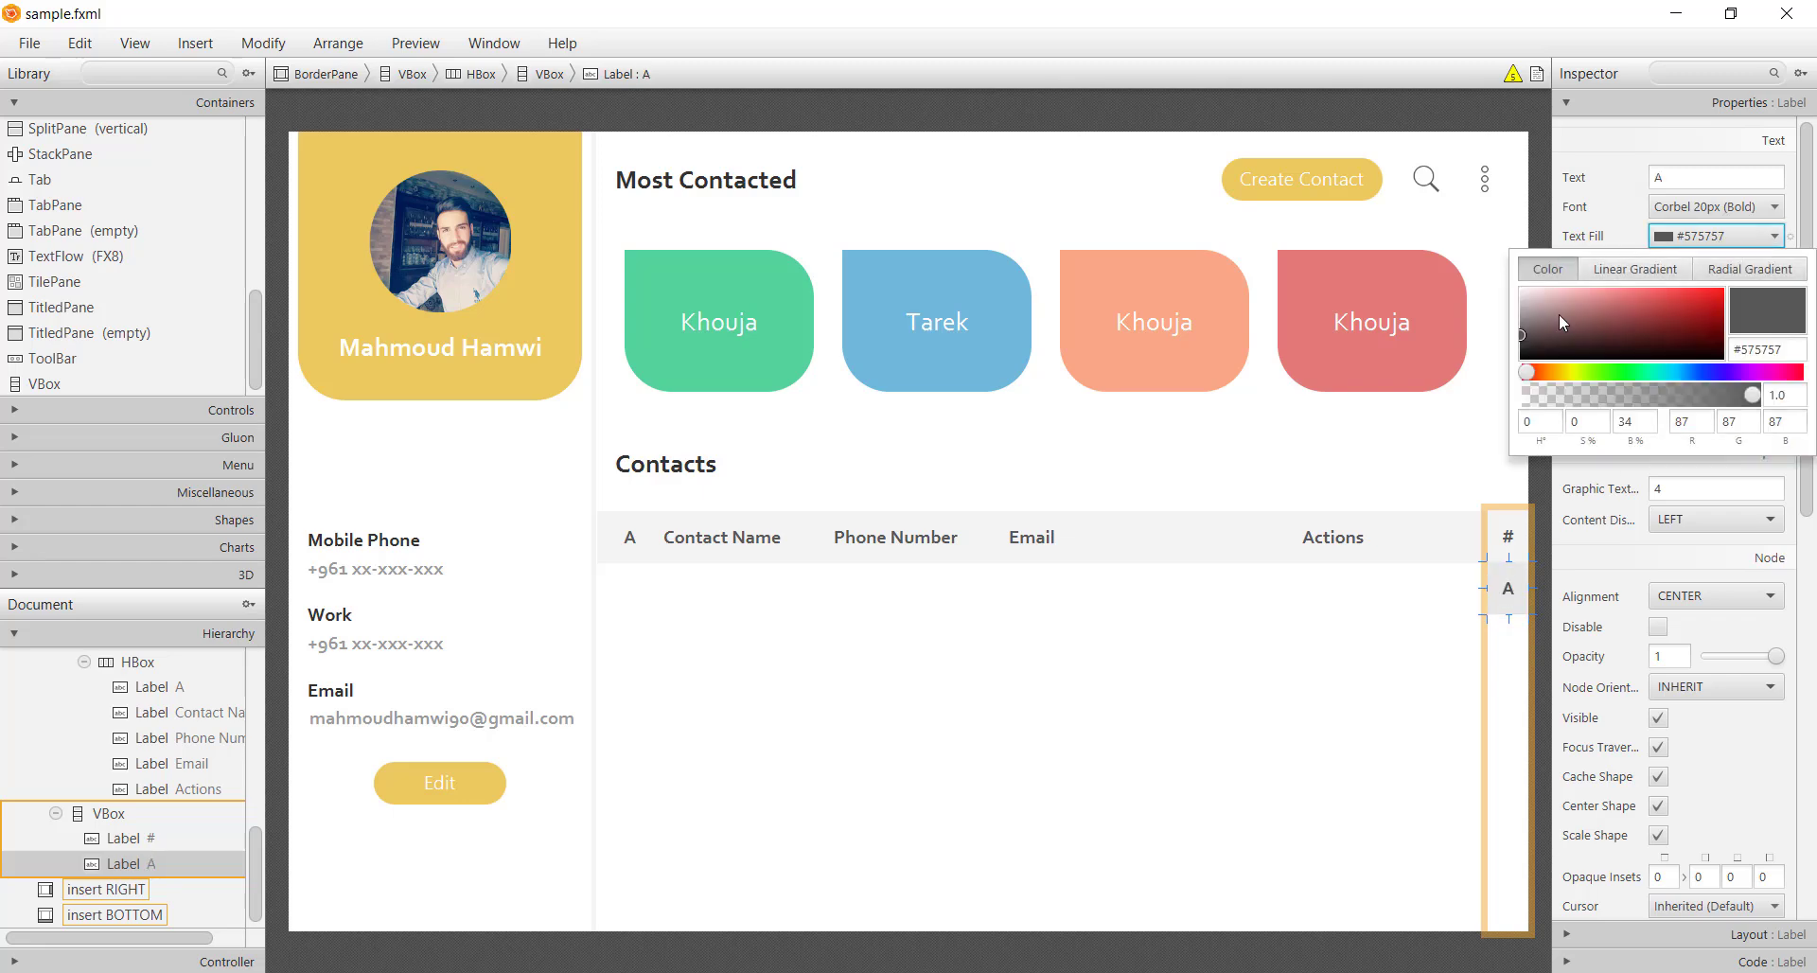
left_click_drag(1558, 315, 1452, 331)
key("alt+Tab")
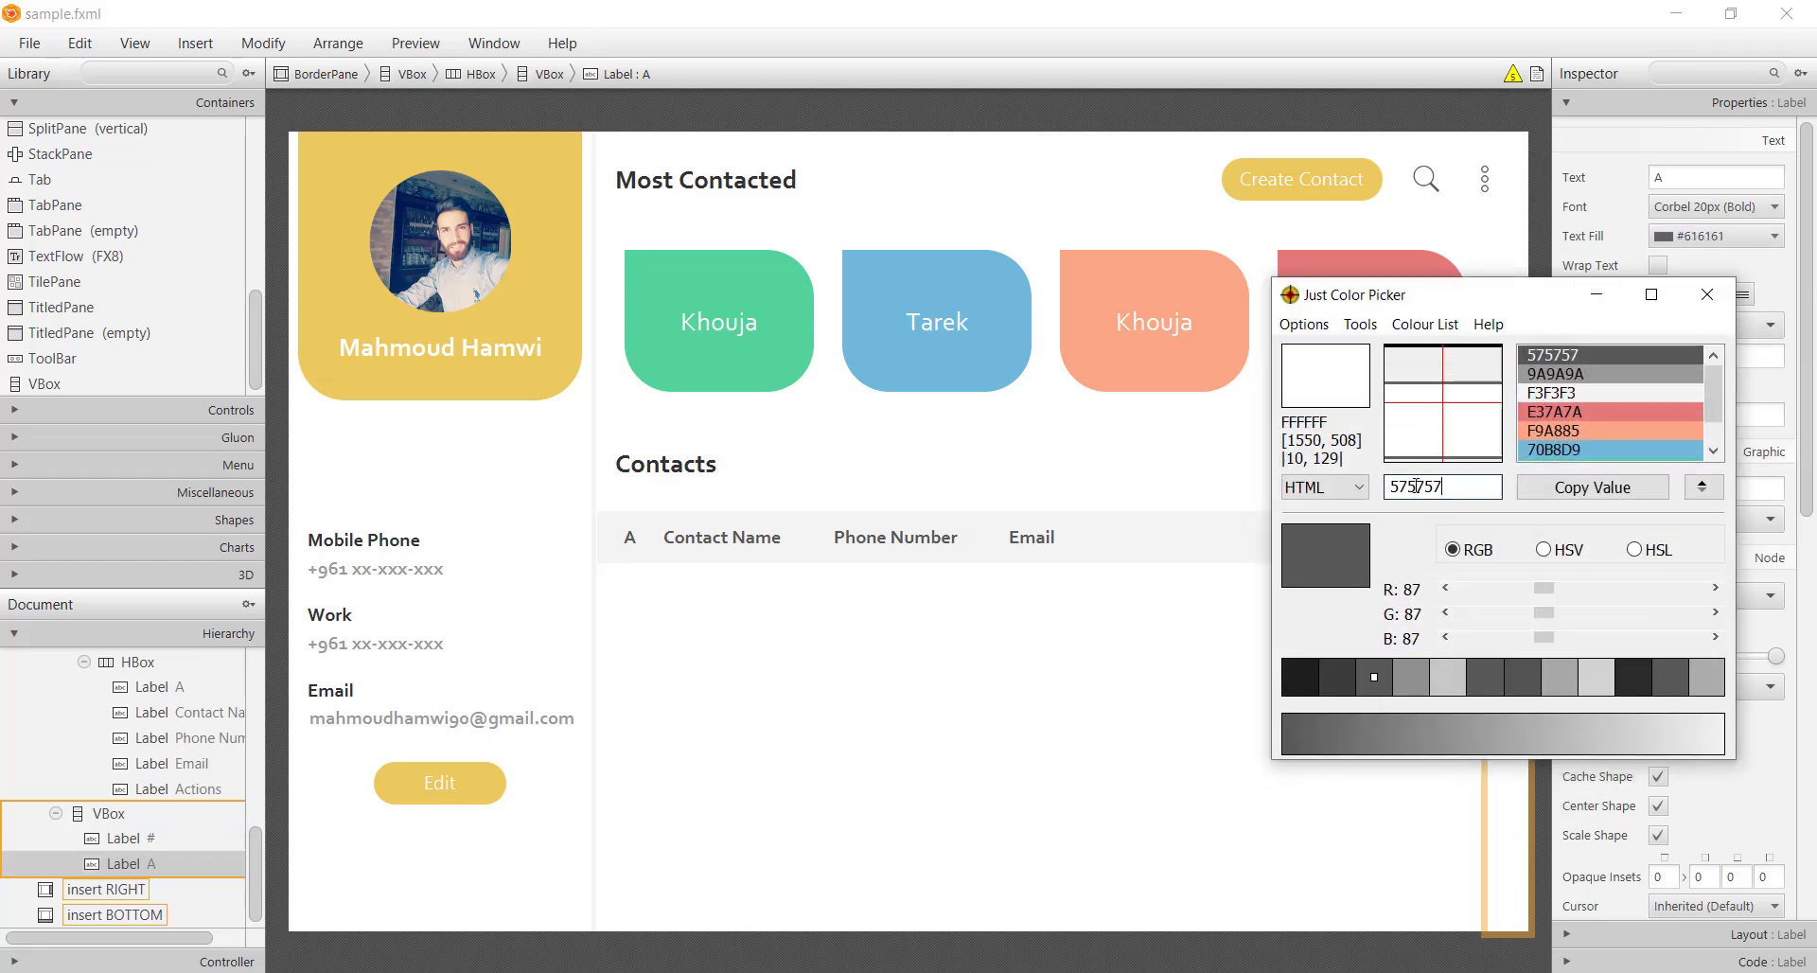
left_click(1736, 269)
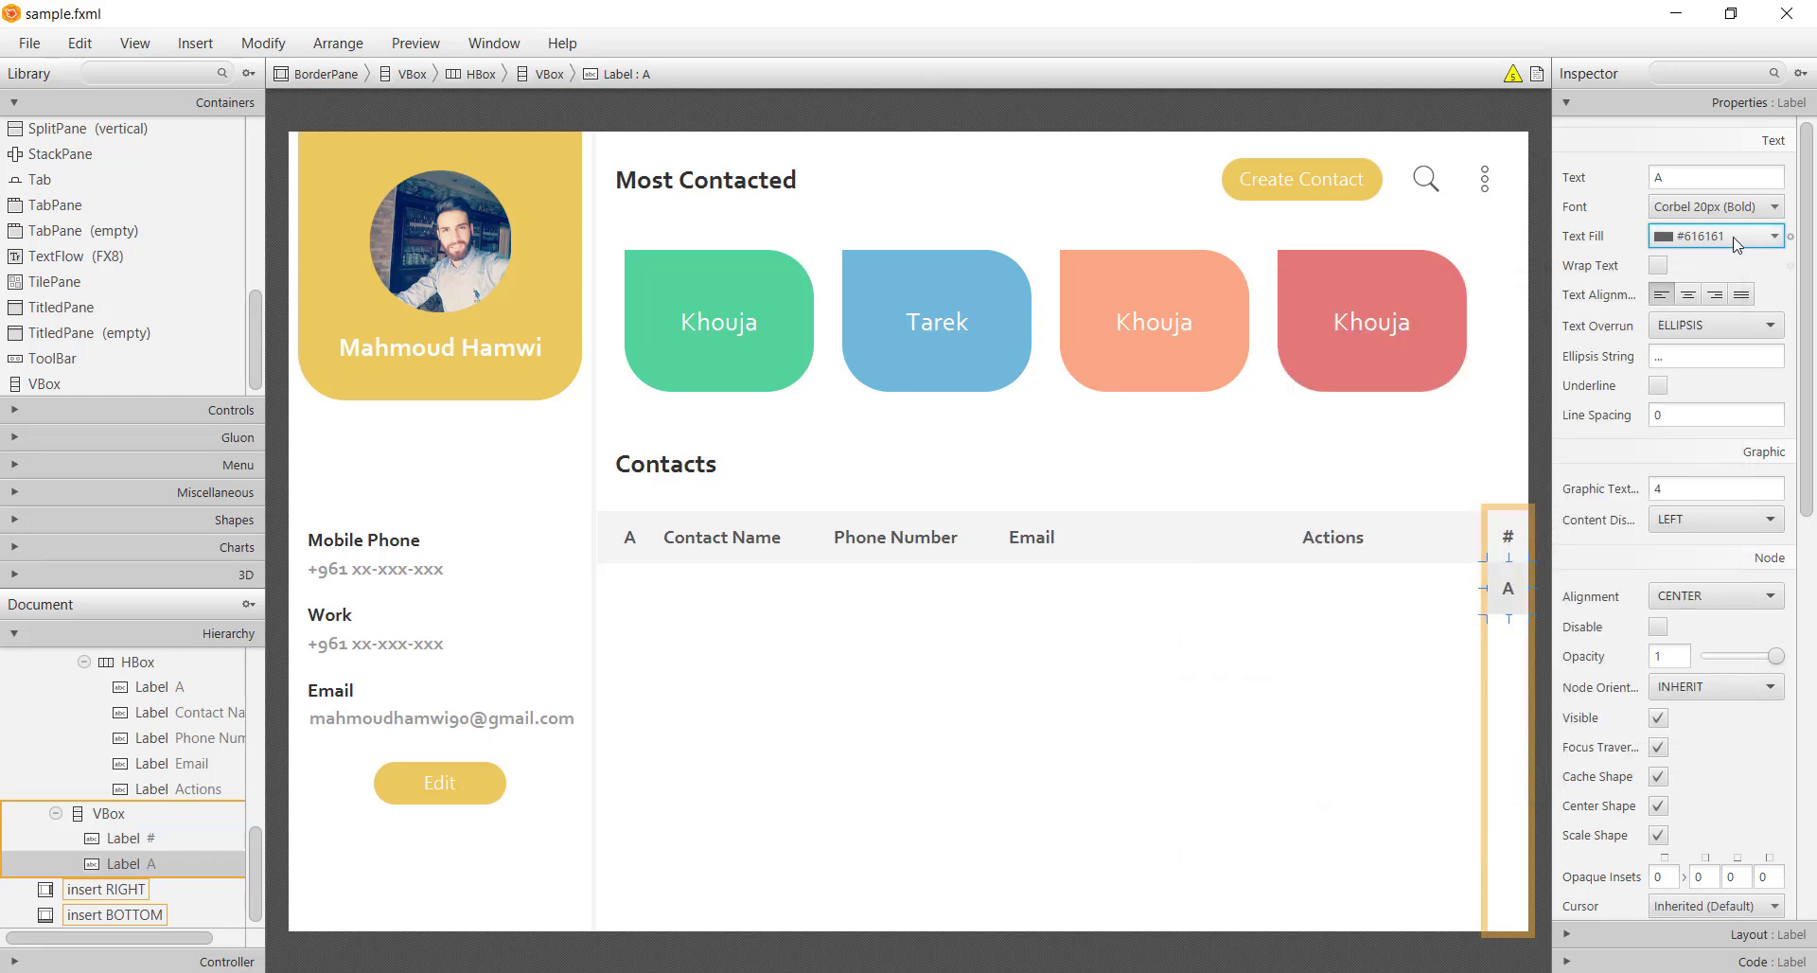
left_click(1741, 239)
triple_click(1778, 355)
type("575757")
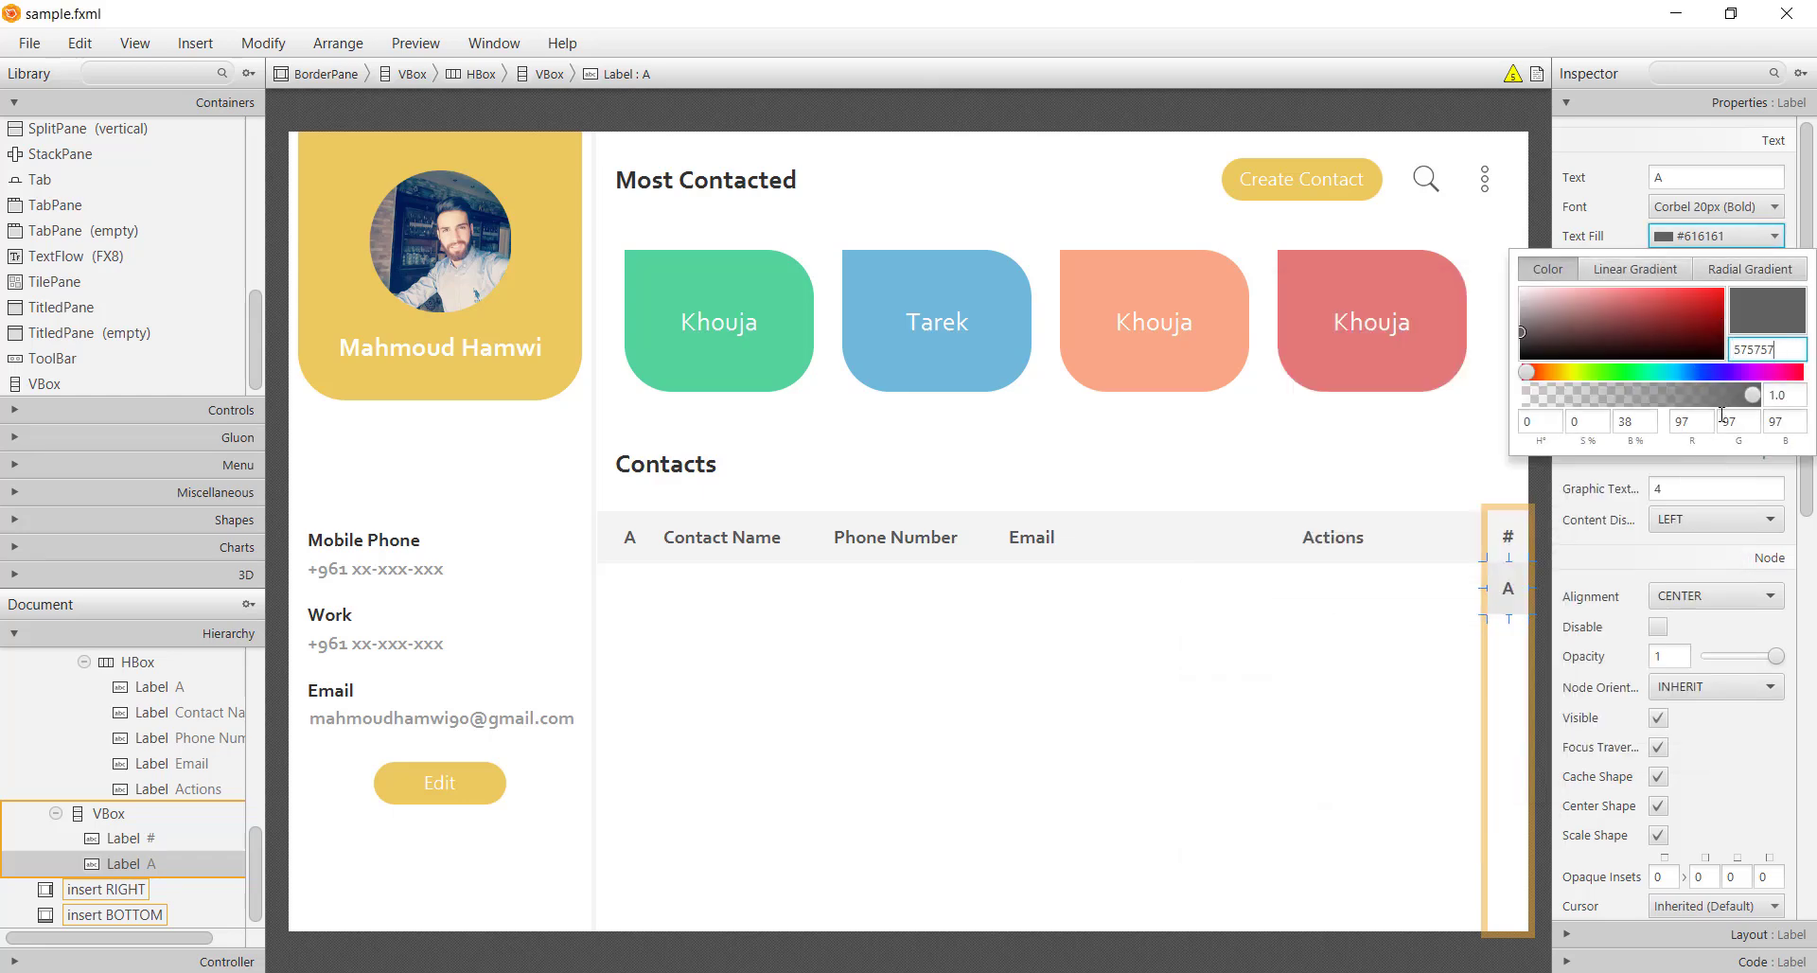
key("Return")
left_click(1677, 207)
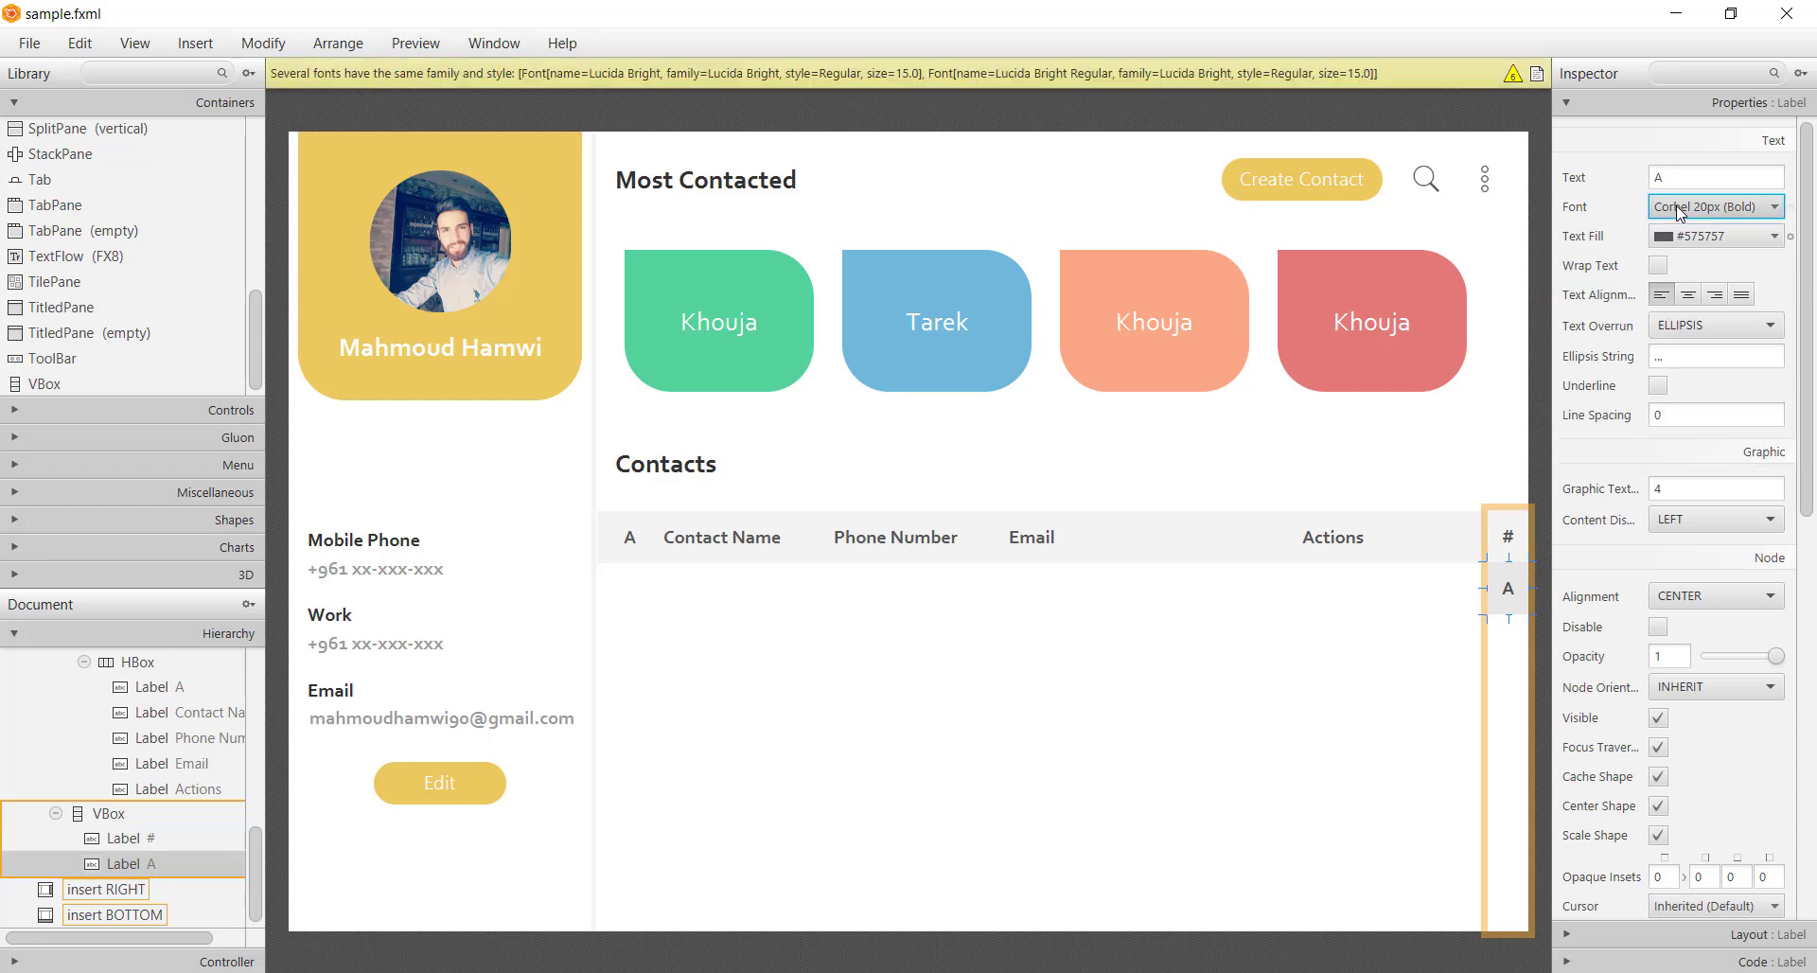
Set label A's font to Corbel Regular 18 and make the label shorter
left_click(1677, 206)
left_click(1797, 269)
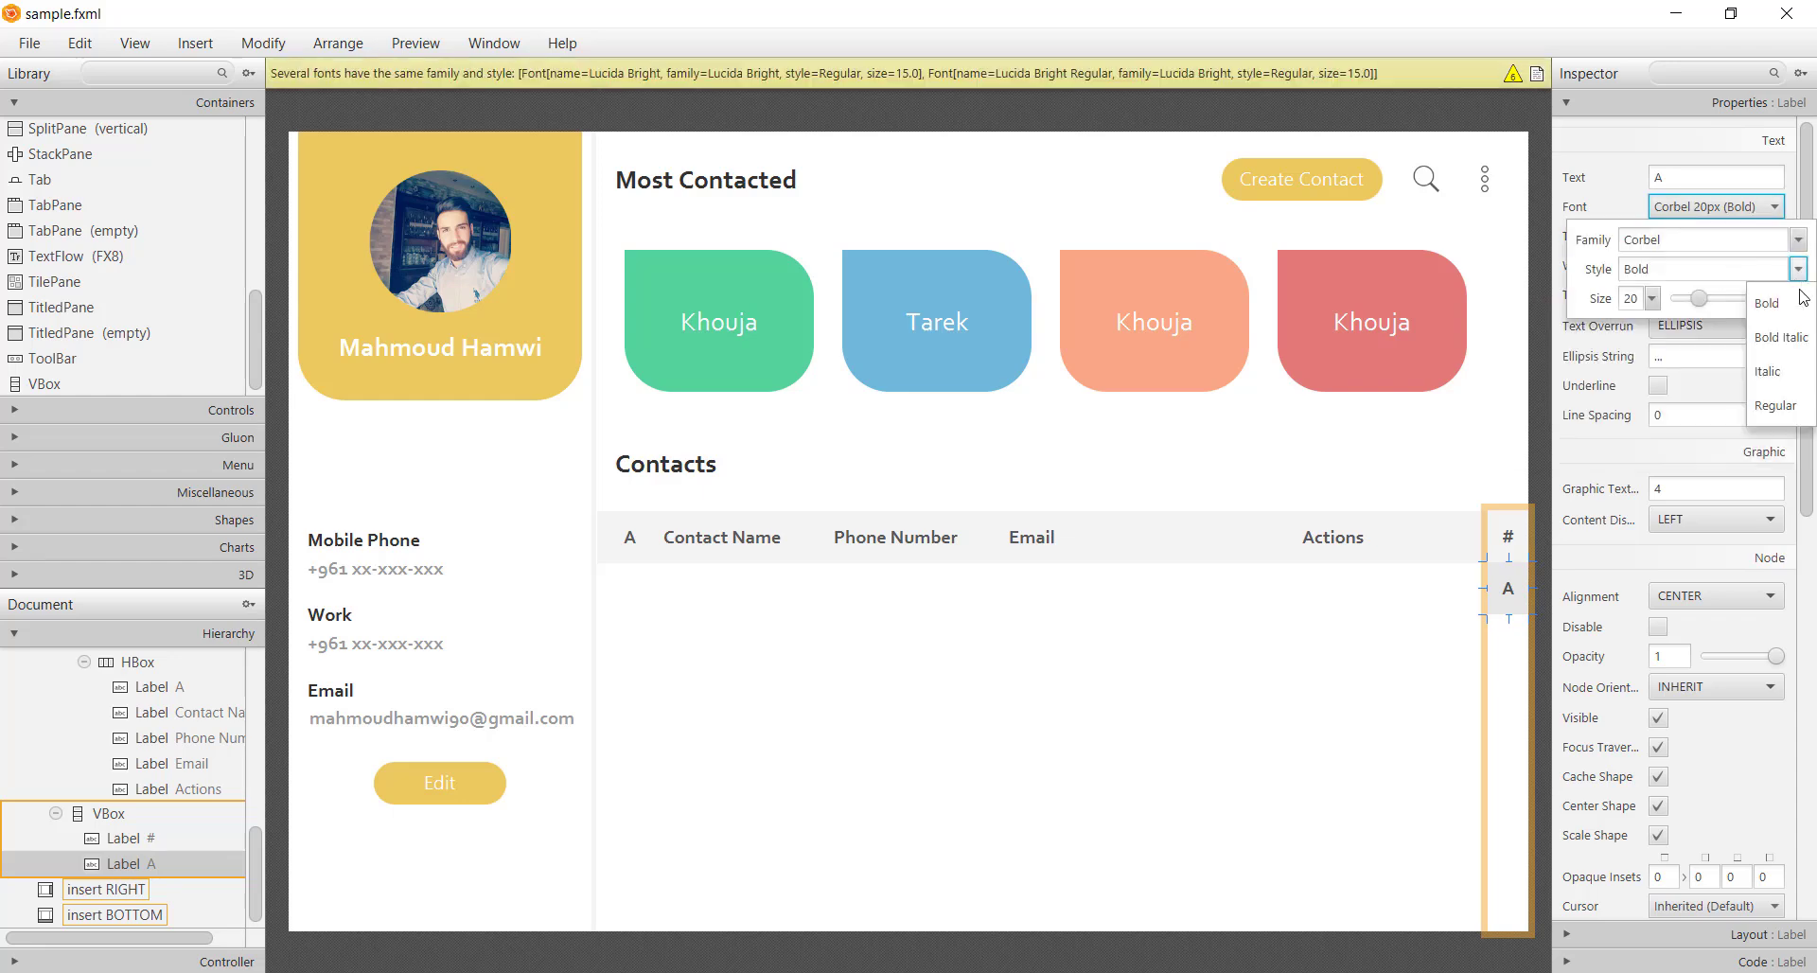
left_click(1794, 407)
double_click(1629, 298)
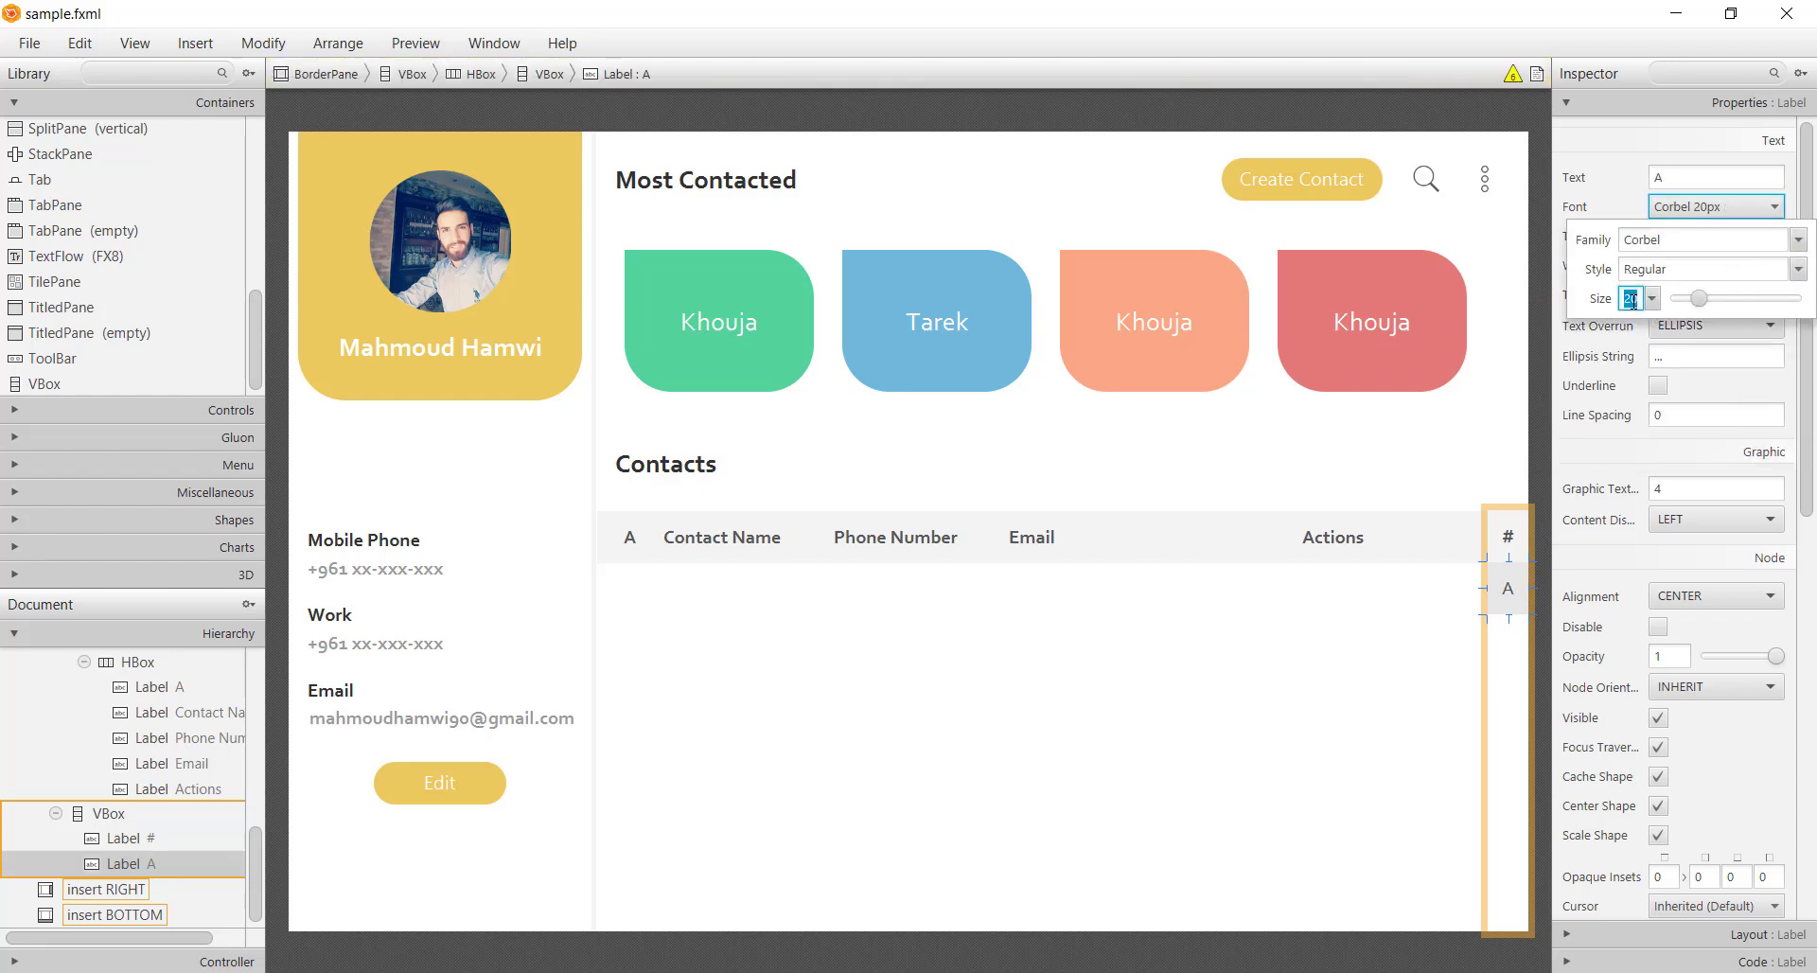
type("18")
key("Return")
left_click(1542, 620)
left_click(1513, 619)
left_click_drag(1512, 619, 1514, 594)
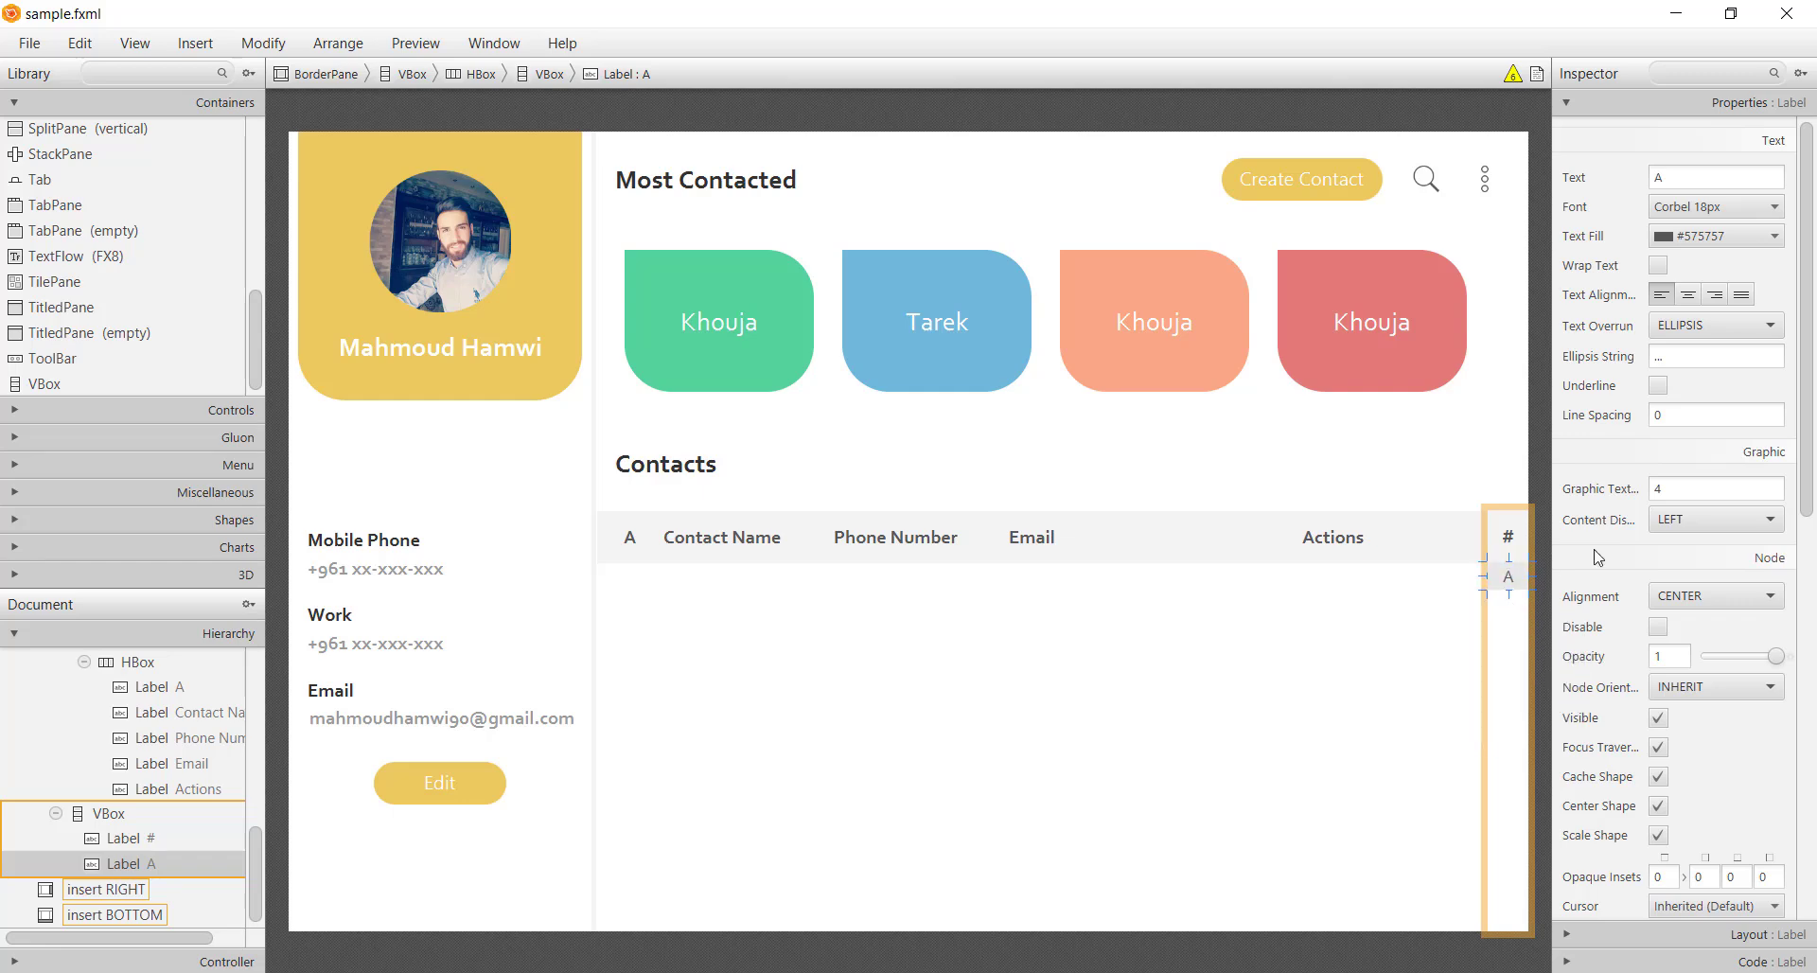
Remove the light-gray-background style class from label A and duplicate it
scroll(1678, 830, "down", 5)
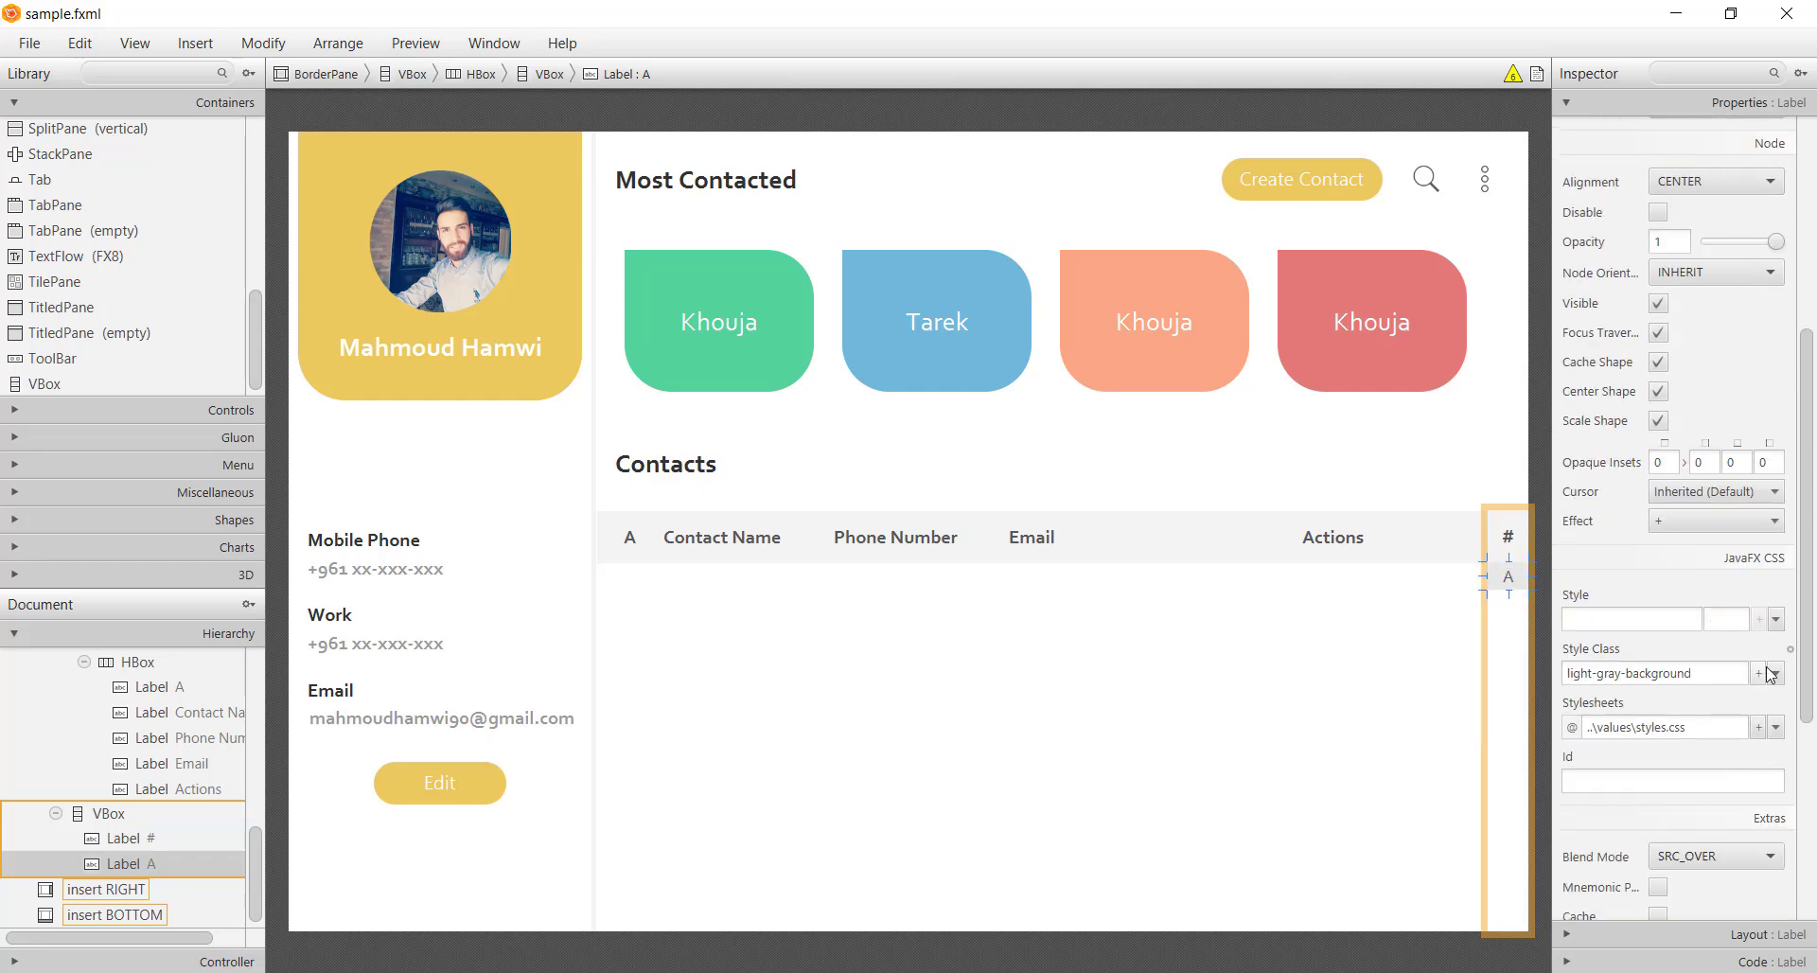
left_click(1770, 674)
left_click(1679, 321)
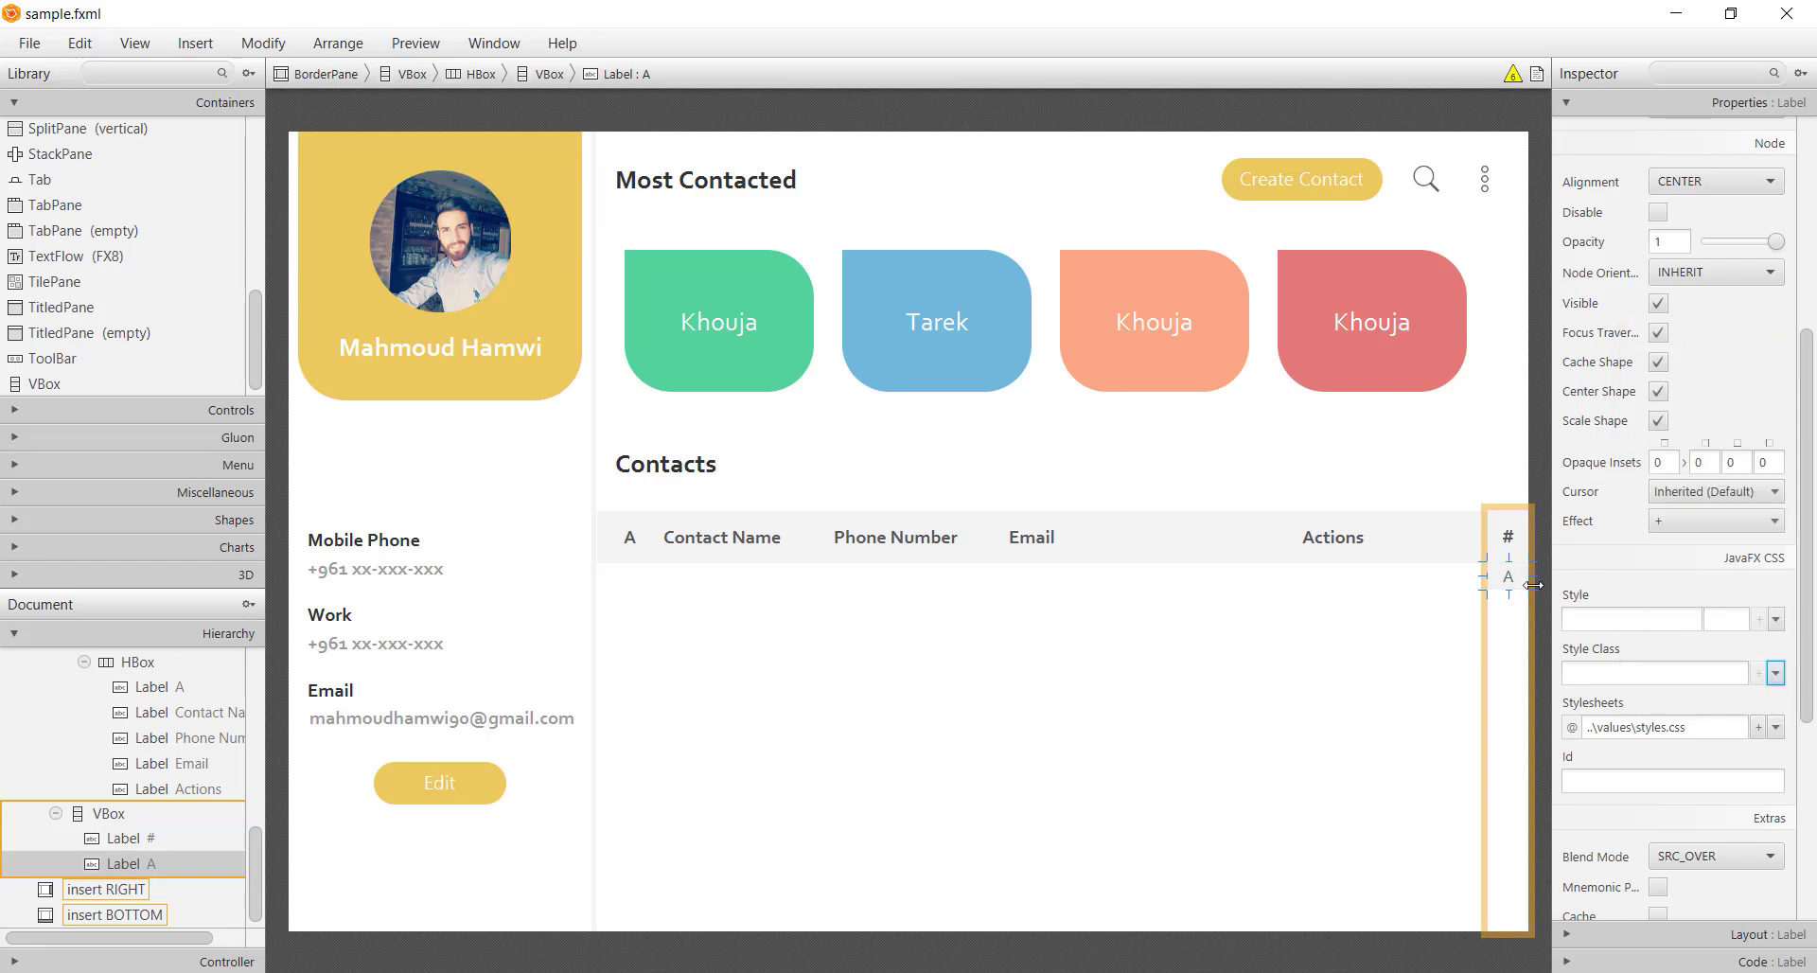
left_click(1534, 660)
left_click(1510, 579)
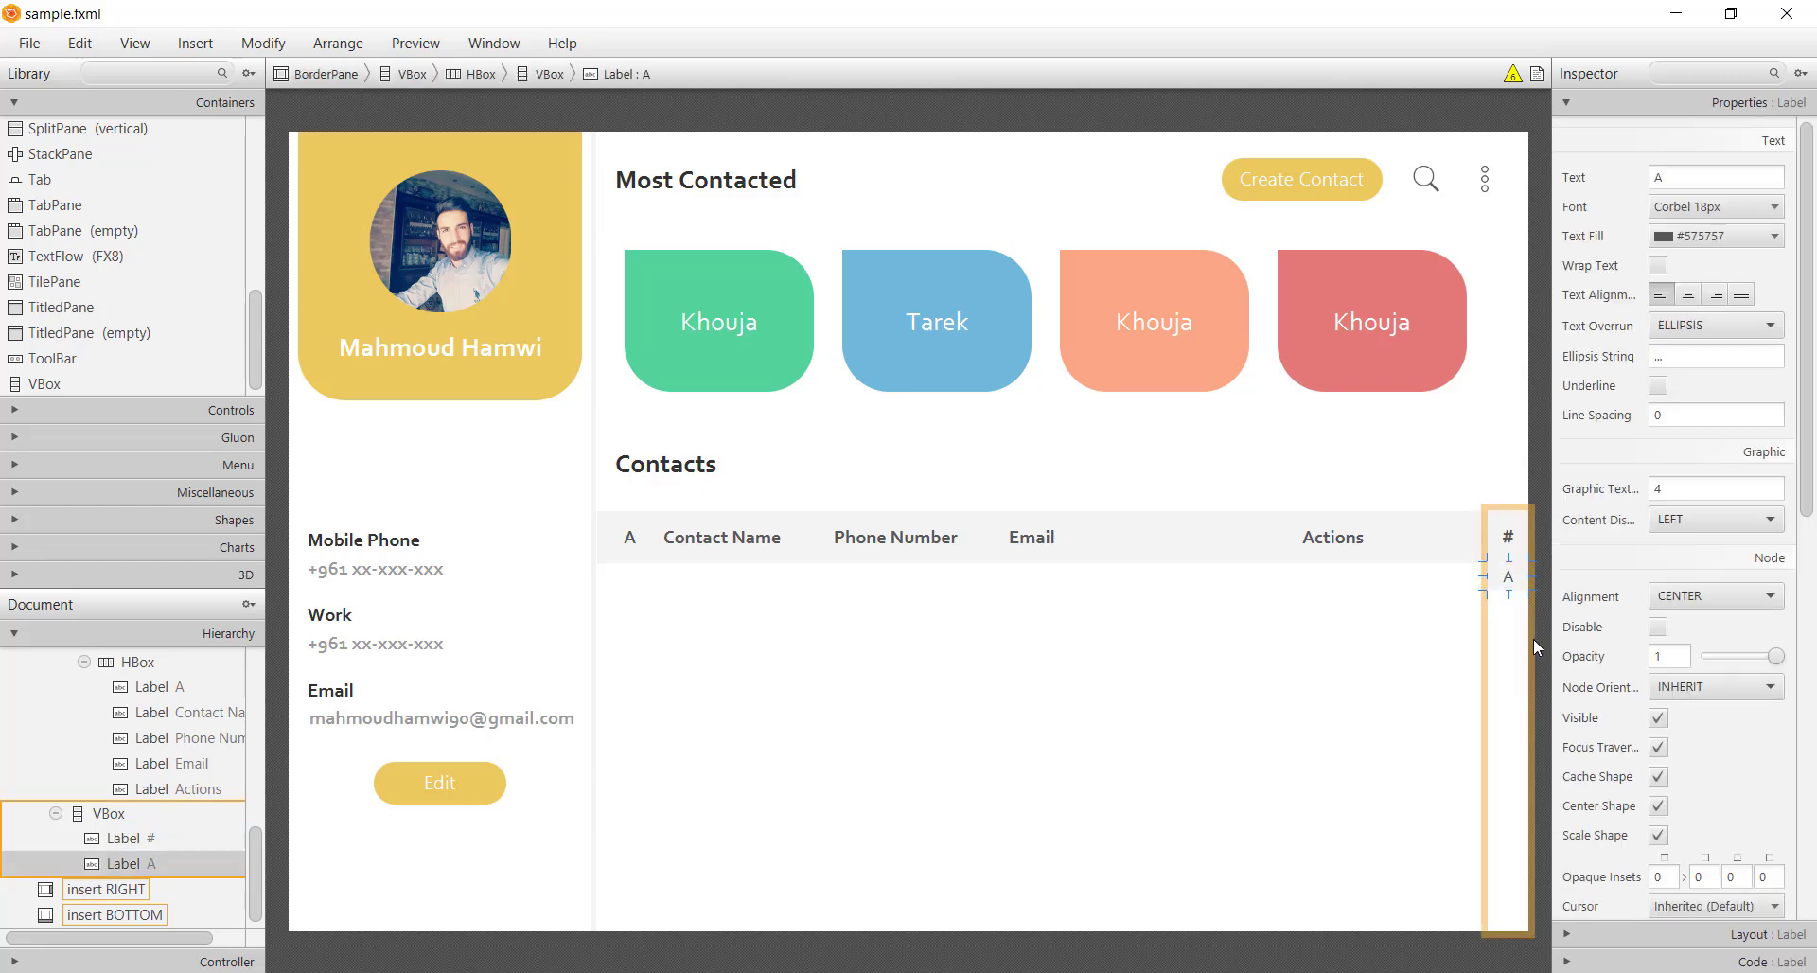
key("ctrl+d")
key("ctrl+d")
key("ctrl+d")
key("ctrl+d")
key("ctrl+d")
key("ctrl+d")
key("ctrl+d")
key("ctrl+d")
key("ctrl+d")
key("ctrl+d")
key("ctrl+d")
key("ctrl+d")
key("ctrl+d")
Rename the duplicated labels down the index column to letters B through M
double_click(1509, 601)
type("B")
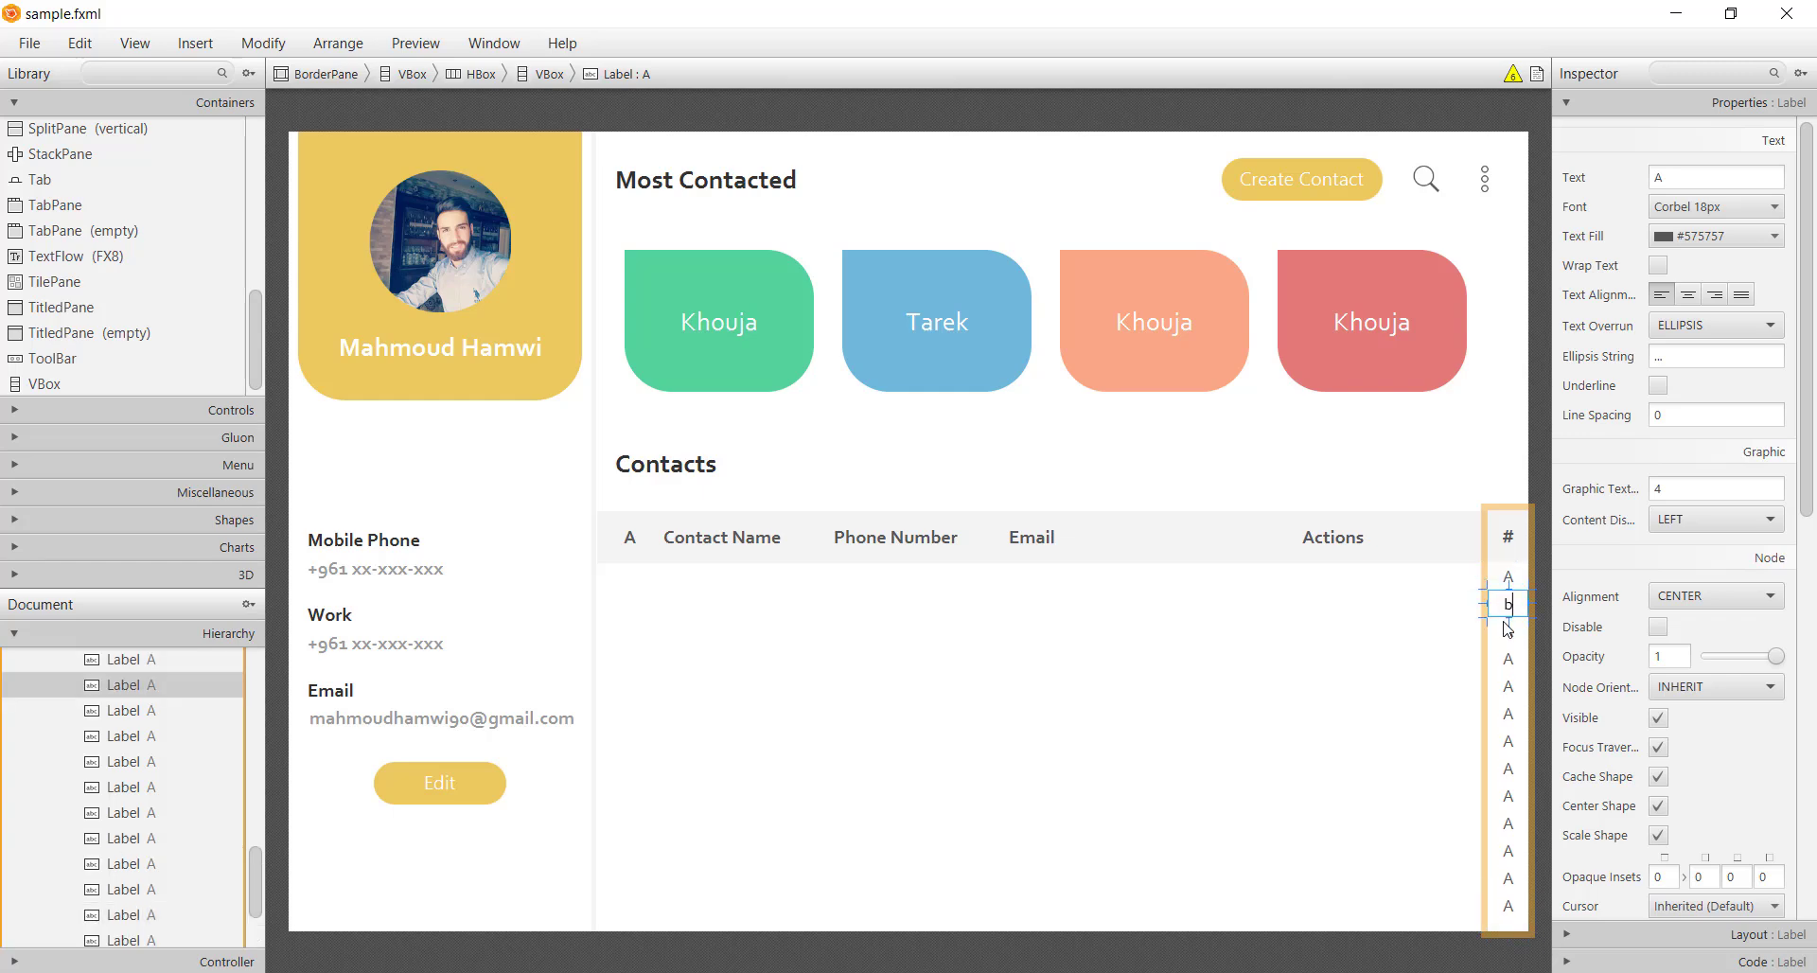
double_click(1509, 627)
type("C")
double_click(1508, 654)
type("D")
double_click(1509, 680)
type("EF")
double_click(1509, 740)
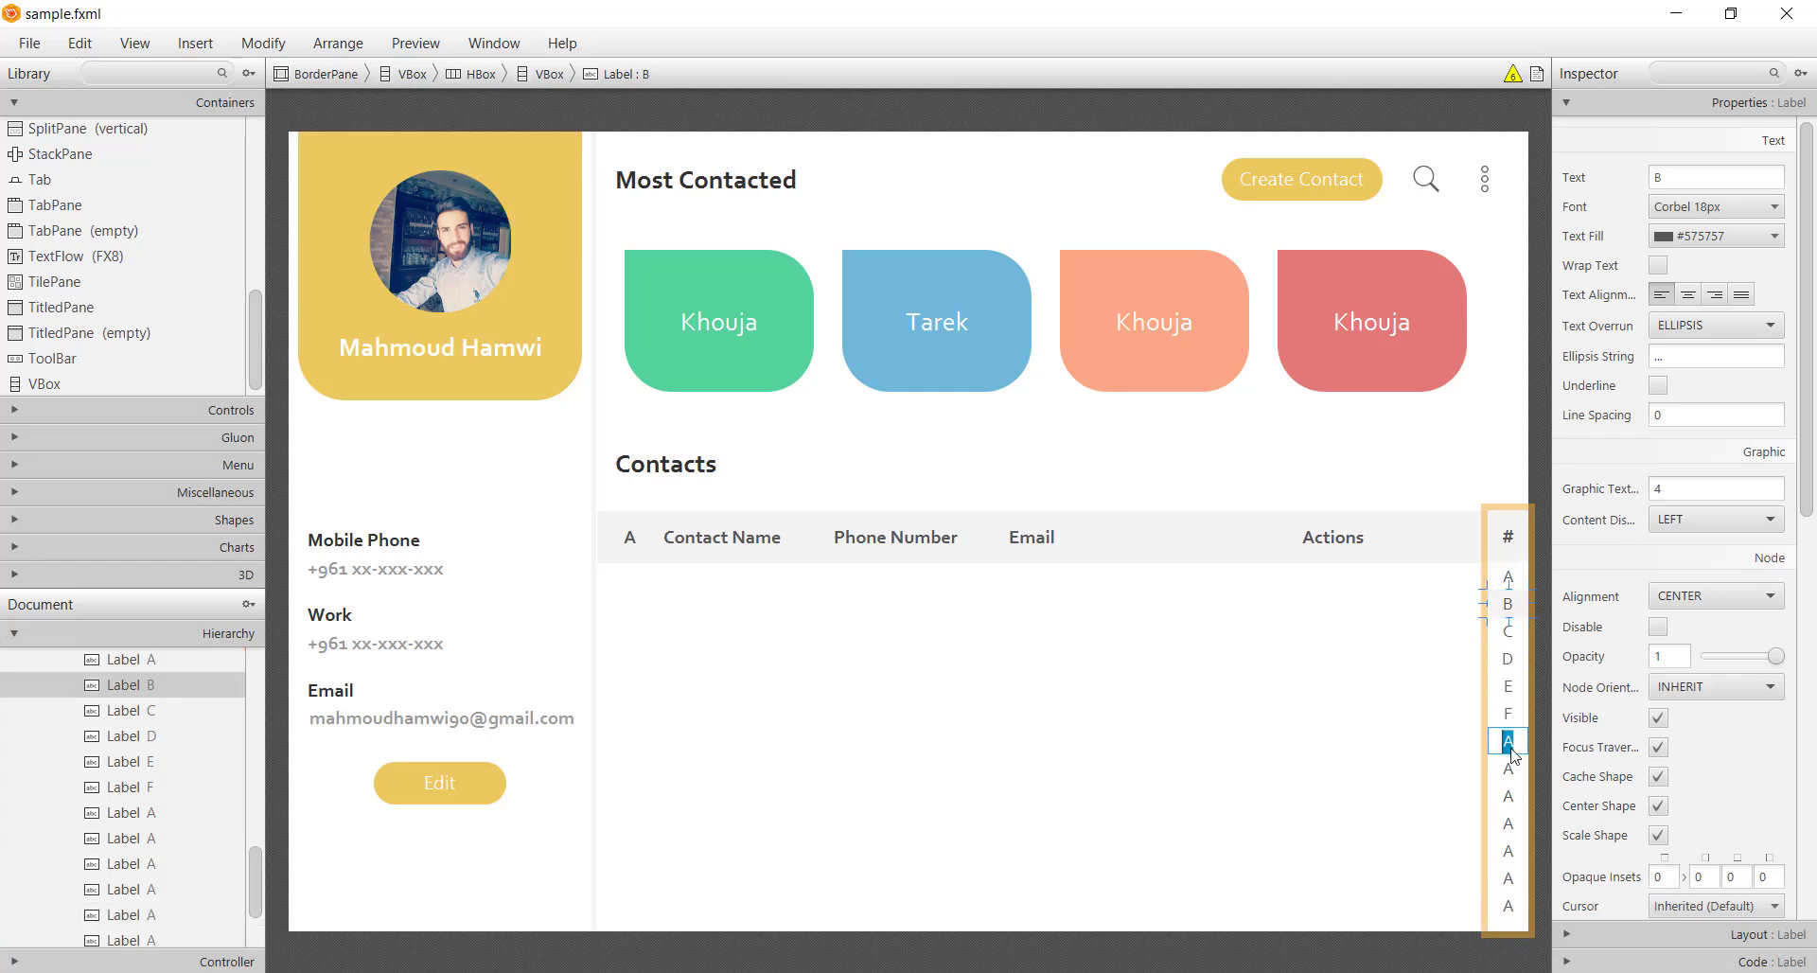
type("G")
double_click(1509, 767)
type("H")
double_click(1509, 795)
type("I")
double_click(1509, 823)
type("K")
double_click(1515, 877)
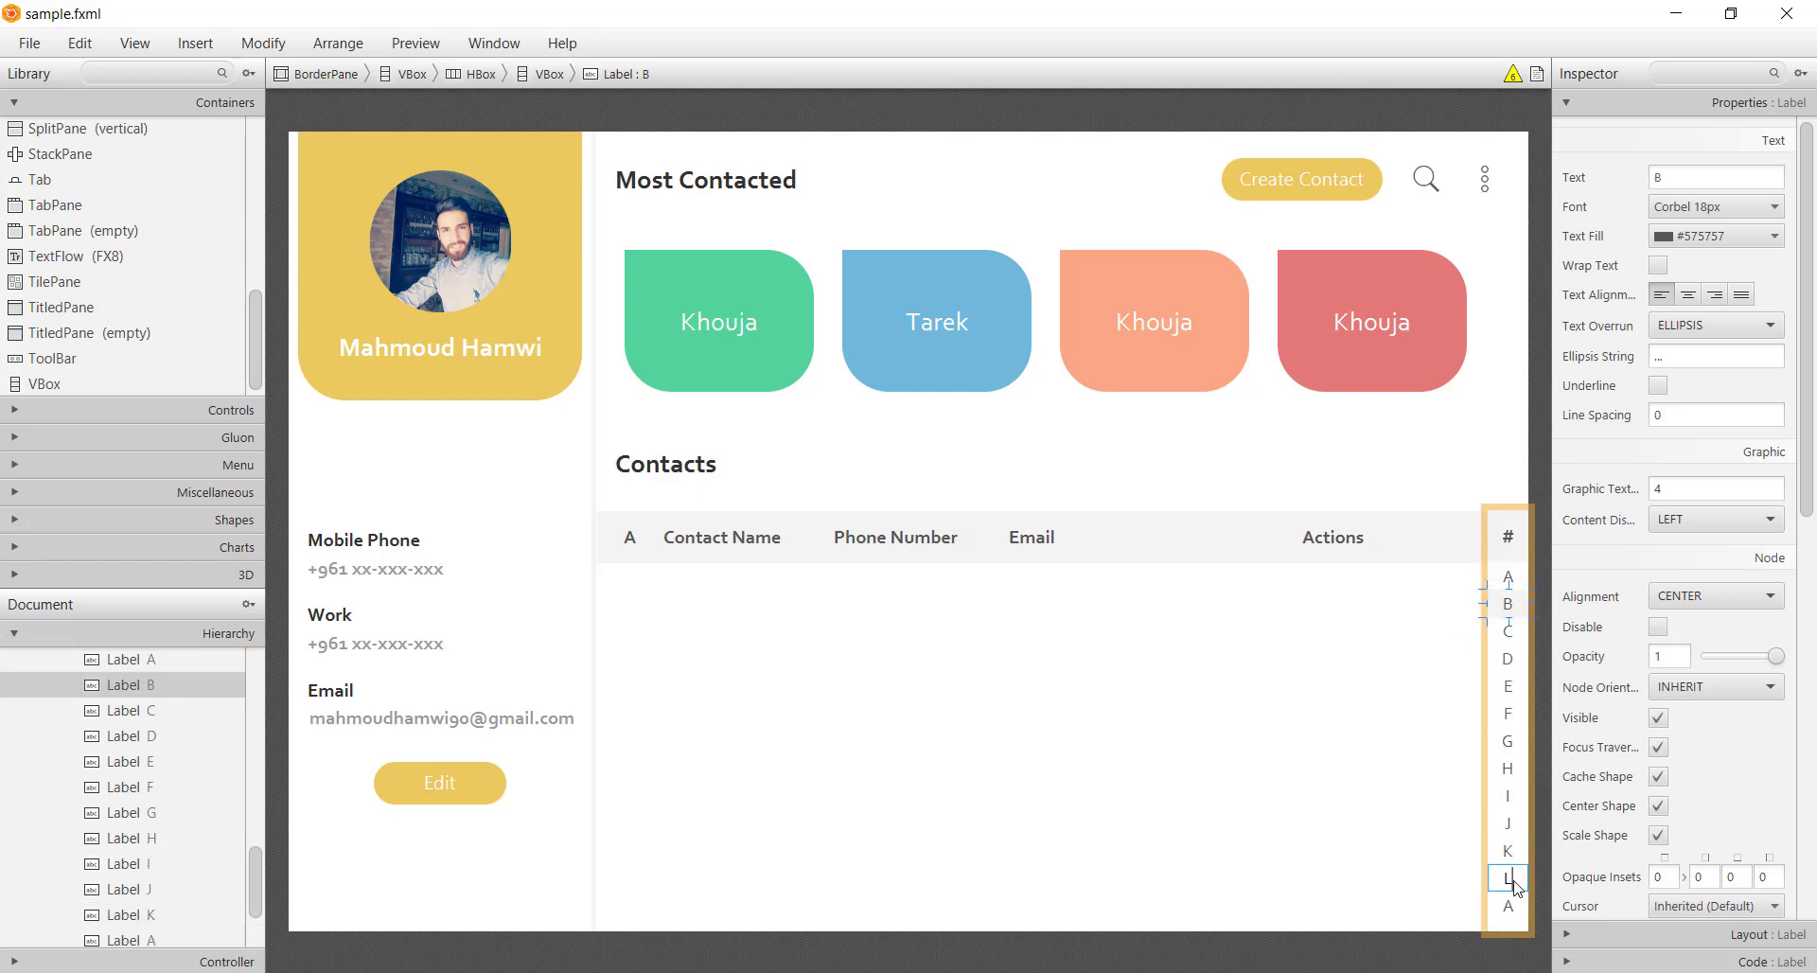
type("L")
double_click(1517, 905)
type("M")
Rename the next label to N, add labels O and P, and save
double_click(1518, 919)
type("b")
key("BackSpace")
type("N")
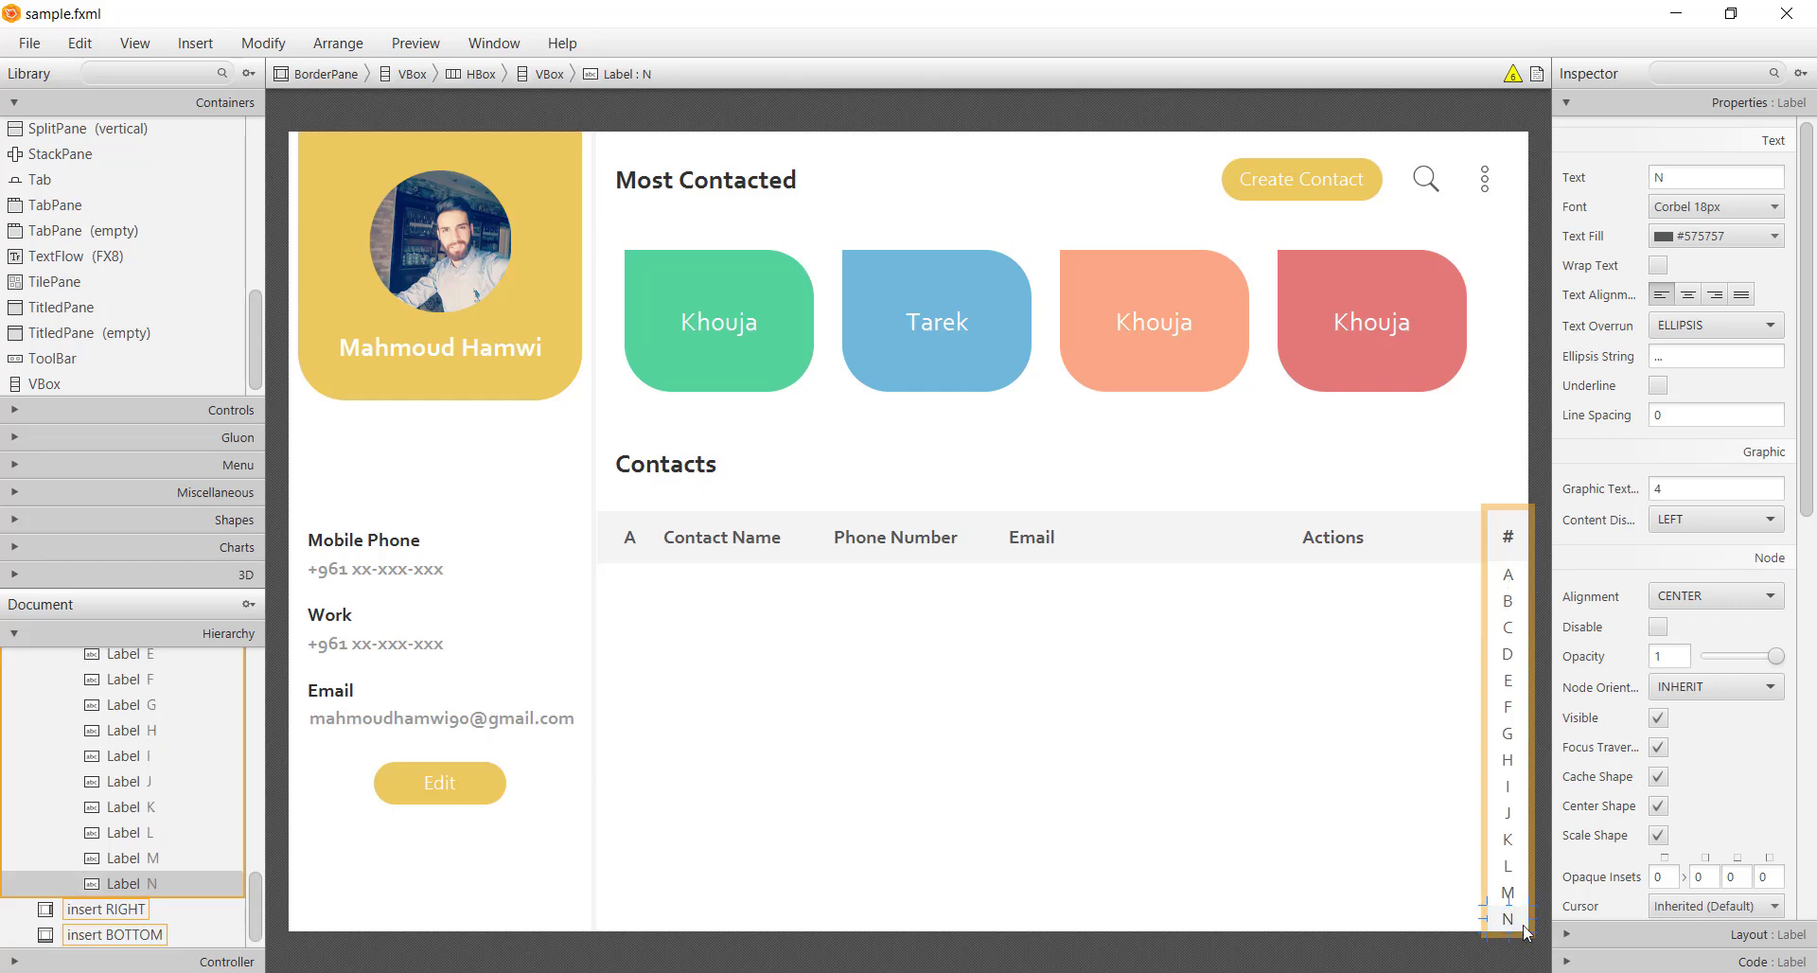
key("ctrl+d")
double_click(1511, 919)
type("O")
key("ctrl+d")
double_click(1517, 920)
type("P")
key("Return")
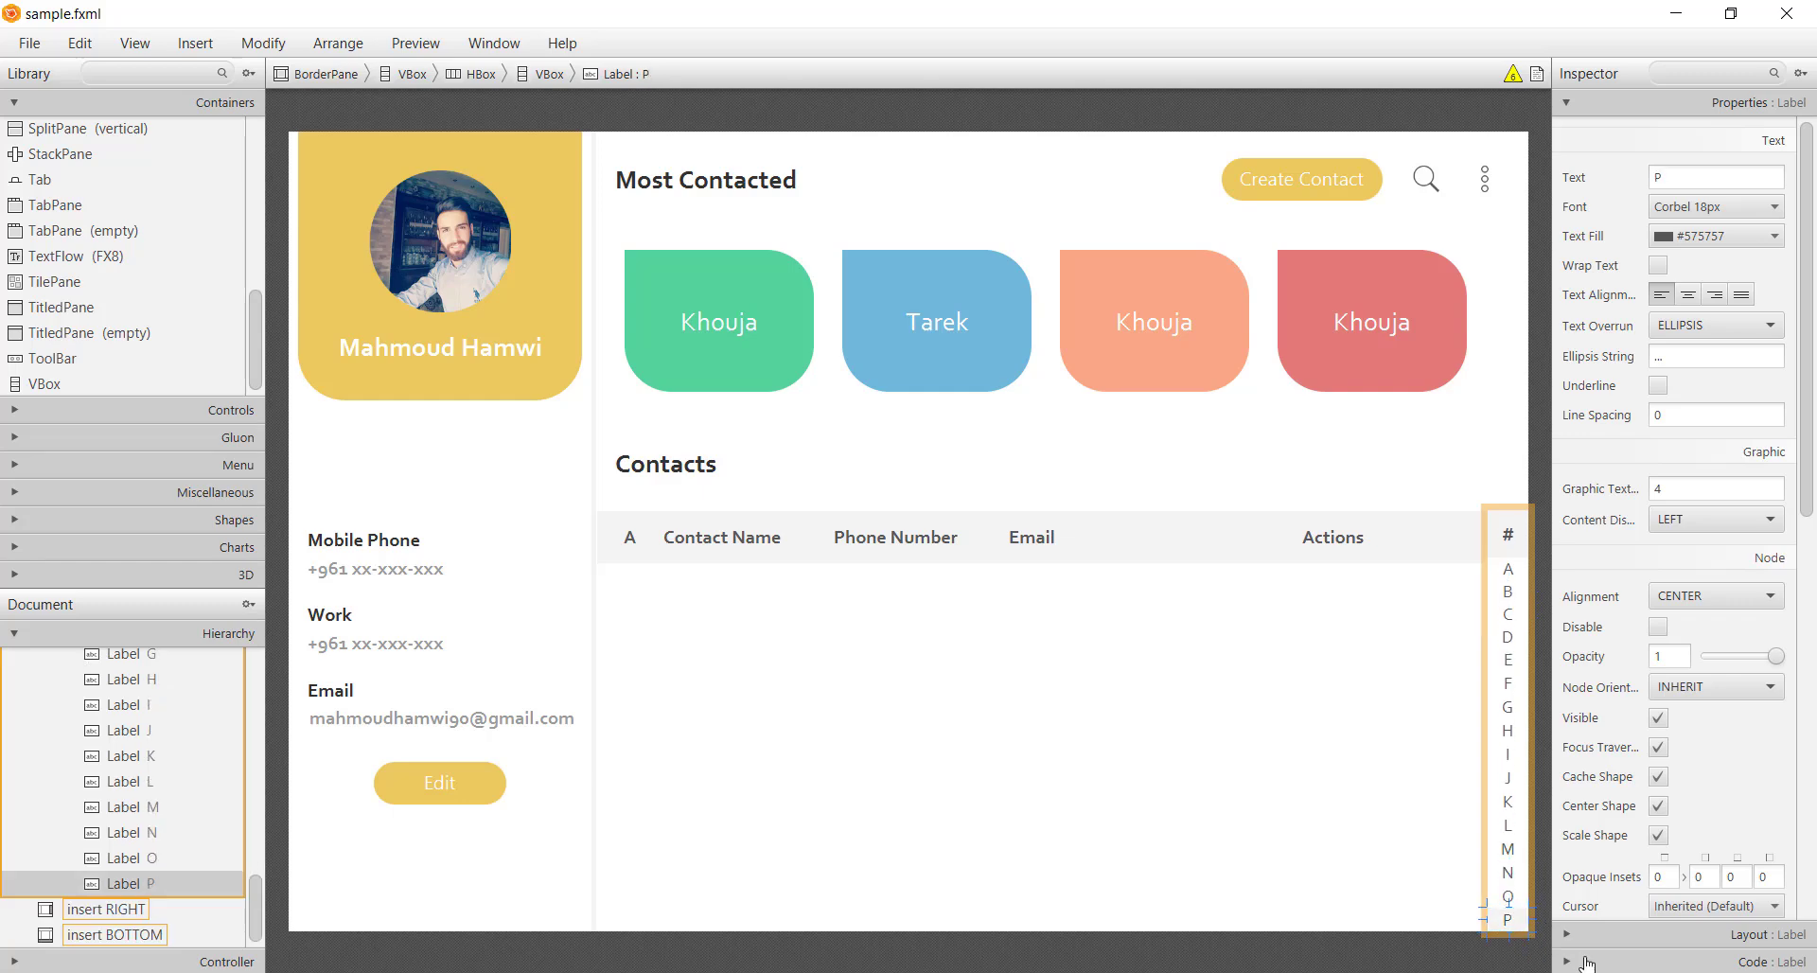
key("ctrl+s")
Make the # label taller and save sample.fxml
left_click(1528, 532)
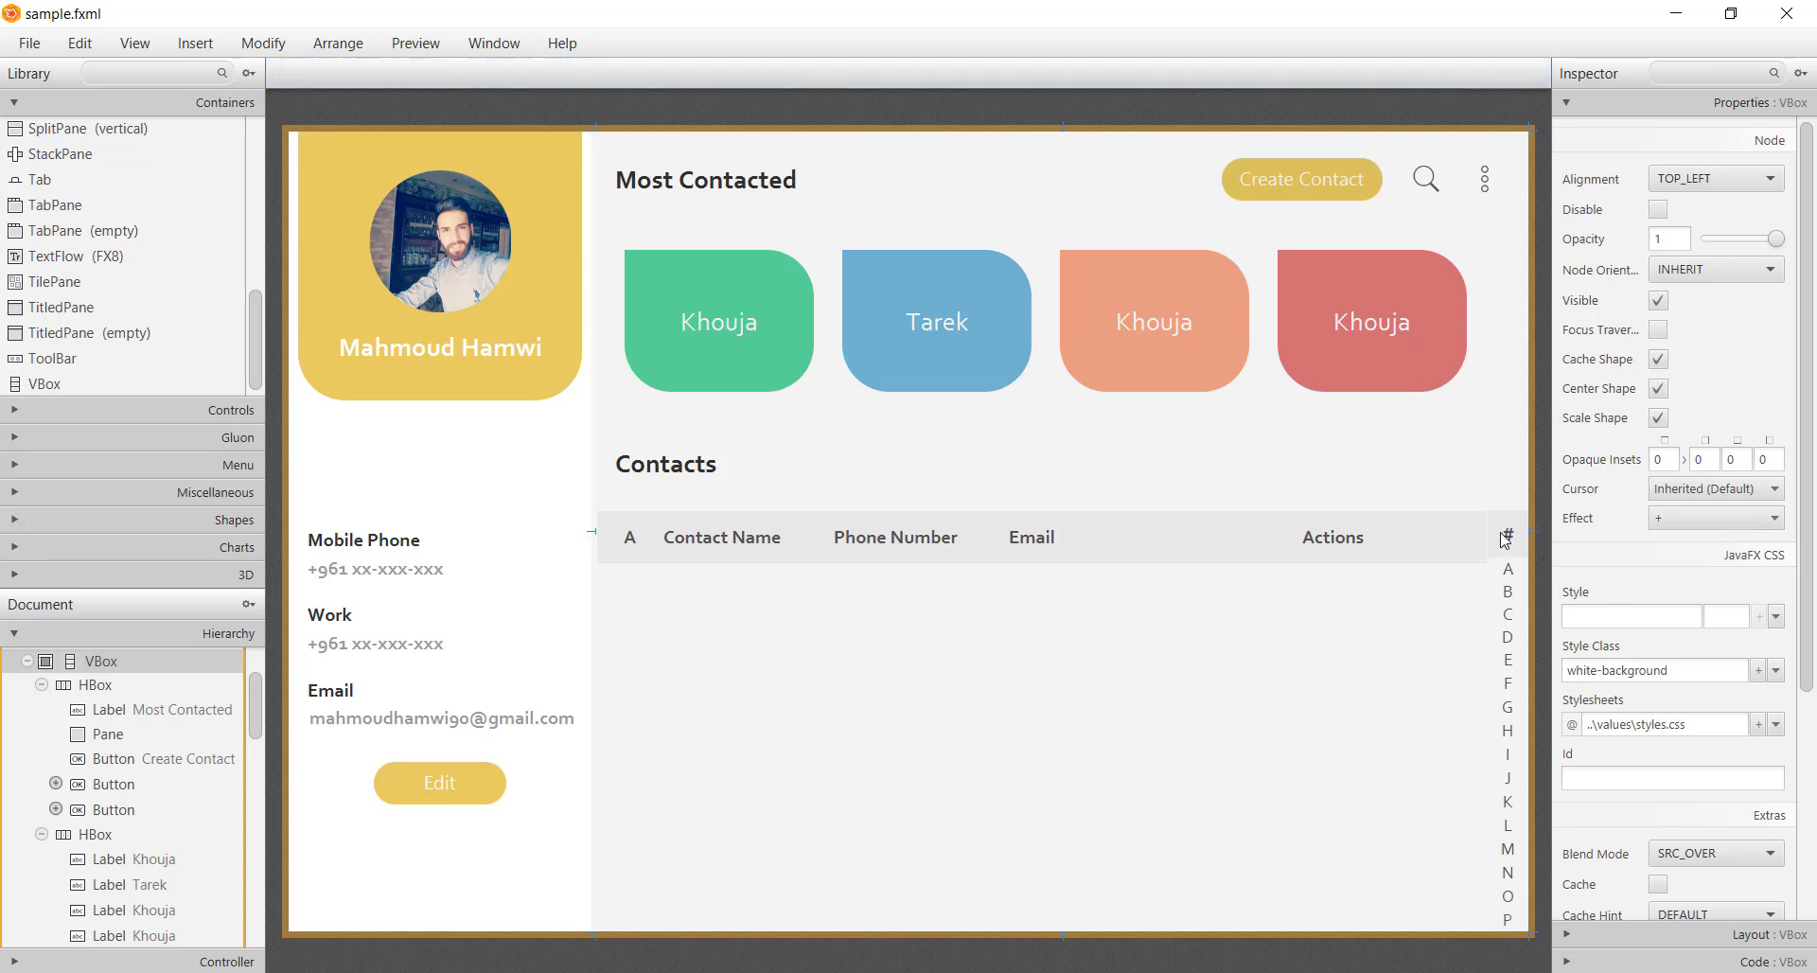
left_click(1509, 536)
left_click_drag(1509, 559, 1509, 572)
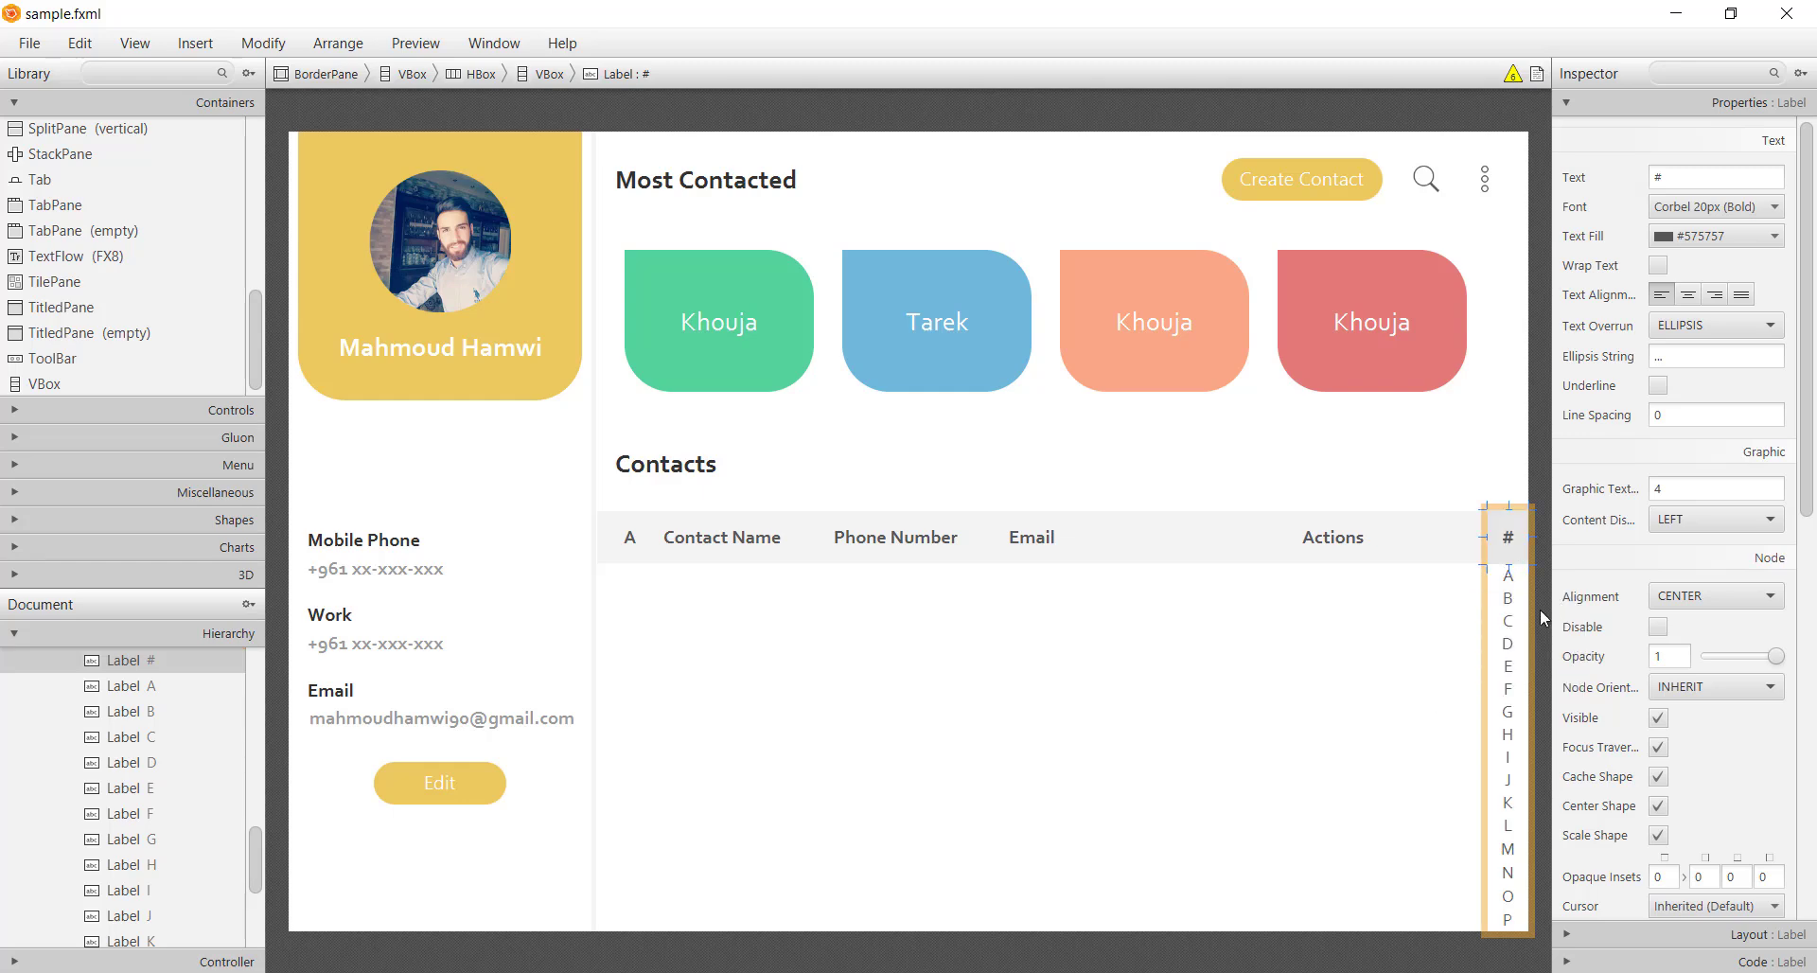
left_click(1541, 610)
key("ctrl+s")
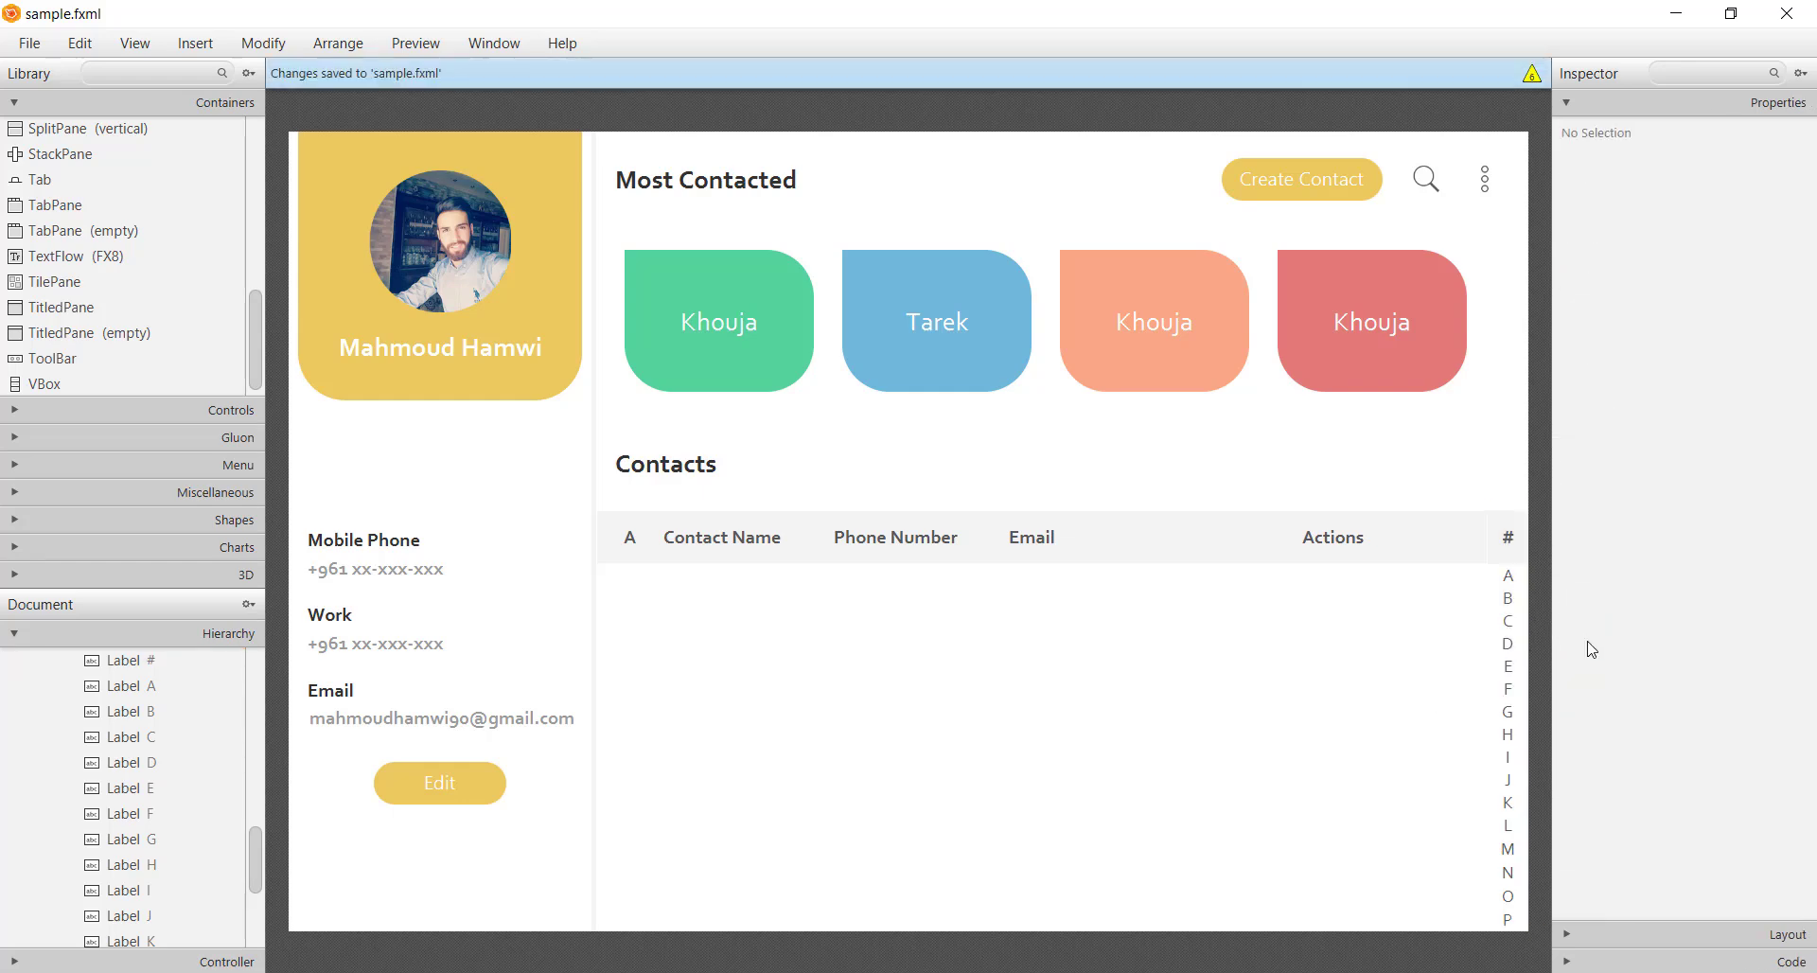
left_click(901, 634)
left_click(1426, 480)
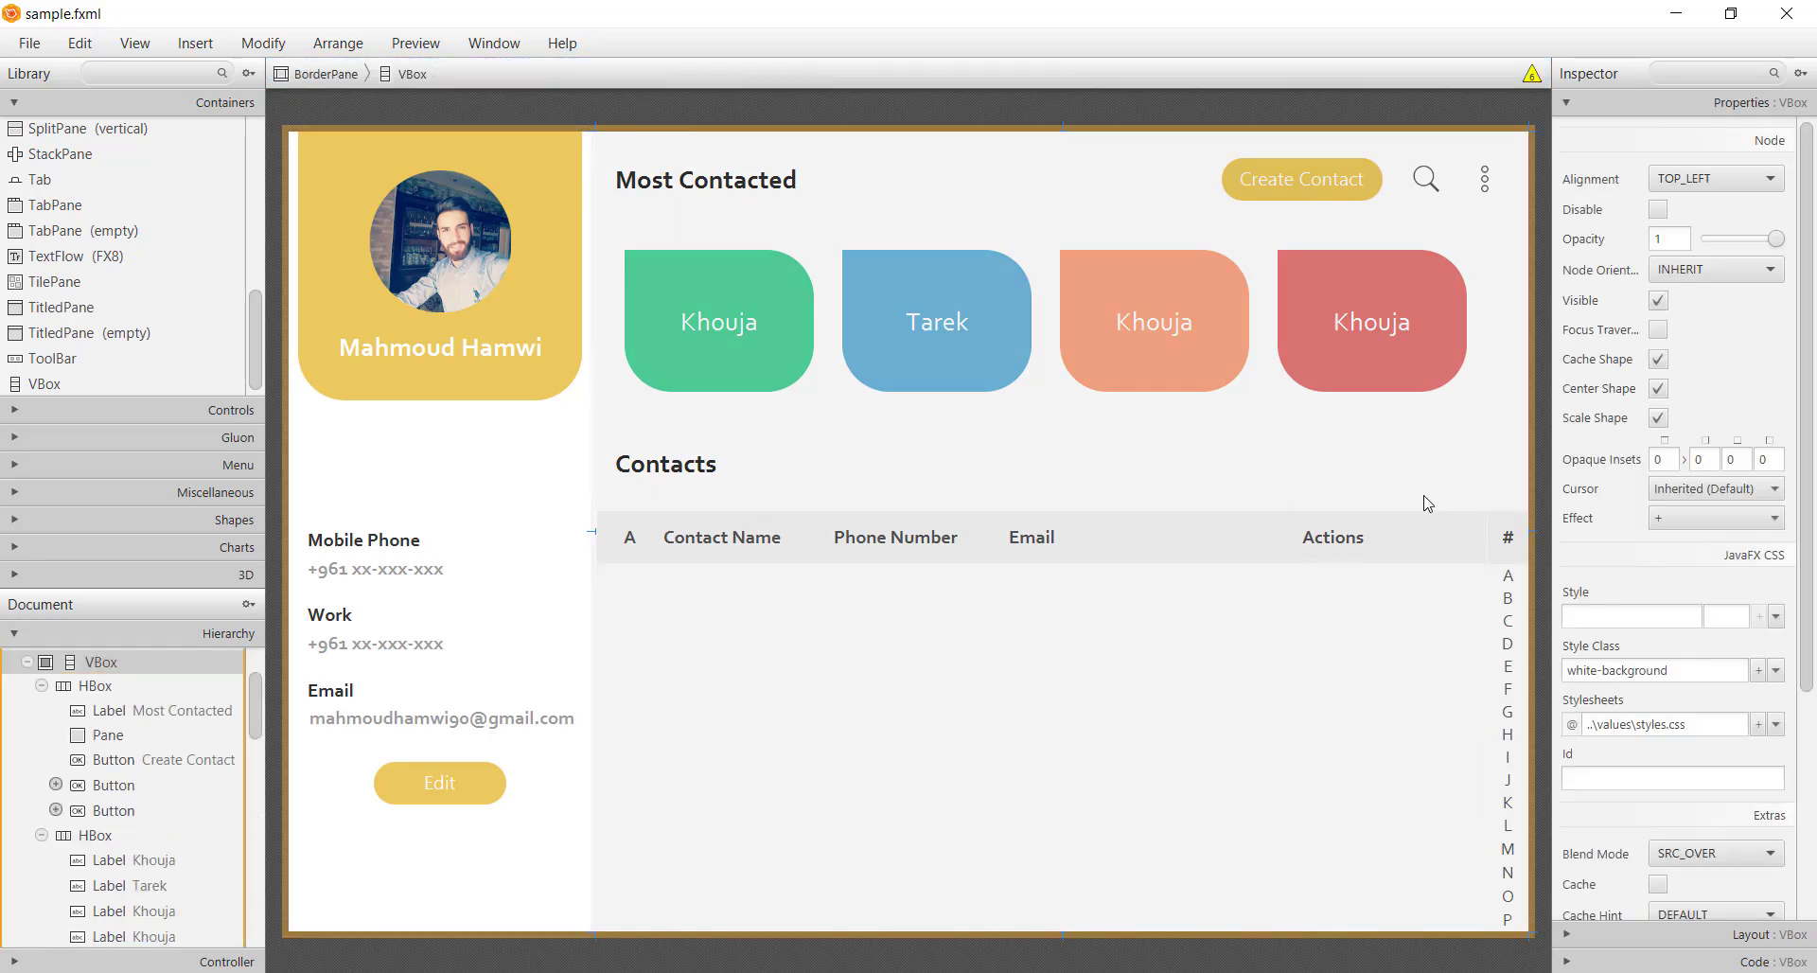
Run Main from the Main.java editor in IntelliJ and reposition the Contacts window
key("alt+Tab")
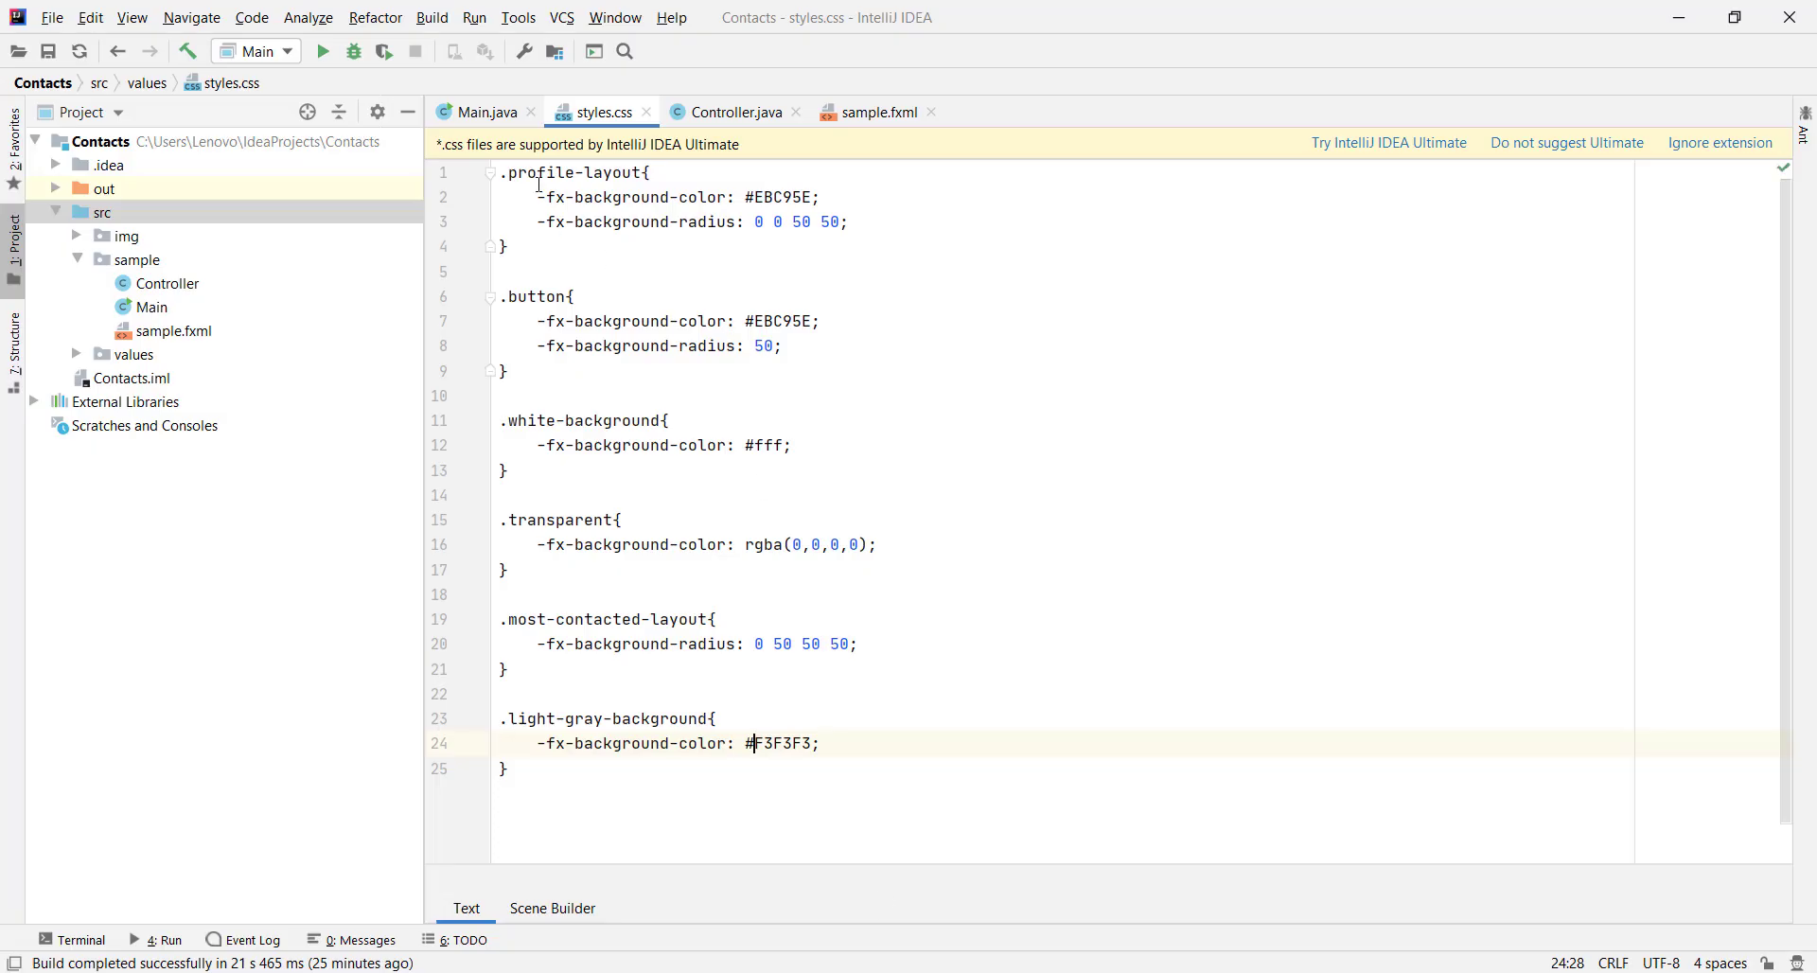
left_click(478, 112)
right_click(1017, 265)
left_click(1089, 594)
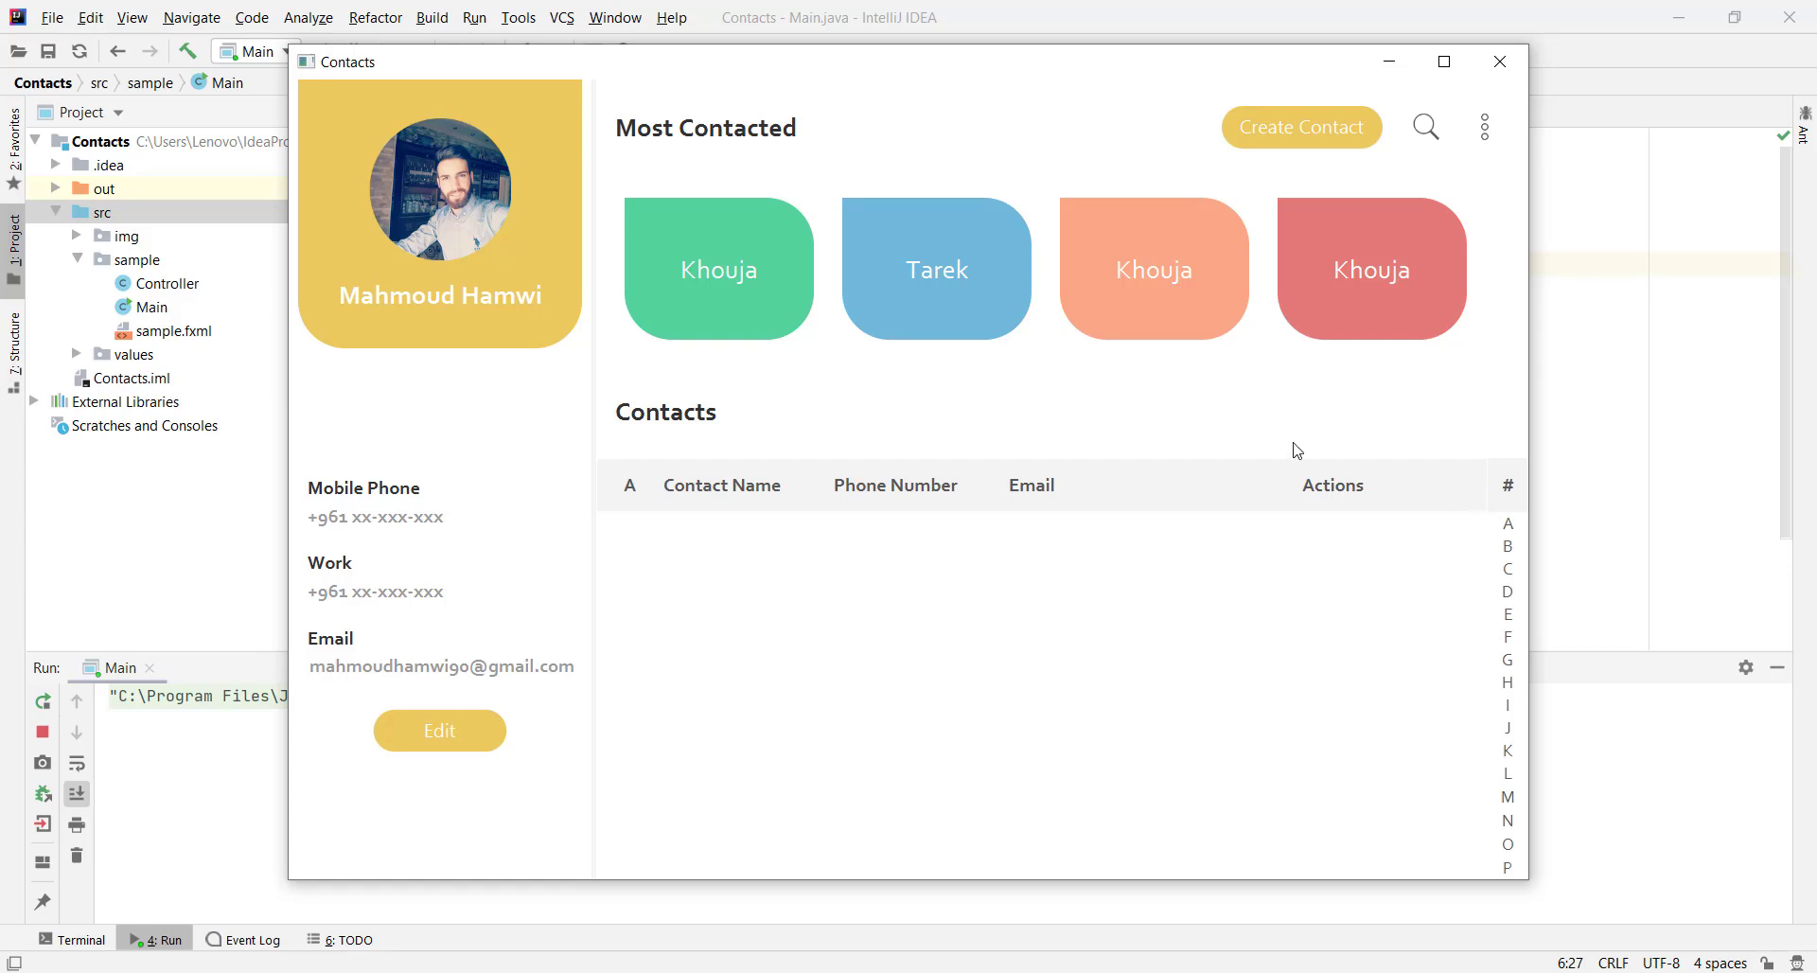
left_click_drag(988, 81, 1033, 107)
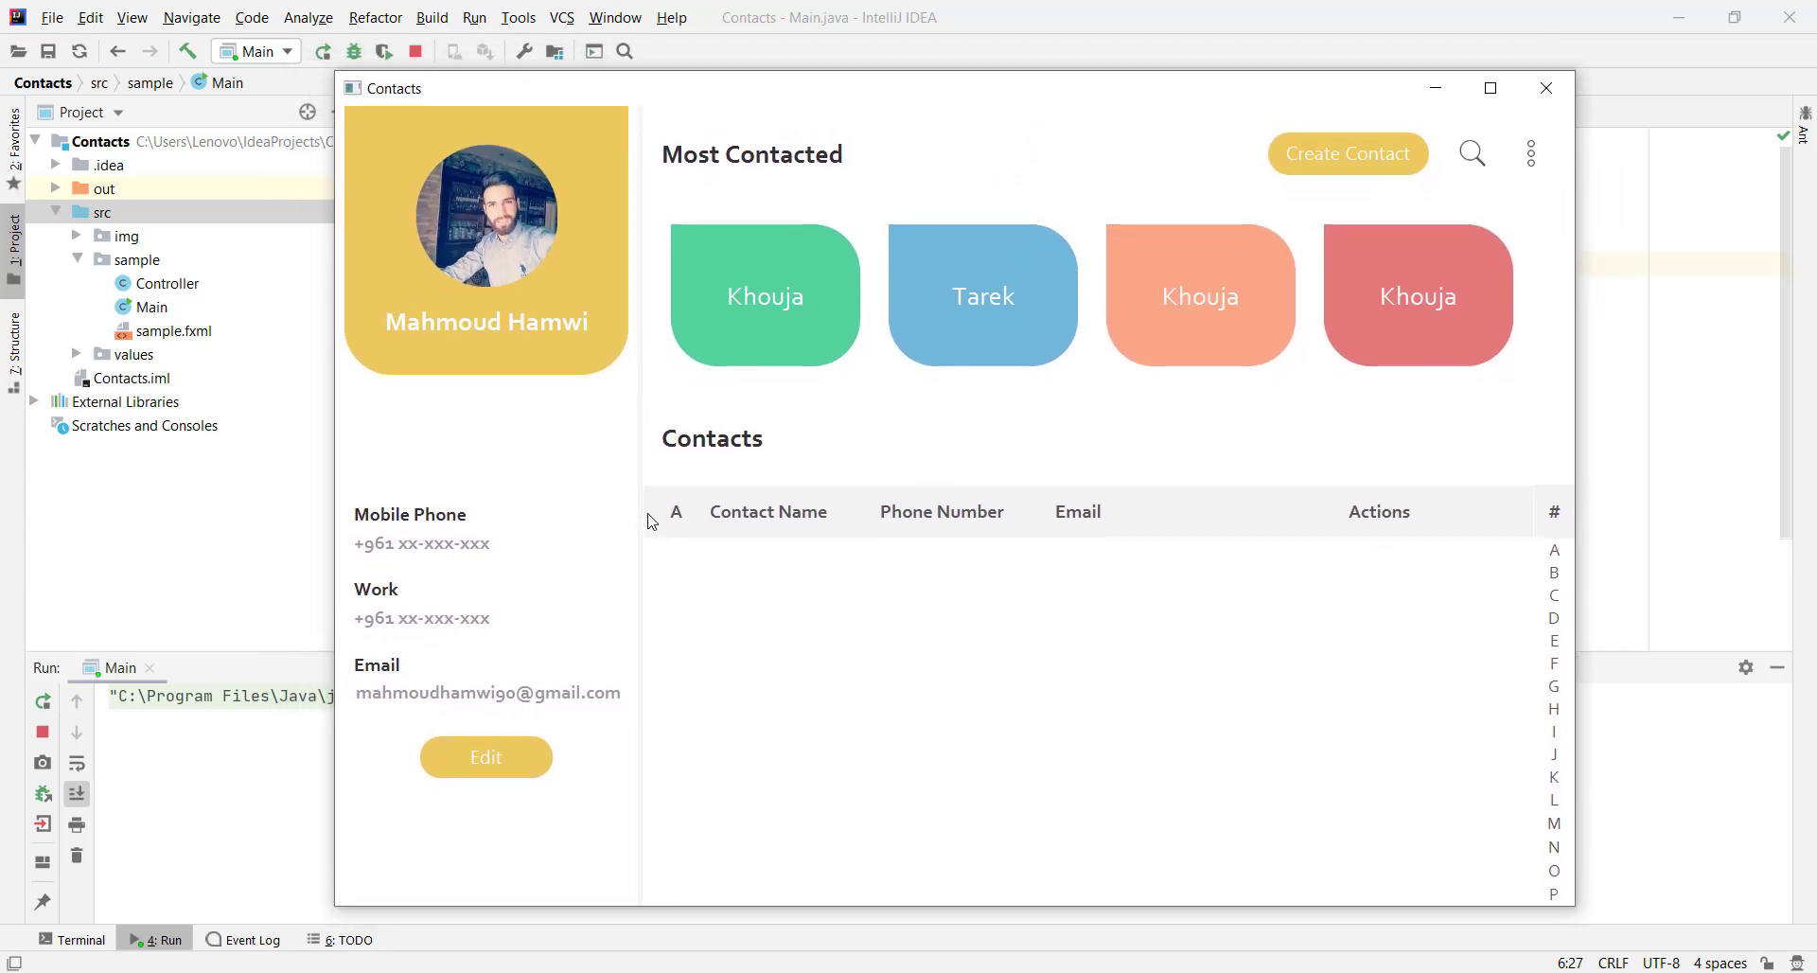
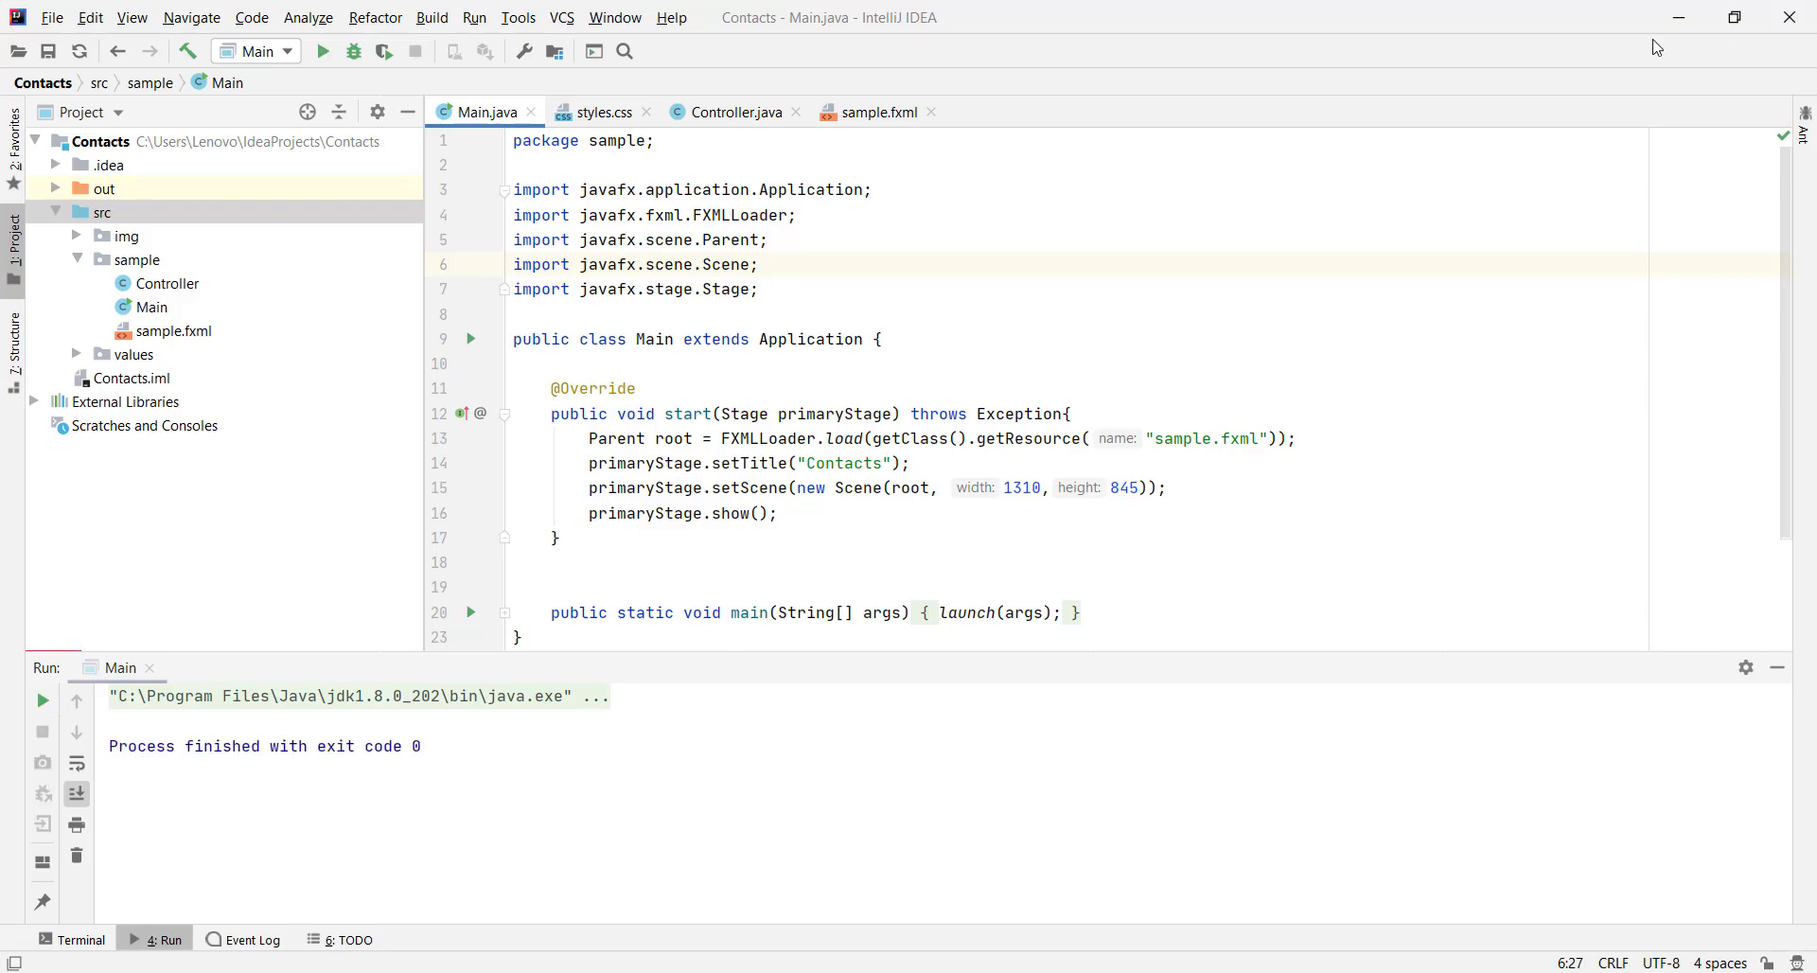
Switch from IntelliJ IDEA to Scene Builder with sample.fxml open
key("alt+Tab")
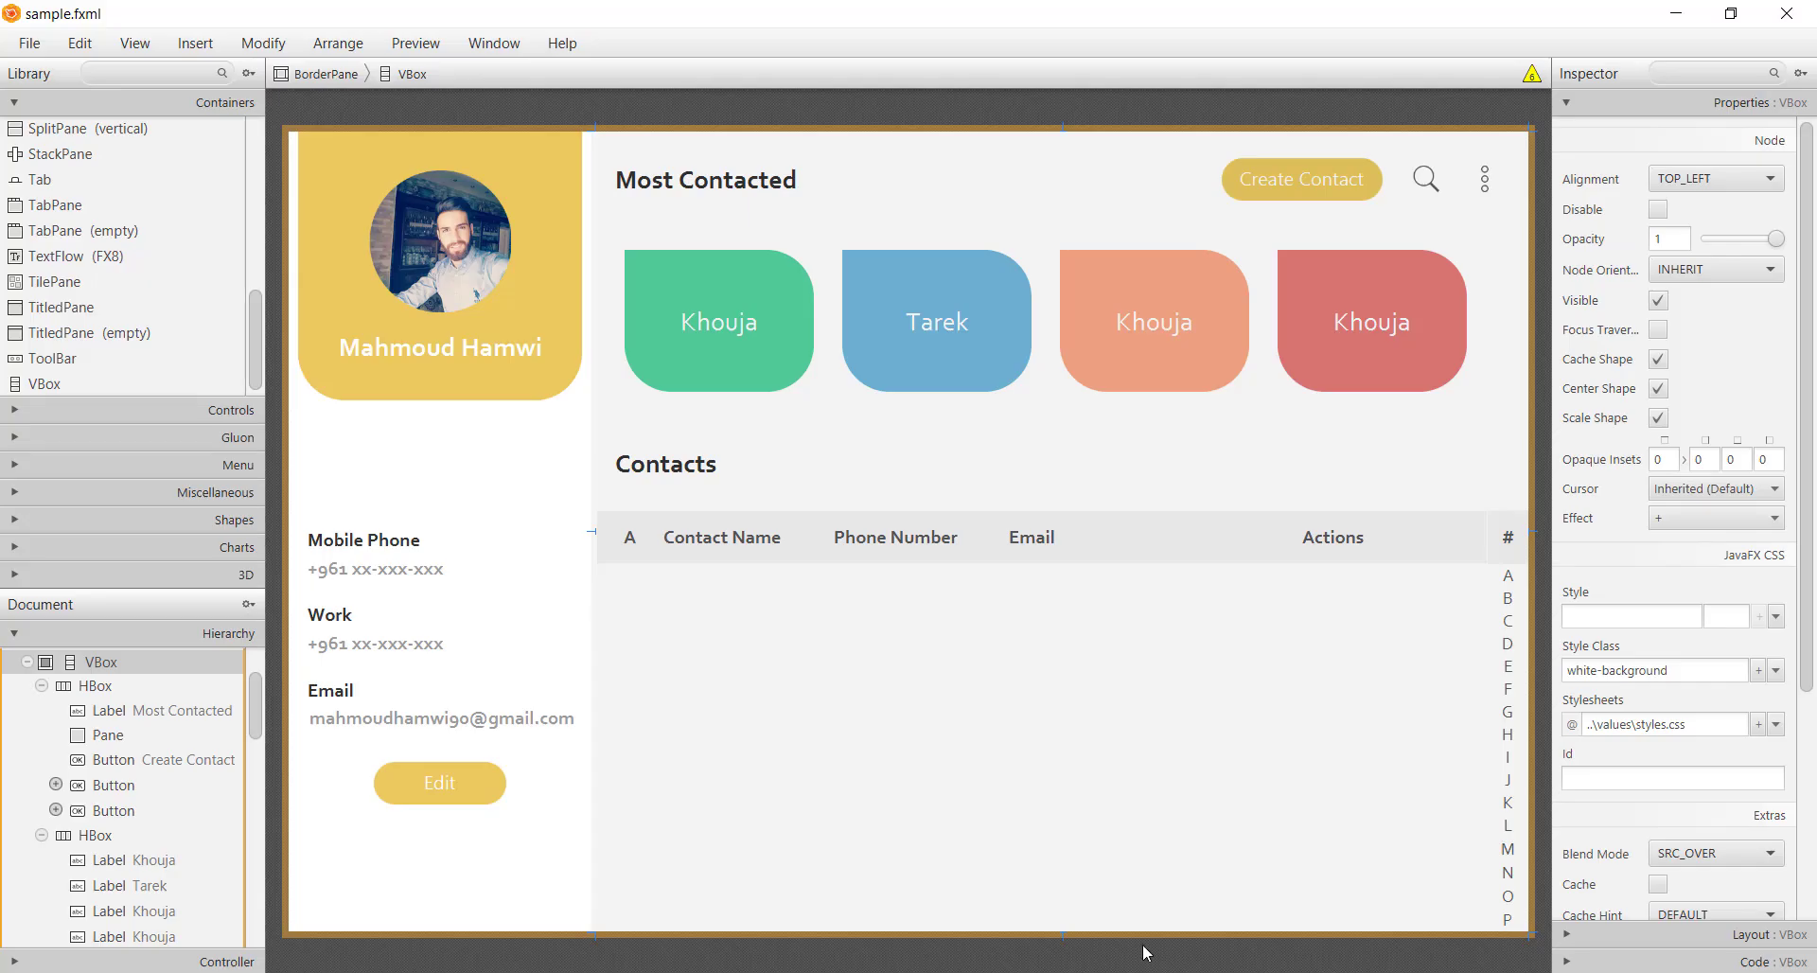
Set the preferred height of the Contacts heading and the # index label to 55
left_click(681, 507)
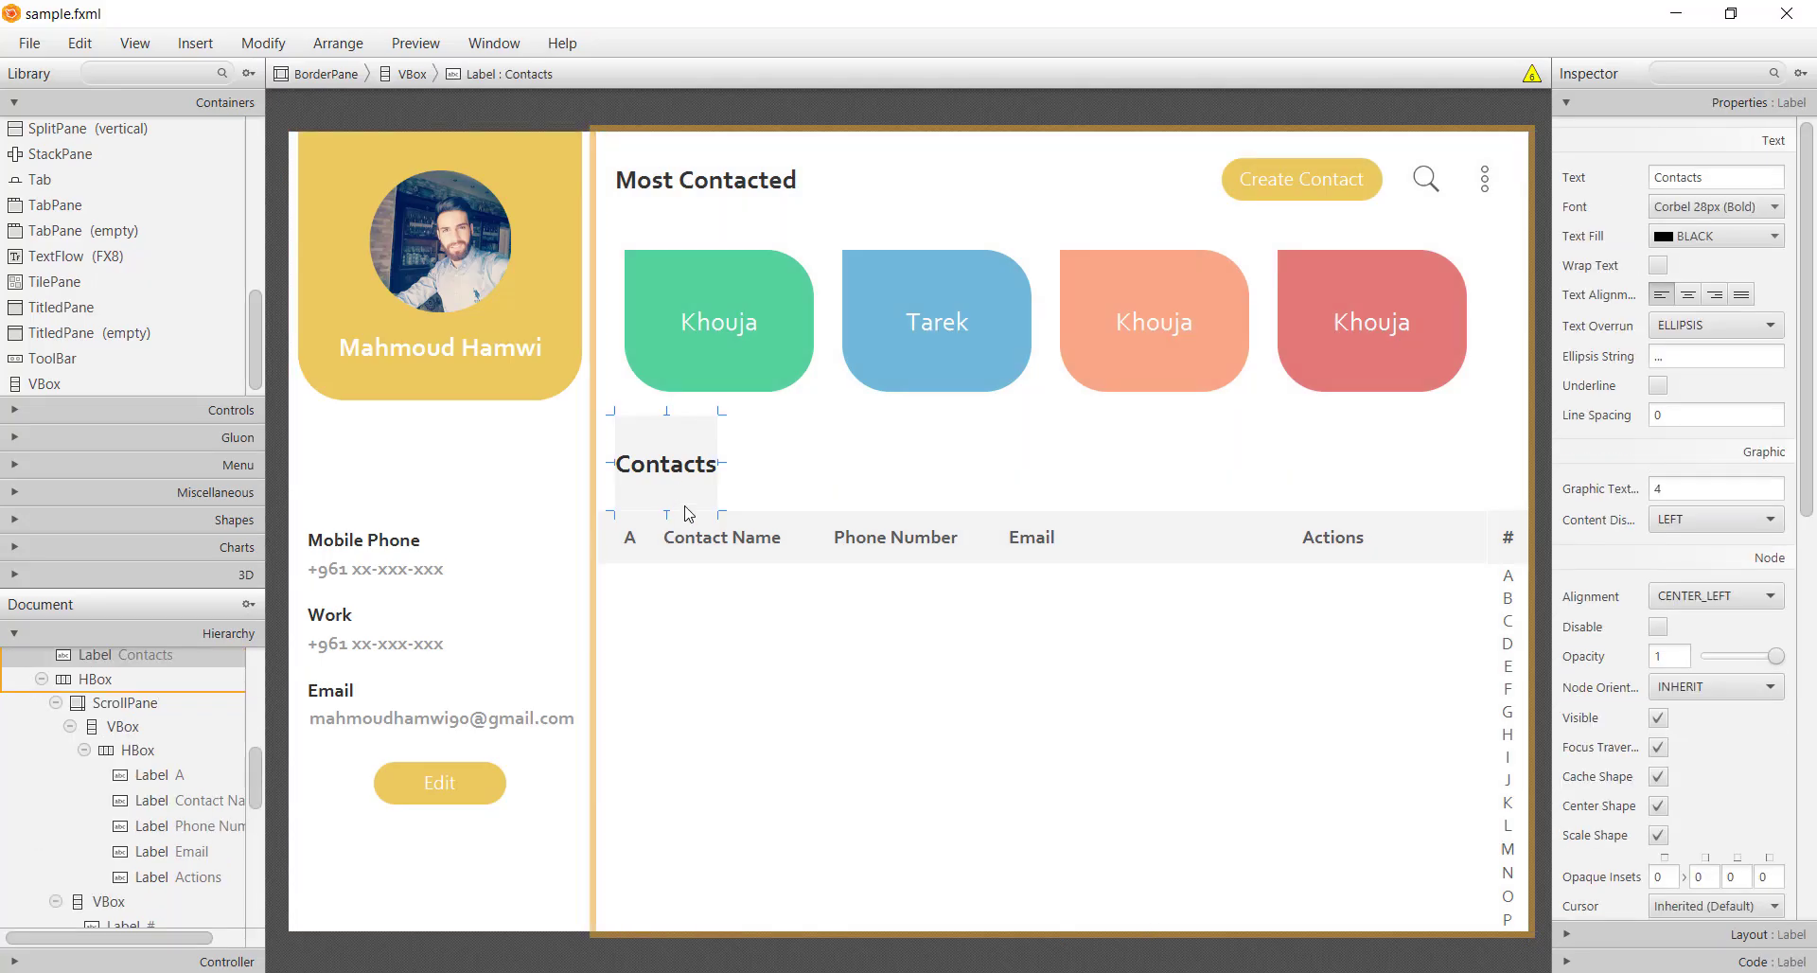
left_click(1696, 935)
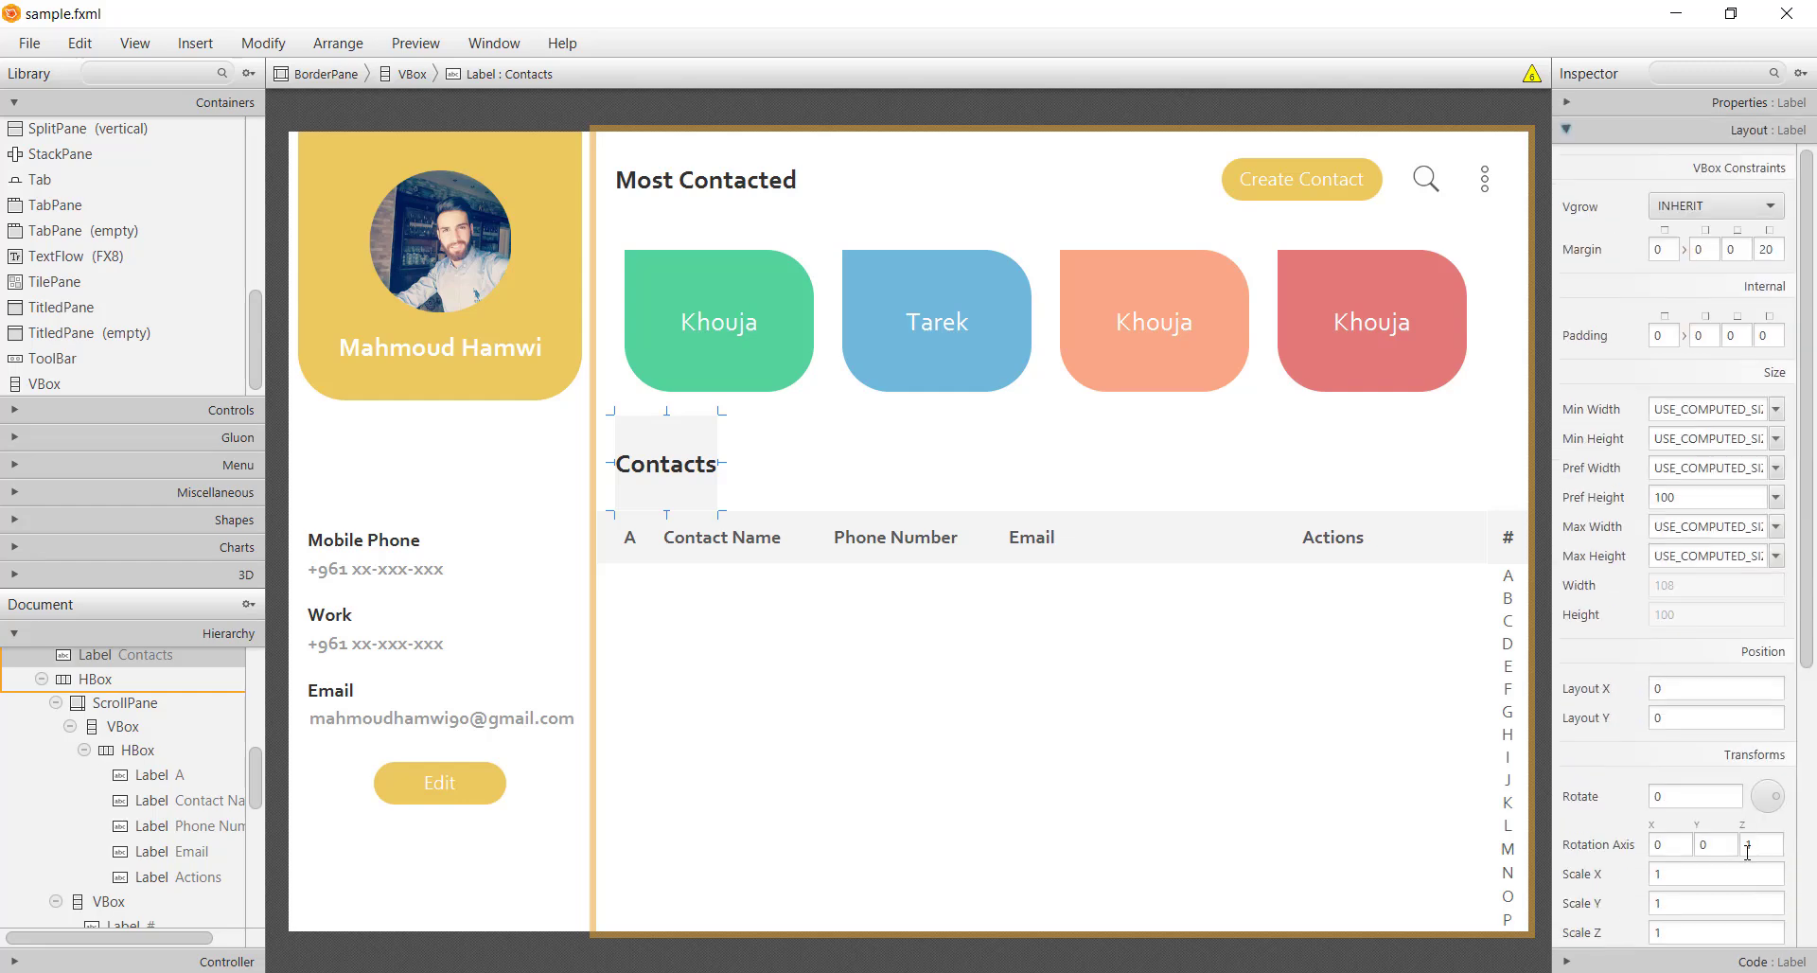
left_click(1714, 500)
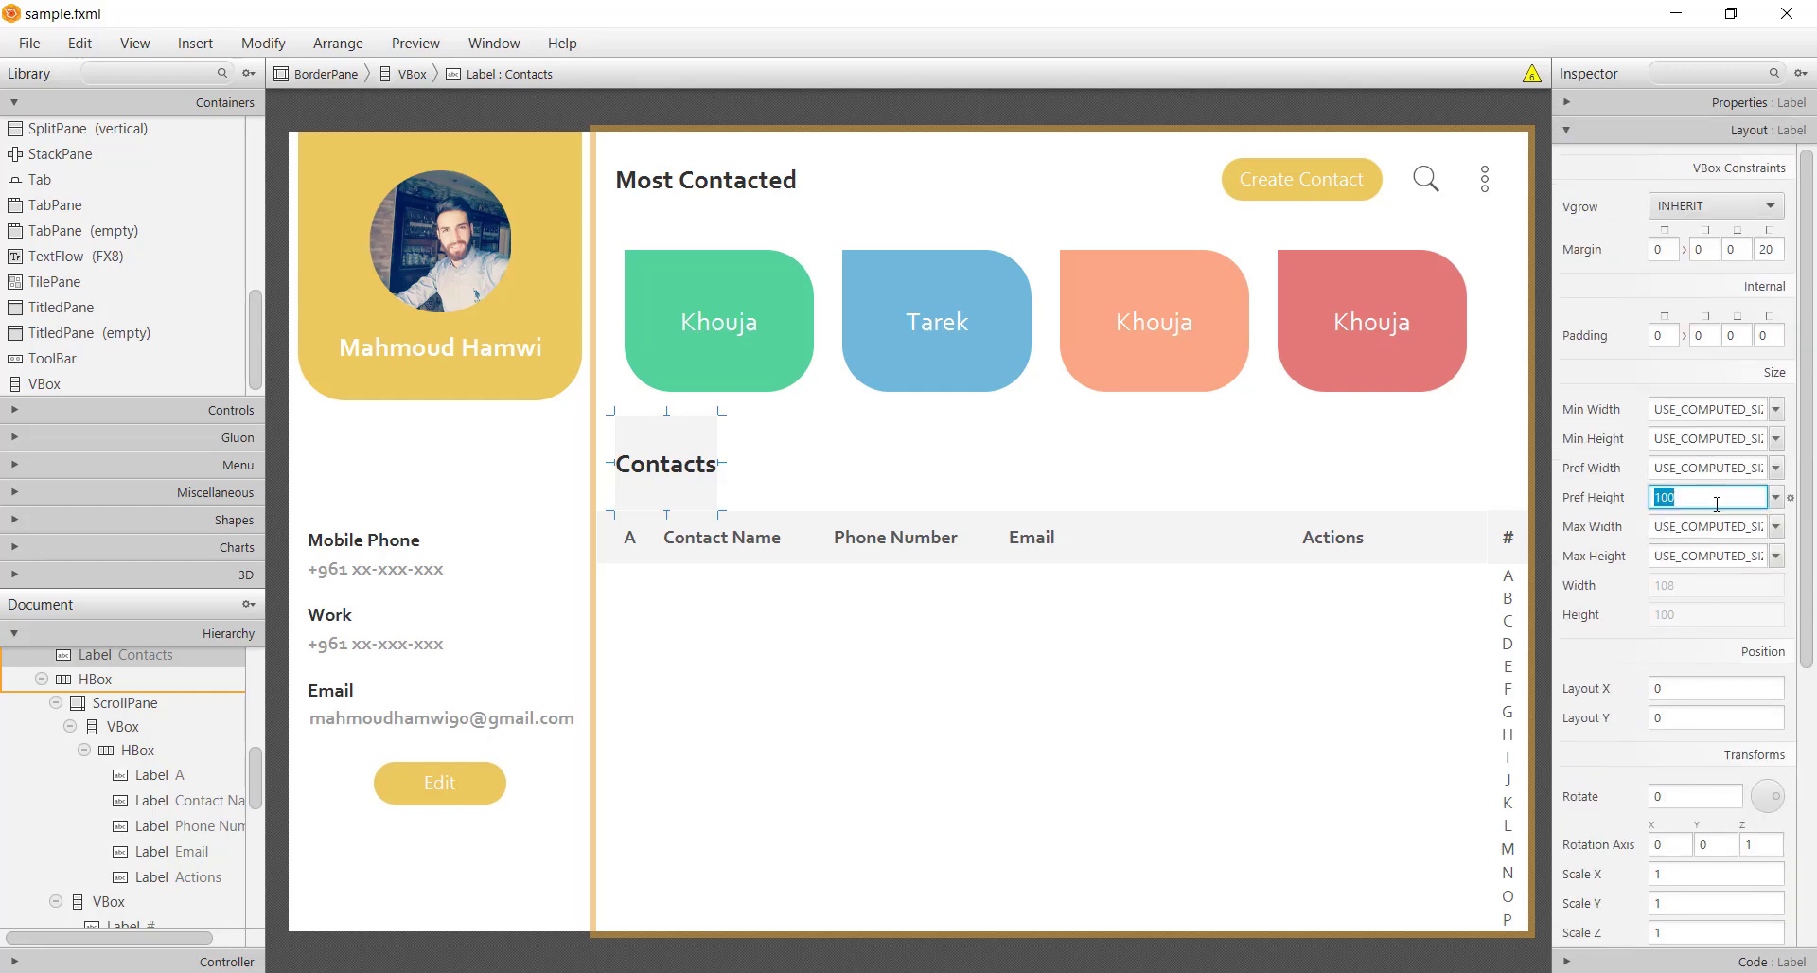
type("55")
key("Return")
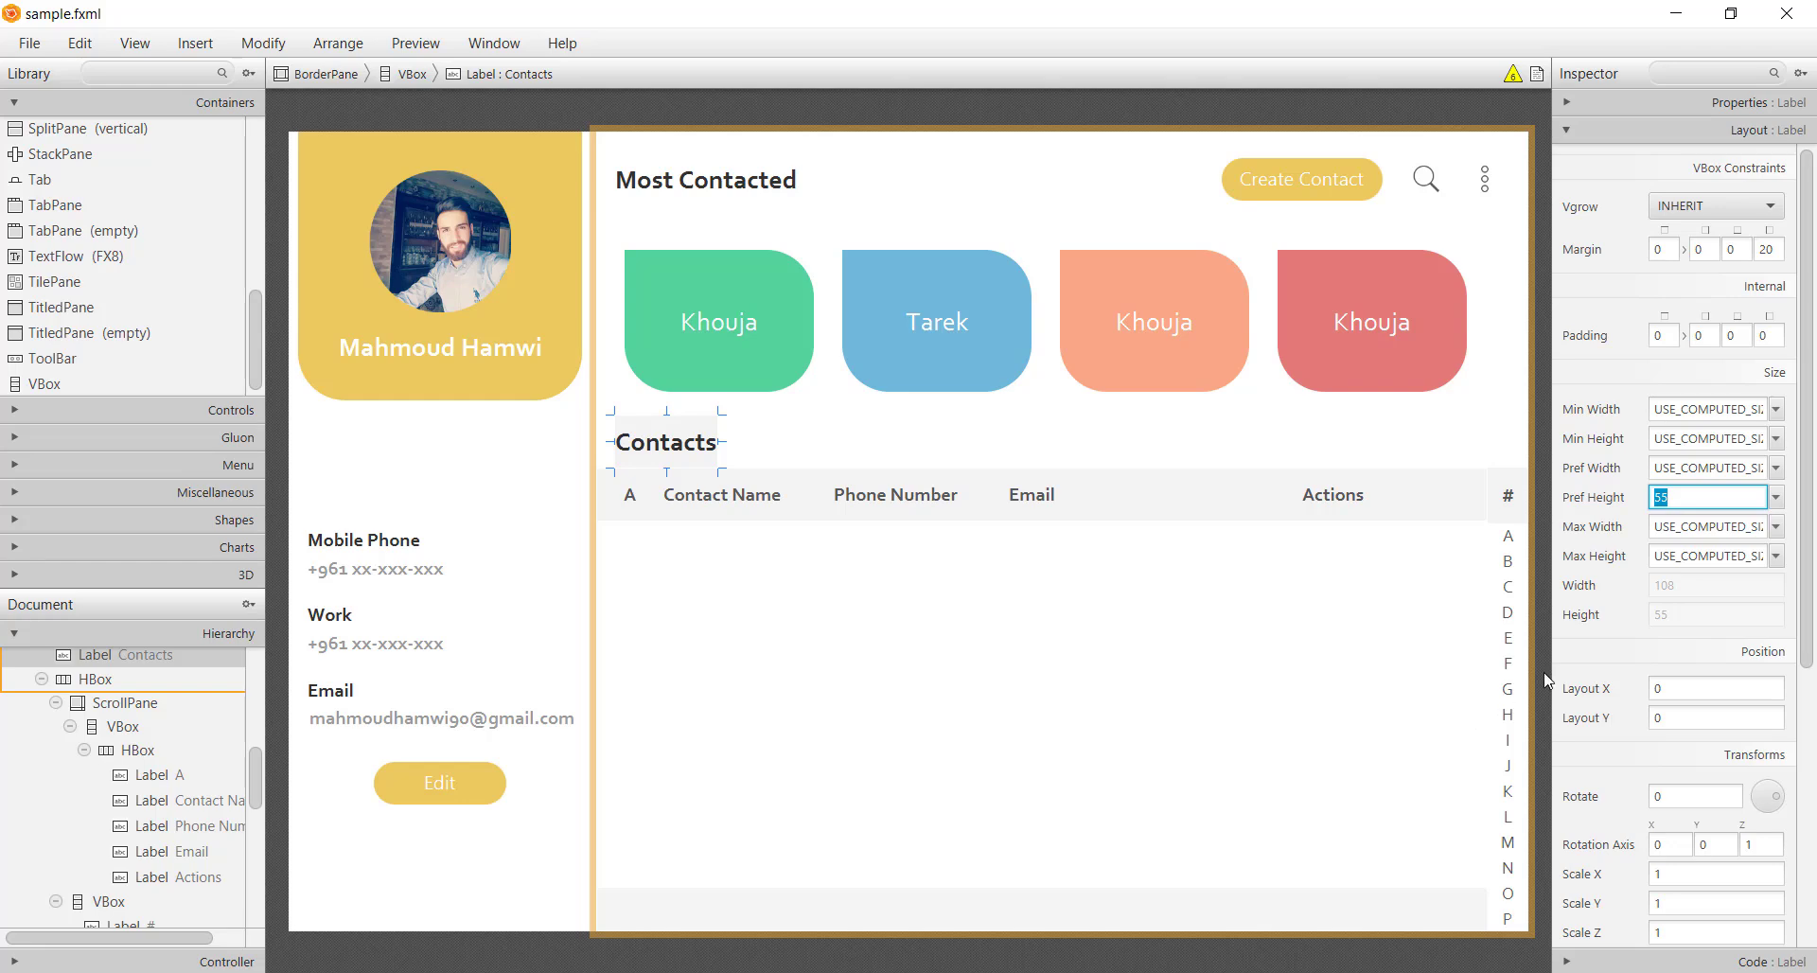
left_click(1545, 762)
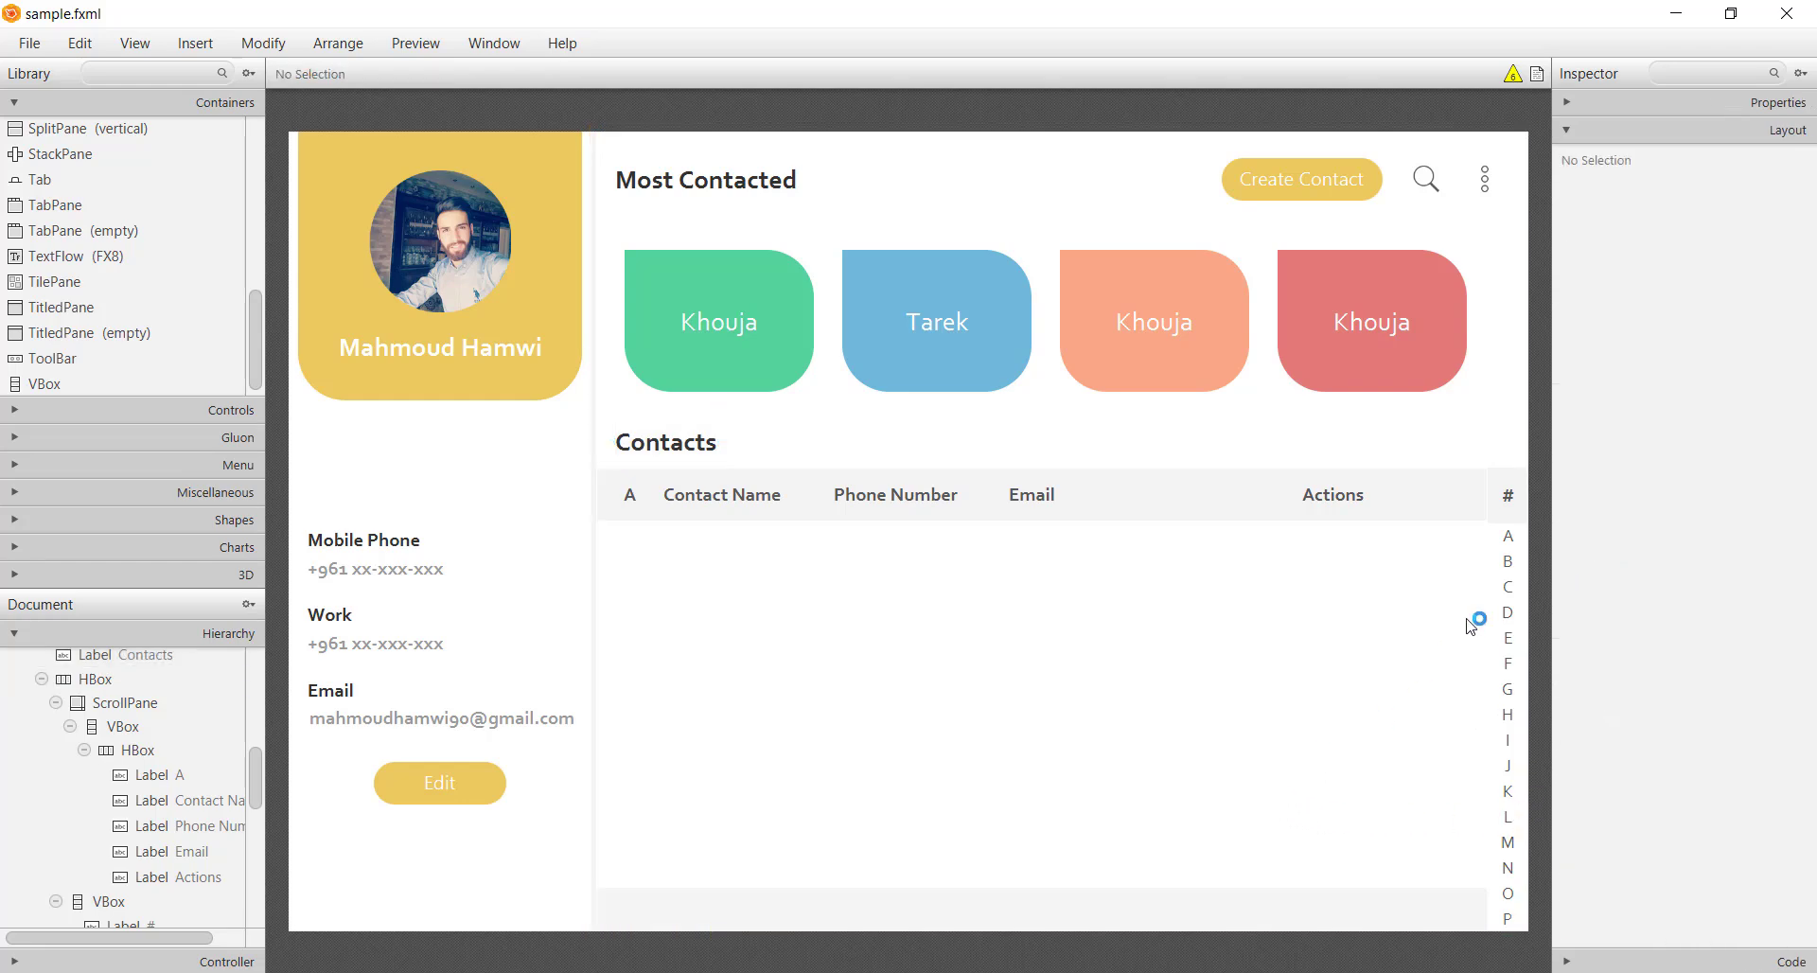
left_click(1524, 530)
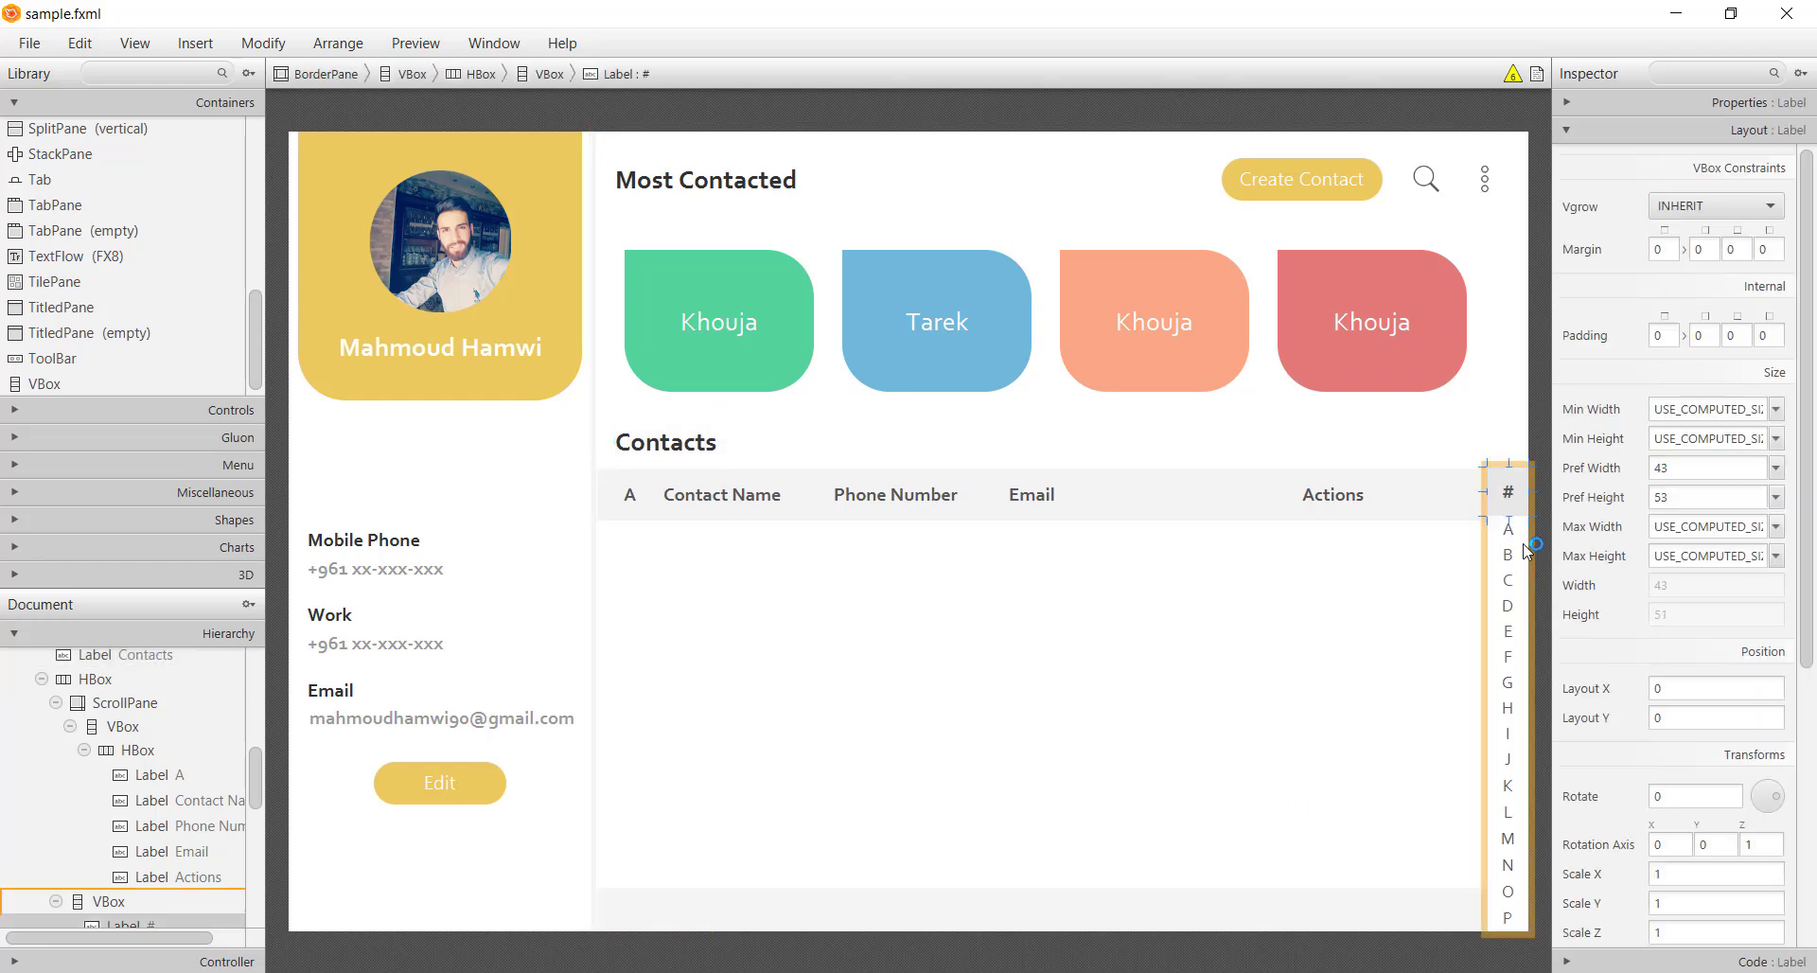
left_click(1703, 499)
type("55")
key("Return")
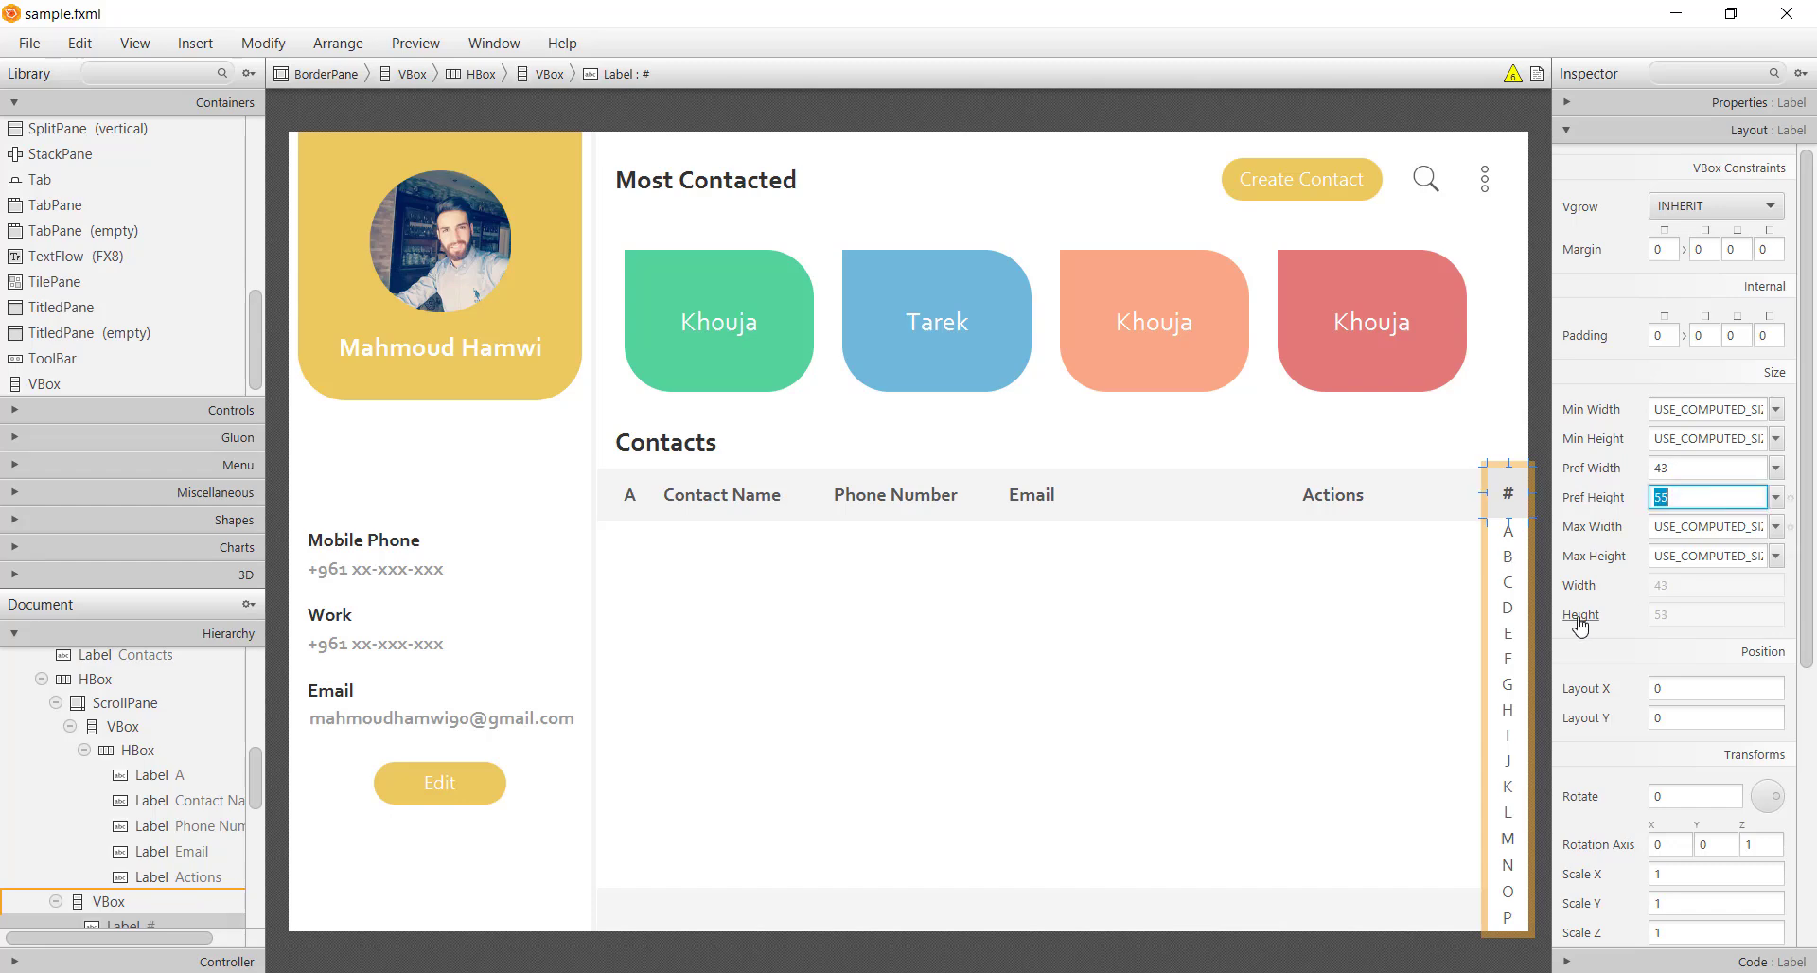
left_click(1541, 610)
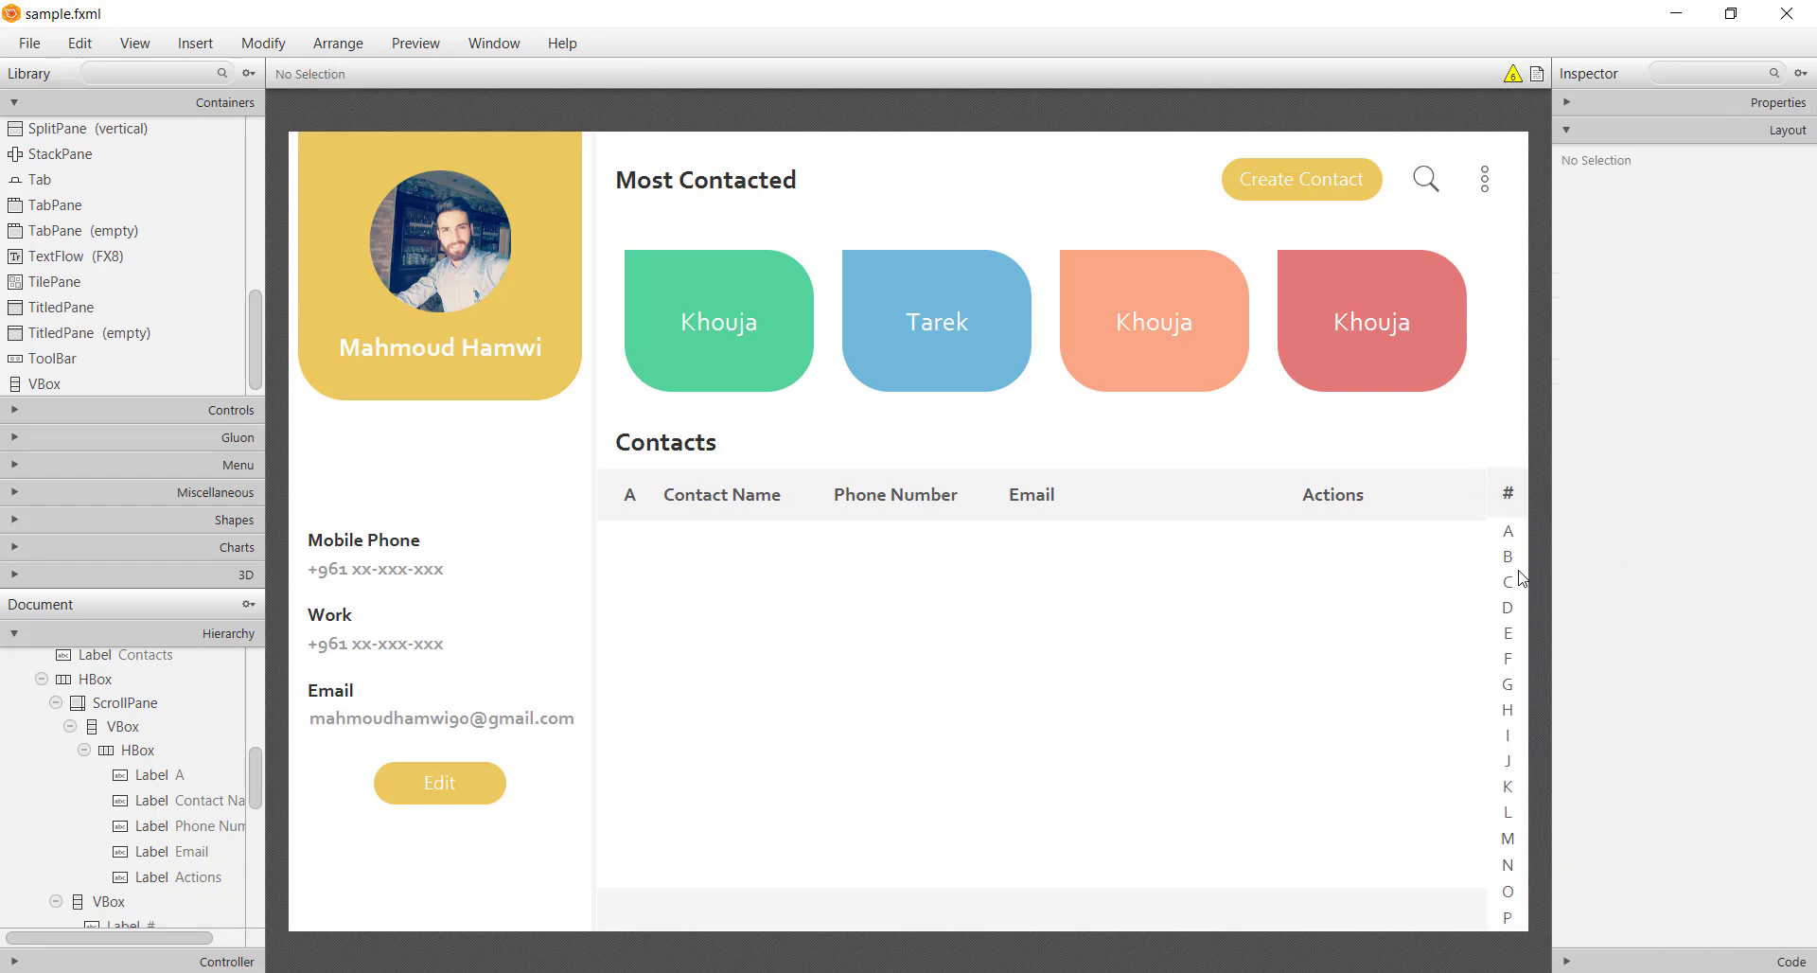
Delete Label P from the alphabet index and save sample.fxml
left_click(1521, 916)
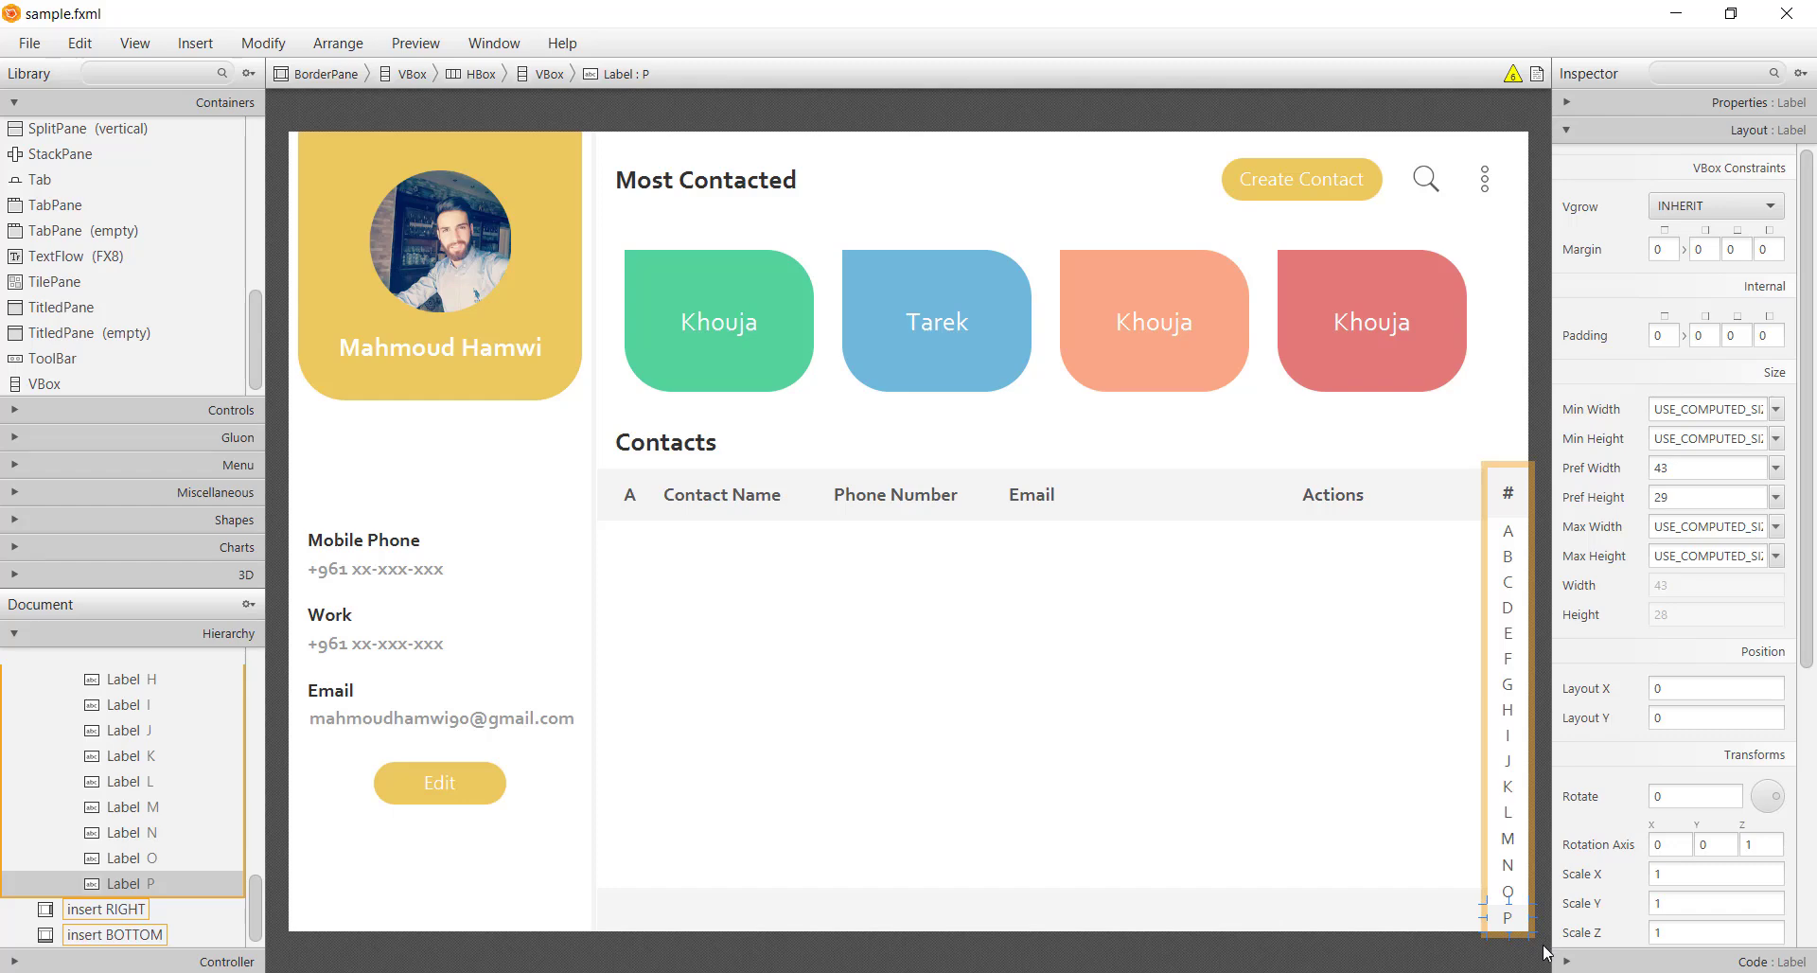
key("Delete")
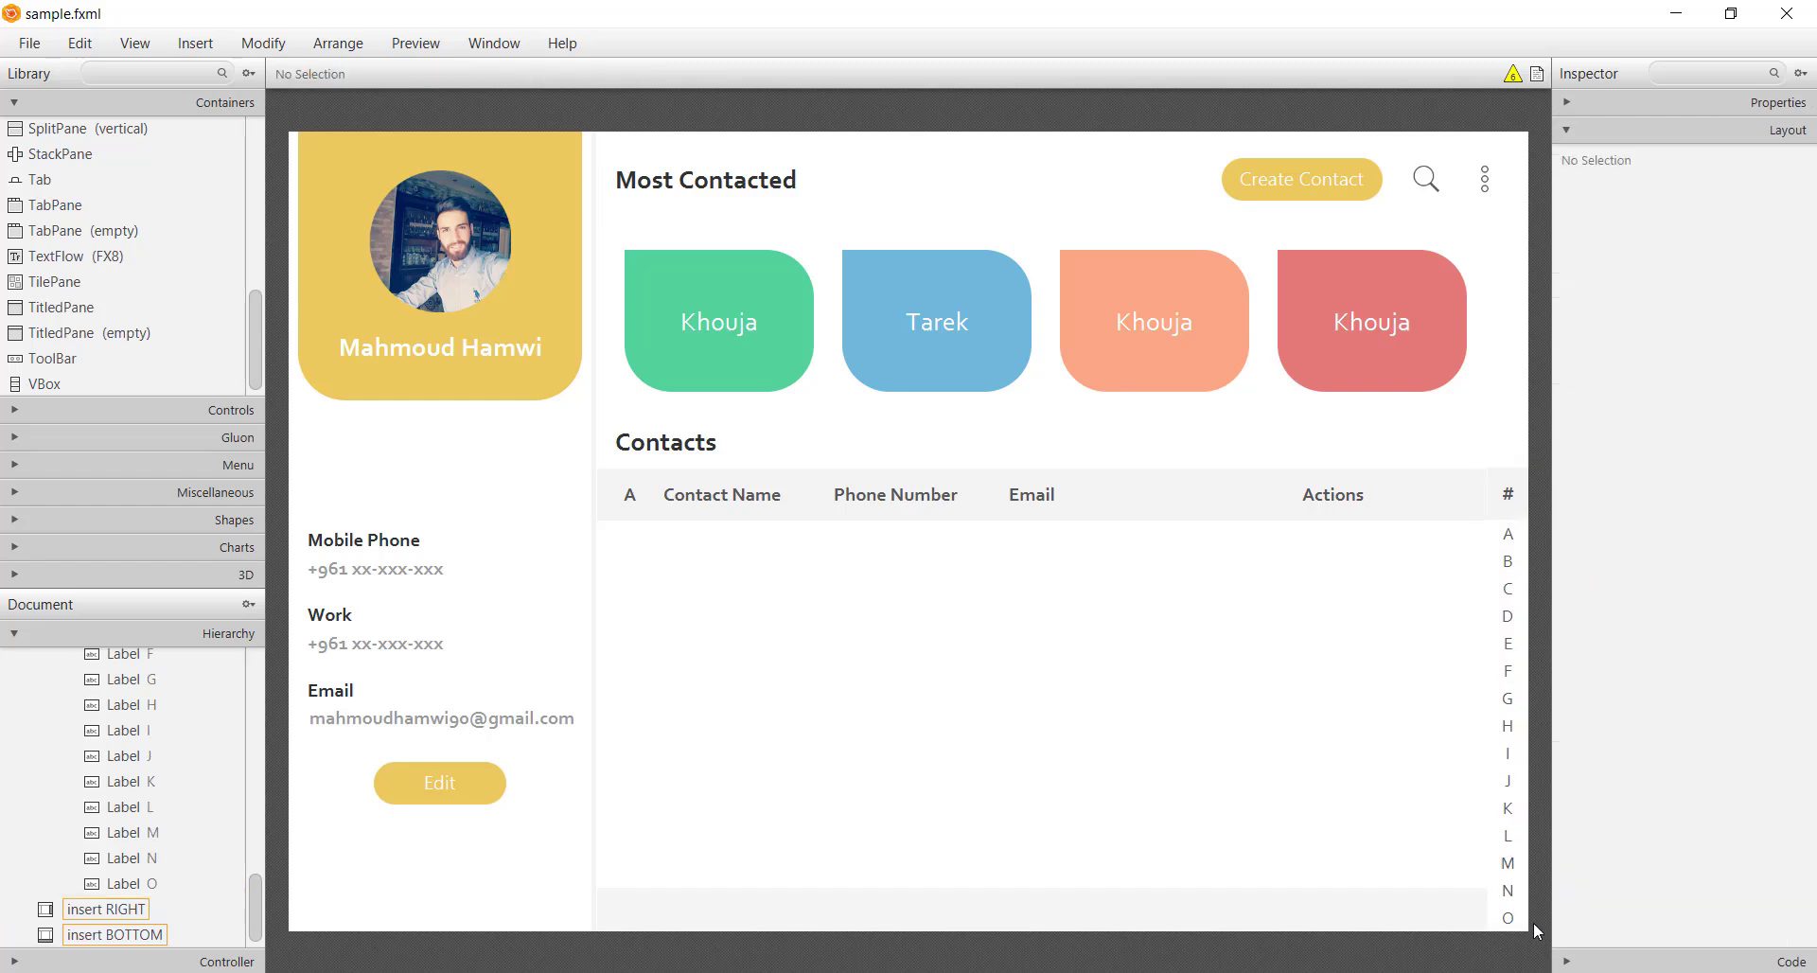
key("ctrl+s")
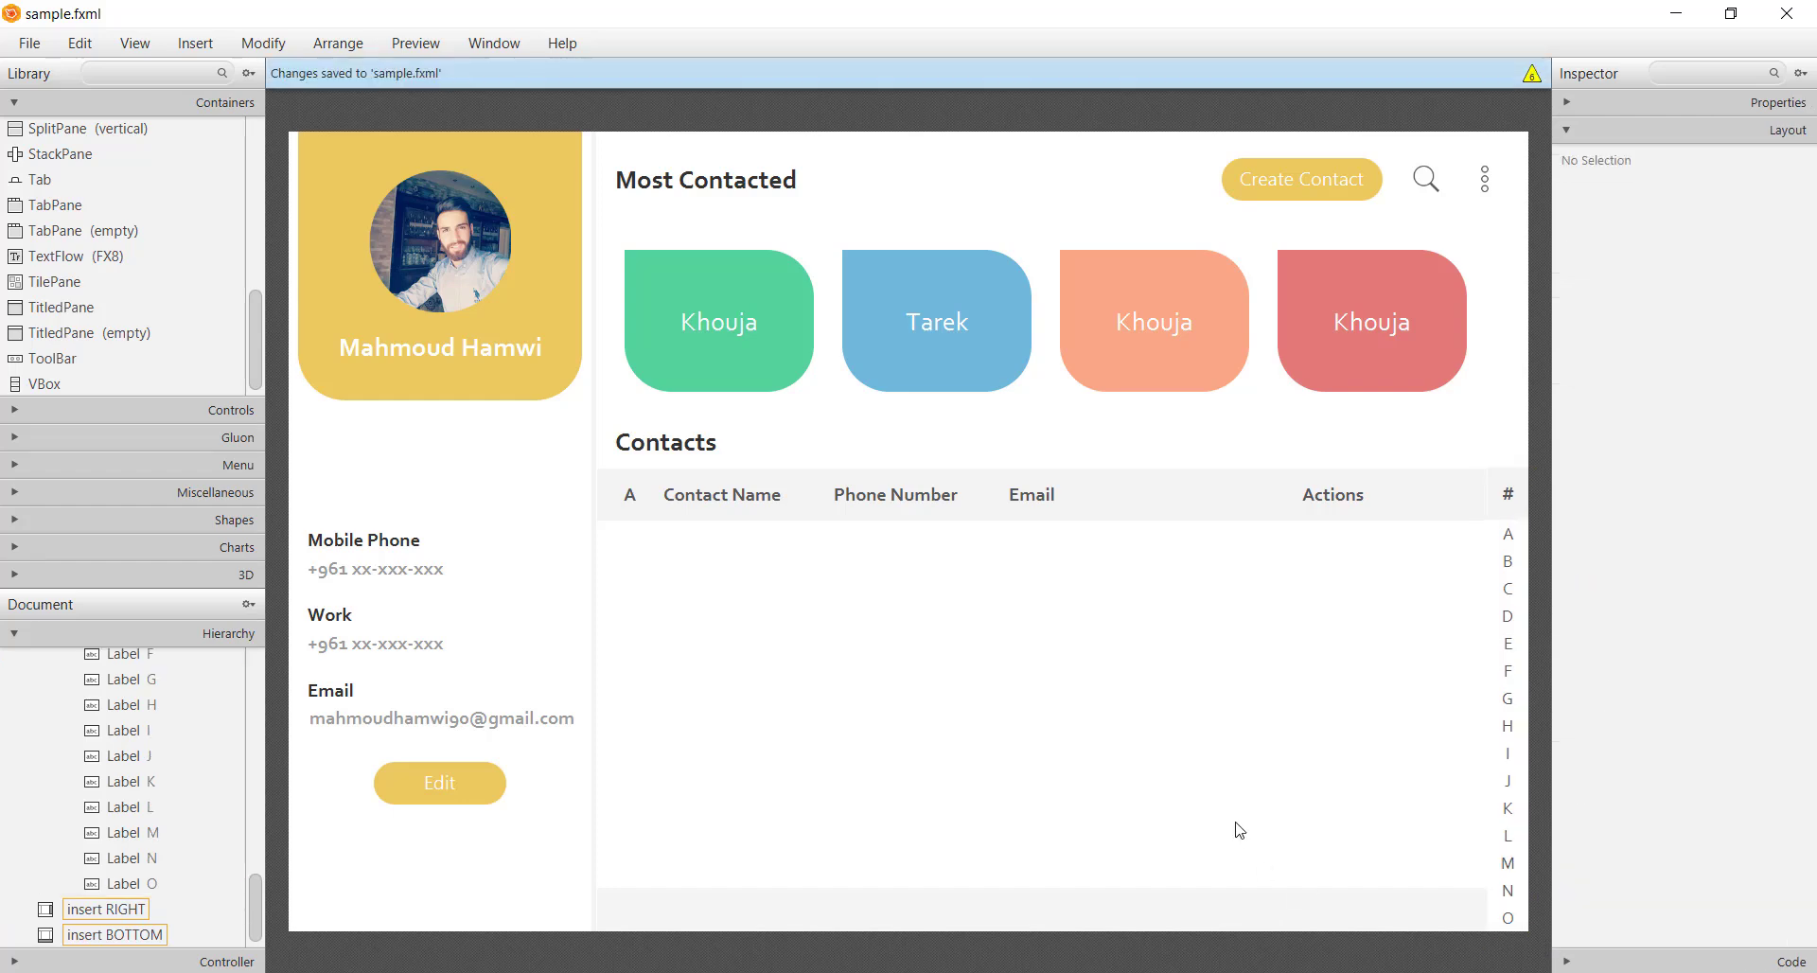
left_click(1213, 743)
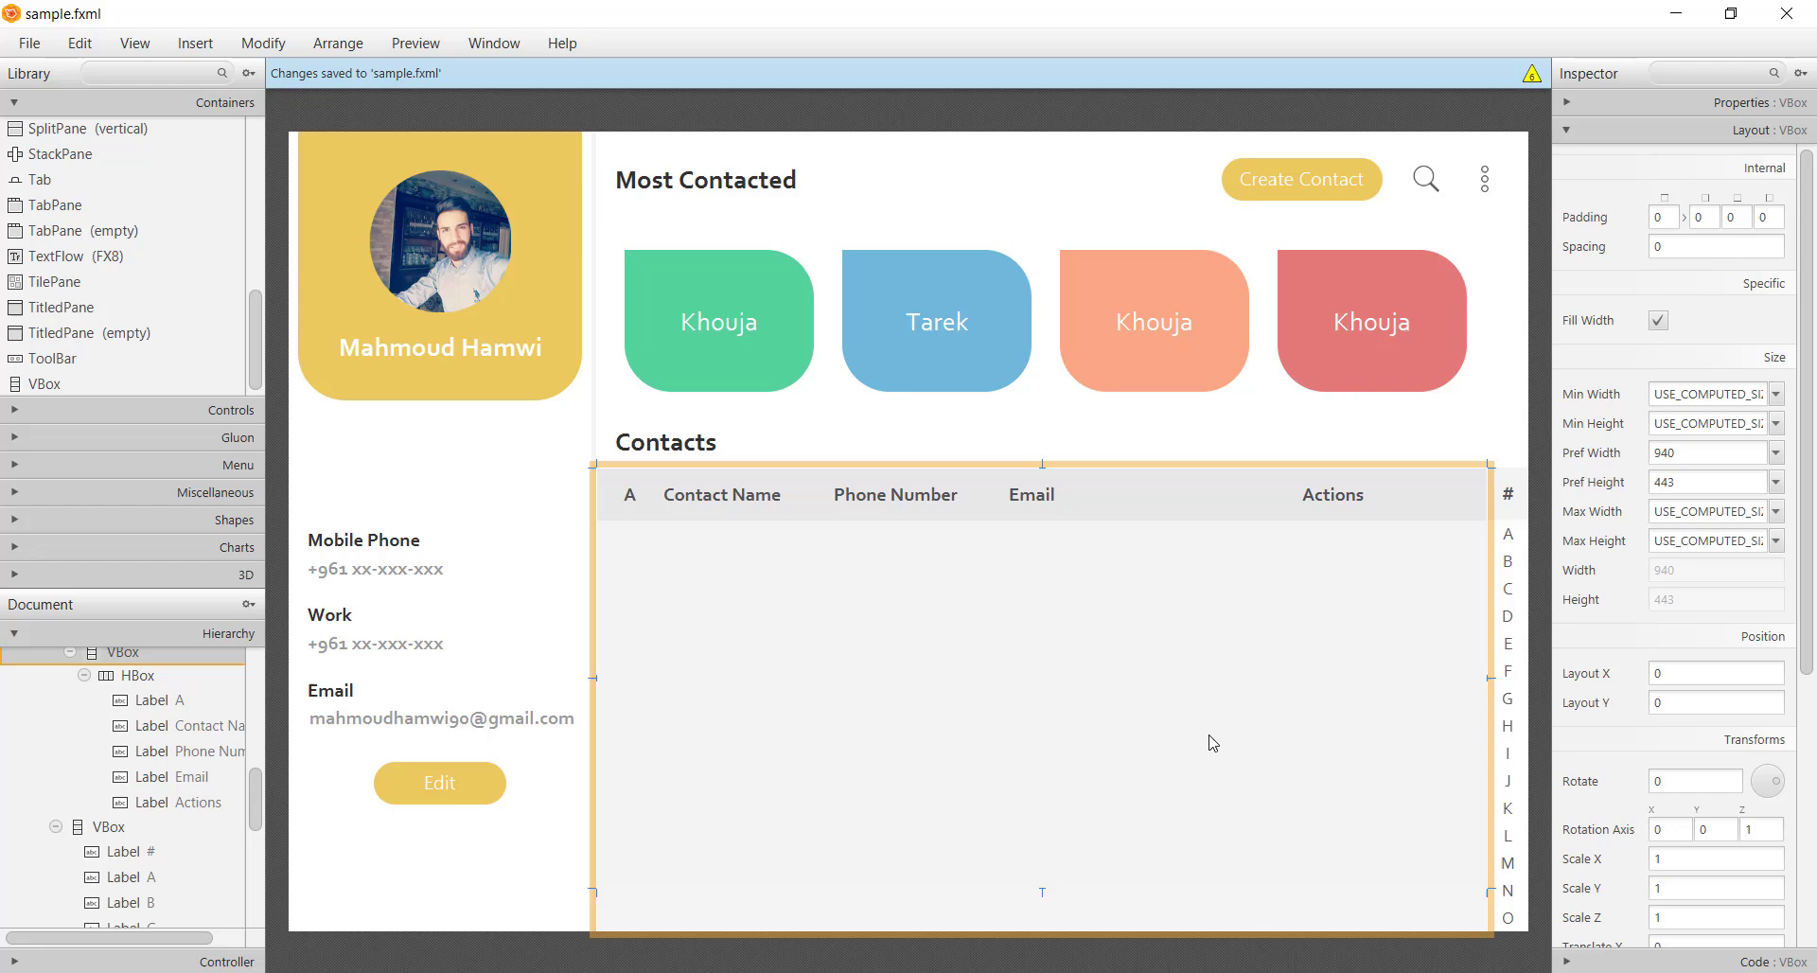
Add an HBox row inside the contacts list with a preferred height of 70
left_click(1549, 431)
left_click(747, 581)
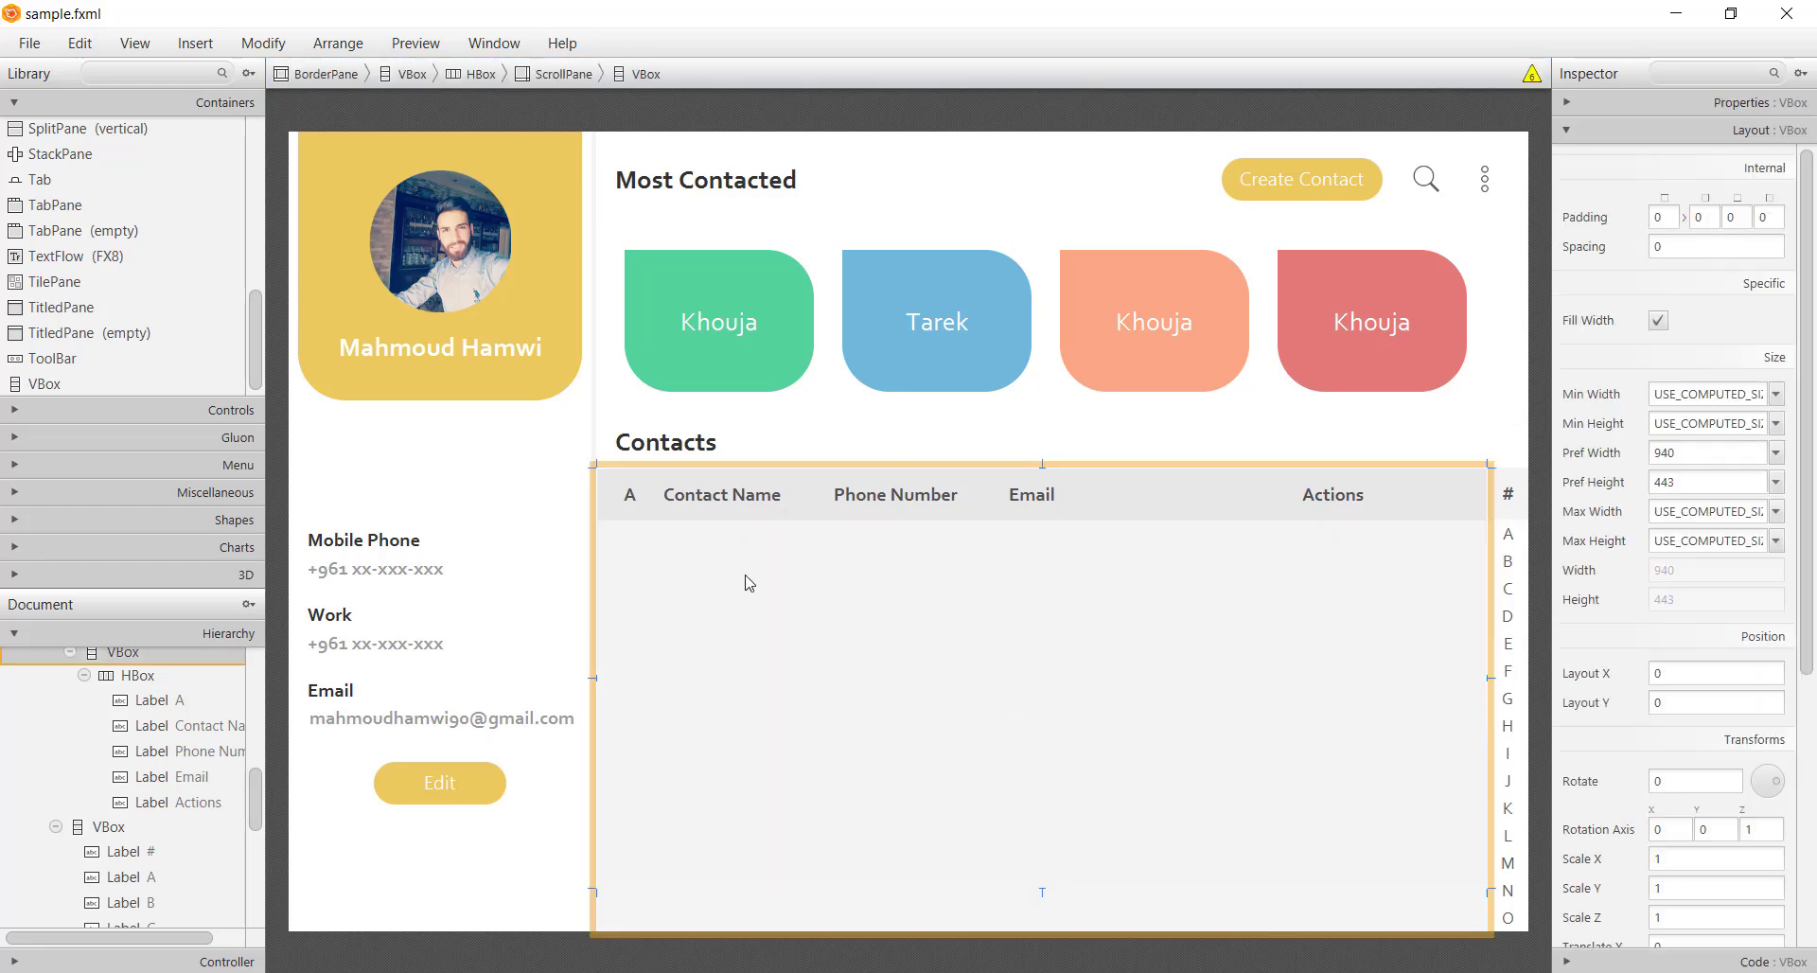
scroll(76, 293, "up", 4)
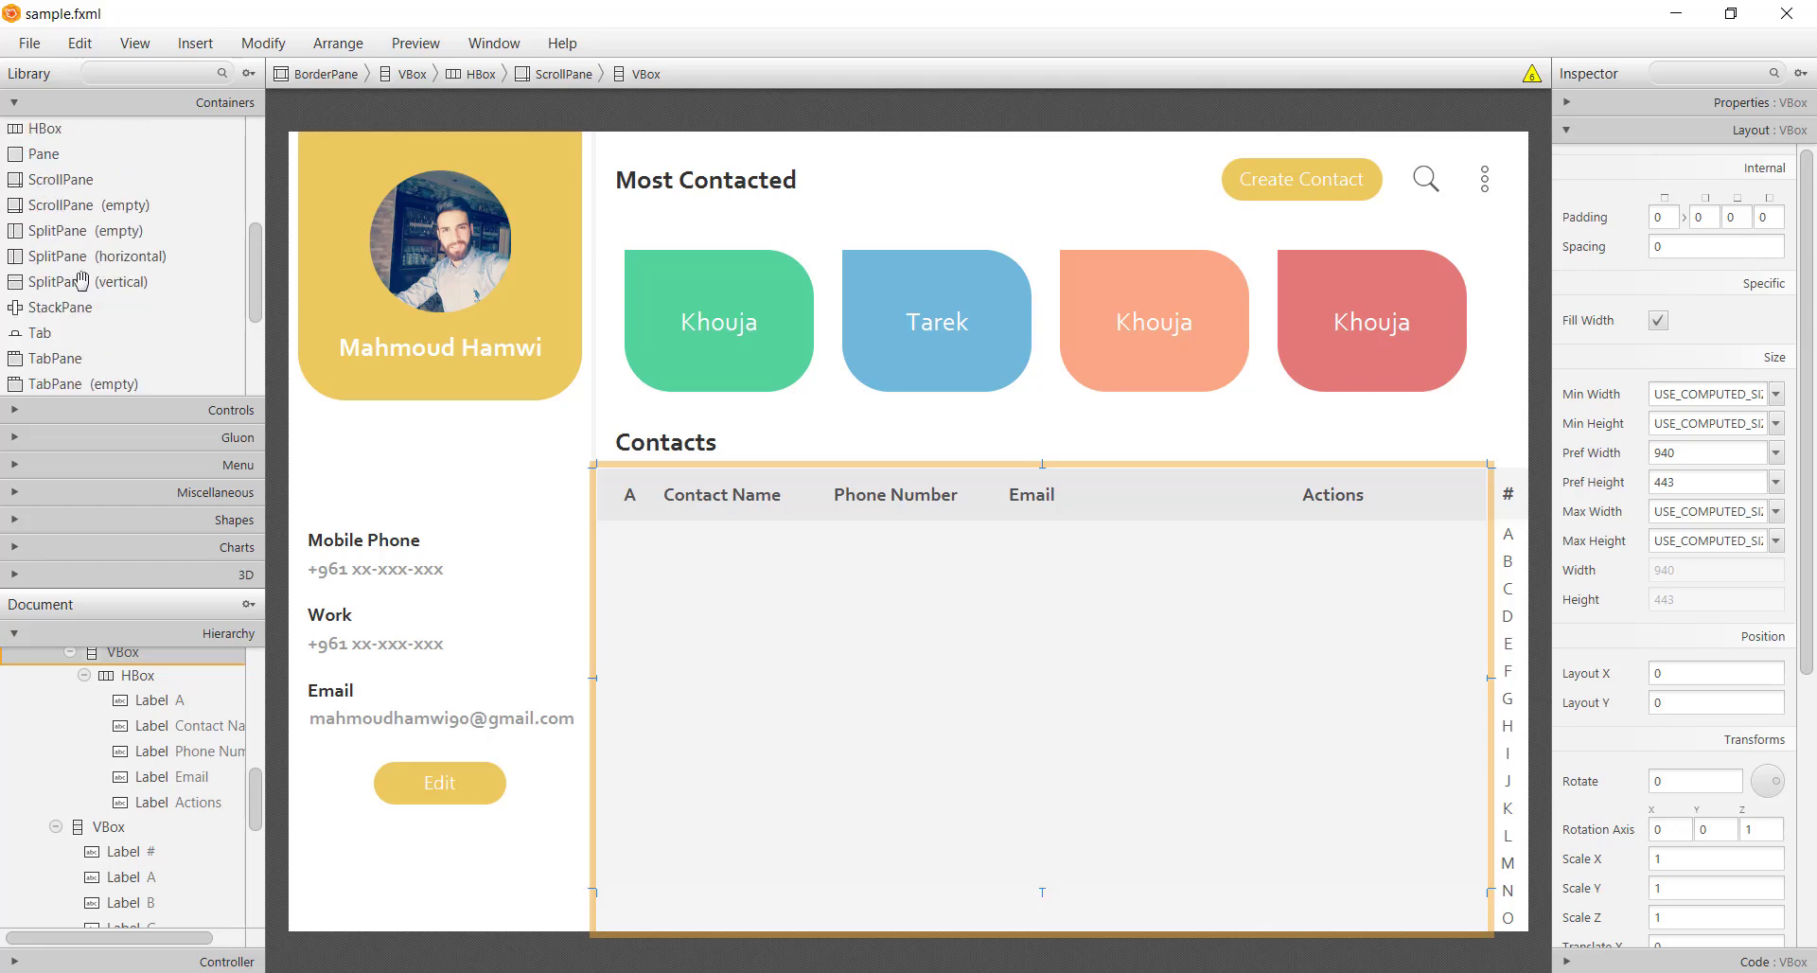
left_click_drag(45, 281, 884, 665)
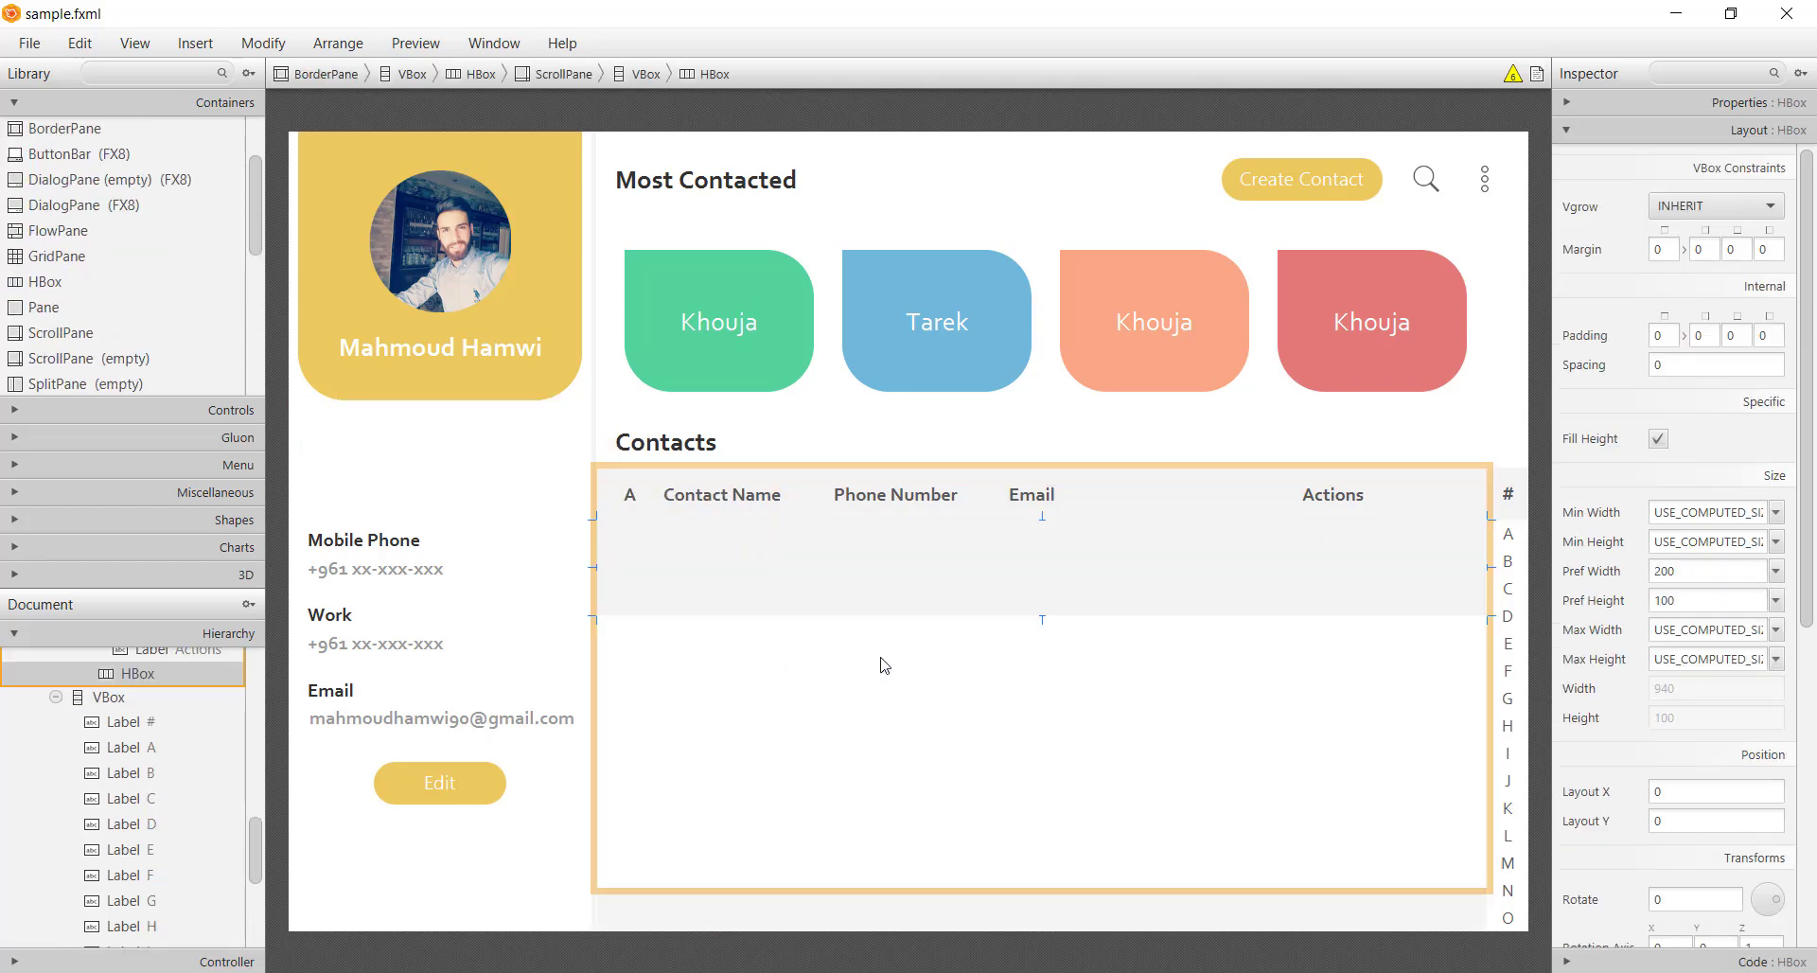
double_click(1688, 602)
type("7")
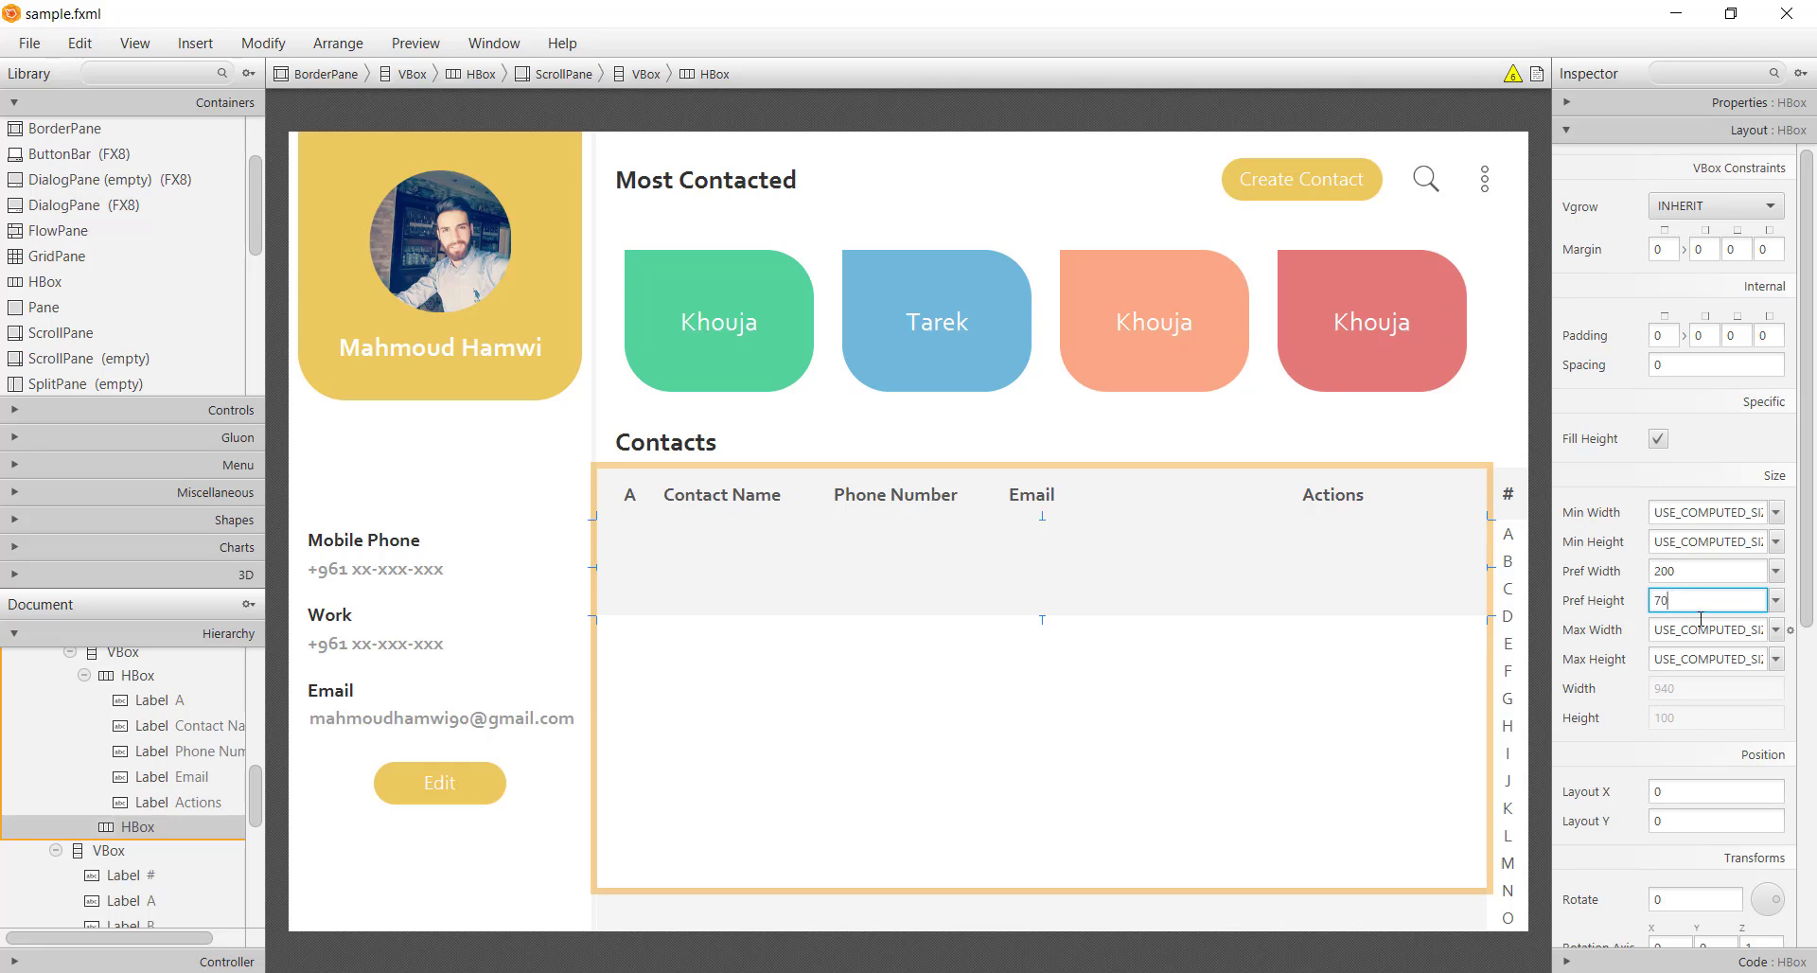
type("0")
key("Return")
Move the profile photo ImageView into the new row and set its fit size to 50×50
left_click(417, 270)
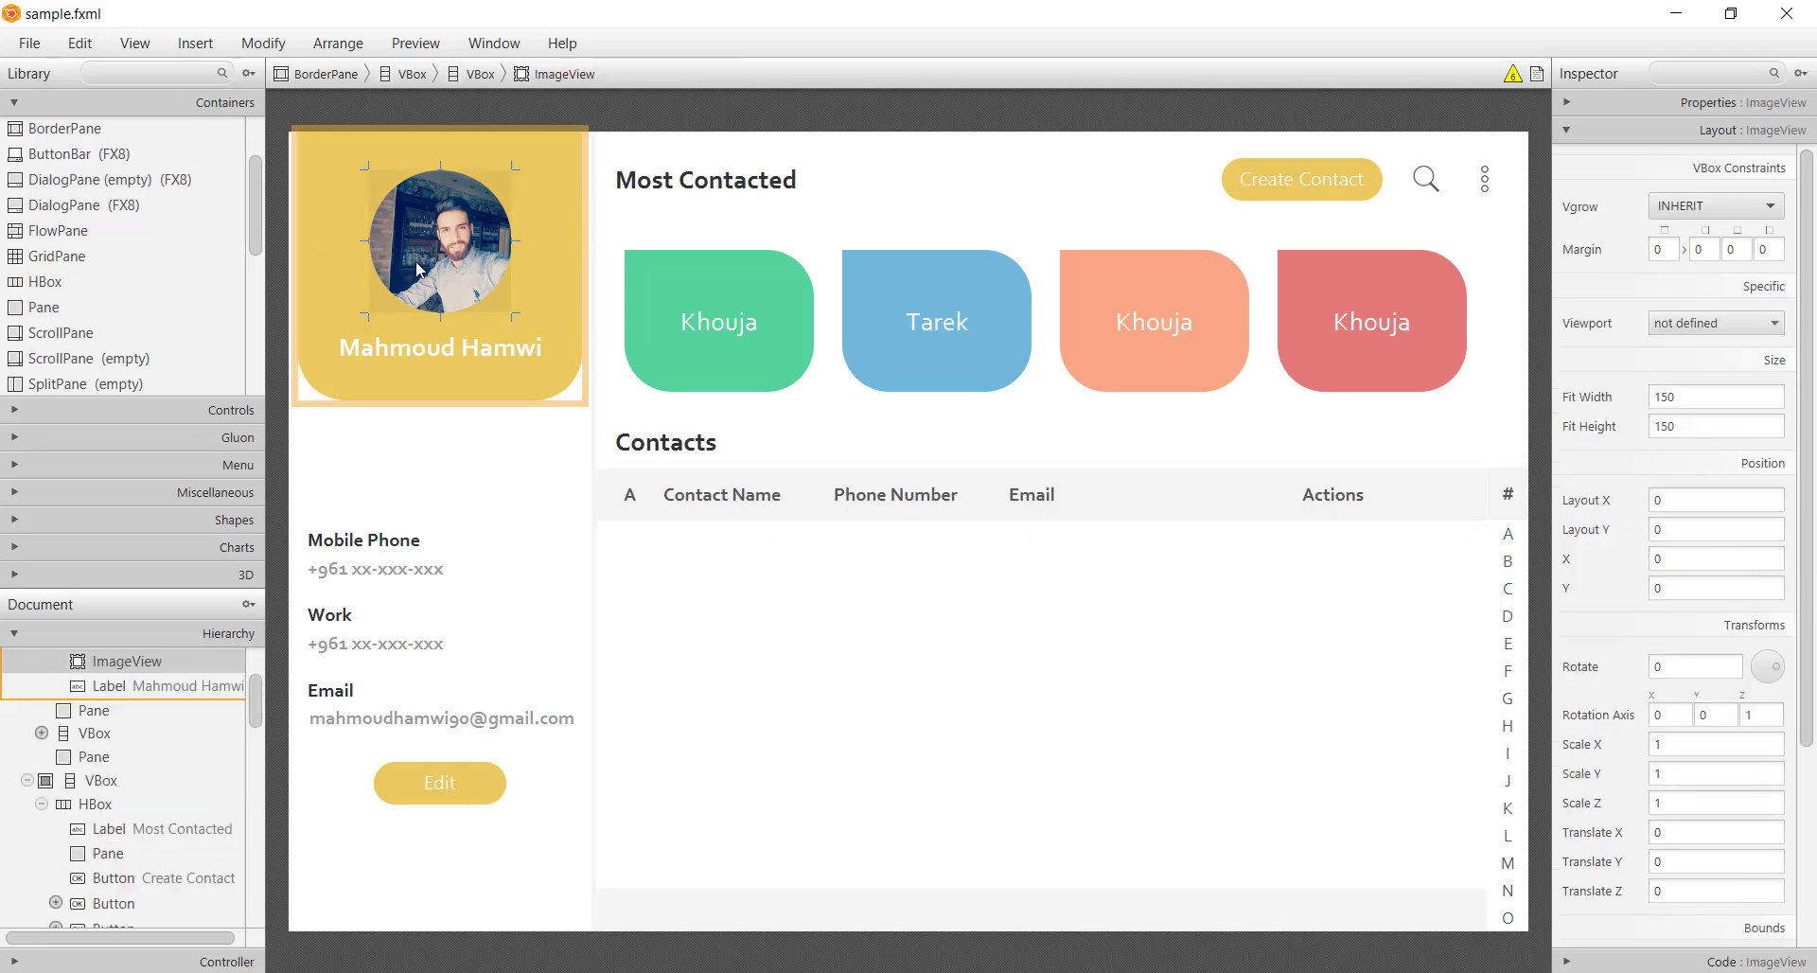
left_click_drag(768, 585, 727, 576)
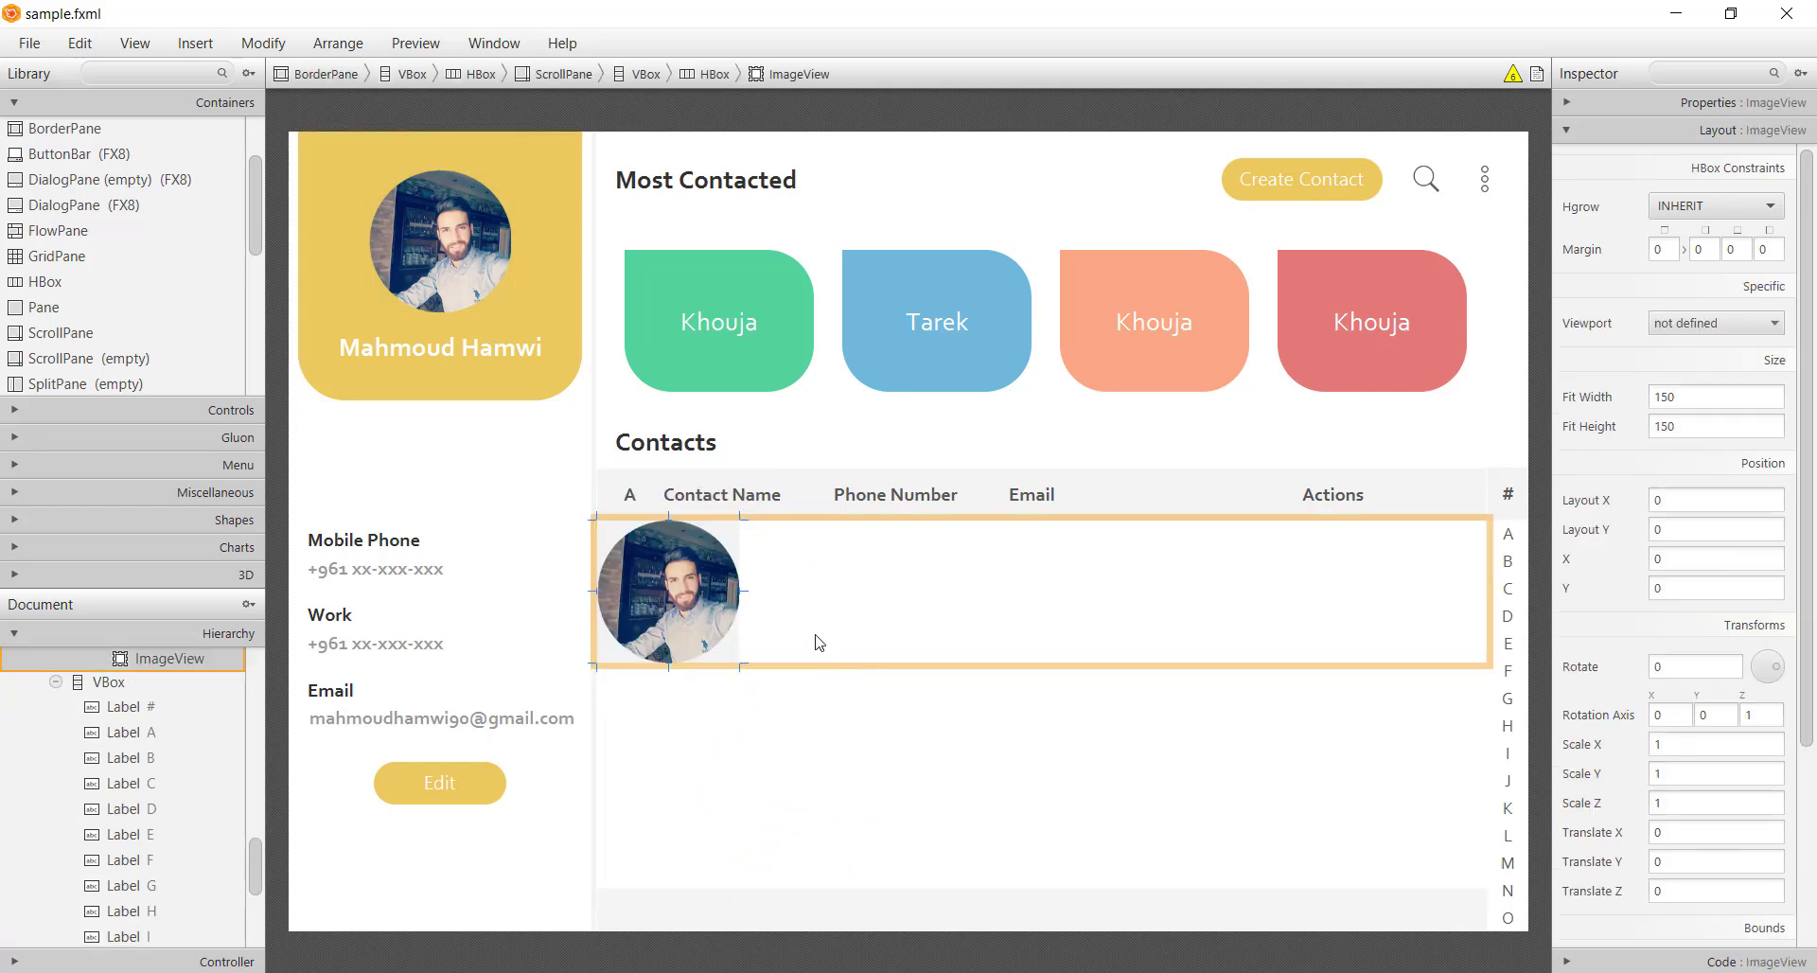
left_click(1692, 399)
type("50")
left_click(1695, 427)
type("50")
key("Return")
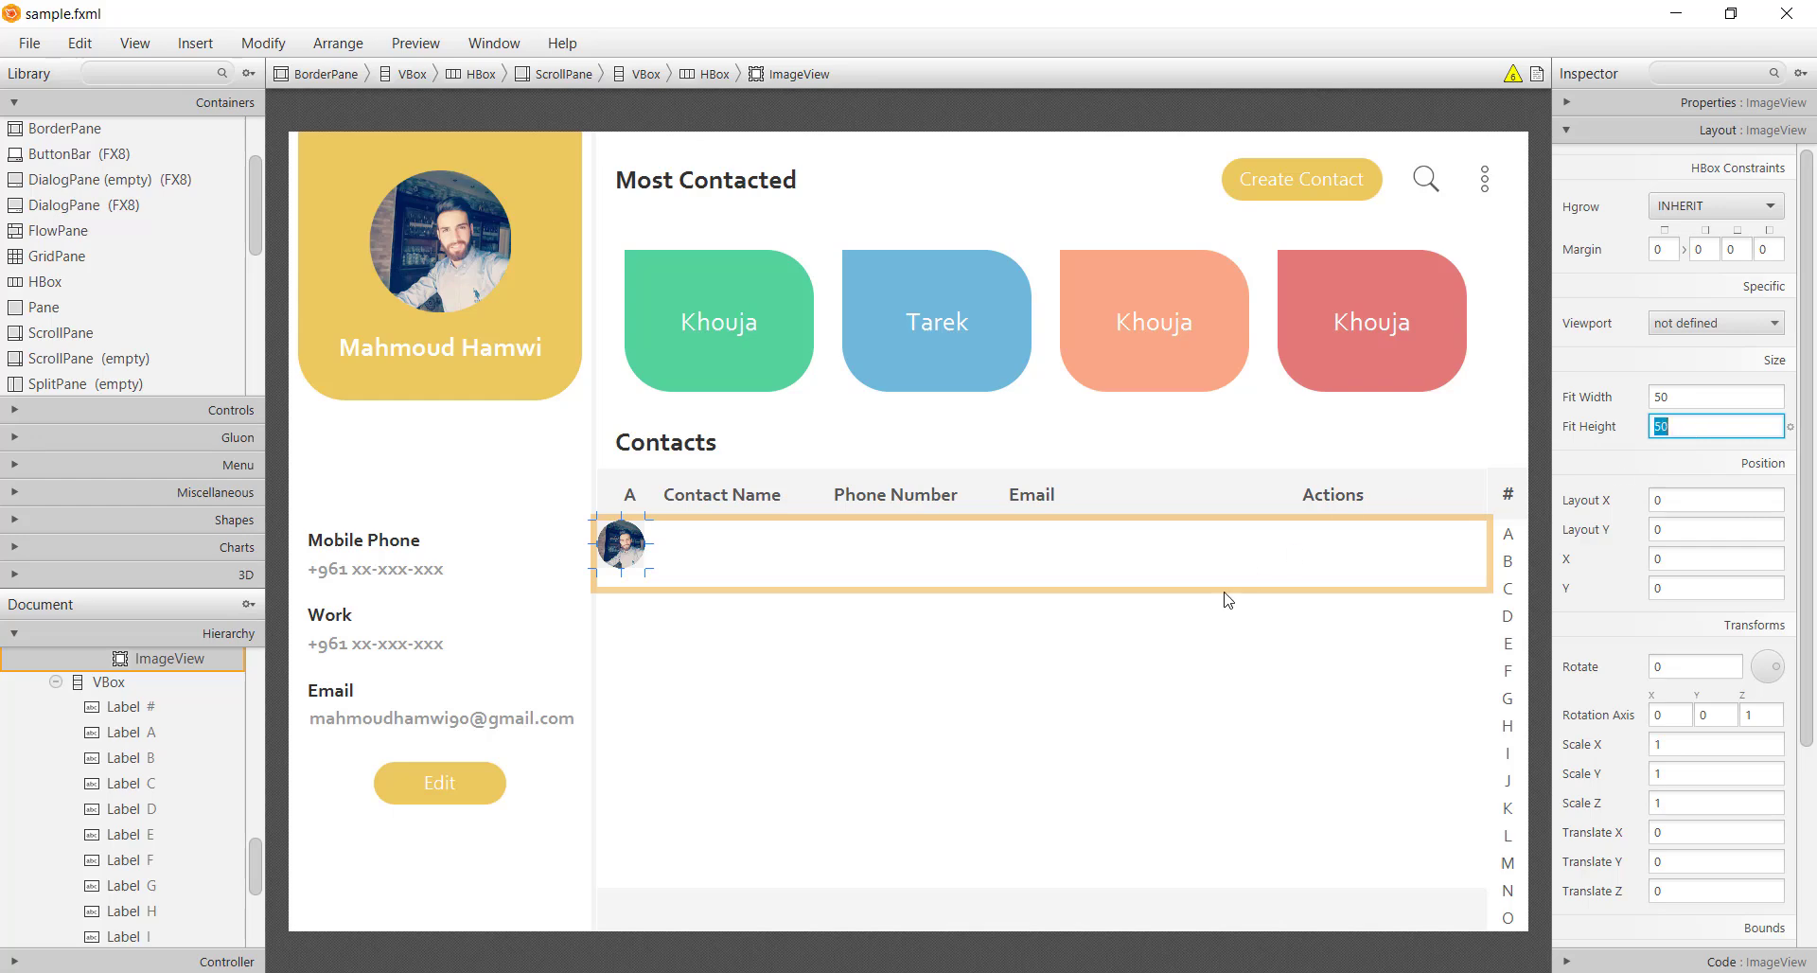
left_click(882, 549)
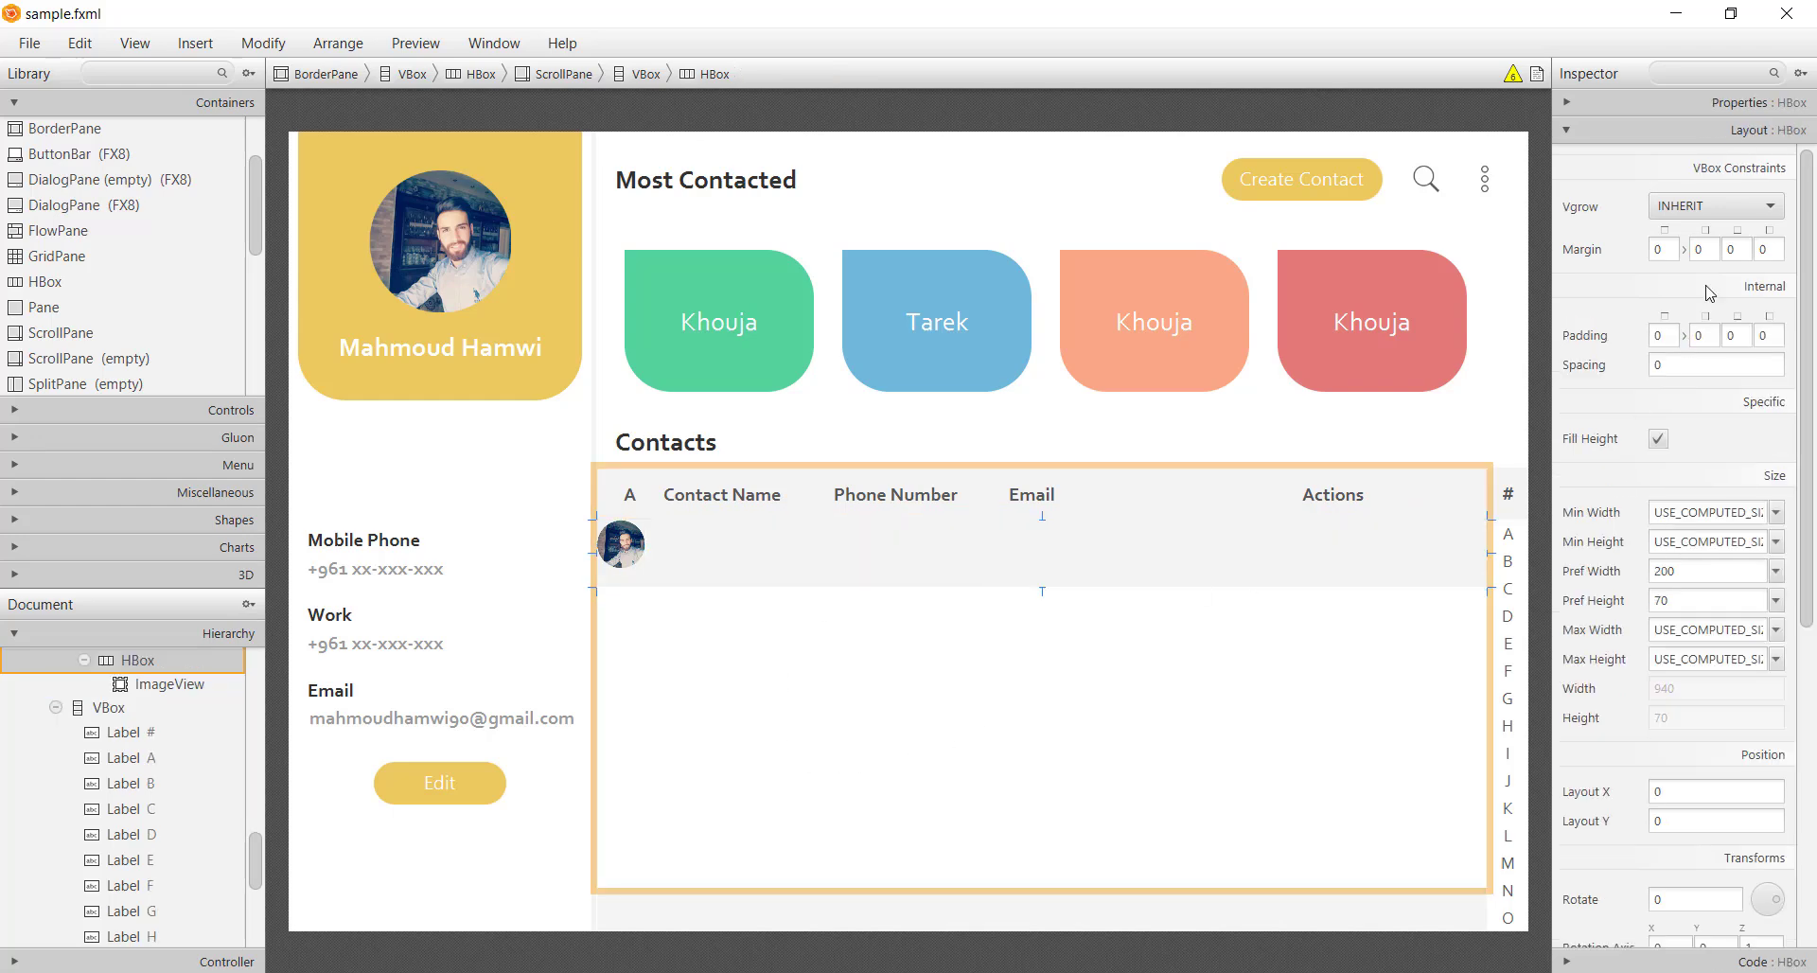
left_click(1711, 104)
Give the row CENTER_LEFT alignment, a left margin of 10 and spacing of 10
left_click(1718, 179)
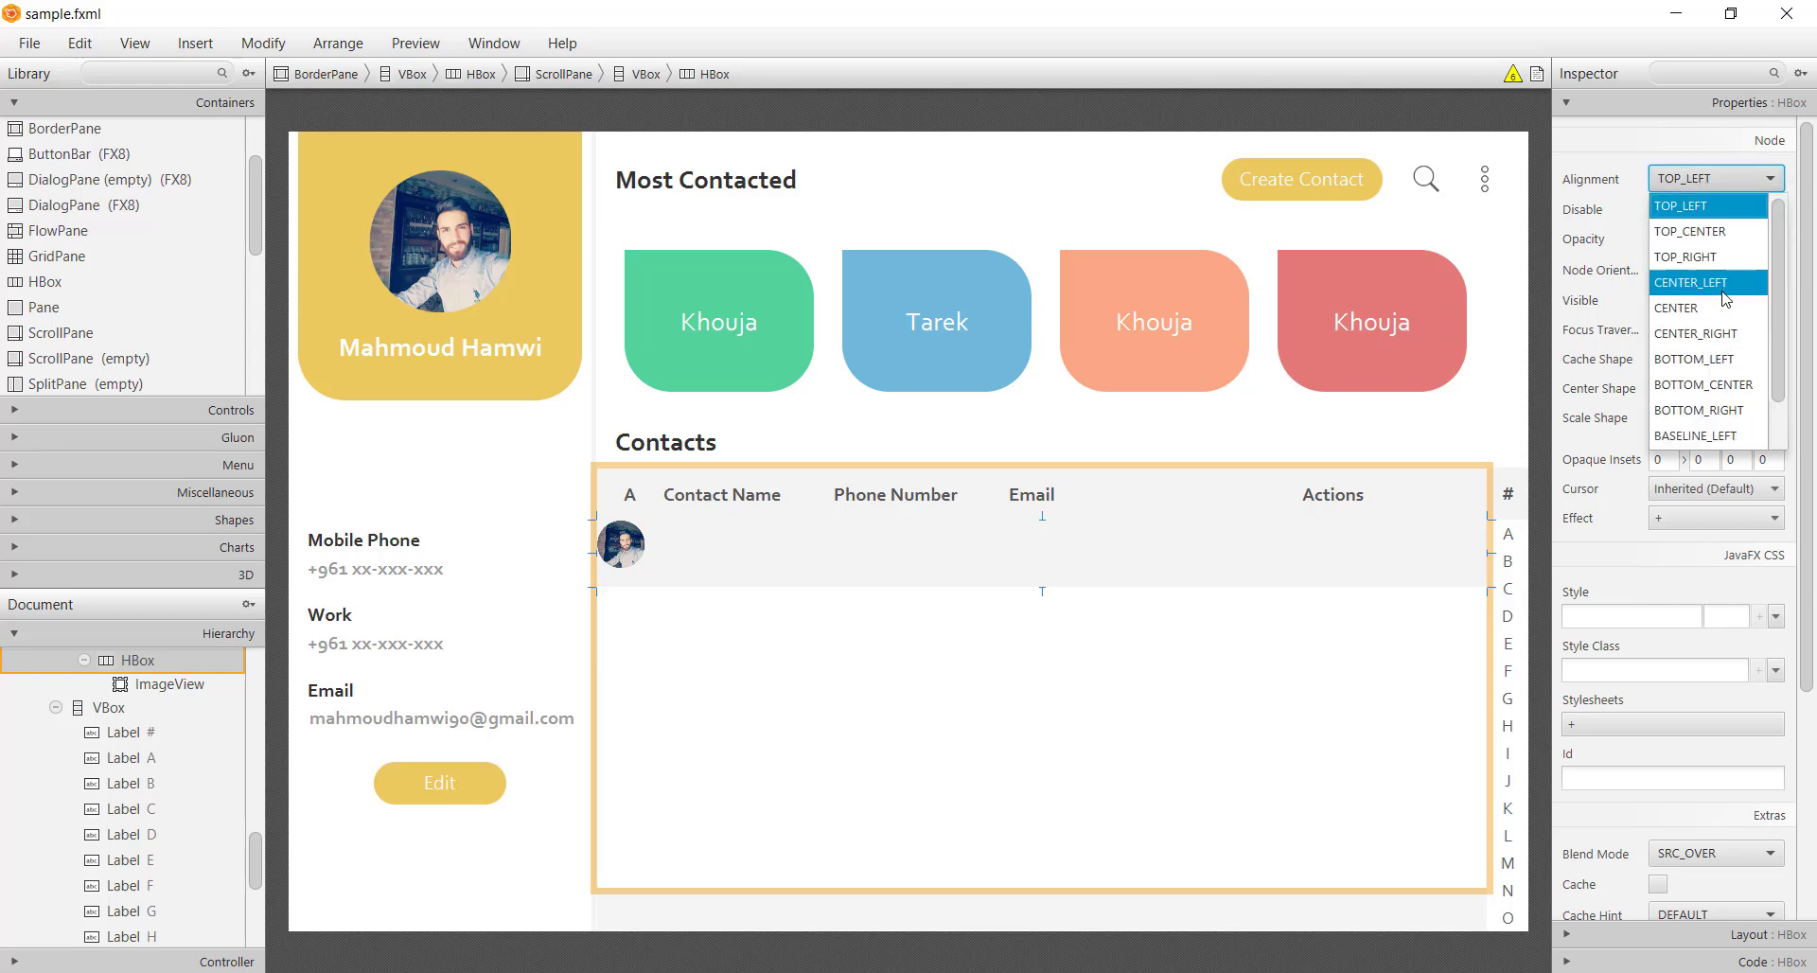
left_click(1724, 283)
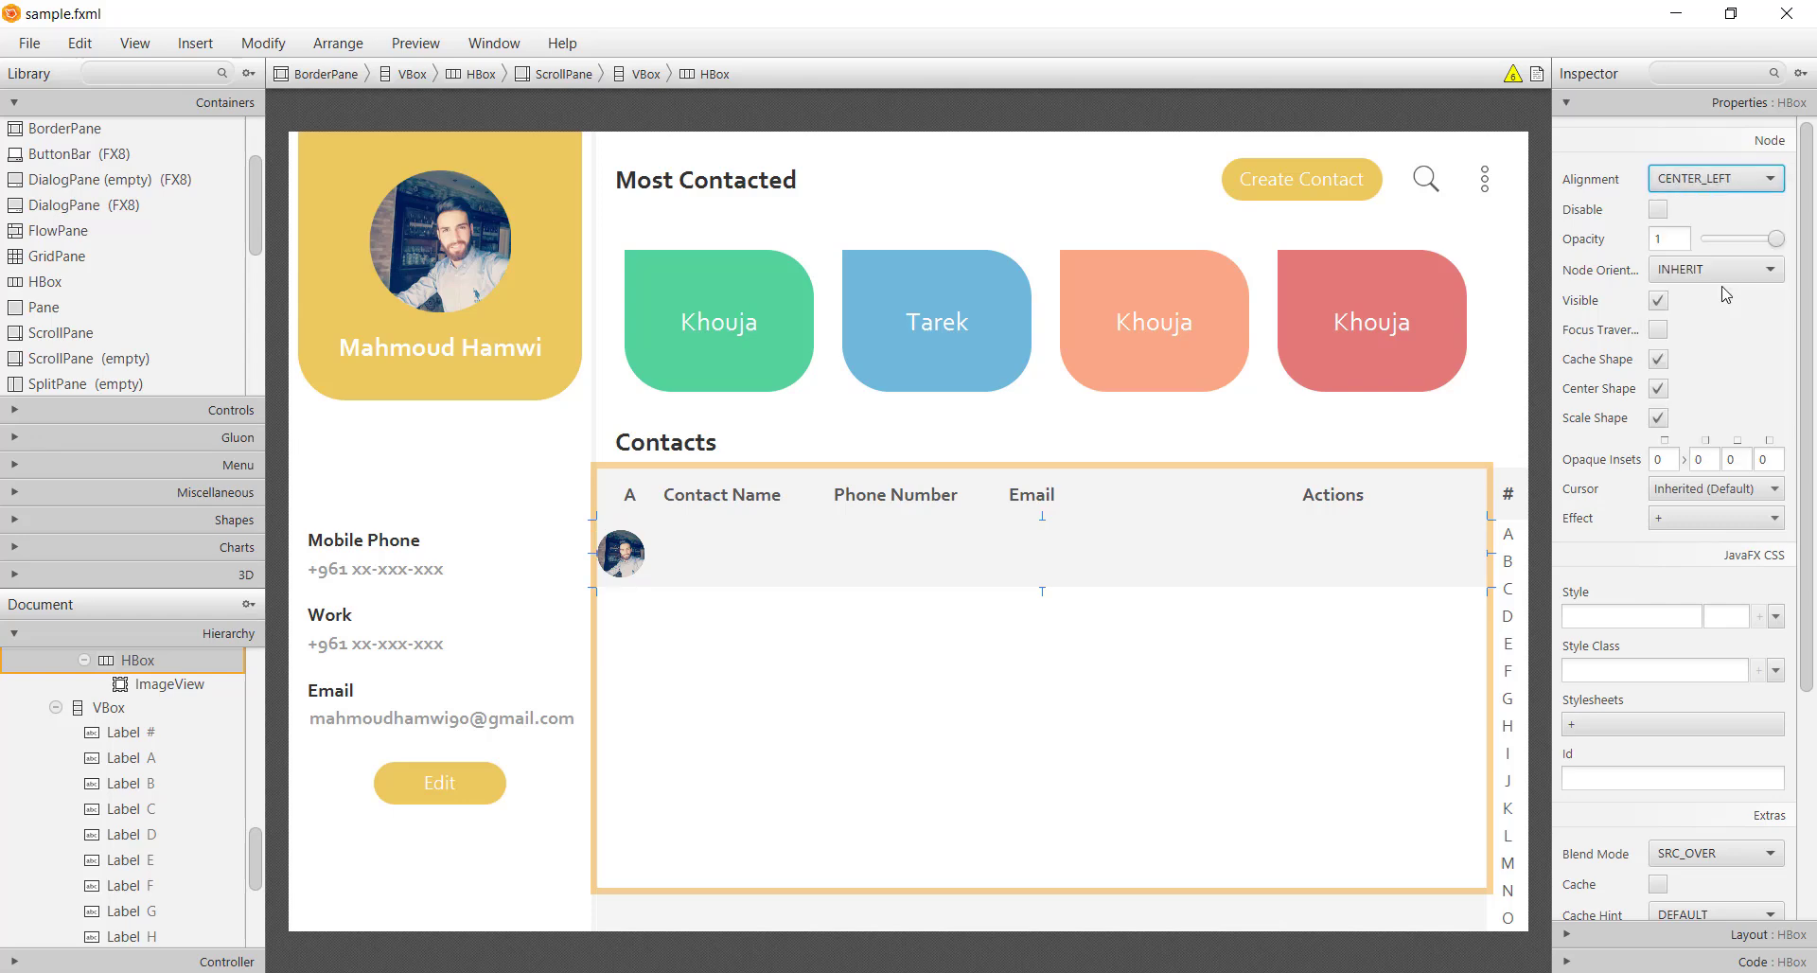
left_click(1716, 934)
left_click(1773, 253)
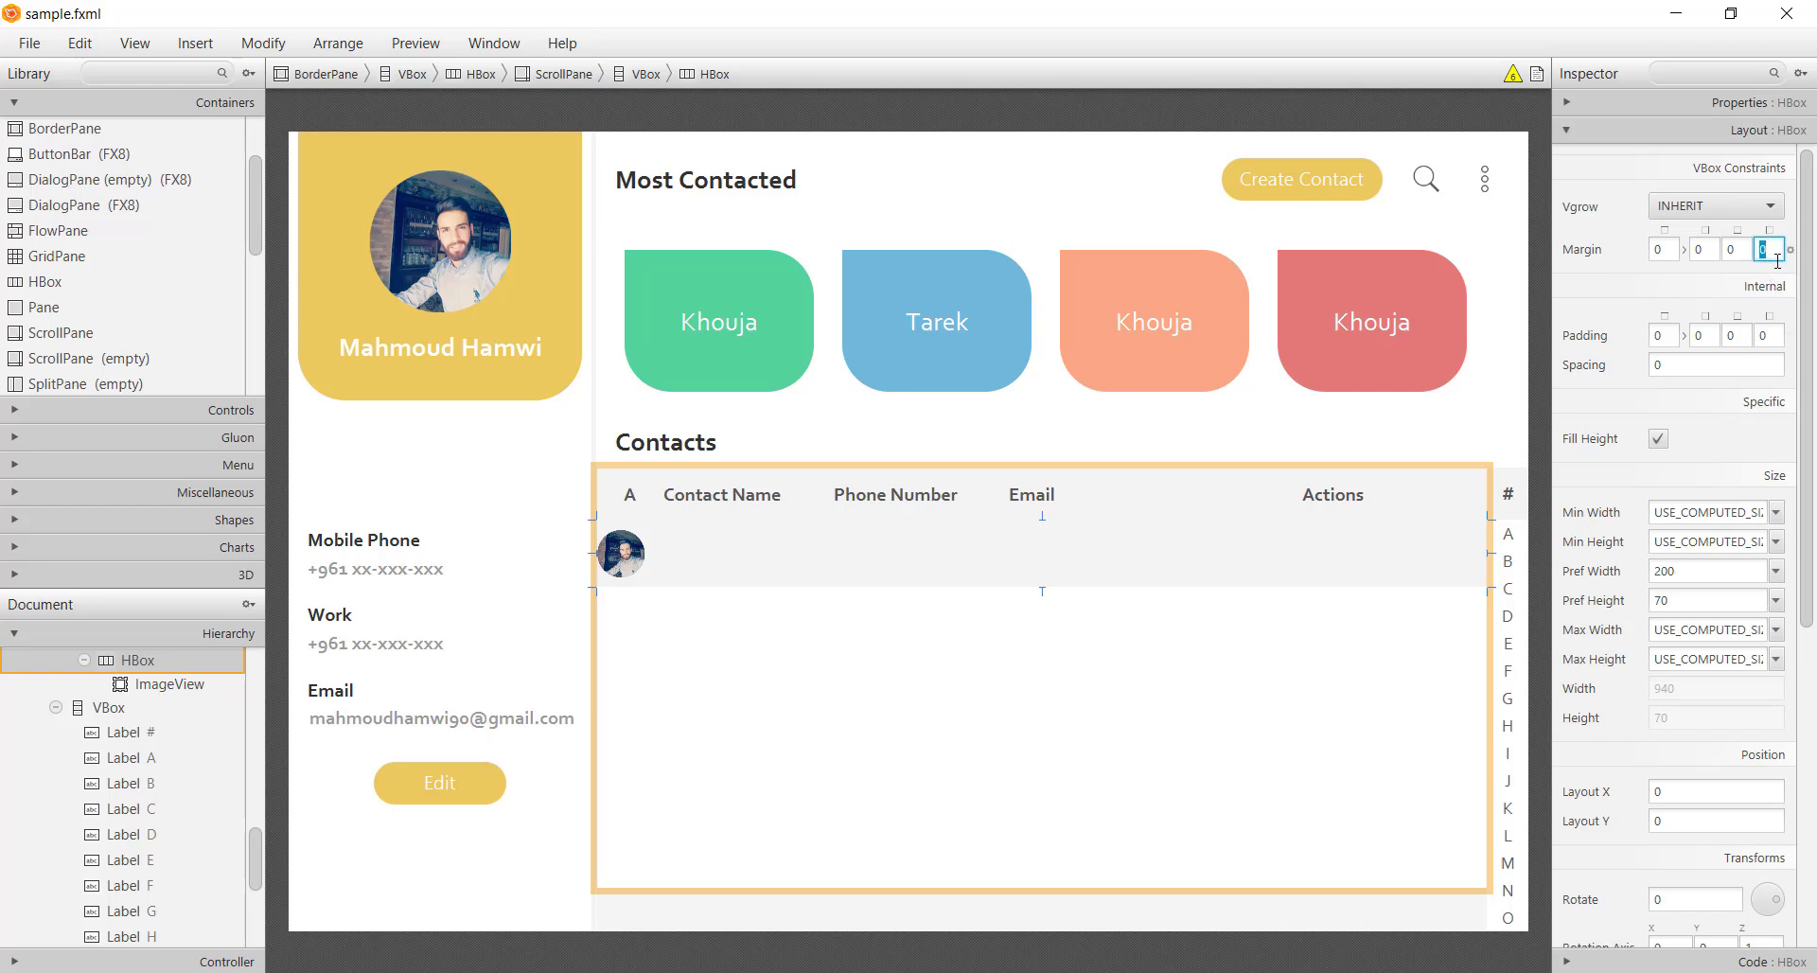
key("Return")
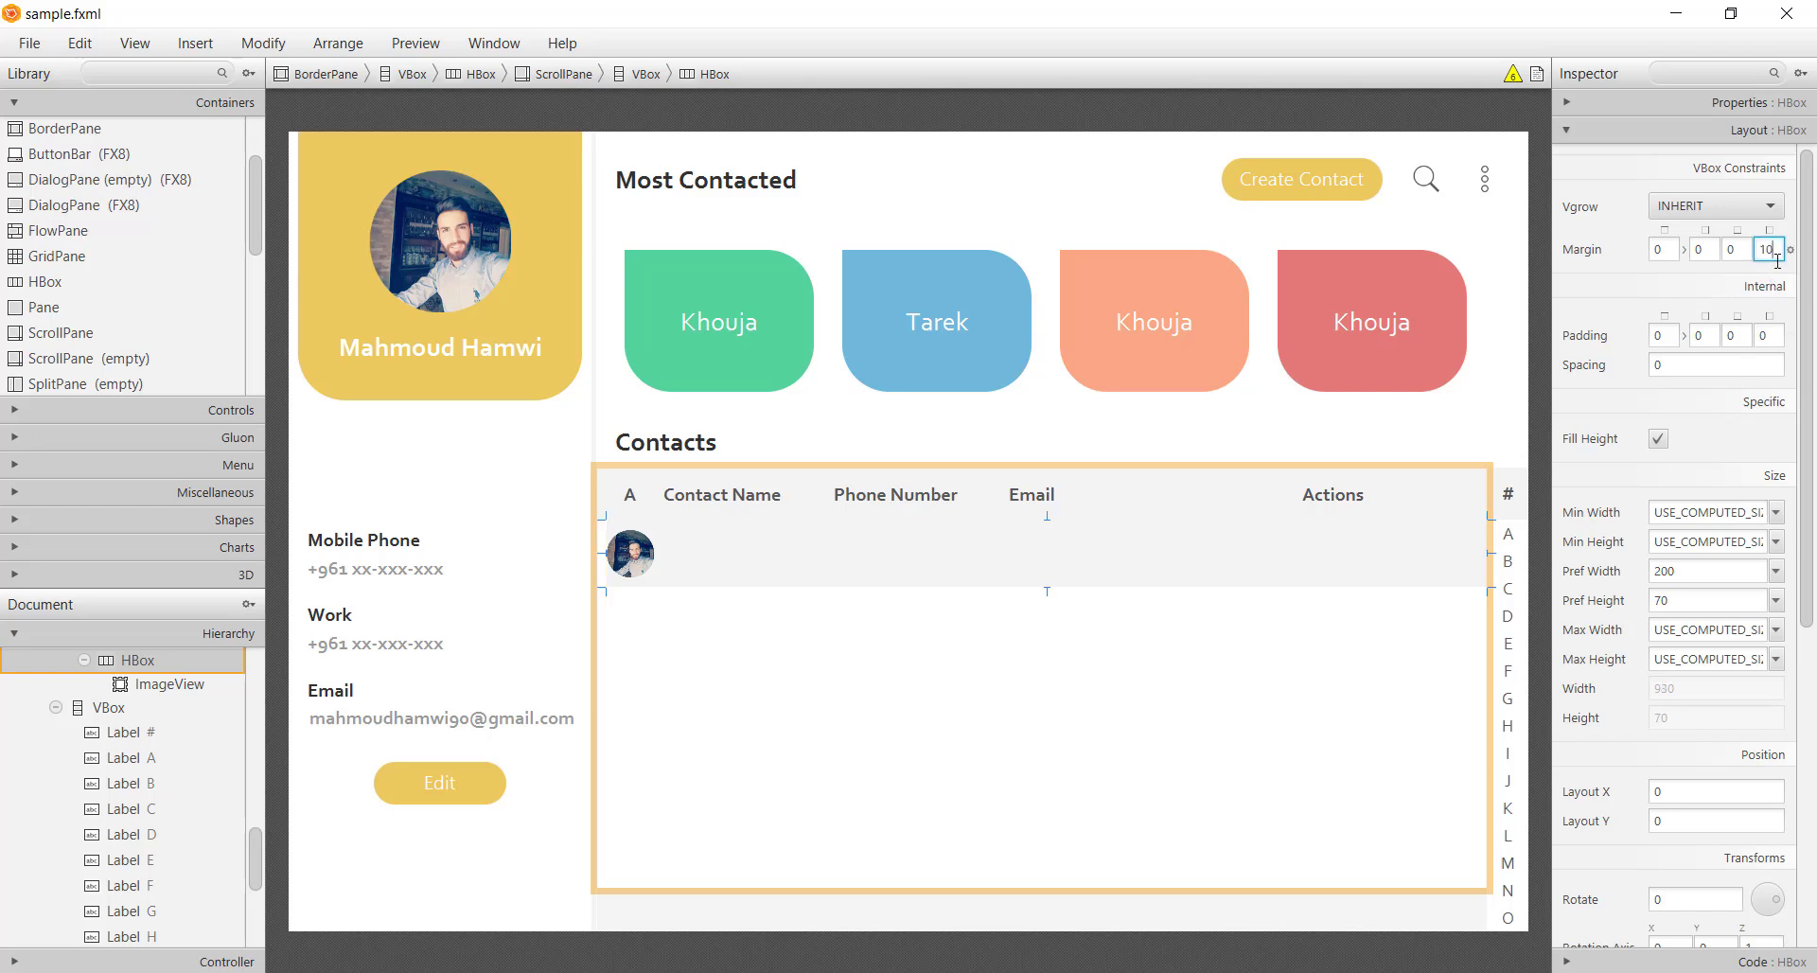
left_click(1722, 368)
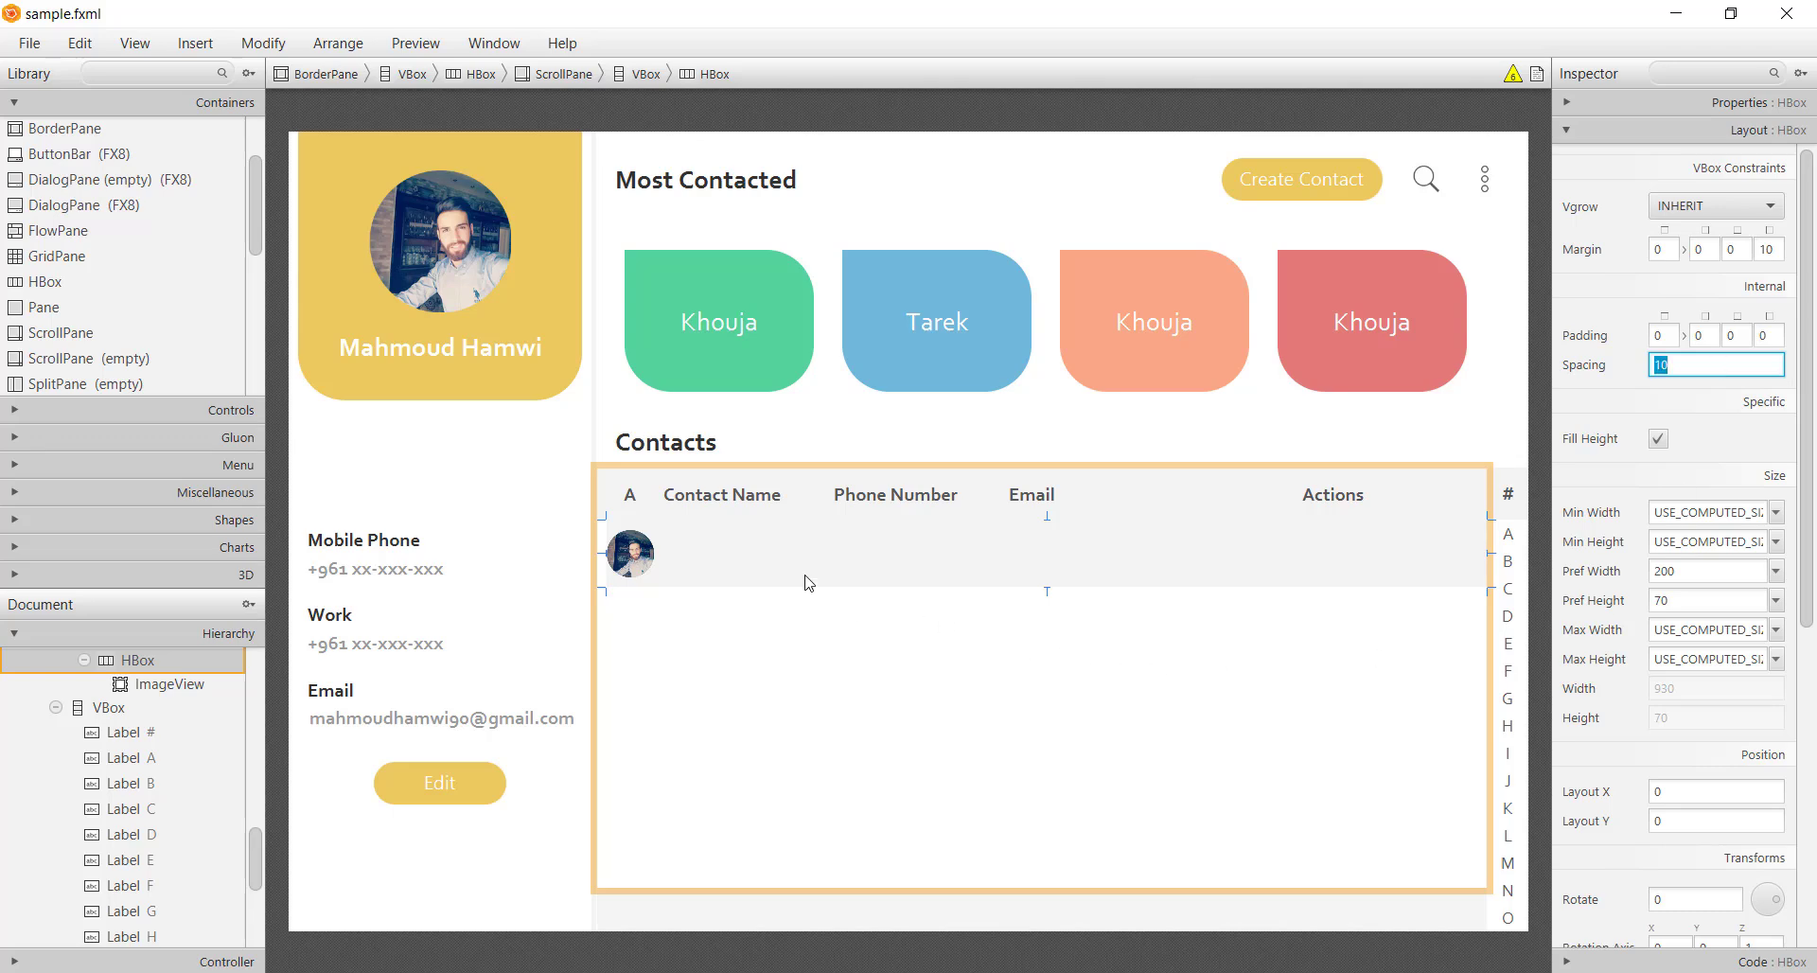
left_click(783, 562)
left_click(643, 559)
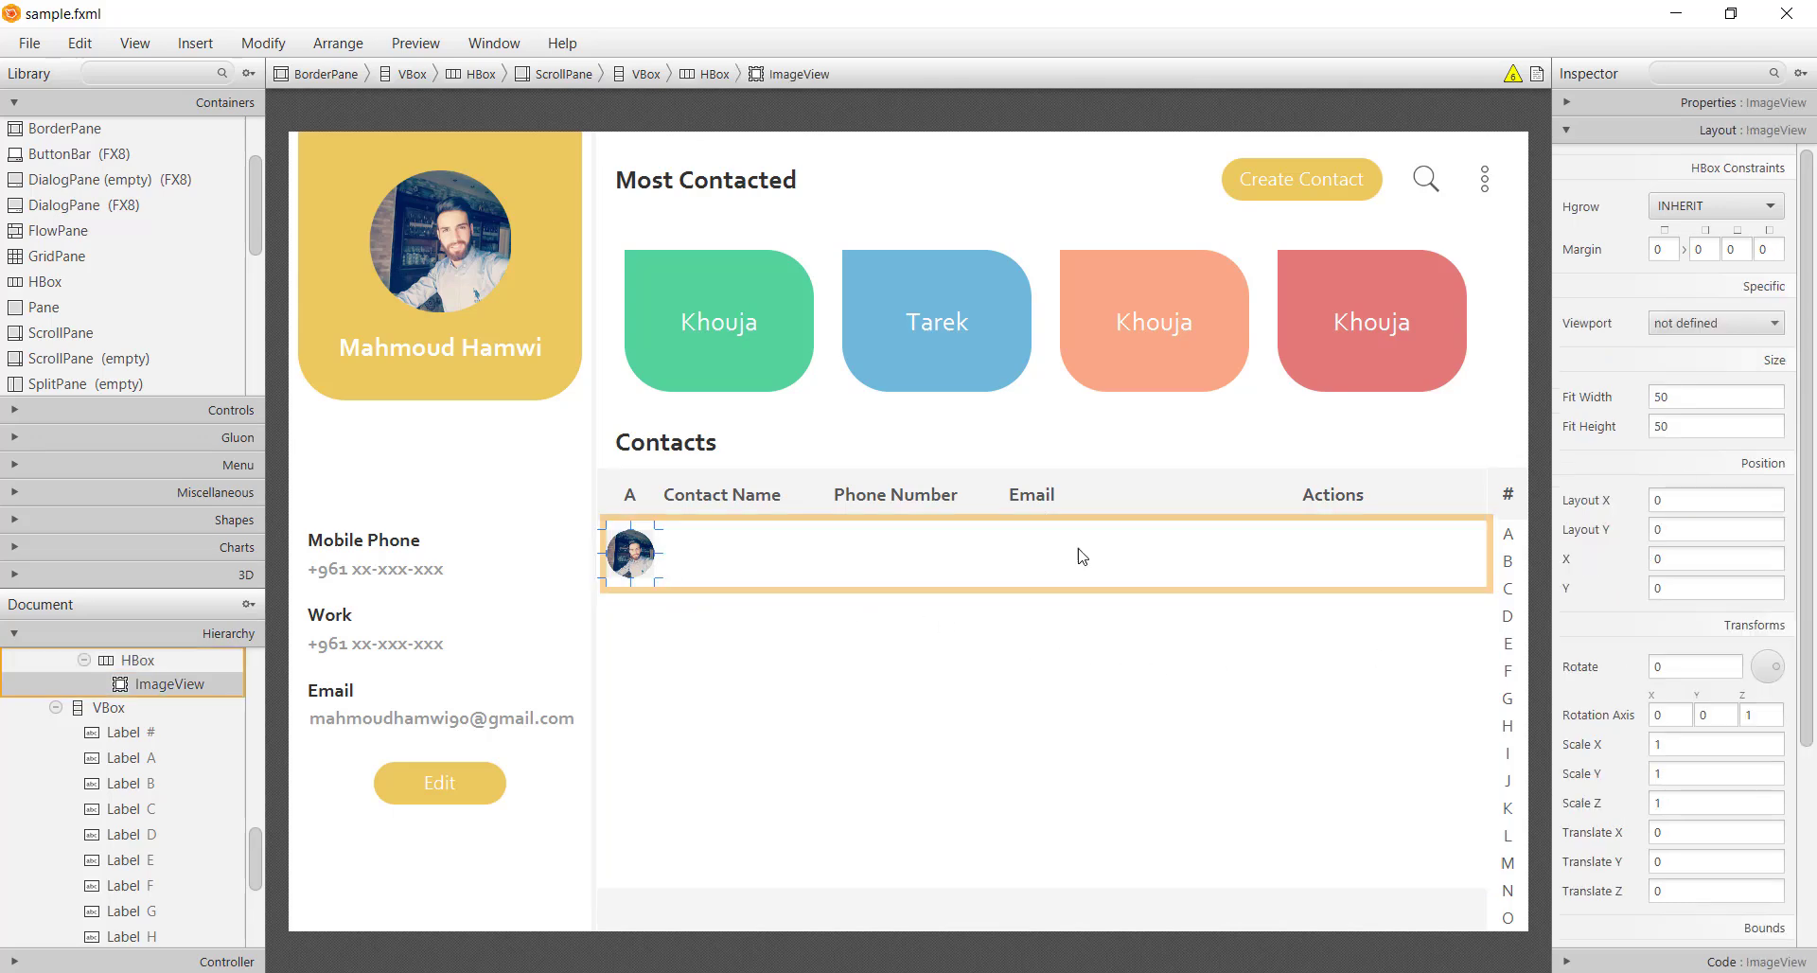
left_click(1758, 102)
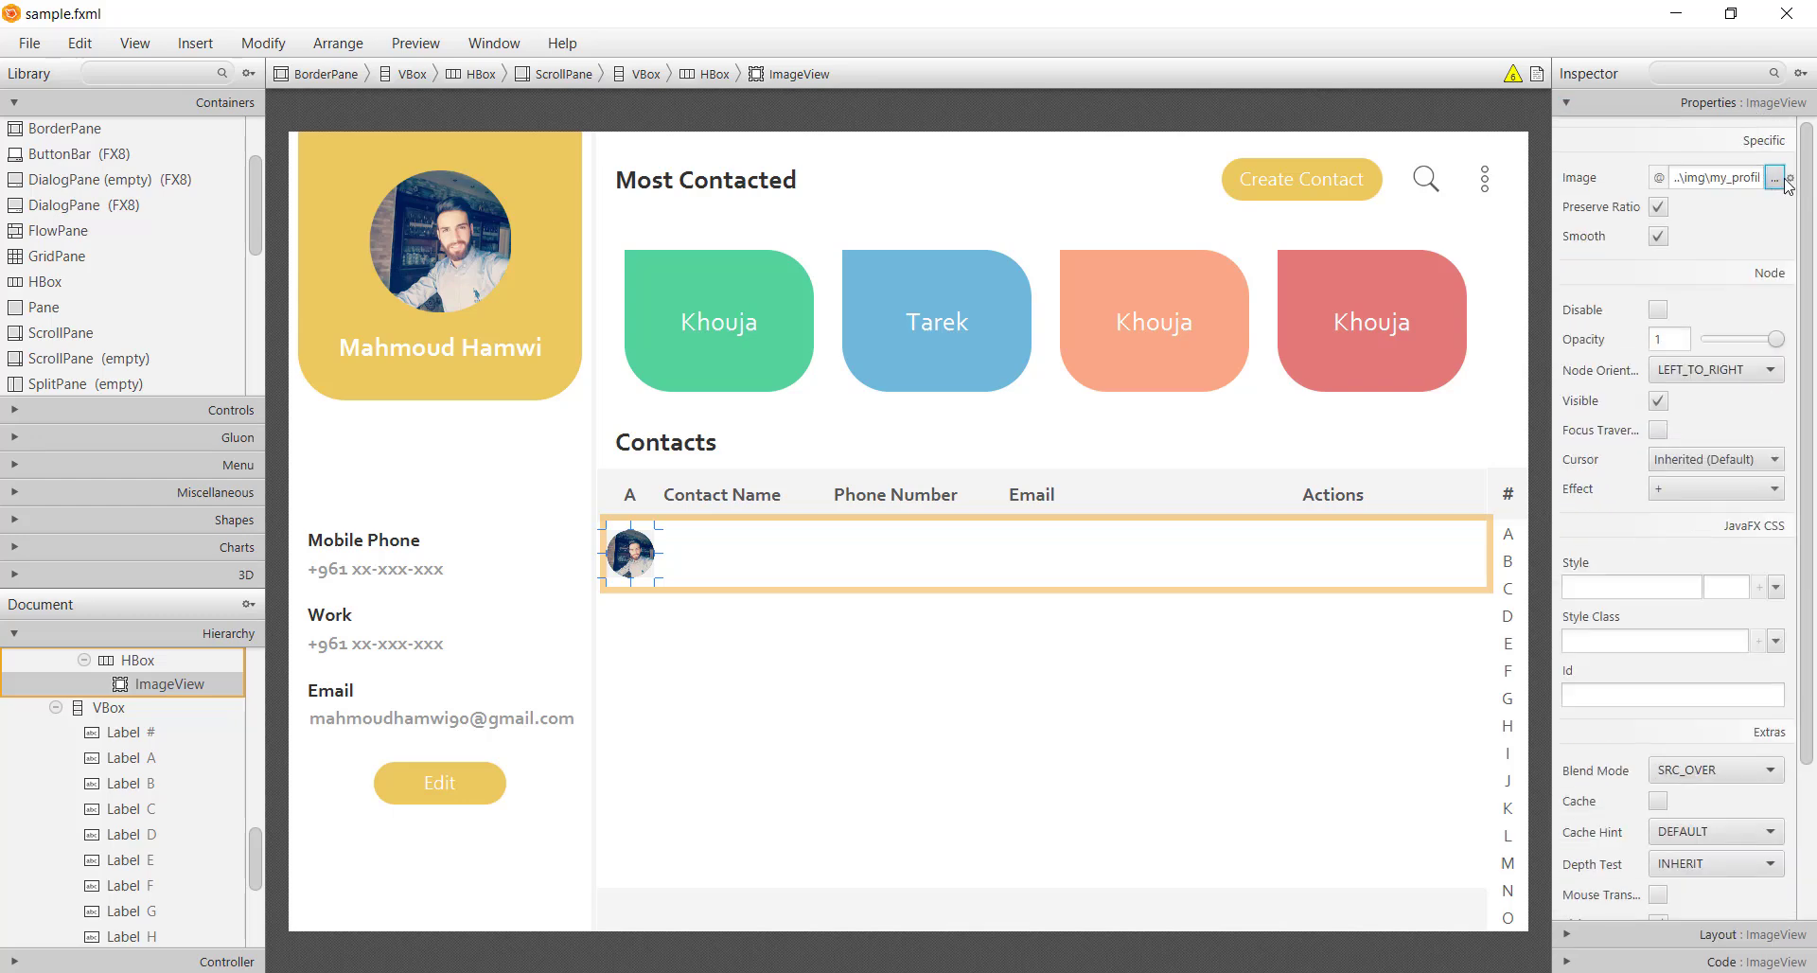
Change the row's ImageView image to src\img\user1.png
left_click(1775, 178)
left_click(378, 86)
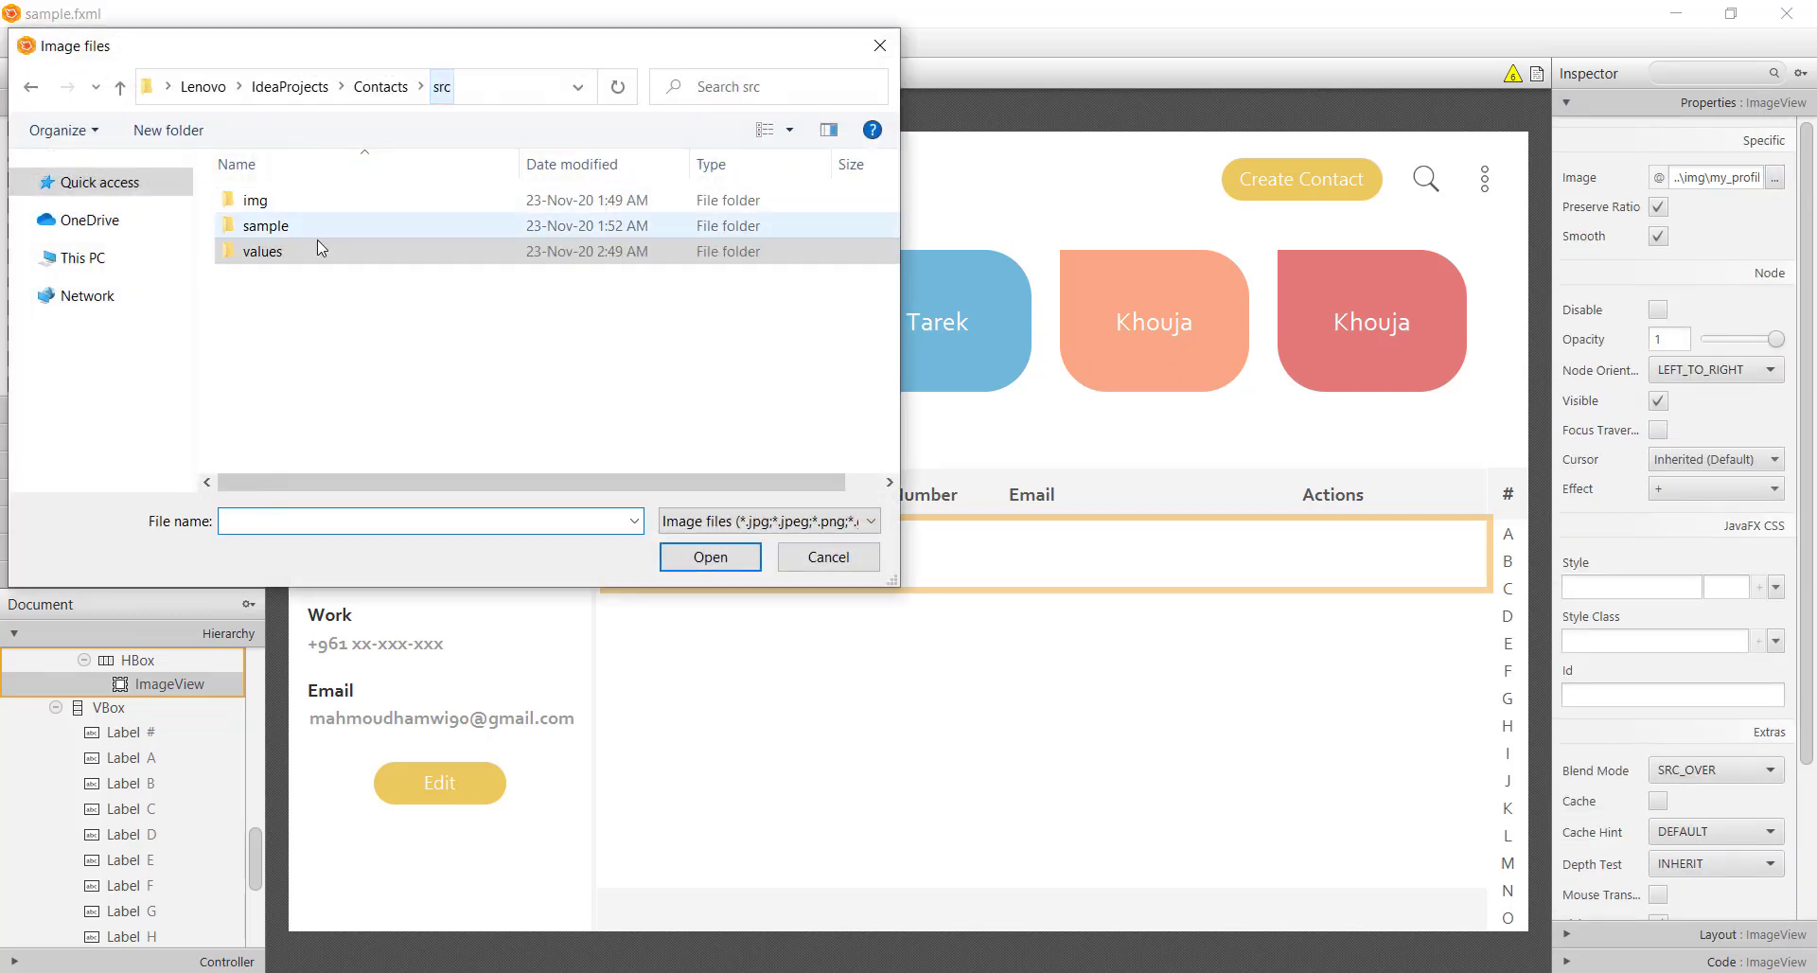
double_click(279, 200)
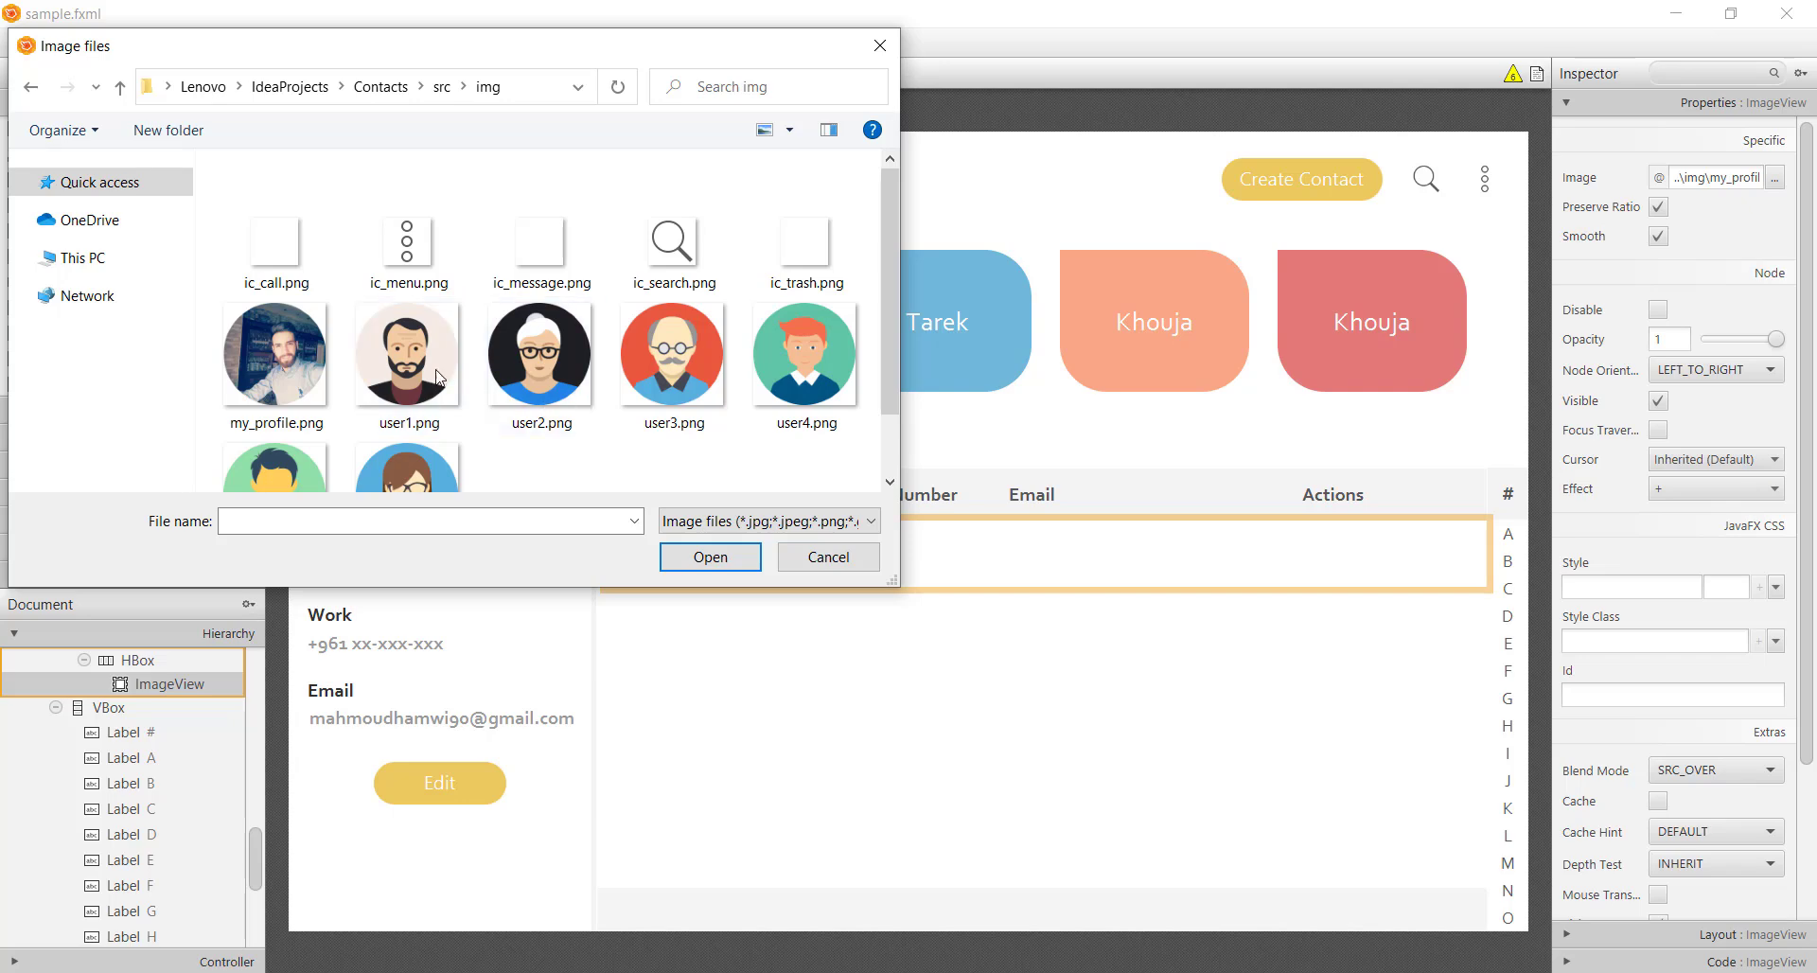
double_click(437, 379)
left_click(613, 611)
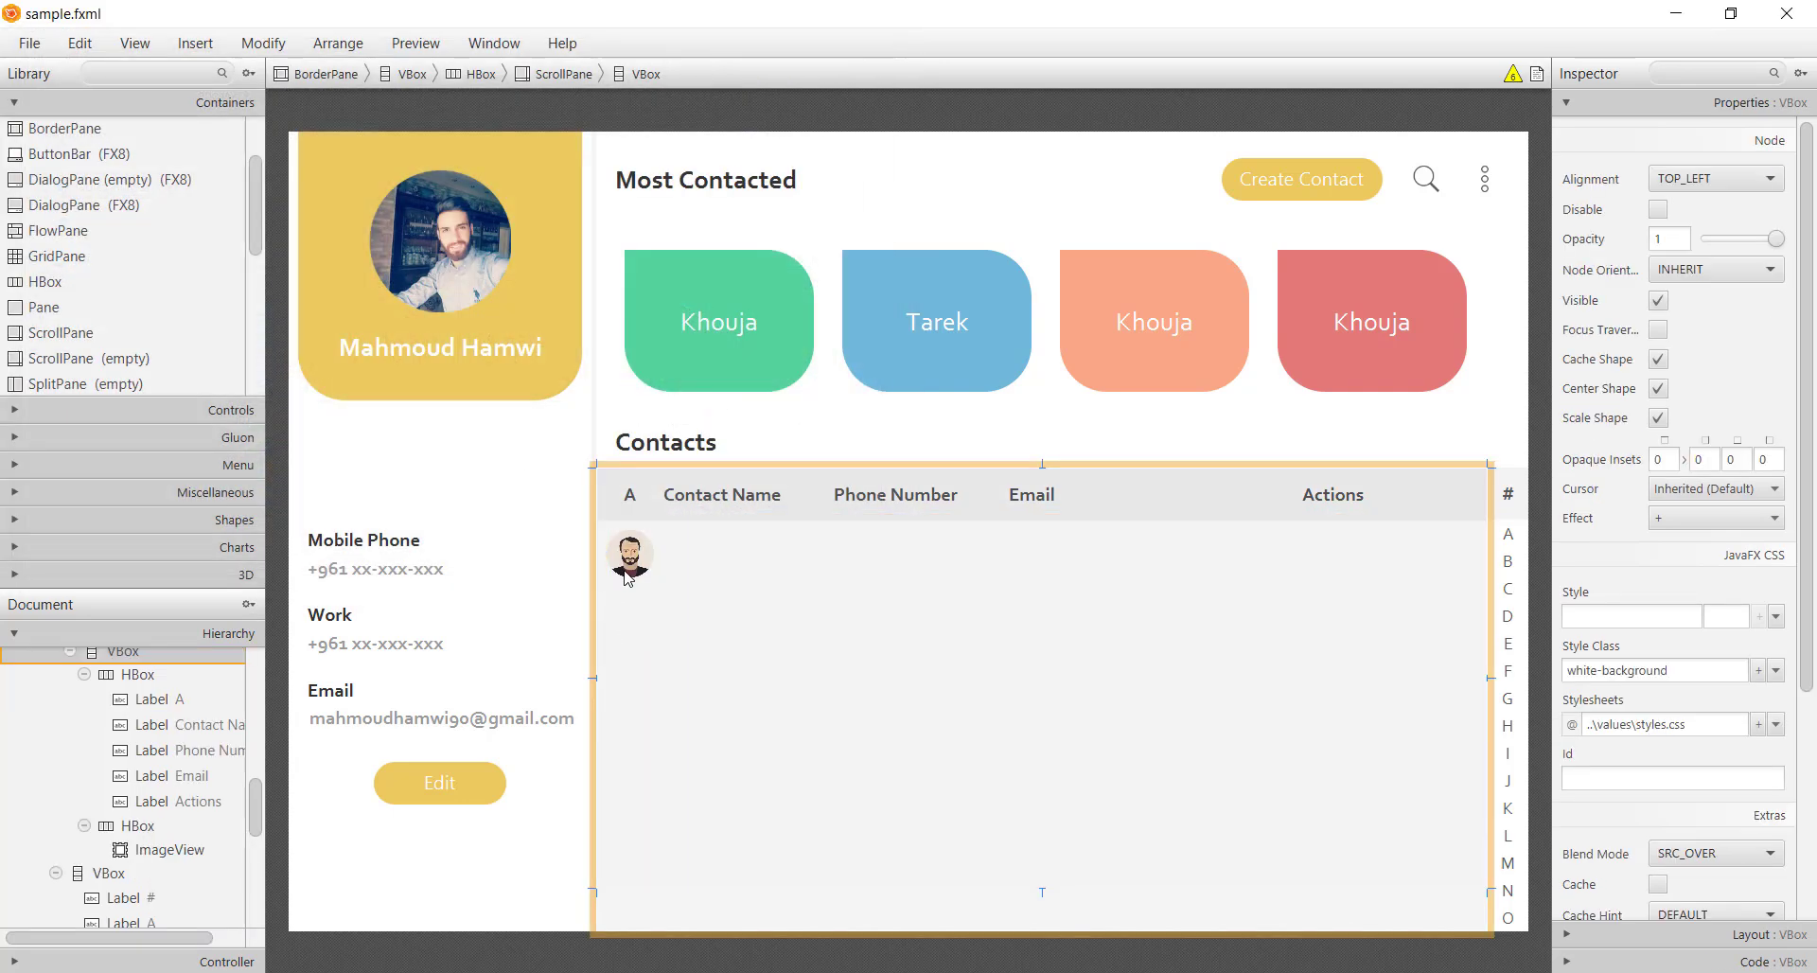
left_click(624, 579)
left_click(718, 550)
Duplicate the Contact Name header into the row after the avatar, enter a sample name, and make it Regular
left_click(734, 506)
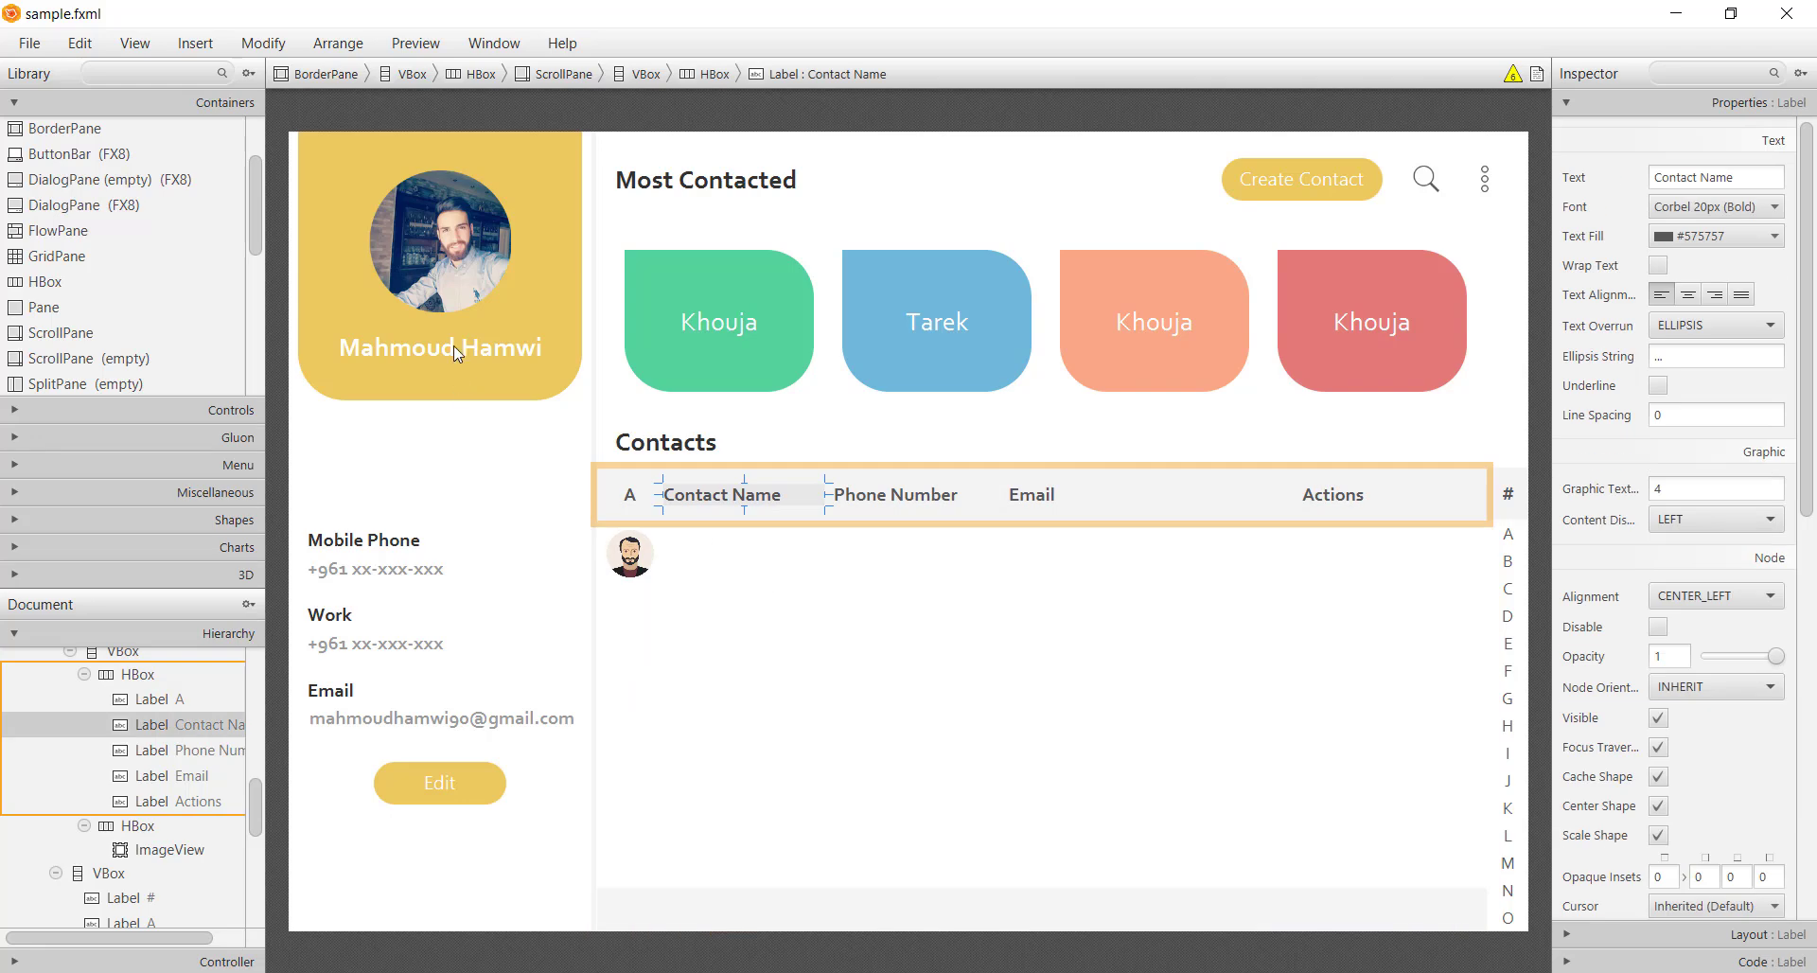
key("ctrl+shift+bracketright")
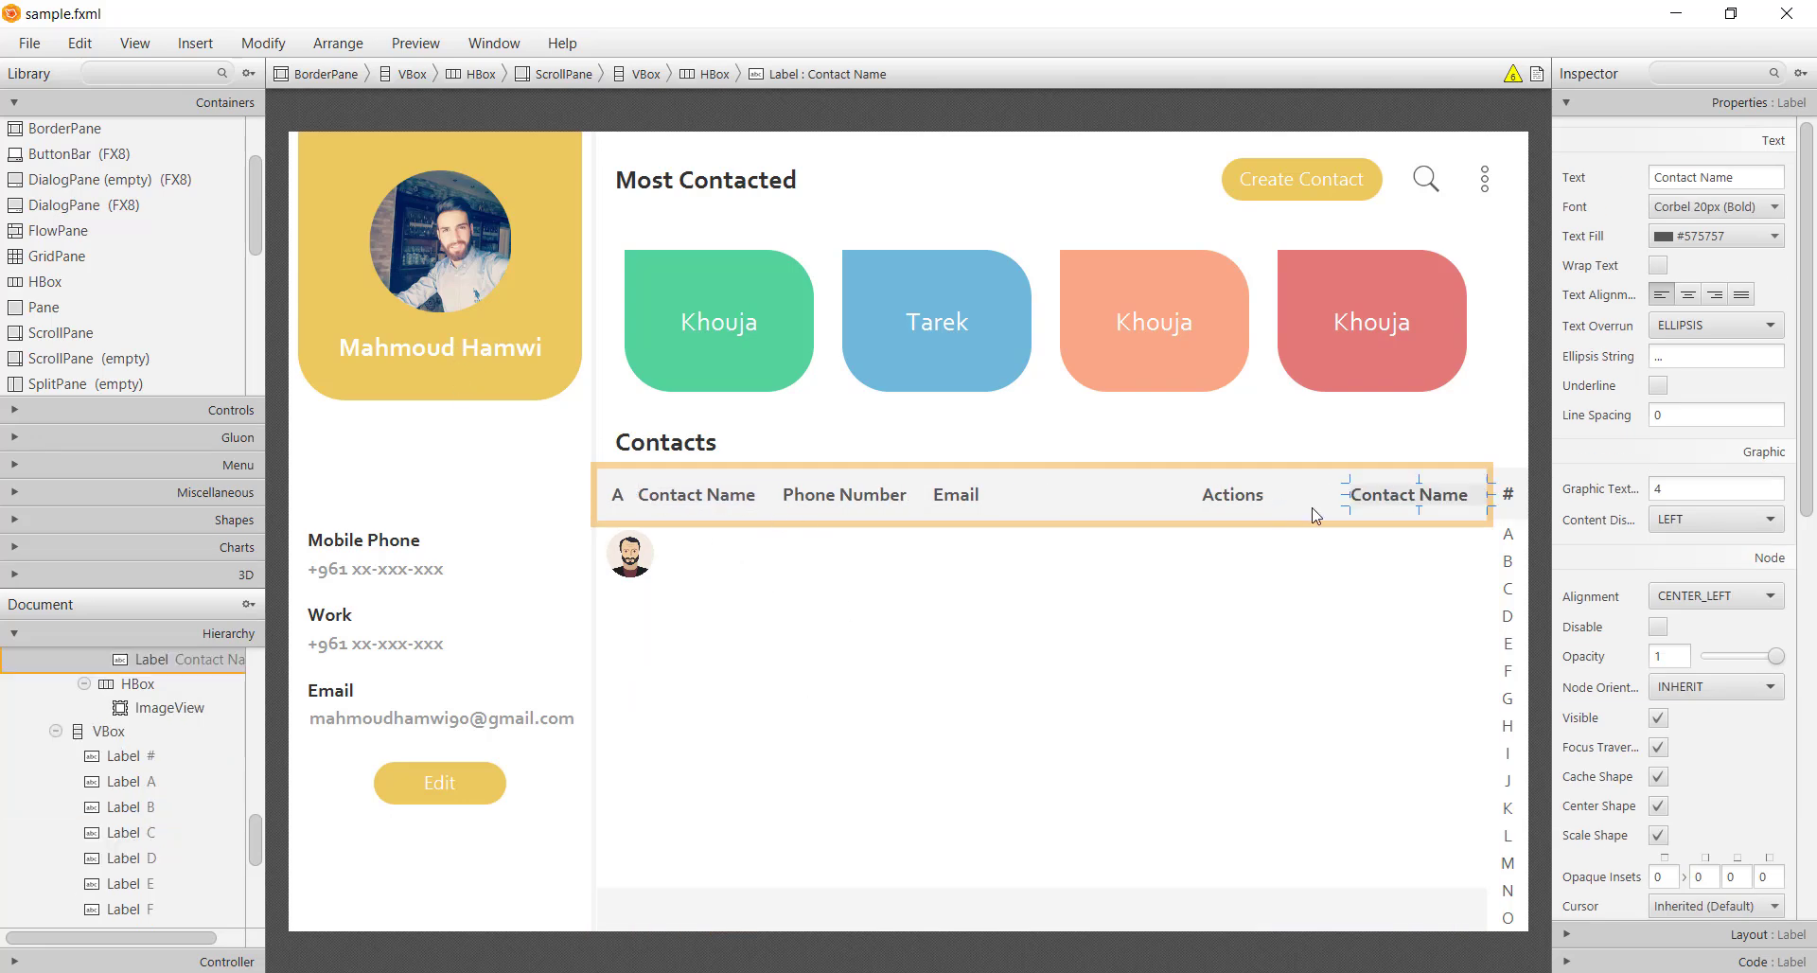
left_click_drag(1401, 506, 713, 560)
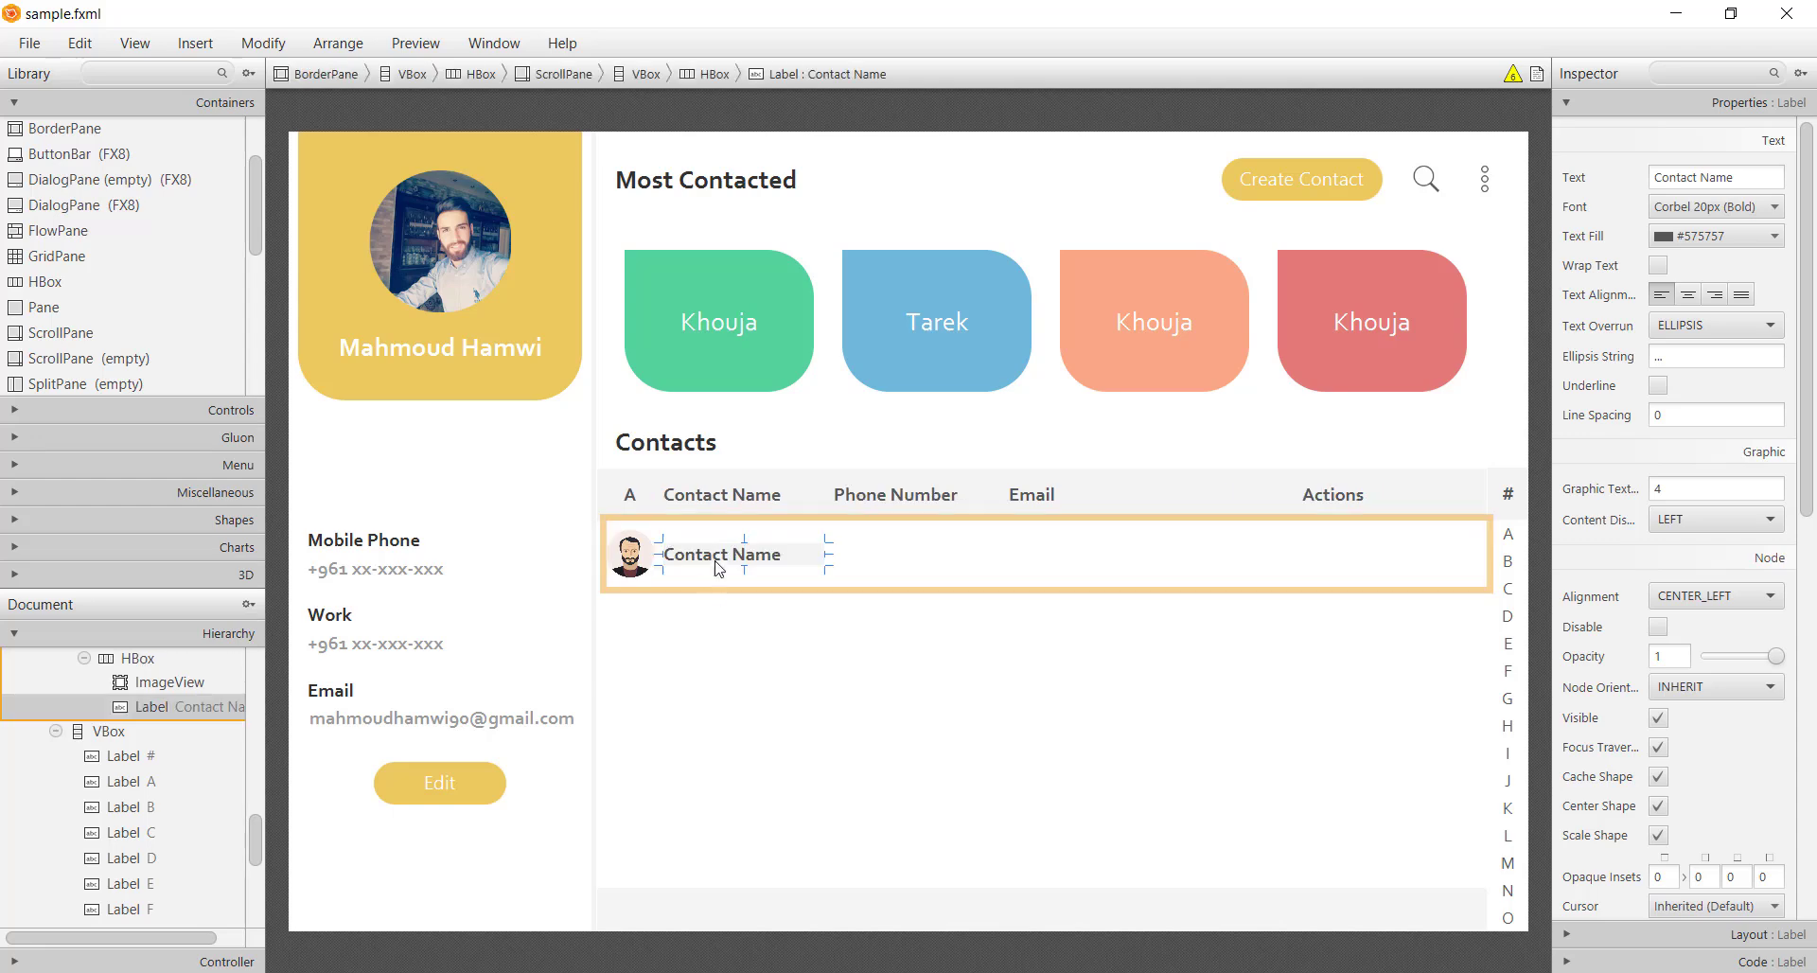
double_click(729, 561)
type("ALEXIC")
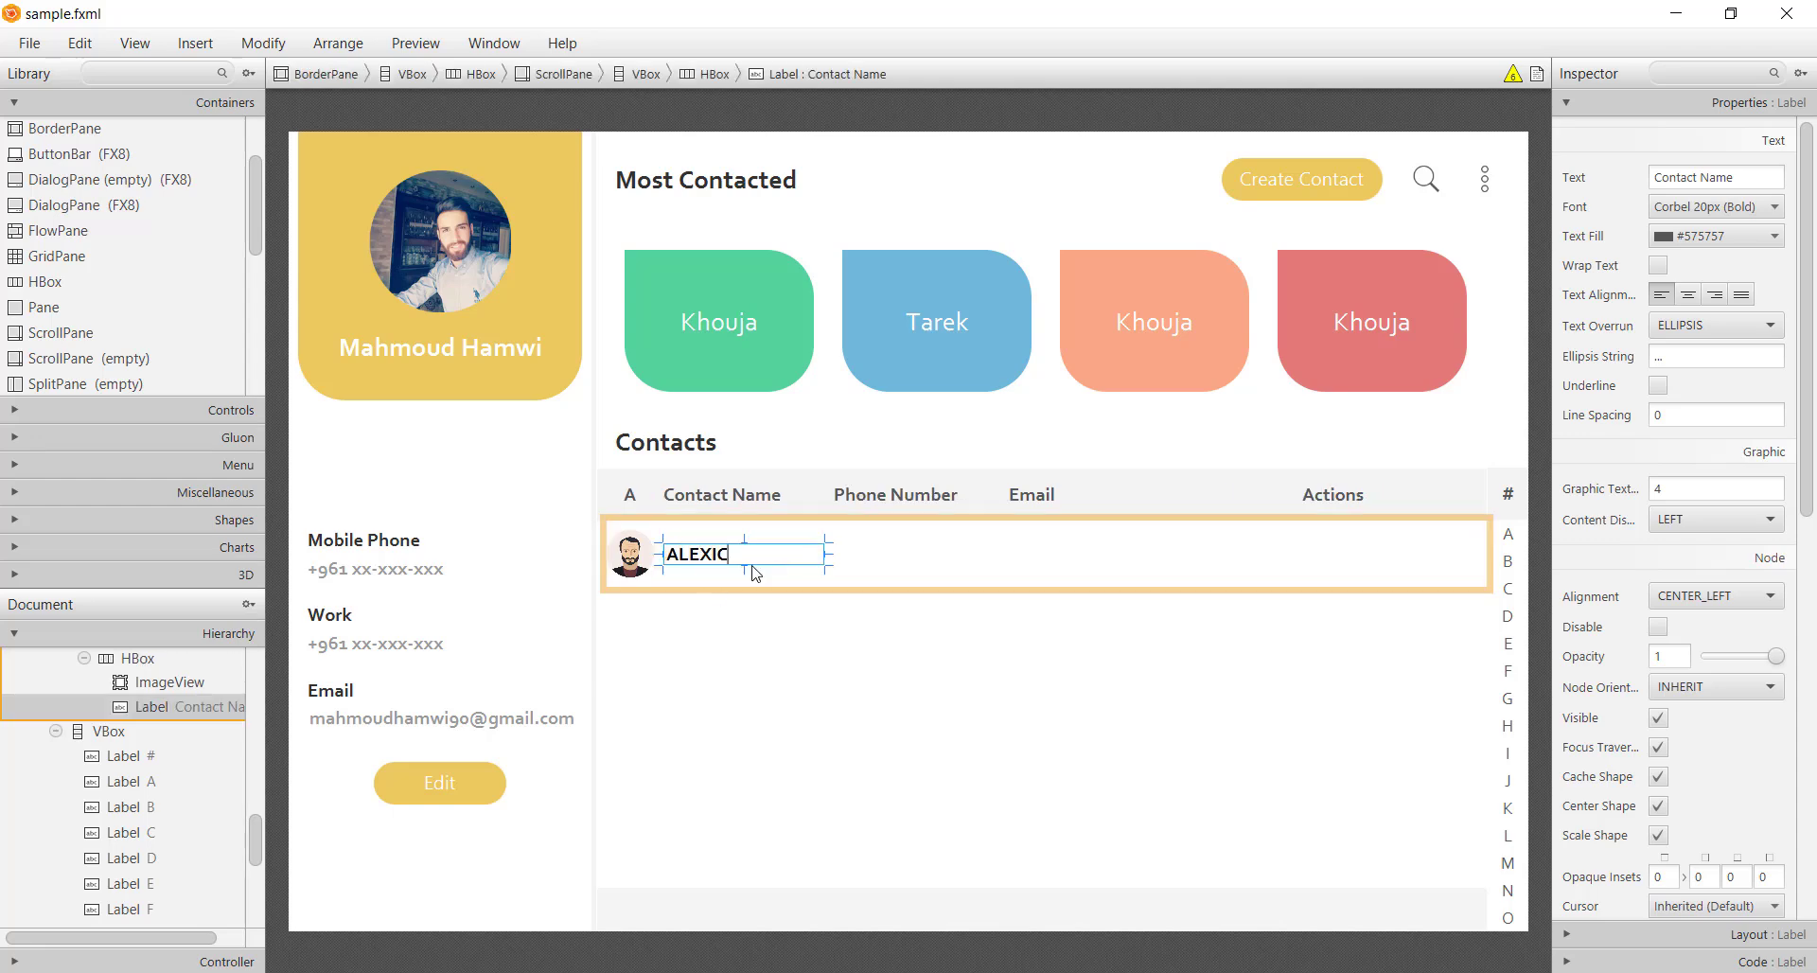
key("BackSpace")
key("BackSpace")
key("BackSpace")
key("BackSpace")
key("BackSpace")
key("BackSpace")
type("Ale")
key("Return")
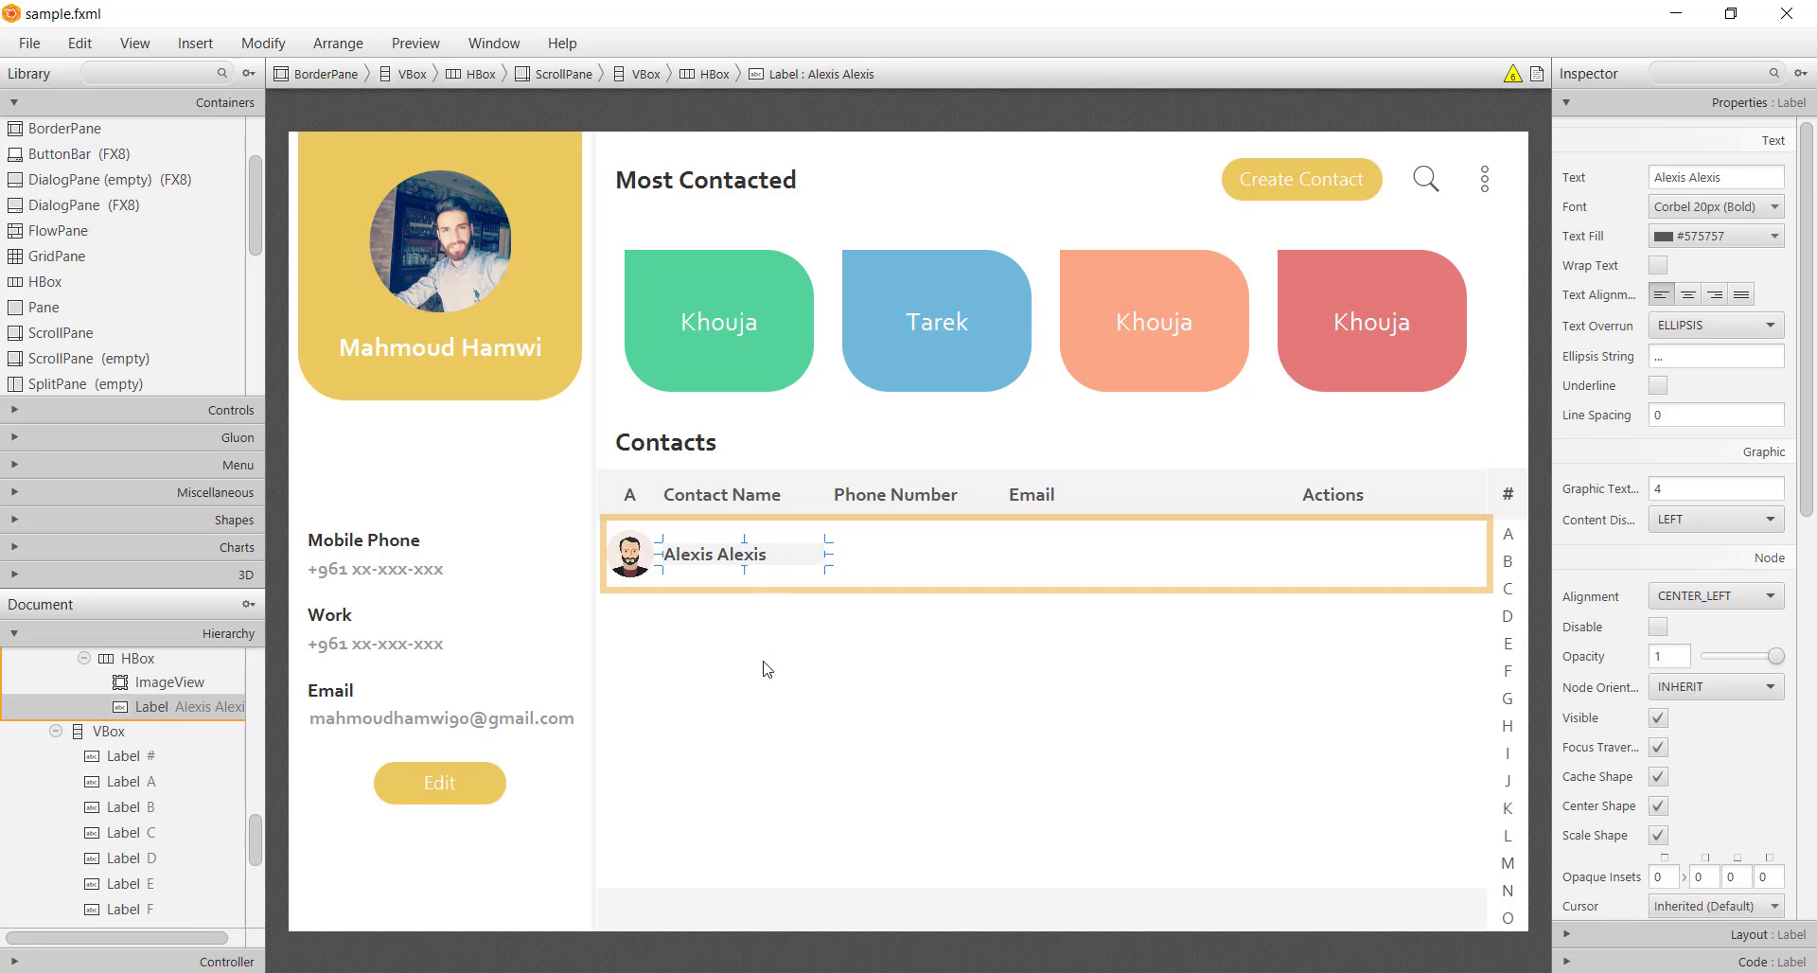
left_click(766, 669)
left_click(764, 559)
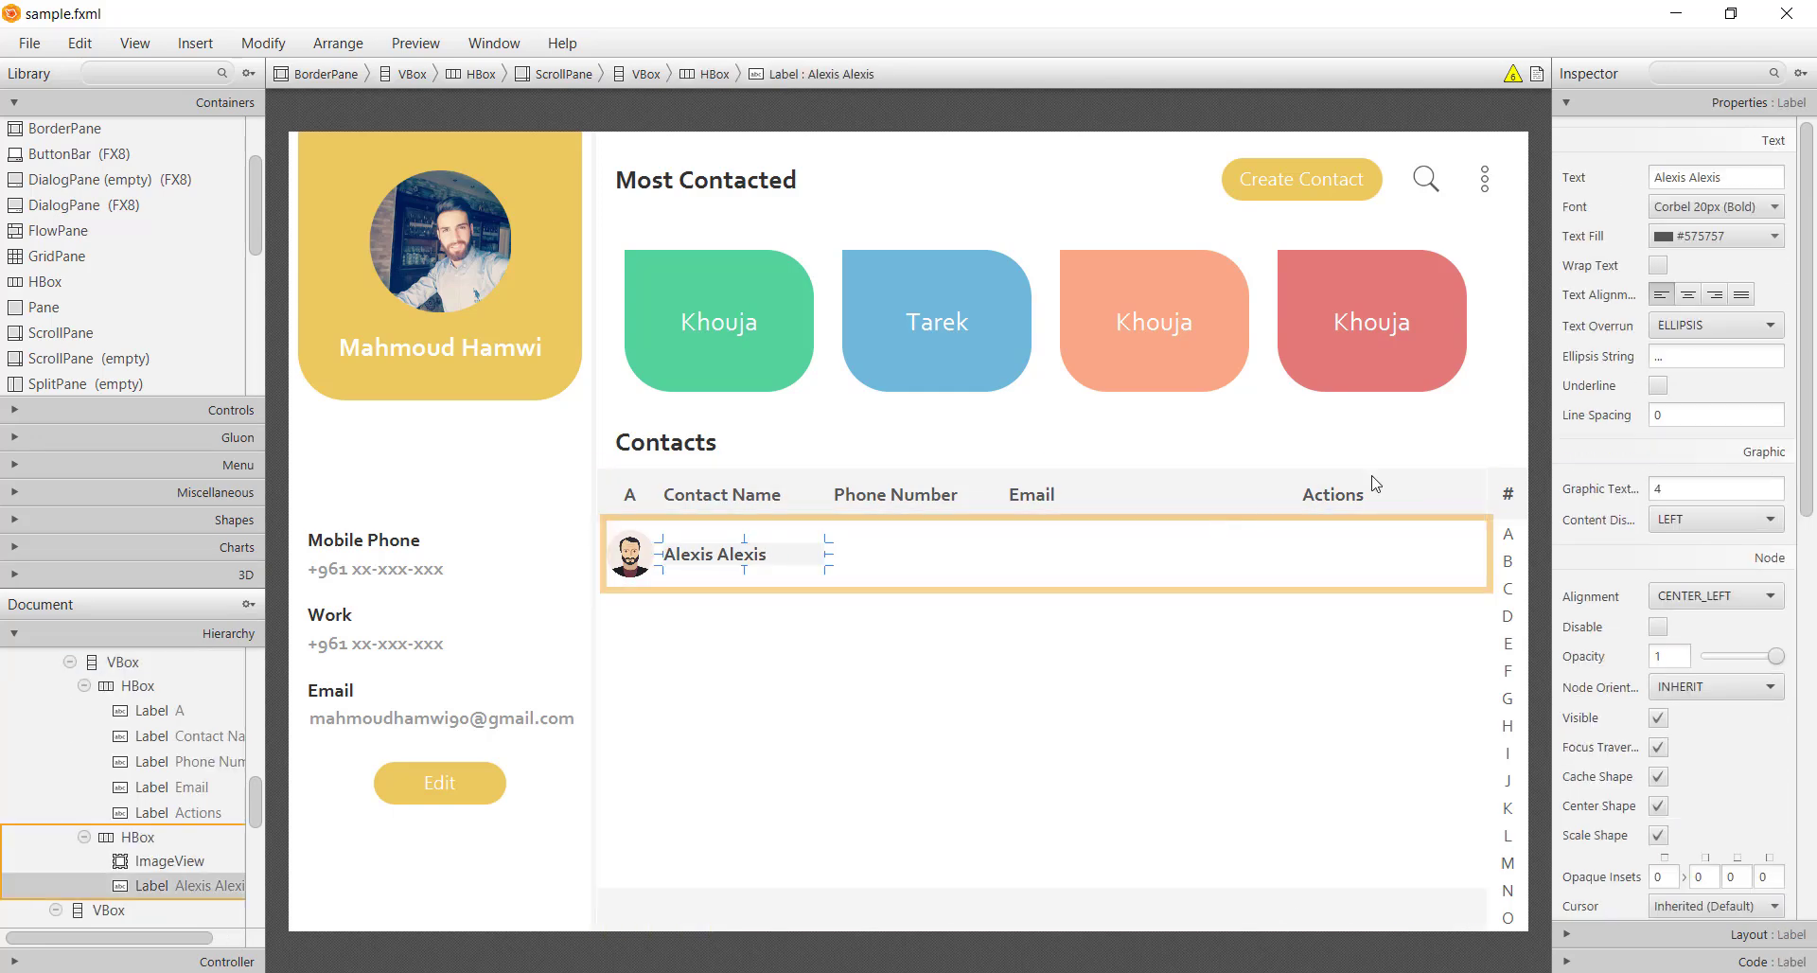
left_click(1750, 212)
left_click(1798, 269)
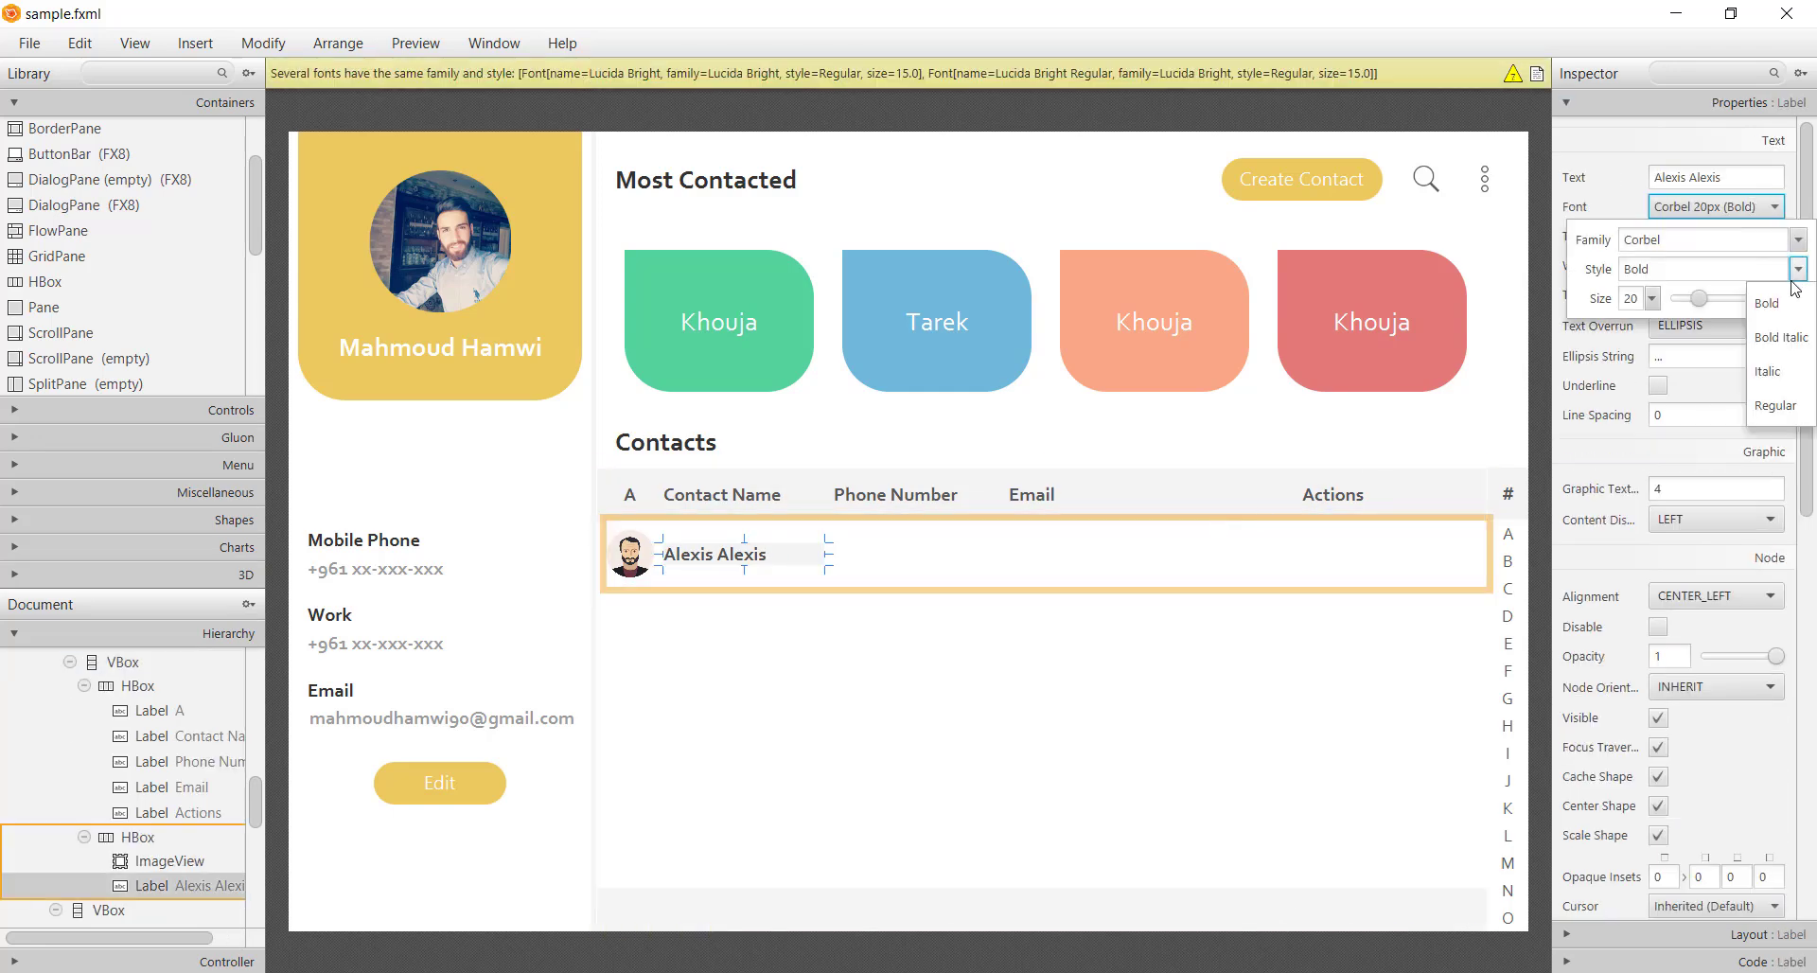
left_click(1770, 405)
left_click(852, 658)
Add a Regular-style Phone Number label to the row with placeholder phone text
left_click(937, 499)
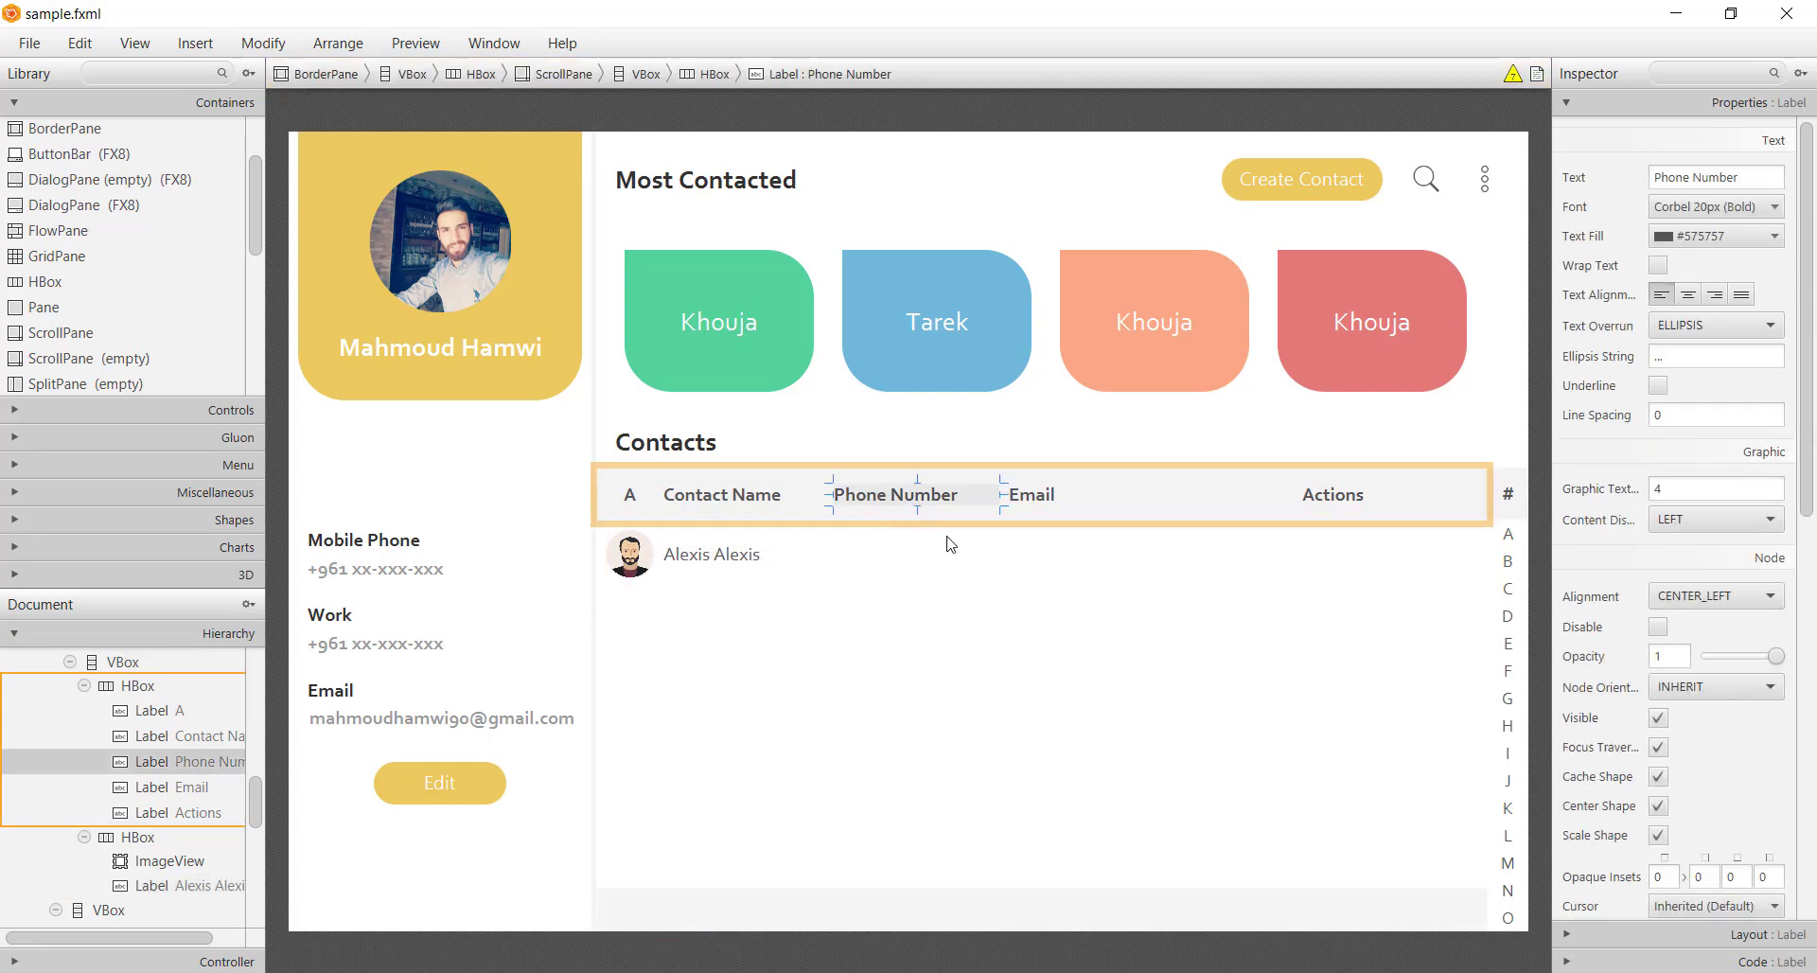
left_click_drag(937, 500, 928, 563)
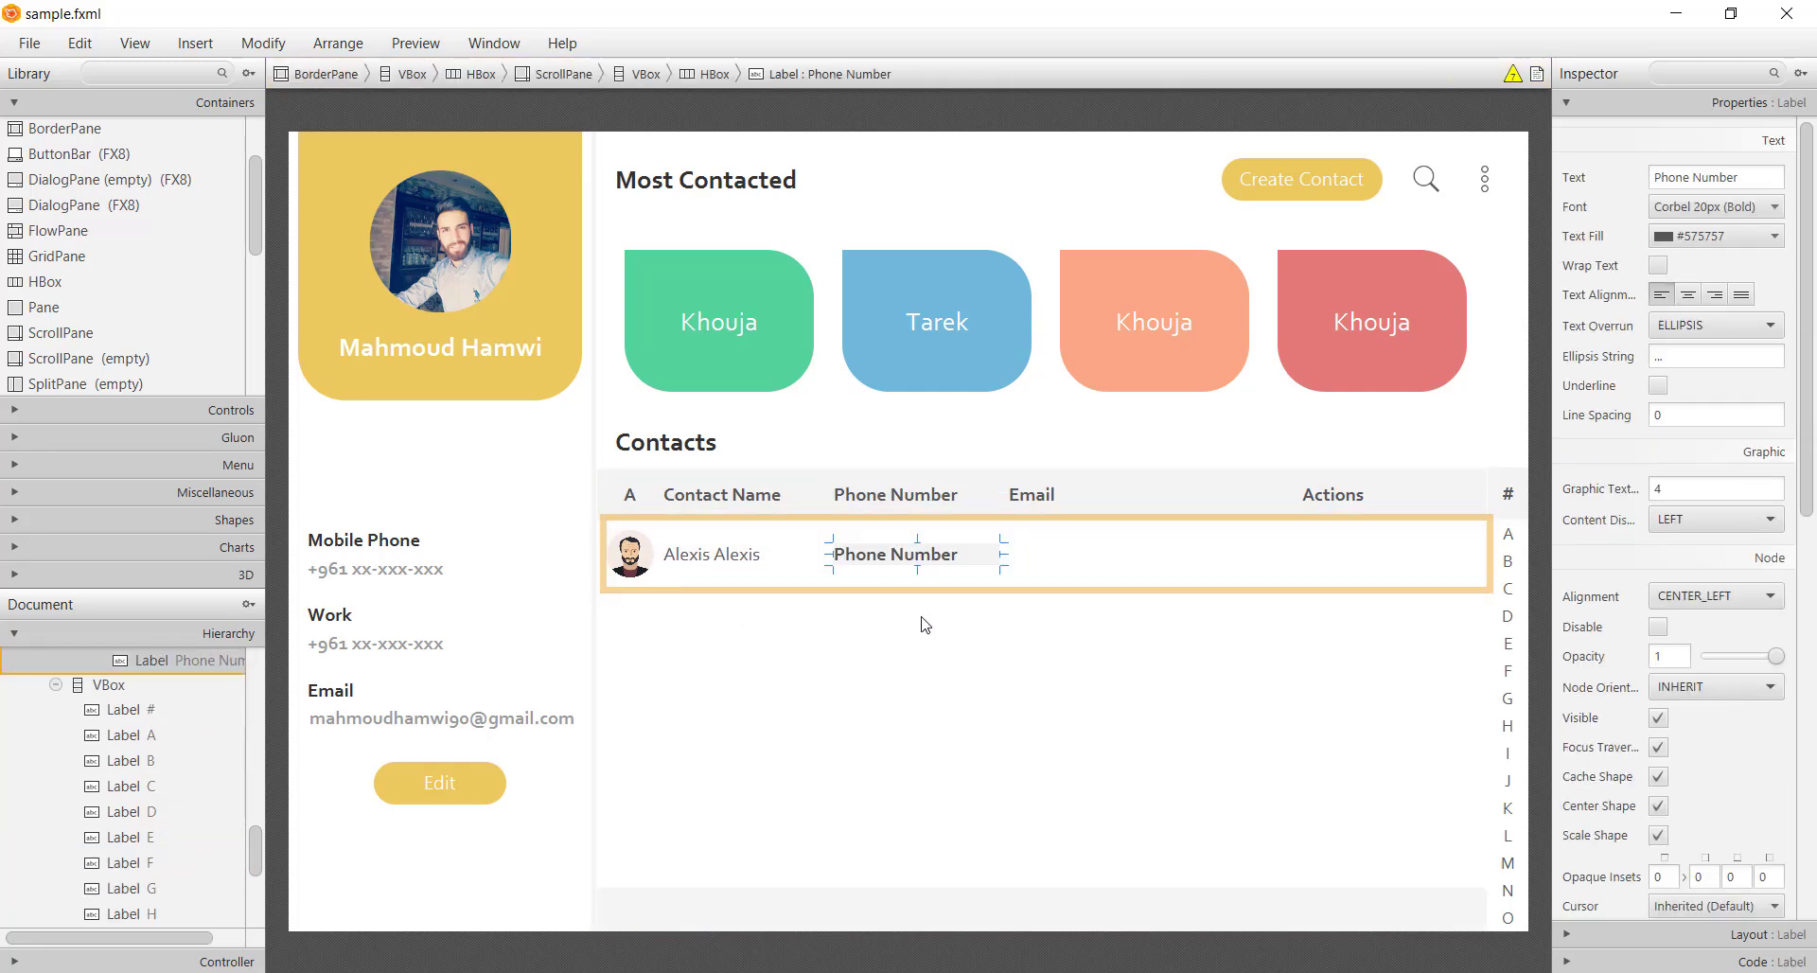
left_click(1751, 206)
left_click(1797, 269)
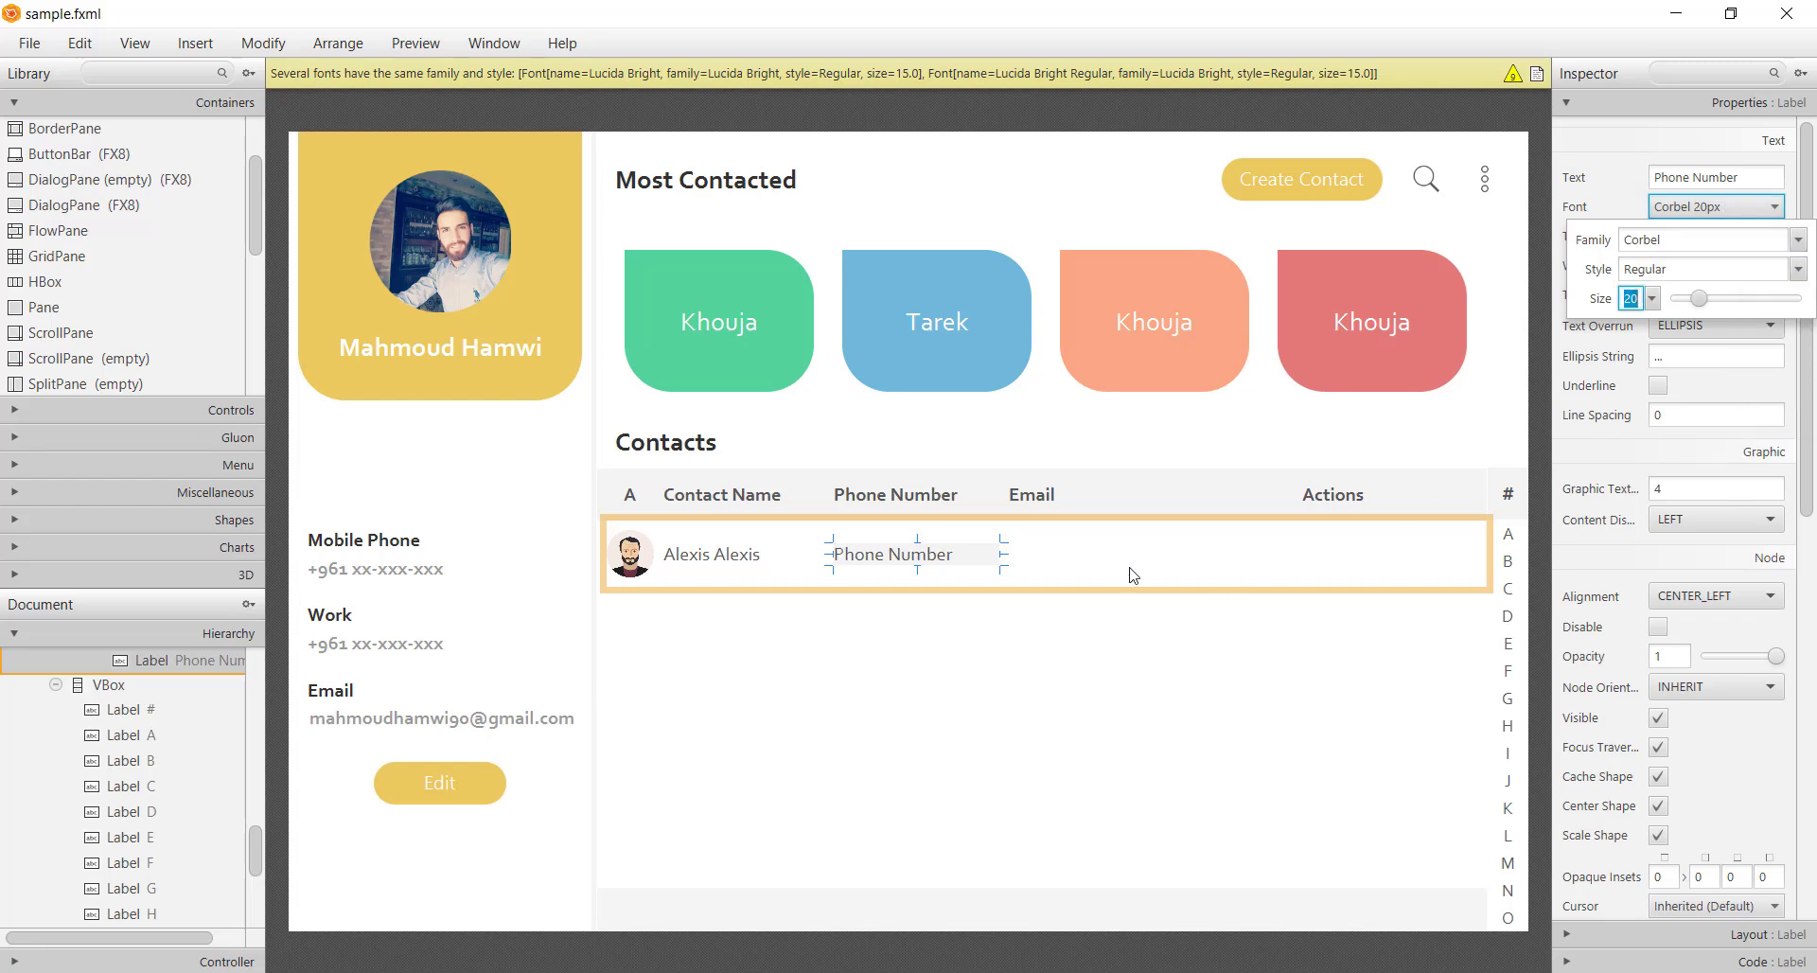
left_click(966, 650)
left_click(884, 551)
double_click(880, 558)
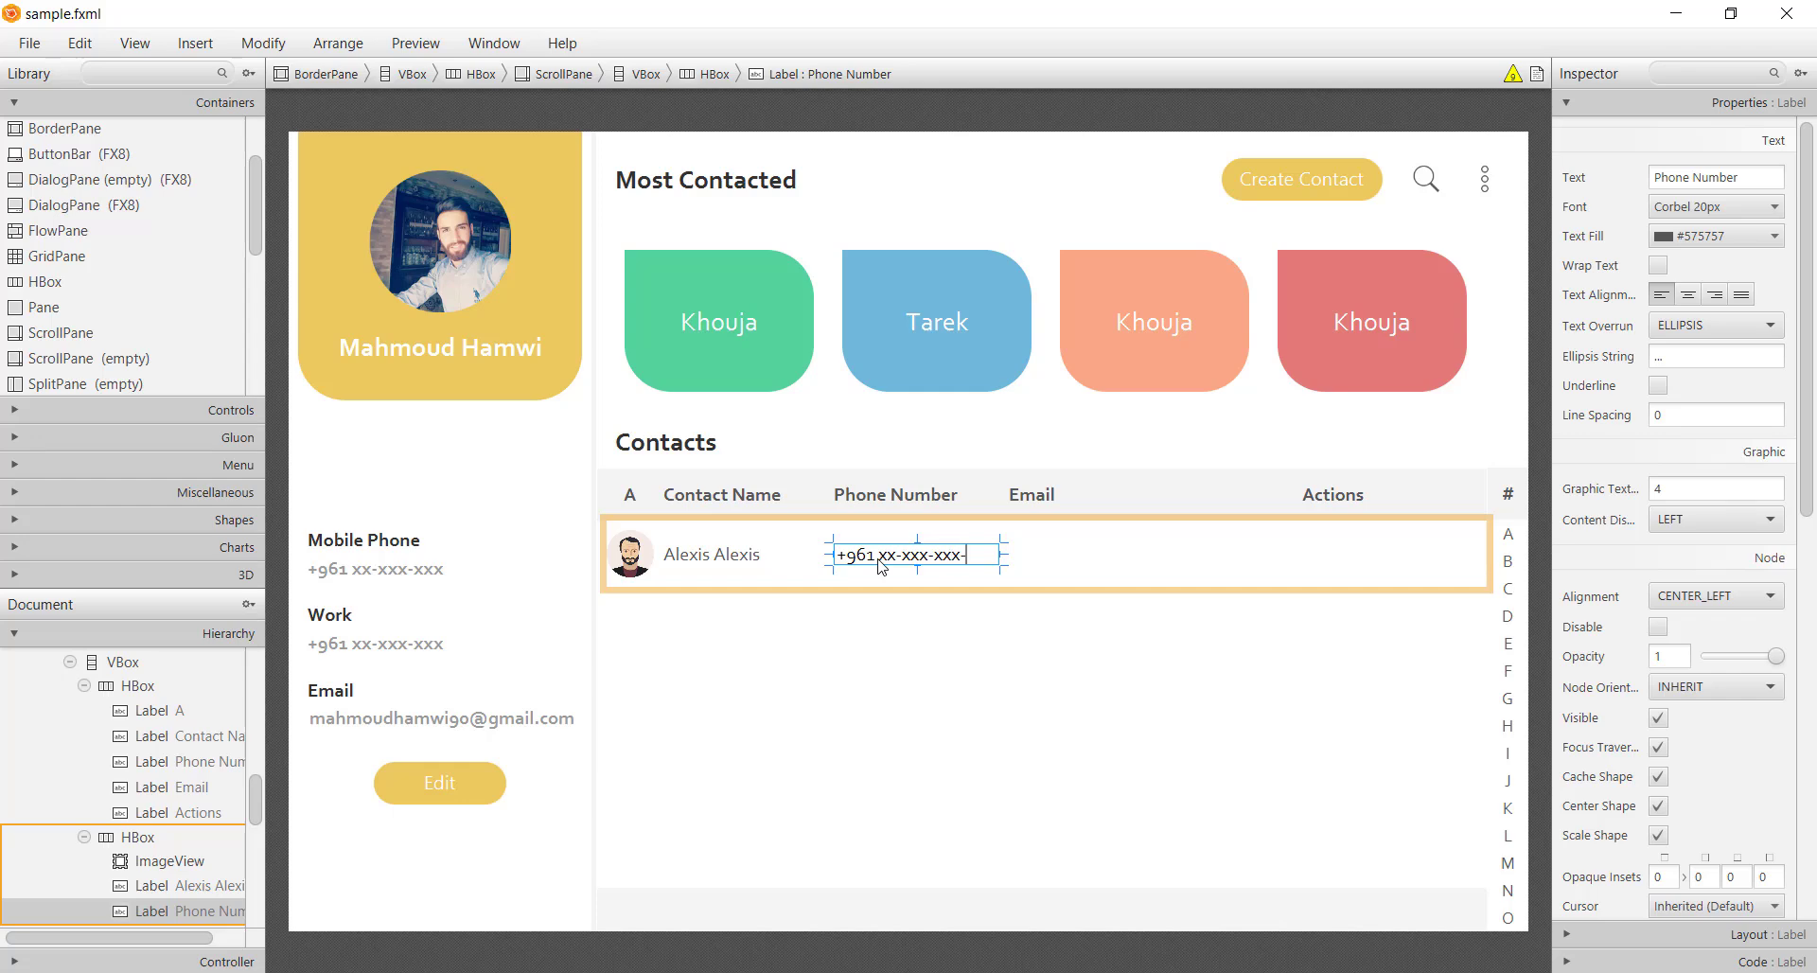
key("Return")
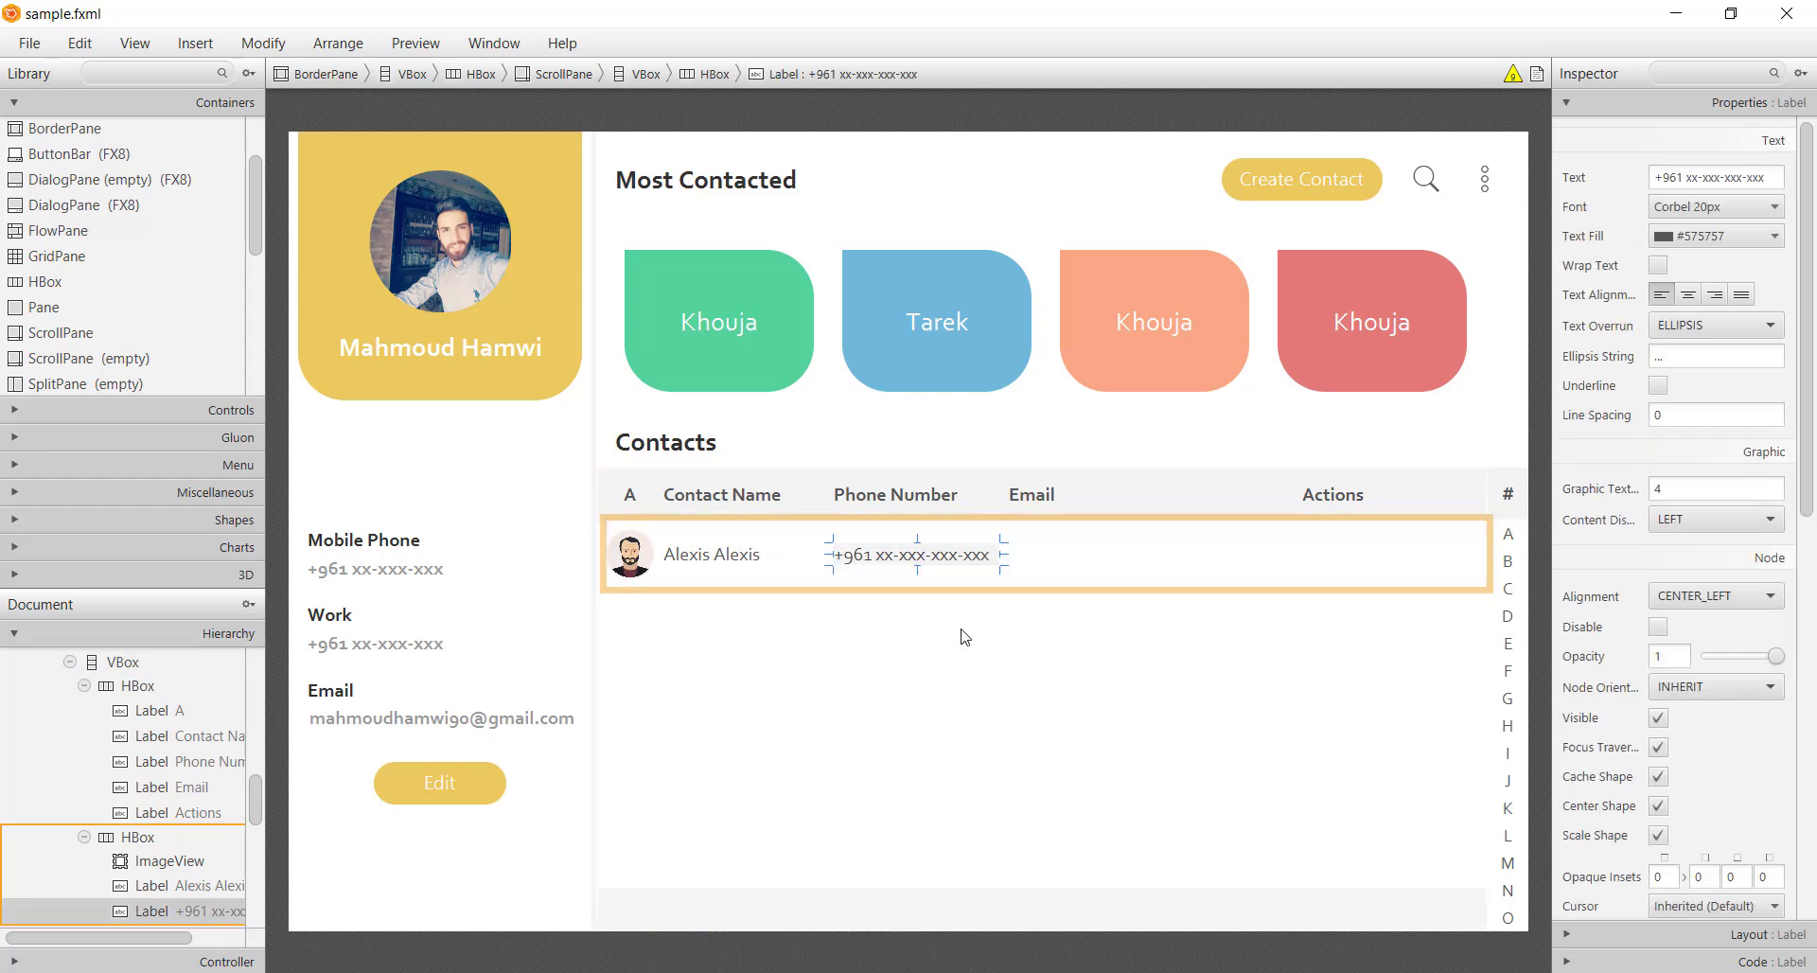
left_click(982, 605)
Duplicate the Email header into the row, set it Regular, and enter a sample e-mail address
left_click(1065, 502)
key("ctrl+d")
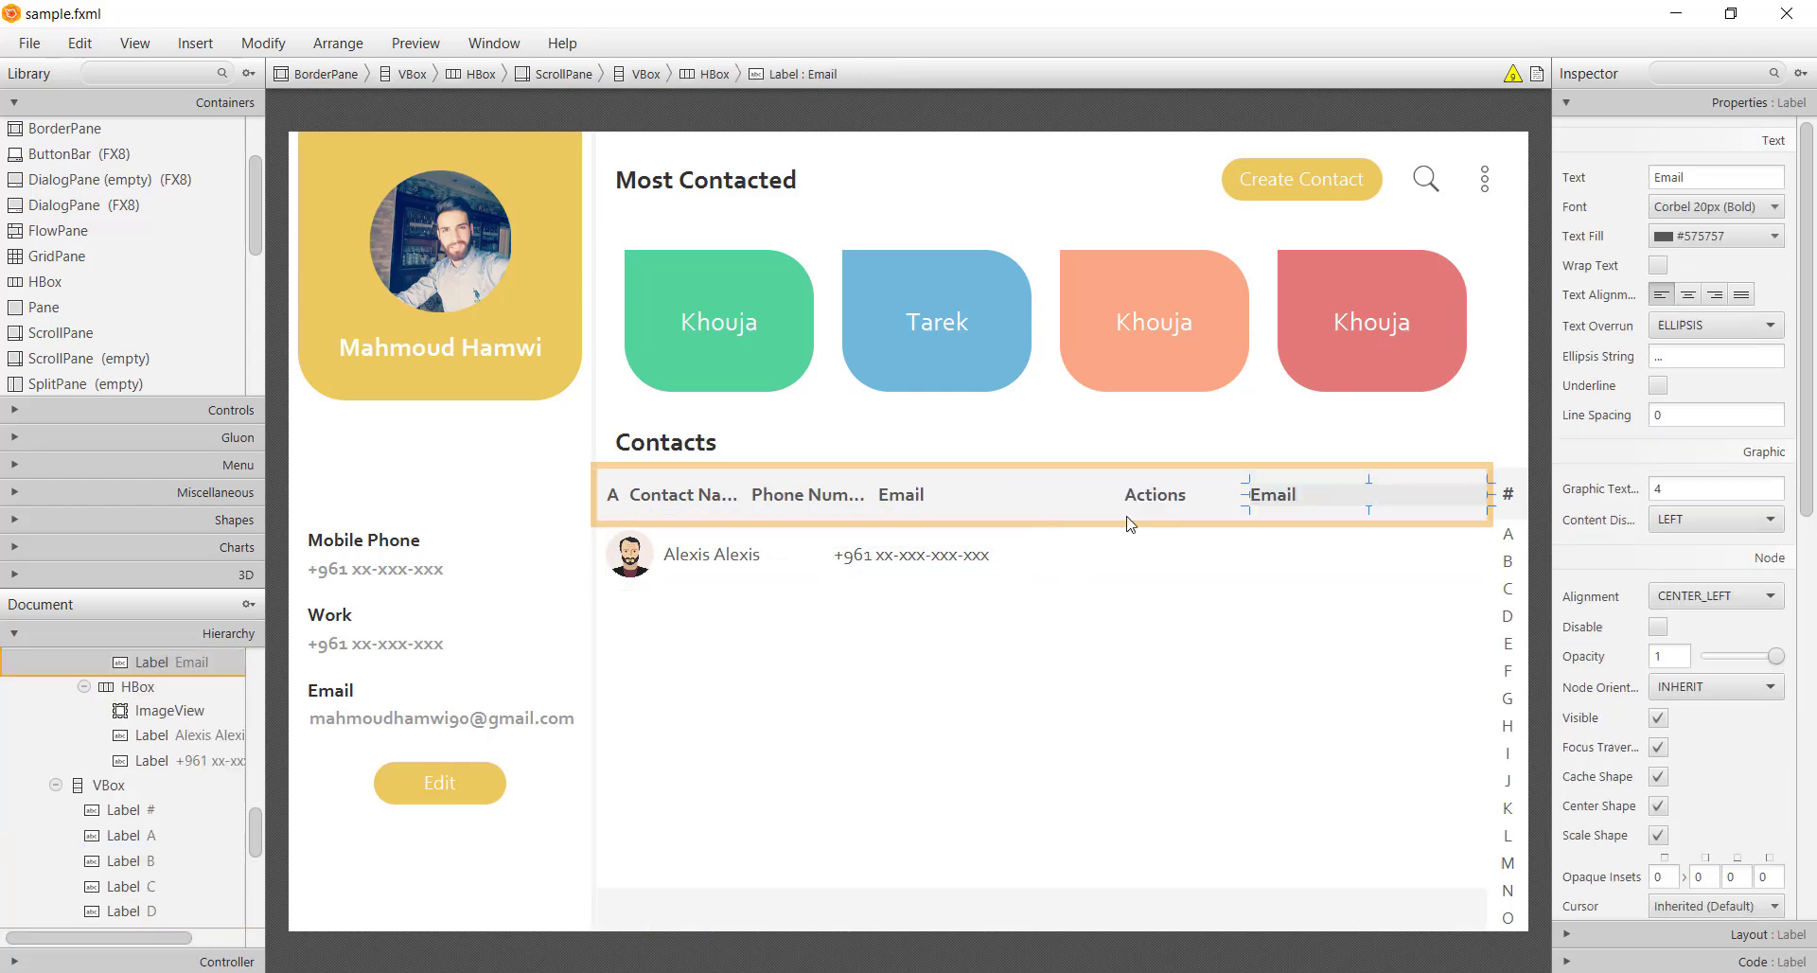
left_click_drag(1284, 496, 1101, 582)
left_click(1773, 206)
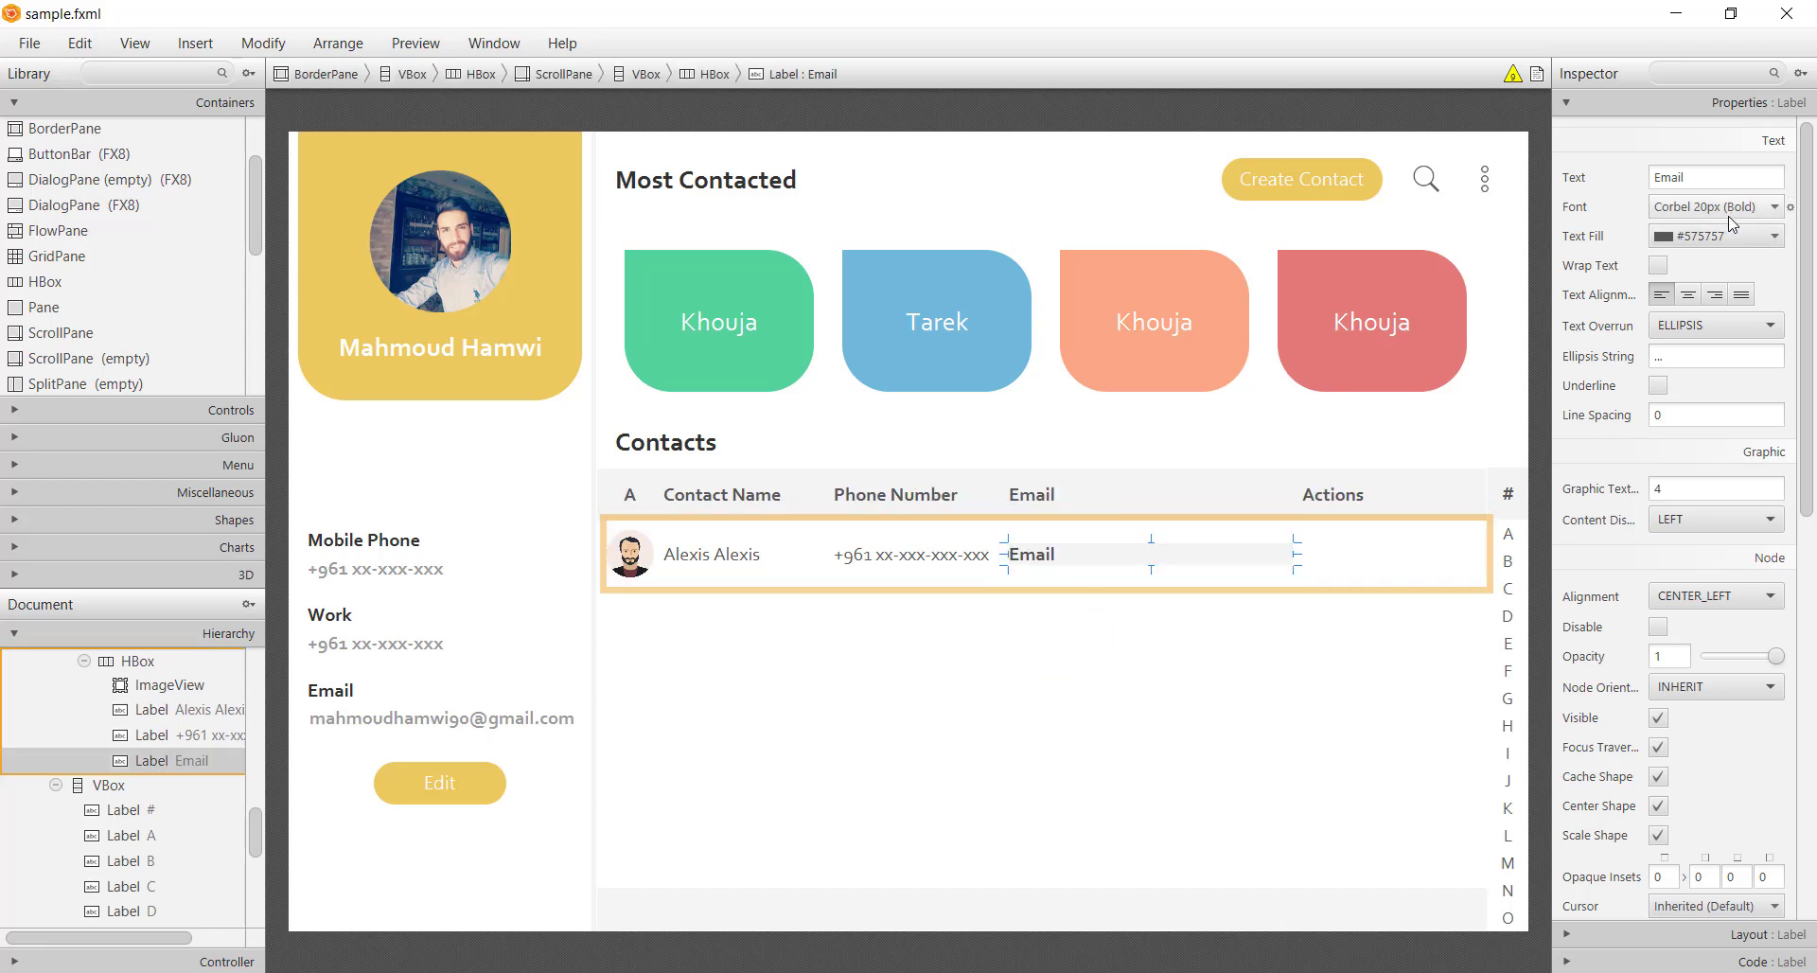
left_click(1797, 268)
left_click(1666, 401)
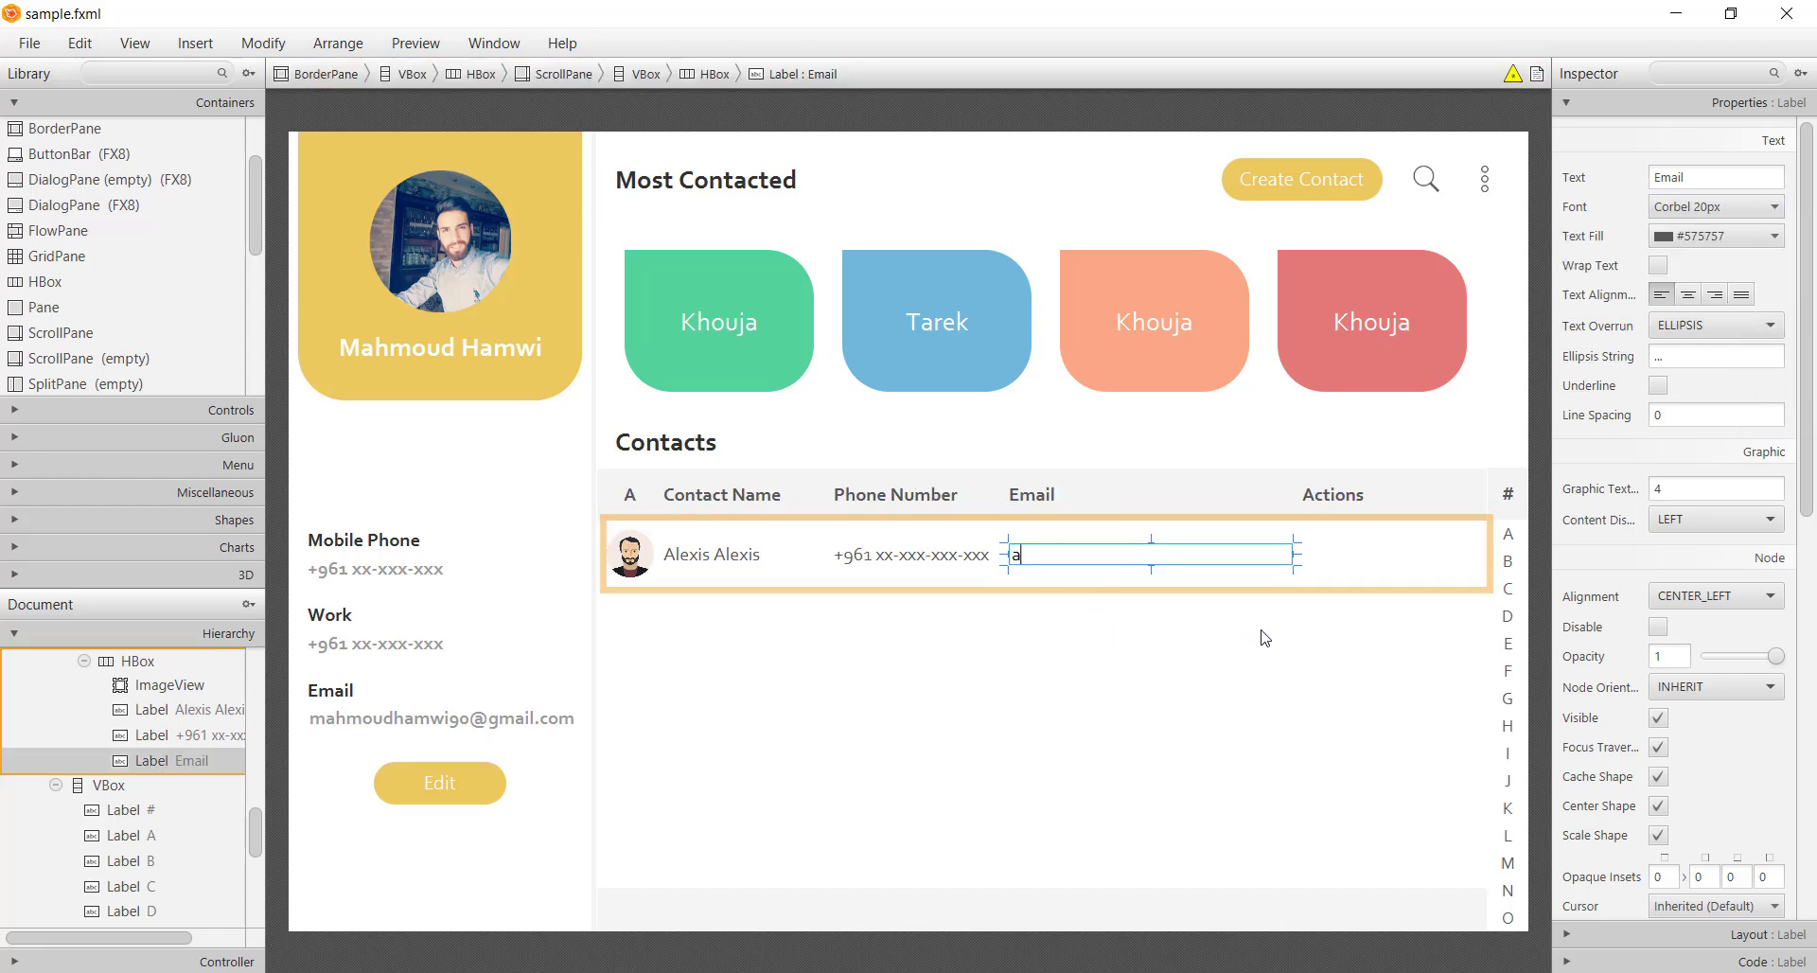
key("Return")
left_click(1261, 667)
left_click(1162, 572)
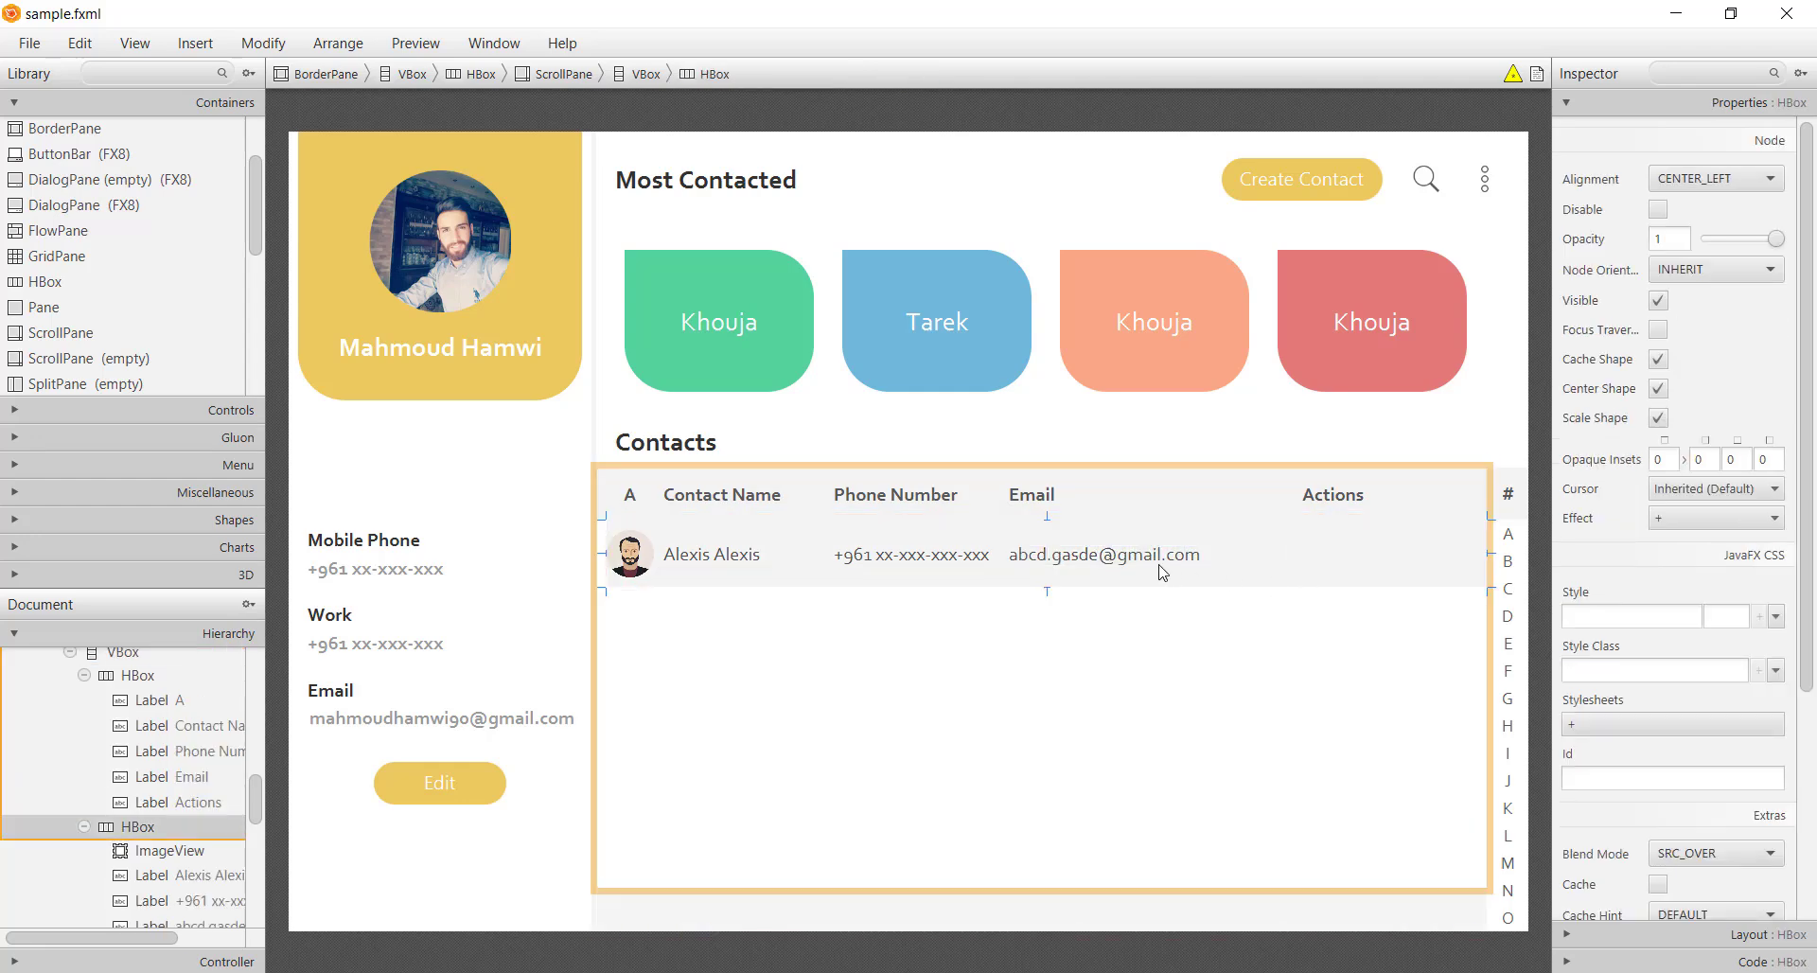
scroll(132, 333, "down", 3)
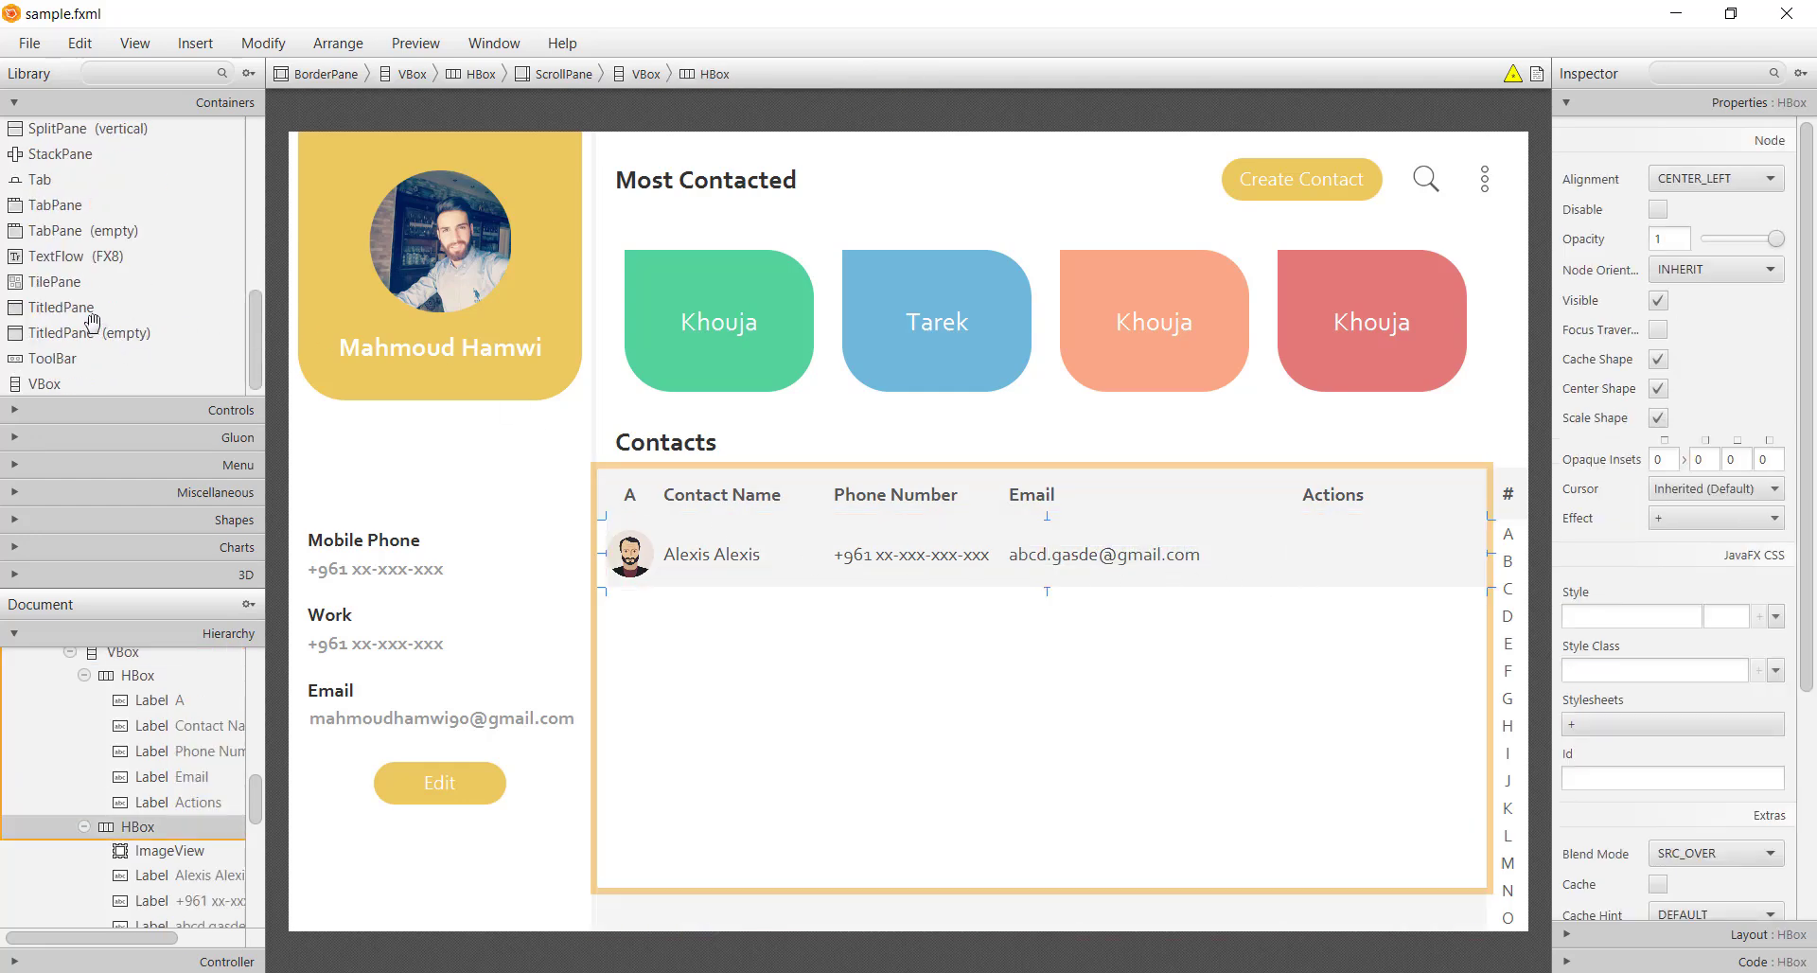
scroll(85, 317, "up", 5)
scroll(71, 336, "down", 5)
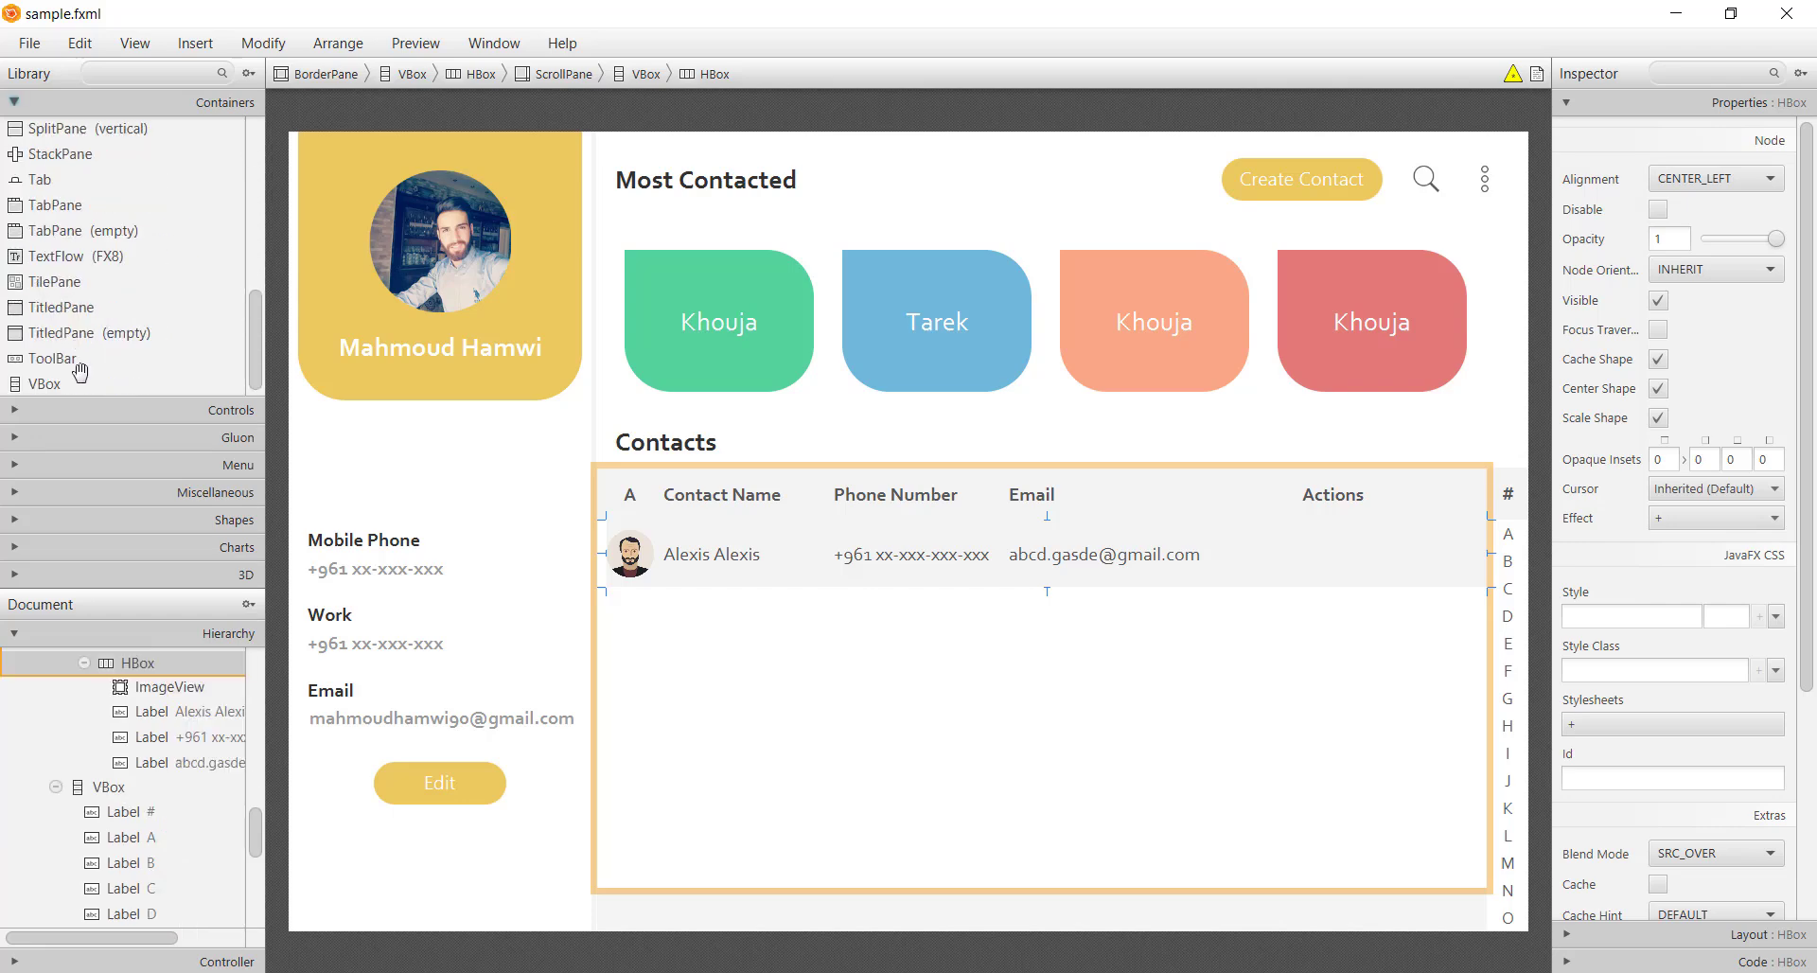
scroll(67, 341, "up", 4)
Add an HBox of buttons to the row's Actions area and centre them
scroll(63, 315, "up", 3)
left_click_drag(66, 282, 1380, 562)
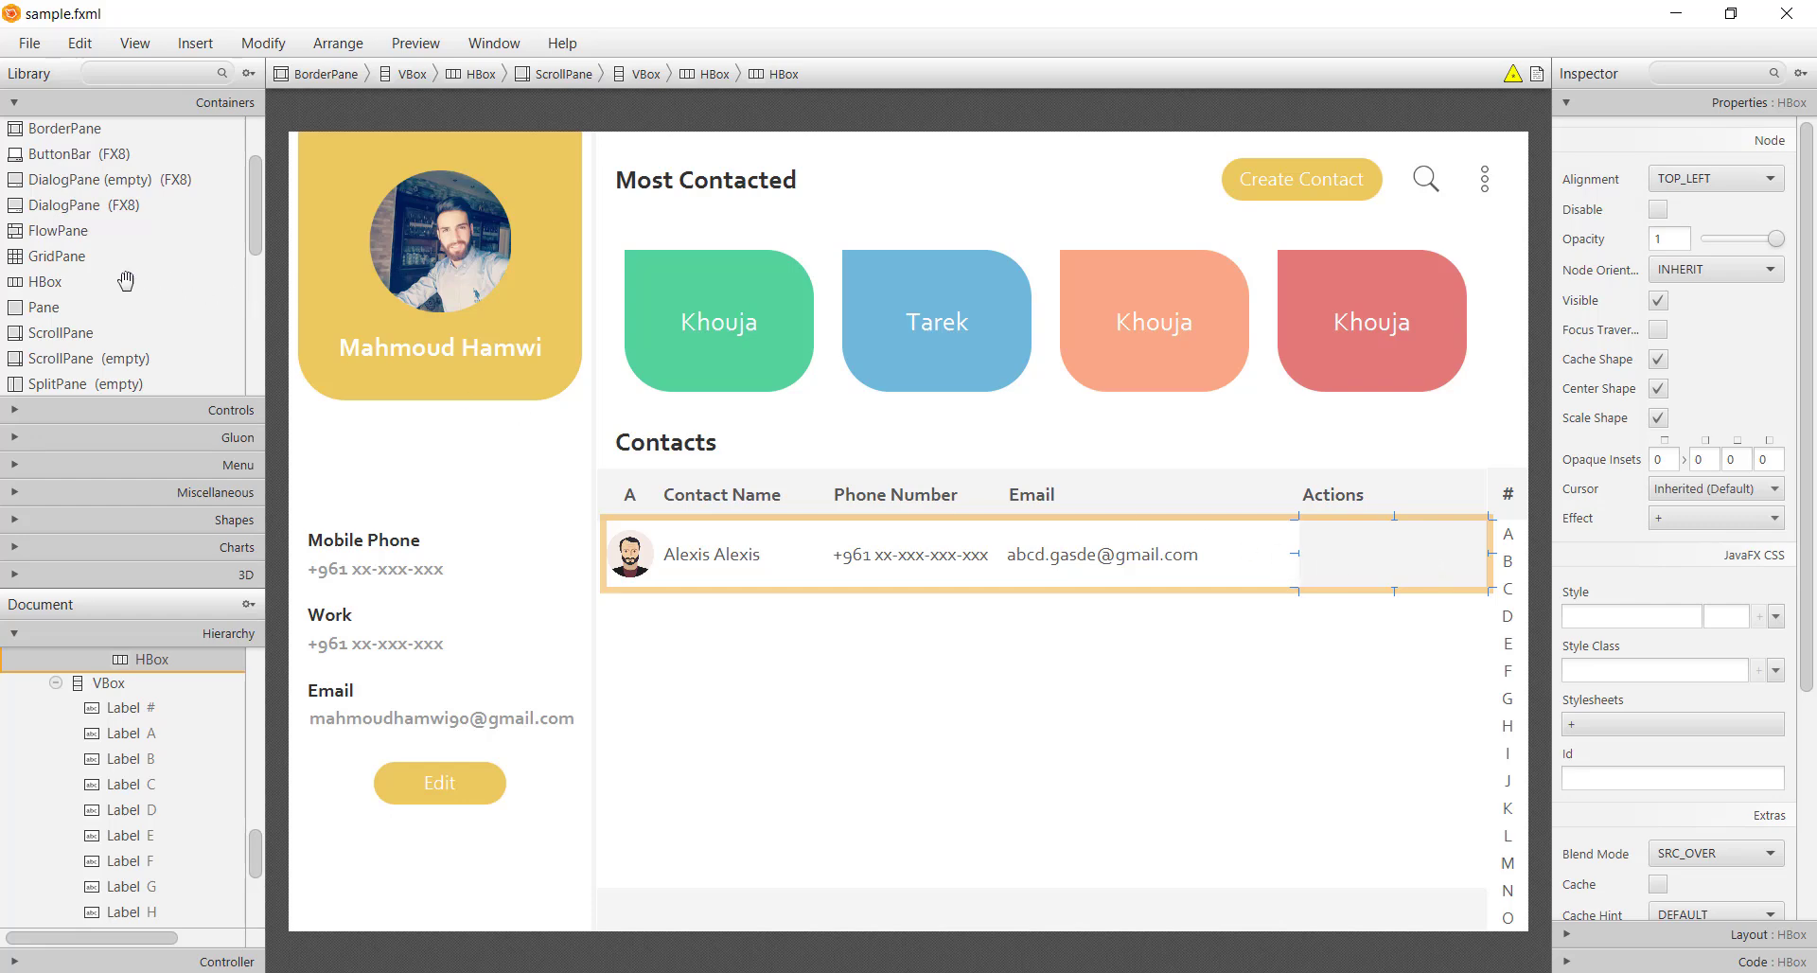
left_click(128, 409)
left_click_drag(74, 156, 1363, 558)
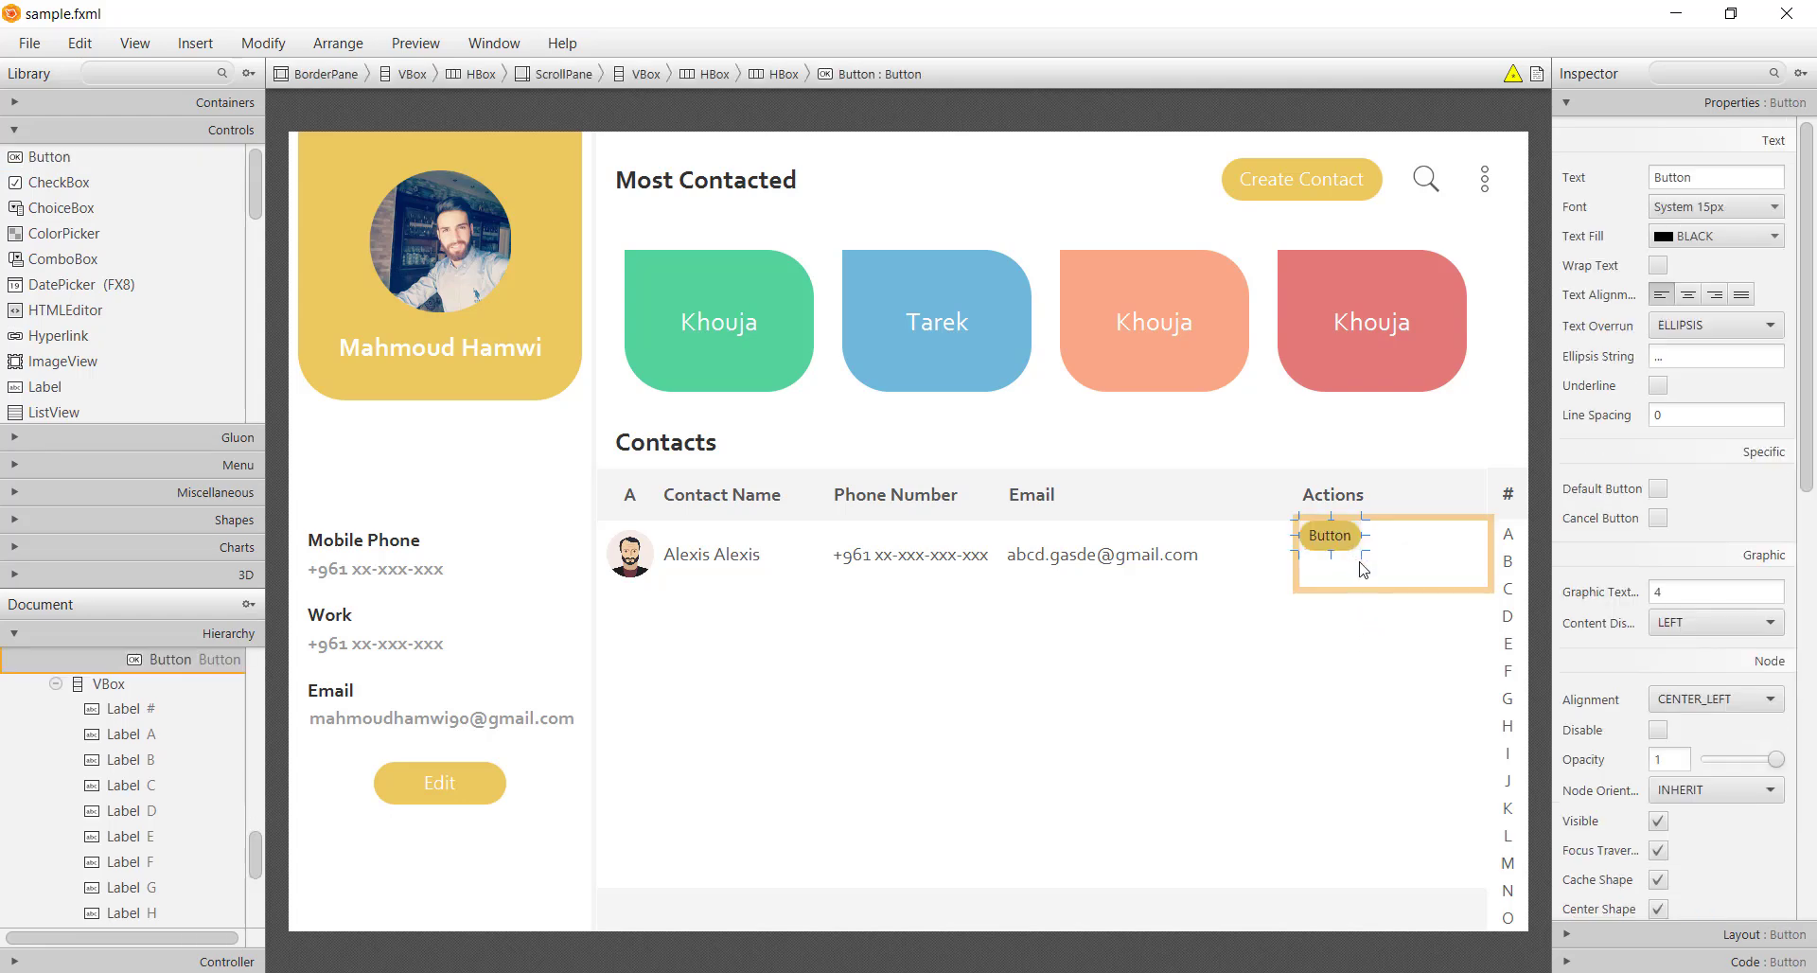
key("ctrl+d")
key("ctrl+d")
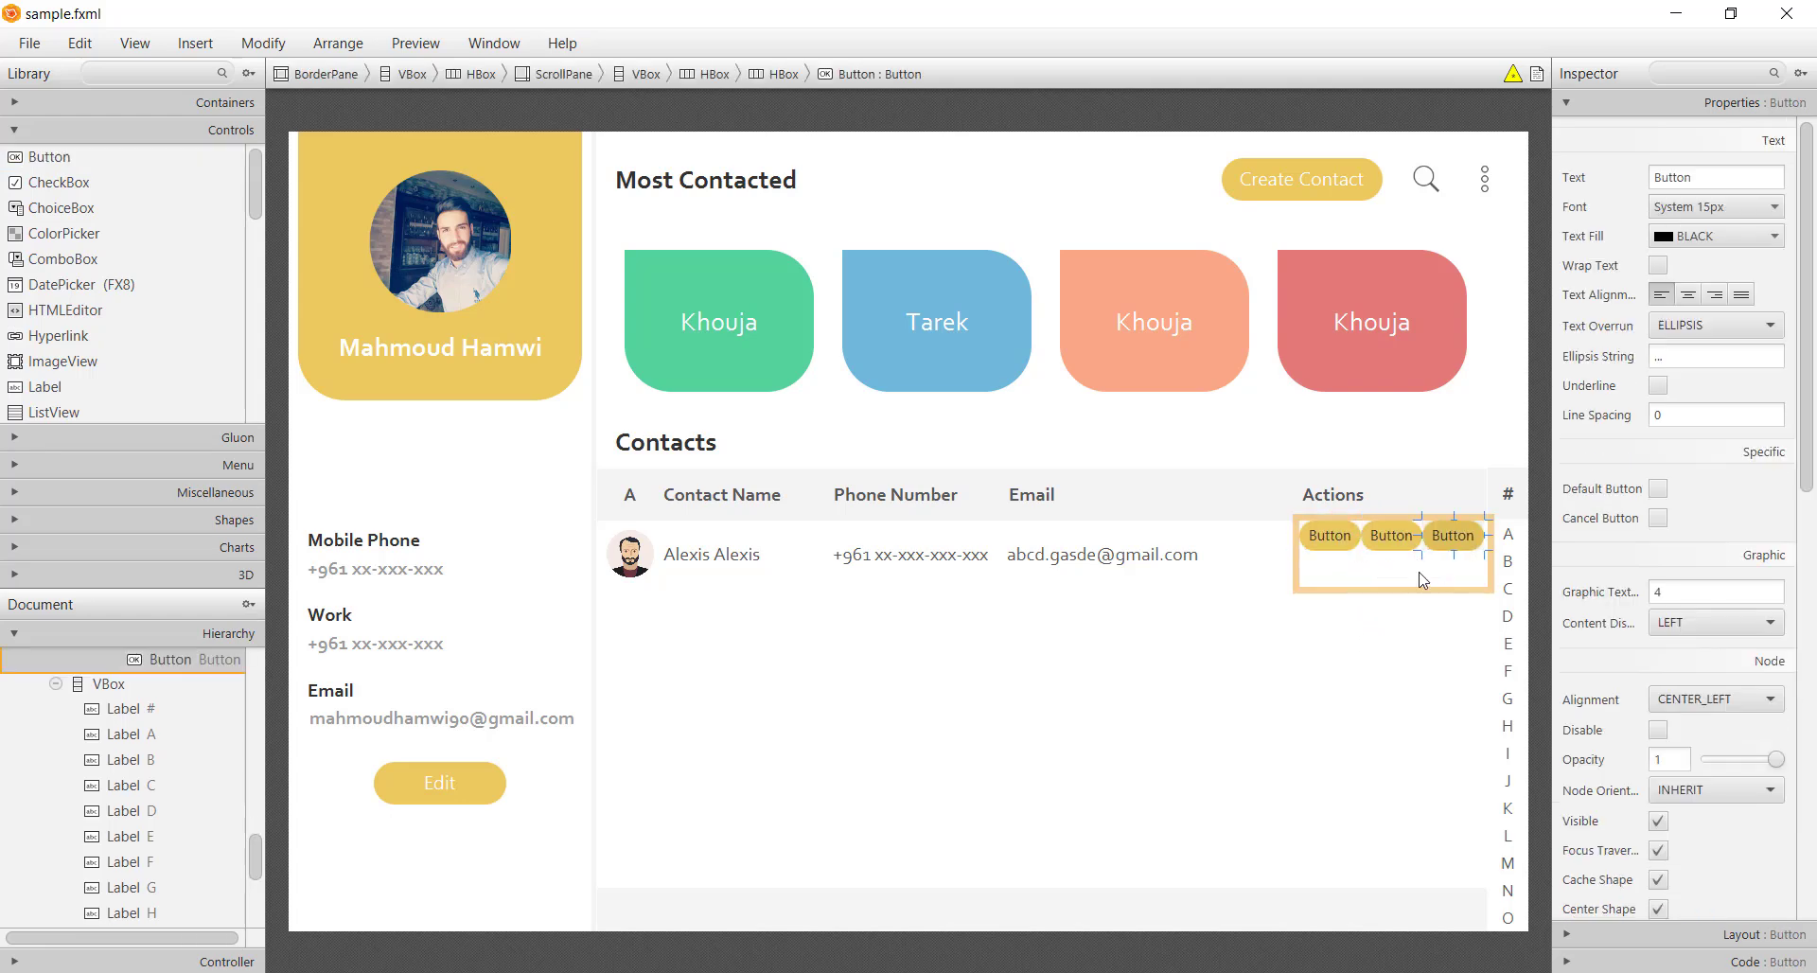
left_click(1425, 579)
left_click(1684, 180)
left_click(1721, 288)
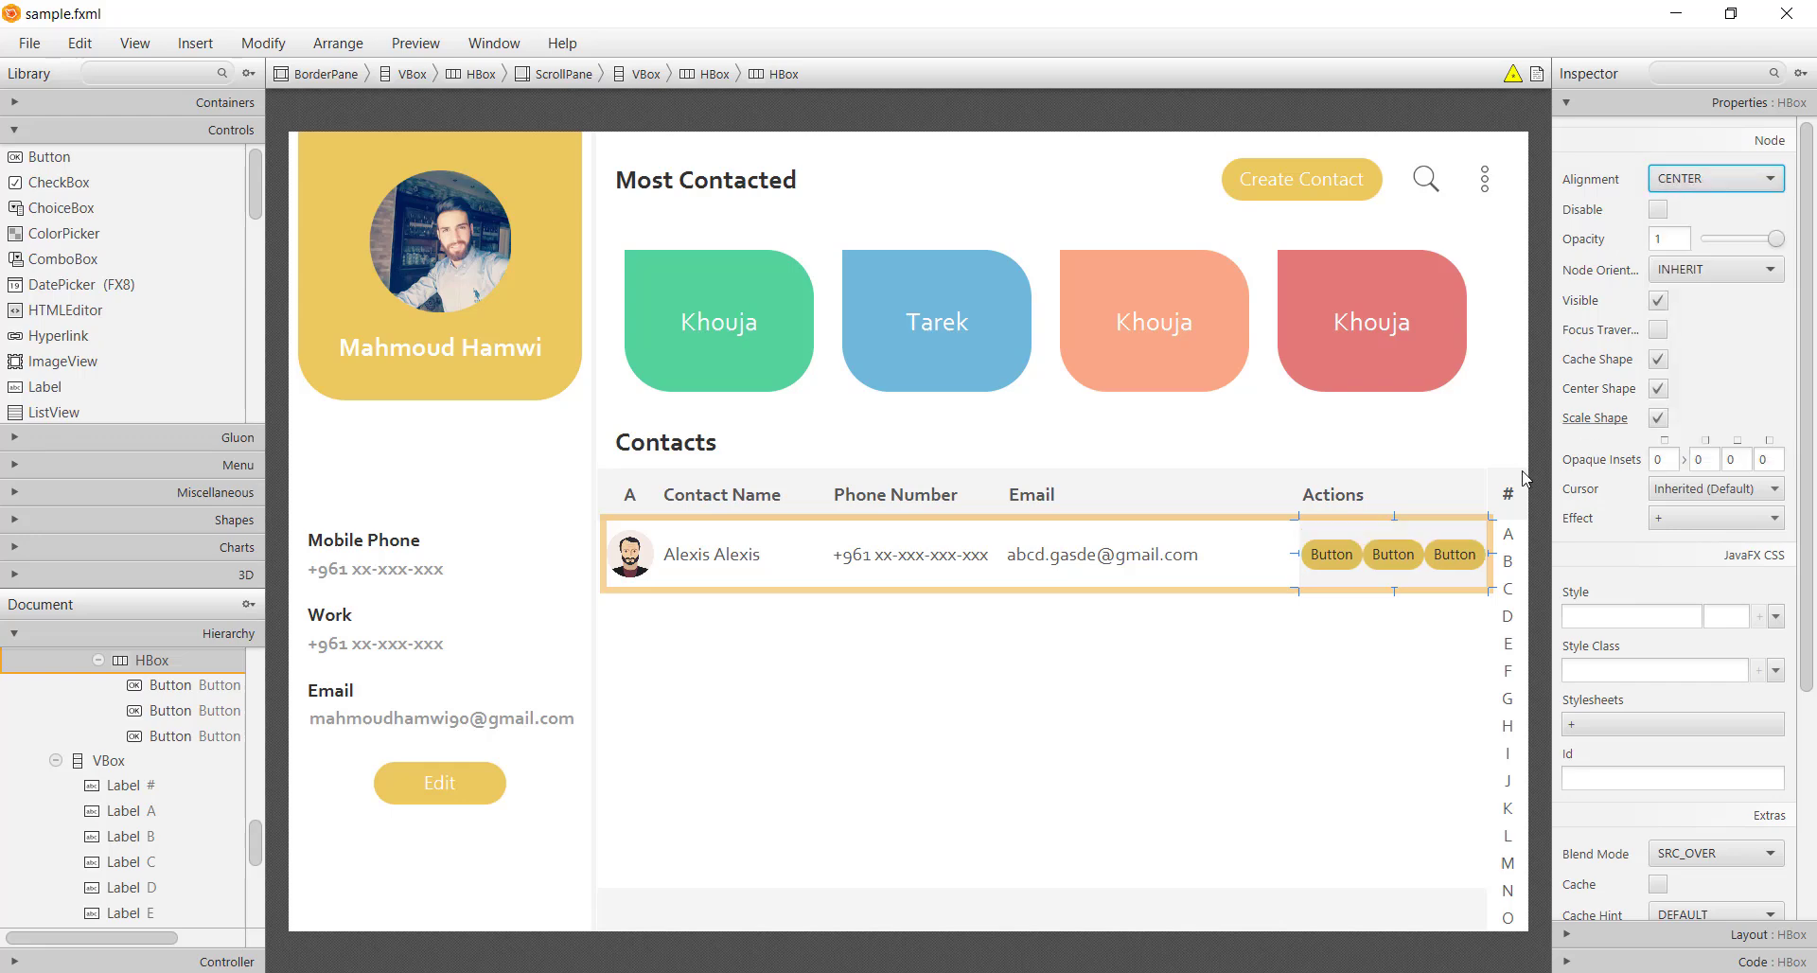
Give the first action button a green background-colour style picked from the cards
left_click(1336, 564)
scroll(1609, 738, "down", 3)
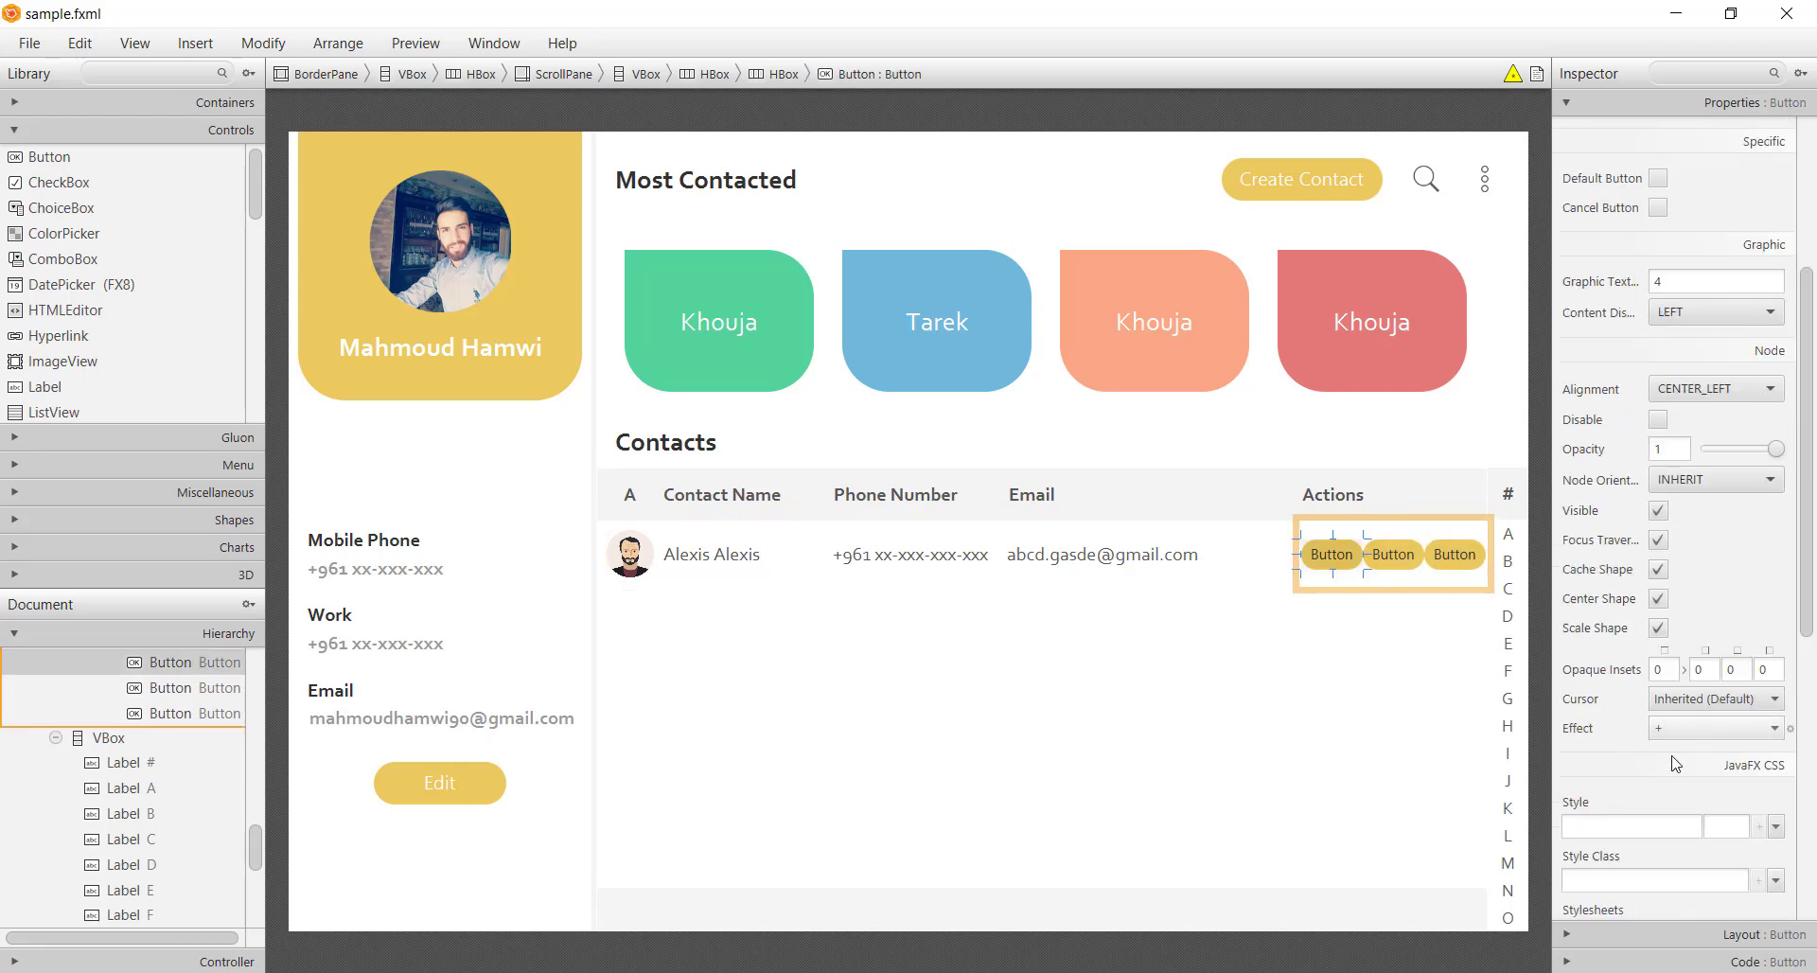
scroll(1609, 748, "down", 3)
left_click(1646, 706)
left_click(1665, 758)
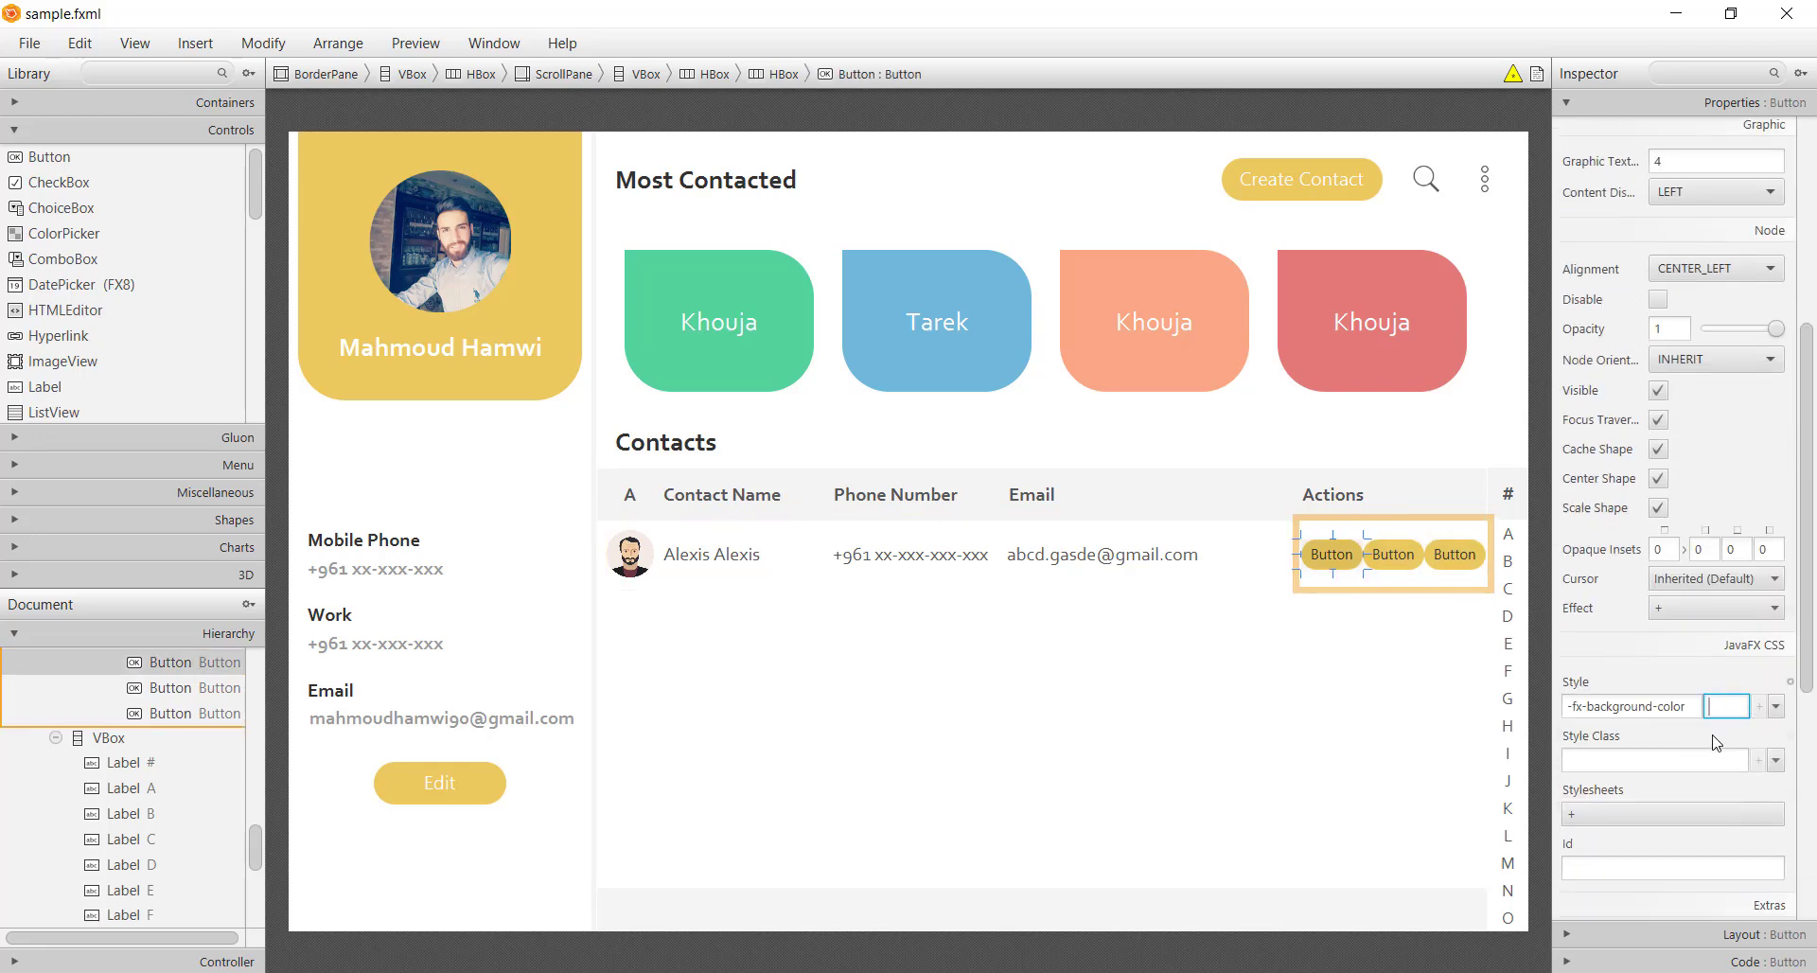
left_click(1140, 962)
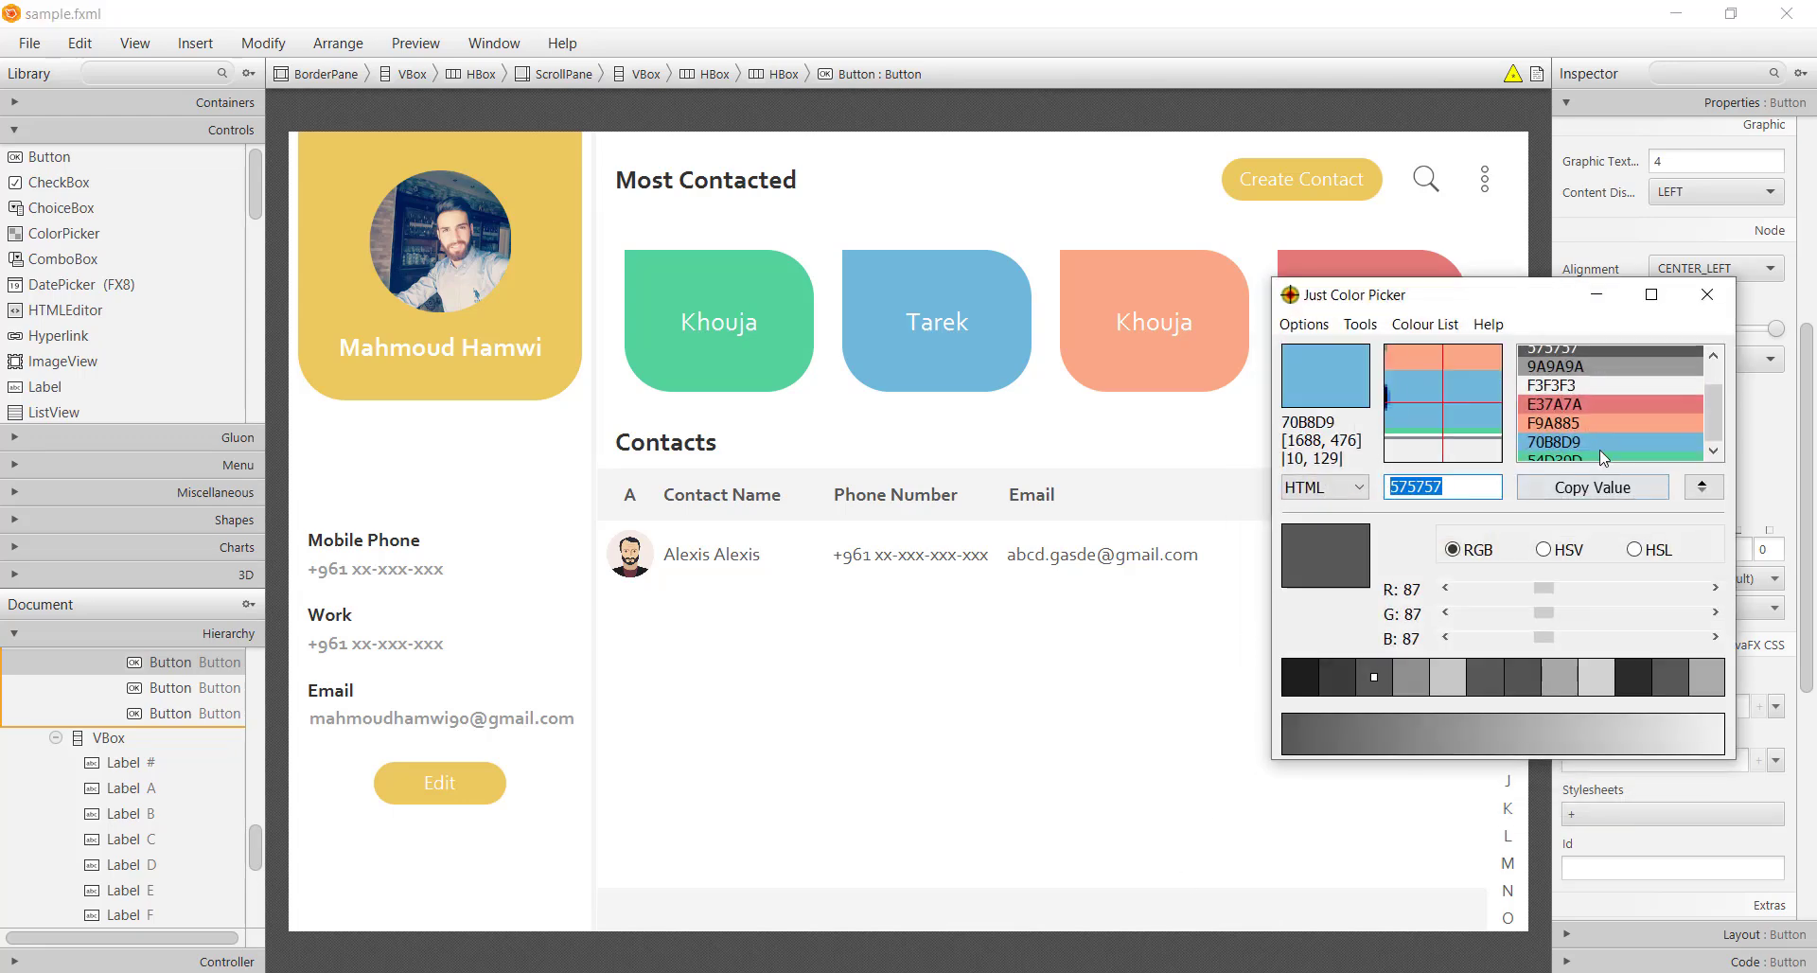
left_click(1600, 434)
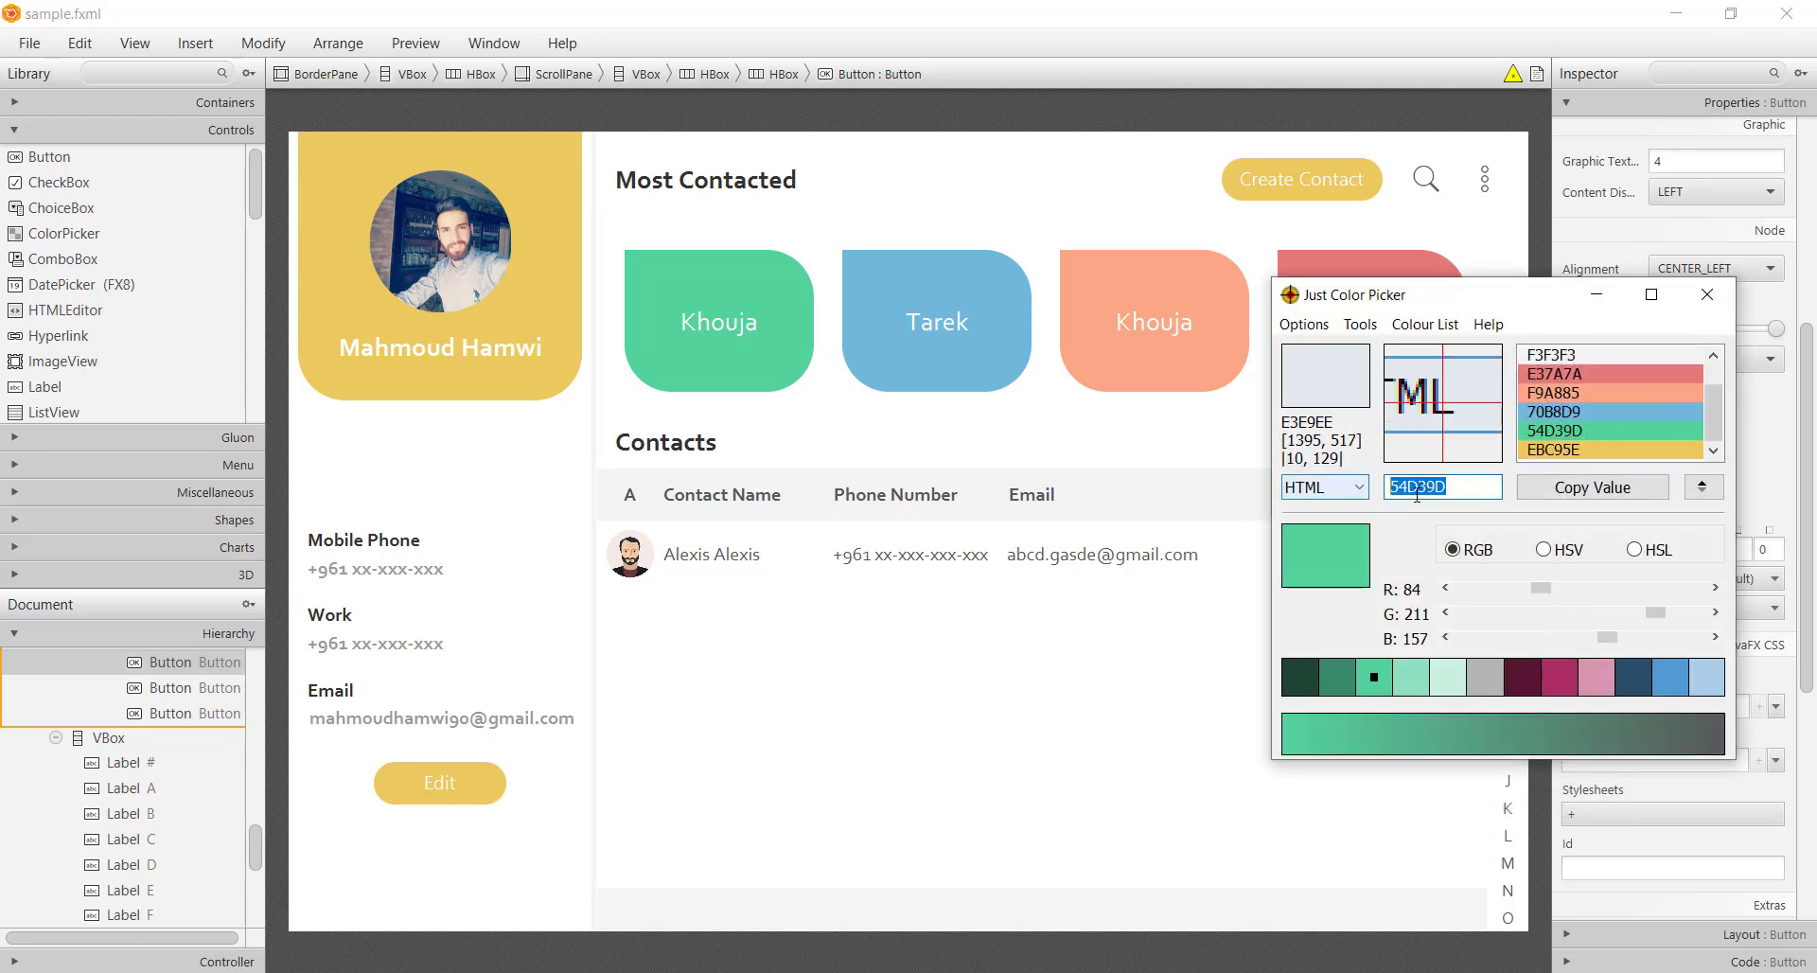
left_click(1736, 708)
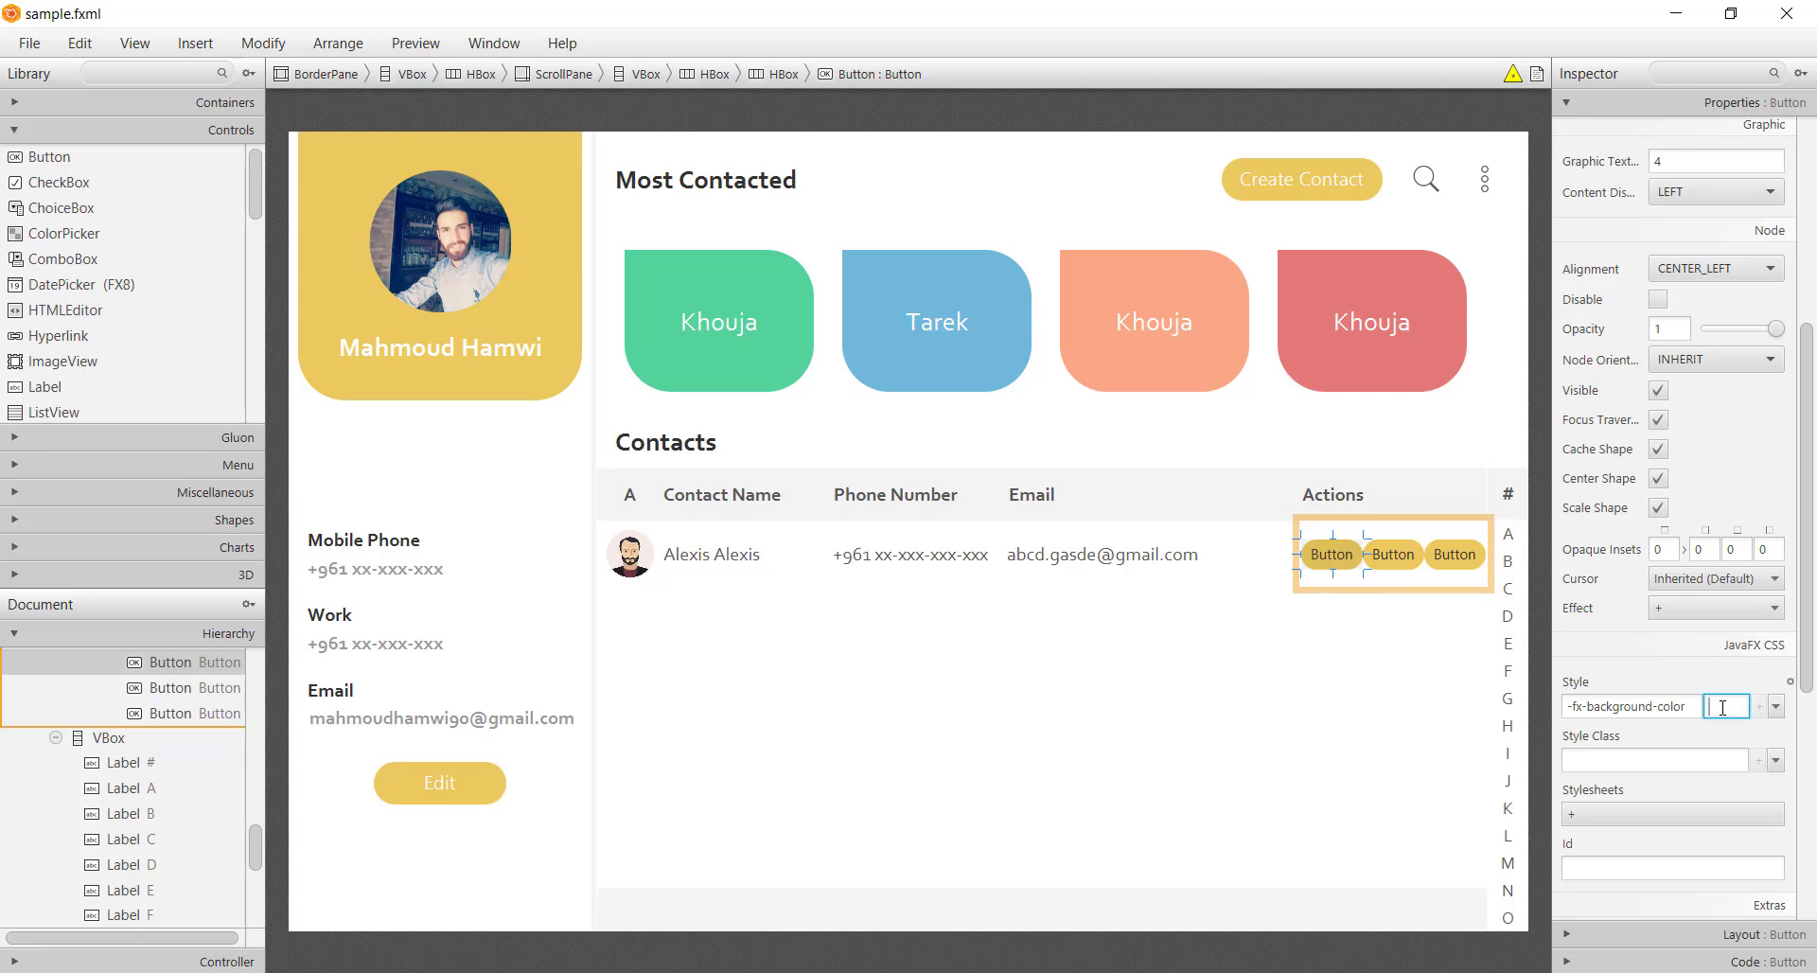
type("#")
type("54D39D")
key("Return")
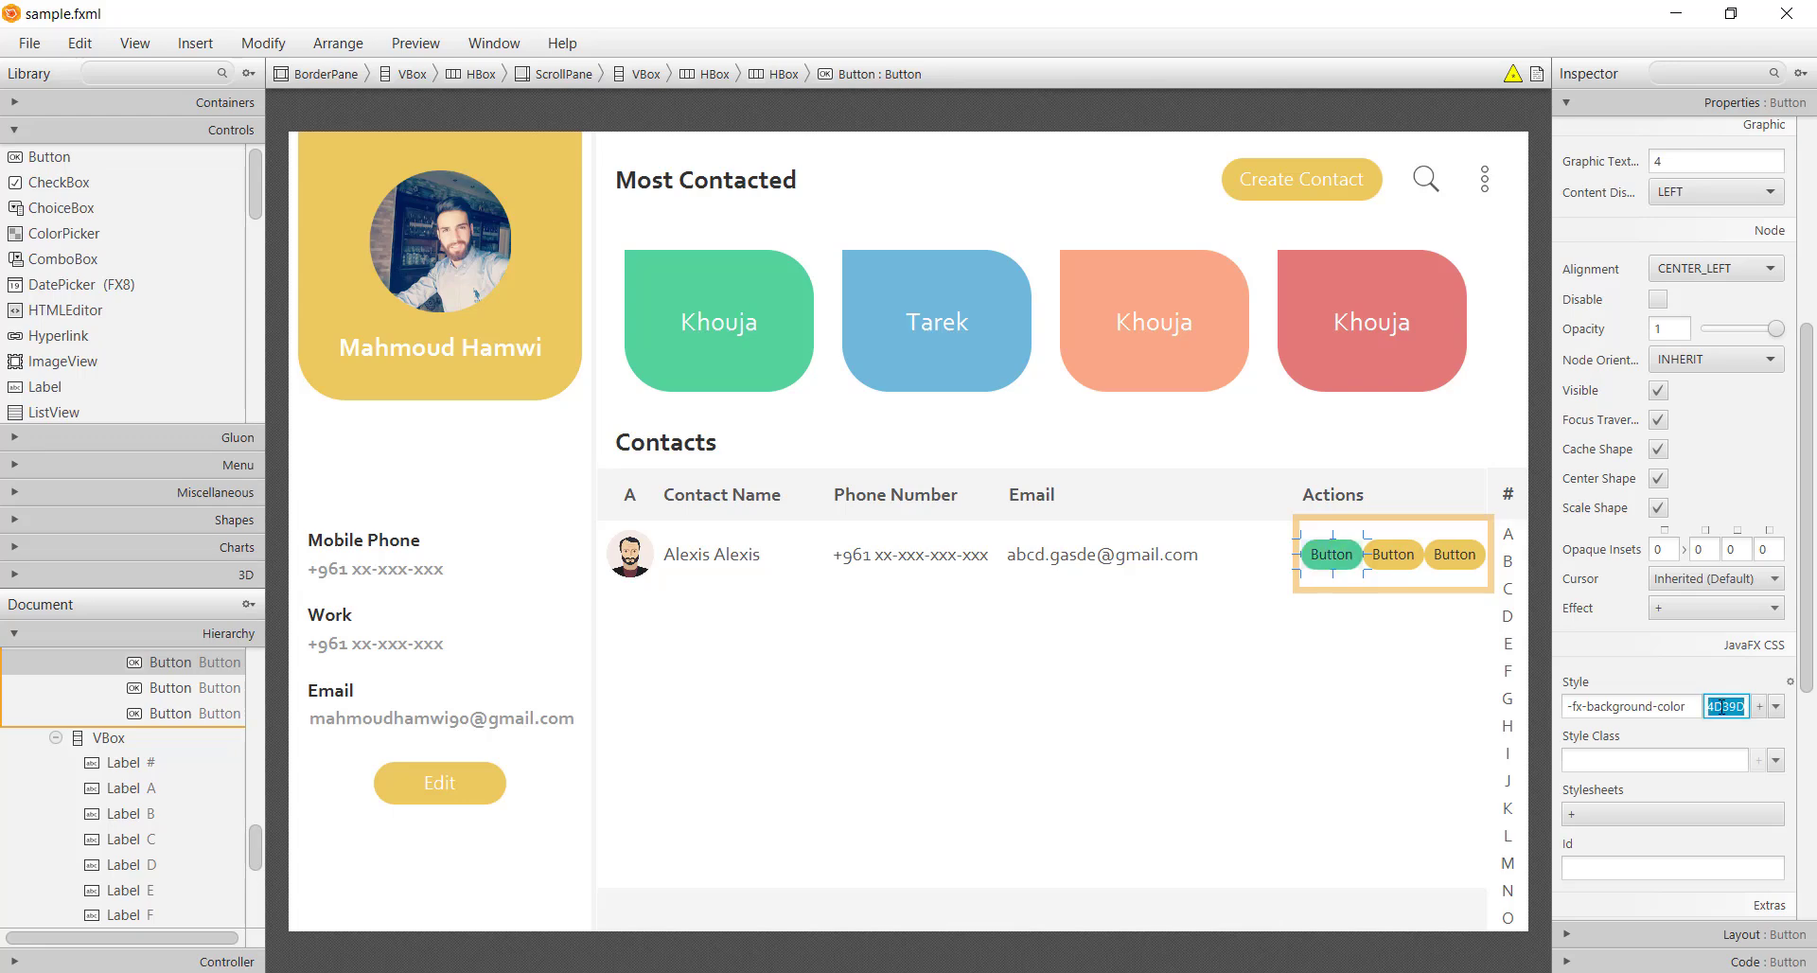
Give the third action button a red background-colour style
left_click(1392, 559)
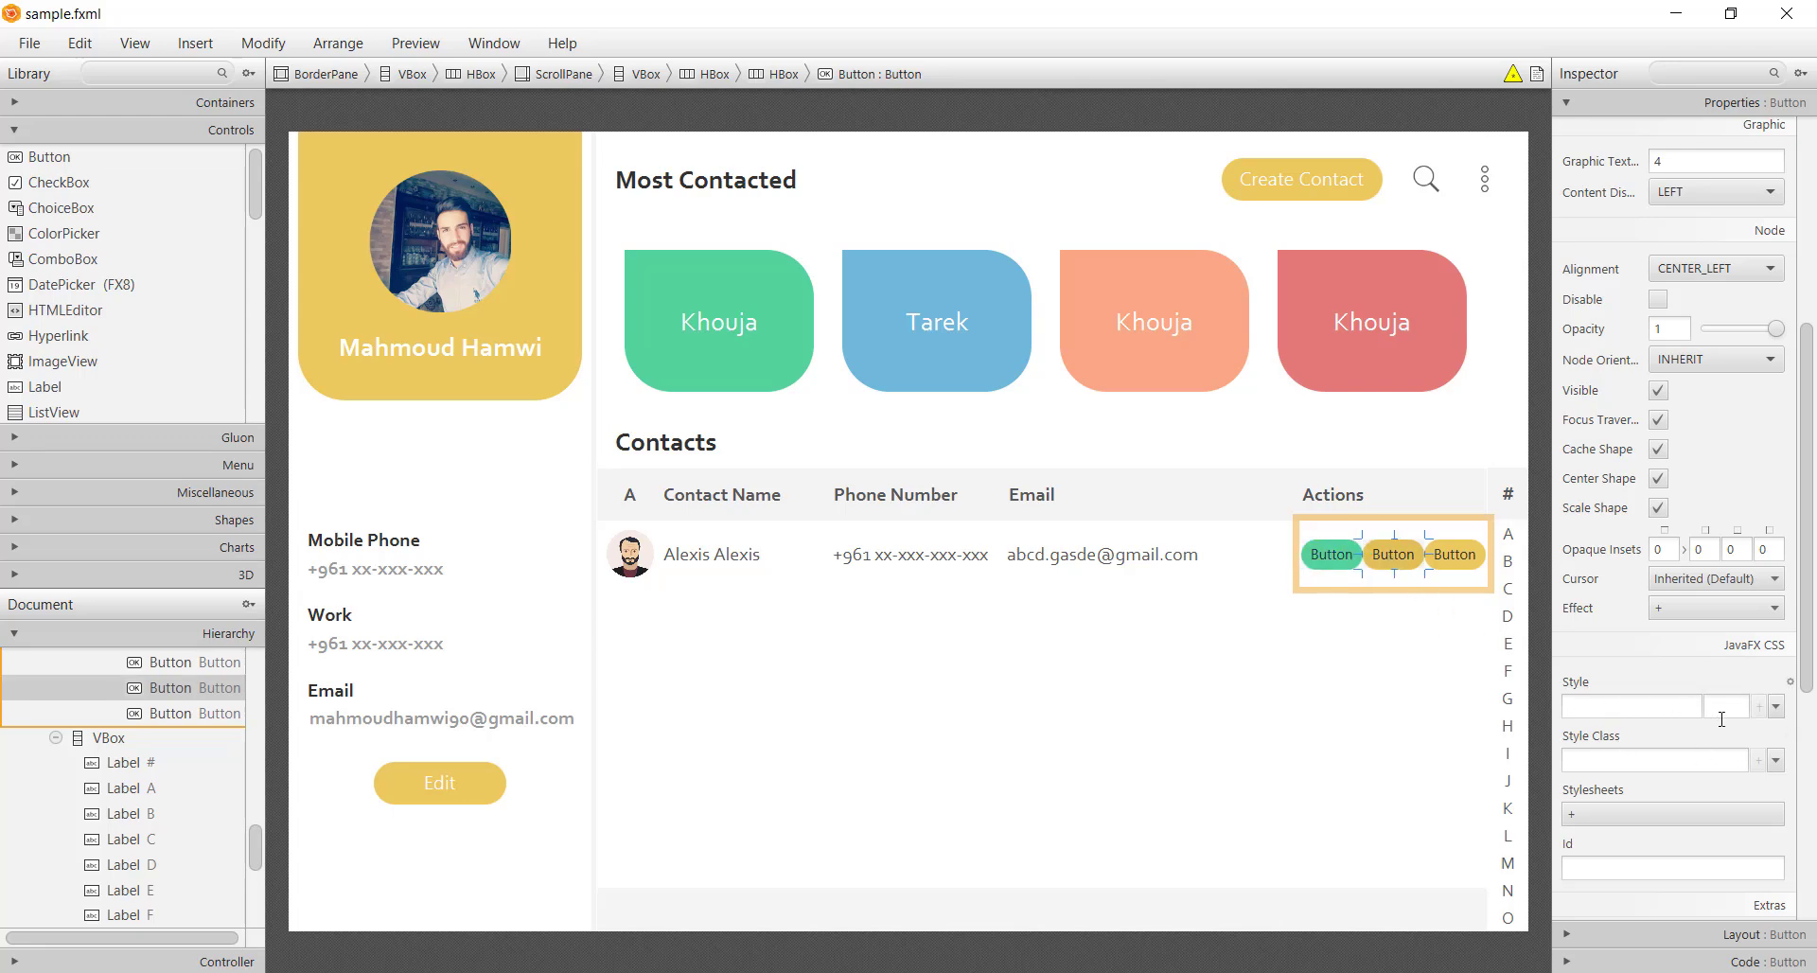
left_click(1457, 556)
left_click(1628, 706)
type("-fx-background-color")
left_click(1708, 701)
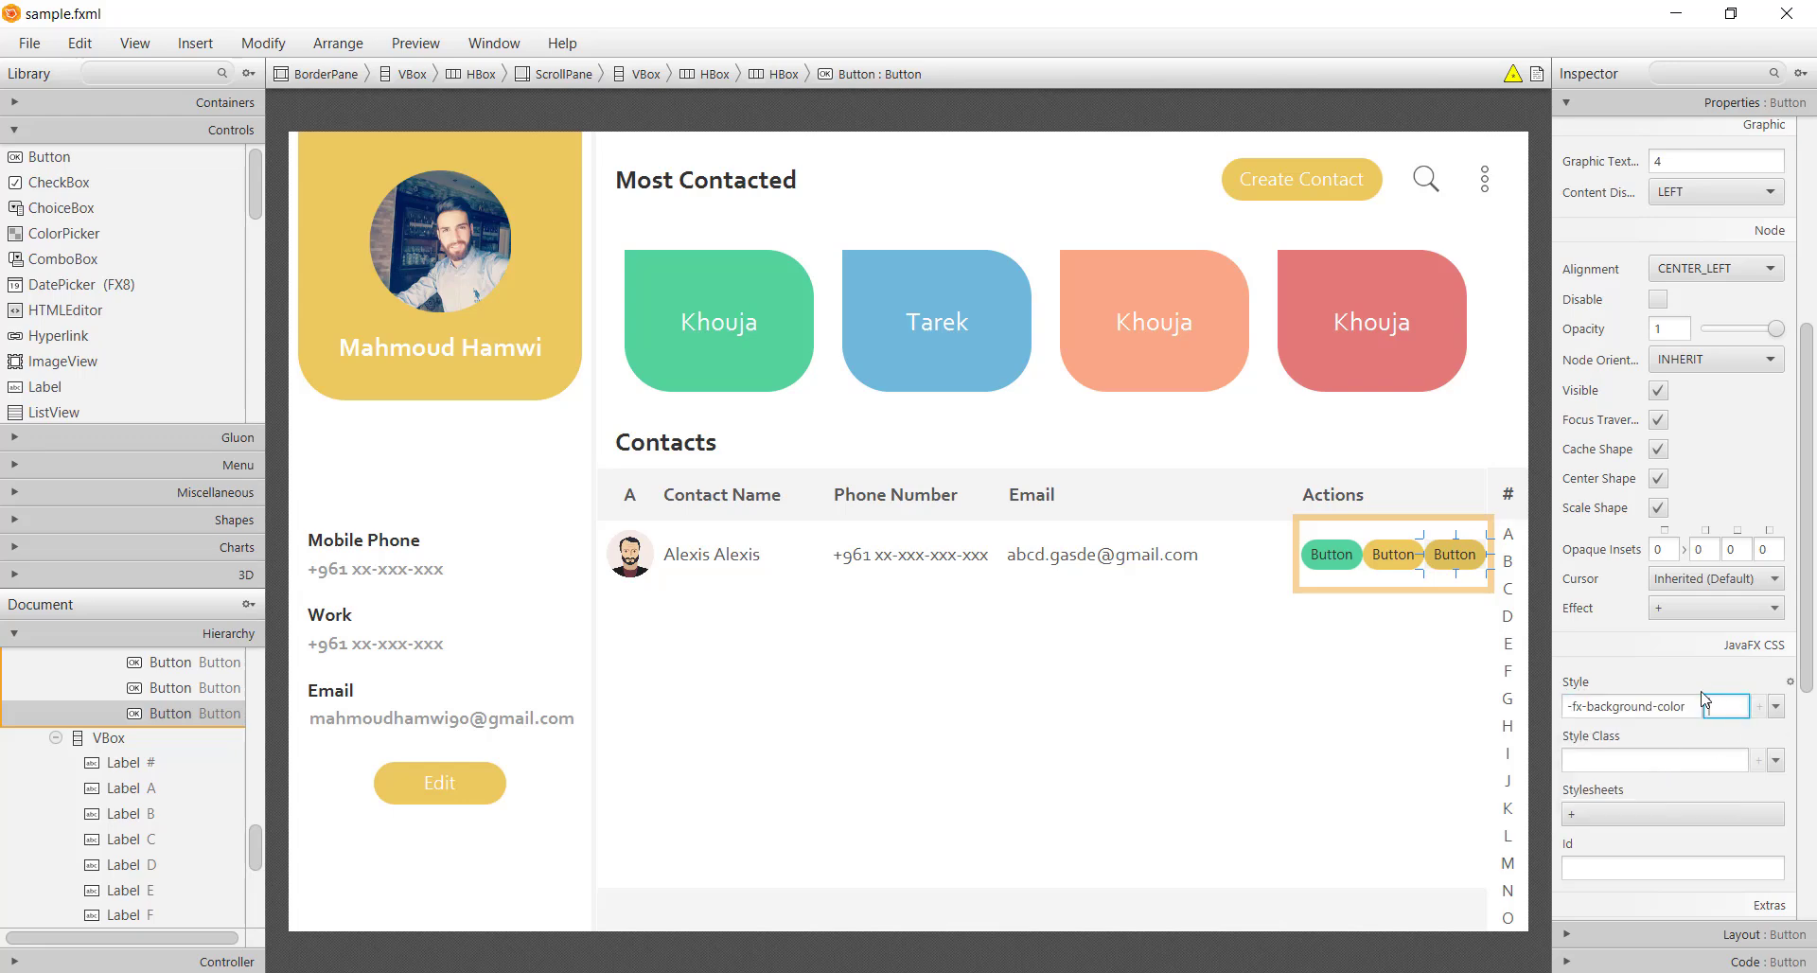
type("#")
key("alt+Tab")
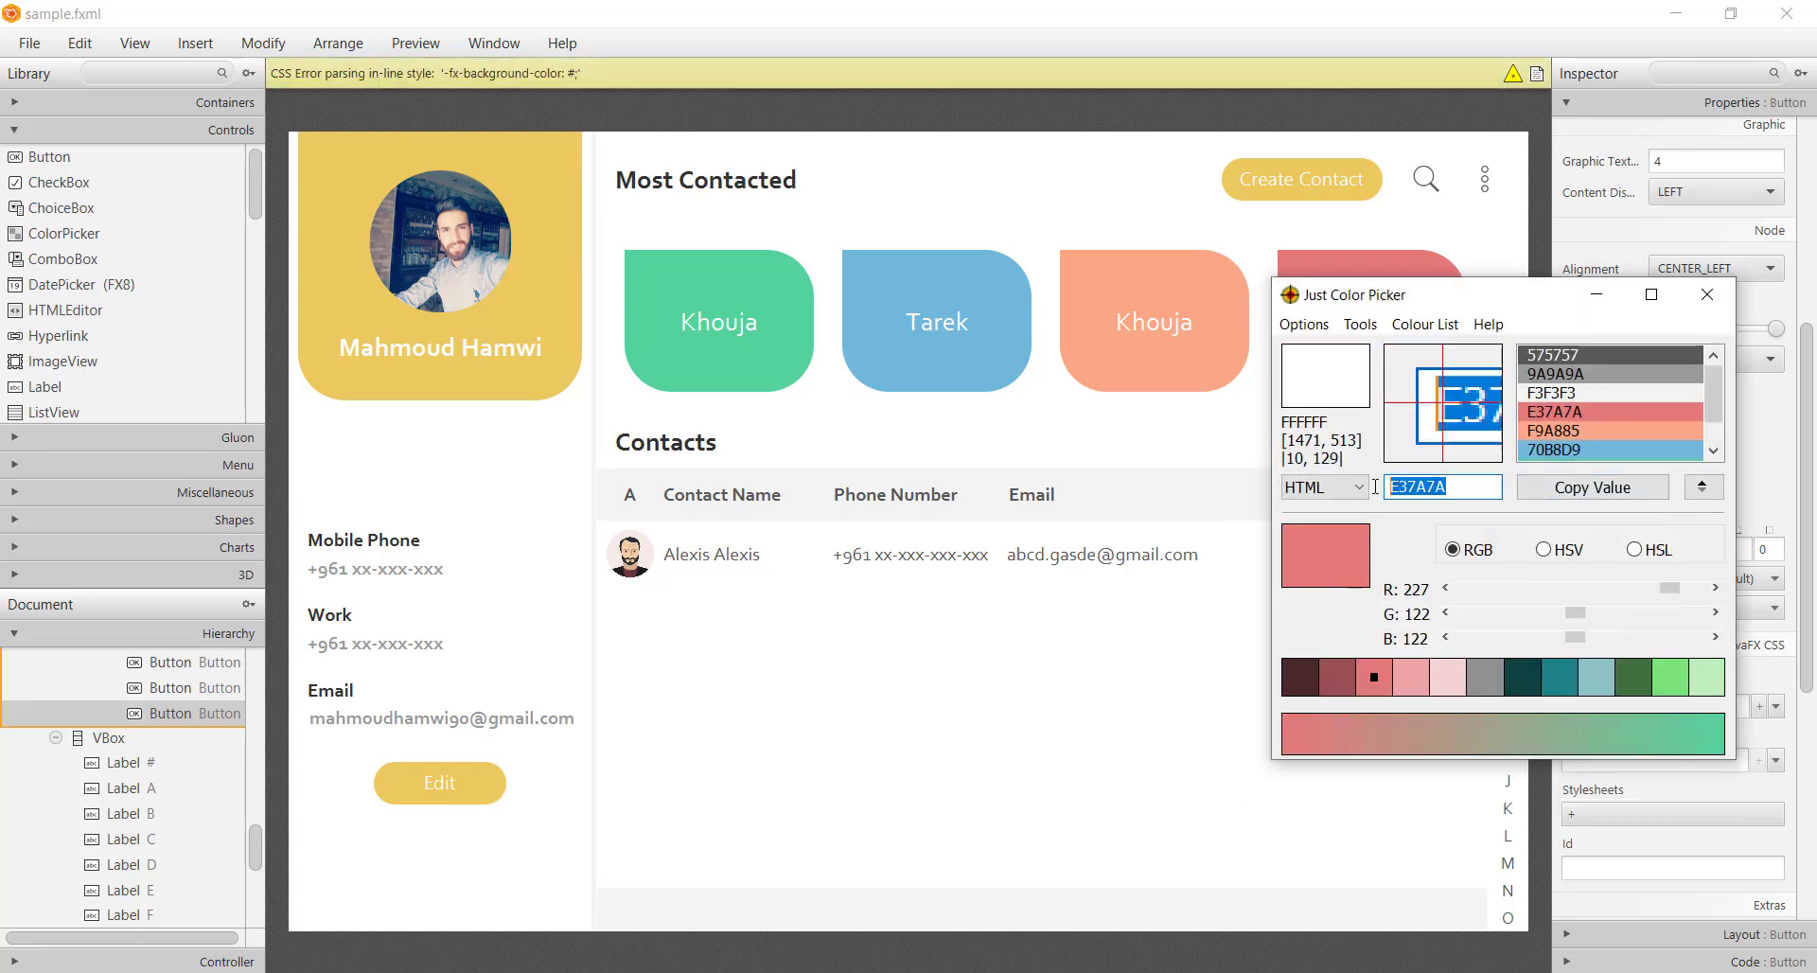
left_click(1595, 294)
type("#E37A7A")
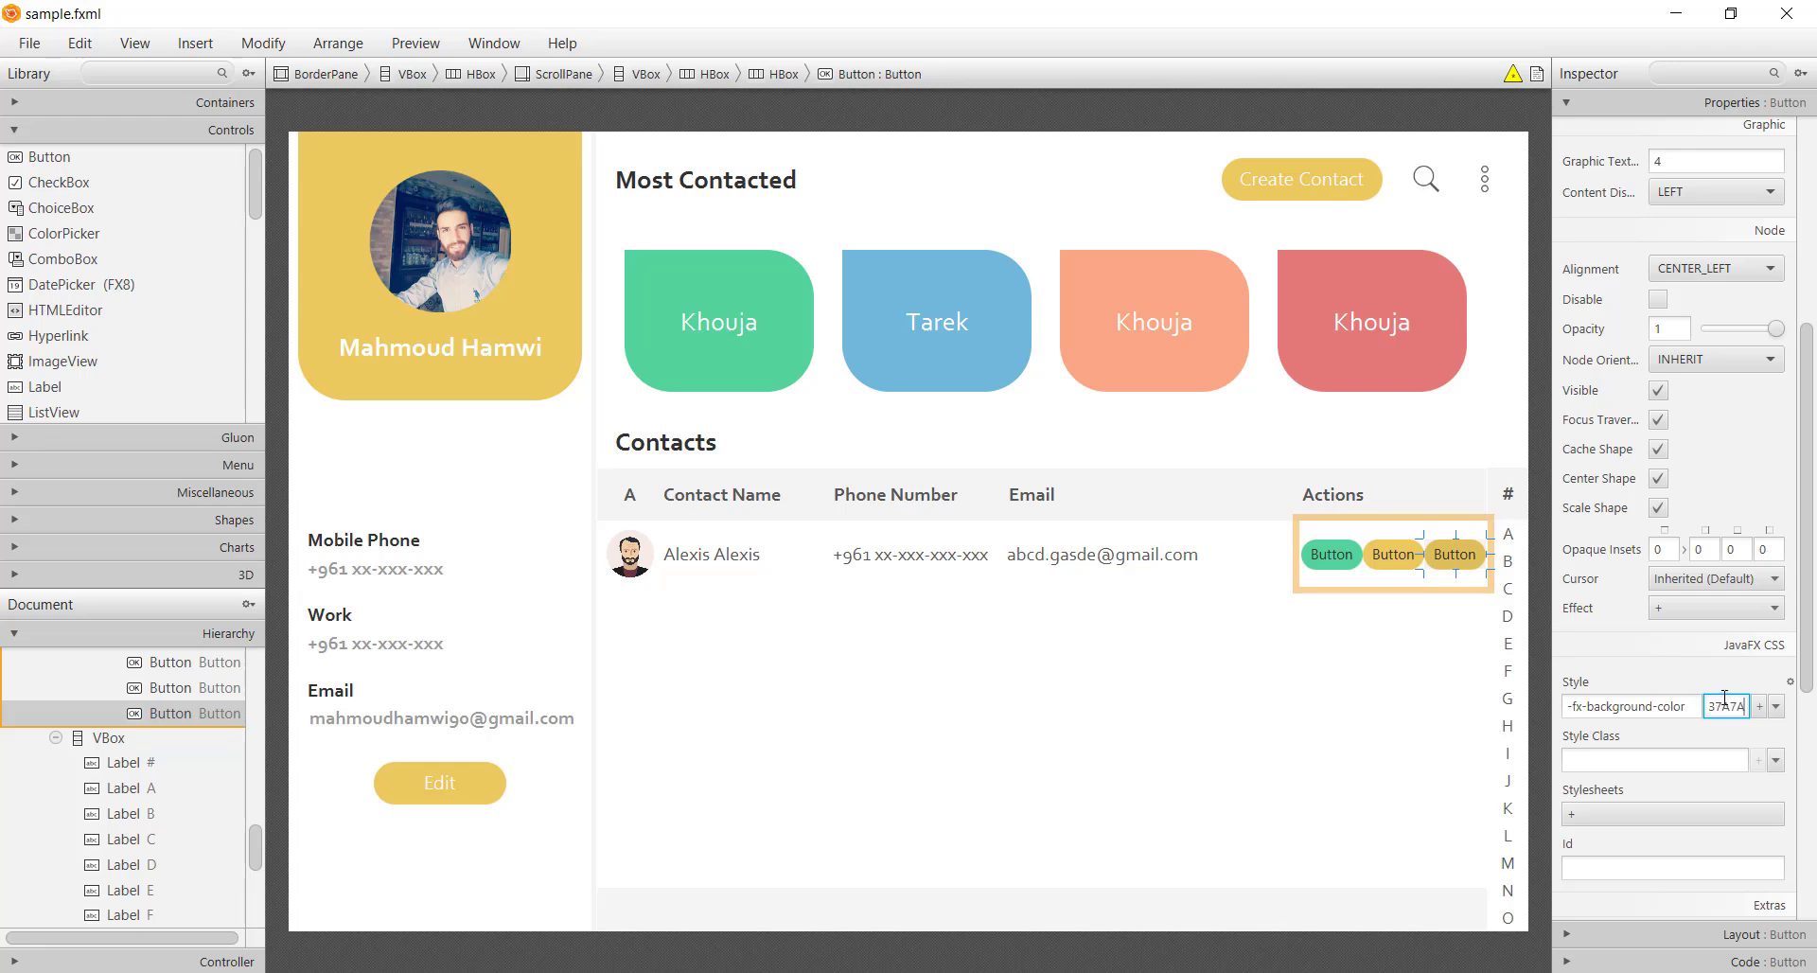
key("Return")
Clear the text from all three action buttons
double_click(1335, 557)
key("BackSpace")
double_click(1372, 553)
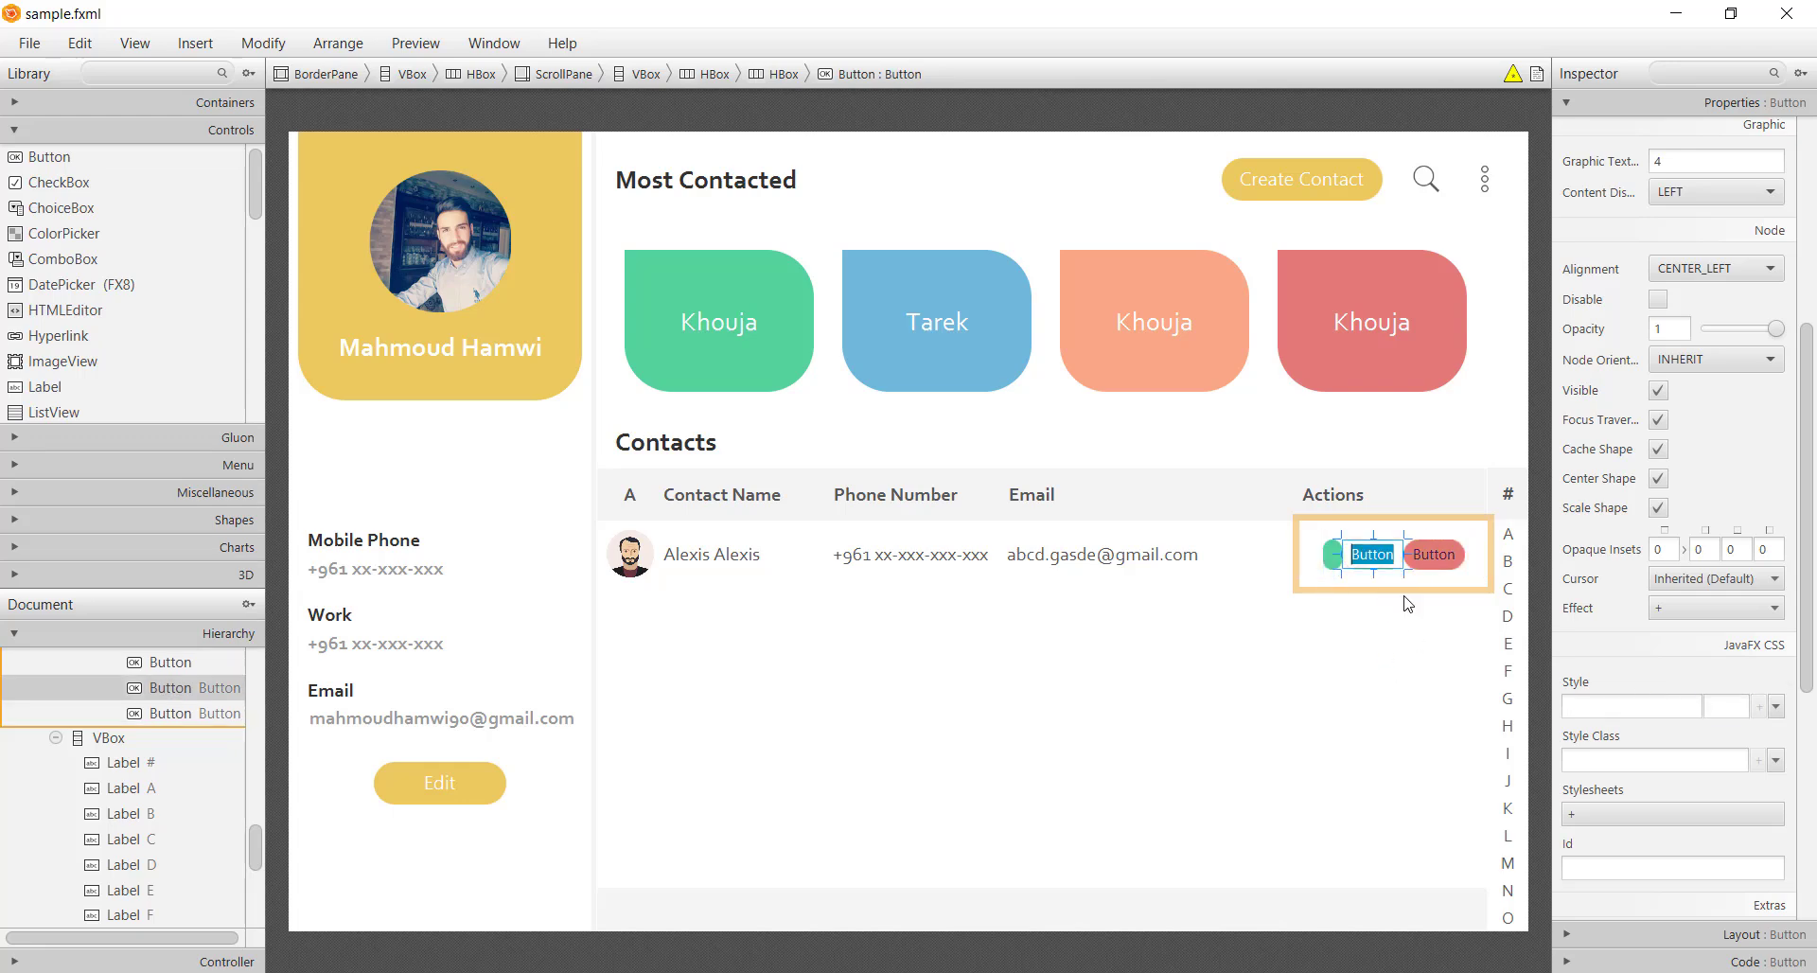
key("BackSpace")
double_click(1408, 554)
key("BackSpace")
Set the action buttons' container spacing to 15
left_click(1399, 587)
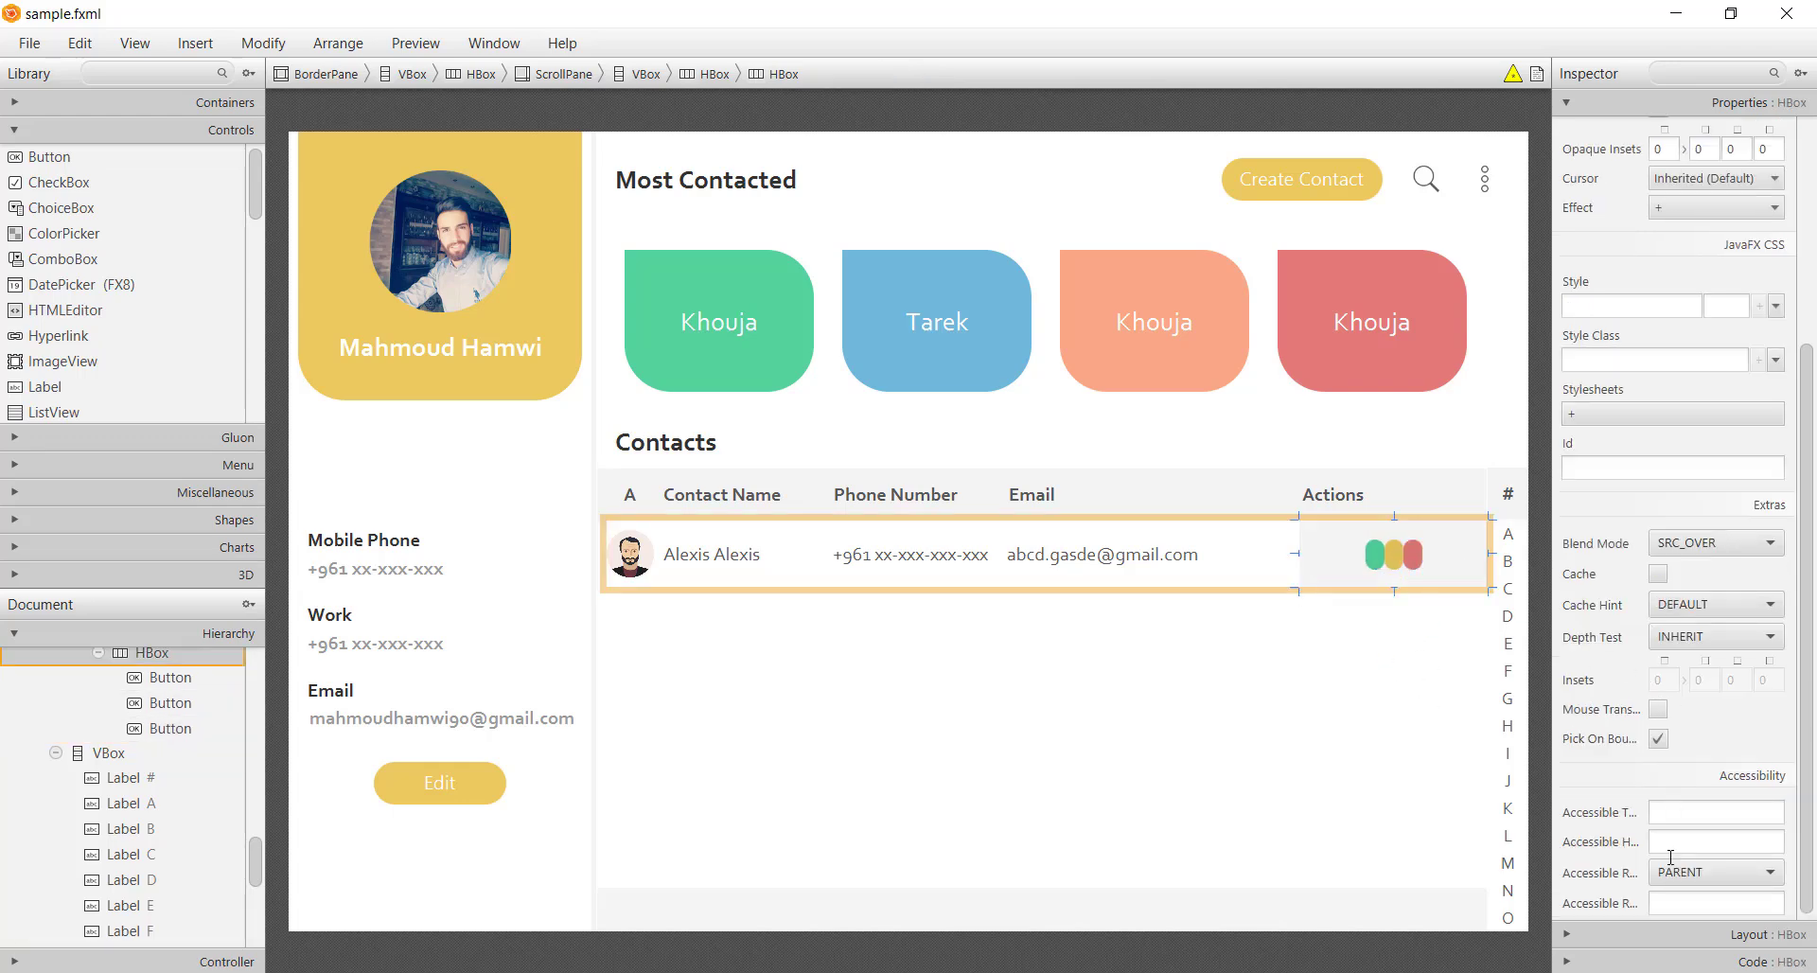
left_click(1657, 937)
left_click(1724, 367)
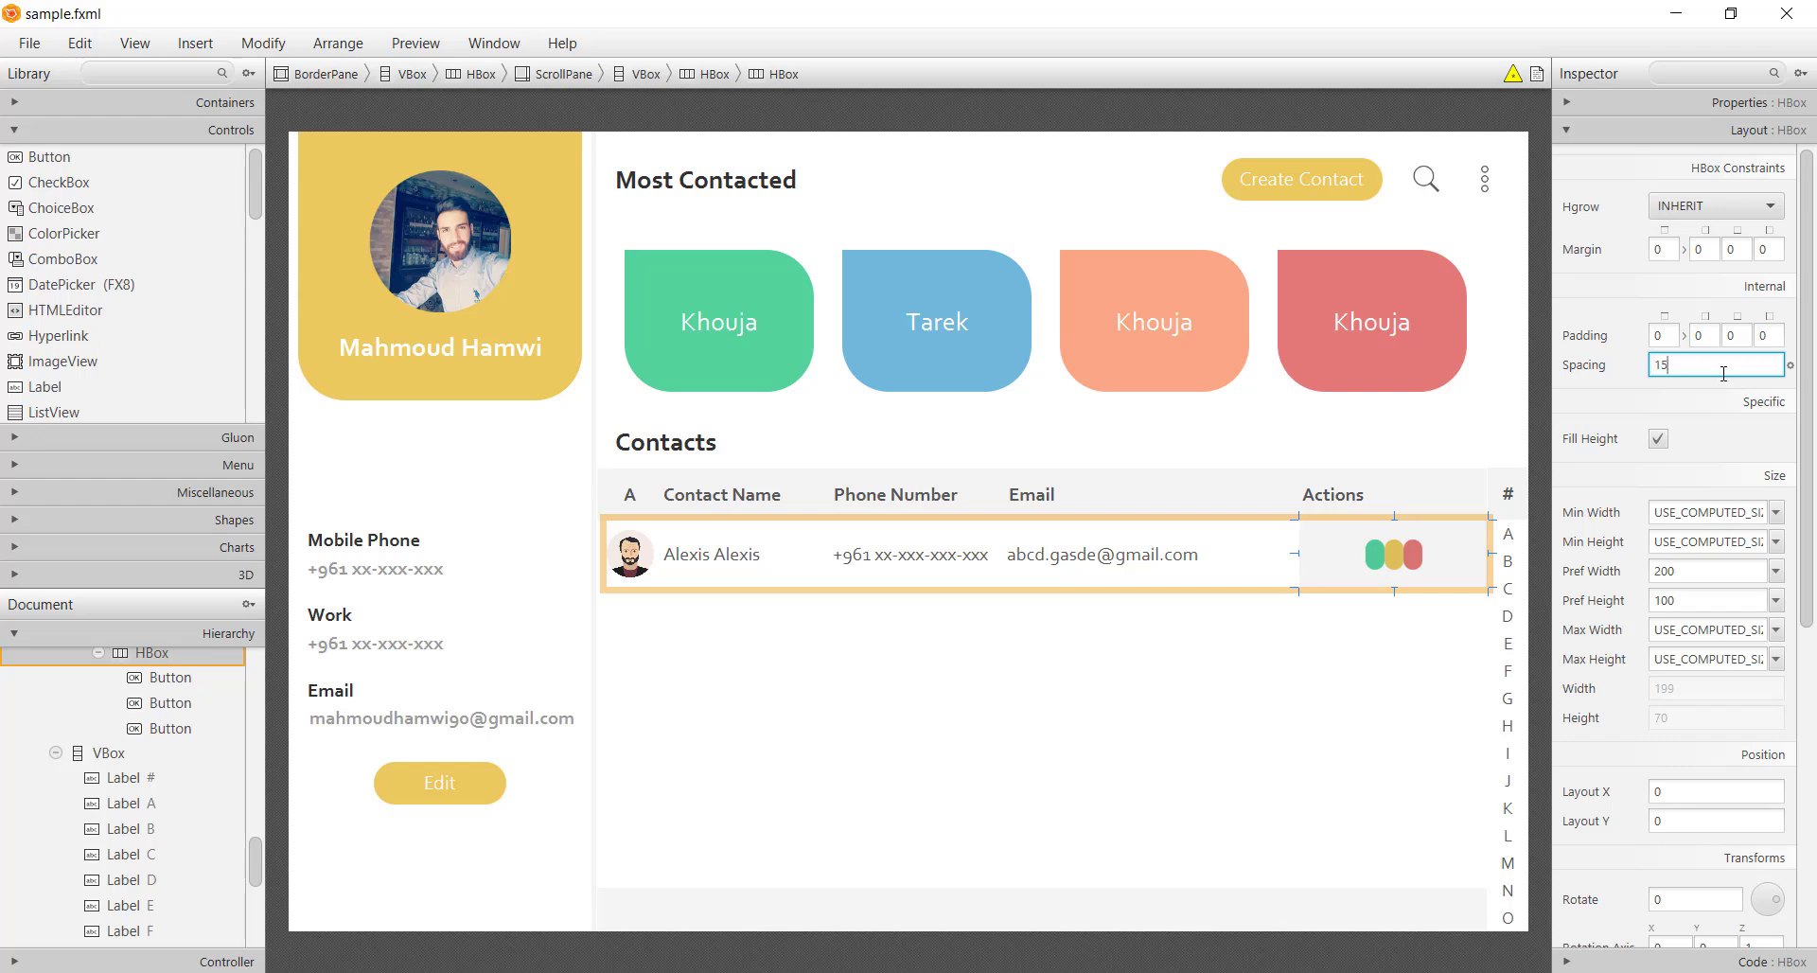
type("15")
left_click(1394, 557)
Size all three action buttons to a preferred 40×40
key("ctrl+a")
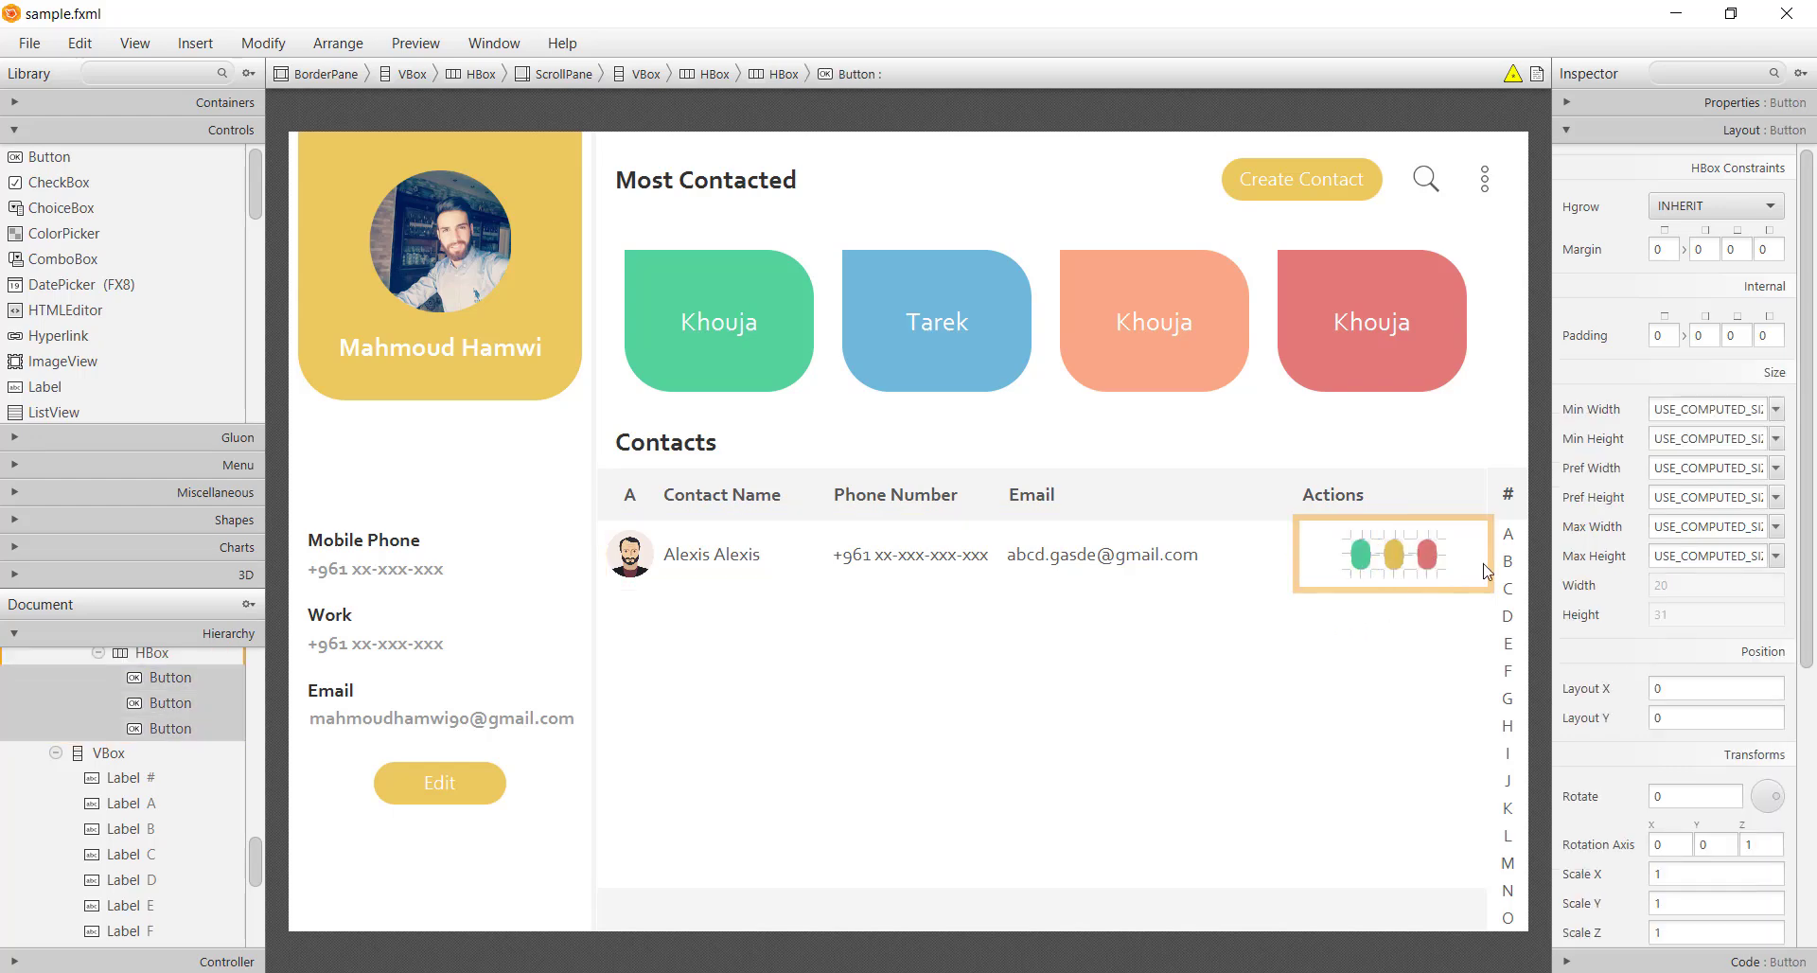
left_click(1708, 473)
type("40")
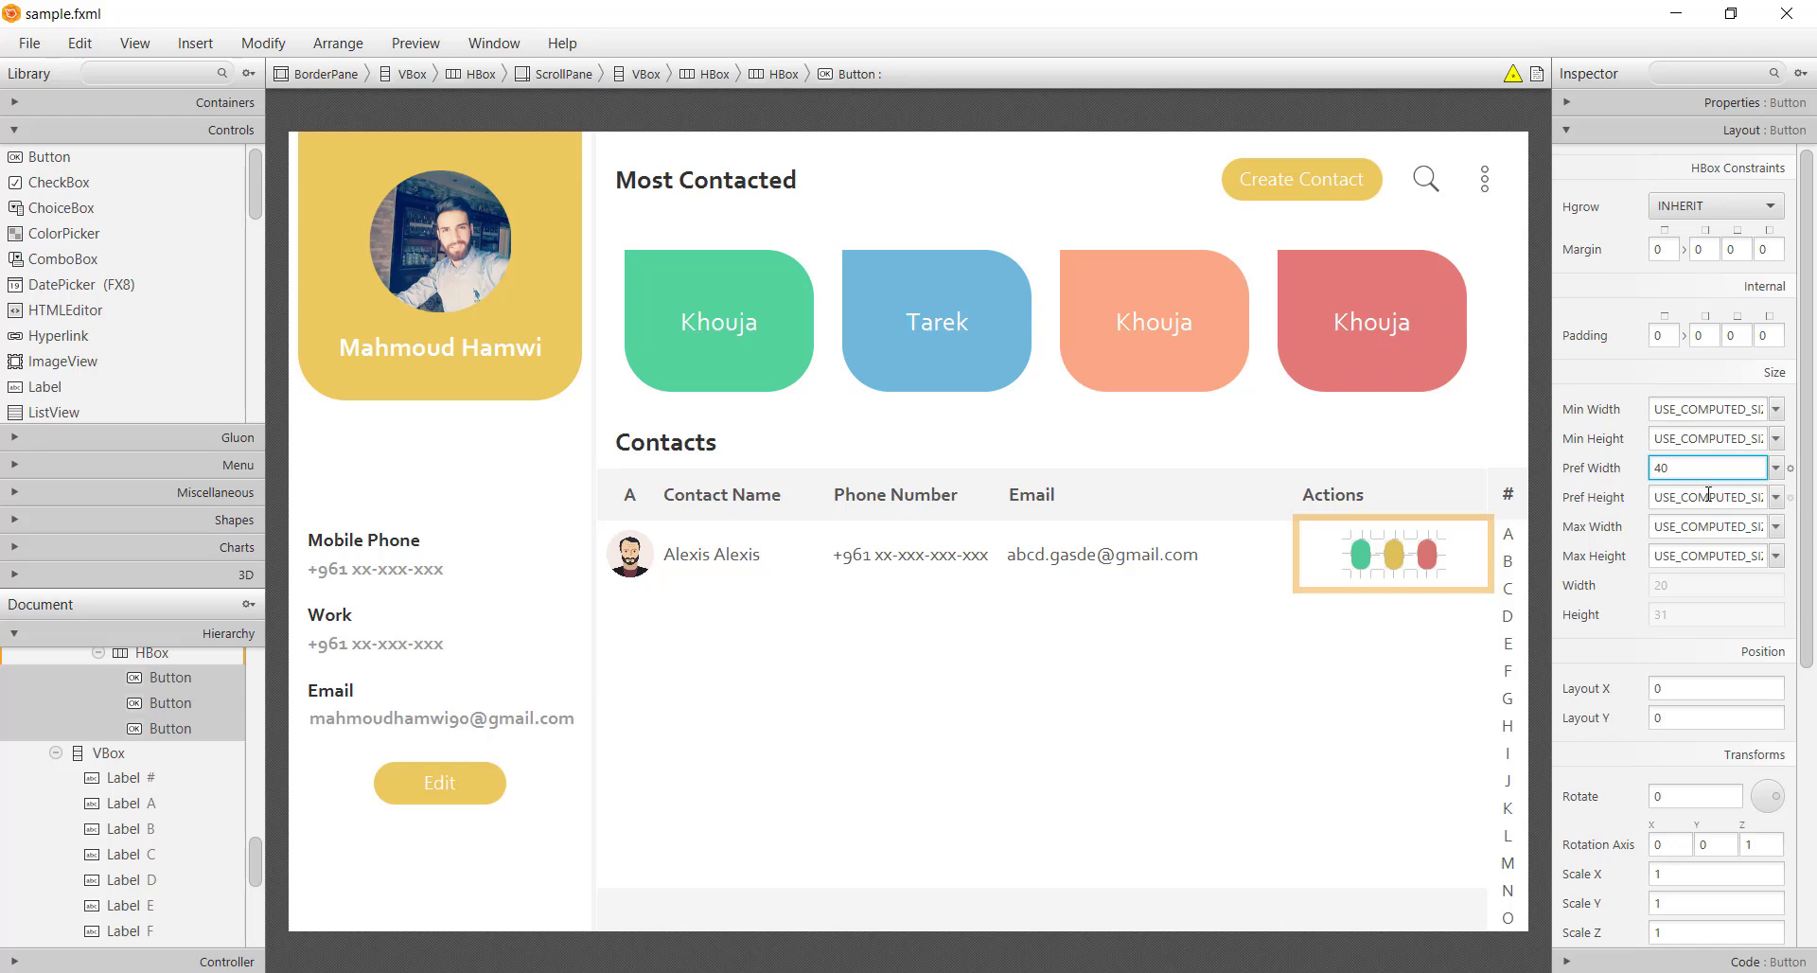
left_click(1708, 493)
type("40")
key("Return")
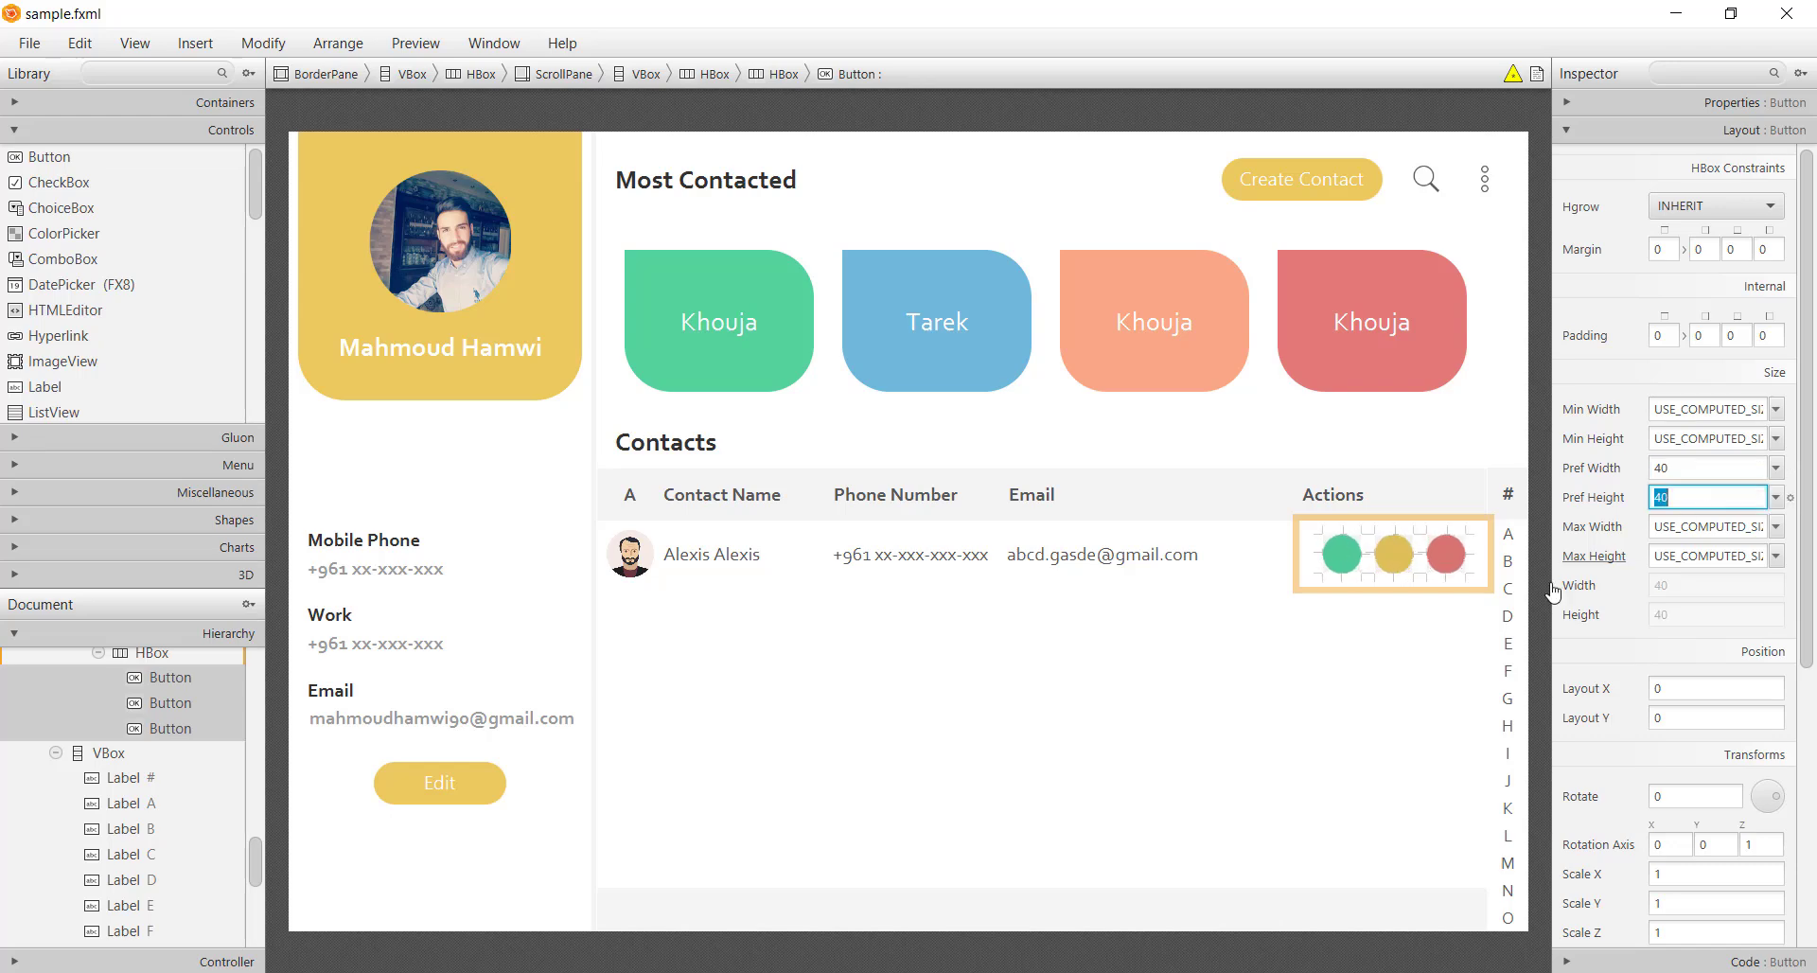
left_click(662, 552)
Drop an ImageView into the green action button
left_click(55, 383)
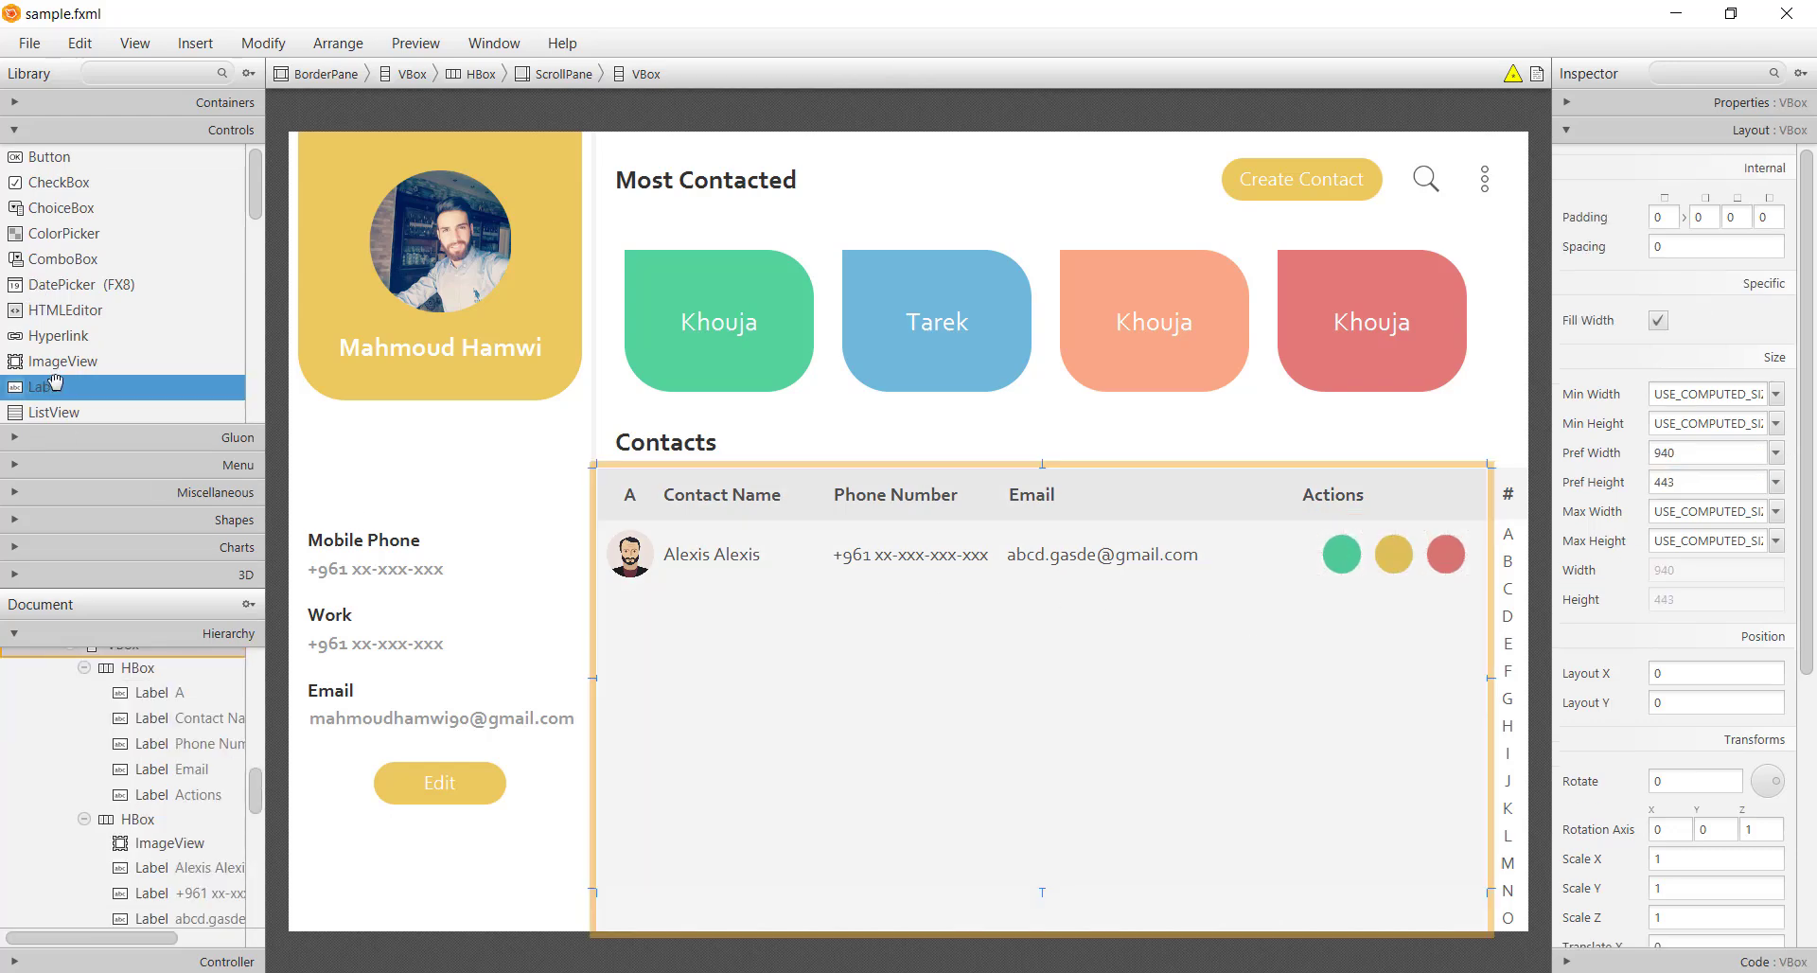
left_click_drag(58, 361, 1388, 625)
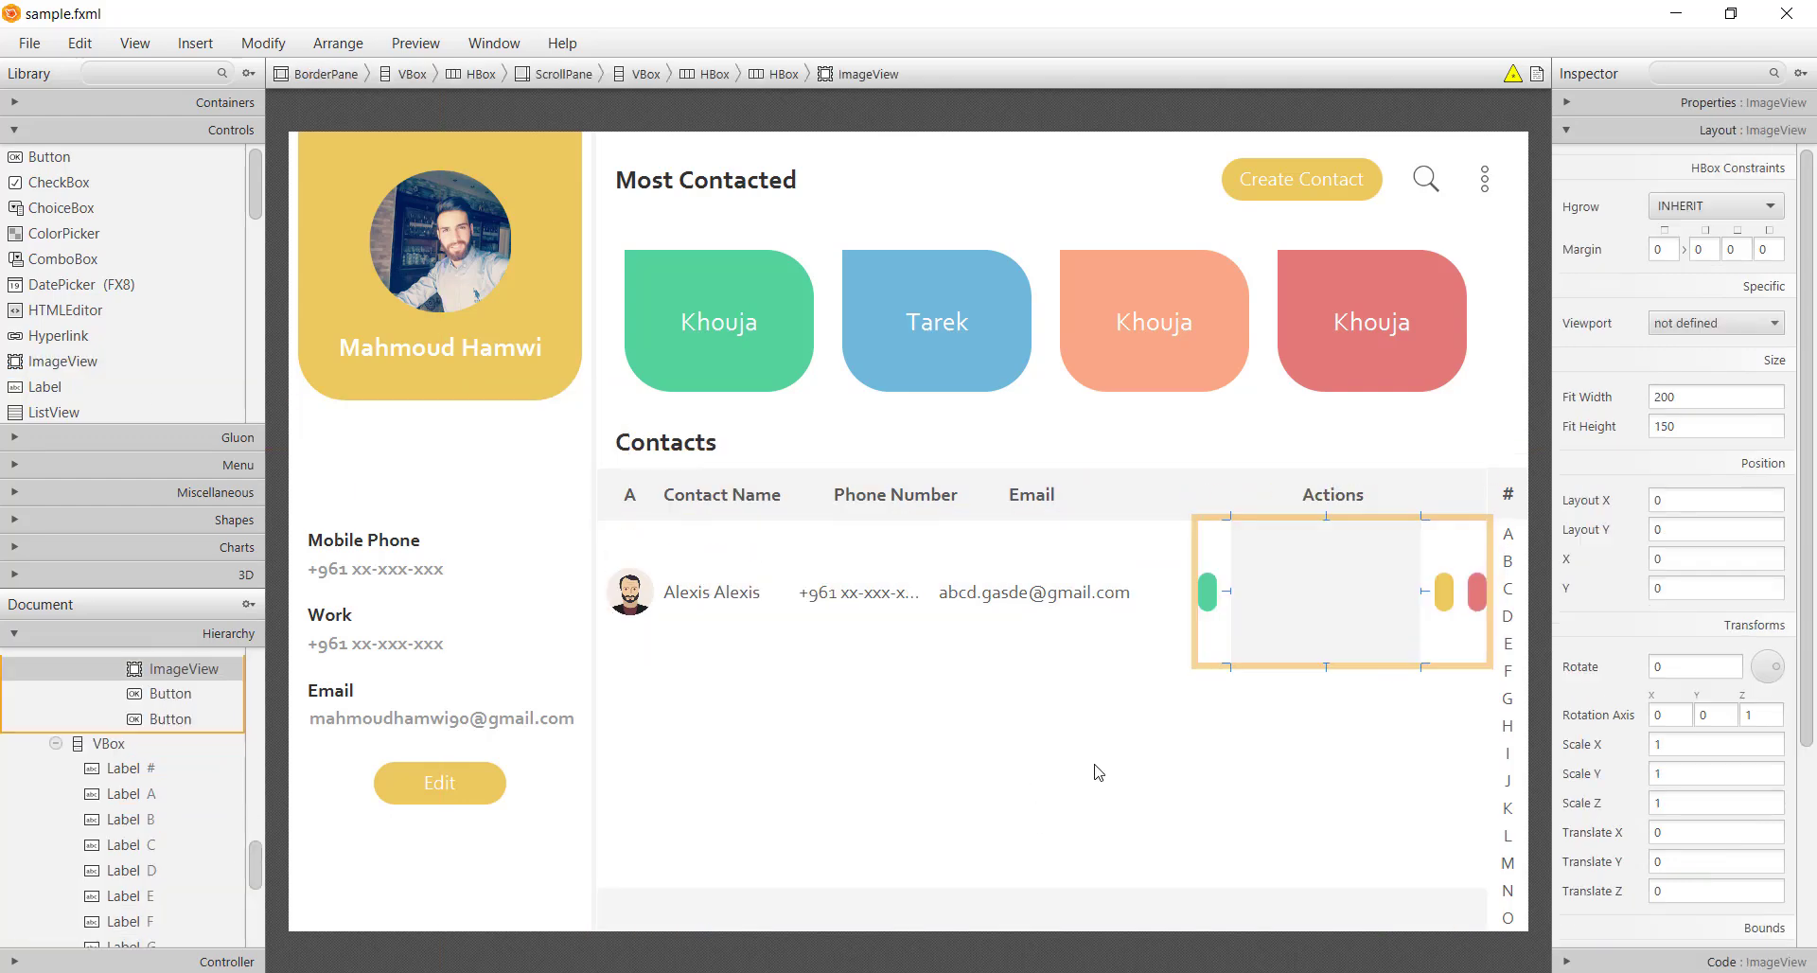
scroll(142, 691, "up", 2)
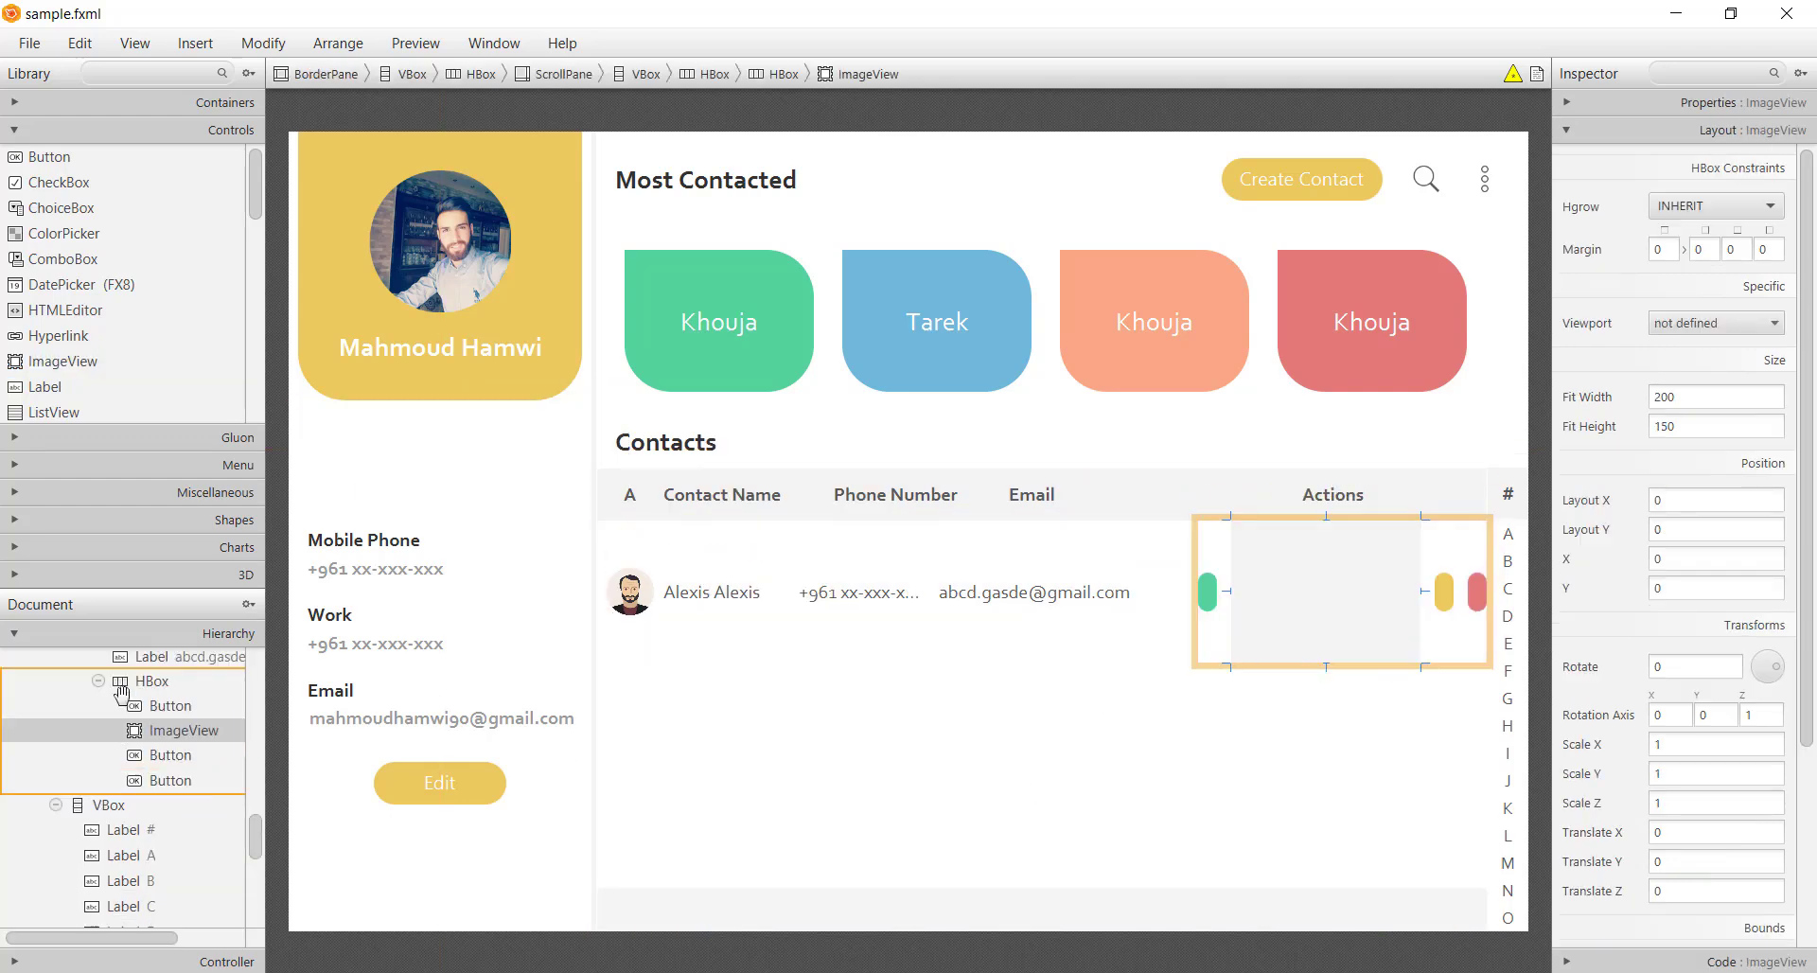
left_click_drag(175, 734, 162, 707)
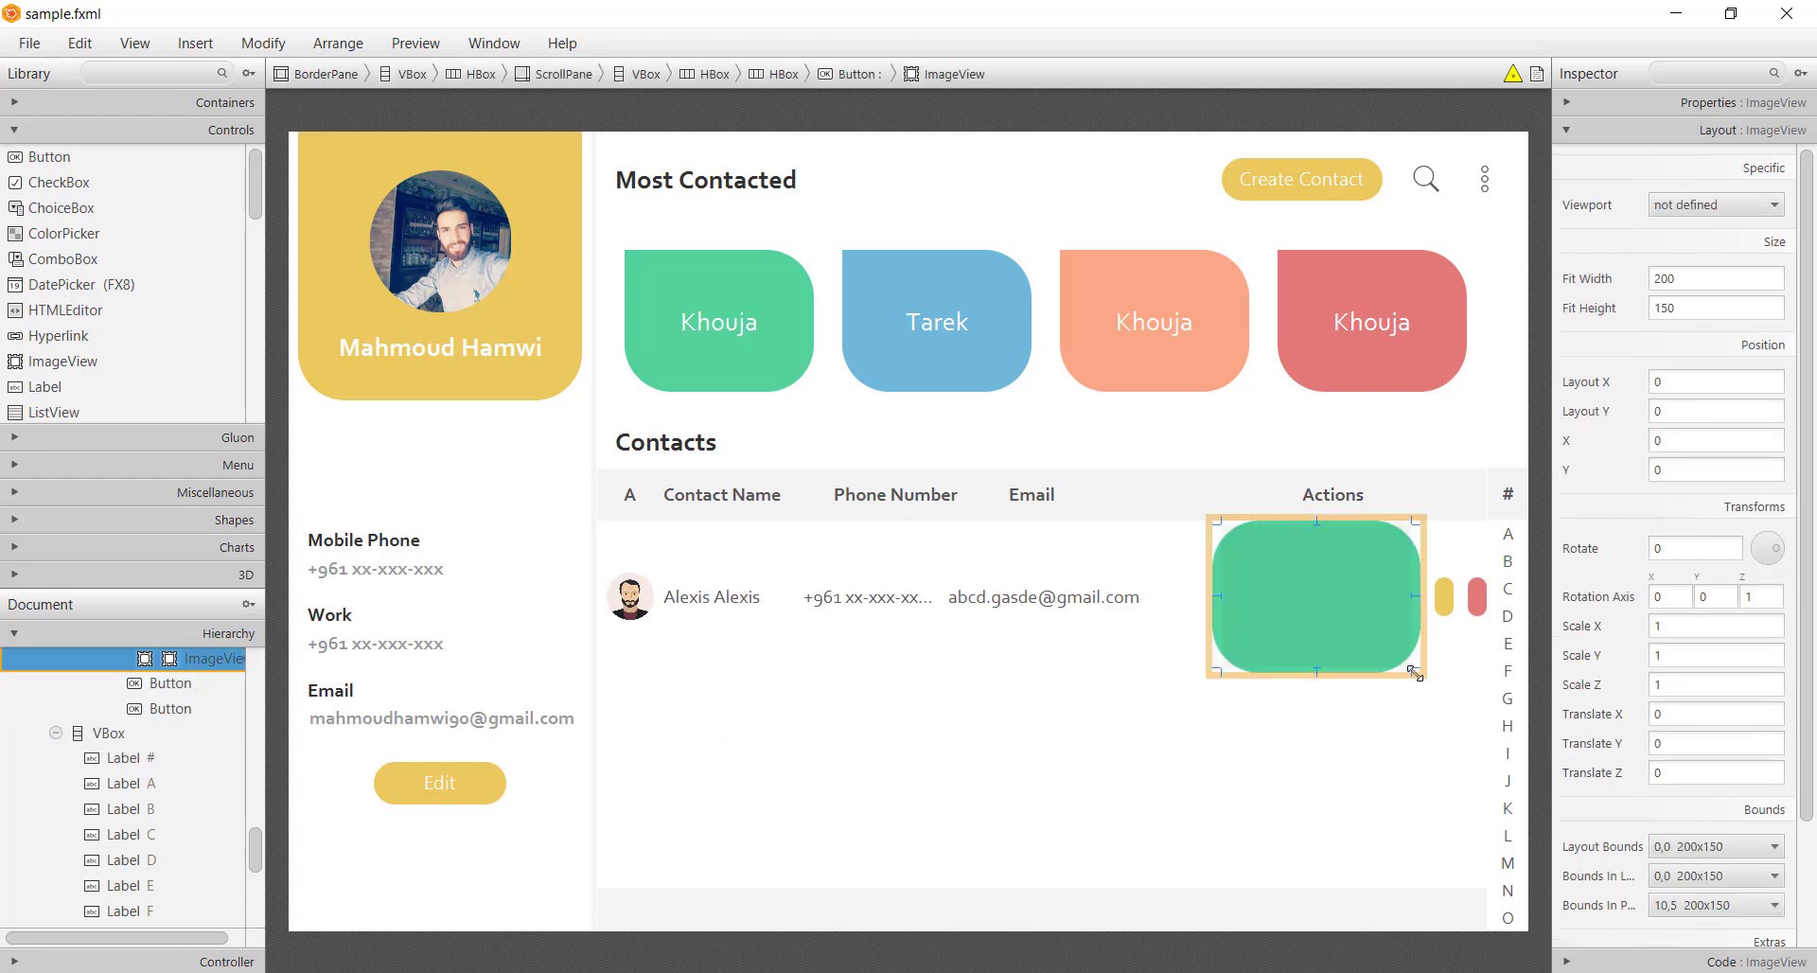
left_click_drag(1415, 674, 1420, 580)
Size the green button's image 20 by 20 and set it to the ic_call icon
left_click(1737, 282)
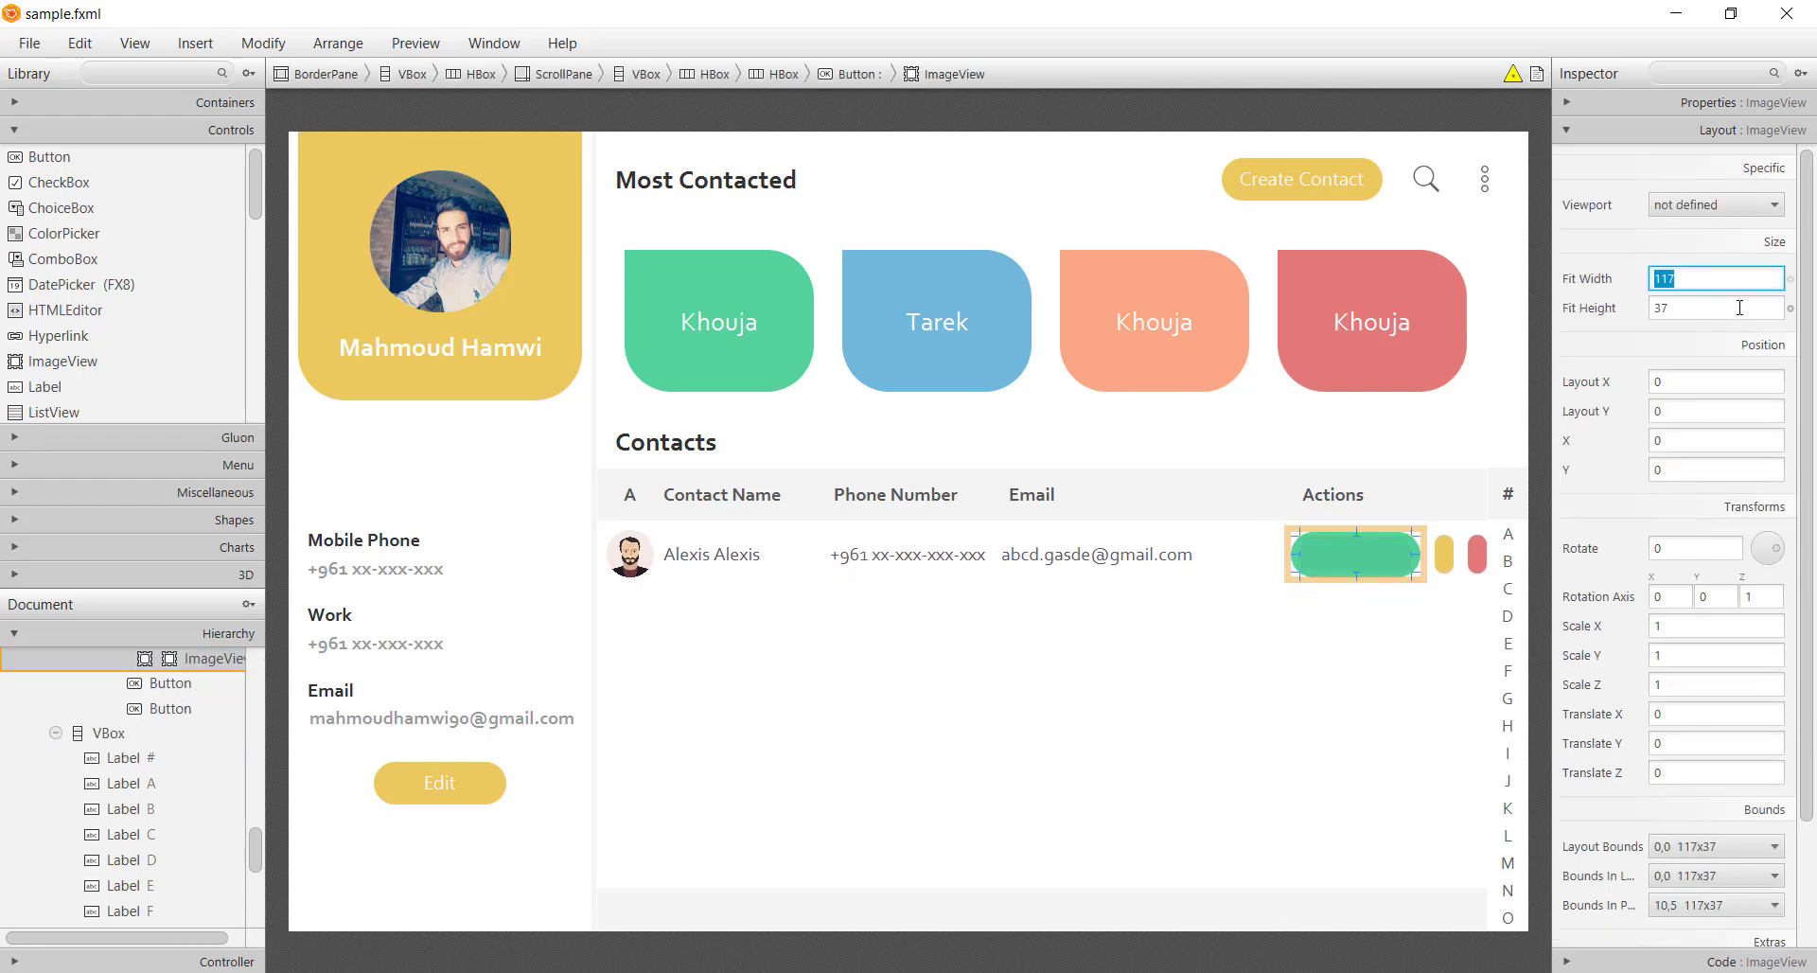
type("20")
key("Tab")
type("20")
key("Return")
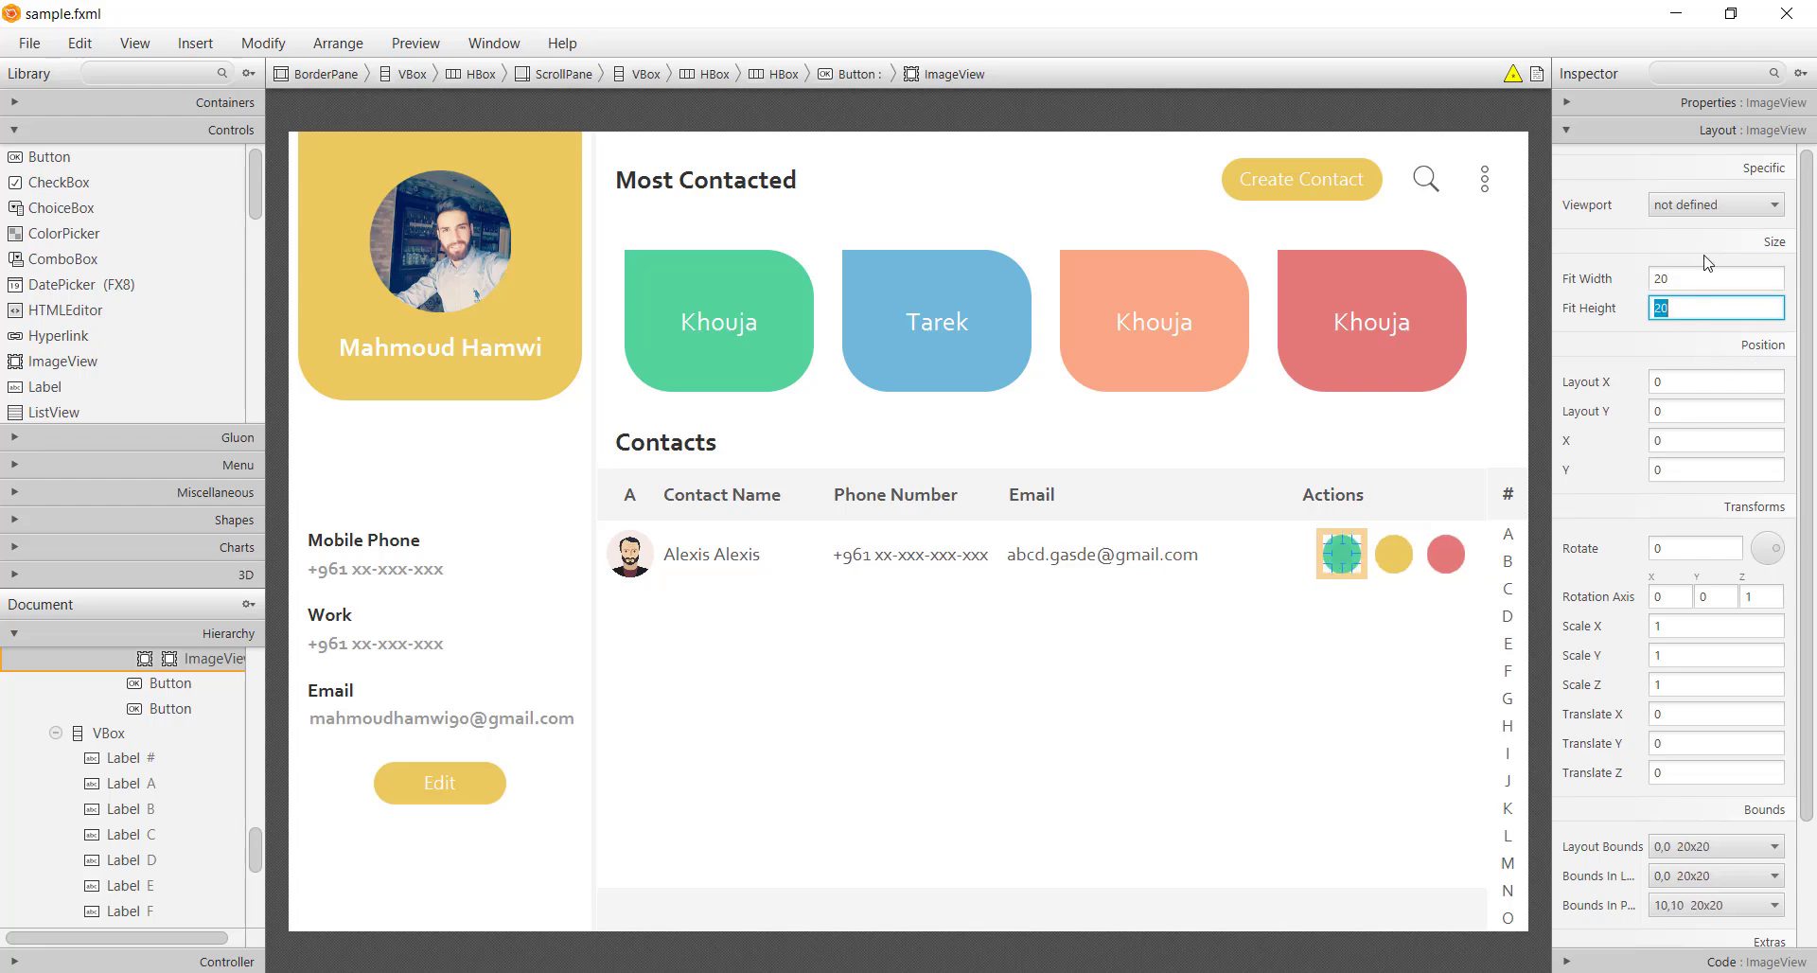
left_click(1728, 103)
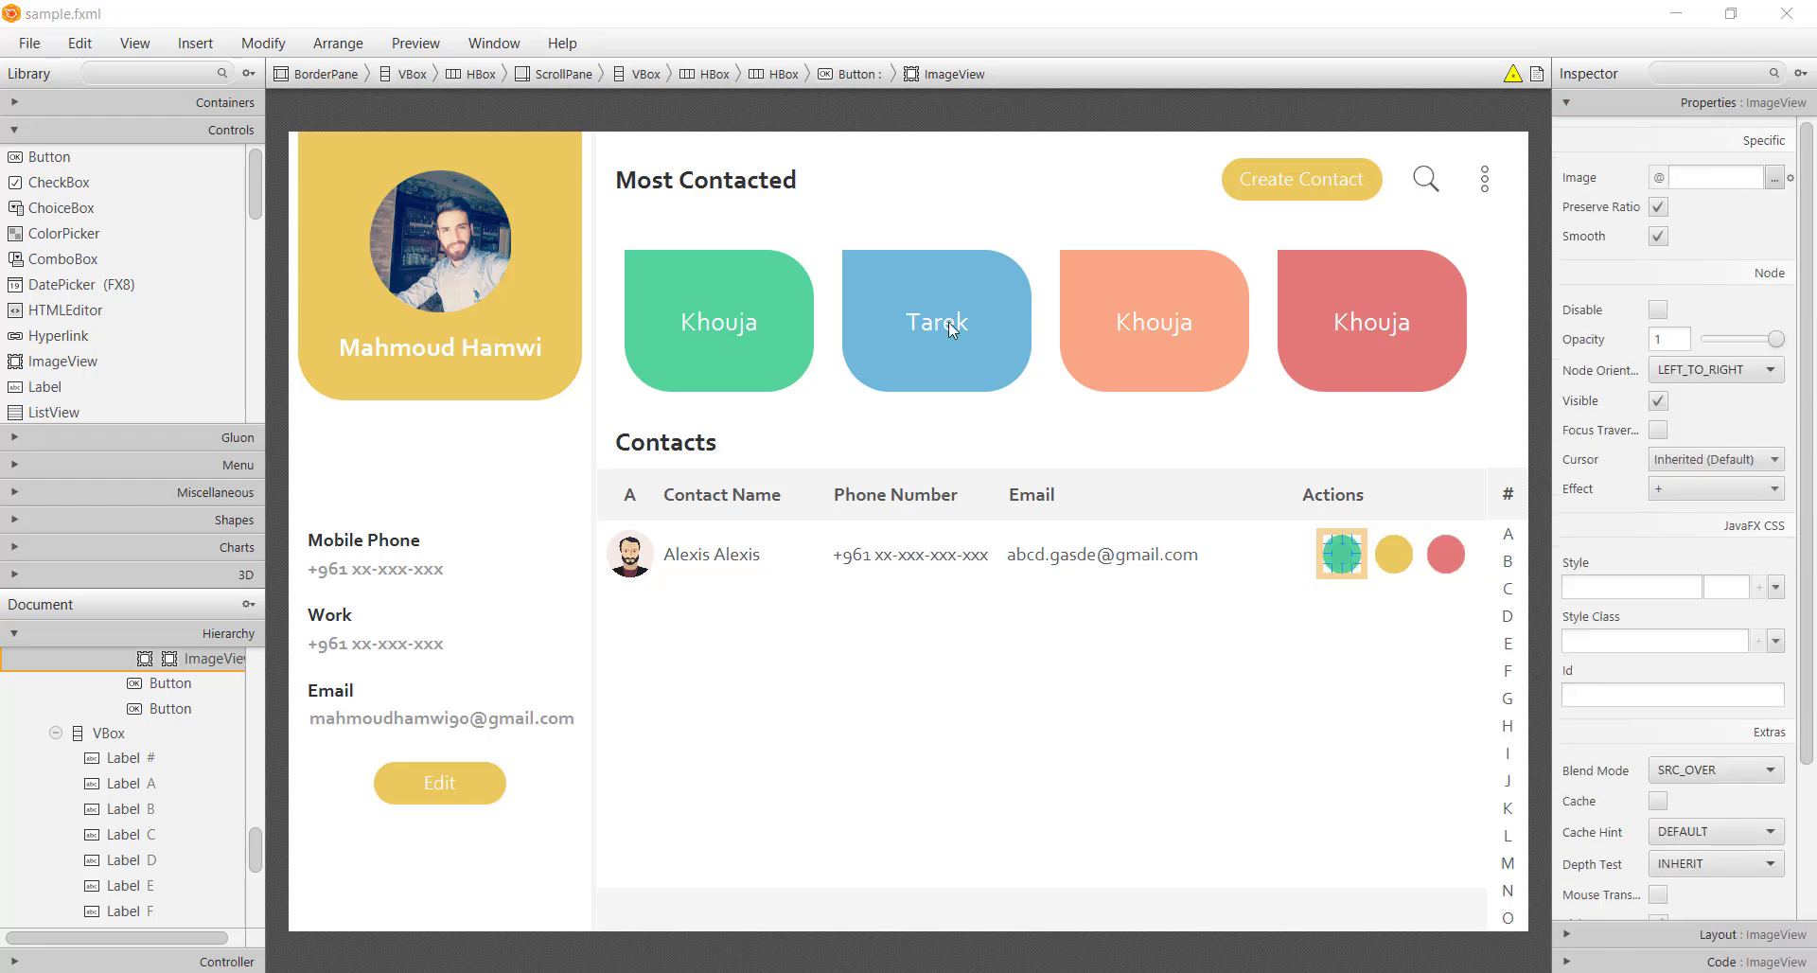
left_click(1775, 177)
double_click(276, 225)
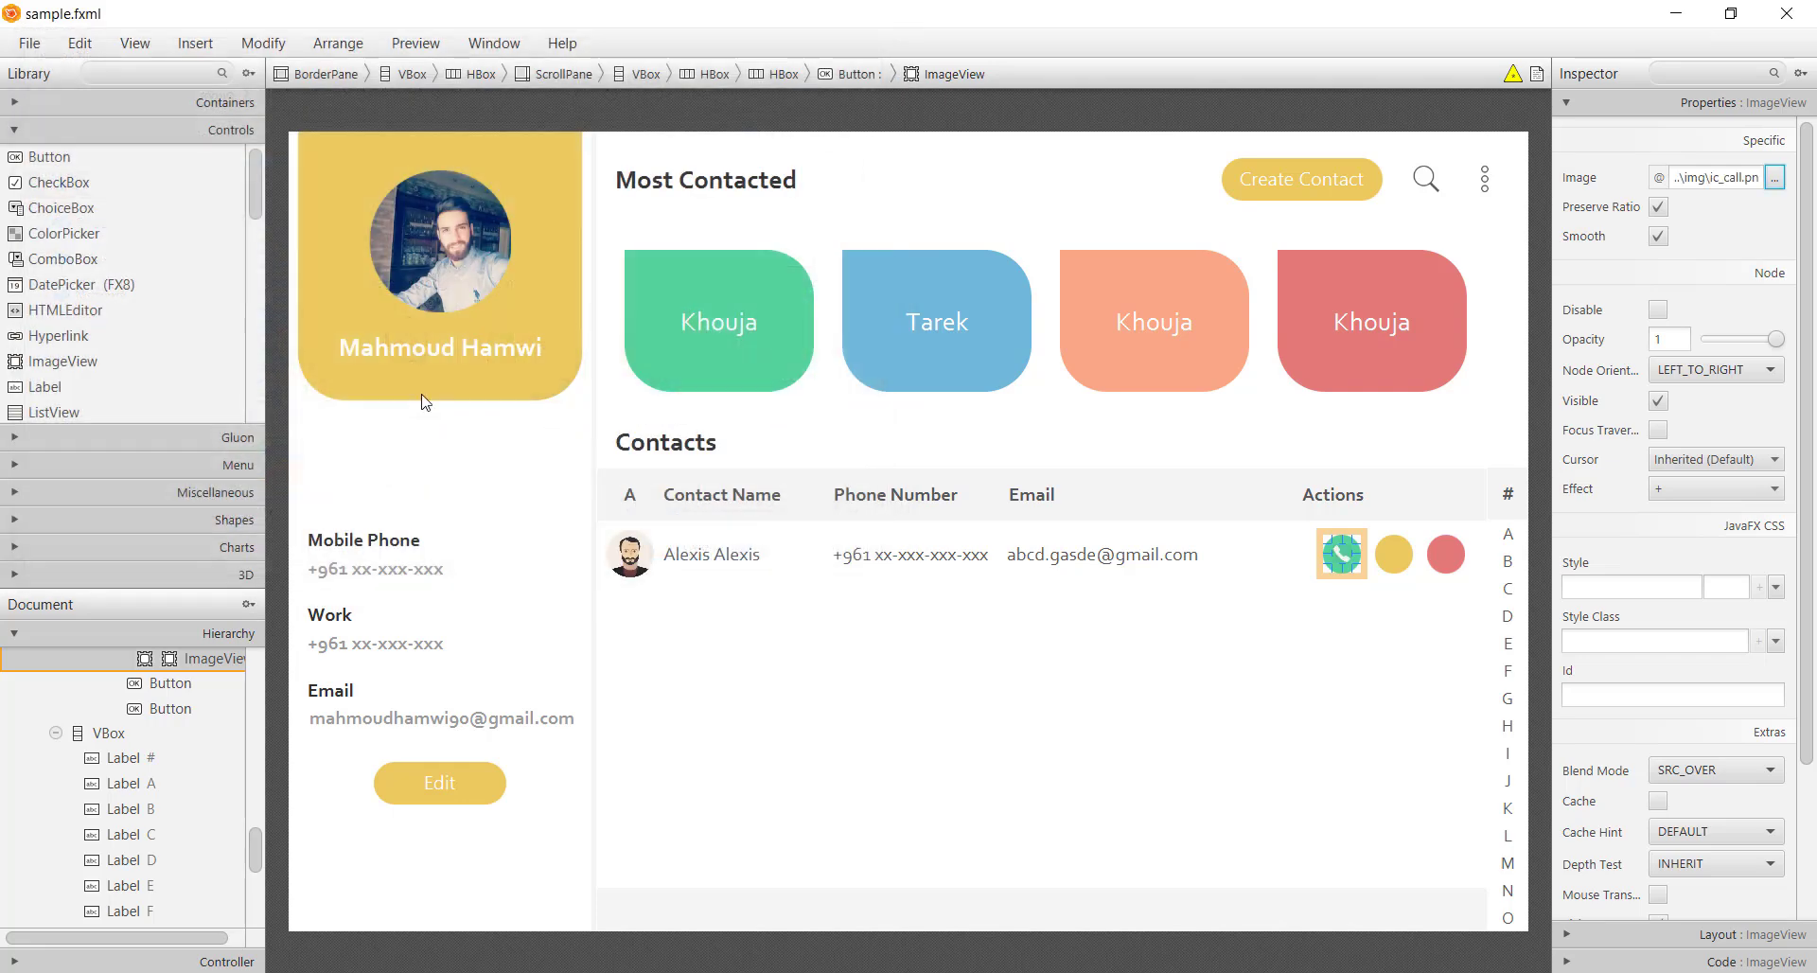
Add ImageViews to the yellow and red buttons and set their fit size to 20
left_click(1388, 576)
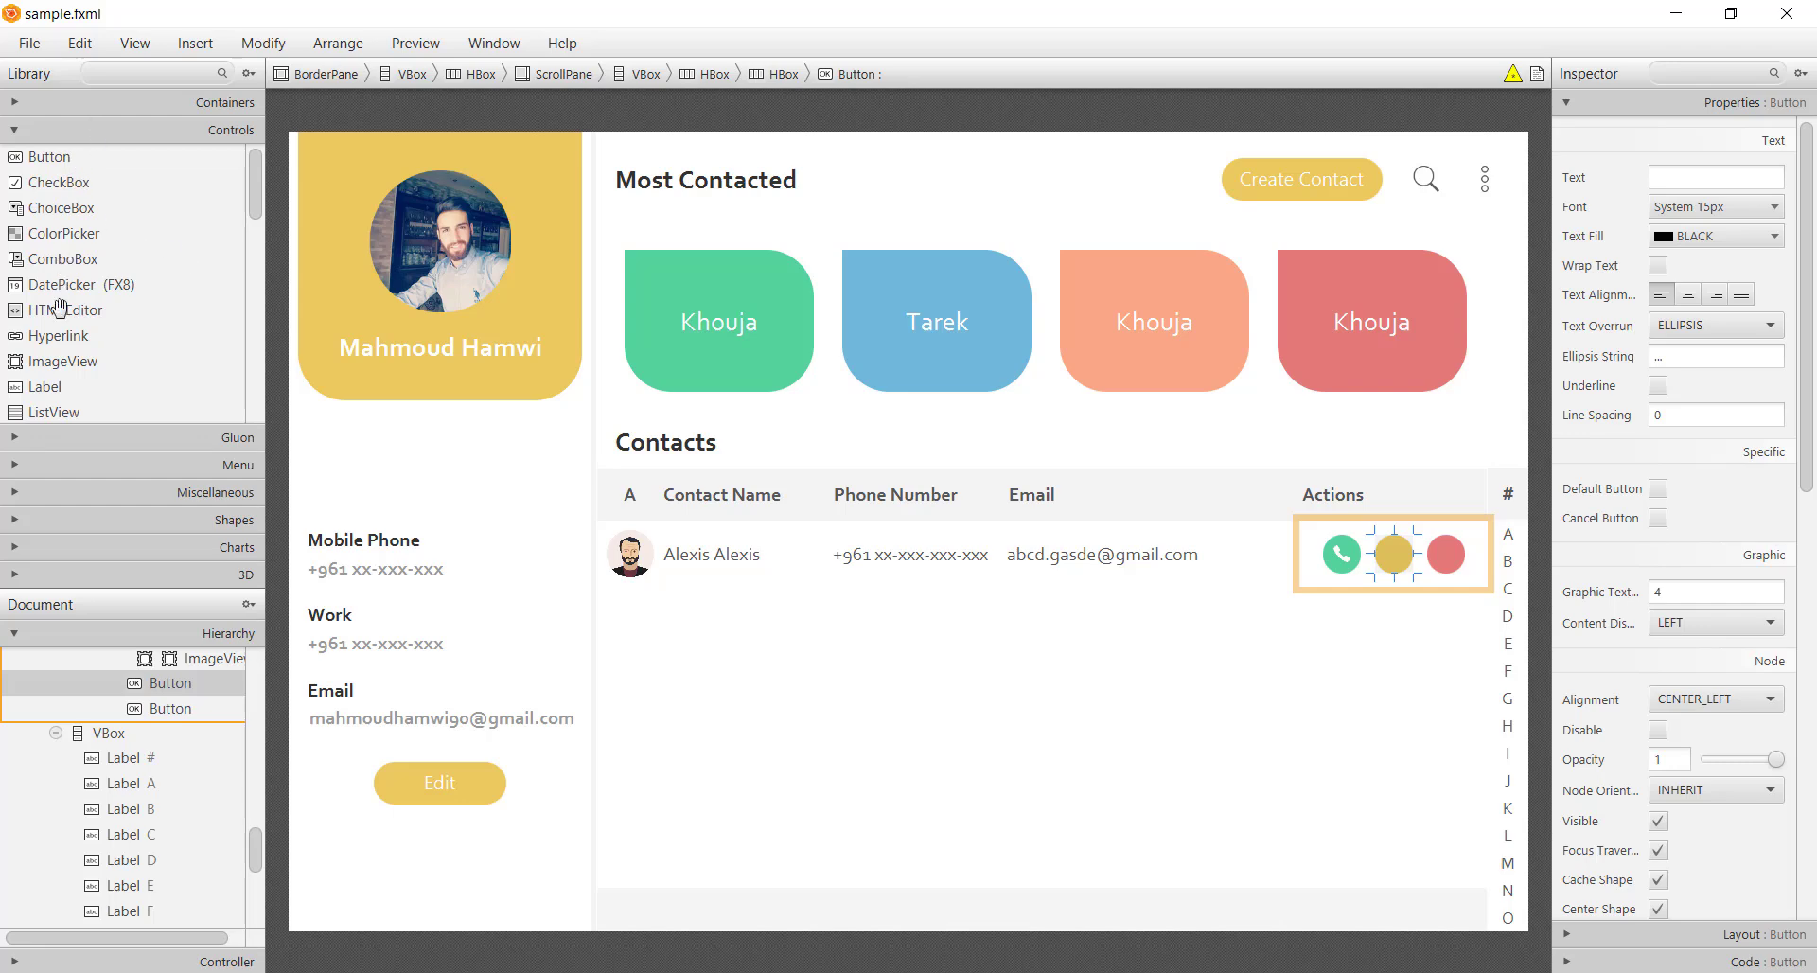
left_click_drag(52, 360, 159, 698)
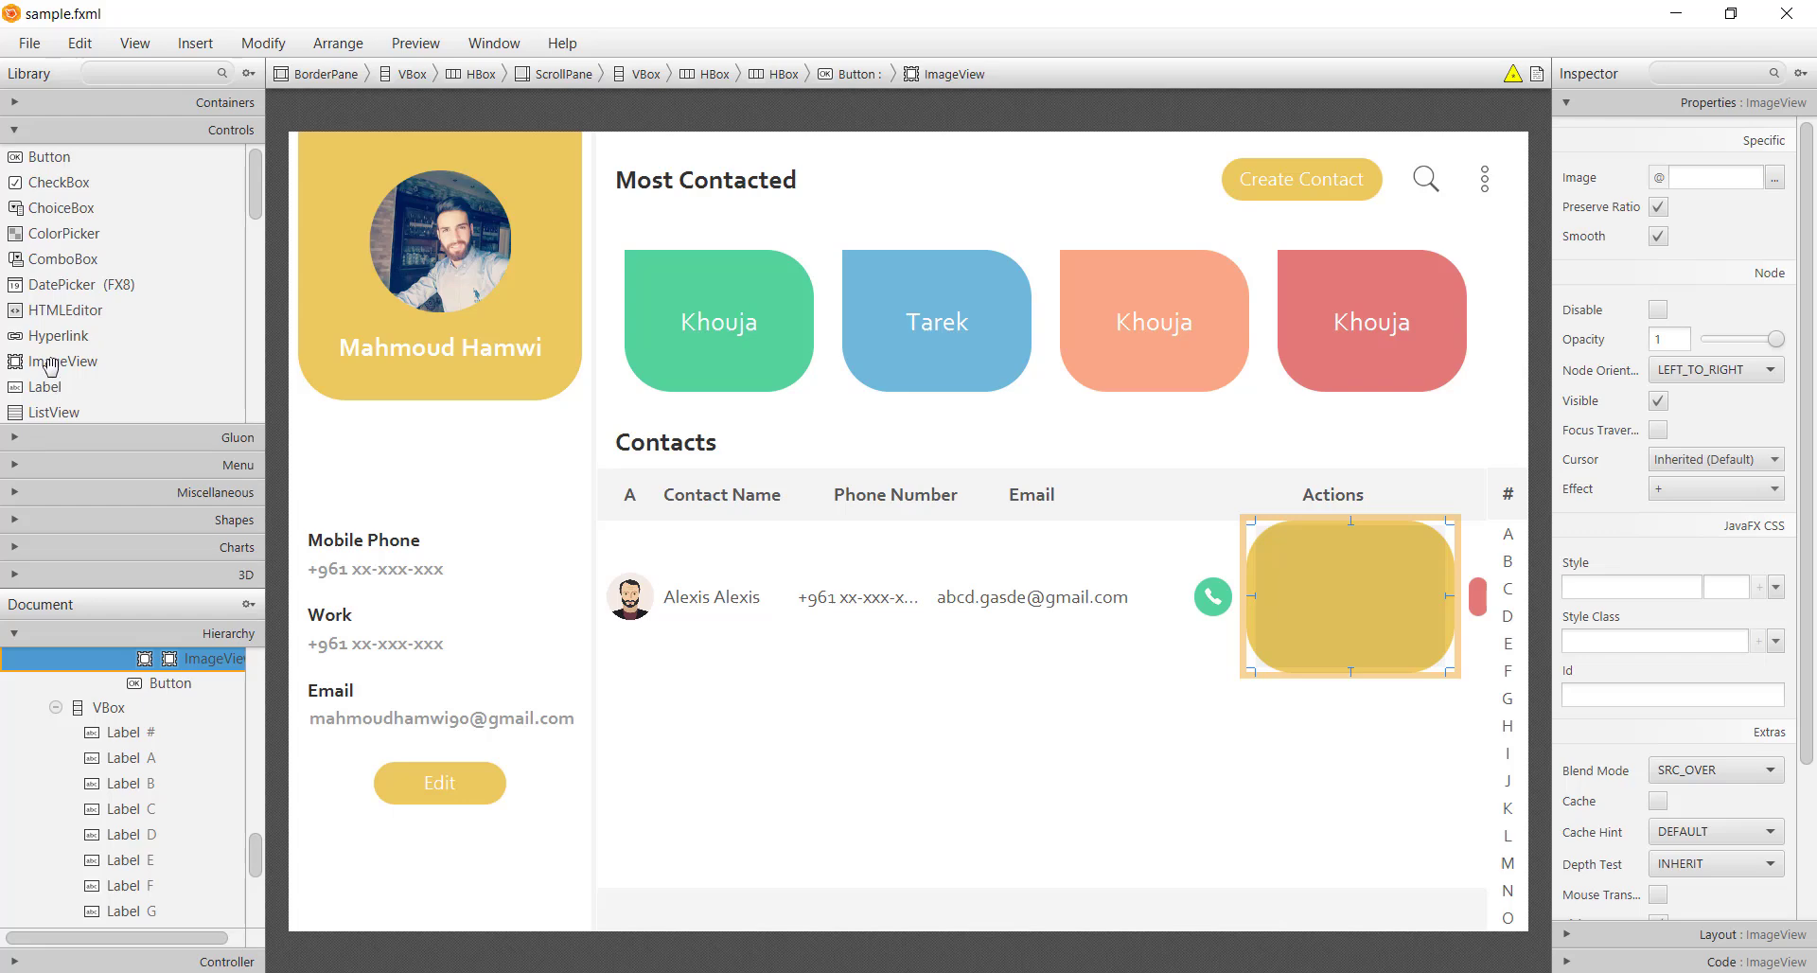
left_click_drag(52, 363, 157, 704)
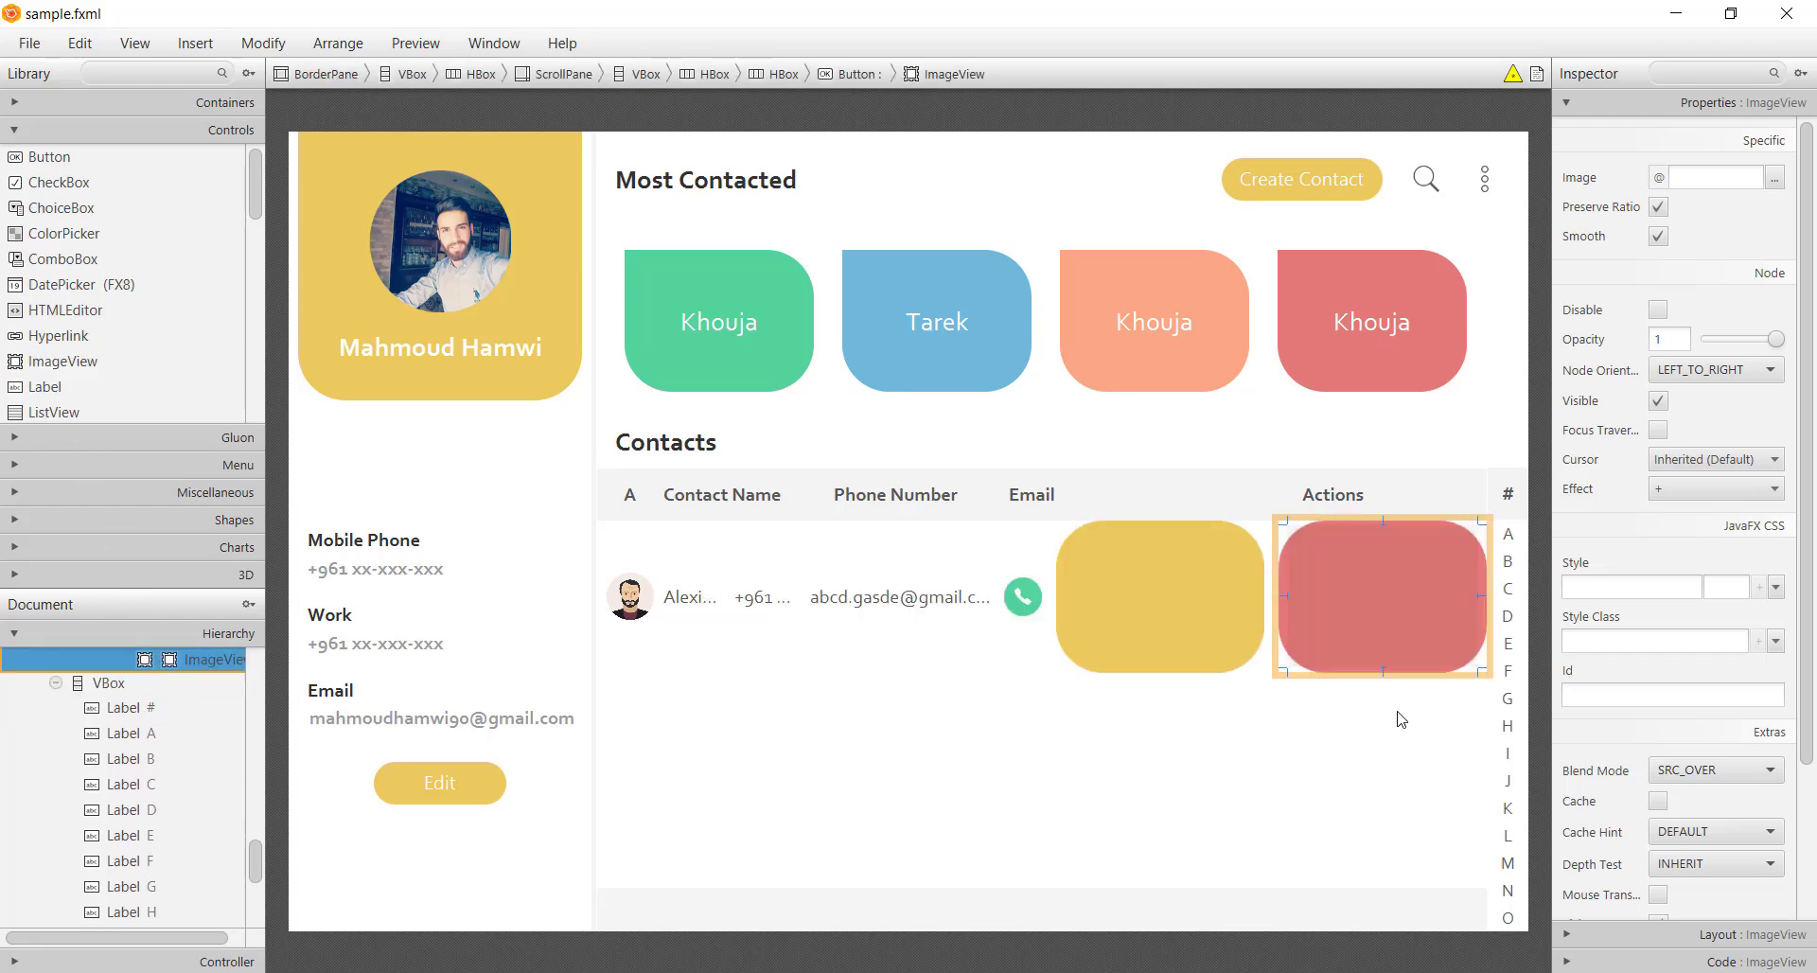
left_click(1192, 625, "shift")
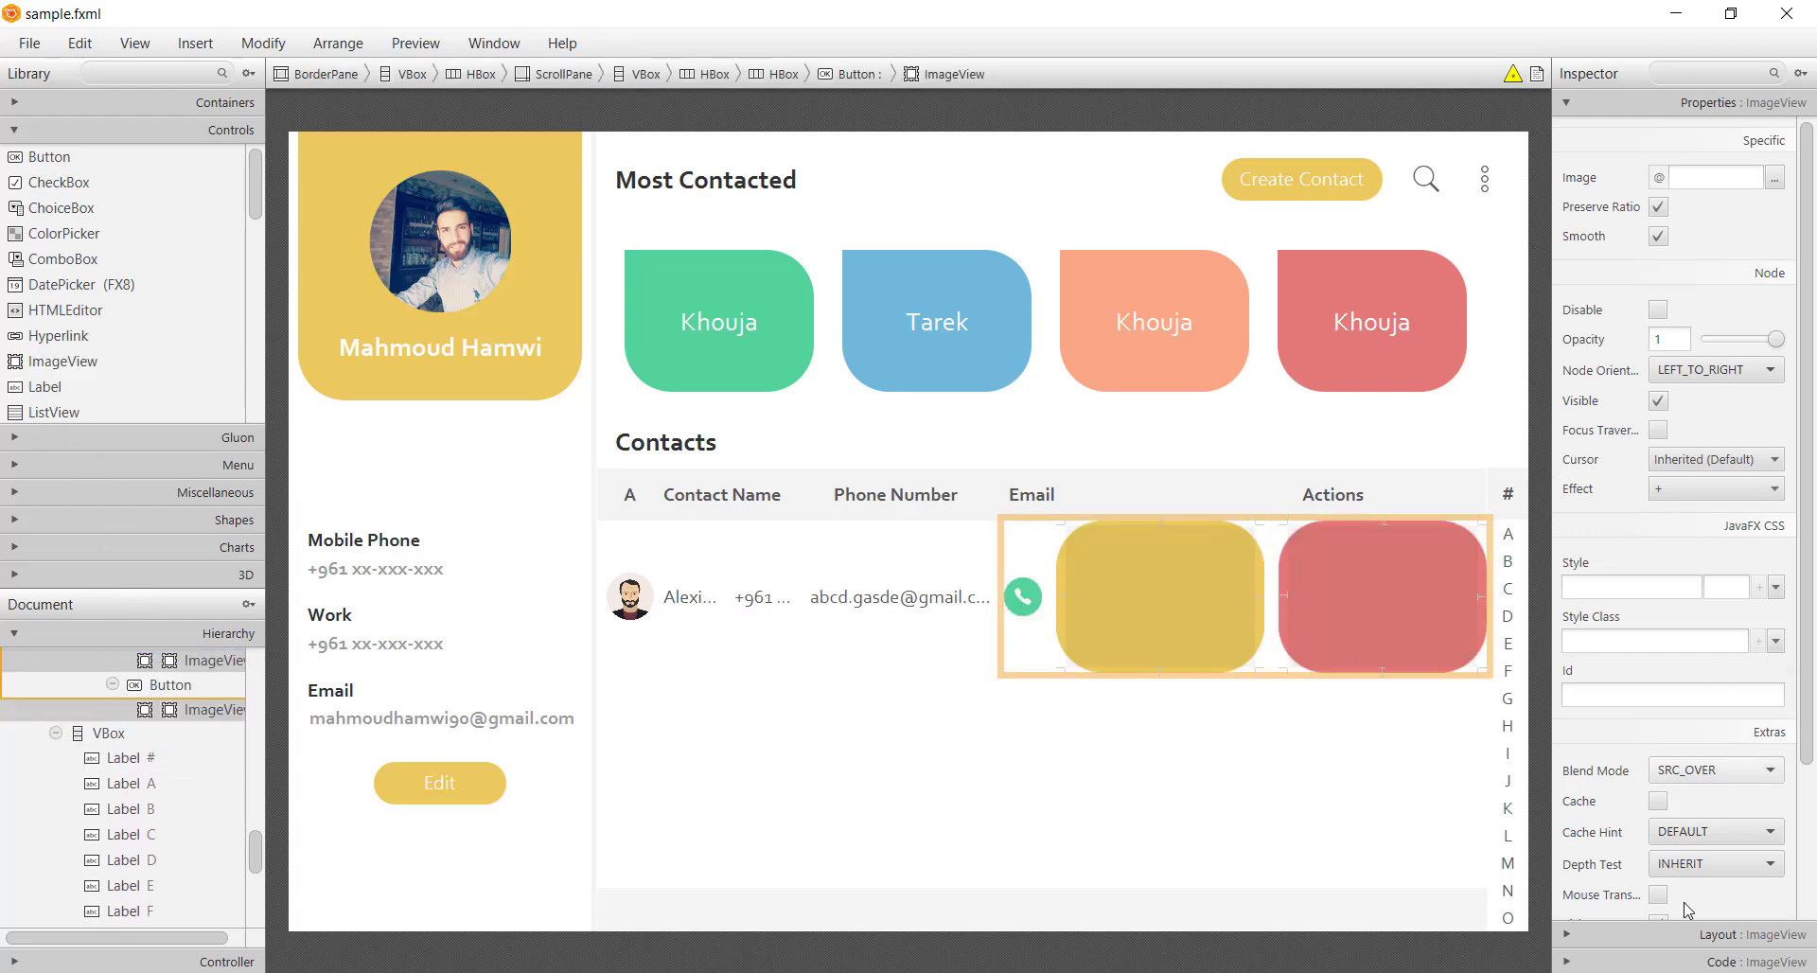
left_click(1681, 937)
left_click(1692, 278)
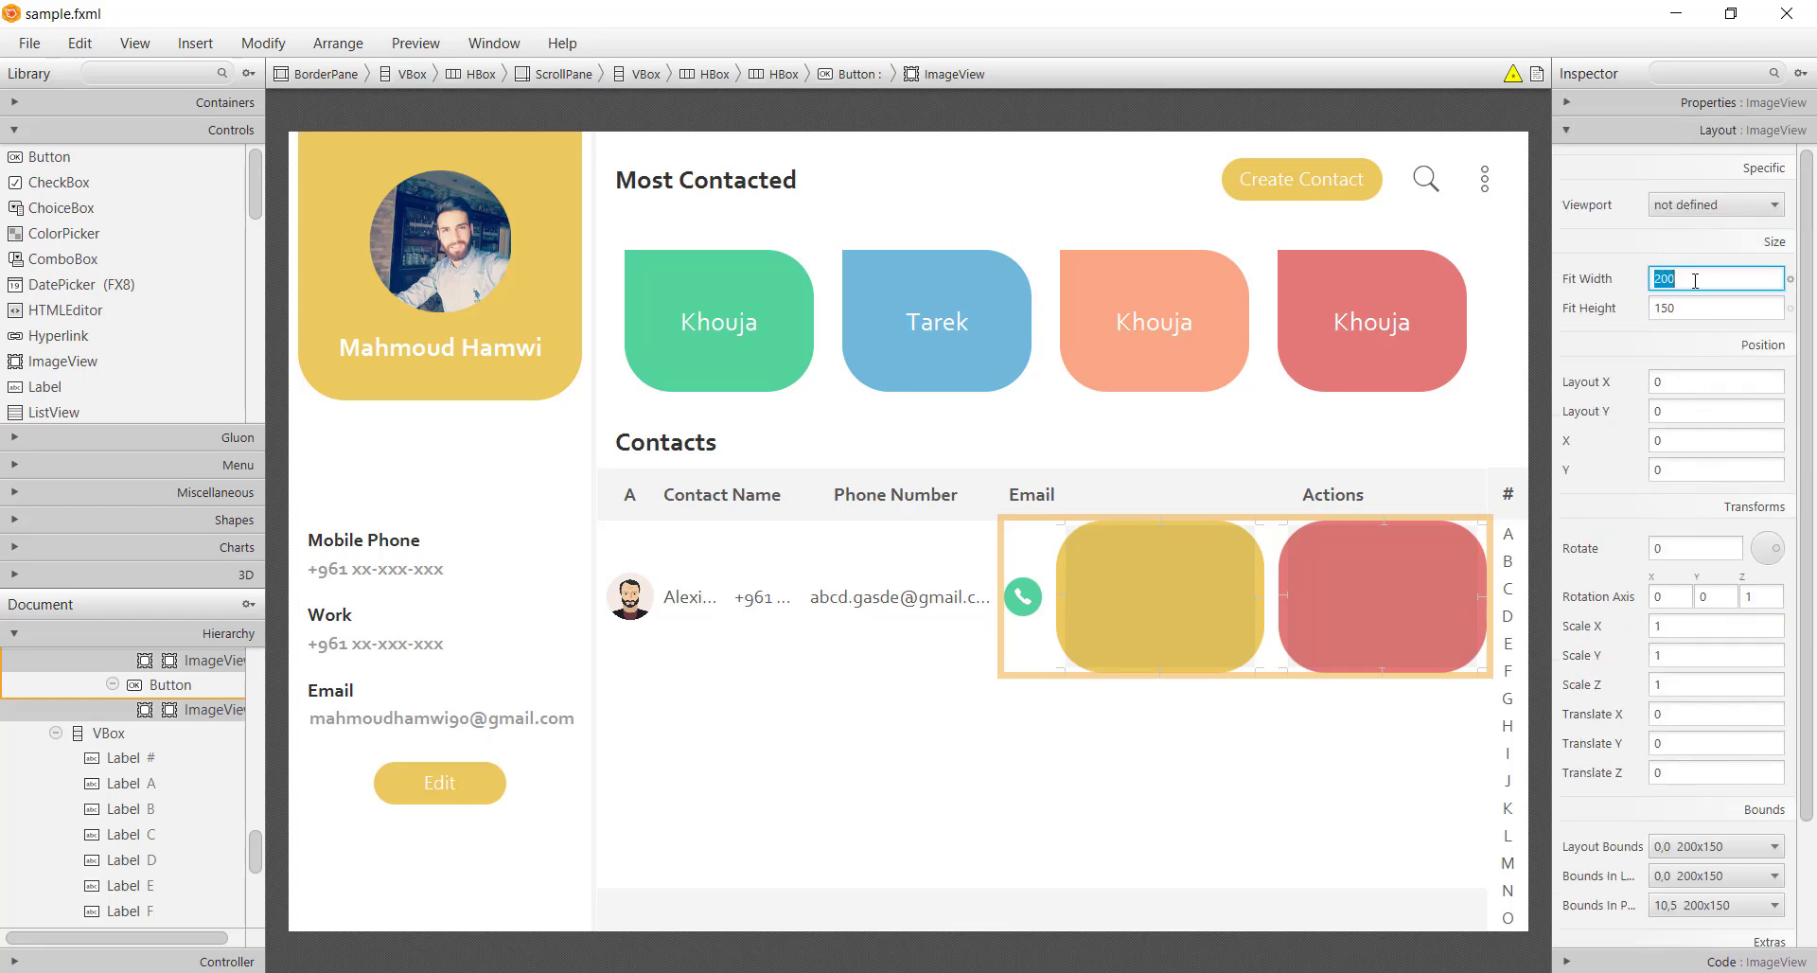
type("20")
left_click(1683, 318)
type("0")
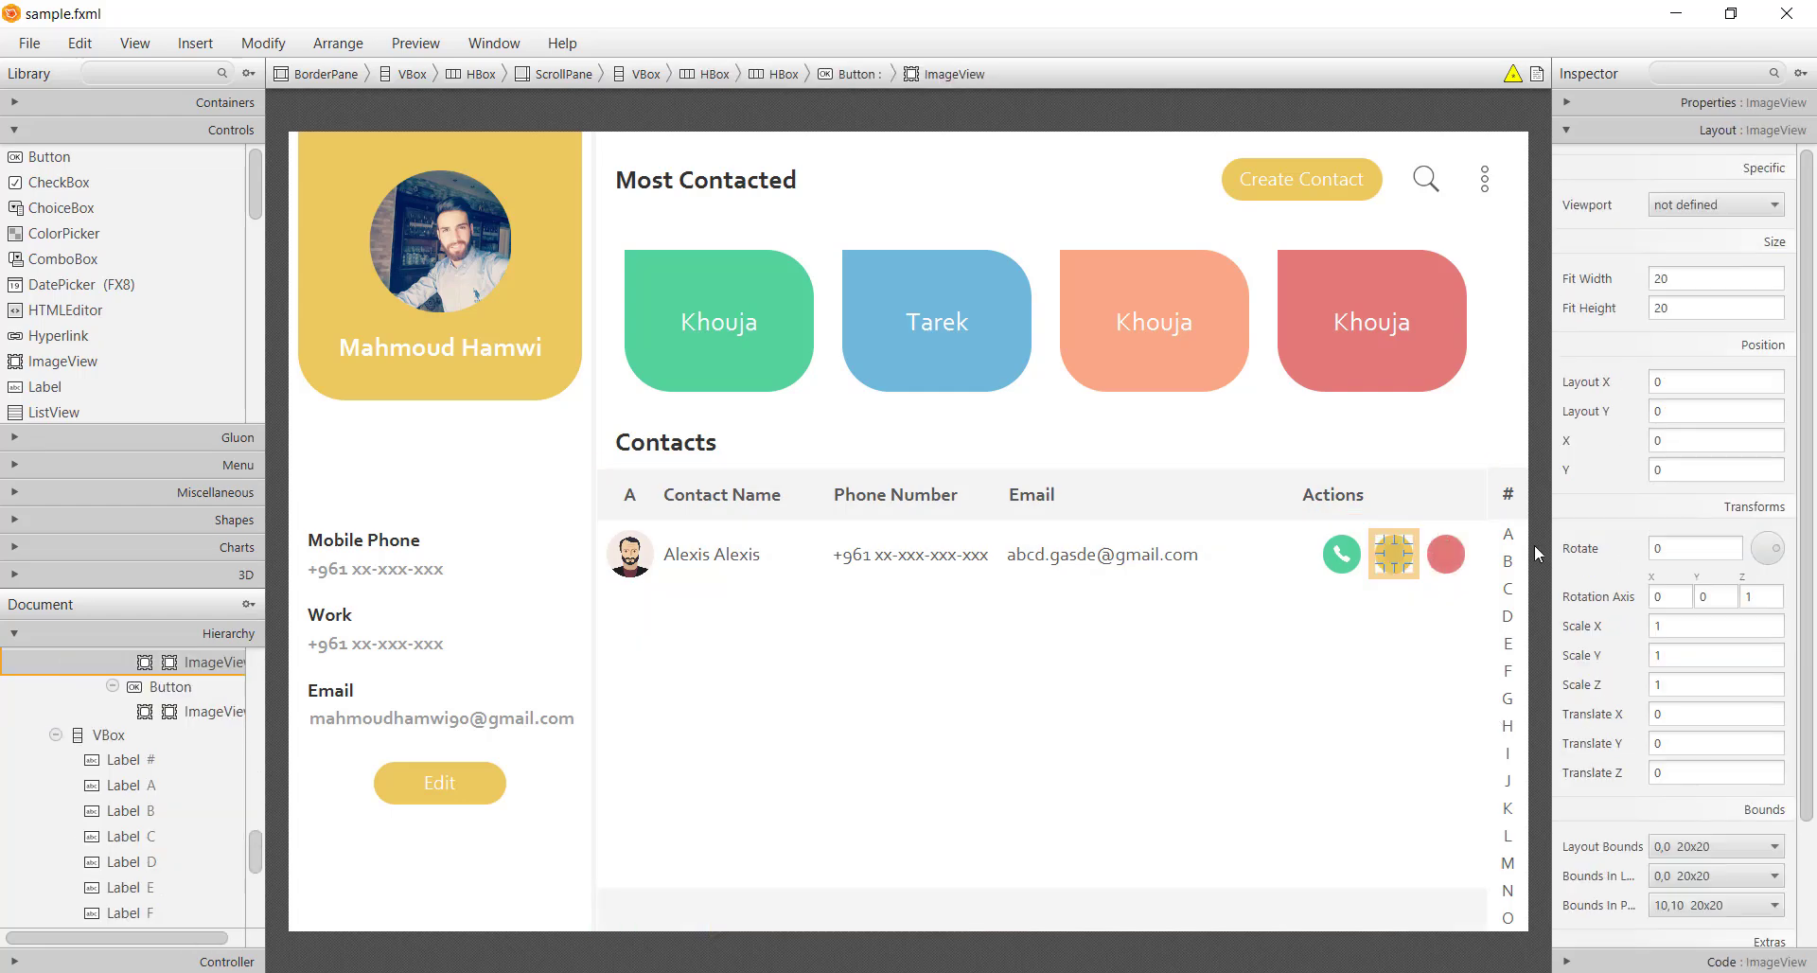
Set the yellow button's image to ic_message and the red button's to ic_trash
left_click(1726, 105)
left_click(1776, 179)
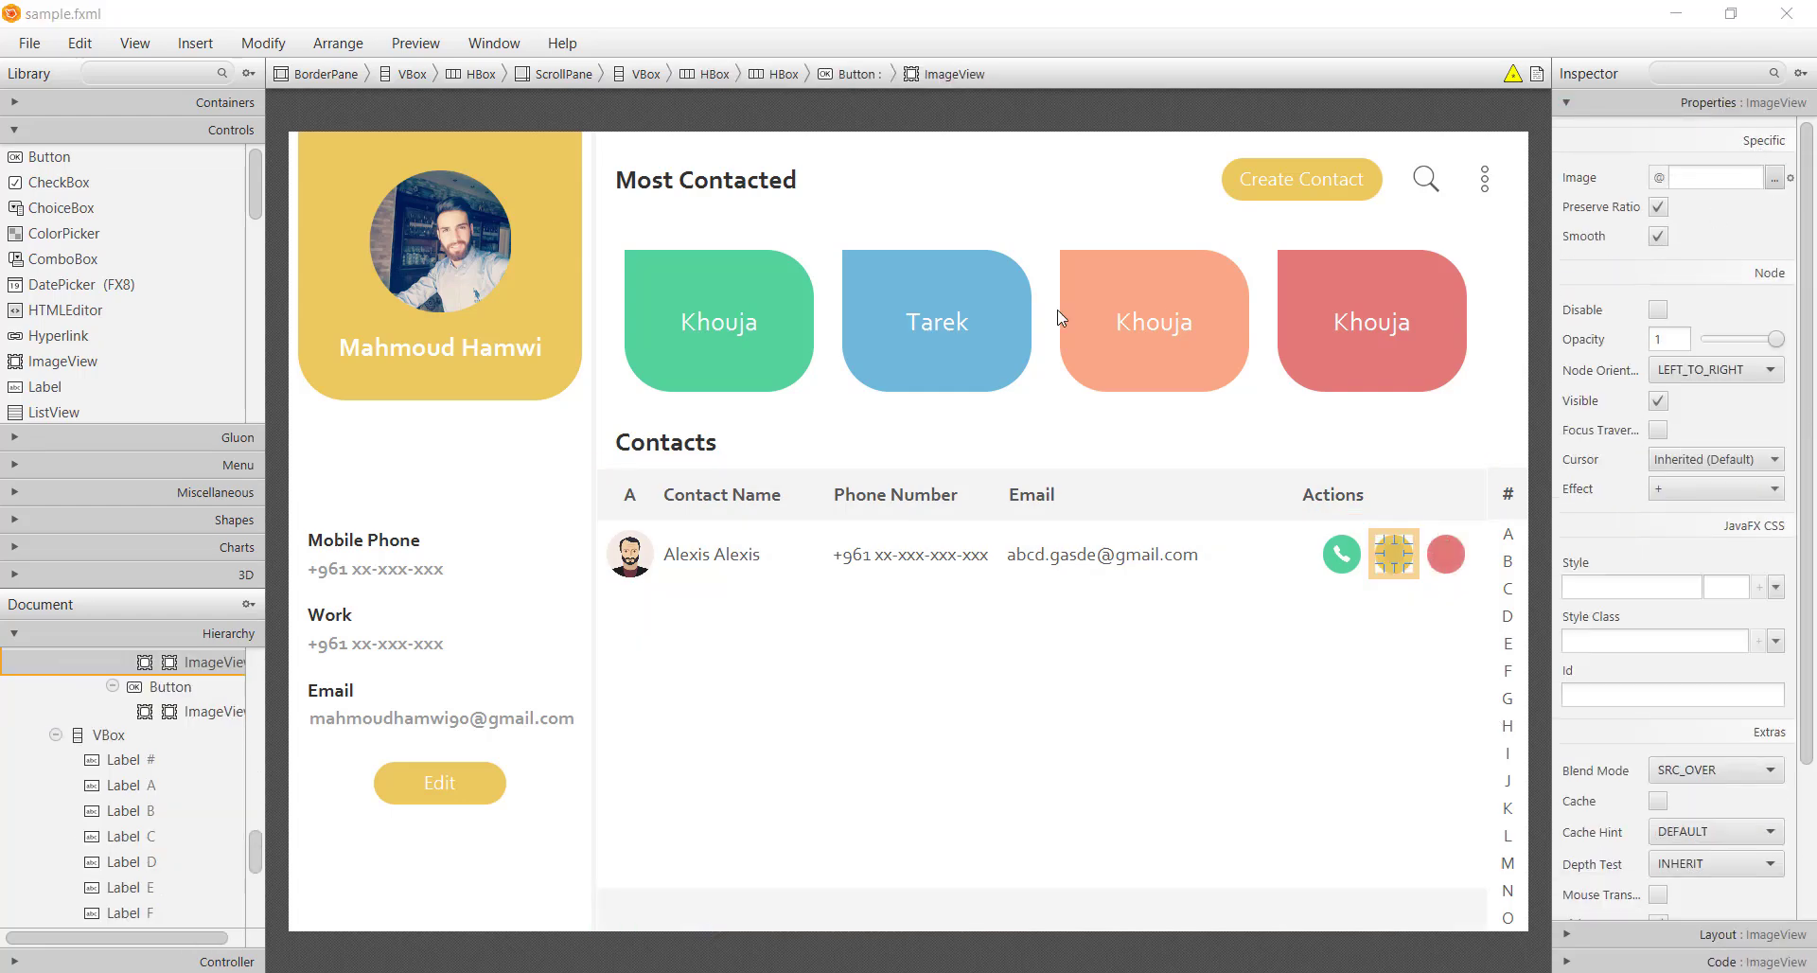
left_click(824, 556)
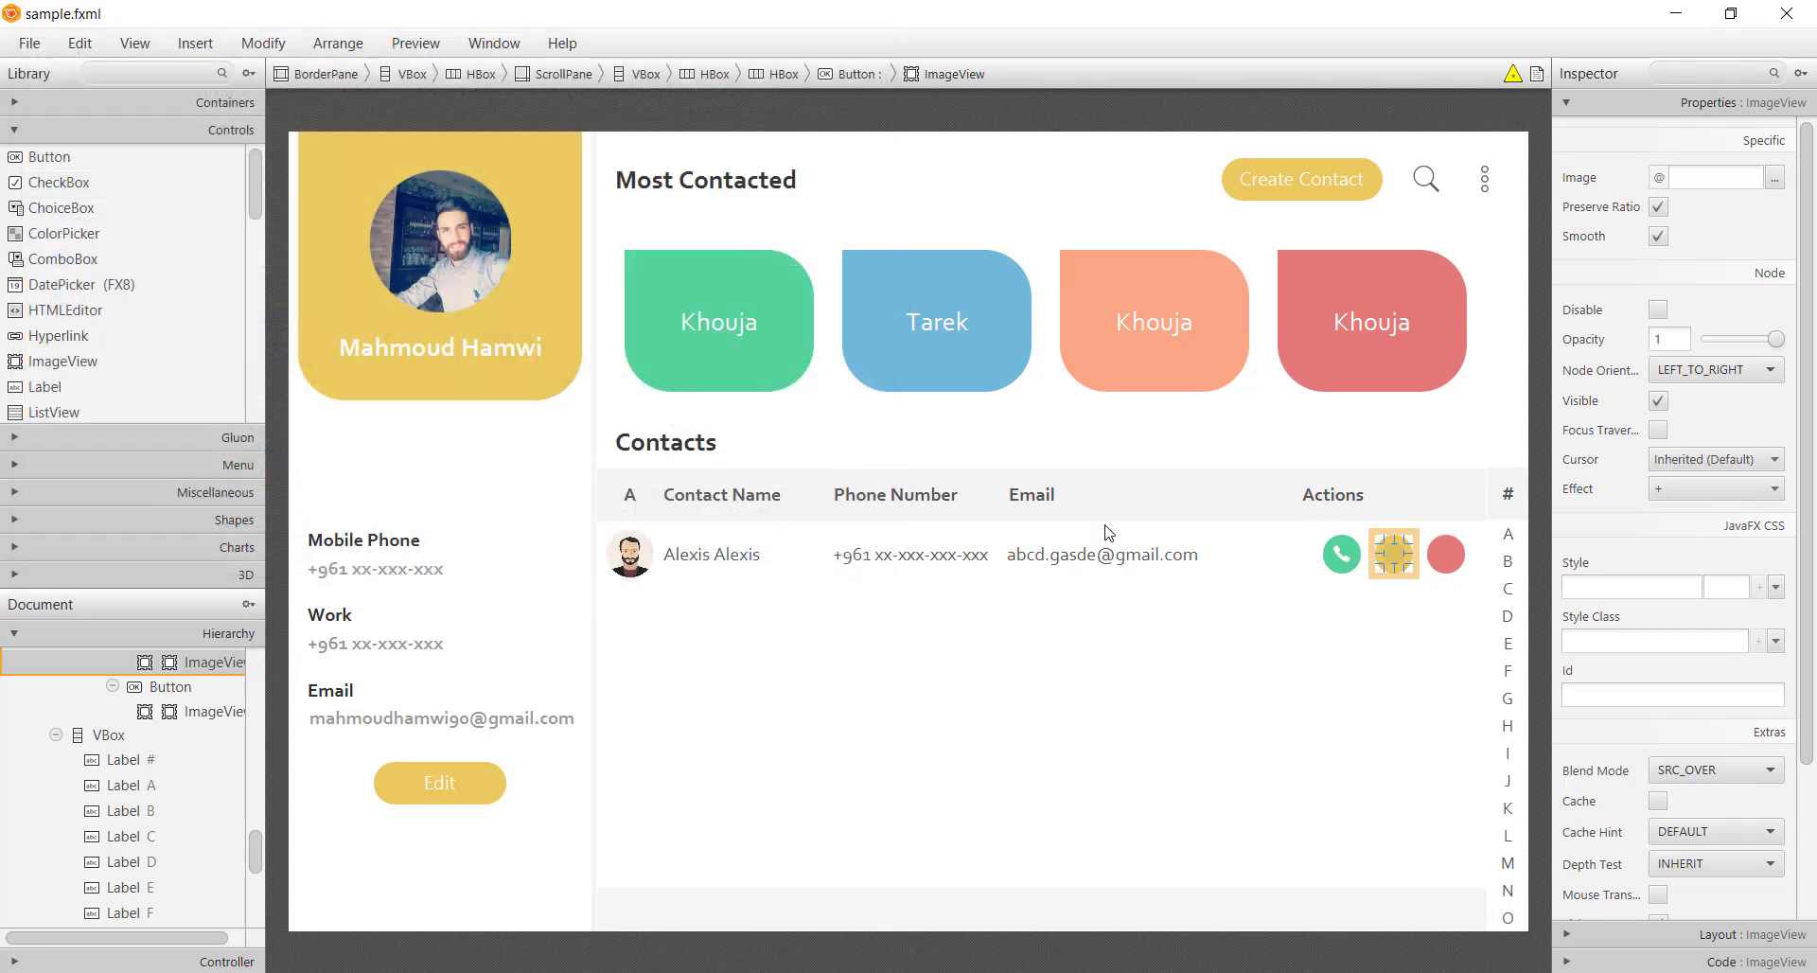
left_click(1446, 554)
left_click(1776, 179)
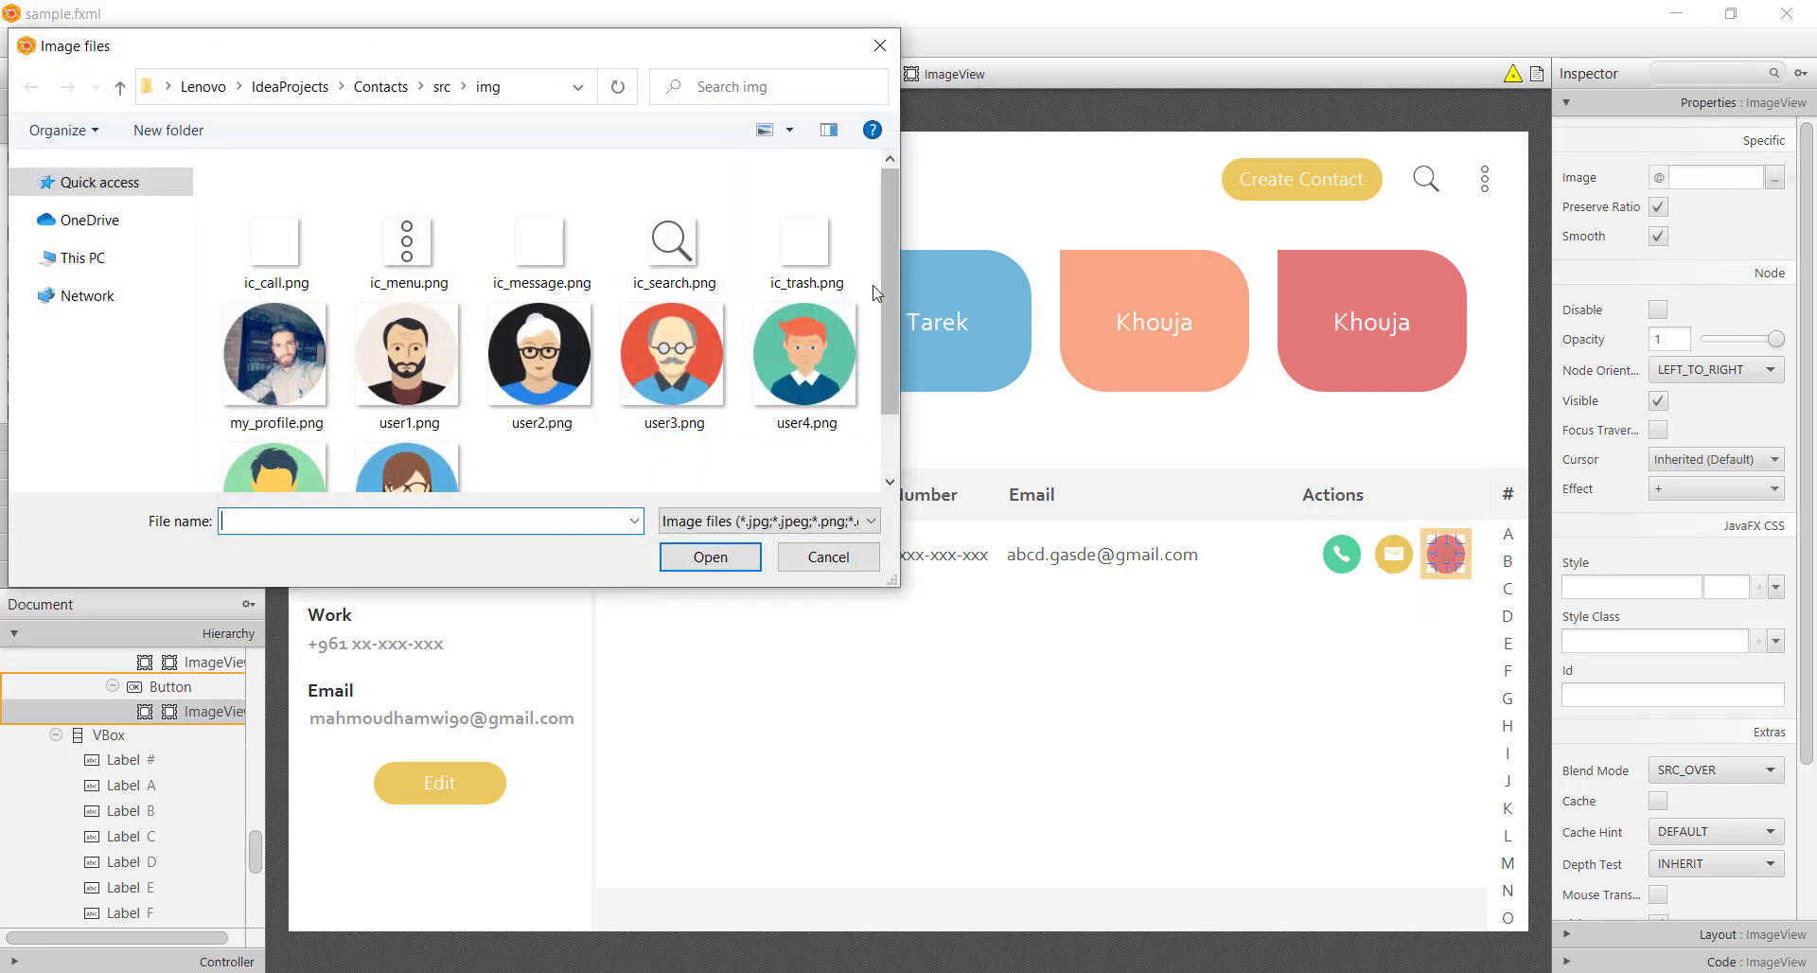
double_click(807, 227)
Save sample.fxml and return to the main class in the code editor
left_click(1407, 772)
key("ctrl+s")
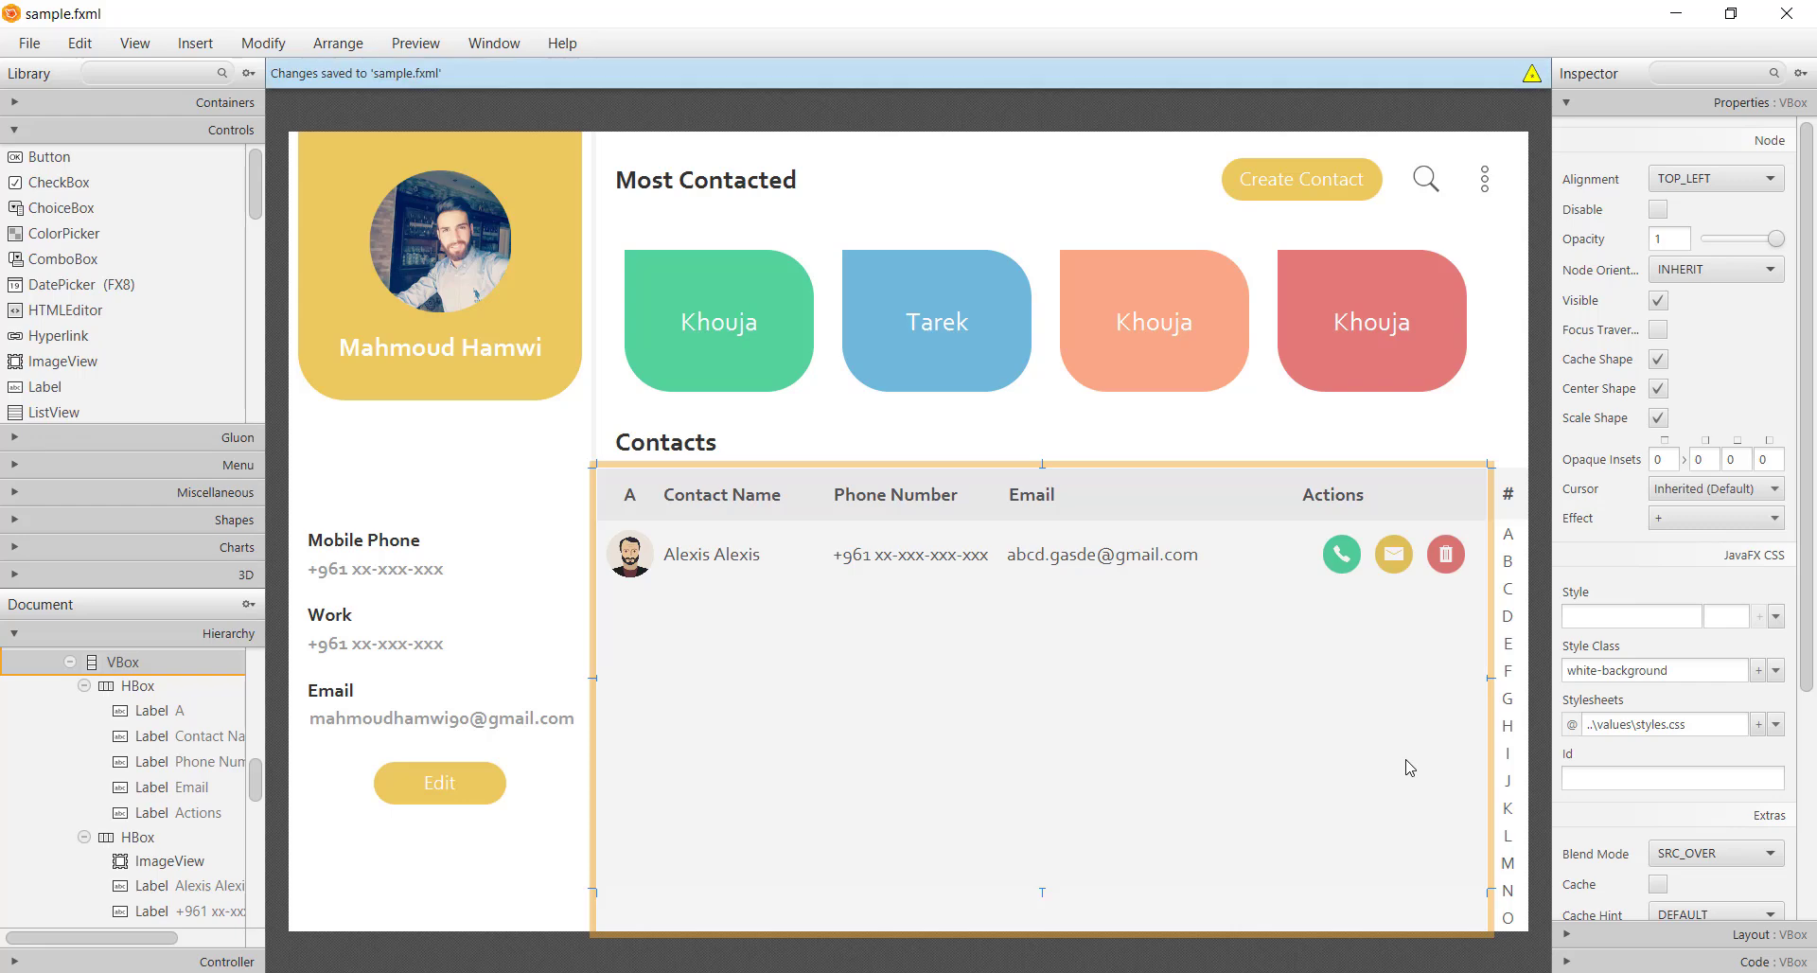
left_click(1543, 736)
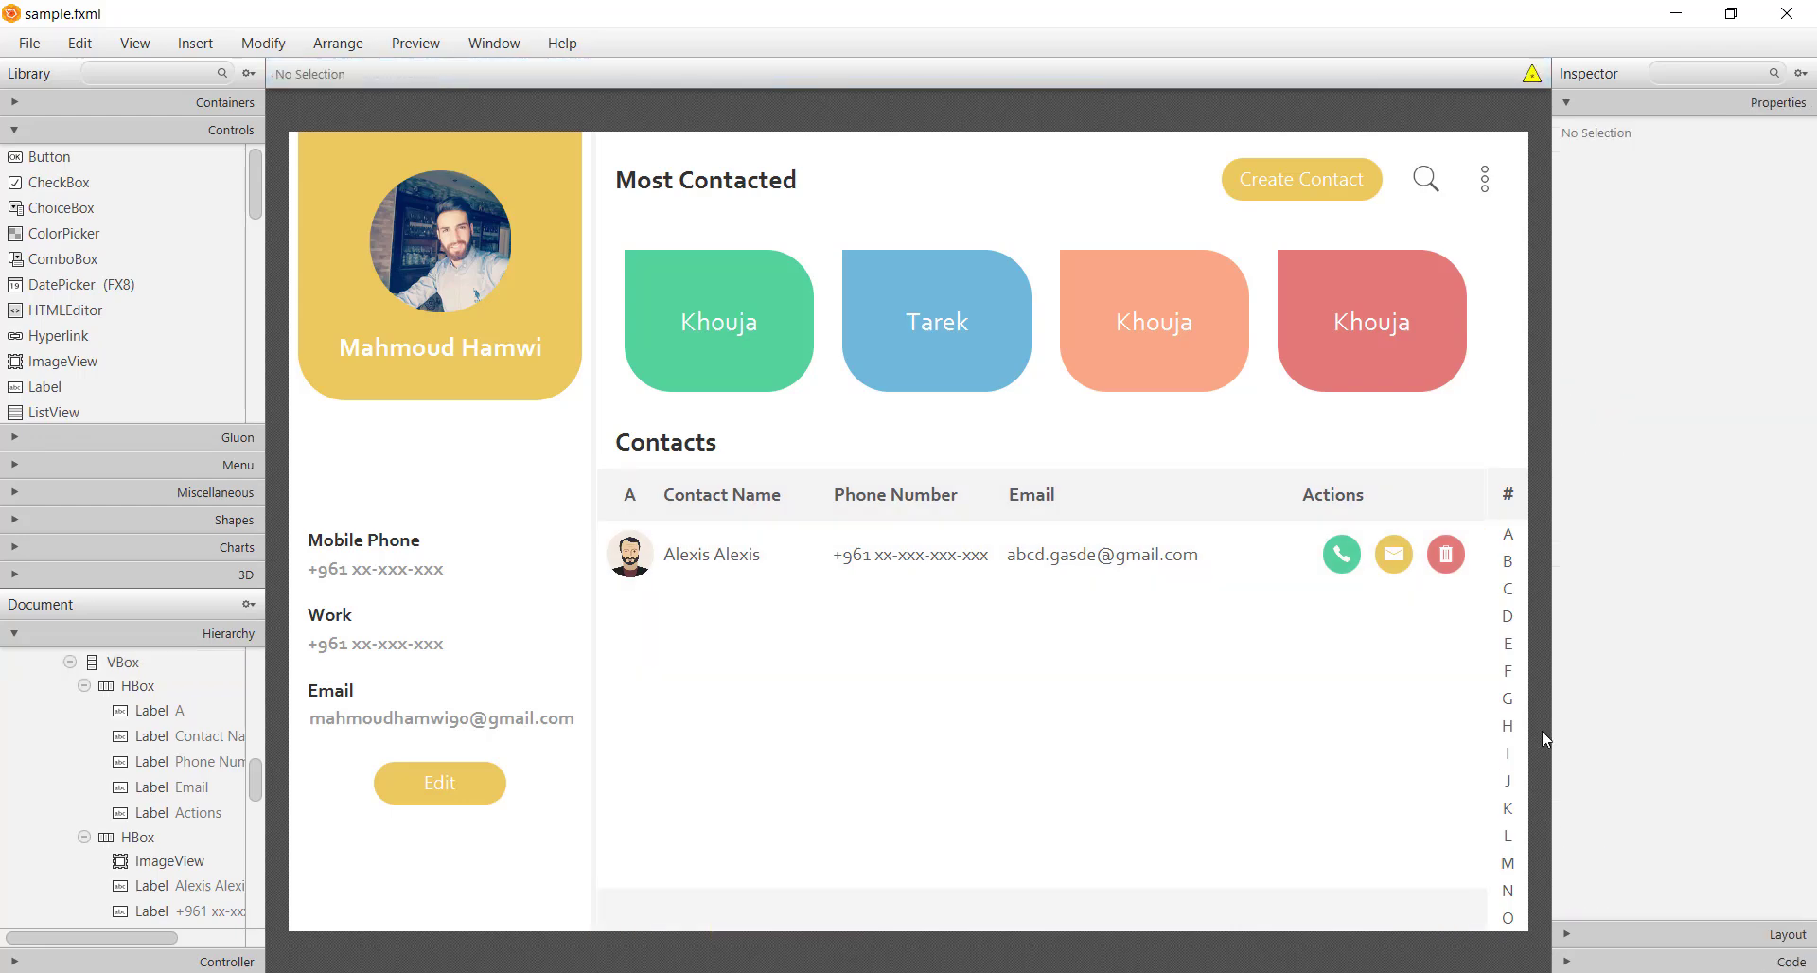
left_click(1233, 766)
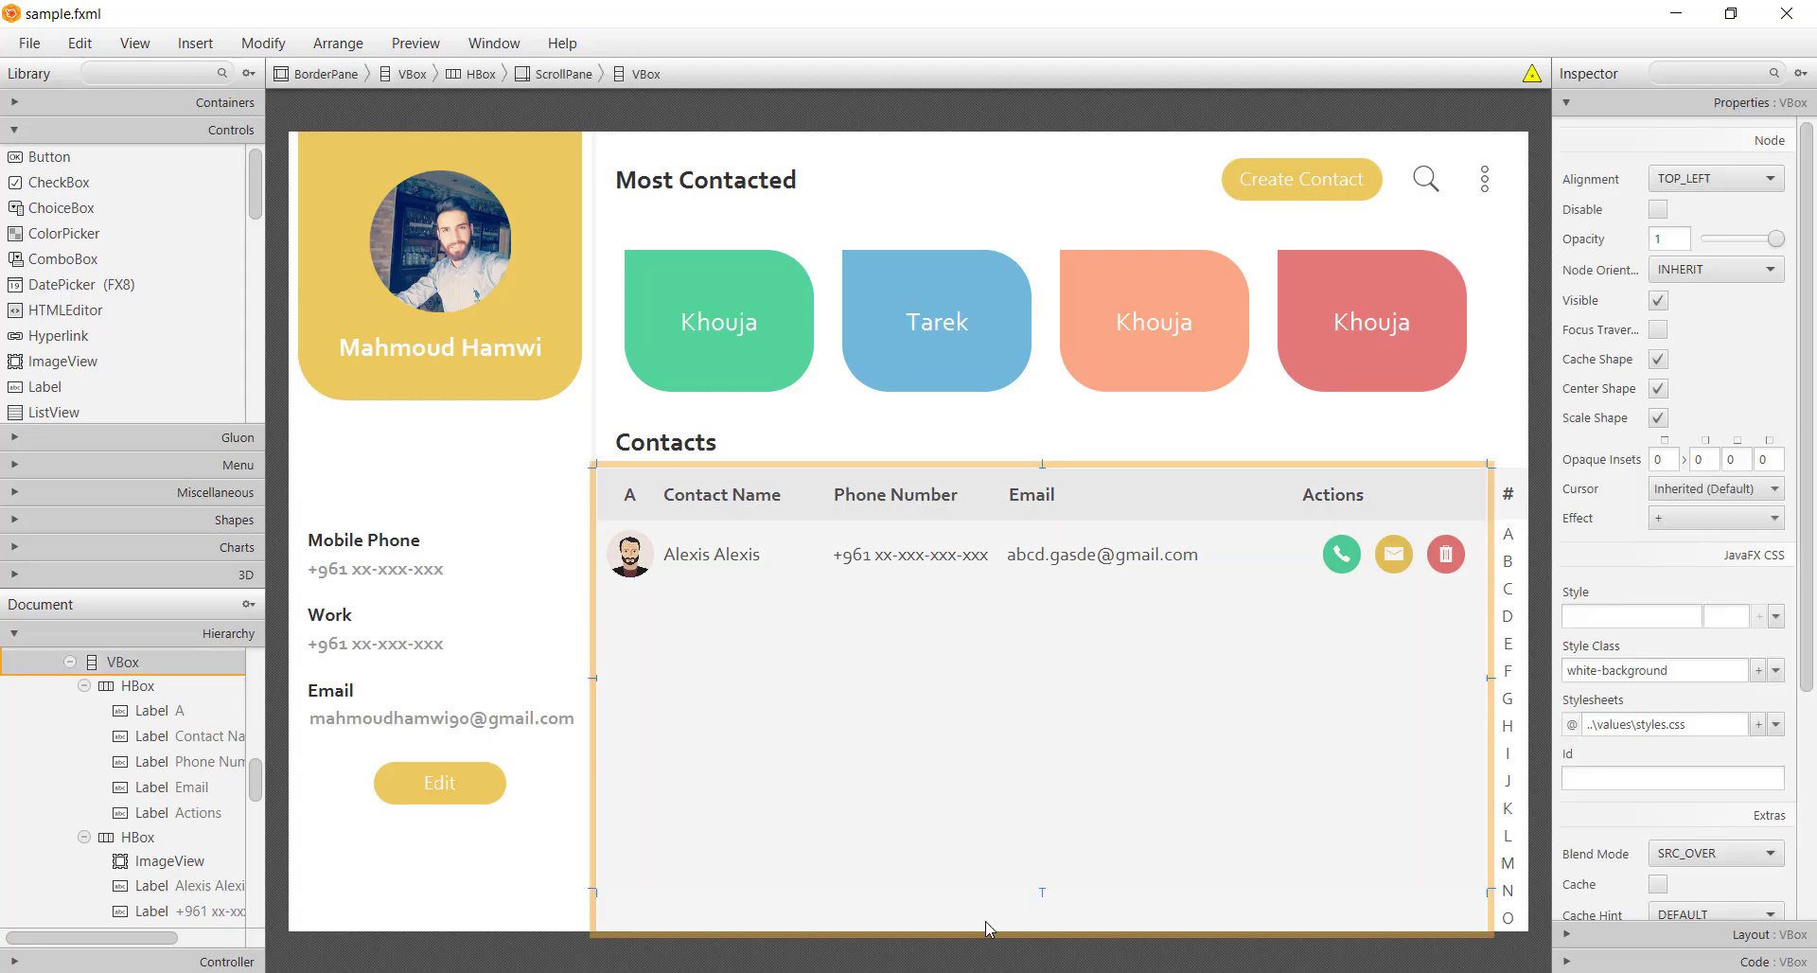
key("alt+Tab")
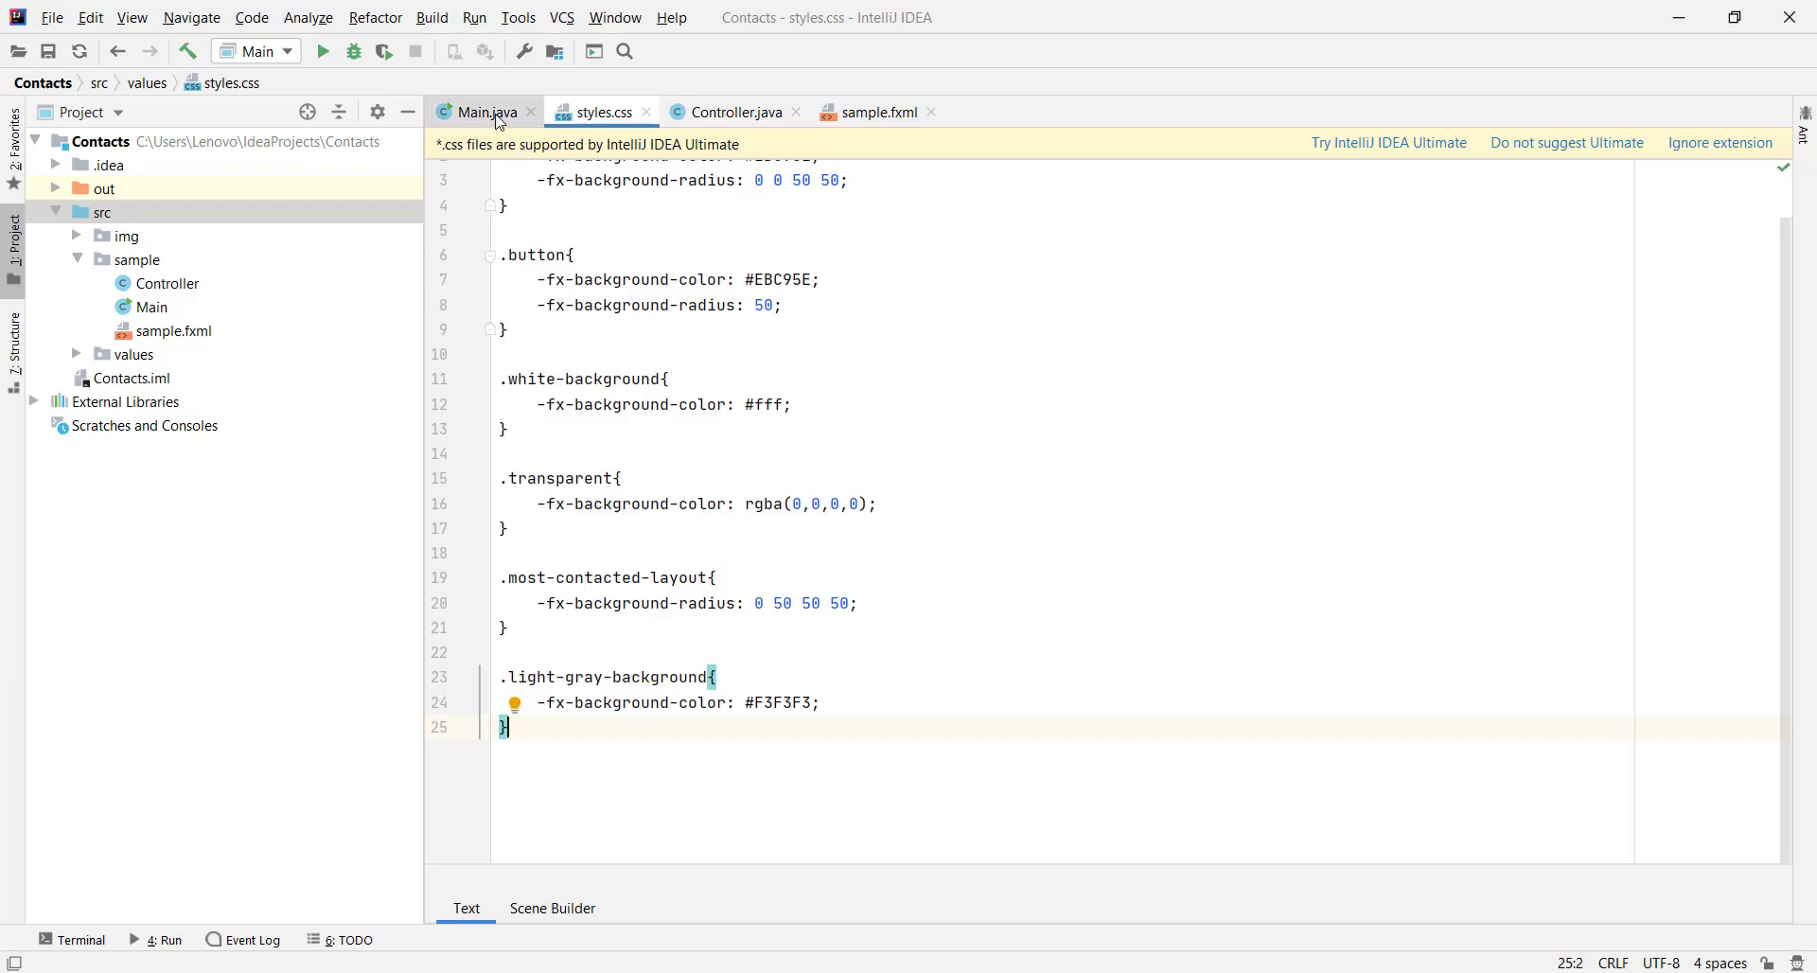
key("alt+Left")
Run Main.main() to check the Contacts window, close it, and return to Scene Builder
right_click(1156, 404)
left_click(1153, 672)
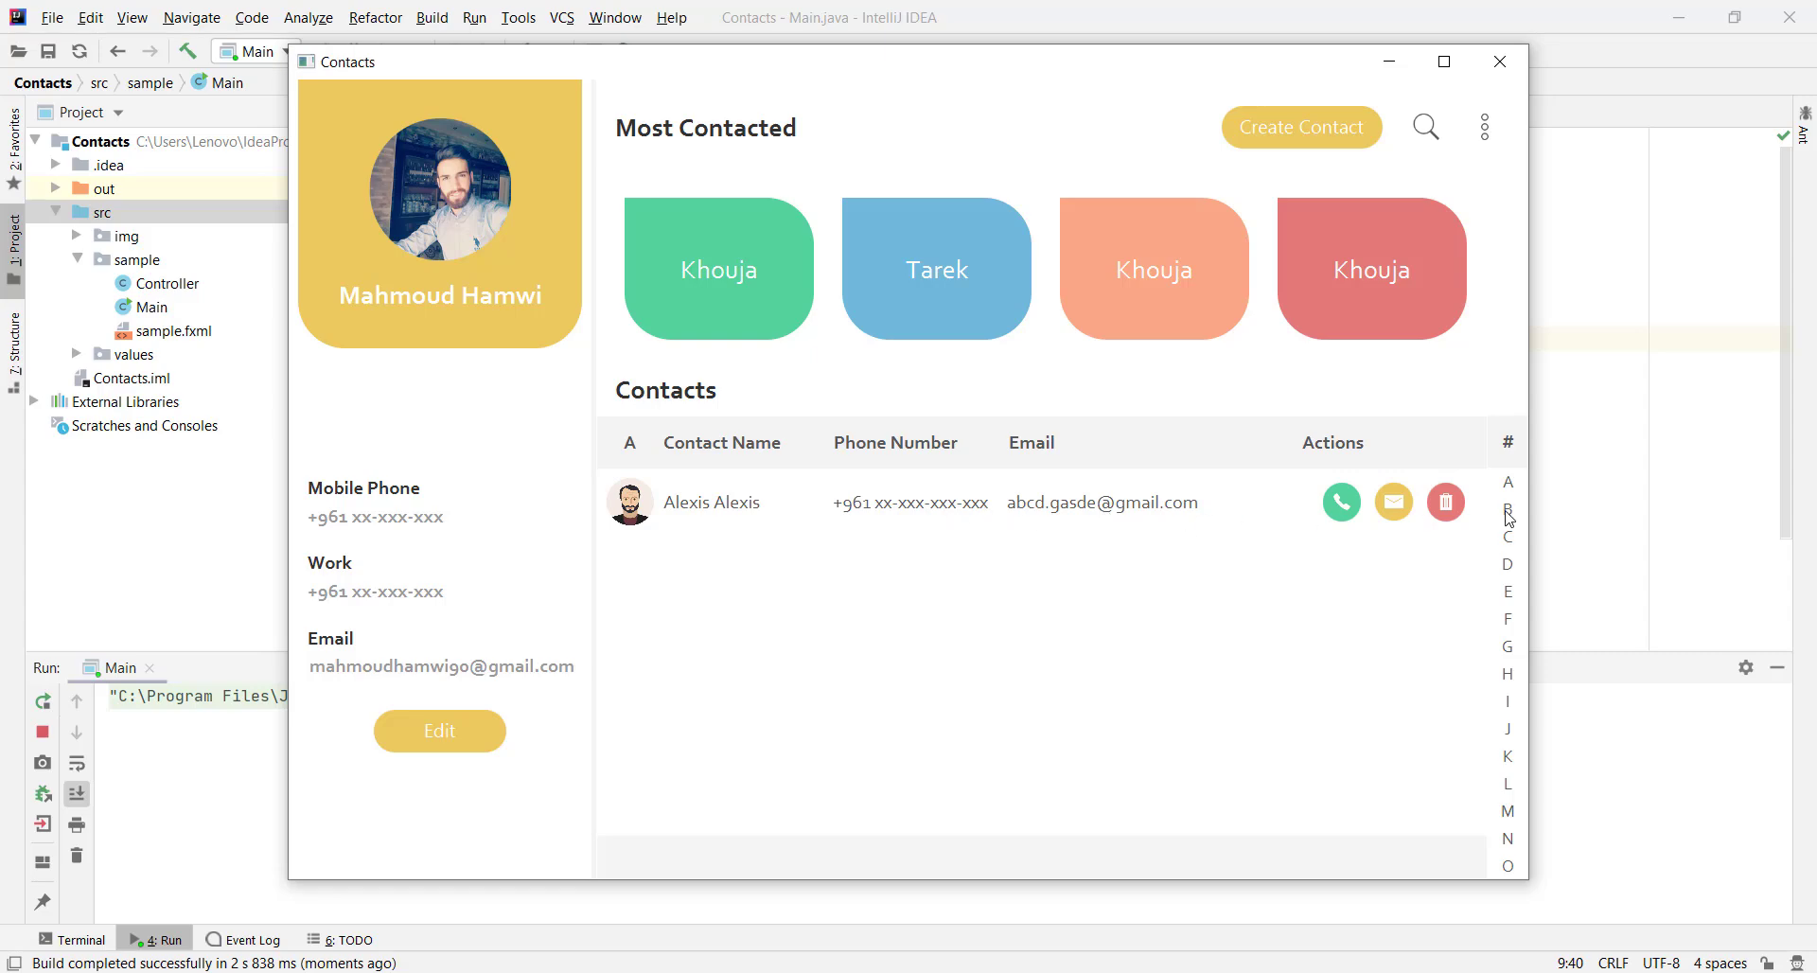
left_click(1523, 59)
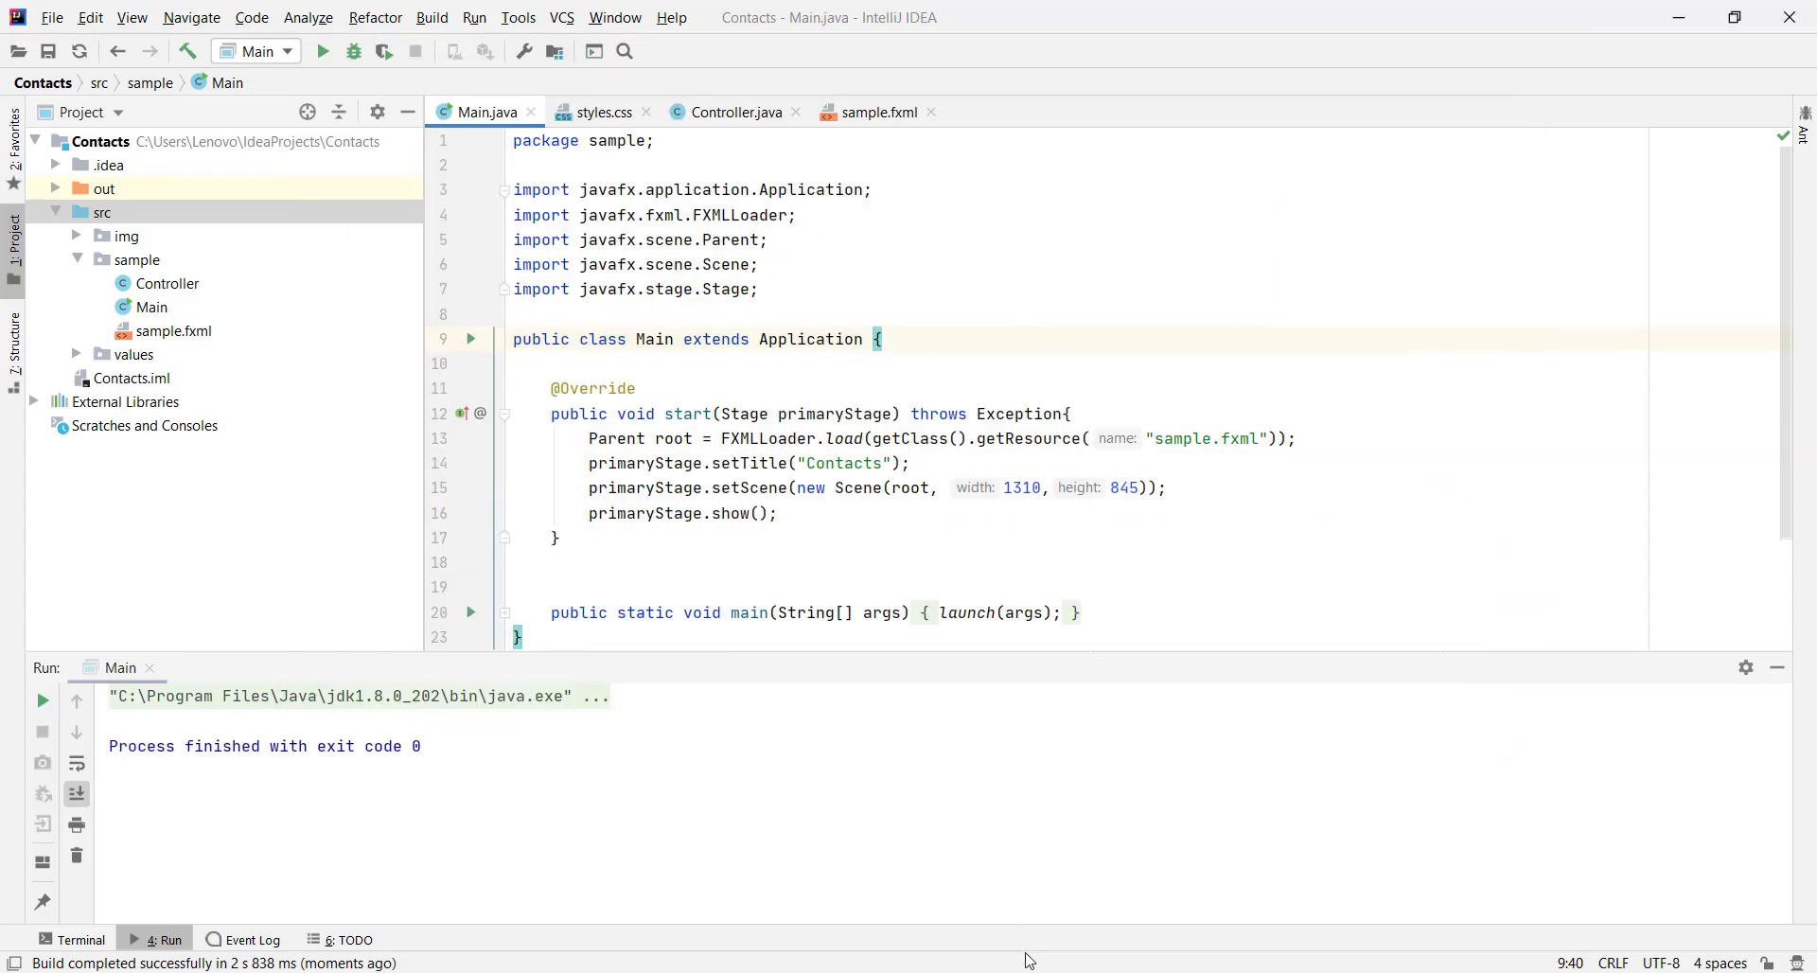
key("alt+Tab")
Give the contact row's email label a left margin of 10 and save sample.fxml
left_click(1054, 559)
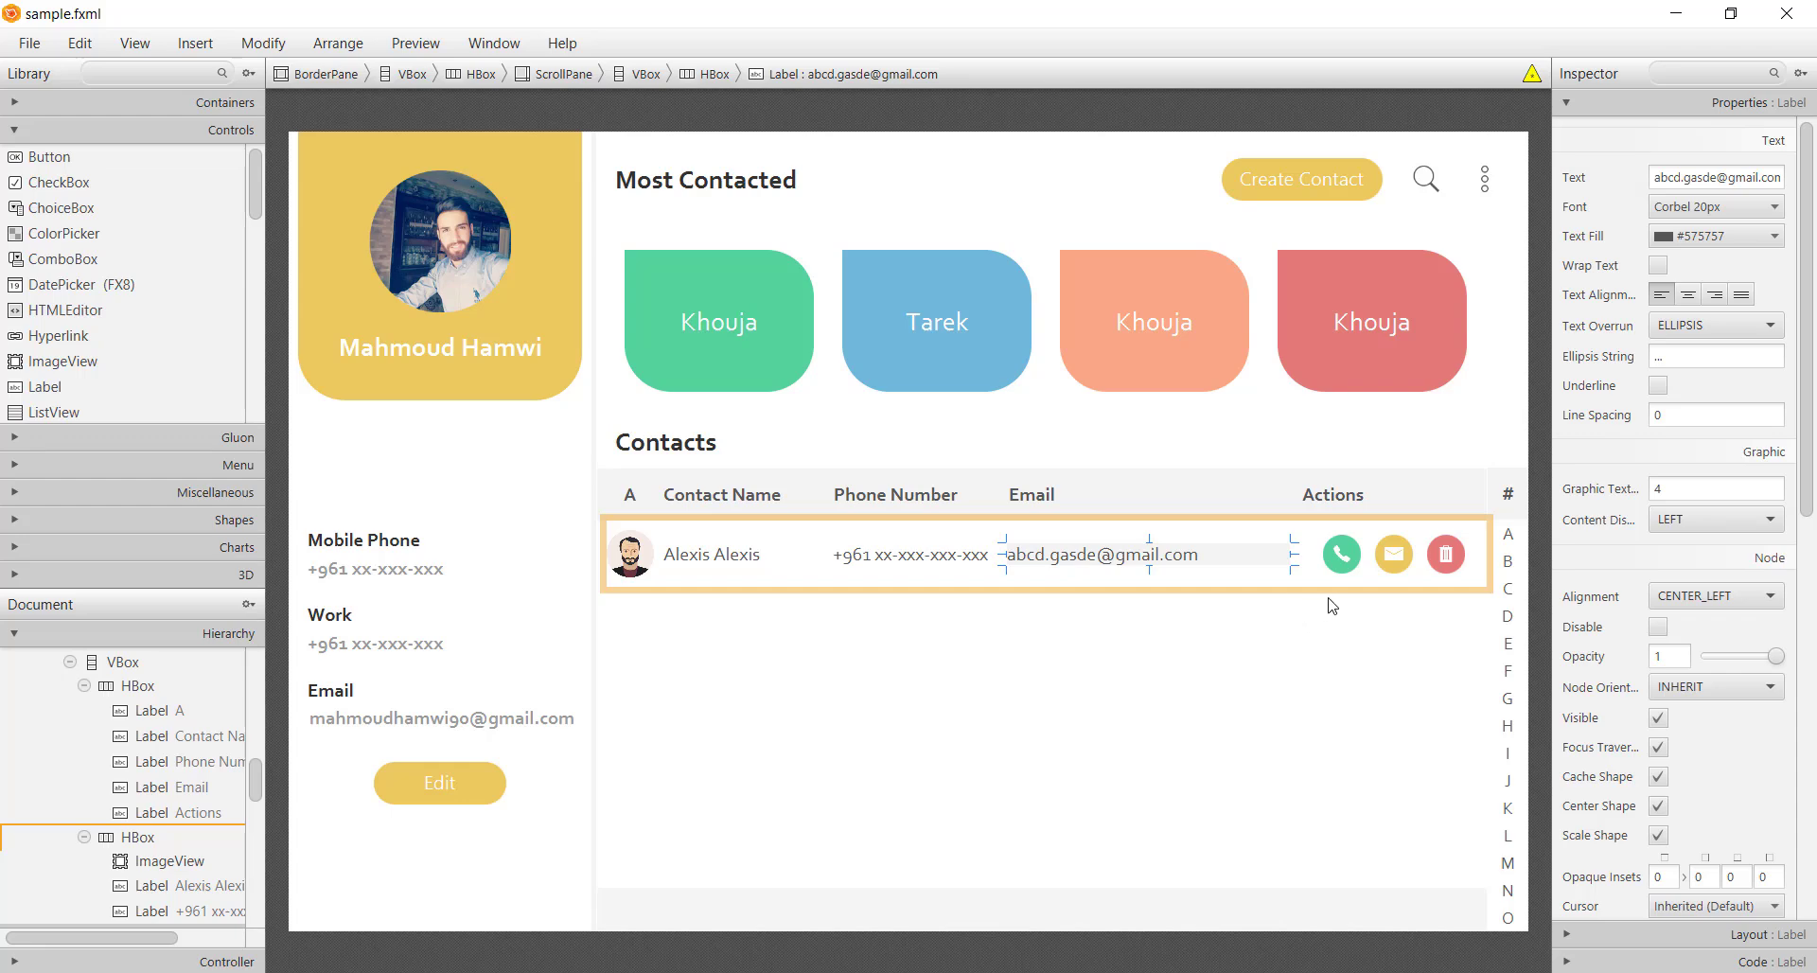
left_click(1713, 935)
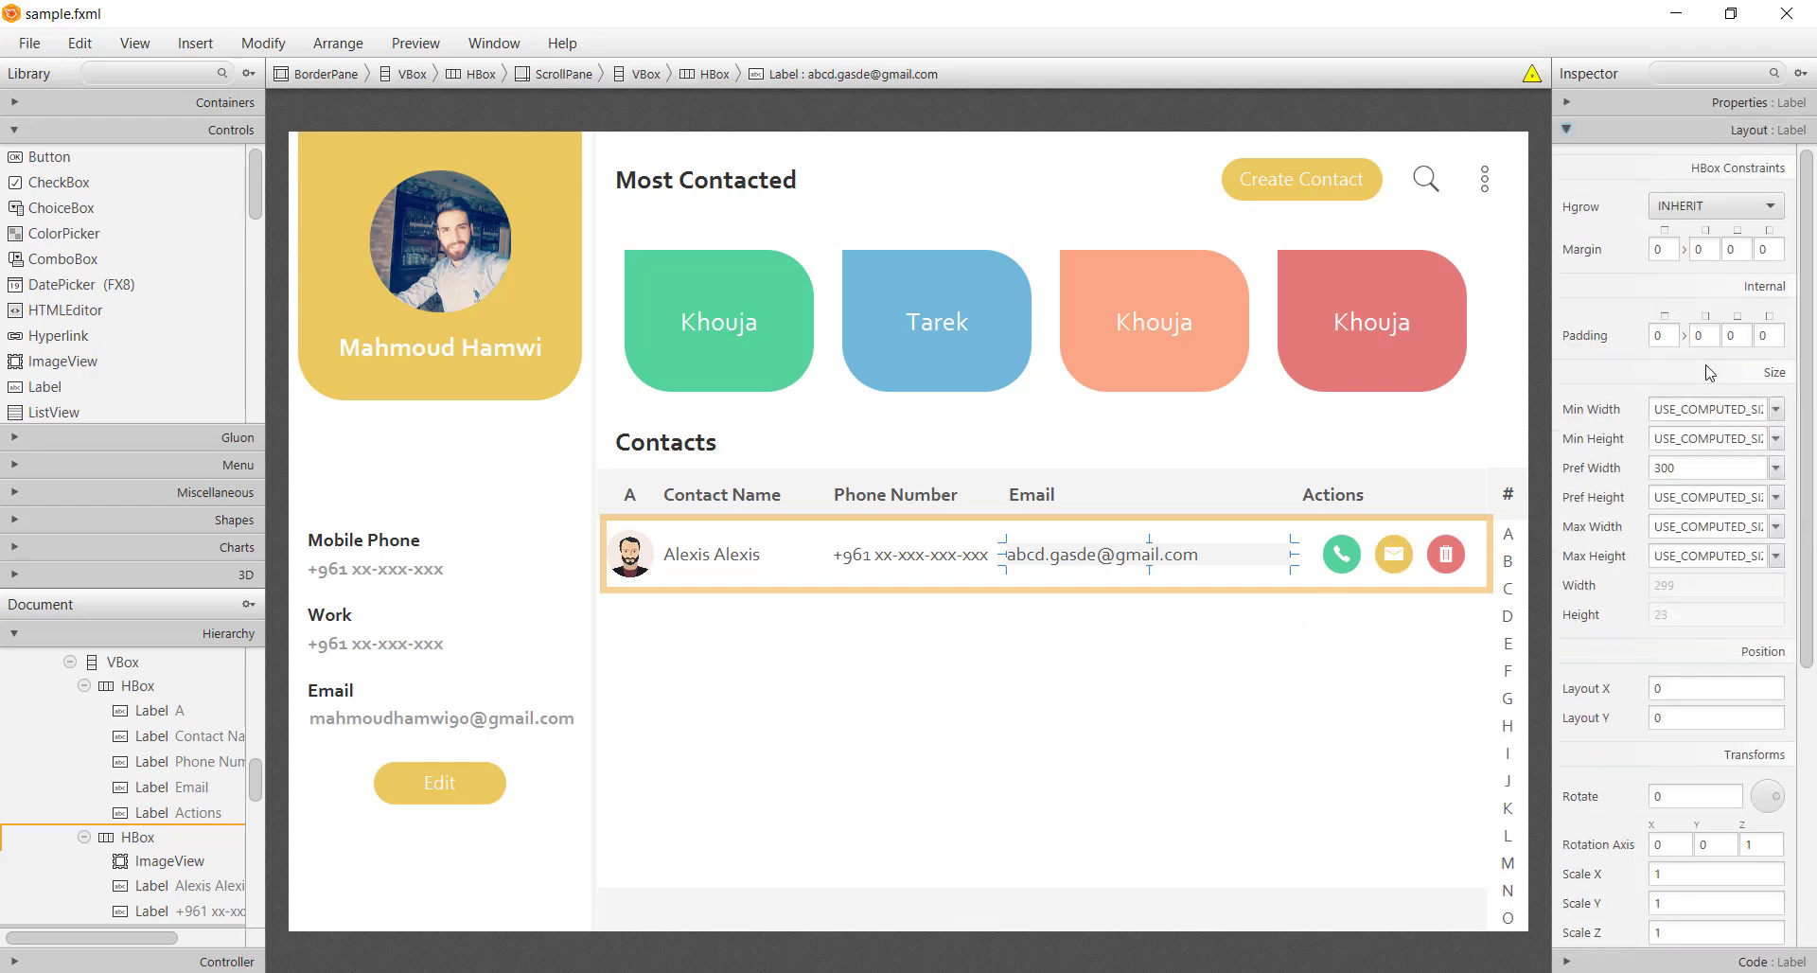
left_click(1765, 248)
type("10")
key("Return")
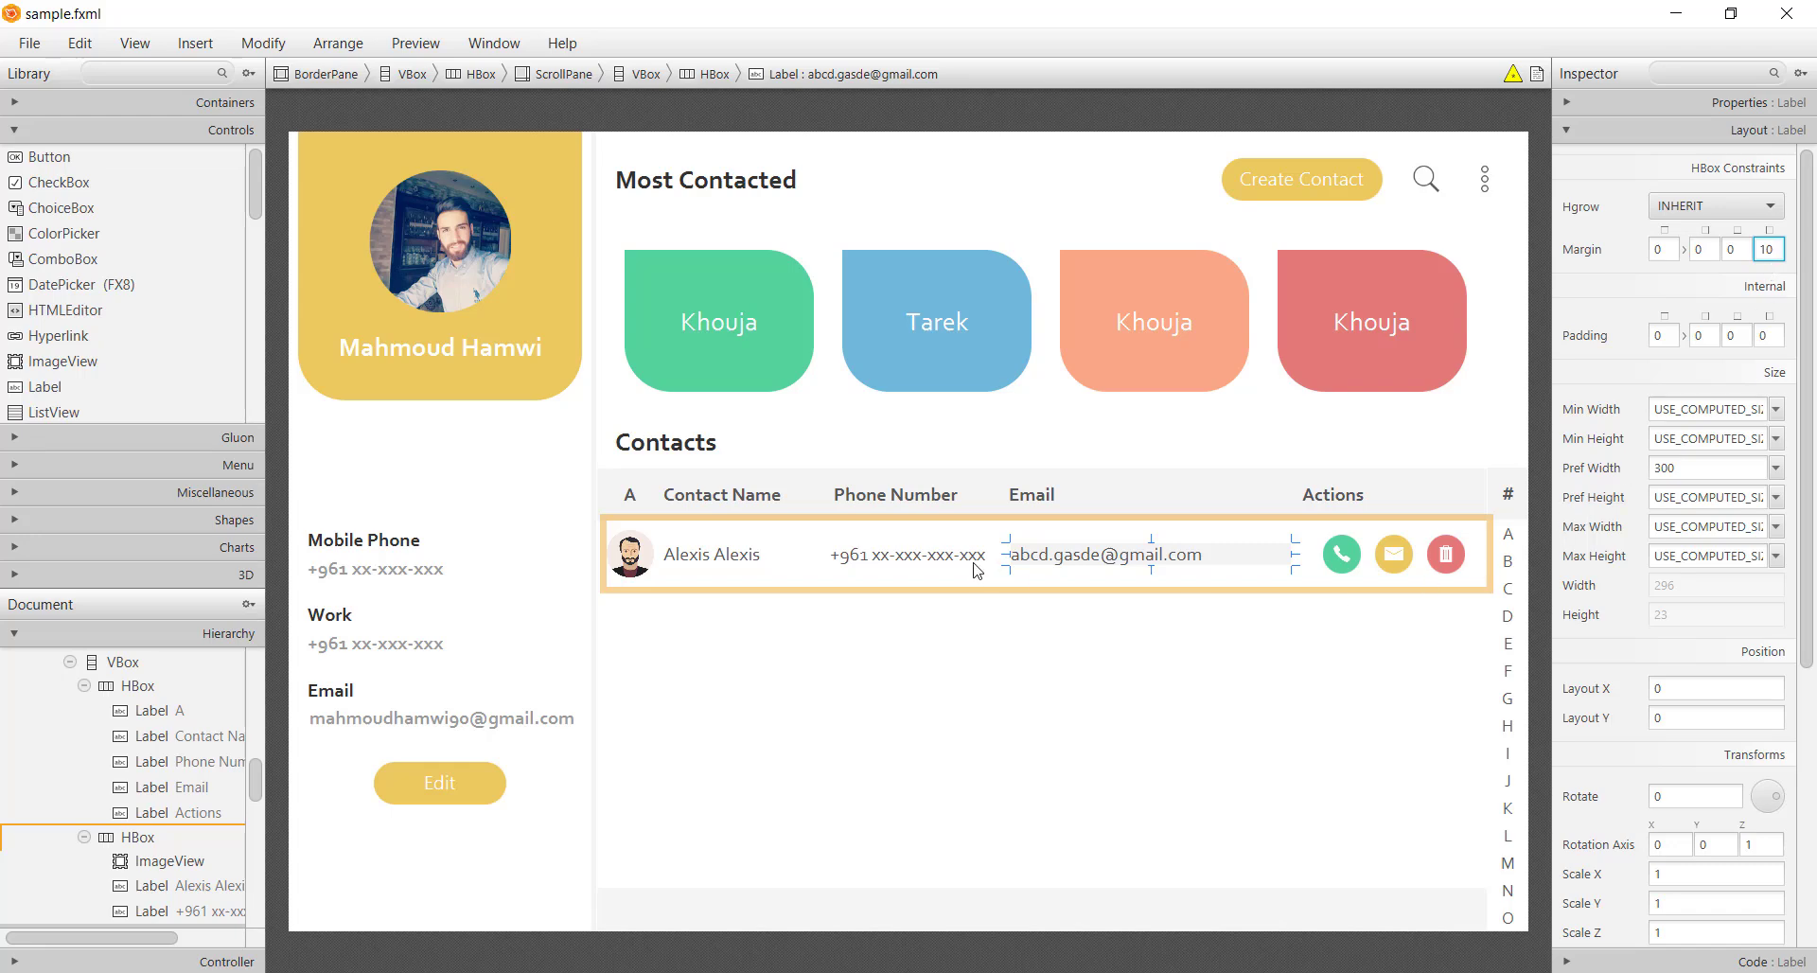
left_click(1547, 644)
key("ctrl+s")
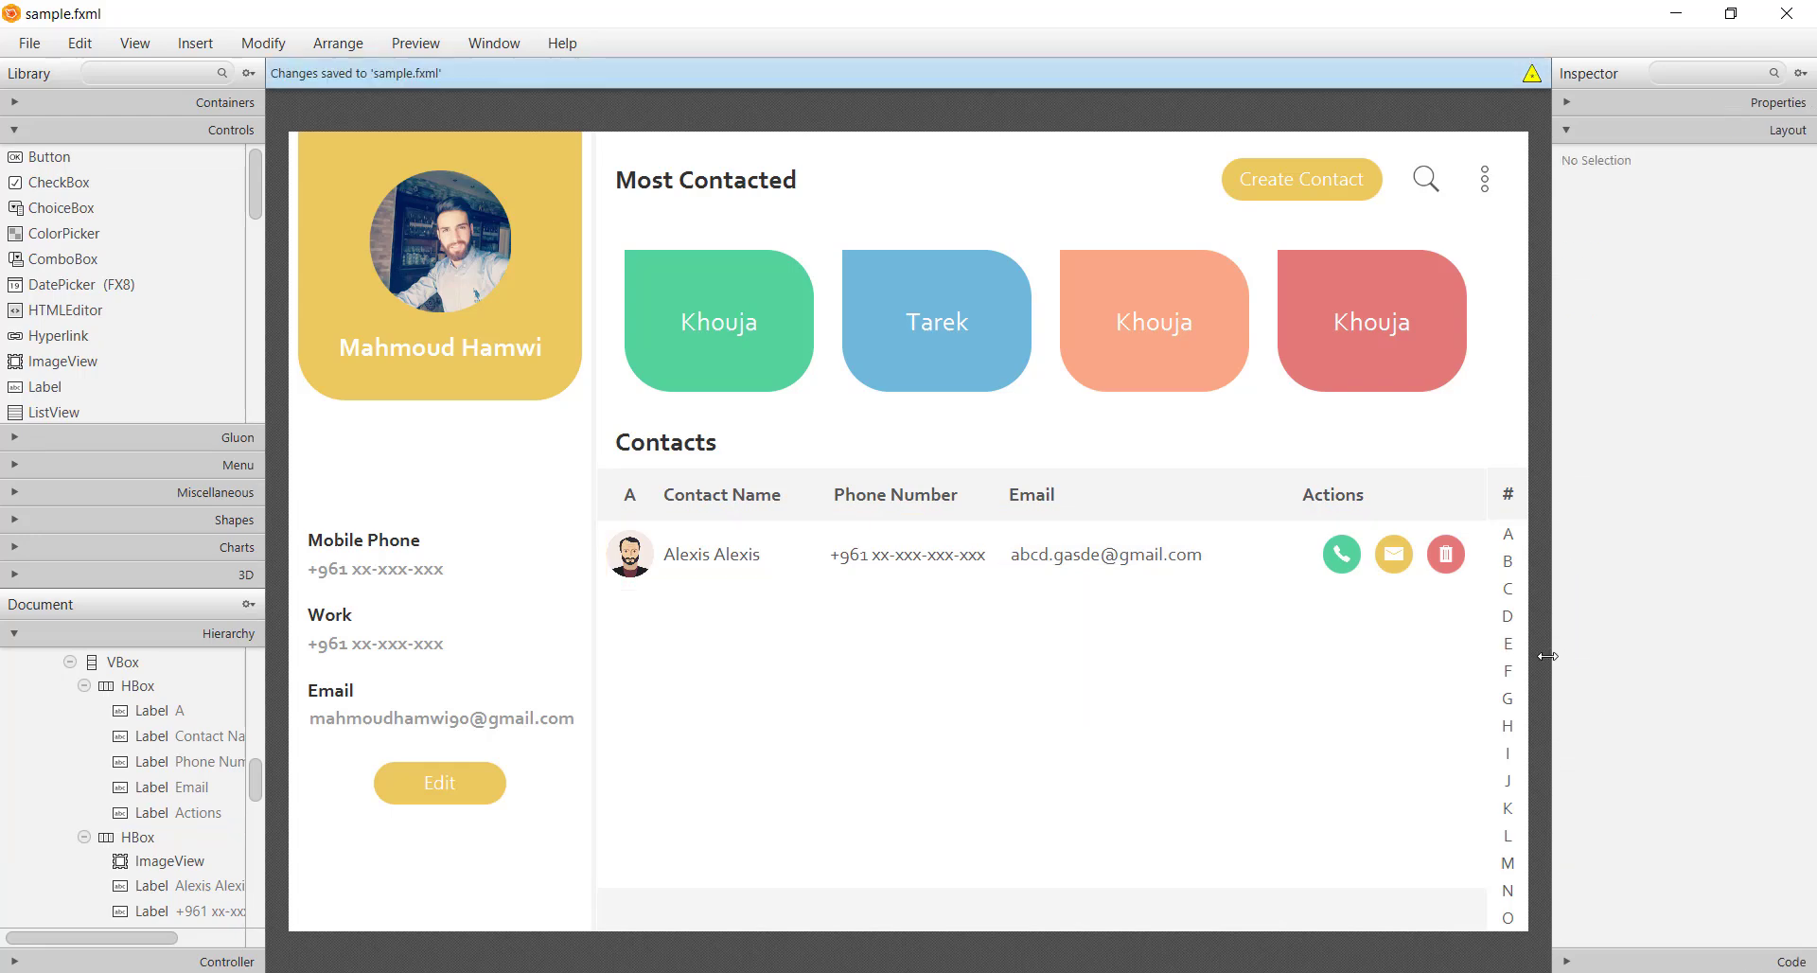
Create a package named Model under src
key("alt+Tab")
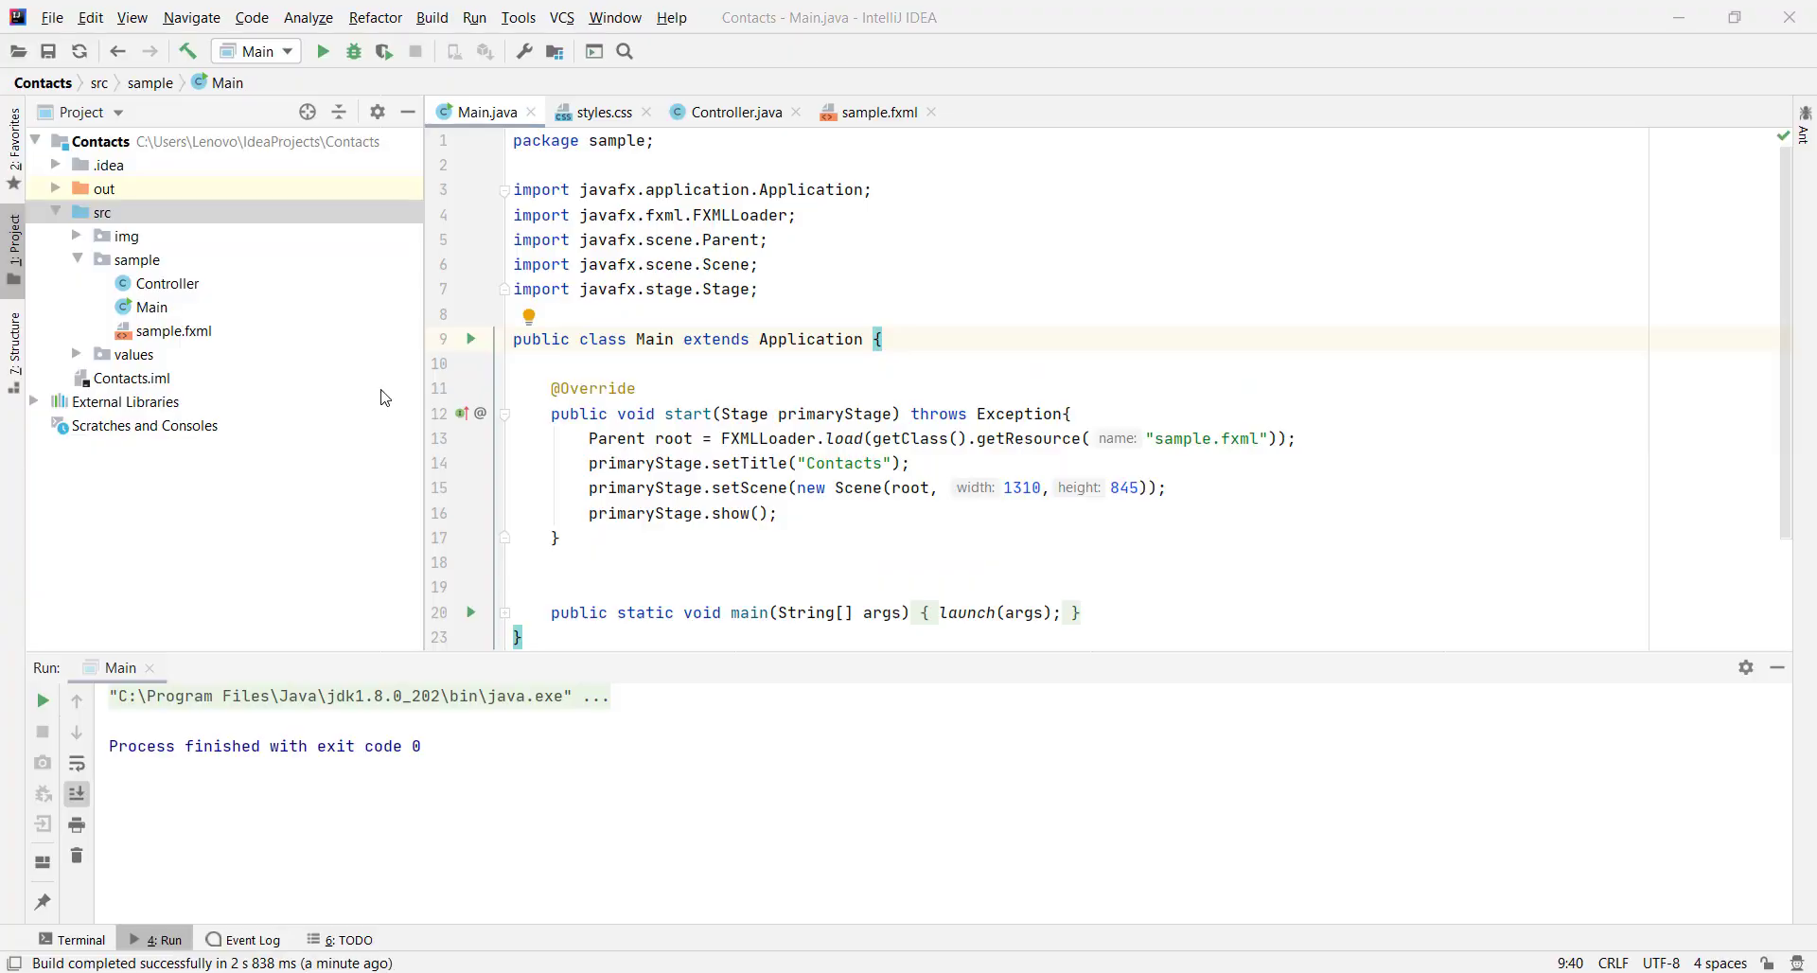
right_click(113, 212)
mouse_move(350, 237)
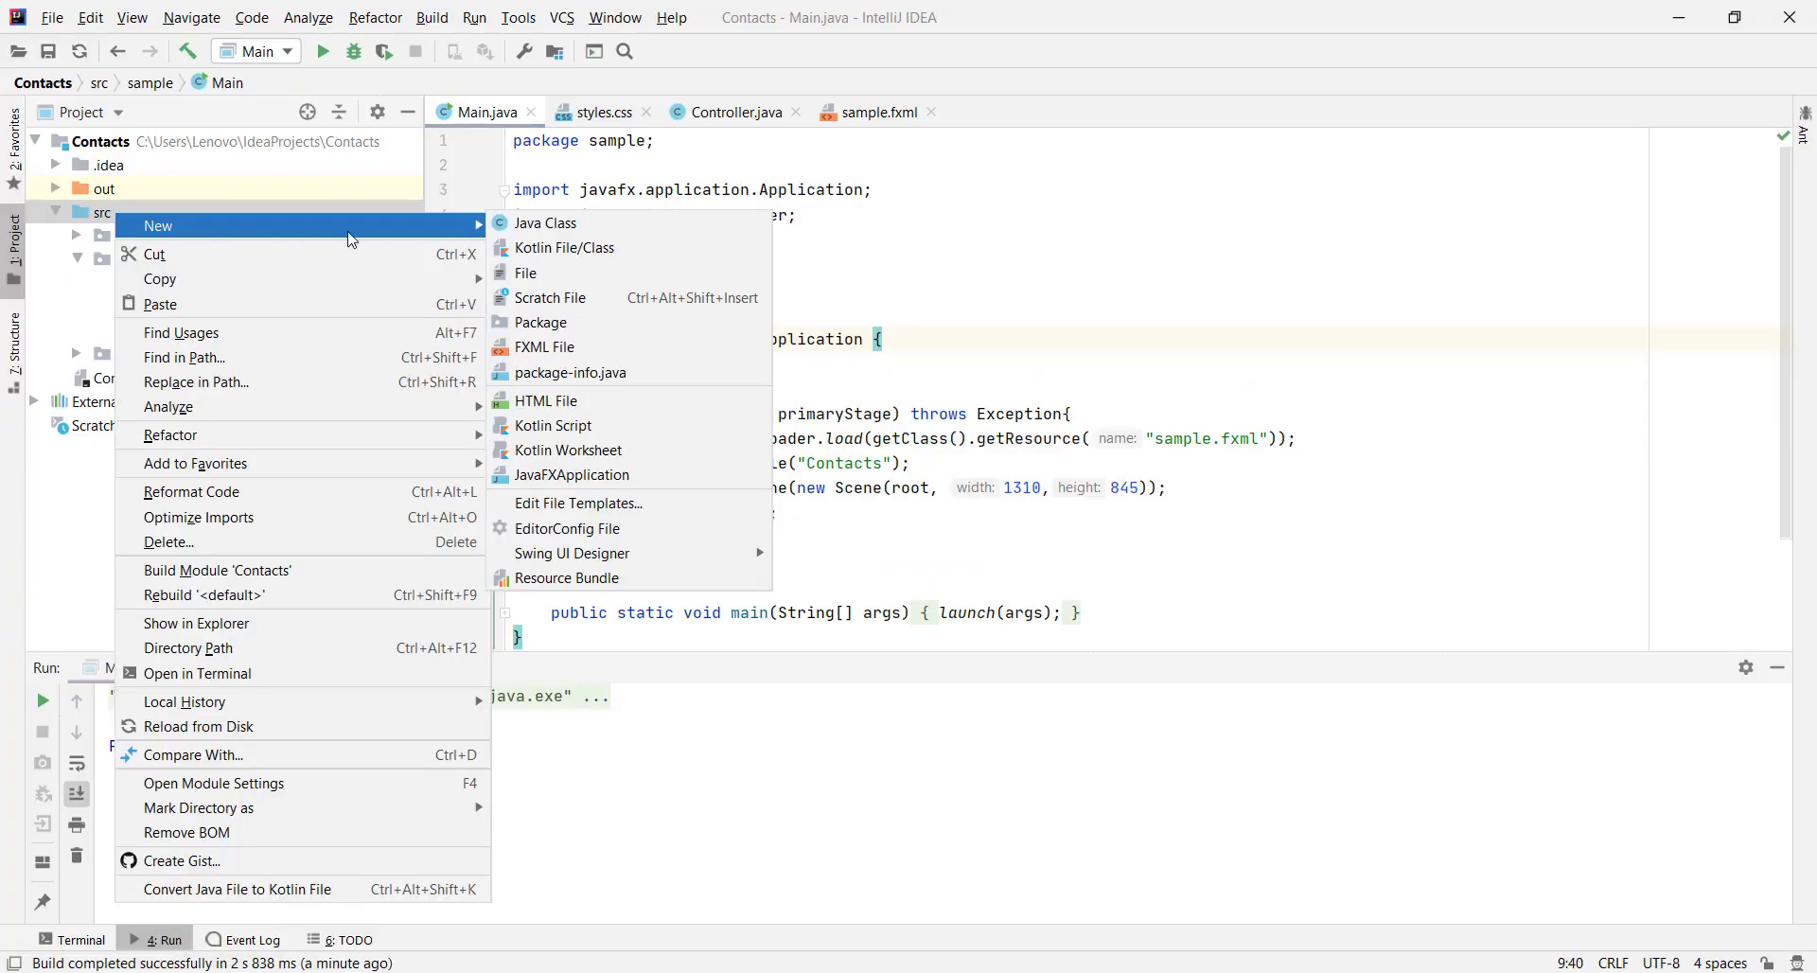
left_click(549, 324)
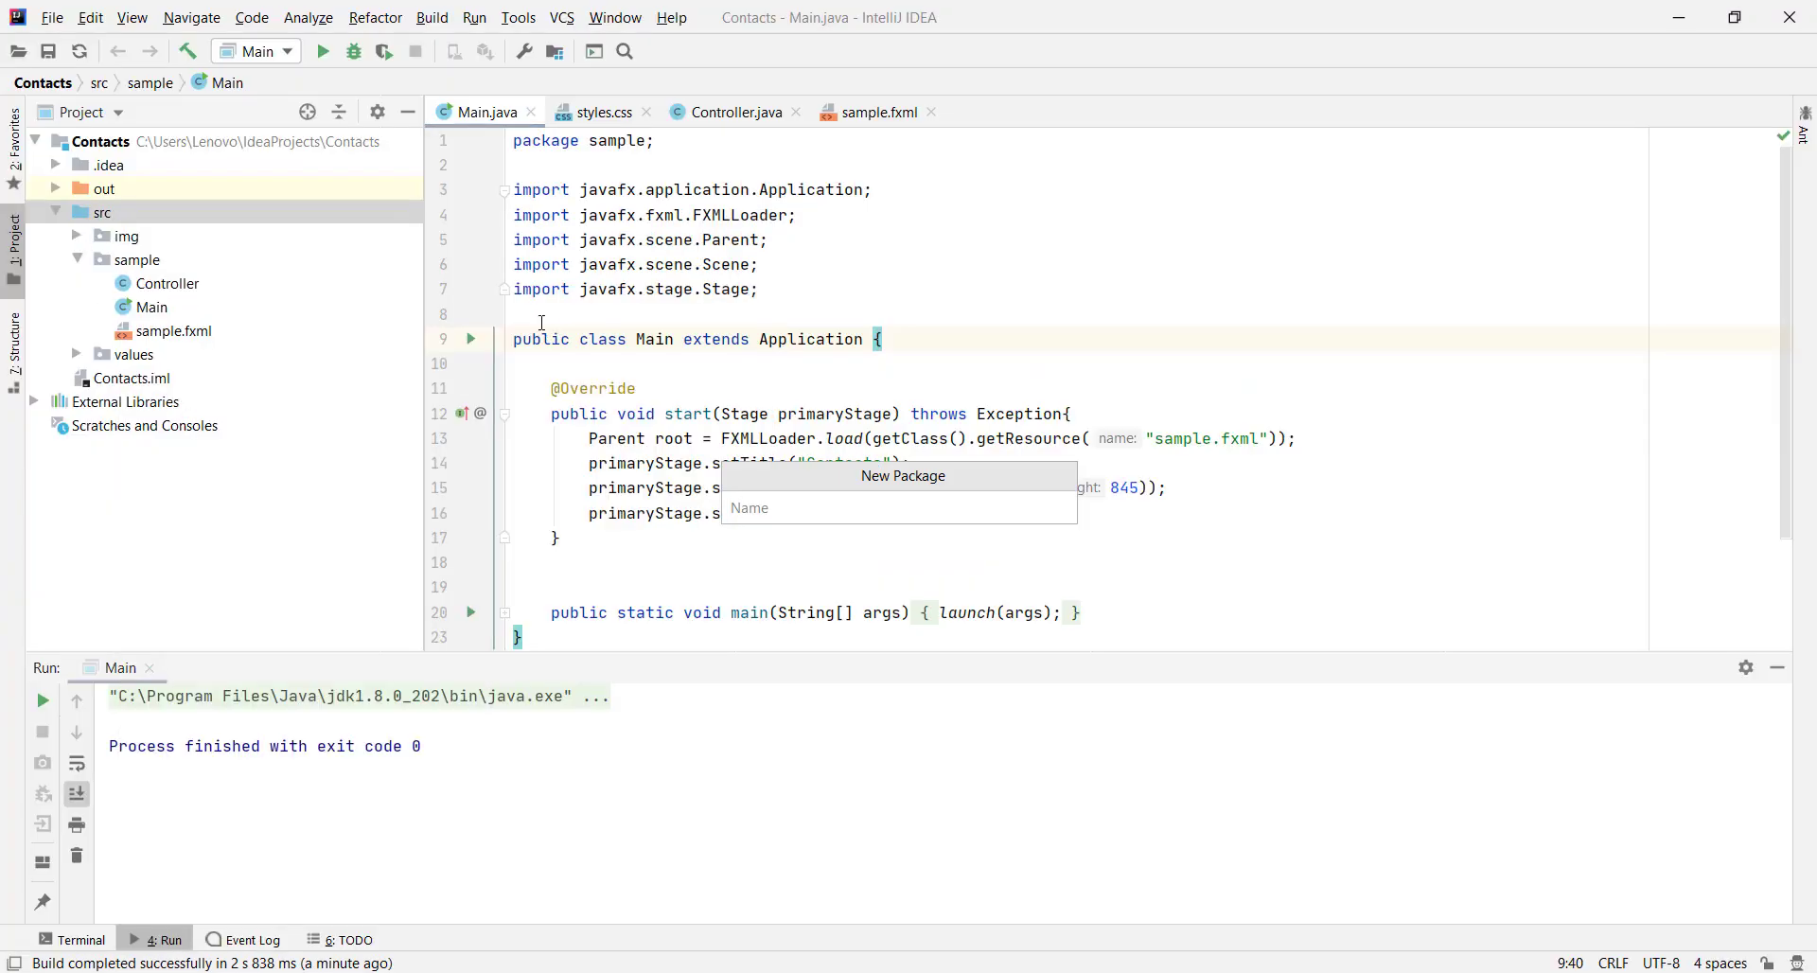
type("Model")
key("Return")
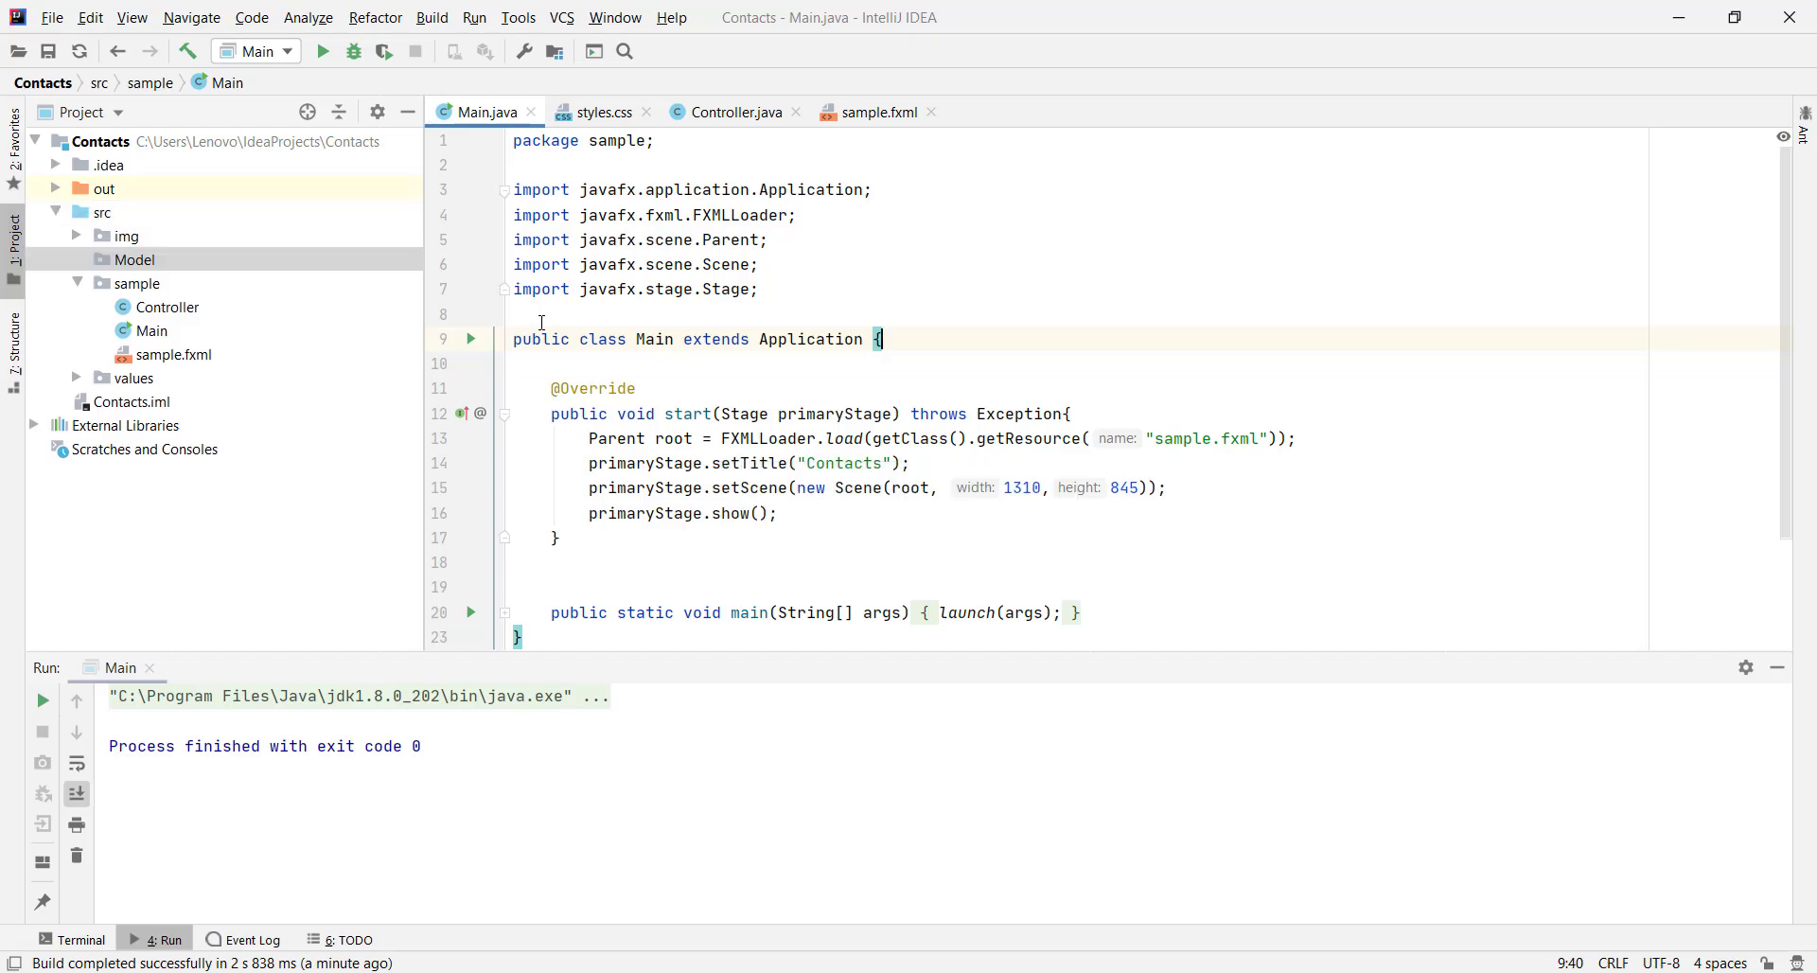
Create a Contact Java class inside the Model package
right_click(135, 264)
mouse_move(237, 270)
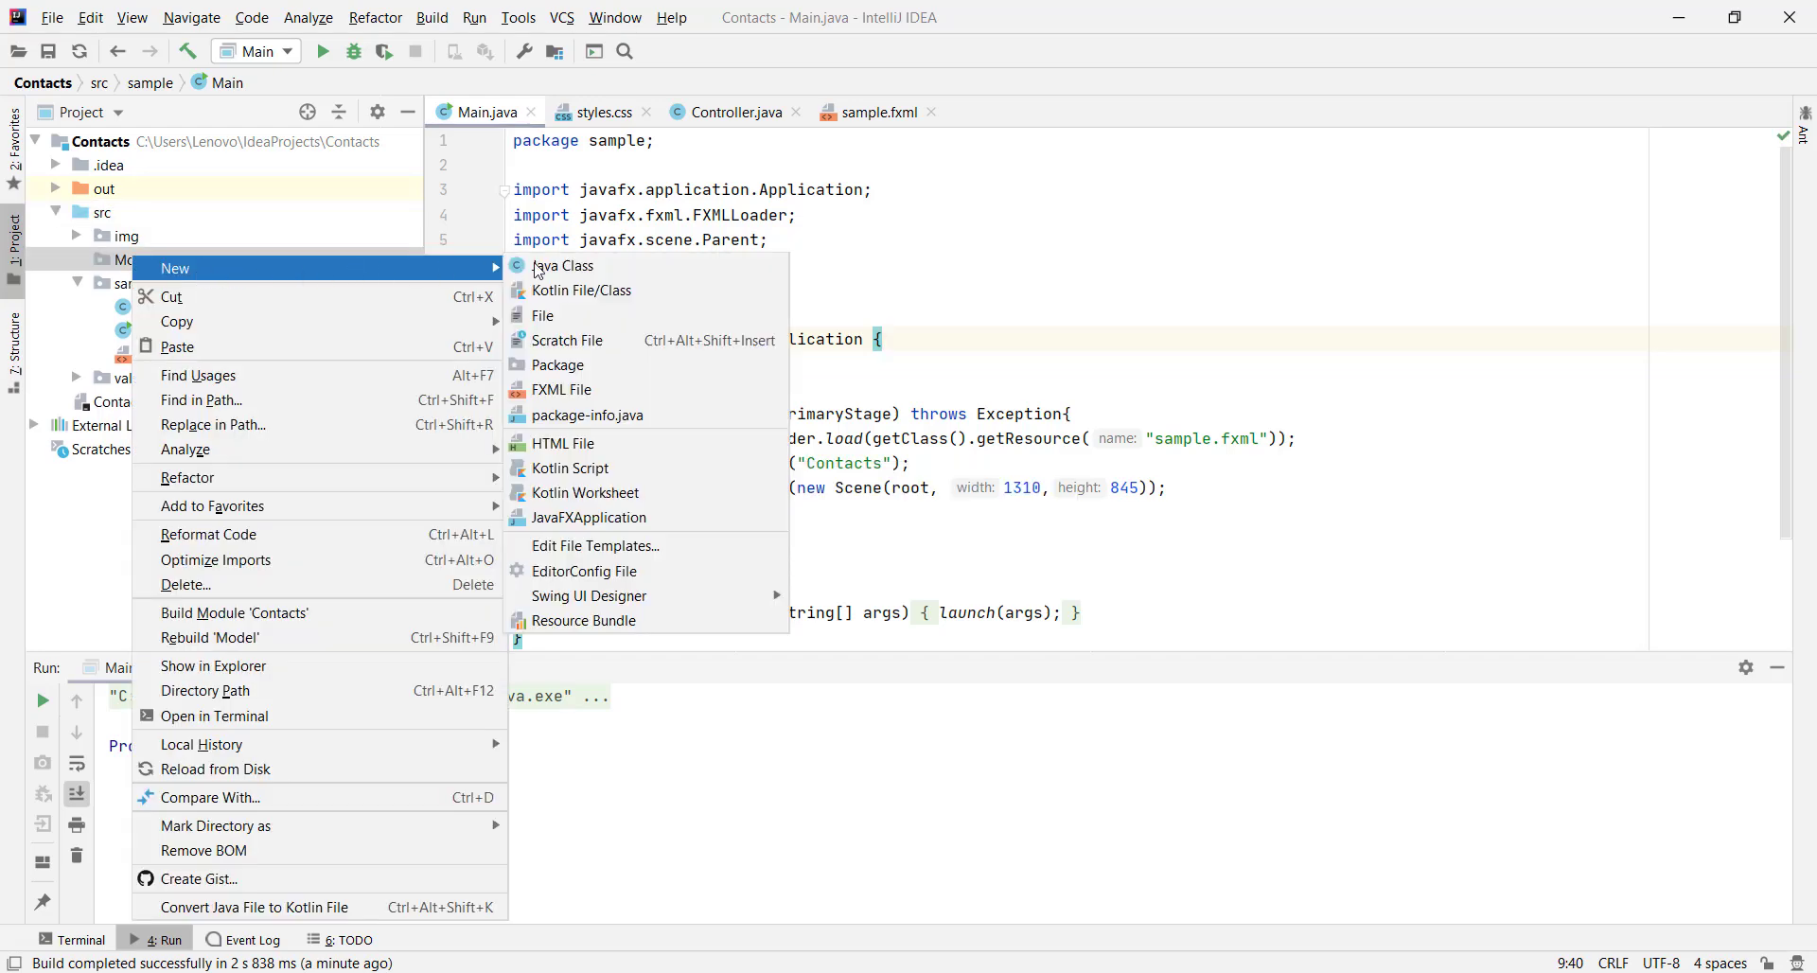
left_click(542, 271)
type("Contact")
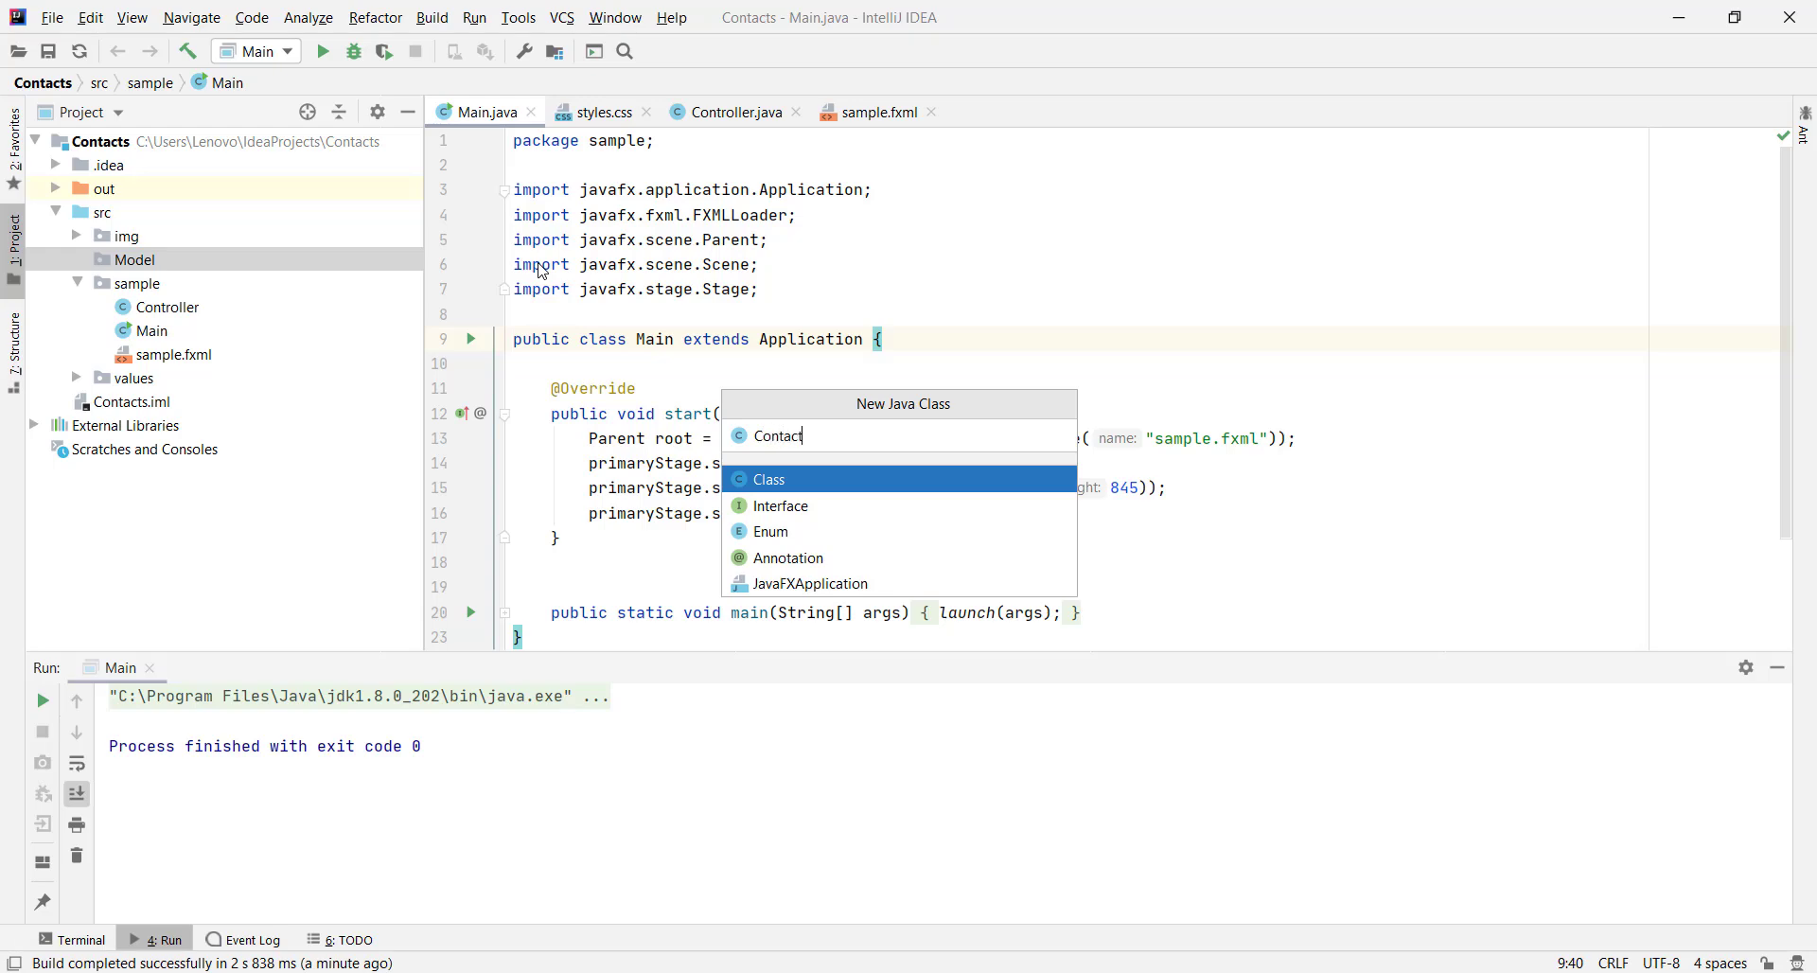
key("Return")
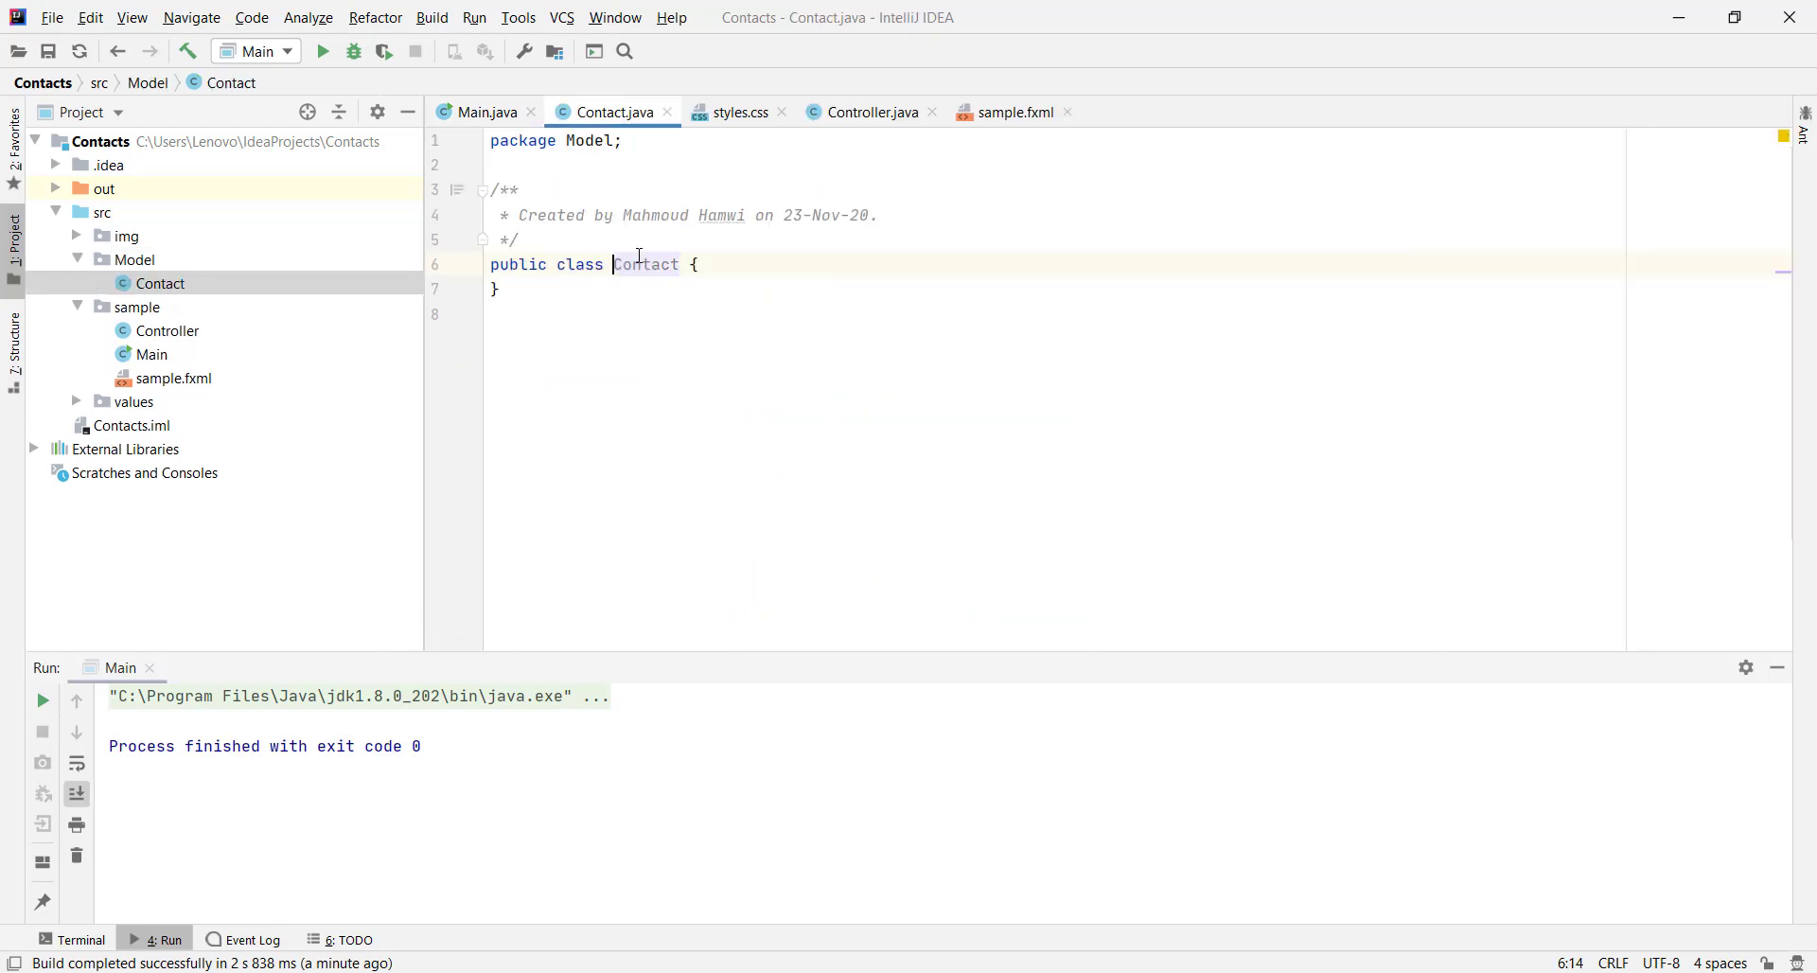
Declare private String fields name, imgSrc, phoneNumber and email in Contact
left_click(705, 266)
key("Return")
type("pri")
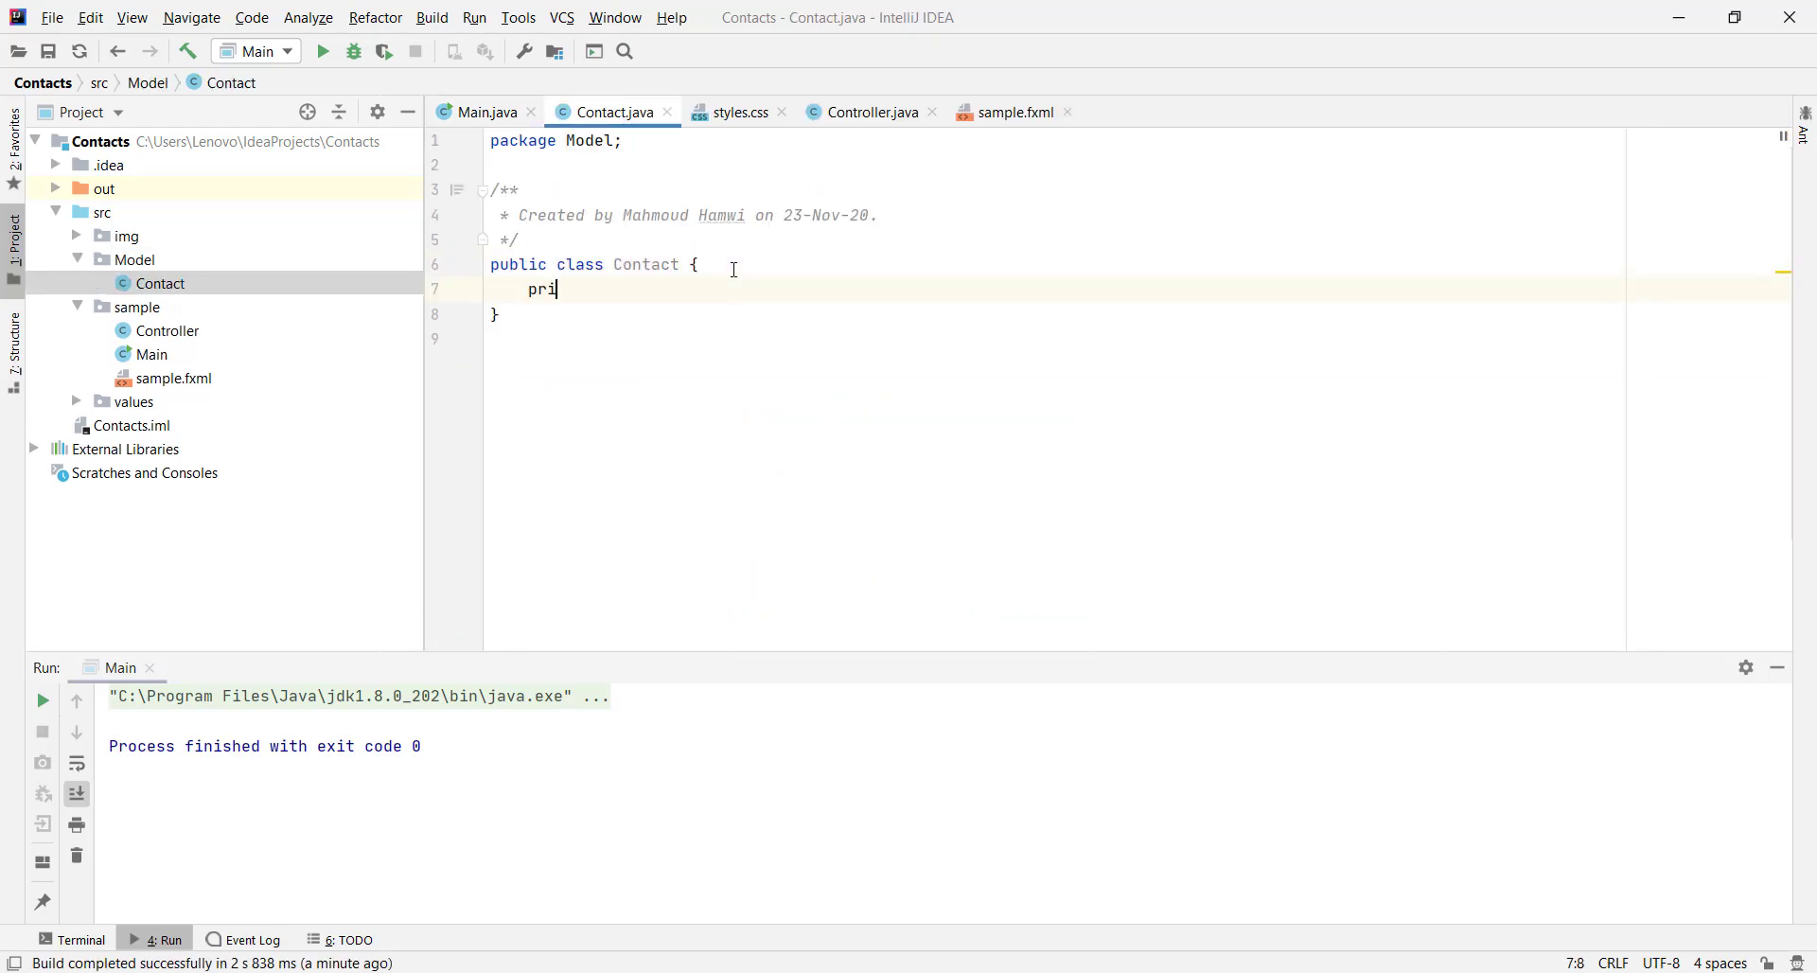
type("vate Stri")
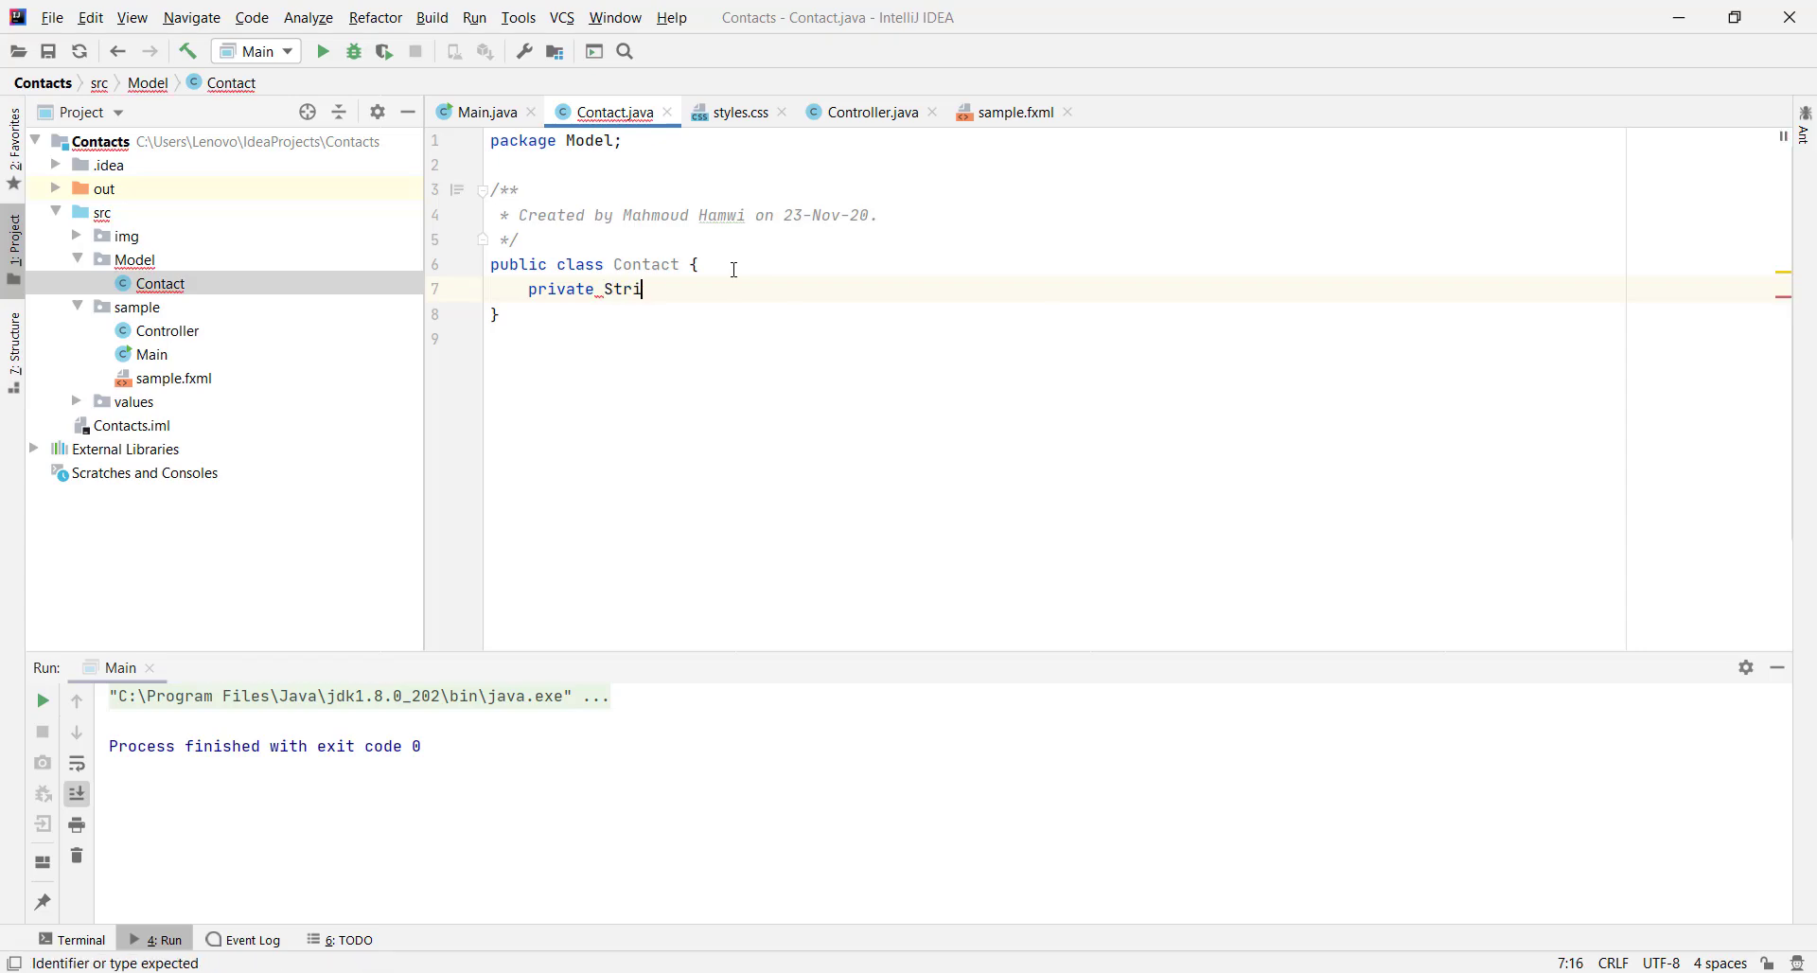
type("ng name;")
key("Return")
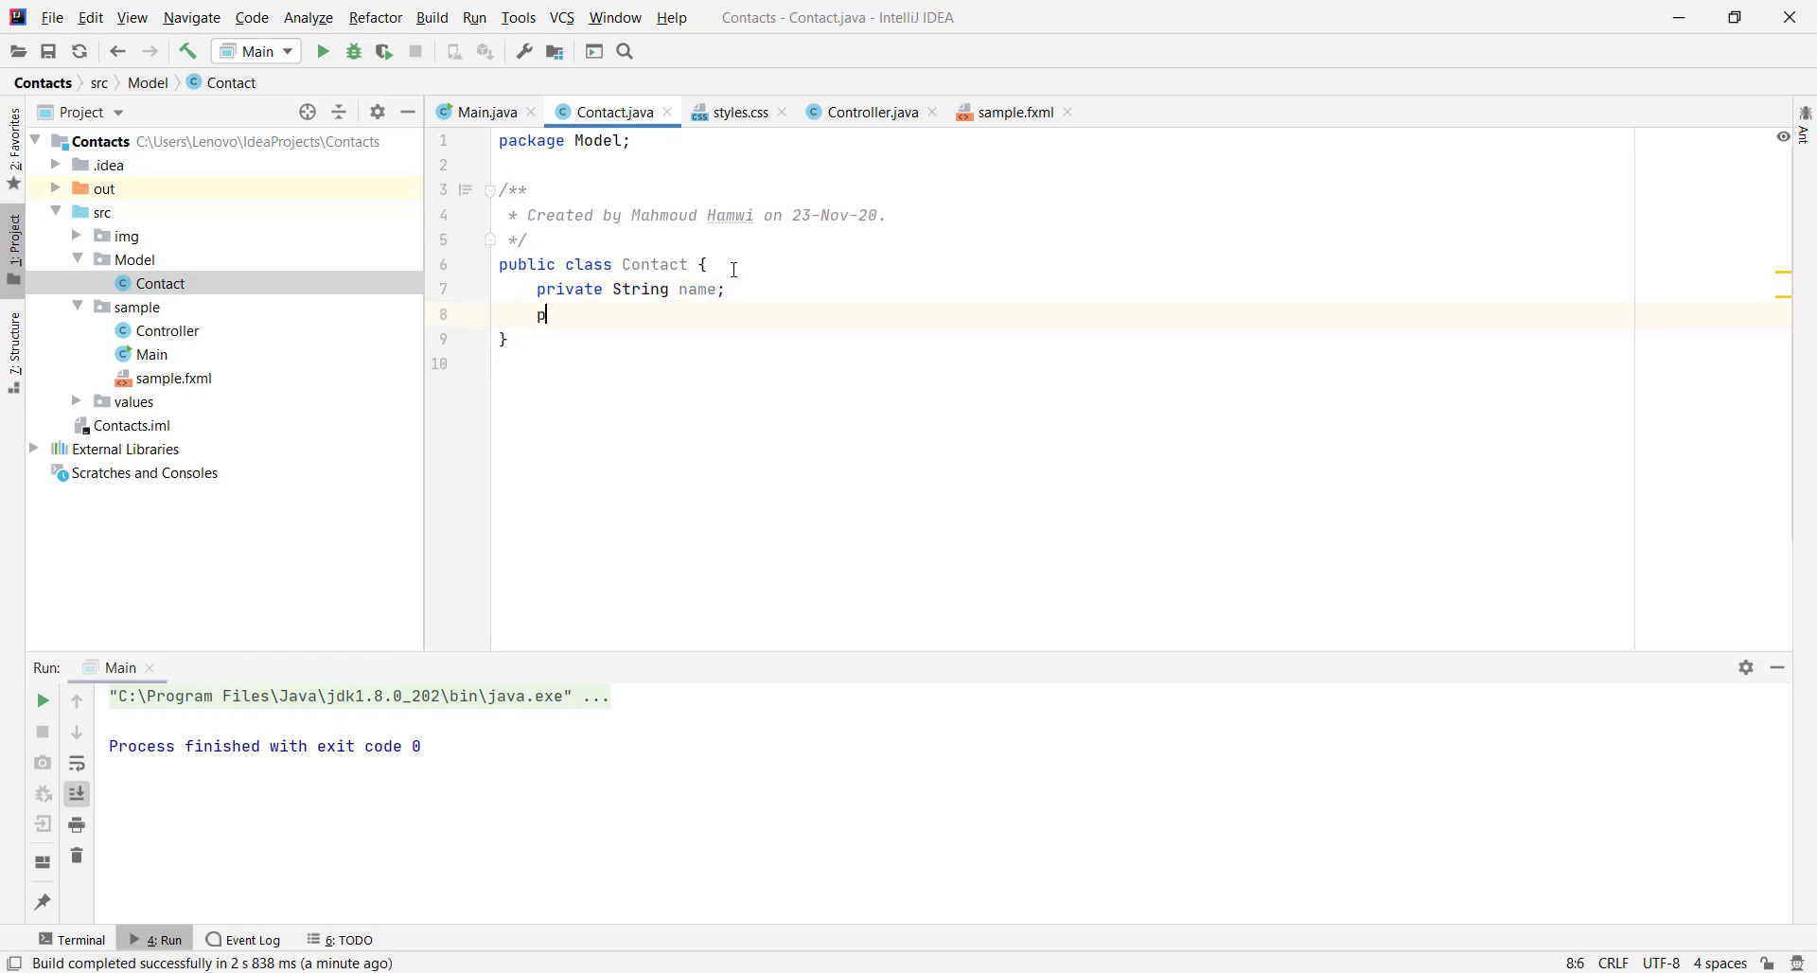
type("private String im")
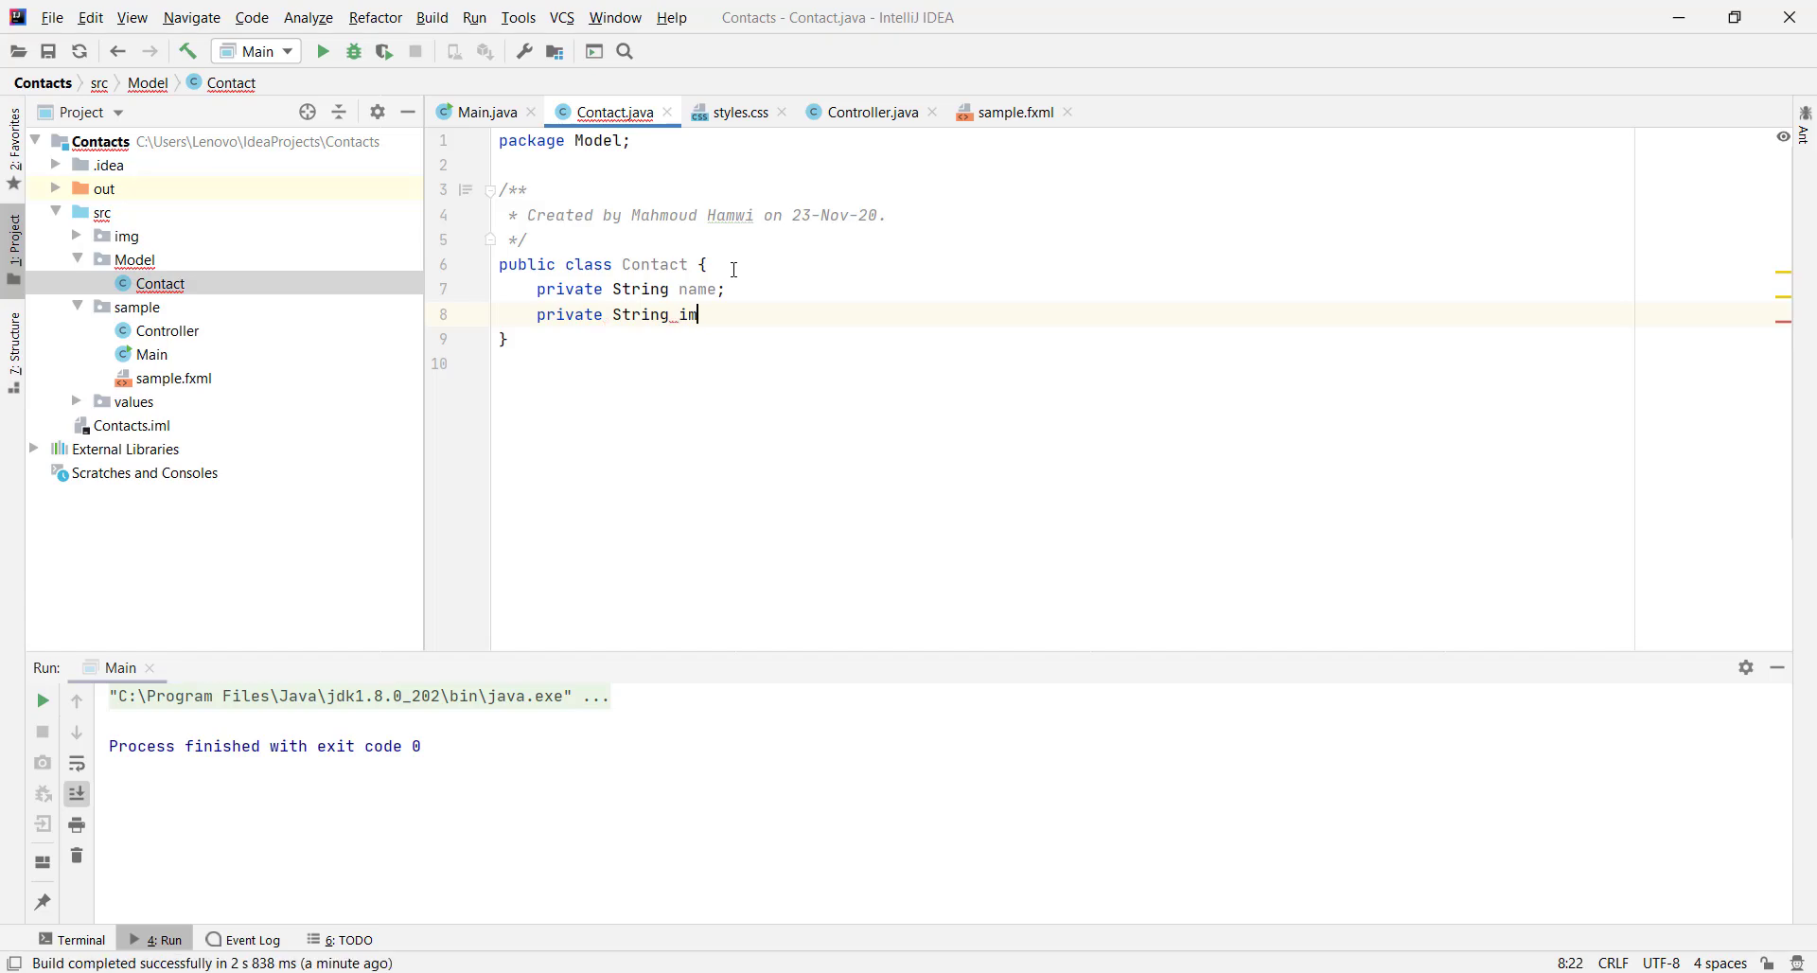
type("gSrc;")
key("Return")
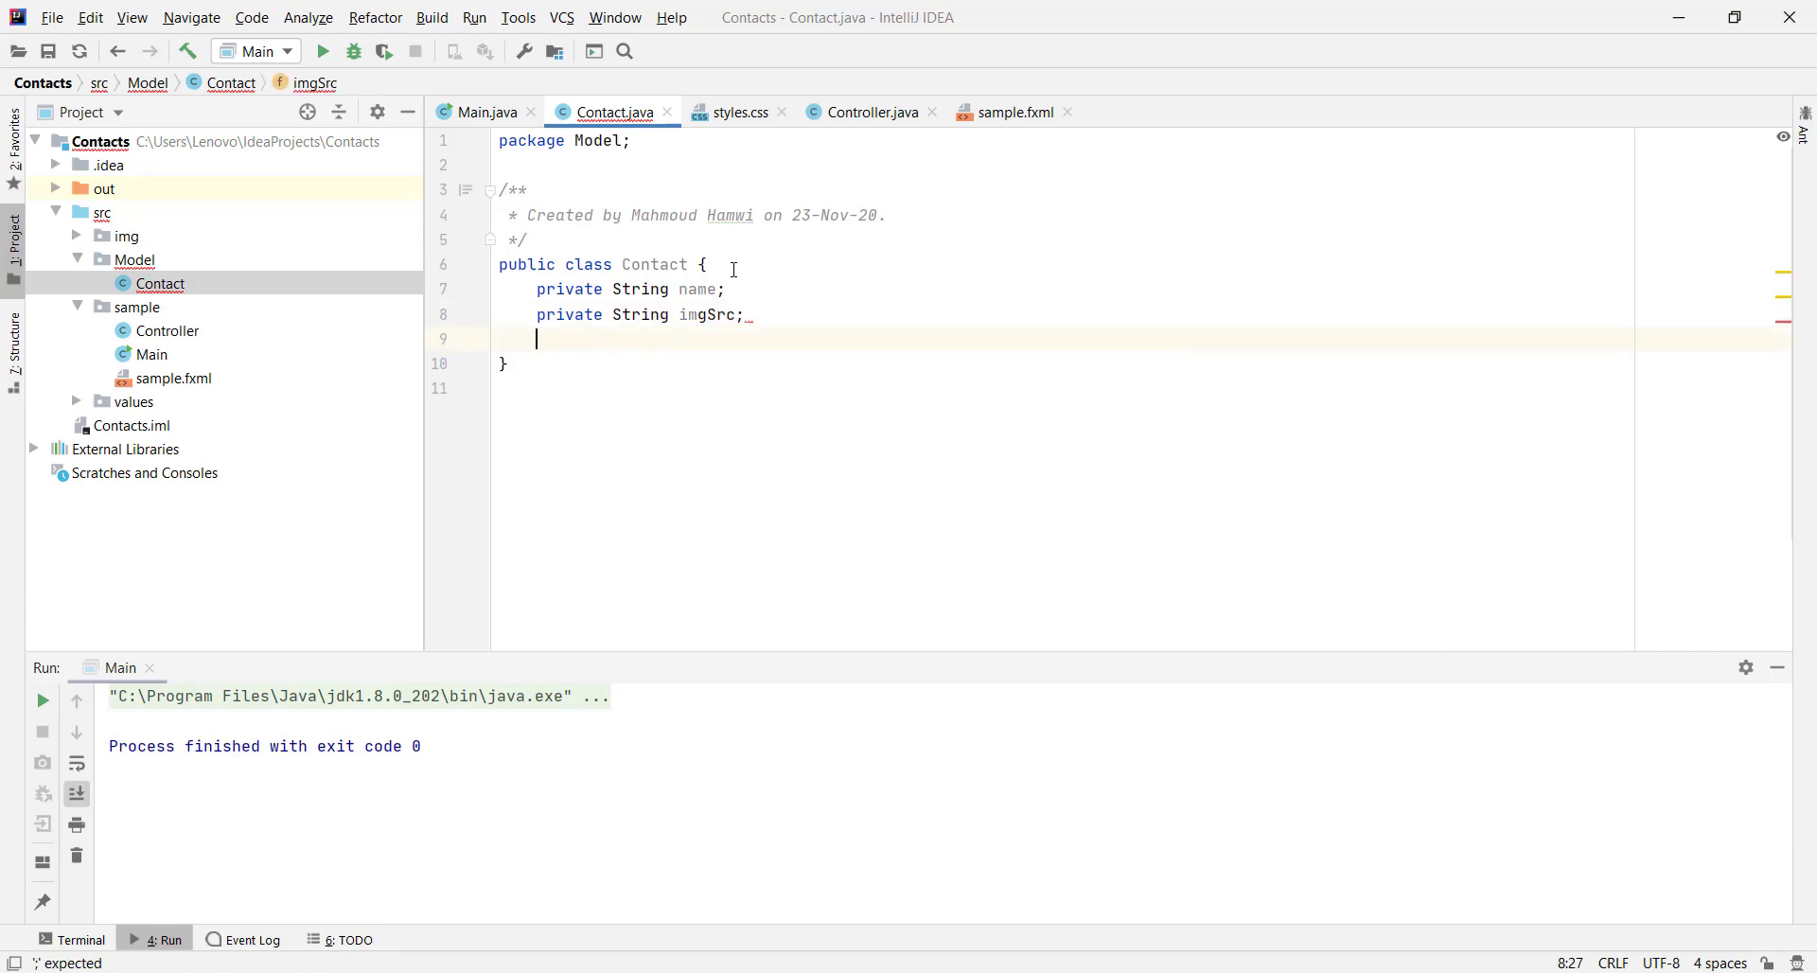
type("private String ")
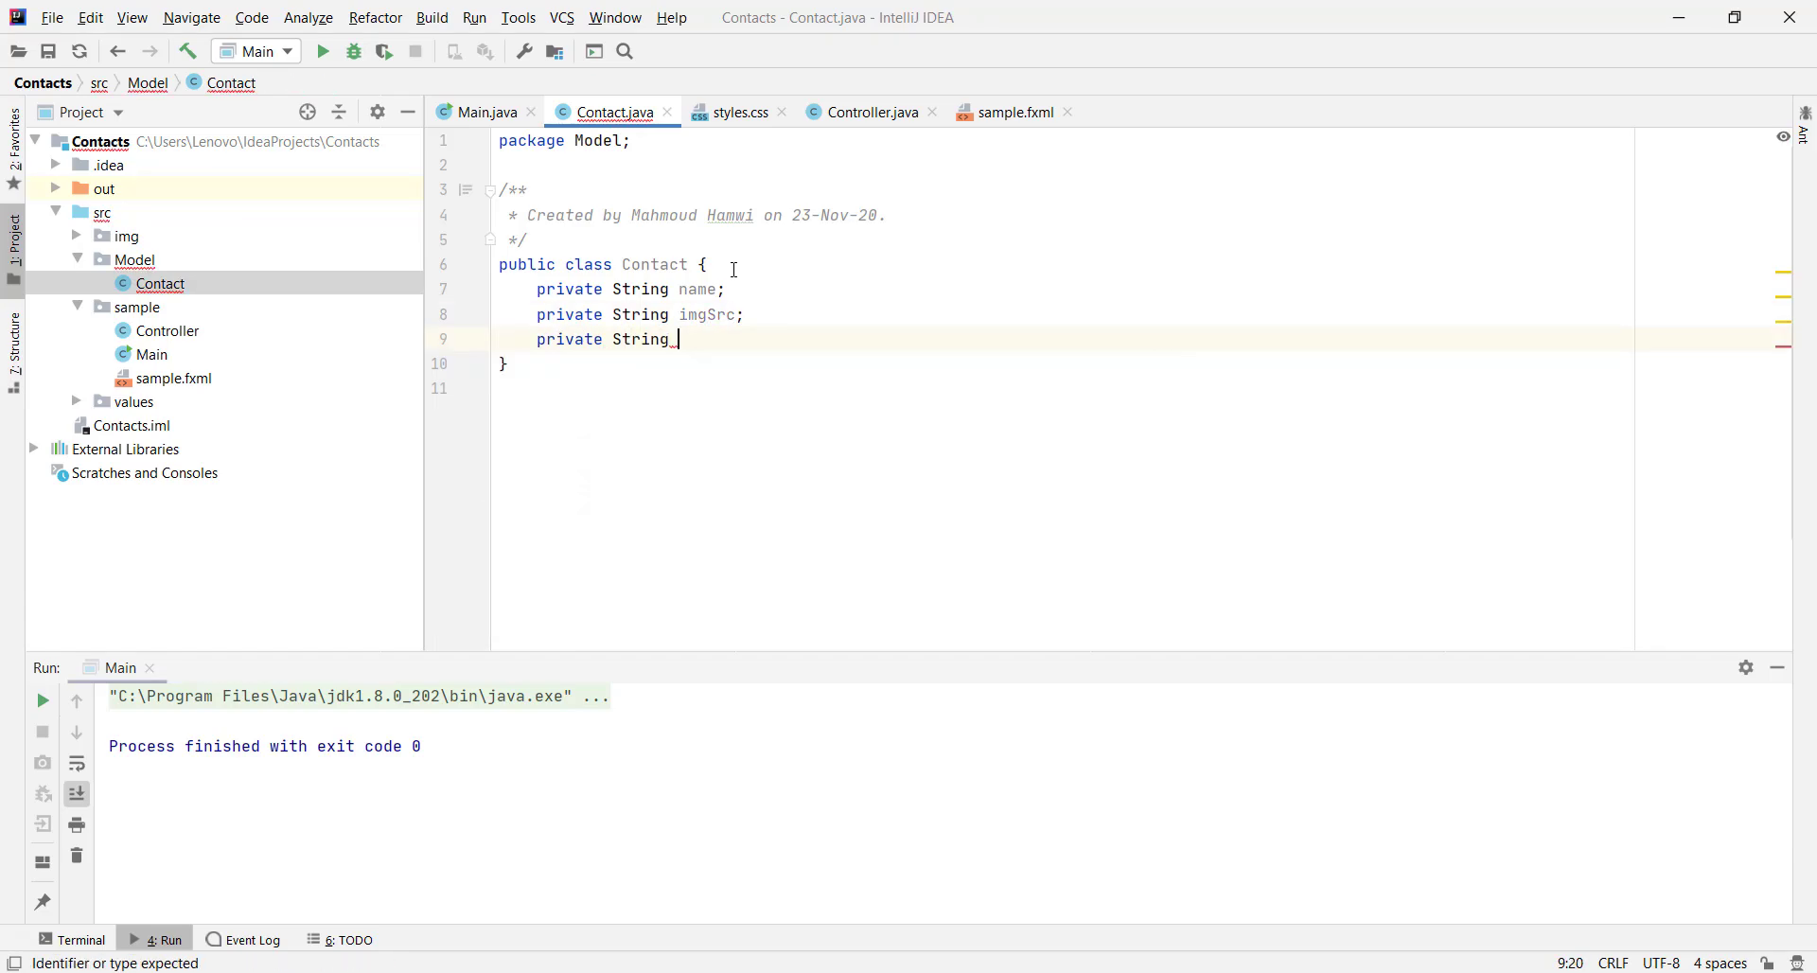
type("phoneNumber;")
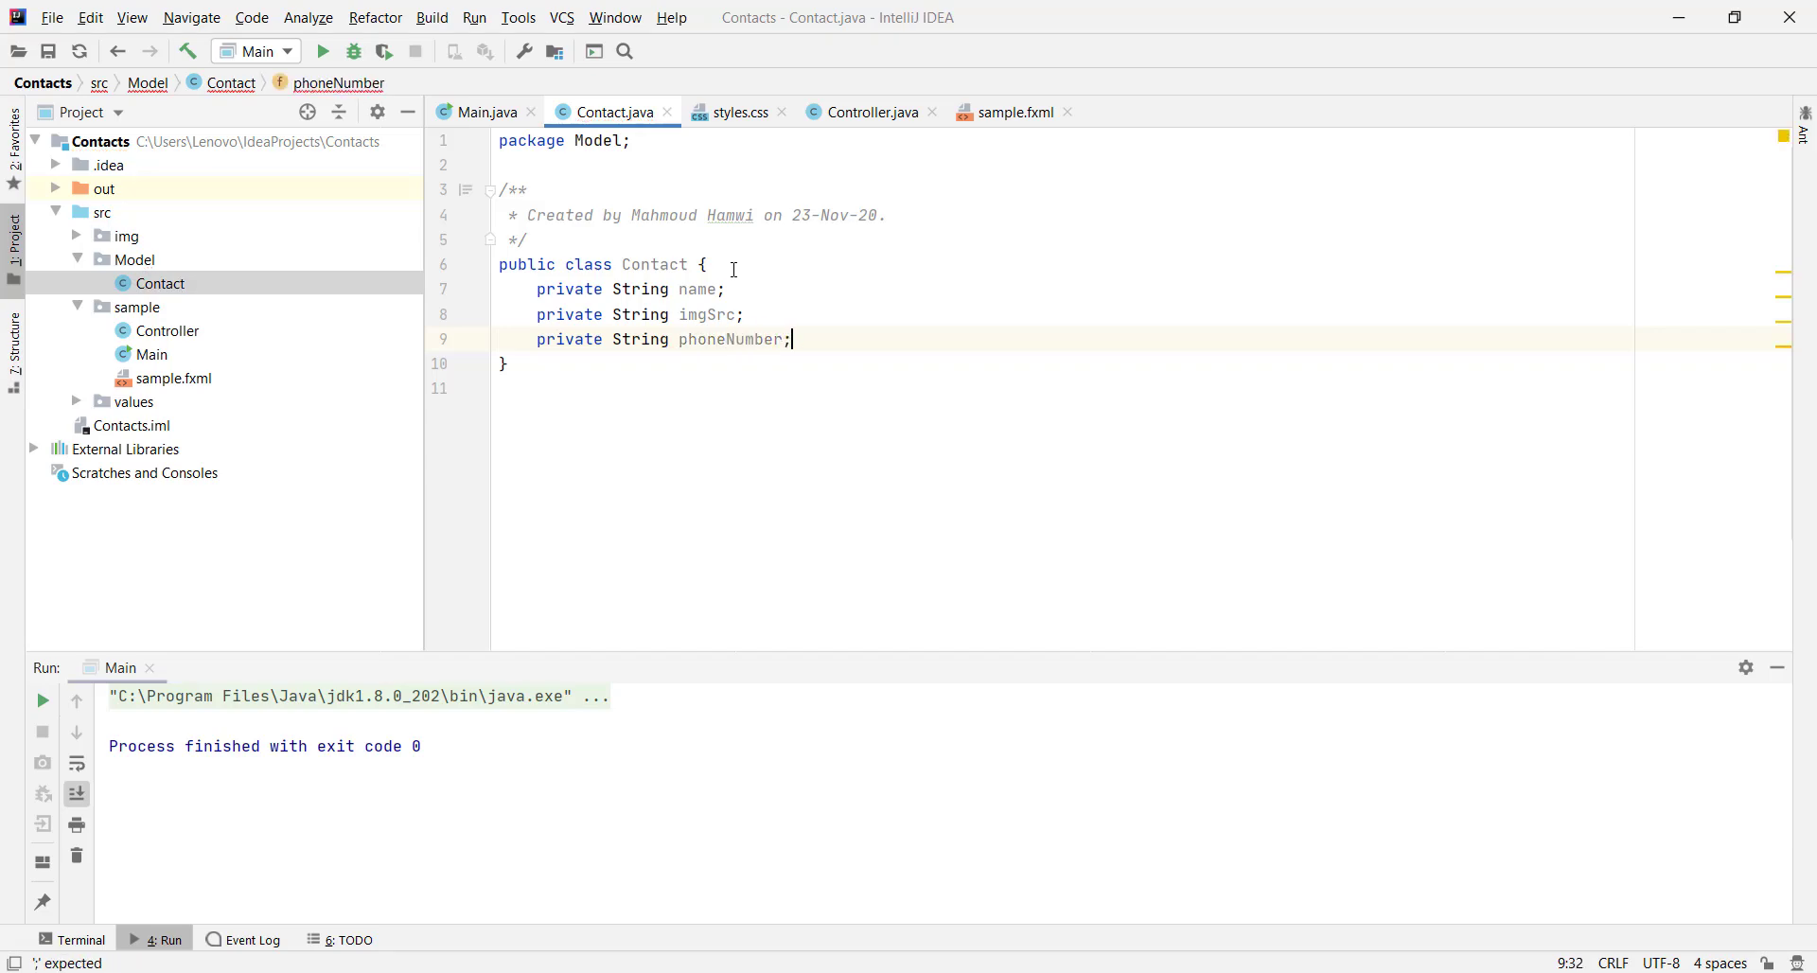
key("Return")
type("priv")
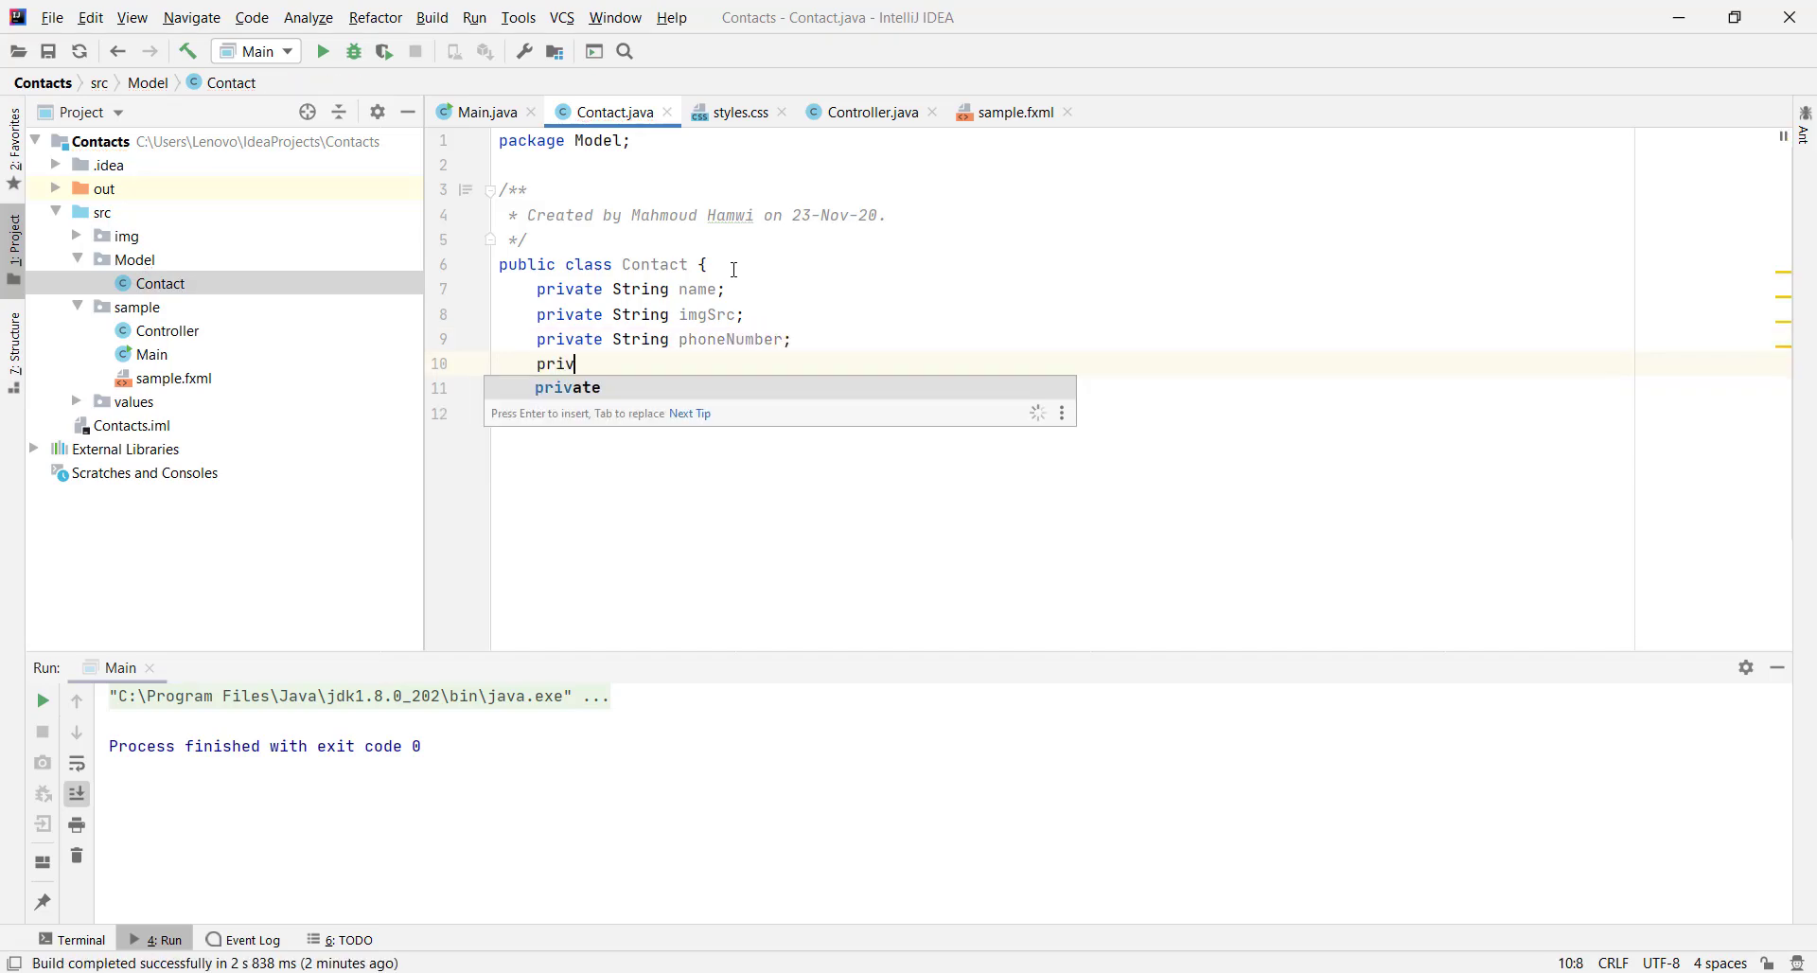
type("ate String email;")
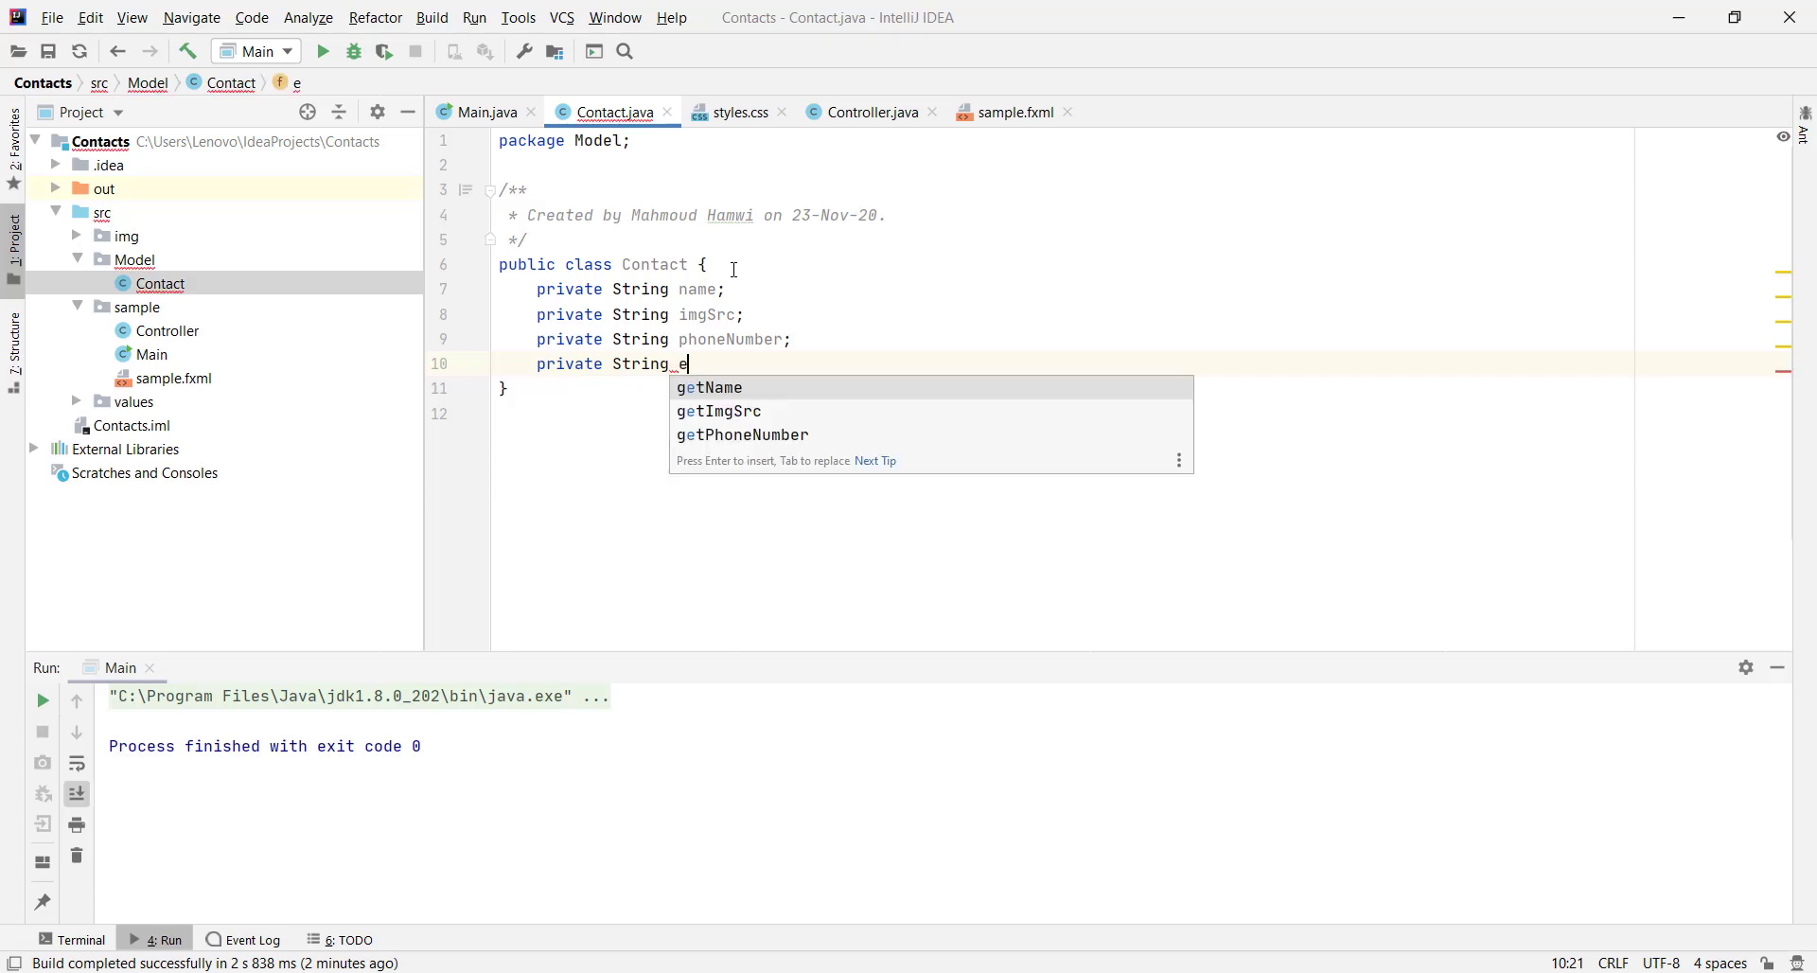
key("Return")
key("Return")
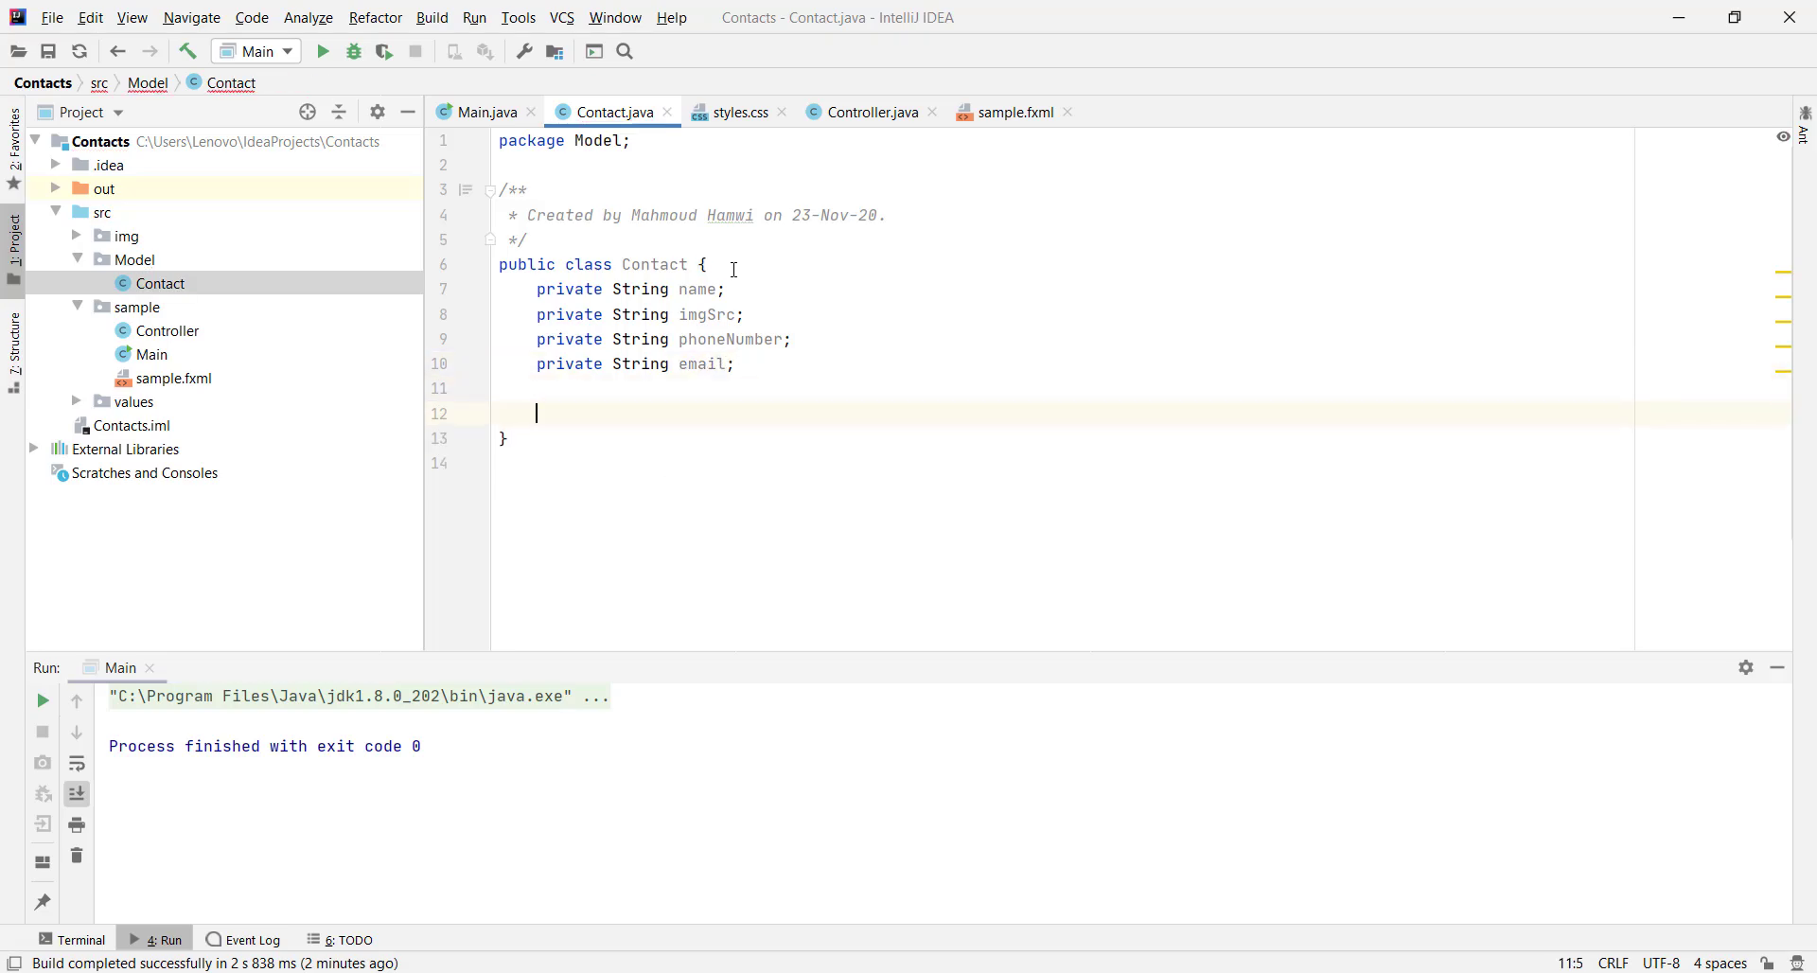
Generate getters and setters for all four fields and close Contact.java
key("alt+Insert")
key("Up")
key("Down")
key("Down")
key("Down")
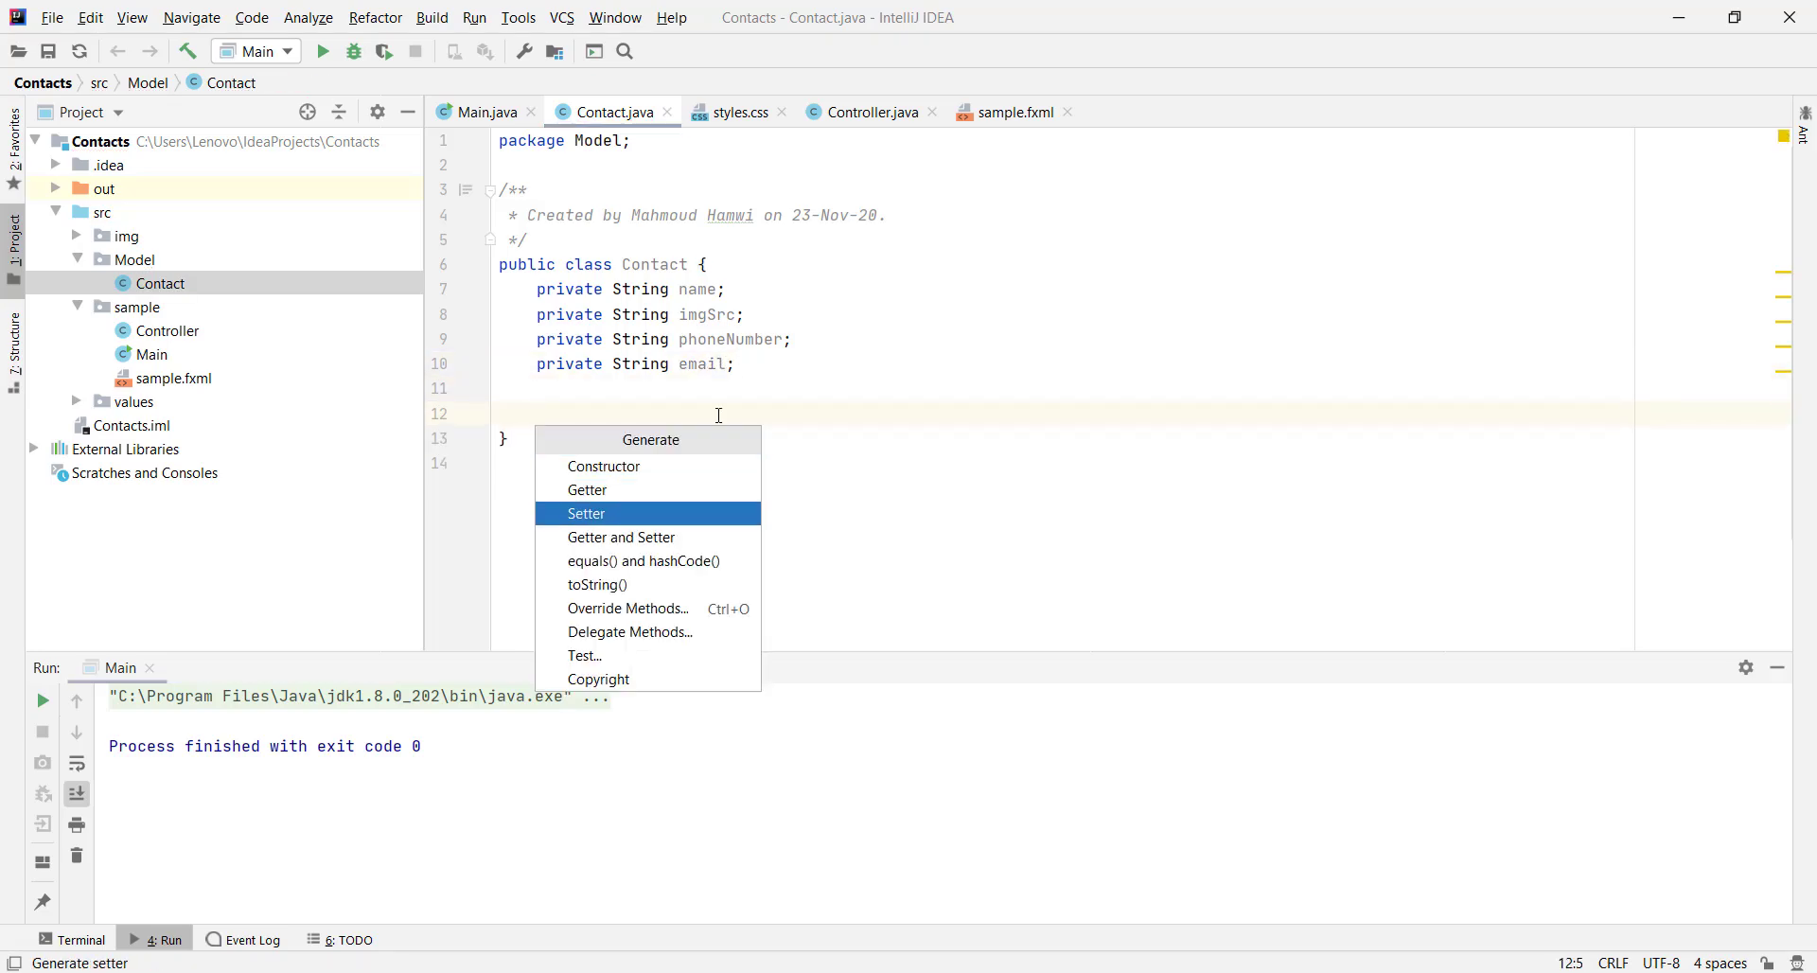
key("Down")
key("Return")
key("shift+Down")
key("shift+Down")
key("shift+Down")
key("Return")
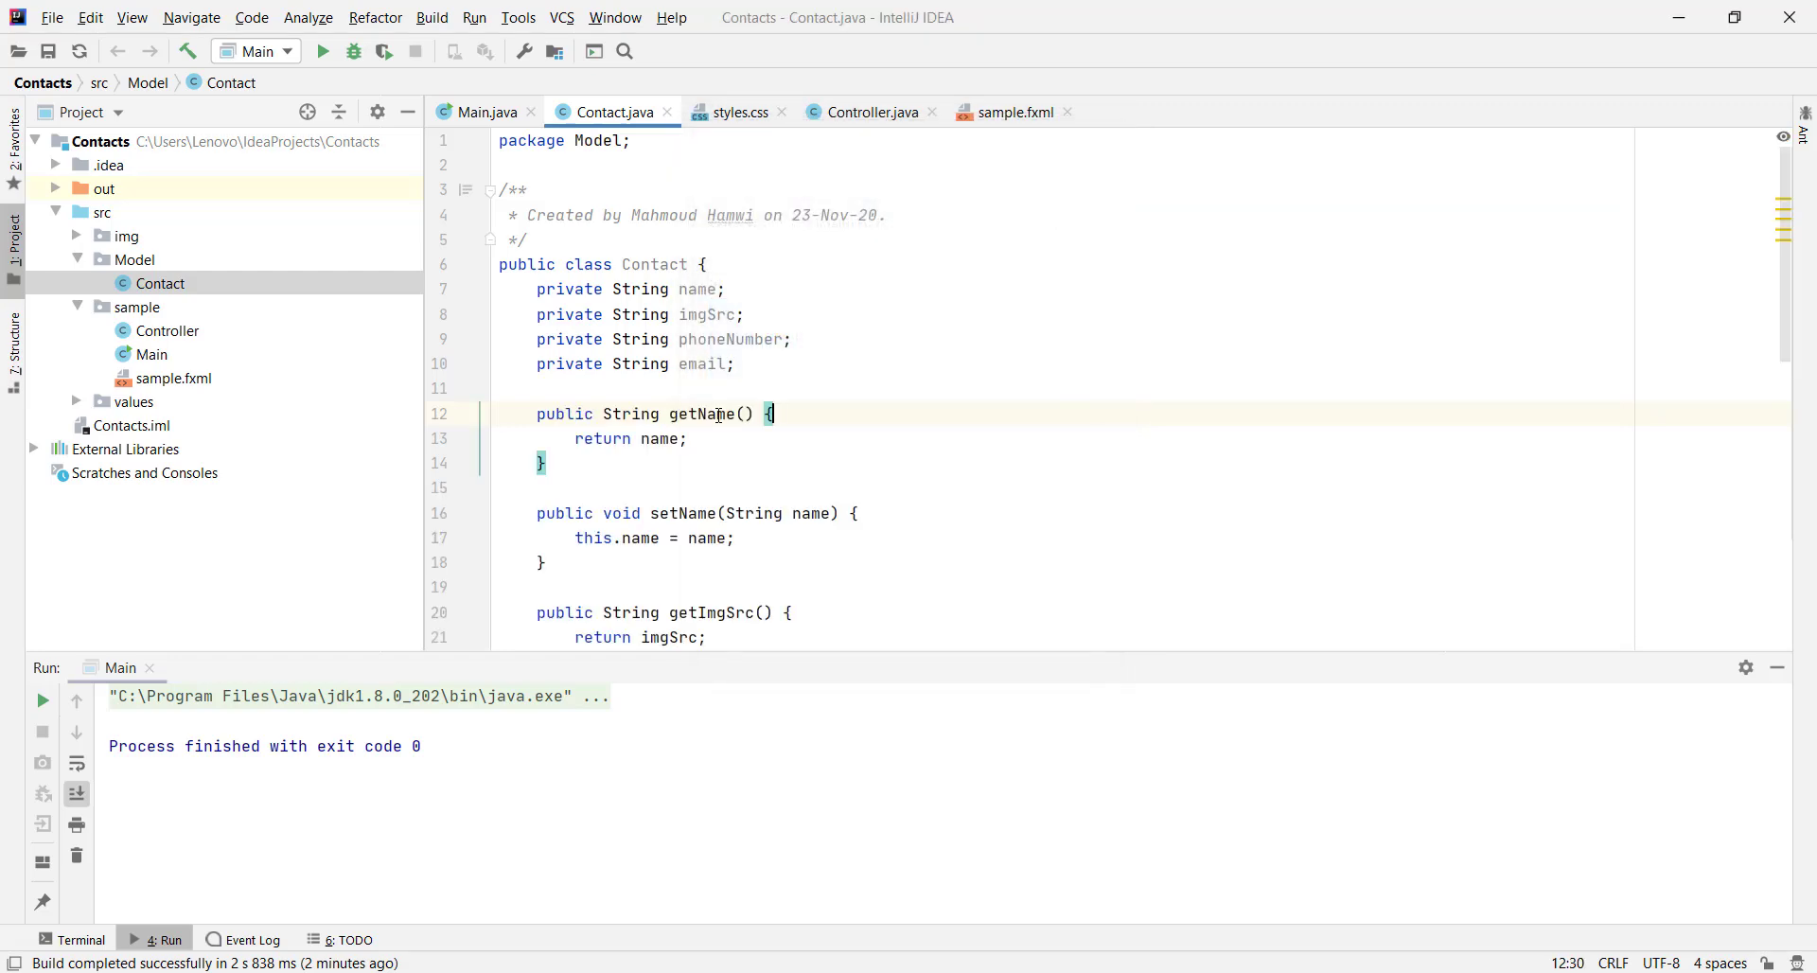
left_click(974, 312)
left_click(666, 113)
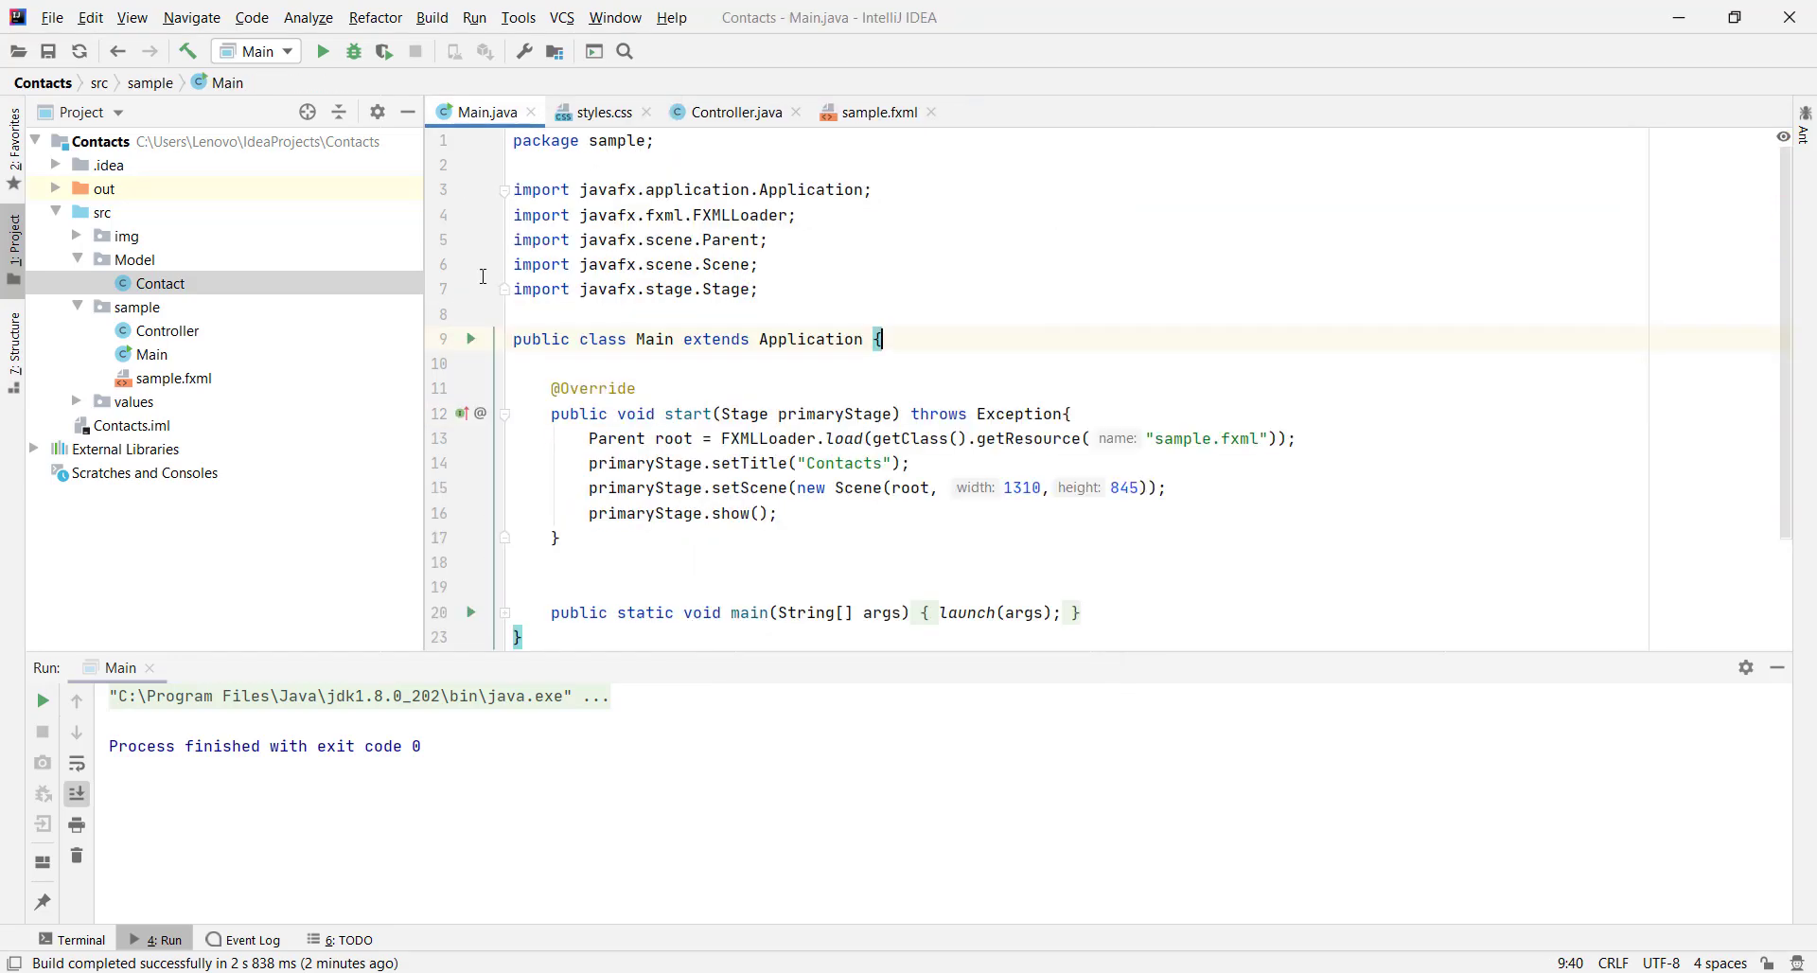
Create a new FXML file contact_item.fxml in the sample package
left_click(143, 312)
right_click(143, 312)
mouse_move(157, 310)
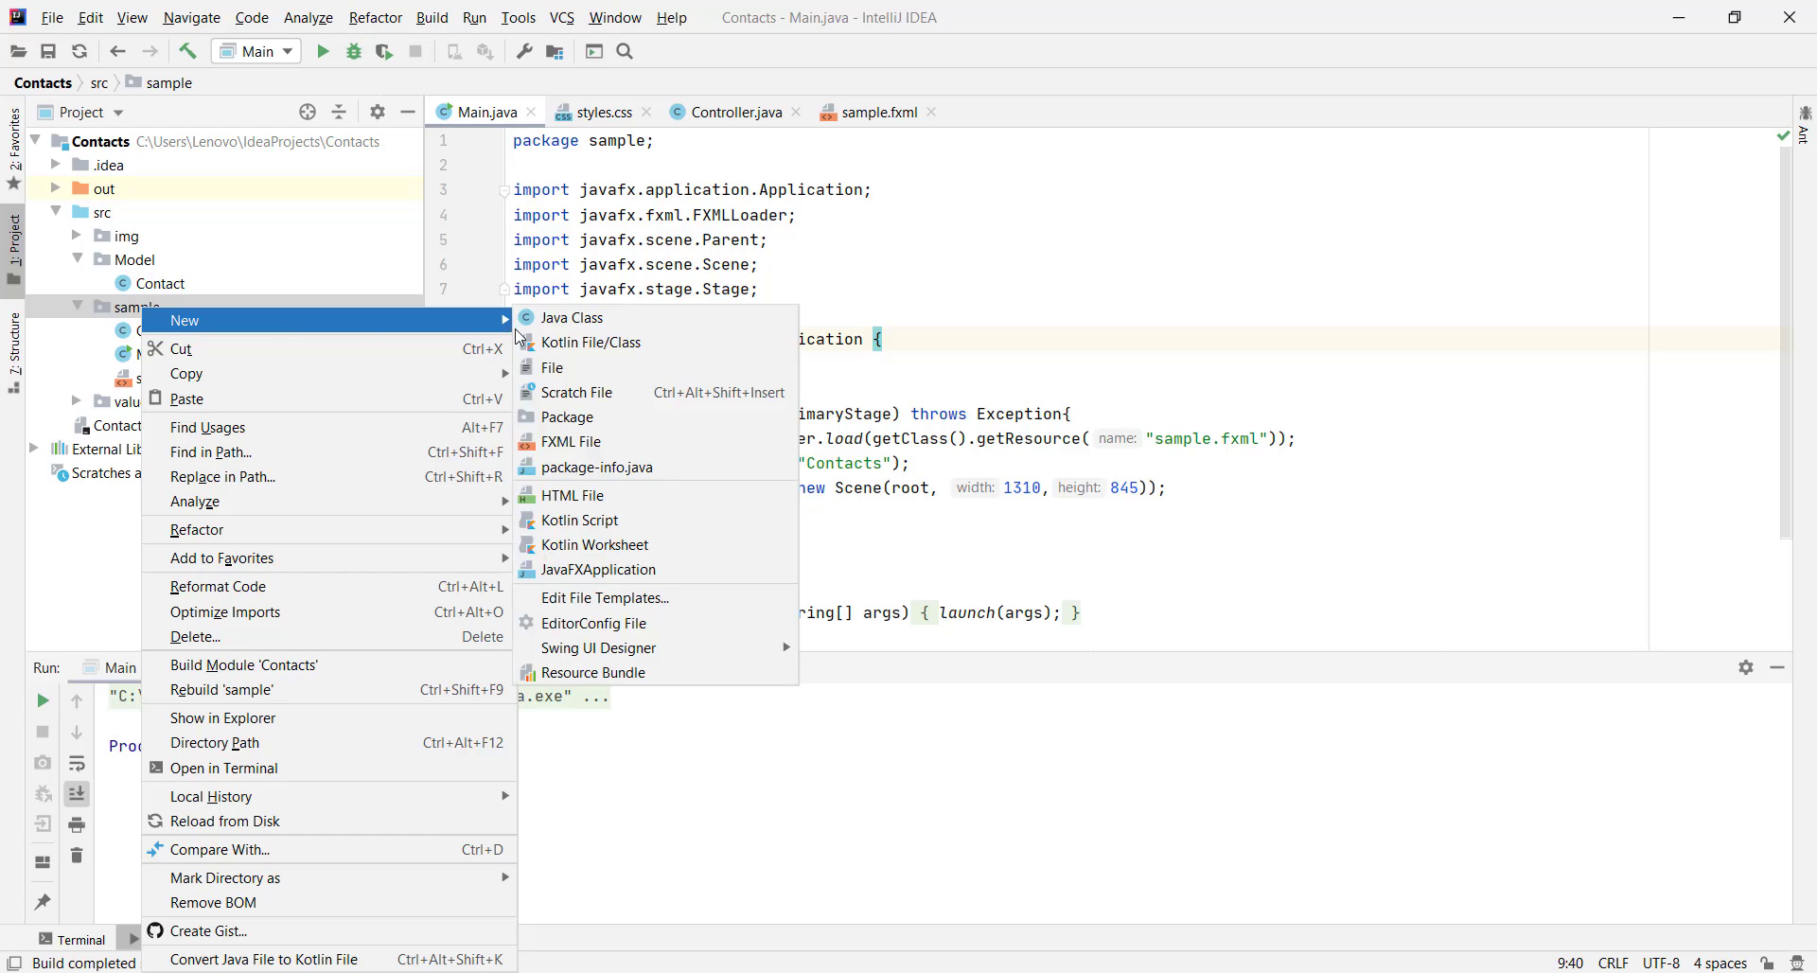
left_click(605, 442)
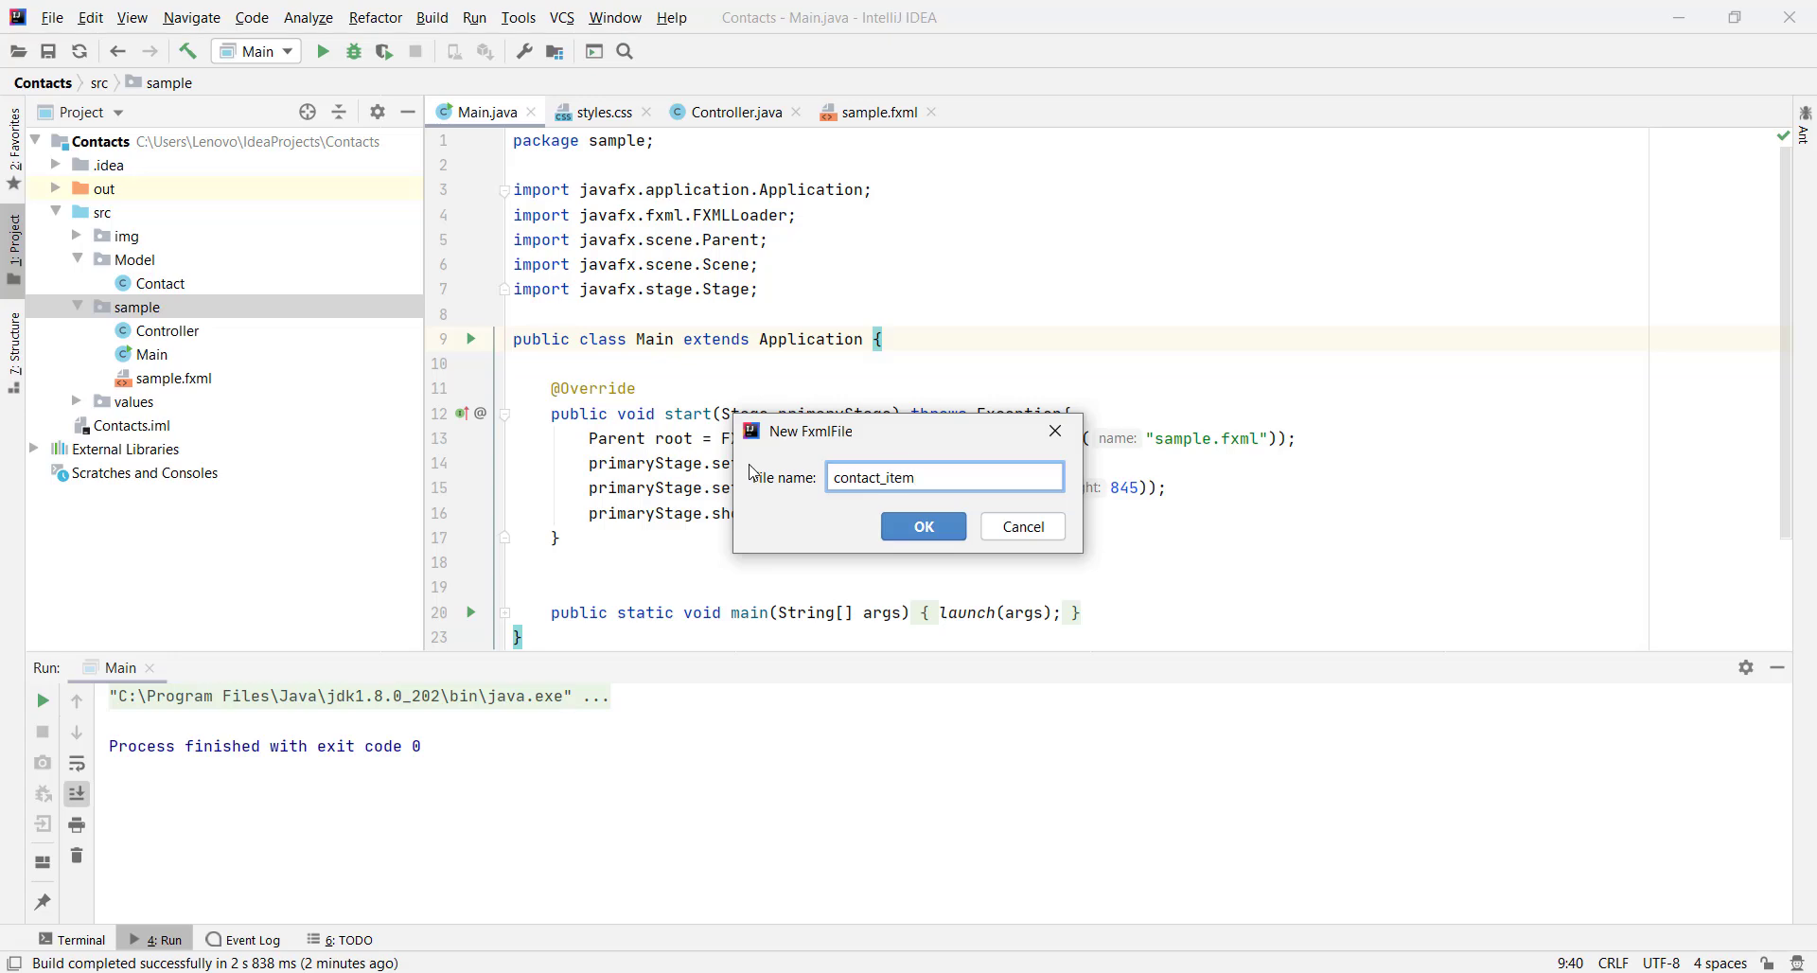
key("Return")
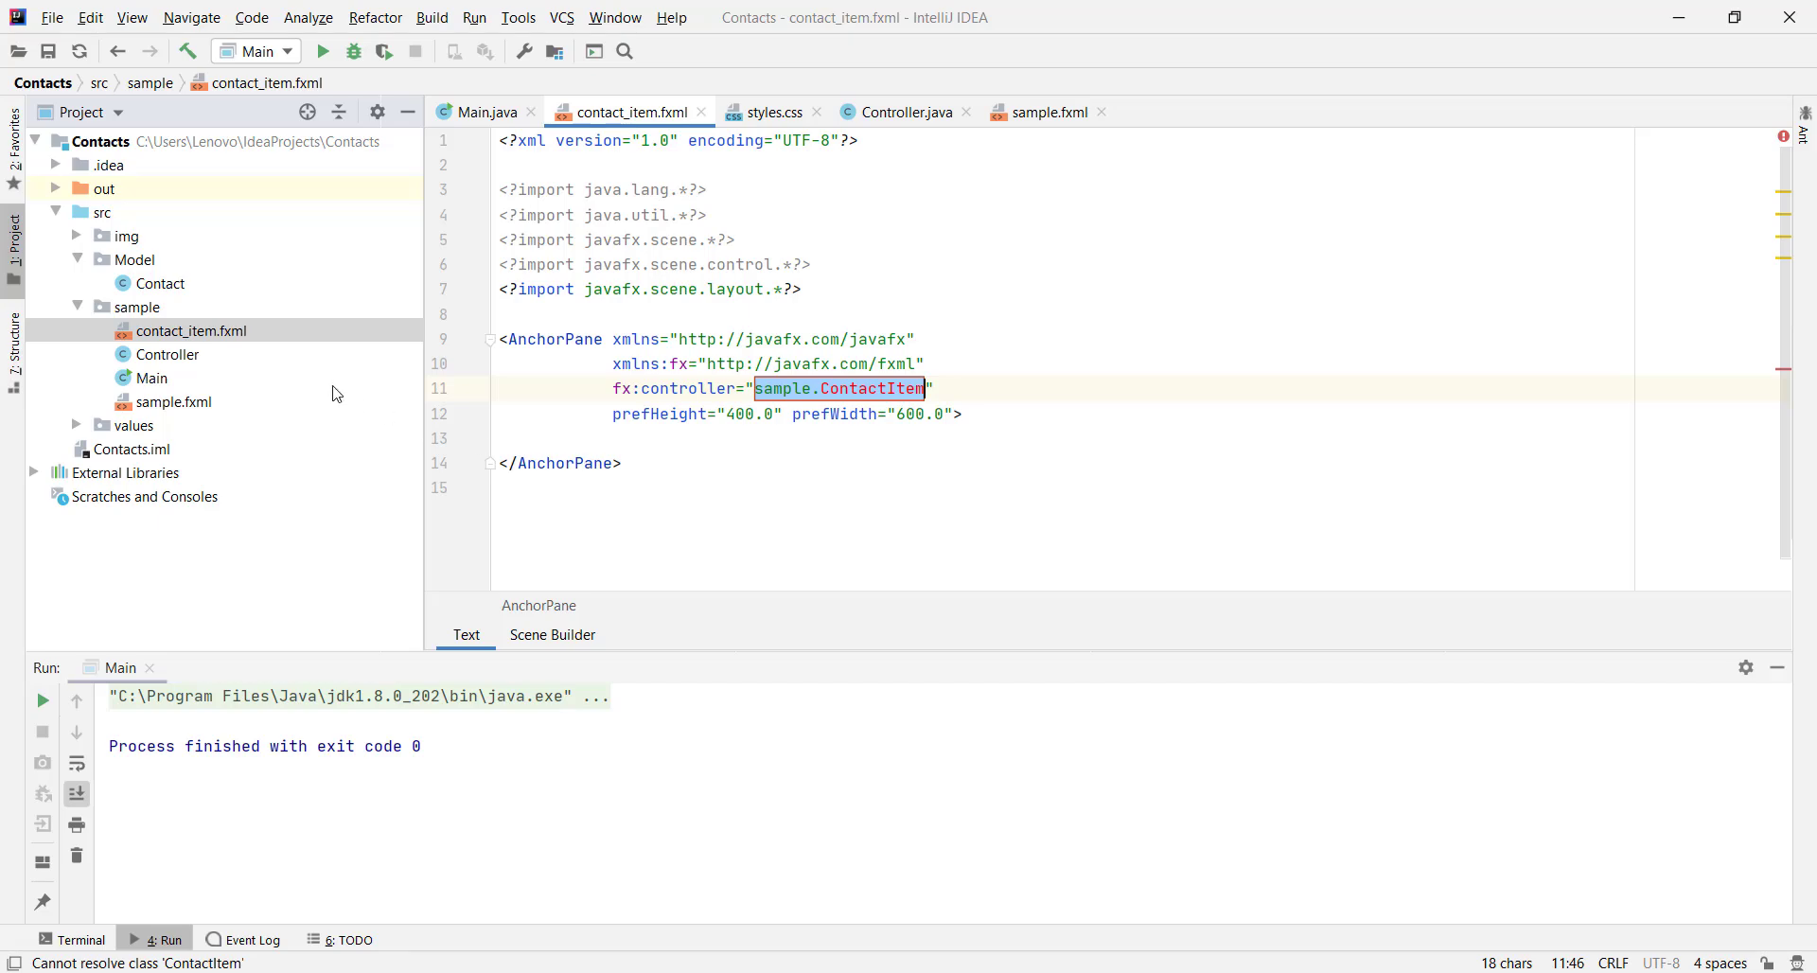
Create a ContactItemController Java class in the sample package
left_click(133, 308)
right_click(132, 308)
mouse_move(308, 322)
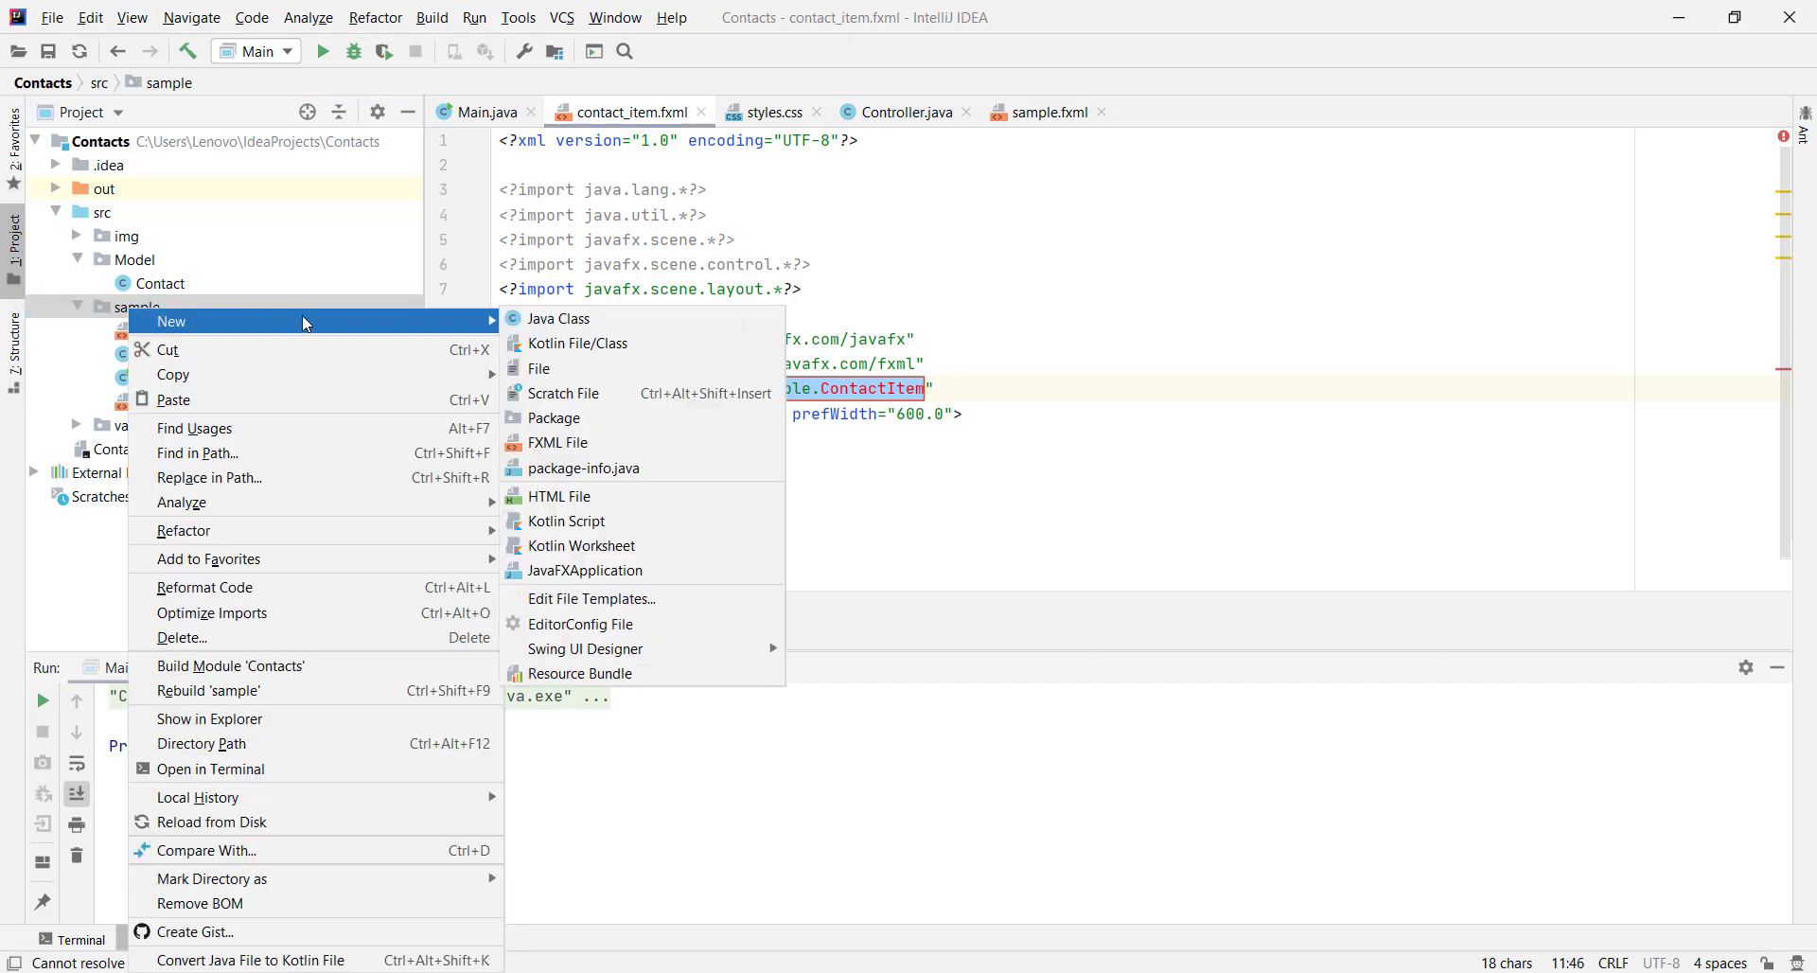
left_click(572, 319)
type("ContactItemCont")
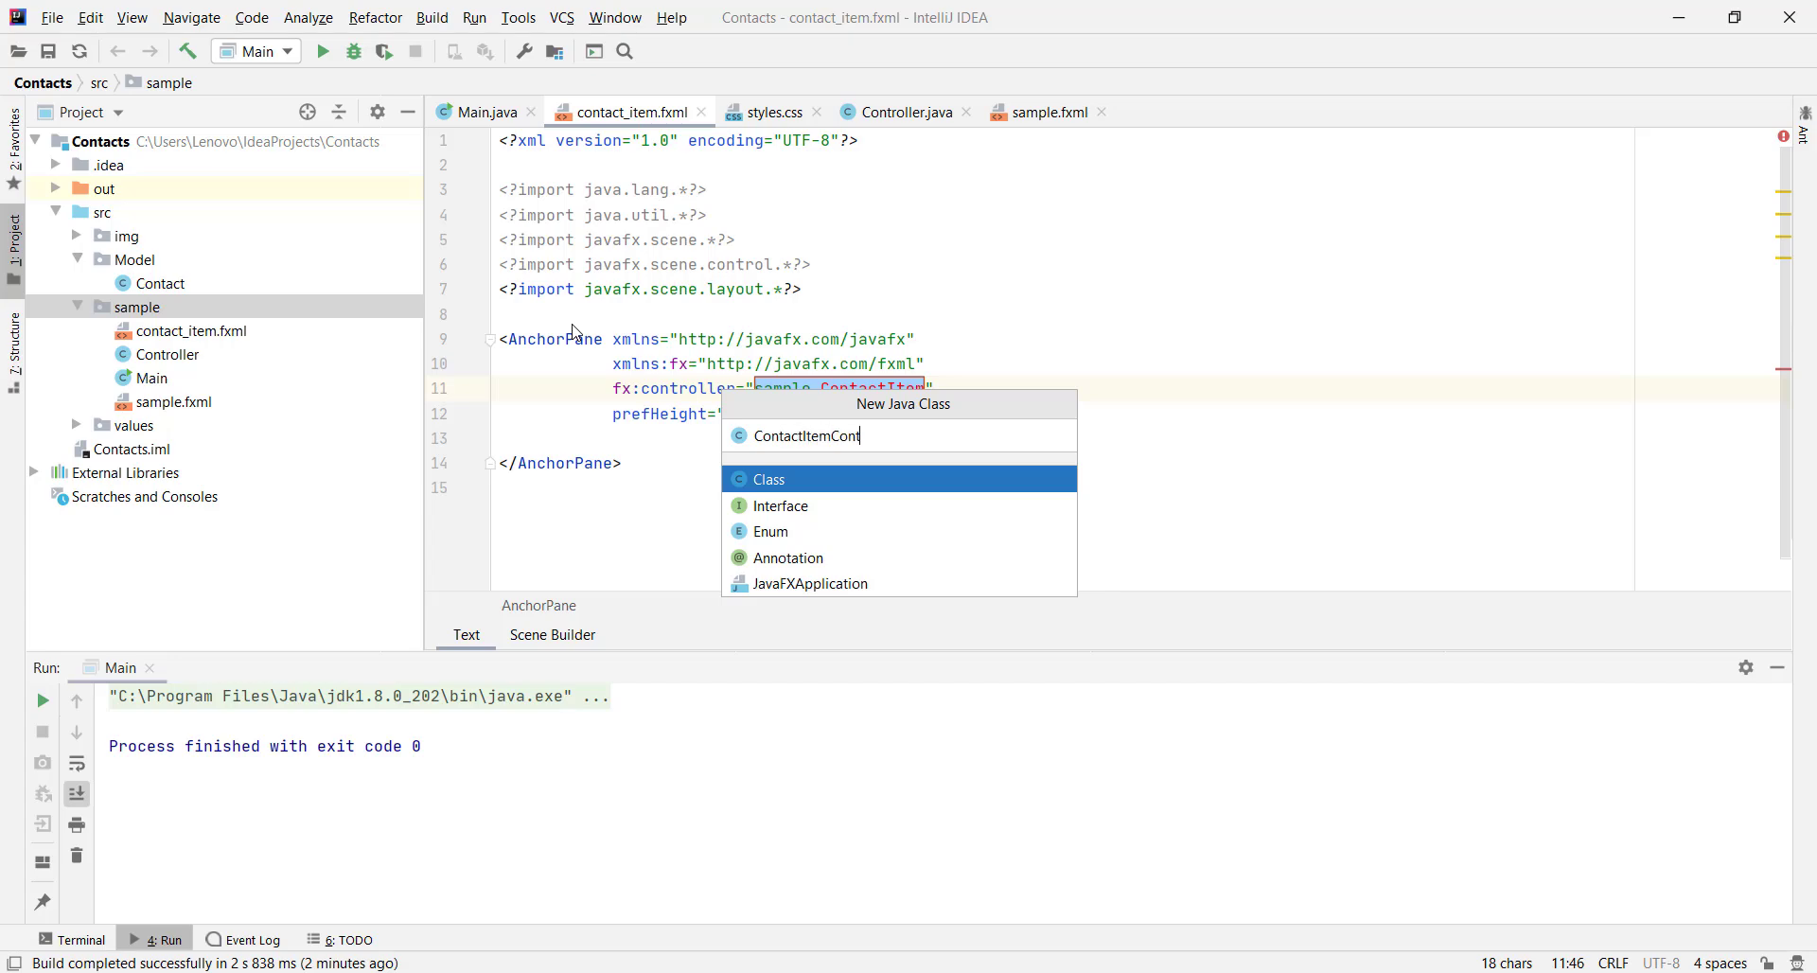
type("roller")
key("Return")
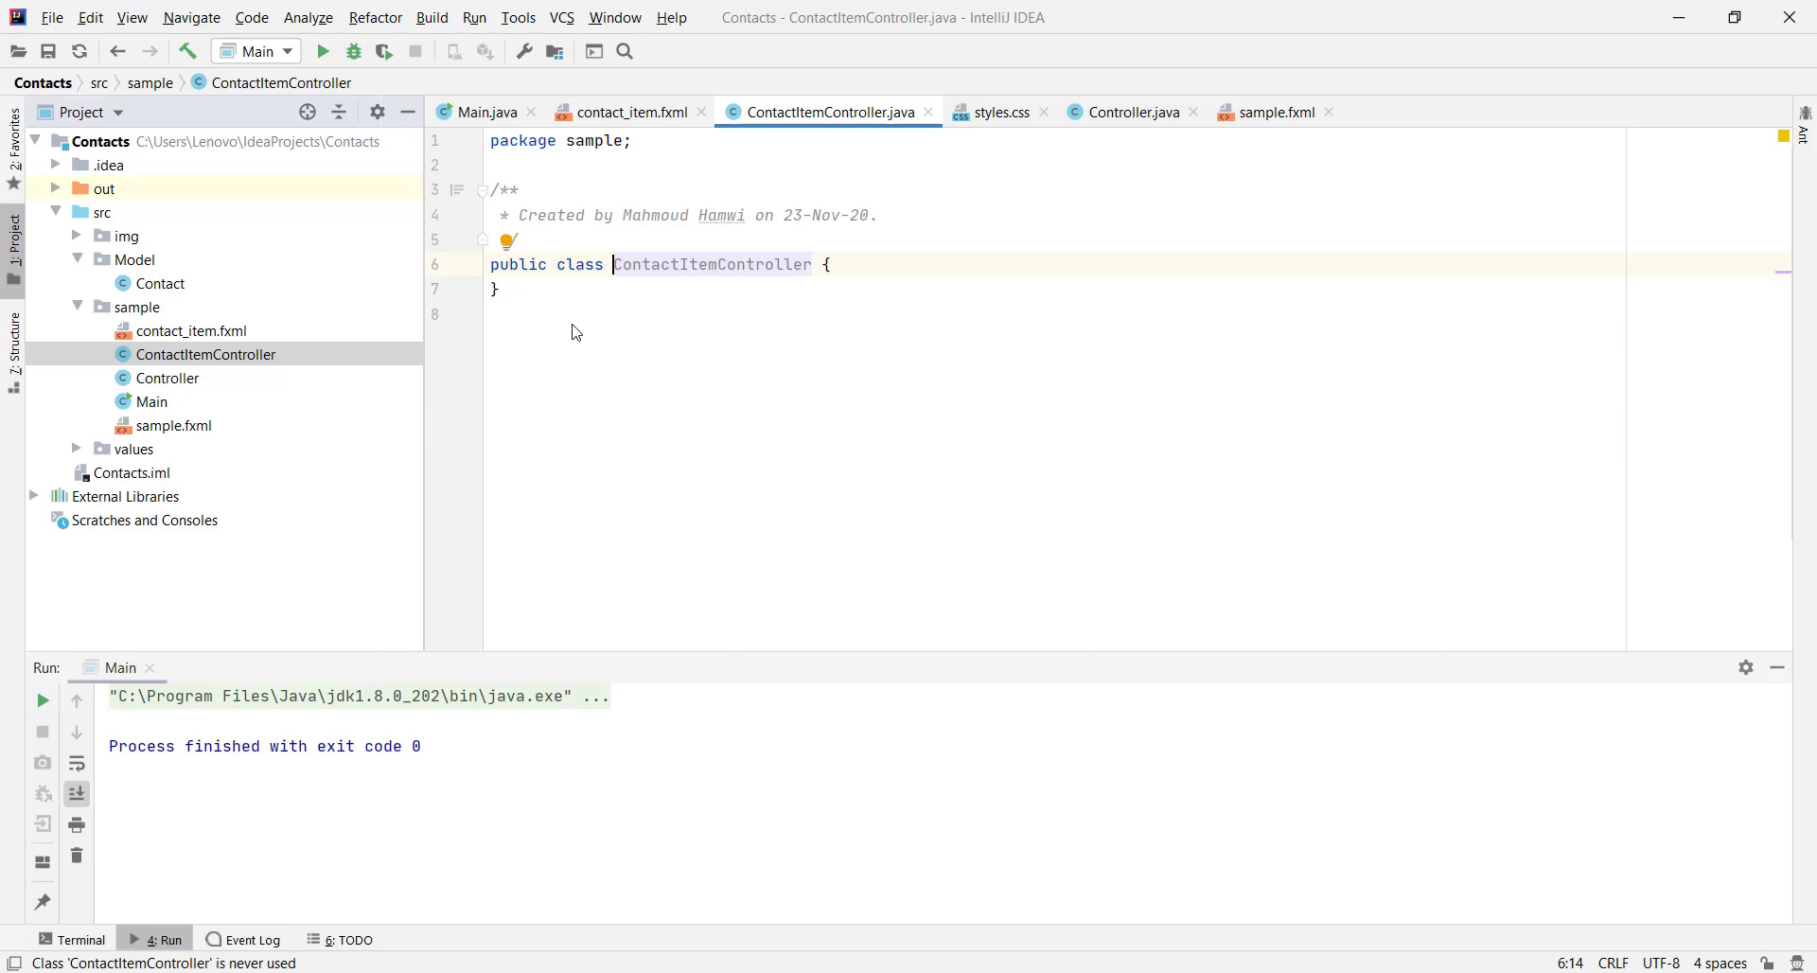
Set contact_item.fxml's fx:controller to ContactItemController and switch to Scene Builder
double_click(674, 267)
key("ctrl+c")
left_click(633, 112)
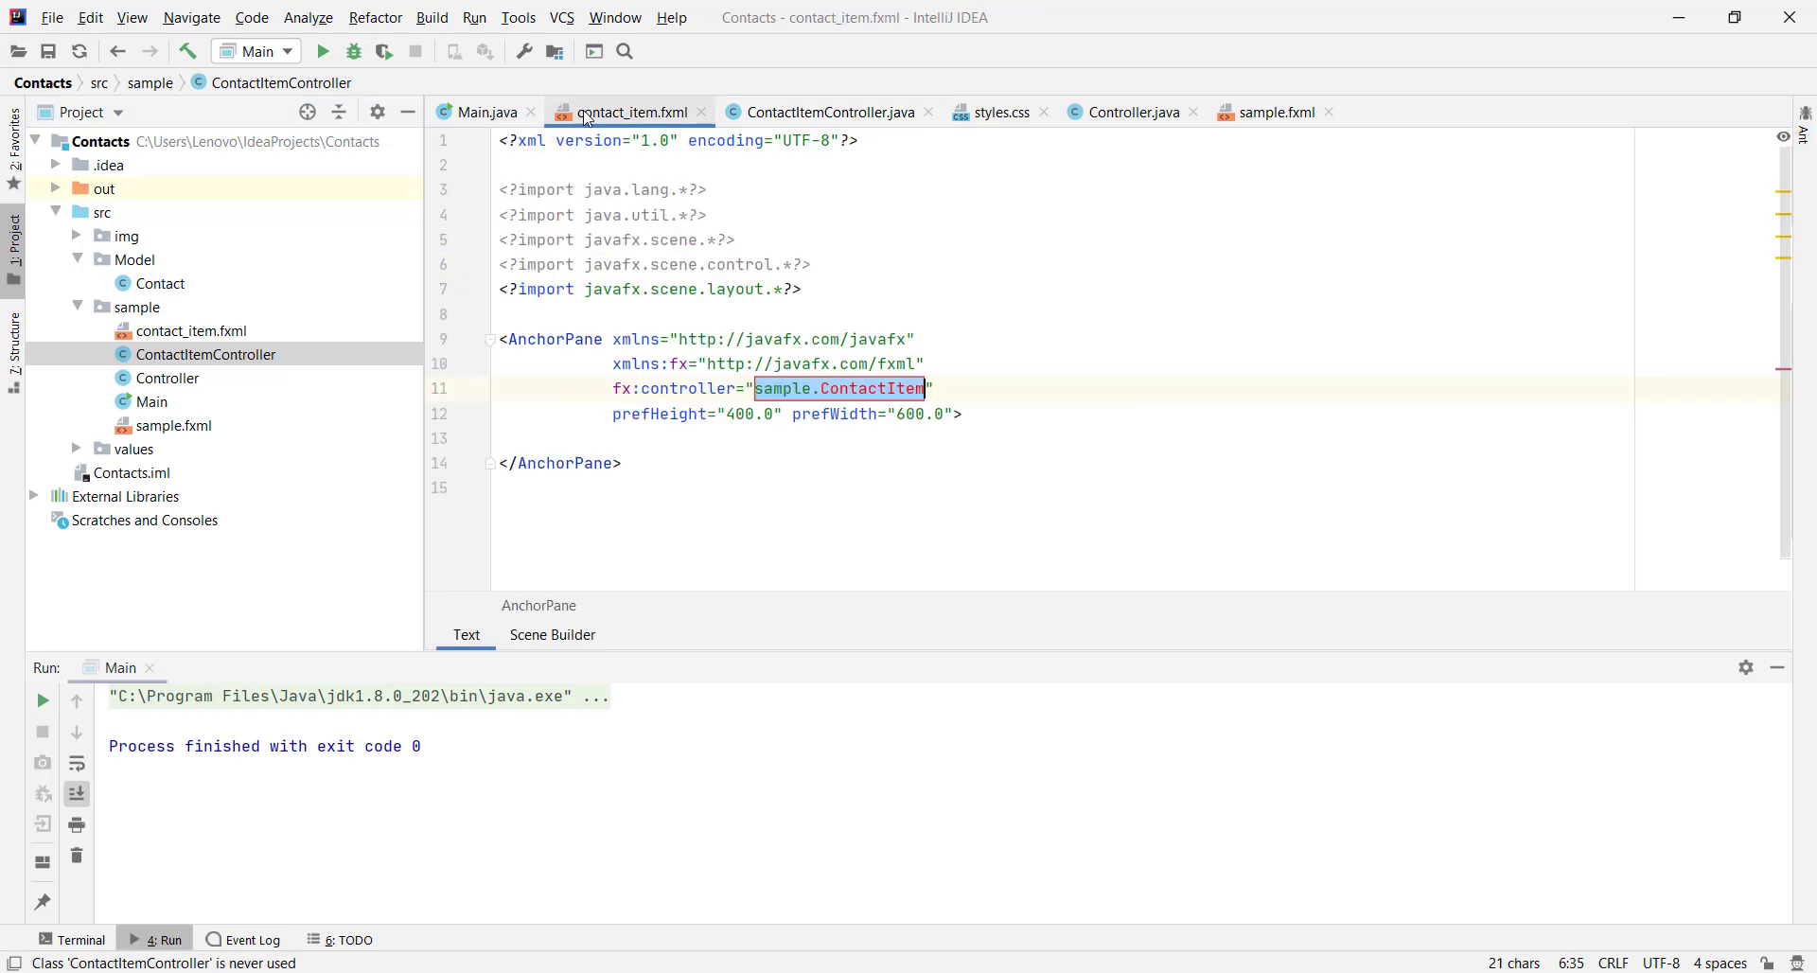
double_click(885, 388)
key("ctrl+v")
left_click(1006, 443)
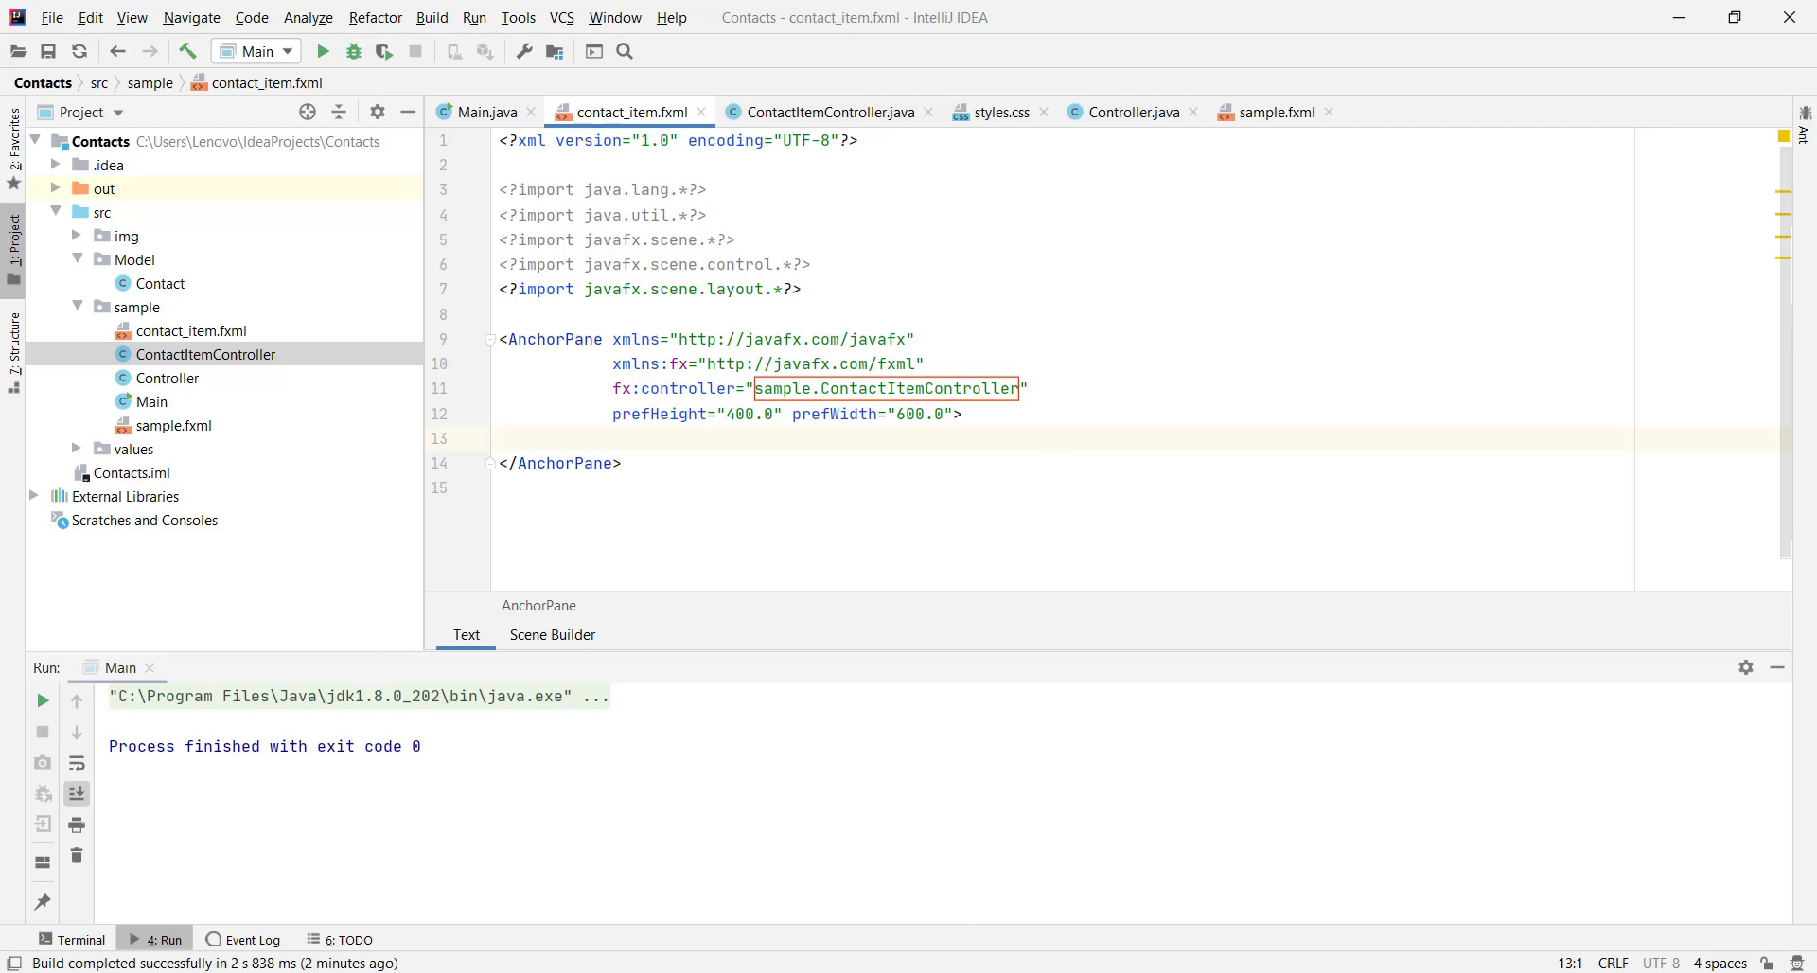
key("alt+Tab")
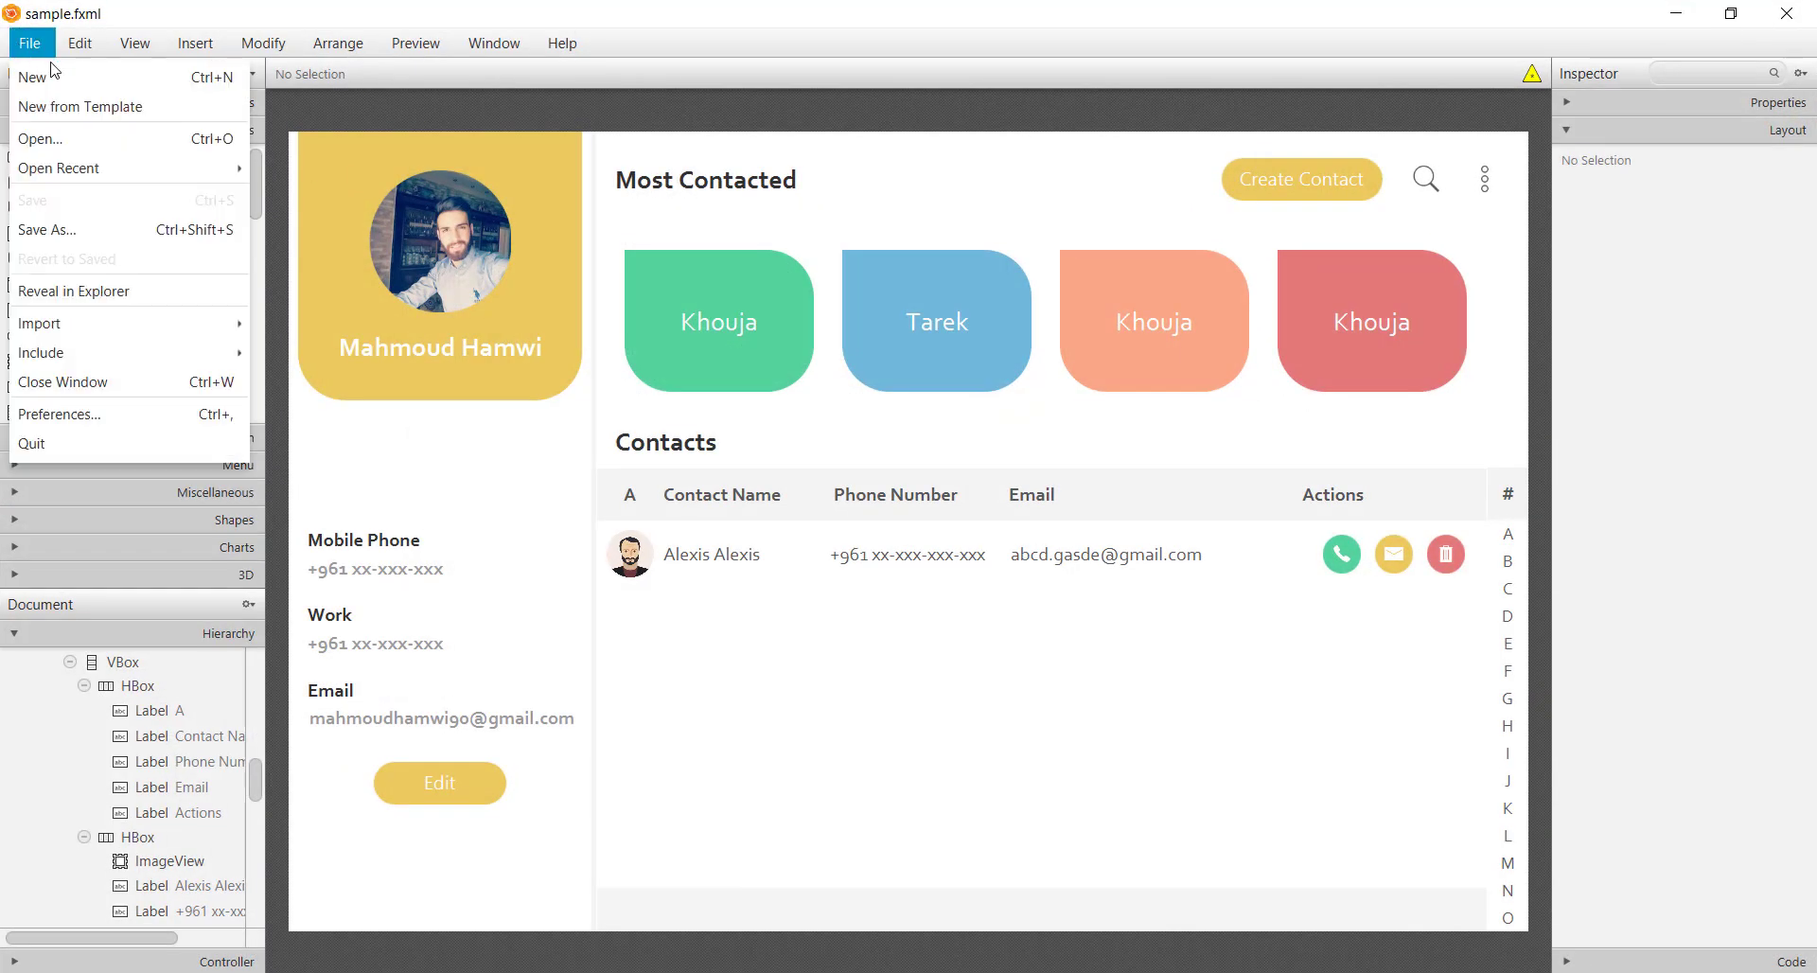
Open contact_item.fxml from the src\sample folder in Scene Builder
left_click(30, 42)
left_click(55, 142)
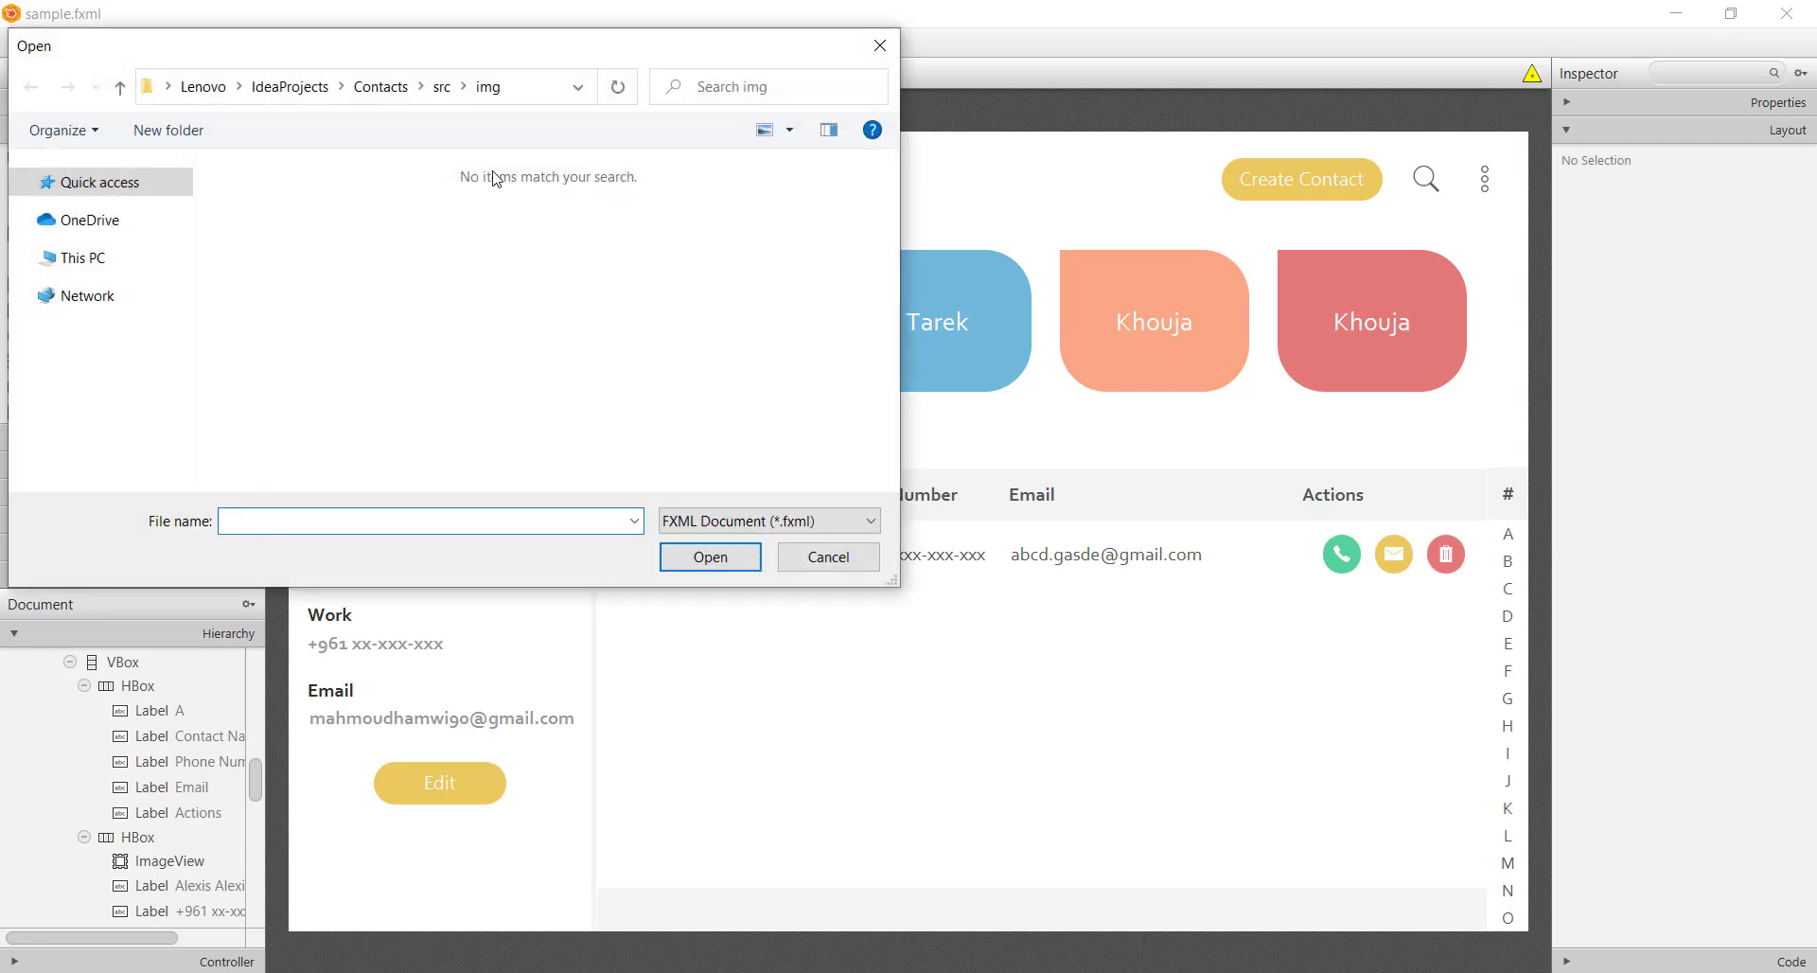
left_click(441, 86)
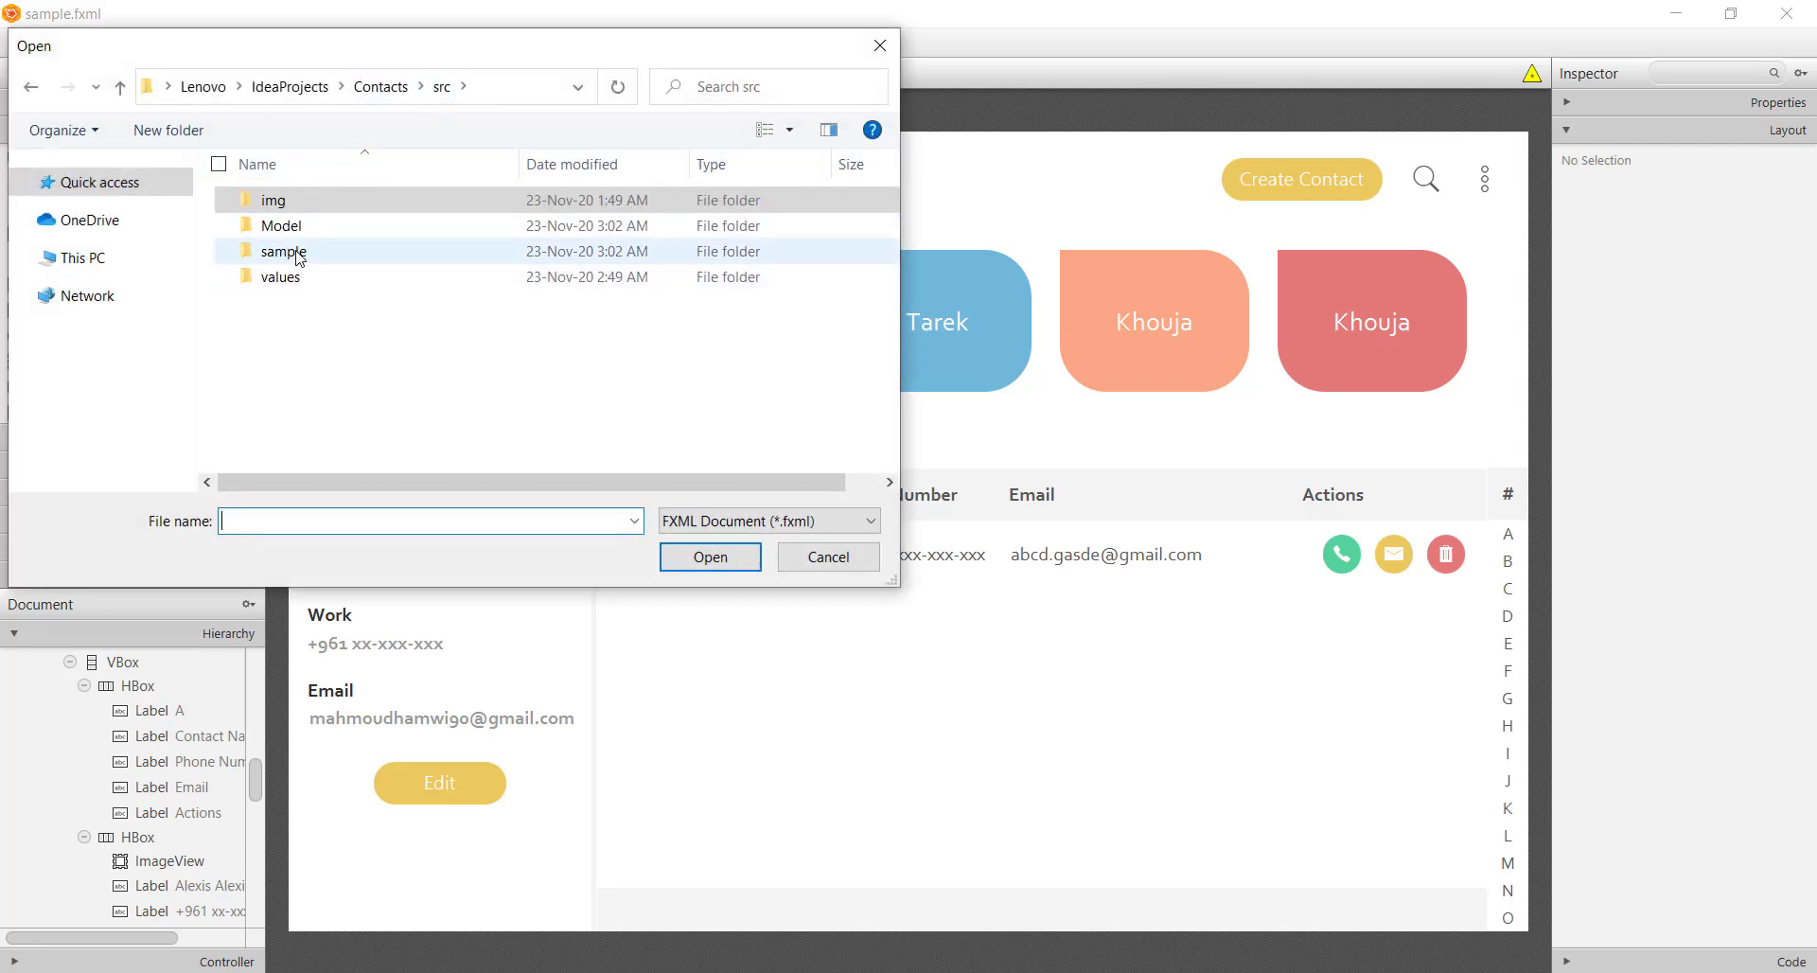
double_click(289, 252)
double_click(305, 200)
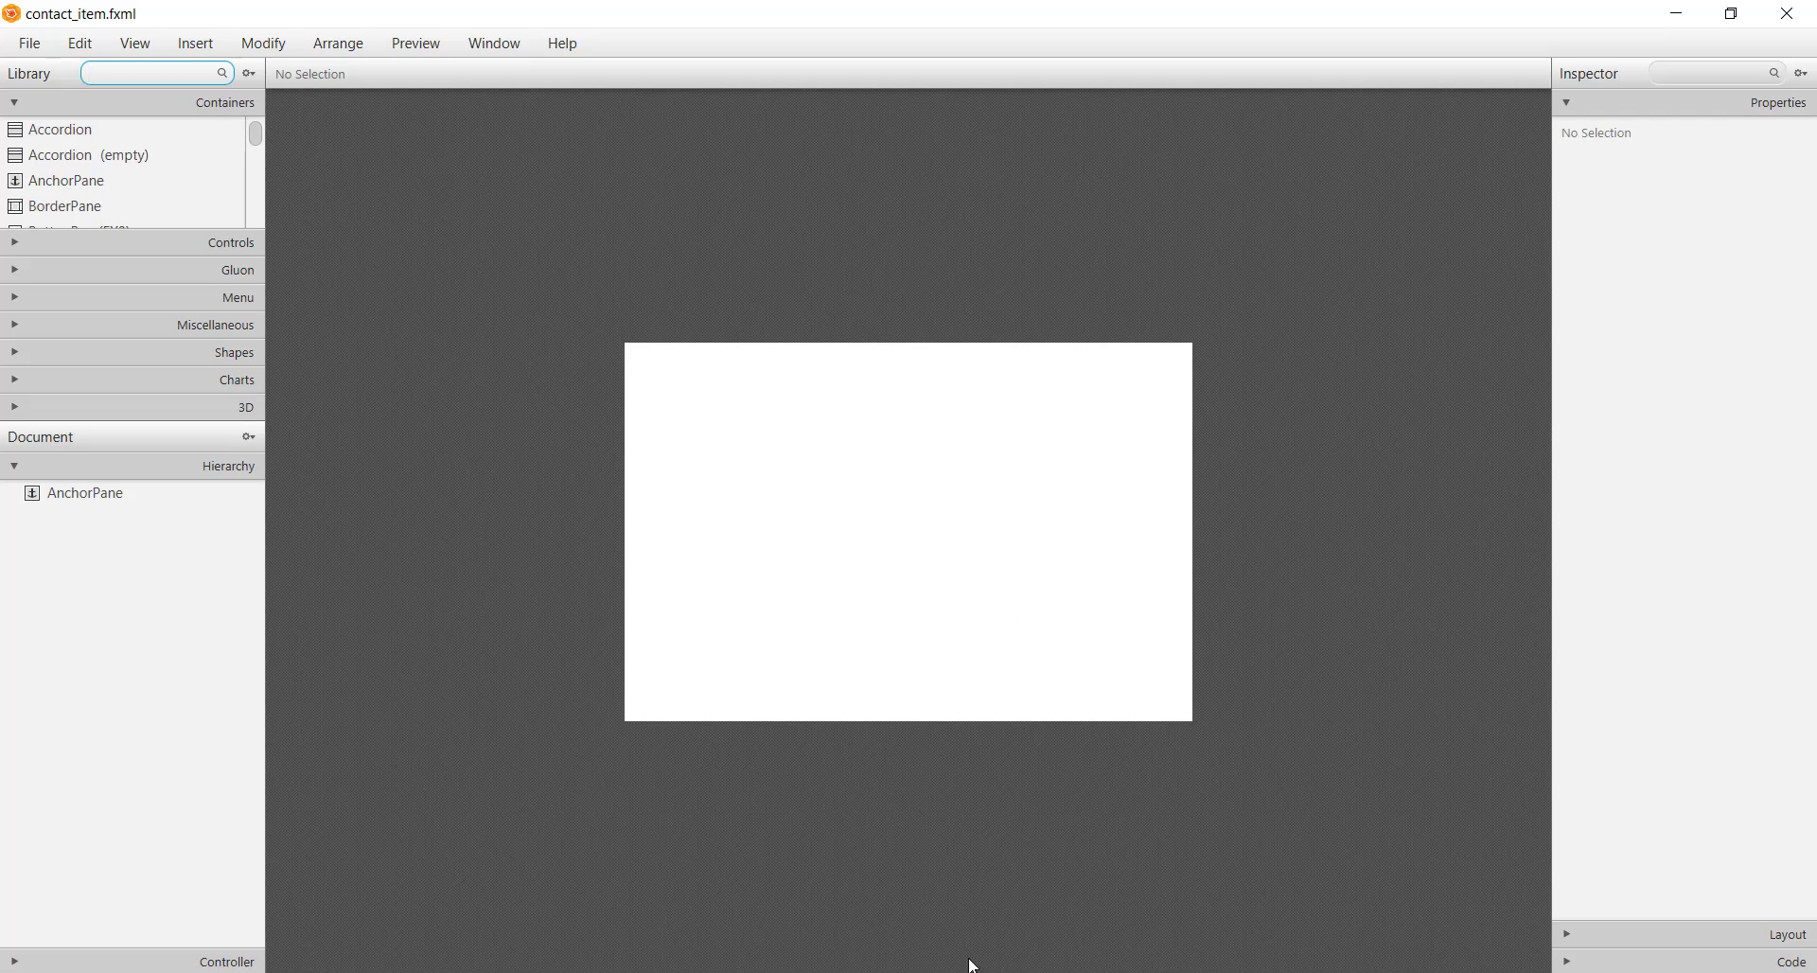
Select the contact row HBox in sample.fxml and return to contact_item.fxml
left_click(973, 963)
left_click(855, 619)
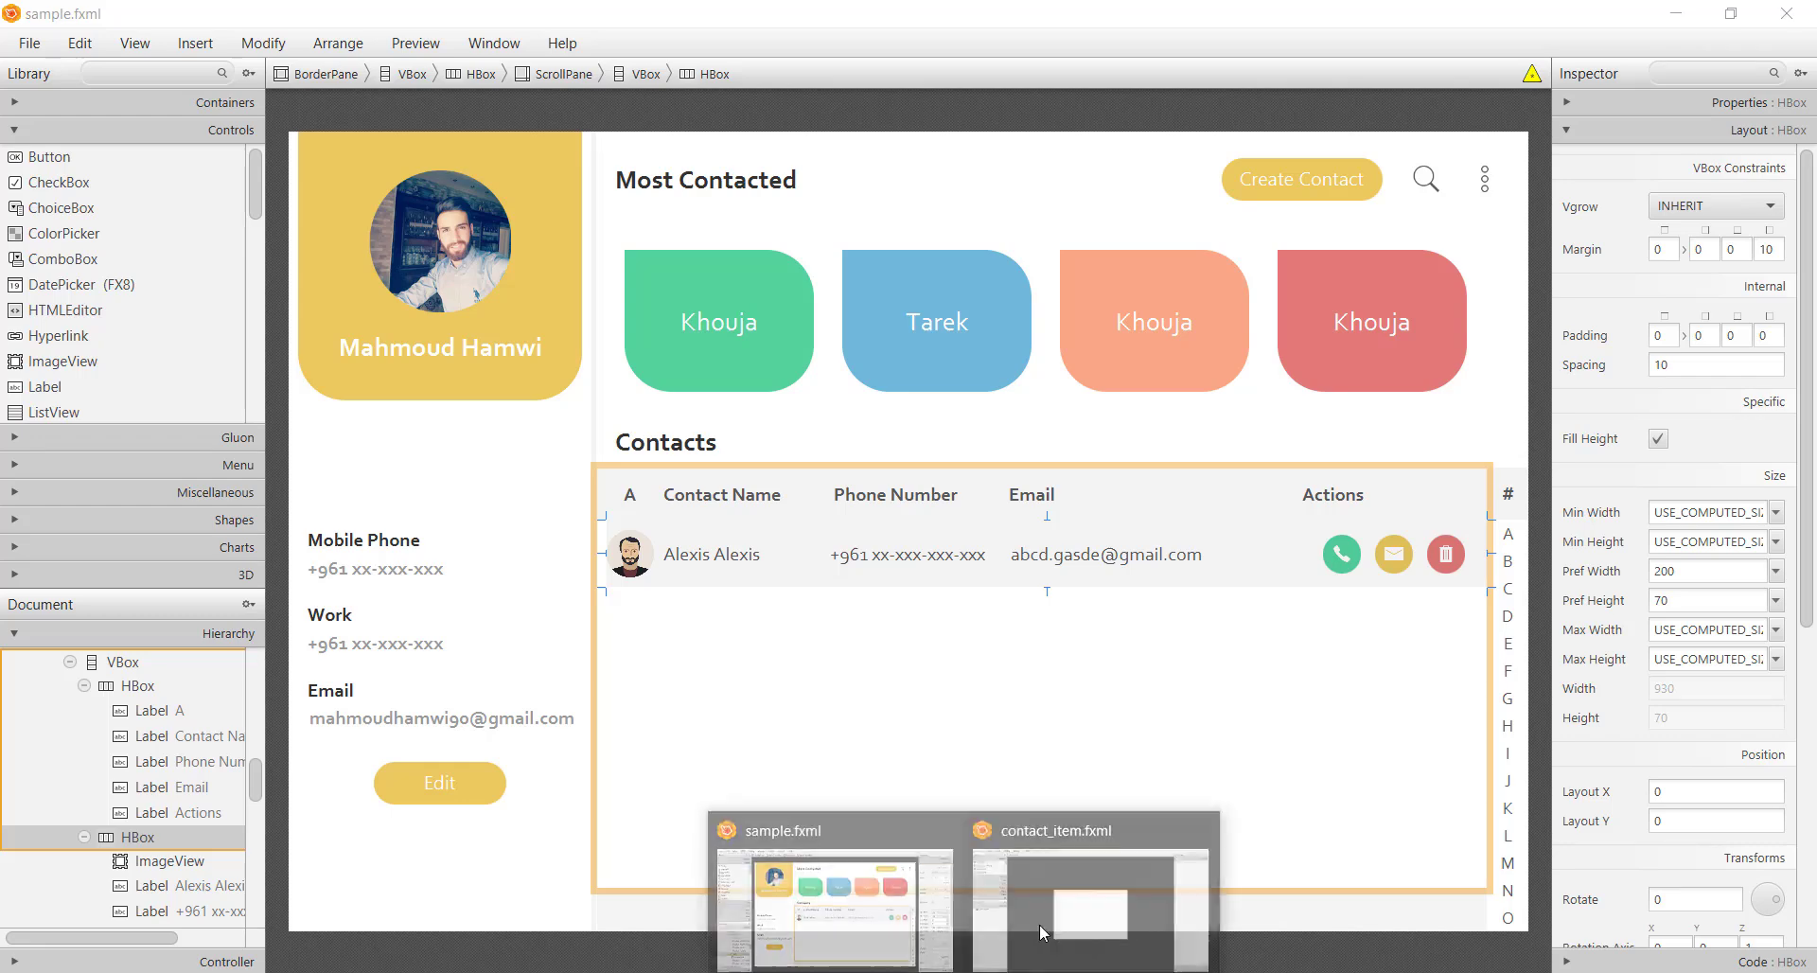
left_click(1039, 924)
Replace the empty AnchorPane root with the pasted contact row HBox
left_click(135, 502)
key("Delete")
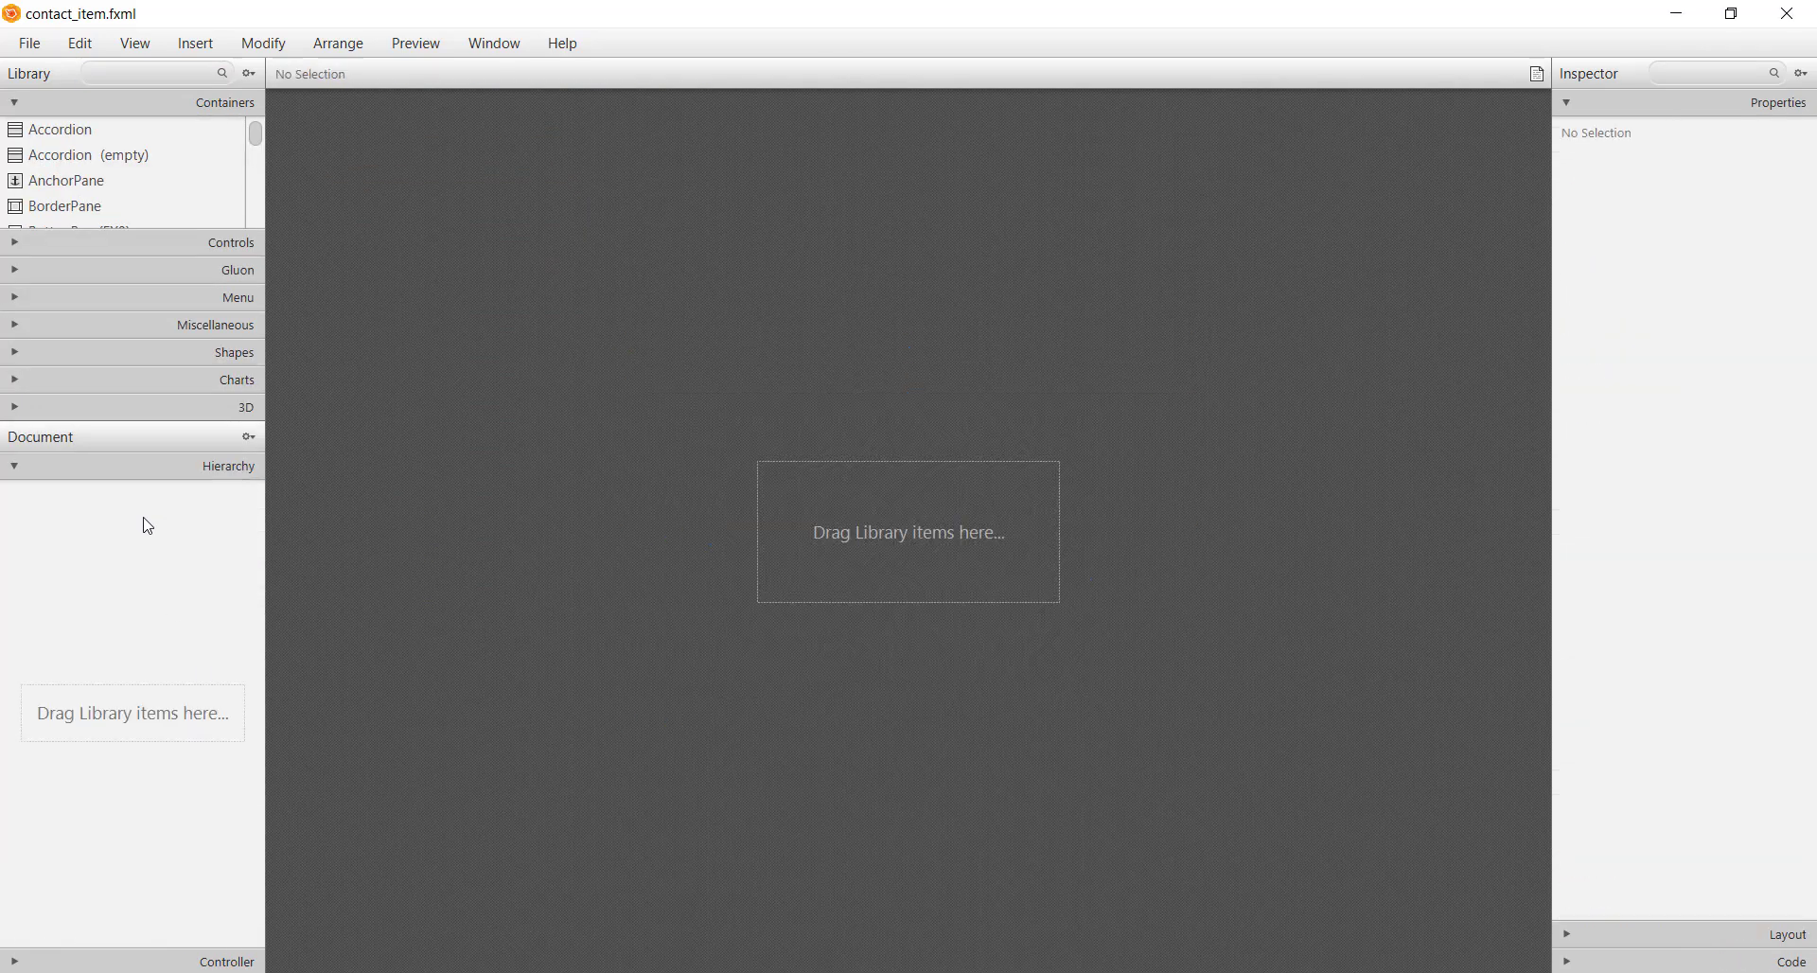
key("ctrl+v")
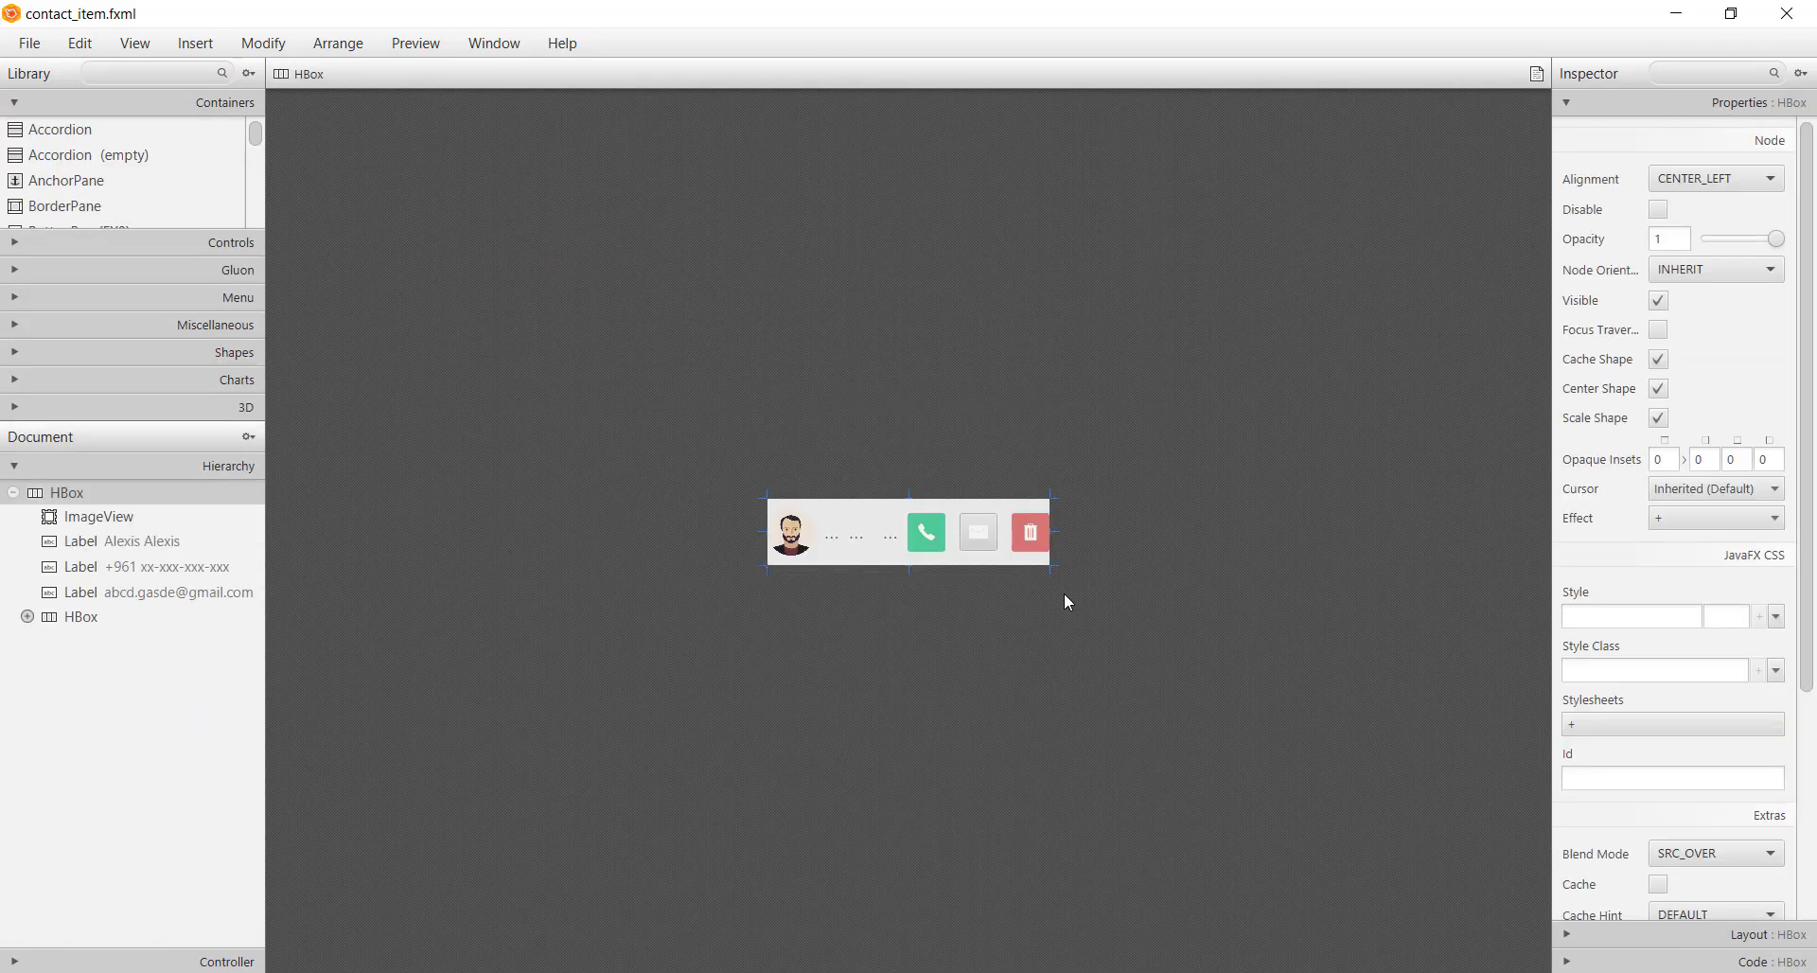
left_click_drag(1051, 532, 1535, 535)
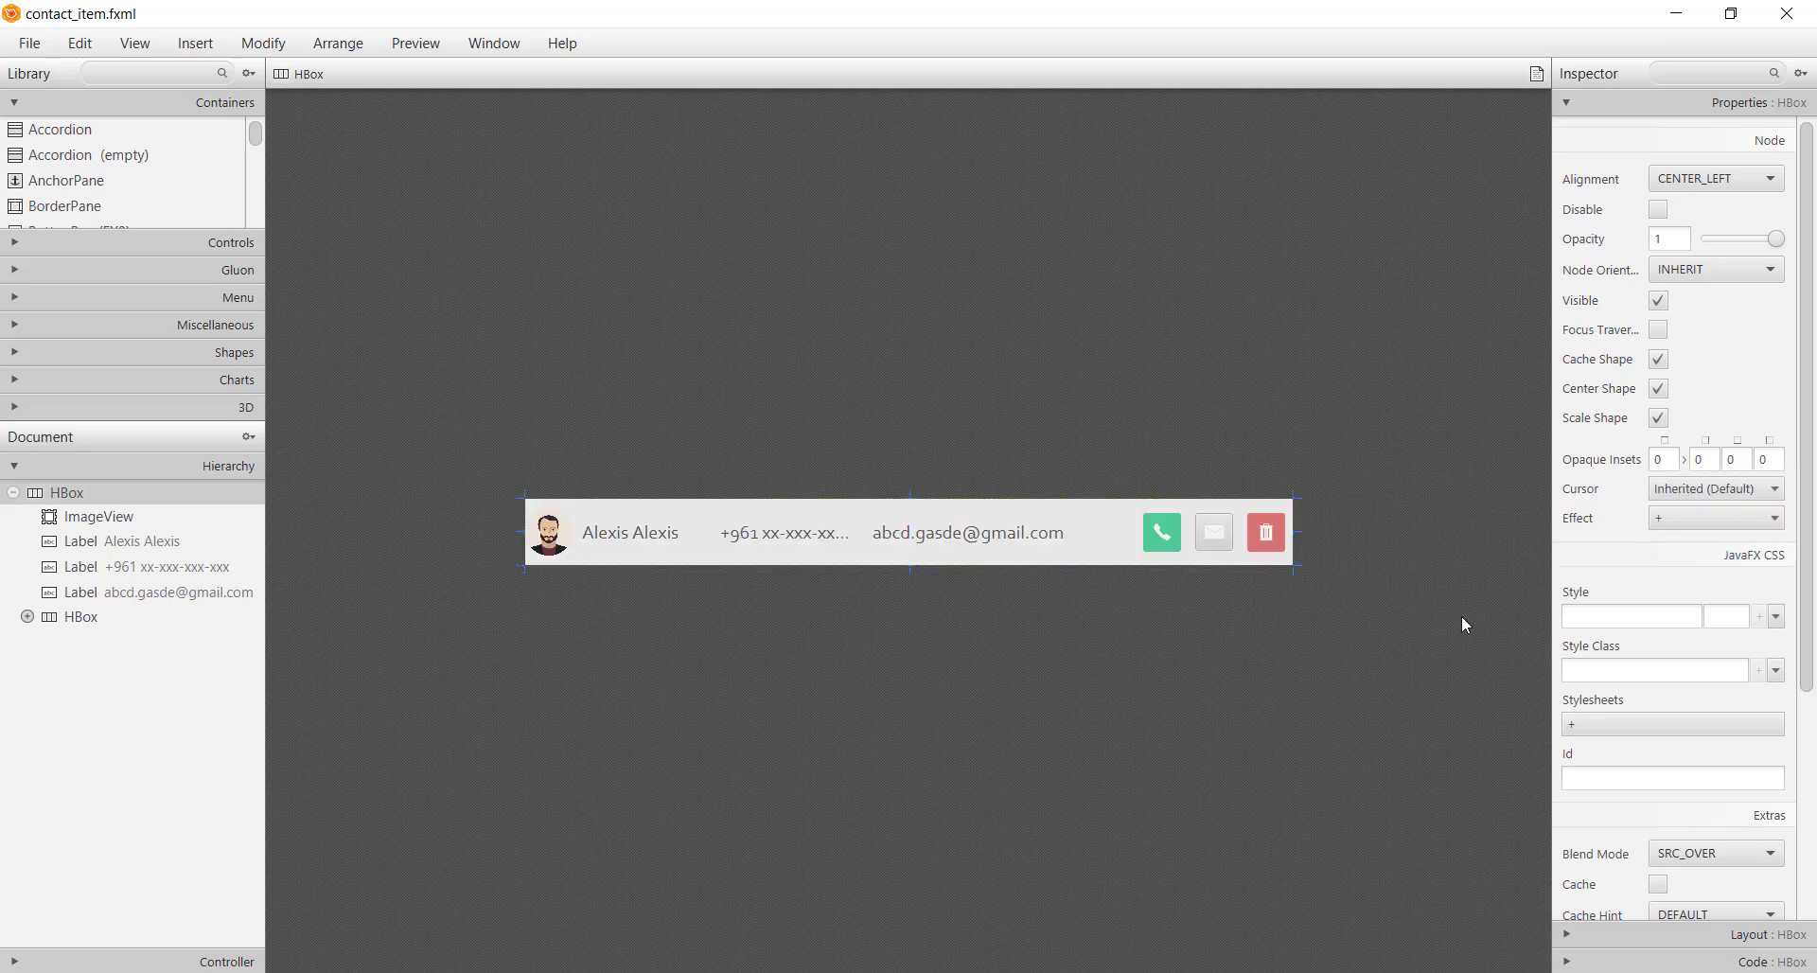
left_click(1146, 793)
Set the HBox's Pref Width to the ScrollPane's 943 and save contact_item.fxml
key("alt")
key("alt+Tab")
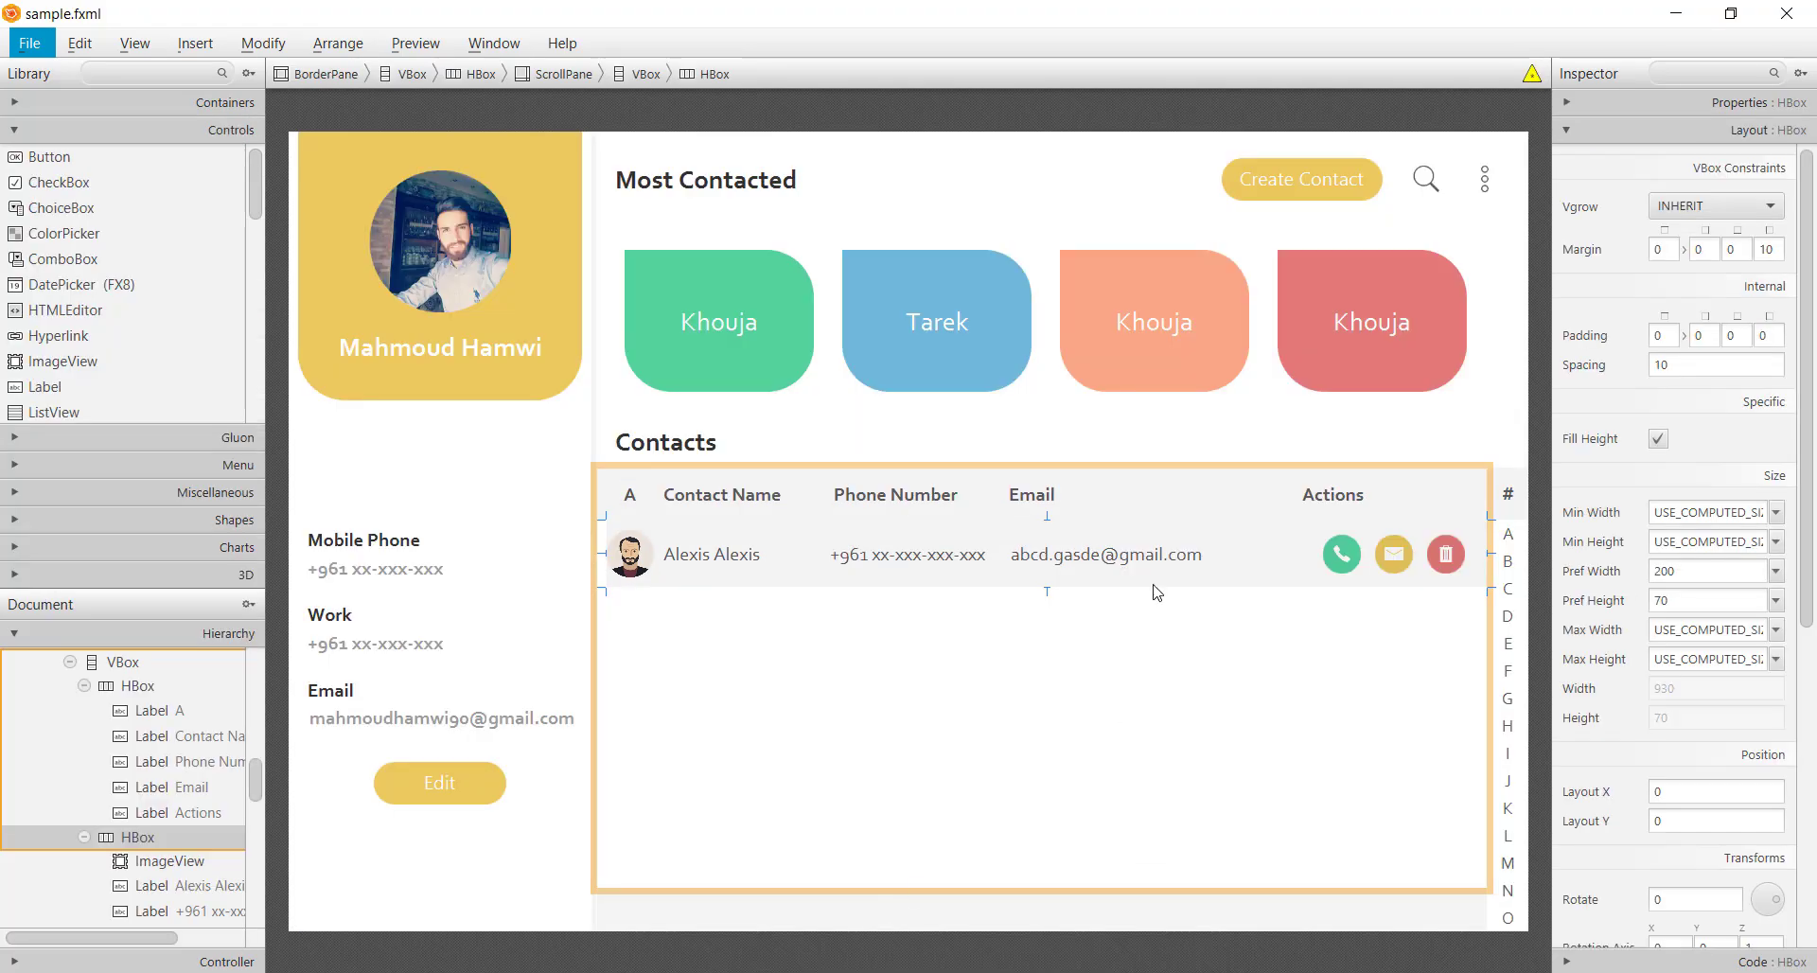
left_click(1157, 594)
left_click(117, 860)
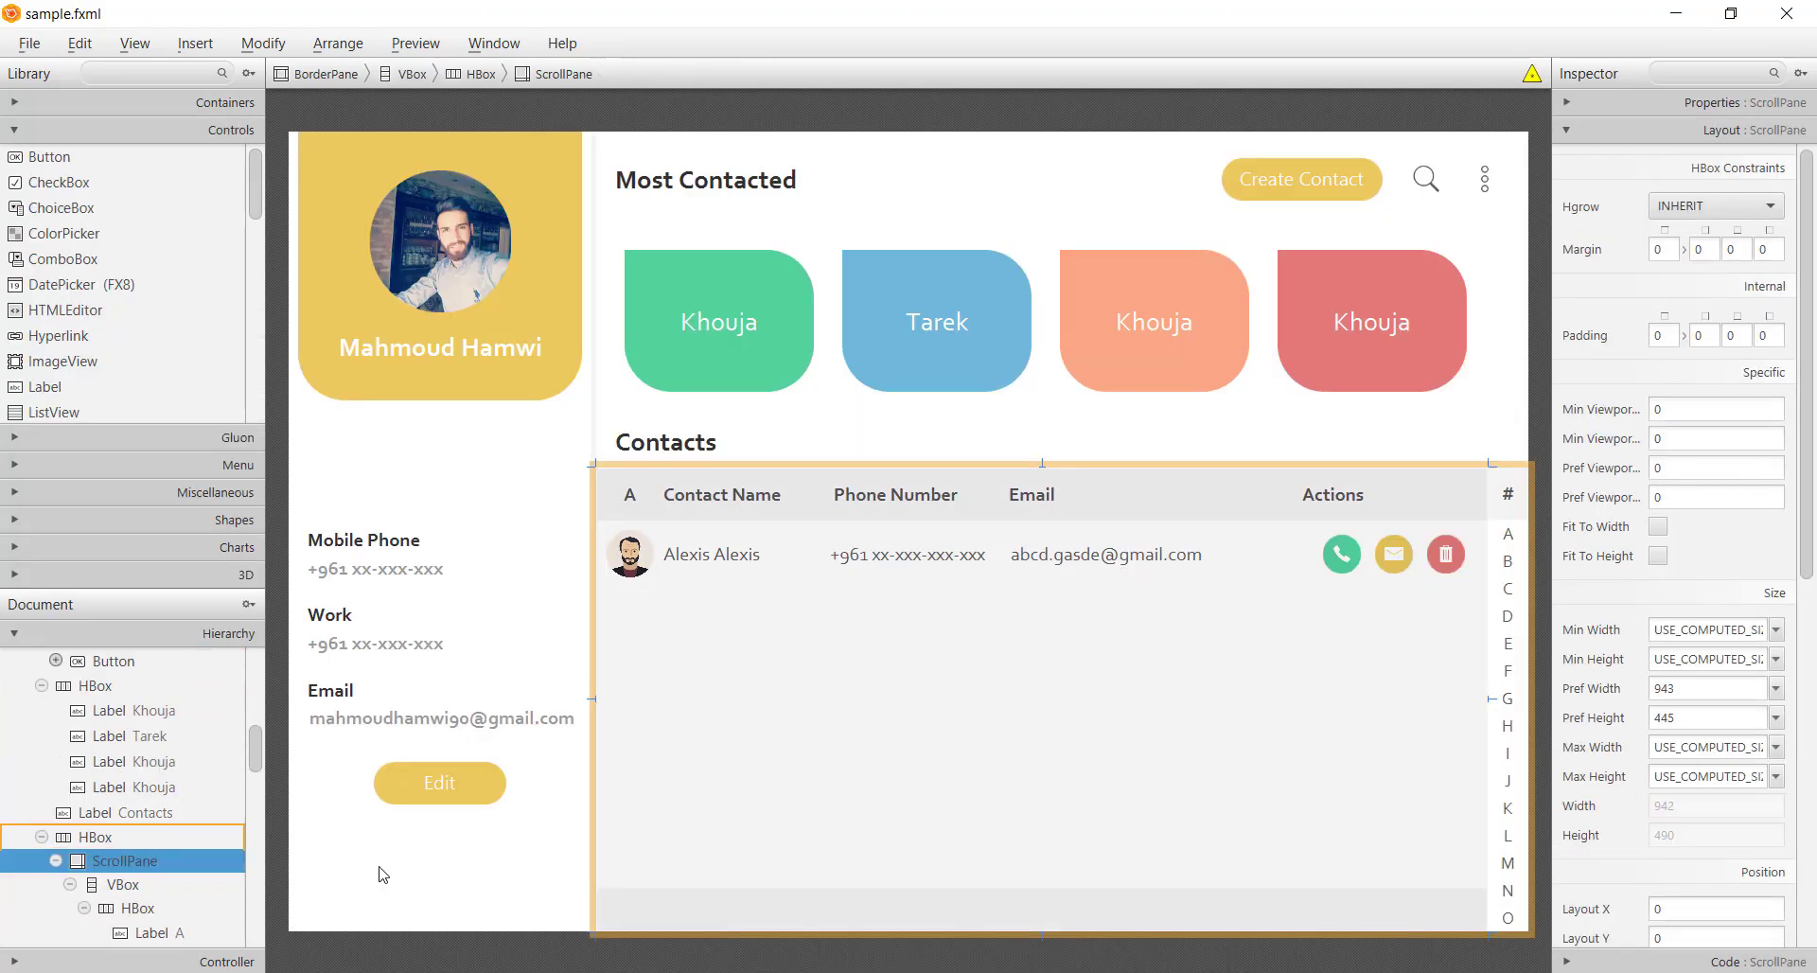
left_click(1690, 689)
key("ctrl+c")
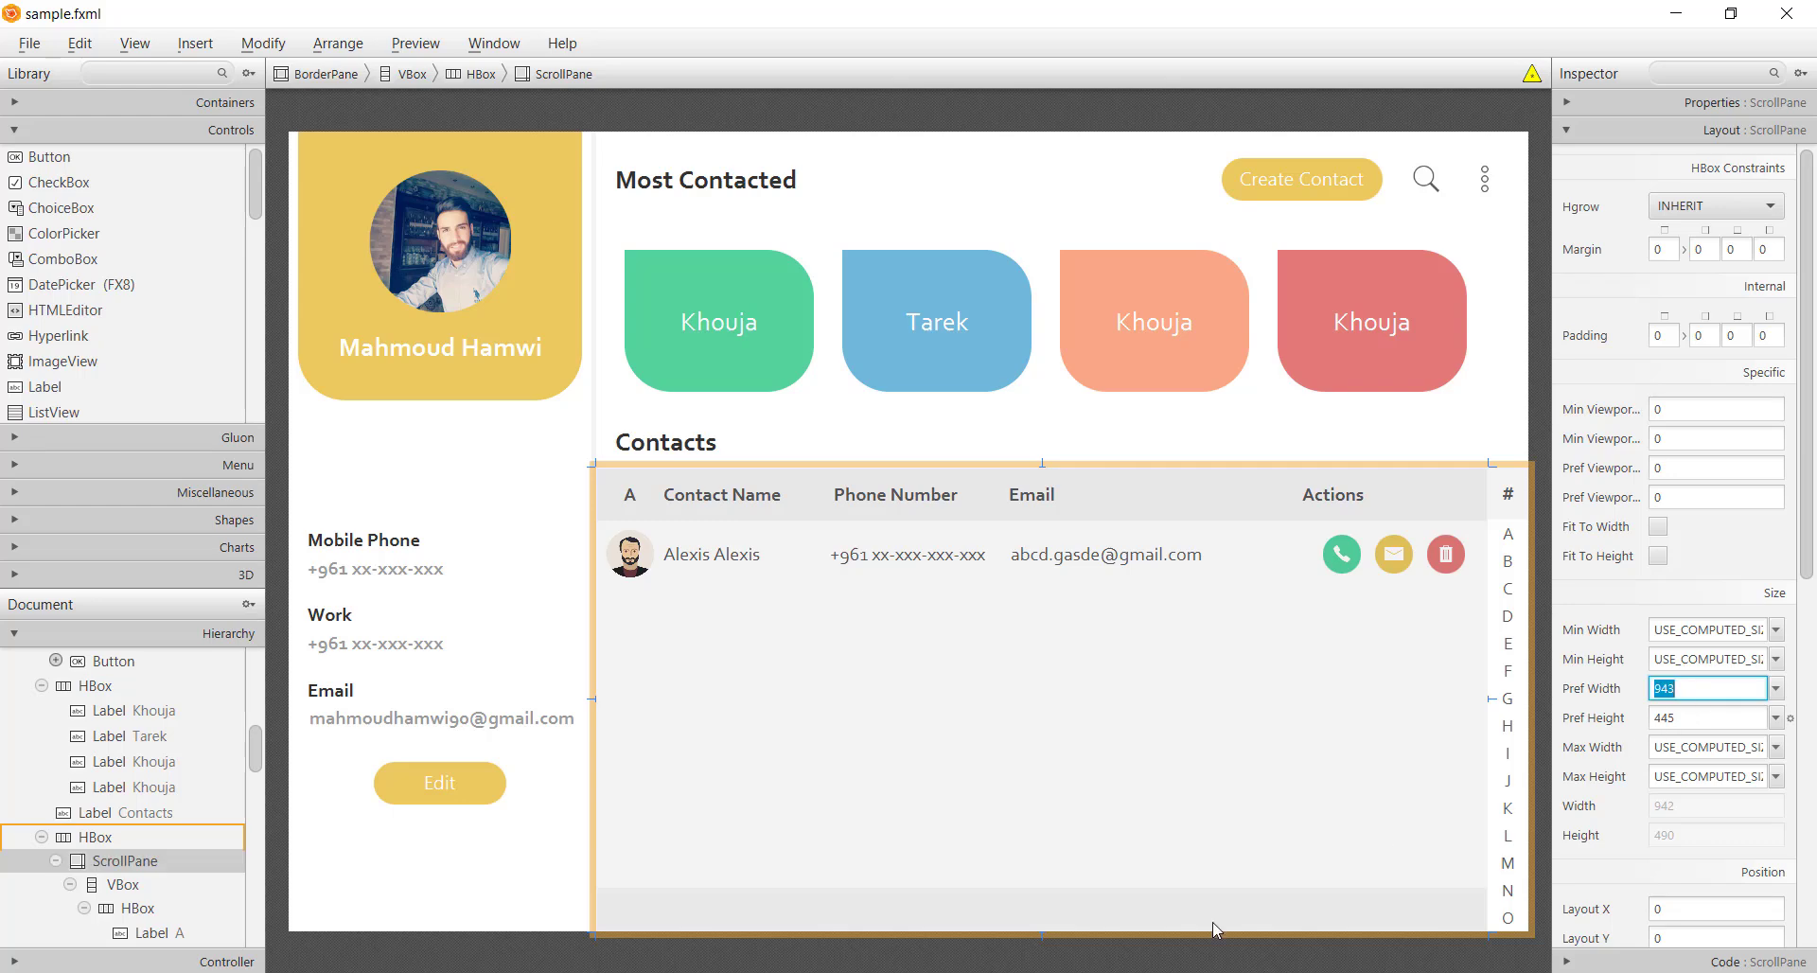
key("alt+Tab")
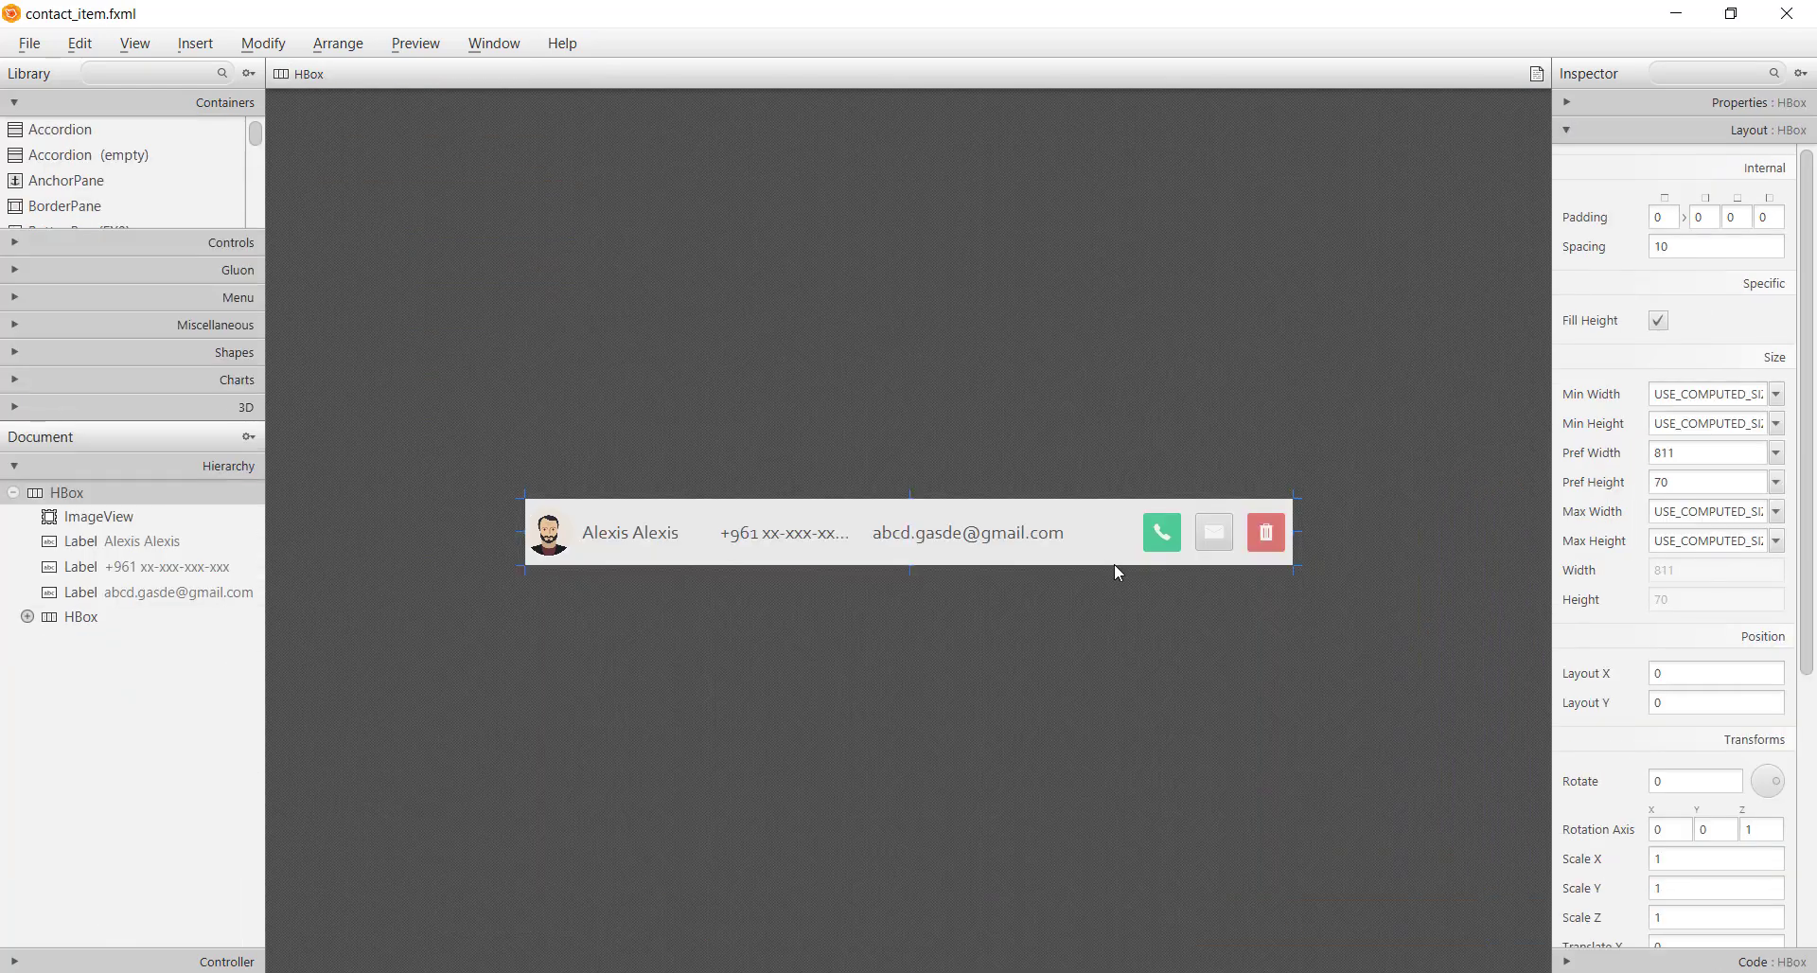
left_click(1694, 452)
key("ctrl+v")
key("Return")
left_click(1232, 756)
key("ctrl+s")
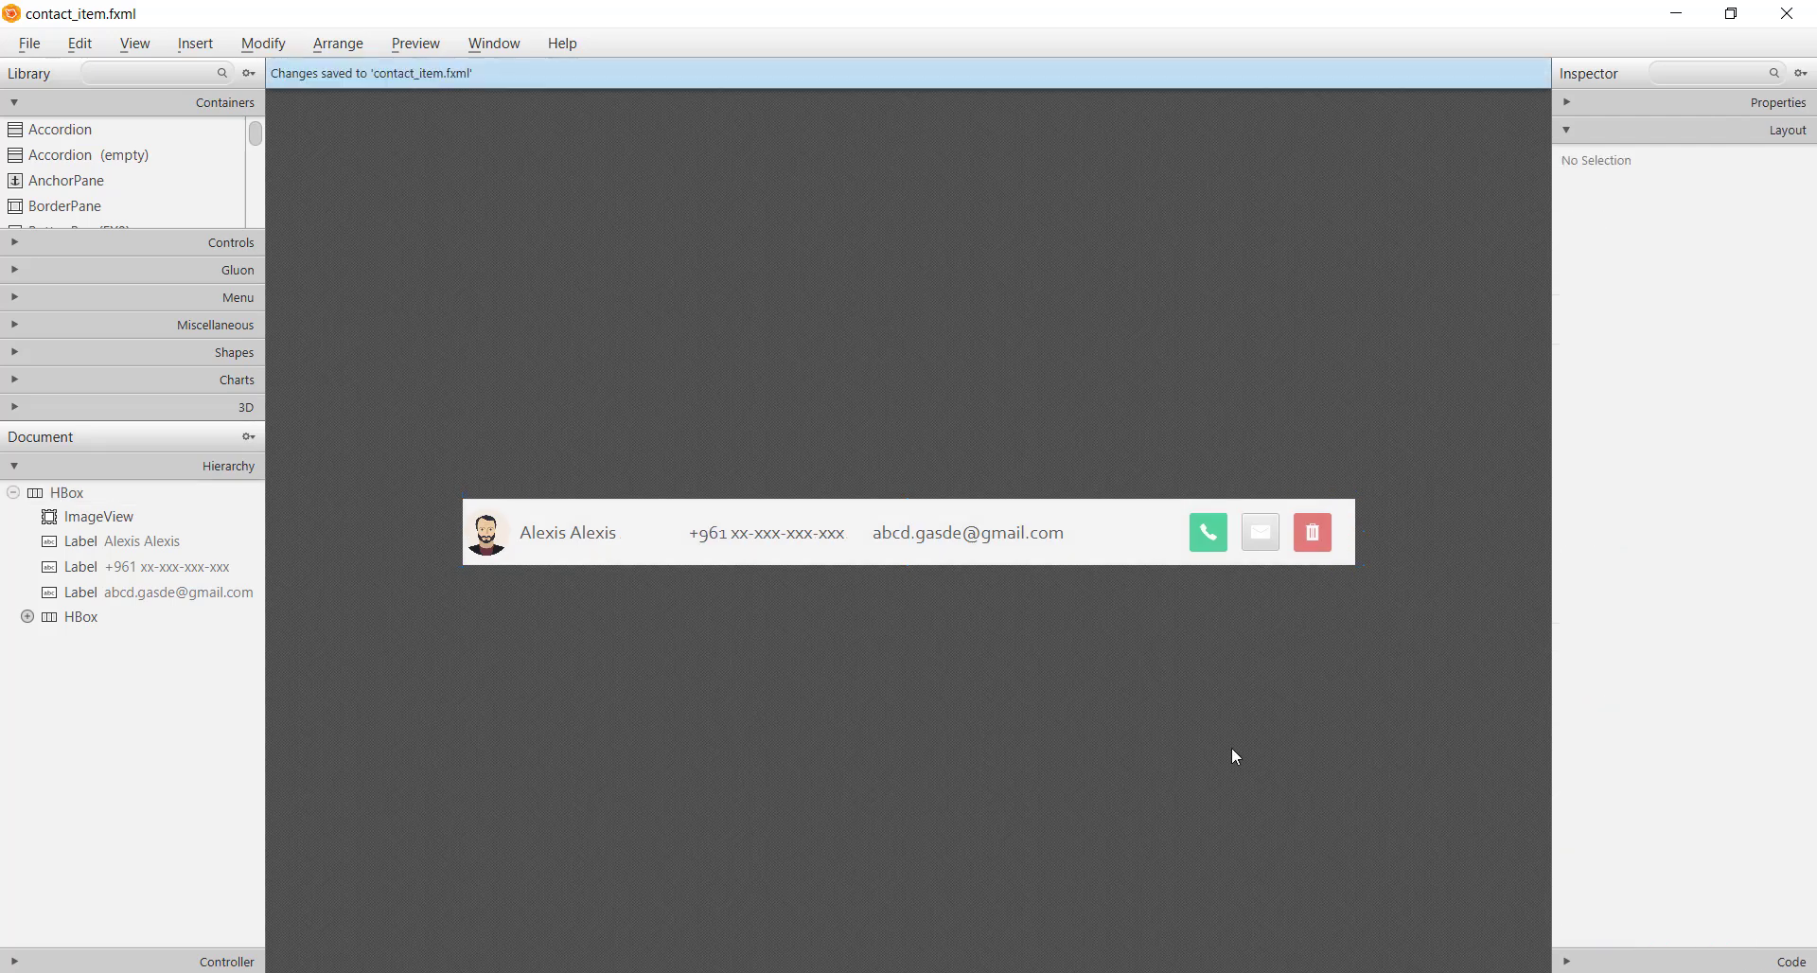
Give the avatar ImageView the fx:id img
left_click(501, 554)
left_click(1715, 104)
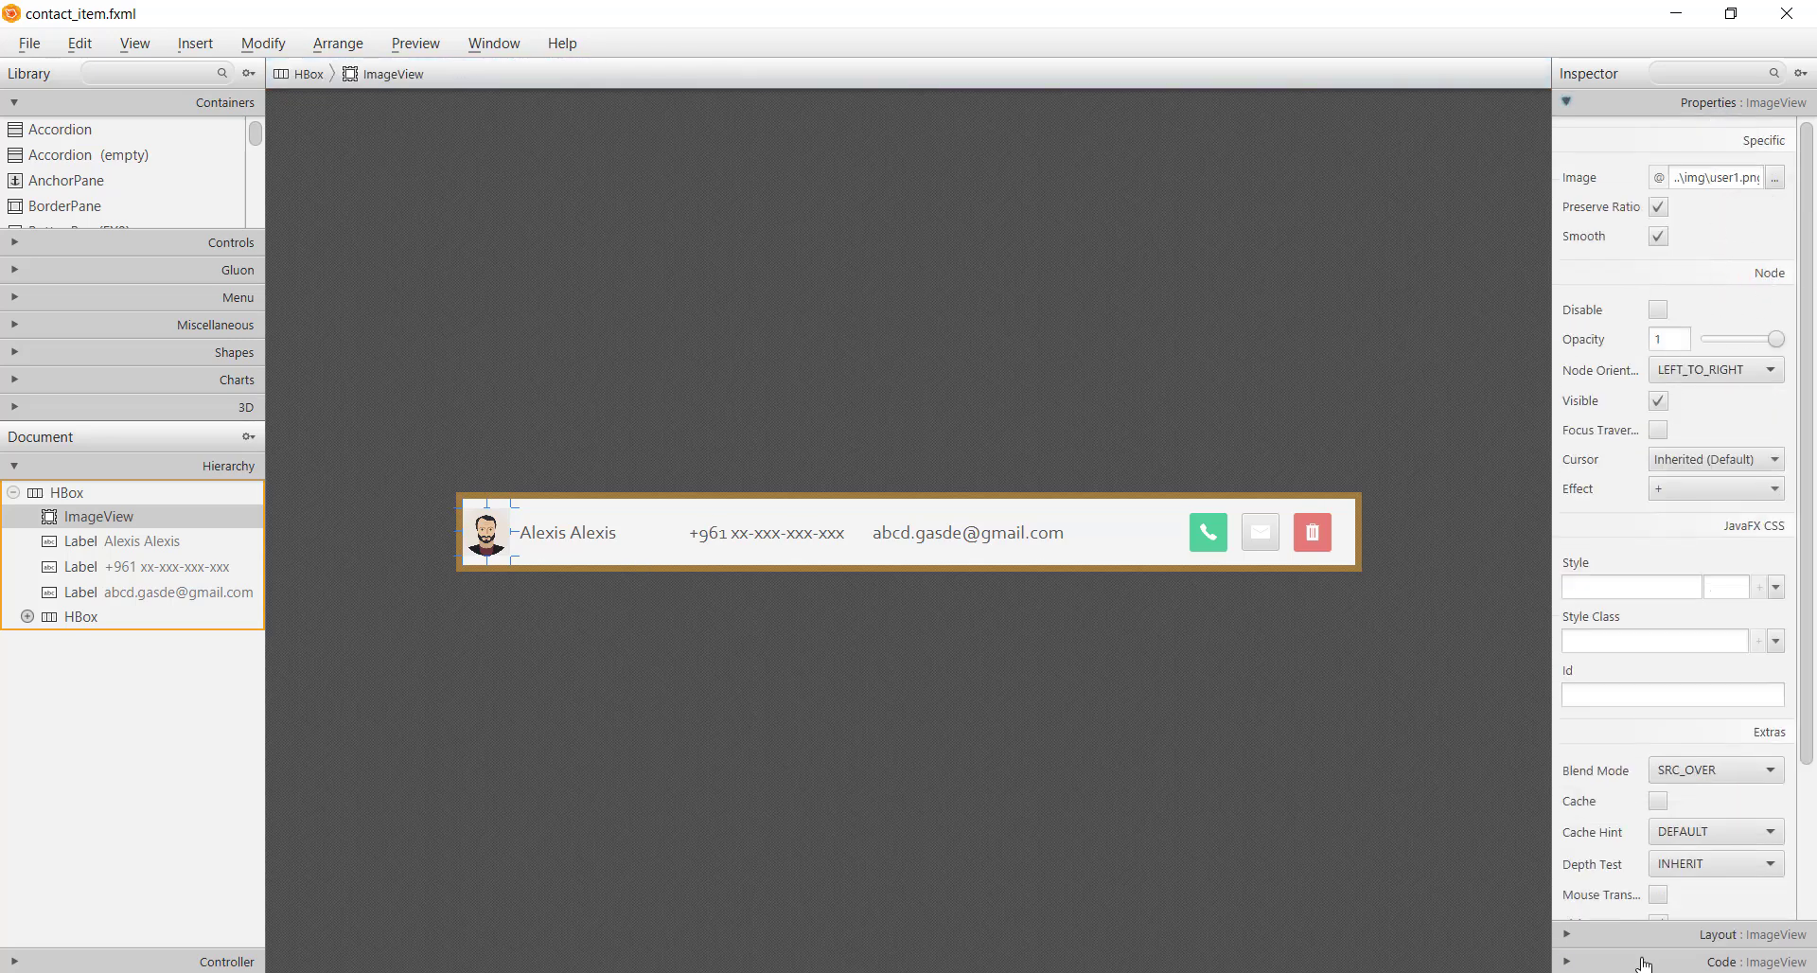
left_click(1646, 961)
left_click(1685, 237)
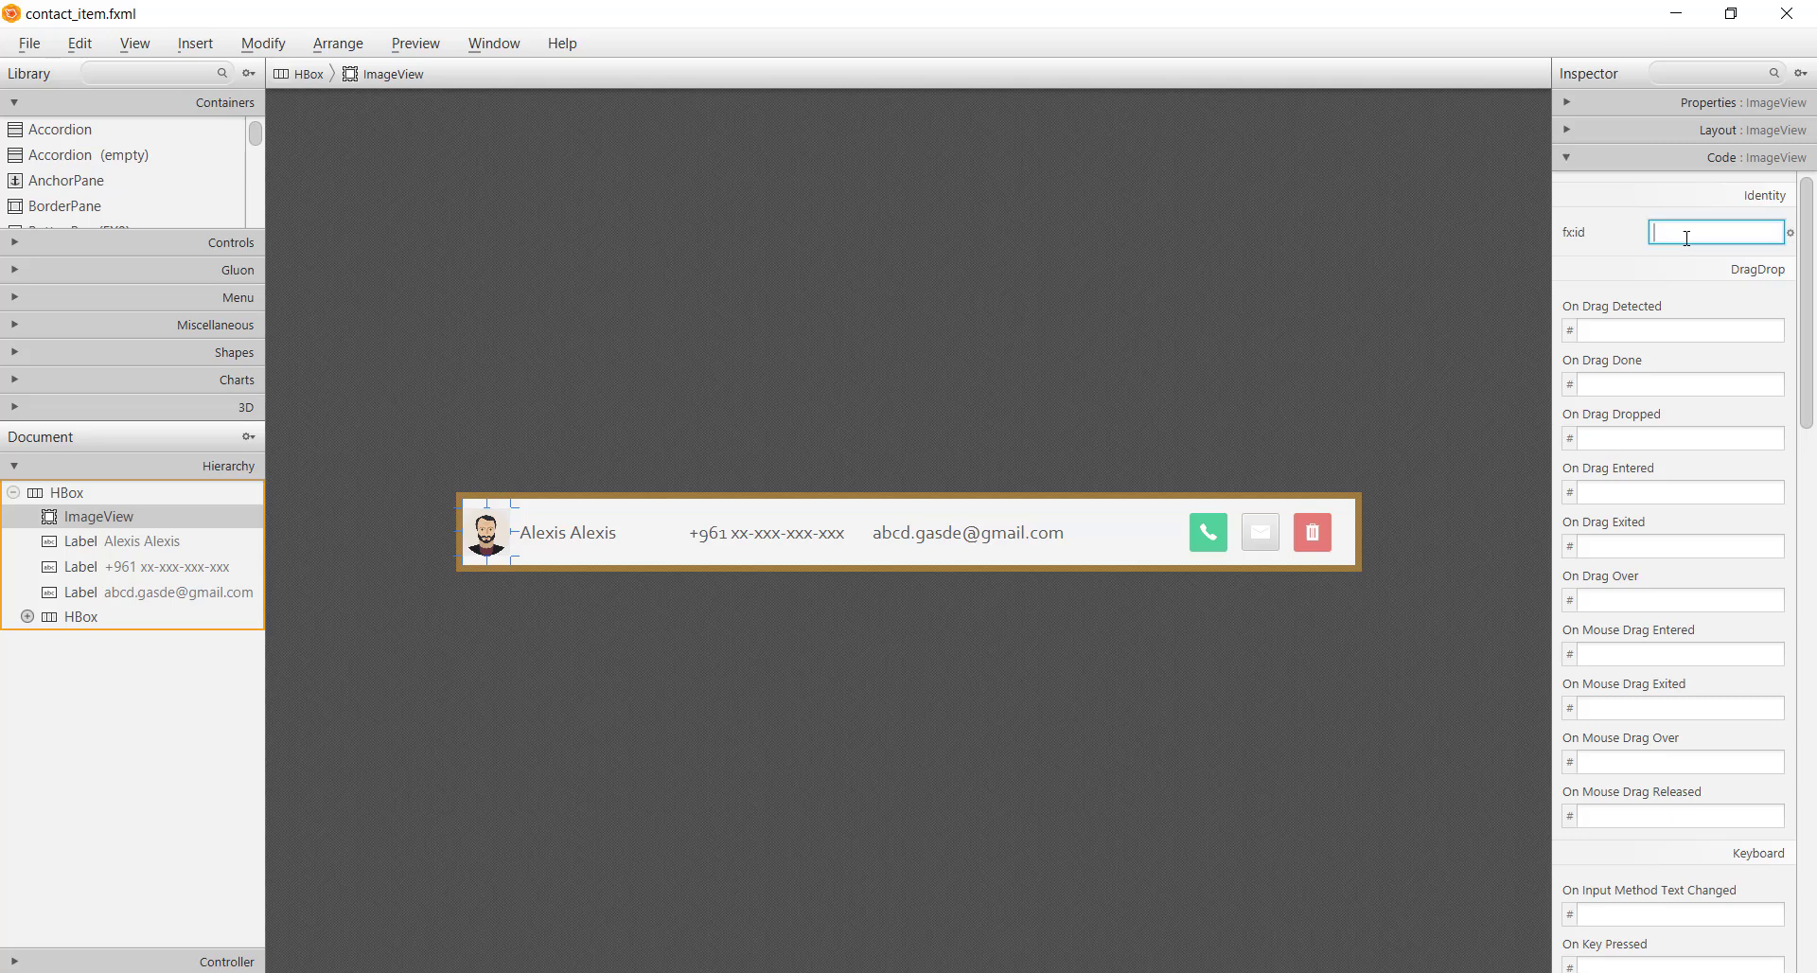
double_click(1687, 238)
Set fx:ids name and phone on the name and phone number labels
left_click(578, 542)
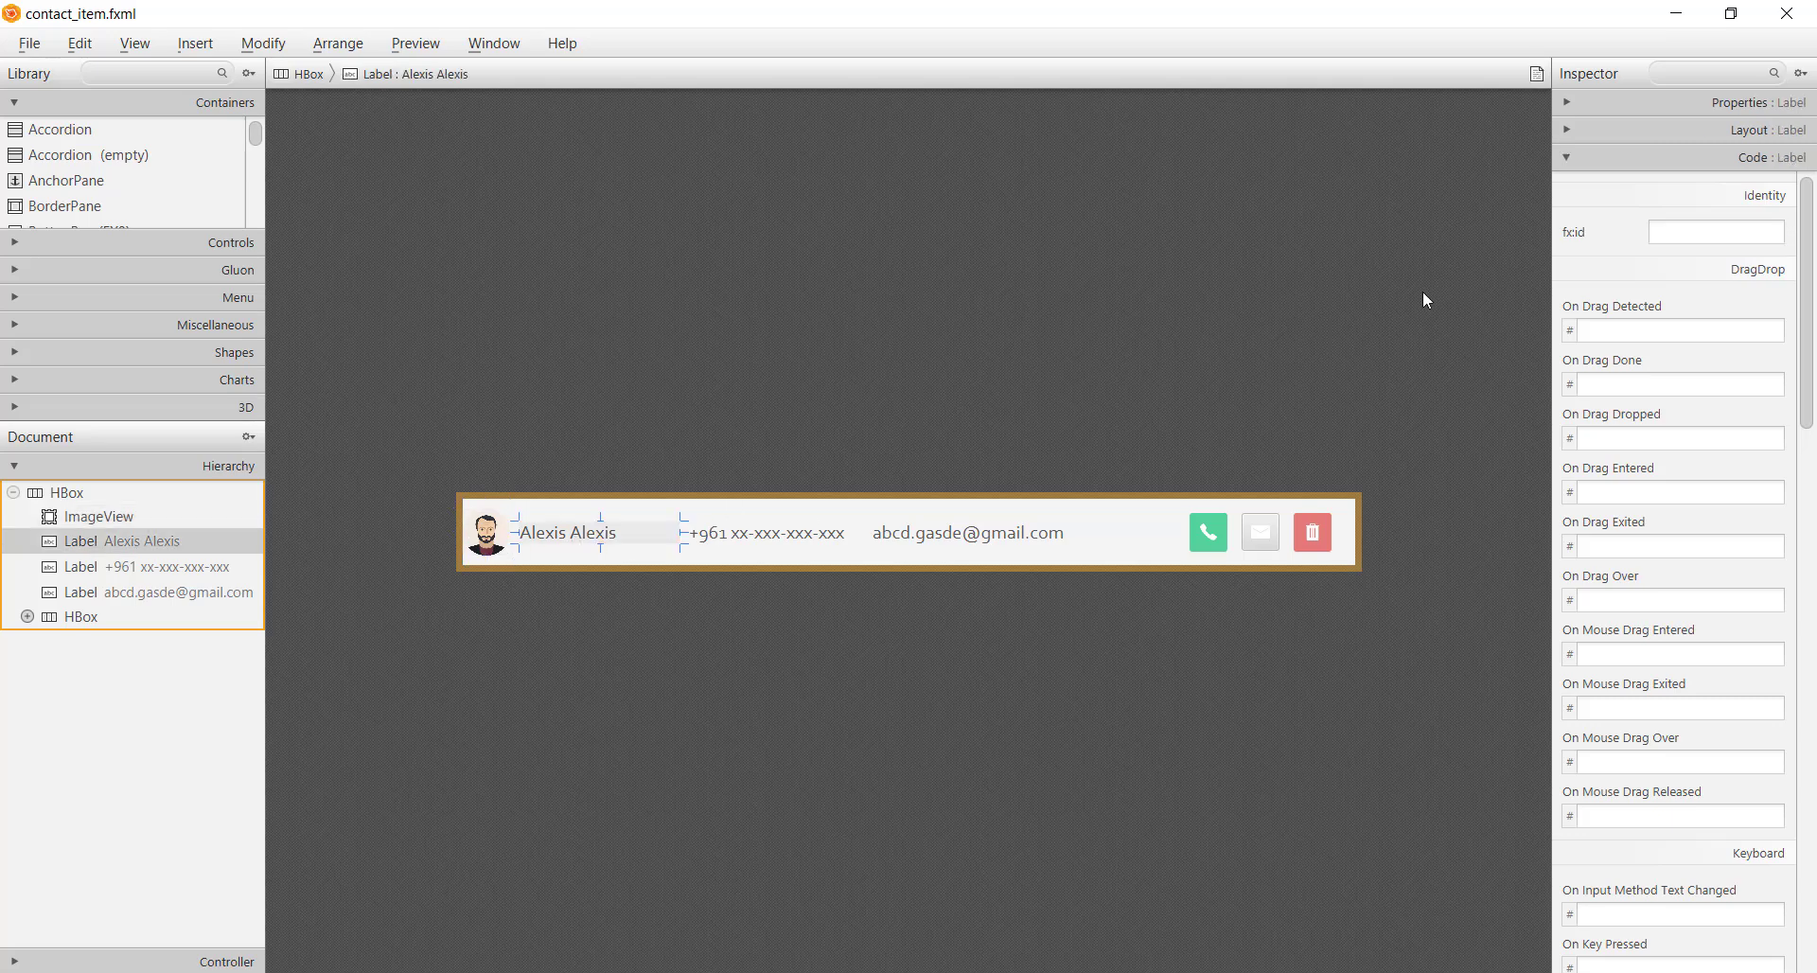
left_click(1695, 237)
type("name")
key("Return")
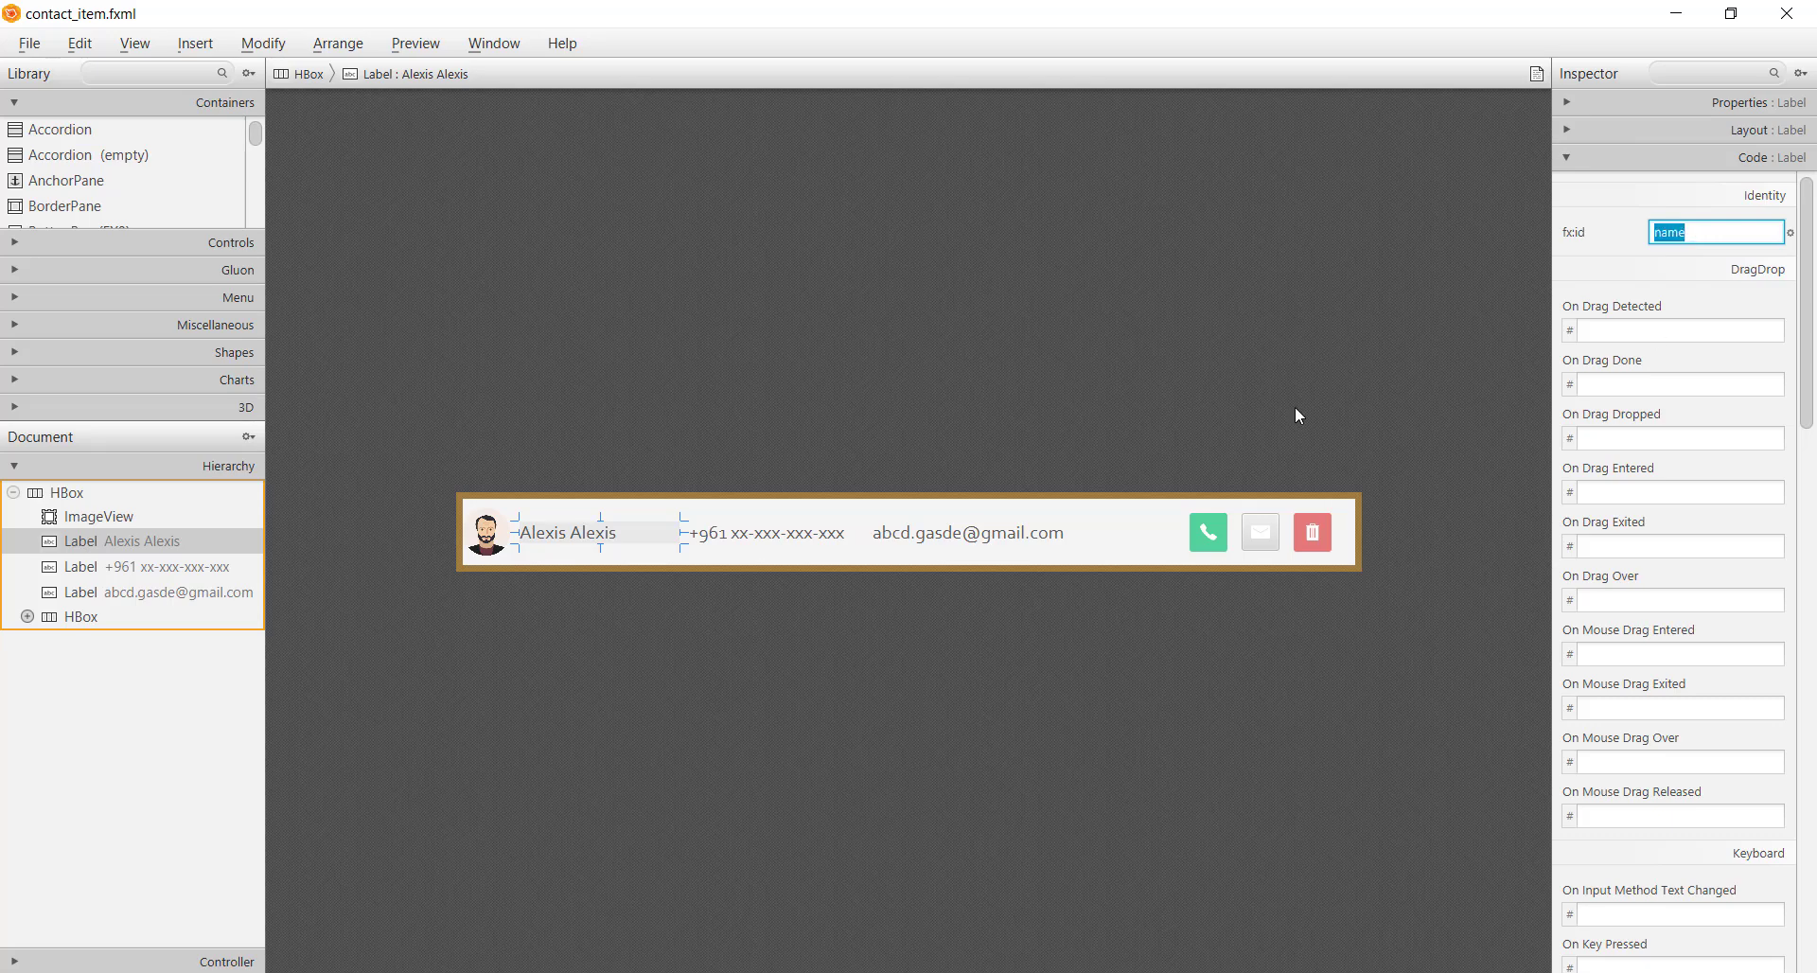
left_click(762, 539)
left_click(1706, 237)
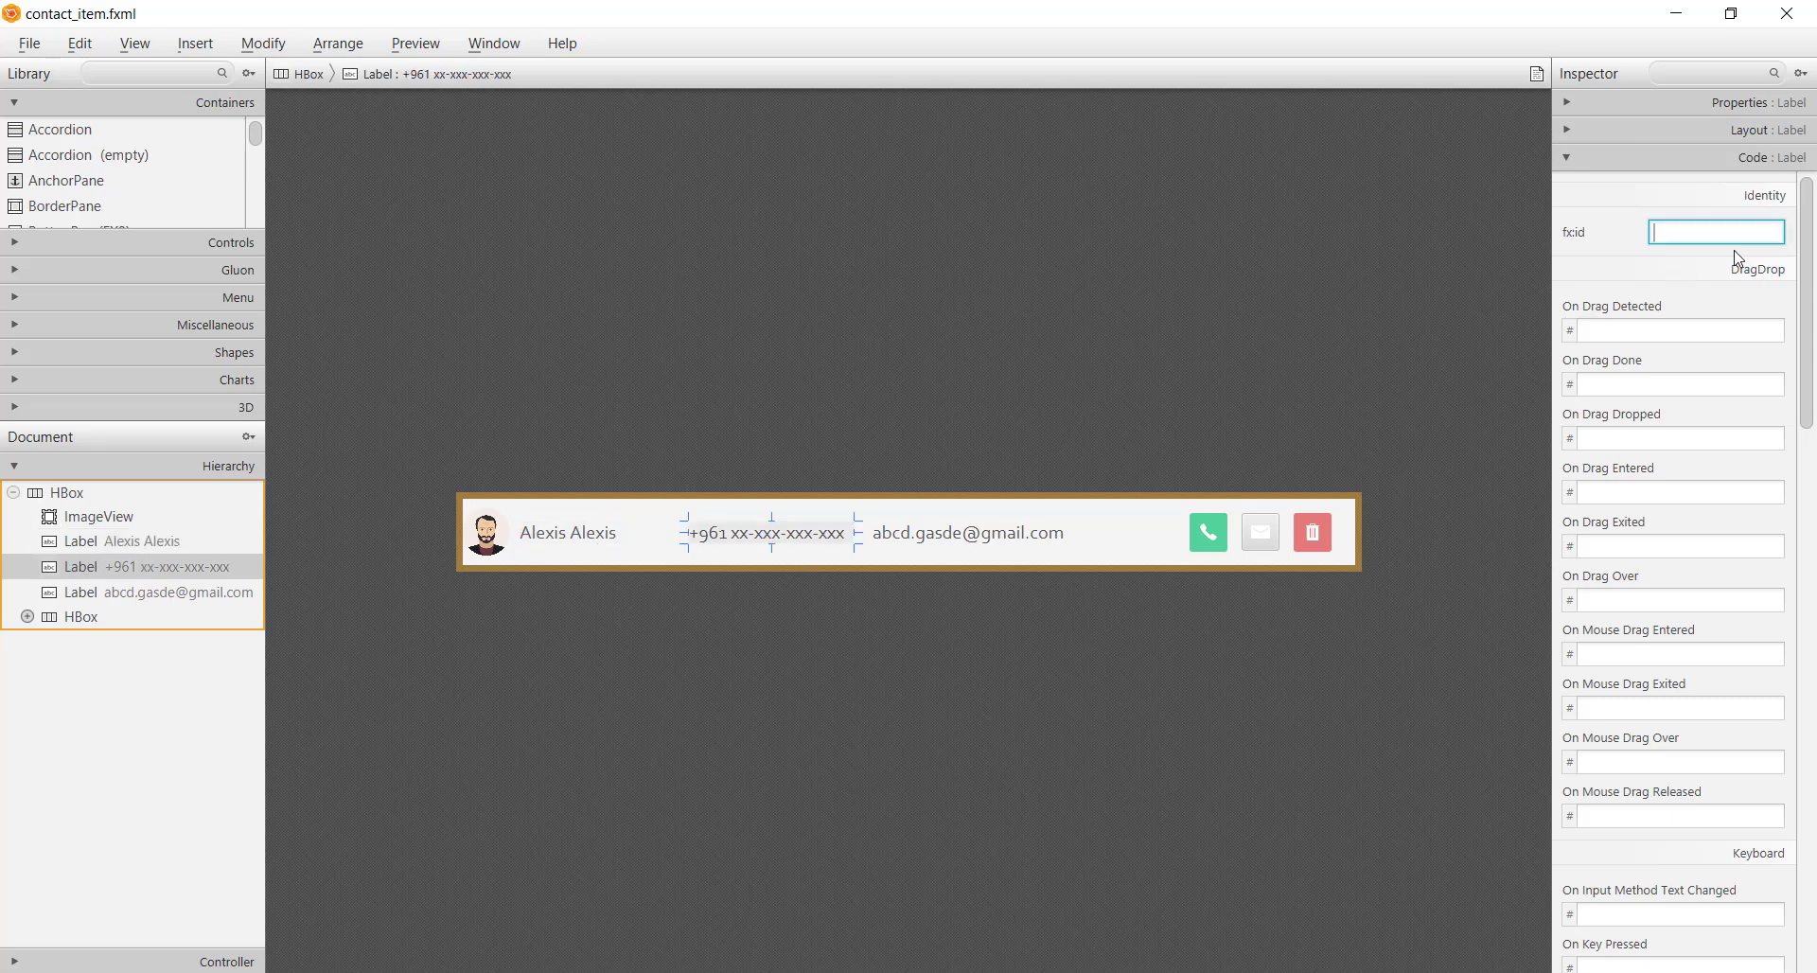
type("phone")
key("Return")
Set the email label's fx:id to email and save contact_item.fxml
left_click(1072, 558)
left_click(1064, 539)
left_click(1723, 227)
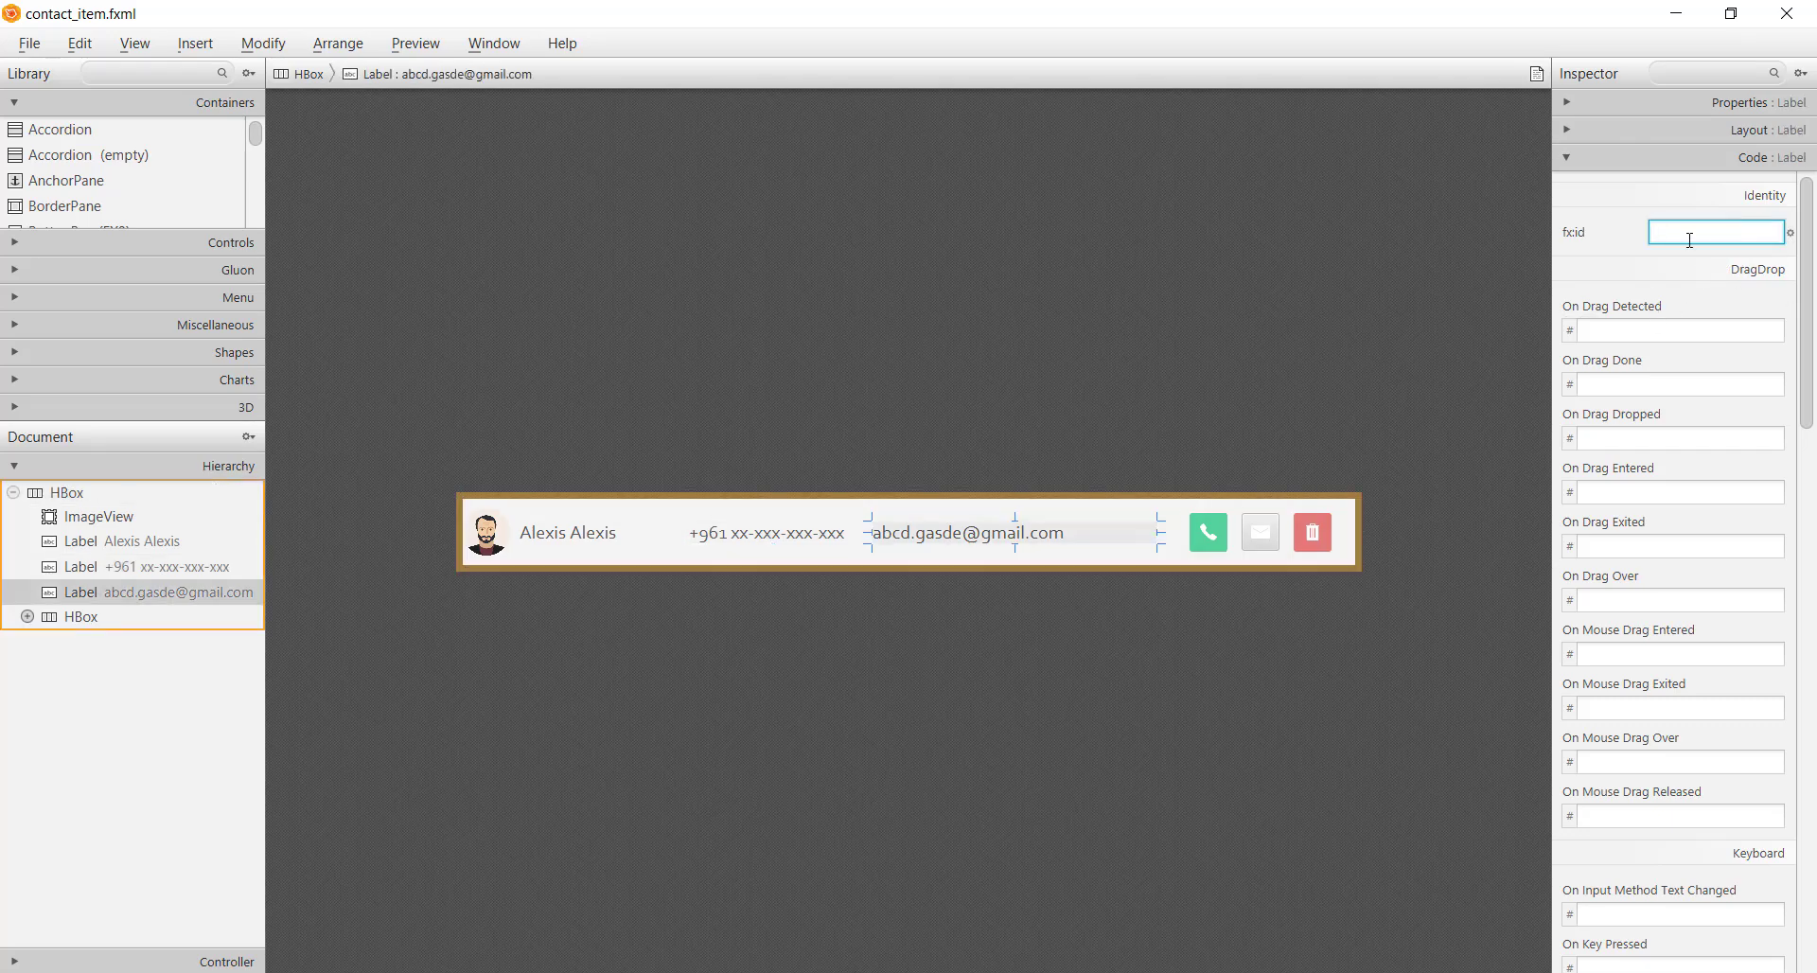
type("email")
key("Return")
left_click(1325, 623)
key("ctrl+s")
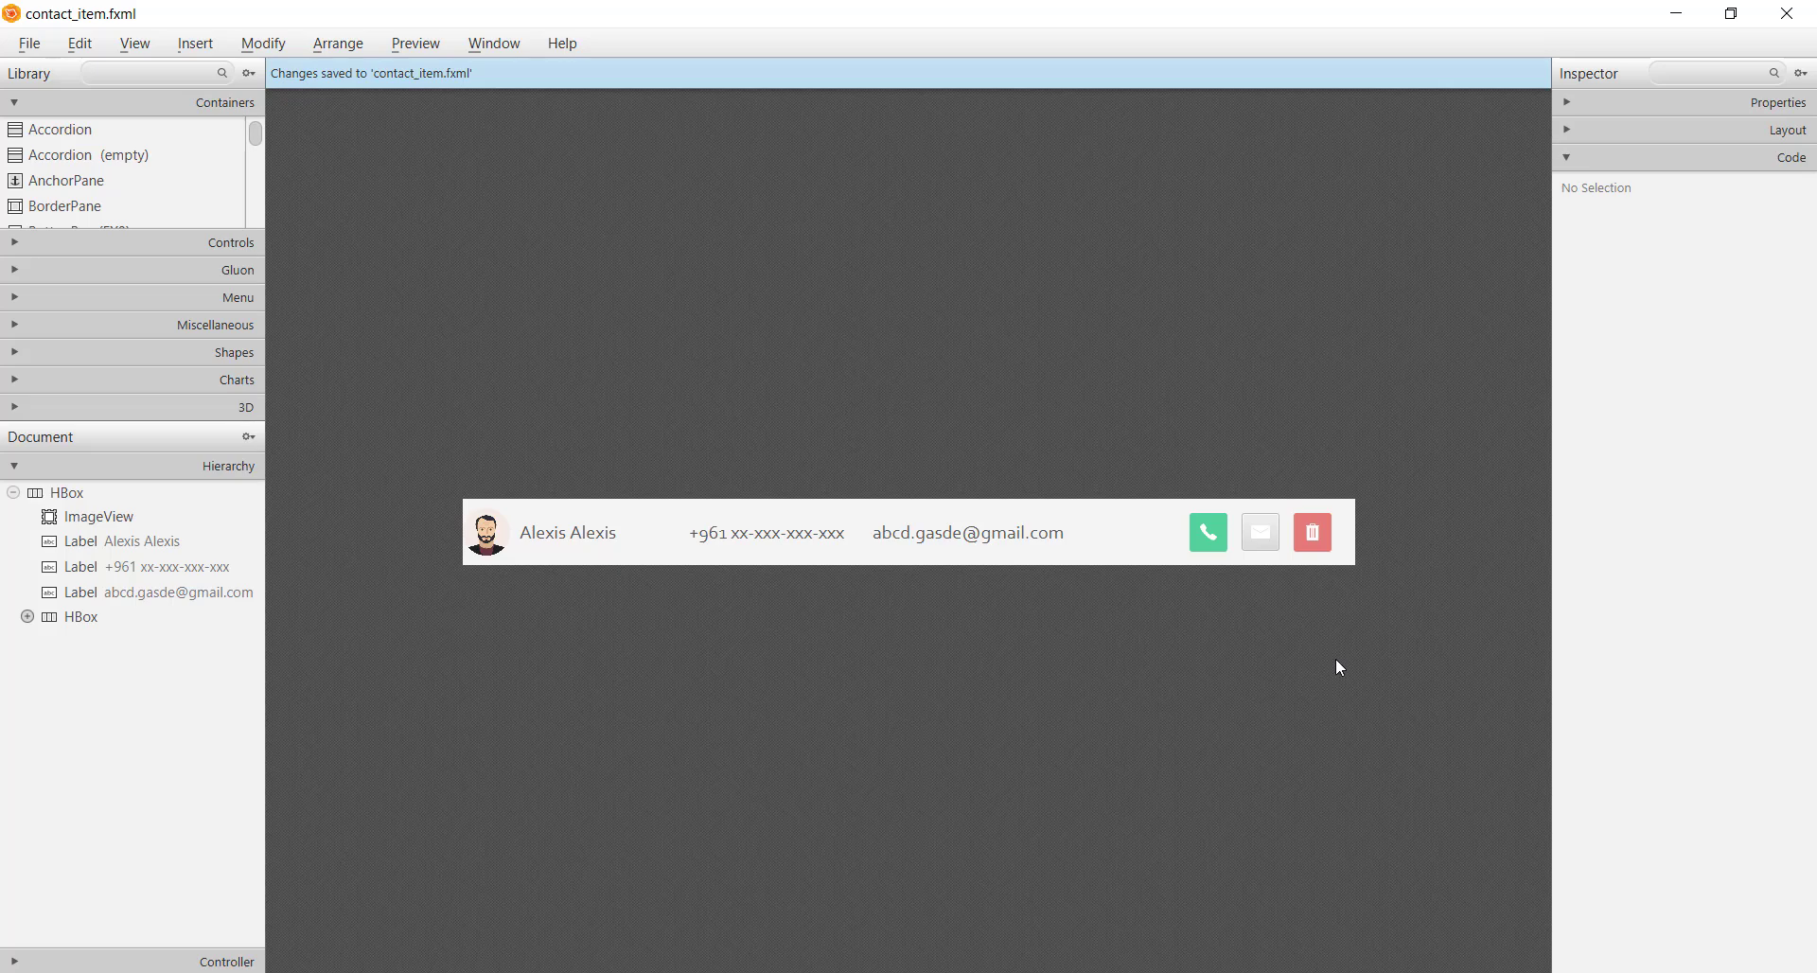
Attach the values/styles.css stylesheet to the call, mail and delete buttons
left_click(1217, 555)
left_click(1211, 551)
left_click(1258, 559, "shift")
left_click(1318, 559, "shift")
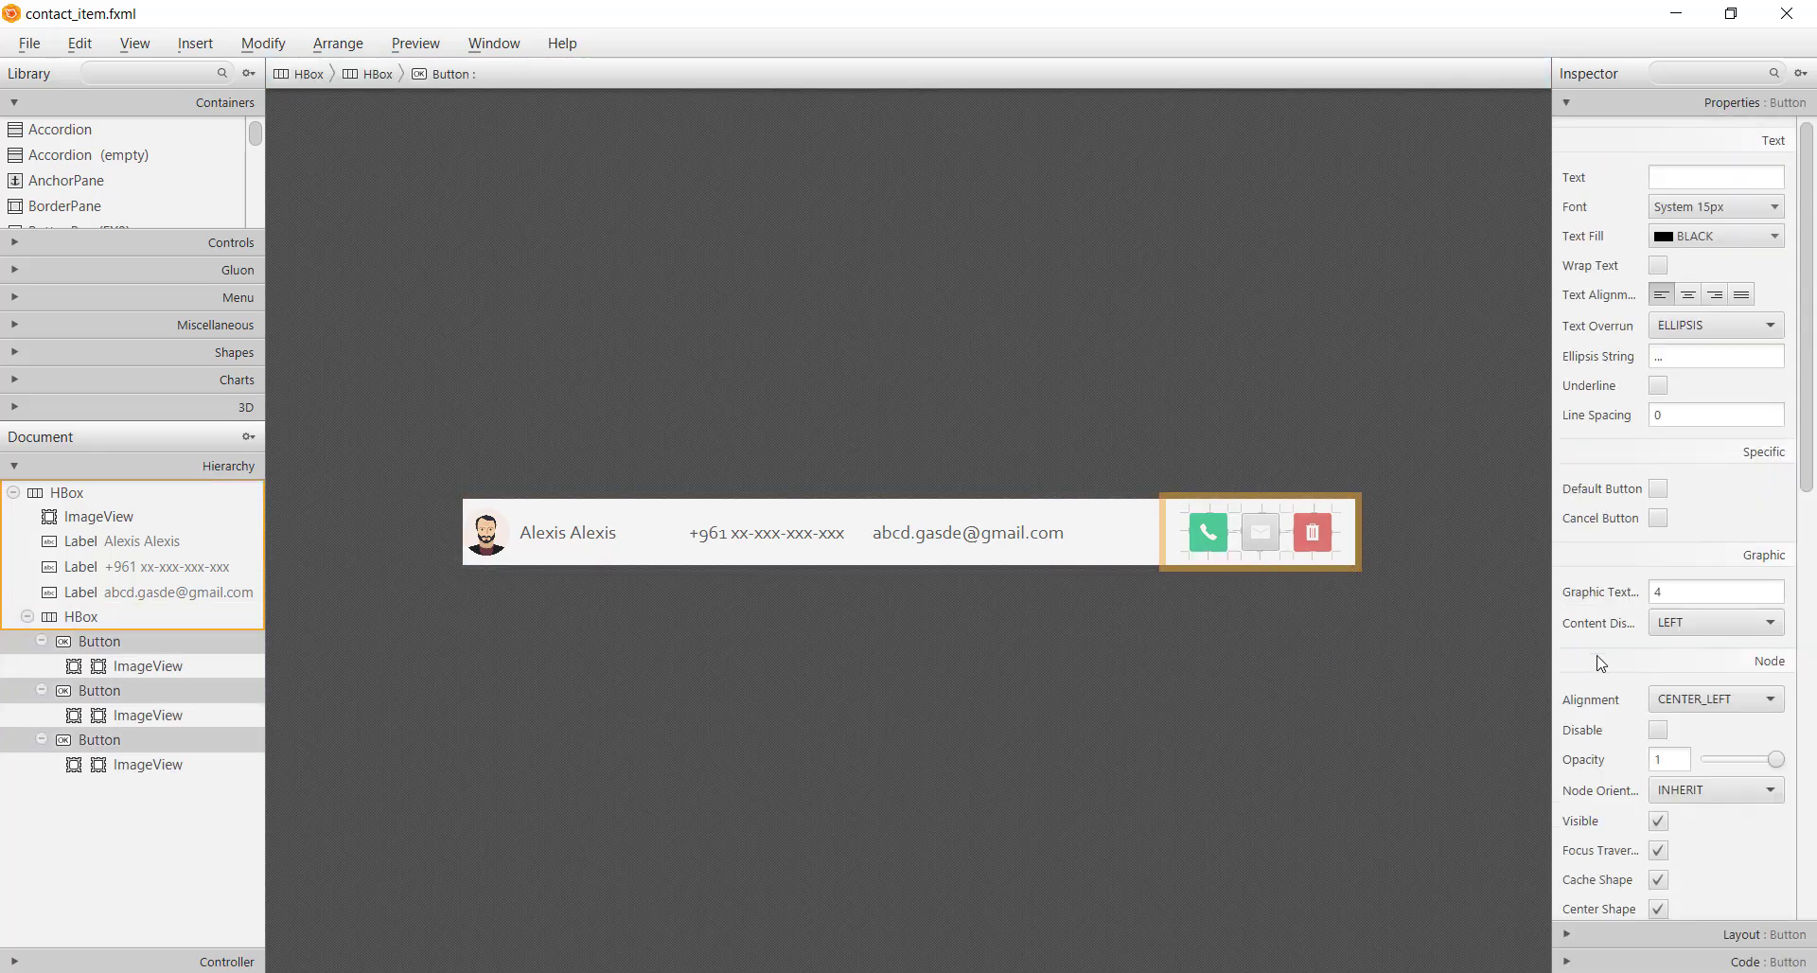
scroll(1599, 663, "down", 10)
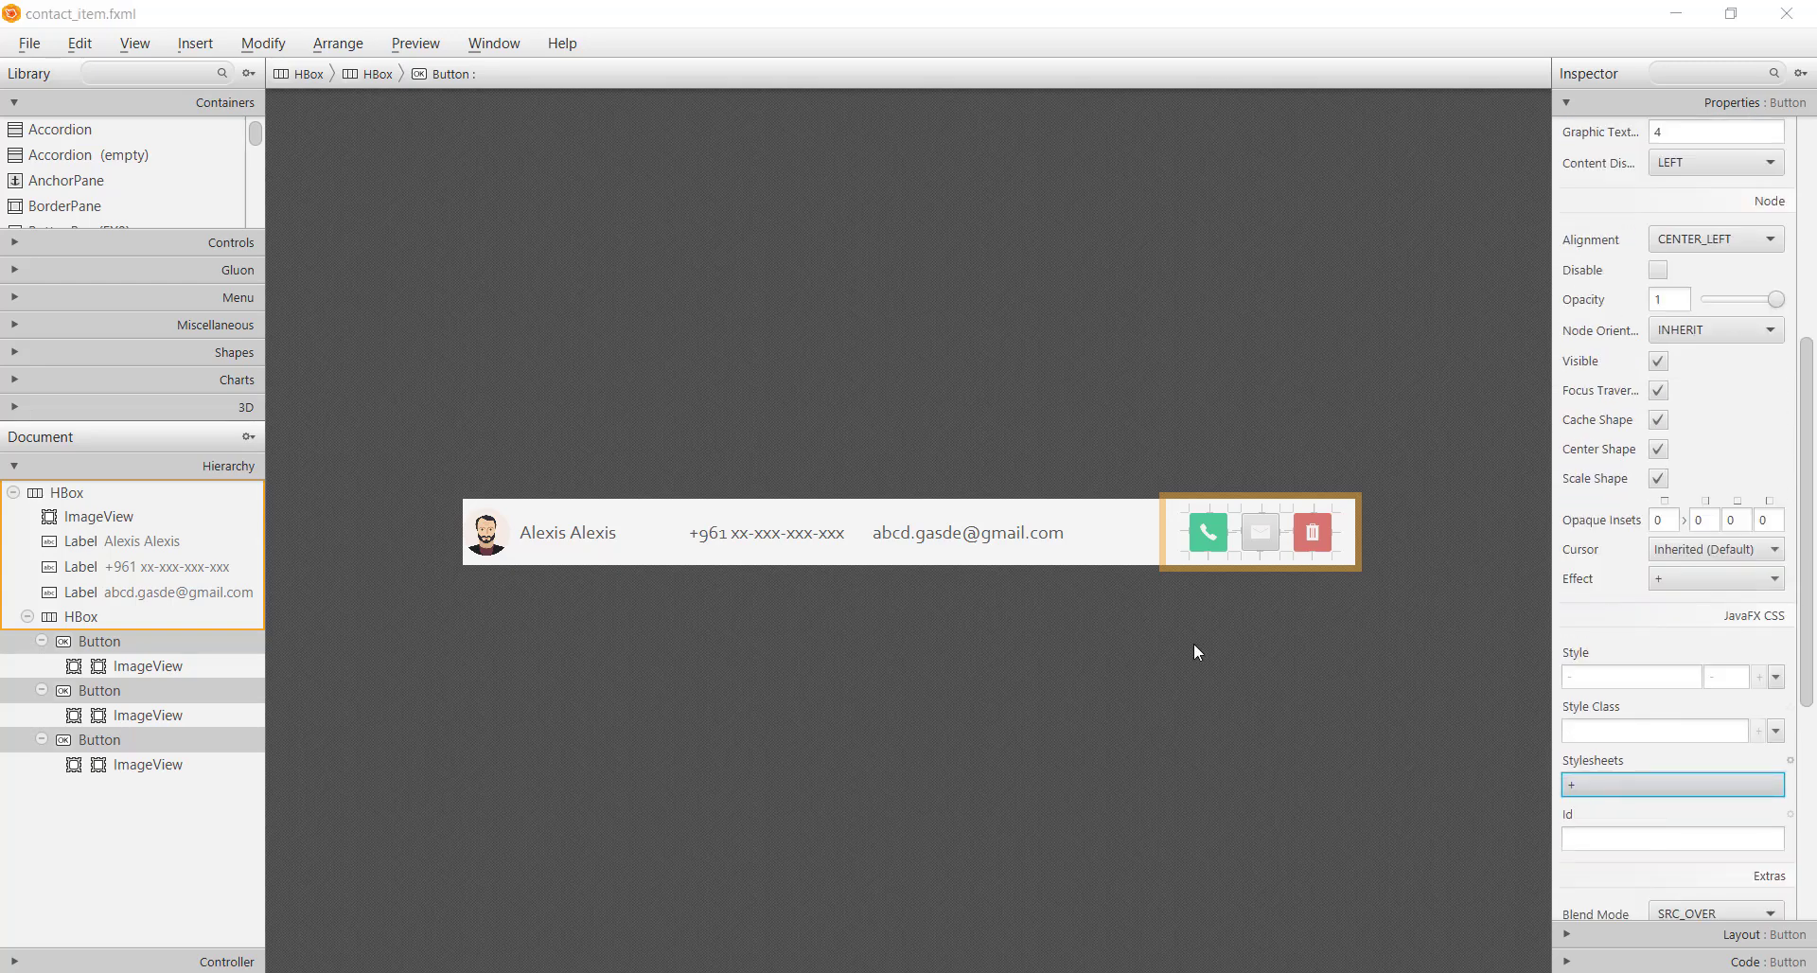
key("space")
left_click(379, 86)
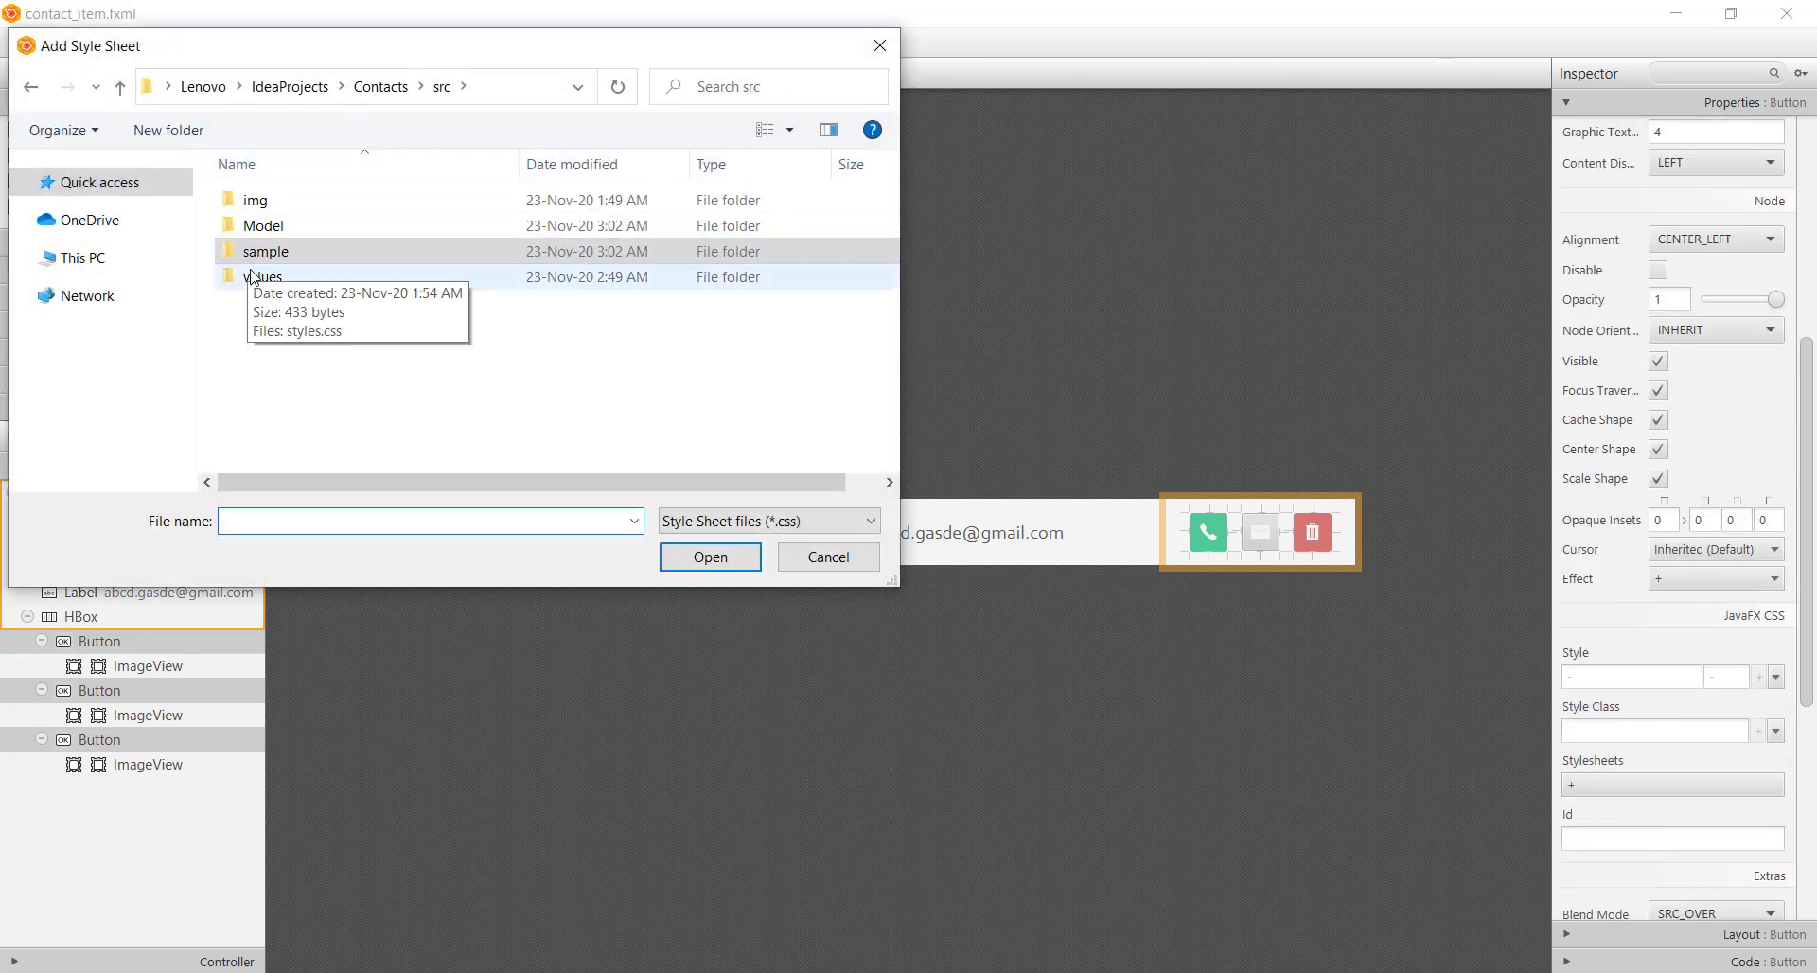
double_click(256, 276)
double_click(265, 202)
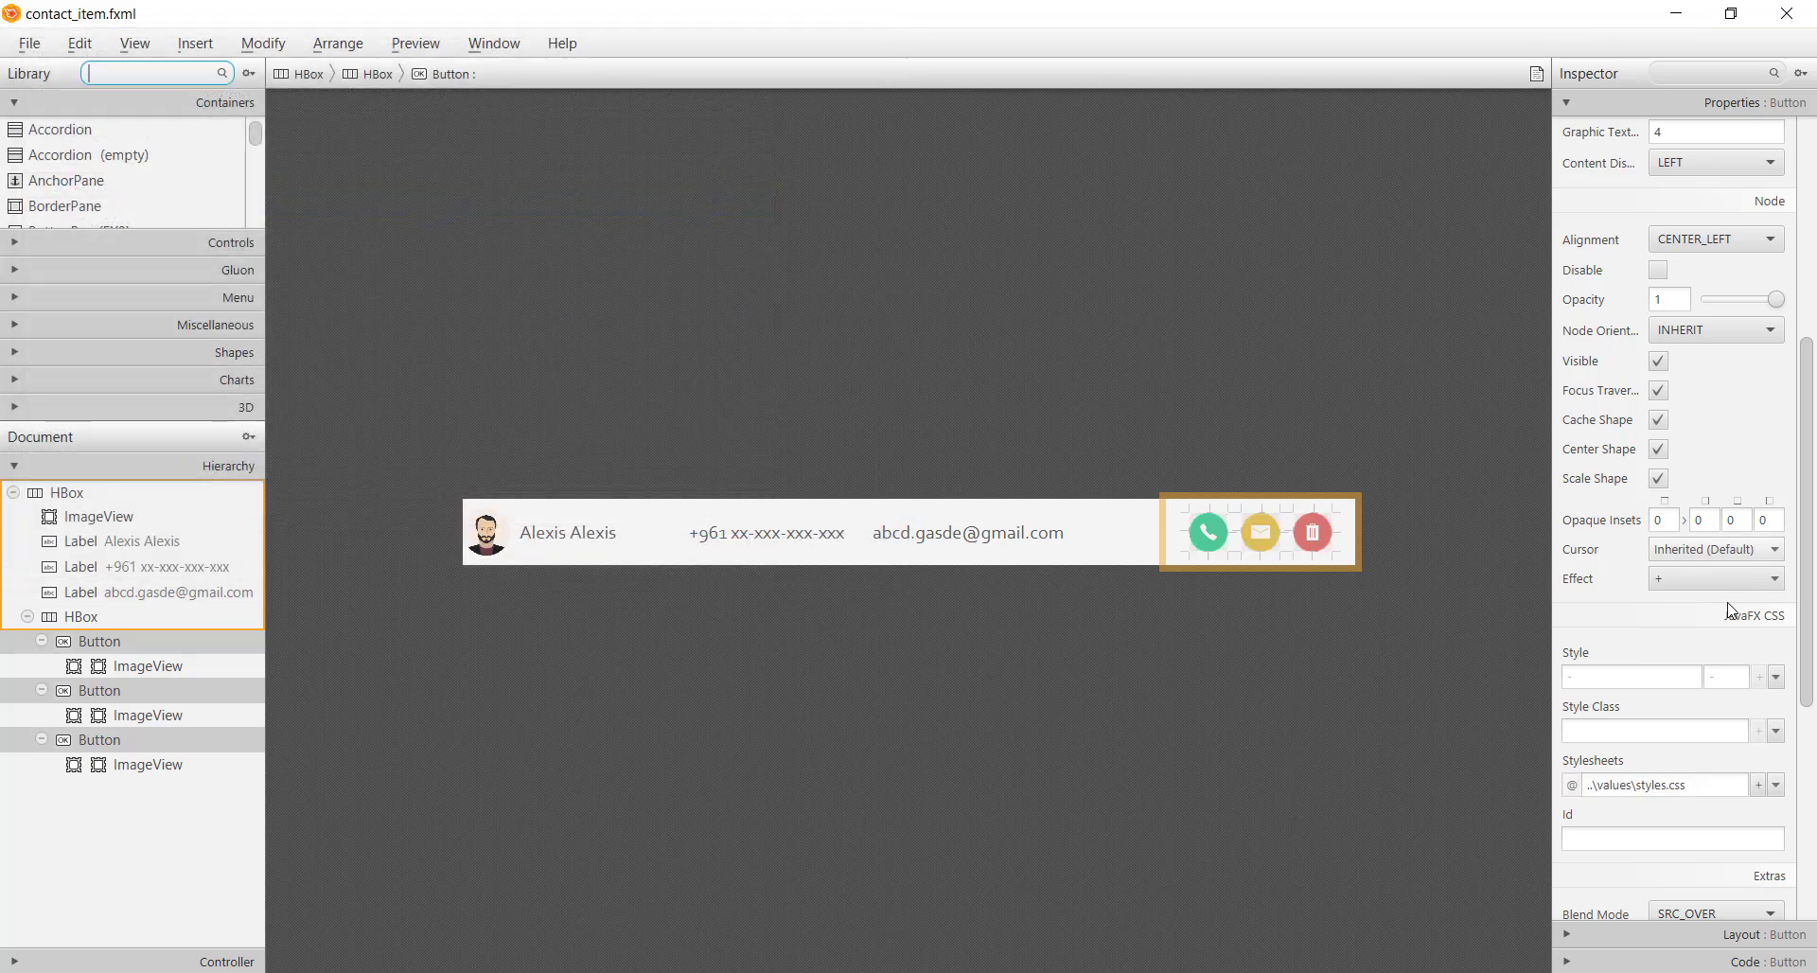
Apply a style class to the three buttons and save contact_item.fxml
left_click(1683, 731)
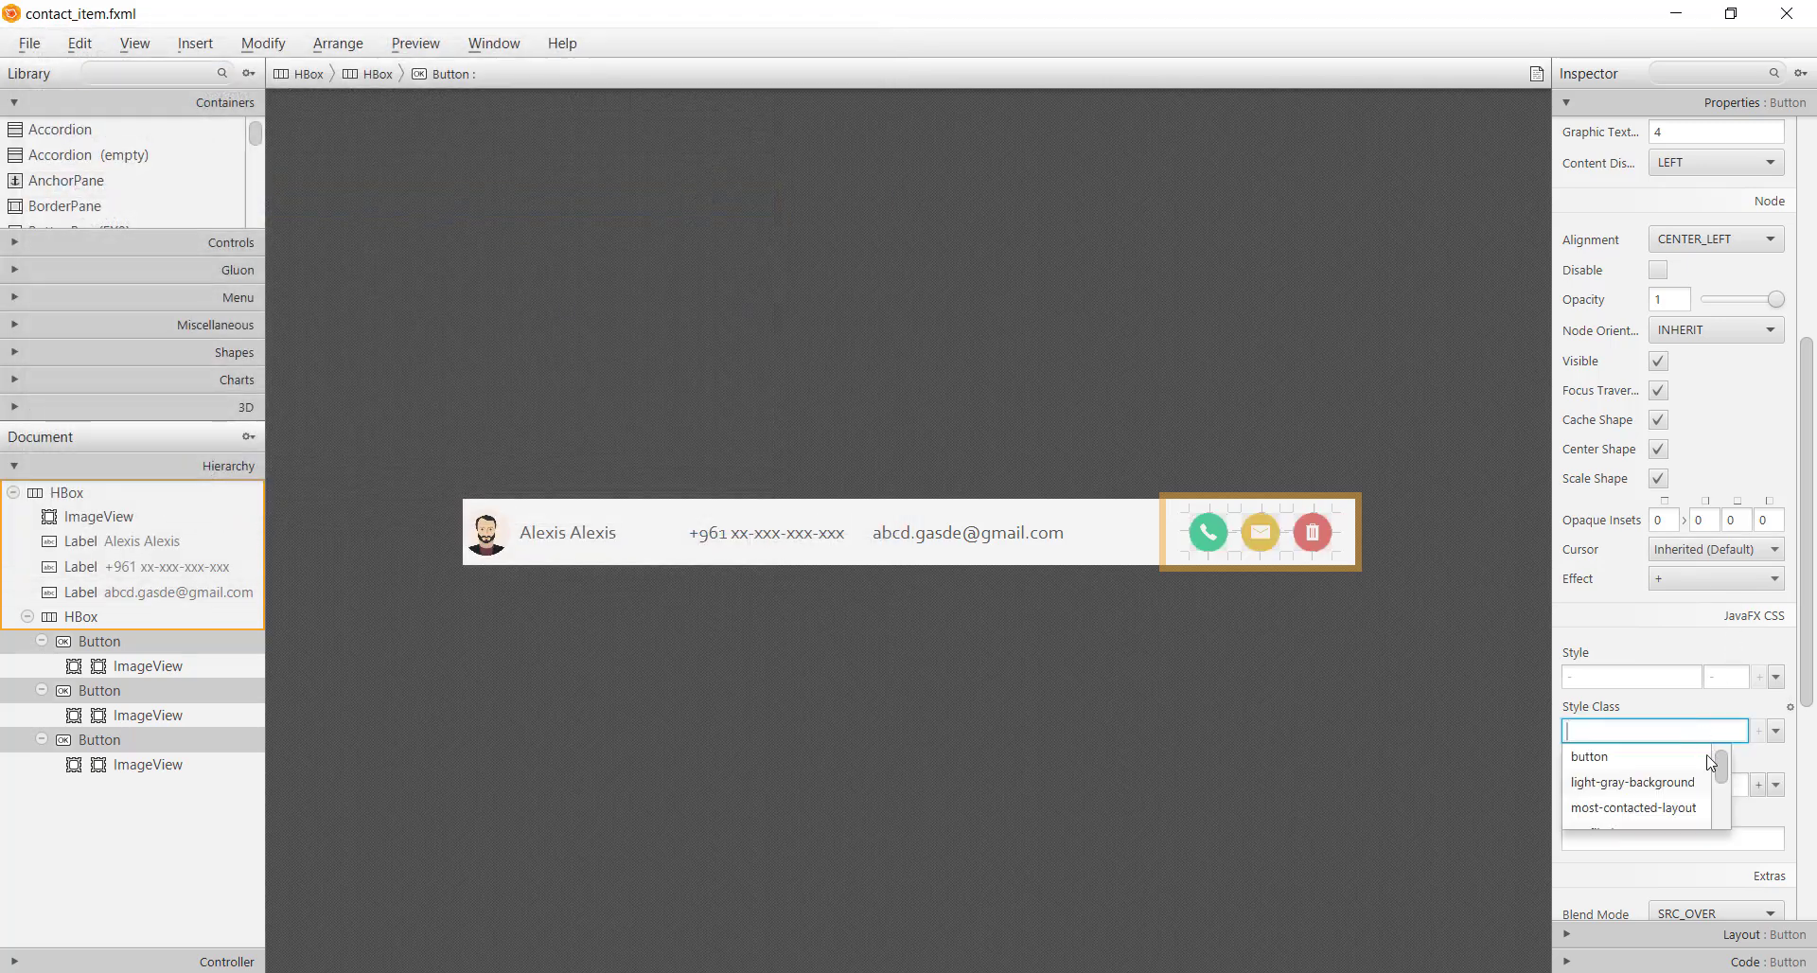
left_click(1632, 767)
left_click(1321, 725)
key("ctrl+s")
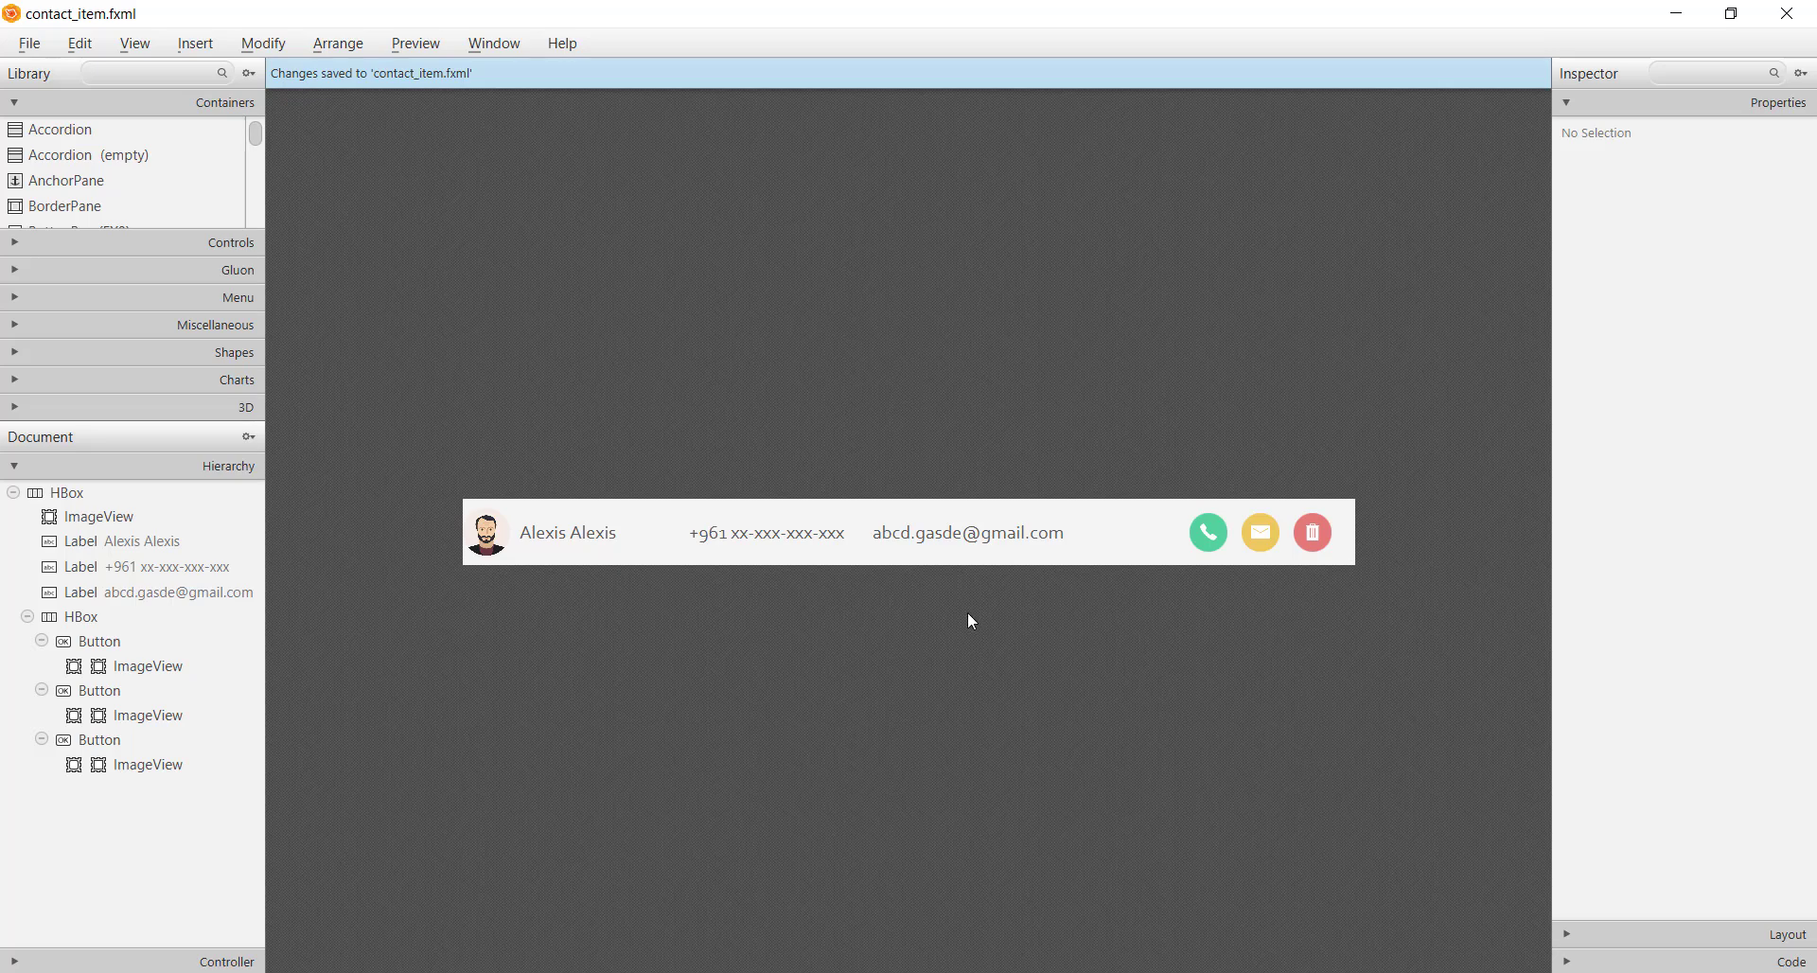
Set contact_item.fxml's controller class to sample.lconItemController and save
left_click(168, 962)
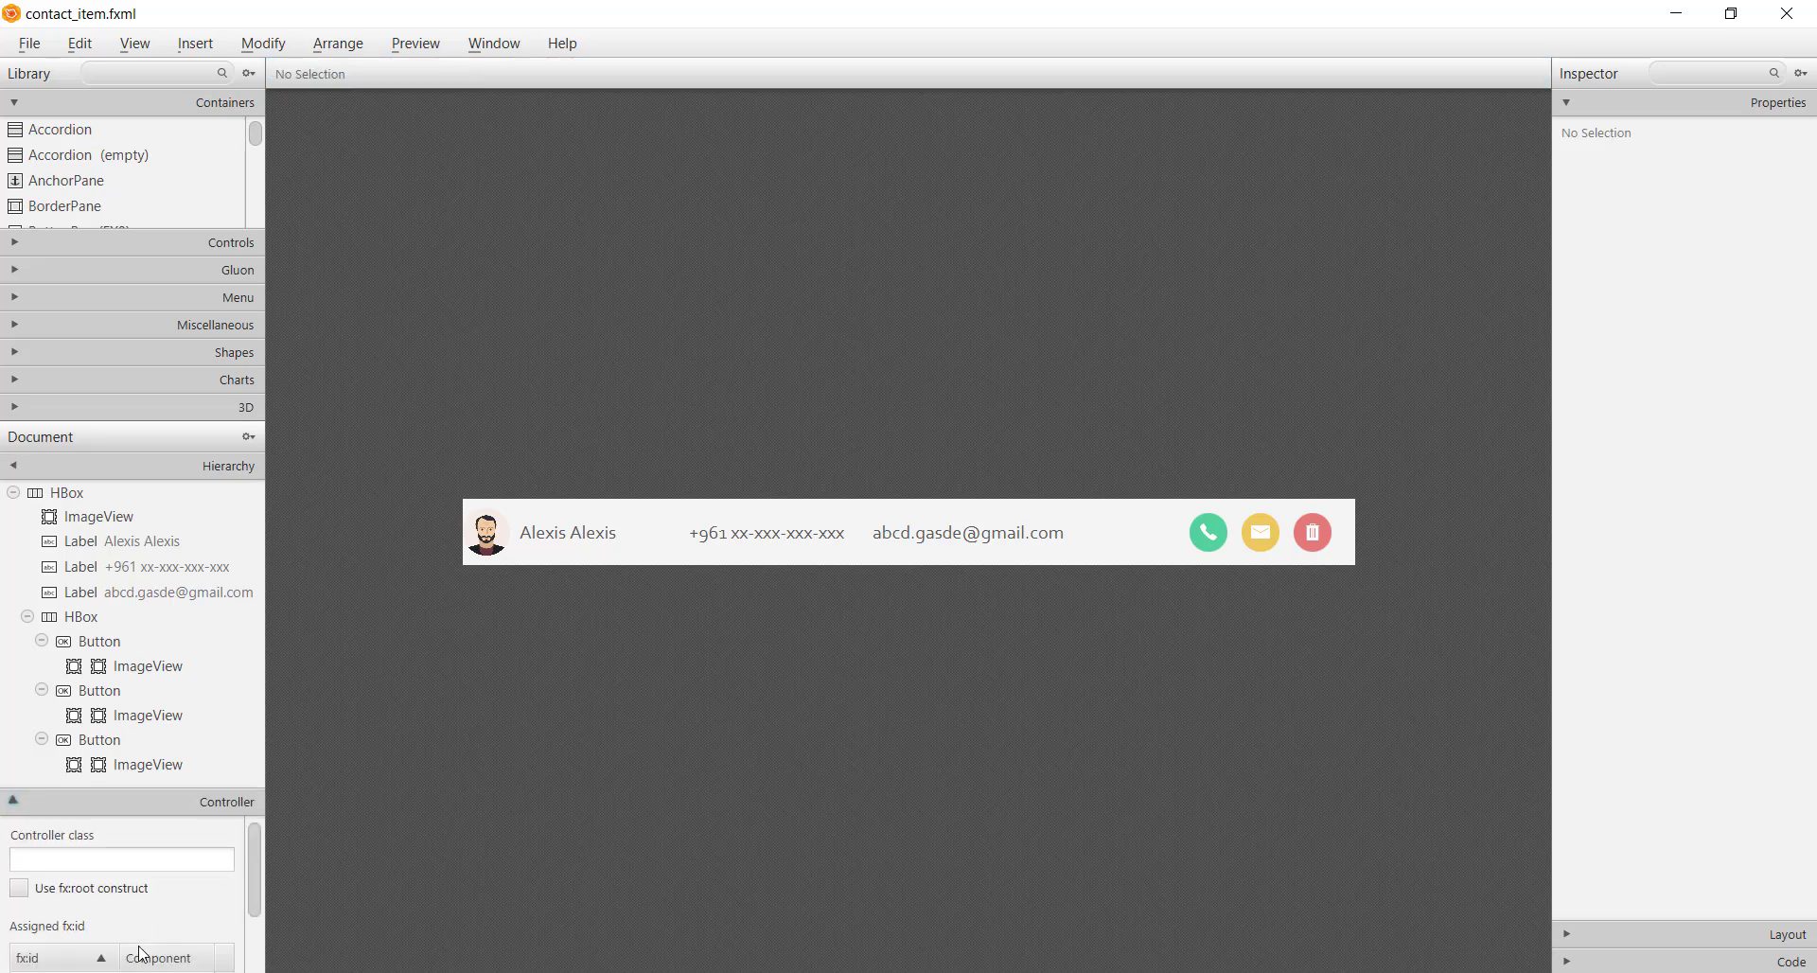
left_click(199, 558)
type("sam")
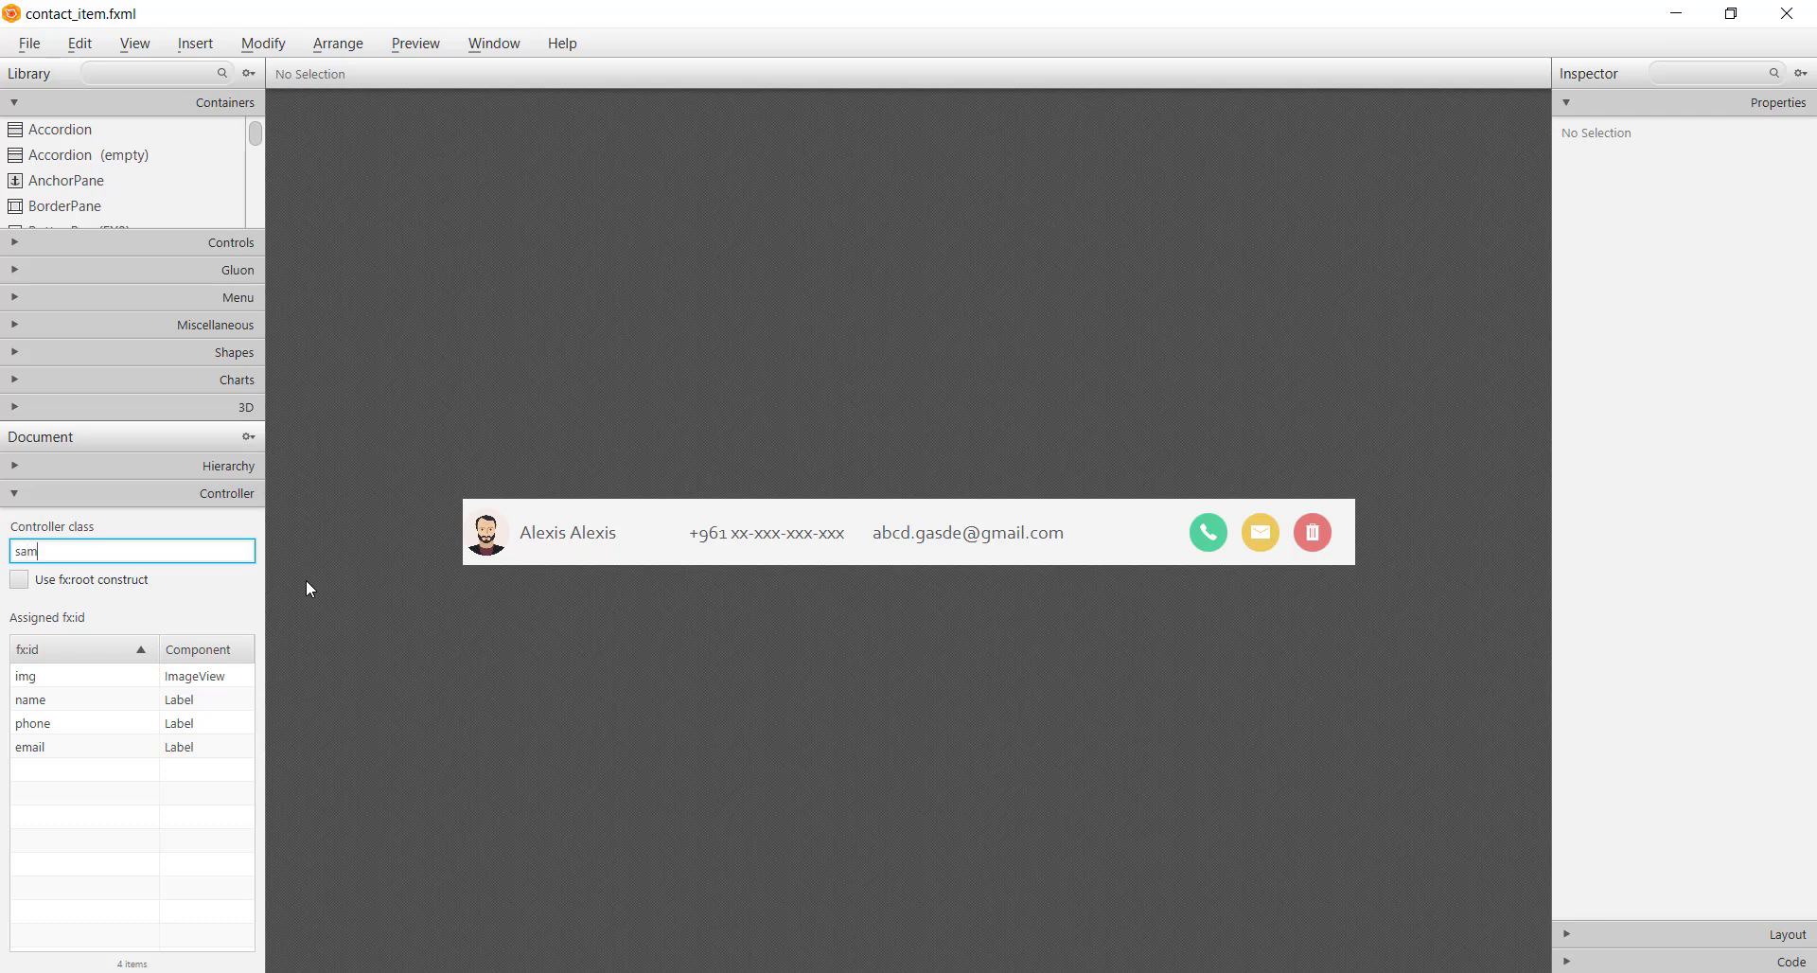
type("ple.lconItemController")
key("Return")
key("ctrl+s")
In sample.fxml, give the scroll pane's VBox the fx:id contactsLayout and save
left_click(831, 910)
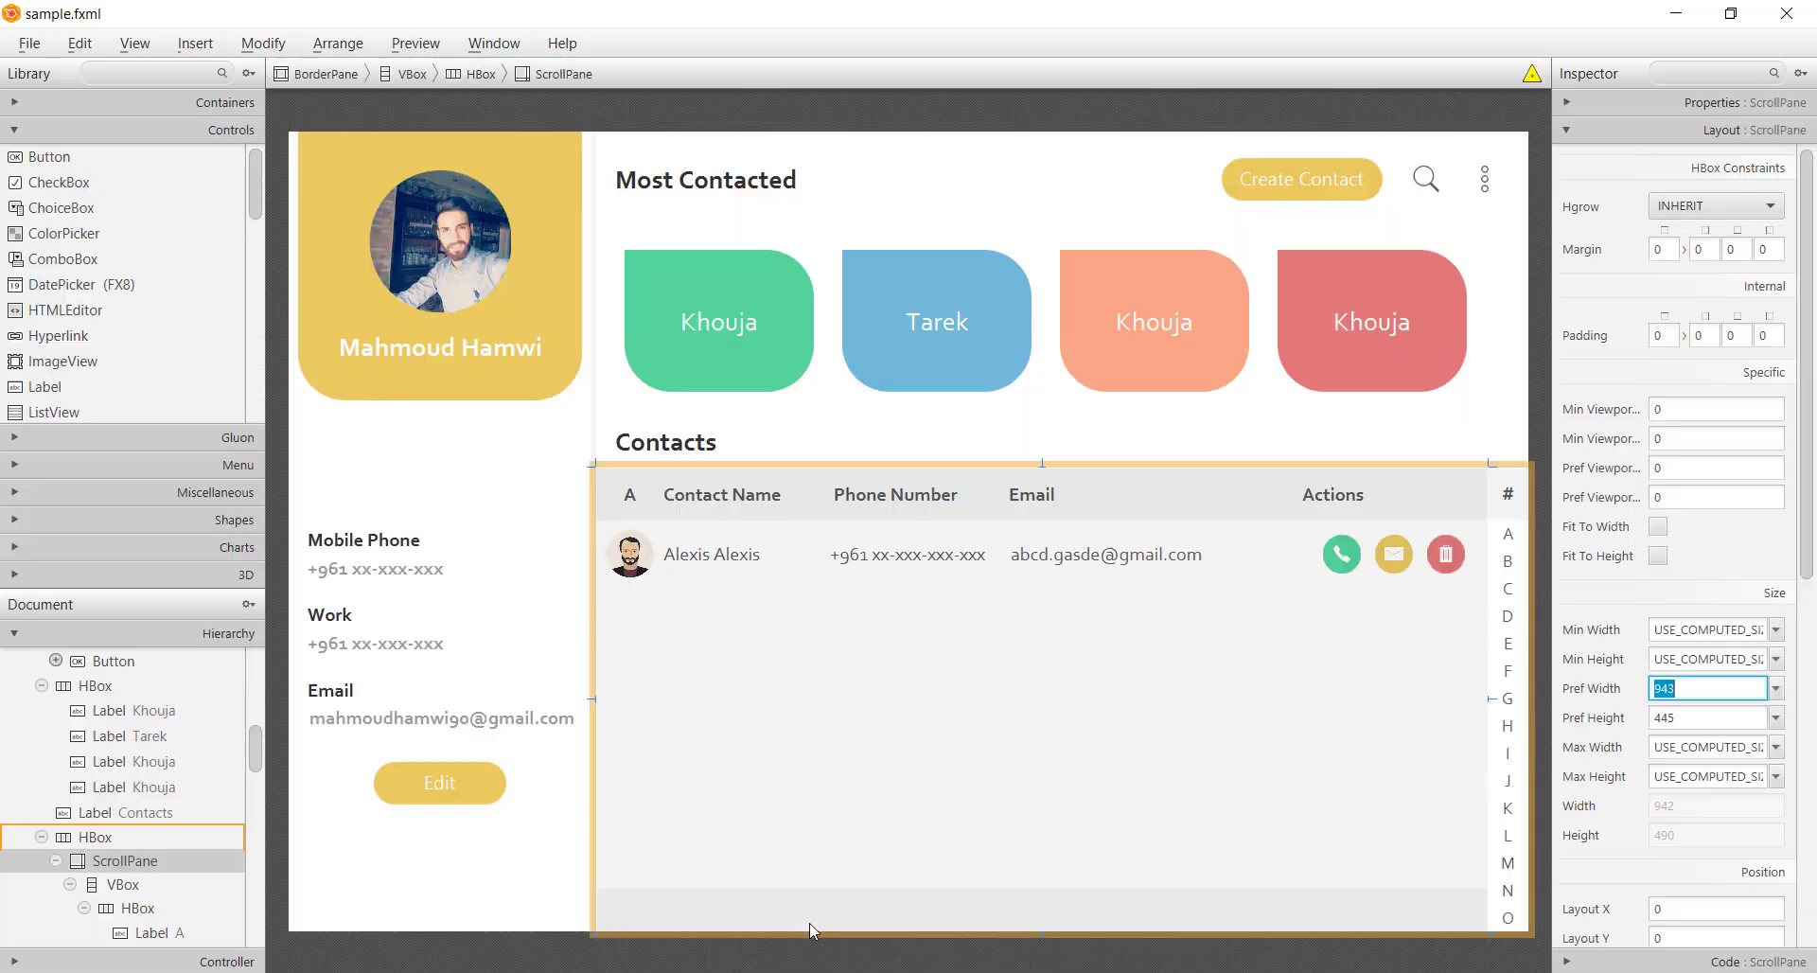
left_click(771, 771)
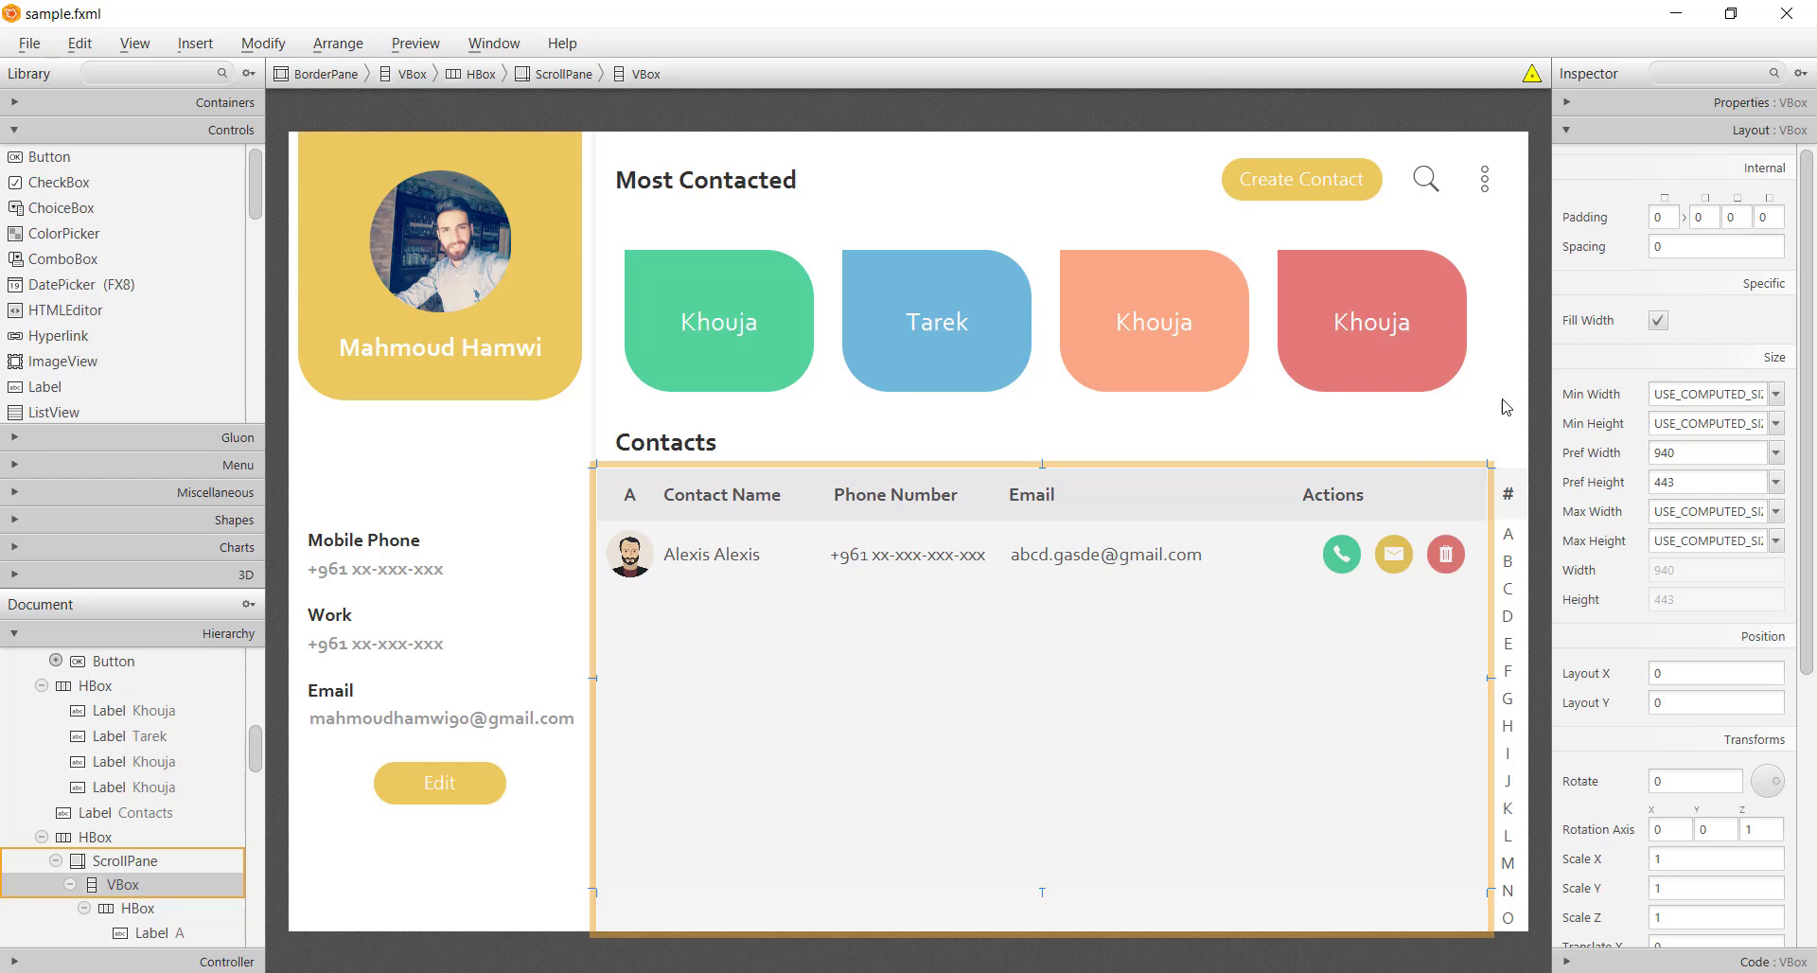
key("ctrl+alt+3")
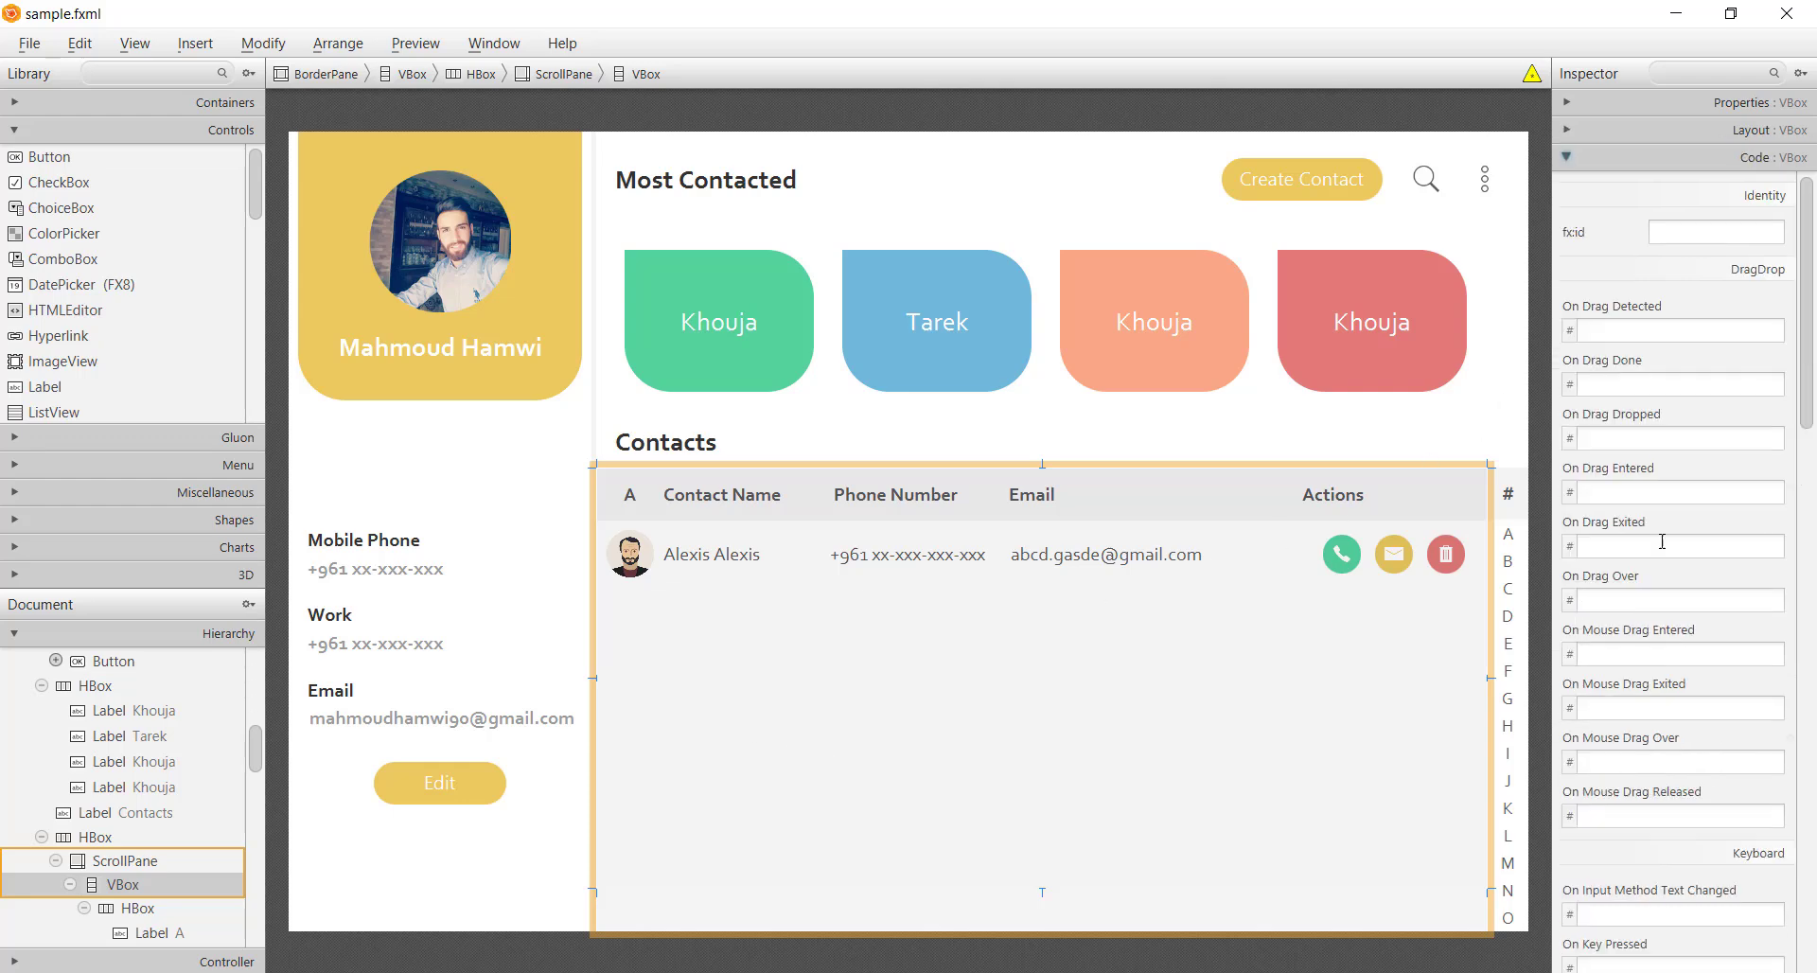
left_click(1703, 241)
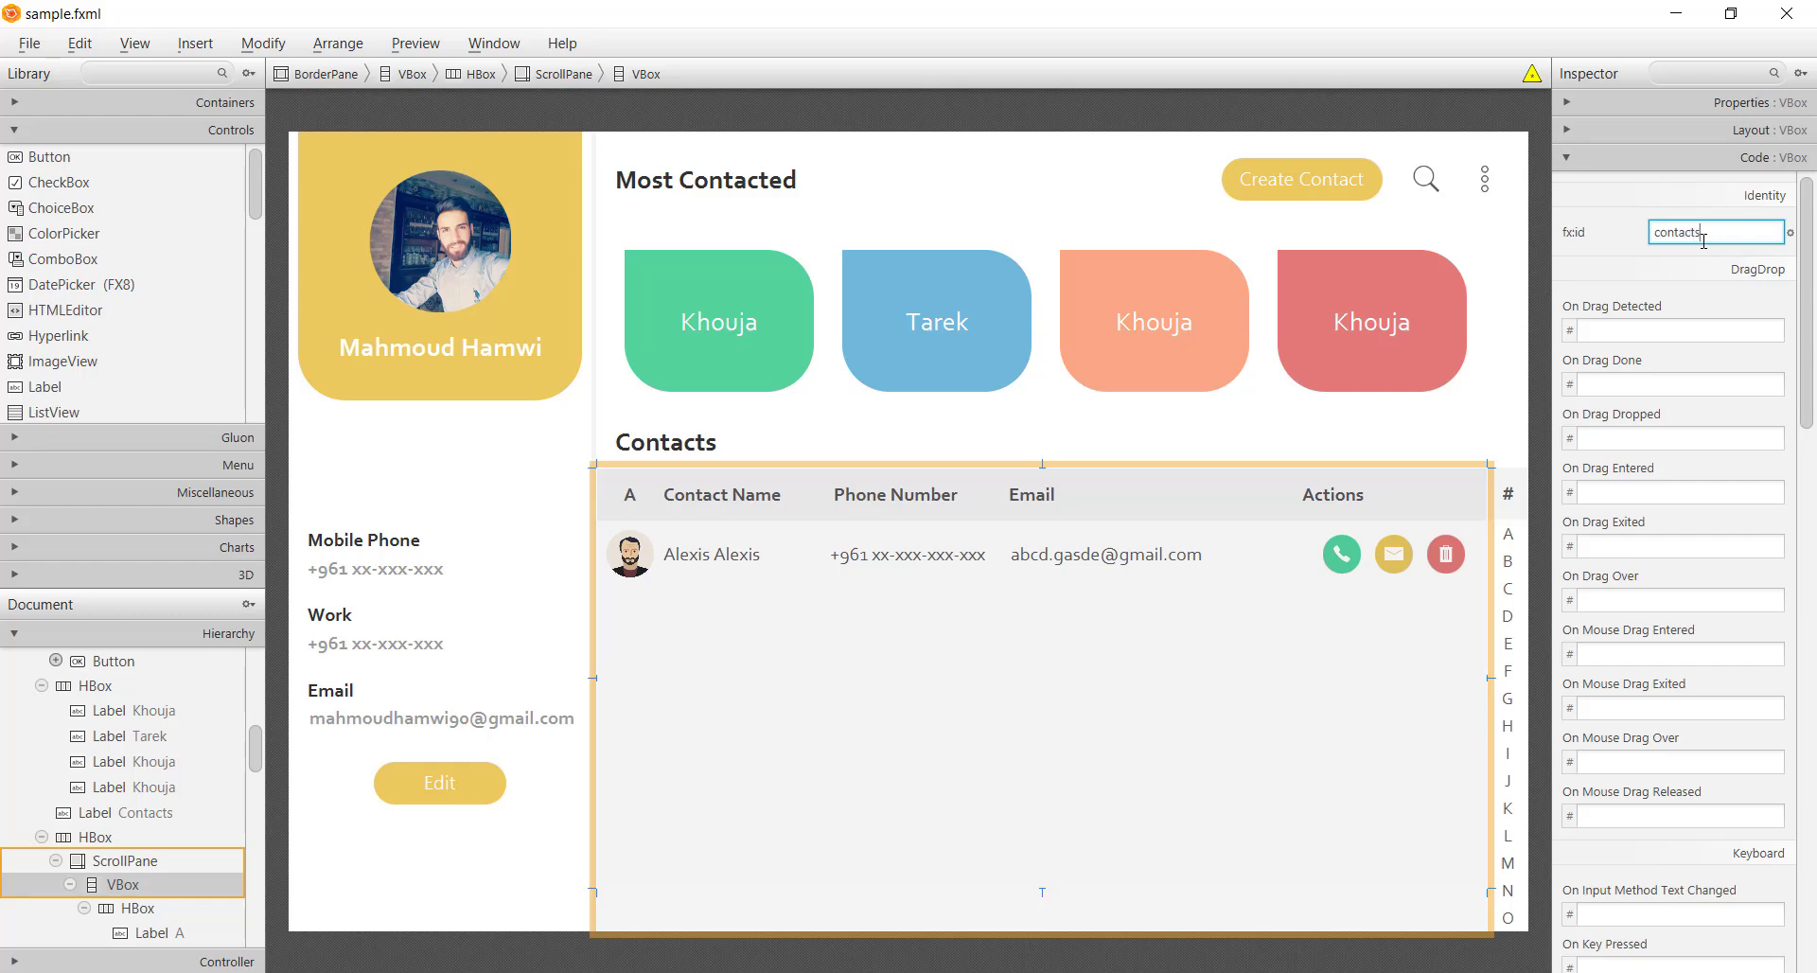
key("Return")
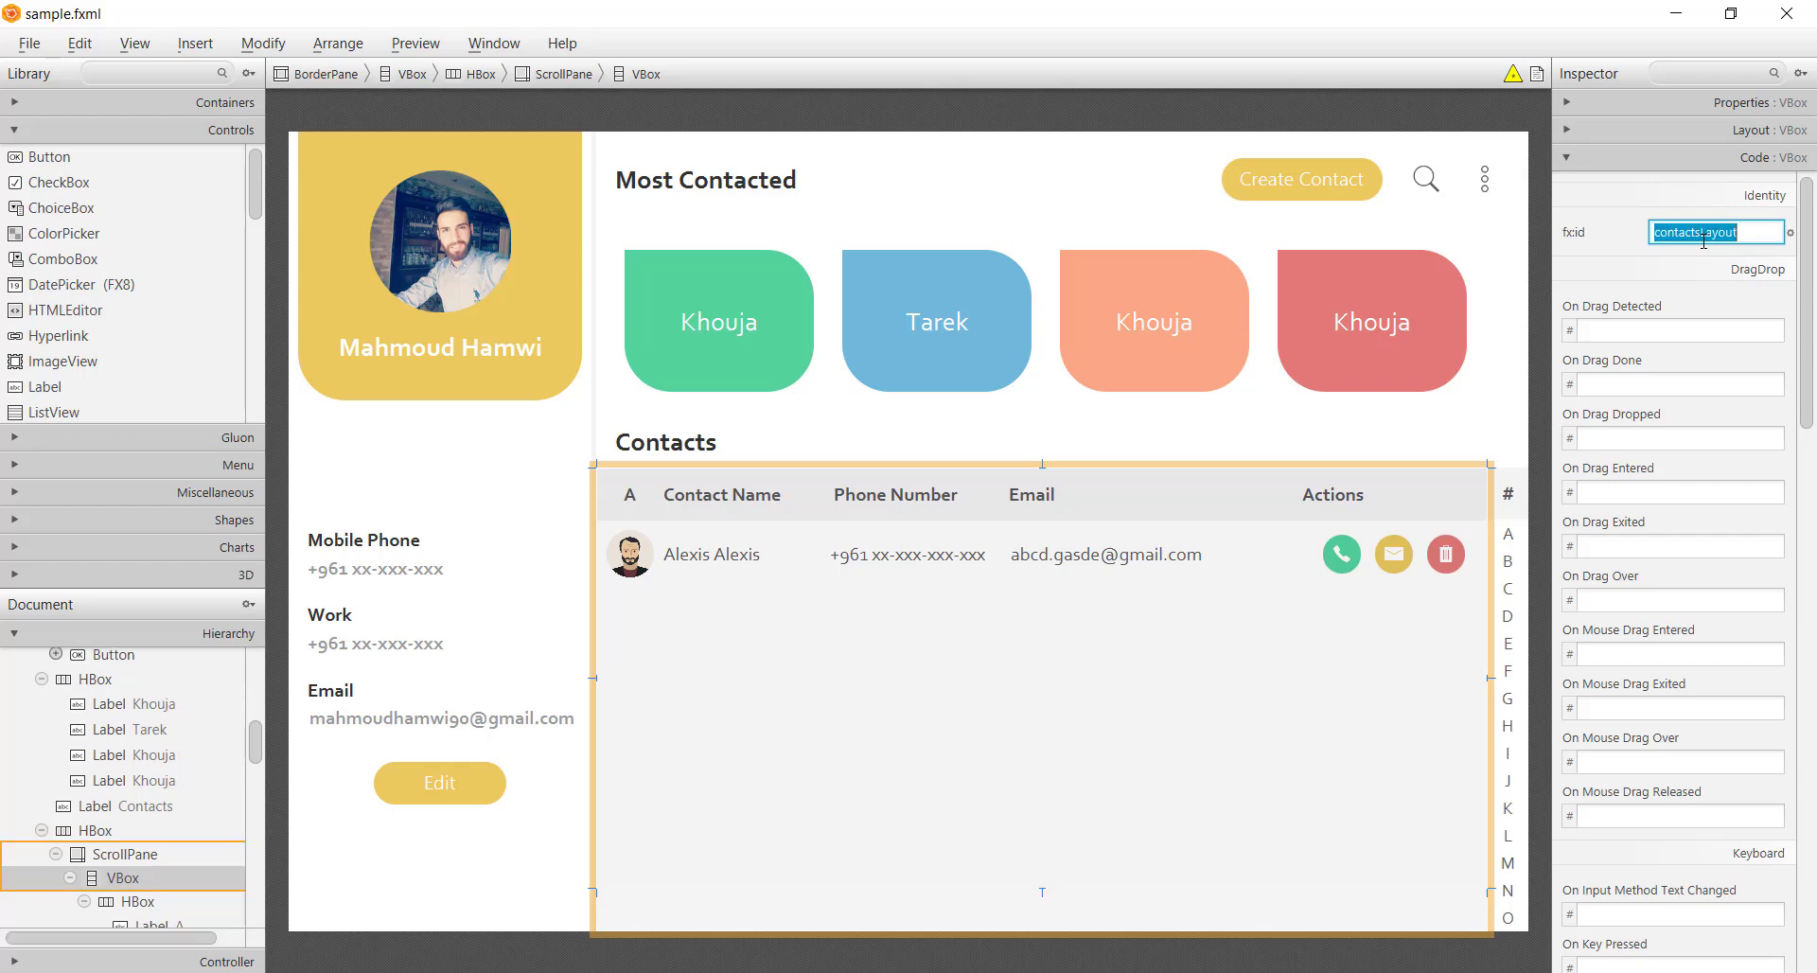
key("ctrl+s")
Set sample.fxml's controller class to sample.Controller and save
key("ctrl+shift+a")
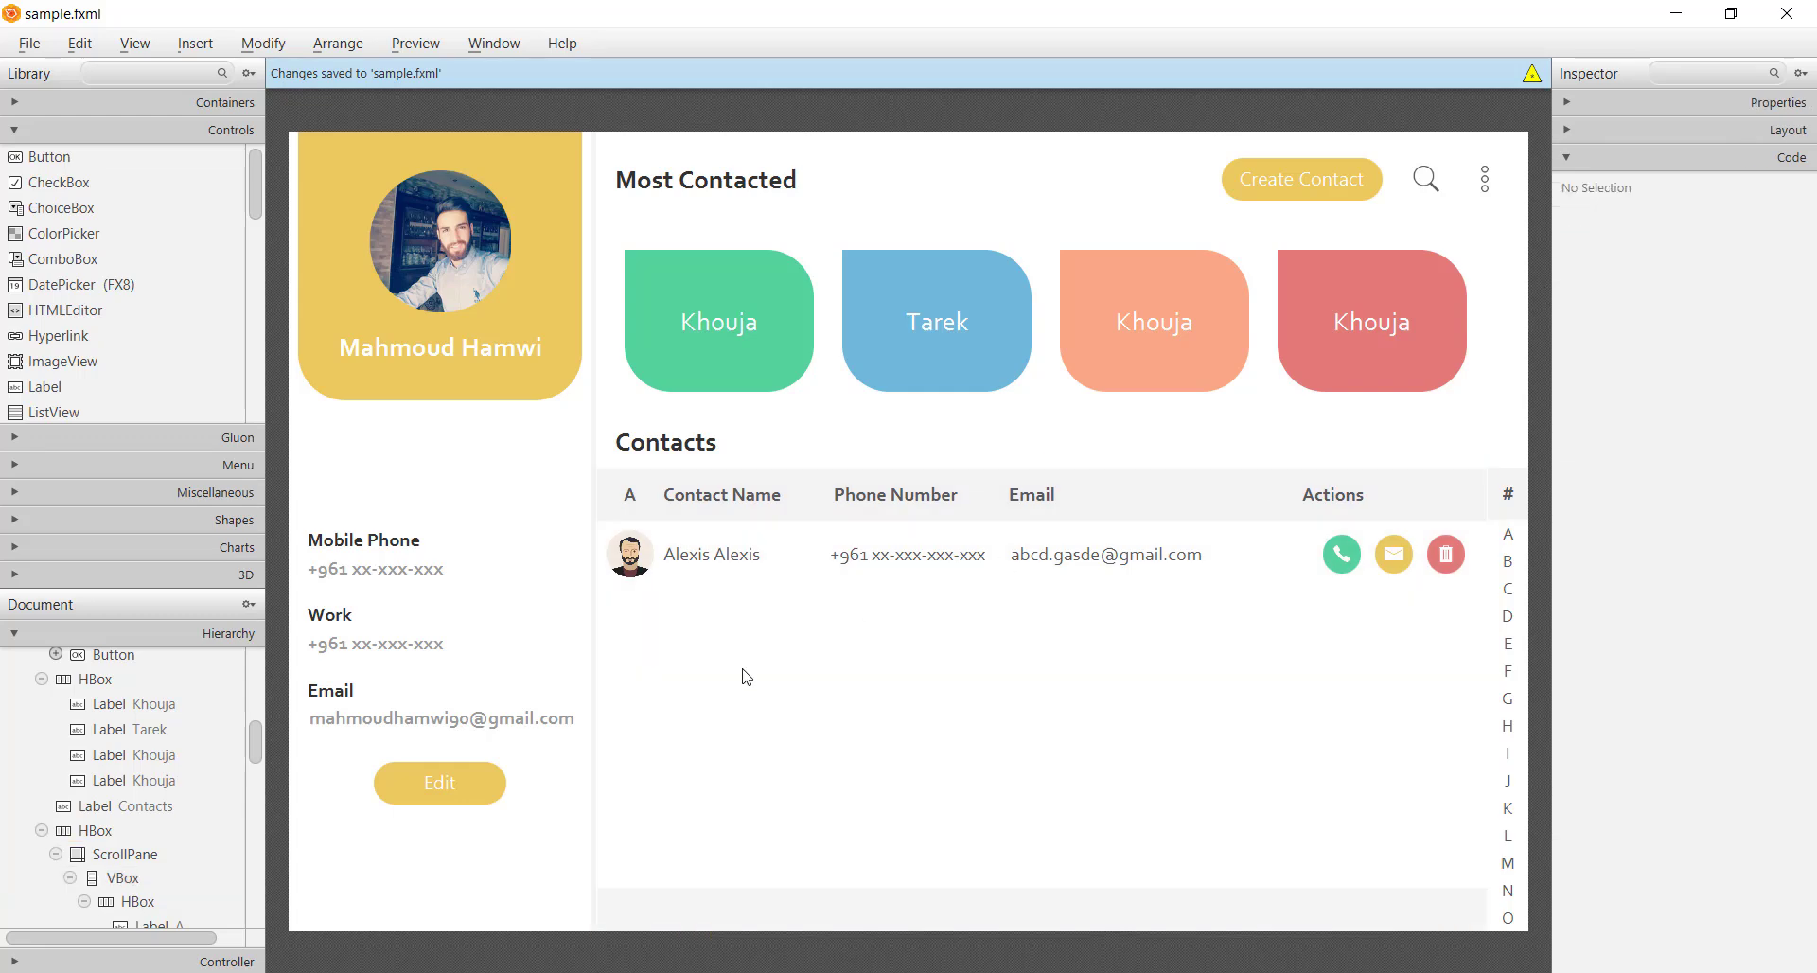
left_click(212, 961)
left_click(108, 718)
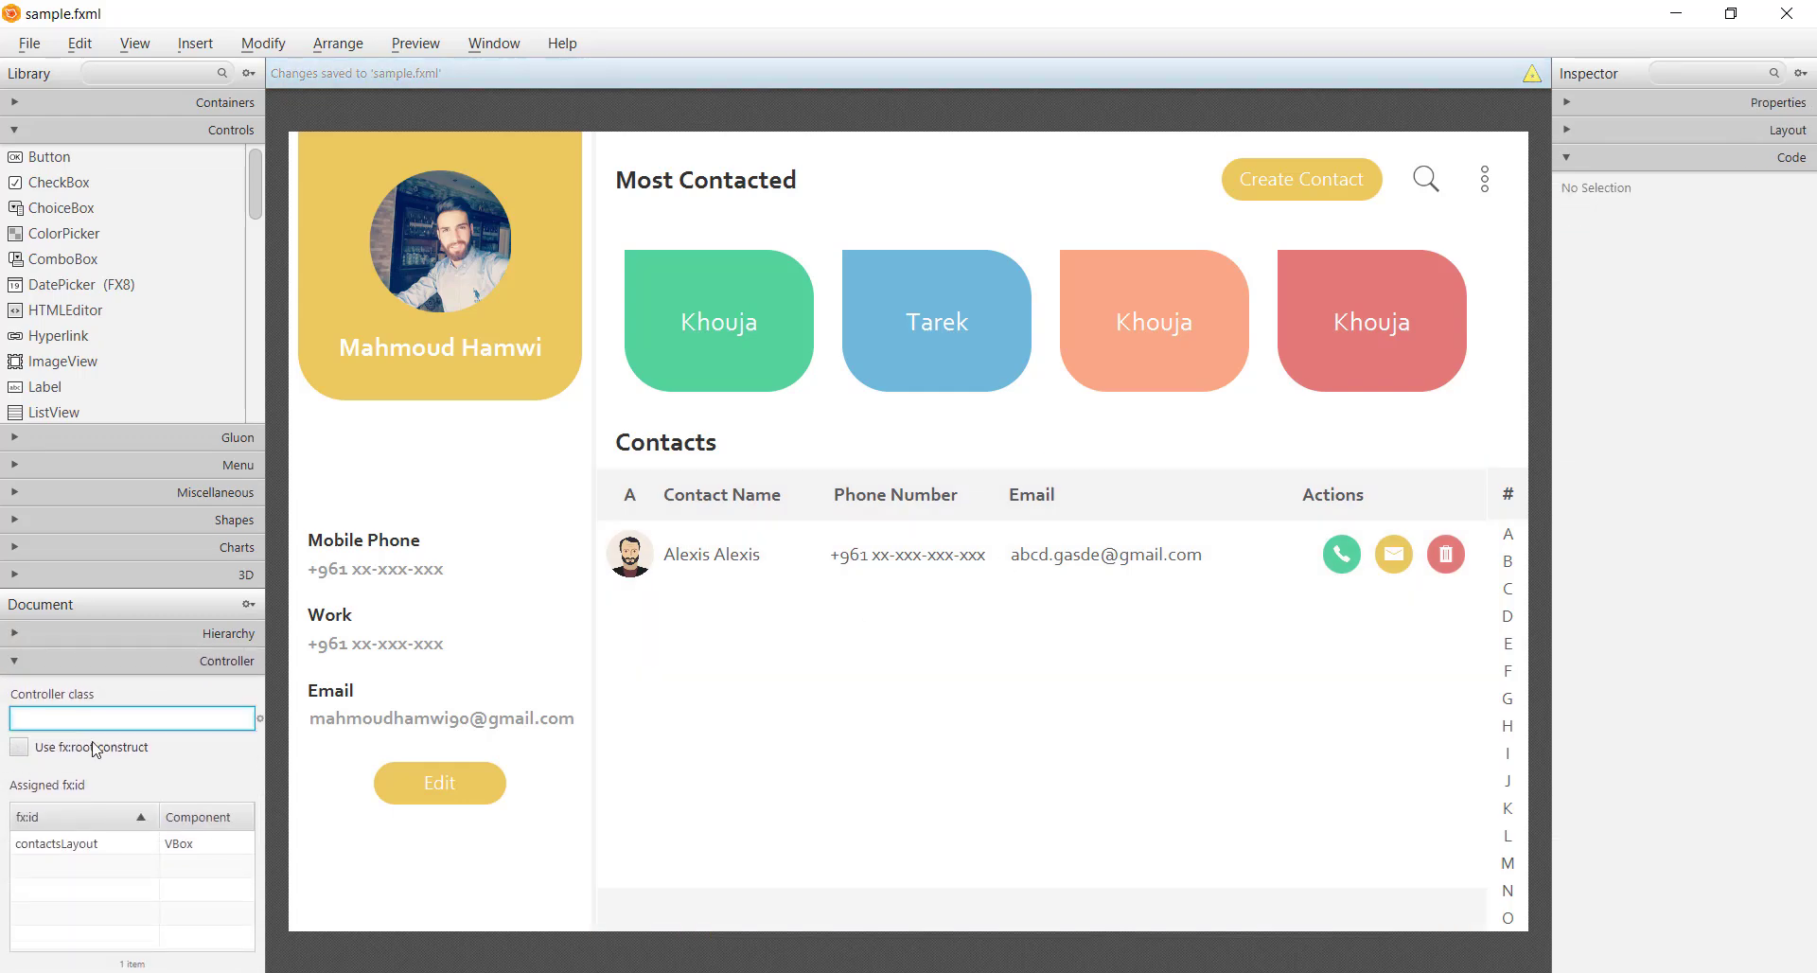
type("sample.Cont")
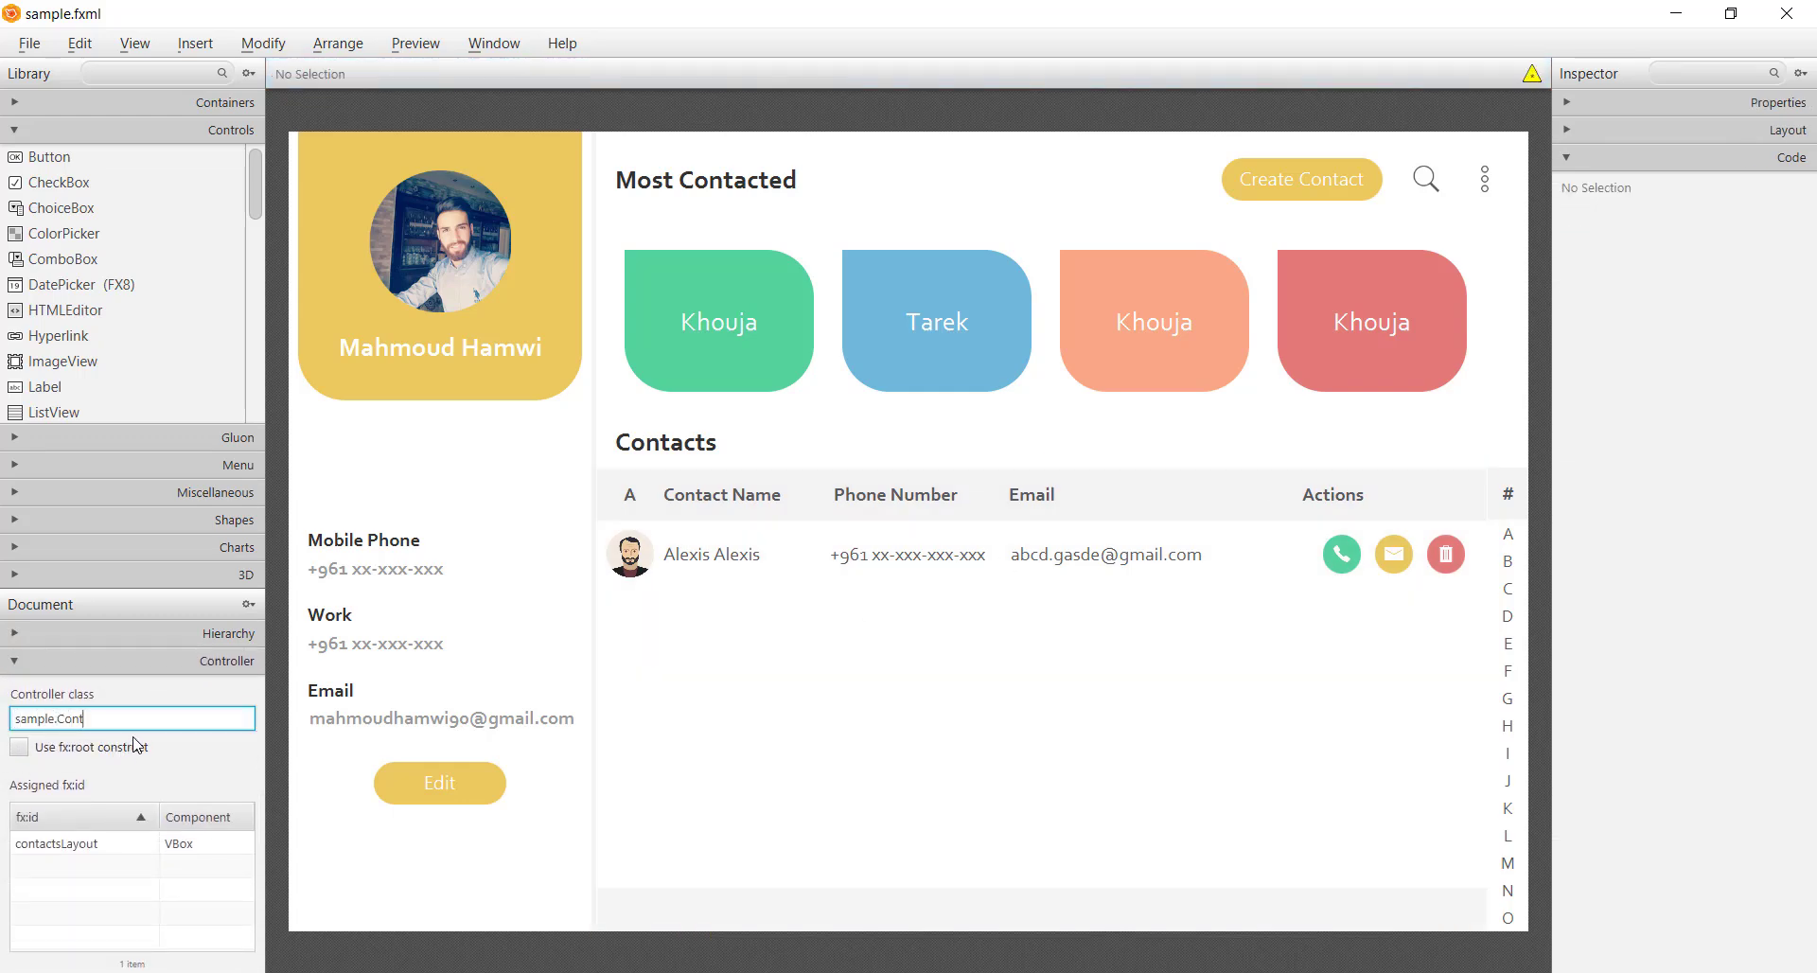
type("roller")
key("Return")
key("ctrl+s")
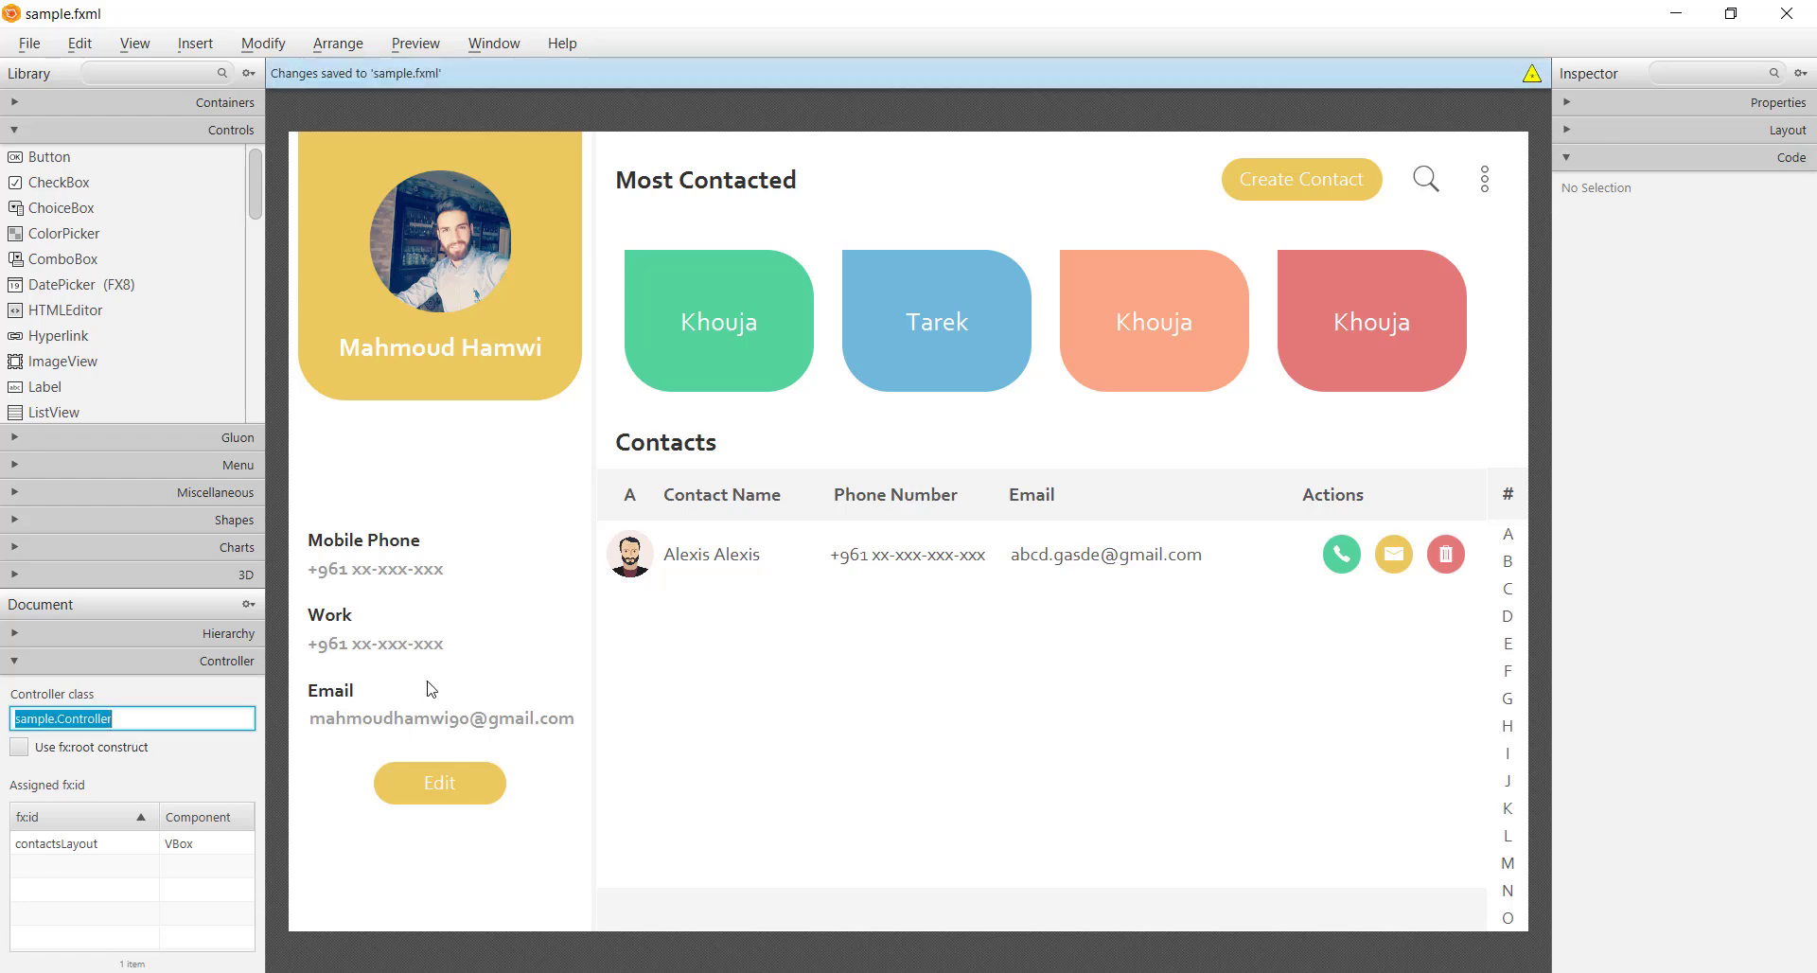
left_click(535, 110)
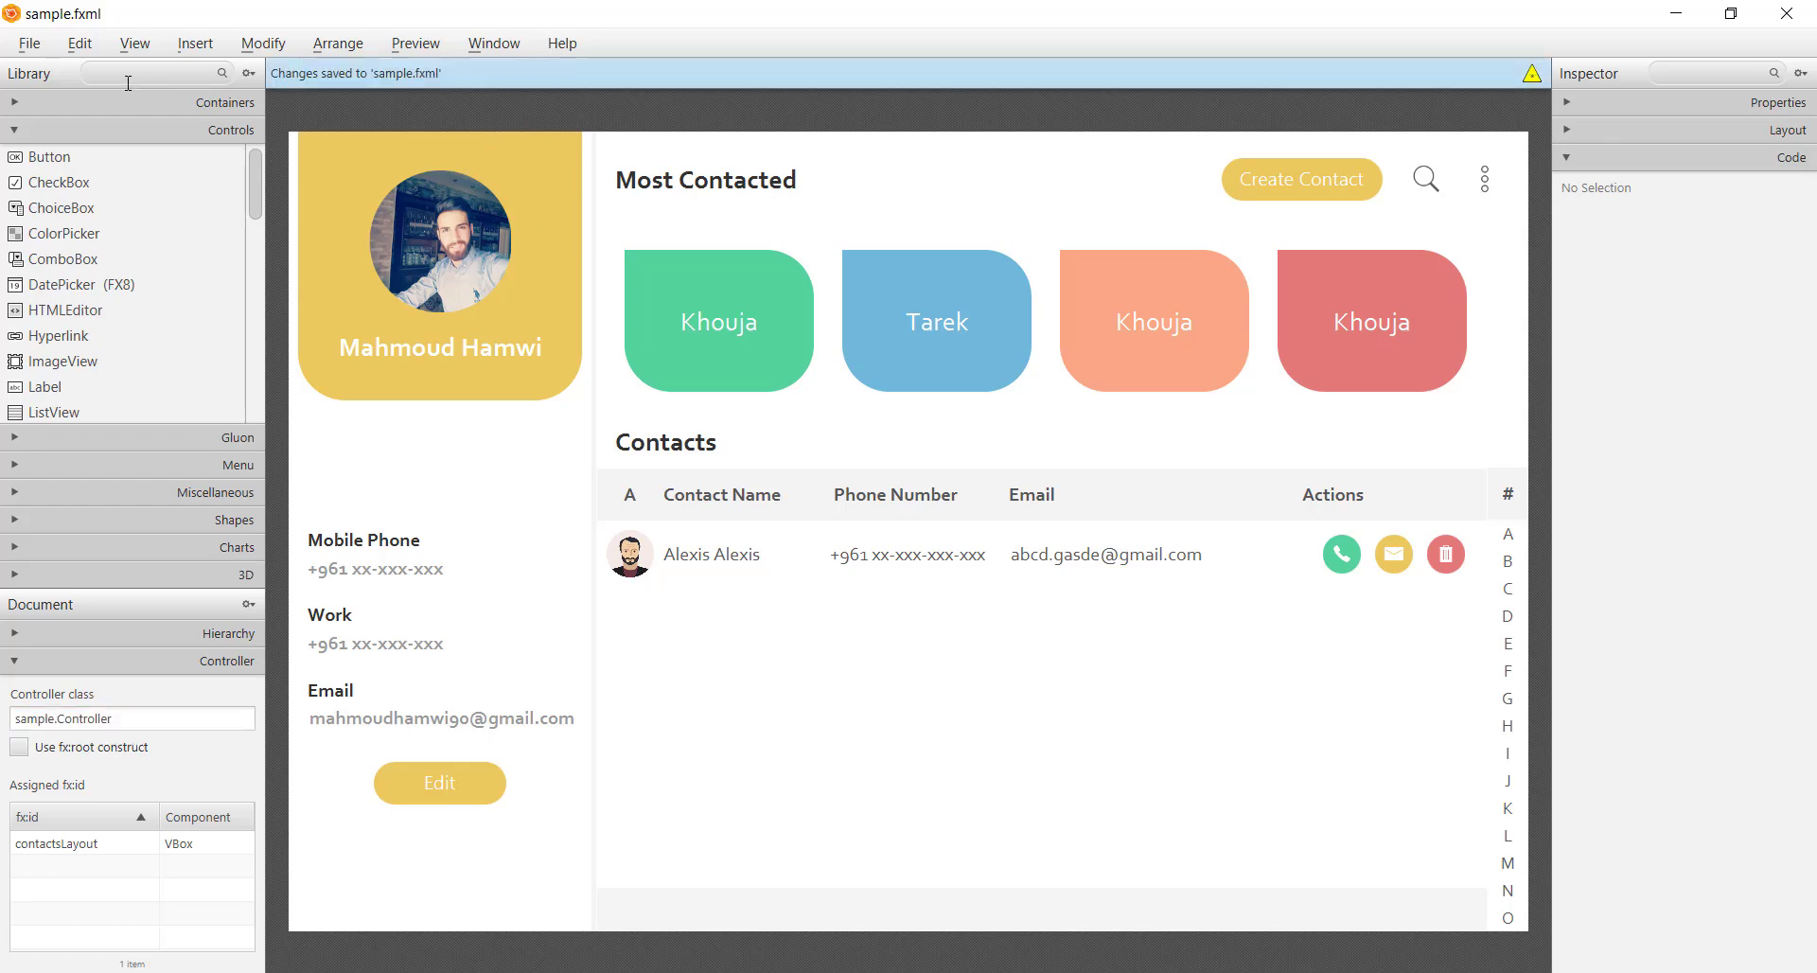
left_click(135, 42)
left_click(218, 474)
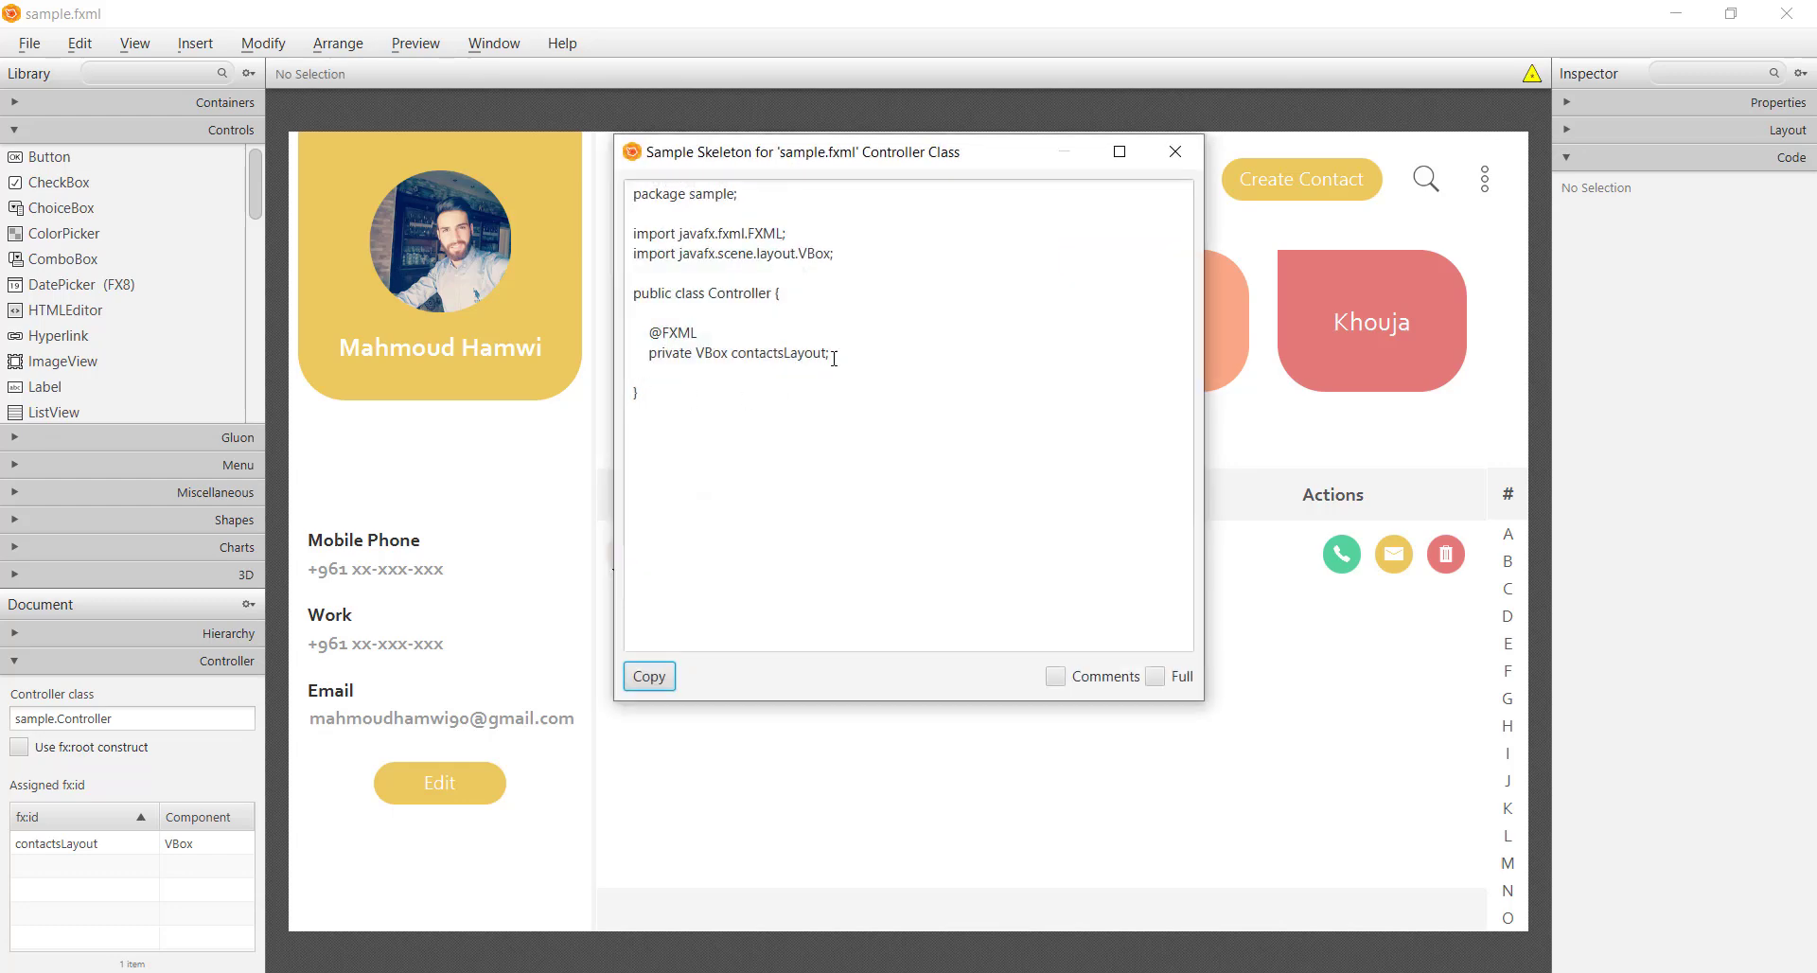
left_click_drag(833, 357, 655, 333)
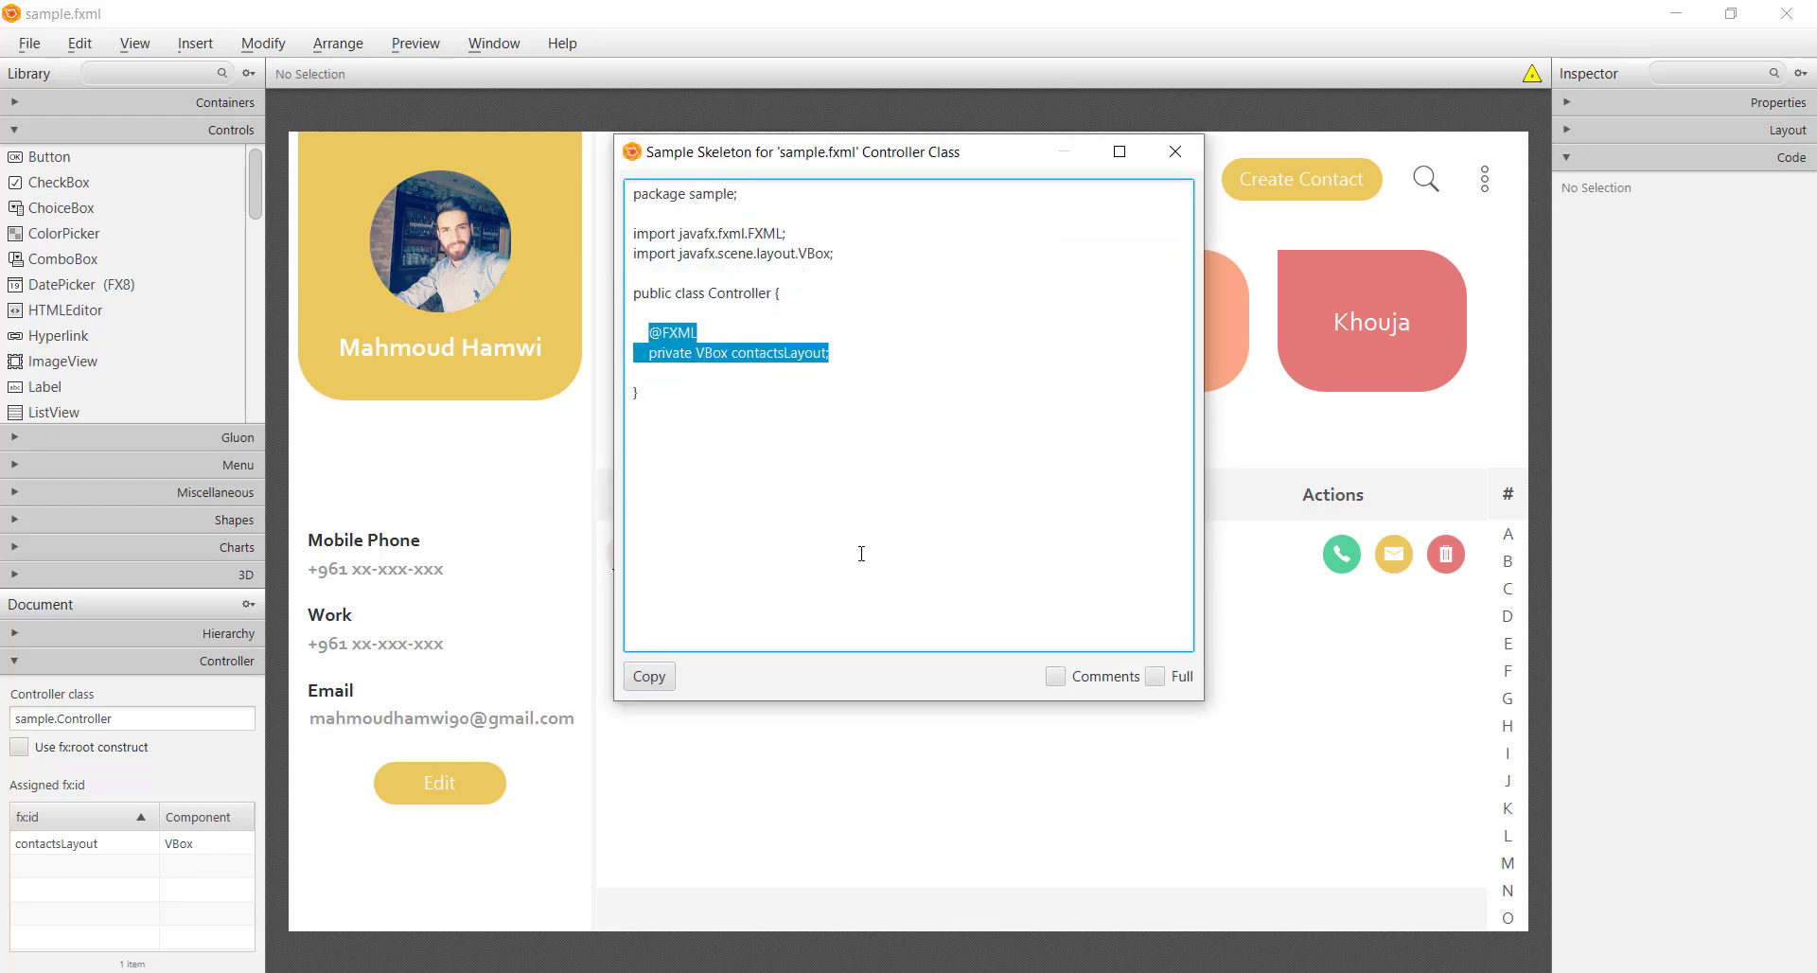
left_click(656, 688)
left_click(1174, 151)
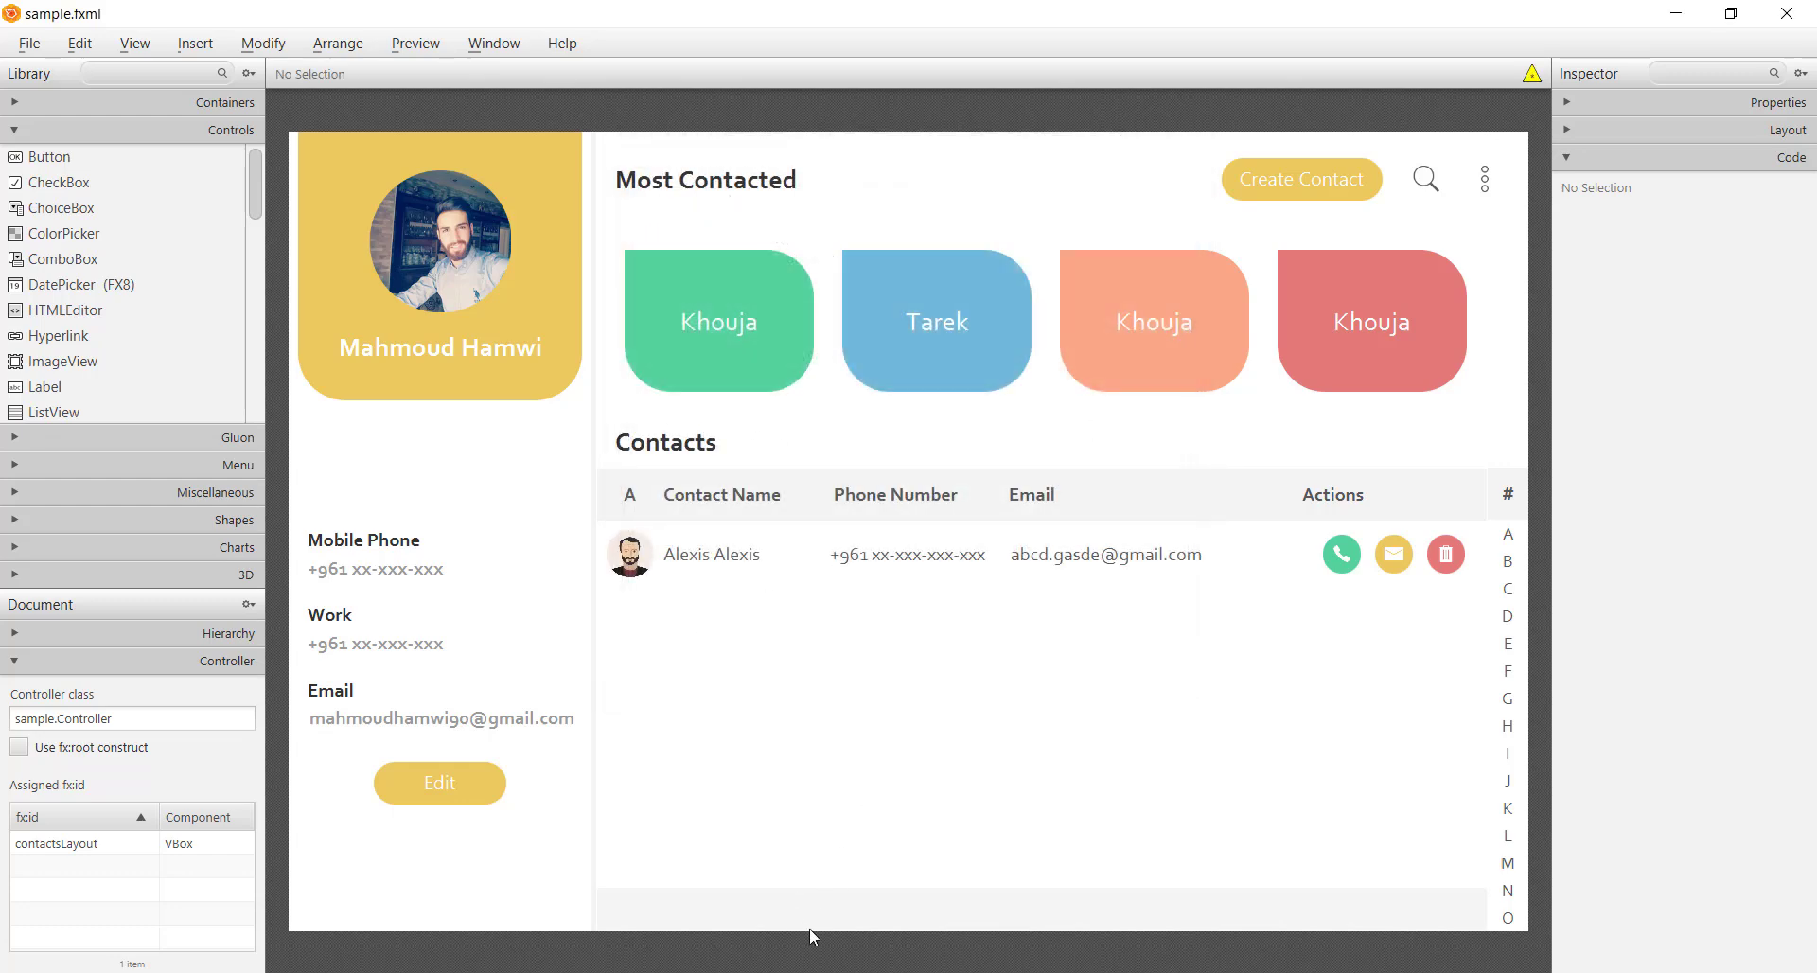
key("alt+Tab")
left_click(478, 111)
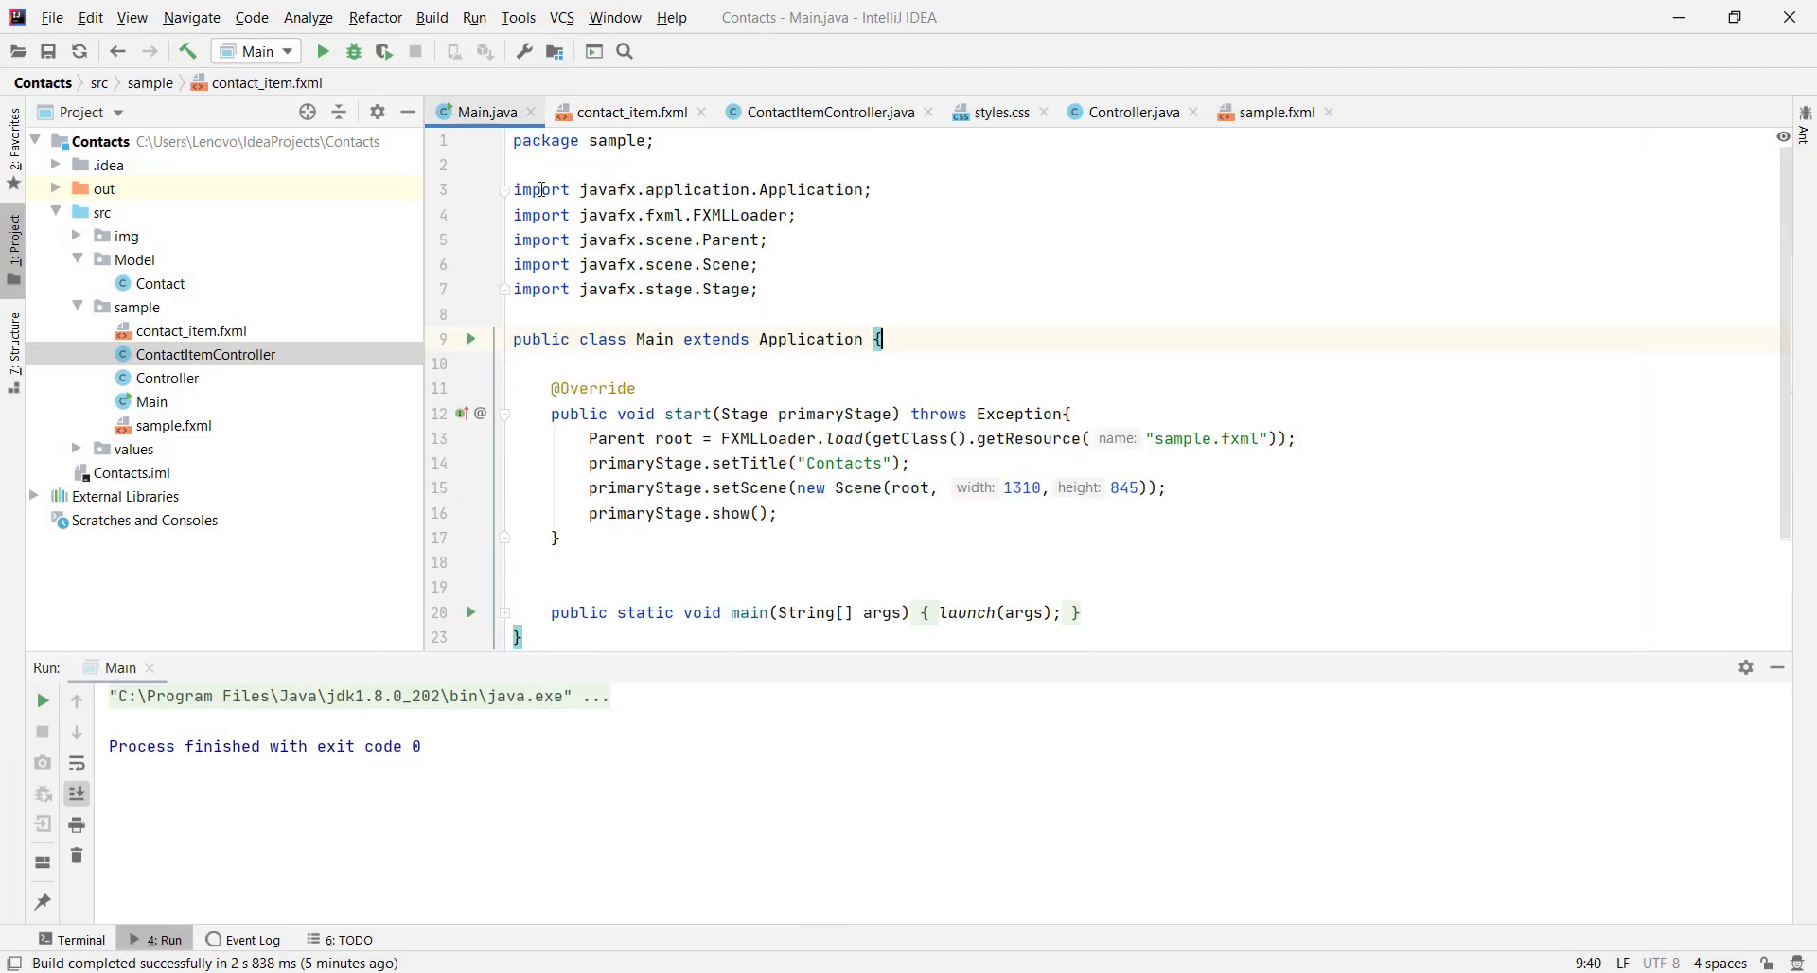
left_click(795, 112)
left_click(1098, 113)
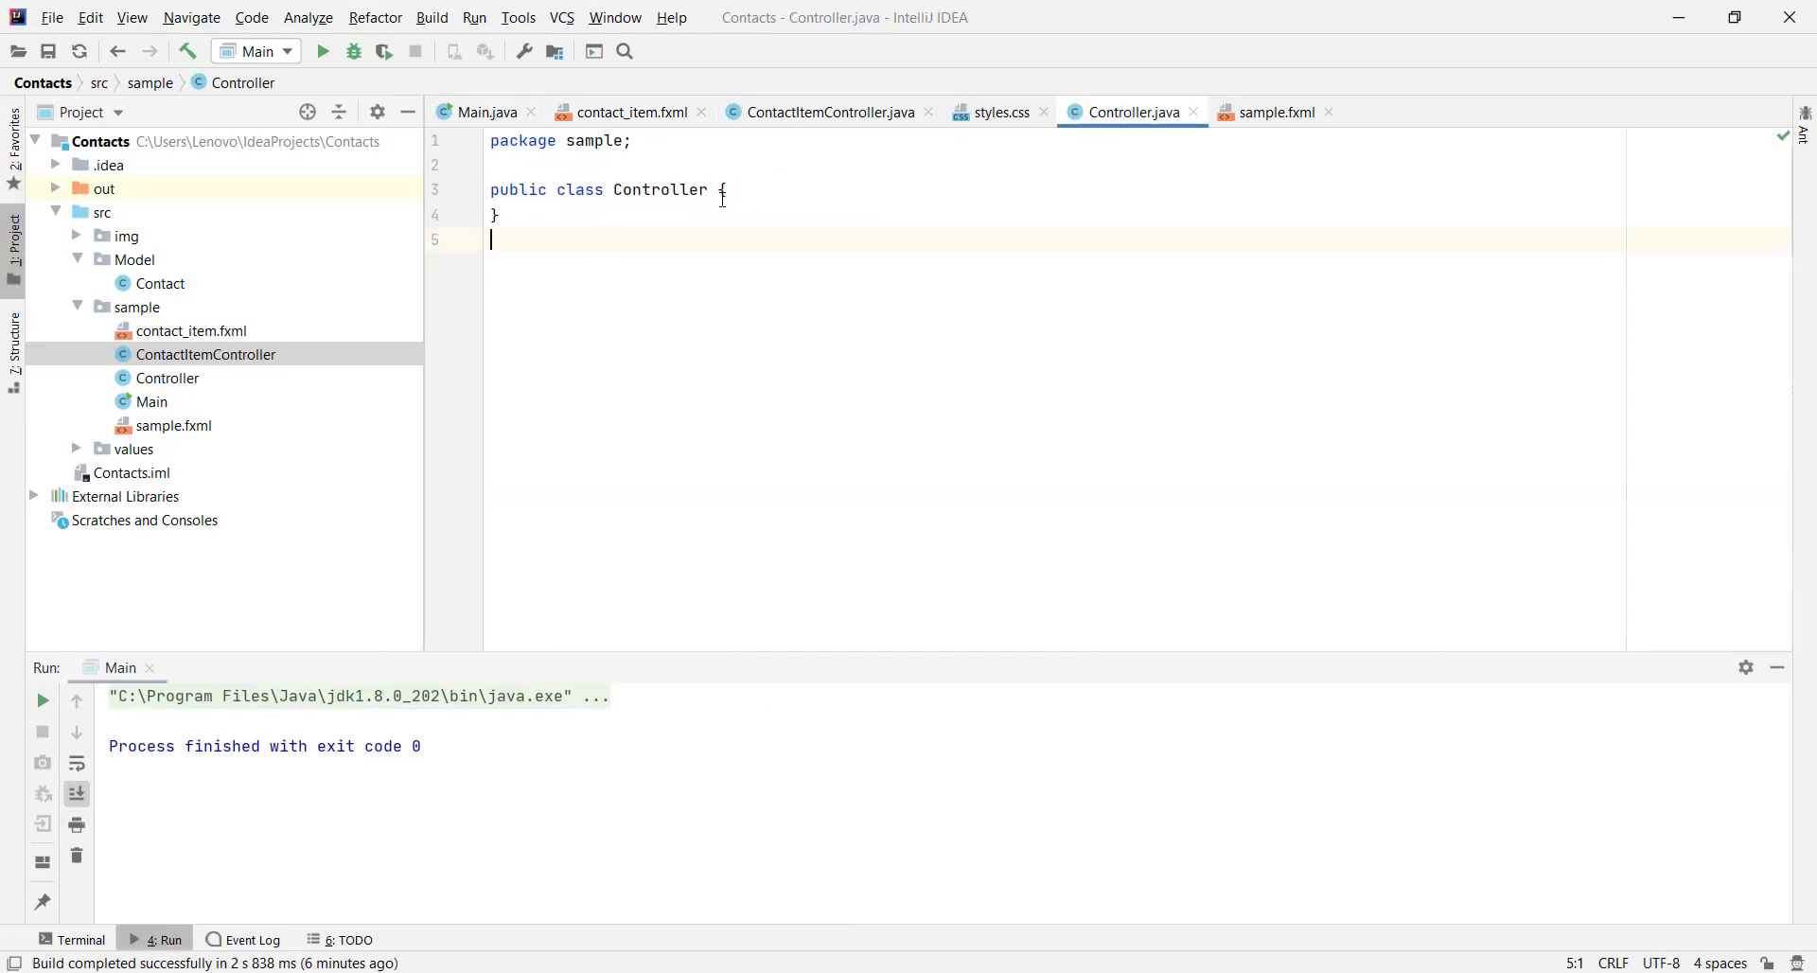
left_click(757, 202)
key("Return")
key("ctrl+v")
key("Left")
key("Left")
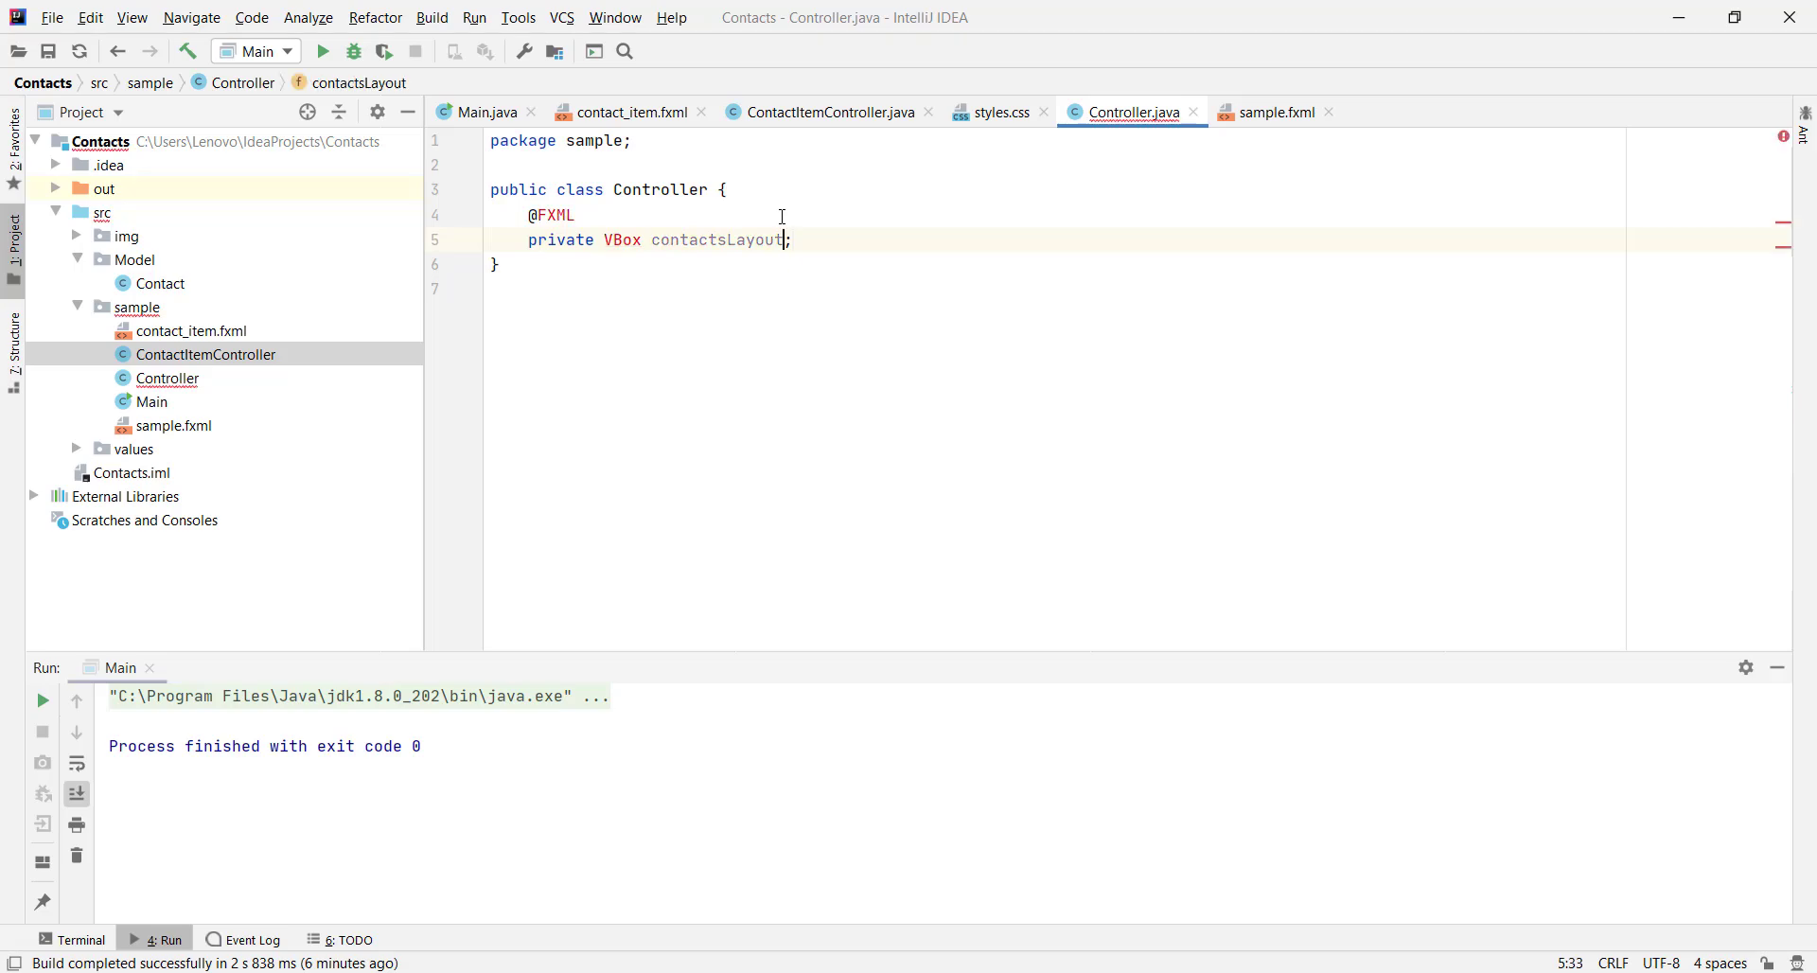
key("Left")
key("Left")
key("Left")
Import the VBox class and the FXML annotation in Controller.java
left_click(632, 239)
key("alt+Return")
key("Return")
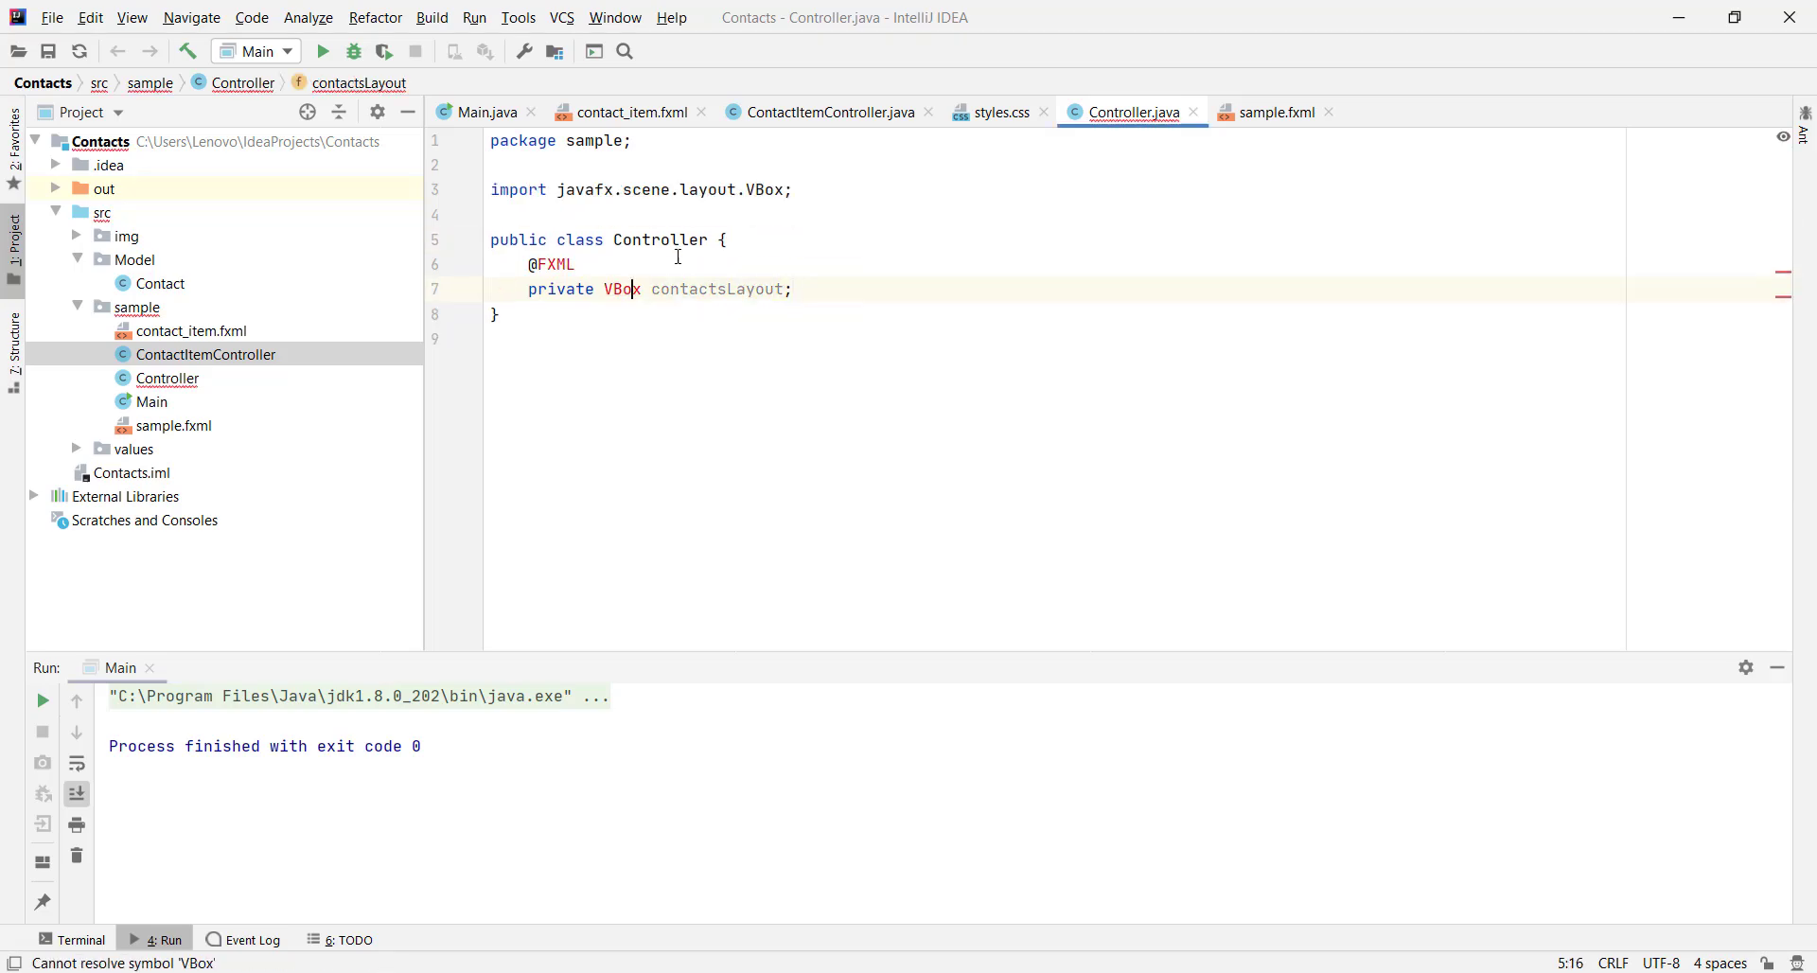
left_click(556, 264)
key("alt+Return")
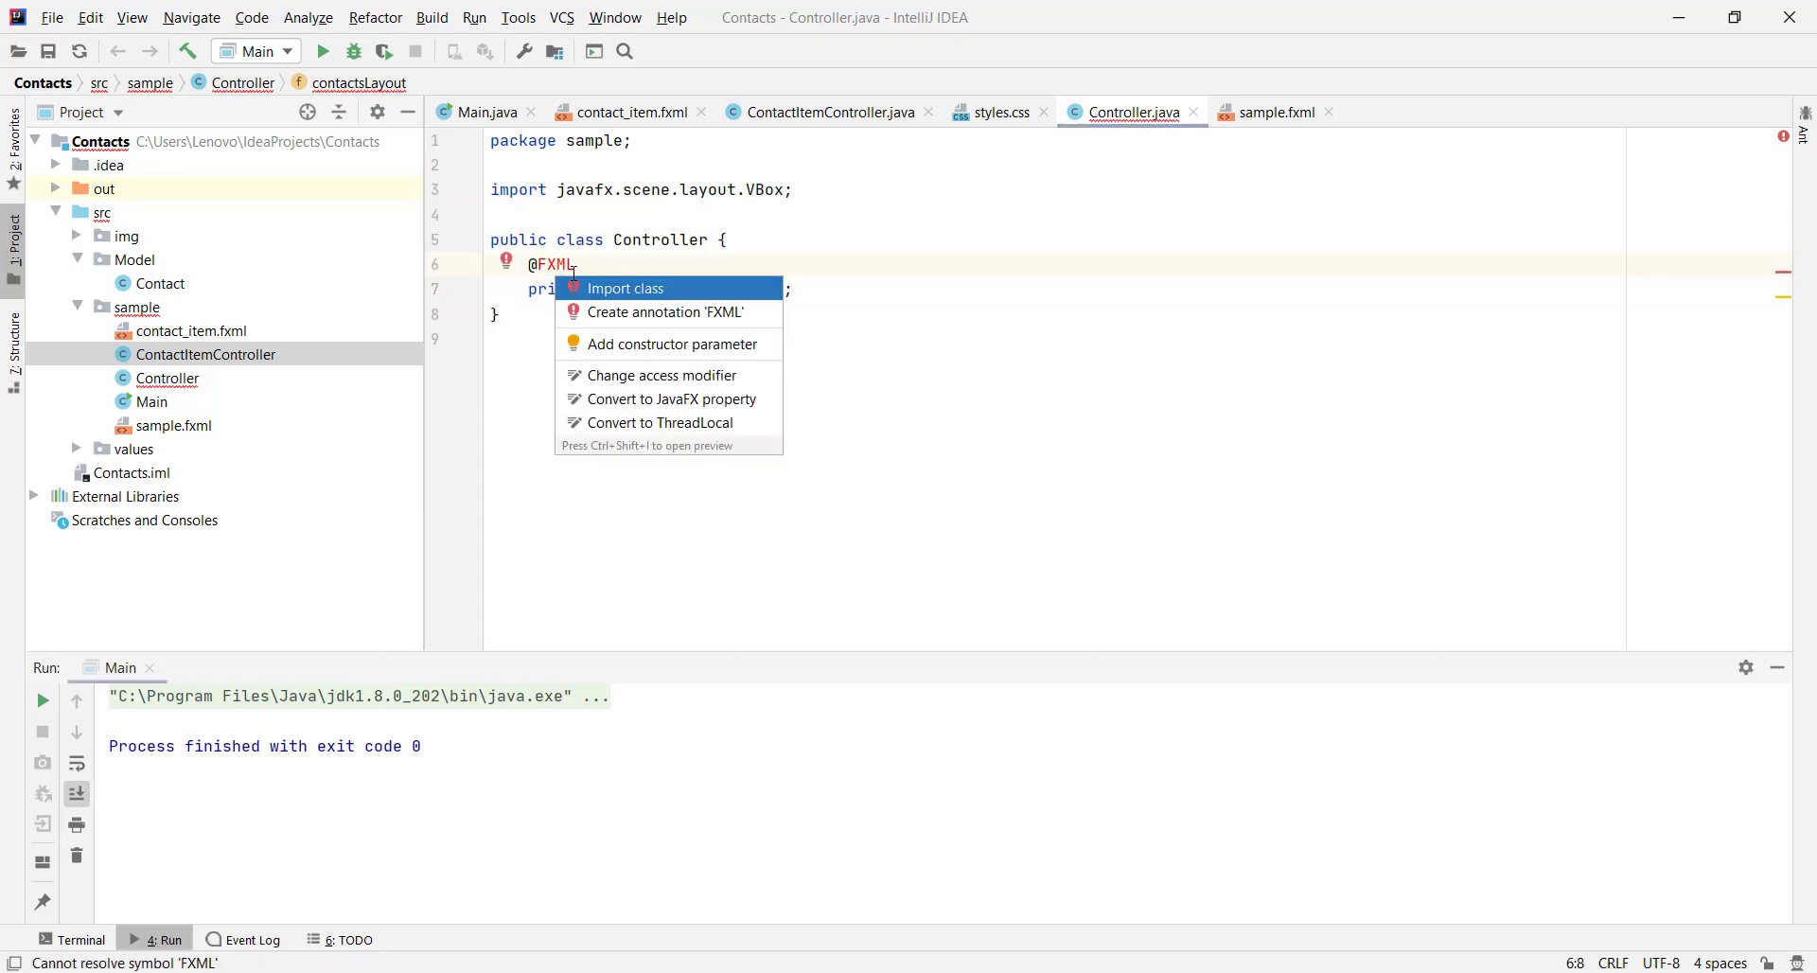
key("Return")
Make Controller implement Initializable with an empty initialize override
left_click(847, 322)
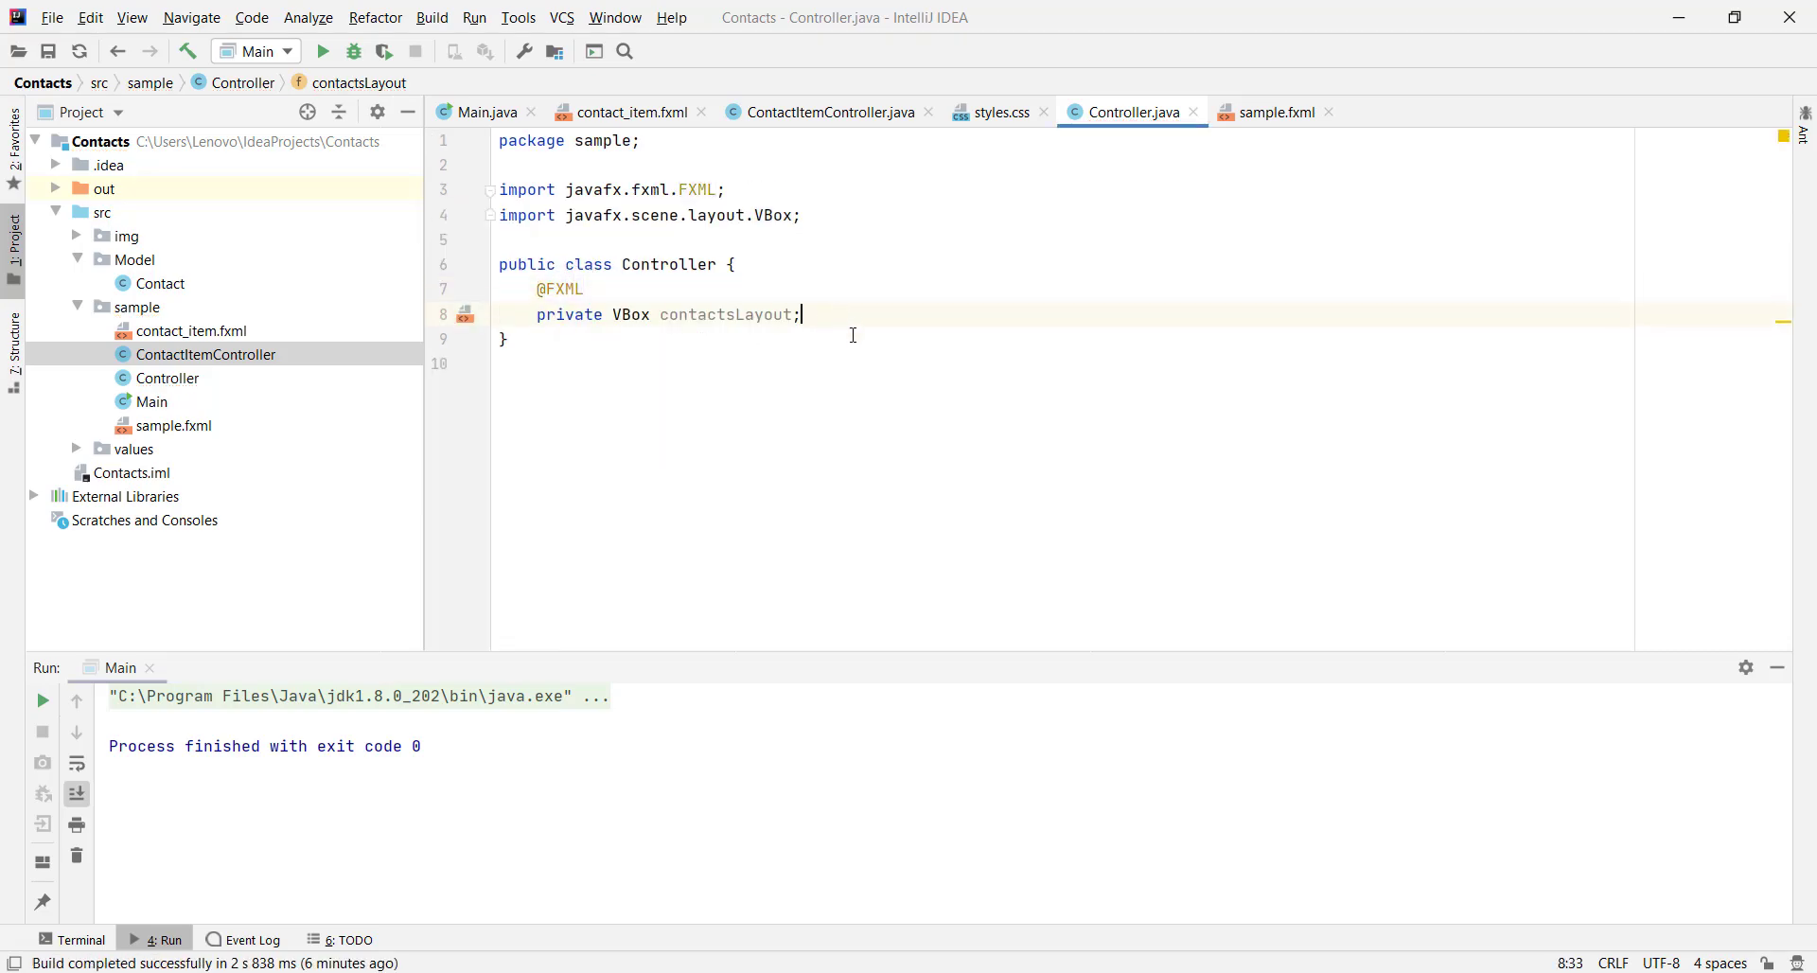
key("Return")
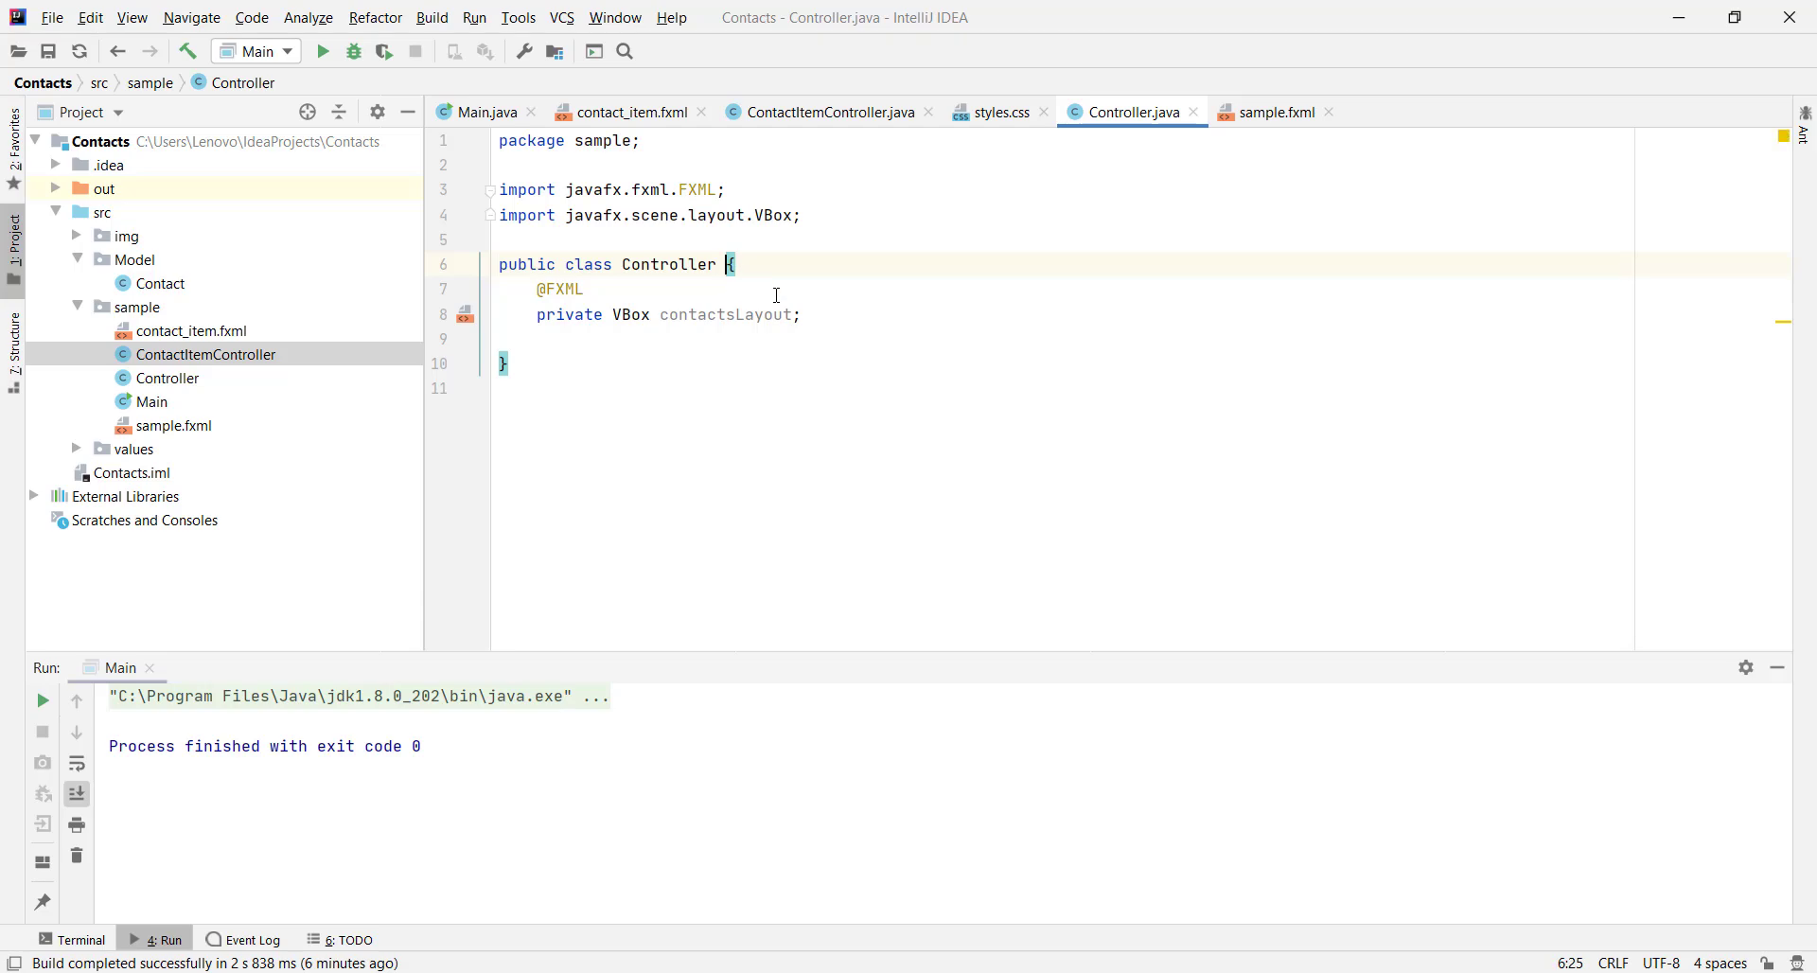
type("implements Ini")
key("Return")
key("alt+Return")
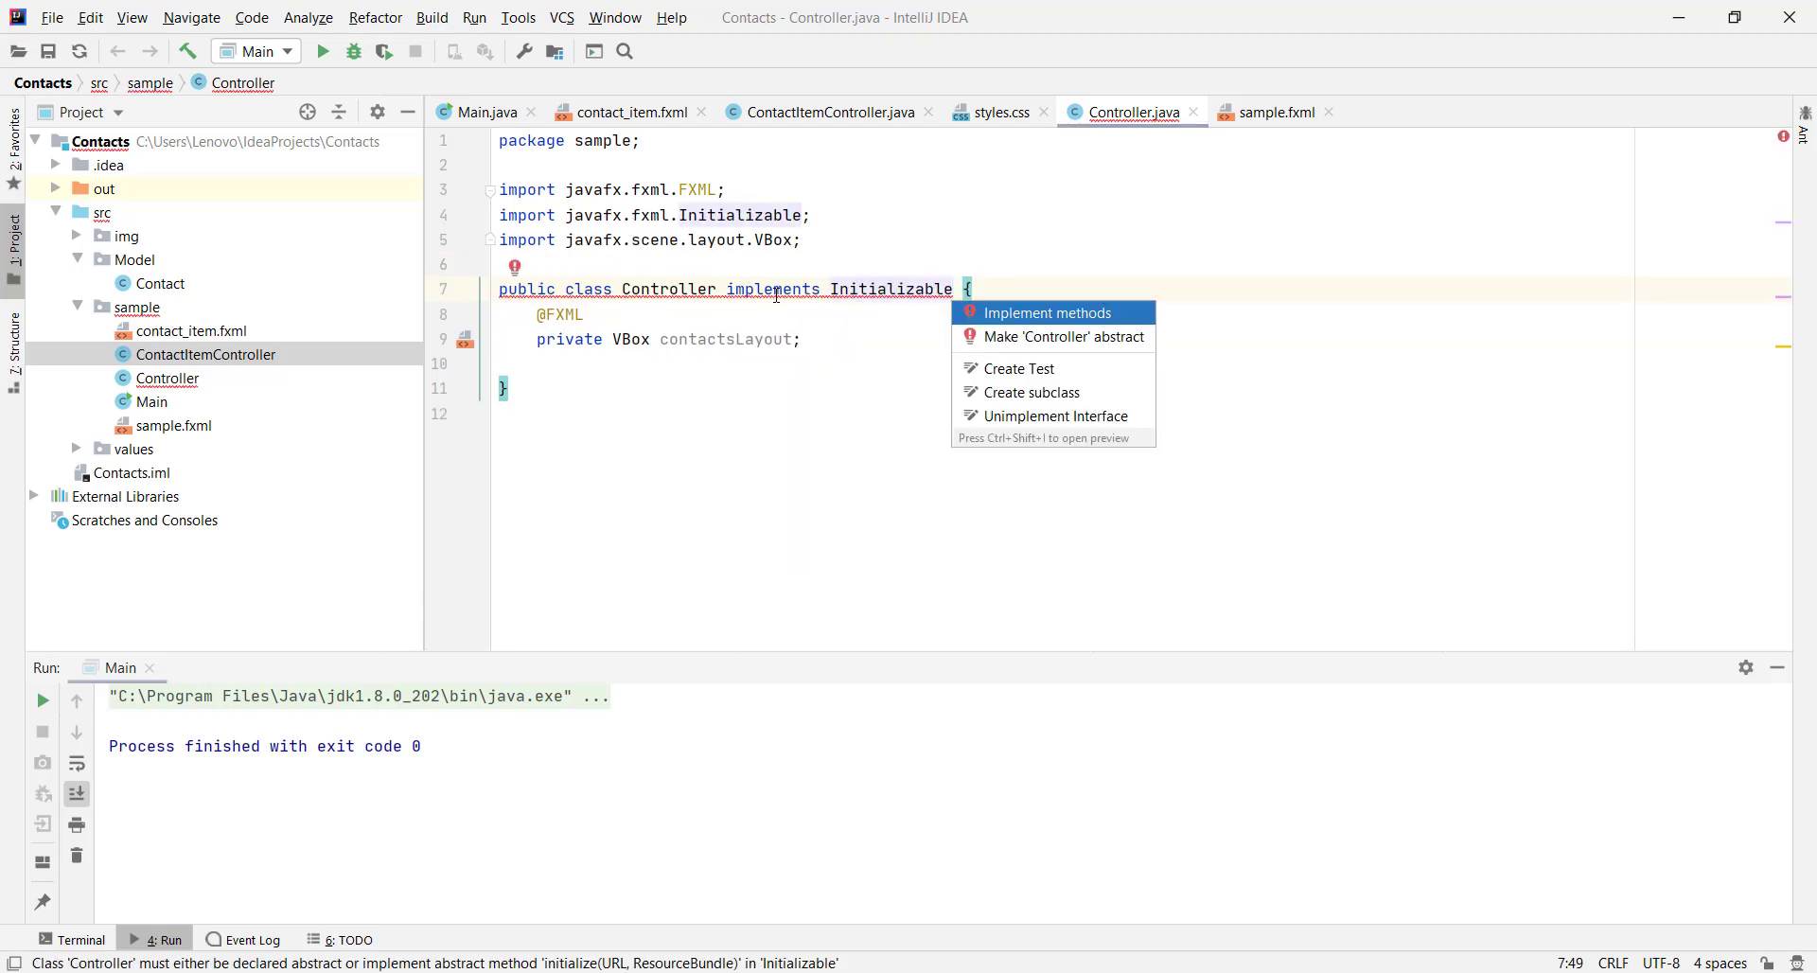
key("Return")
key("Return")
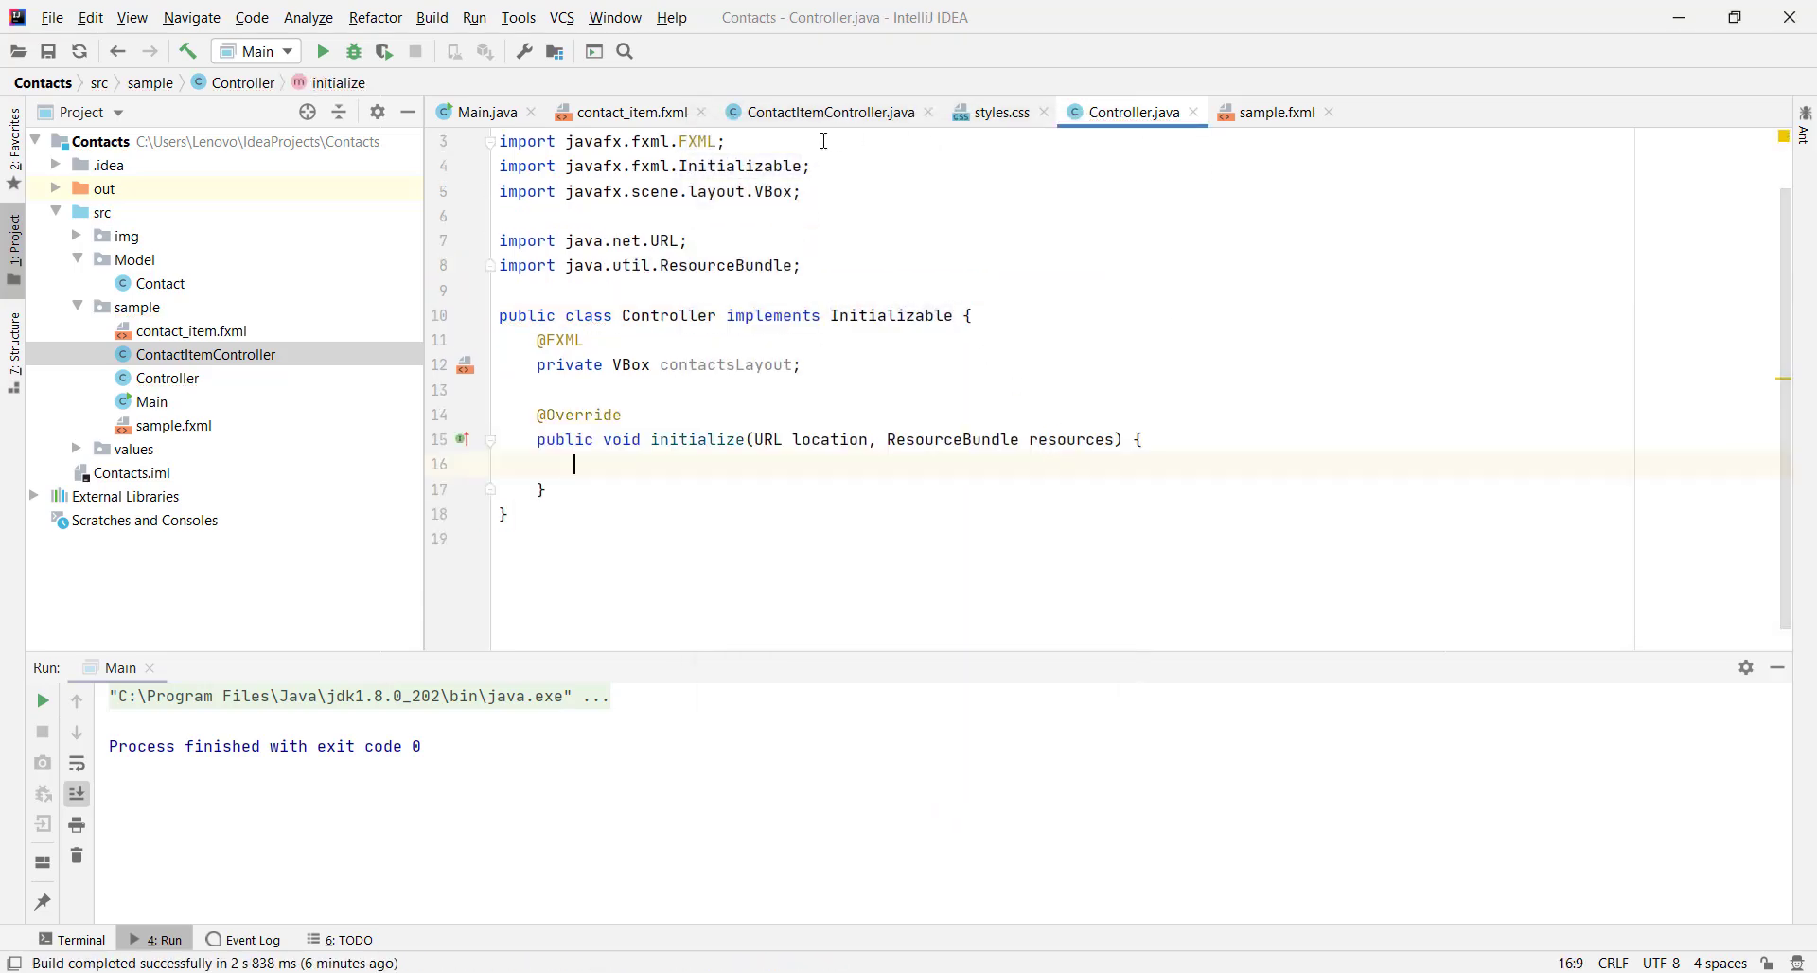
Make ContactItemController implement Initializable and add its initialize override
left_click(825, 114)
key("Right")
type("implements ")
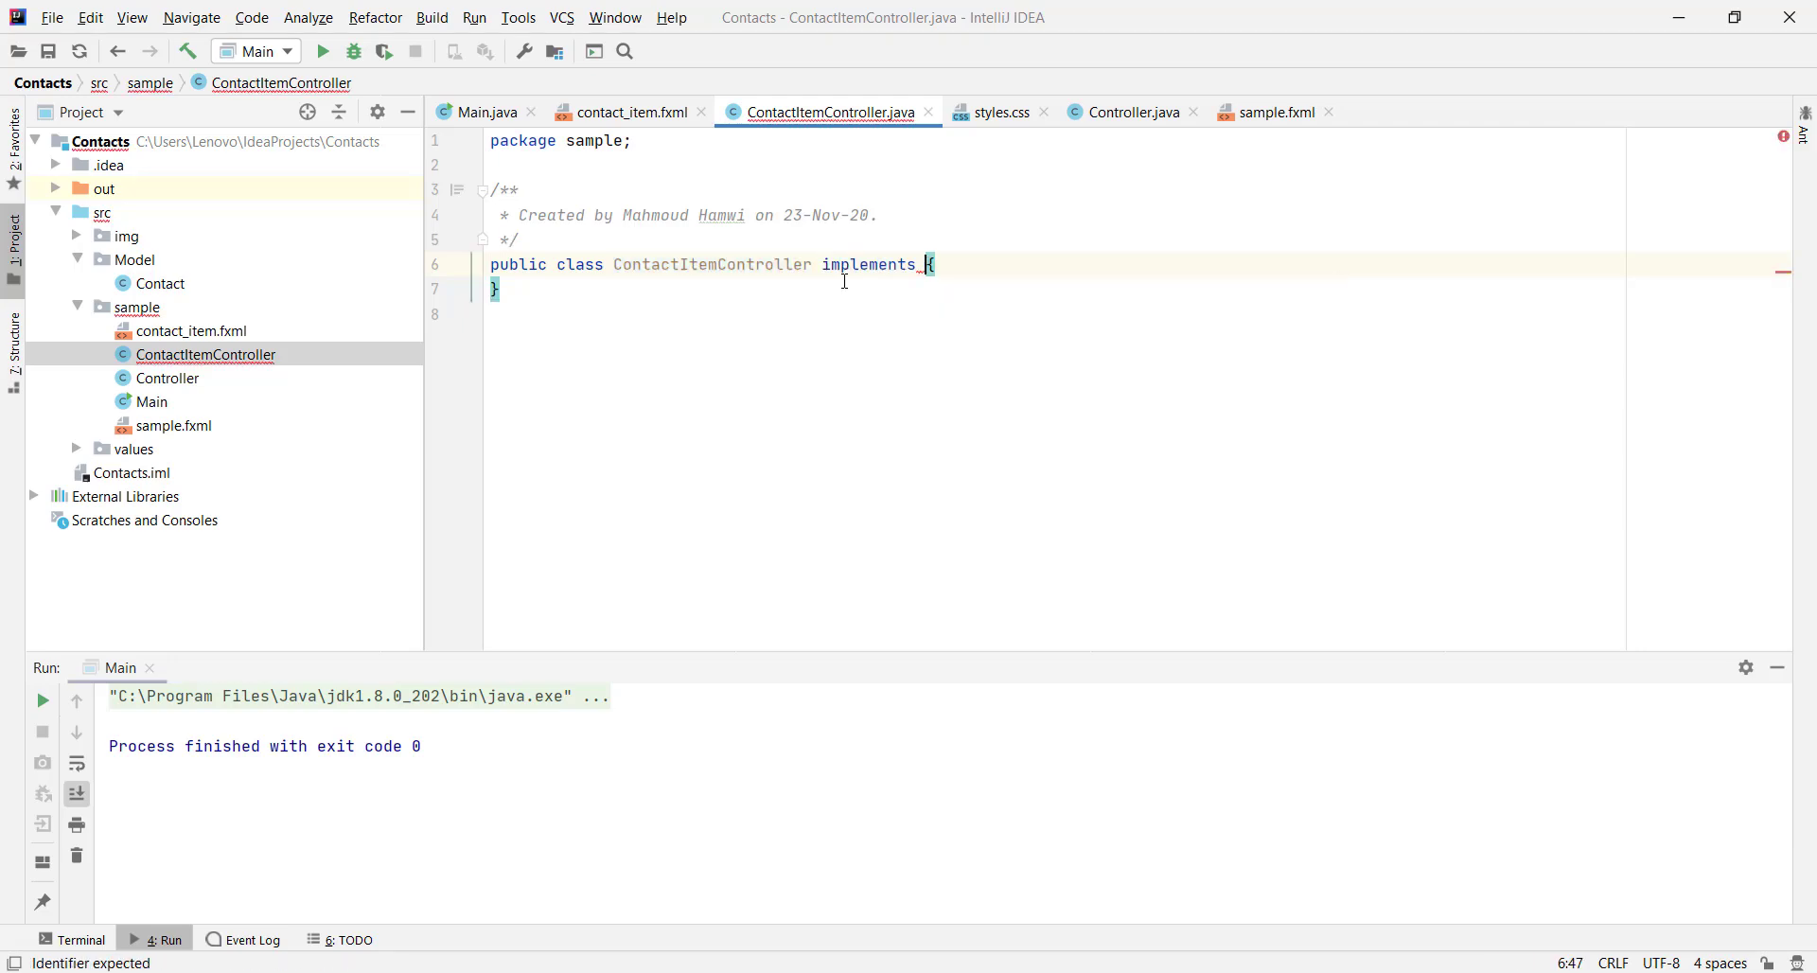
type("Ini")
key("Return")
key("alt+Return")
key("Return")
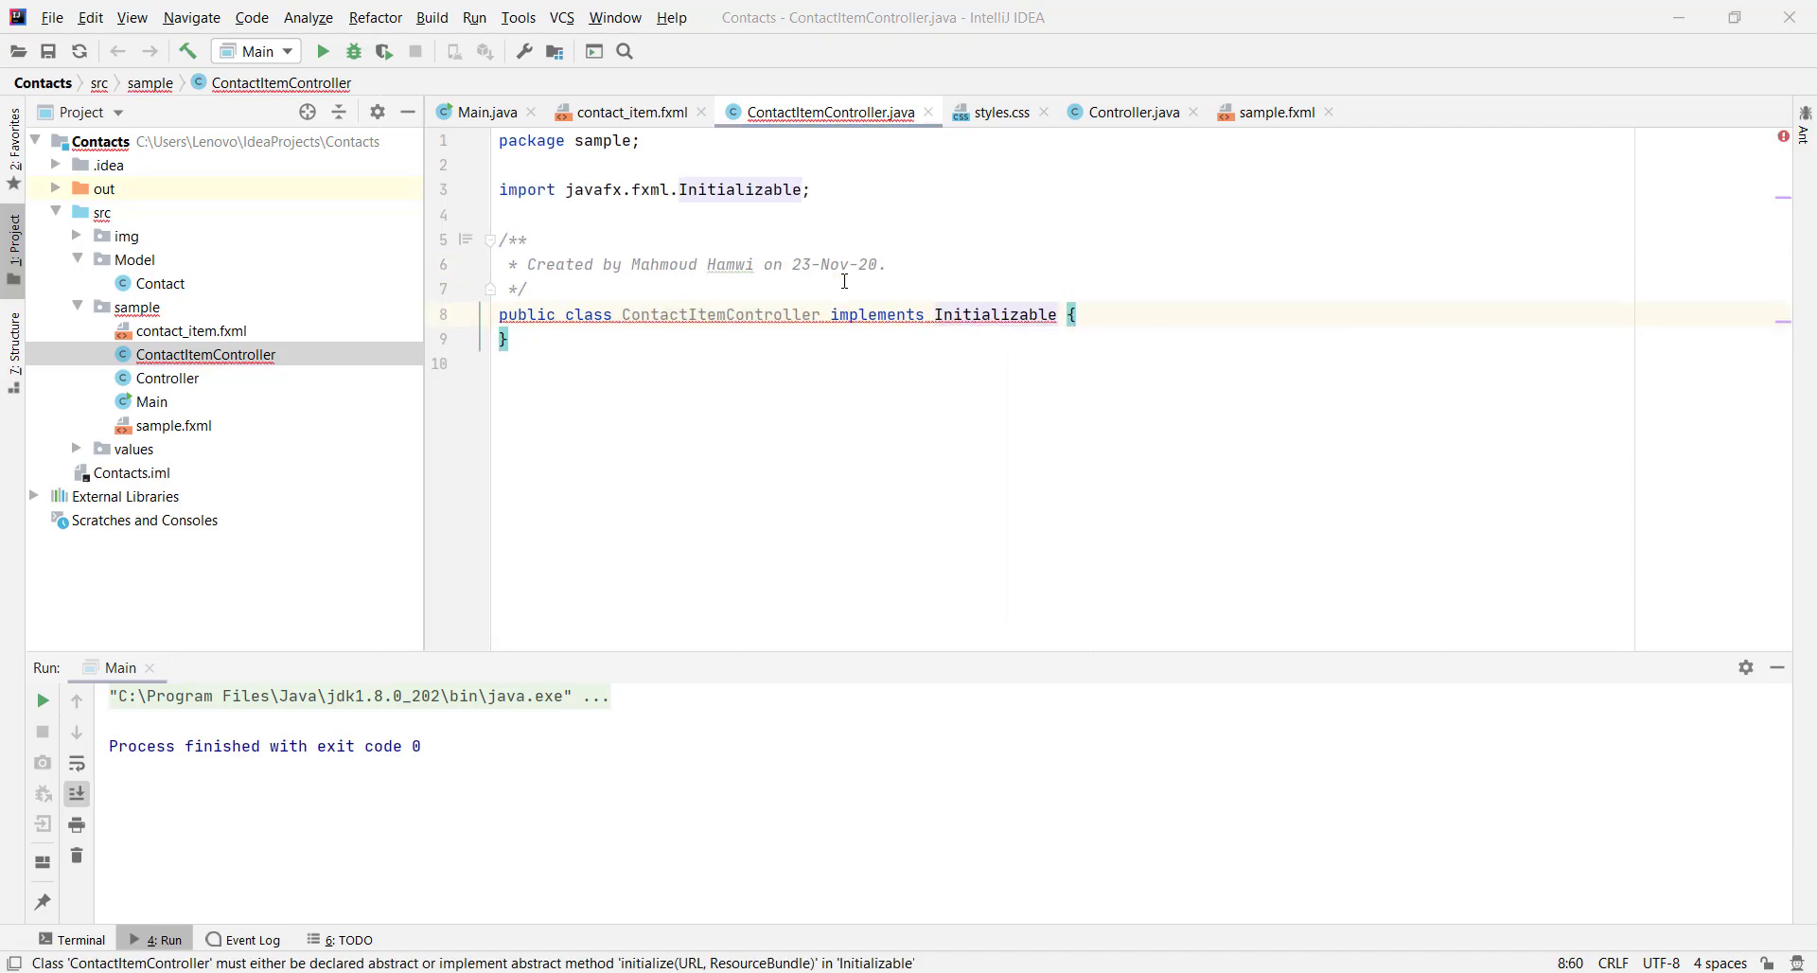
left_click(967, 778)
key("Down")
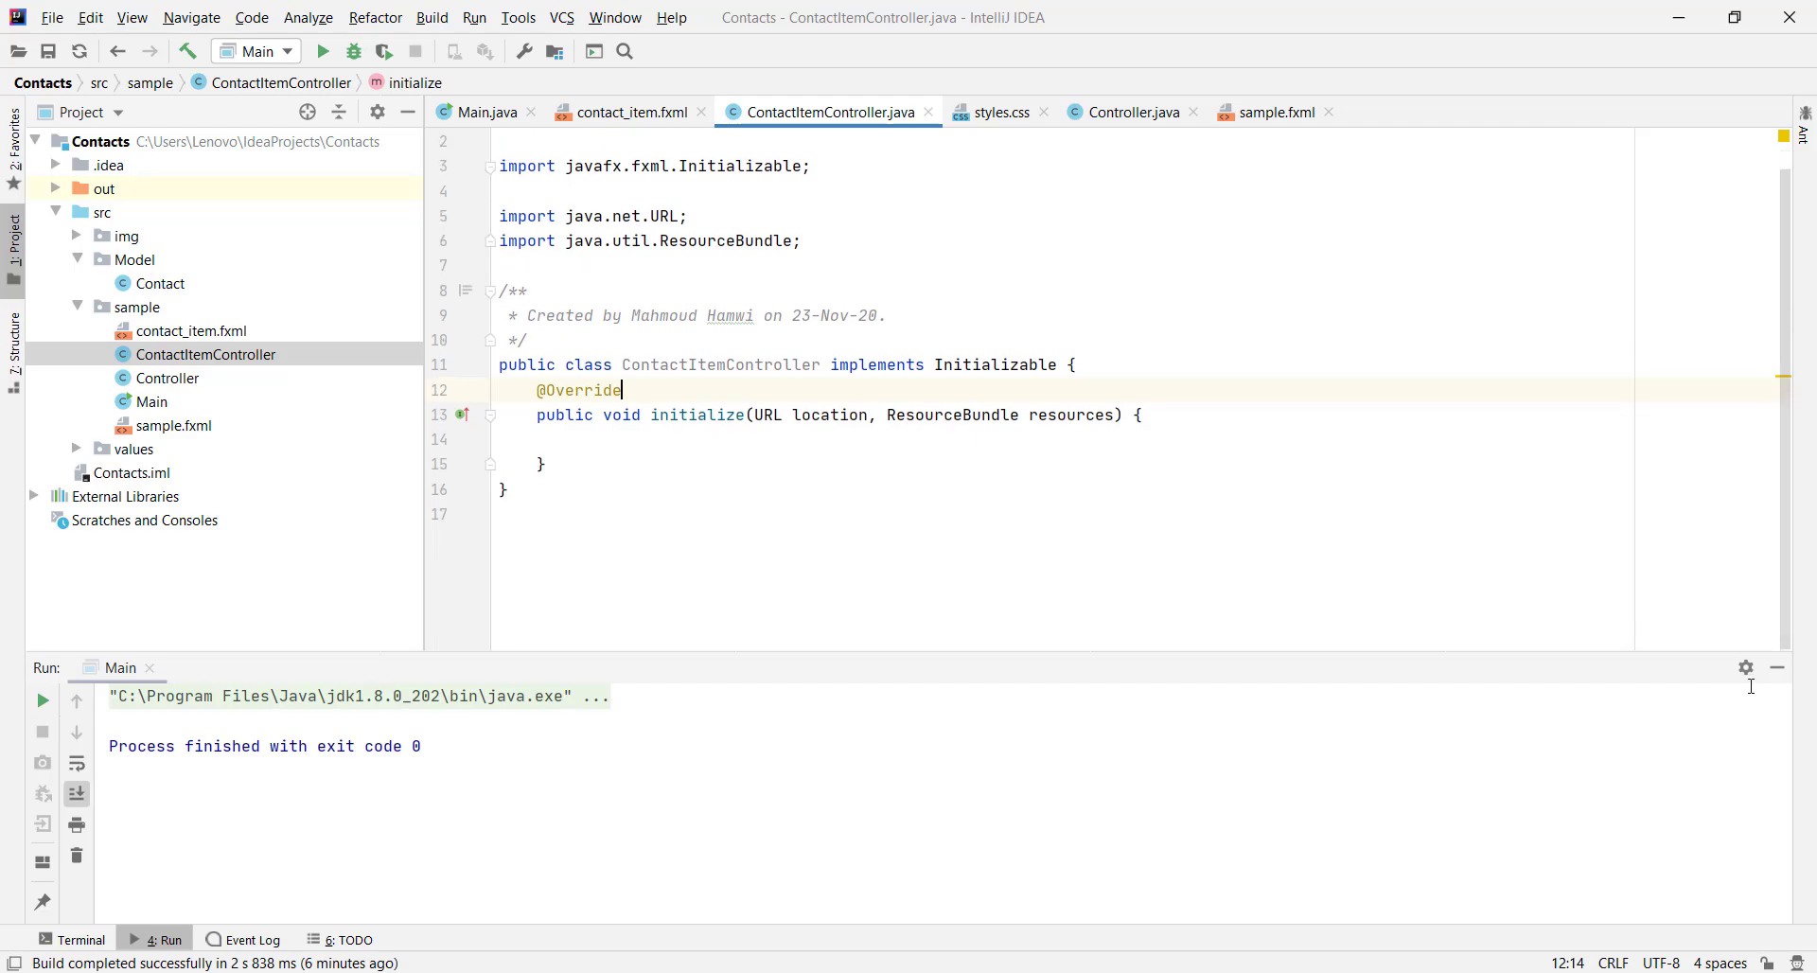
left_click(1778, 667)
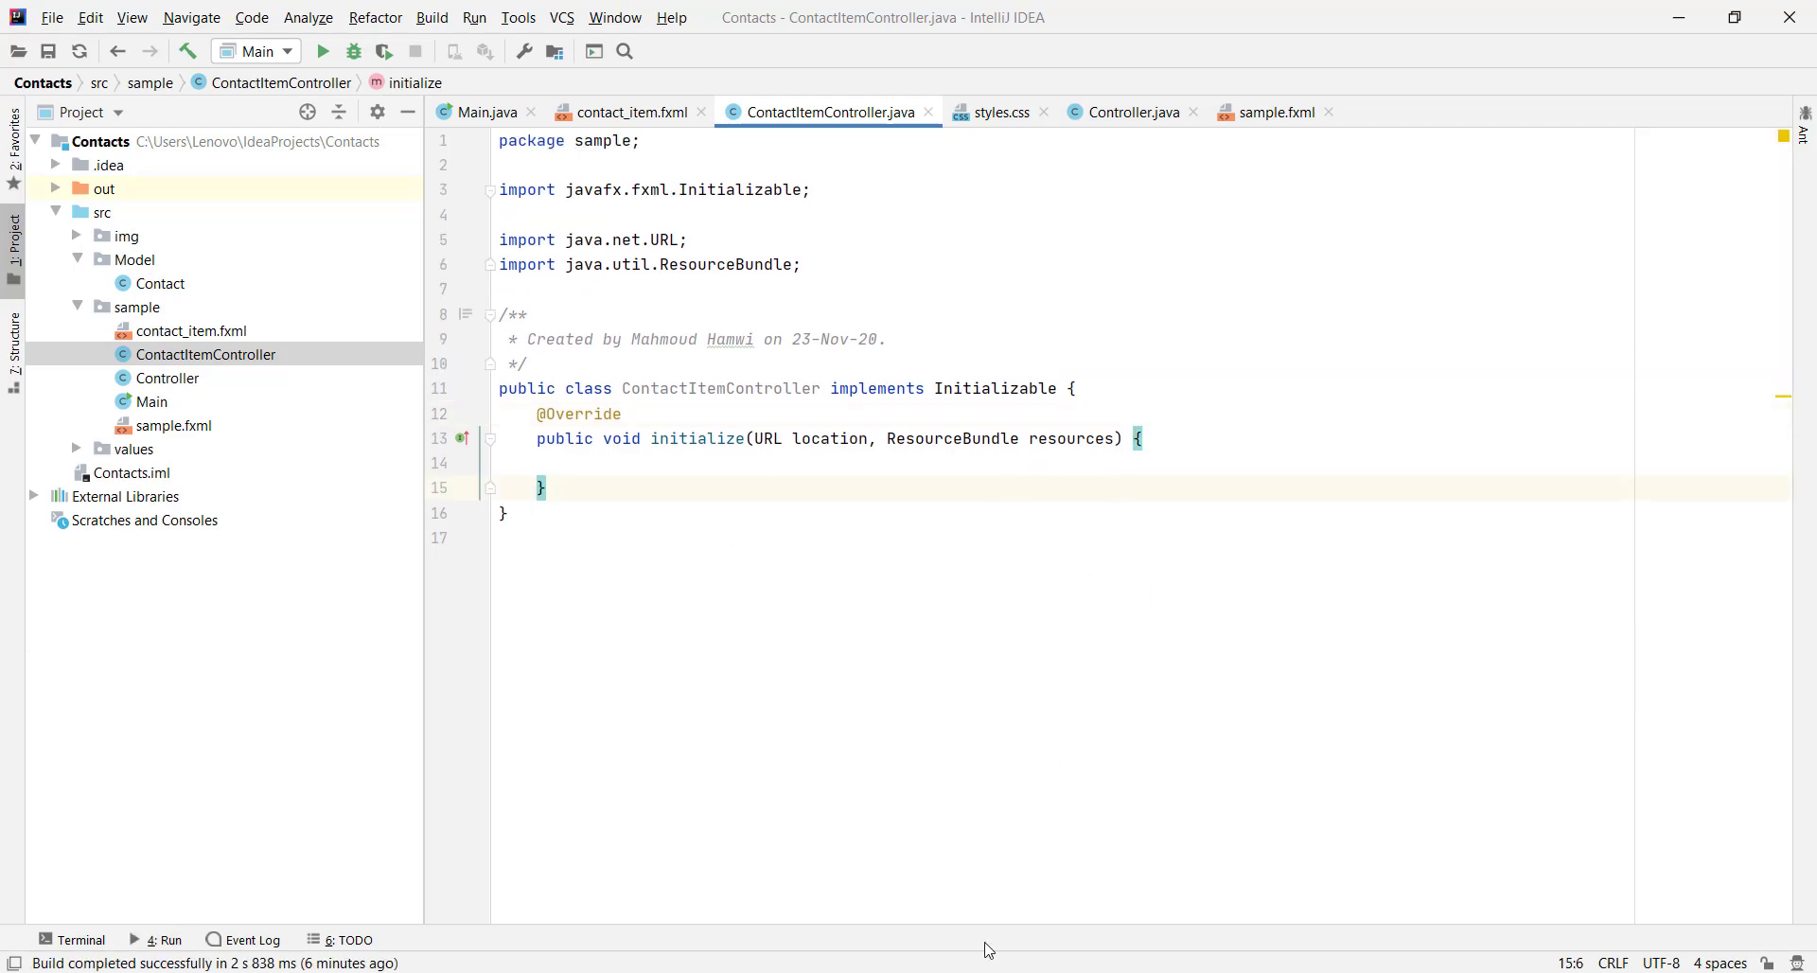
left_click(956, 863)
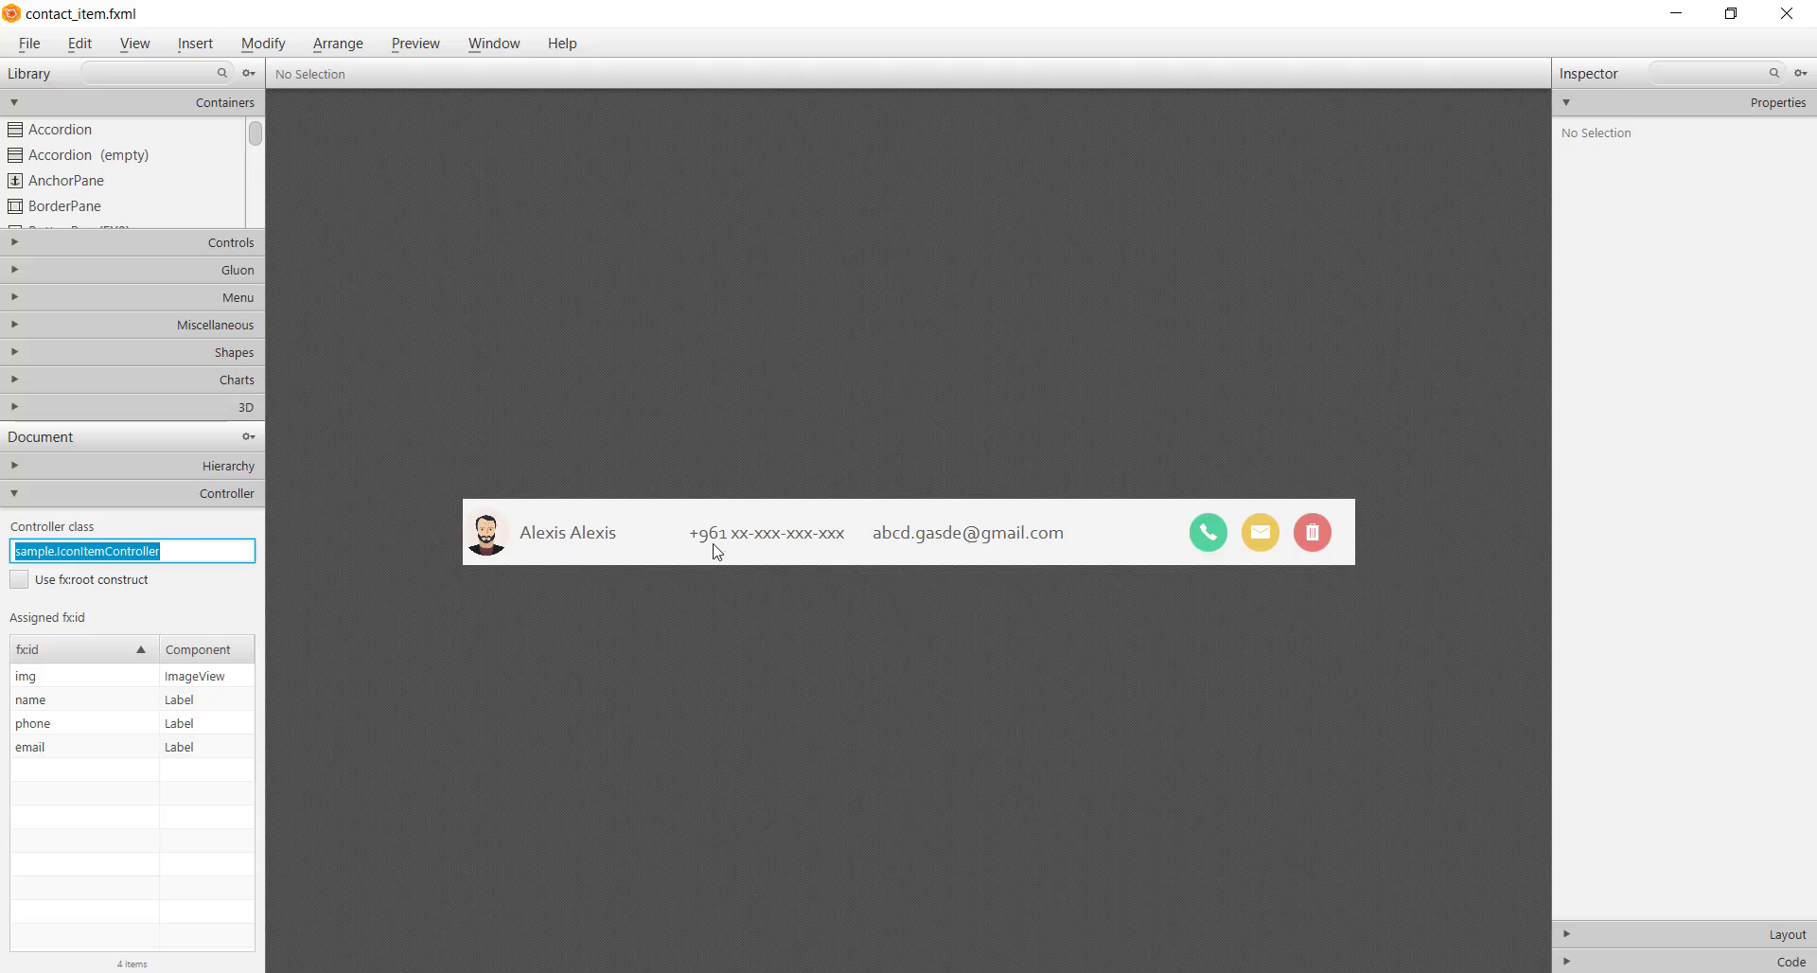
left_click(135, 44)
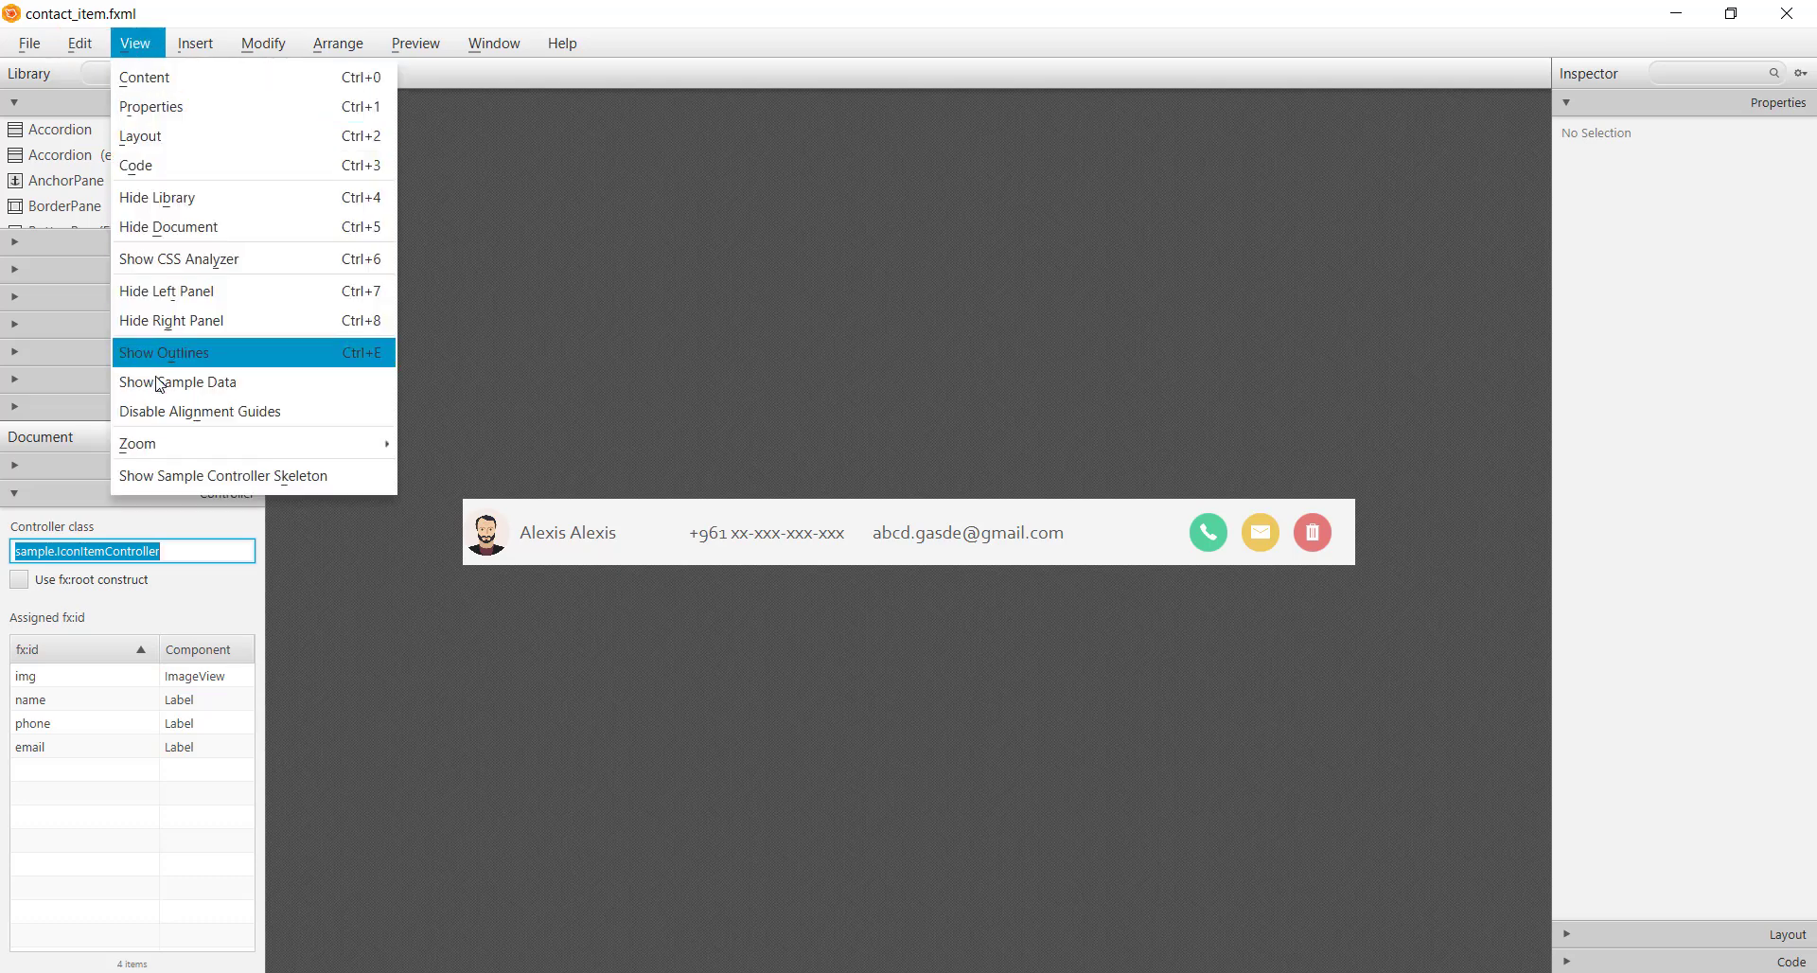
left_click(162, 478)
left_click_drag(771, 554, 620, 336)
left_click(632, 678)
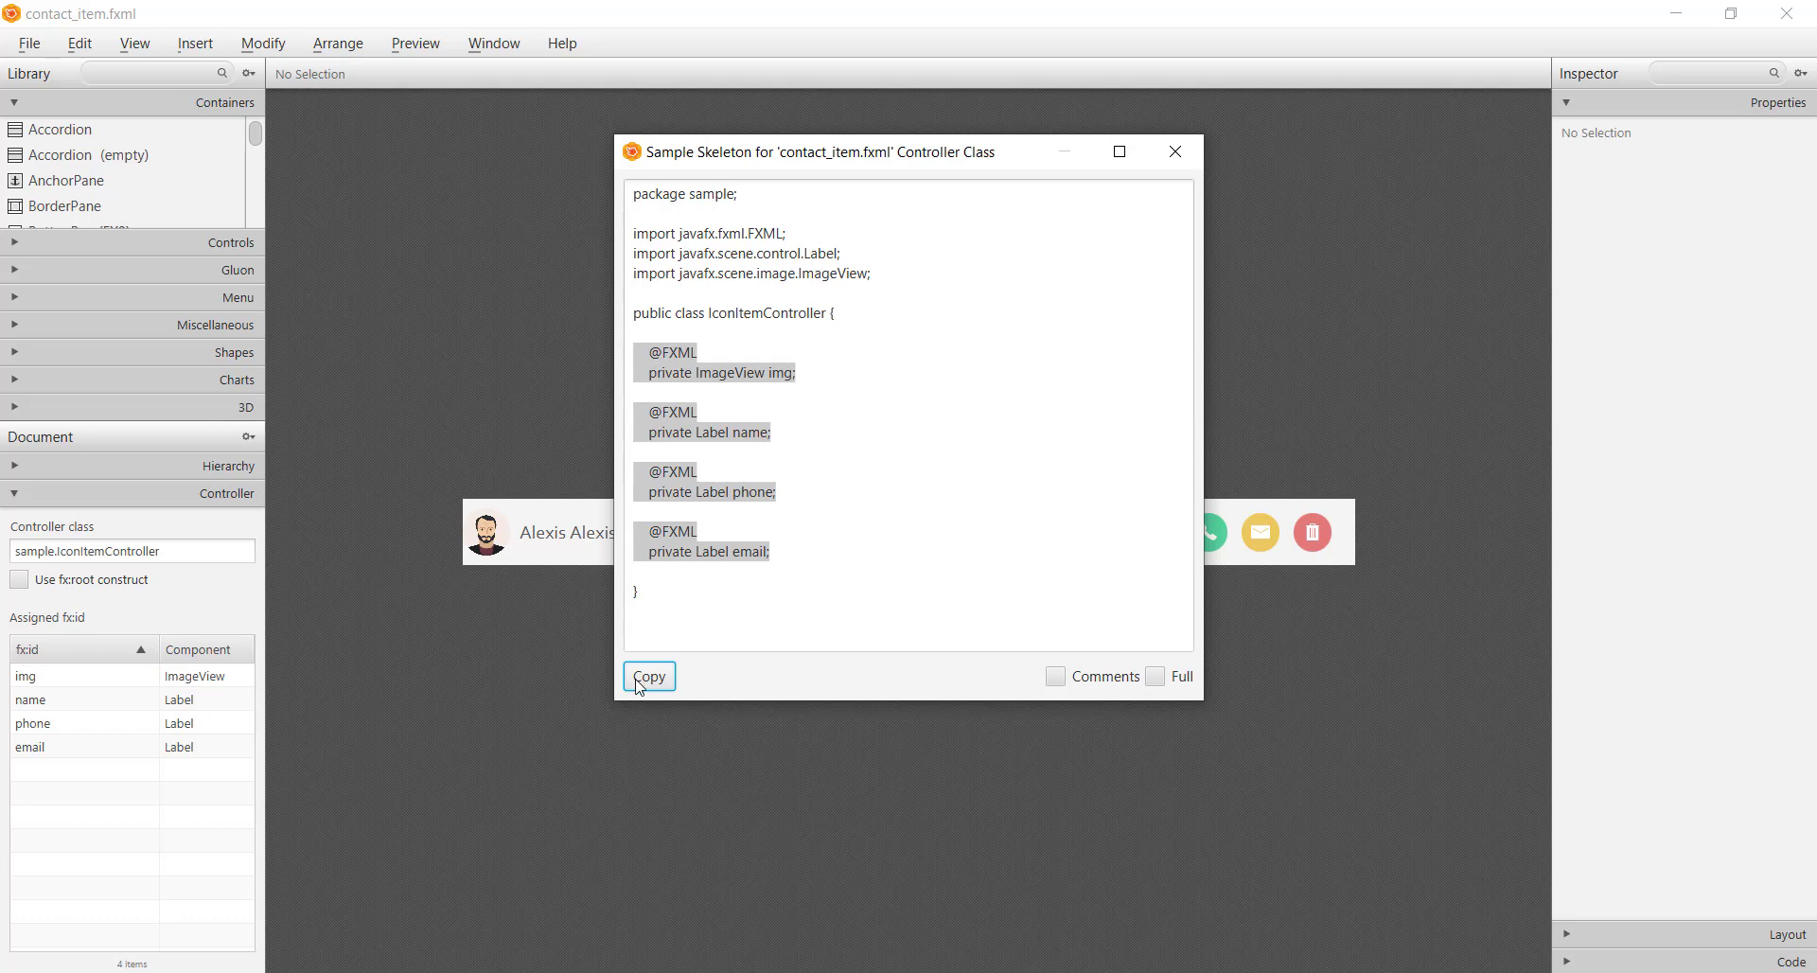
left_click(1176, 152)
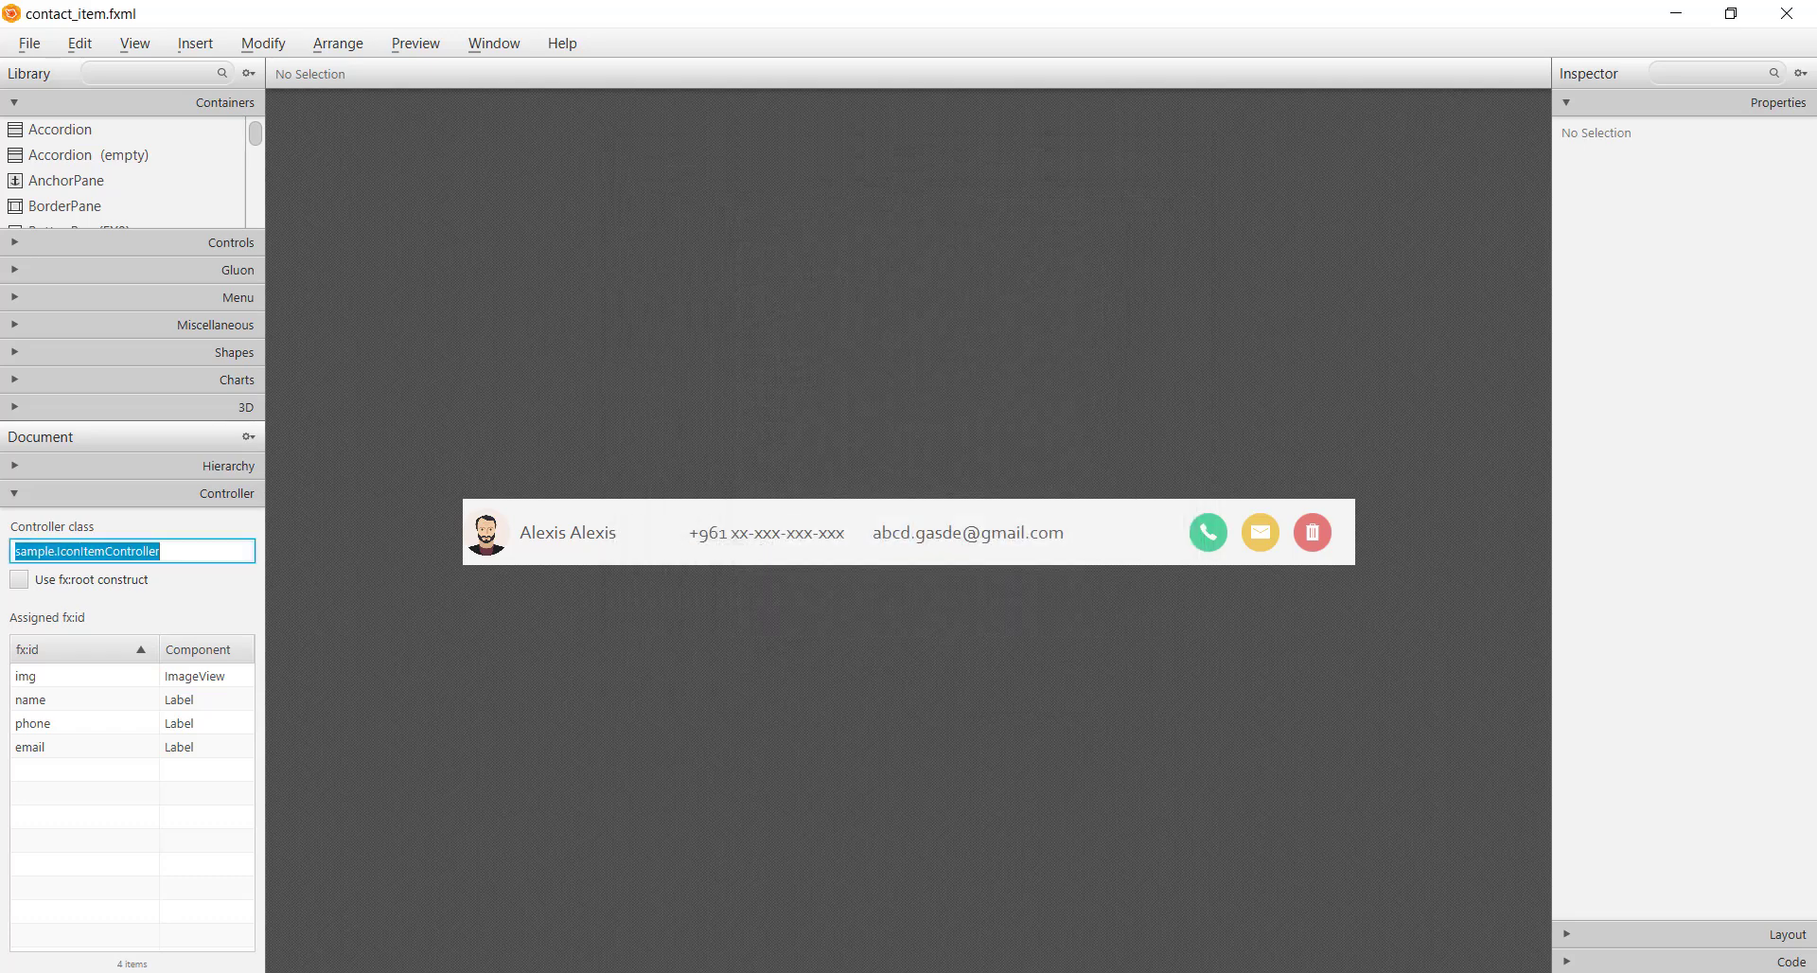
key("alt+Tab")
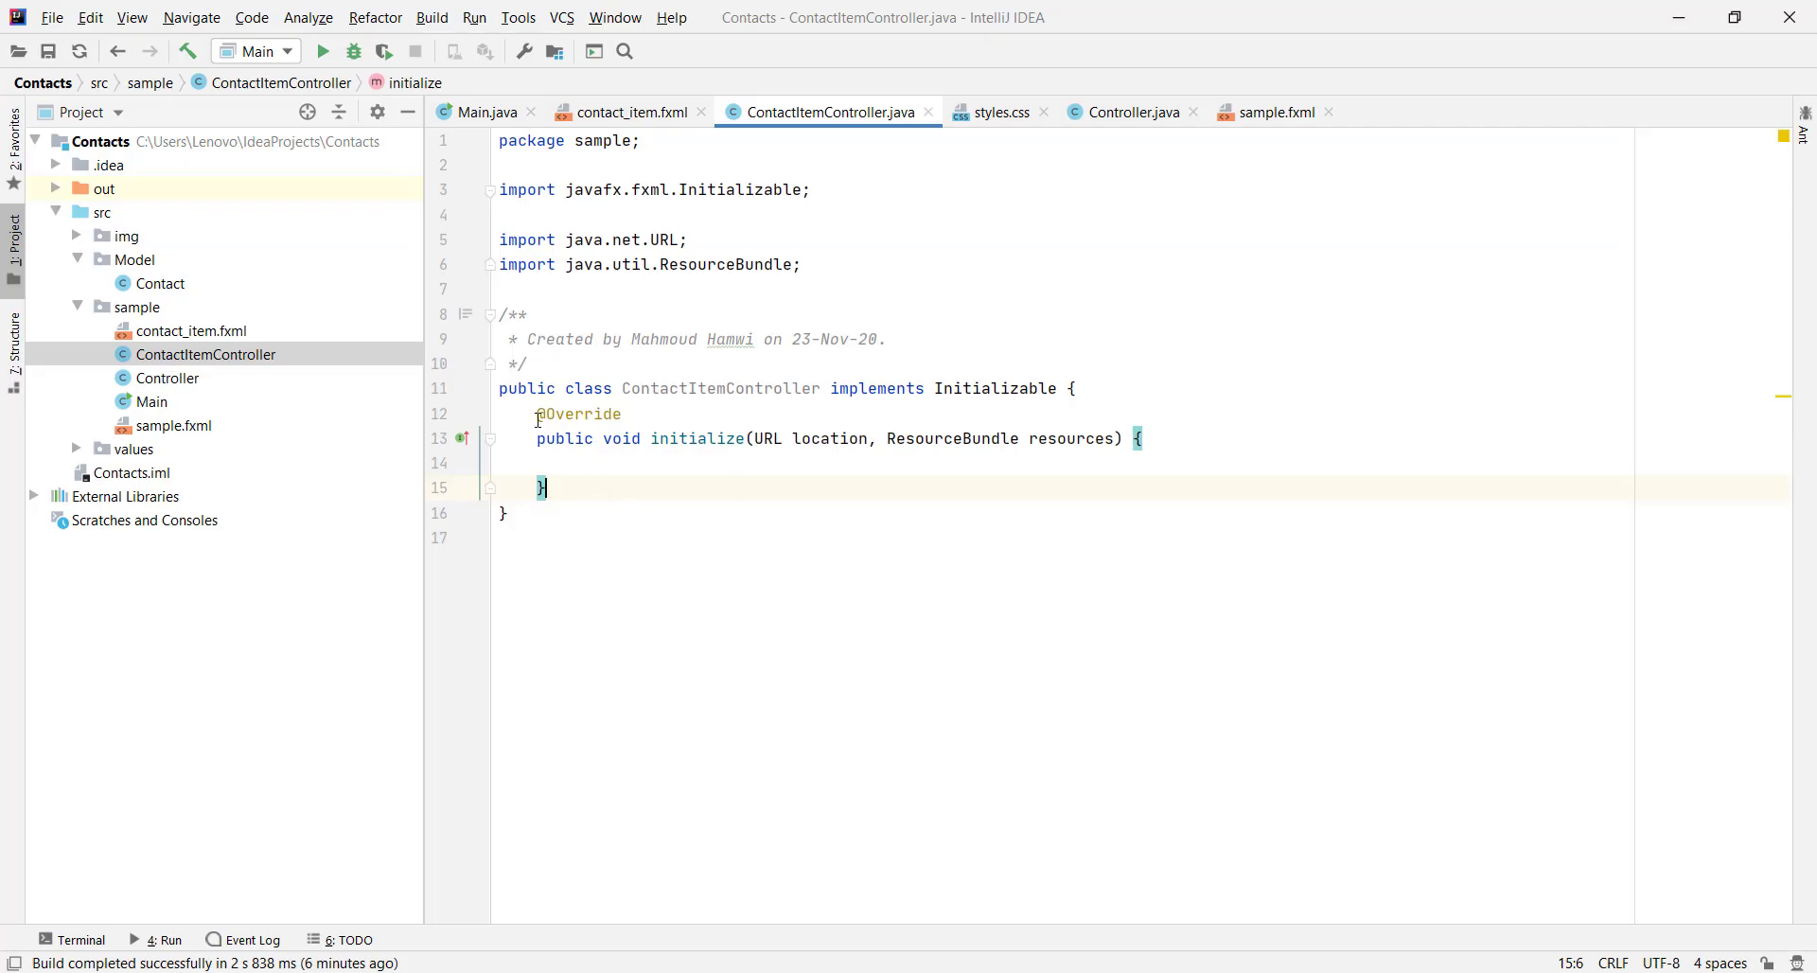
left_click(539, 419)
key("Return")
key("Up")
key("ctrl+v")
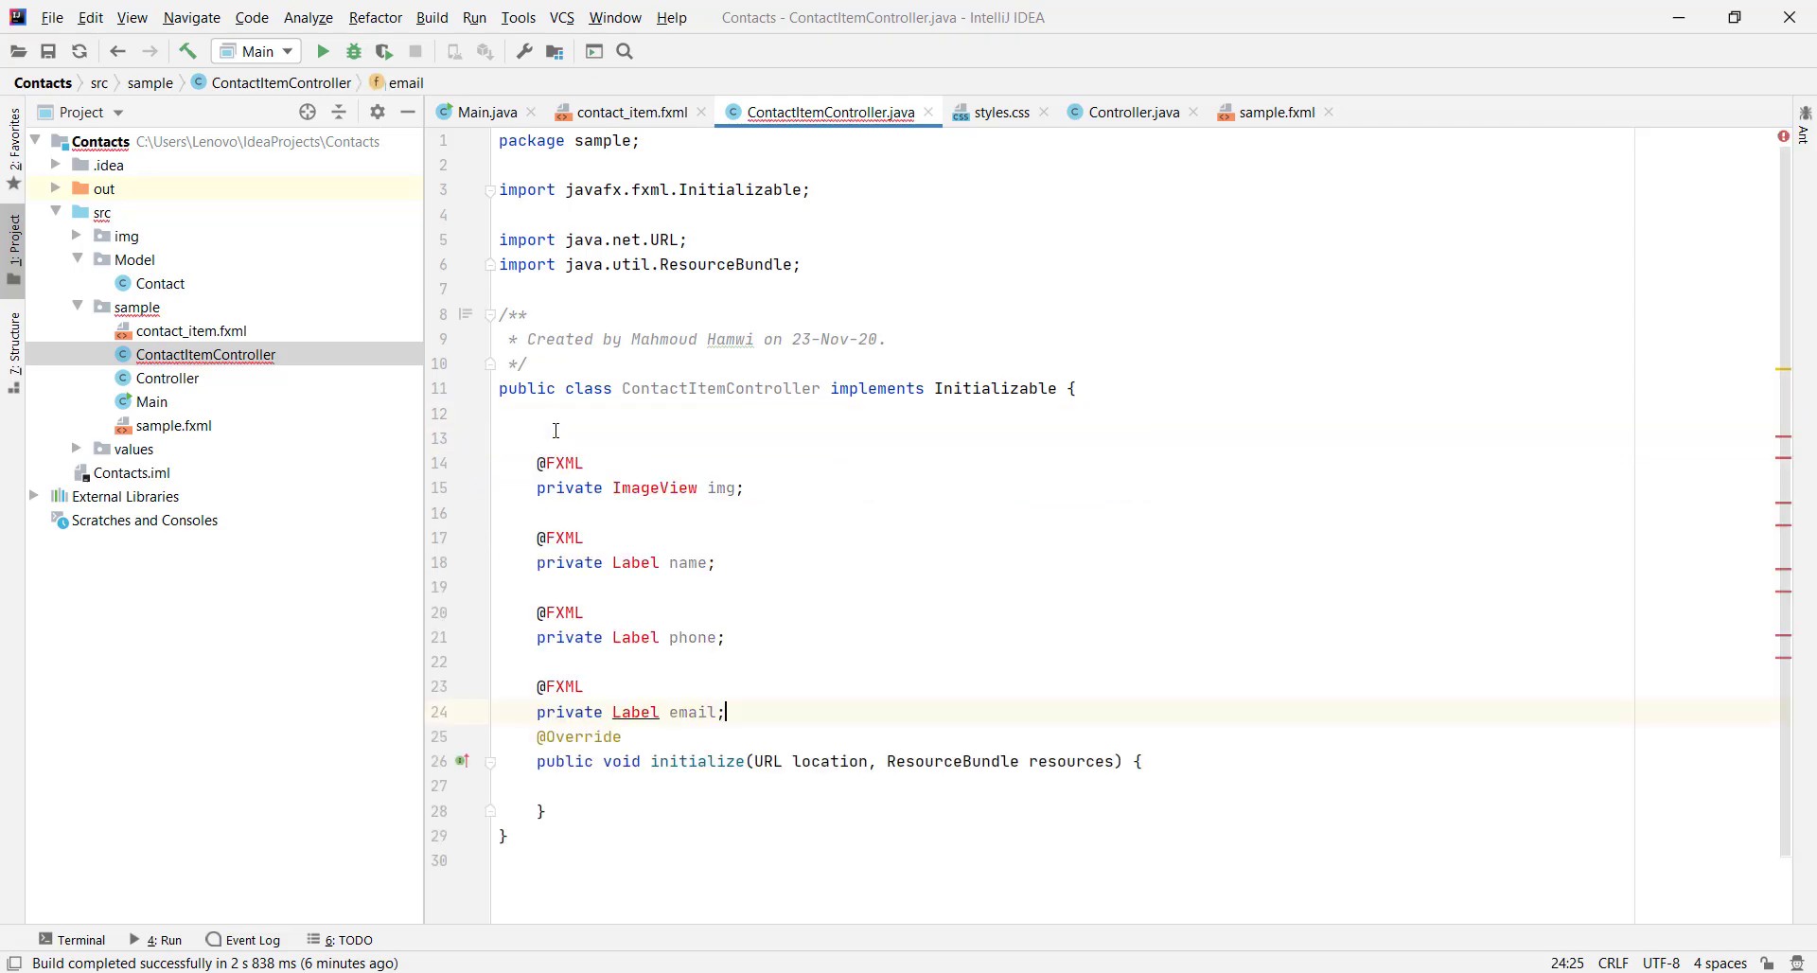
key("Return")
Import the ImageView and Label classes for the pasted fields
left_click(556, 430)
key("BackSpace")
left_click(632, 464)
key("alt+Return")
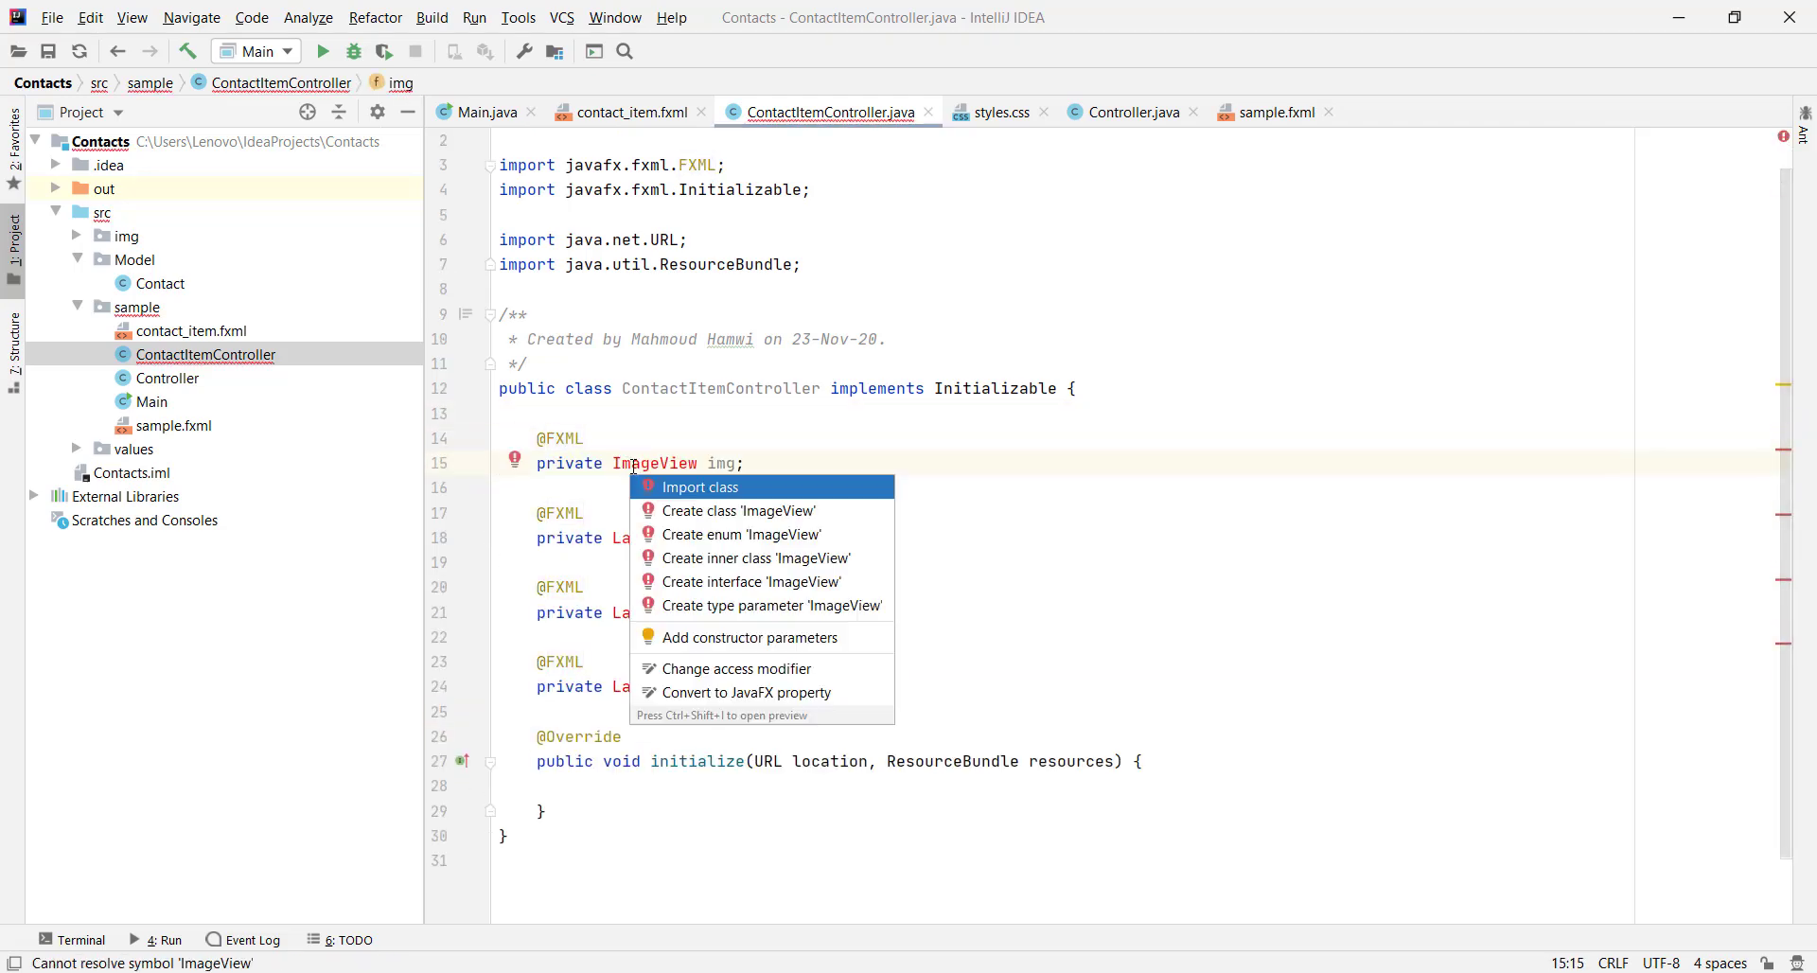
key("Return")
key("Return")
left_click(632, 612)
key("alt+Return")
key("Return")
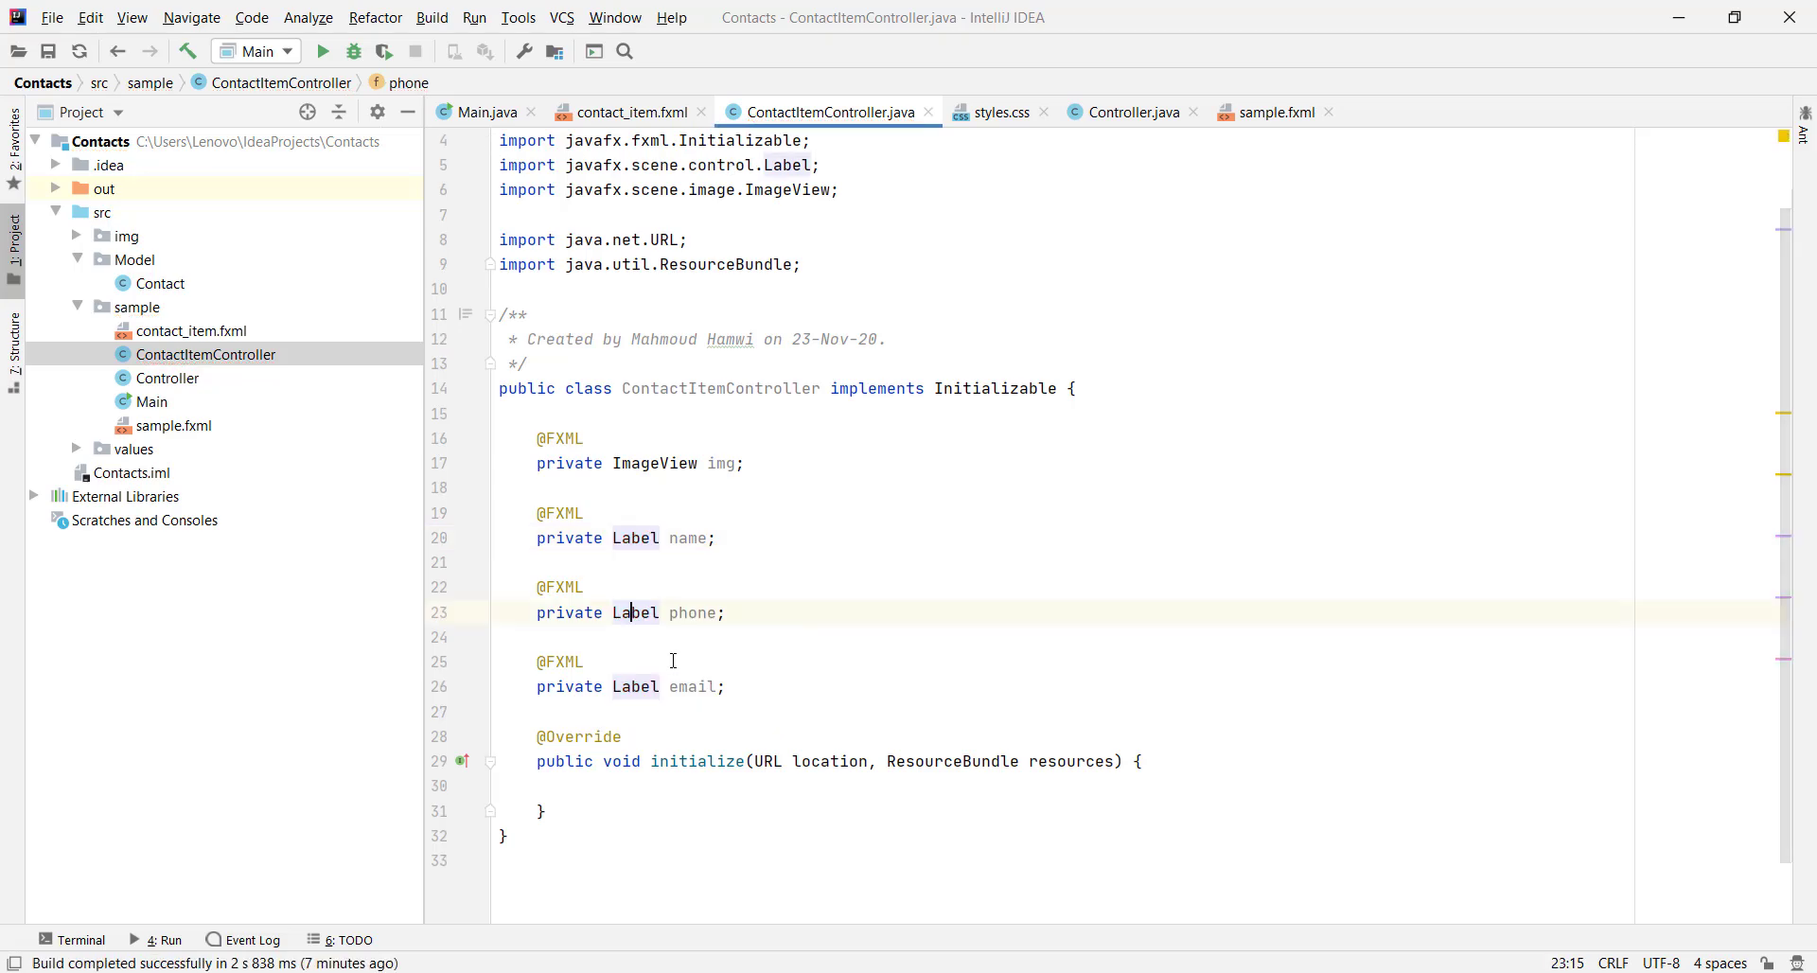
key("Down")
key("Down")
key("Down")
key("Down")
key("Down")
key("Down")
key("Down")
left_click(1125, 112)
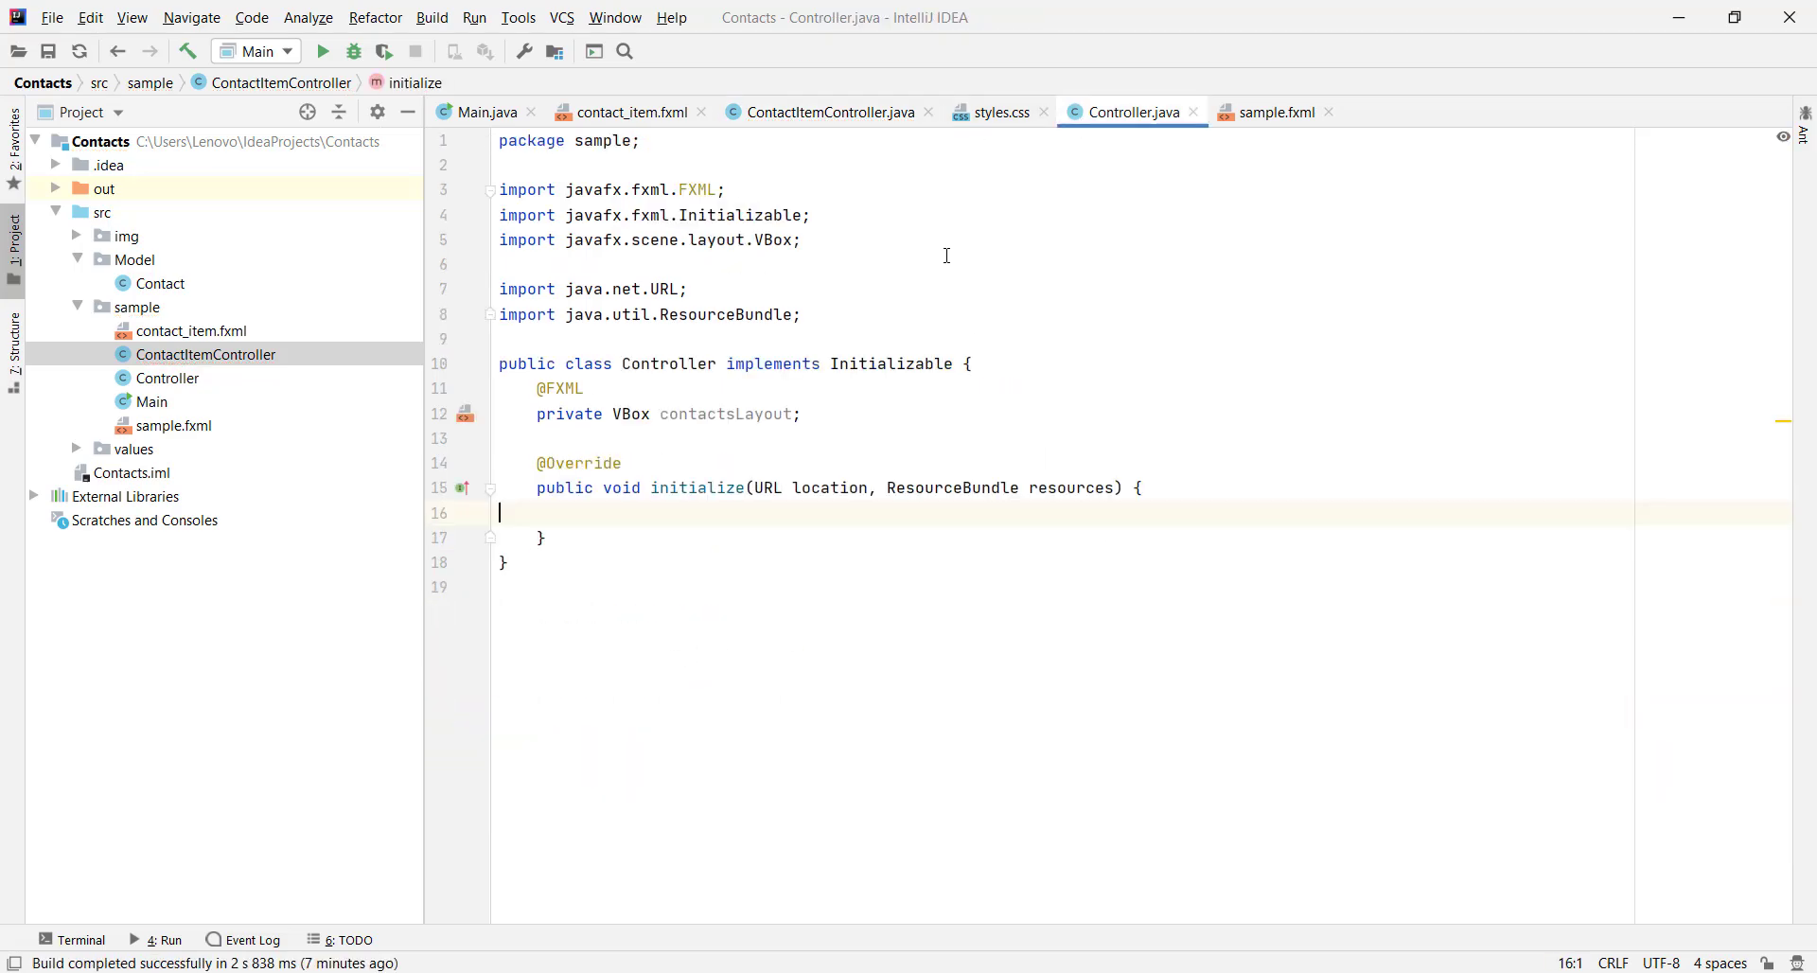
Add a private List<Contact> contacts() method below initialize, importing java.util.List
left_click(571, 540)
key("Return")
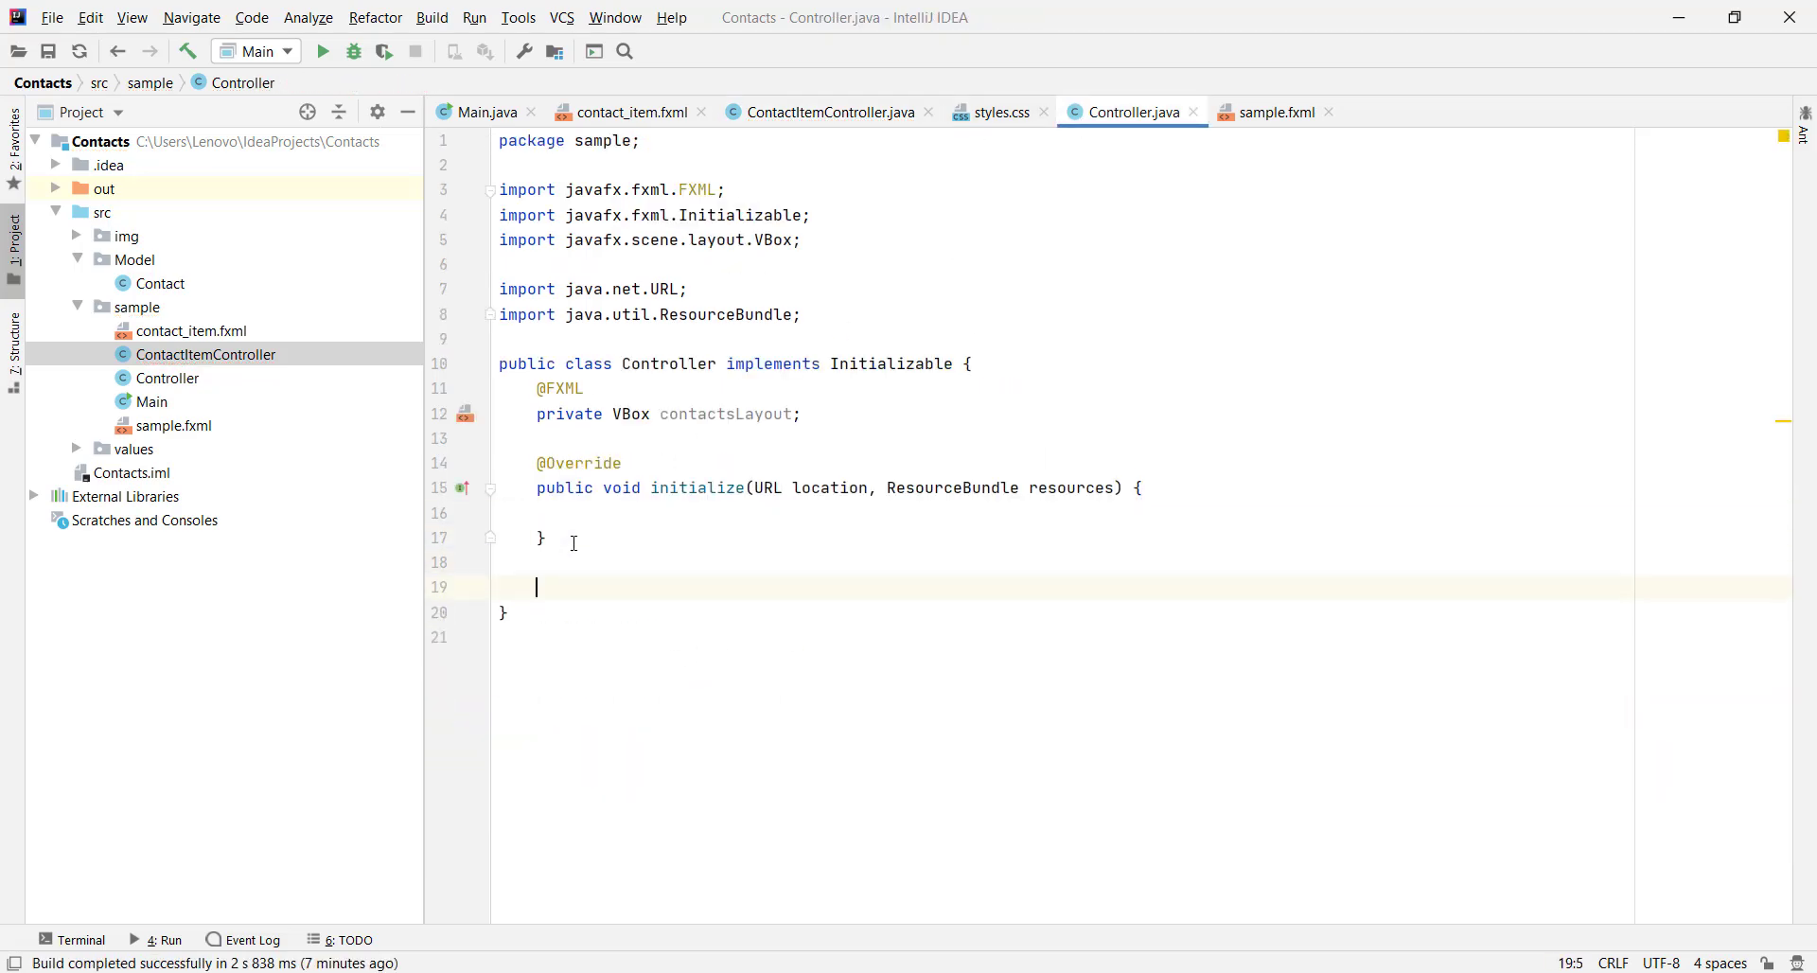
type("private List")
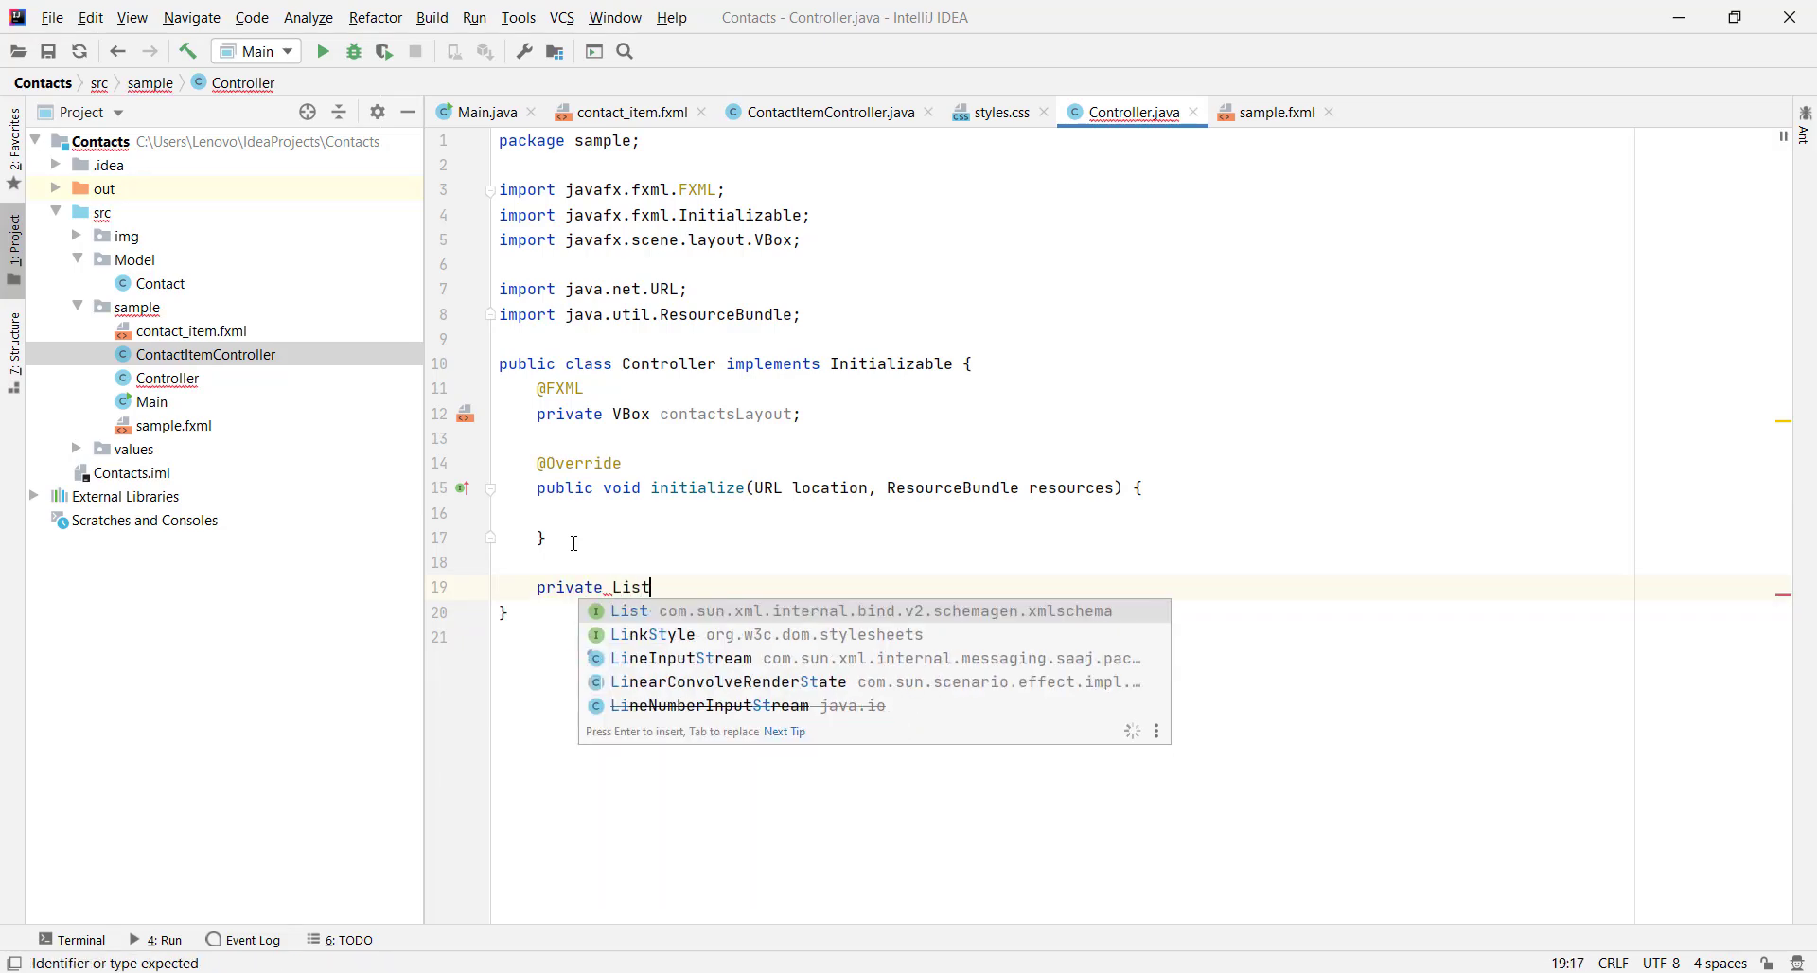
type("<Cont>")
key("Down")
key("Return")
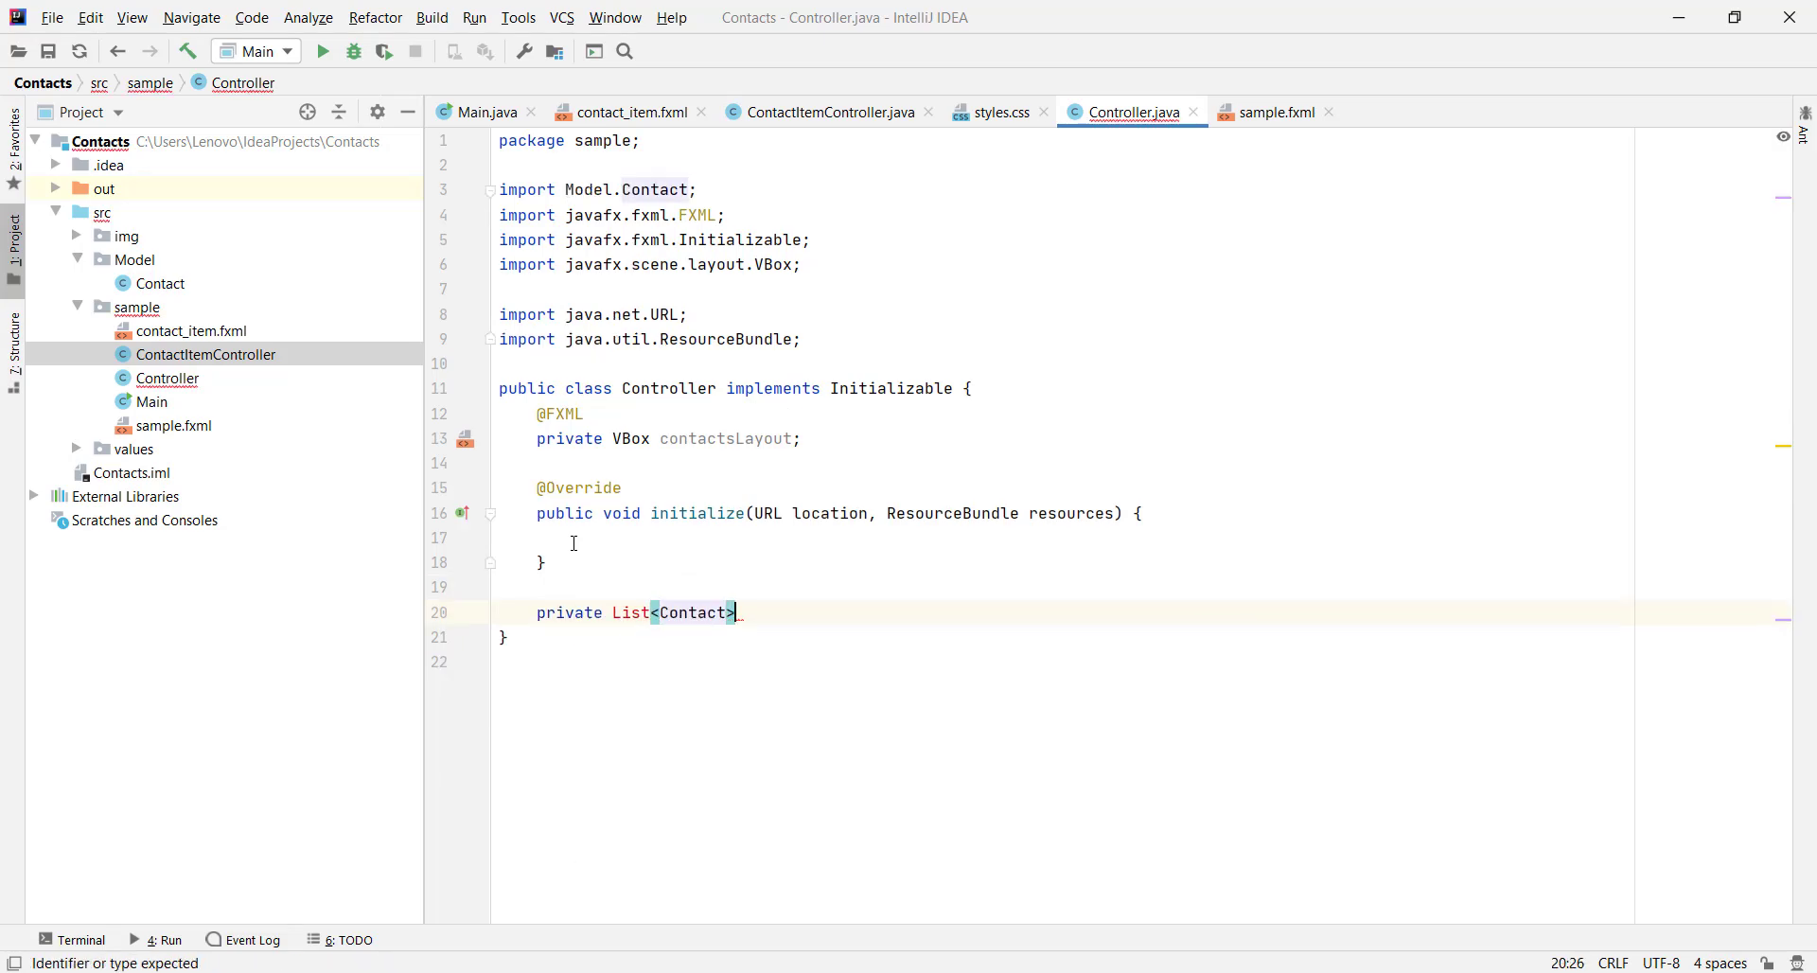
type("conta")
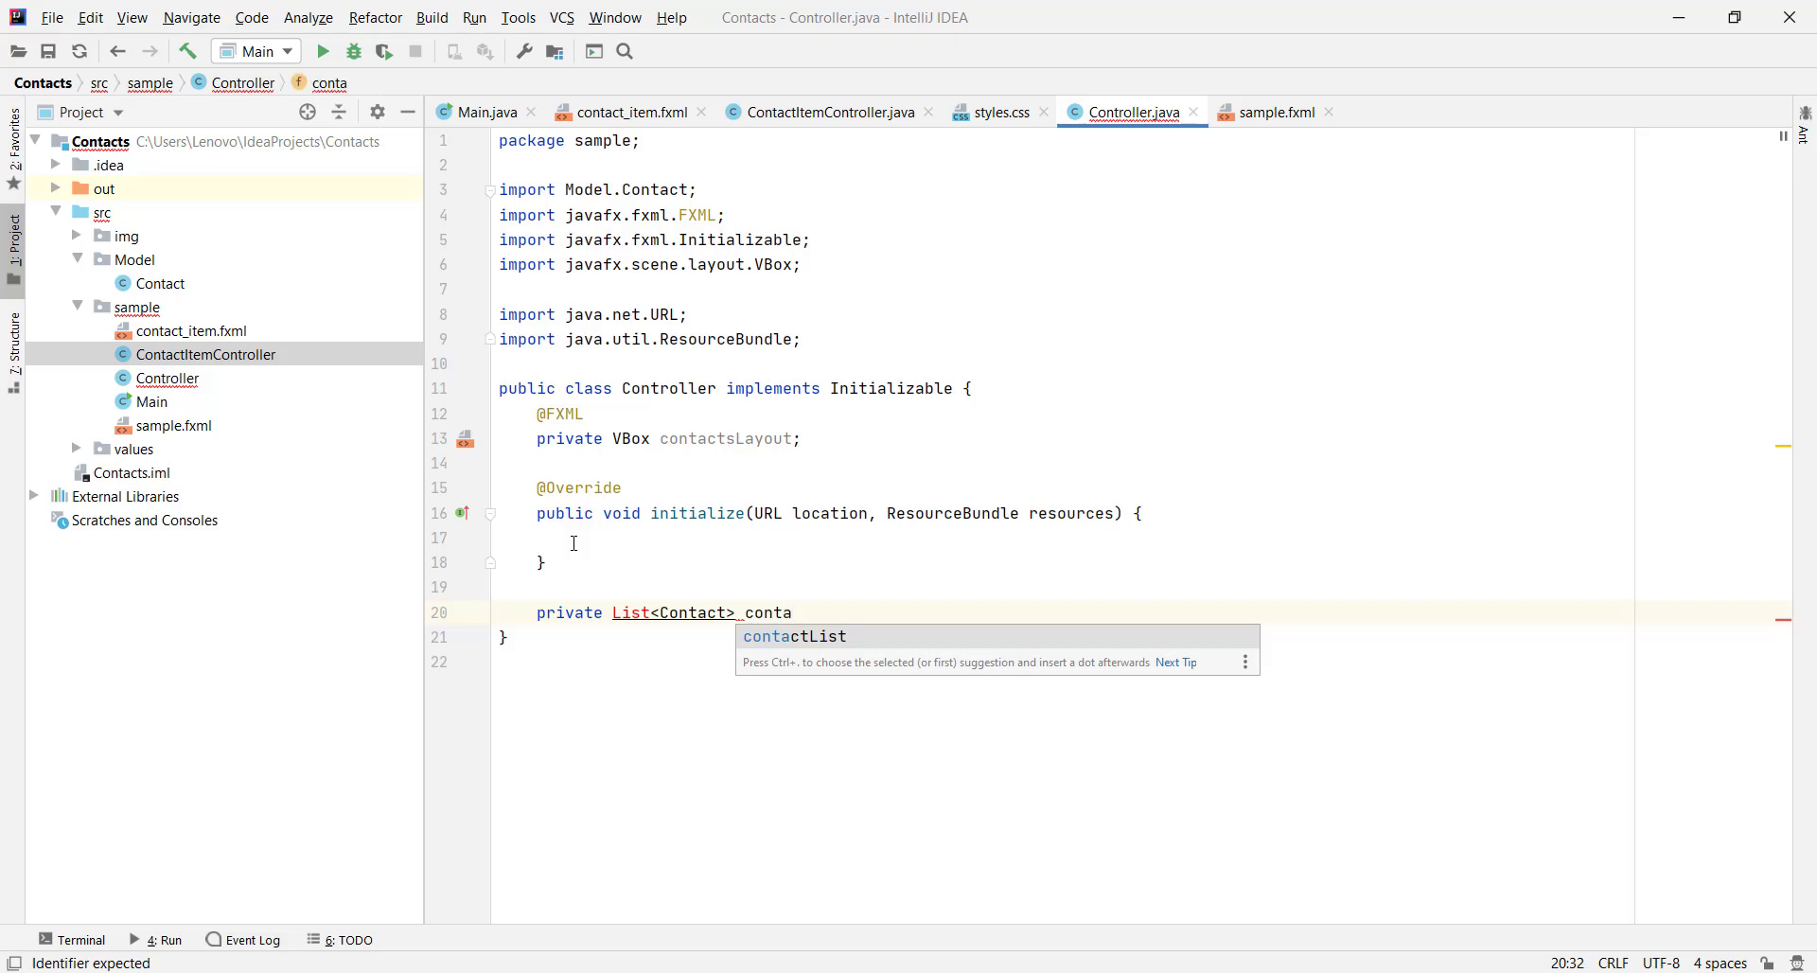
type("cts ")
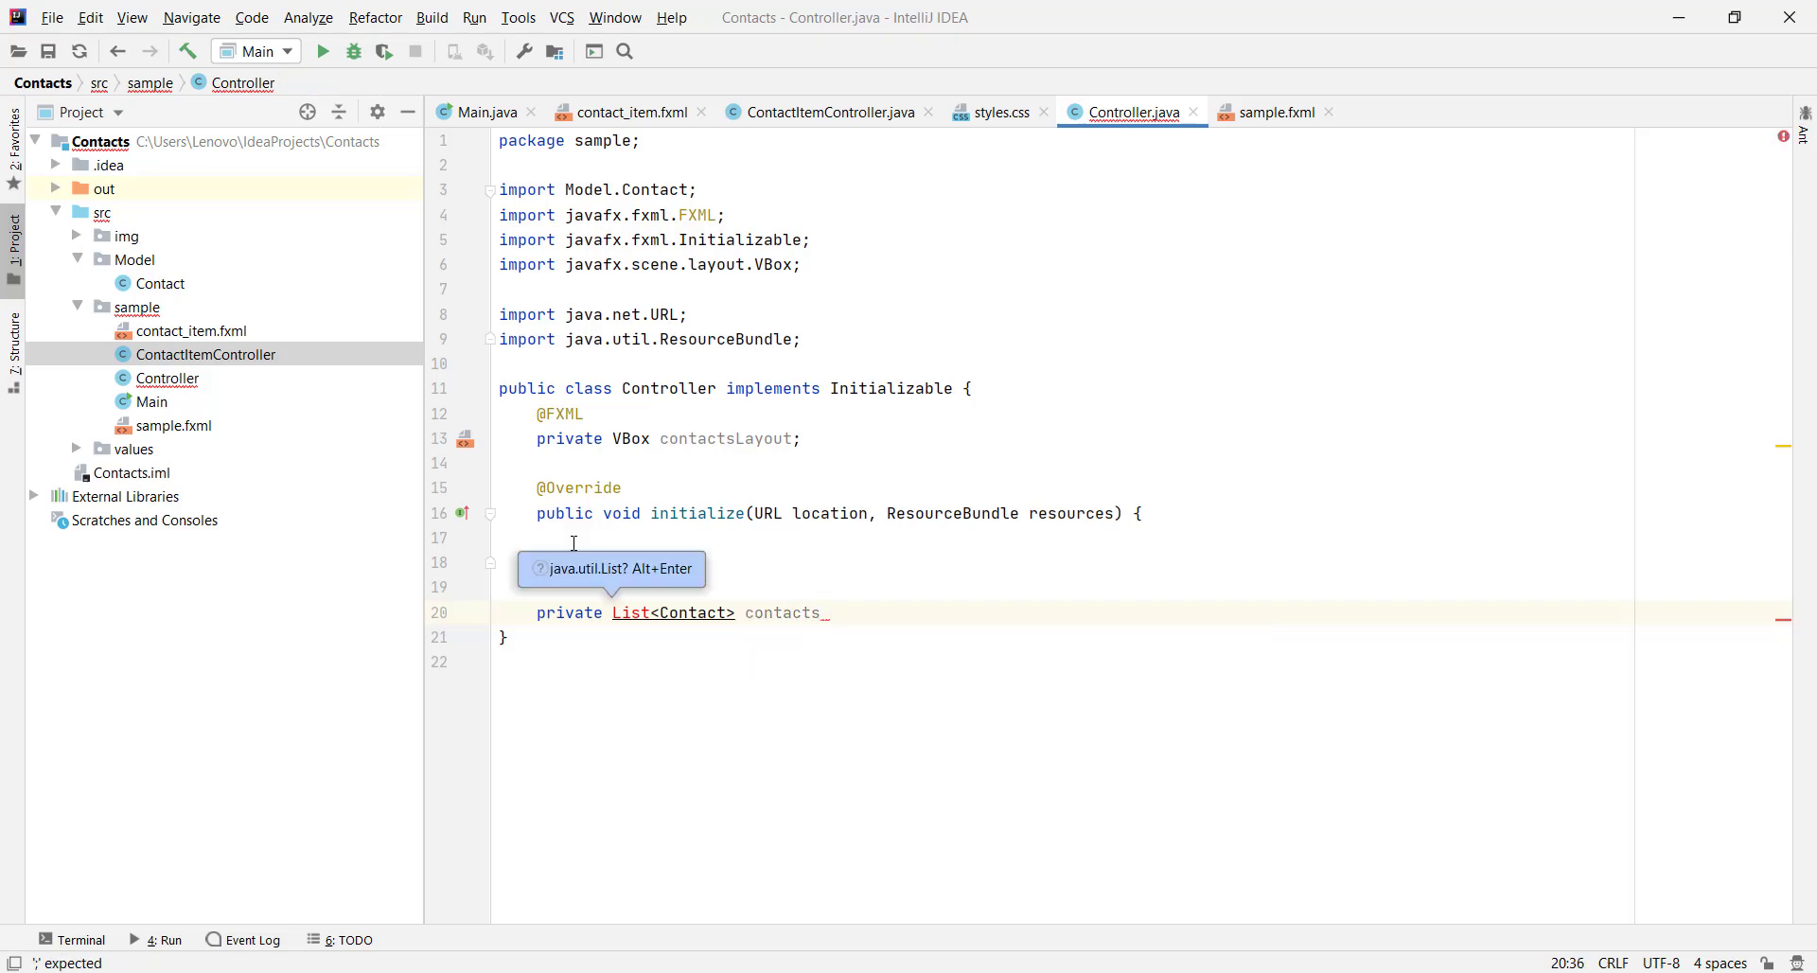
type("(){")
key("Return")
key("alt+Return")
key("Return")
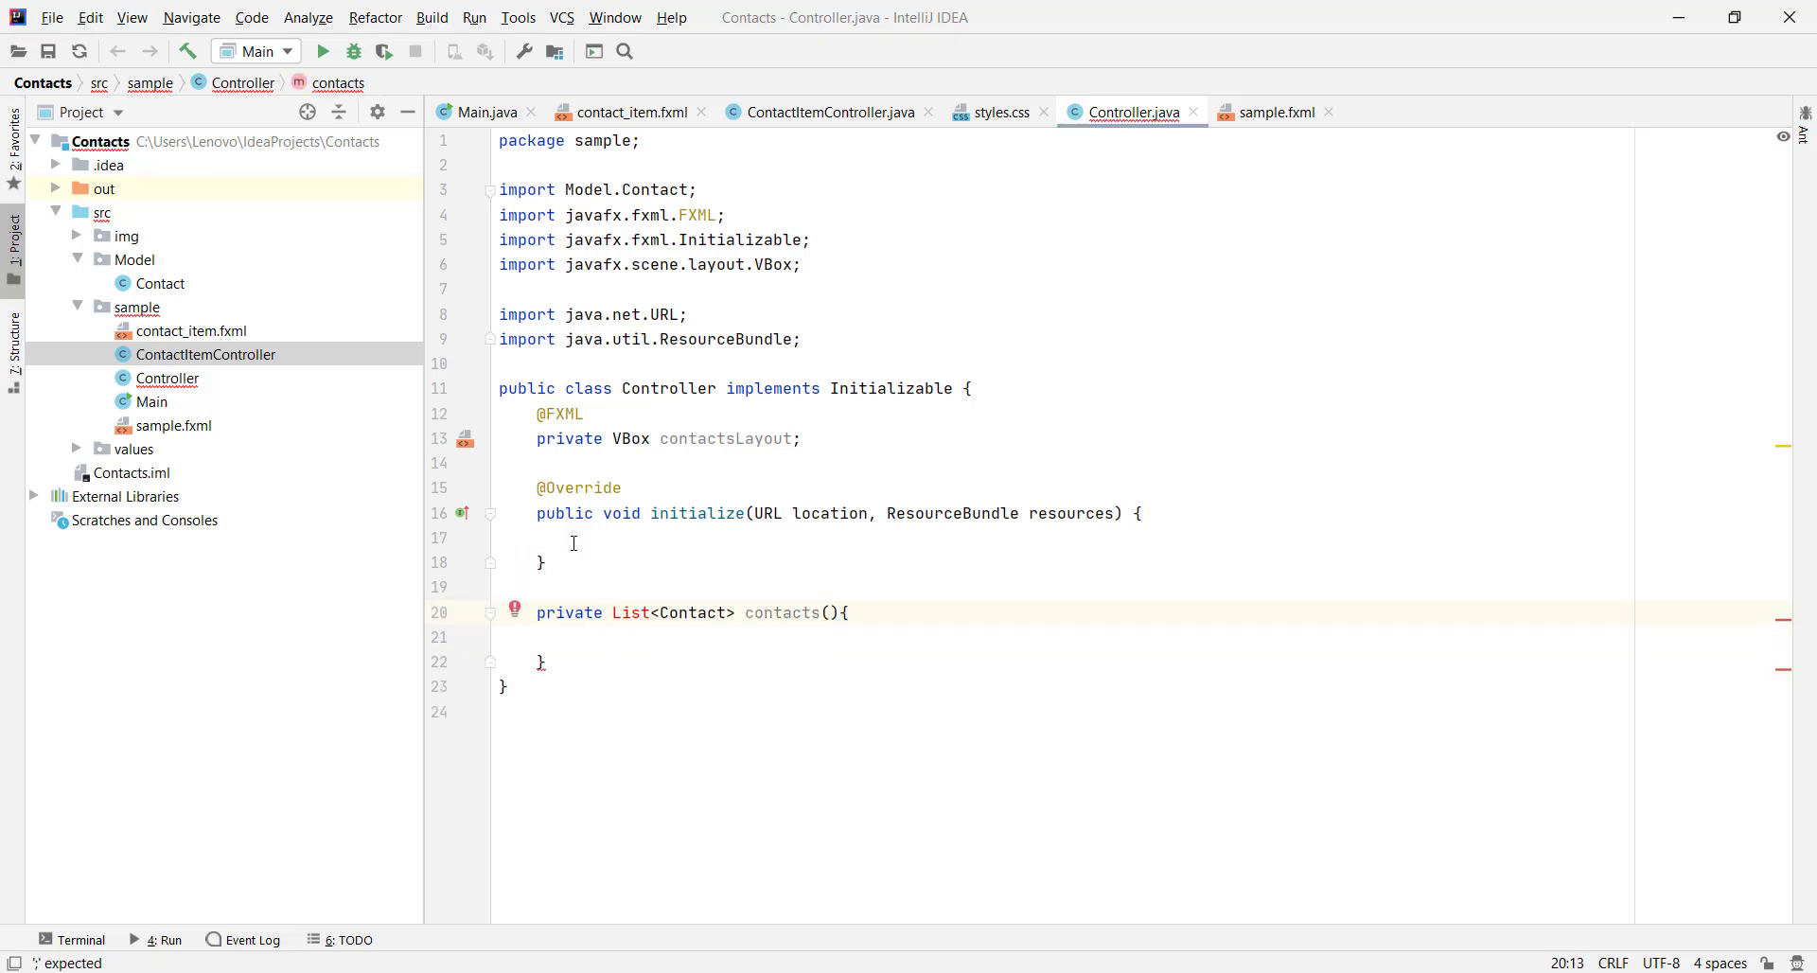
key("Return")
key("Down")
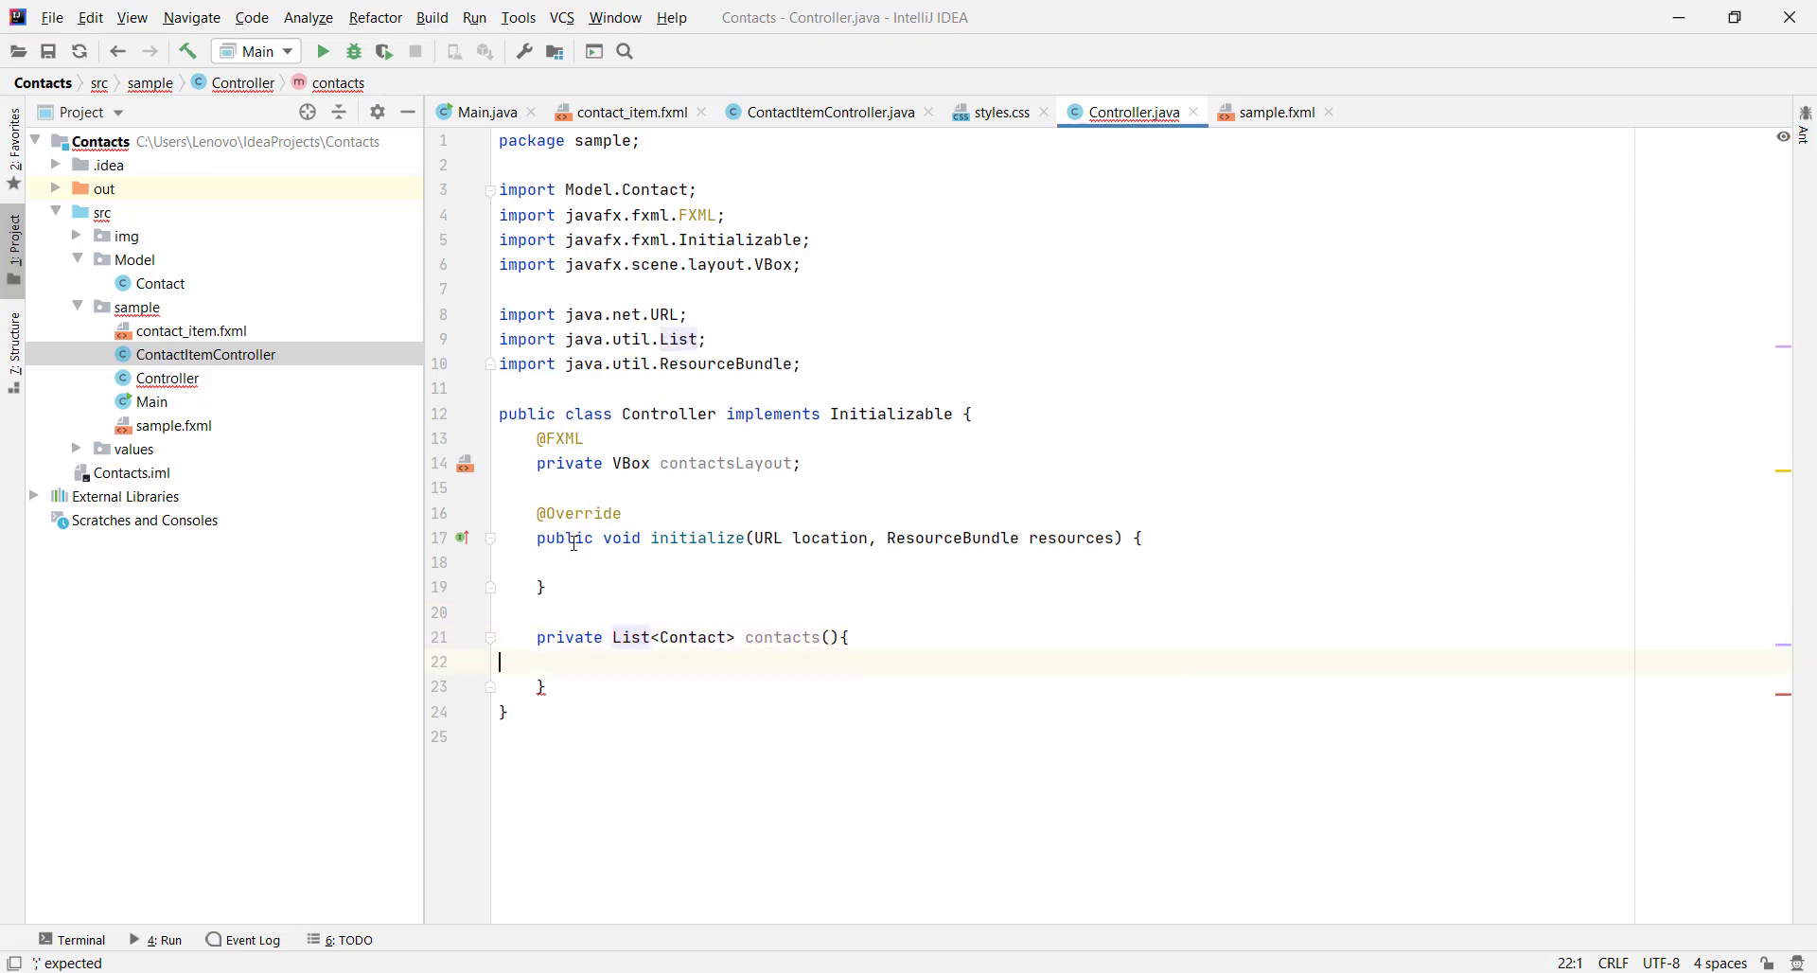
key("Tab")
Inside contacts(), declare List<Contact> ls as a new ArrayList<>
type("List<Cont")
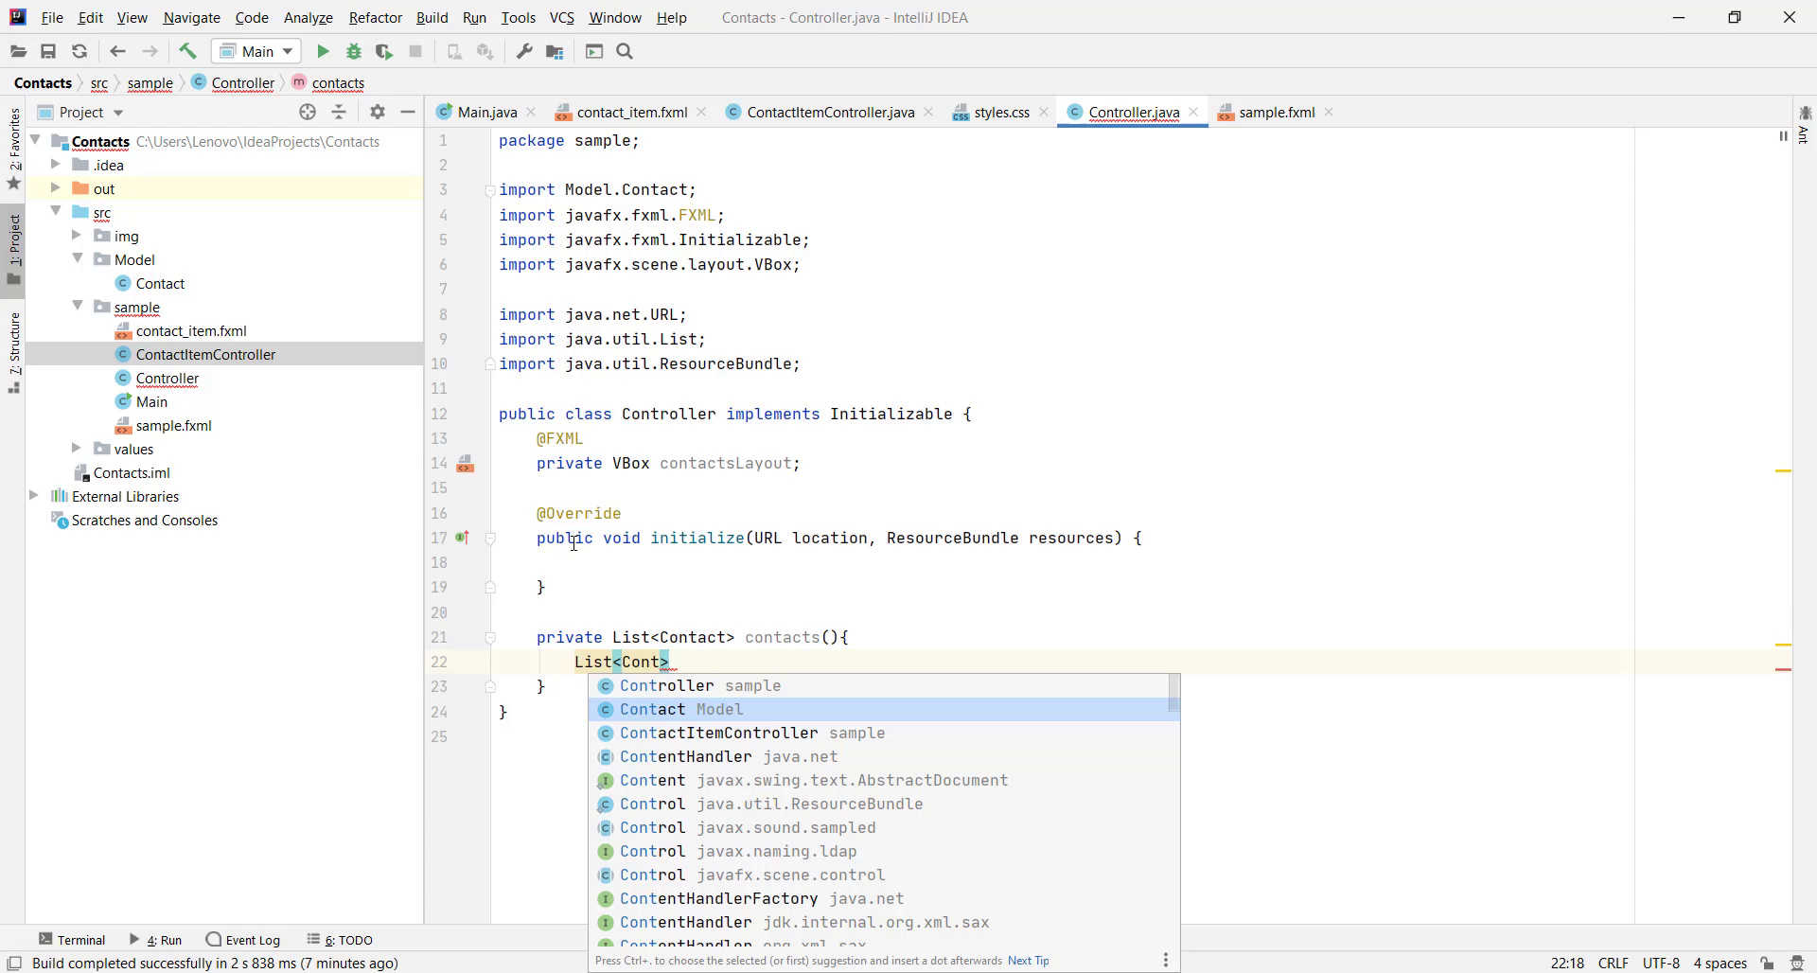
key("Return")
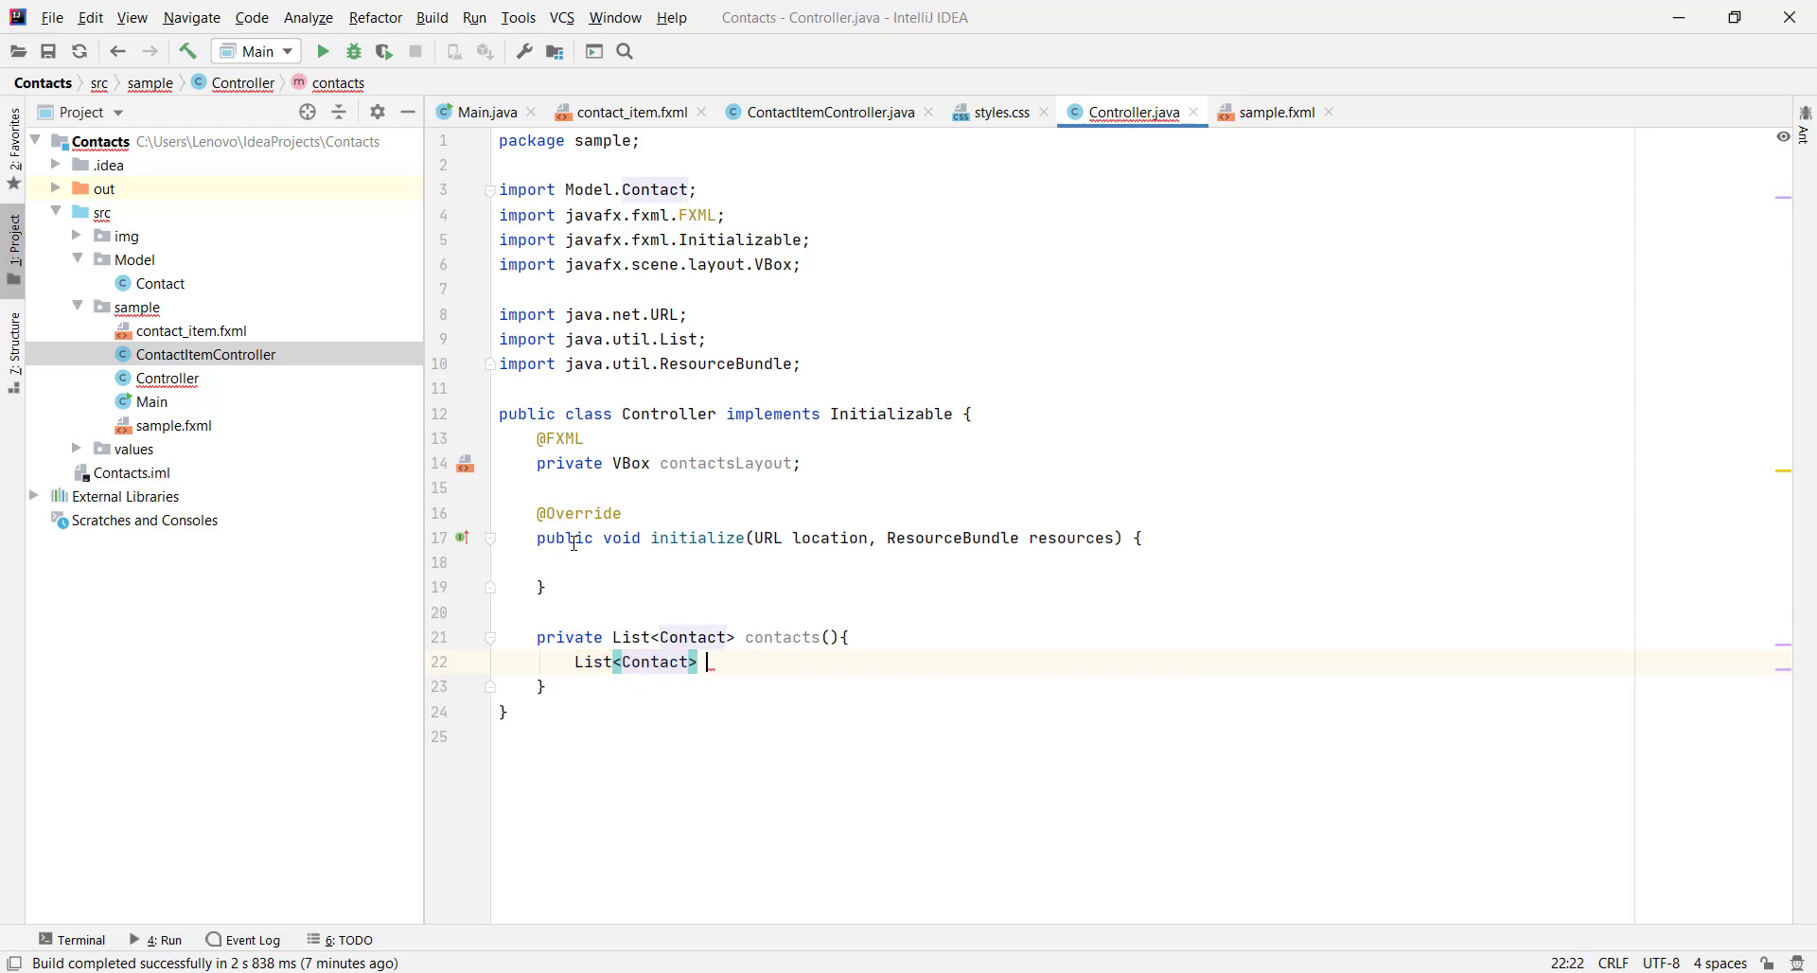
type("> ls -= new Arr")
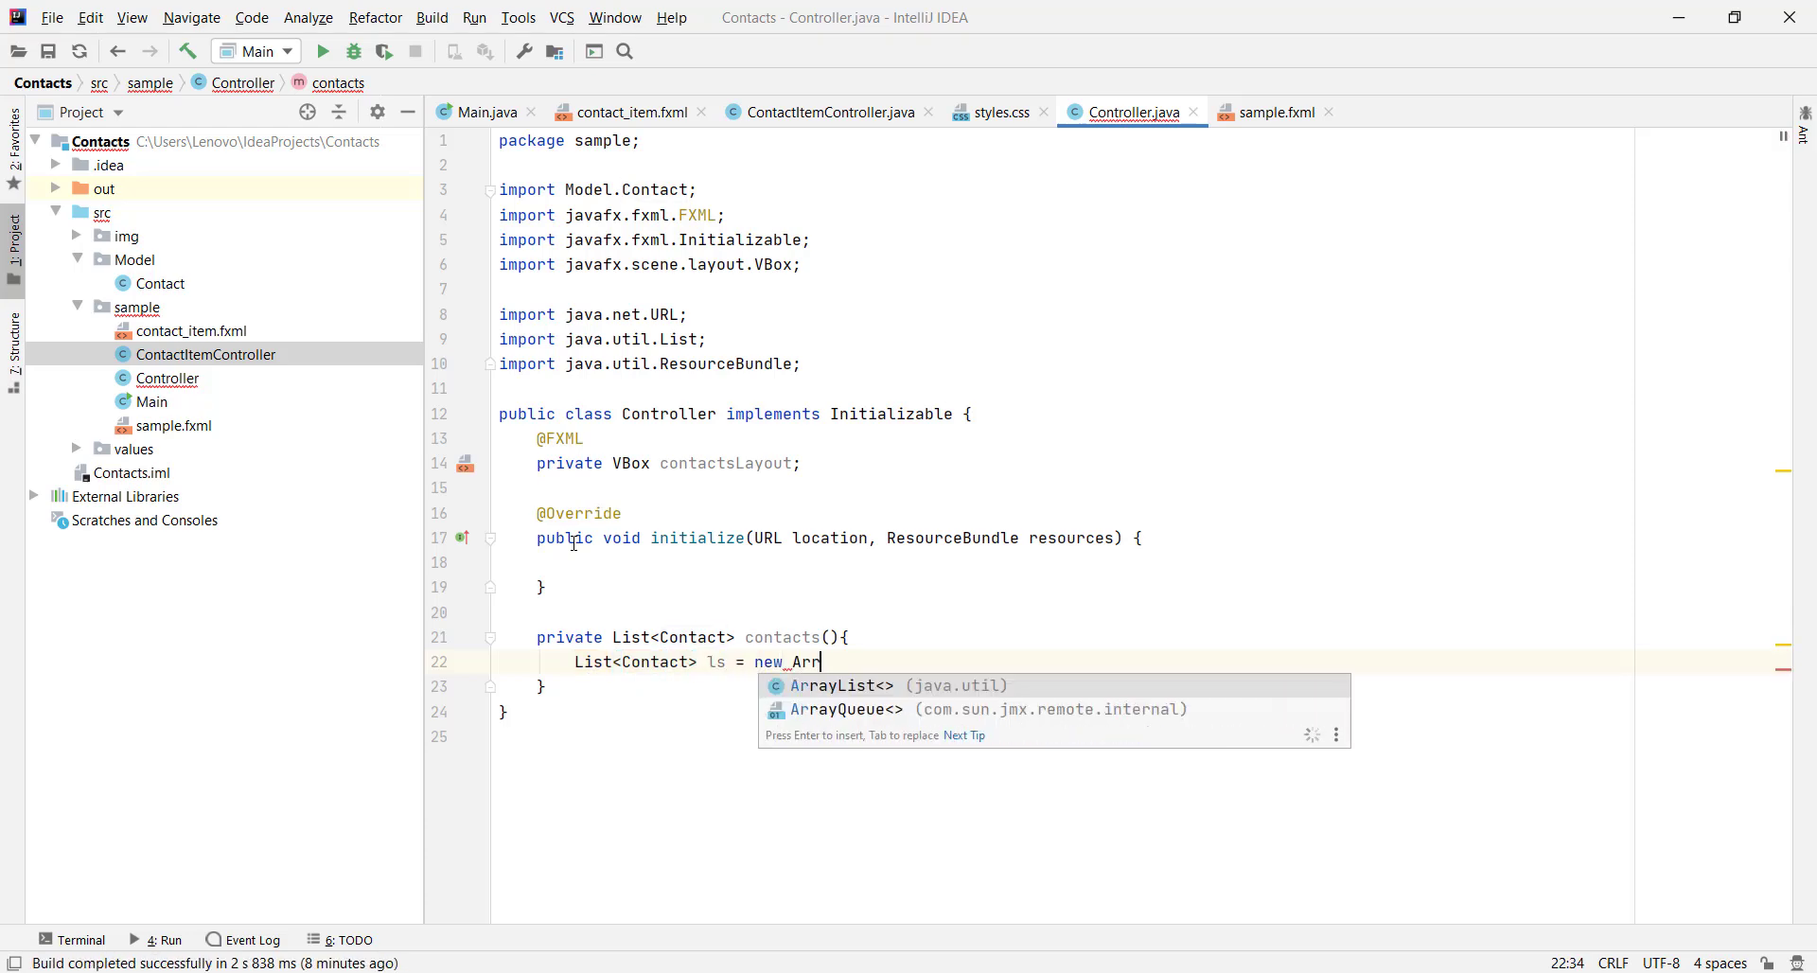
key("Return")
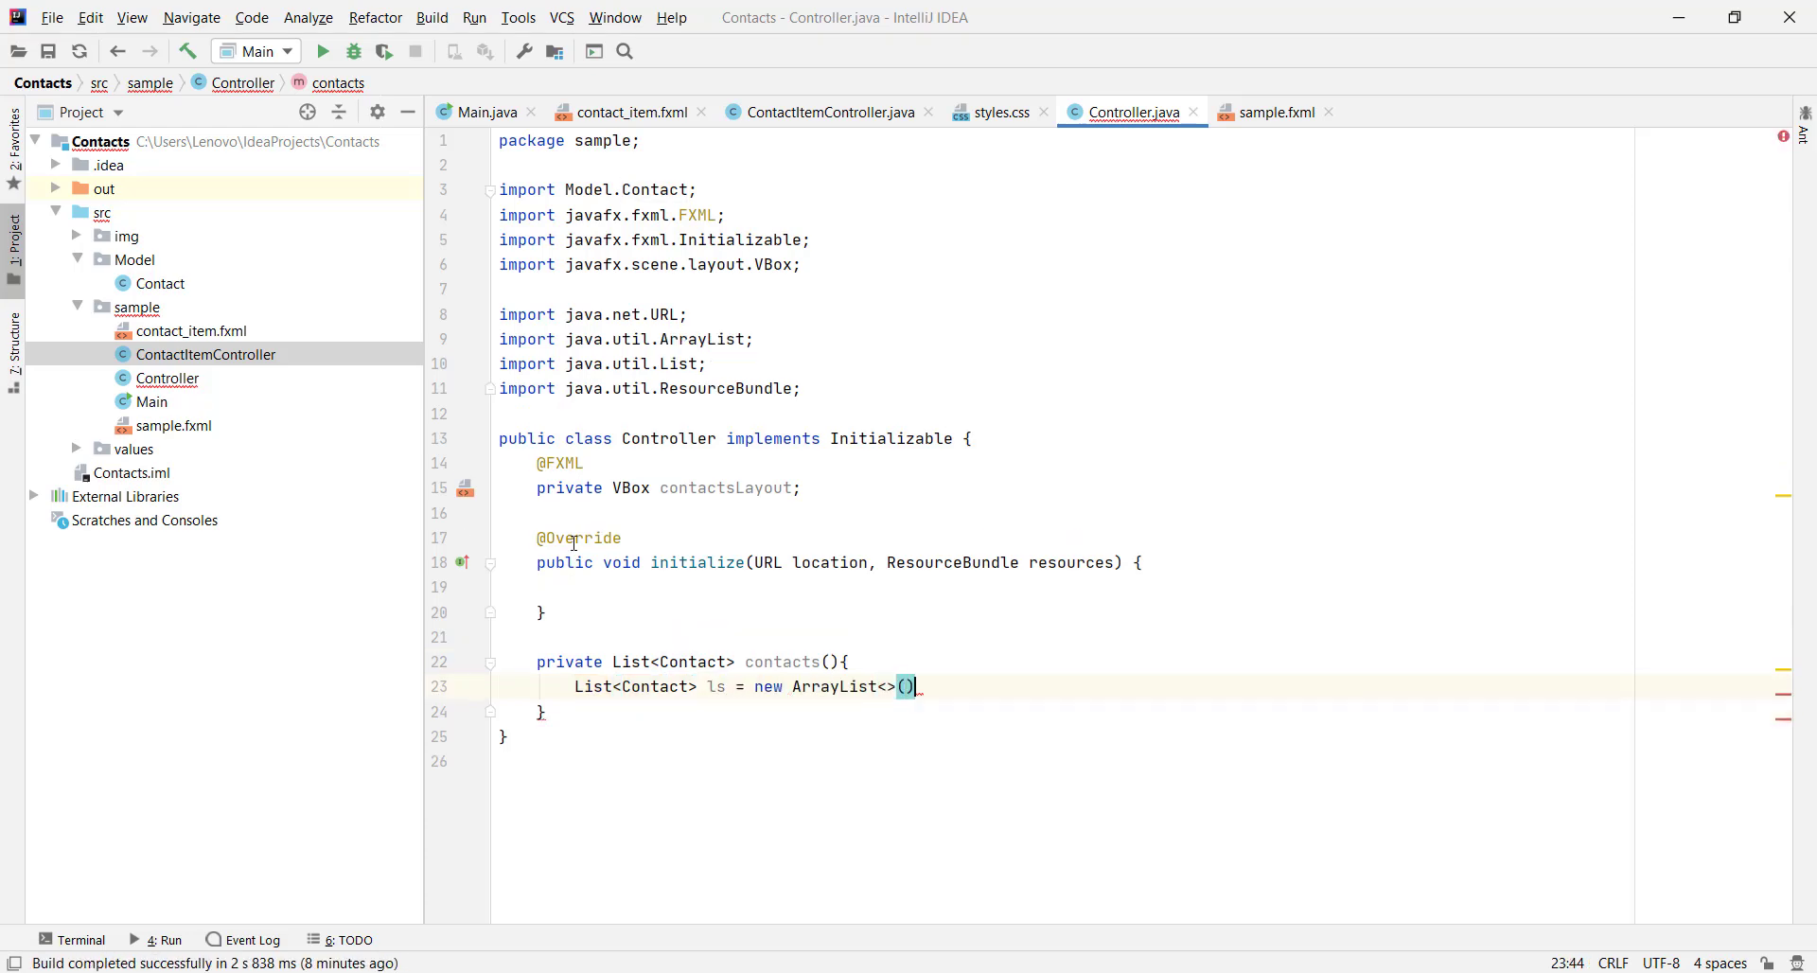
Declare Contact contact = new Contact(); inside contacts()
type("Conta")
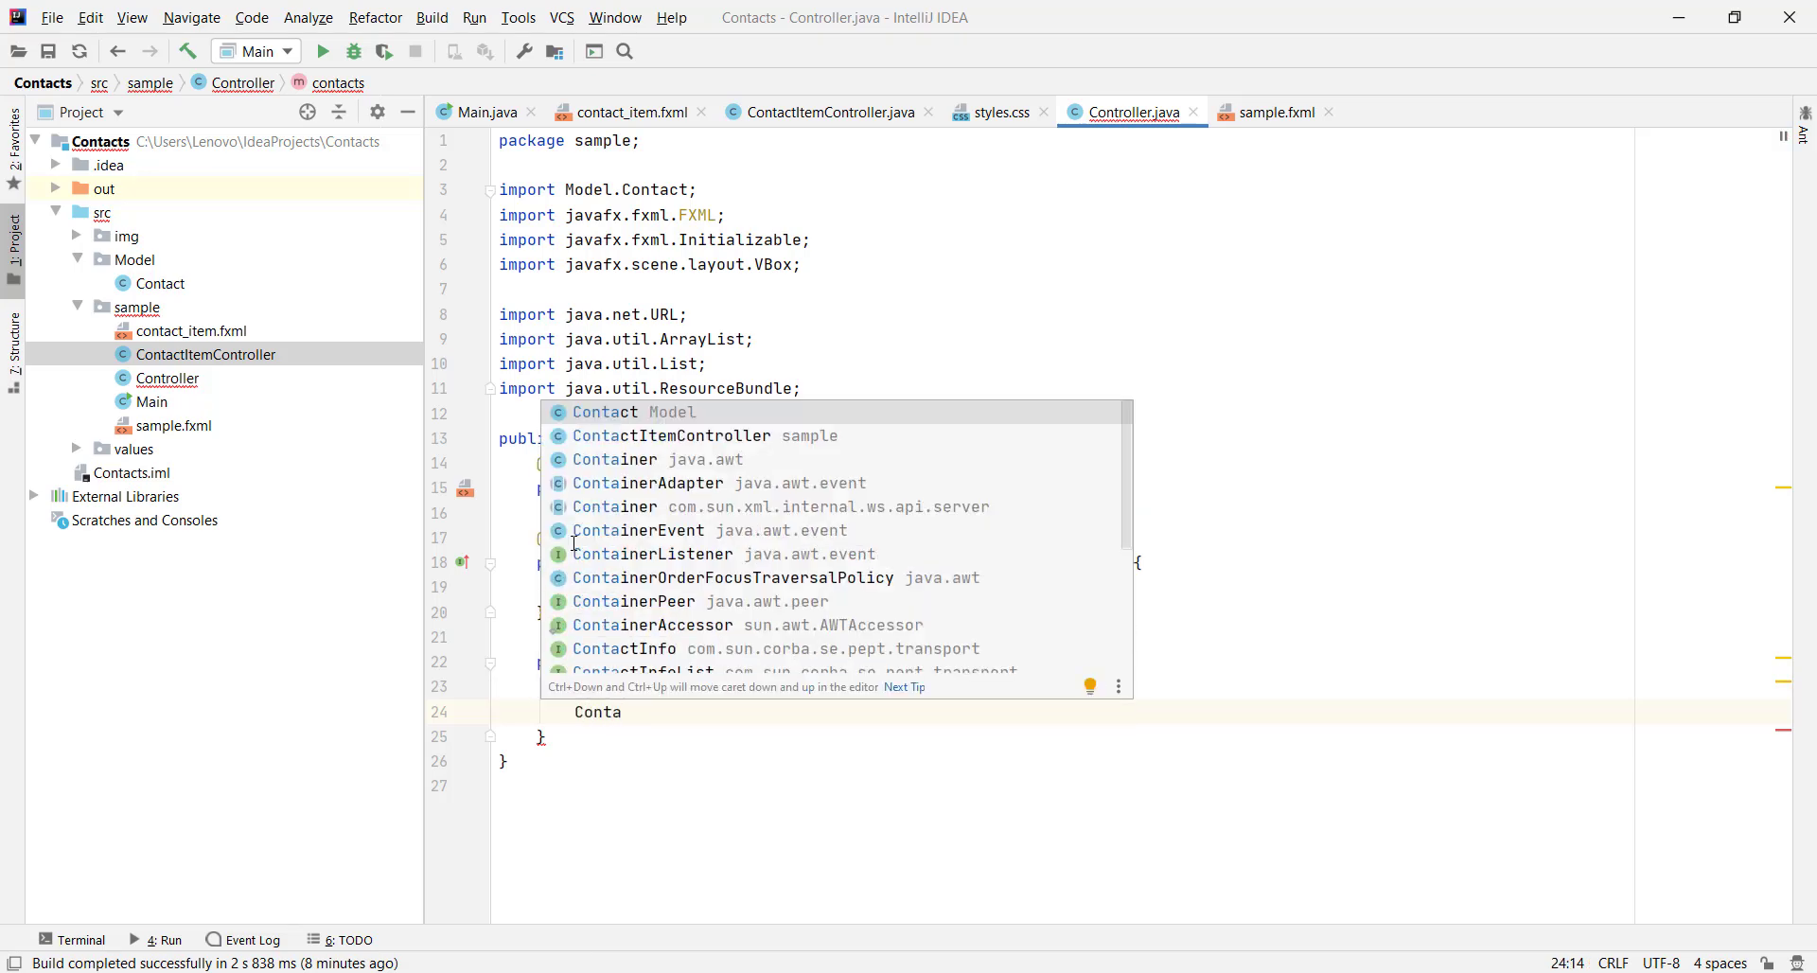
key("Return")
type("con")
key("Return")
type("= ")
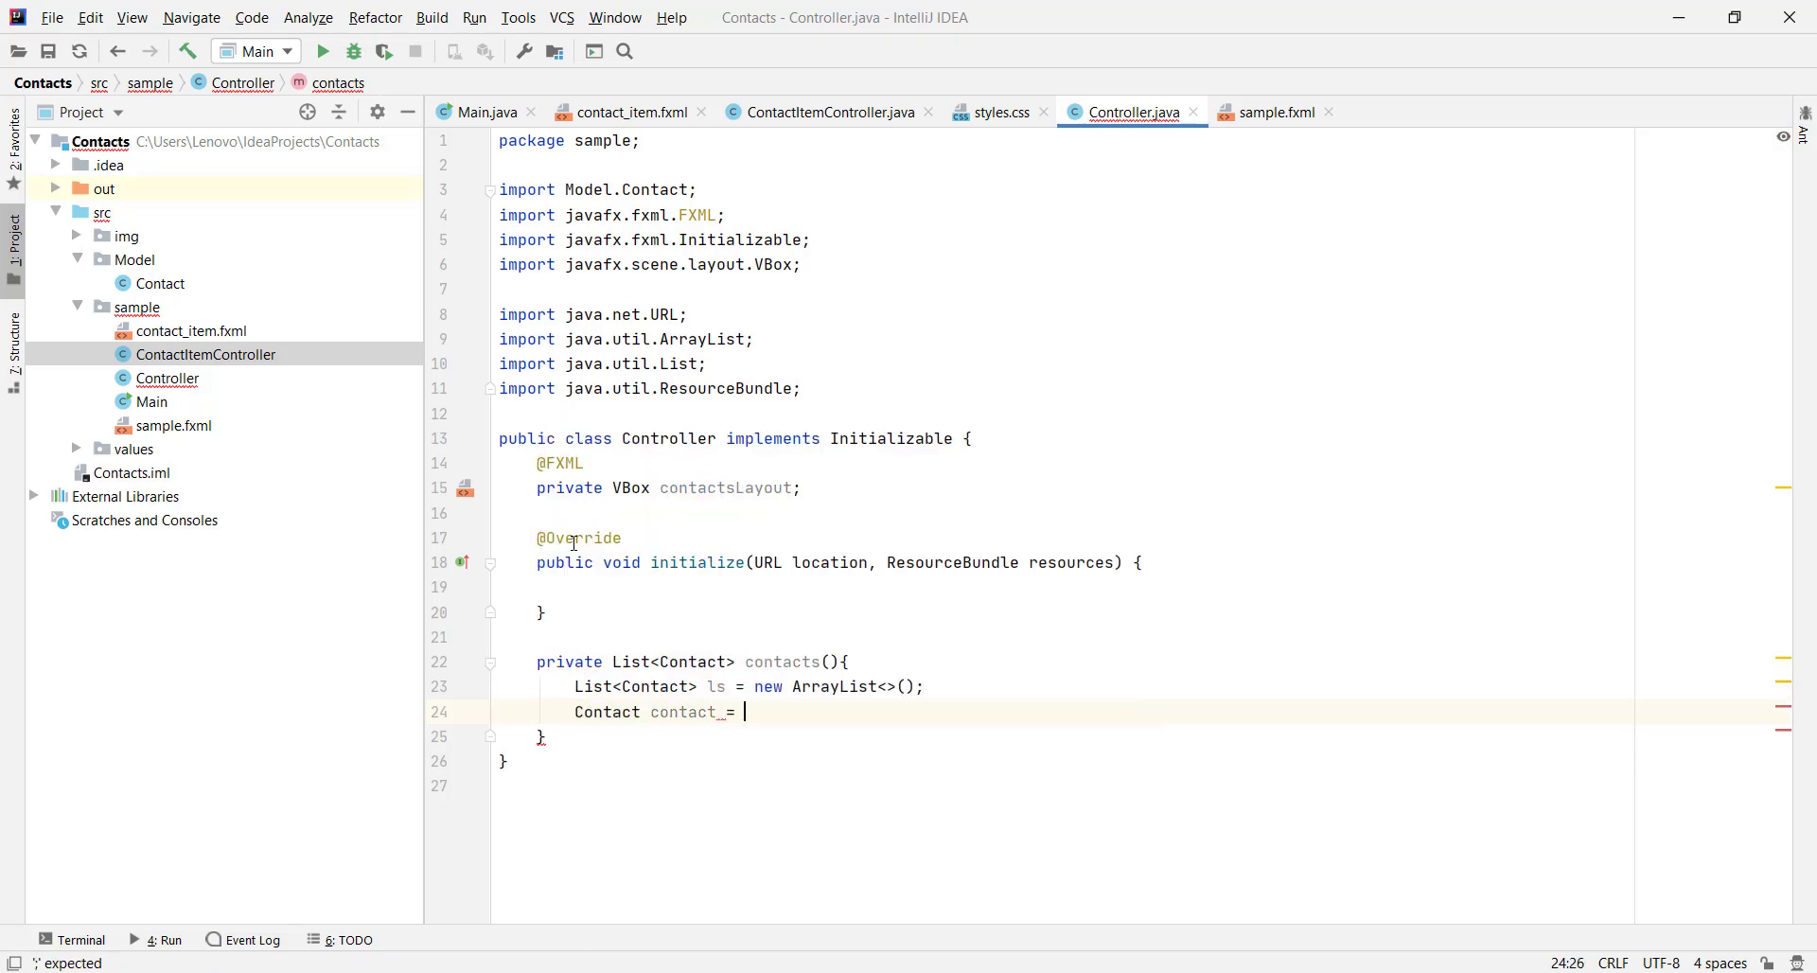
type("new Con")
key("Return")
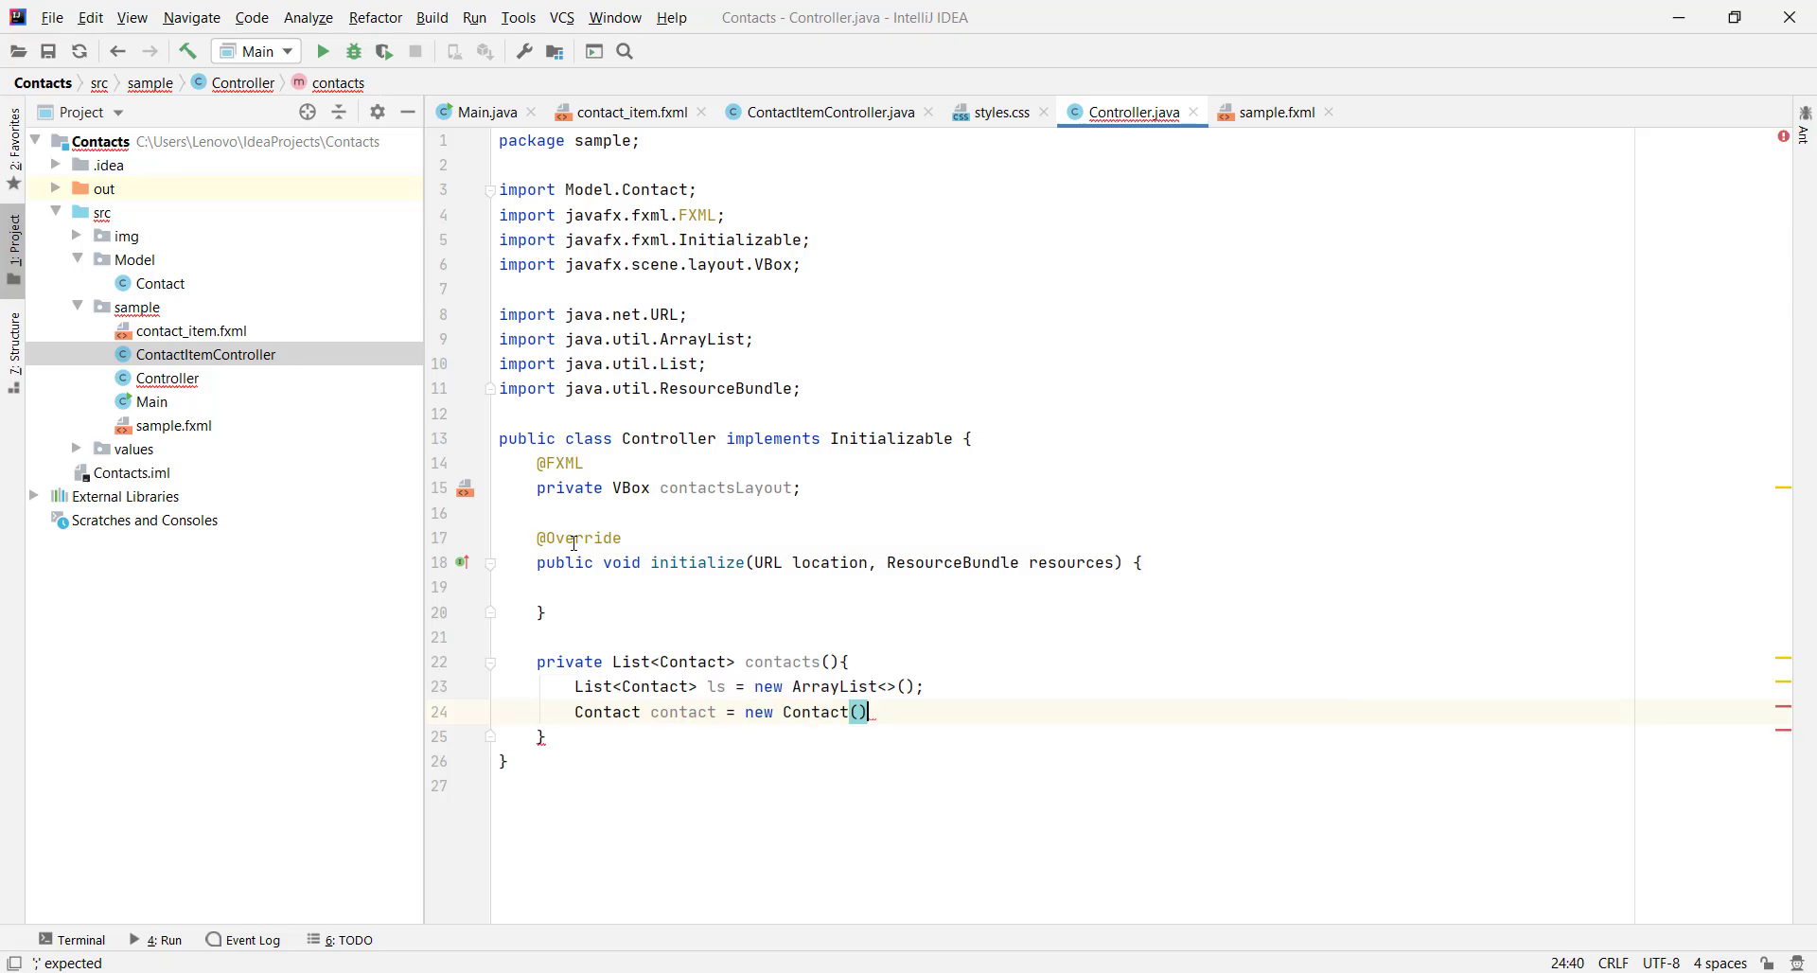
type(";")
key("Return")
key("Return")
Give the contact a sample full name with setName
type("co")
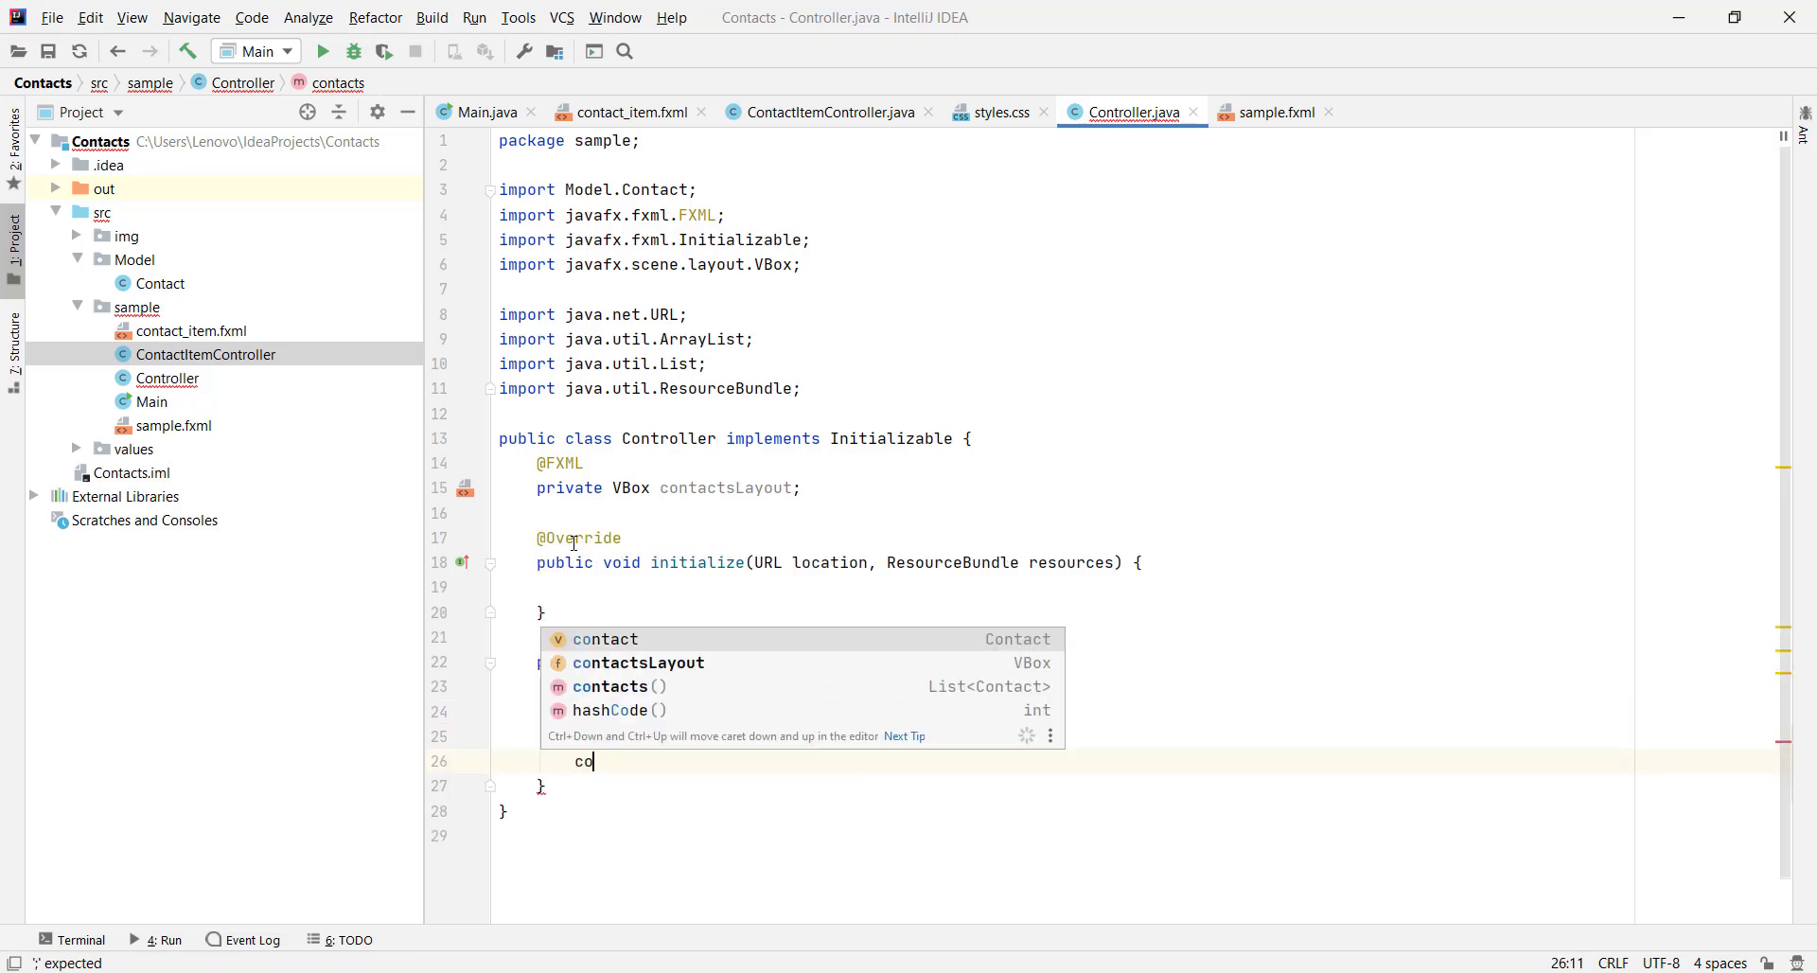
type("ntact.set")
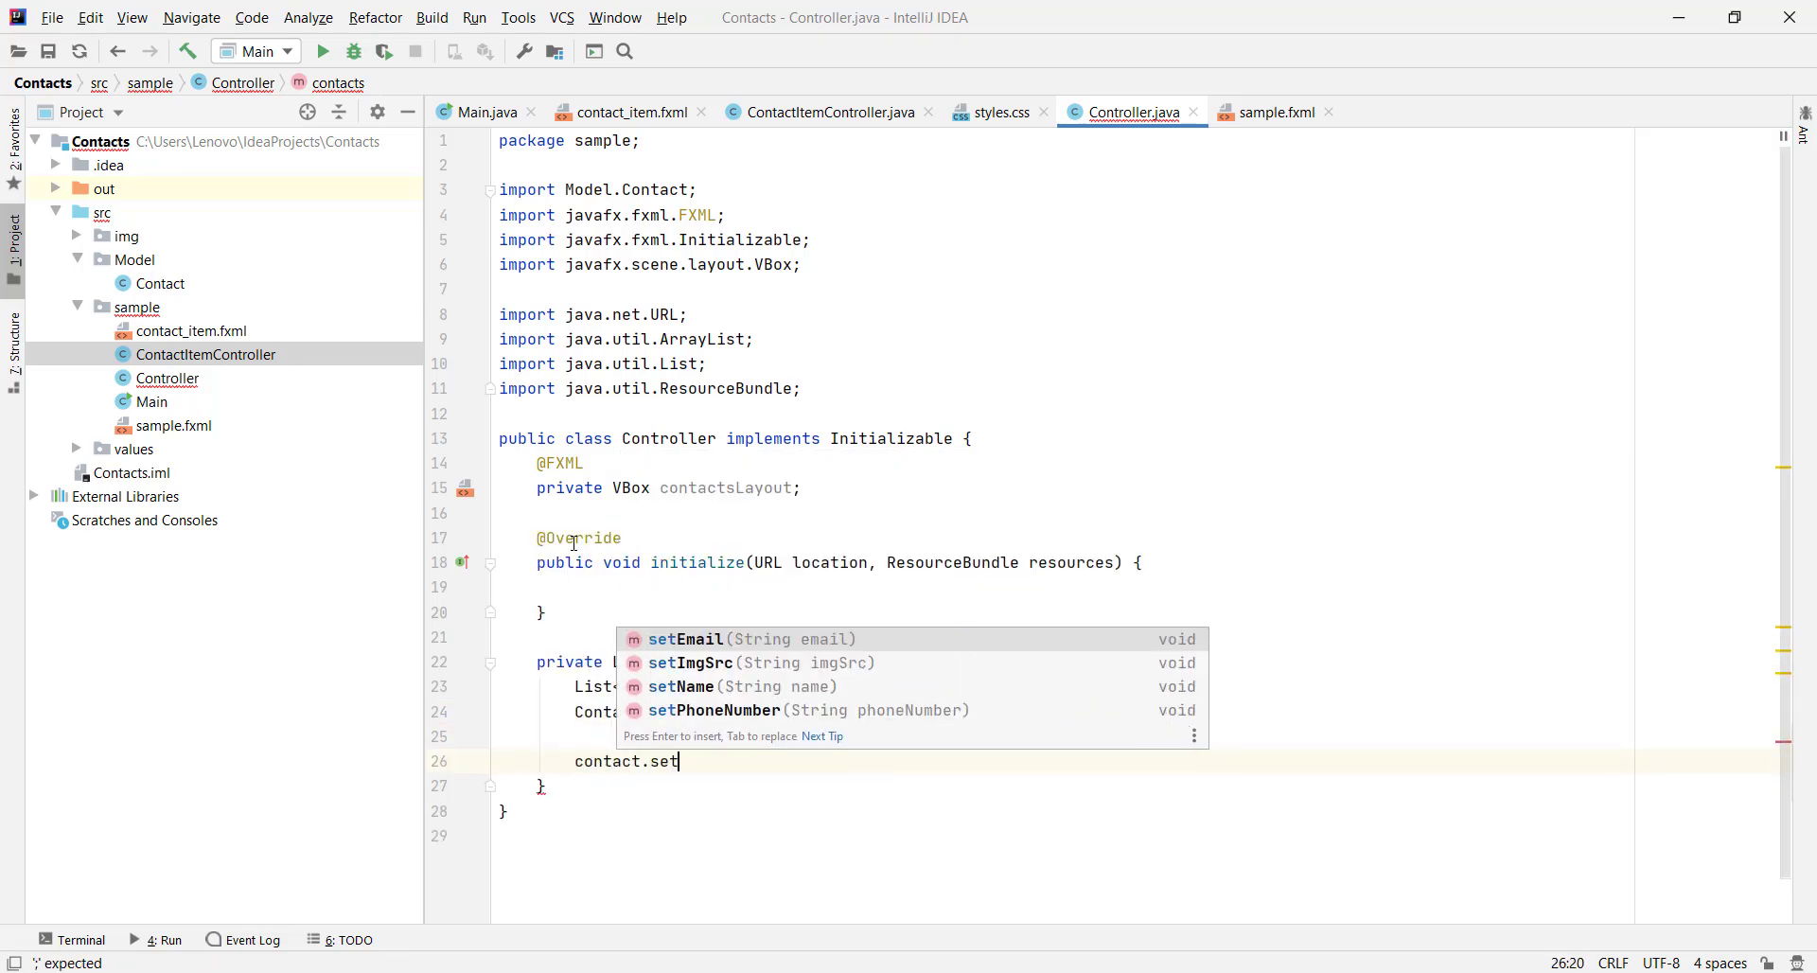
key("Down")
key("Down")
key("Return")
type("\"")
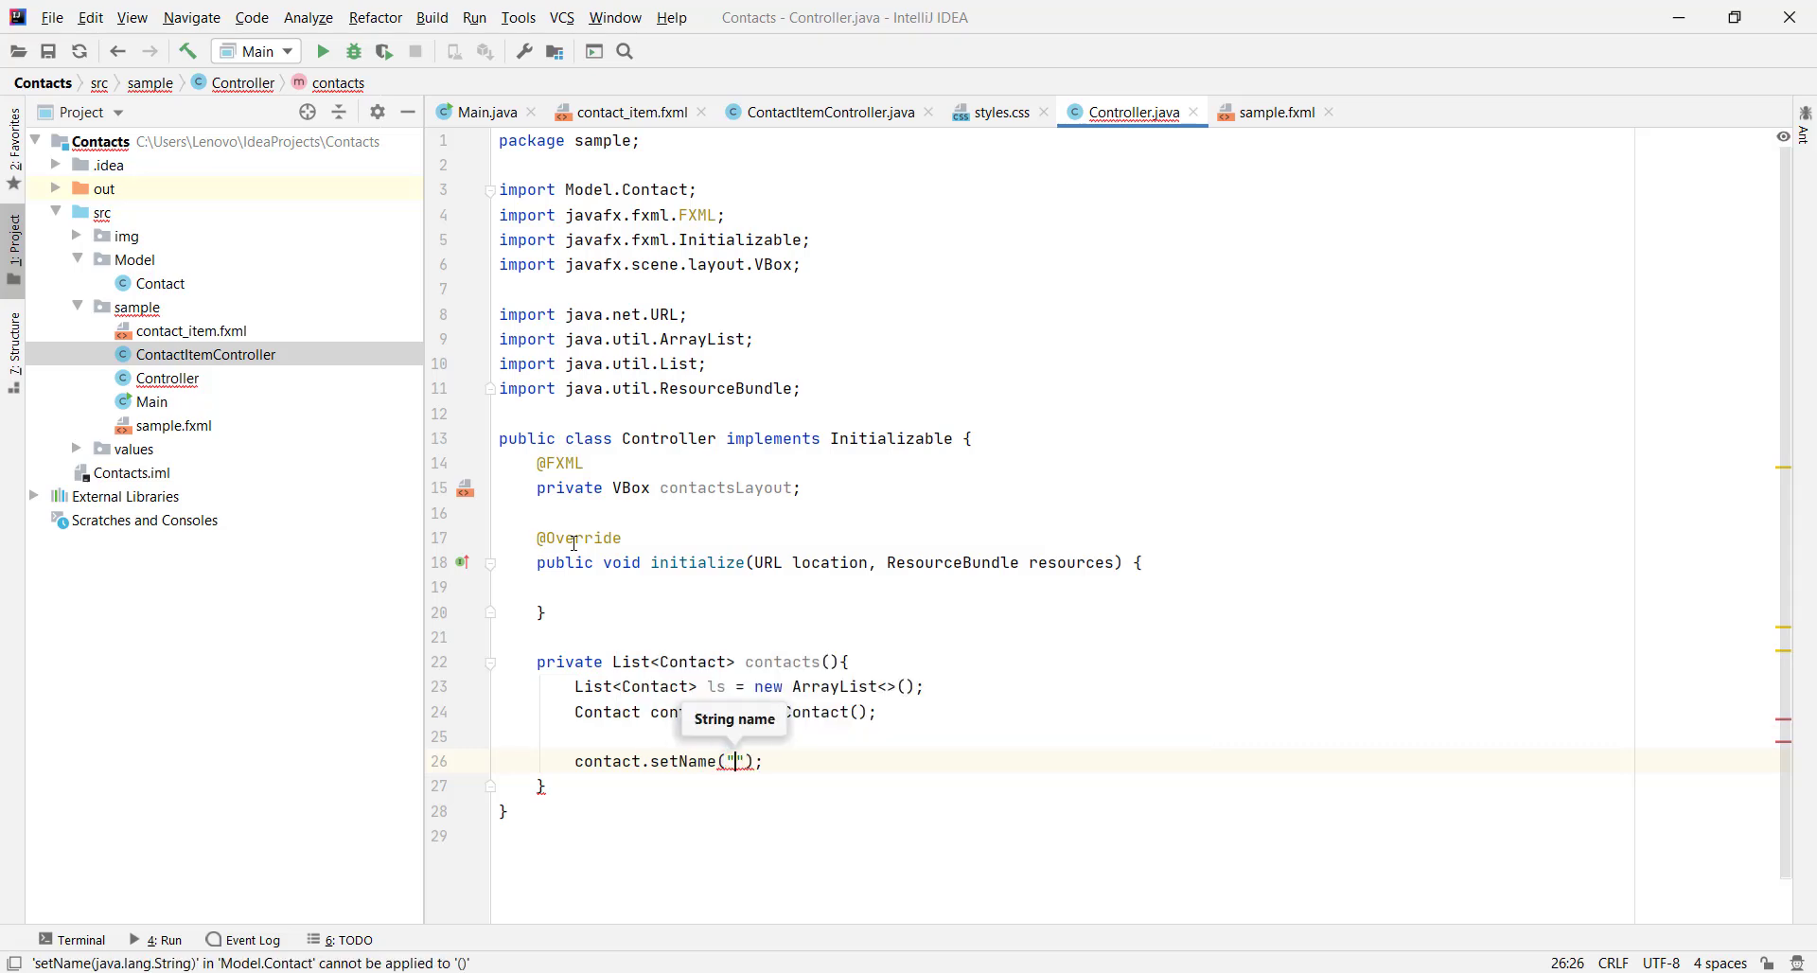
type("Abella Ab")
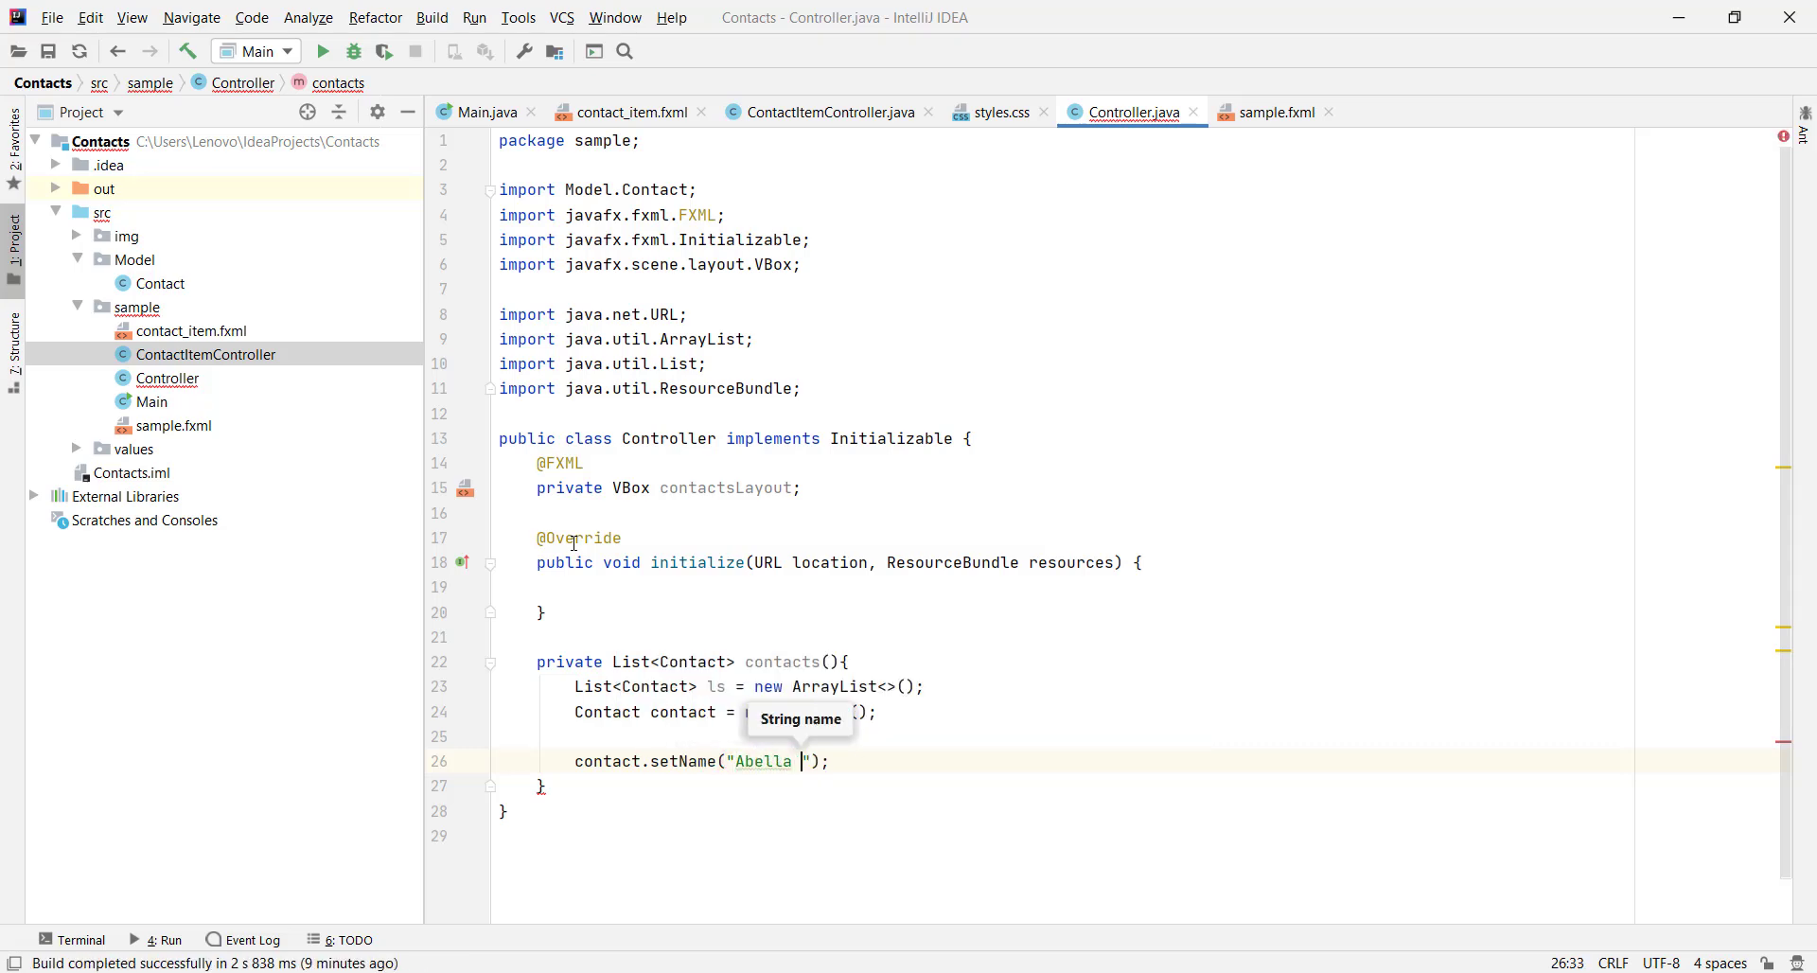
type("eela")
key("BackSpace")
key("BackSpace")
key("BackSpace")
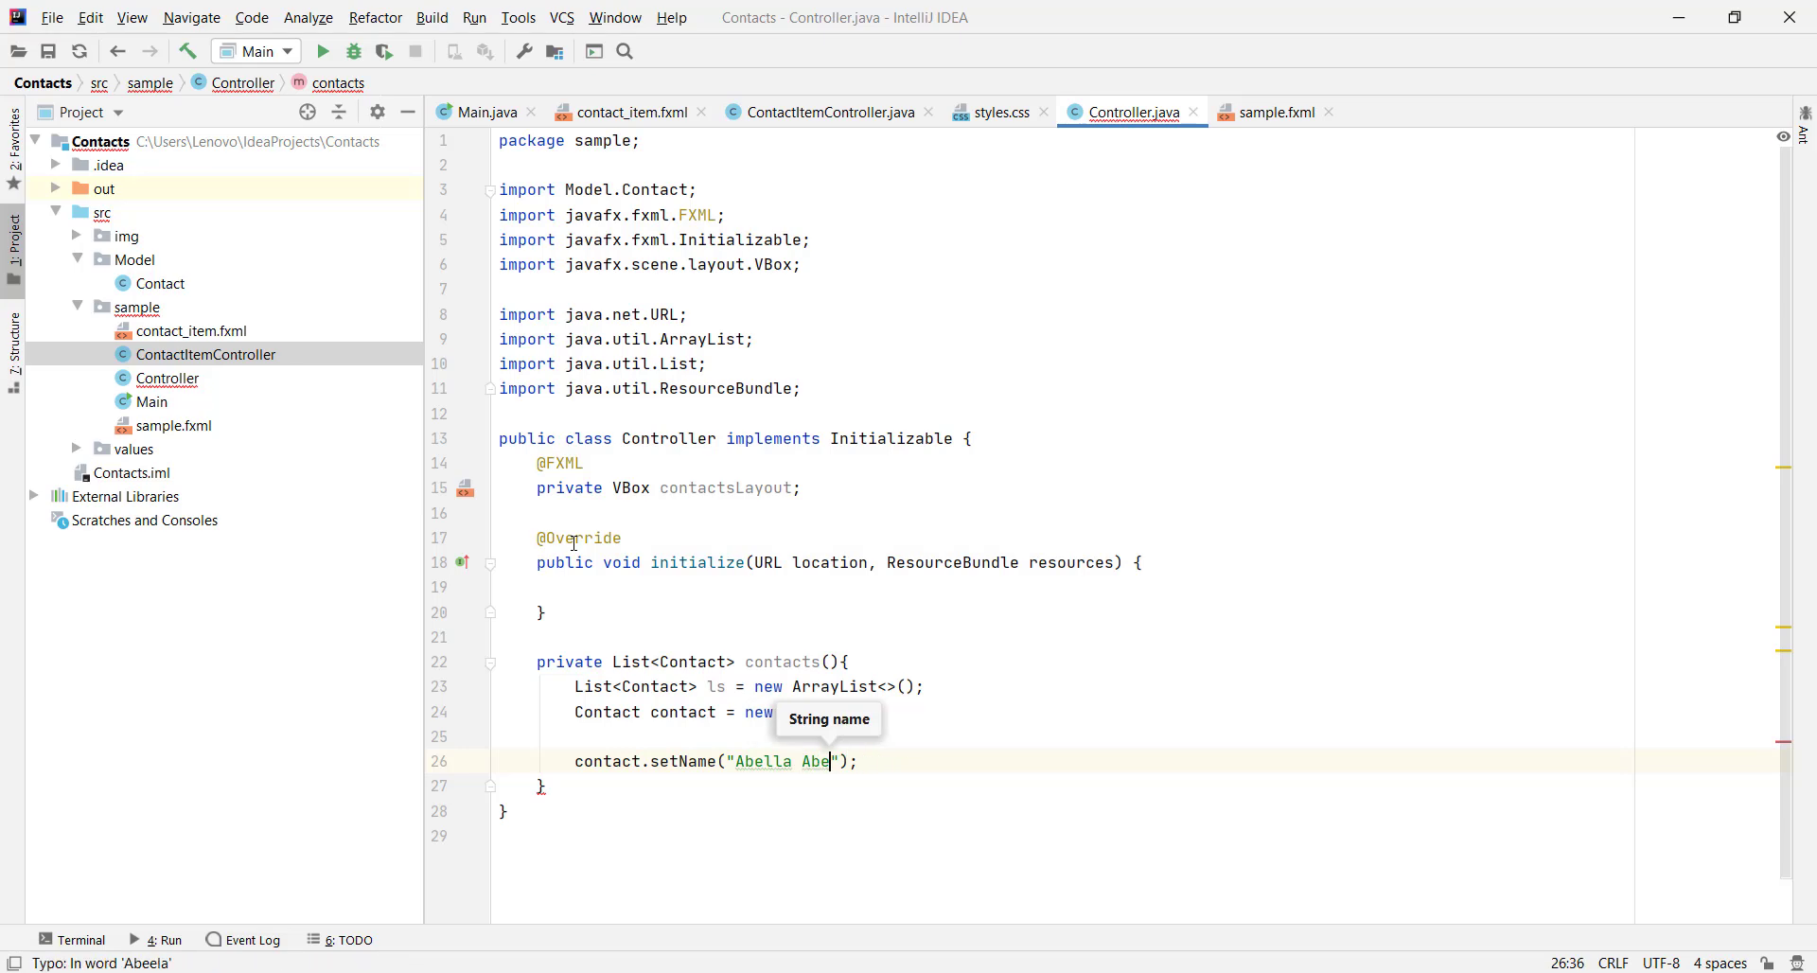
type("lla")
key("End")
key("Return")
Set the contact's image to "/img/user2.png" after checking the img folder
type("contact.set")
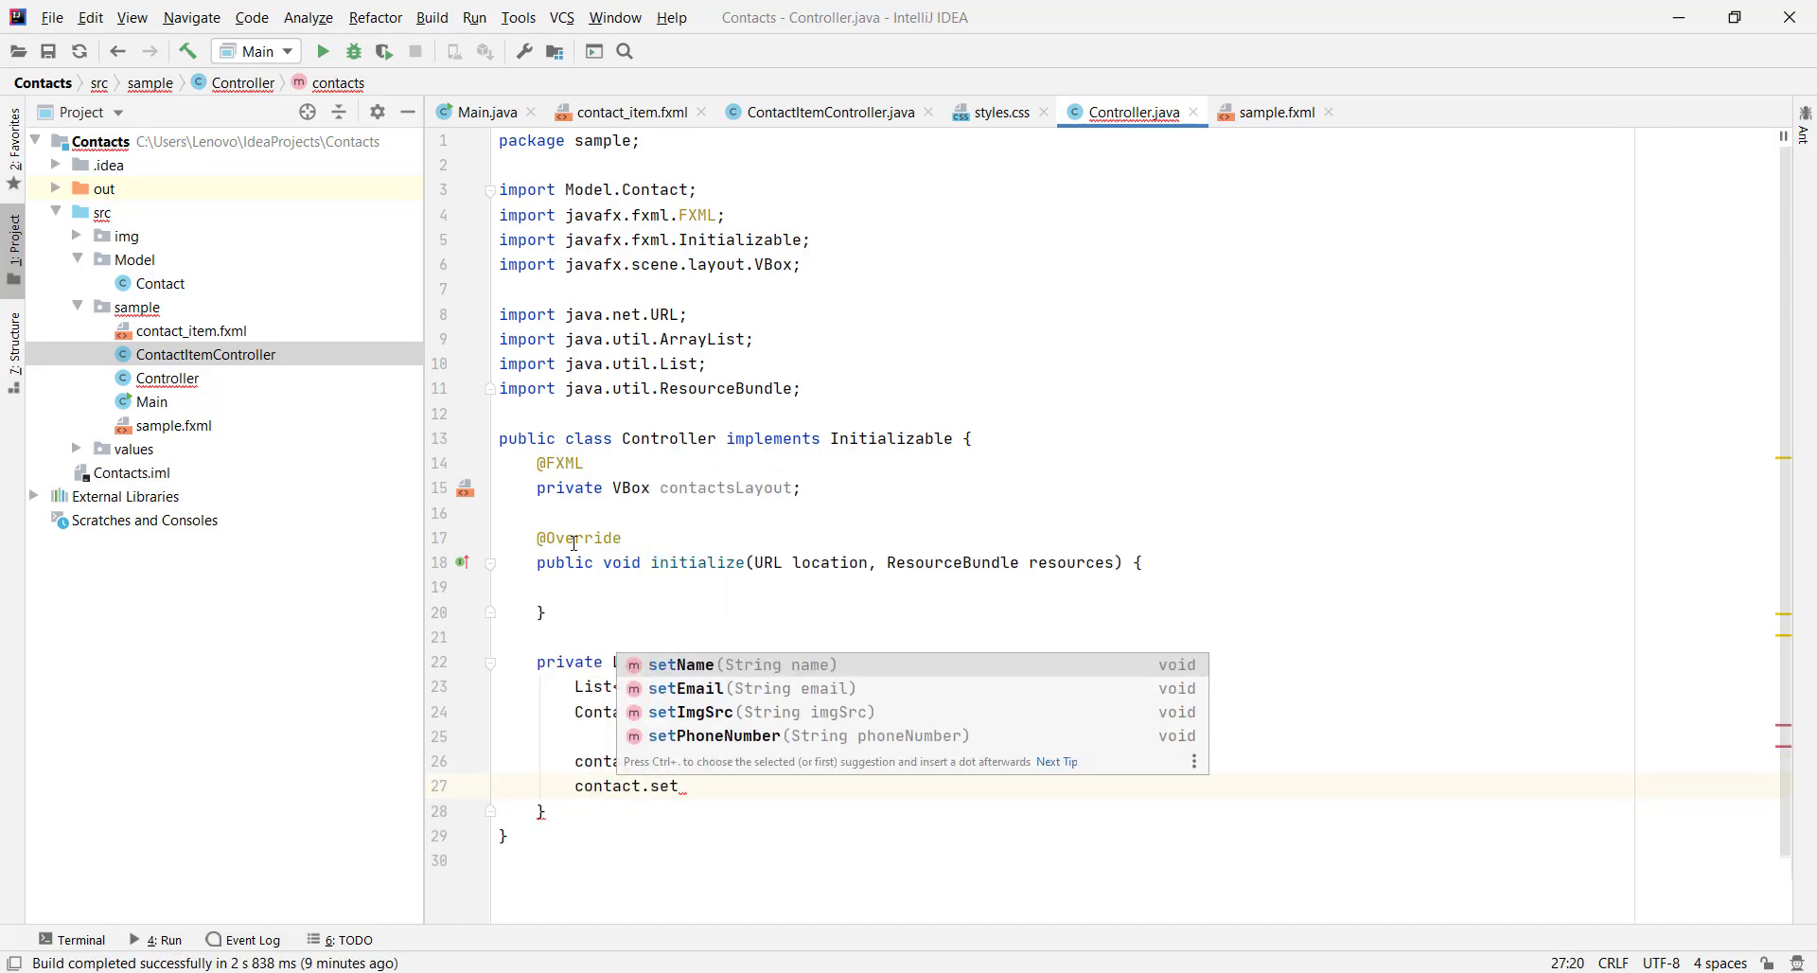
key("Down")
key("Down")
key("Return")
type("\"/img/\");")
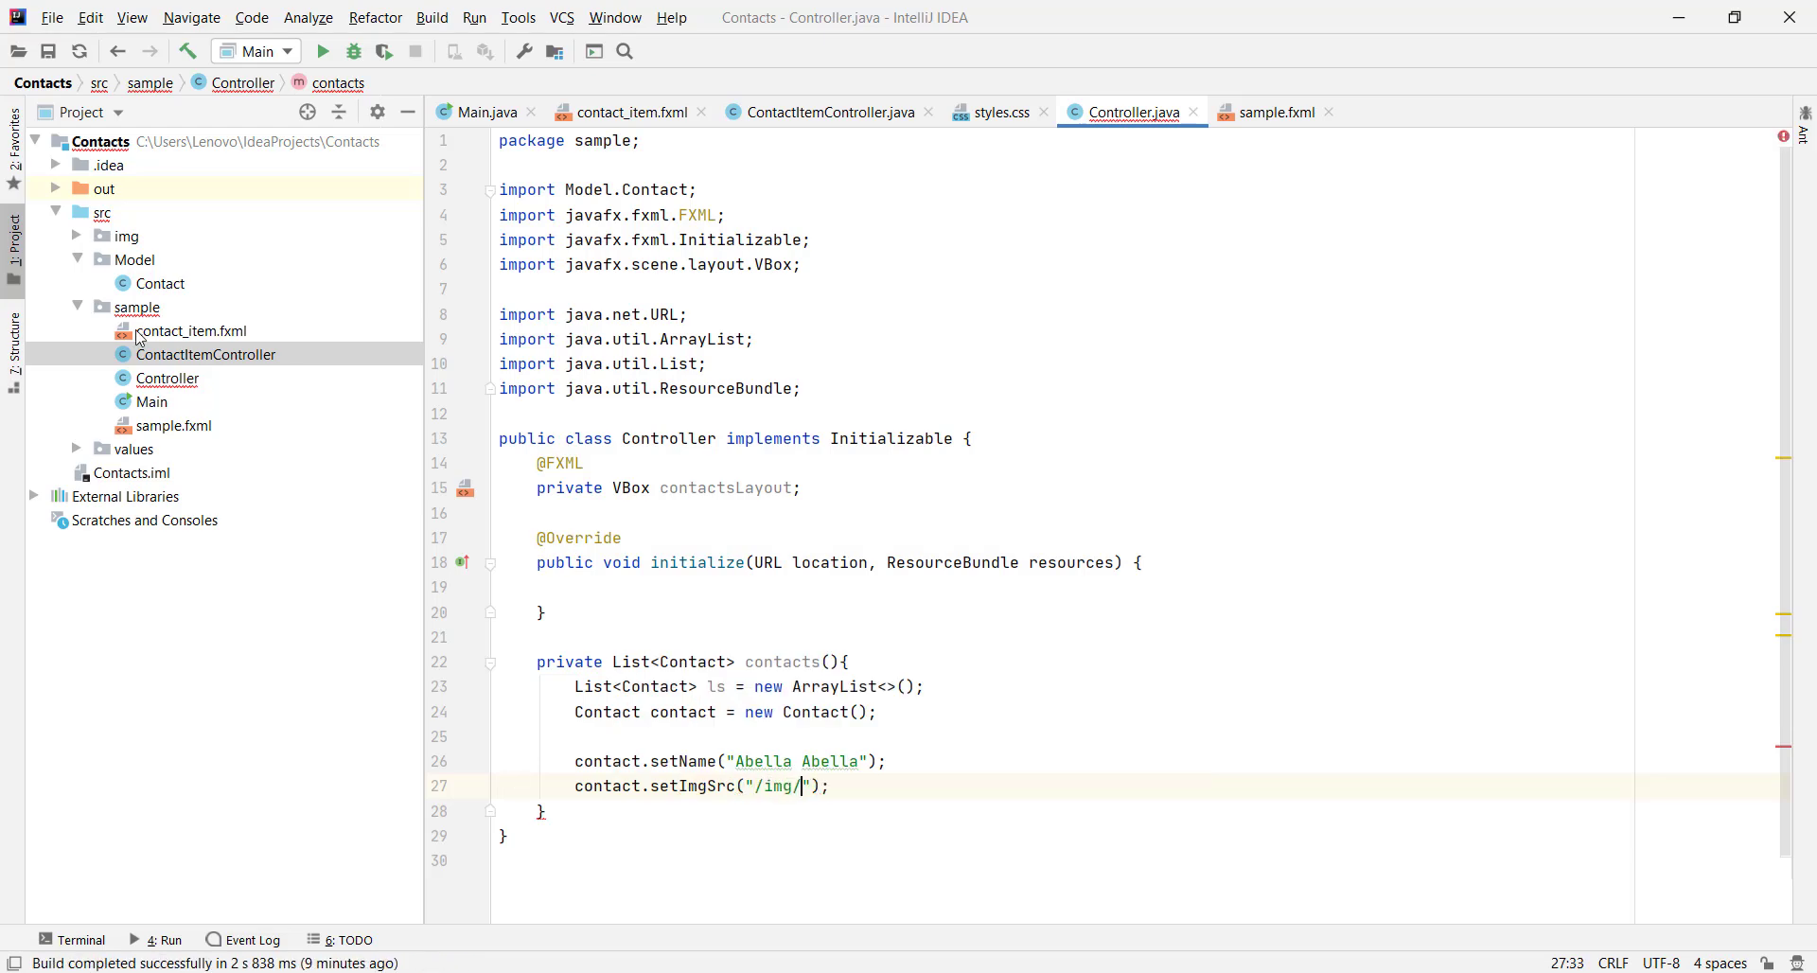
left_click(126, 236)
double_click(126, 236)
double_click(152, 425)
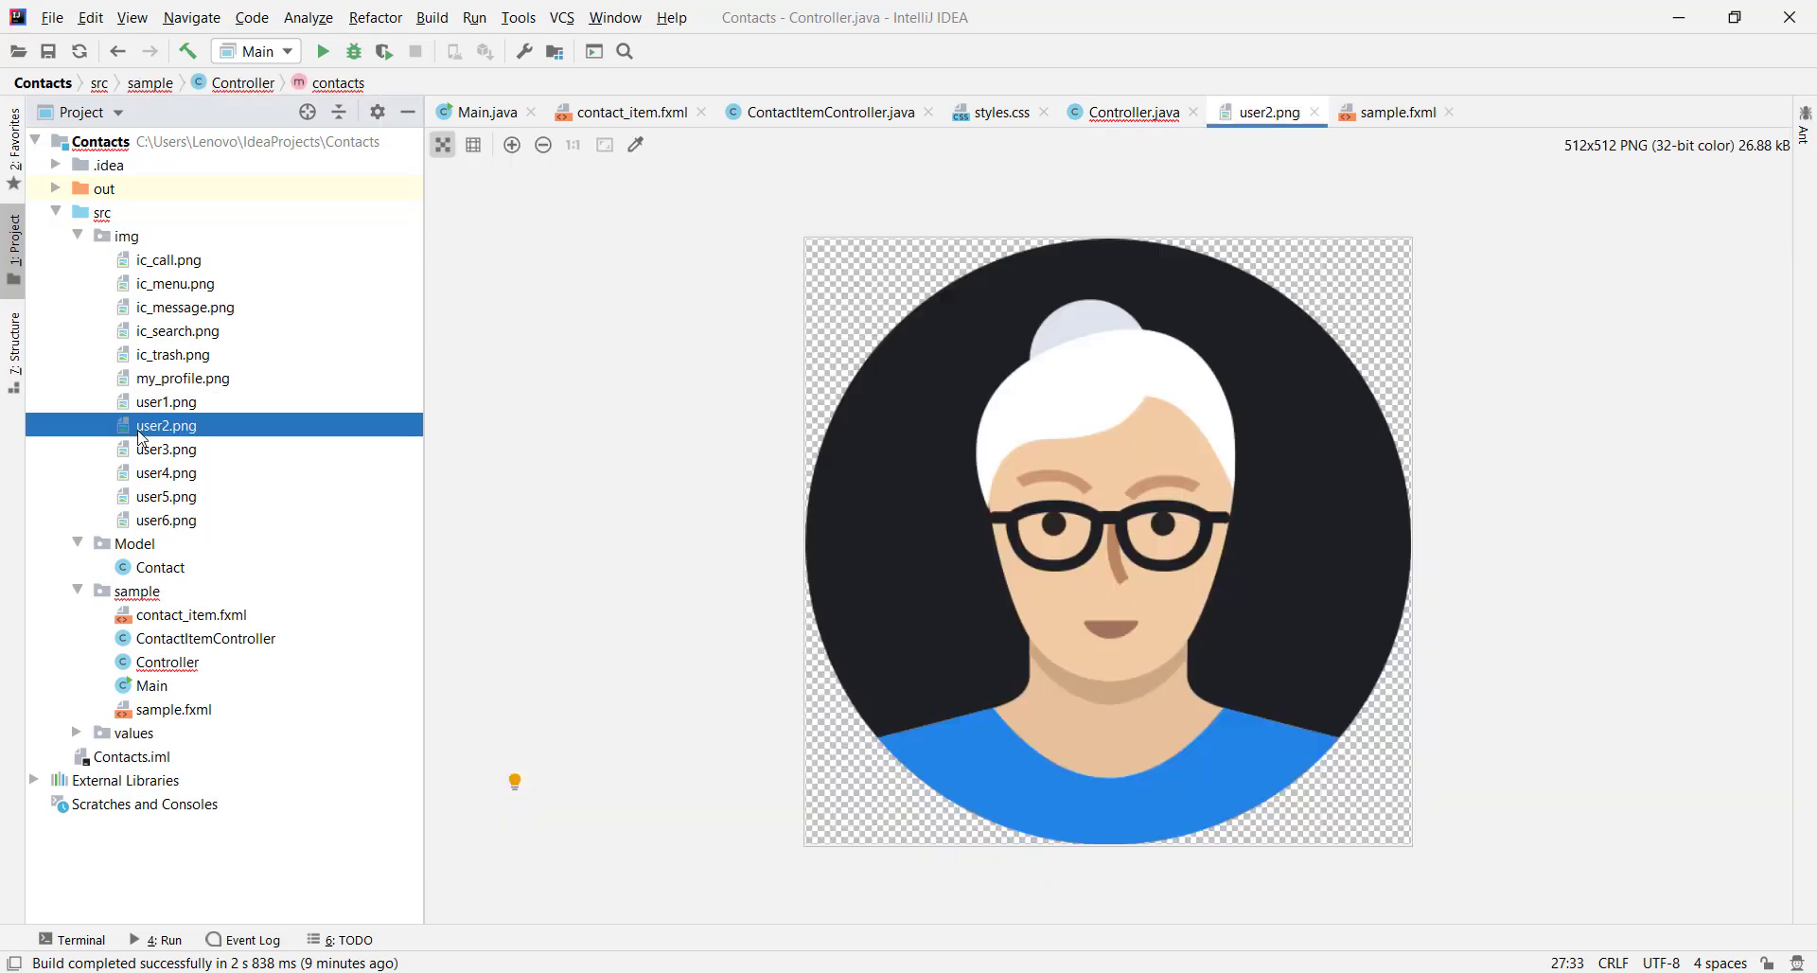
middle_click(1263, 111)
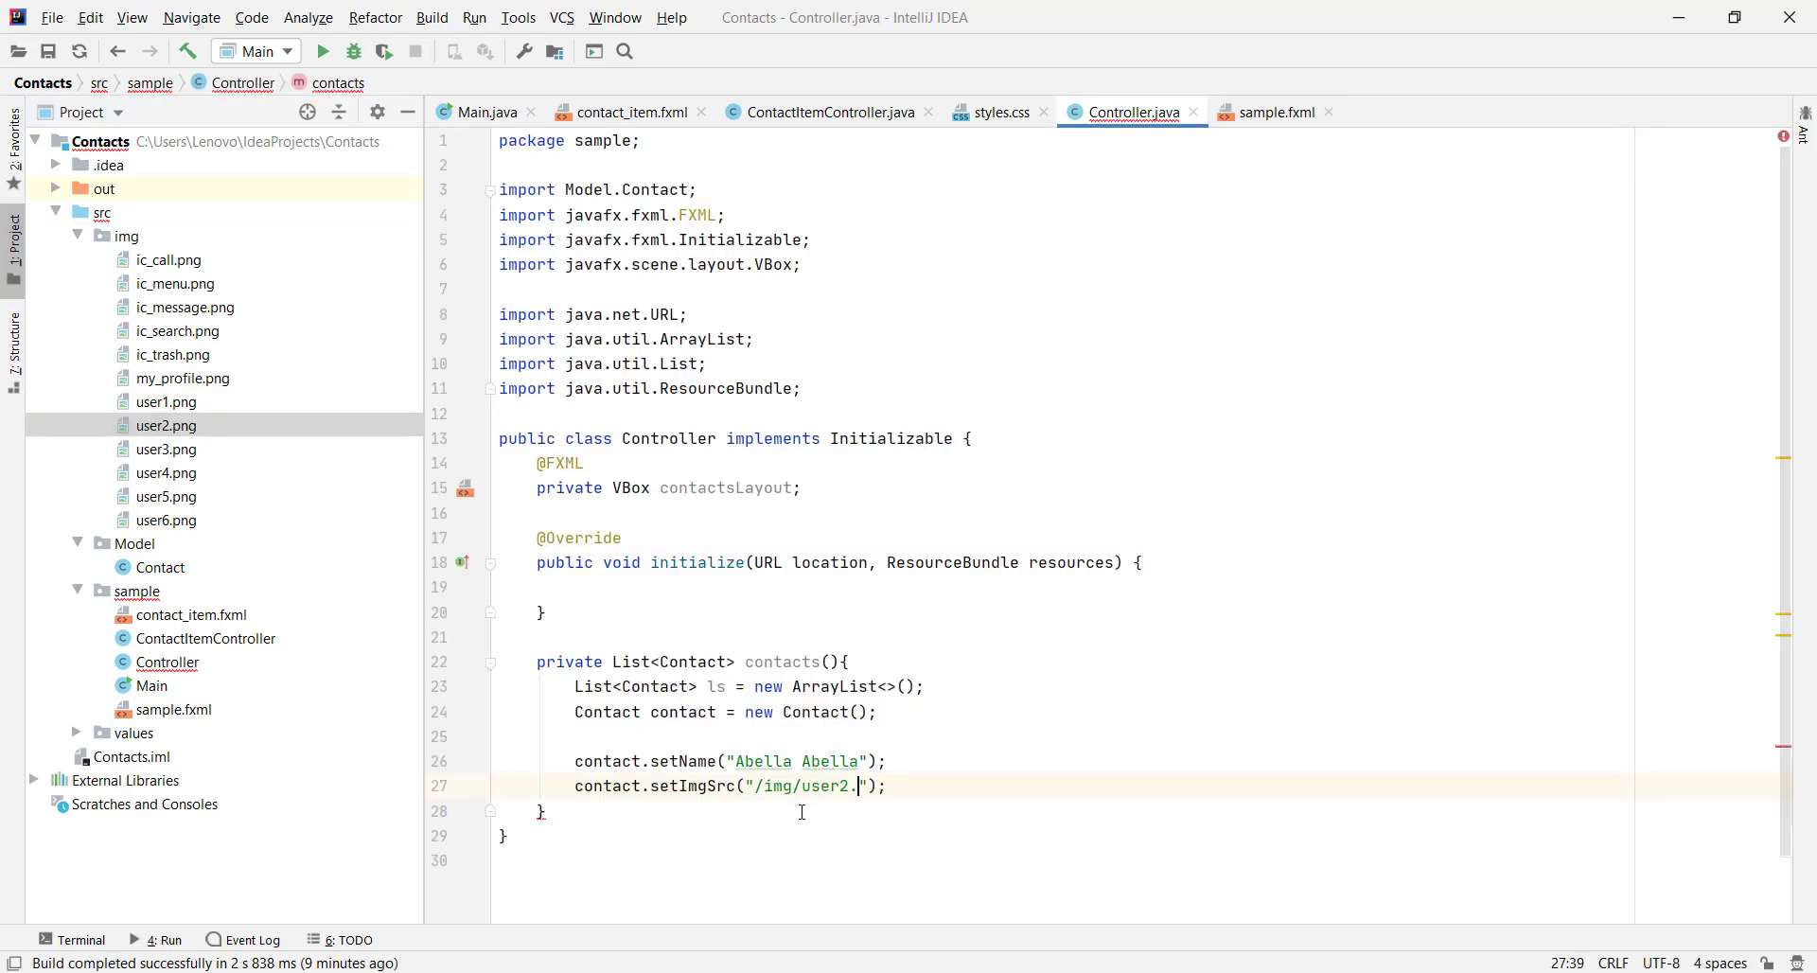
key("End")
key("Return")
Start a setPhoneNumber call on the contact with a placeholder value
type("con")
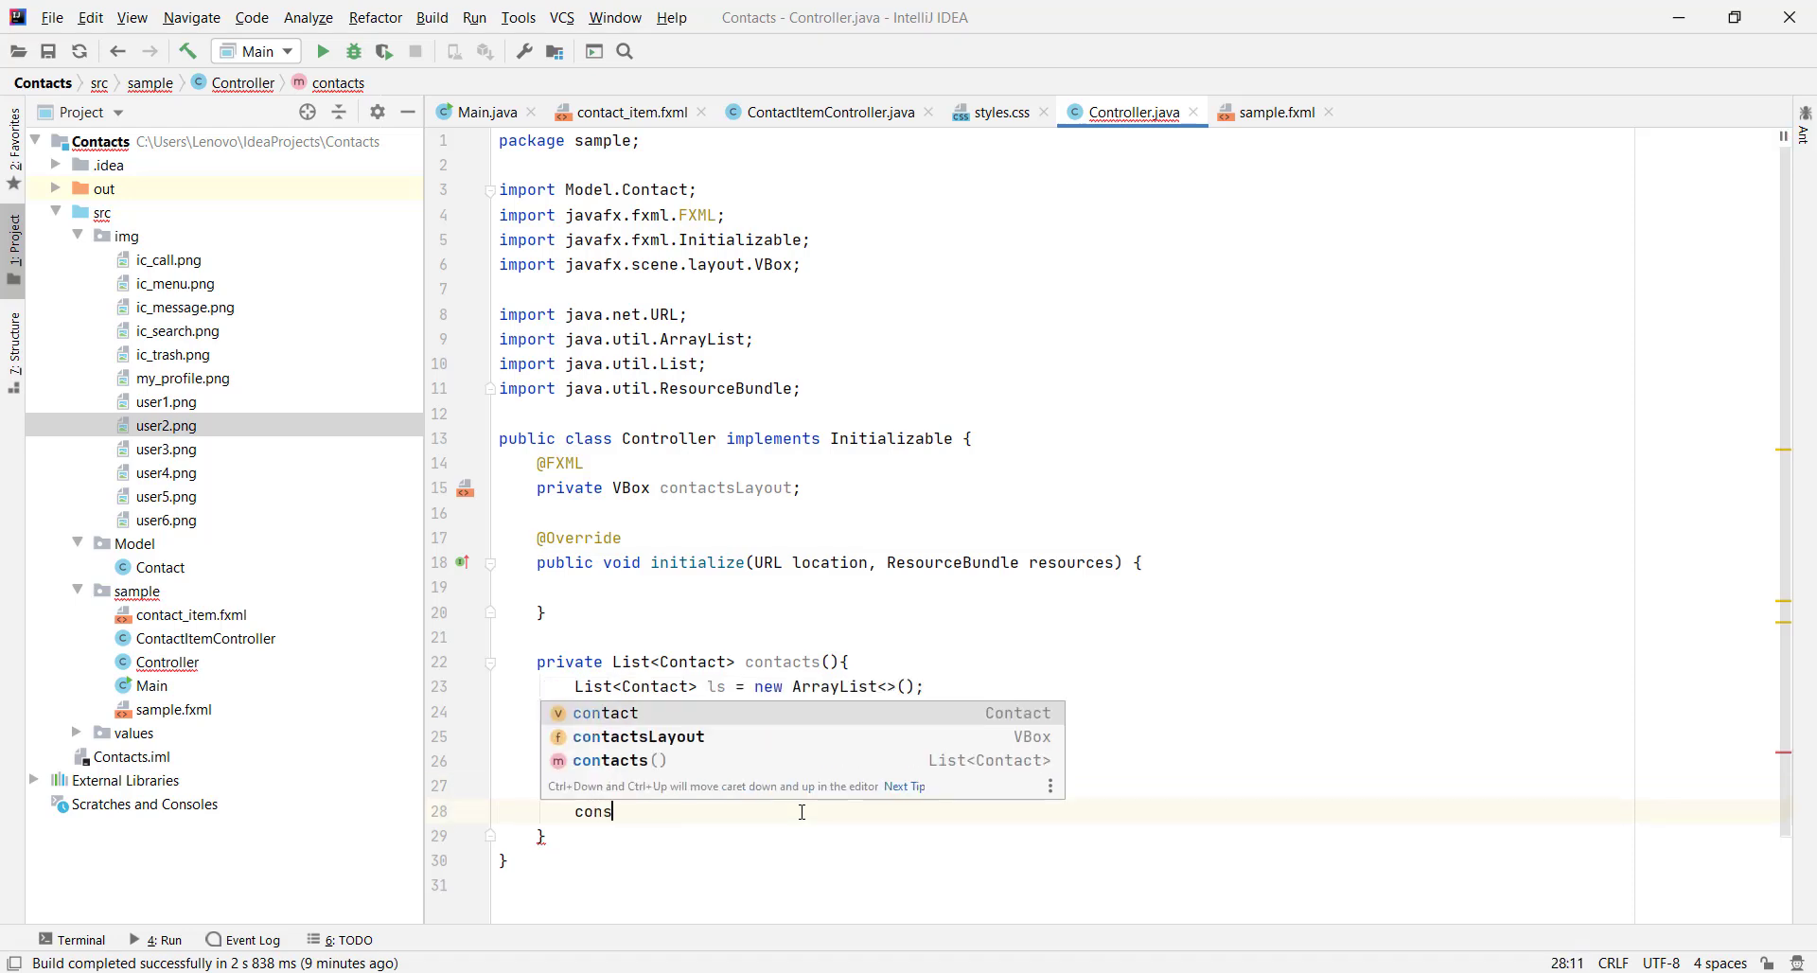
type("tact.set")
key("Down")
key("Down")
key("Down")
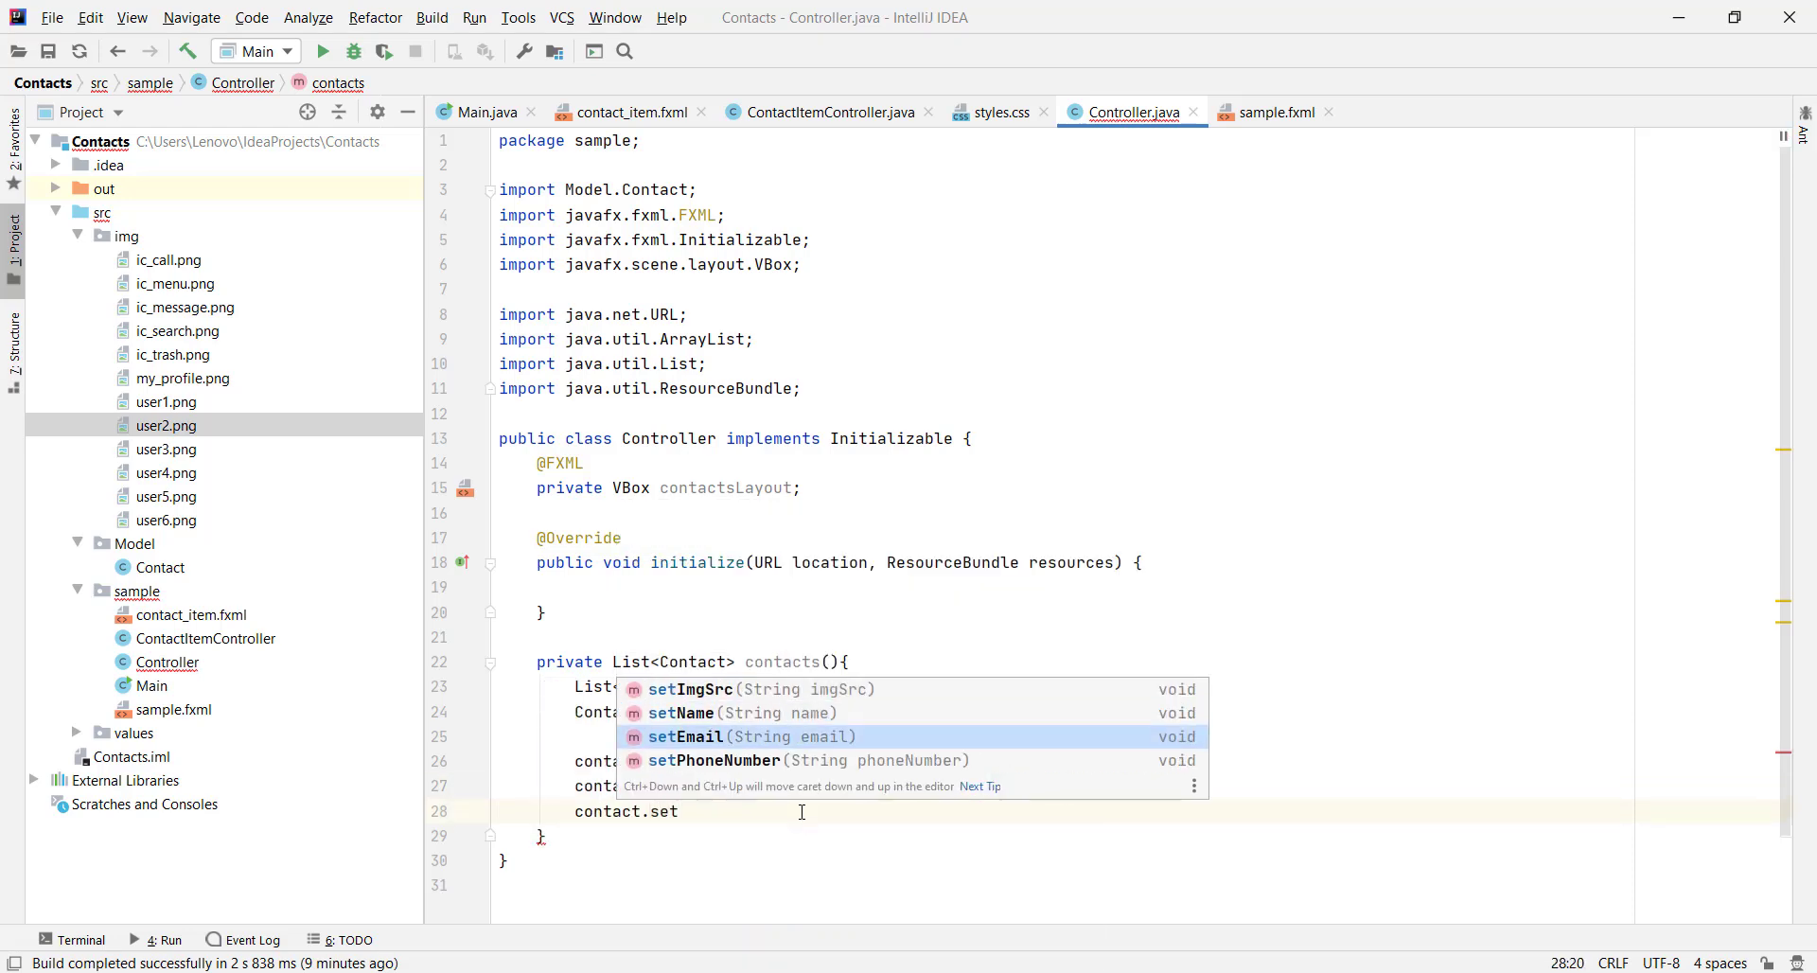
key("Return")
Give the first contact a placeholder Gmail address with contact.setEmail
type("\"+\");")
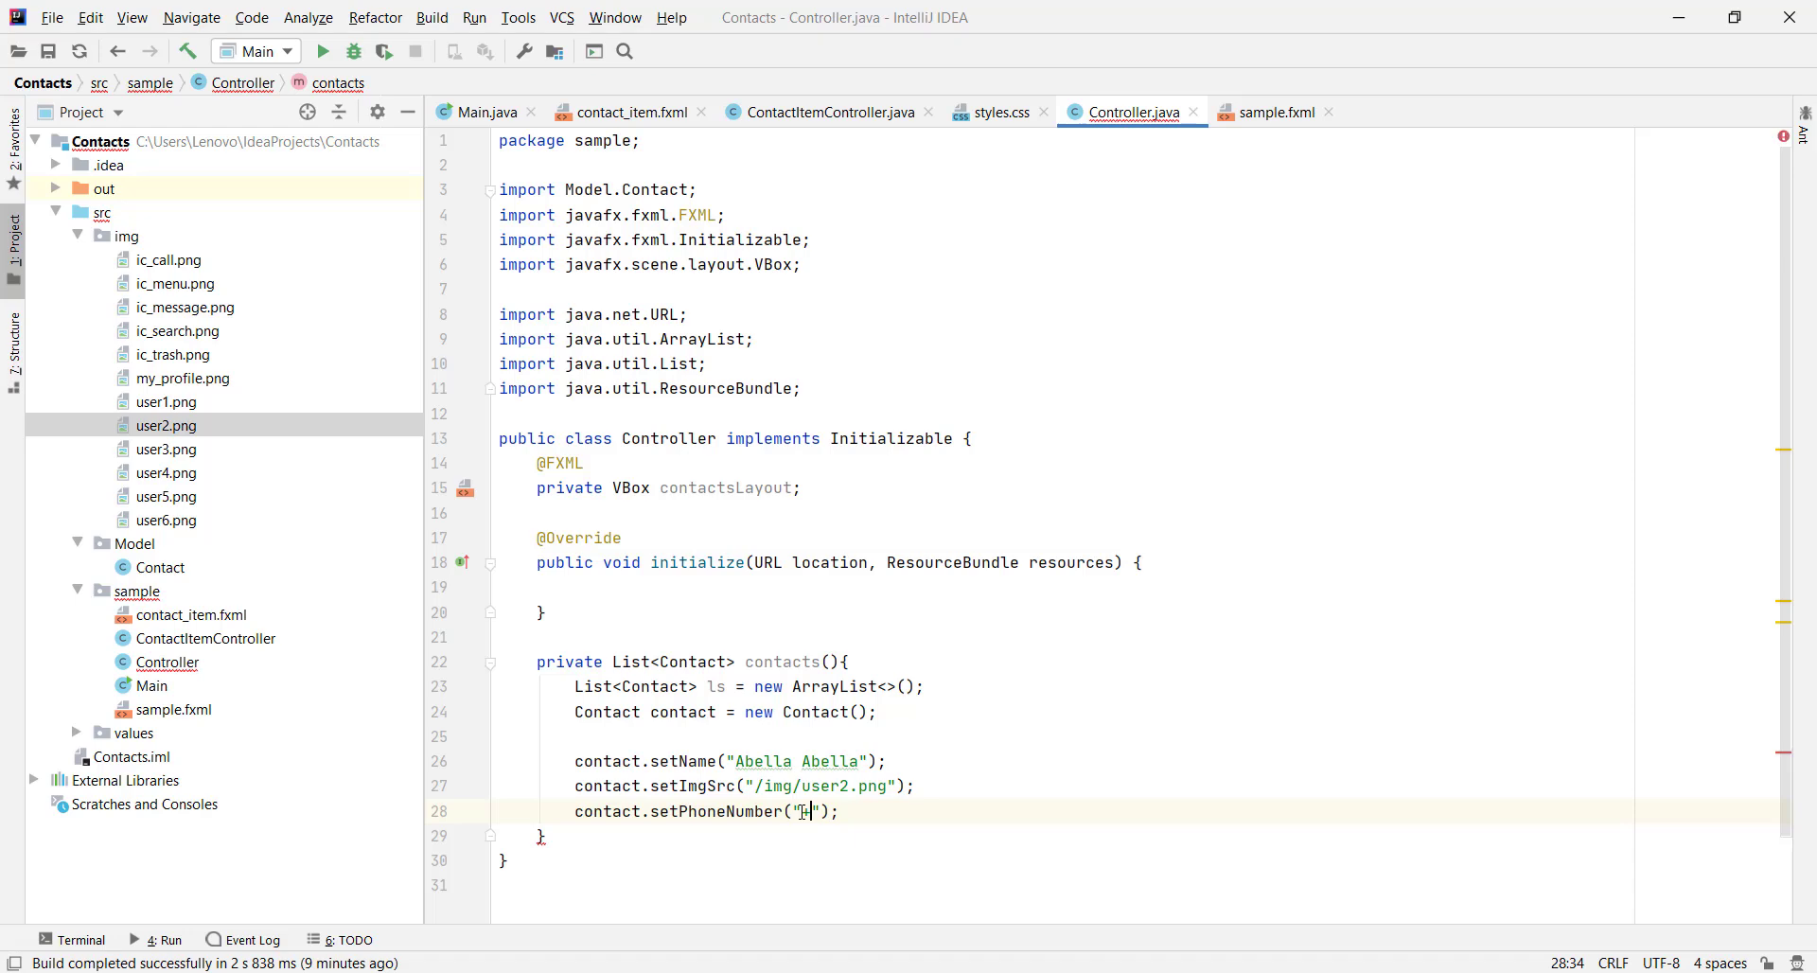
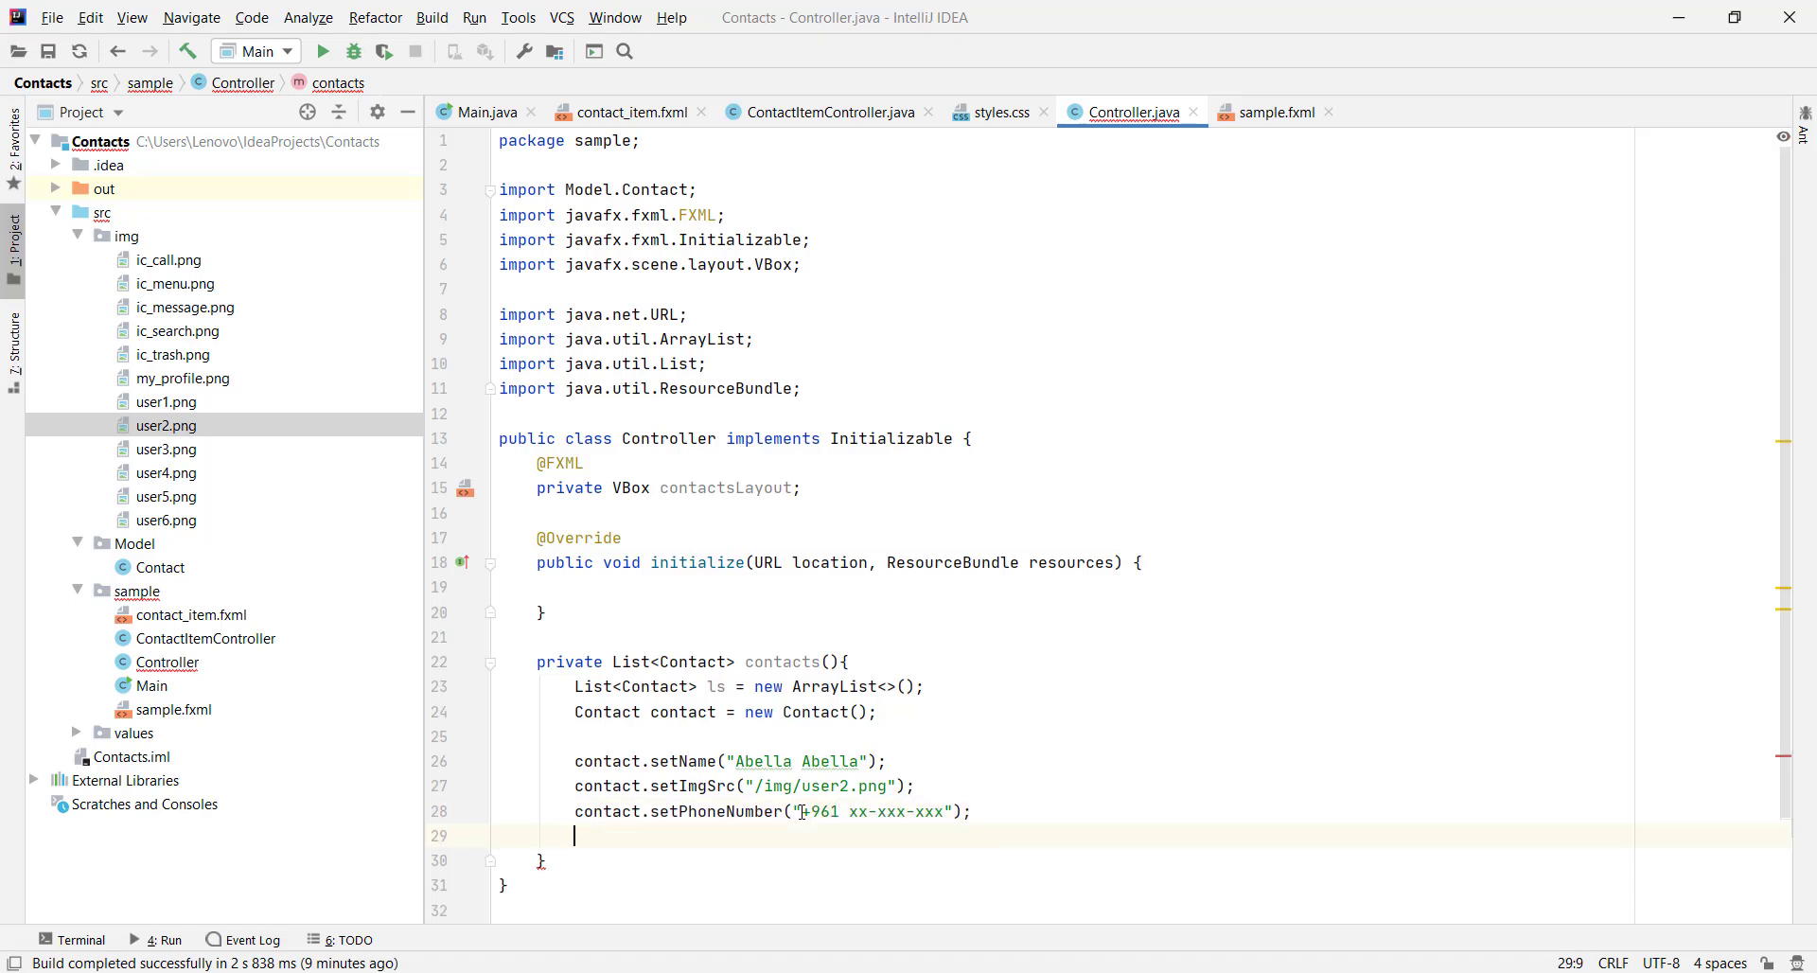
Give the first contact a placeholder Gmail address with contact.setEmail
type("contact.set")
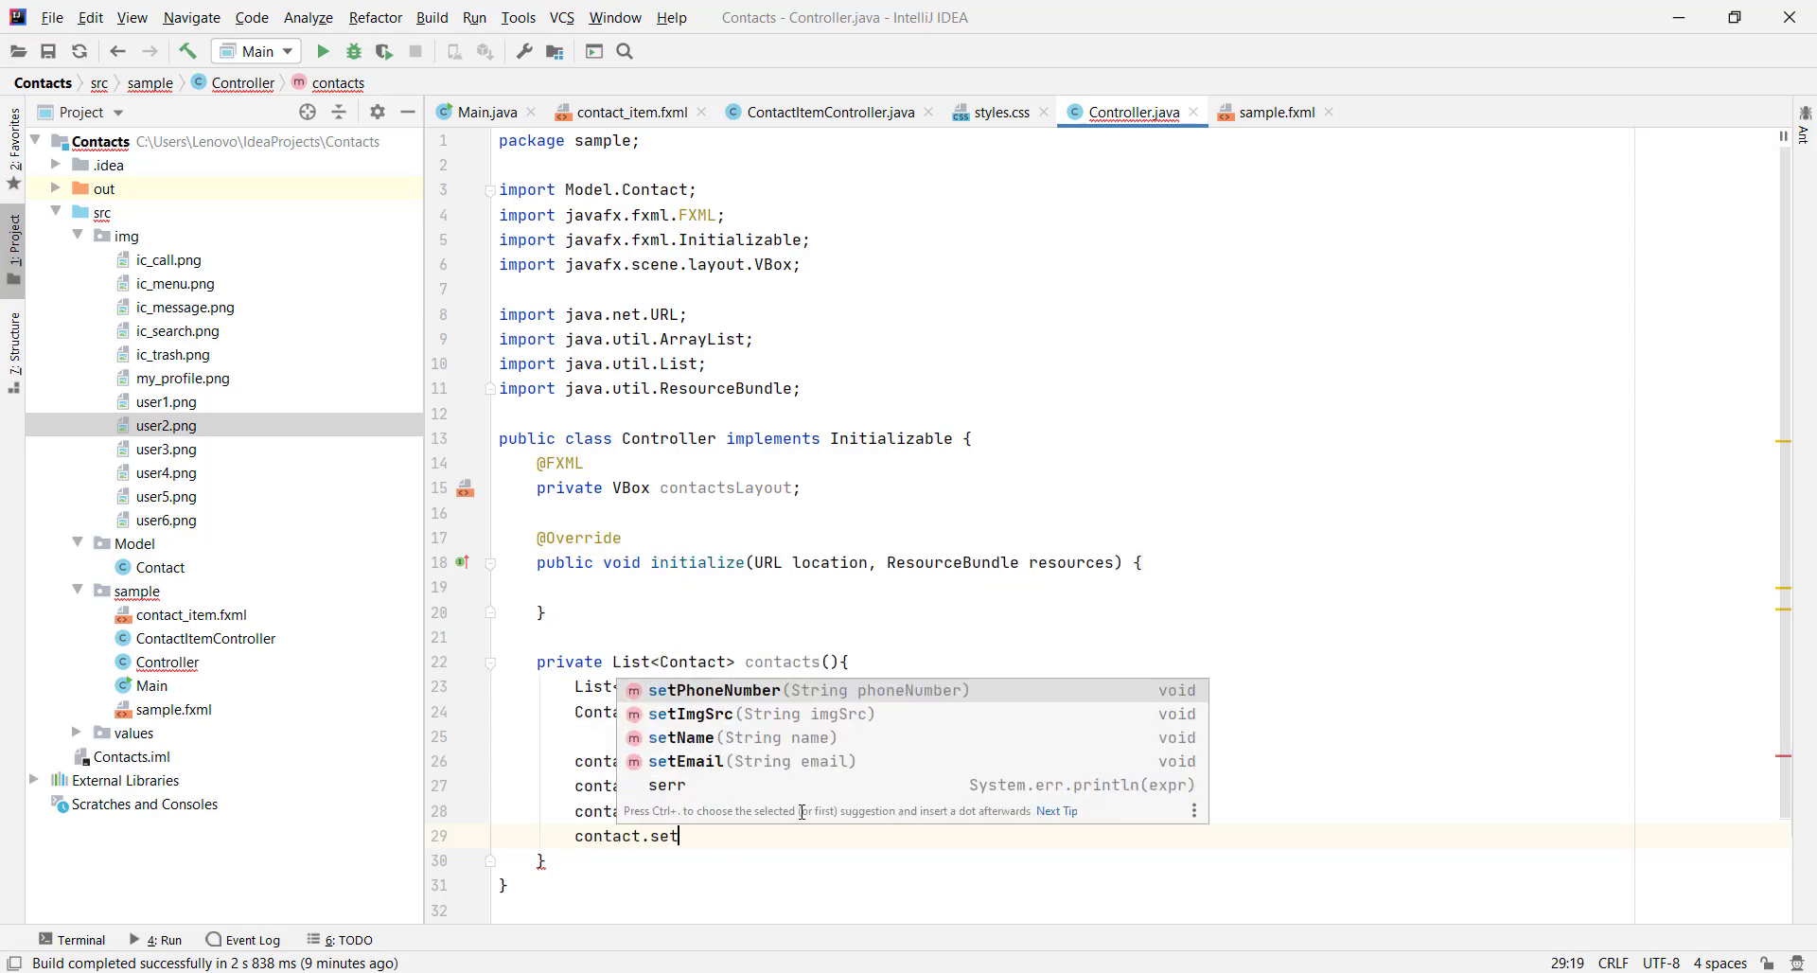
key("Down")
key("Down")
key("Down")
key("Return")
type("\"")
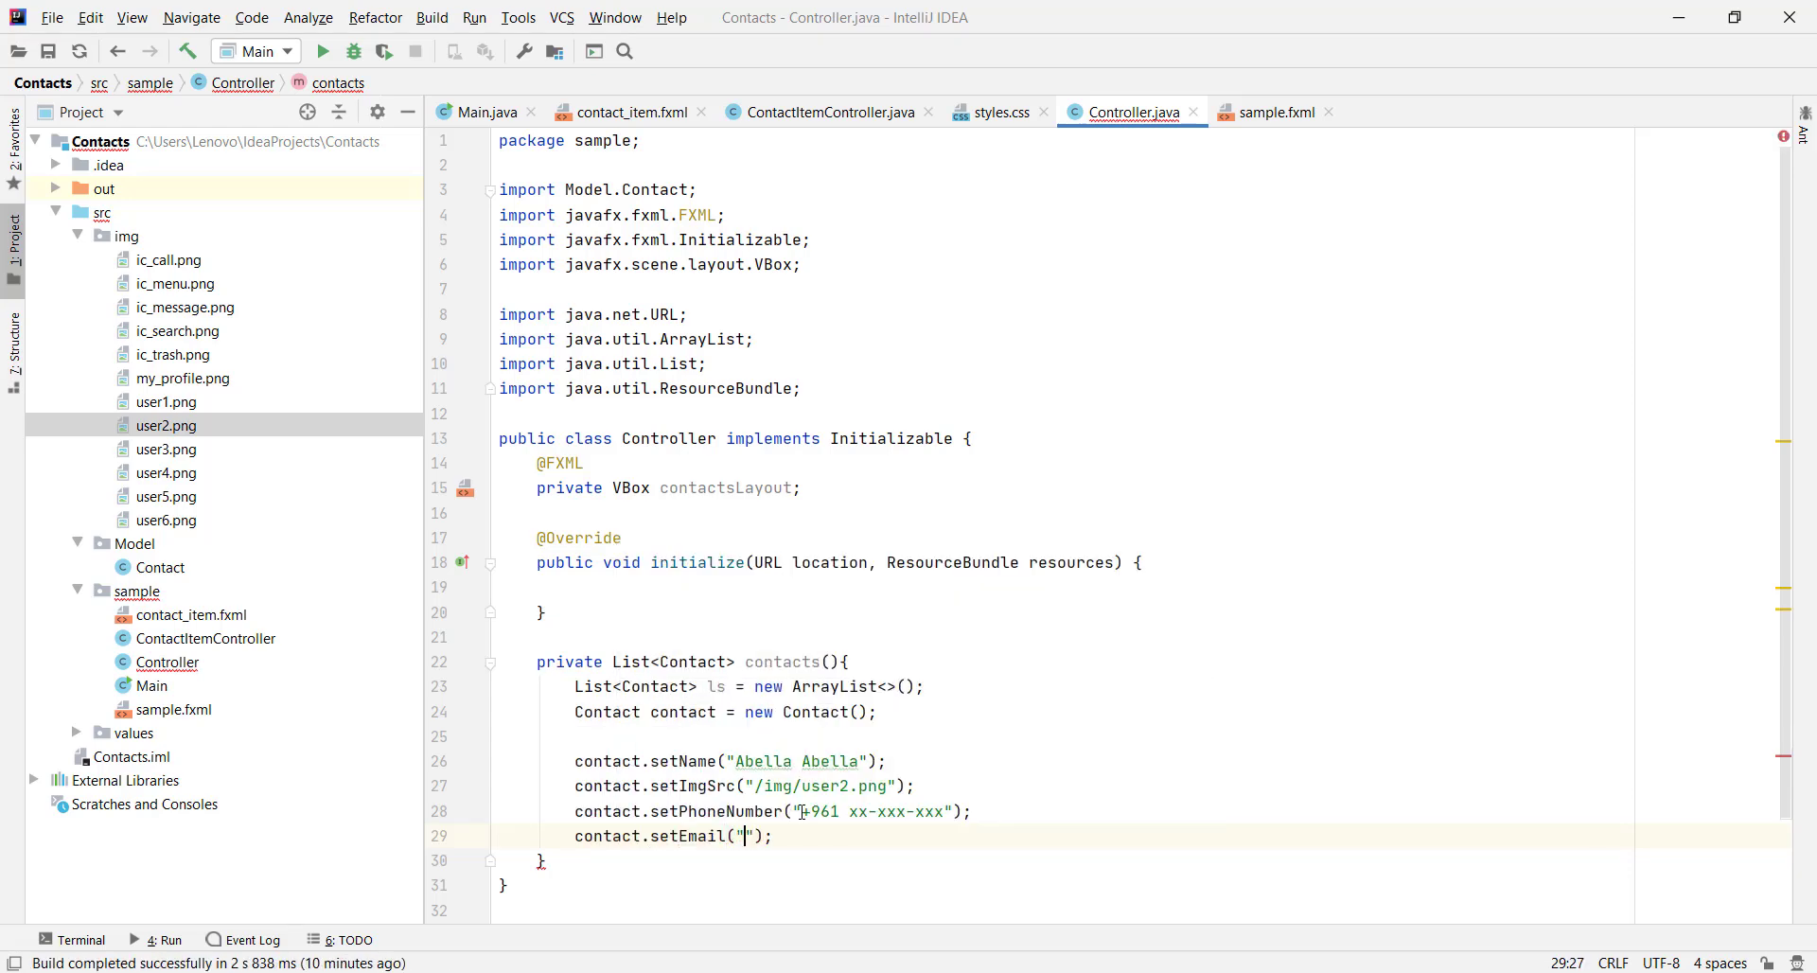
type("abcdefghij")
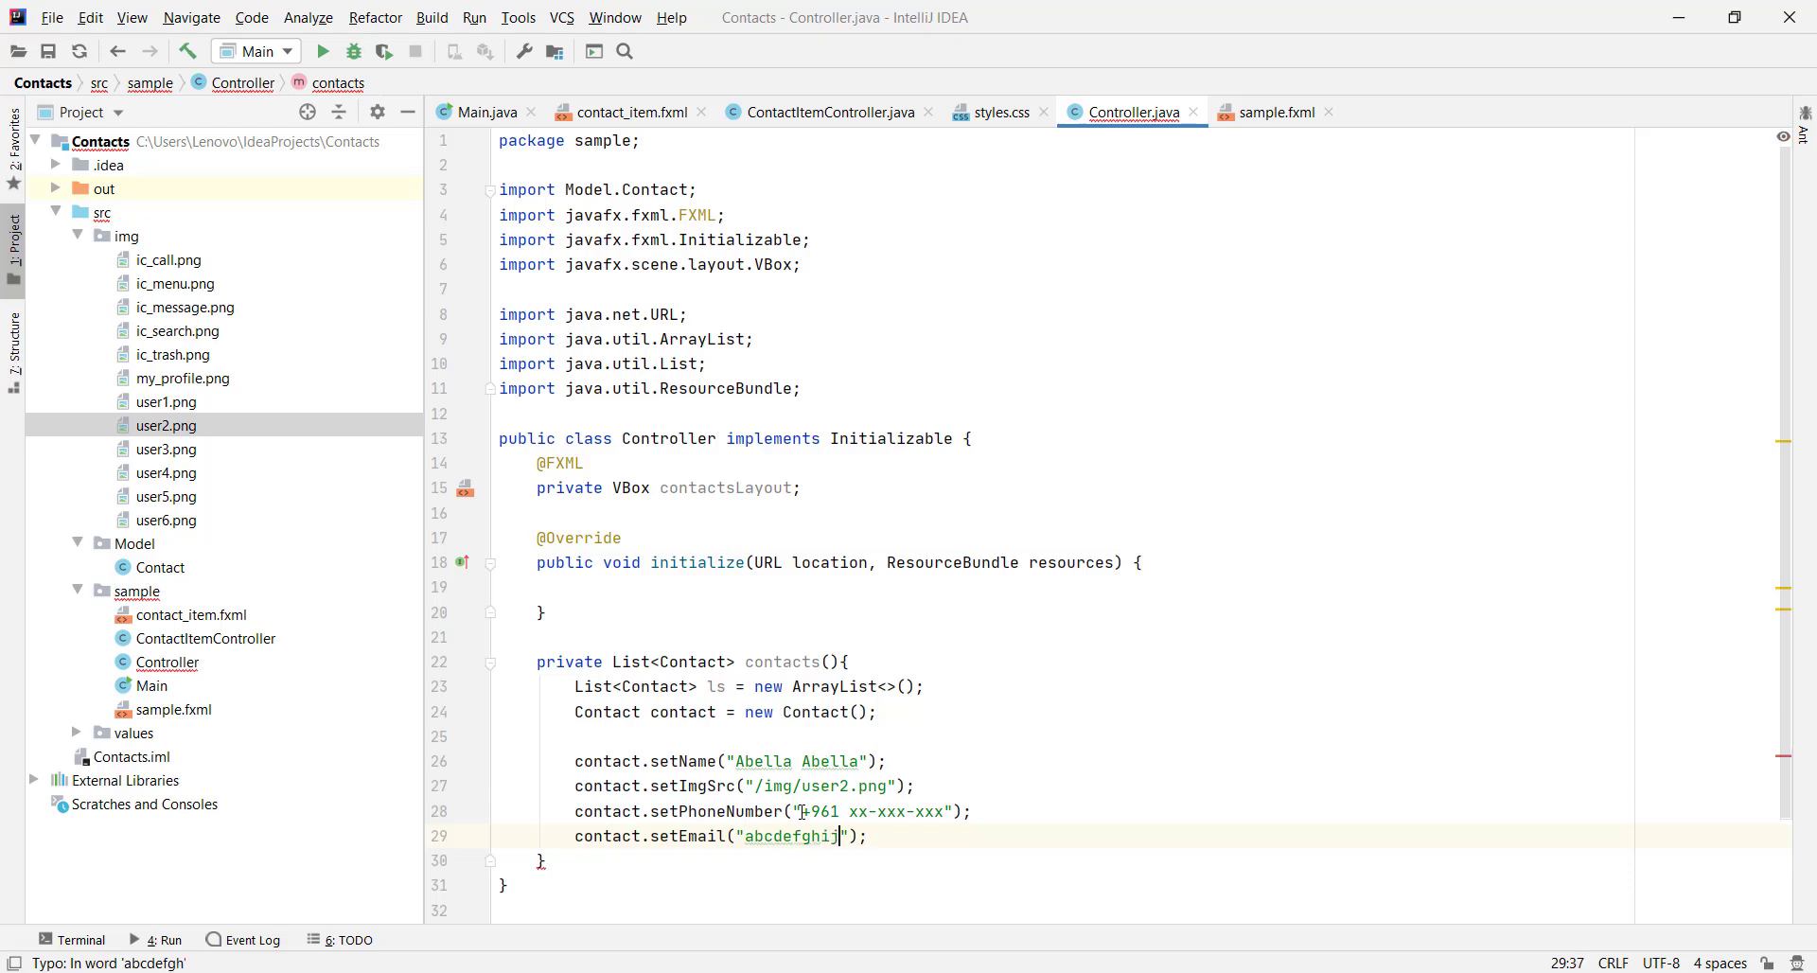
type("klmn@gmail")
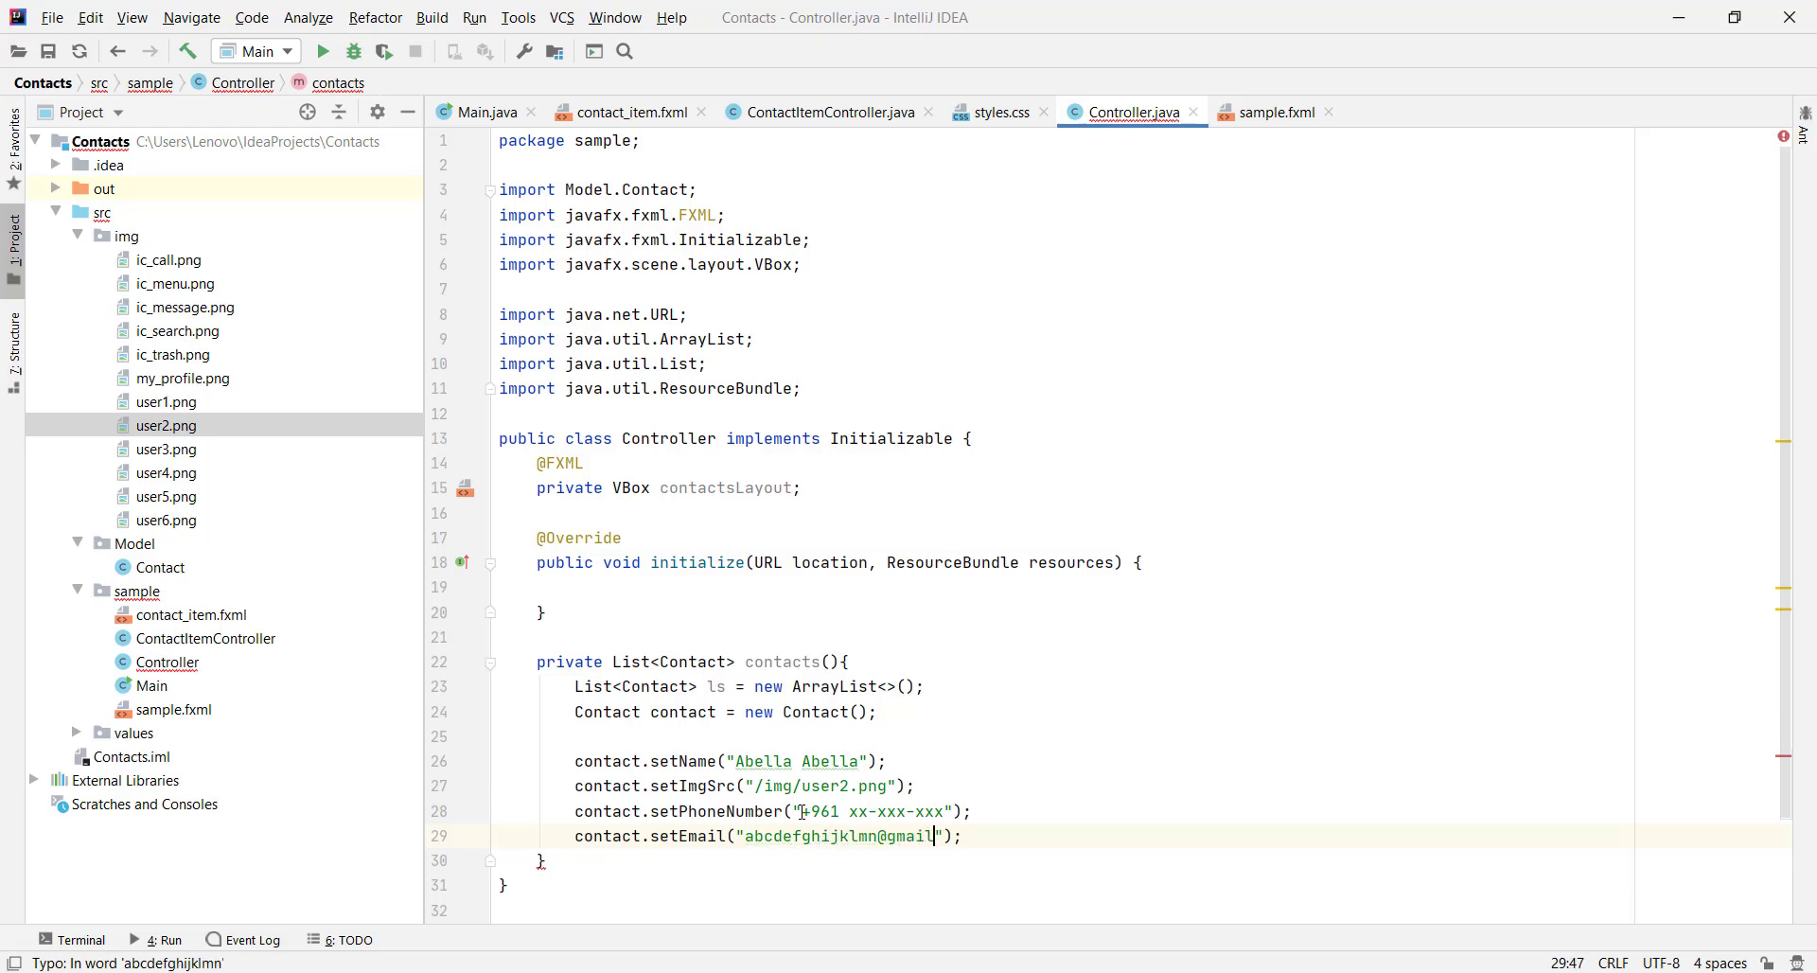
type(".com")
key("Down")
key("Down")
key("Up")
key("Up")
key("End")
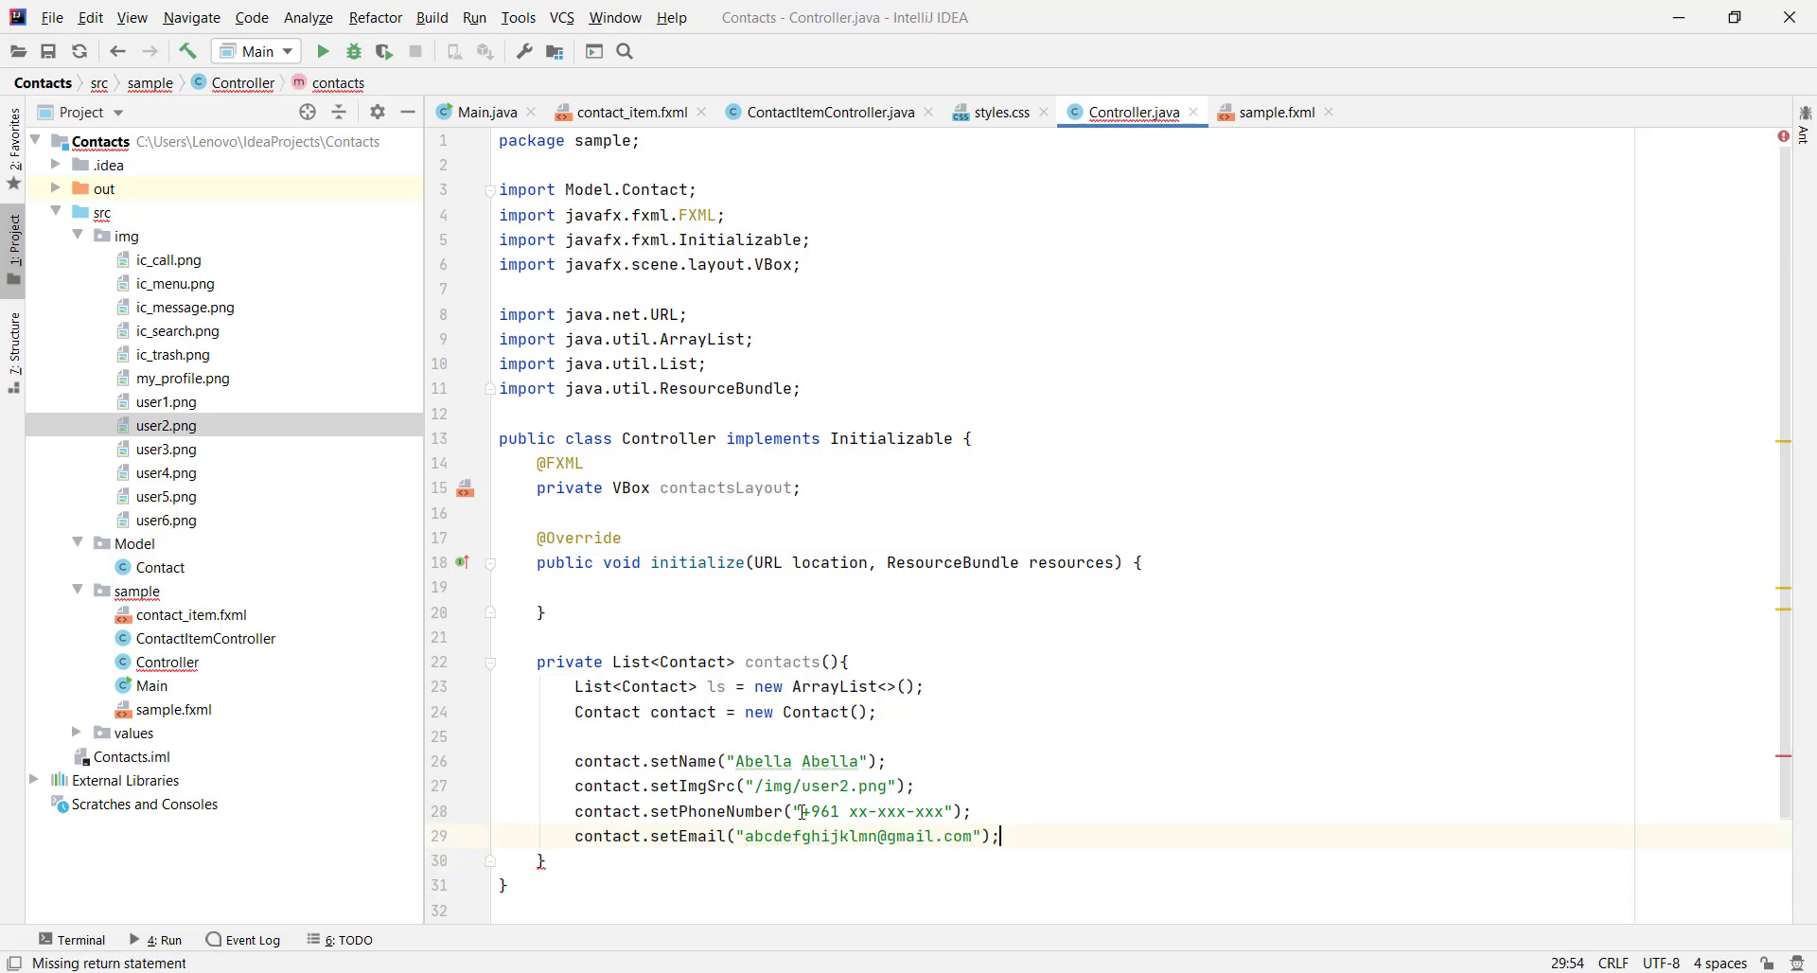
key("Return")
Add the contact to list ls with ls.add(contact); and end contacts() with return ls;
type("ls.a")
key("Return")
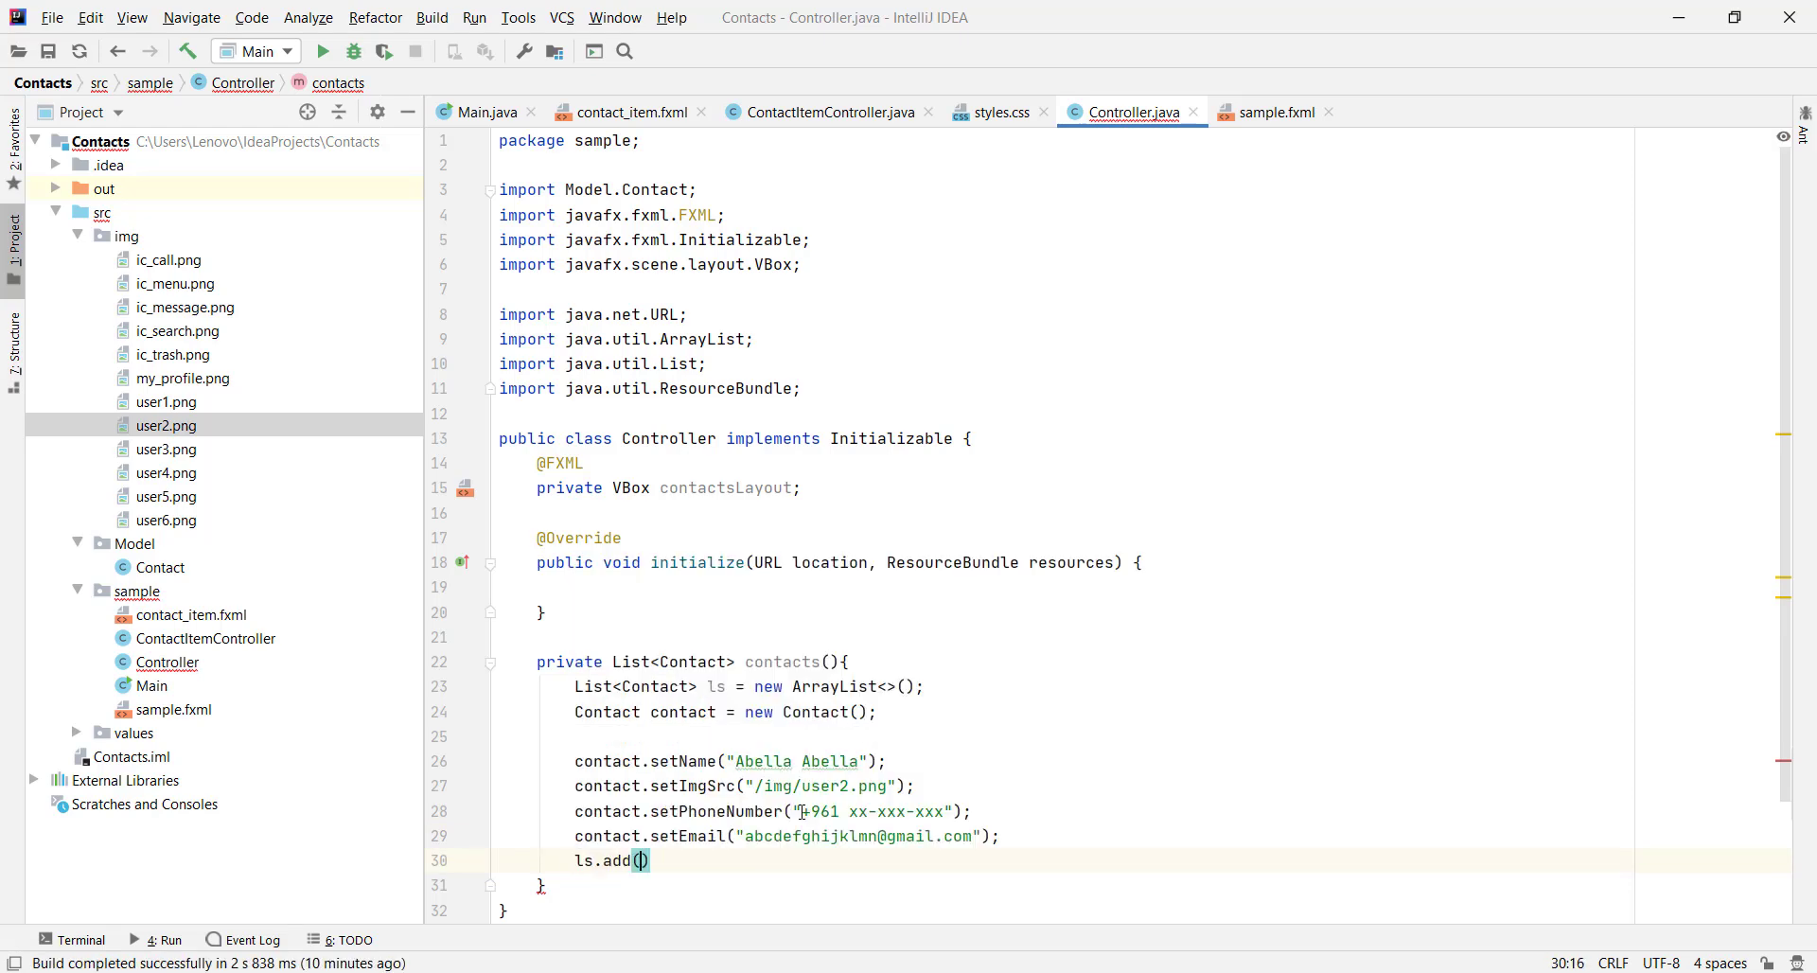
type("conta")
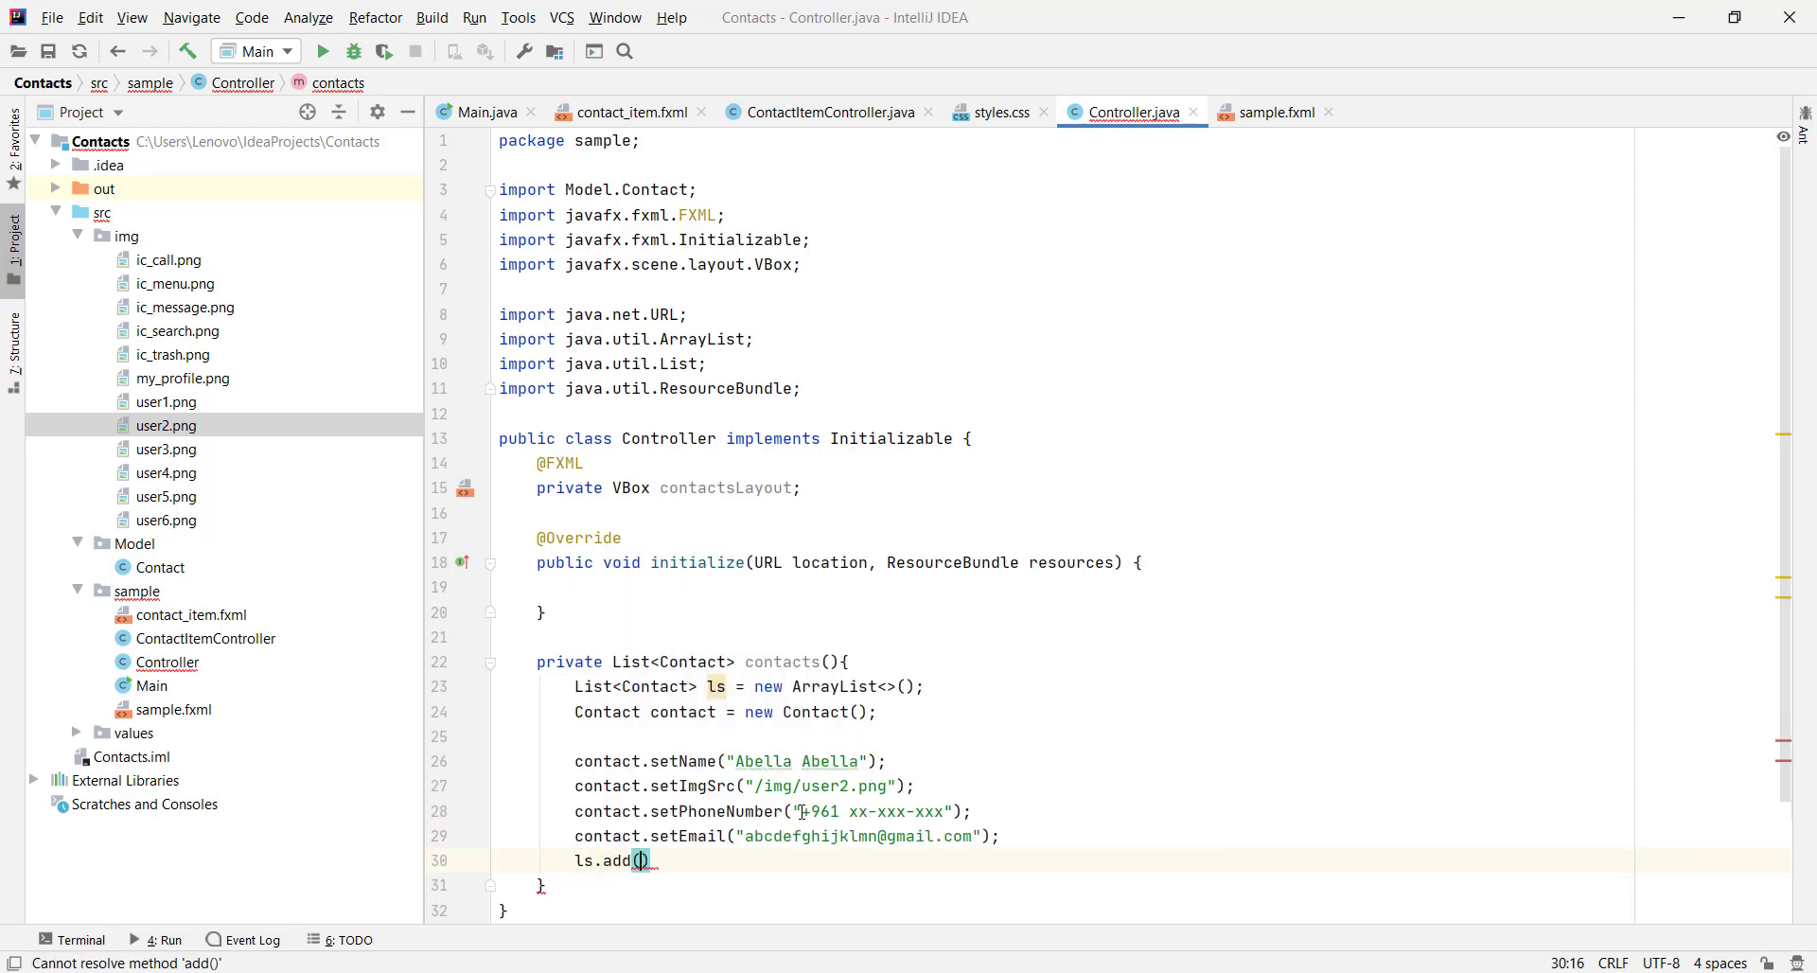
key("Return")
key("End")
type(";")
key("Return")
key("Return")
type("return ls;")
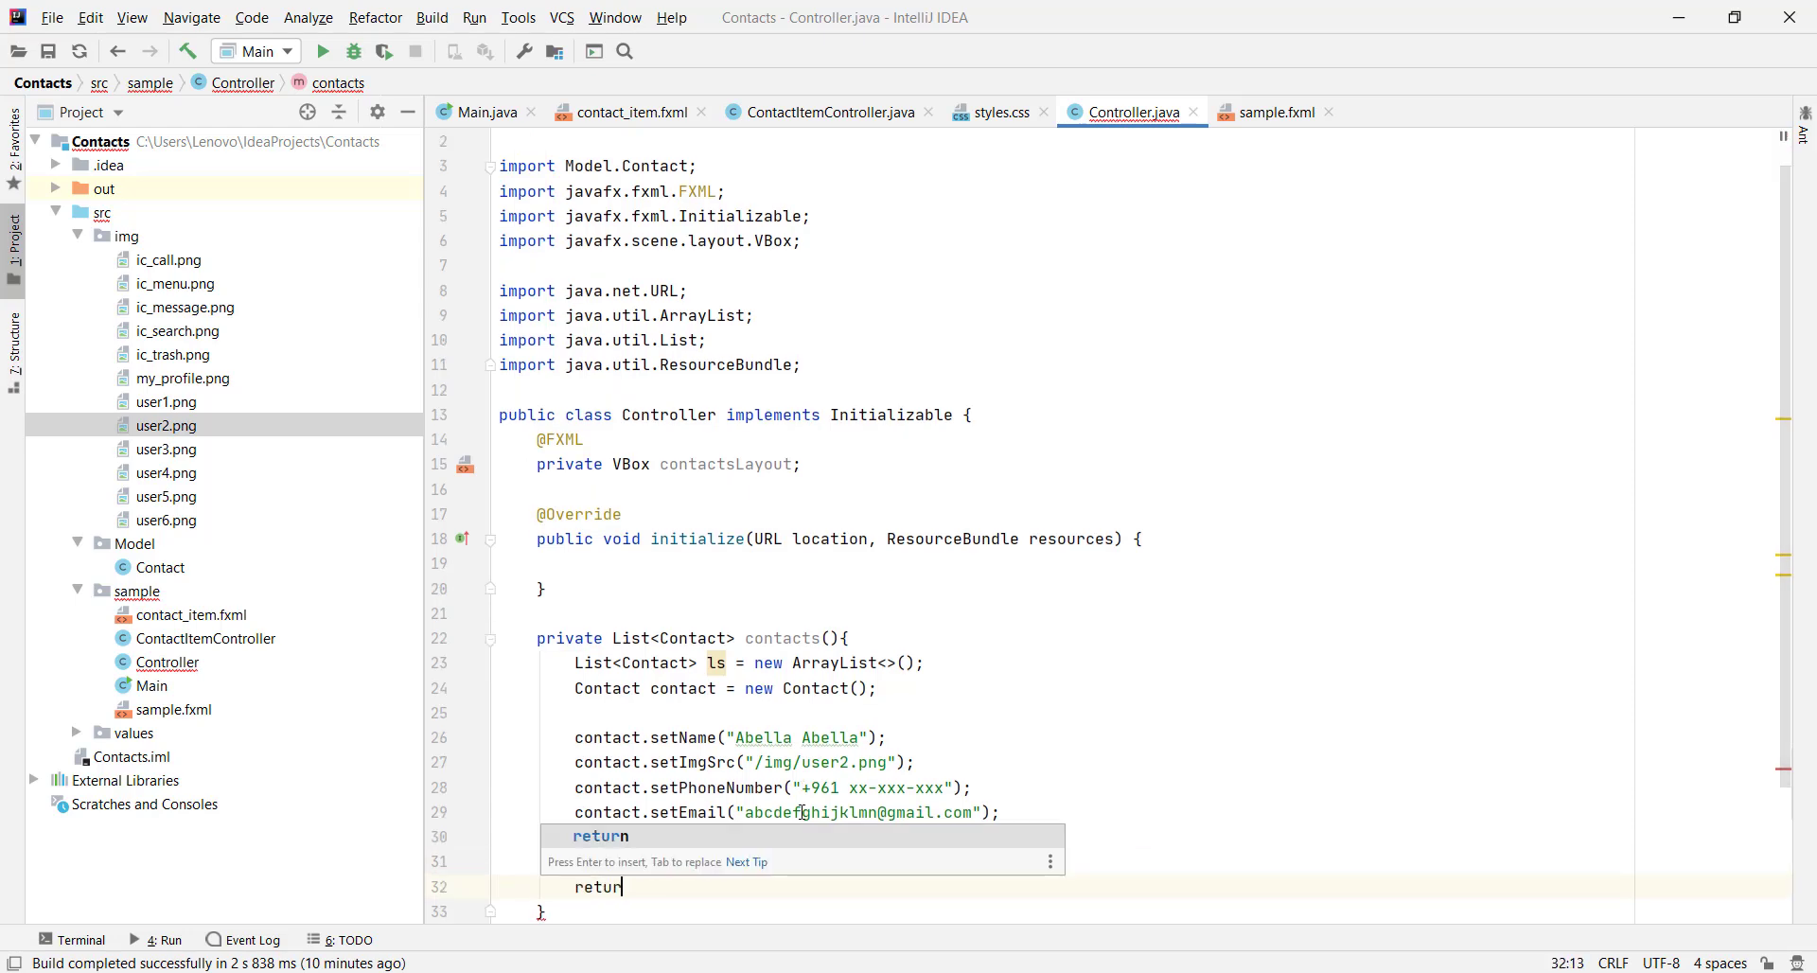
key("Up")
Duplicate the contact block and give the copy a new contact name and image user1
key("Left")
key("shift+Up")
key("shift+Up")
key("shift+Up")
key("shift+Up")
key("ctrl+c")
key("Right")
key("Return")
key("ctrl+v")
key("ctrl+w")
key("ctrl+w")
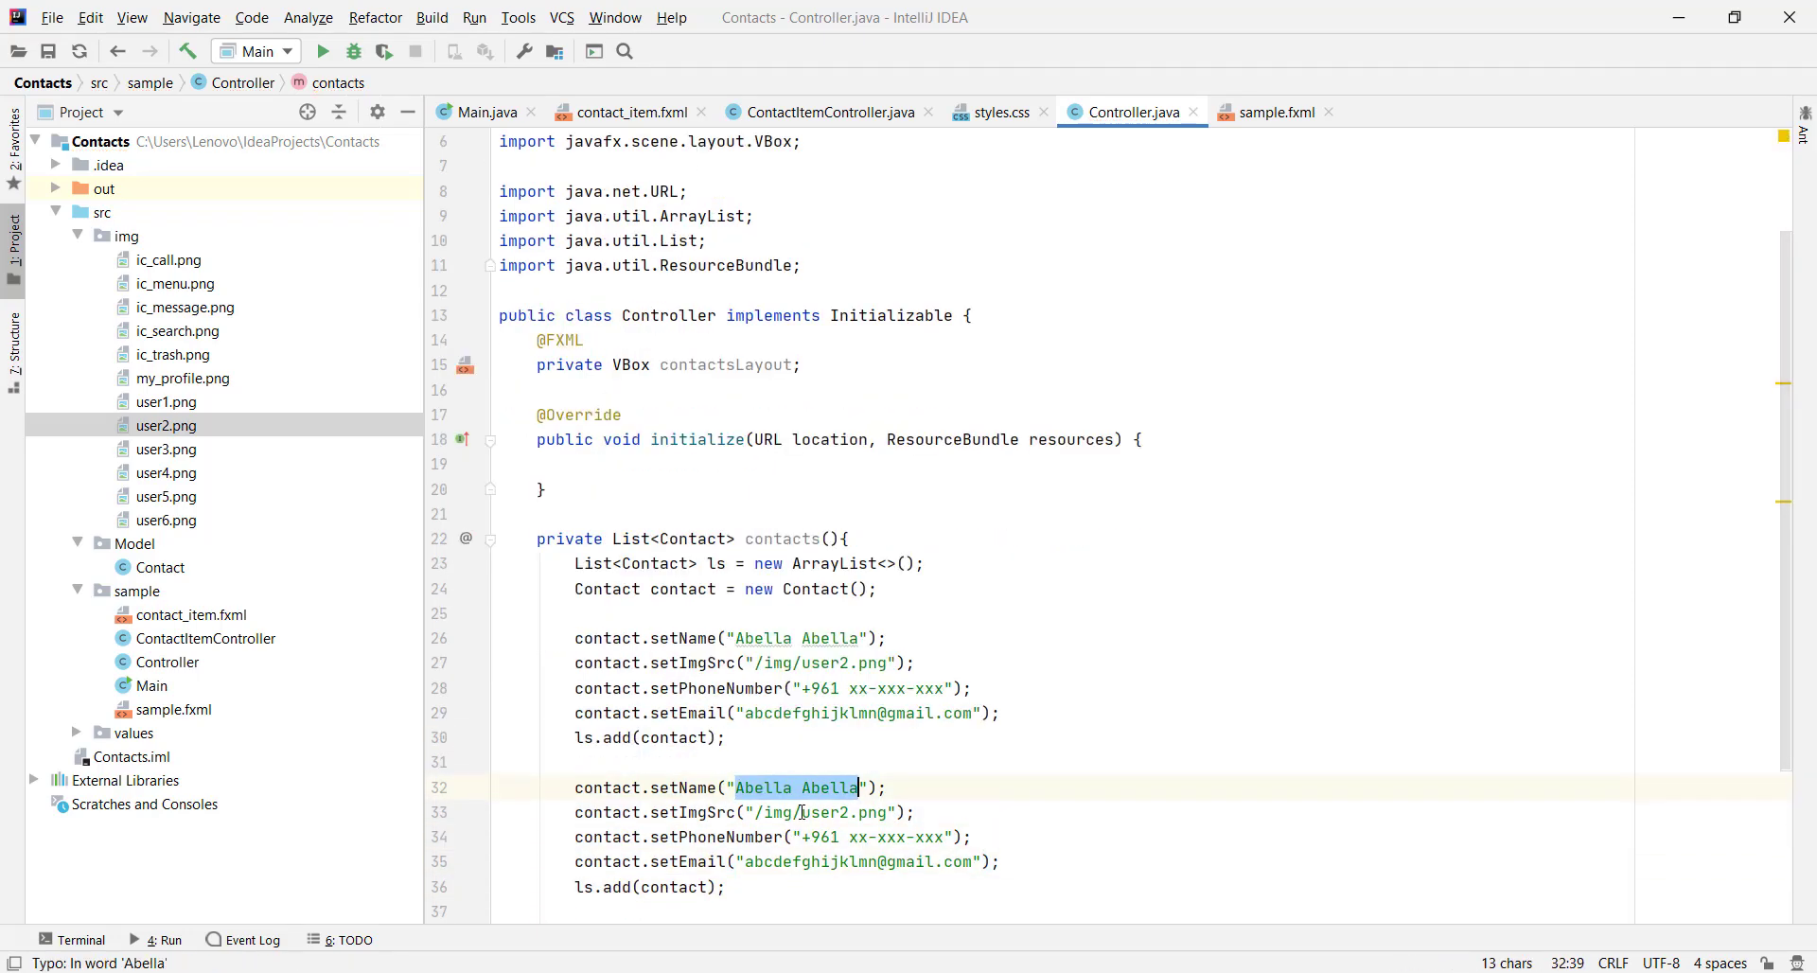
type("Alexi")
type("s Alexis")
key("Down")
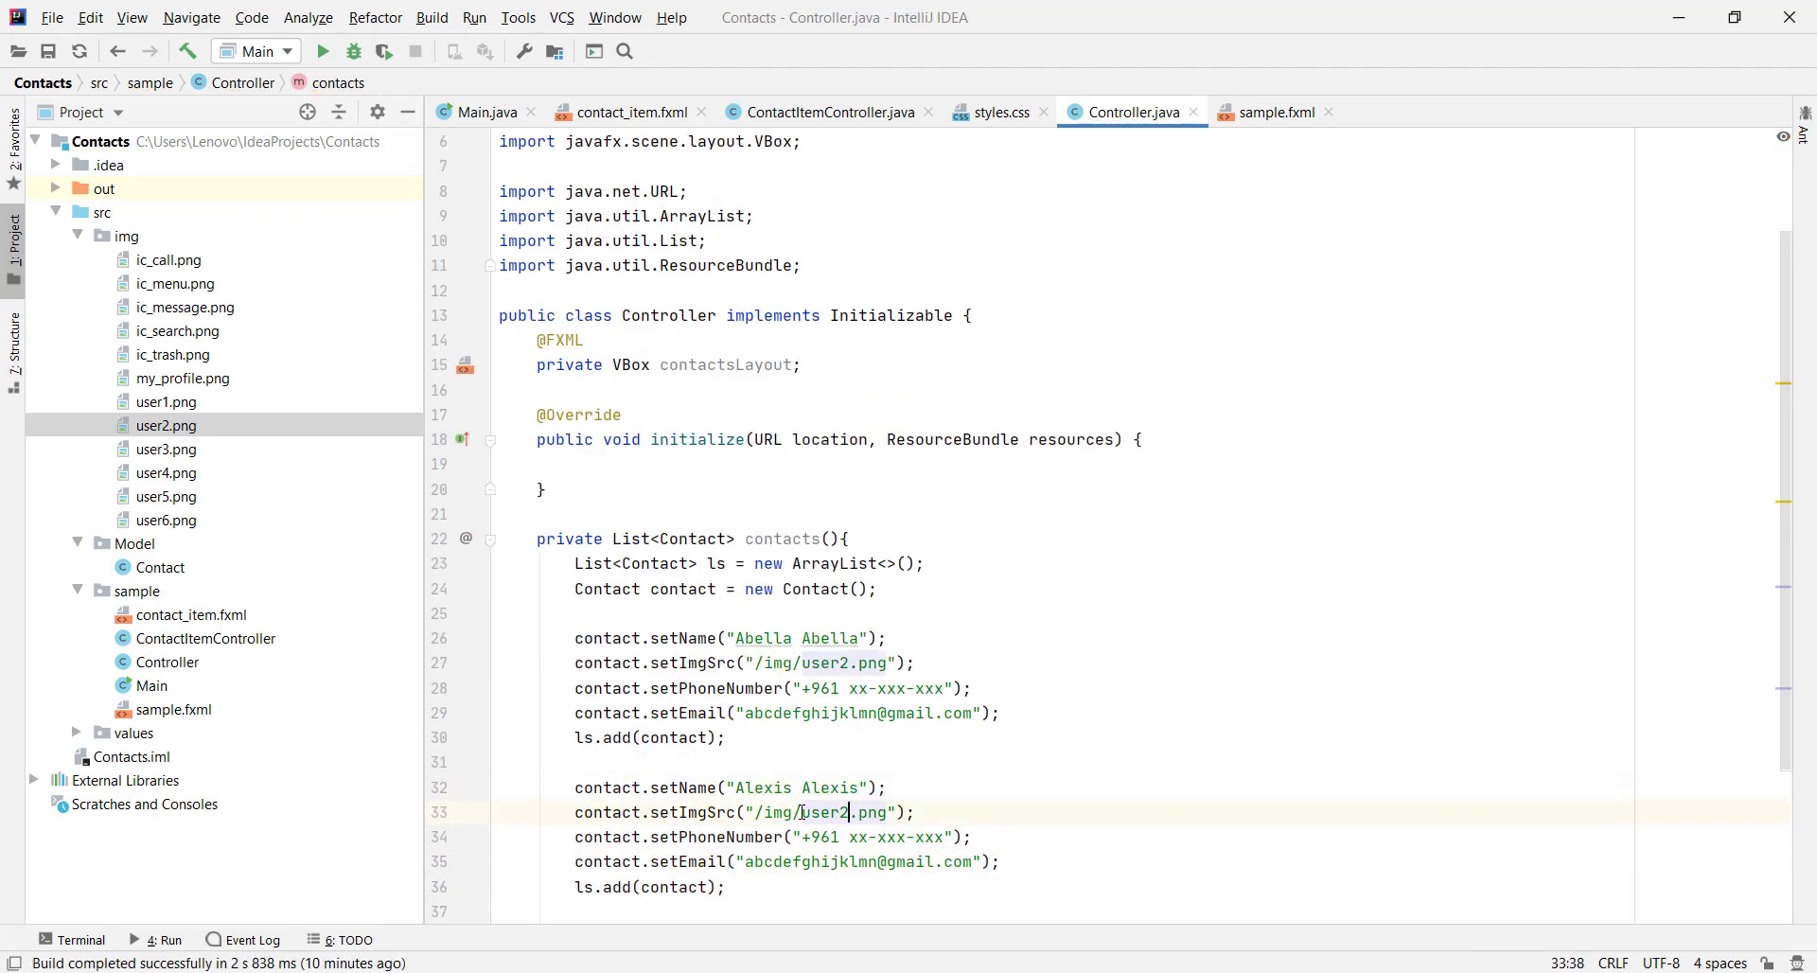
key("BackSpace")
type("1")
Paste a third contact block with its own name and image user3
key("Down")
key("Down")
key("Down")
key("End")
key("Return")
key("ctrl+v")
type("A")
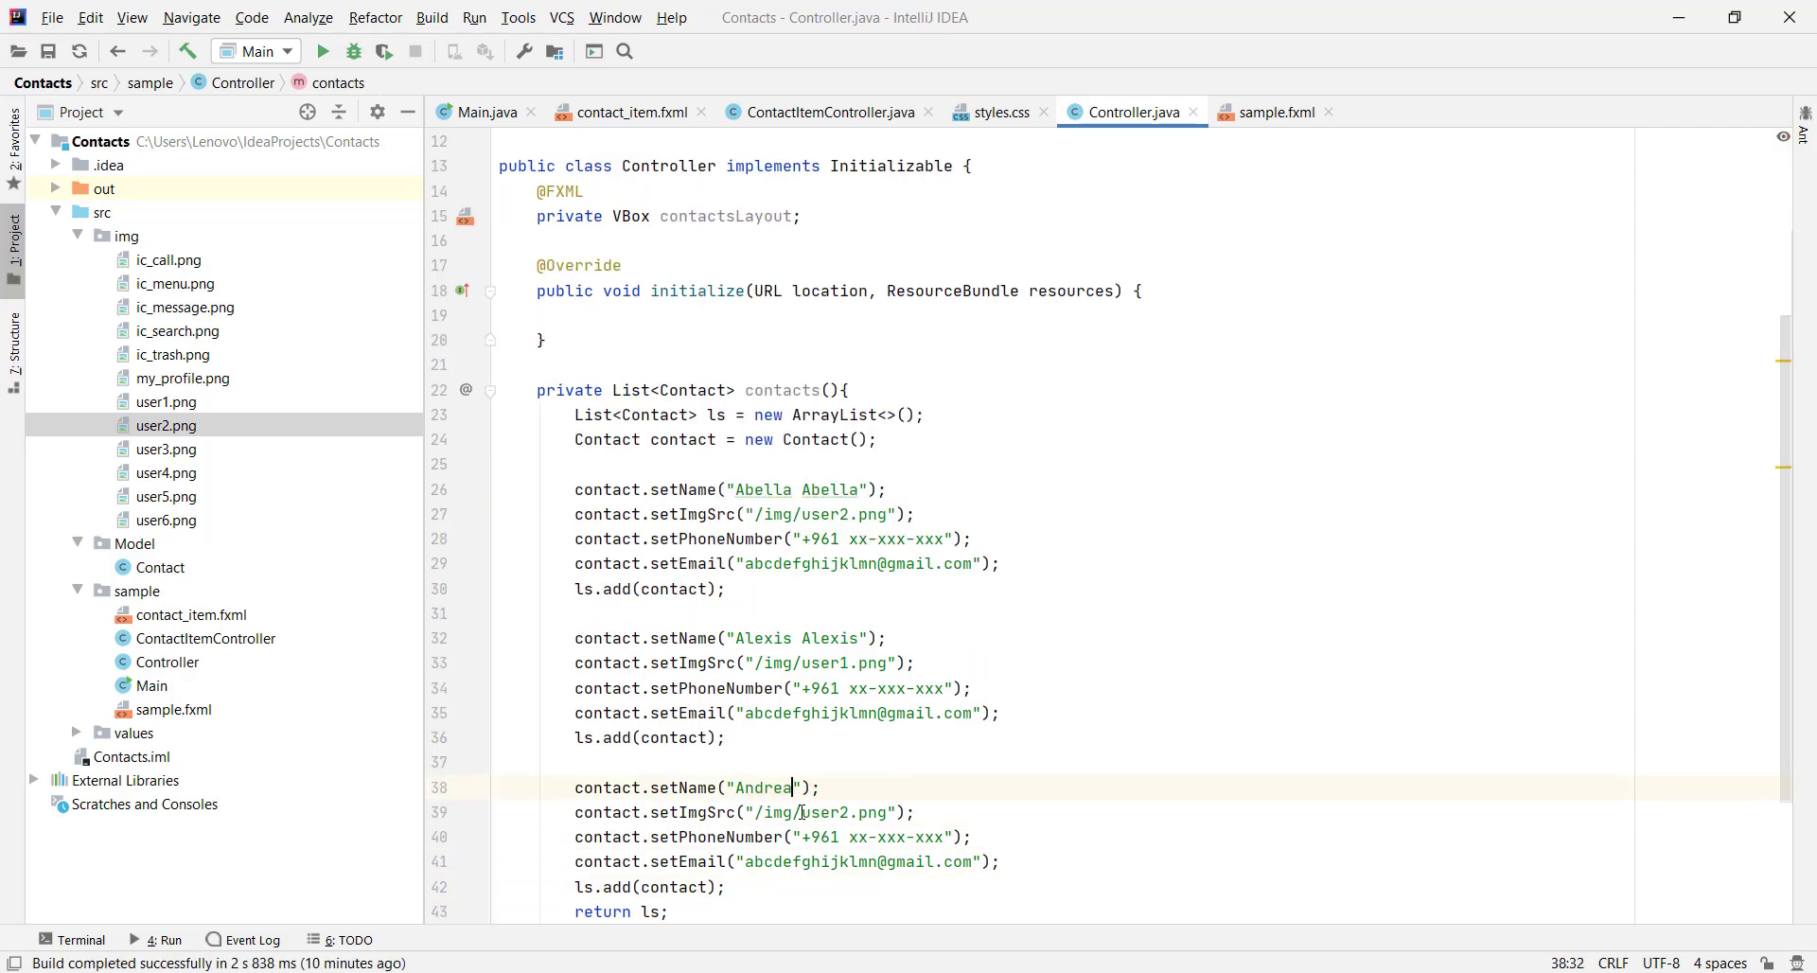
type("ndrea Andrea")
key("Down")
key("Left")
key("BackSpace")
type("3")
Paste a fourth contact block and type its new contact name, correcting a typo
key("Down")
key("Down")
key("Down")
key("End")
key("Return")
key("ctrl+v")
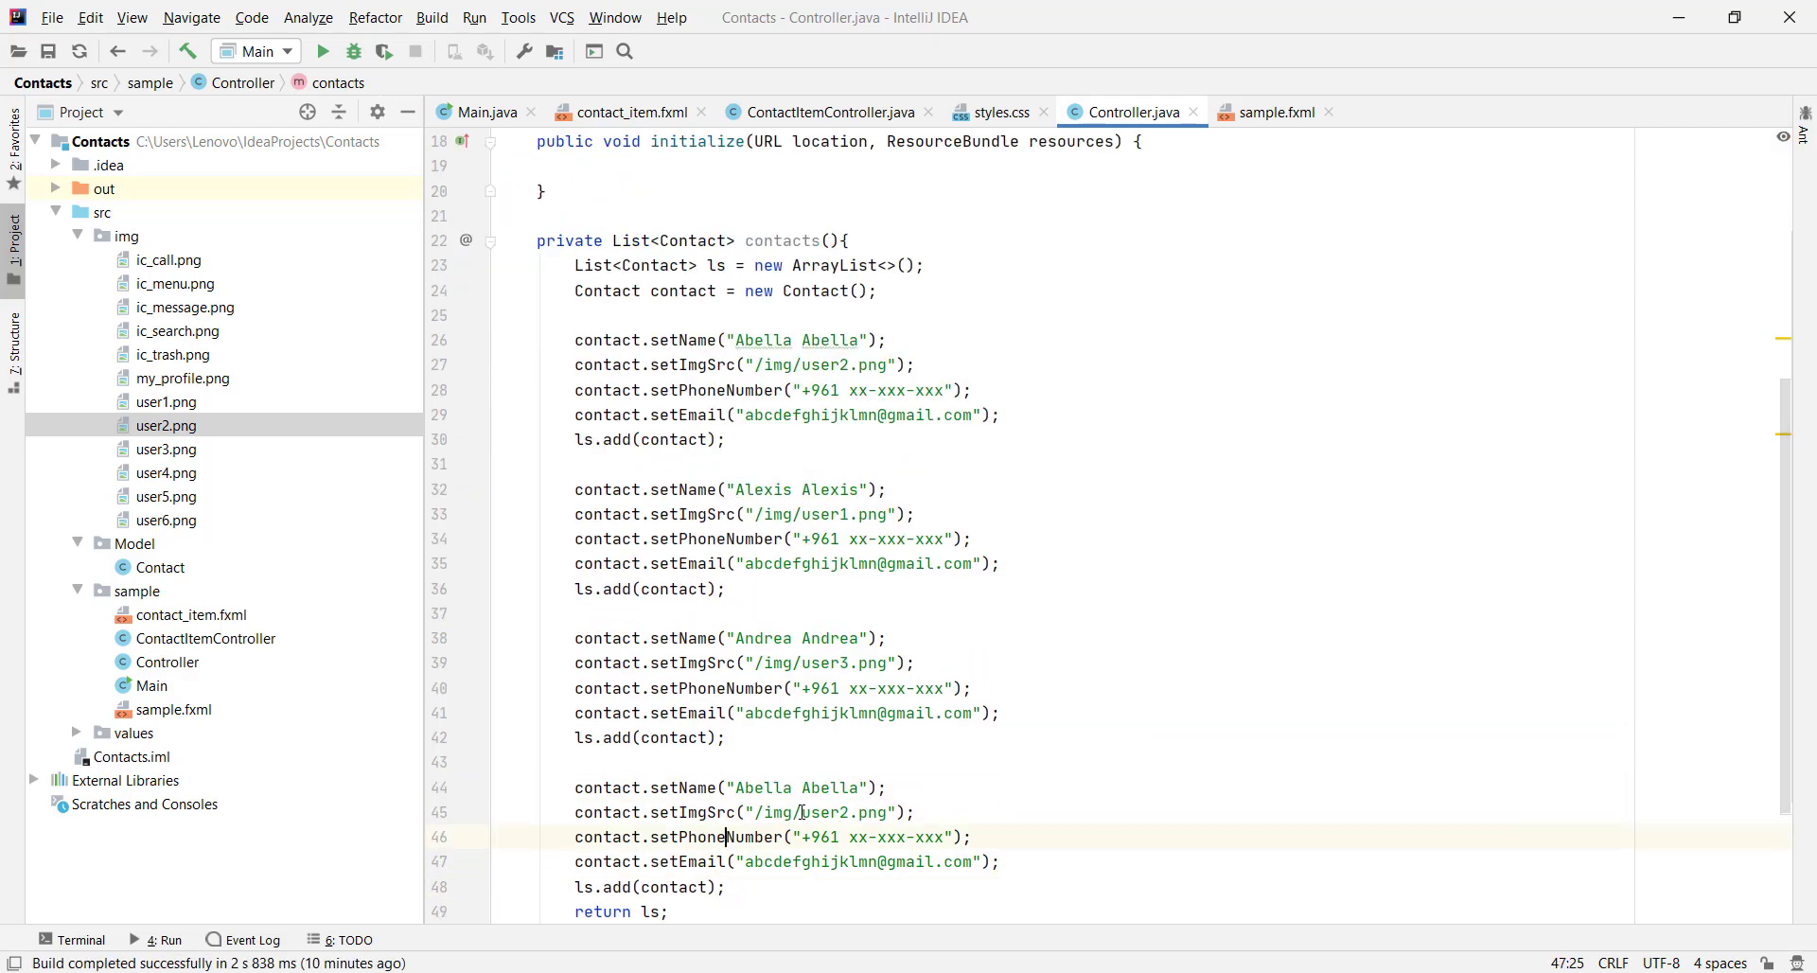
key("ctrl+w")
key("ctrl+w")
key("BackSpace")
type("Arnesto Arnestp")
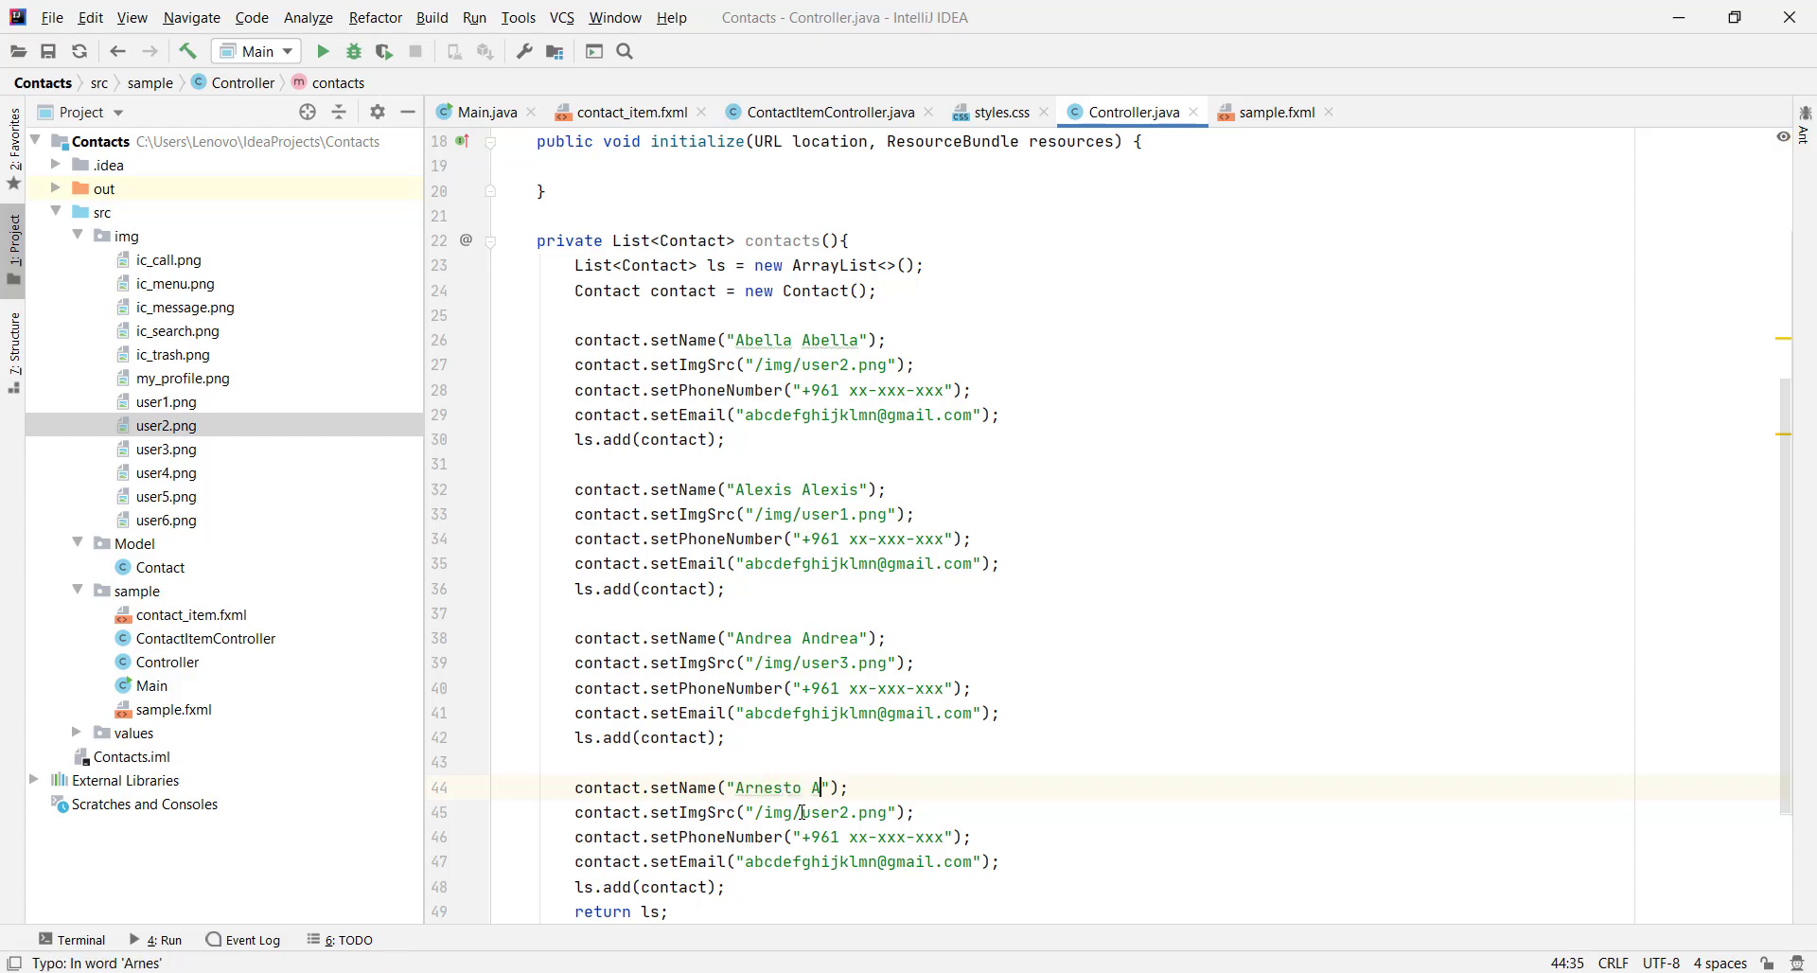
key("BackSpace")
key("BackSpace")
key("BackSpace")
key("BackSpace")
key("BackSpace")
key("BackSpace")
type("reas")
key("Down")
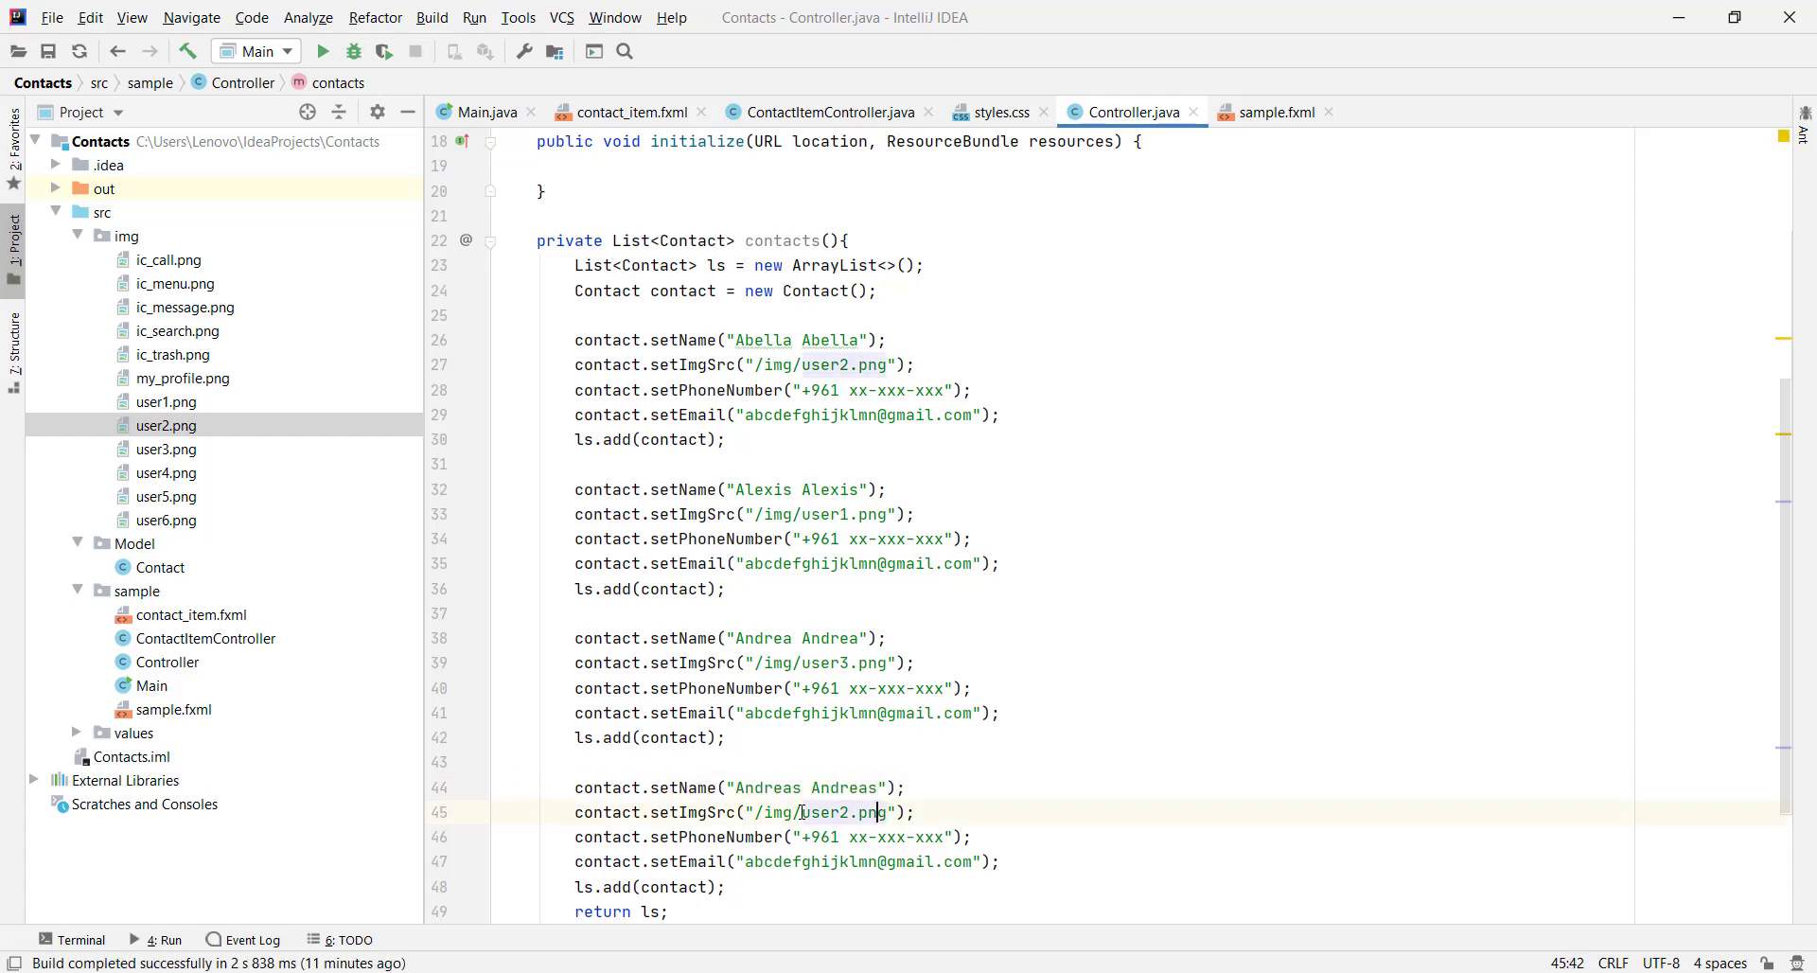
Restore the fifth and sixth contact blocks with redo, the sixth using image user6
key("ctrl+shift+z")
key("ctrl+shift+z")
key("ctrl+shift+z")
key("ctrl+shift+z")
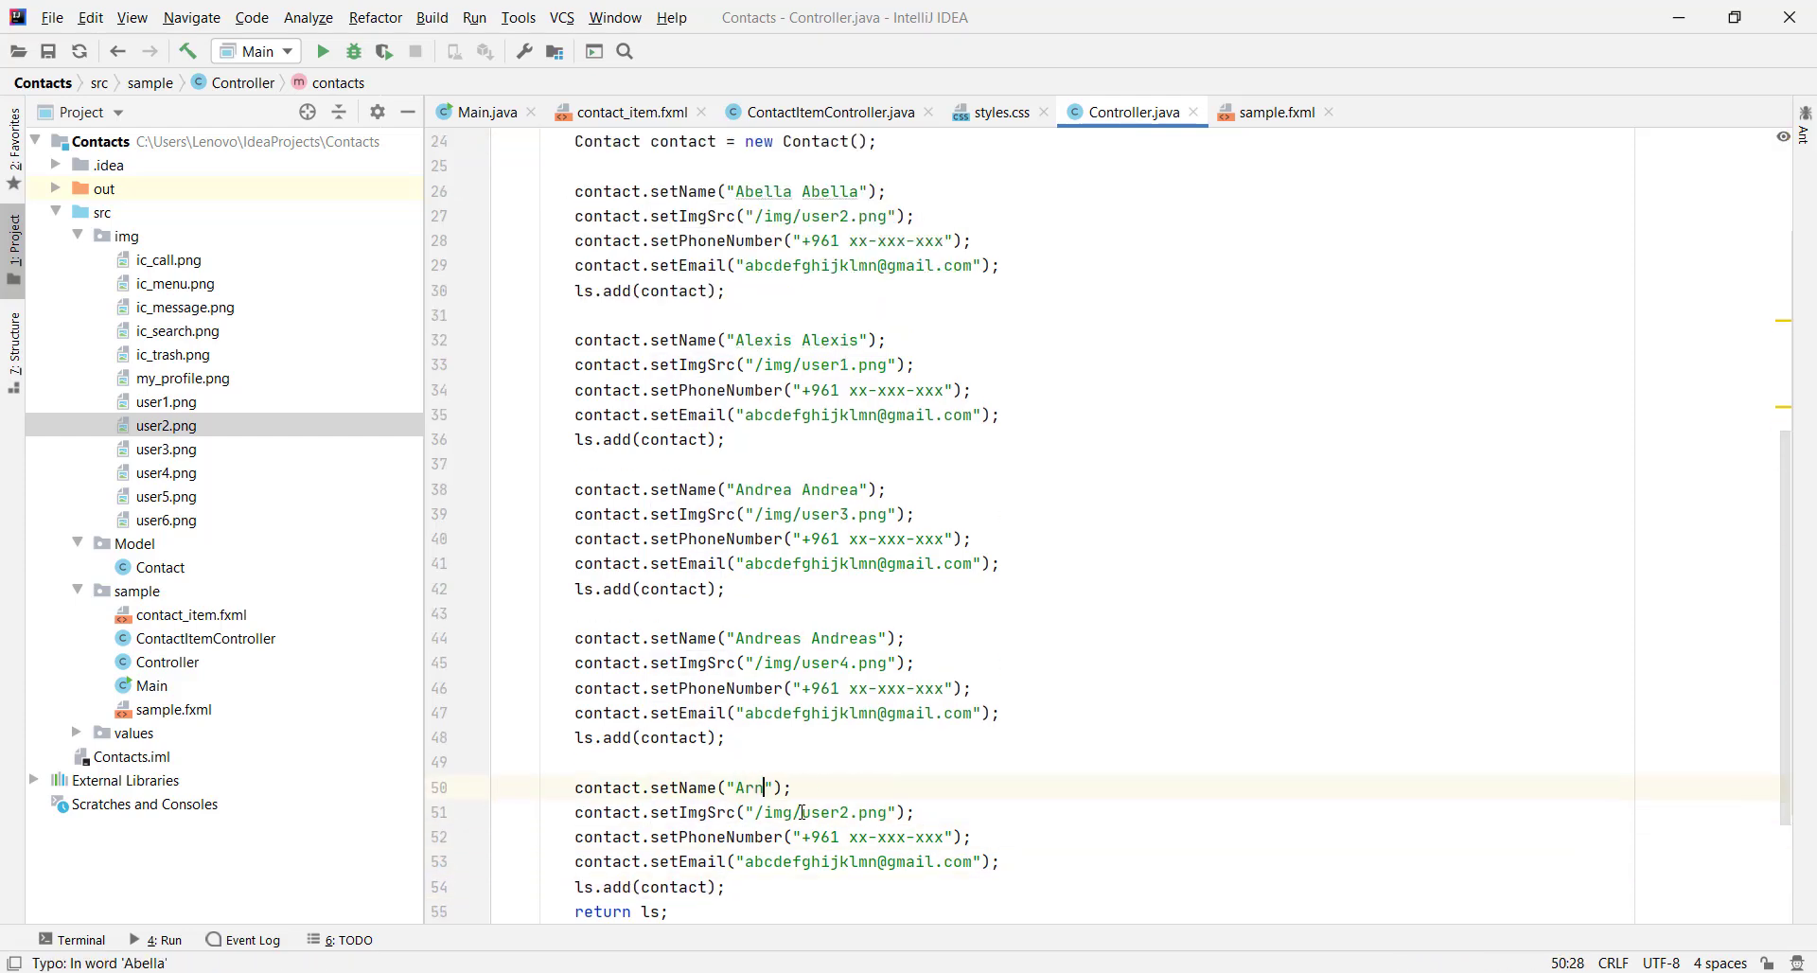
key("ctrl+shift+z")
key("ctrl+shift+z")
key("ctrl+shift+z")
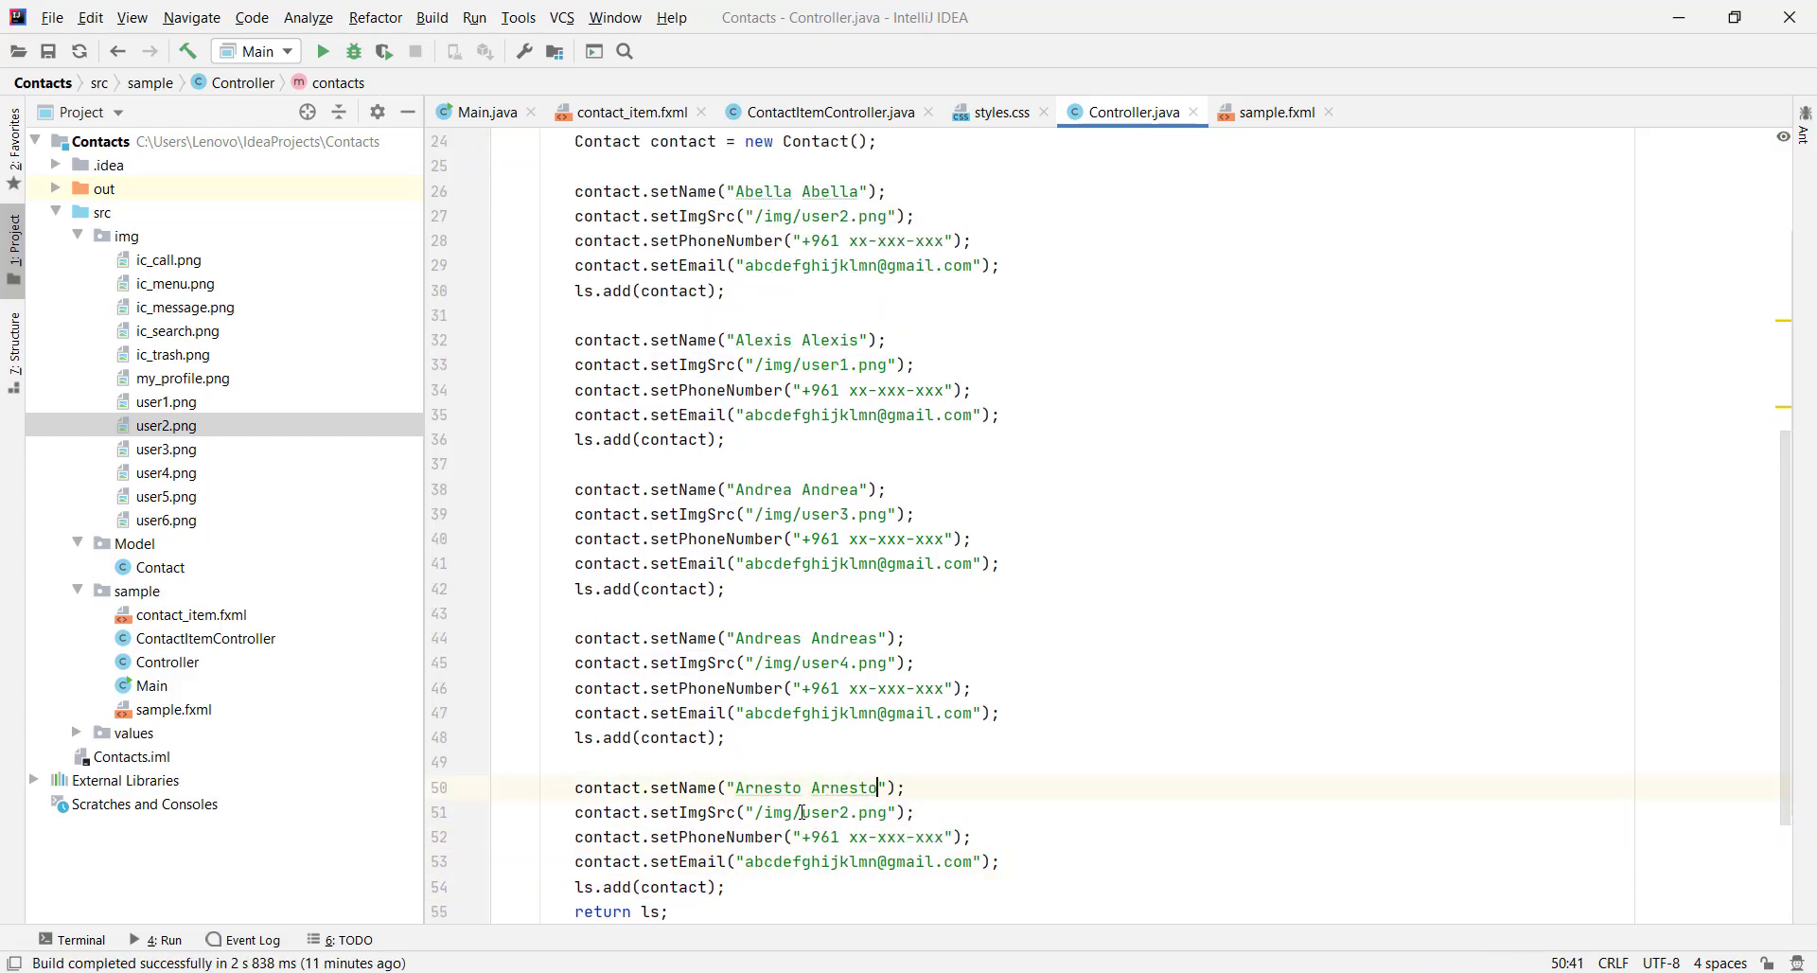
key("Down")
key("ctrl+shift+z")
key("ctrl+shift+z")
key("ctrl+shift+z")
key("ctrl+shift+z")
key("ctrl+shift+z")
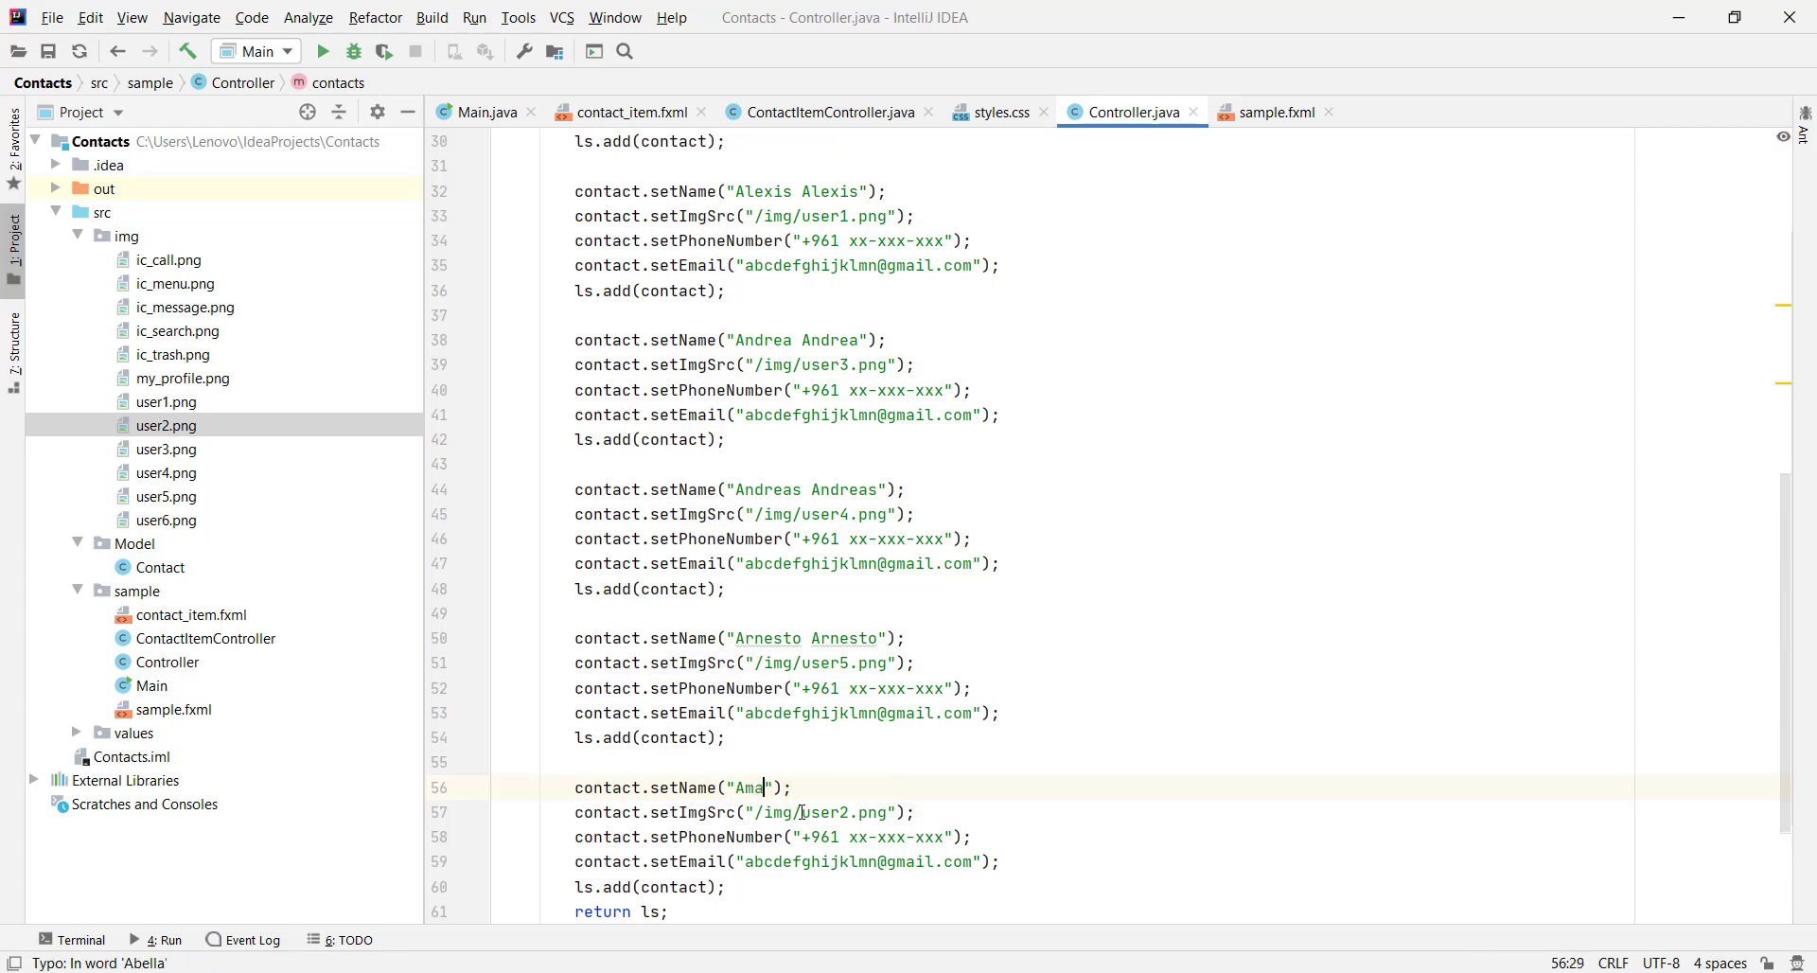
key("ctrl+shift+z")
key("ctrl+shift+z")
key("ctrl+shift+z")
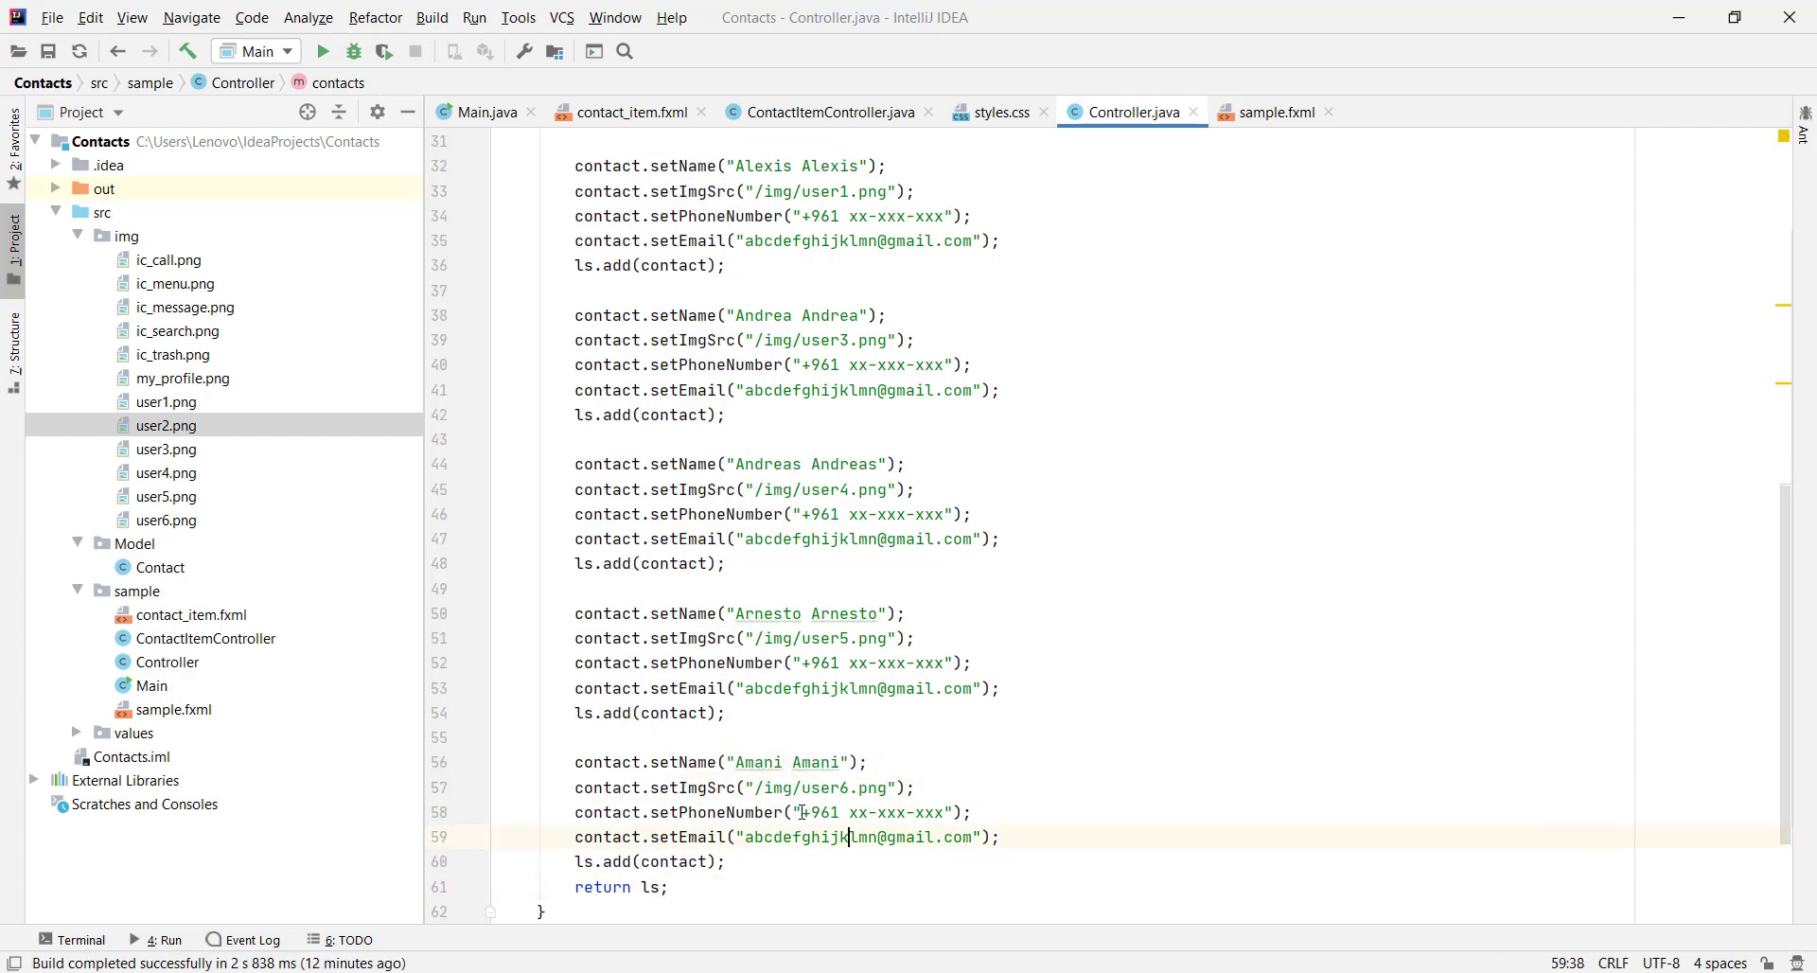
scroll(854, 629, "up", 10)
left_click(904, 727)
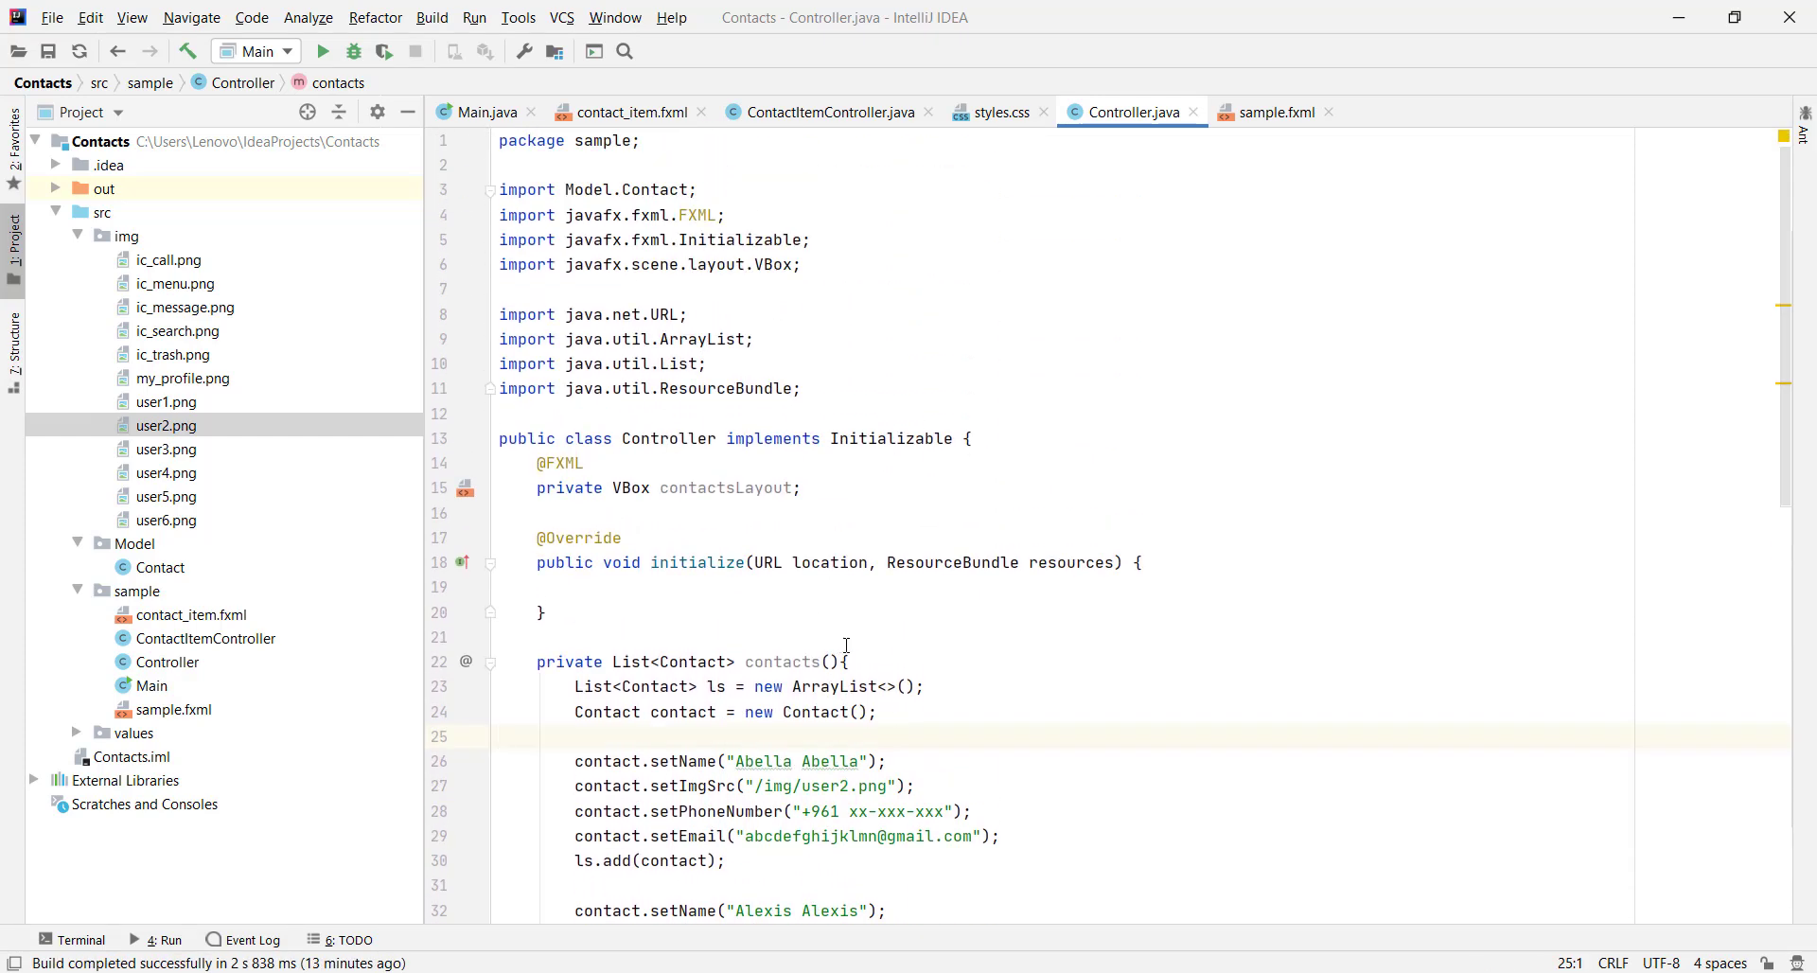
Add a public void setData(Contact contact) method above initialize in ContactItemController.java
left_click(823, 112)
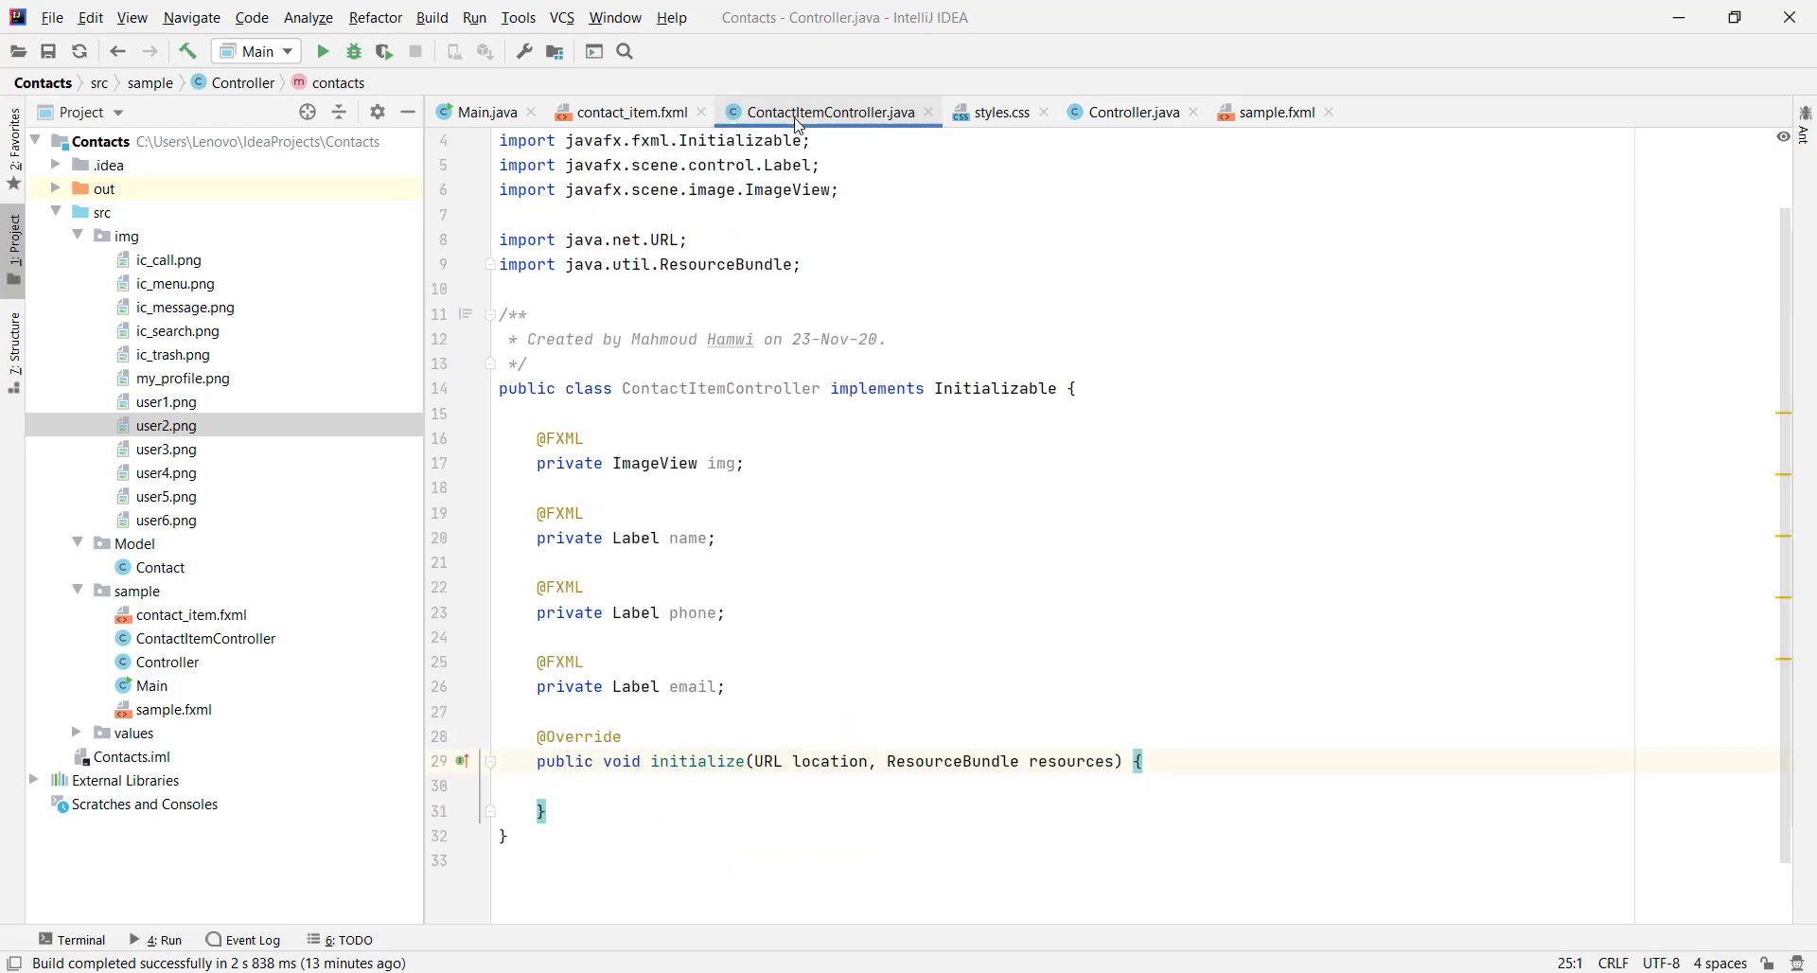
left_click(583, 725)
key("Return")
key("Return")
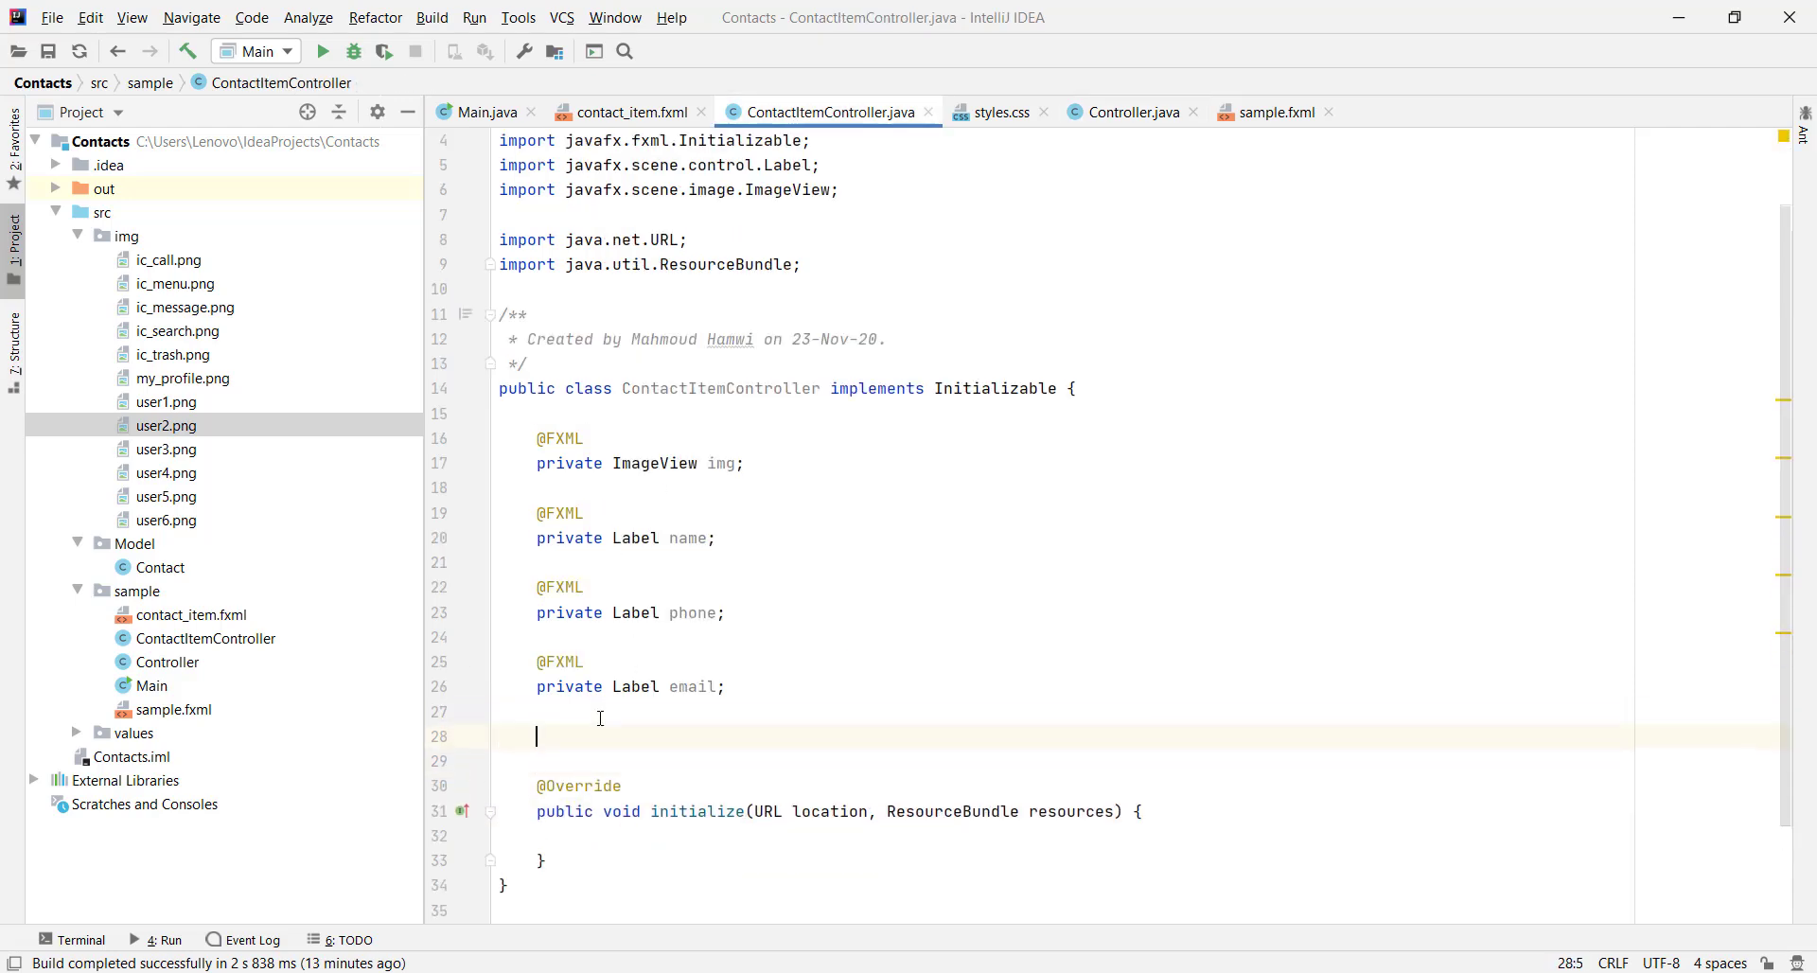
type("public void")
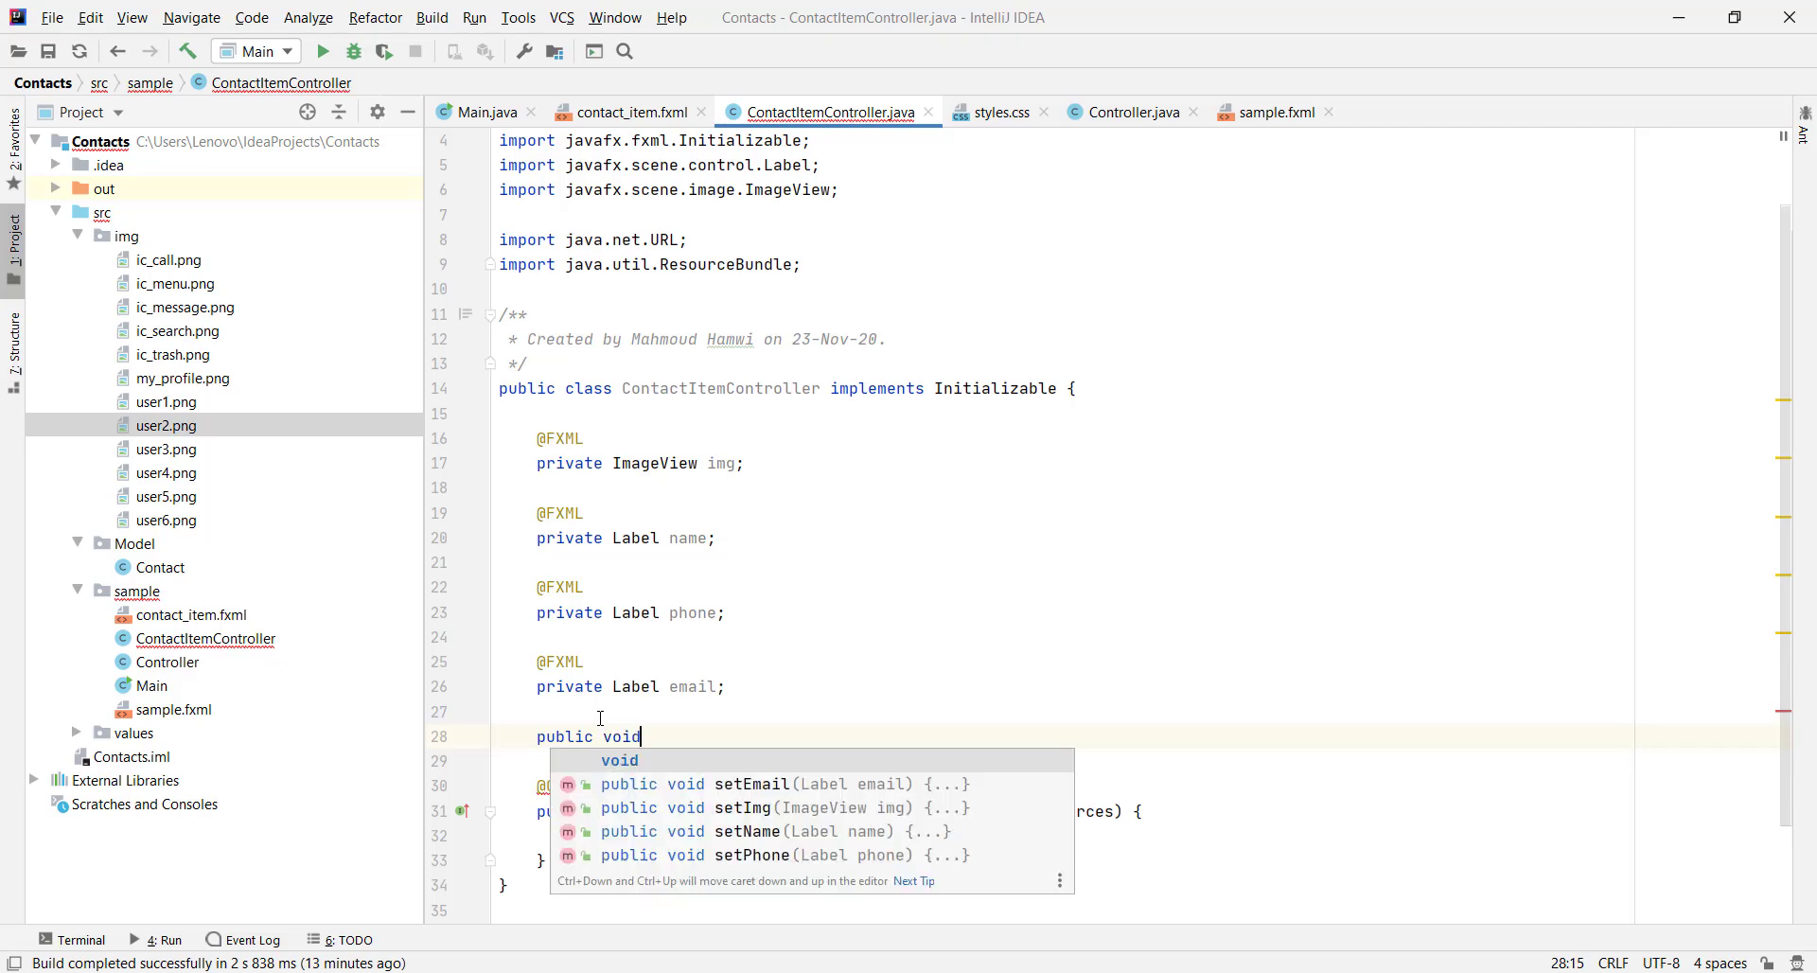
type(" setData(Contac")
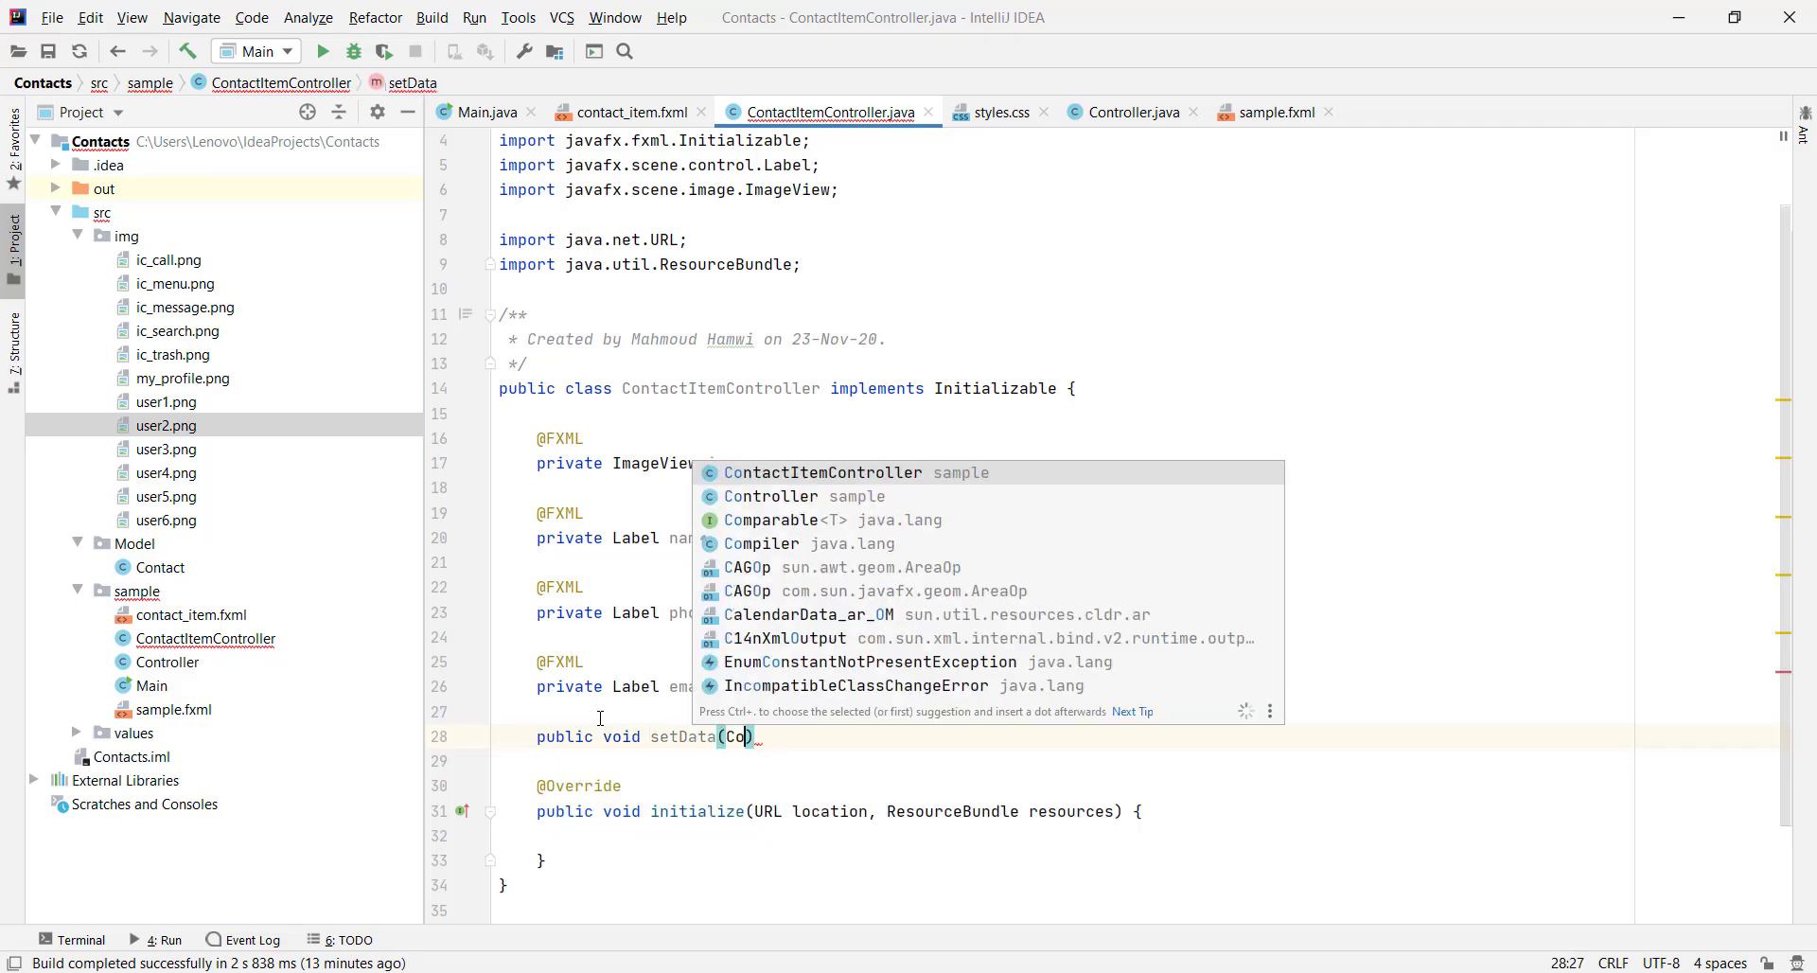
key("Return")
type("contact){")
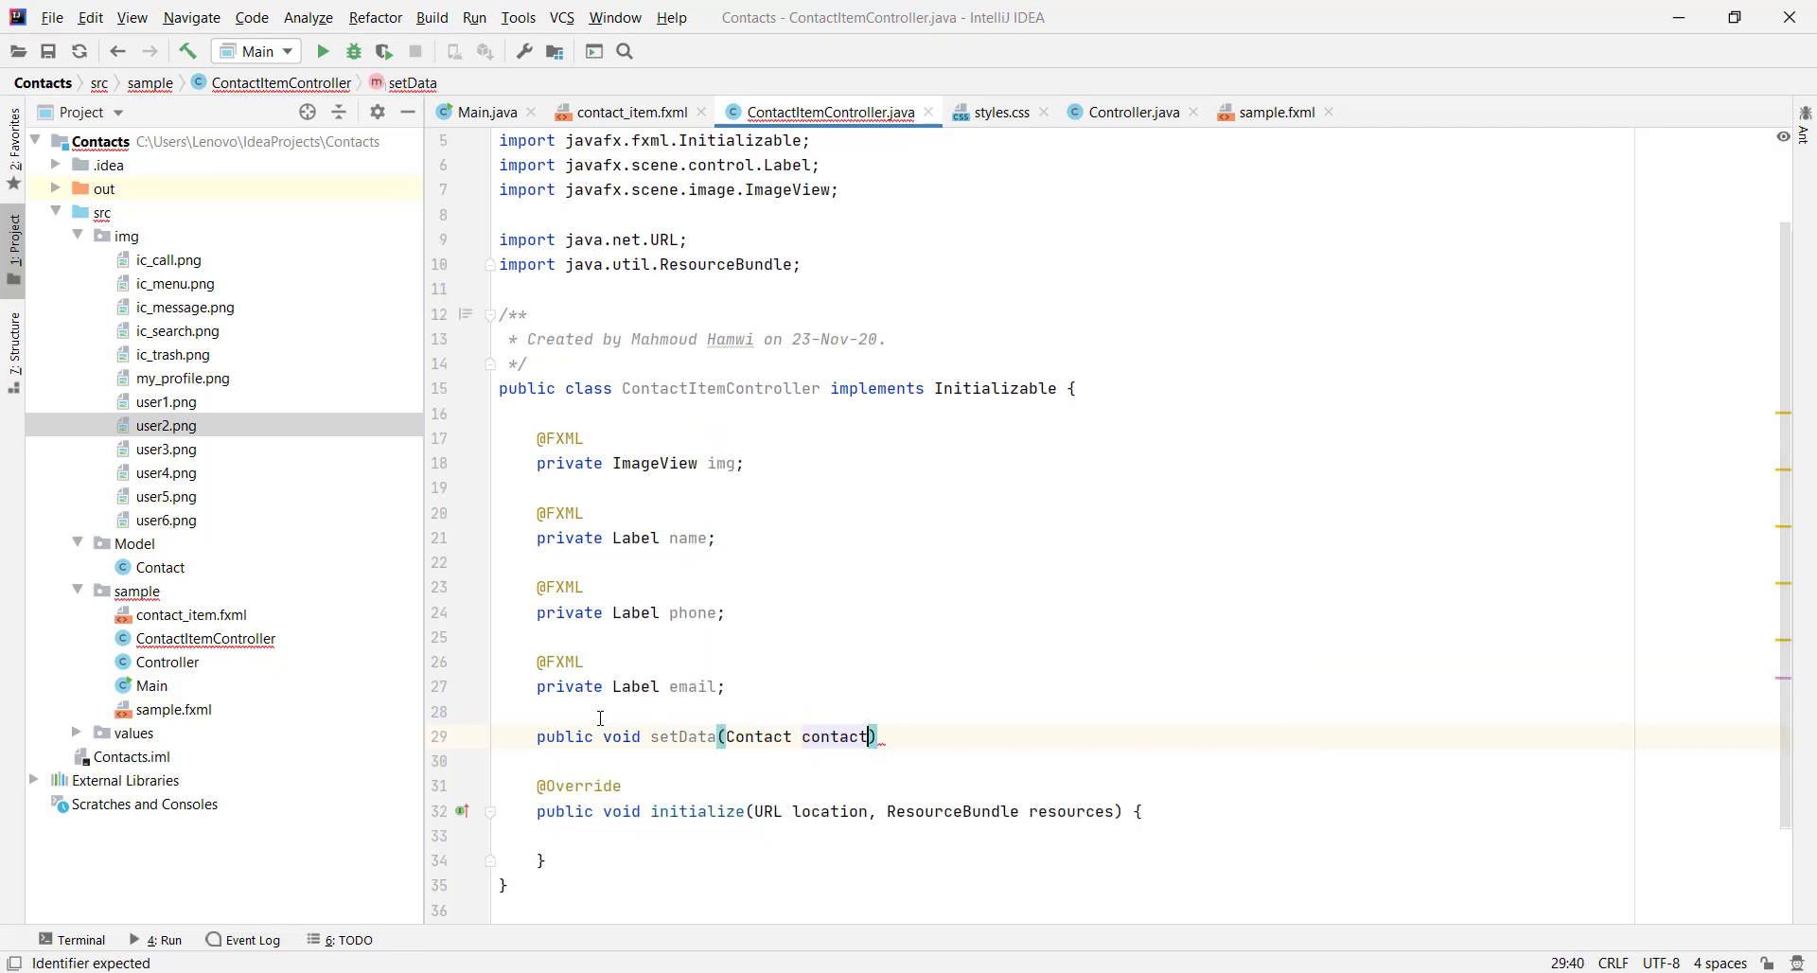
key("Return")
Create Image imgProfile from getClass().getResourceAsStream(contact.getImgSrc()), importing the JavaFX Image class
type("Image im")
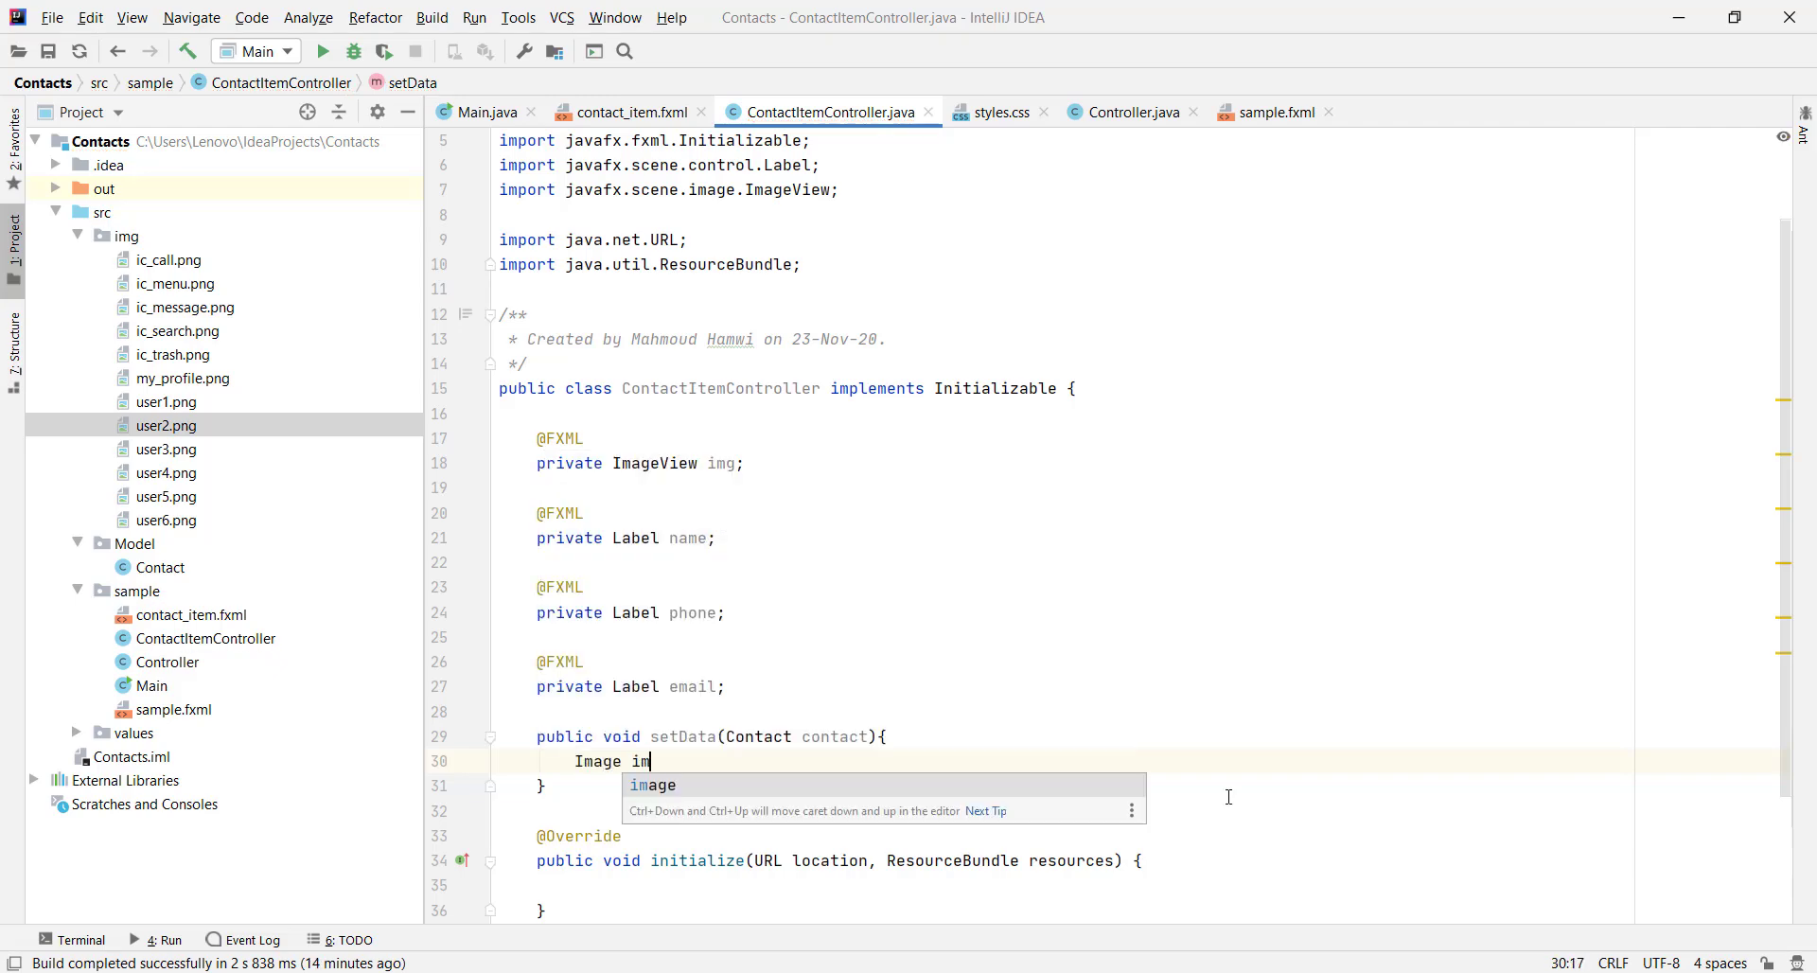
type("gProfile =")
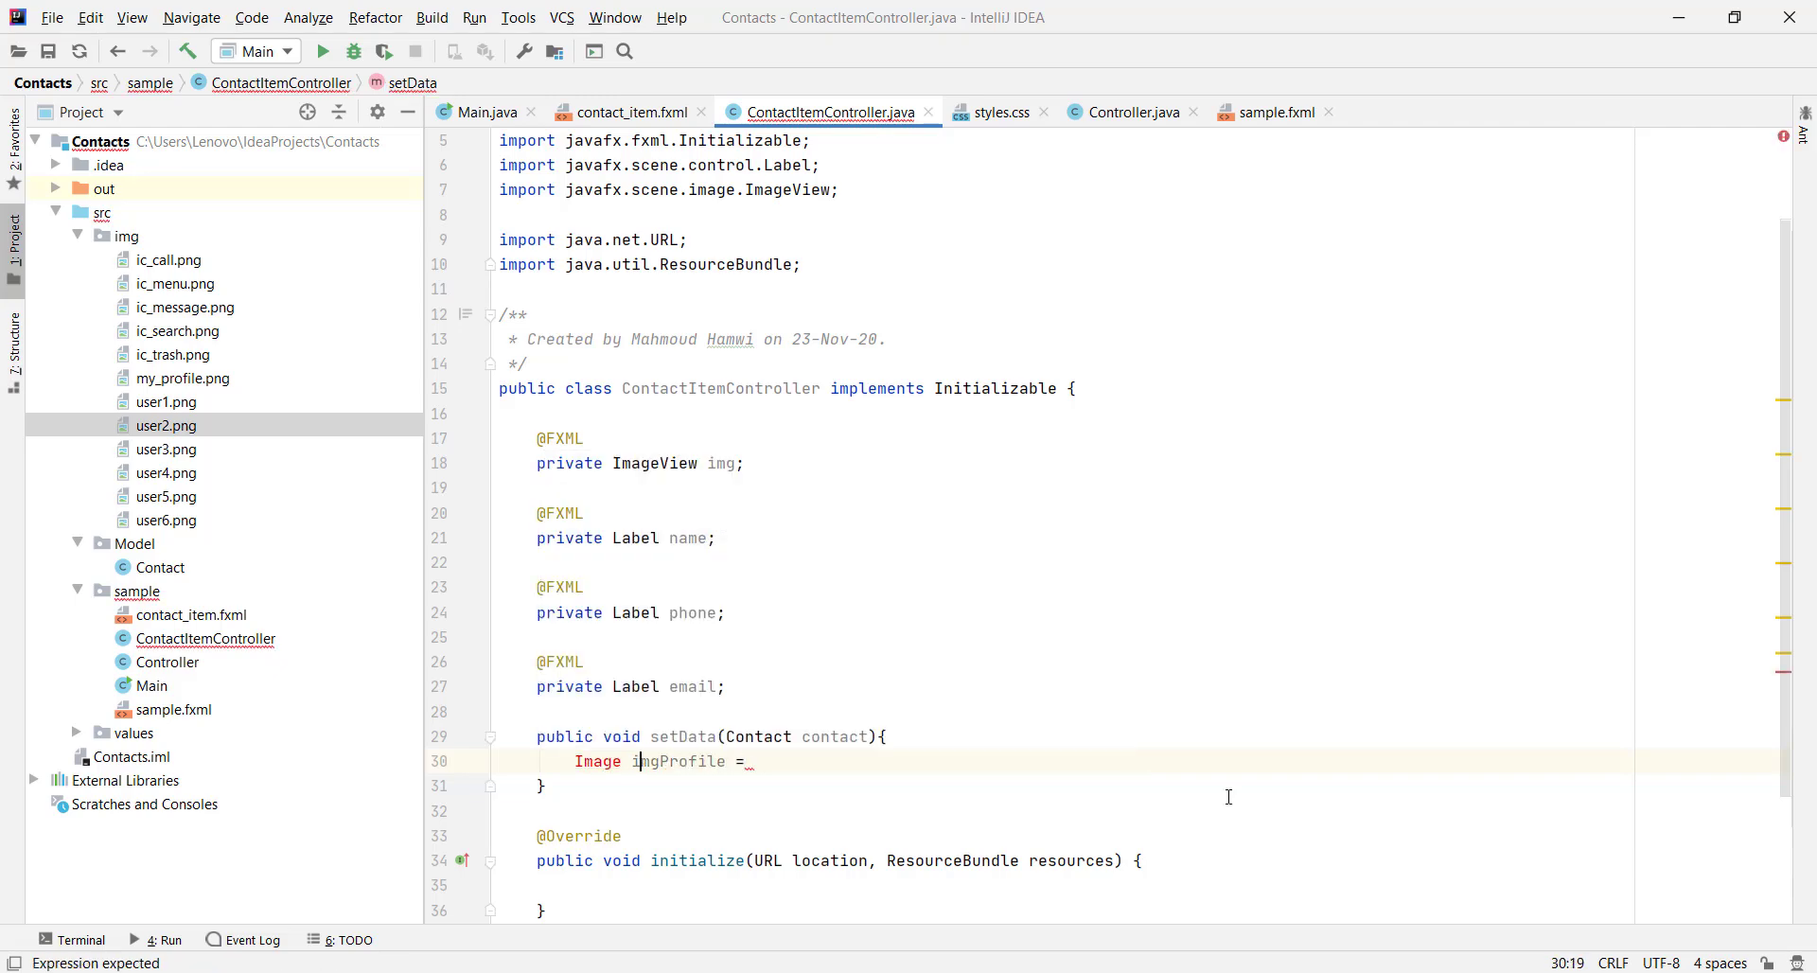
key("alt+Return")
key("Return")
key("Return")
key("End")
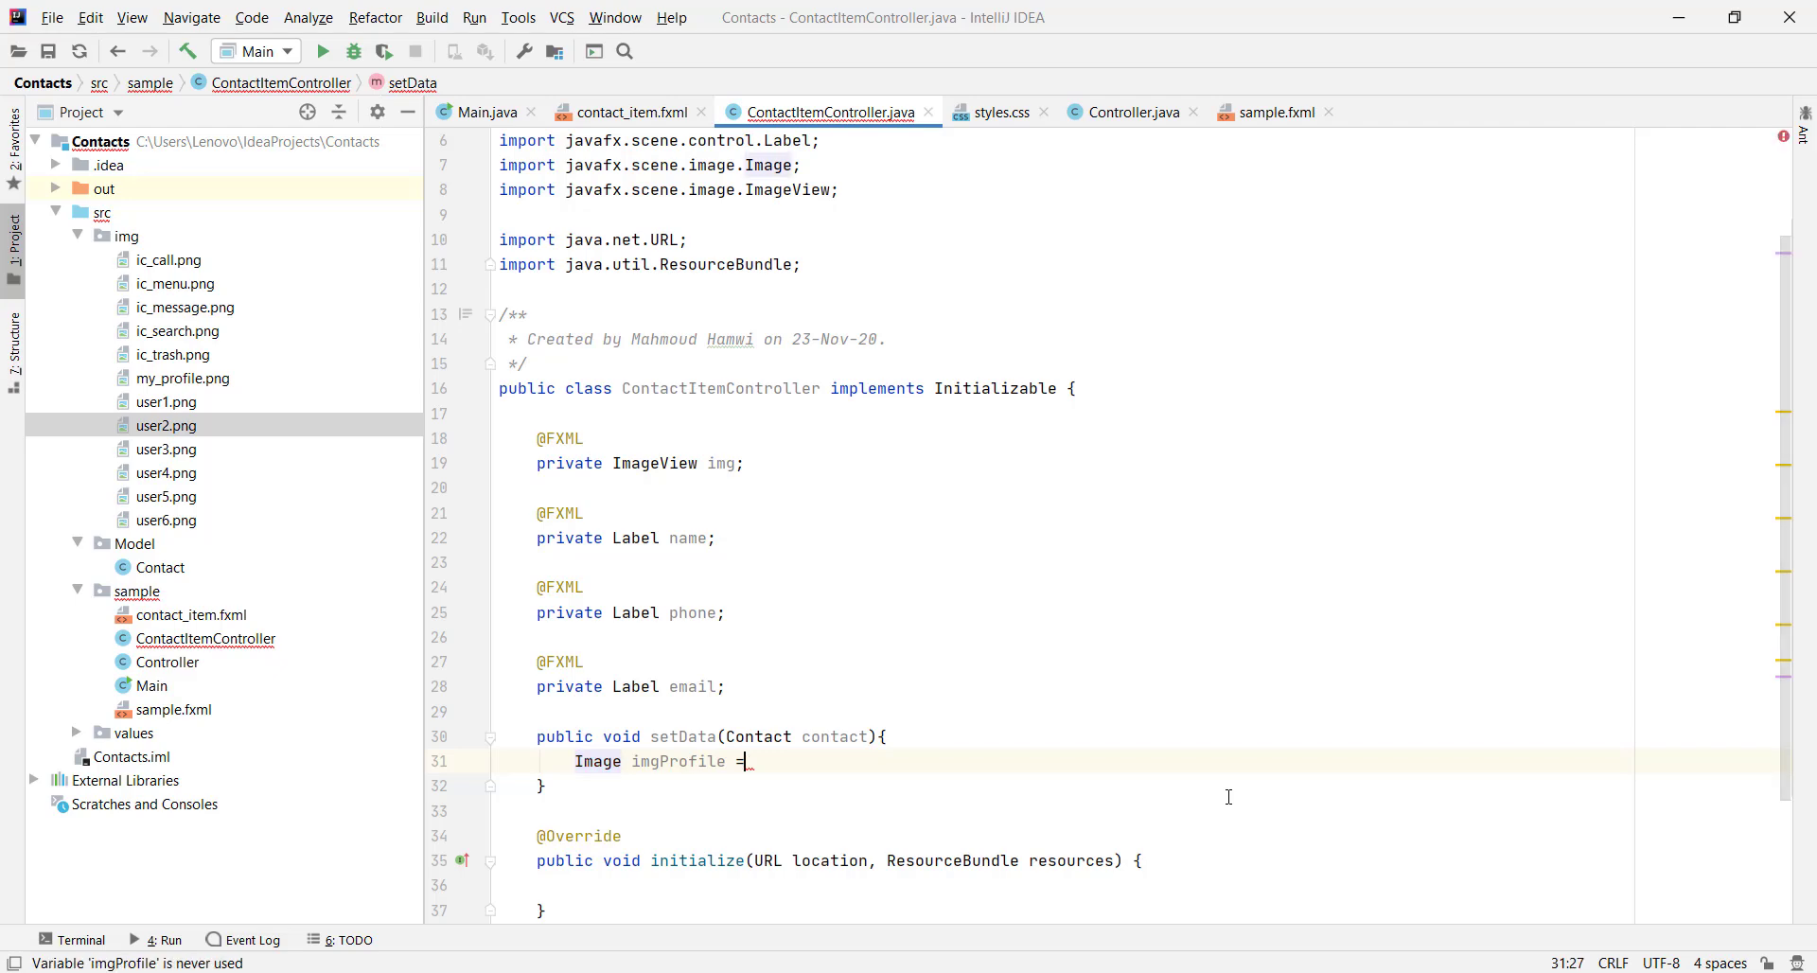
type("new Image")
type("(getClass().get")
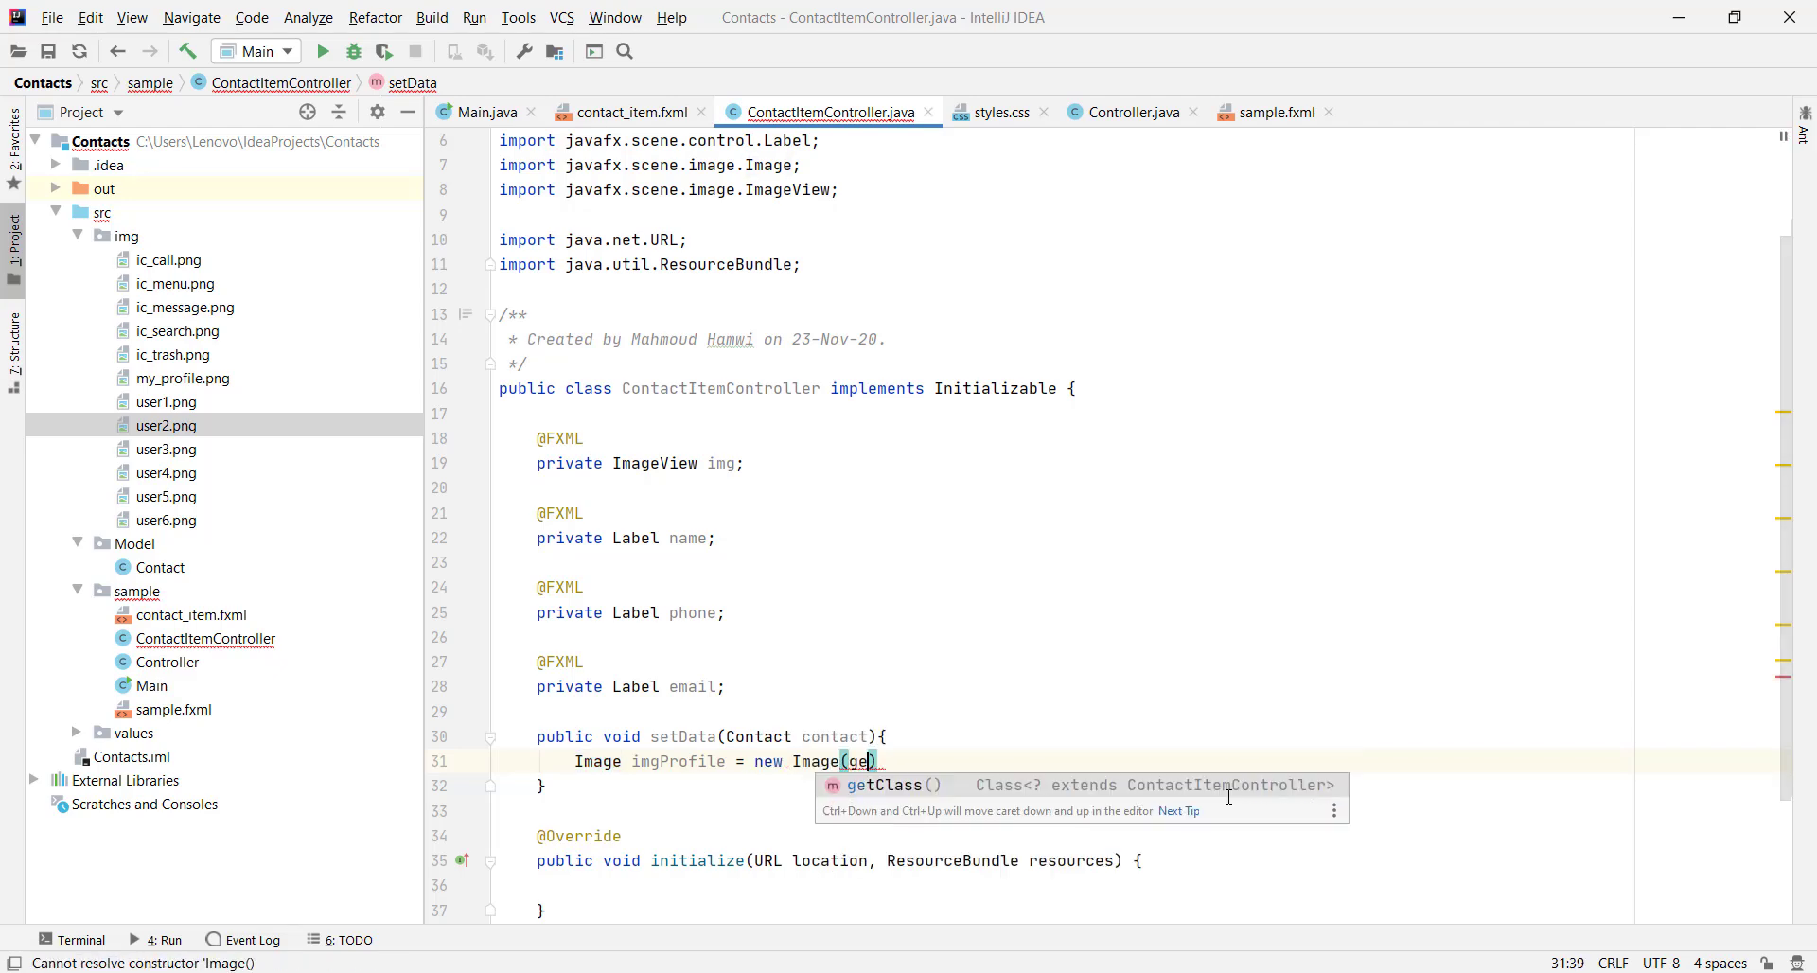
key("Return")
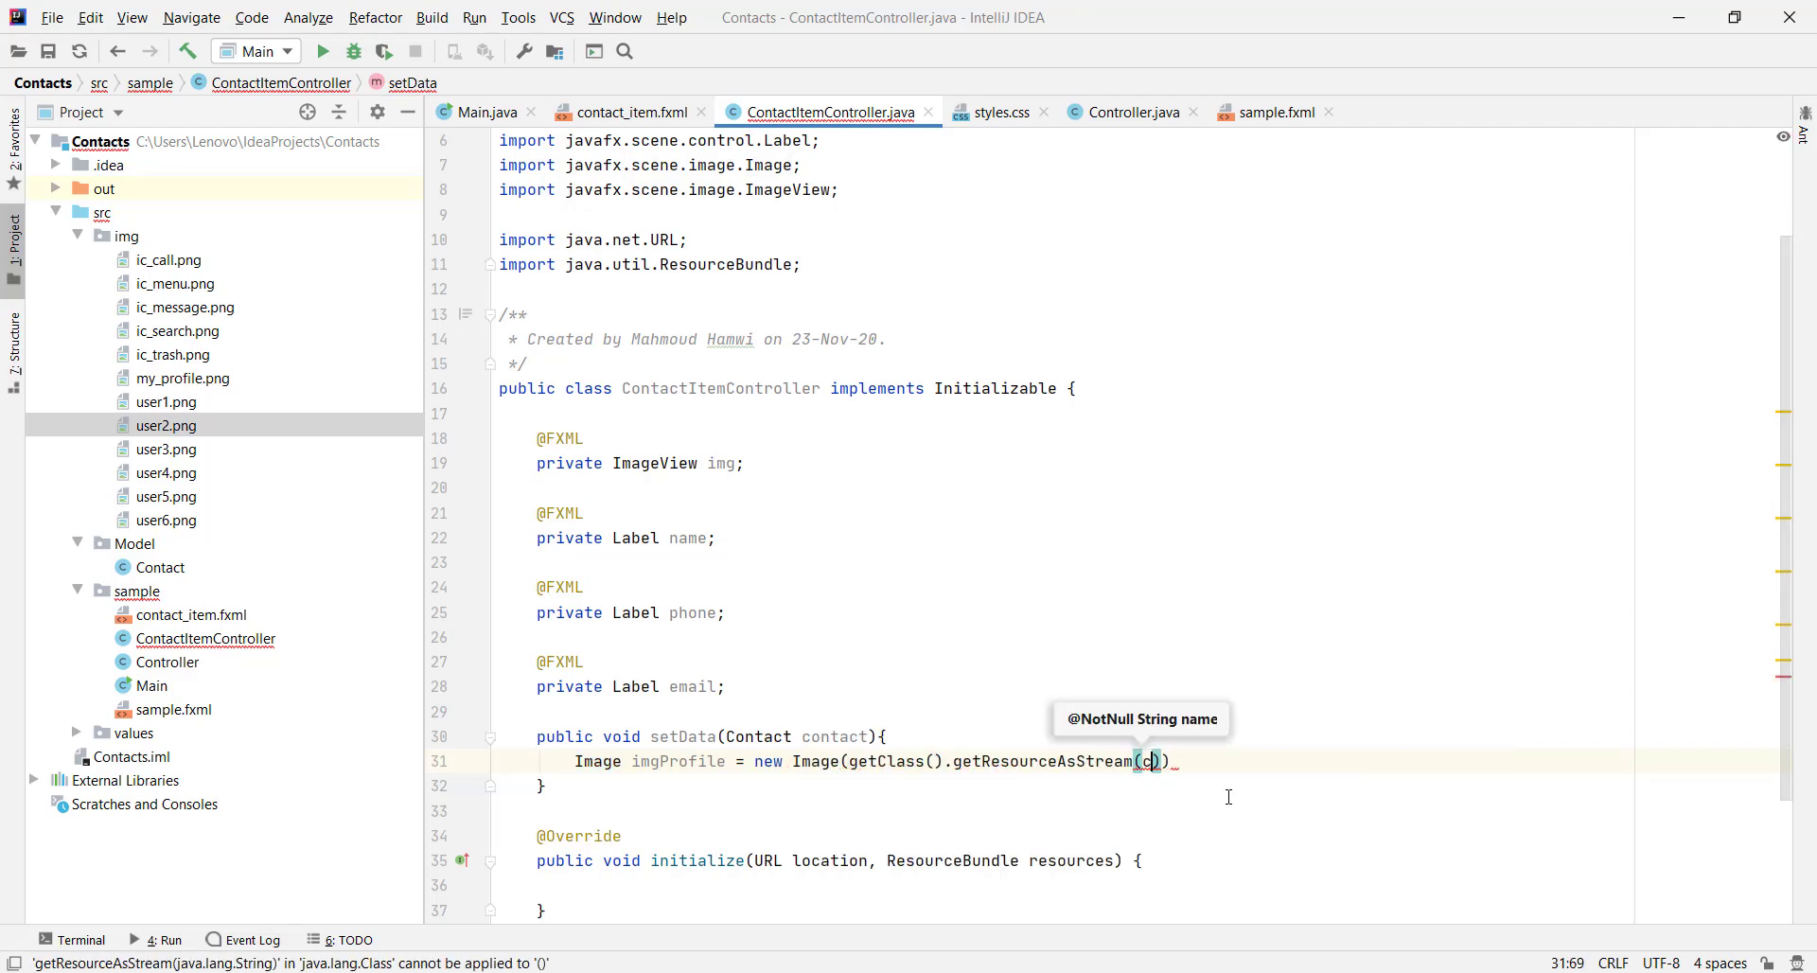
type("contact.getI")
key("Return")
key("End")
type(";")
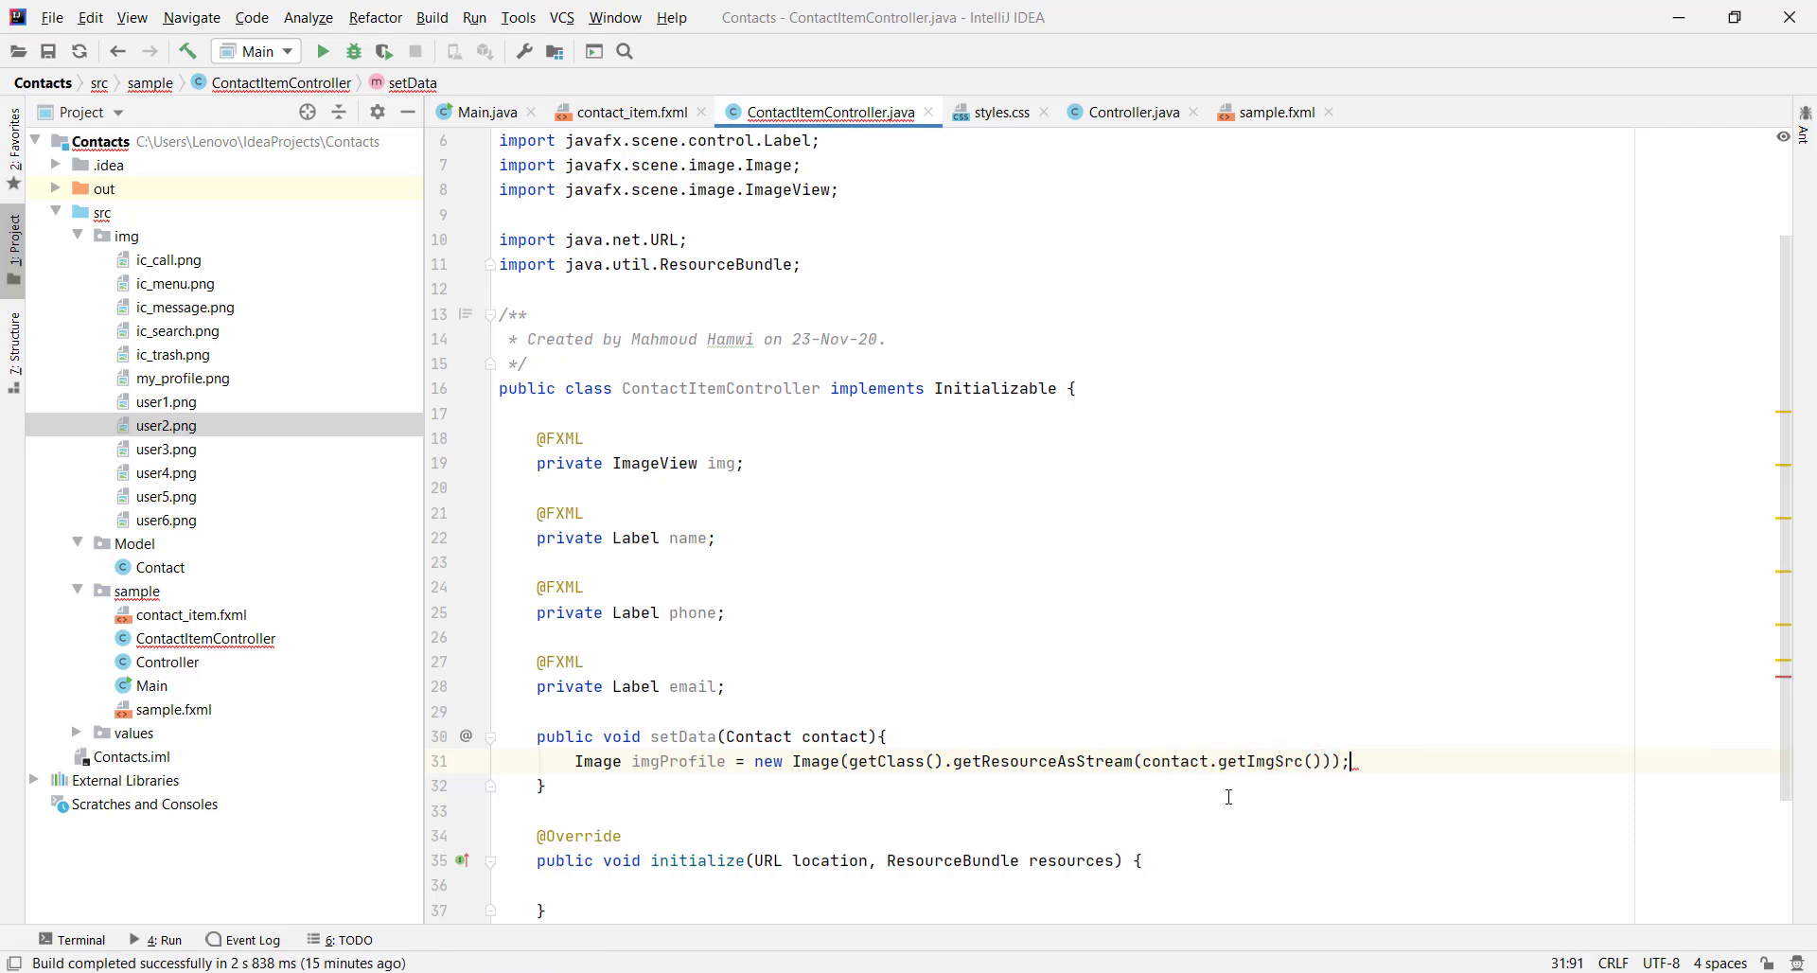
Set imgProfile on the img ImageView with img.setImage(imgProfile)
key("Return")
type("img")
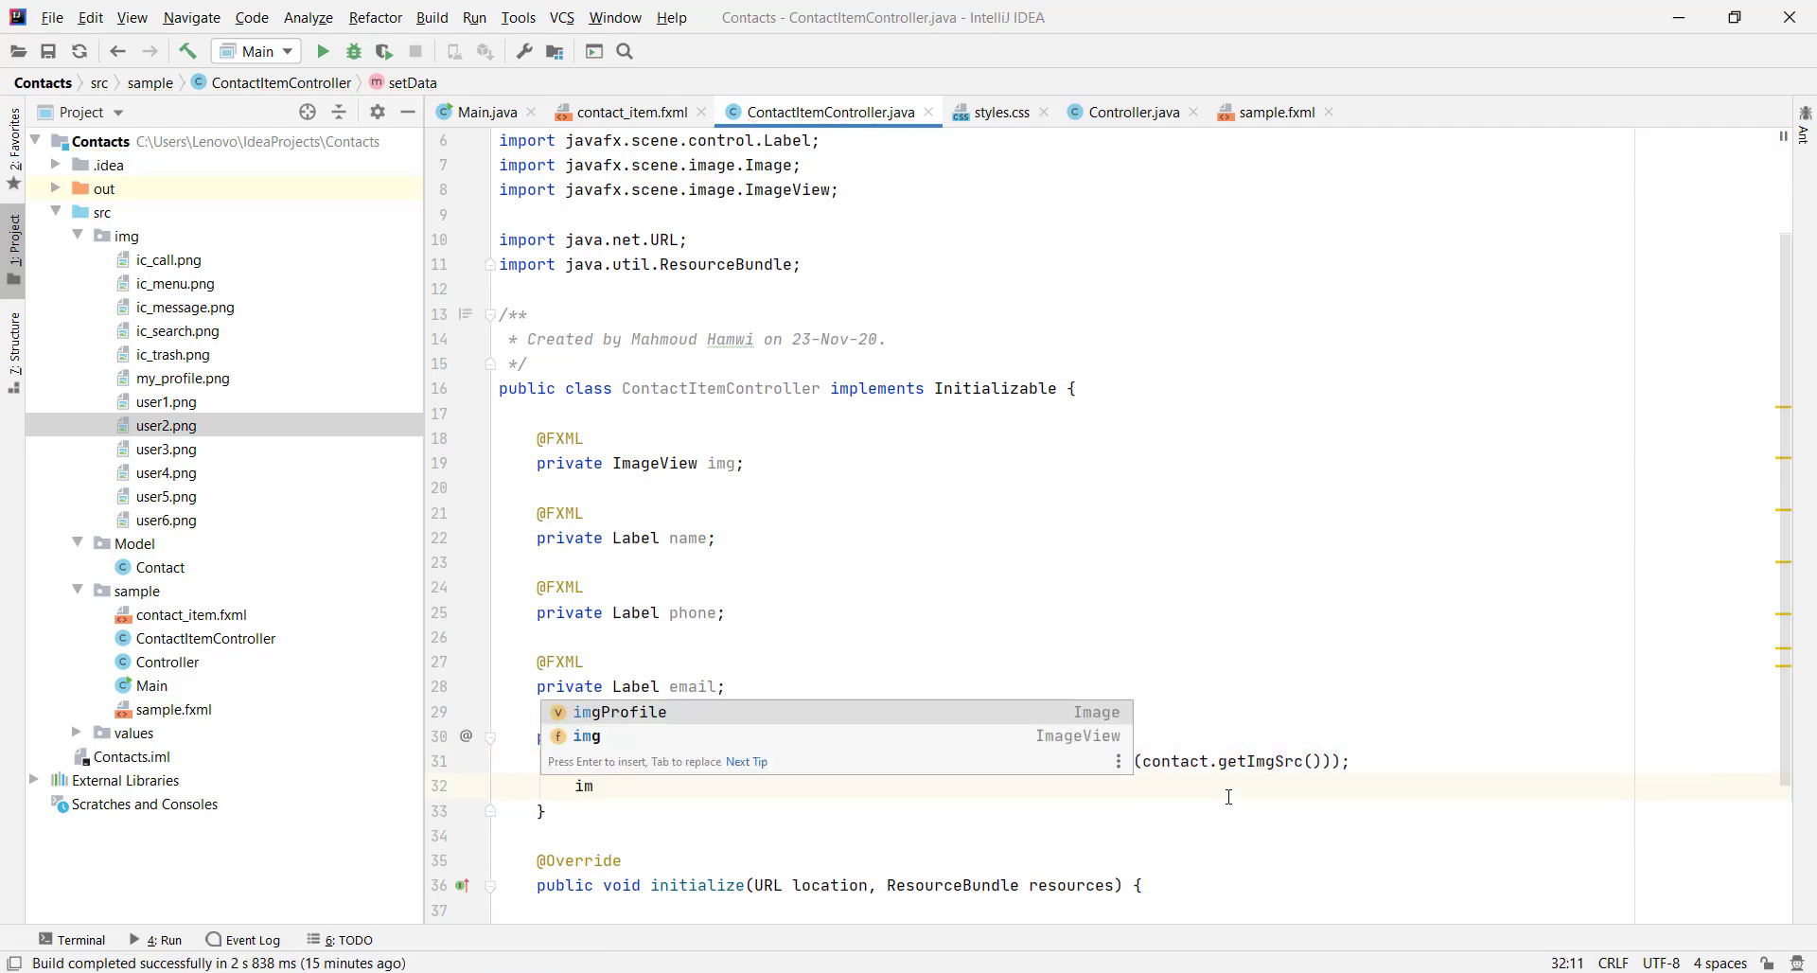
key("Escape")
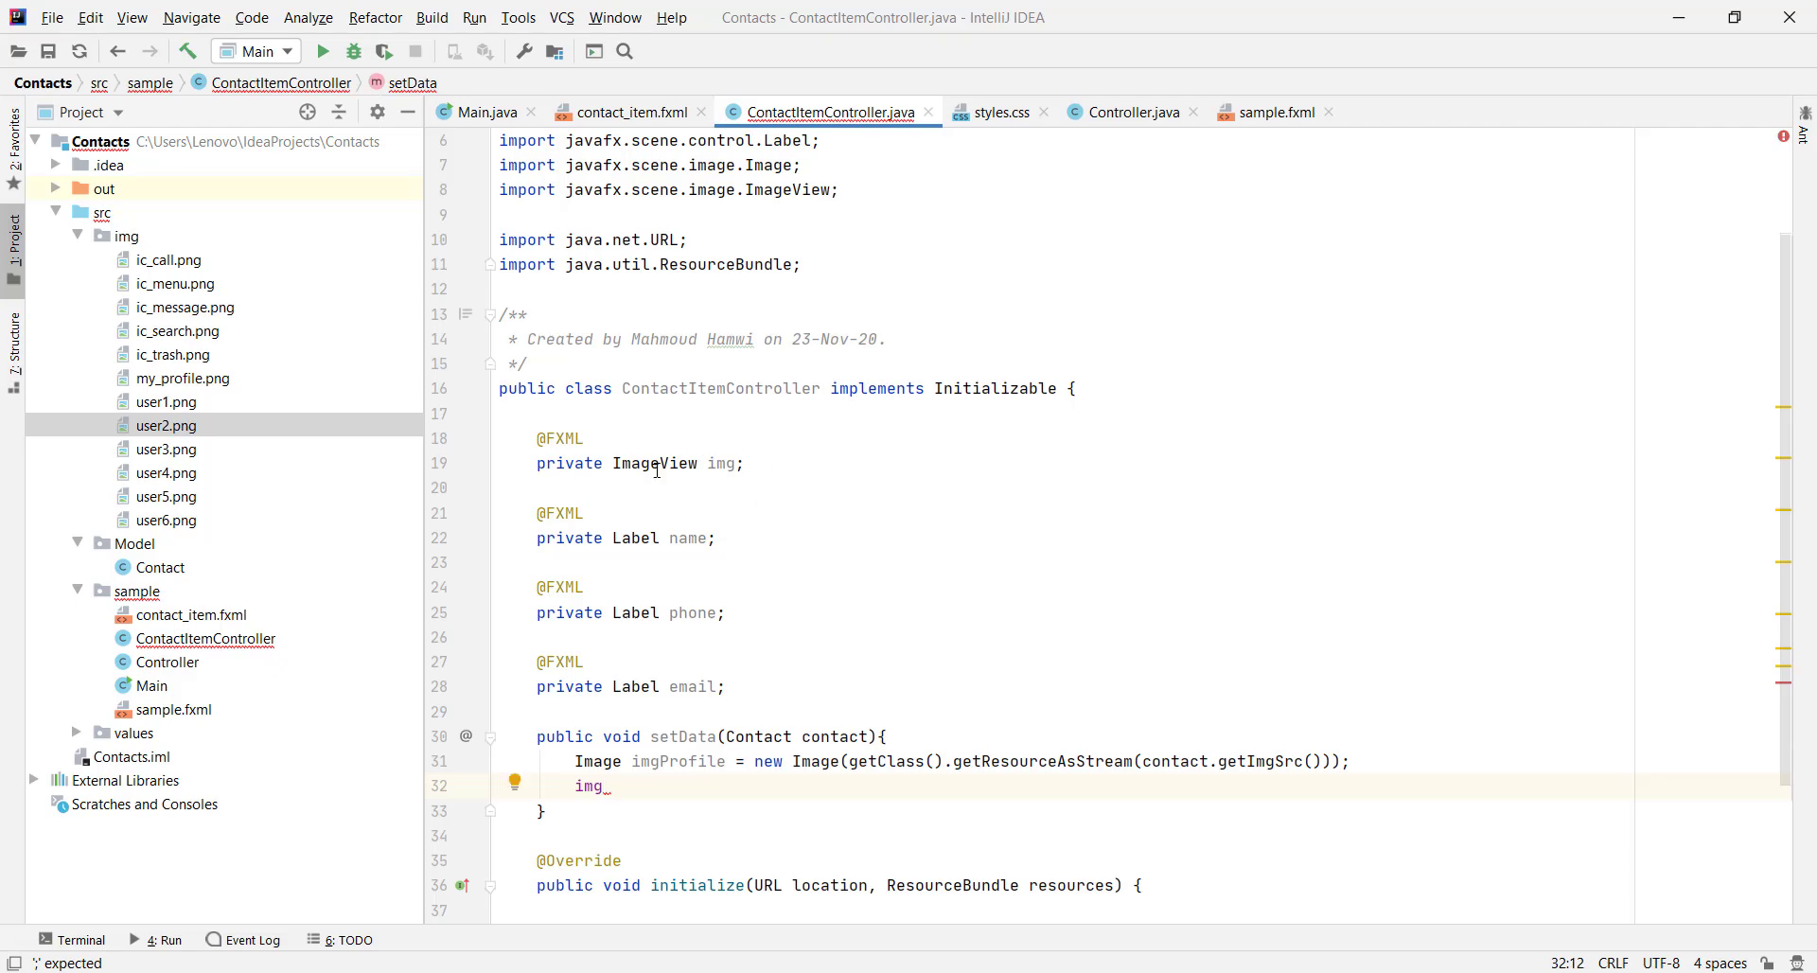
type(".set")
key("Return")
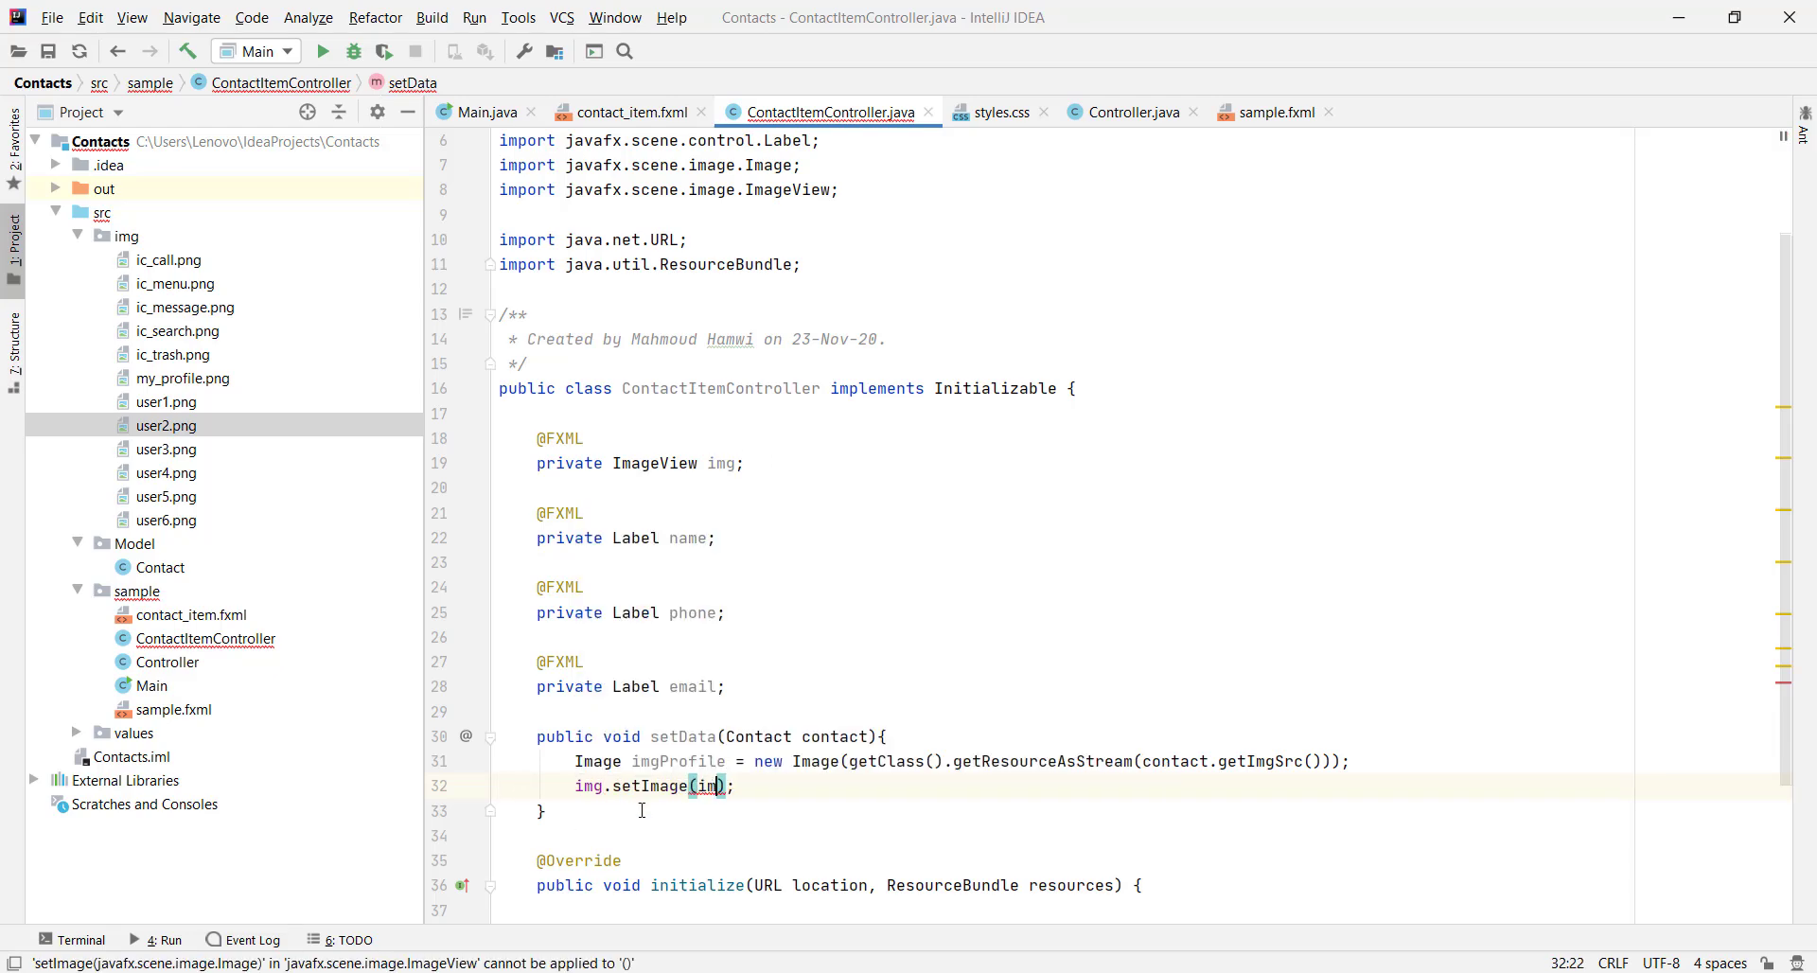
type("im")
key("Return")
key("shift+Return")
Fill the name label with name.setText(contact.getName())
key("Return")
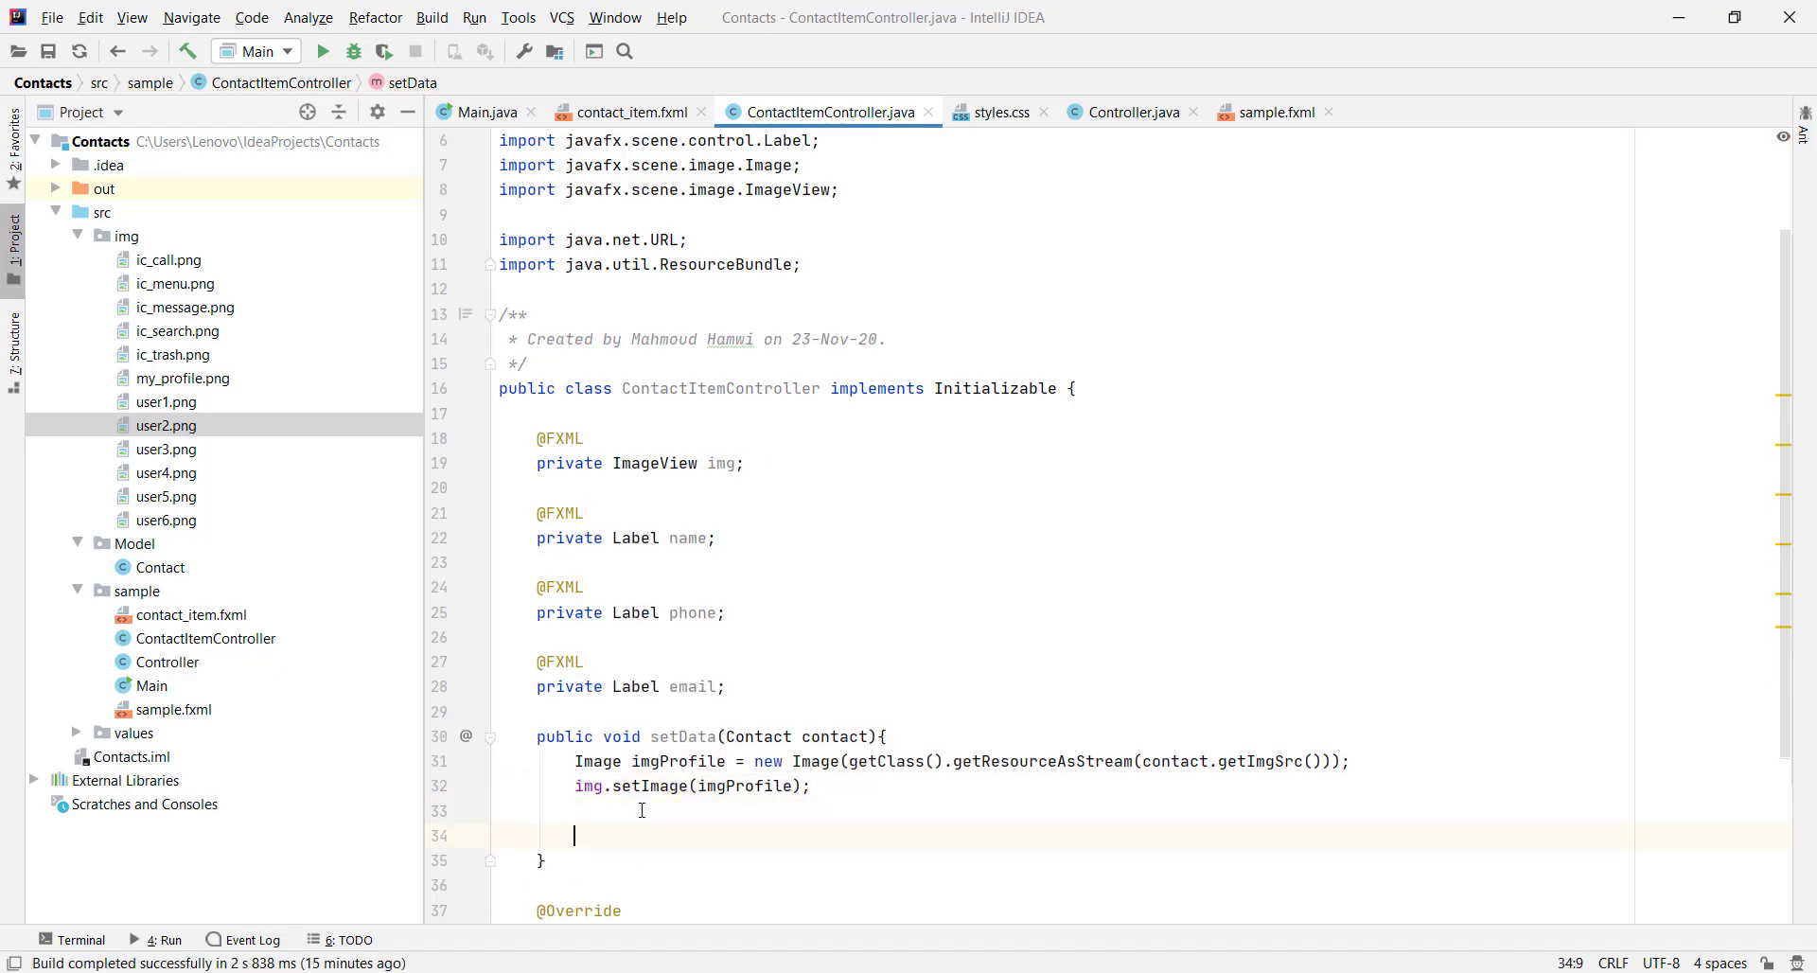
type("name.sett")
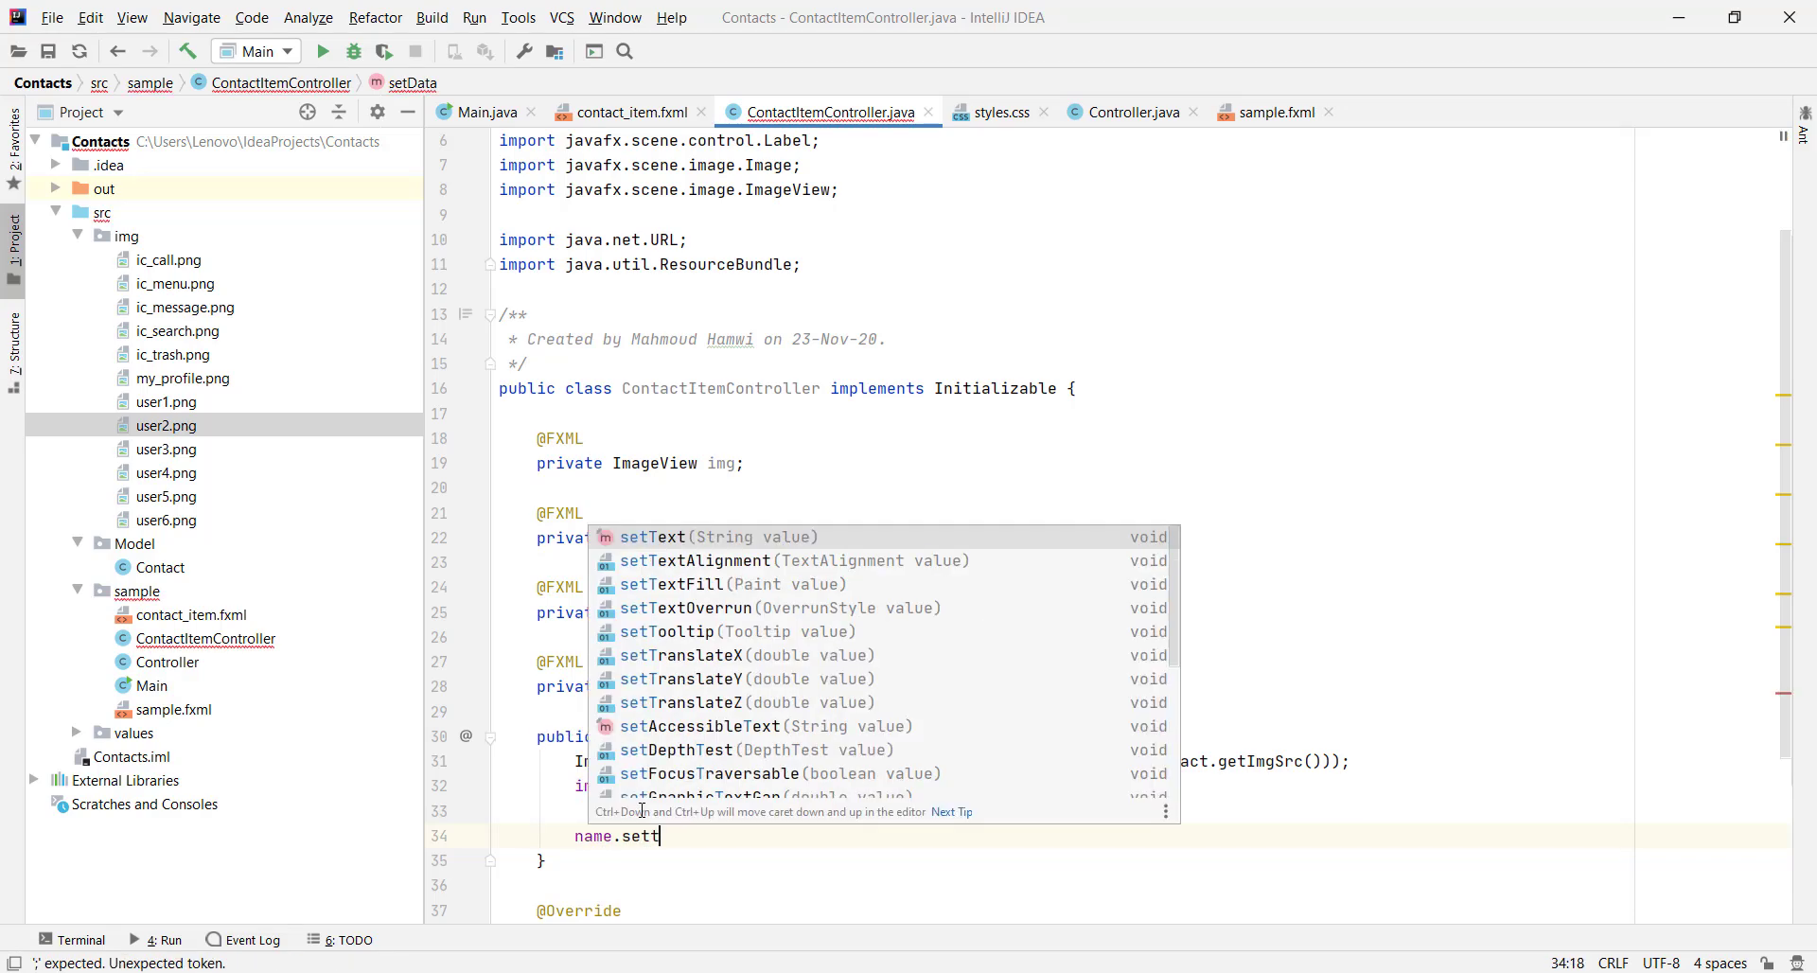
key("Return")
type("contact.getNa")
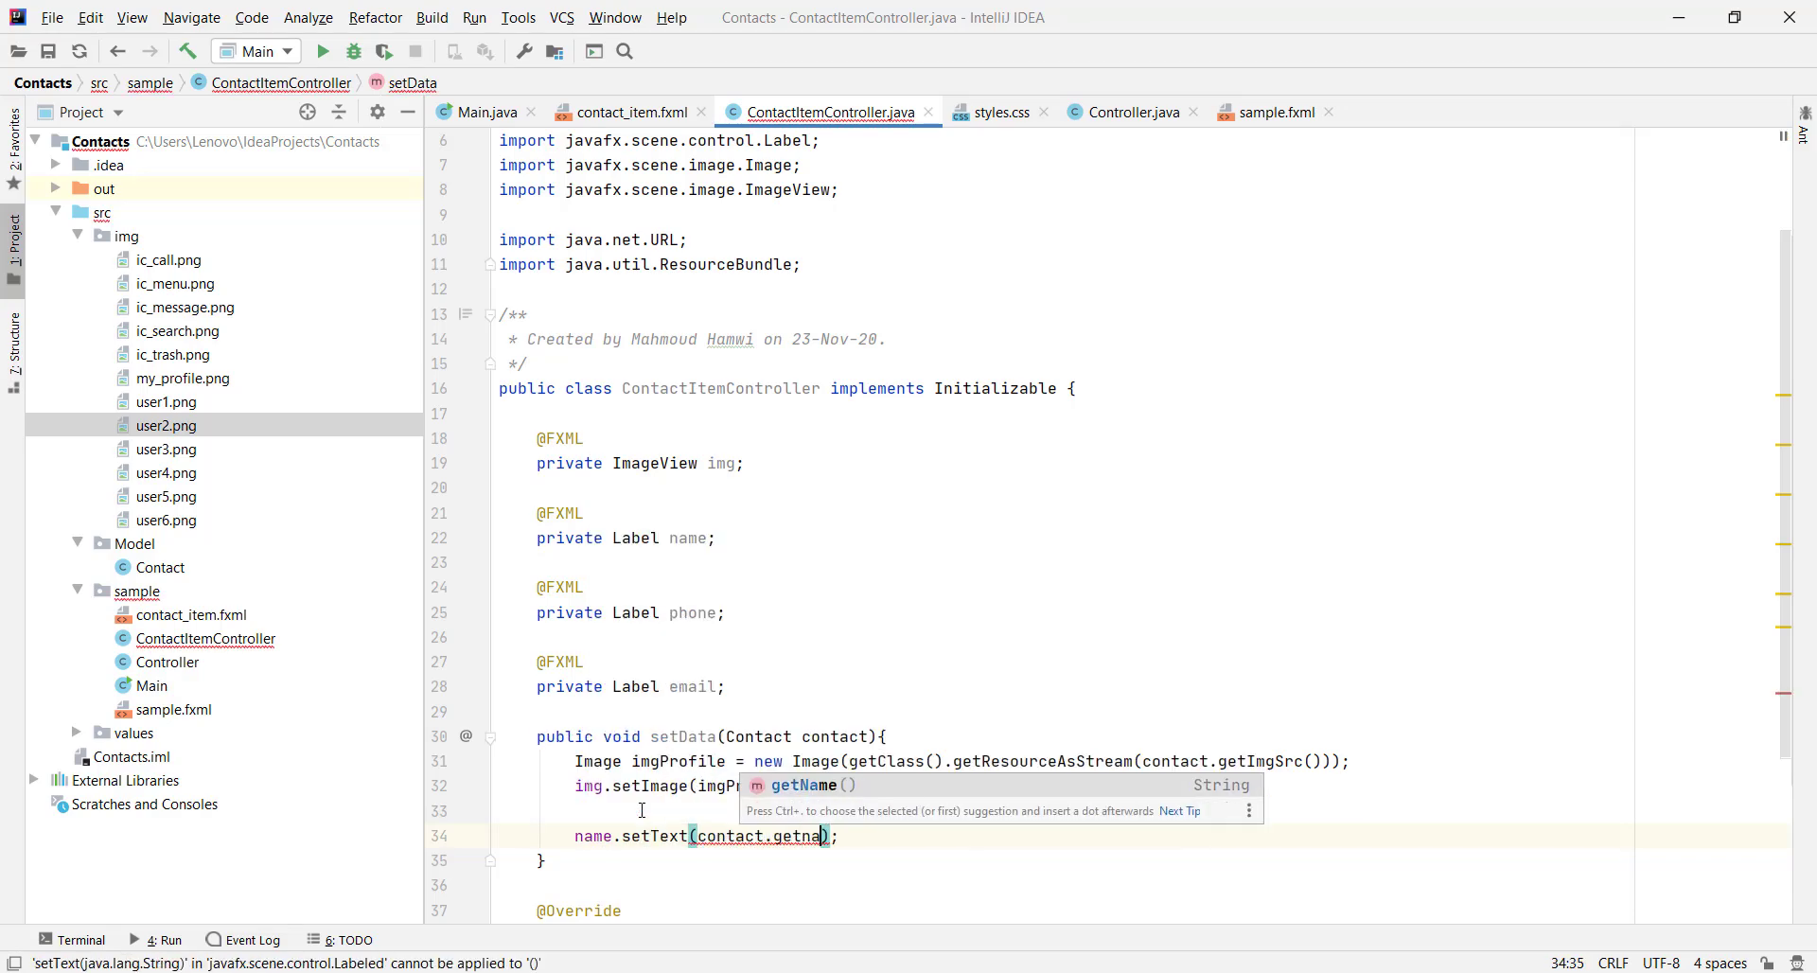
key("ctrl+shift+Return")
Fill the phone label with phone.setText(contact.getPhoneNumber())
key("Return")
type("phon")
key("Return")
type(".set")
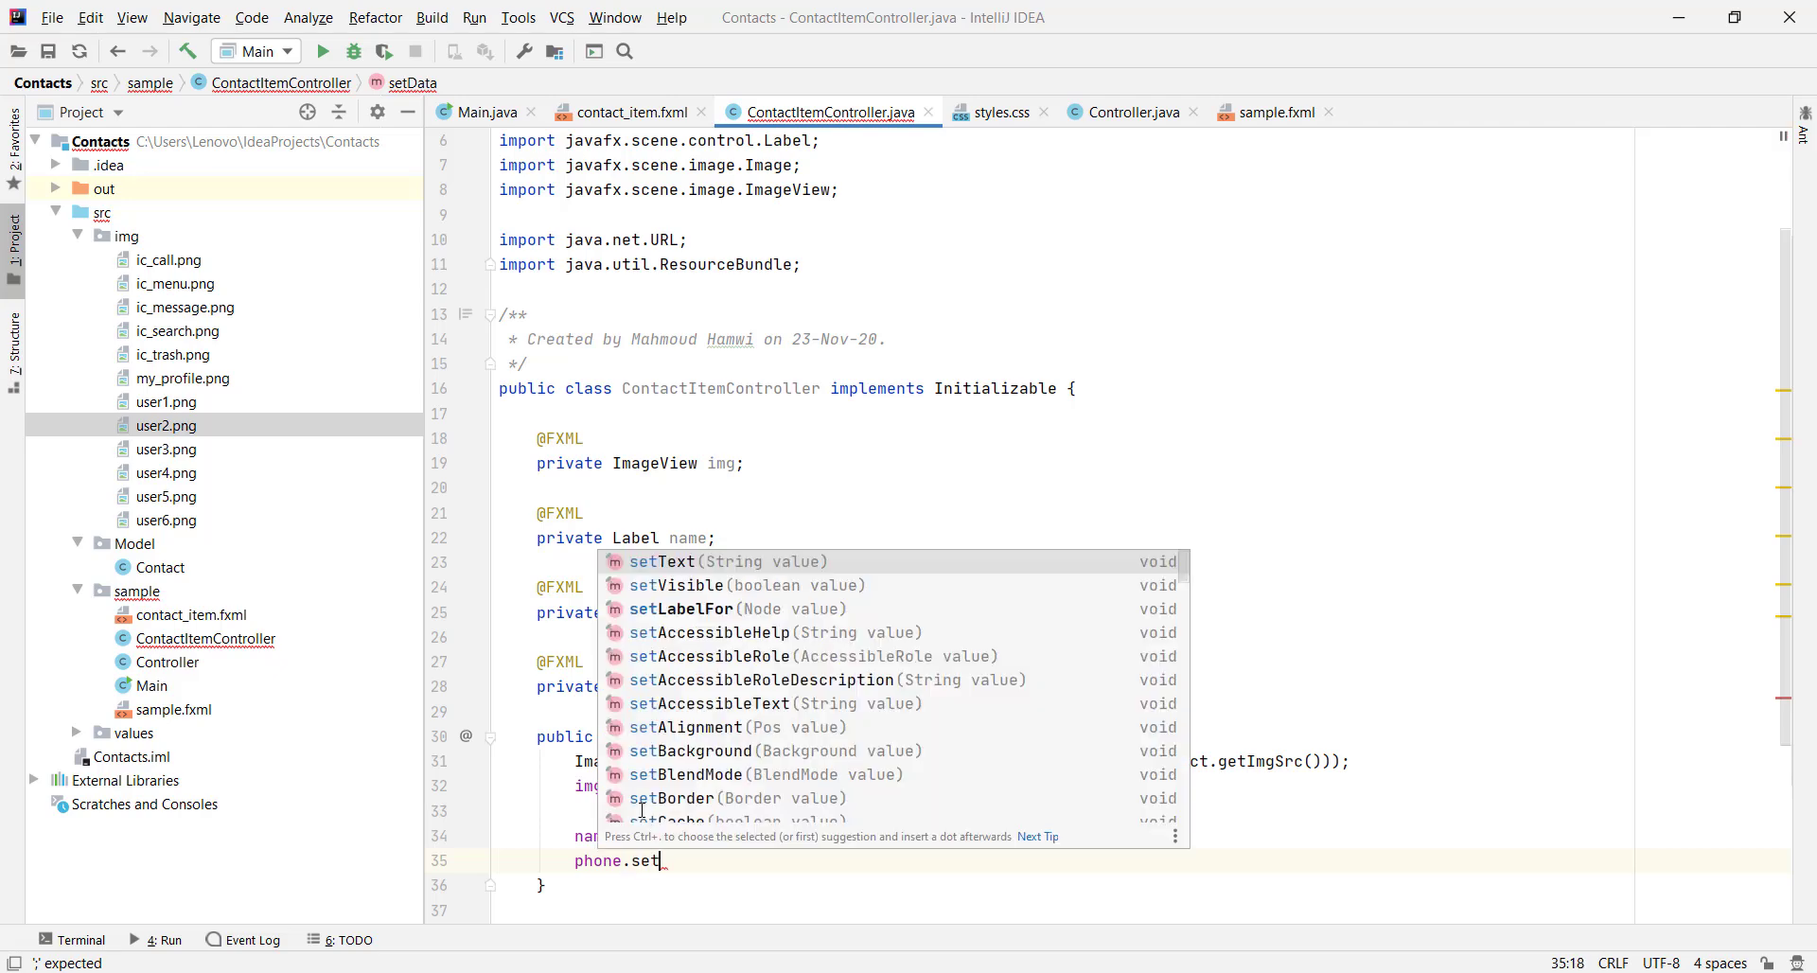
key("Return")
type("contact.get);")
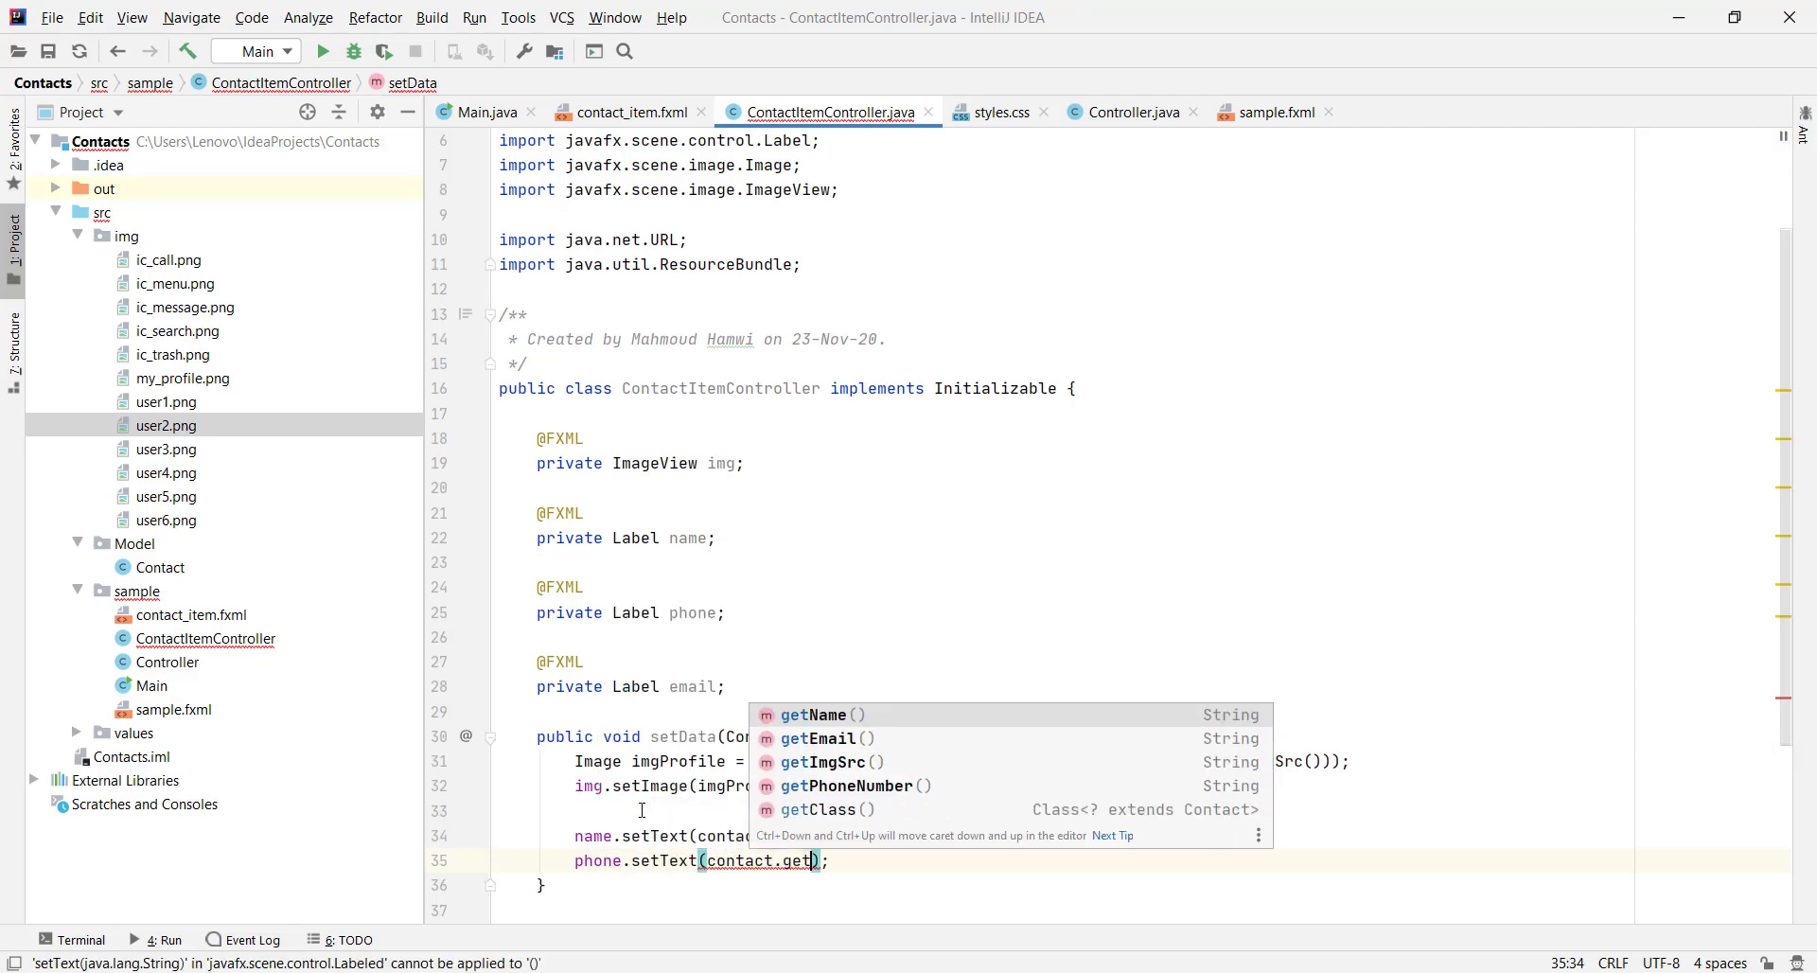
key("Down")
key("Down")
key("Return")
key("ctrl+shift+Return")
Fill the email label with email.setText(contact.getEmail())
key("Return")
type("e")
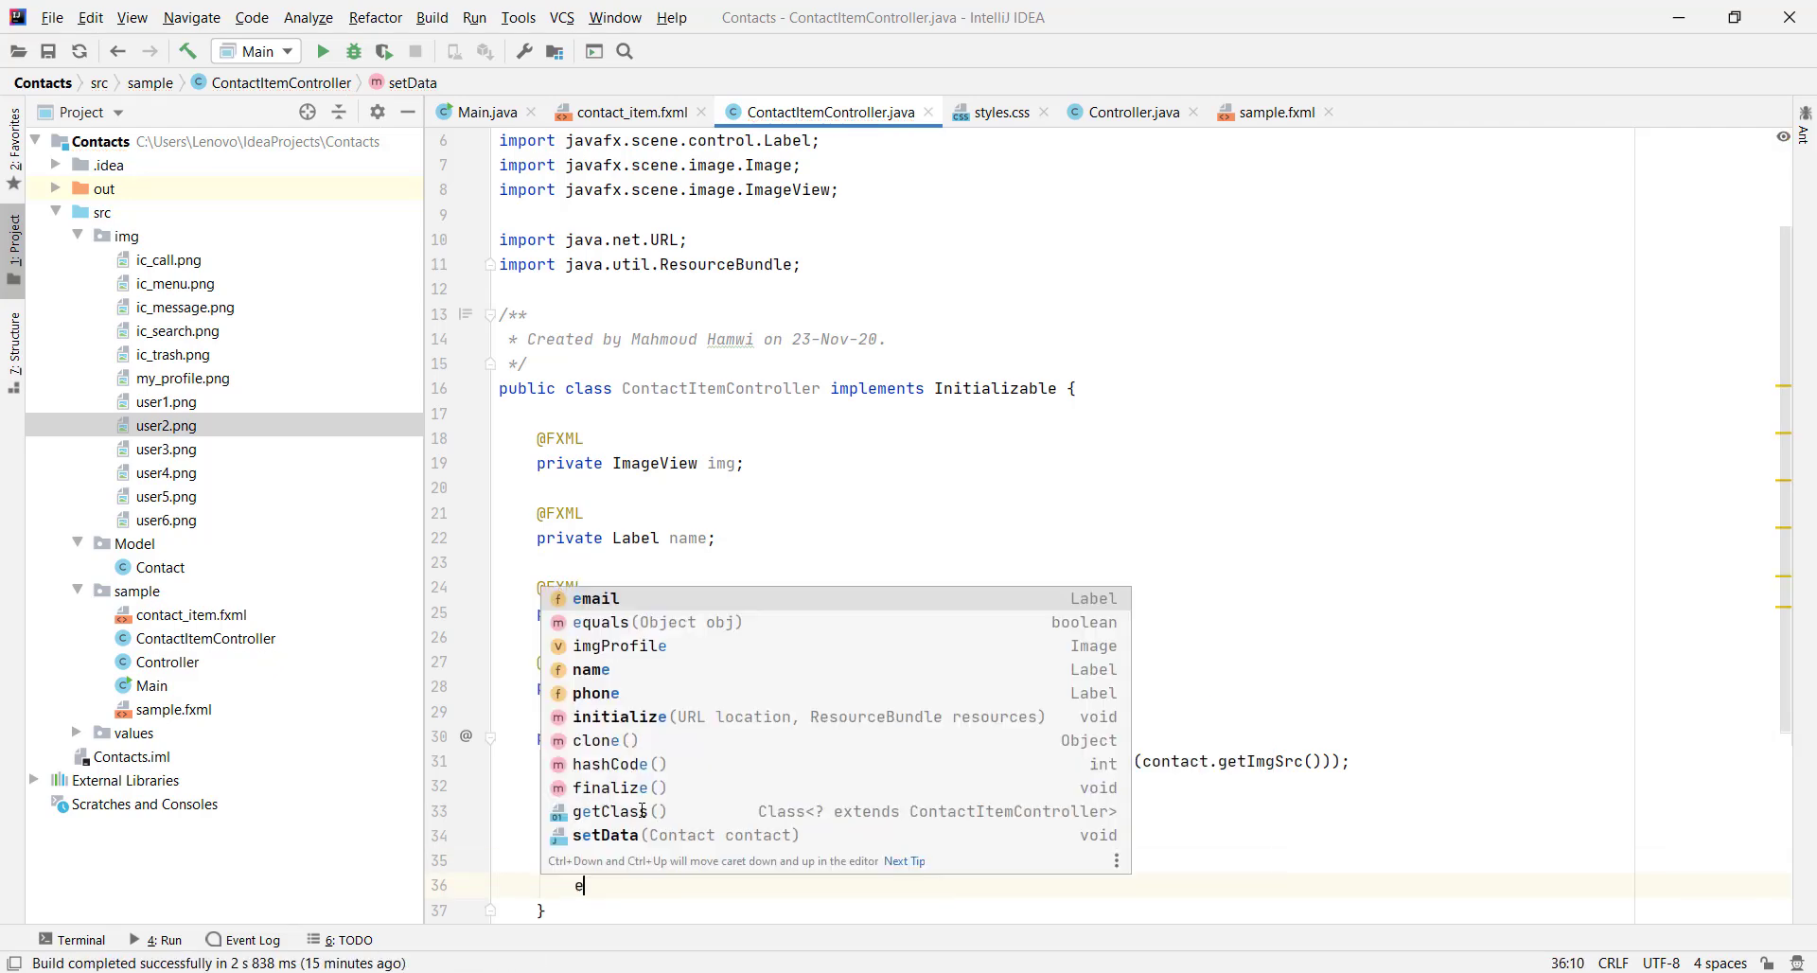
type("mail.setTe")
key("Return")
type("contact")
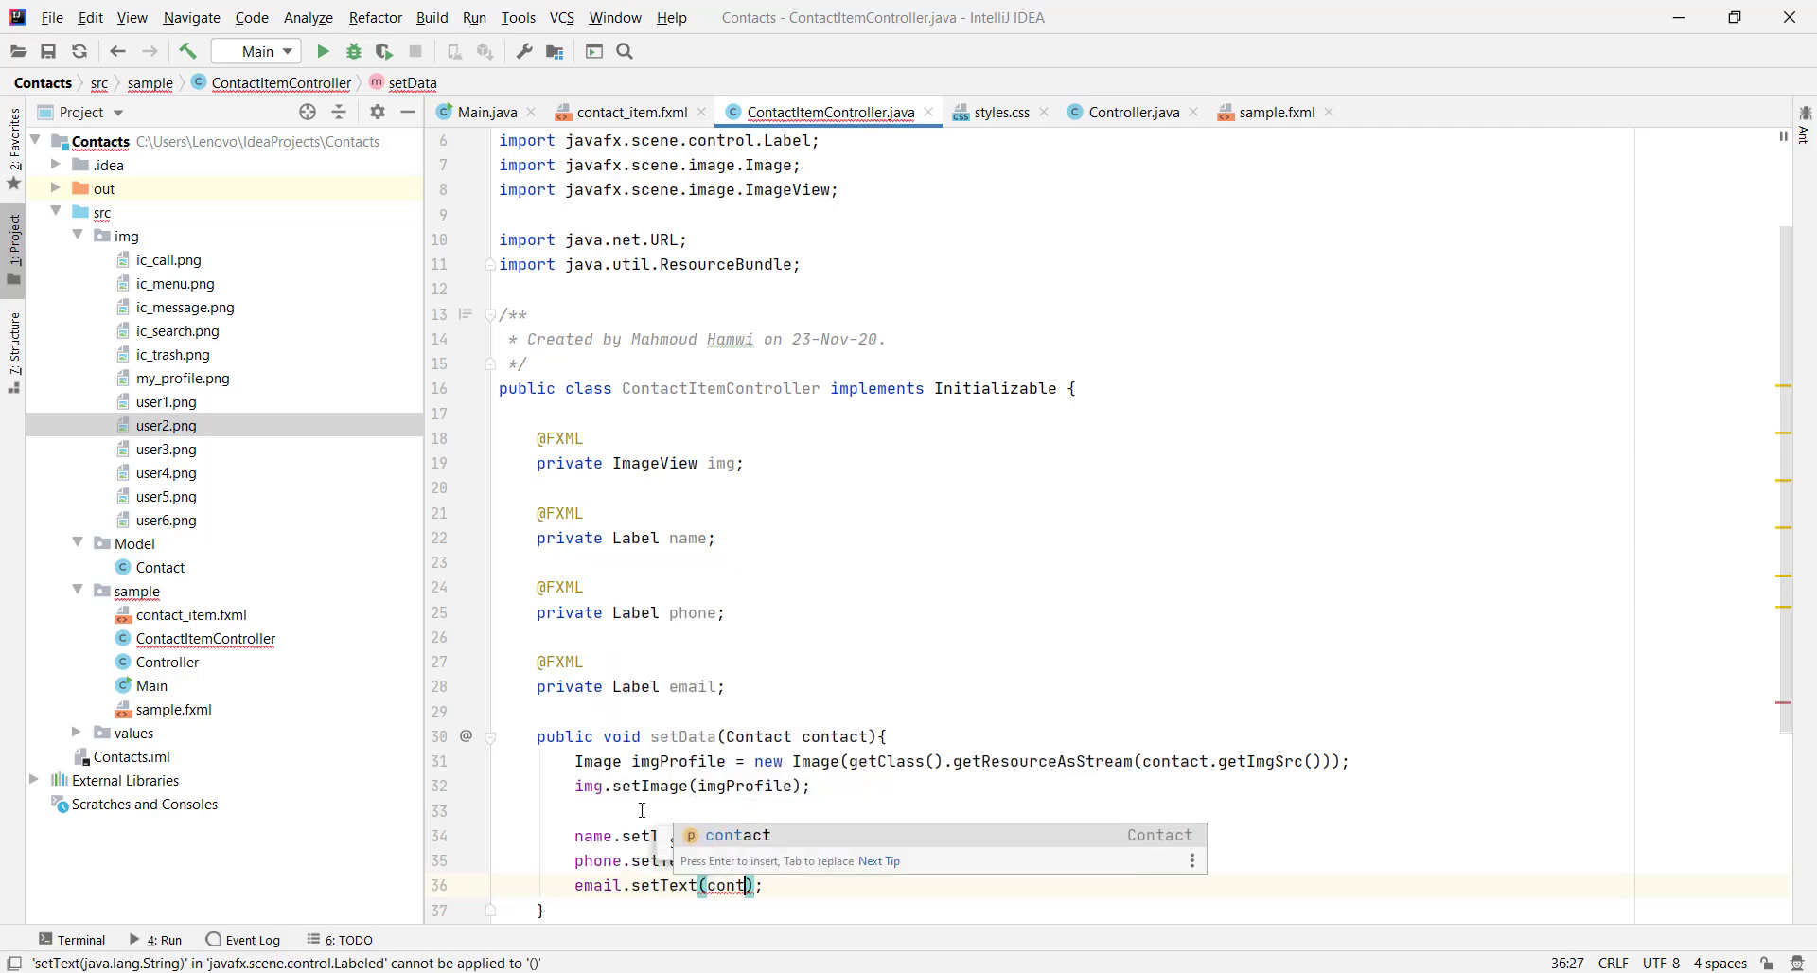
type(".get")
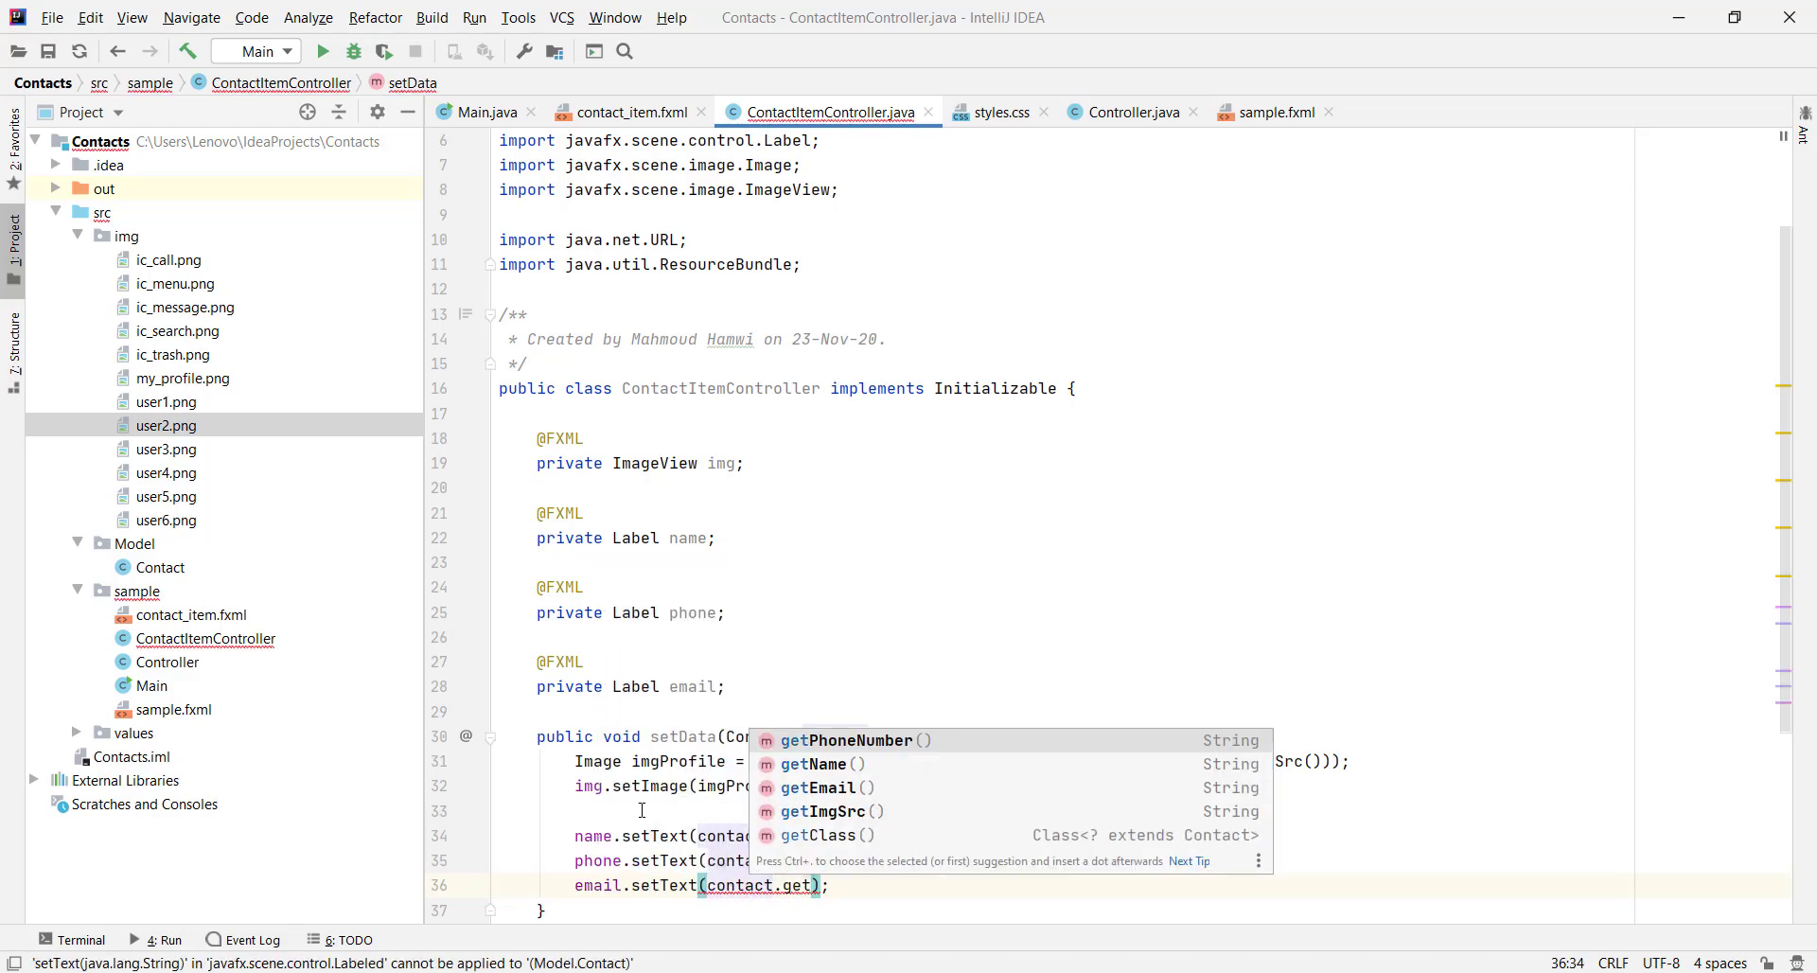
key("Down")
key("Down")
key("Return")
key("ctrl+shift+Return")
scroll(896, 511, "down", 2)
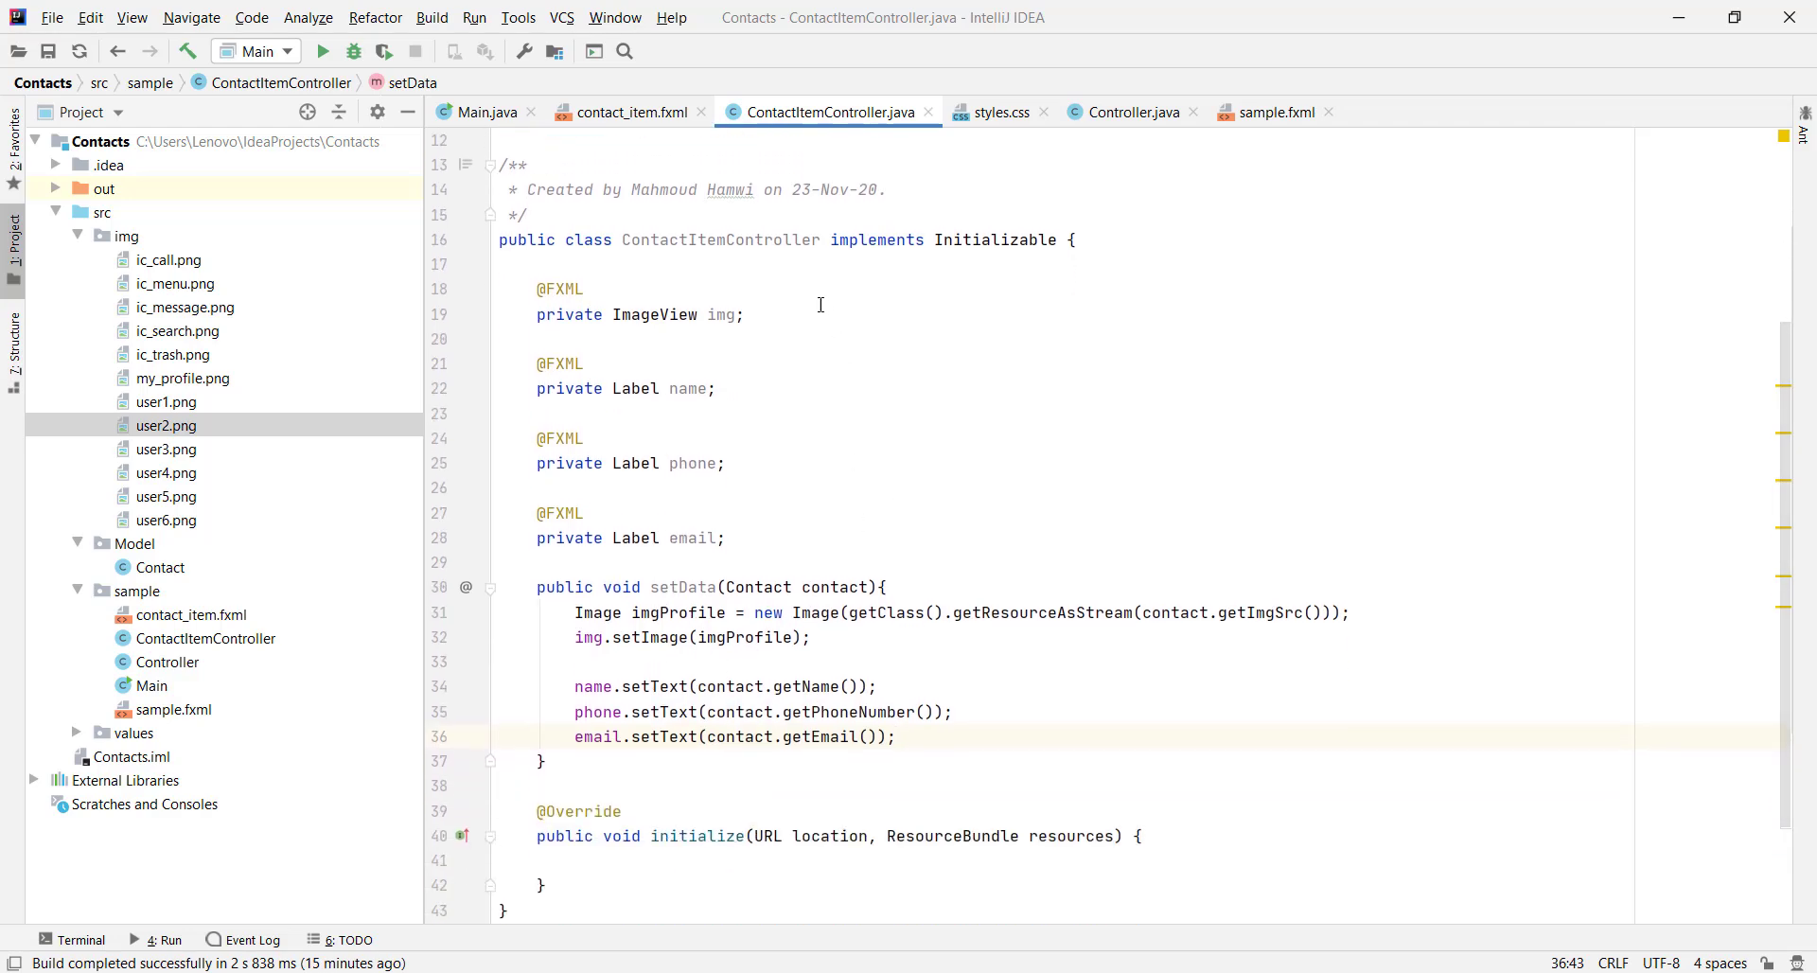
Begin a for(int i=0; i<...) loop inside initialize() in Controller.java
left_click(1126, 112)
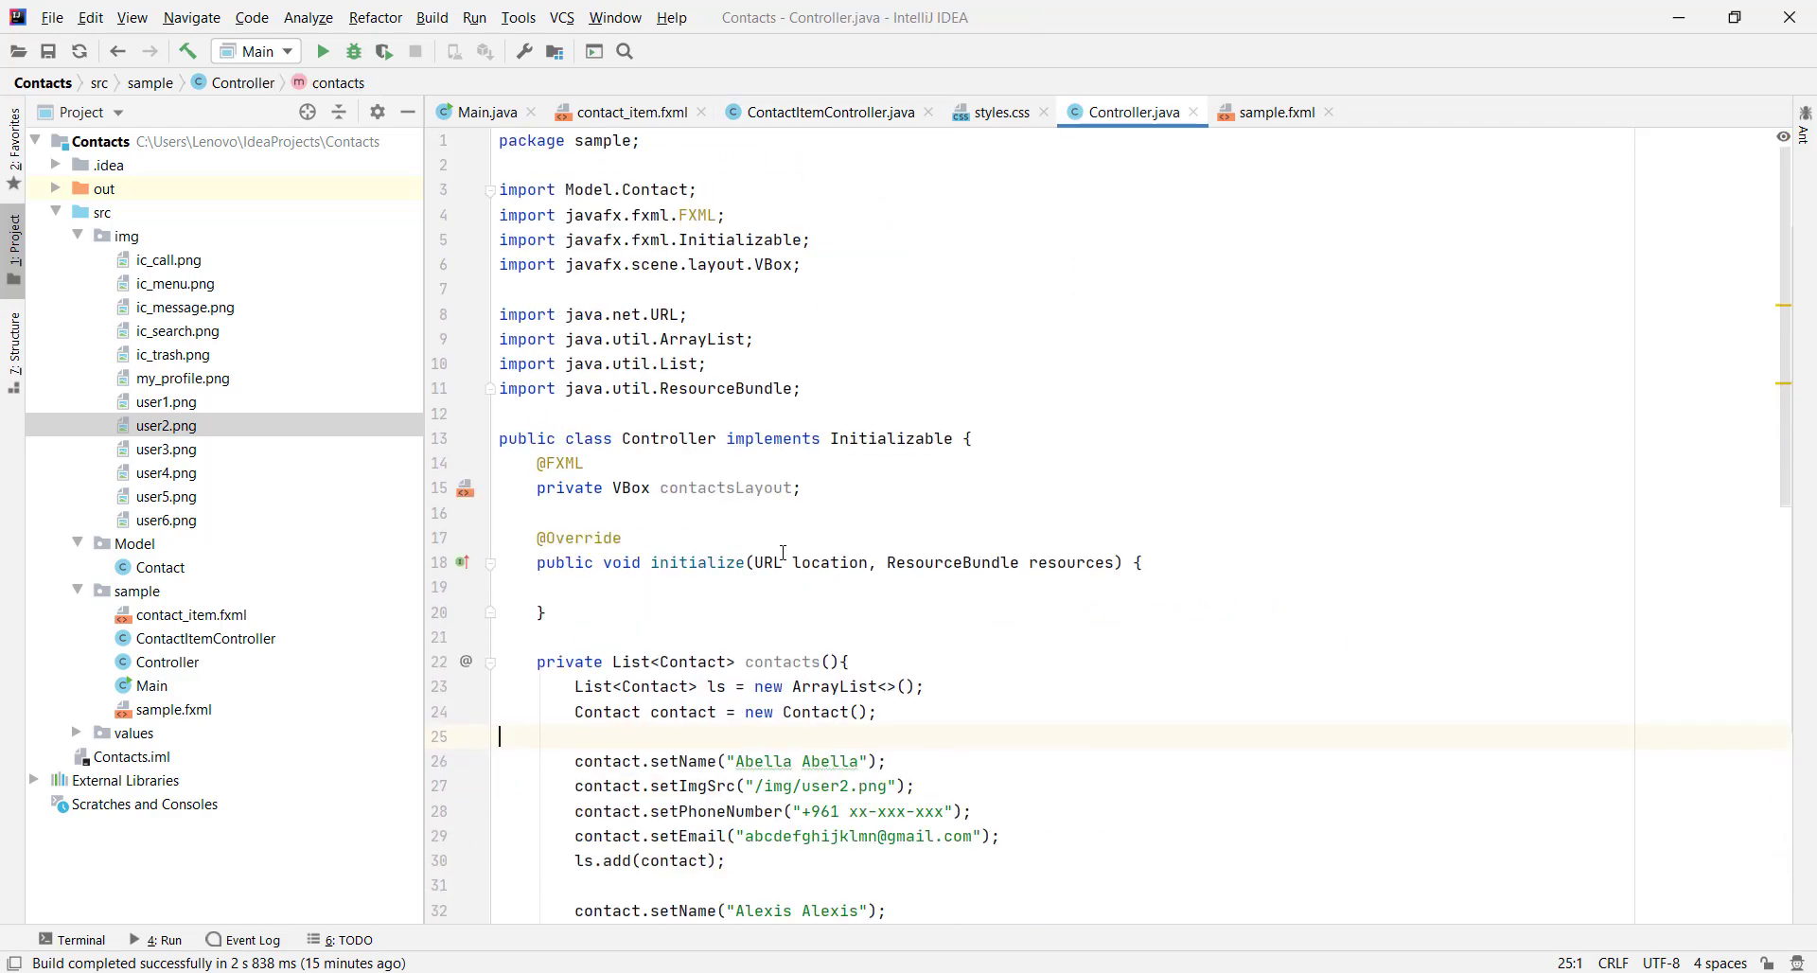
key("Return")
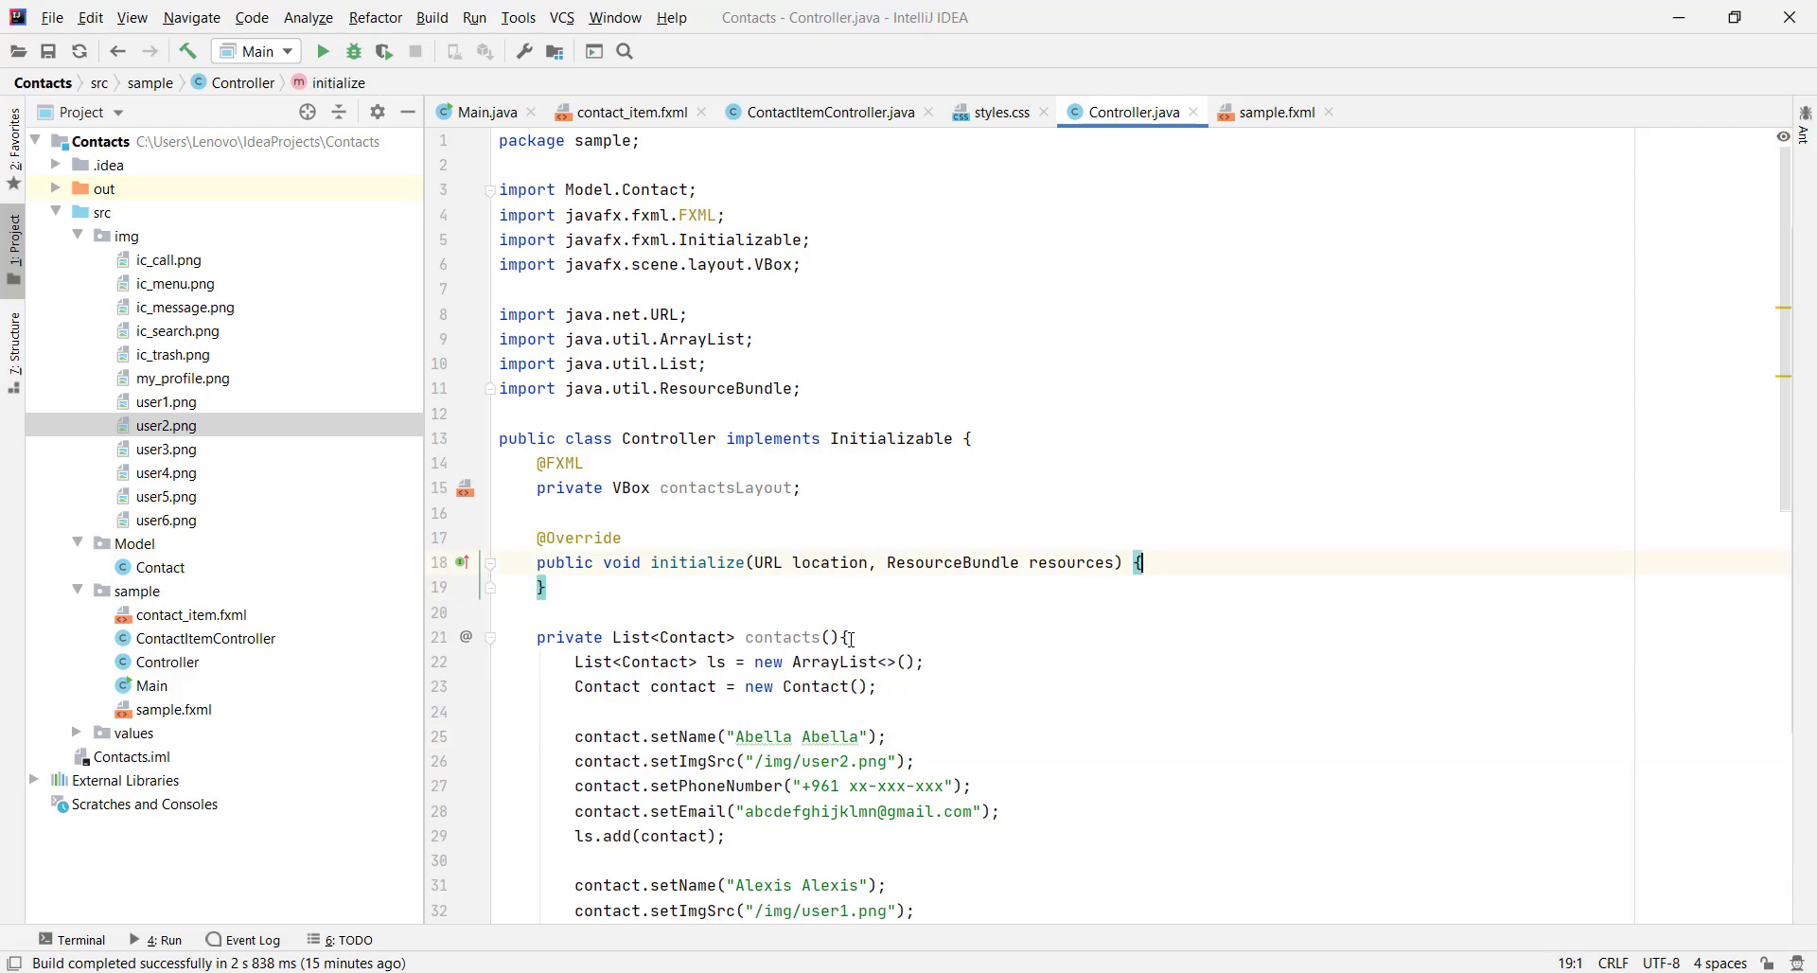
type("for(int i=0")
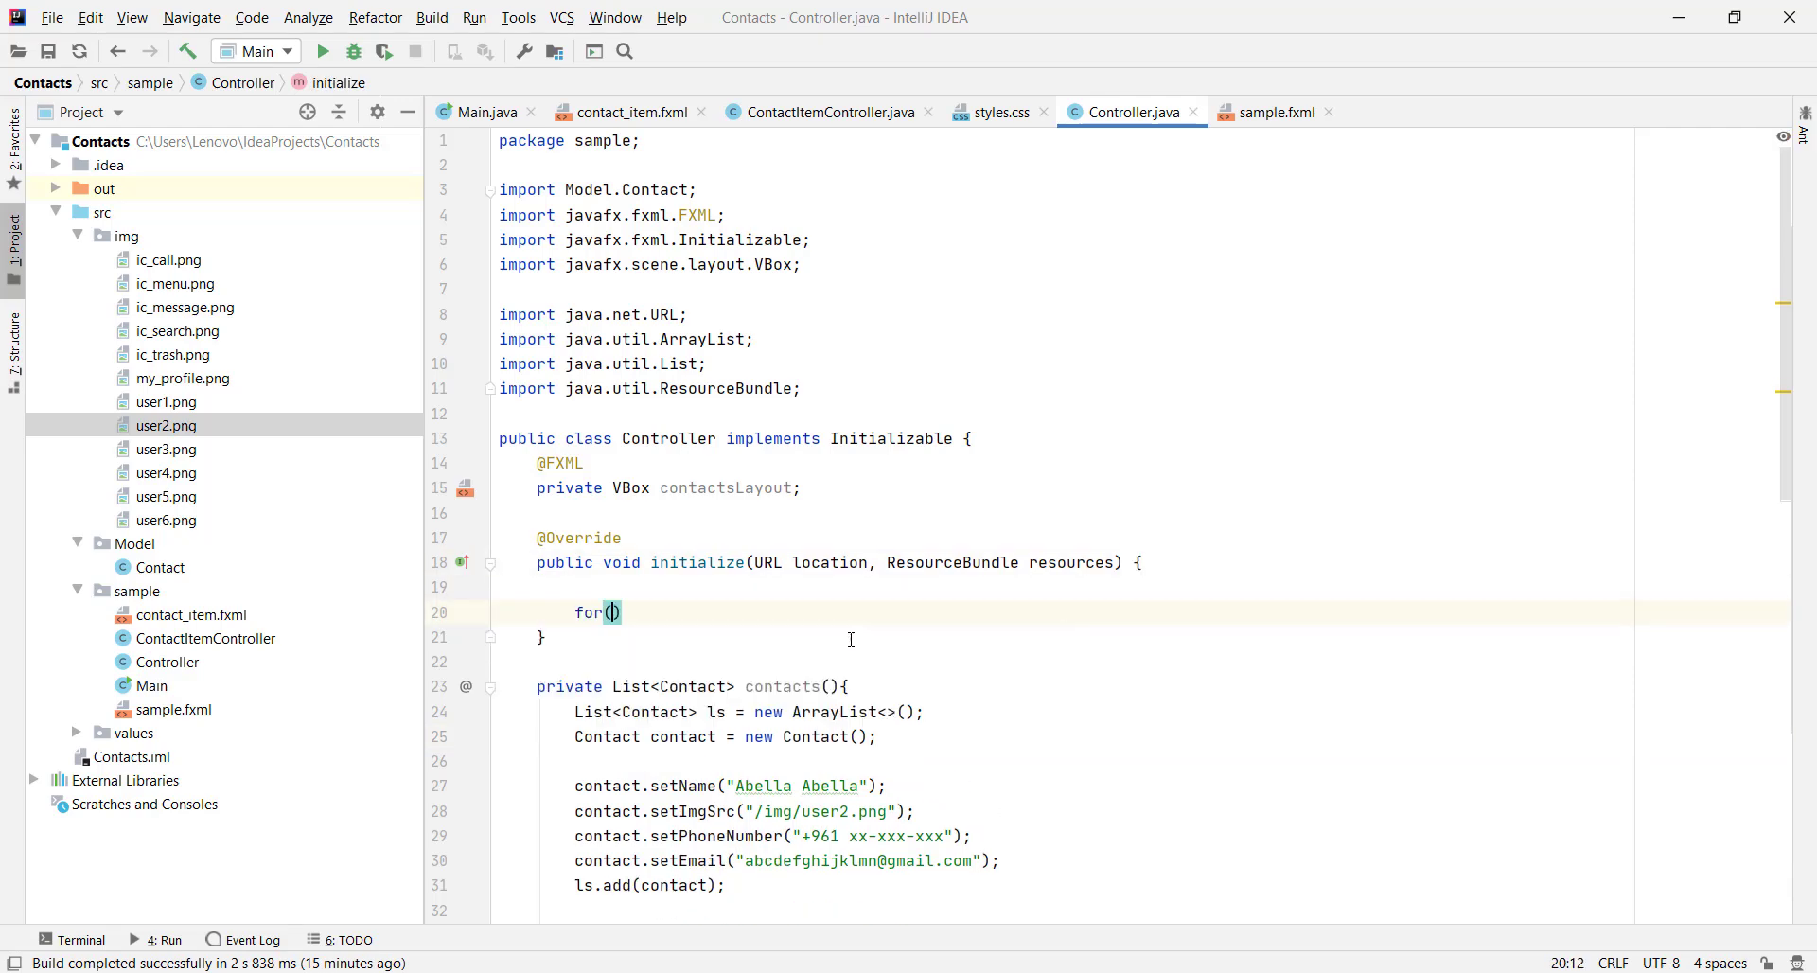
type("; i<")
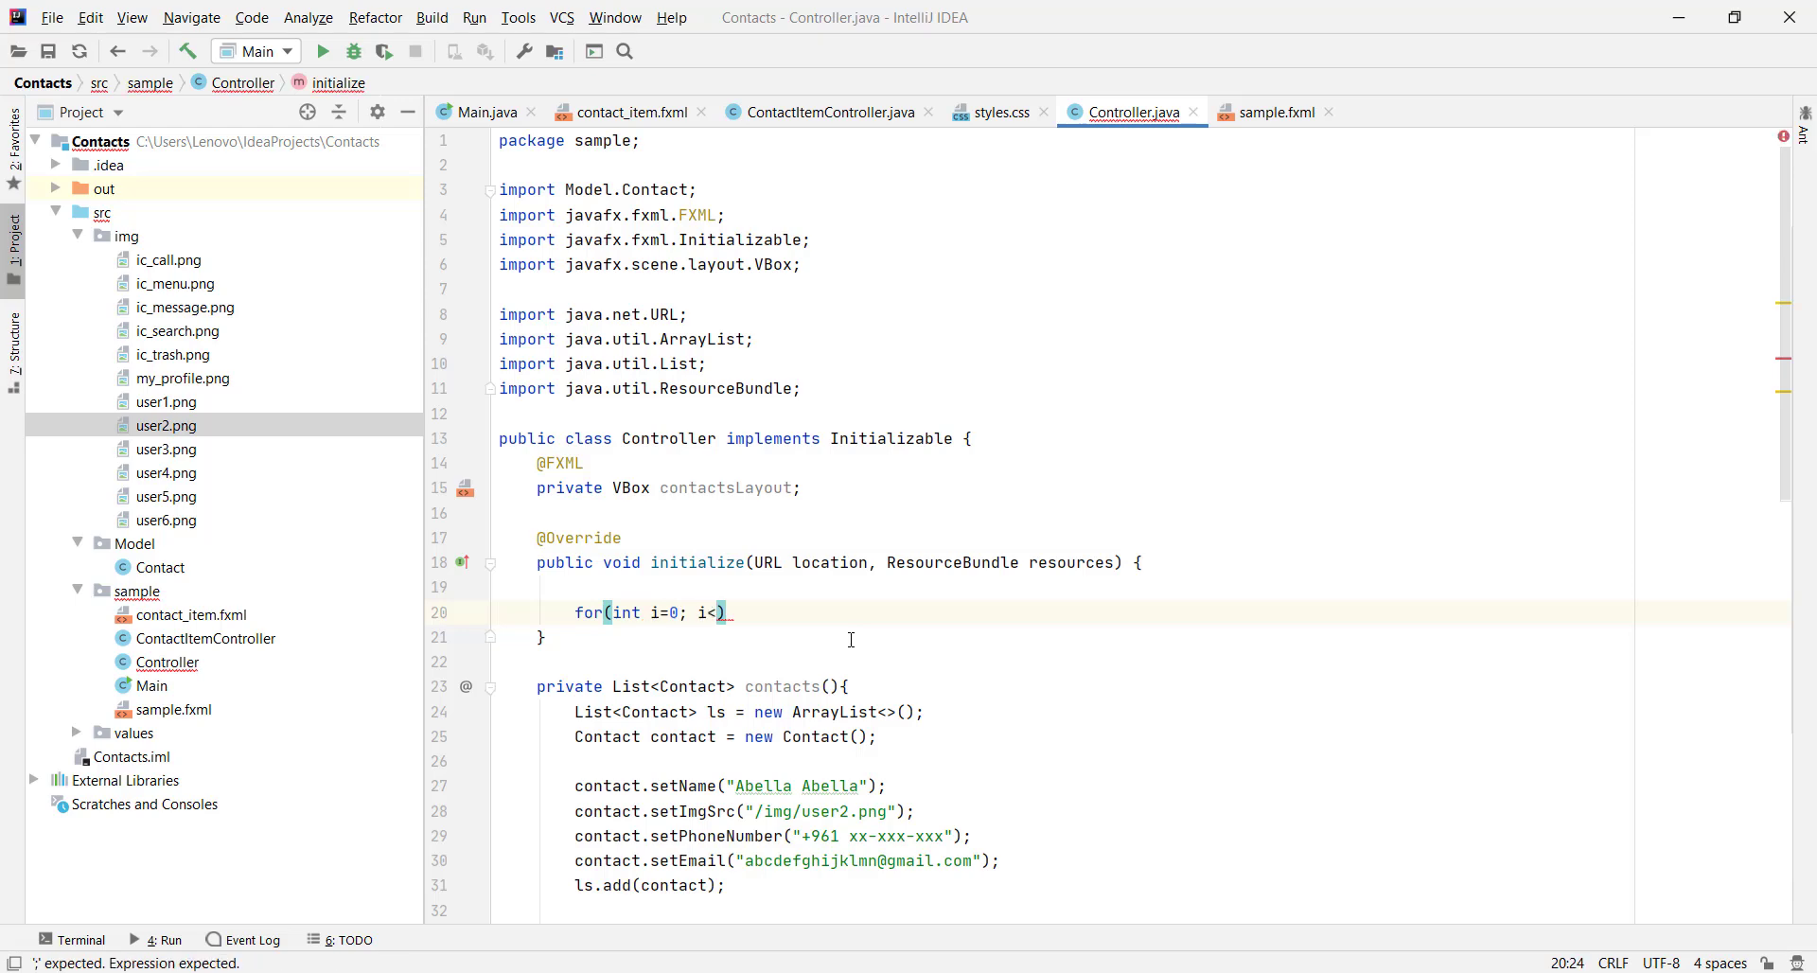
type("con")
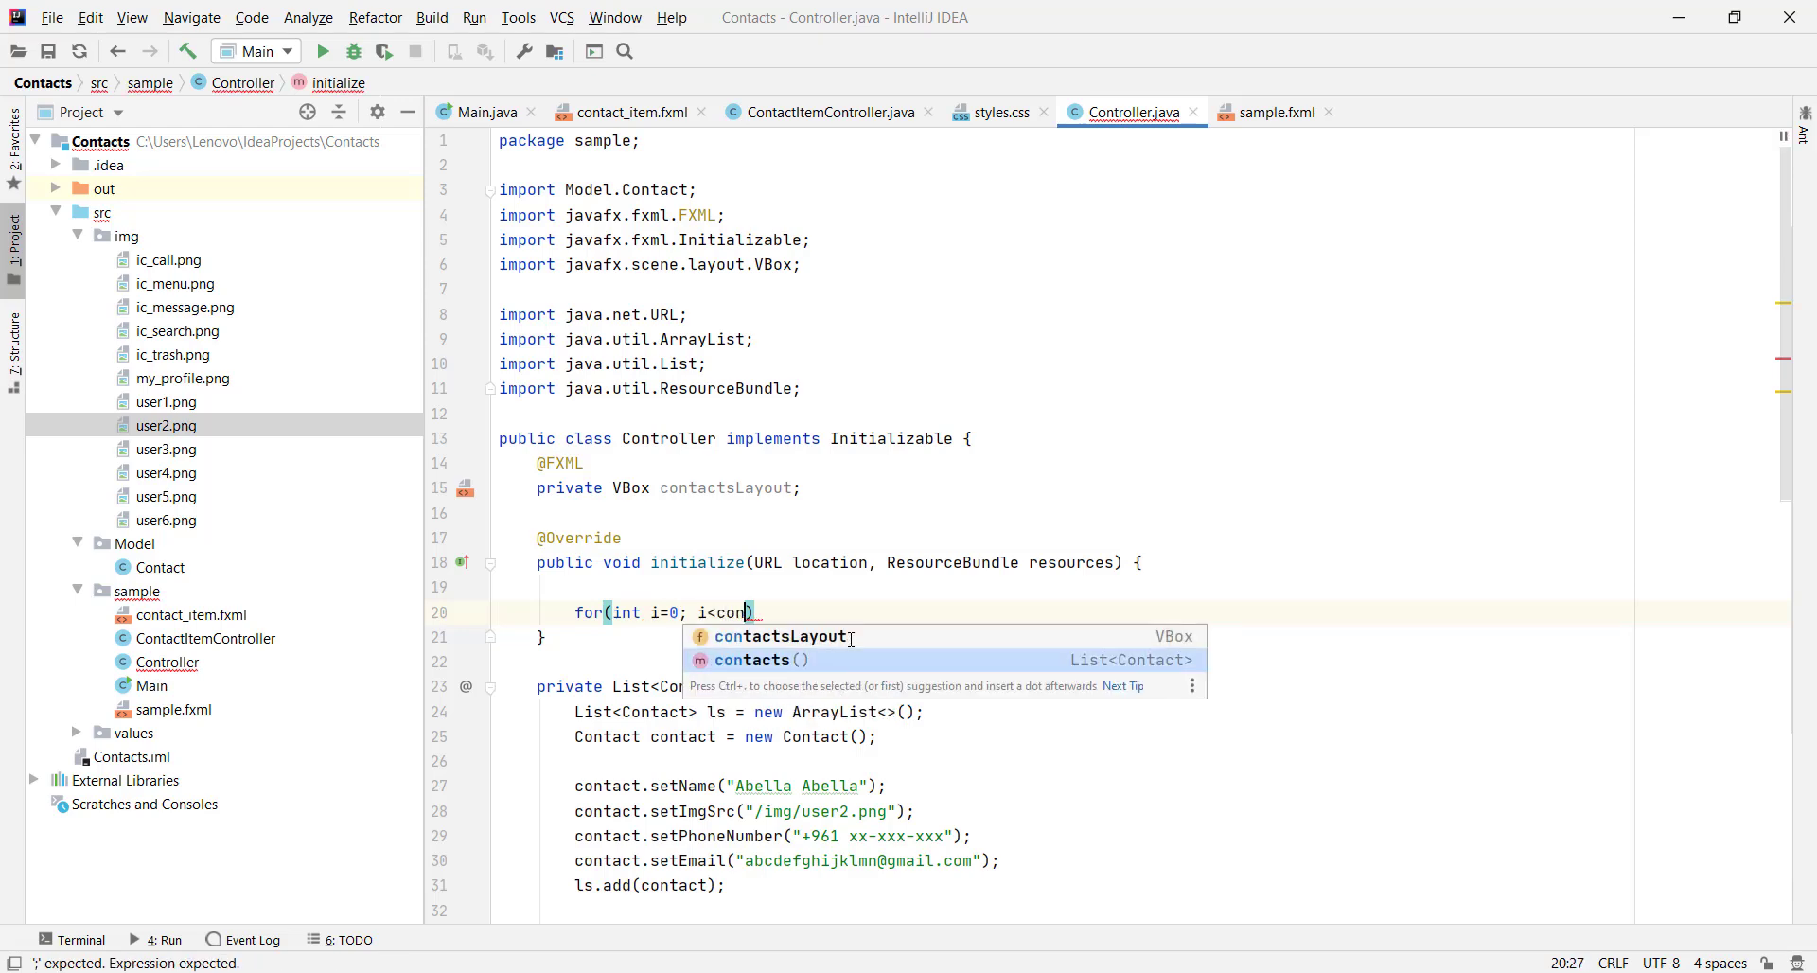
key("Left")
key("Left")
key("Left")
key("Left")
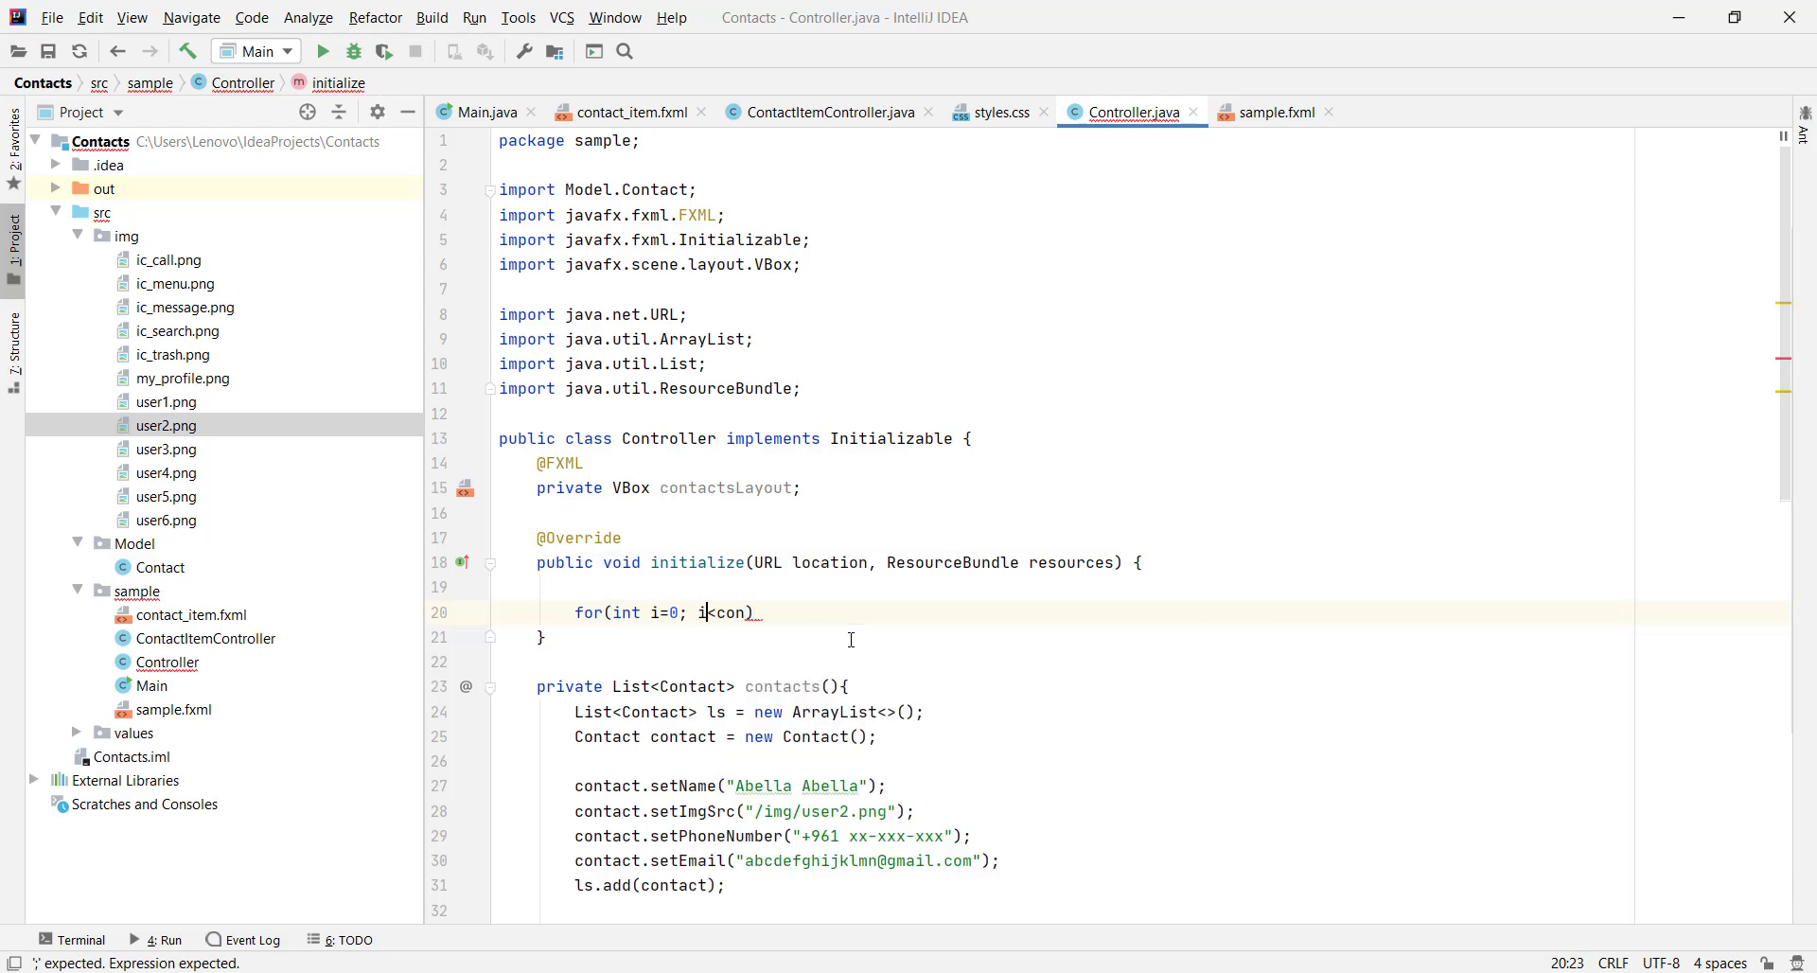
Declare List<Contact> contacts = new ArrayList<>(contacts()) before the loop
type("List ")
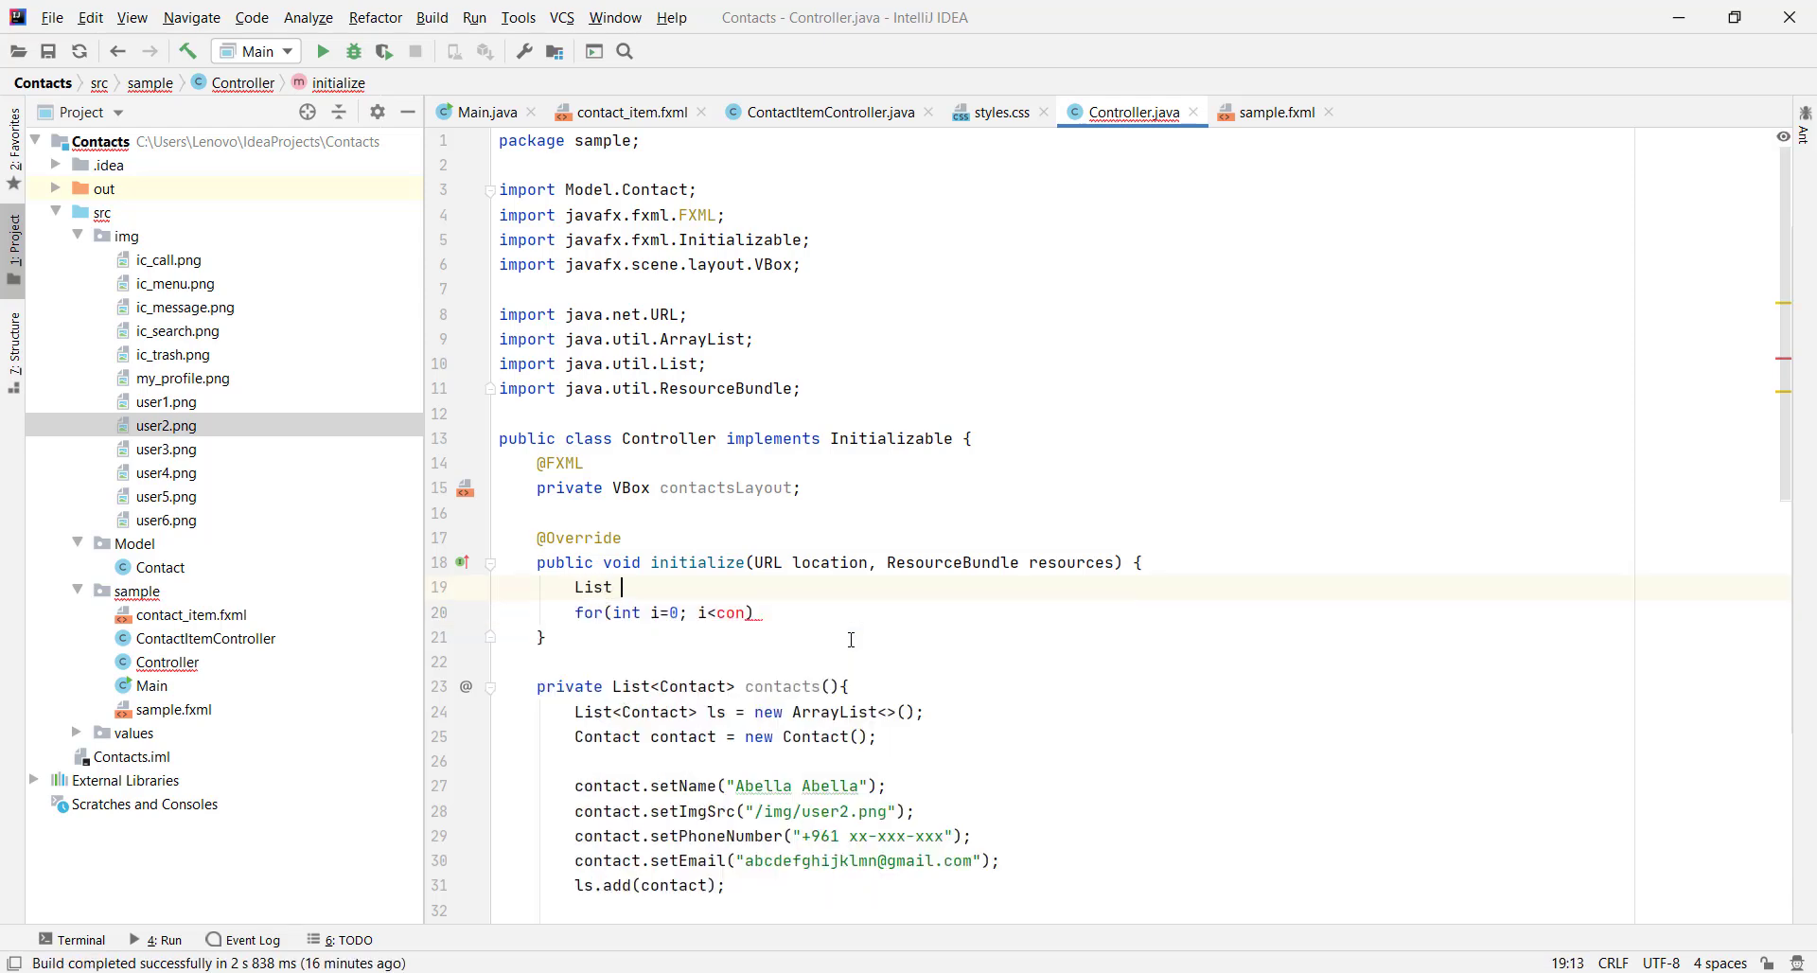
type("<Con>")
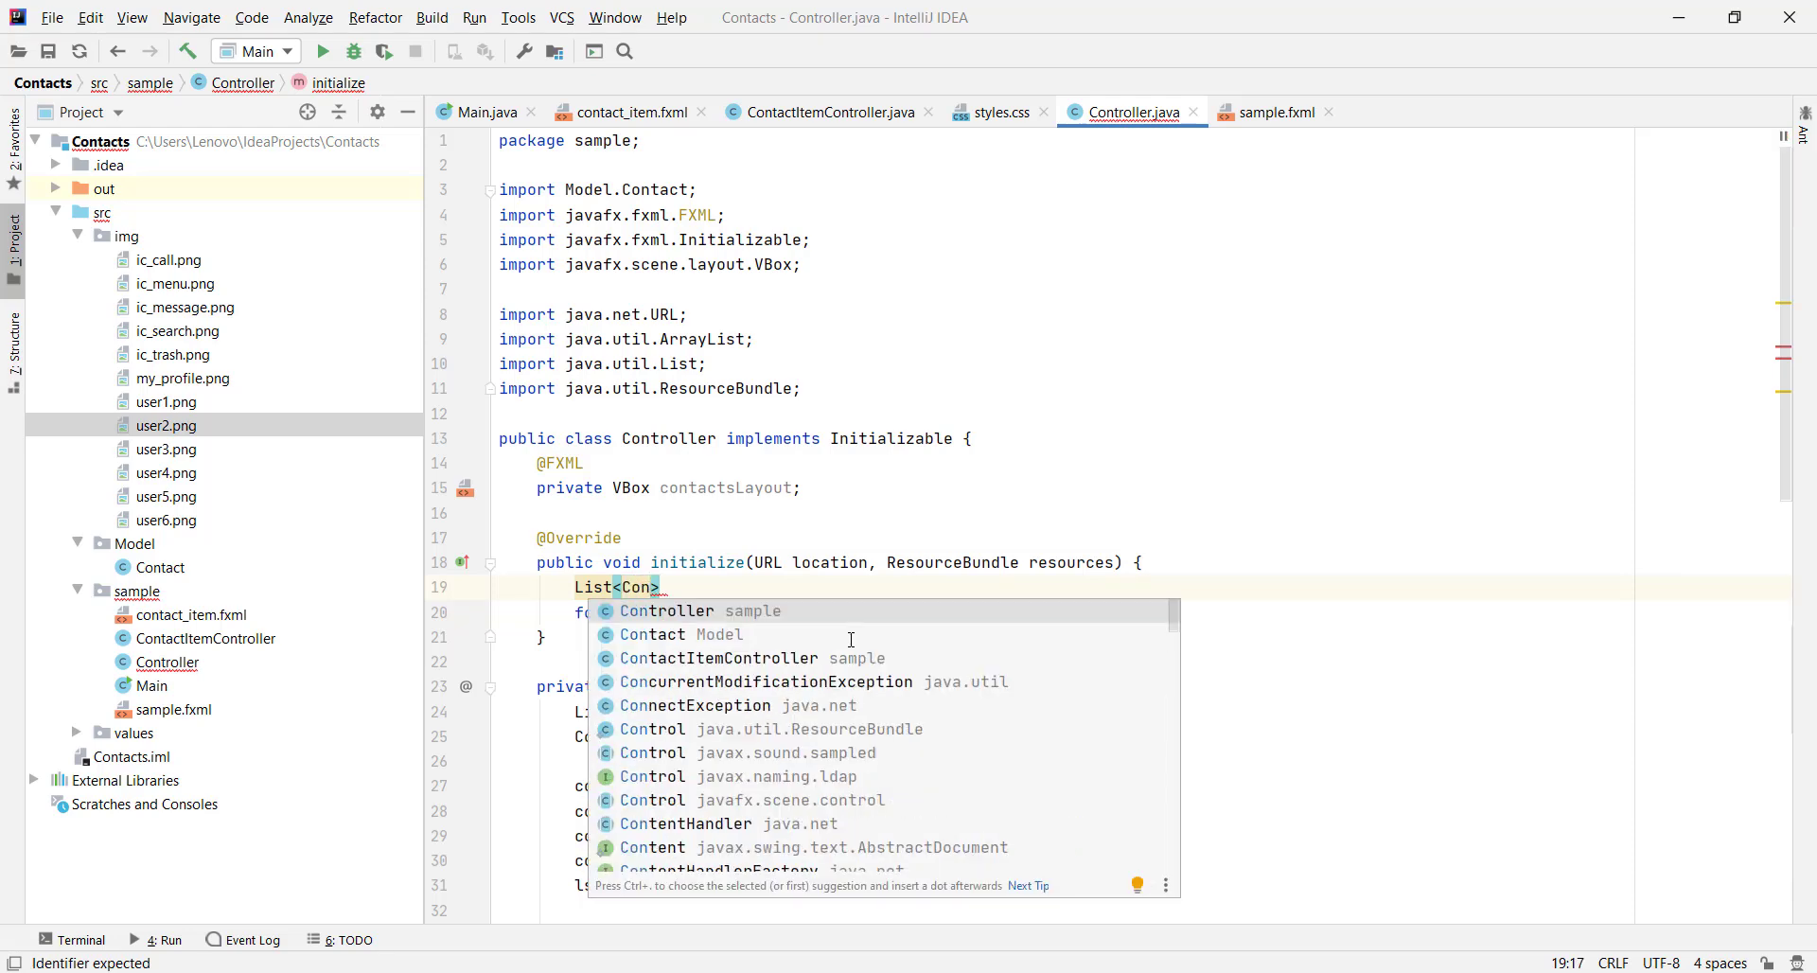
left_click(852, 640)
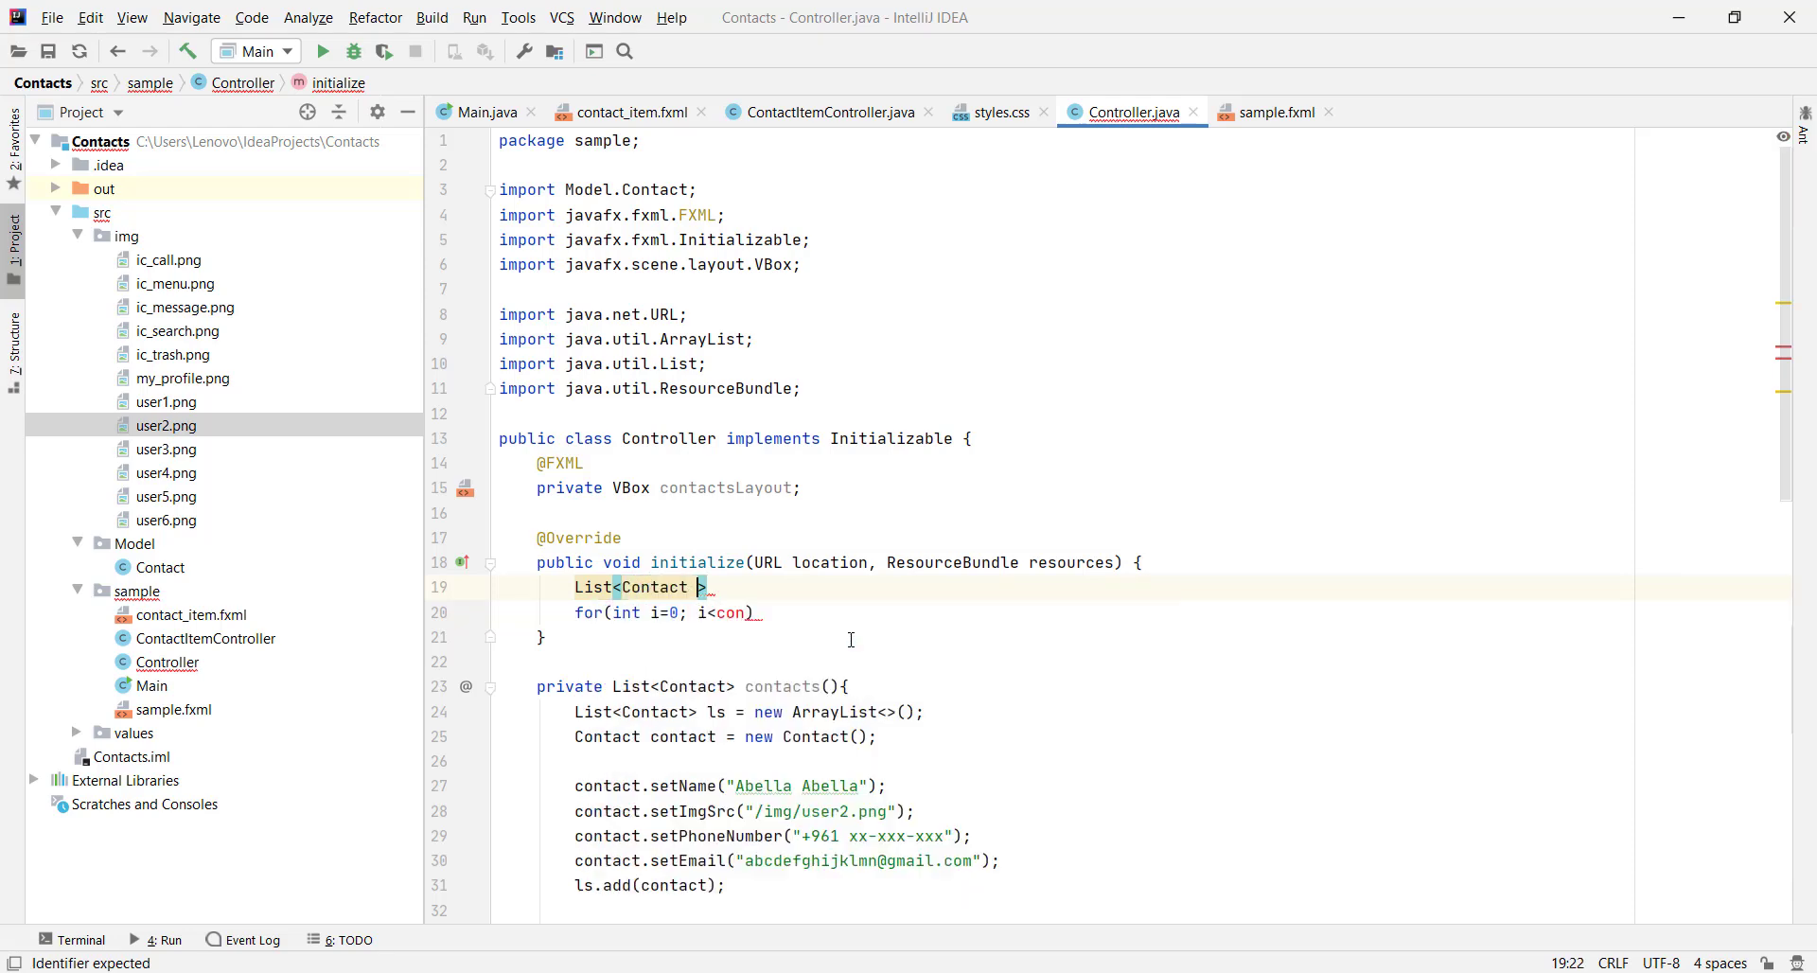
type("contacts = new Arra")
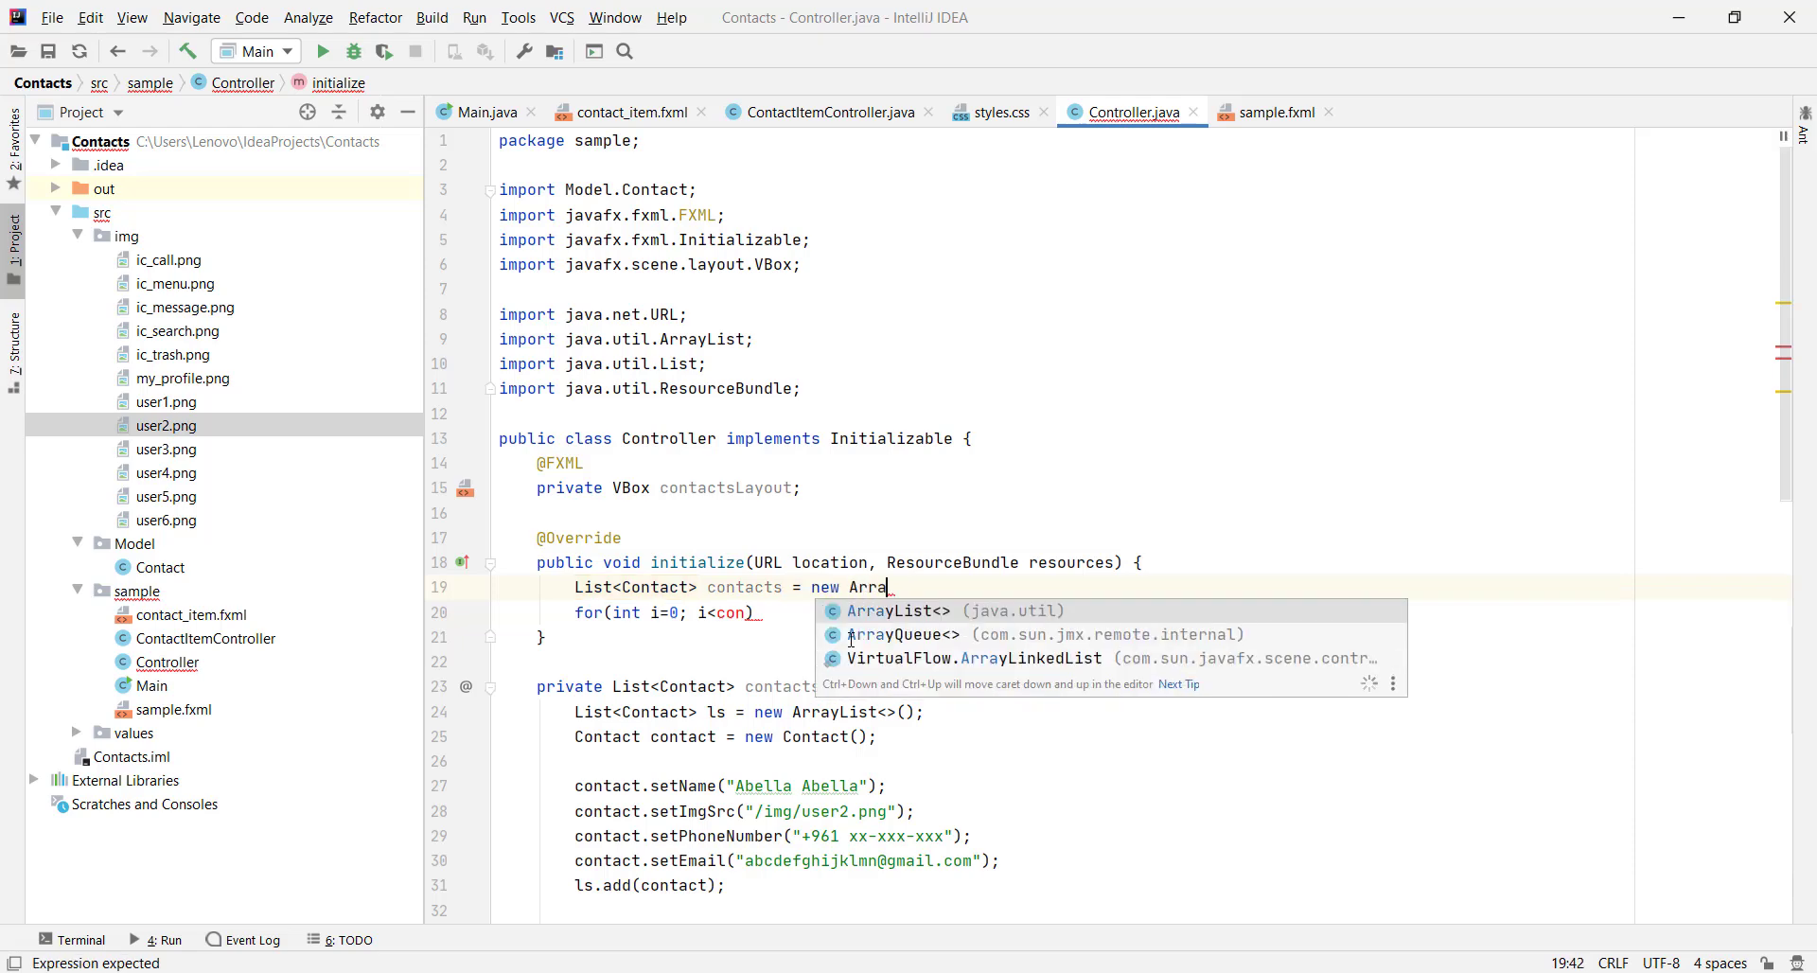
key("Return")
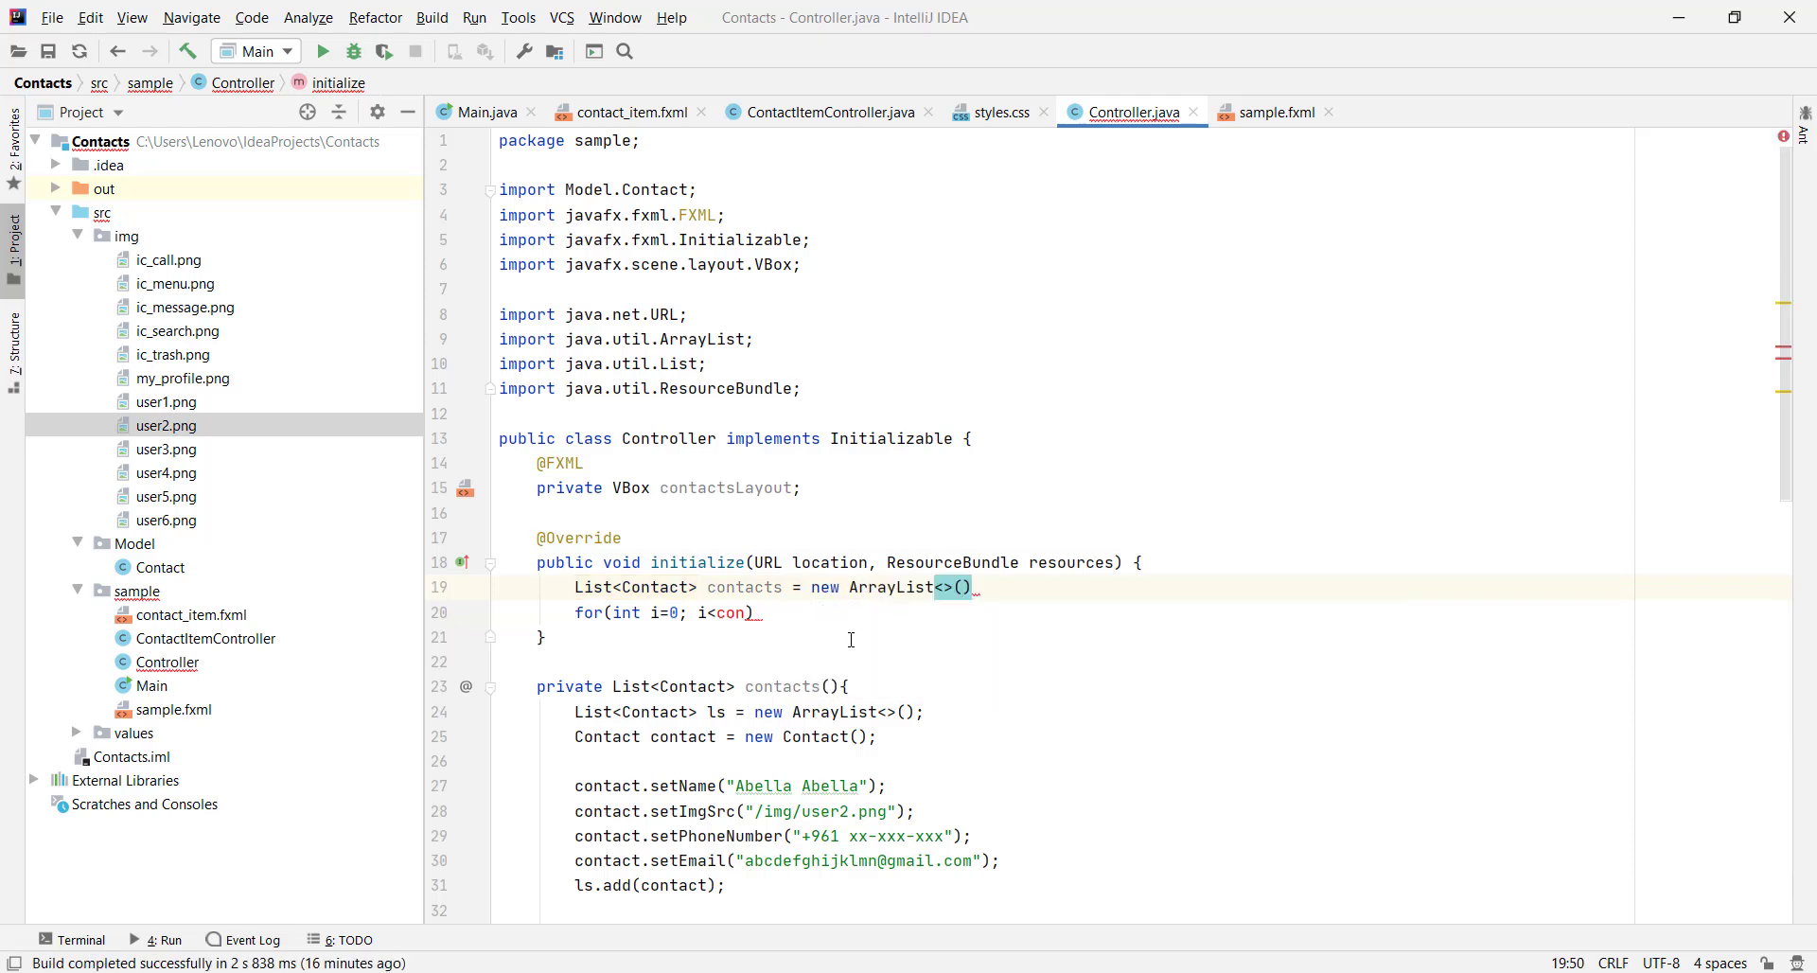
type("con")
key("Down")
key("Return")
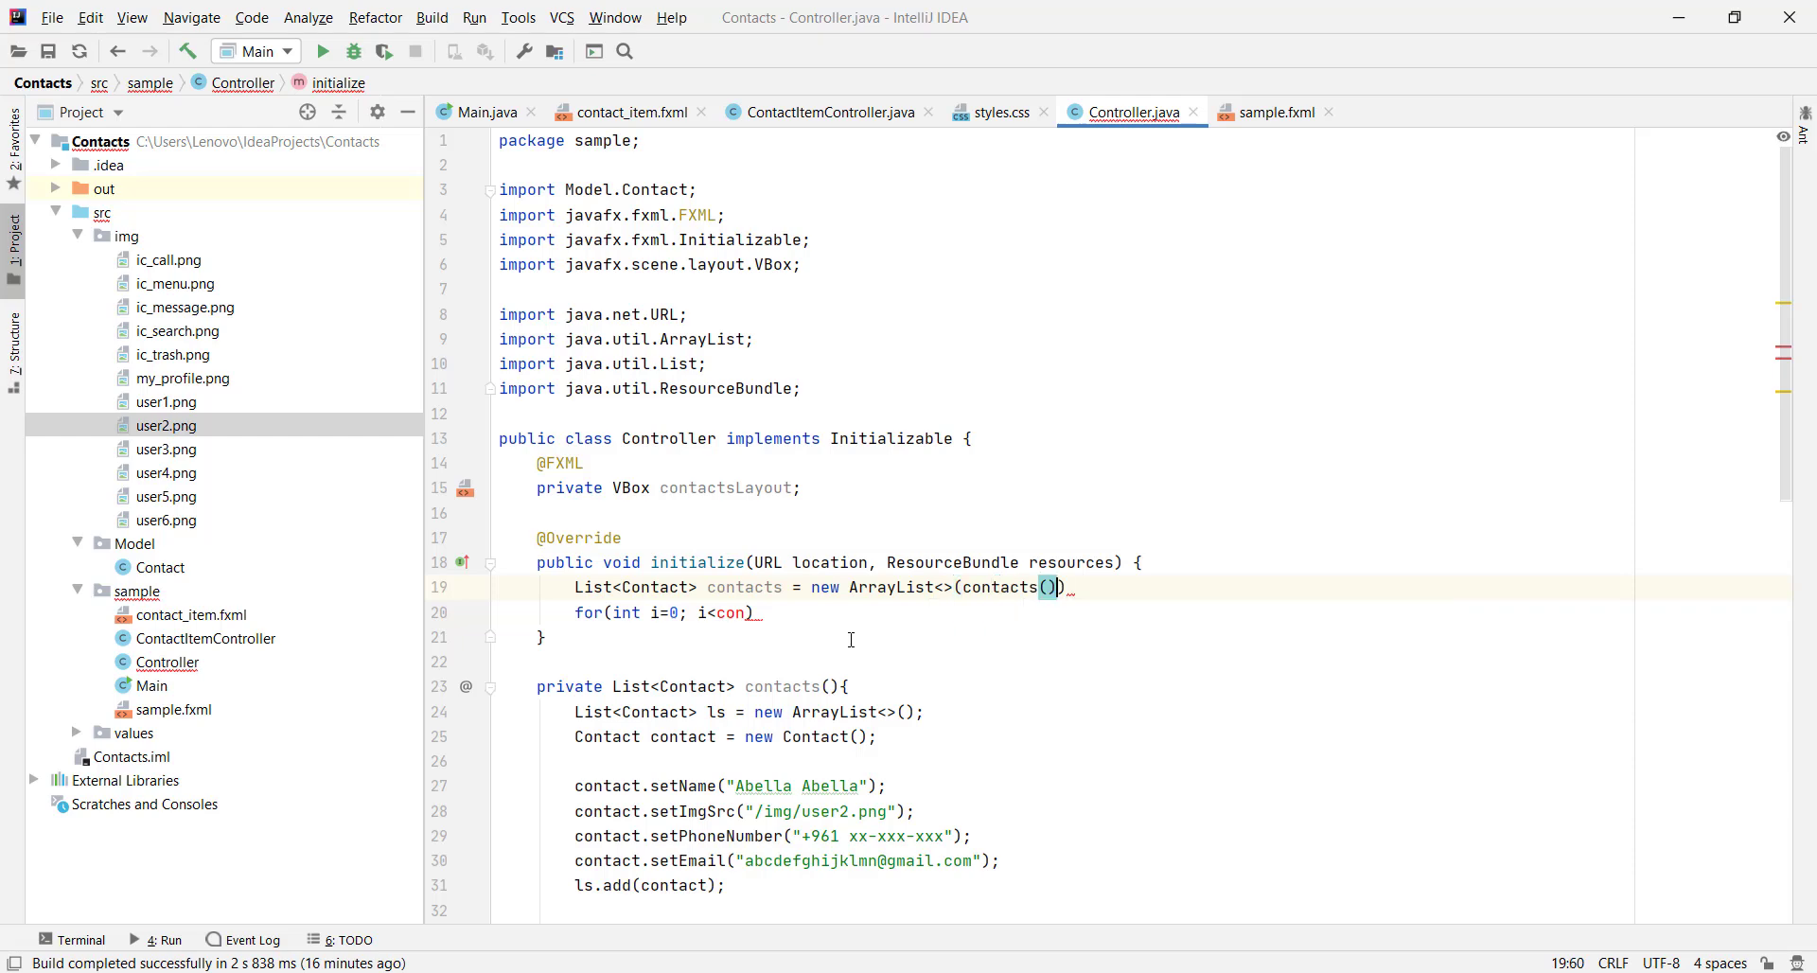
Complete the loop header as i<contacts.size(); i++ and open its body
type(");")
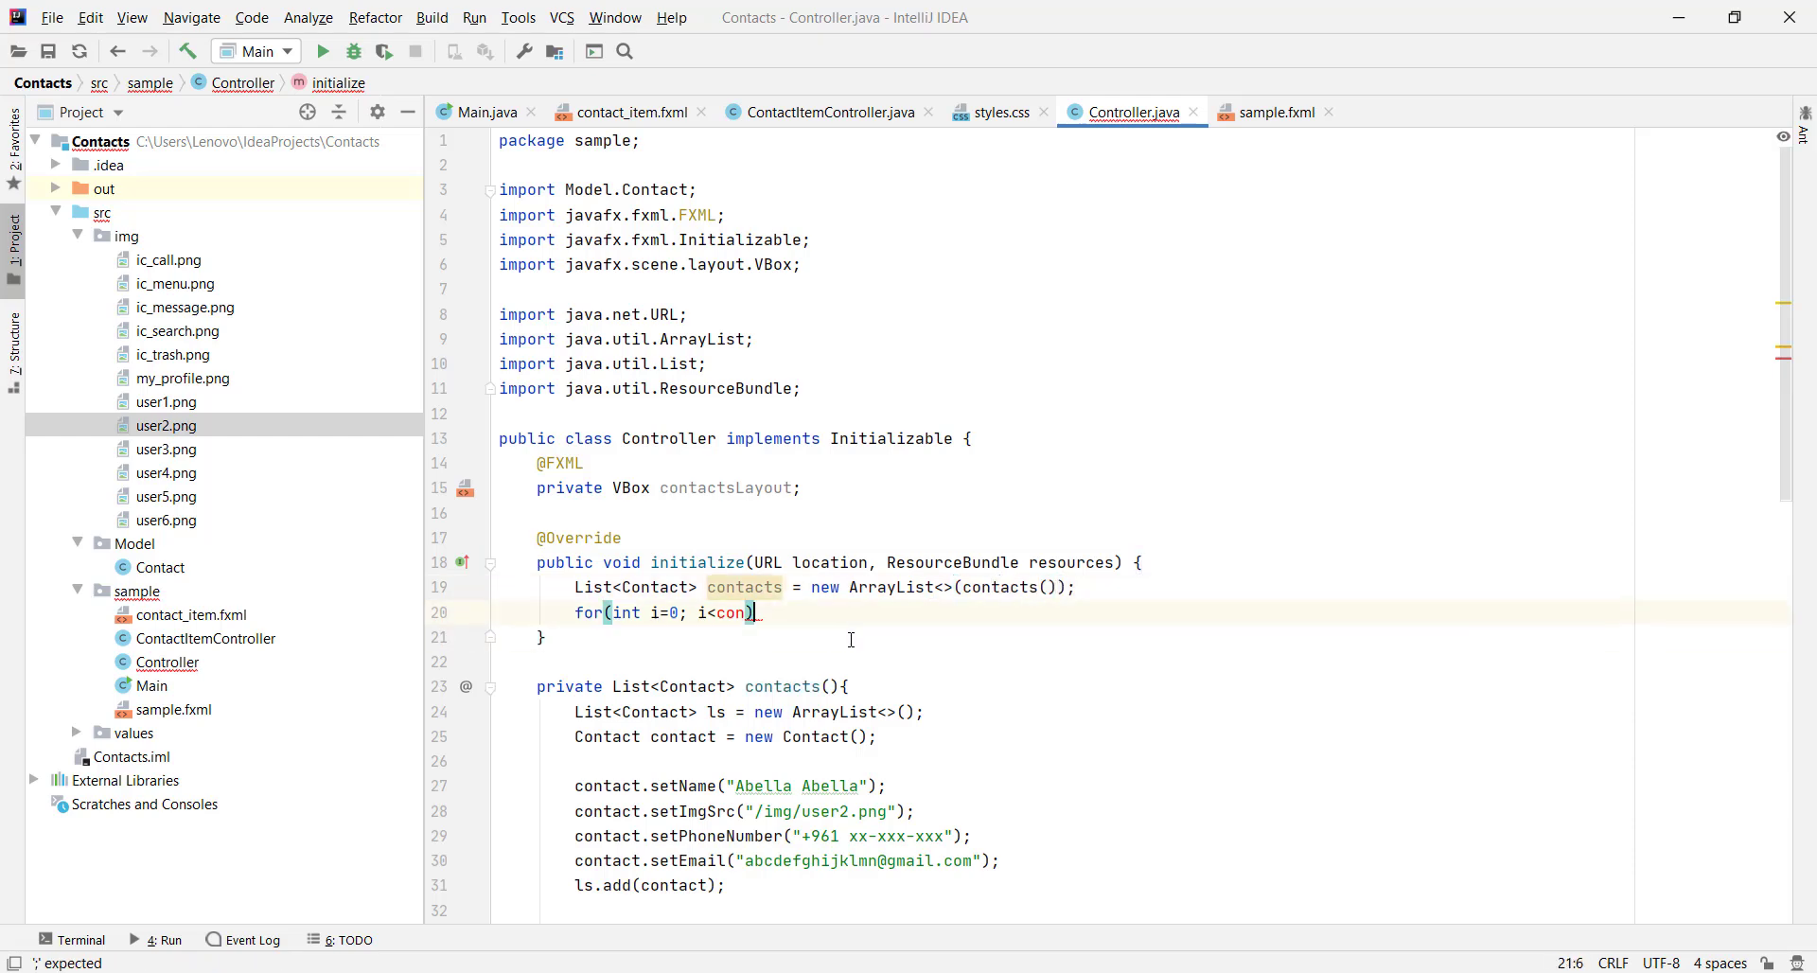
type("tacts.")
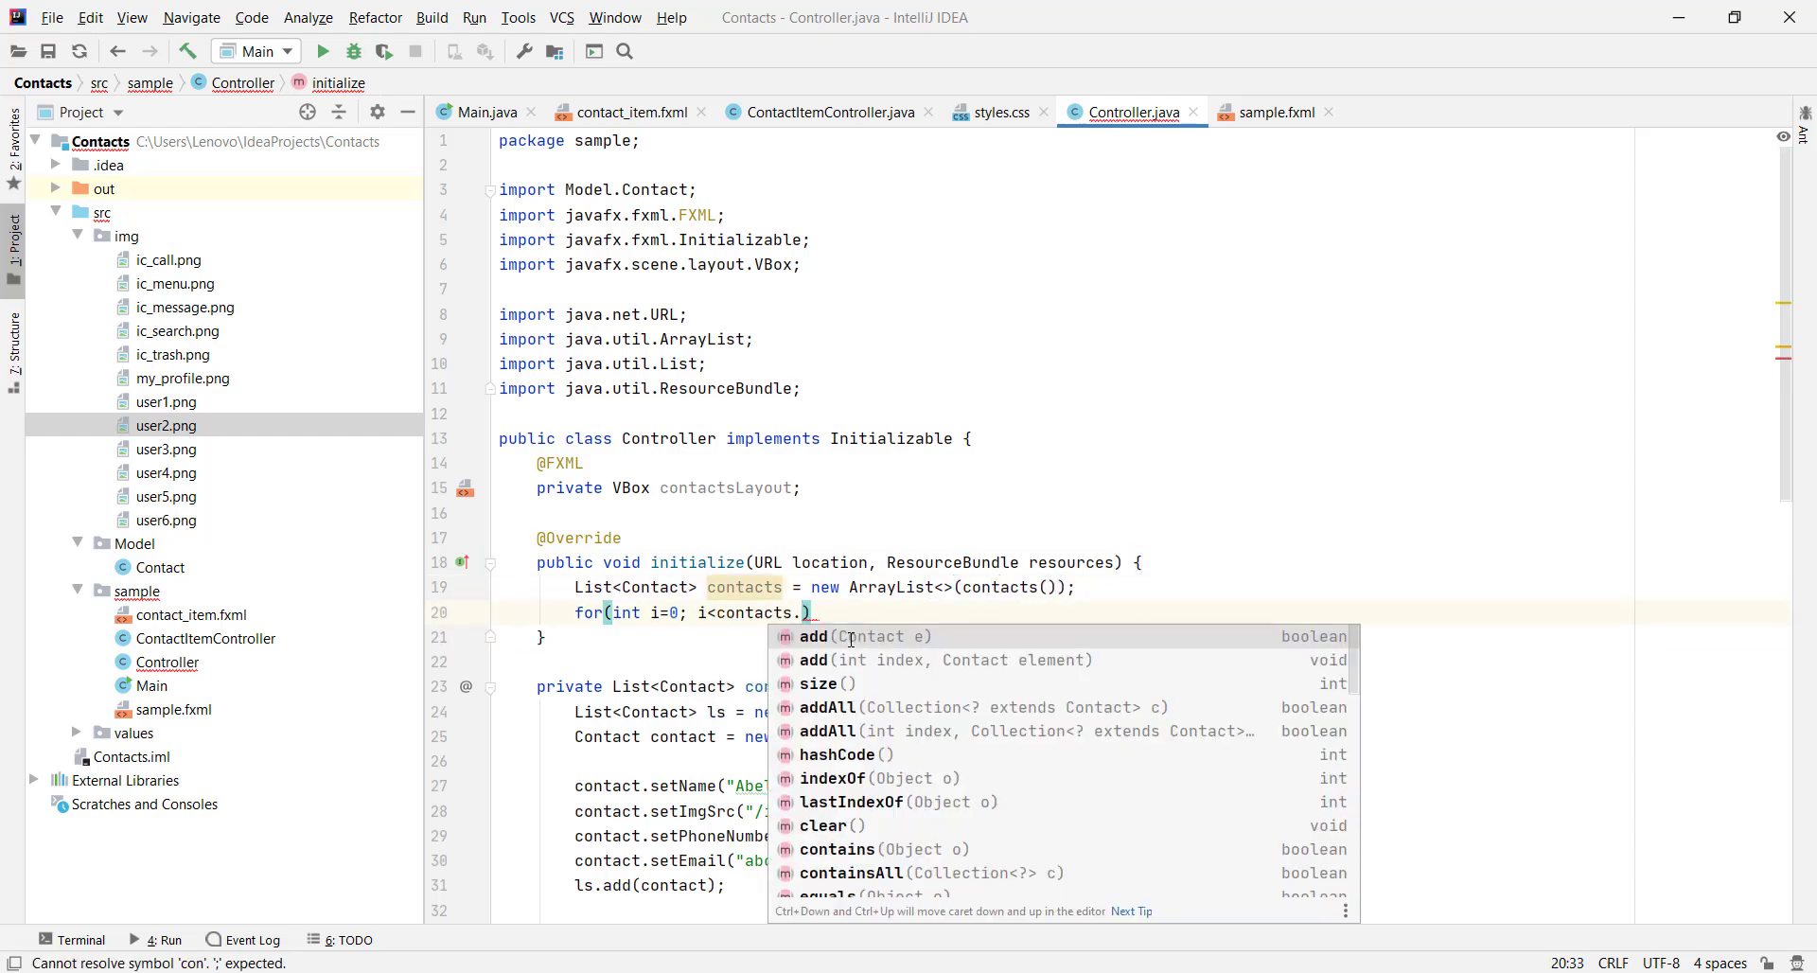
type("si")
key("Return")
type("; i")
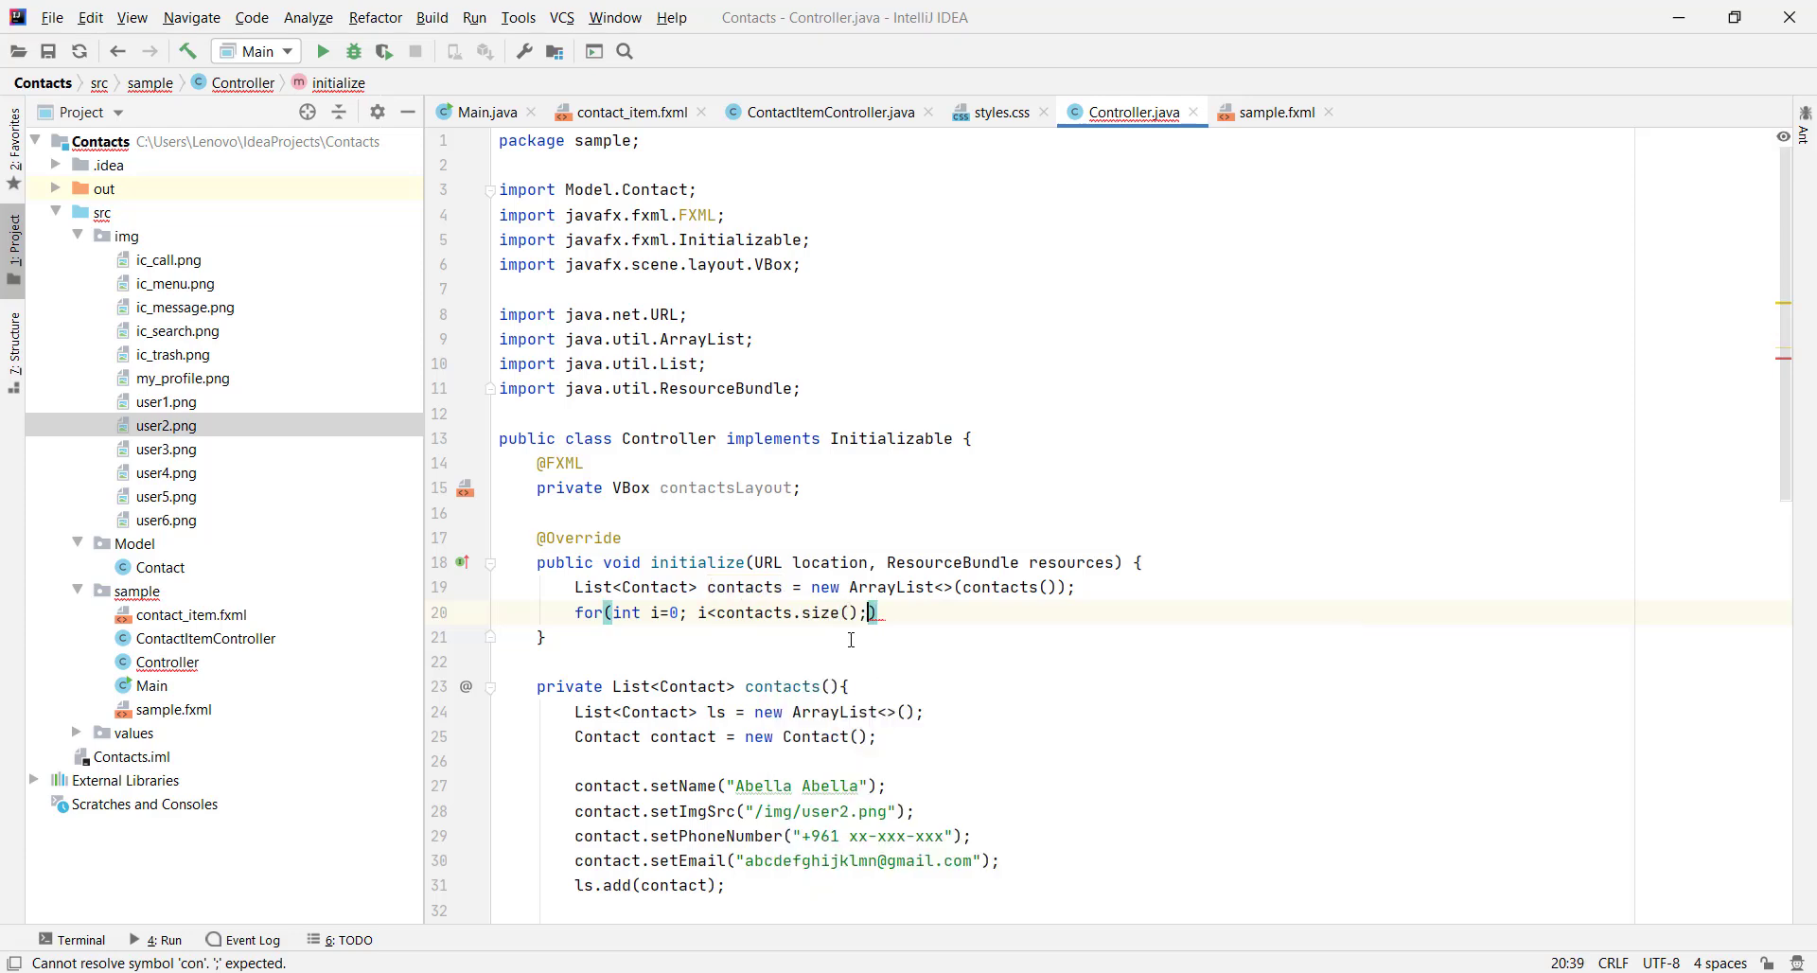
type("++)")
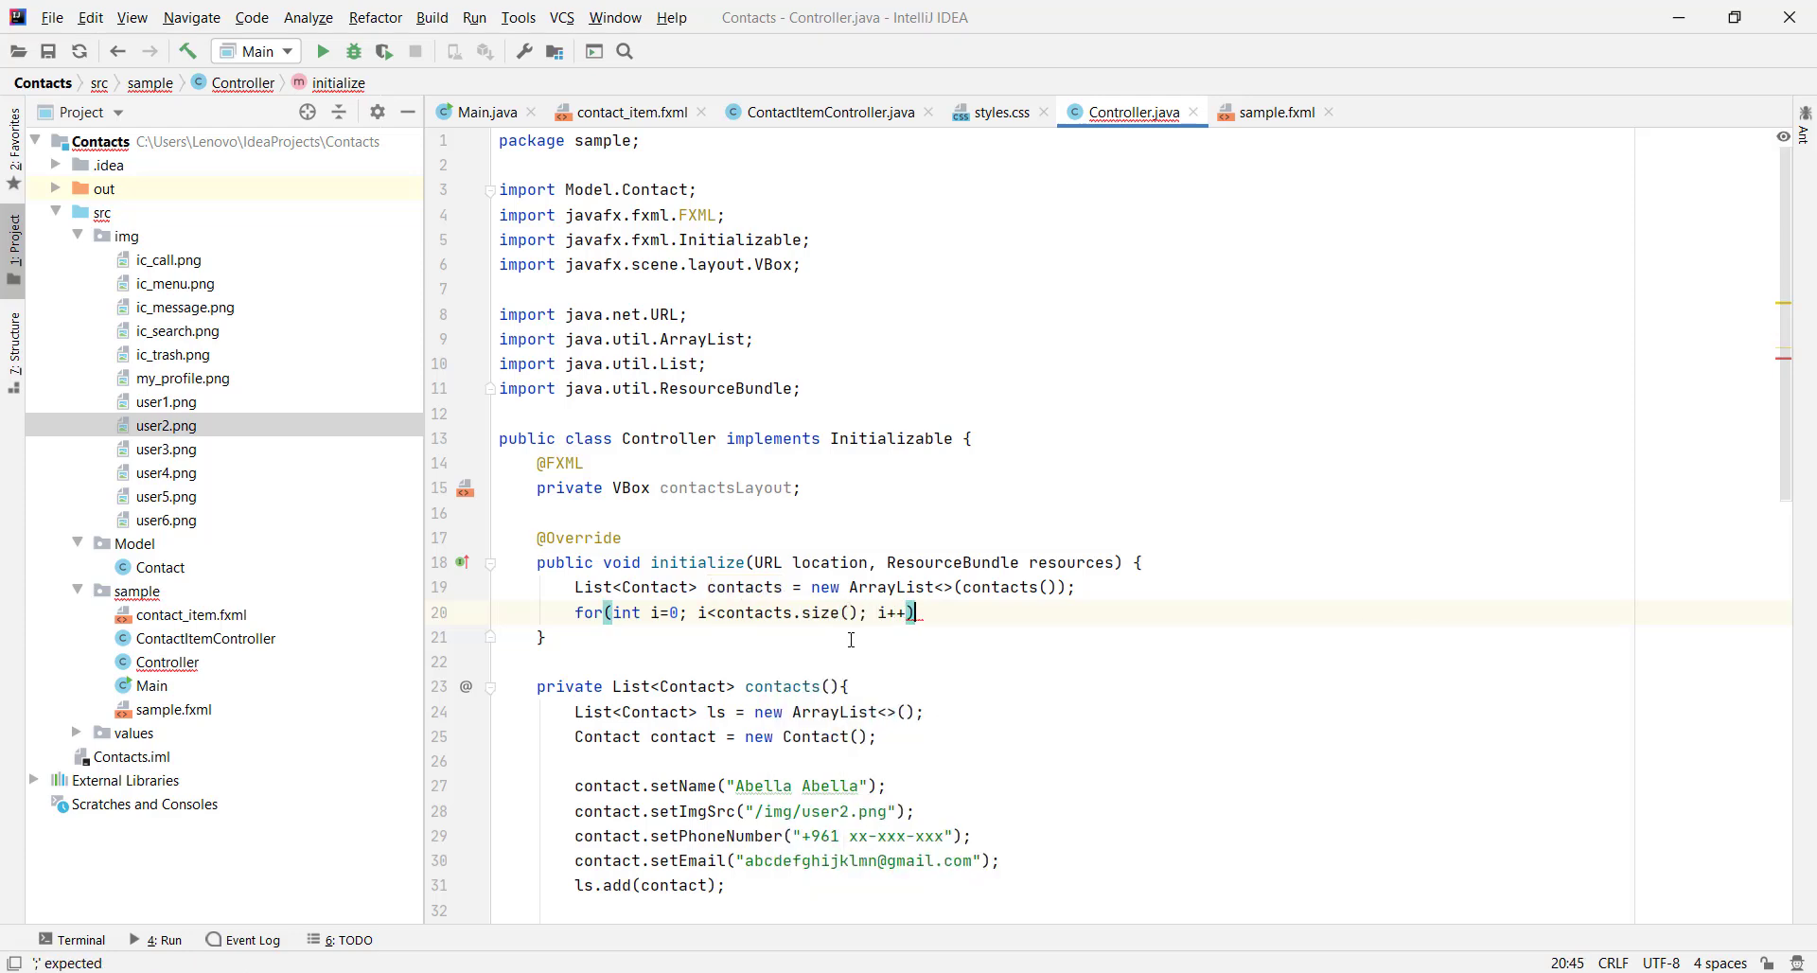
type("{")
key("Return")
Declare FXMLLoader fxmlLoader = new FXMLLoader(); inside the loop using autocomplete
type("FX")
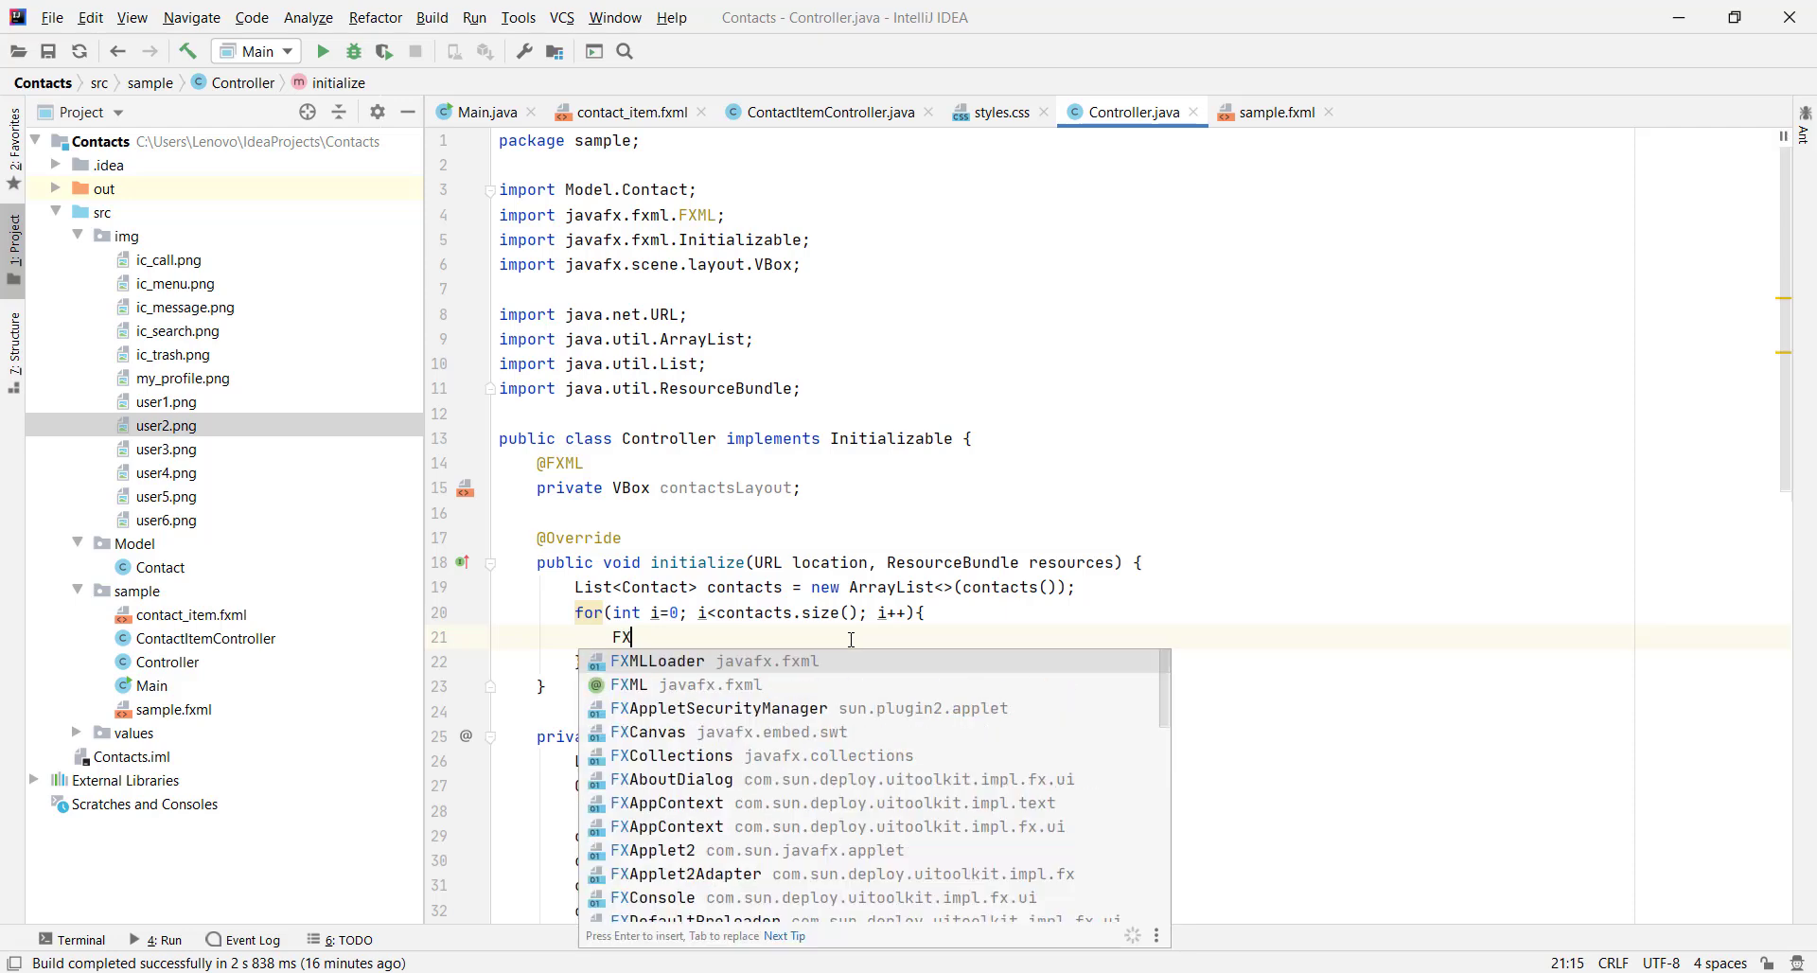
type("M")
key("Return")
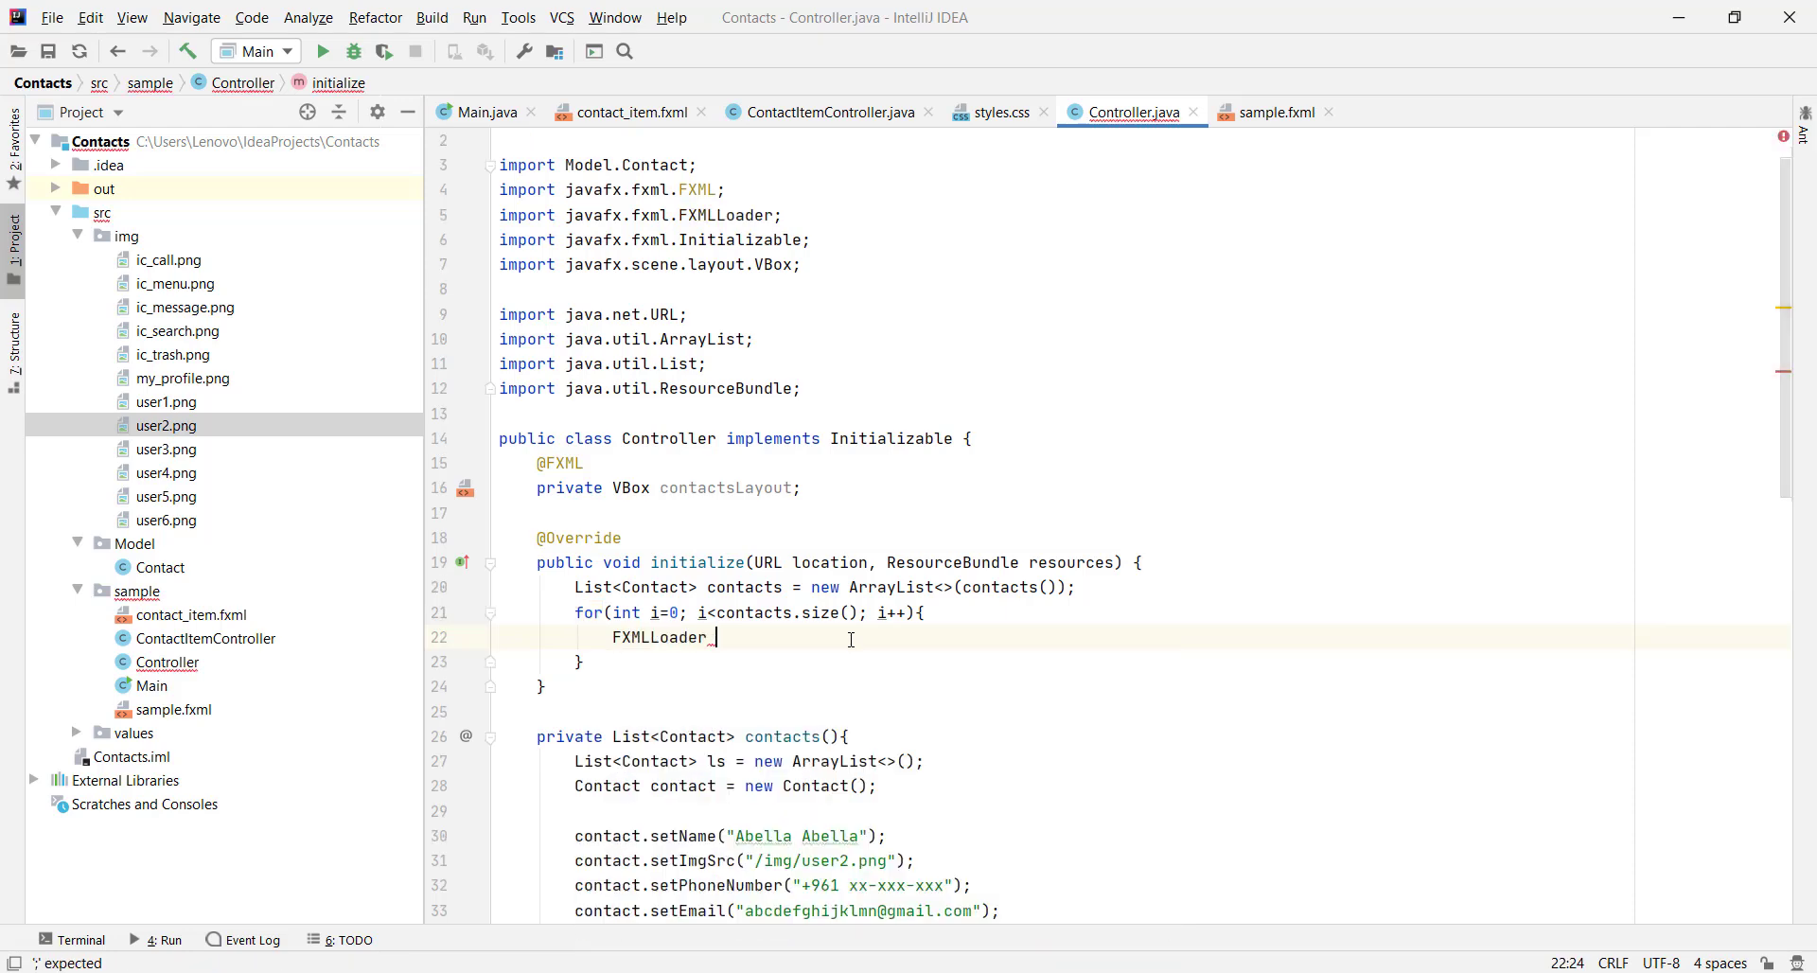
type("fx")
key("Return")
type("= new FX")
key("Return")
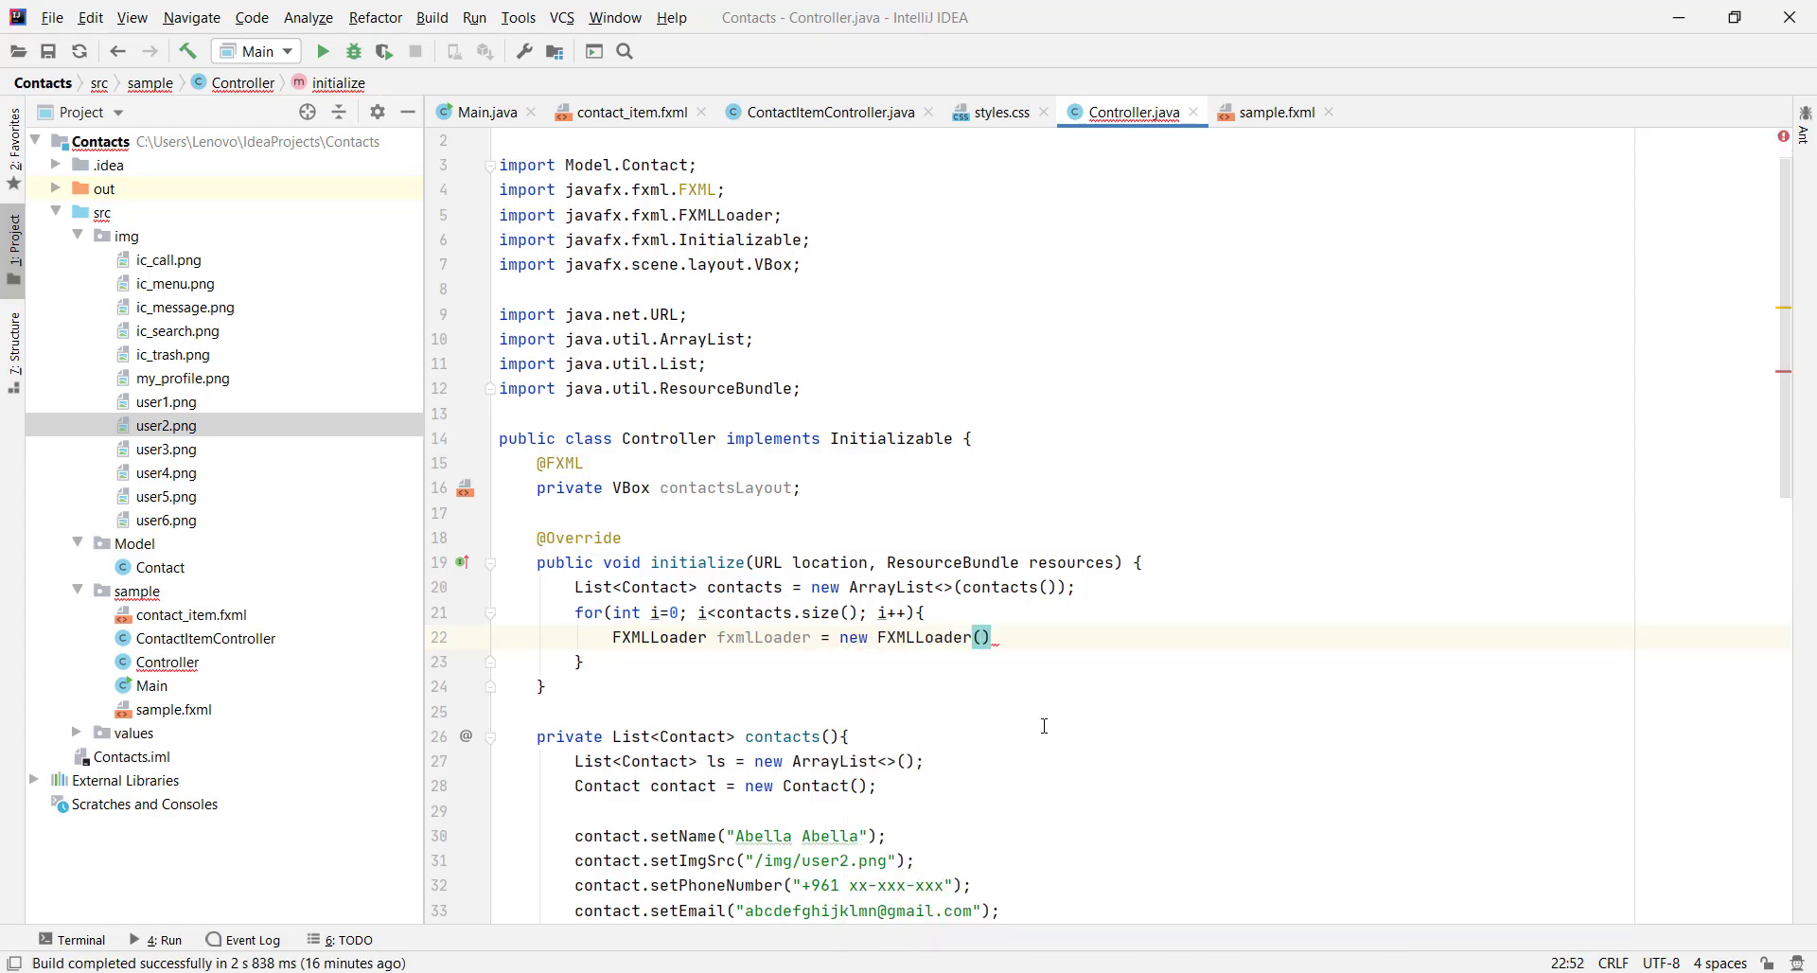
type(";")
key("Return")
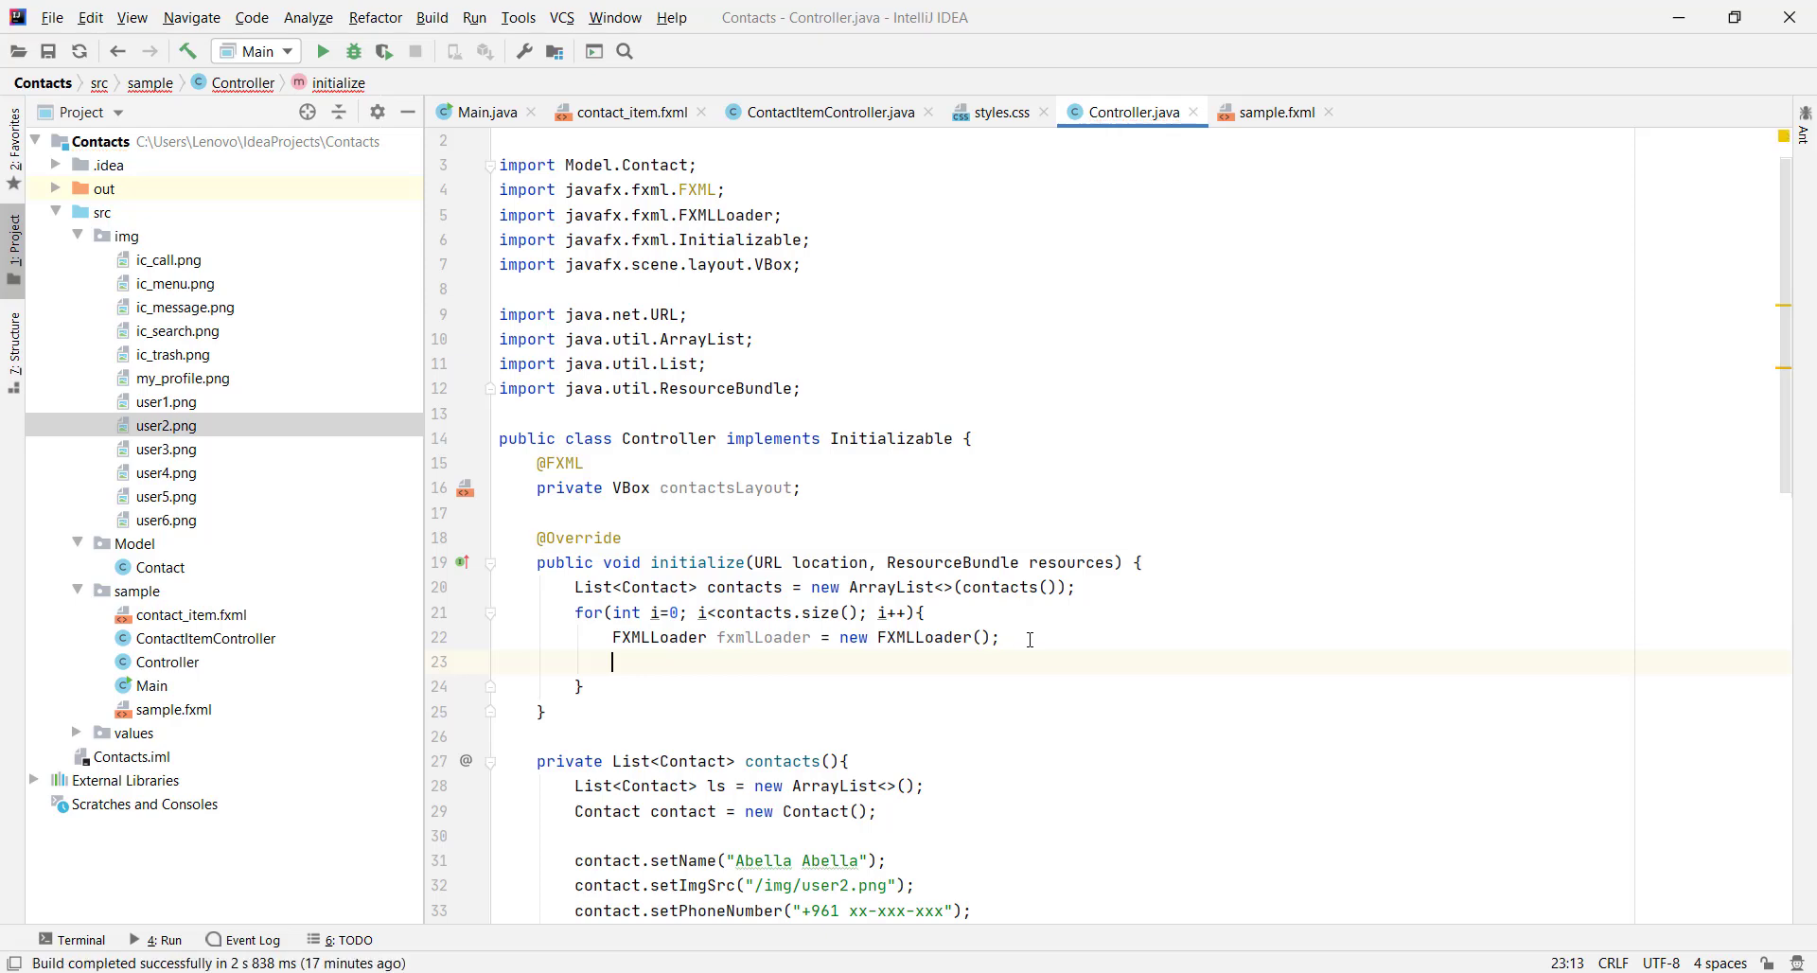
Start the call fxmlLoader.setLocation(getClass().getResource(...)) on the next line
type("fx")
key("Return")
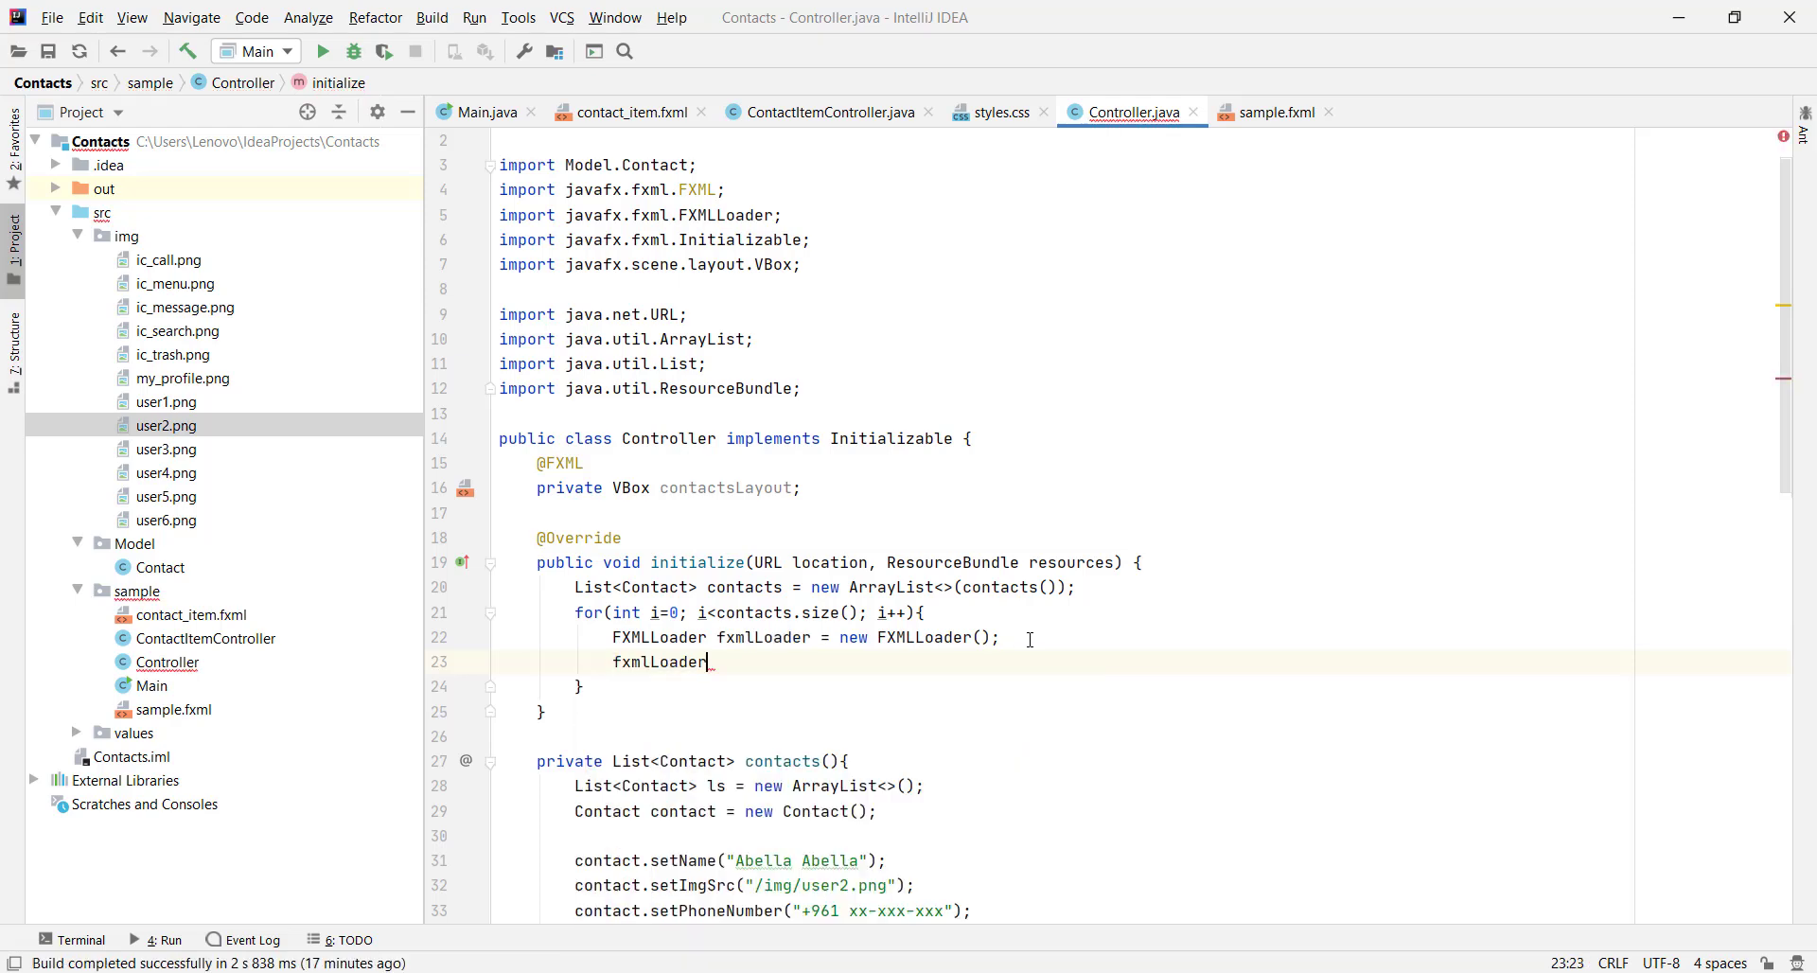
type(".set")
key("Return")
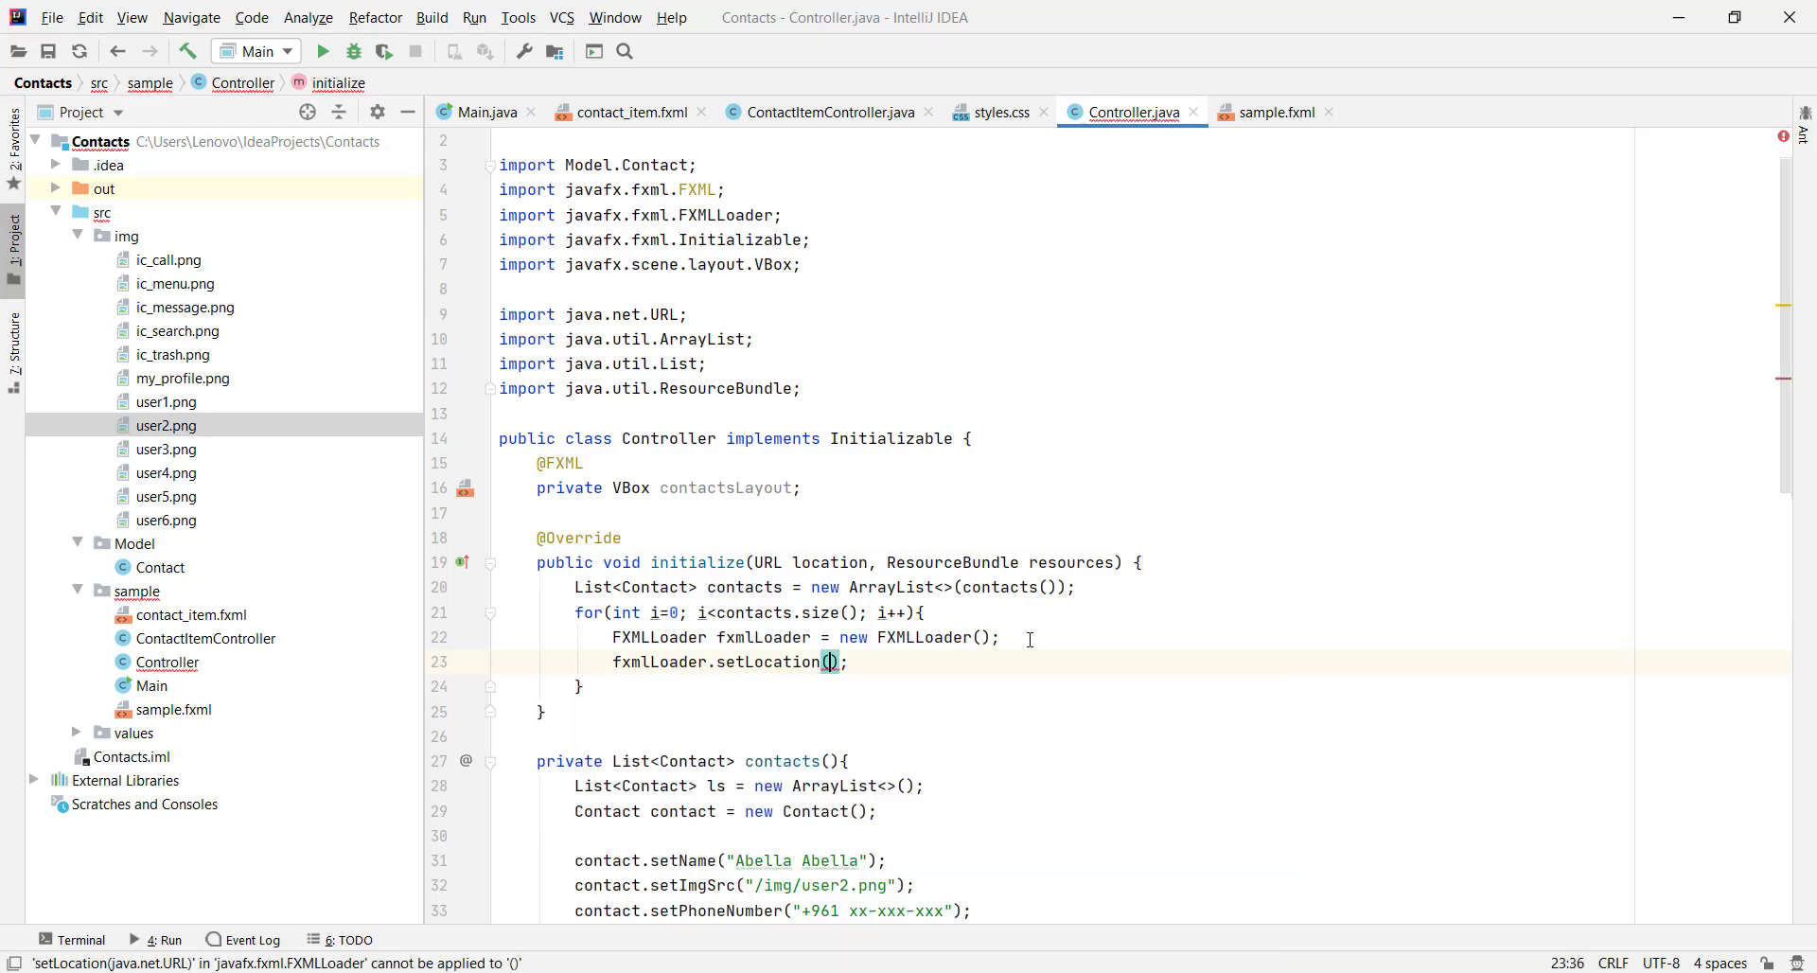
type("get")
key("Return")
type(".getR")
key("Return")
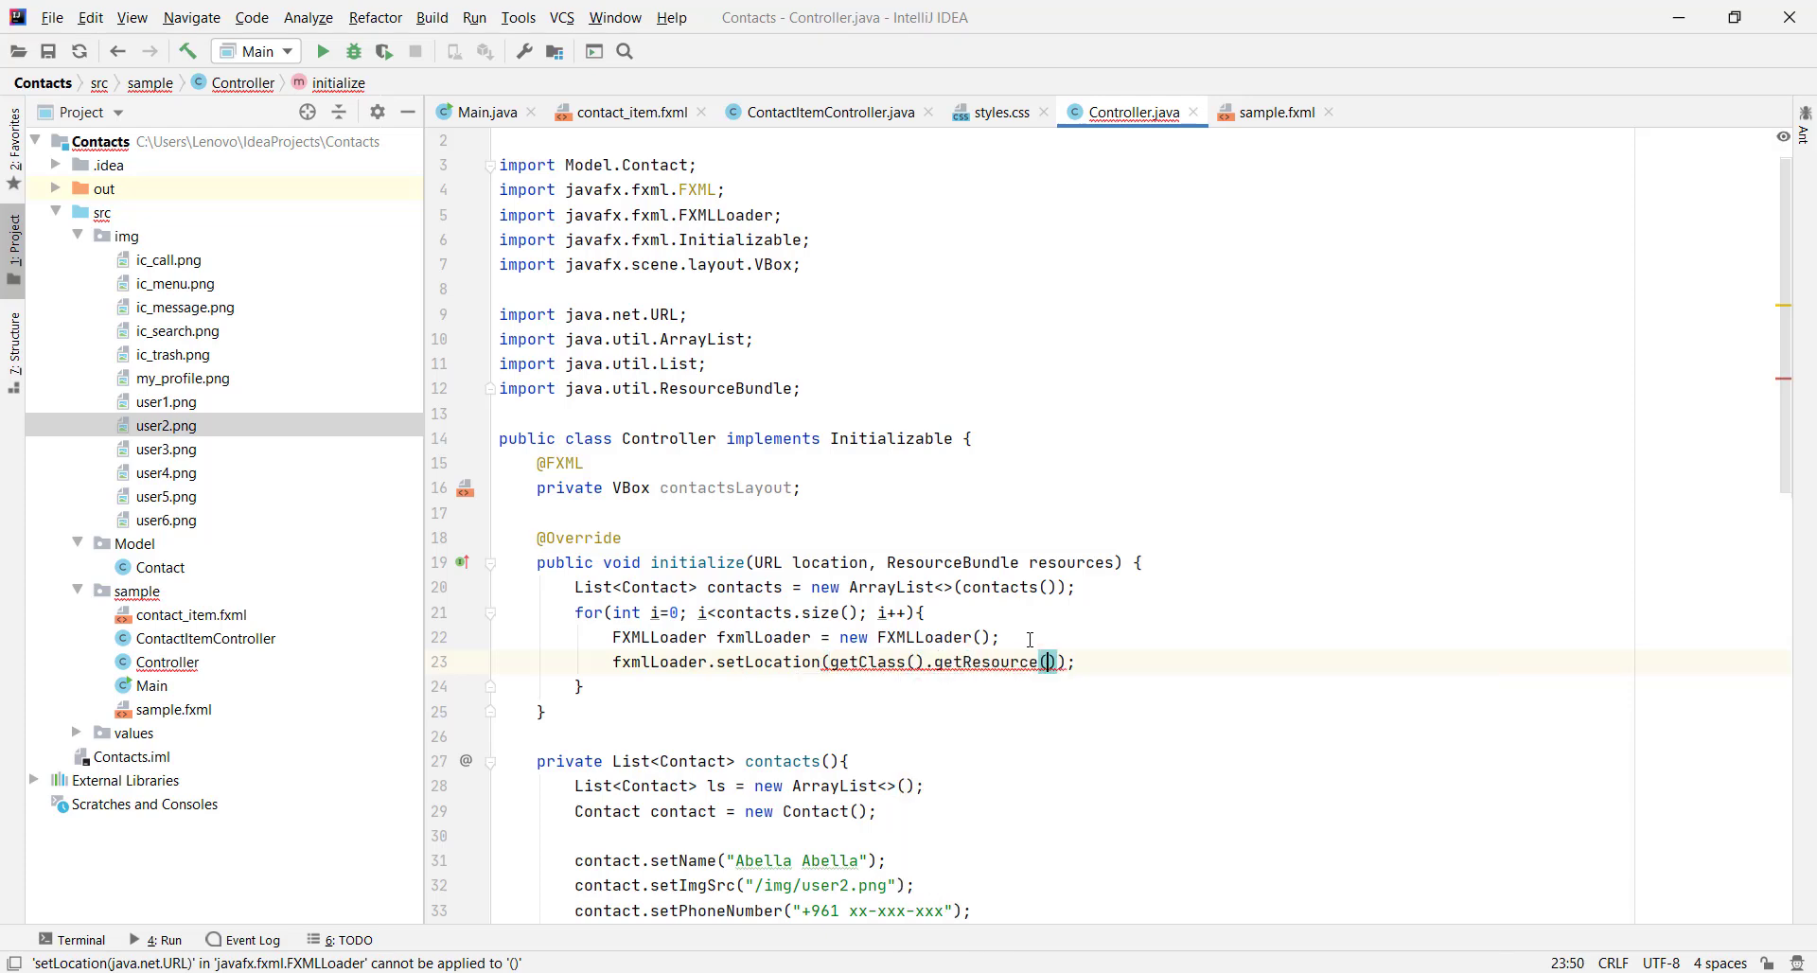
Pass "contact_item.fxml" as a proper string literal to getResource, then add a blank line
type("'cont")
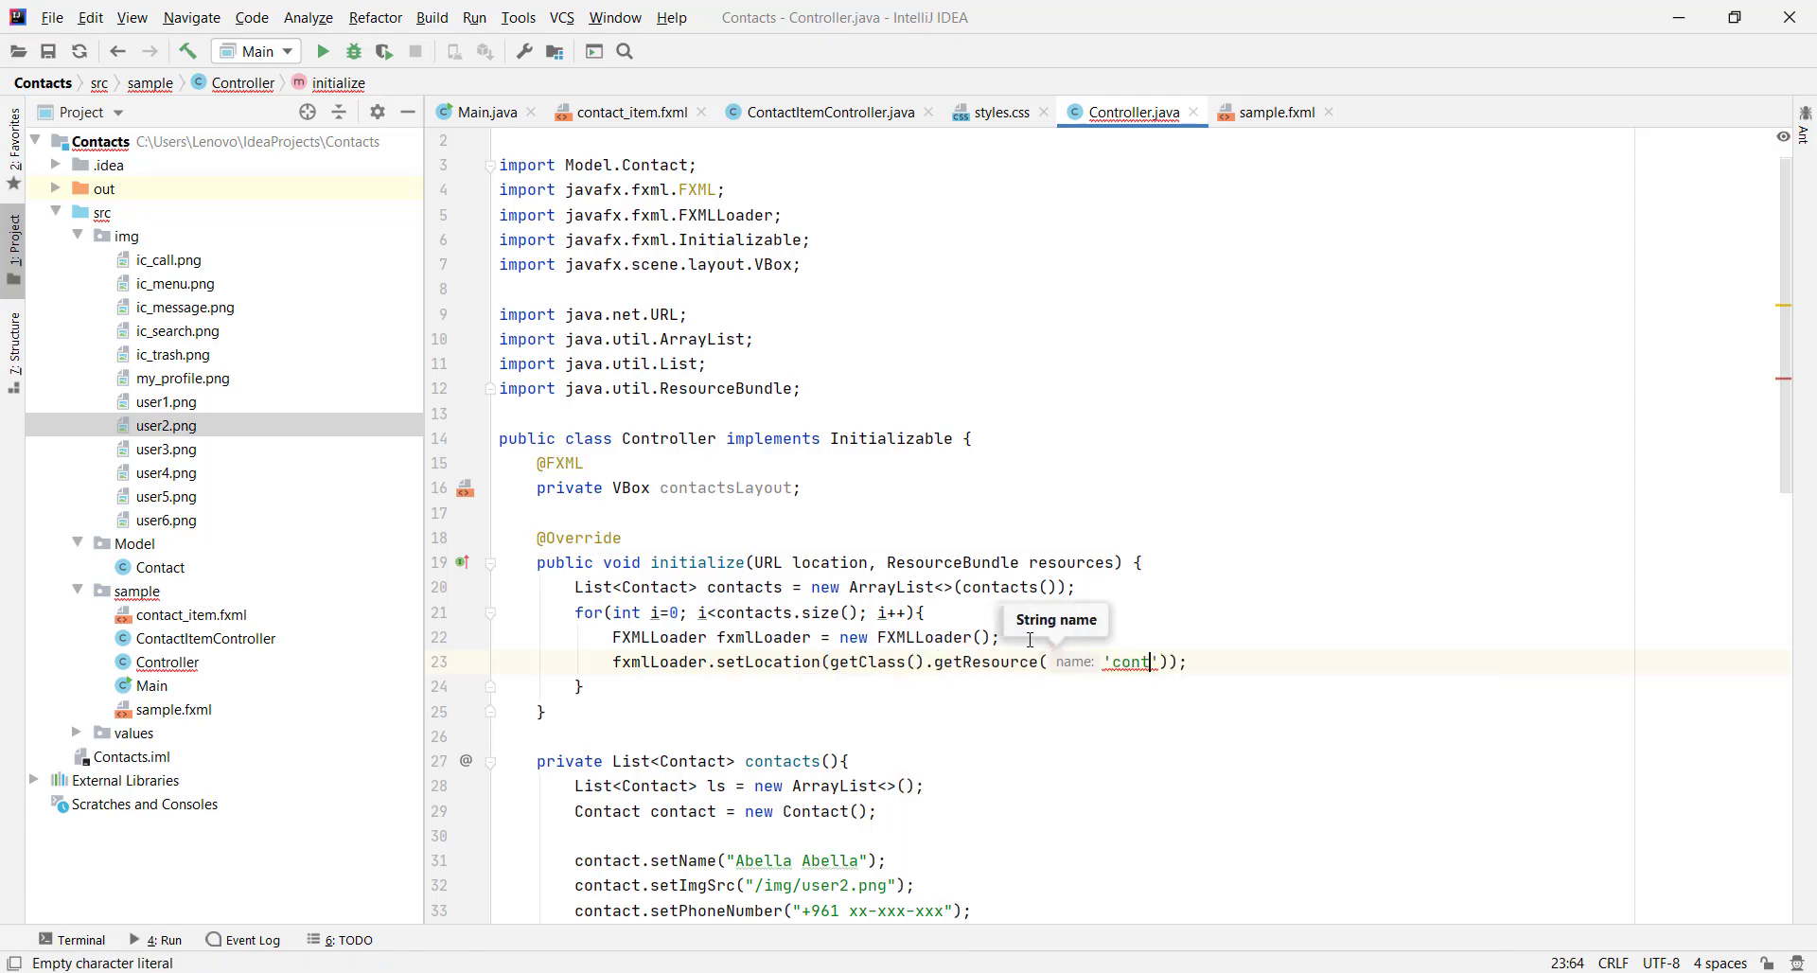
type("actItem")
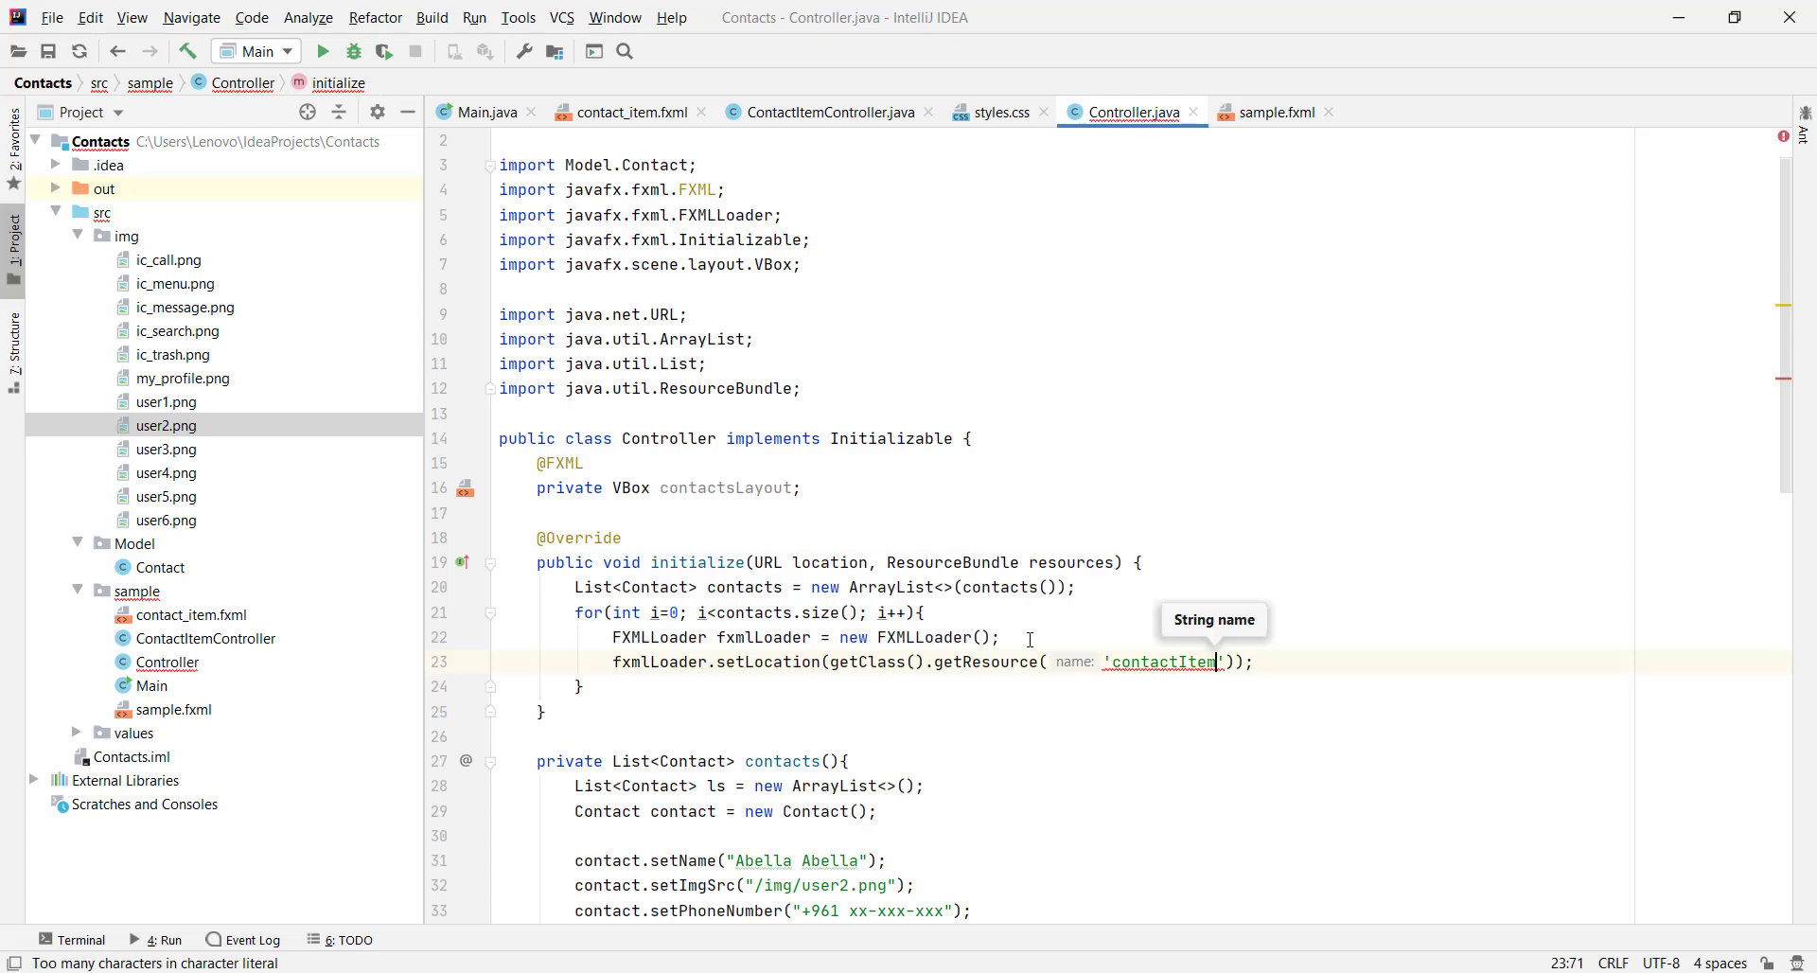
type(".fxml")
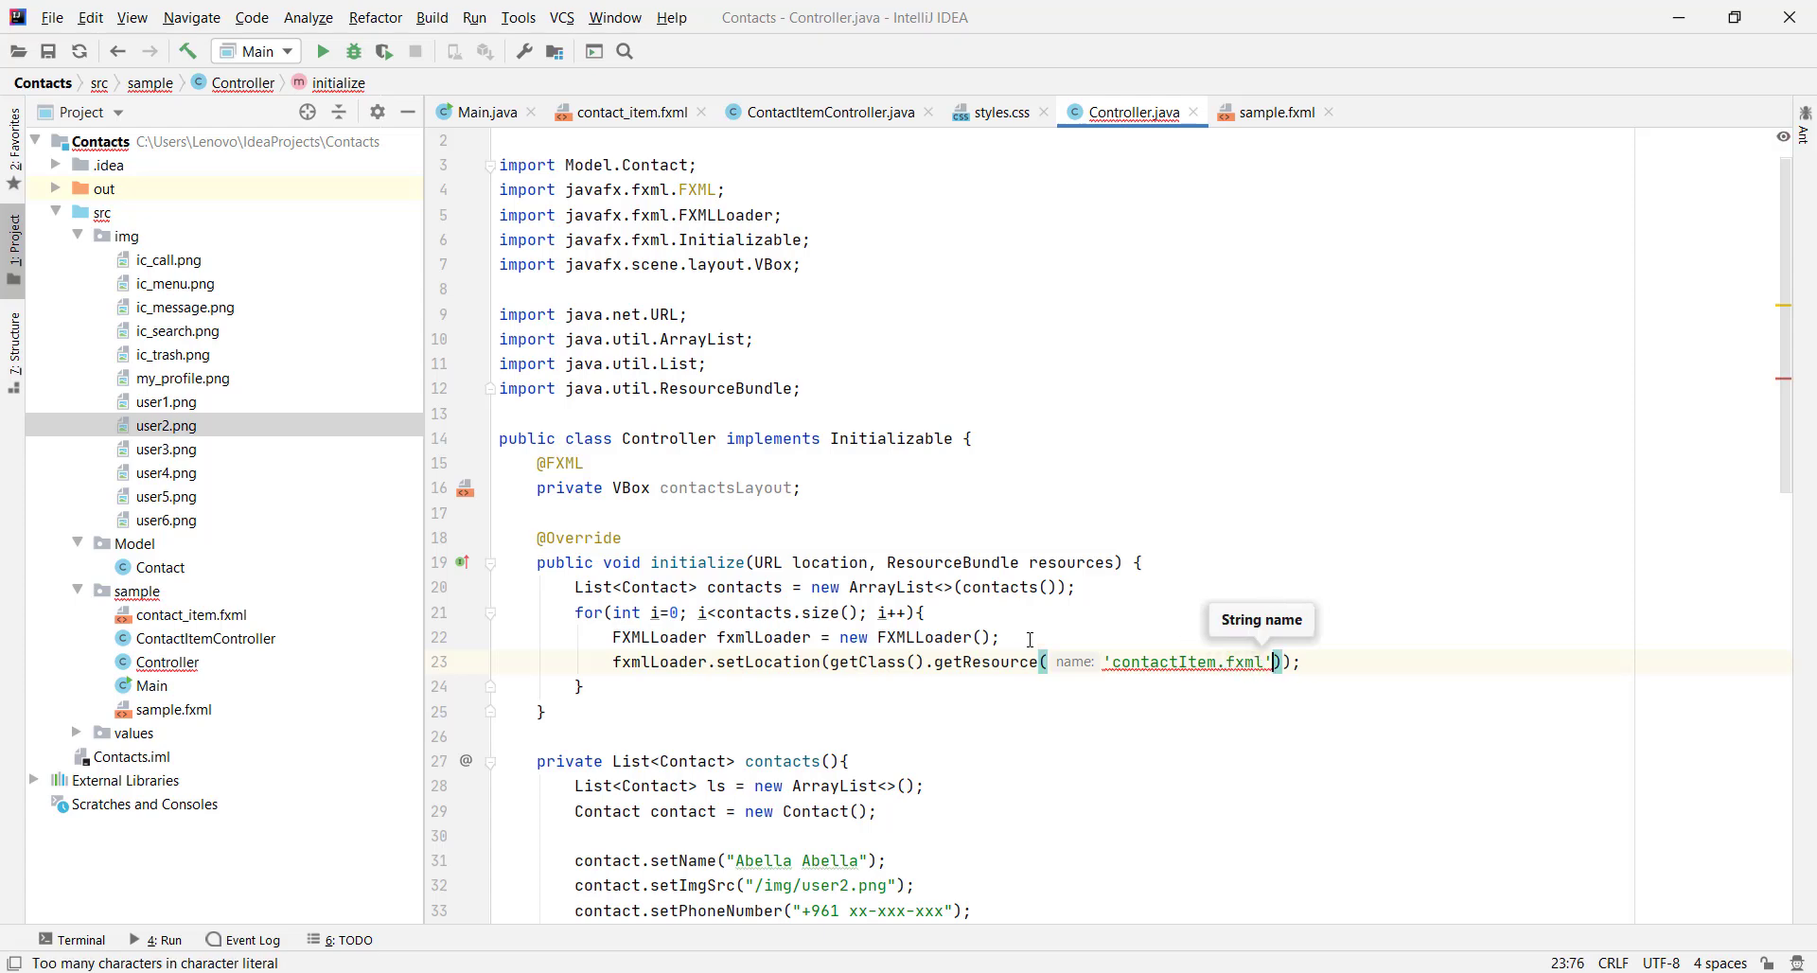
left_click(1189, 661)
key("BackSpace")
type("_i")
key("alt+Return")
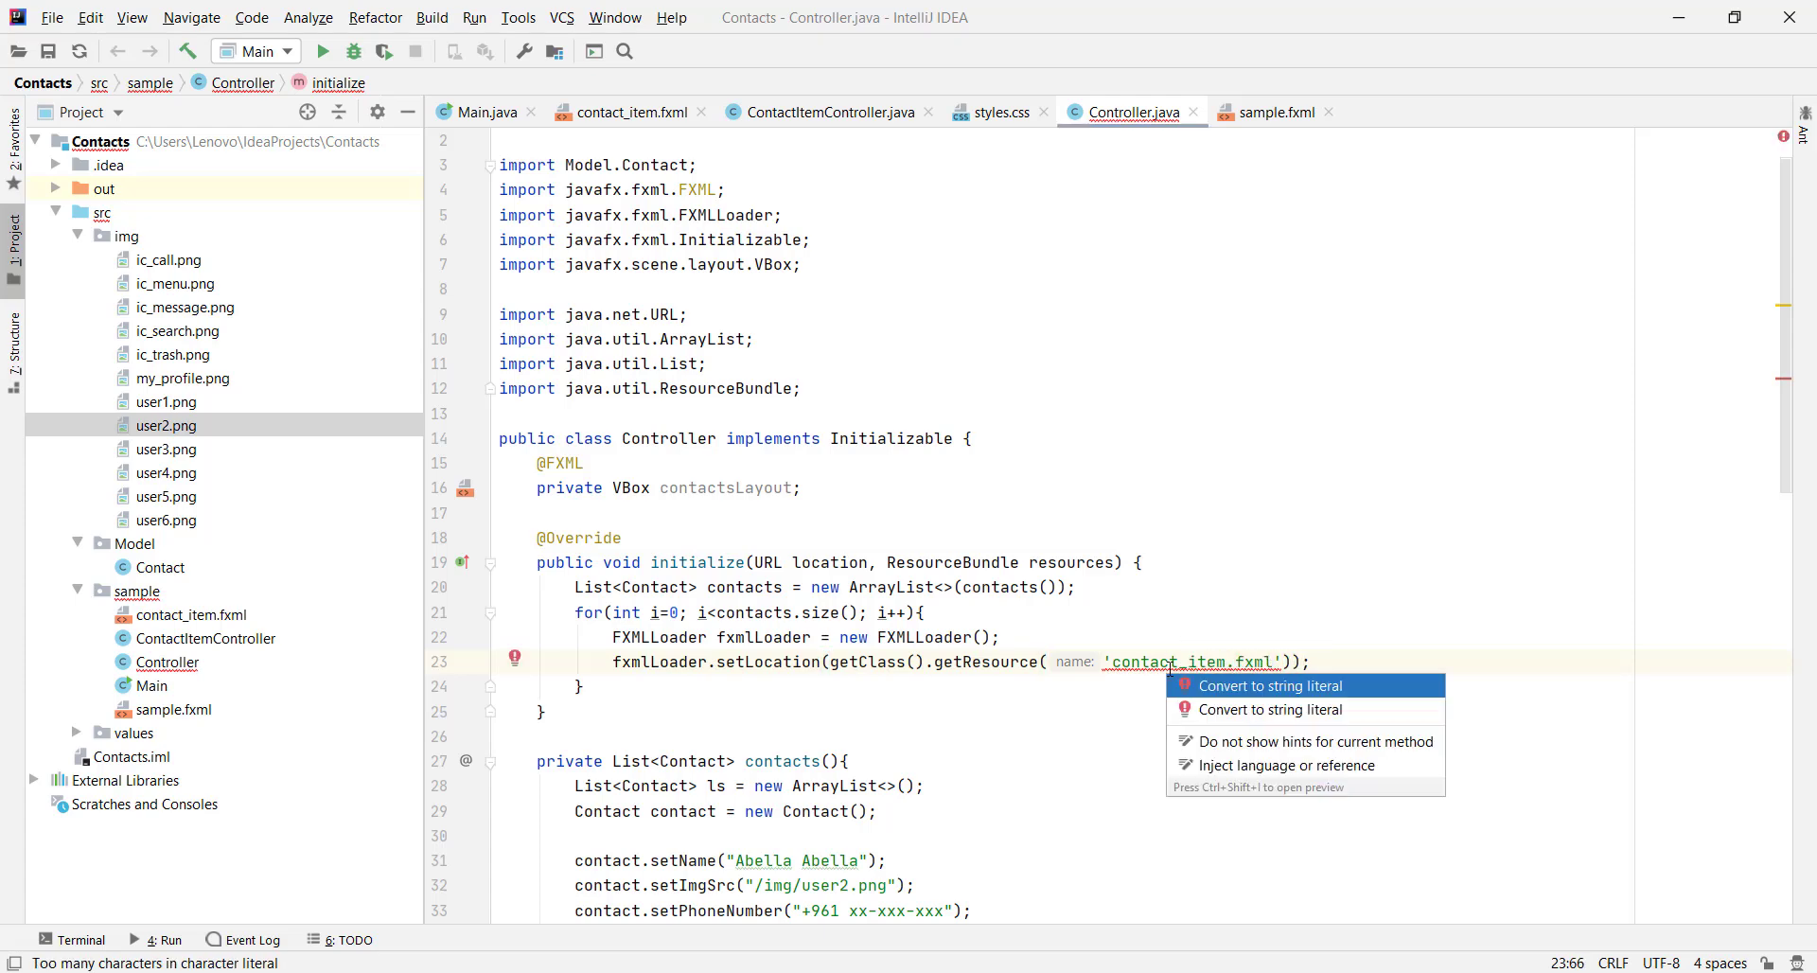
key("Return")
key("Down")
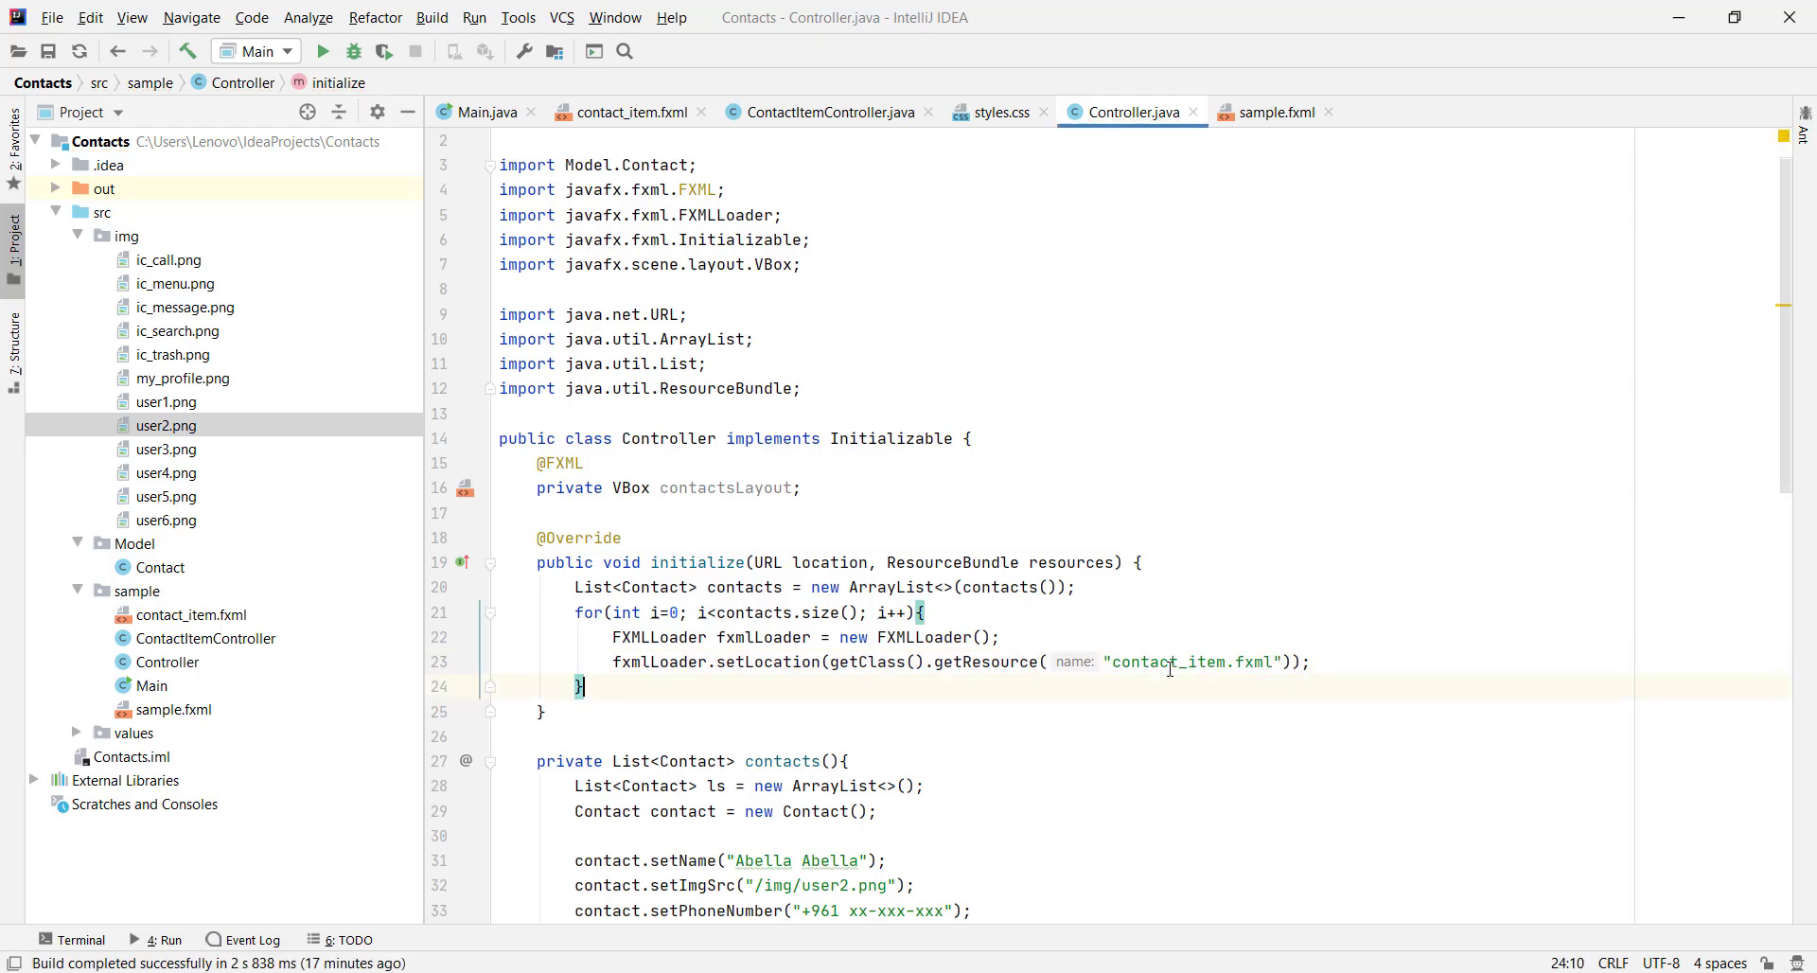
key("Return")
key("Up")
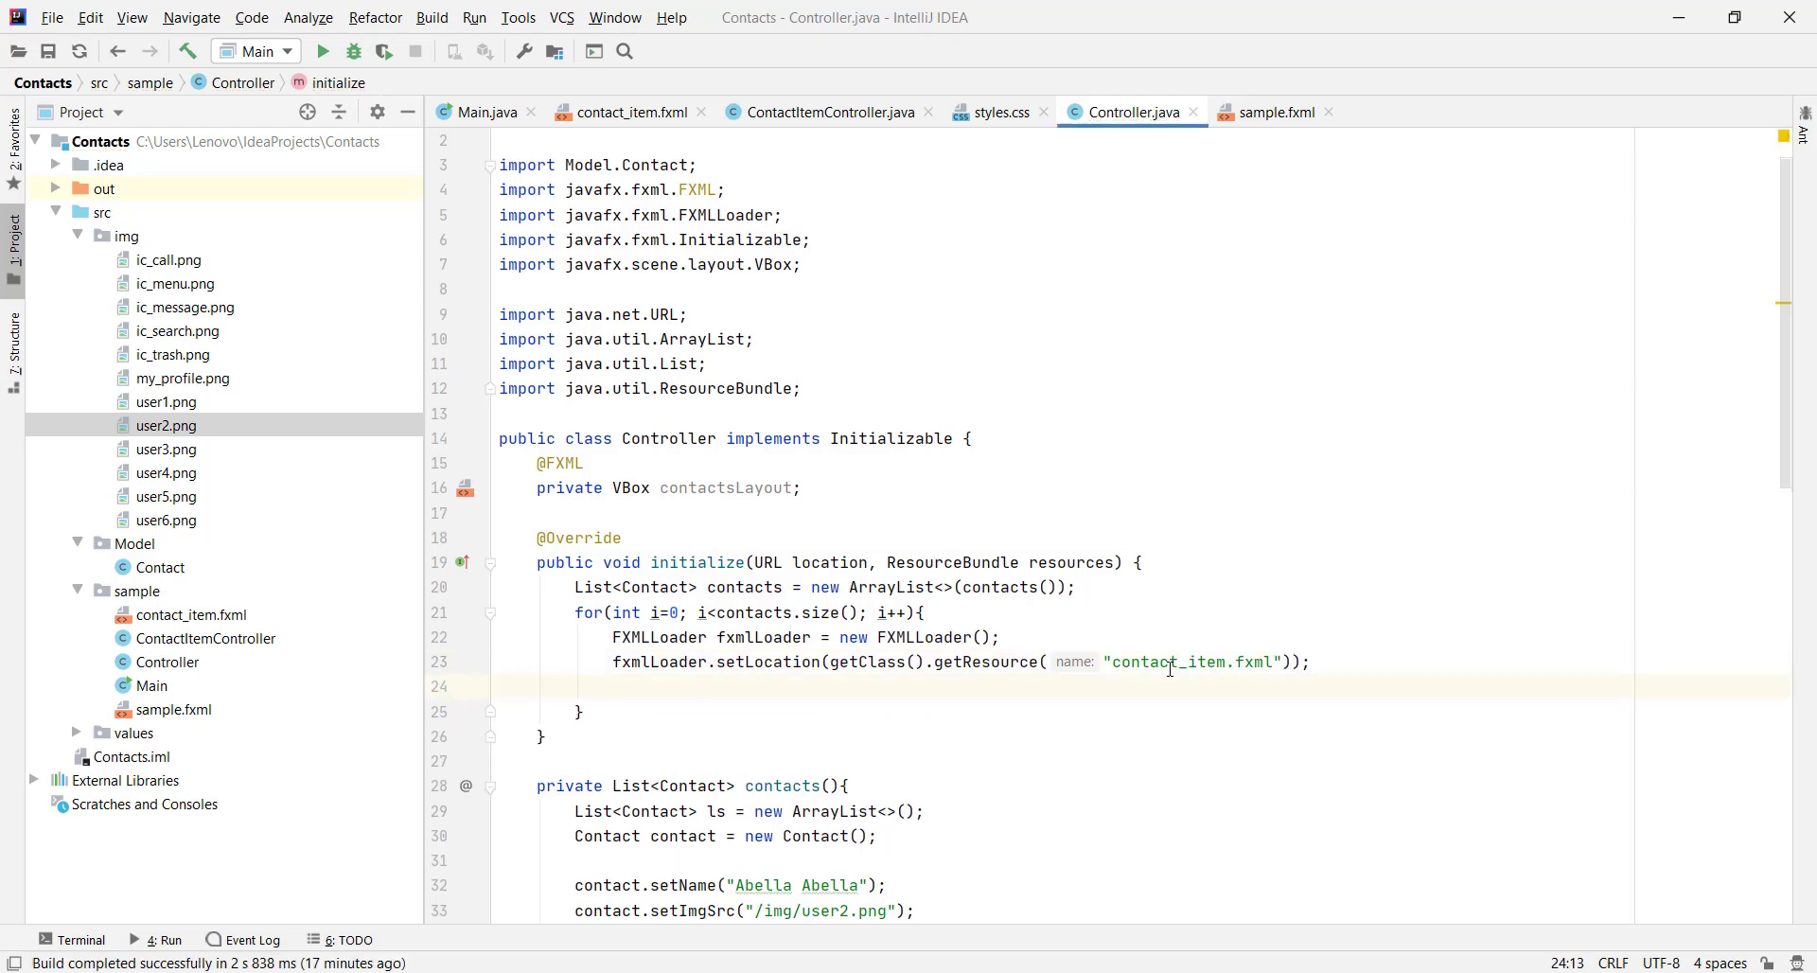
Add HBox hBox = fxmlLoader.load(); to the loop
key("Return")
type("HB")
key("Return")
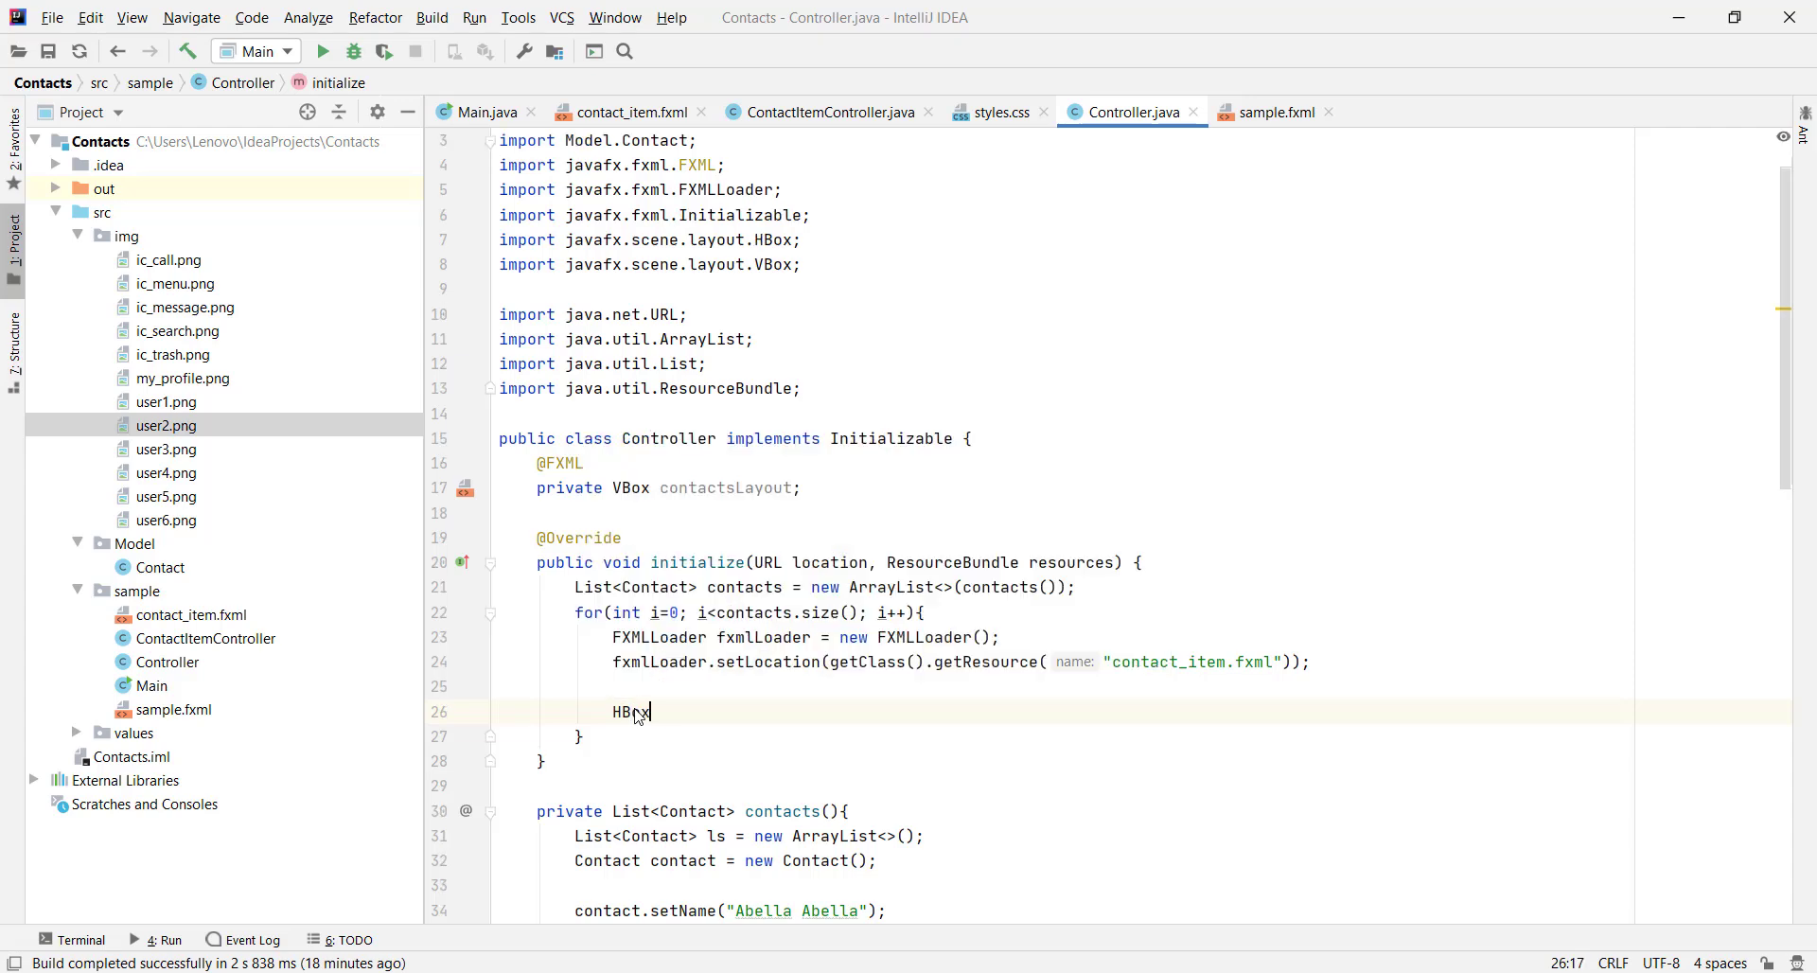
type("h")
key("Return")
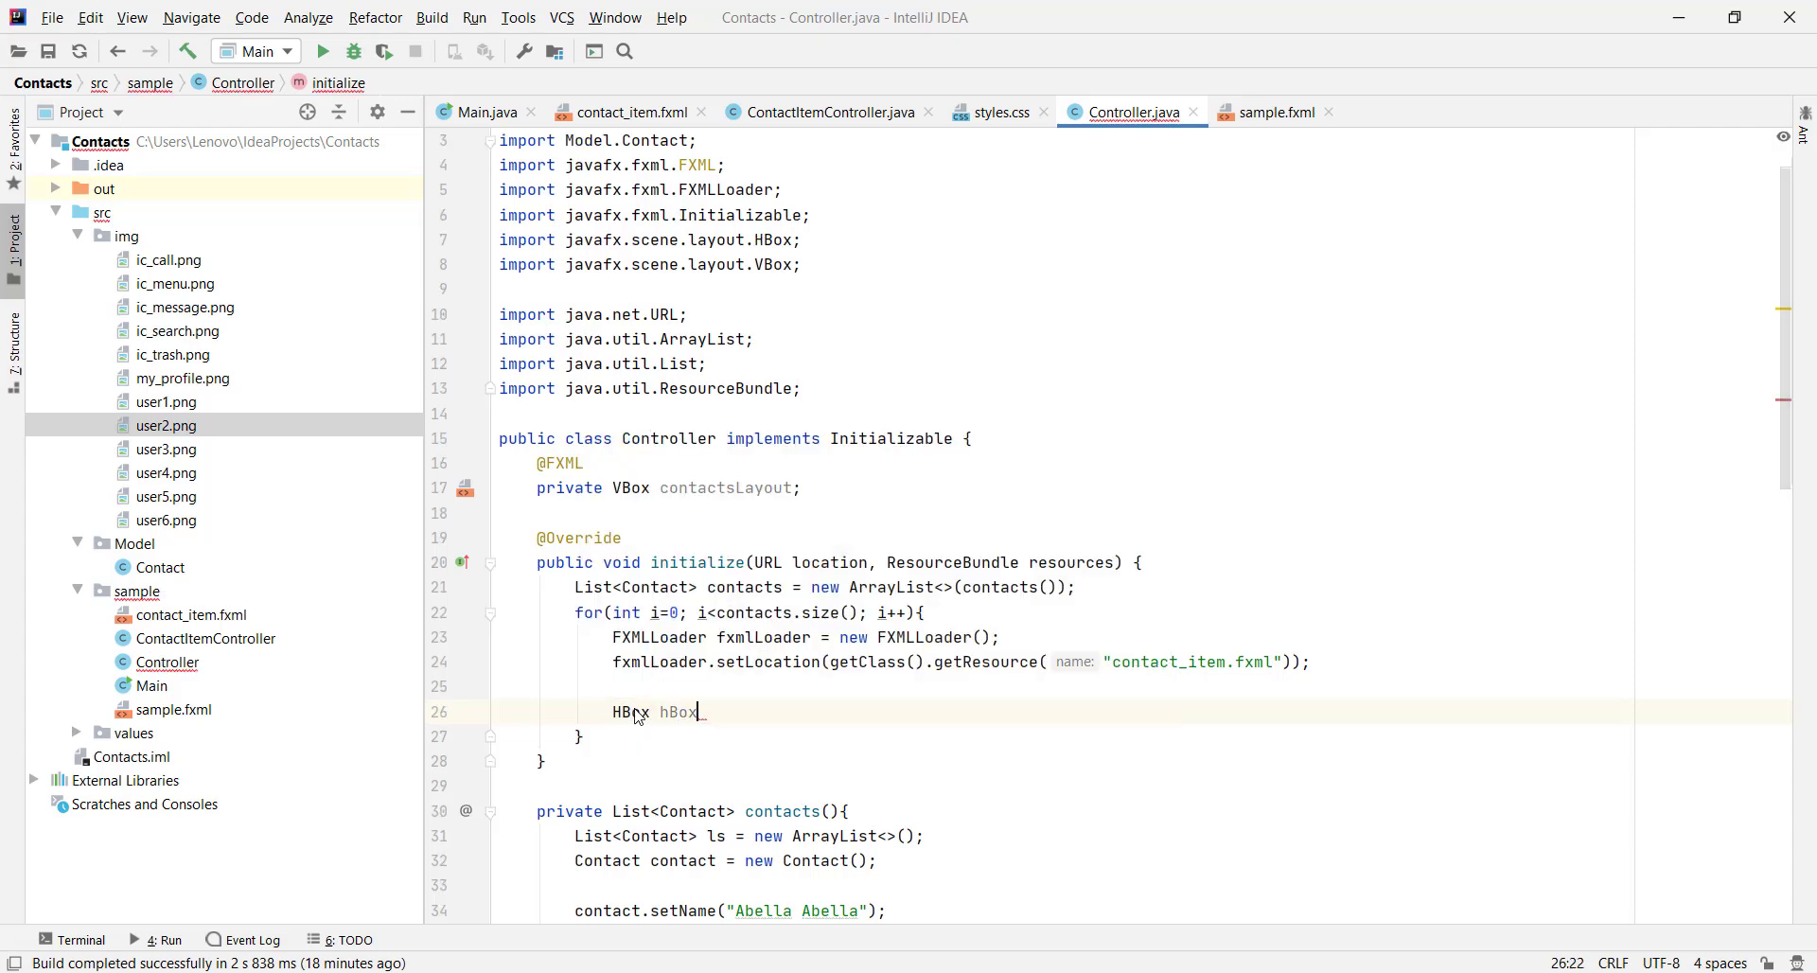
type("= fxmlLoader")
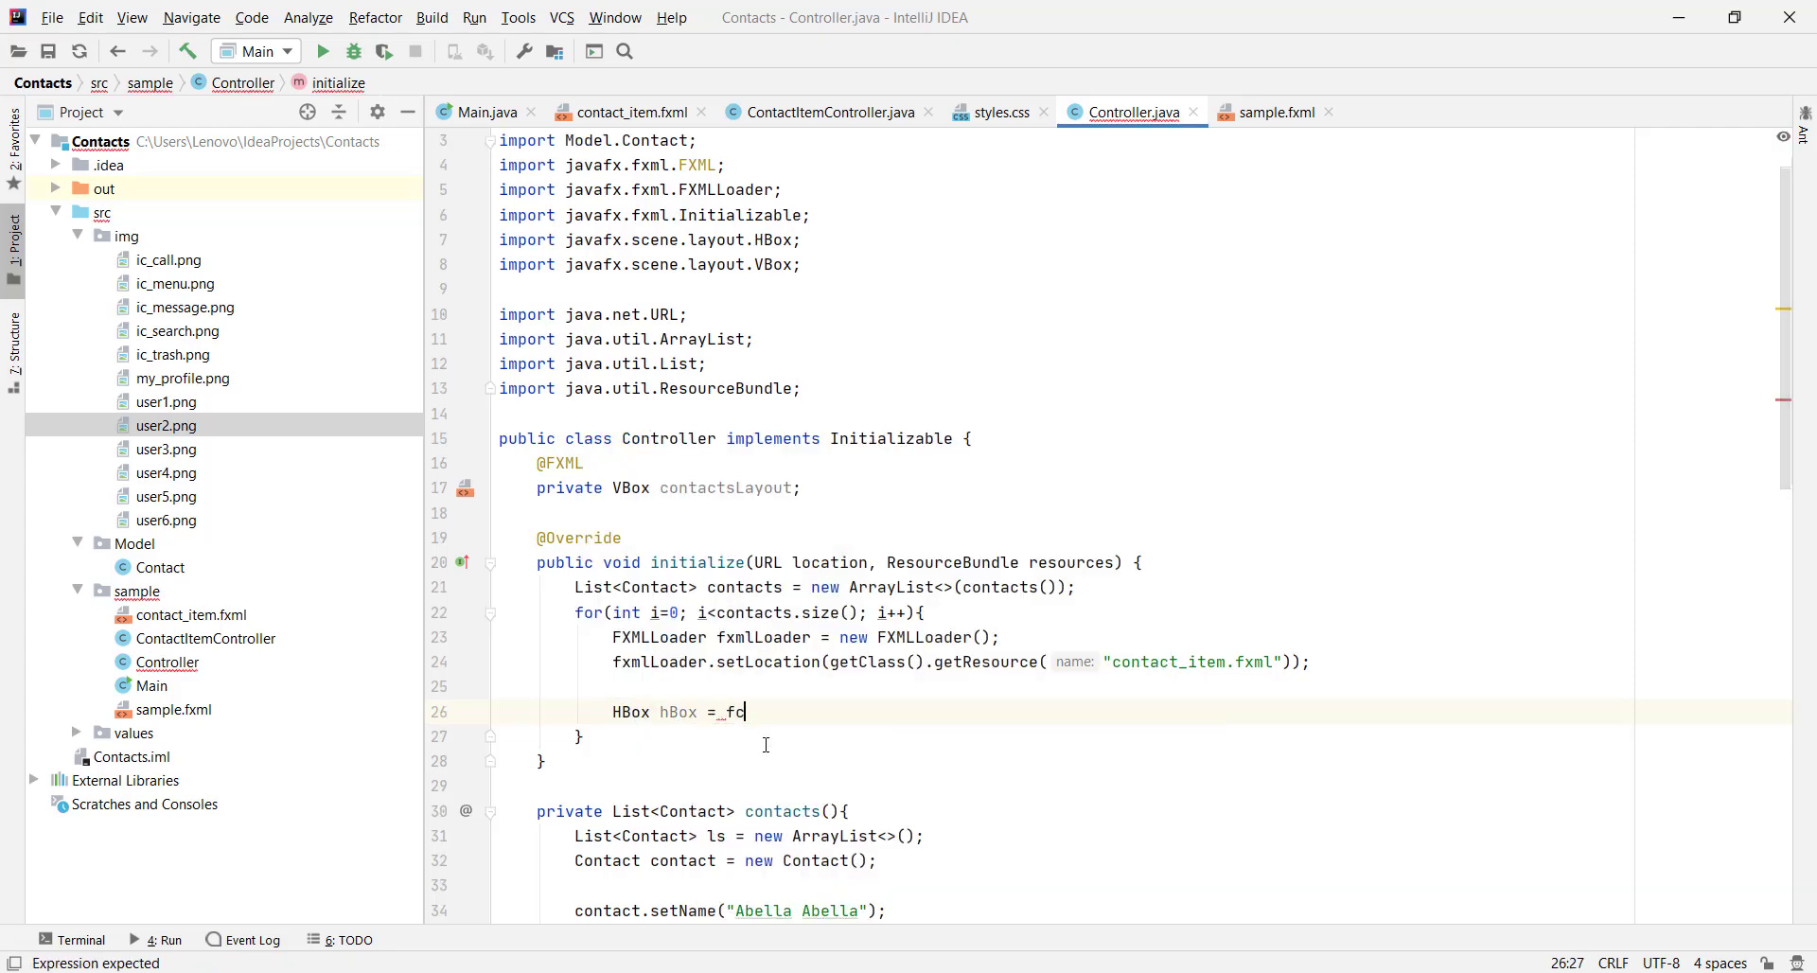
type(".lo")
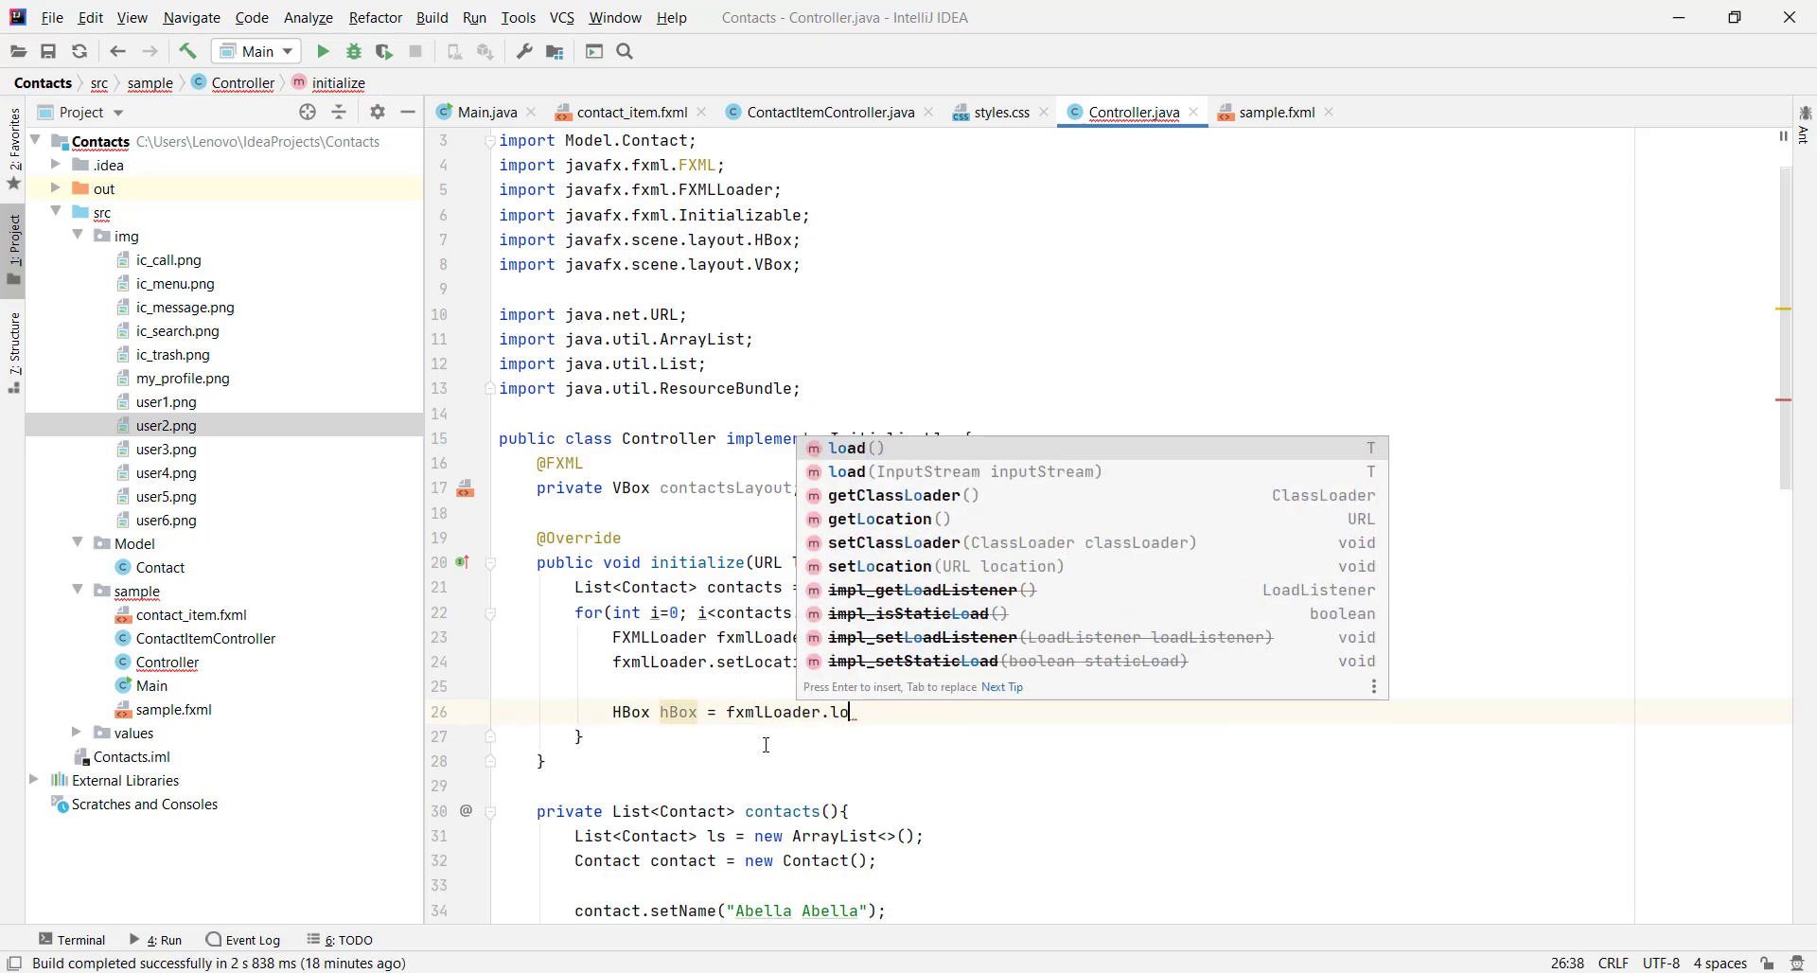
key("Return")
type(";")
key("Return")
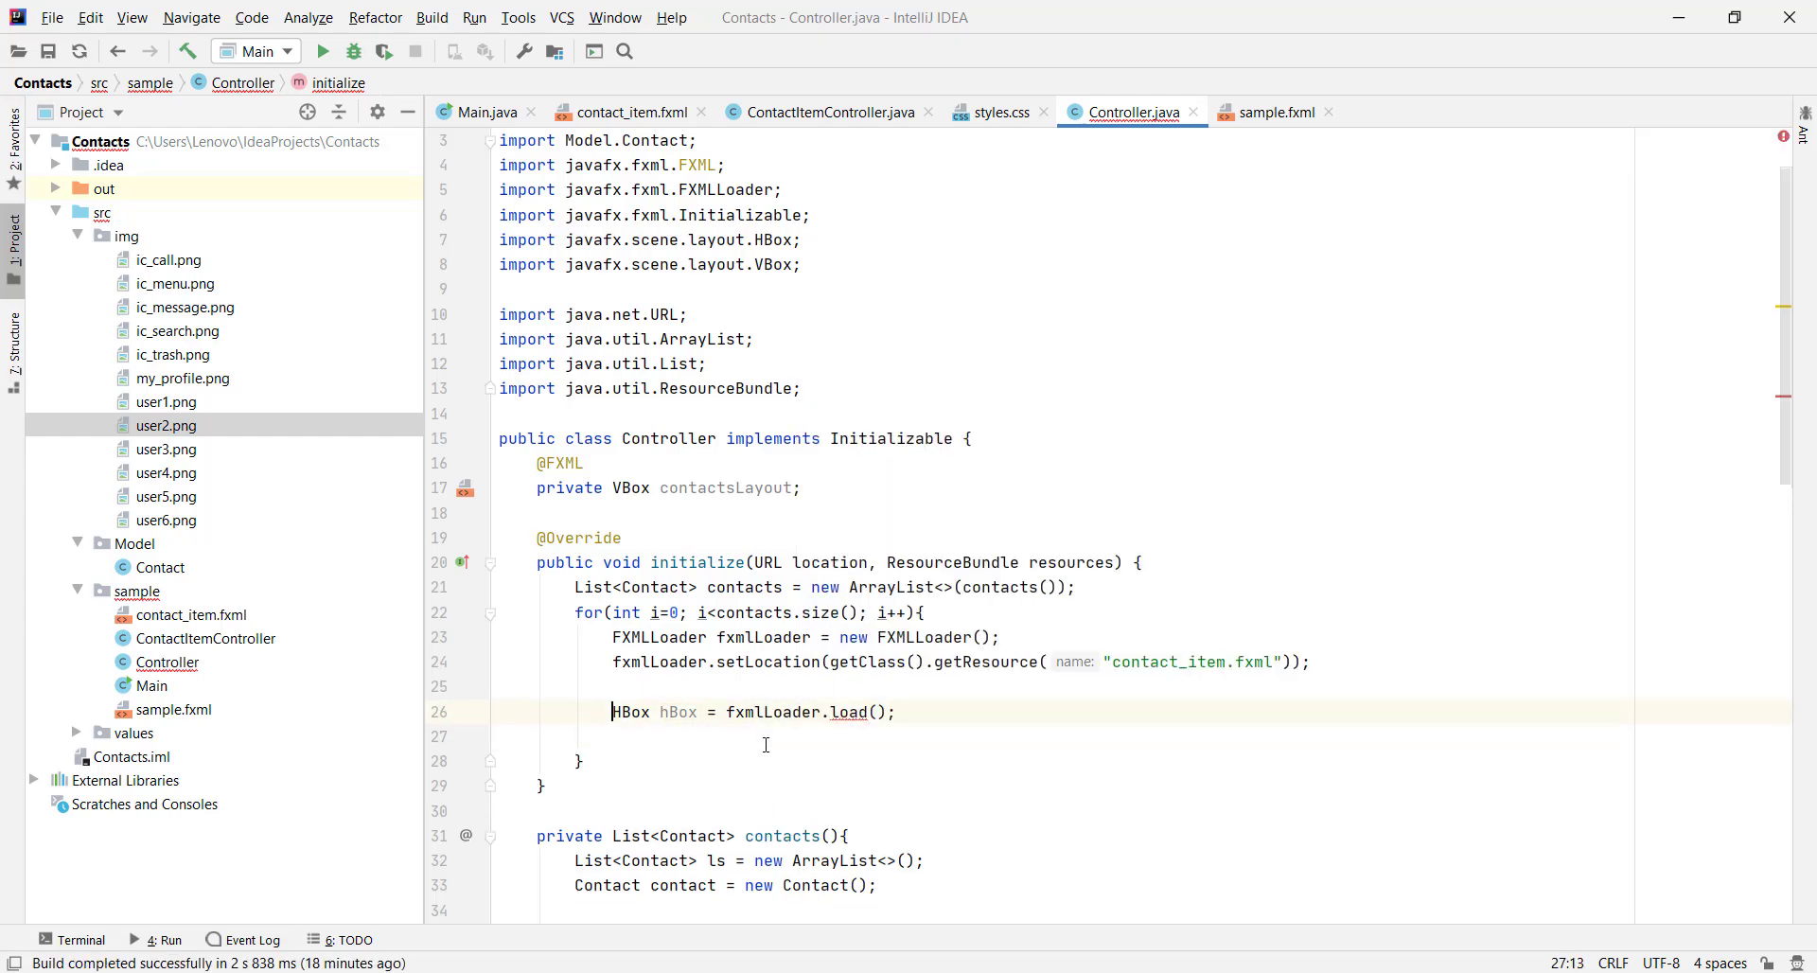
Wrap the load call in a try/catch for IOException
key("Right")
key("Right")
key("Right")
key("Right")
key("Right")
key("Right")
key("Right")
key("alt+Return")
key("Return")
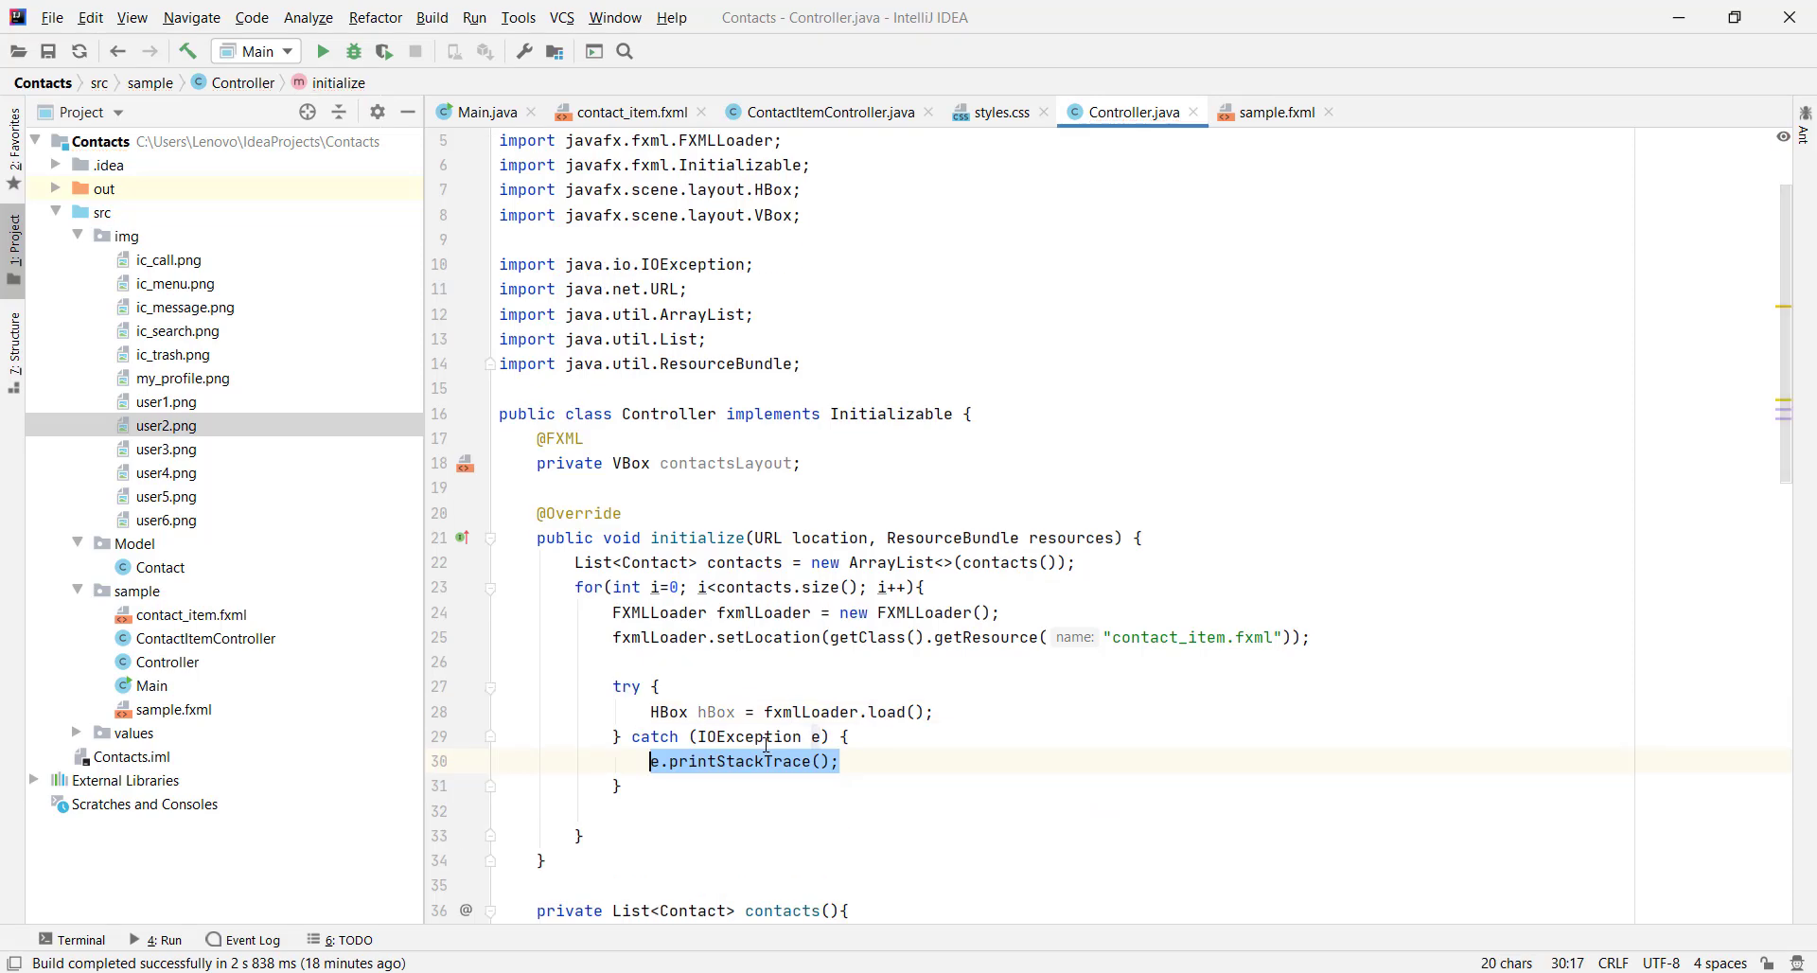
key("Up")
key("Up")
key("End")
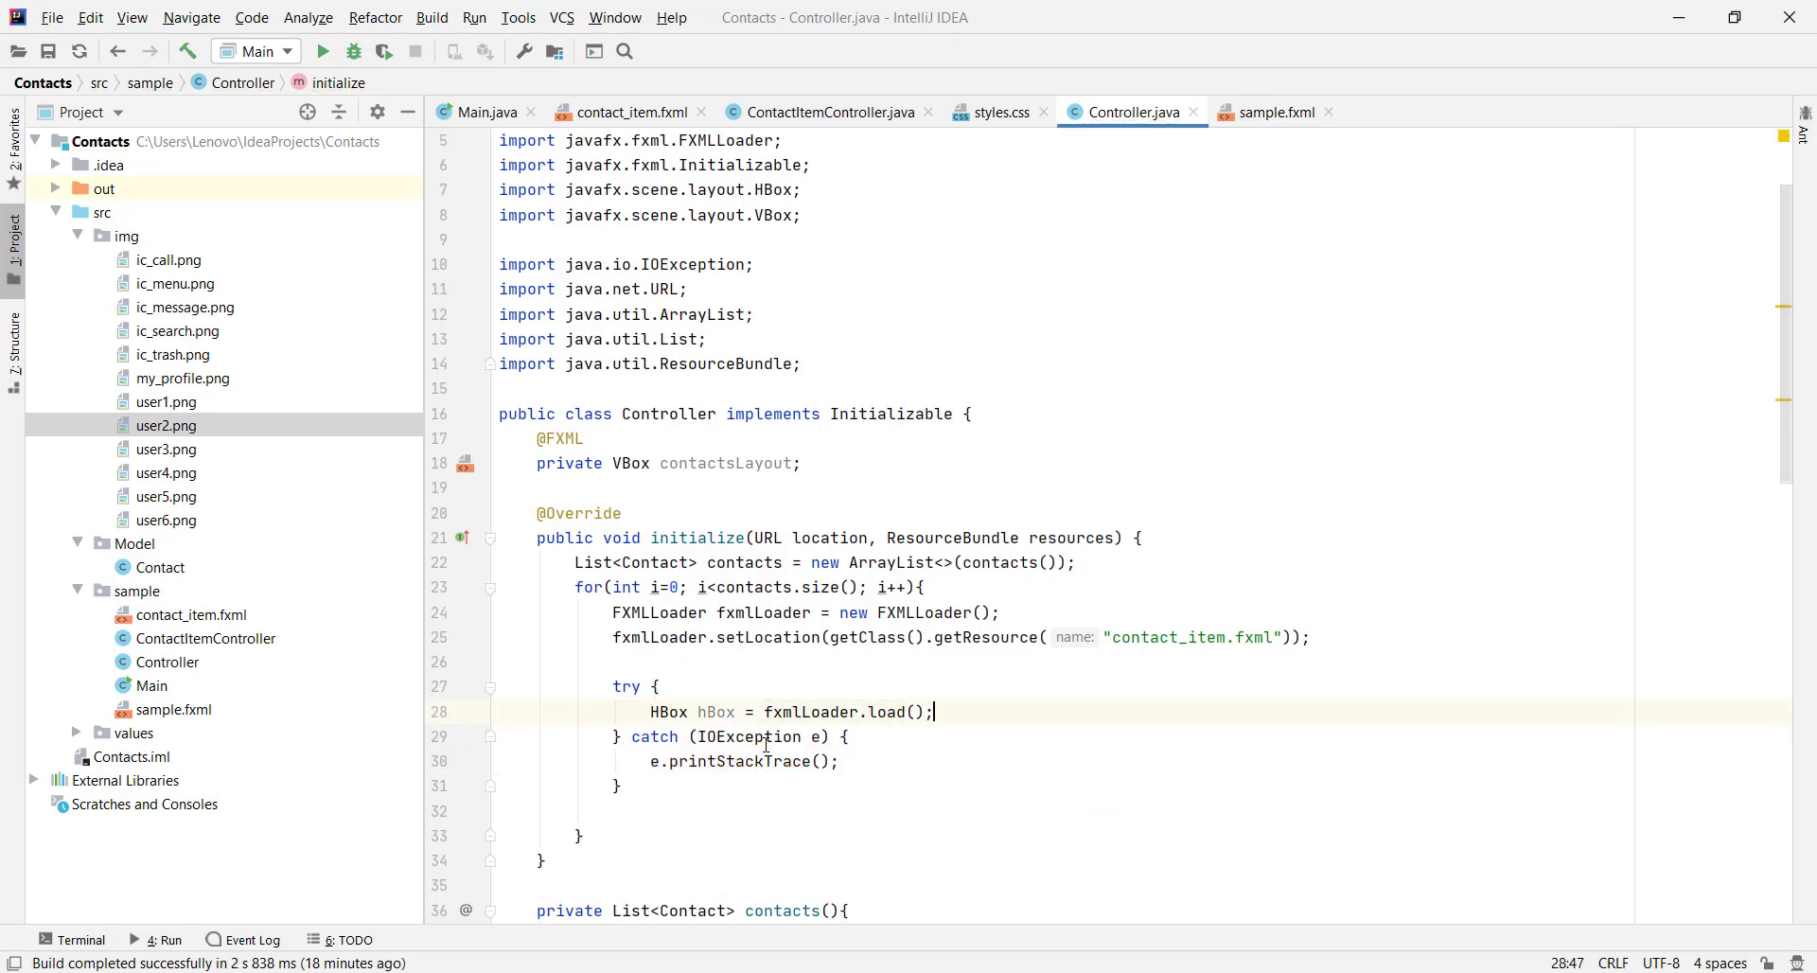
key("Return")
Declare ContactItemController cic = new ContactItemController(); inside the try block
type("Cont")
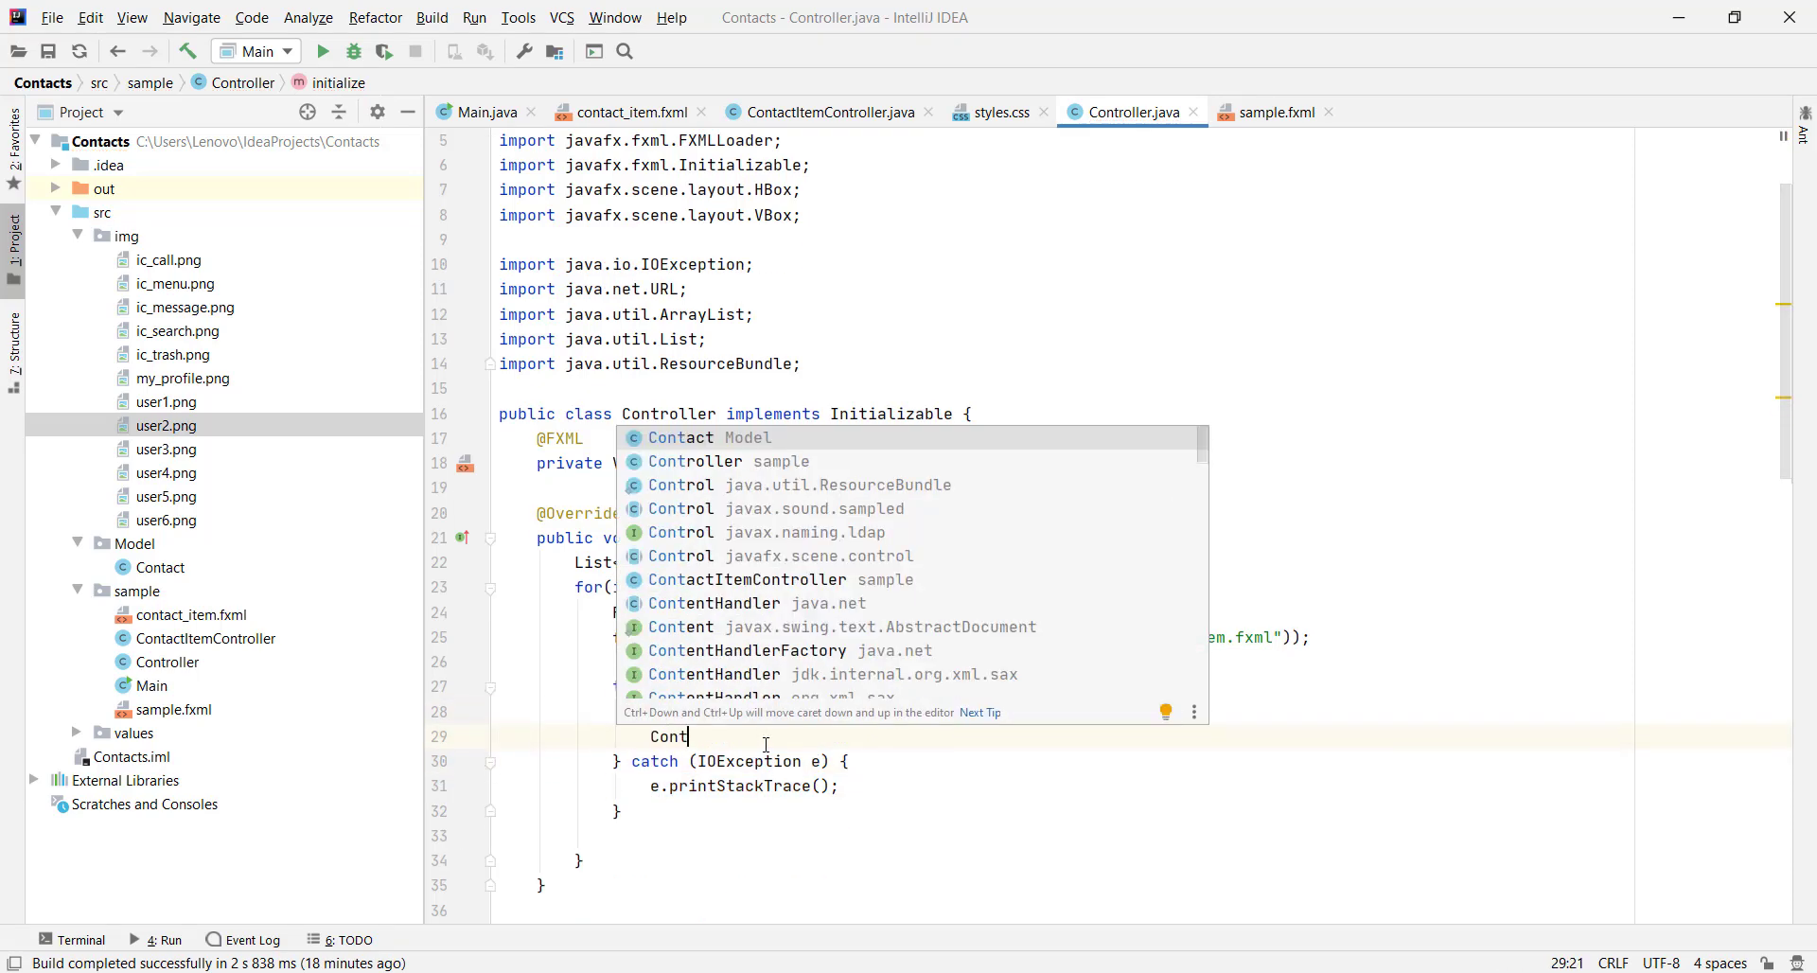
type("actItemController ")
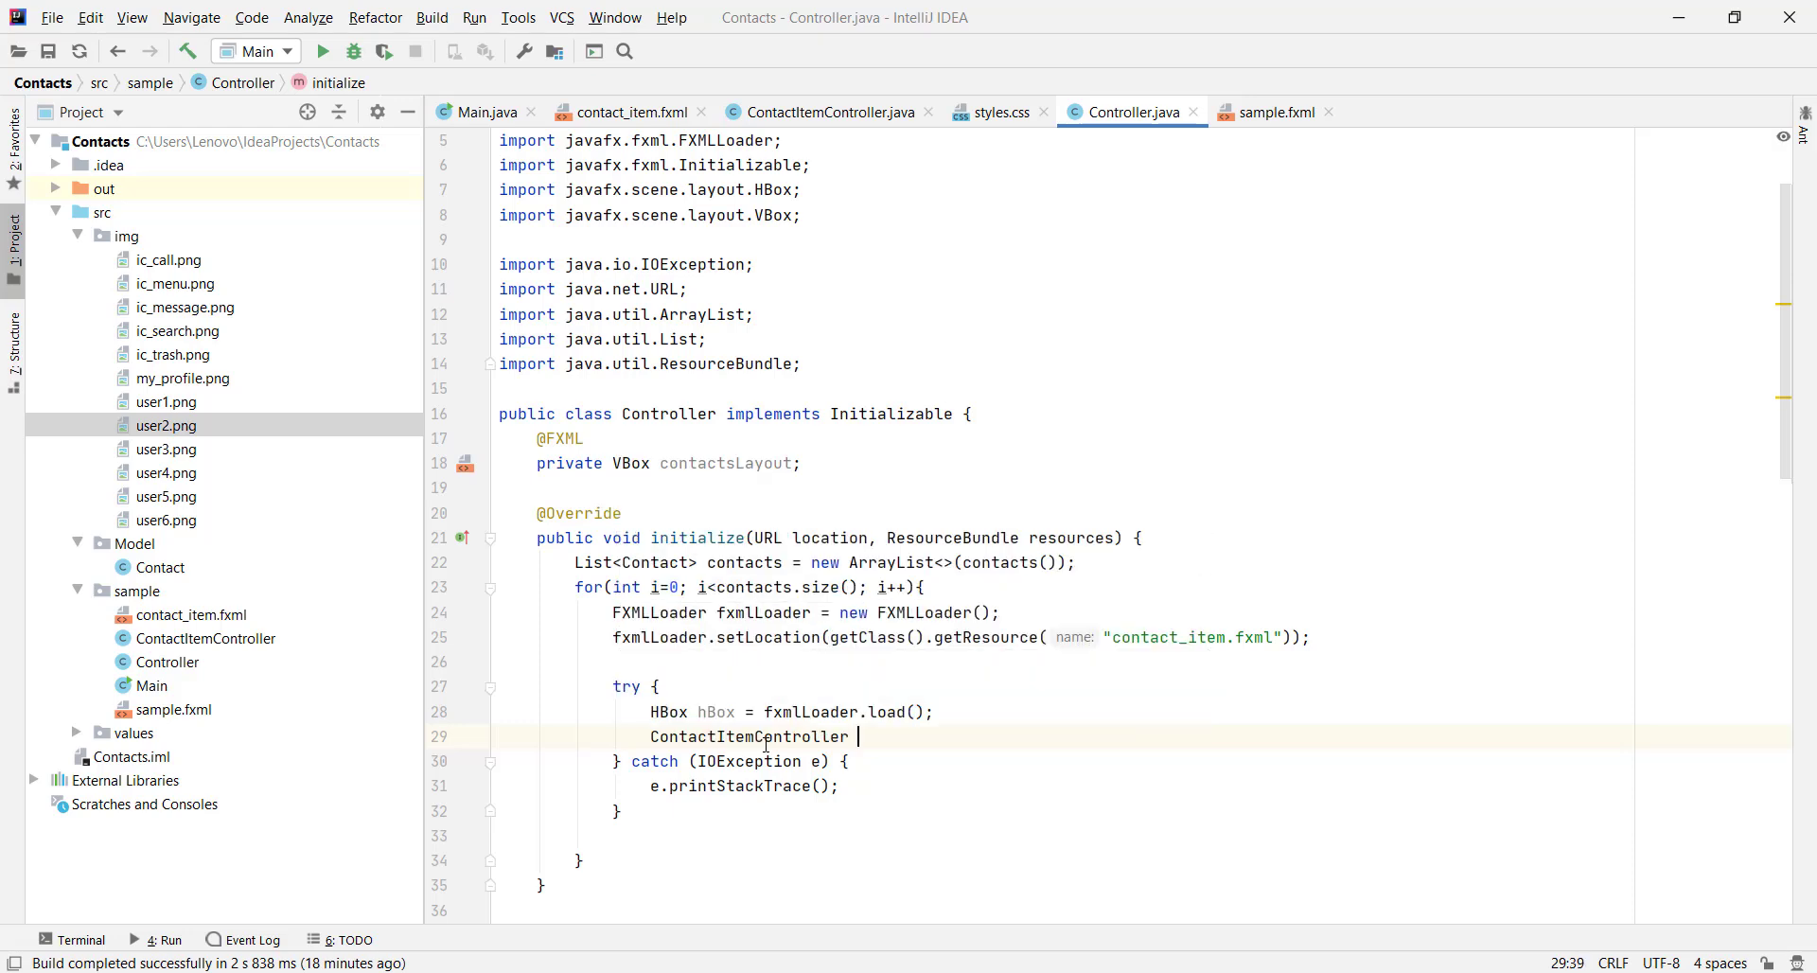
type("= new Conta")
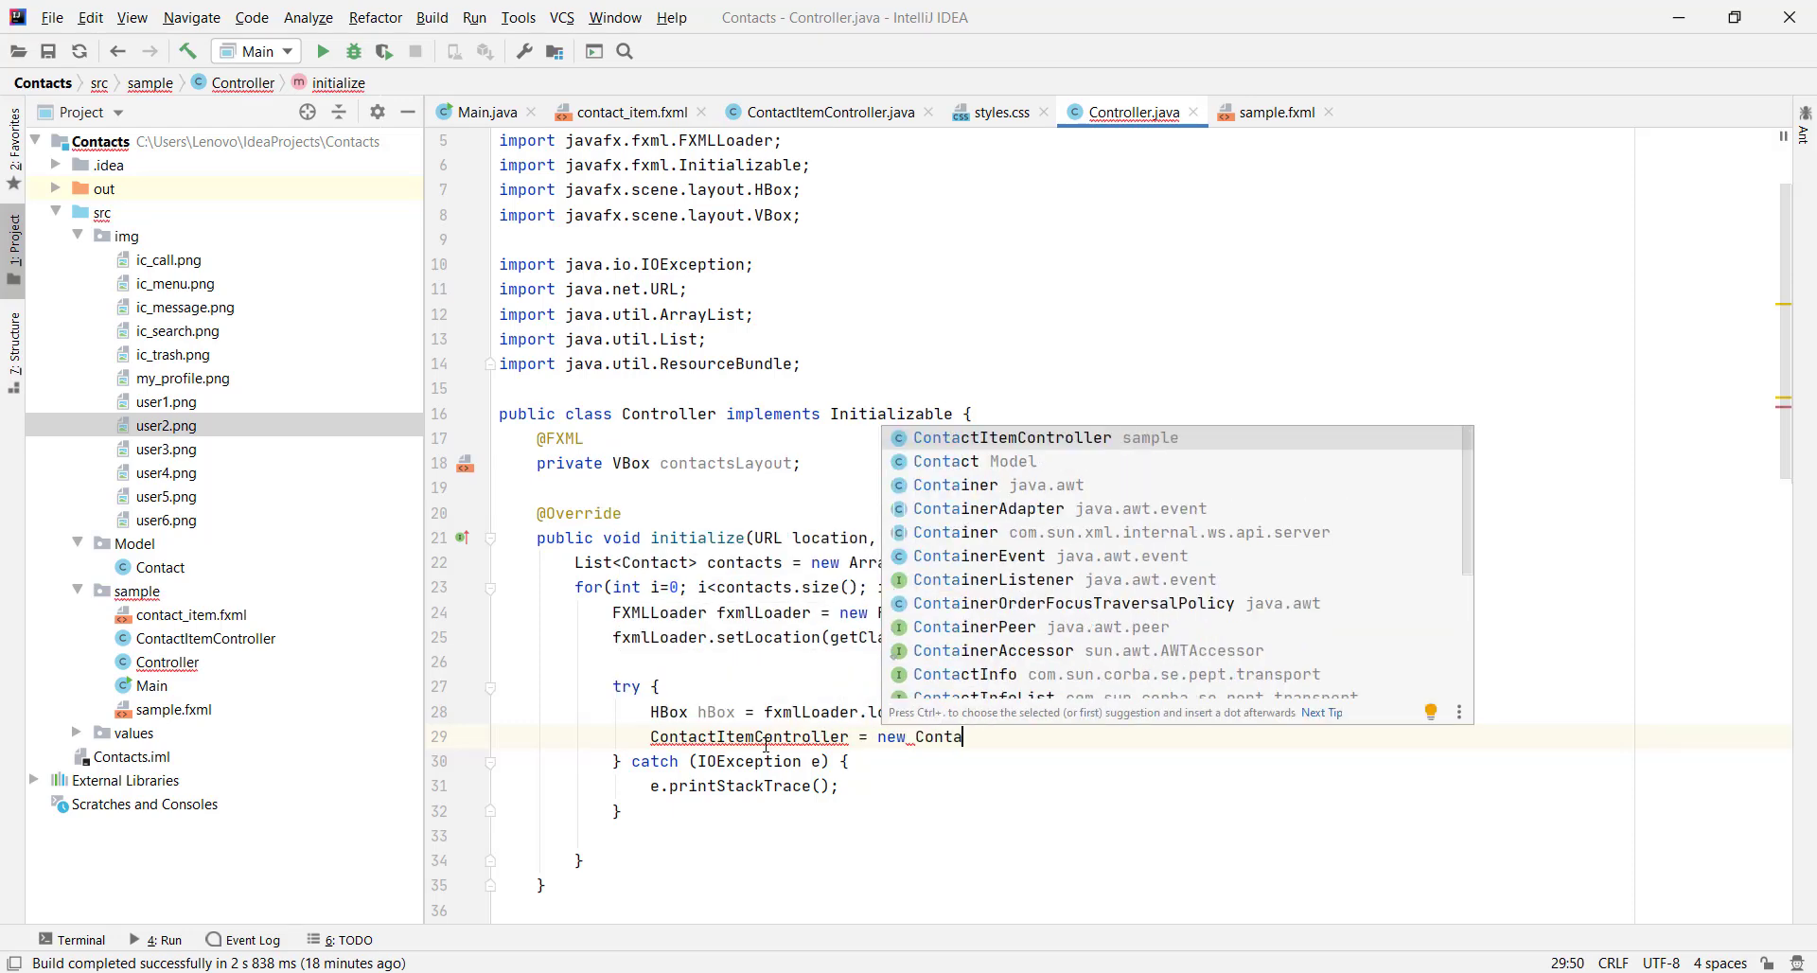
key("Return")
type(";")
key("Return")
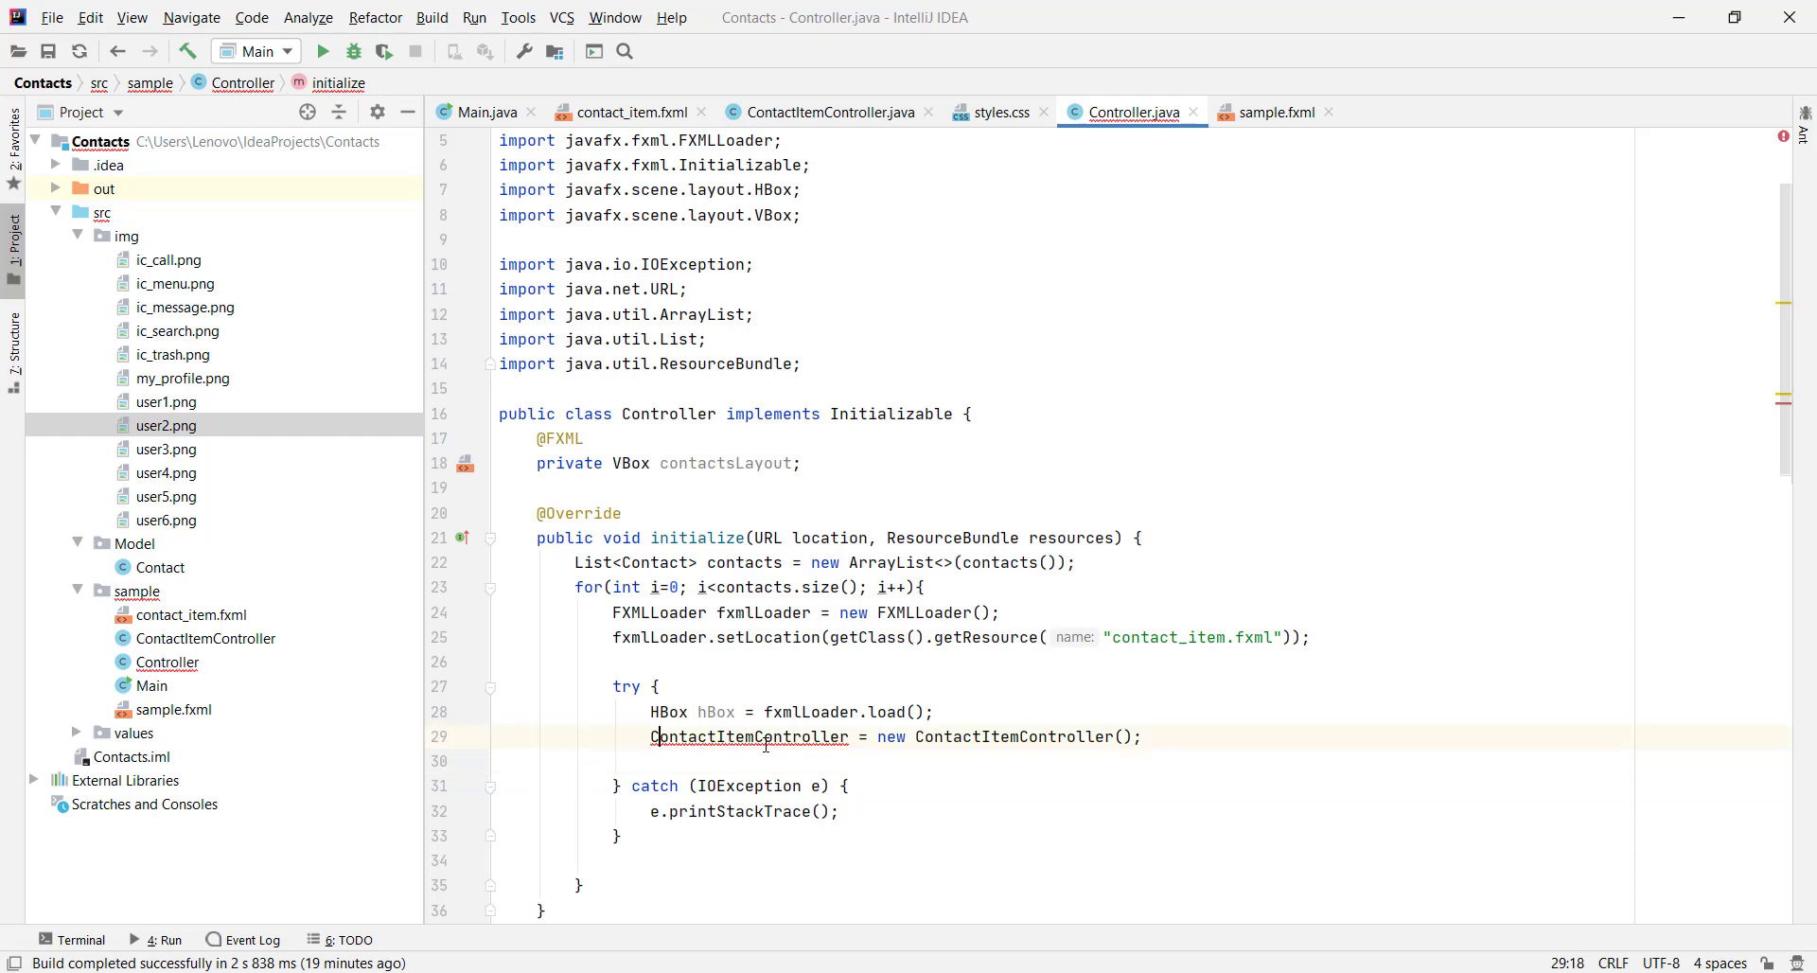
left_click(767, 744)
type("cic")
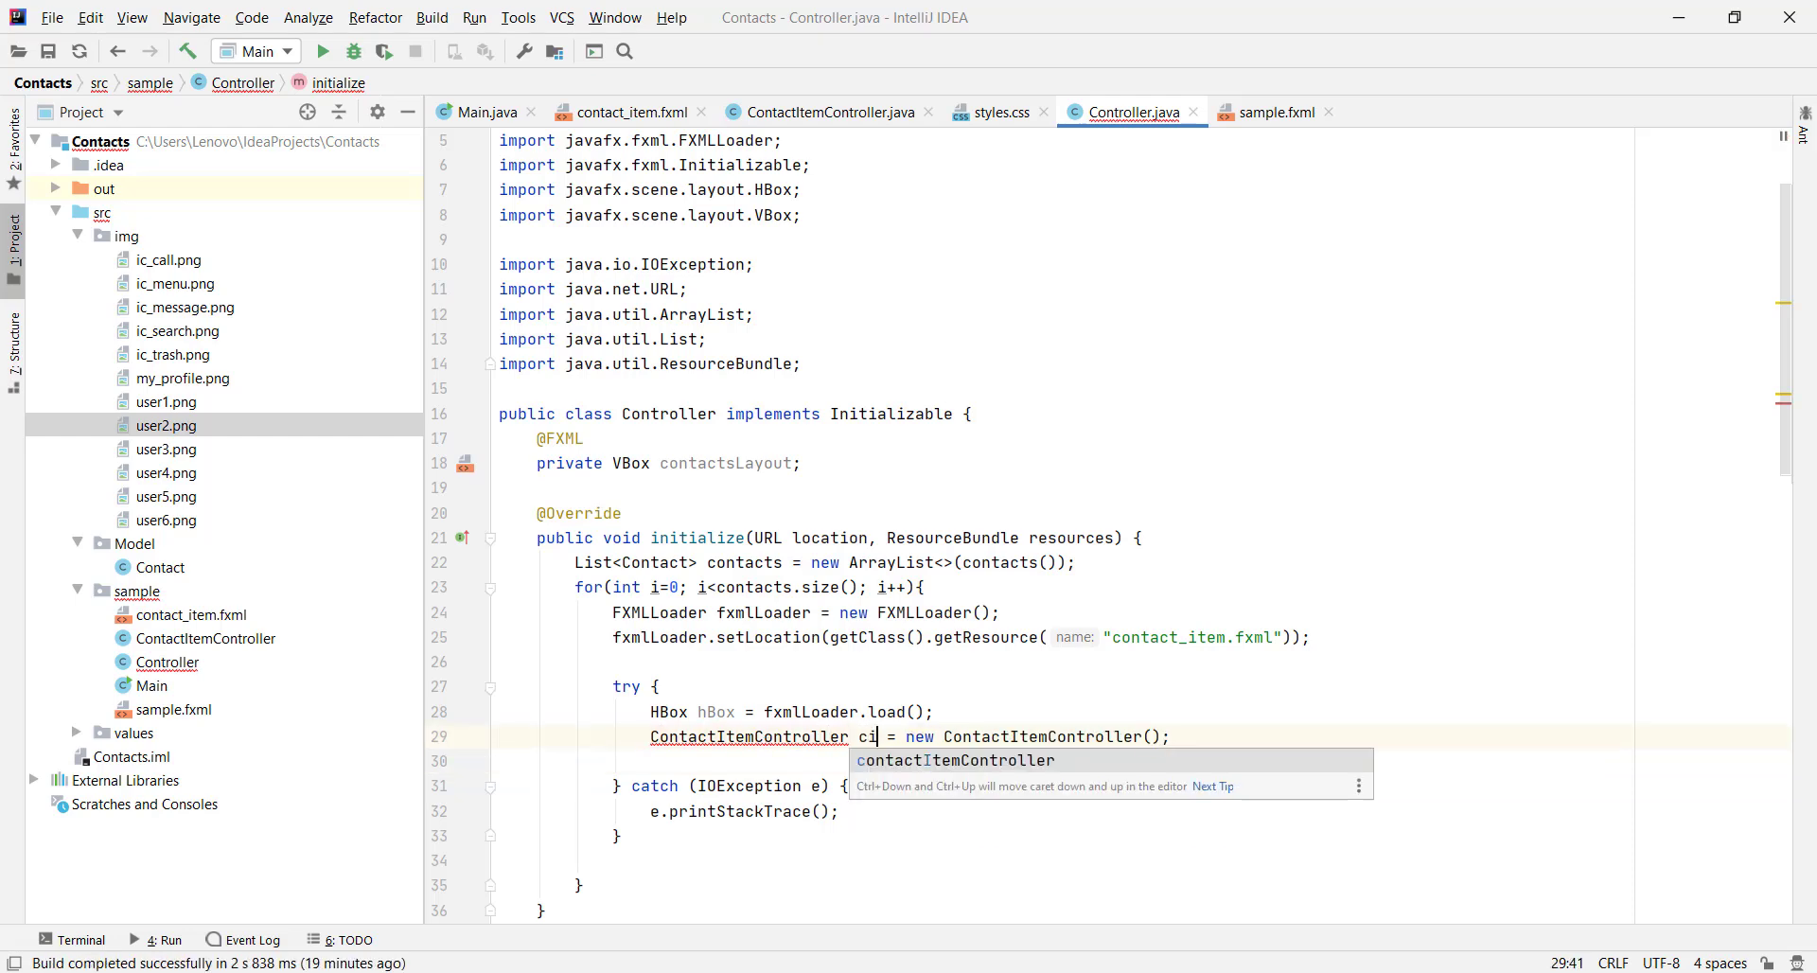
key("Escape")
key("Down")
Call cic.setData(contacts.get(i)) on the new controller
type("cic.s")
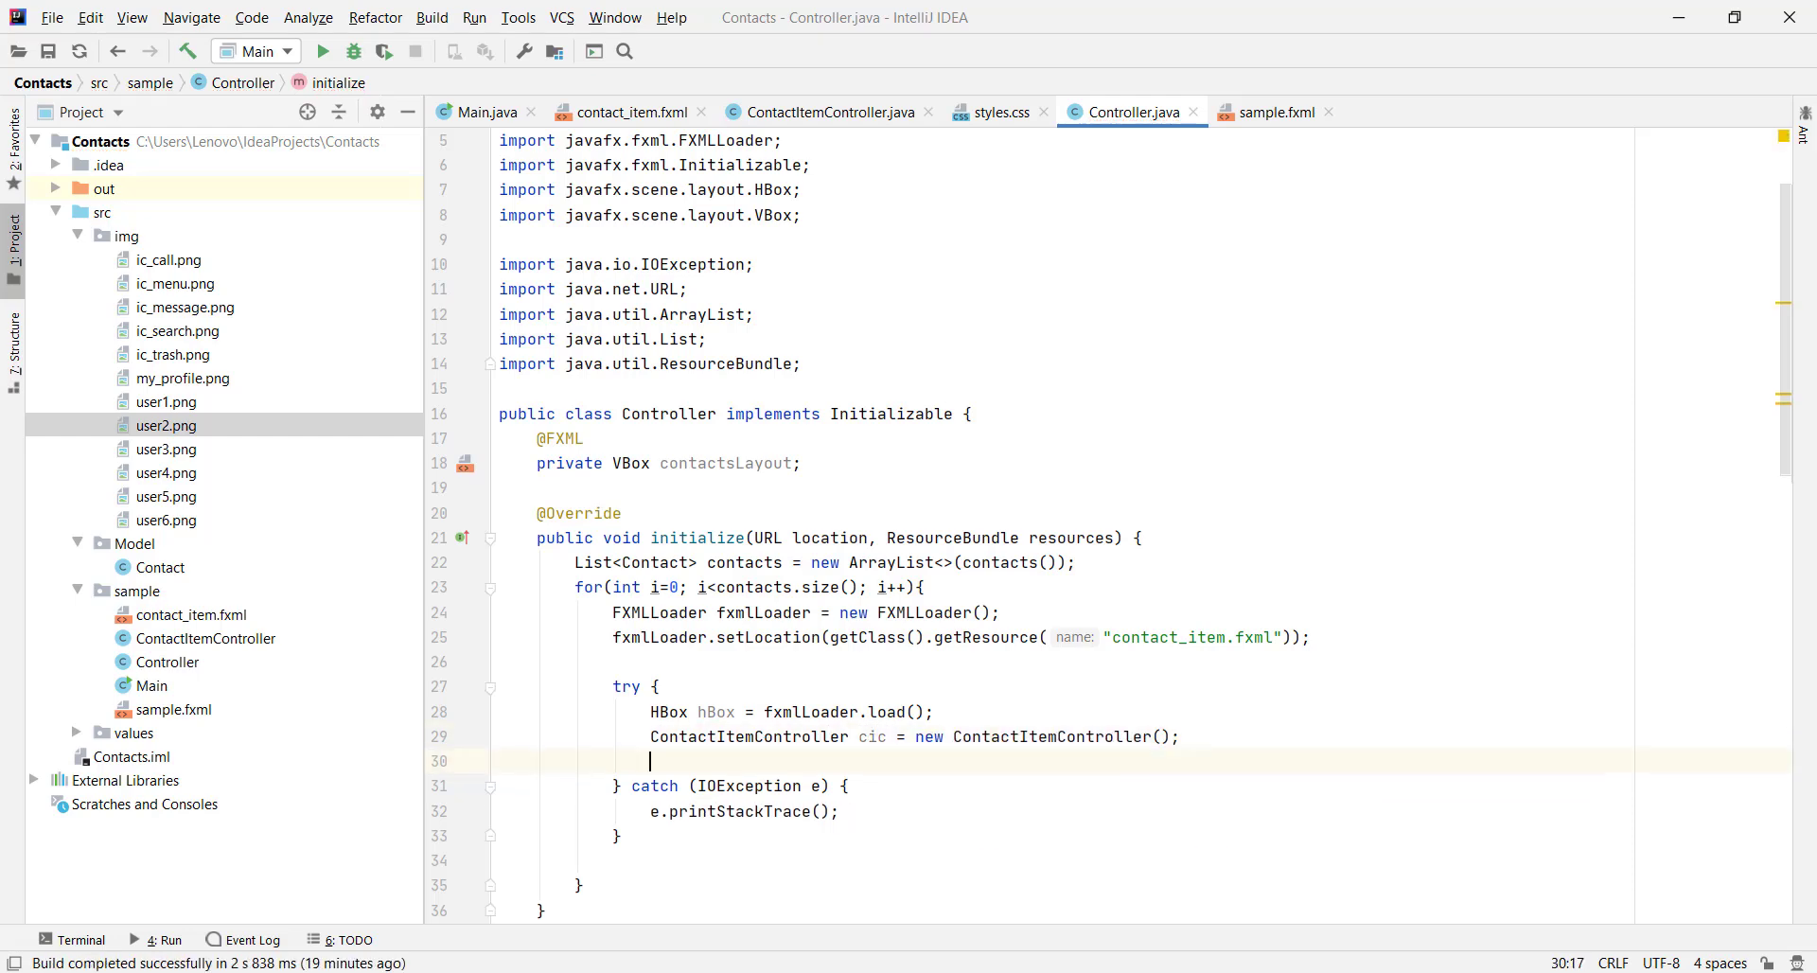
type("et")
key("Return")
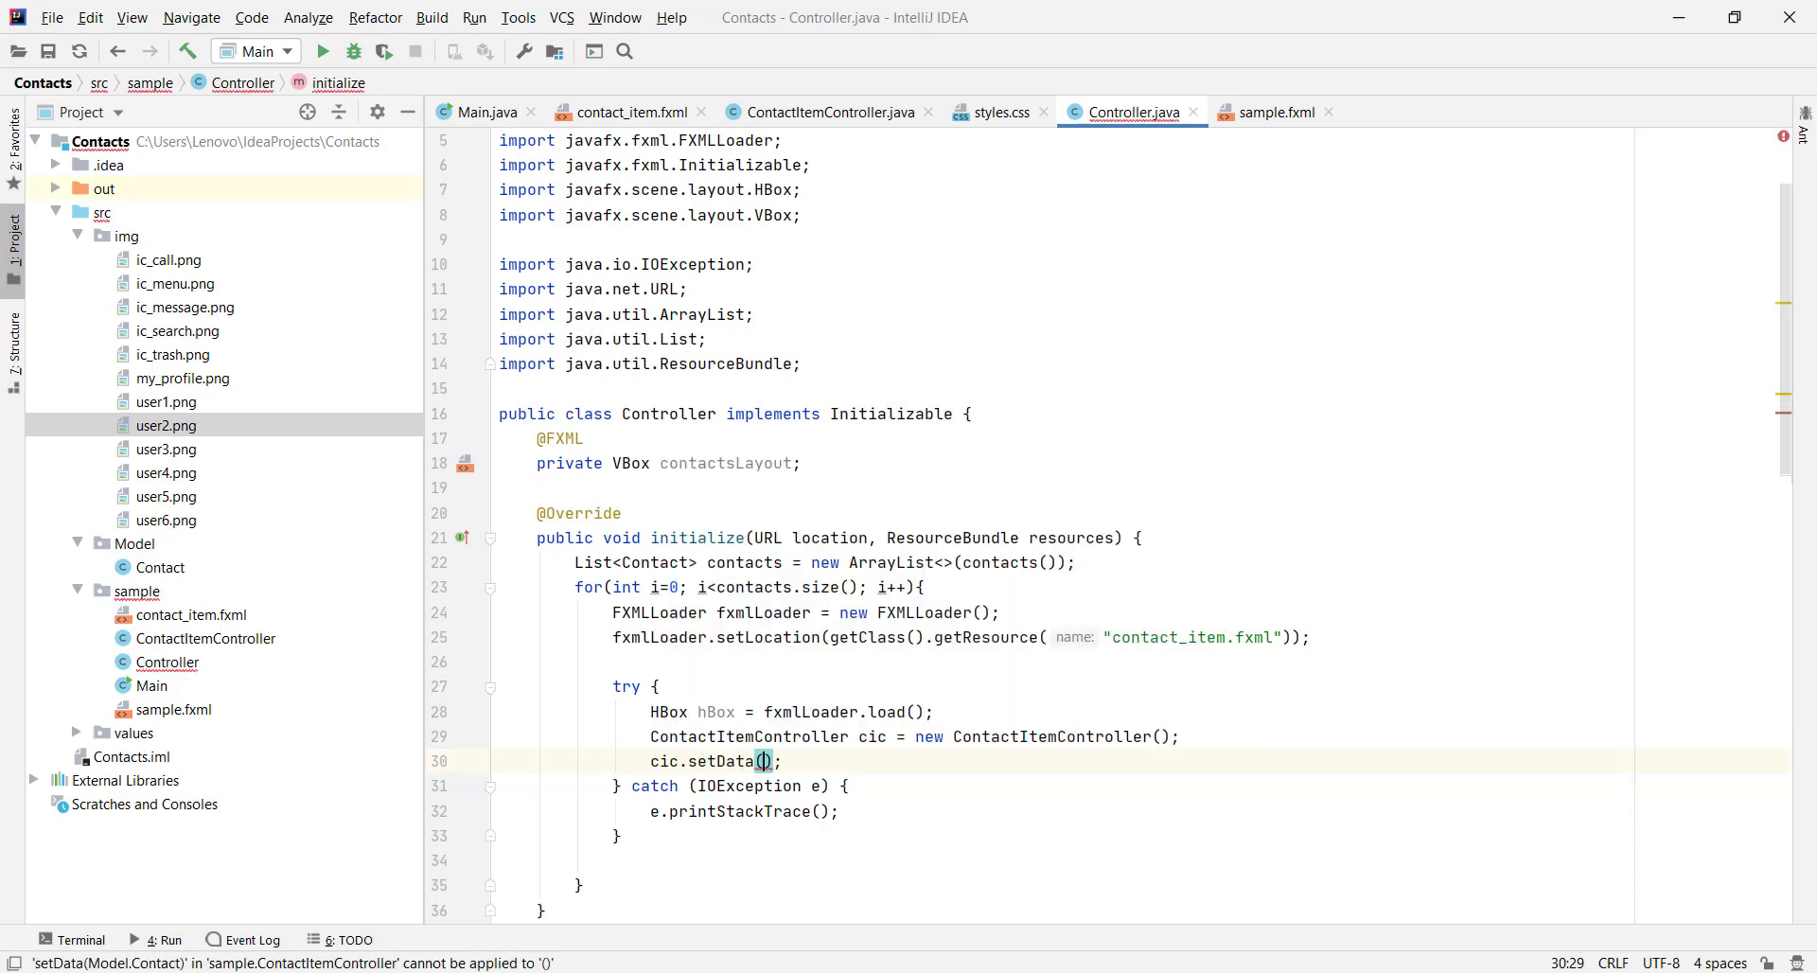
type("cont")
key("Return")
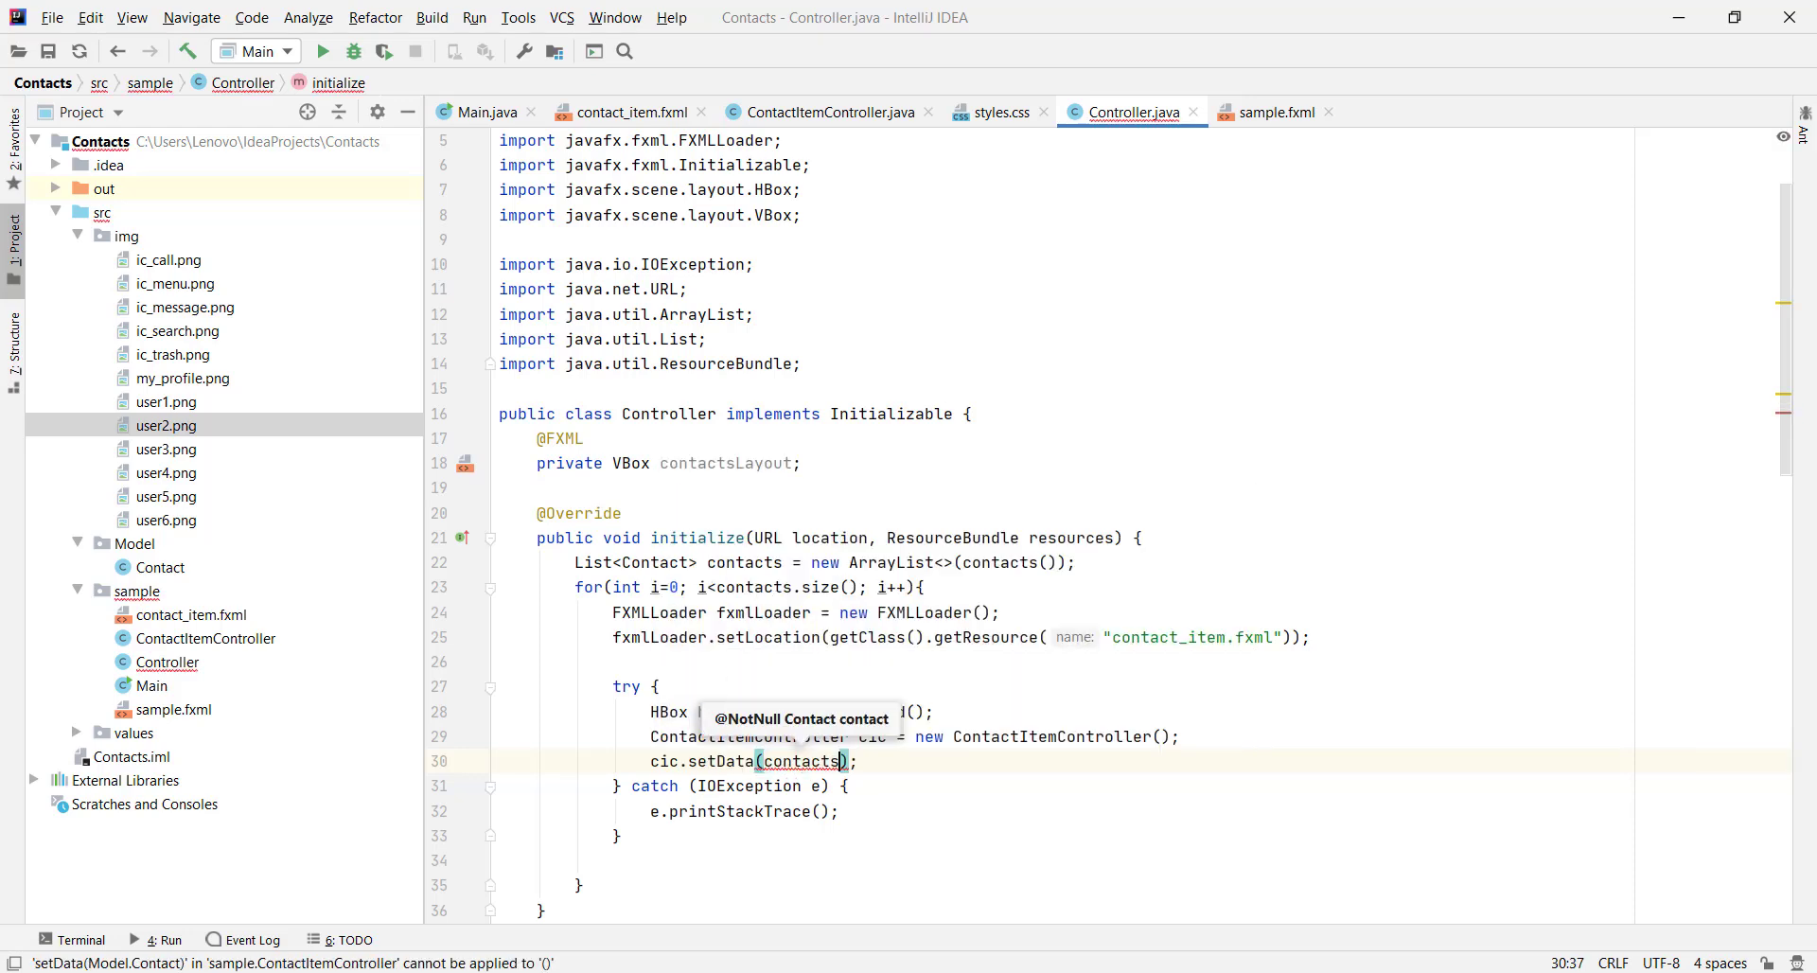
type(".get")
key("Return")
type("i")
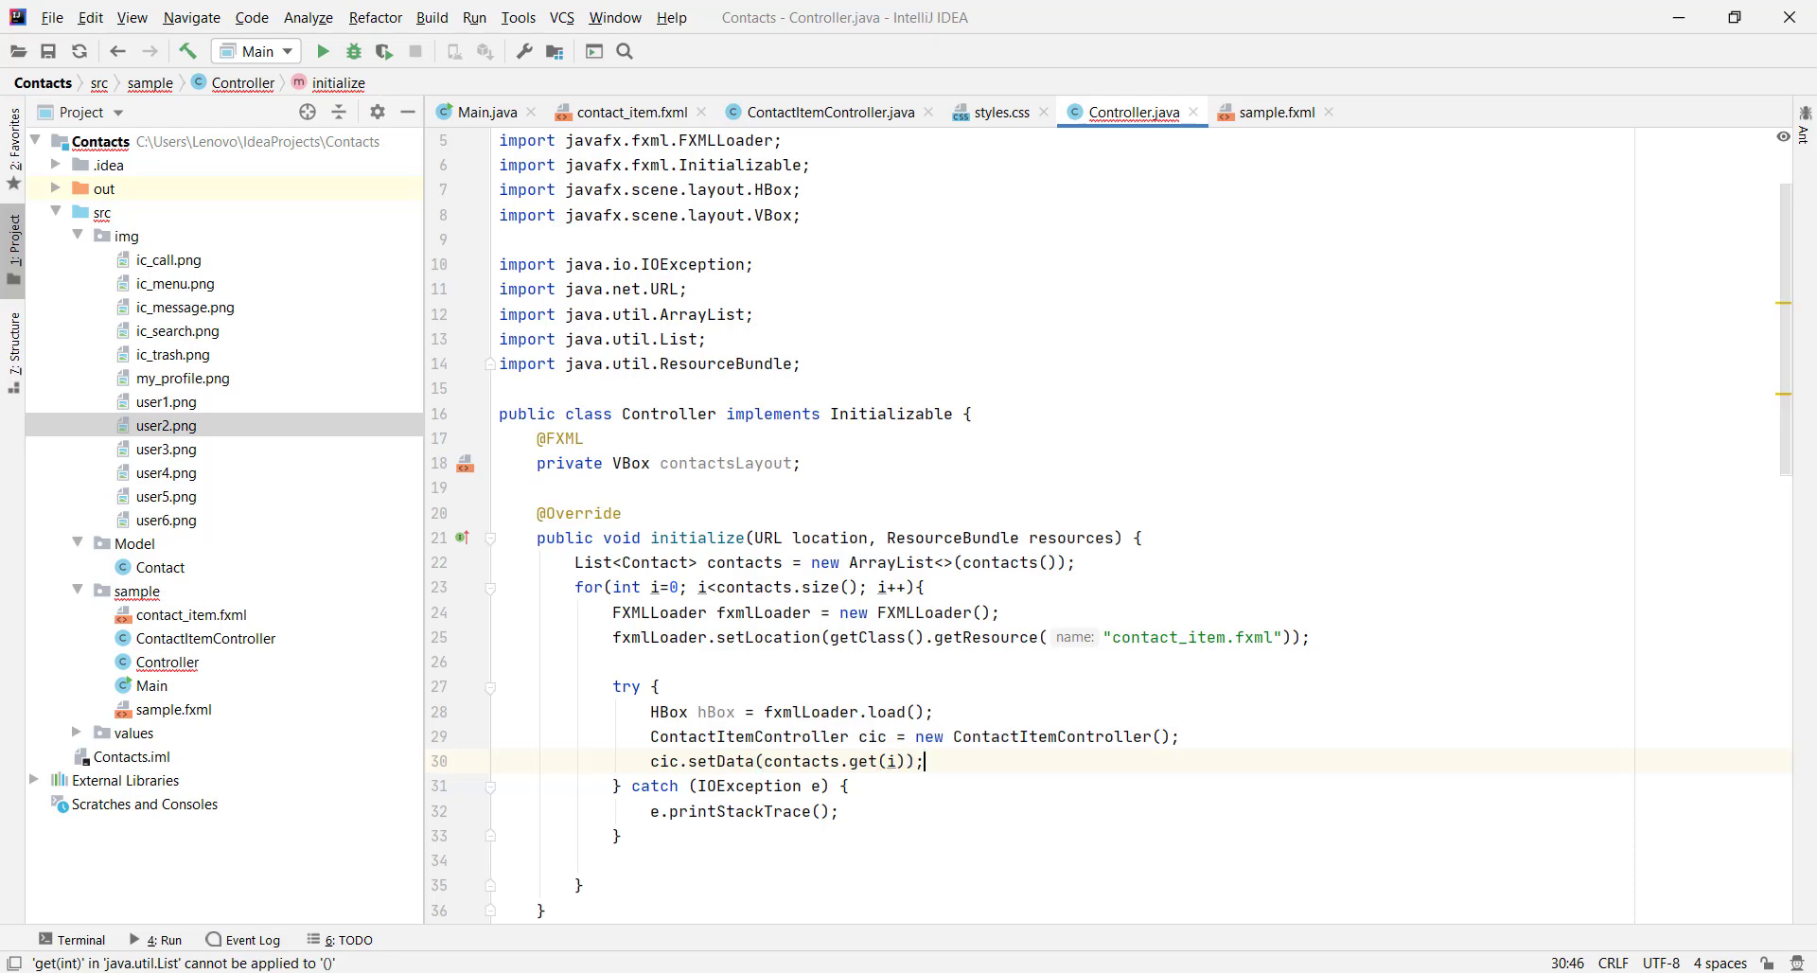
key("shift+Return")
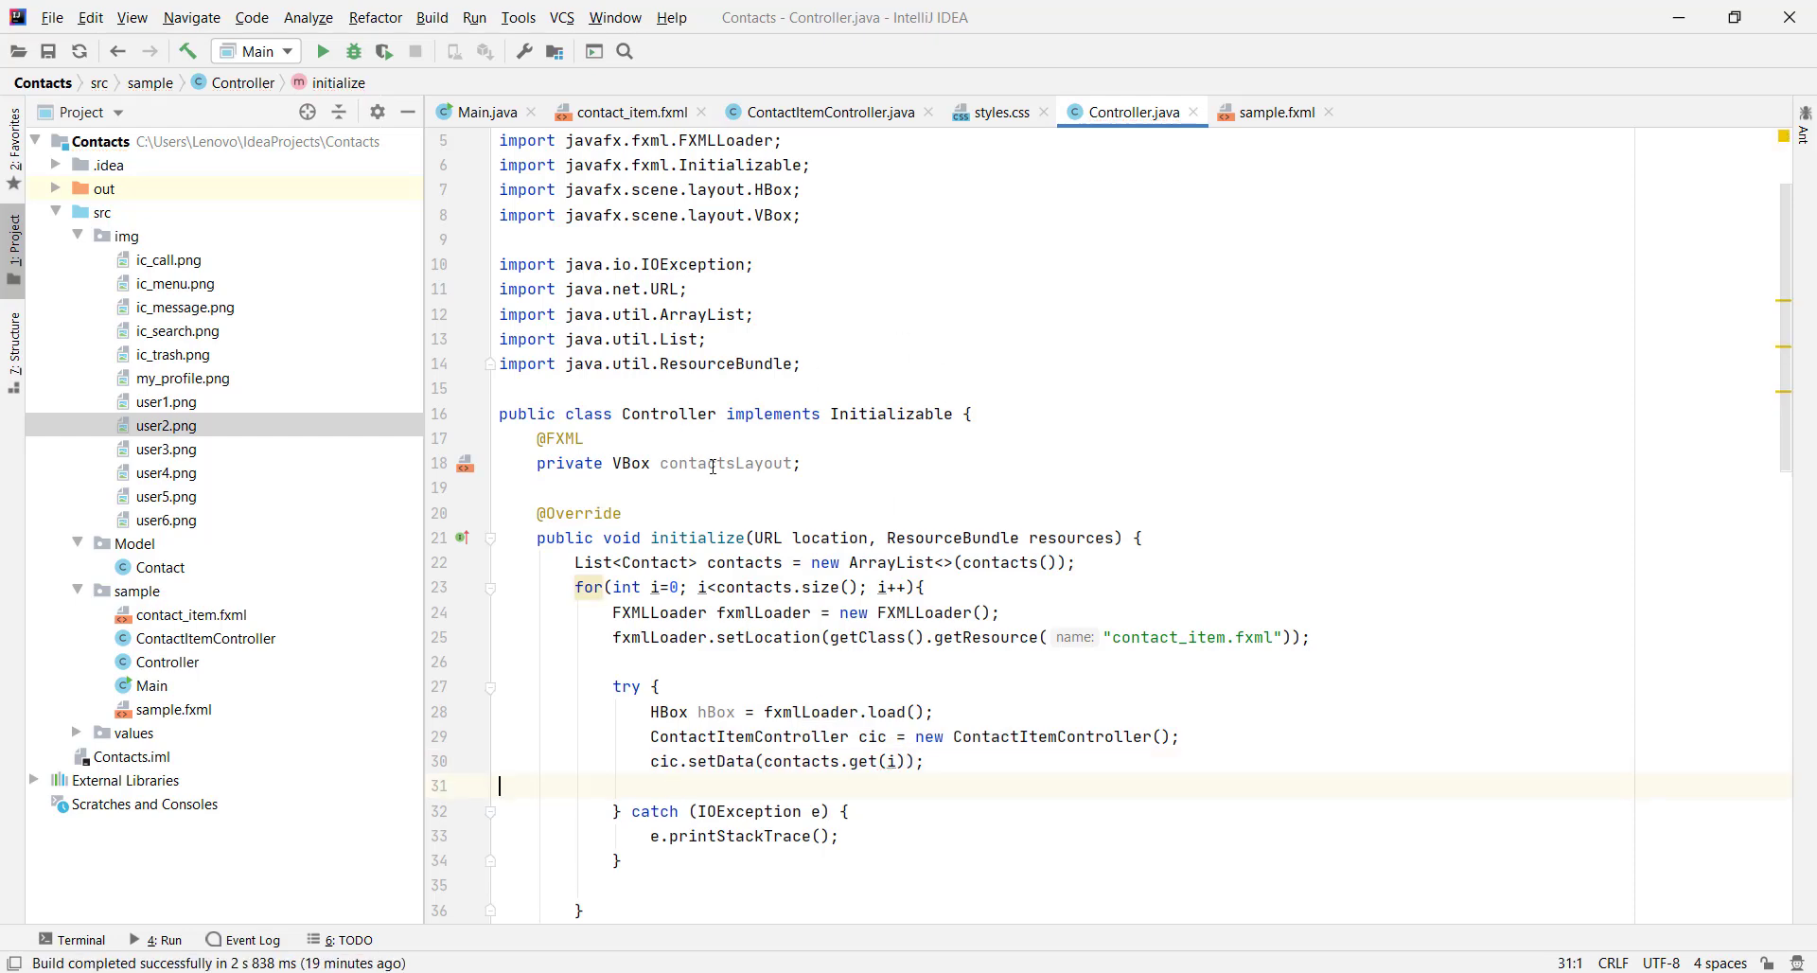
Add contactsLayout.getChildren().add(hBox); after the setData call
double_click(714, 466)
key("ctrl+c")
left_click(833, 786)
key("ctrl+v")
type(".")
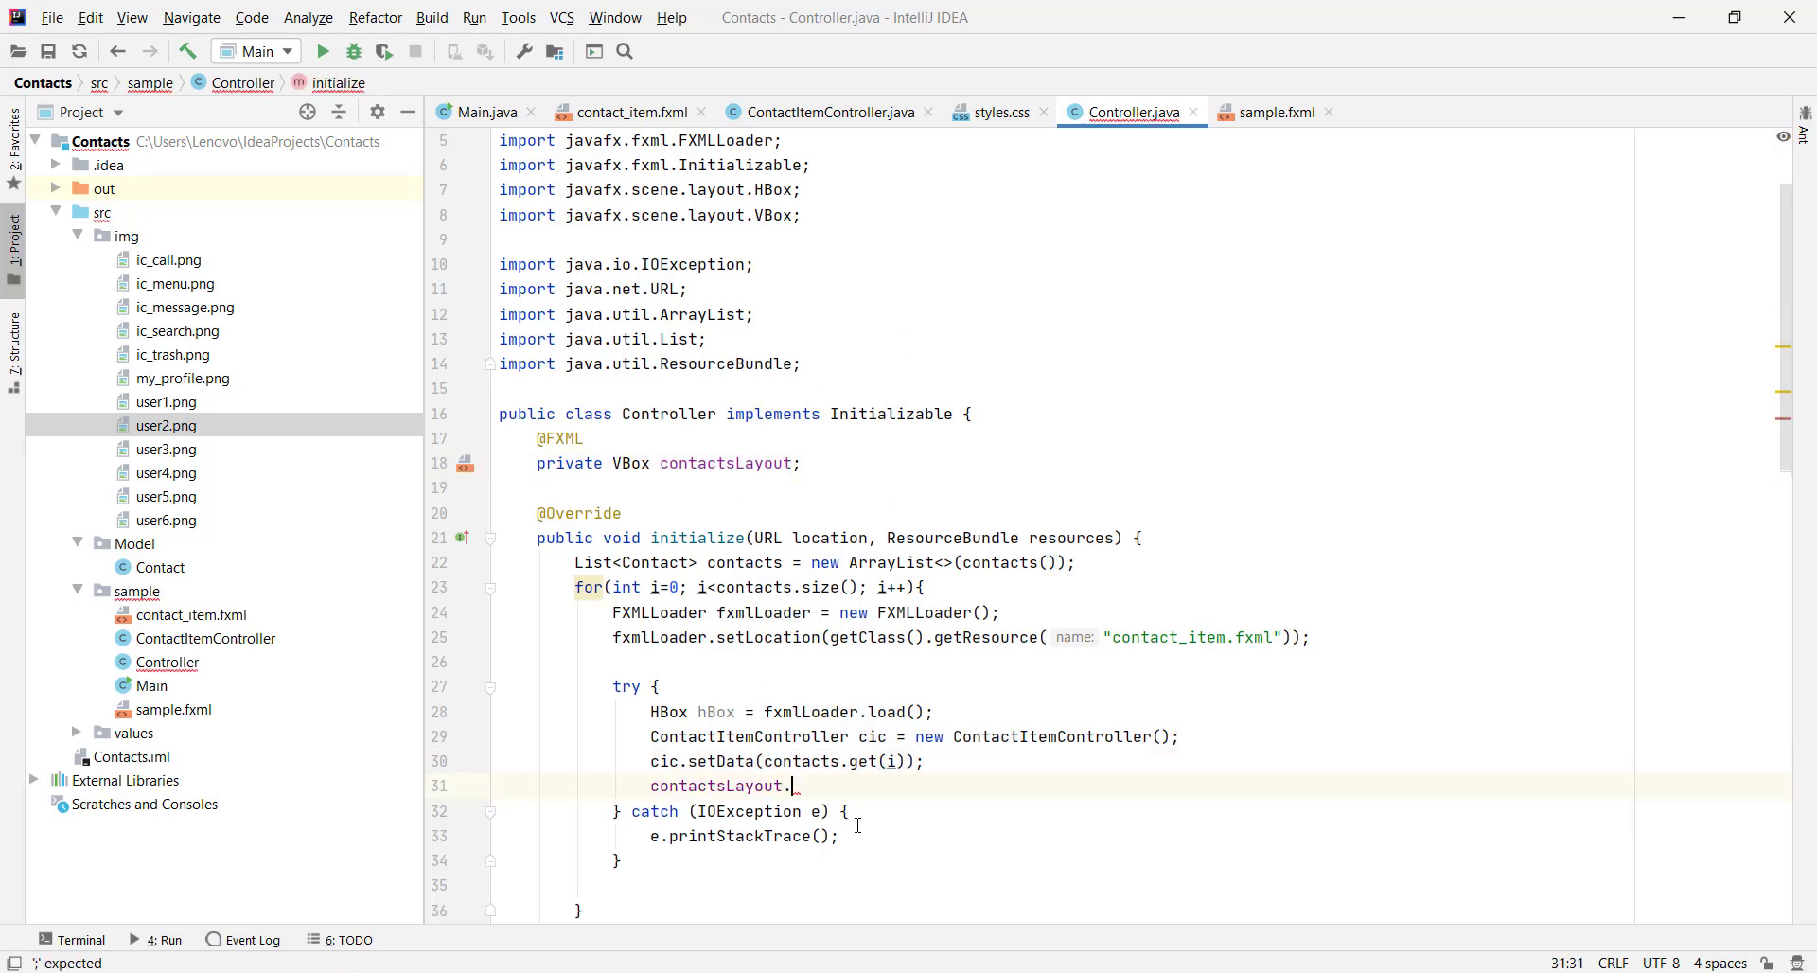
type("getch")
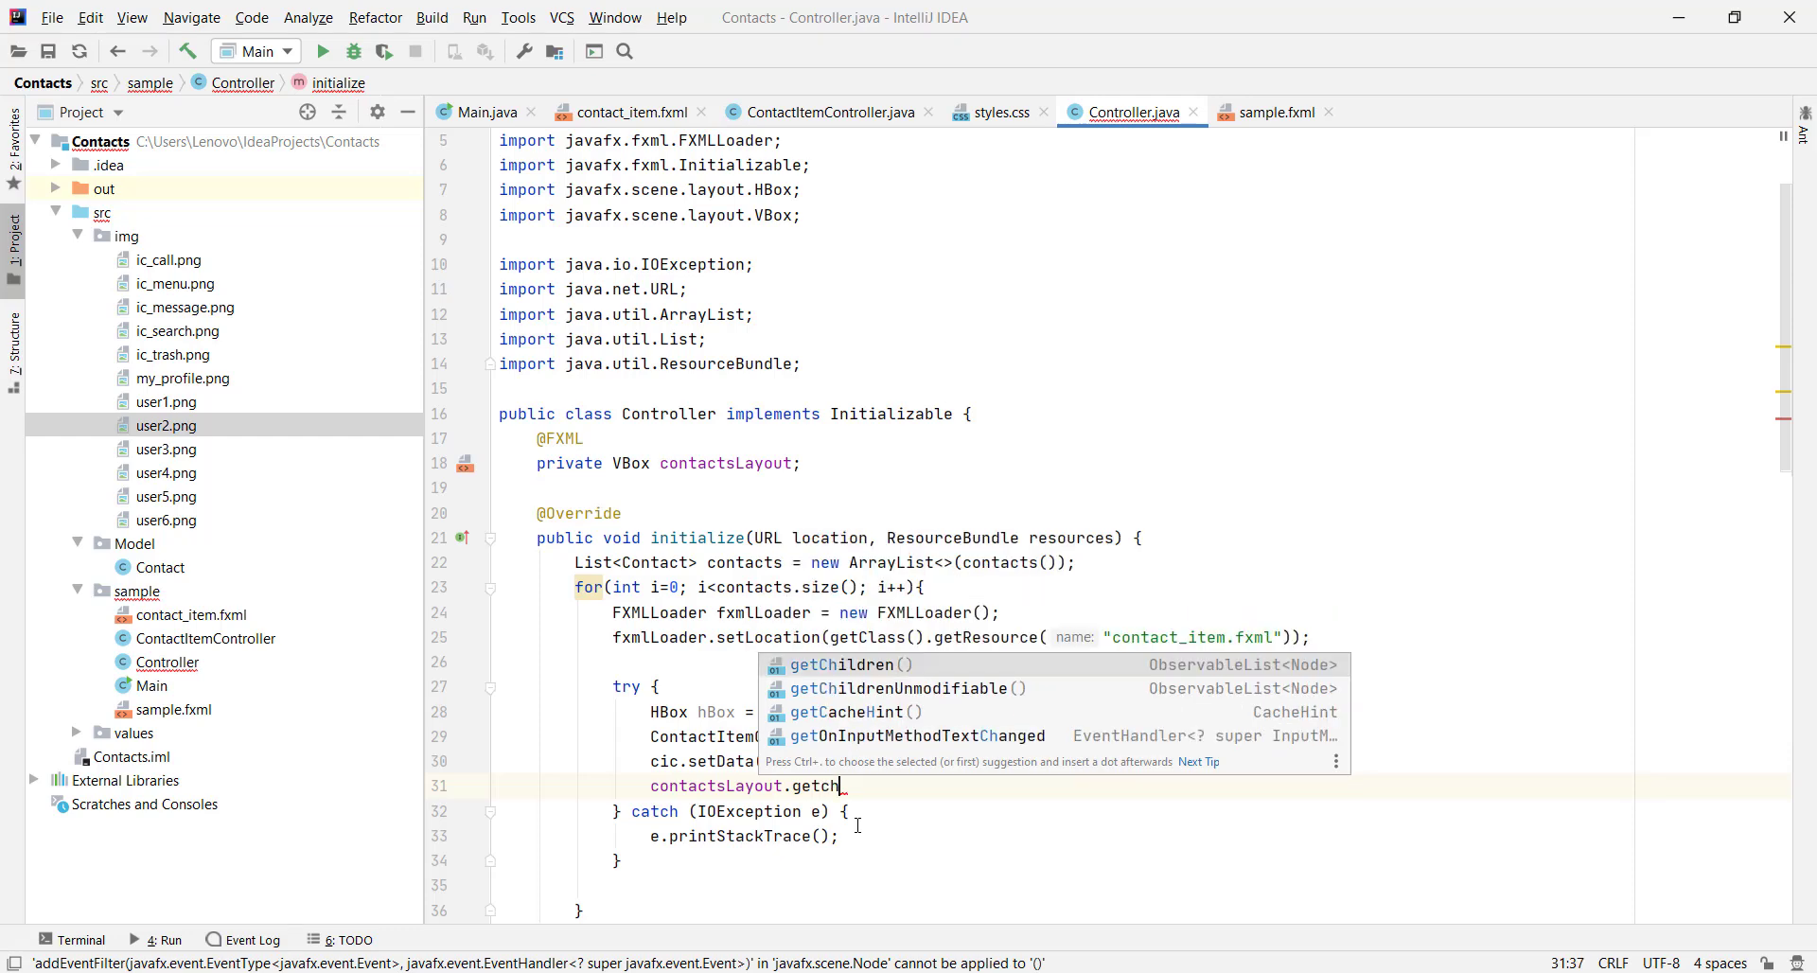
key("Return")
type(".add")
key("Return")
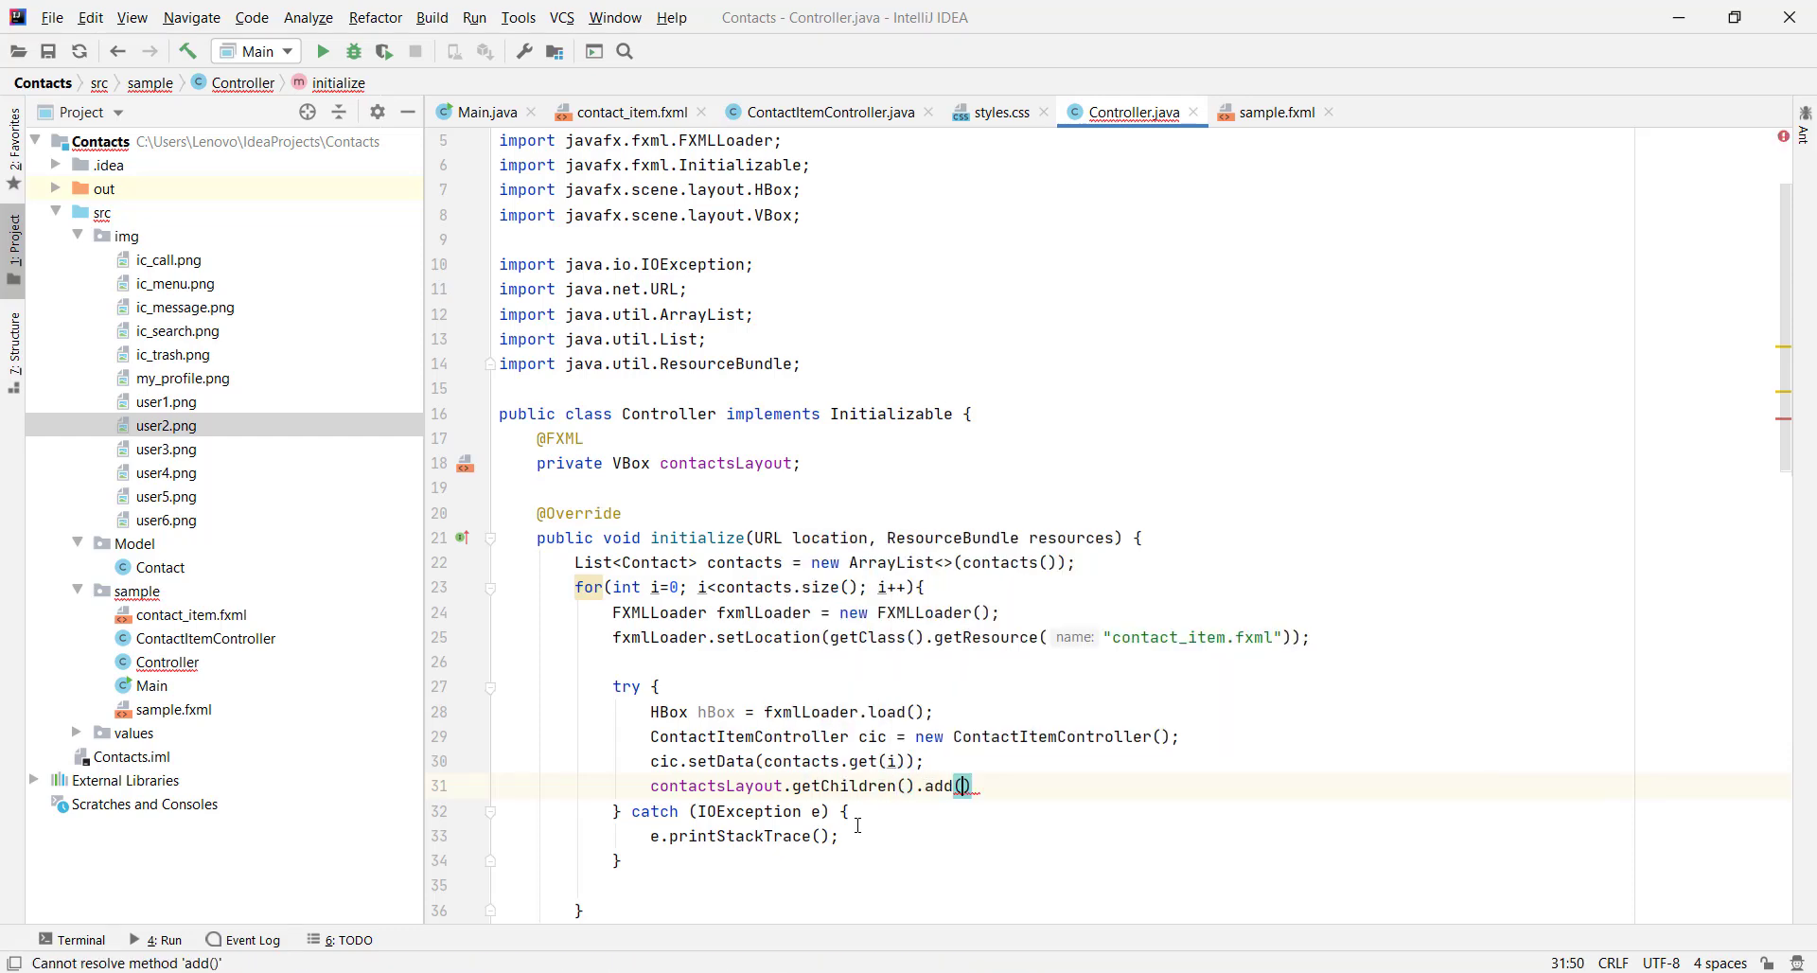
type("hBox)")
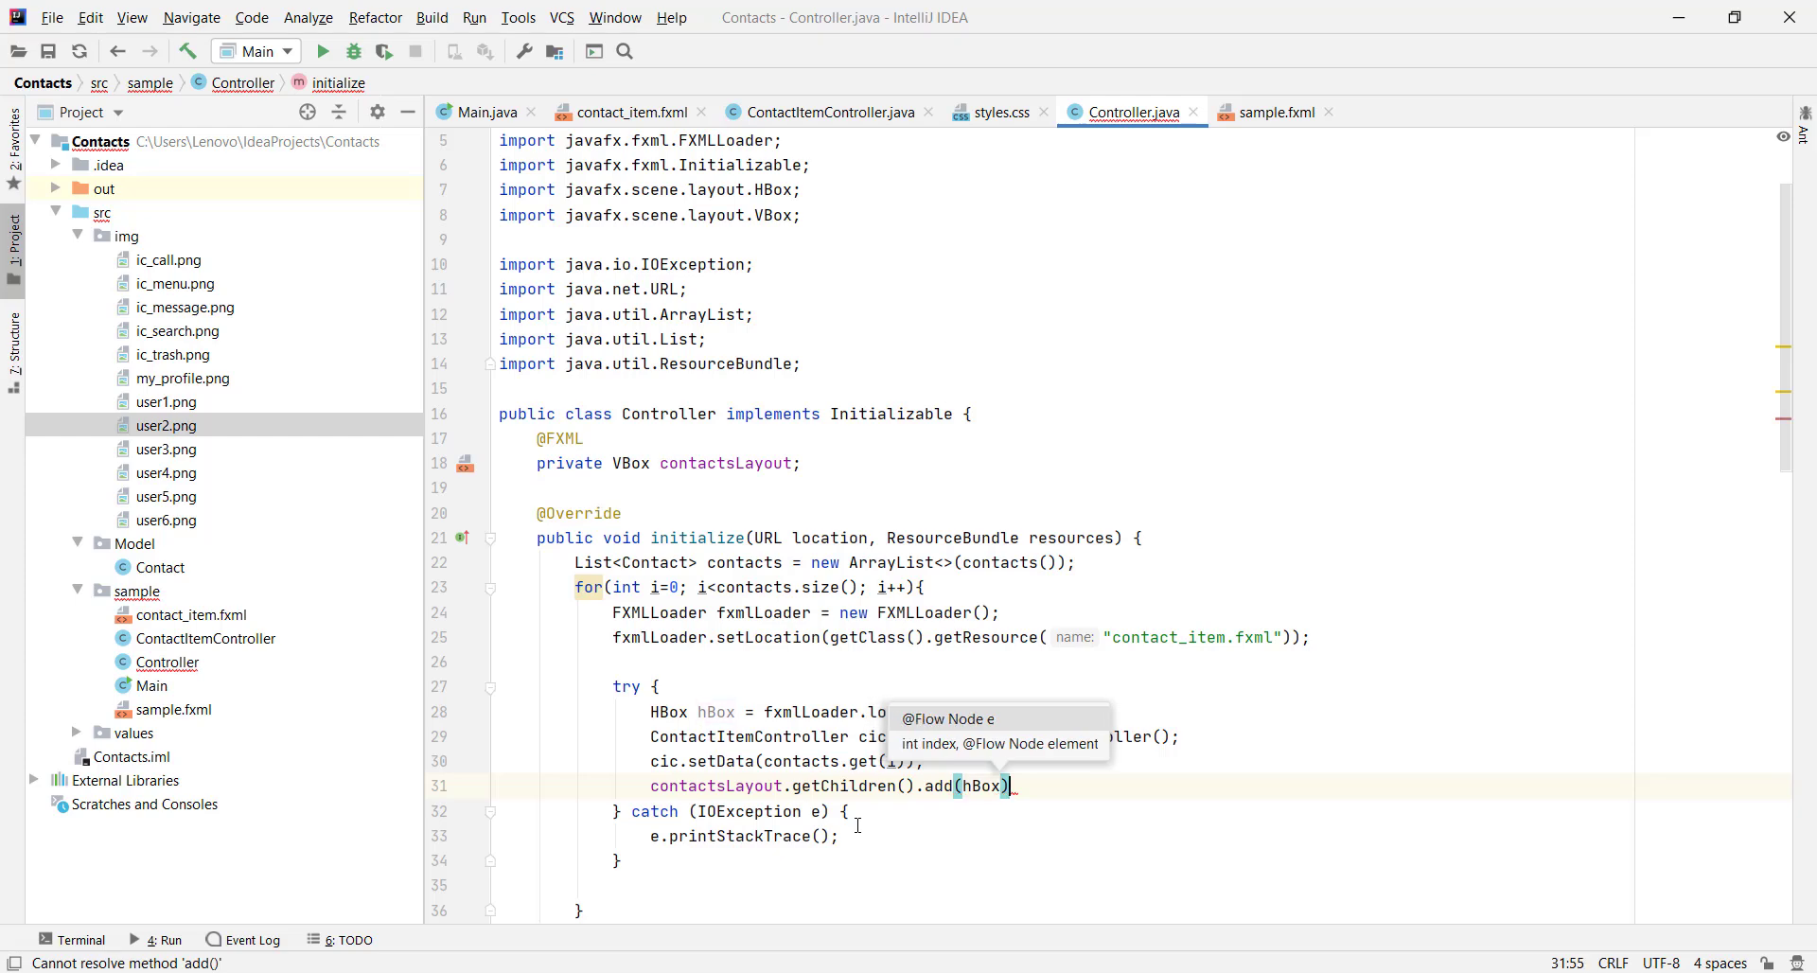
type(";")
left_click(904, 811)
left_click(483, 112)
Run Main from its context menu and close the Contacts window showing one row
right_click(1017, 243)
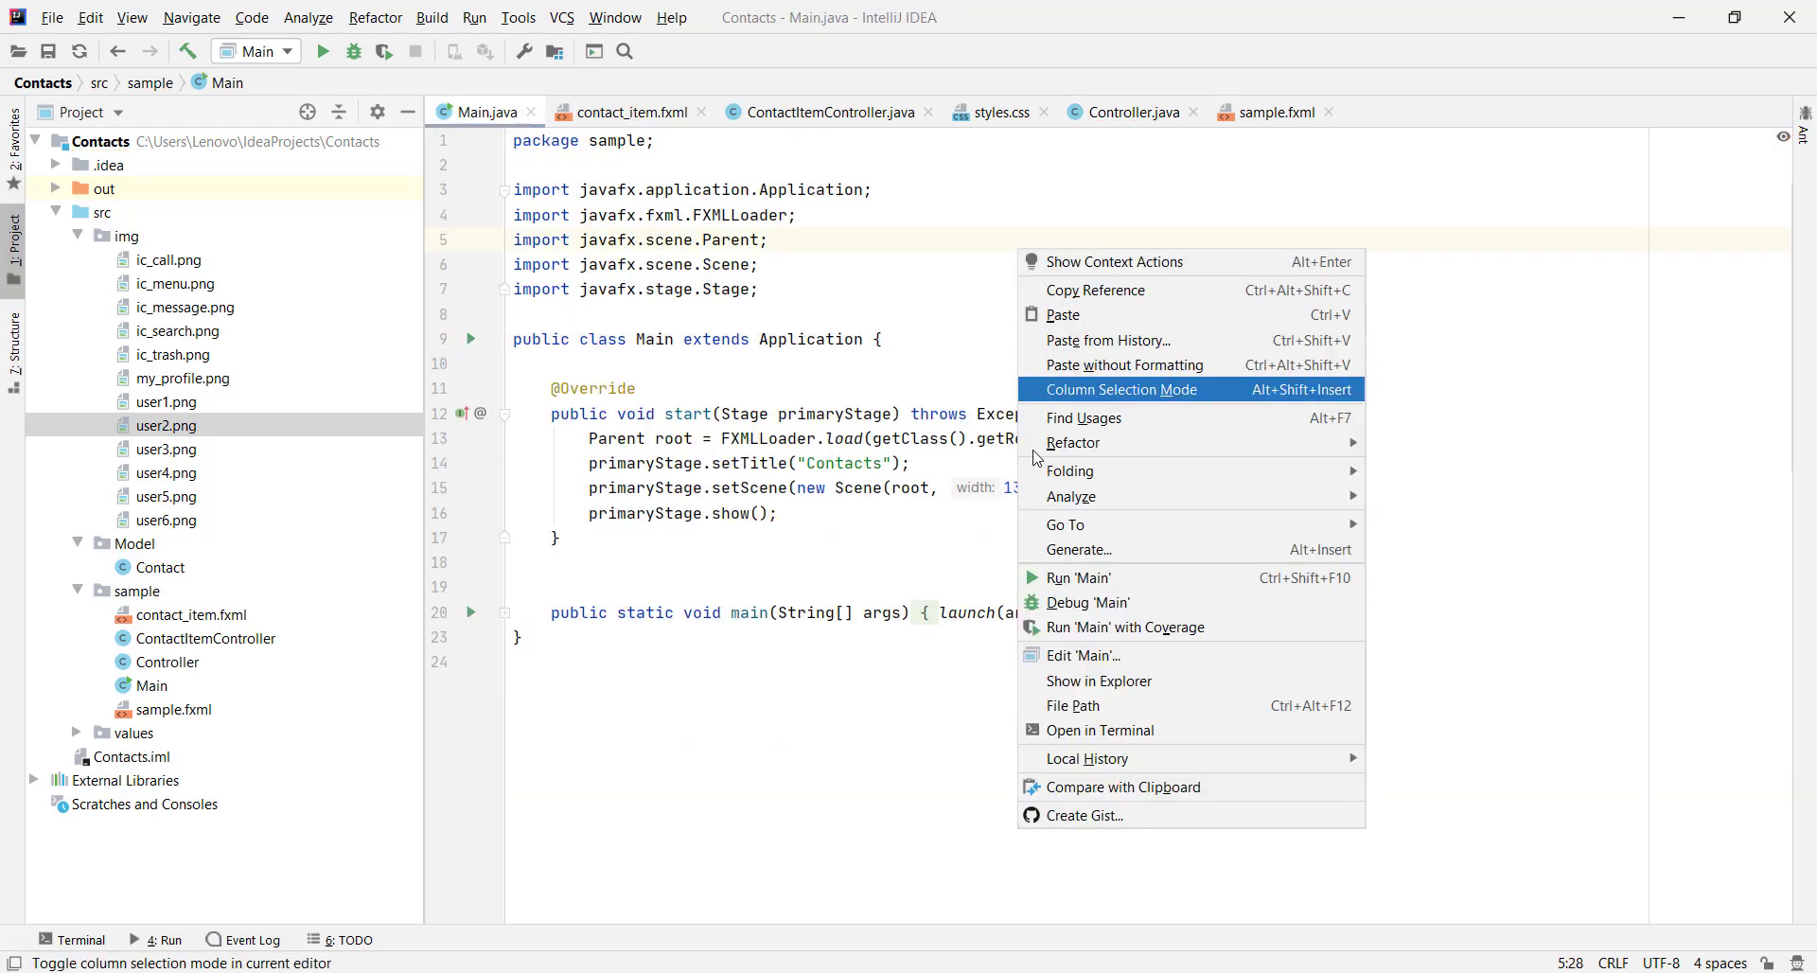
left_click(1063, 577)
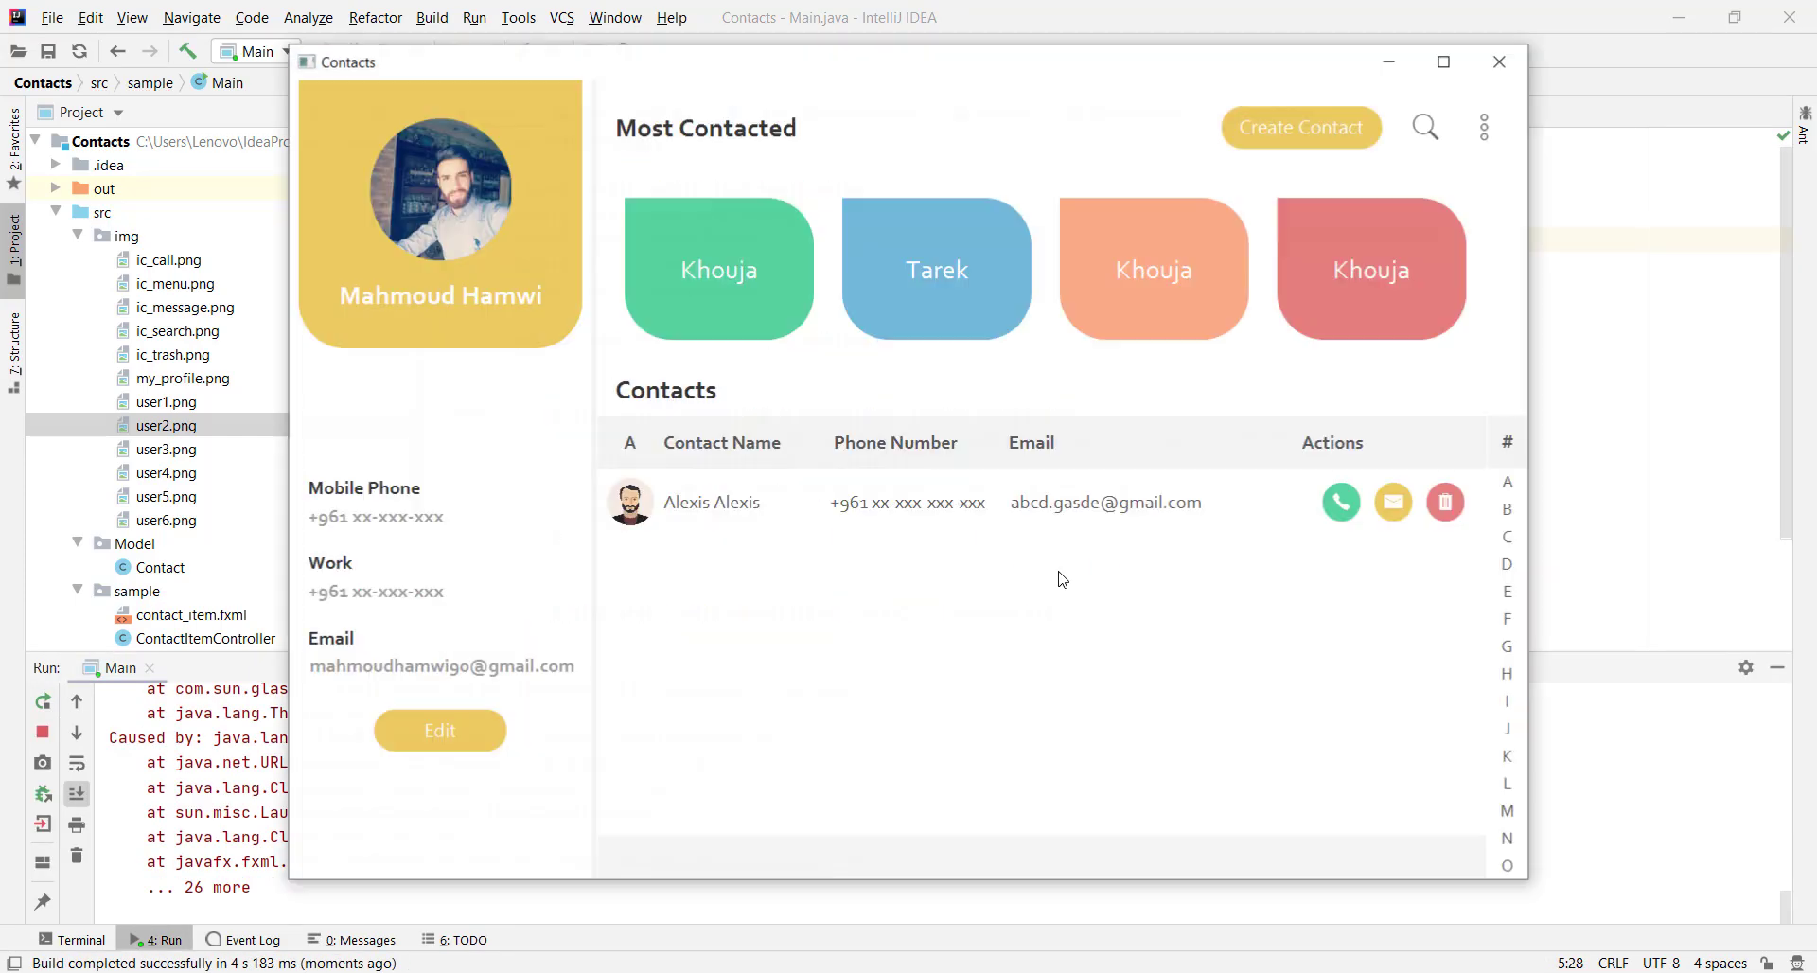
left_click(1498, 60)
Follow the ClassNotFoundException trace to line 28 of Controller.java
scroll(393, 829, "up", 3)
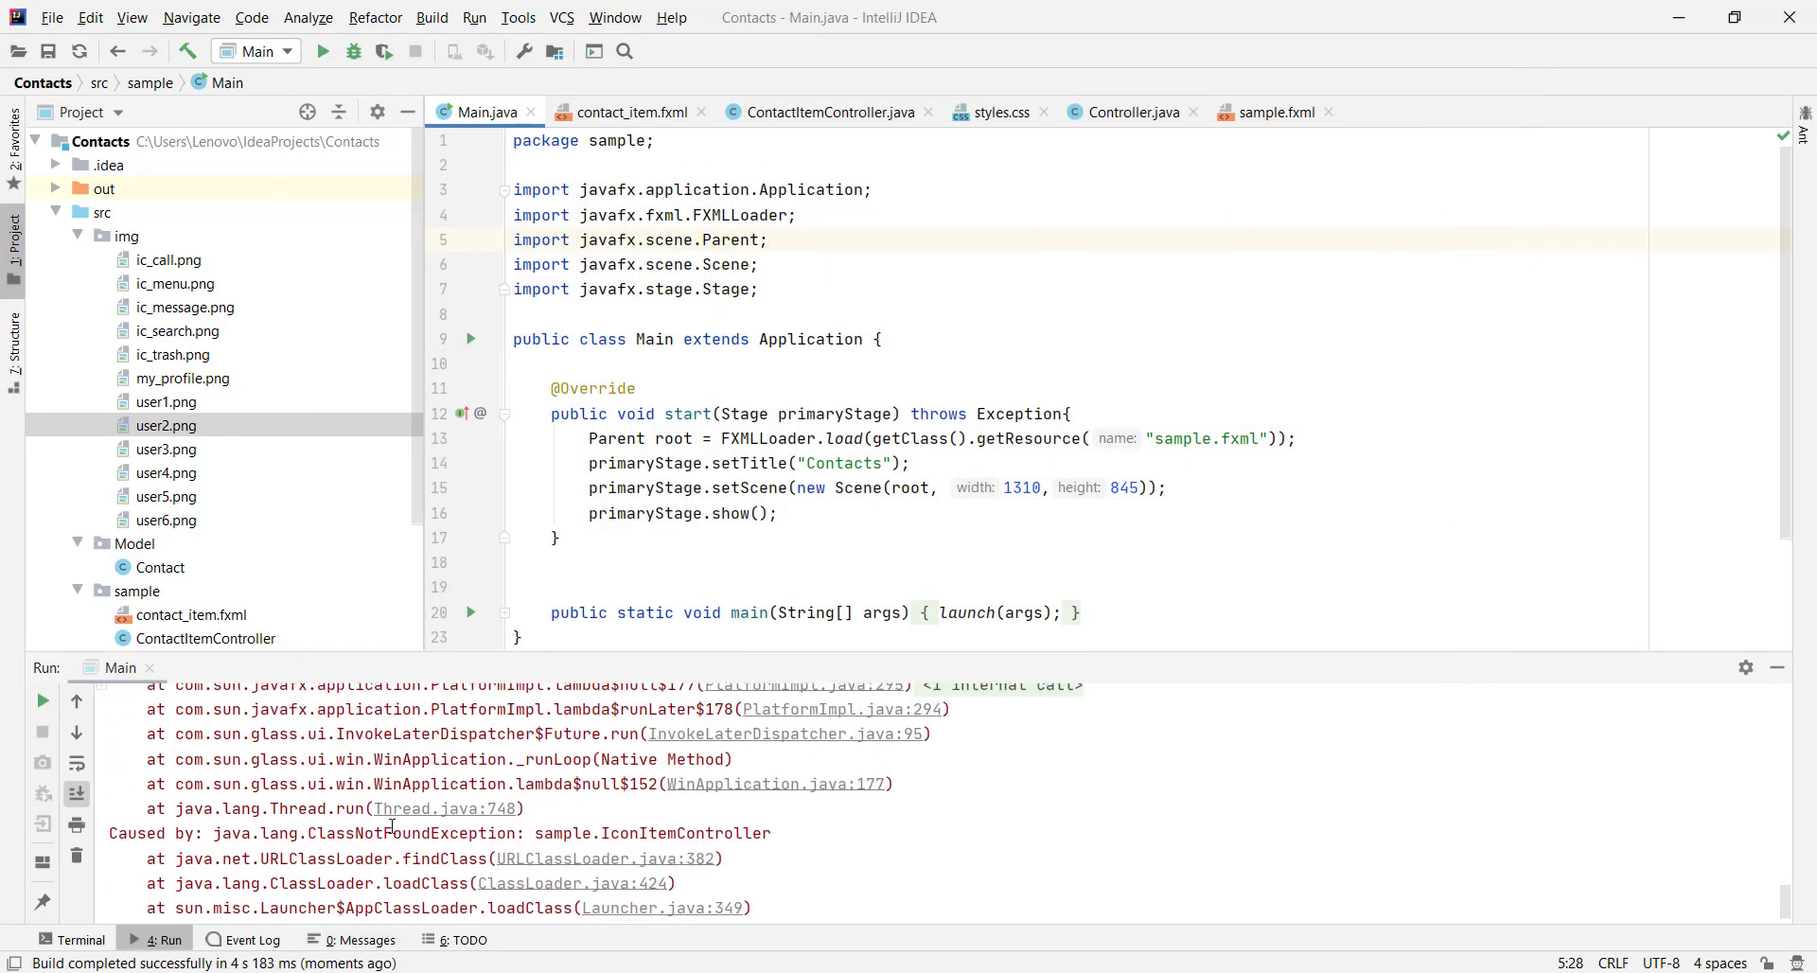
scroll(407, 831, "up", 8)
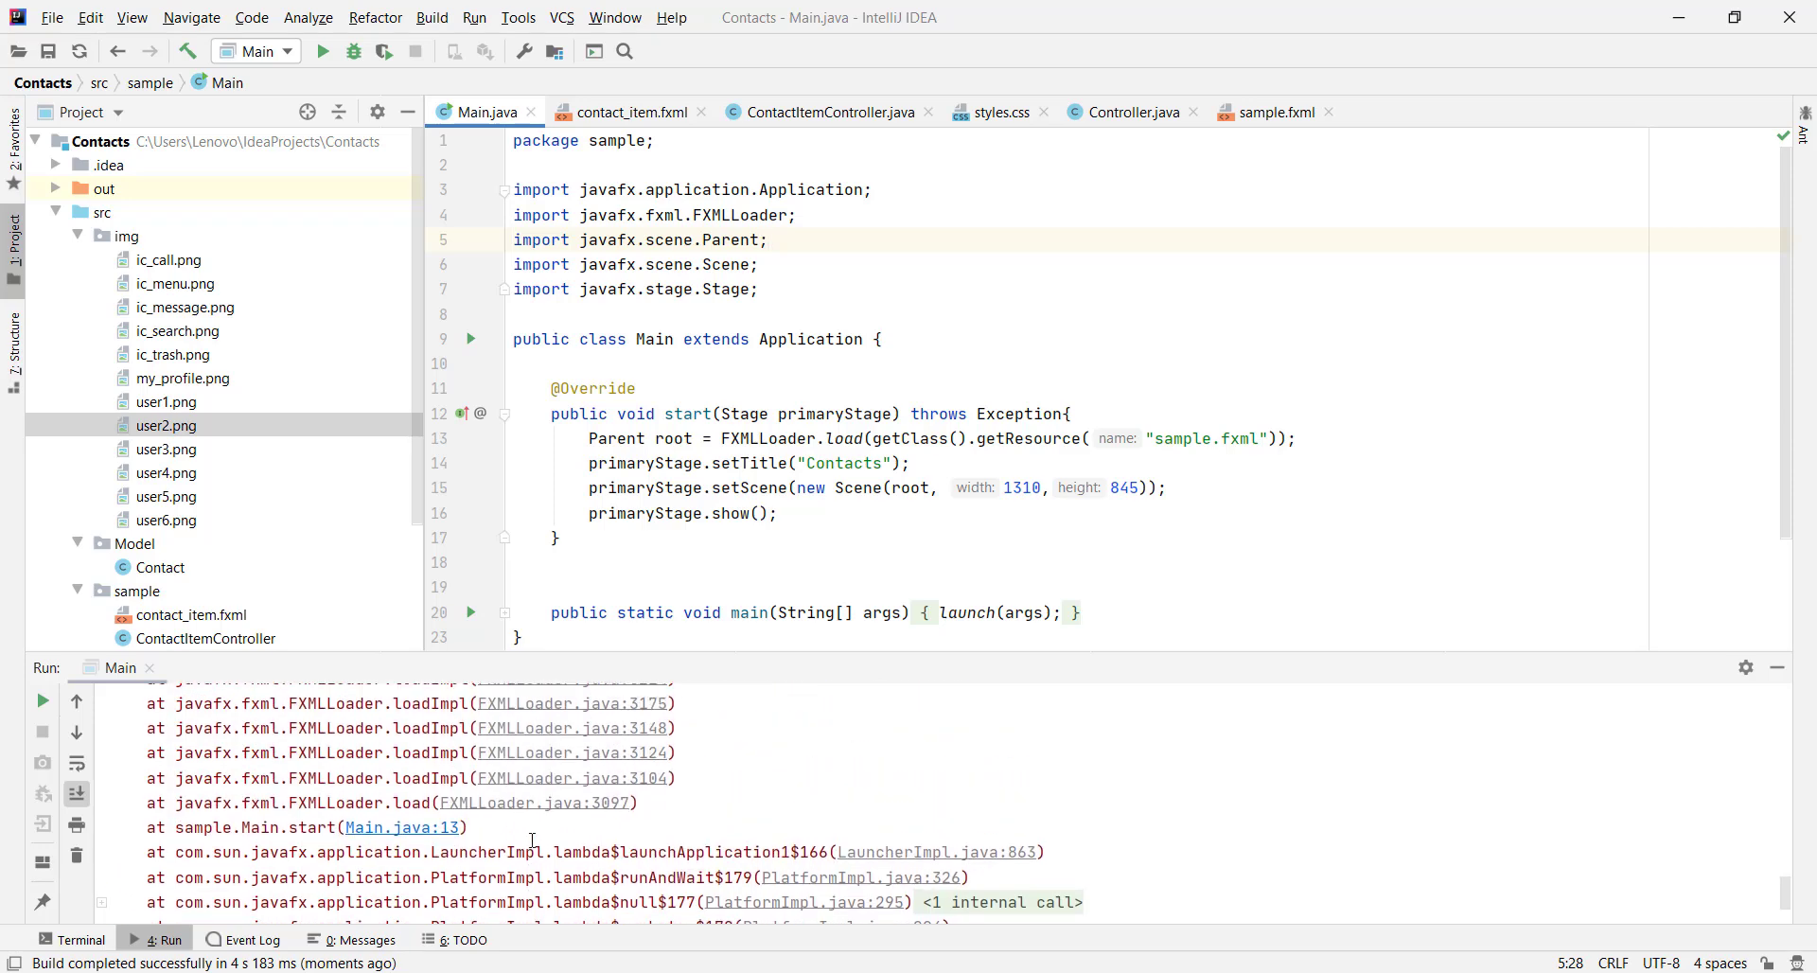
scroll(472, 859, "up", 4)
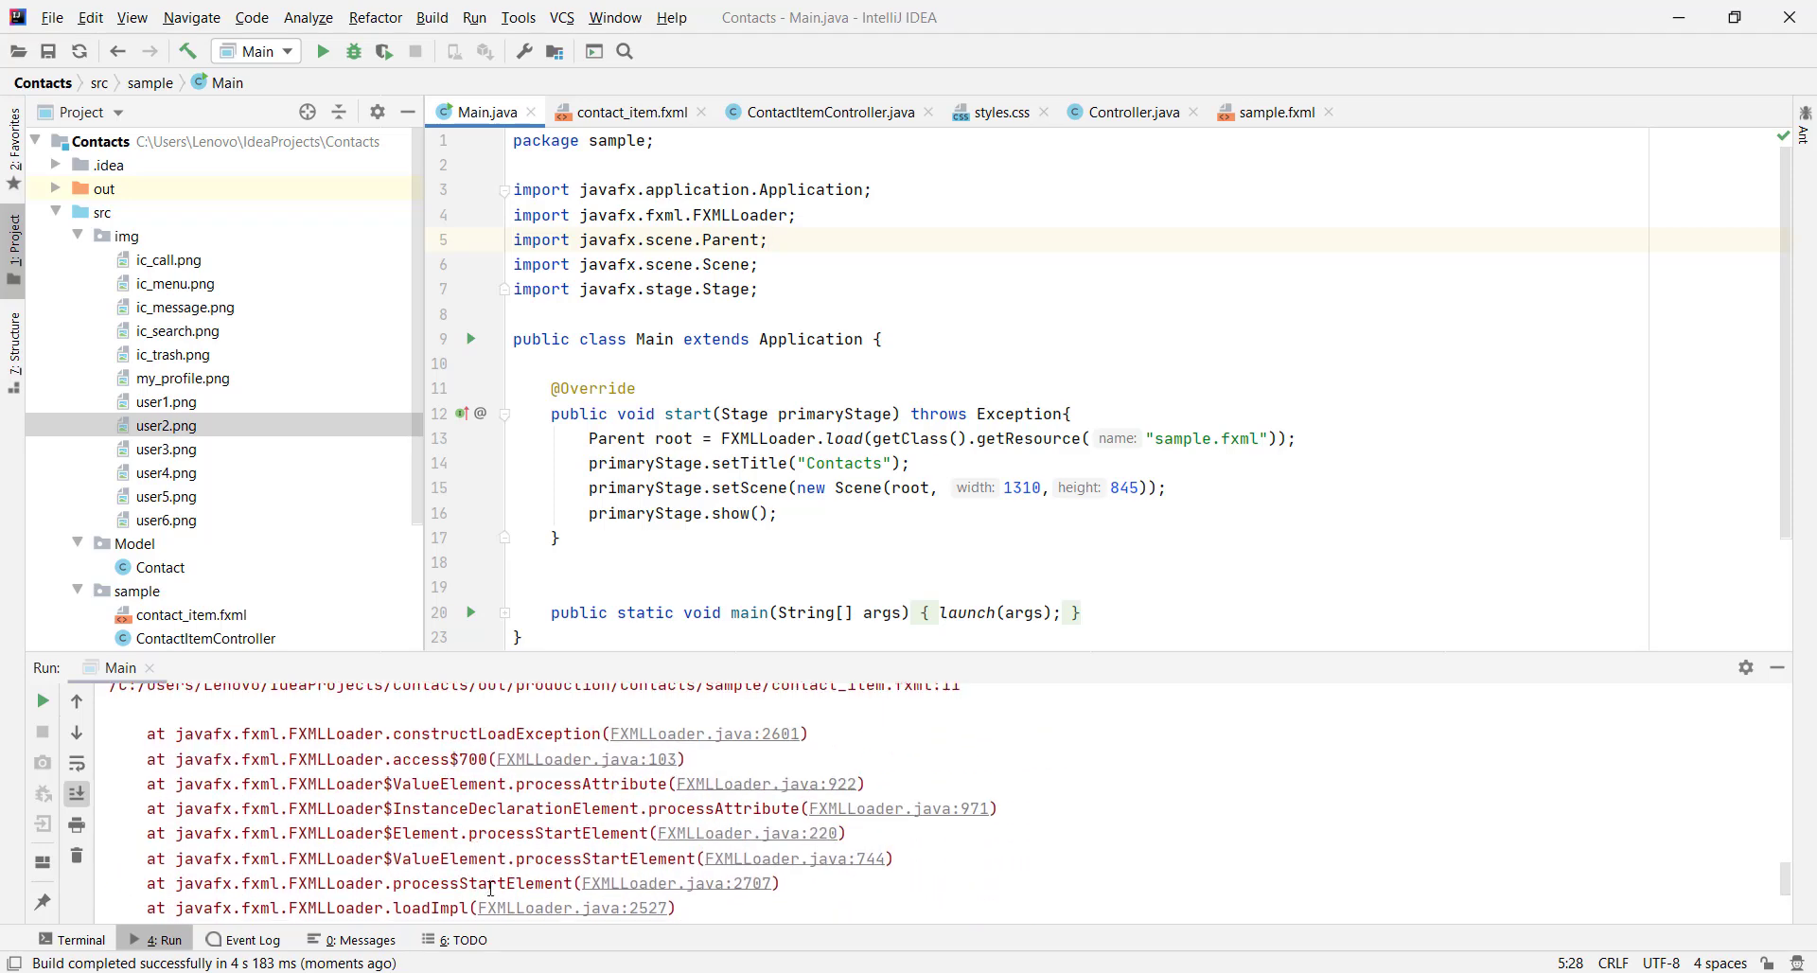
scroll(478, 857, "down", 3)
left_click(479, 838)
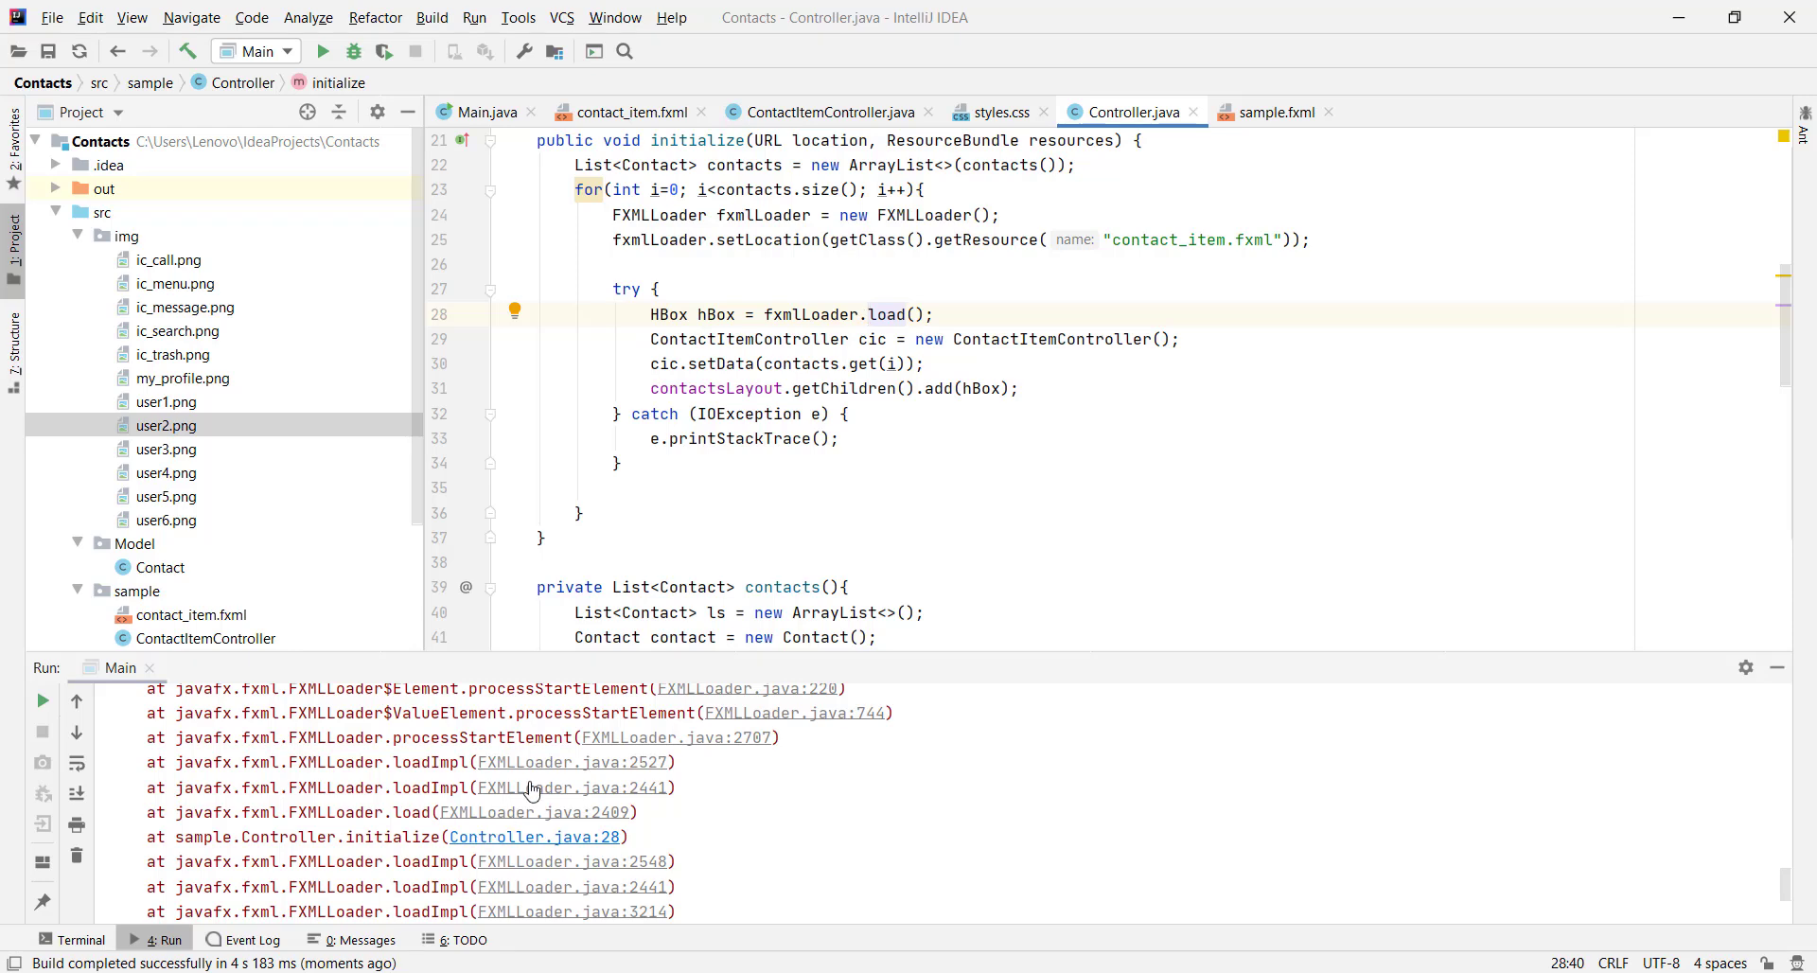
scroll(283, 473, "down", 3)
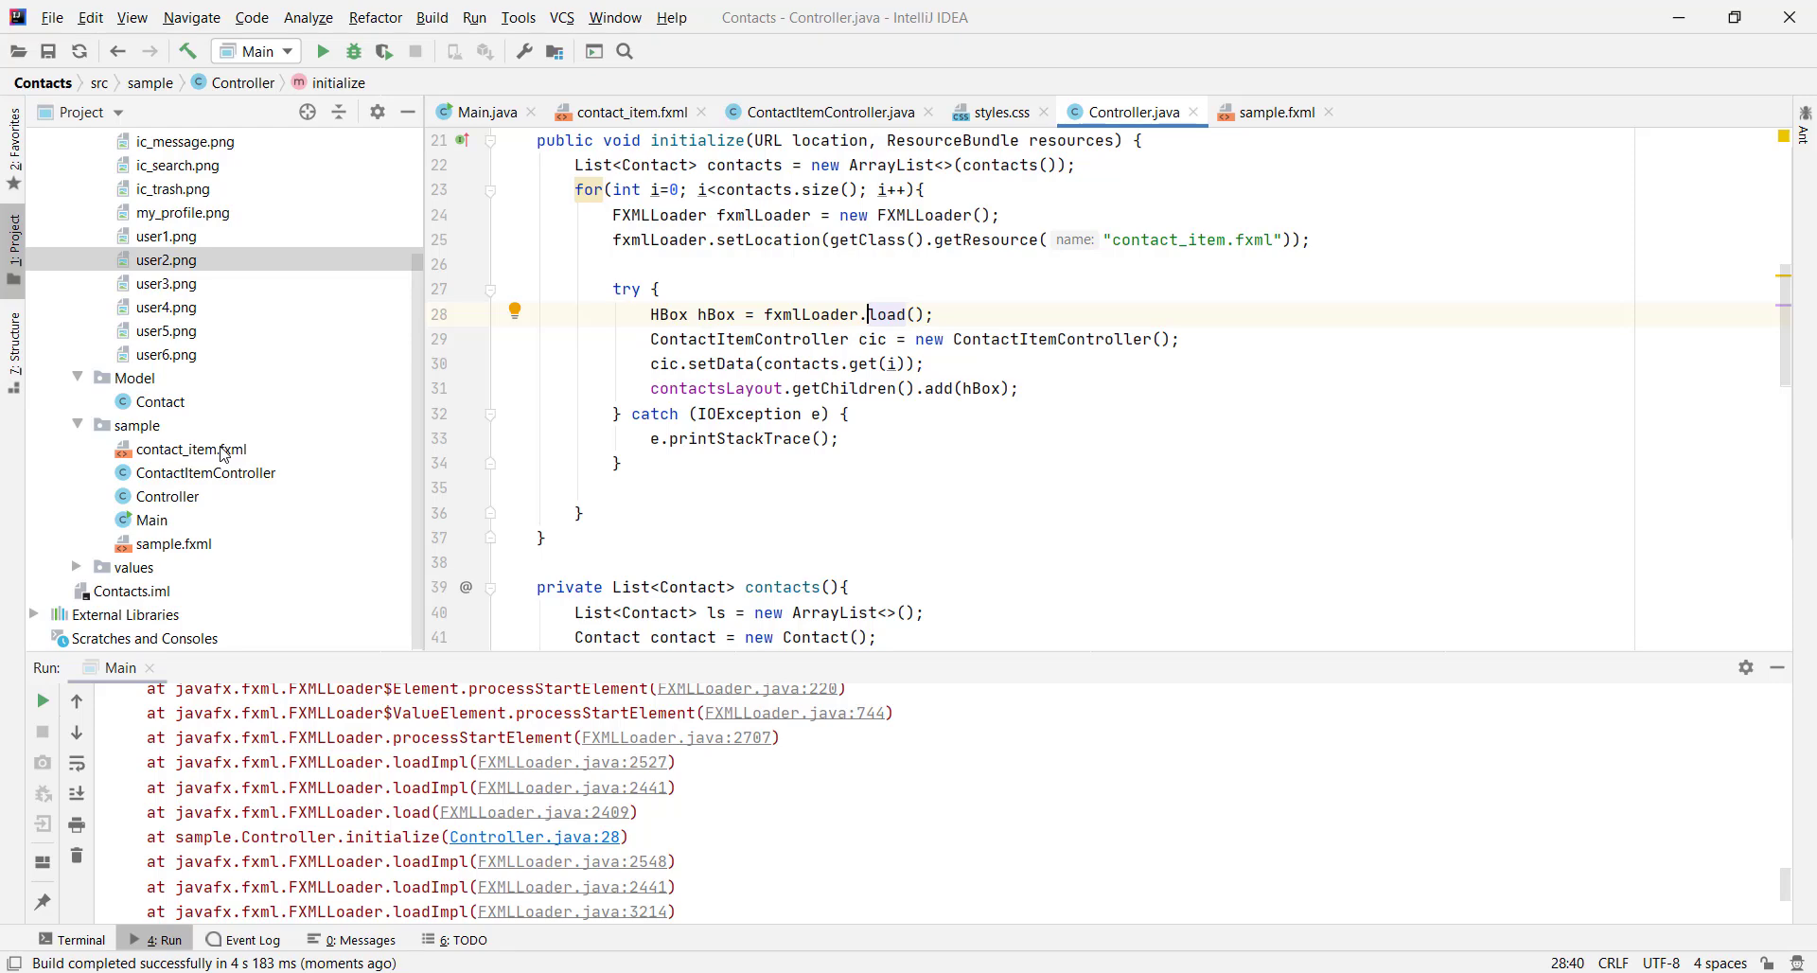
left_click(221, 458)
right_click(220, 458)
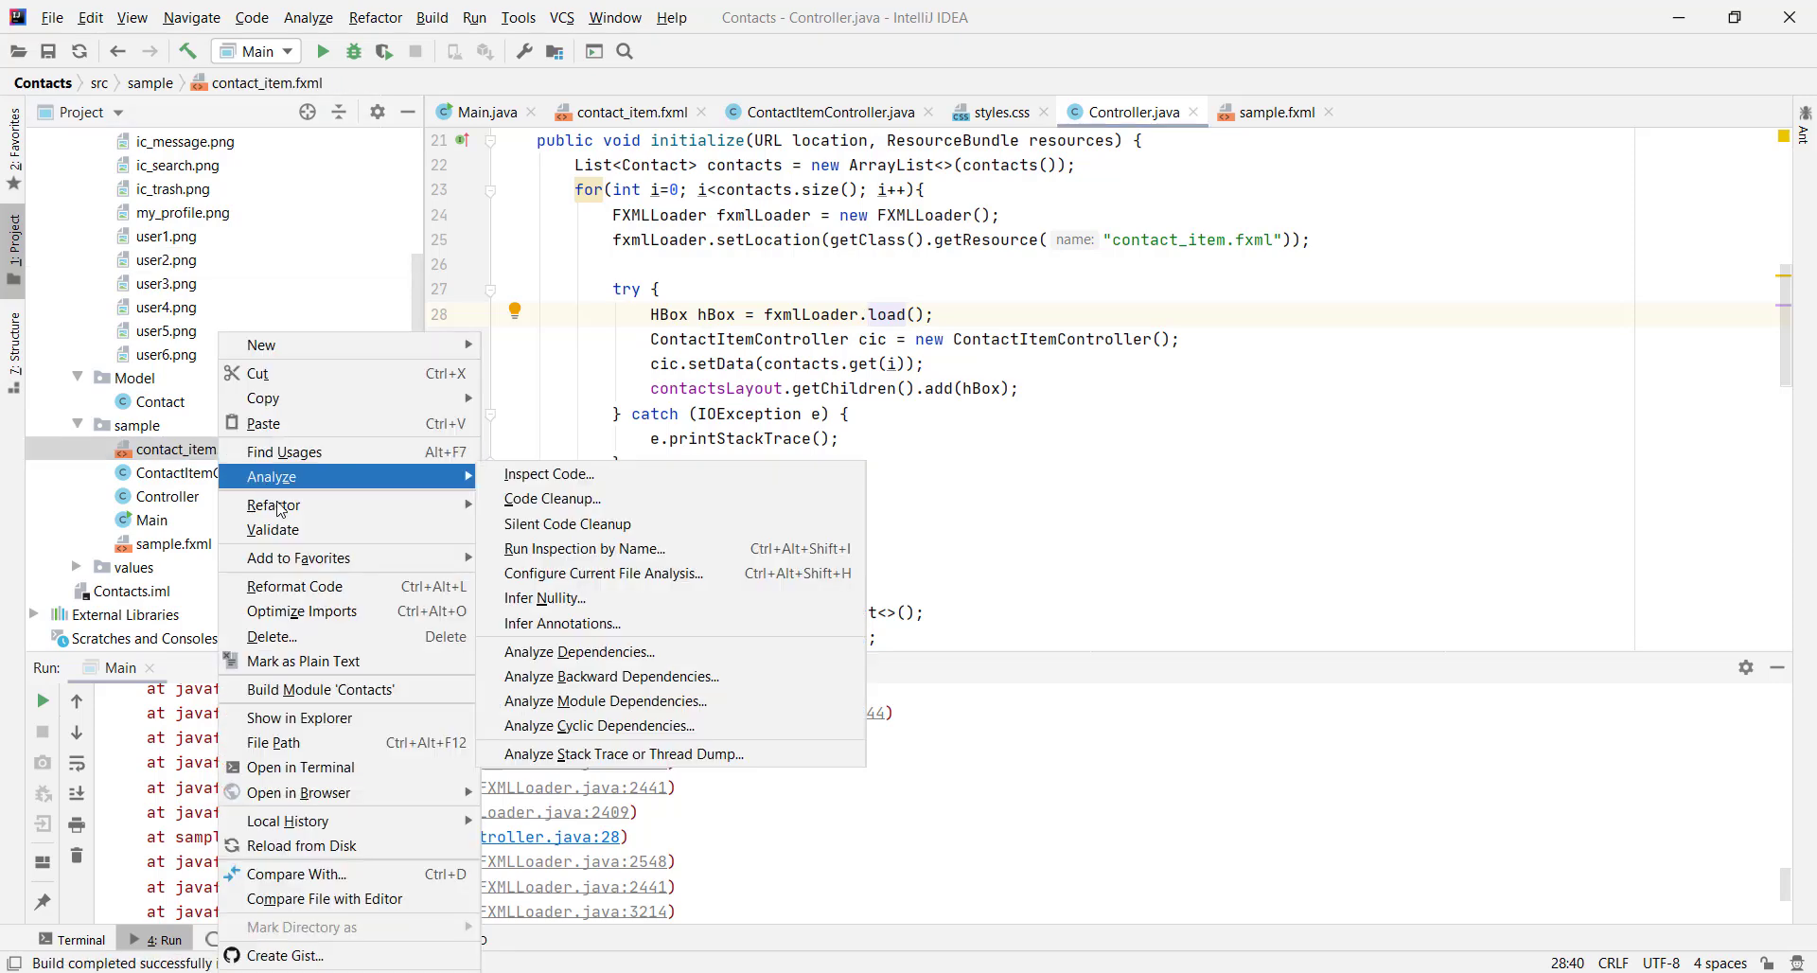
mouse_move(338, 505)
left_click(567, 503)
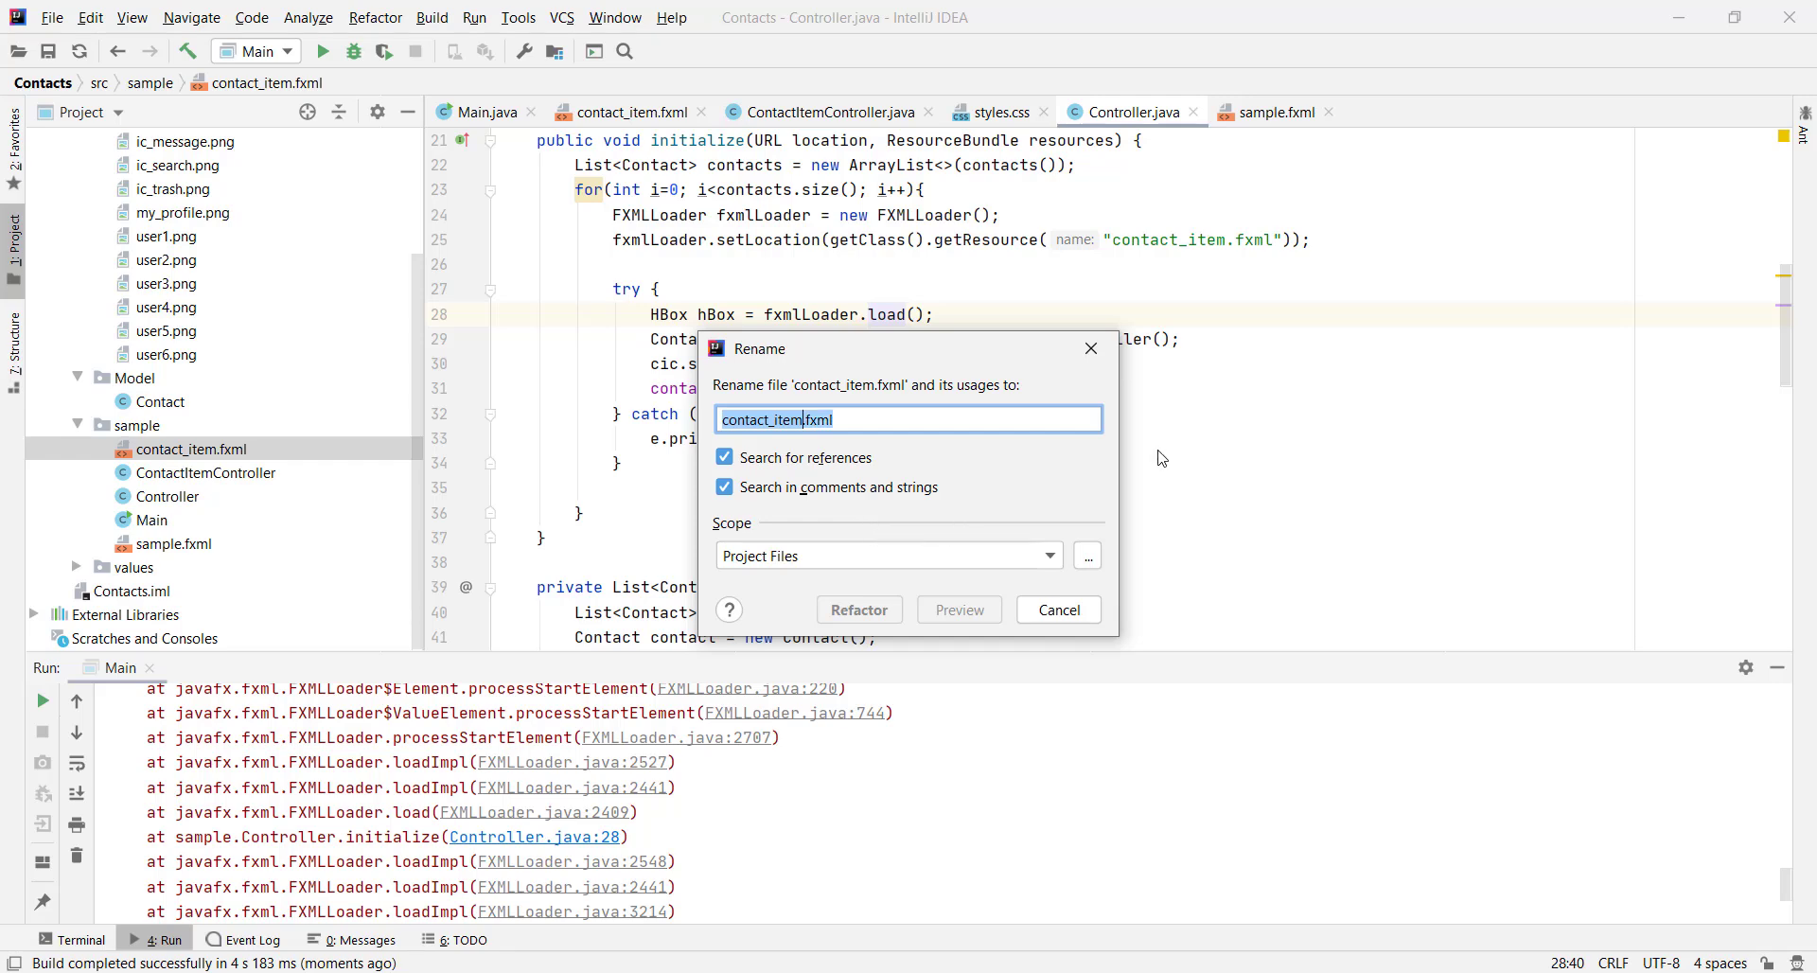
left_click(1091, 348)
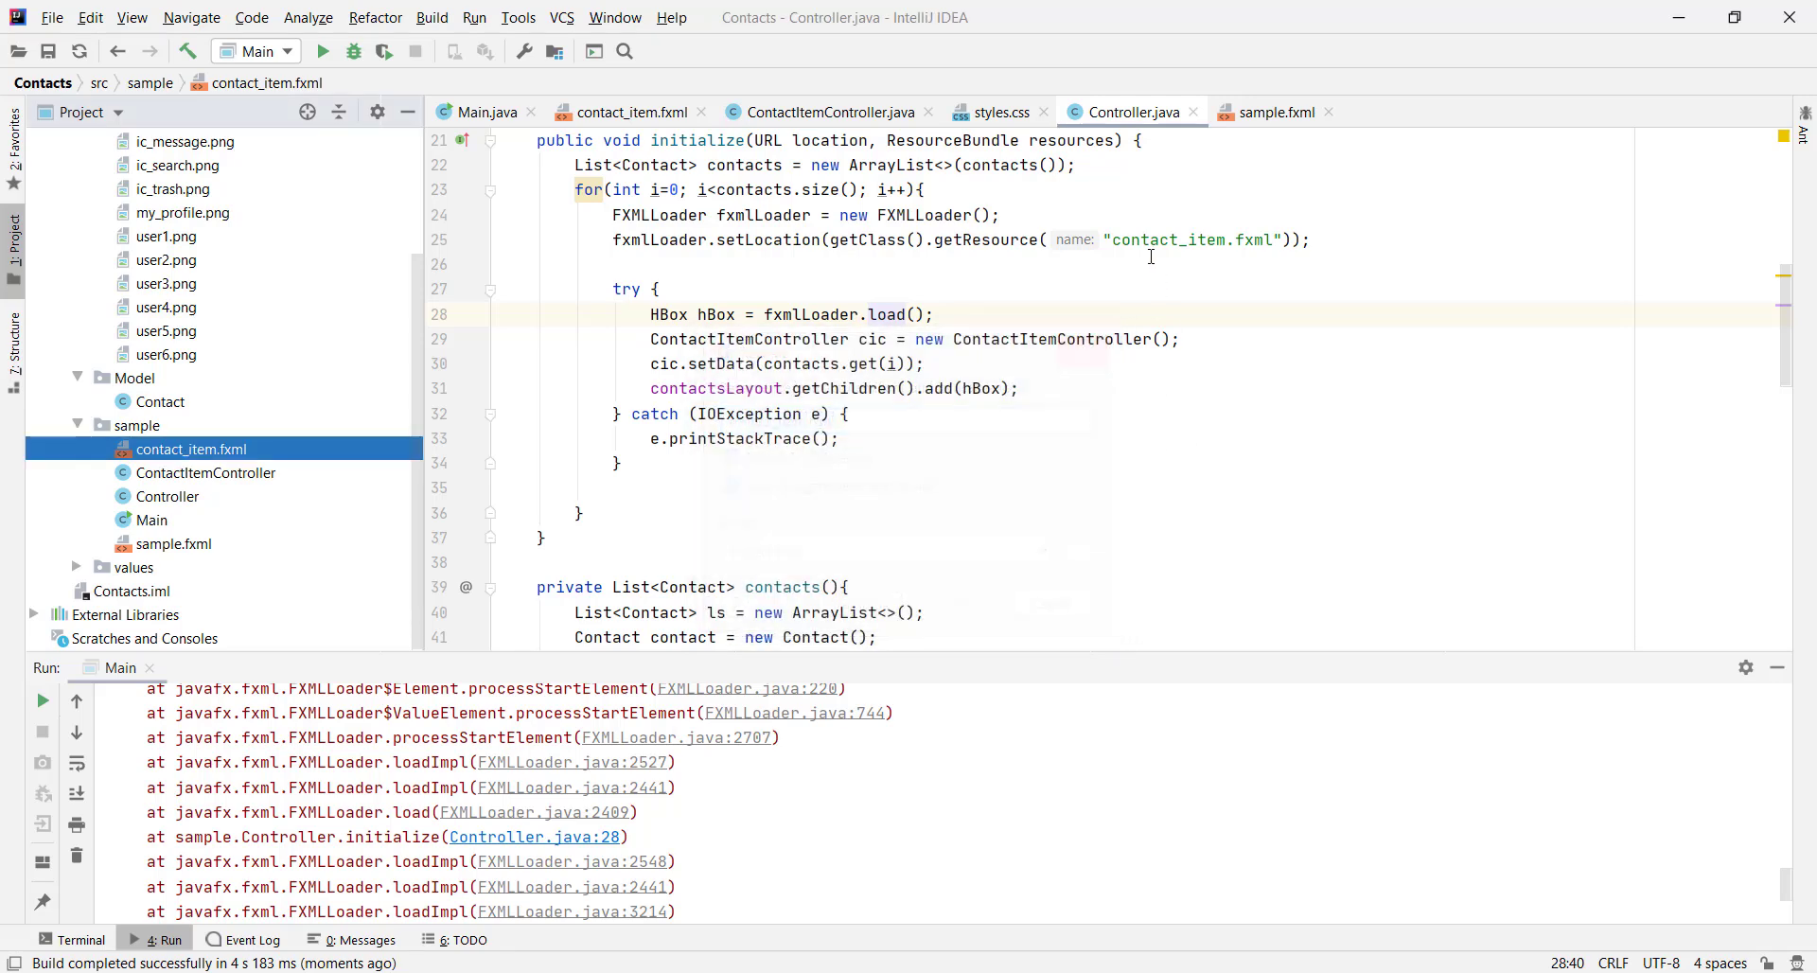
left_click_drag(1110, 241, 1262, 231)
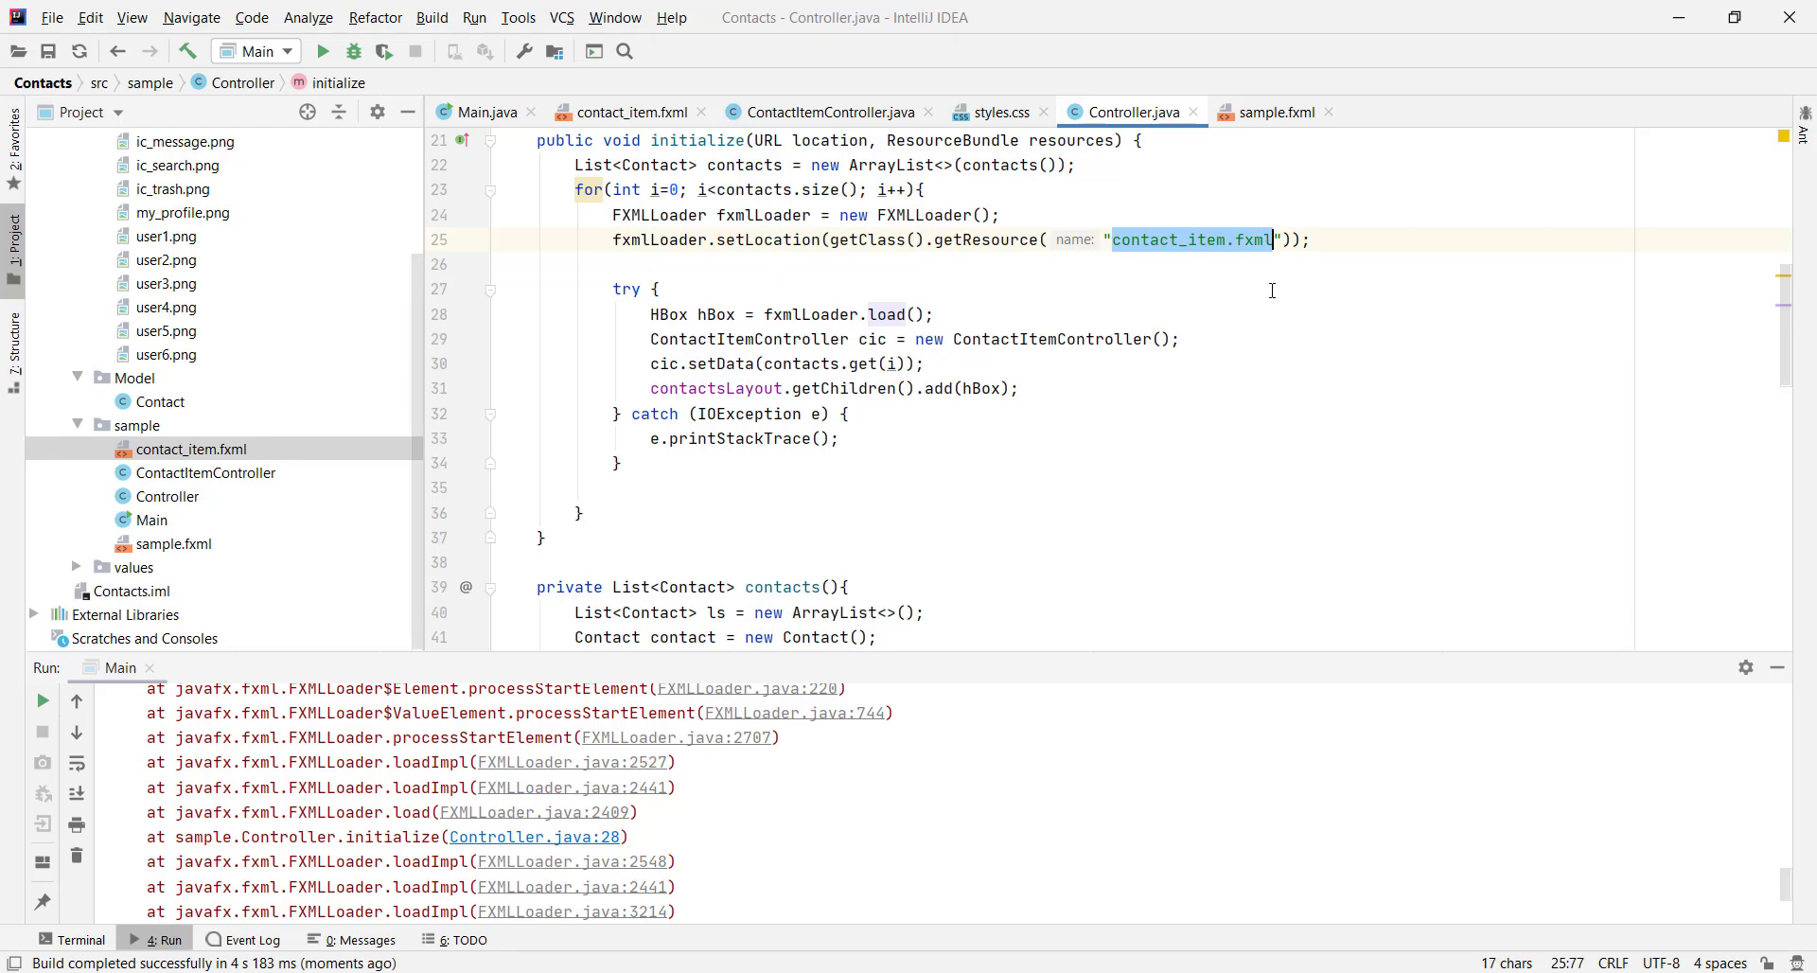
key("Escape")
left_click(478, 112)
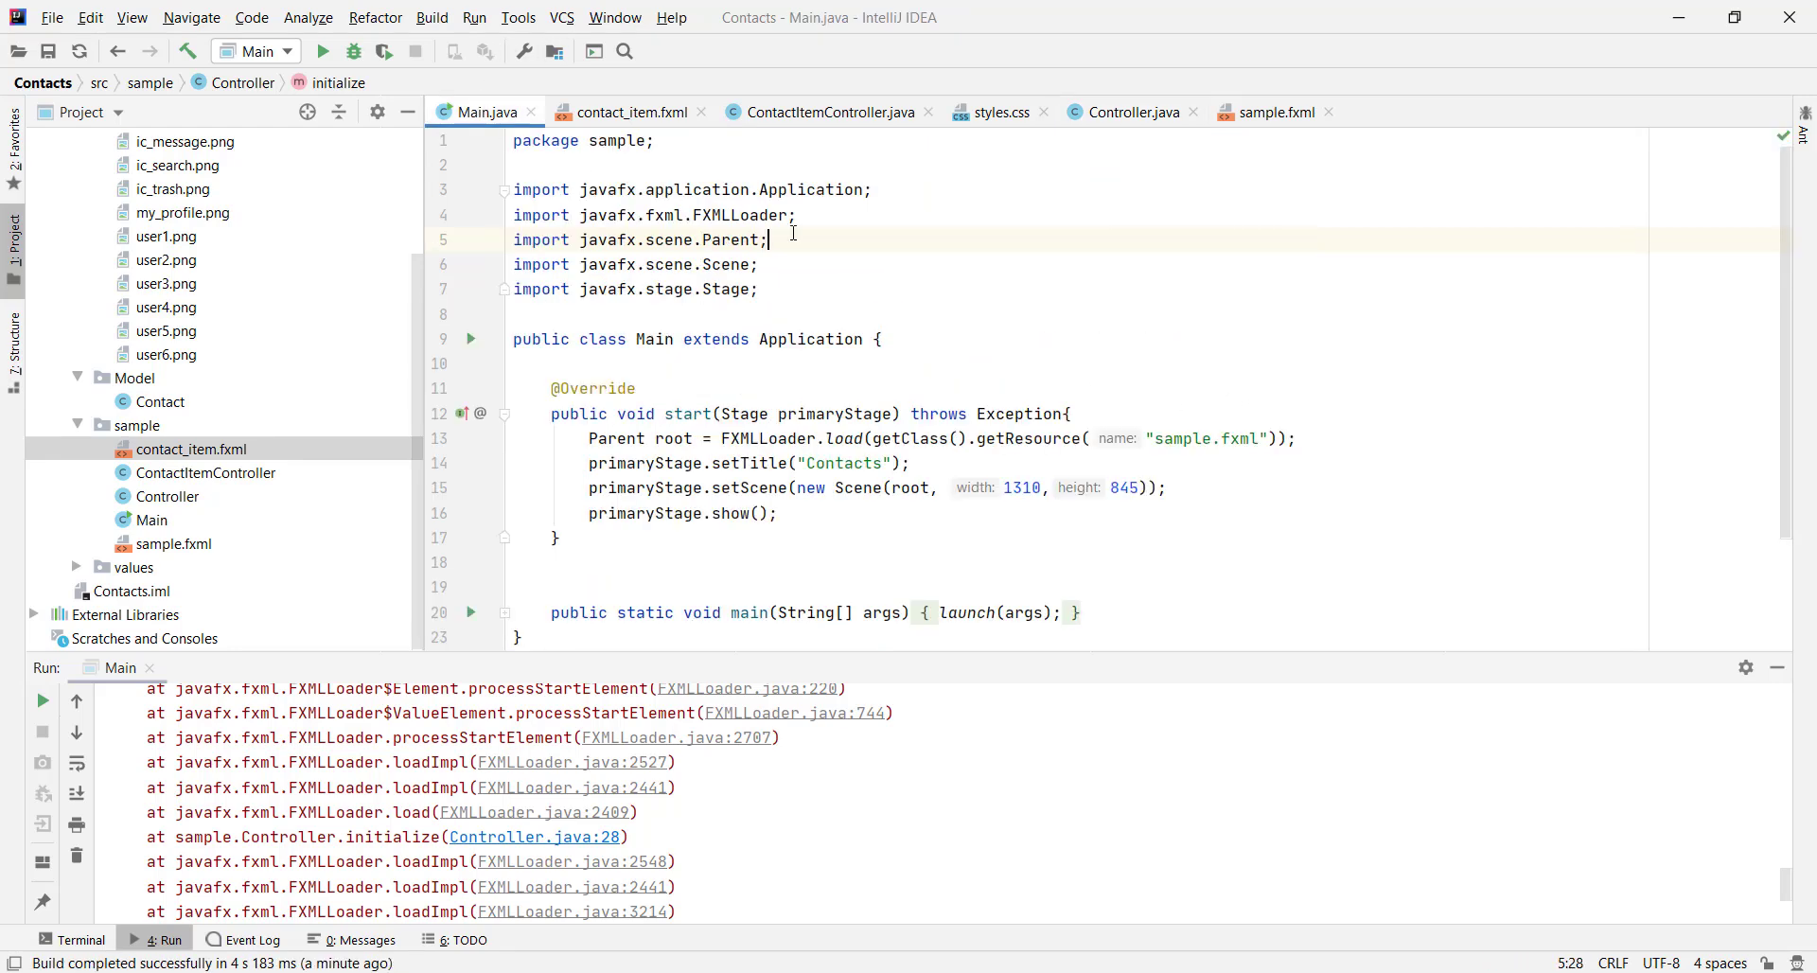
right_click(862, 239)
left_click(869, 552)
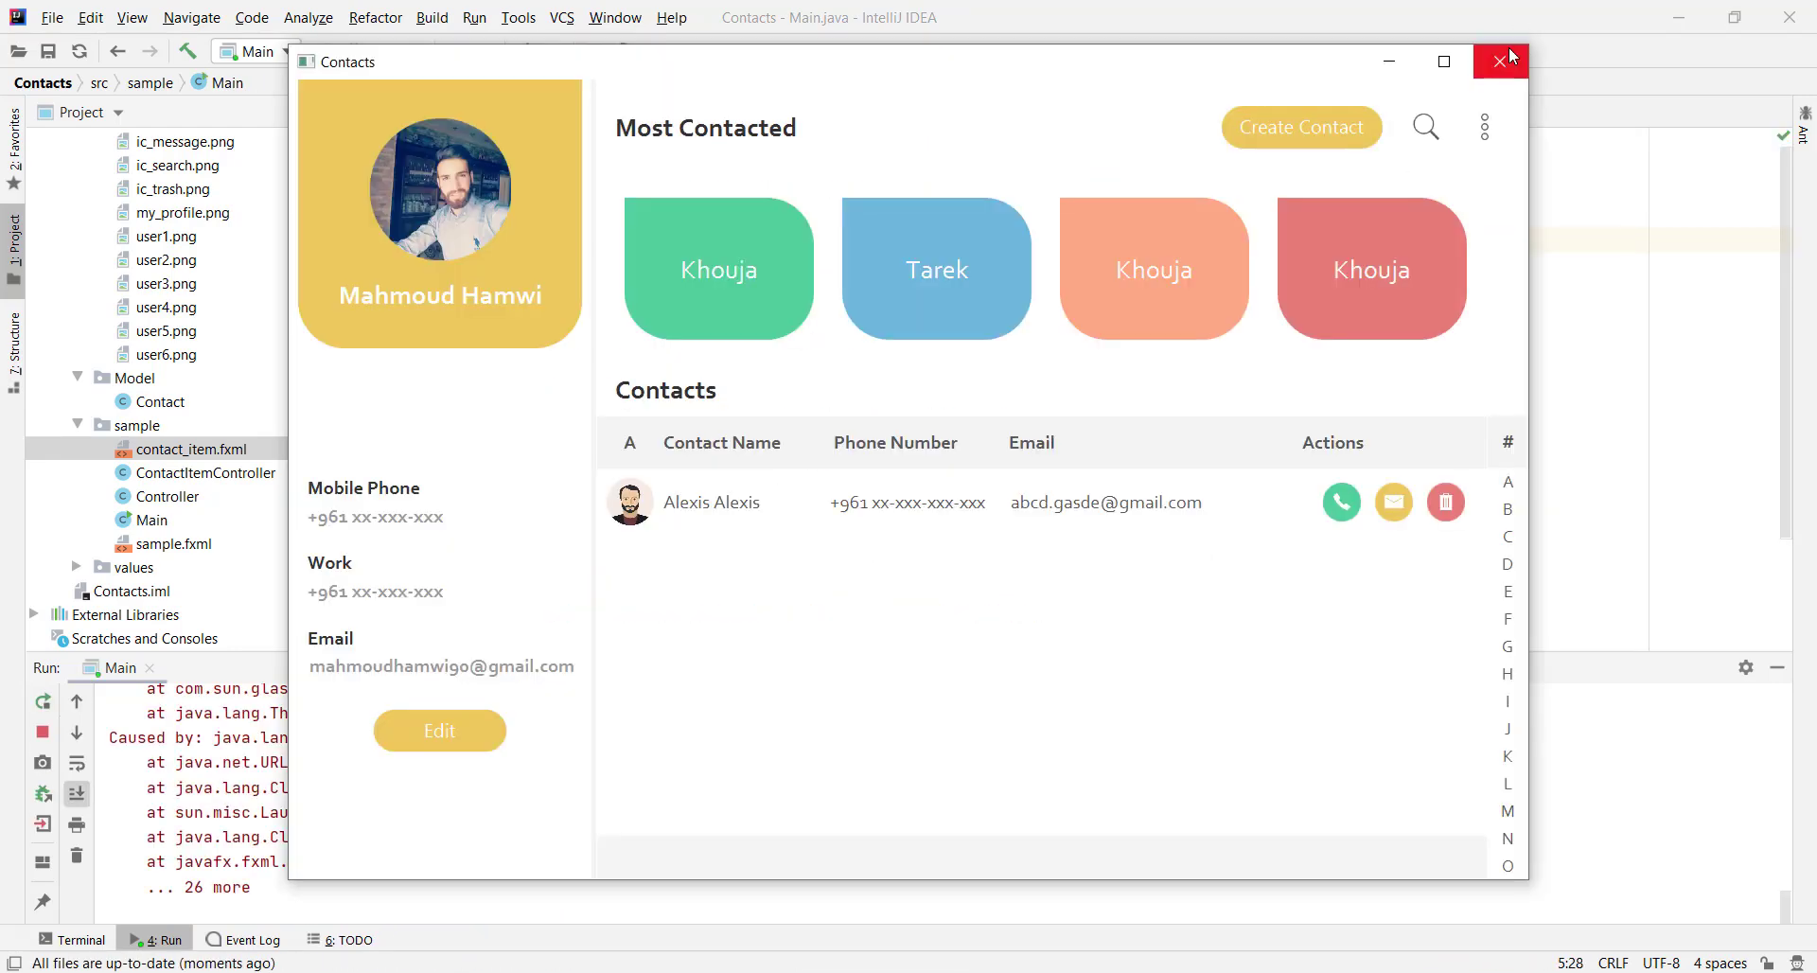
left_click(1505, 61)
scroll(559, 854, "up", 5)
scroll(559, 855, "up", 8)
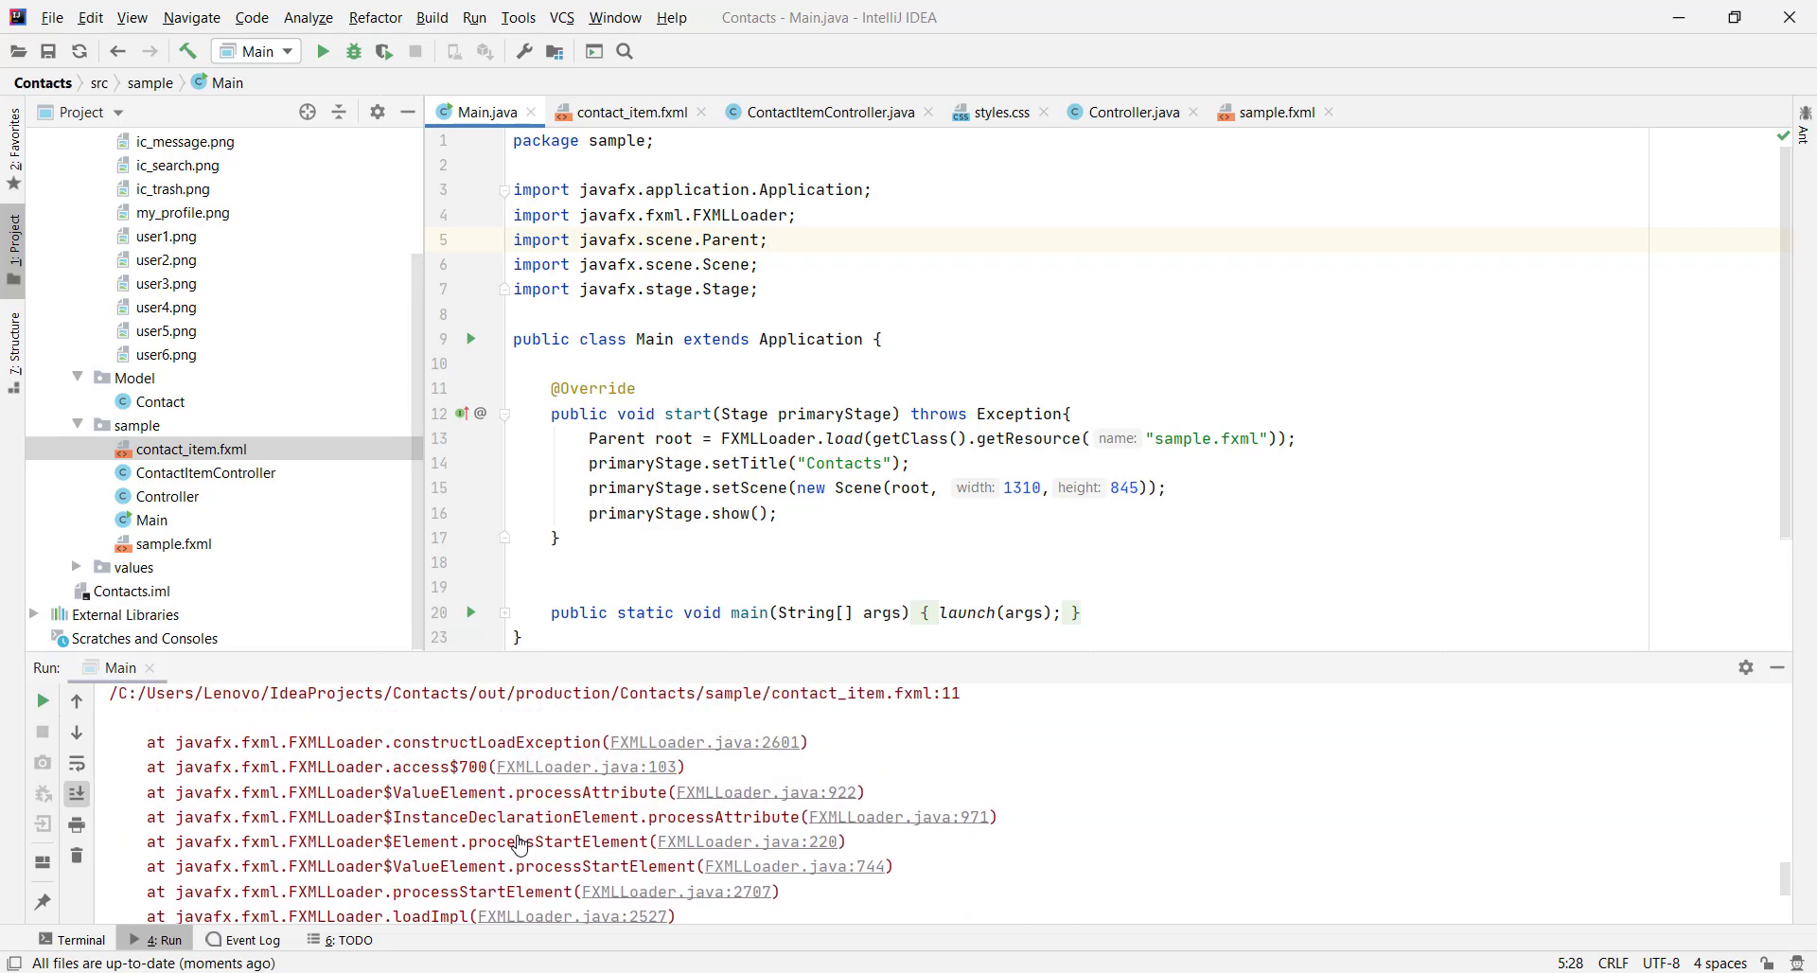
left_click(509, 839)
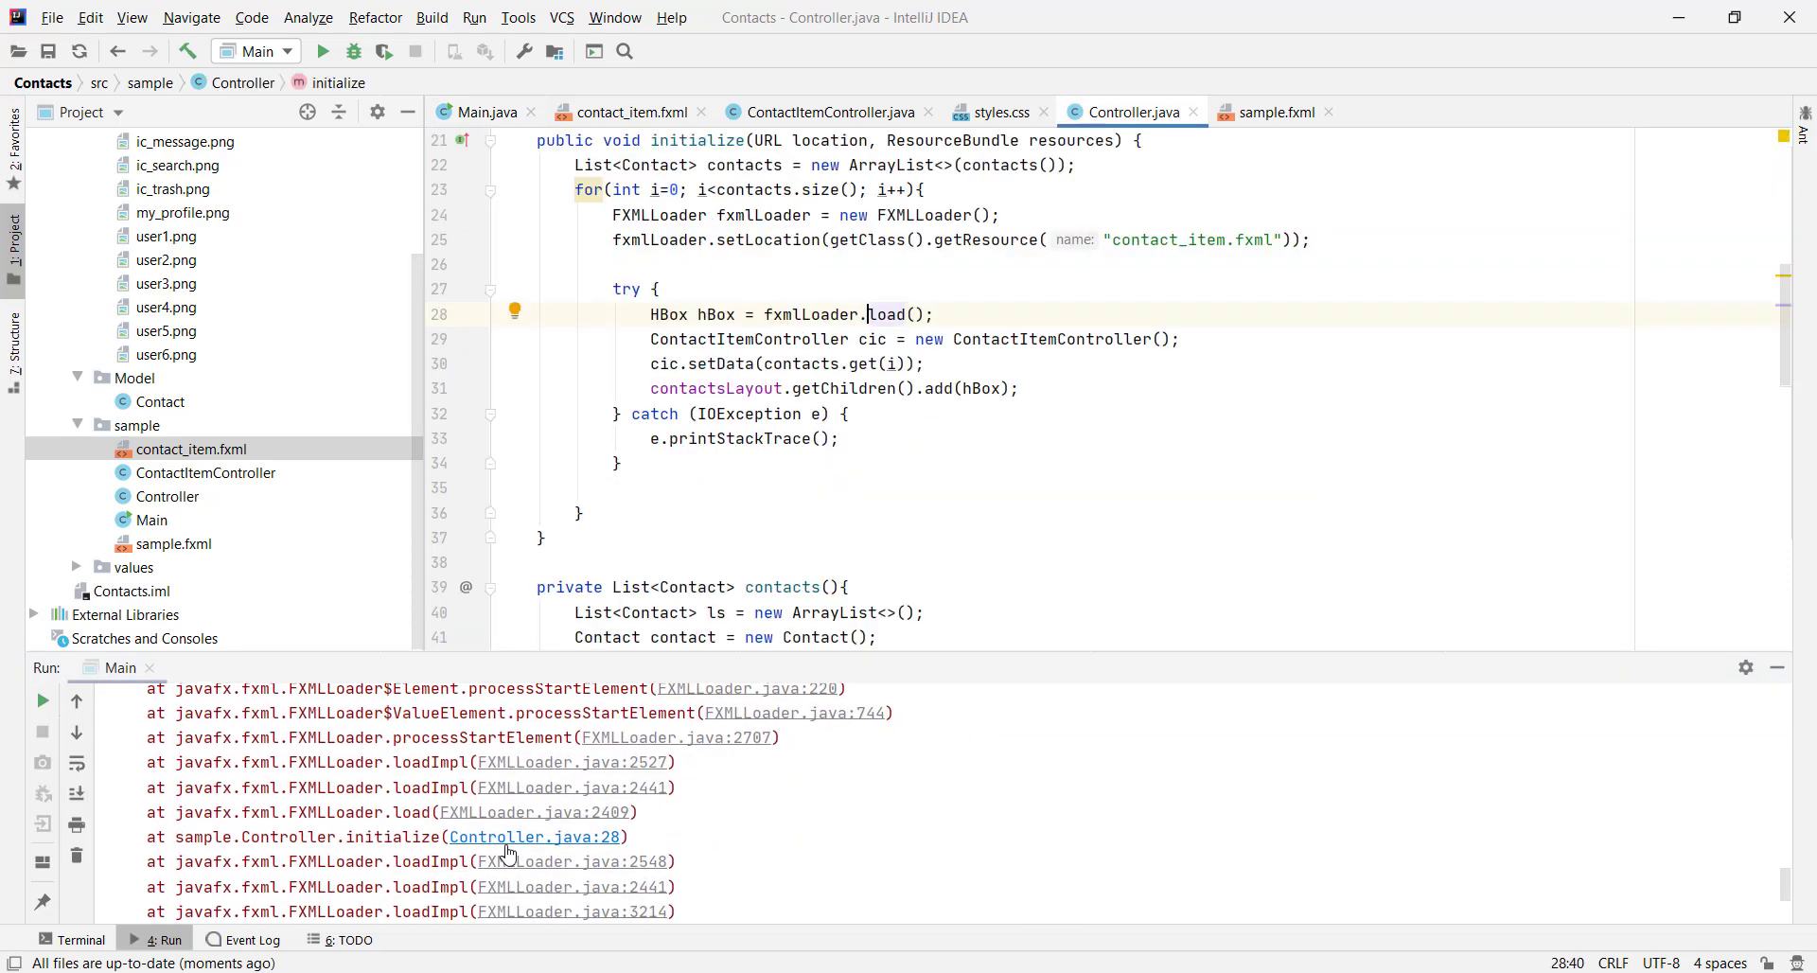
In contact_item.fxml, change the controller class from IconItemController to sample.contactItemController
mouse_move(967, 972)
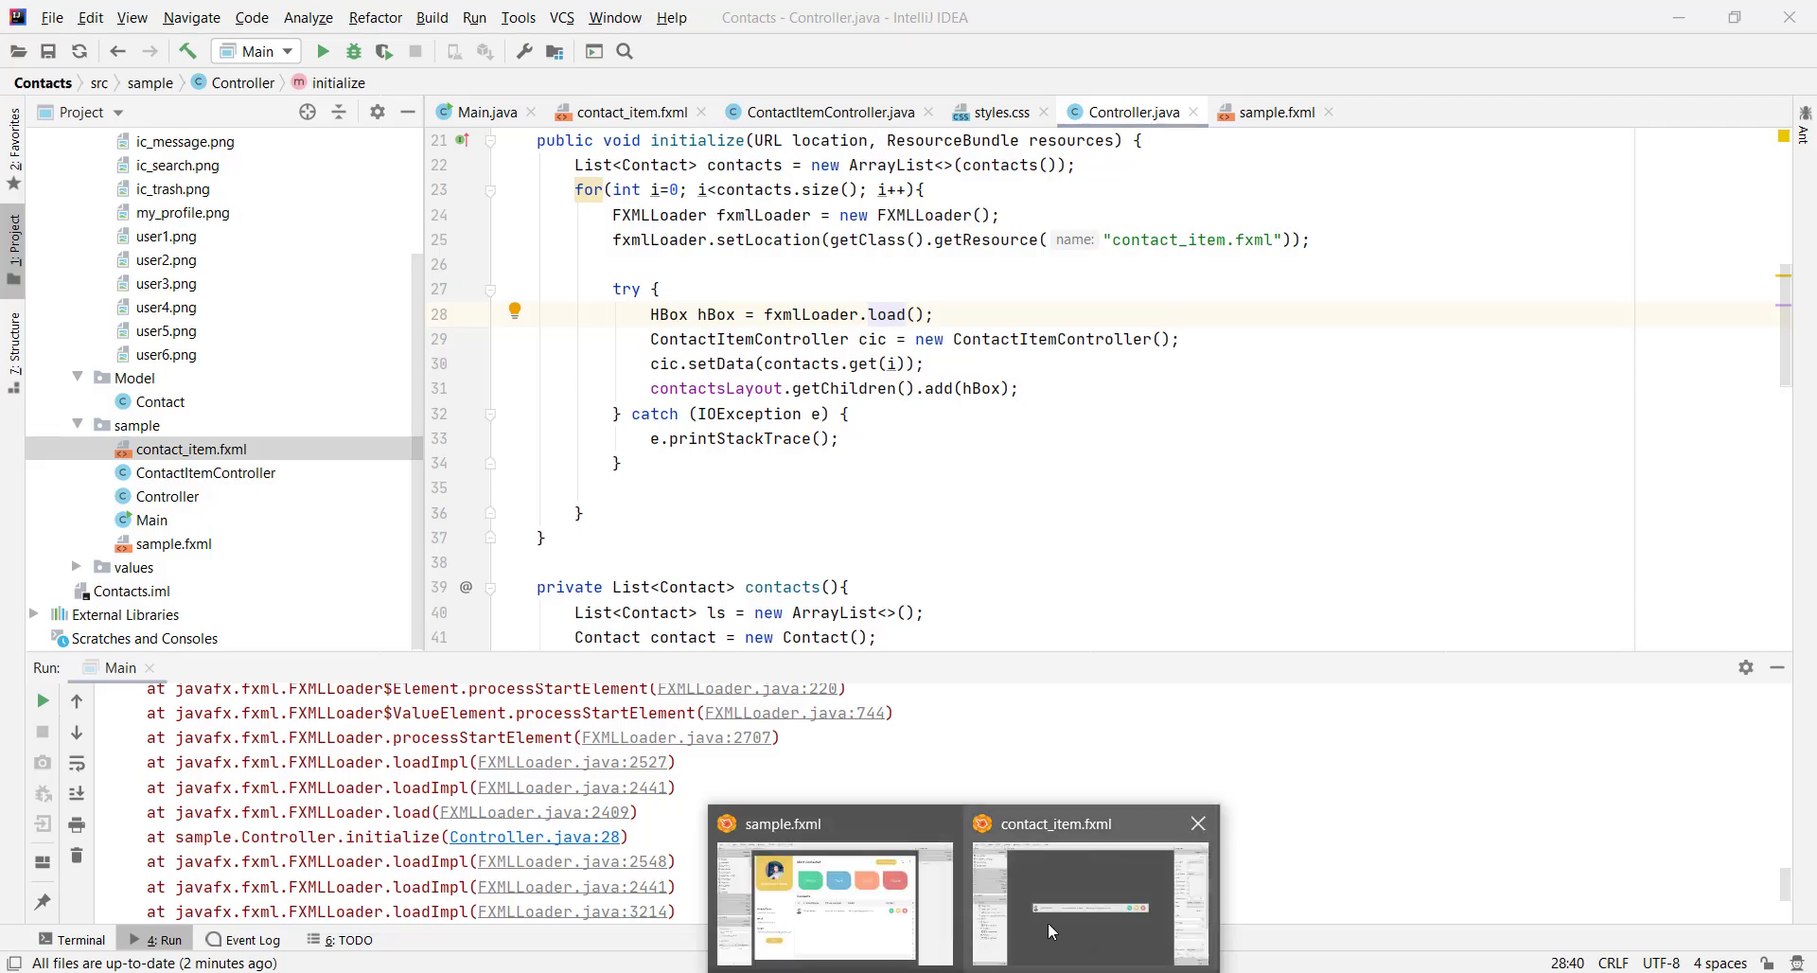
left_click(1048, 922)
left_click(208, 962)
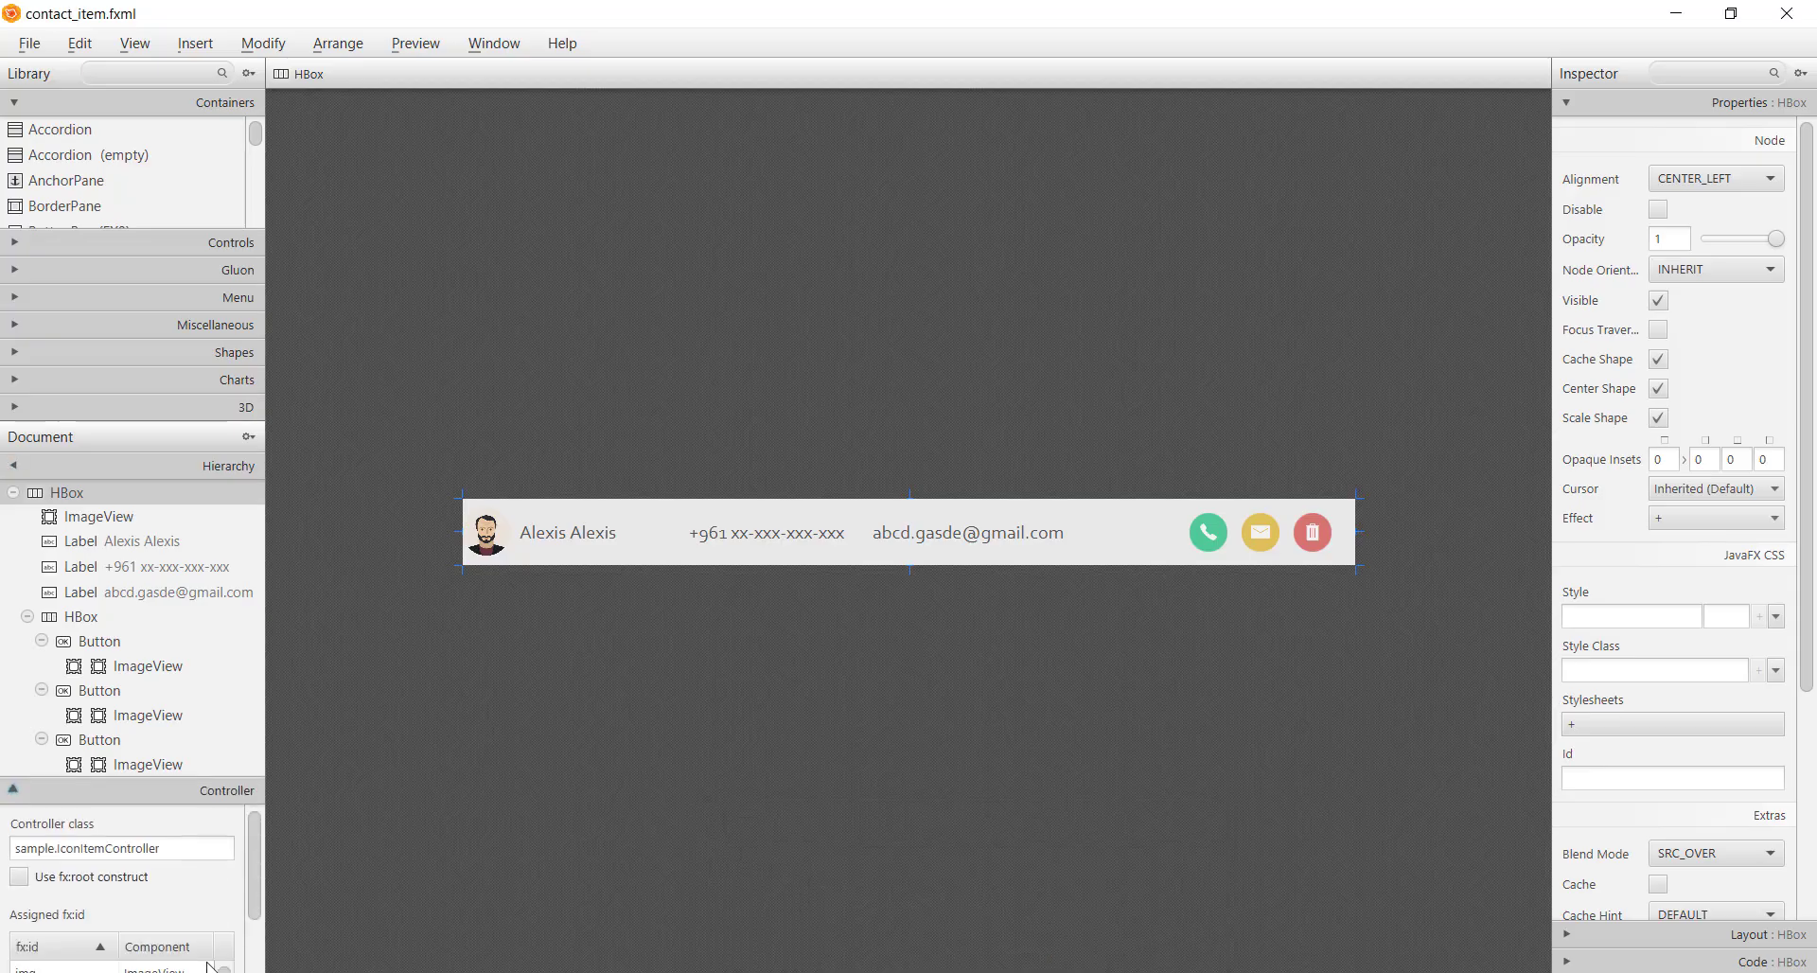
left_click(59, 550)
type("I")
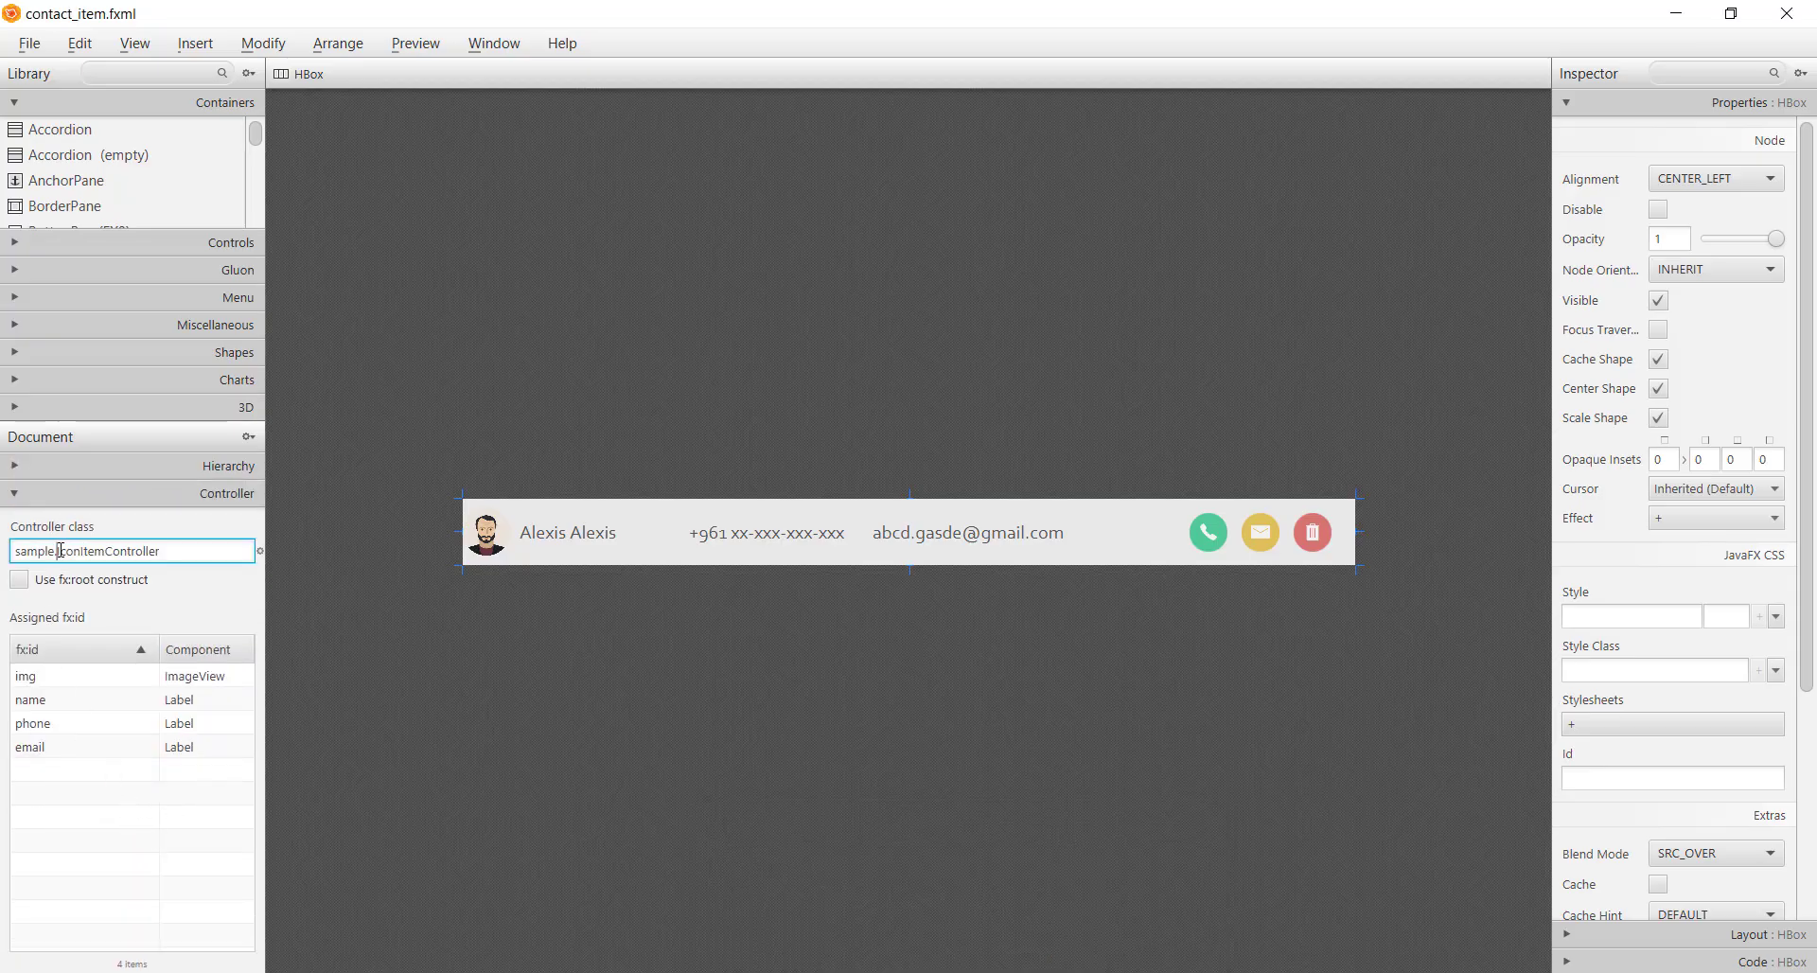
key("Return")
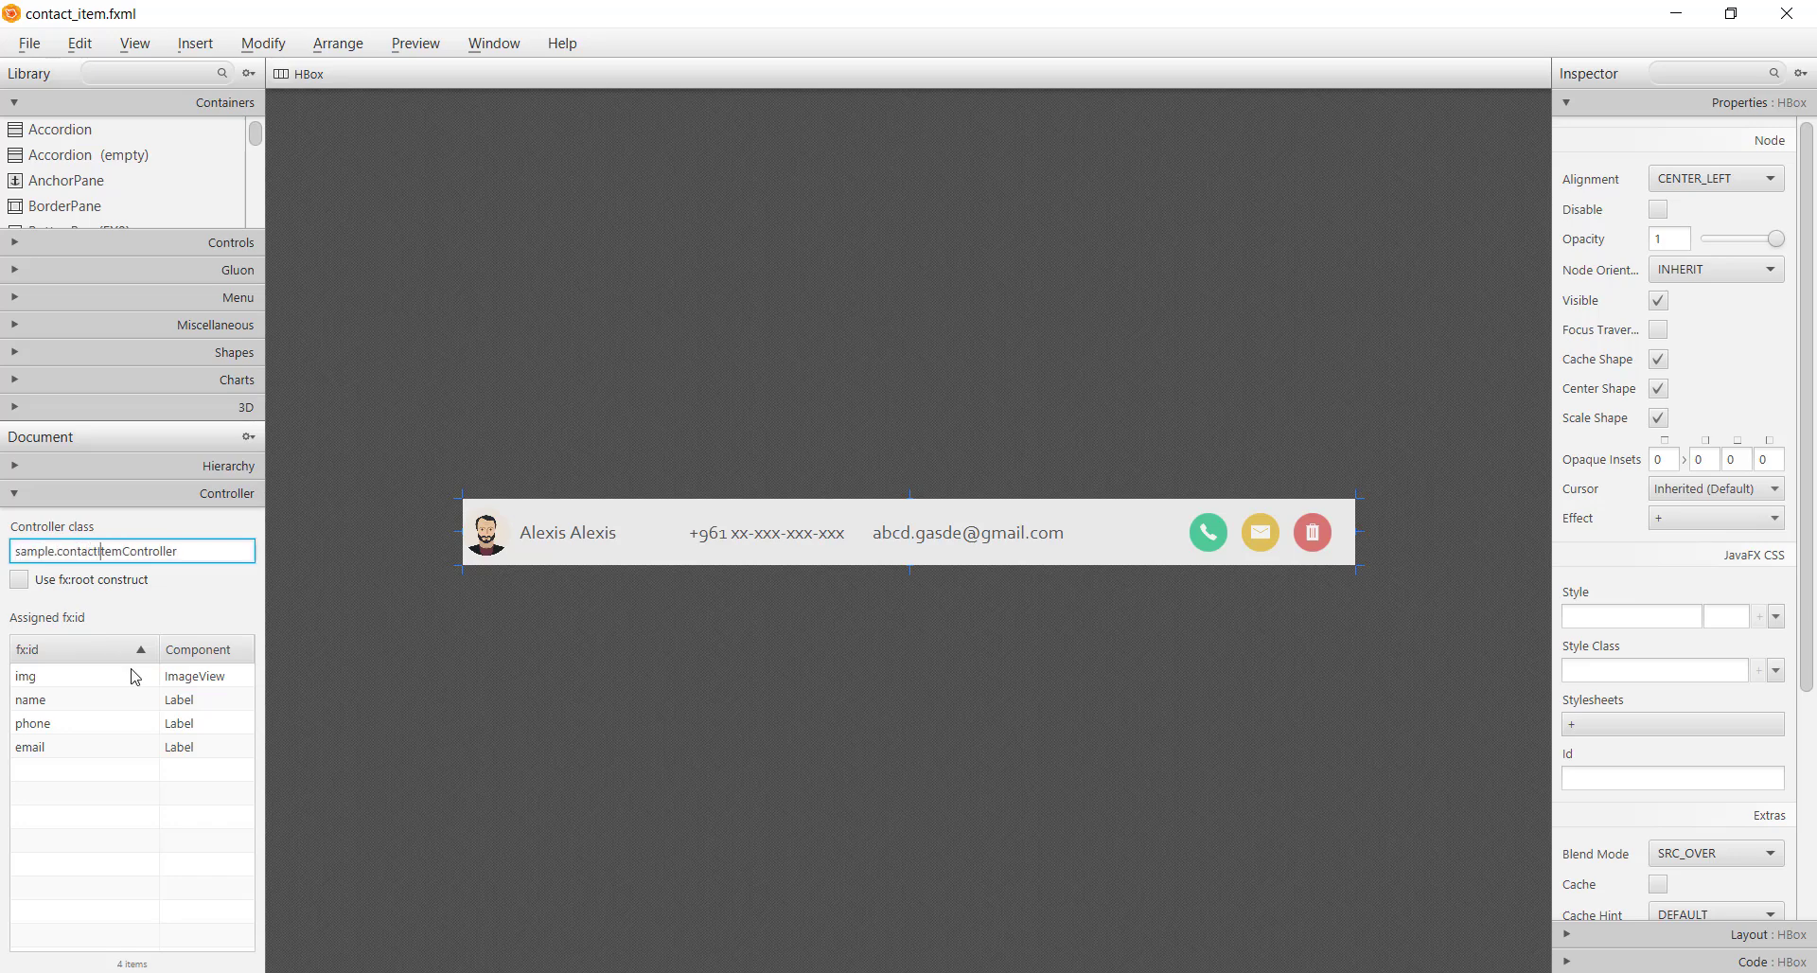
key("ctrl+a")
Rerun Main, open ContactItemController.java:32 from the NullPointerException trace, then return to Controller.java
key("alt+Tab")
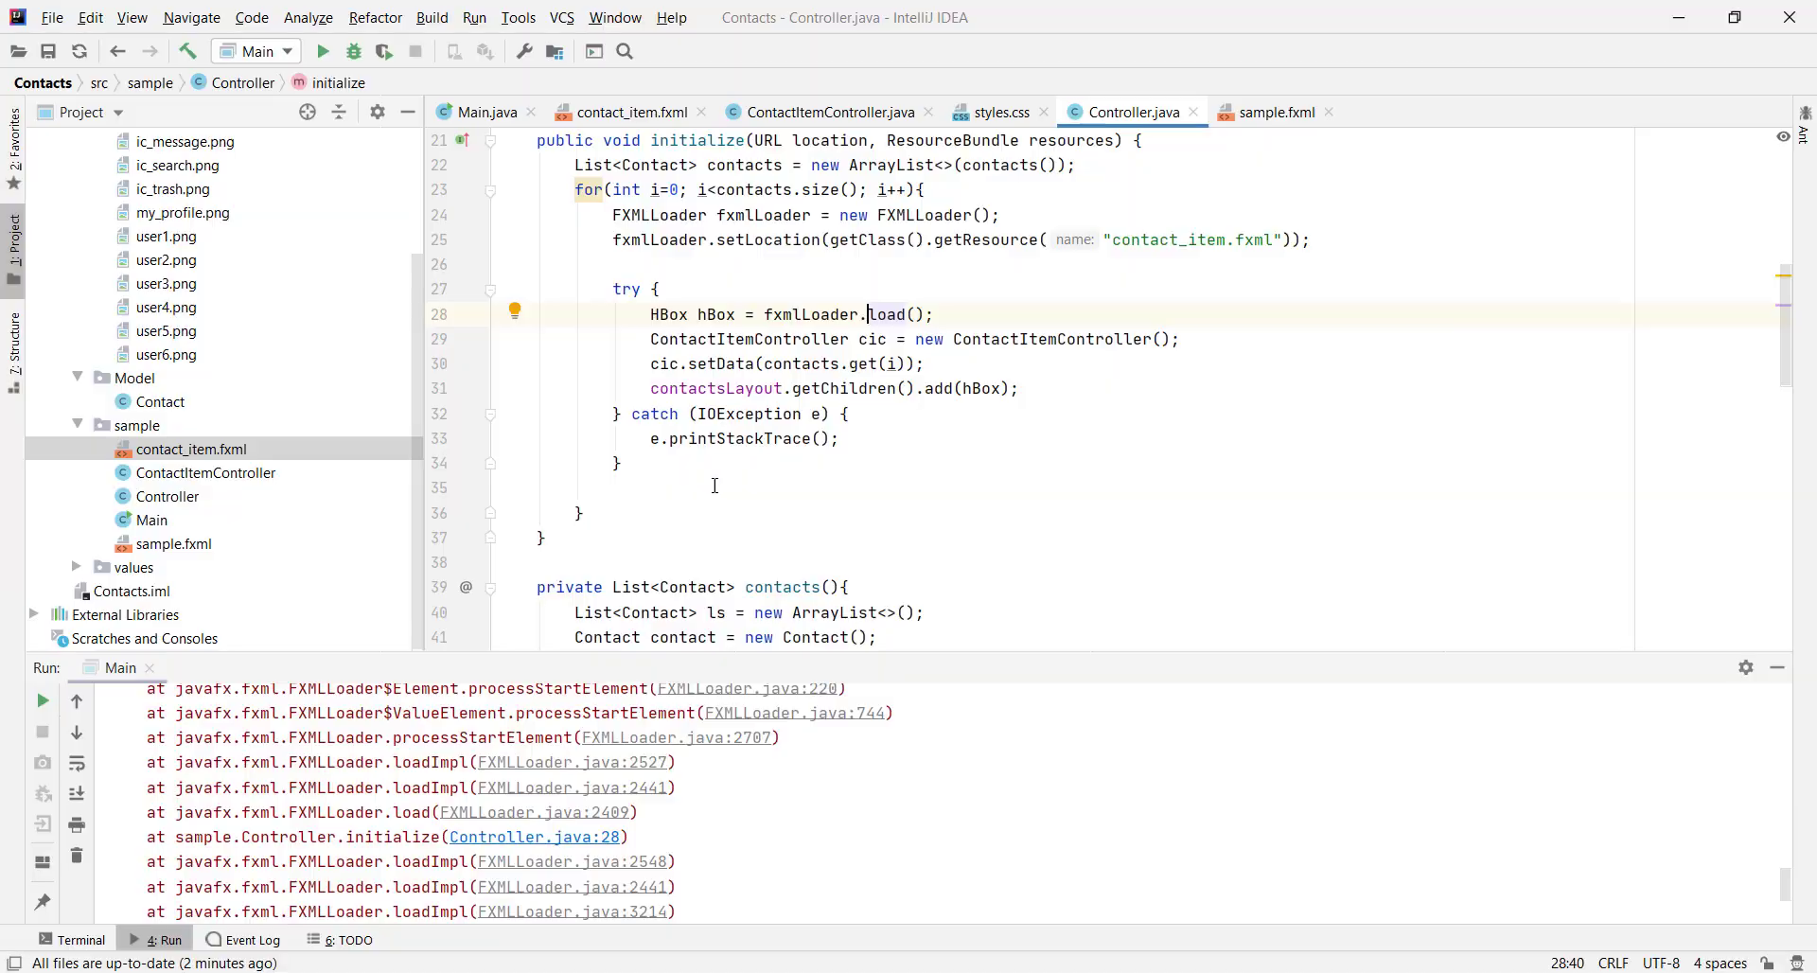
right_click(984, 297)
left_click(662, 264)
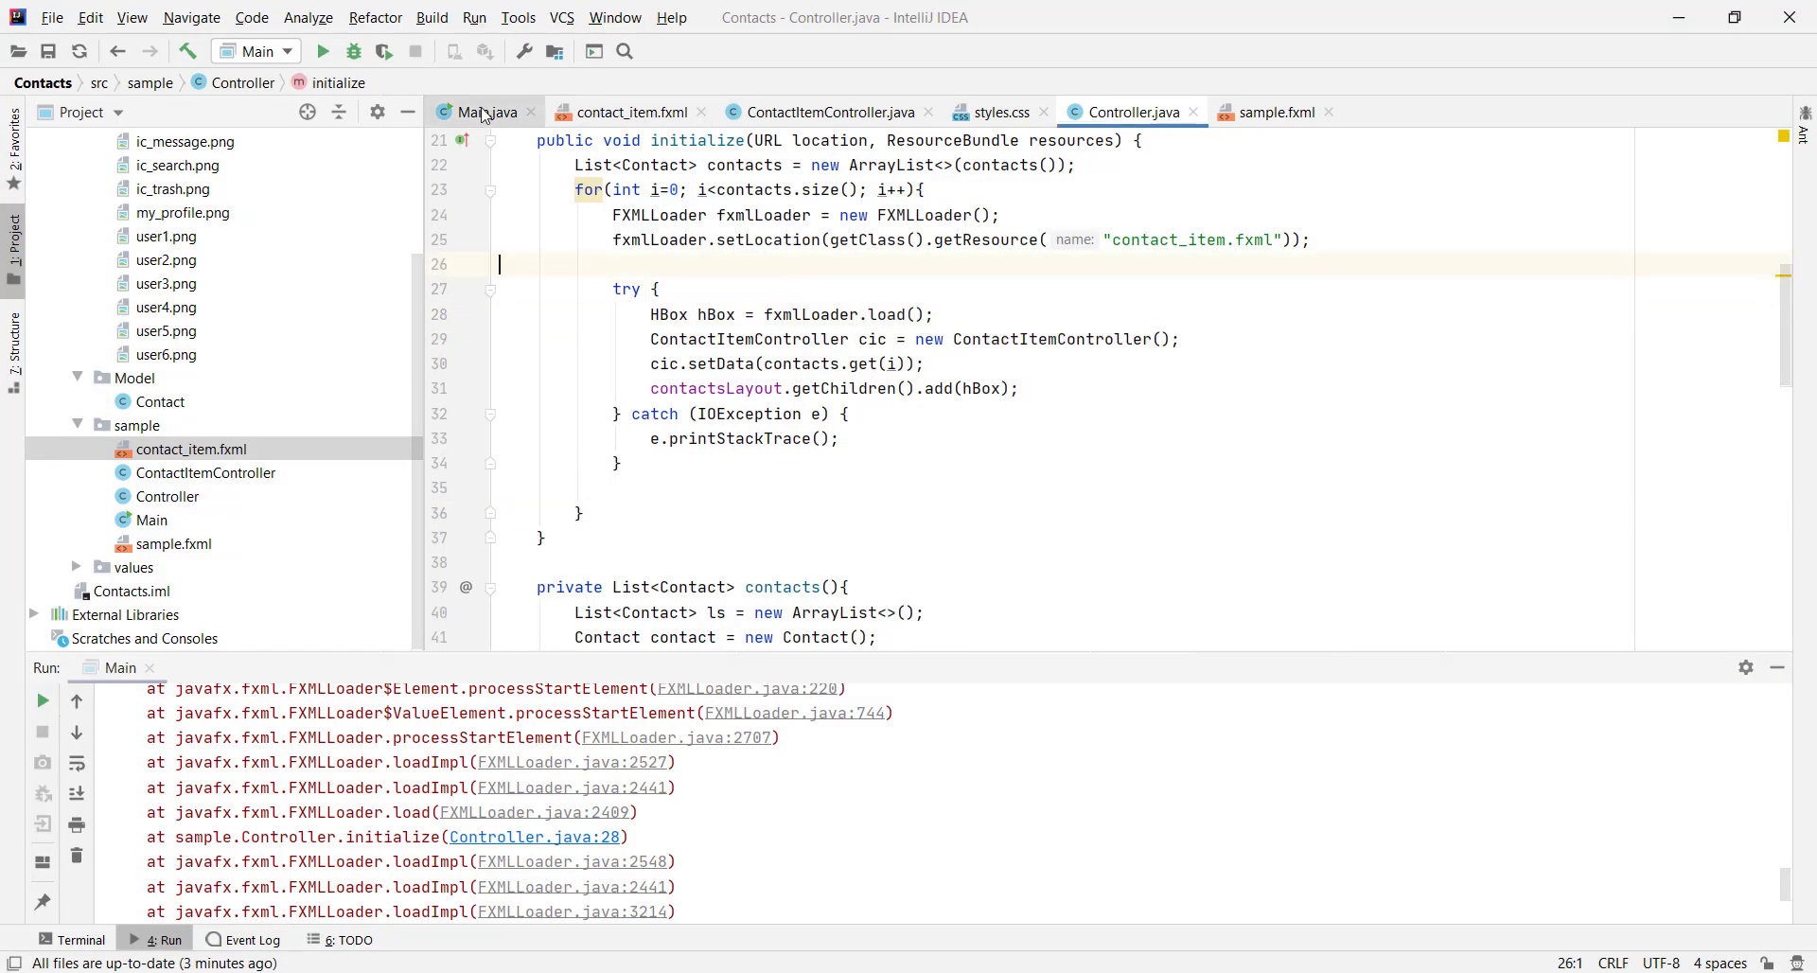
left_click(478, 111)
right_click(959, 268)
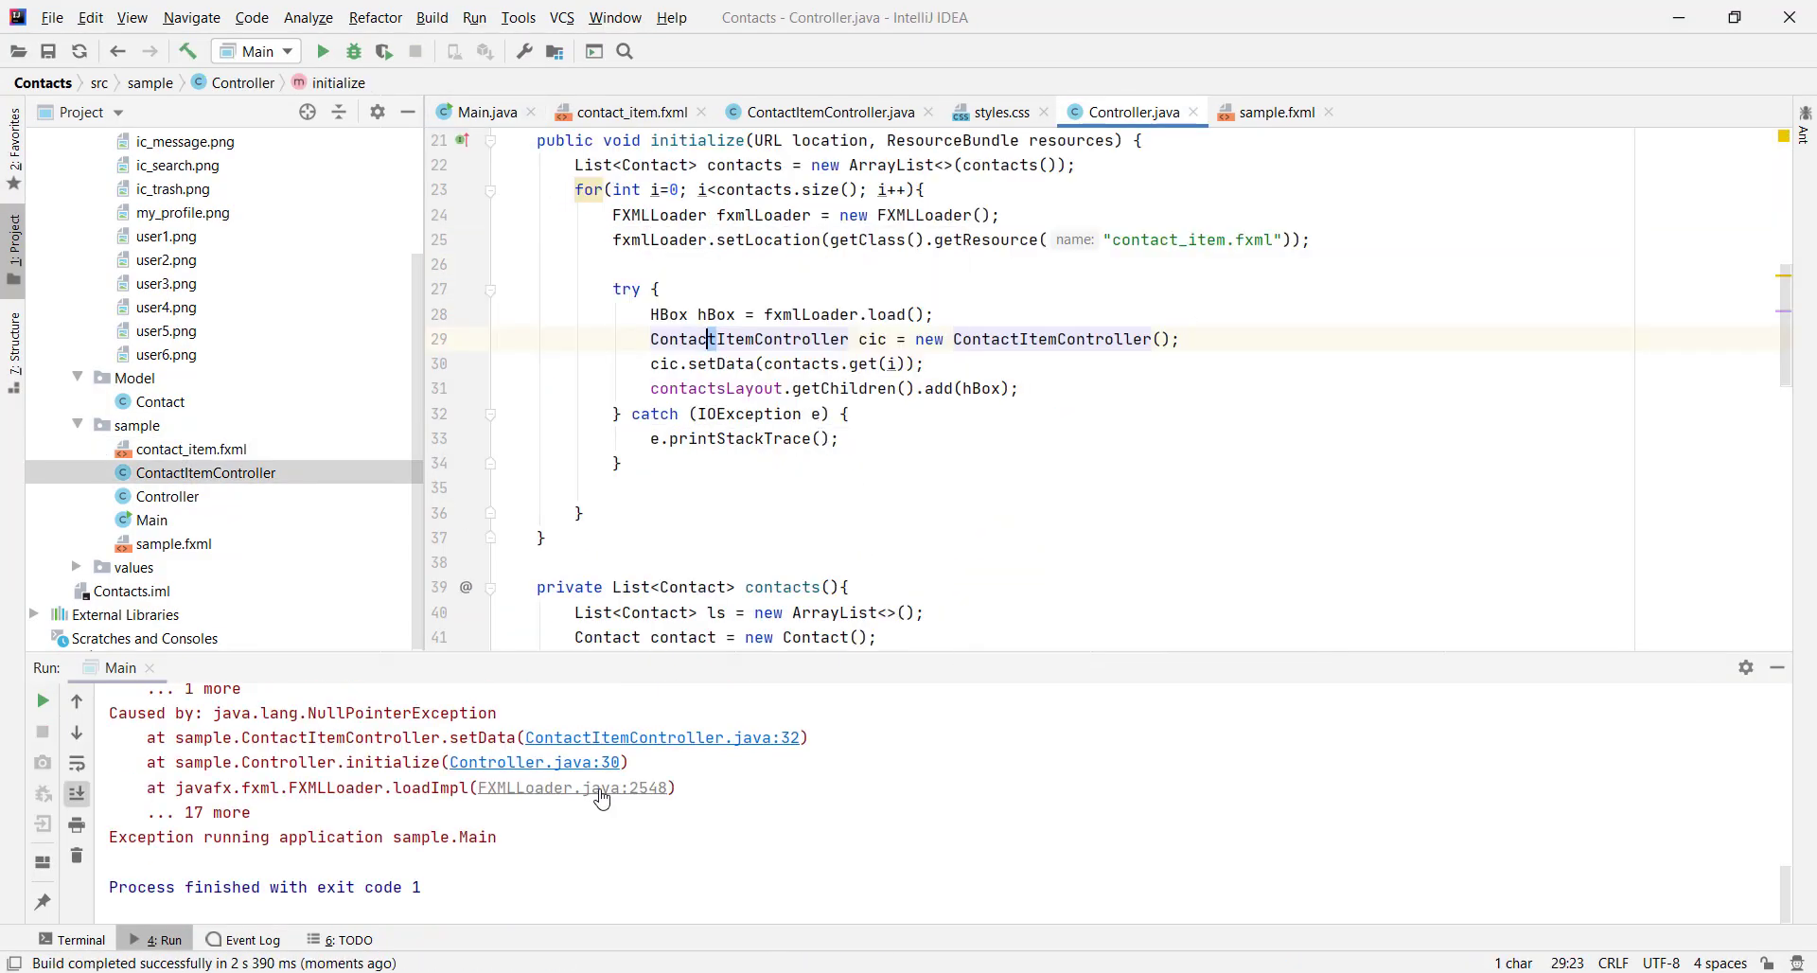
scroll(598, 825, "up", 1)
left_click(586, 818)
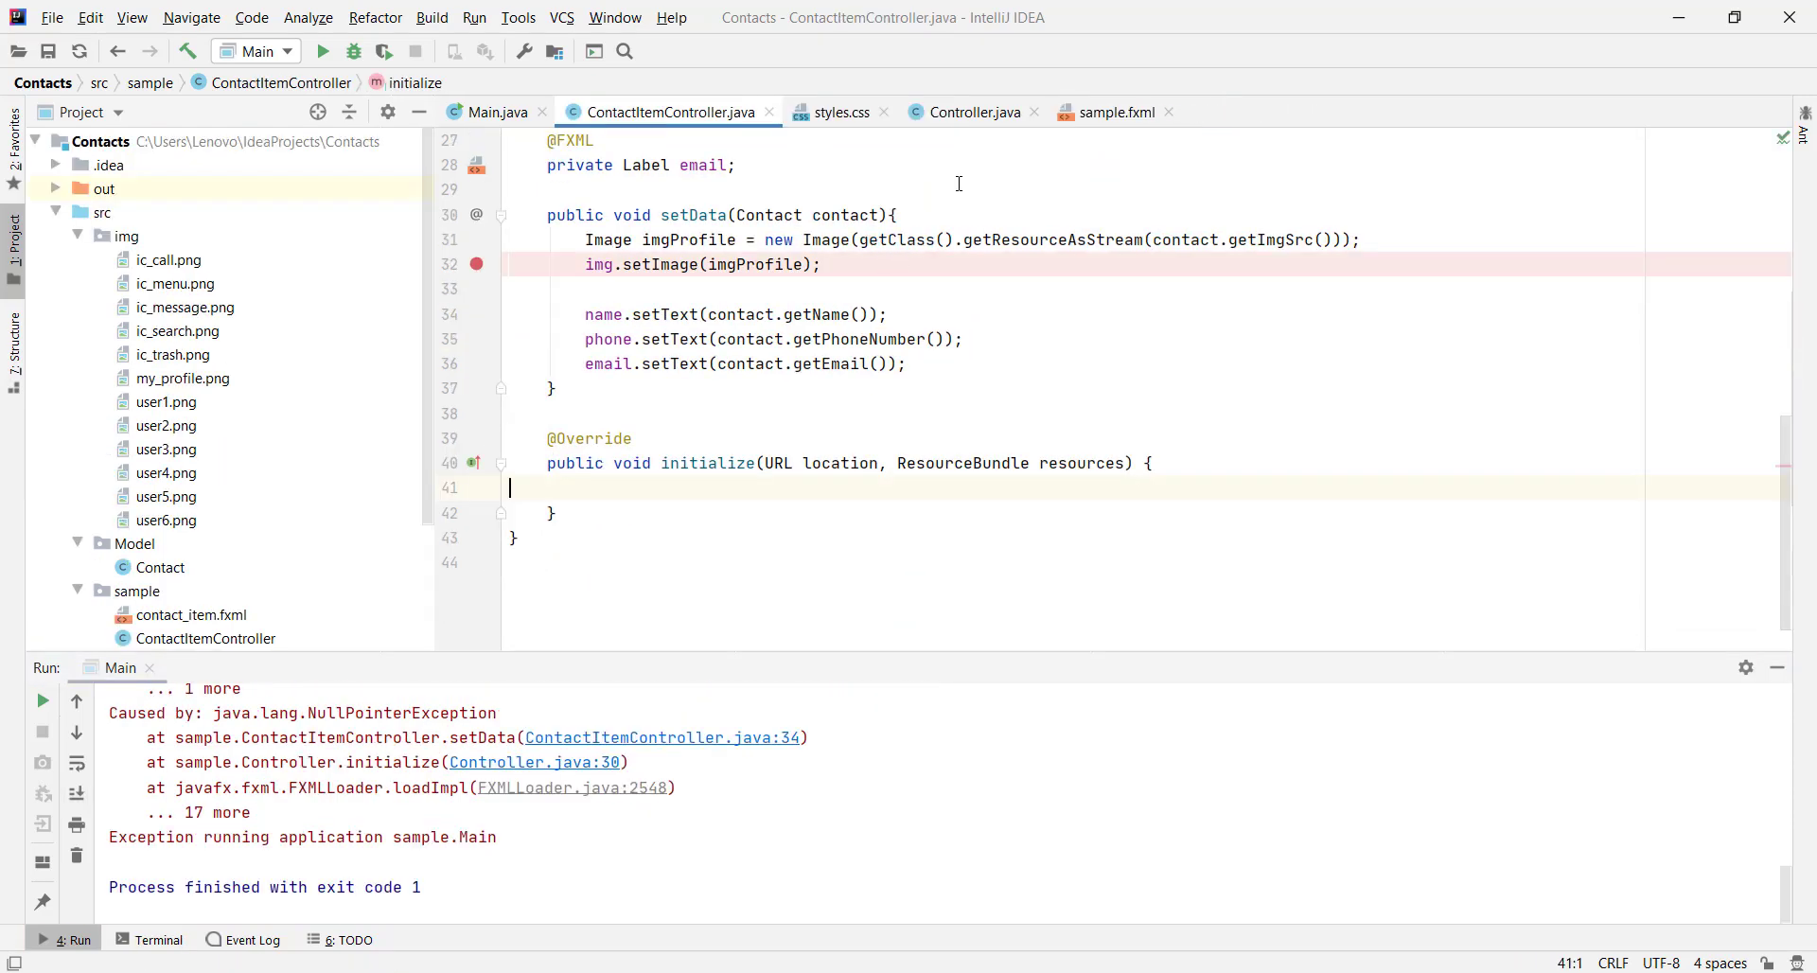
left_click(975, 112)
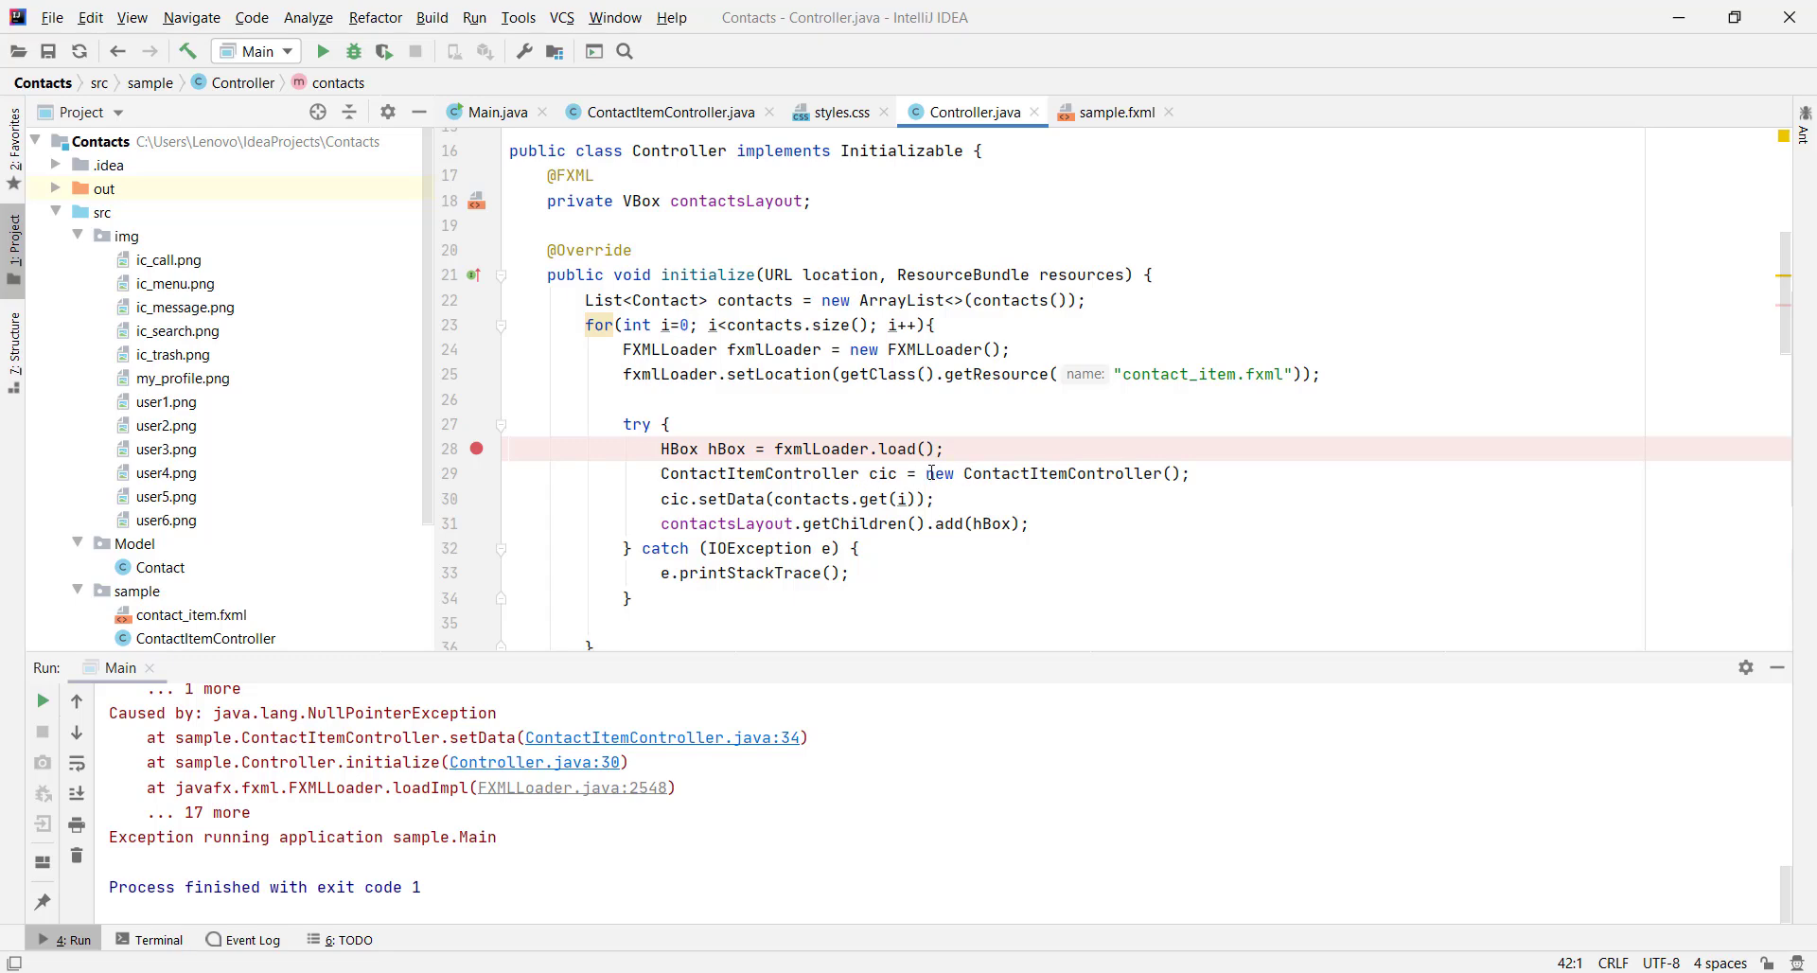
Replace new ContactItemController() on line 29 with fxmlLoader.getController()
left_click_drag(932, 473, 1160, 473)
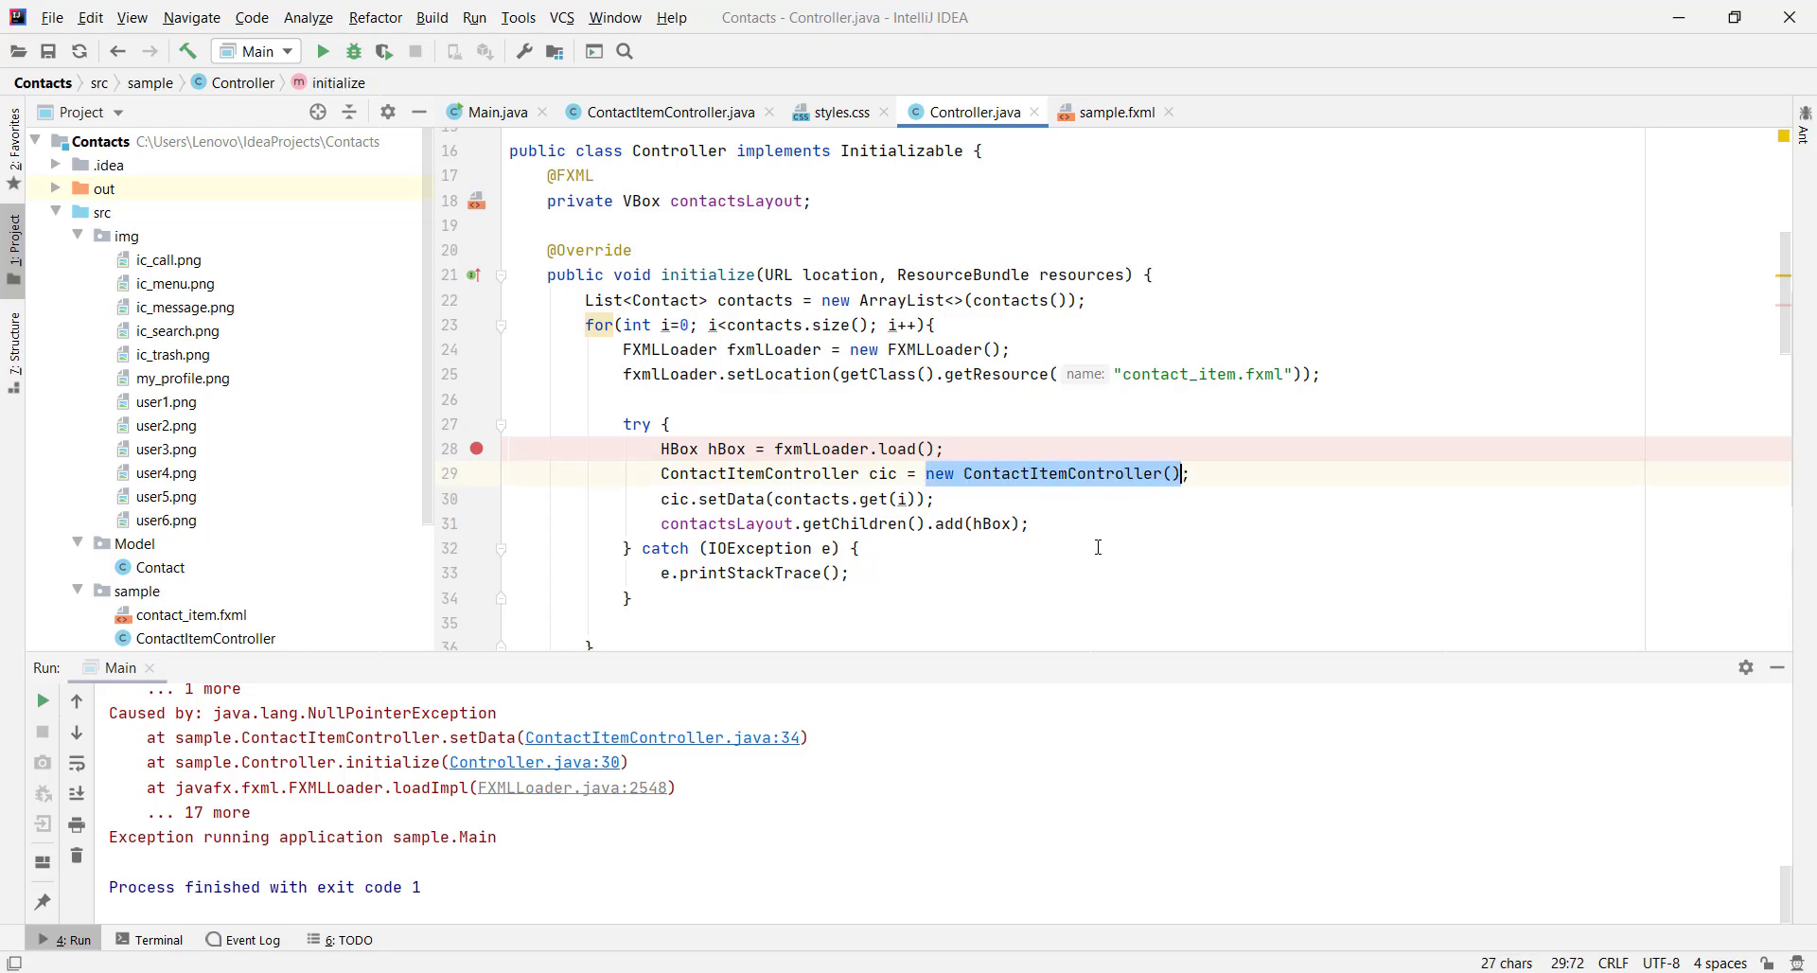
key("BackSpace")
type("fxmlLoader")
key("Return")
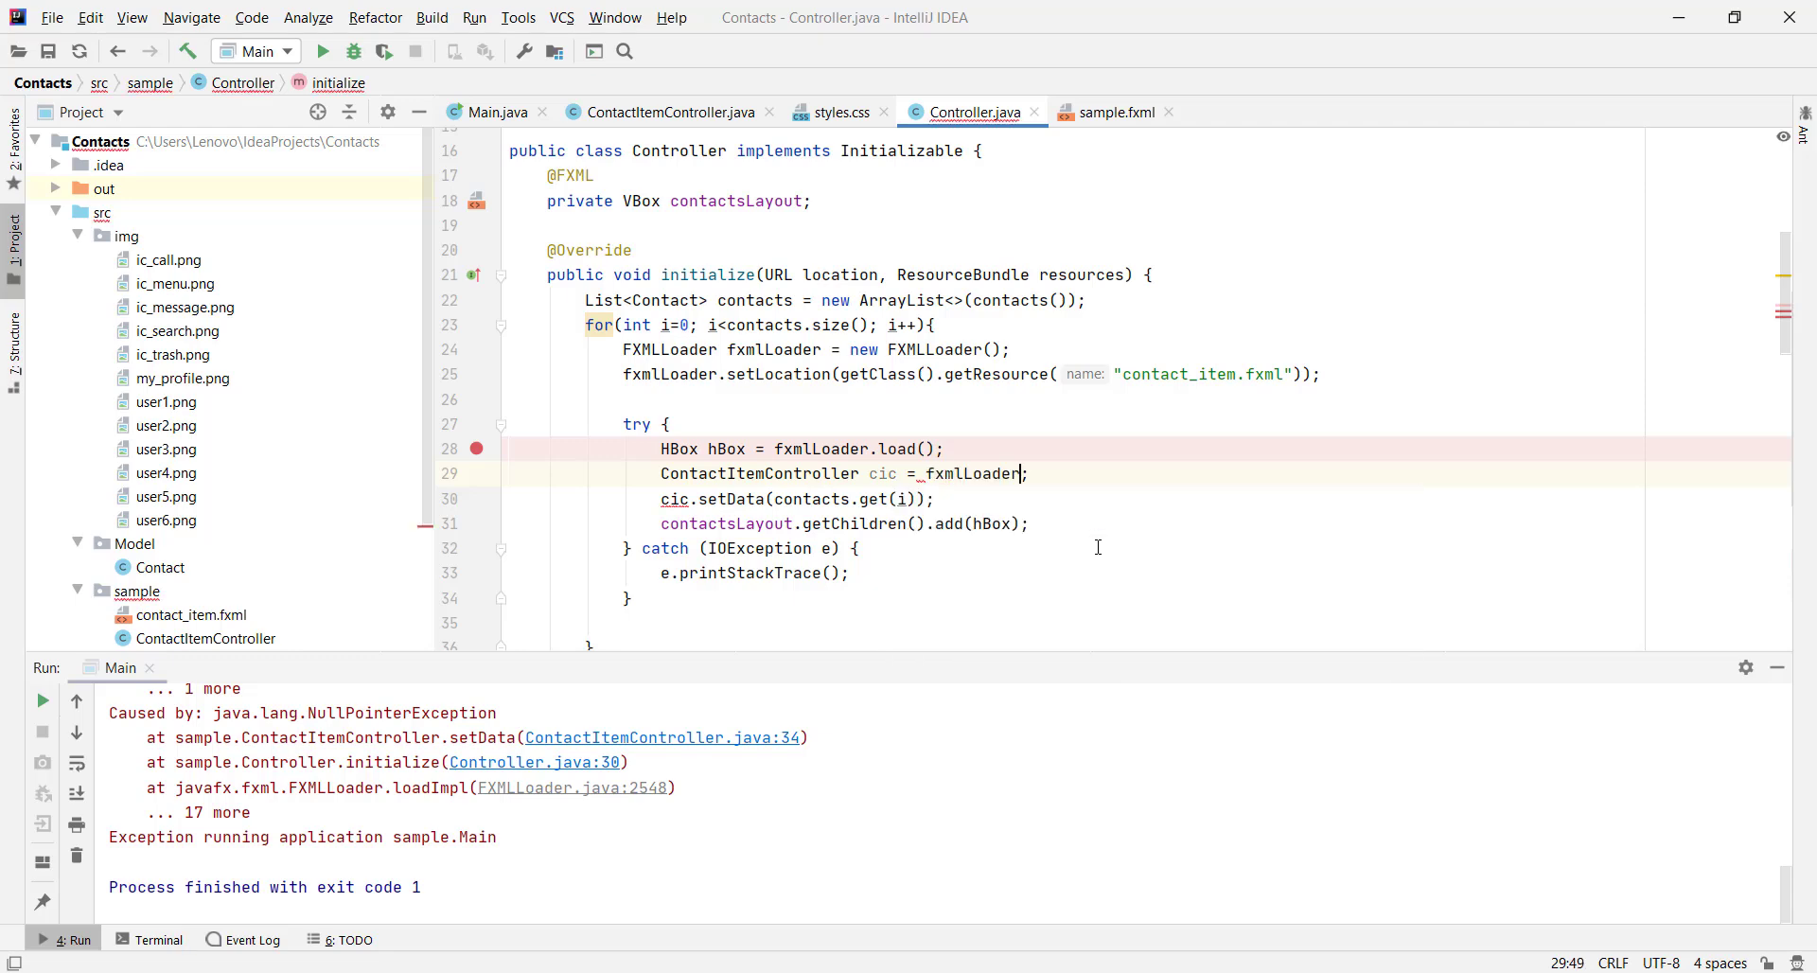
type(".")
type("getcon")
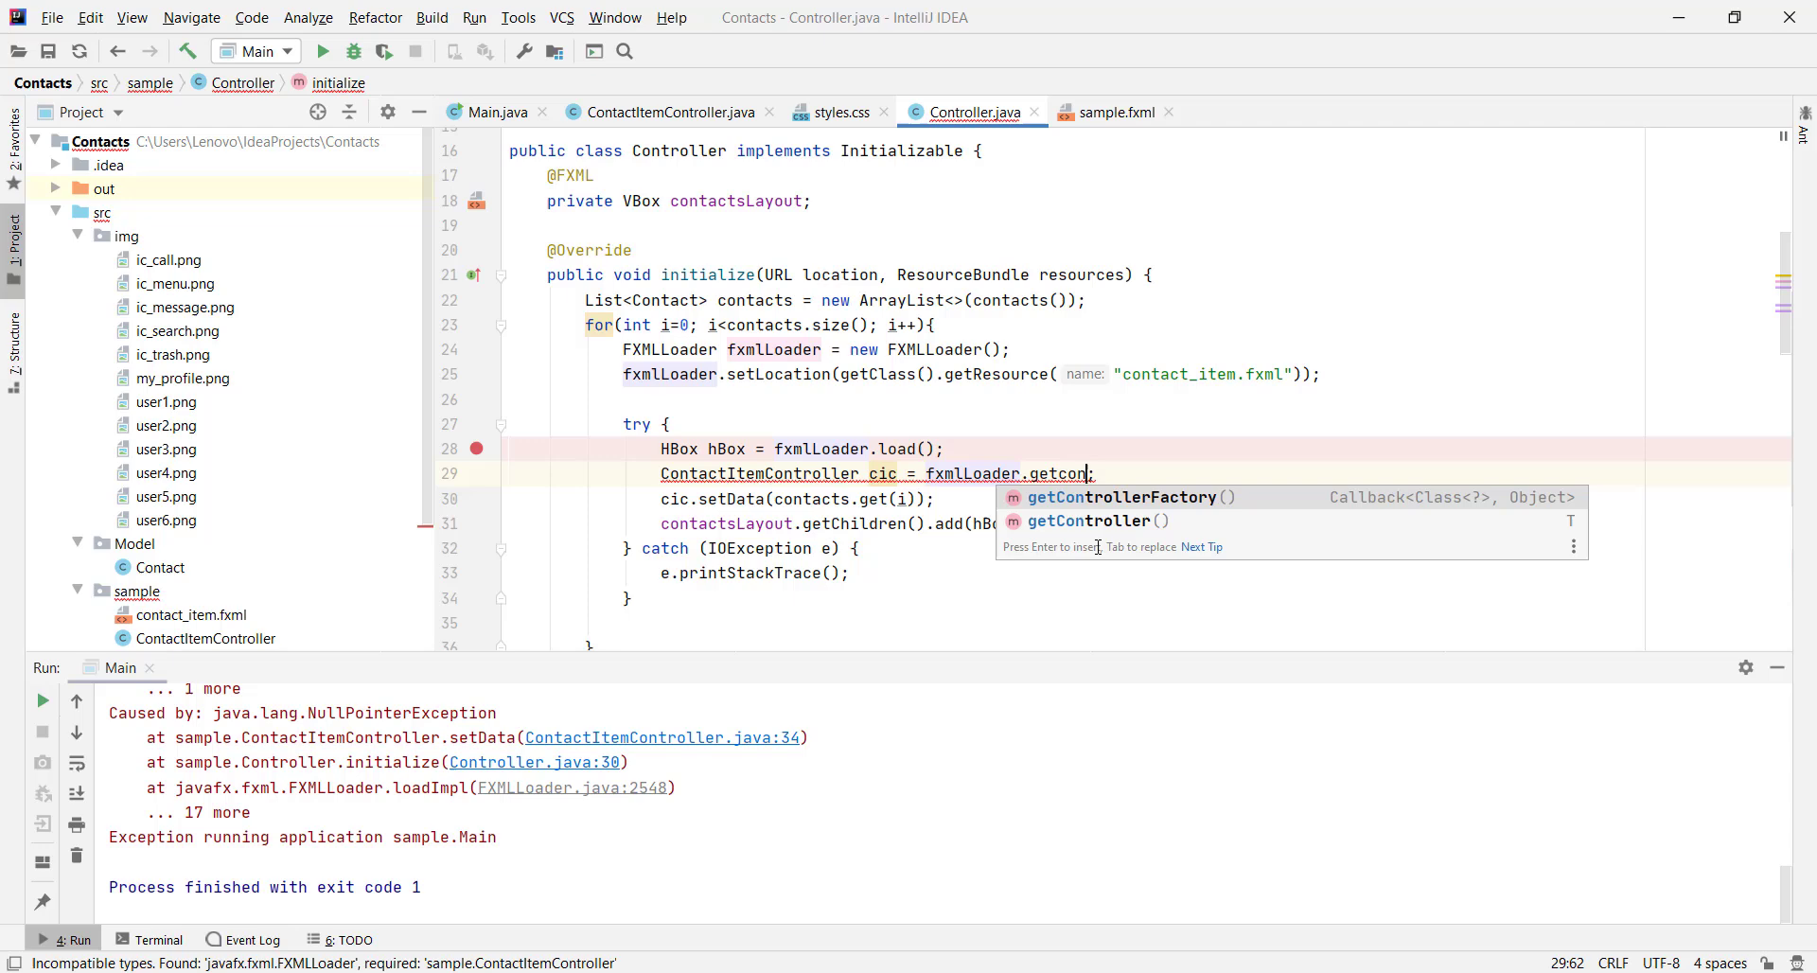
key("Down")
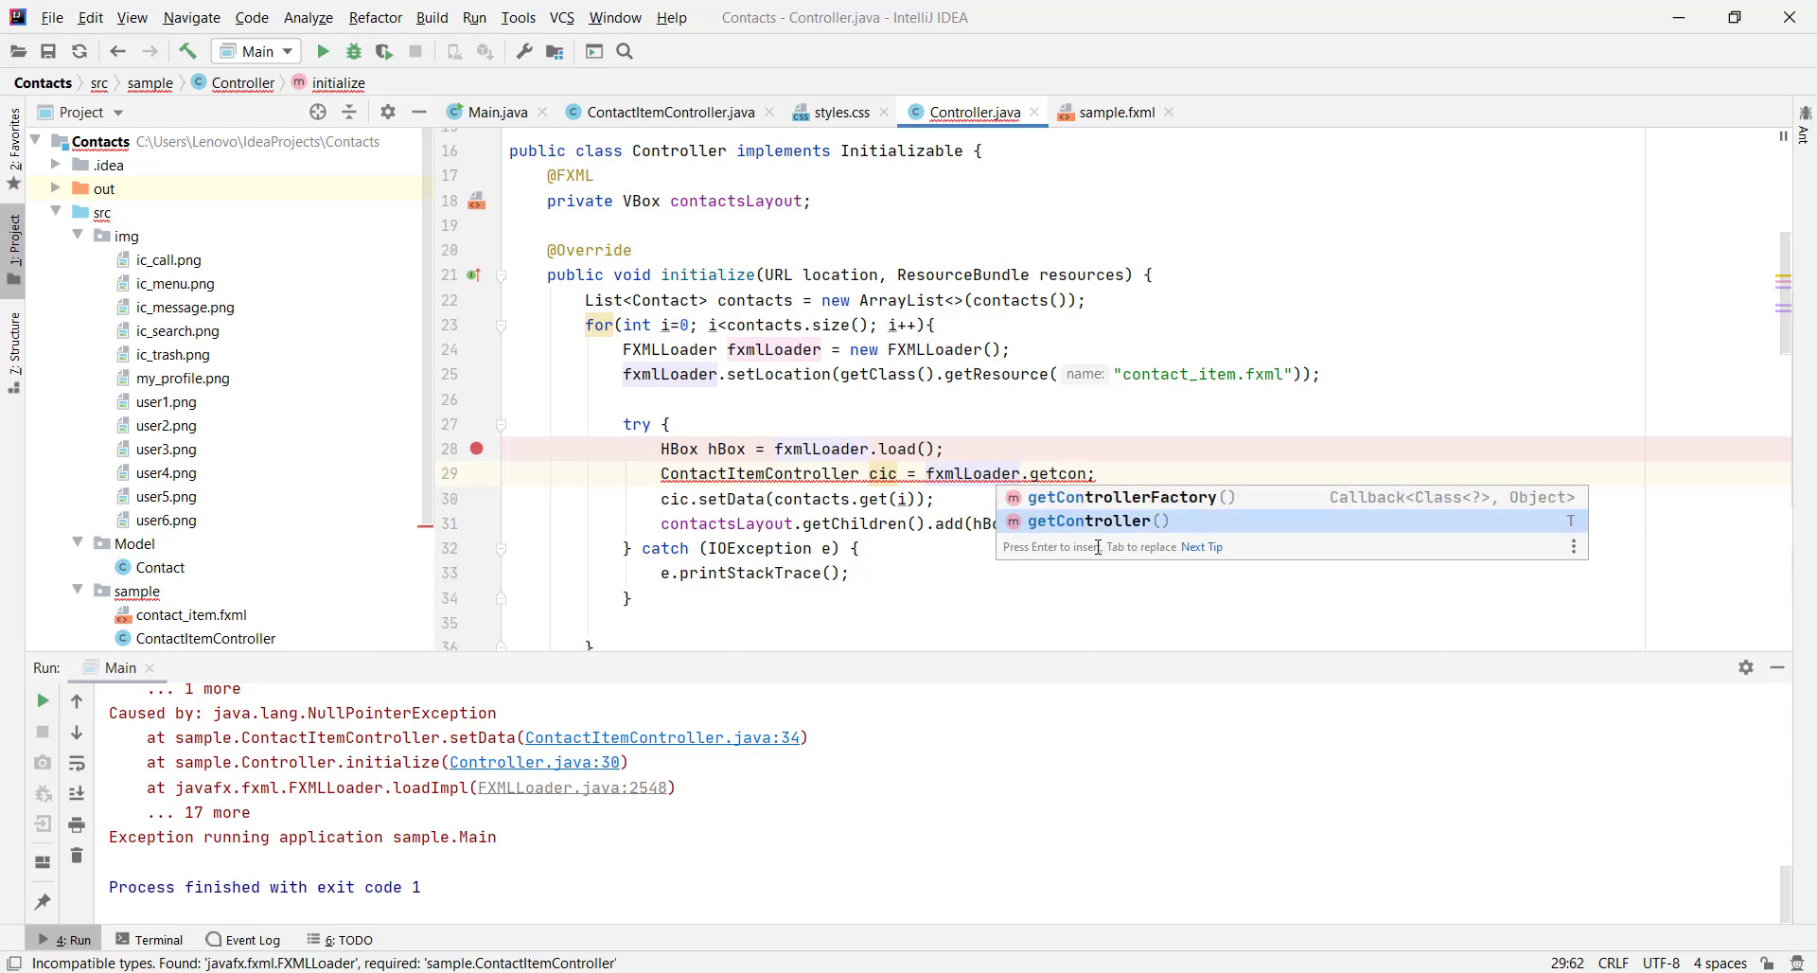
key("Return")
Run Main to confirm several contact rows appear, close it, and return to Controller.java
left_click(487, 111)
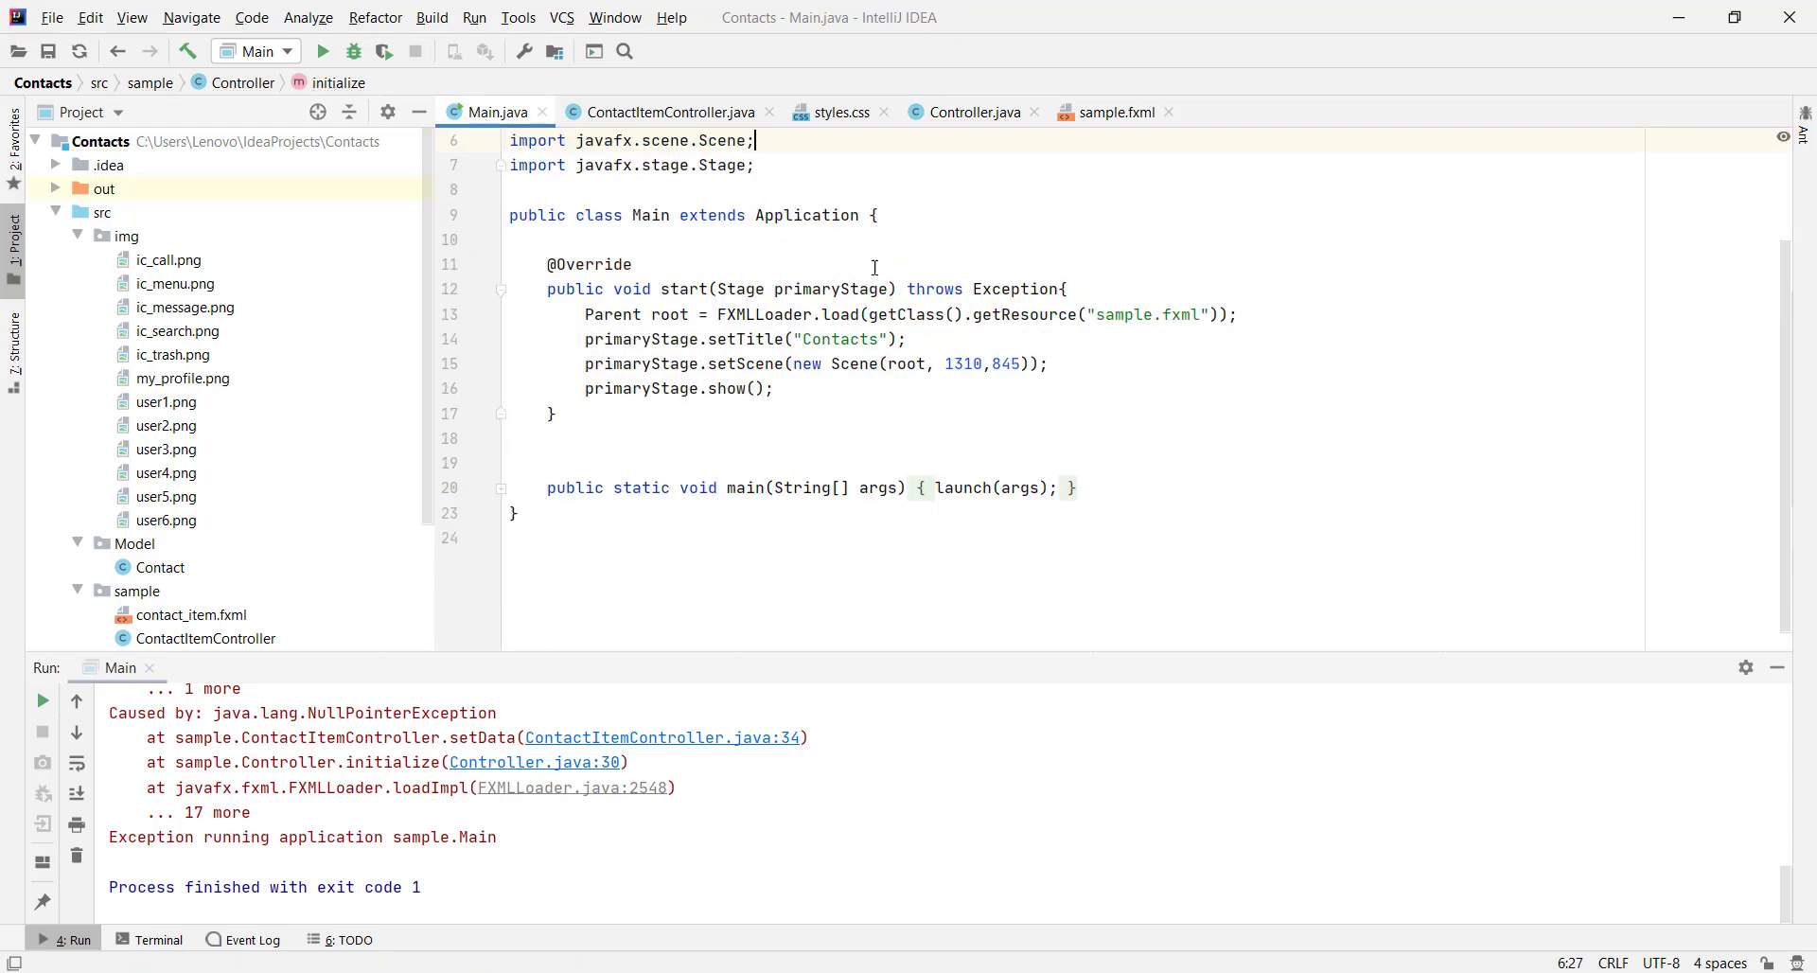
right_click(937, 260)
left_click(963, 587)
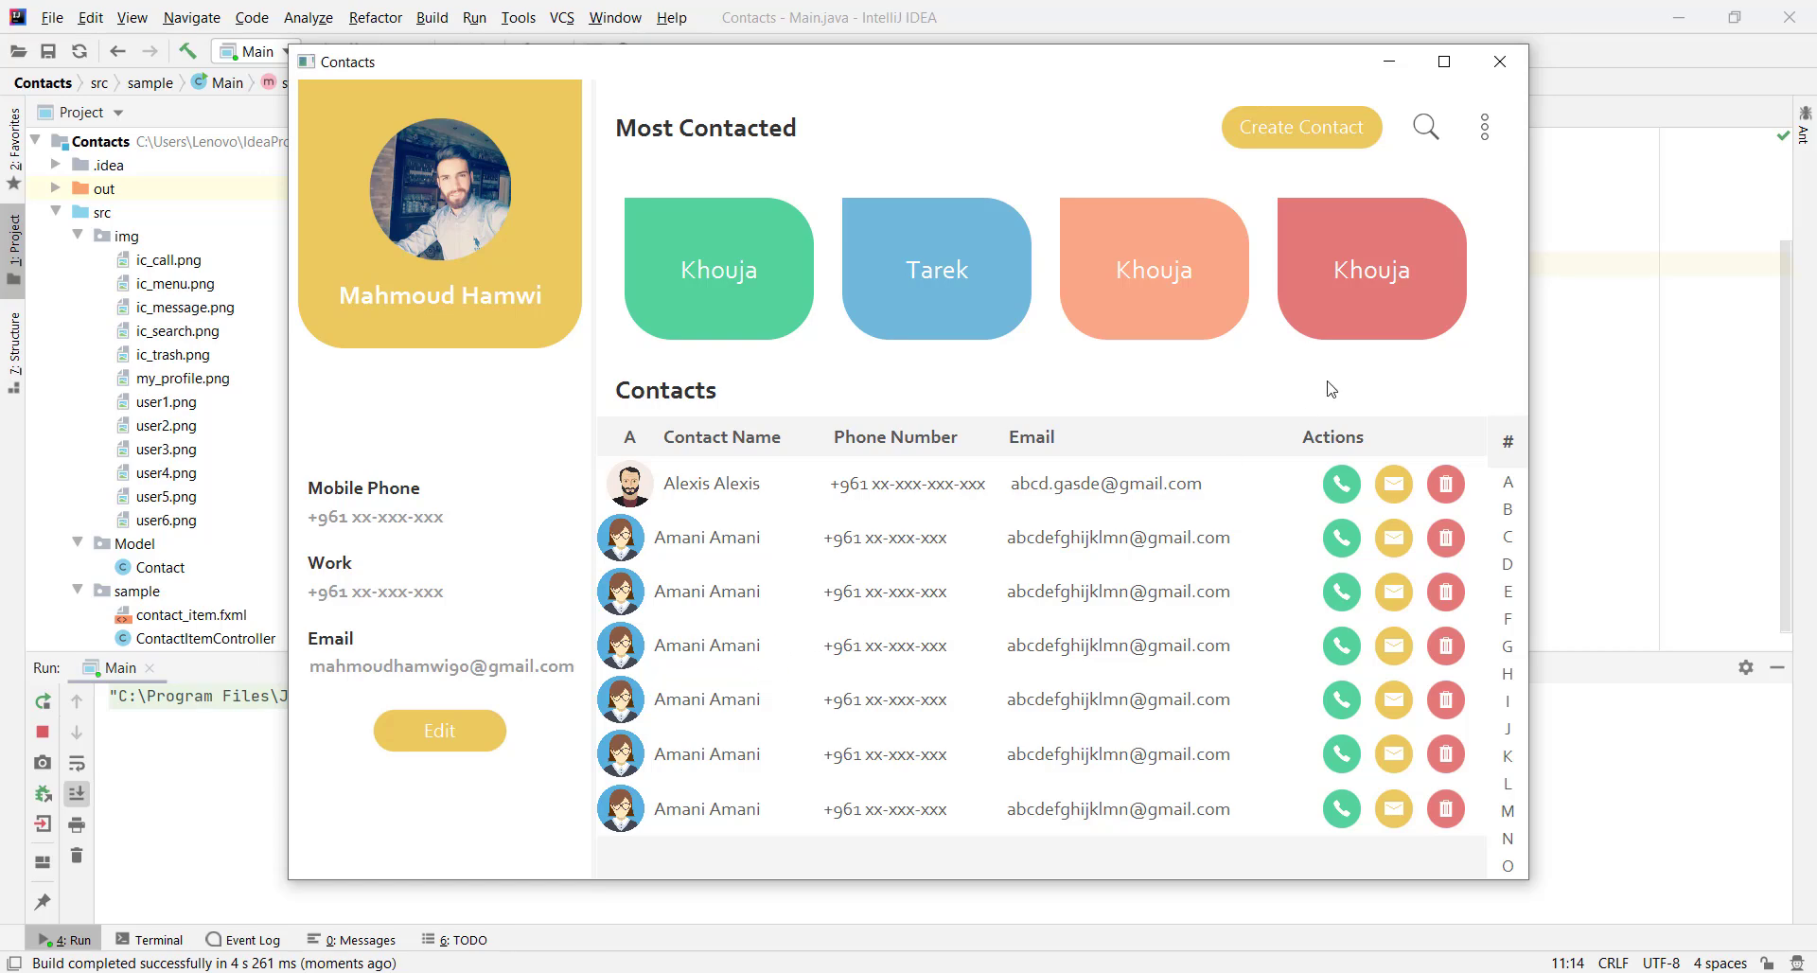
left_click(1499, 62)
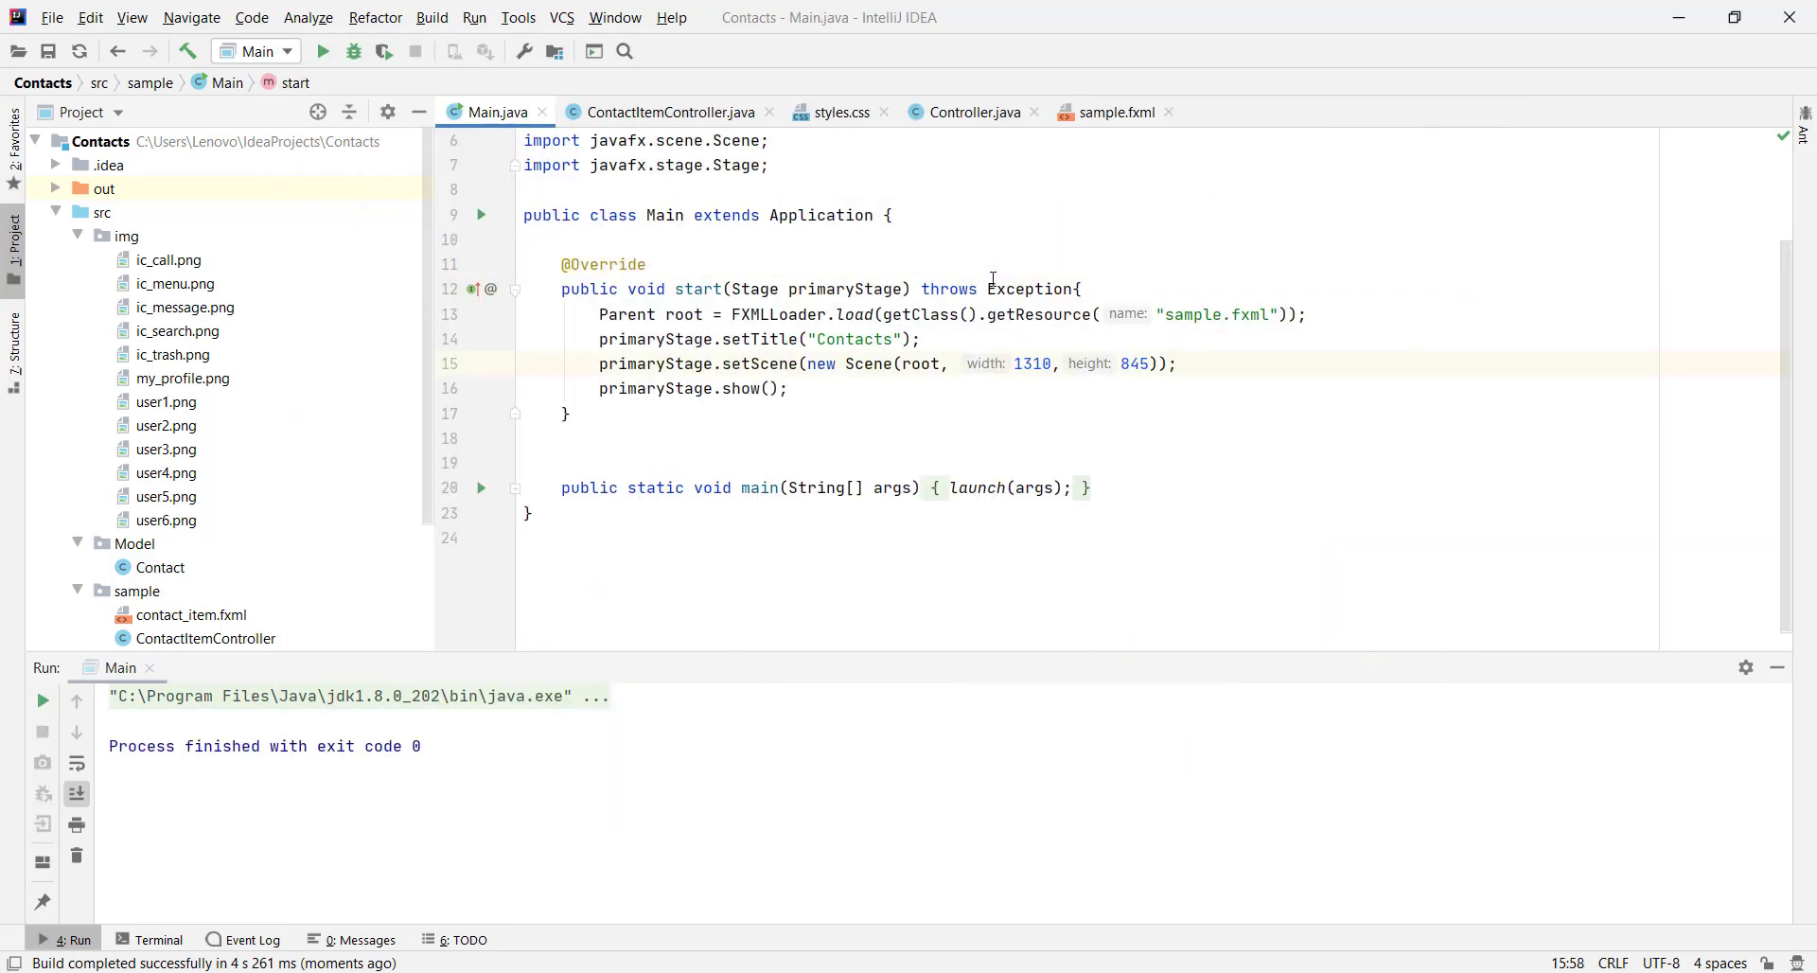
left_click(979, 113)
scroll(804, 396, "down", 3)
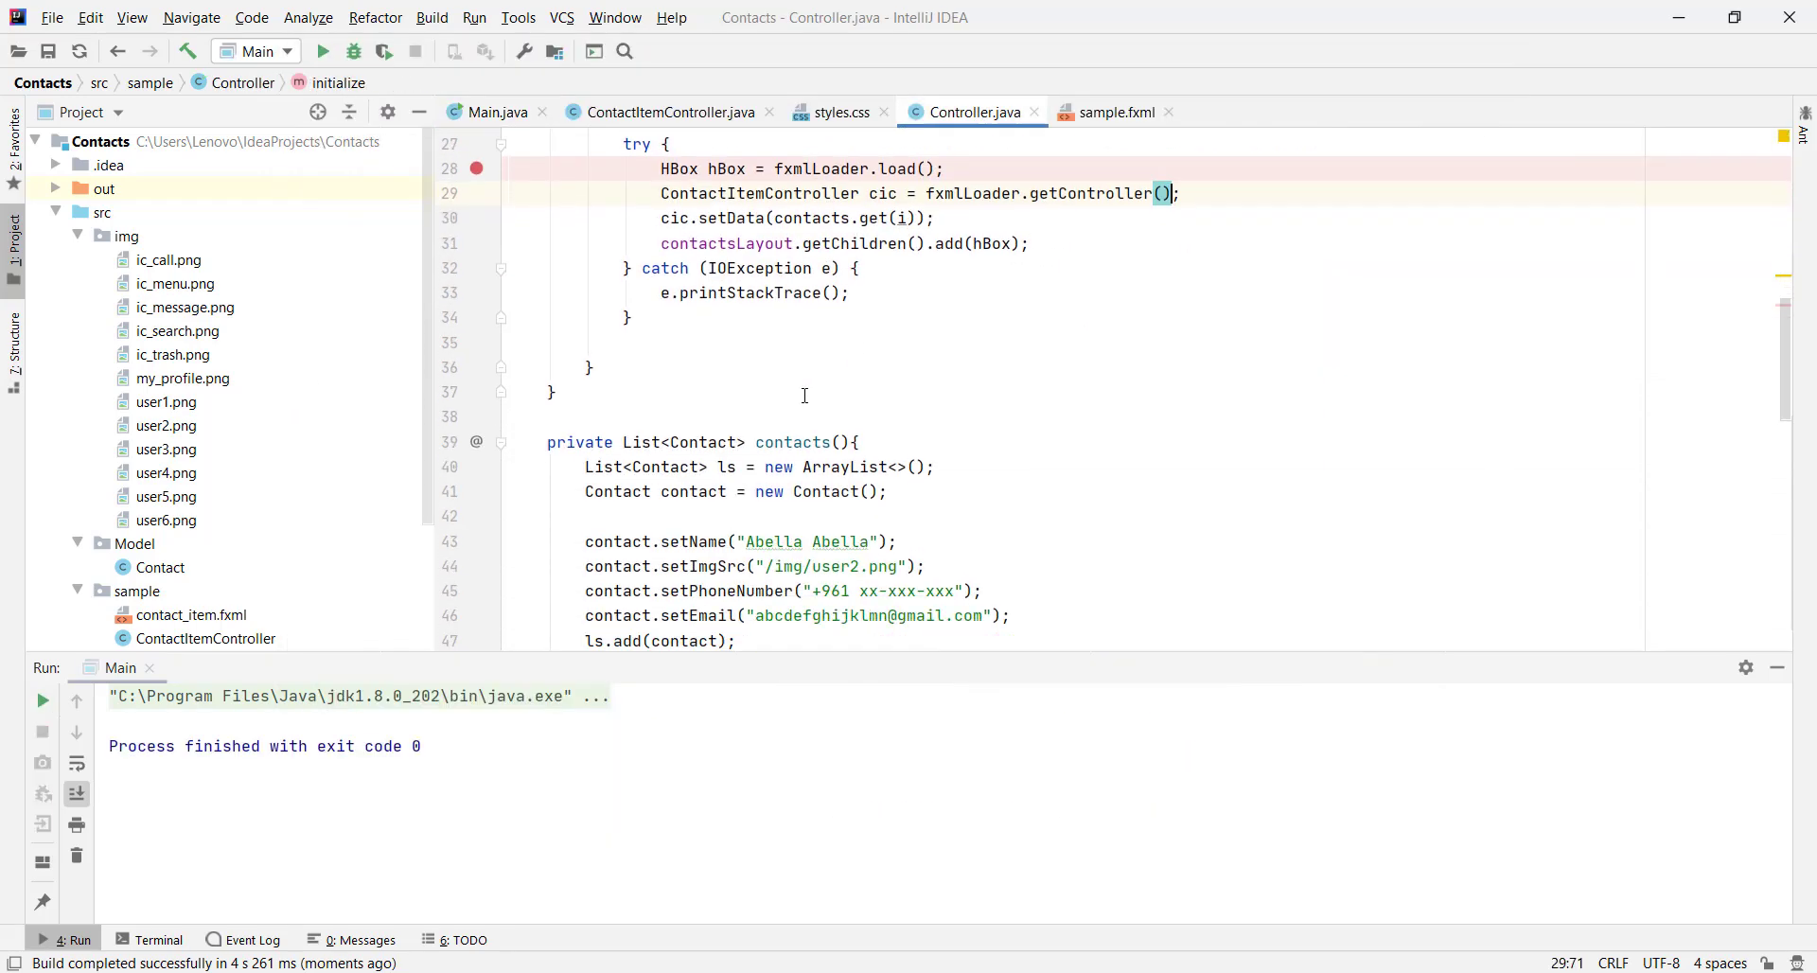
scroll(804, 396, "down", 3)
Paste contact = new Contact(); before the Alexis and Andrea blocks
left_click(667, 245)
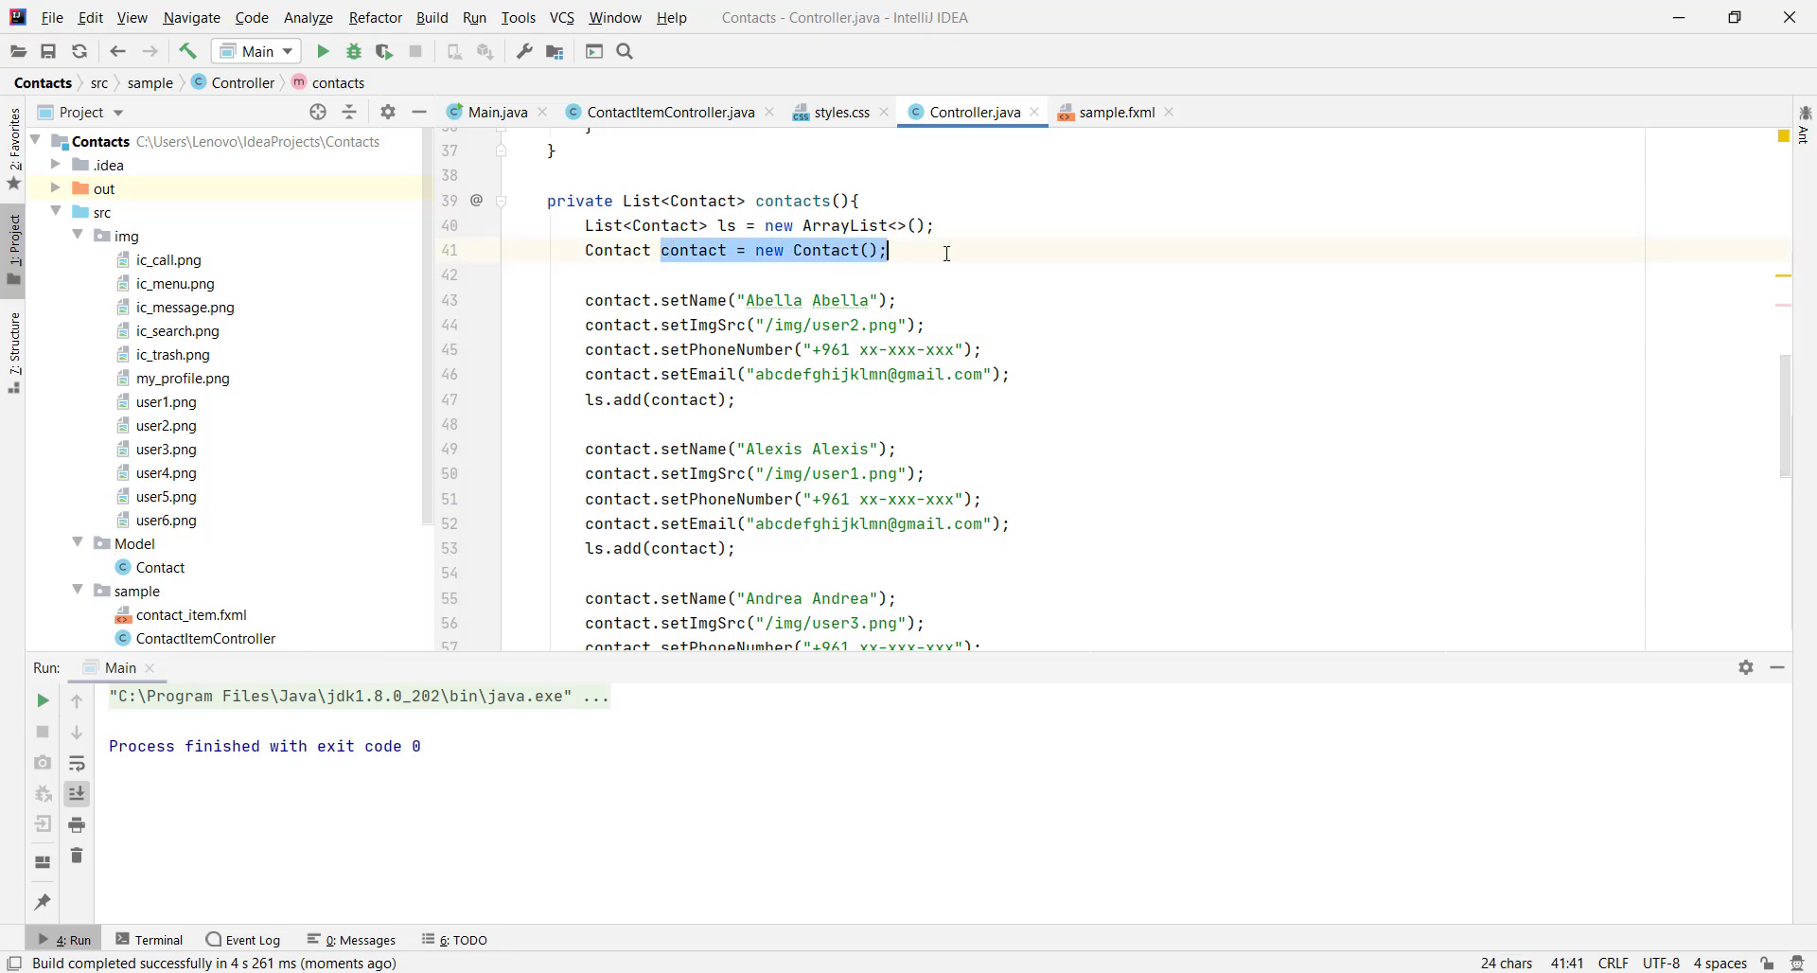
left_click(687, 437)
type("contact = new Contact();")
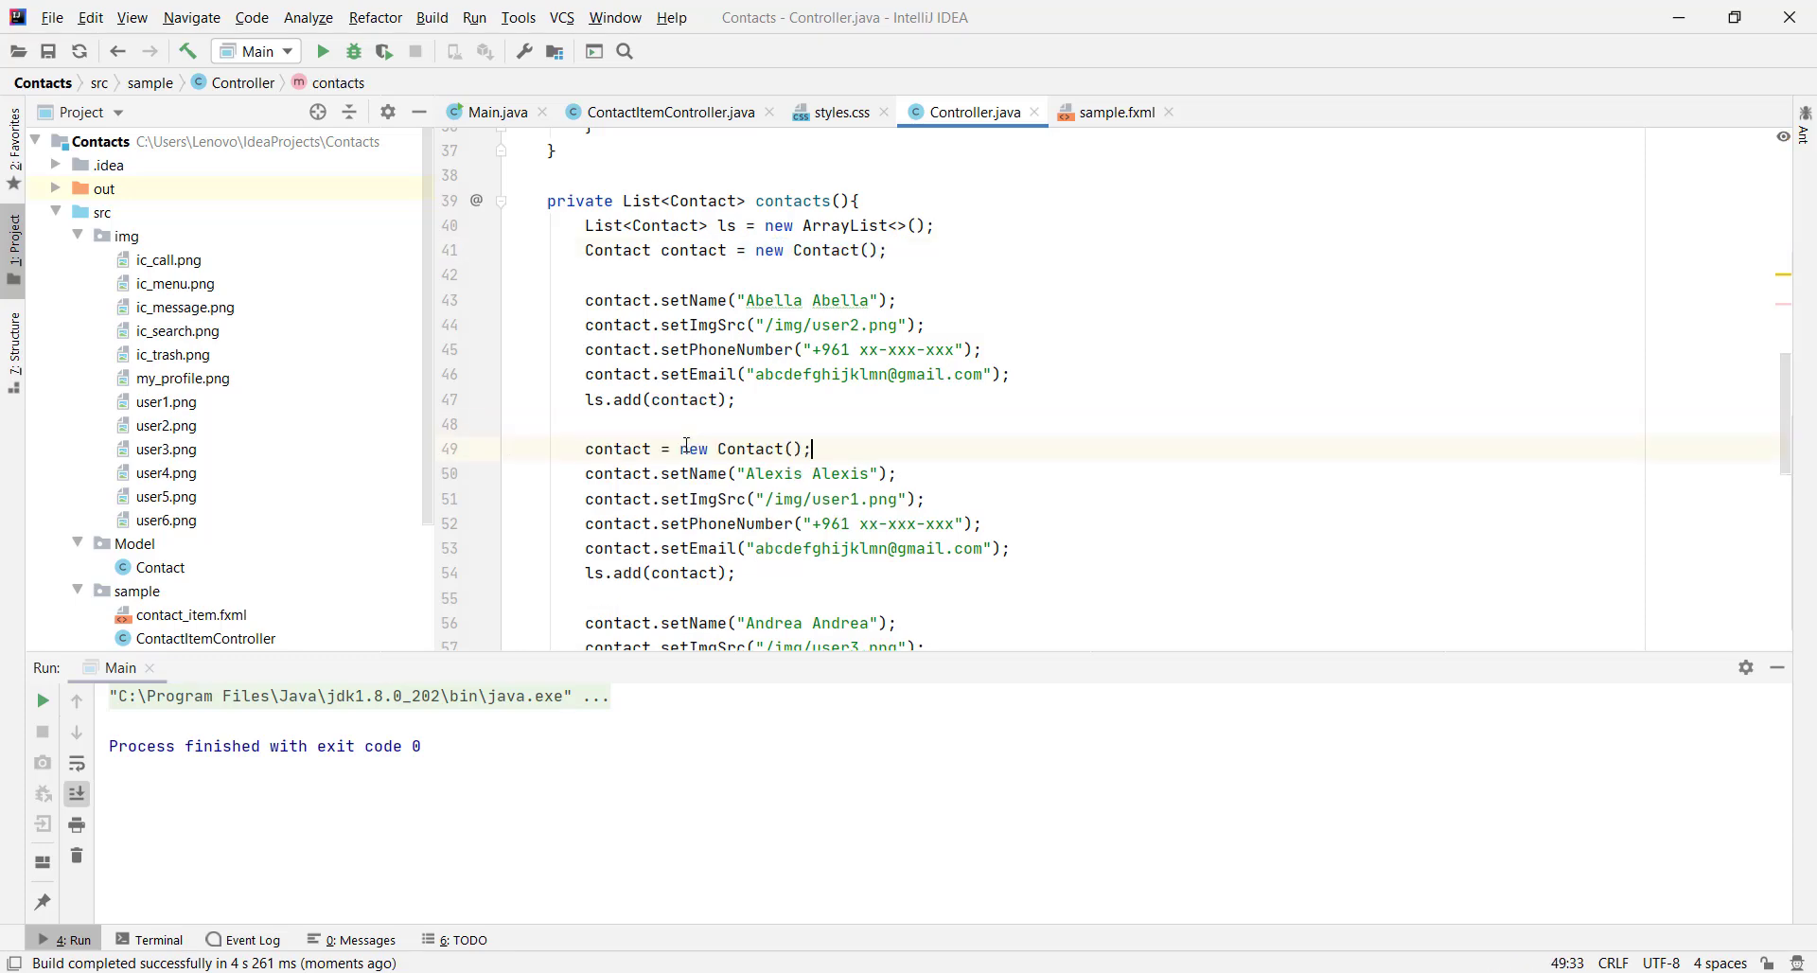
key("Down")
key("Down")
key("Down")
key("Down")
key("Down")
key("Down")
key("Return")
type("contact = new Contact();")
key("Down")
key("Down")
key("Down")
key("Down")
key("Down")
key("Down")
key("Down")
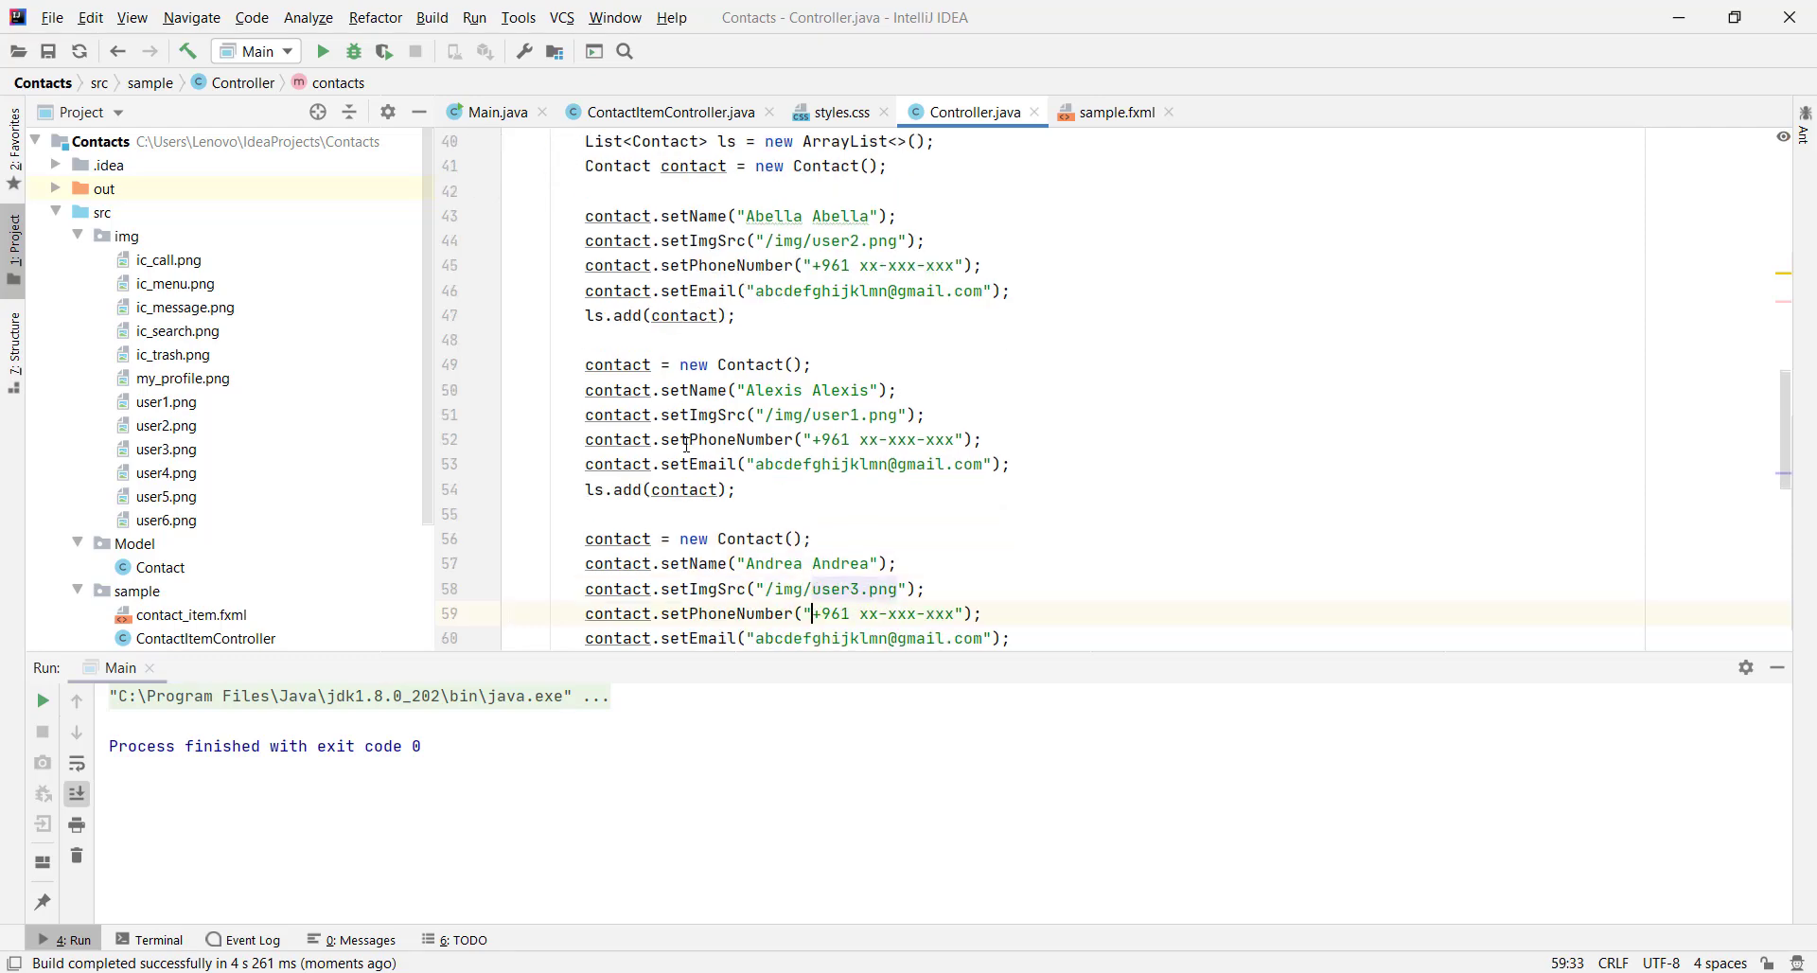
Paste contact = new Contact(); before the Andreas, Arnesto and Amani blocks
left_click(1779, 667)
left_click(588, 595)
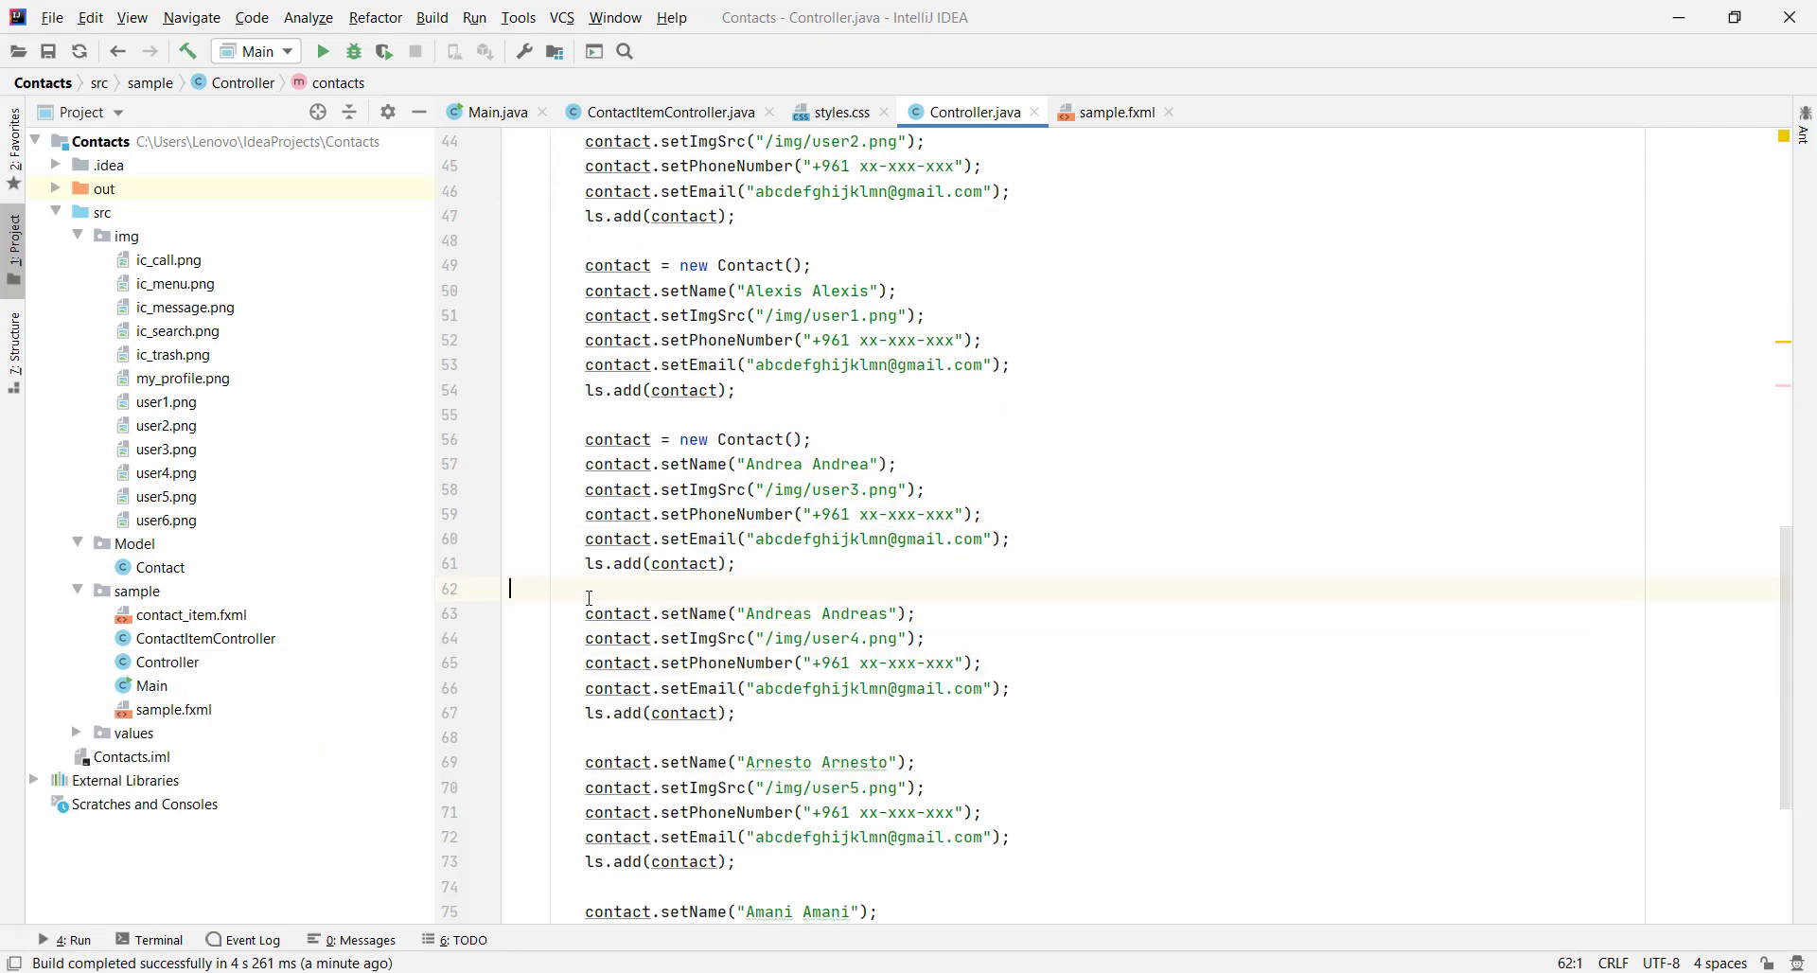
type("contact = new Contact();")
left_click(584, 769)
type("contact = new Contact();")
key("Down")
key("Down")
key("Down")
key("Down")
key("Down")
key("Down")
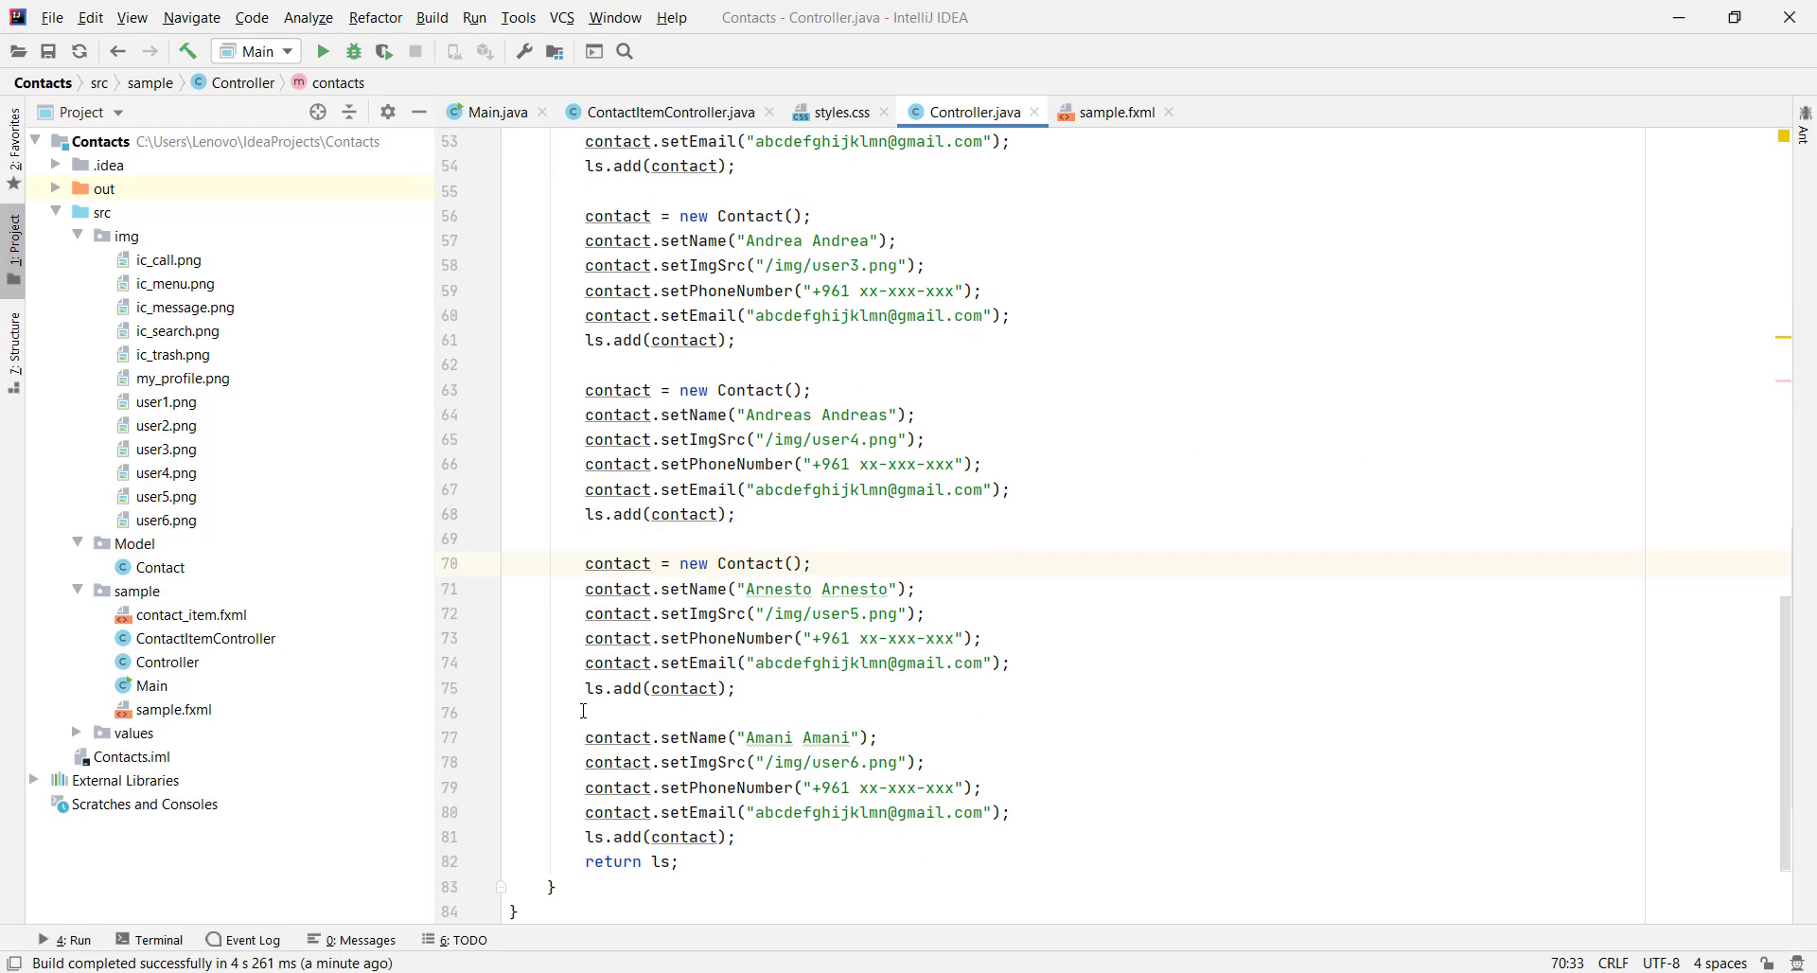
type("contact = new Contact();")
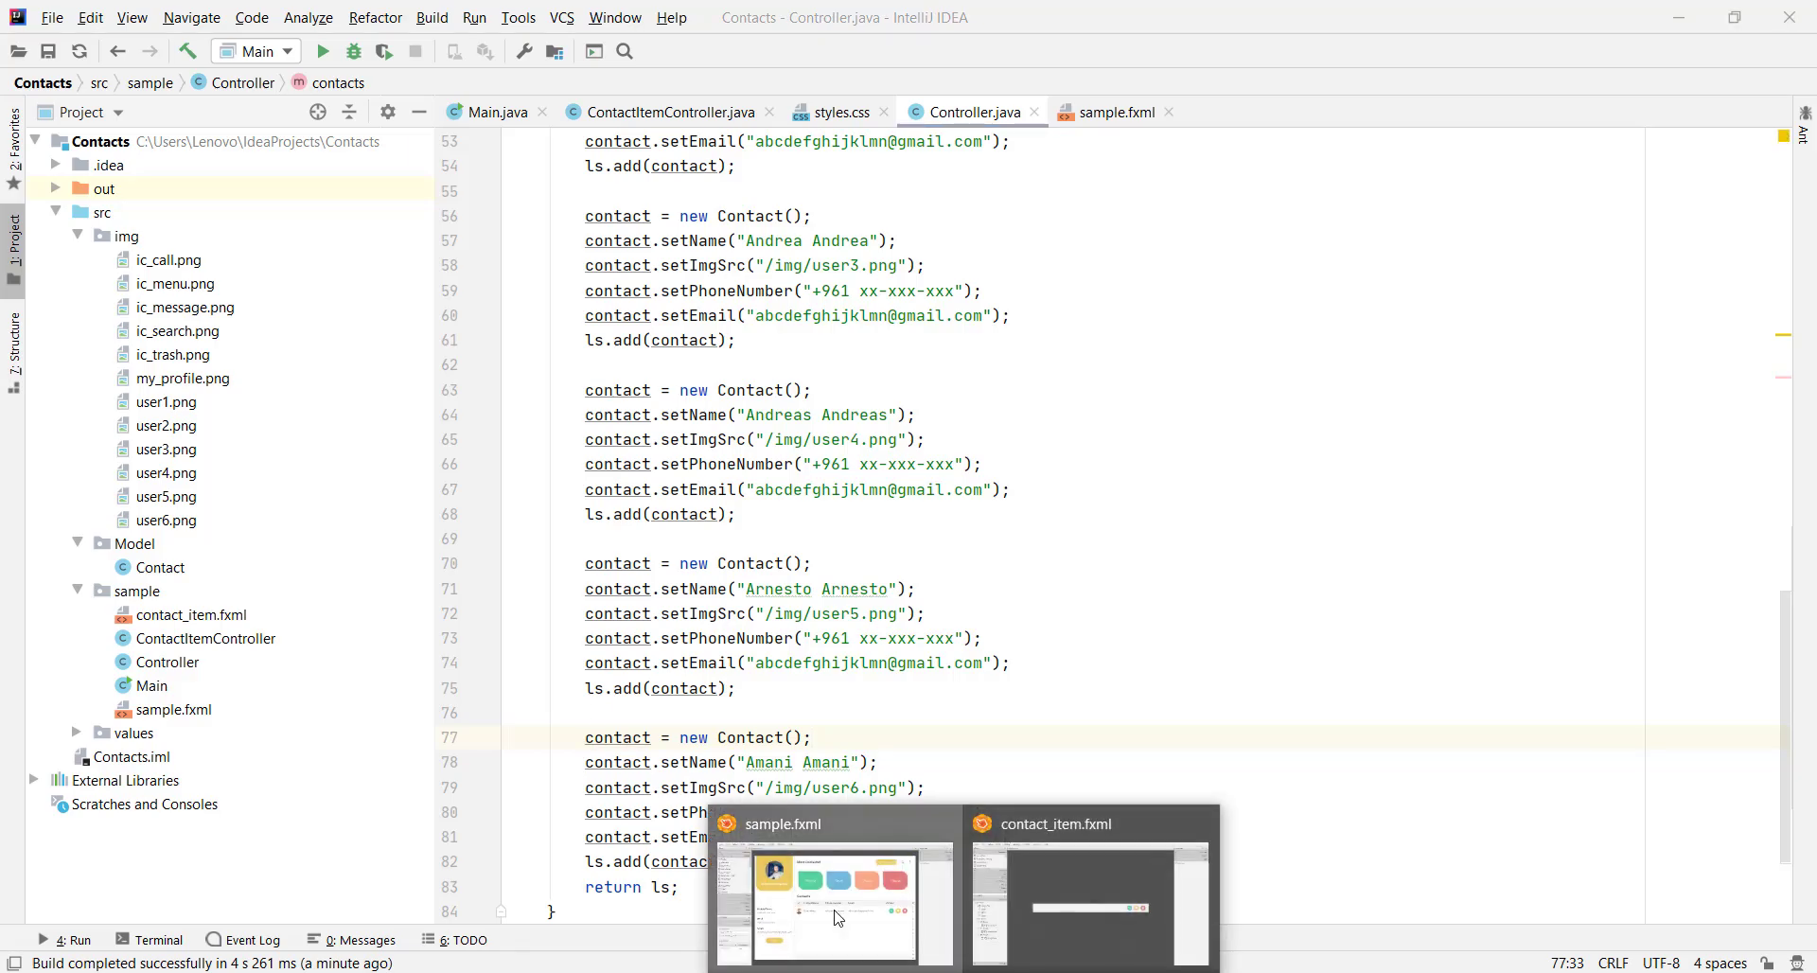
left_click(861, 875)
Set the contactsLayout VBox spacing to 10 and save sample.fxml
left_click(909, 868)
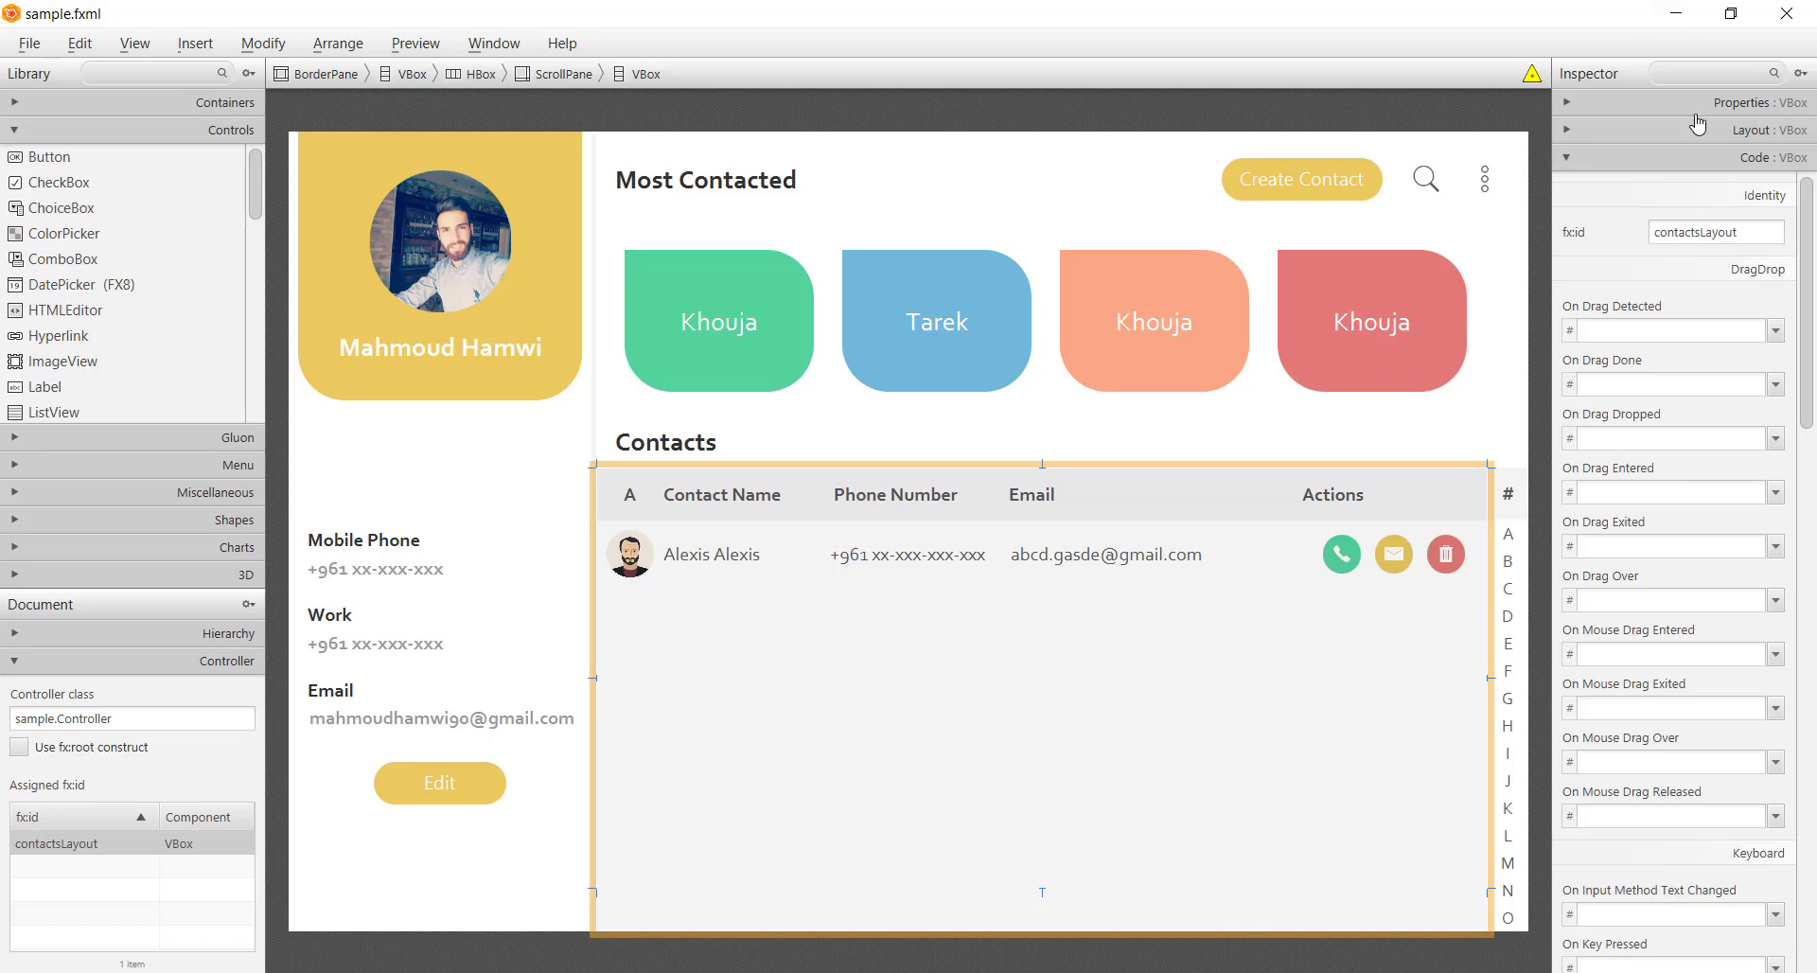
key("space")
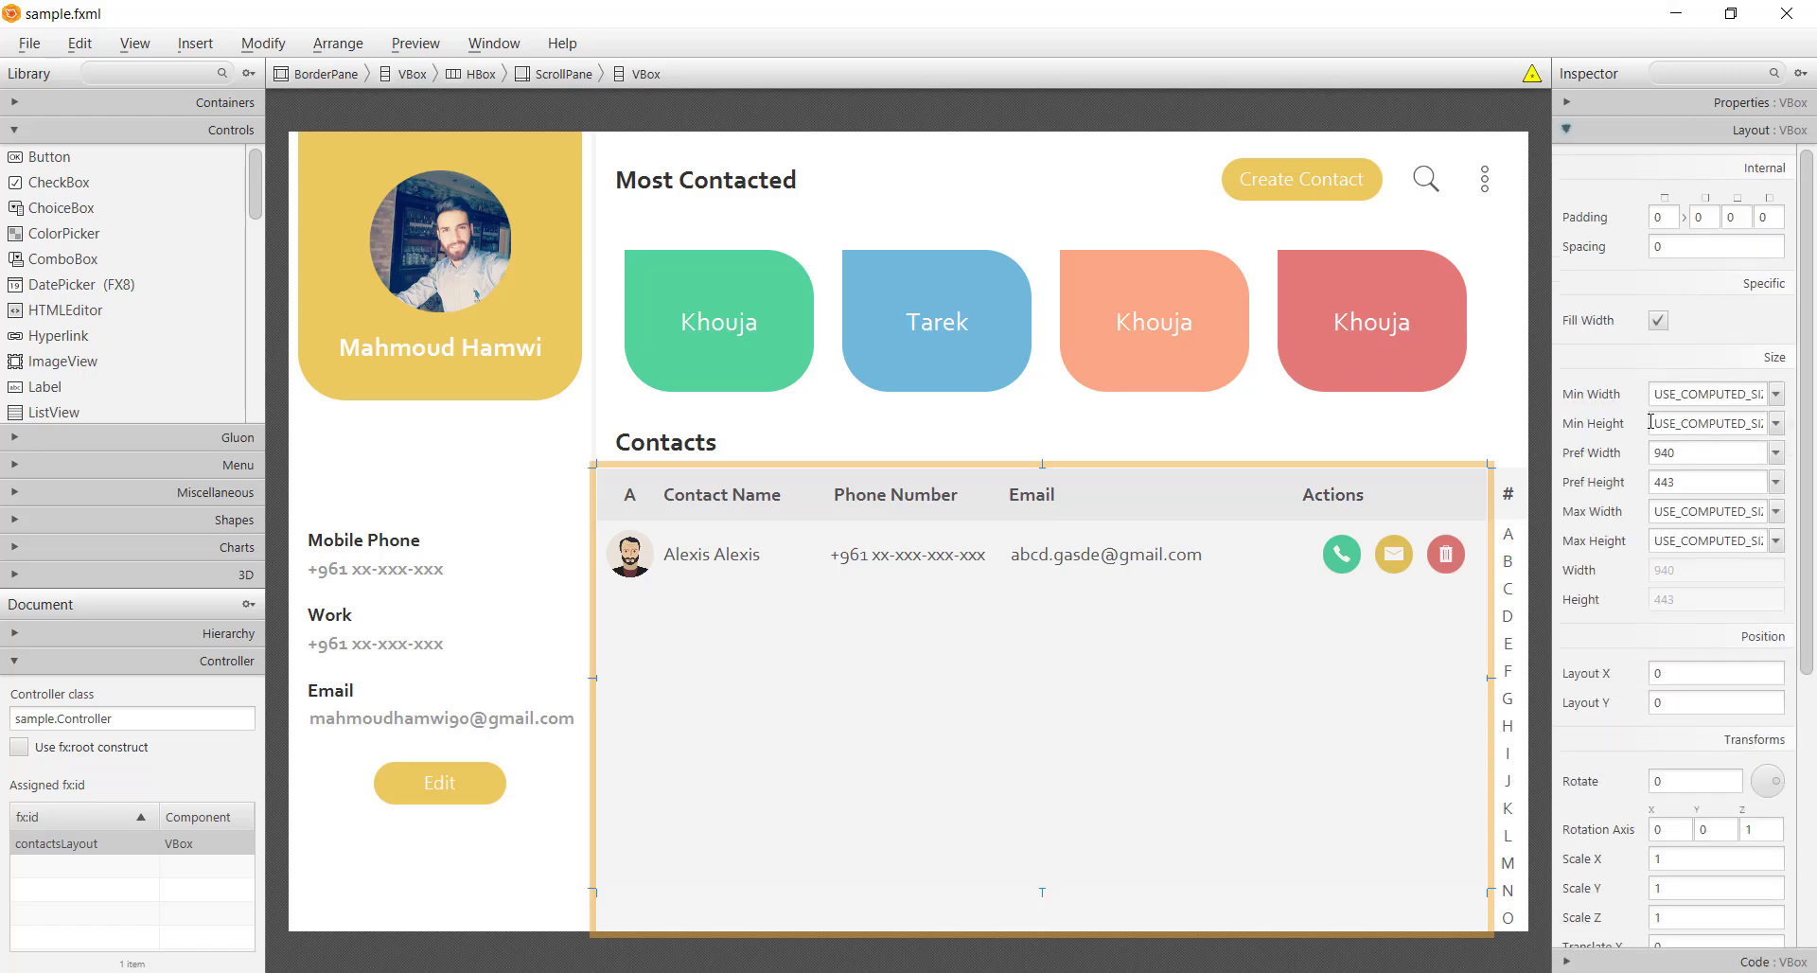
left_click(1669, 248)
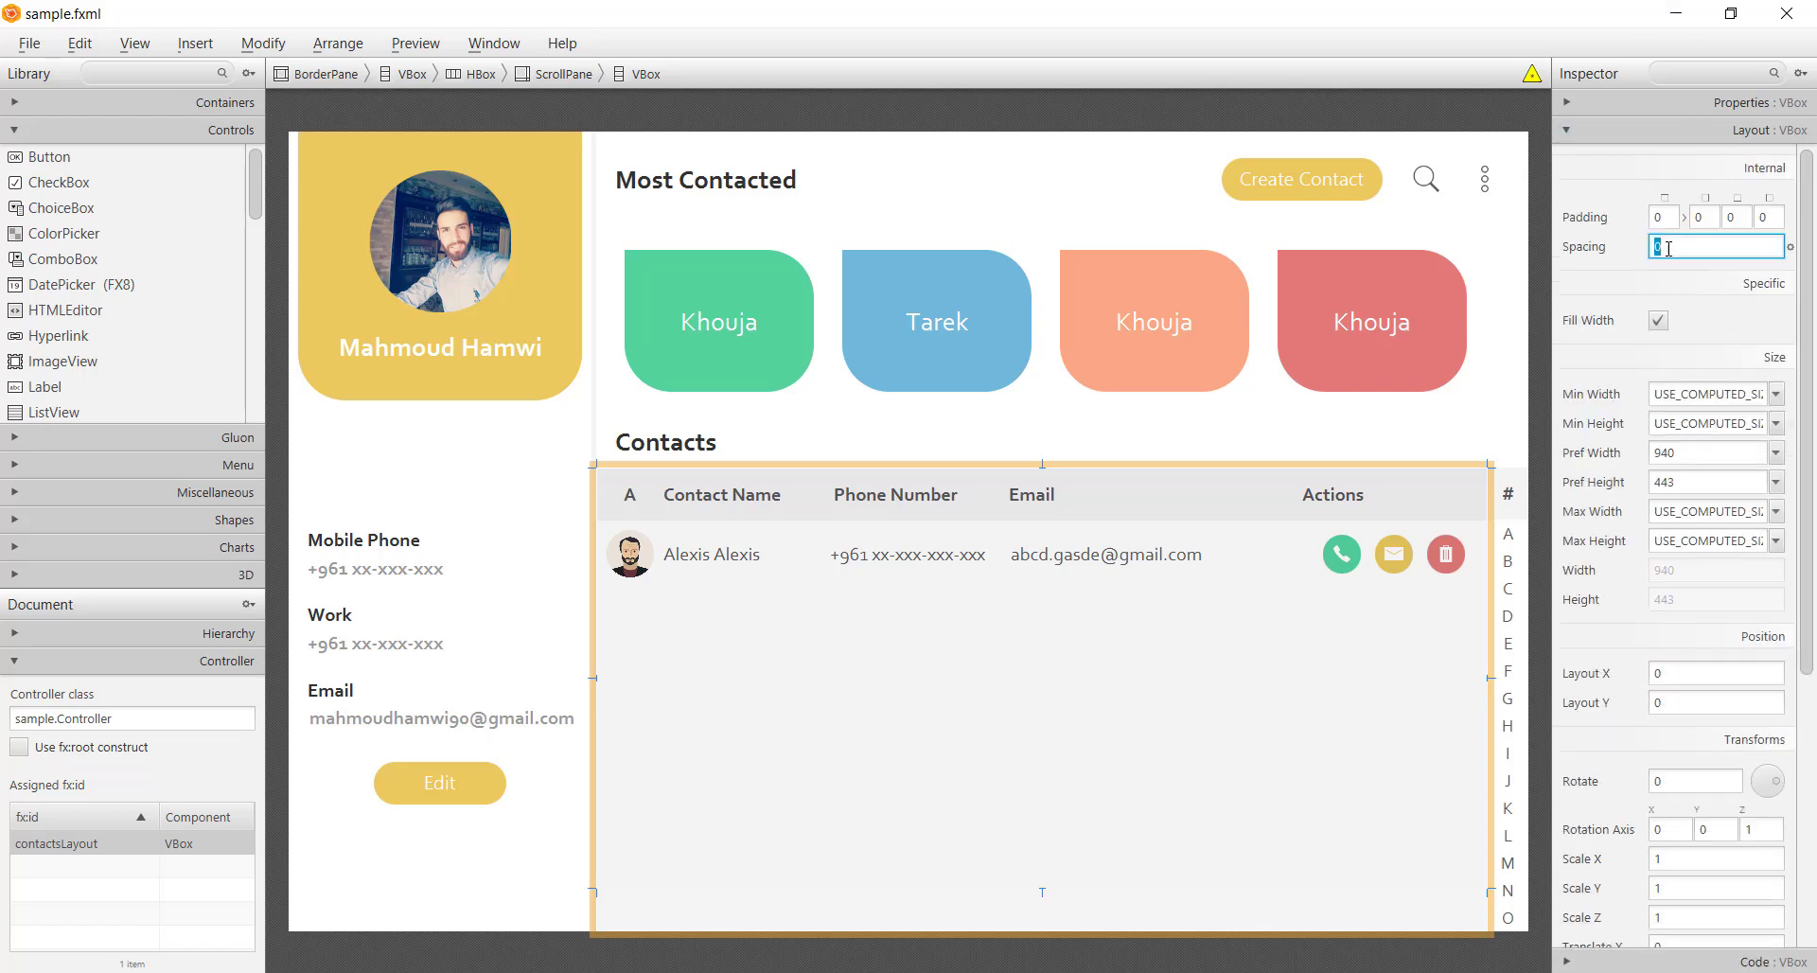
key("Return")
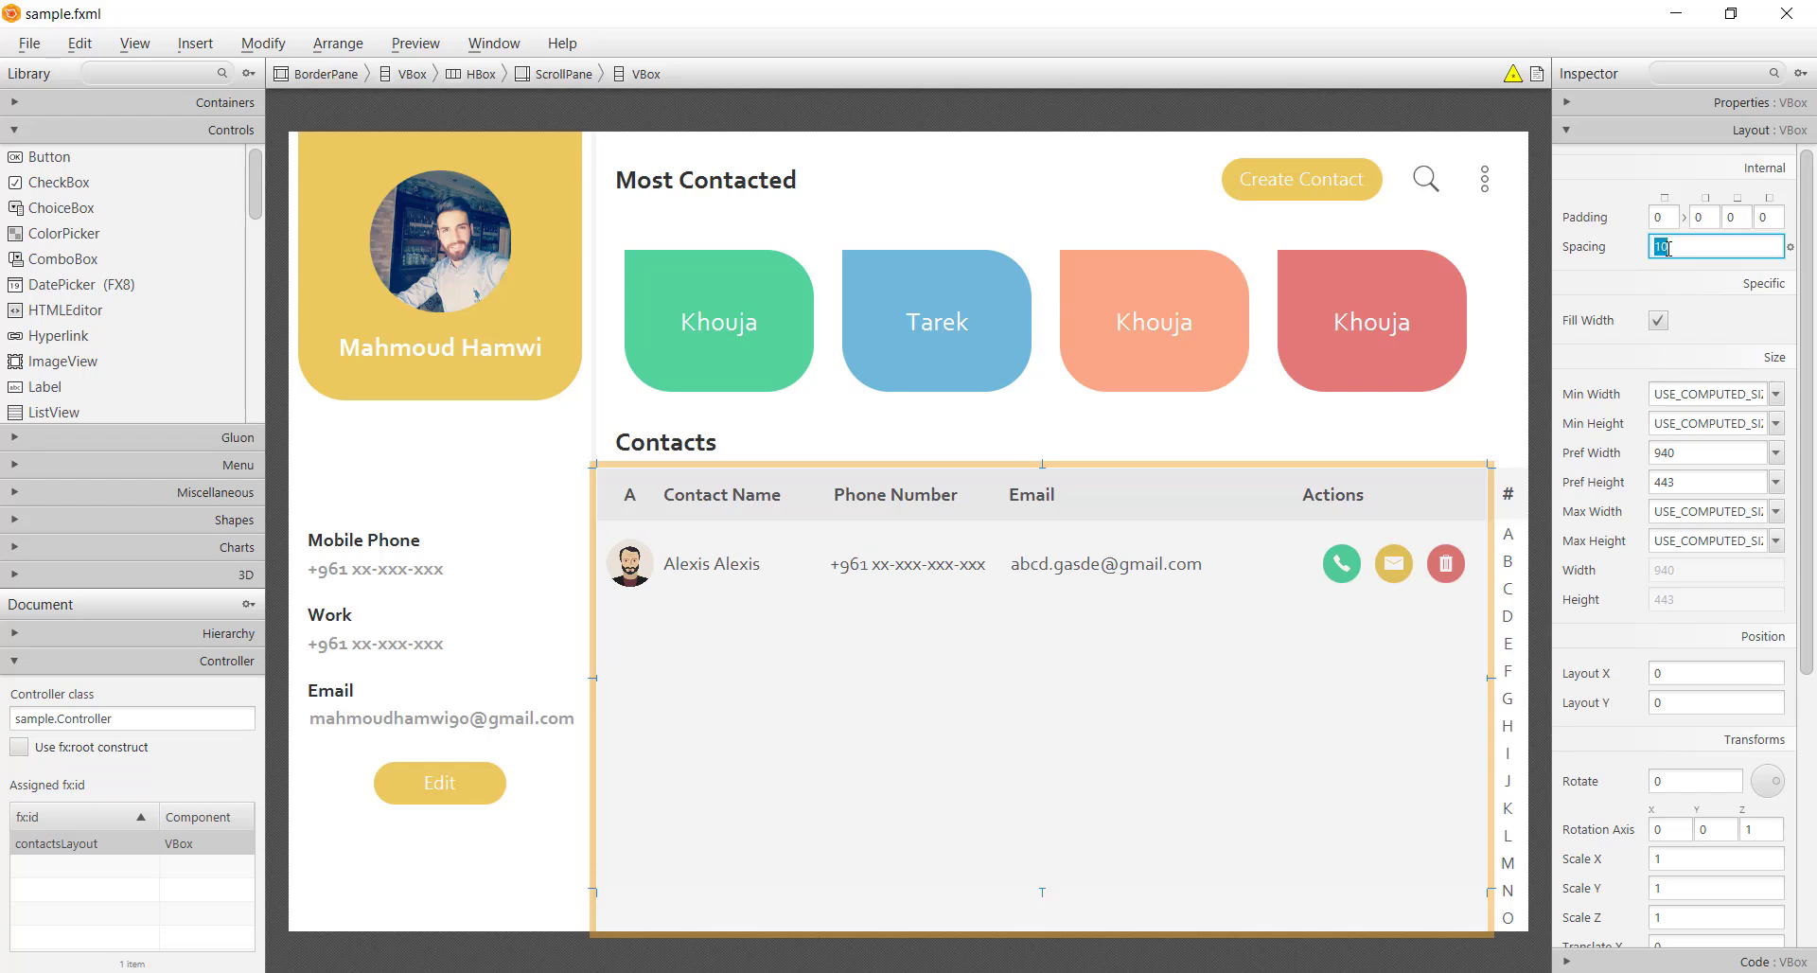
key("ctrl+s")
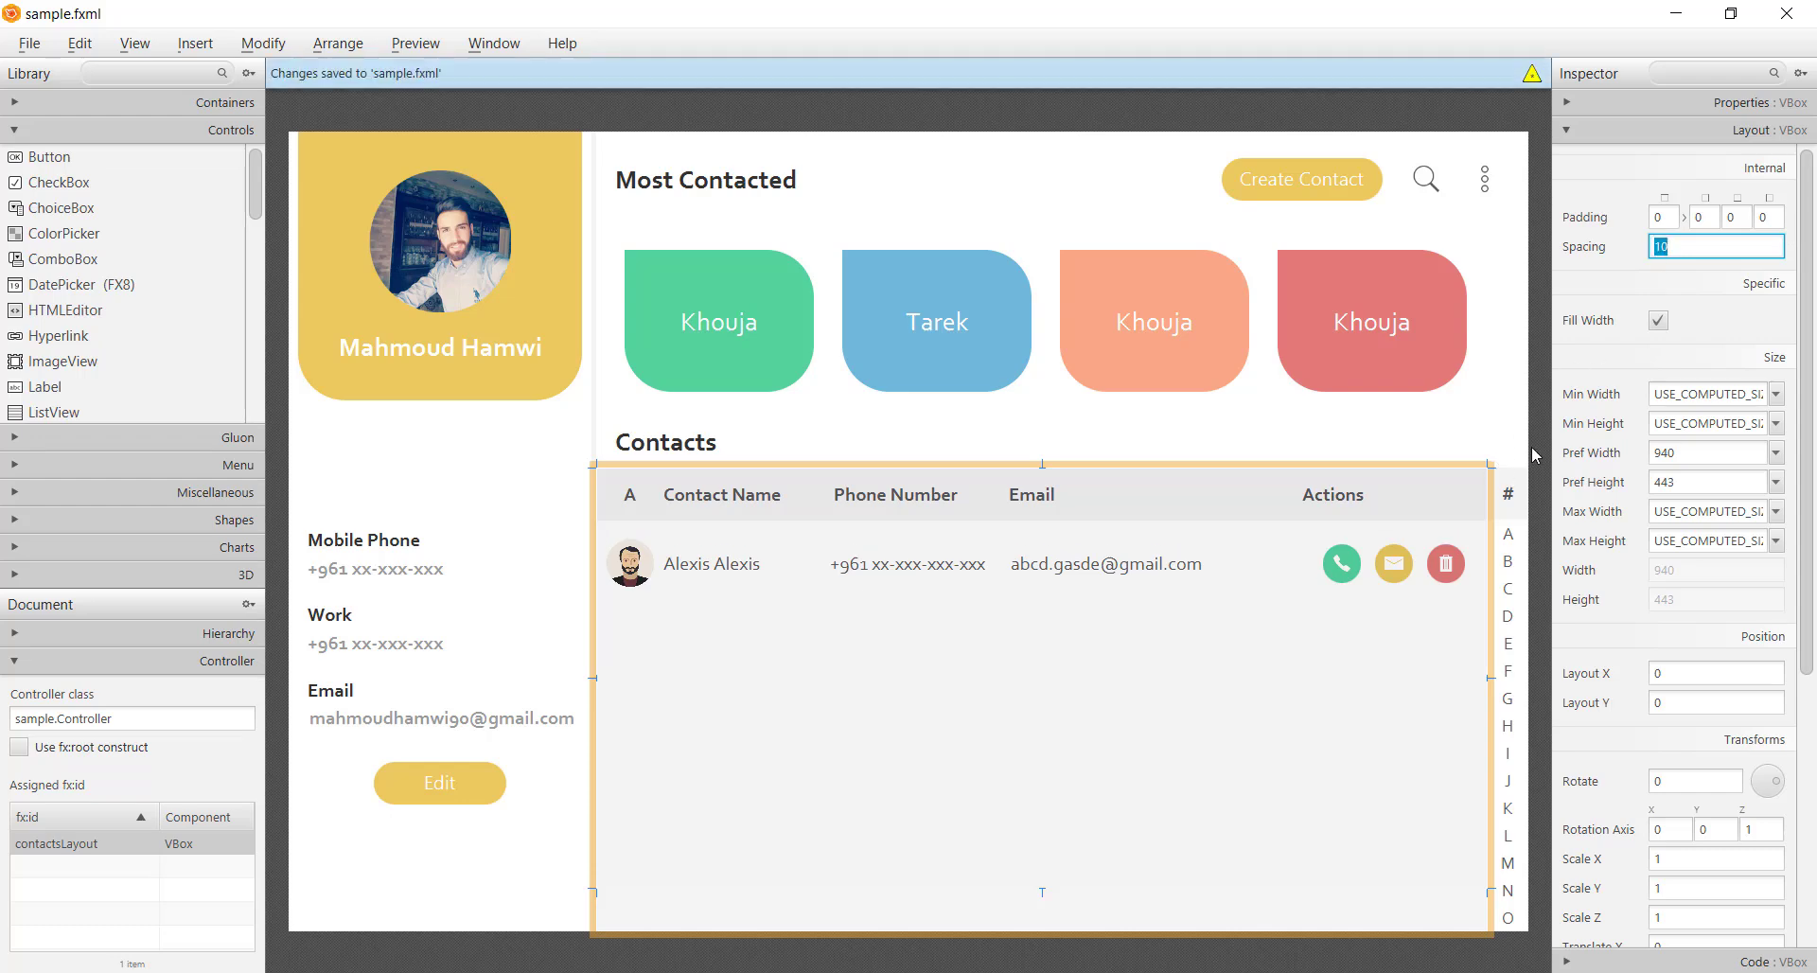
Delete the placeholder Alexis Alexis contact row and save sample.fxml
left_click(1287, 587)
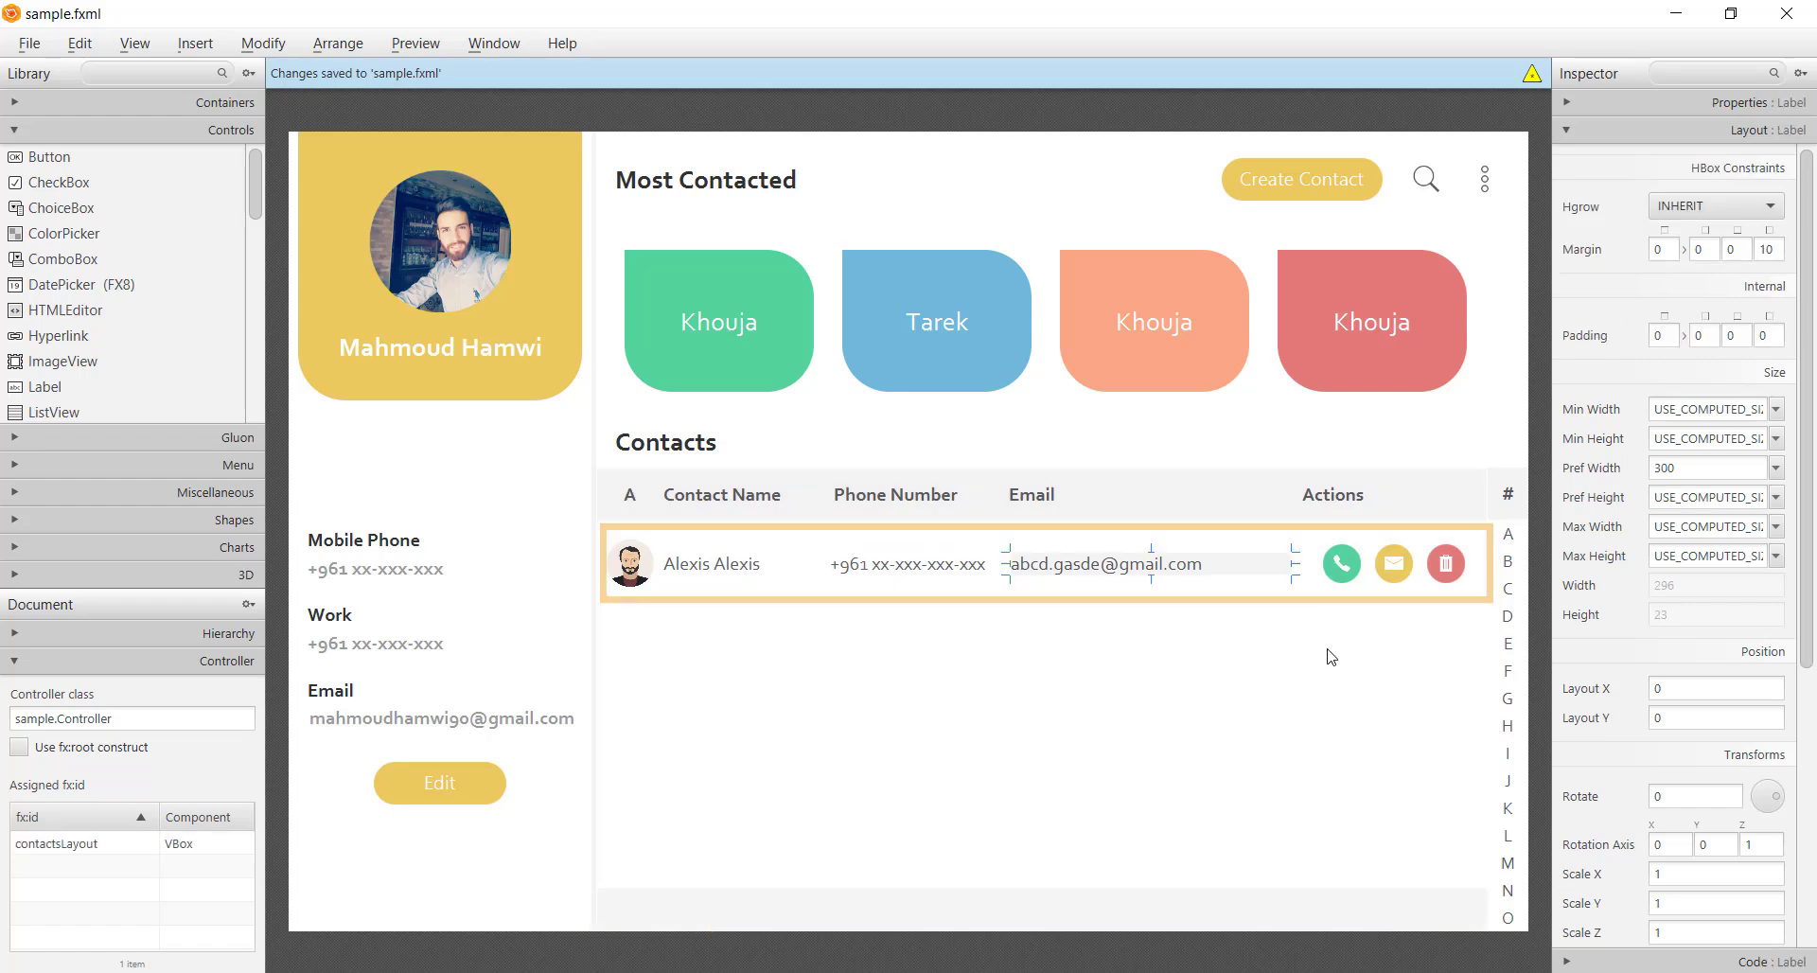
left_click(1311, 598)
left_click(1260, 594)
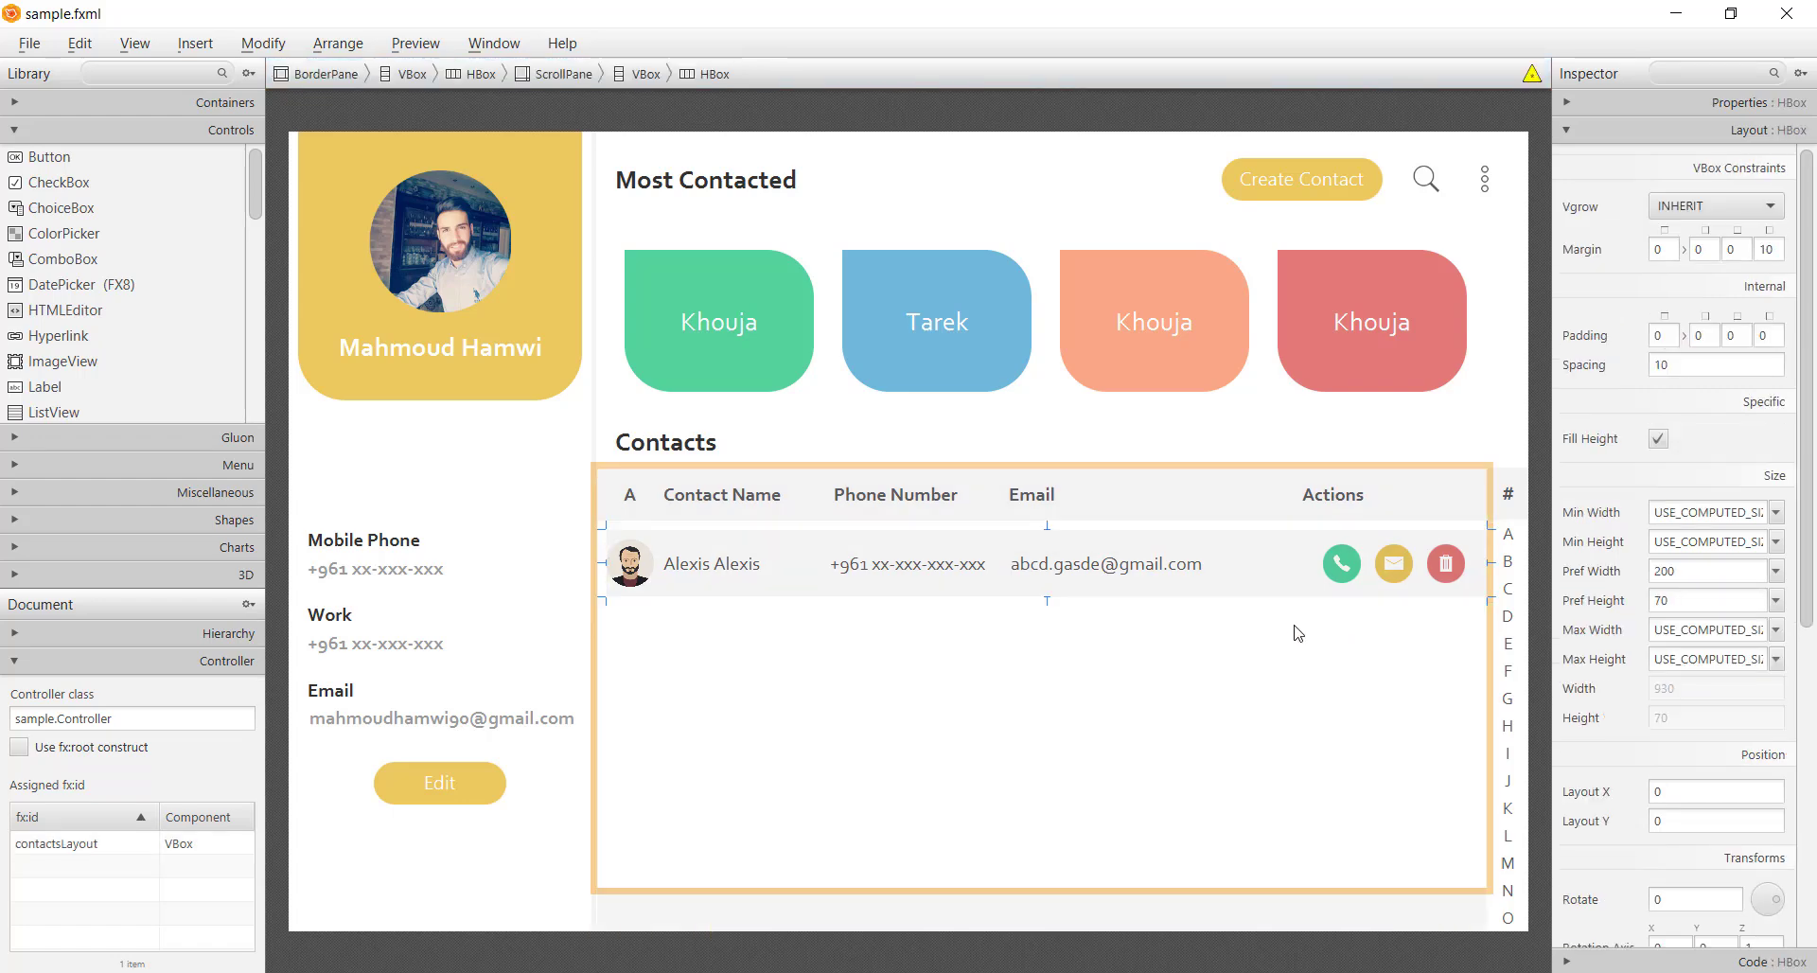
key("Delete")
key("ctrl+s")
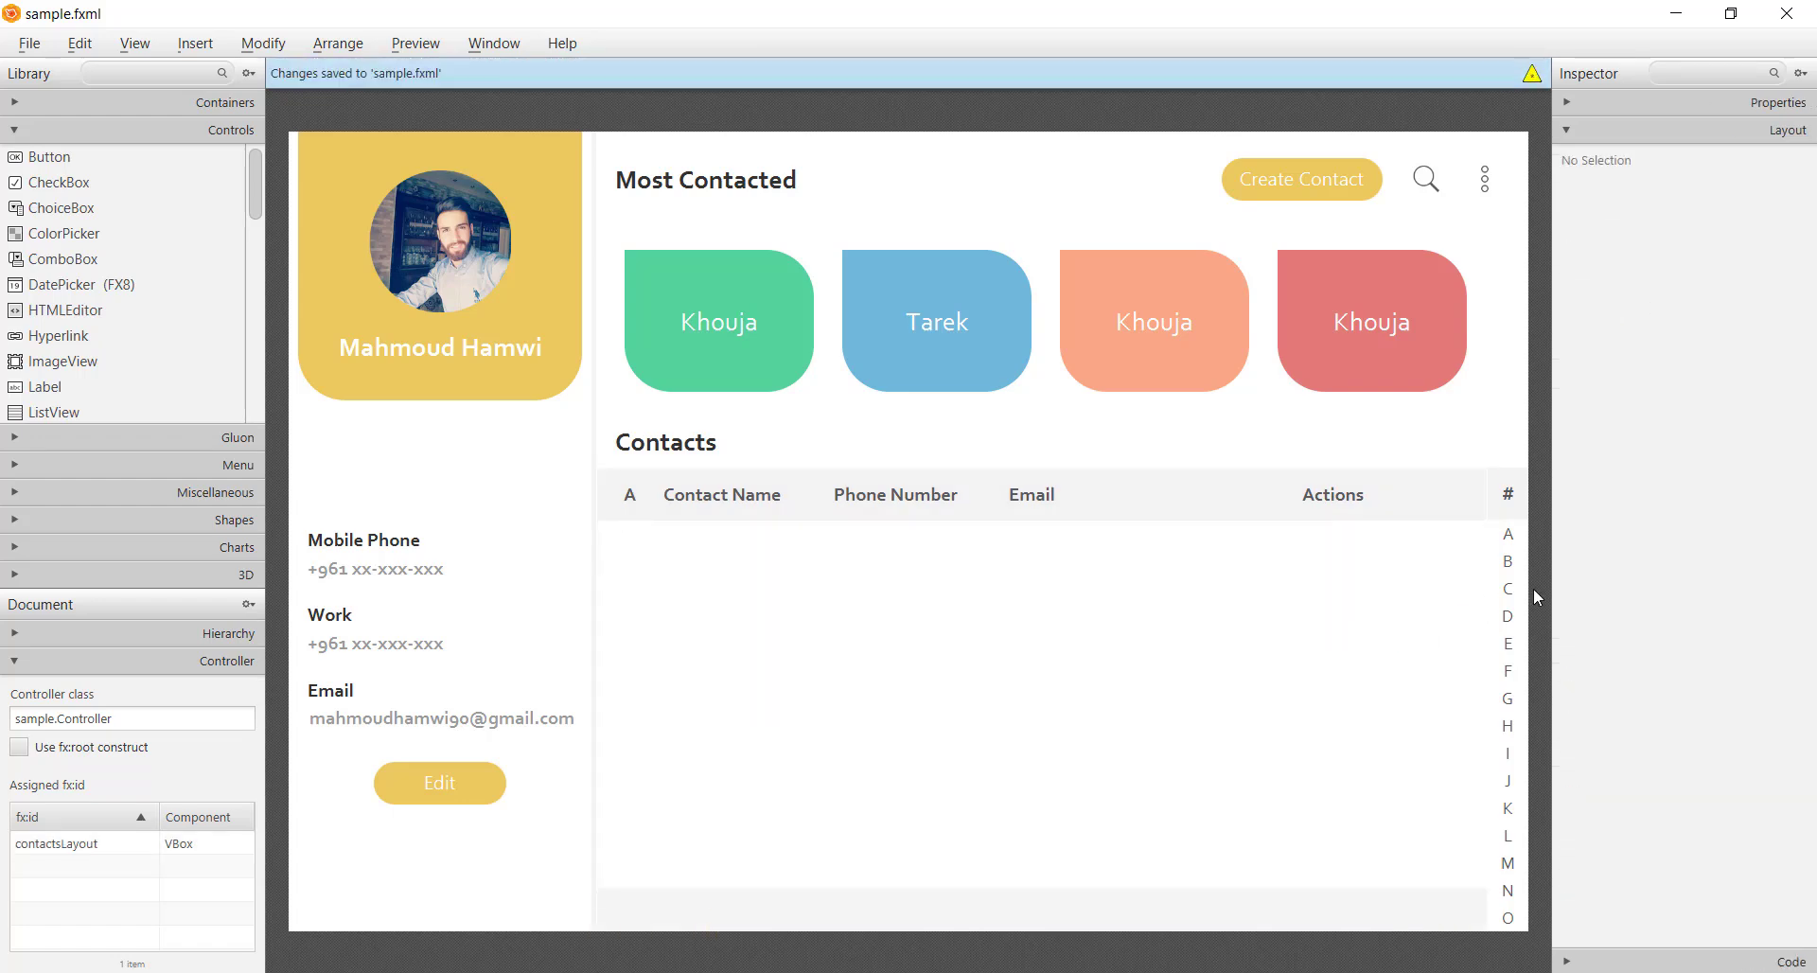
key("alt+Tab")
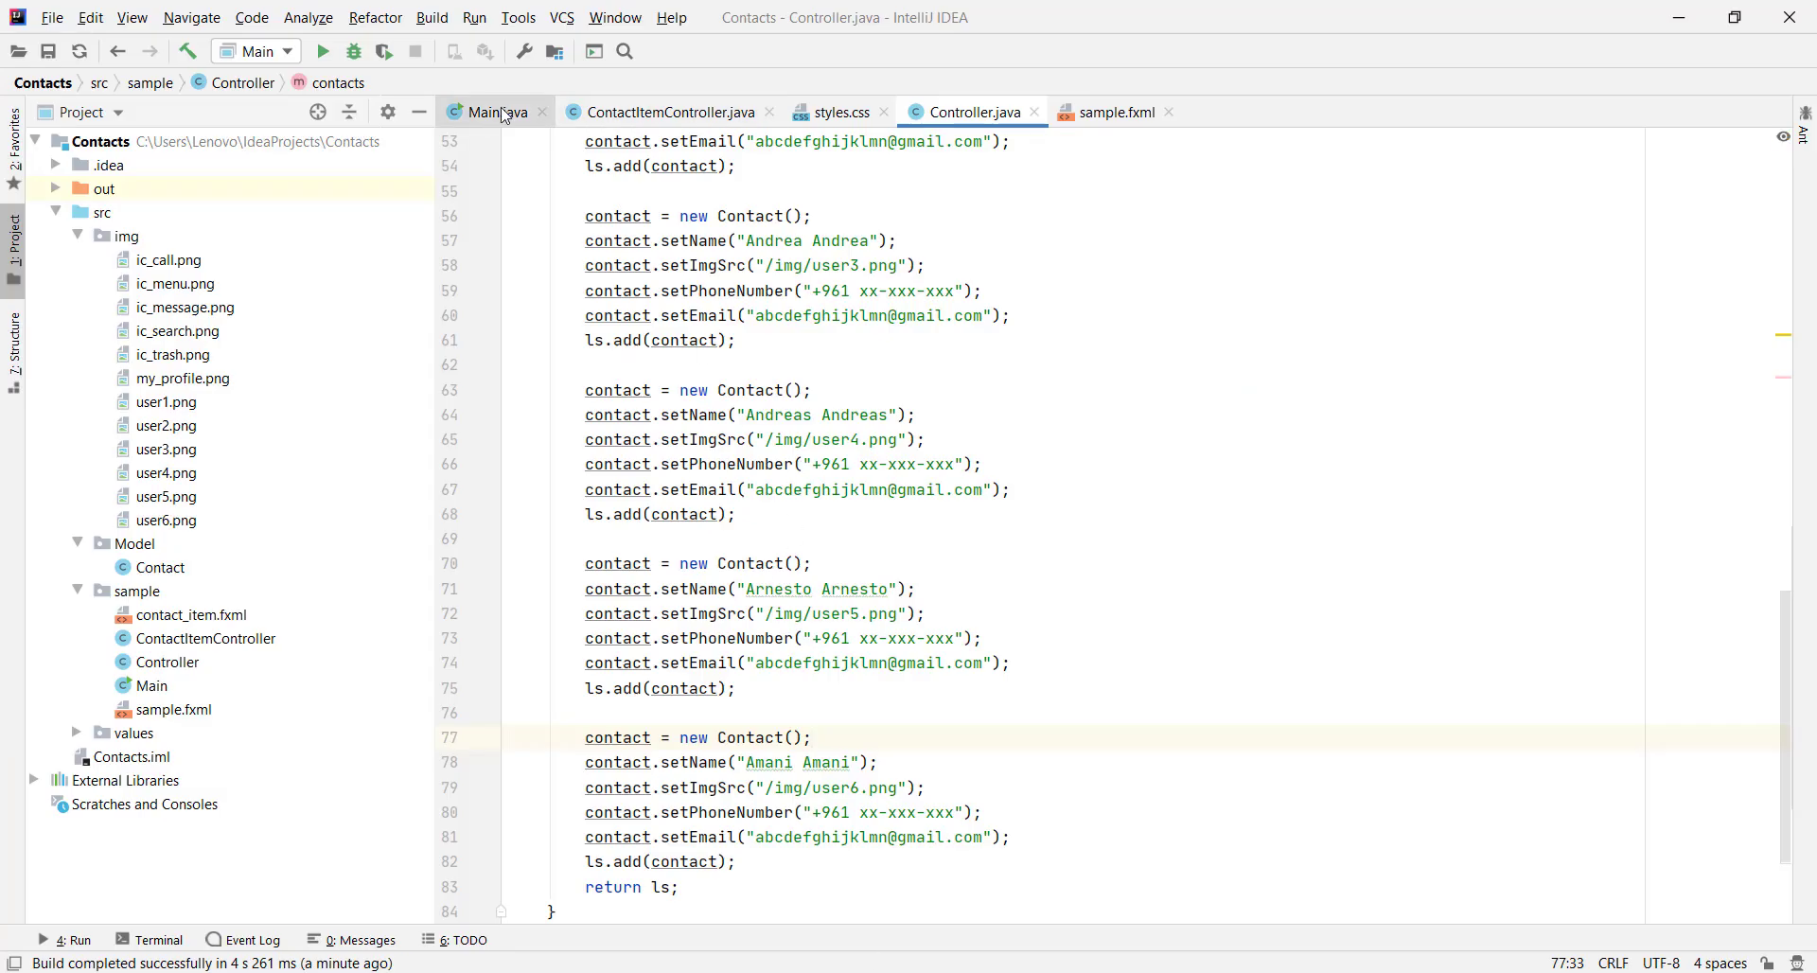
Run Main, check six distinct contacts from Abella Abella to Amani Amani, then close it
left_click(488, 112)
right_click(914, 263)
left_click(990, 594)
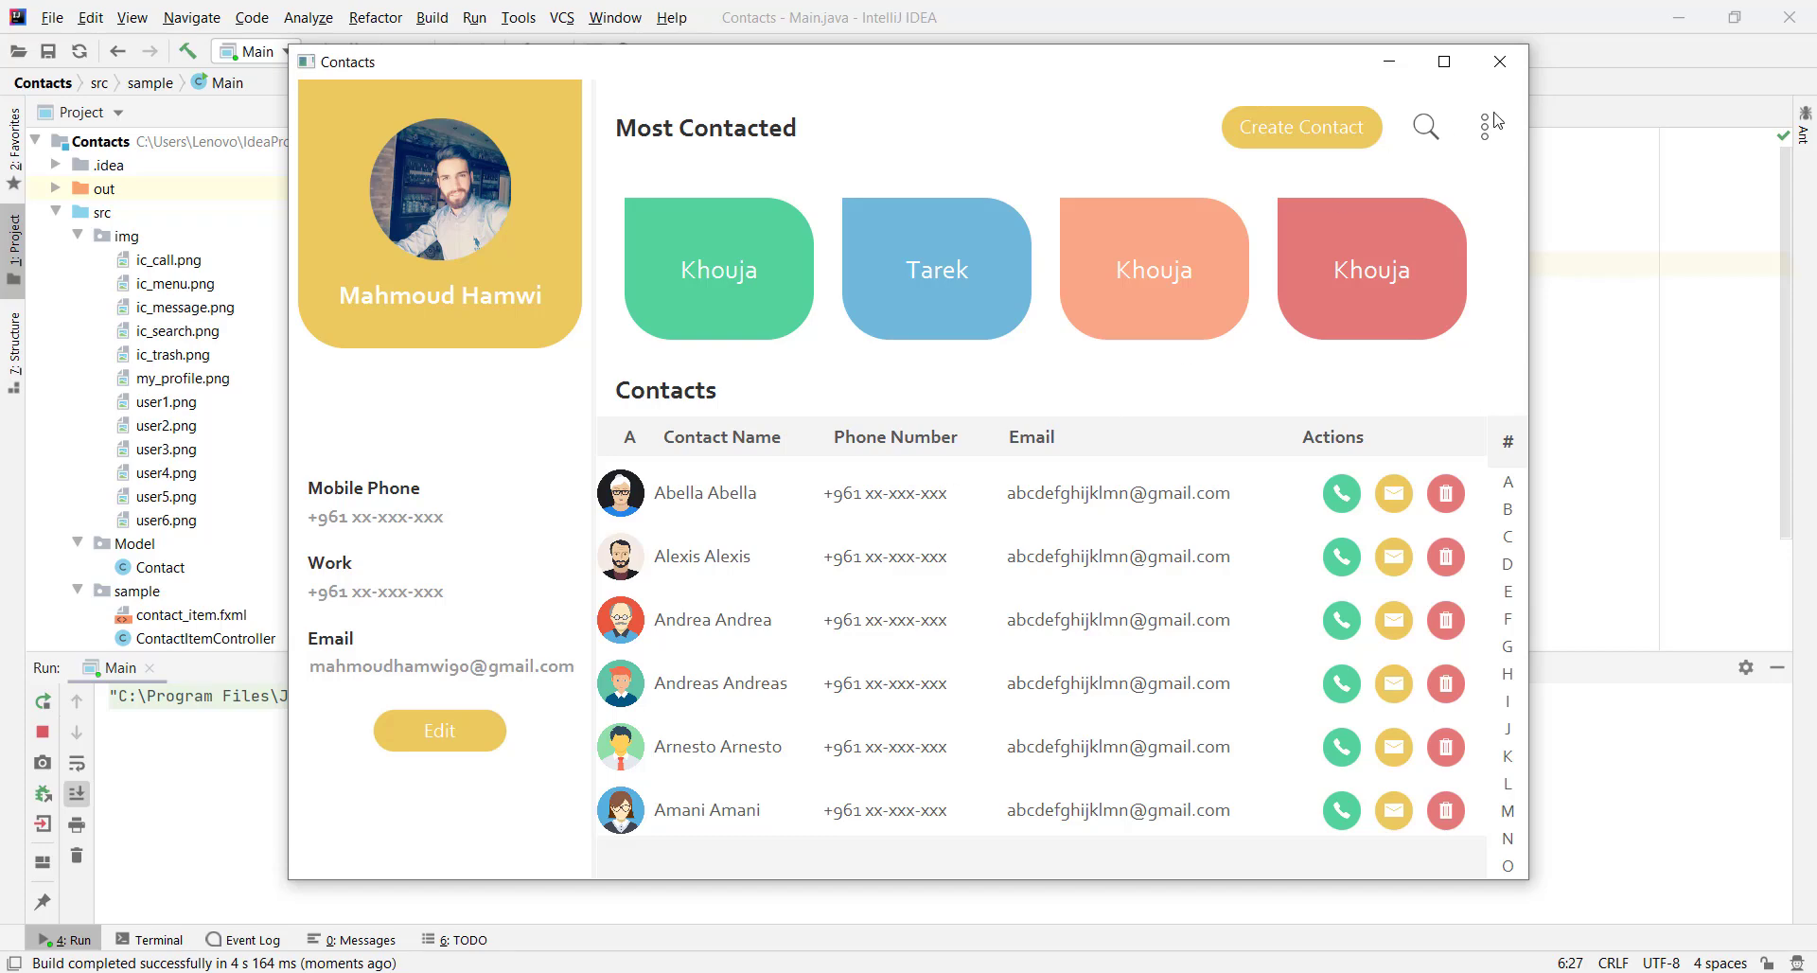
left_click(1500, 61)
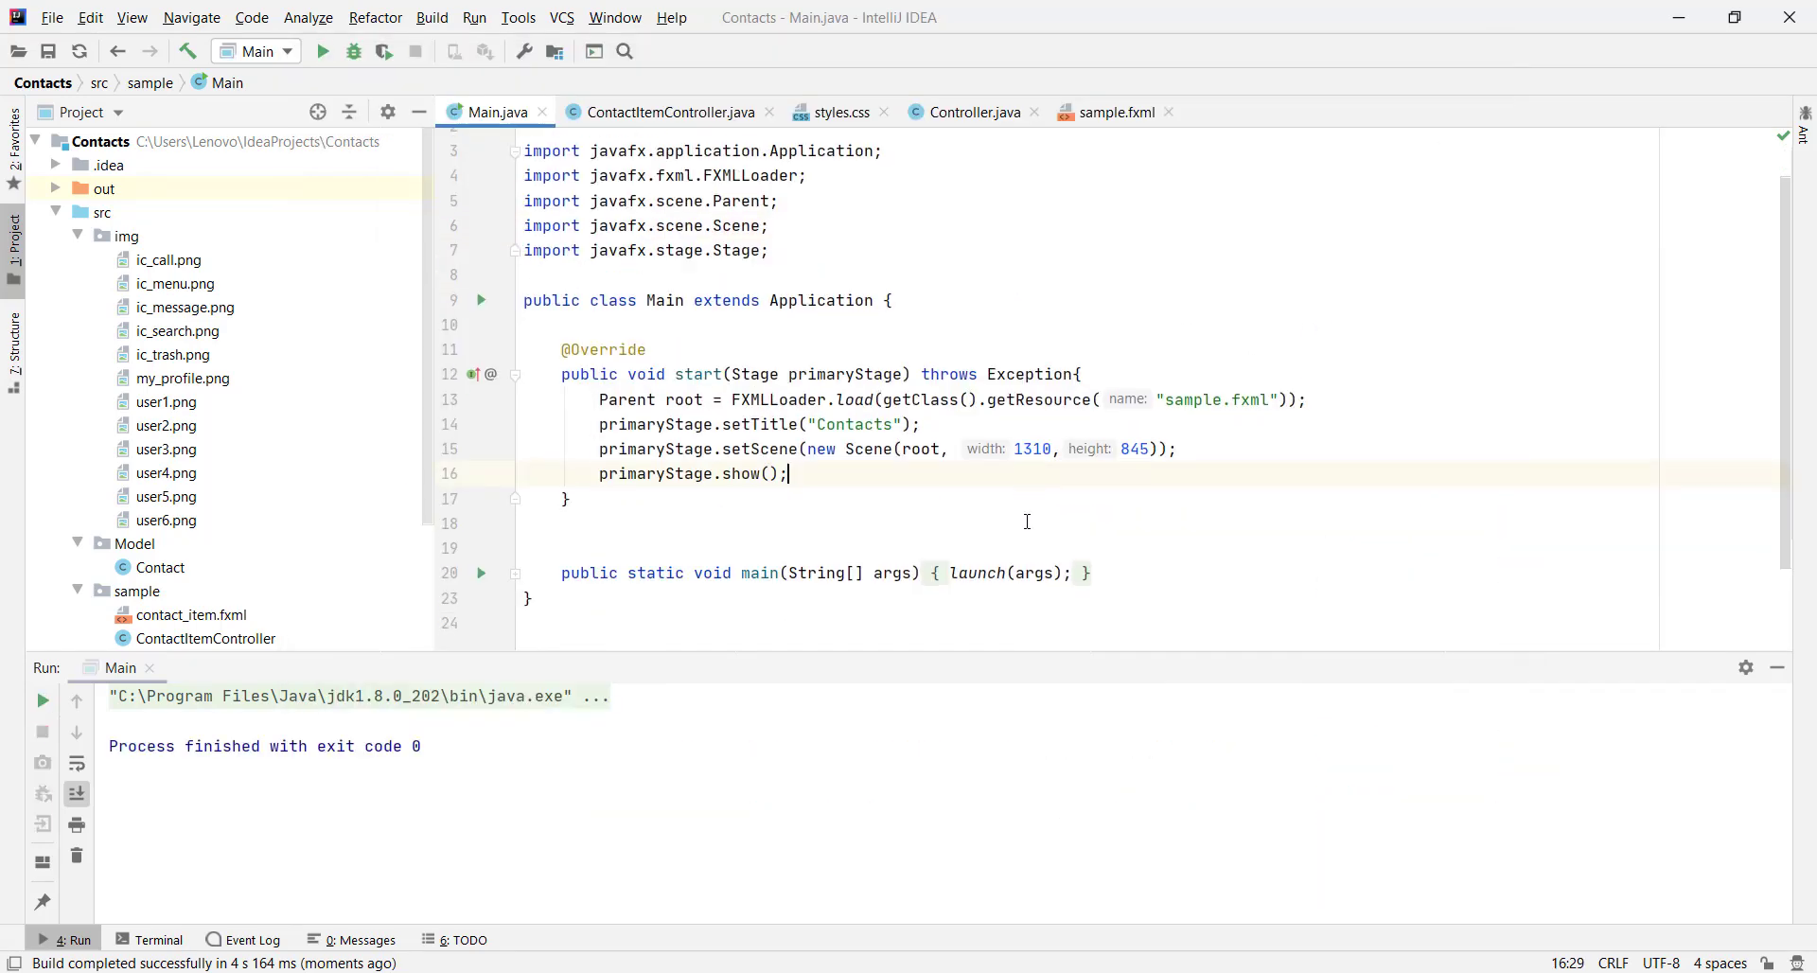
In Controller.java, paste several more copies of the Amani Amani contact block after the original
left_click(961, 112)
scroll(739, 369, "down", 3)
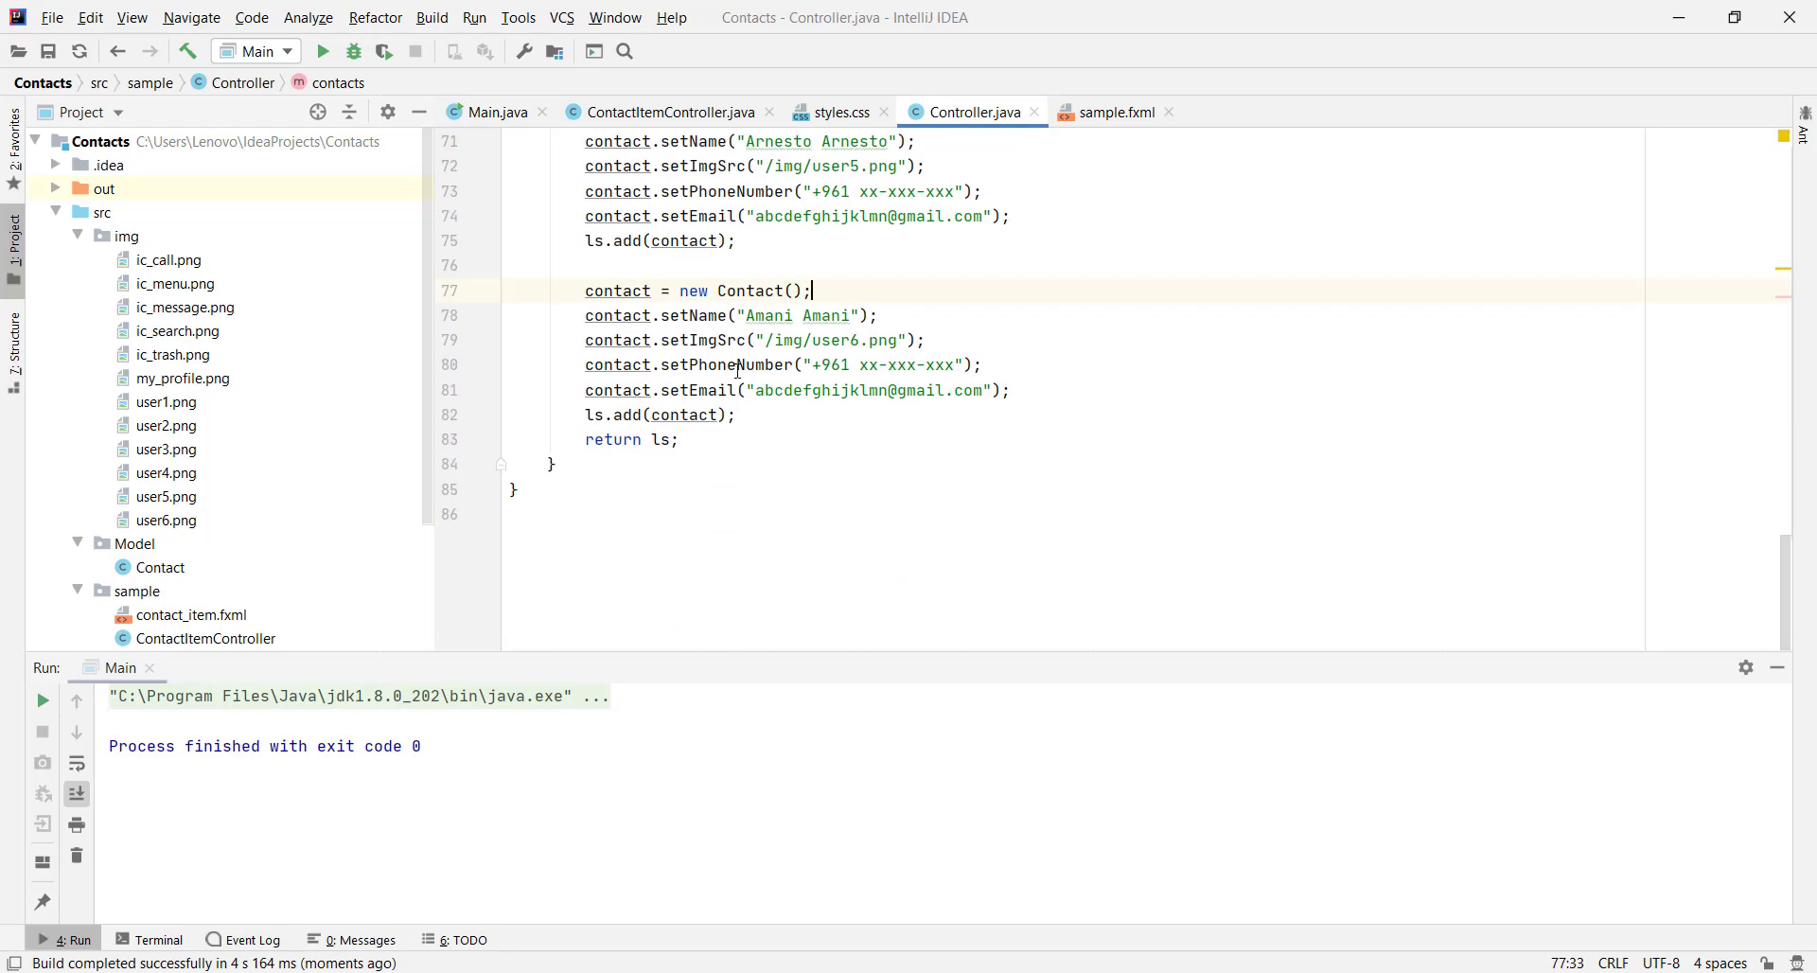
left_click_drag(734, 415, 585, 291)
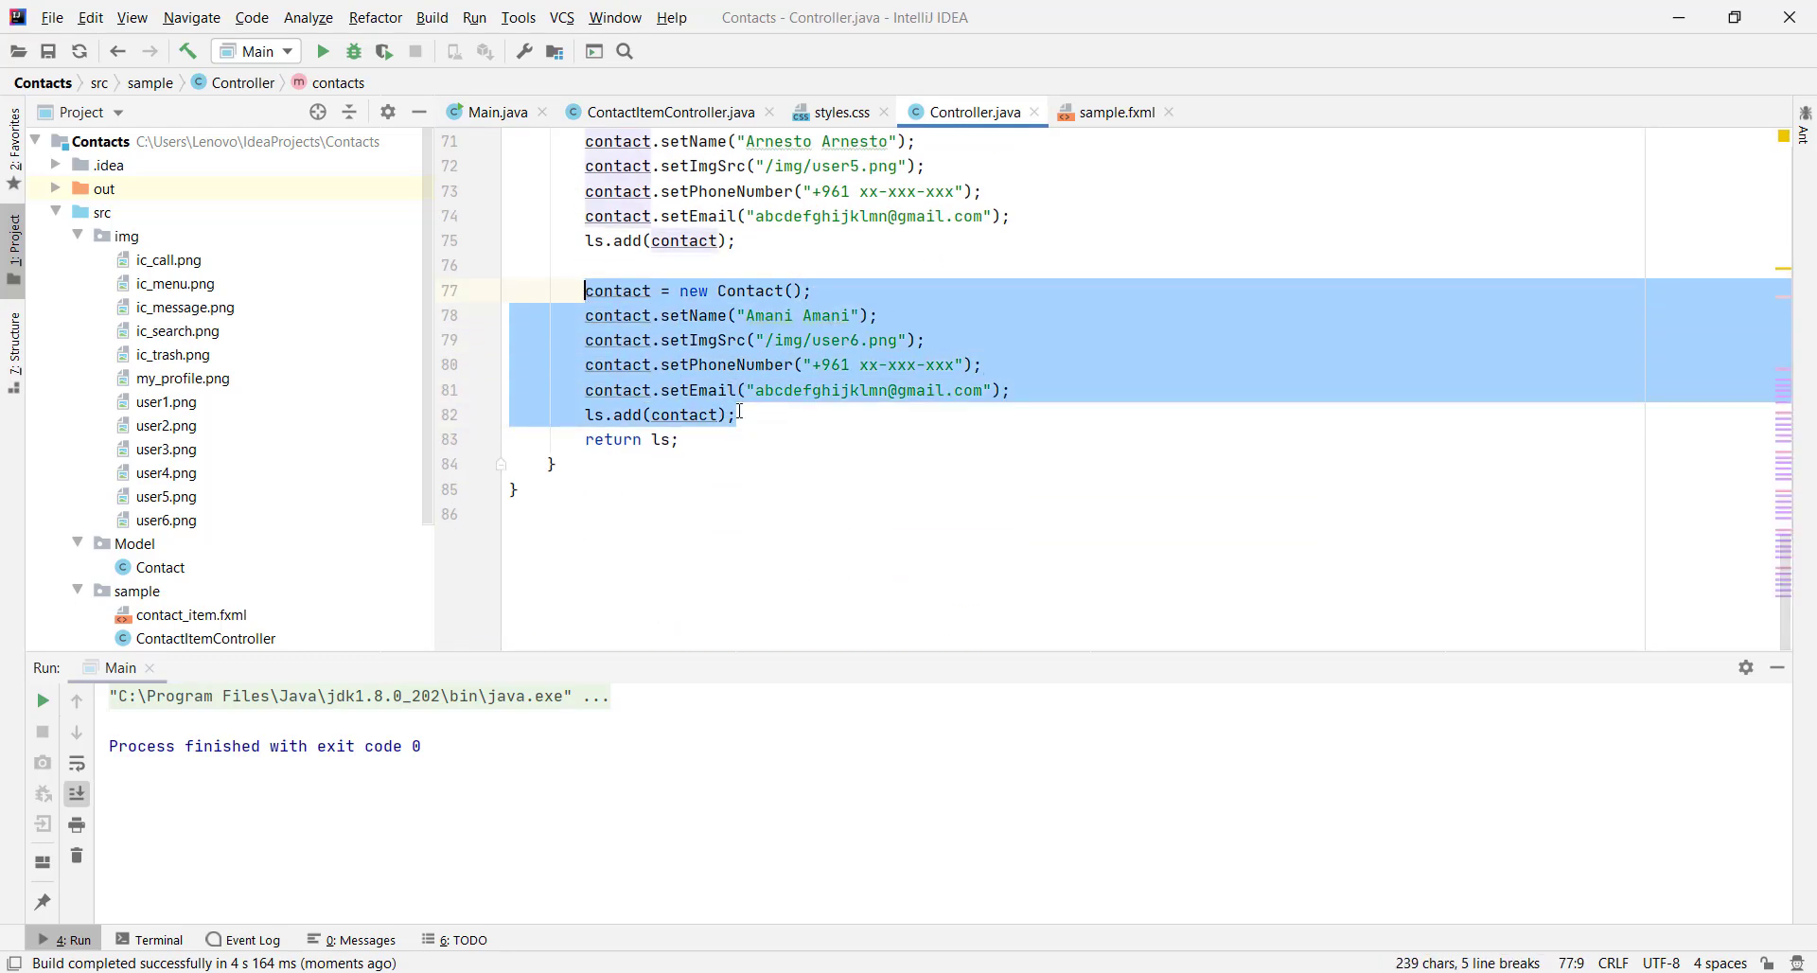
key("ctrl+c")
left_click(747, 425)
key("Return")
key("Return")
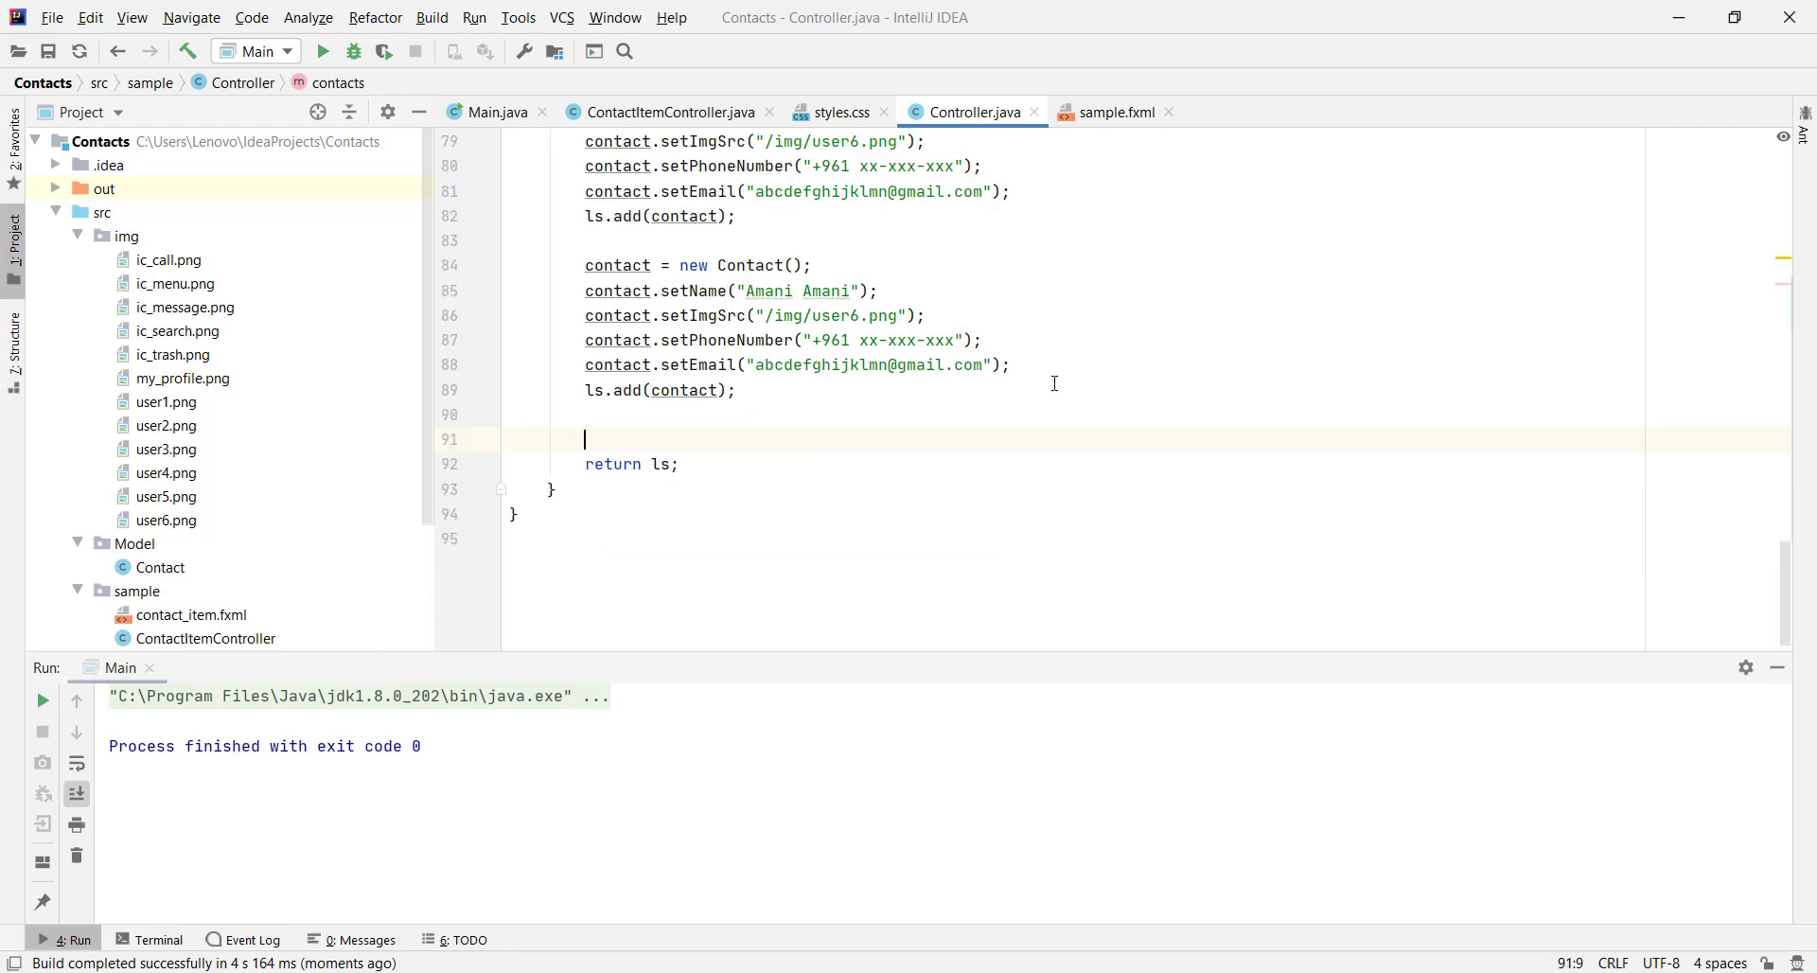
key("ctrl+v")
key("Return")
key("Return")
key("ctrl+v")
key("Return")
key("Return")
key("ctrl+v")
key("Return")
key("Return")
key("ctrl+v")
key("Return")
key("Return")
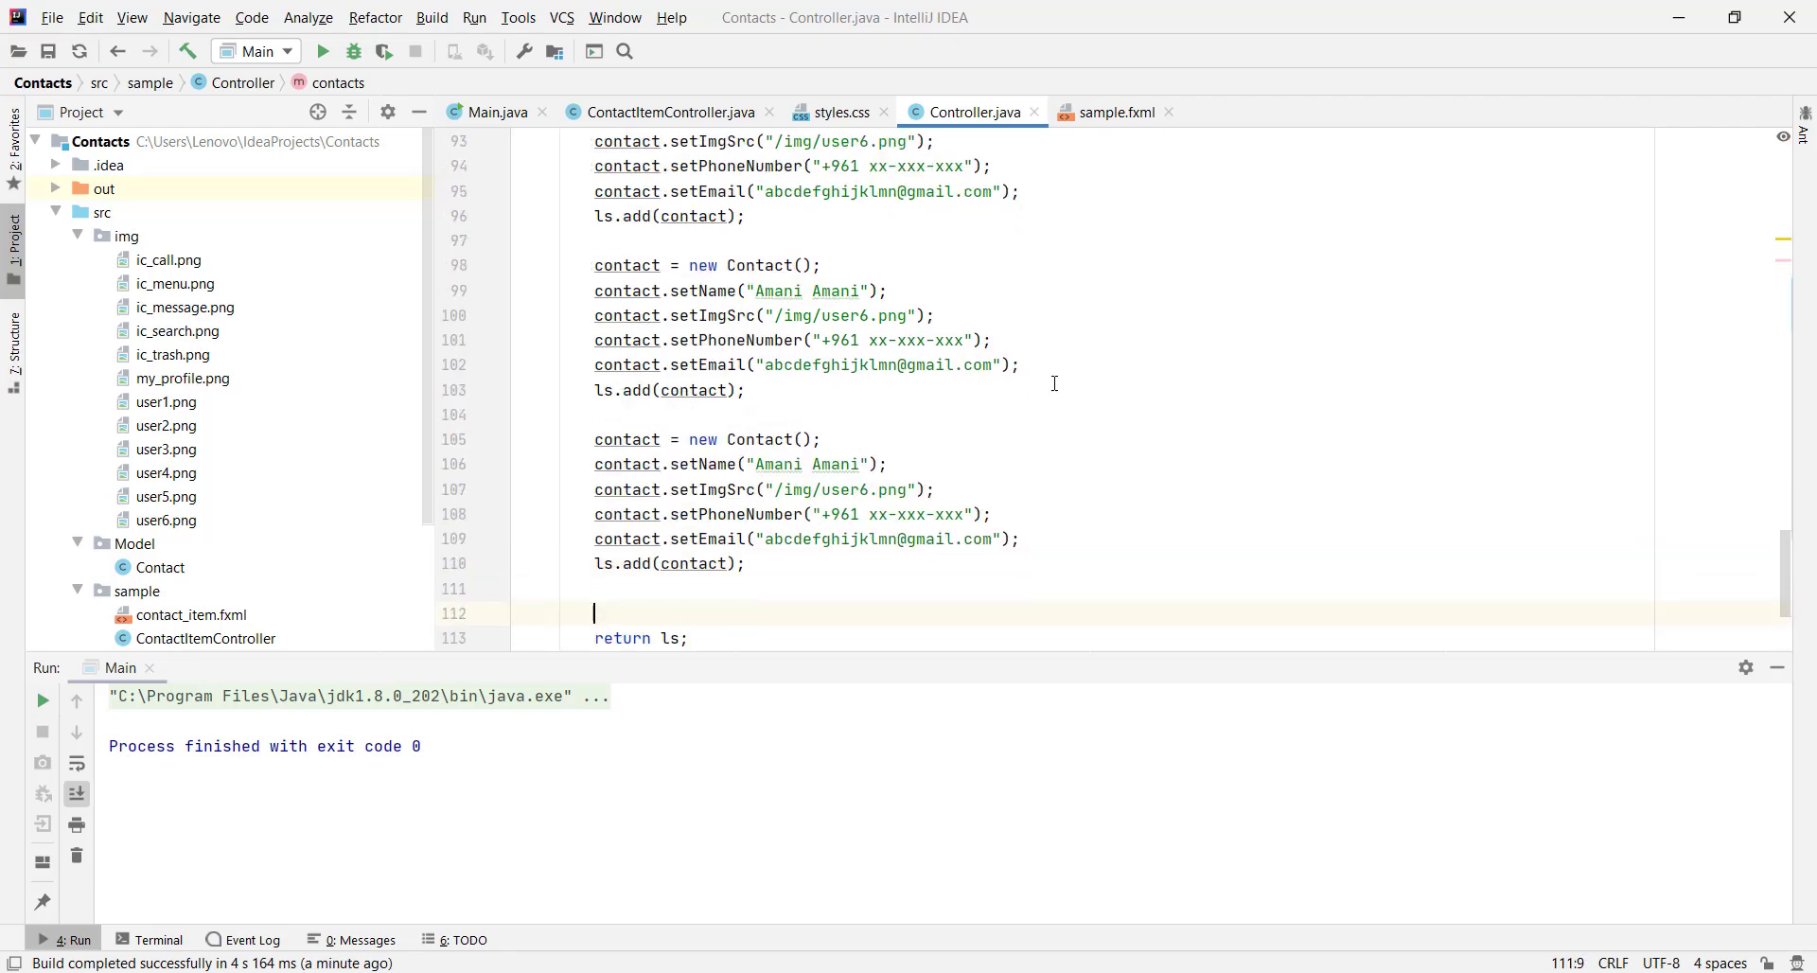
key("ctrl+v")
Run Main.java and scroll the longer contact list, noting the header scrolls away
left_click(487, 112)
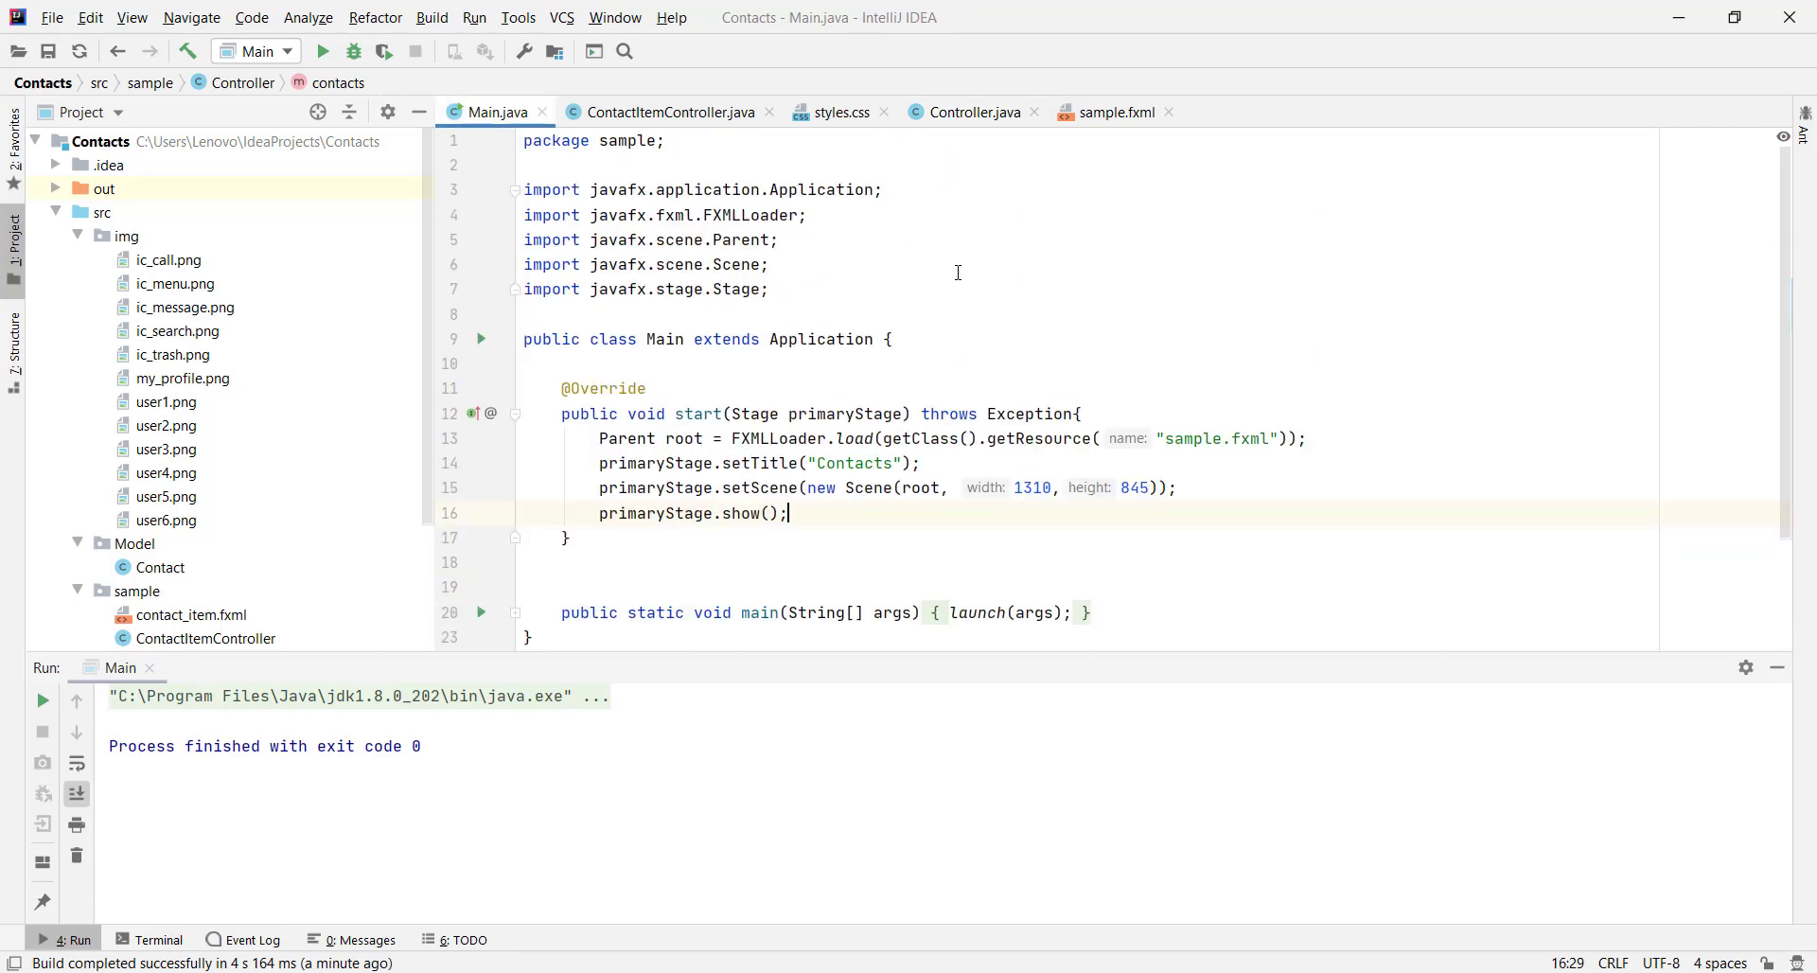
right_click(1158, 292)
left_click(1202, 624)
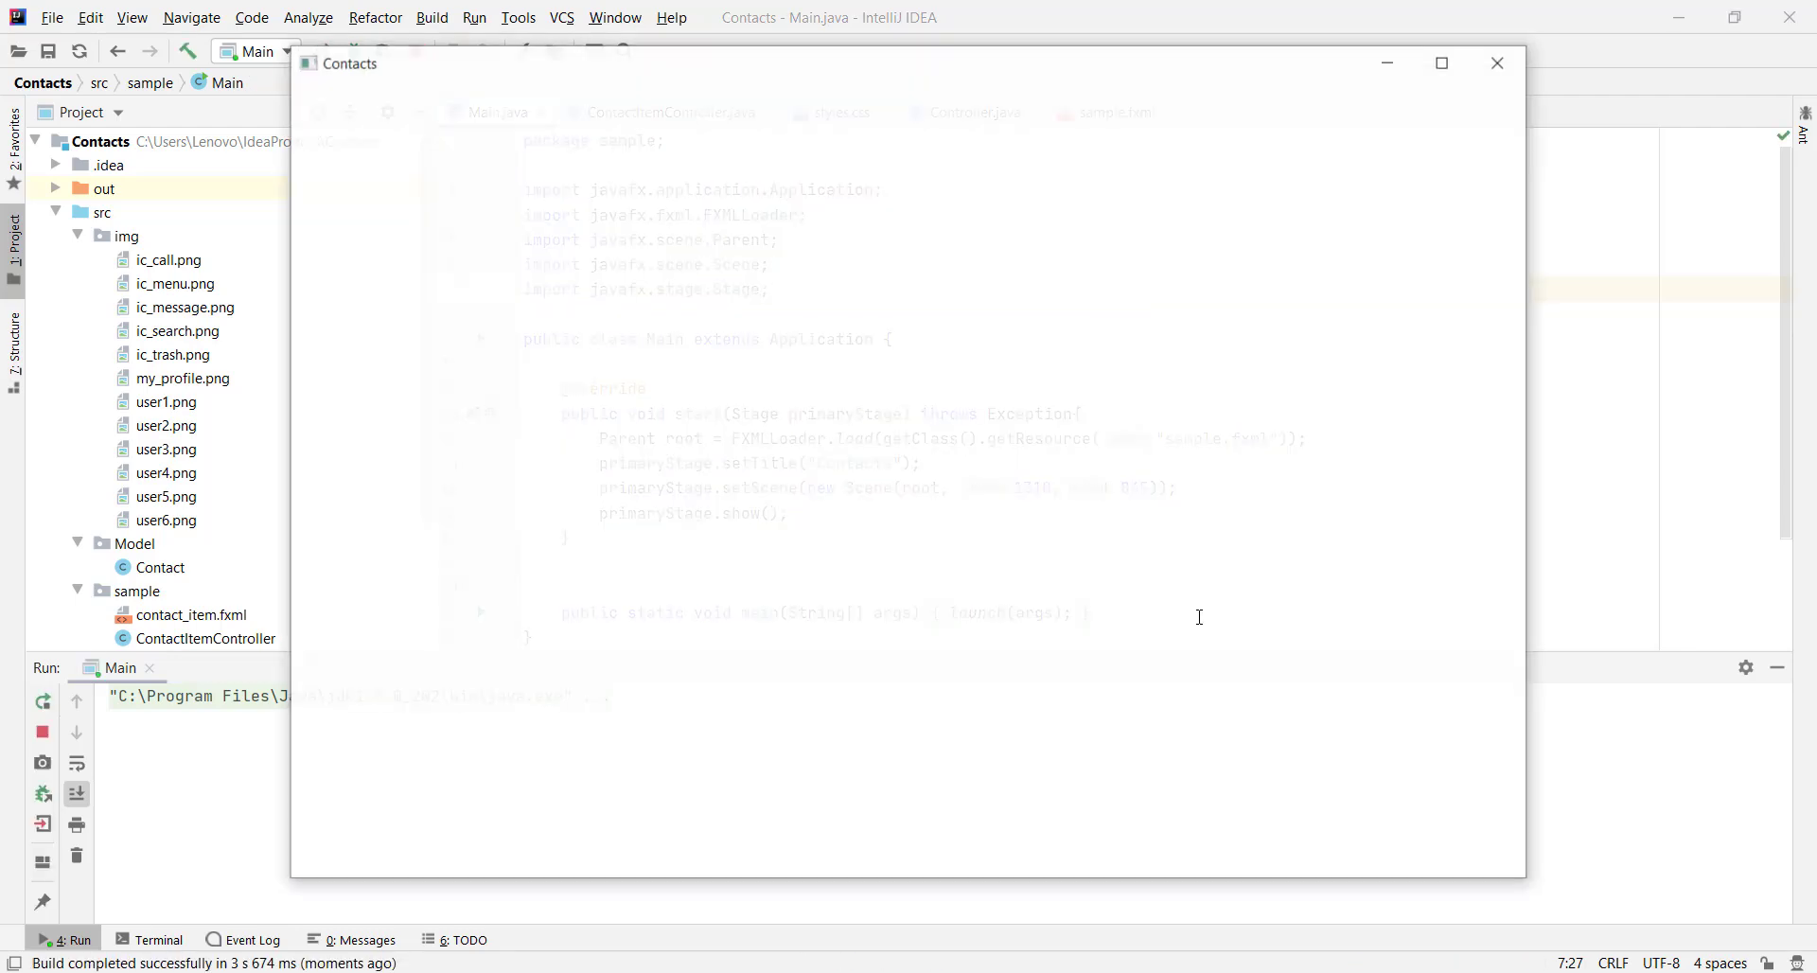
scroll(1098, 615, "down", 1)
scroll(1098, 615, "up", 1)
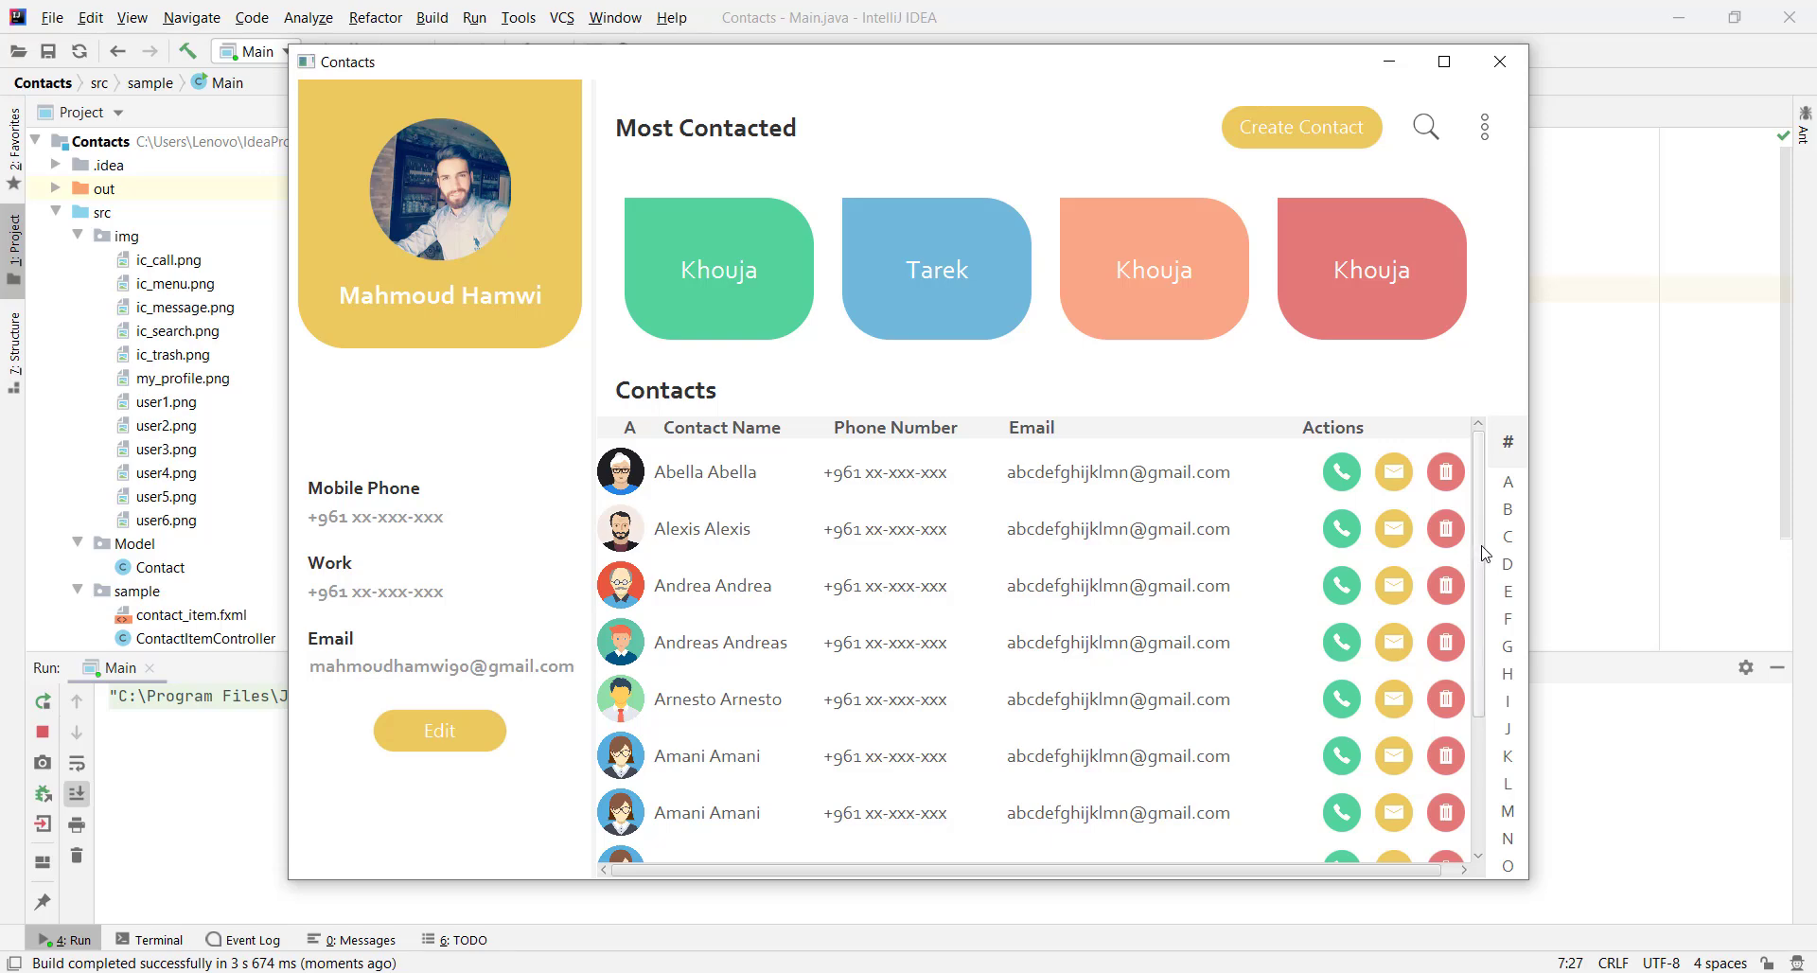
scroll(1458, 549, "down", 3)
scroll(1372, 493, "up", 3)
left_click_drag(1479, 571, 1482, 703)
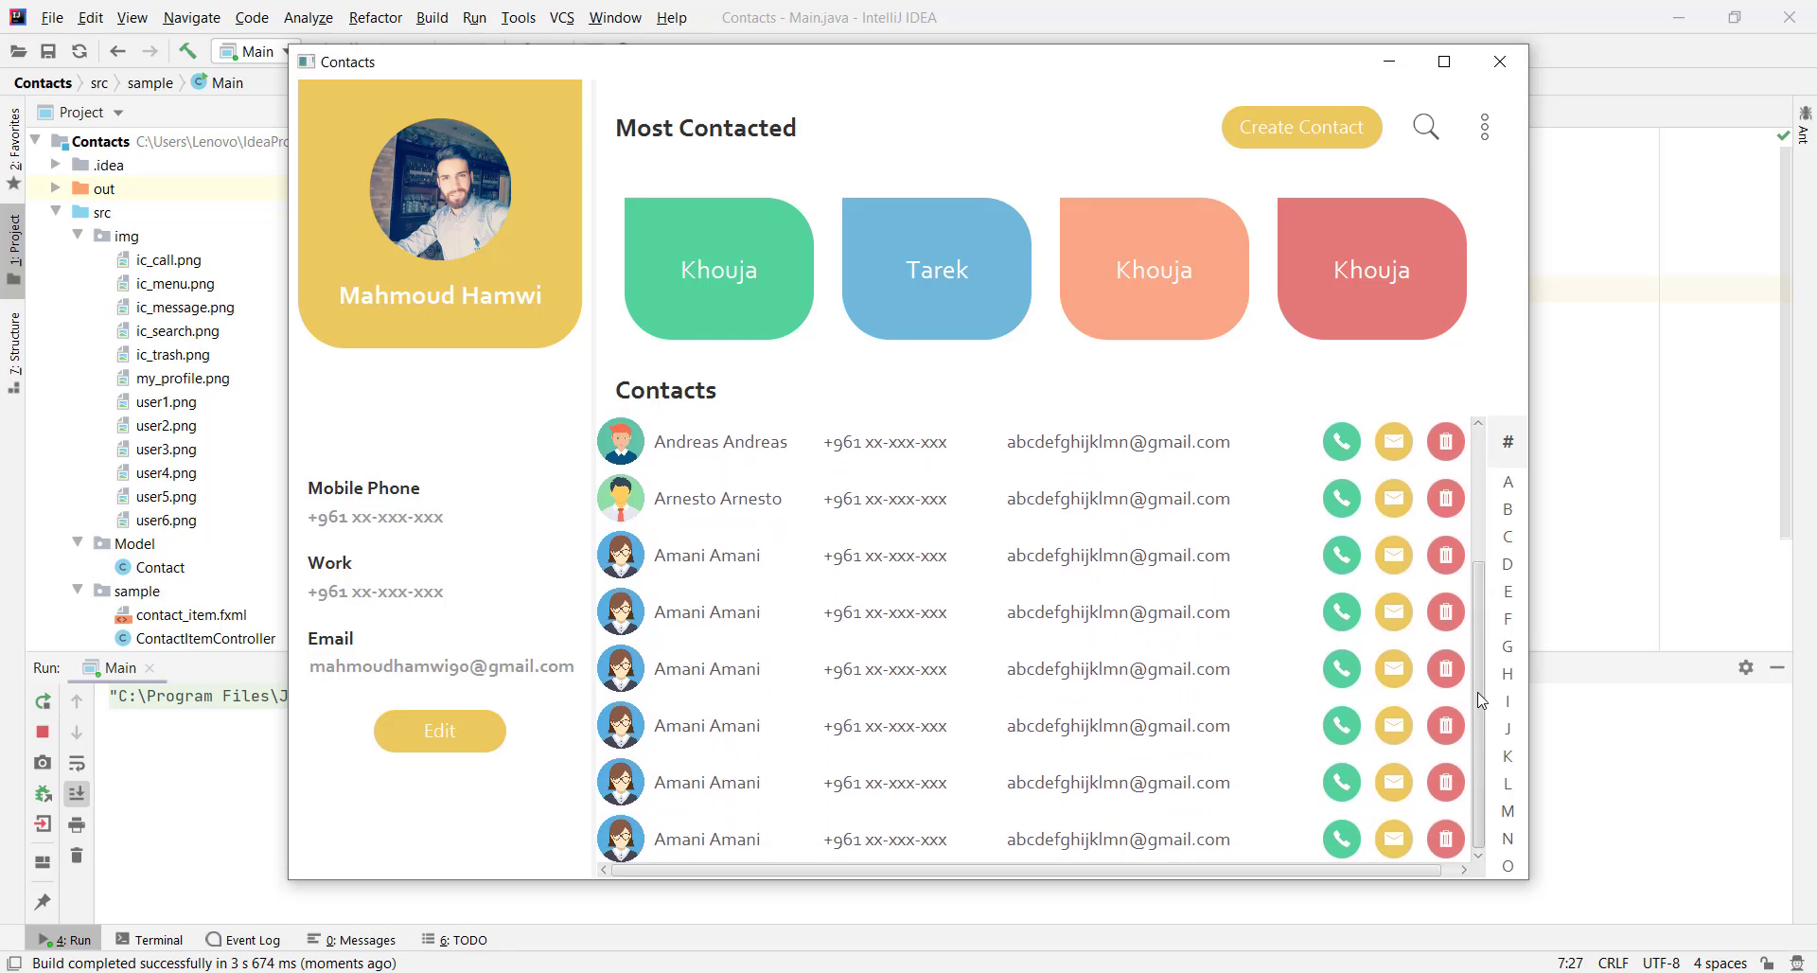
scroll(1481, 701, "up", 4)
Close the app and, in Scene Builder's Hierarchy, wrap the ScrollPane in a new VBox
left_click(1500, 61)
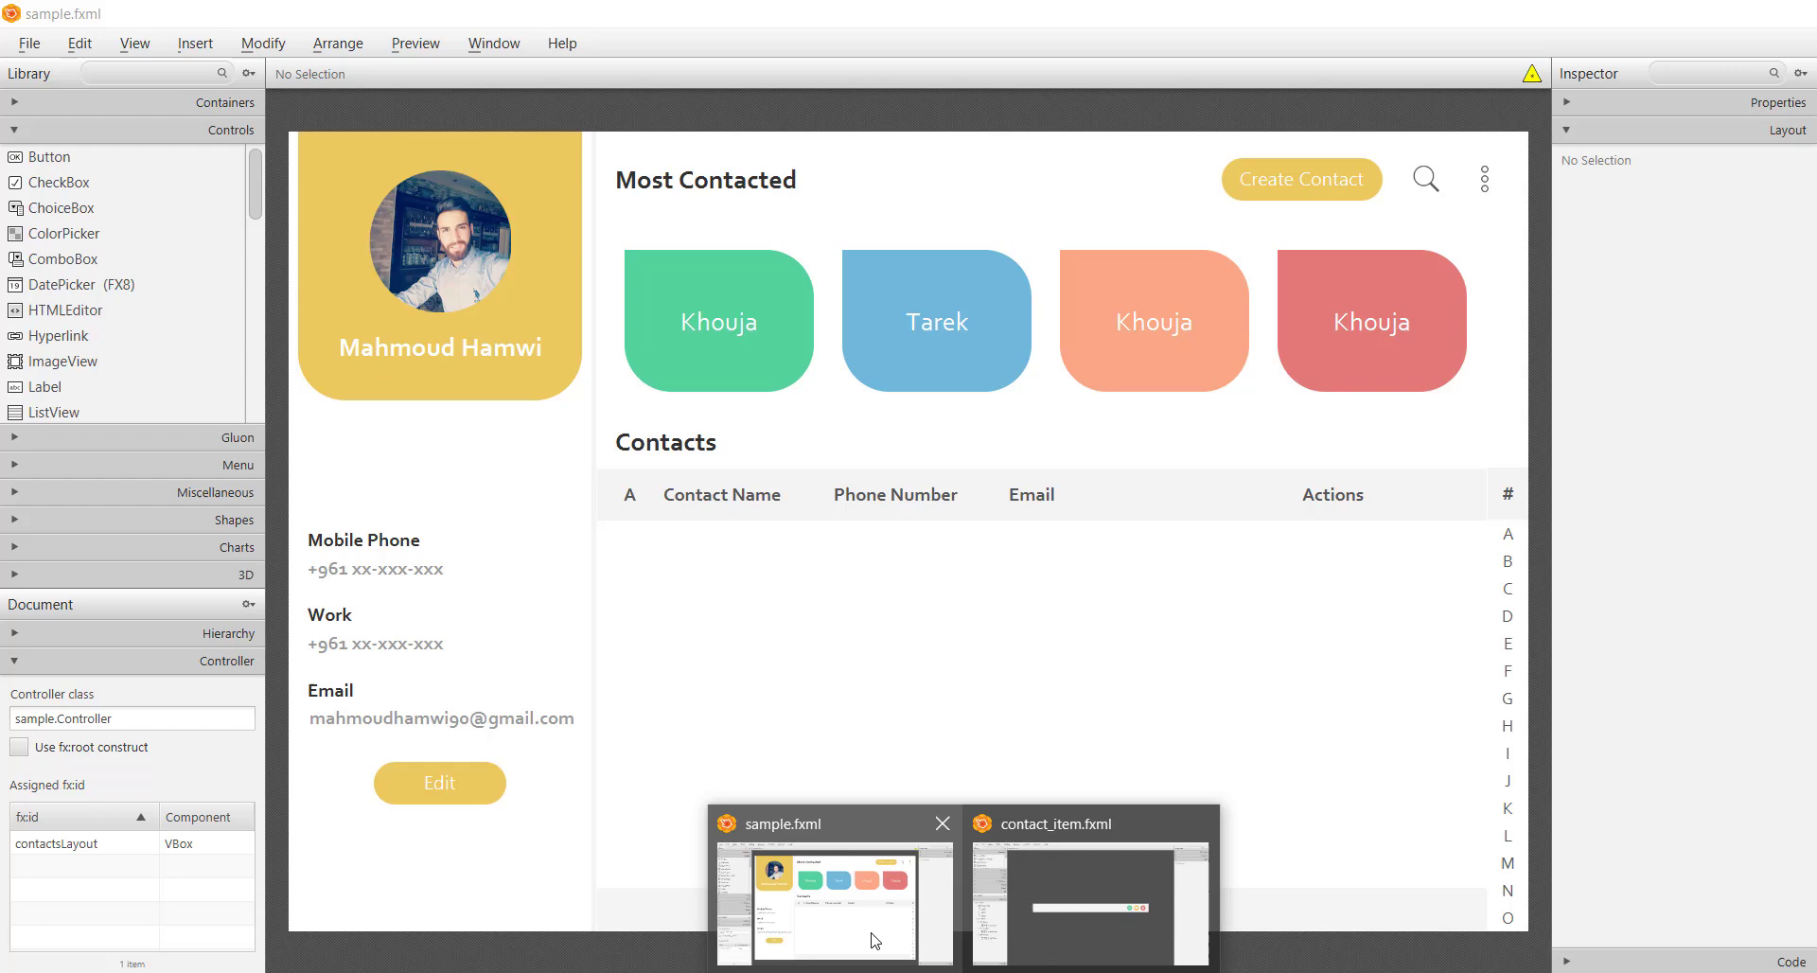
left_click(872, 937)
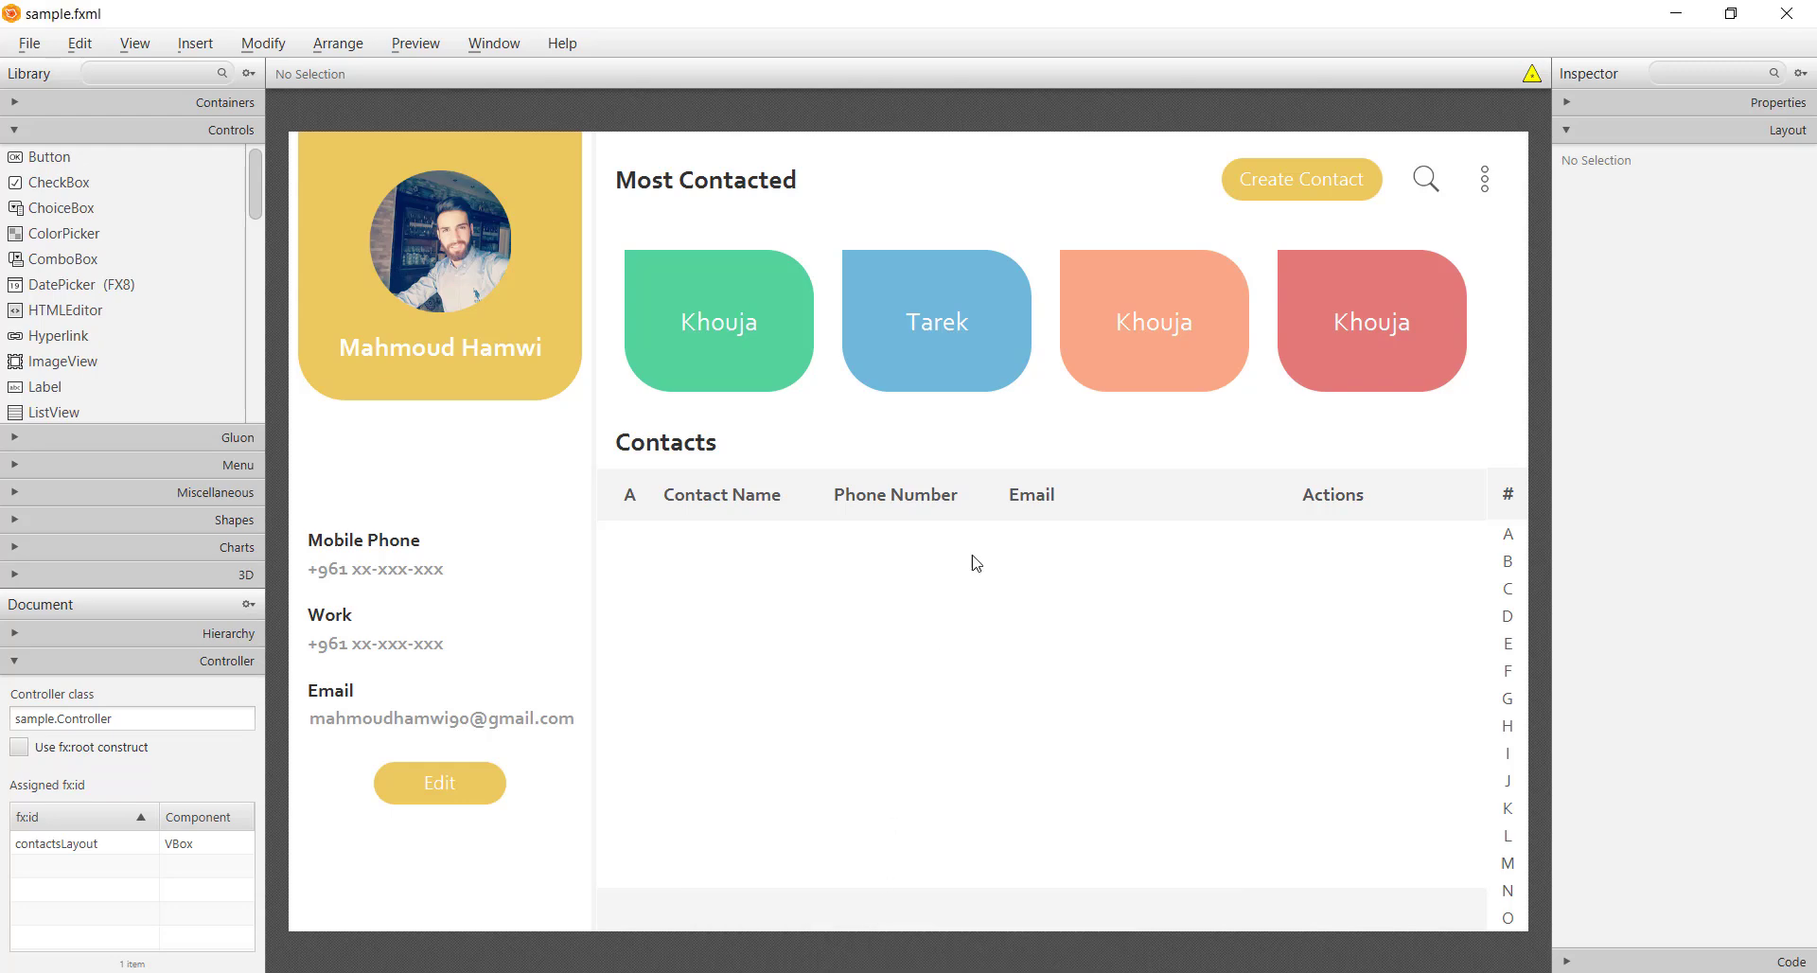
left_click(1116, 663)
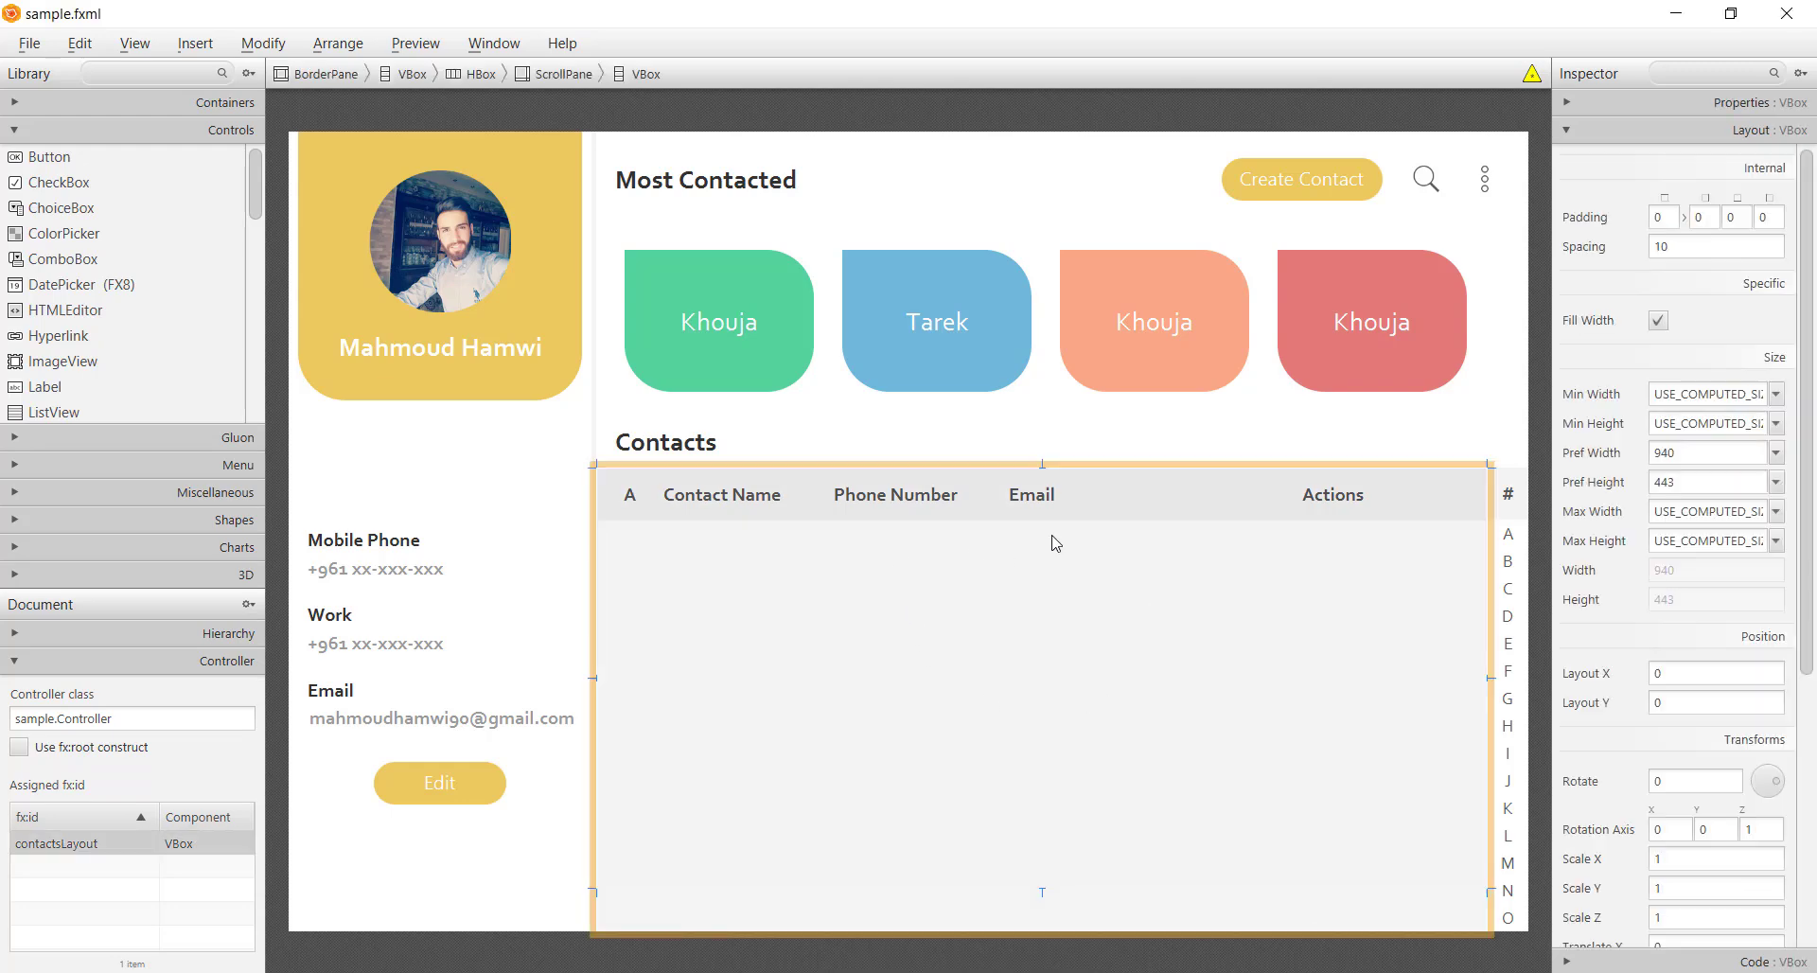
left_click(1131, 511)
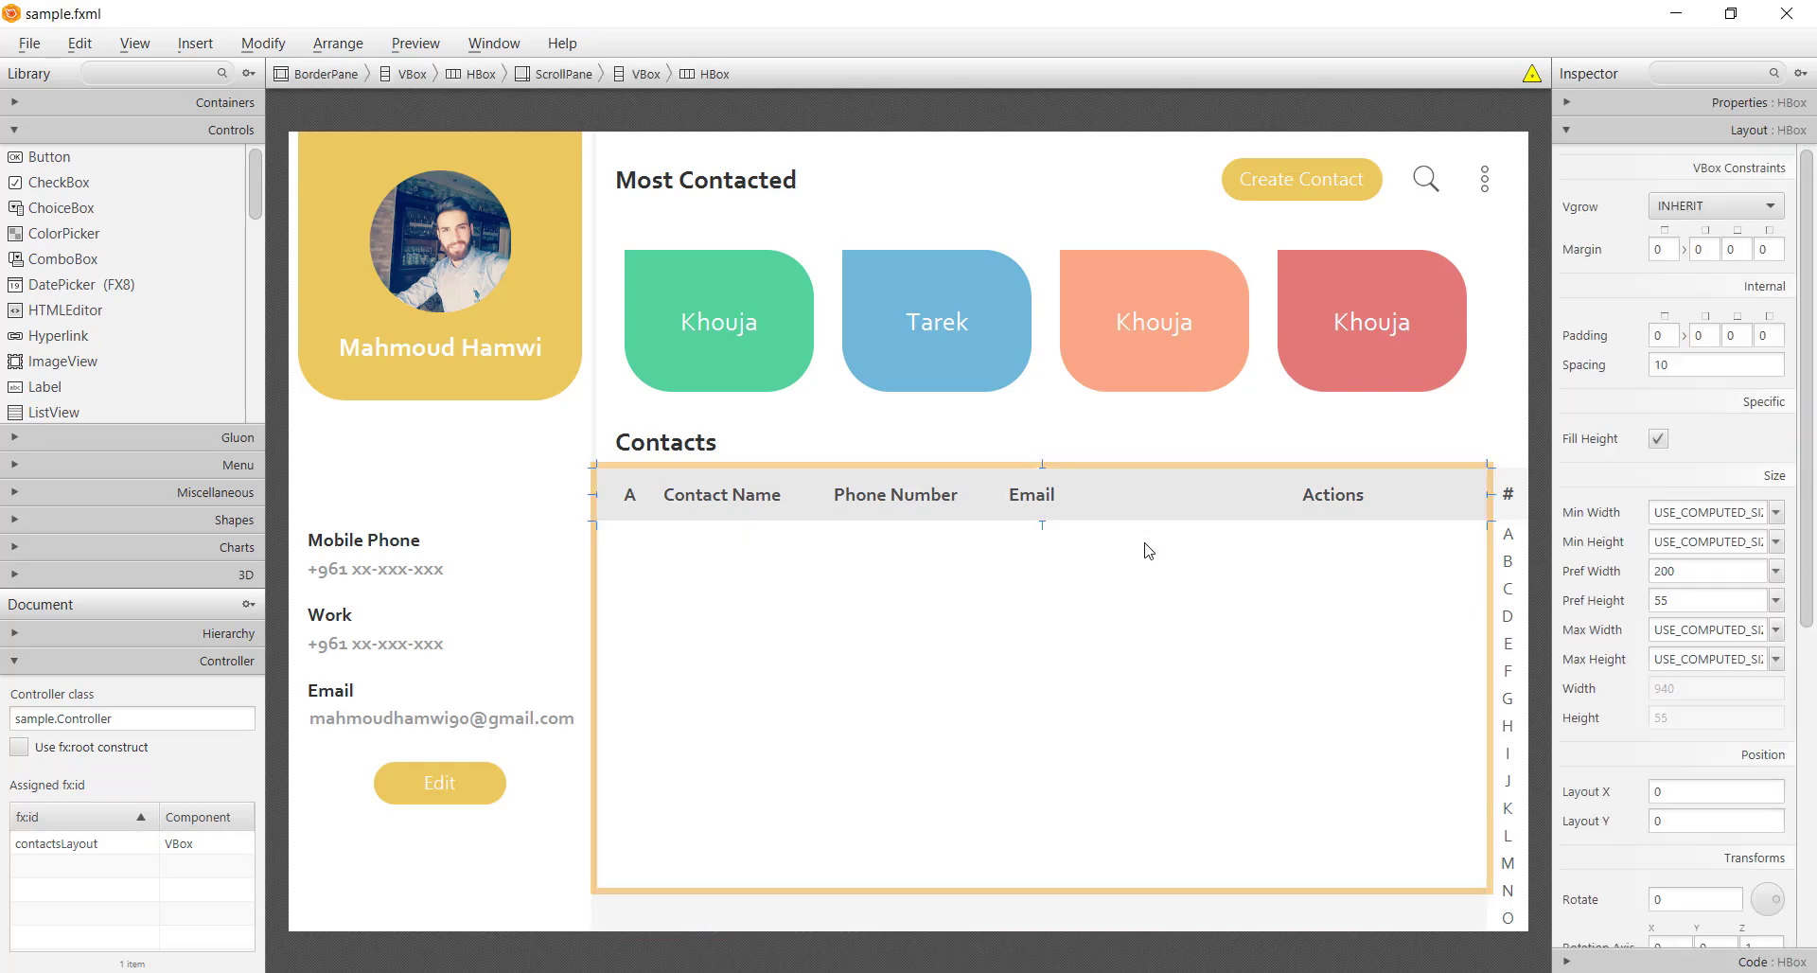
left_click(106, 633)
left_click(106, 773)
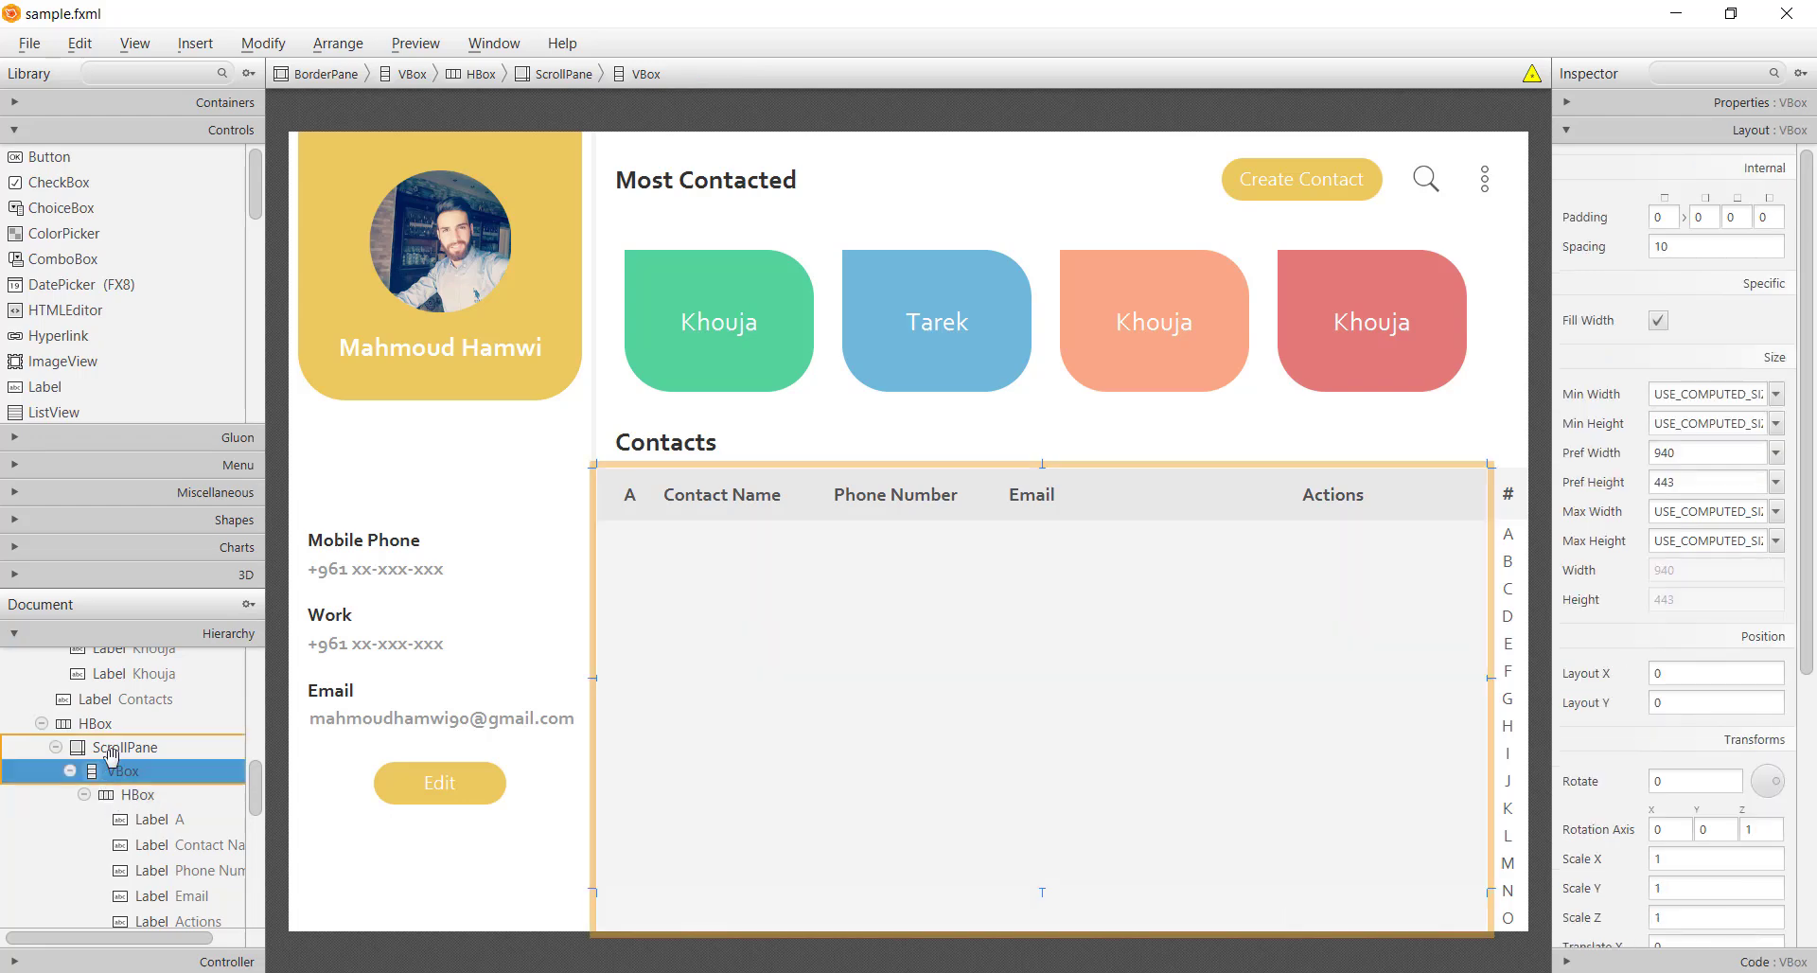
left_click(109, 749)
right_click(110, 752)
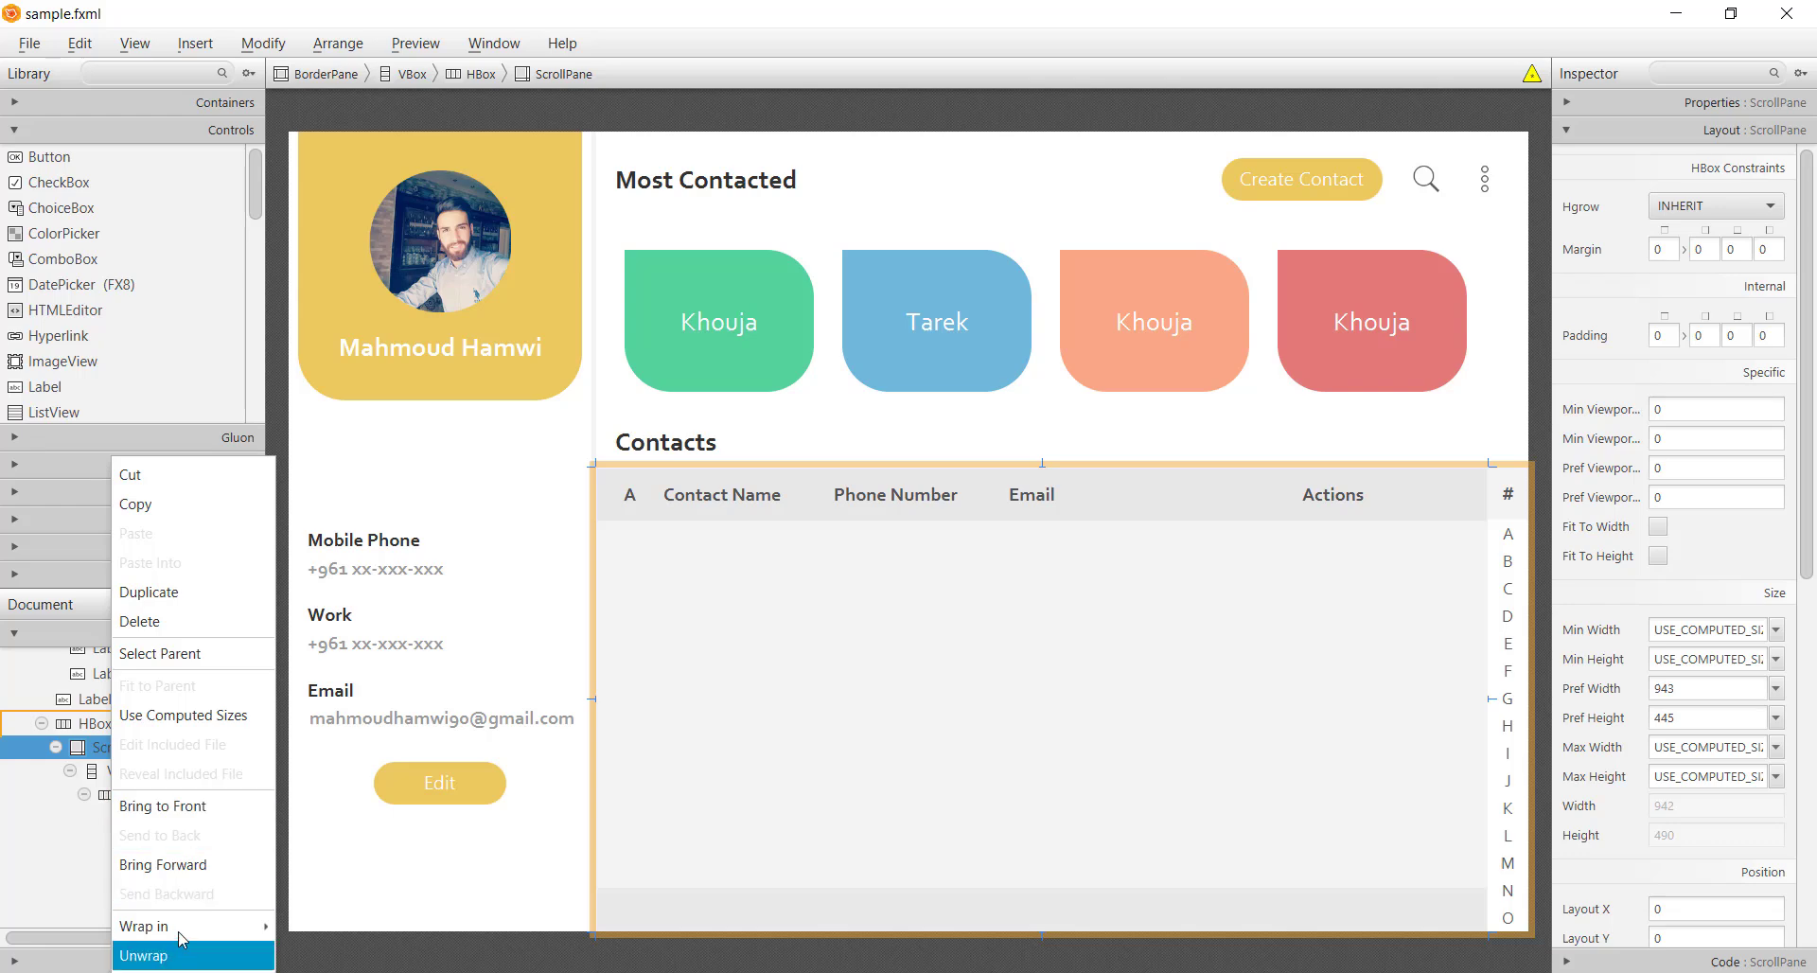
mouse_move(183, 932)
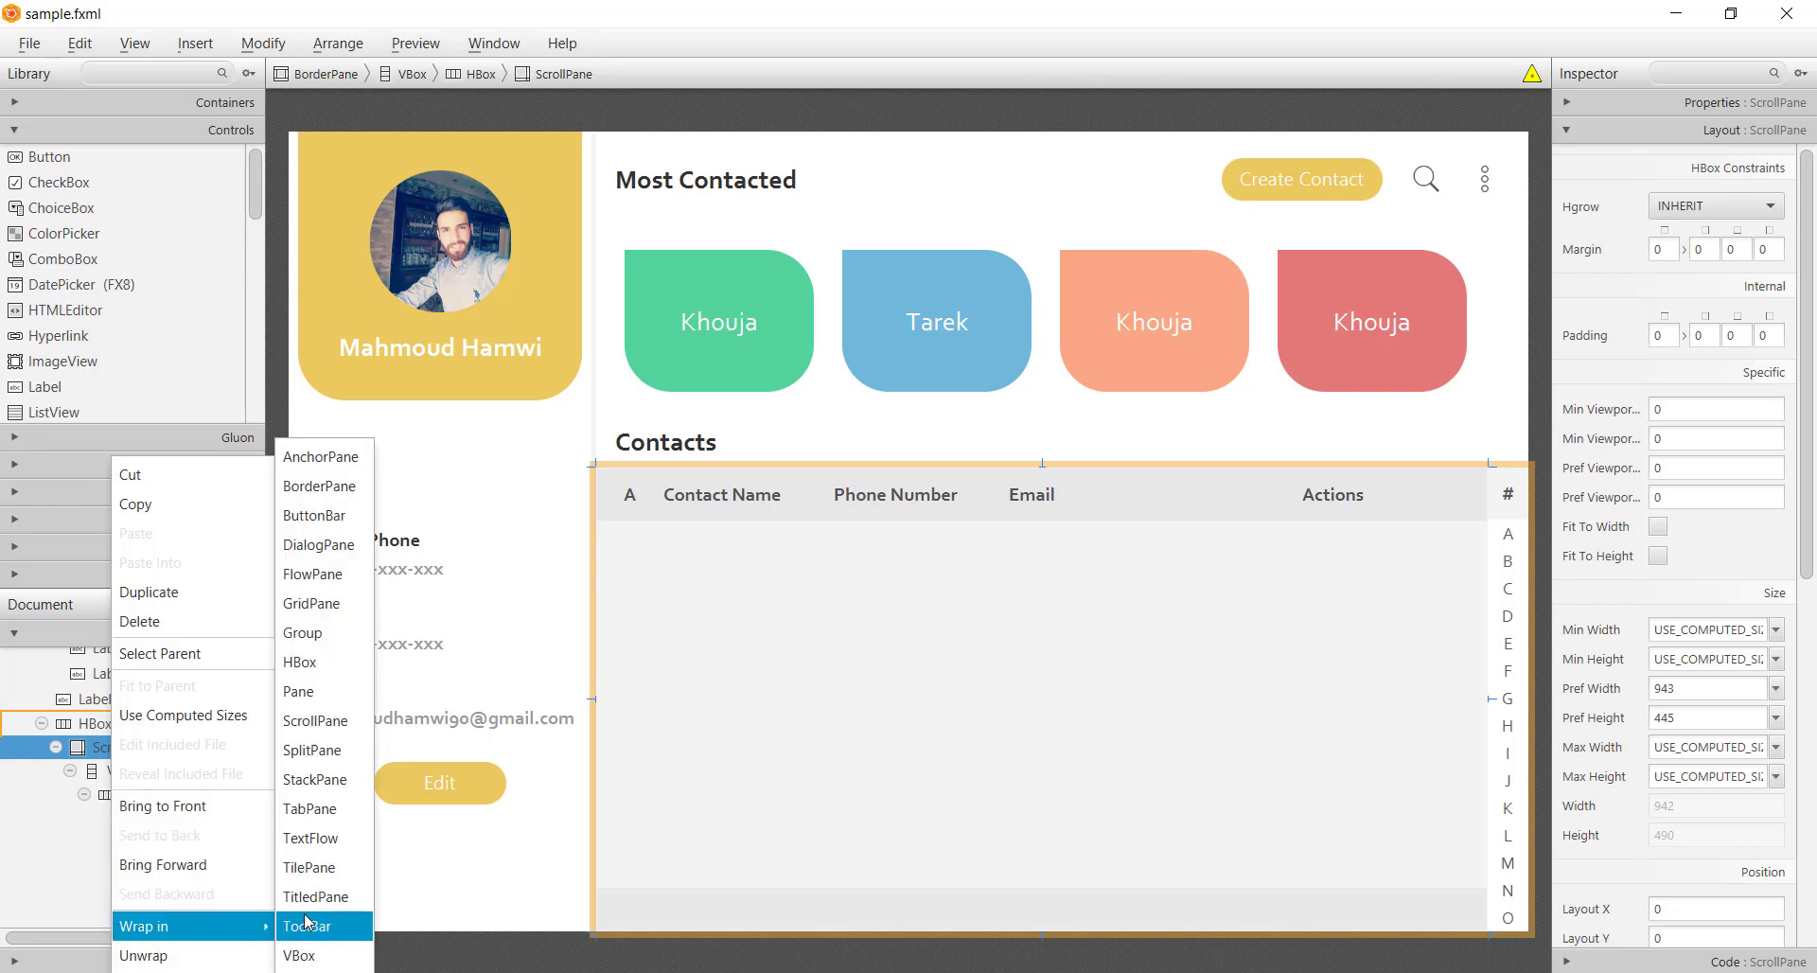
left_click(305, 954)
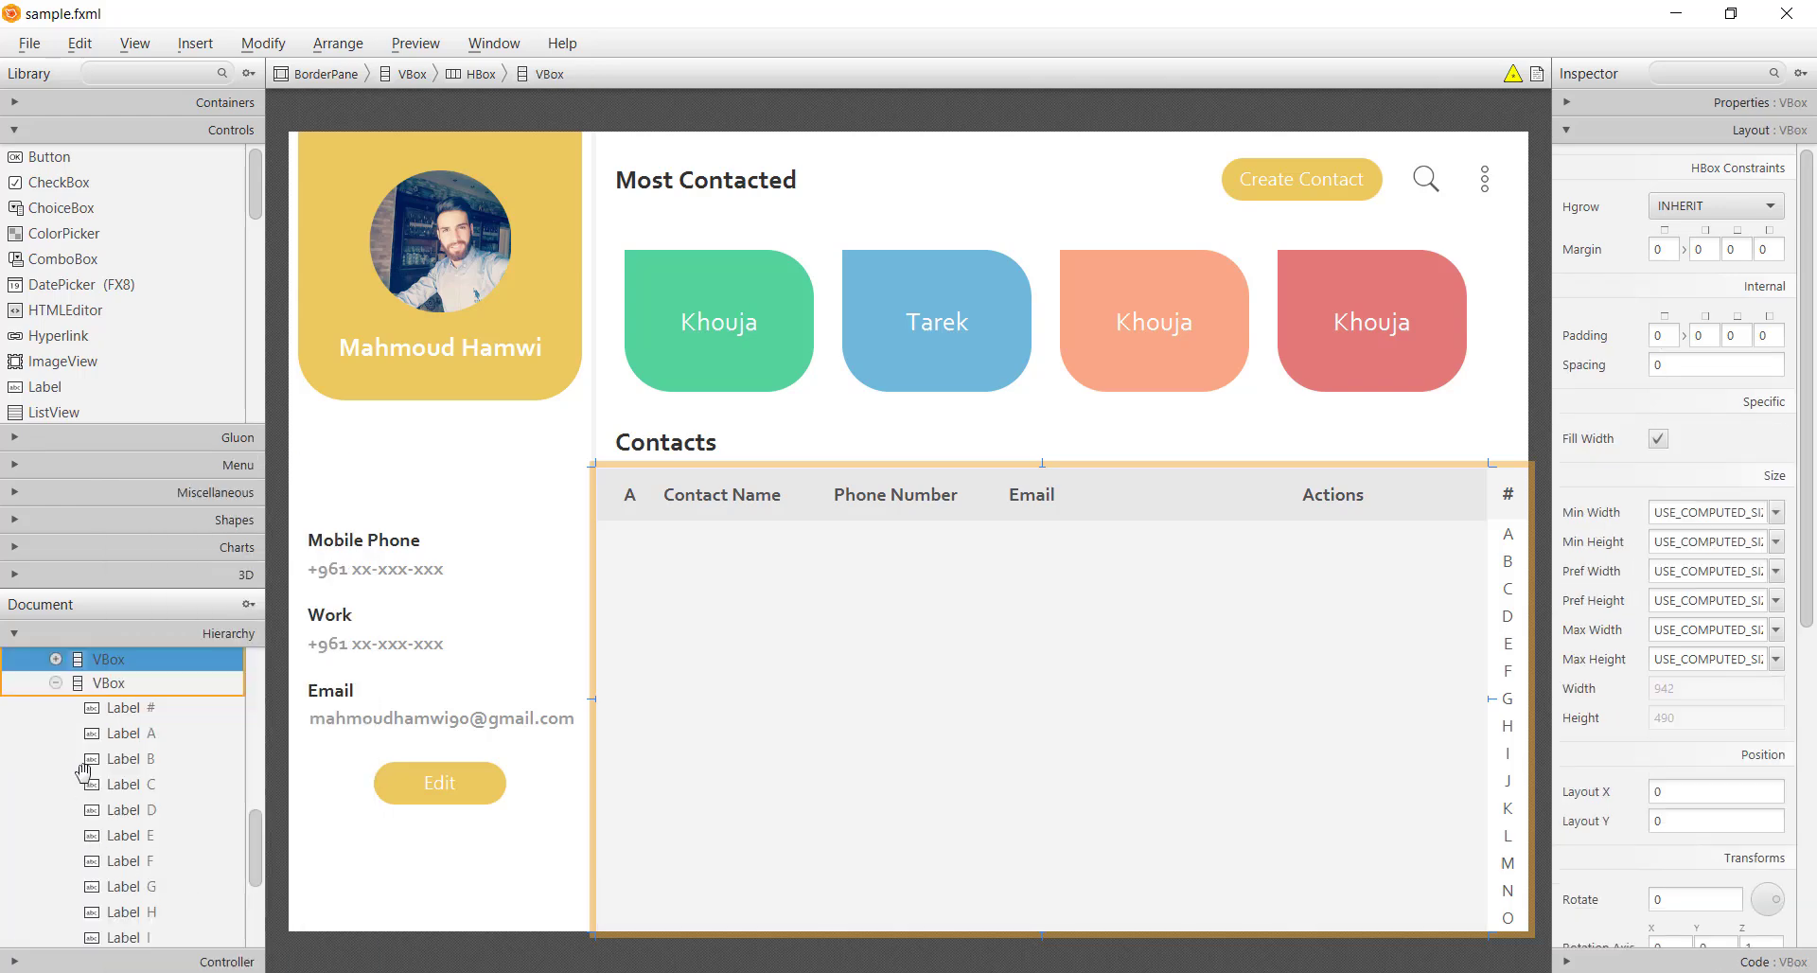
Move the column header HBox out of the ScrollPane to sit above it in the new VBox
scroll(80, 770, "up", 3)
left_click(56, 811)
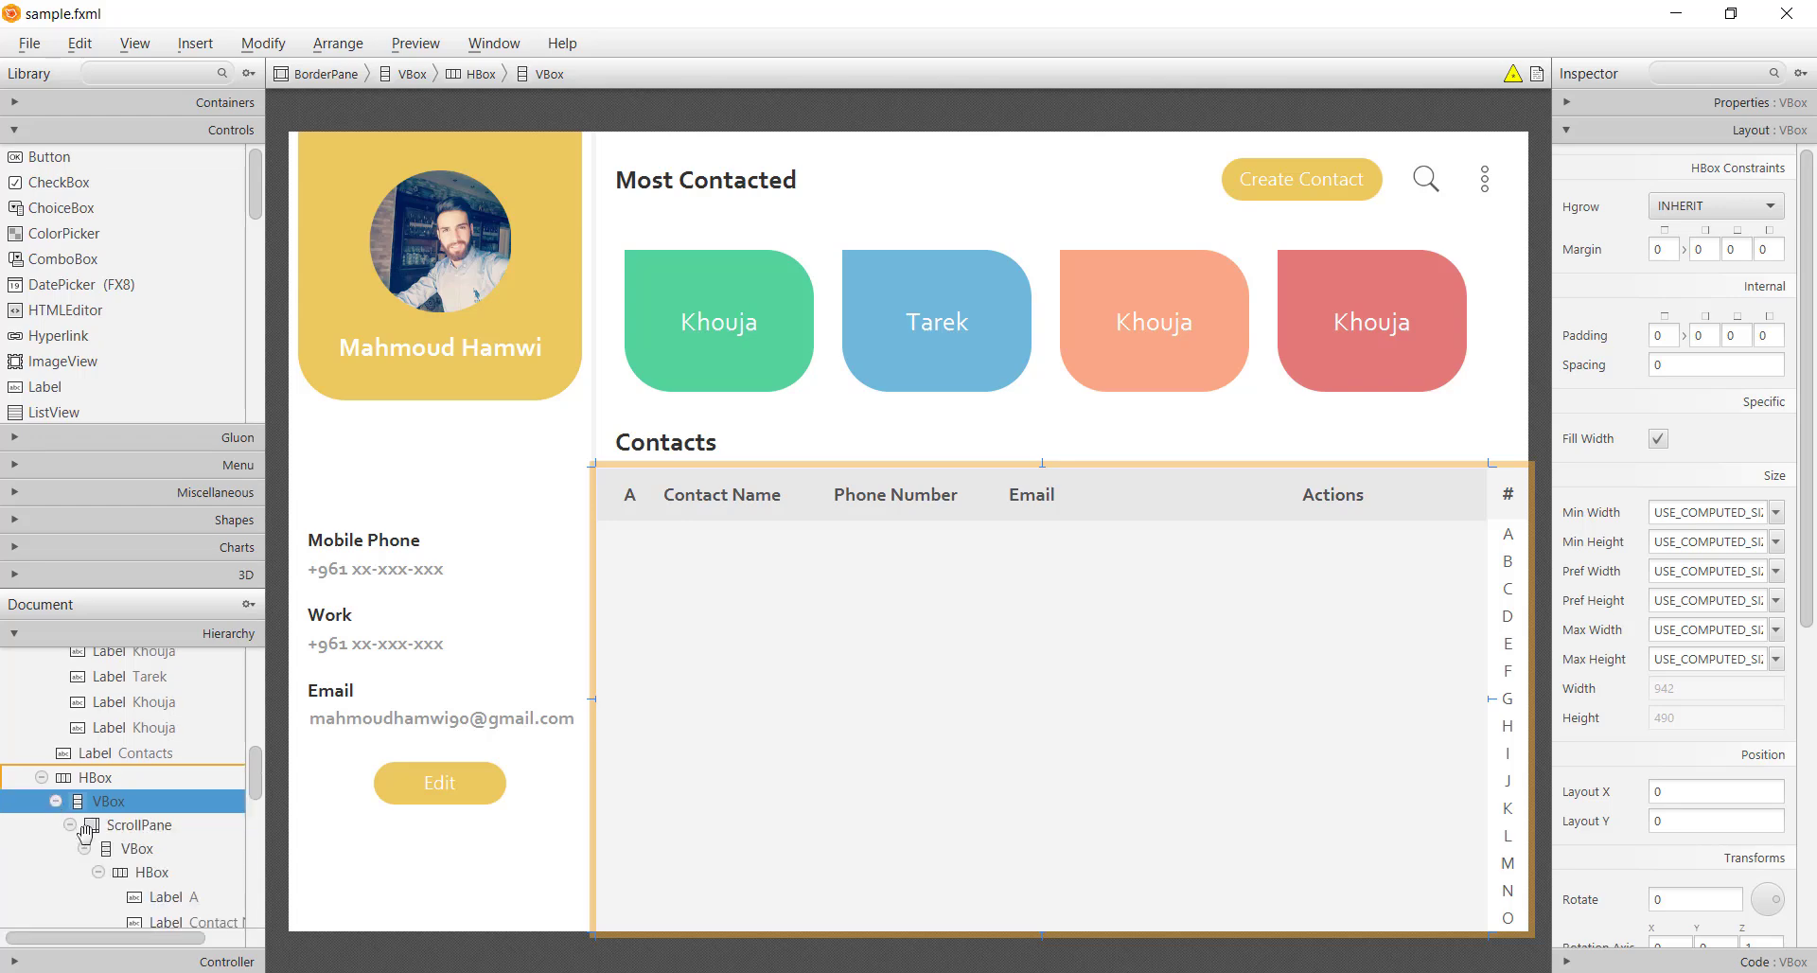
left_click(120, 856)
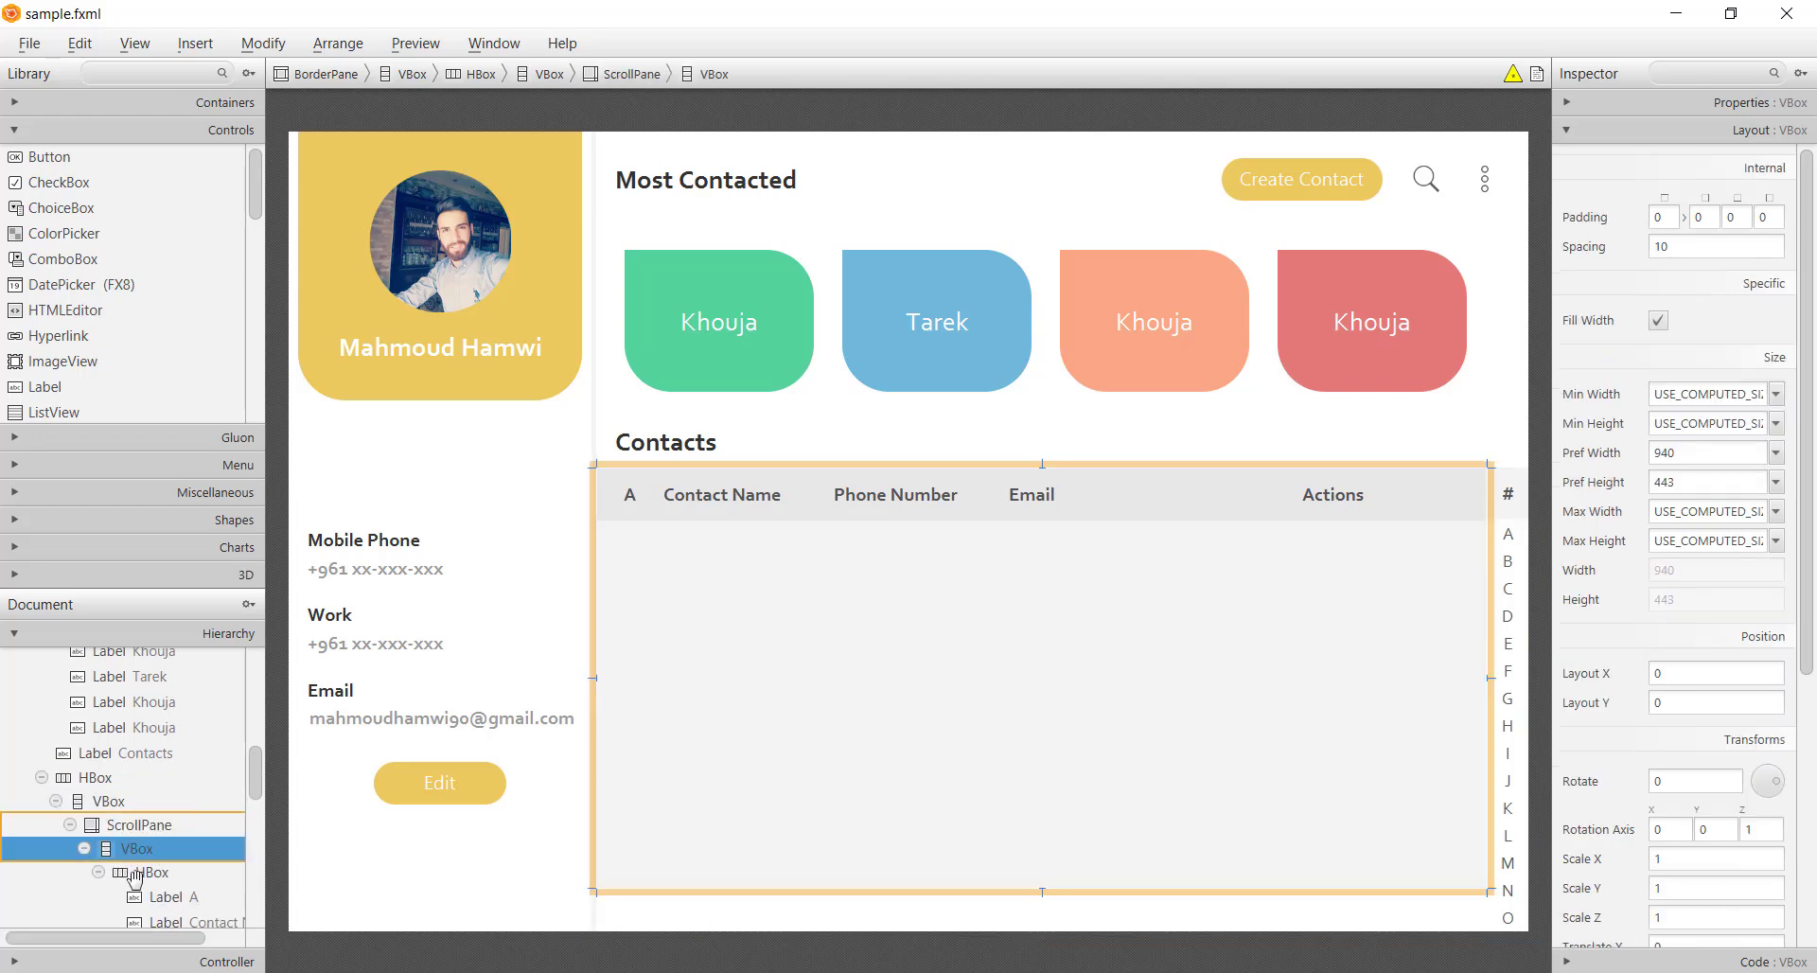
left_click(114, 872)
left_click(99, 872)
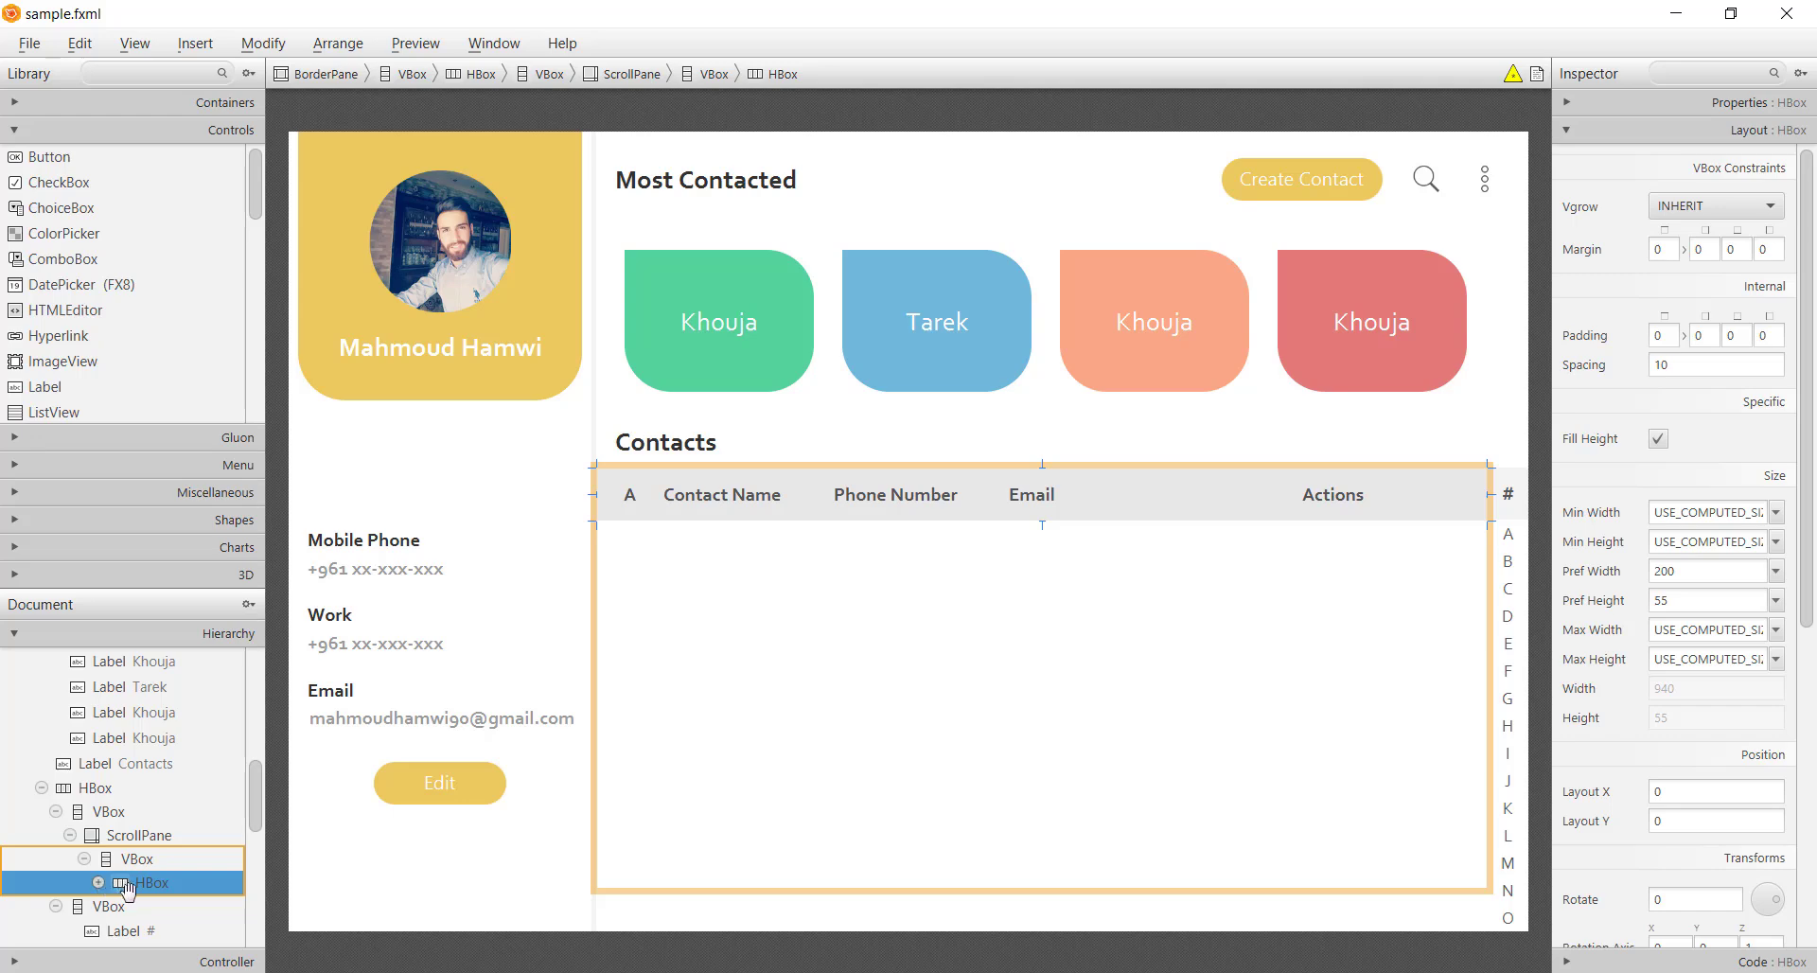
left_click_drag(128, 887, 121, 837)
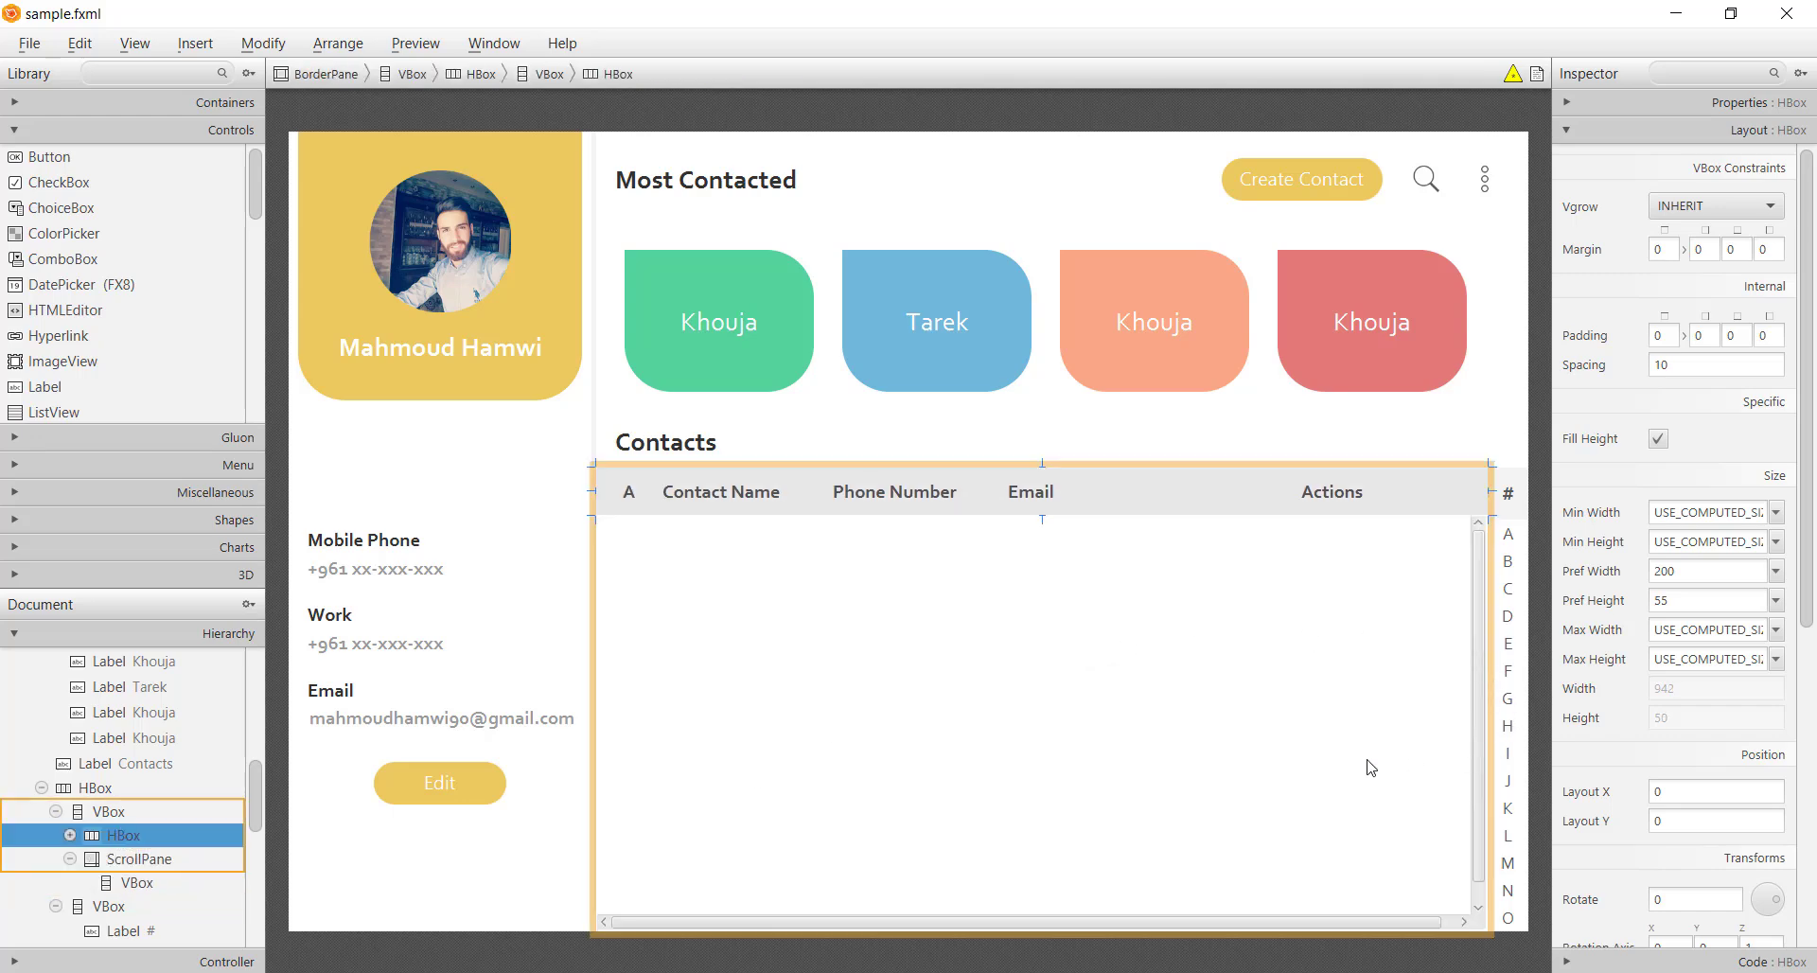
Resize the header row to 942 wide and the contact rows VBox to 922 by 430, then save
left_click(1399, 708)
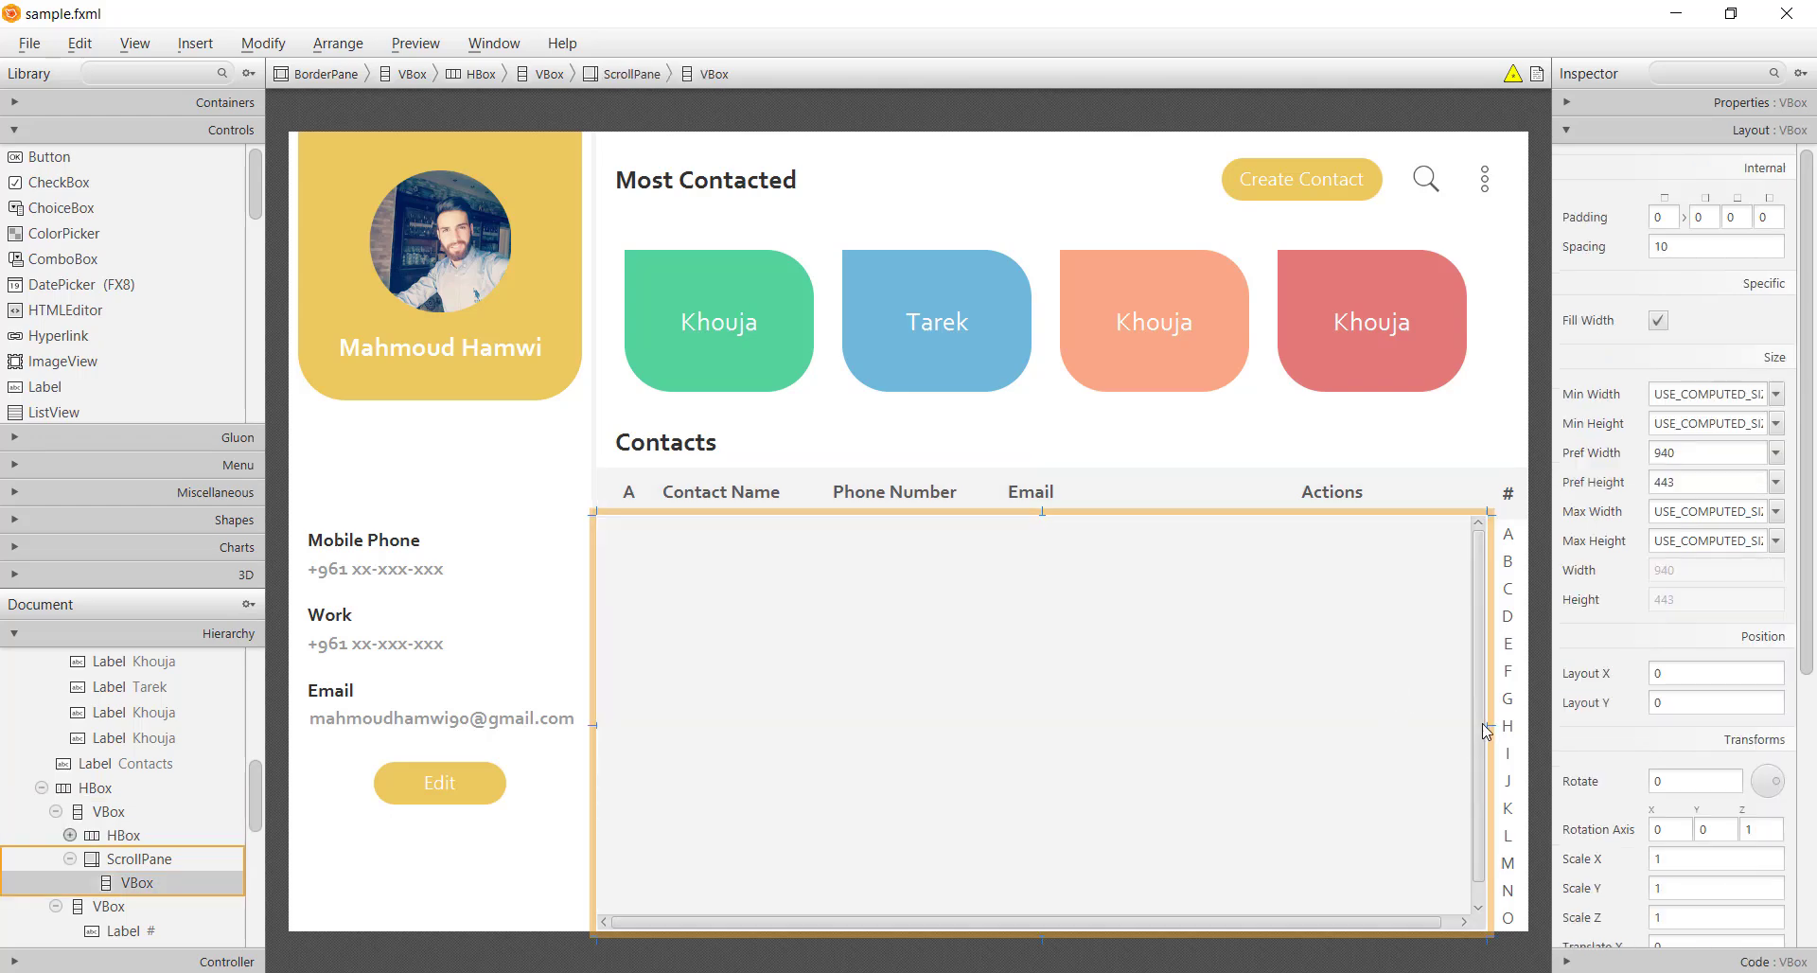
left_click_drag(1488, 726, 1470, 726)
left_click(1448, 503)
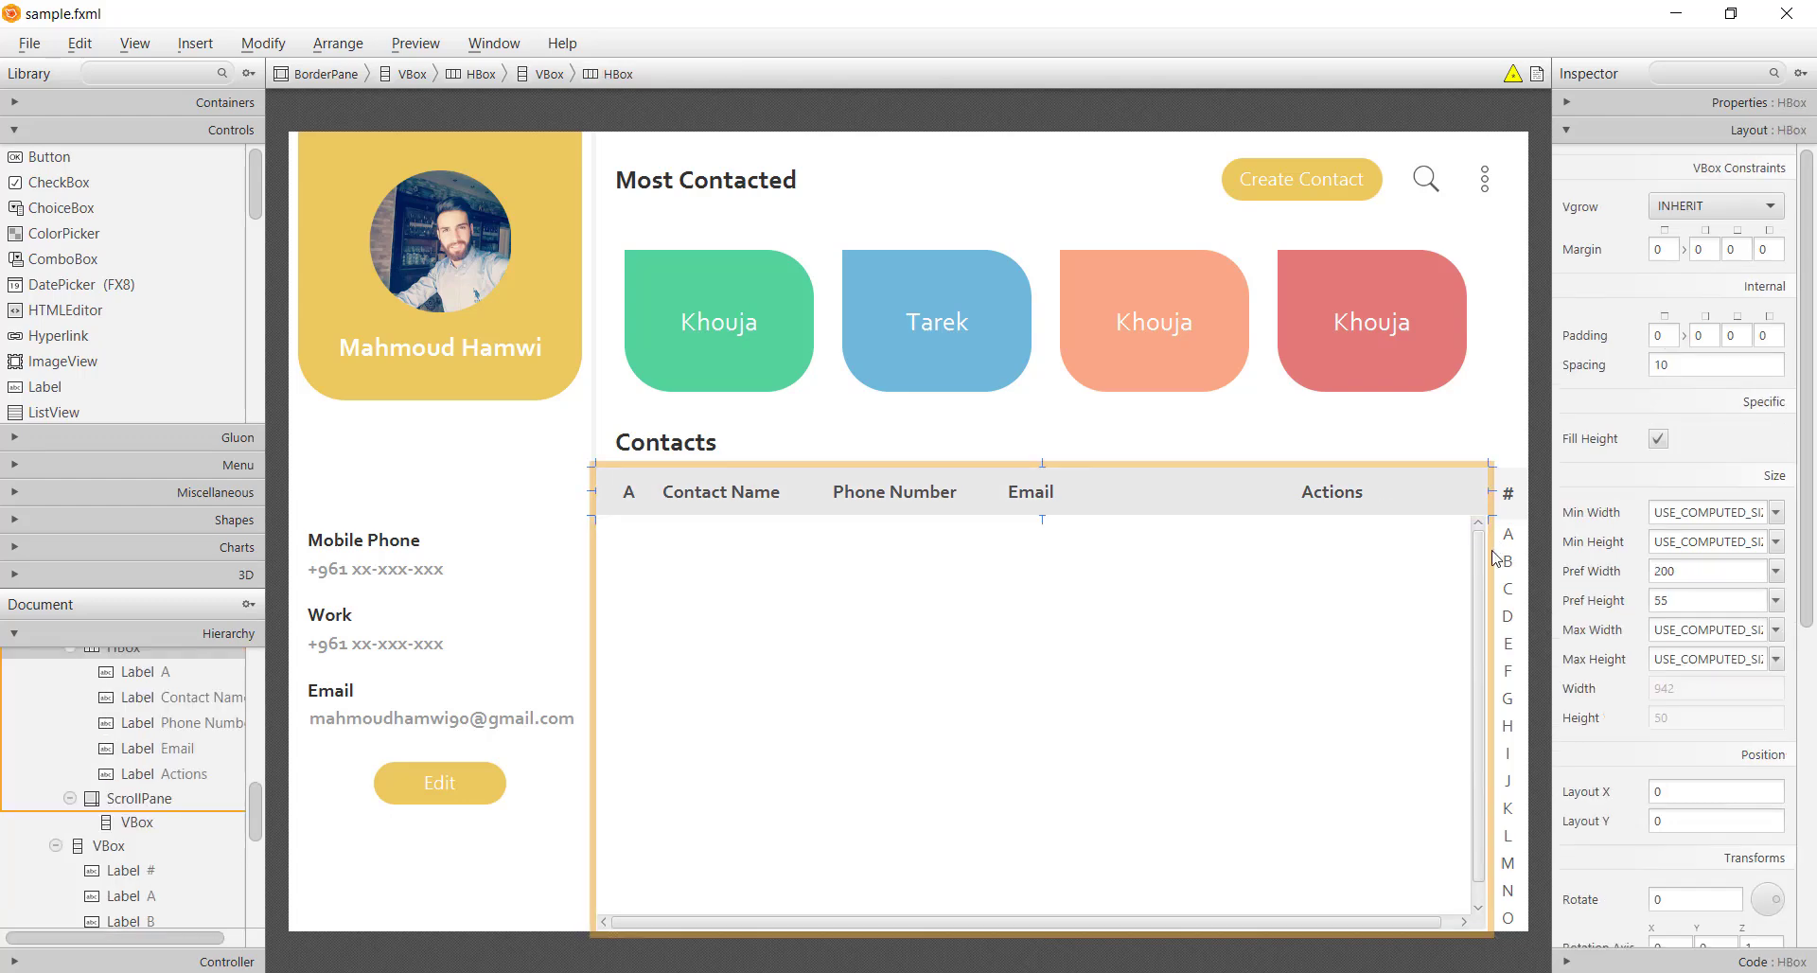
left_click_drag(1488, 491, 1489, 494)
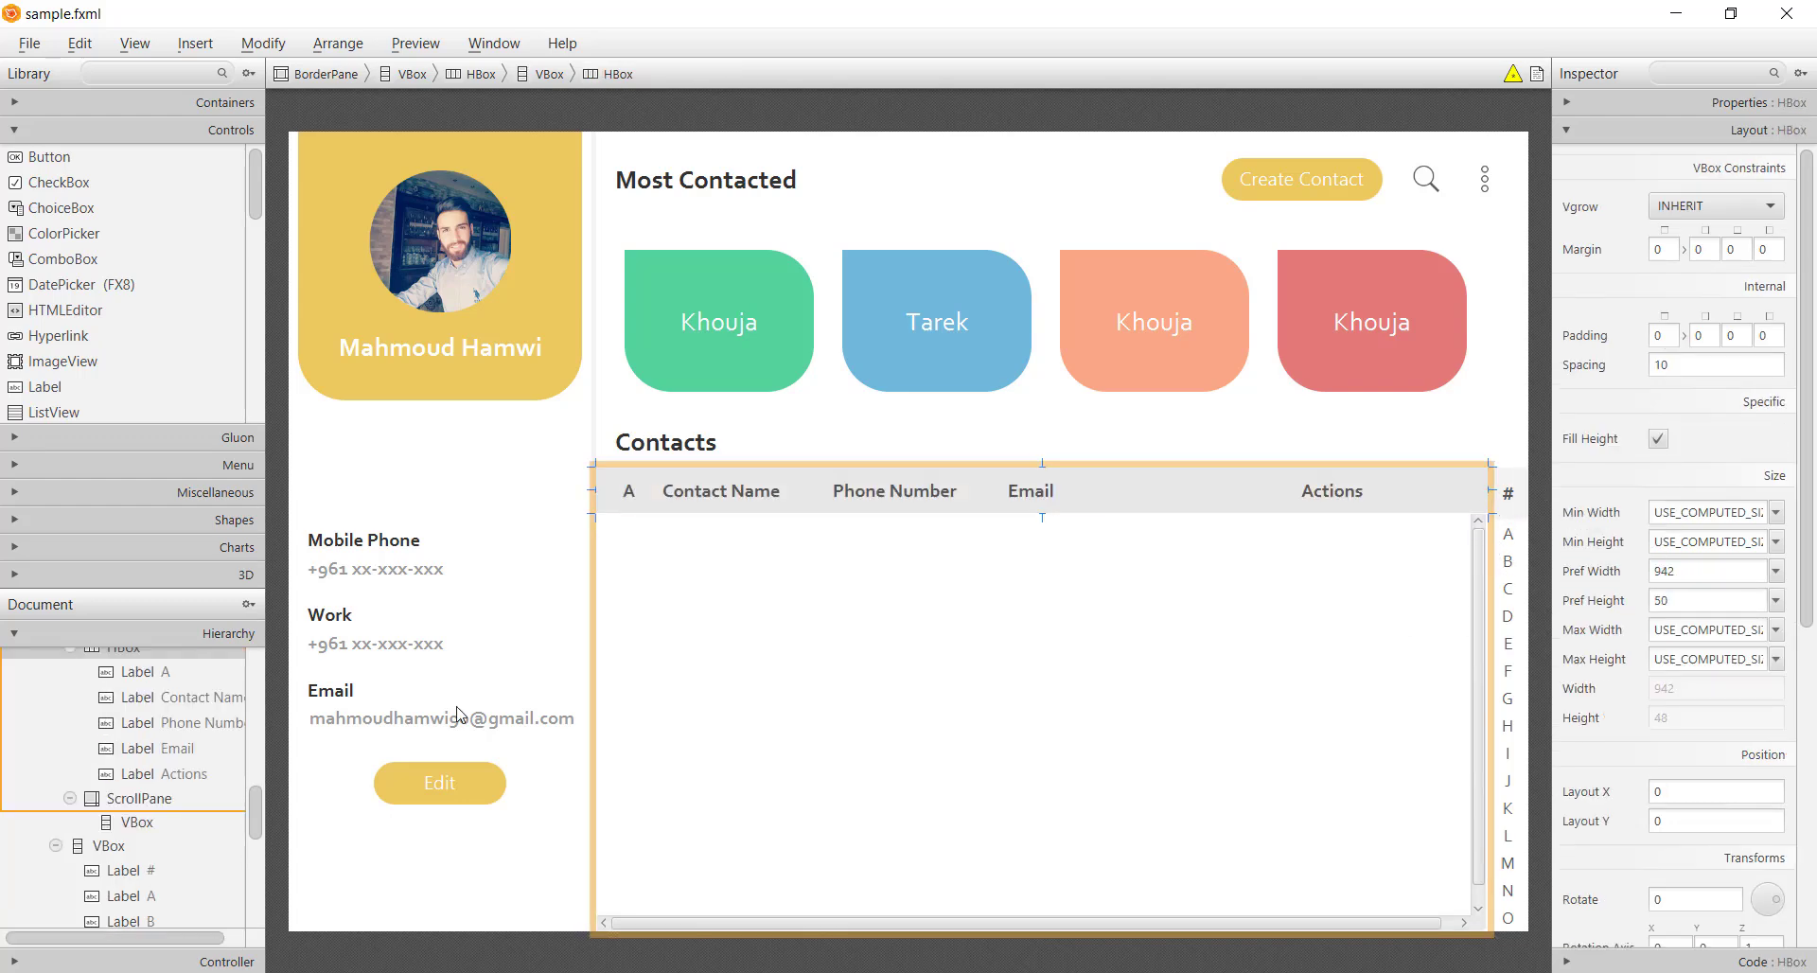
left_click(1318, 860)
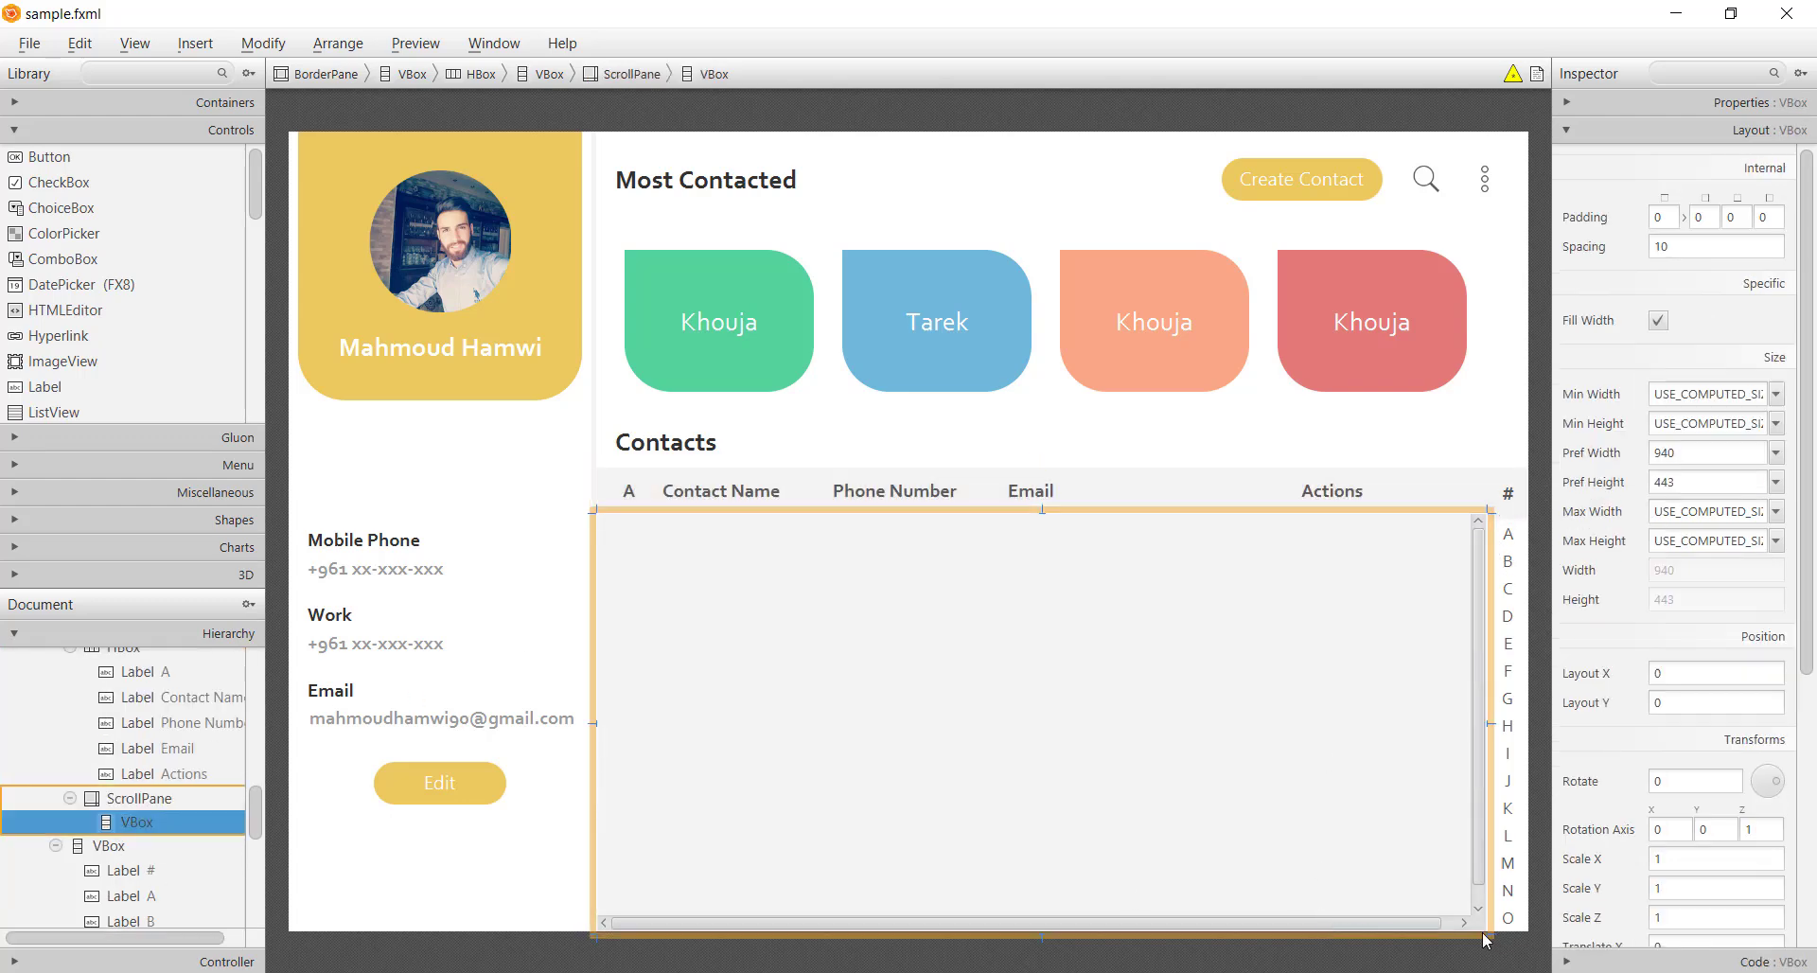
left_click_drag(1487, 934, 1488, 932)
left_click(1530, 923)
key("ctrl+s")
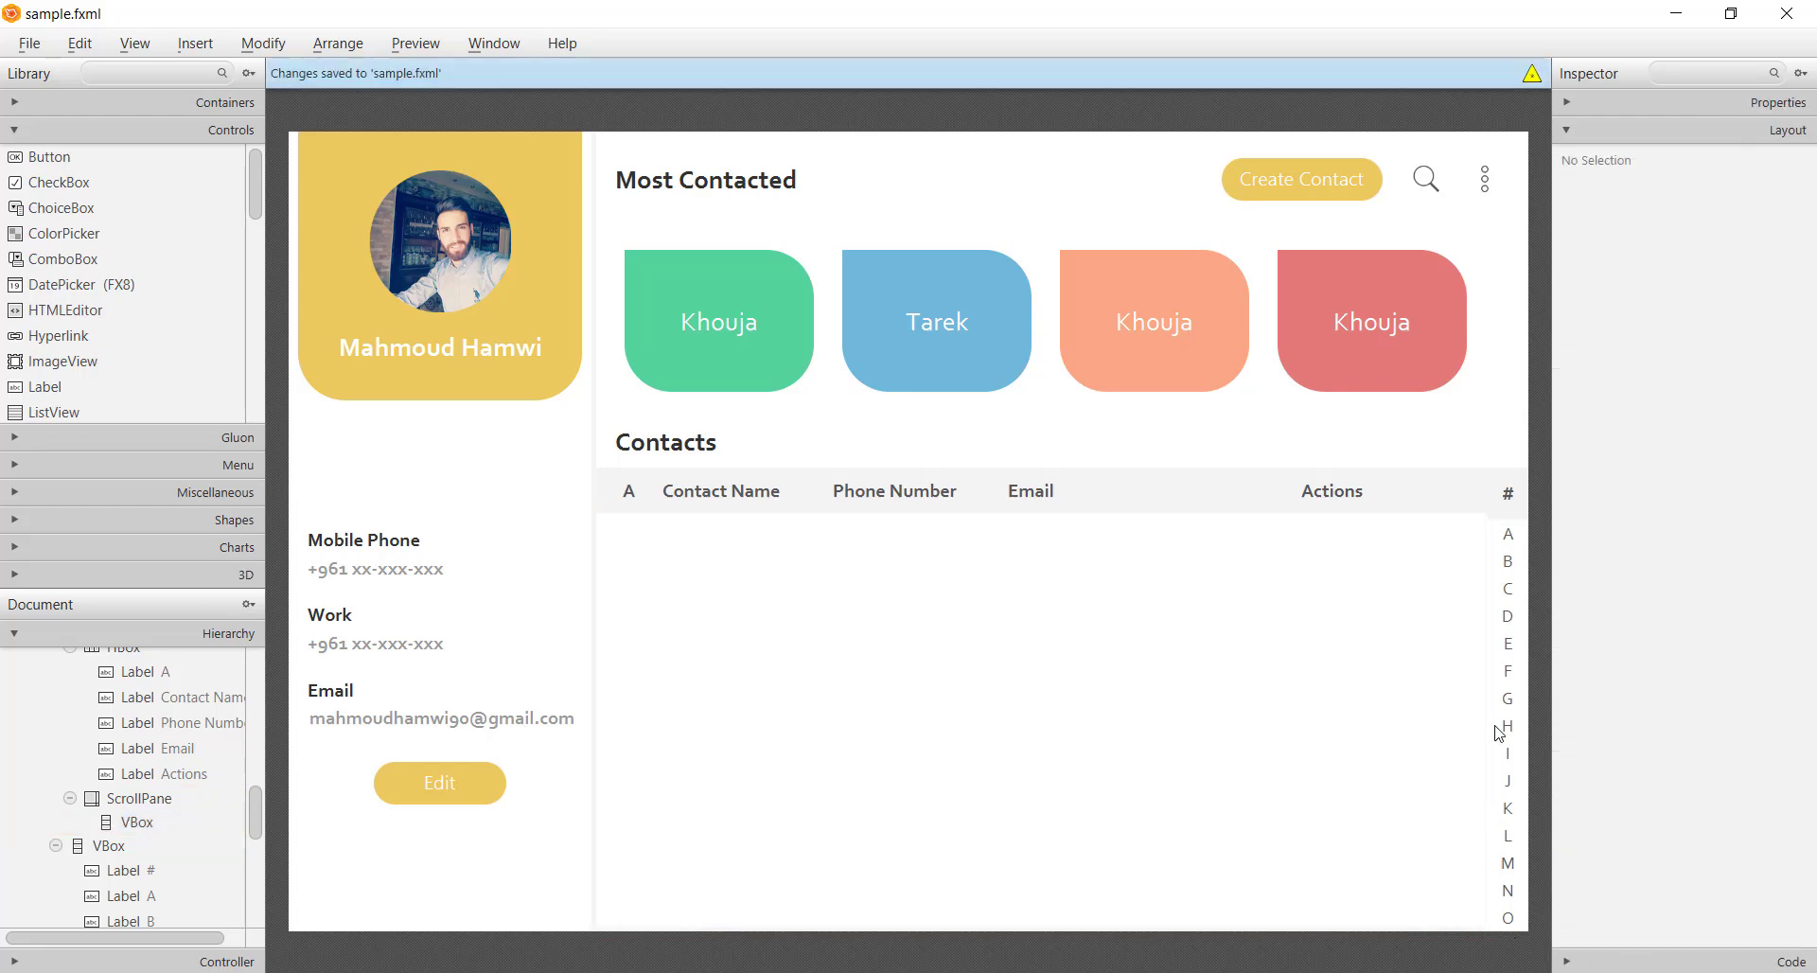
Shorten the # index label to height 48 and save sample.fxml
left_click(1506, 516)
left_click_drag(1509, 528, 1508, 520)
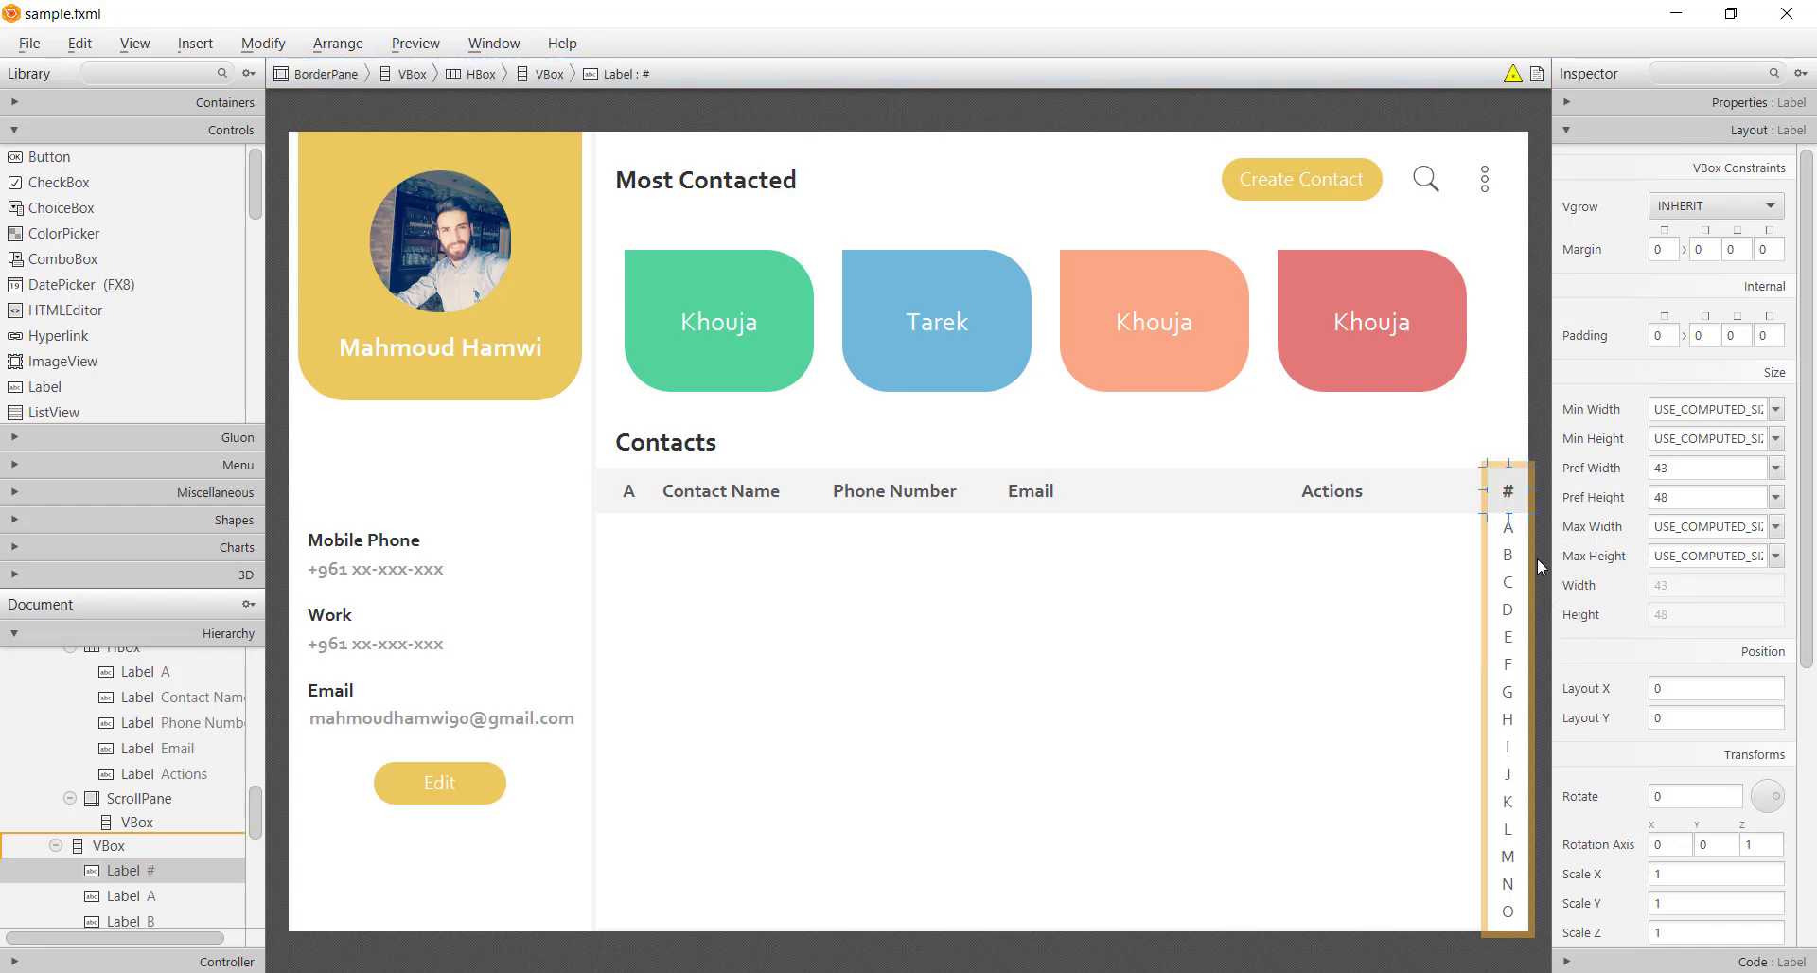
left_click(1538, 559)
key("ctrl+s")
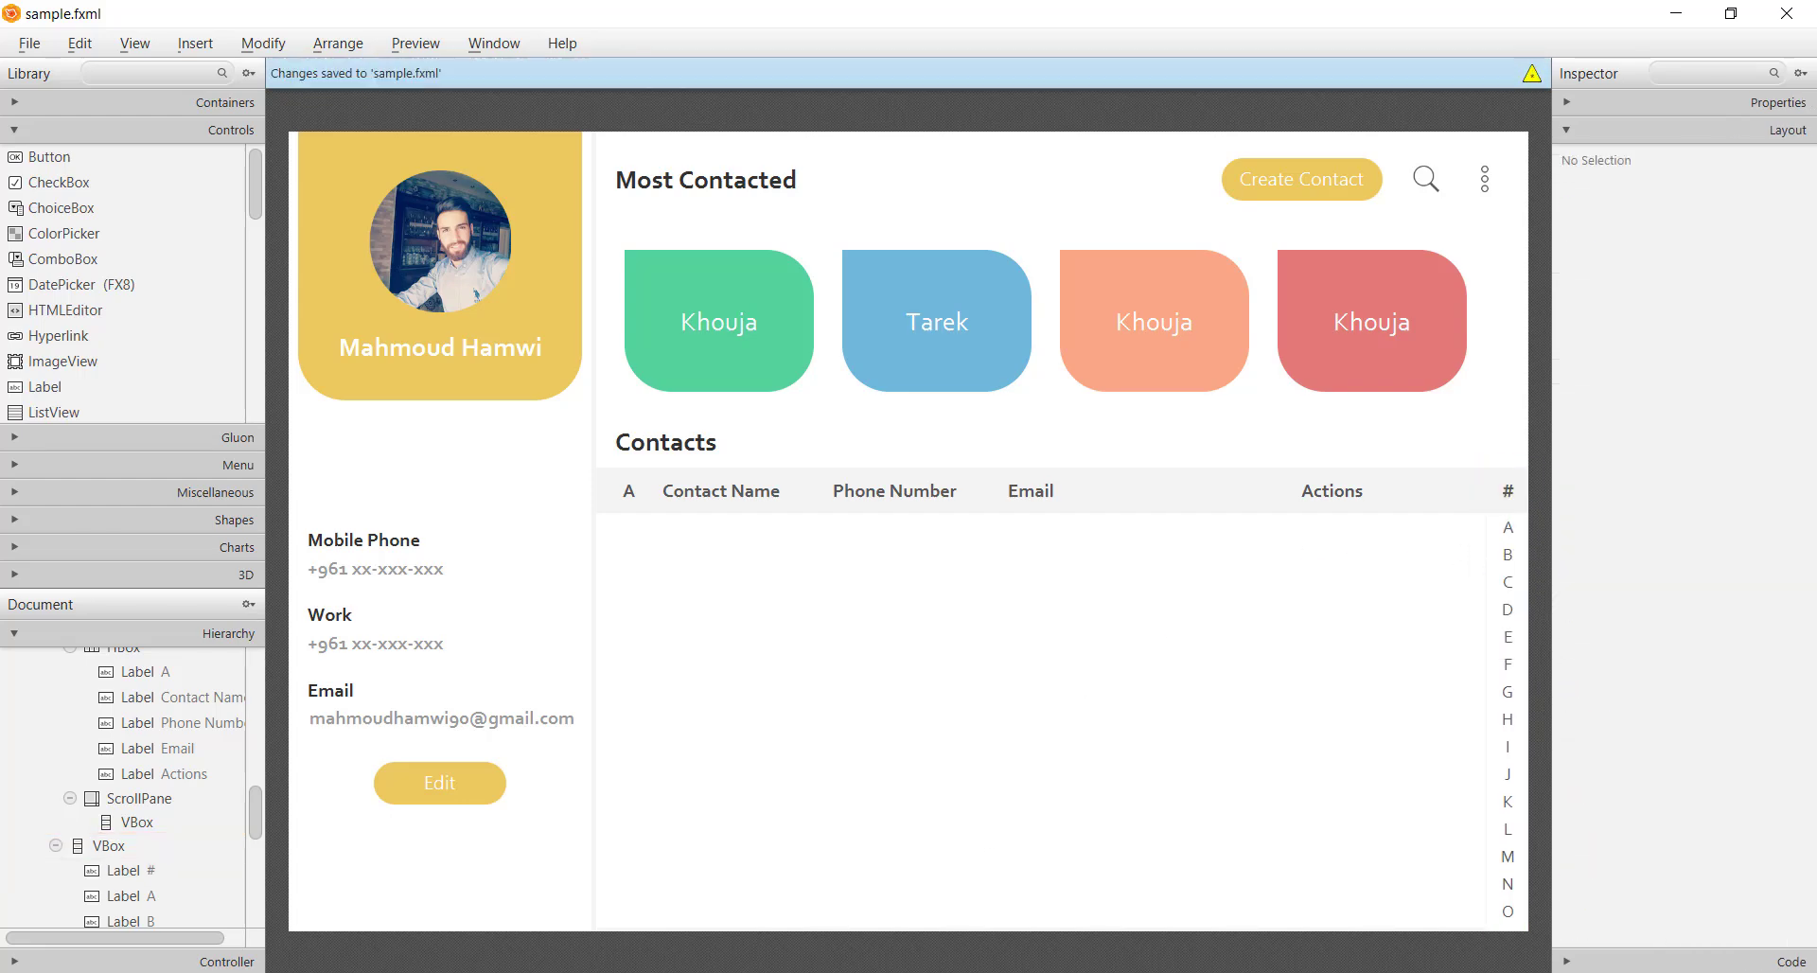
Back in IntelliJ IDEA, run 'Main' again to test the fixed header
key("alt+Tab")
right_click(894, 237)
left_click(1064, 572)
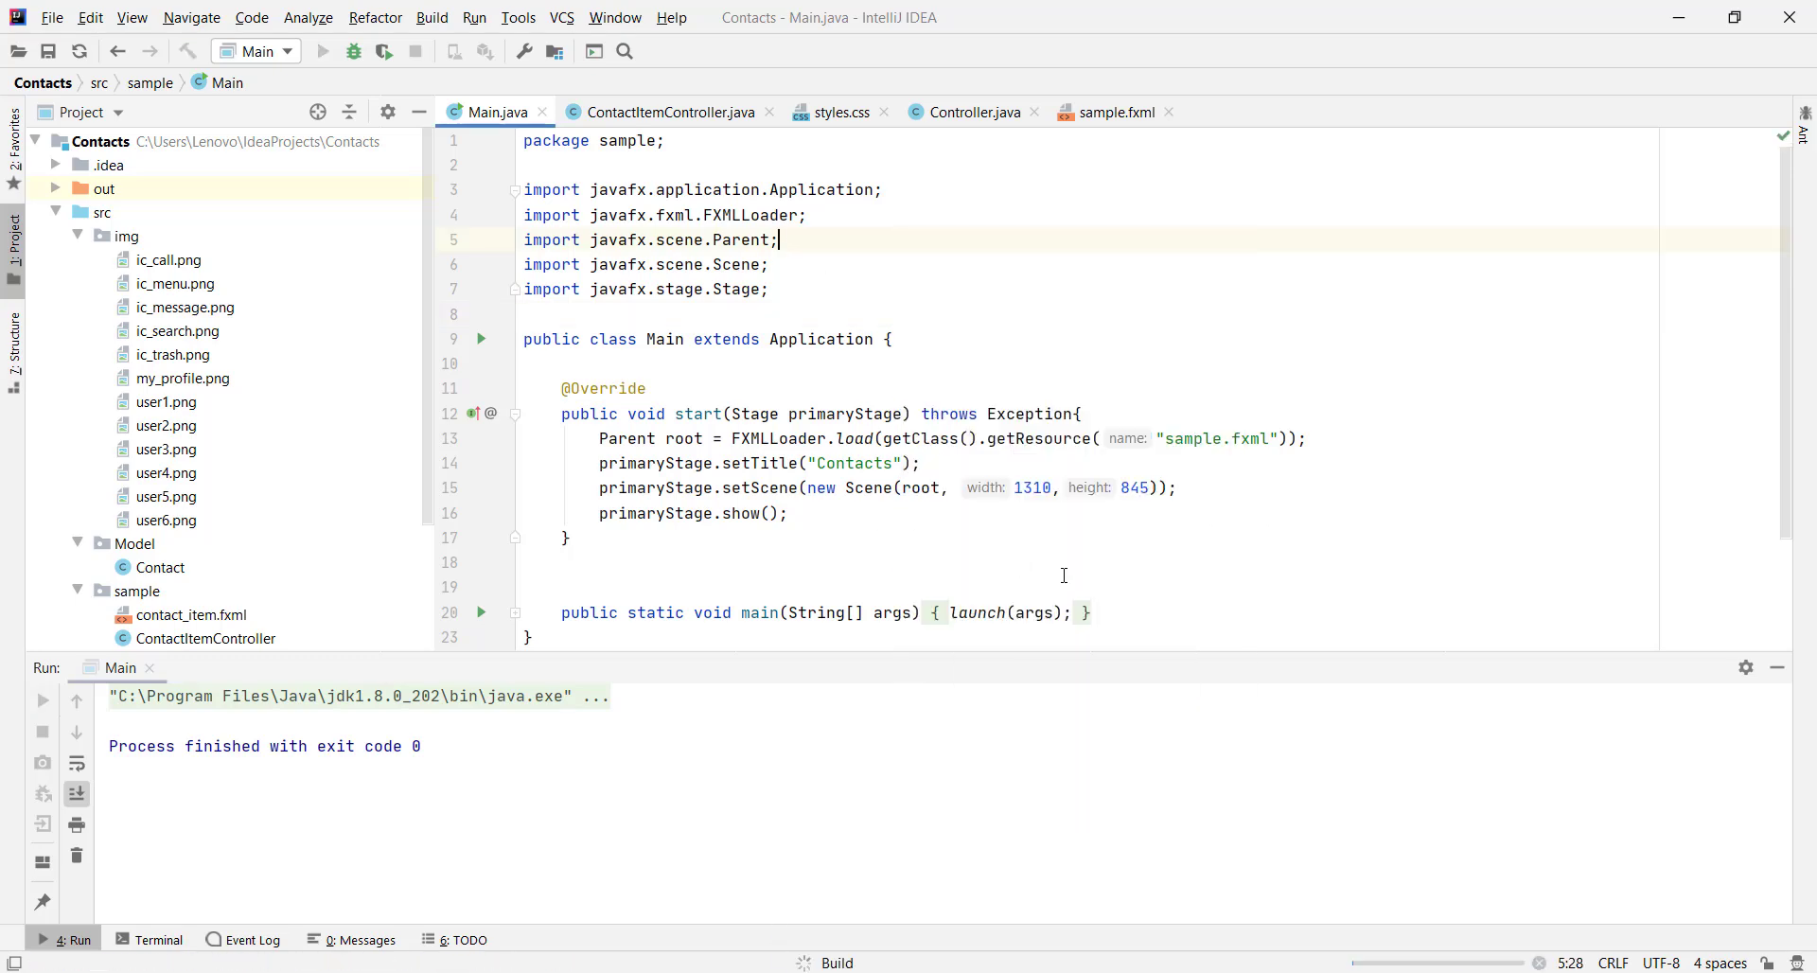